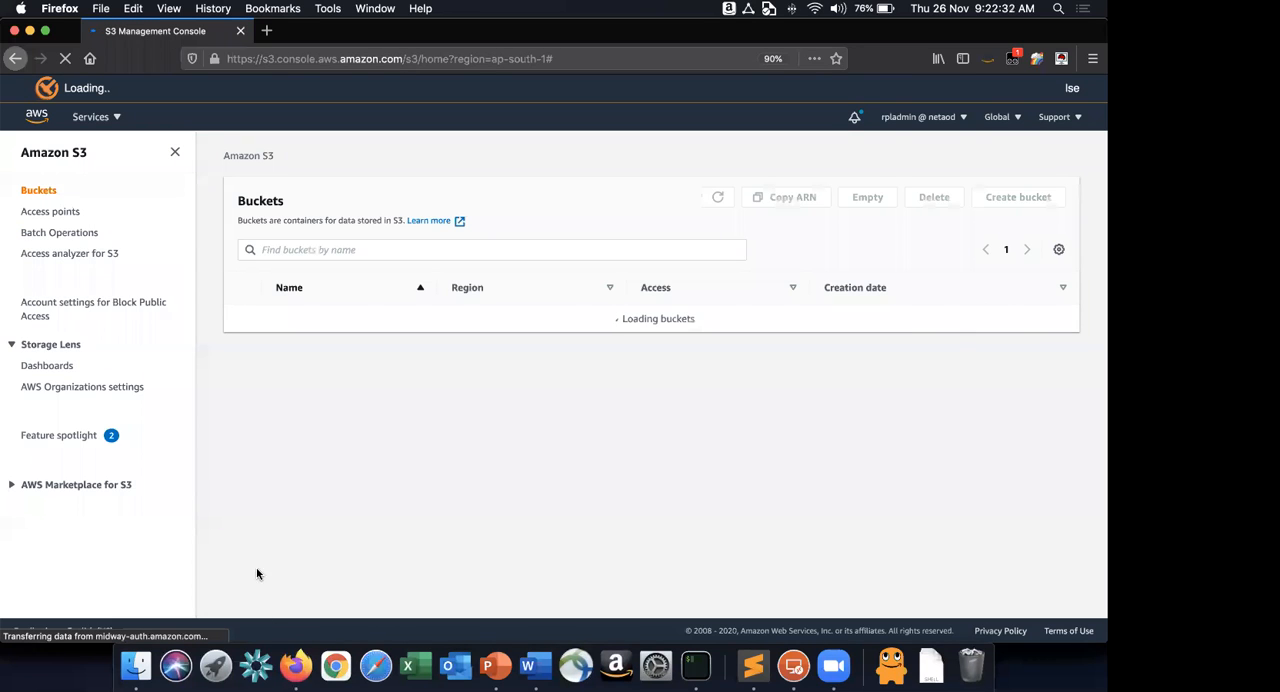
{"action": "left_click", "coordinate": [242, 494]}
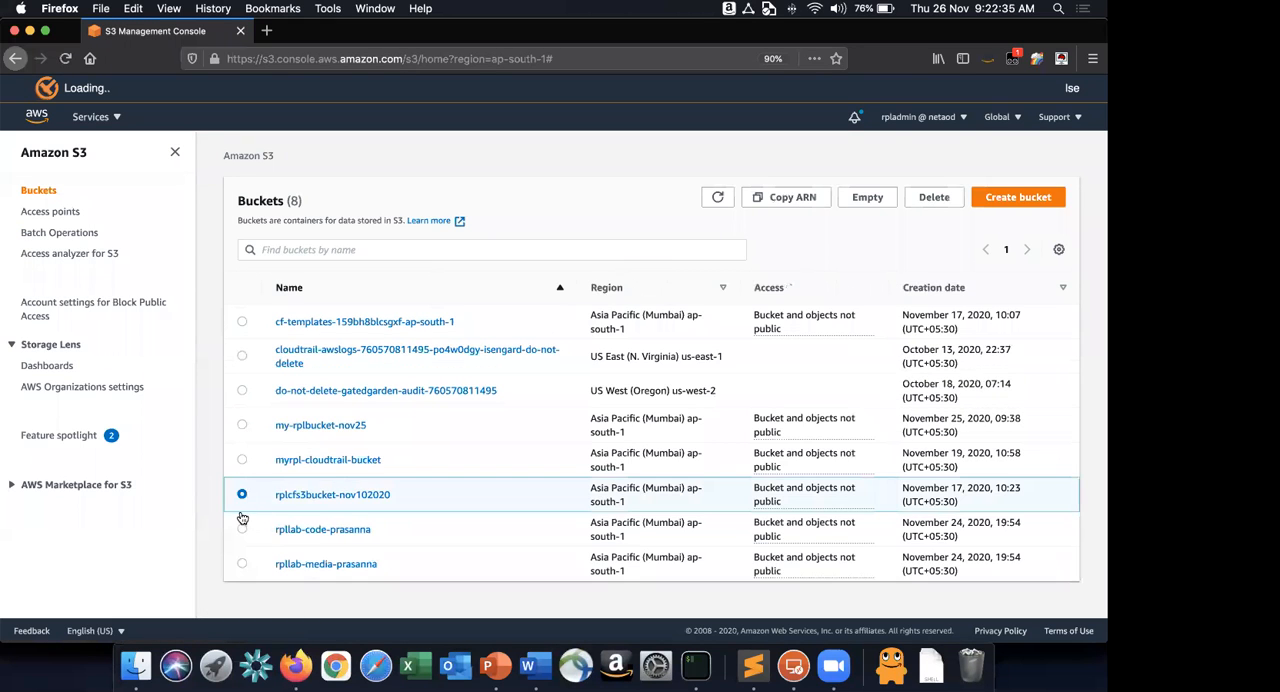
{"action": "left_click", "coordinate": [242, 529]}
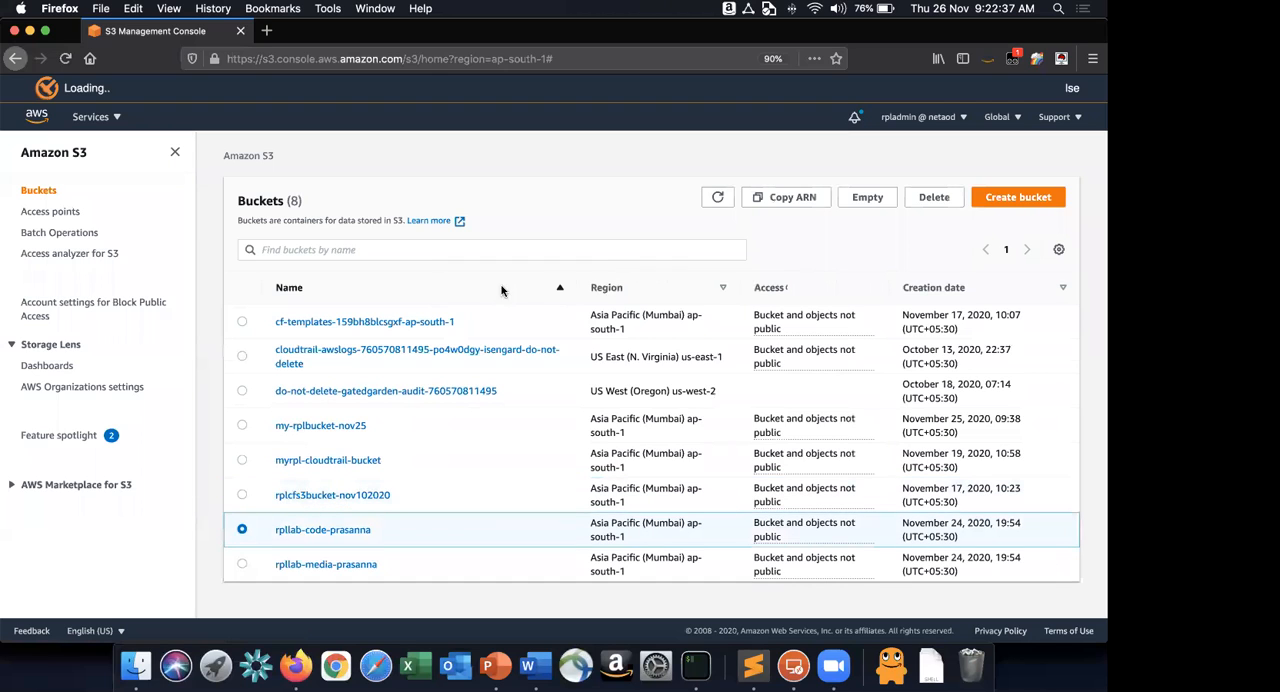
{"action": "left_click", "coordinate": [867, 197]}
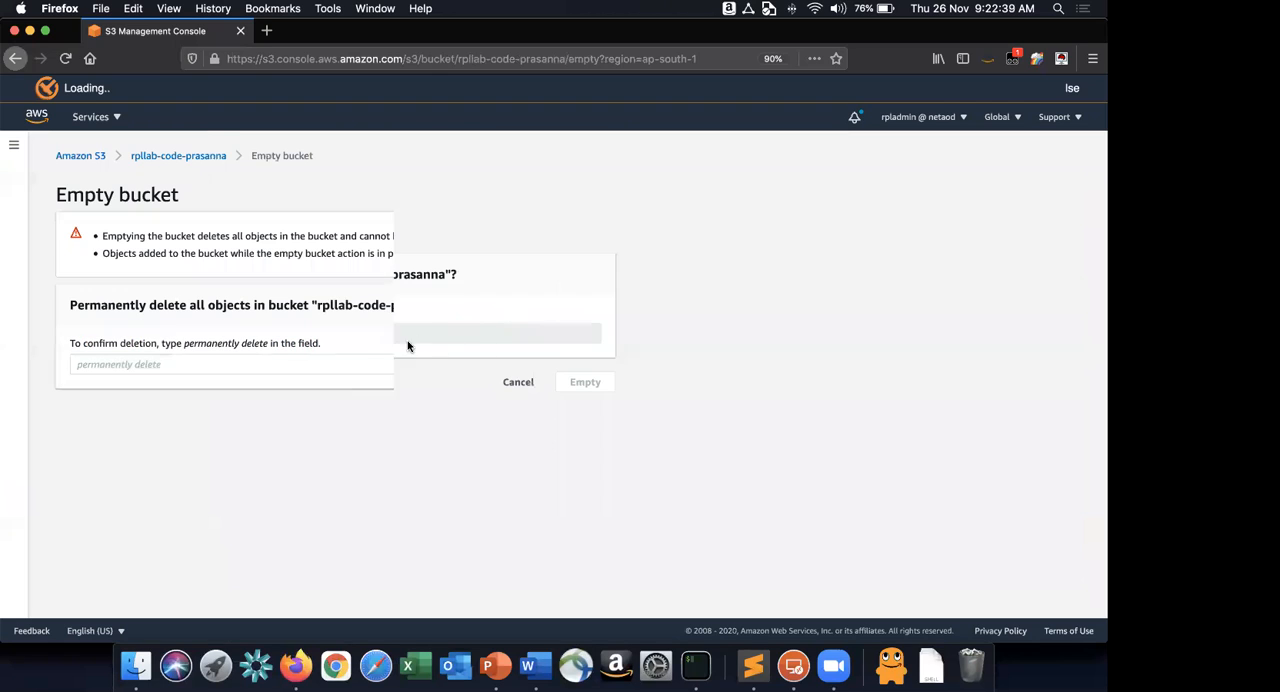
{"action": "left_click_drag", "start_coordinate": [318, 308], "coordinate": [405, 309]}
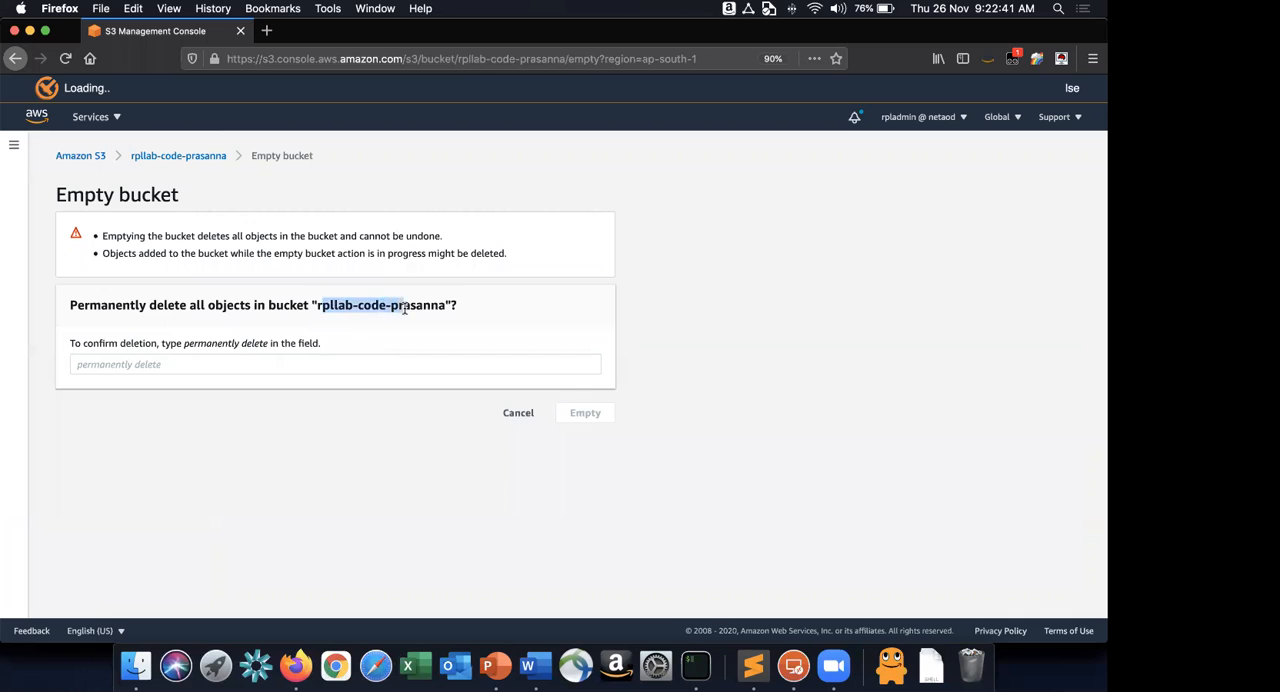
{"action": "triple_click", "coordinate": [405, 309]}
{"action": "left_click", "coordinate": [323, 307]}
{"action": "left_click_drag", "start_coordinate": [318, 308], "coordinate": [447, 309]}
{"action": "left_click", "coordinate": [437, 307]}
{"action": "double_click", "coordinate": [437, 307]}
{"action": "key", "text": "super+c"}
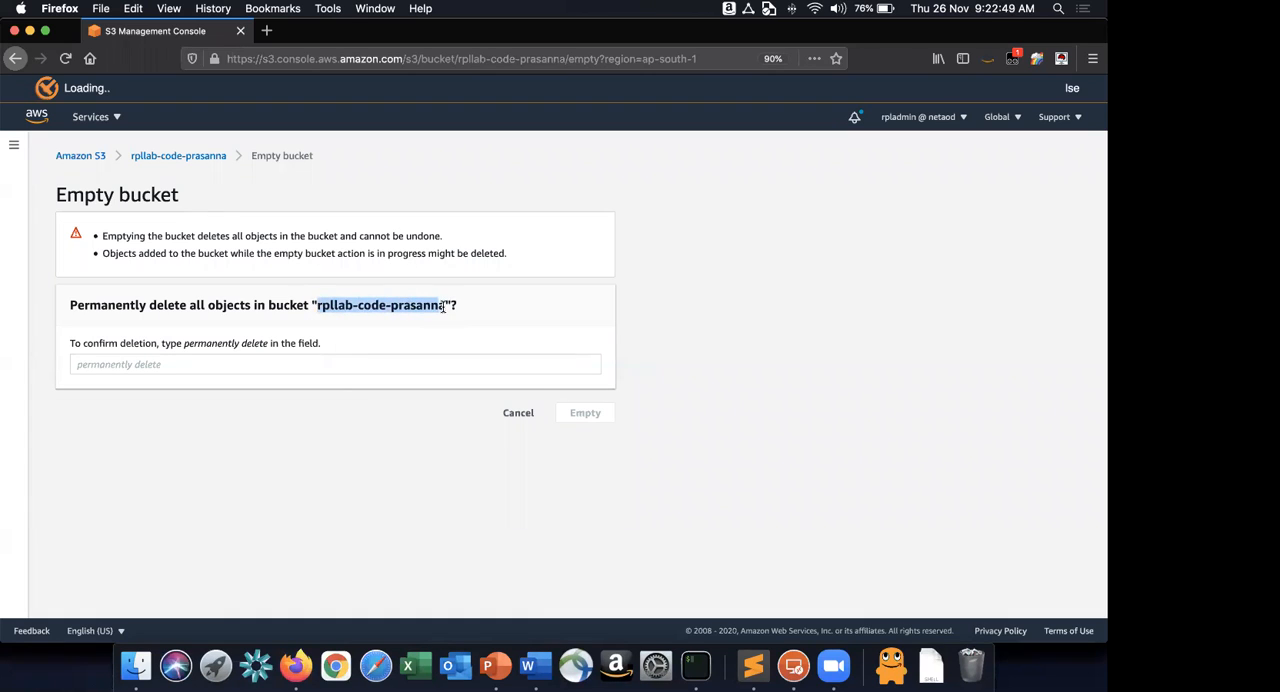
{"action": "left_click", "coordinate": [401, 371]}
{"action": "key", "text": "super+v"}
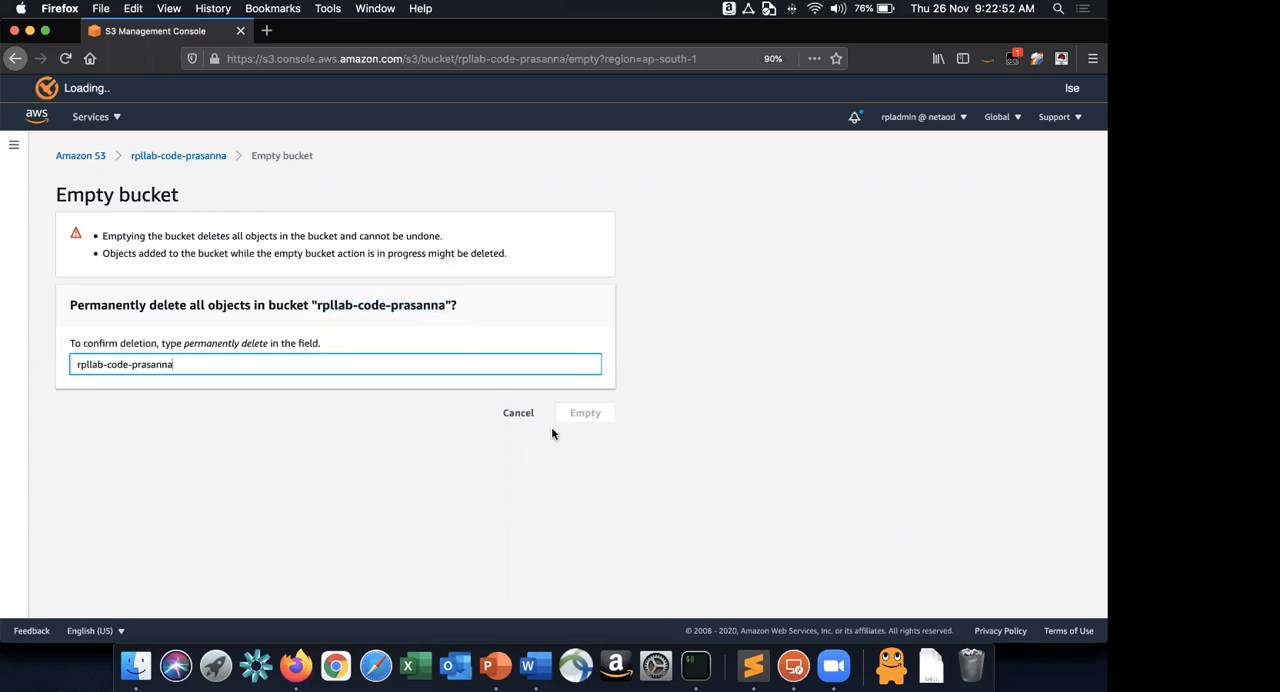
{"action": "left_click", "coordinate": [176, 365]}
{"action": "left_click", "coordinate": [505, 458]}
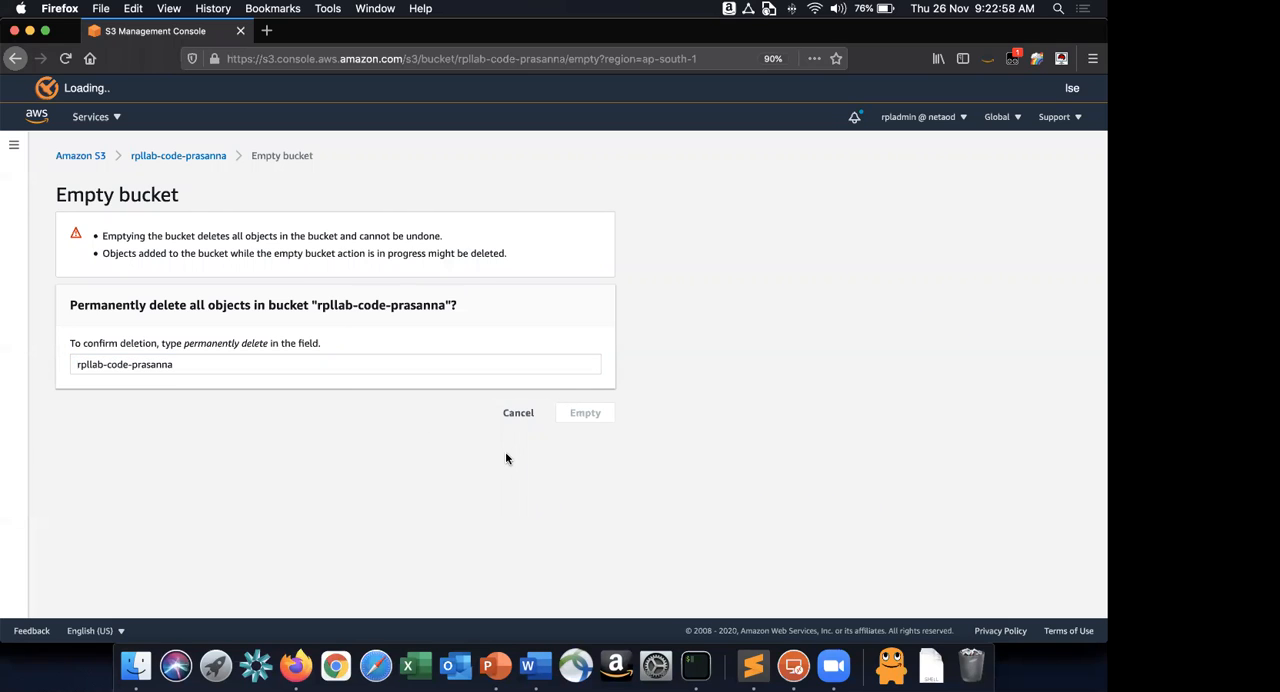
{"action": "left_click", "coordinate": [551, 372]}
{"action": "key", "text": "Tab"}
{"action": "left_click", "coordinate": [594, 418]}
{"action": "left_click", "coordinate": [527, 413]}
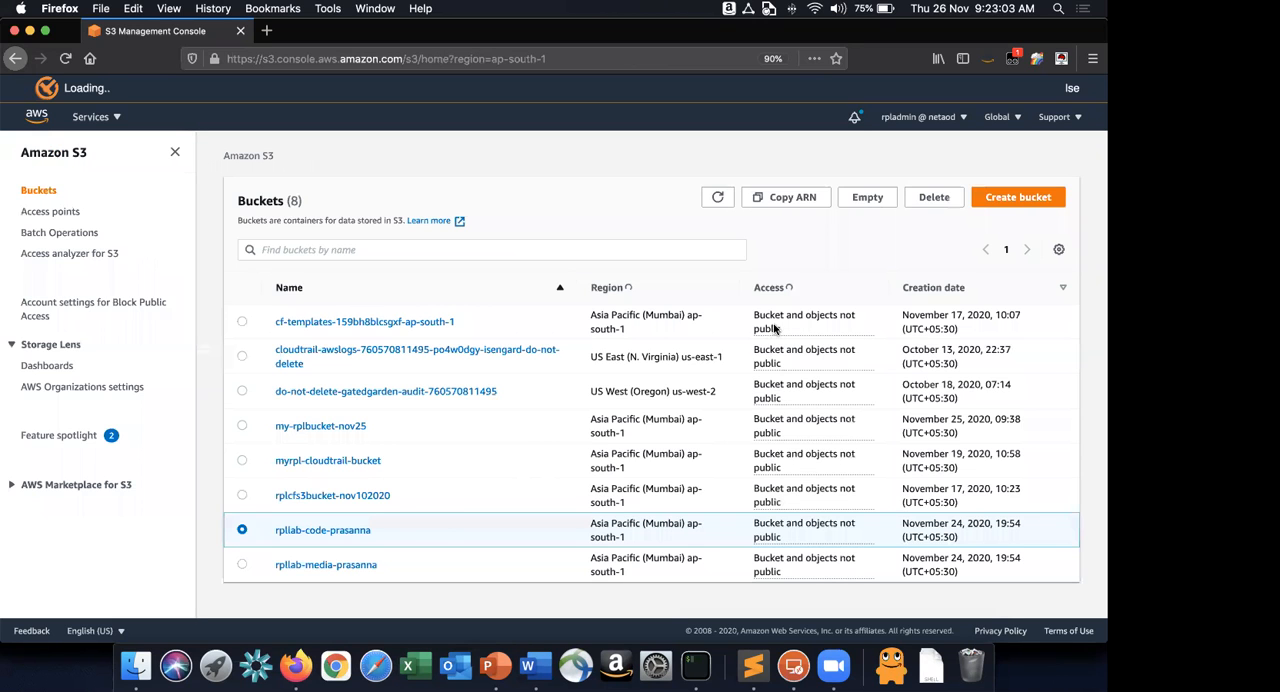
{"action": "left_click", "coordinate": [868, 198]}
{"action": "left_click", "coordinate": [344, 364]}
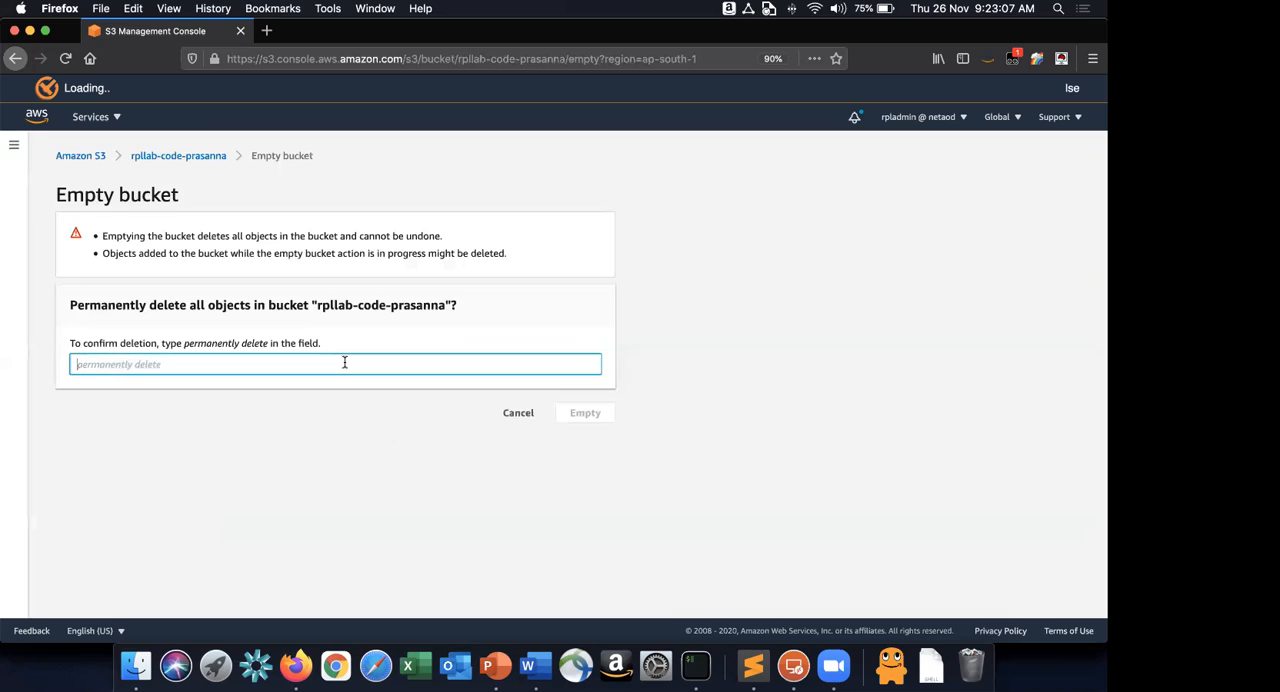
{"action": "key", "text": "super+v"}
{"action": "left_click", "coordinate": [410, 426]}
{"action": "left_click", "coordinate": [517, 420]}
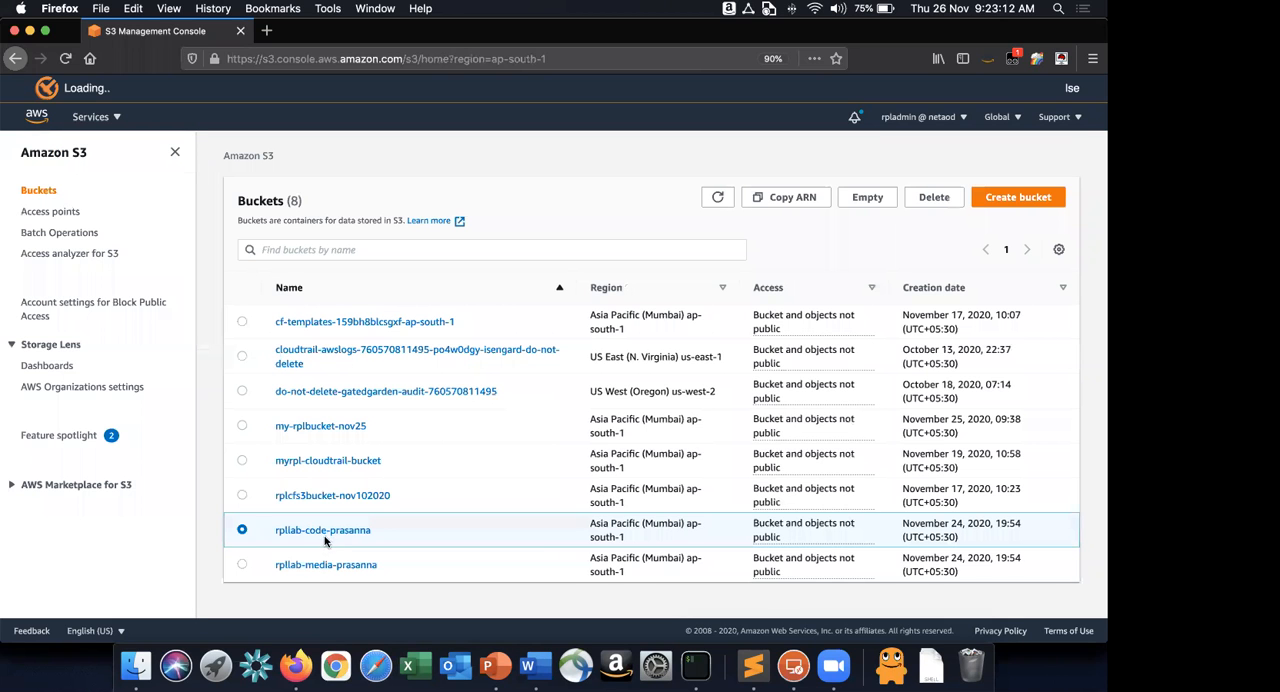
Open the rpllab-code bucket and permanently delete all its objects, confirming with "permanently delete".
{"action": "left_click", "coordinate": [328, 531]}
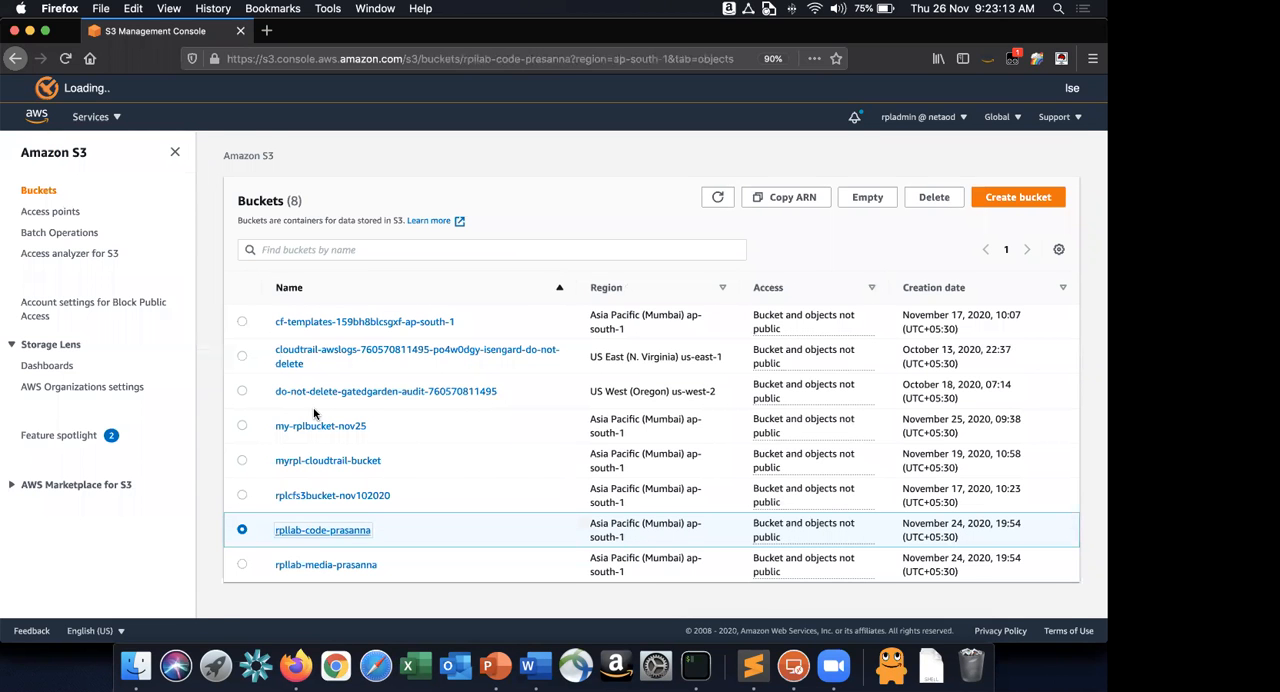
{"action": "scroll", "coordinate": [443, 237], "scroll_direction": "down", "scroll_amount": 3}
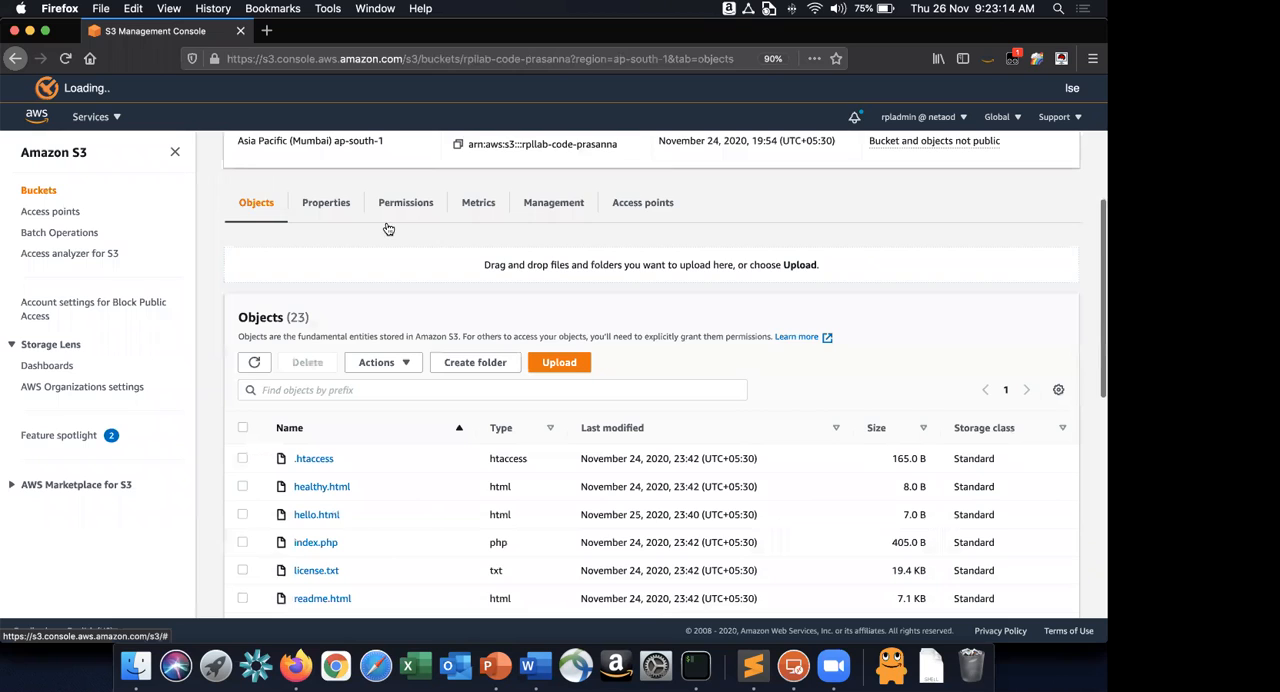
{"action": "scroll", "coordinate": [388, 229], "scroll_direction": "down", "scroll_amount": 3}
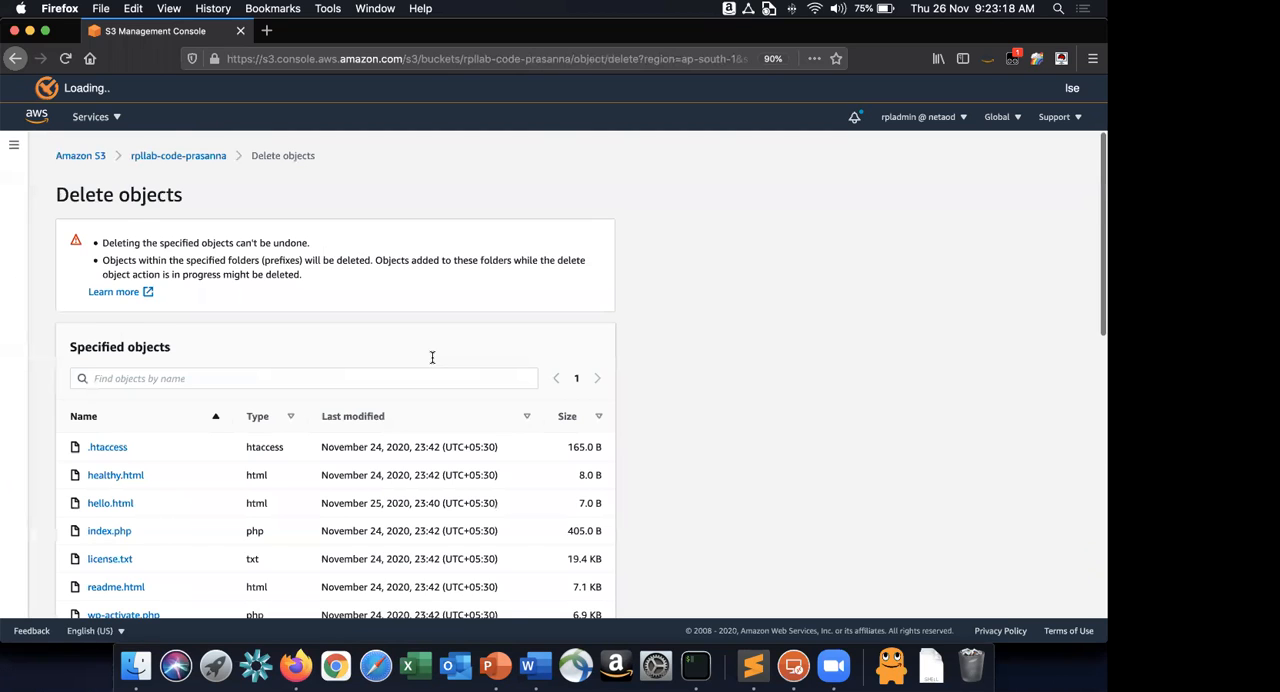
{"action": "scroll", "coordinate": [257, 574], "scroll_direction": "down", "scroll_amount": 1}
{"action": "scroll", "coordinate": [263, 543], "scroll_direction": "down", "scroll_amount": 15}
{"action": "left_click", "coordinate": [263, 545]}
{"action": "type", "text": "permanently delete"}
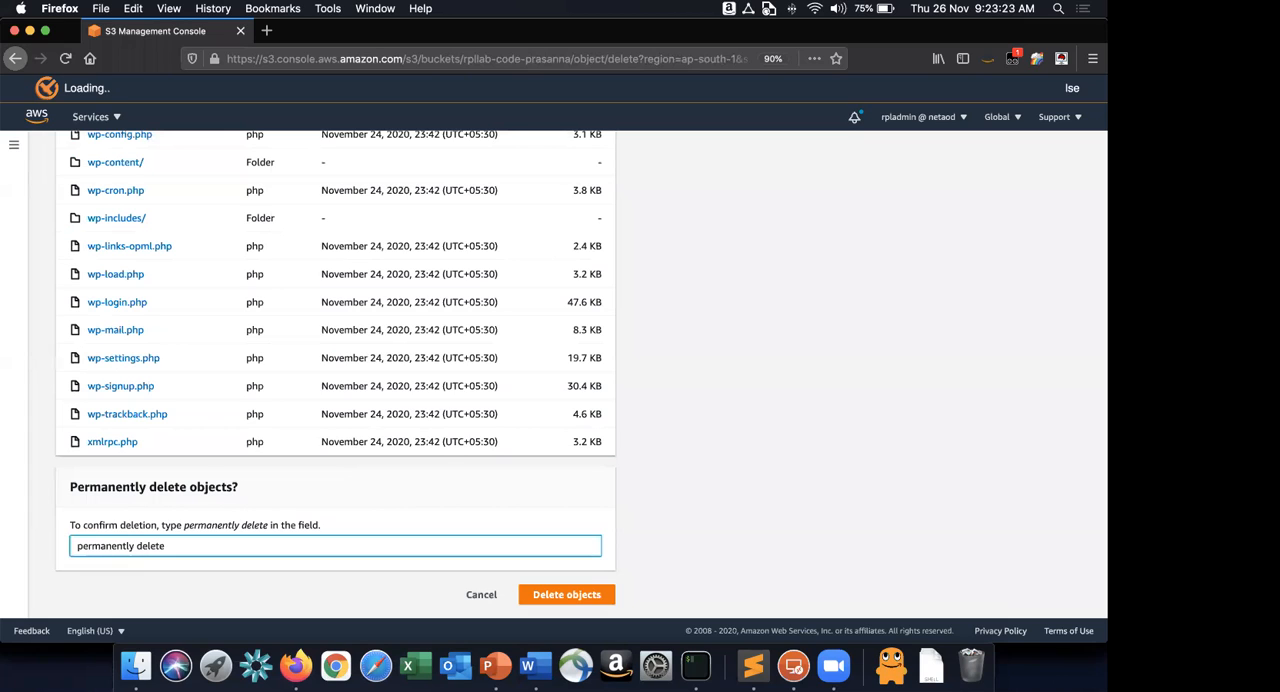
{"action": "left_click", "coordinate": [588, 596]}
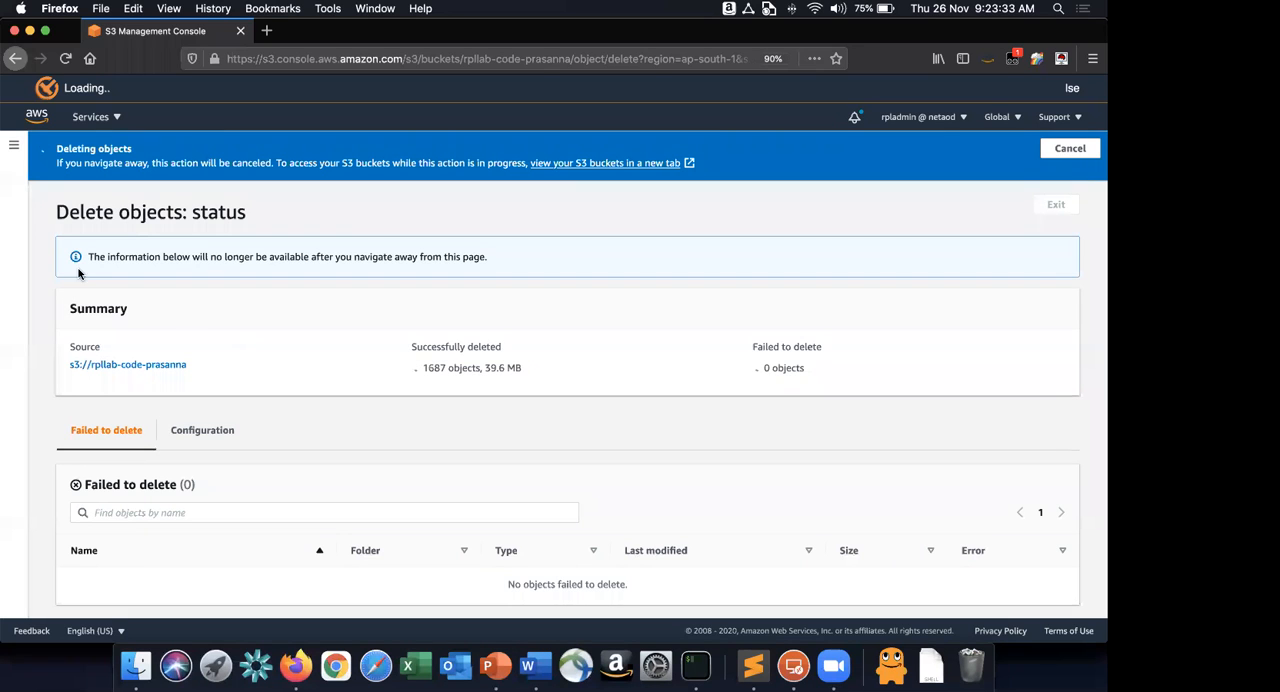
Return to the bucket list and delete the rpllab-code bucket, confirming with its full bucket name.
{"action": "left_click", "coordinate": [16, 57]}
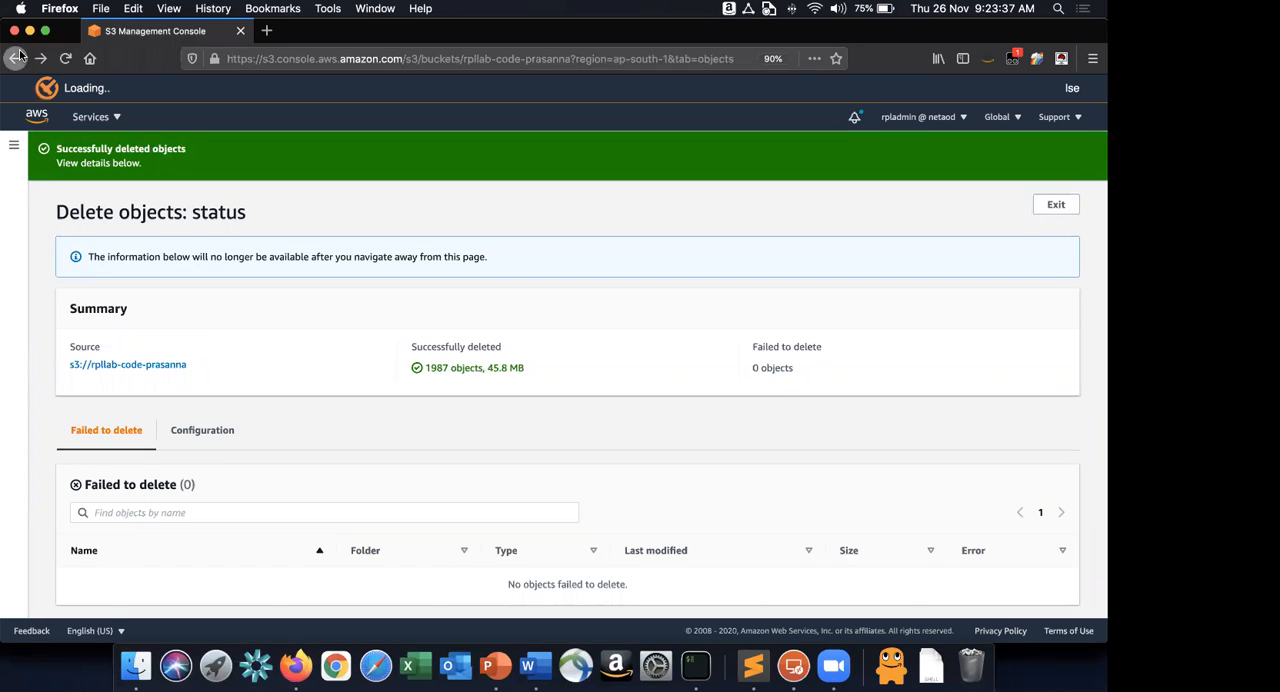
{"action": "scroll", "coordinate": [262, 368], "scroll_direction": "down", "scroll_amount": 3}
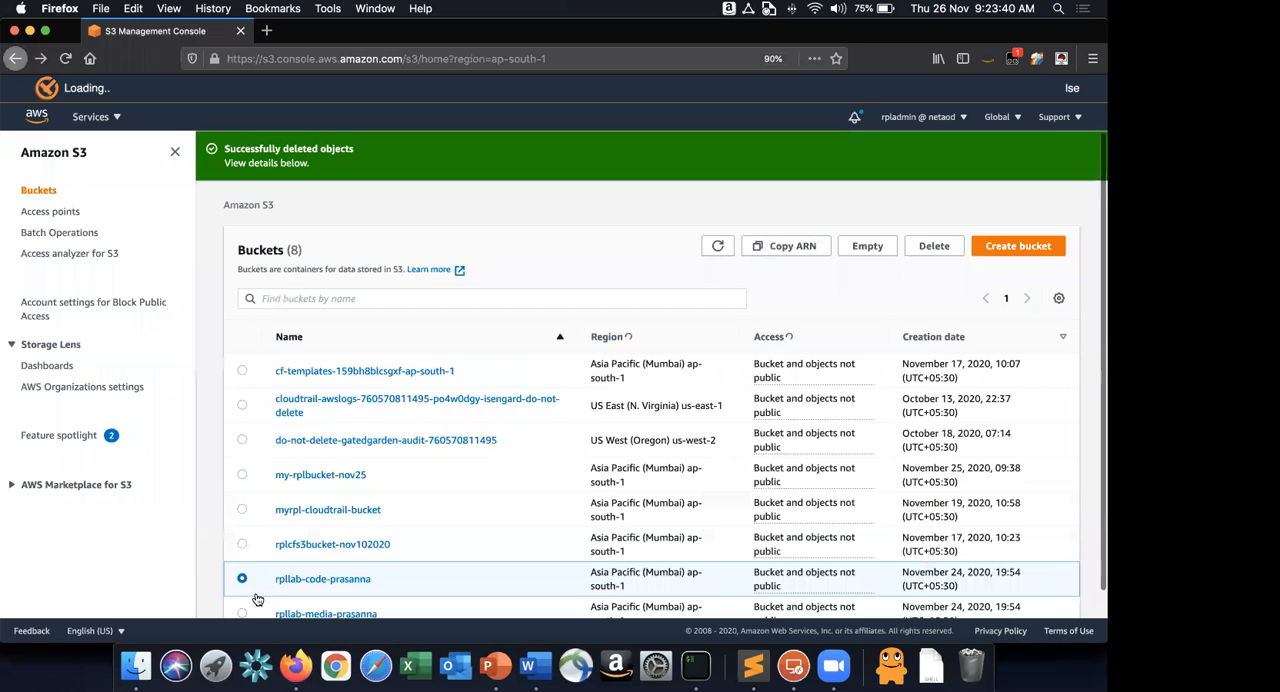
{"action": "scroll", "coordinate": [400, 382], "scroll_direction": "down", "scroll_amount": 1}
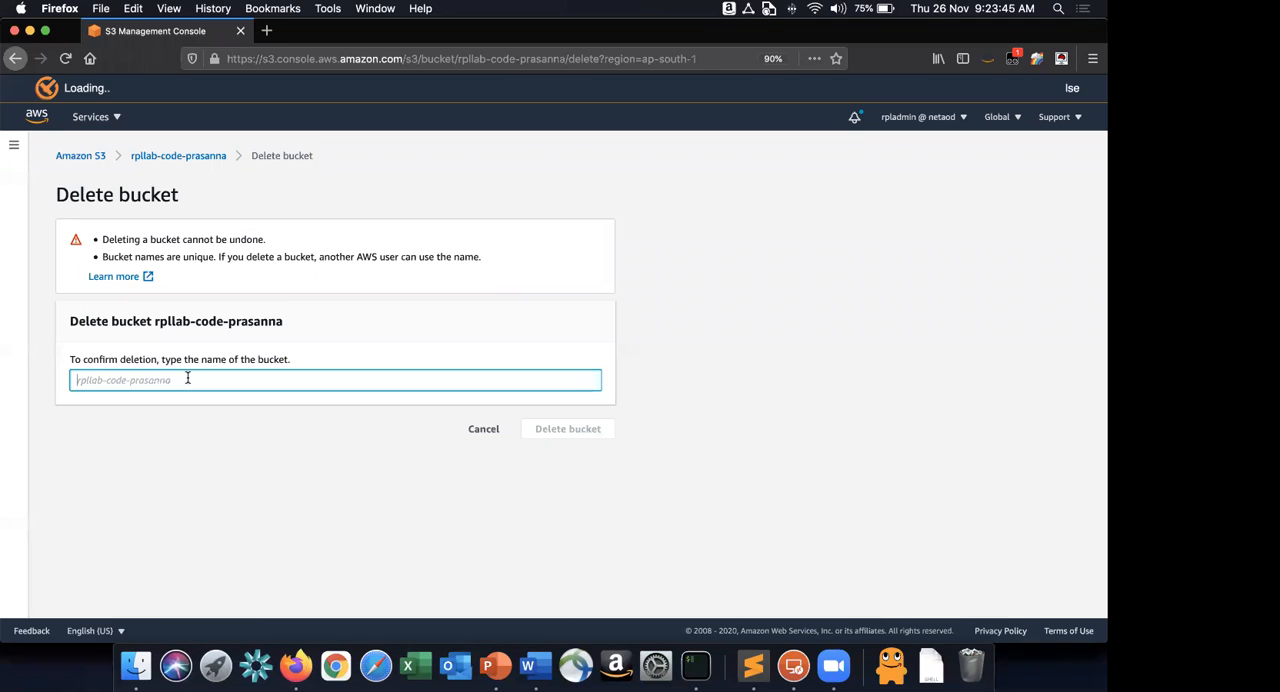
{"action": "type", "text": "rpllab-code-prasanna"}
{"action": "left_click", "coordinate": [562, 436]}
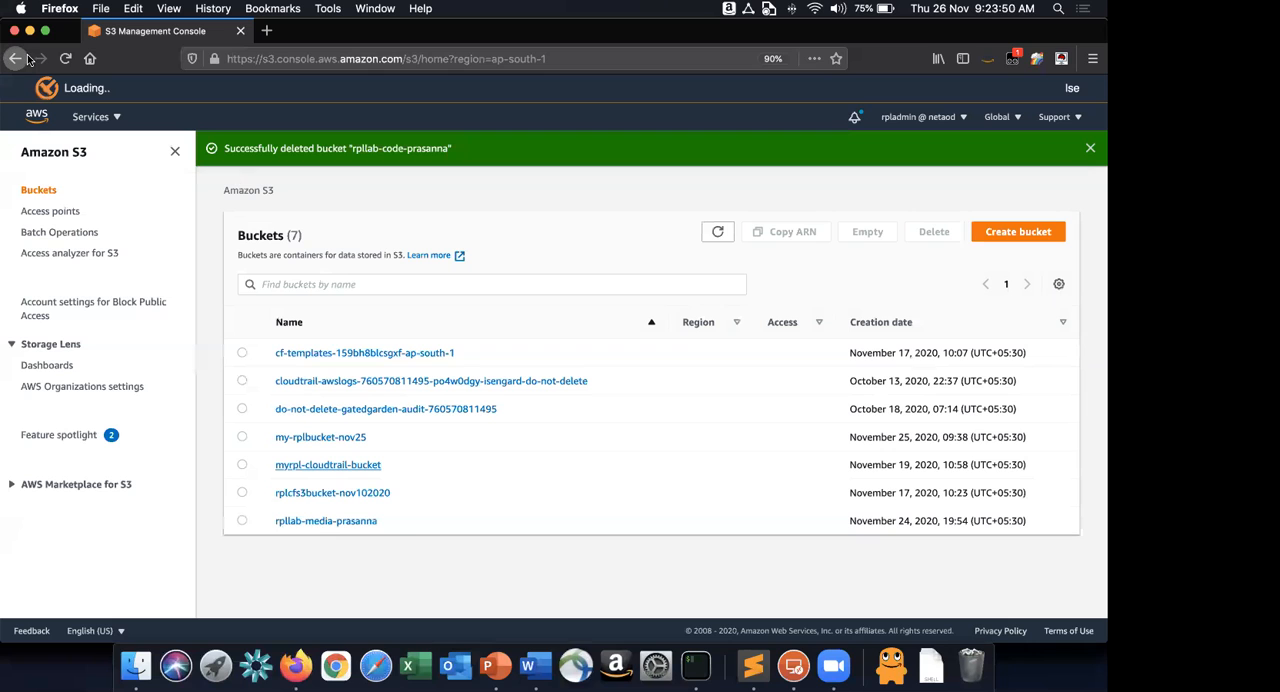
Open the rpllab-media bucket and permanently delete its 2020/ folder, confirming with "permanently delete".
{"action": "left_click", "coordinate": [330, 522]}
{"action": "left_click", "coordinate": [242, 545]}
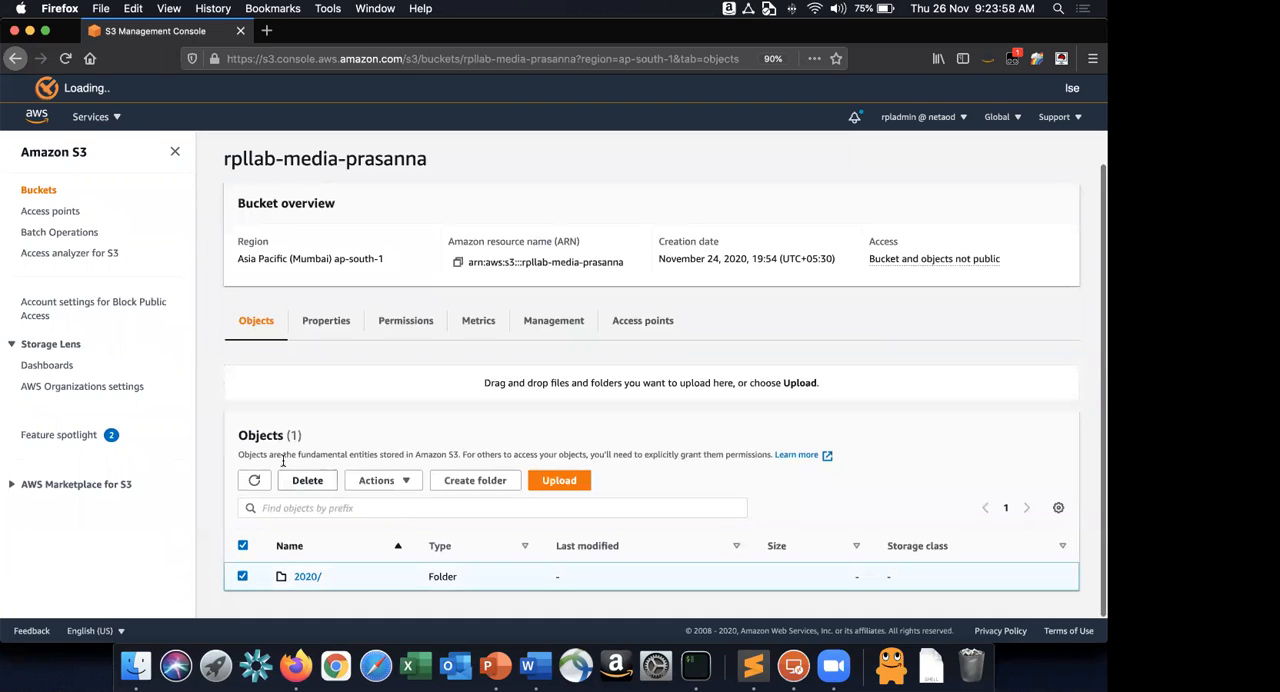
{"action": "left_click_drag", "start_coordinate": [184, 530], "coordinate": [266, 531]}
{"action": "left_click", "coordinate": [265, 562]}
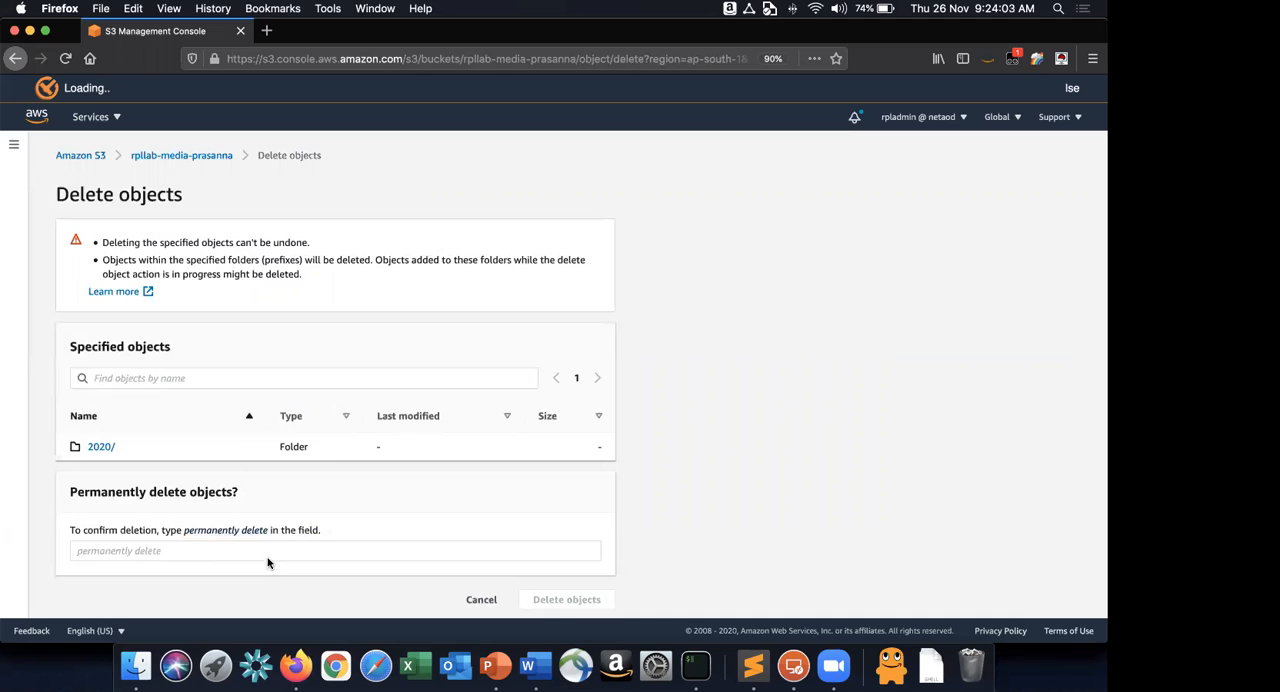
{"action": "left_click", "coordinate": [269, 551]}
{"action": "type", "text": "permanently delete"}
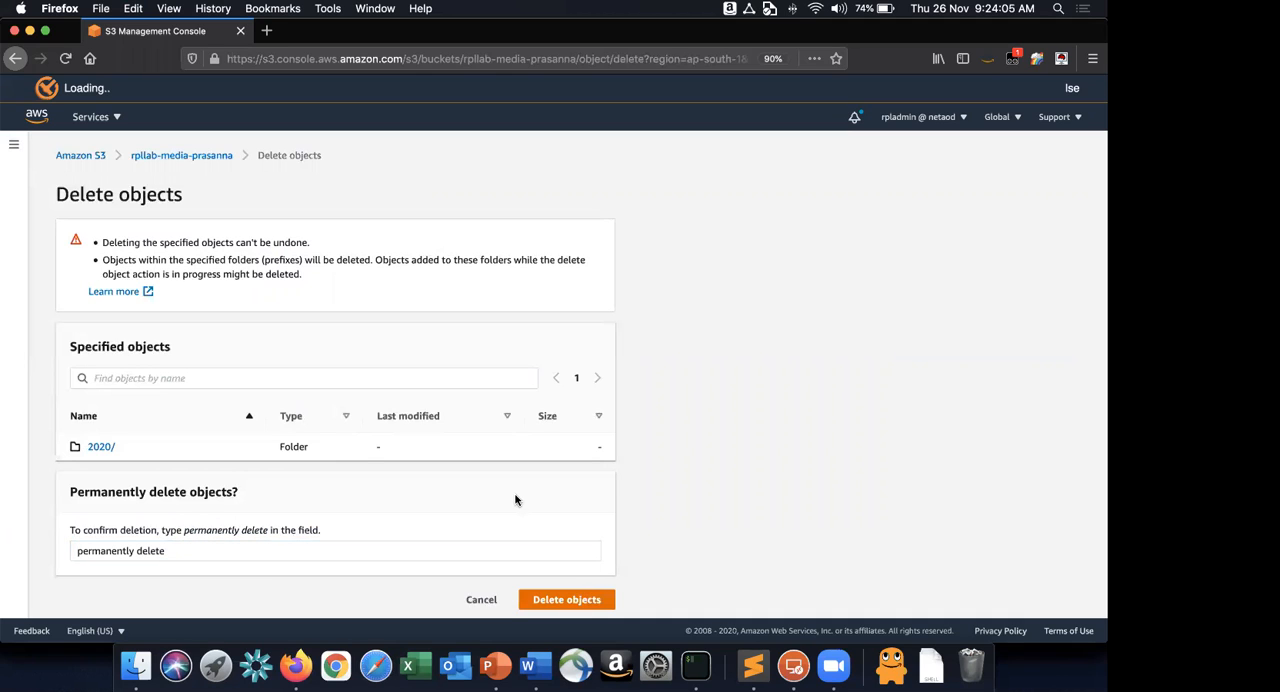
Return to the bucket list and delete the rpllab-media bucket, confirming with its full bucket name.
{"action": "left_click", "coordinate": [14, 150]}
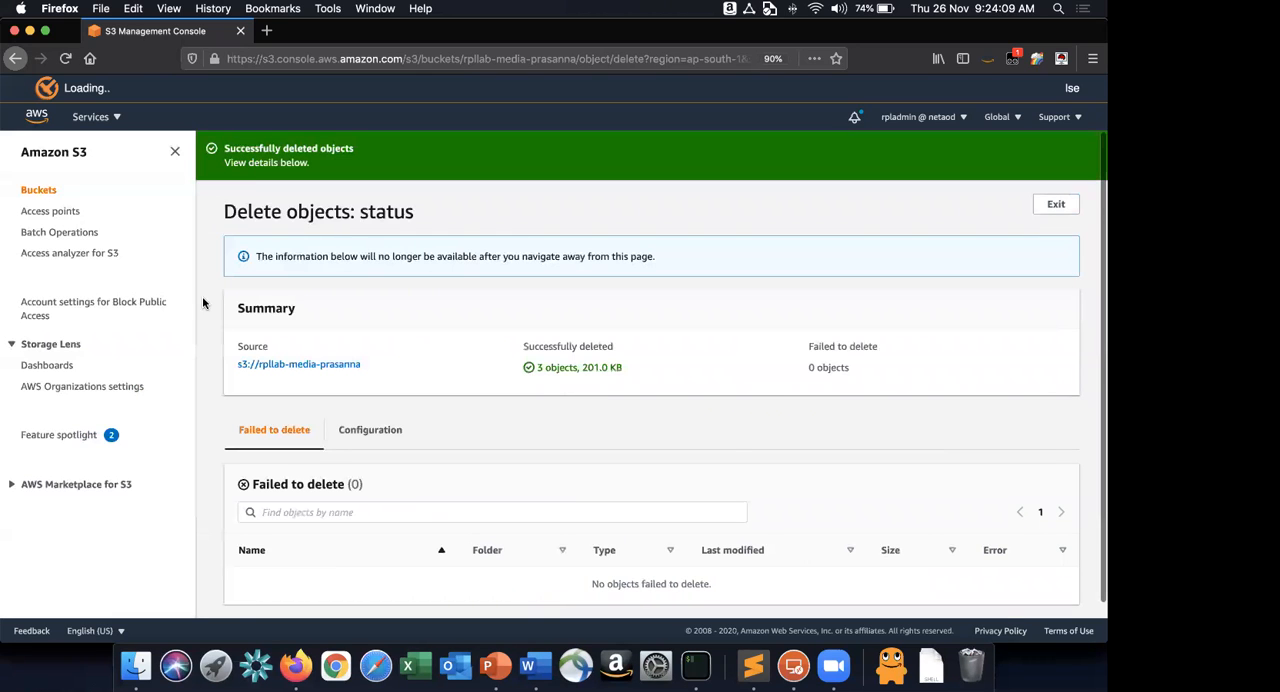
{"action": "left_click", "coordinate": [38, 190]}
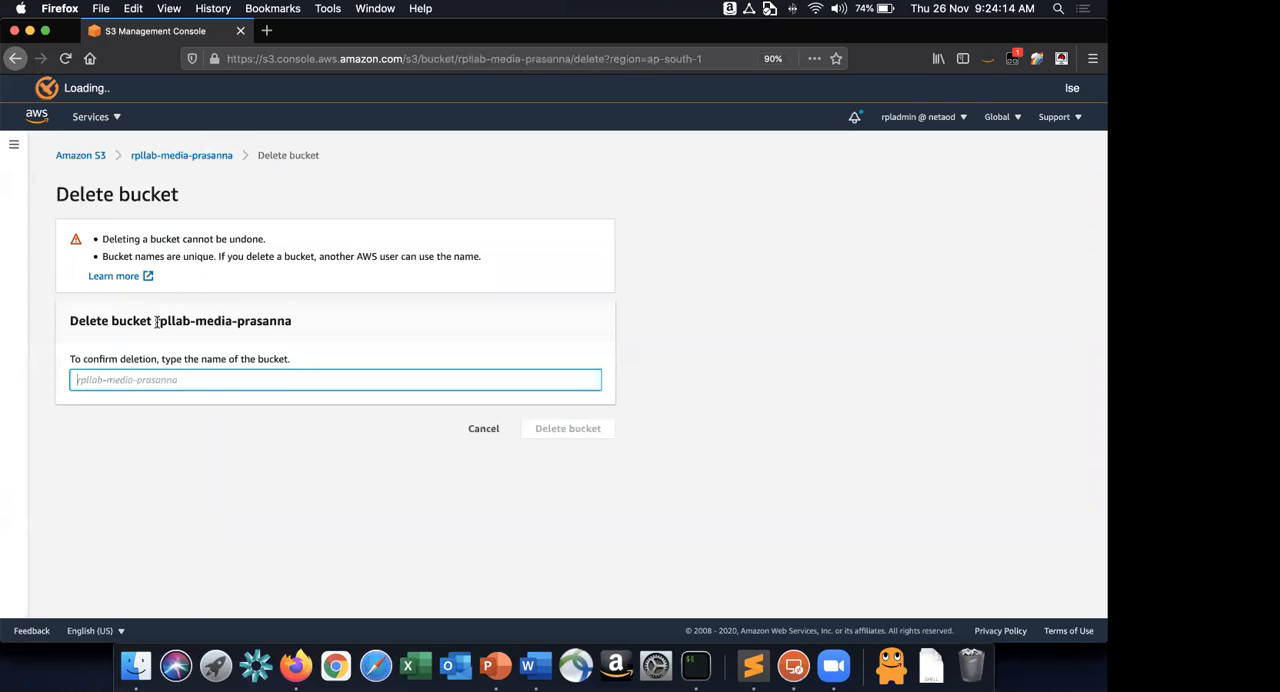
{"action": "left_click_drag", "start_coordinate": [155, 321], "coordinate": [292, 321]}
{"action": "key", "text": "super+c"}
{"action": "left_click", "coordinate": [303, 380]}
{"action": "key", "text": "super+v"}
{"action": "left_click", "coordinate": [600, 430]}
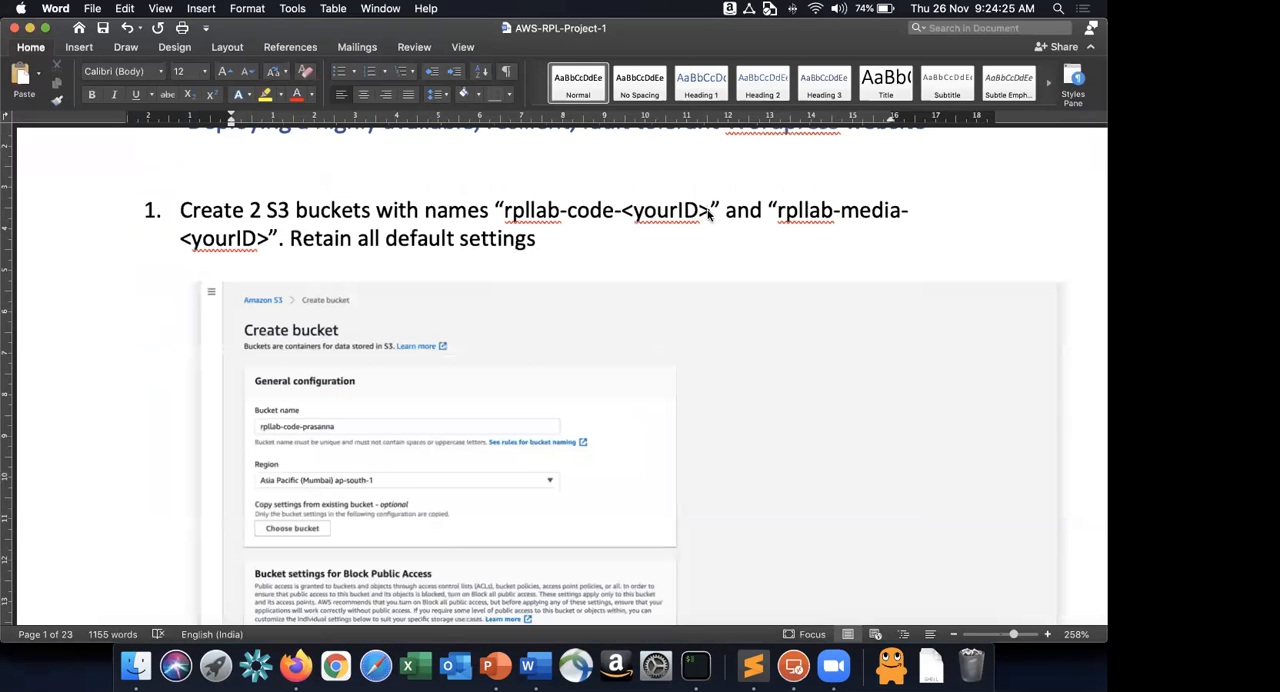
Copy the rpllab-code-<yourID> name from the Word instructions into a new S3 bucket's name, replacing <yourID> with the owner's first name.
{"action": "left_click_drag", "start_coordinate": [505, 212], "coordinate": [708, 214]}
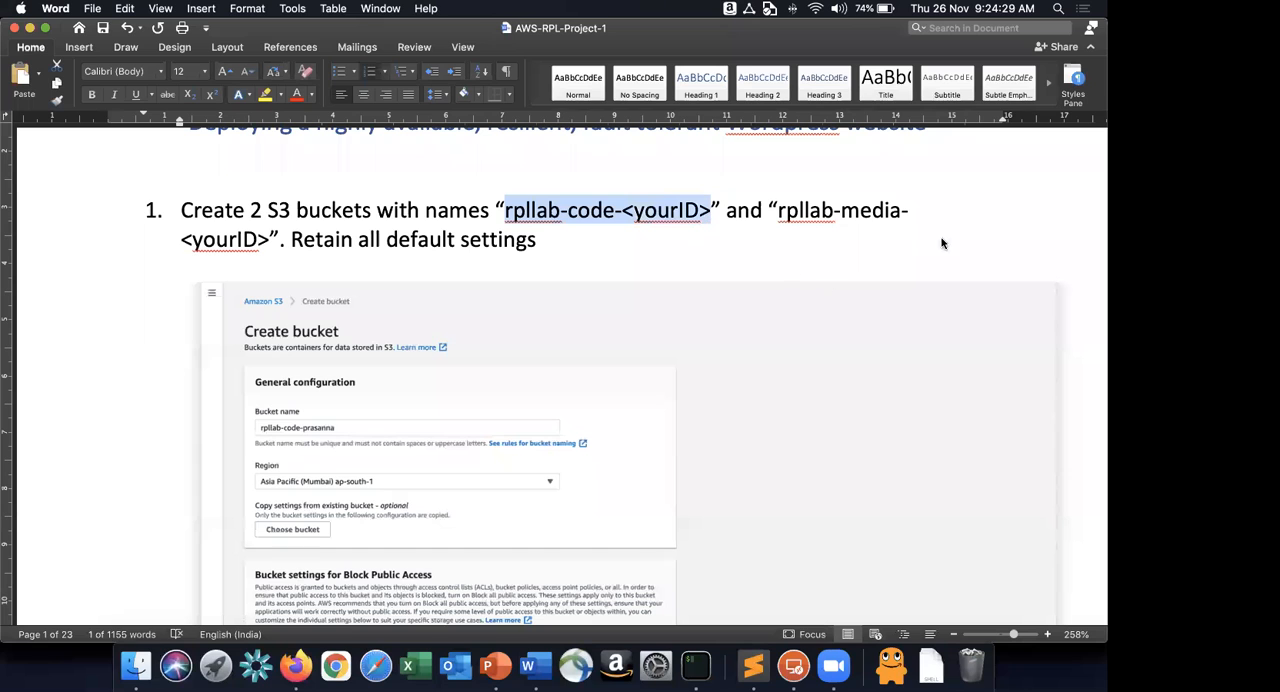
{"action": "key", "text": "super+Tab"}
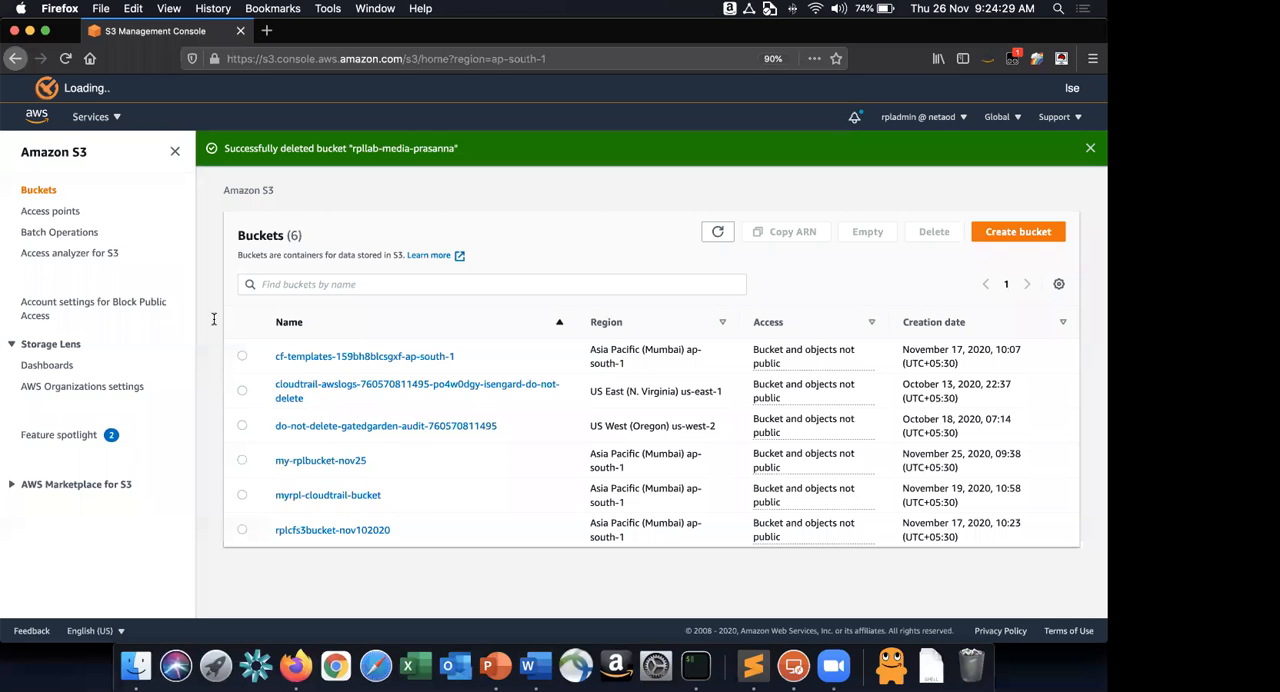
{"action": "left_click", "coordinate": [1018, 232]}
{"action": "left_click", "coordinate": [213, 319]}
{"action": "key", "text": "super+v"}
{"action": "key", "text": "BackSpace"}
{"action": "key", "text": "BackSpace"}
{"action": "key", "text": "BackSpace"}
{"action": "key", "text": "BackSpace"}
{"action": "key", "text": "BackSpace"}
{"action": "key", "text": "BackSpace"}
{"action": "key", "text": "BackSpace"}
{"action": "key", "text": "BackSpace"}
{"action": "type", "text": "prasa"}
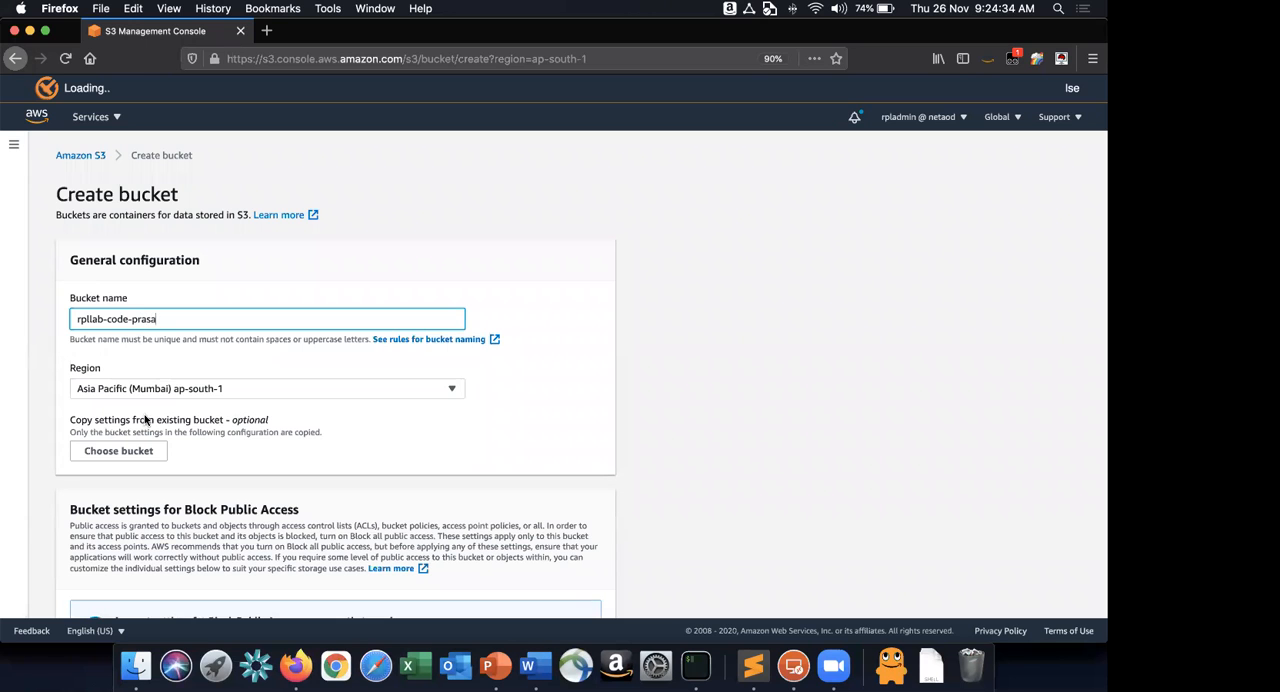
{"action": "type", "text": "nna"}
Review the remaining settings of the new rpllab-code bucket, keep all defaults and create it.
{"action": "scroll", "coordinate": [170, 420], "scroll_direction": "down", "scroll_amount": 3}
{"action": "scroll", "coordinate": [170, 420], "scroll_direction": "down", "scroll_amount": 10}
{"action": "scroll", "coordinate": [170, 420], "scroll_direction": "up", "scroll_amount": 10}
{"action": "scroll", "coordinate": [170, 420], "scroll_direction": "down", "scroll_amount": 10}
{"action": "left_click", "coordinate": [576, 602]}
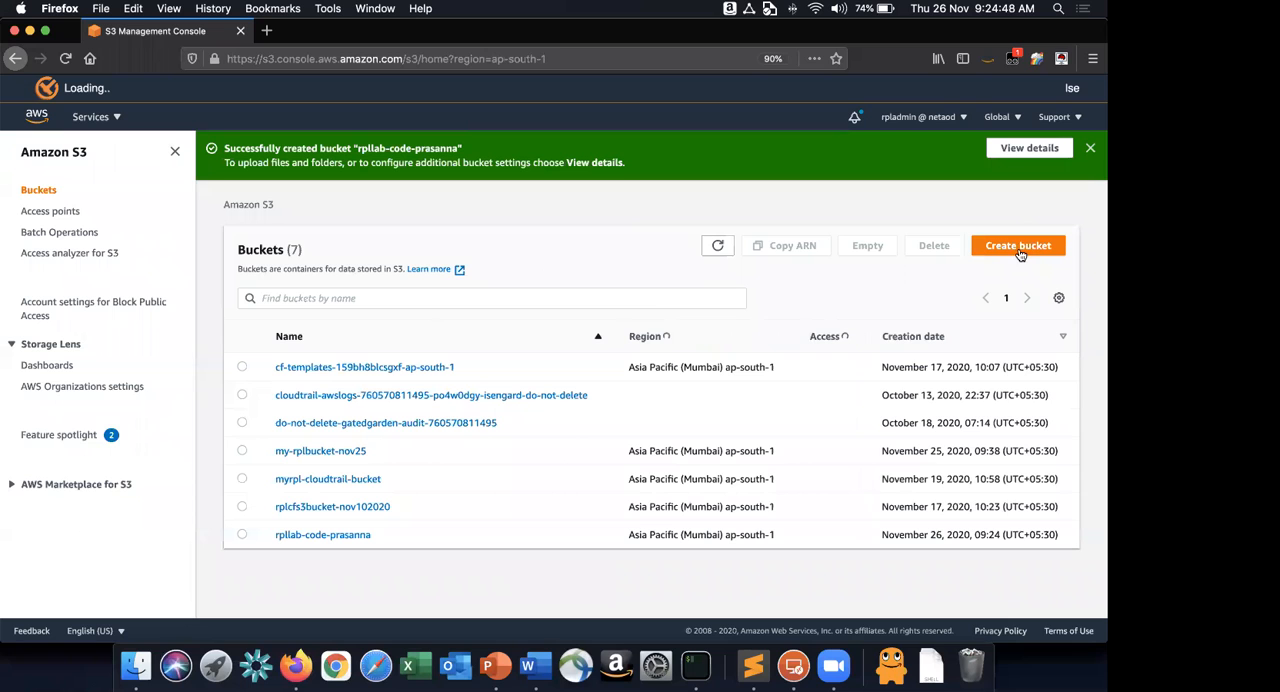
Create a second bucket with default settings, copying rpllab-media-<yourID> from the Word instructions and replacing <yourID> with the owner's first name.
{"action": "left_click", "coordinate": [1018, 245]}
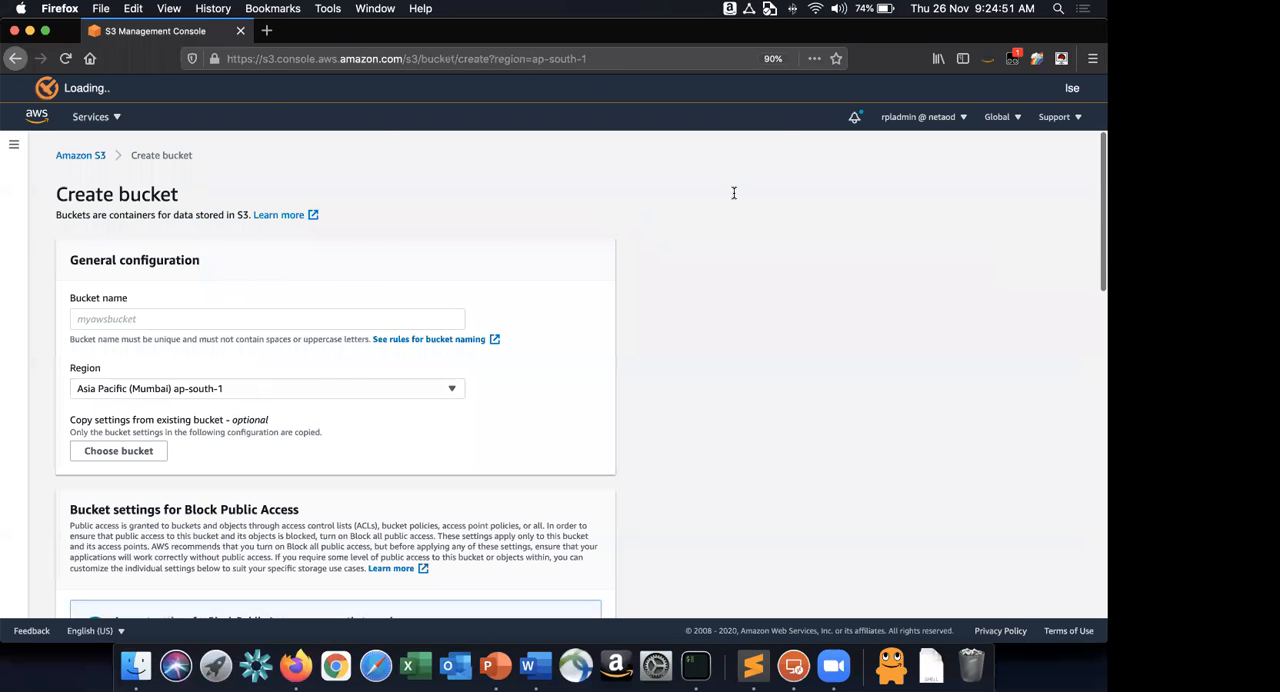
{"action": "key", "text": "super+Tab"}
{"action": "left_click", "coordinate": [779, 209]}
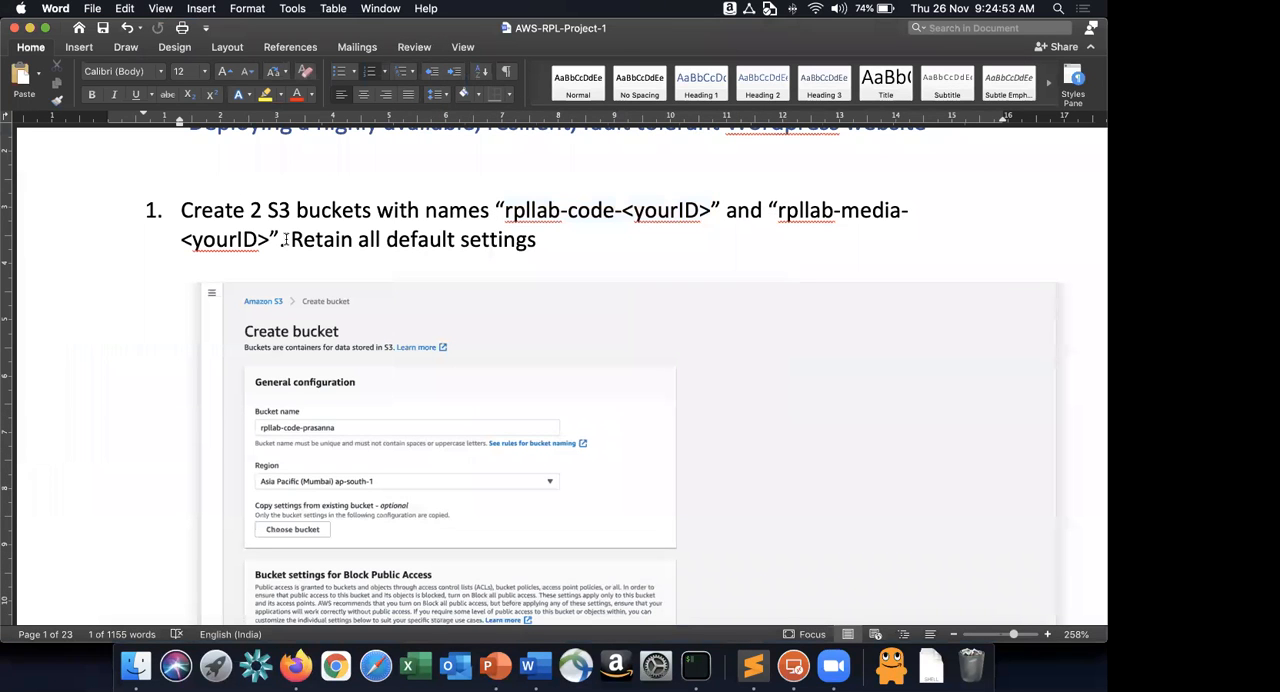
{"action": "left_click_drag", "start_coordinate": [779, 210], "coordinate": [271, 240]}
{"action": "key", "text": "super+c"}
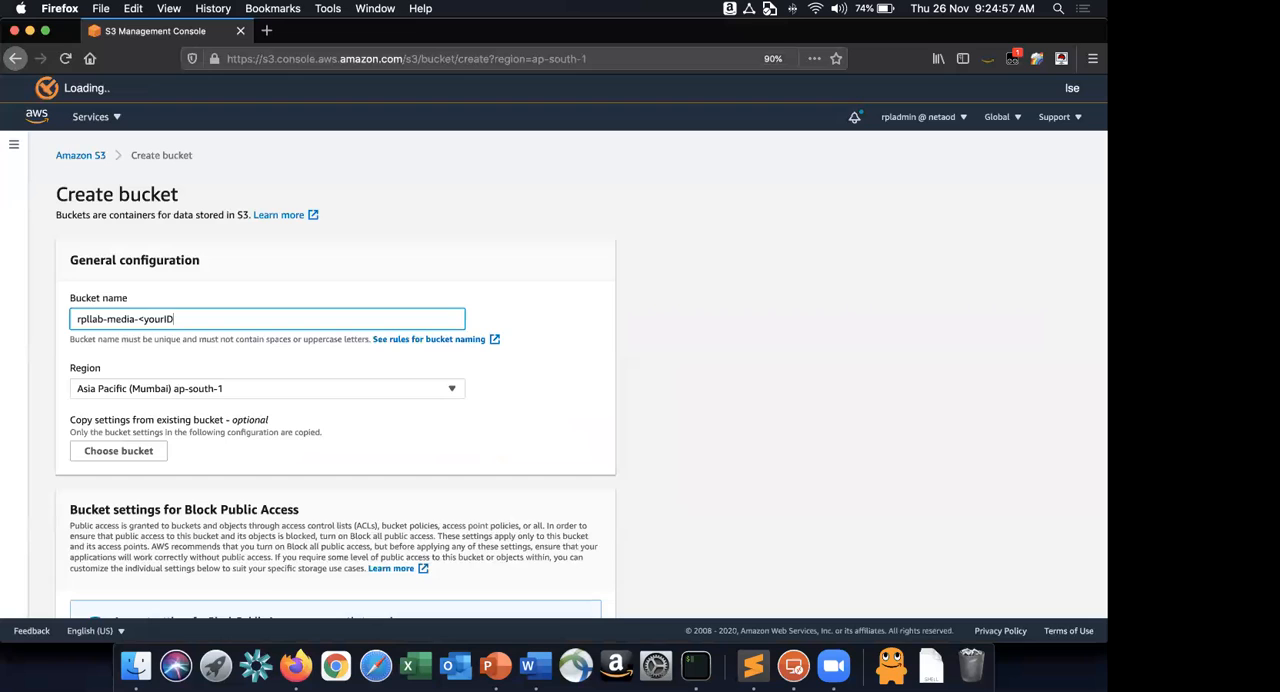
{"action": "key", "text": "BackSpace"}
{"action": "key", "text": "BackSpace"}
{"action": "key", "text": "BackSpace"}
{"action": "key", "text": "BackSpace"}
{"action": "key", "text": "BackSpace"}
{"action": "key", "text": "BackSpace"}
{"action": "key", "text": "BackSpace"}
{"action": "type", "text": "pra"}
{"action": "type", "text": "sanna"}
{"action": "scroll", "coordinate": [251, 401], "scroll_direction": "down", "scroll_amount": 15}
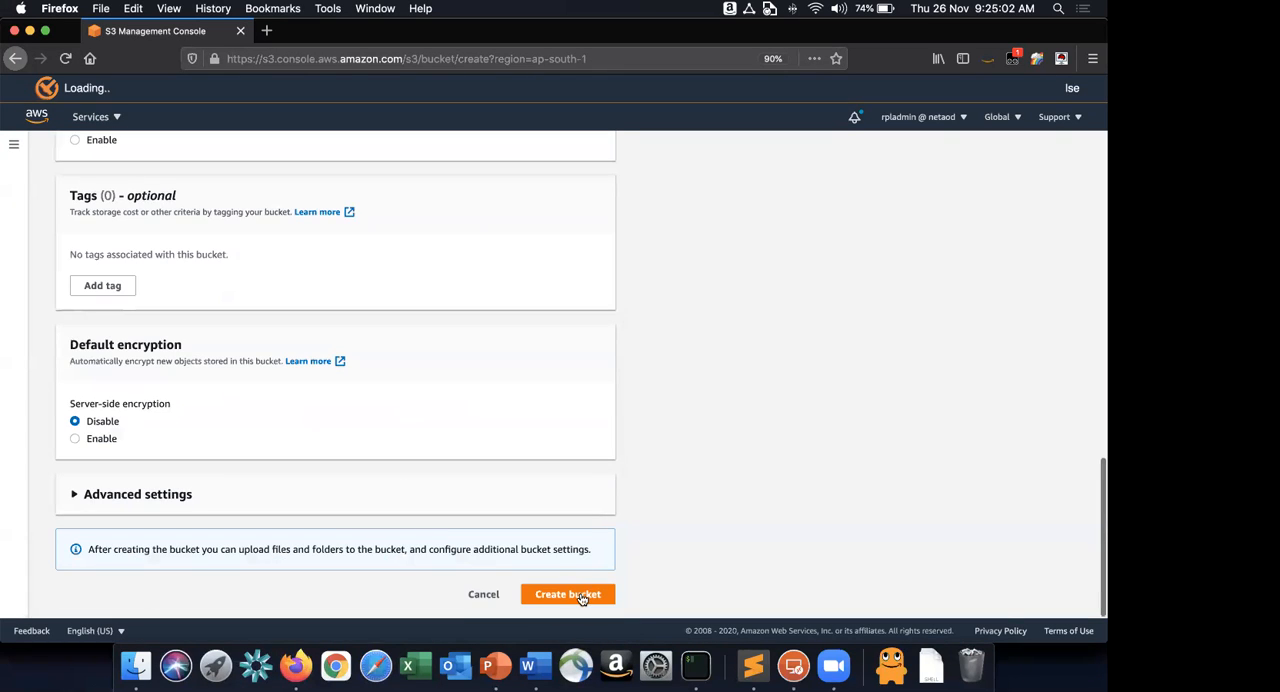
{"action": "left_click", "coordinate": [581, 597]}
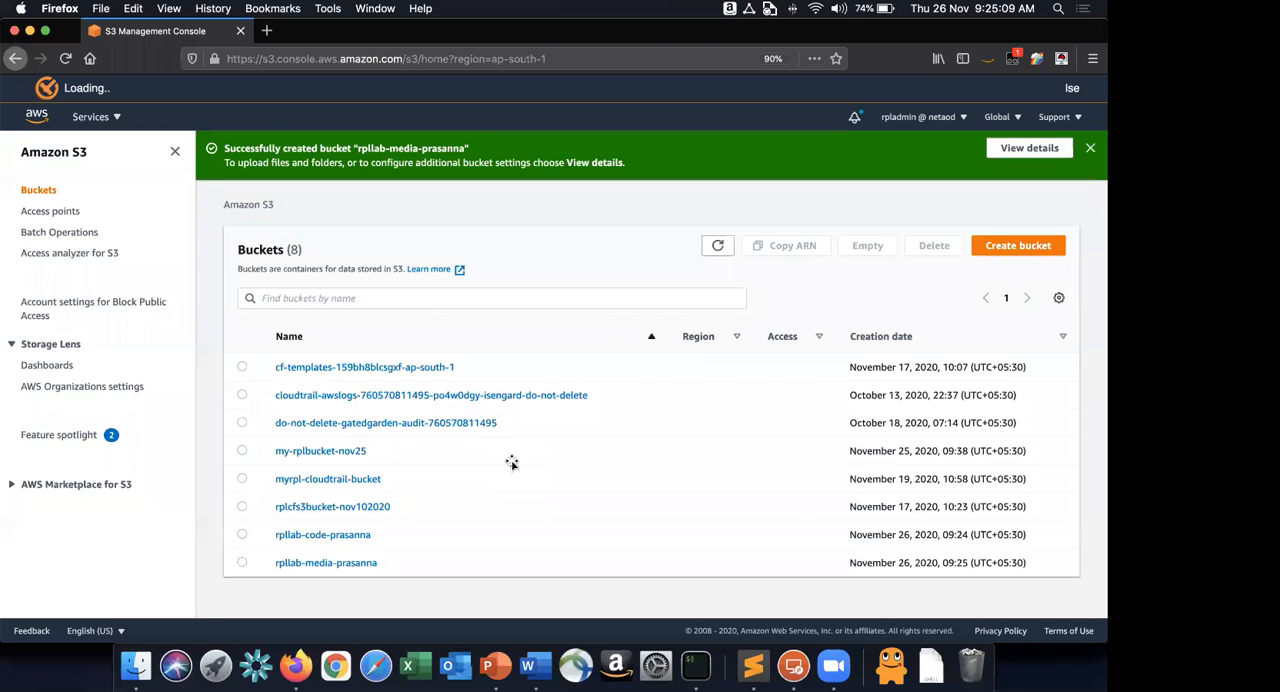
Switch to Word and read instruction 2 on creating a CloudFront distribution with the media S3 bucket as origin.
{"action": "key", "text": "super+Tab"}
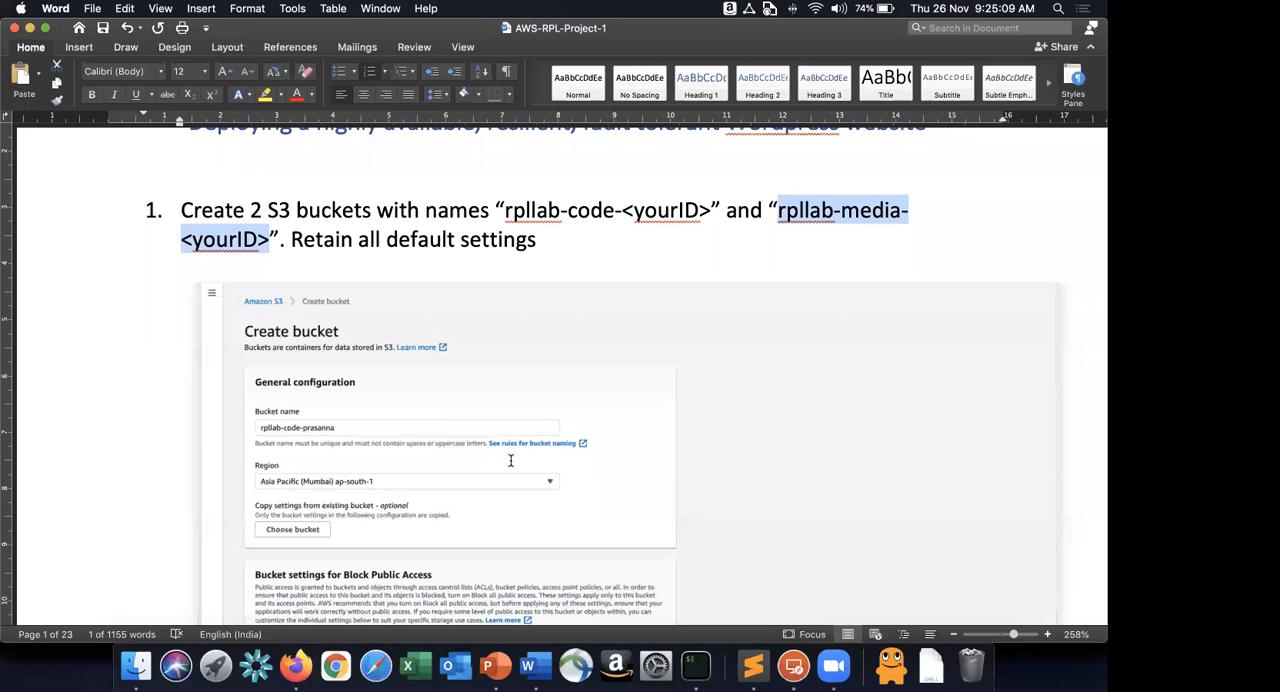
{"action": "scroll", "coordinate": [510, 460], "scroll_direction": "down", "scroll_amount": 10}
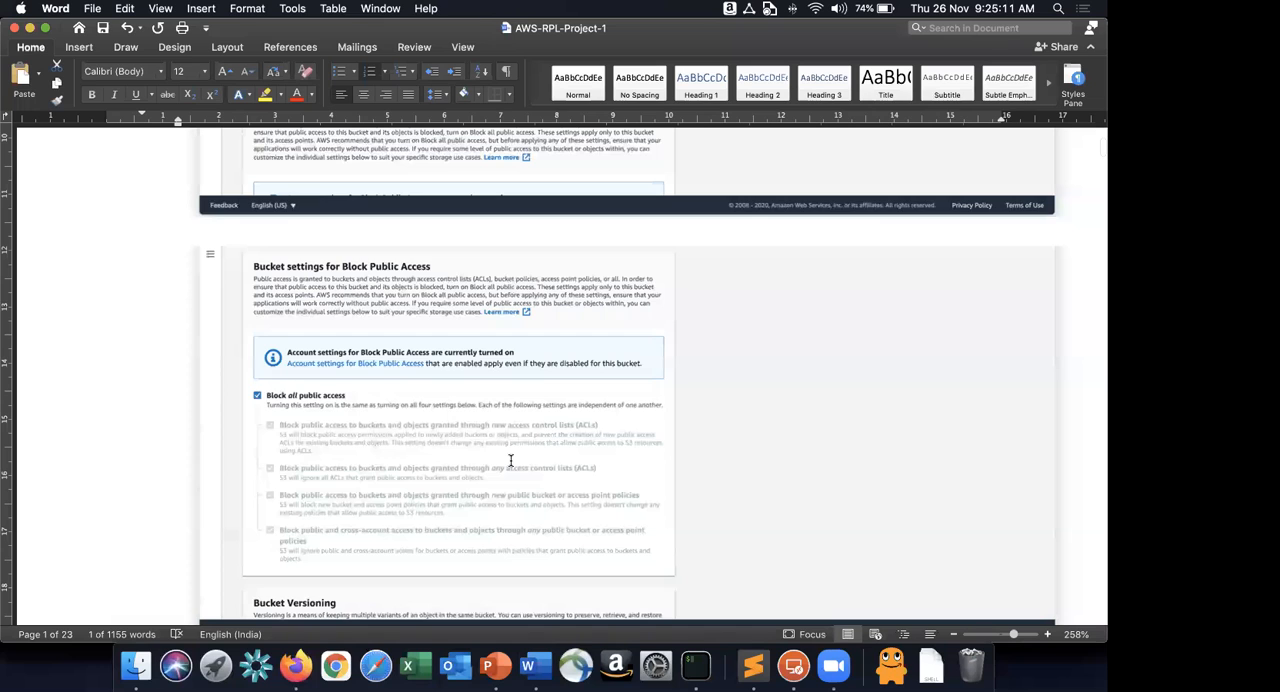
{"action": "scroll", "coordinate": [510, 460], "scroll_direction": "down", "scroll_amount": 15}
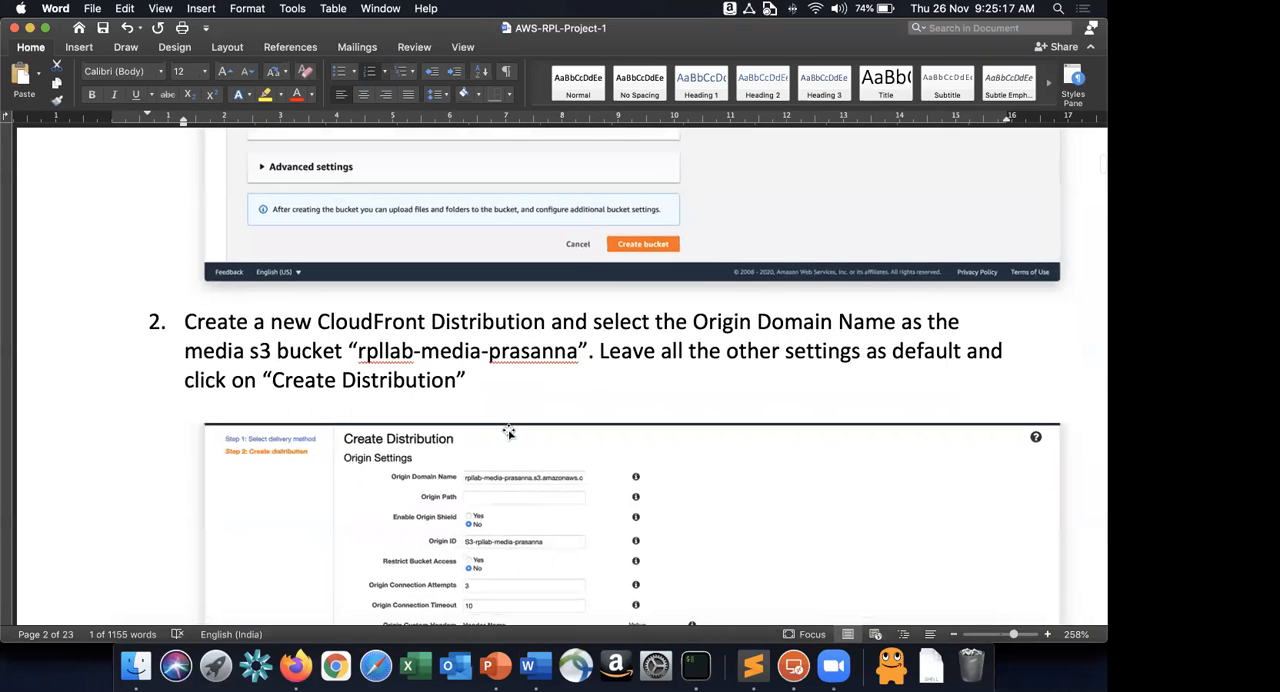
{"action": "scroll", "coordinate": [490, 420], "scroll_direction": "down", "scroll_amount": 3}
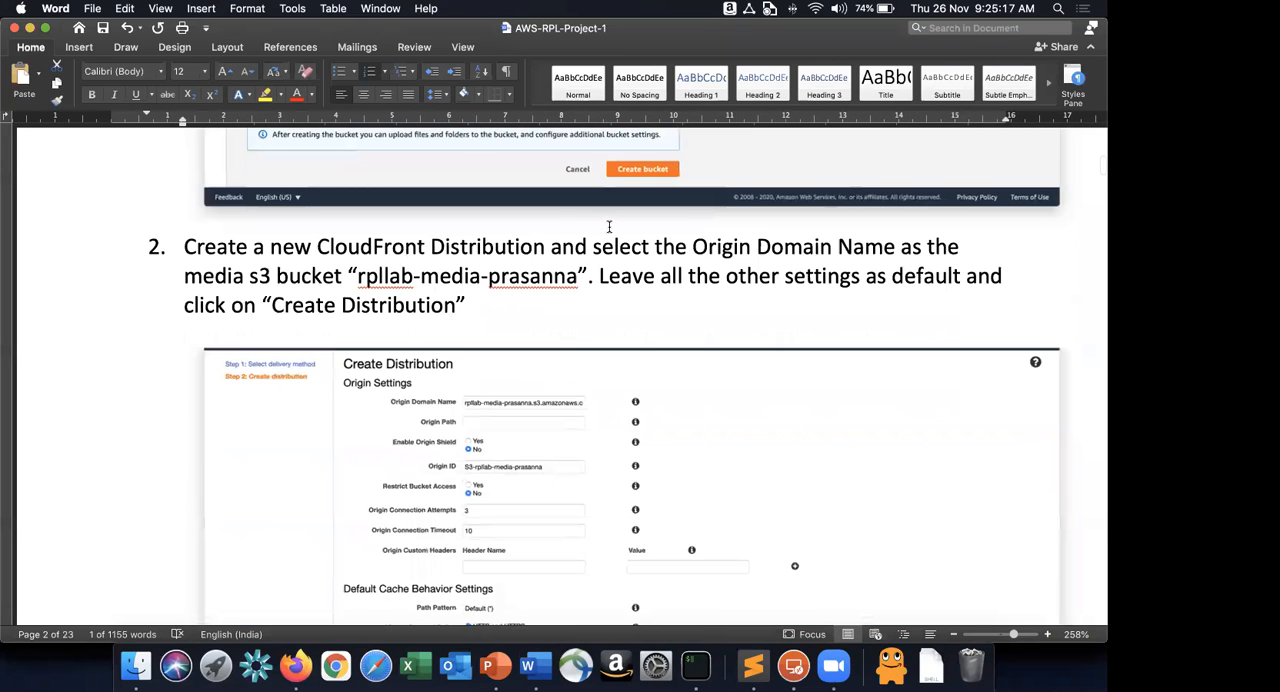
{"action": "scroll", "coordinate": [800, 220], "scroll_direction": "down", "scroll_amount": 1}
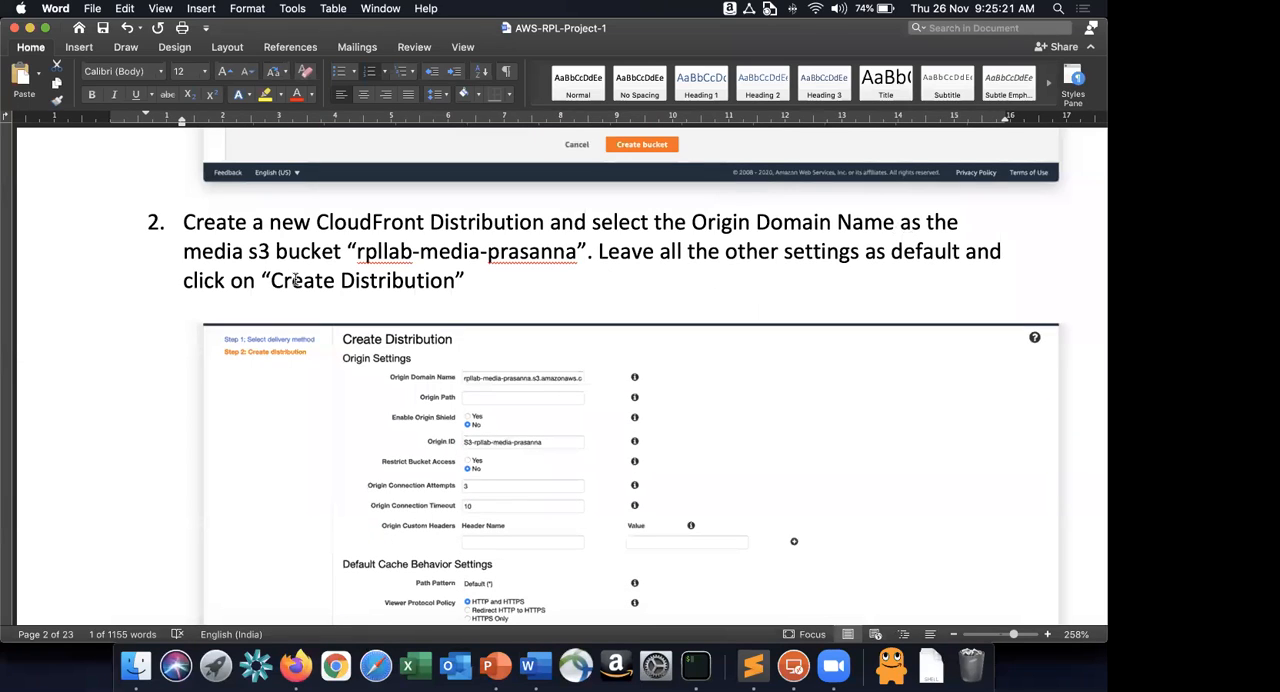
{"action": "left_click_drag", "start_coordinate": [356, 258], "coordinate": [578, 258]}
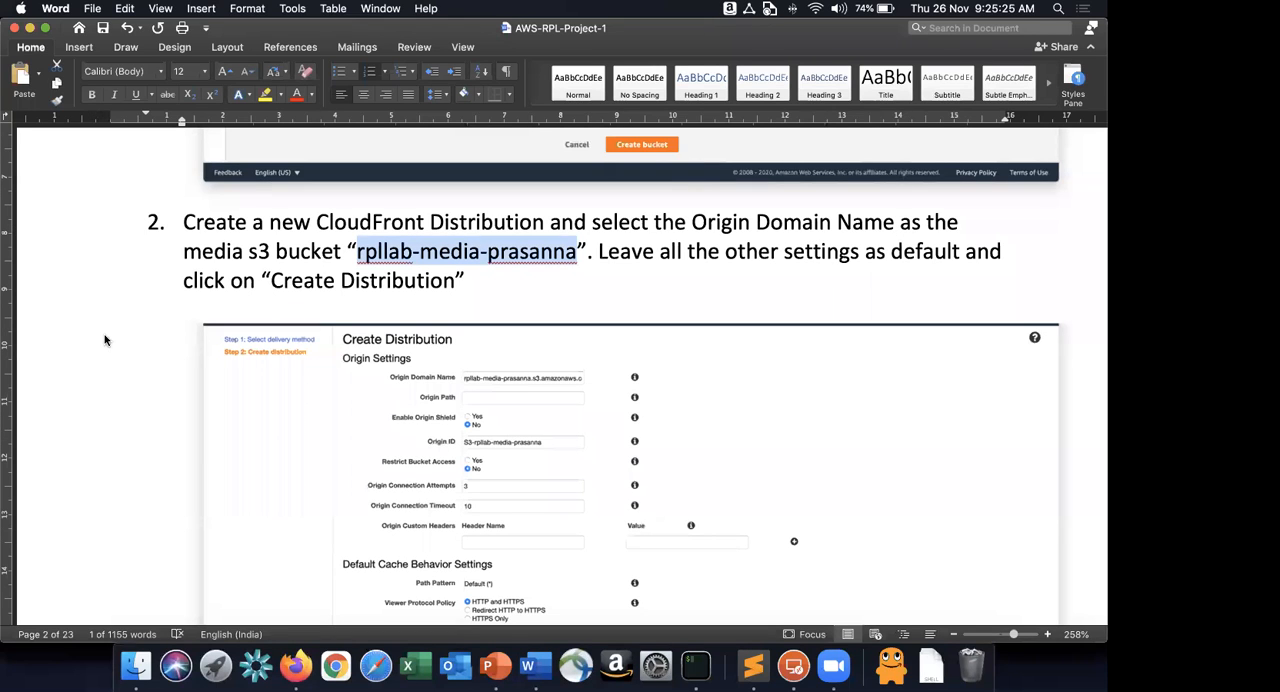
Switch back to Firefox and open the CloudFront console's list of distributions.
{"action": "key", "text": "super+Tab"}
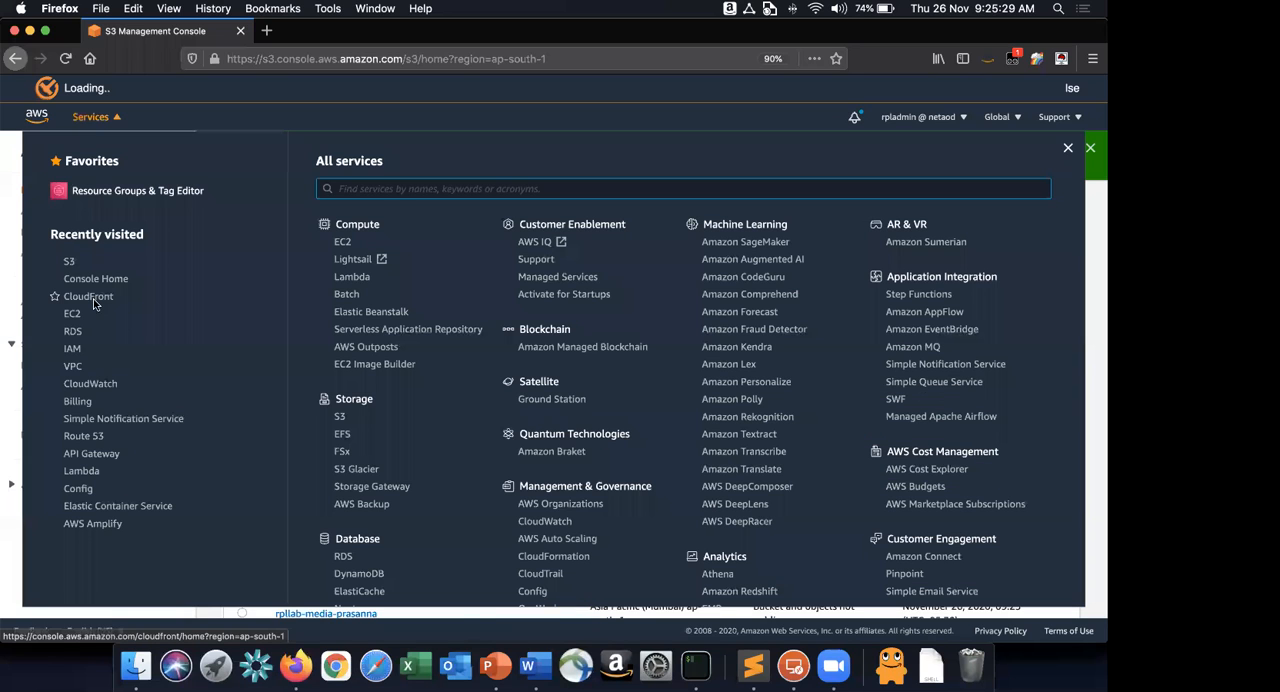
{"action": "left_click", "coordinate": [90, 297]}
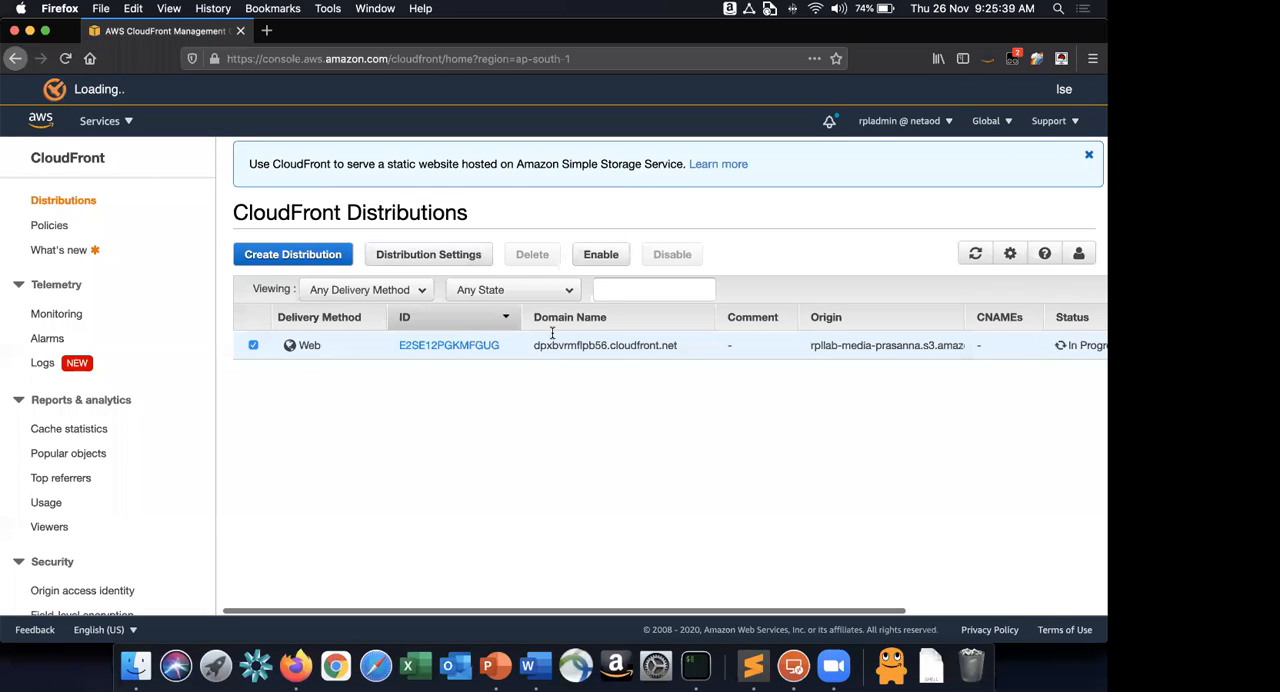
{"action": "left_click", "coordinate": [253, 345]}
{"action": "left_click", "coordinate": [253, 345]}
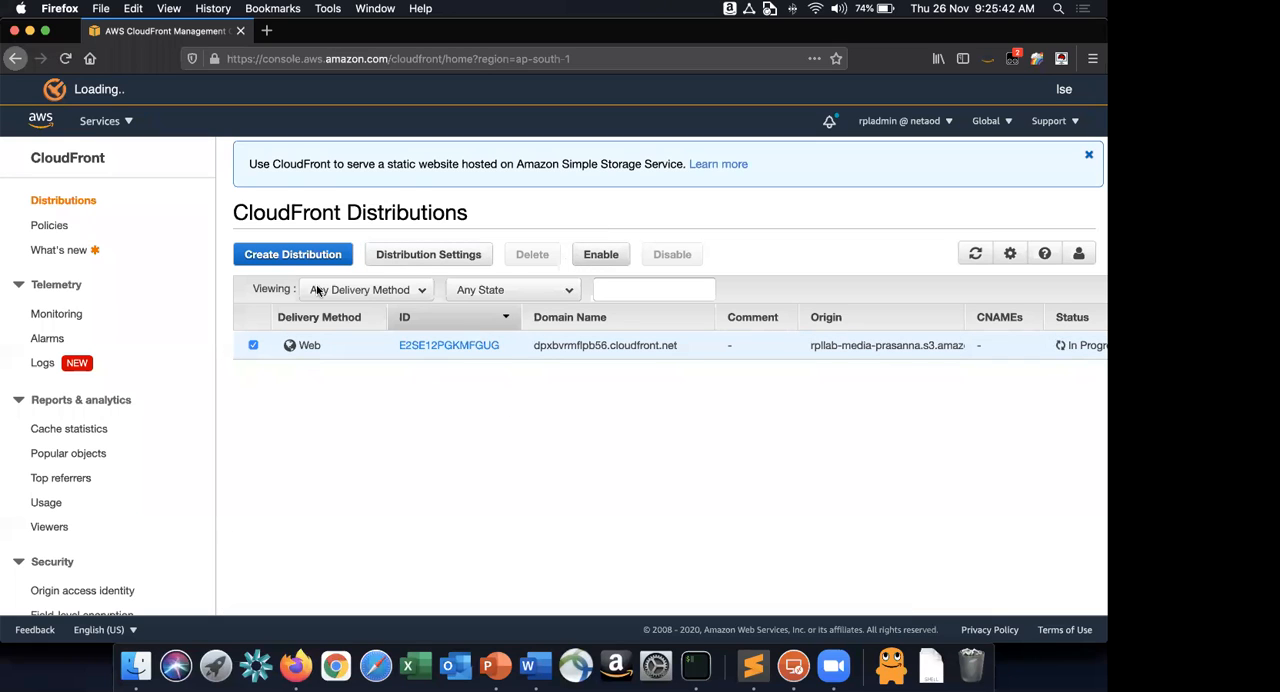
Start a new CloudFront web distribution and choose the rpllab-media S3 bucket as its Origin Domain Name.
{"action": "left_click", "coordinate": [272, 256]}
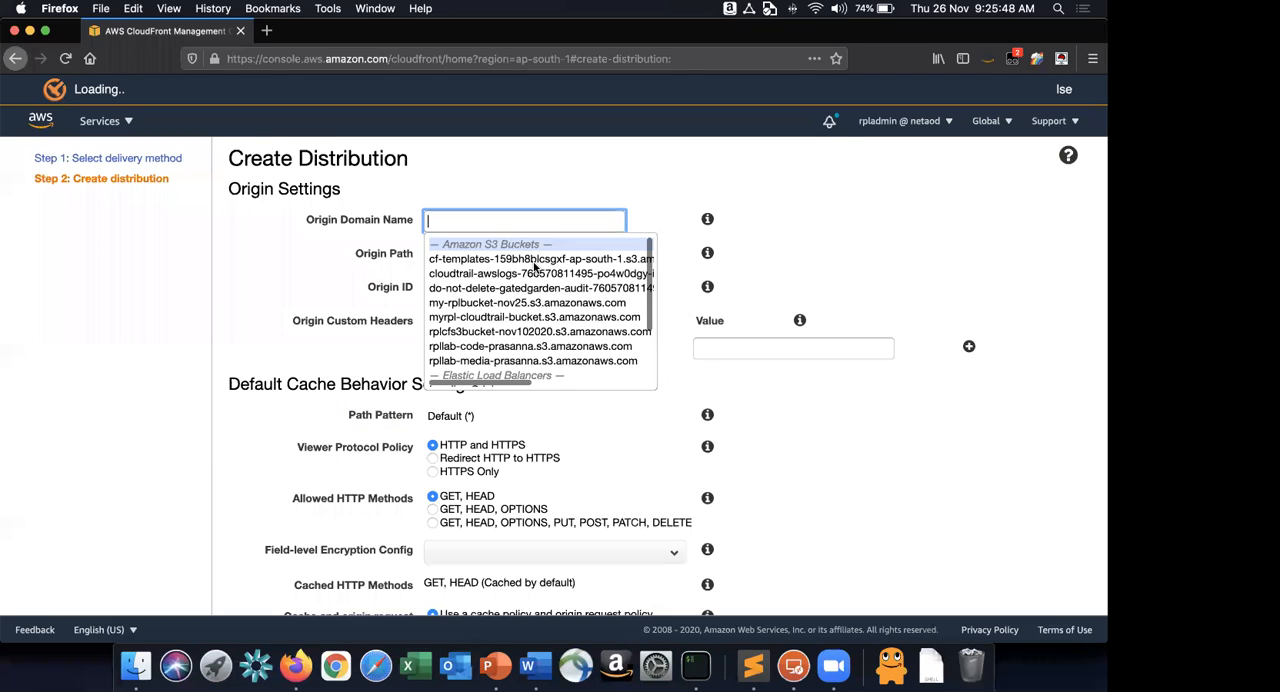
{"action": "scroll", "coordinate": [535, 267], "scroll_direction": "down", "scroll_amount": 2}
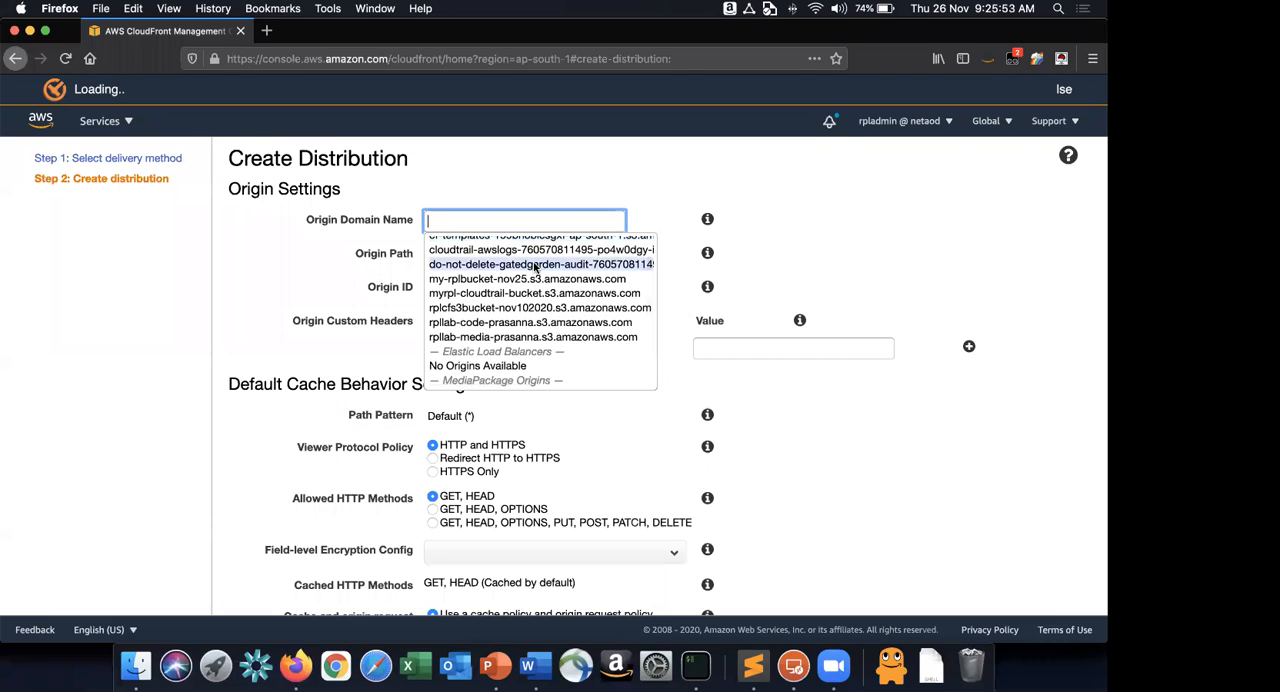
{"action": "scroll", "coordinate": [535, 267], "scroll_direction": "down", "scroll_amount": 1}
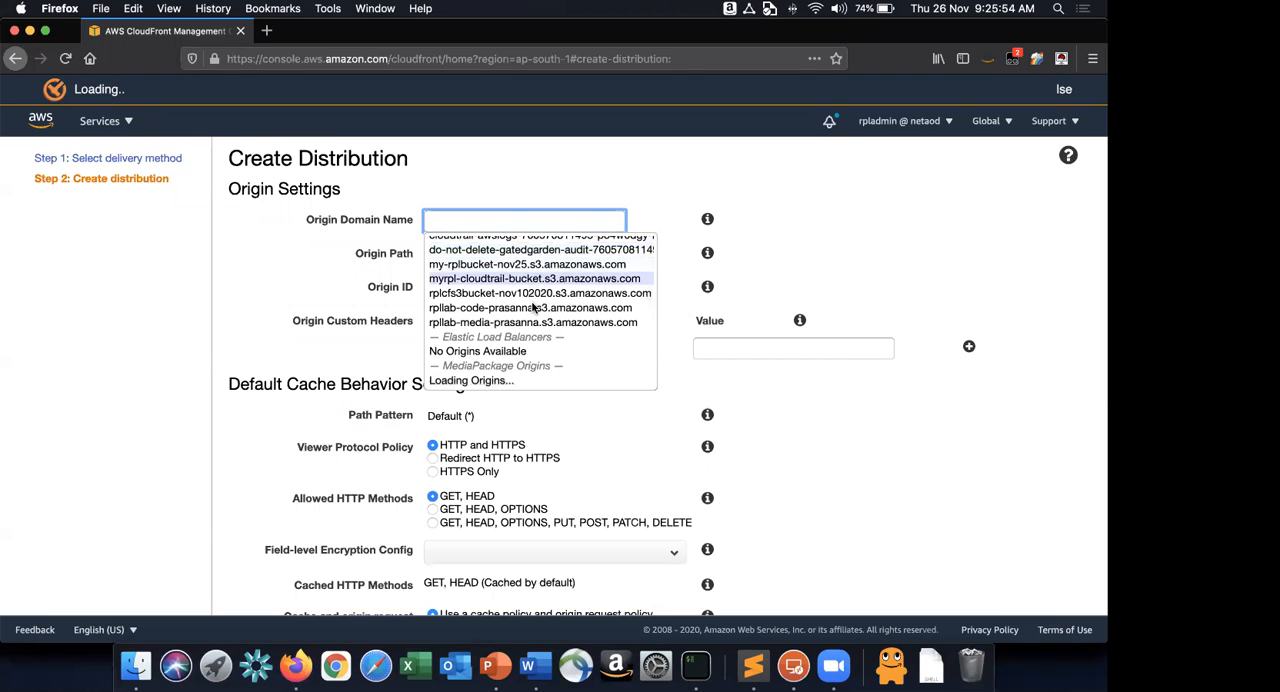
{"action": "scroll", "coordinate": [530, 306], "scroll_direction": "down", "scroll_amount": 1}
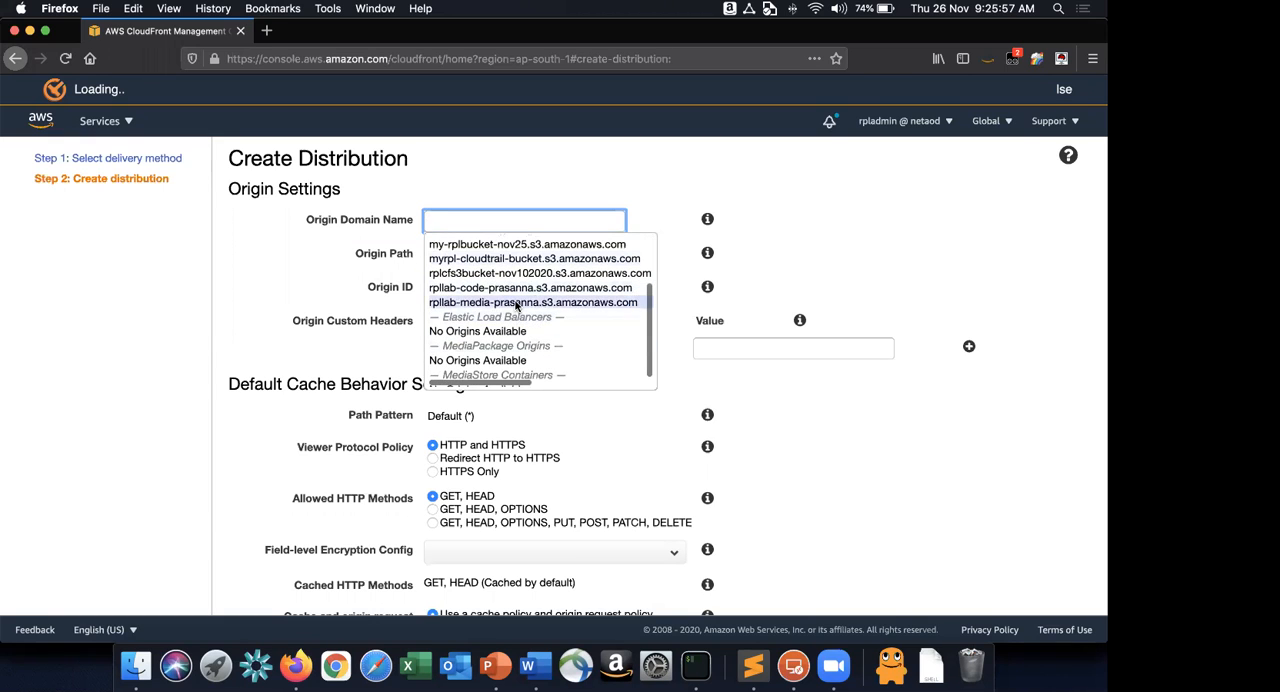
{"action": "left_click", "coordinate": [517, 302]}
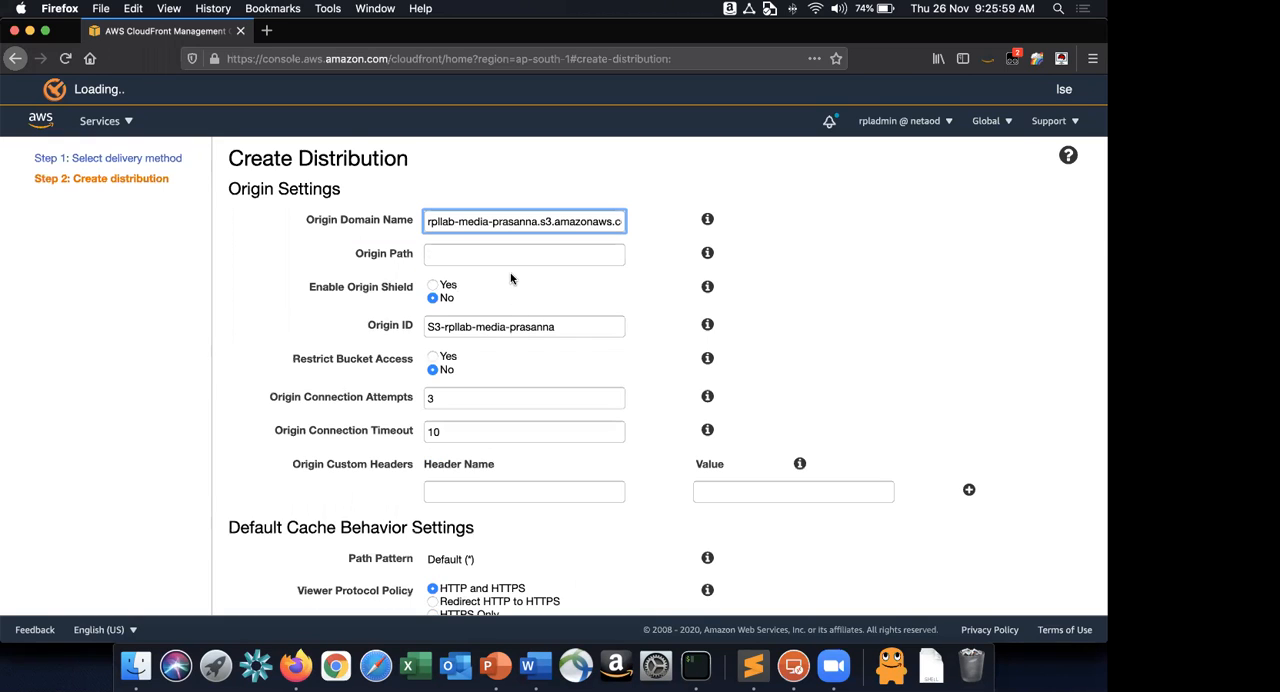
Review the remaining distribution settings against the Word instructions, keep all defaults and create the distribution.
{"action": "scroll", "coordinate": [510, 278], "scroll_direction": "down", "scroll_amount": 2}
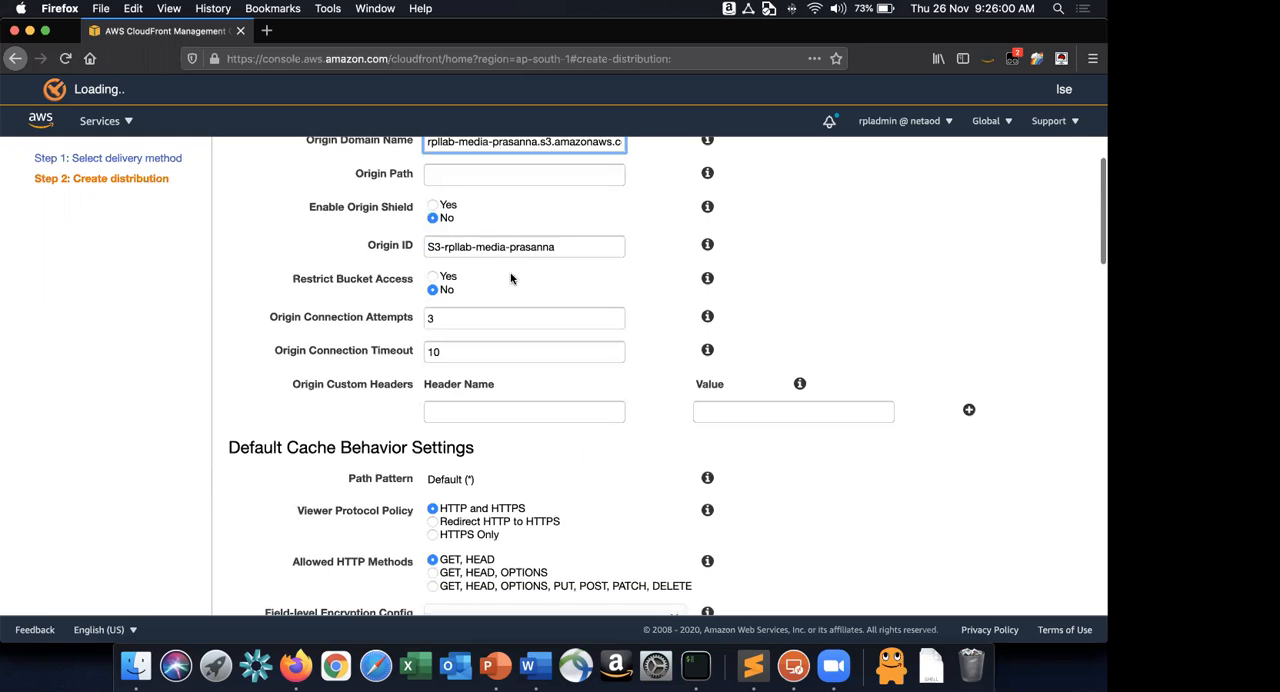
{"action": "scroll", "coordinate": [510, 278], "scroll_direction": "down", "scroll_amount": 9}
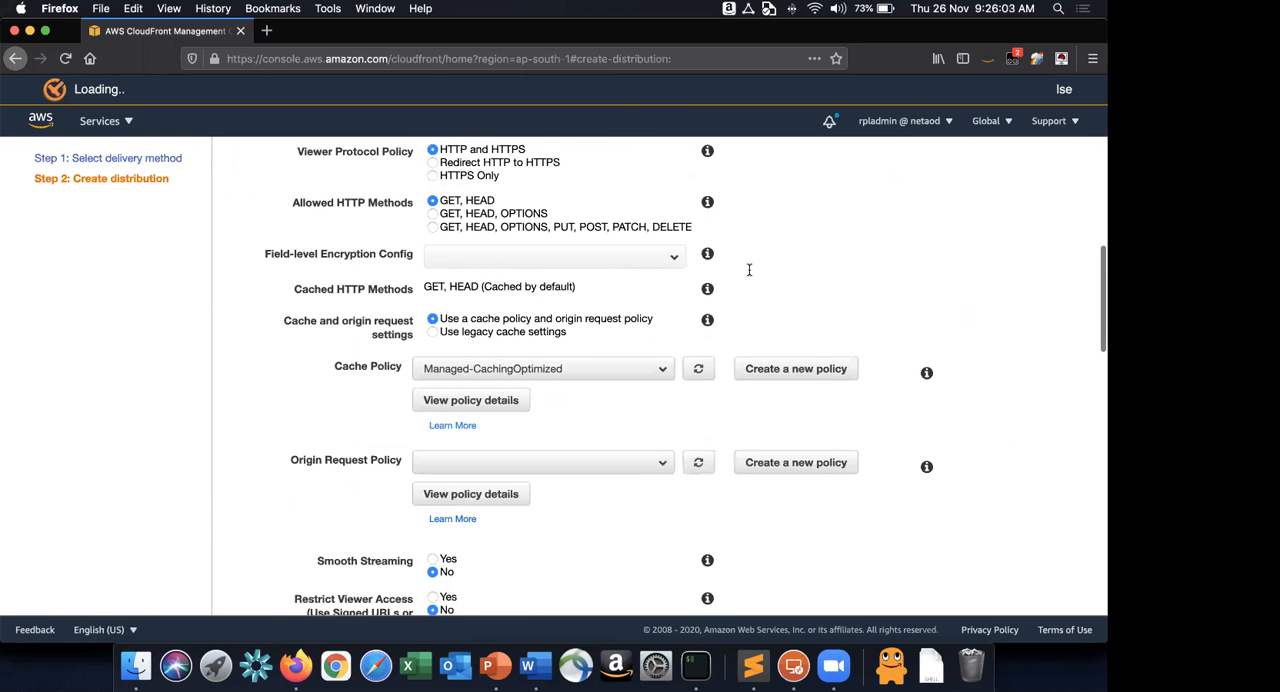
{"action": "key", "text": "super+Tab"}
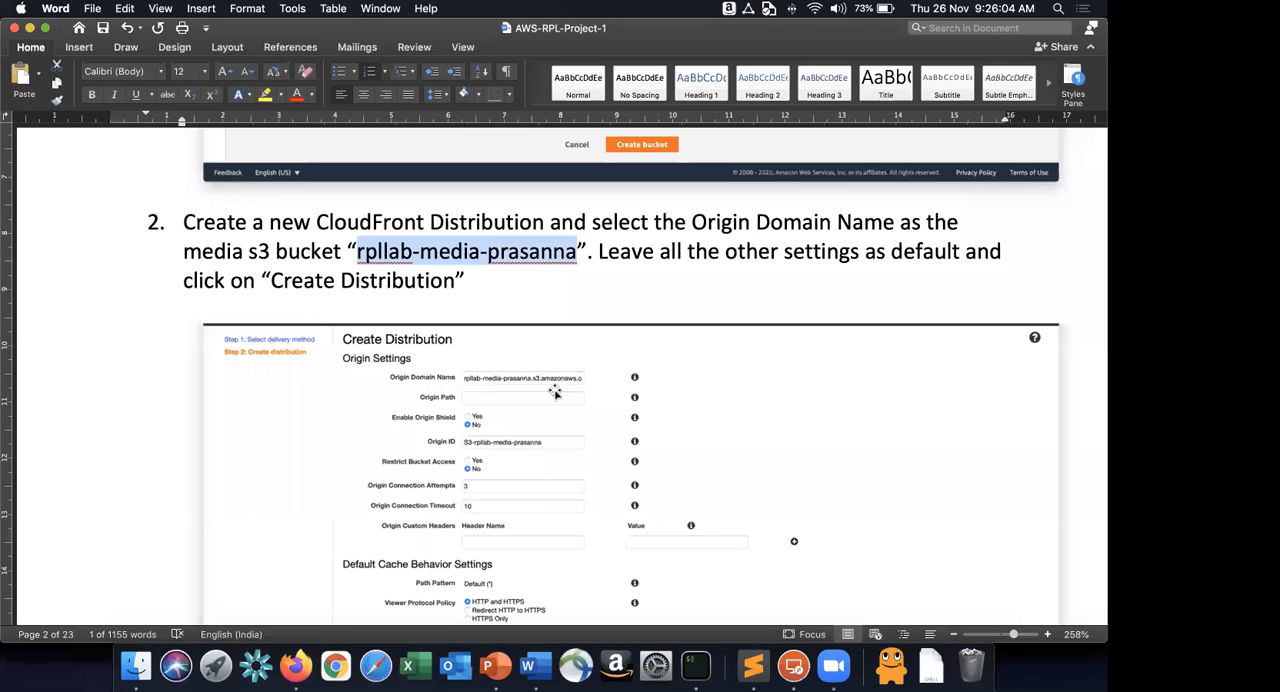
{"action": "key", "text": "super+Tab"}
{"action": "scroll", "coordinate": [554, 394], "scroll_direction": "down", "scroll_amount": 5}
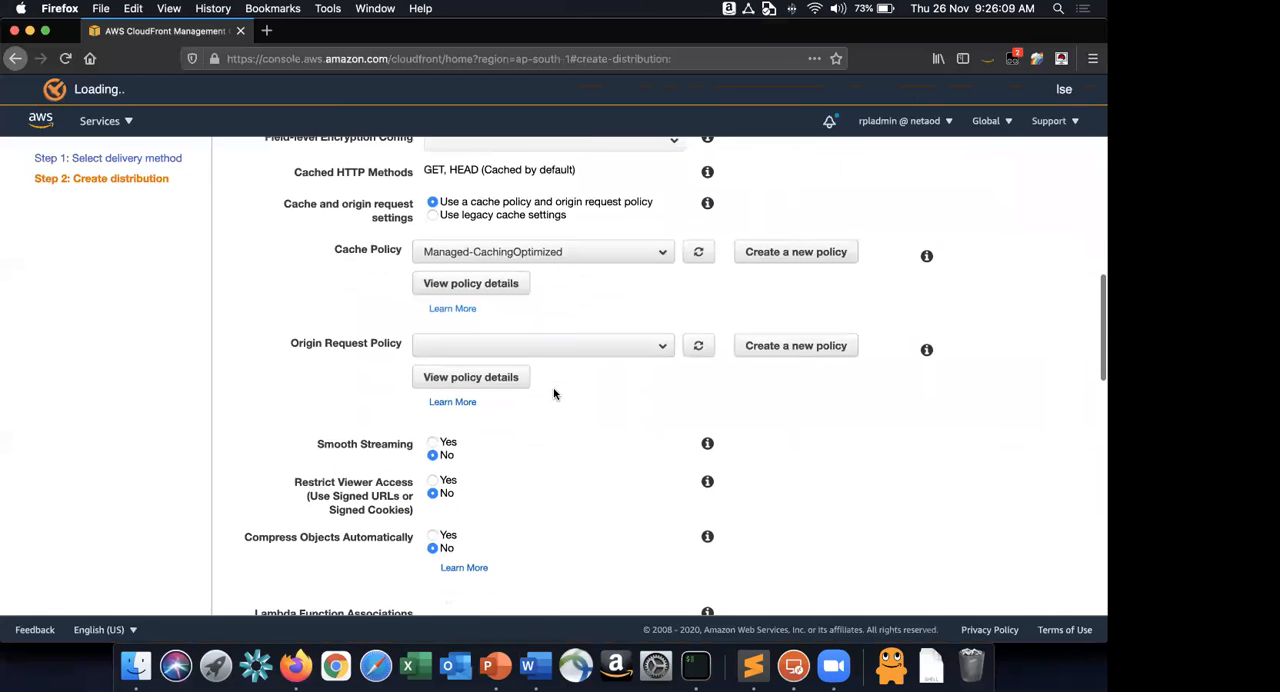
{"action": "scroll", "coordinate": [554, 394], "scroll_direction": "down", "scroll_amount": 15}
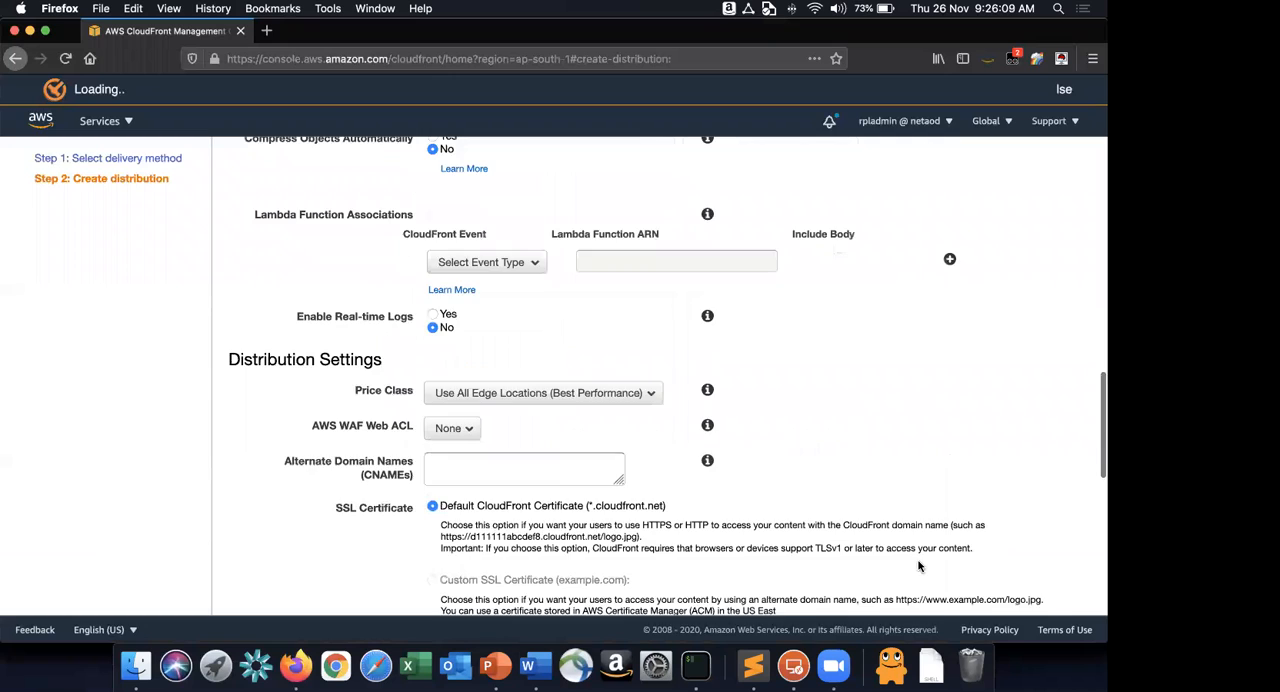
{"action": "left_click", "coordinate": [1040, 605]}
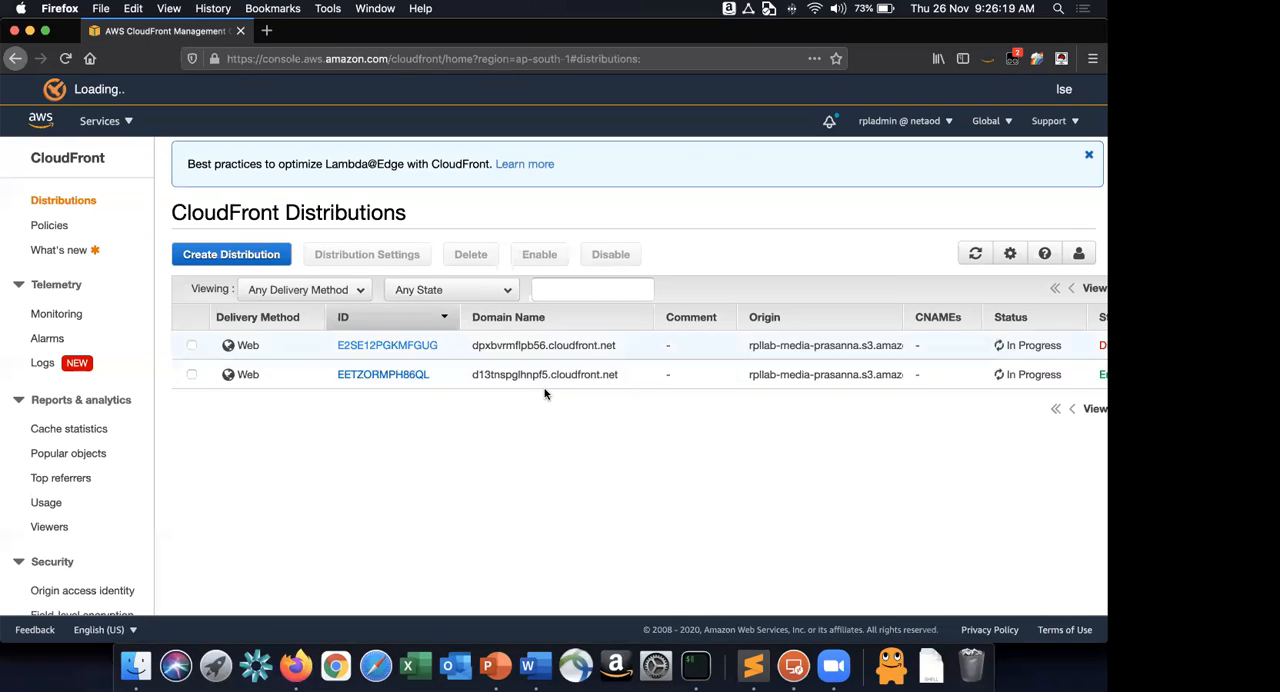
Check the origin, status and state of the old and new distributions in the CloudFront list.
{"action": "scroll", "coordinate": [725, 386], "scroll_direction": "right", "scroll_amount": 3}
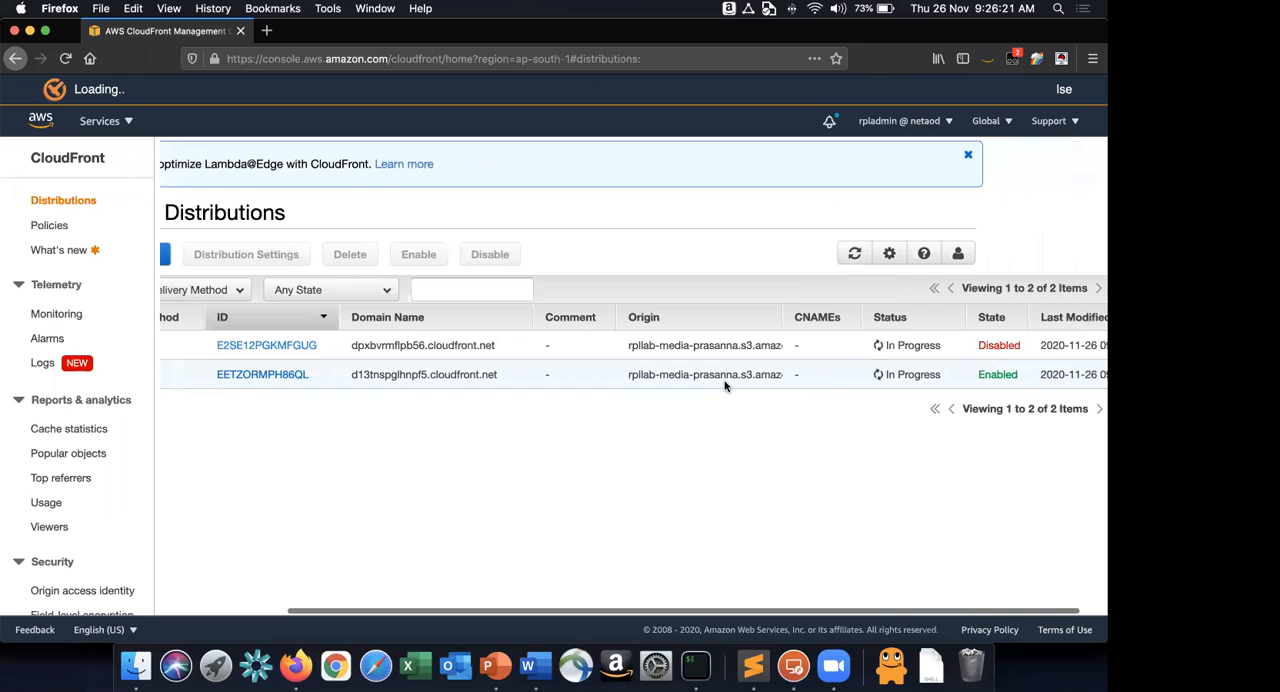
{"action": "scroll", "coordinate": [725, 386], "scroll_direction": "left", "scroll_amount": 3}
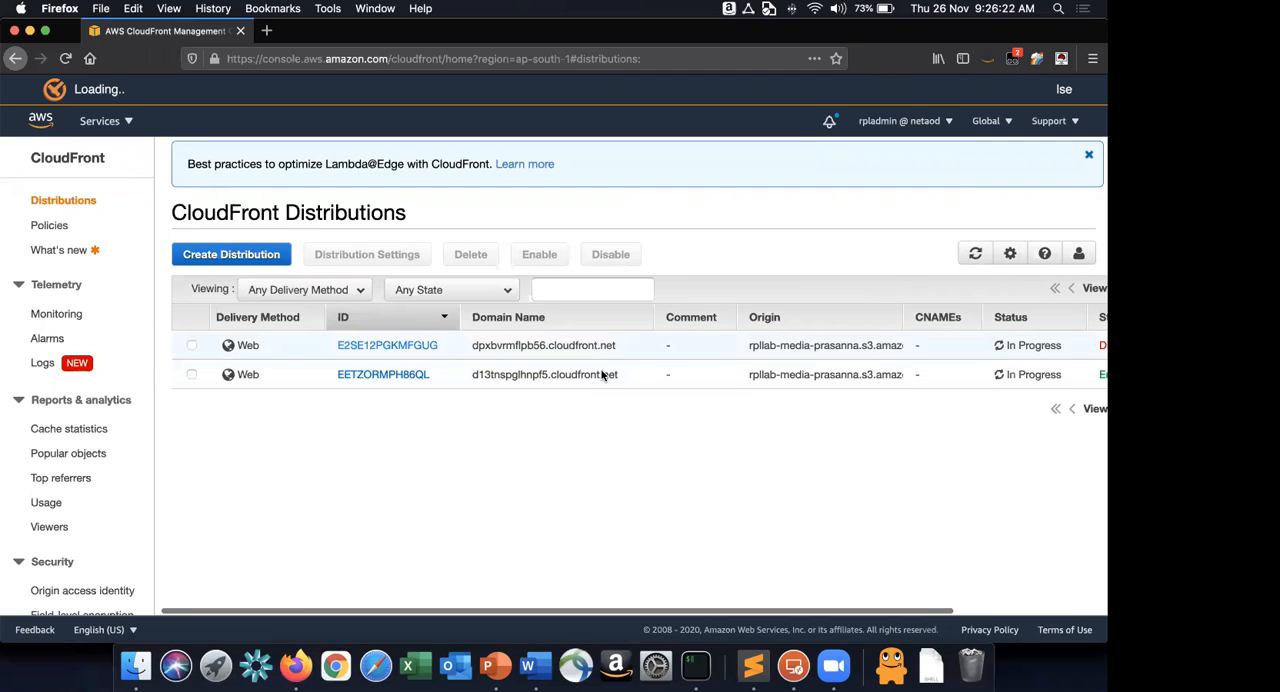
{"action": "left_click", "coordinate": [191, 345]}
{"action": "left_click", "coordinate": [350, 255]}
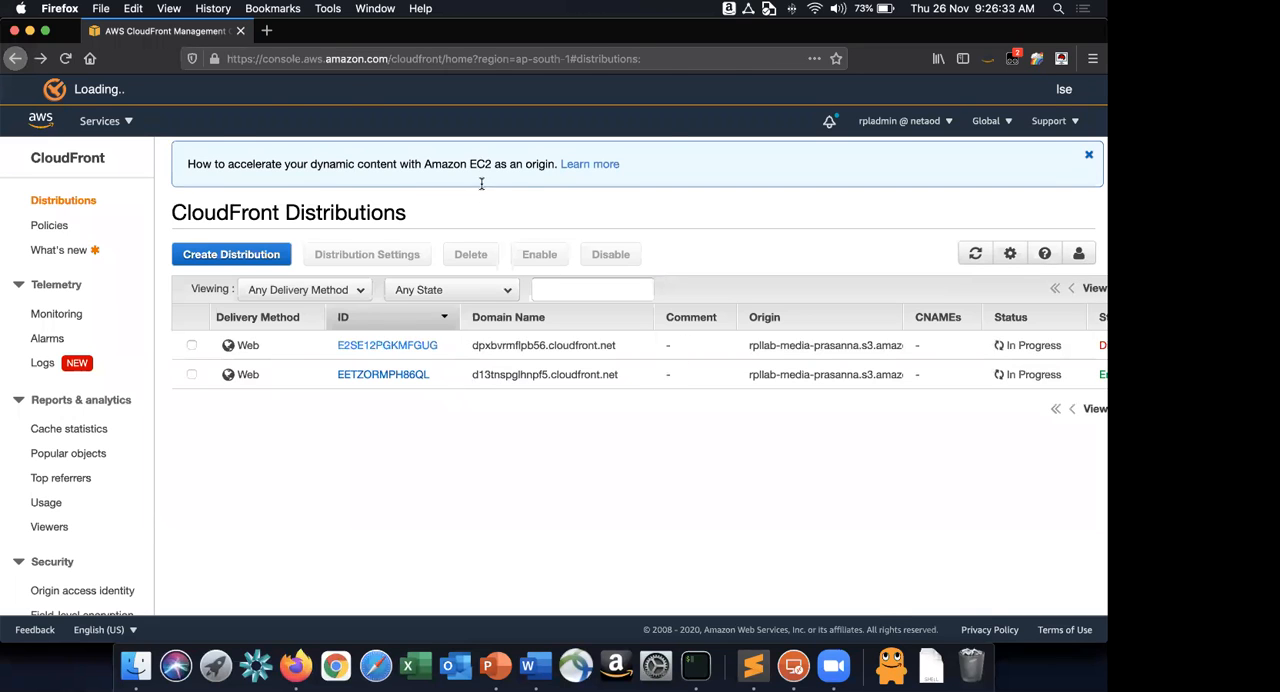
Read the WebDMZ and RDSMySQL security group requirements in Word, and open the VPC console in Firefox.
{"action": "key", "text": "super+Tab"}
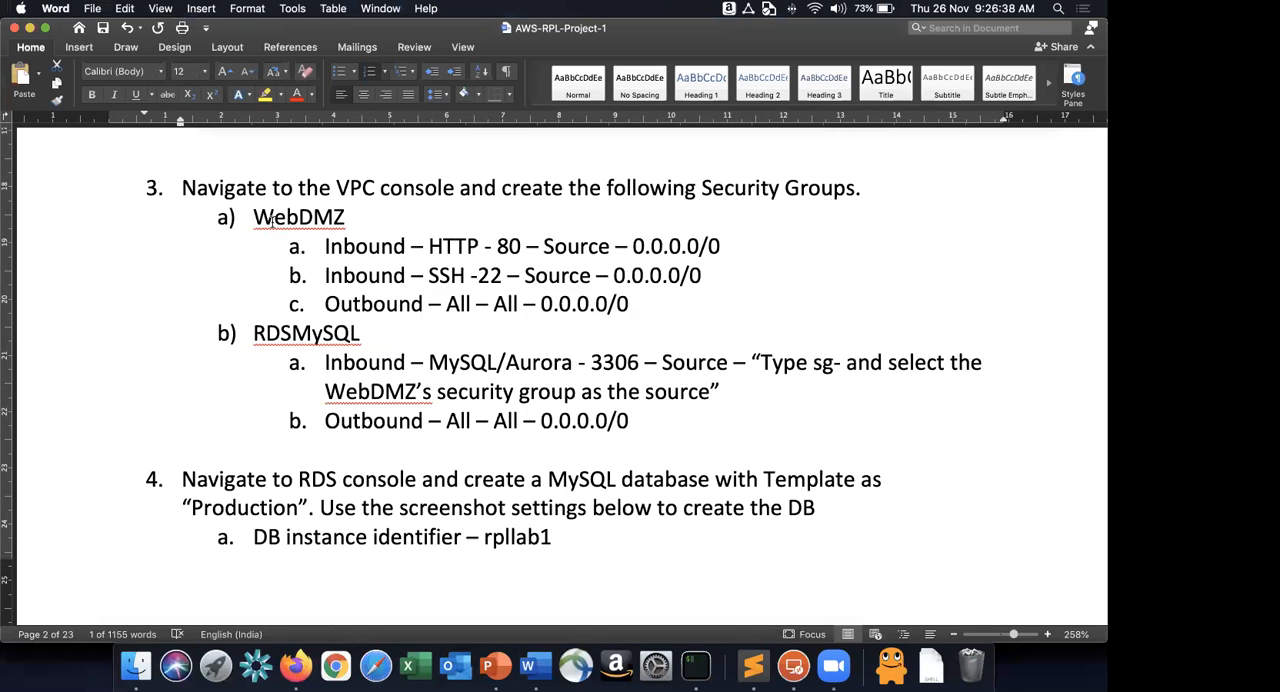
{"action": "left_click_drag", "start_coordinate": [256, 217], "coordinate": [563, 421]}
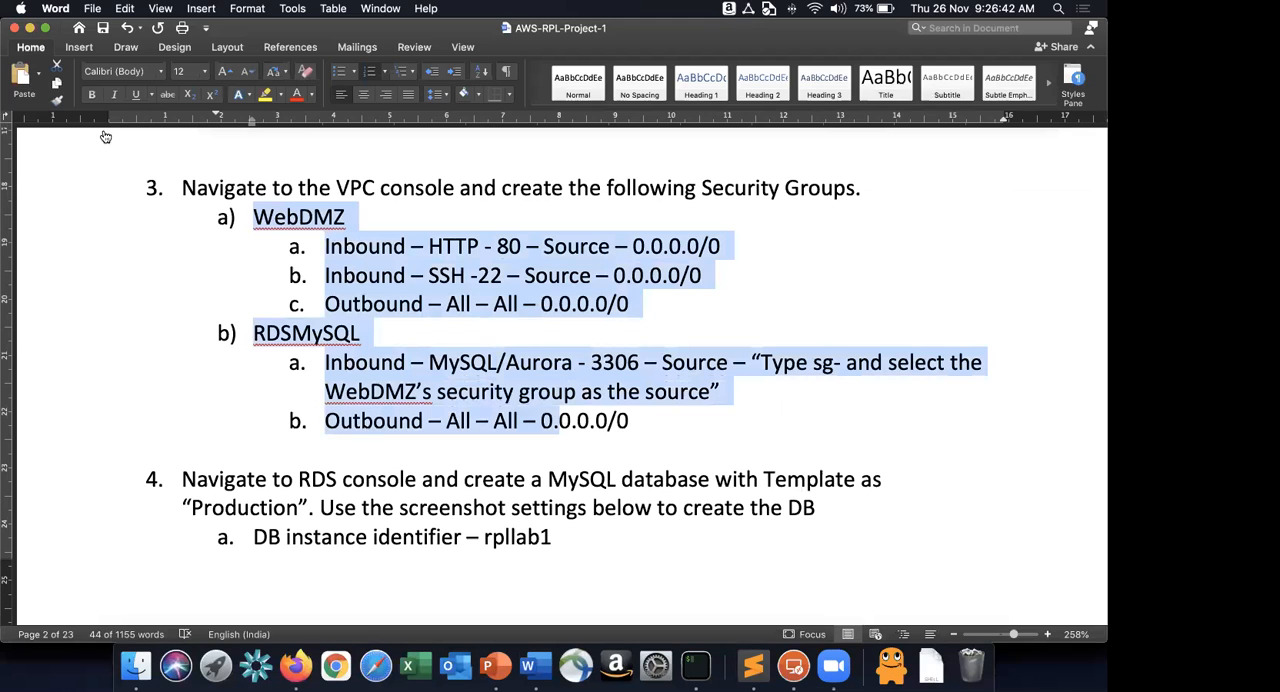
{"action": "key", "text": "super+Tab"}
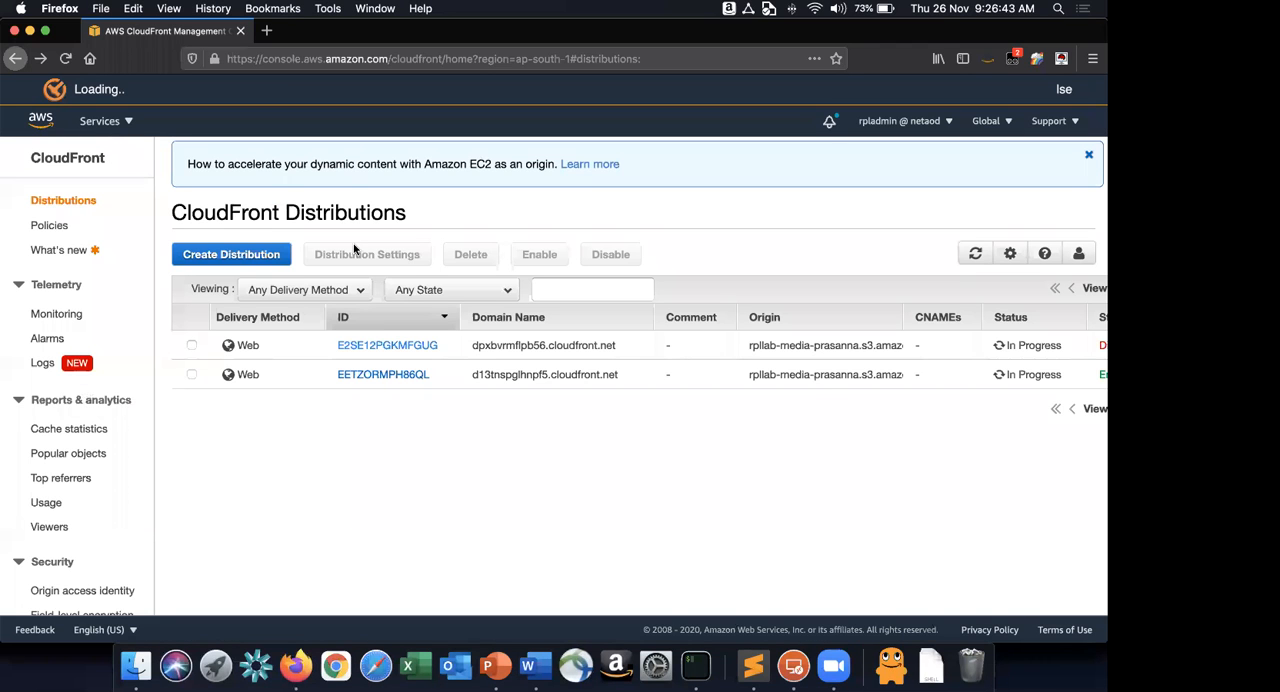
{"action": "left_click", "coordinate": [106, 121]}
{"action": "left_click", "coordinate": [102, 394]}
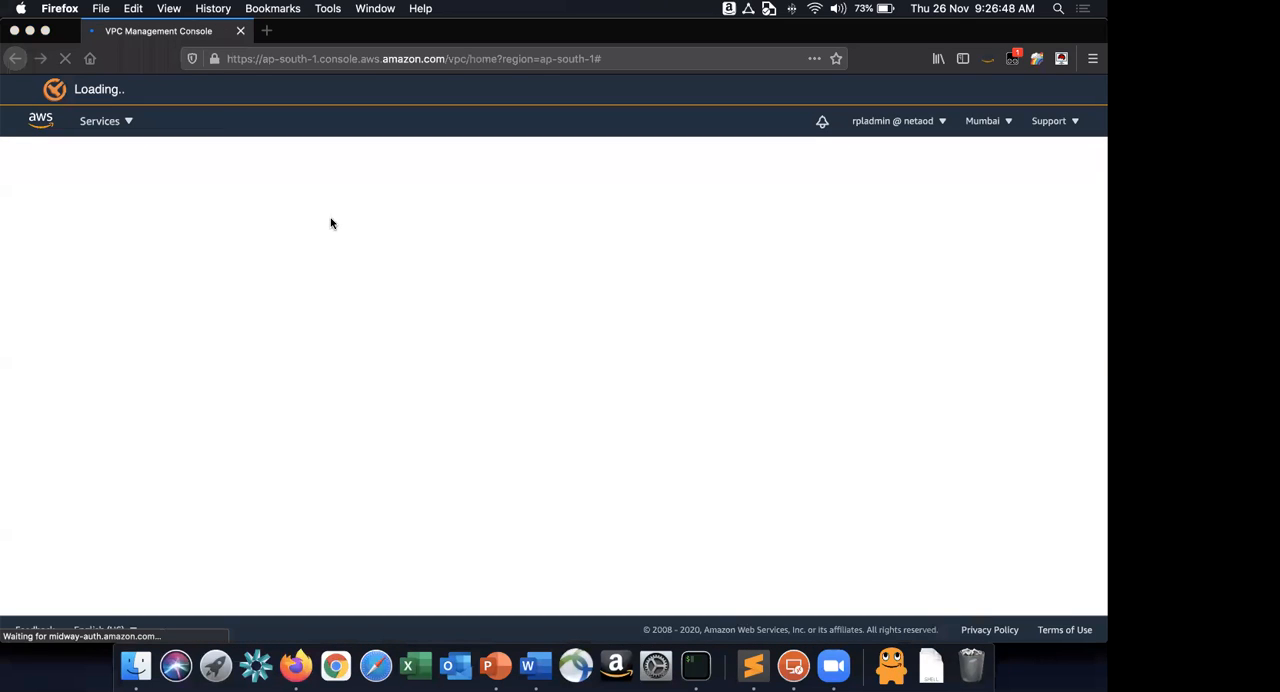
Return to Word and re-read instruction 3 with the WebDMZ security group's inbound and outbound rules.
{"action": "key", "text": "super+Tab"}
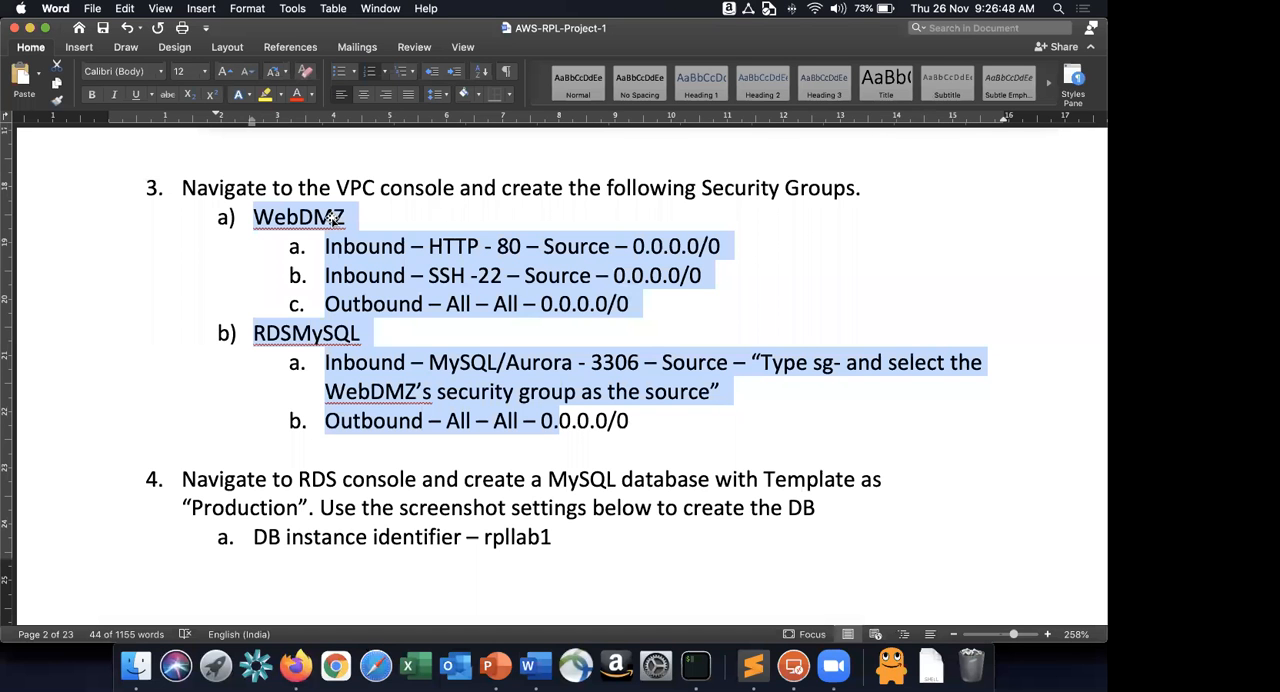
{"action": "double_click", "coordinate": [330, 217]}
{"action": "scroll", "coordinate": [330, 217], "scroll_direction": "up", "scroll_amount": 10}
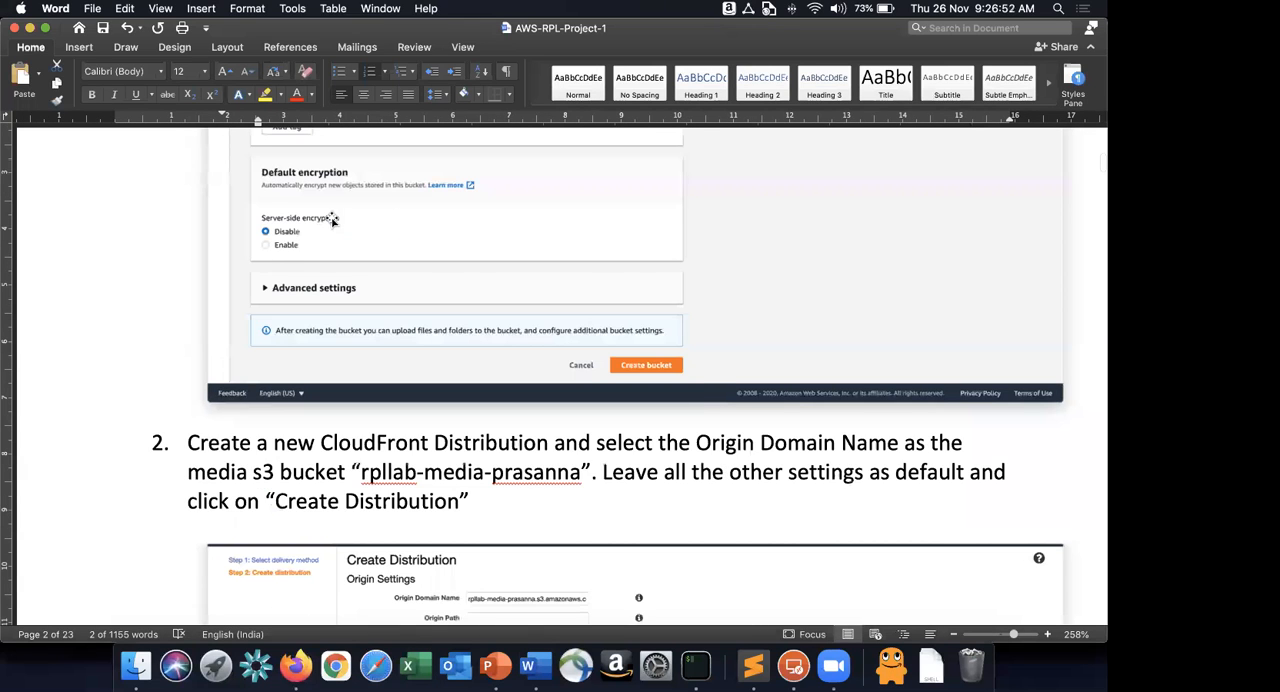
{"action": "scroll", "coordinate": [330, 217], "scroll_direction": "down", "scroll_amount": 3}
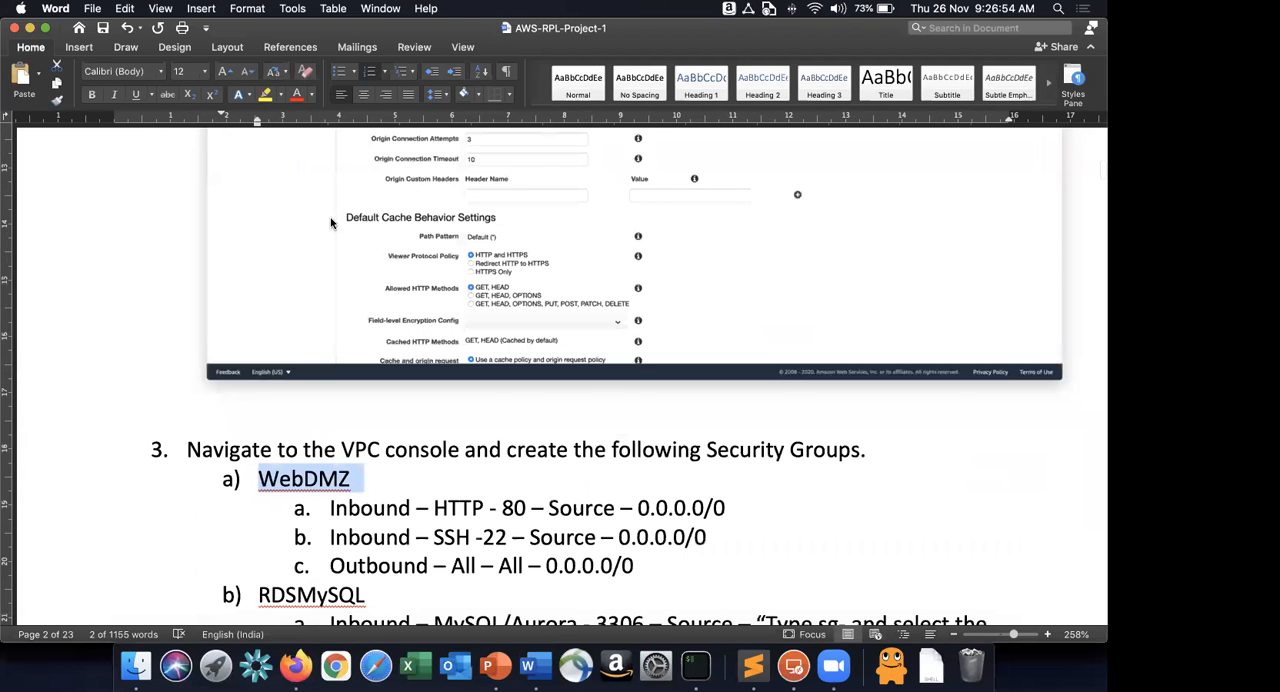
{"action": "scroll", "coordinate": [333, 222], "scroll_direction": "down", "scroll_amount": 5}
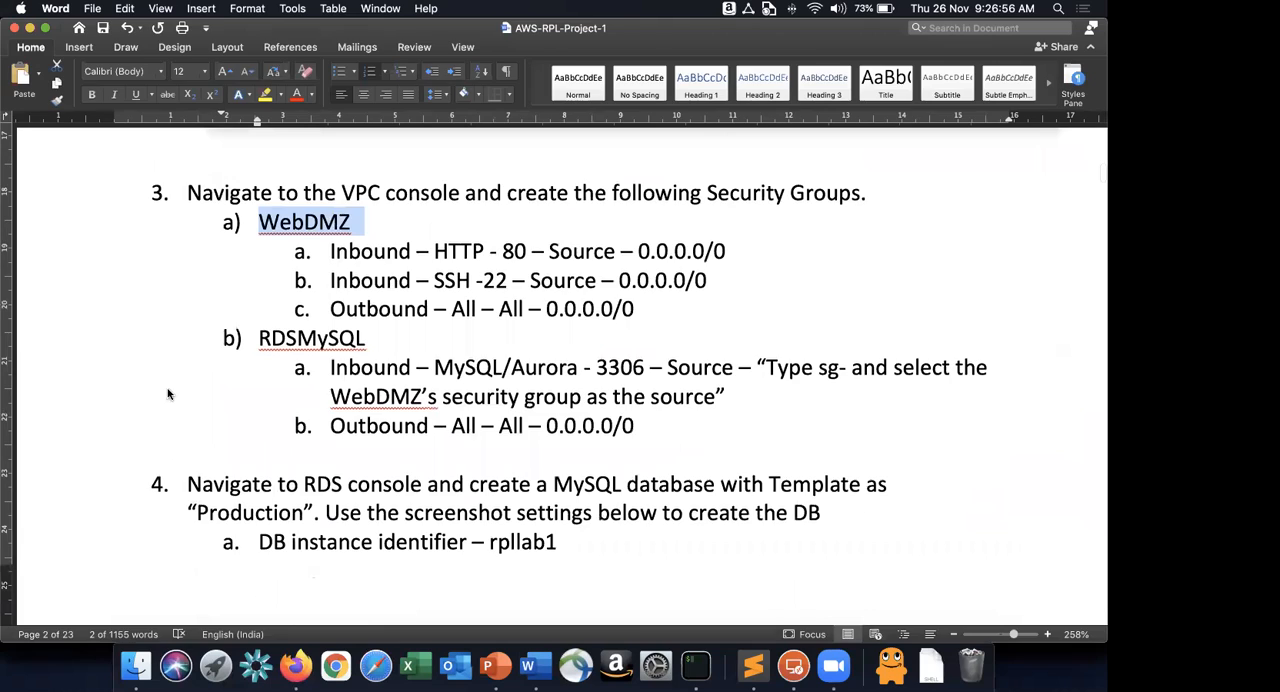
Switch to Firefox, list the VPC security groups and open the existing WebDMZ group's details to examine its inbound rules.
{"action": "key", "text": "super+Tab"}
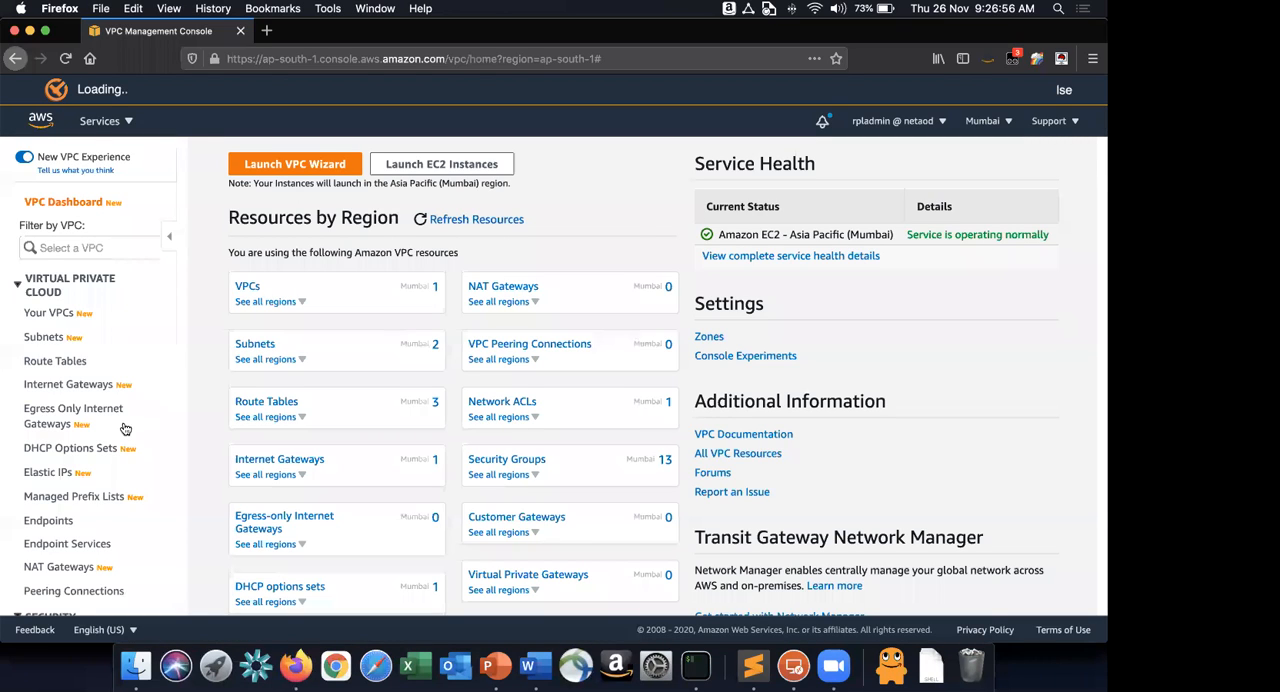
{"action": "scroll", "coordinate": [50, 440], "scroll_direction": "down", "scroll_amount": 4}
{"action": "left_click", "coordinate": [55, 452]}
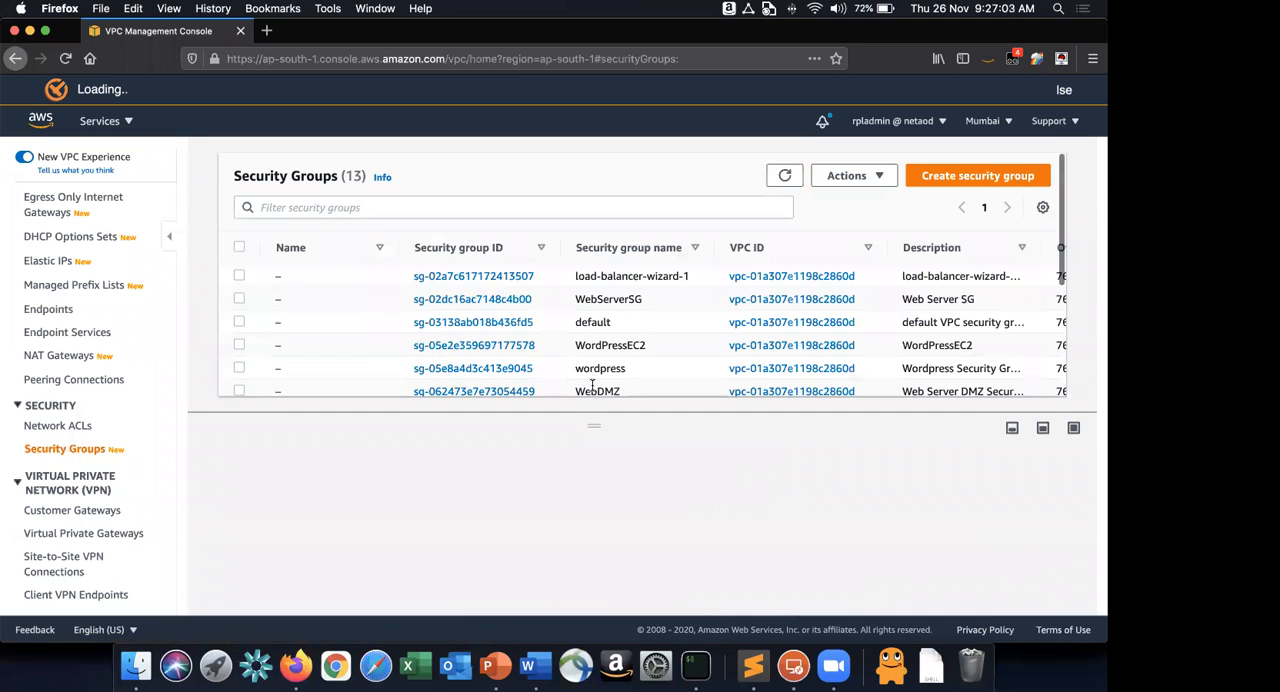
{"action": "scroll", "coordinate": [647, 376], "scroll_direction": "down", "scroll_amount": 2}
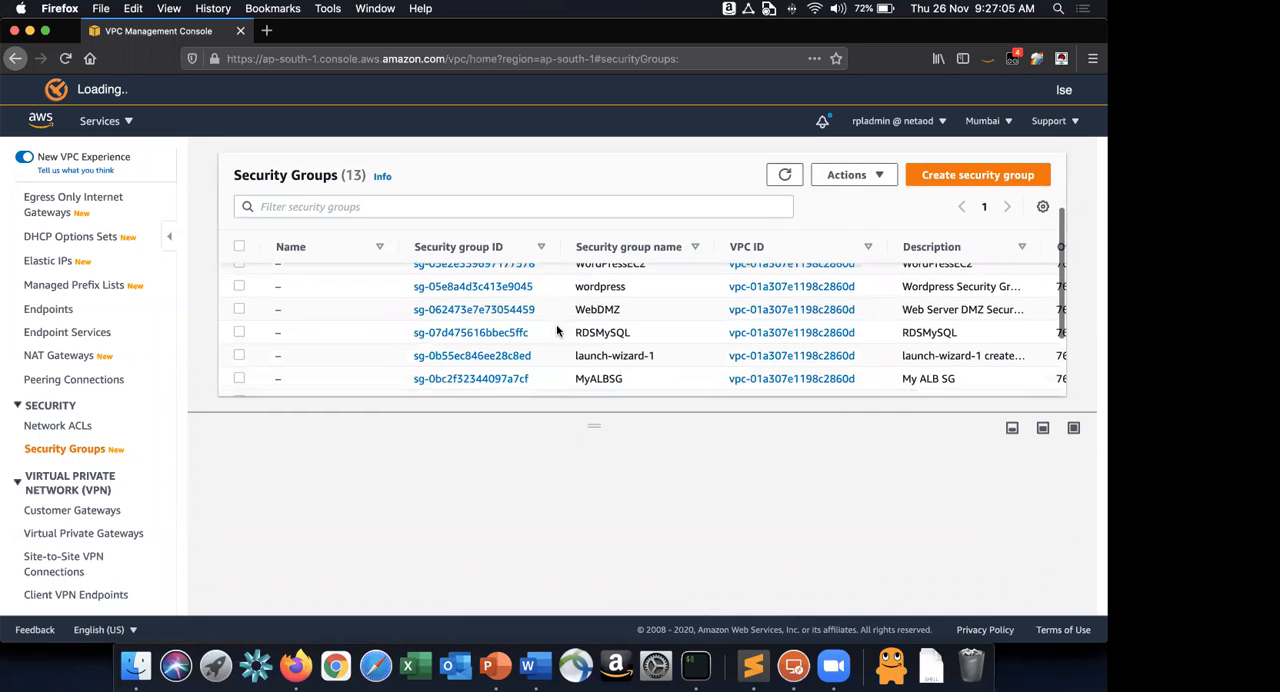
{"action": "left_click", "coordinate": [514, 316]}
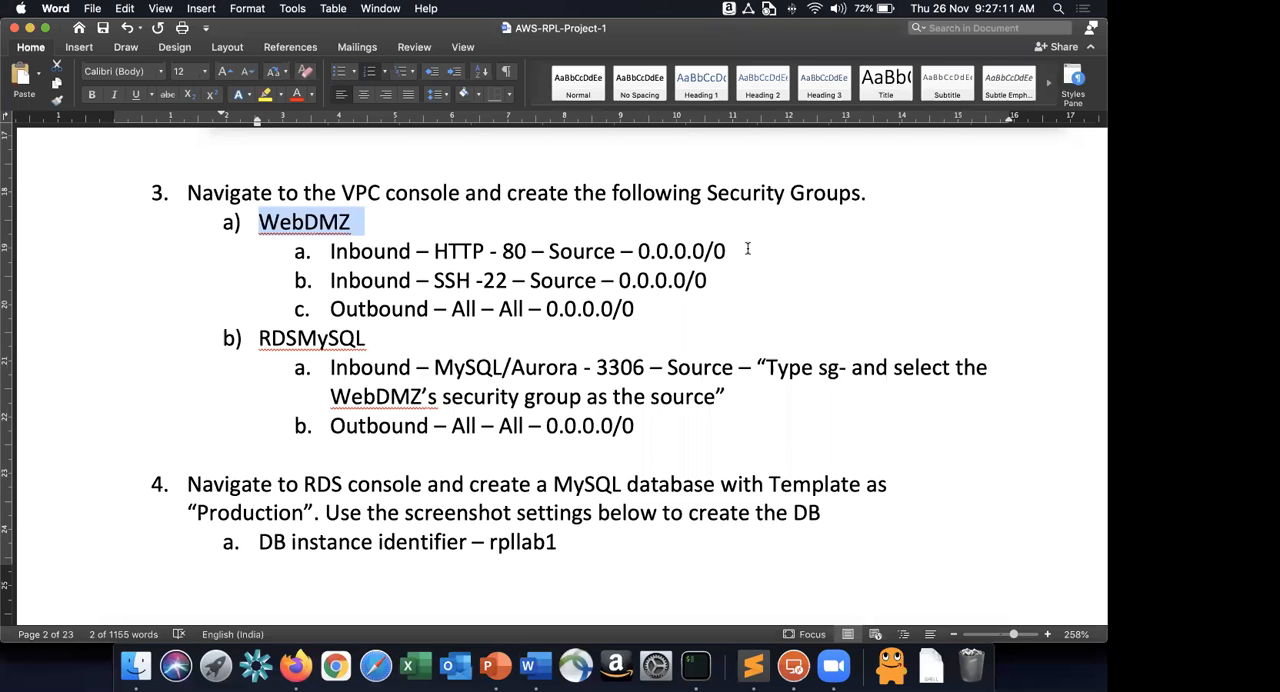
Compare the WebDMZ rules listed in Word with the group's outbound and inbound rules in the VPC console.
{"action": "left_click_drag", "start_coordinate": [747, 249], "coordinate": [620, 251]}
{"action": "left_click_drag", "start_coordinate": [482, 280], "coordinate": [497, 283]}
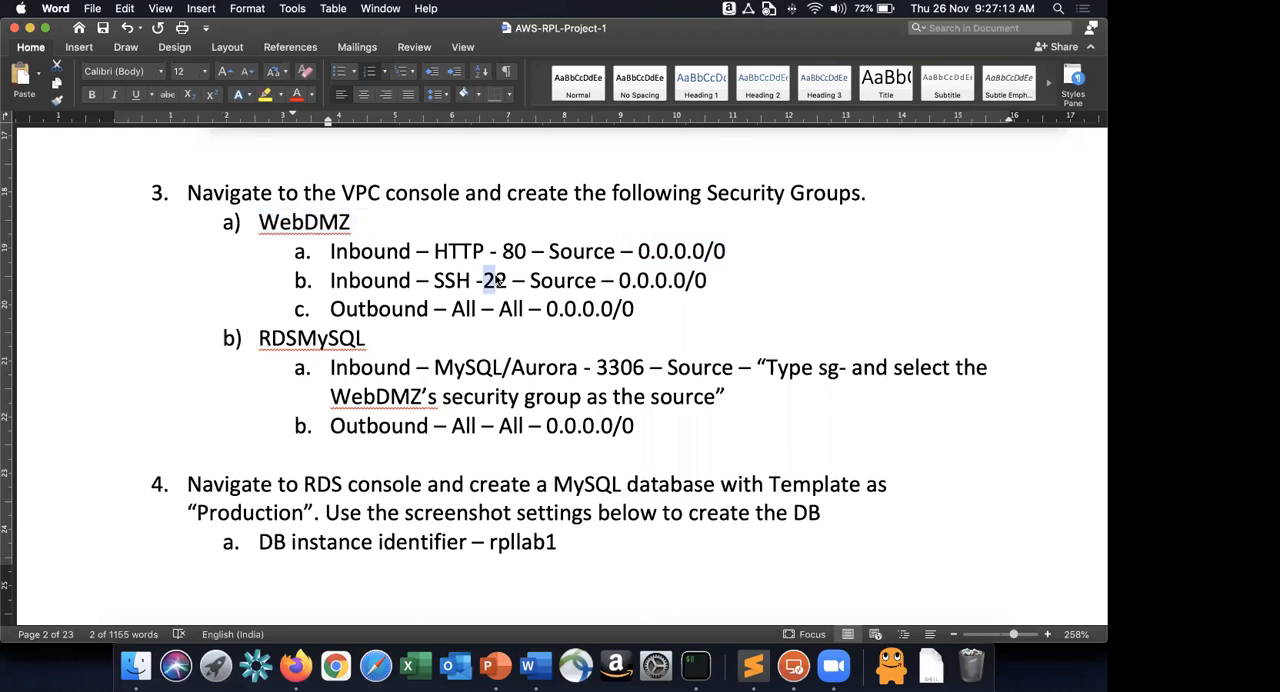
{"action": "left_click_drag", "start_coordinate": [748, 279], "coordinate": [530, 281]}
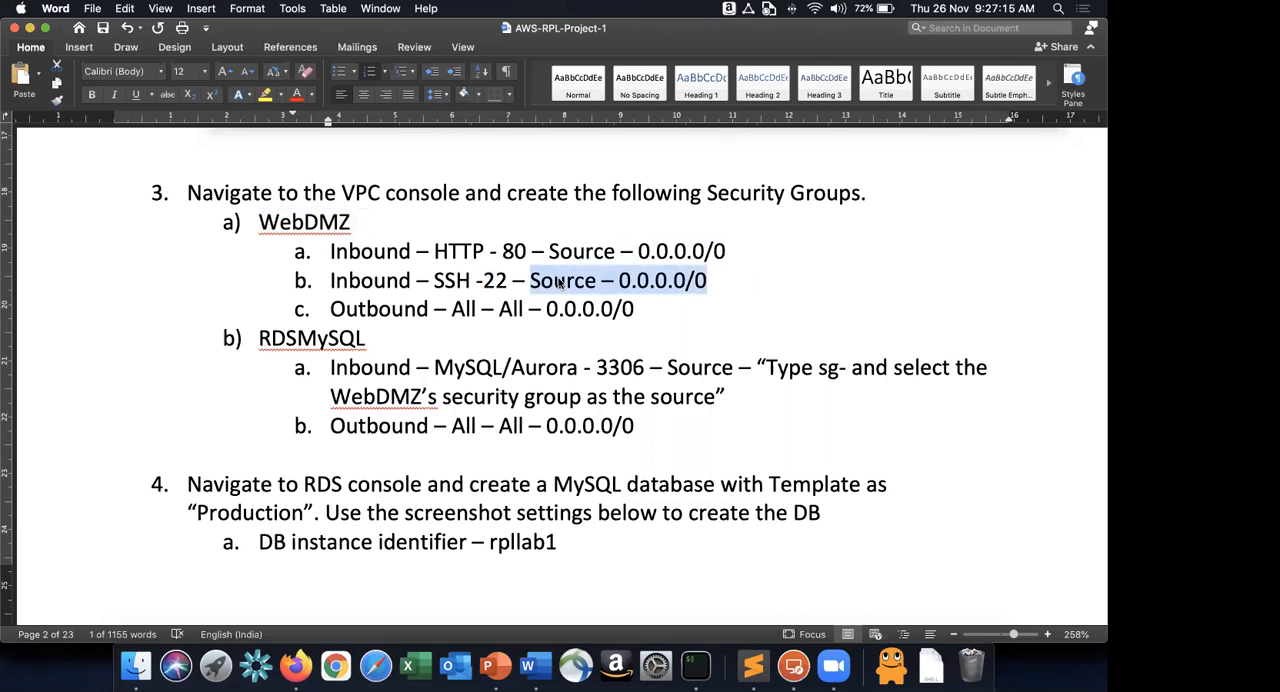
{"action": "key", "text": "super+Tab"}
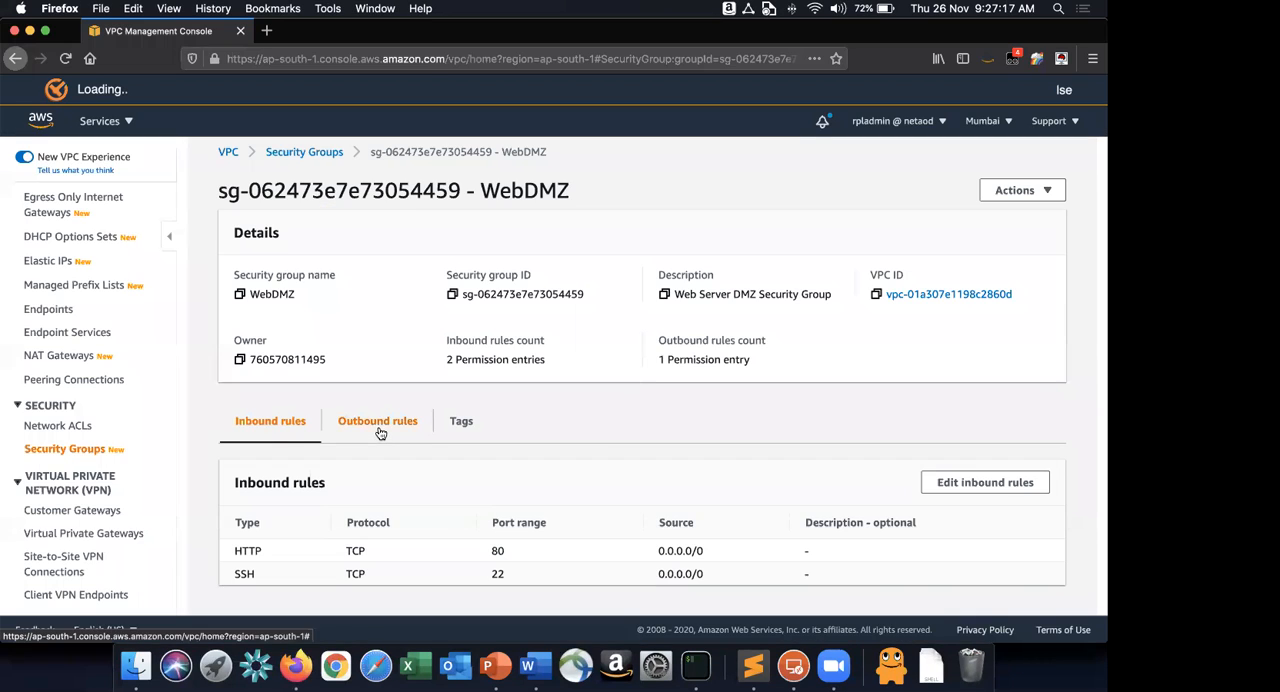
{"action": "left_click", "coordinate": [381, 436]}
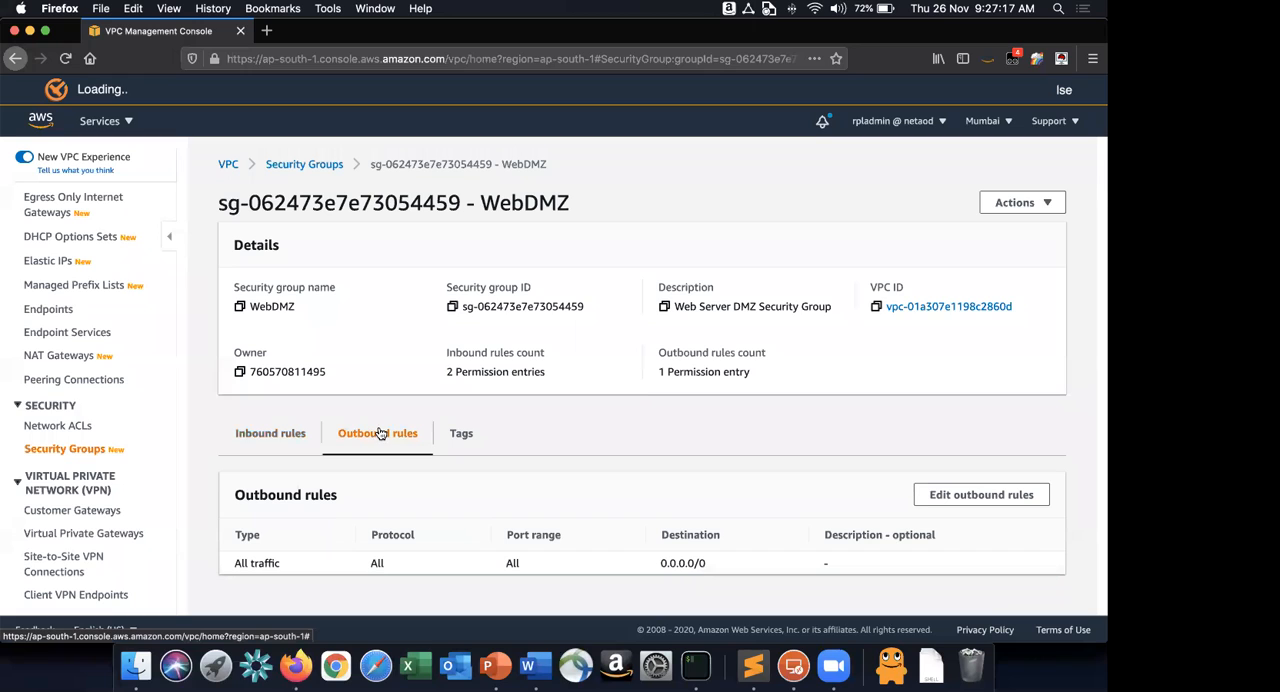
{"action": "left_click", "coordinate": [279, 436]}
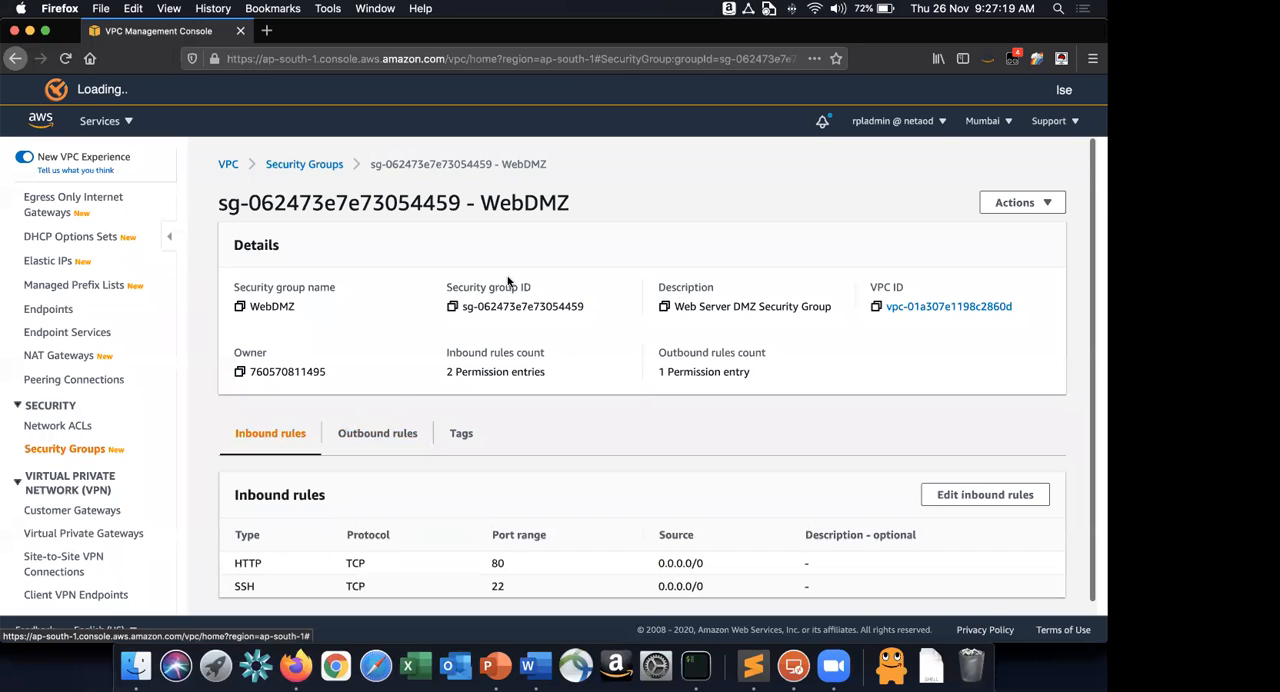
Open the RDSMySQL security group from the security group list and compare its inbound rule with the Word requirements.
{"action": "left_click", "coordinate": [295, 165]}
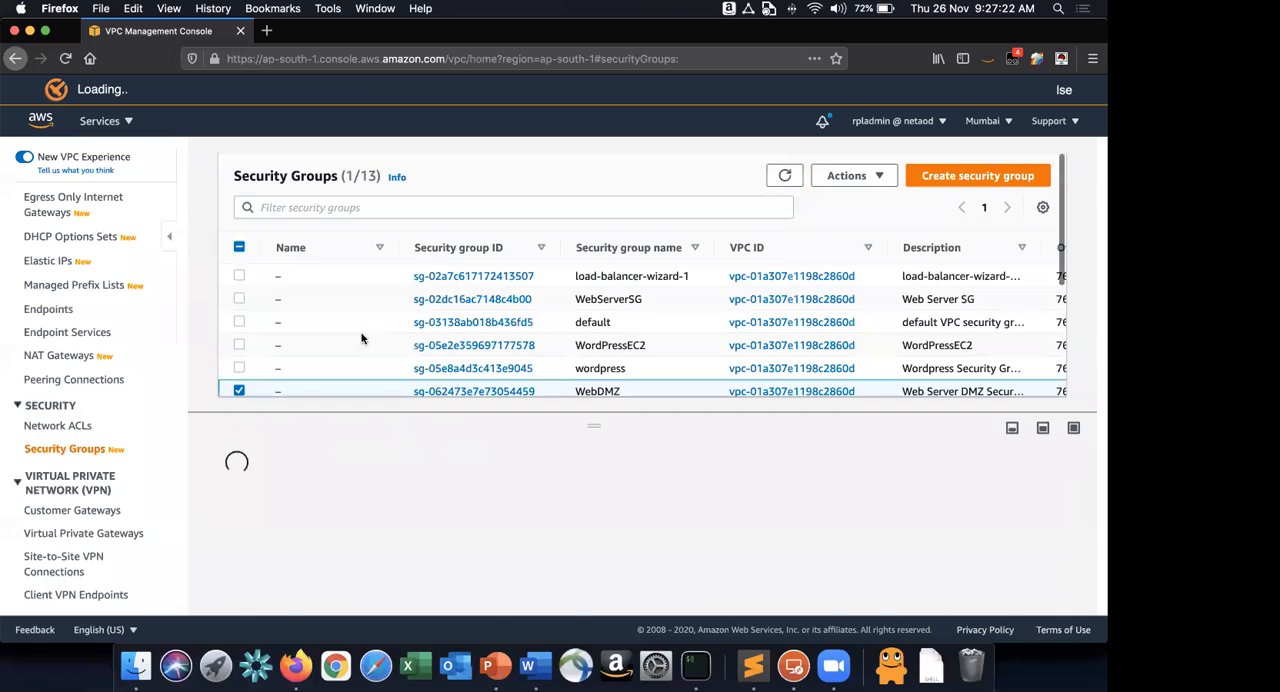
{"action": "left_click", "coordinate": [471, 306]}
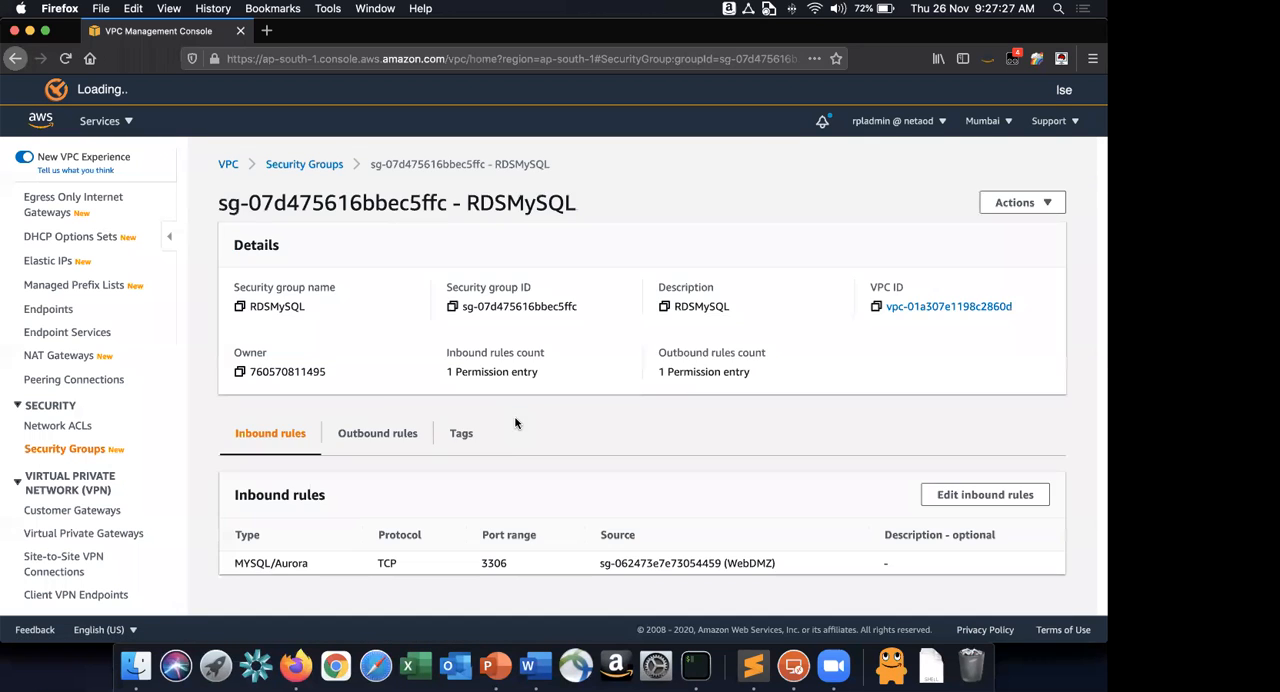
{"action": "left_click_drag", "start_coordinate": [235, 566], "coordinate": [483, 563]}
{"action": "key", "text": "super+Tab"}
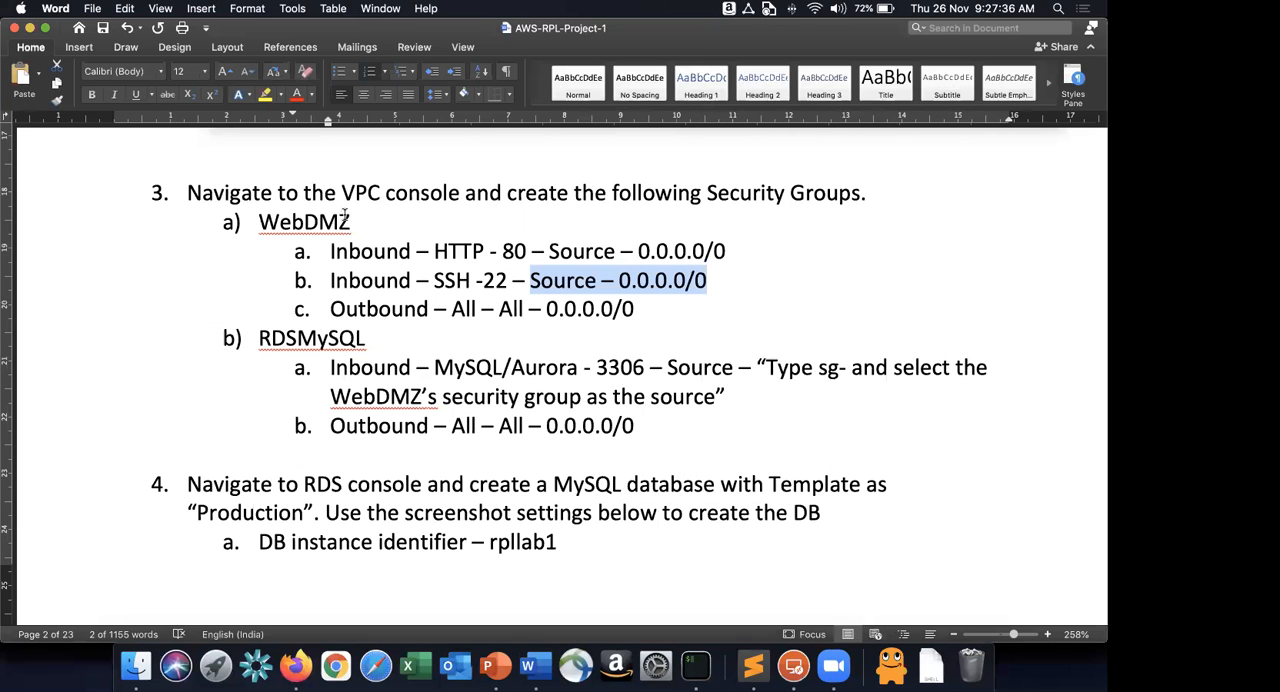
{"action": "double_click", "coordinate": [312, 218]}
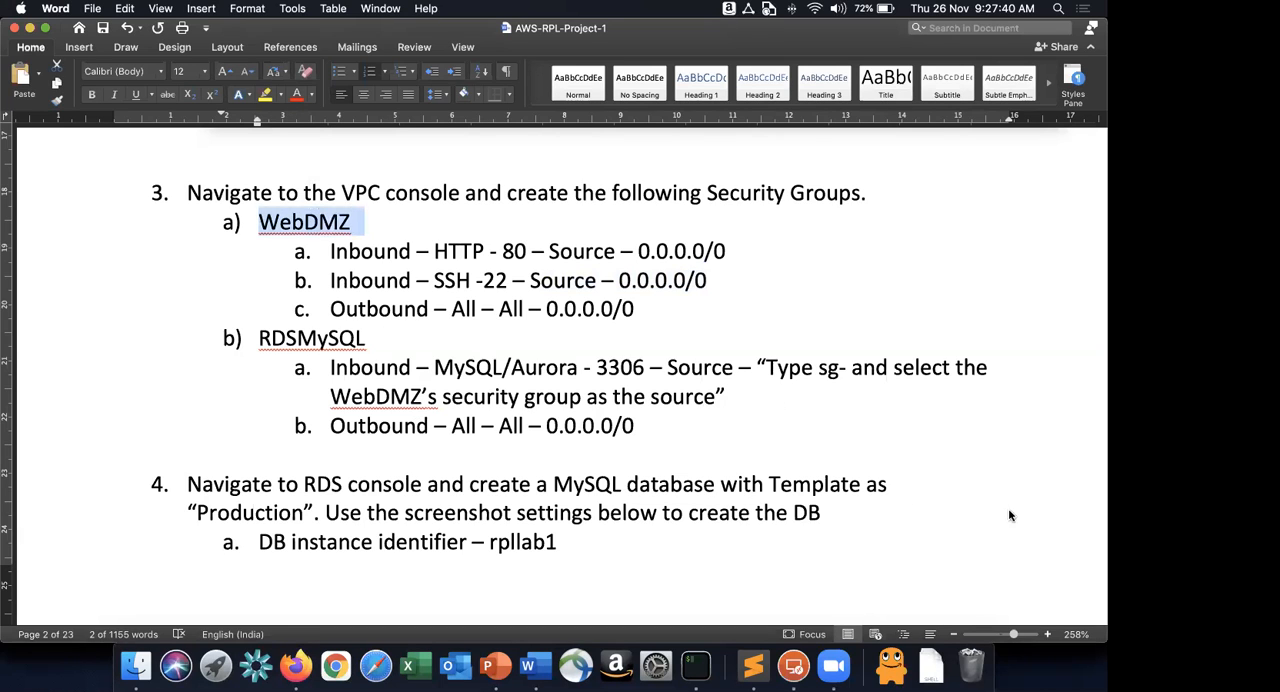
Try out an "sg-" security group search as the source of RDSMySQL's MYSQL/Aurora inbound rule, and cancel the rule edit.
{"action": "key", "text": "super+Tab"}
{"action": "left_click", "coordinate": [985, 495]}
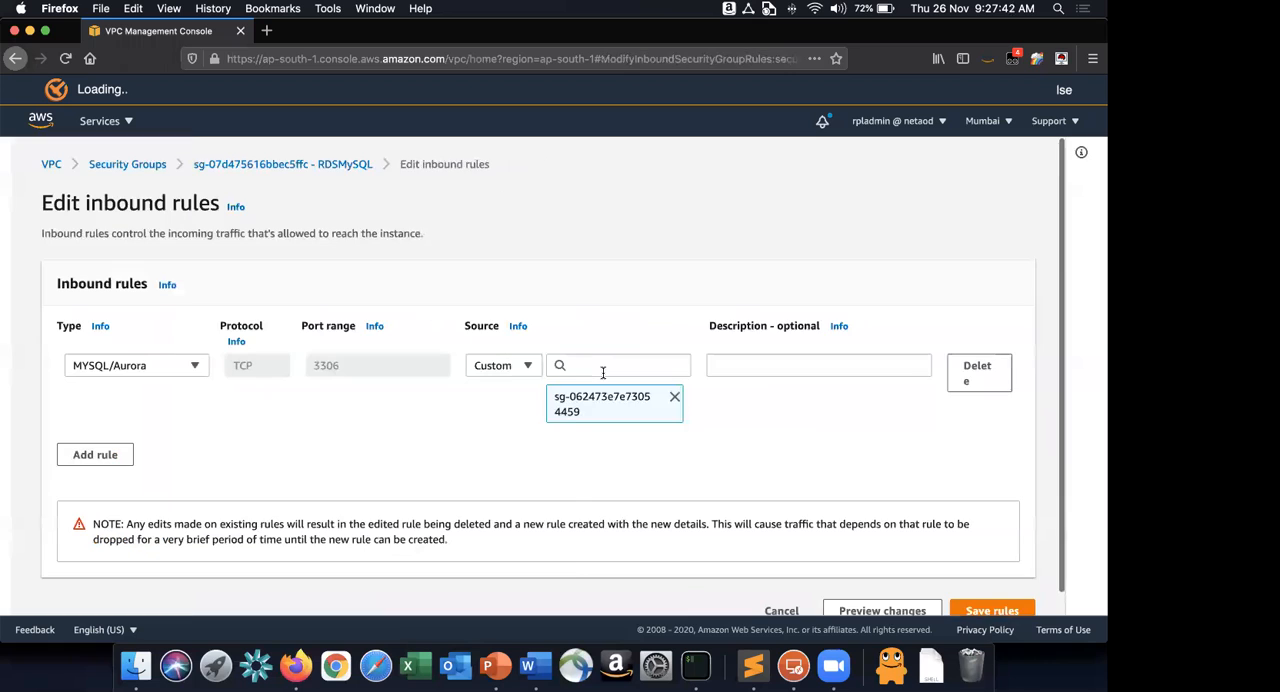
{"action": "left_click", "coordinate": [602, 370]}
{"action": "type", "text": "sg-"}
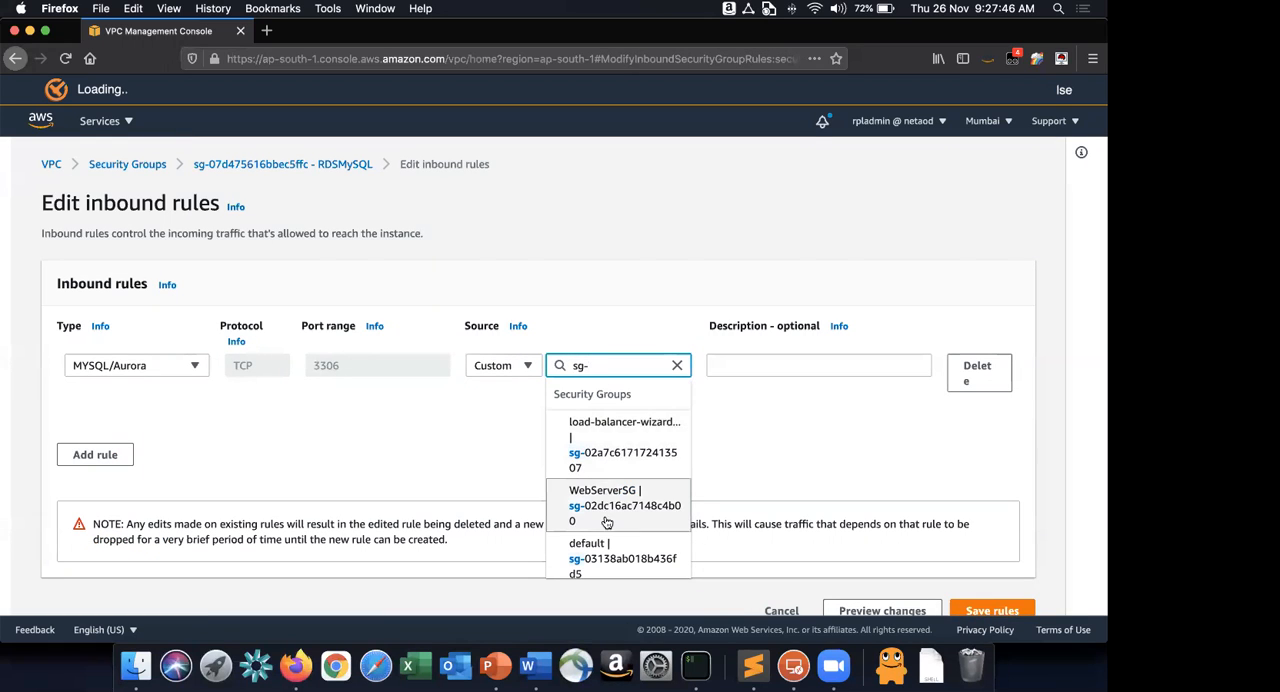
{"action": "scroll", "coordinate": [606, 521], "scroll_direction": "down", "scroll_amount": 5}
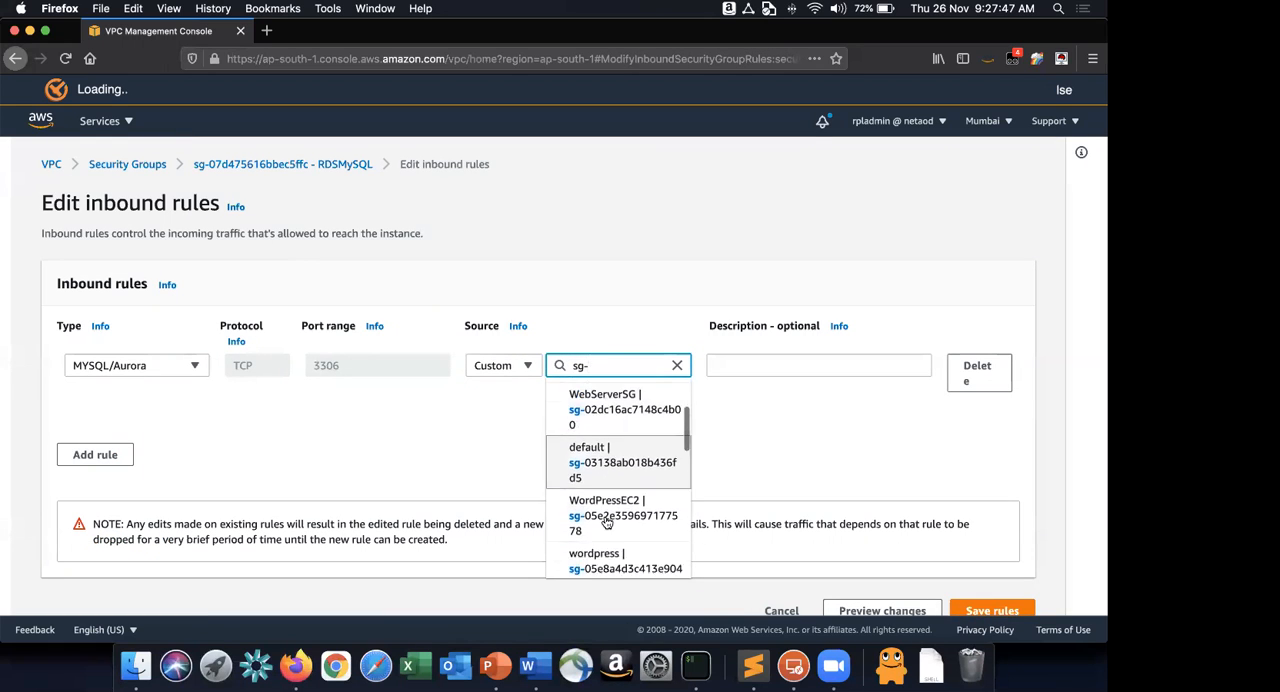
{"action": "left_click", "coordinate": [610, 550]}
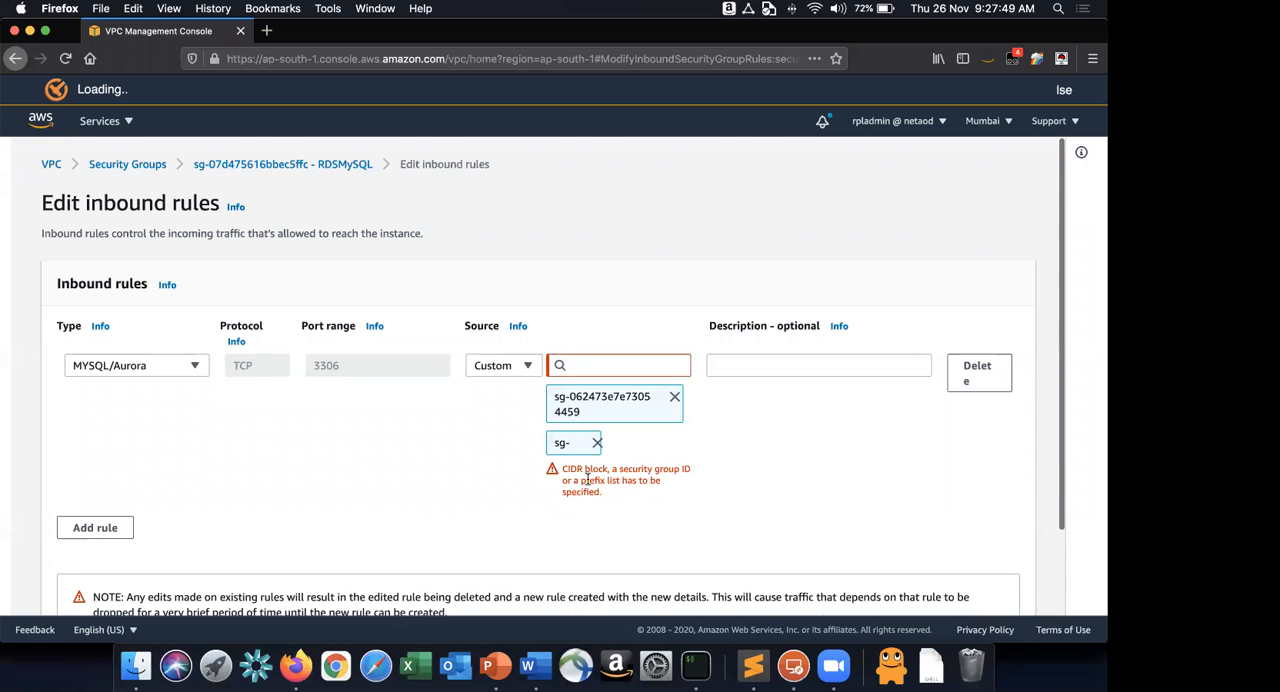
{"action": "scroll", "coordinate": [760, 570], "scroll_direction": "down", "scroll_amount": 1}
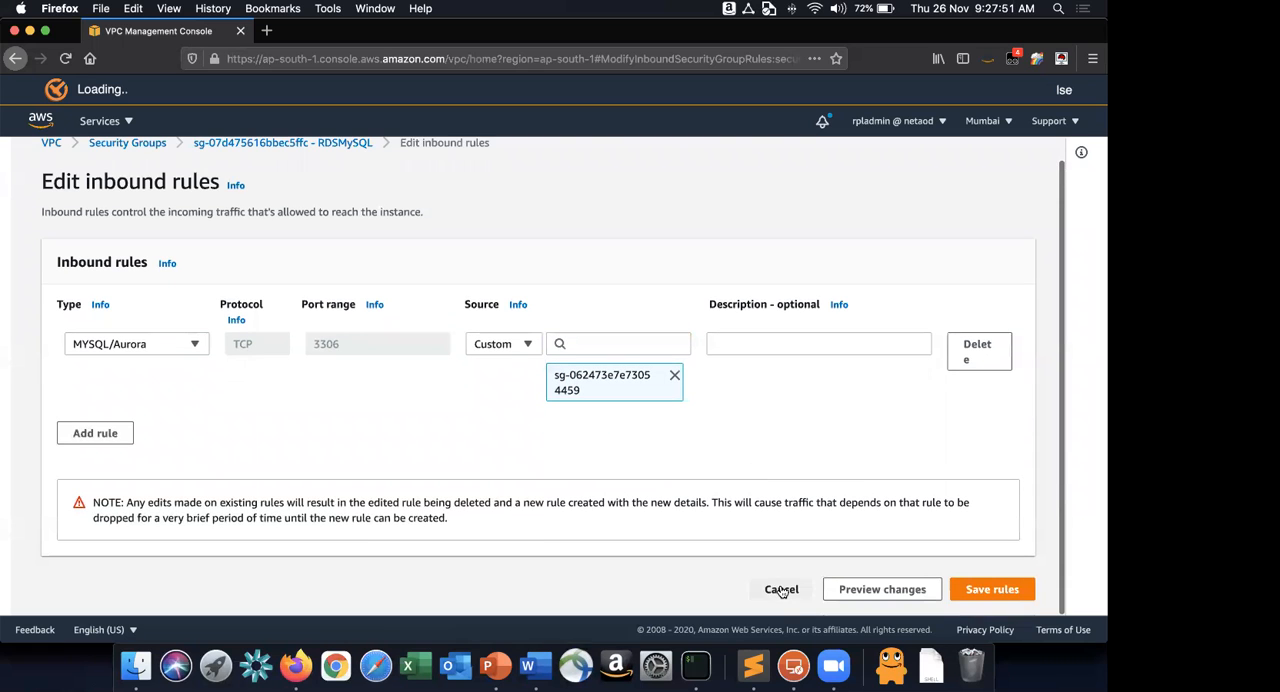
{"action": "left_click", "coordinate": [779, 588]}
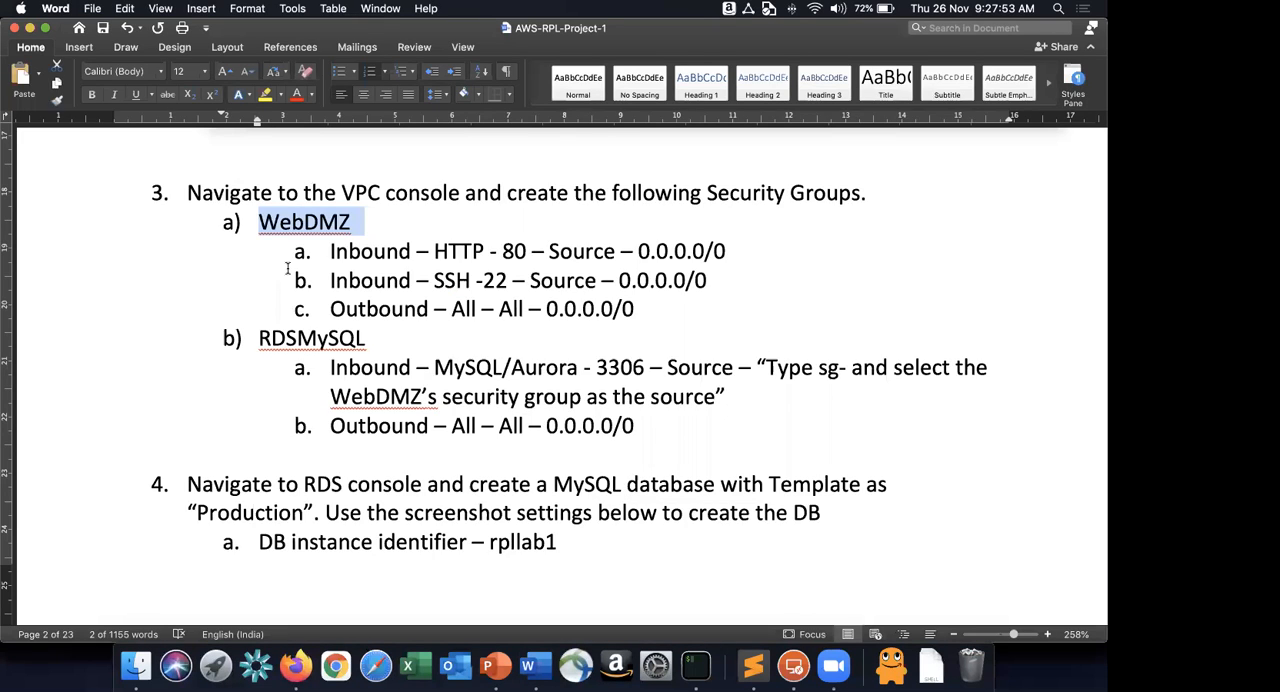
Read instruction 4 in Word, open the RDS console in Firefox and start creating a database, dismissing the feedback banner.
{"action": "scroll", "coordinate": [300, 290], "scroll_direction": "down", "scroll_amount": 3}
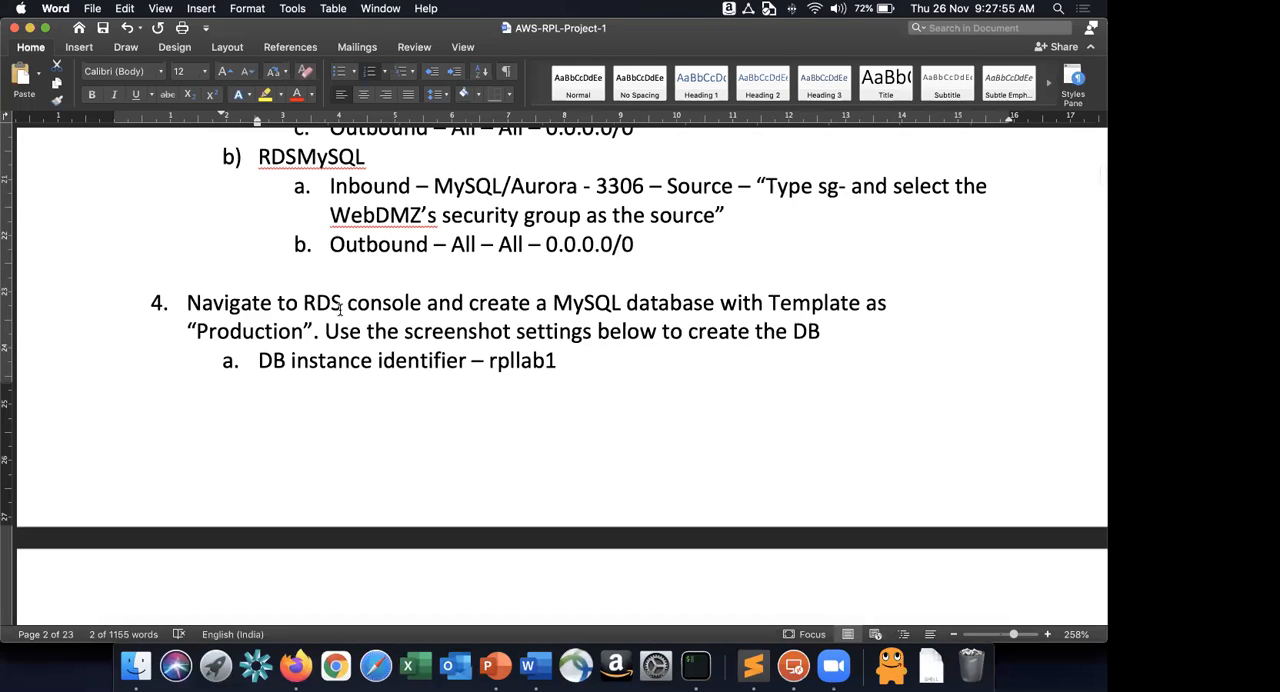
{"action": "key", "text": "super+Tab"}
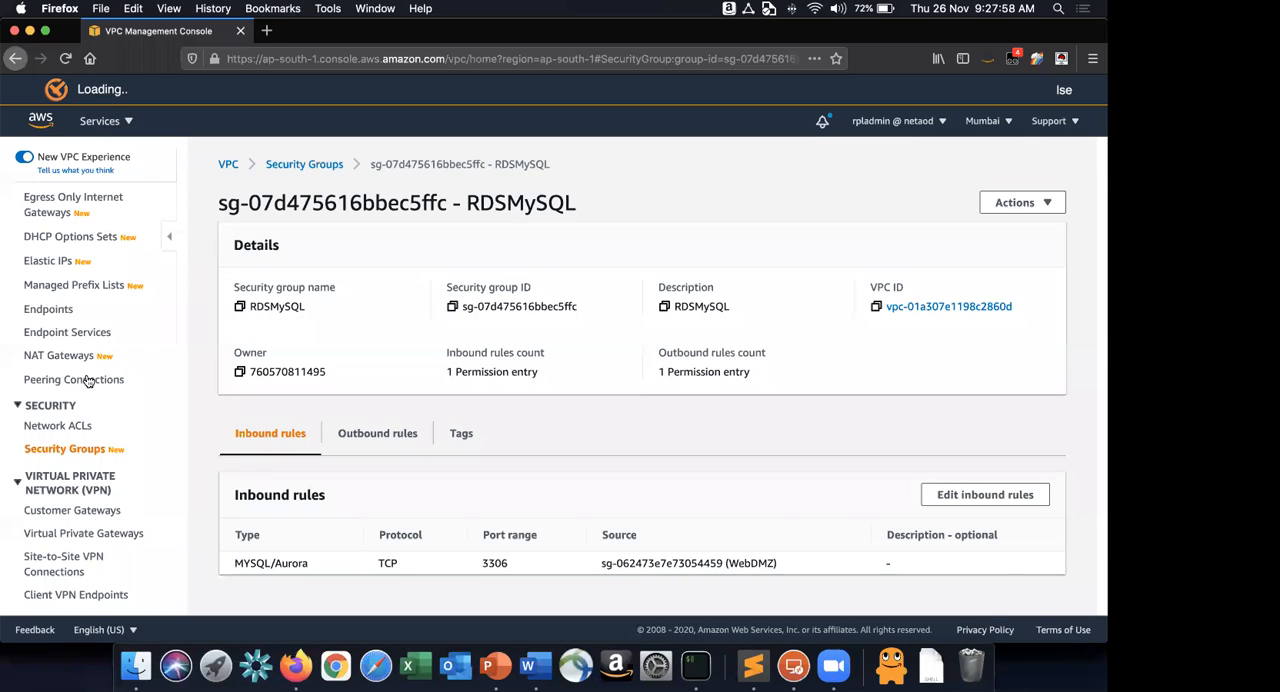
{"action": "left_click", "coordinate": [106, 121]}
{"action": "left_click", "coordinate": [88, 379]}
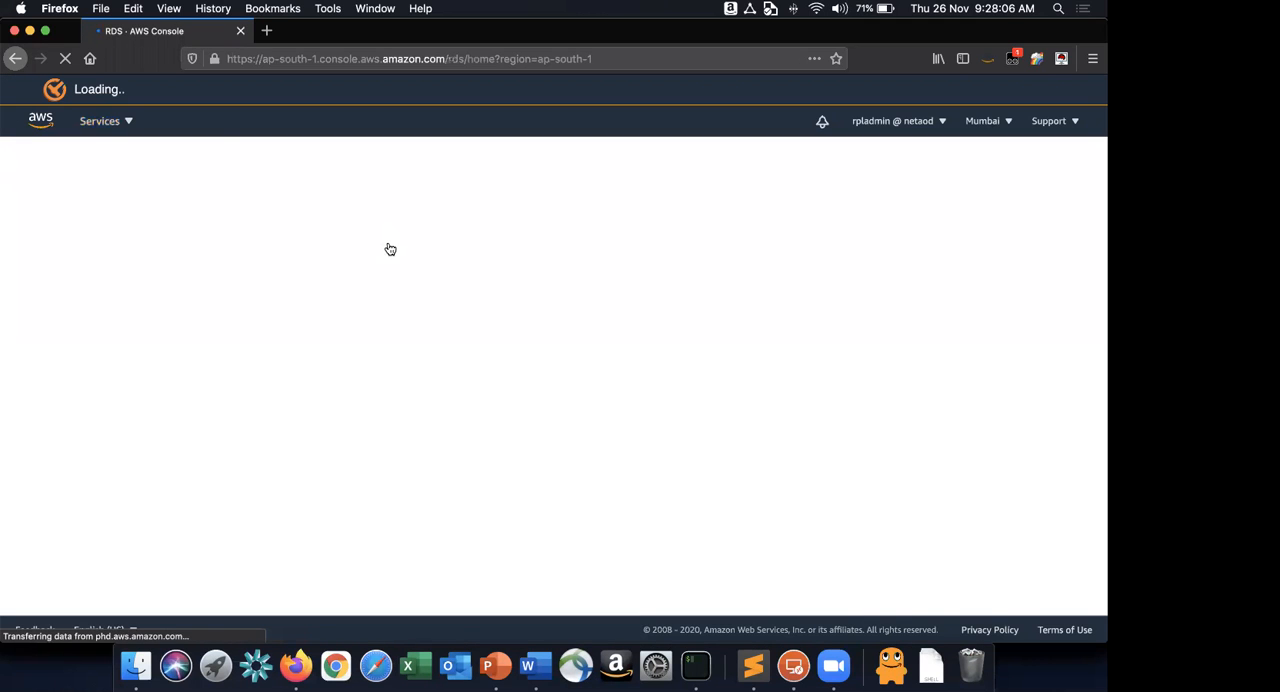
{"action": "left_click", "coordinate": [335, 397]}
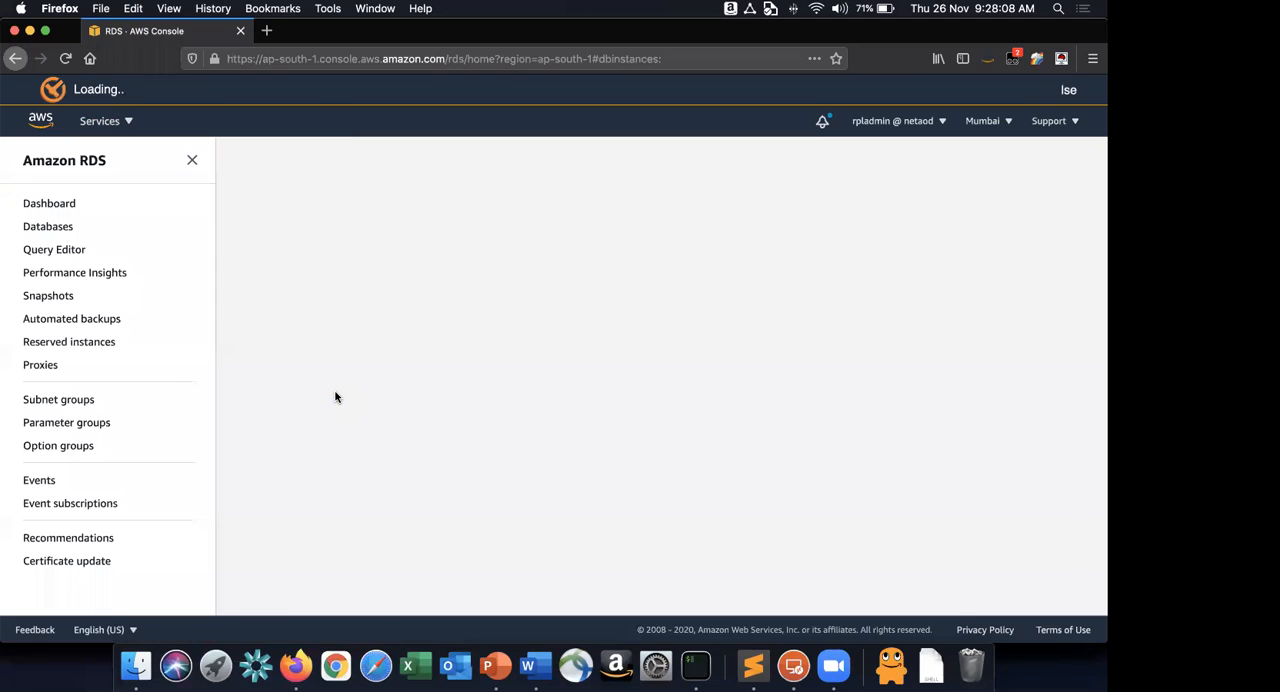
{"action": "left_click", "coordinate": [988, 218]}
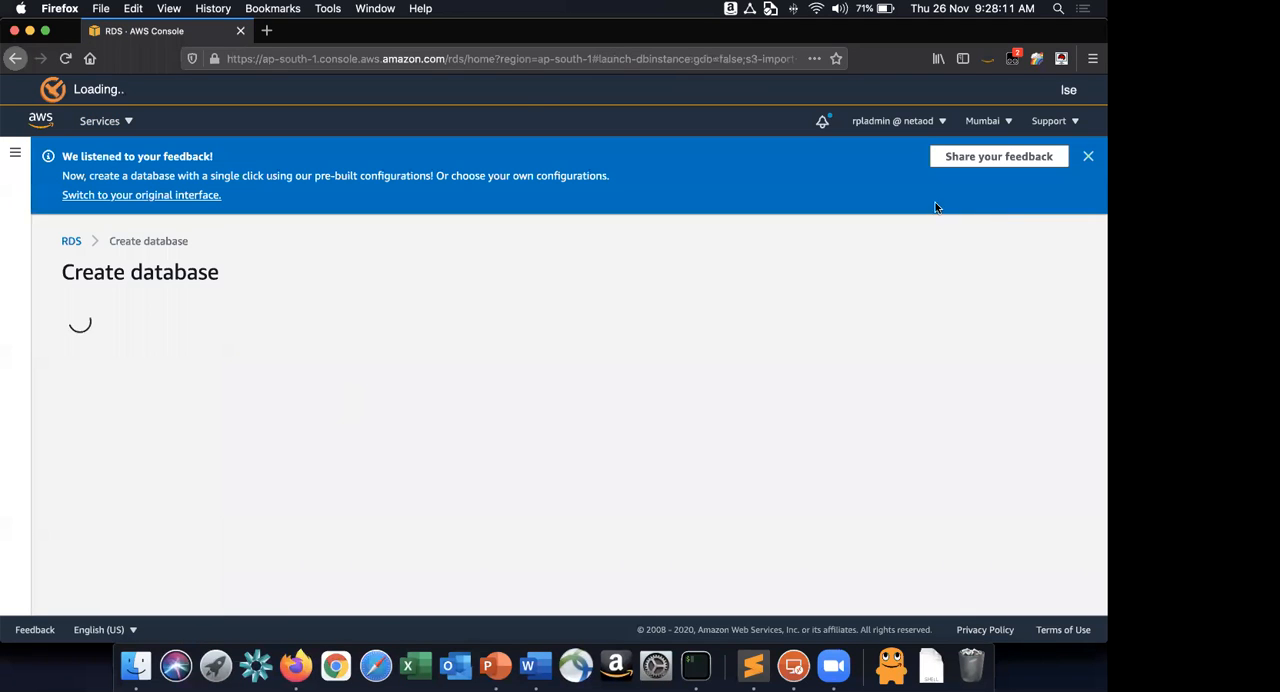
{"action": "left_click", "coordinate": [1088, 156]}
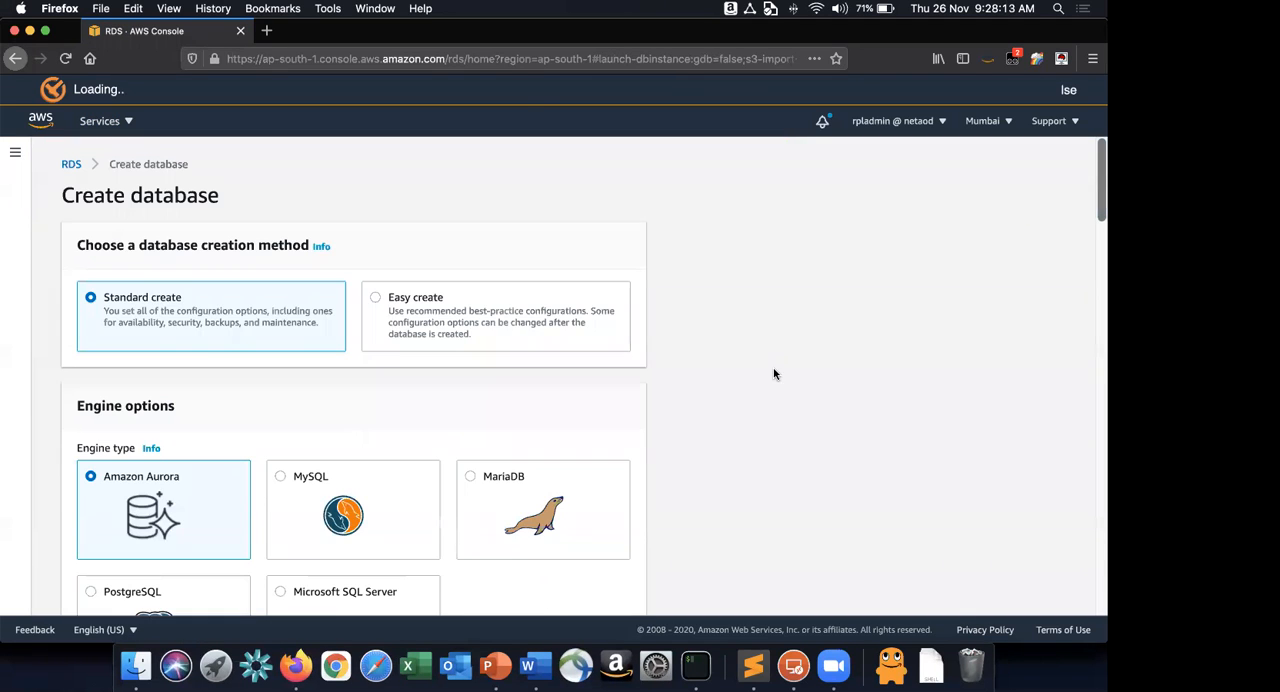
Look over the database creation options, and review the database settings listed under instruction 4 in Word.
{"action": "scroll", "coordinate": [773, 374], "scroll_direction": "down", "scroll_amount": 2}
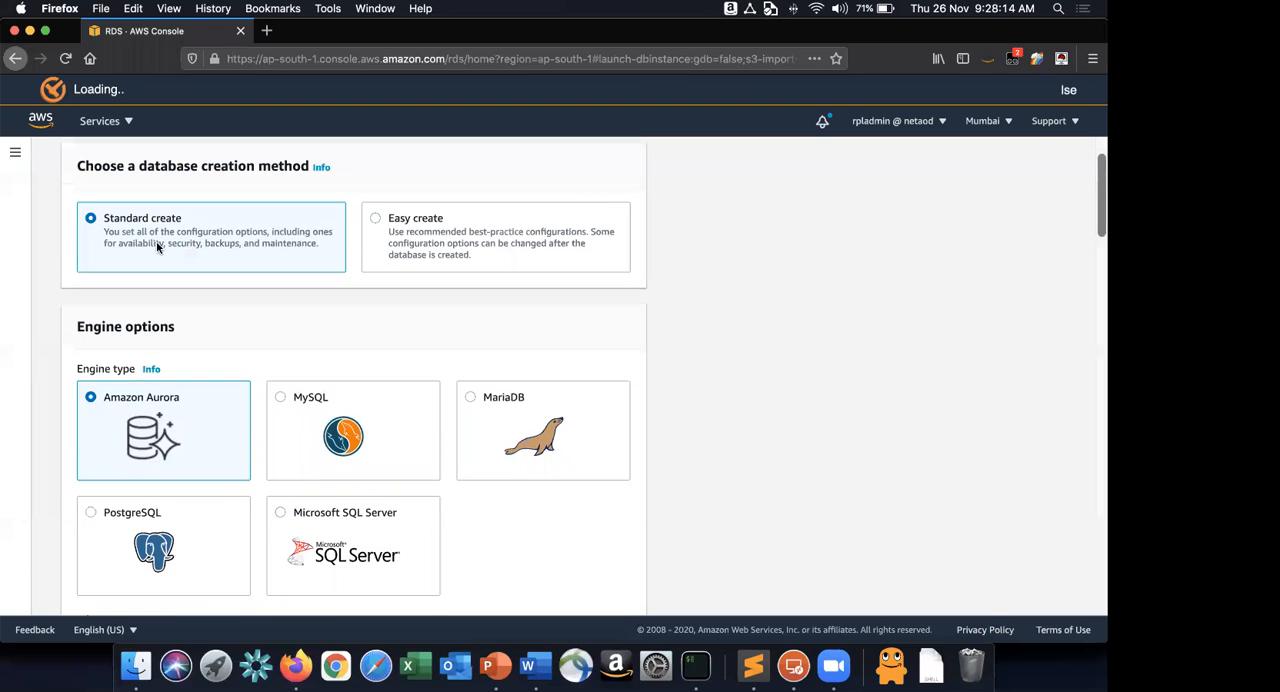
{"action": "key", "text": "super+Tab"}
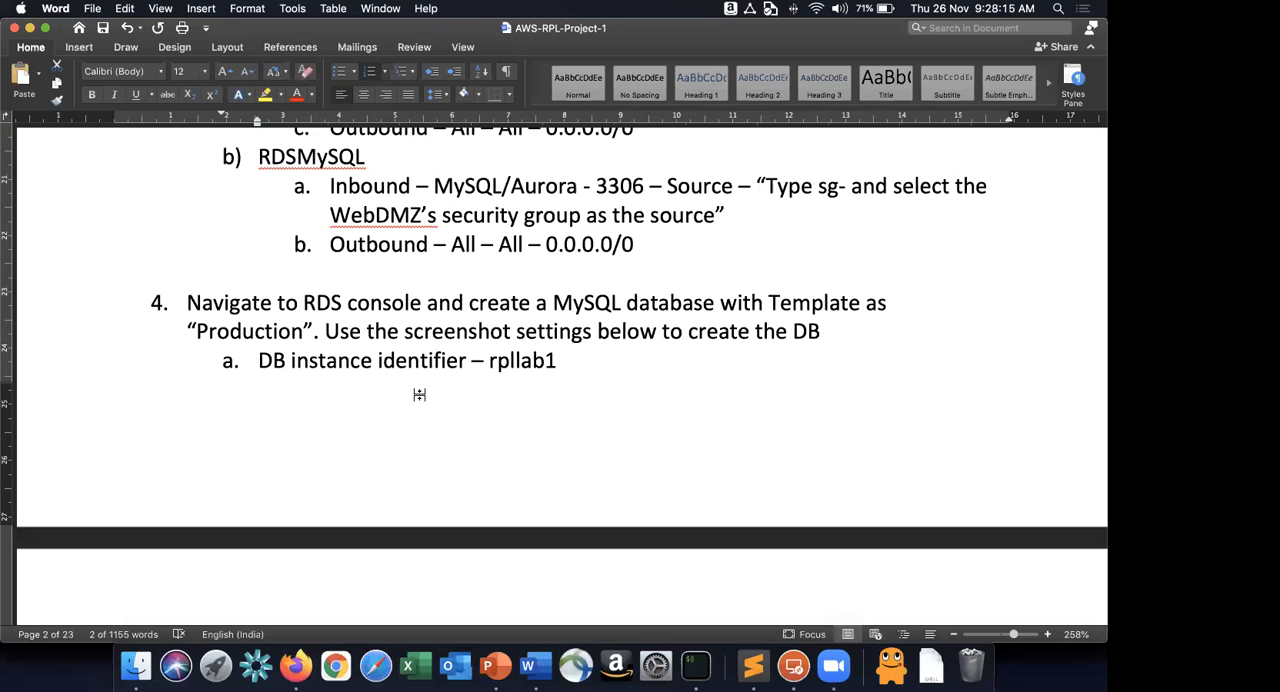
{"action": "scroll", "coordinate": [420, 397], "scroll_direction": "down", "scroll_amount": 10}
{"action": "scroll", "coordinate": [415, 380], "scroll_direction": "up", "scroll_amount": 6}
{"action": "scroll", "coordinate": [412, 343], "scroll_direction": "down", "scroll_amount": 1}
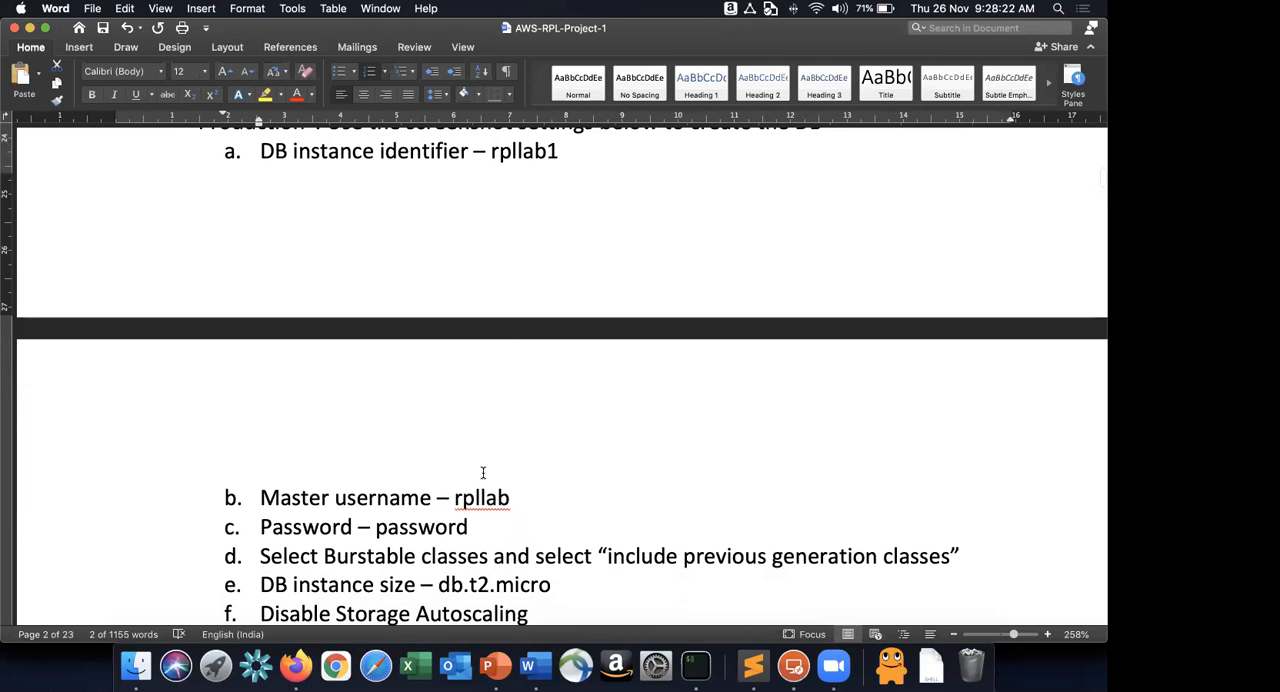
{"action": "scroll", "coordinate": [483, 472], "scroll_direction": "down", "scroll_amount": 3}
{"action": "scroll", "coordinate": [400, 400], "scroll_direction": "up", "scroll_amount": 6}
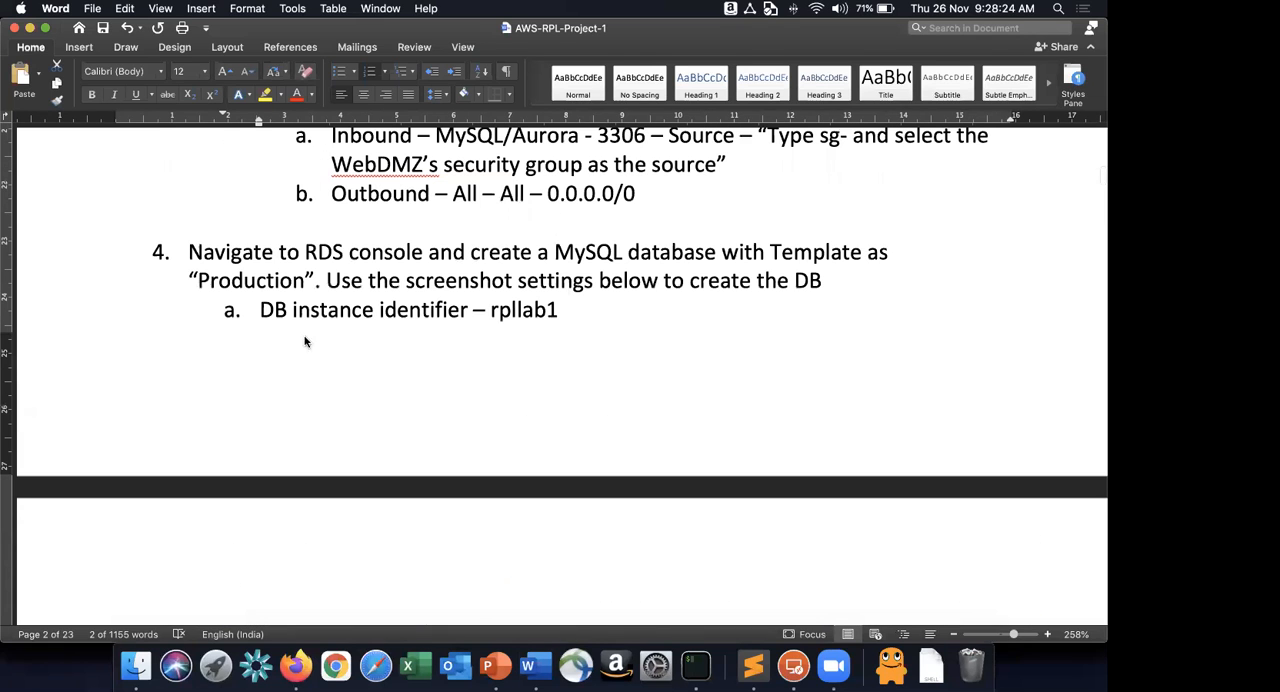
Choose MySQL as the engine type in Firefox and check the Production template against the Word instructions.
{"action": "key", "text": "super+Tab"}
{"action": "scroll", "coordinate": [324, 400], "scroll_direction": "down", "scroll_amount": 5}
{"action": "scroll", "coordinate": [324, 403], "scroll_direction": "down", "scroll_amount": 6}
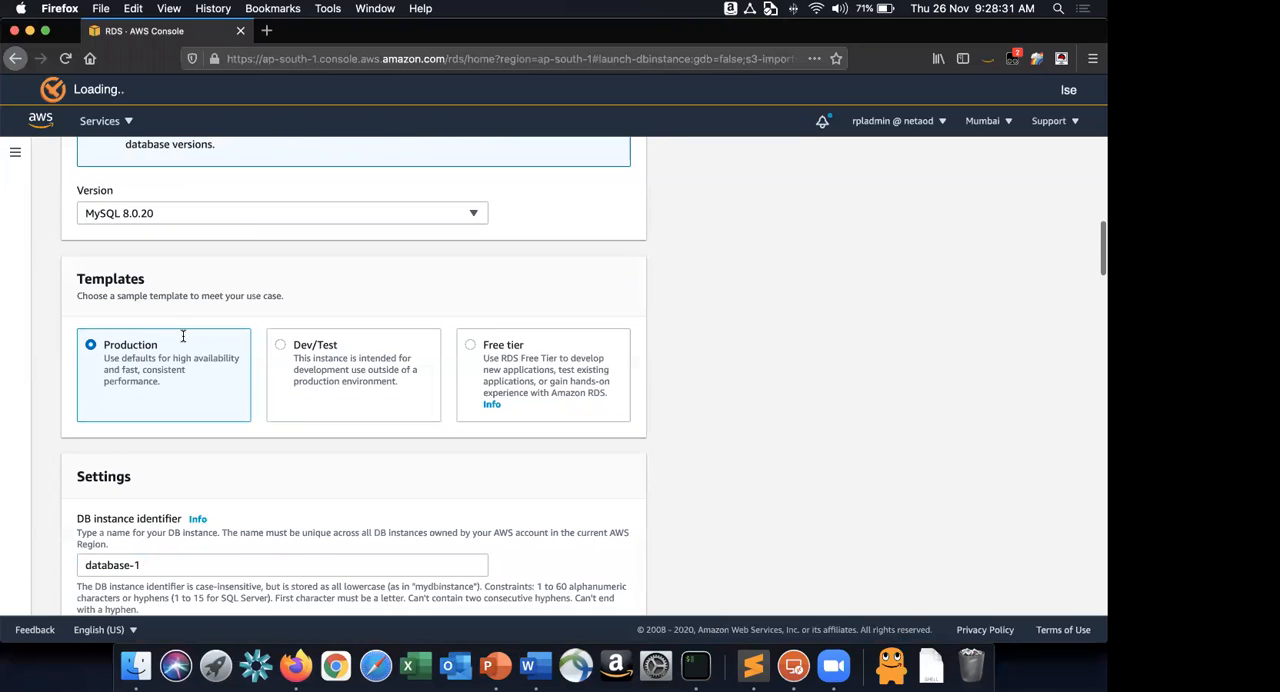
{"action": "key", "text": "super+Tab"}
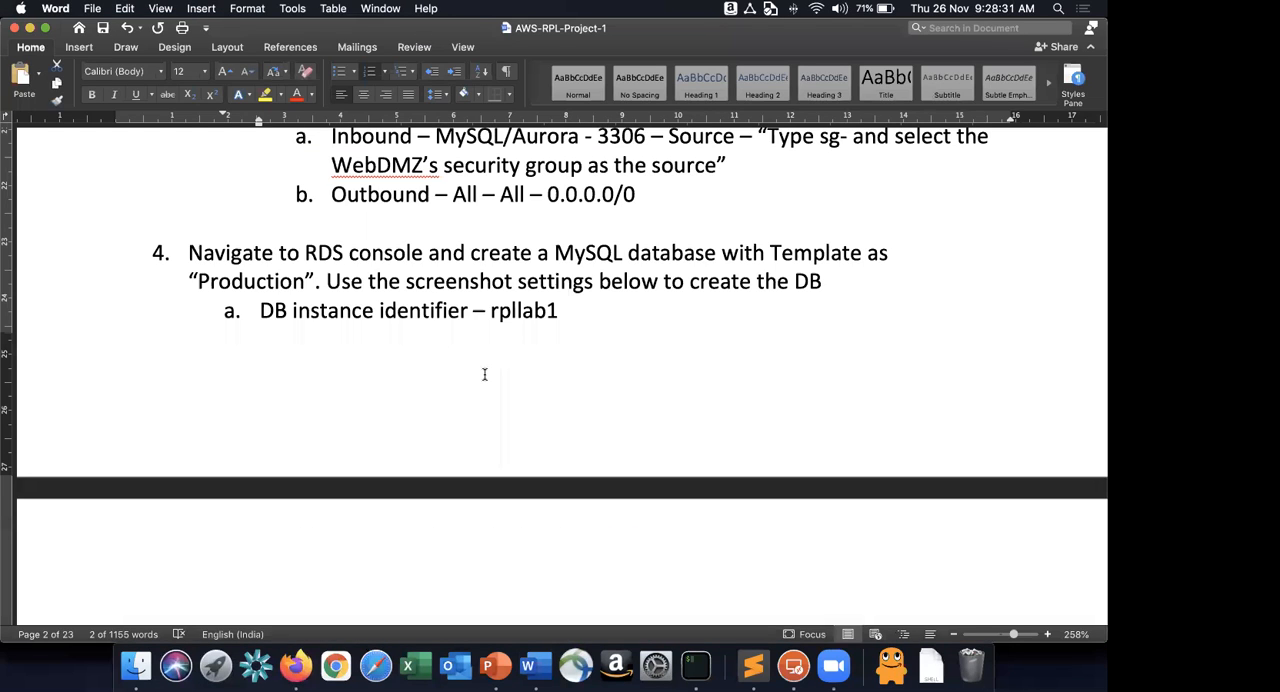
{"action": "scroll", "coordinate": [484, 374], "scroll_direction": "down", "scroll_amount": 5}
{"action": "key", "text": "super+Tab"}
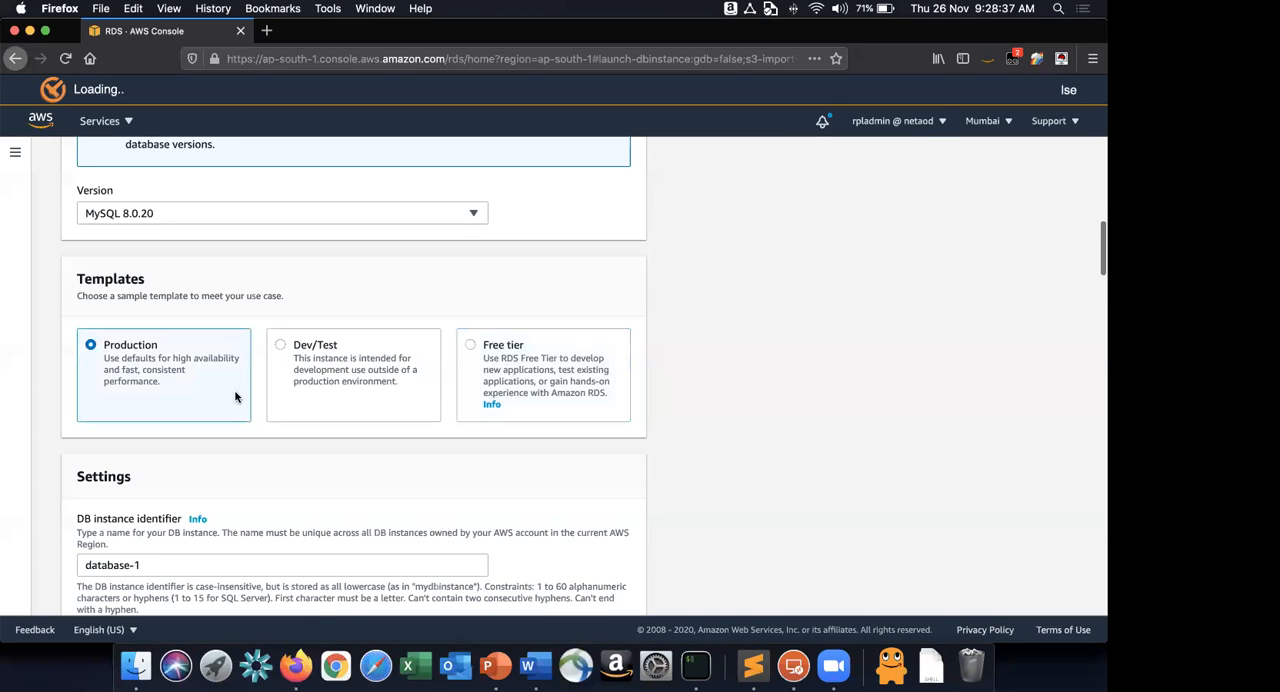
Copy the DB instance identifier rpllab1 from Word and set it as the new database's identifier in Firefox.
{"action": "scroll", "coordinate": [288, 466], "scroll_direction": "down", "scroll_amount": 1}
{"action": "scroll", "coordinate": [287, 465], "scroll_direction": "down", "scroll_amount": 3}
{"action": "left_click", "coordinate": [337, 445]}
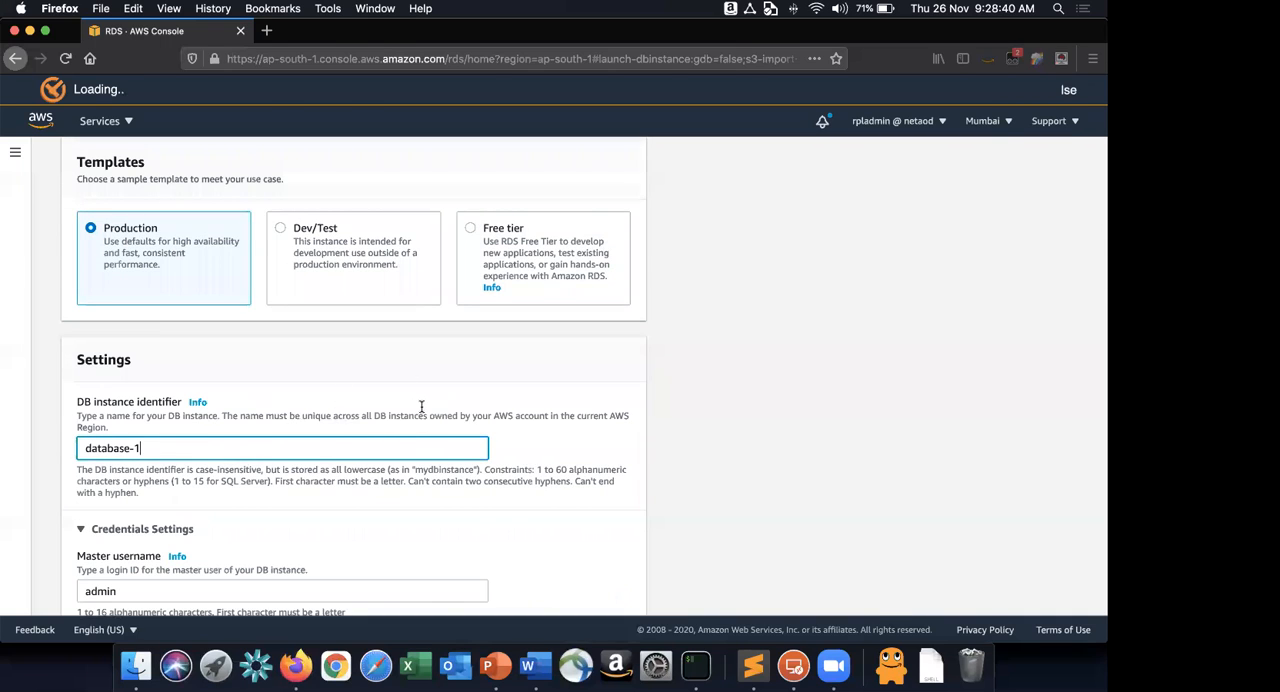
{"action": "key", "text": "super+Tab"}
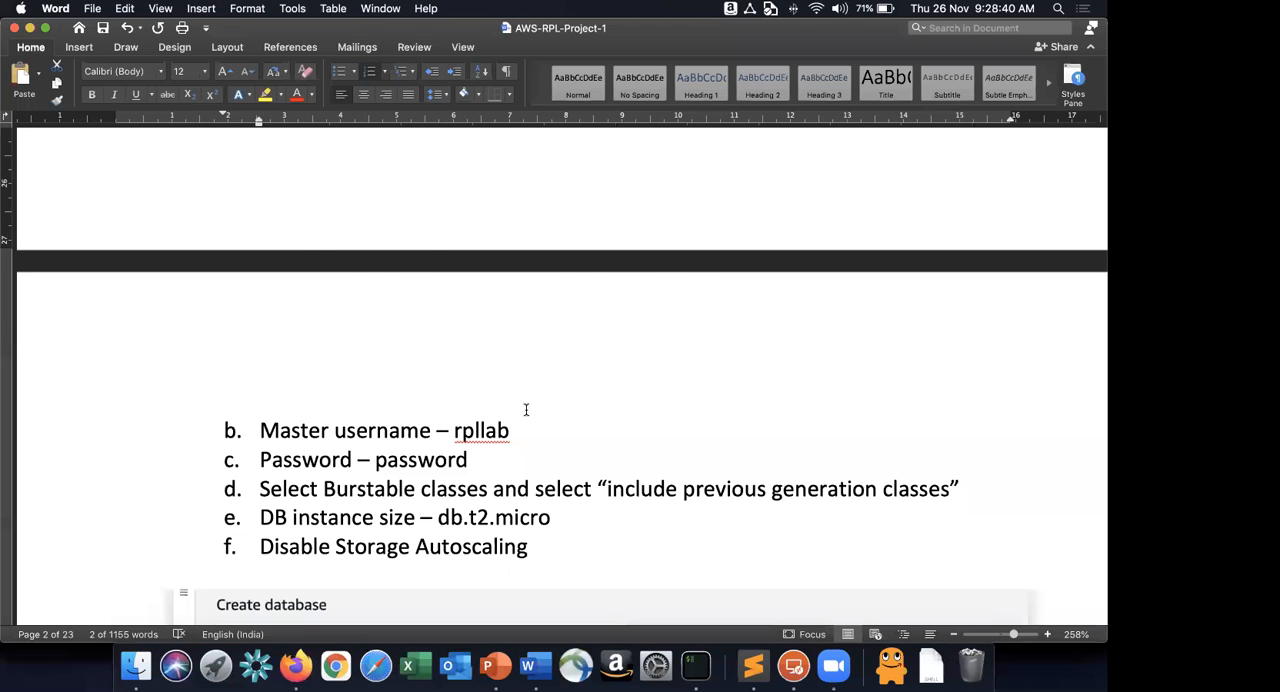
{"action": "scroll", "coordinate": [526, 409], "scroll_direction": "up", "scroll_amount": 5}
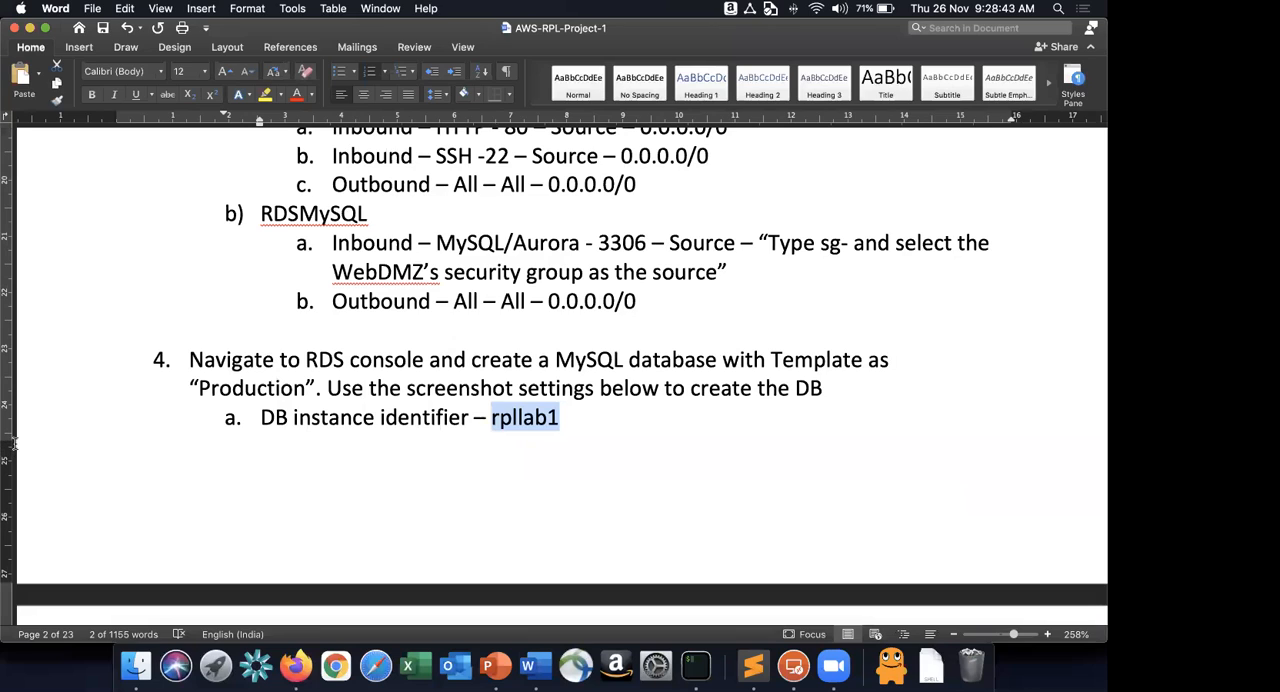
{"action": "key", "text": "super+Tab"}
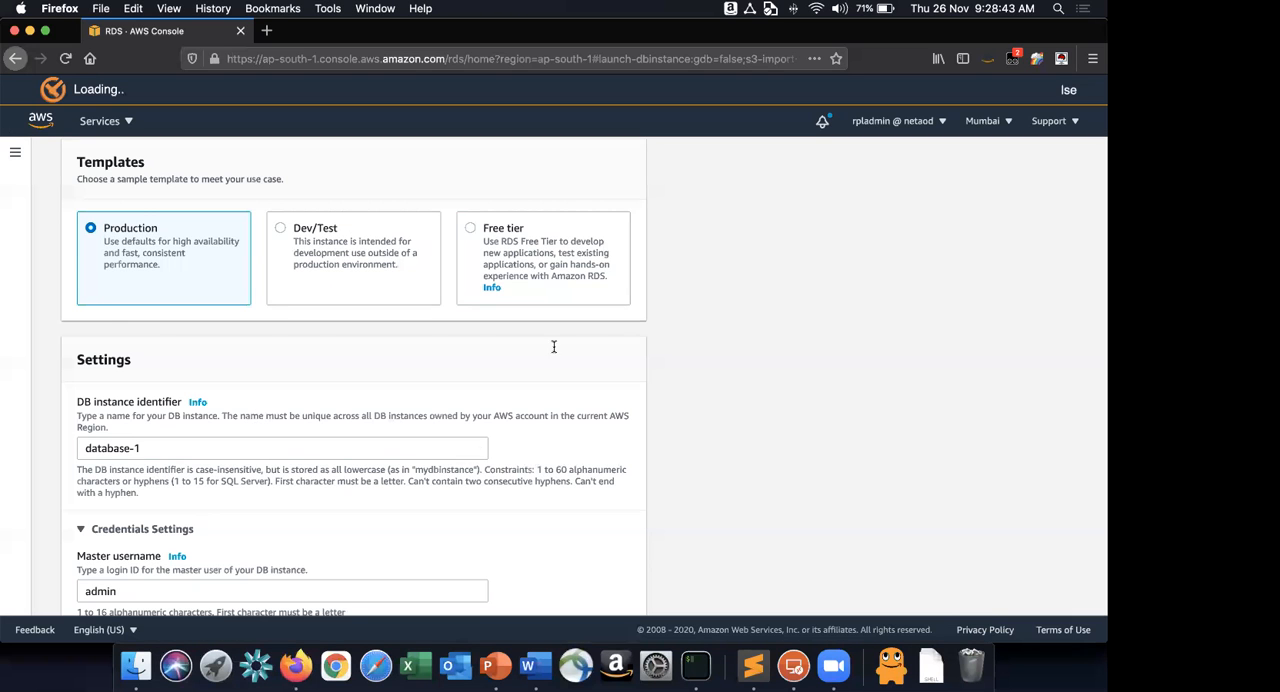
{"action": "triple_click", "coordinate": [282, 448]}
{"action": "type", "text": "rpllab1"}
{"action": "scroll", "coordinate": [575, 467], "scroll_direction": "down", "scroll_amount": 3}
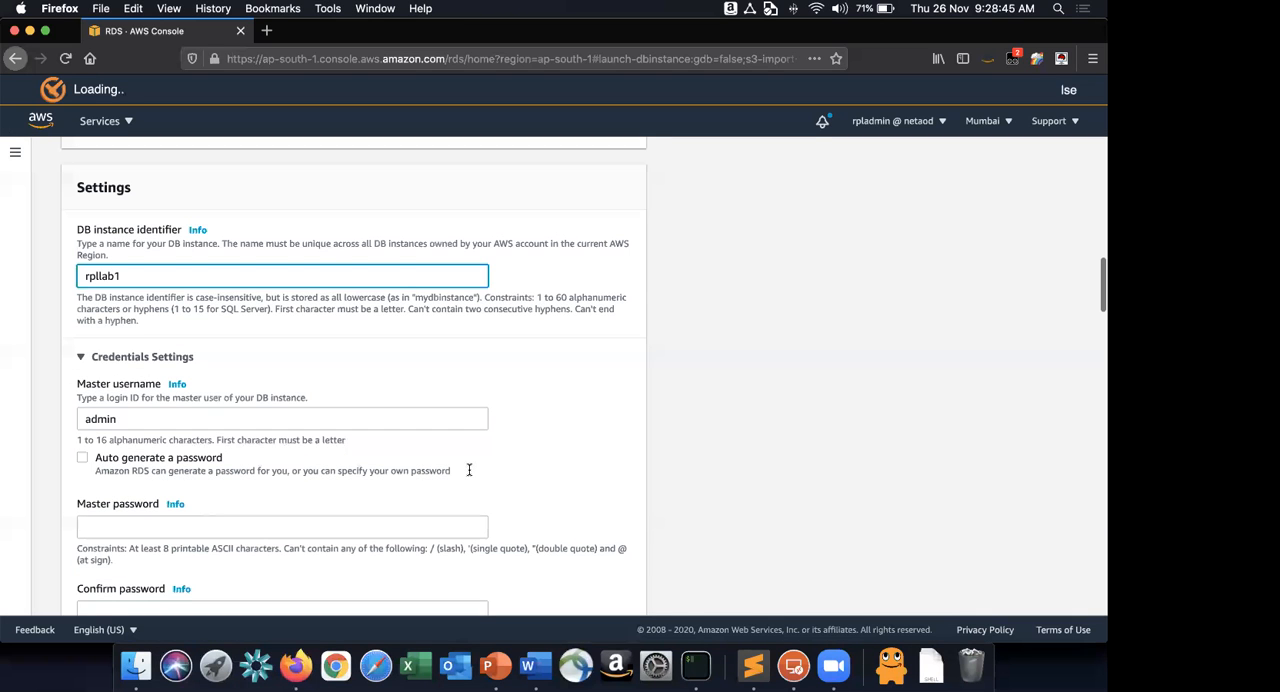
Copy the master username rpllab from the Word instructions and set it as the database's master username in Firefox.
{"action": "key", "text": "super+Tab"}
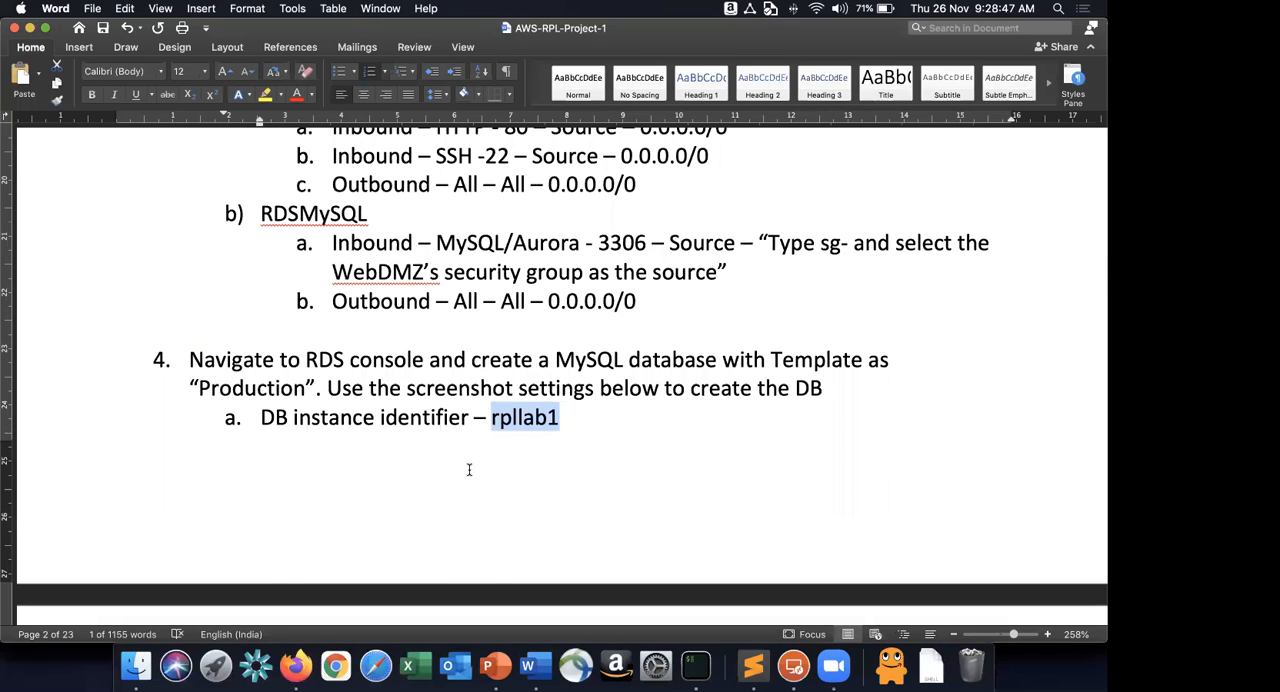
{"action": "scroll", "coordinate": [469, 469], "scroll_direction": "down", "scroll_amount": 5}
{"action": "double_click", "coordinate": [468, 466]}
{"action": "key", "text": "super+c"}
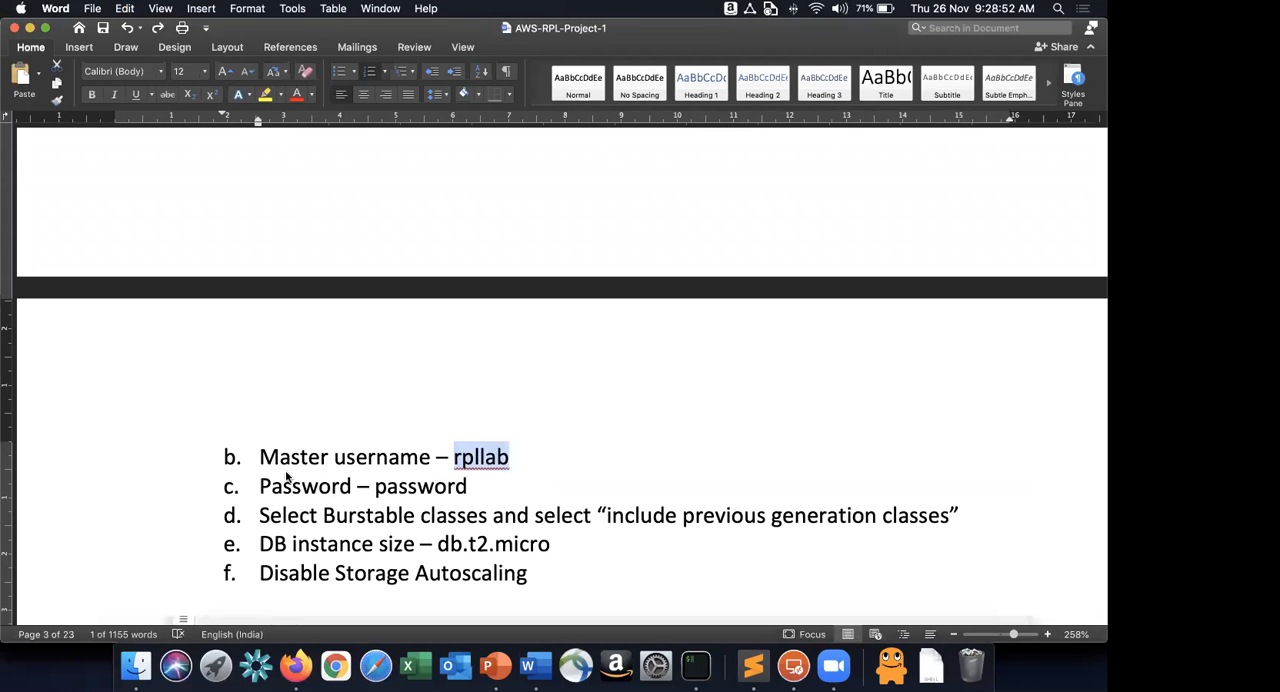
{"action": "key", "text": "super+Tab"}
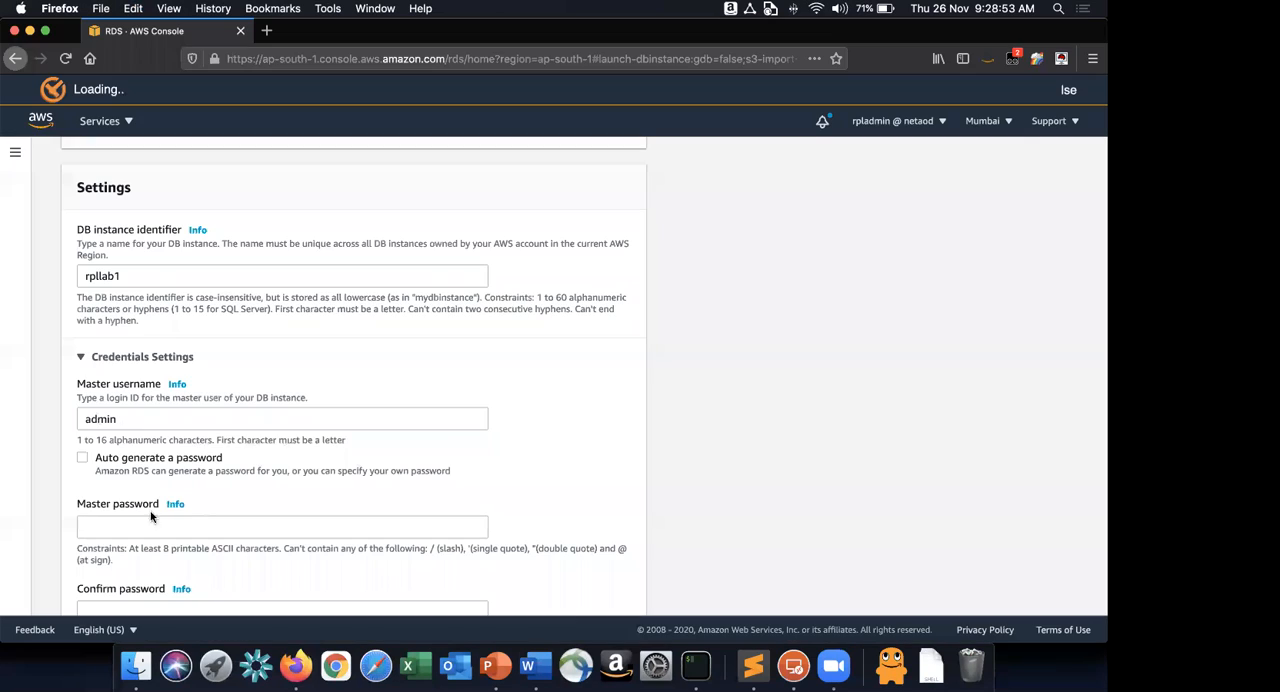
{"action": "double_click", "coordinate": [103, 419]}
{"action": "key", "text": "super+v"}
Enter the master password given in the instructions and confirm it in the credentials settings.
{"action": "key", "text": "Tab"}
{"action": "type", "text": "••"}
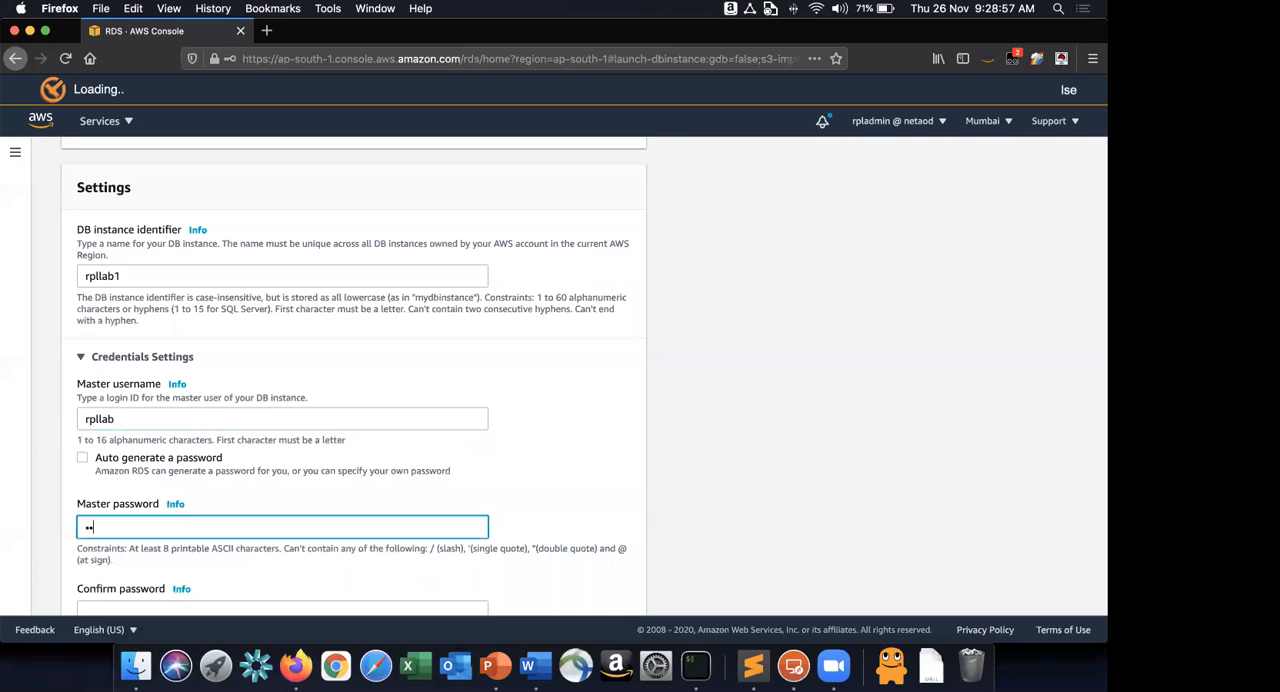
{"action": "key", "text": "Tab"}
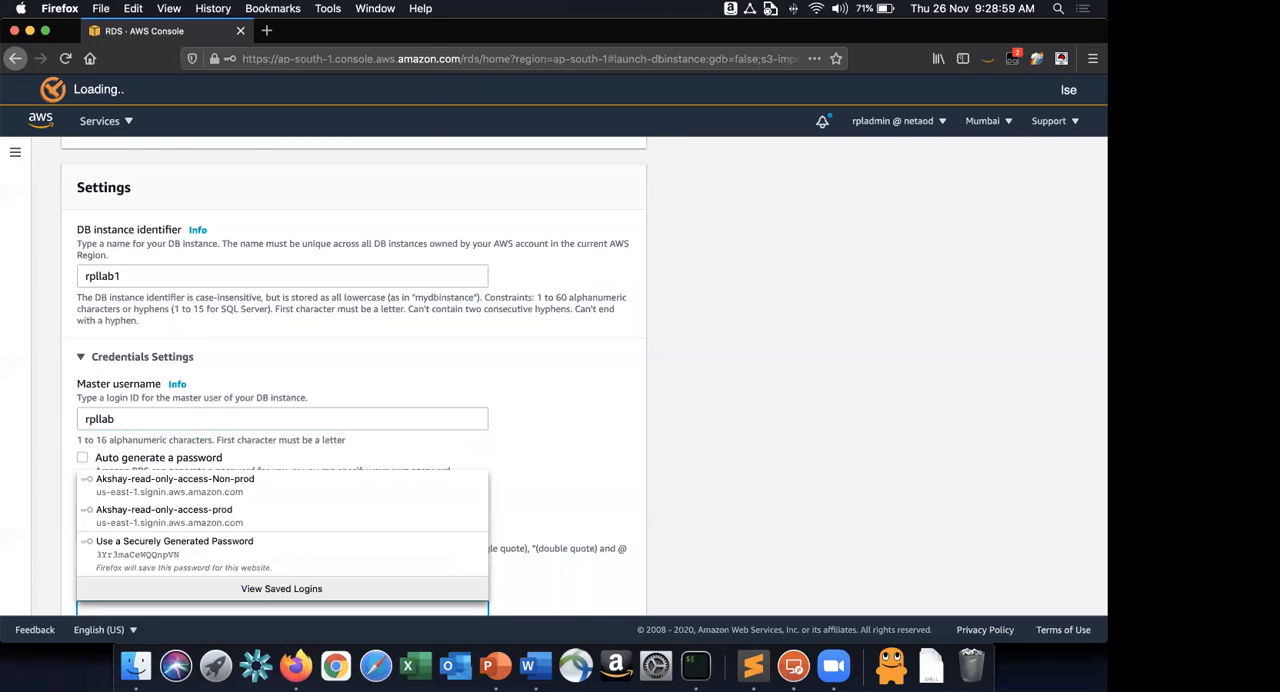
{"action": "type", "text": "••"}
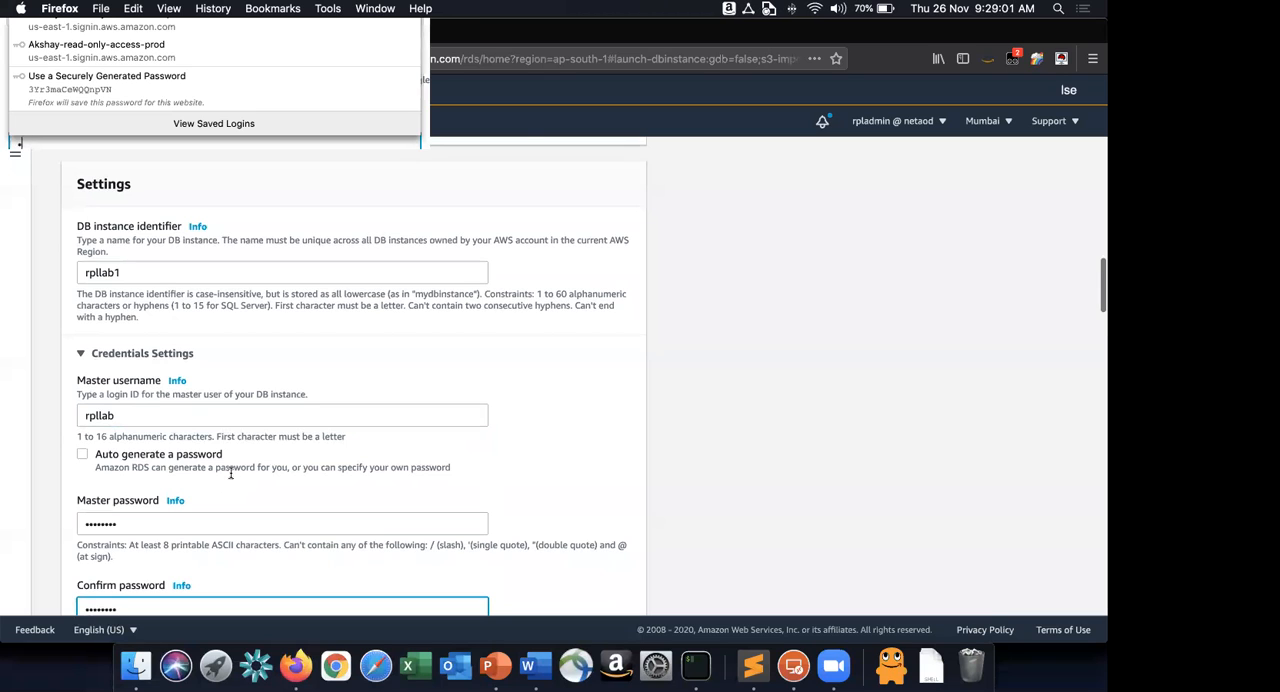
{"action": "type", "text": "••••••"}
Include previous generation classes and choose the Burstable class db.t2.micro as the DB instance size.
{"action": "scroll", "coordinate": [230, 472], "scroll_direction": "down", "scroll_amount": 5}
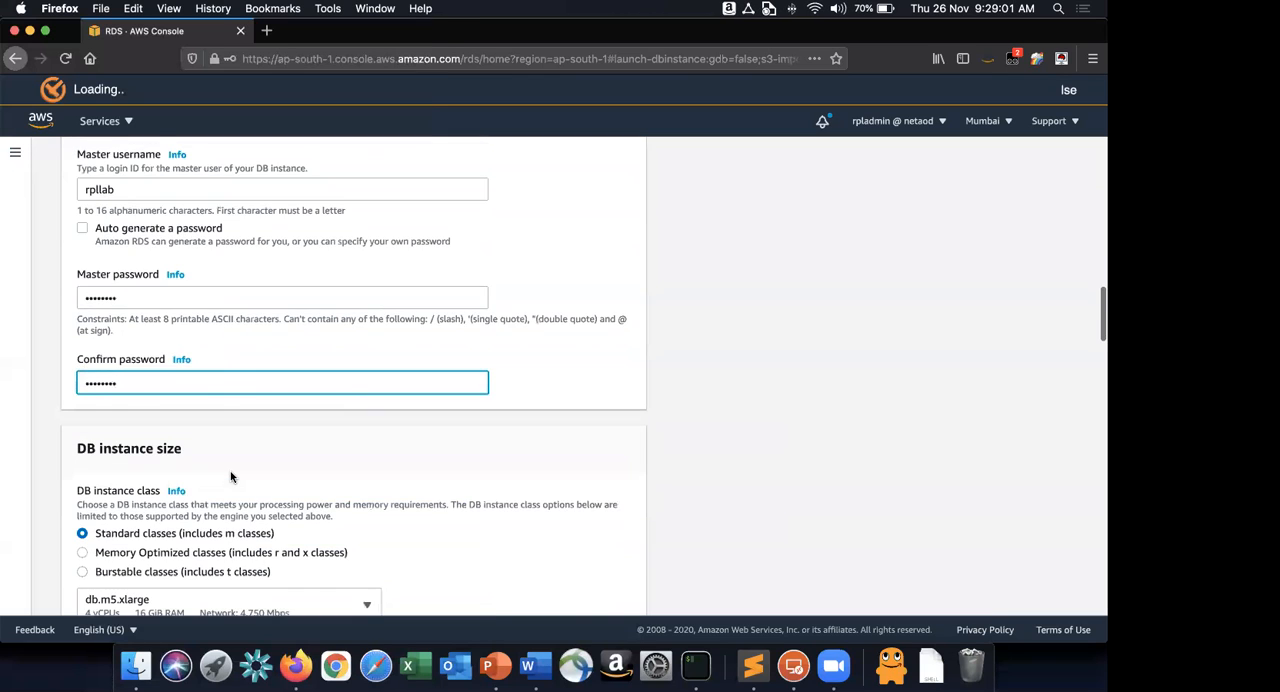
{"action": "left_click", "coordinate": [86, 464]}
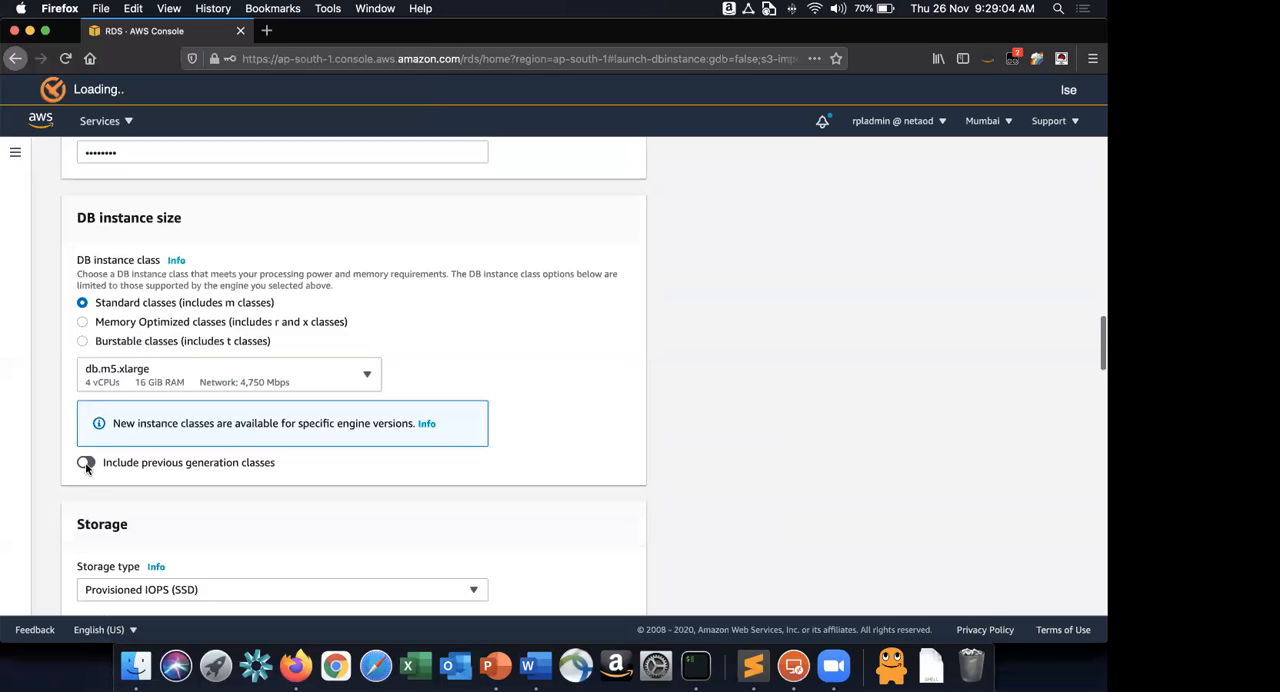
{"action": "left_click", "coordinate": [117, 344]}
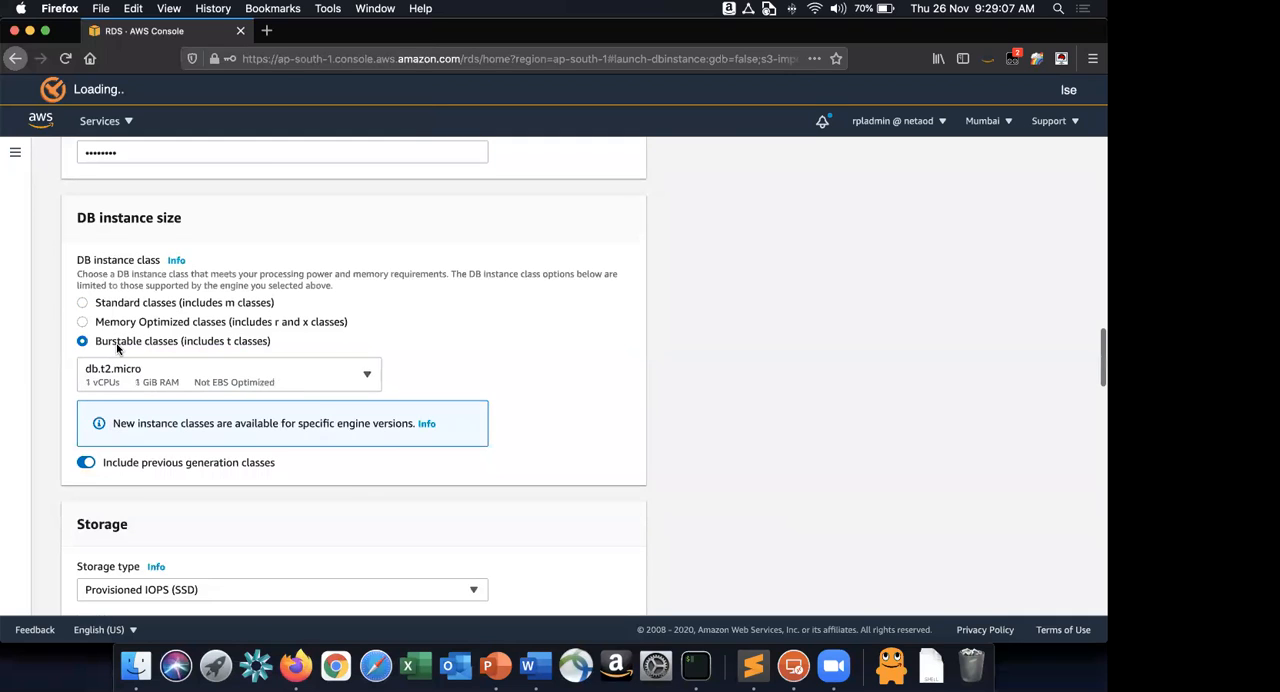
{"action": "left_click", "coordinate": [128, 372]}
{"action": "left_click", "coordinate": [150, 410]}
Check the Word instructions for the storage settings and set the database's storage type to General Purpose (SSD) in Firefox.
{"action": "scroll", "coordinate": [609, 464], "scroll_direction": "down", "scroll_amount": 1}
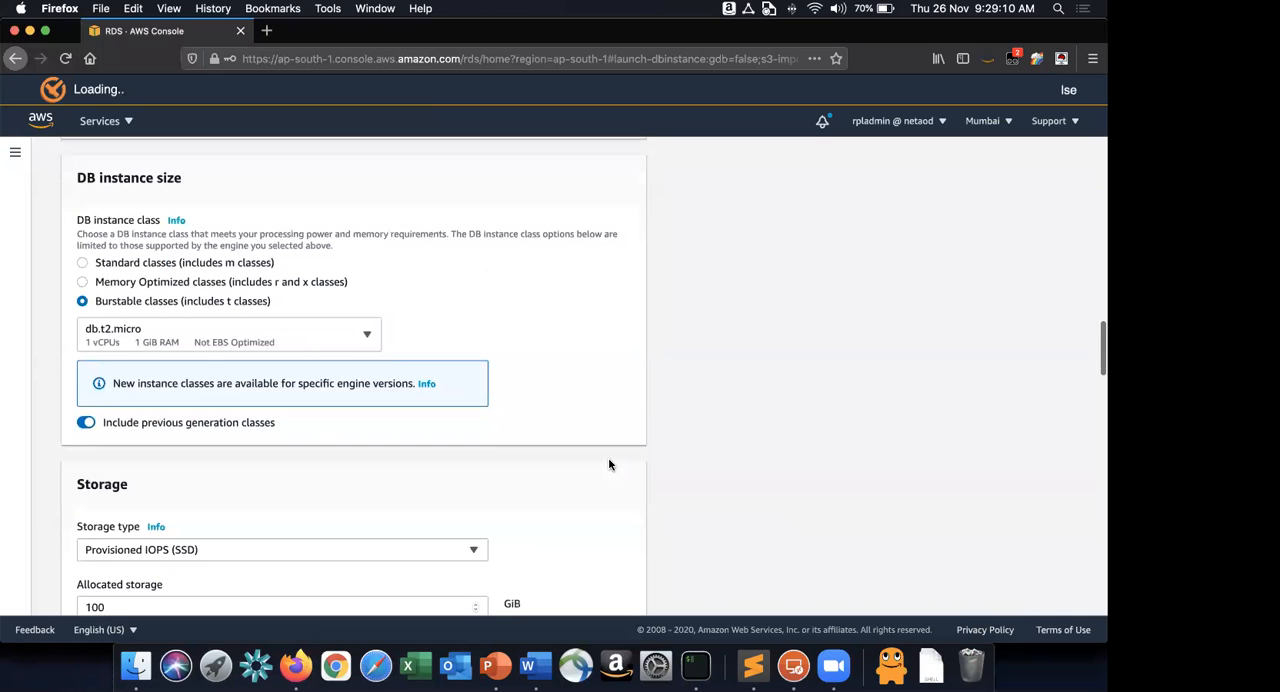
{"action": "scroll", "coordinate": [609, 464], "scroll_direction": "down", "scroll_amount": 5}
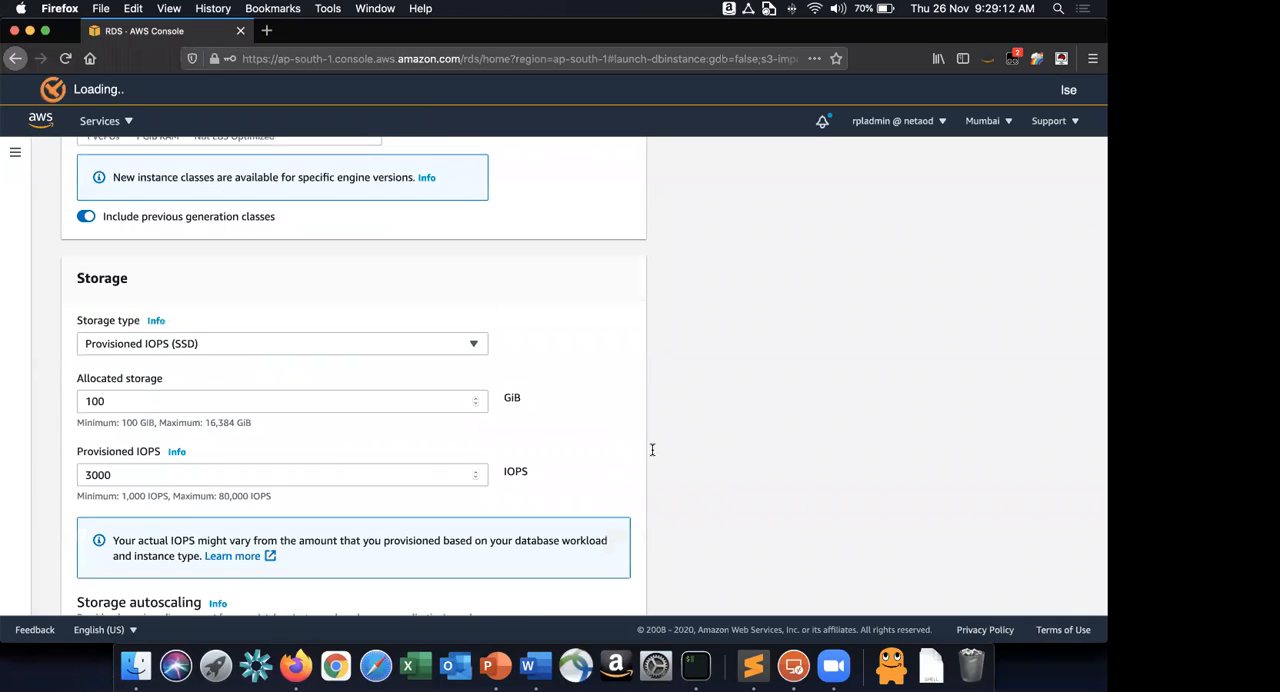
{"action": "key", "text": "super+Tab"}
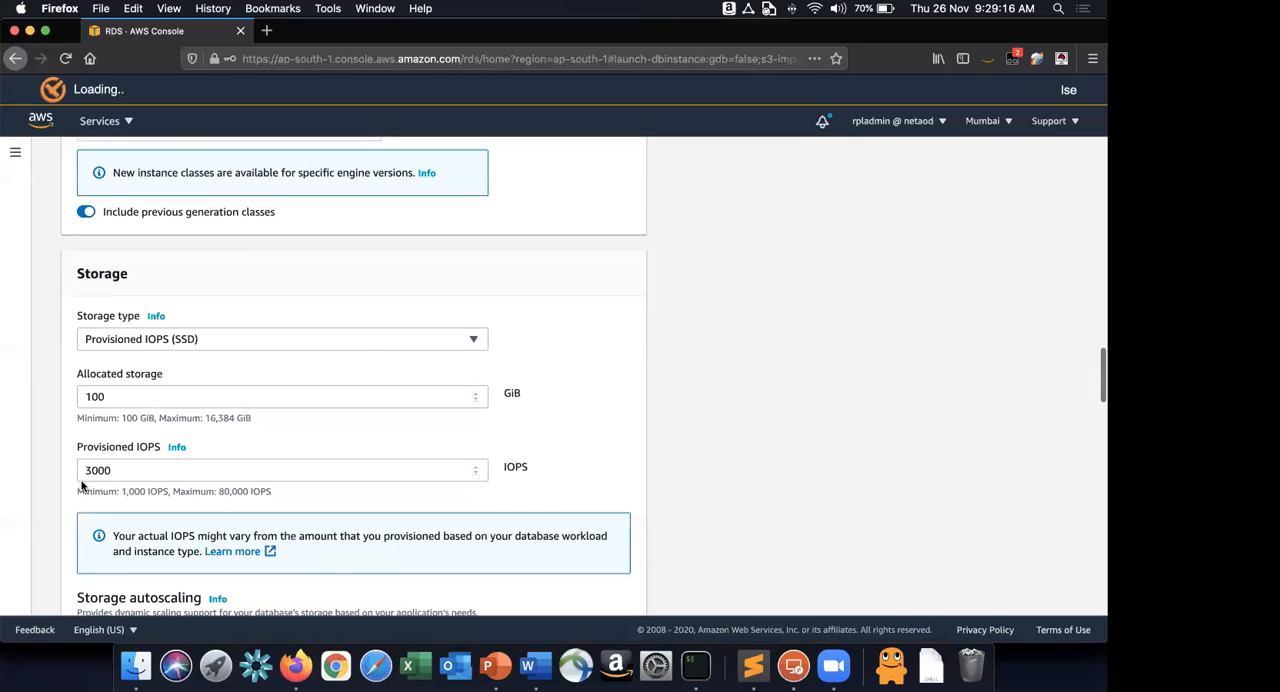
{"action": "left_click", "coordinate": [225, 334]}
{"action": "left_click", "coordinate": [211, 357]}
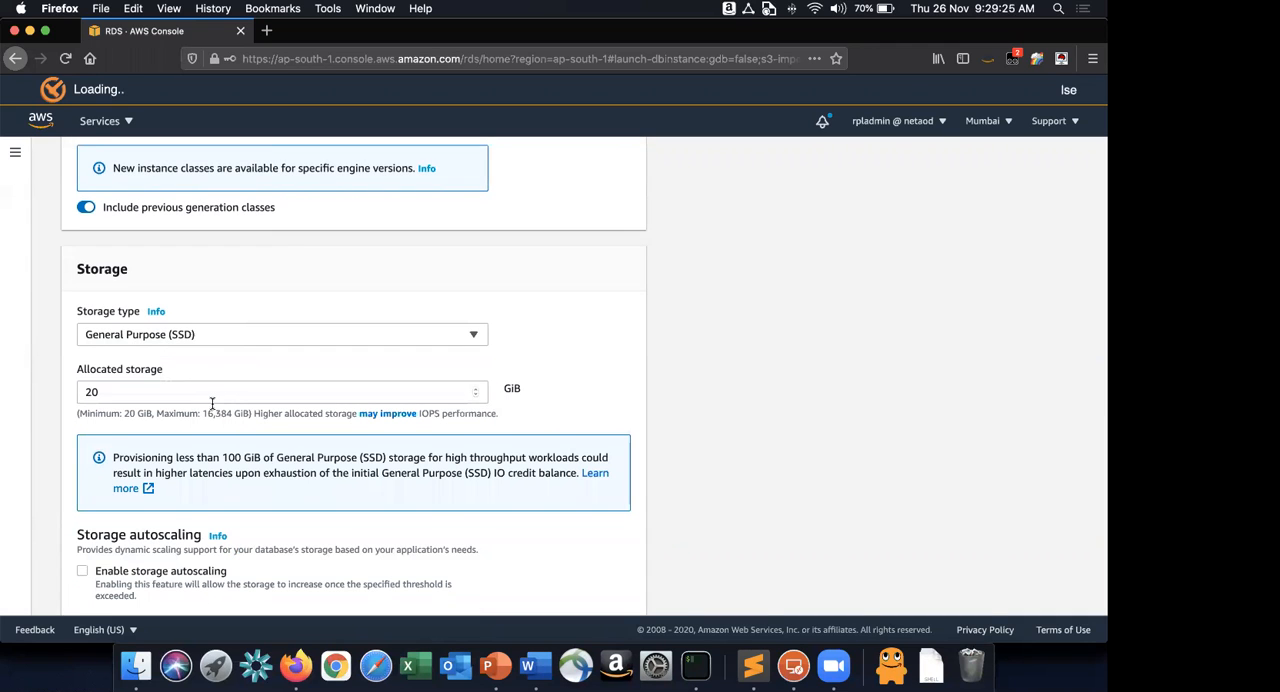
Insert the item "Select Storage type as General Purpose SSD and Not Provisioned IOPS" before the Storage Autoscaling item in the Word instructions.
{"action": "scroll", "coordinate": [209, 385], "scroll_direction": "up", "scroll_amount": 1}
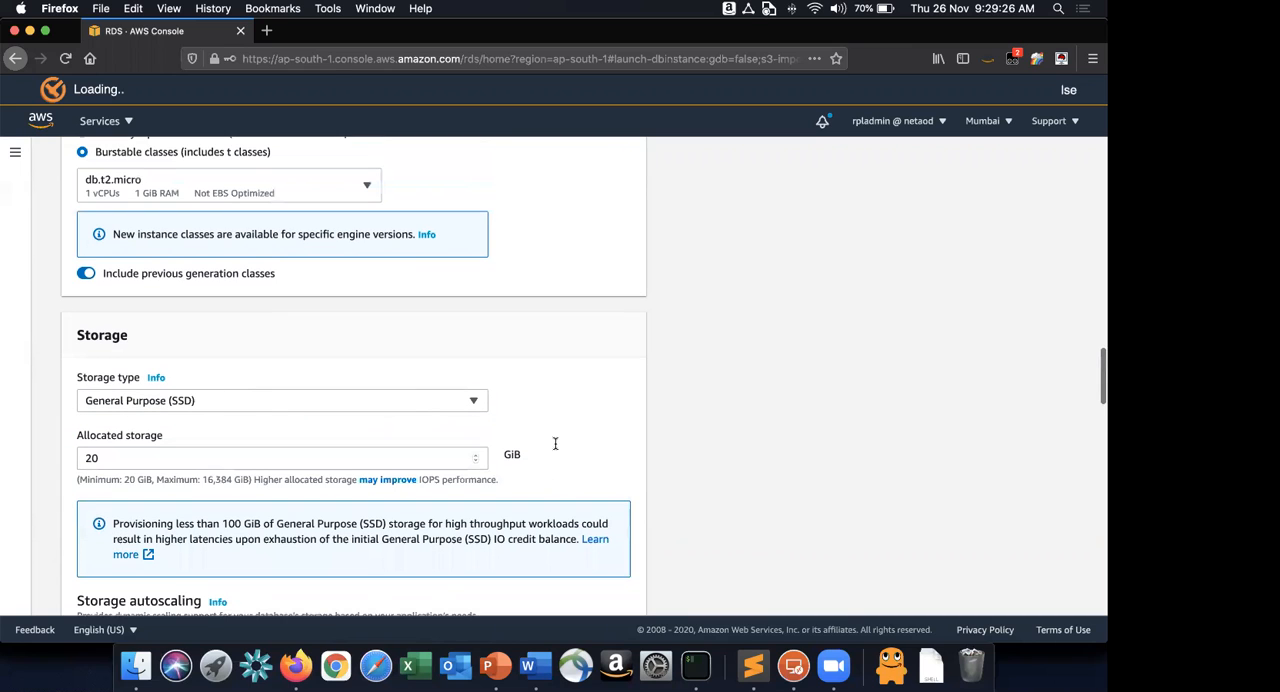
{"action": "key", "text": "super+Tab"}
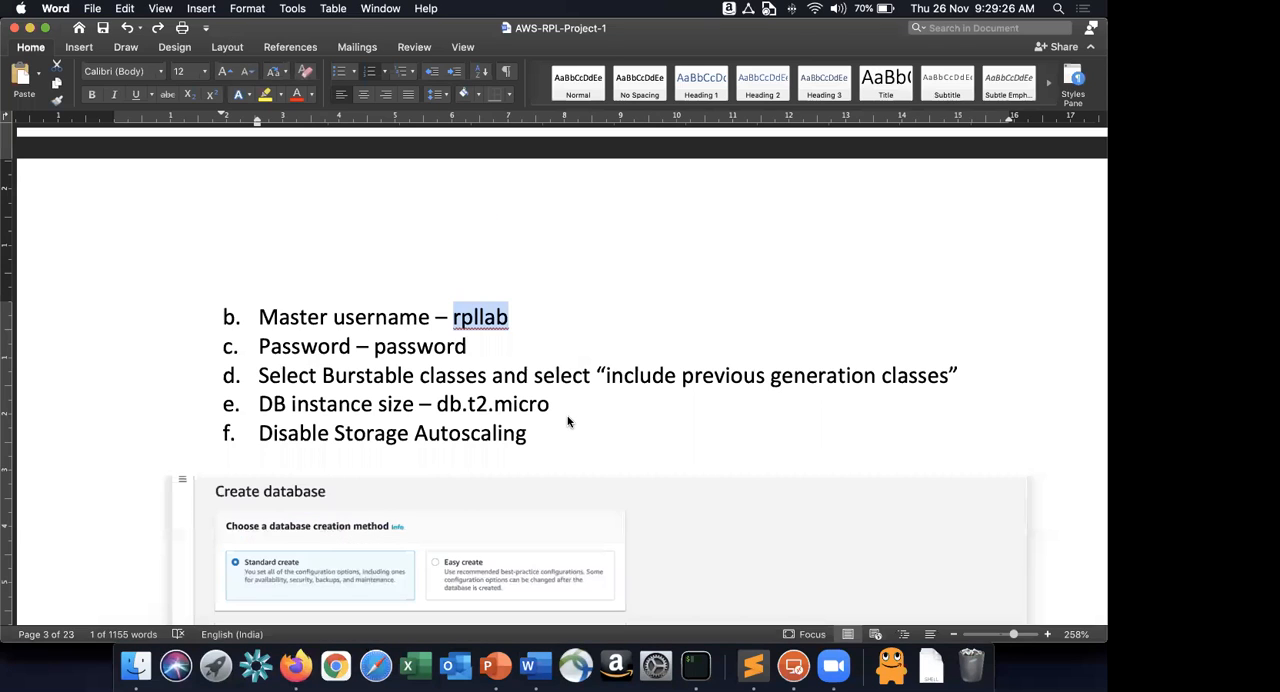
{"action": "key", "text": "super+Tab"}
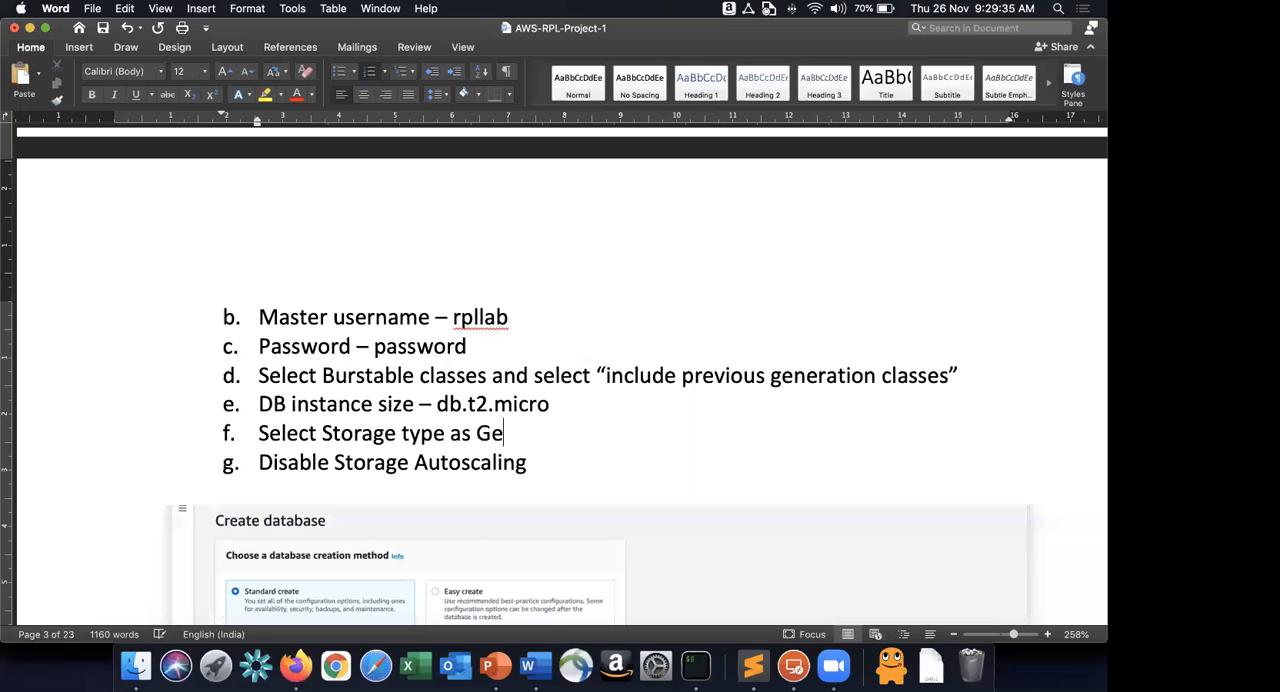
{"action": "type", "text": "neral Purpo"}
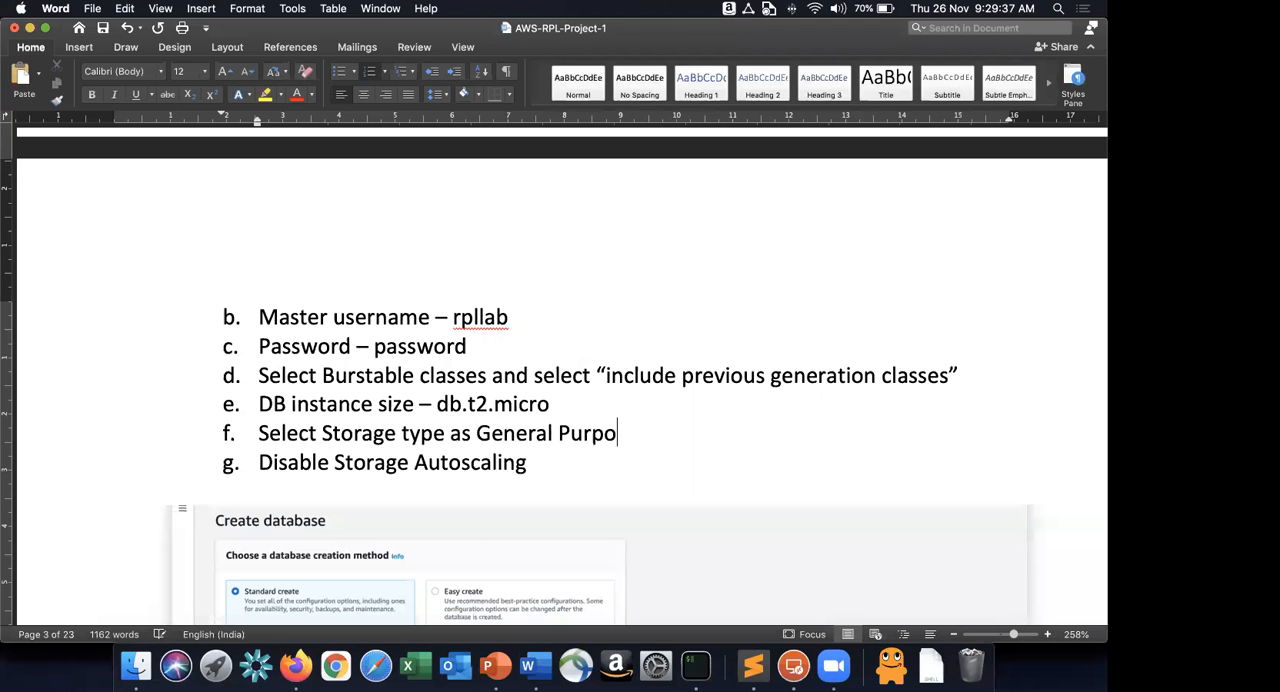
{"action": "type", "text": "se SSD and Not Provisio"}
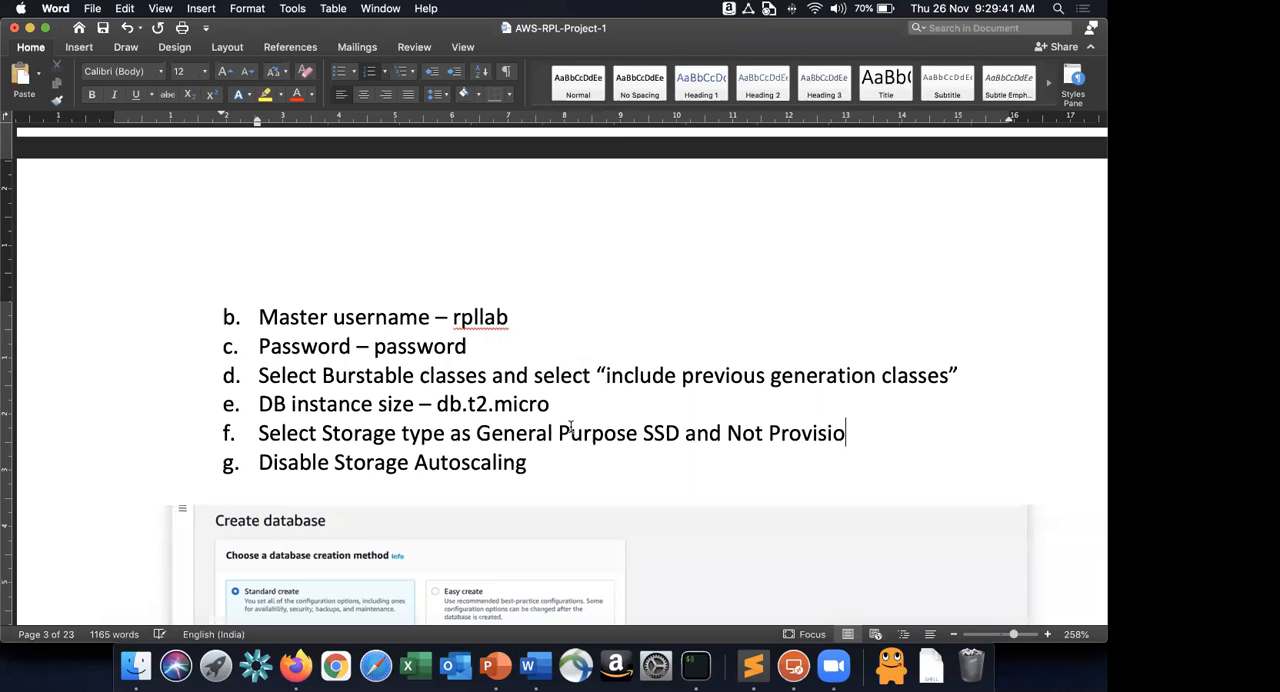
{"action": "type", "text": "ned IOPS"}
Make the words "Not Provisioned IOPS" red and underlined in the new storage type item.
{"action": "left_click_drag", "start_coordinate": [728, 433], "coordinate": [938, 434]}
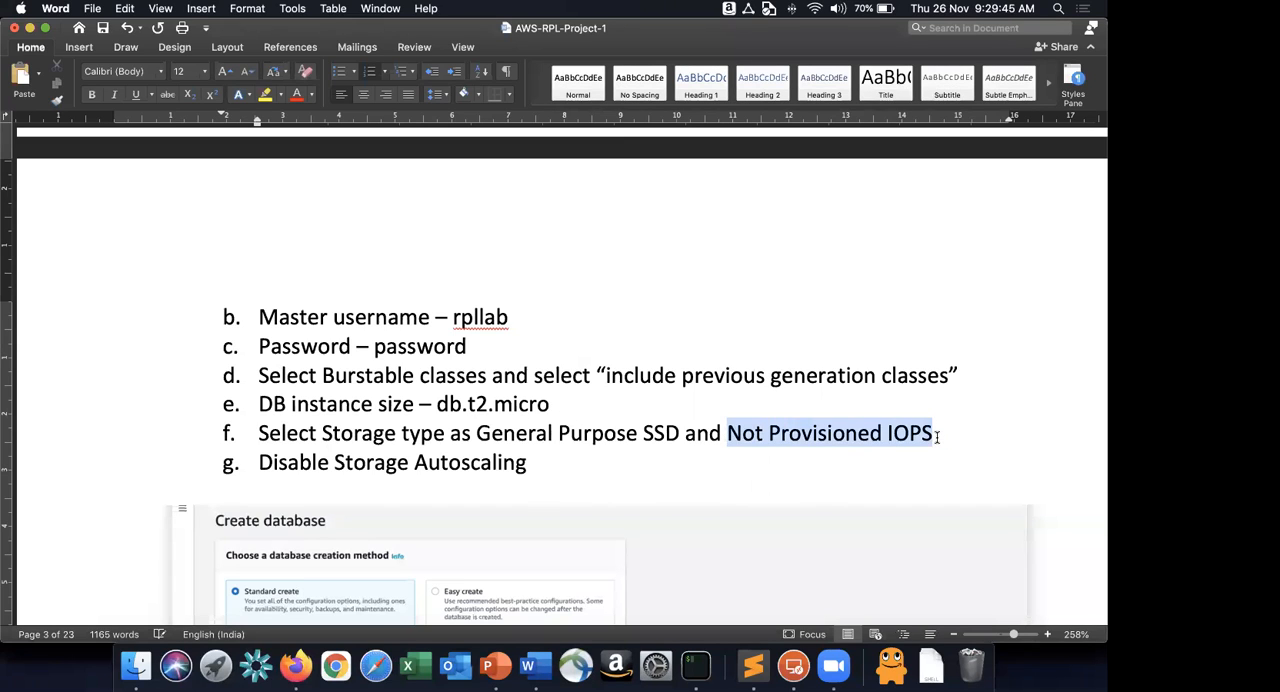
{"action": "left_click", "coordinate": [297, 94]}
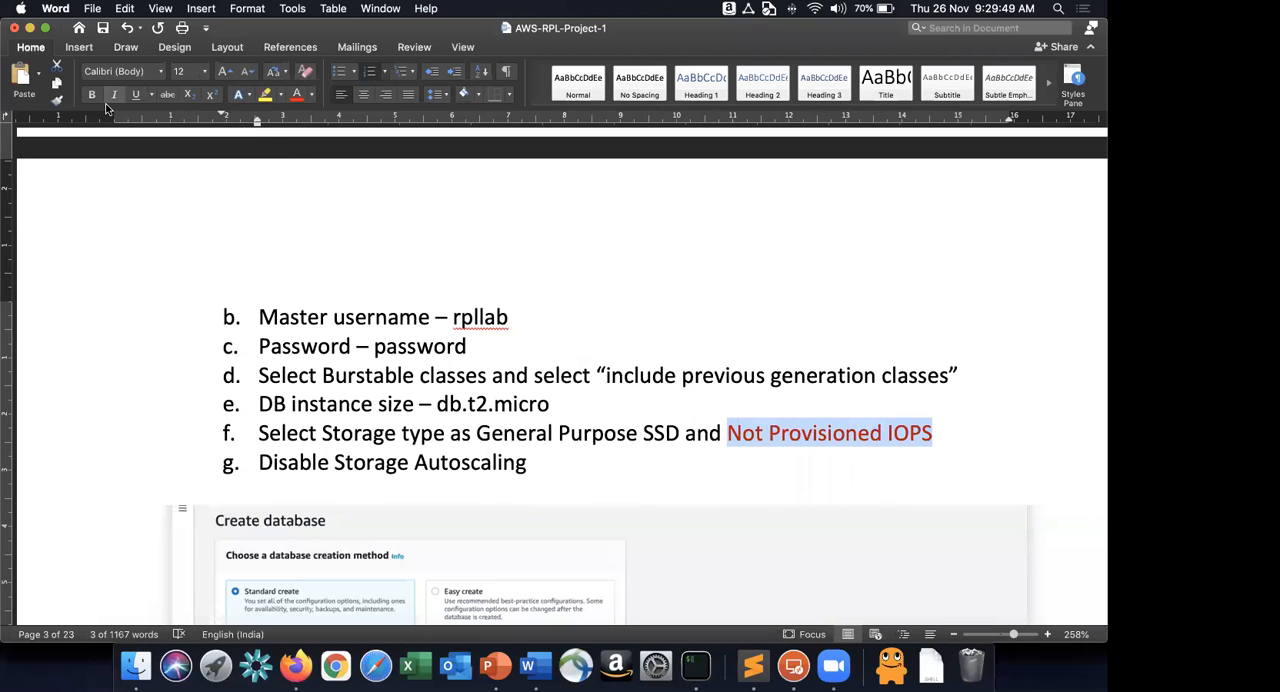
{"action": "left_click", "coordinate": [135, 94]}
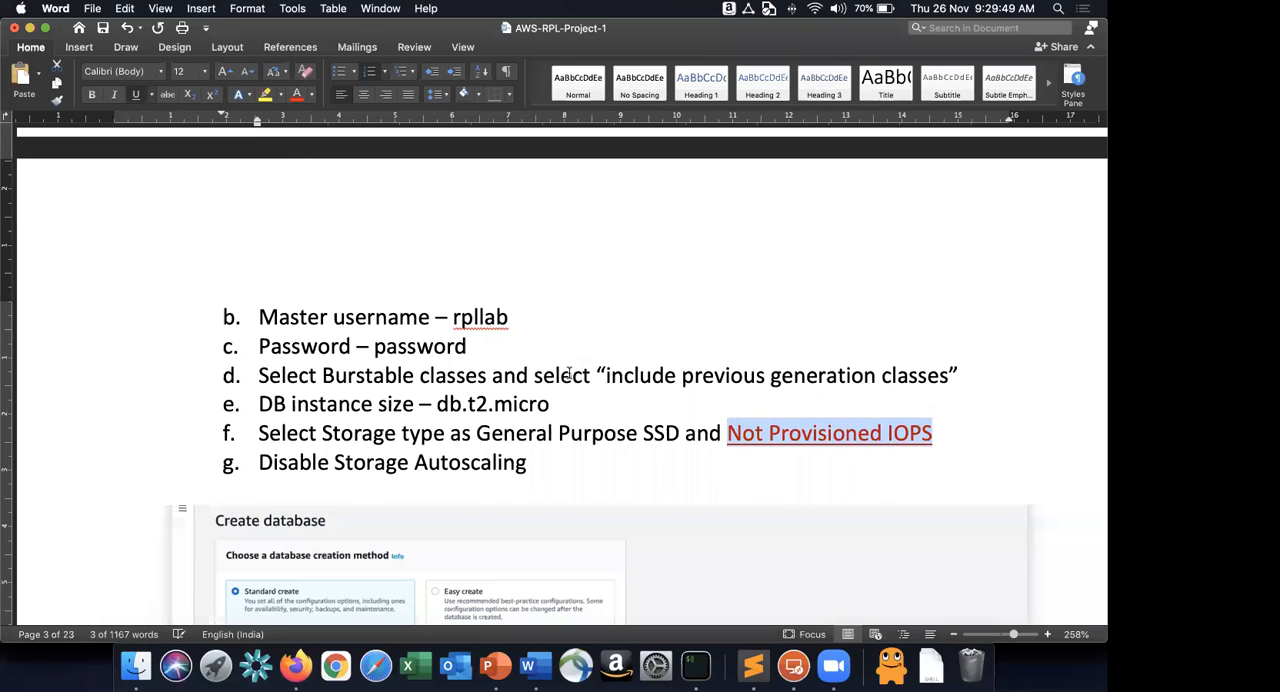
{"action": "left_click", "coordinate": [786, 467]}
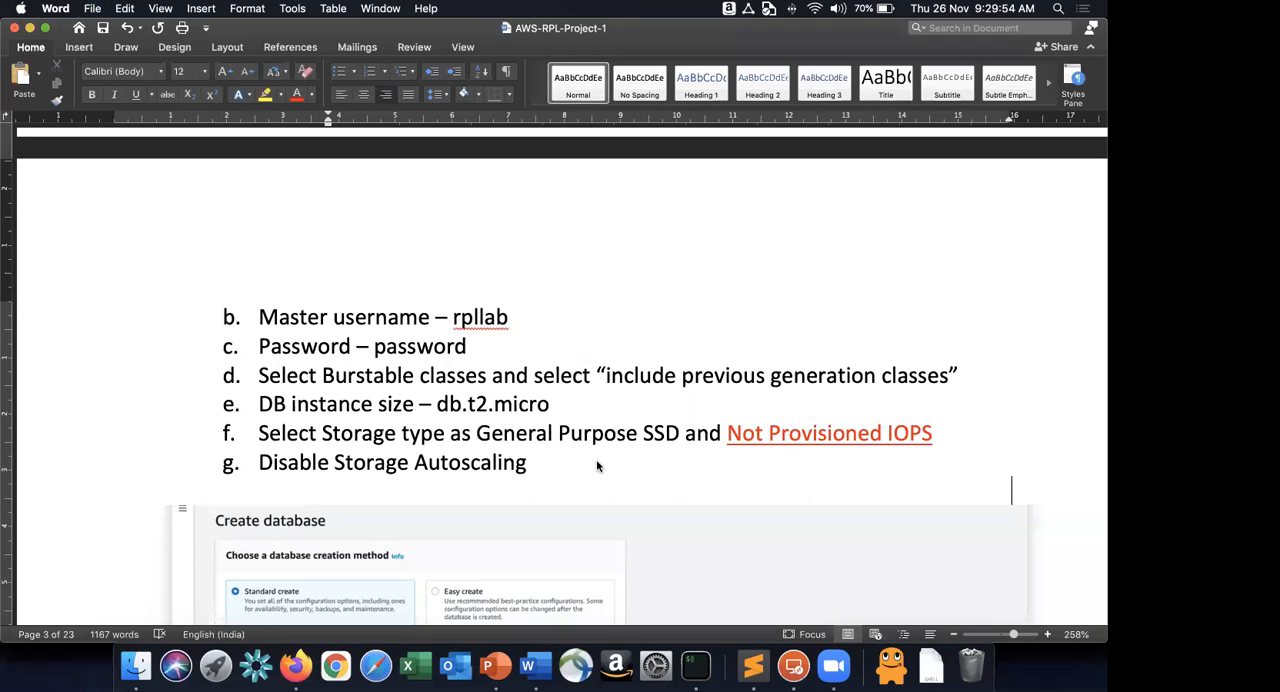
Compare the storage, autoscaling and Multi-AZ standby settings in Firefox with the instructions and screenshots in Word.
{"action": "key", "text": "super+Tab"}
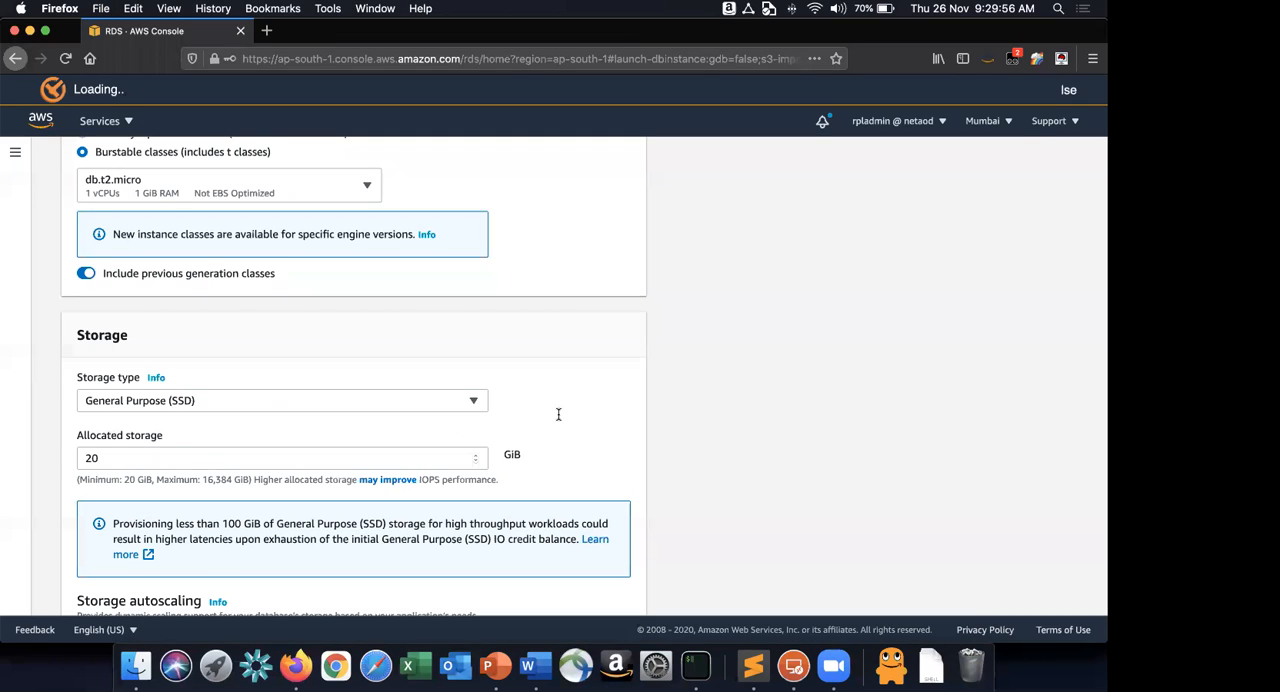
{"action": "key", "text": "super+Tab"}
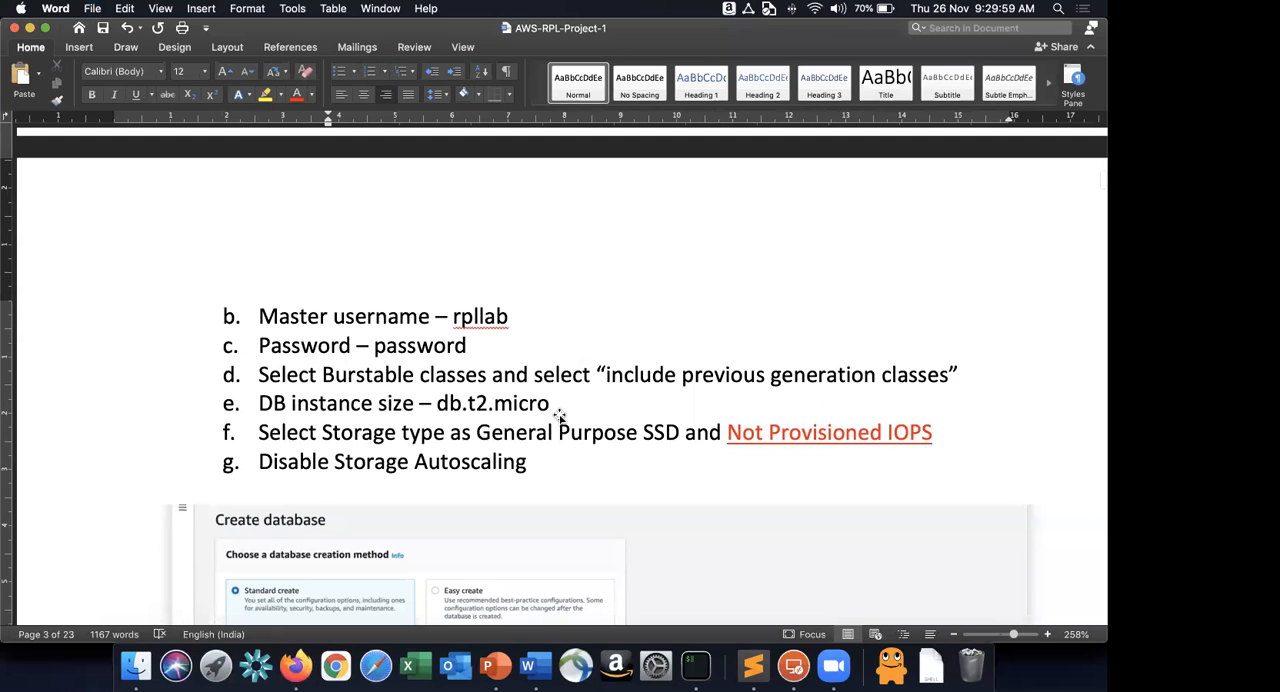
{"action": "key", "text": "super+Tab"}
{"action": "scroll", "coordinate": [560, 420], "scroll_direction": "down", "scroll_amount": 5}
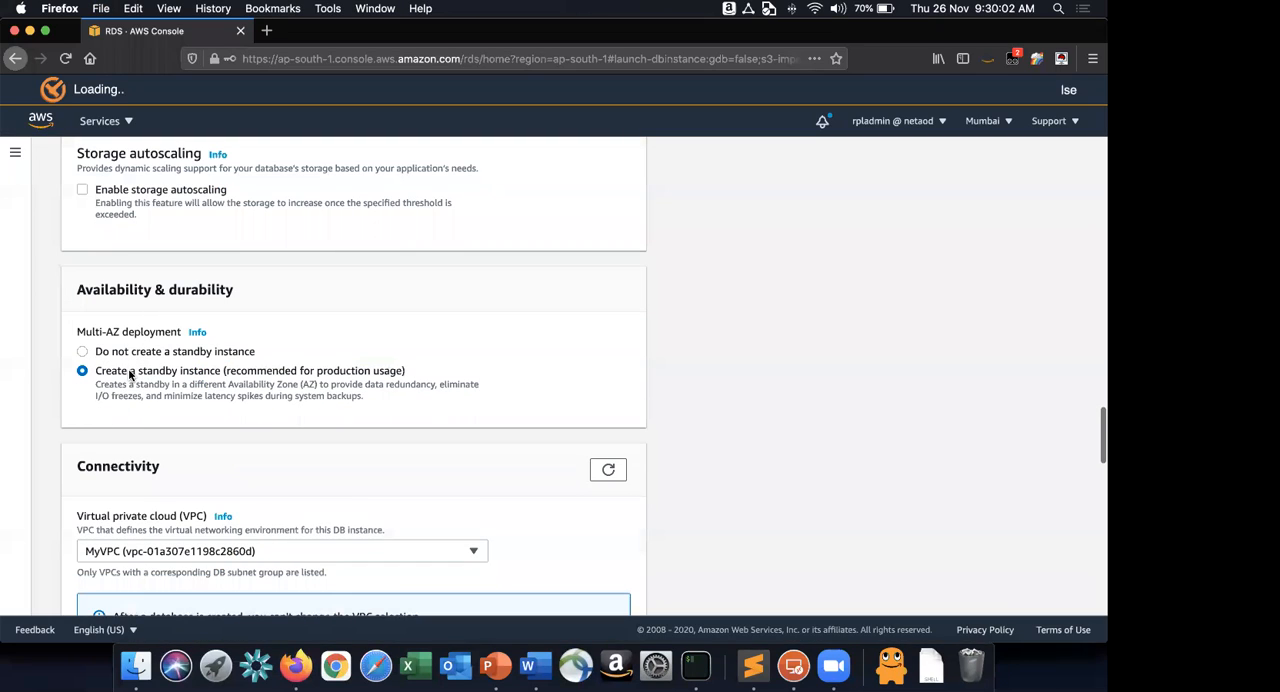
{"action": "scroll", "coordinate": [130, 374], "scroll_direction": "down", "scroll_amount": 1}
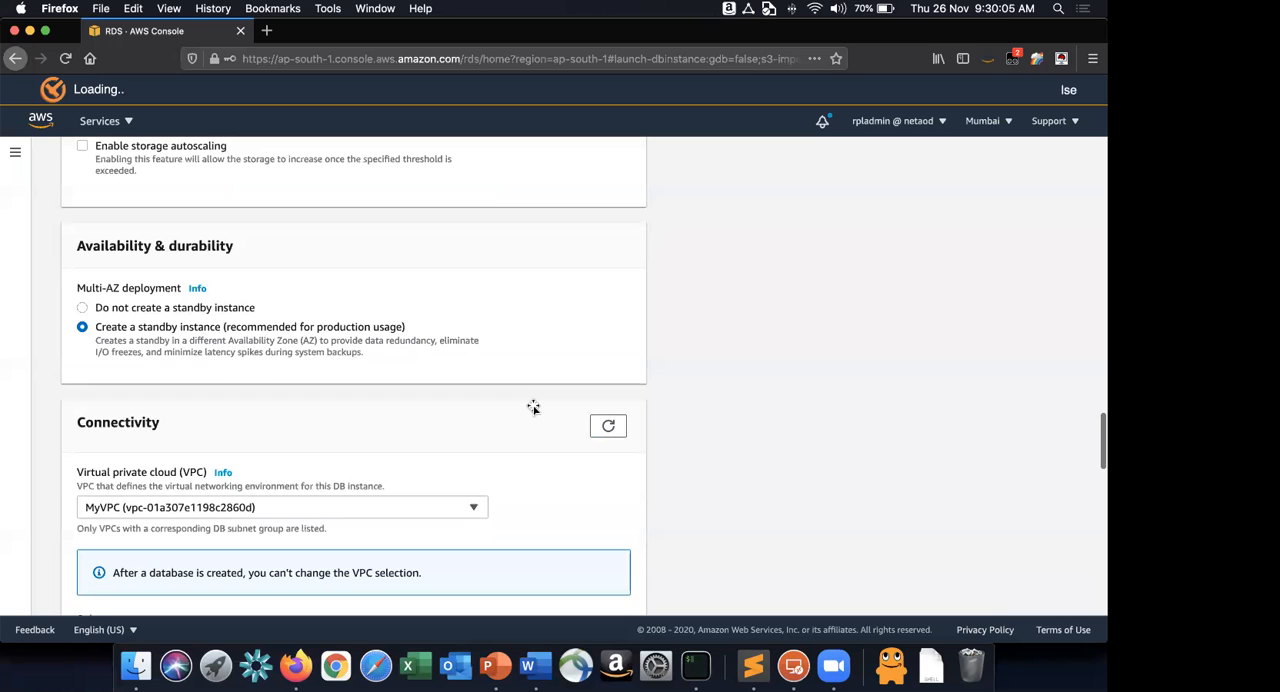
{"action": "key", "text": "super+Tab"}
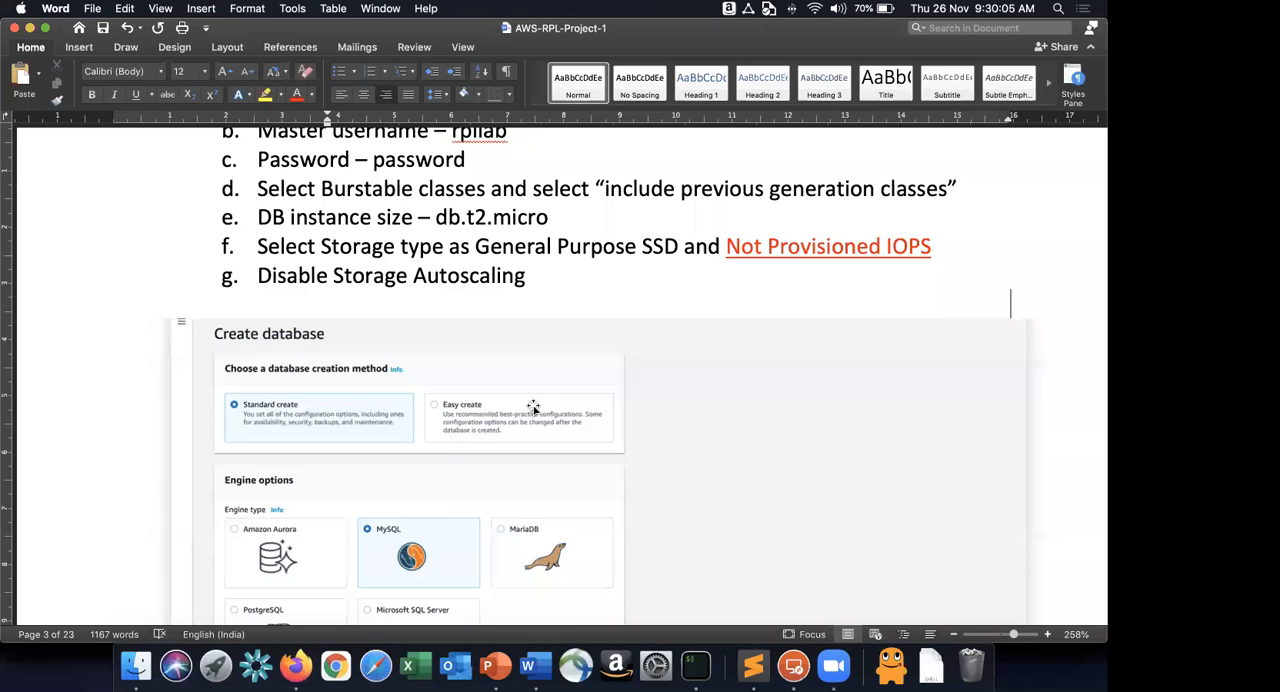
{"action": "scroll", "coordinate": [531, 402], "scroll_direction": "down", "scroll_amount": 10}
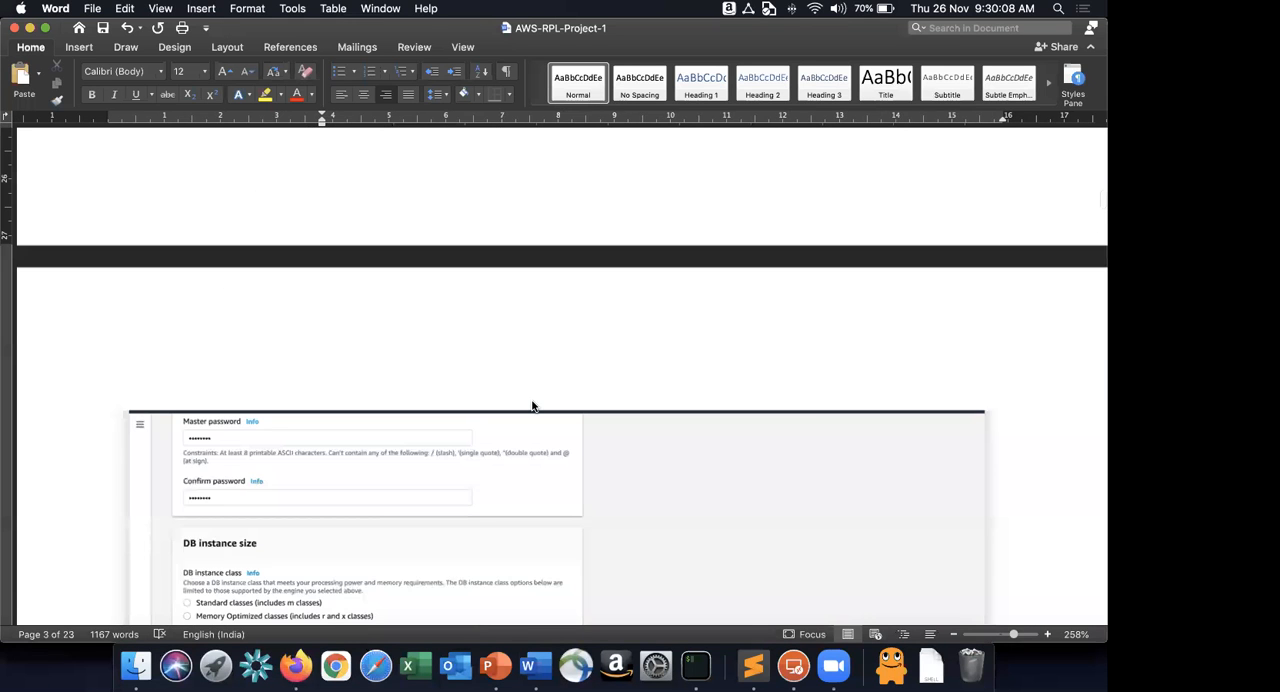
{"action": "scroll", "coordinate": [220, 334], "scroll_direction": "down", "scroll_amount": 15}
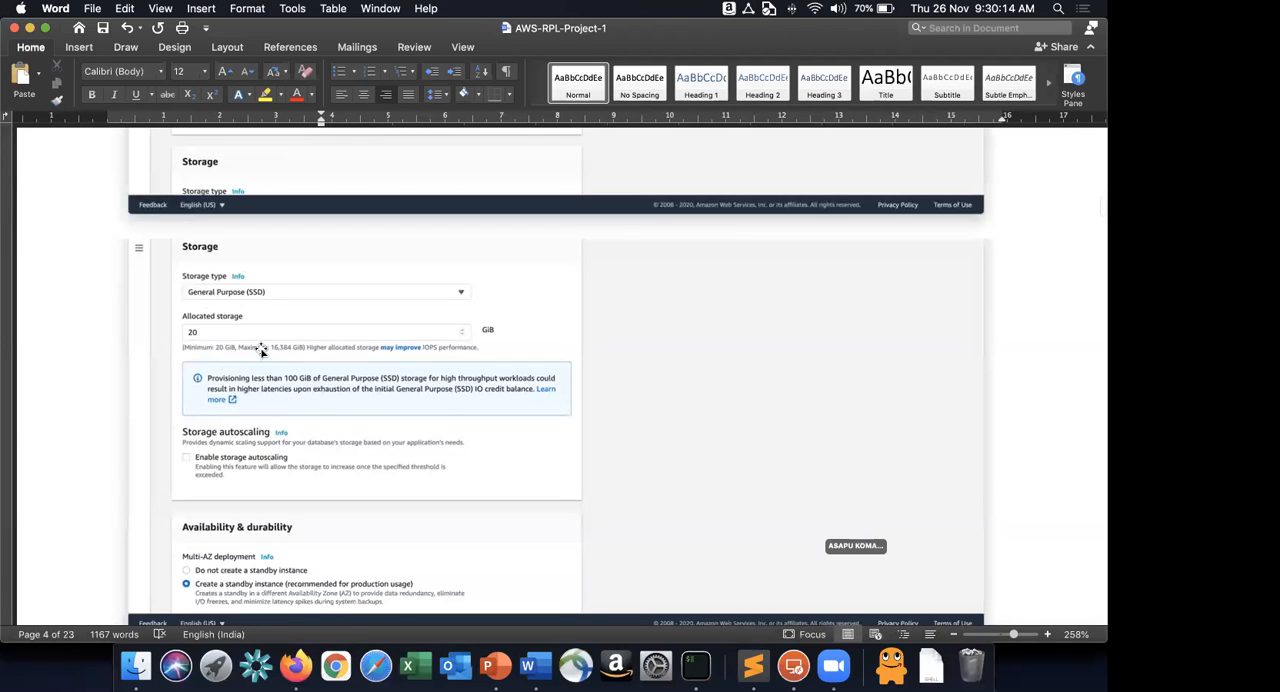
{"action": "scroll", "coordinate": [255, 352], "scroll_direction": "down", "scroll_amount": 5}
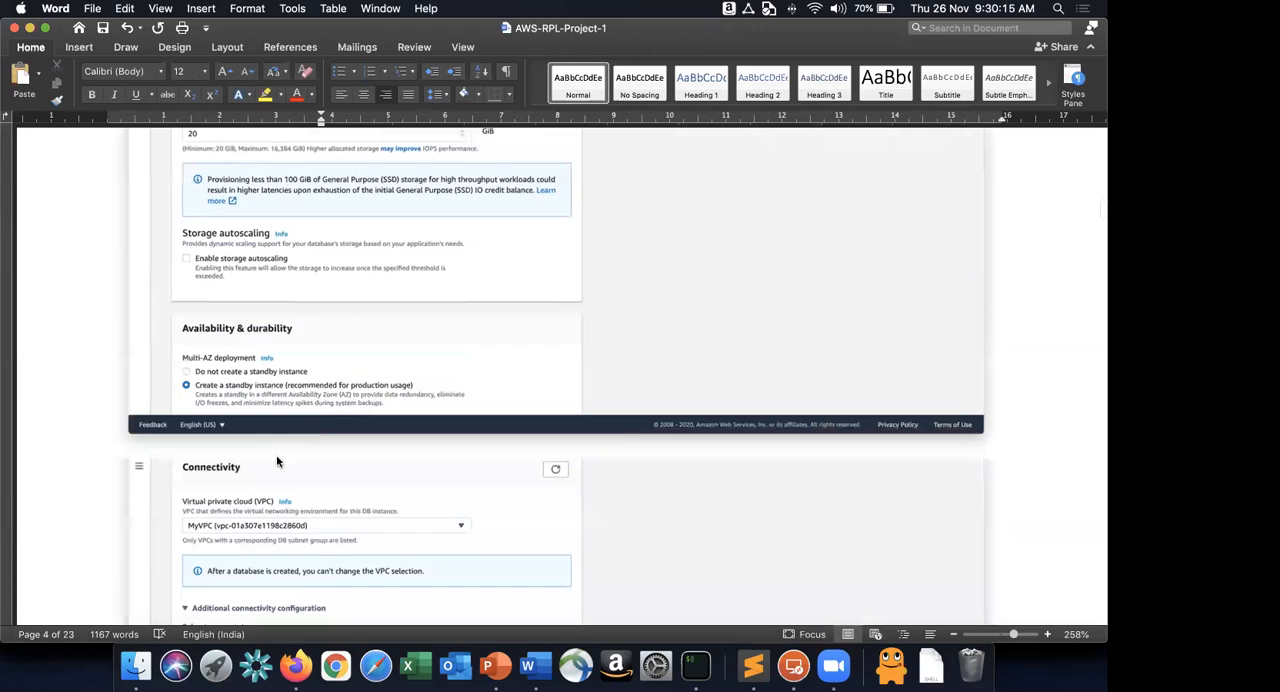
Compare the VPC, subnet group, public access and VPC security group options in Firefox with the Connectivity screenshot in Word.
{"action": "scroll", "coordinate": [278, 462], "scroll_direction": "down", "scroll_amount": 2}
{"action": "key", "text": "super+Tab"}
{"action": "key", "text": "super+Tab"}
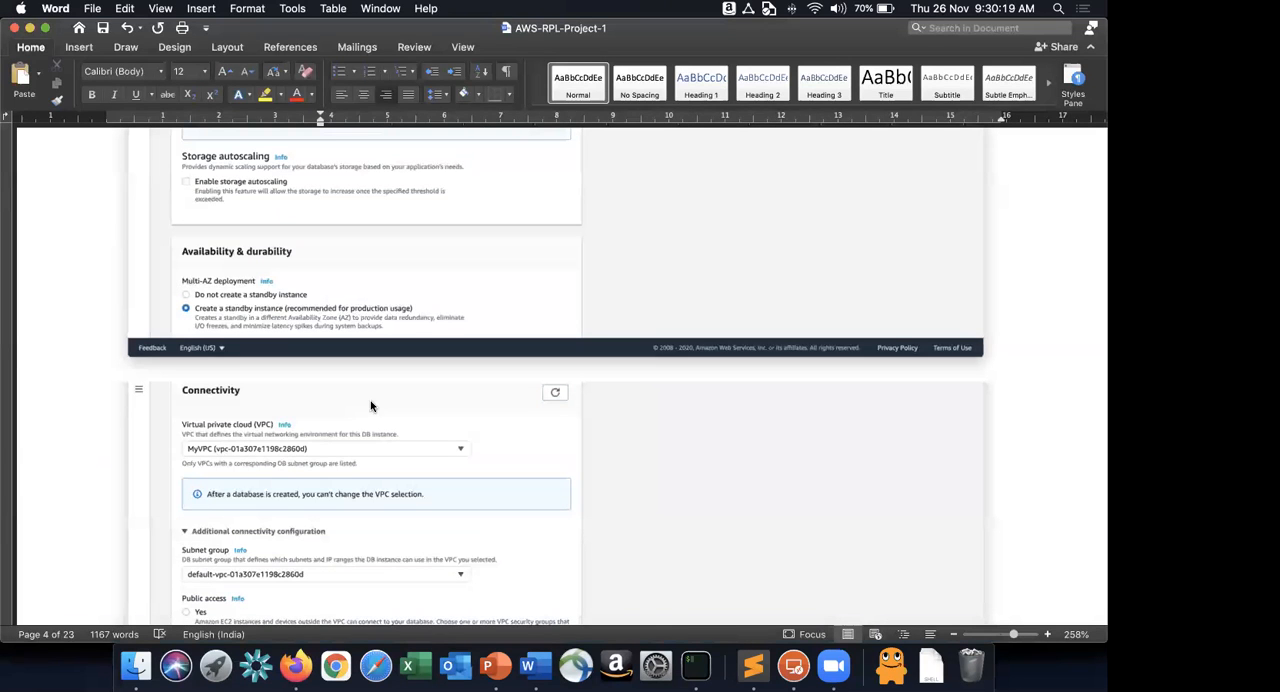
{"action": "scroll", "coordinate": [370, 405], "scroll_direction": "down", "scroll_amount": 6}
{"action": "key", "text": "super+Tab"}
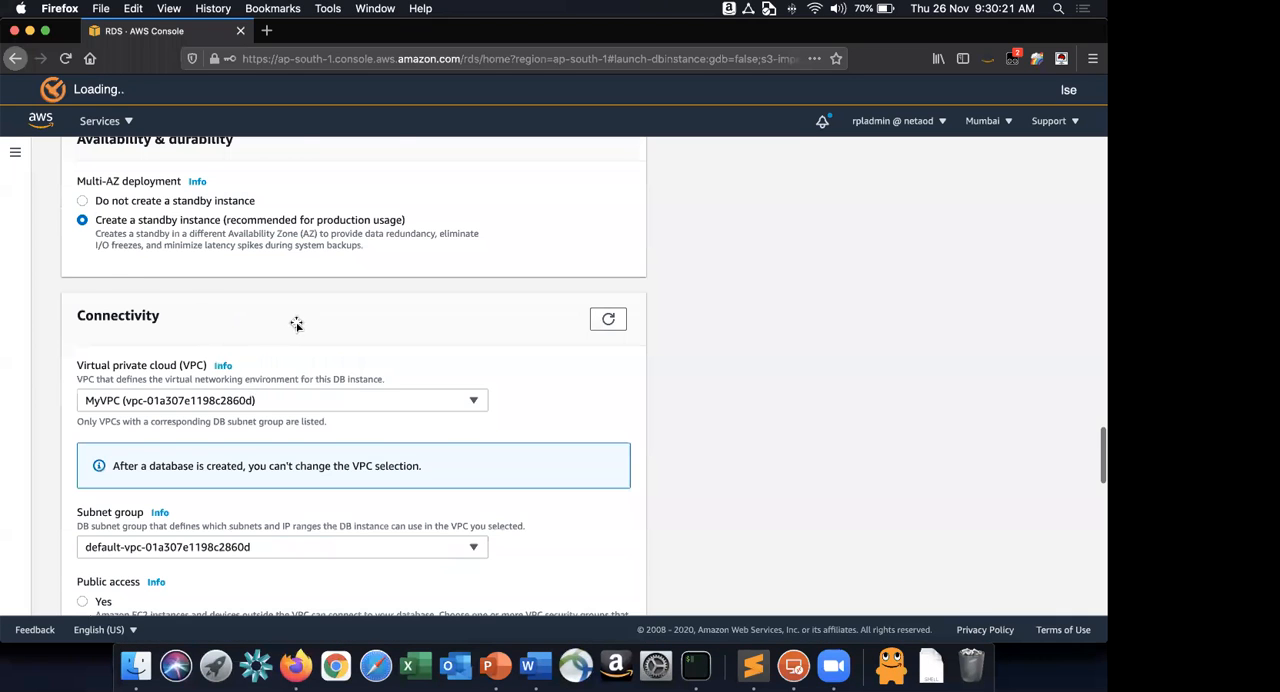
{"action": "scroll", "coordinate": [290, 323], "scroll_direction": "down", "scroll_amount": 2}
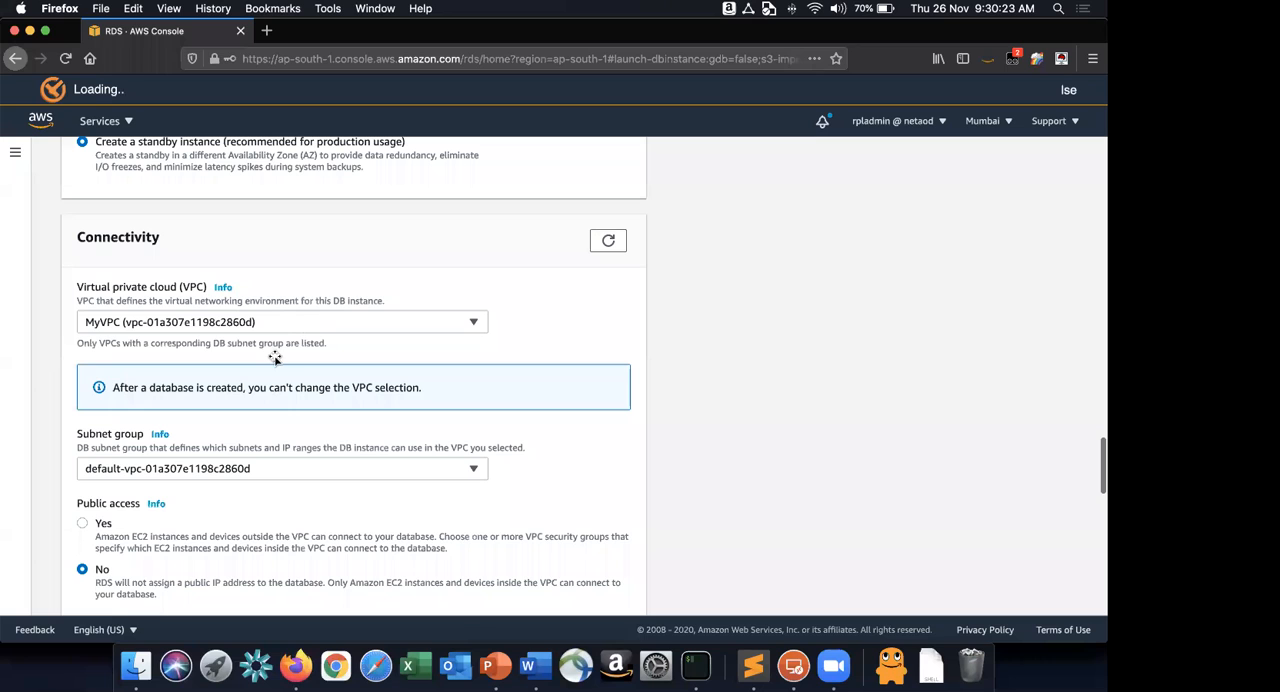
{"action": "key", "text": "super+Tab"}
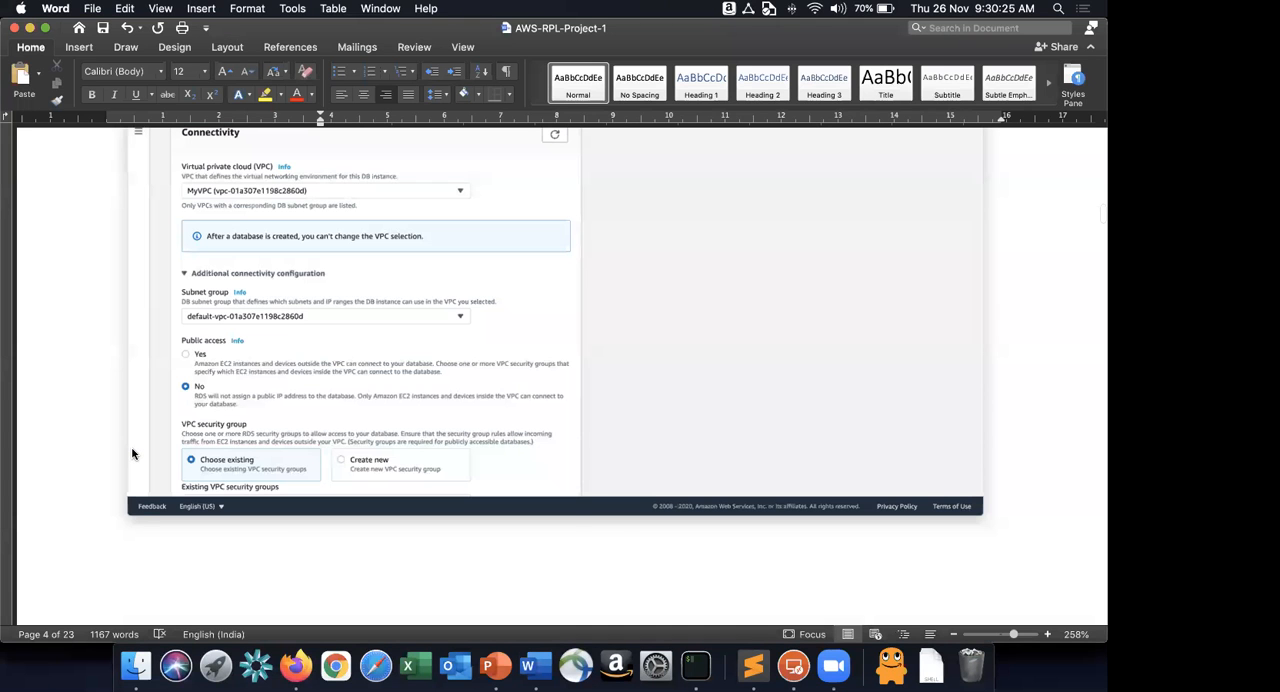
{"action": "key", "text": "super+Tab"}
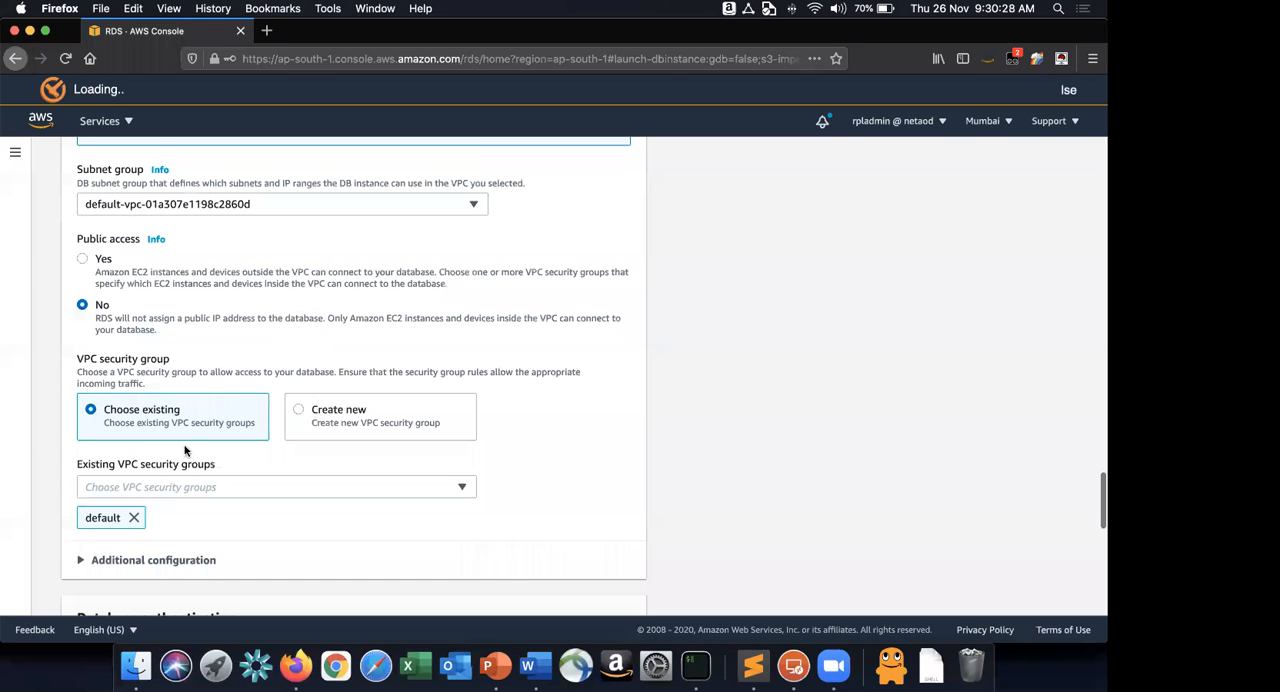
Replace the default VPC security group with the existing RDSMySQL security group for the new database.
{"action": "scroll", "coordinate": [131, 435], "scroll_direction": "down", "scroll_amount": 2}
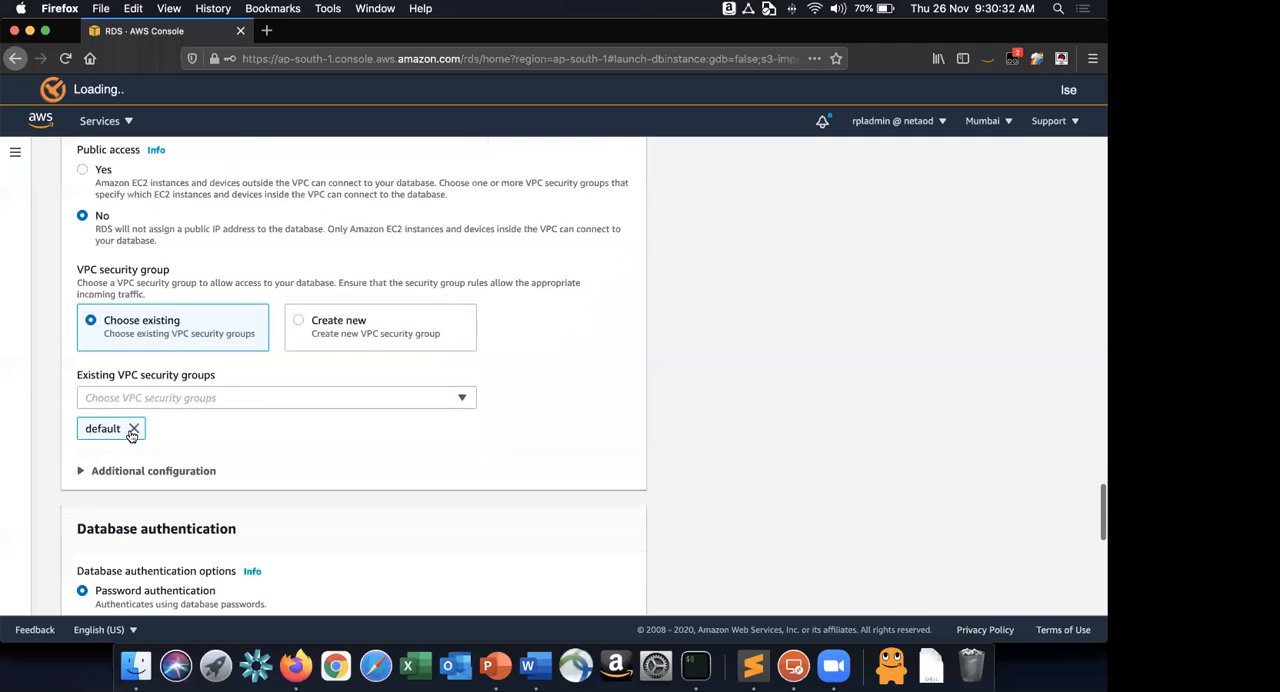
{"action": "left_click", "coordinate": [132, 429]}
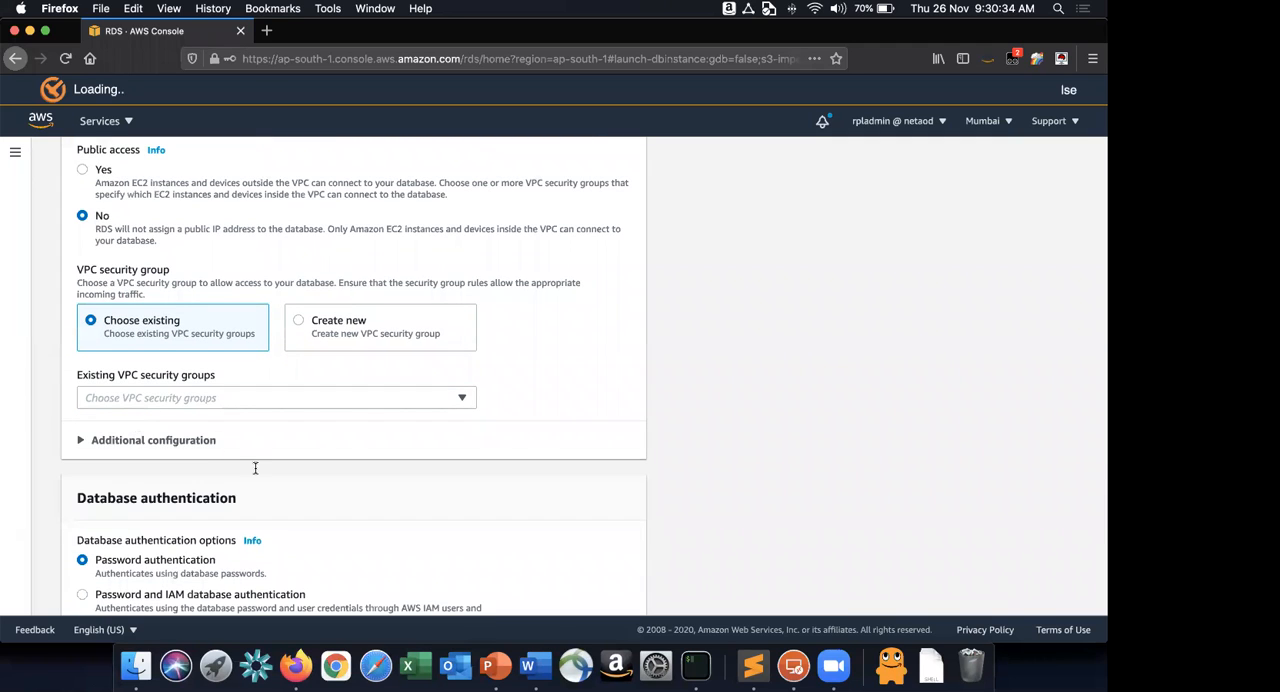
{"action": "key", "text": "super+Tab"}
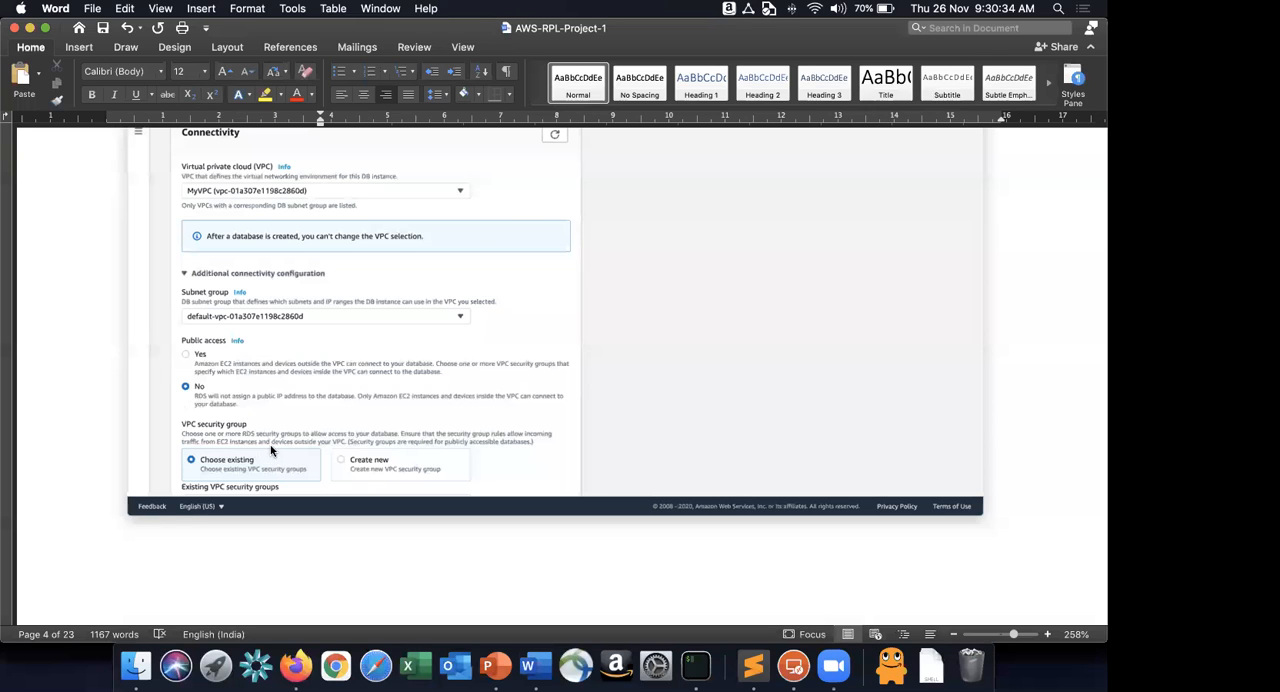
{"action": "key", "text": "super+Tab"}
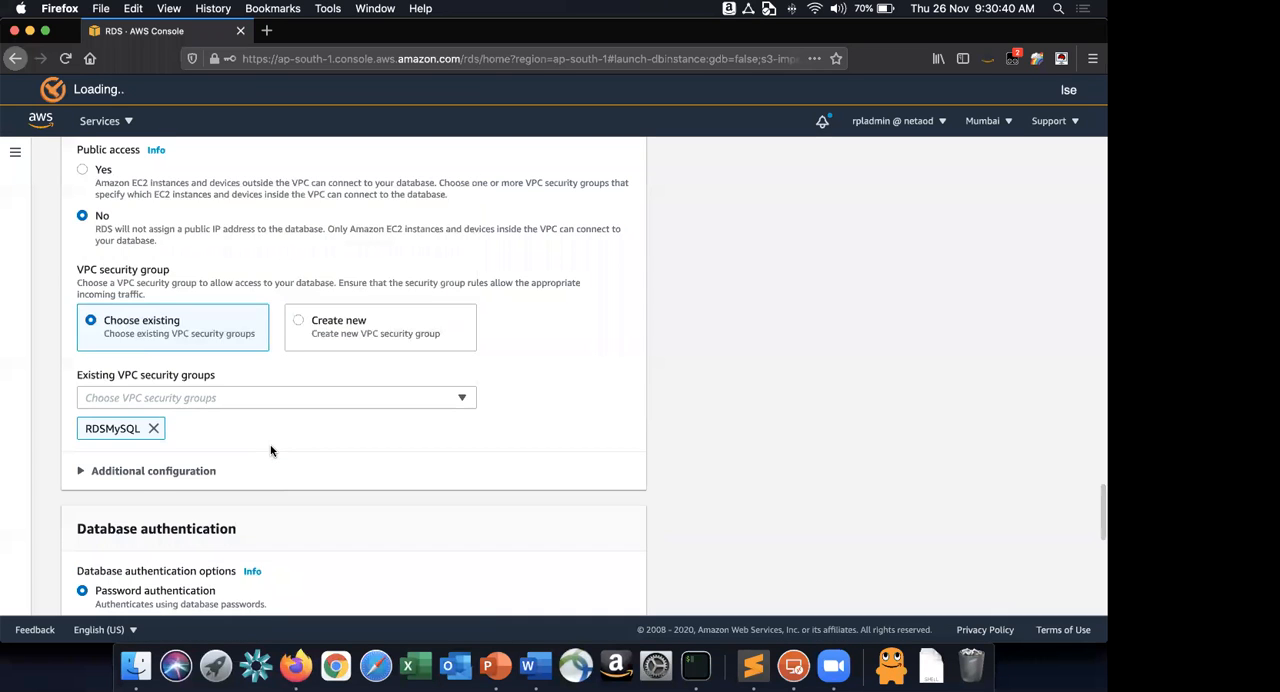
{"action": "scroll", "coordinate": [488, 452], "scroll_direction": "down", "scroll_amount": 2}
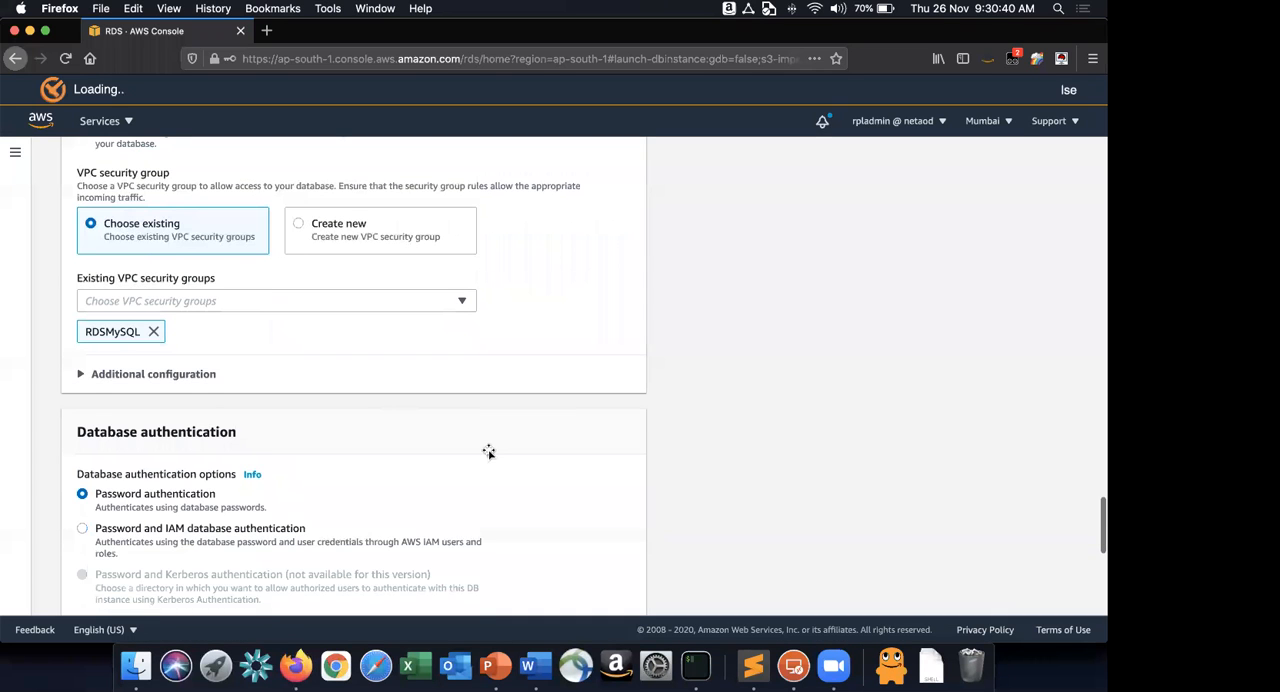
{"action": "scroll", "coordinate": [488, 452], "scroll_direction": "down", "scroll_amount": 1}
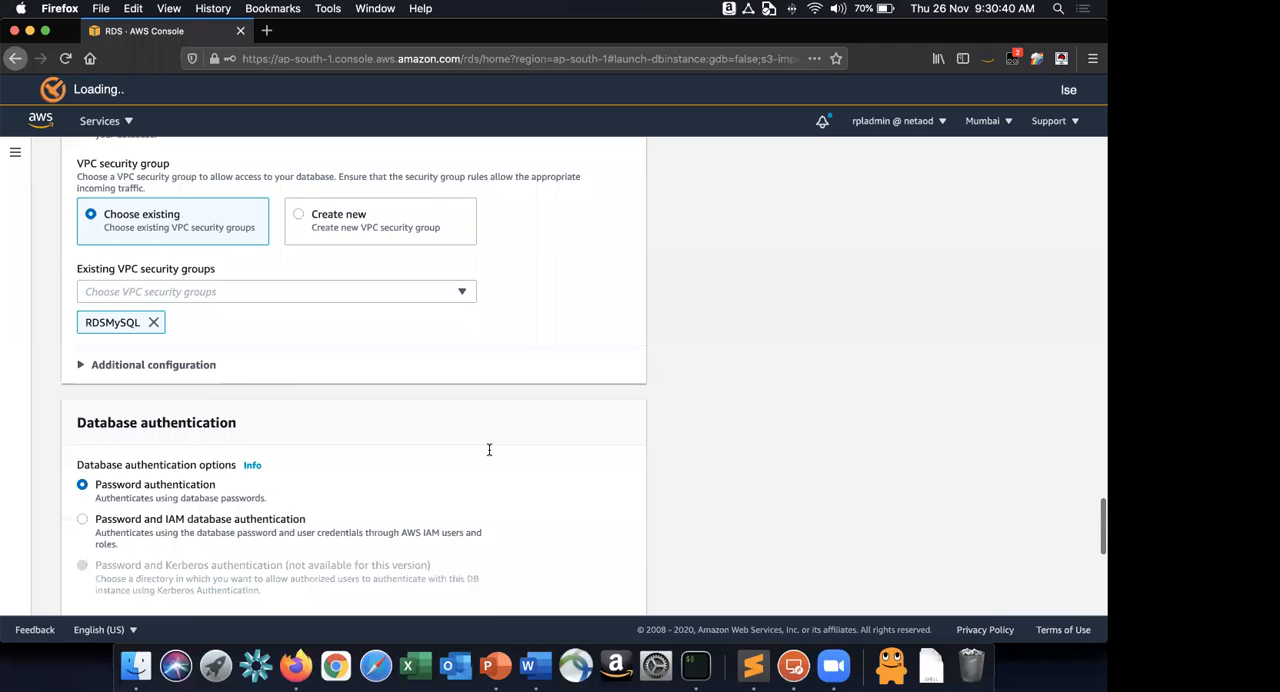
Expand the connectivity section's additional configuration and compare the database port and authentication options with the Word screenshots.
{"action": "key", "text": "super+Tab"}
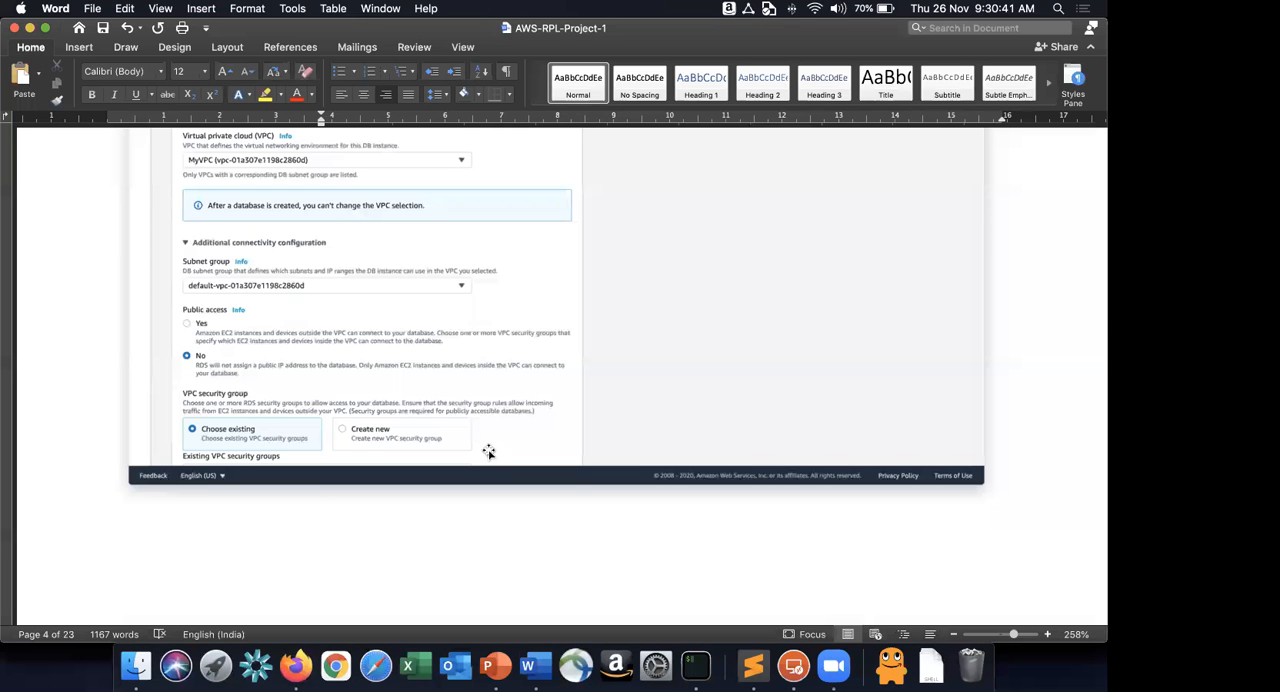
{"action": "scroll", "coordinate": [488, 452], "scroll_direction": "down", "scroll_amount": 5}
{"action": "scroll", "coordinate": [488, 452], "scroll_direction": "down", "scroll_amount": 8}
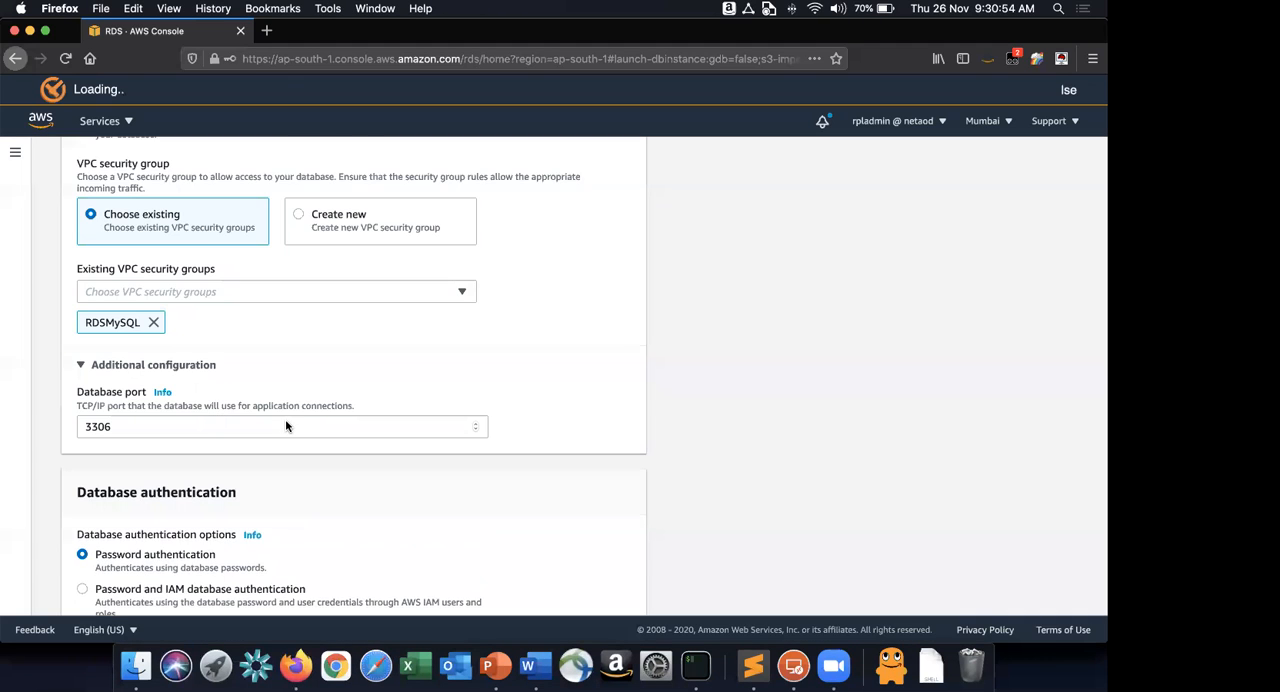
{"action": "scroll", "coordinate": [285, 419], "scroll_direction": "down", "scroll_amount": 2}
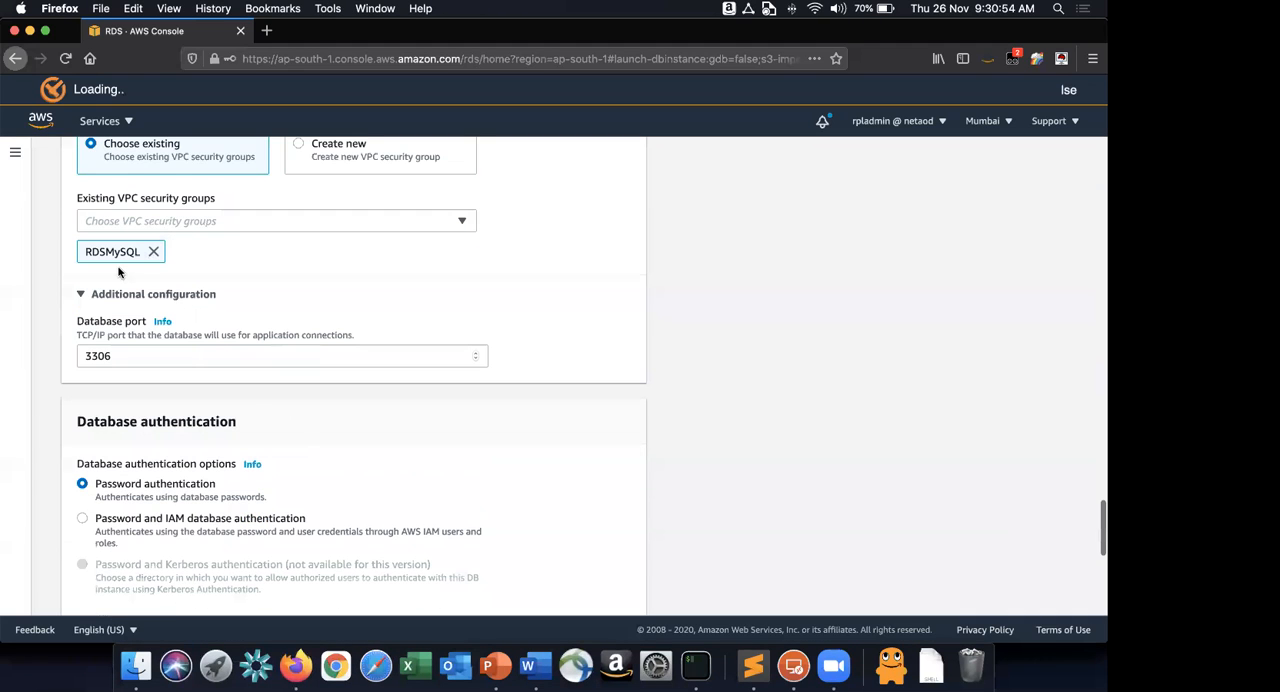
{"action": "scroll", "coordinate": [118, 272], "scroll_direction": "down", "scroll_amount": 3}
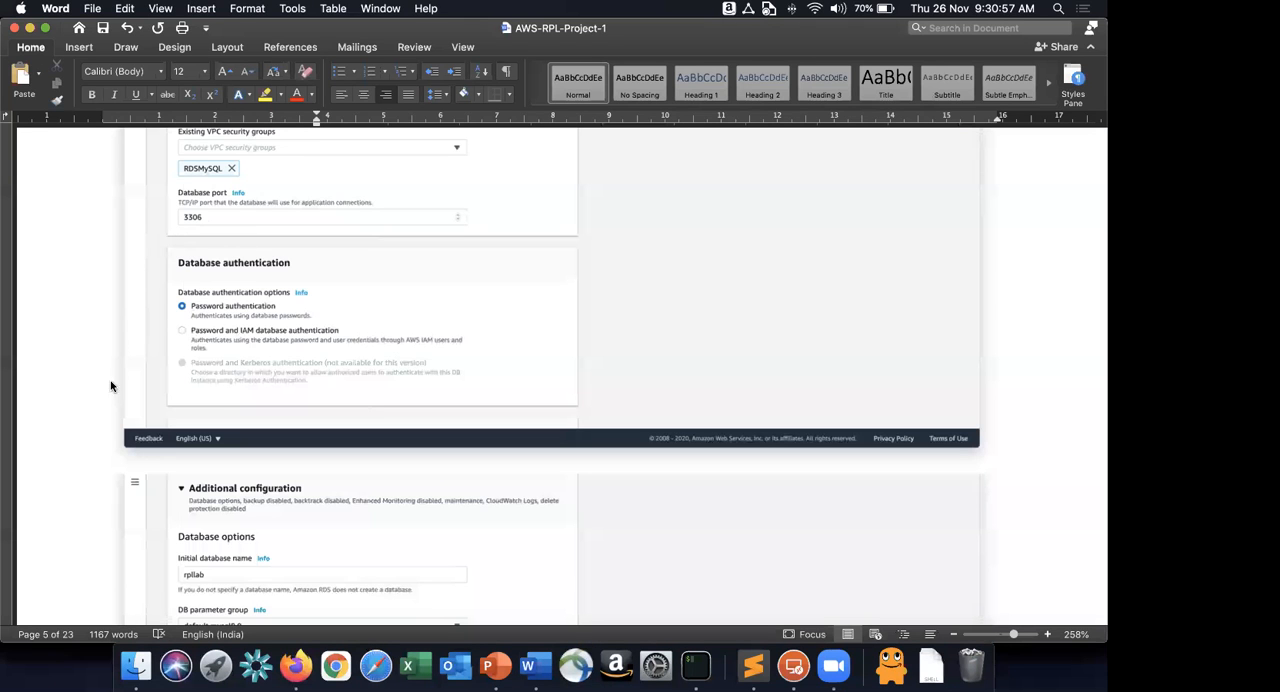
Set the initial database name to rpllab in Firefox, following the Additional configuration screenshot in Word.
{"action": "scroll", "coordinate": [112, 443], "scroll_direction": "down", "scroll_amount": 3}
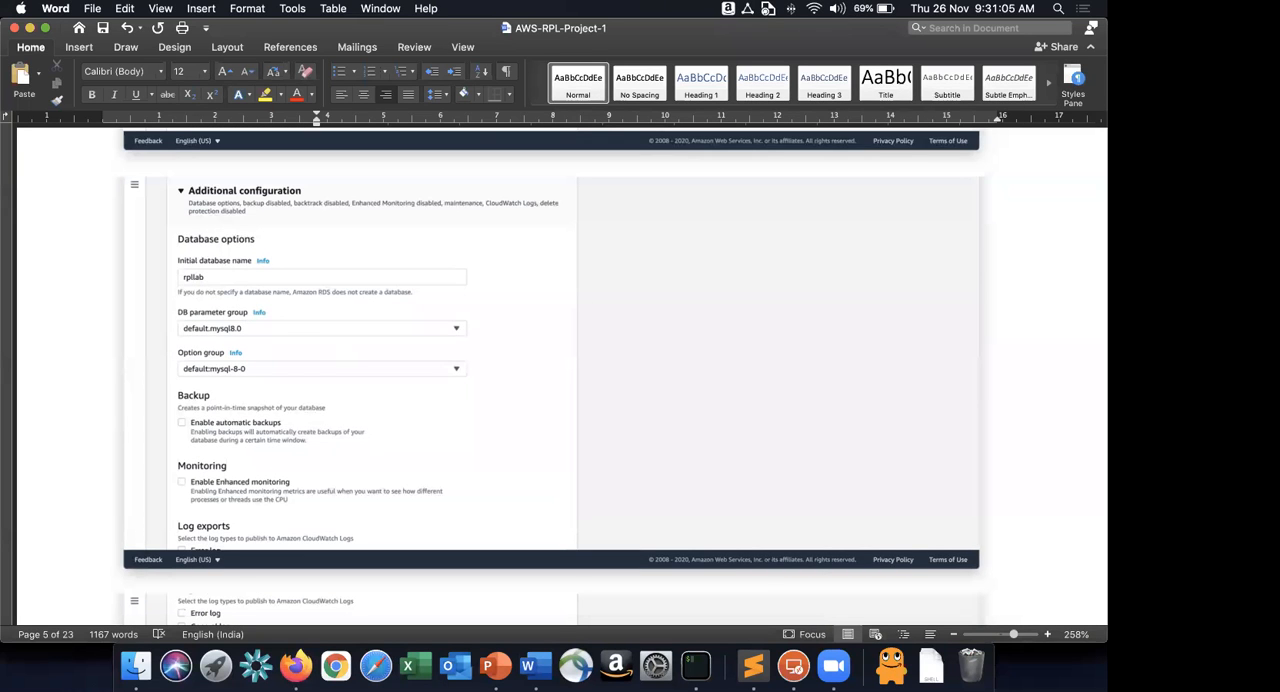
{"action": "key", "text": "super+Tab"}
{"action": "type", "text": "rpllab"}
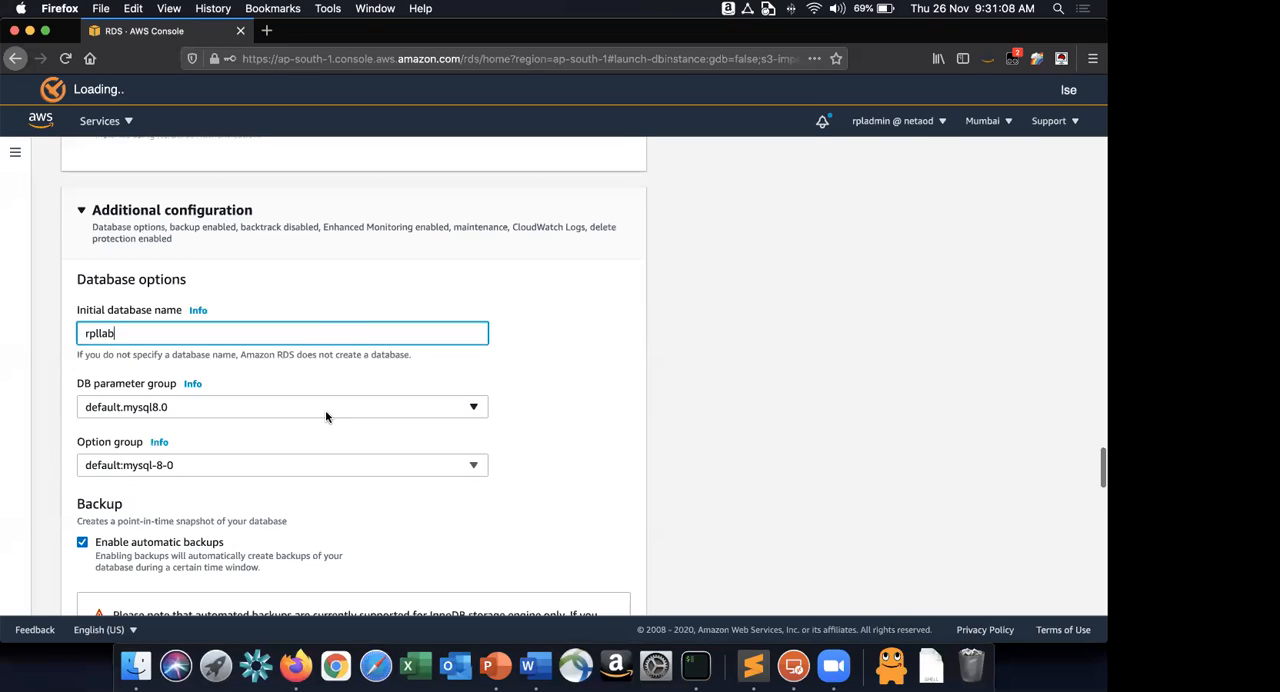
Disable automatic backups and Enhanced monitoring for the database, as shown in the Word screenshot.
{"action": "scroll", "coordinate": [326, 416], "scroll_direction": "down", "scroll_amount": 3}
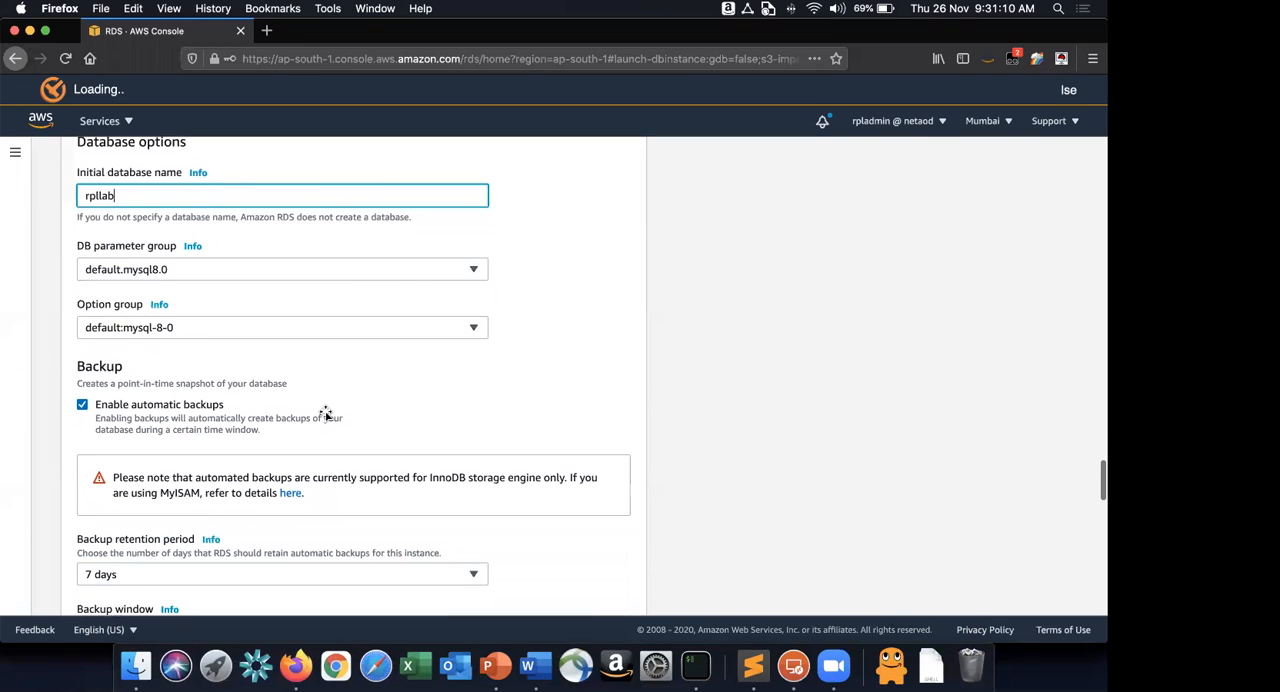
{"action": "key", "text": "super+Tab"}
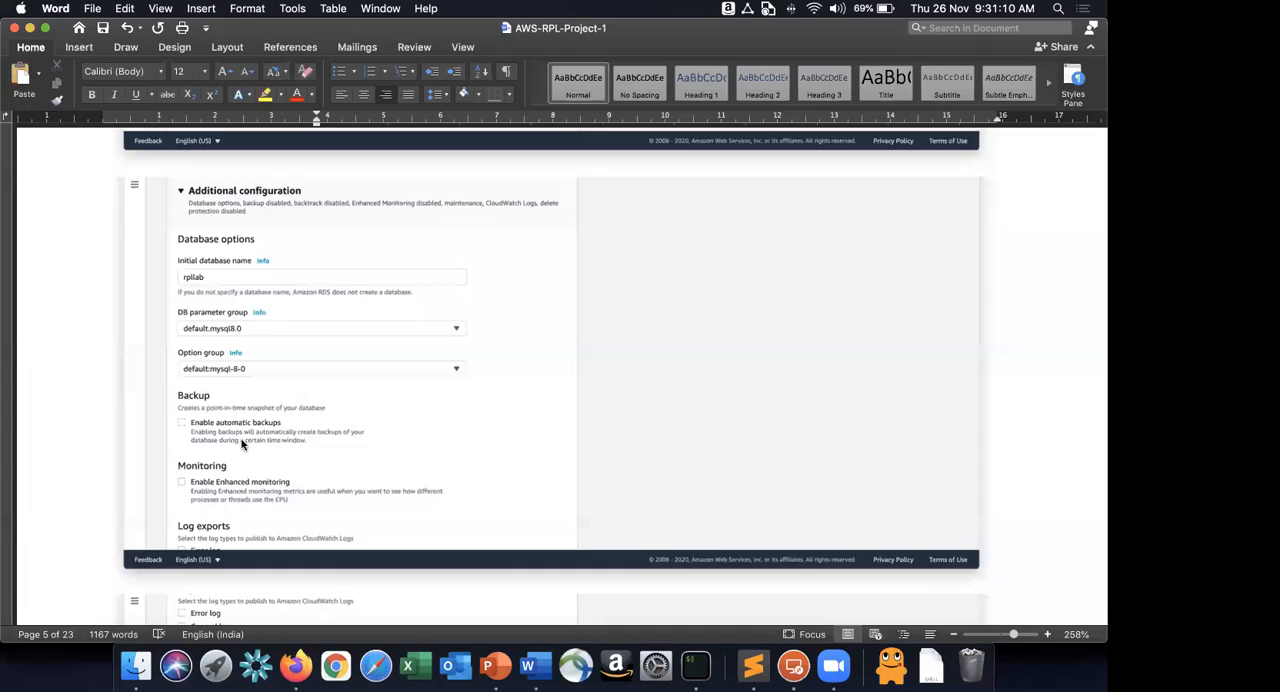
{"action": "key", "text": "super+Tab"}
{"action": "scroll", "coordinate": [240, 437], "scroll_direction": "down", "scroll_amount": 3}
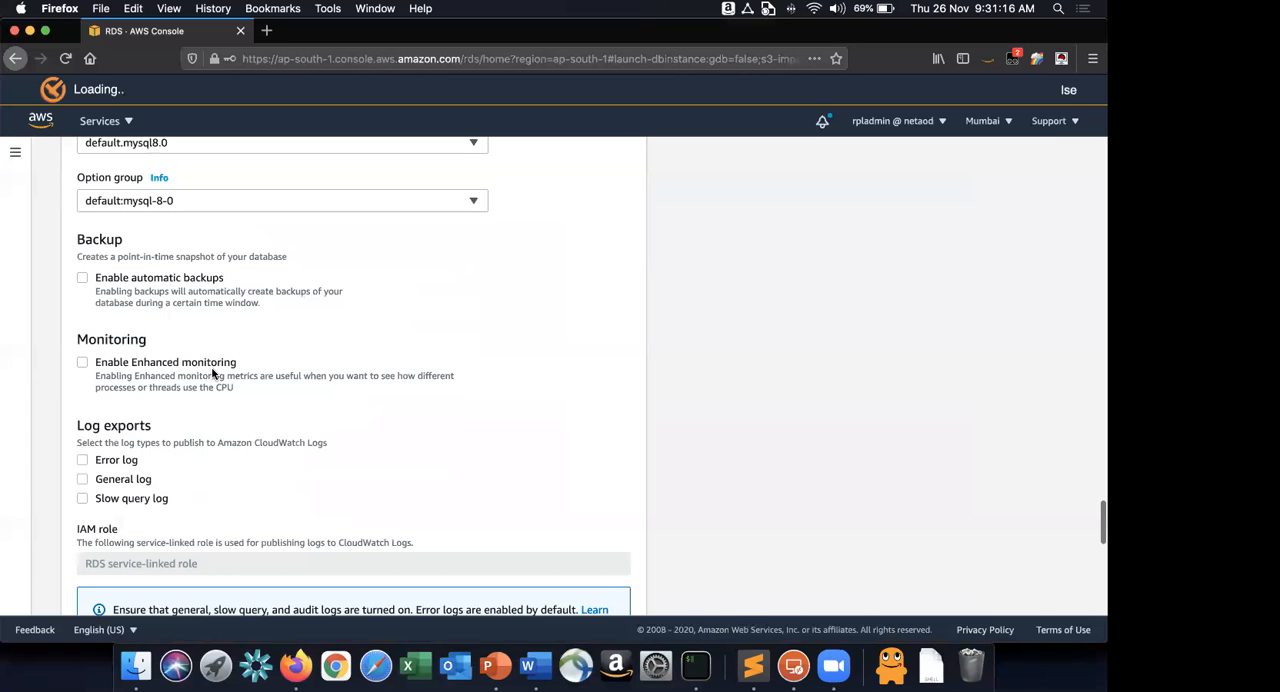
Turn off deletion protection for the database, below the log export and maintenance settings.
{"action": "key", "text": "super+minus"}
{"action": "scroll", "coordinate": [737, 335], "scroll_direction": "down", "scroll_amount": 2}
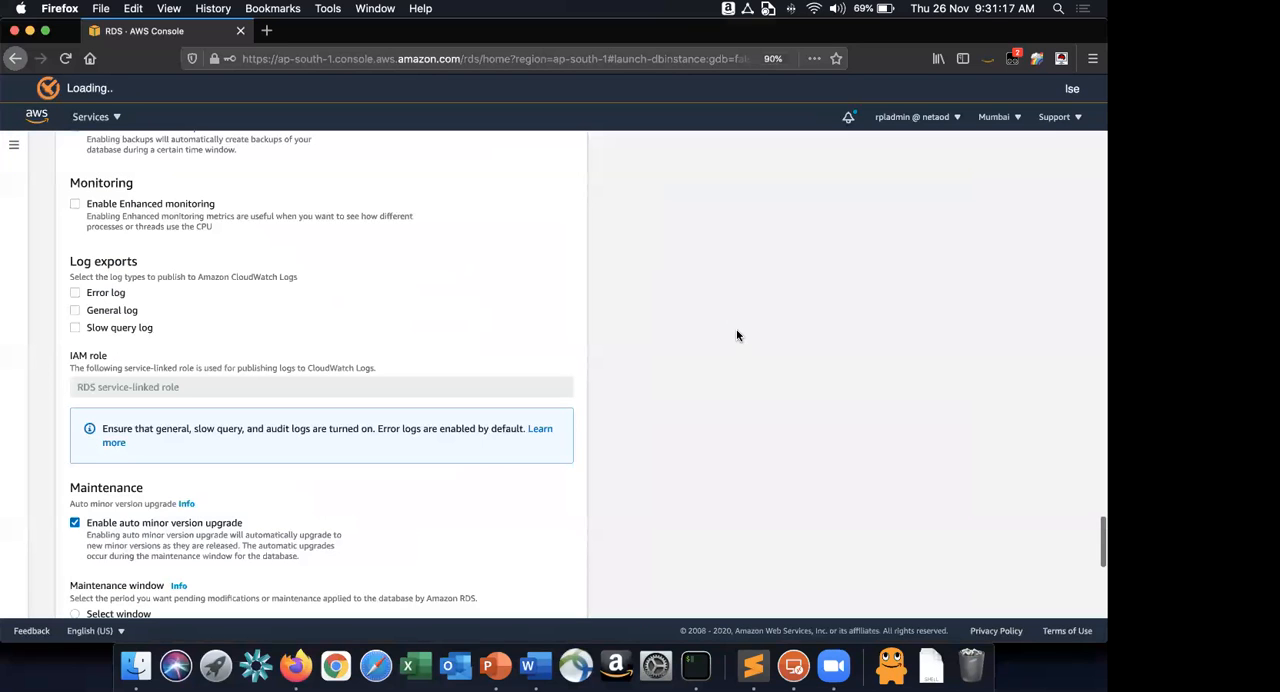
{"action": "key", "text": "super+plus"}
{"action": "key", "text": "super+plus"}
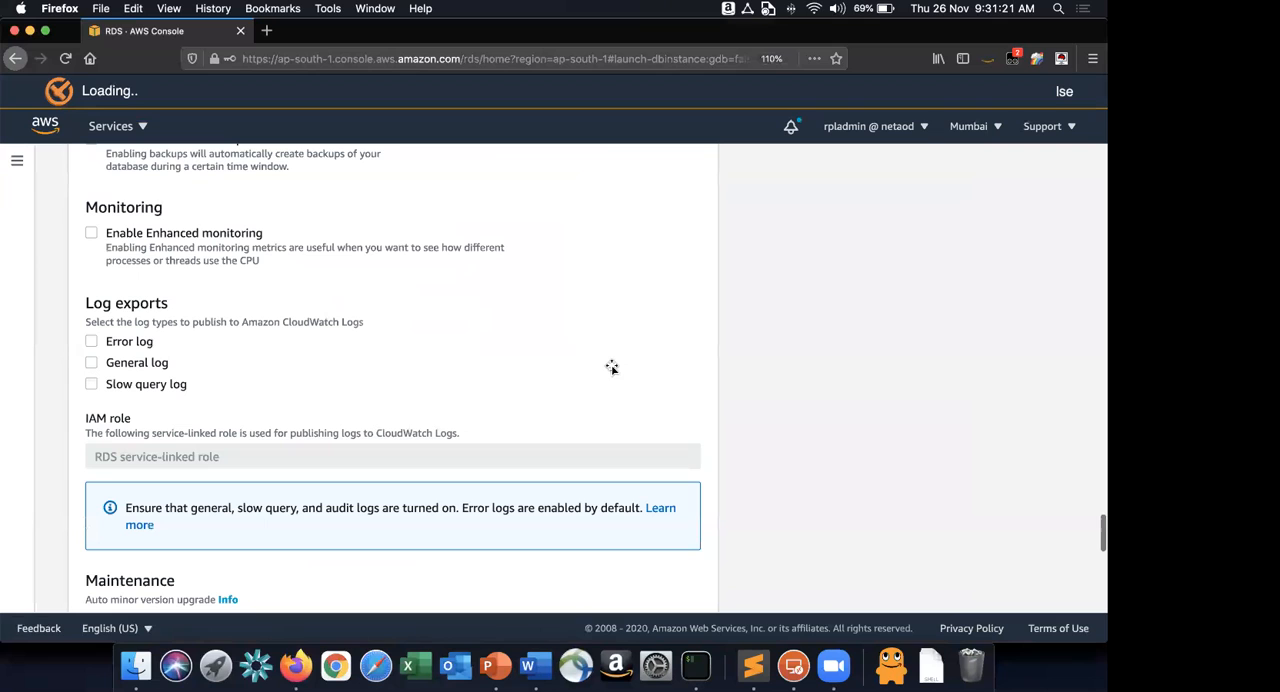
{"action": "scroll", "coordinate": [612, 367], "scroll_direction": "down", "scroll_amount": 2}
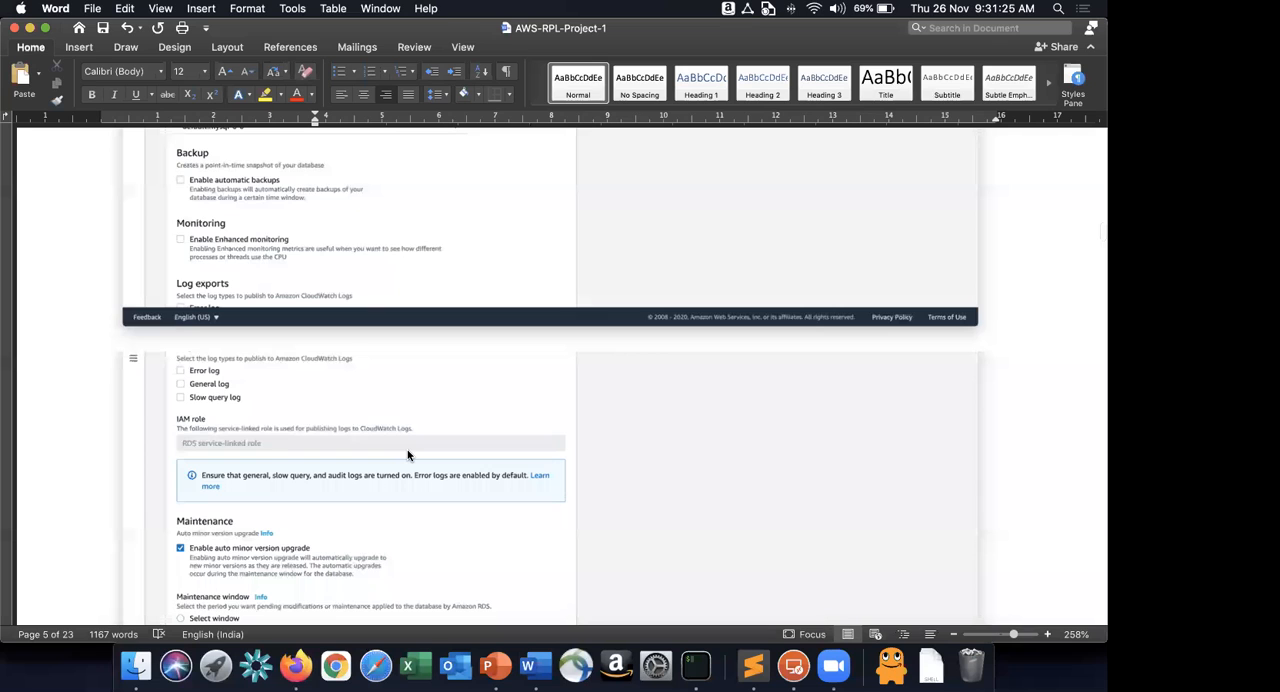
{"action": "scroll", "coordinate": [407, 455], "scroll_direction": "down", "scroll_amount": 5}
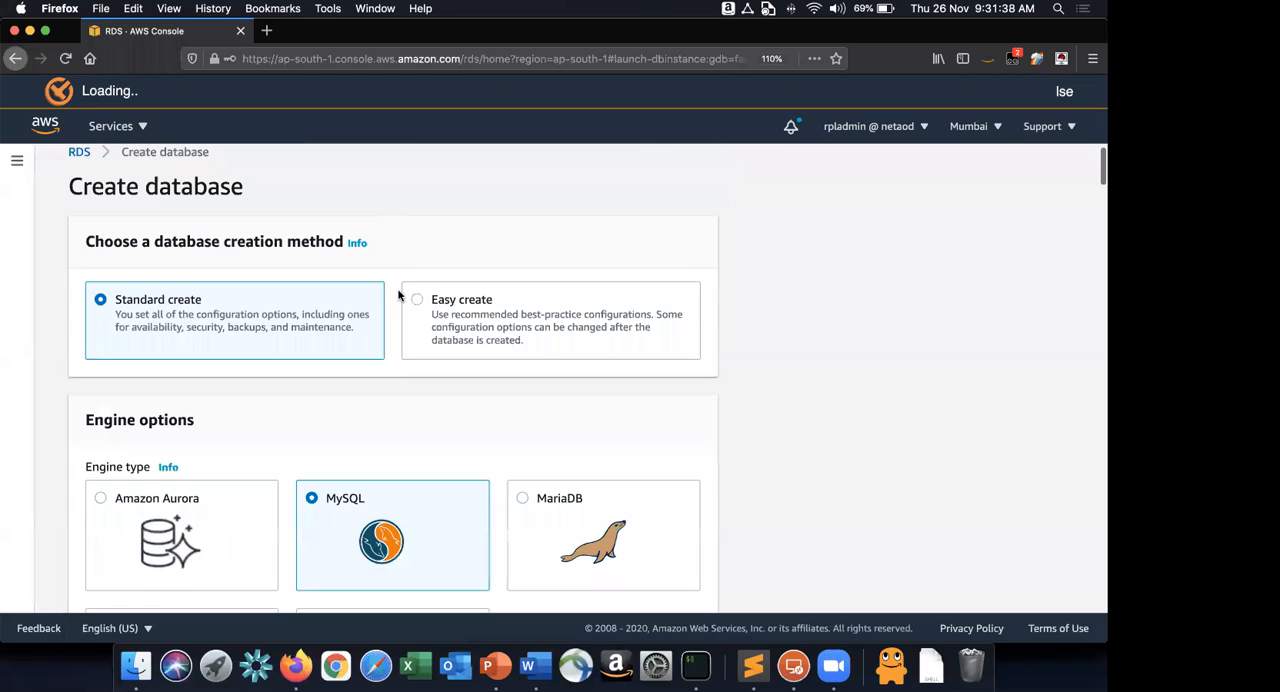
Review the creation method, MySQL engine version, template, instance identifier, credentials and DB instance class of the new database.
{"action": "scroll", "coordinate": [398, 295], "scroll_direction": "down", "scroll_amount": 3}
{"action": "scroll", "coordinate": [398, 295], "scroll_direction": "down", "scroll_amount": 5}
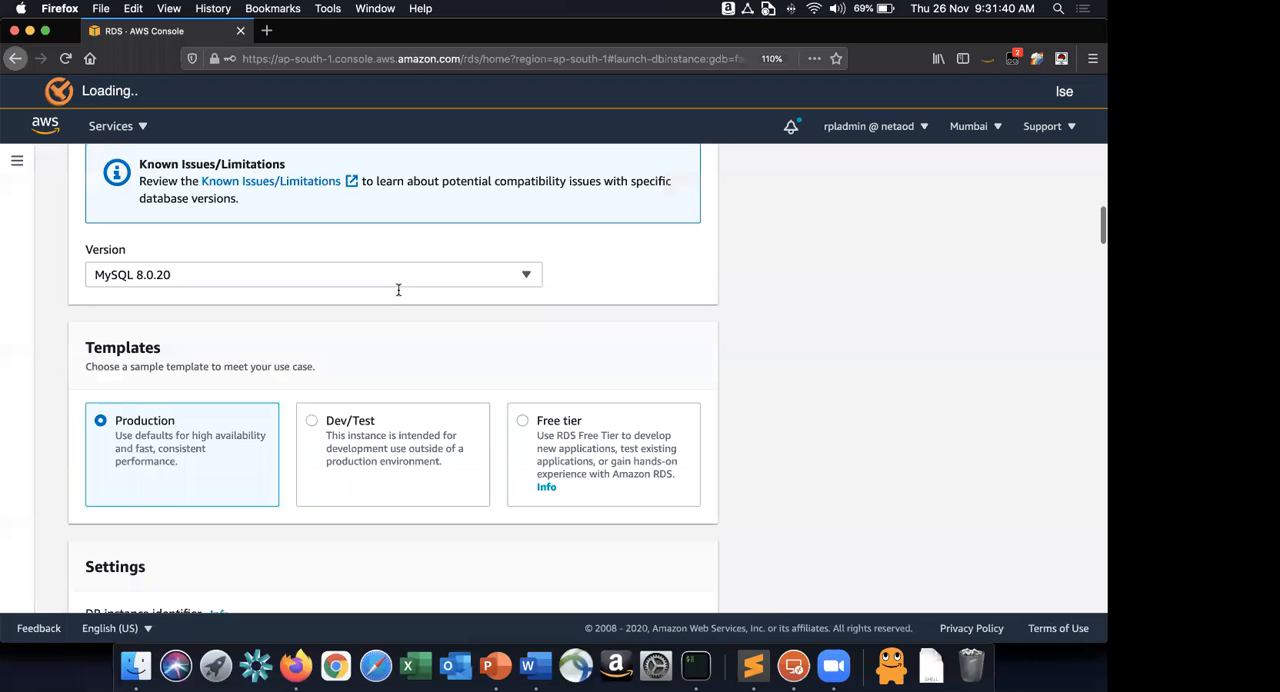
{"action": "scroll", "coordinate": [172, 242], "scroll_direction": "down", "scroll_amount": 2}
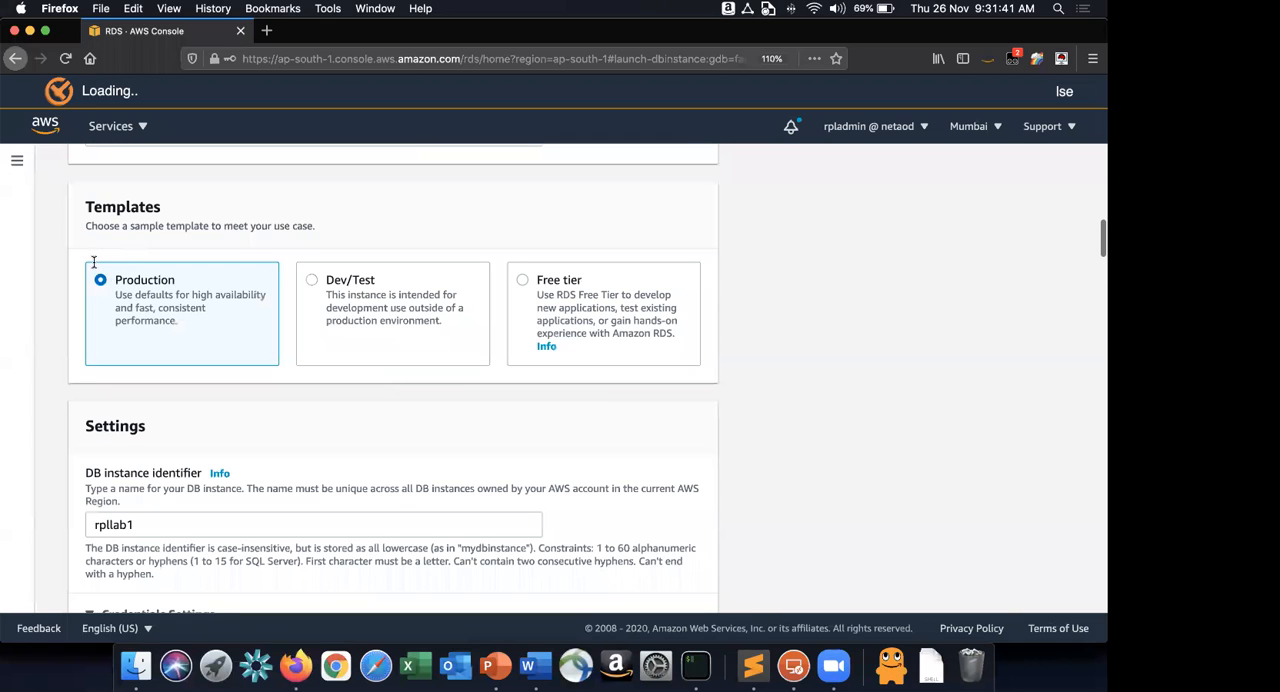
{"action": "scroll", "coordinate": [160, 393], "scroll_direction": "down", "scroll_amount": 4}
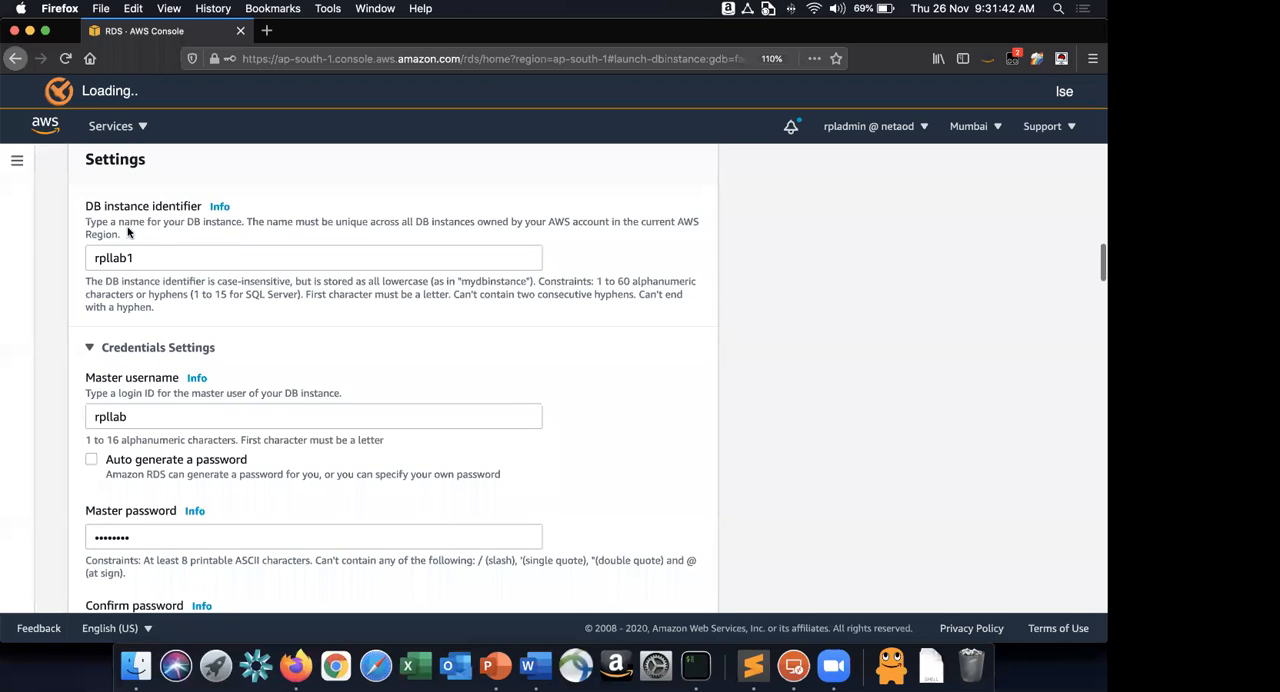
{"action": "left_click", "coordinate": [143, 410]}
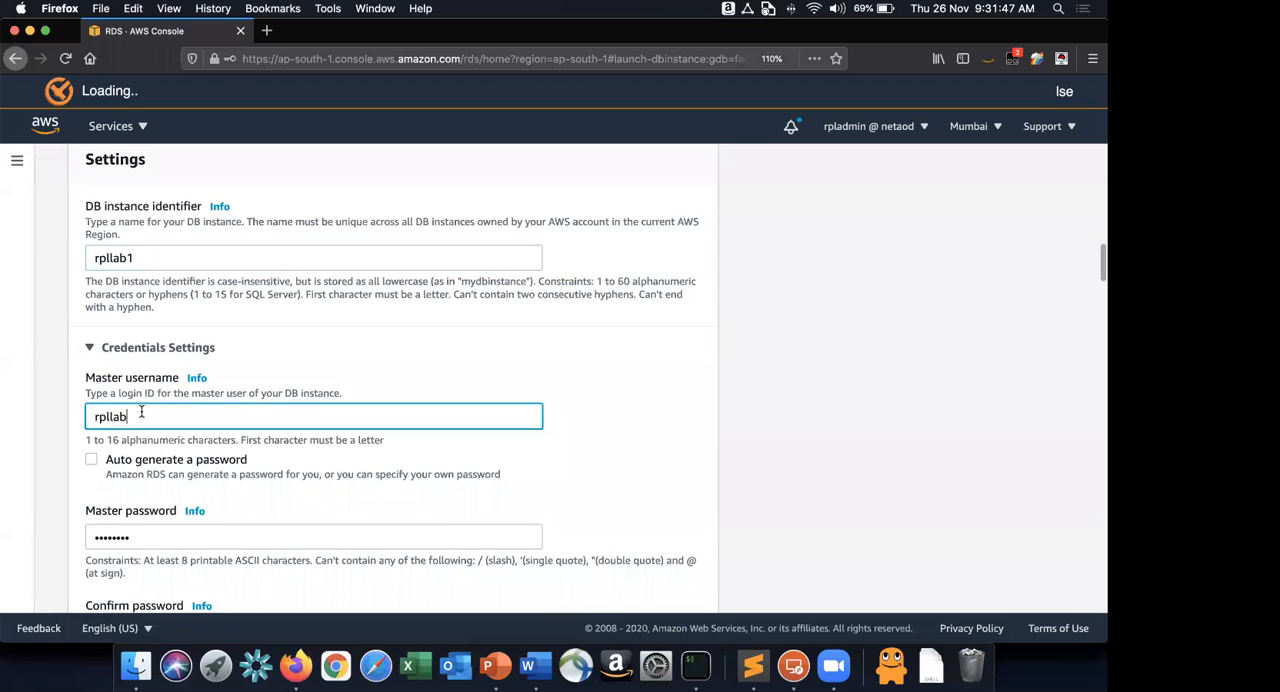
{"action": "scroll", "coordinate": [141, 411], "scroll_direction": "down", "scroll_amount": 1}
{"action": "scroll", "coordinate": [141, 411], "scroll_direction": "down", "scroll_amount": 2}
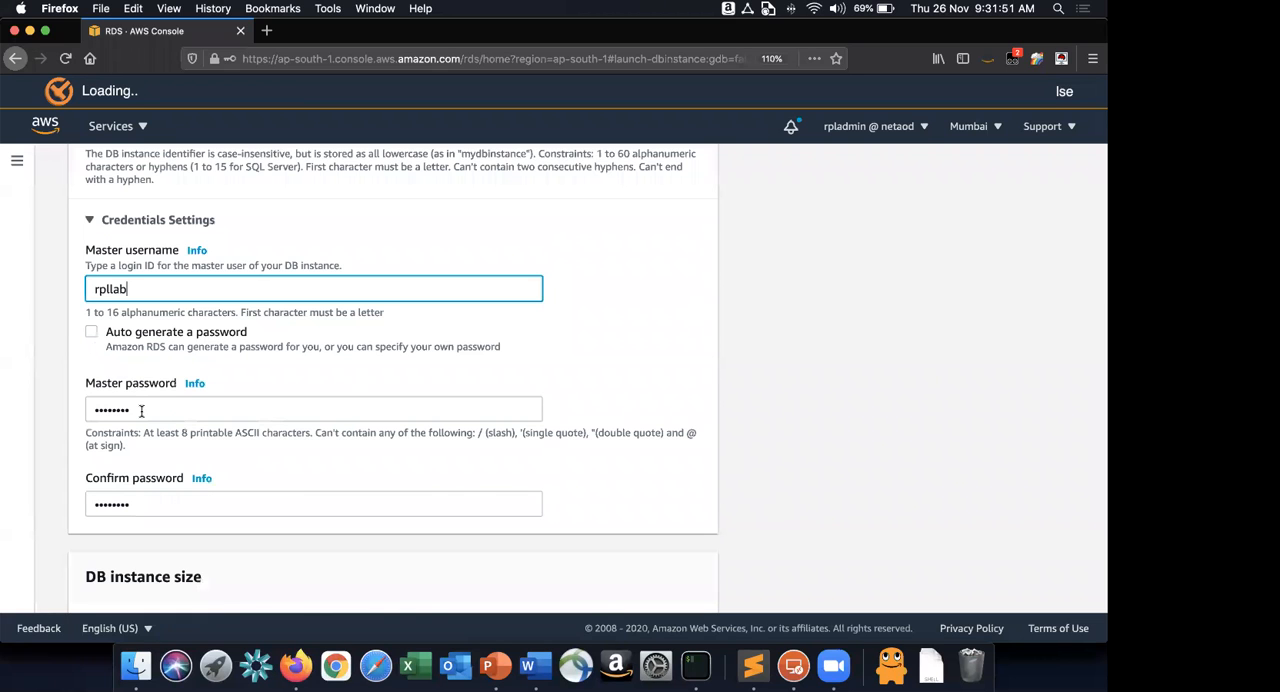
{"action": "scroll", "coordinate": [142, 415], "scroll_direction": "down", "scroll_amount": 2}
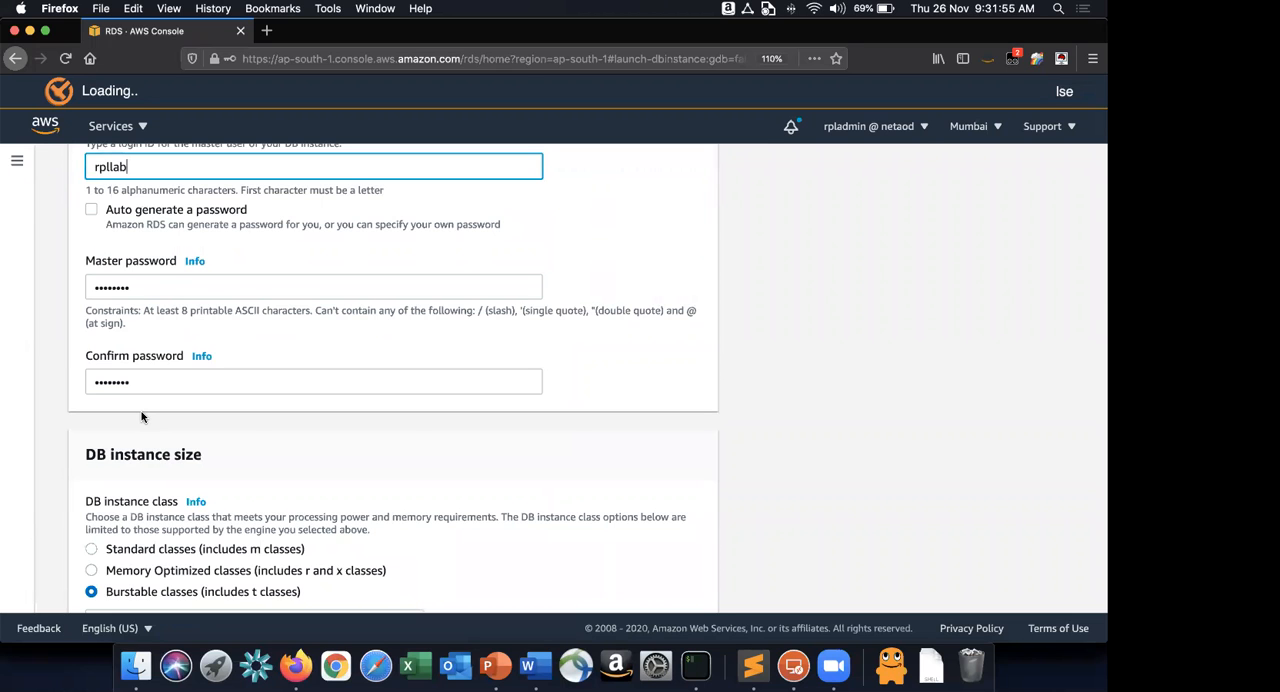
{"action": "scroll", "coordinate": [142, 415], "scroll_direction": "down", "scroll_amount": 4}
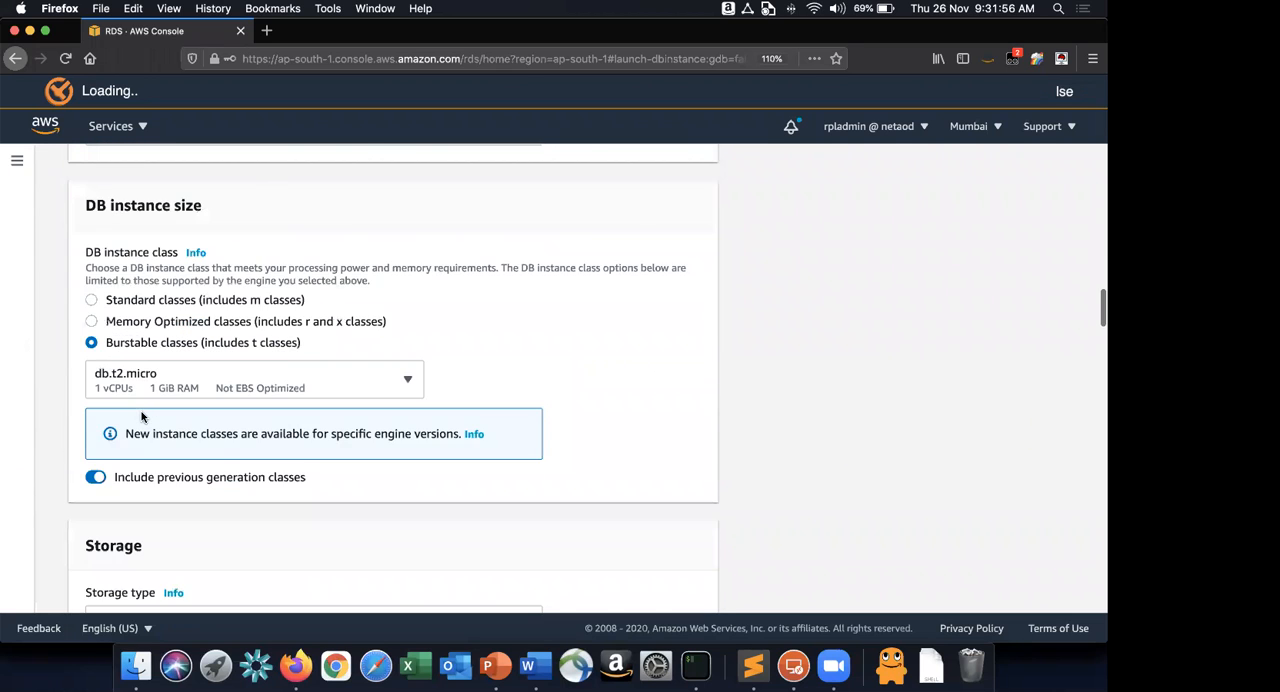
Review the storage type options, allocated storage, storage autoscaling and Multi-AZ deployment settings.
{"action": "scroll", "coordinate": [142, 415], "scroll_direction": "down", "scroll_amount": 3}
{"action": "scroll", "coordinate": [202, 308], "scroll_direction": "down", "scroll_amount": 1}
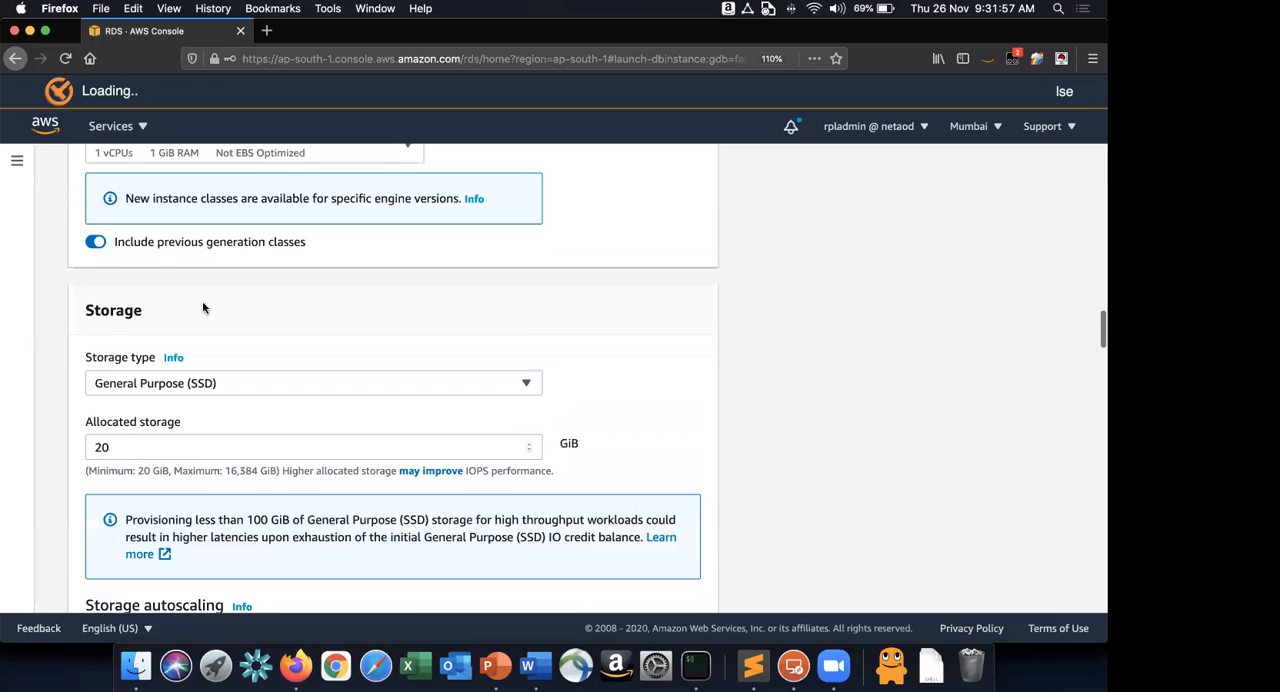
{"action": "scroll", "coordinate": [202, 308], "scroll_direction": "down", "scroll_amount": 2}
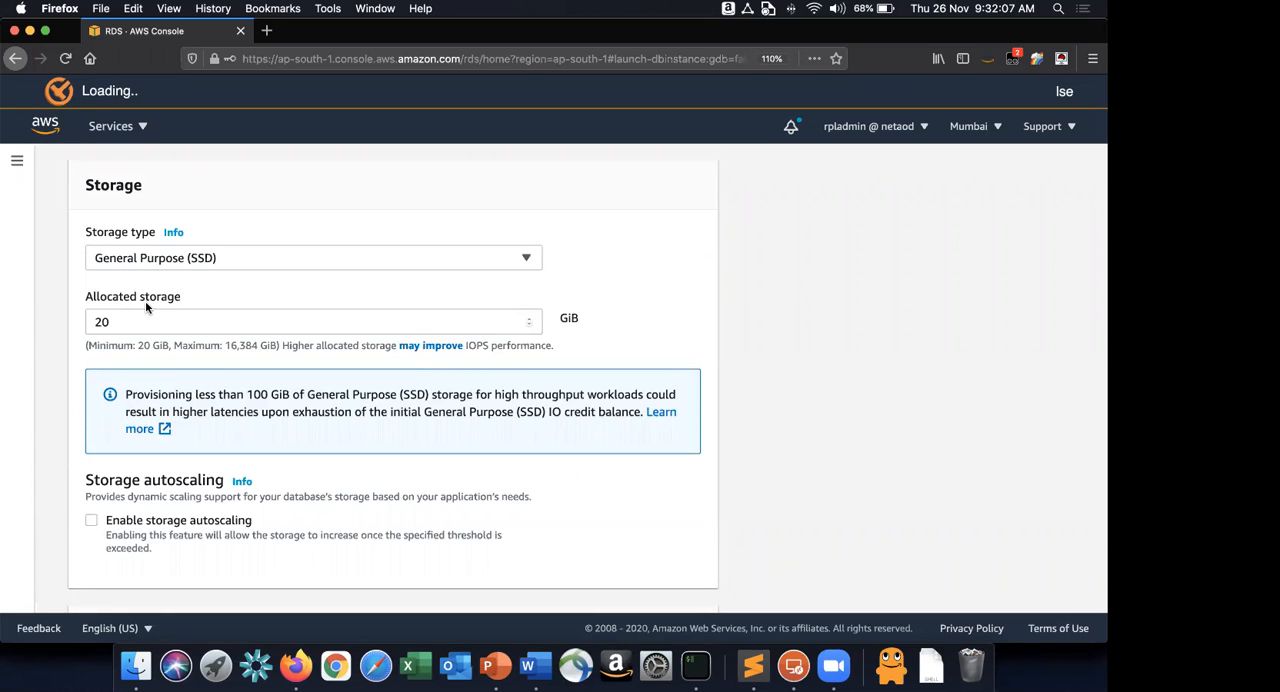
{"action": "left_click", "coordinate": [189, 262]}
{"action": "left_click", "coordinate": [189, 262]}
{"action": "scroll", "coordinate": [229, 299], "scroll_direction": "down", "scroll_amount": 5}
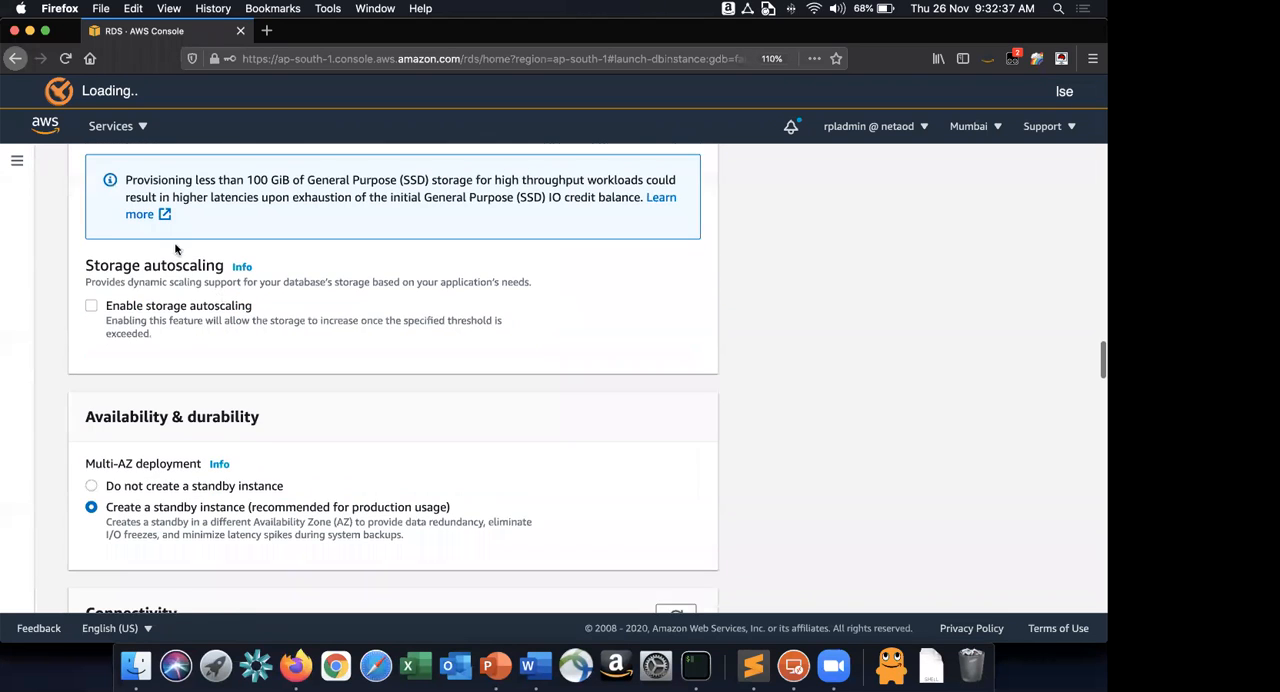
{"action": "scroll", "coordinate": [221, 245], "scroll_direction": "down", "scroll_amount": 2}
{"action": "scroll", "coordinate": [221, 245], "scroll_direction": "down", "scroll_amount": 1}
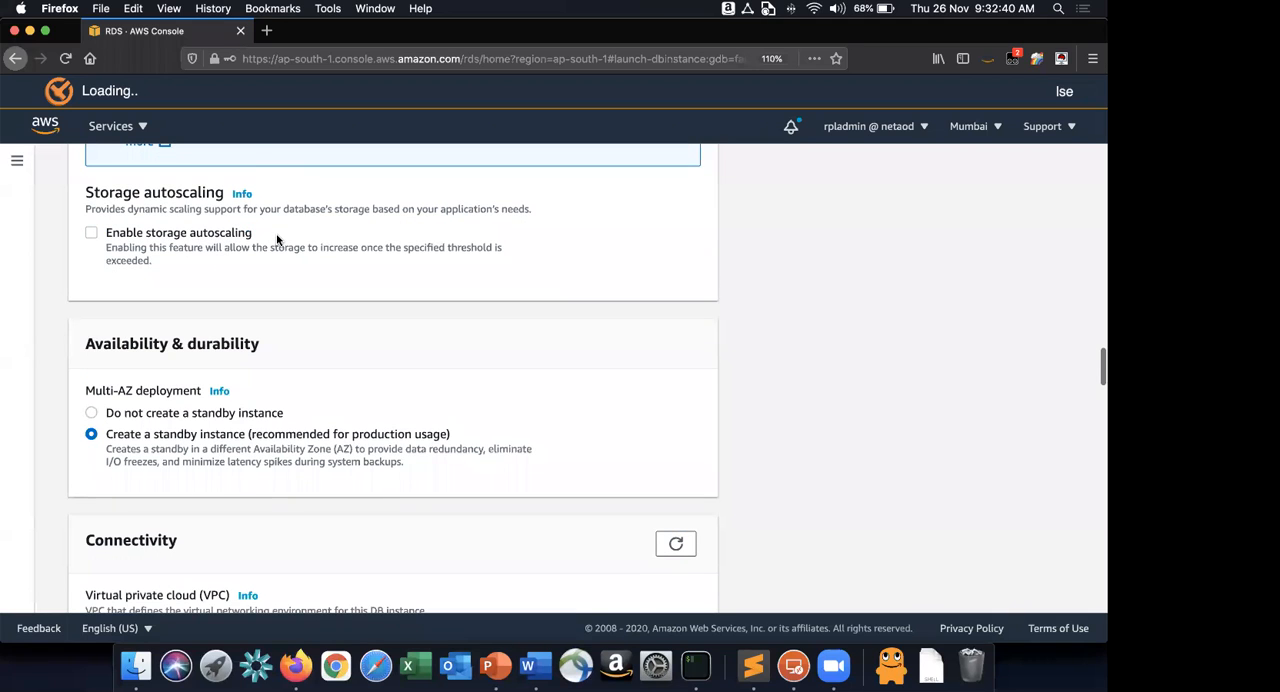
Review the connectivity, security group, port, authentication, backup, monitoring, maintenance and deletion protection settings.
{"action": "scroll", "coordinate": [277, 238], "scroll_direction": "down", "scroll_amount": 10}
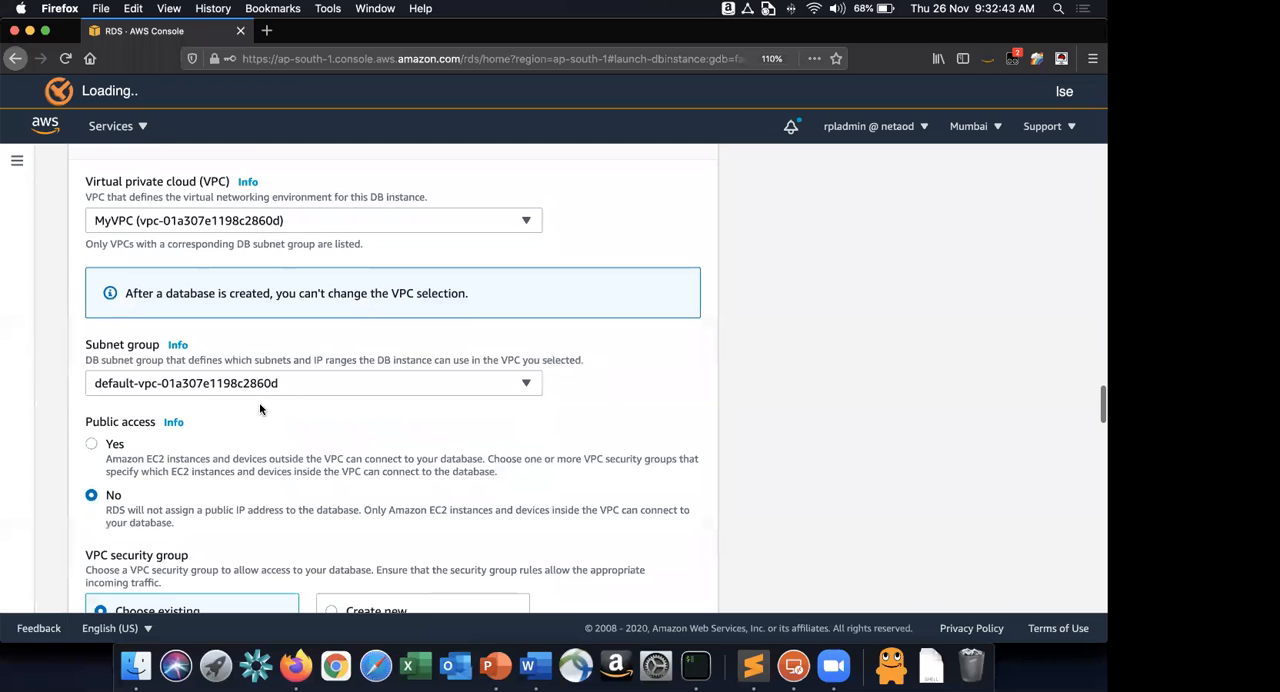
{"action": "scroll", "coordinate": [260, 407], "scroll_direction": "down", "scroll_amount": 6}
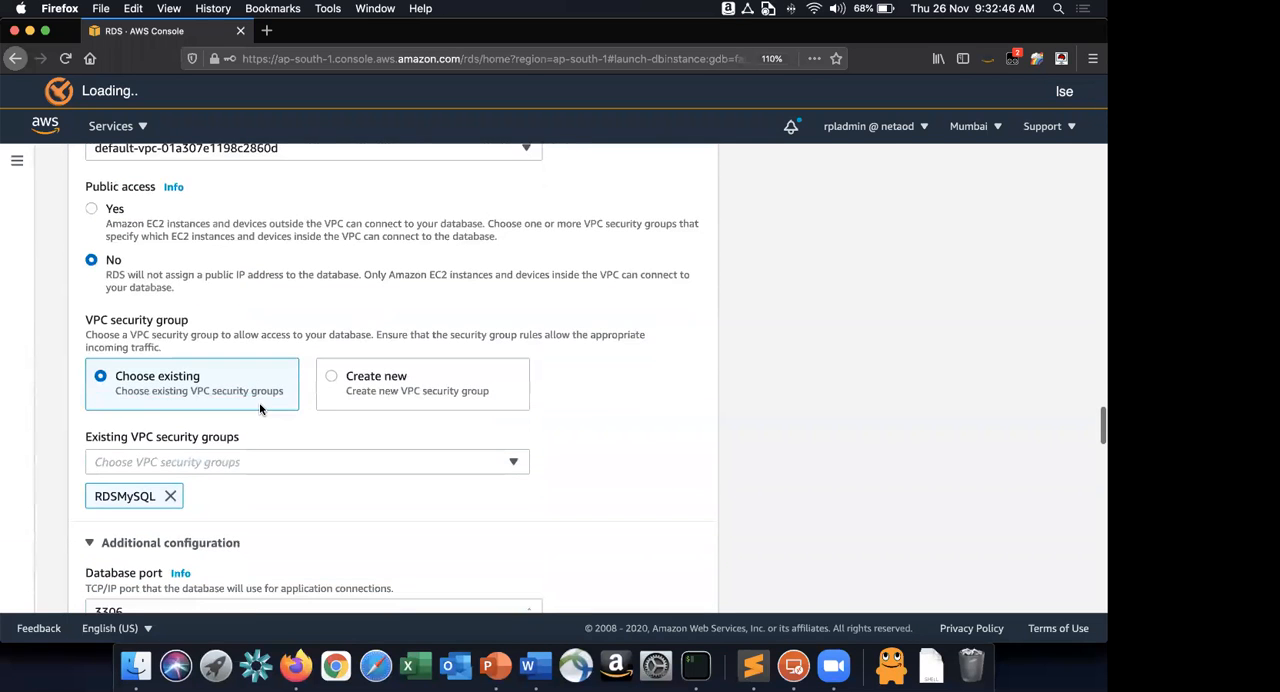
{"action": "scroll", "coordinate": [259, 402], "scroll_direction": "down", "scroll_amount": 3}
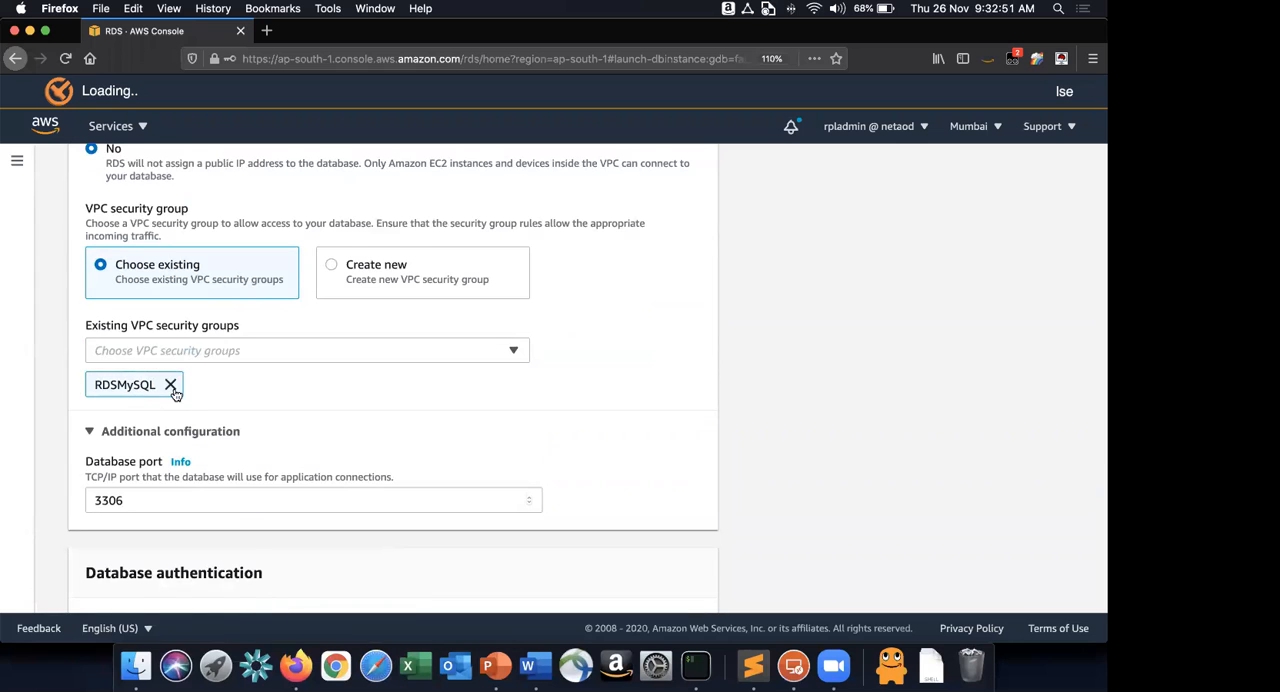
{"action": "scroll", "coordinate": [174, 394], "scroll_direction": "down", "scroll_amount": 7}
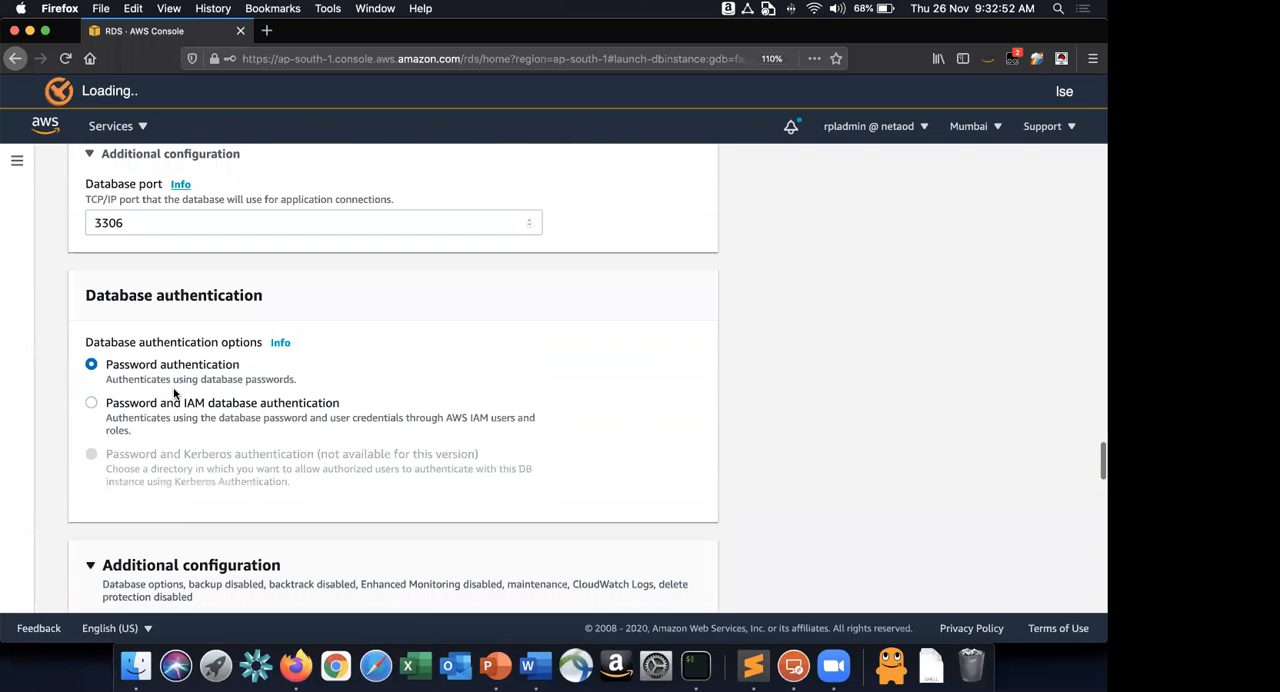
{"action": "scroll", "coordinate": [174, 394], "scroll_direction": "down", "scroll_amount": 10}
{"action": "left_click", "coordinate": [188, 248]}
{"action": "scroll", "coordinate": [188, 262], "scroll_direction": "down", "scroll_amount": 9}
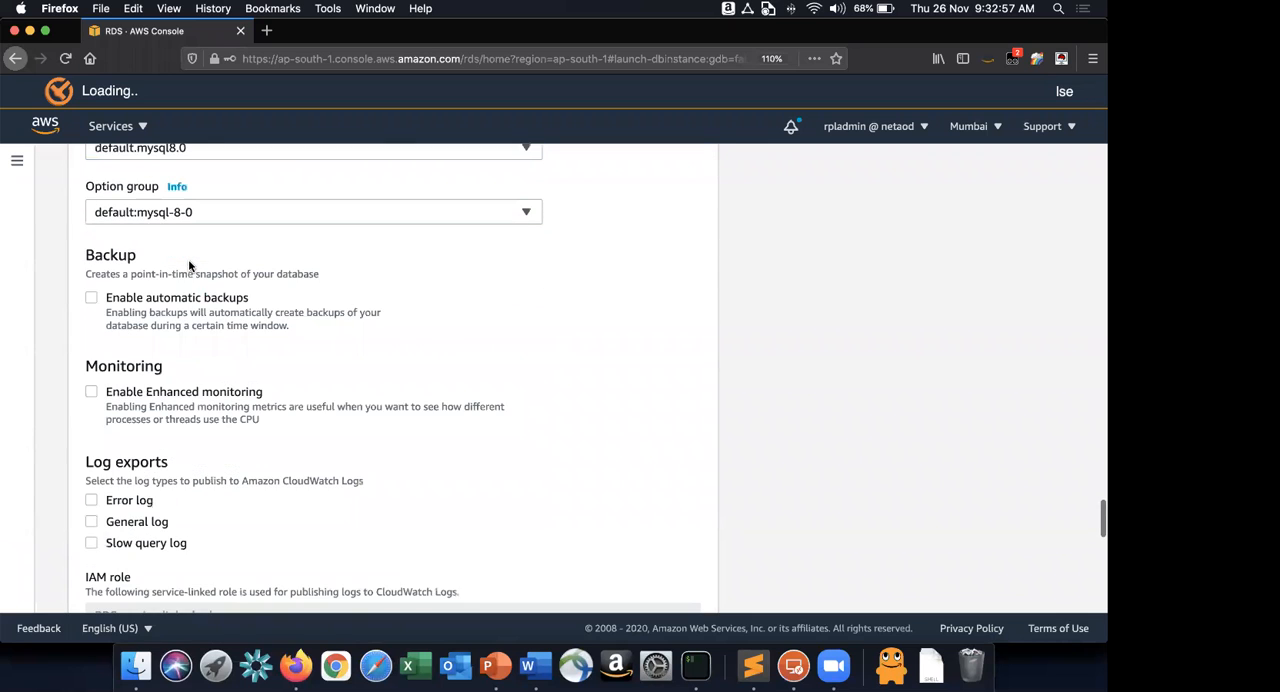
{"action": "scroll", "coordinate": [188, 263], "scroll_direction": "down", "scroll_amount": 9}
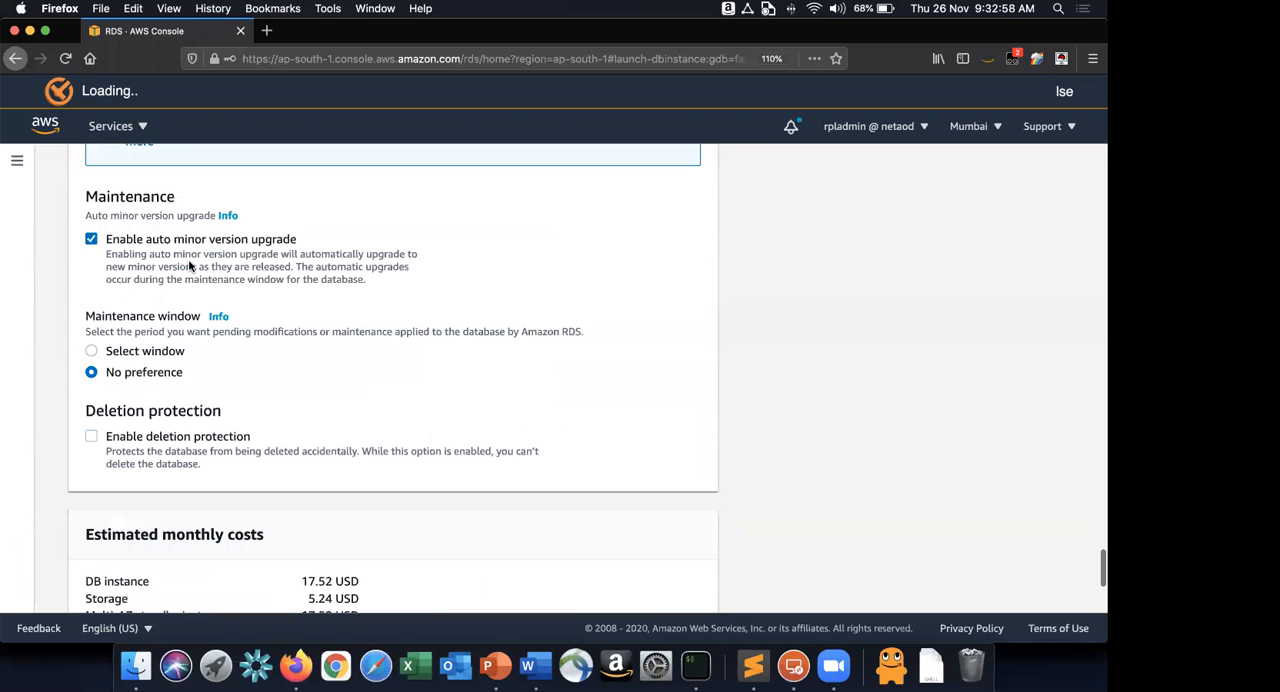
Finish the database setup below the estimated monthly costs and create the MySQL database.
{"action": "scroll", "coordinate": [188, 262], "scroll_direction": "down", "scroll_amount": 3}
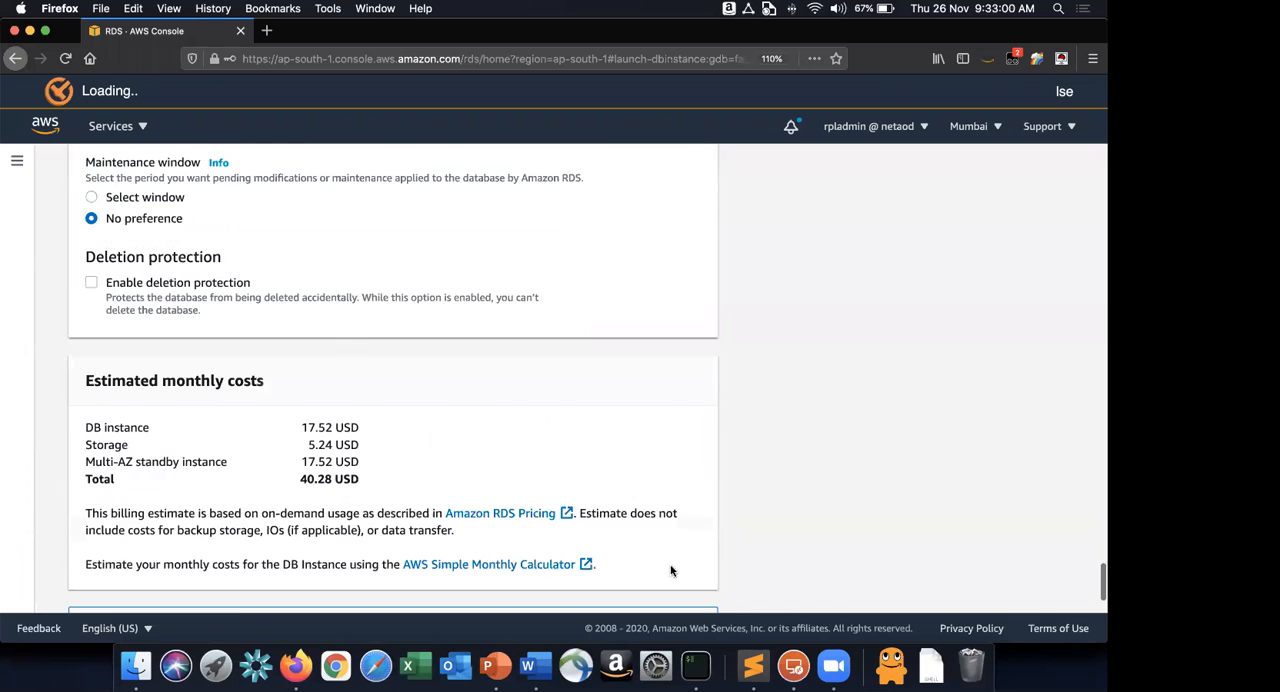
{"action": "scroll", "coordinate": [670, 578], "scroll_direction": "down", "scroll_amount": 2}
{"action": "left_click", "coordinate": [666, 585]}
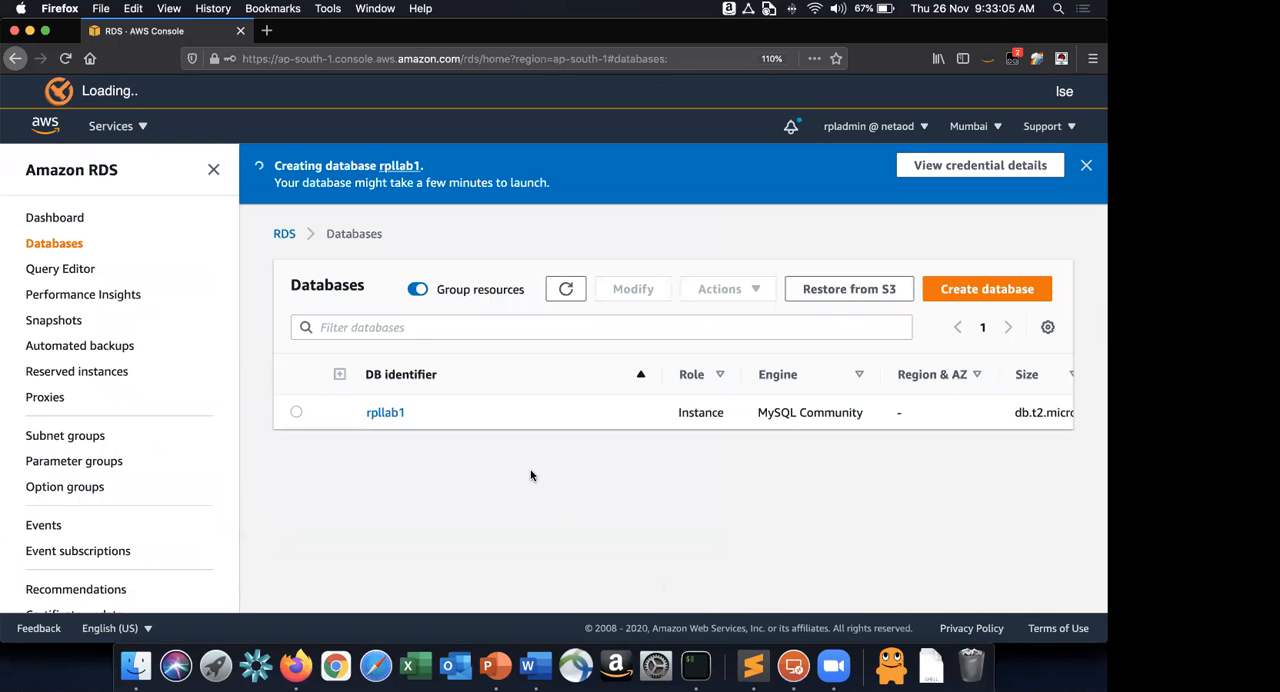
Check instruction 5 in the Word document, return to Firefox and open the IAM console.
{"action": "key", "text": "super+Tab"}
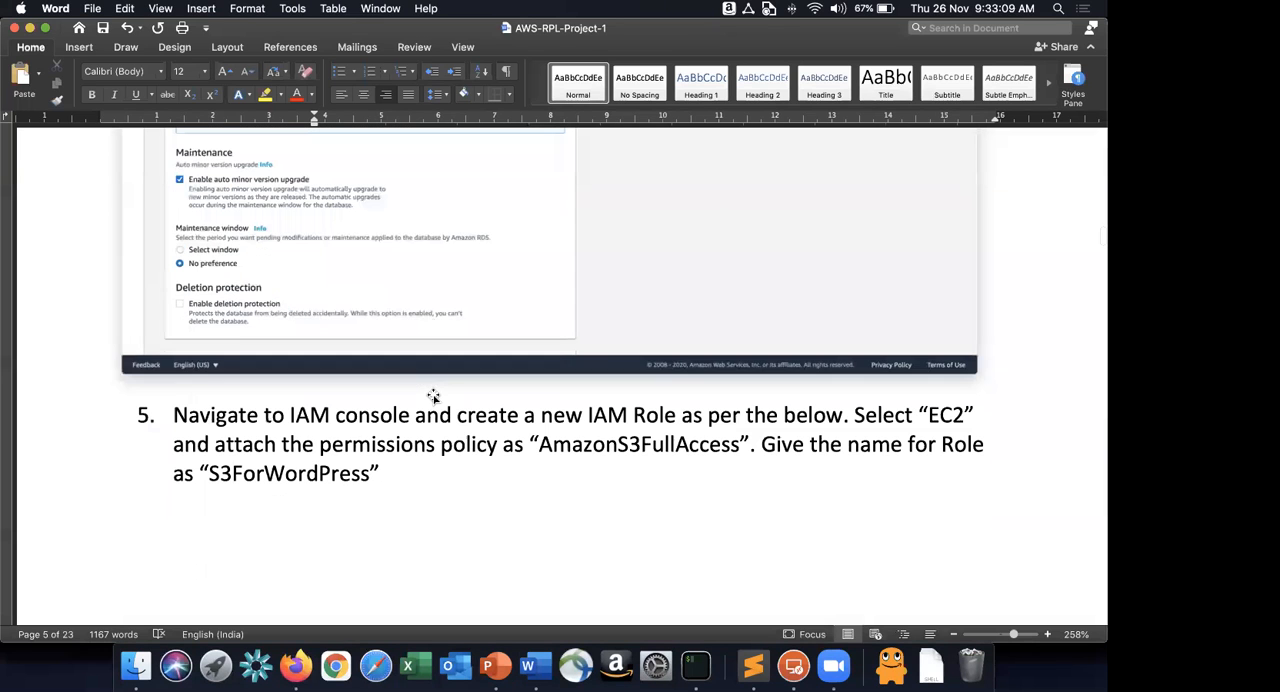
{"action": "scroll", "coordinate": [434, 399], "scroll_direction": "down", "scroll_amount": 3}
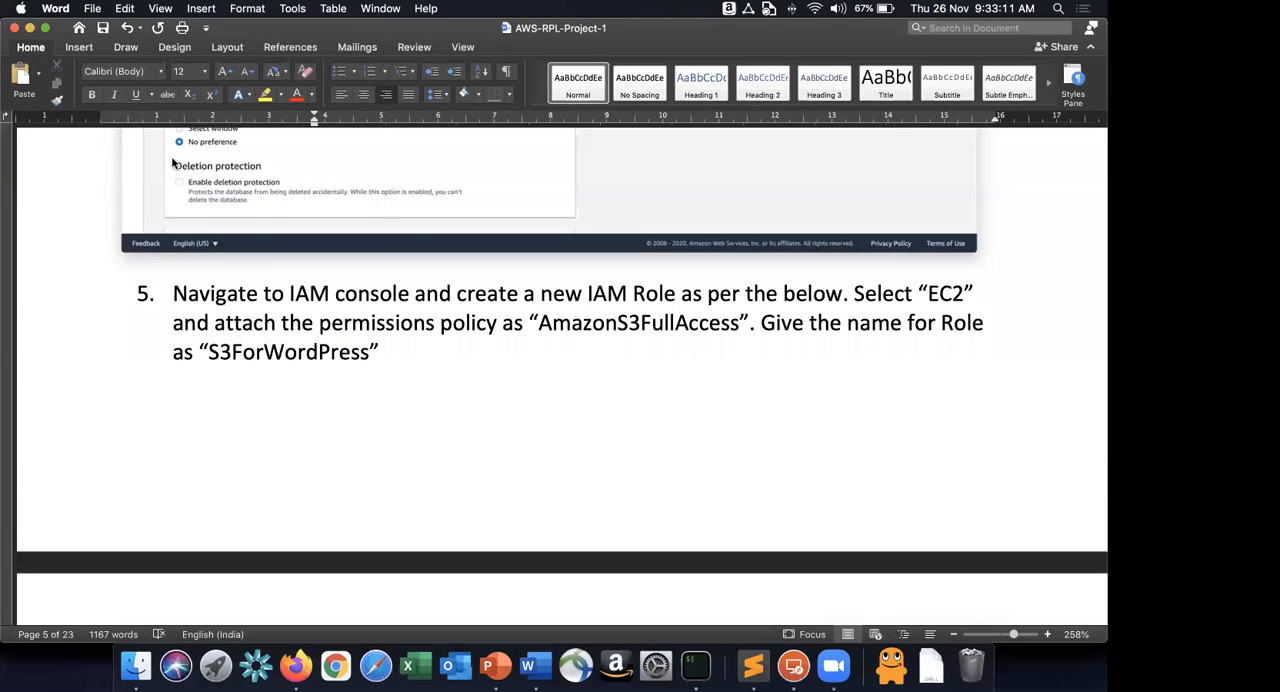
{"action": "key", "text": "super+Tab"}
{"action": "key", "text": "alt+s"}
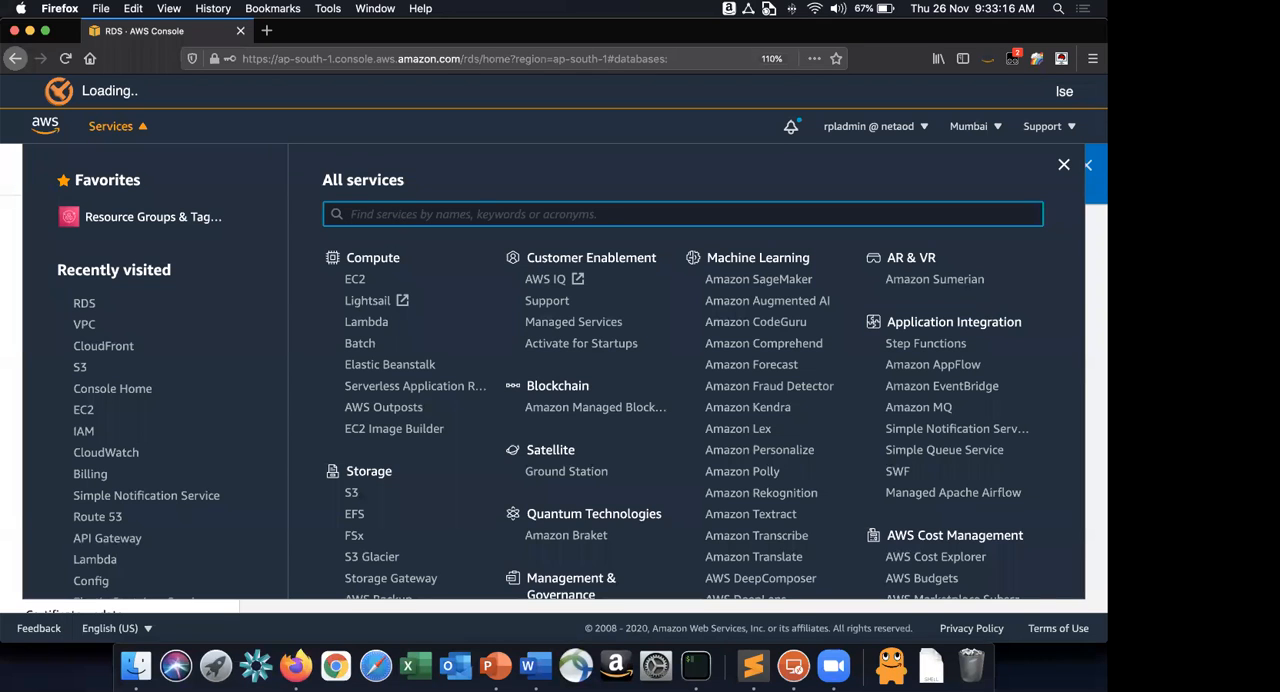
{"action": "type", "text": "iam"}
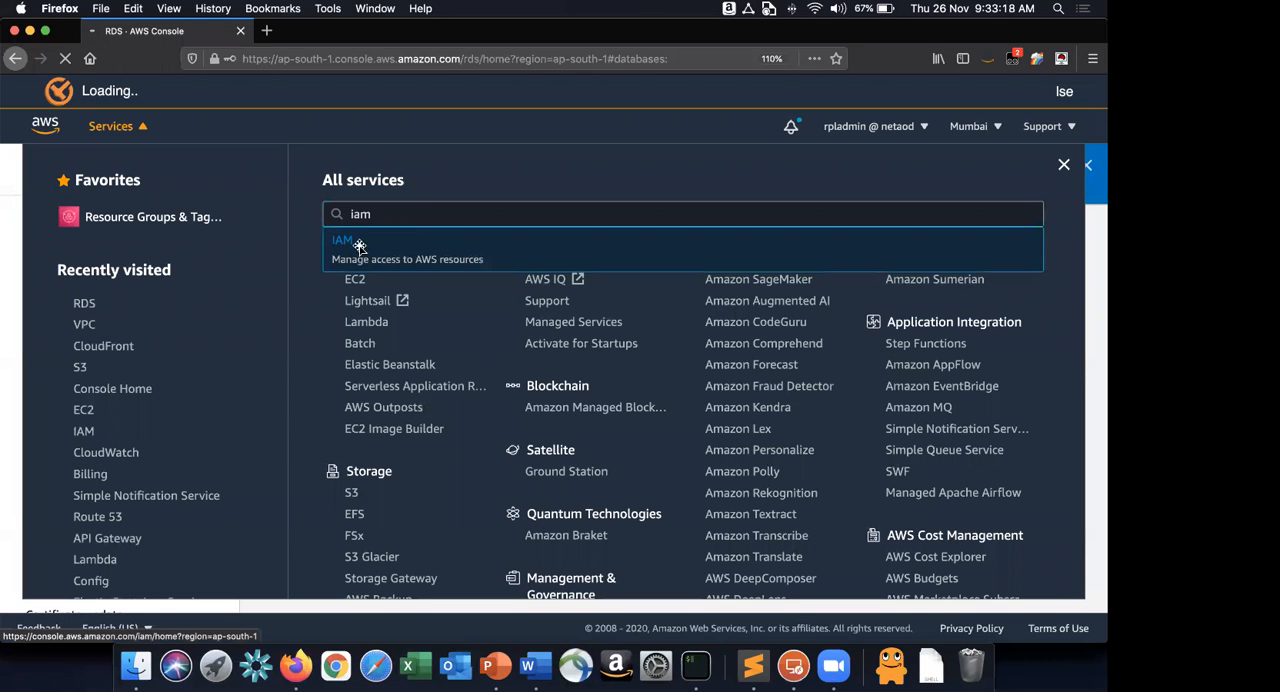
Switch to Word and read instruction 5 on the IAM role's EC2 use case, AmazonS3FullAccess policy and role name.
{"action": "key", "text": "super+Tab"}
{"action": "scroll", "coordinate": [360, 246], "scroll_direction": "down", "scroll_amount": 1}
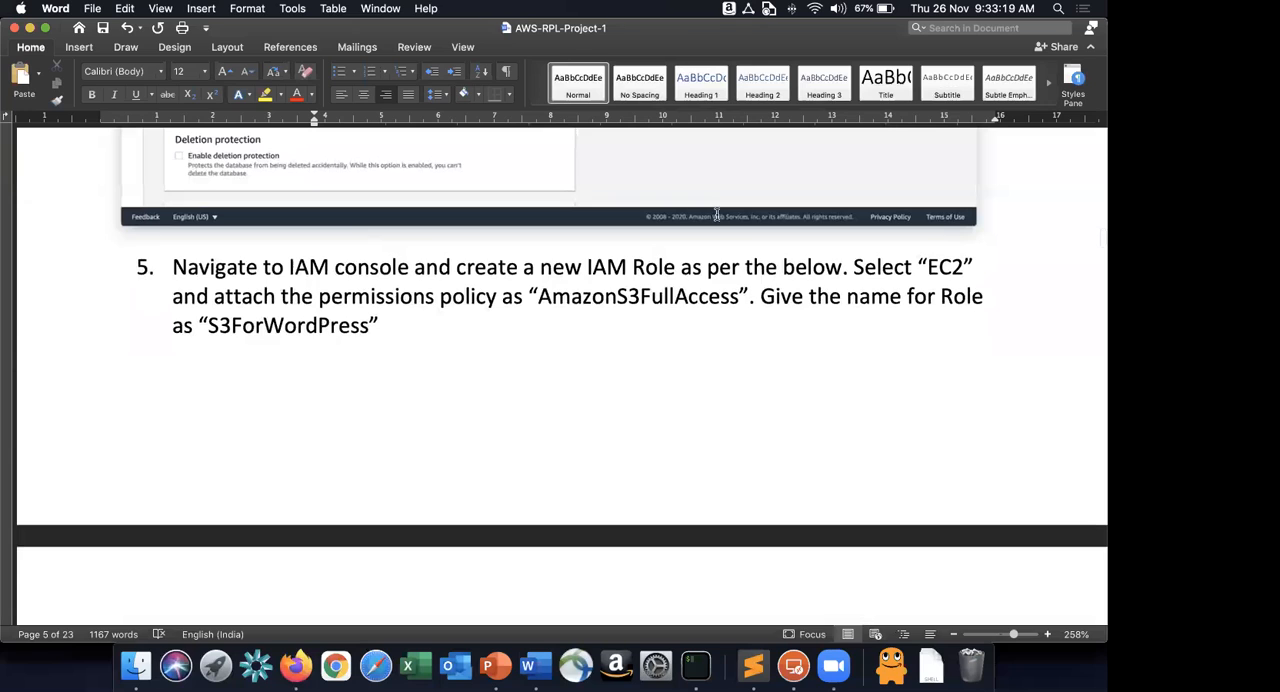
{"action": "scroll", "coordinate": [856, 215], "scroll_direction": "down", "scroll_amount": 1}
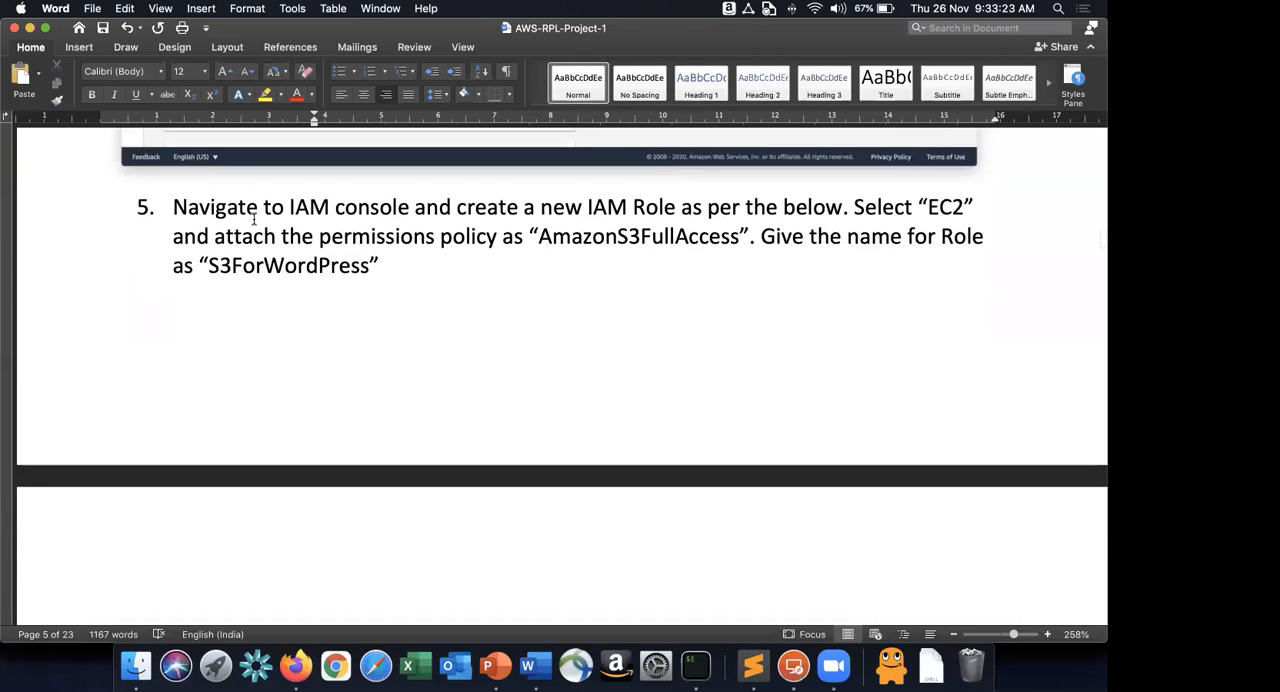
{"action": "double_click", "coordinate": [592, 236]}
{"action": "left_click", "coordinate": [510, 288]}
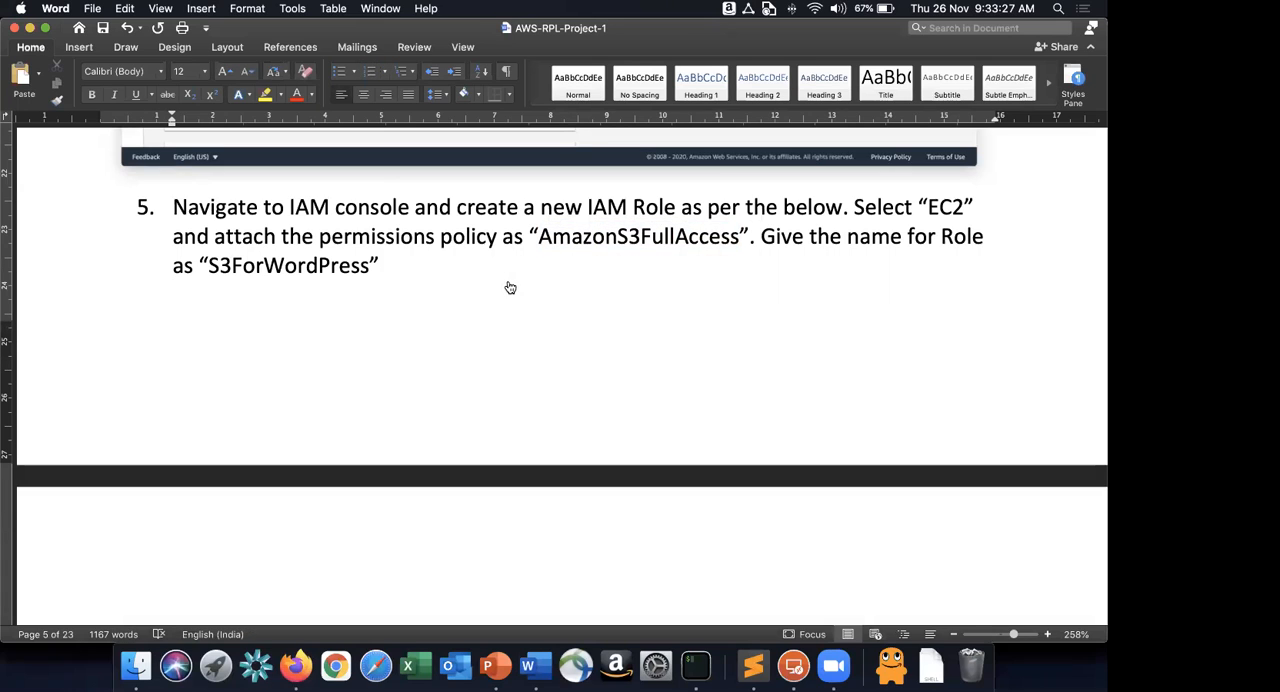
Switch to the PowerPoint architecture diagram to examine the EC2 WordPress reader and writer nodes, and return to the Word instructions.
{"action": "key", "text": "super+Tab"}
{"action": "key", "text": "super+Tab"}
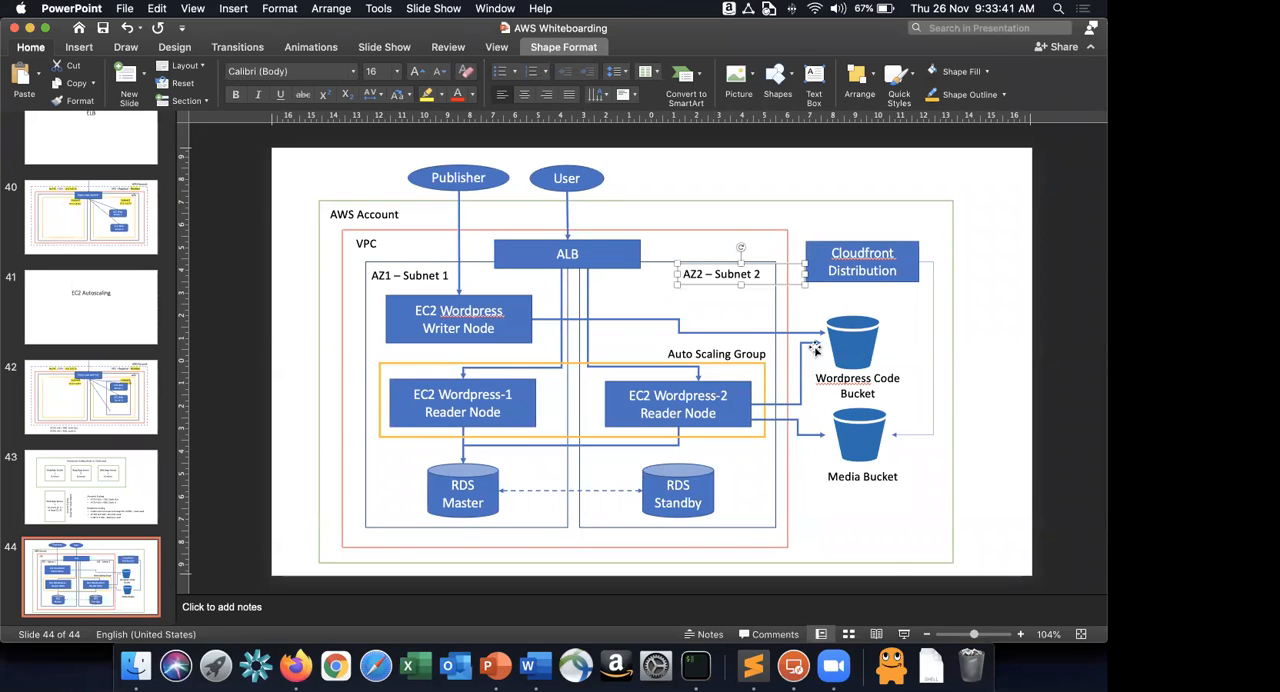
{"action": "left_click", "coordinate": [721, 422]}
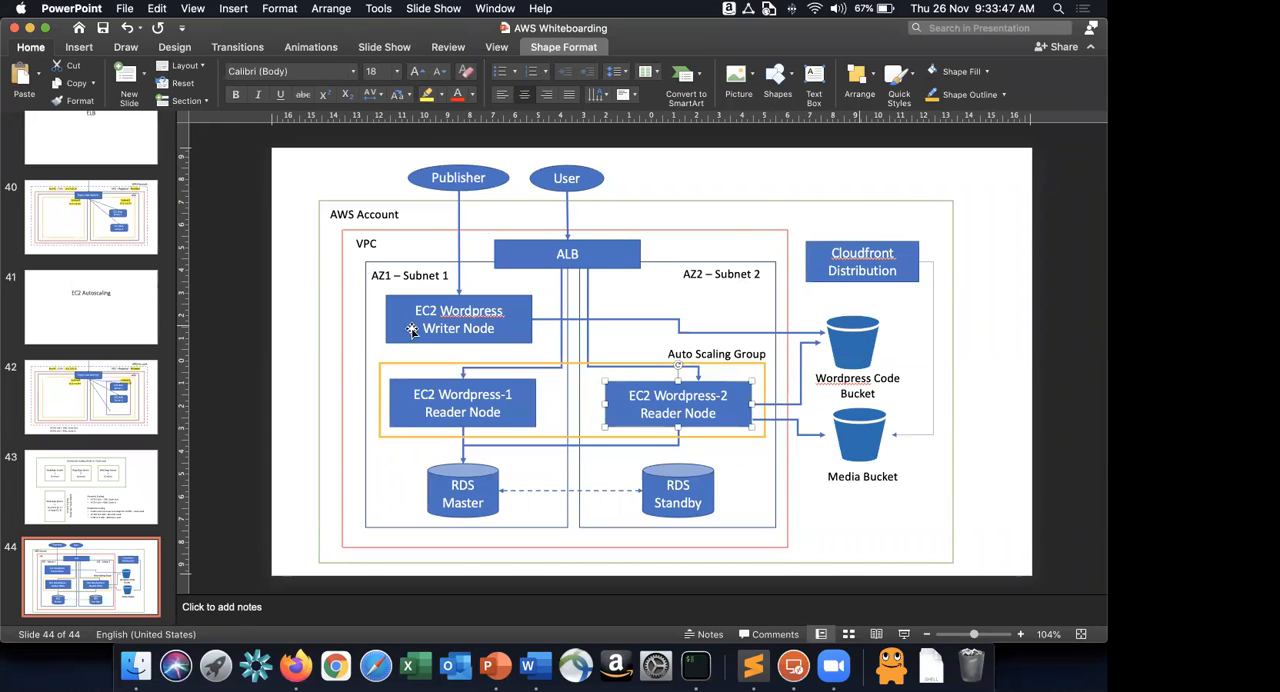
{"action": "key", "text": "super+Tab"}
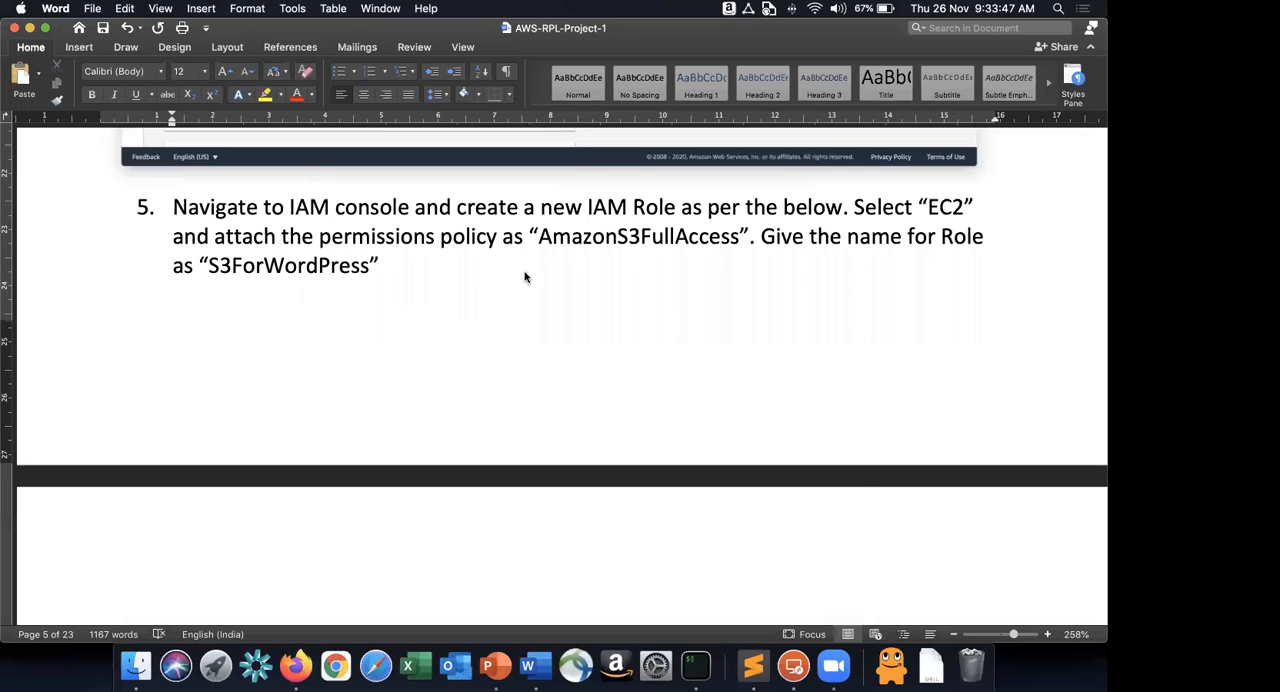
{"action": "scroll", "coordinate": [530, 272], "scroll_direction": "down", "scroll_amount": 5}
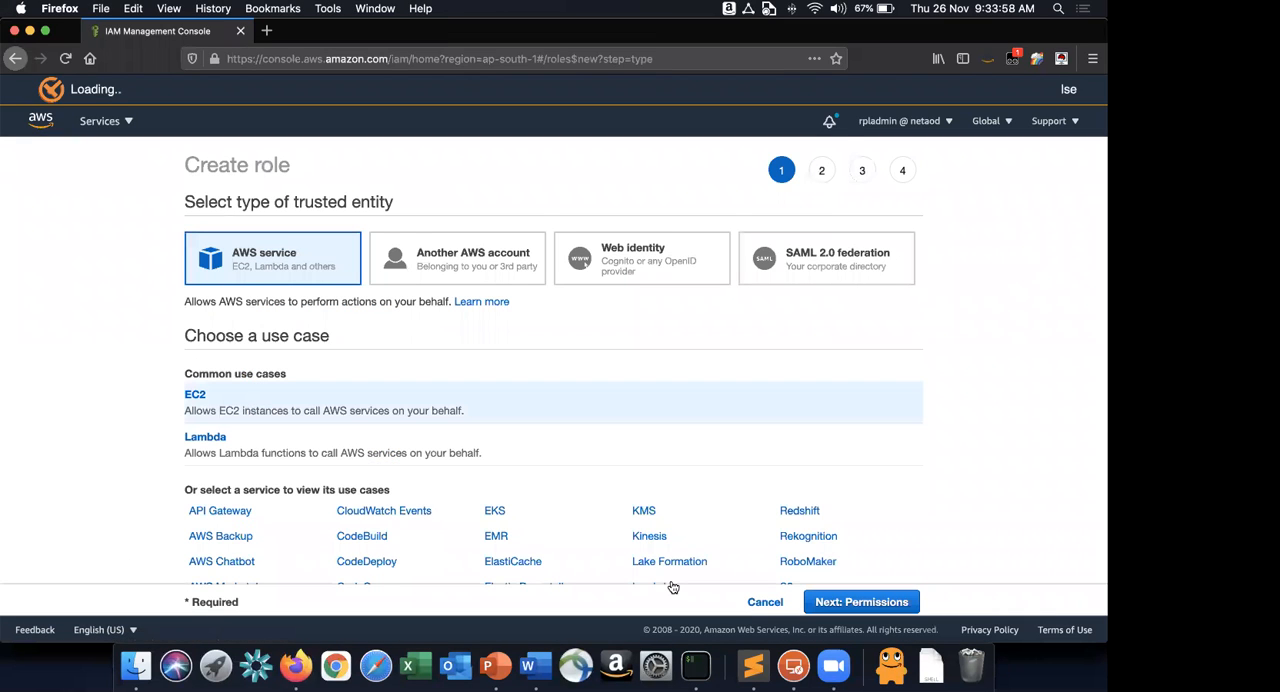
Try to create an IAM role for the EC2 use case with the AmazonS3FullAccess policy and no tags.
{"action": "scroll", "coordinate": [262, 385], "scroll_direction": "down", "scroll_amount": 1}
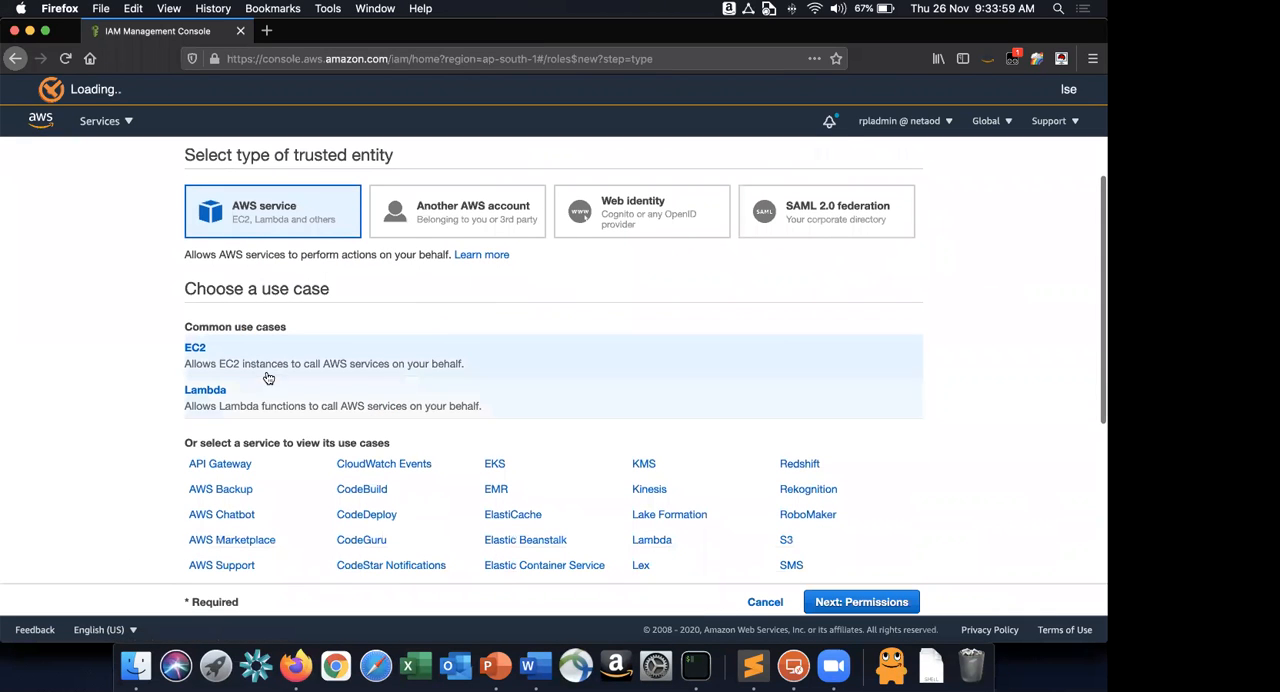
{"action": "left_click", "coordinate": [866, 602]}
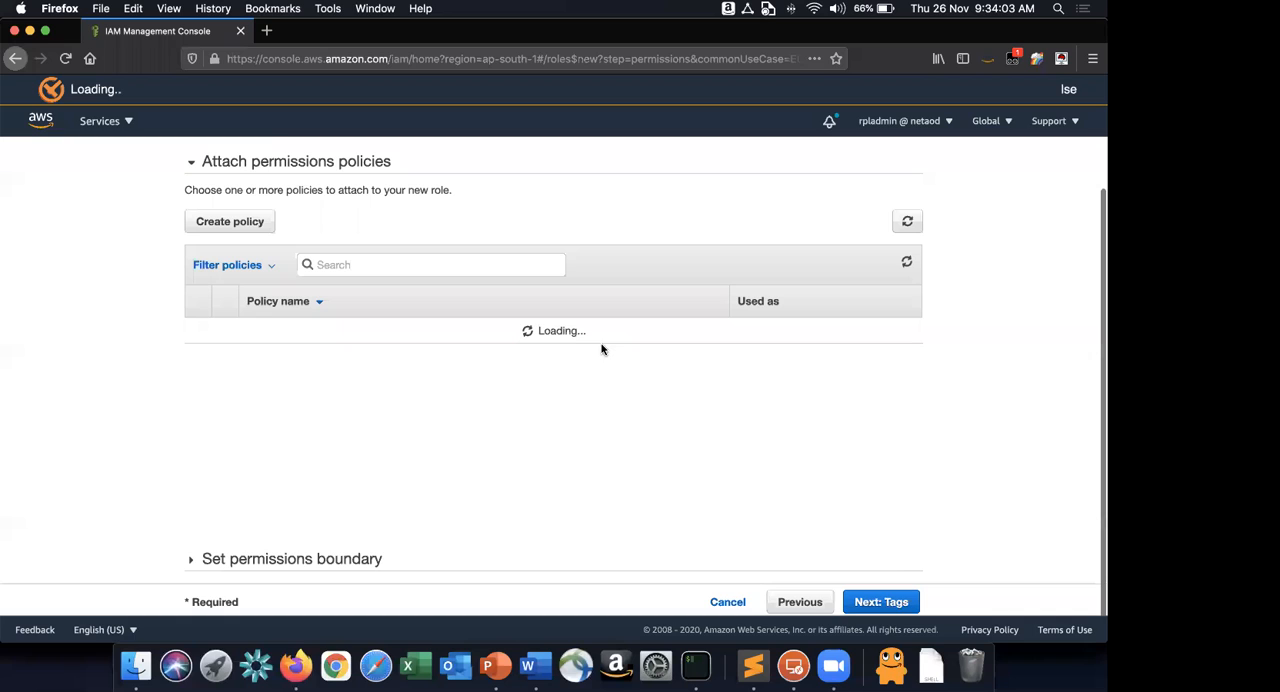
{"action": "key", "text": "super+Tab"}
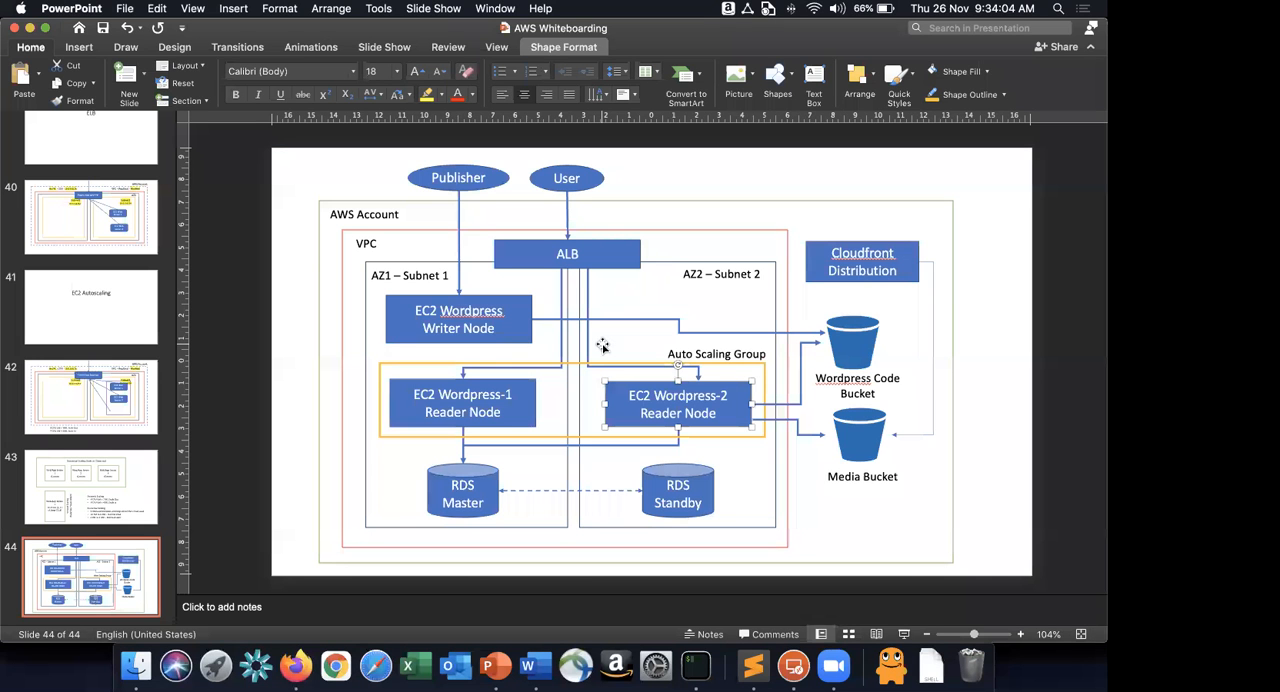
{"action": "key", "text": "super+Tab"}
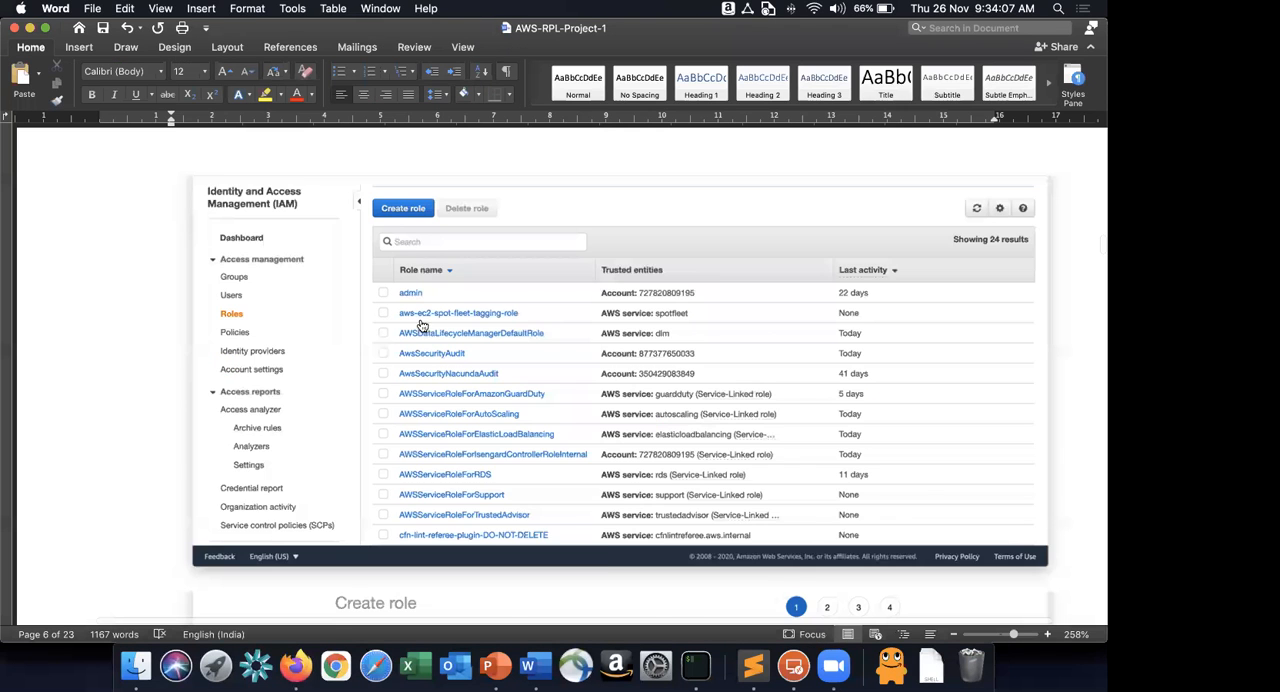
{"action": "scroll", "coordinate": [421, 326], "scroll_direction": "down", "scroll_amount": 2}
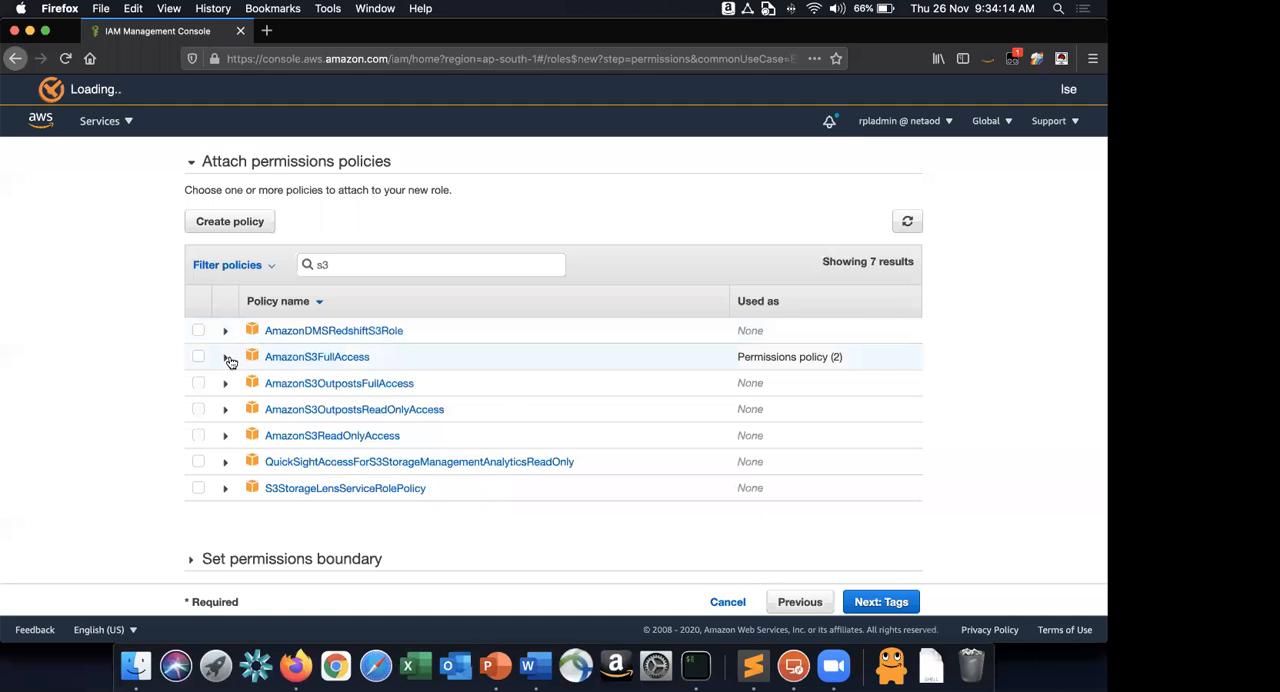
{"action": "left_click", "coordinate": [229, 360]}
{"action": "left_click", "coordinate": [900, 603]}
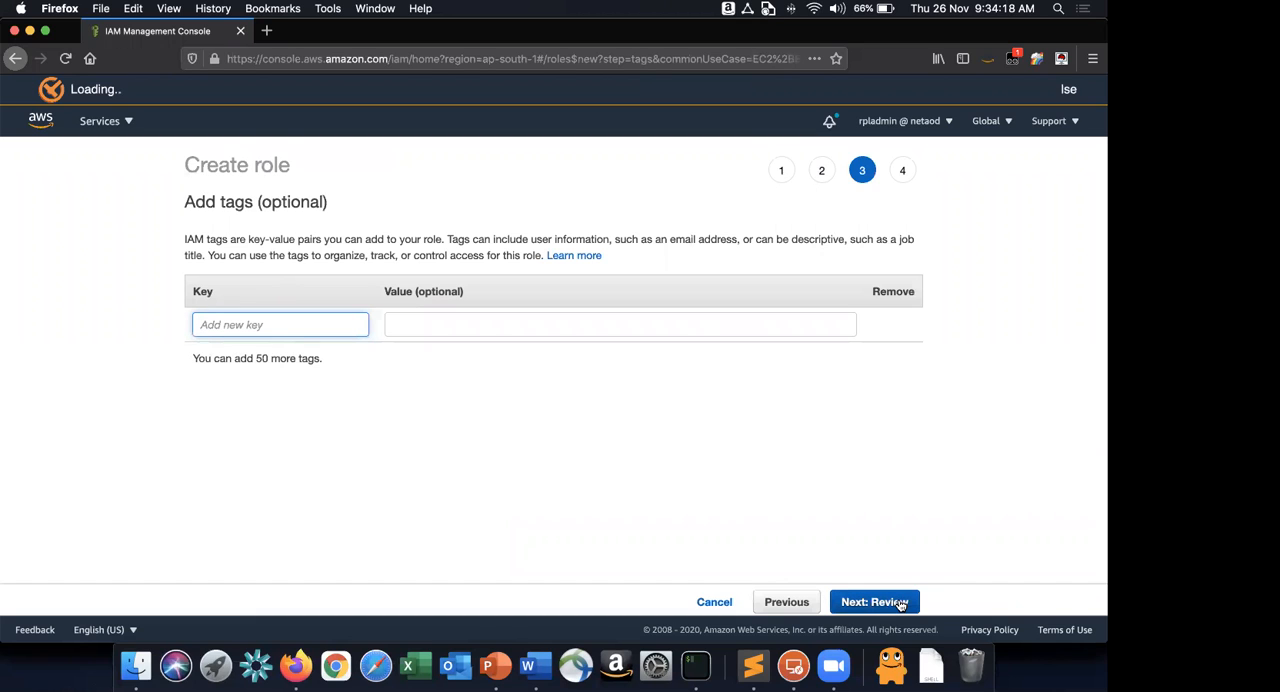
{"action": "left_click", "coordinate": [900, 603]}
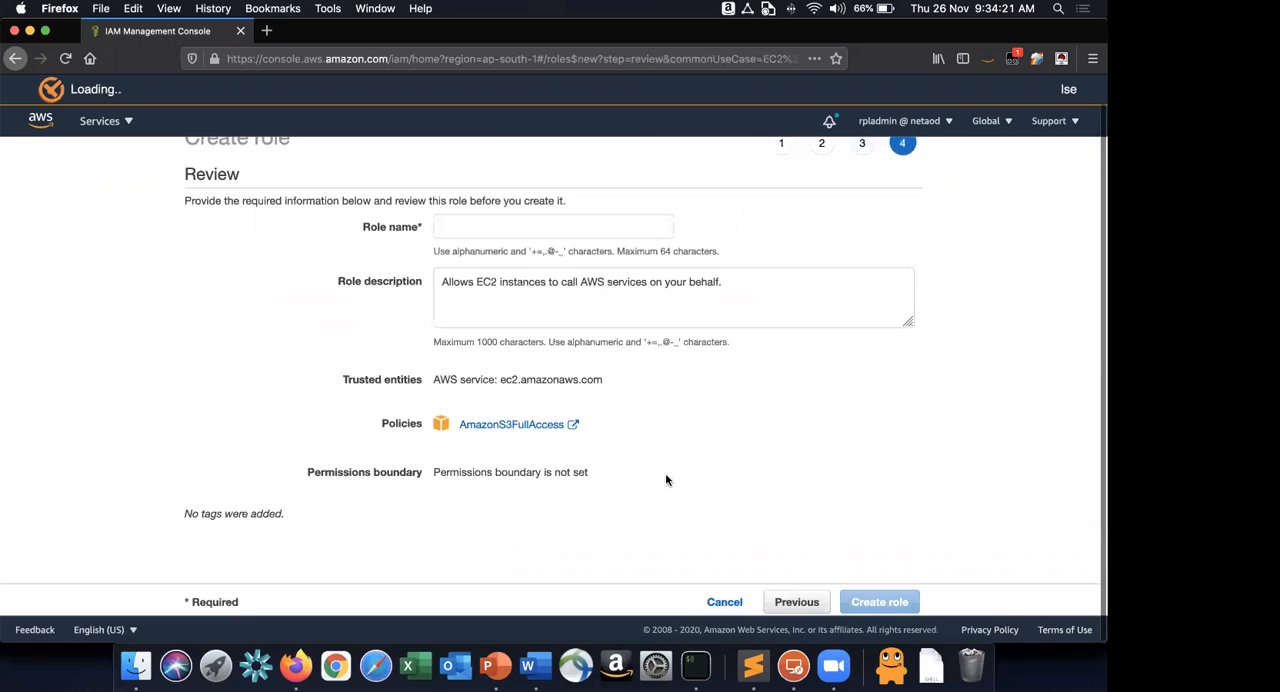
Try to name the role S3ForWordPress, copying the name from the Word instructions, and cancel the role creation.
{"action": "left_click", "coordinate": [596, 226]}
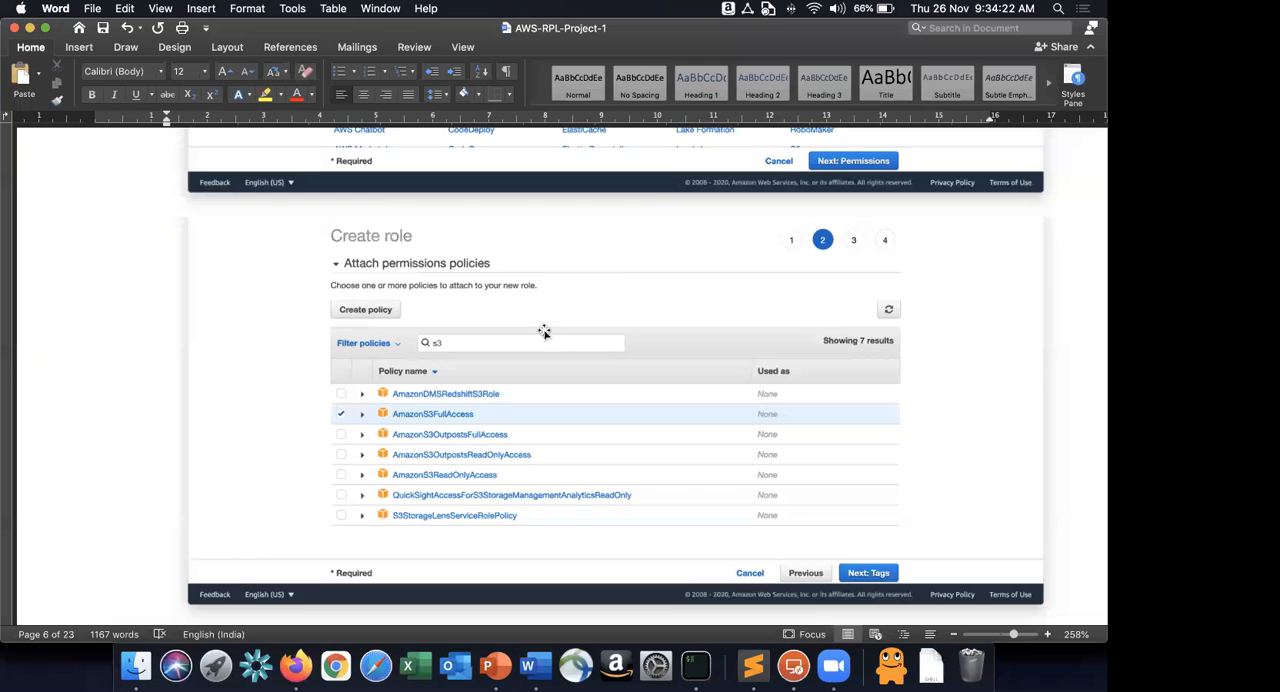
{"action": "scroll", "coordinate": [543, 331], "scroll_direction": "down", "scroll_amount": 3}
{"action": "scroll", "coordinate": [543, 331], "scroll_direction": "up", "scroll_amount": 15}
{"action": "double_click", "coordinate": [265, 450]}
{"action": "key", "text": "super+c"}
{"action": "key", "text": "super+Tab"}
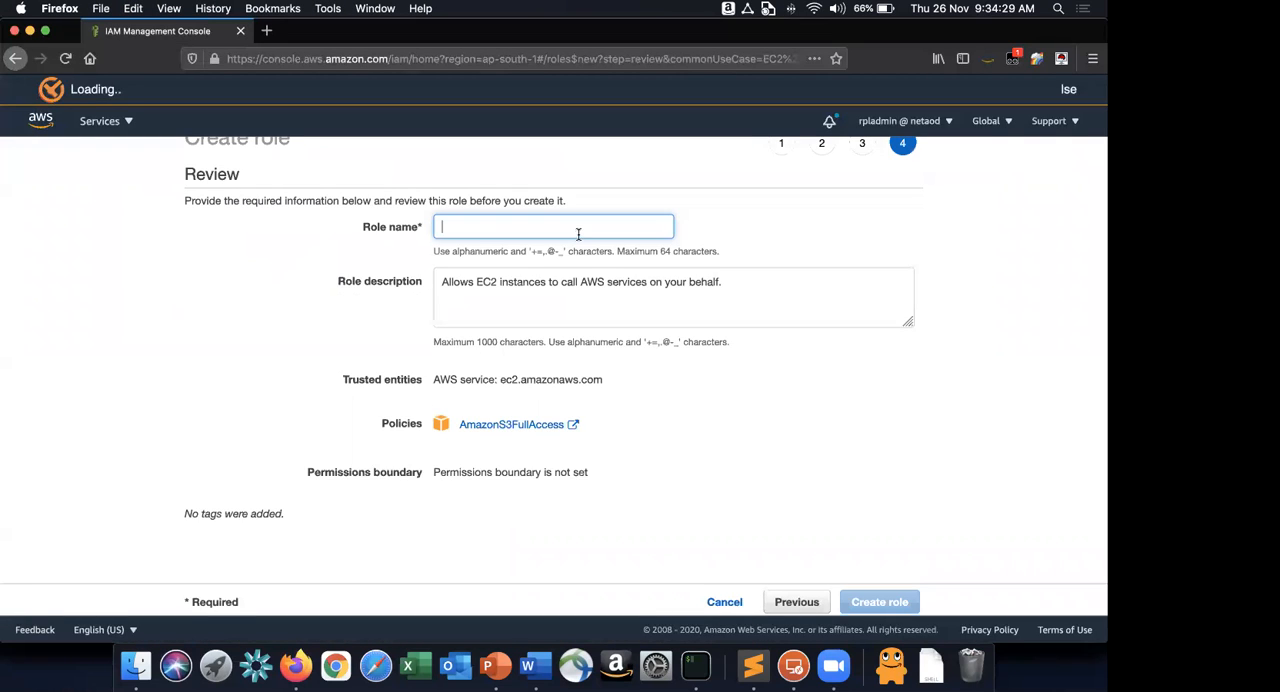
{"action": "key", "text": "super+v"}
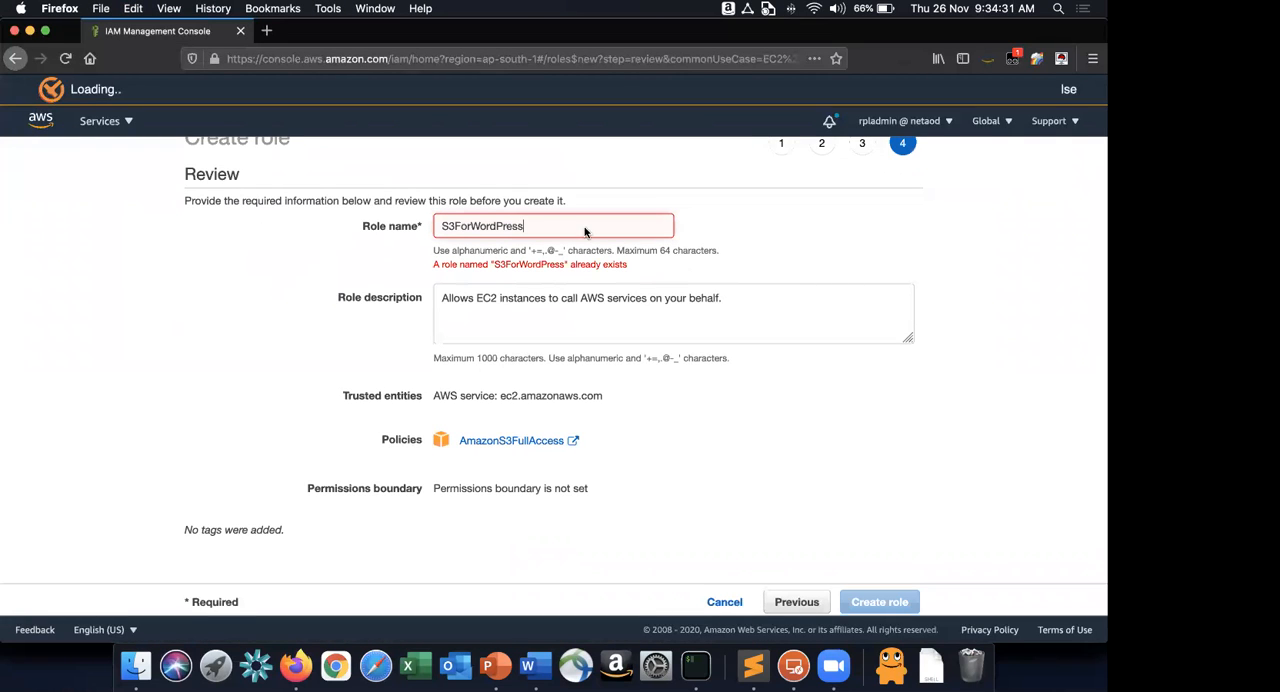
{"action": "left_click", "coordinate": [704, 600]}
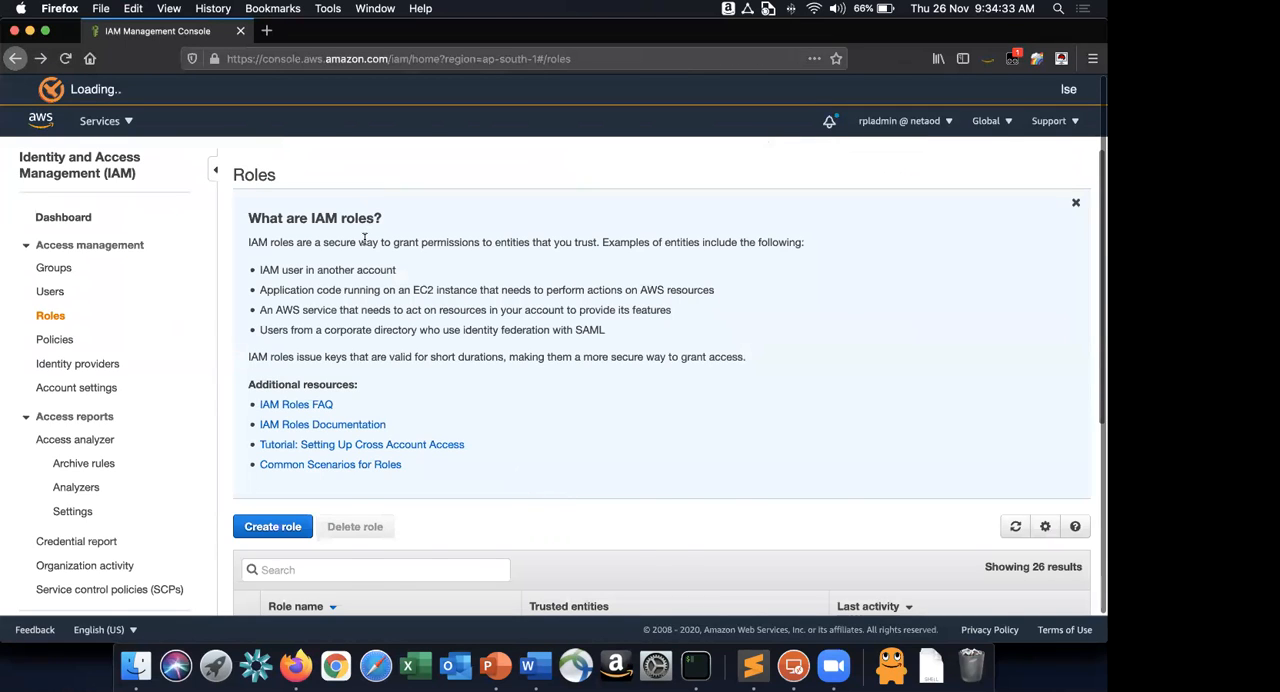
Look over the IAM roles page and read instruction 6 in Word on provisioning a new EC2 instance.
{"action": "scroll", "coordinate": [364, 237], "scroll_direction": "down", "scroll_amount": 5}
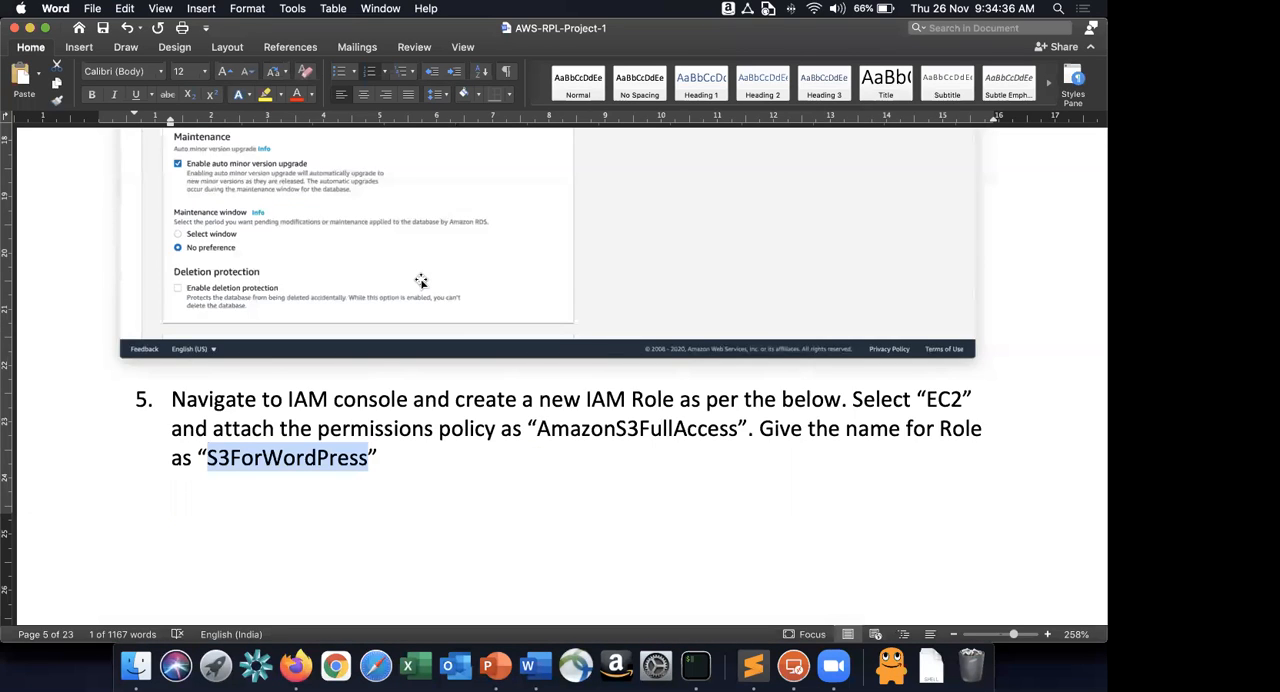
{"action": "scroll", "coordinate": [421, 281], "scroll_direction": "down", "scroll_amount": 20}
{"action": "scroll", "coordinate": [421, 281], "scroll_direction": "down", "scroll_amount": 10}
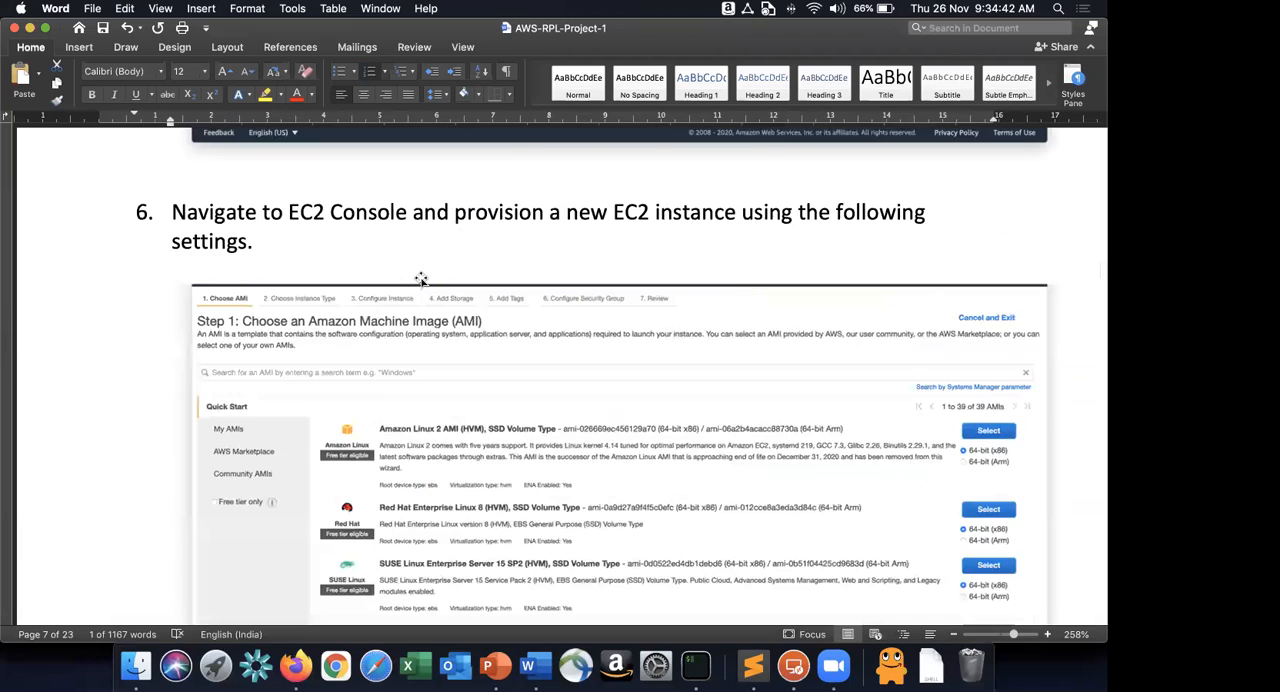
{"action": "scroll", "coordinate": [421, 281], "scroll_direction": "down", "scroll_amount": 3}
Switch to Firefox, open the EC2 console and start launching an instance from the Amazon Linux 2 AMI shown in the instructions.
{"action": "key", "text": "super+Tab"}
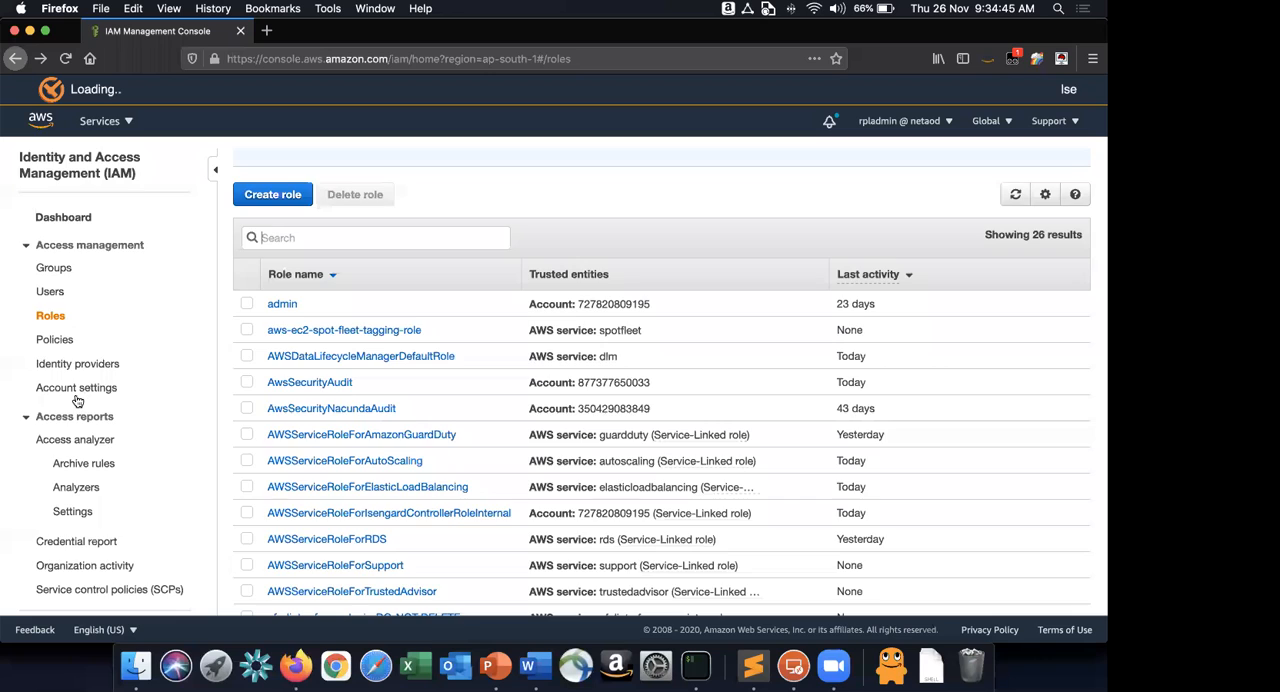
{"action": "left_click", "coordinate": [100, 121]}
{"action": "left_click", "coordinate": [79, 396]}
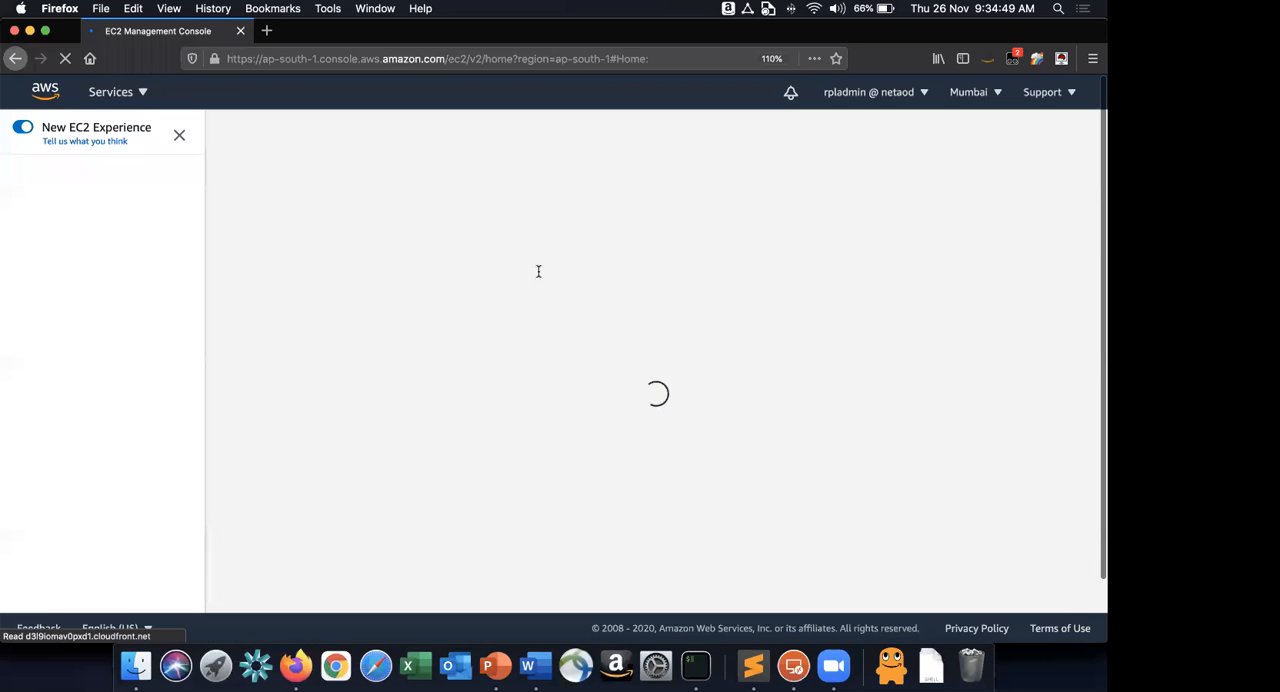
{"action": "left_click", "coordinate": [992, 170]}
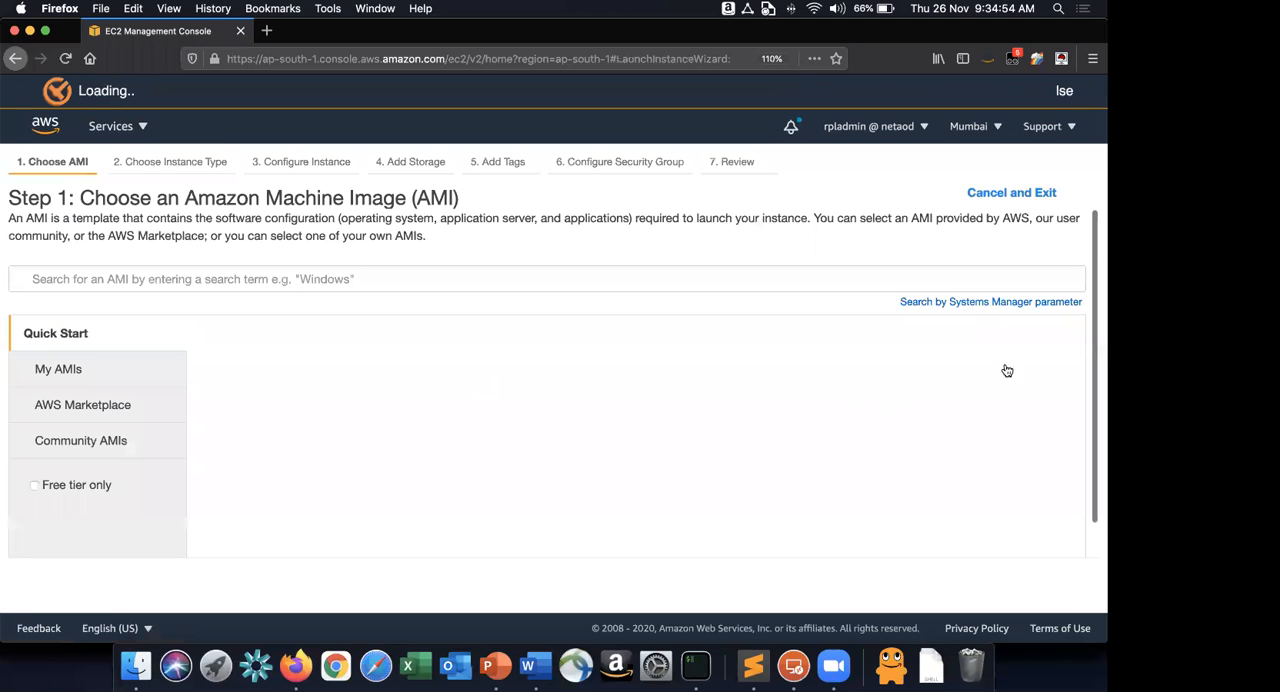
{"action": "left_click", "coordinate": [1008, 370]}
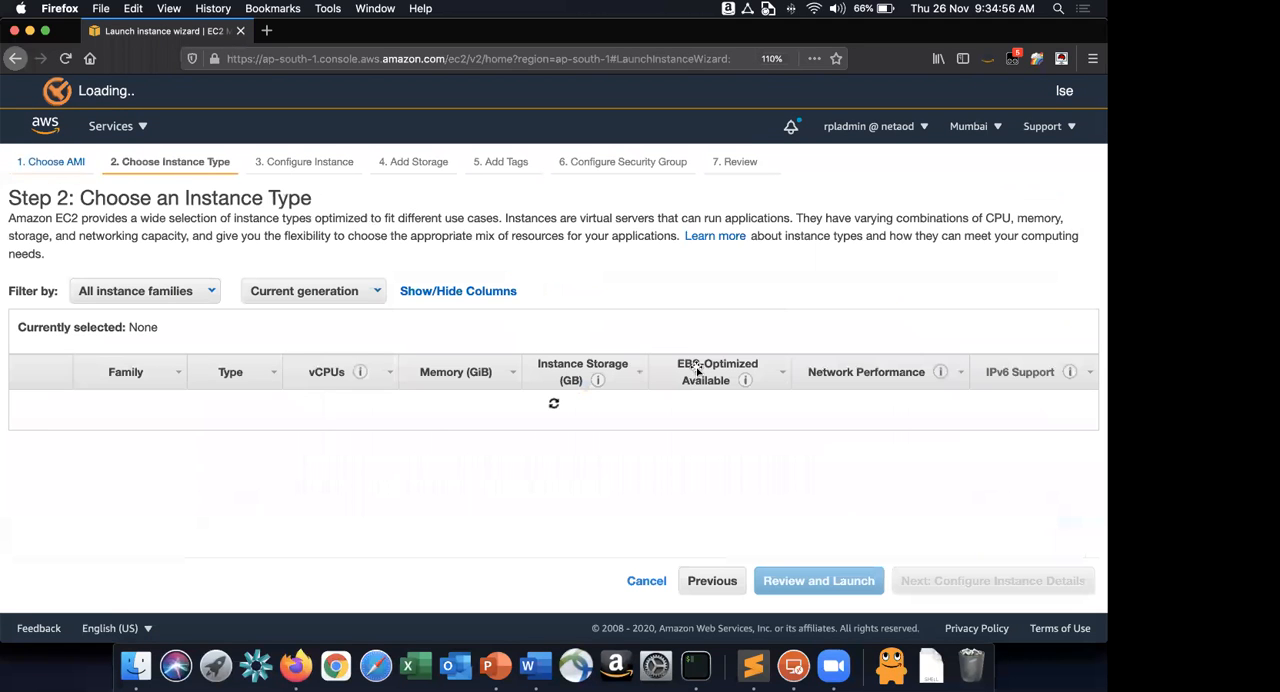
Switch to Word and check the instance type and instance details specified for the new EC2 instance.
{"action": "key", "text": "super+Tab"}
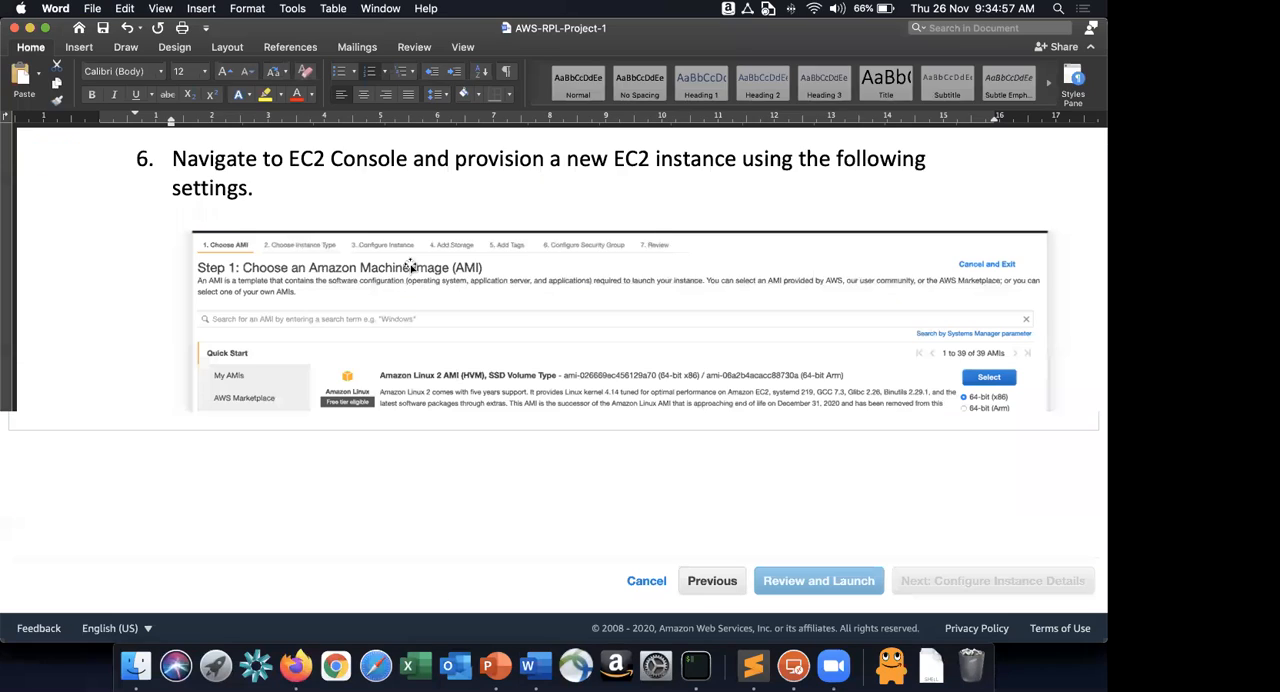
{"action": "scroll", "coordinate": [613, 311], "scroll_direction": "down", "scroll_amount": 6}
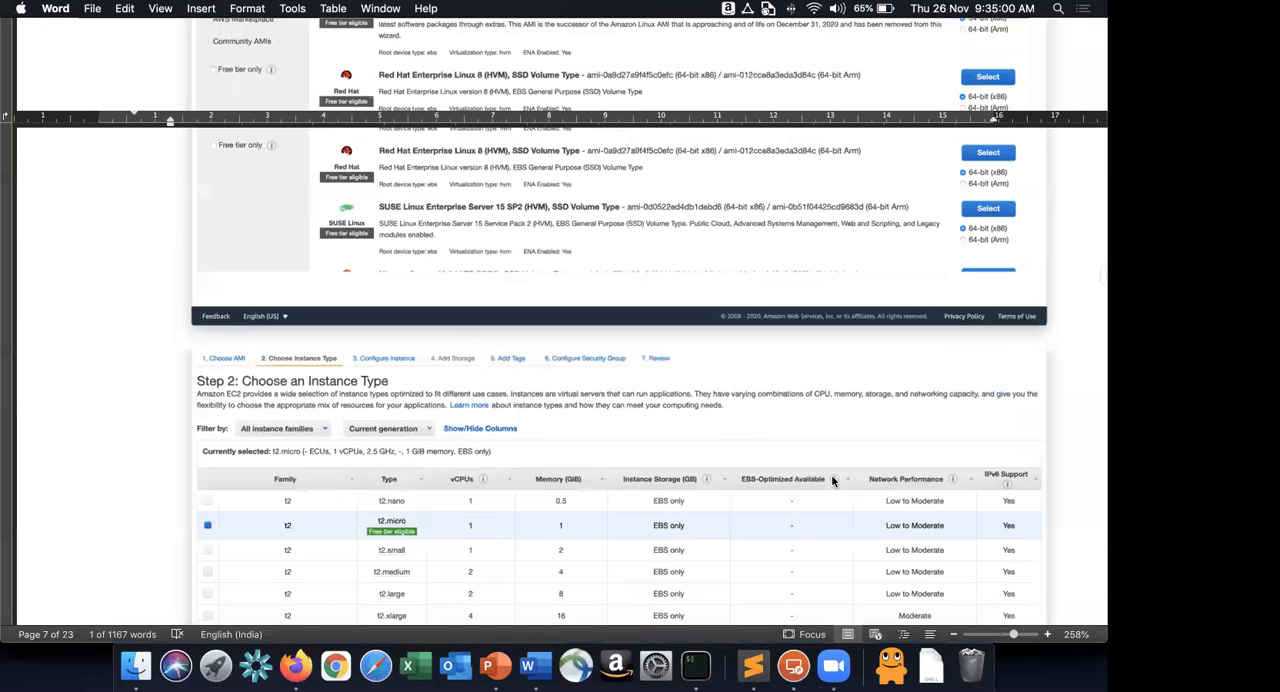
{"action": "key", "text": "super+Tab"}
{"action": "key", "text": "super+Tab"}
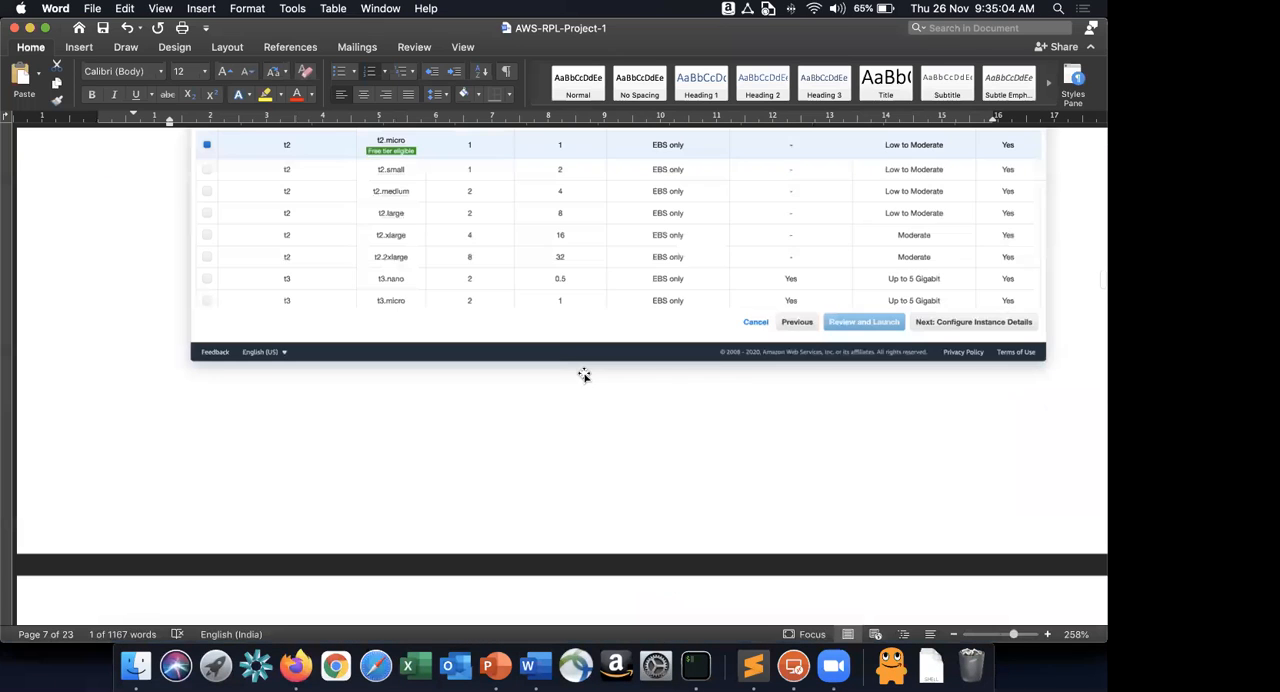
{"action": "scroll", "coordinate": [569, 349], "scroll_direction": "down", "scroll_amount": 8}
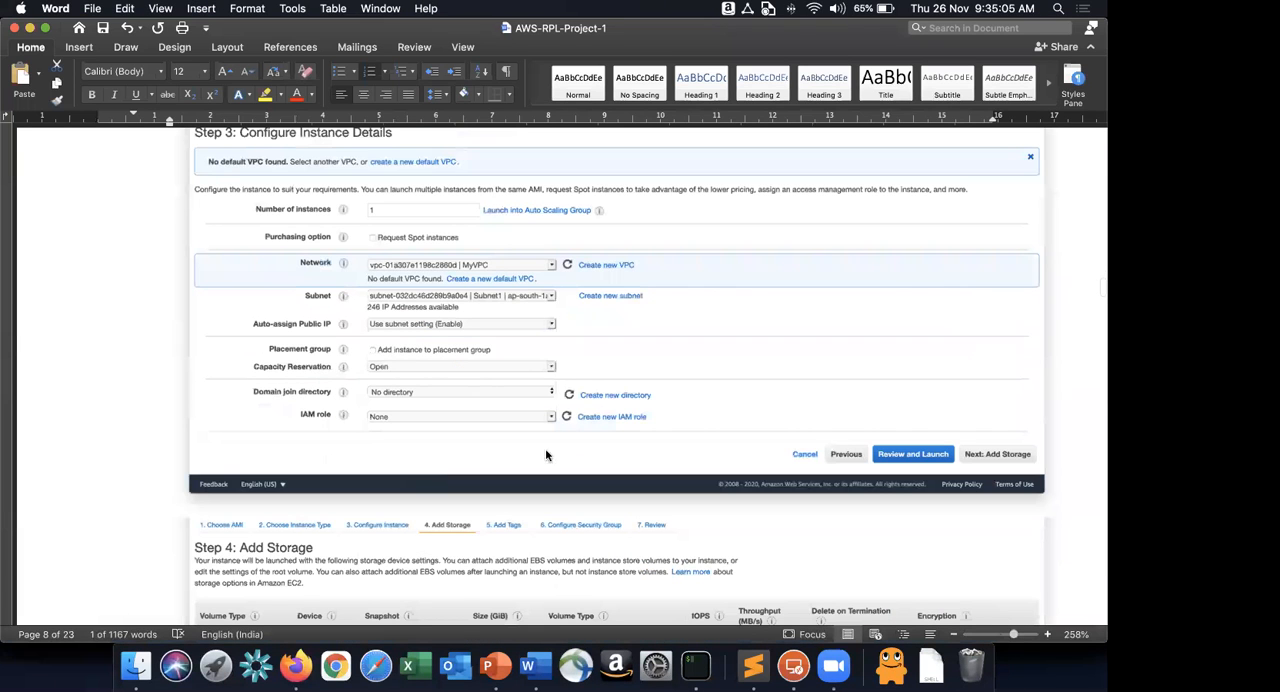
Compare the instance details in Firefox with the Word instructions and read the storage and tag settings specified there.
{"action": "key", "text": "super+Tab"}
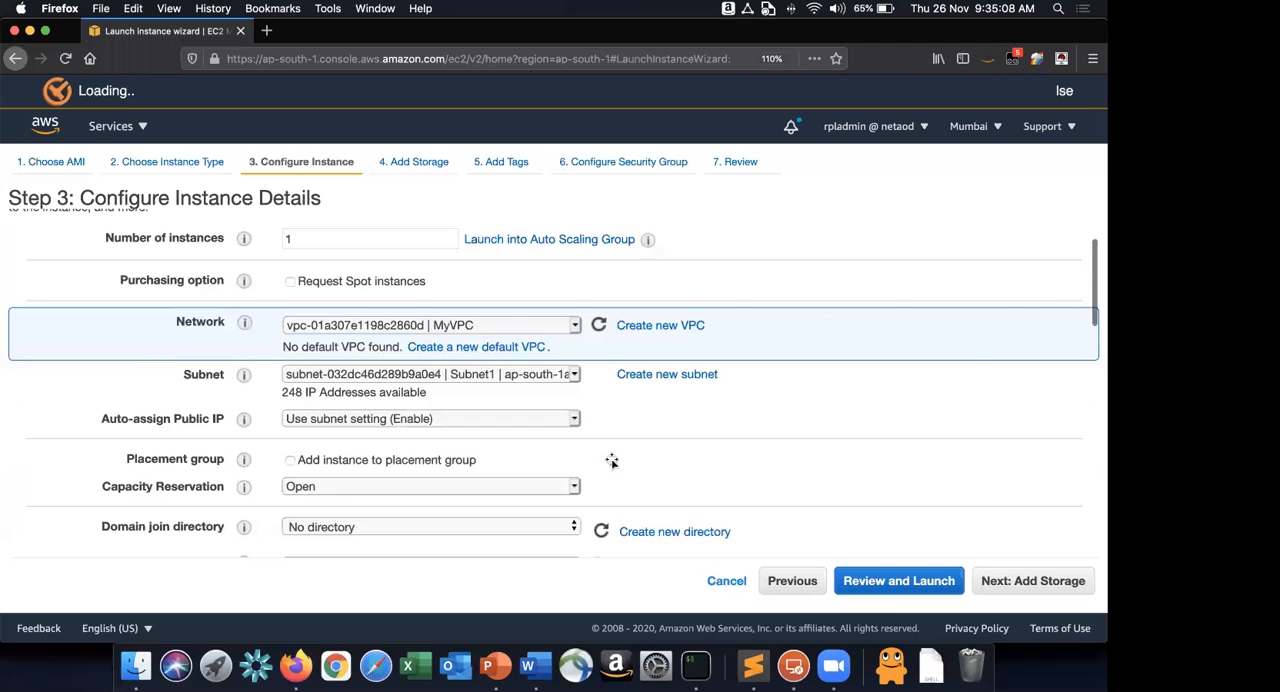
{"action": "scroll", "coordinate": [611, 463], "scroll_direction": "down", "scroll_amount": 10}
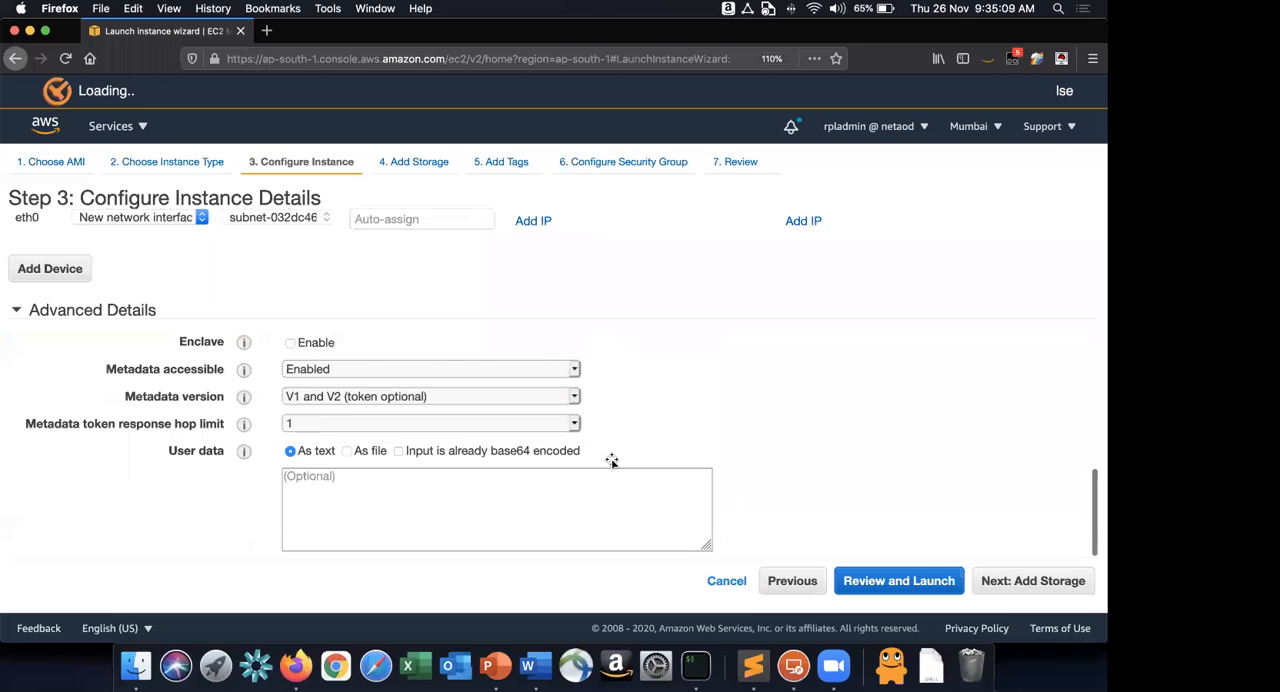
{"action": "key", "text": "super+Tab"}
{"action": "scroll", "coordinate": [830, 460], "scroll_direction": "down", "scroll_amount": 6}
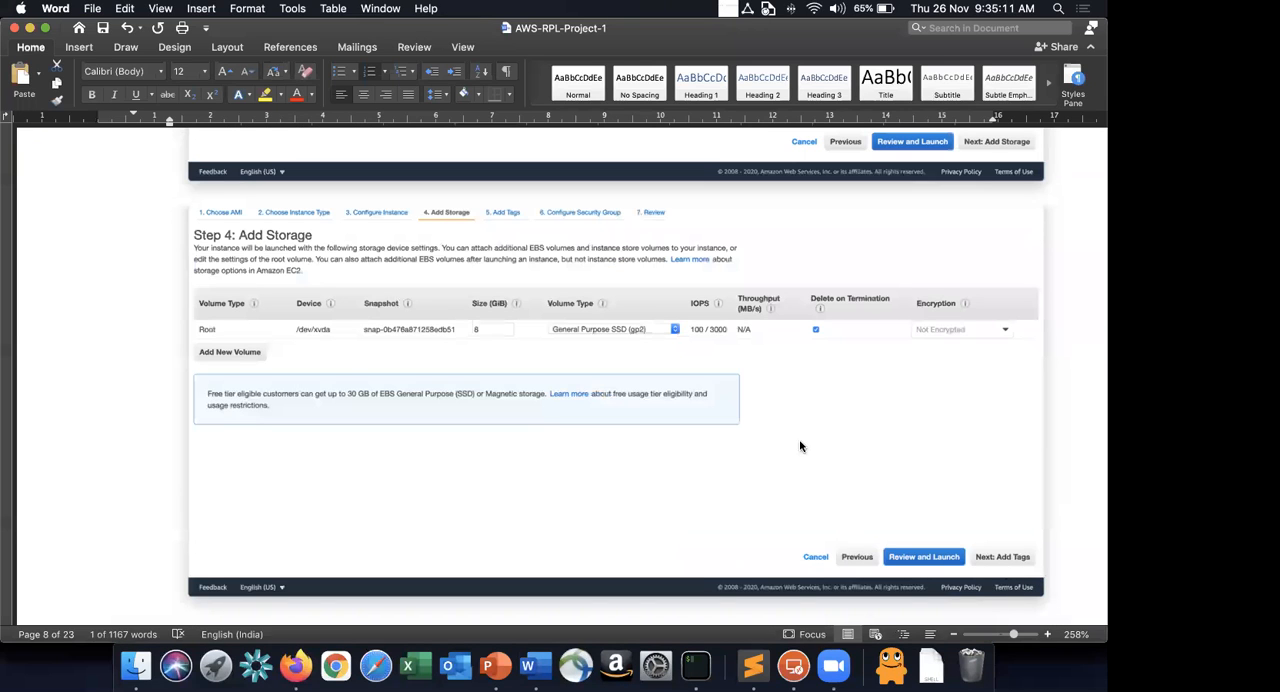
{"action": "scroll", "coordinate": [800, 442], "scroll_direction": "down", "scroll_amount": 3}
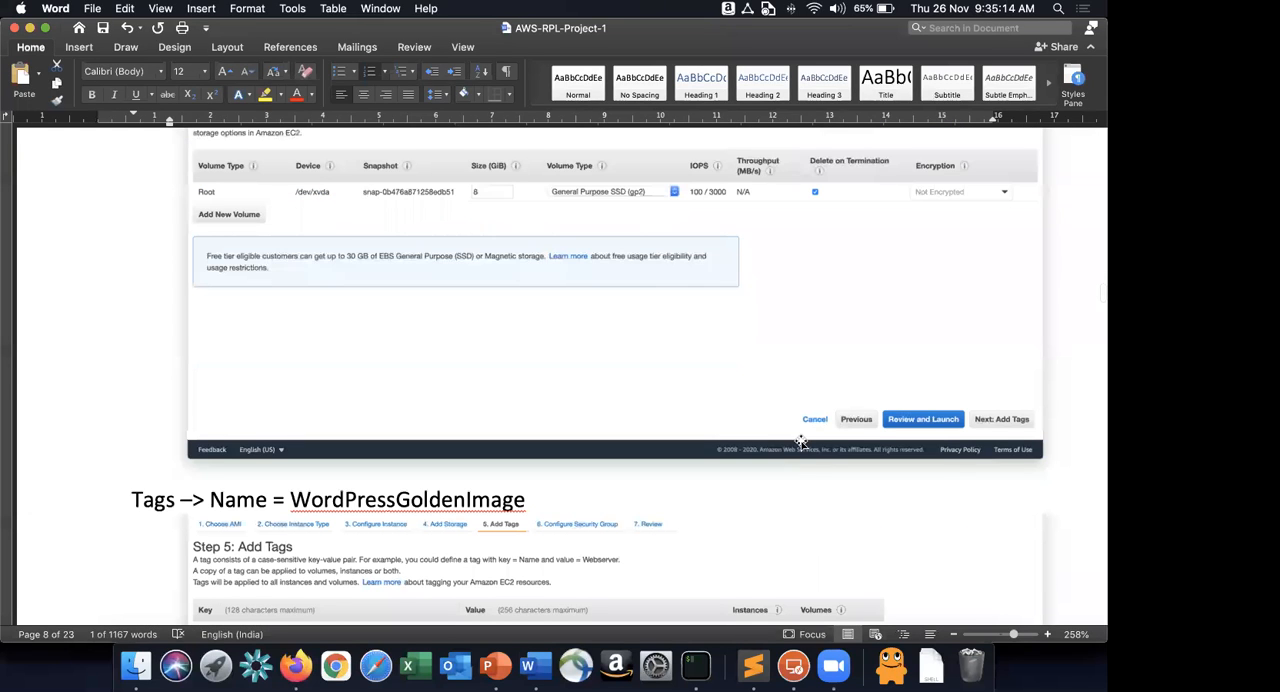
{"action": "scroll", "coordinate": [432, 197], "scroll_direction": "down", "scroll_amount": 6}
Add a tag with key Name and value WordPressGoldenImage to the new instance, copying the value from the Word instructions.
{"action": "left_click", "coordinate": [431, 197]}
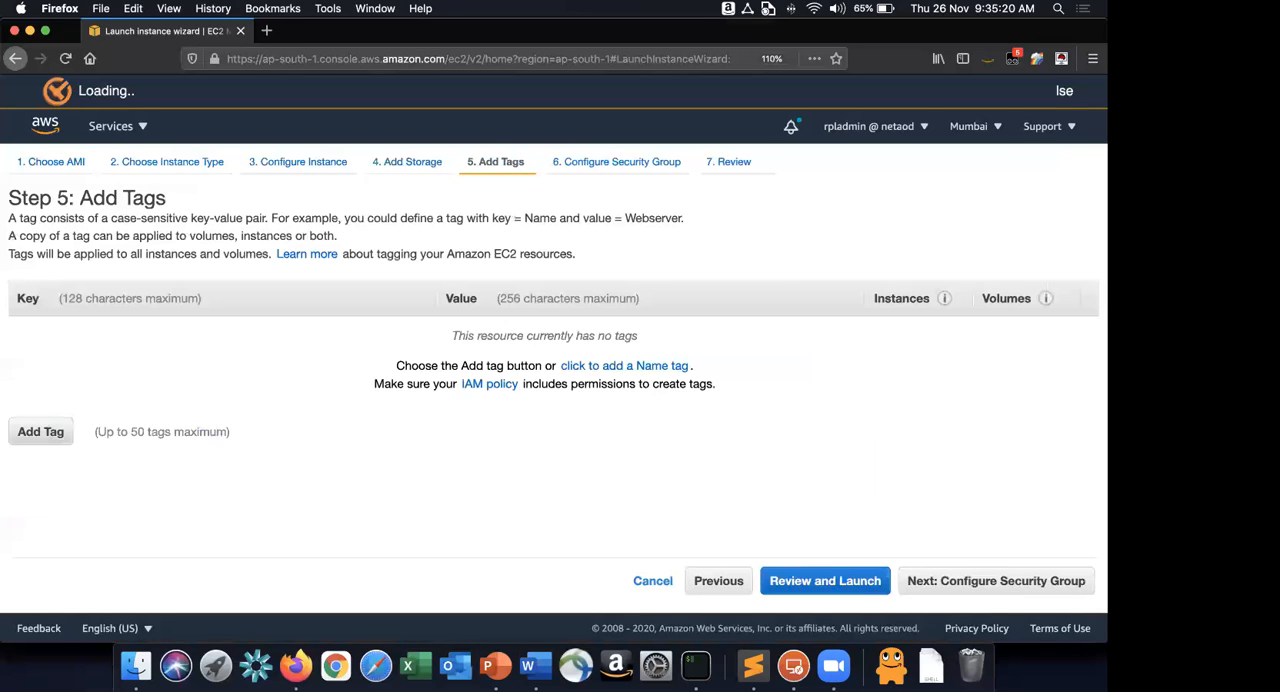
{"action": "left_click", "coordinate": [41, 432]}
{"action": "type", "text": "Name"}
{"action": "left_click", "coordinate": [472, 343]}
{"action": "type", "text": "WordPressGoldenImage"}
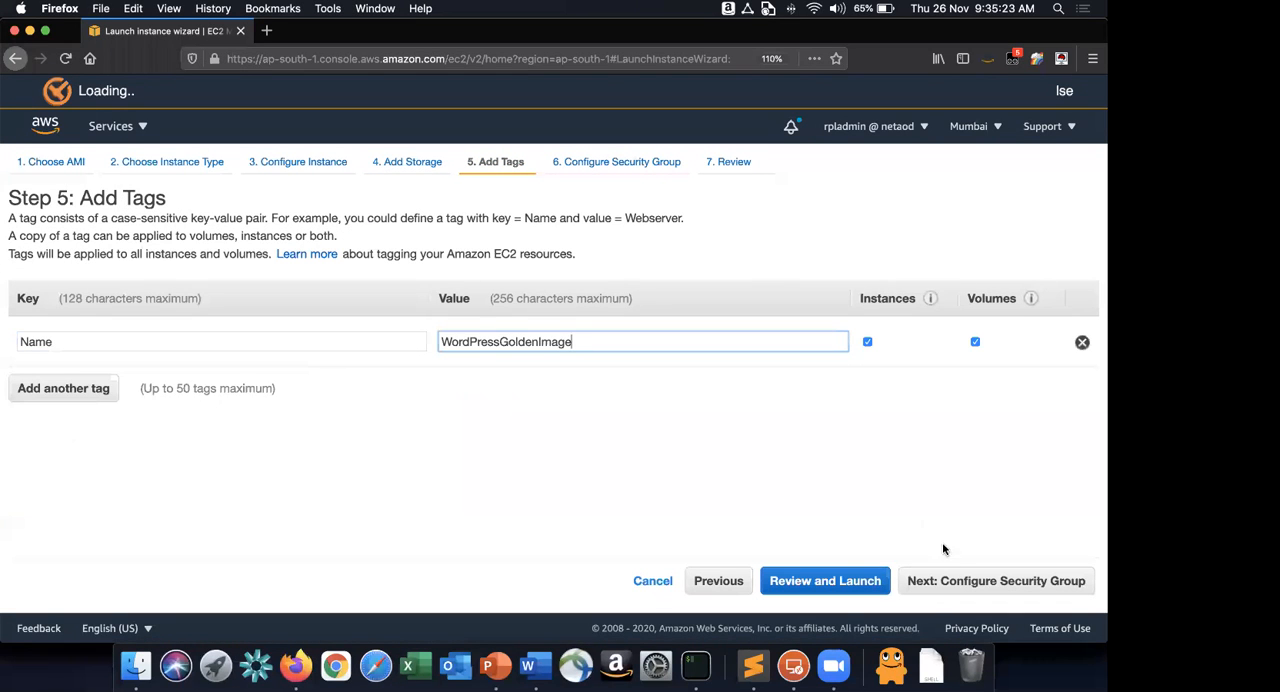
Assign the existing WebDMZ security group specified in the Word instructions and proceed to the launch review.
{"action": "left_click", "coordinate": [955, 578]}
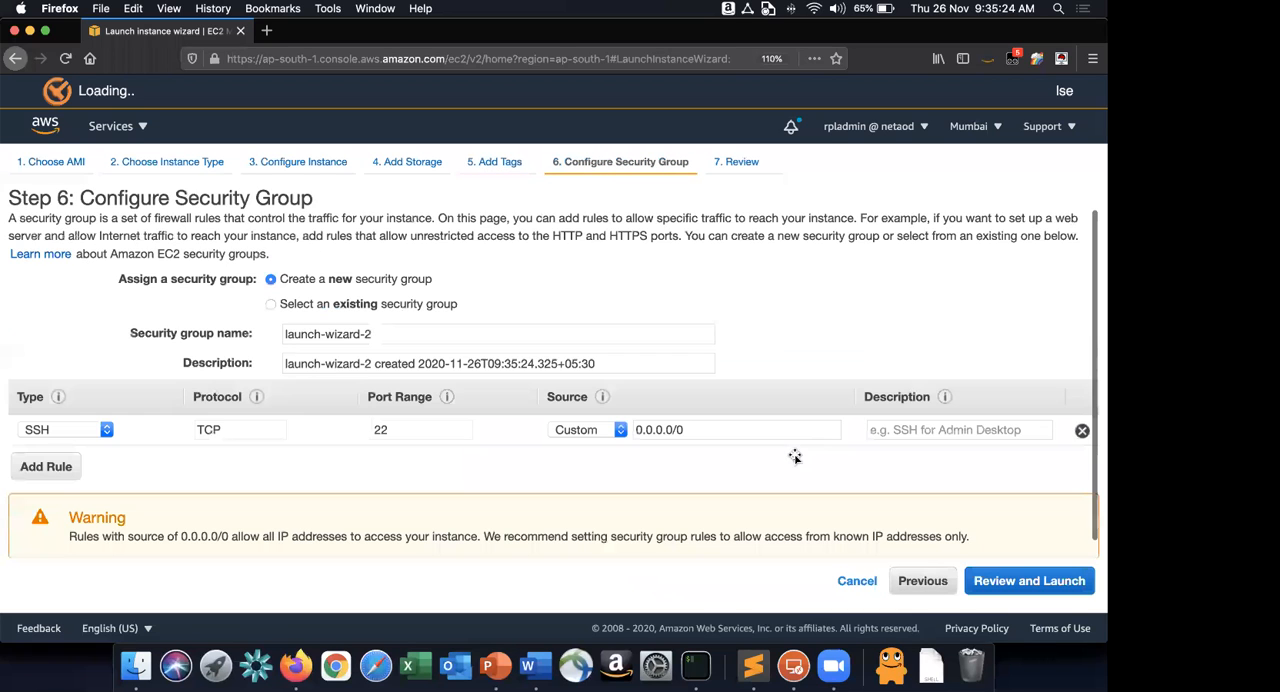
{"action": "key", "text": "super+Tab"}
{"action": "scroll", "coordinate": [500, 226], "scroll_direction": "down", "scroll_amount": 5}
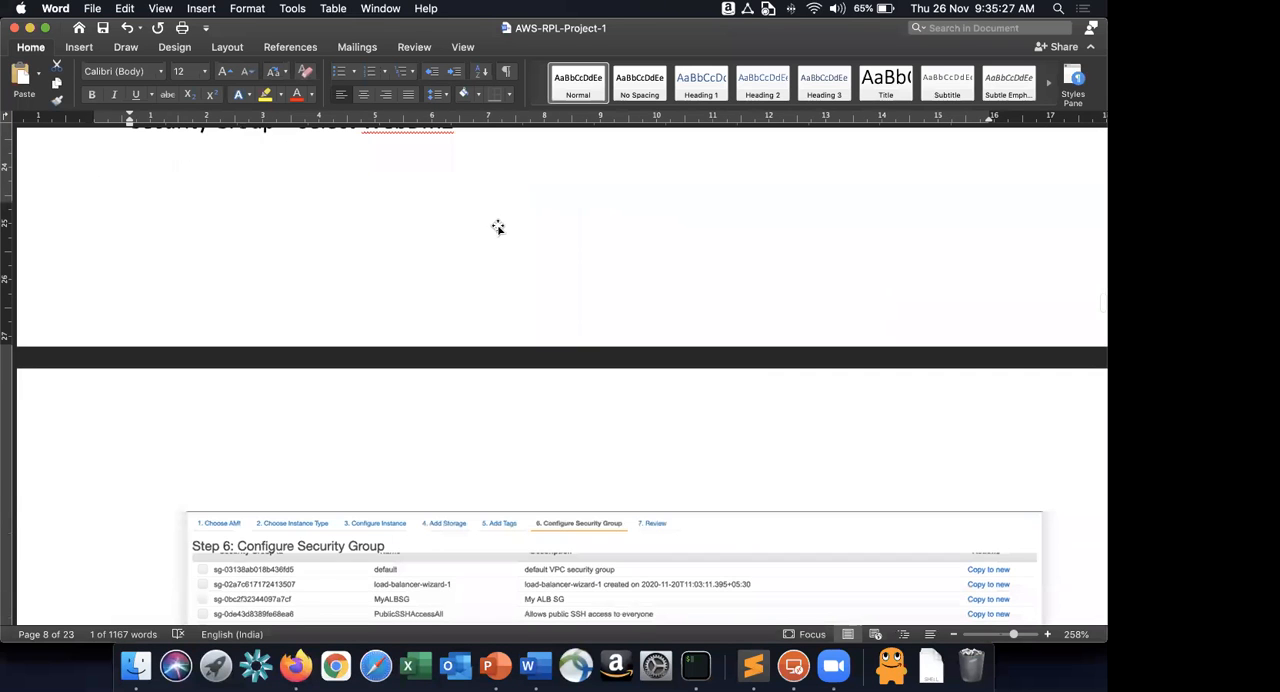
{"action": "scroll", "coordinate": [420, 284], "scroll_direction": "up", "scroll_amount": 2}
{"action": "scroll", "coordinate": [420, 284], "scroll_direction": "down", "scroll_amount": 1}
{"action": "key", "text": "super+v"}
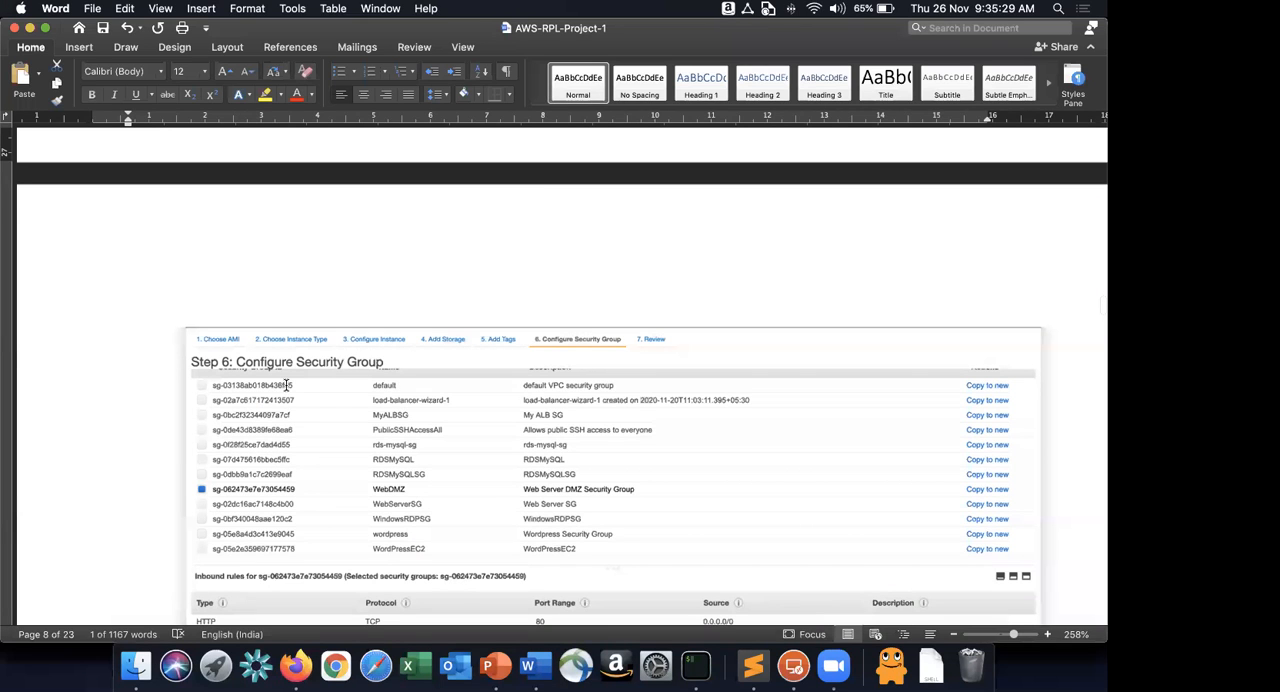
{"action": "key", "text": "super+Tab"}
{"action": "scroll", "coordinate": [286, 385], "scroll_direction": "down", "scroll_amount": 5}
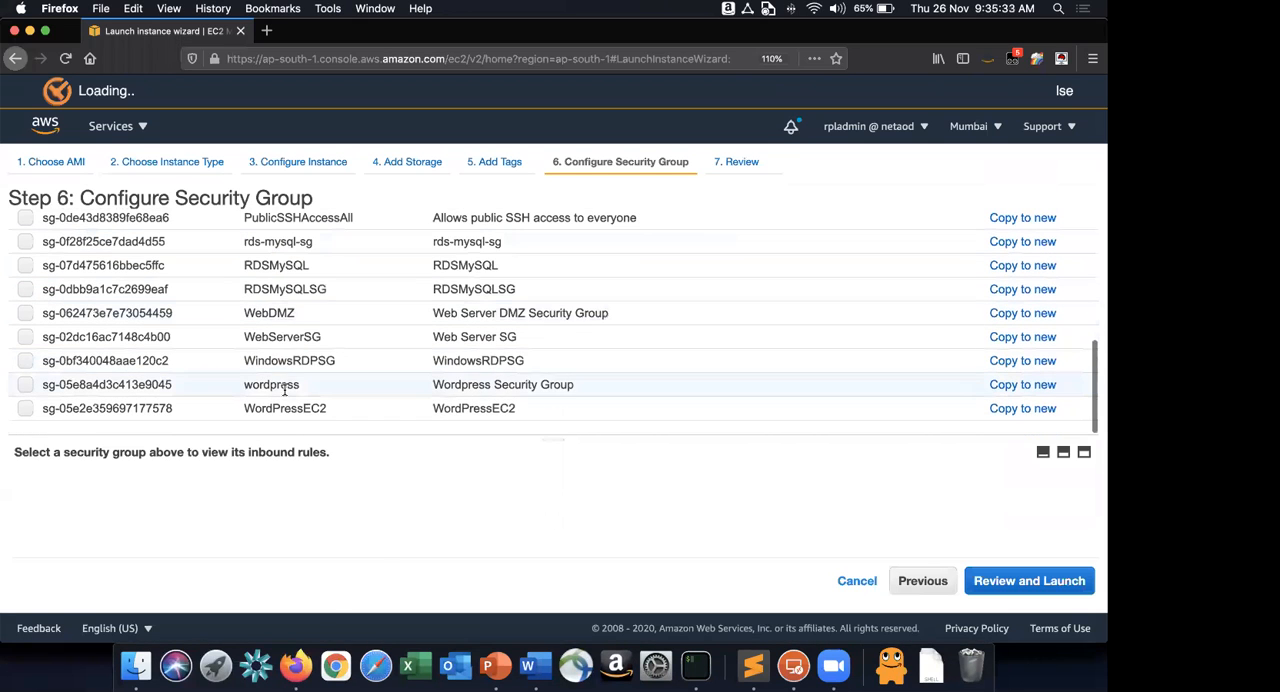
{"action": "left_click", "coordinate": [277, 316]}
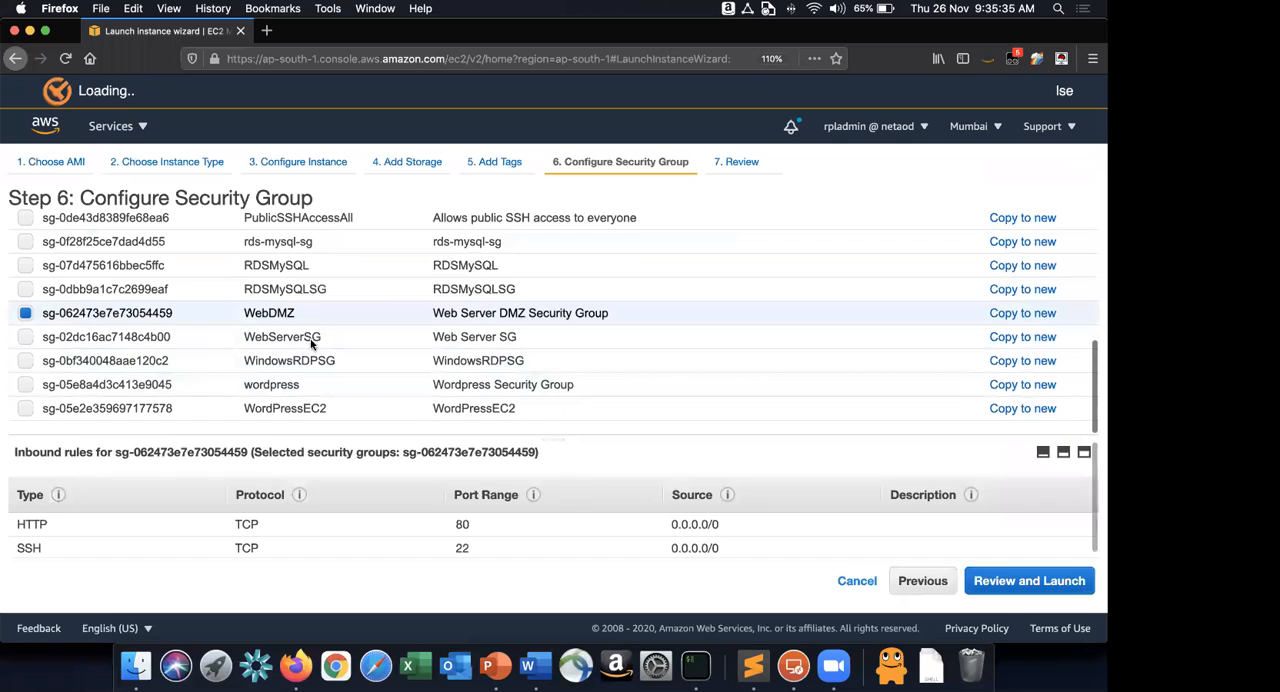
{"action": "left_click", "coordinate": [1052, 584]}
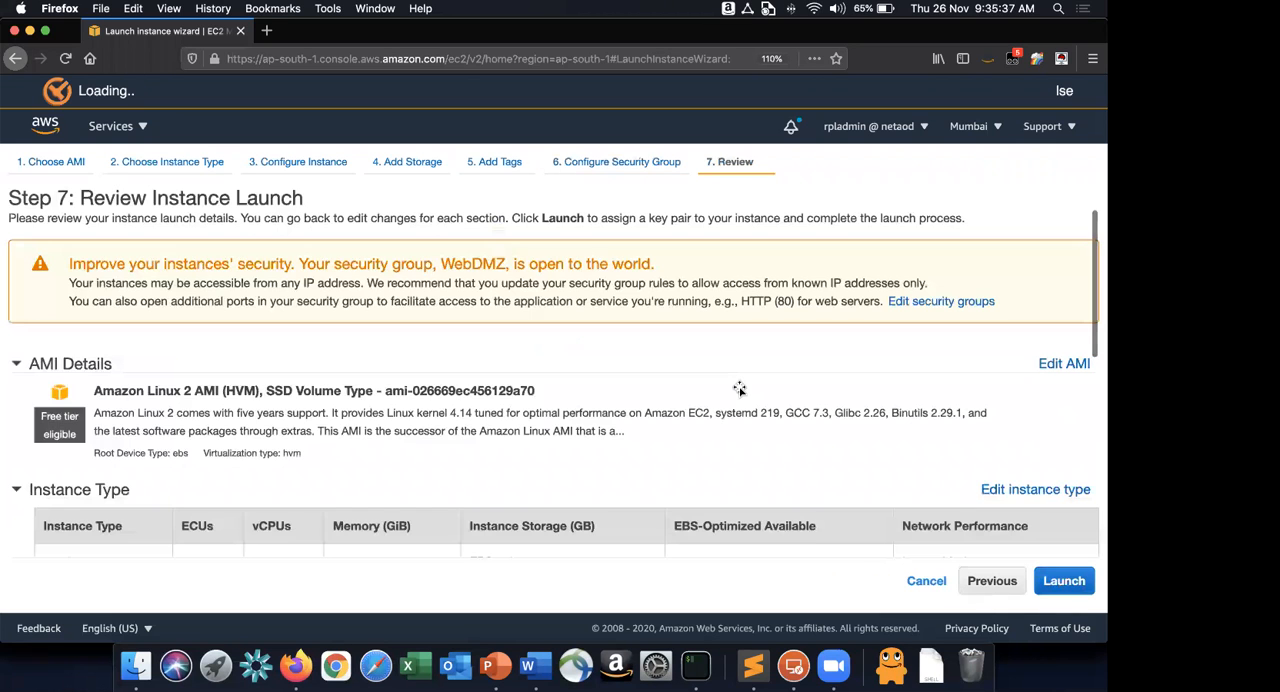
Check the key pair instruction in Word and launch the EC2 instance in Firefox with the existing key pair, acknowledging access to it.
{"action": "key", "text": "super+Tab"}
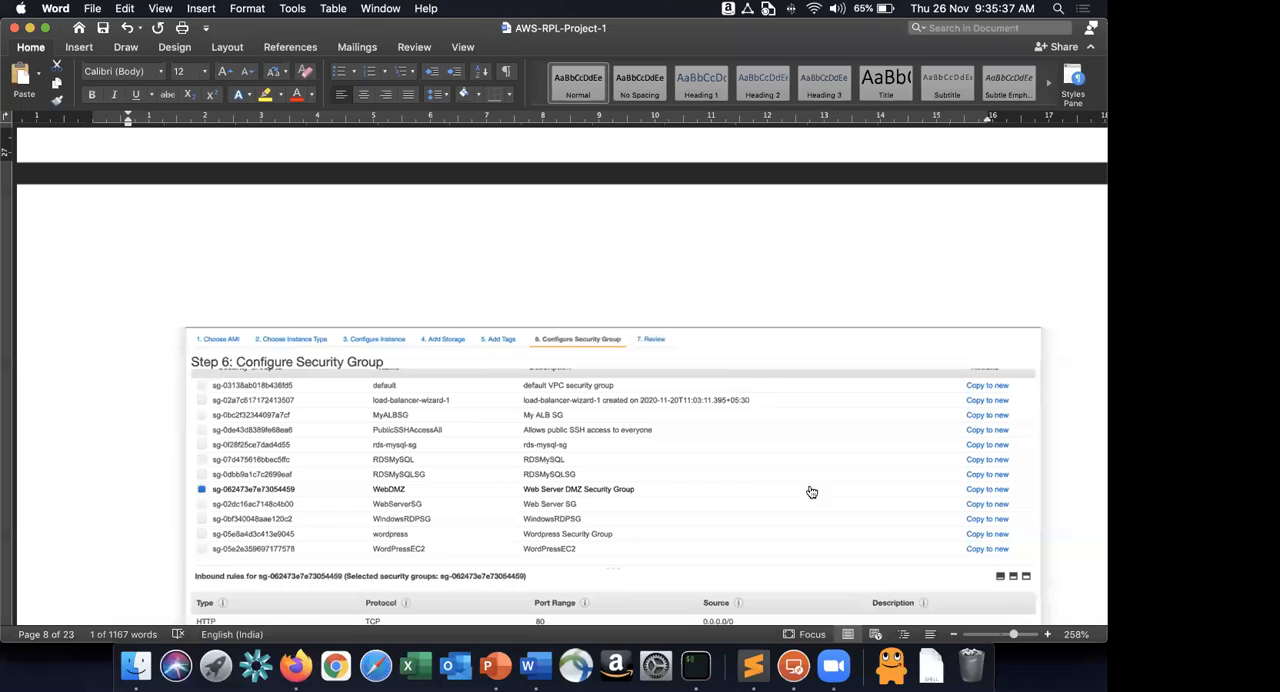
{"action": "scroll", "coordinate": [455, 395], "scroll_direction": "down", "scroll_amount": 5}
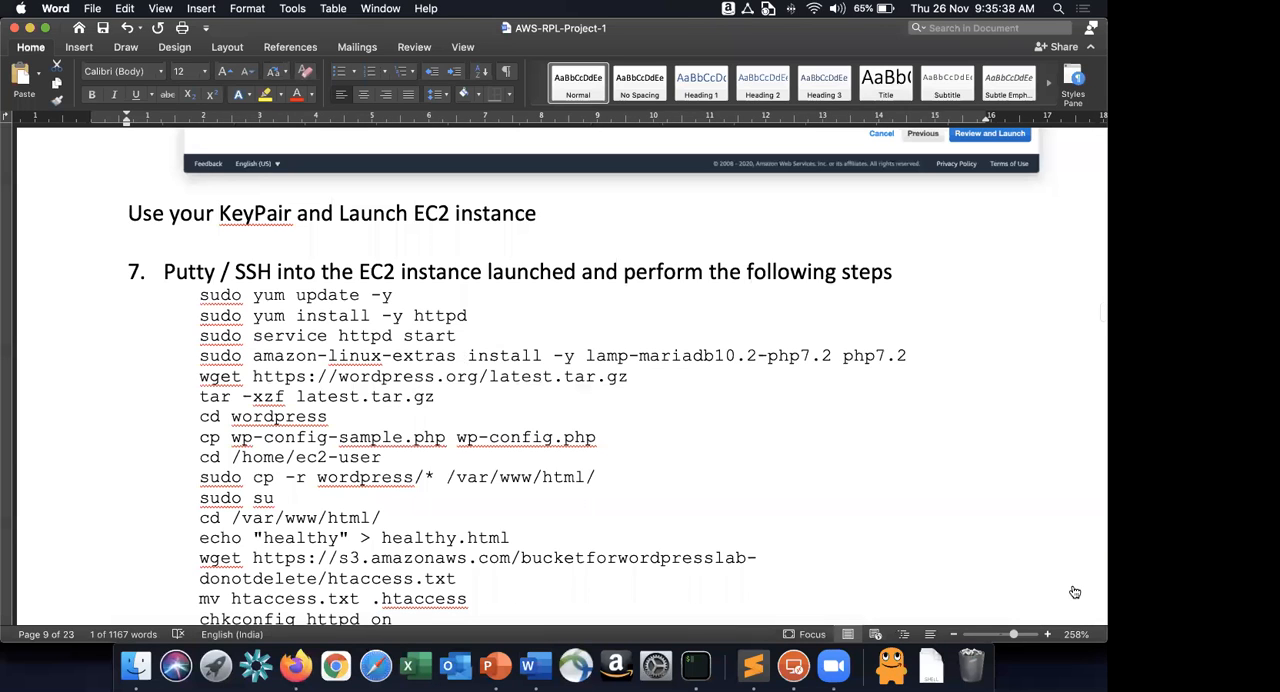
{"action": "key", "text": "super+Tab"}
{"action": "left_click", "coordinate": [1064, 581]}
{"action": "left_click", "coordinate": [550, 437]}
{"action": "left_click", "coordinate": [355, 471]}
{"action": "left_click", "coordinate": [307, 464]}
{"action": "left_click", "coordinate": [746, 531]}
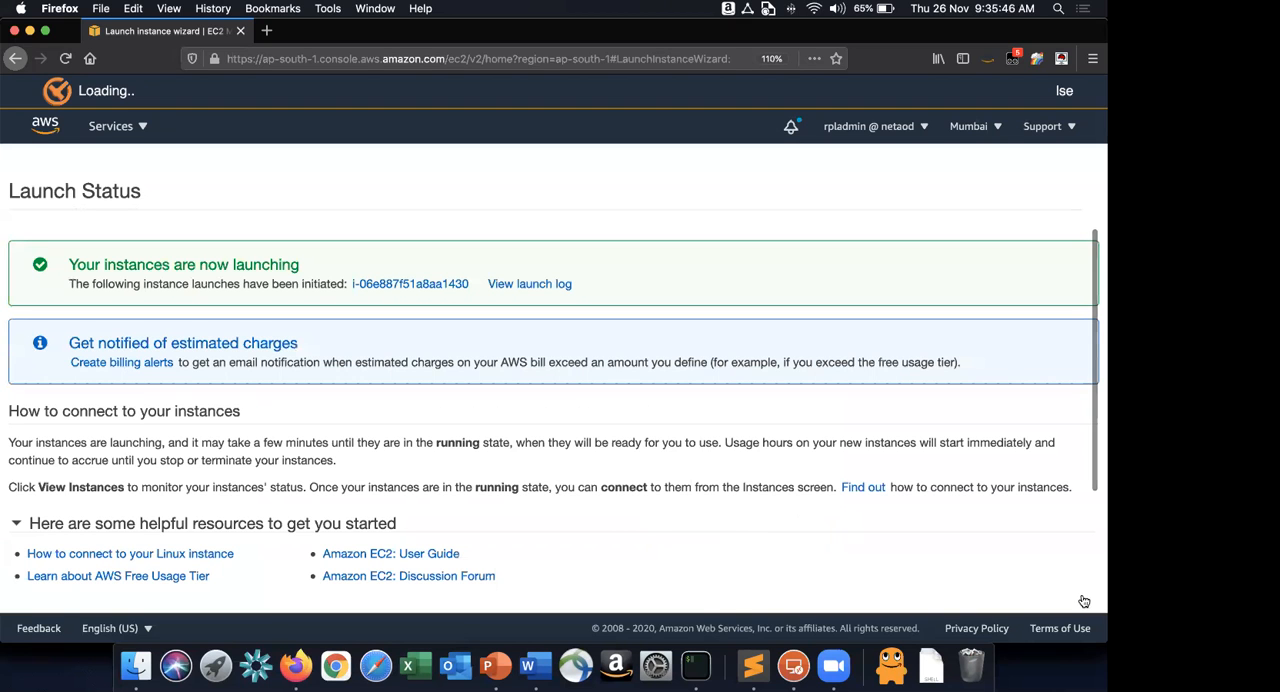
Open the instances list, refresh it and select the WordPressGoldenImage instance to show its details.
{"action": "scroll", "coordinate": [603, 367], "scroll_direction": "down", "scroll_amount": 3}
{"action": "left_click", "coordinate": [1046, 589]}
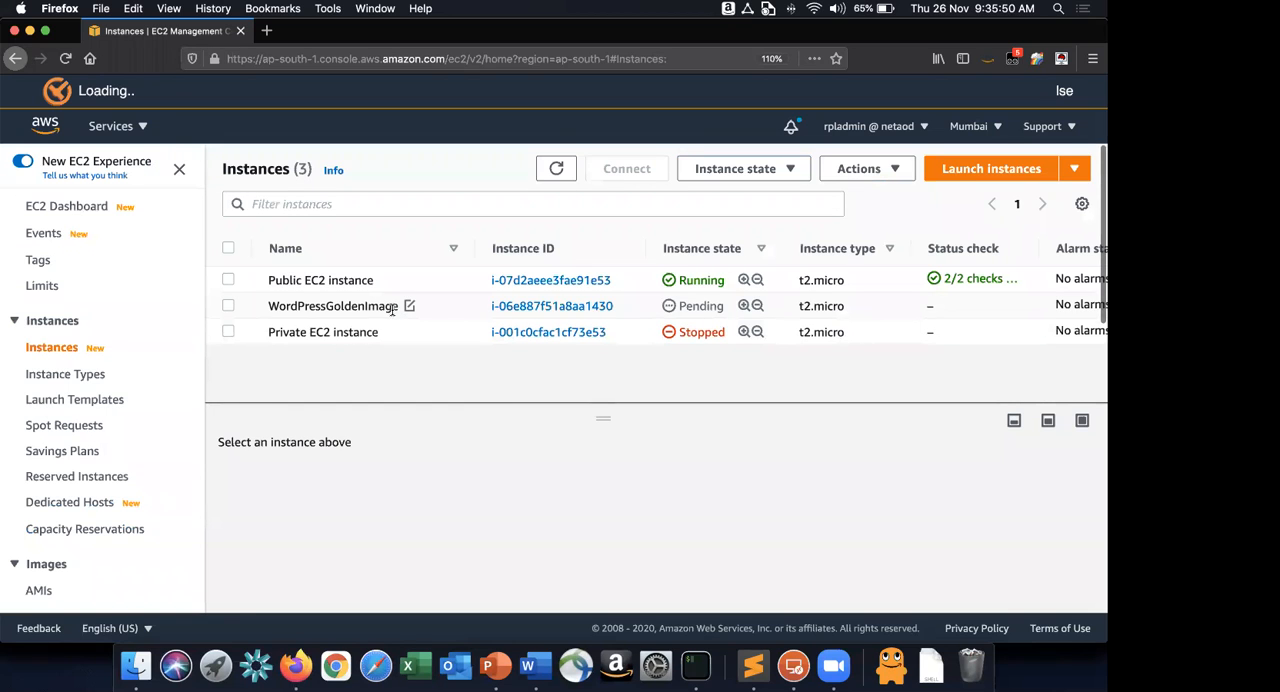
{"action": "left_click", "coordinate": [392, 310]}
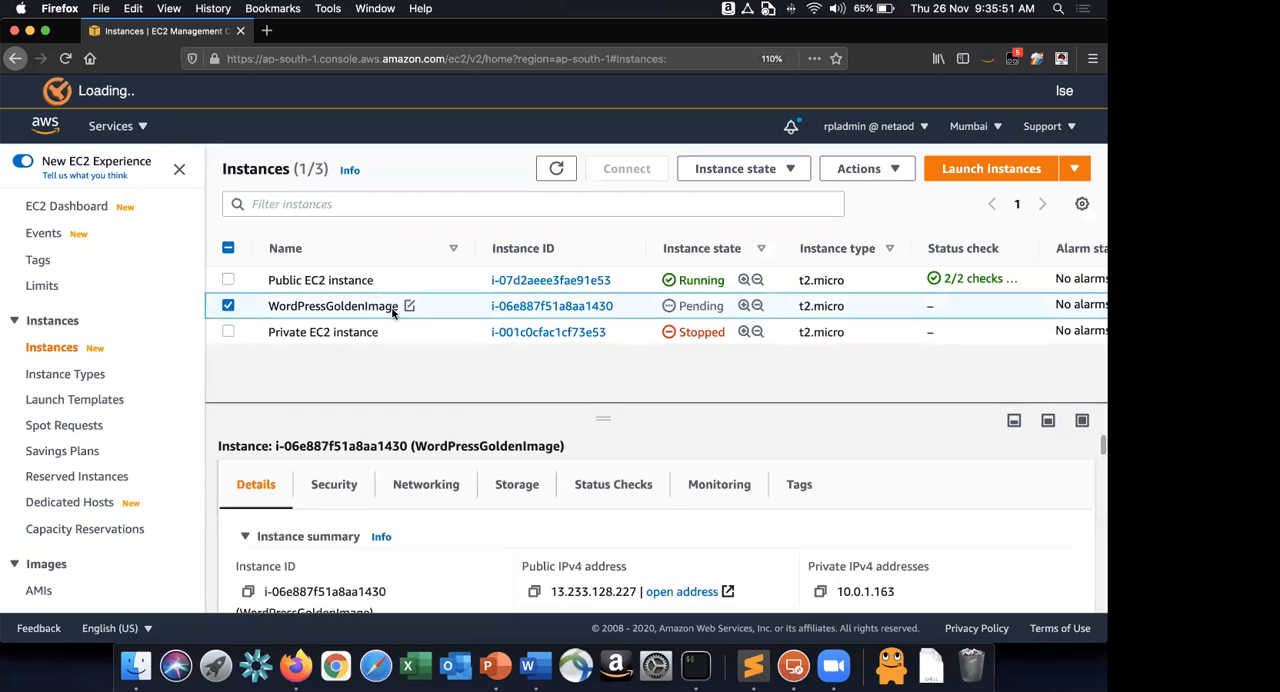
{"action": "left_click", "coordinate": [534, 591]}
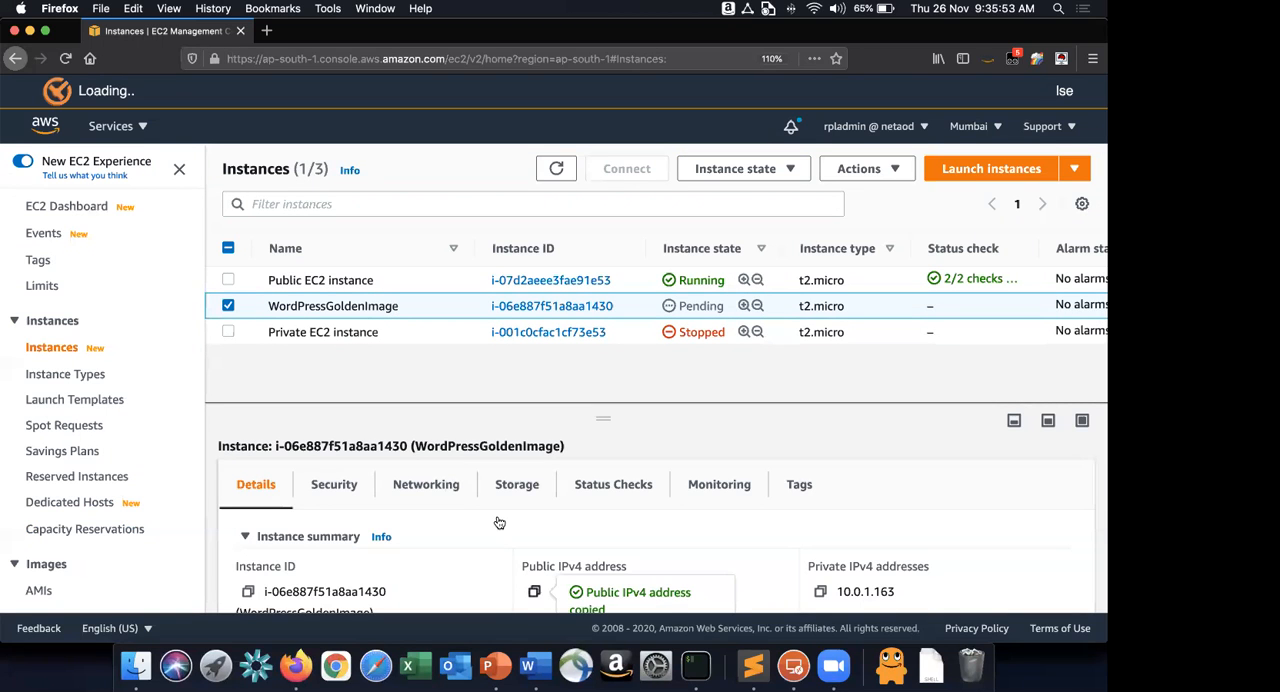
{"action": "left_click", "coordinate": [556, 169]}
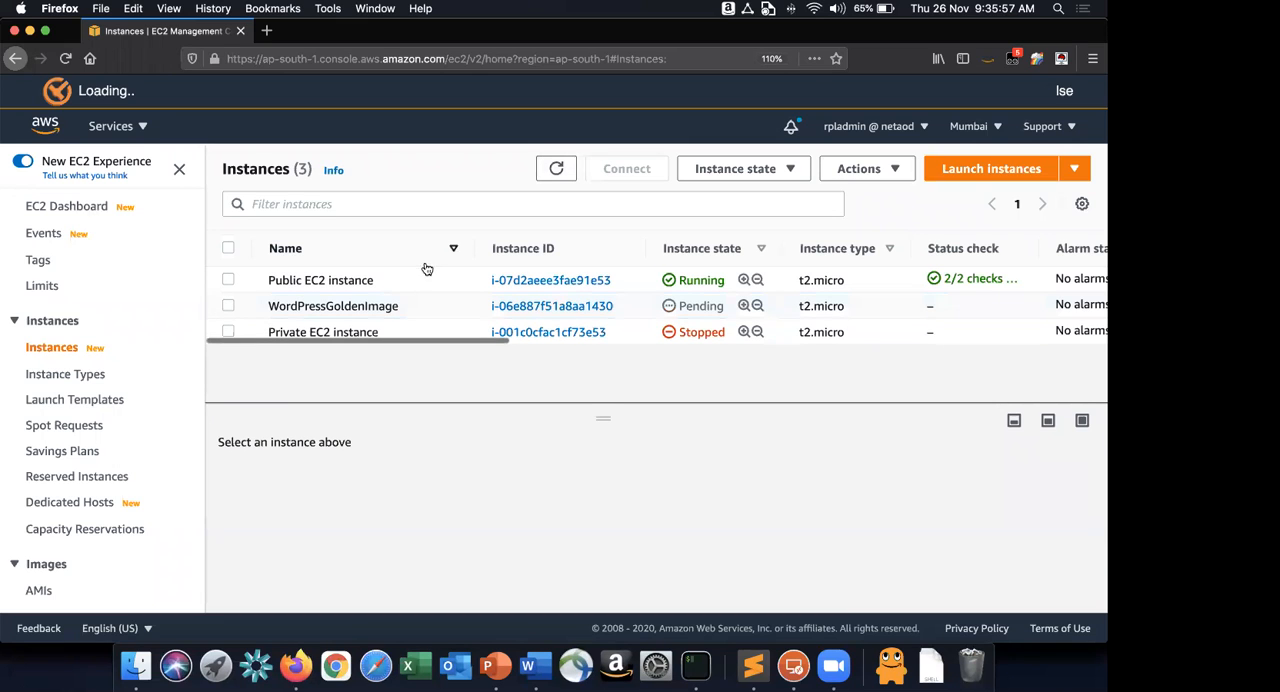
{"action": "left_click", "coordinate": [381, 310]}
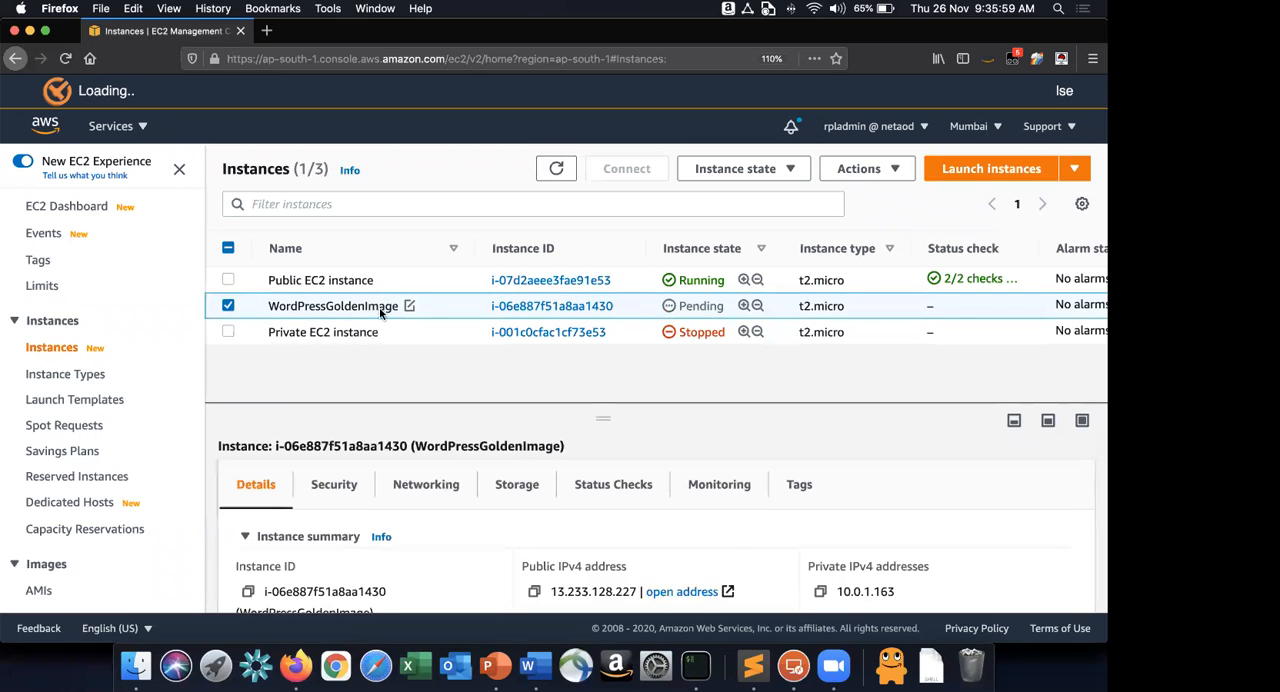
Switch to Word and read instruction 7 with the commands to perform over SSH on the EC2 instance.
{"action": "key", "text": "super+Tab"}
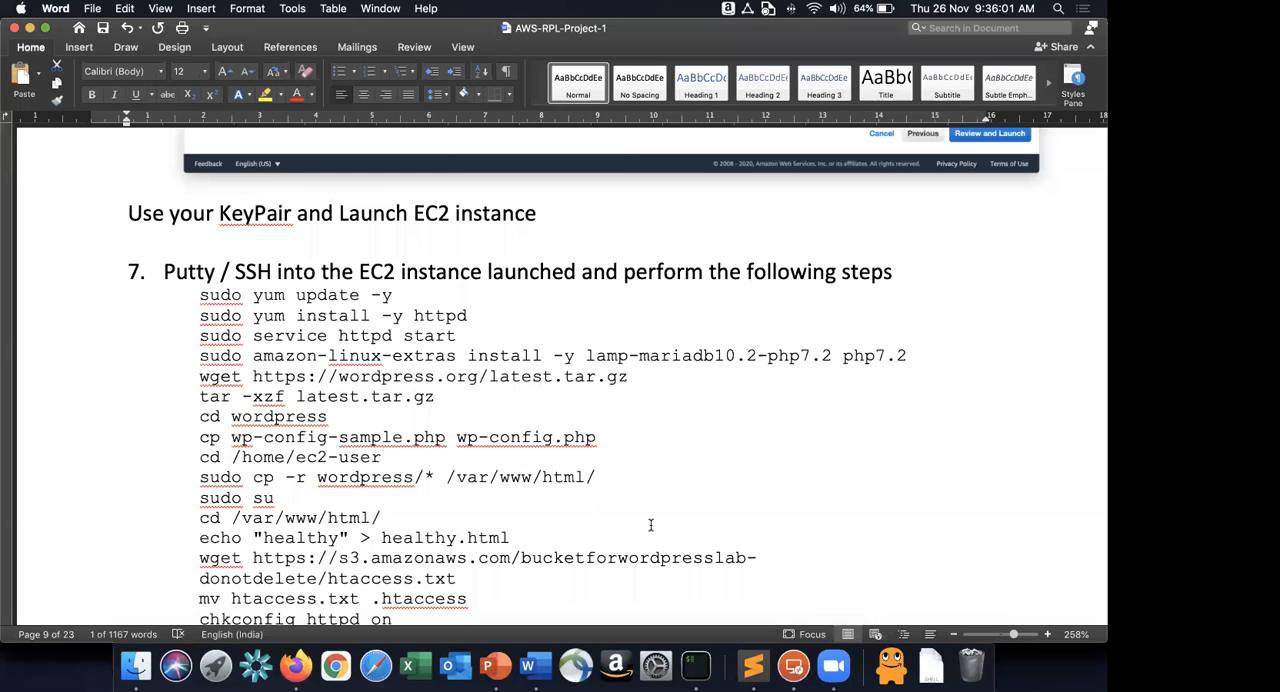
{"action": "scroll", "coordinate": [652, 537], "scroll_direction": "down", "scroll_amount": 3}
{"action": "left_click", "coordinate": [654, 549]}
{"action": "scroll", "coordinate": [654, 546], "scroll_direction": "down", "scroll_amount": 1}
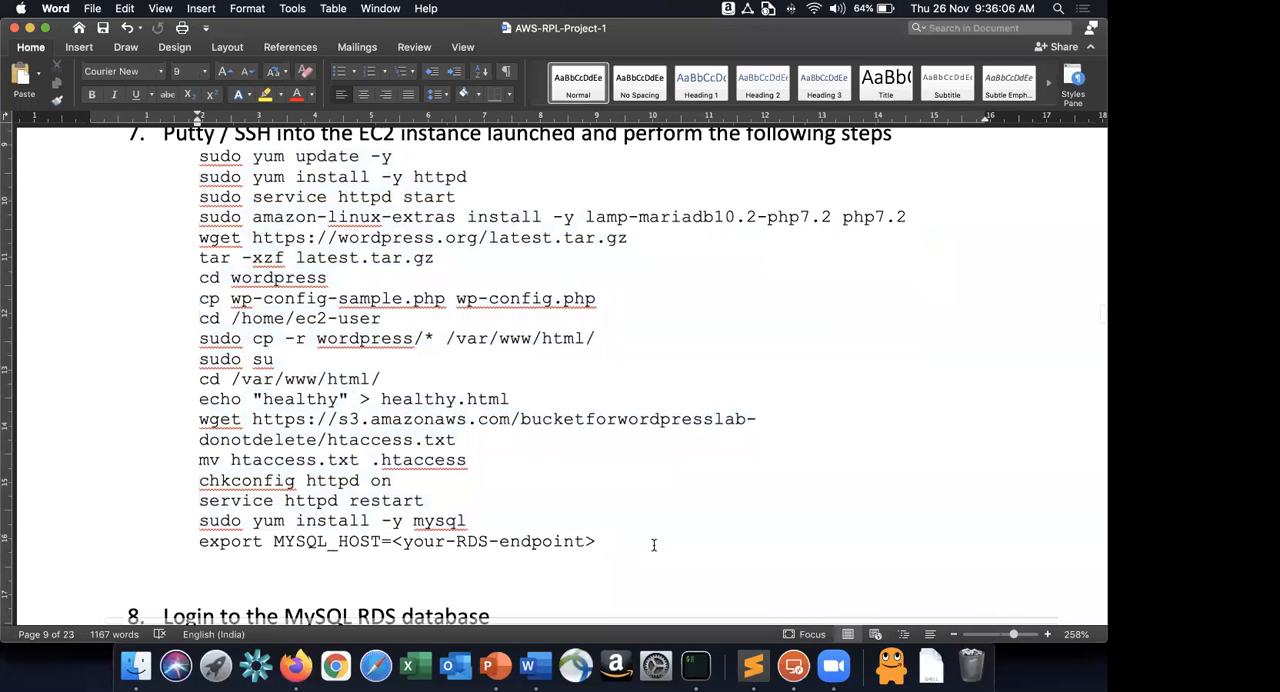
{"action": "scroll", "coordinate": [654, 545], "scroll_direction": "up", "scroll_amount": 1}
{"action": "scroll", "coordinate": [654, 545], "scroll_direction": "up", "scroll_amount": 3}
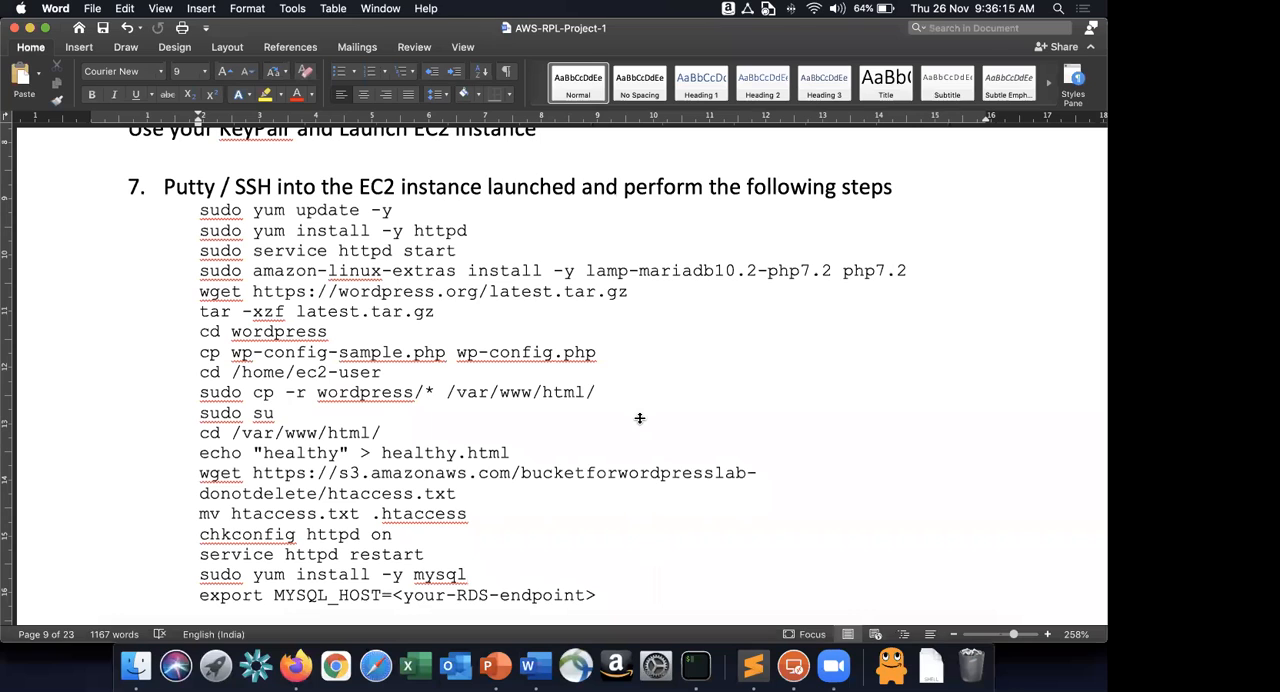
Switch to Firefox and copy the public IPv4 address of the WordPressGoldenImage instance.
{"action": "key", "text": "super+Tab"}
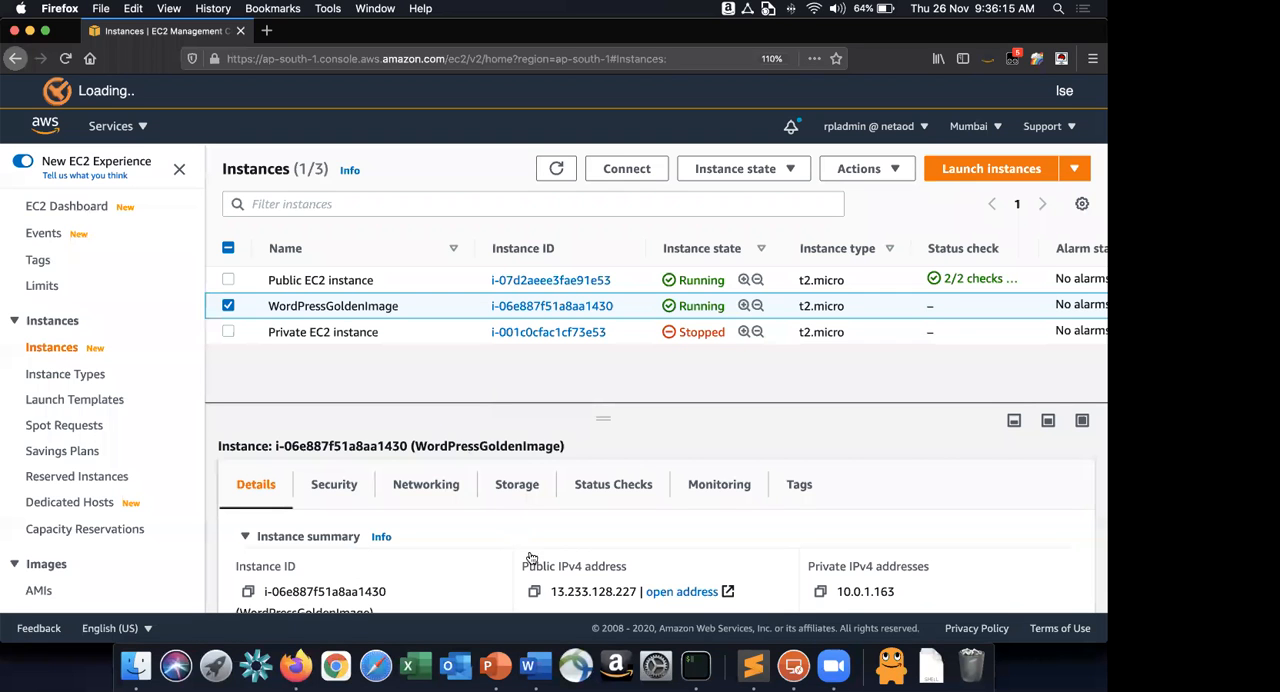
{"action": "left_click", "coordinate": [534, 591]}
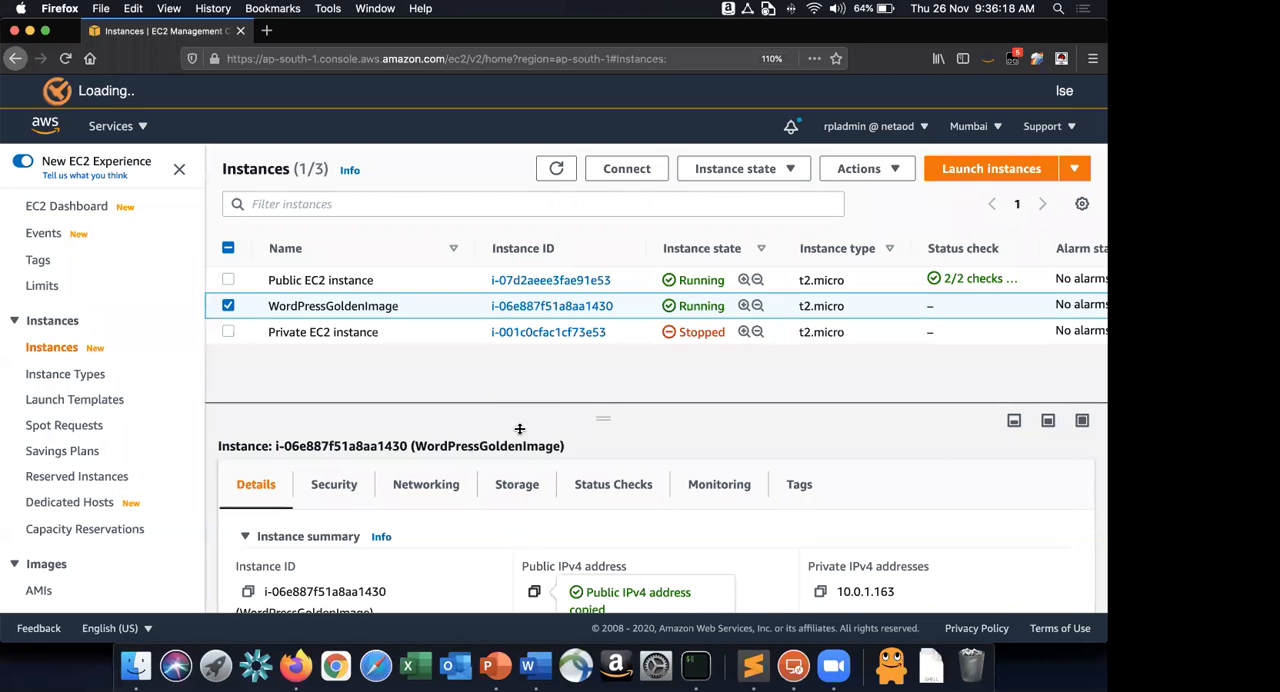
{"action": "key", "text": "super+Tab"}
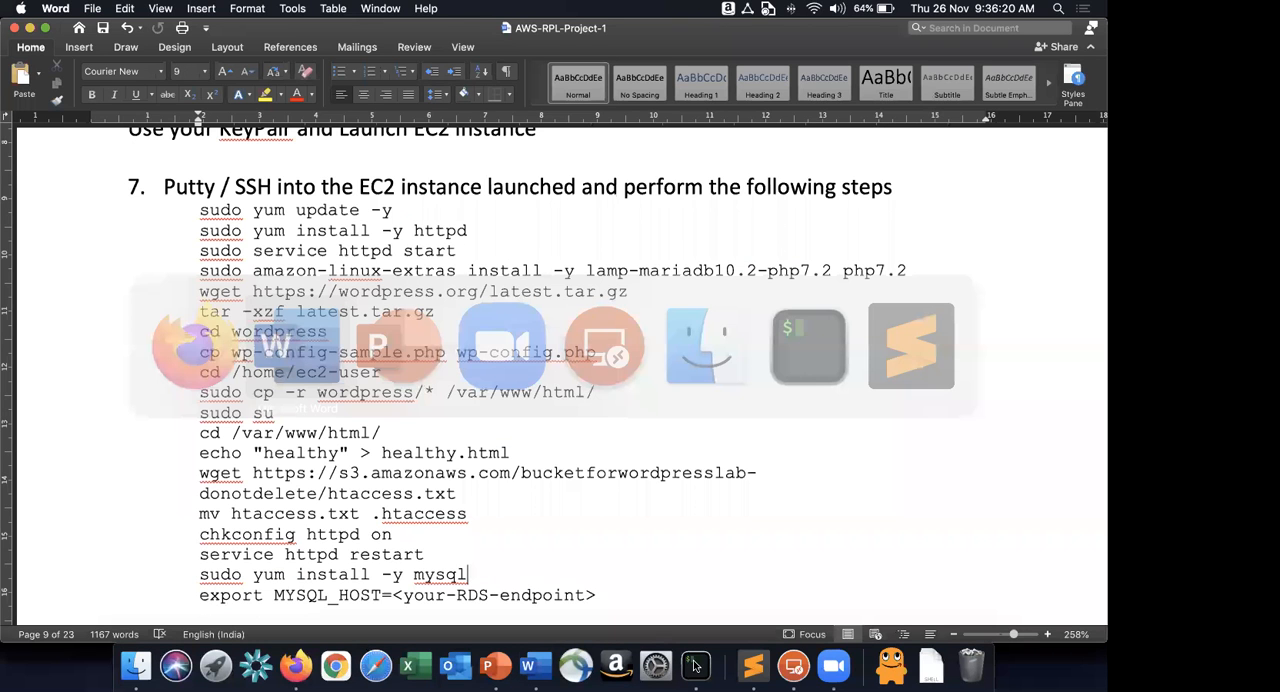
Switch to iTerm2 and connect over SSH as ec2-user to 13.233.128.227 with the rpl-mumbai-lab.pem key, accepting the host's fingerprint.
{"action": "left_click", "coordinate": [695, 665]}
{"action": "key", "text": "super+k"}
{"action": "type", "text": "ssh -i"}
{"action": "key", "text": "Right"}
{"action": "key", "text": "BackSpace"}
{"action": "key", "text": "BackSpace"}
{"action": "key", "text": "BackSpace"}
{"action": "key", "text": "BackSpace"}
{"action": "key", "text": "BackSpace"}
{"action": "key", "text": "BackSpace"}
{"action": "key", "text": "BackSpace"}
{"action": "key", "text": "BackSpace"}
{"action": "key", "text": "BackSpace"}
{"action": "key", "text": "BackSpace"}
{"action": "key", "text": "BackSpace"}
{"action": "key", "text": "BackSpace"}
{"action": "key", "text": "BackSpace"}
{"action": "key", "text": "BackSpace"}
{"action": "key", "text": "super+v"}
{"action": "key", "text": "Return"}
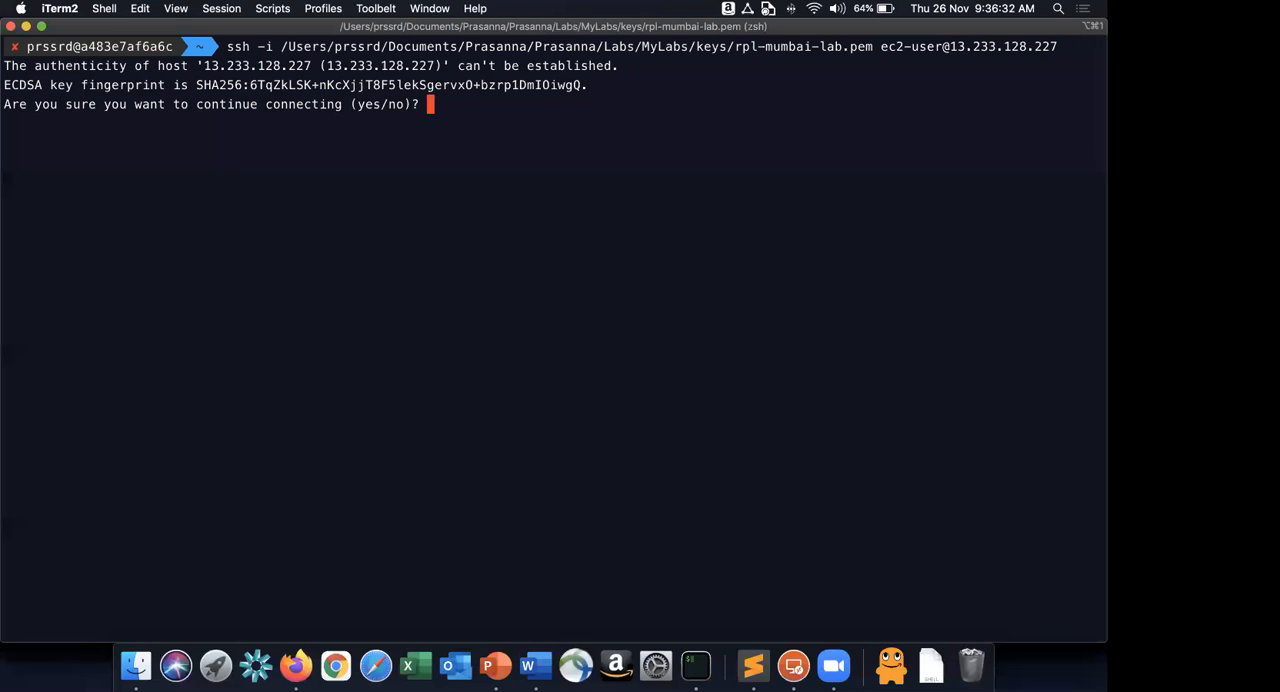
{"action": "type", "text": "yes"}
{"action": "key", "text": "Return"}
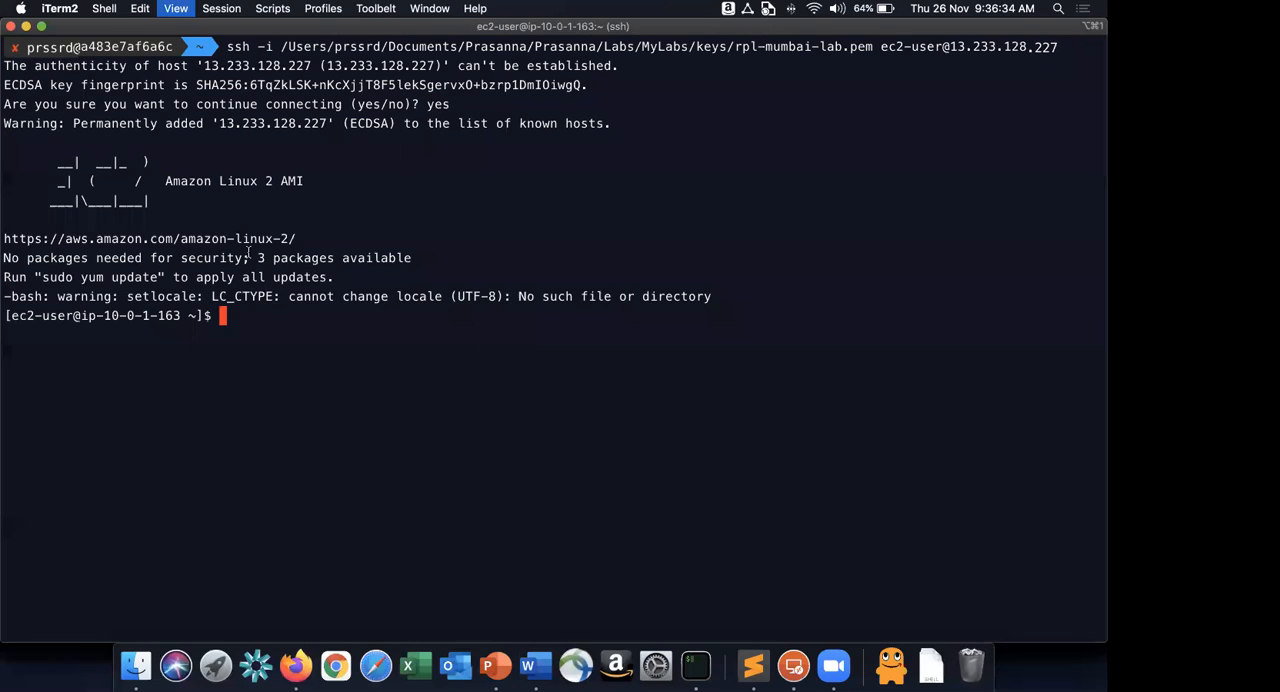
Enlarge the terminal text and clear the terminal screen.
{"action": "key", "text": "super+plus"}
{"action": "key", "text": "super+plus"}
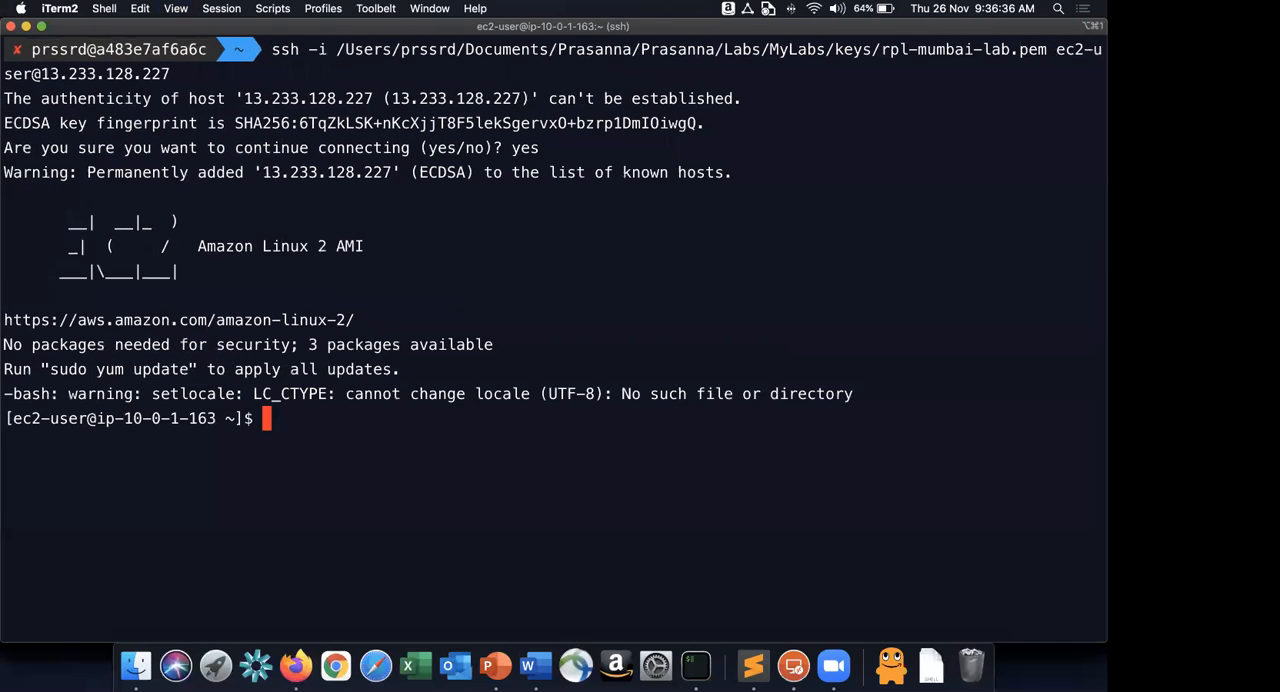
{"action": "key", "text": "ctrl+l"}
{"action": "type", "text": "sud"}
{"action": "key", "text": "BackSpace"}
{"action": "key", "text": "BackSpace"}
{"action": "key", "text": "BackSpace"}
{"action": "key", "text": "BackSpace"}
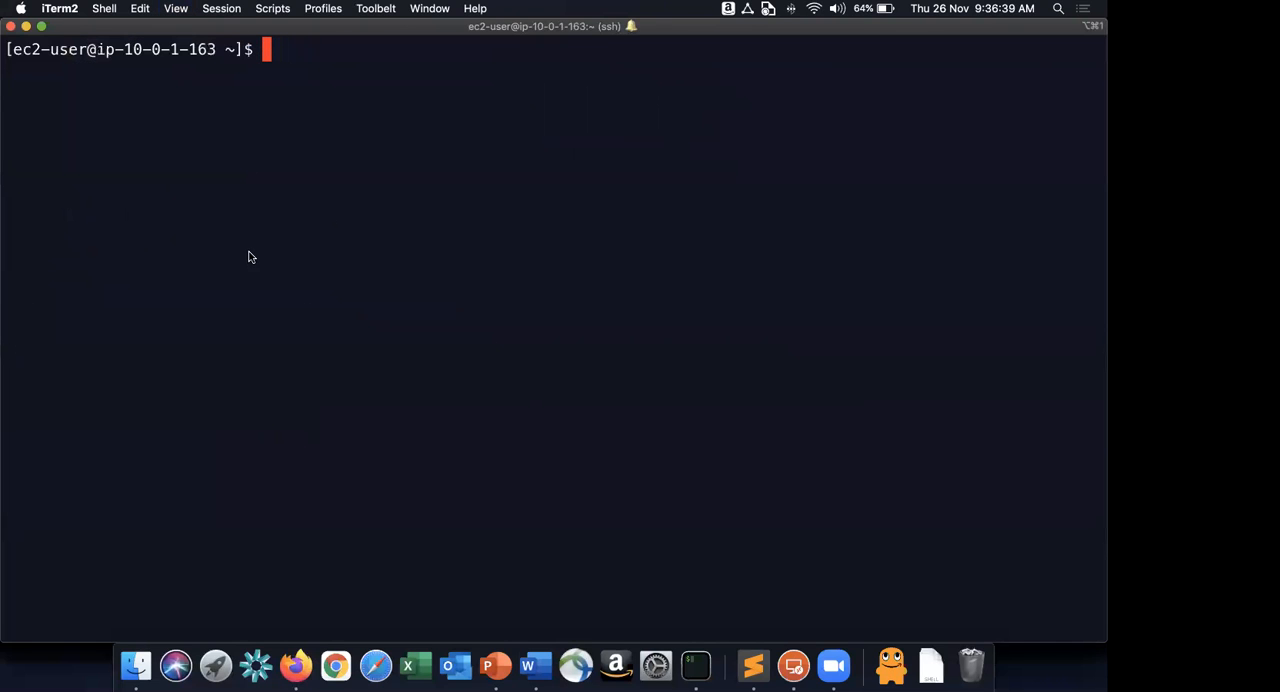
Copy the command sudo yum update -y from the Word instructions and run it in the SSH session.
{"action": "key", "text": "super+Tab"}
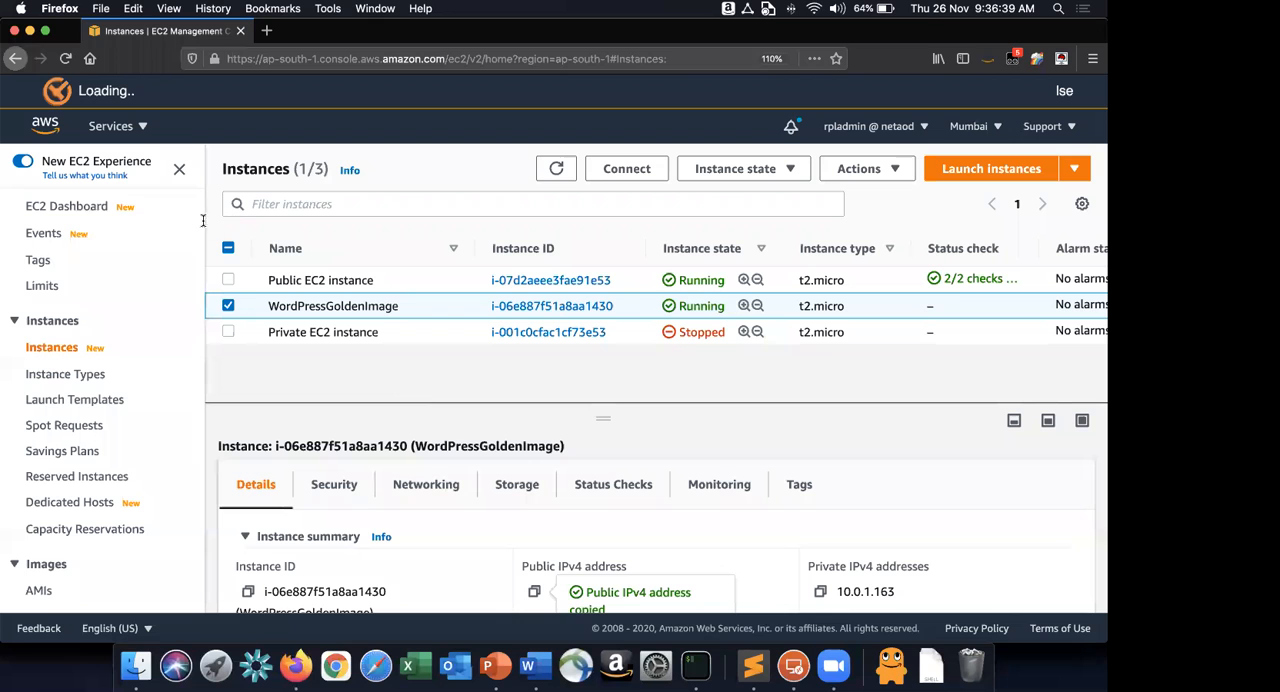
{"action": "key", "text": "super+Tab"}
{"action": "key", "text": "super+Tab"}
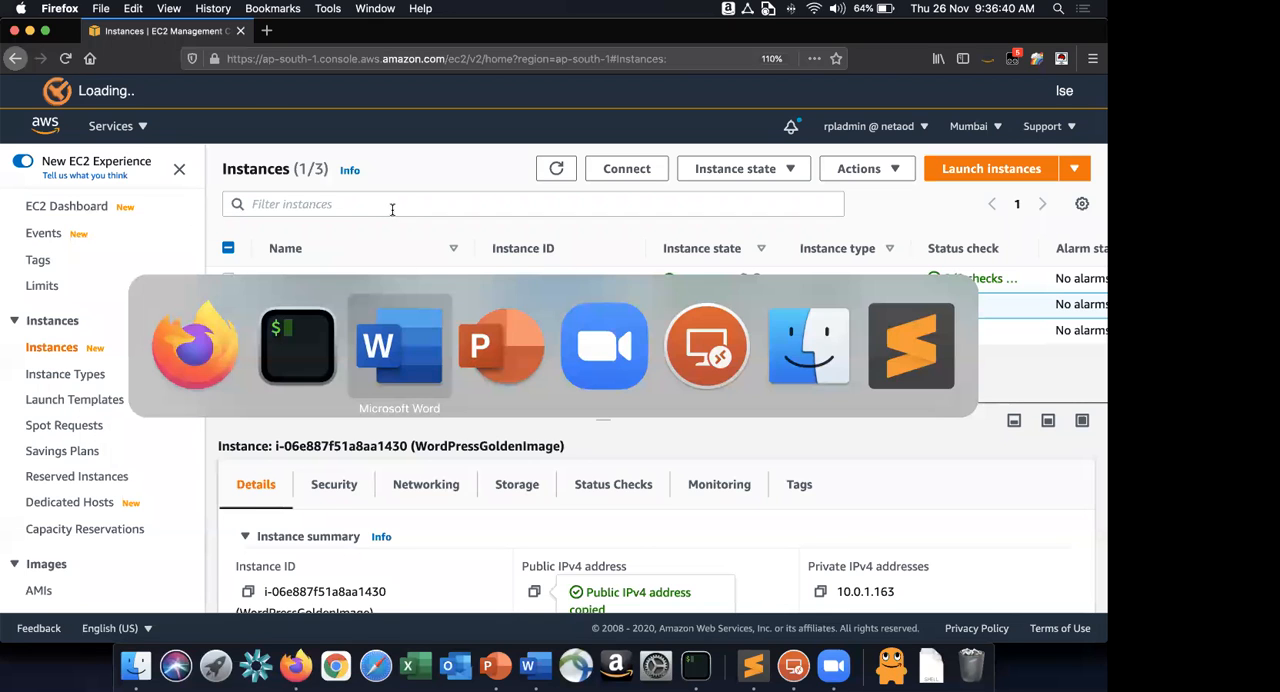
{"action": "key", "text": "super+c"}
{"action": "key", "text": "super+Tab"}
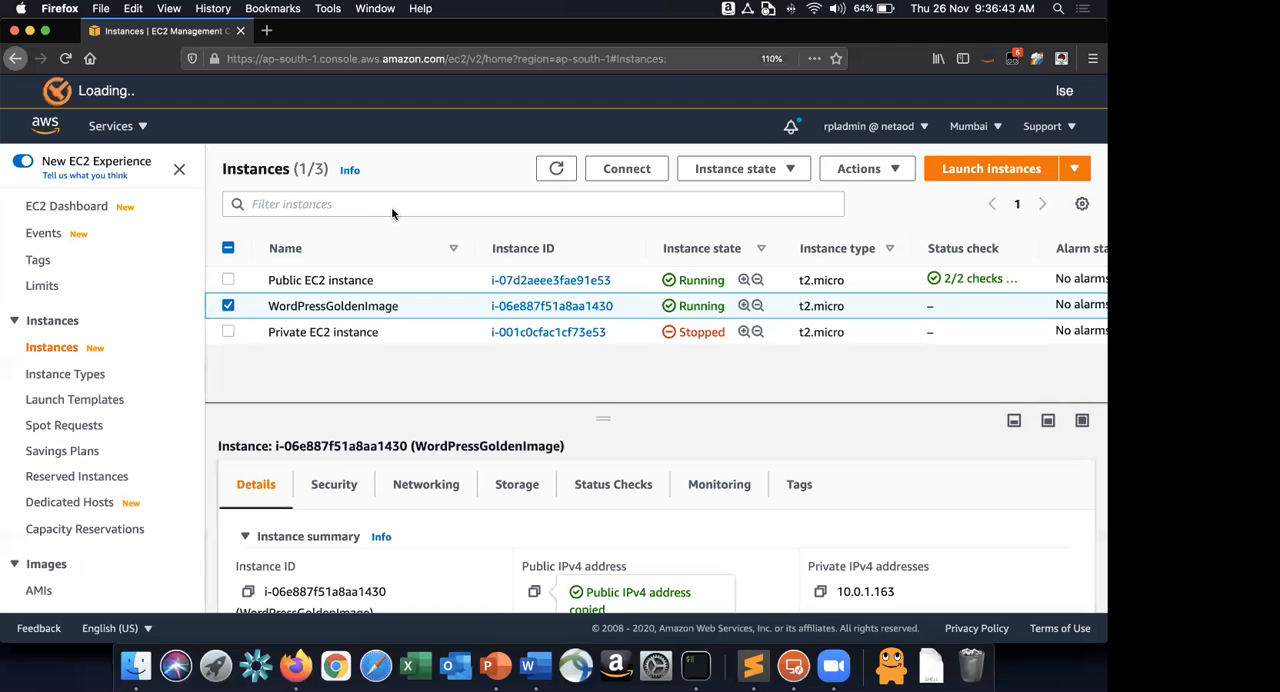
{"action": "key", "text": "super+Tab"}
{"action": "key", "text": "super+Tab"}
{"action": "key", "text": "super+v"}
{"action": "key", "text": "Return"}
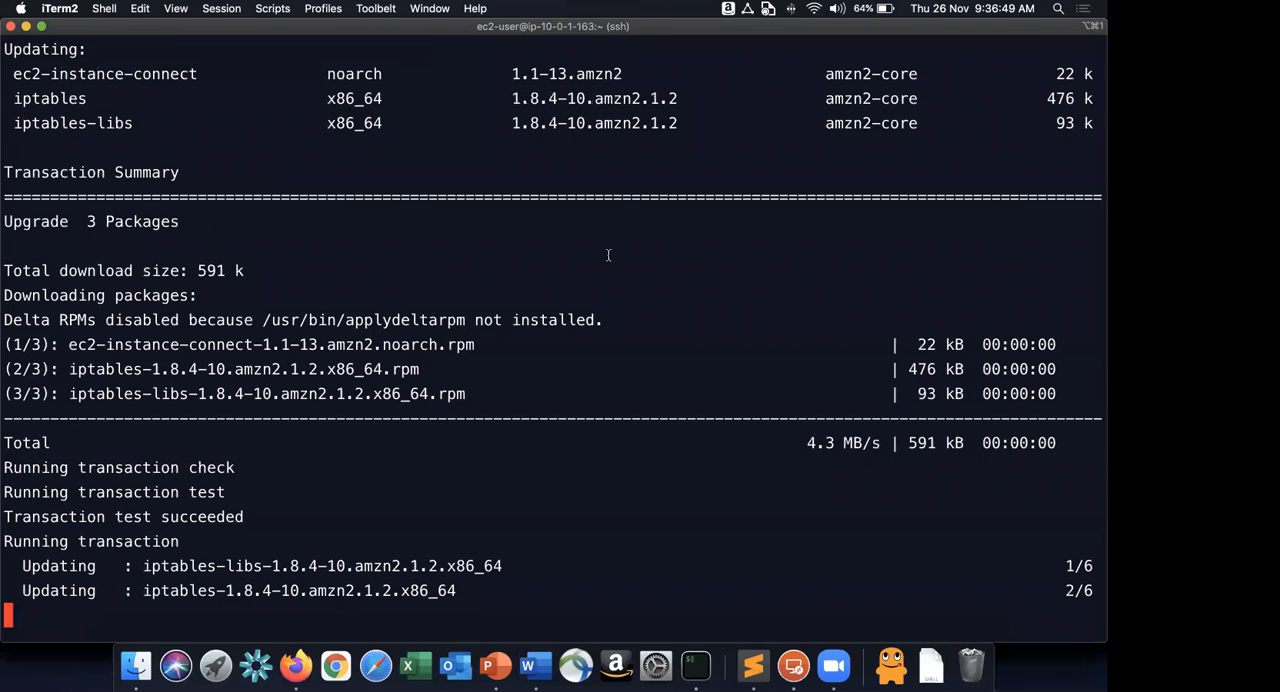
Copy sudo yum install -y httpd from the Word instructions and run it in the SSH session.
{"action": "key", "text": "super+Tab"}
{"action": "key", "text": "super+Tab"}
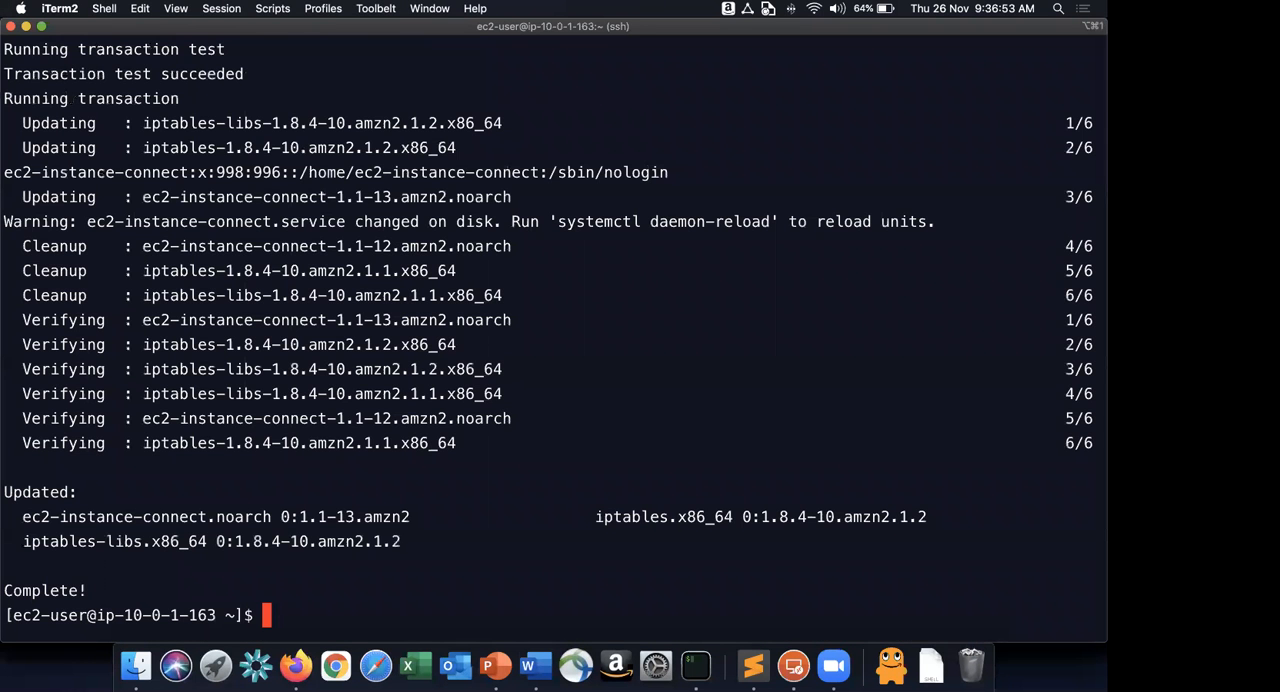
{"action": "key", "text": "super+v"}
{"action": "key", "text": "Return"}
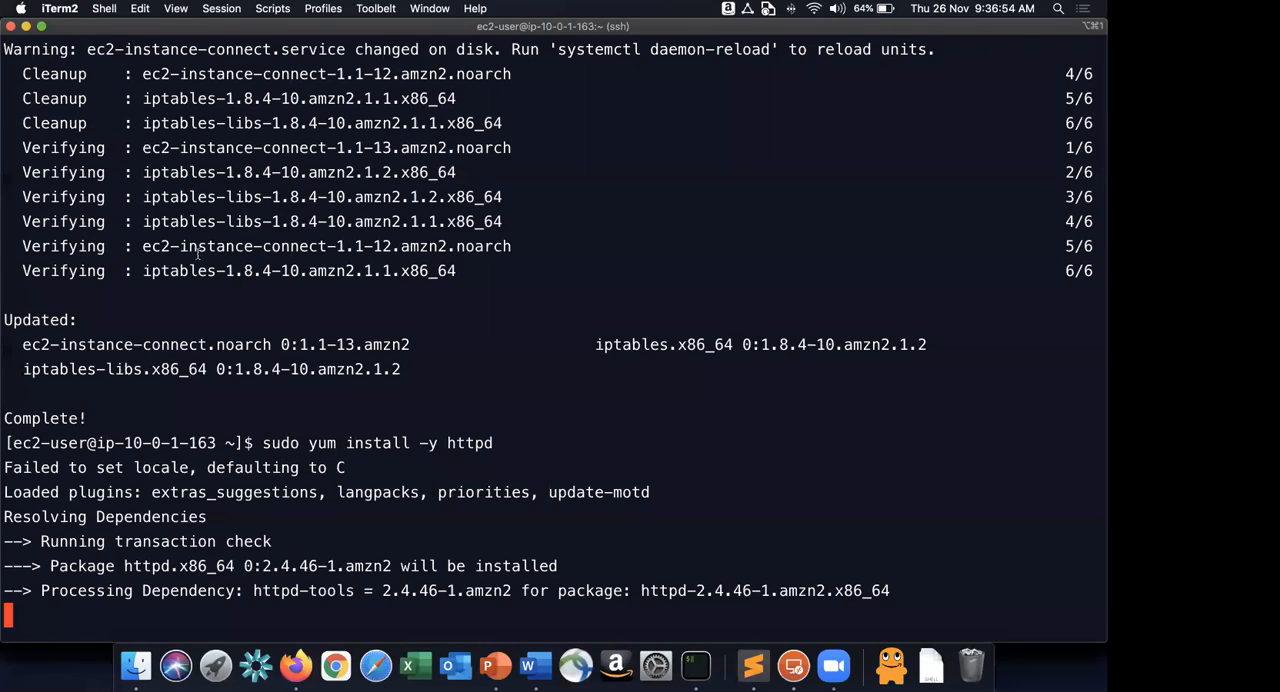
Switch to Word and select the command sudo amazon-linux-extras install -y lamp-mariadb10.2-php7.2 php7.2 in instruction 7.
{"action": "key", "text": "super+Tab"}
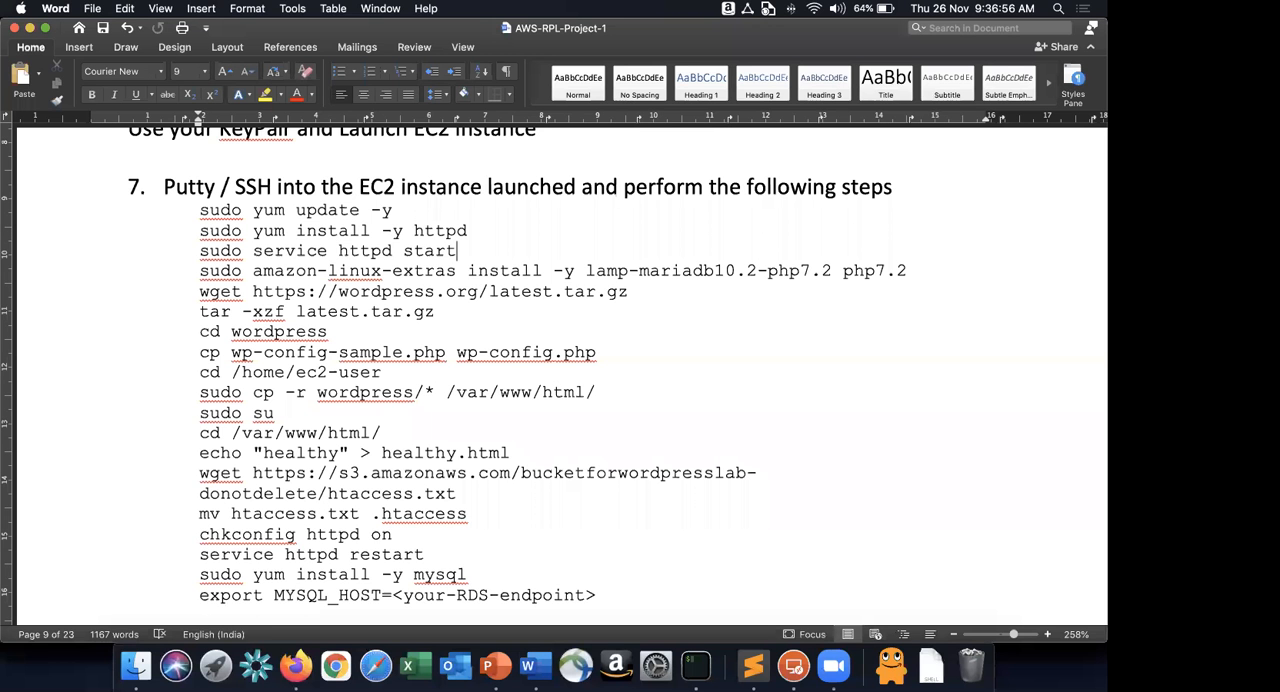
{"action": "key", "text": "super+Tab"}
{"action": "left_click", "coordinate": [467, 271]}
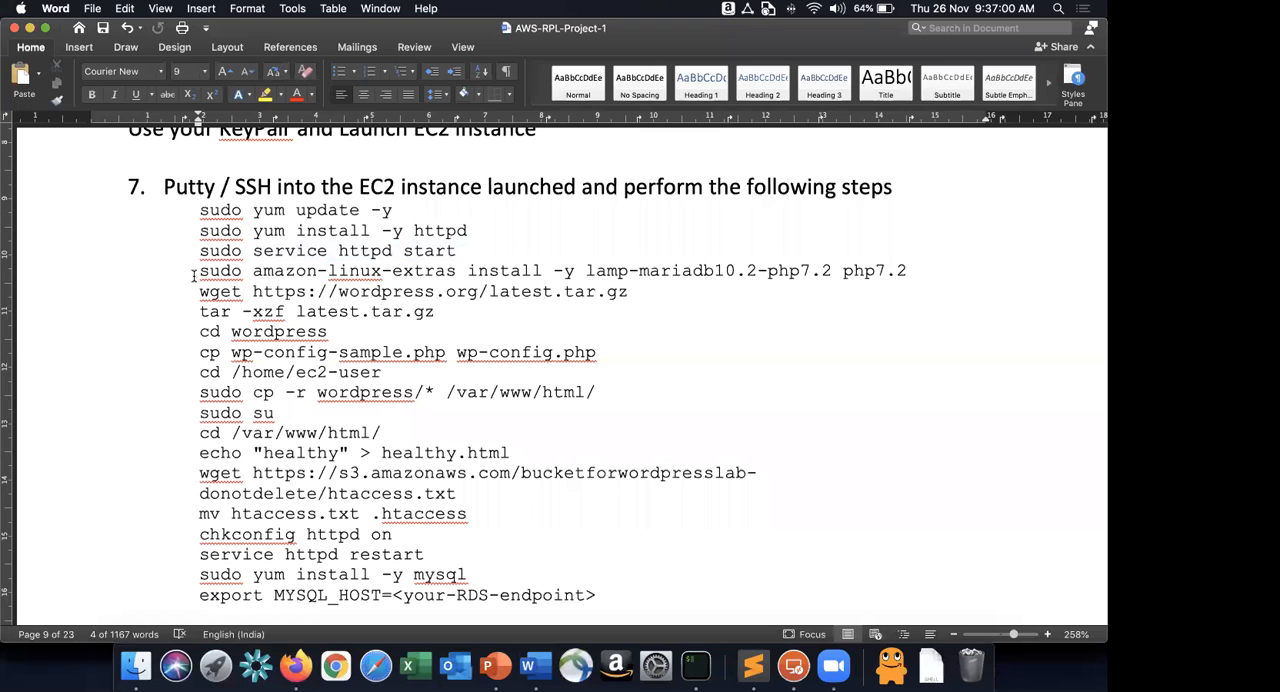
{"action": "left_click", "coordinate": [194, 276]}
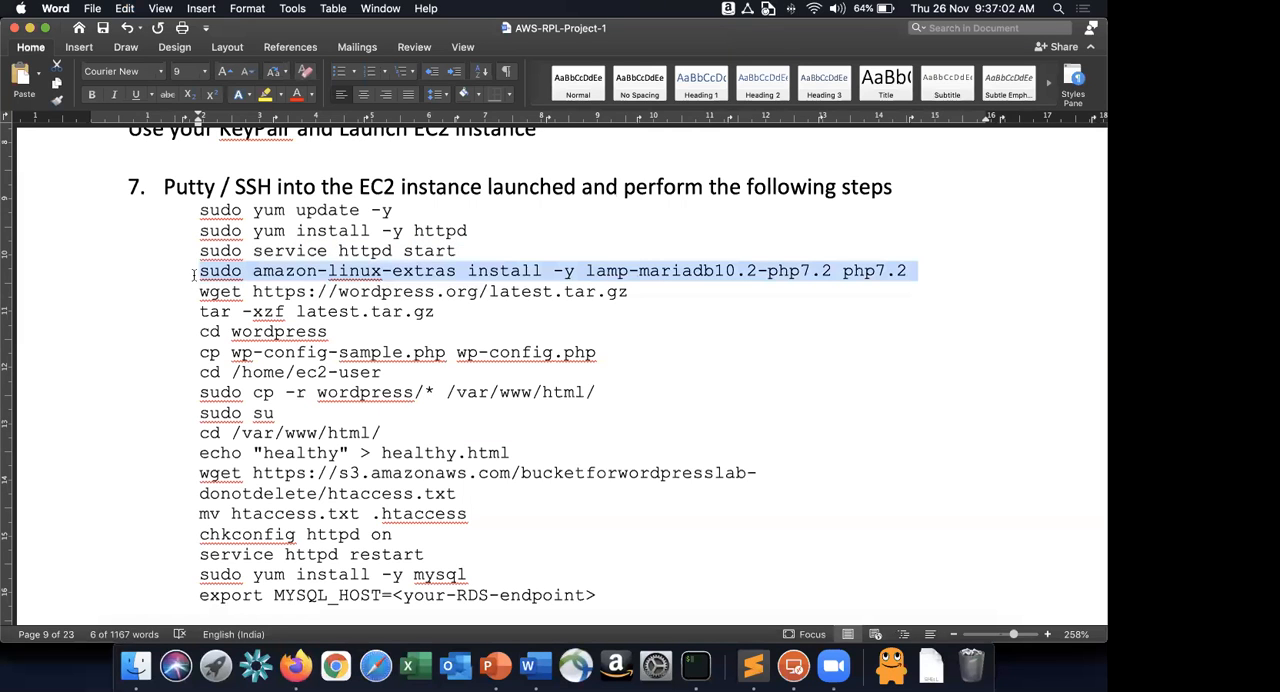
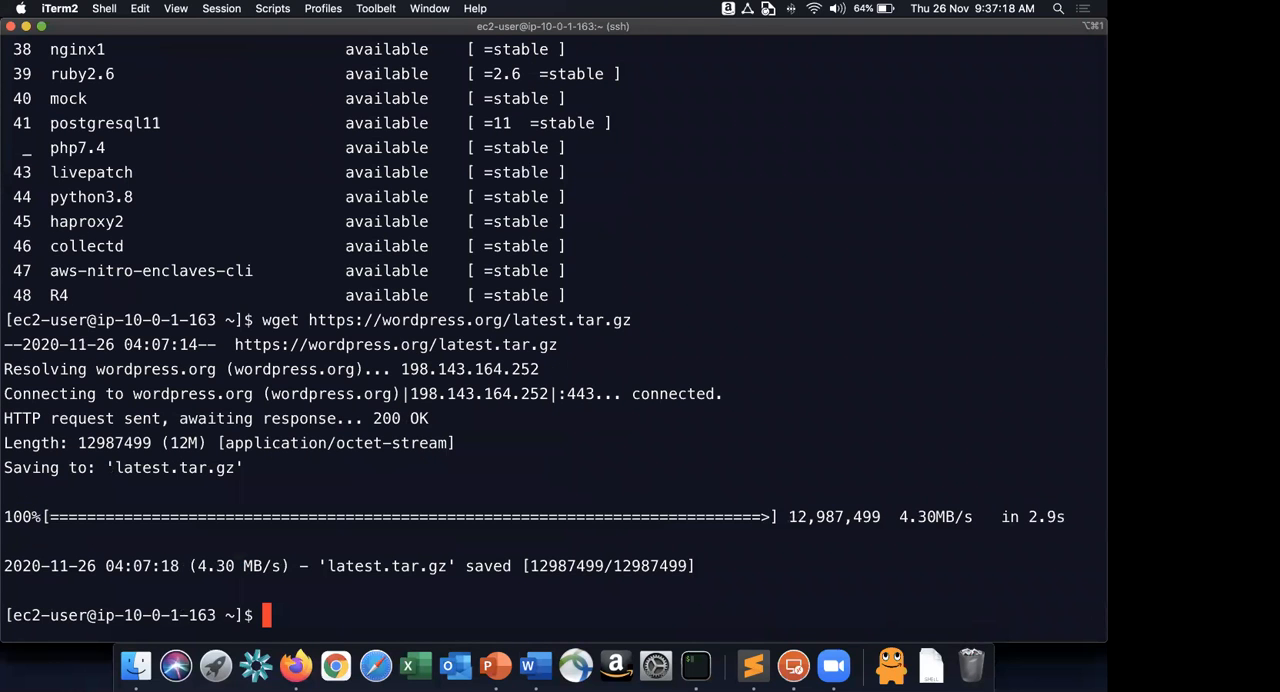
List the home directory with ls -l, and extract the WordPress archive using tar -xzf latest.tar.gz from the Word instructions.
{"action": "type", "text": "ls -l"}
{"action": "key", "text": "Return"}
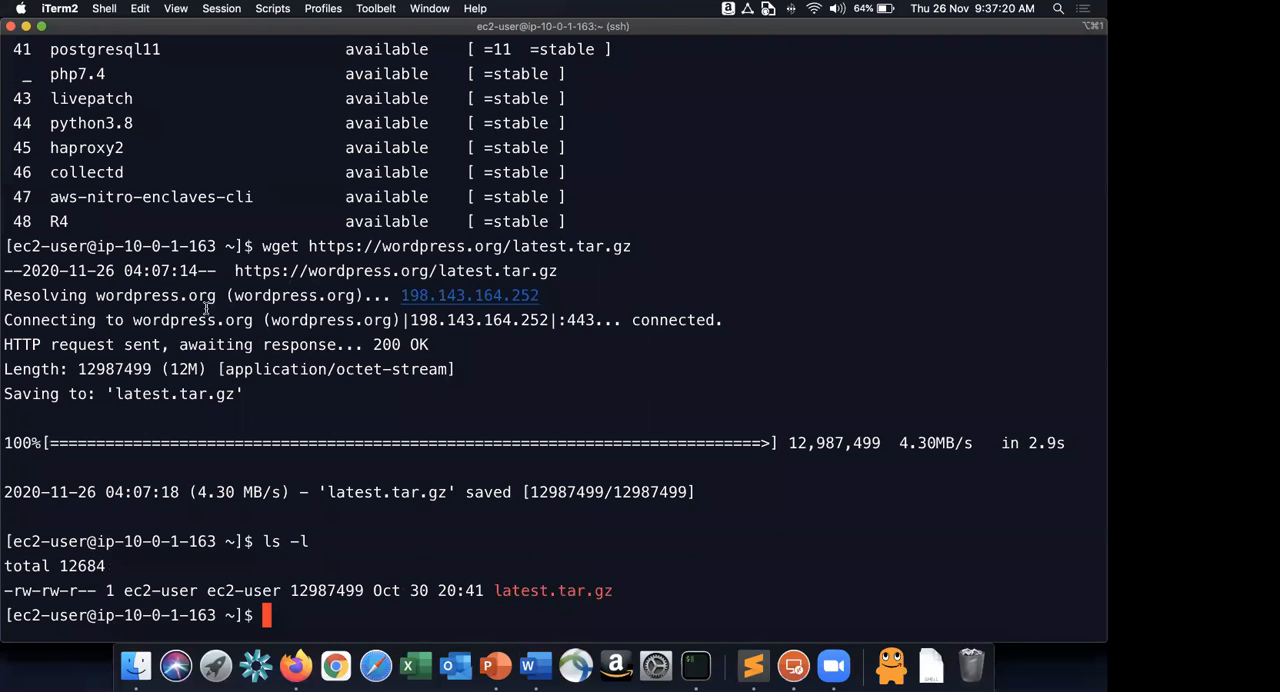
{"action": "key", "text": "super+Tab"}
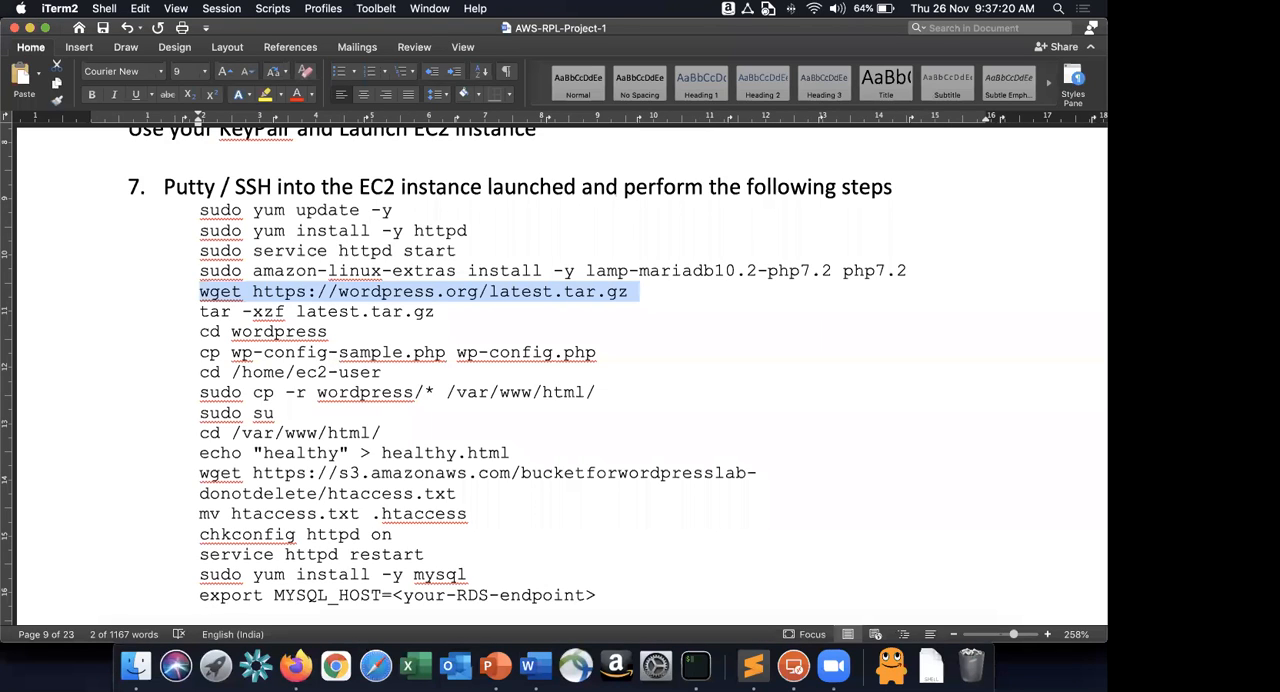
{"action": "left_click", "coordinate": [207, 311]}
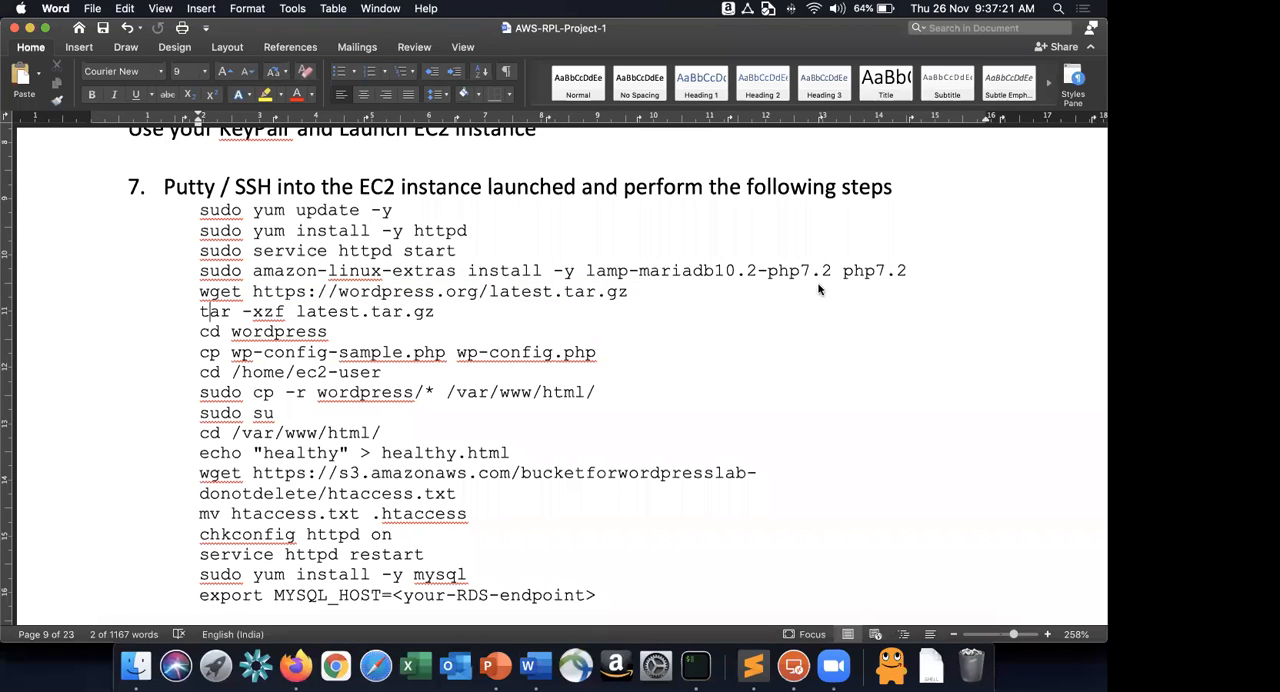
Copy cd wordpress from the Word instructions and run it in the SSH session.
{"action": "left_click", "coordinate": [199, 336]}
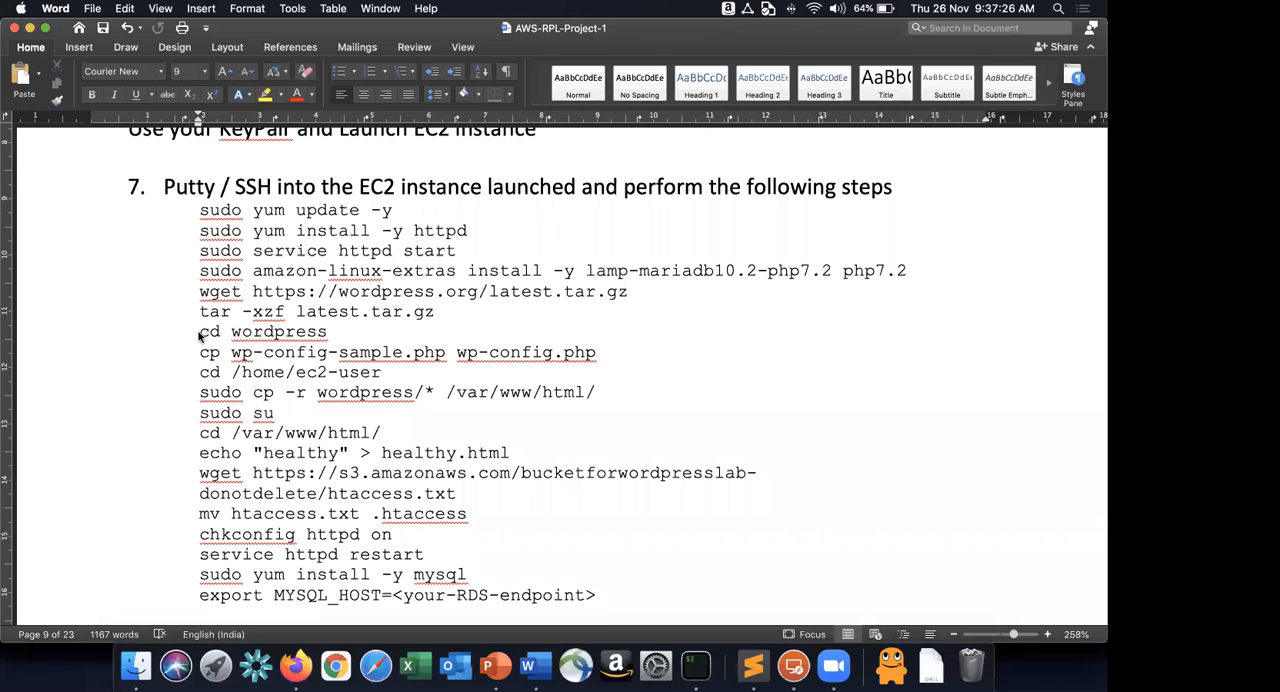
{"action": "triple_click", "coordinate": [198, 334]}
{"action": "key", "text": "super+Tab"}
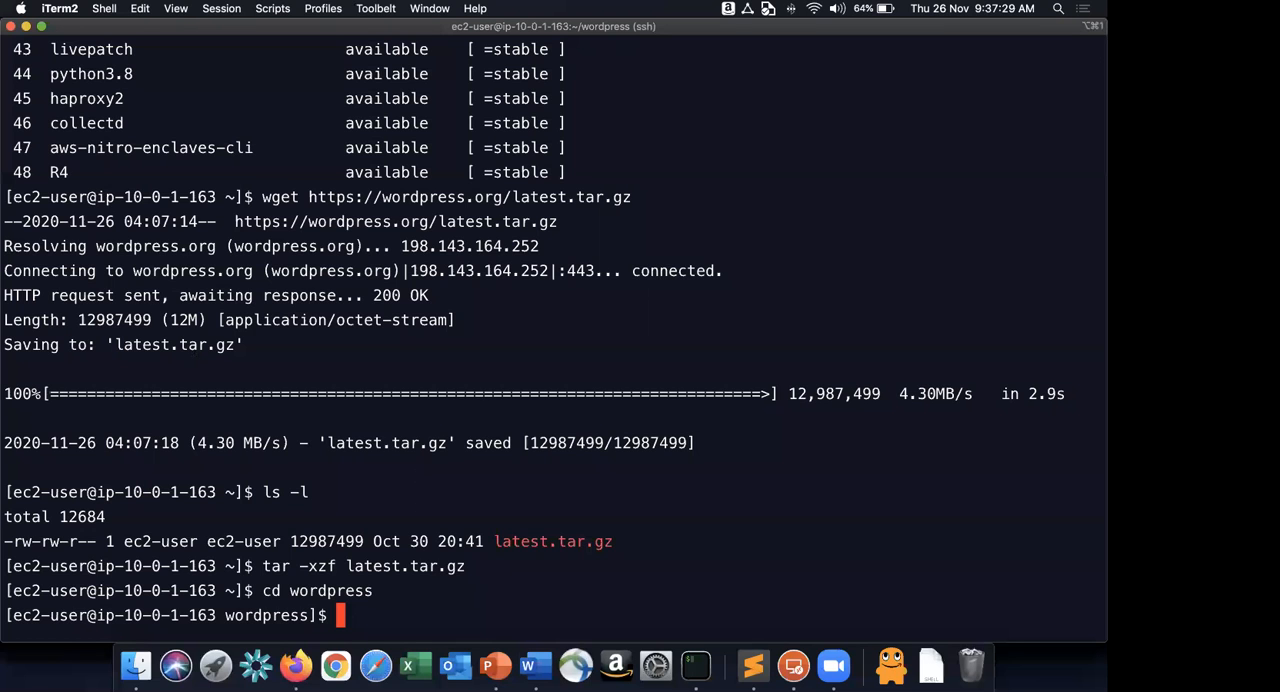
Copy cp wp-config-sample.php wp-config.php from the Word instructions, run it in the SSH session and clear the terminal screen.
{"action": "key", "text": "super+Tab"}
{"action": "triple_click", "coordinate": [203, 353]}
{"action": "key", "text": "super+Tab"}
{"action": "key", "text": "super+k"}
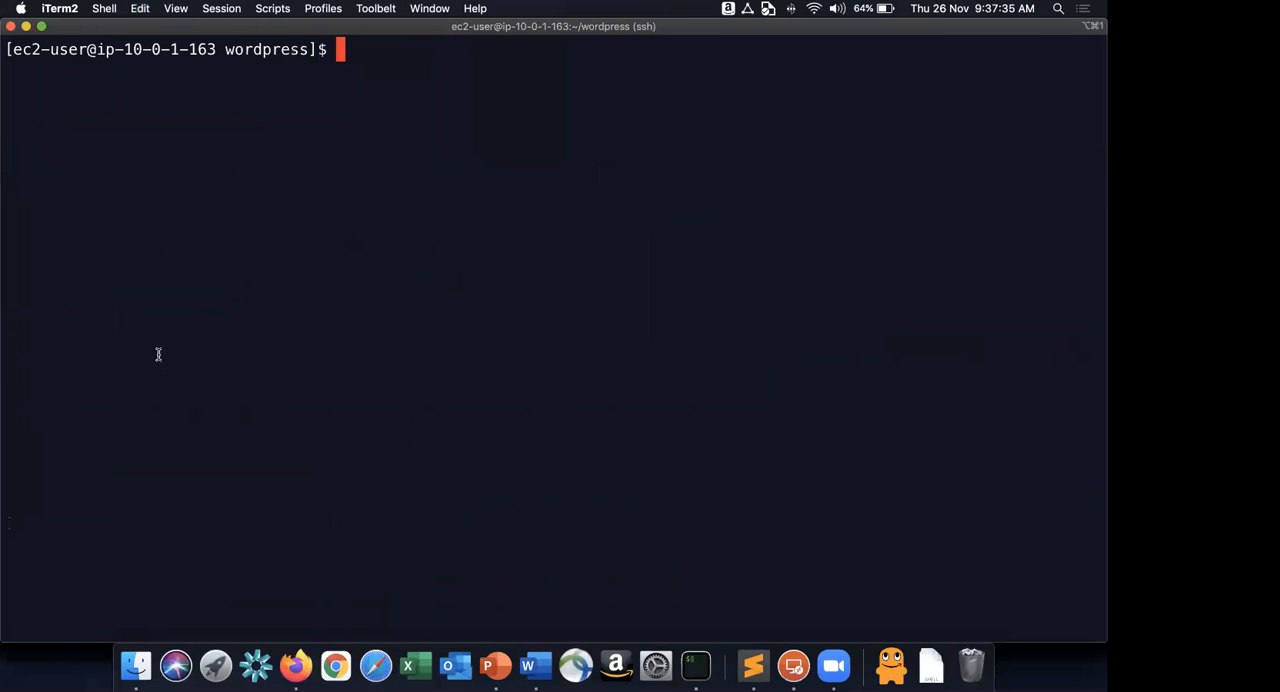
Copy cd /home/ec2-user from the Word instructions and run it in the SSH session.
{"action": "key", "text": "super+Tab"}
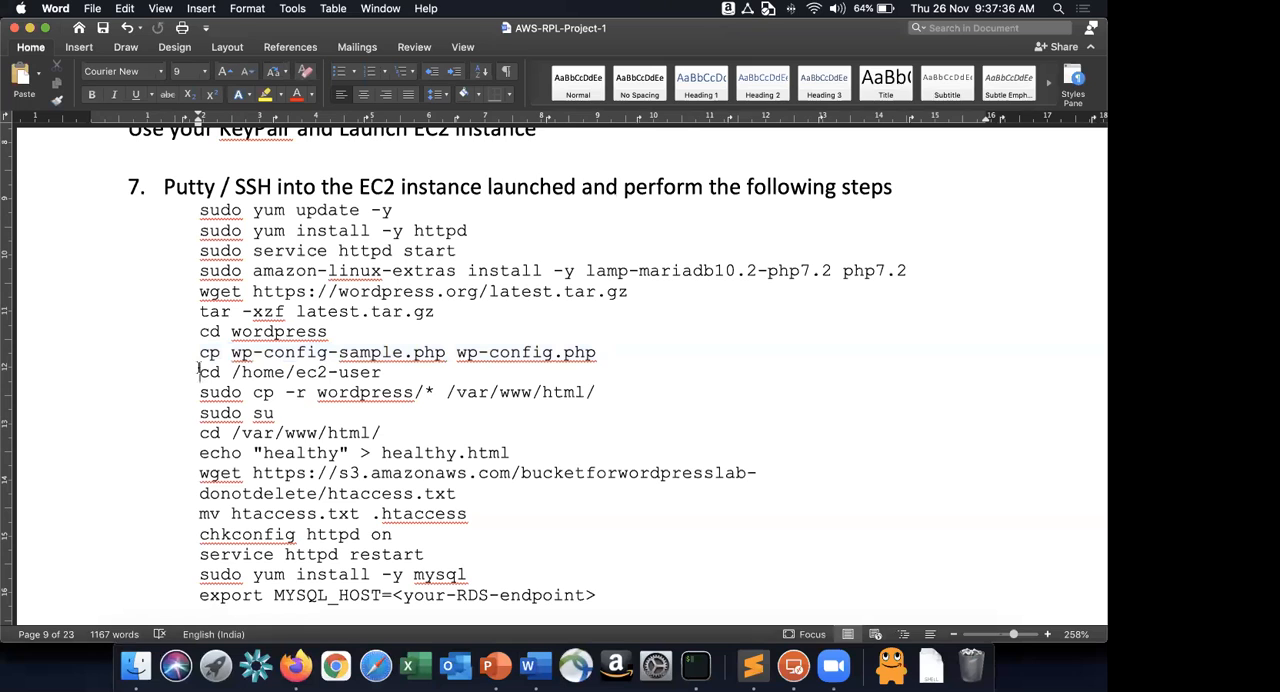
{"action": "left_click_drag", "start_coordinate": [199, 370], "coordinate": [180, 397]}
{"action": "key", "text": "super+c"}
{"action": "key", "text": "super+Tab"}
{"action": "key", "text": "super+v"}
Copy sudo cp -r wordpress/* /var/www/html/ from the Word instructions and run it in the SSH session.
{"action": "key", "text": "super+Tab"}
{"action": "left_click", "coordinate": [203, 395]}
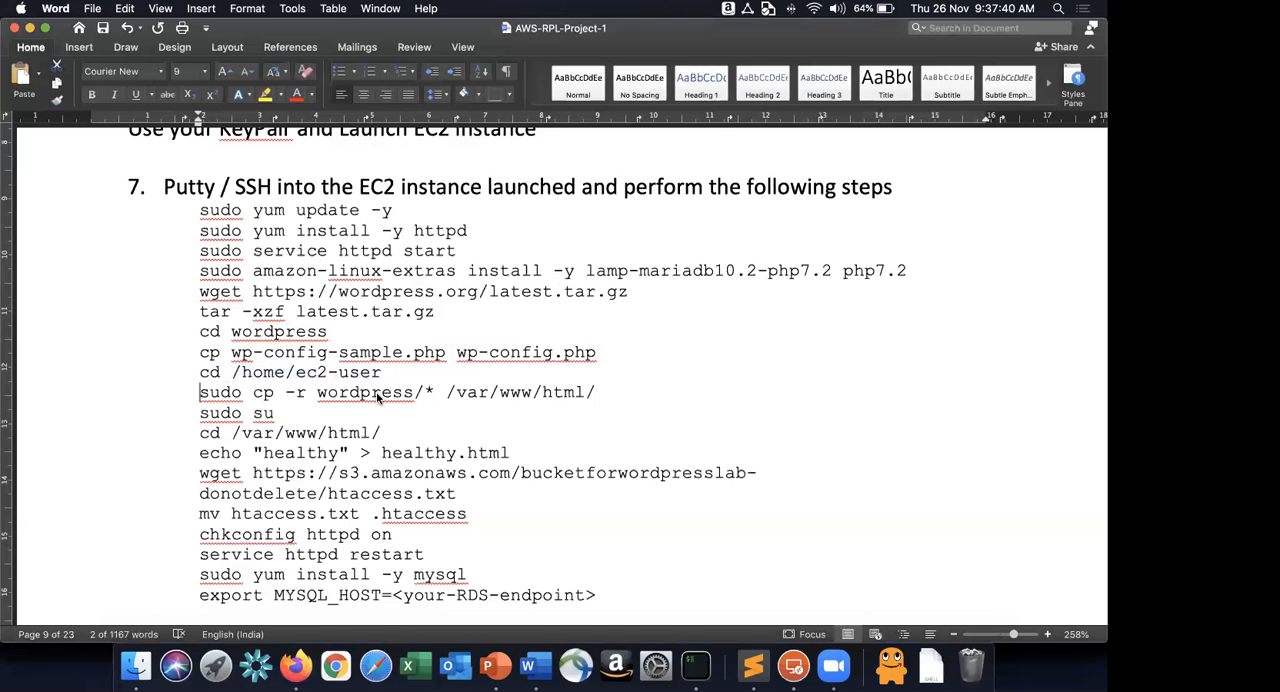
{"action": "key", "text": "shift+End"}
{"action": "key", "text": "super+c"}
{"action": "key", "text": "super+Tab"}
{"action": "key", "text": "super+v"}
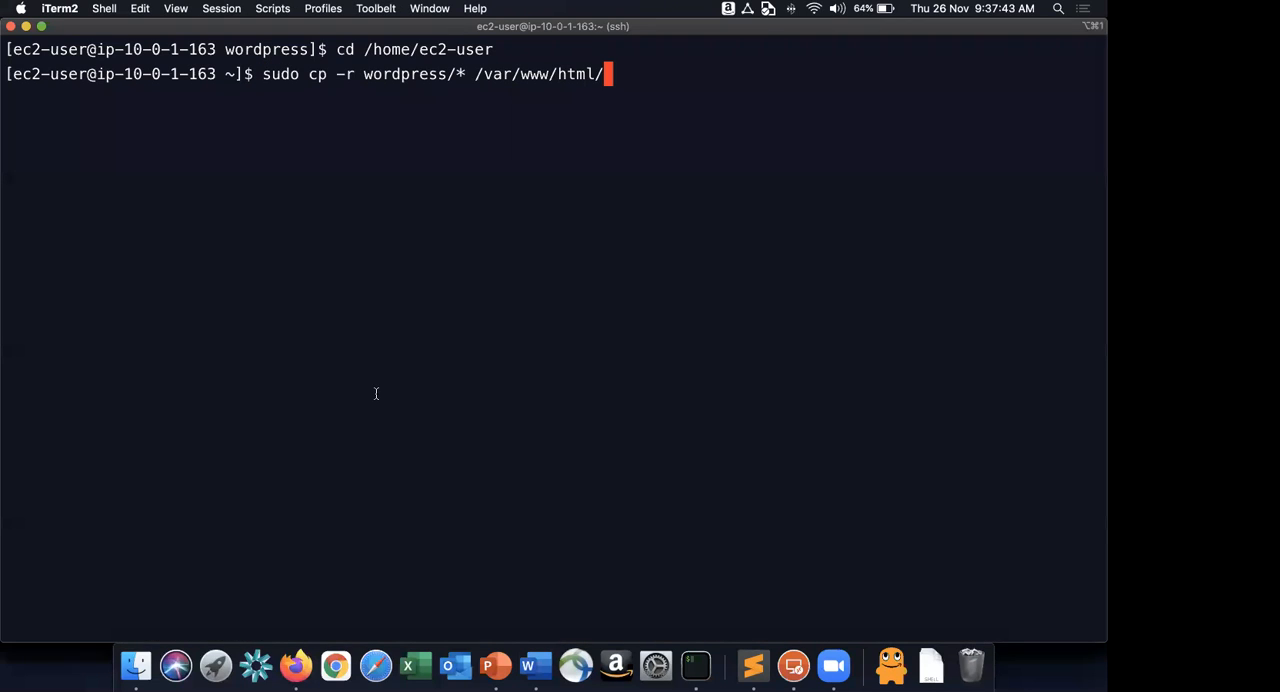
{"action": "key", "text": "Return"}
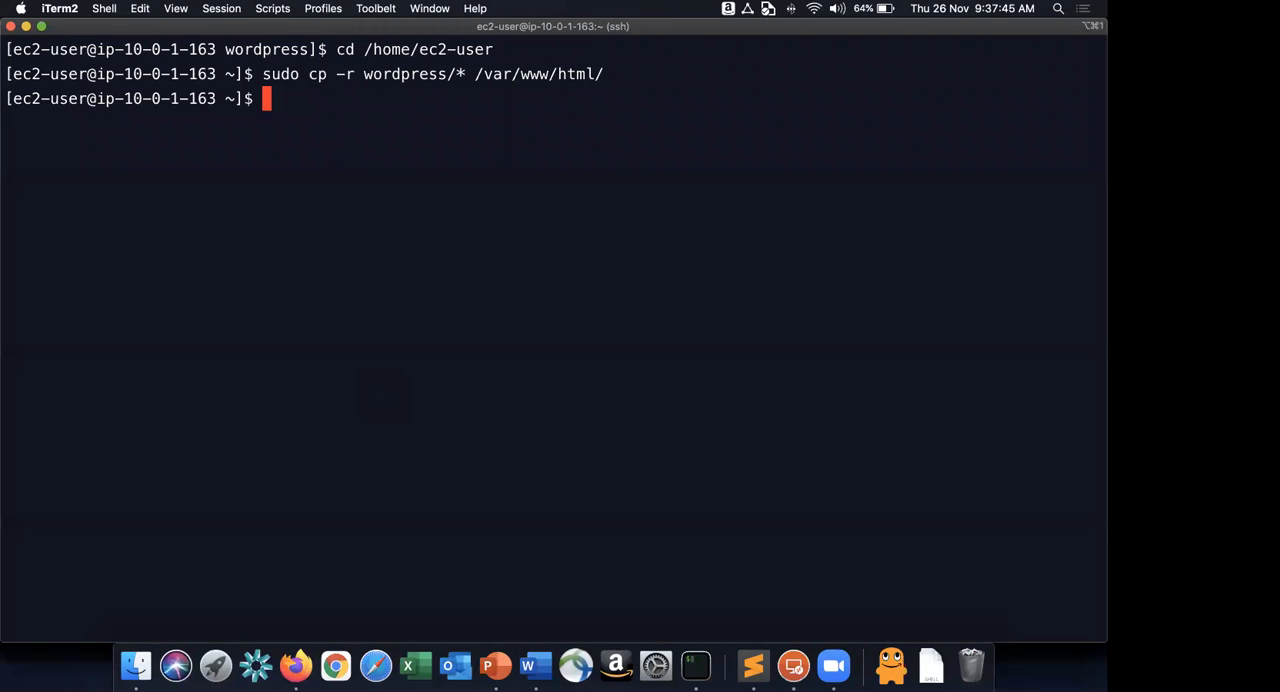
Check the next command in the Word instructions and run sudo su in the SSH session.
{"action": "key", "text": "super+Tab"}
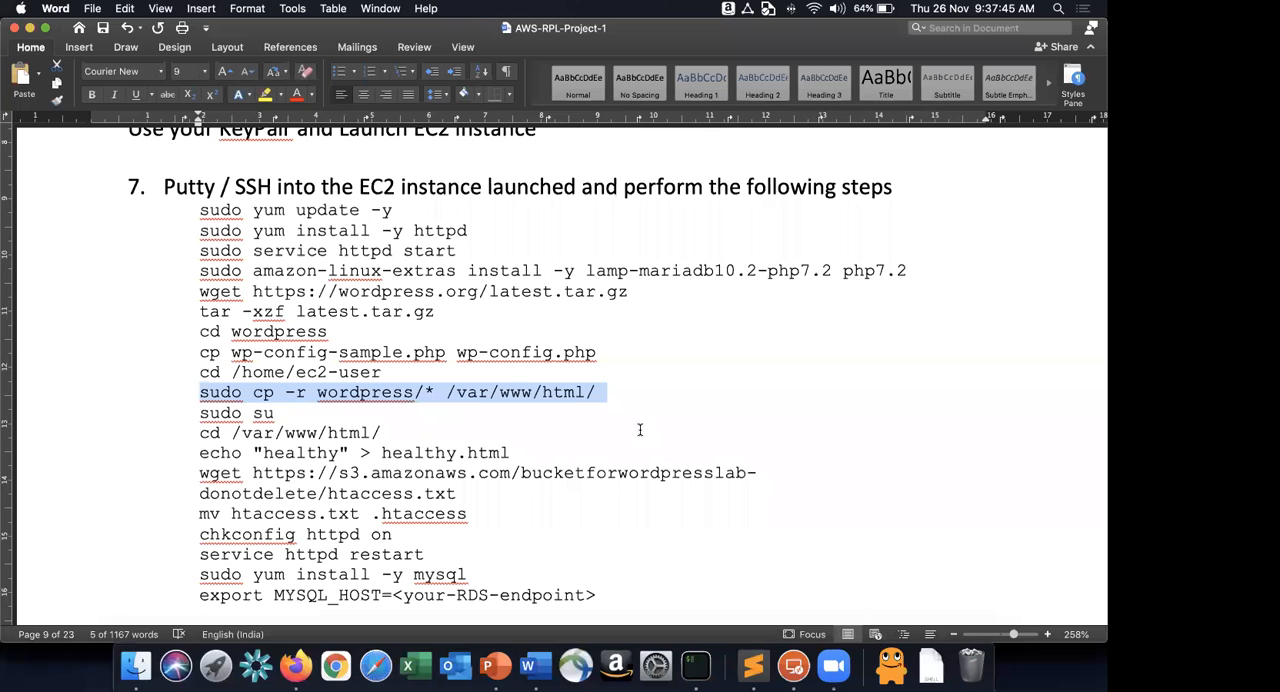
{"action": "key", "text": "super+Tab"}
{"action": "type", "text": "sudo su"}
{"action": "key", "text": "Return"}
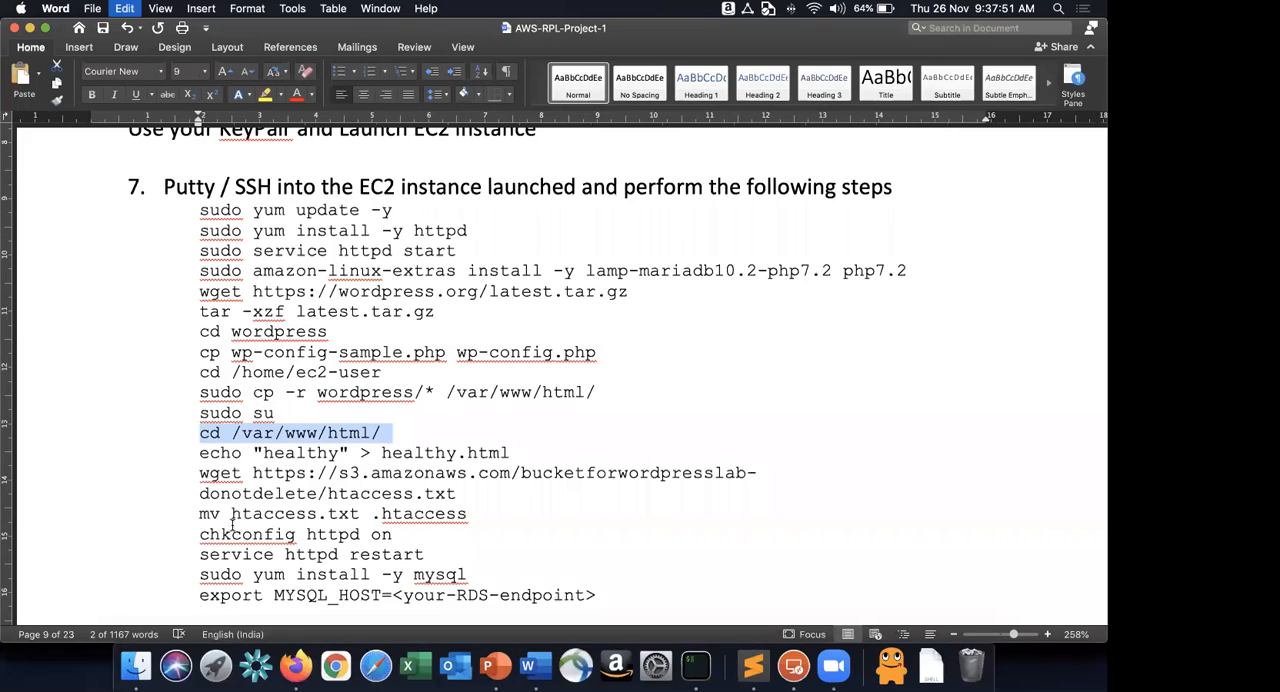
Change to /var/www/html/ in the SSH session and list its files with ls -l, clearing the screen when done.
{"action": "left_click", "coordinate": [197, 448]}
{"action": "key", "text": "super+Tab"}
{"action": "type", "text": "ls -l"}
{"action": "key", "text": "Return"}
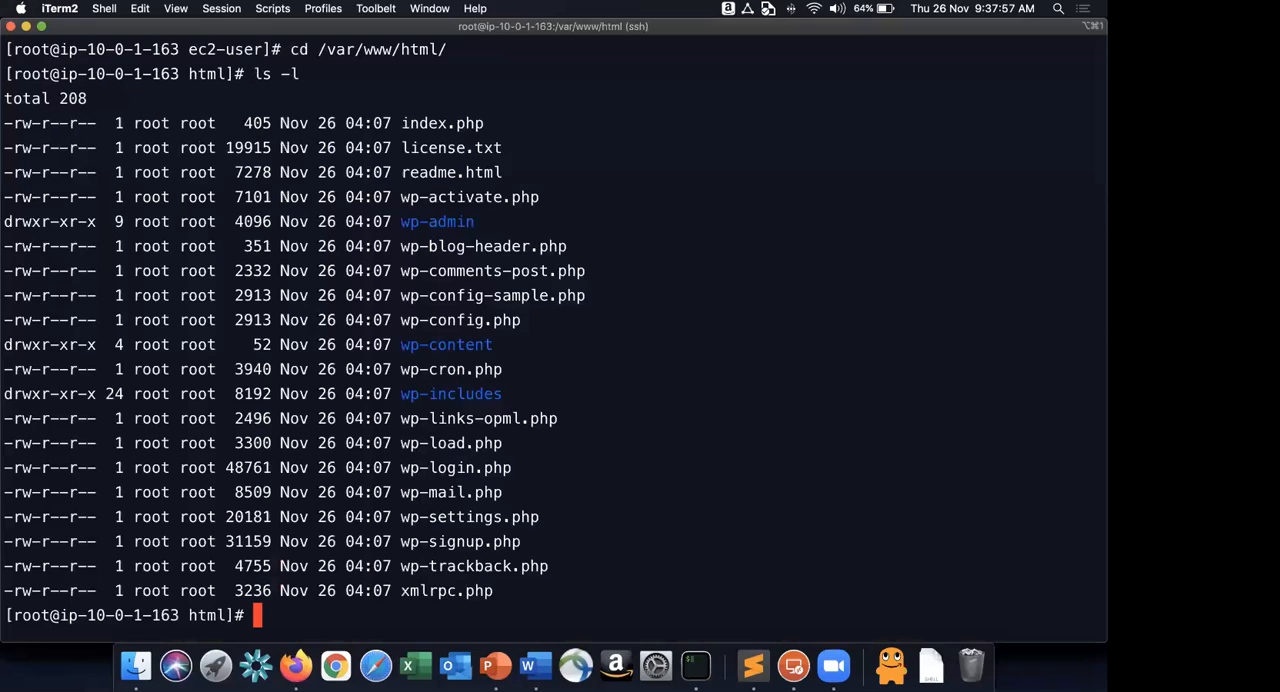
{"action": "key", "text": "ctrl+l"}
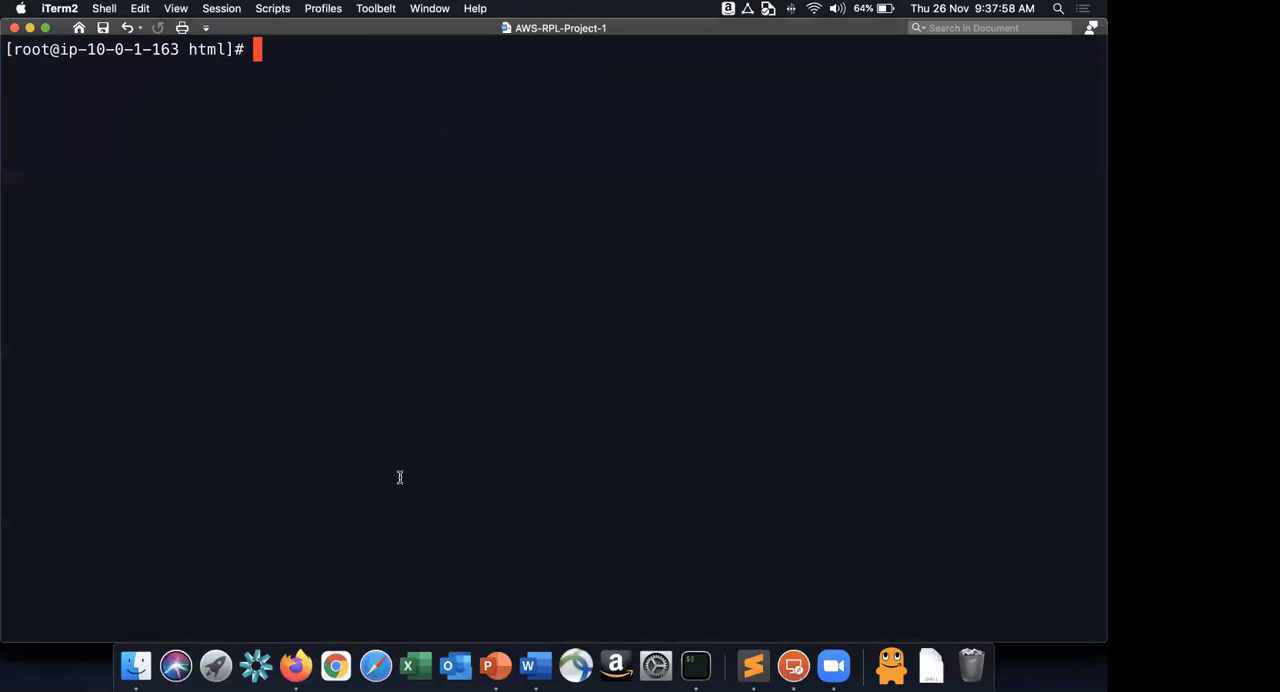
Copy echo "healthy" > healthy.html from the Word instructions, run it in the SSH session and list the directory with ls -l.
{"action": "key", "text": "super+Tab"}
{"action": "triple_click", "coordinate": [425, 455]}
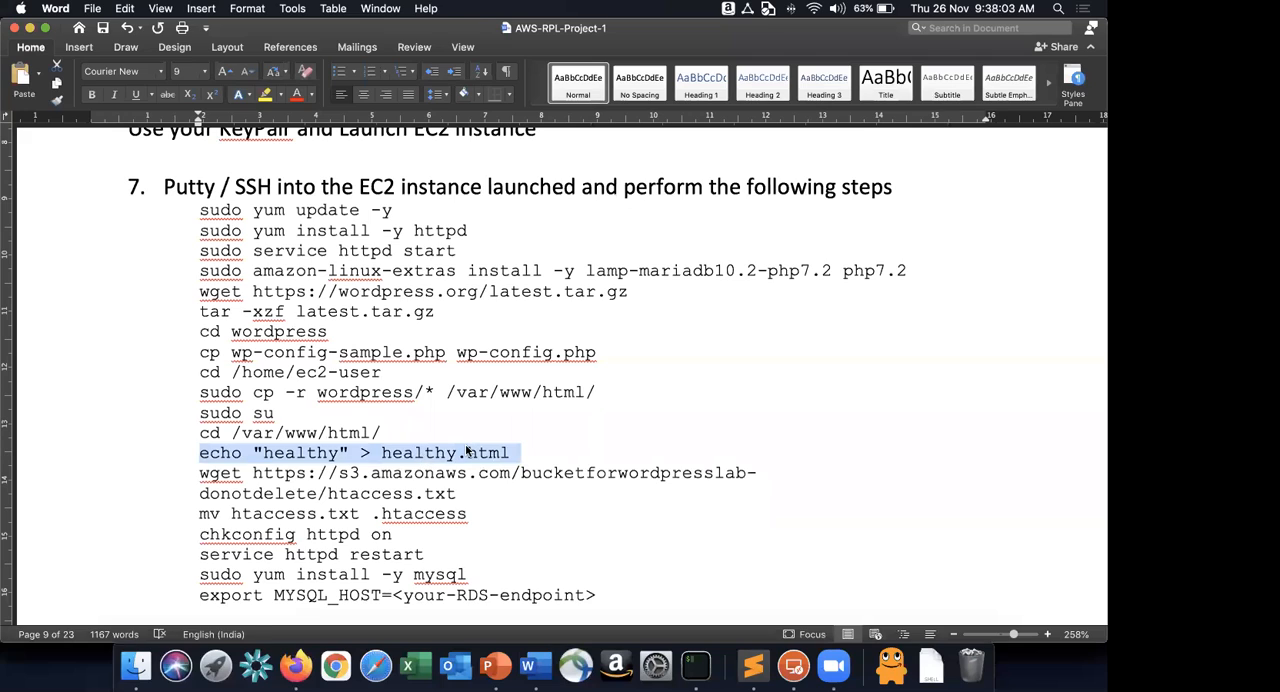
{"action": "key", "text": "super+Tab"}
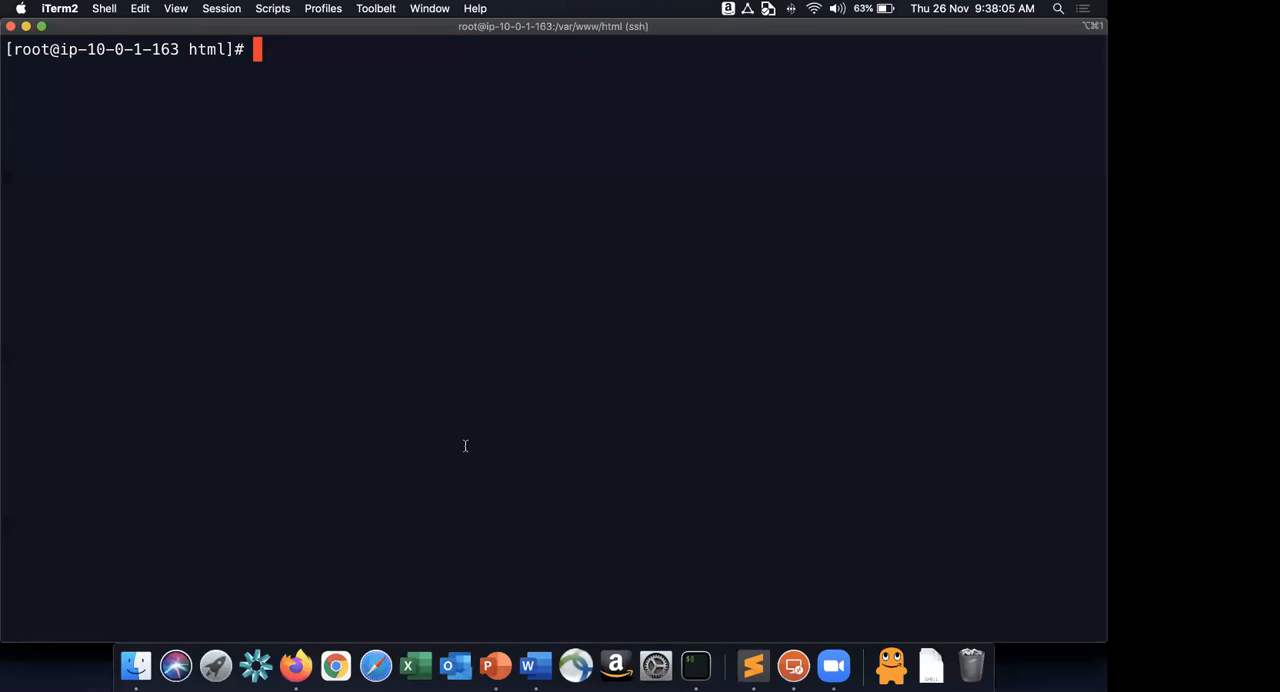
{"action": "key", "text": "super+v"}
{"action": "key", "text": "super+Tab"}
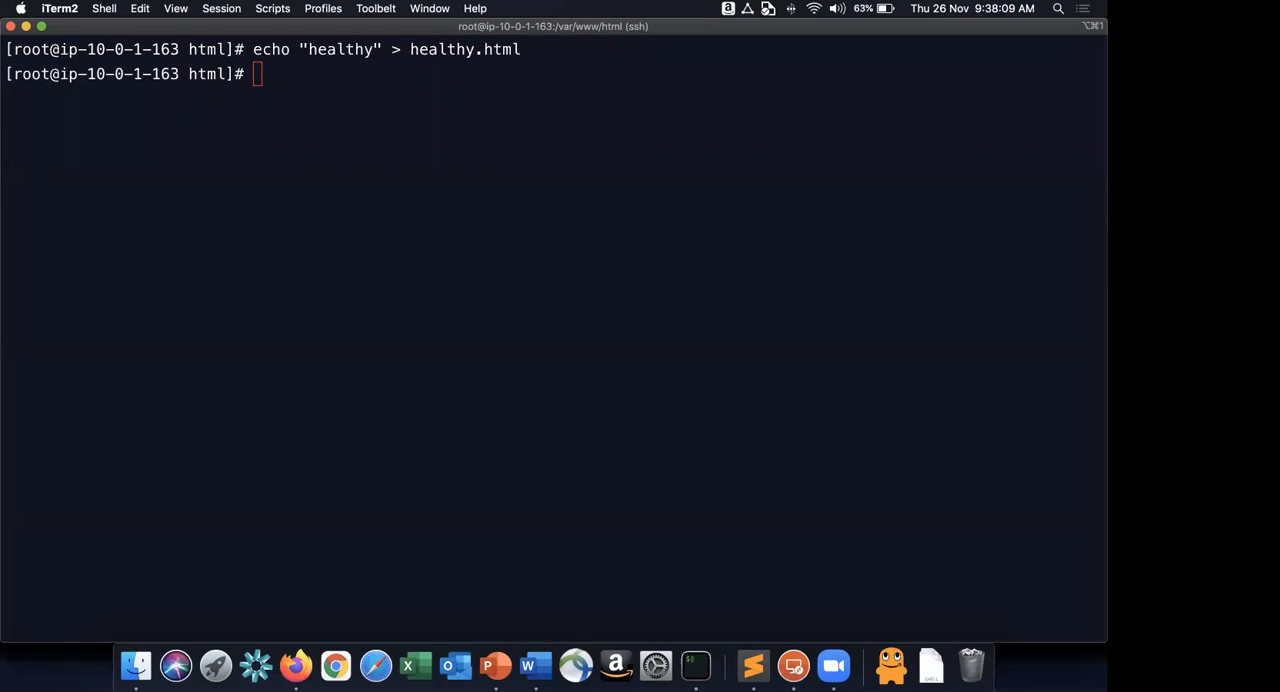
{"action": "left_click", "coordinate": [545, 321]}
{"action": "type", "text": "ls -l"}
{"action": "key", "text": "Return"}
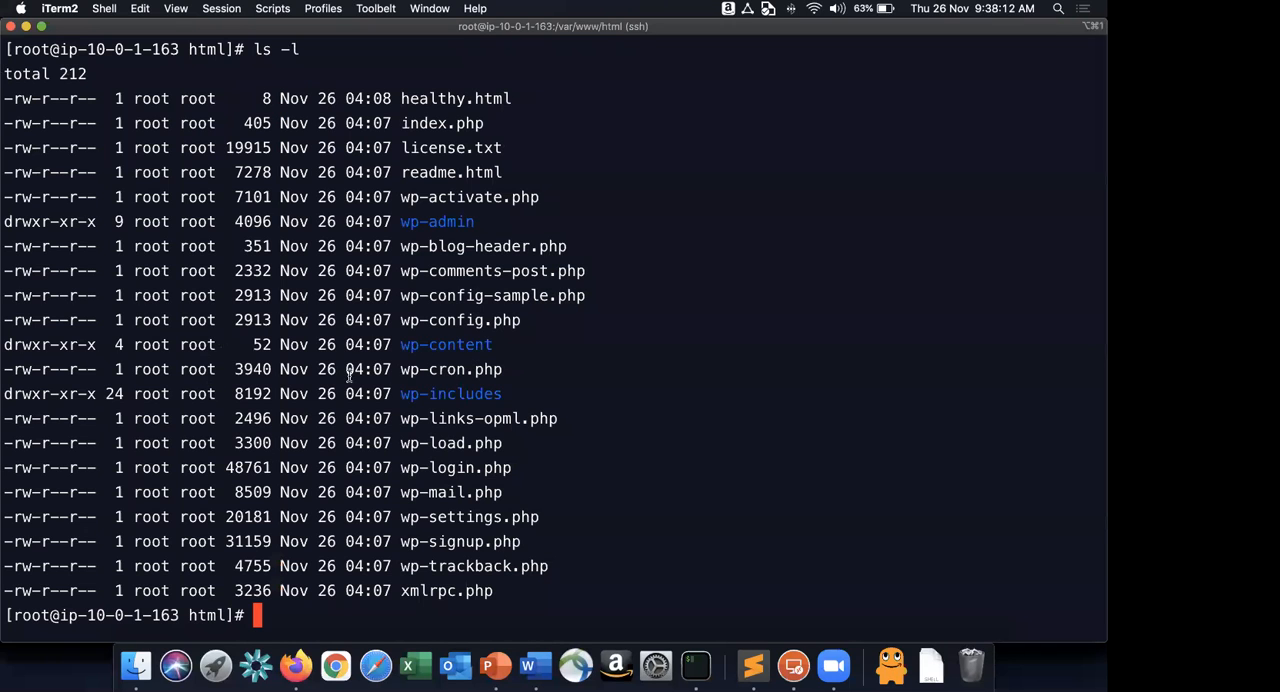
{"action": "key", "text": "super+Tab"}
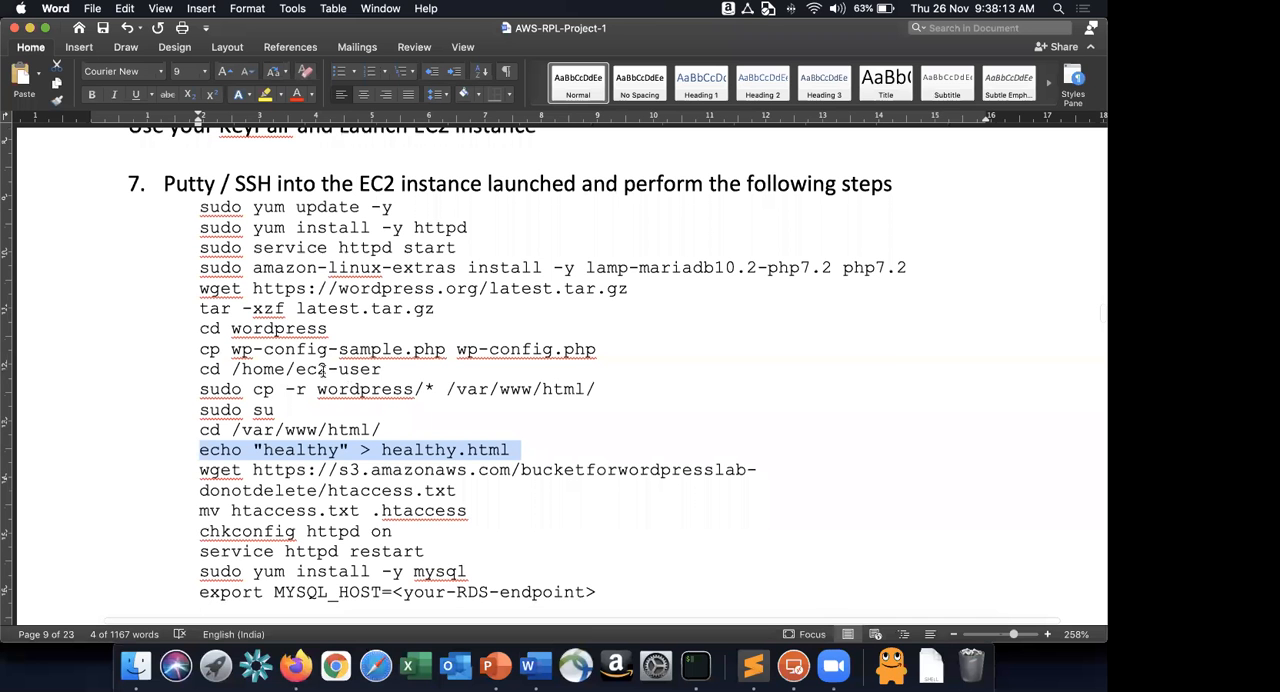
{"action": "key", "text": "super+Tab"}
{"action": "scroll", "coordinate": [350, 381], "scroll_direction": "down", "scroll_amount": 3}
{"action": "left_click_drag", "start_coordinate": [199, 357], "coordinate": [457, 381]}
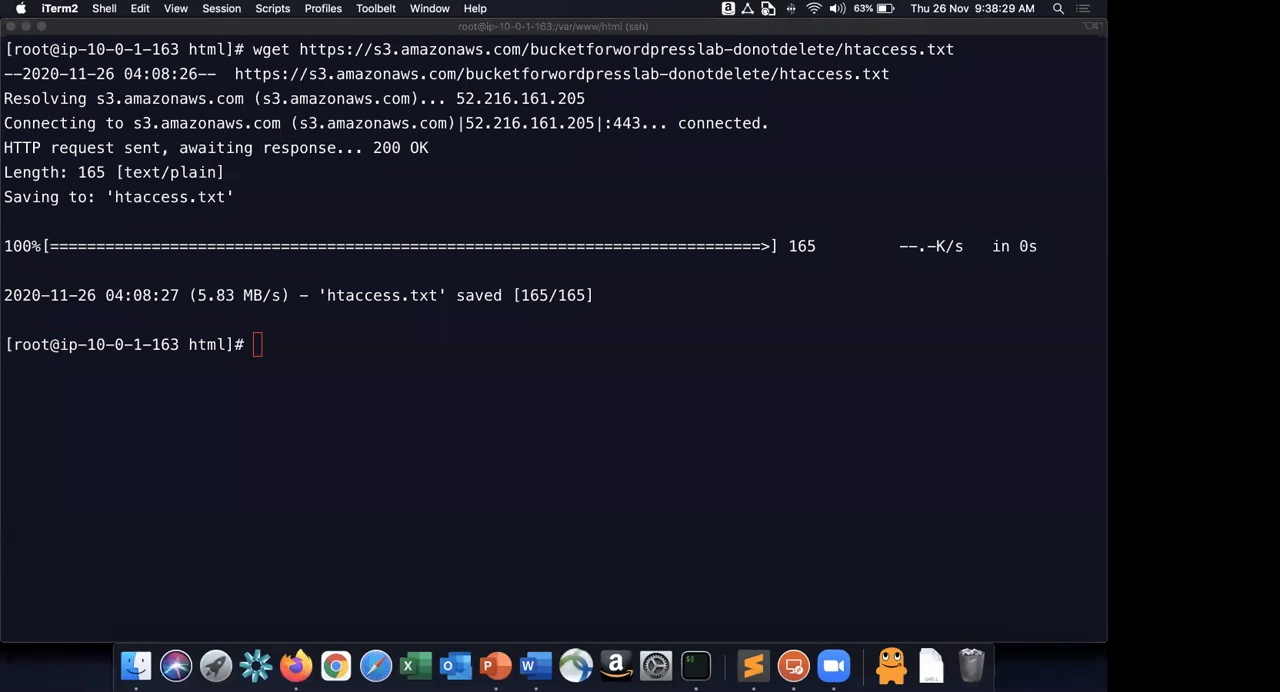
Copy mv htaccess.txt .htaccess from the Word instructions and run it in the SSH session.
{"action": "key", "text": "super+Tab"}
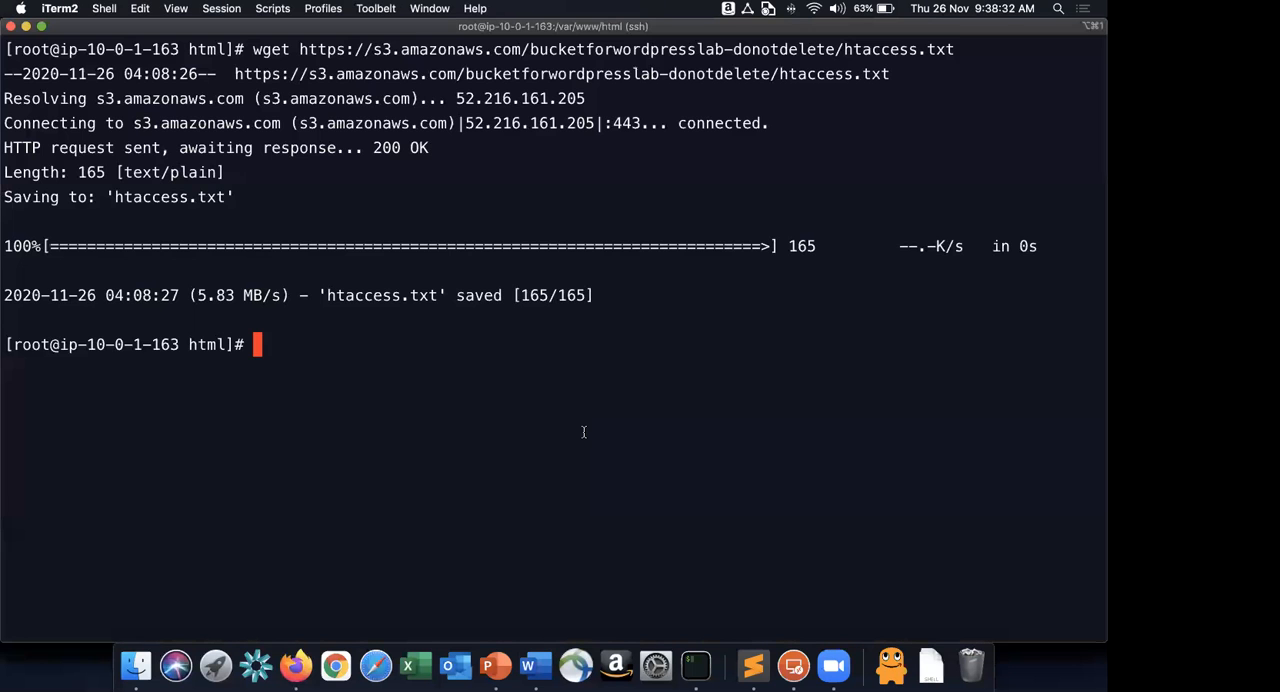
{"action": "type", "text": "mv htaccess.txt .htaccess"}
{"action": "key", "text": "Return"}
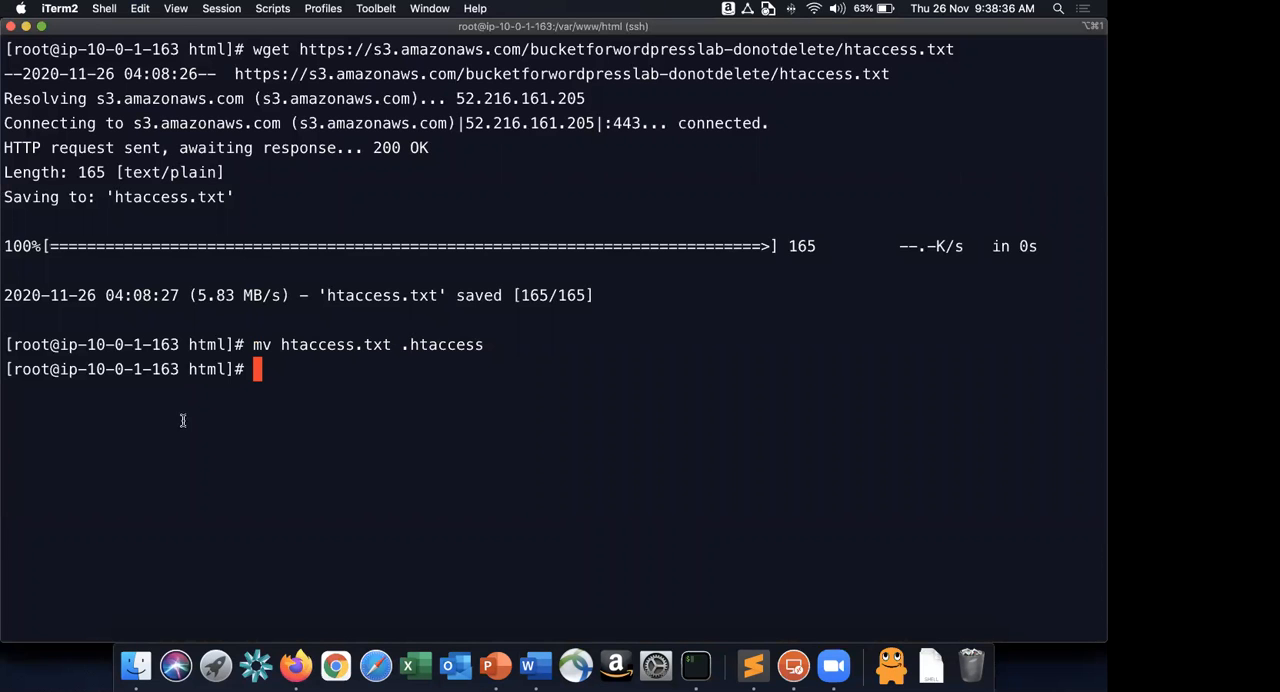
Copy chkconfig httpd on from the Word instructions and run it in the SSH session.
{"action": "key", "text": "super+Tab"}
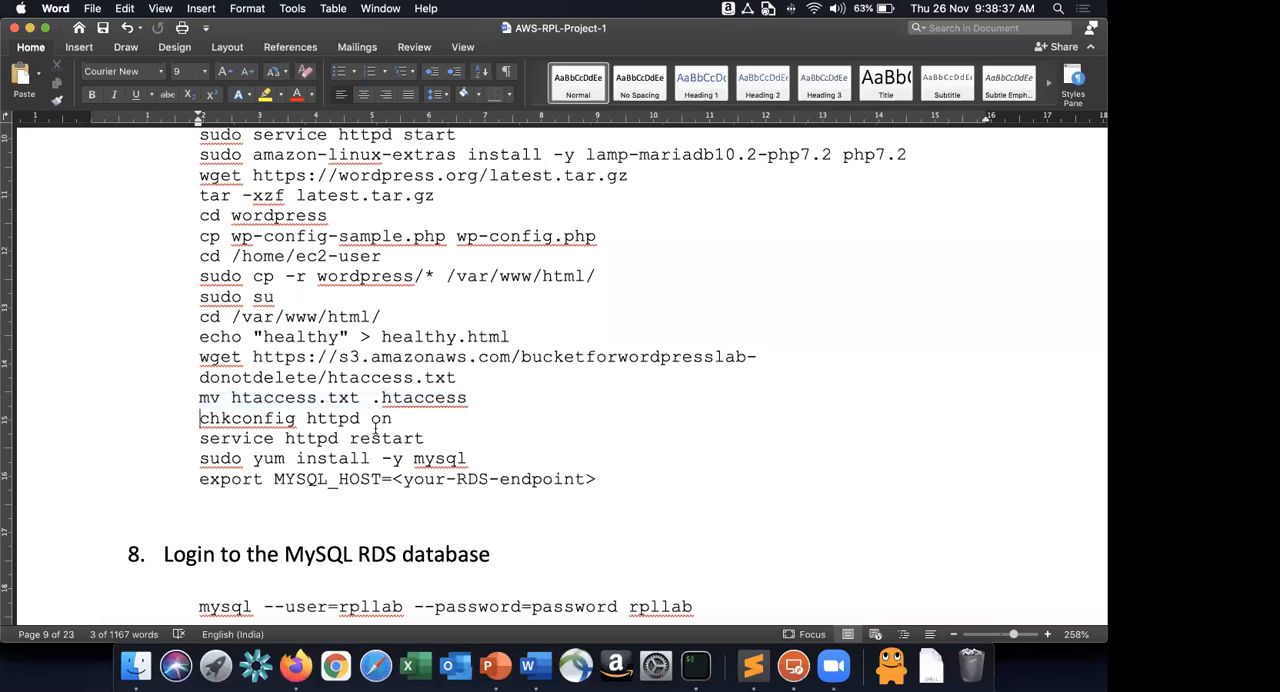
{"action": "triple_click", "coordinate": [376, 427]}
{"action": "key", "text": "super+Tab"}
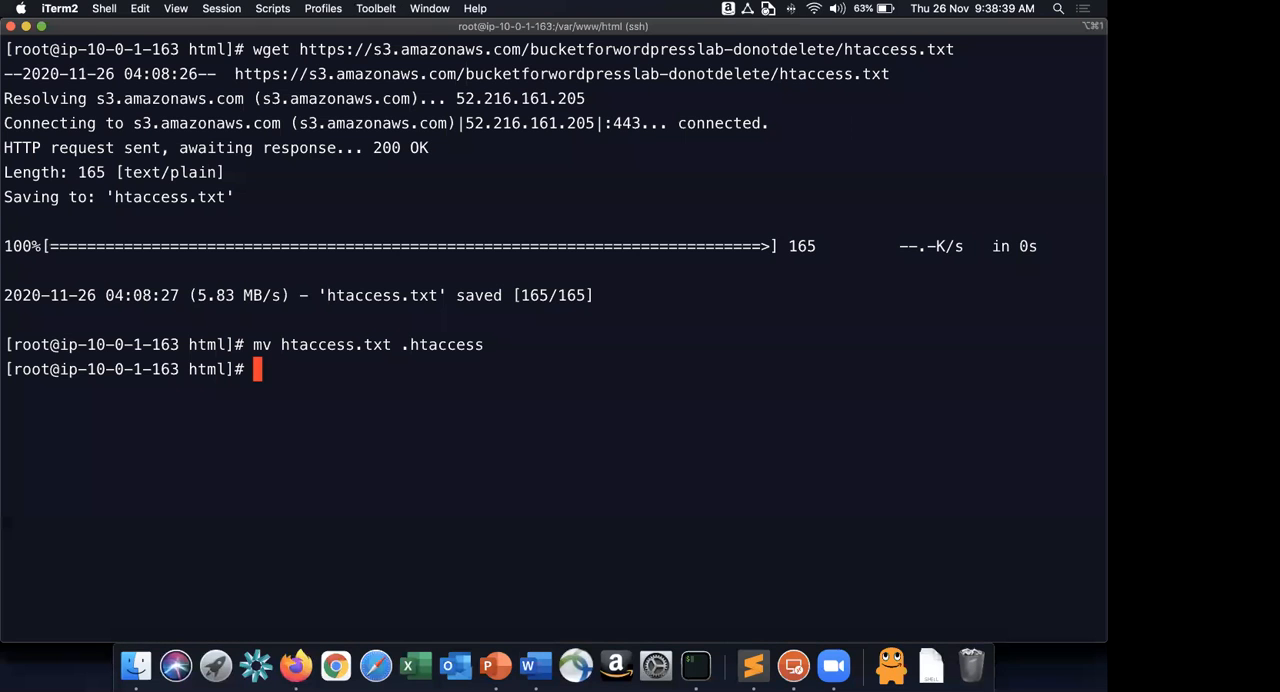
Copy service httpd restart from the Word instructions and run it in the SSH session.
{"action": "key", "text": "super+Tab"}
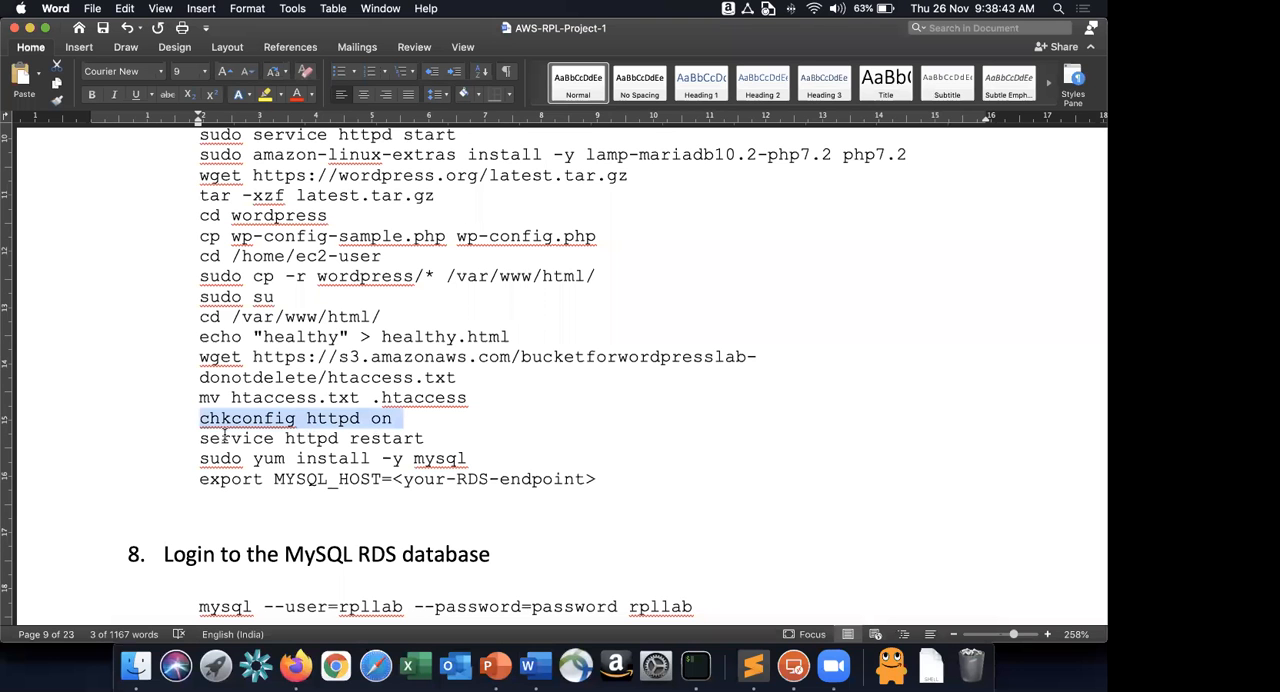
{"action": "left_click_drag", "start_coordinate": [196, 433], "coordinate": [464, 465]}
{"action": "key", "text": "super+c"}
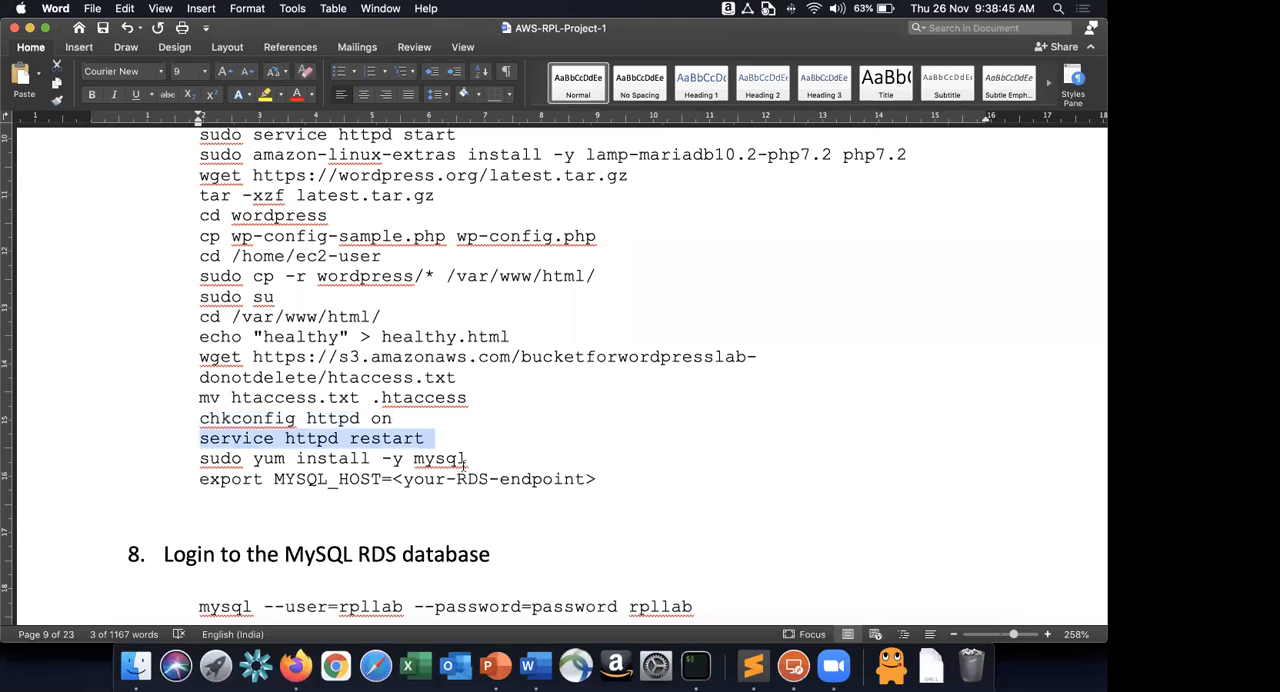
{"action": "key", "text": "super+Tab"}
{"action": "key", "text": "super+v"}
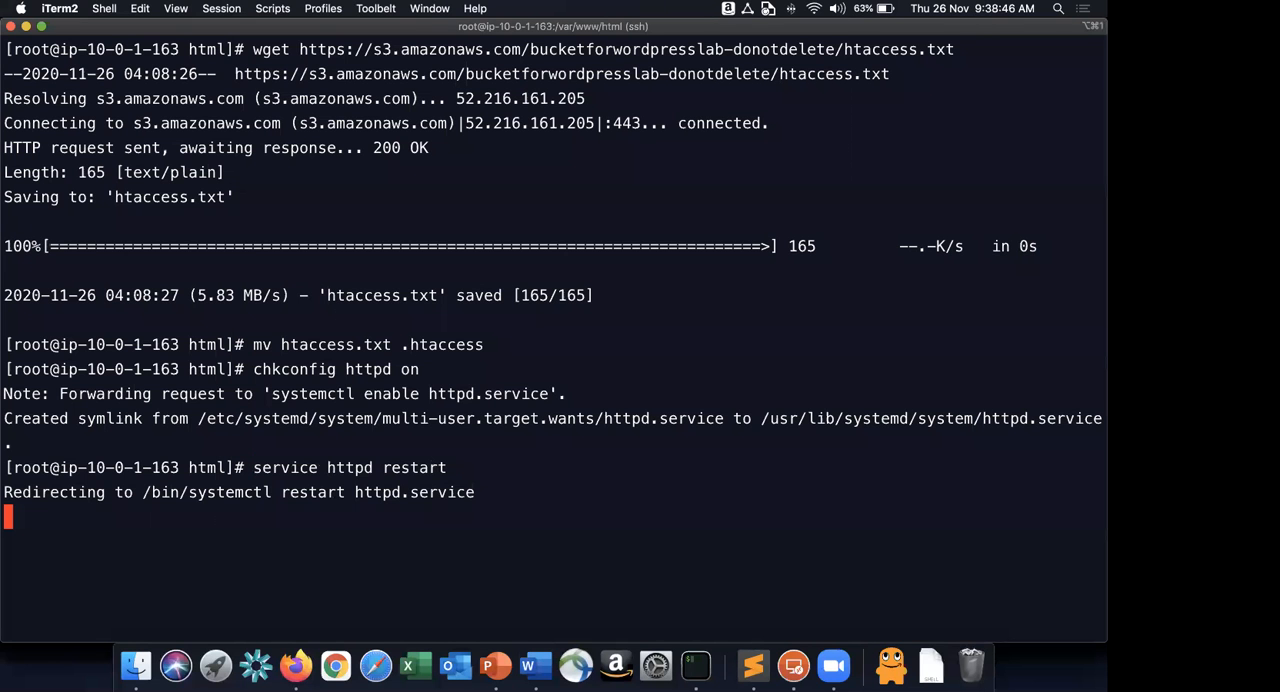
Copy sudo yum install -y mysql from the Word instructions, run it in the SSH session and clear the terminal screen.
{"action": "key", "text": "super+Tab"}
{"action": "triple_click", "coordinate": [634, 457]}
{"action": "key", "text": "super+c"}
{"action": "key", "text": "super+Tab"}
{"action": "key", "text": "super+v"}
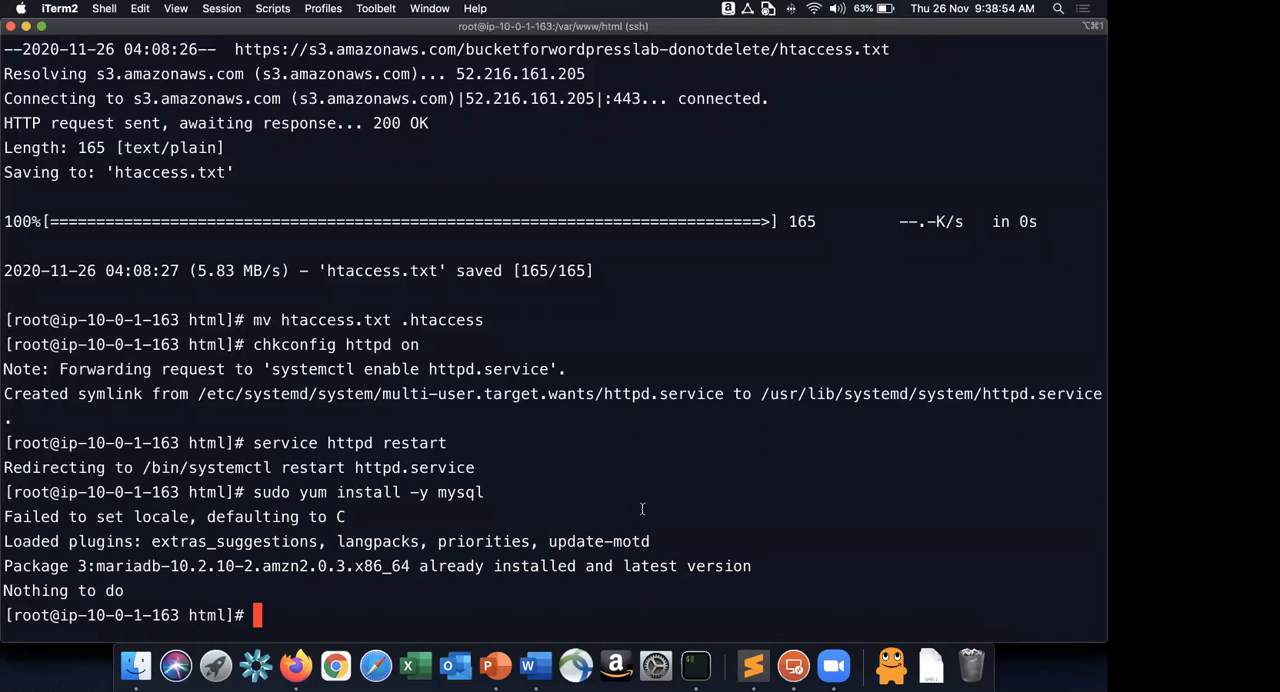
{"action": "key", "text": "super+k"}
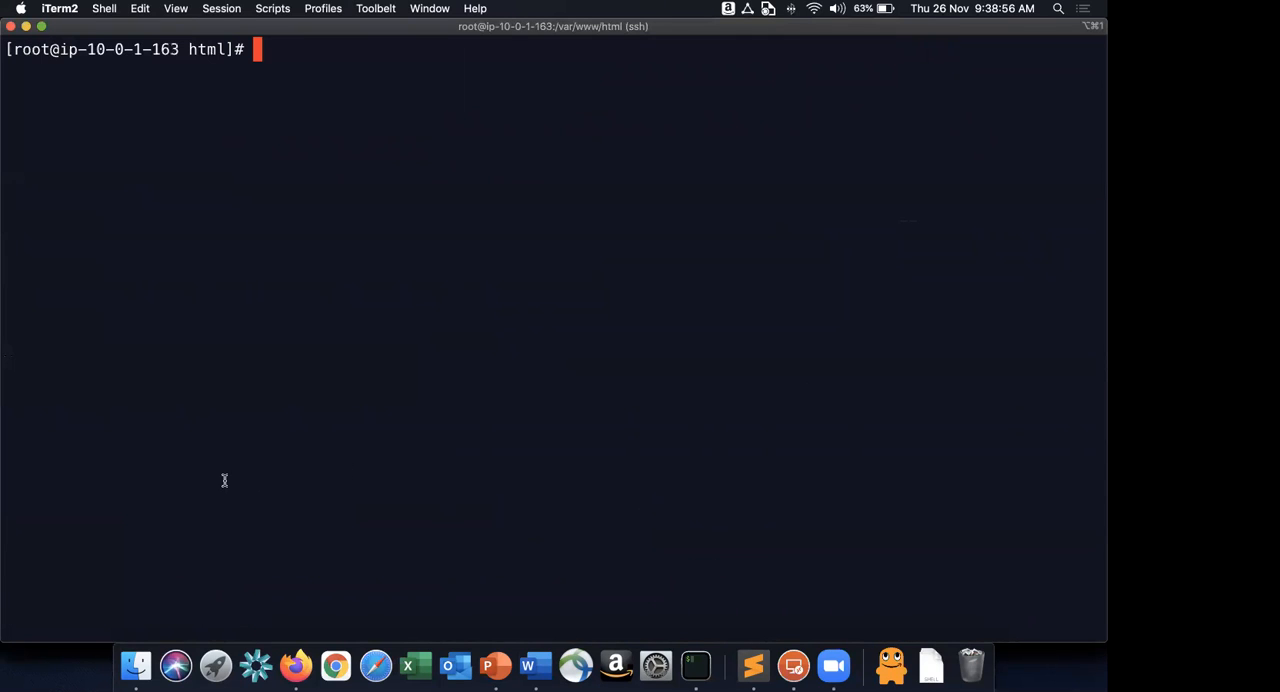
Put the export MYSQL_HOST= command from the Word instructions on the SSH prompt and remove its <your-RDS-endpoint> placeholder.
{"action": "key", "text": "super+Tab"}
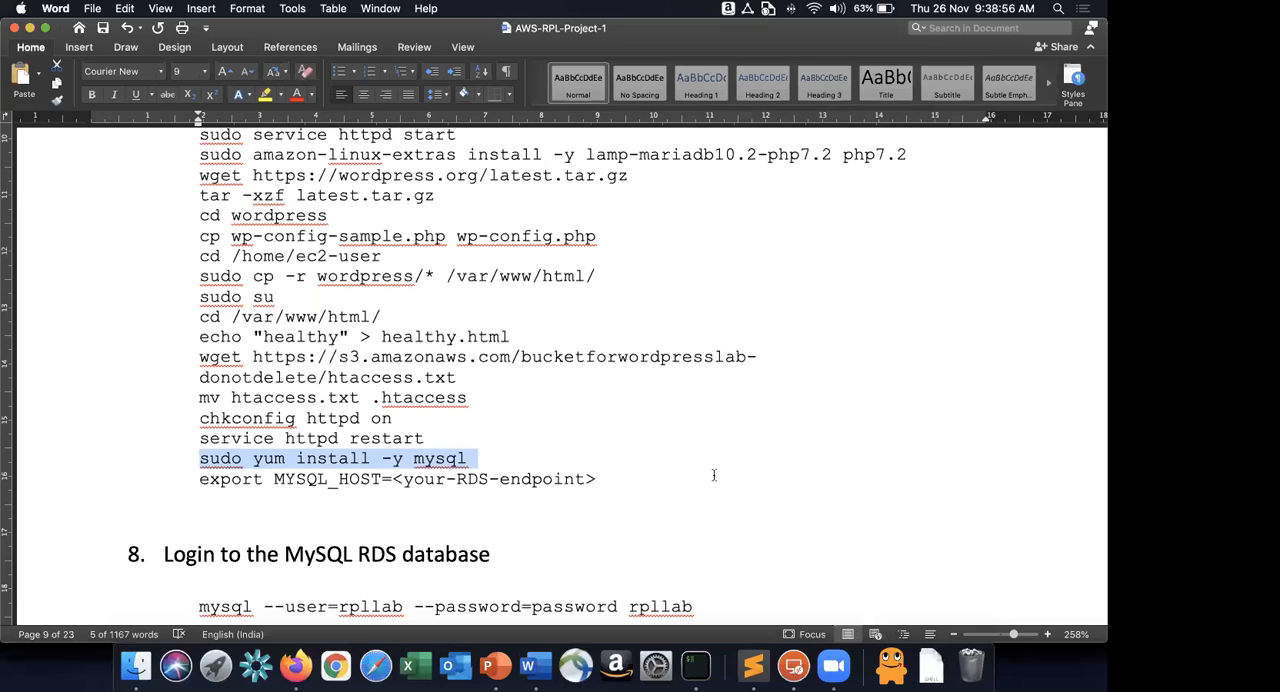
{"action": "key", "text": "super+Tab"}
{"action": "key", "text": "super+v"}
{"action": "key", "text": "BackSpace"}
{"action": "key", "text": "BackSpace"}
{"action": "key", "text": "BackSpace"}
{"action": "key", "text": "BackSpace"}
{"action": "key", "text": "BackSpace"}
{"action": "key", "text": "BackSpace"}
{"action": "key", "text": "BackSpace"}
{"action": "key", "text": "BackSpace"}
{"action": "key", "text": "BackSpace"}
{"action": "key", "text": "BackSpace"}
{"action": "key", "text": "BackSpace"}
{"action": "key", "text": "BackSpace"}
{"action": "key", "text": "BackSpace"}
{"action": "key", "text": "BackSpace"}
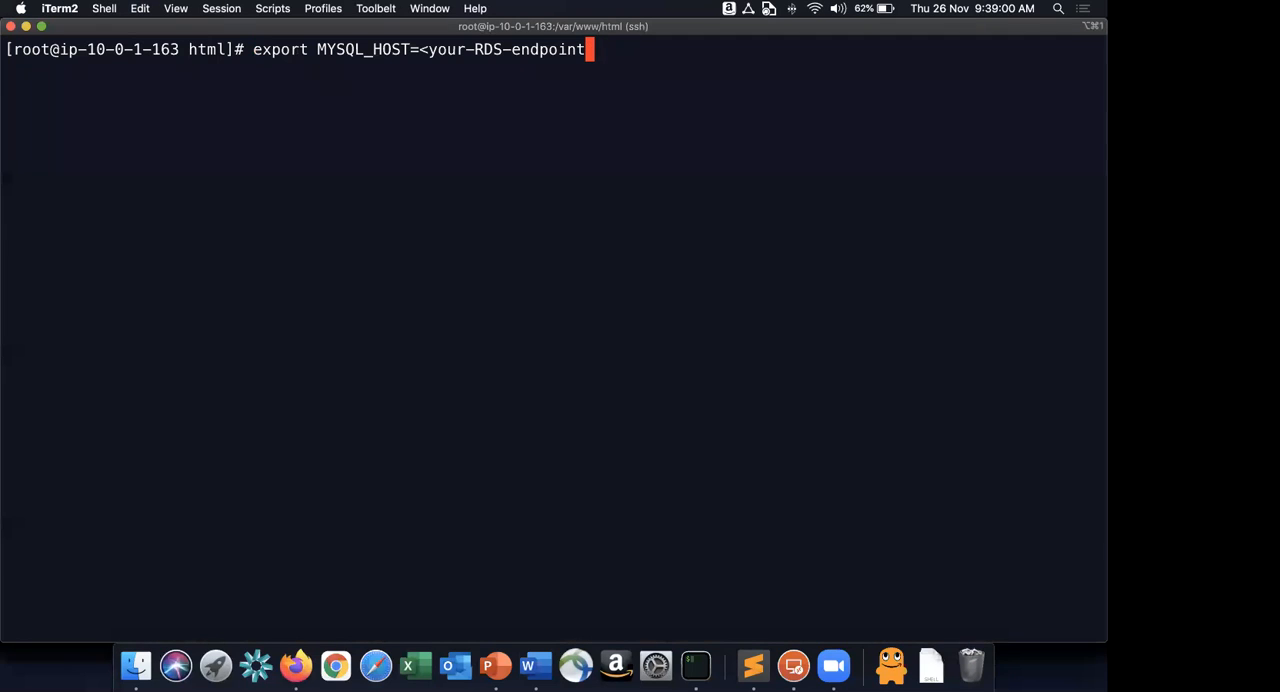
{"action": "key", "text": "BackSpace"}
{"action": "key", "text": "BackSpace"}
{"action": "key", "text": "BackSpace"}
{"action": "key", "text": "BackSpace"}
{"action": "key", "text": "BackSpace"}
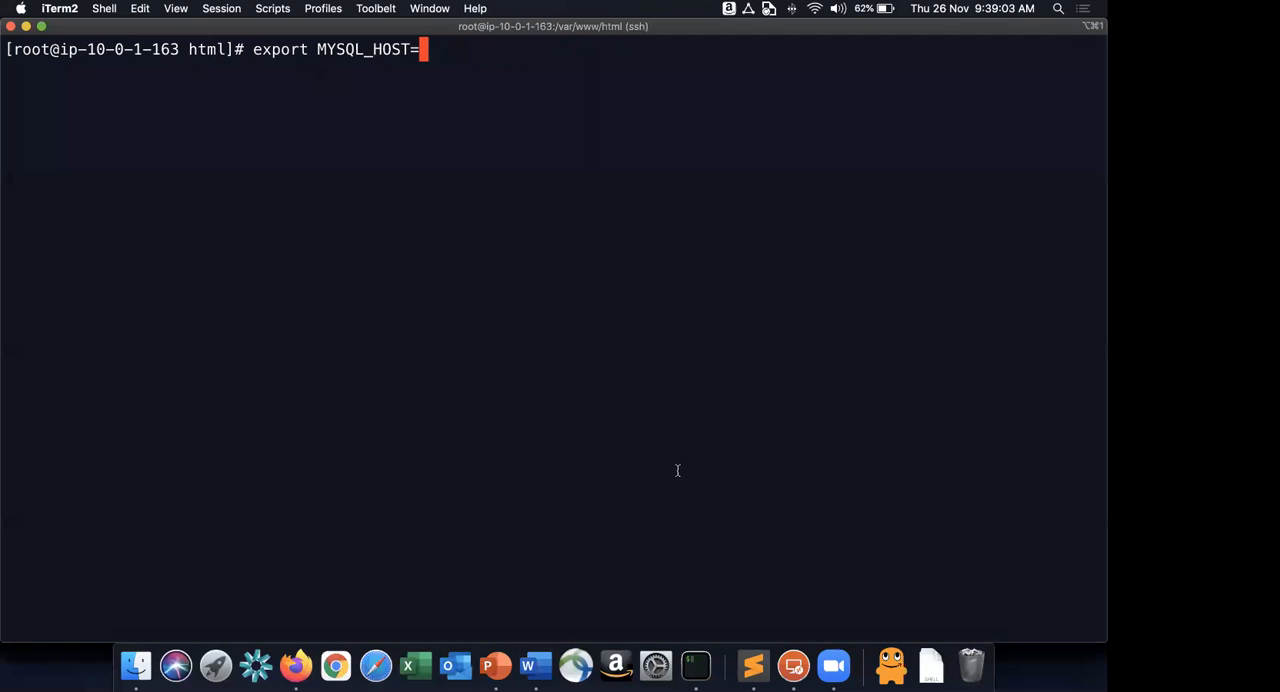
Switch to Firefox and open the RDS service of the AWS console in a new tab.
{"action": "key", "text": "super+Tab"}
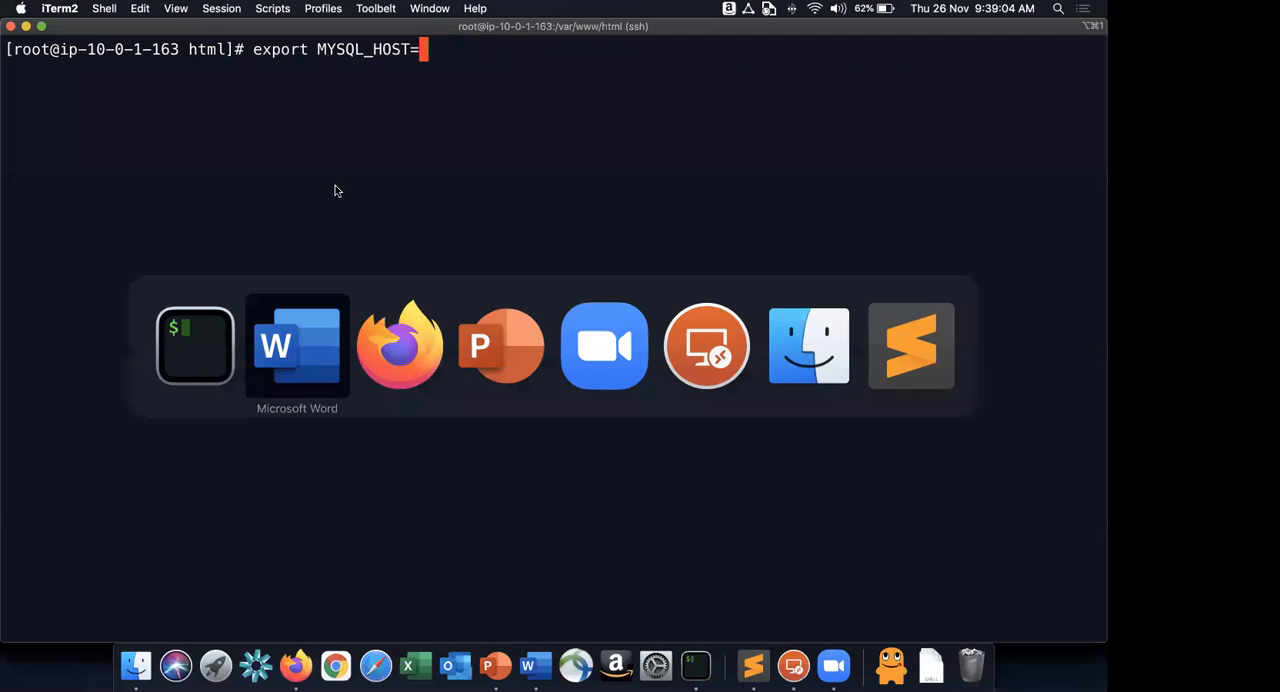
{"action": "key", "text": "super+Tab"}
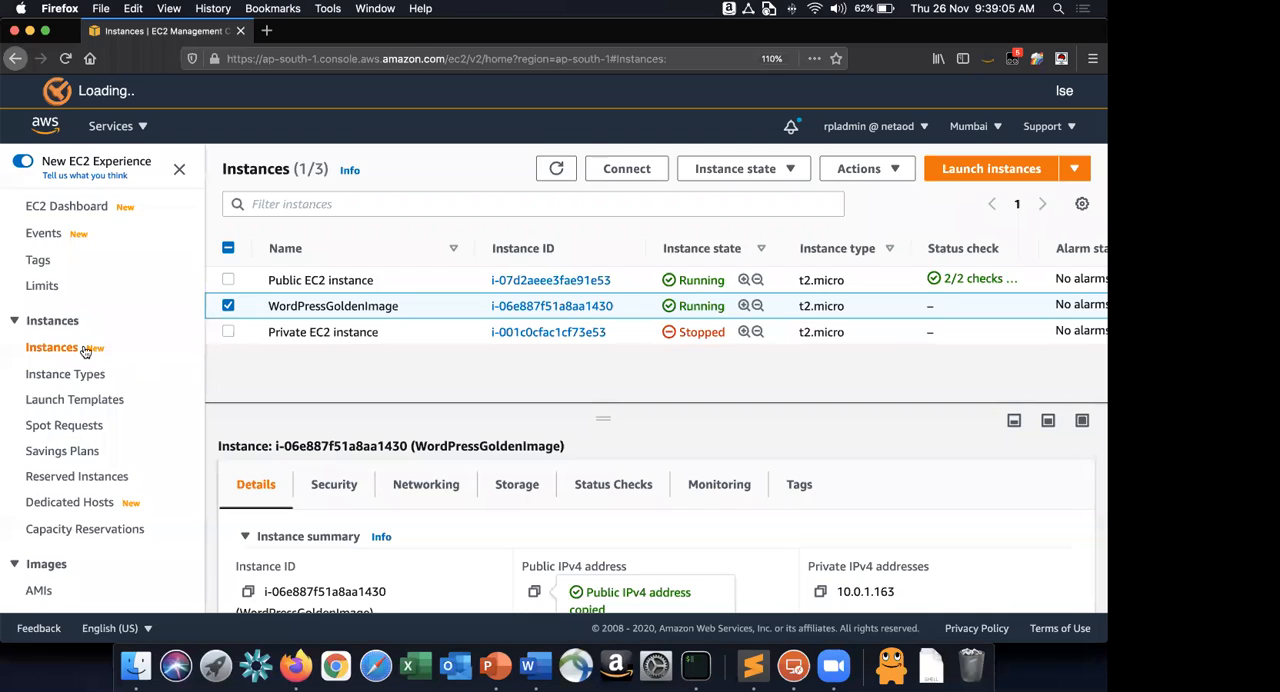
{"action": "left_click", "coordinate": [112, 126]}
{"action": "left_click", "coordinate": [84, 346], "text": "super"}
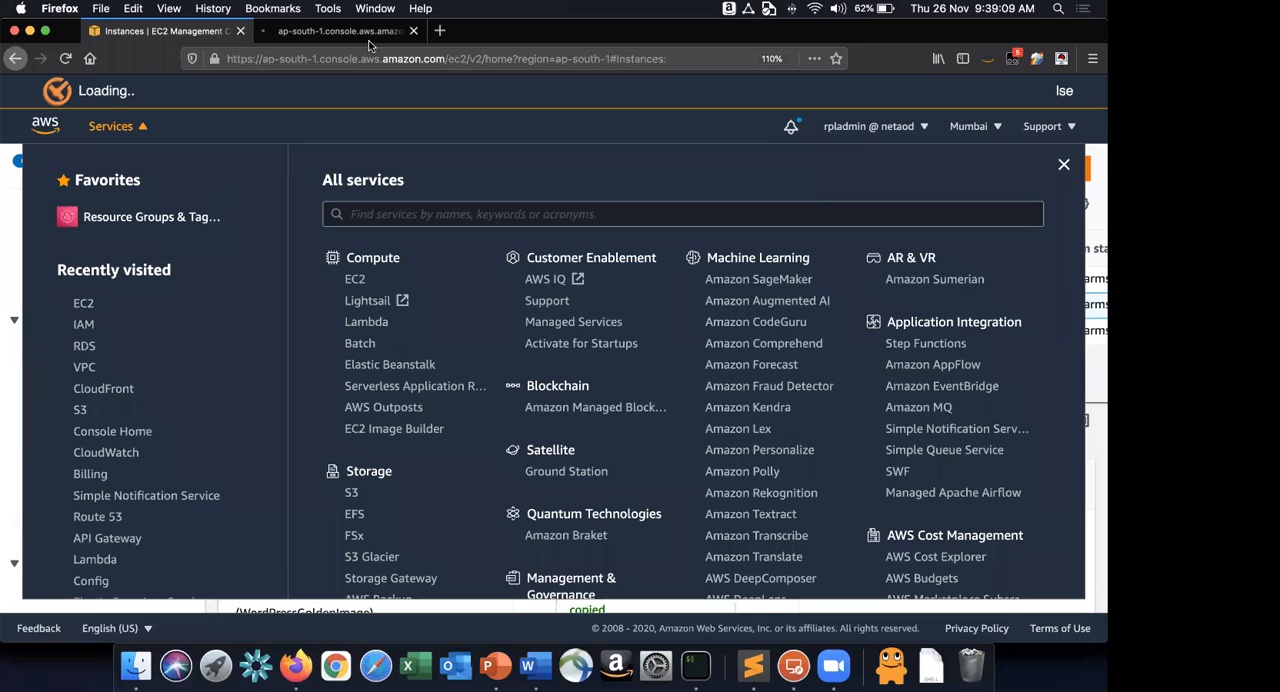
Open the rpllab1 instance from the RDS database list and copy its endpoint address.
{"action": "key", "text": "Escape"}
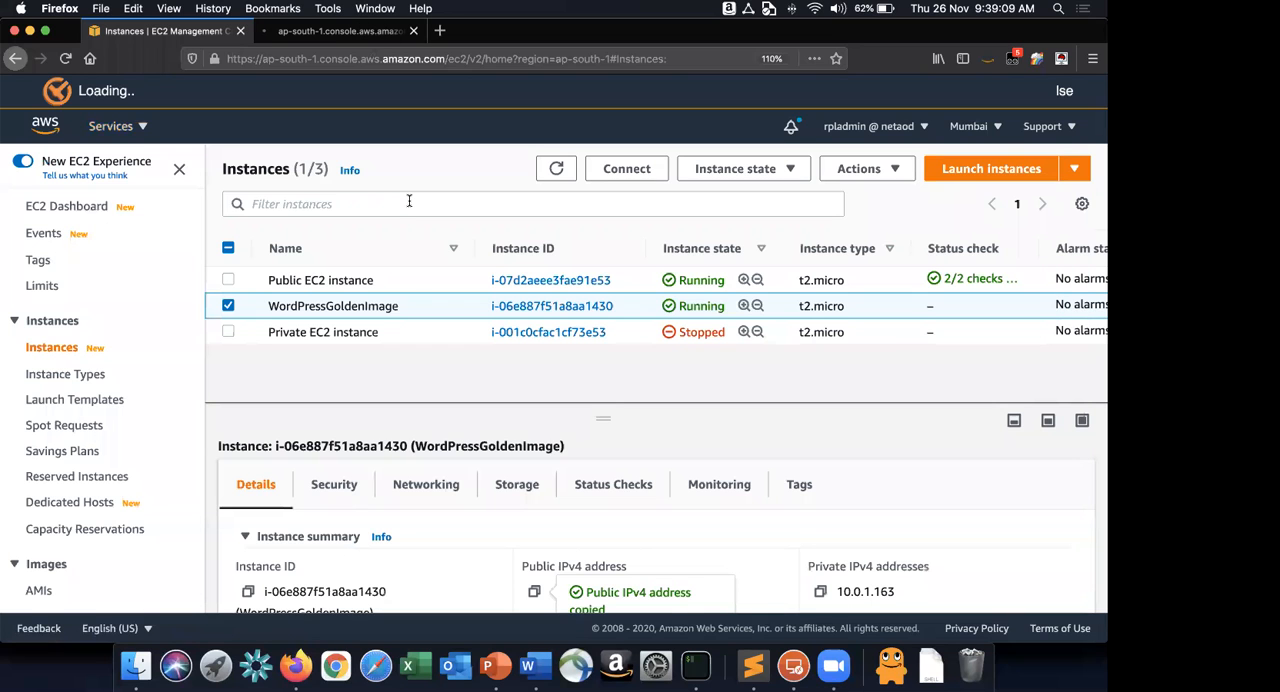
{"action": "key", "text": "ctrl+Tab"}
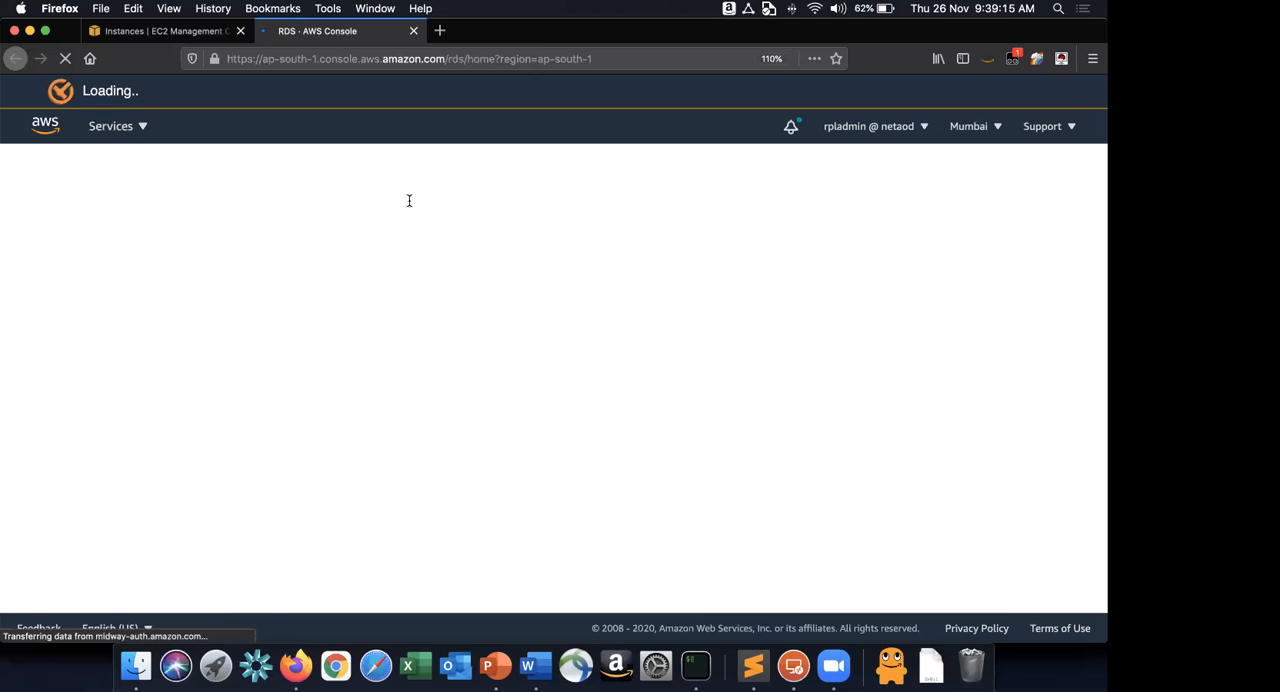
{"action": "left_click", "coordinate": [352, 469]}
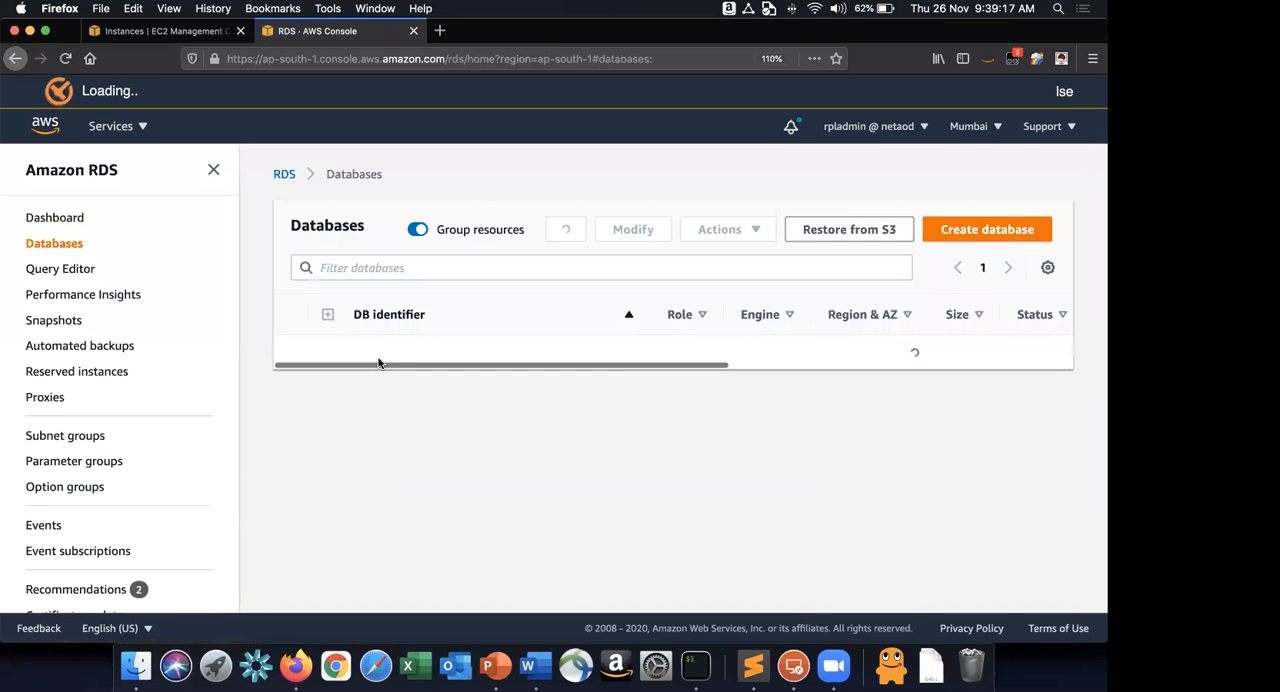
{"action": "left_click", "coordinate": [380, 354]}
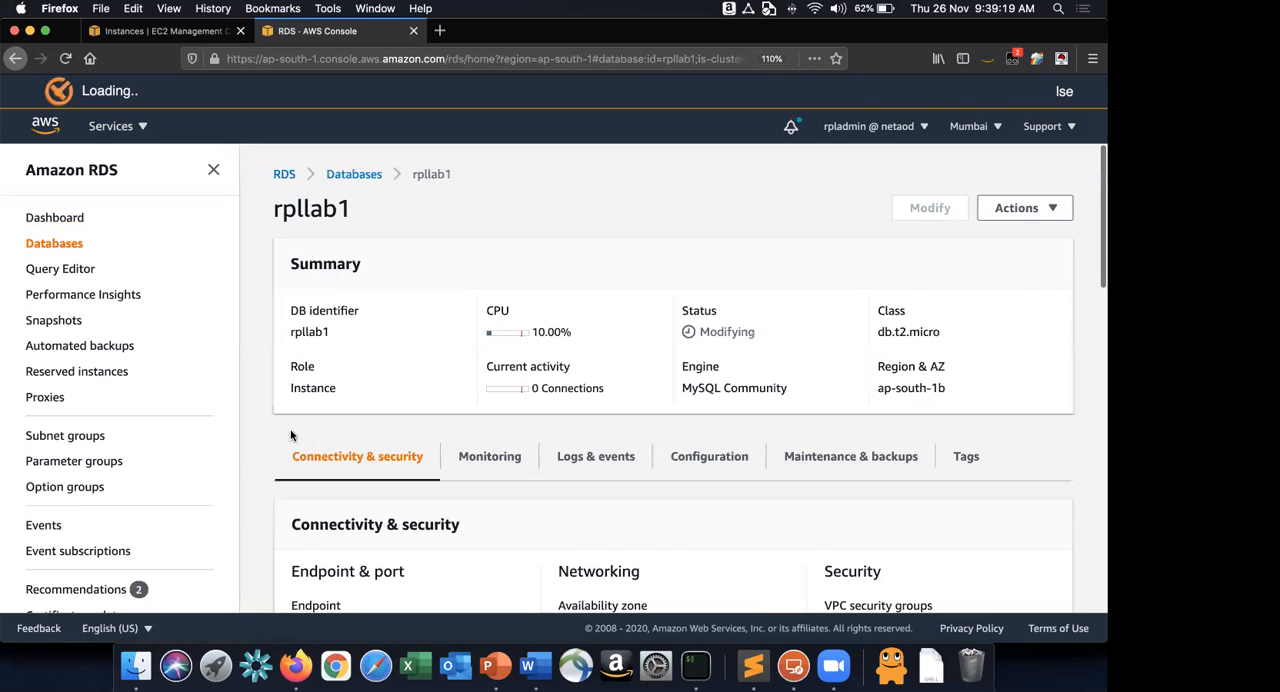
{"action": "scroll", "coordinate": [402, 443], "scroll_direction": "down", "scroll_amount": 4}
{"action": "triple_click", "coordinate": [404, 446]}
{"action": "key", "text": "super+c"}
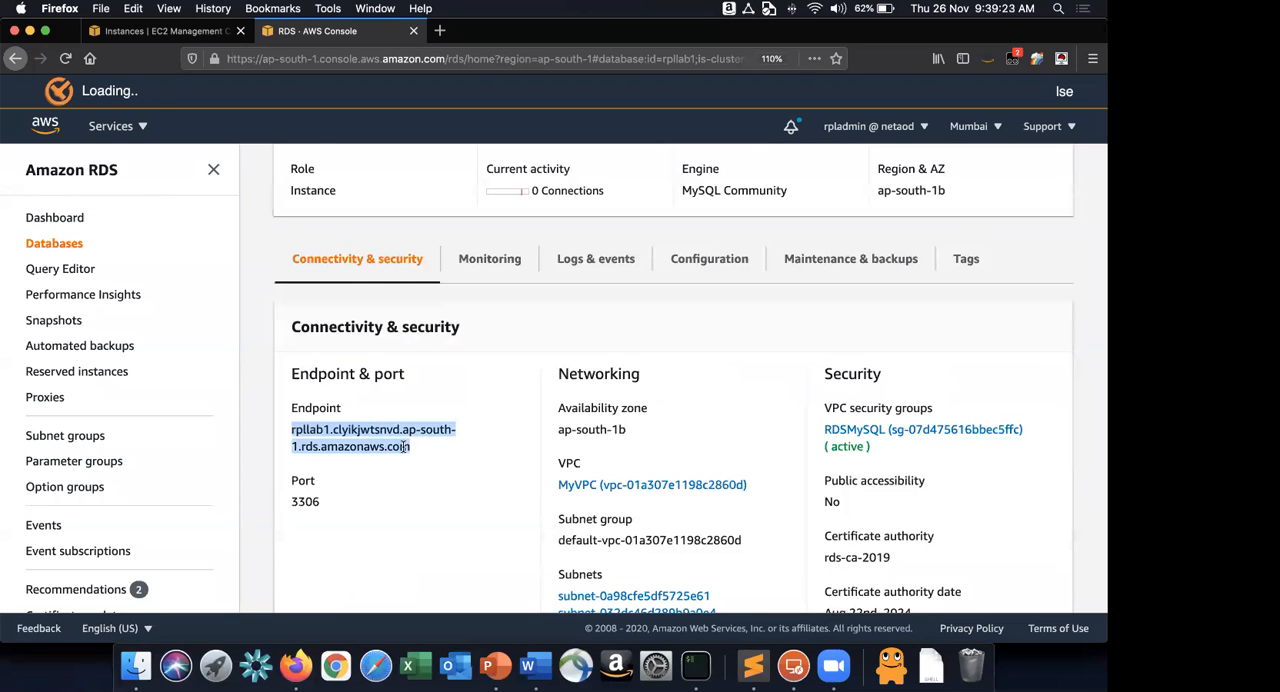
{"action": "scroll", "coordinate": [403, 452], "scroll_direction": "up", "scroll_amount": 4}
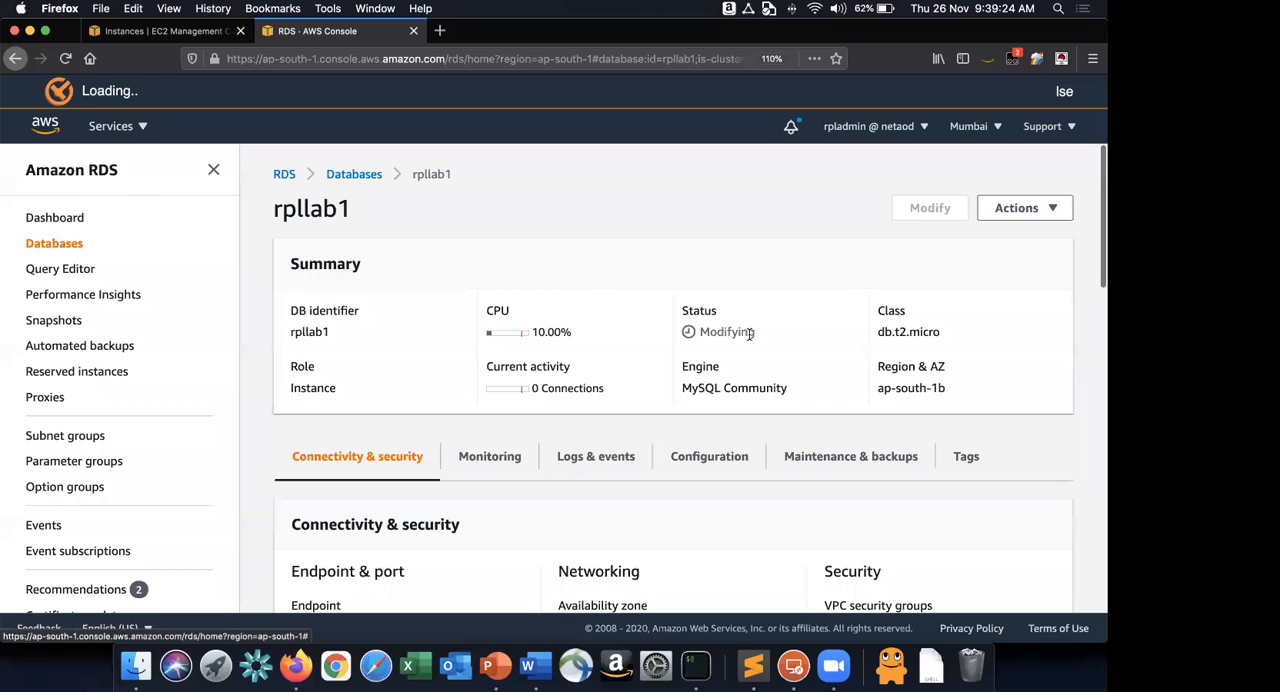
{"action": "scroll", "coordinate": [404, 452], "scroll_direction": "down", "scroll_amount": 4}
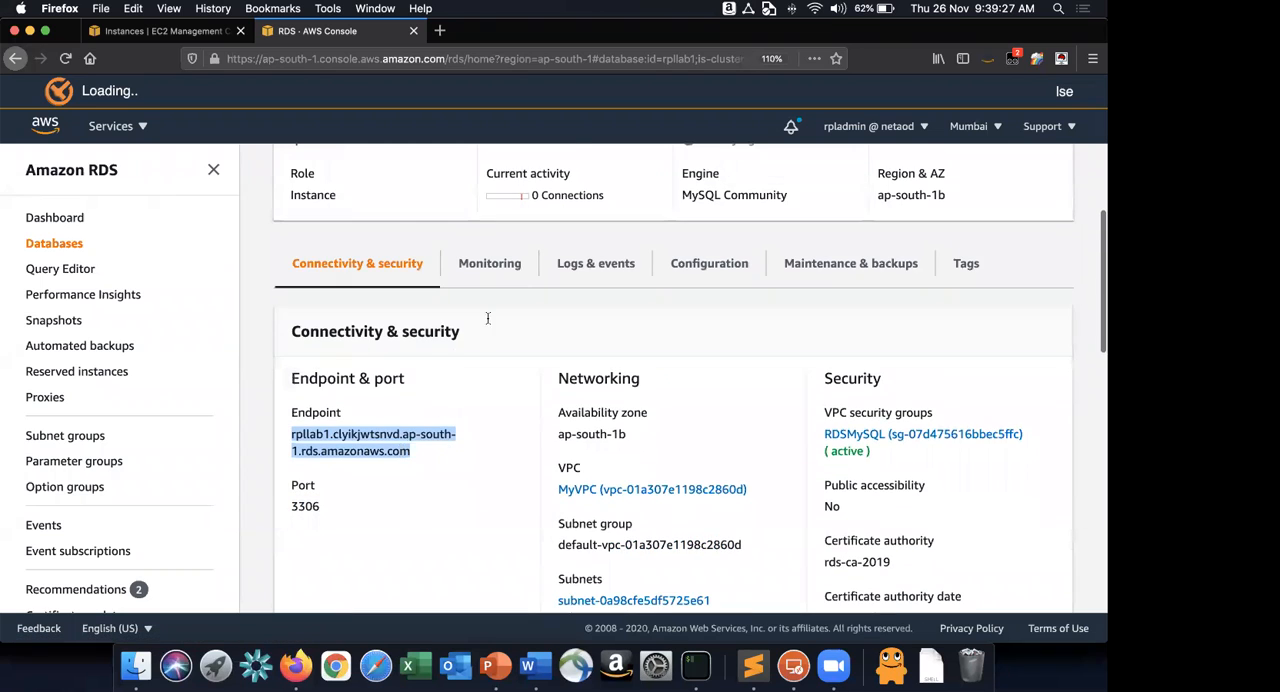
Complete the export MYSQL_HOST= command in the SSH session with the endpoint rpllab1.clyikjwtsnvd.ap-south-1.rds.amazonaws.com and run it.
{"action": "key", "text": "super+Tab"}
{"action": "key", "text": "super+v"}
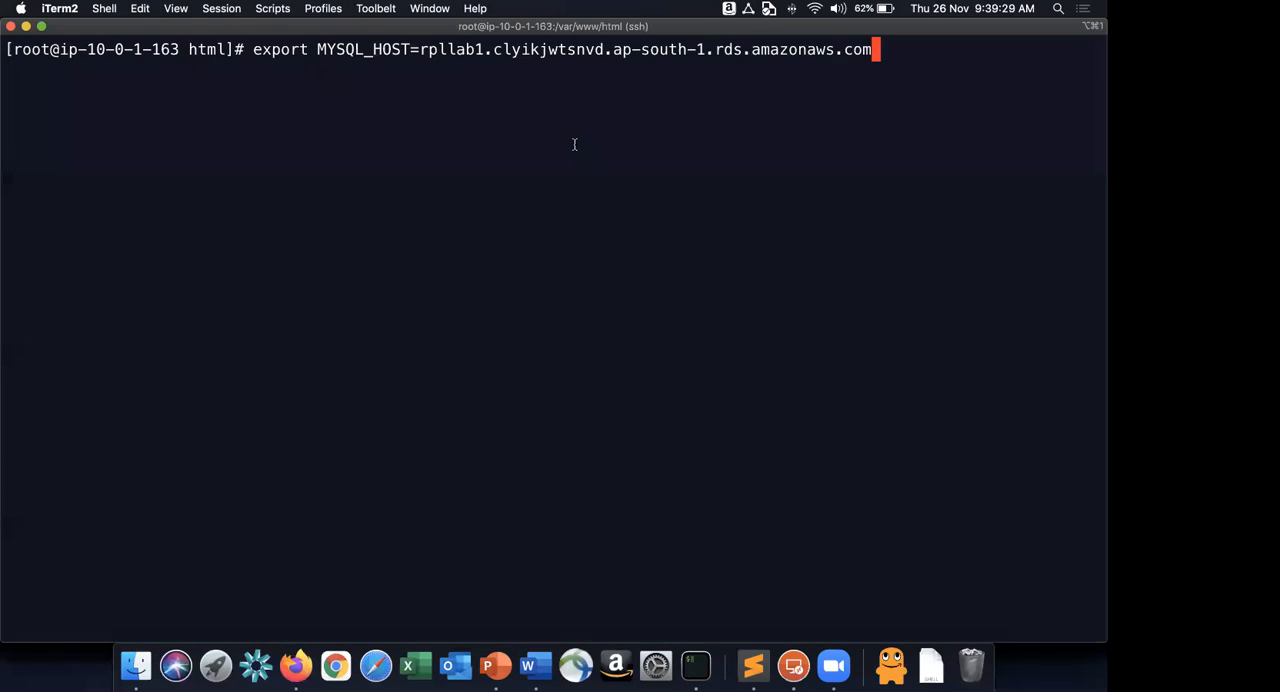
{"action": "key", "text": "Return"}
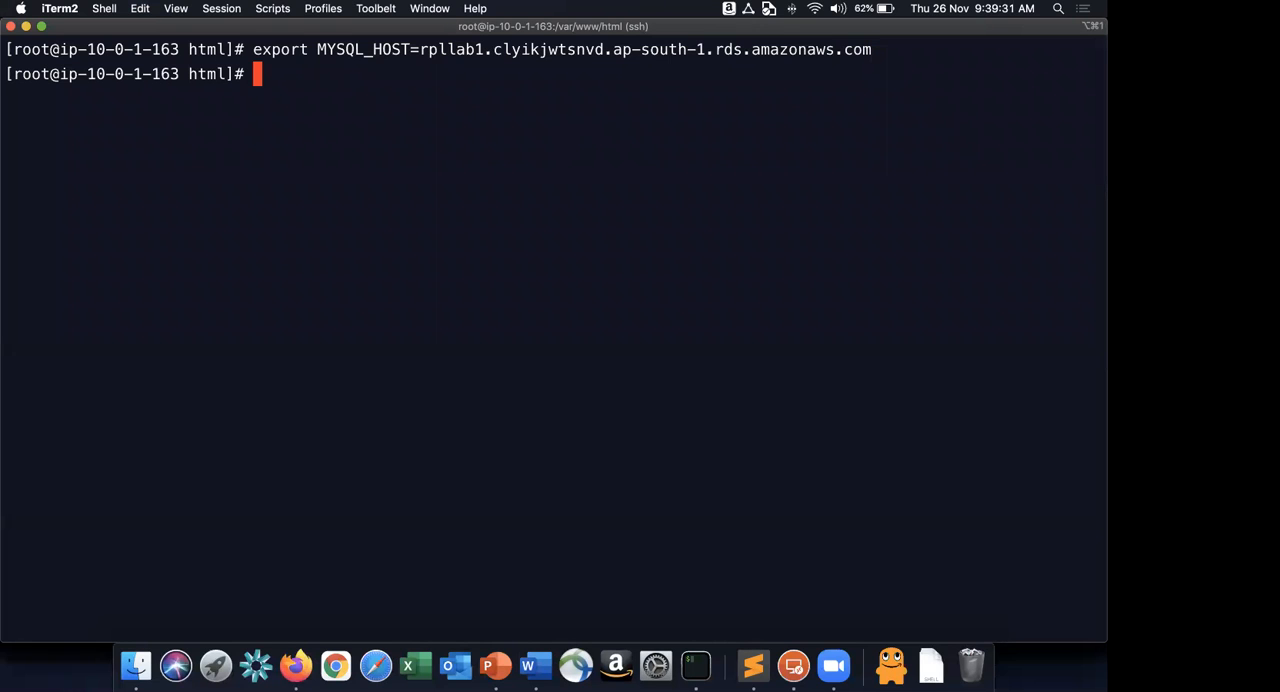
Copy the mysql login command for user rpllab, including its account password, from the Word instructions and run it in the SSH session.
{"action": "key", "text": "super+Tab"}
{"action": "key", "text": "super+Tab"}
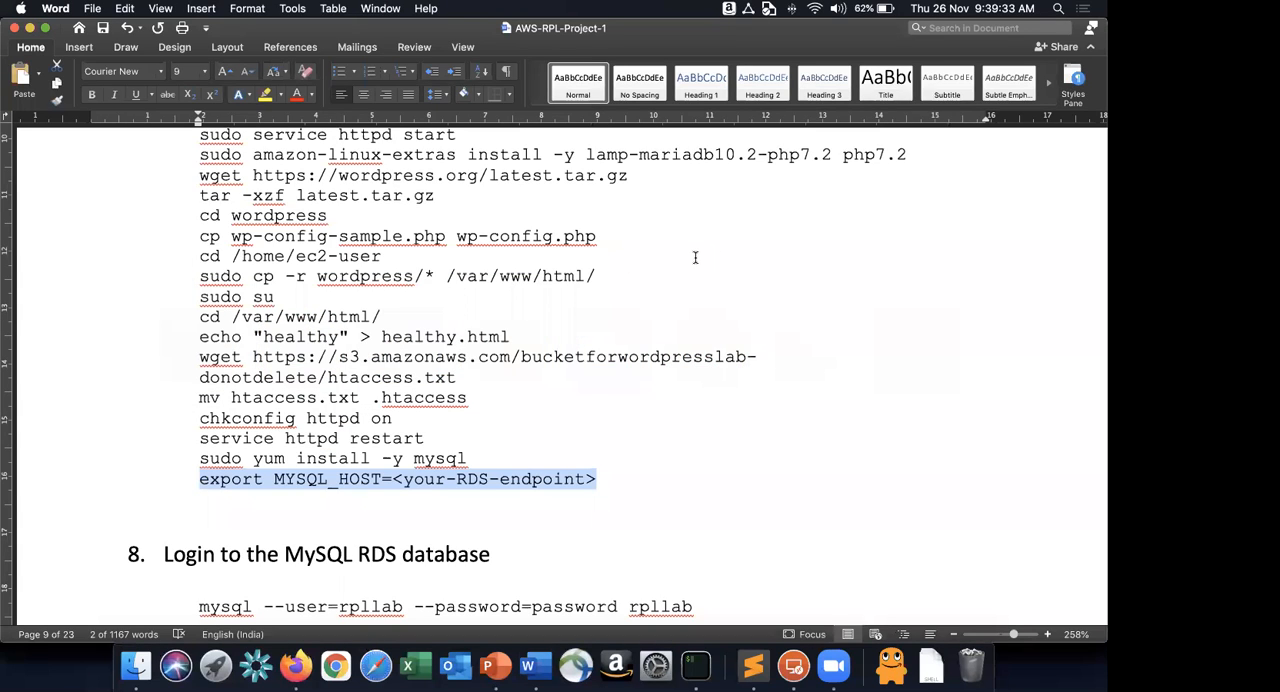
{"action": "scroll", "coordinate": [695, 258], "scroll_direction": "down", "scroll_amount": 5}
{"action": "triple_click", "coordinate": [743, 268]}
{"action": "key", "text": "super+c"}
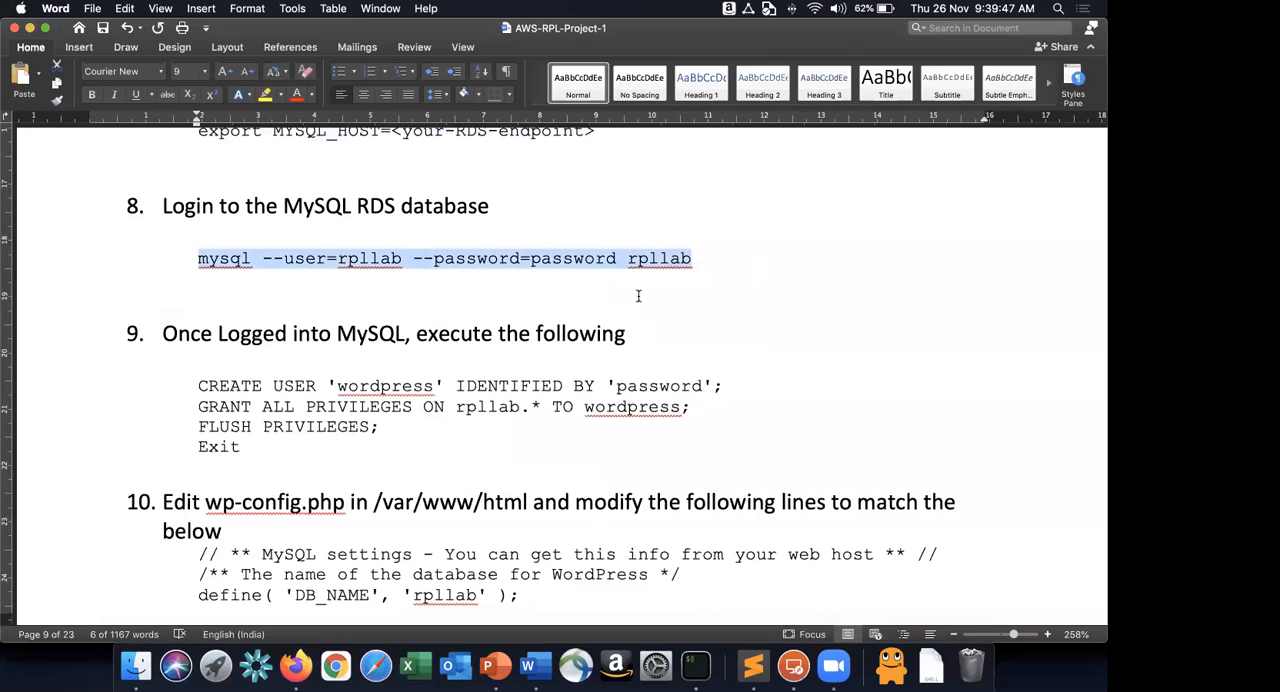
{"action": "key", "text": "super+Tab"}
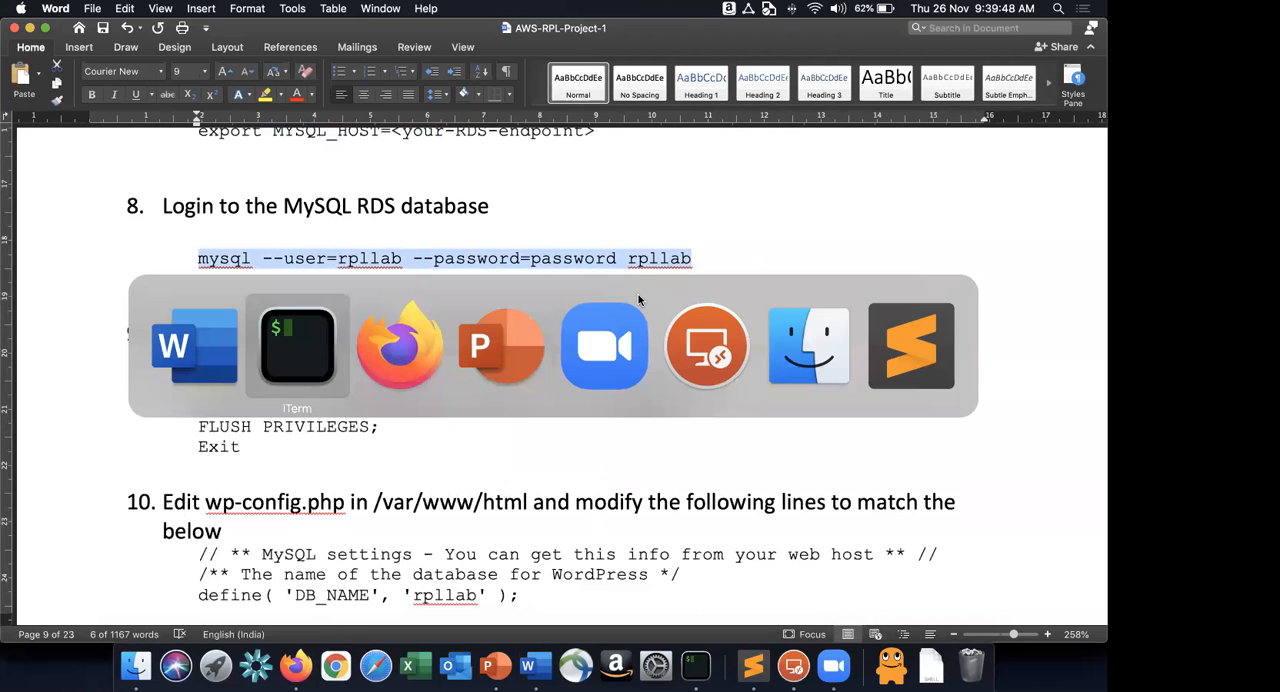
{"action": "key", "text": "super+v"}
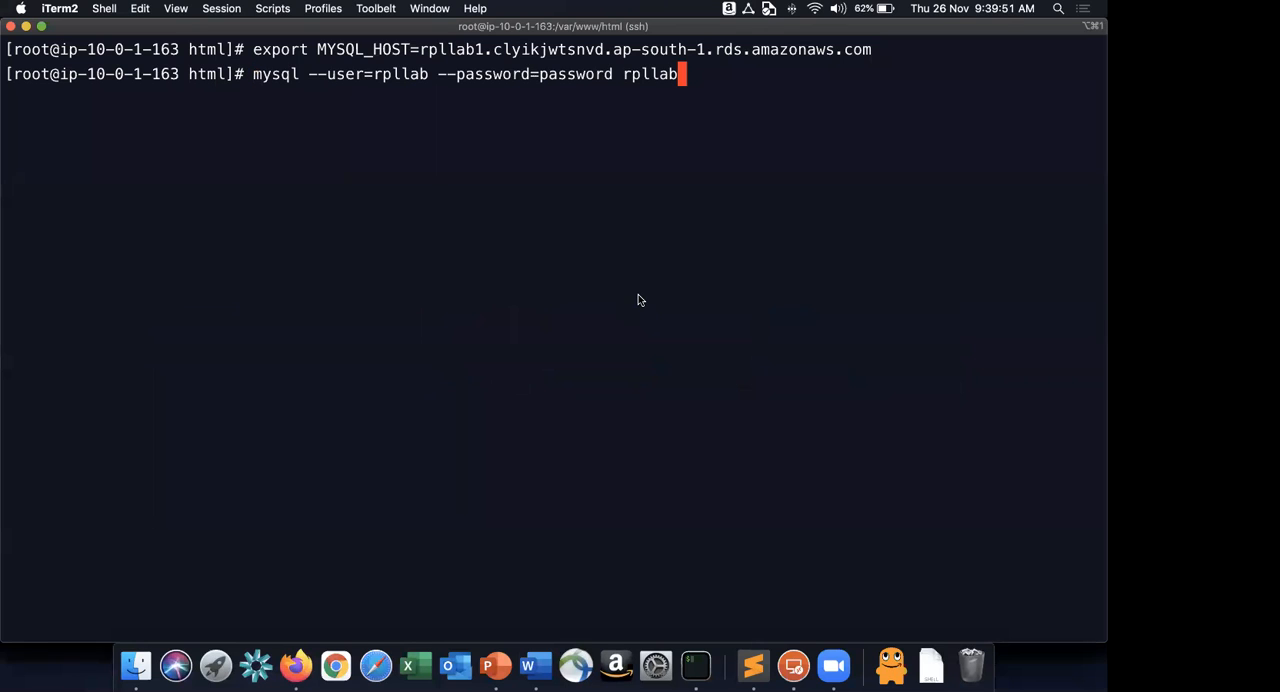
{"action": "key", "text": "Return"}
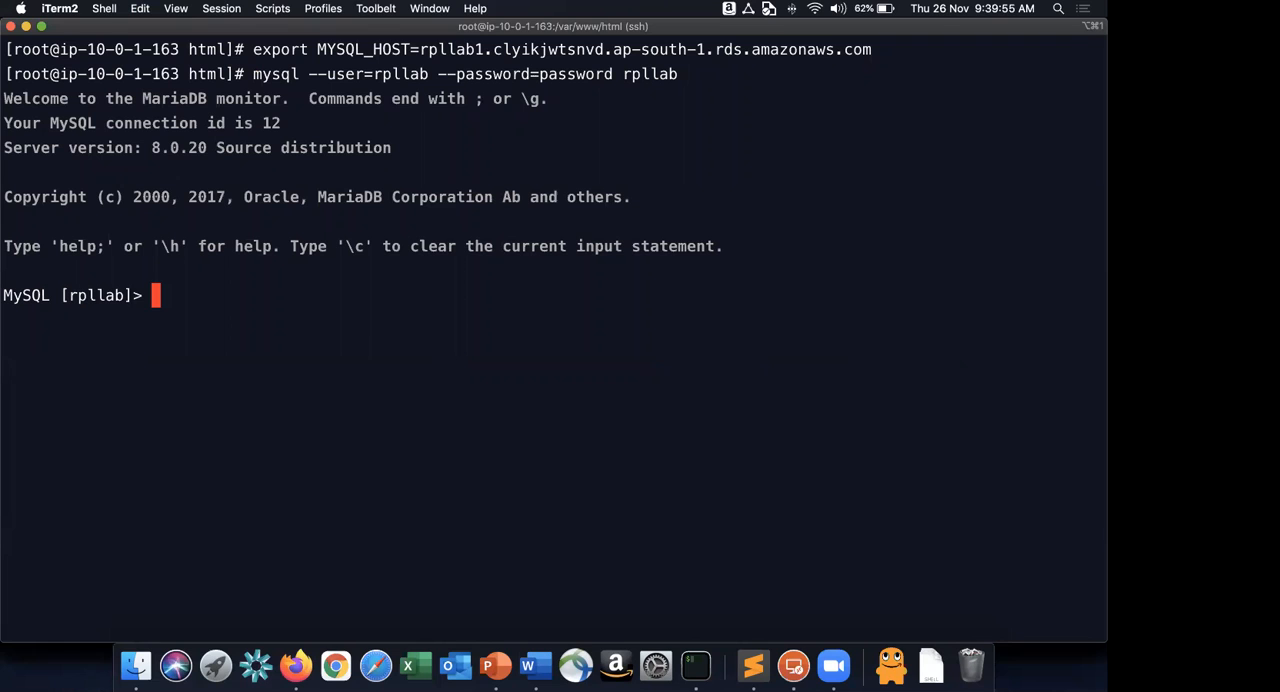
Copy the CREATE USER 'wordpress' statement with its password from the Word instructions and execute it in the MySQL session.
{"action": "key", "text": "super+Tab"}
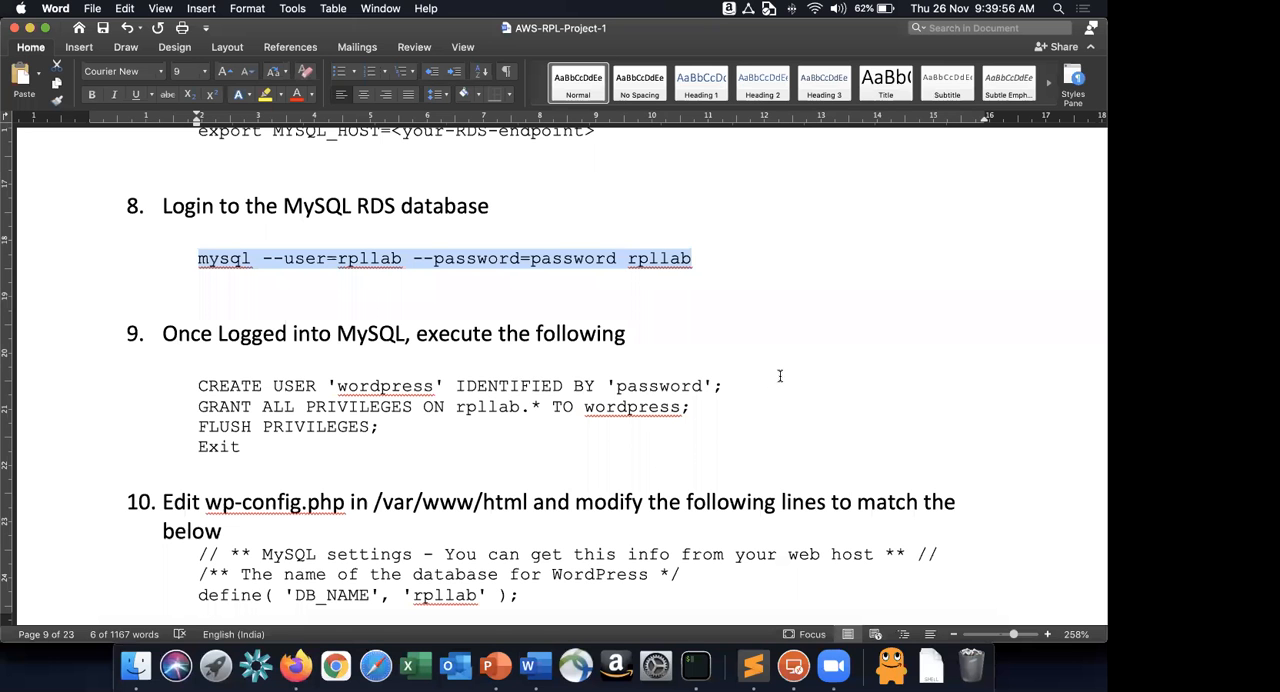
{"action": "triple_click", "coordinate": [732, 387]}
{"action": "key", "text": "shift+Left"}
{"action": "key", "text": "super+c"}
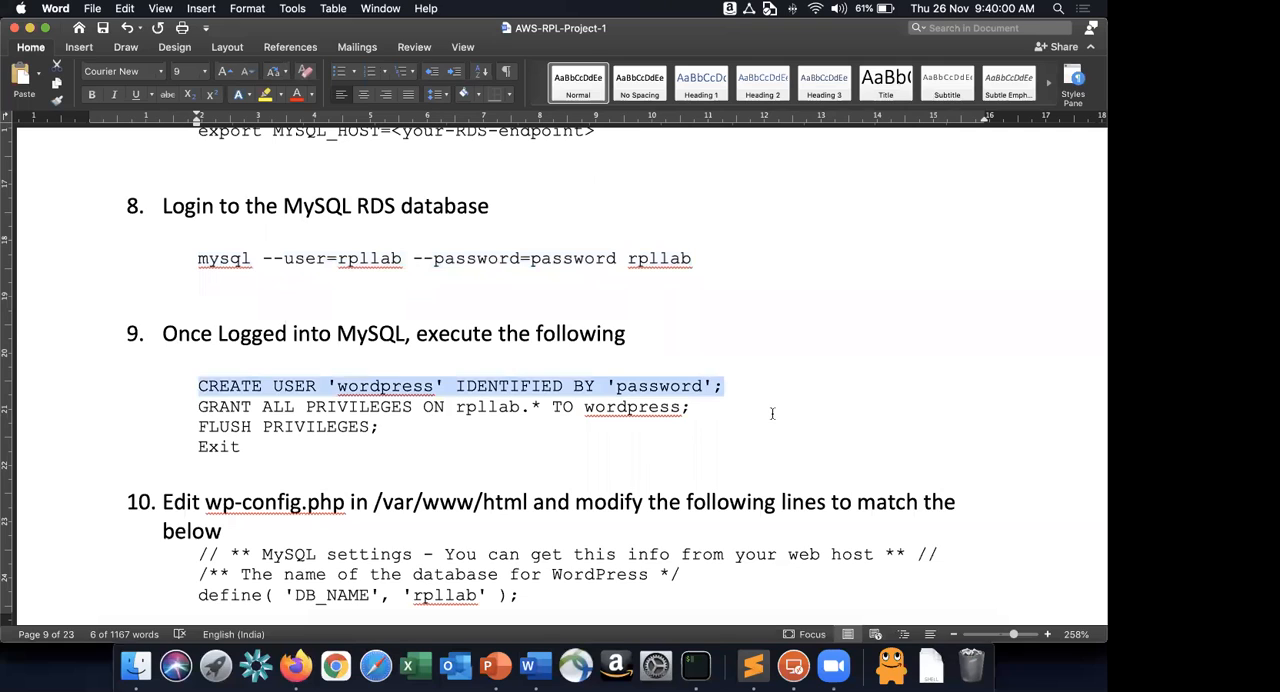
{"action": "key", "text": "super+Tab"}
{"action": "key", "text": "super+v"}
{"action": "key", "text": "Return"}
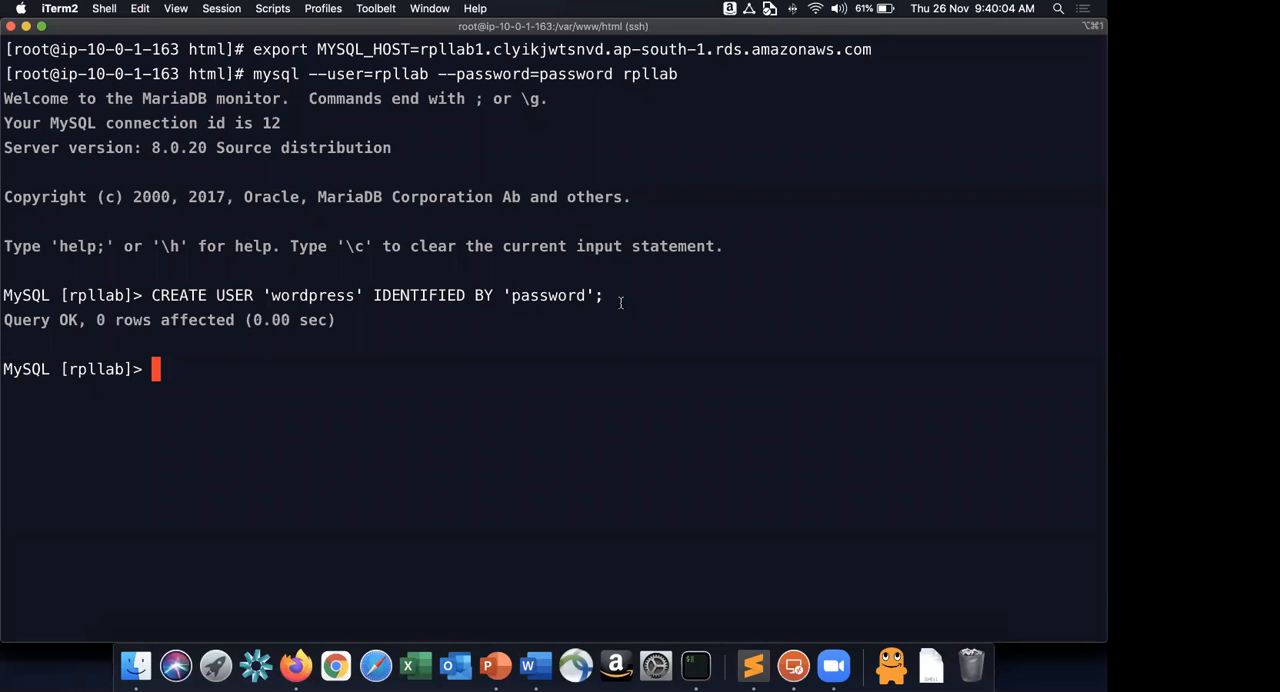
{"action": "double_click", "coordinate": [312, 295]}
{"action": "double_click", "coordinate": [548, 295]}
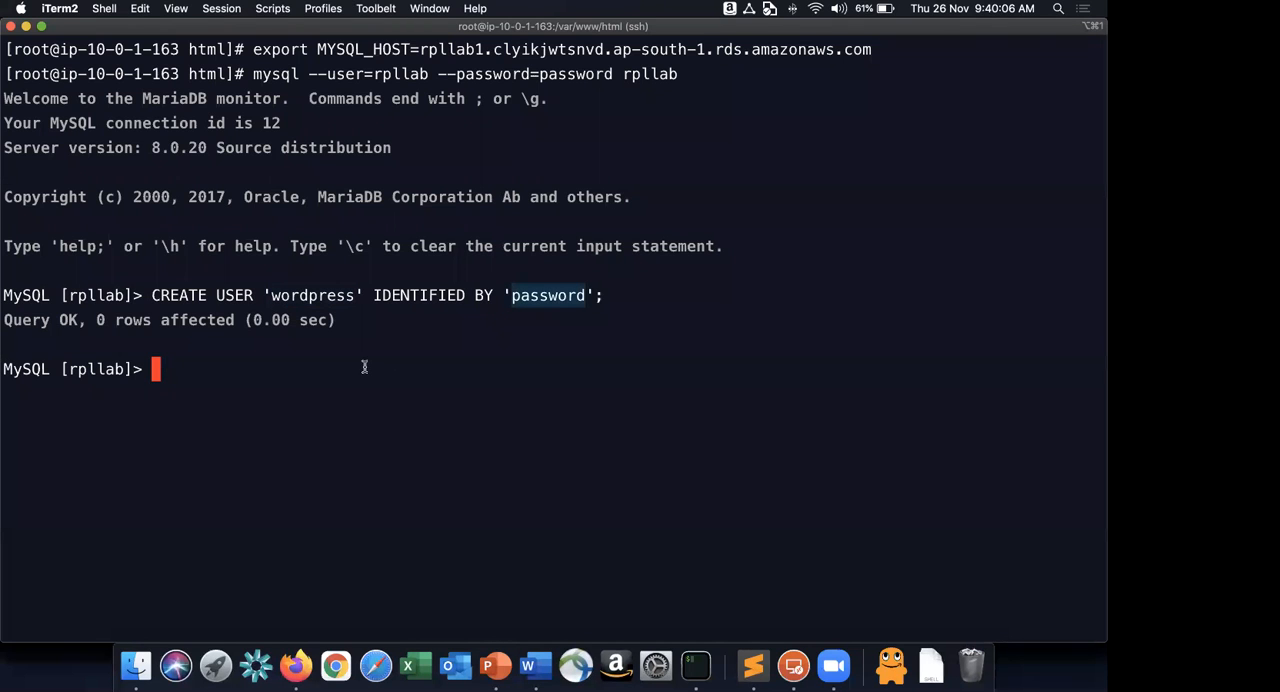
Copy GRANT ALL PRIVILEGES ON rpllab.* TO wordpress; from the Word instructions and execute it in the MySQL session.
{"action": "key", "text": "super+Tab"}
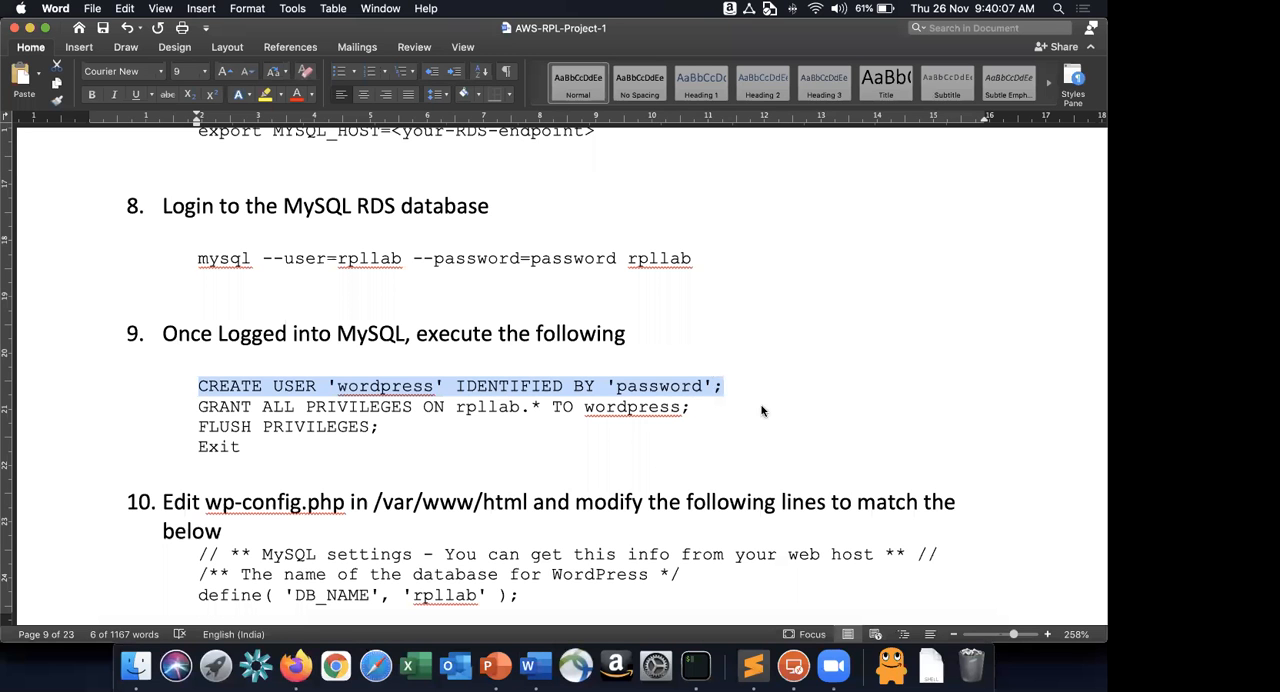
{"action": "triple_click", "coordinate": [763, 406]}
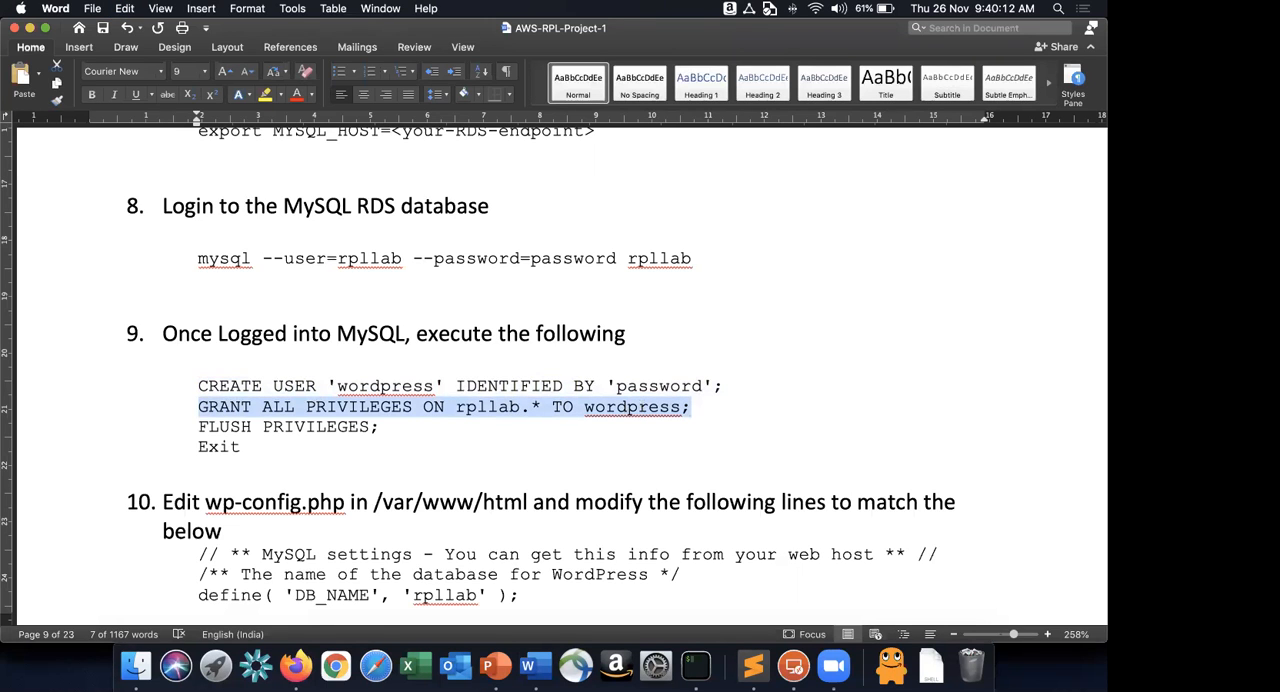
{"action": "key", "text": "super+Tab"}
Copy FLUSH PRIVILEGES; from the Word instructions, execute it in the MySQL session and leave MySQL with EXIT.
{"action": "key", "text": "super+Tab"}
{"action": "left_click_drag", "start_coordinate": [199, 426], "coordinate": [389, 426]}
Check the wp-config.php edit instructions in Word and open wp-config.php in nano in the SSH session.
{"action": "key", "text": "super+Tab"}
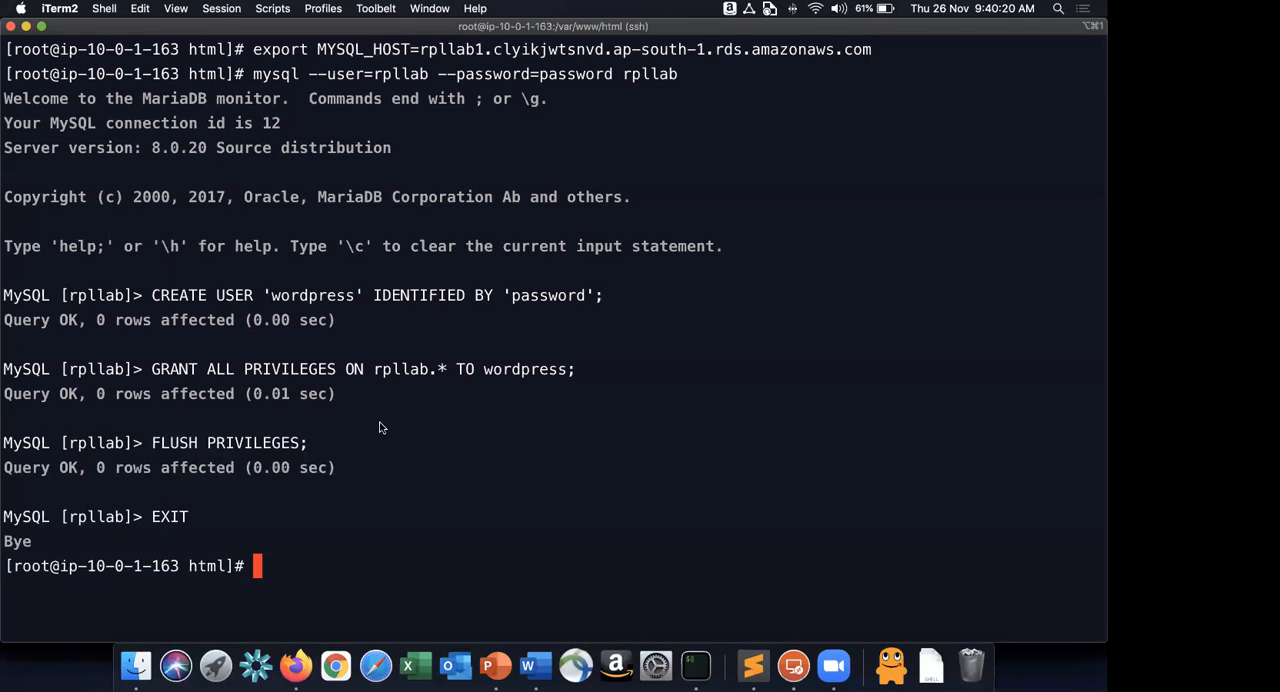
{"action": "key", "text": "super+Tab"}
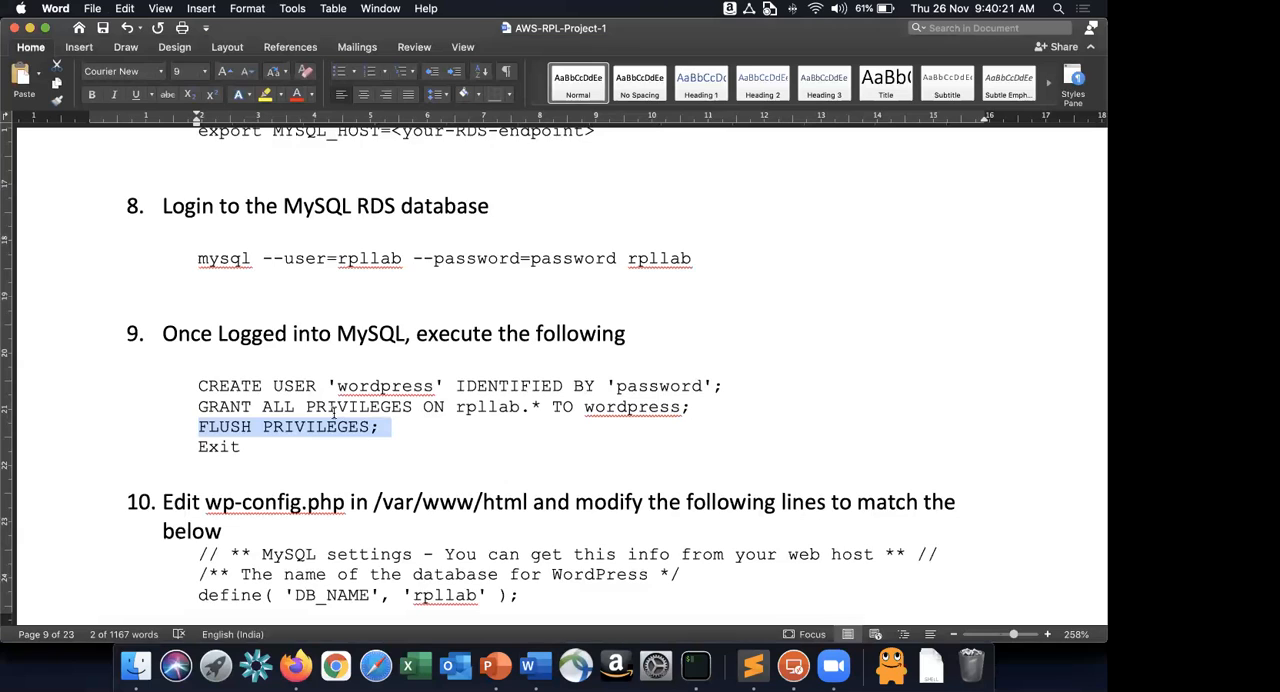
{"action": "scroll", "coordinate": [334, 413], "scroll_direction": "down", "scroll_amount": 5}
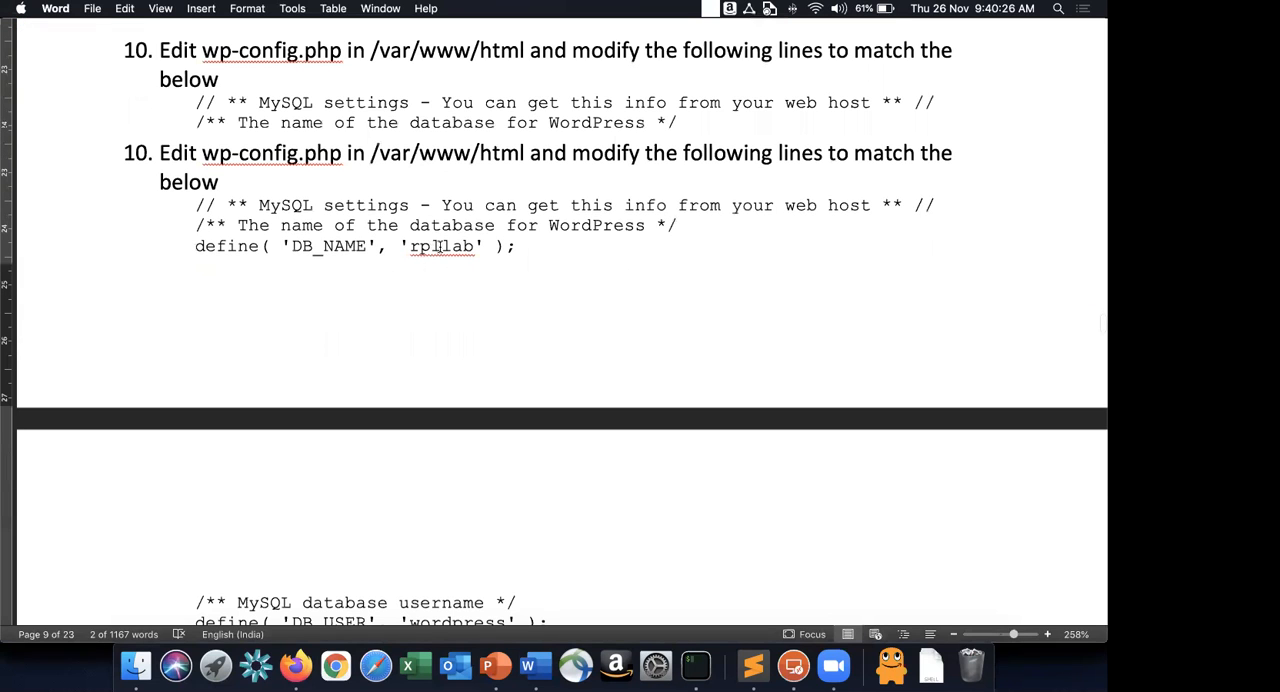
{"action": "key", "text": "super+Tab"}
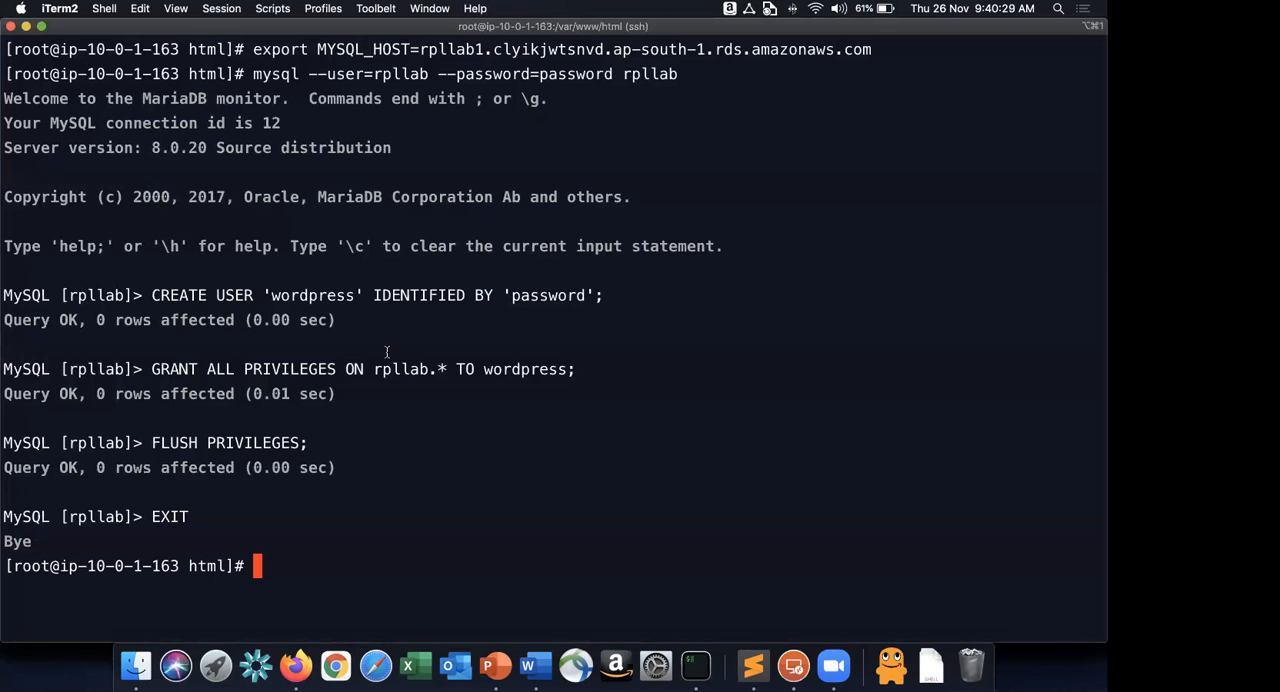
{"action": "type", "text": "nano wp-config"}
{"action": "key", "text": "Tab"}
{"action": "key", "text": "Return"}
Replace the database_name_here placeholder of DB_NAME in wp-config.php with rpllab, as given in the Word instructions.
{"action": "key", "text": "Down"}
{"action": "key", "text": "Down"}
{"action": "key", "text": "Down"}
{"action": "key", "text": "Down"}
{"action": "key", "text": "Down"}
{"action": "key", "text": "Down"}
{"action": "key", "text": "Down"}
{"action": "key", "text": "Down"}
{"action": "key", "text": "Down"}
{"action": "key", "text": "Down"}
{"action": "key", "text": "Down"}
{"action": "key", "text": "Down"}
{"action": "key", "text": "Down"}
{"action": "key", "text": "Down"}
{"action": "key", "text": "Down"}
{"action": "key", "text": "Down"}
{"action": "key", "text": "Down"}
{"action": "key", "text": "Down"}
{"action": "key", "text": "Down"}
{"action": "key", "text": "Down"}
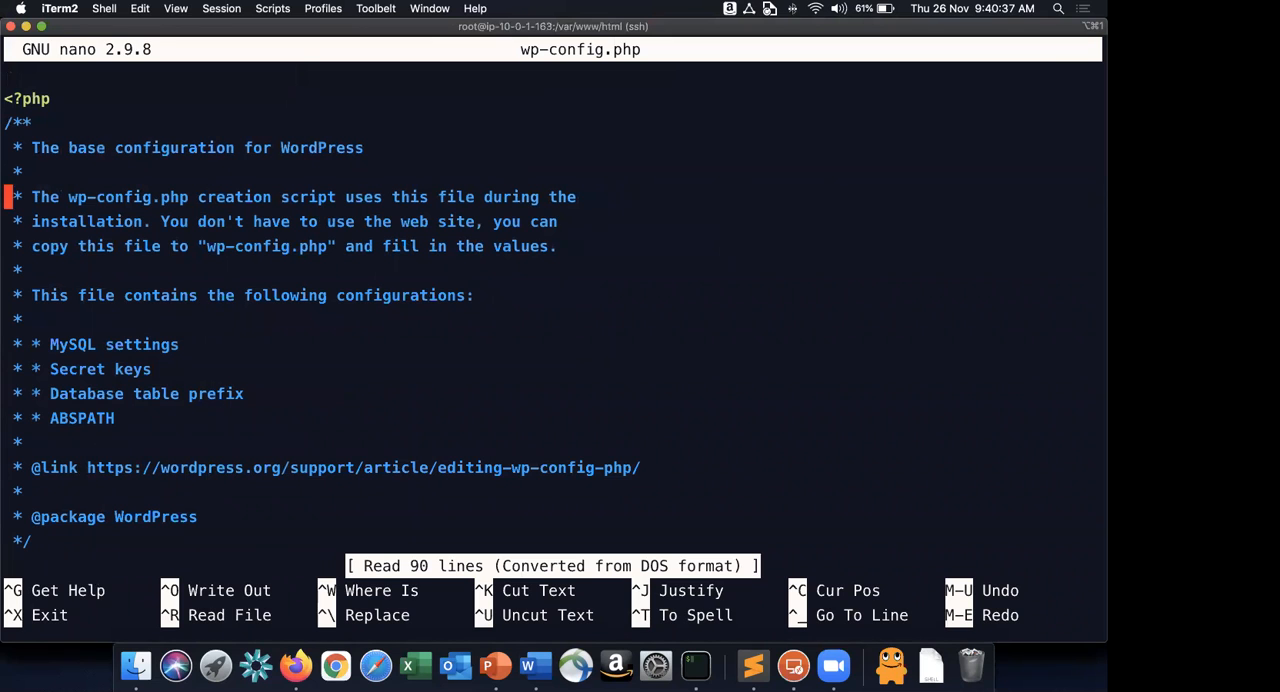
{"action": "key", "text": "Down"}
{"action": "key", "text": "Up"}
{"action": "key", "text": "Right"}
{"action": "key", "text": "Right"}
{"action": "key", "text": "Right"}
{"action": "key", "text": "Right"}
{"action": "key", "text": "Right"}
{"action": "key", "text": "Right"}
{"action": "key", "text": "Right"}
{"action": "key", "text": "Right"}
{"action": "key", "text": "Right"}
{"action": "key", "text": "Right"}
{"action": "key", "text": "Right"}
{"action": "key", "text": "Right"}
{"action": "key", "text": "Right"}
{"action": "key", "text": "Right"}
{"action": "key", "text": "Right"}
{"action": "key", "text": "Right"}
{"action": "key", "text": "Right"}
{"action": "key", "text": "Right"}
{"action": "key", "text": "Right"}
{"action": "key", "text": "Right"}
{"action": "key", "text": "Right"}
{"action": "key", "text": "Right"}
{"action": "key", "text": "Right"}
{"action": "key", "text": "Right"}
{"action": "key", "text": "Right"}
{"action": "key", "text": "Right"}
{"action": "key", "text": "Right"}
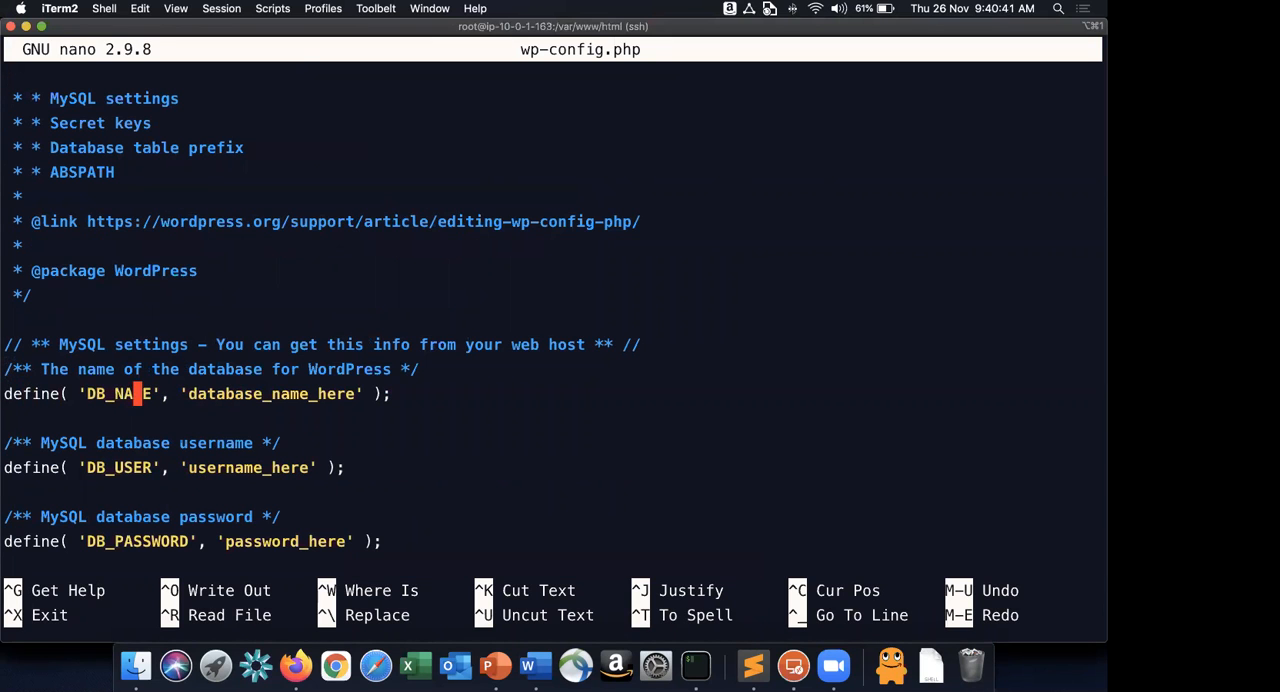
{"action": "key", "text": "Right"}
{"action": "key", "text": "Right"}
{"action": "key", "text": "Right"}
{"action": "key", "text": "BackSpace"}
{"action": "key", "text": "BackSpace"}
{"action": "key", "text": "BackSpace"}
{"action": "key", "text": "BackSpace"}
{"action": "key", "text": "BackSpace"}
{"action": "key", "text": "BackSpace"}
{"action": "key", "text": "BackSpace"}
{"action": "key", "text": "BackSpace"}
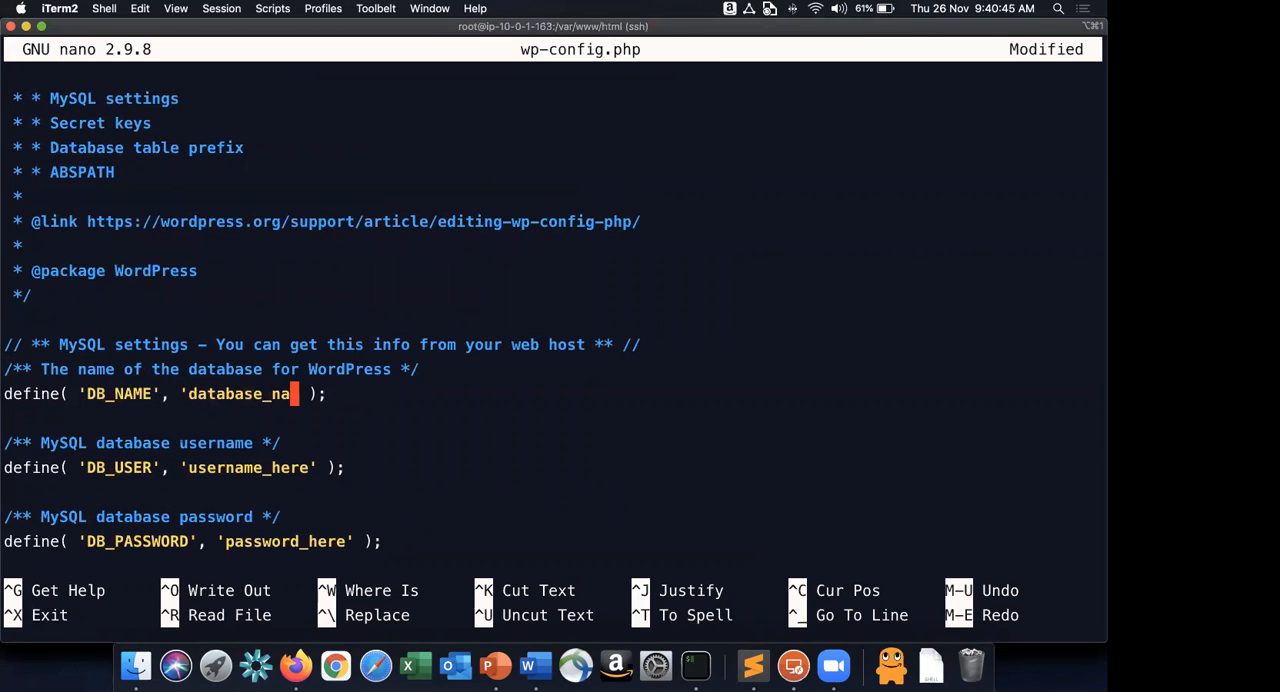
{"action": "key", "text": "BackSpace"}
{"action": "key", "text": "BackSpace"}
{"action": "key", "text": "BackSpace"}
{"action": "key", "text": "BackSpace"}
{"action": "key", "text": "BackSpace"}
{"action": "key", "text": "BackSpace"}
{"action": "key", "text": "BackSpace"}
{"action": "key", "text": "BackSpace"}
{"action": "key", "text": "BackSpace"}
{"action": "key", "text": "BackSpace"}
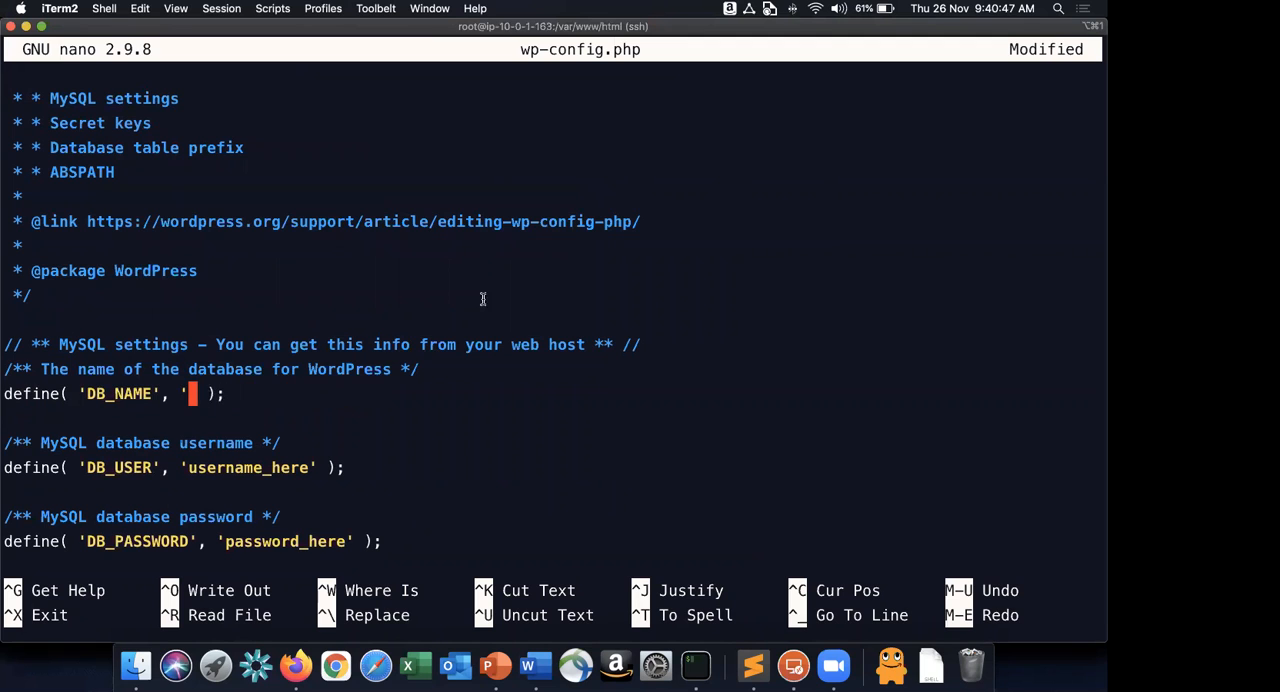
{"action": "key", "text": "super+Tab"}
{"action": "scroll", "coordinate": [374, 412], "scroll_direction": "down", "scroll_amount": 5}
{"action": "scroll", "coordinate": [420, 195], "scroll_direction": "up", "scroll_amount": 3}
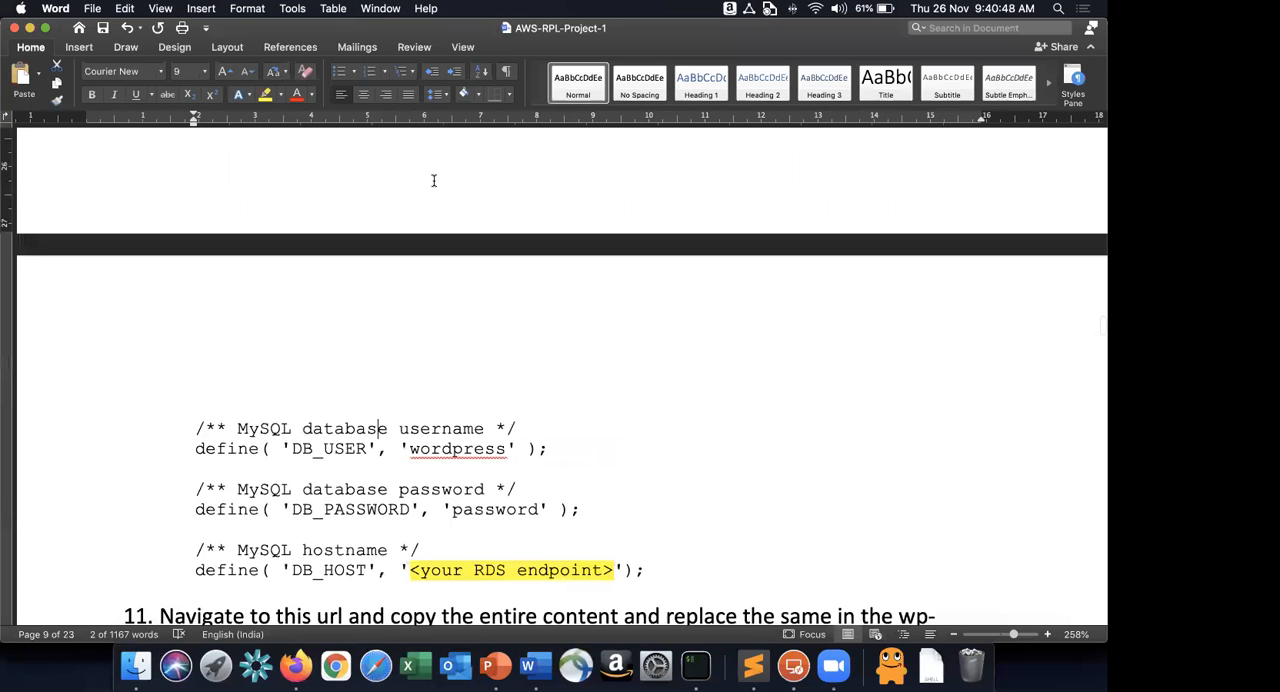
{"action": "key", "text": "super+Tab"}
{"action": "type", "text": "rpllab"}
Replace the username_here placeholder of DB_USER in wp-config.php with wordpress, as given in the Word instructions.
{"action": "key", "text": "Down"}
{"action": "key", "text": "Down"}
{"action": "key", "text": "Down"}
{"action": "key", "text": "Right"}
{"action": "key", "text": "Right"}
{"action": "key", "text": "Right"}
{"action": "key", "text": "Right"}
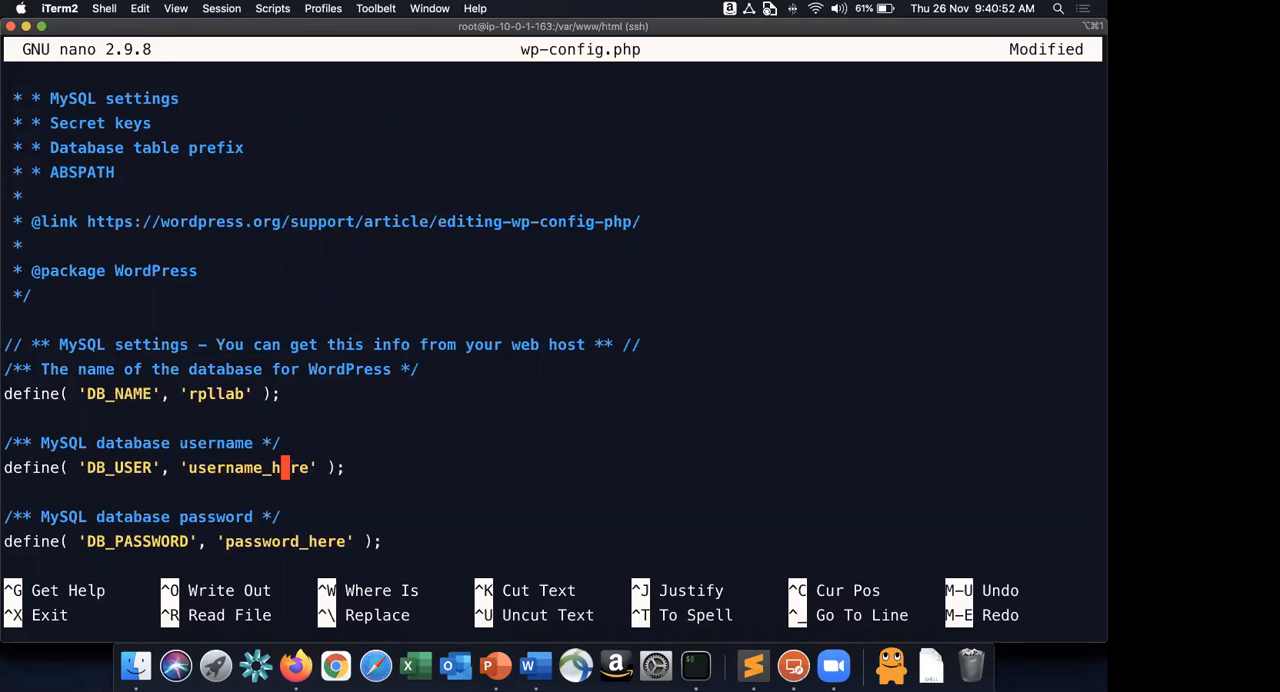
{"action": "key", "text": "Right"}
{"action": "key", "text": "Right"}
{"action": "key", "text": "Right"}
{"action": "key", "text": "BackSpace"}
{"action": "key", "text": "BackSpace"}
{"action": "key", "text": "BackSpace"}
{"action": "key", "text": "BackSpace"}
{"action": "key", "text": "BackSpace"}
{"action": "key", "text": "BackSpace"}
{"action": "key", "text": "BackSpace"}
{"action": "key", "text": "BackSpace"}
{"action": "key", "text": "BackSpace"}
{"action": "key", "text": "BackSpace"}
{"action": "key", "text": "BackSpace"}
{"action": "key", "text": "BackSpace"}
{"action": "key", "text": "BackSpace"}
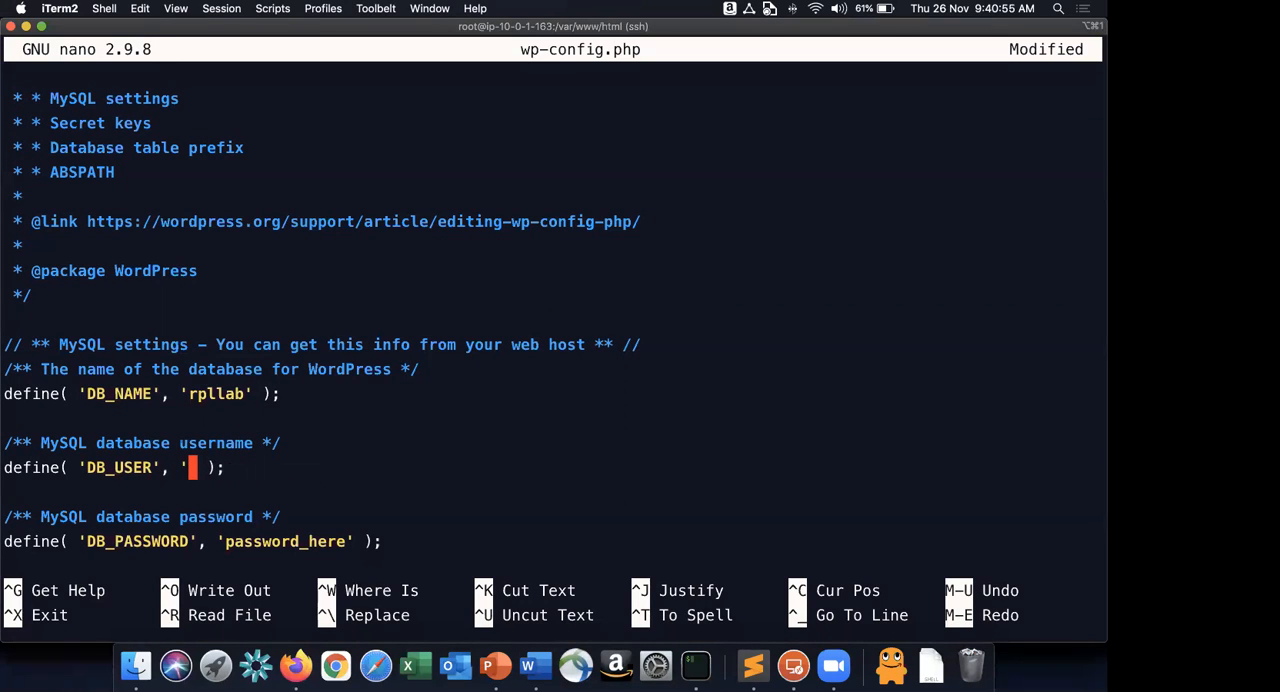
{"action": "key", "text": "super+Tab"}
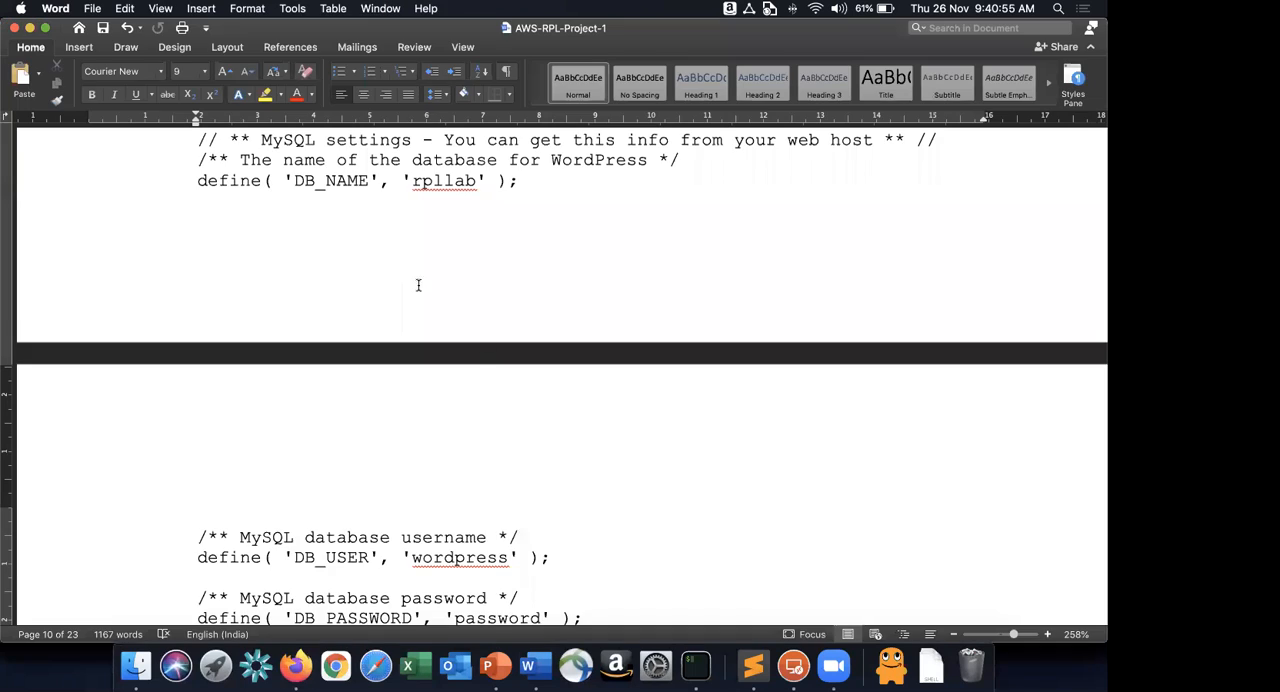
{"action": "key", "text": "super+Tab"}
{"action": "type", "text": "wo"}
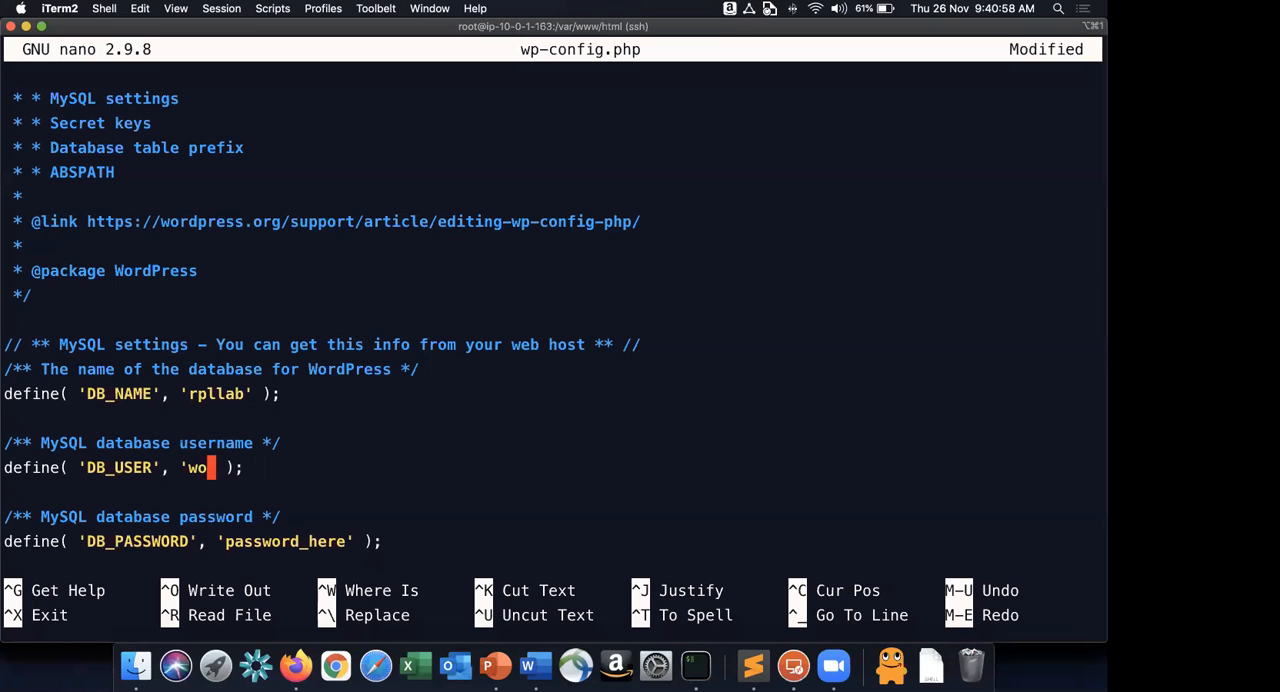
{"action": "type", "text": "rdpress"}
Edit the DB_PASSWORD placeholder in wp-config.php so it holds the database user's password.
{"action": "key", "text": "Down"}
{"action": "key", "text": "Down"}
{"action": "key", "text": "Down"}
{"action": "key", "text": "Right"}
{"action": "key", "text": "Right"}
{"action": "key", "text": "Right"}
{"action": "key", "text": "Right"}
{"action": "key", "text": "Right"}
{"action": "key", "text": "Right"}
{"action": "key", "text": "Right"}
{"action": "key", "text": "Right"}
{"action": "key", "text": "BackSpace"}
{"action": "key", "text": "BackSpace"}
{"action": "key", "text": "BackSpace"}
{"action": "key", "text": "BackSpace"}
{"action": "key", "text": "BackSpace"}
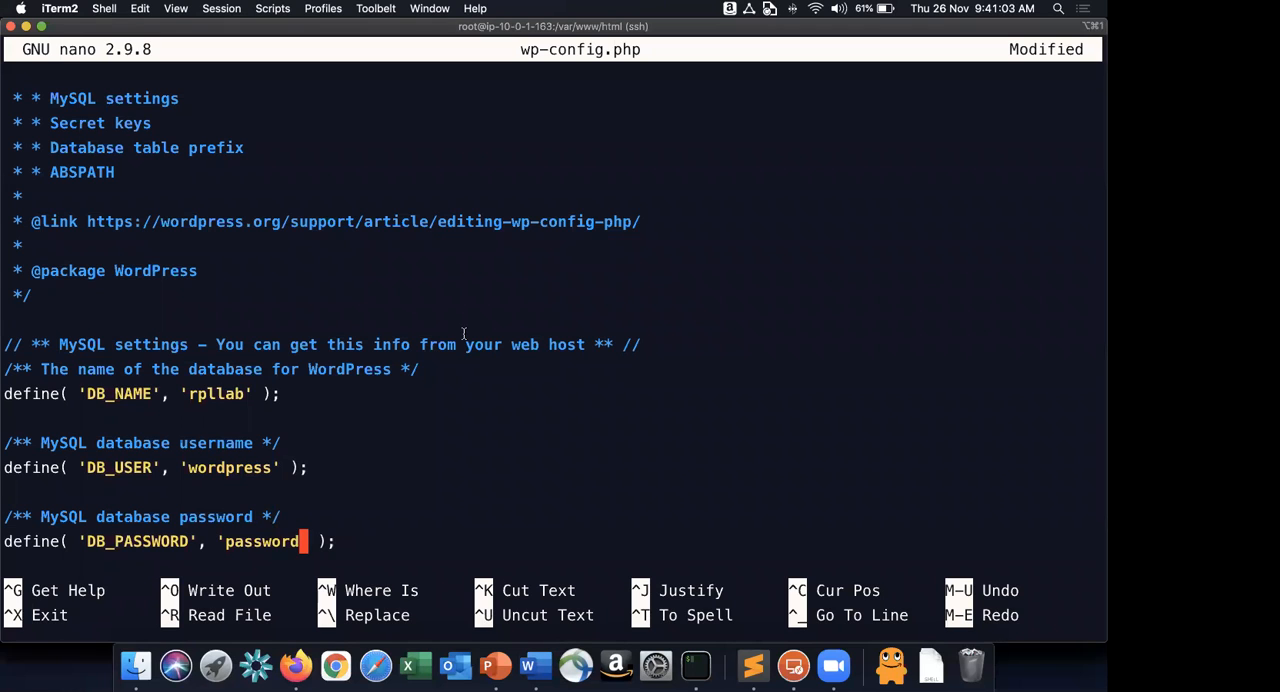
Clear the localhost value from the DB_HOST definition in wp-config.php.
{"action": "key", "text": "Down"}
{"action": "key", "text": "Down"}
{"action": "key", "text": "Down"}
{"action": "key", "text": "Down"}
{"action": "key", "text": "Down"}
{"action": "key", "text": "Up"}
{"action": "key", "text": "Up"}
{"action": "key", "text": "Left"}
{"action": "key", "text": "Left"}
{"action": "key", "text": "BackSpace"}
{"action": "key", "text": "BackSpace"}
{"action": "key", "text": "BackSpace"}
{"action": "key", "text": "BackSpace"}
{"action": "key", "text": "BackSpace"}
{"action": "key", "text": "BackSpace"}
{"action": "key", "text": "BackSpace"}
{"action": "key", "text": "BackSpace"}
{"action": "key", "text": "BackSpace"}
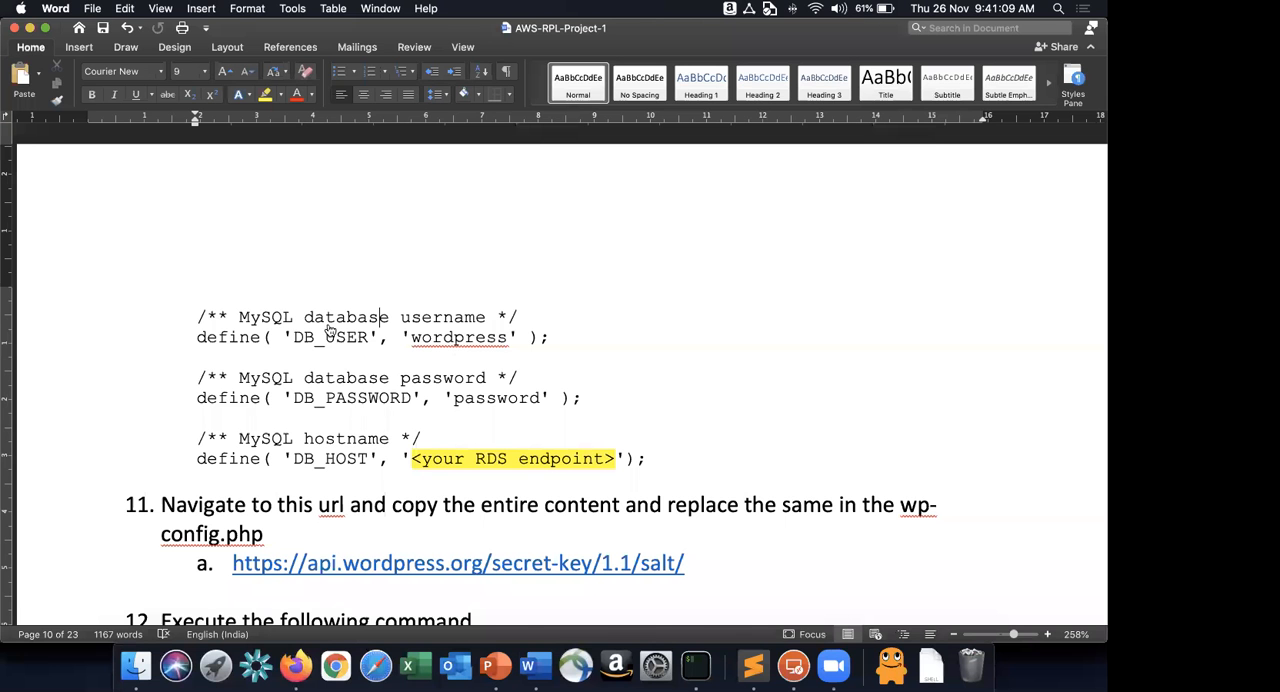
Insert the RDS endpoint rpllab1.clyikjwtsnvd.ap-south-1.rds.amazonaws.com from the RDS console as the DB_HOST value in wp-config.php.
{"action": "scroll", "coordinate": [331, 331], "scroll_direction": "down", "scroll_amount": 5}
{"action": "key", "text": "super+Tab"}
{"action": "key", "text": "super+Tab"}
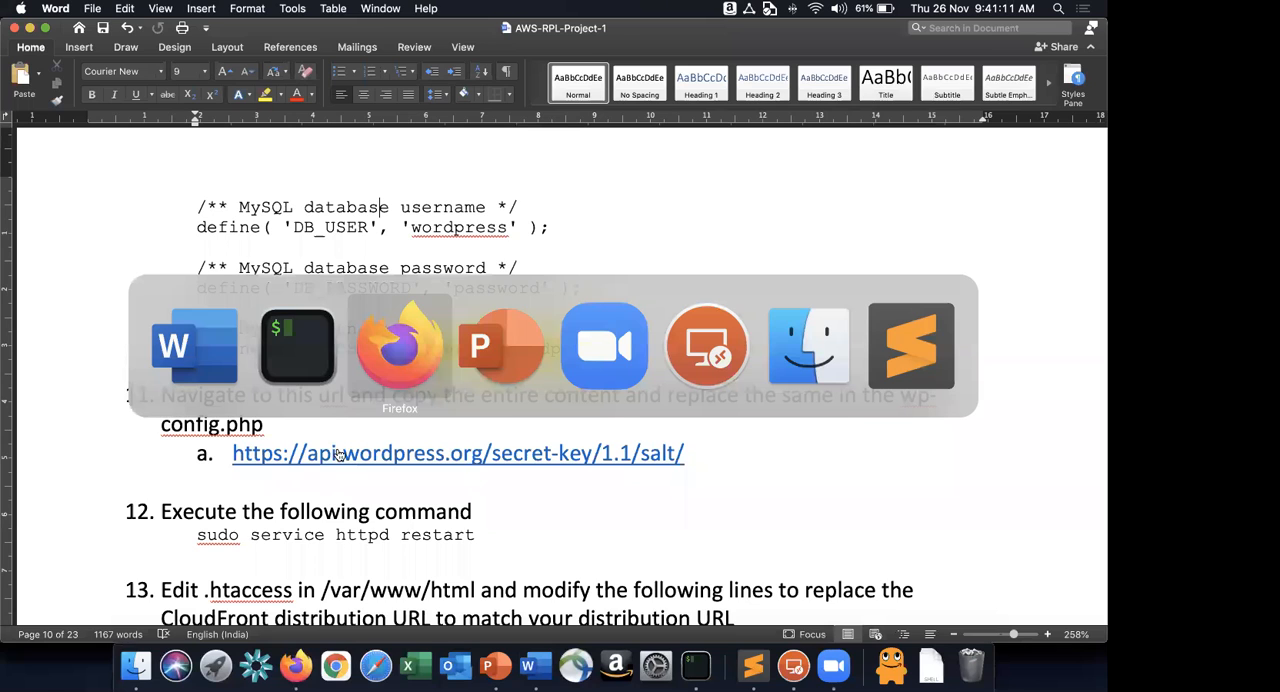
{"action": "key", "text": "super+Tab"}
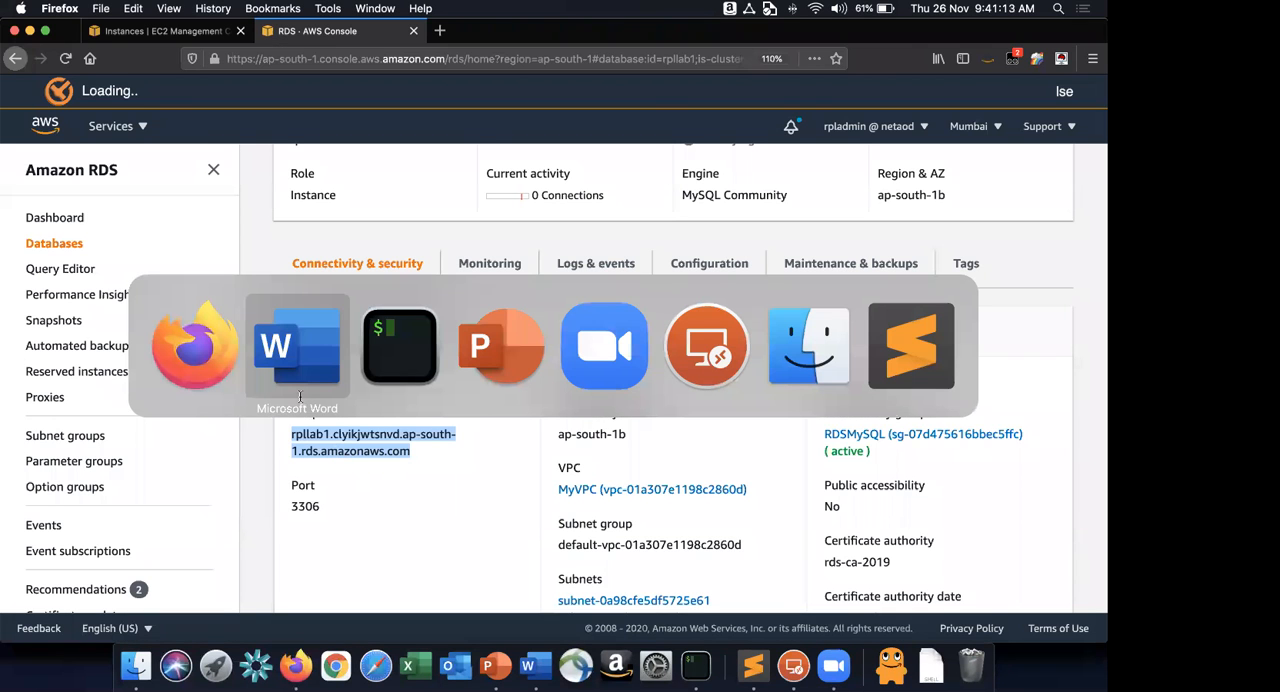
{"action": "key", "text": "super+Tab"}
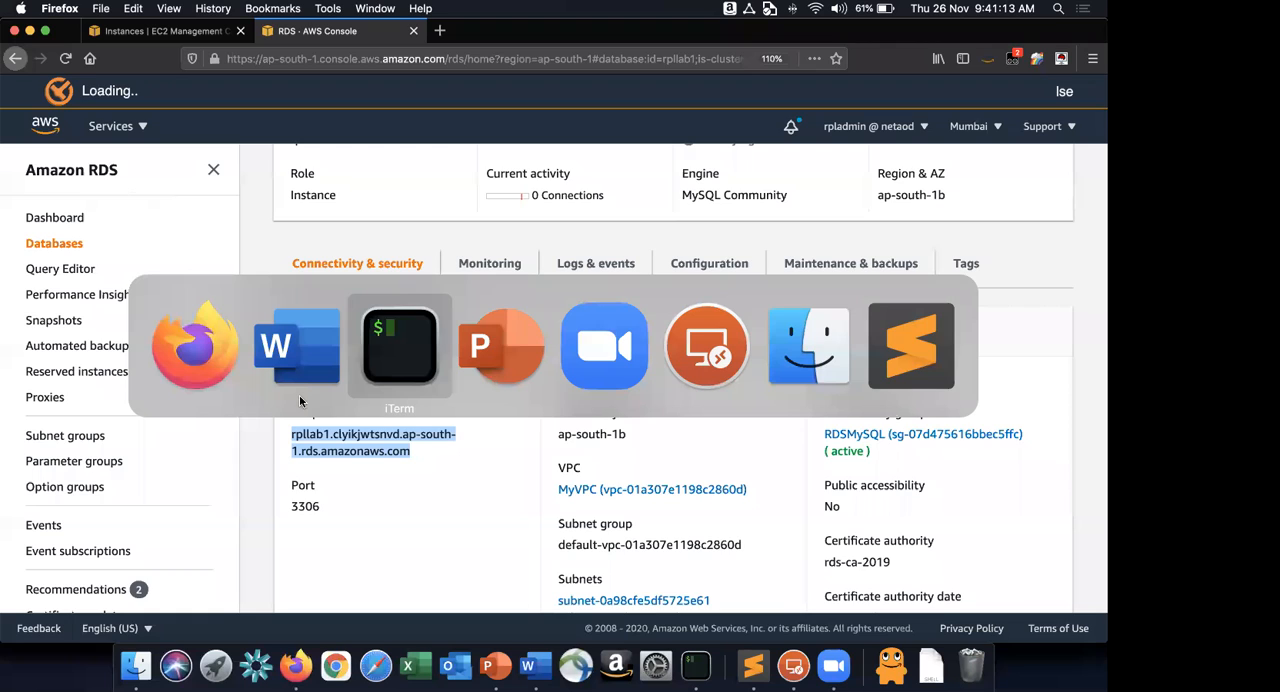
{"action": "right_click", "coordinate": [300, 401]}
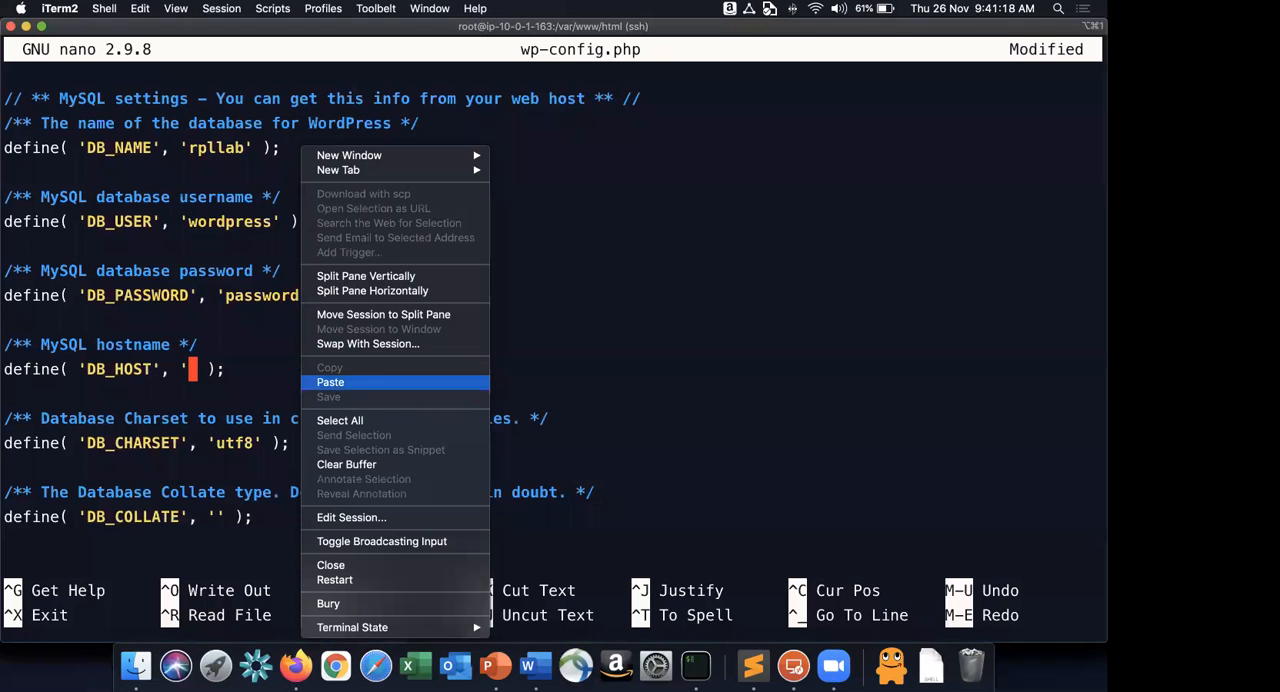
{"action": "left_click", "coordinate": [349, 393]}
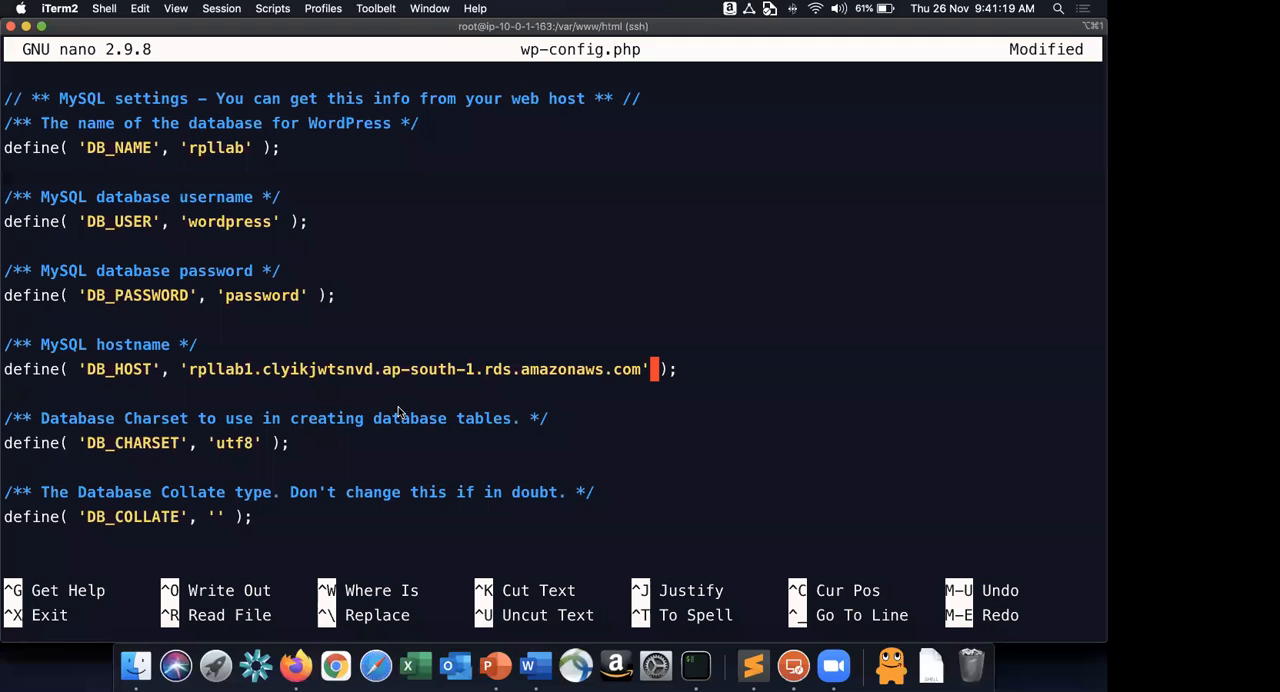
{"action": "key", "text": "super+Tab"}
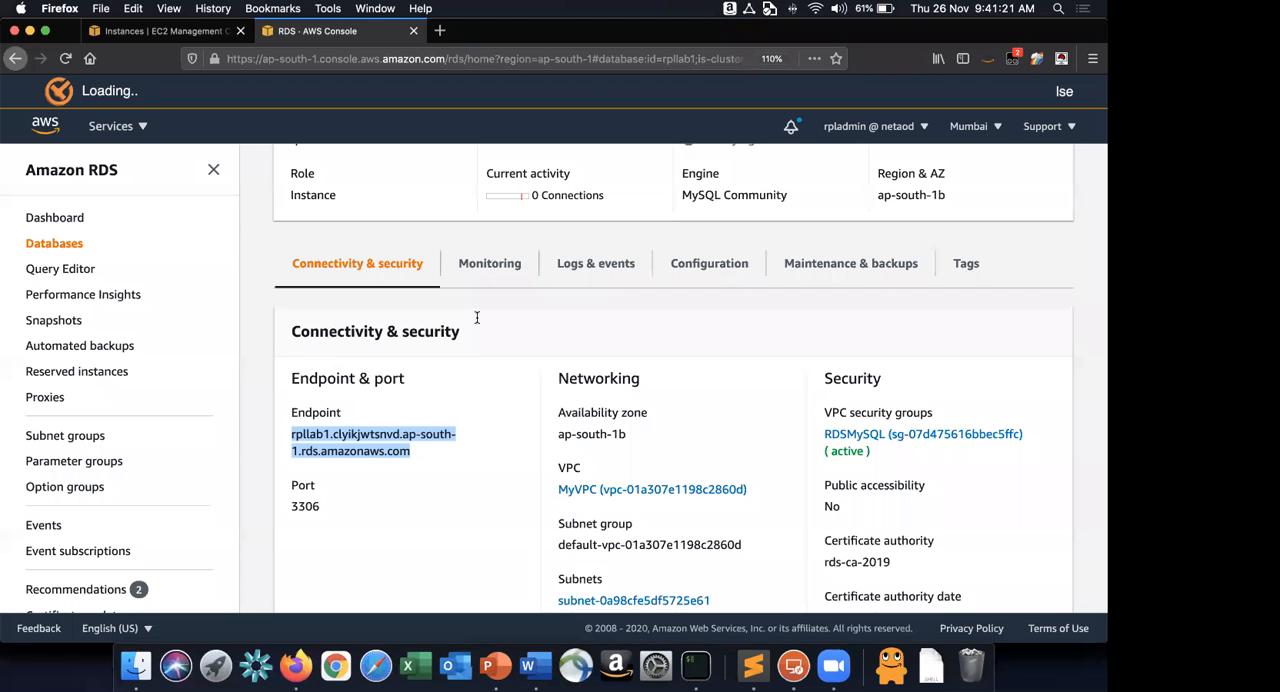
{"action": "key", "text": "super+Tab"}
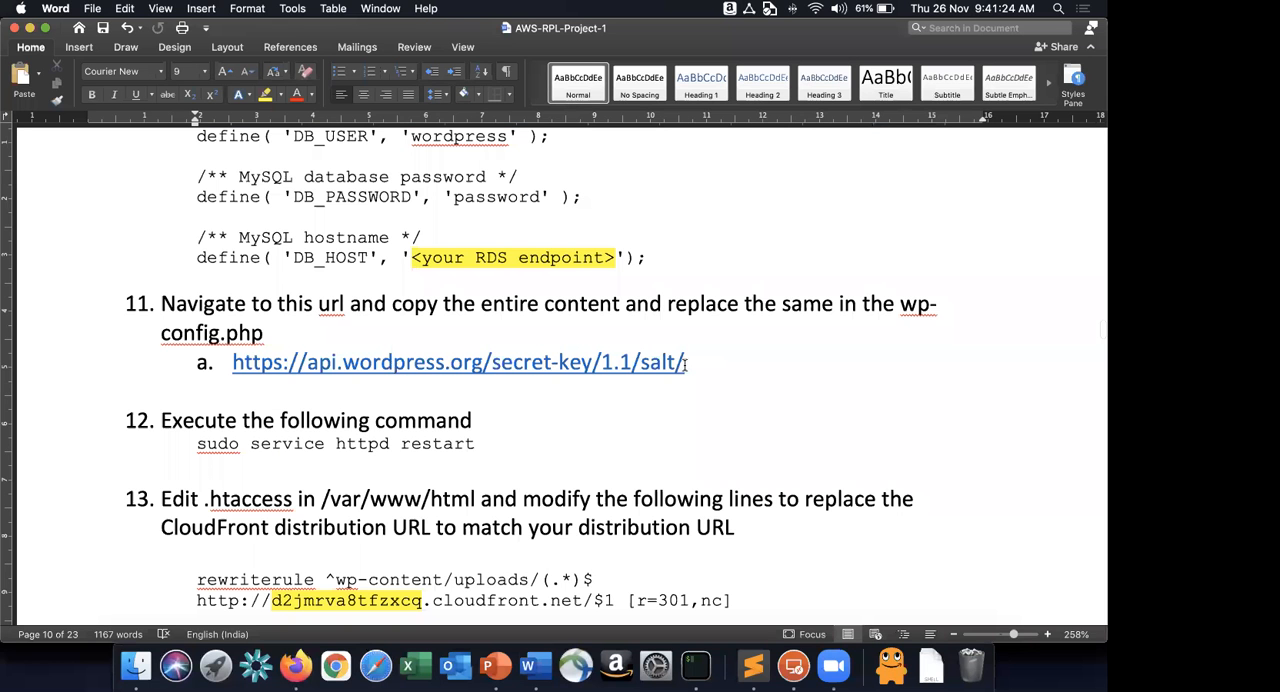
{"action": "triple_click", "coordinate": [455, 362]}
{"action": "key", "text": "super+c"}
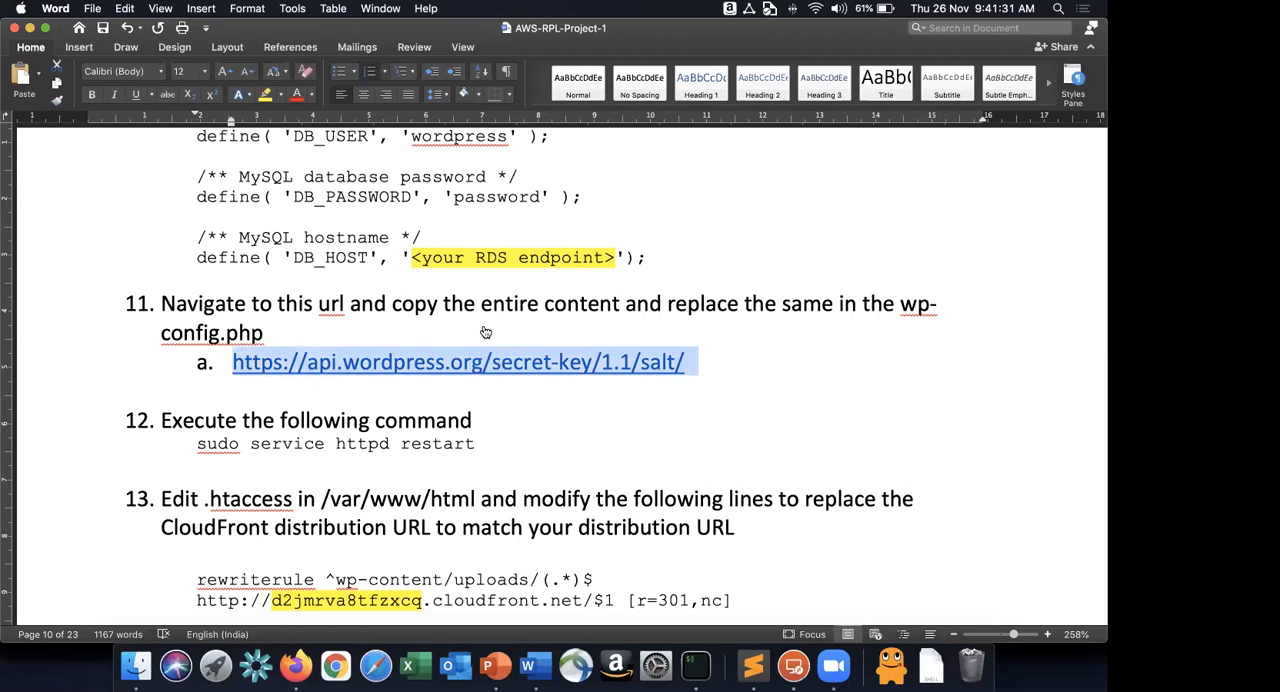
{"action": "key", "text": "super+Tab"}
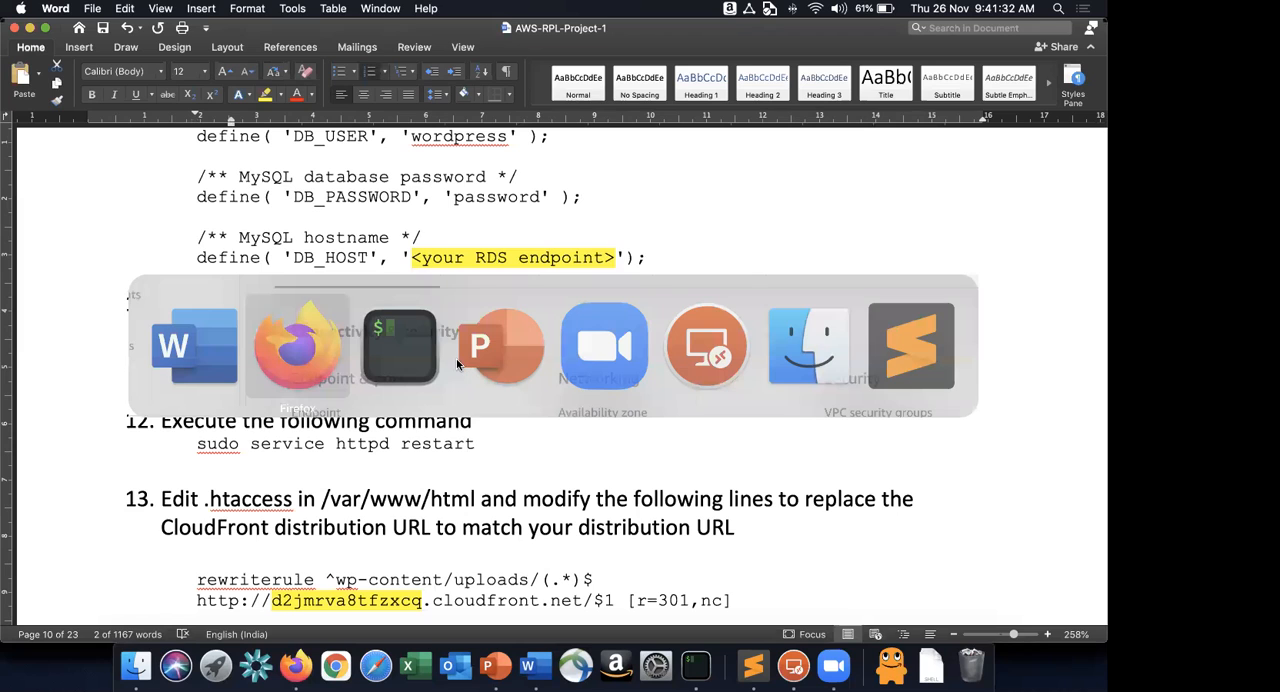
{"action": "key", "text": "super+t"}
{"action": "key", "text": "super+v"}
{"action": "key", "text": "Return"}
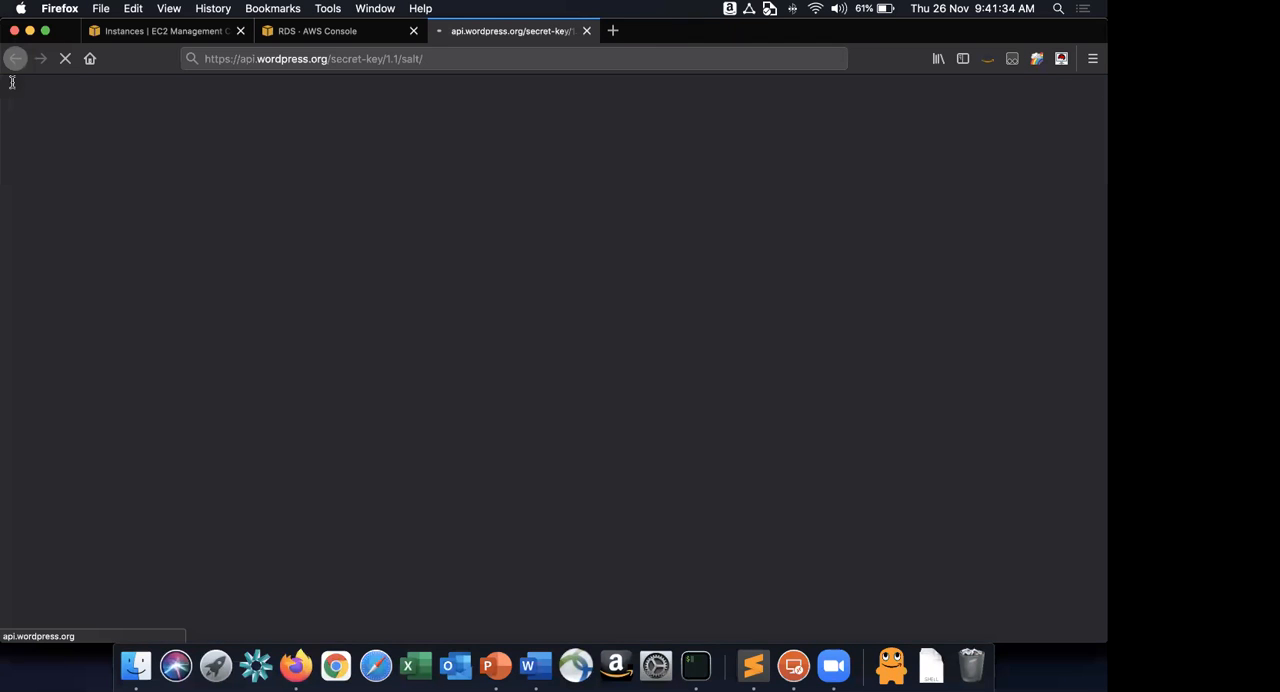
{"action": "left_click_drag", "start_coordinate": [8, 84], "coordinate": [765, 217]}
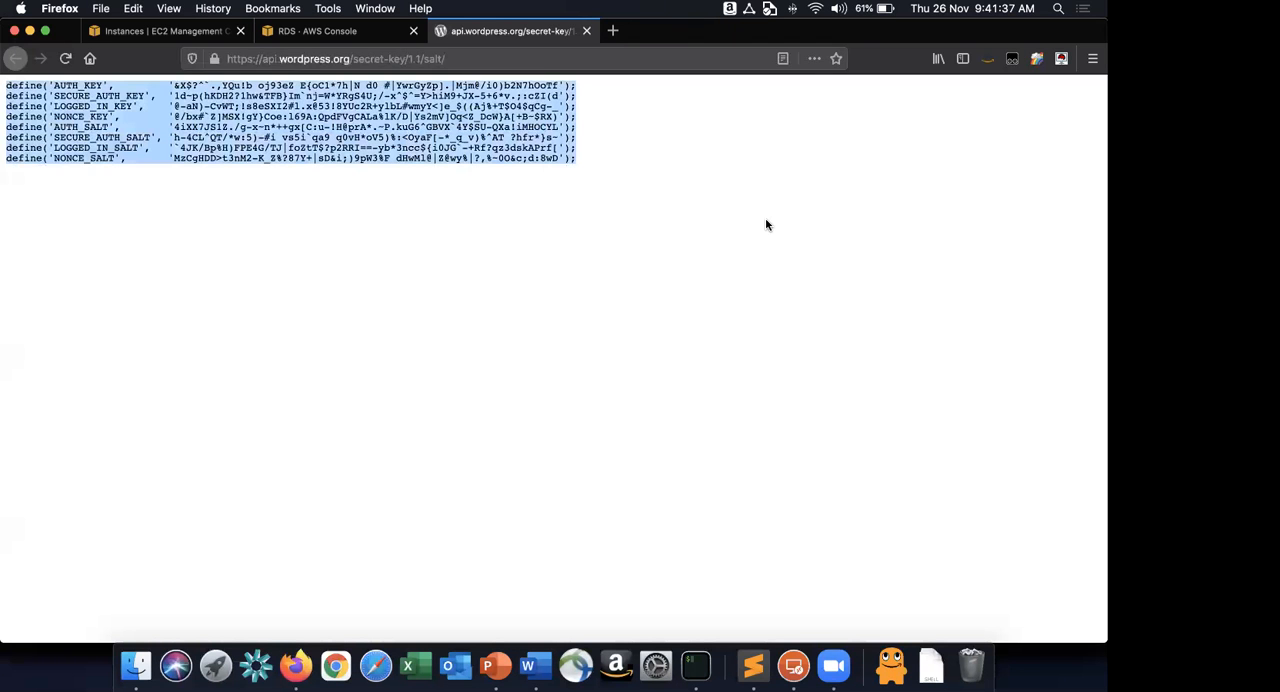
{"action": "key", "text": "super+c"}
Replace the placeholder authentication key and salt lines in wp-config.php with the copied WordPress secret key definitions.
{"action": "key", "text": "super+Tab"}
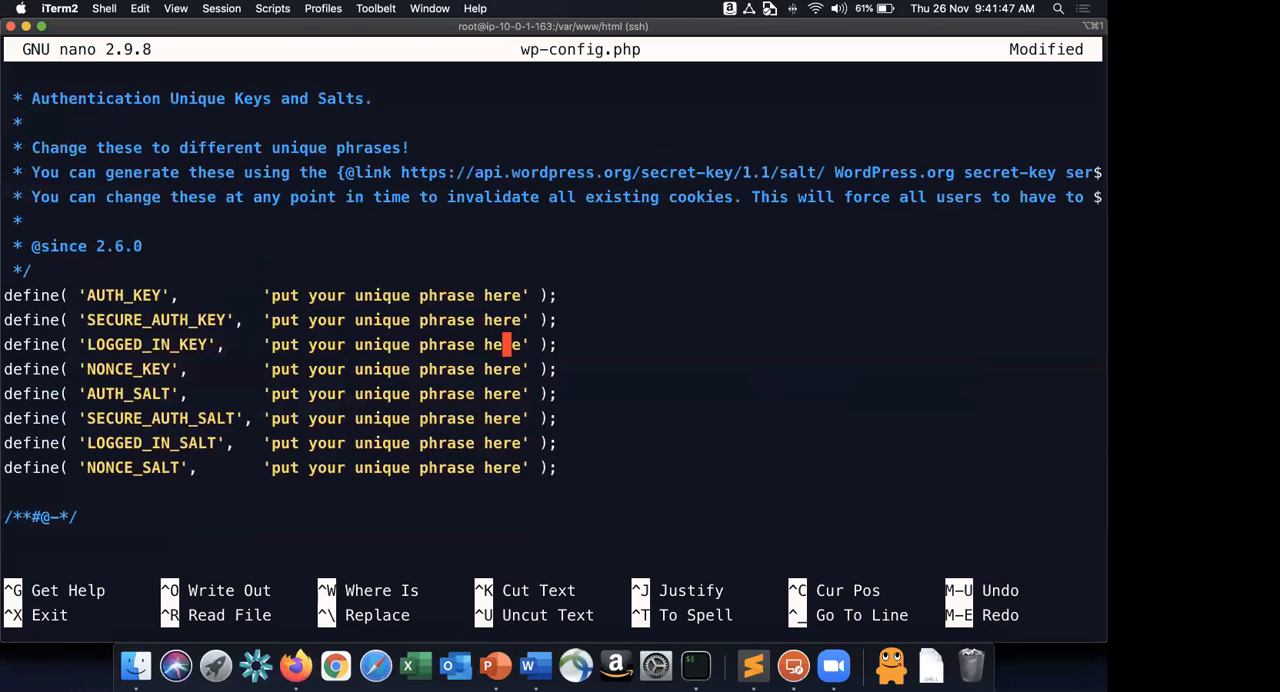
{"action": "key", "text": "Up"}
{"action": "key", "text": "Up"}
{"action": "key", "text": "Home"}
{"action": "key", "text": "ctrl+k"}
{"action": "key", "text": "ctrl+k"}
{"action": "key", "text": "ctrl+k"}
{"action": "key", "text": "ctrl+k"}
{"action": "key", "text": "ctrl+k"}
{"action": "key", "text": "ctrl+k"}
{"action": "key", "text": "ctrl+k"}
{"action": "key", "text": "ctrl+k"}
{"action": "key", "text": "super+v"}
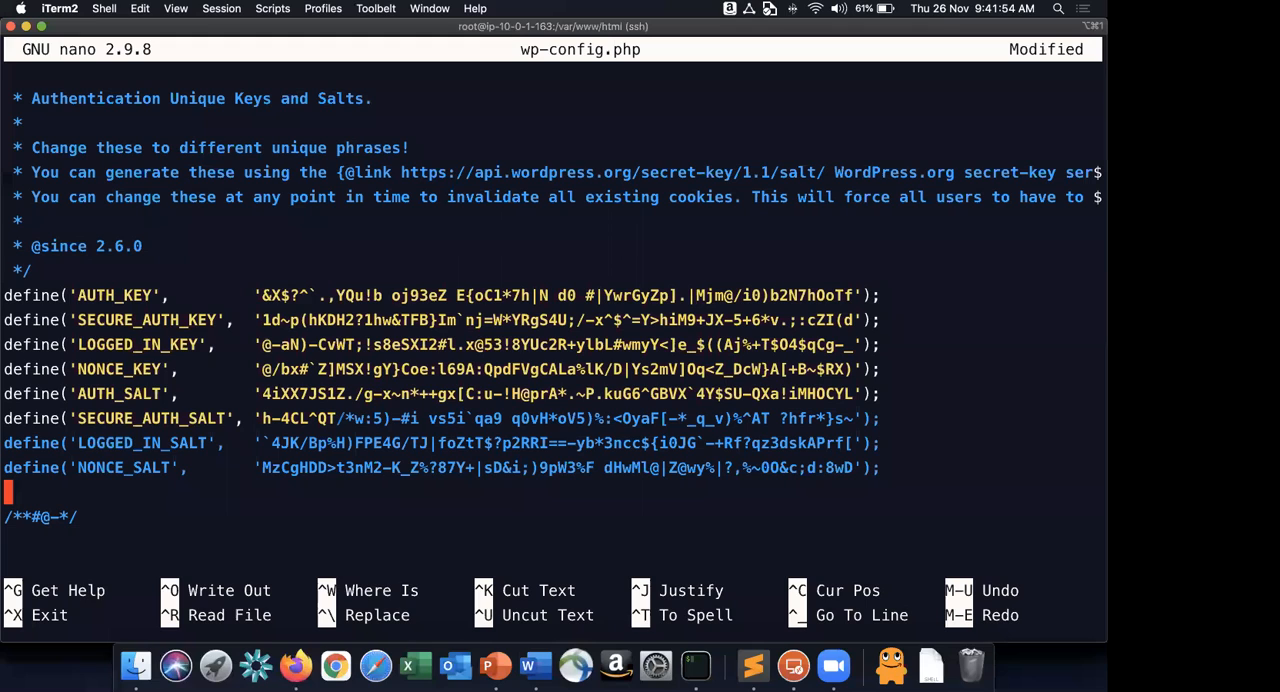
Review the pasted authentication keys and salts block in wp-config.php.
{"action": "left_click", "coordinate": [9, 270]}
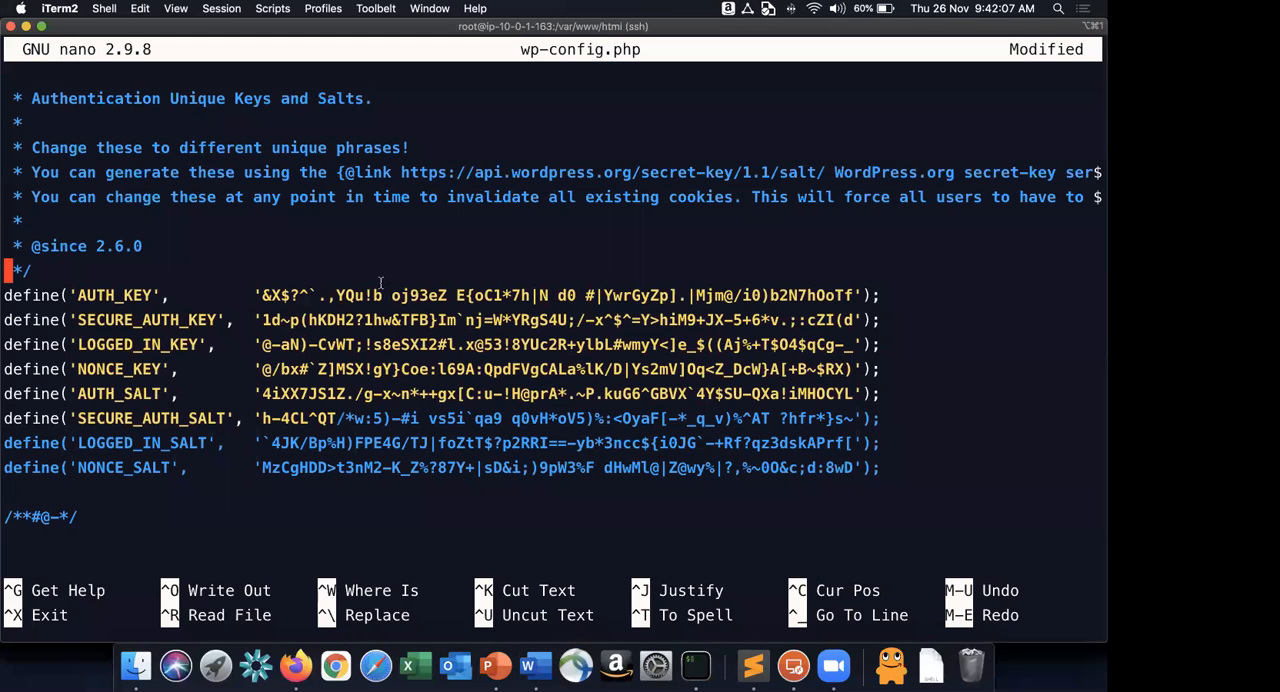
{"action": "key", "text": "Down"}
{"action": "key", "text": "Down"}
{"action": "key", "text": "Down"}
{"action": "key", "text": "Down"}
{"action": "key", "text": "Down"}
{"action": "key", "text": "Down"}
{"action": "key", "text": "Up"}
{"action": "key", "text": "Up"}
{"action": "key", "text": "Up"}
{"action": "key", "text": "Up"}
{"action": "key", "text": "Up"}
{"action": "key", "text": "Down"}
{"action": "key", "text": "Down"}
{"action": "key", "text": "Down"}
{"action": "key", "text": "Down"}
{"action": "key", "text": "Down"}
{"action": "key", "text": "Down"}
{"action": "key", "text": "Down"}
Try to save the edited wp-config.php and exit nano.
{"action": "key", "text": "ctrl+x"}
{"action": "key", "text": "y"}
{"action": "key", "text": "Return"}
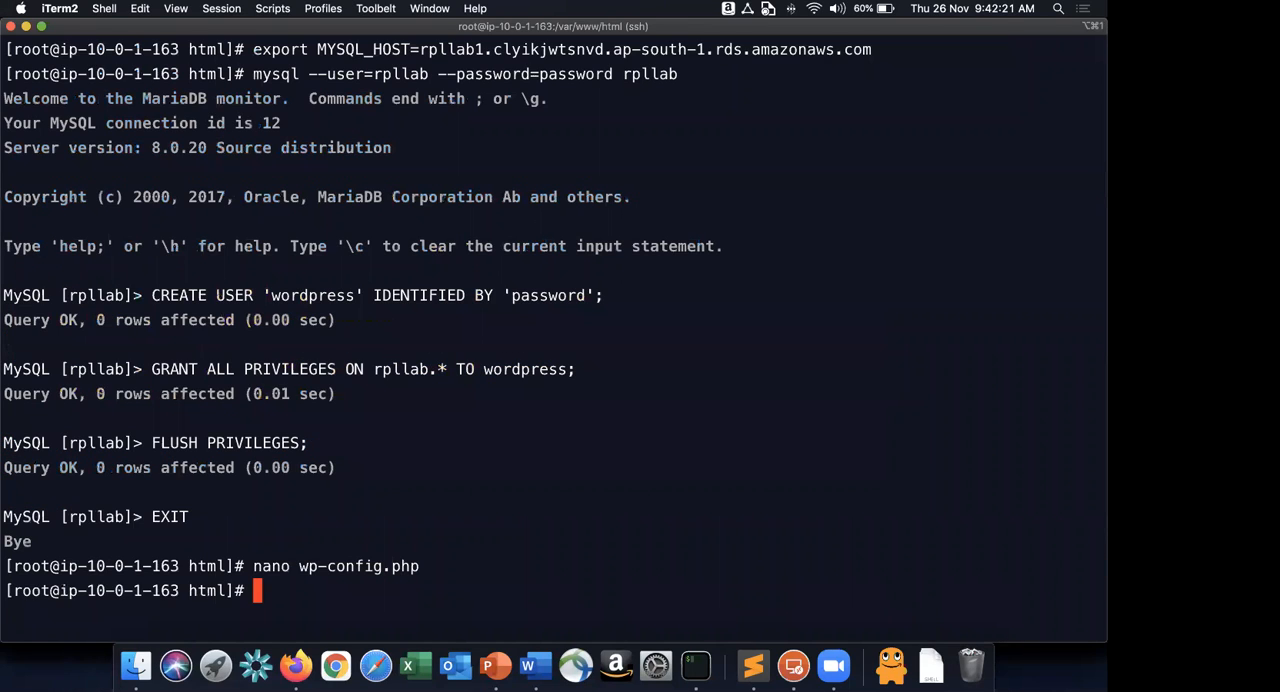
Reopen wp-config.php in nano and go to the authentication key and salt definitions.
{"action": "key", "text": "Up"}
{"action": "key", "text": "Return"}
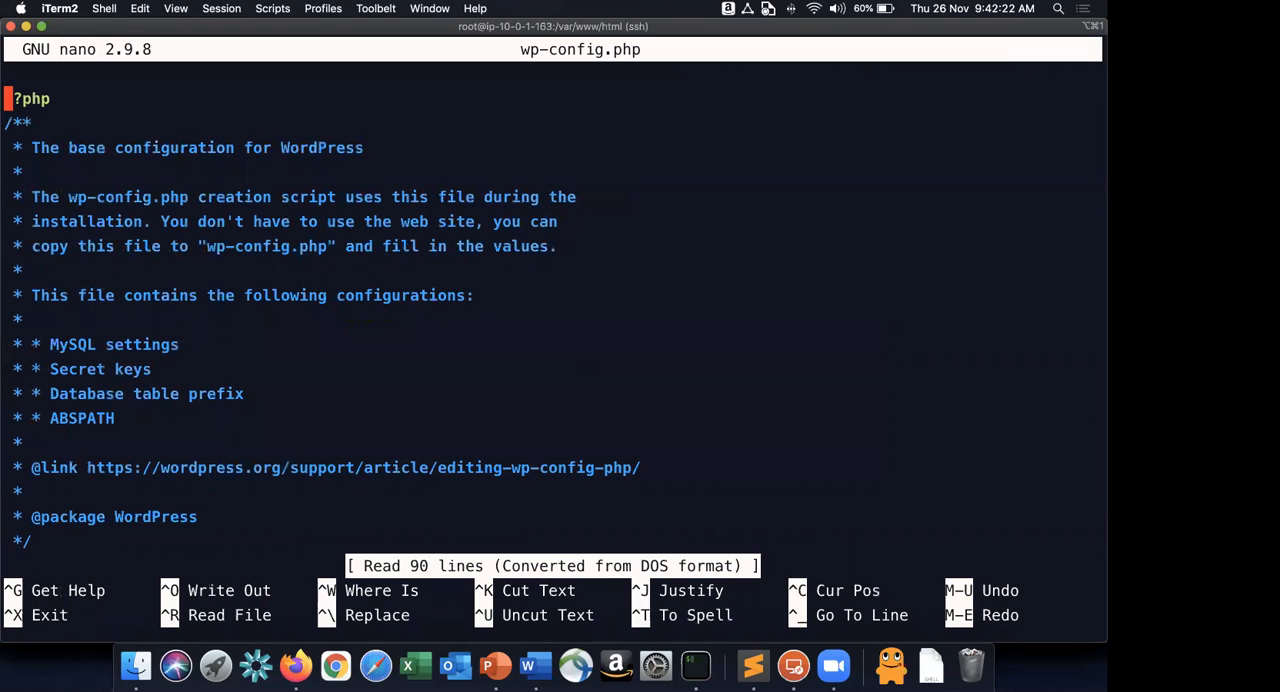
{"action": "key", "text": "Down"}
{"action": "key", "text": "Down"}
{"action": "key", "text": "Down"}
{"action": "key", "text": "Down"}
{"action": "key", "text": "Down"}
{"action": "key", "text": "Down"}
{"action": "key", "text": "Down"}
{"action": "key", "text": "Down"}
{"action": "key", "text": "Down"}
{"action": "key", "text": "Down"}
{"action": "key", "text": "Down"}
{"action": "key", "text": "Down"}
{"action": "key", "text": "Down"}
{"action": "key", "text": "Down"}
{"action": "key", "text": "Down"}
{"action": "key", "text": "Down"}
{"action": "key", "text": "Down"}
{"action": "key", "text": "Down"}
{"action": "key", "text": "Down"}
{"action": "key", "text": "Down"}
{"action": "key", "text": "Down"}
{"action": "key", "text": "Down"}
{"action": "key", "text": "Down"}
{"action": "key", "text": "Down"}
{"action": "key", "text": "Down"}
{"action": "key", "text": "Down"}
{"action": "key", "text": "Down"}
{"action": "key", "text": "Down"}
{"action": "key", "text": "Down"}
{"action": "key", "text": "Down"}
{"action": "key", "text": "Down"}
{"action": "key", "text": "Down"}
{"action": "key", "text": "Down"}
{"action": "key", "text": "Down"}
{"action": "key", "text": "Down"}
{"action": "key", "text": "Down"}
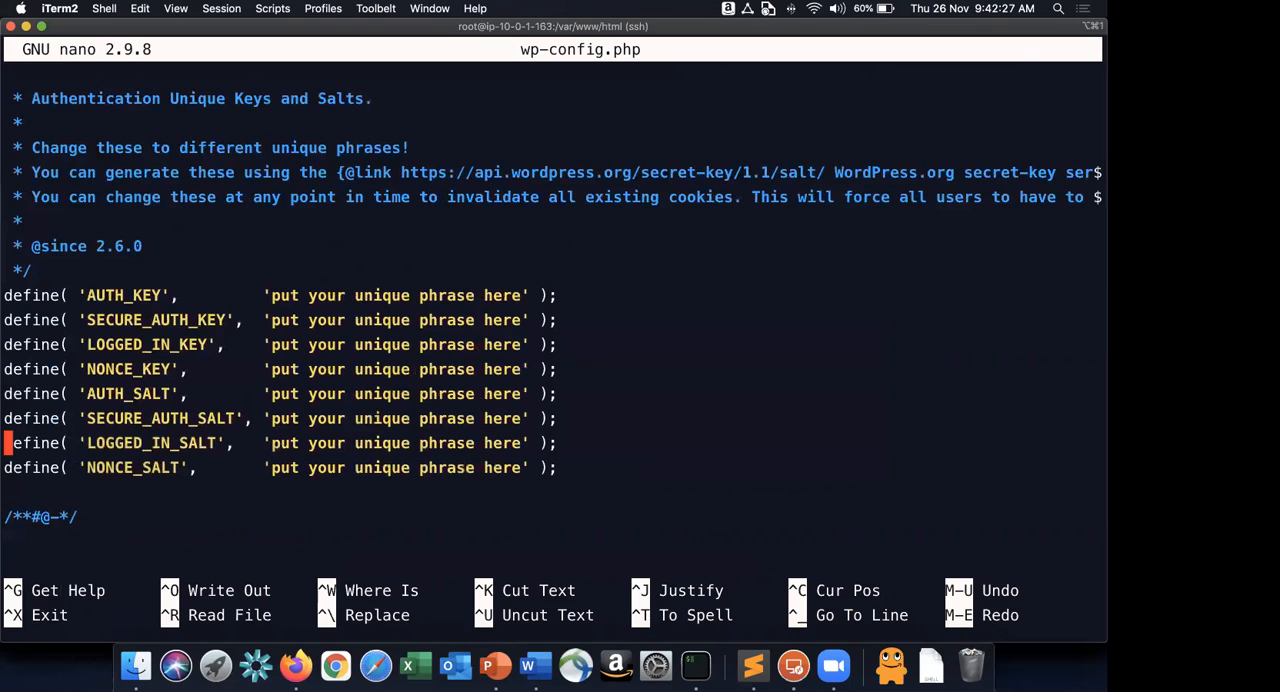
Delete all eight placeholder key and salt lines, from AUTH_KEY to NONCE_SALT, and paste the copied secret key definitions in their place.
{"action": "key", "text": "ctrl+k"}
{"action": "key", "text": "ctrl+k"}
{"action": "key", "text": "ctrl+k"}
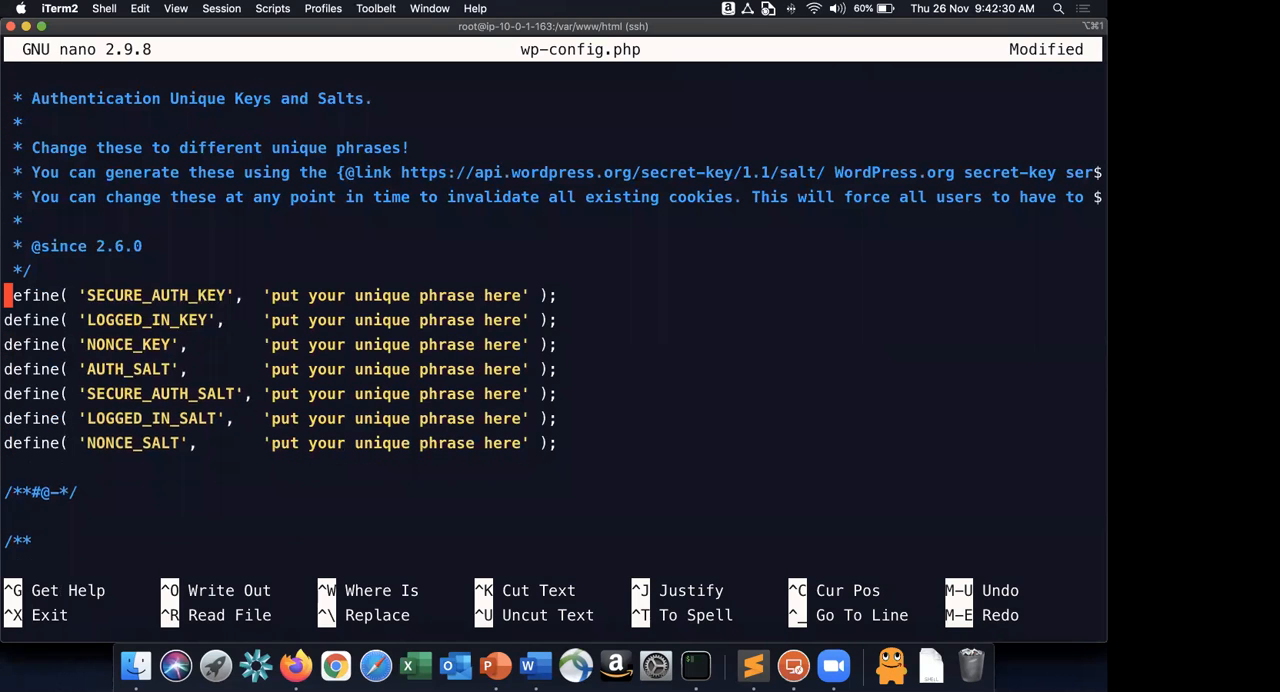
{"action": "key", "text": "ctrl+k"}
{"action": "key", "text": "ctrl+k"}
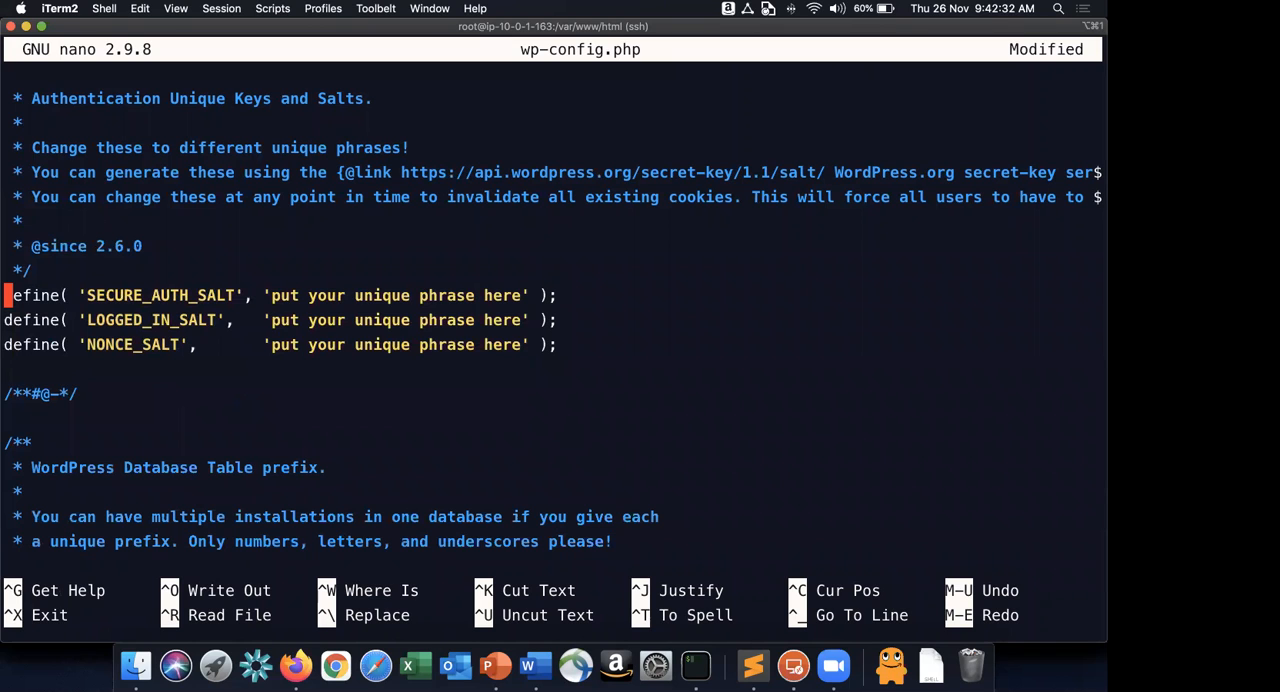
{"action": "key", "text": "ctrl+k"}
{"action": "key", "text": "ctrl+k"}
{"action": "key", "text": "ctrl+k"}
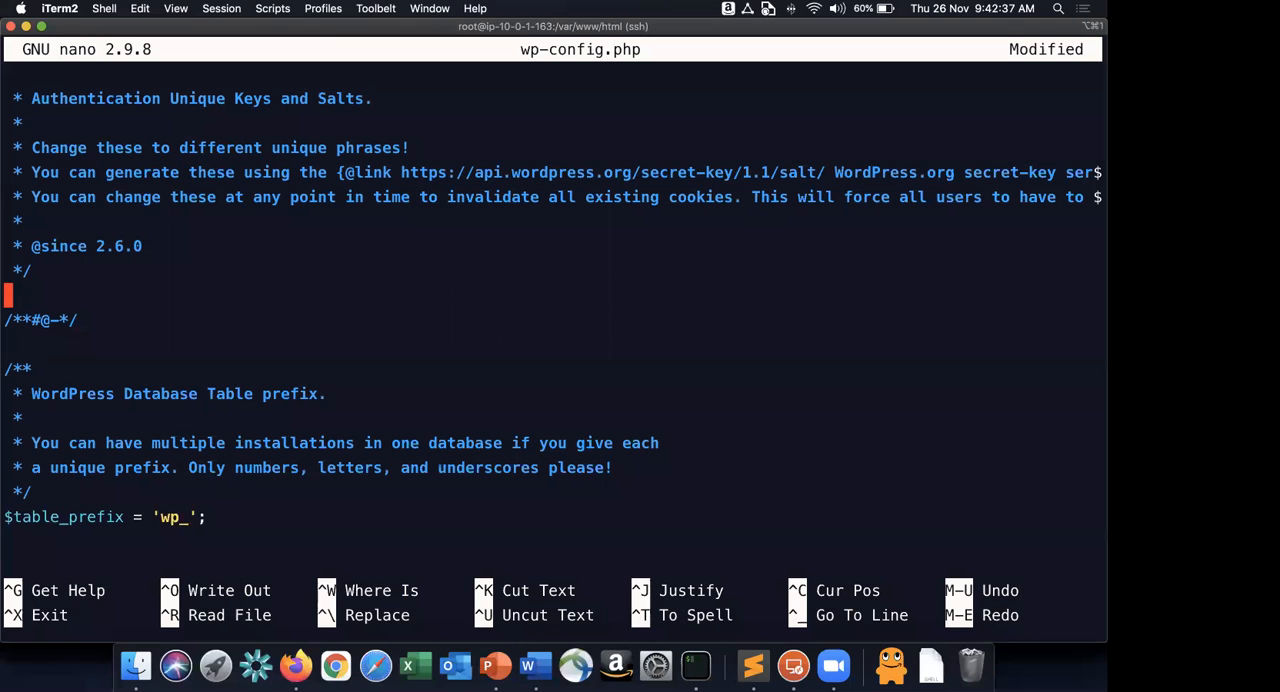
{"action": "key", "text": "super+v"}
Replace the database_name_here placeholder of DB_NAME with rpllab in the reopened wp-config.php.
{"action": "key", "text": "Up"}
{"action": "key", "text": "Up"}
{"action": "key", "text": "Up"}
{"action": "key", "text": "Up"}
{"action": "key", "text": "Up"}
{"action": "key", "text": "Up"}
{"action": "key", "text": "Up"}
{"action": "key", "text": "Up"}
{"action": "key", "text": "Up"}
{"action": "key", "text": "Up"}
{"action": "key", "text": "Up"}
{"action": "key", "text": "Up"}
{"action": "key", "text": "Up"}
{"action": "key", "text": "Up"}
{"action": "key", "text": "Up"}
{"action": "key", "text": "Up"}
{"action": "key", "text": "Up"}
{"action": "key", "text": "Up"}
{"action": "key", "text": "Up"}
{"action": "key", "text": "Up"}
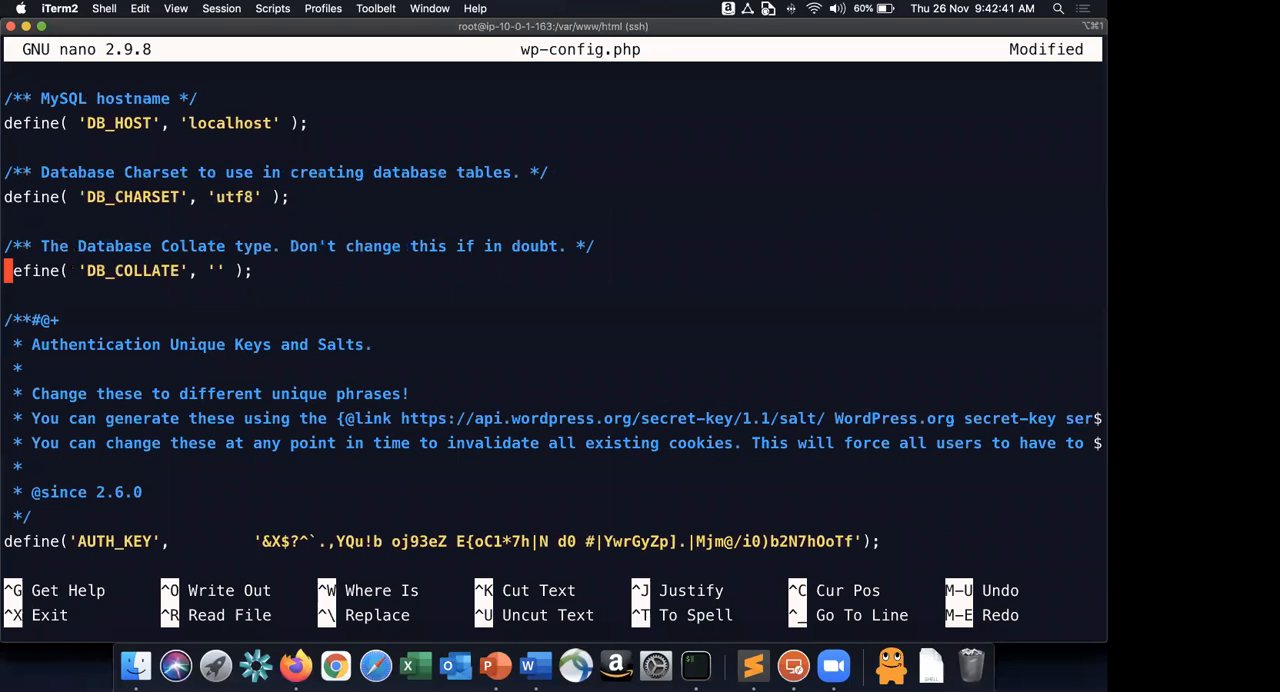
{"action": "key", "text": "Up"}
{"action": "key", "text": "Up"}
{"action": "key", "text": "Up"}
{"action": "key", "text": "Up"}
{"action": "key", "text": "Up"}
{"action": "key", "text": "Up"}
{"action": "key", "text": "Up"}
{"action": "key", "text": "Up"}
{"action": "key", "text": "Up"}
{"action": "key", "text": "Up"}
{"action": "key", "text": "Up"}
{"action": "key", "text": "Up"}
{"action": "key", "text": "Up"}
{"action": "key", "text": "Right"}
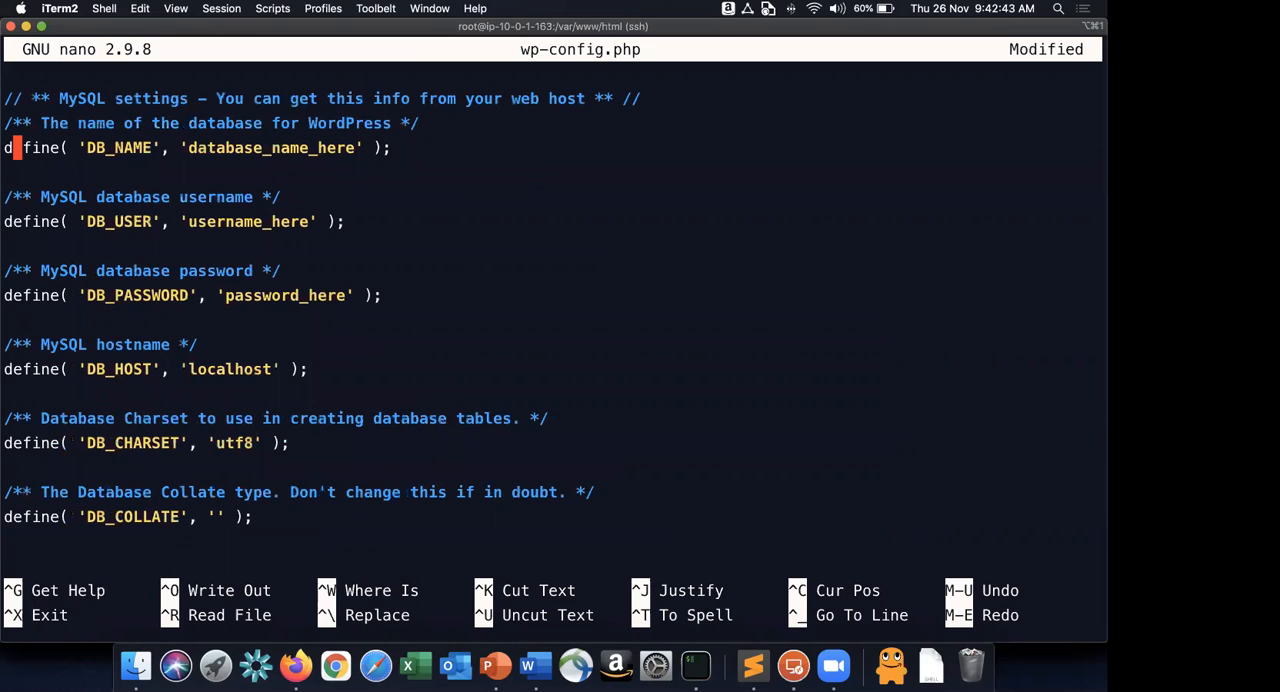
{"action": "key", "text": "Right"}
{"action": "key", "text": "Right"}
{"action": "key", "text": "Right"}
{"action": "key", "text": "Right"}
{"action": "key", "text": "Right"}
{"action": "key", "text": "Right"}
{"action": "key", "text": "Right"}
{"action": "key", "text": "Right"}
{"action": "key", "text": "Right"}
{"action": "key", "text": "Right"}
{"action": "key", "text": "Right"}
{"action": "key", "text": "Right"}
{"action": "key", "text": "Right"}
{"action": "key", "text": "Right"}
{"action": "key", "text": "Right"}
{"action": "key", "text": "Right"}
{"action": "key", "text": "Right"}
{"action": "key", "text": "Right"}
{"action": "key", "text": "Right"}
{"action": "key", "text": "Right"}
{"action": "key", "text": "Right"}
{"action": "key", "text": "Right"}
{"action": "key", "text": "Right"}
{"action": "key", "text": "Right"}
{"action": "key", "text": "Right"}
{"action": "key", "text": "Right"}
{"action": "key", "text": "Right"}
{"action": "key", "text": "Right"}
{"action": "key", "text": "Right"}
{"action": "key", "text": "Right"}
{"action": "key", "text": "Right"}
{"action": "key", "text": "Right"}
{"action": "key", "text": "Right"}
{"action": "key", "text": "BackSpace"}
{"action": "key", "text": "BackSpace"}
{"action": "key", "text": "BackSpace"}
{"action": "key", "text": "BackSpace"}
{"action": "key", "text": "BackSpace"}
{"action": "key", "text": "BackSpace"}
{"action": "key", "text": "BackSpace"}
{"action": "key", "text": "BackSpace"}
{"action": "key", "text": "BackSpace"}
{"action": "key", "text": "BackSpace"}
{"action": "key", "text": "BackSpace"}
{"action": "key", "text": "BackSpace"}
{"action": "key", "text": "BackSpace"}
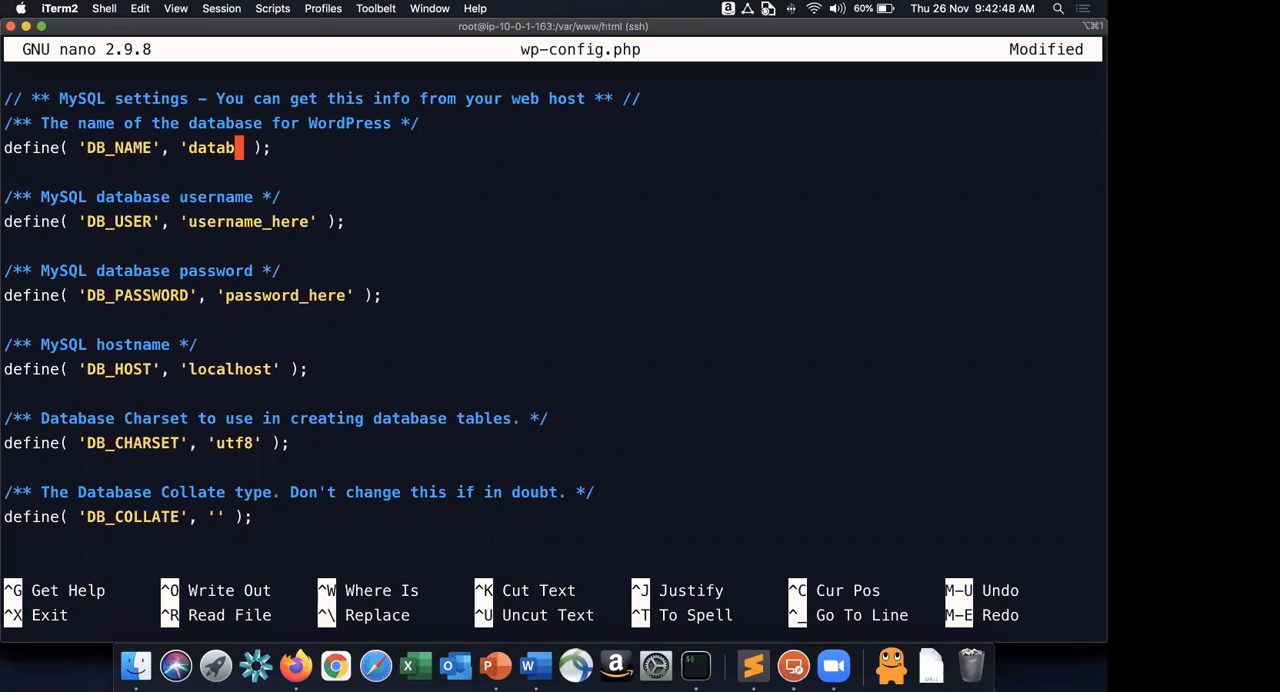
{"action": "key", "text": "BackSpace"}
{"action": "key", "text": "BackSpace"}
{"action": "key", "text": "BackSpace"}
{"action": "key", "text": "BackSpace"}
{"action": "key", "text": "BackSpace"}
{"action": "type", "text": "rpllab"}
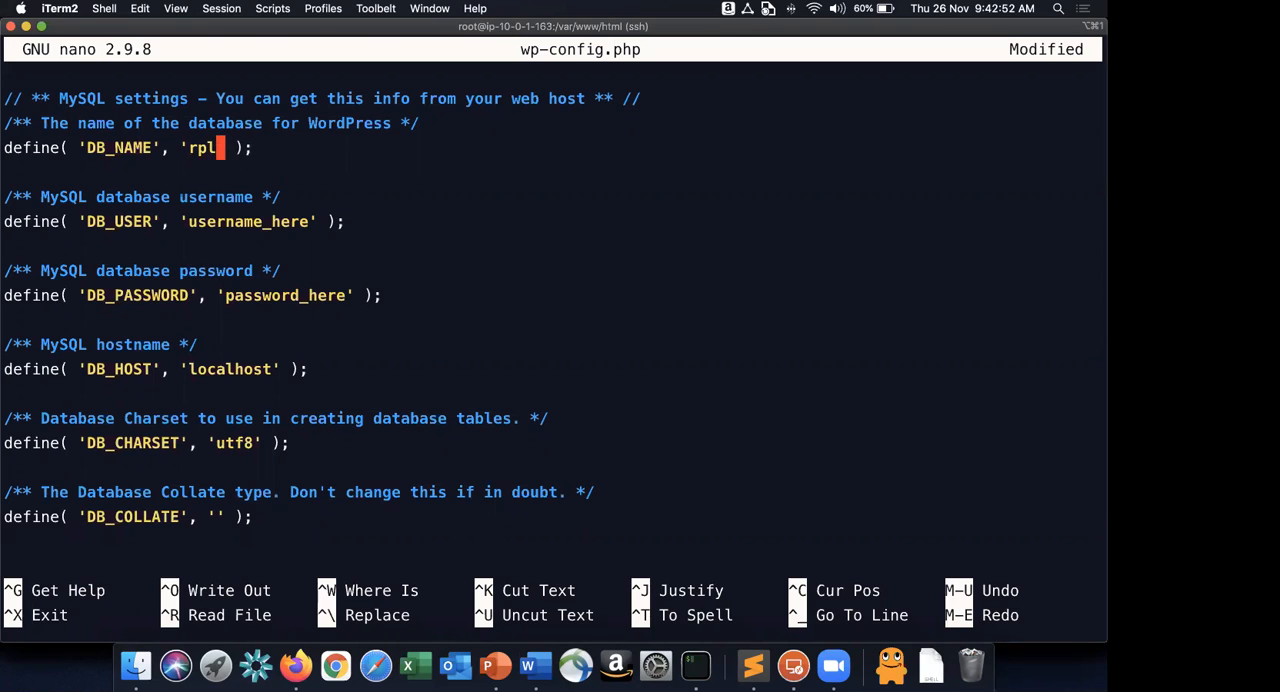
Check the DB_USER value in the Word instructions and replace the username_here placeholder in wp-config.php with wordpress.
{"action": "key", "text": "super+Tab"}
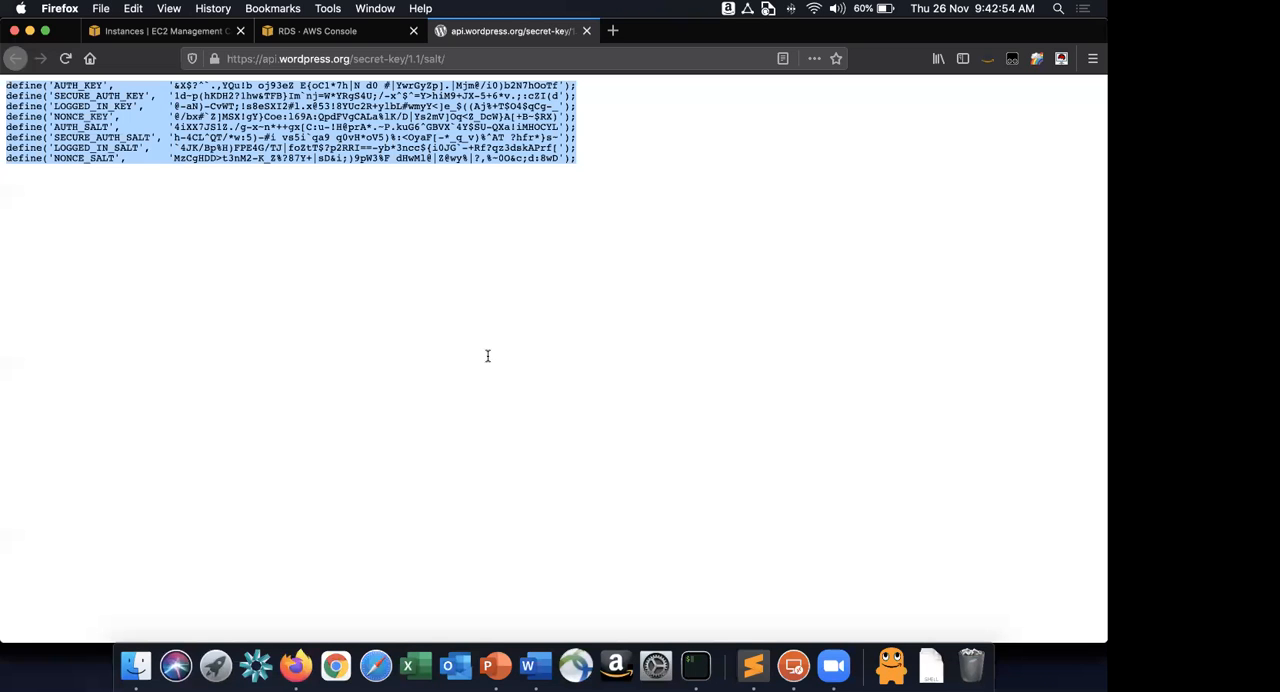
{"action": "key", "text": "super+Tab"}
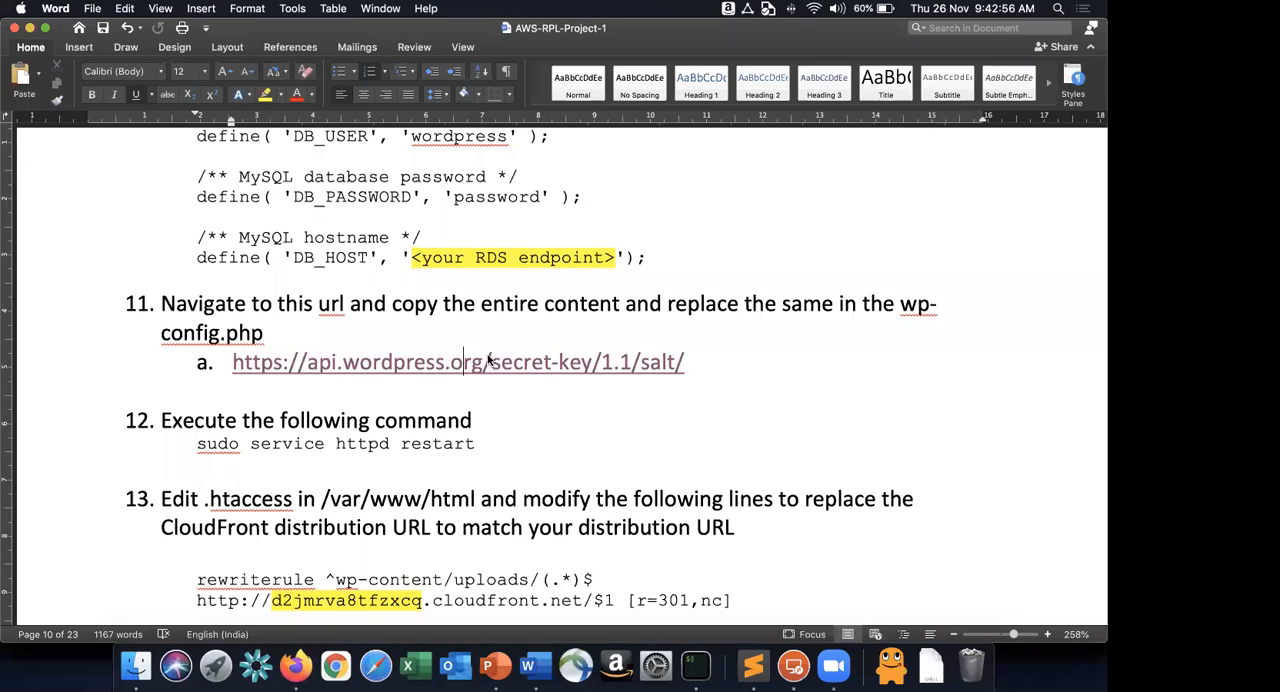
{"action": "scroll", "coordinate": [489, 360], "scroll_direction": "up", "scroll_amount": 3}
{"action": "key", "text": "super+Tab"}
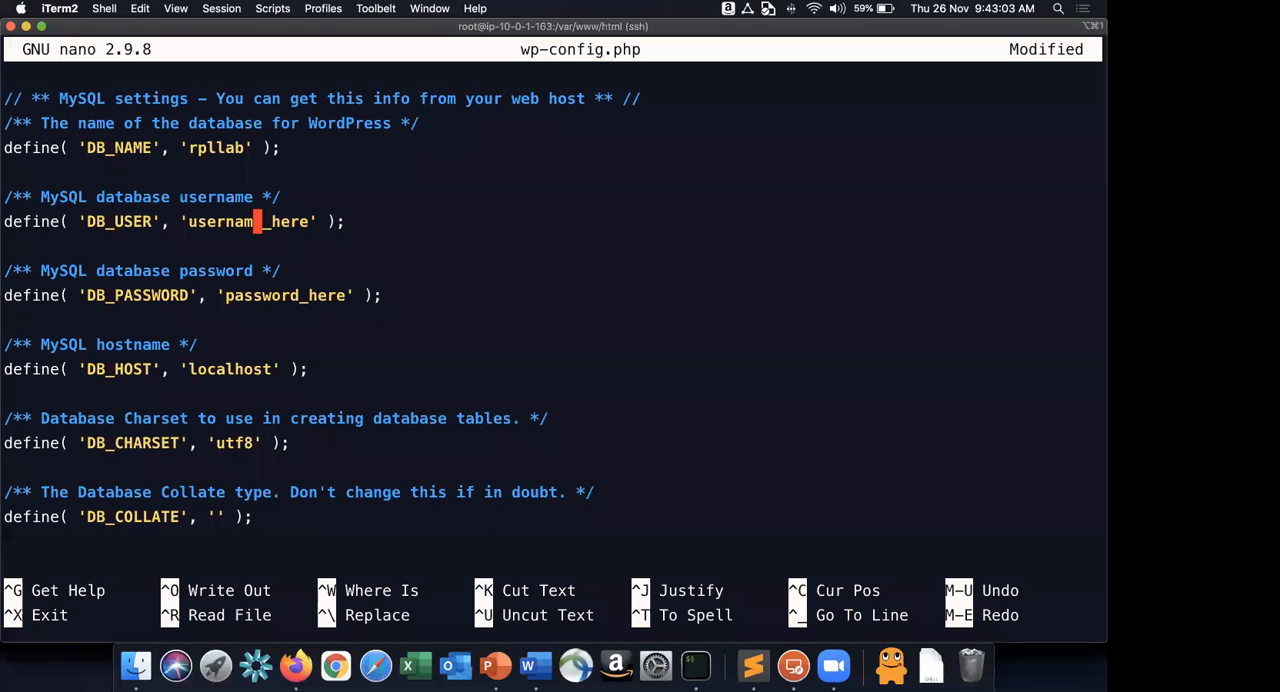
{"action": "key", "text": "BackSpace"}
{"action": "key", "text": "BackSpace"}
{"action": "key", "text": "BackSpace"}
{"action": "key", "text": "BackSpace"}
{"action": "key", "text": "BackSpace"}
{"action": "key", "text": "BackSpace"}
{"action": "key", "text": "BackSpace"}
{"action": "key", "text": "Delete"}
{"action": "key", "text": "Delete"}
{"action": "key", "text": "Delete"}
{"action": "key", "text": "Delete"}
{"action": "key", "text": "Delete"}
{"action": "key", "text": "Delete"}
{"action": "type", "text": "wordpress"}
Edit the password_here placeholder of DB_PASSWORD so it holds the database user's password.
{"action": "key", "text": "Down"}
{"action": "key", "text": "Right"}
{"action": "key", "text": "Right"}
{"action": "key", "text": "Right"}
{"action": "key", "text": "Right"}
{"action": "key", "text": "Right"}
{"action": "key", "text": "Right"}
{"action": "key", "text": "Right"}
{"action": "key", "text": "Right"}
{"action": "key", "text": "BackSpace"}
{"action": "key", "text": "BackSpace"}
{"action": "key", "text": "BackSpace"}
{"action": "key", "text": "BackSpace"}
Clear the localhost value from the DB_HOST definition in the reopened wp-config.php.
{"action": "key", "text": "BackSpace"}
{"action": "key", "text": "Down"}
{"action": "key", "text": "Down"}
{"action": "key", "text": "Down"}
{"action": "key", "text": "Left"}
{"action": "key", "text": "Left"}
{"action": "key", "text": "Left"}
{"action": "key", "text": "BackSpace"}
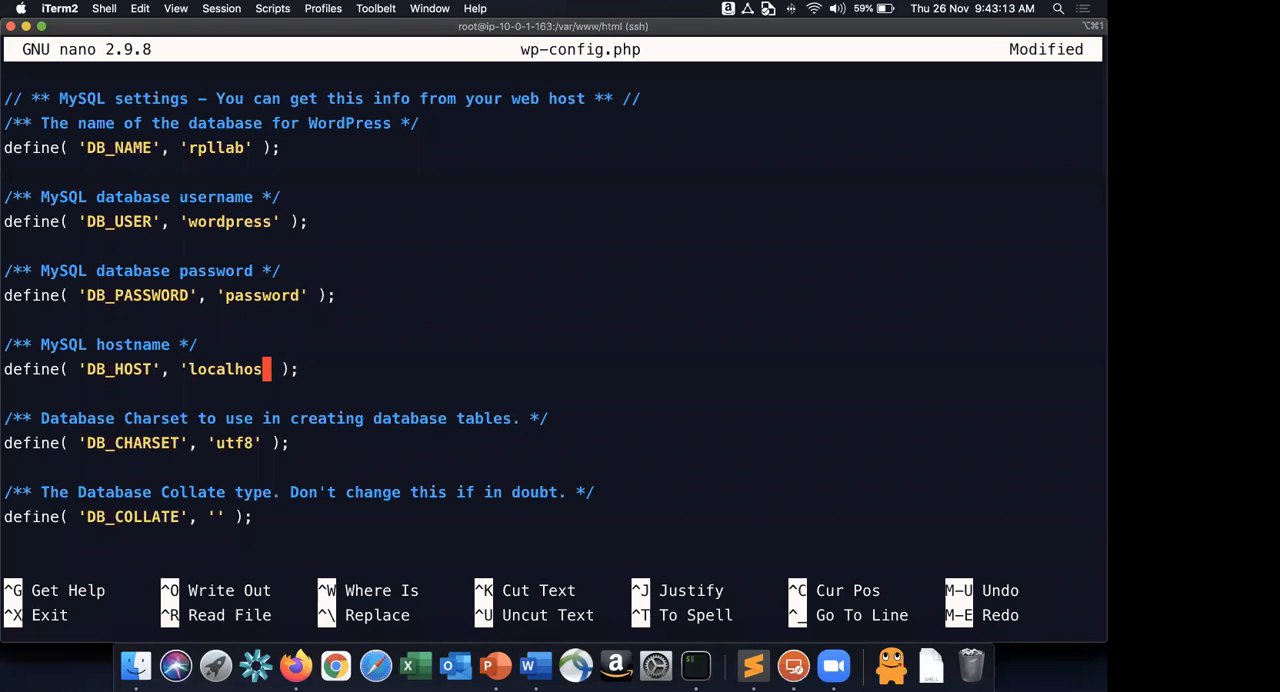
{"action": "key", "text": "BackSpace"}
{"action": "key", "text": "BackSpace"}
{"action": "key", "text": "BackSpace"}
{"action": "key", "text": "BackSpace"}
{"action": "key", "text": "BackSpace"}
{"action": "key", "text": "BackSpace"}
{"action": "key", "text": "BackSpace"}
{"action": "key", "text": "BackSpace"}
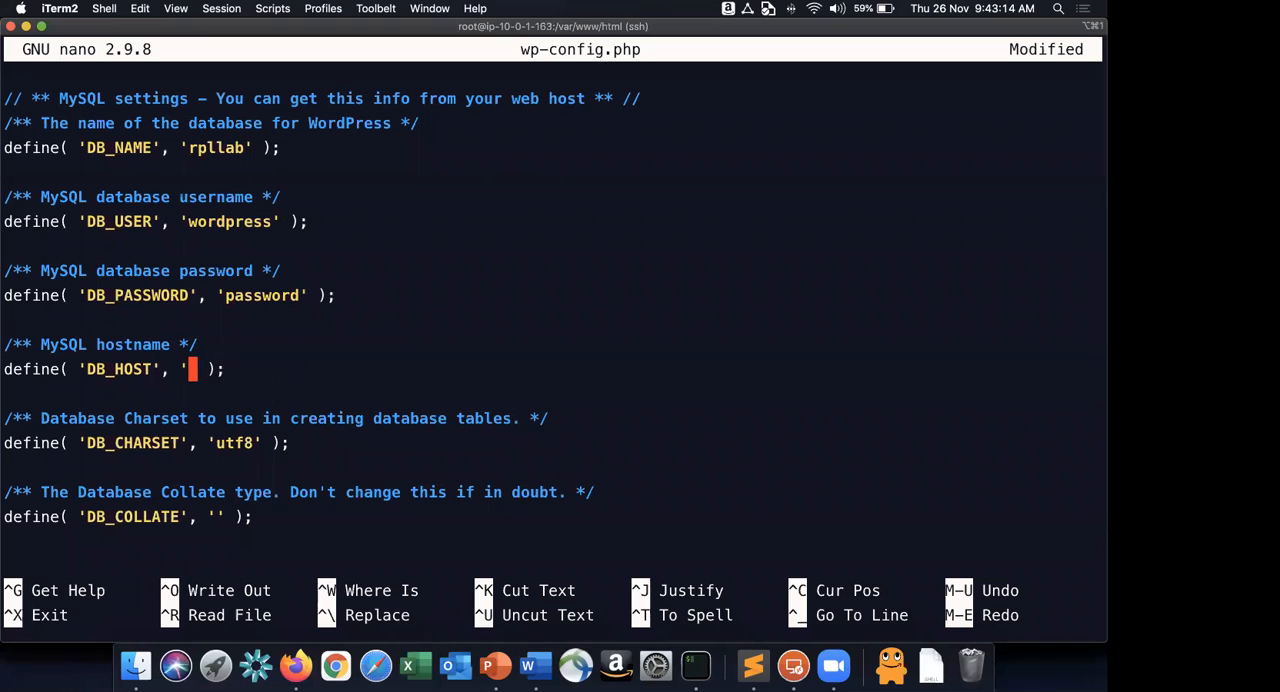
Copy the endpoint rpllab1.clyikjwtsnvd.ap-south-1.rds.amazonaws.com from the RDS console into DB_HOST and check the keys and salts block.
{"action": "key", "text": "super+Tab"}
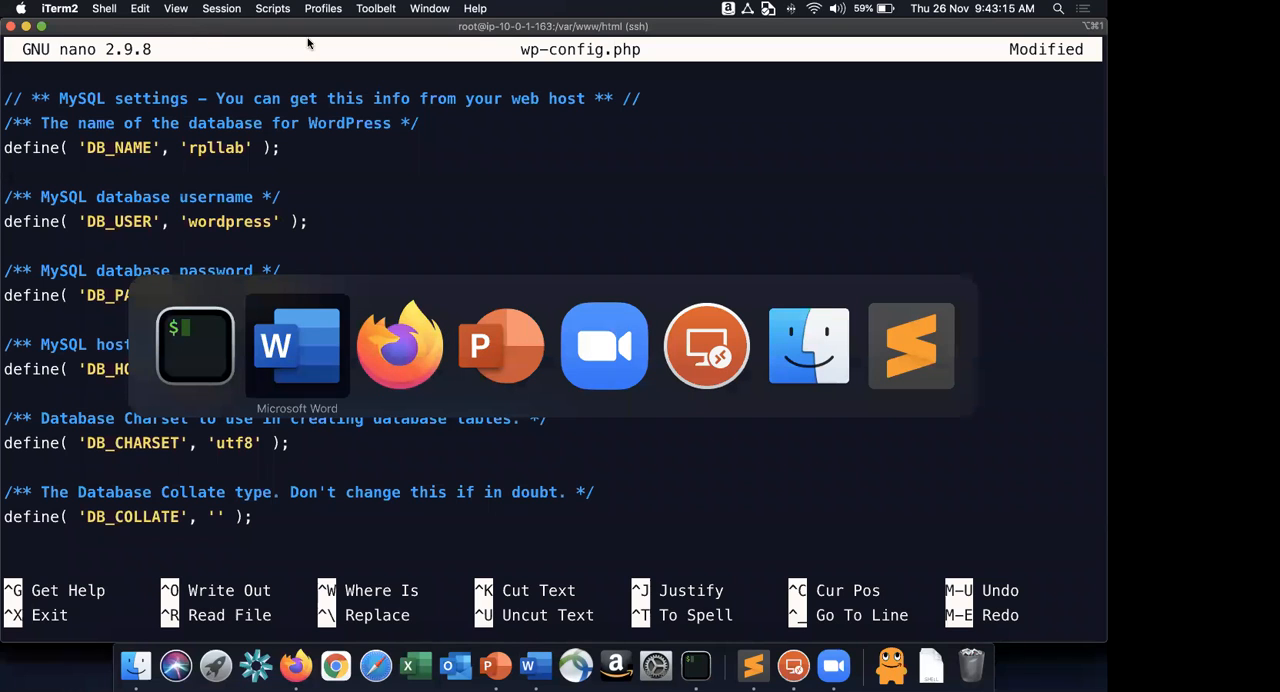
{"action": "key", "text": "super+Tab"}
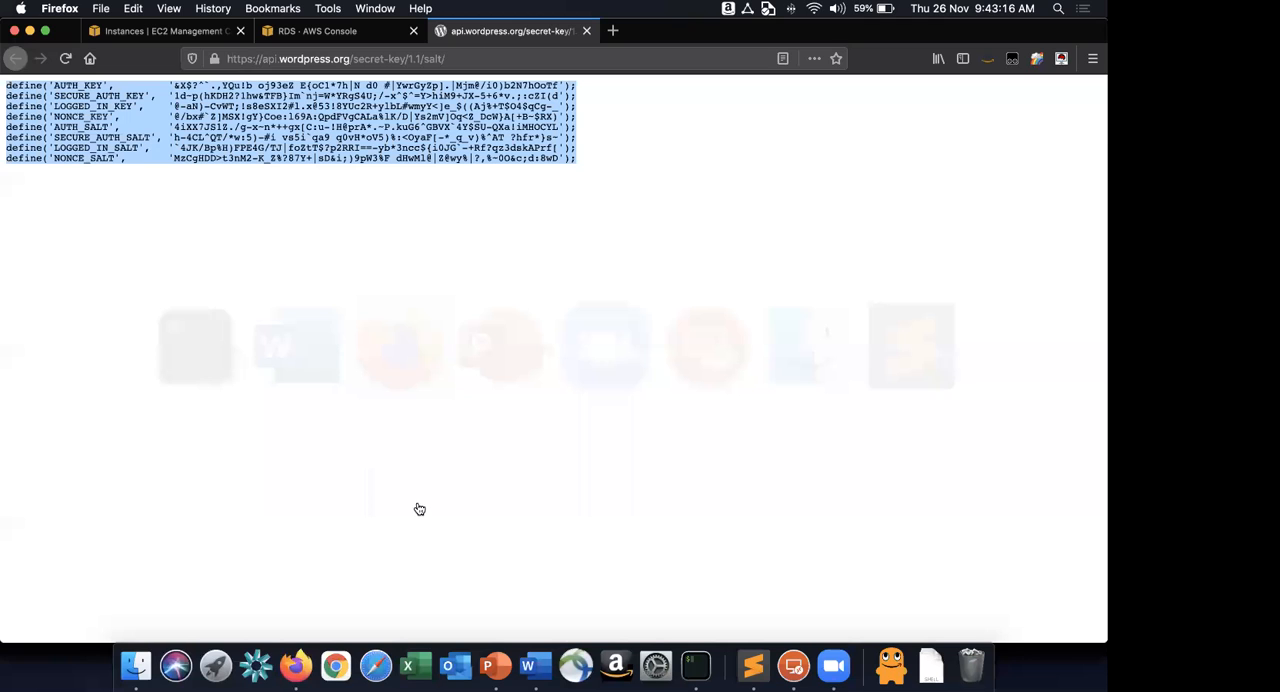
{"action": "key", "text": "ctrl+shift+Tab"}
{"action": "key", "text": "super+Tab"}
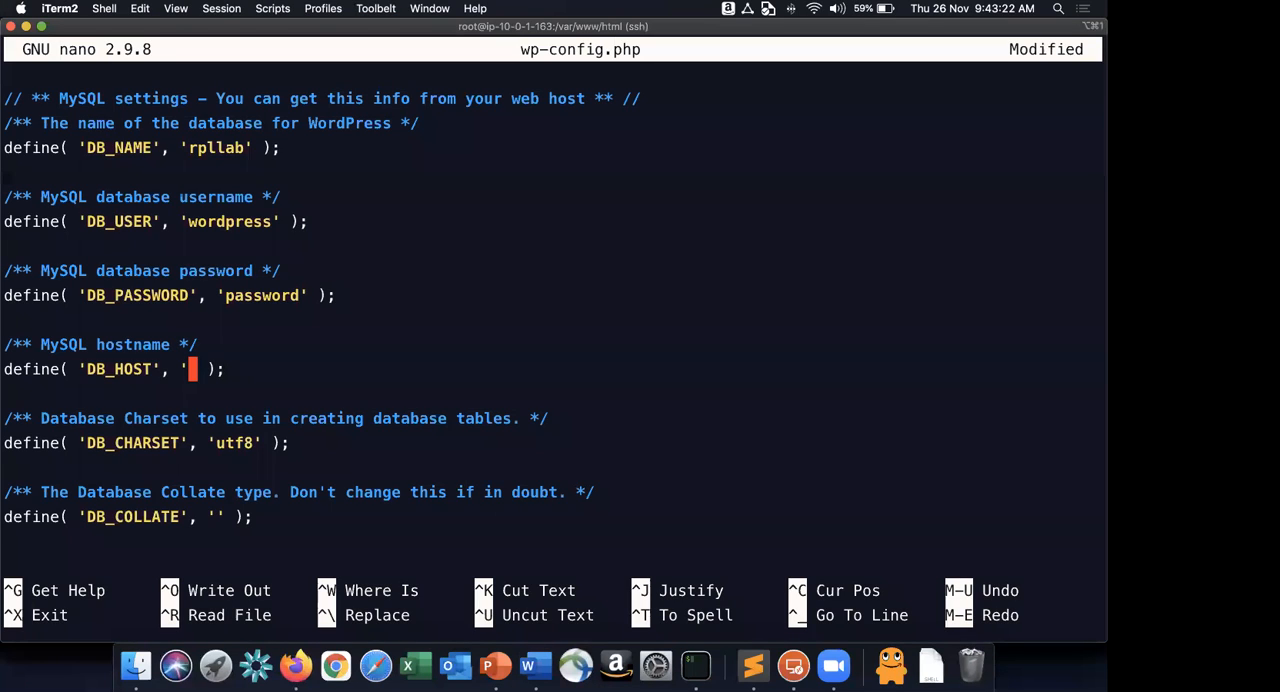
{"action": "type", "text": "rpllab1.clyikjwtsnvd.ap-south-1.rds.amazonaws.com"}
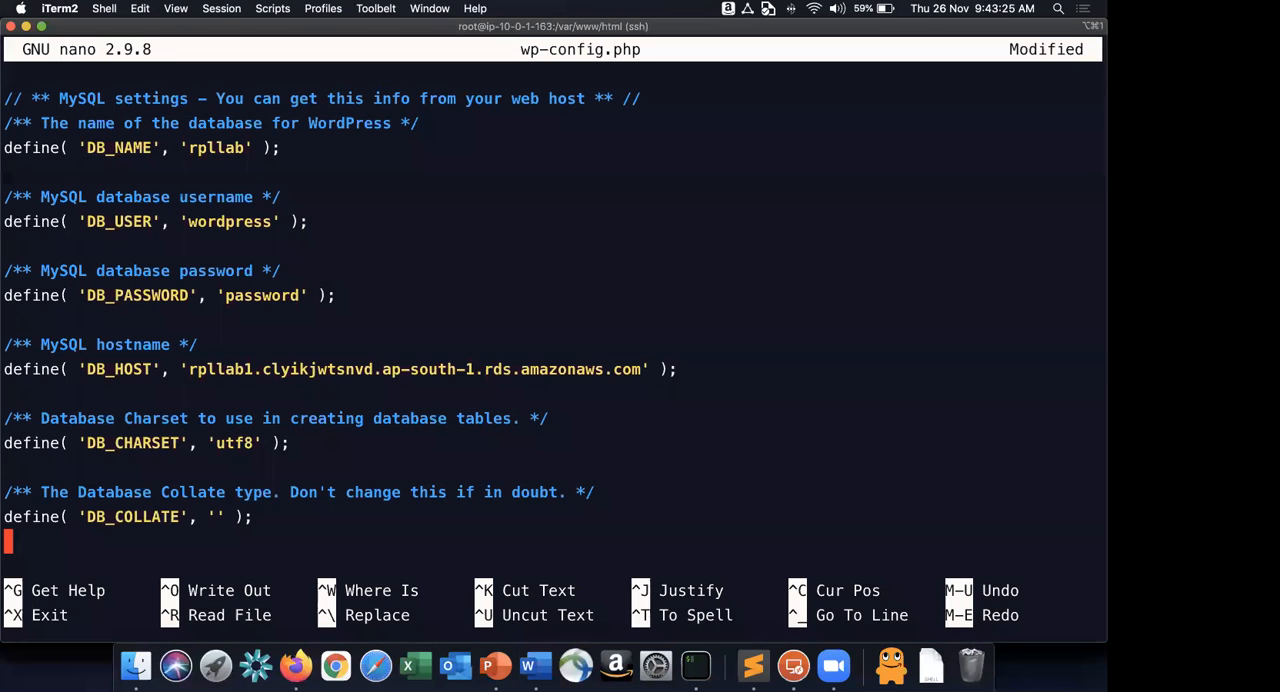
{"action": "key", "text": "super+v"}
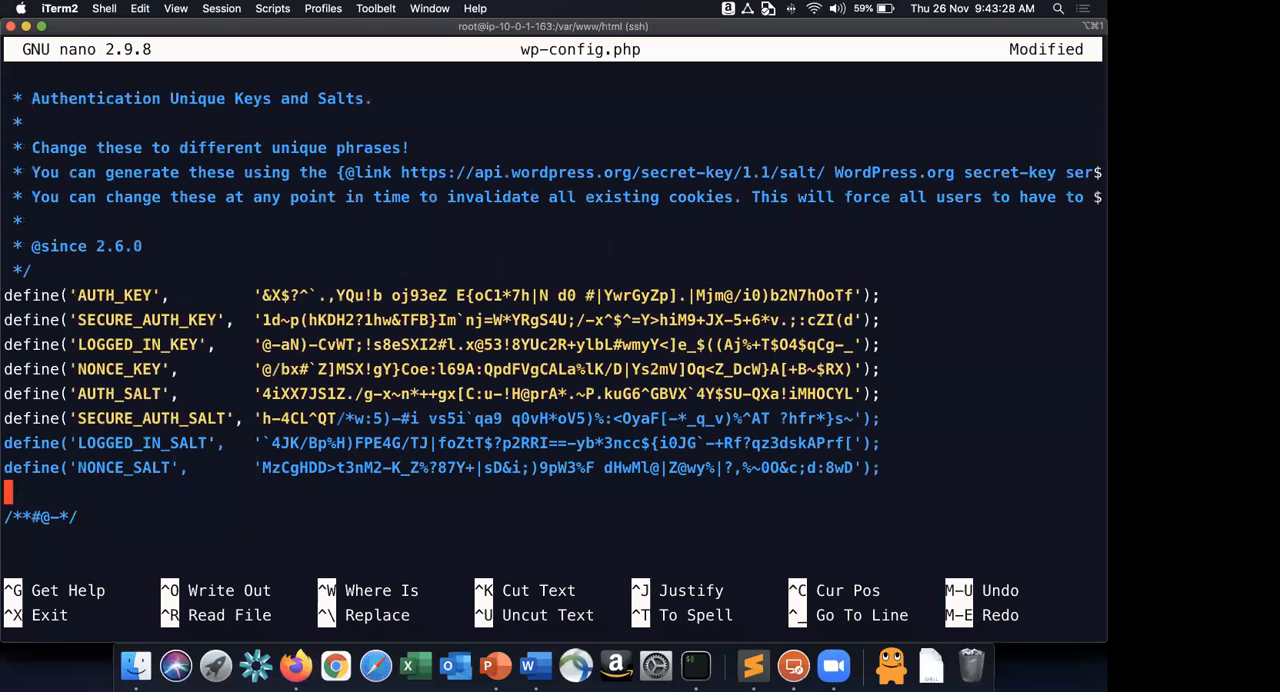
Save the changes to wp-config.php under the same file name and exit nano.
{"action": "key", "text": "ctrl+x"}
{"action": "key", "text": "y"}
{"action": "key", "text": "Return"}
Copy the sudo service httpd restart command from item 12 of the Word instructions and run it in iTerm.
{"action": "key", "text": "super+Tab"}
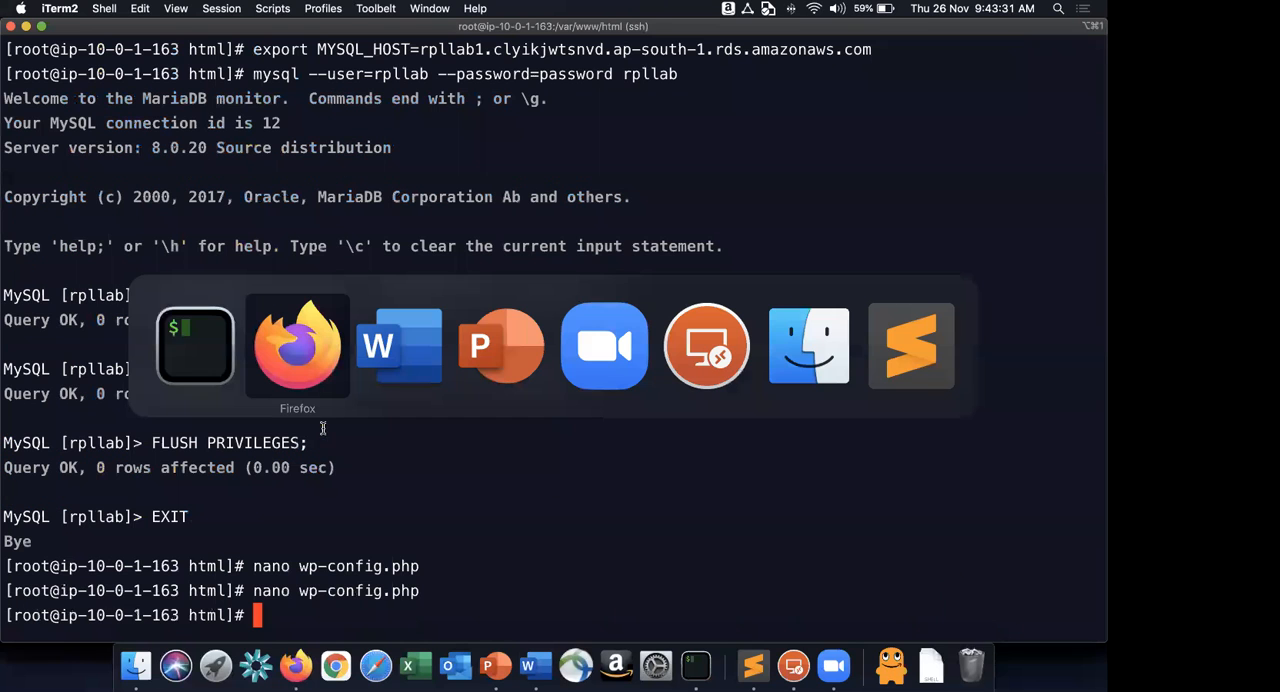
{"action": "key", "text": "super+Tab"}
{"action": "scroll", "coordinate": [468, 372], "scroll_direction": "down", "scroll_amount": 3}
{"action": "triple_click", "coordinate": [466, 372]}
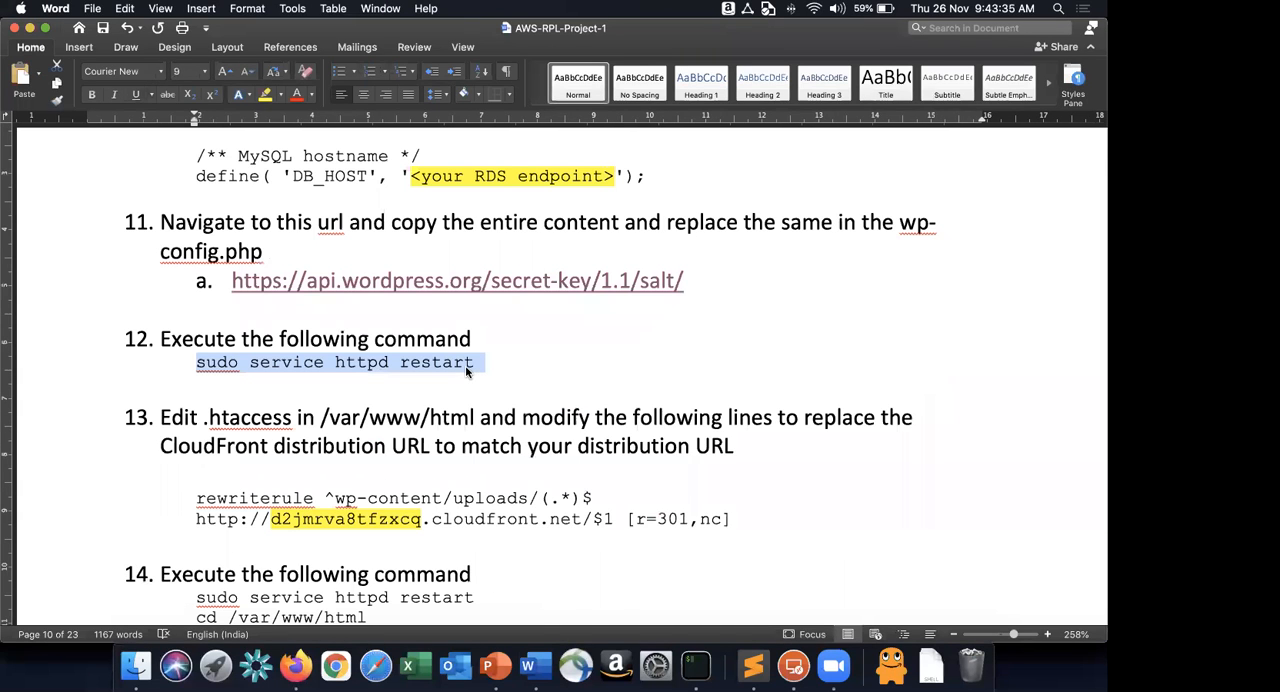
{"action": "key", "text": "super+c"}
{"action": "key", "text": "super+Tab"}
{"action": "key", "text": "super+v"}
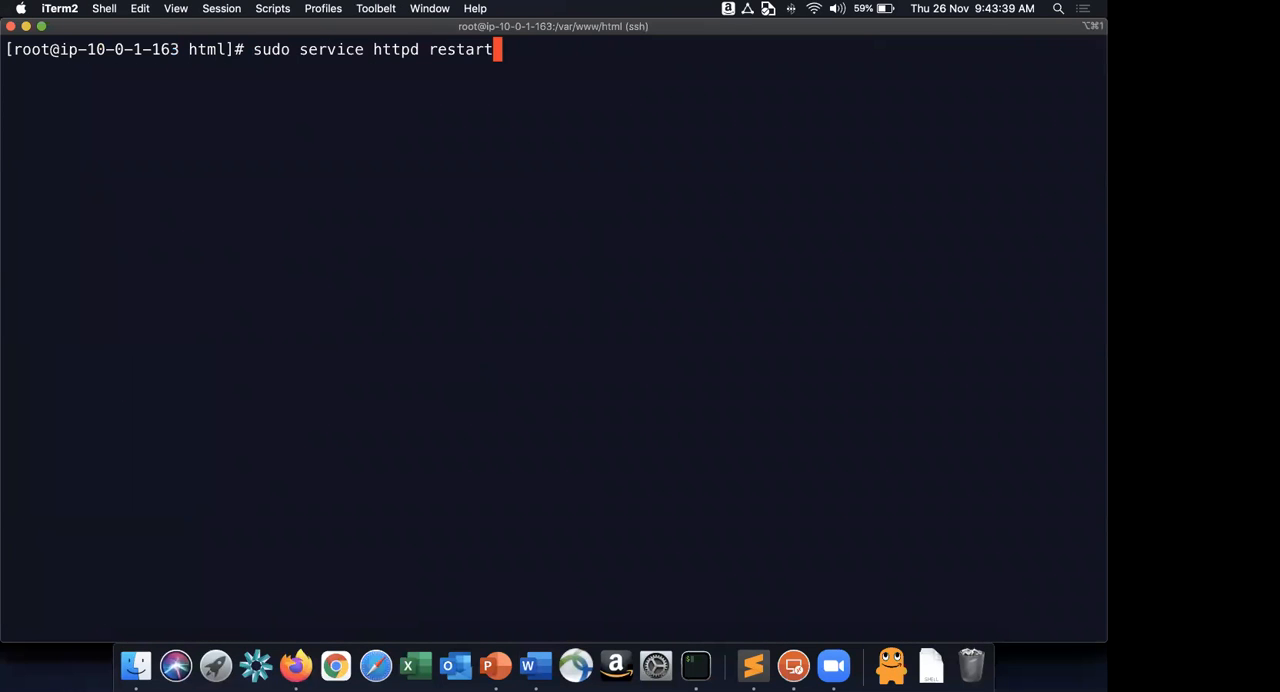
{"action": "key", "text": "Return"}
Following item 13 of the Word instructions, list .htaccess with ls -l in iTerm and open it in nano.
{"action": "key", "text": "super+Tab"}
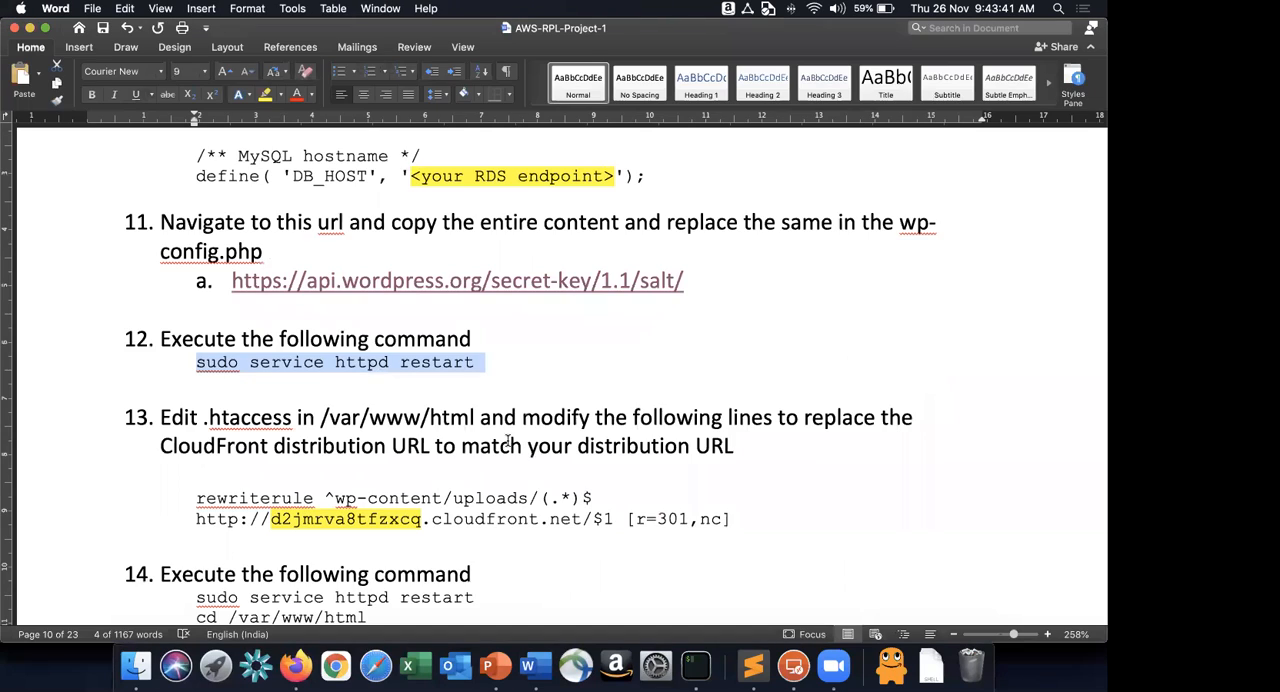
{"action": "scroll", "coordinate": [508, 441], "scroll_direction": "down", "scroll_amount": 2}
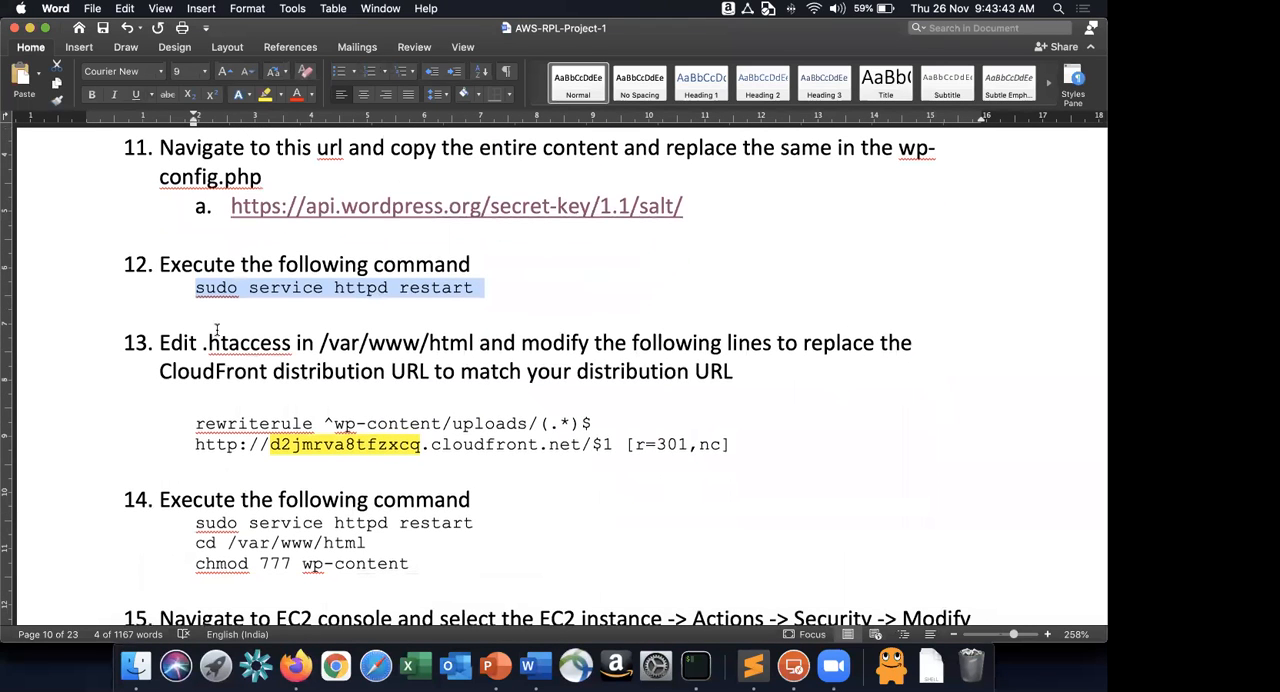
{"action": "left_click_drag", "start_coordinate": [198, 340], "coordinate": [266, 342]}
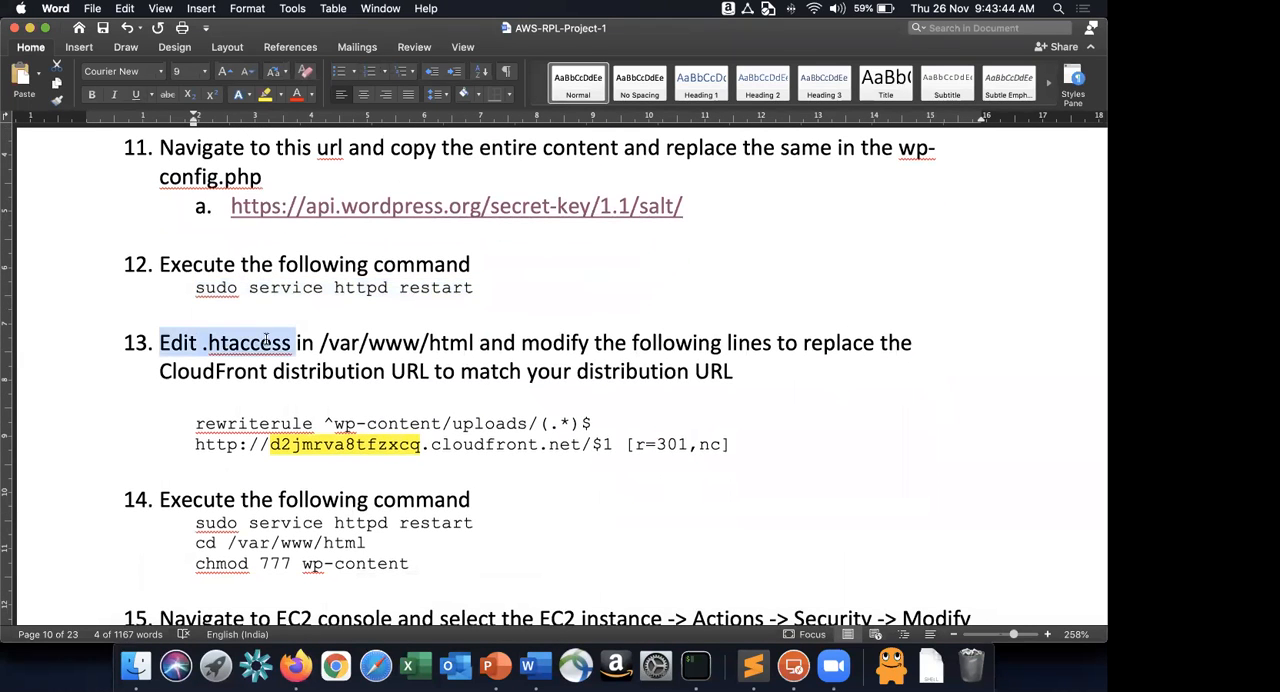
{"action": "left_click", "coordinate": [266, 342]}
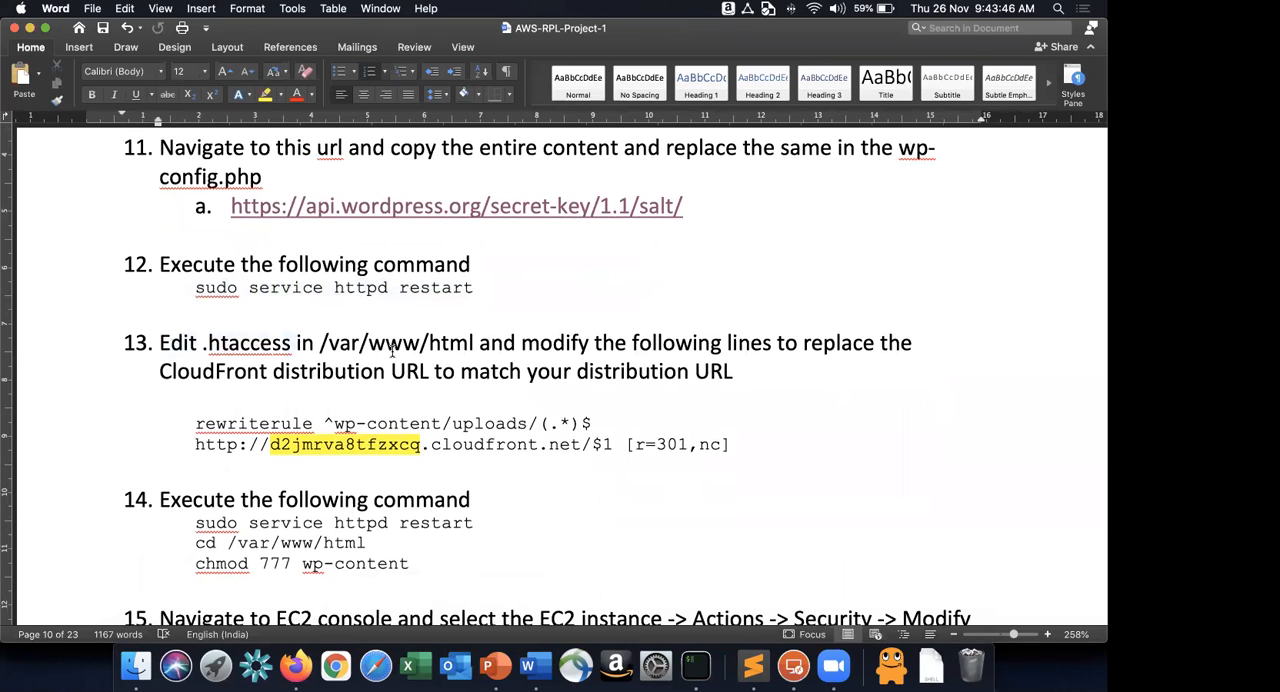
{"action": "key", "text": "super+Tab"}
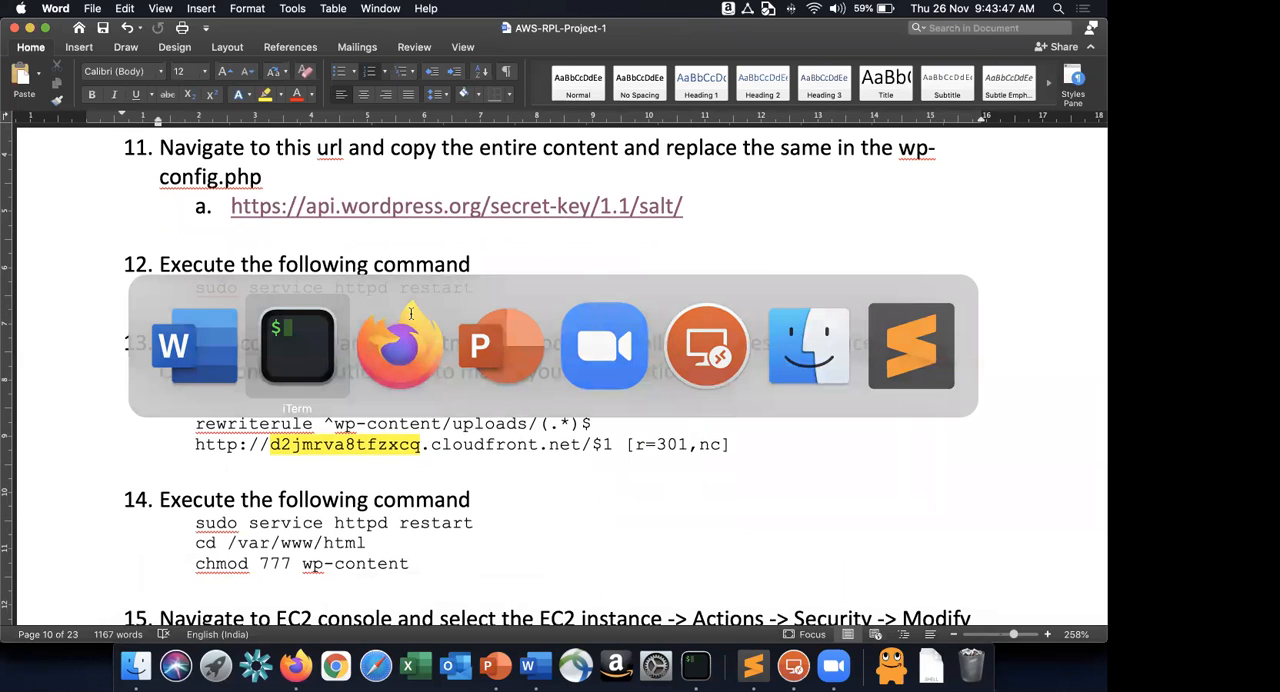
{"action": "type", "text": "ls -l .htaccess"}
{"action": "key", "text": "Return"}
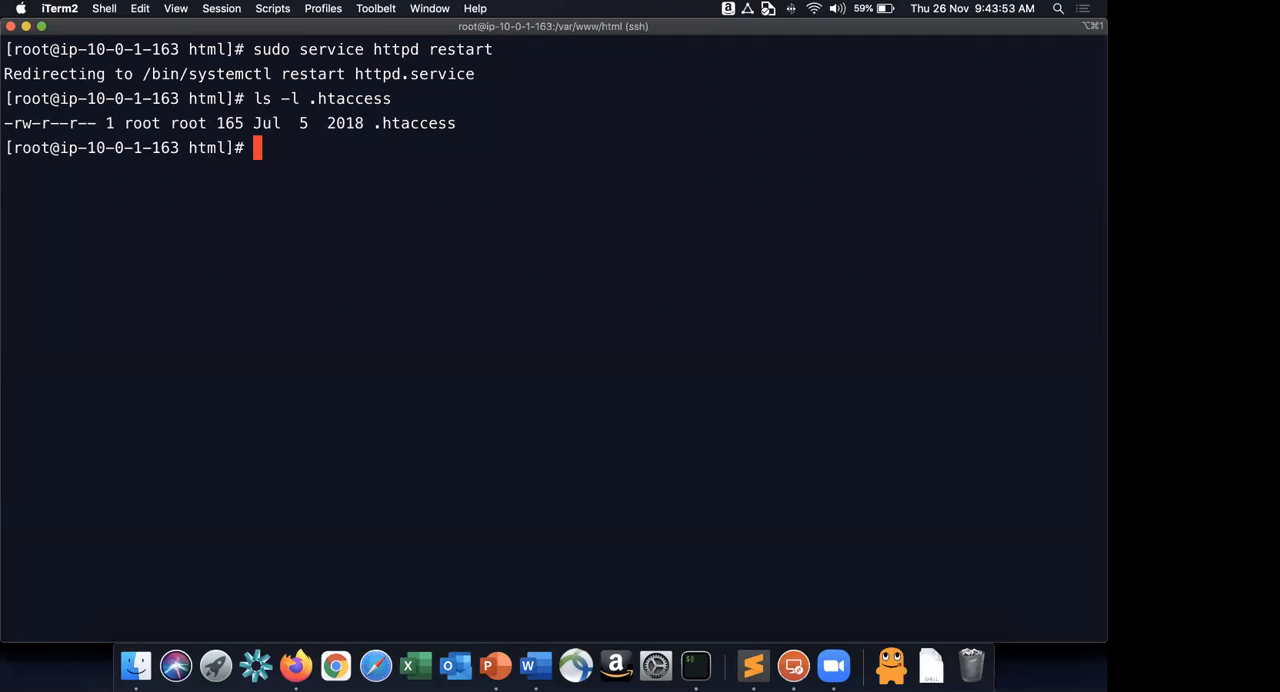
{"action": "type", "text": "nano .htaccess"}
{"action": "key", "text": "Return"}
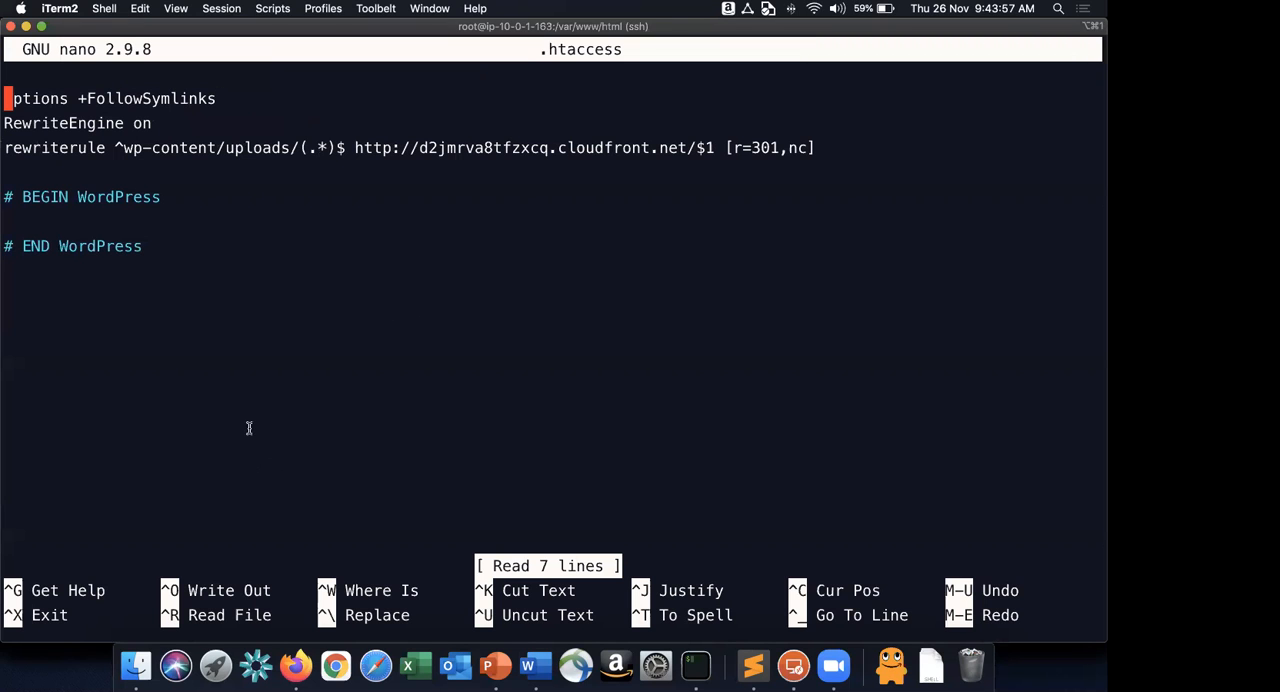
Compare the CloudFront domain in the Word instructions' rewriterule with the rewriterule line in .htaccess.
{"action": "key", "text": "super+Tab"}
{"action": "double_click", "coordinate": [580, 444]}
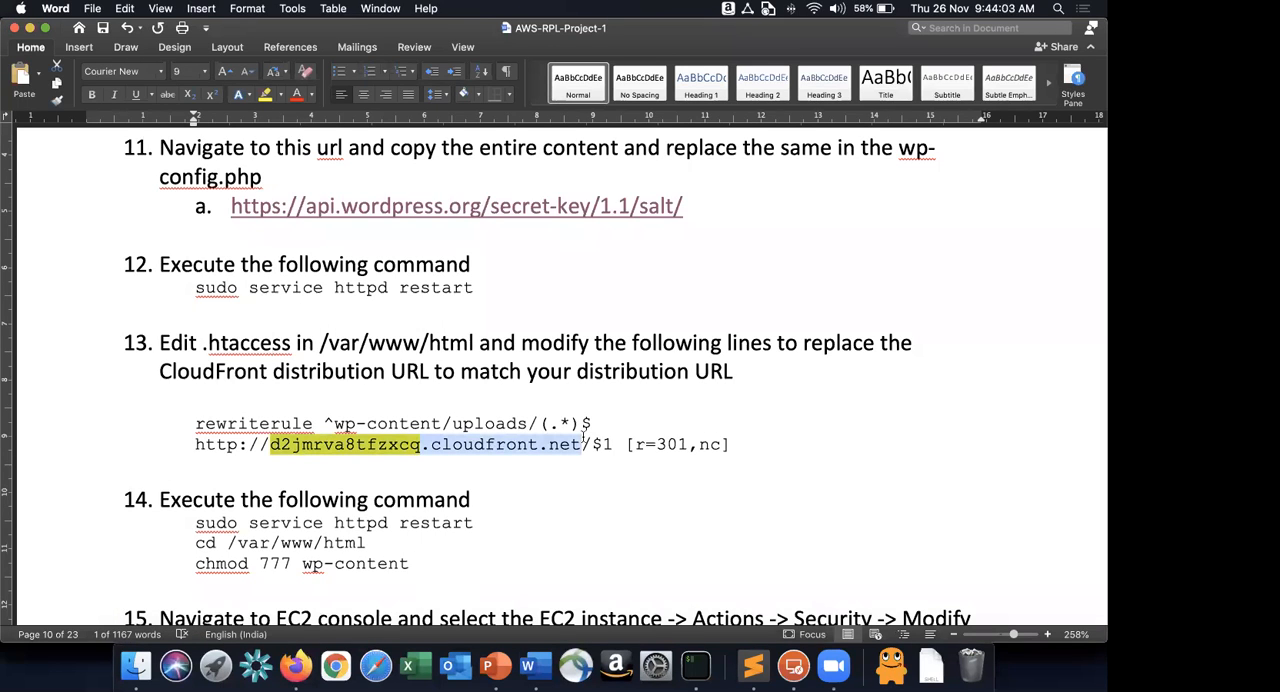
{"action": "key", "text": "super+Tab"}
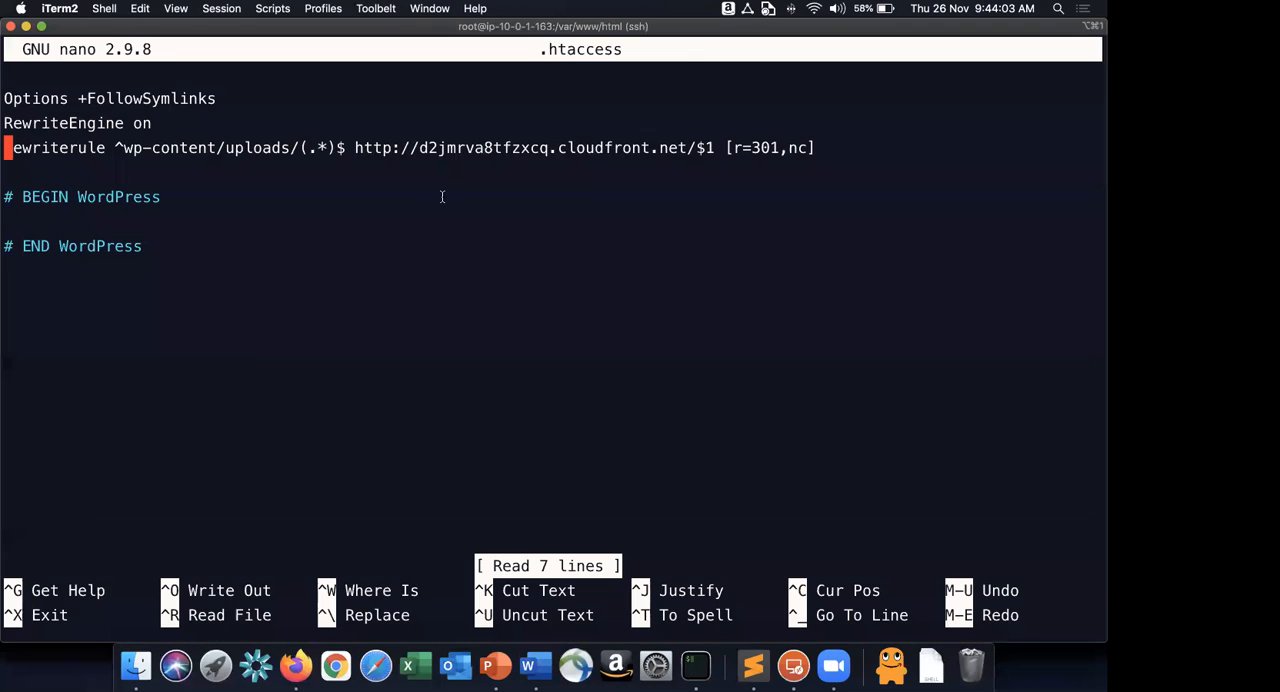
{"action": "key", "text": "super+Tab"}
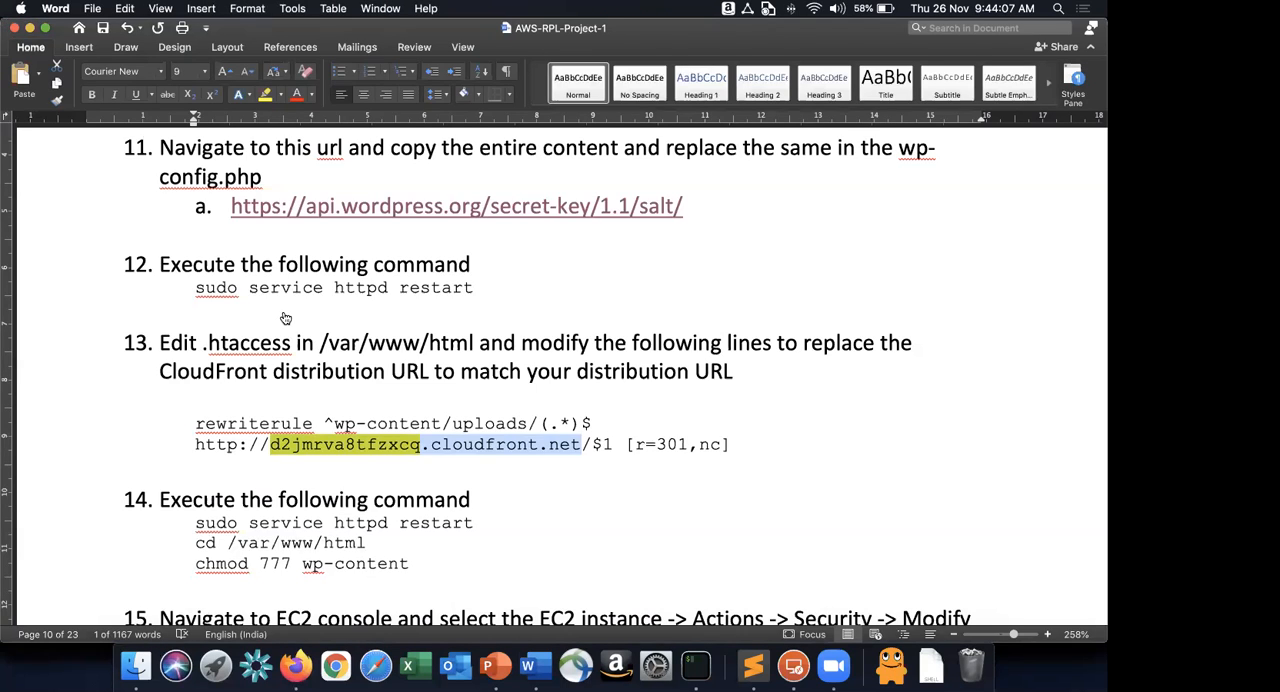
{"action": "key", "text": "super+Tab"}
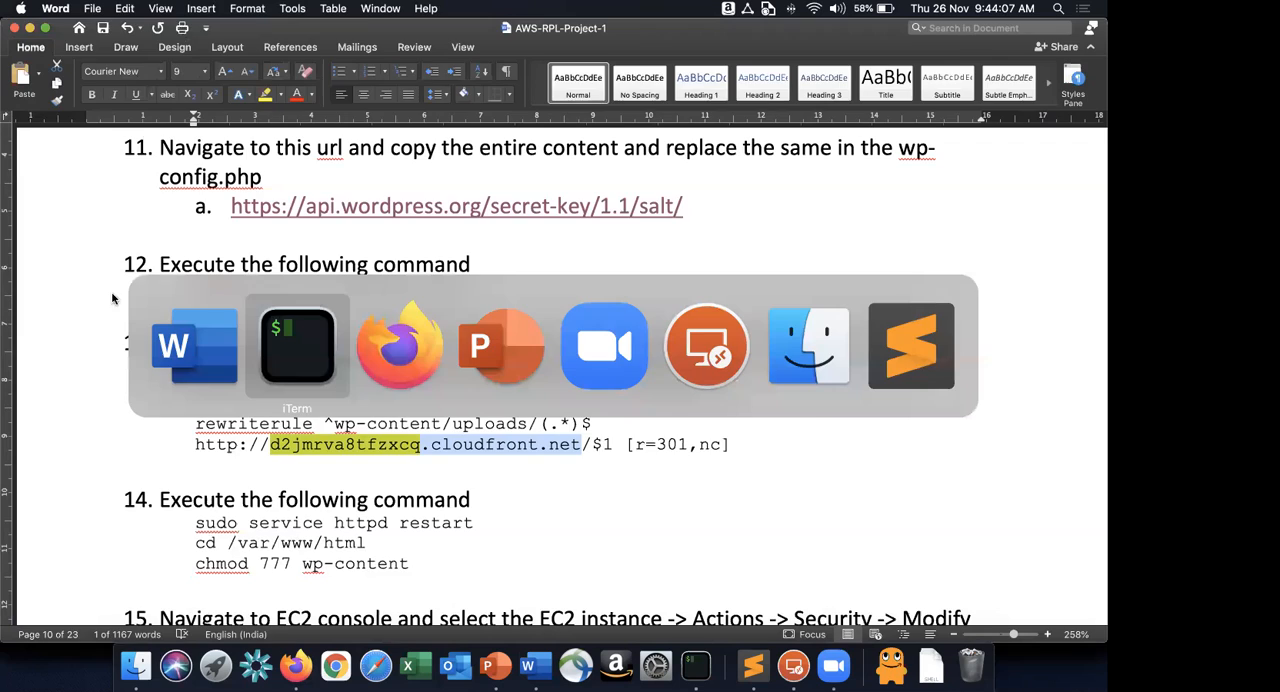
Switch to Firefox and open the CloudFront distributions list in the AWS console.
{"action": "key", "text": "super+Tab"}
{"action": "left_click", "coordinate": [101, 396], "text": "super"}
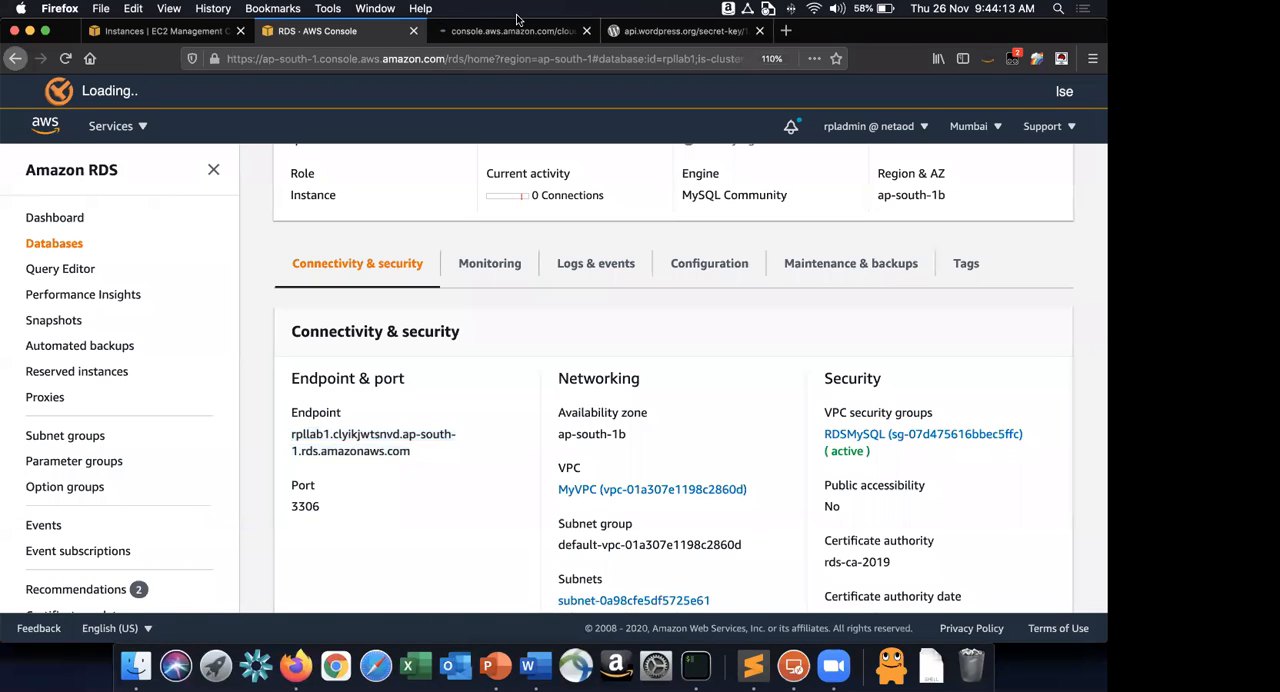
{"action": "left_click", "coordinate": [510, 31]}
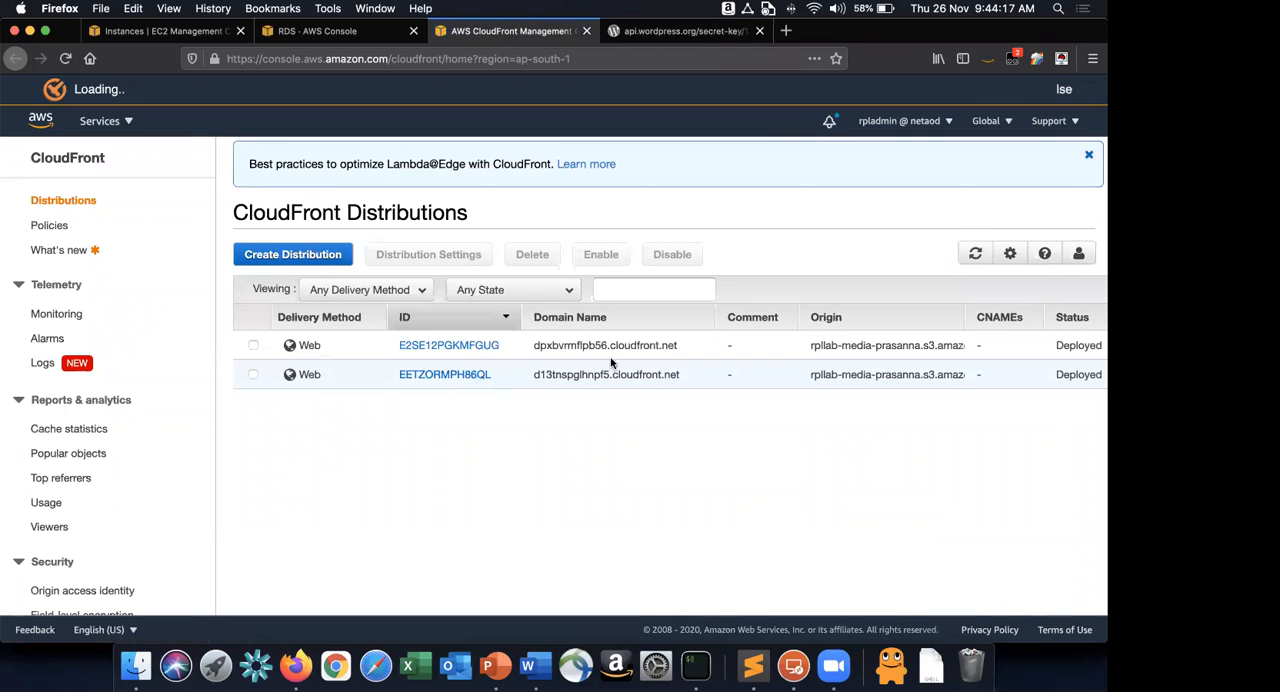
Delete the CloudFront distribution E2SE12PGKMFGUG and confirm its deletion.
{"action": "left_click", "coordinate": [253, 345]}
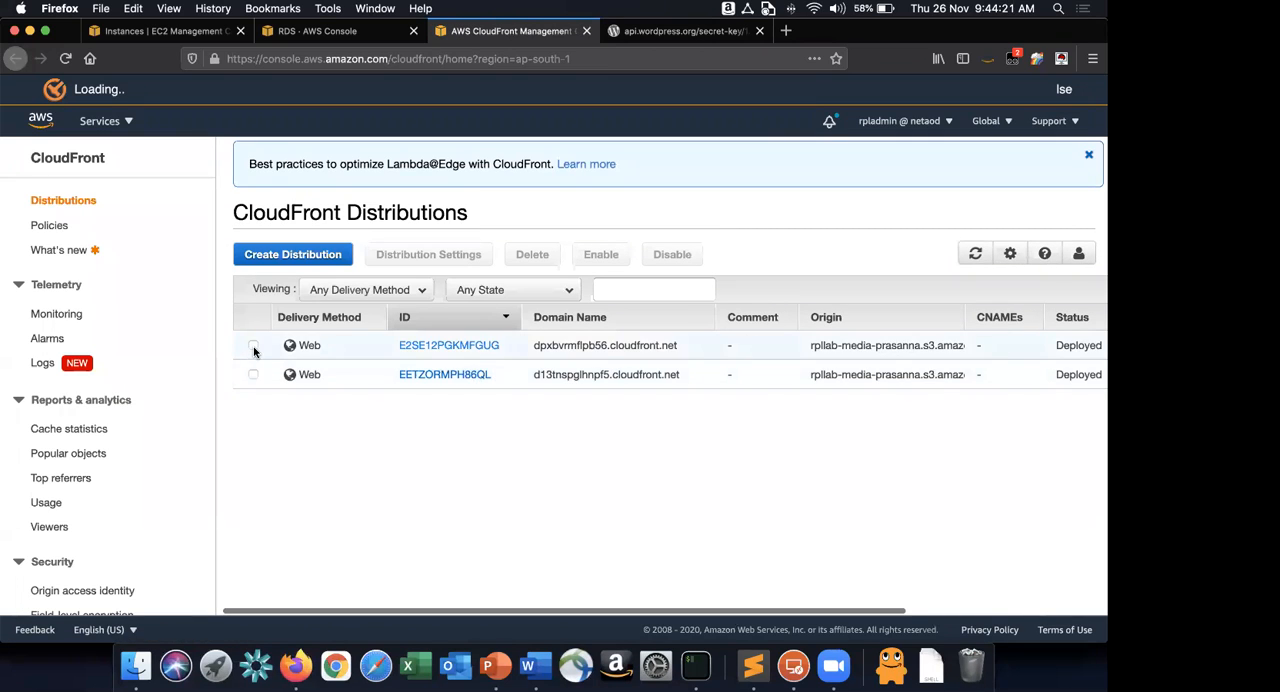
{"action": "left_click", "coordinate": [532, 254]}
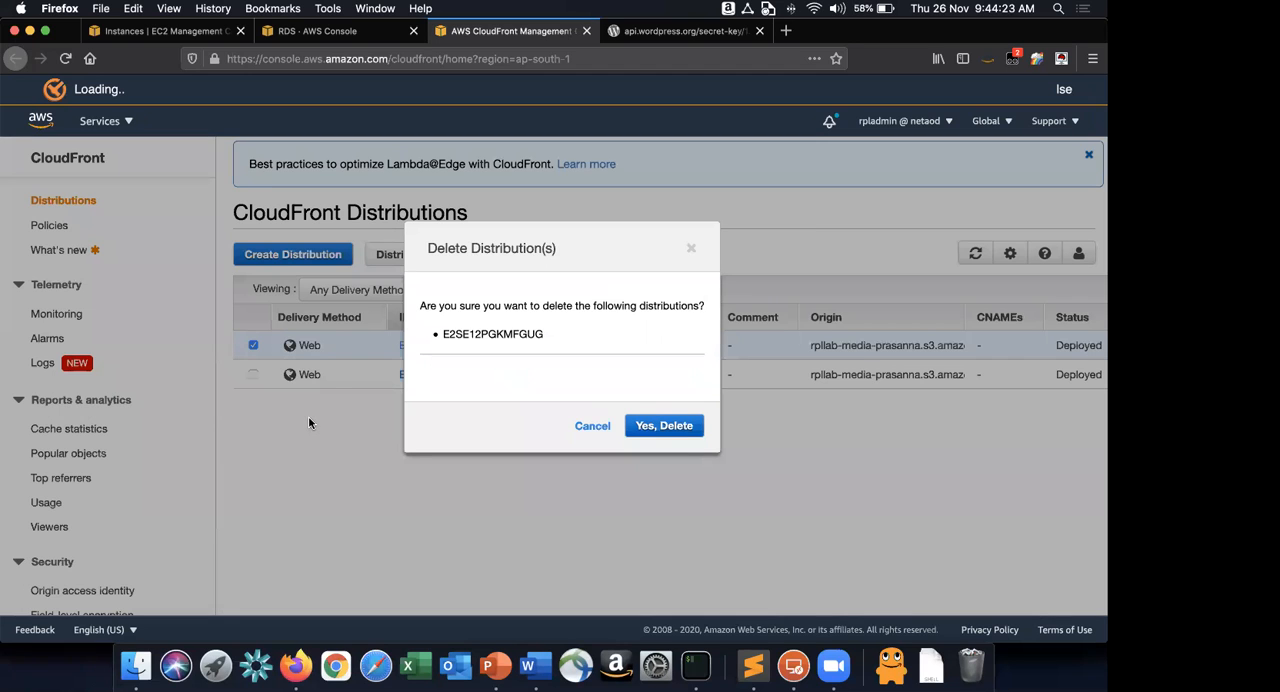
{"action": "left_click", "coordinate": [612, 425]}
Copy the domain name d13tnspglhnpf5.cloudfront.net of the remaining CloudFront distribution.
{"action": "scroll", "coordinate": [680, 366], "scroll_direction": "right", "scroll_amount": 5}
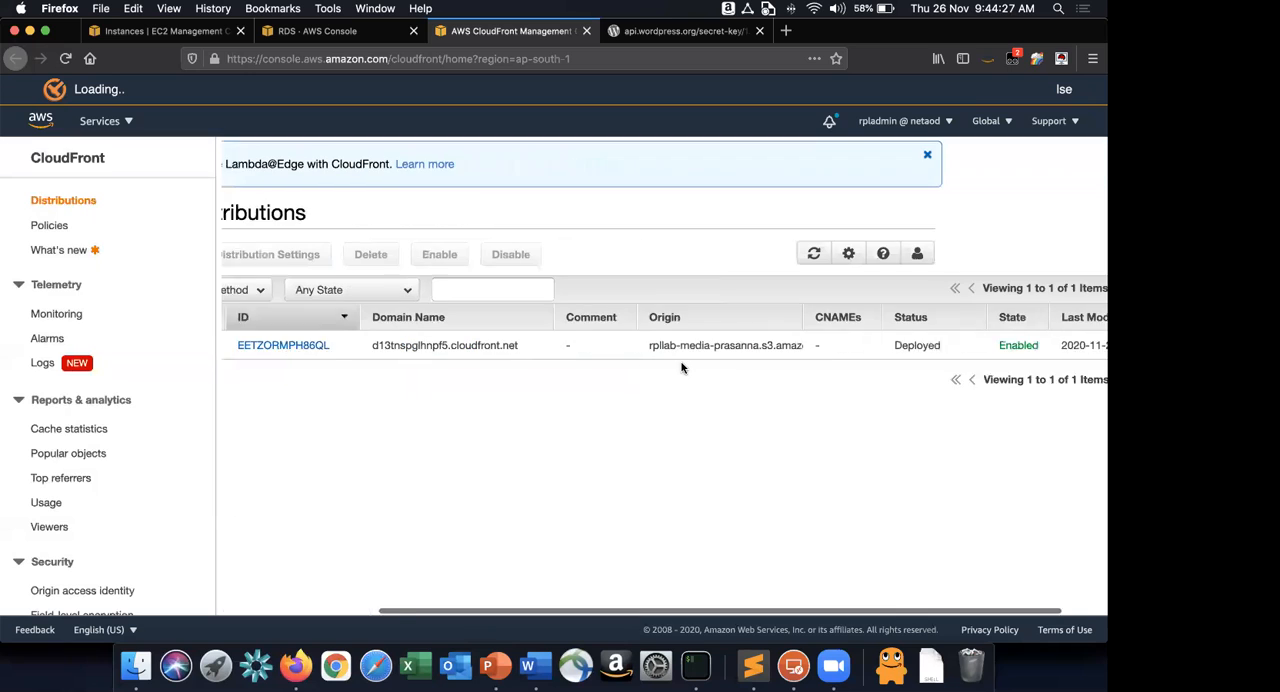
{"action": "scroll", "coordinate": [640, 360], "scroll_direction": "left", "scroll_amount": 5}
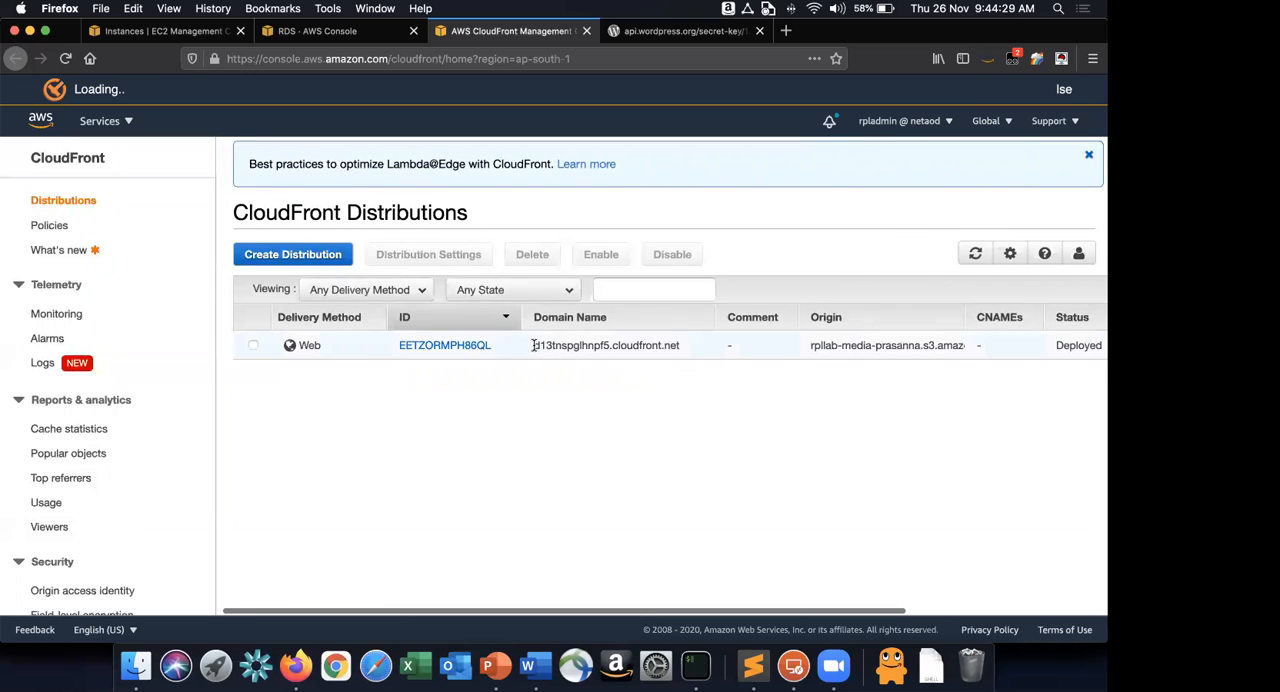
{"action": "left_click_drag", "start_coordinate": [534, 345], "coordinate": [683, 345]}
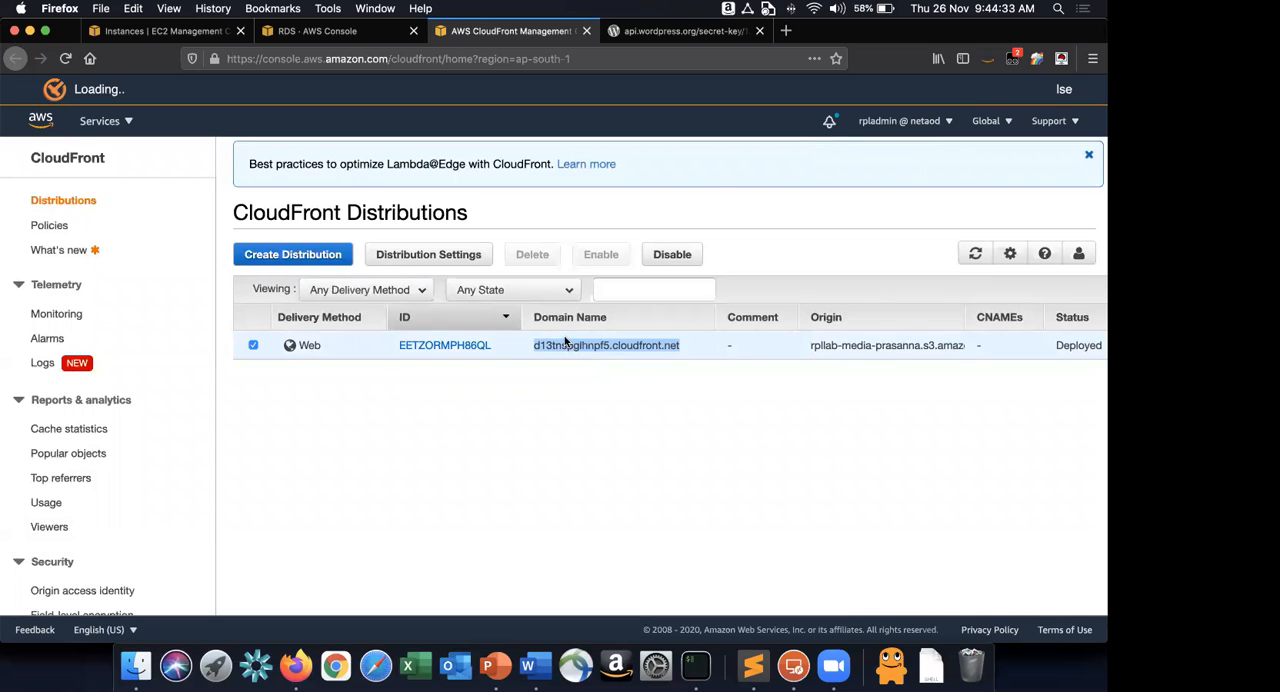
Return to nano in iTerm and erase the old d2jmrva8tfzxcq.cloudfront.net domain from the rewriterule line of .htaccess.
{"action": "key", "text": "super+Tab"}
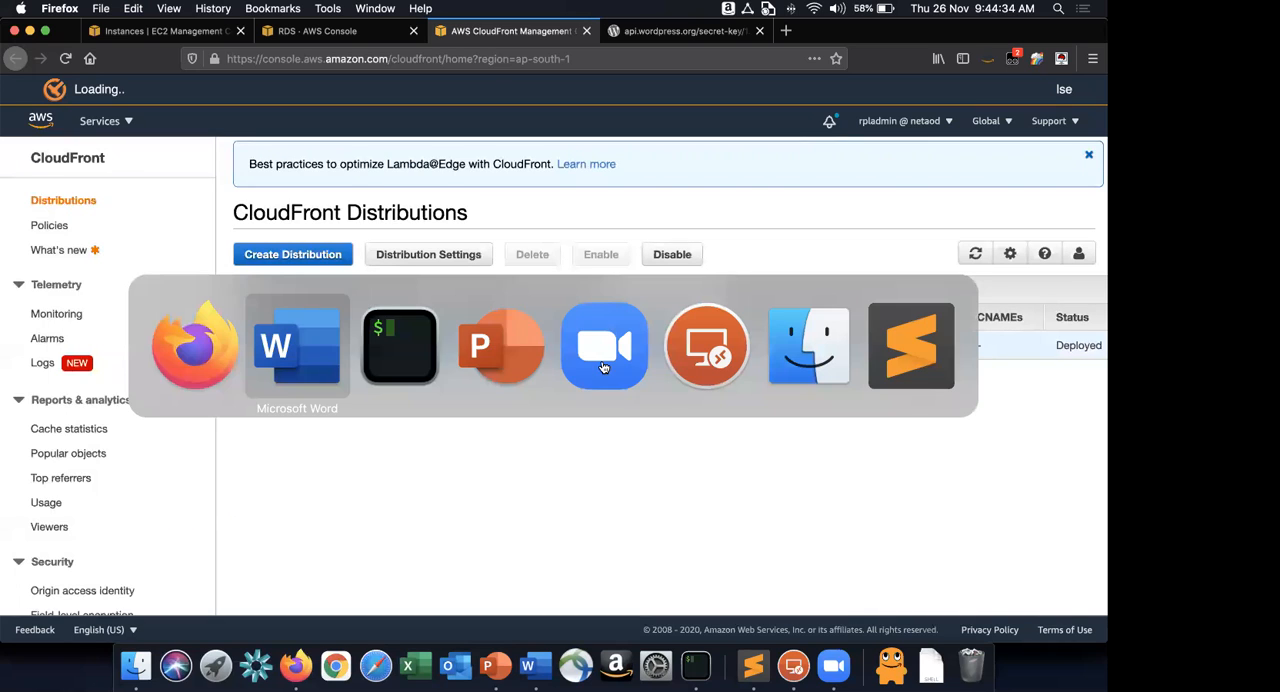
{"action": "key", "text": "super+Tab"}
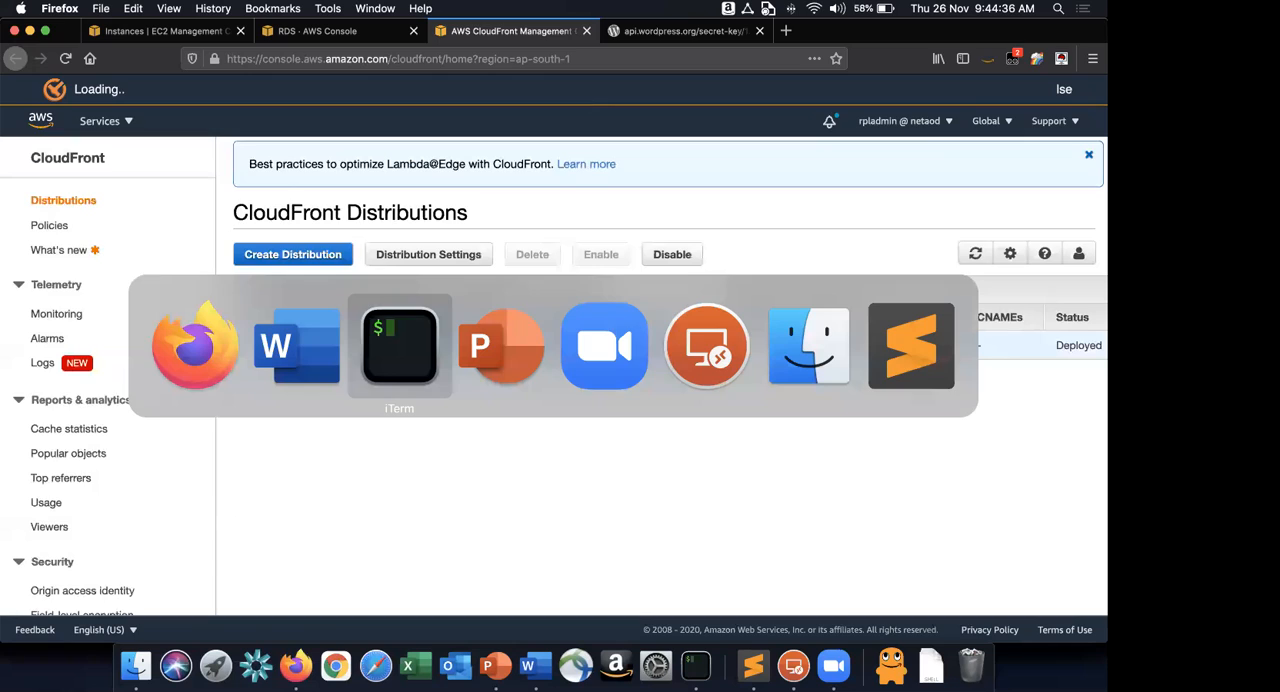
{"action": "key", "text": "Right"}
{"action": "key", "text": "Right"}
{"action": "key", "text": "Right"}
{"action": "key", "text": "Right"}
{"action": "key", "text": "Right"}
{"action": "key", "text": "Right"}
{"action": "key", "text": "Right"}
{"action": "key", "text": "Right"}
{"action": "key", "text": "Right"}
{"action": "key", "text": "Right"}
{"action": "key", "text": "Right"}
{"action": "key", "text": "Right"}
{"action": "key", "text": "Right"}
{"action": "key", "text": "Right"}
{"action": "key", "text": "Right"}
{"action": "key", "text": "Right"}
{"action": "key", "text": "Right"}
{"action": "key", "text": "Right"}
{"action": "key", "text": "Right"}
{"action": "key", "text": "Right"}
{"action": "key", "text": "Right"}
{"action": "key", "text": "Right"}
{"action": "key", "text": "Right"}
{"action": "key", "text": "Right"}
{"action": "key", "text": "Right"}
{"action": "key", "text": "Right"}
{"action": "key", "text": "Right"}
{"action": "key", "text": "Right"}
{"action": "key", "text": "Right"}
{"action": "key", "text": "Right"}
{"action": "key", "text": "Right"}
{"action": "key", "text": "Right"}
{"action": "key", "text": "Right"}
{"action": "key", "text": "Right"}
{"action": "key", "text": "Right"}
{"action": "key", "text": "Right"}
{"action": "key", "text": "Right"}
{"action": "key", "text": "Right"}
{"action": "key", "text": "Right"}
{"action": "key", "text": "Right"}
{"action": "key", "text": "Right"}
{"action": "key", "text": "Right"}
{"action": "key", "text": "Right"}
{"action": "key", "text": "Right"}
{"action": "key", "text": "Right"}
{"action": "key", "text": "Right"}
{"action": "key", "text": "Right"}
{"action": "key", "text": "Right"}
{"action": "key", "text": "Right"}
{"action": "key", "text": "Right"}
{"action": "key", "text": "Right"}
{"action": "key", "text": "Right"}
{"action": "key", "text": "Right"}
{"action": "key", "text": "Right"}
{"action": "key", "text": "Right"}
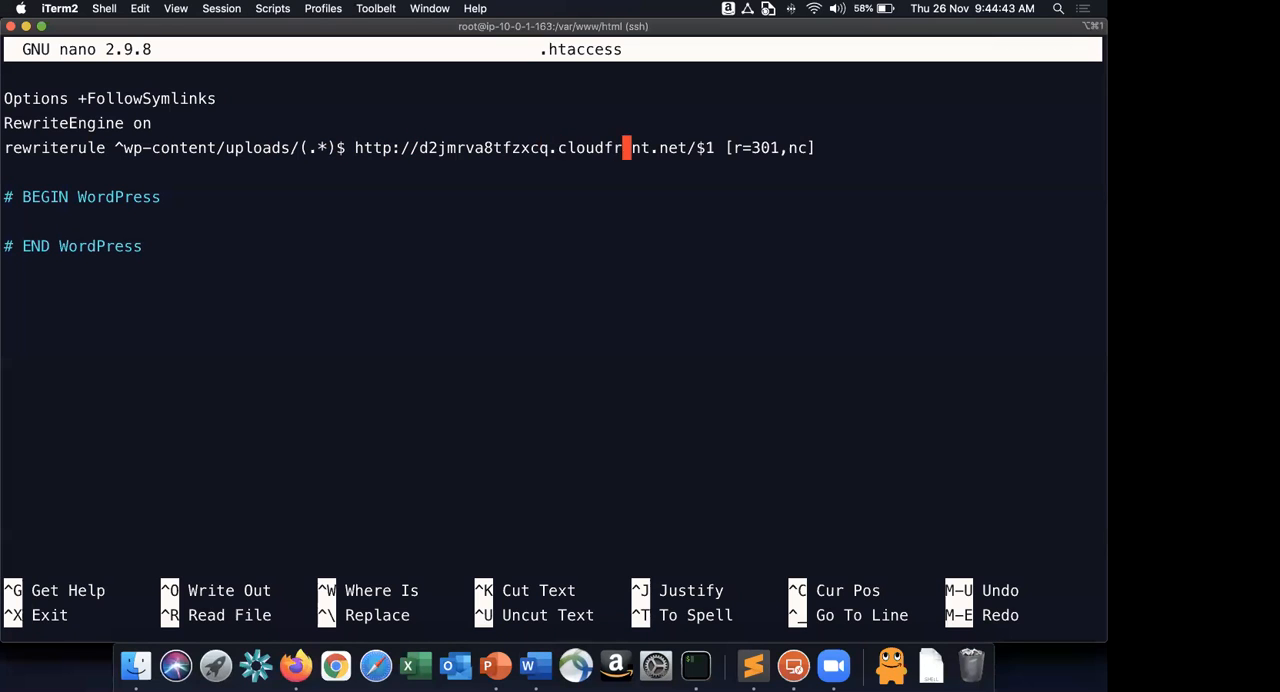
{"action": "key", "text": "BackSpace"}
{"action": "key", "text": "BackSpace"}
{"action": "key", "text": "BackSpace"}
{"action": "key", "text": "BackSpace"}
{"action": "key", "text": "BackSpace"}
{"action": "key", "text": "BackSpace"}
{"action": "key", "text": "BackSpace"}
{"action": "key", "text": "BackSpace"}
{"action": "key", "text": "BackSpace"}
{"action": "key", "text": "BackSpace"}
{"action": "key", "text": "BackSpace"}
{"action": "key", "text": "BackSpace"}
{"action": "key", "text": "BackSpace"}
{"action": "key", "text": "BackSpace"}
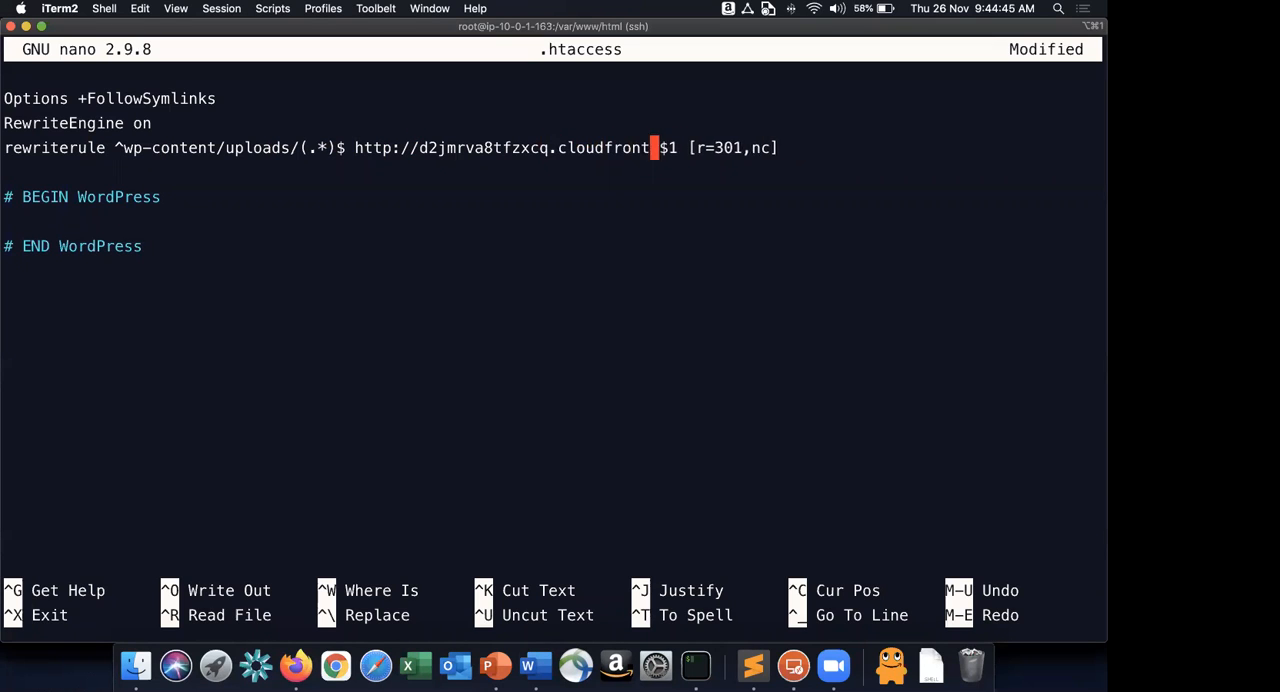
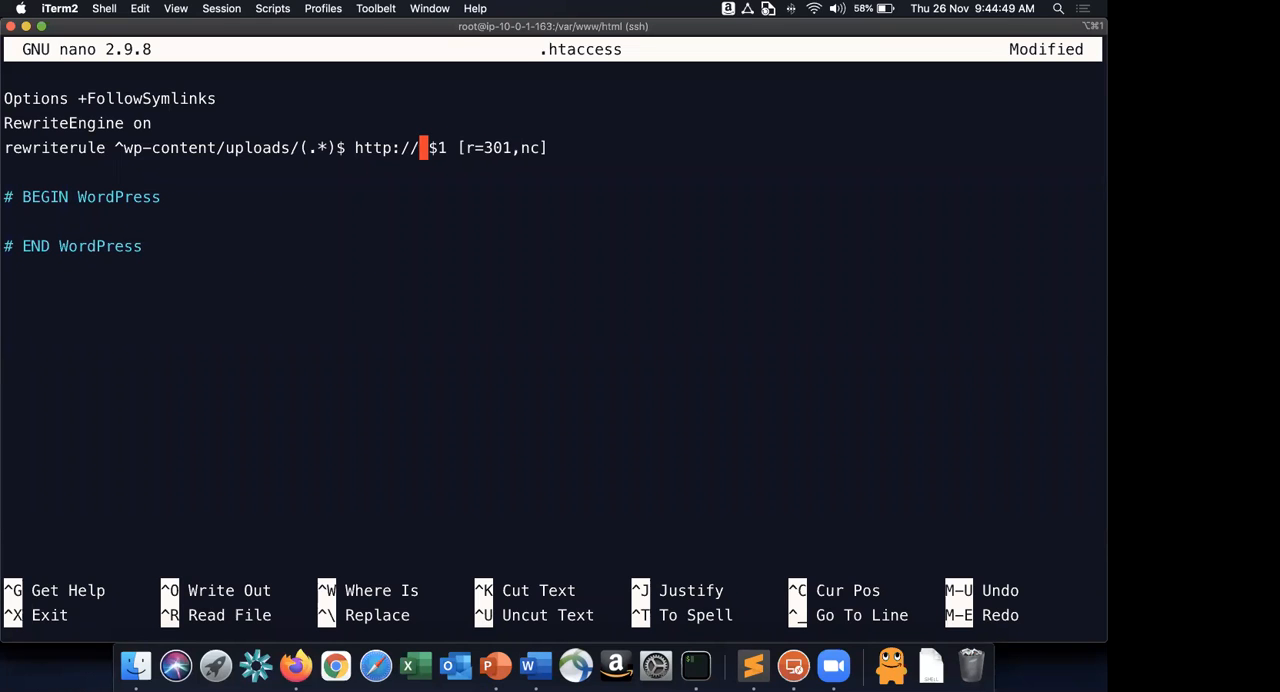
Insert the domain d13tnspglhnpf5.cloudfront.net into the rewriterule URL, save .htaccess and exit nano.
{"action": "type", "text": "d13tnspglhnpf5.cloudfront.net"}
{"action": "key", "text": "Right"}
{"action": "key", "text": "Right"}
{"action": "key", "text": "Right"}
{"action": "key", "text": "Right"}
{"action": "key", "text": "Right"}
{"action": "key", "text": "Right"}
{"action": "key", "text": "Right"}
{"action": "key", "text": "Right"}
{"action": "key", "text": "Right"}
{"action": "key", "text": "Right"}
{"action": "key", "text": "Down"}
{"action": "key", "text": "Down"}
{"action": "key", "text": "Down"}
{"action": "key", "text": "Down"}
{"action": "key", "text": "Down"}
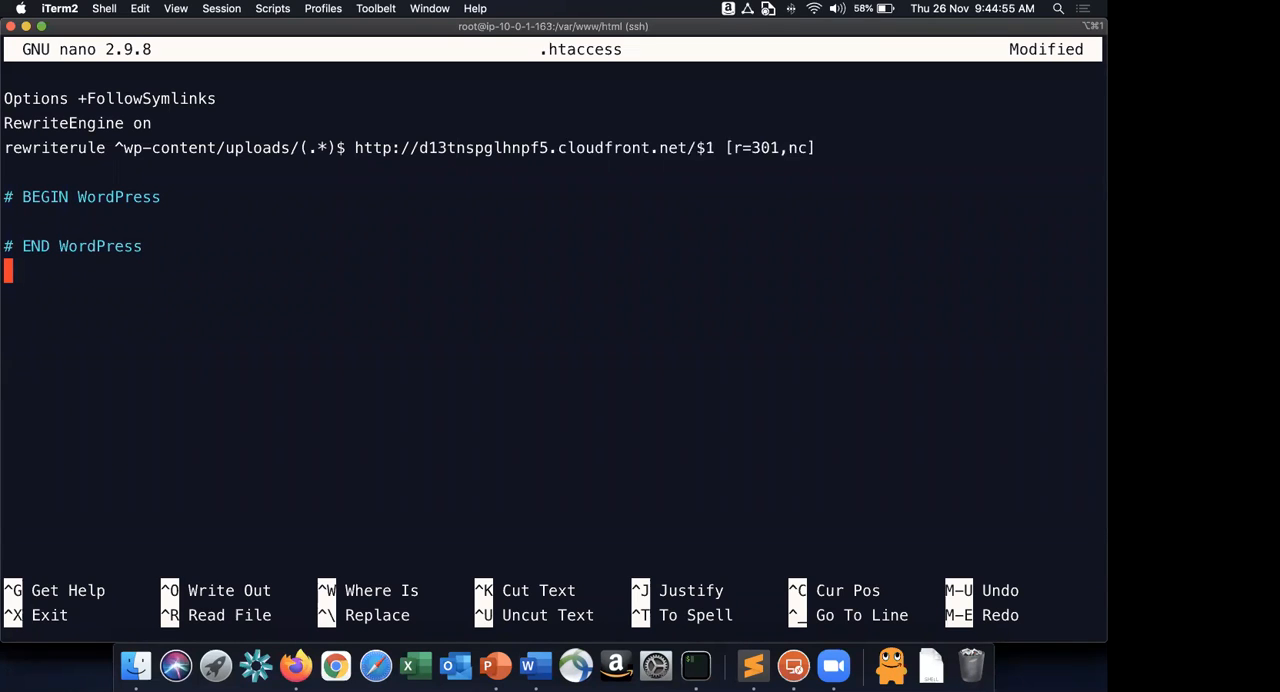
{"action": "key", "text": "ctrl+x"}
{"action": "key", "text": "y"}
{"action": "key", "text": "Return"}
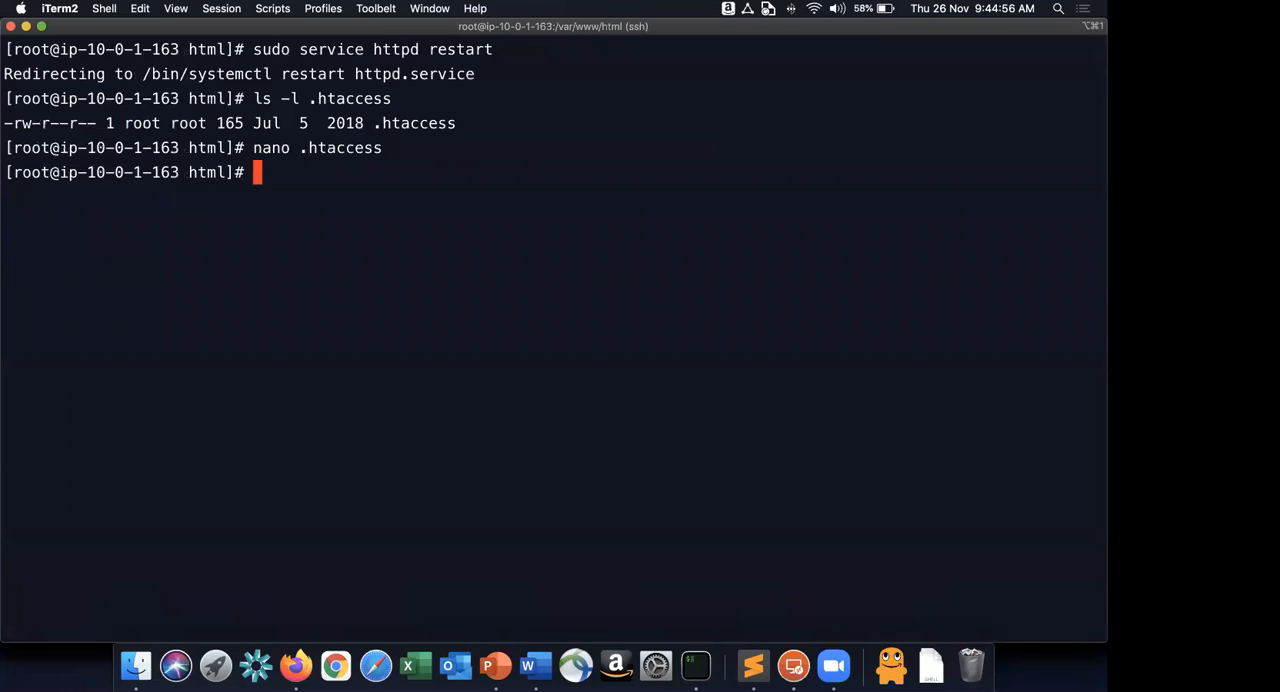
Copy the command sudo service httpd restart from instruction 14 in Word and run it in iTerm.
{"action": "key", "text": "super+Tab"}
{"action": "key", "text": "super+Tab"}
{"action": "key", "text": "super+Tab"}
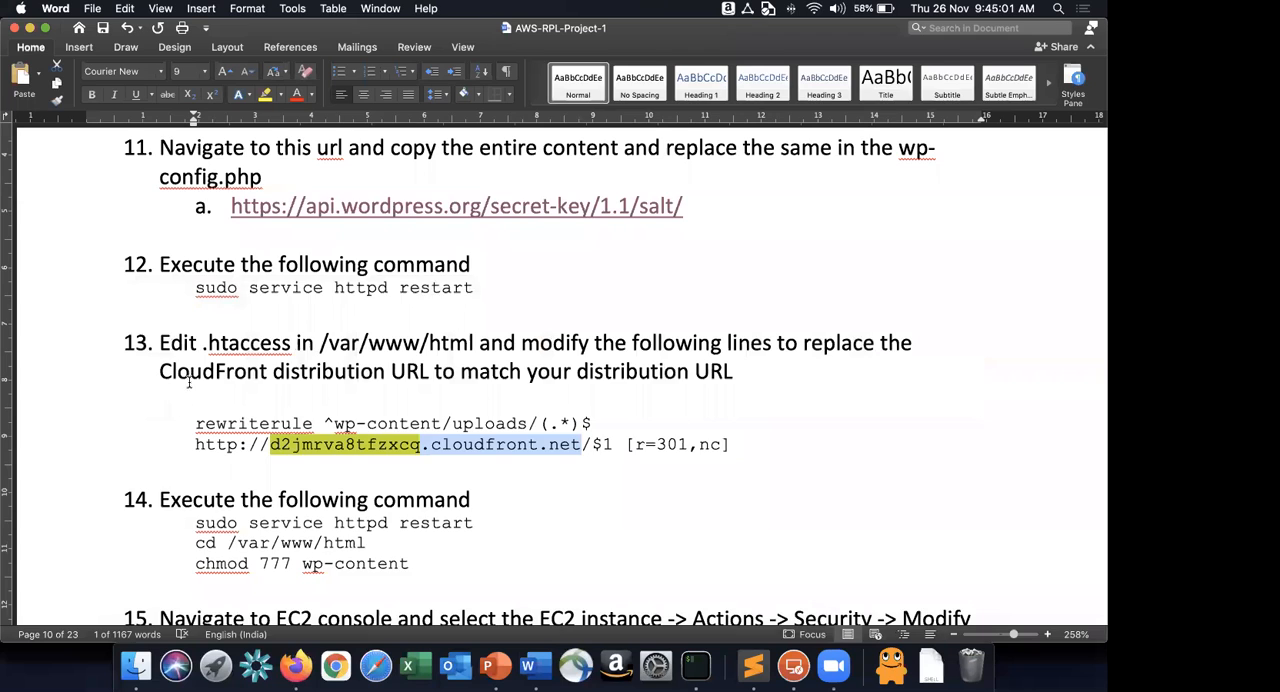
{"action": "scroll", "coordinate": [460, 381], "scroll_direction": "down", "scroll_amount": 3}
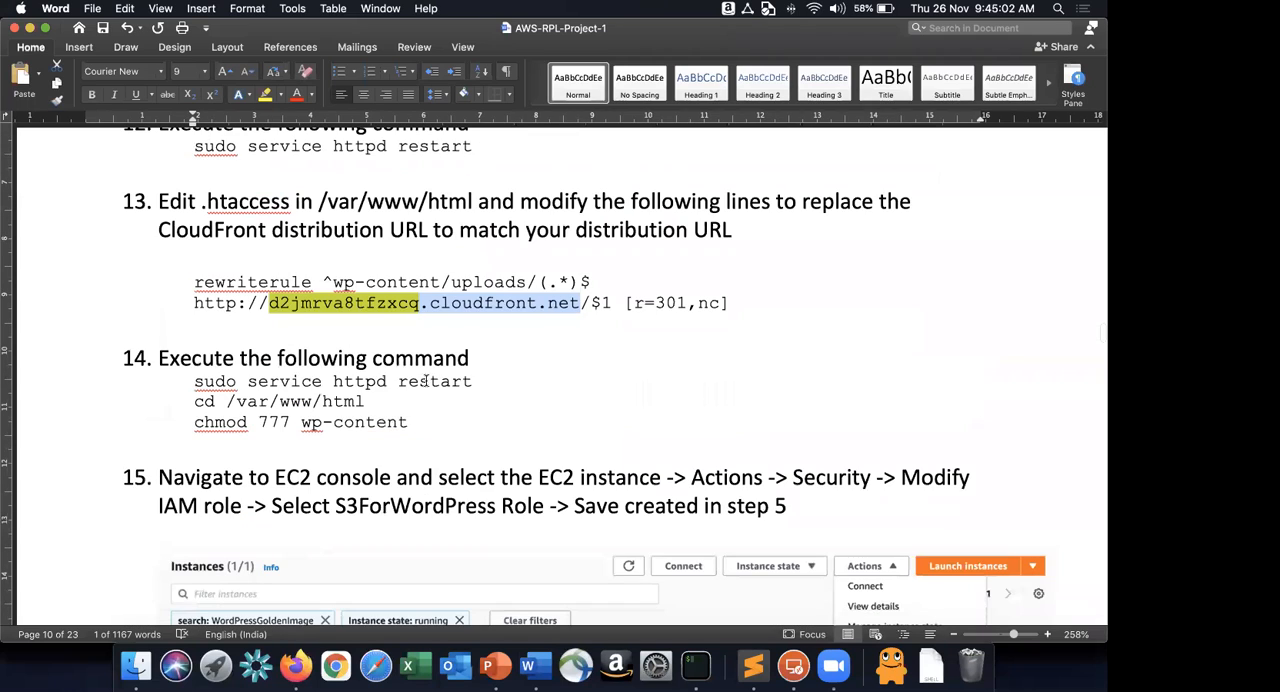
{"action": "left_click_drag", "start_coordinate": [194, 381], "coordinate": [480, 387]}
{"action": "key", "text": "super+c"}
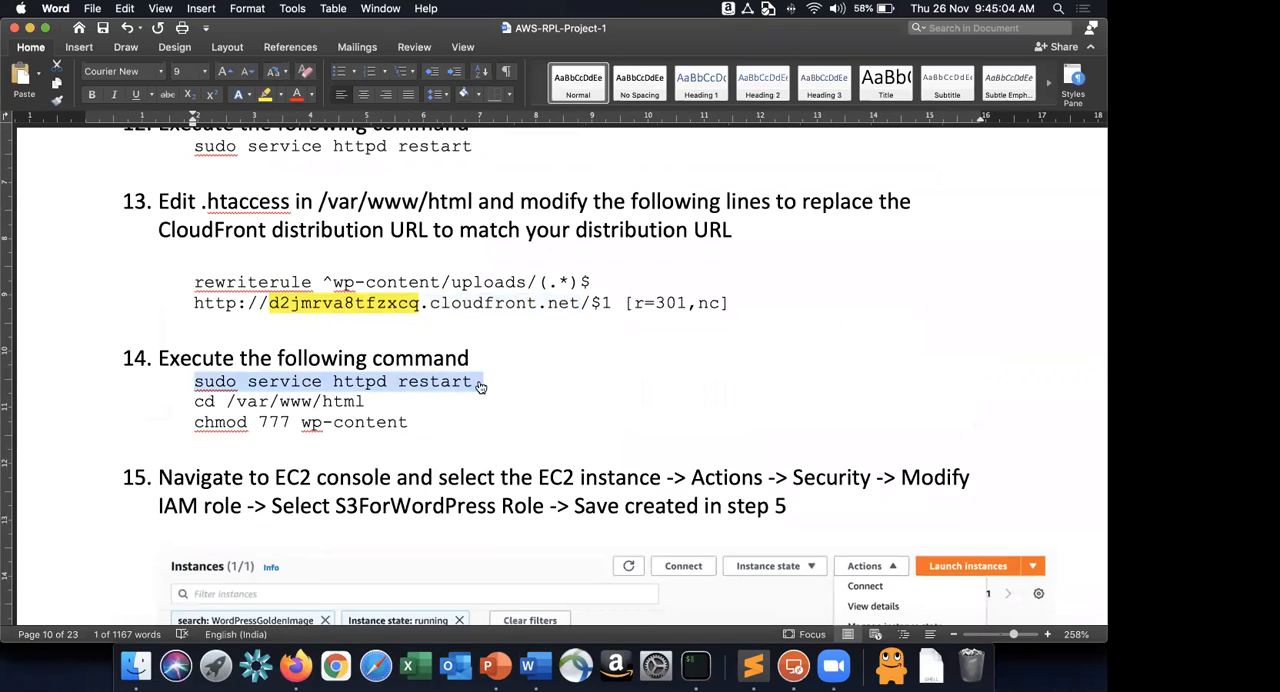
{"action": "key", "text": "super+Tab"}
{"action": "key", "text": "super+v"}
{"action": "key", "text": "Return"}
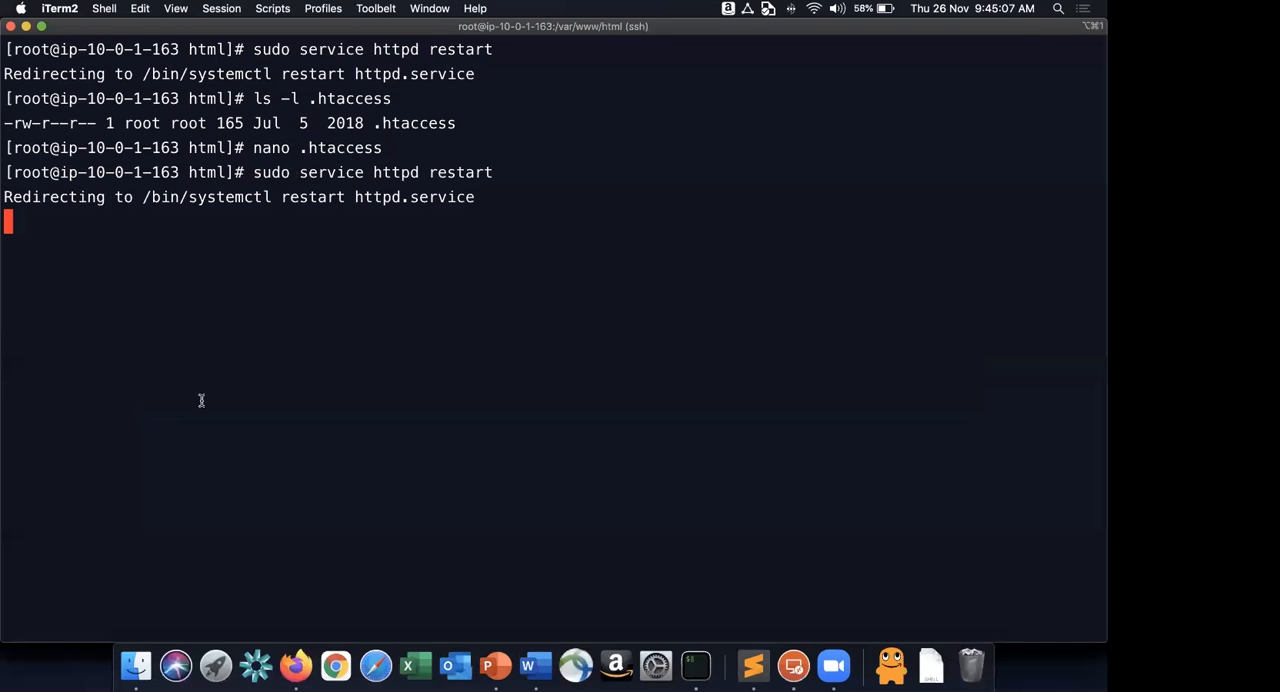
Follow the remaining commands of instruction 14 in iTerm: run chmod 777 wp-content in /var/www/html and check the permissions with ls -l.
{"action": "key", "text": "super+Tab"}
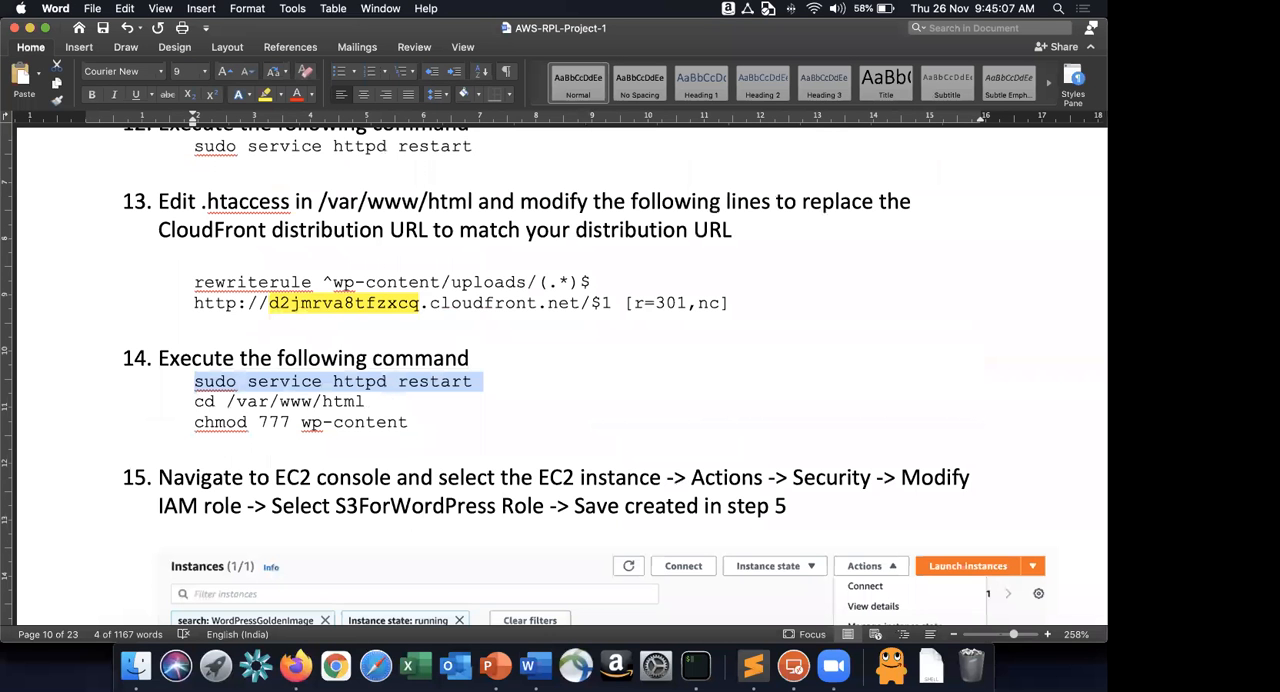
{"action": "triple_click", "coordinate": [448, 404]}
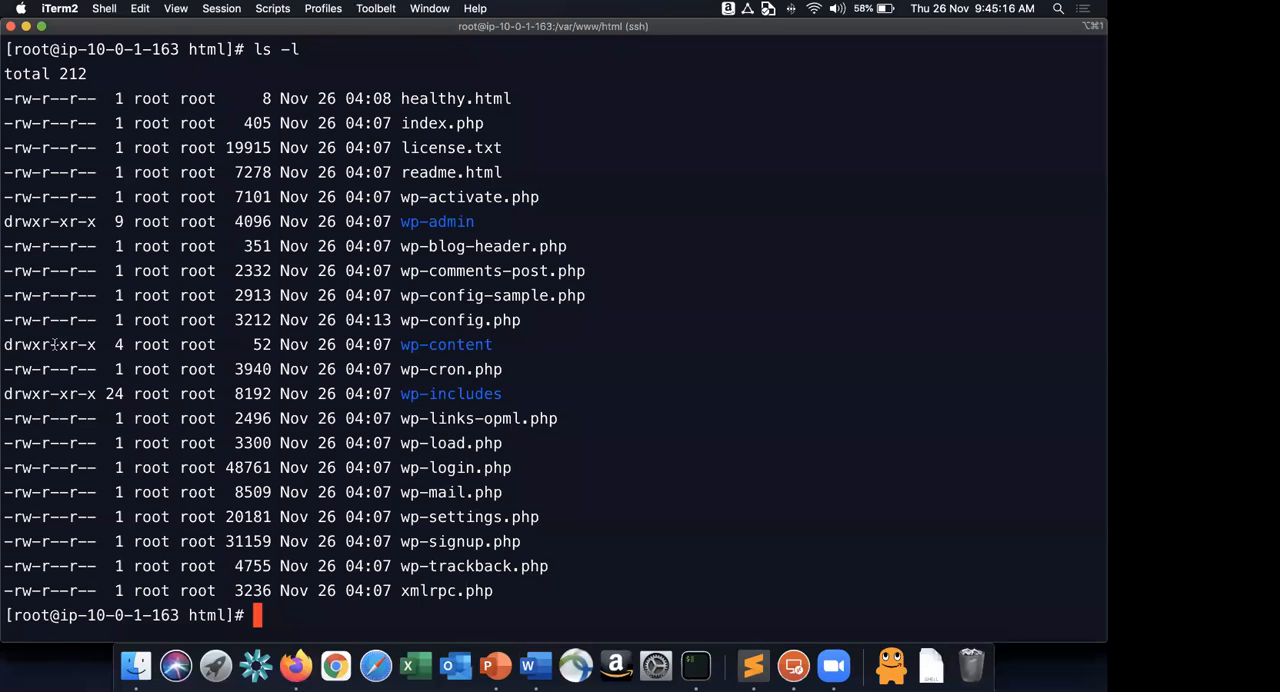
{"action": "left_click_drag", "start_coordinate": [52, 344], "coordinate": [60, 344]}
{"action": "key", "text": "super+Tab"}
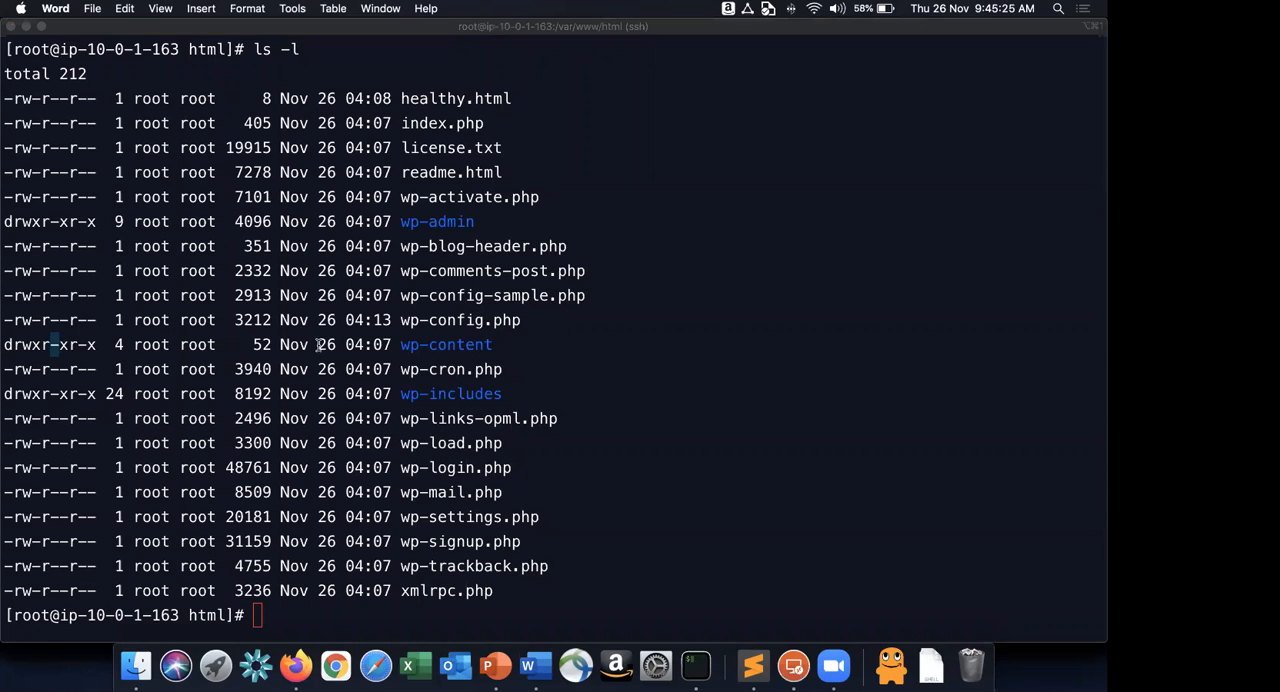
{"action": "left_click", "coordinate": [379, 421]}
{"action": "type", "text": "chmod 777 wp-content"}
{"action": "key", "text": "Return"}
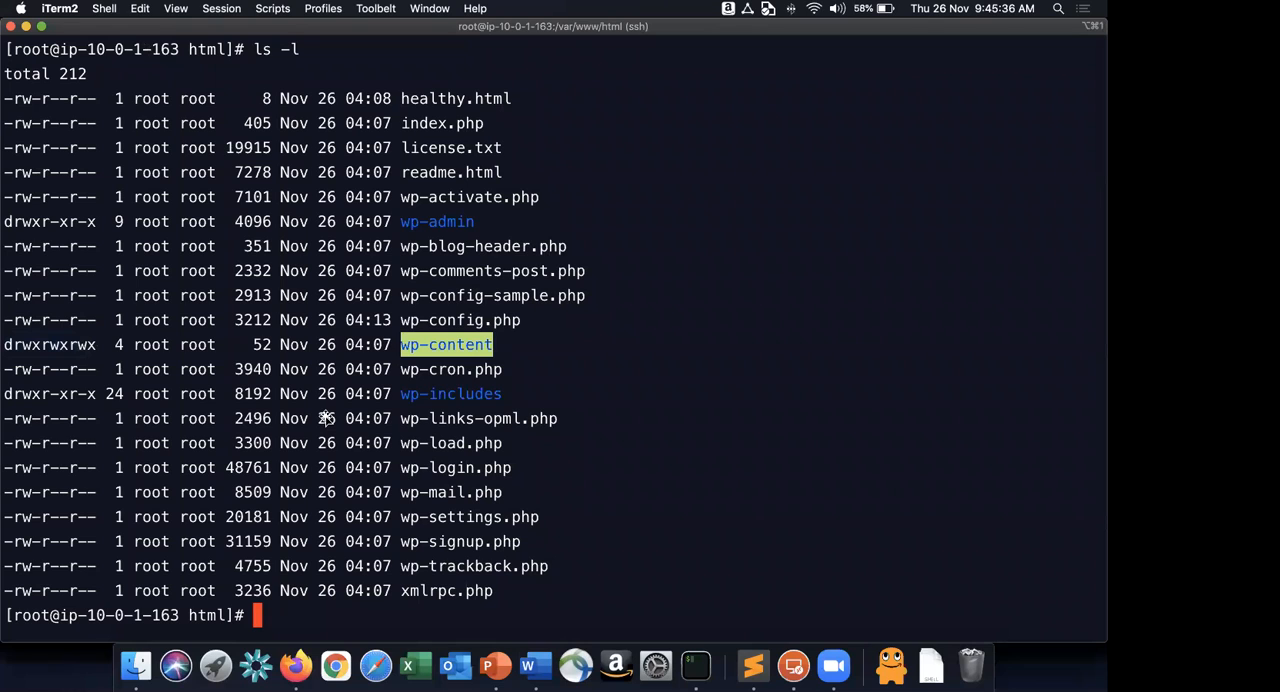
Consult instruction 15 in Word and open the Modify IAM role page for the WordPressGoldenImage instance in Firefox.
{"action": "key", "text": "super+Tab"}
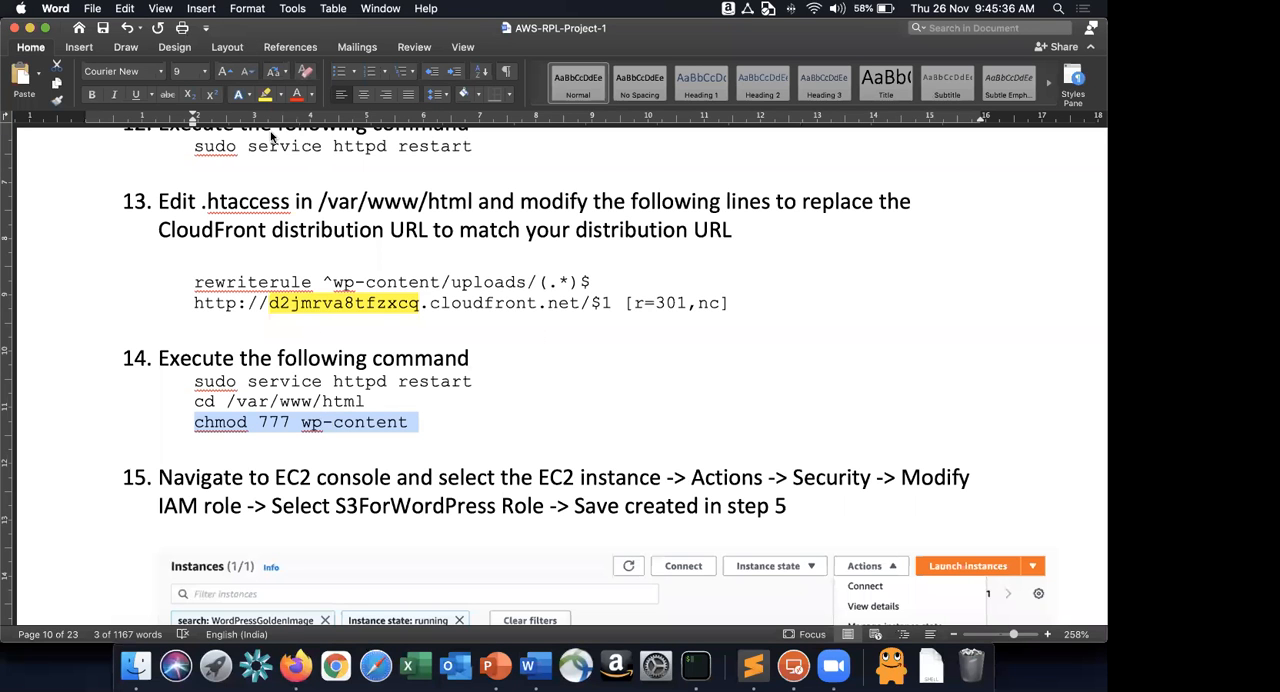
{"action": "scroll", "coordinate": [272, 140], "scroll_direction": "down", "scroll_amount": 5}
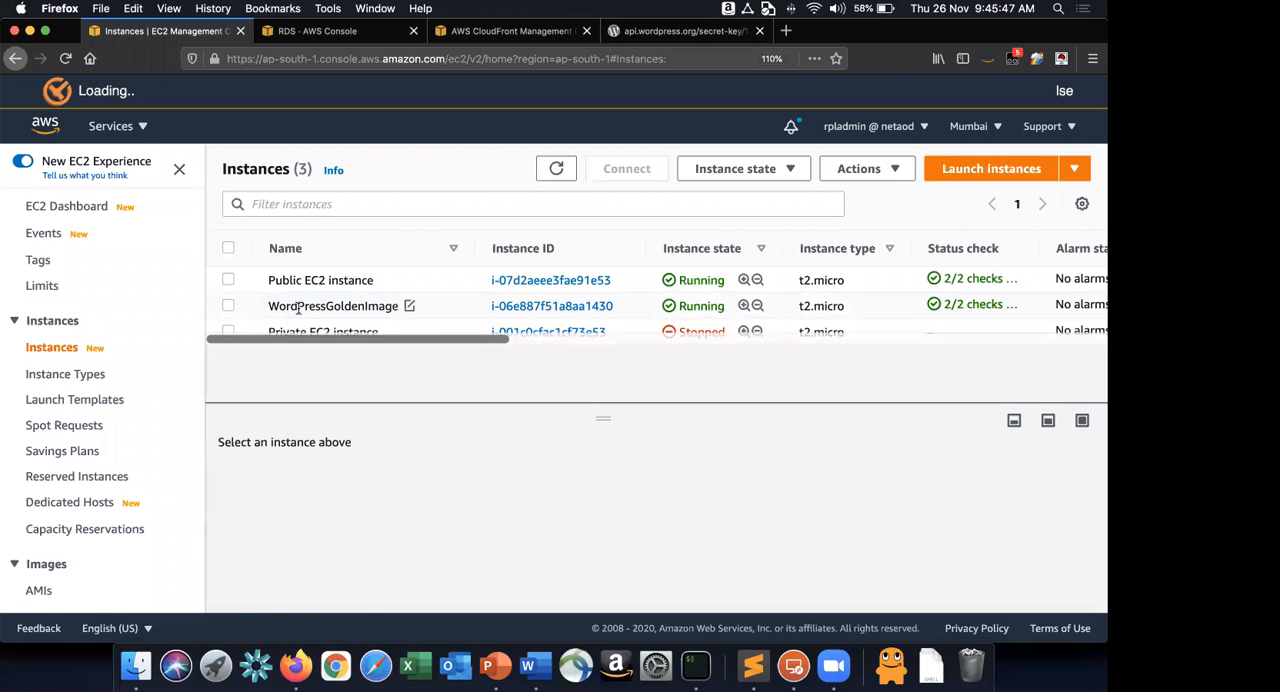
{"action": "left_click", "coordinate": [297, 307]}
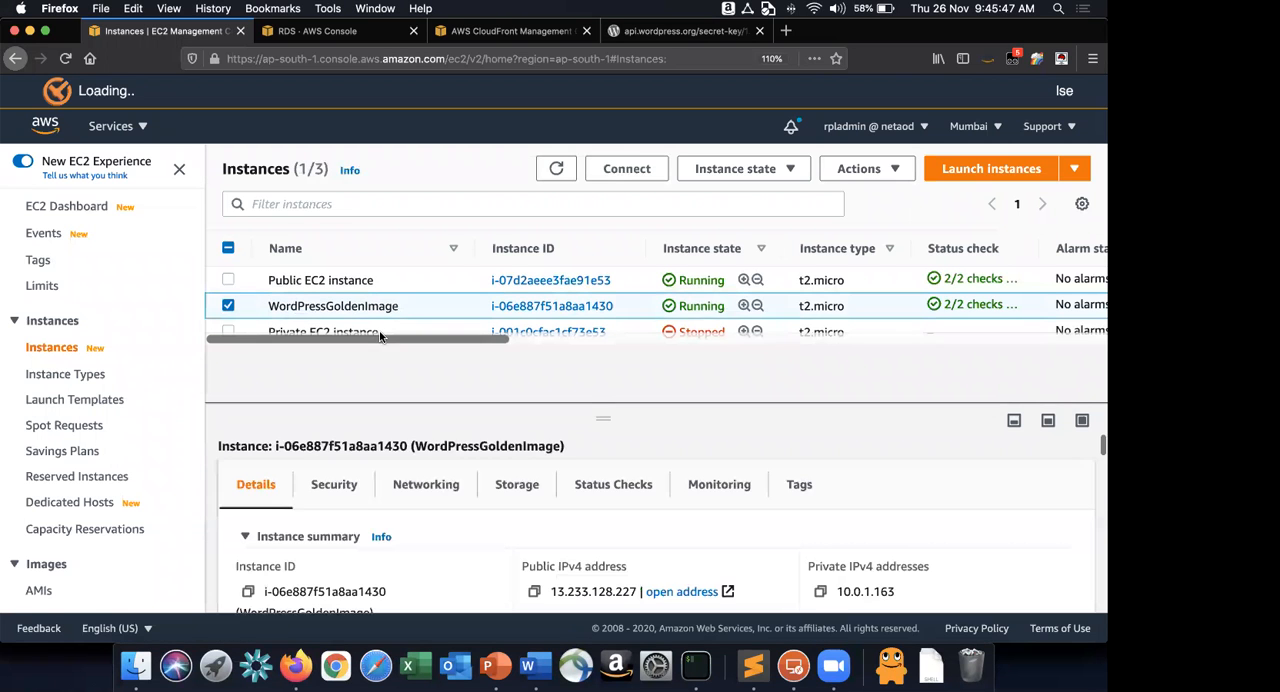
{"action": "left_click", "coordinate": [899, 172]}
{"action": "mouse_move", "coordinate": [887, 327]}
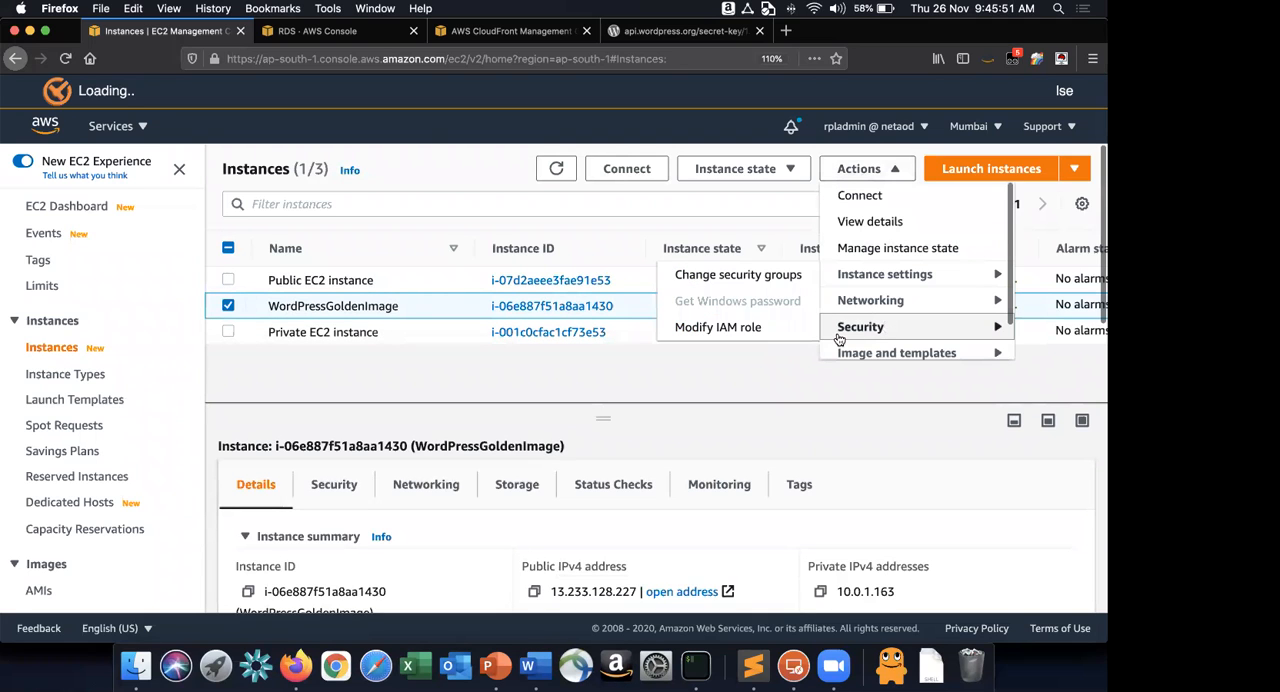
{"action": "left_click", "coordinate": [756, 338]}
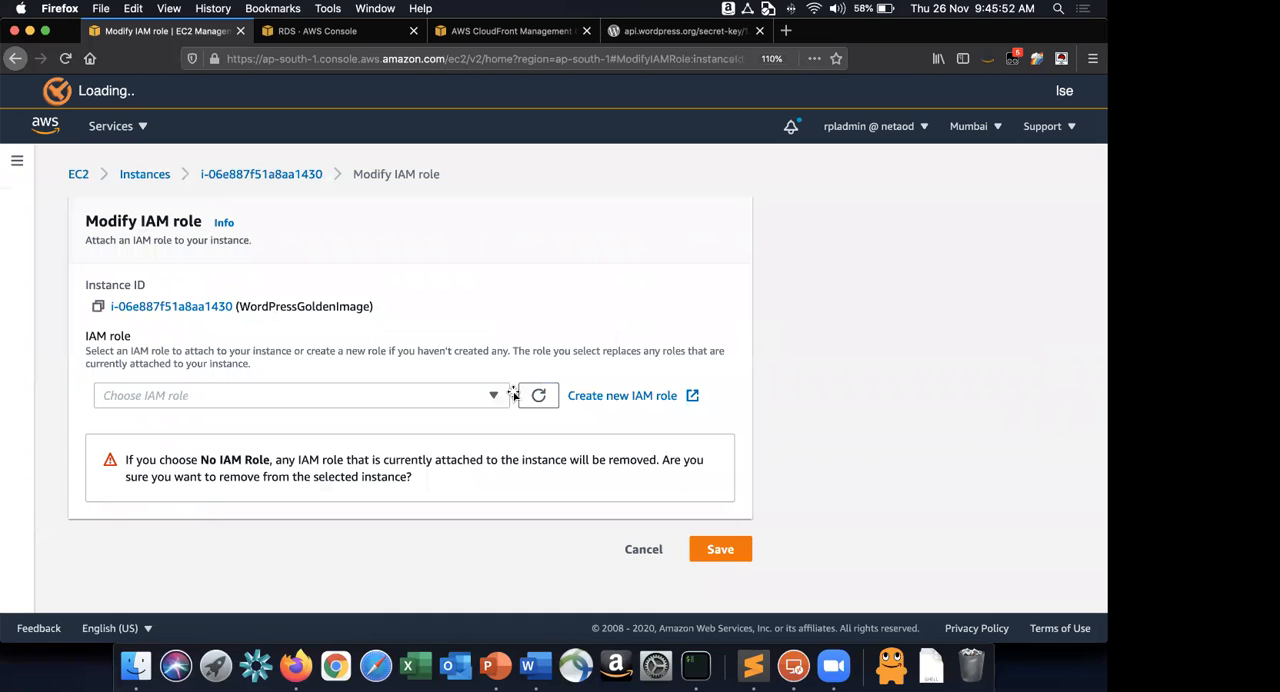
Attach the S3ForWordPress IAM role to the WordPressGoldenImage instance and check the IAM role in the instance details.
{"action": "key", "text": "super+Tab"}
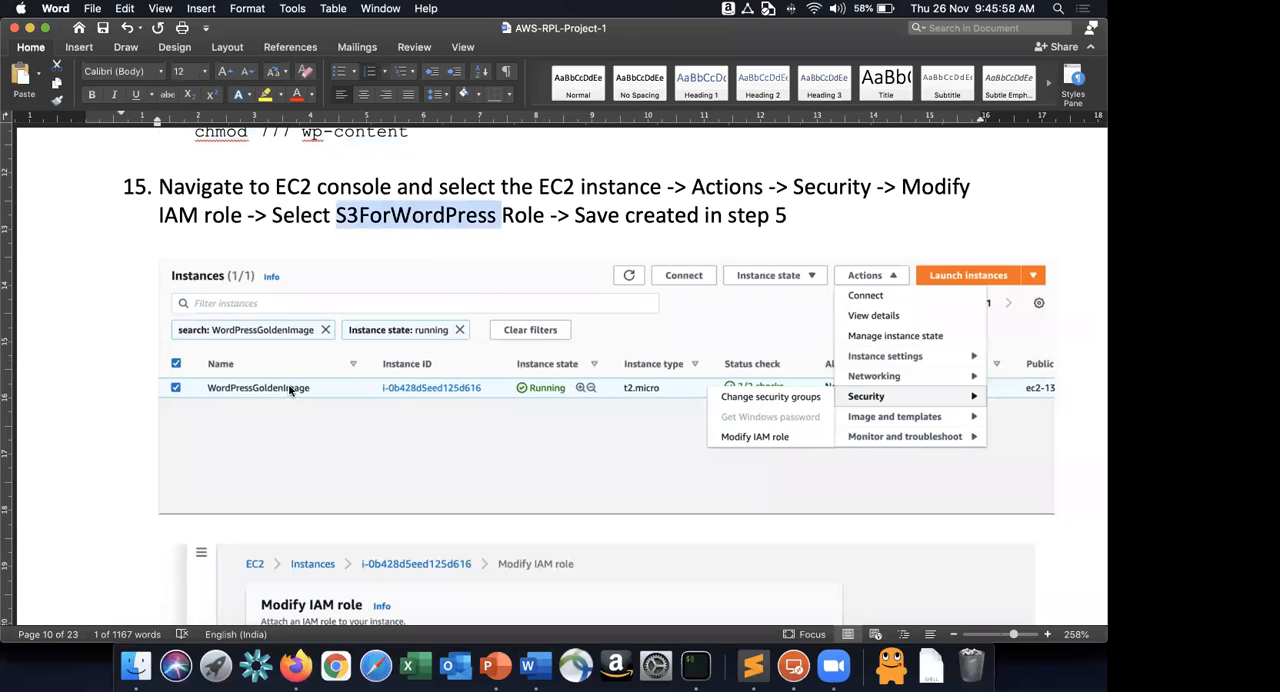
{"action": "key", "text": "super+Tab"}
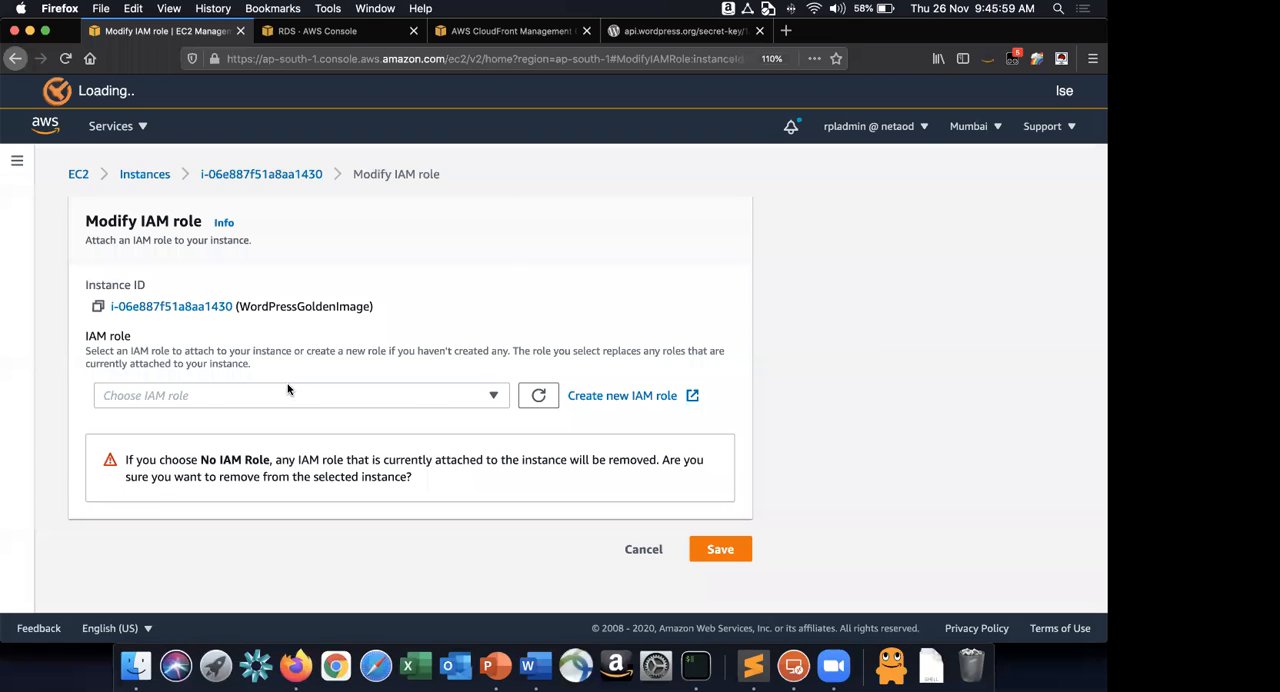
{"action": "left_click", "coordinate": [290, 392]}
{"action": "left_click", "coordinate": [285, 350]}
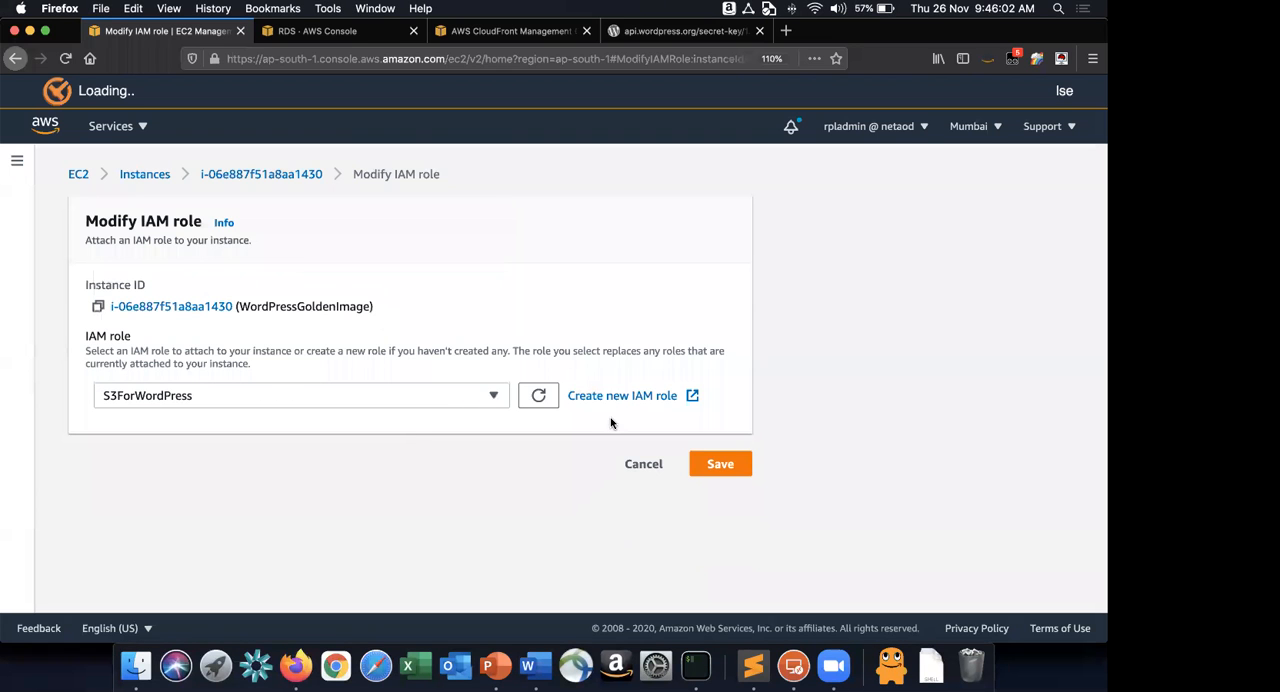
{"action": "left_click", "coordinate": [710, 458]}
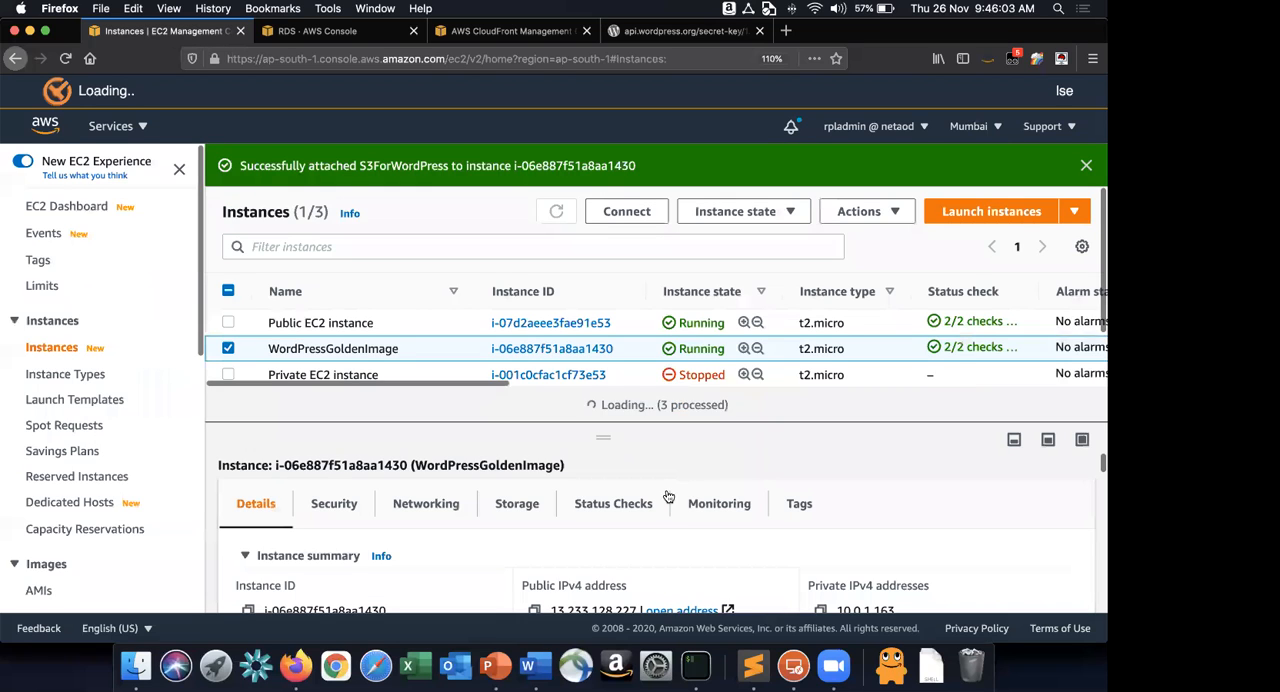
{"action": "scroll", "coordinate": [676, 571], "scroll_direction": "down", "scroll_amount": 3}
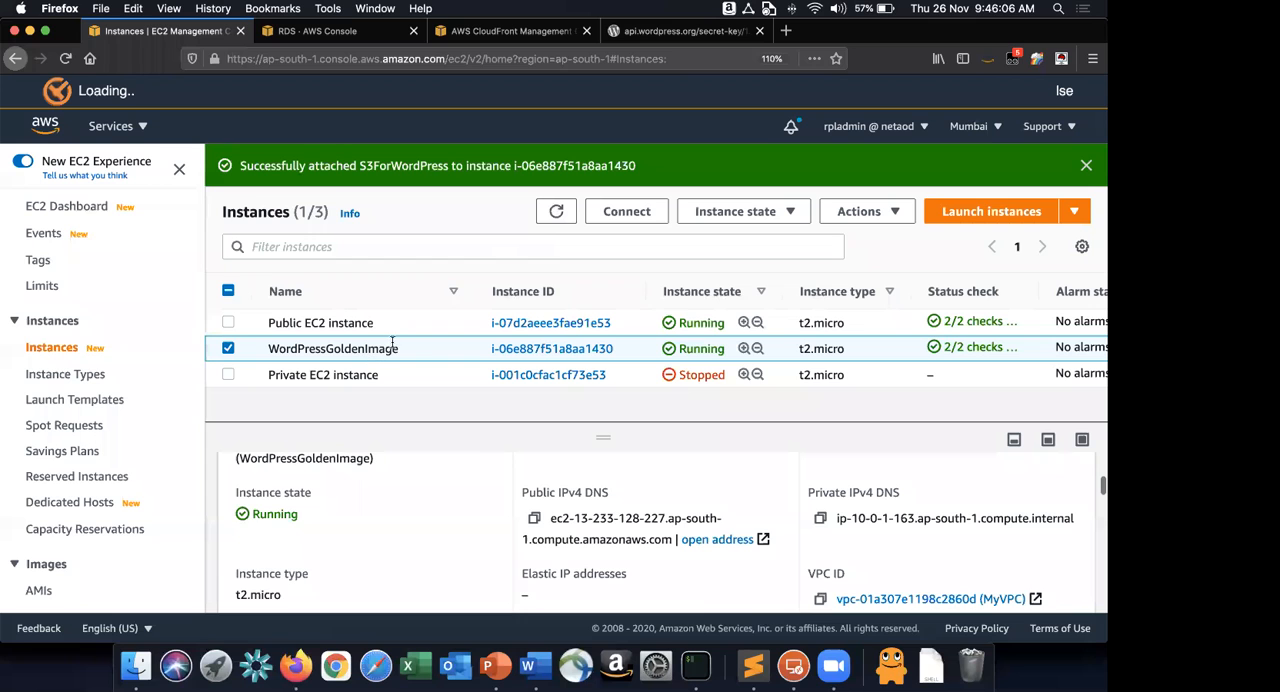
{"action": "scroll", "coordinate": [655, 526], "scroll_direction": "down", "scroll_amount": 2}
{"action": "scroll", "coordinate": [655, 526], "scroll_direction": "up", "scroll_amount": 5}
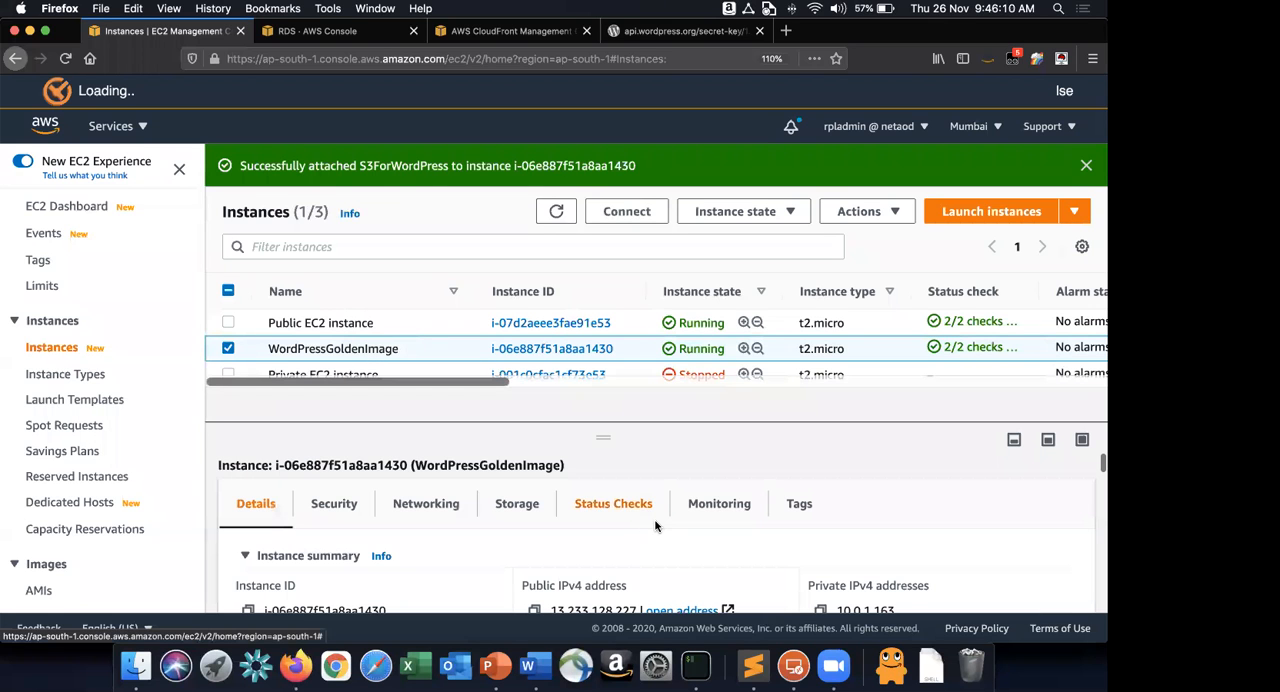
{"action": "scroll", "coordinate": [655, 526], "scroll_direction": "down", "scroll_amount": 5}
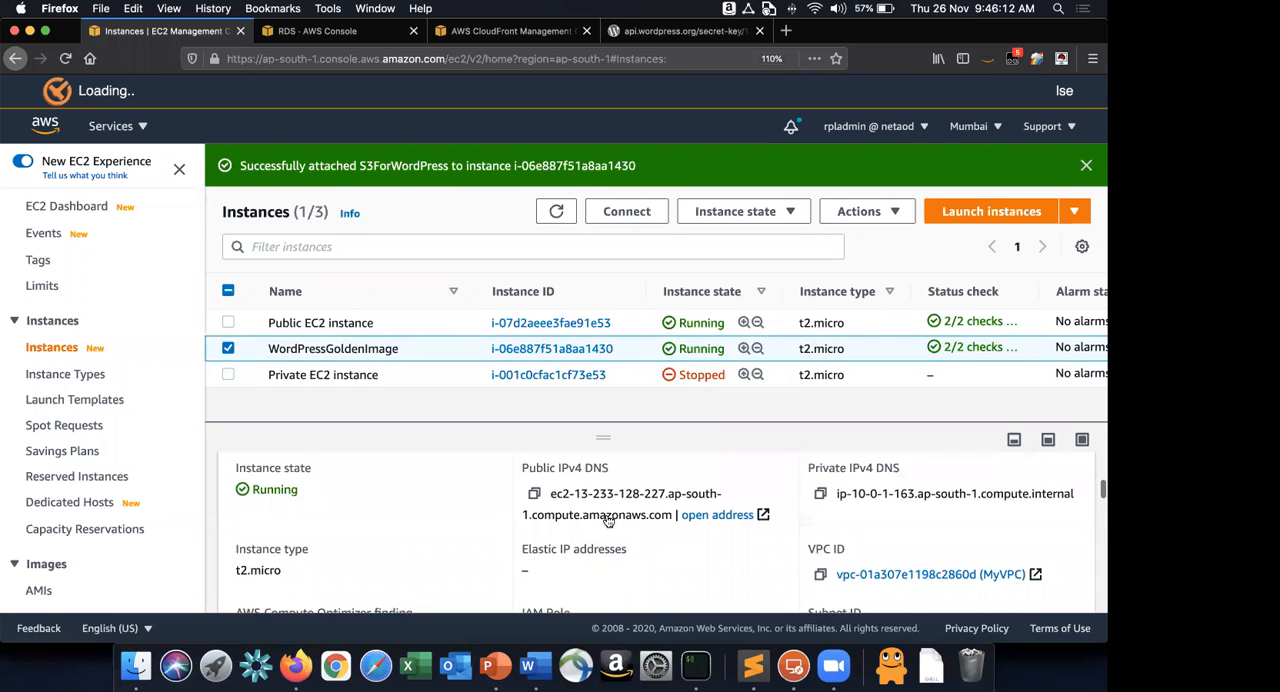
{"action": "scroll", "coordinate": [535, 488], "scroll_direction": "down", "scroll_amount": 1}
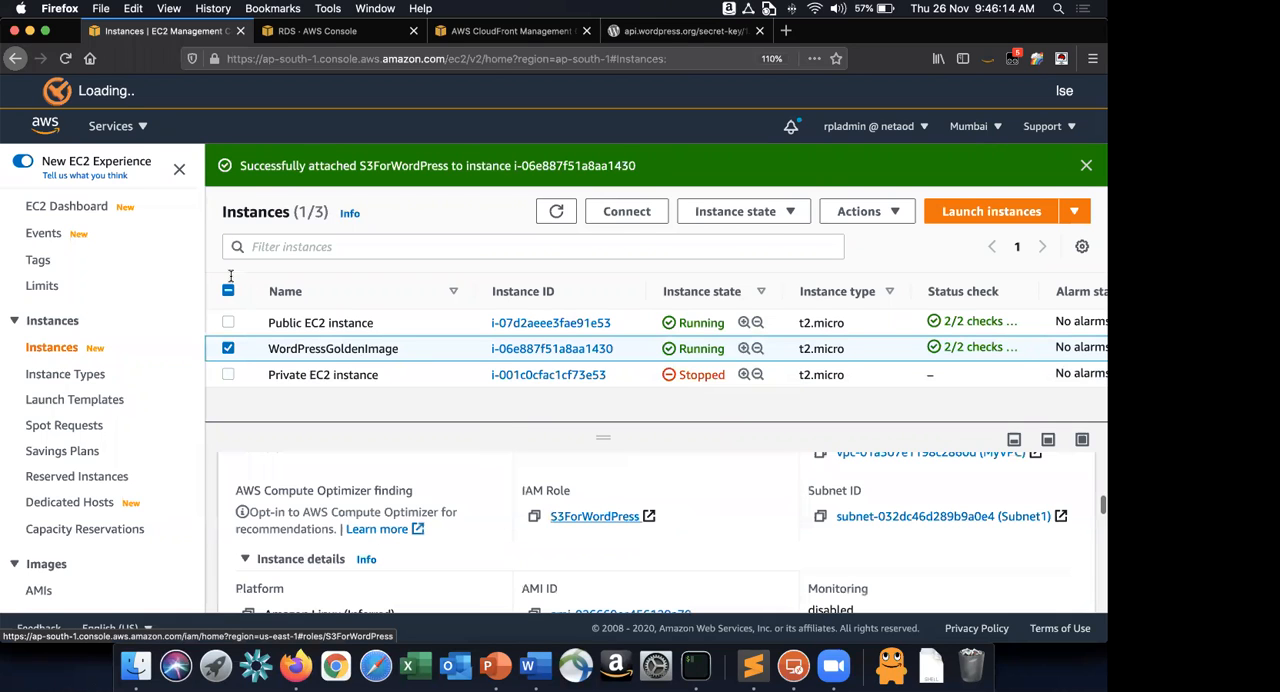
Run aws s3 ls from instruction 16 in iTerm, examine the rpllab buckets and clear the terminal.
{"action": "key", "text": "super+Tab"}
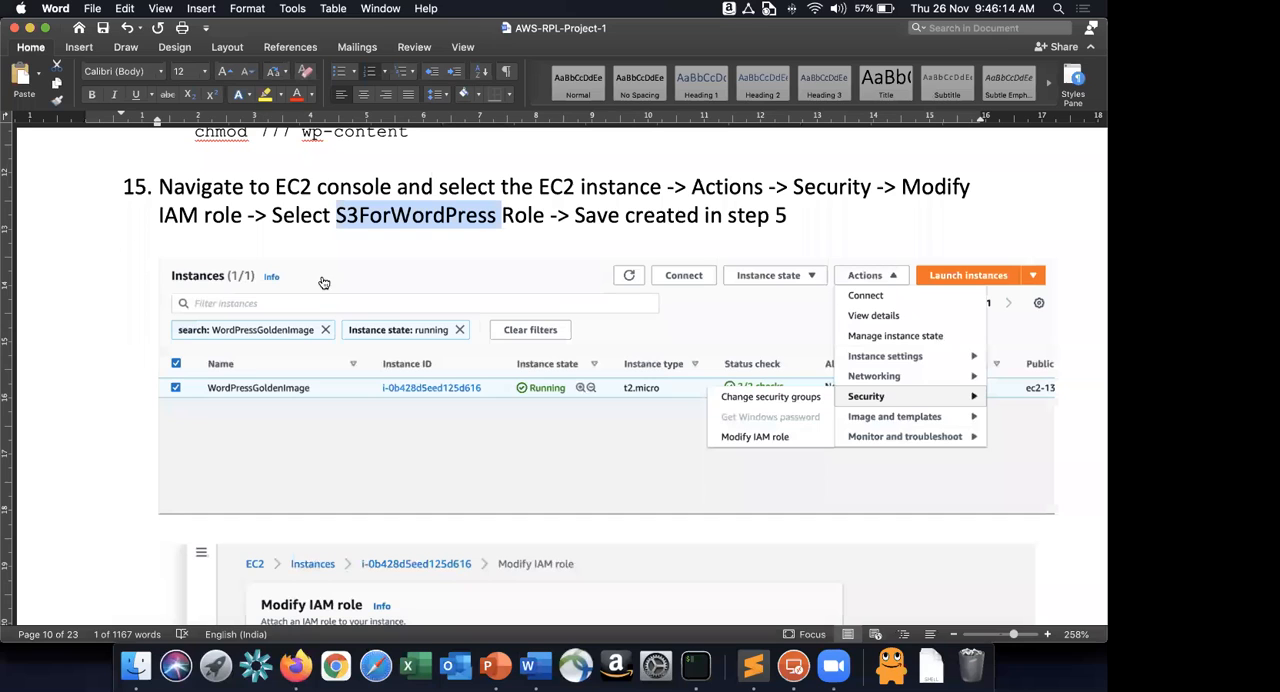
{"action": "scroll", "coordinate": [323, 281], "scroll_direction": "down", "scroll_amount": 10}
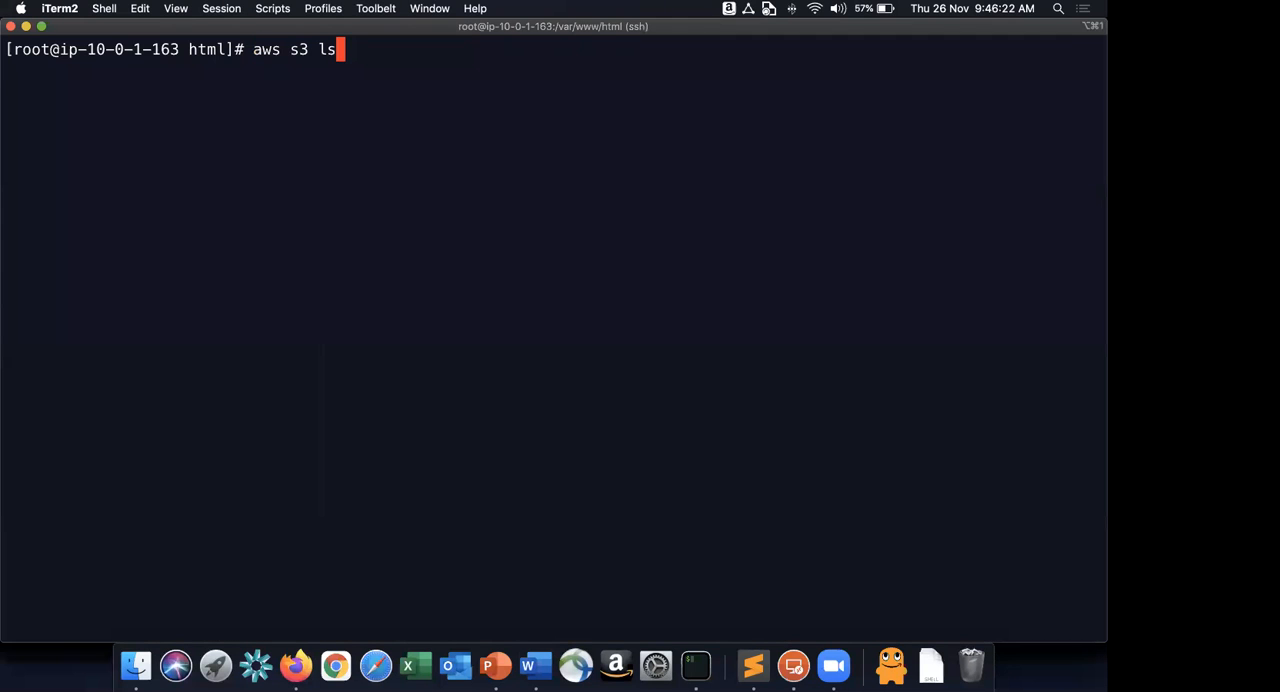
{"action": "key", "text": "Return"}
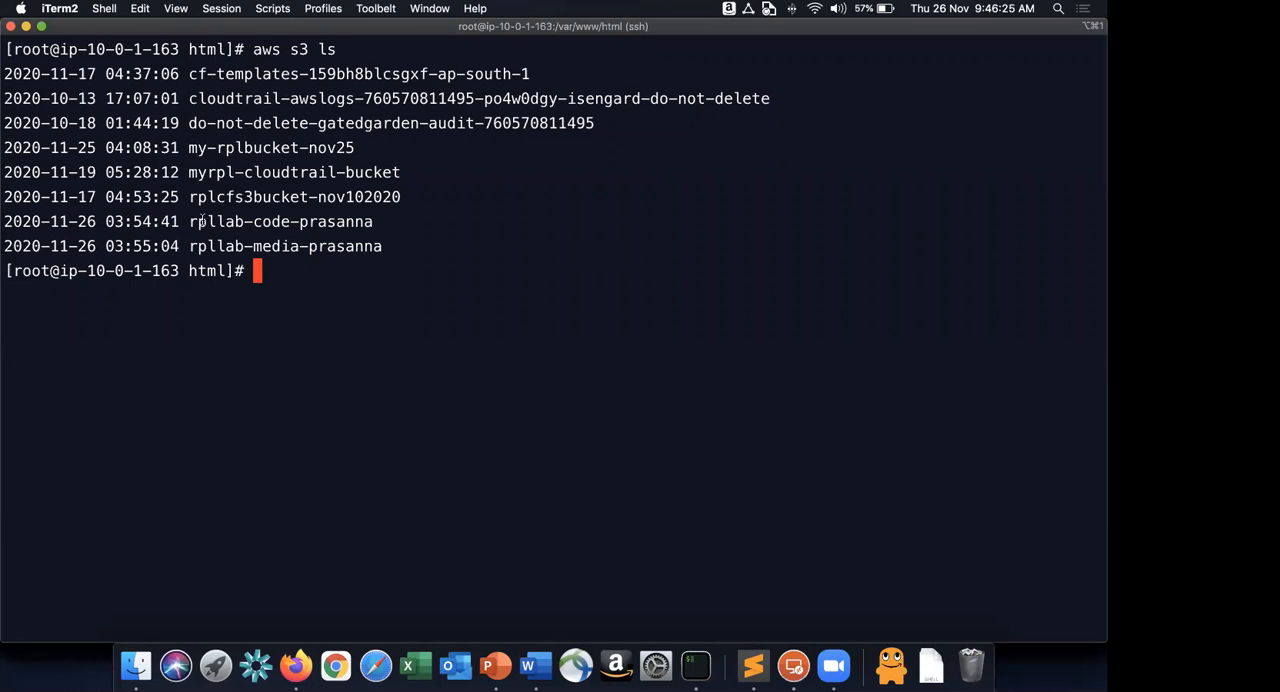
{"action": "left_click_drag", "start_coordinate": [190, 247], "coordinate": [440, 261]}
{"action": "key", "text": "super+c"}
{"action": "left_click", "coordinate": [440, 262]}
{"action": "key", "text": "ctrl+l"}
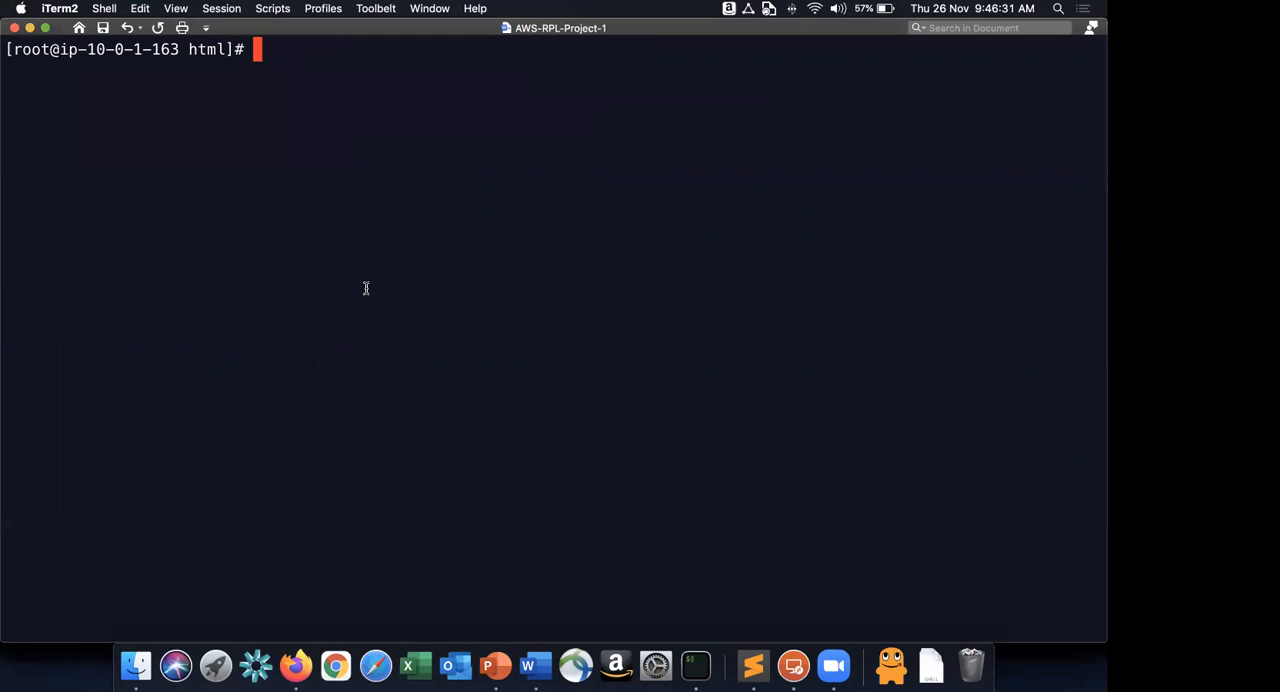
Review the S3 sync command of instruction 17 in Word and open the S3 console in a new Firefox tab, zoomed in for readability.
{"action": "key", "text": "super+Tab"}
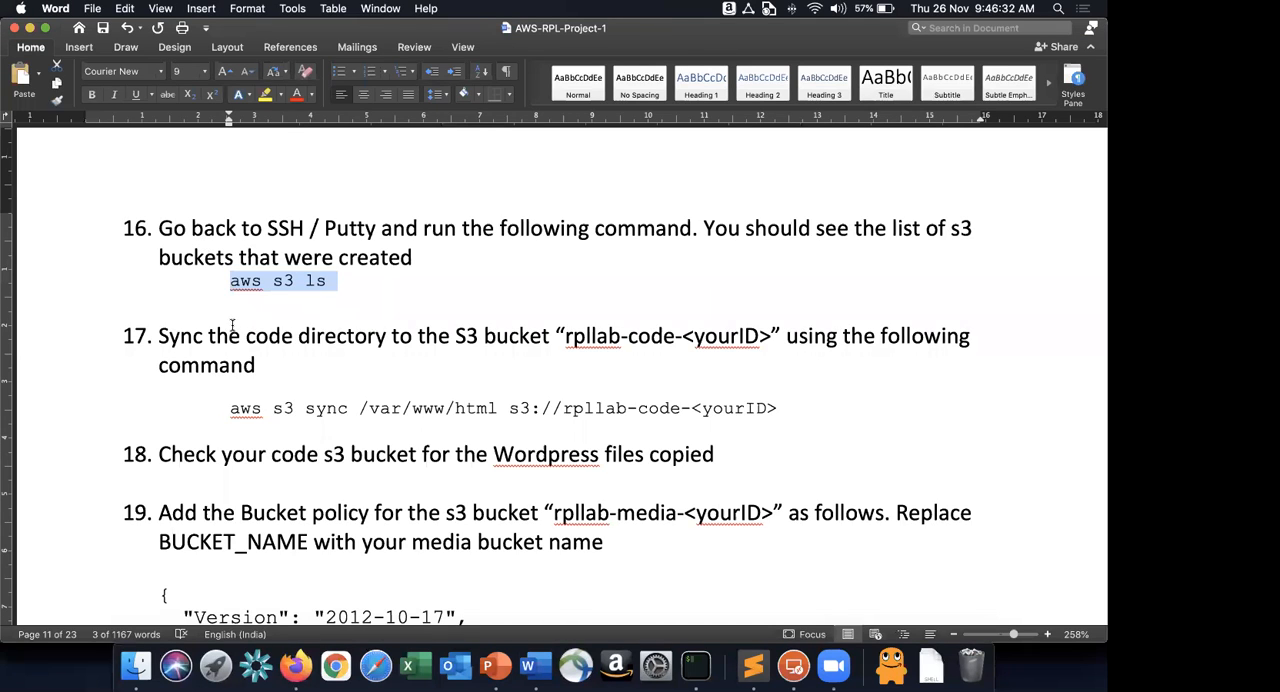
{"action": "scroll", "coordinate": [503, 313], "scroll_direction": "down", "scroll_amount": 2}
{"action": "left_click_drag", "start_coordinate": [230, 322], "coordinate": [497, 322]}
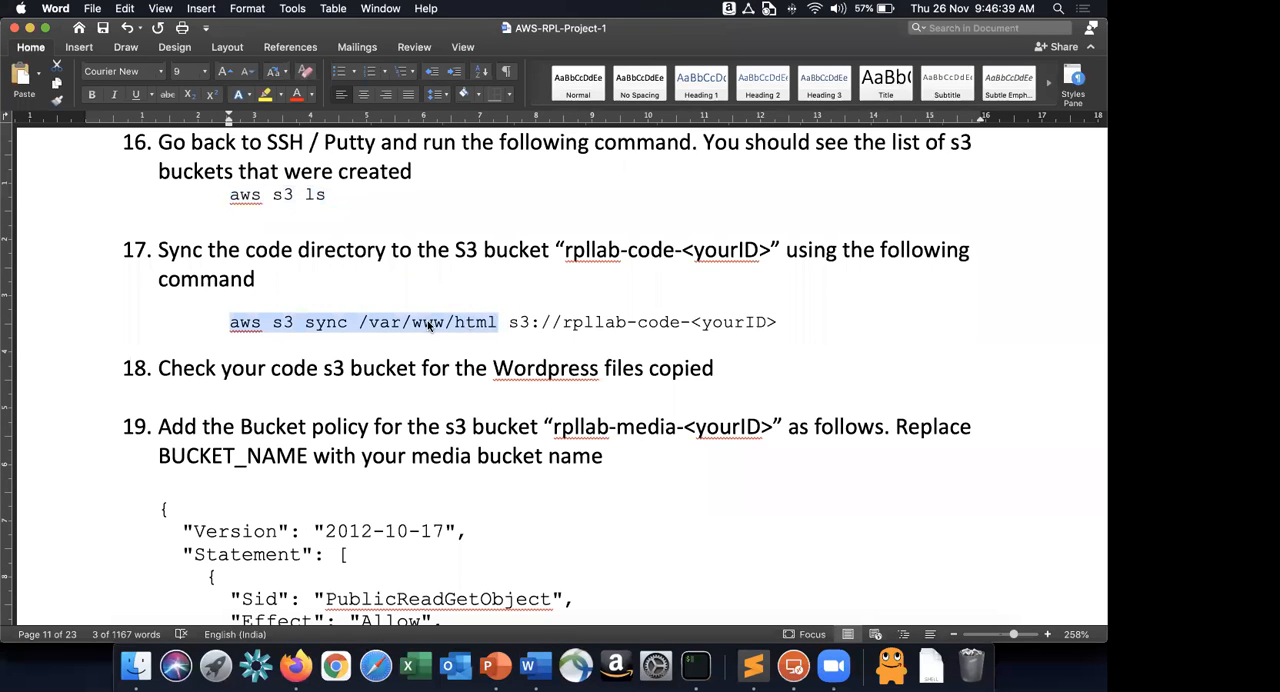
{"action": "left_click", "coordinate": [362, 322]}
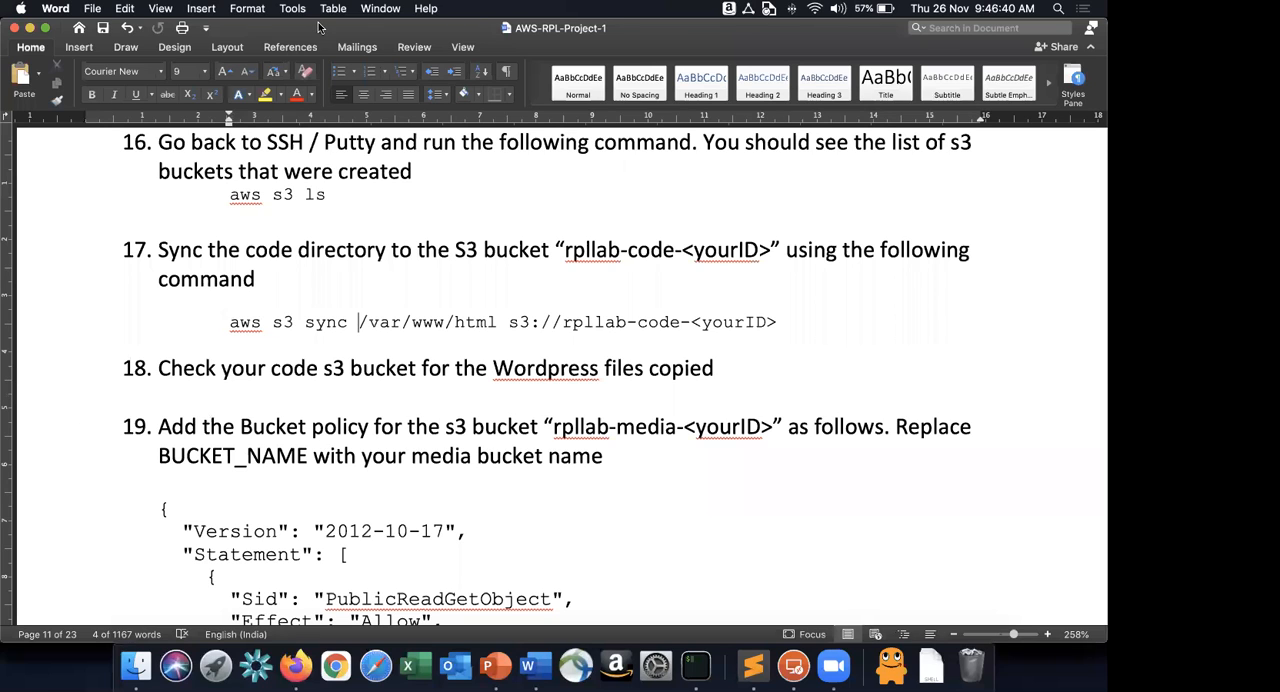
{"action": "key", "text": "super+Tab"}
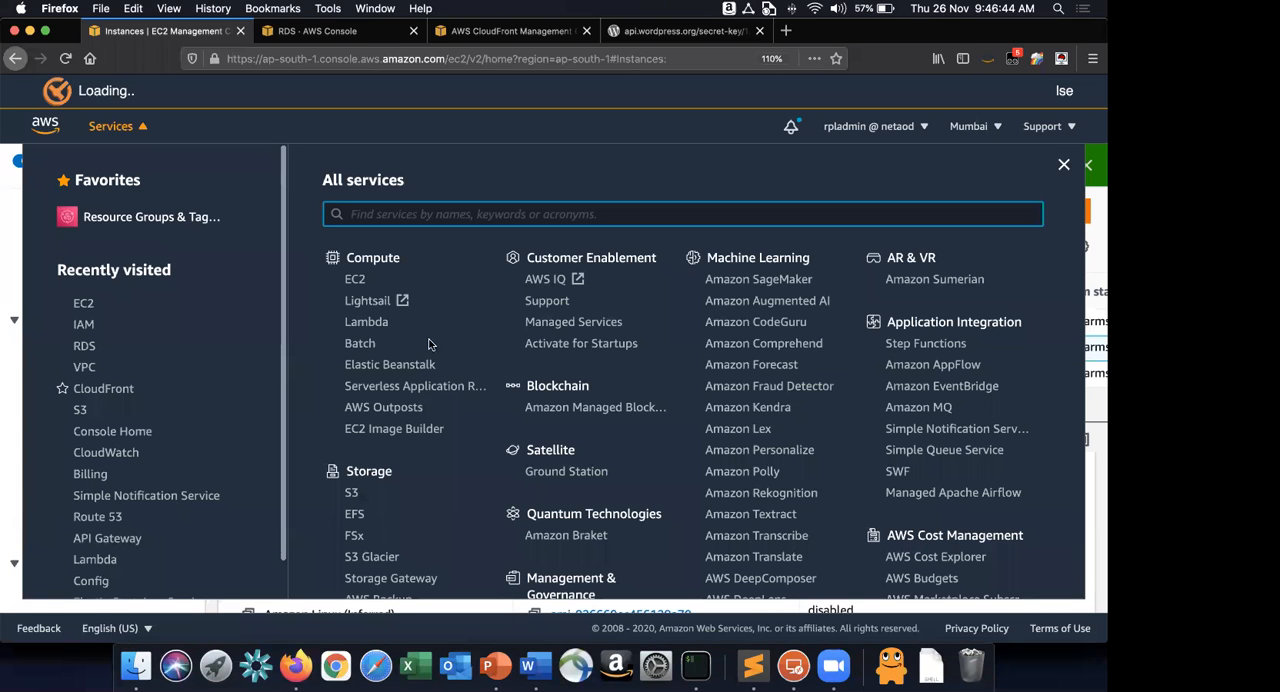
{"action": "right_click", "coordinate": [352, 493]}
{"action": "left_click", "coordinate": [418, 383]}
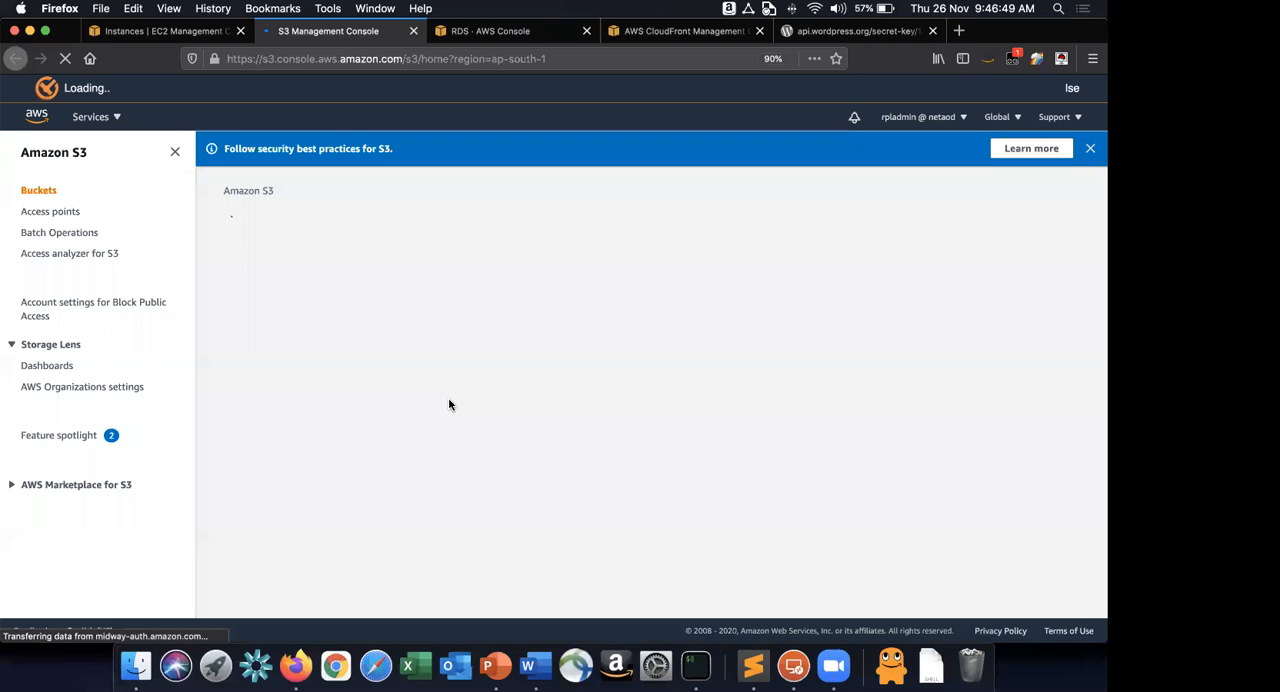
{"action": "key", "text": "super+plus"}
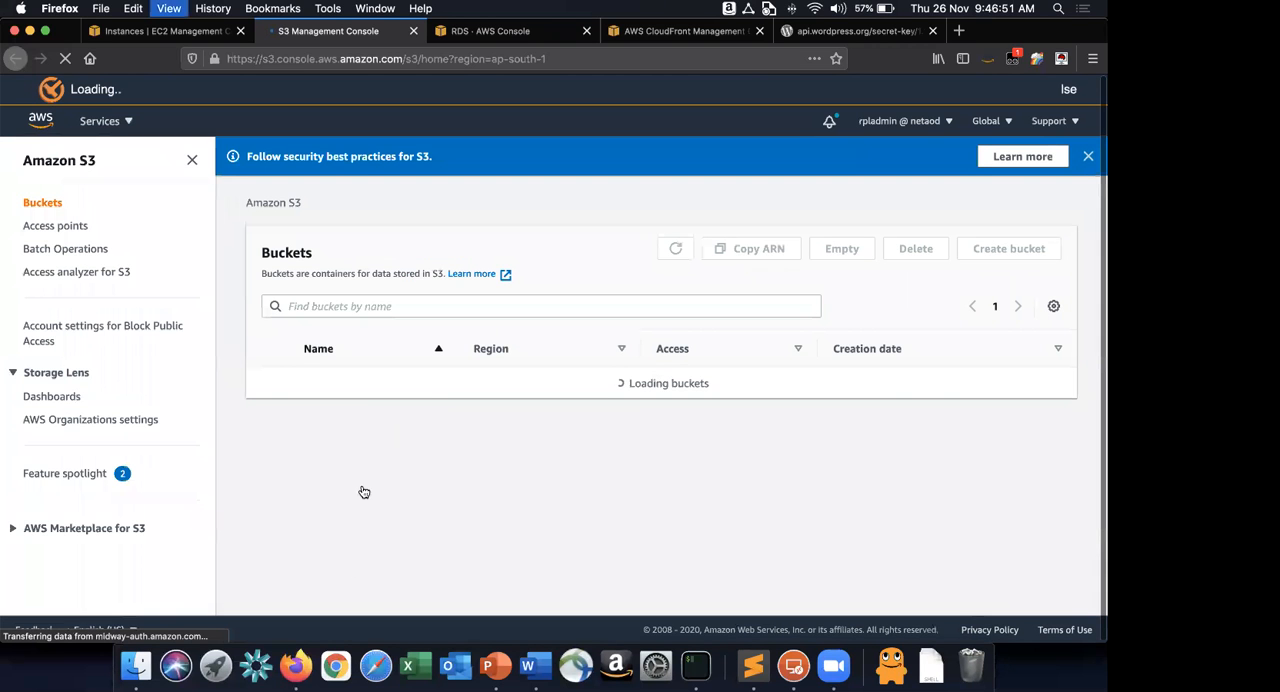
Find the rpllab-code bucket in the bucket list and open its objects view.
{"action": "scroll", "coordinate": [346, 558], "scroll_direction": "down", "scroll_amount": 1}
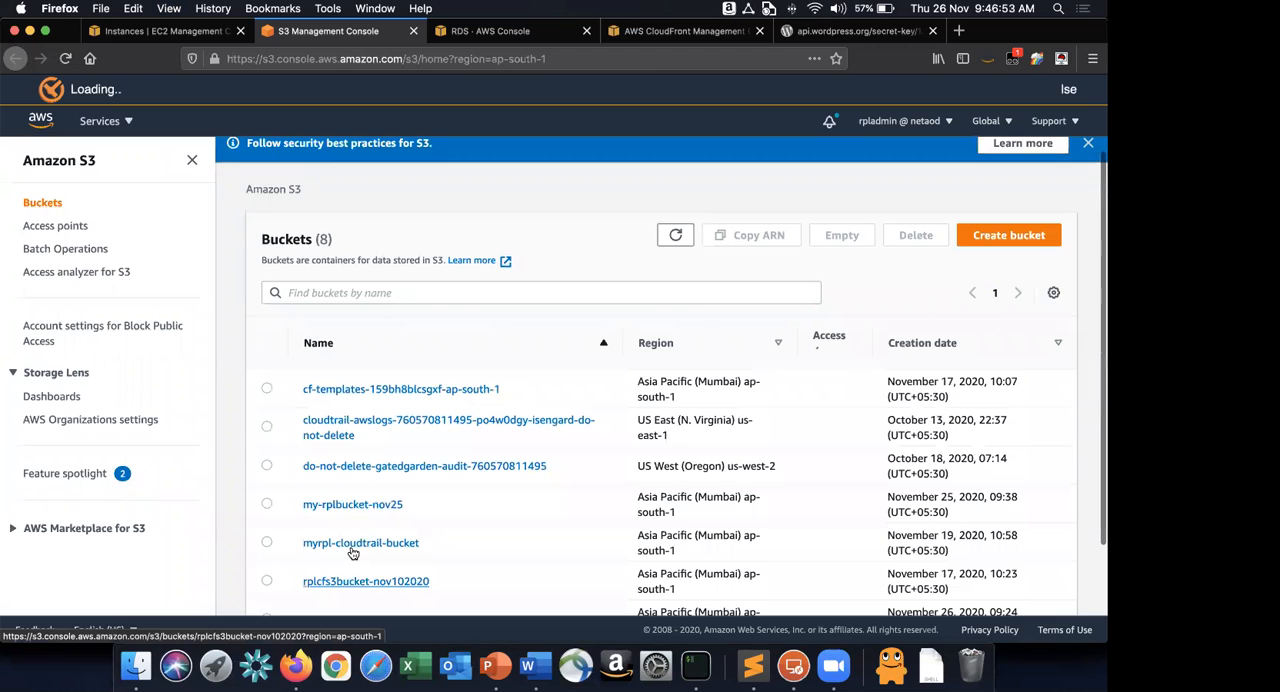
{"action": "scroll", "coordinate": [489, 532], "scroll_direction": "down", "scroll_amount": 2}
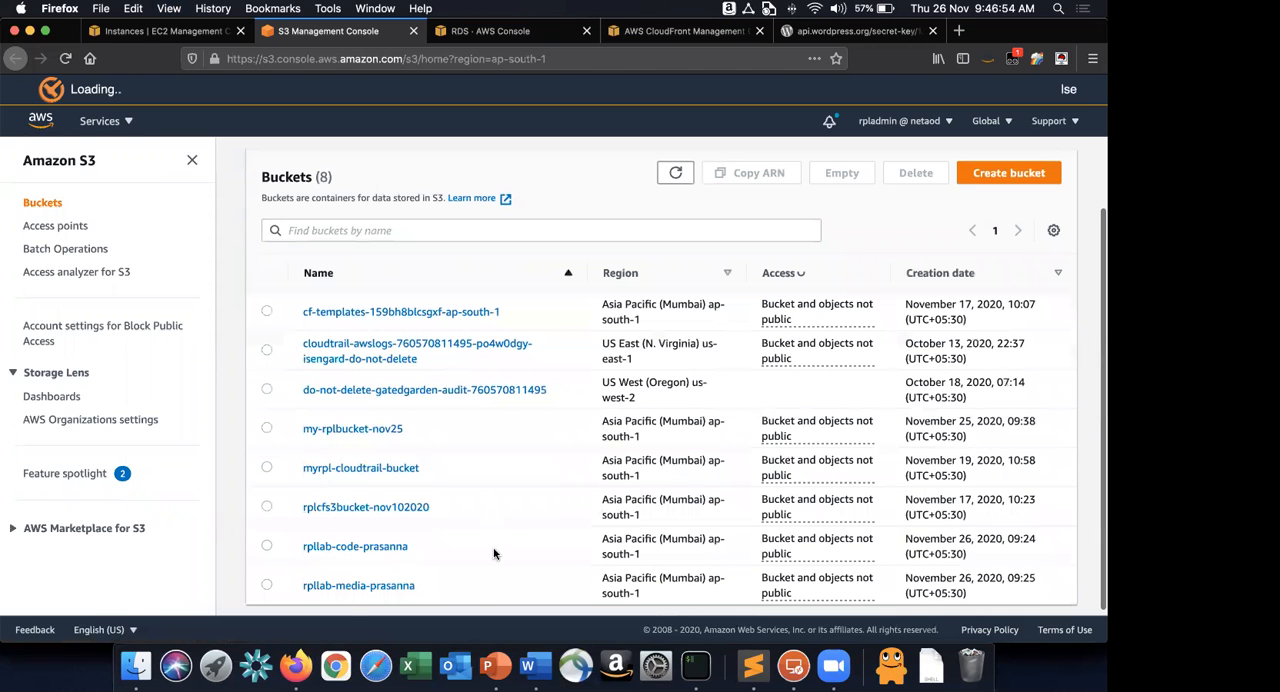
{"action": "left_click", "coordinate": [355, 547]}
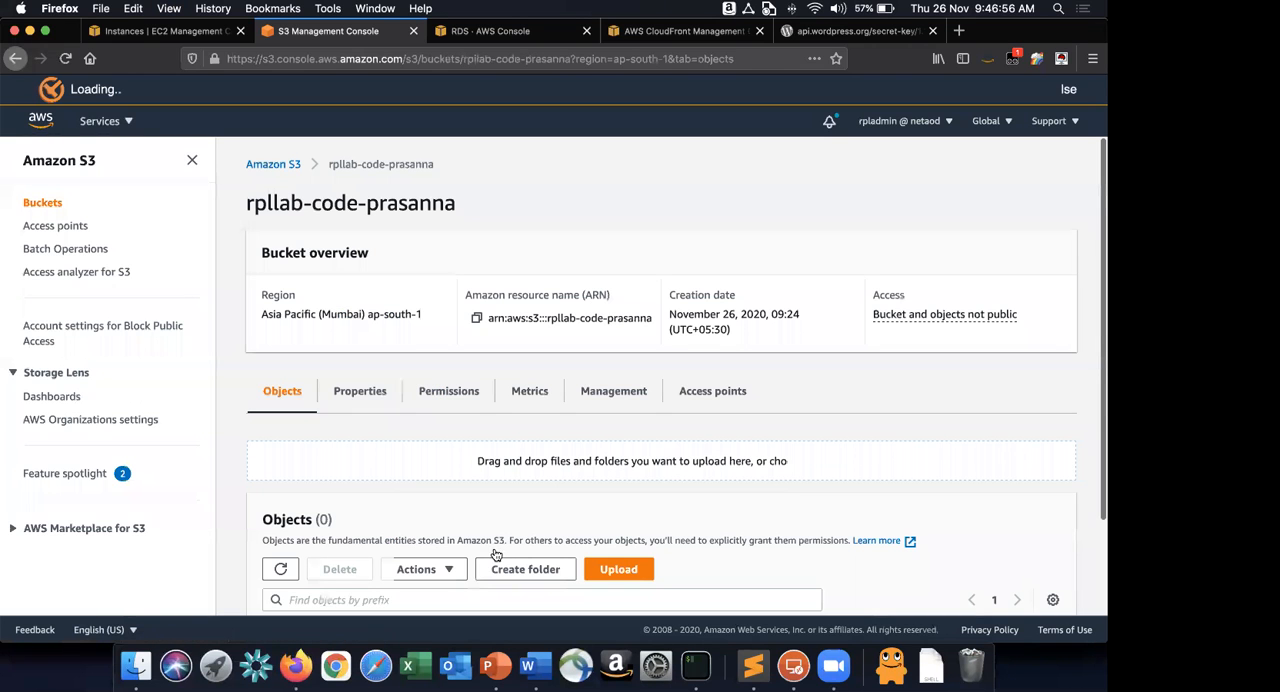
Copy the aws s3 sync command of instruction 17 in Word and paste it into the cleared iTerm terminal.
{"action": "scroll", "coordinate": [495, 555], "scroll_direction": "down", "scroll_amount": 3}
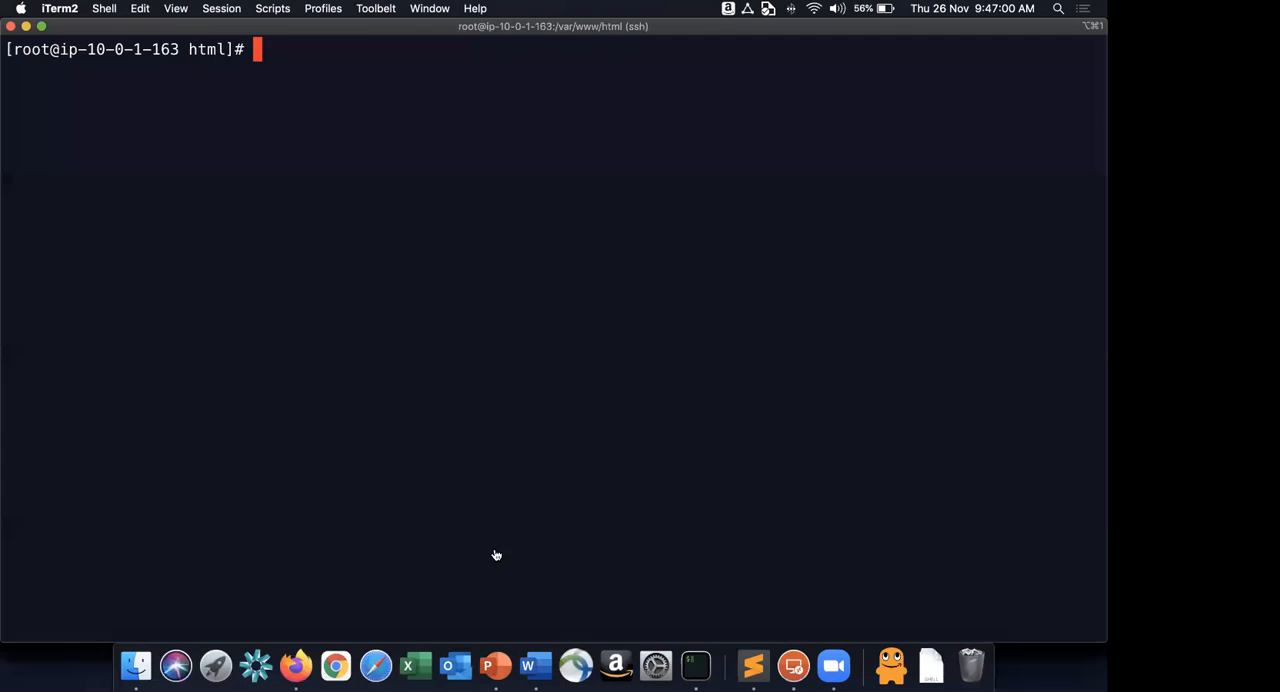
{"action": "key", "text": "super+Tab"}
{"action": "key", "text": "super+Tab"}
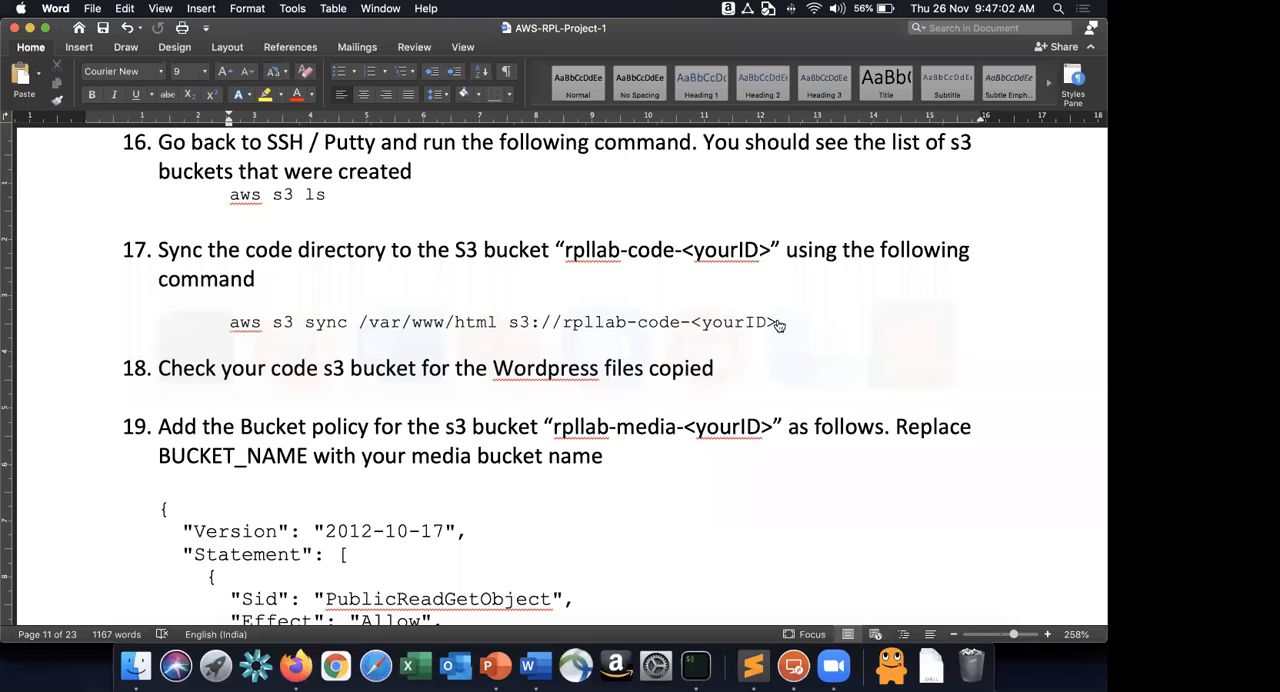
{"action": "key", "text": "shift+Home"}
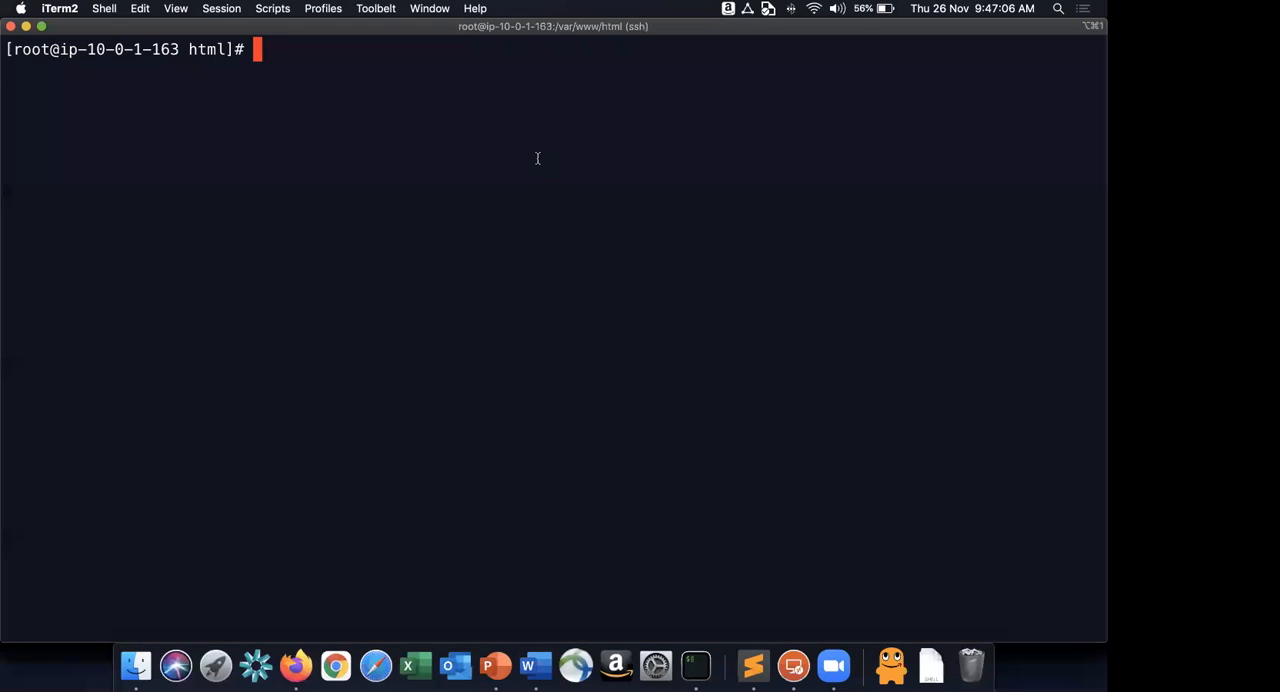
{"action": "key", "text": "super+v"}
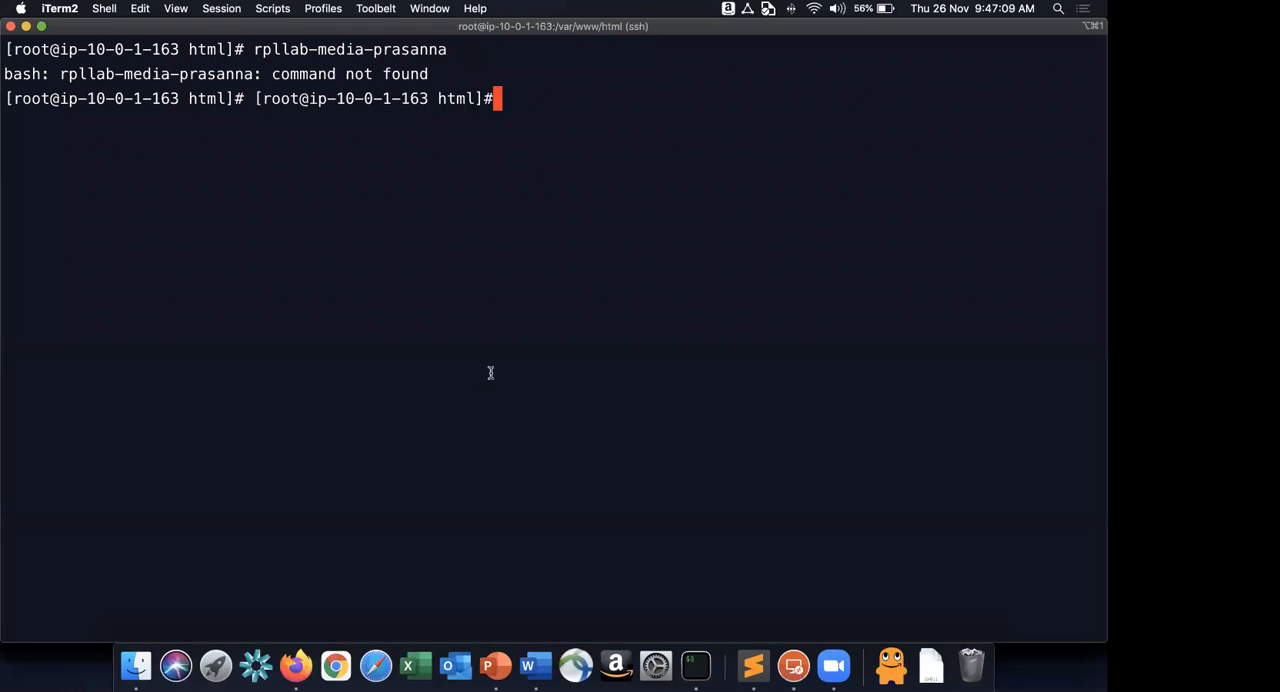
{"action": "key", "text": "ctrl+l"}
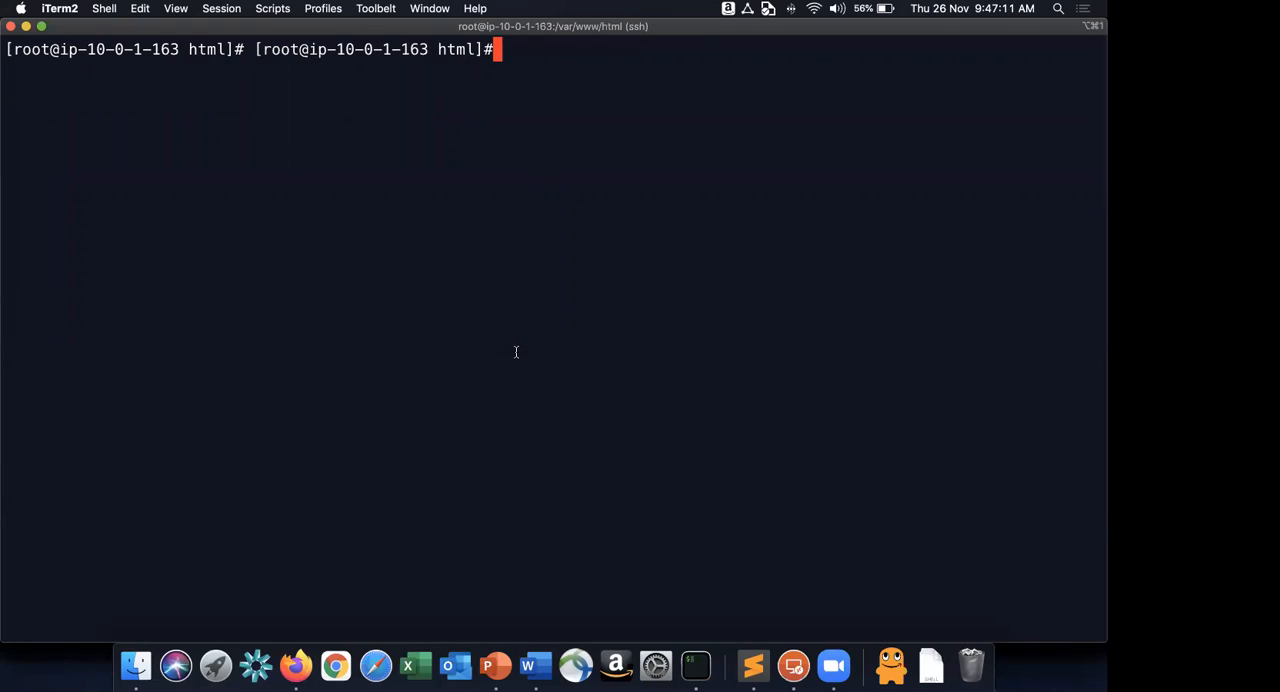
{"action": "type", "text": "aws s3 sync /var/www/html s3://rpllab-code-<yourID>"}
Replace the <yourID> placeholder in the sync command with the ID that ends the rpllab-code bucket's name.
{"action": "key", "text": "BackSpace"}
{"action": "key", "text": "BackSpace"}
{"action": "key", "text": "BackSpace"}
{"action": "key", "text": "BackSpace"}
{"action": "key", "text": "BackSpace"}
{"action": "key", "text": "BackSpace"}
{"action": "key", "text": "BackSpace"}
{"action": "key", "text": "BackSpace"}
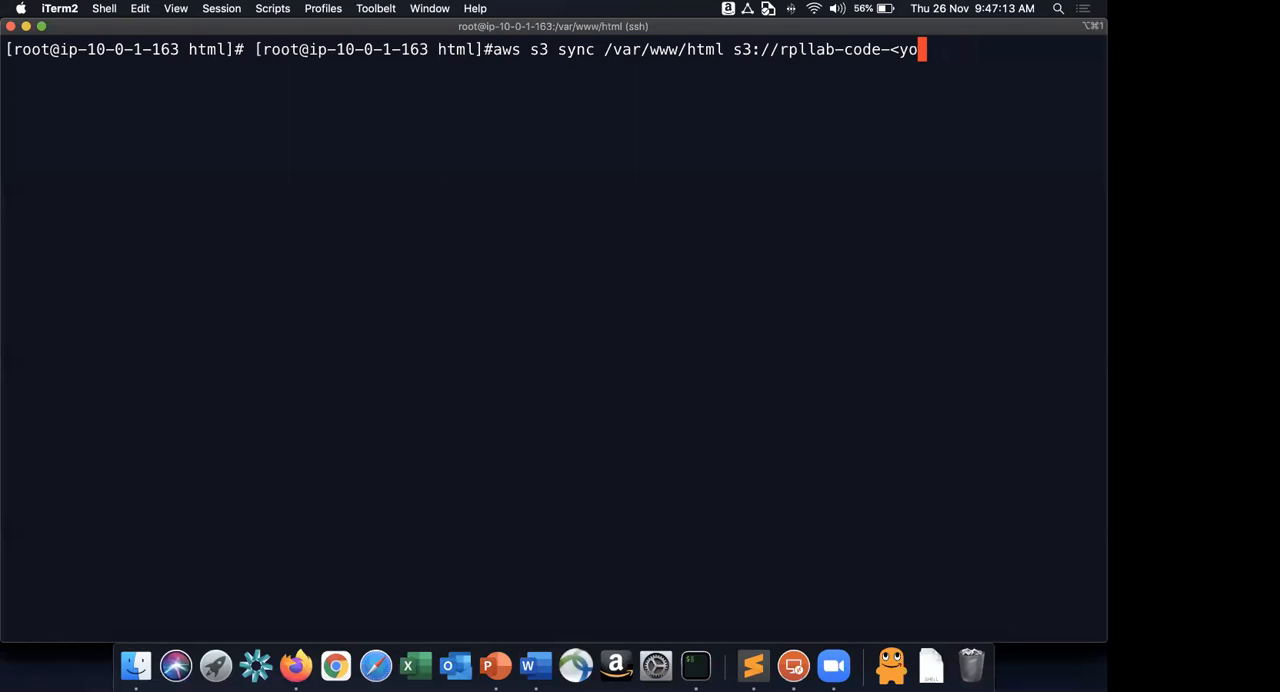
{"action": "type", "text": "prasanna"}
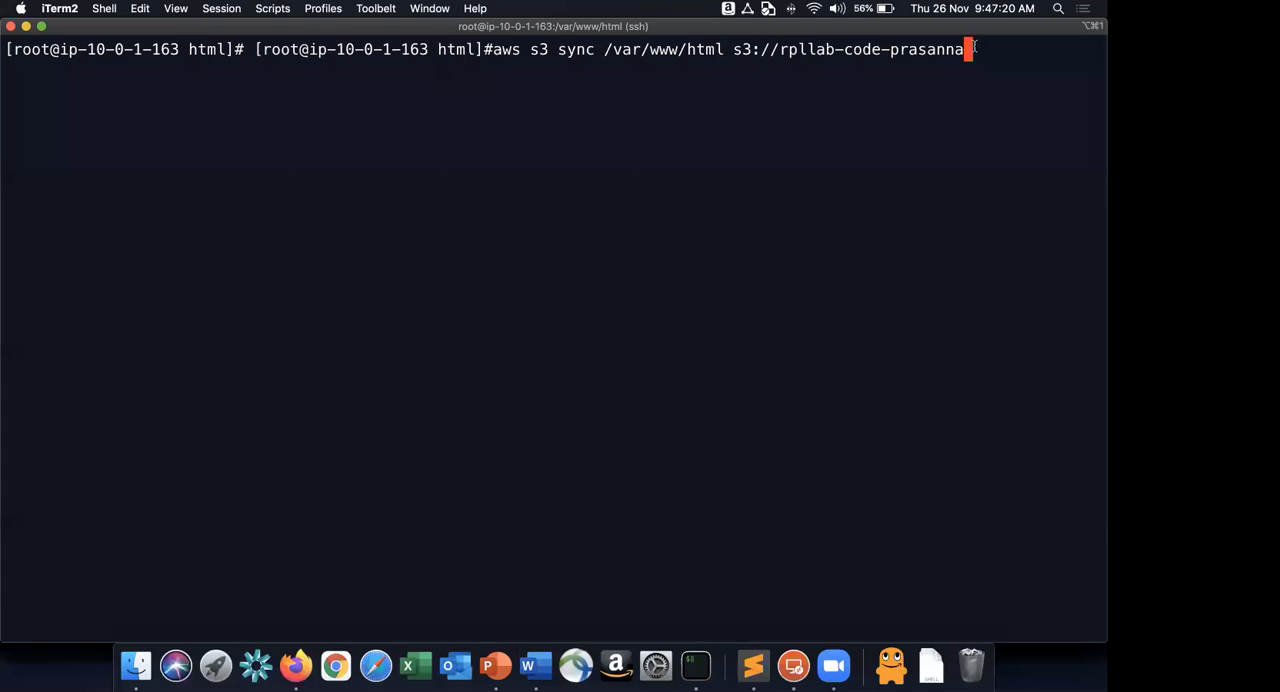
Remove the stray pasted prompt text in front of the aws s3 sync command.
{"action": "key", "text": "Left"}
{"action": "key", "text": "Left"}
{"action": "key", "text": "Left"}
{"action": "key", "text": "Left"}
{"action": "key", "text": "Left"}
{"action": "key", "text": "Left"}
{"action": "key", "text": "Left"}
{"action": "key", "text": "Left"}
{"action": "key", "text": "Left"}
{"action": "key", "text": "Left"}
{"action": "key", "text": "Left"}
{"action": "key", "text": "Left"}
{"action": "key", "text": "Left"}
{"action": "key", "text": "Left"}
{"action": "key", "text": "Left"}
{"action": "key", "text": "Left"}
{"action": "key", "text": "Left"}
{"action": "key", "text": "Left"}
{"action": "key", "text": "Left"}
{"action": "key", "text": "Left"}
{"action": "key", "text": "Left"}
{"action": "key", "text": "Left"}
{"action": "key", "text": "Left"}
{"action": "key", "text": "Left"}
{"action": "key", "text": "Left"}
{"action": "key", "text": "Left"}
{"action": "key", "text": "Left"}
{"action": "key", "text": "Left"}
{"action": "key", "text": "Left"}
{"action": "key", "text": "Left"}
{"action": "key", "text": "Left"}
{"action": "key", "text": "Left"}
{"action": "key", "text": "Left"}
{"action": "key", "text": "Left"}
{"action": "key", "text": "Left"}
{"action": "key", "text": "Left"}
{"action": "key", "text": "Left"}
{"action": "key", "text": "BackSpace"}
{"action": "key", "text": "BackSpace"}
{"action": "key", "text": "BackSpace"}
{"action": "key", "text": "BackSpace"}
{"action": "key", "text": "BackSpace"}
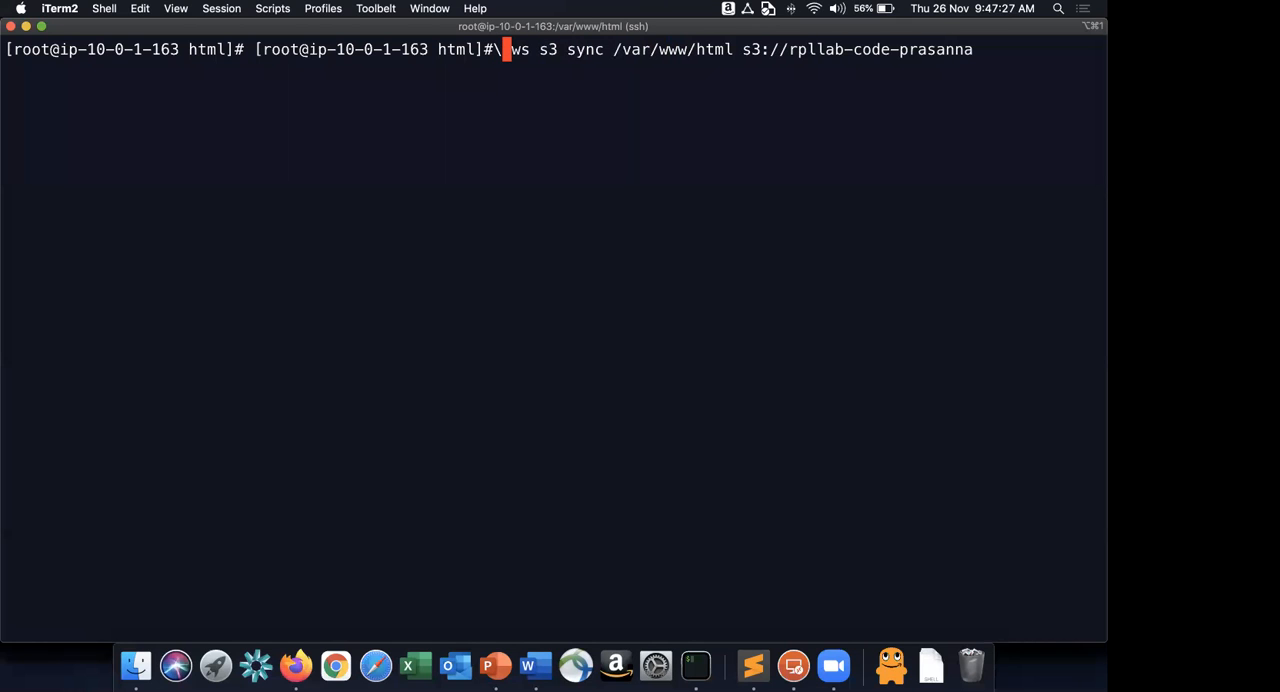
{"action": "key", "text": "BackSpace"}
{"action": "key", "text": "BackSpace"}
{"action": "key", "text": "BackSpace"}
{"action": "key", "text": "BackSpace"}
{"action": "key", "text": "BackSpace"}
{"action": "key", "text": "BackSpace"}
{"action": "key", "text": "BackSpace"}
{"action": "key", "text": "BackSpace"}
{"action": "key", "text": "BackSpace"}
{"action": "key", "text": "BackSpace"}
{"action": "key", "text": "BackSpace"}
{"action": "key", "text": "BackSpace"}
{"action": "key", "text": "BackSpace"}
{"action": "key", "text": "BackSpace"}
{"action": "key", "text": "BackSpace"}
{"action": "key", "text": "BackSpace"}
{"action": "key", "text": "BackSpace"}
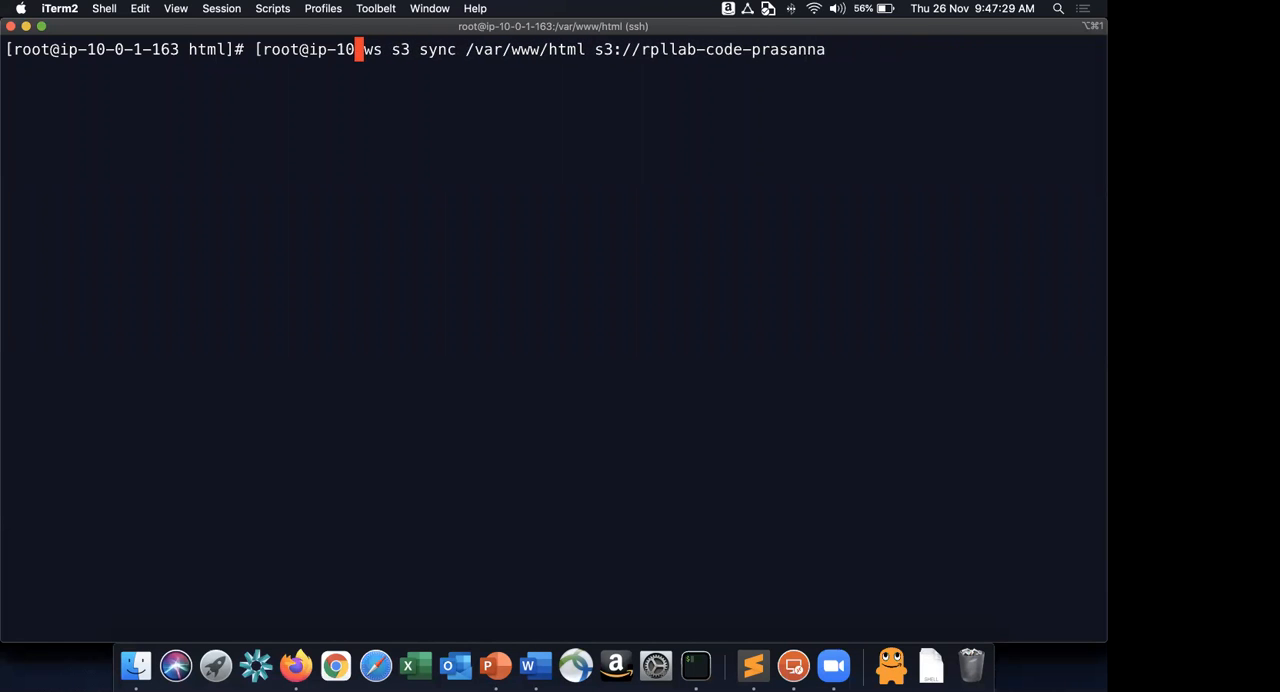
{"action": "key", "text": "BackSpace"}
{"action": "key", "text": "BackSpace"}
{"action": "key", "text": "BackSpace"}
{"action": "key", "text": "BackSpace"}
{"action": "key", "text": "BackSpace"}
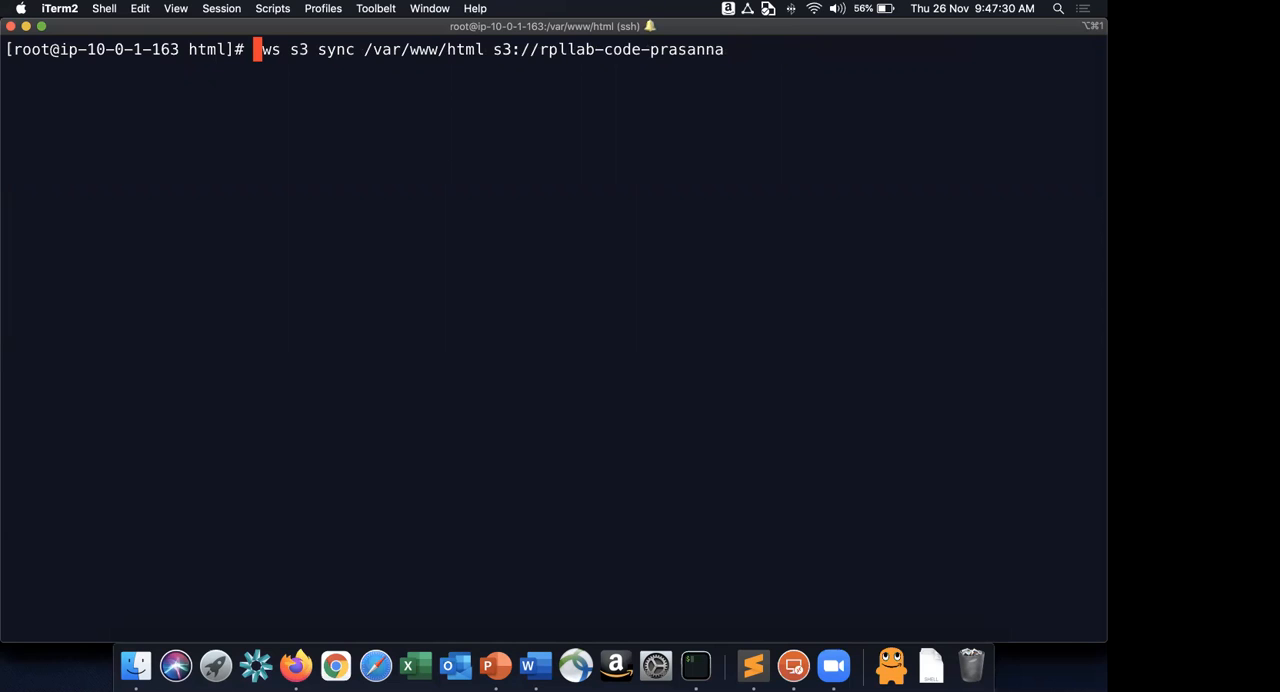
Run the aws s3 sync command to copy /var/www/html to the rpllab-code bucket.
{"action": "key", "text": "Right"}
{"action": "key", "text": "Right"}
{"action": "key", "text": "Right"}
{"action": "key", "text": "Right"}
{"action": "key", "text": "Right"}
{"action": "key", "text": "Right"}
{"action": "key", "text": "Right"}
{"action": "key", "text": "Right"}
{"action": "key", "text": "Right"}
{"action": "key", "text": "Right"}
{"action": "key", "text": "Right"}
{"action": "key", "text": "Right"}
{"action": "key", "text": "Right"}
{"action": "key", "text": "Right"}
{"action": "key", "text": "Right"}
{"action": "key", "text": "Right"}
{"action": "key", "text": "Right"}
{"action": "key", "text": "Right"}
{"action": "key", "text": "Right"}
{"action": "key", "text": "Right"}
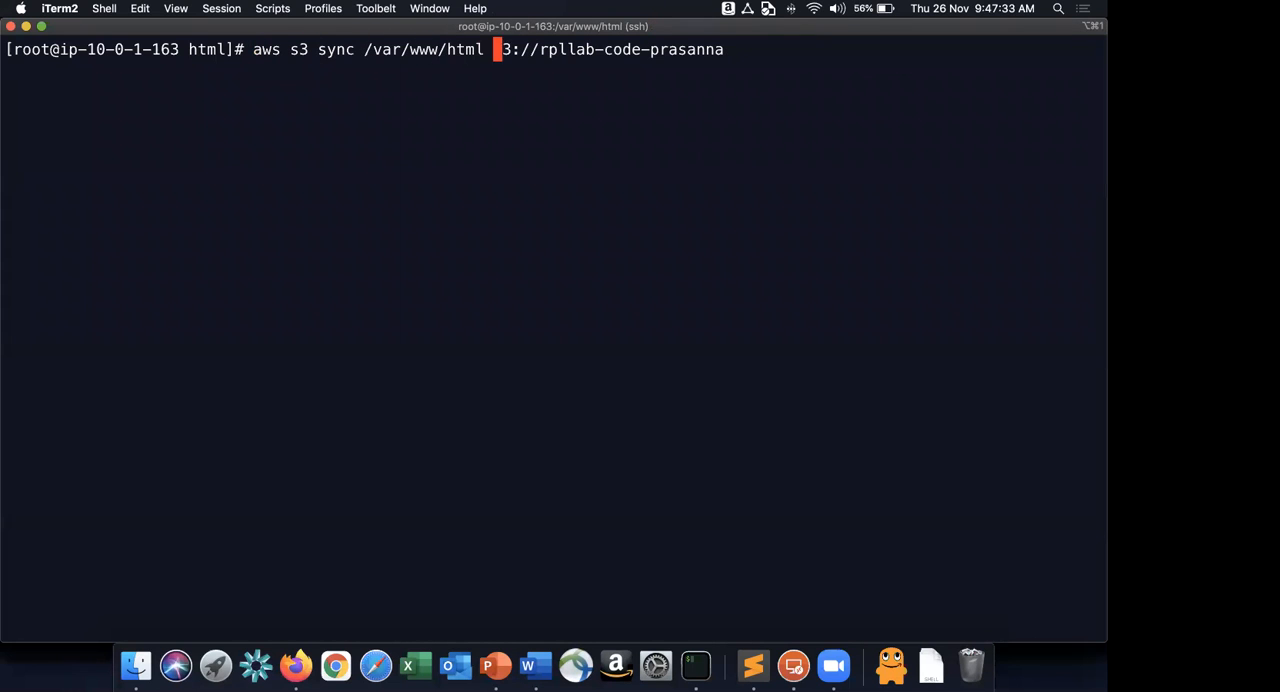
{"action": "key", "text": "Right"}
{"action": "key", "text": "Right"}
{"action": "key", "text": "Right"}
{"action": "key", "text": "Right"}
{"action": "key", "text": "Right"}
{"action": "key", "text": "Right"}
{"action": "key", "text": "Right"}
{"action": "key", "text": "Right"}
{"action": "key", "text": "Right"}
{"action": "key", "text": "Right"}
{"action": "key", "text": "Right"}
{"action": "key", "text": "Right"}
{"action": "key", "text": "Right"}
{"action": "key", "text": "Right"}
{"action": "key", "text": "Right"}
{"action": "key", "text": "Right"}
{"action": "key", "text": "Right"}
{"action": "key", "text": "Right"}
{"action": "key", "text": "Right"}
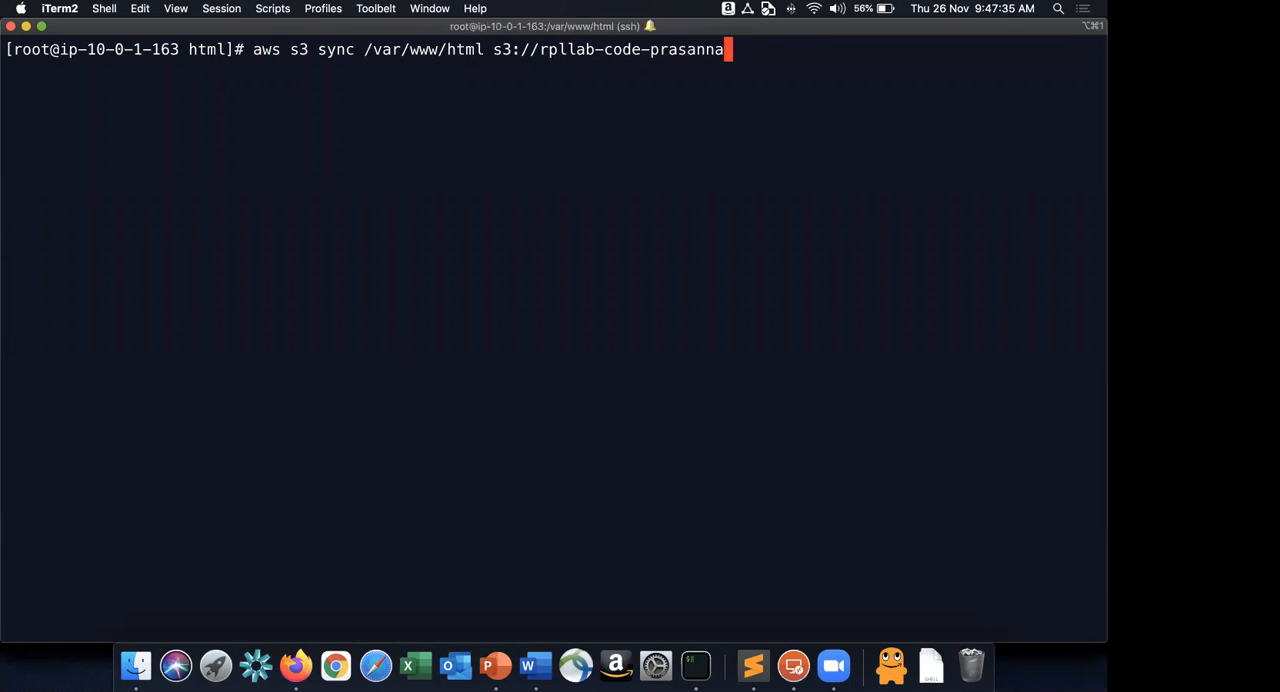
{"action": "key", "text": "Return"}
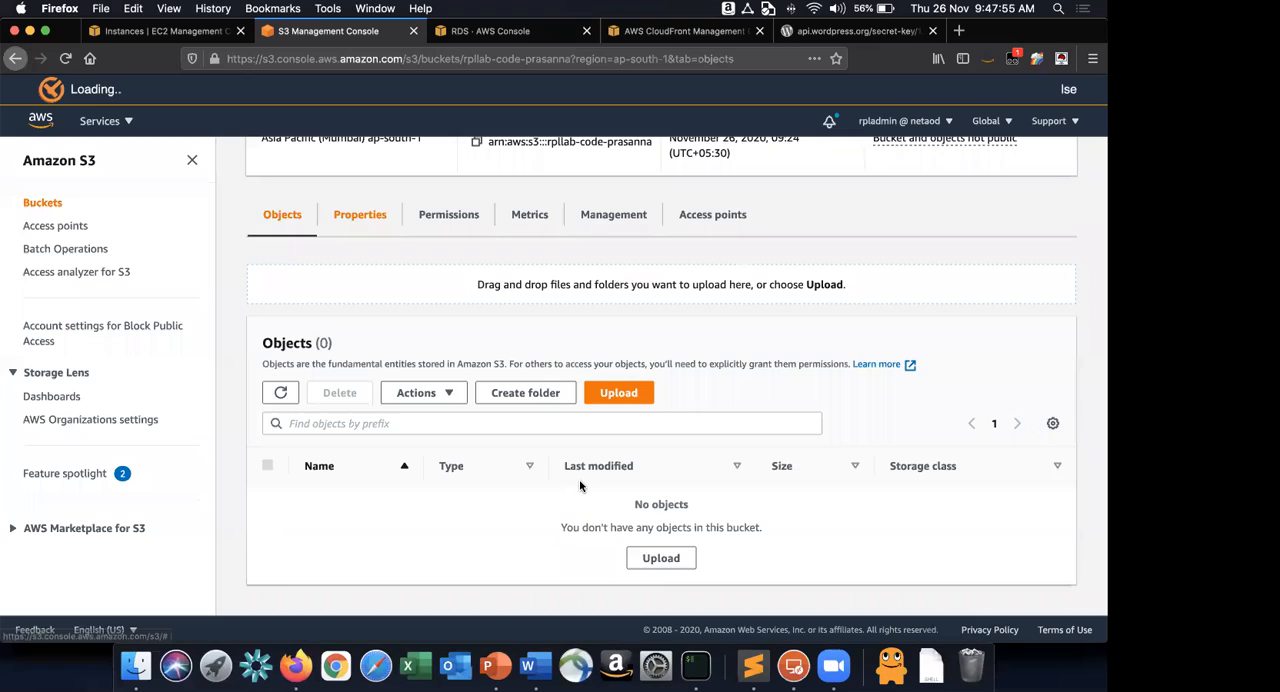
Examine the object list of the rpllab-code bucket in Firefox for the copied WordPress files.
{"action": "scroll", "coordinate": [579, 485], "scroll_direction": "down", "scroll_amount": 5}
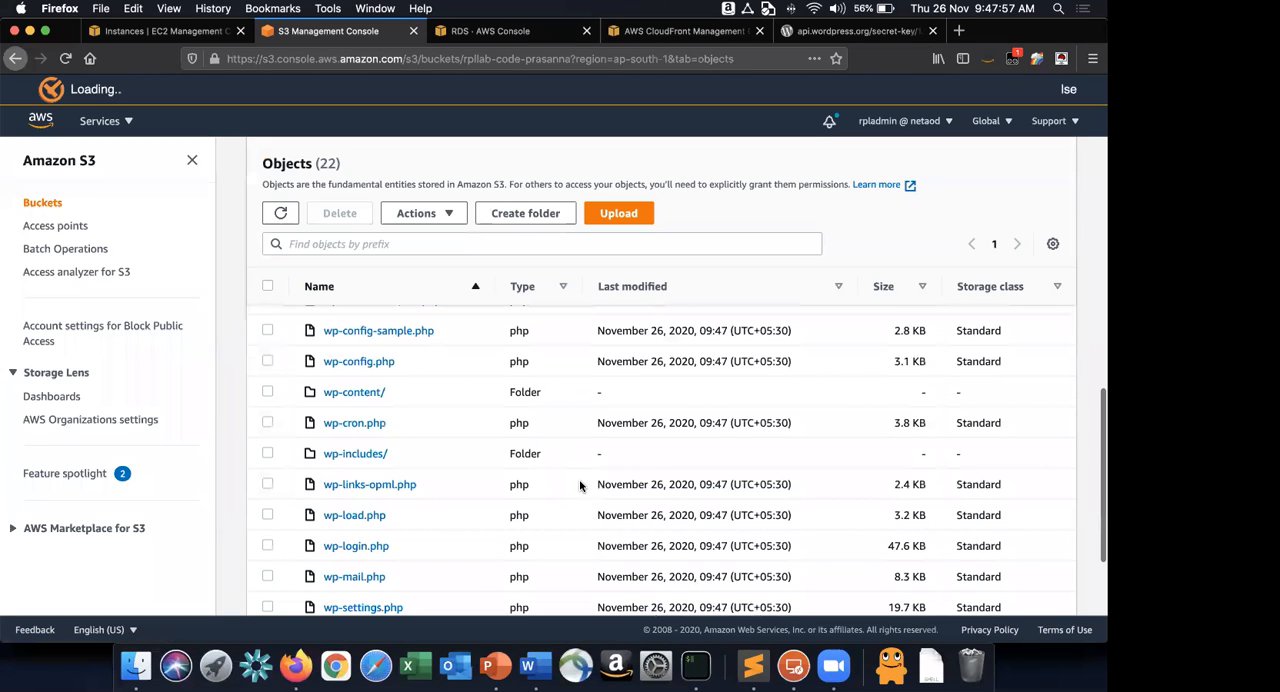
{"action": "scroll", "coordinate": [580, 486], "scroll_direction": "up", "scroll_amount": 1}
{"action": "scroll", "coordinate": [488, 466], "scroll_direction": "up", "scroll_amount": 10}
Switch to Word, review instruction 19 and copy its complete PublicReadGetObject bucket policy JSON.
{"action": "key", "text": "super+Tab"}
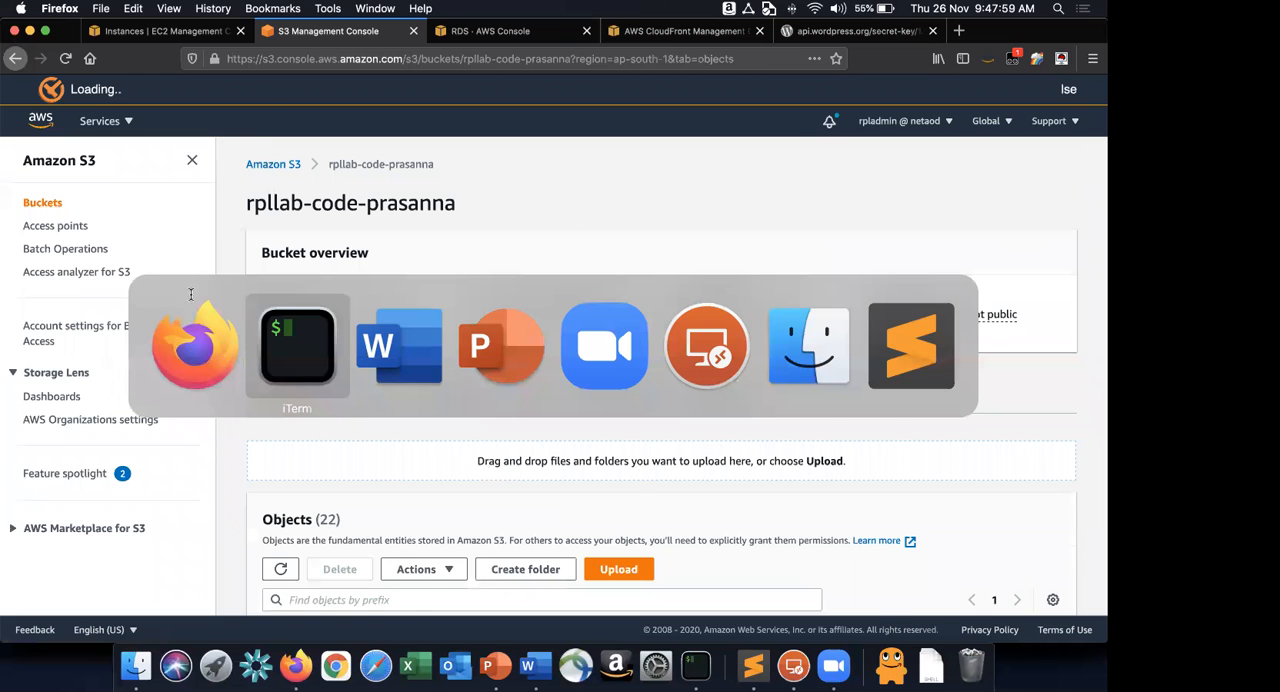
{"action": "key", "text": "super+Tab"}
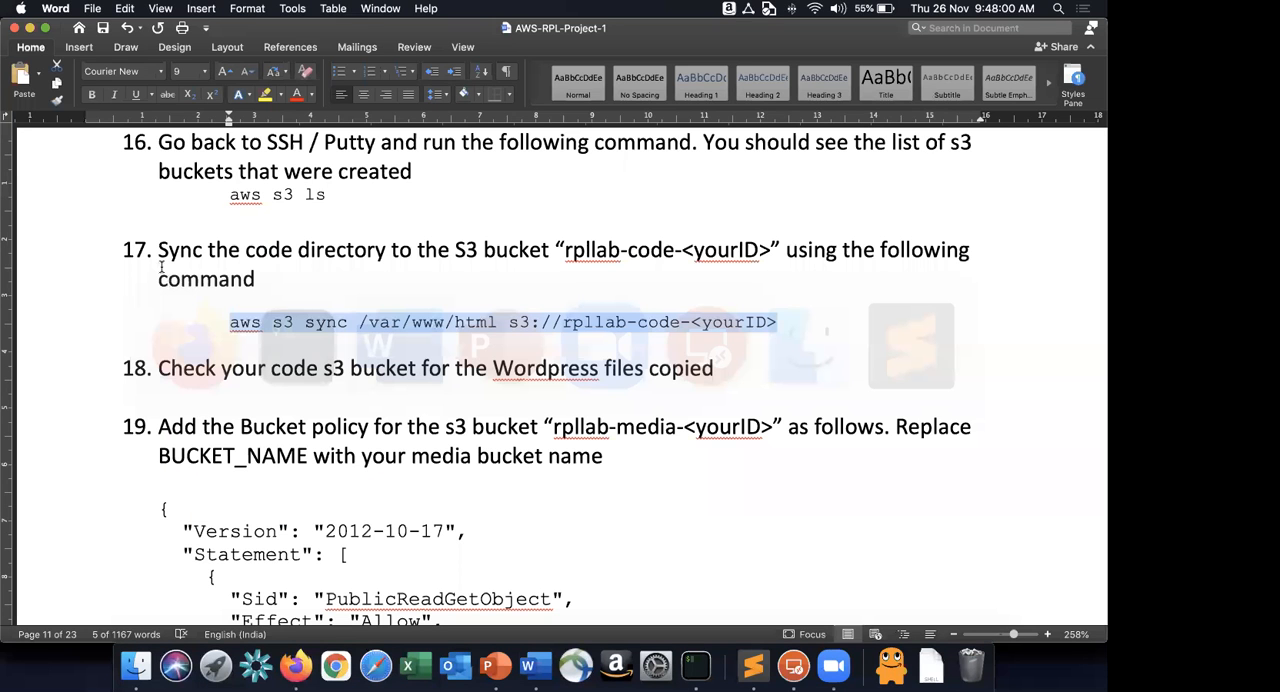
{"action": "scroll", "coordinate": [142, 259], "scroll_direction": "down", "scroll_amount": 3}
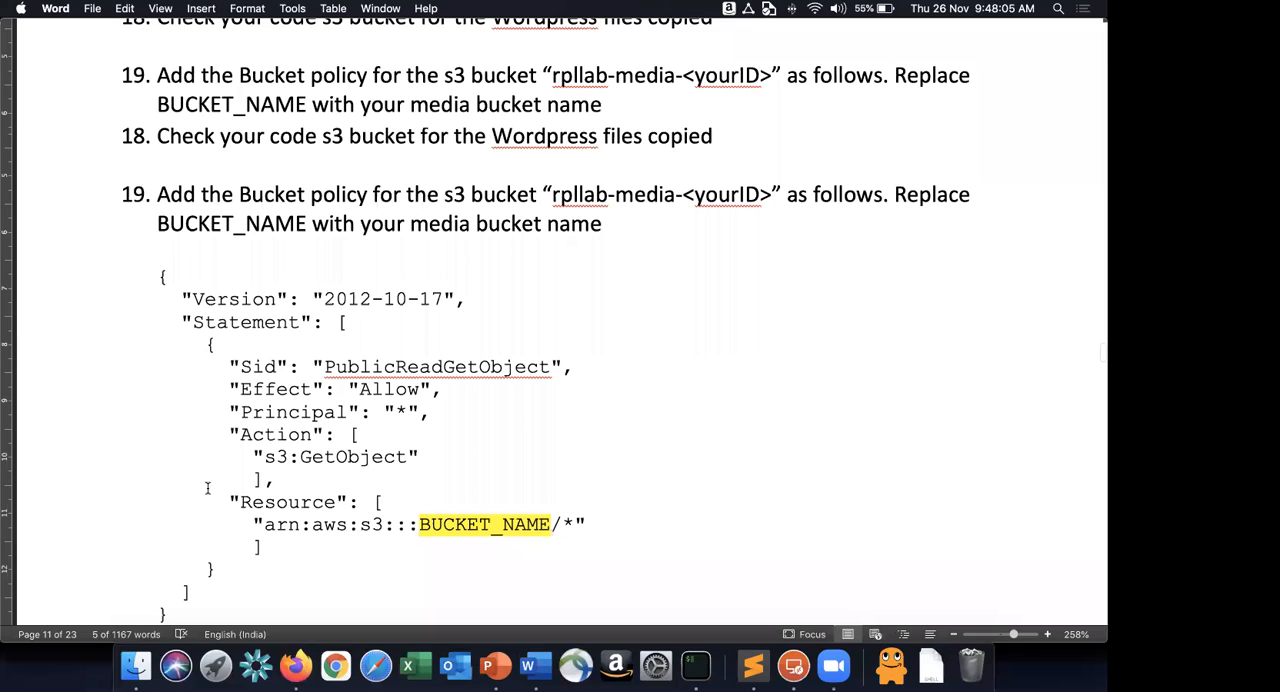
{"action": "left_click", "coordinate": [159, 277]}
{"action": "scroll", "coordinate": [294, 489], "scroll_direction": "down", "scroll_amount": 1}
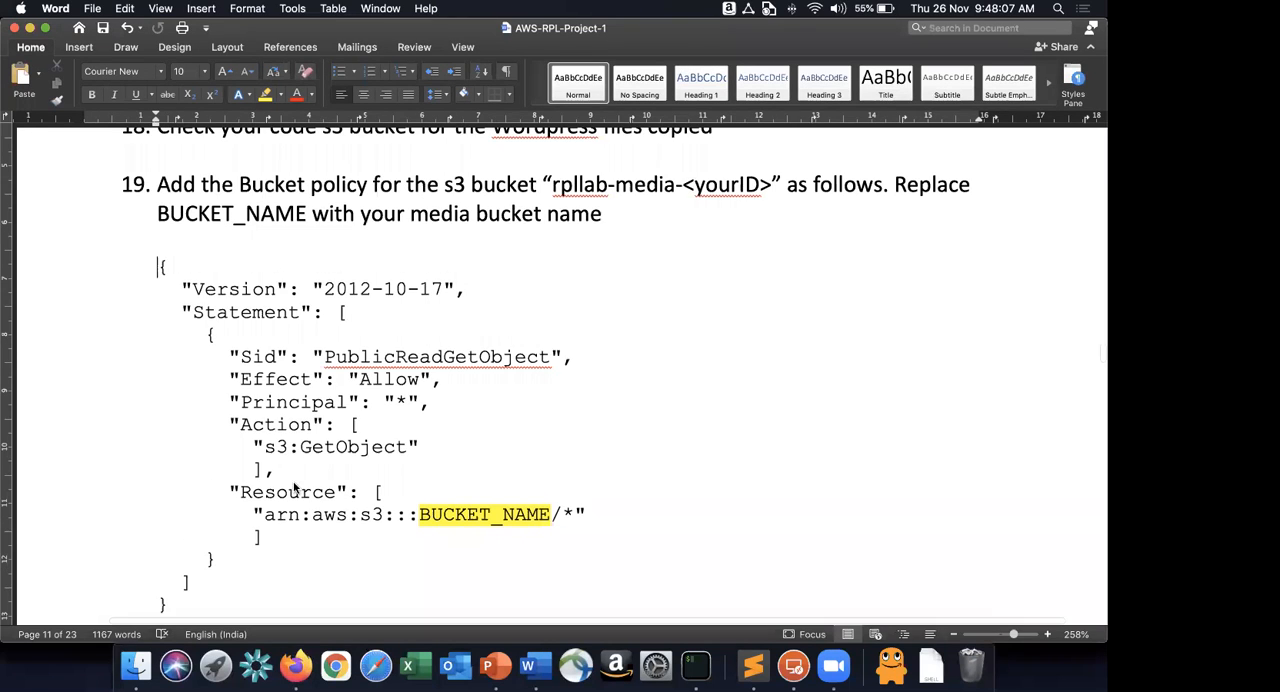
{"action": "left_click", "coordinate": [186, 541], "text": "shift"}
{"action": "key", "text": "super+c"}
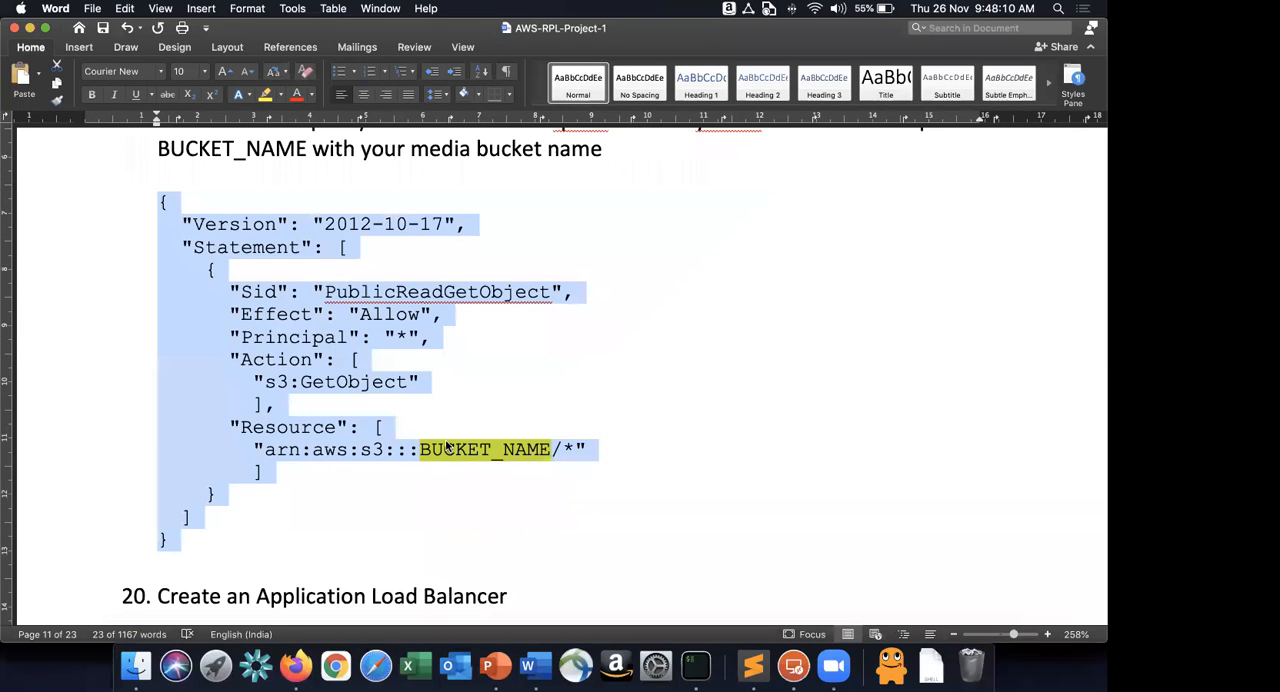
{"action": "scroll", "coordinate": [446, 447], "scroll_direction": "up", "scroll_amount": 1}
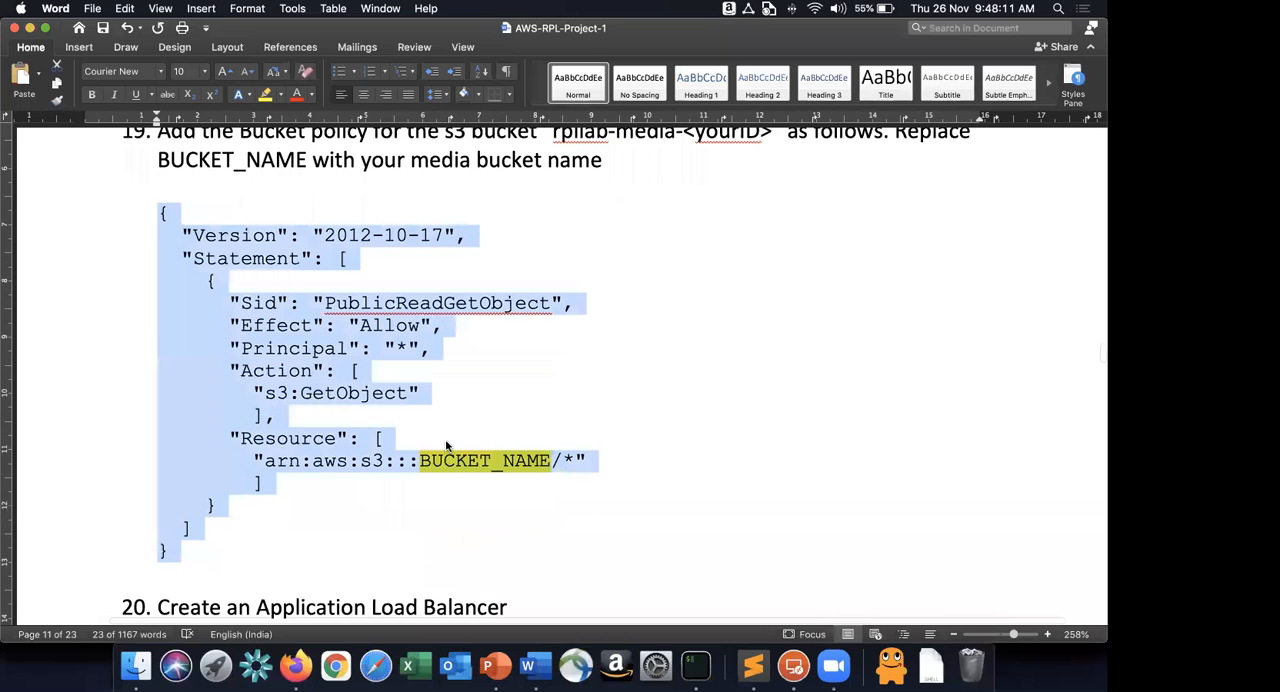
{"action": "scroll", "coordinate": [447, 446], "scroll_direction": "up", "scroll_amount": 3}
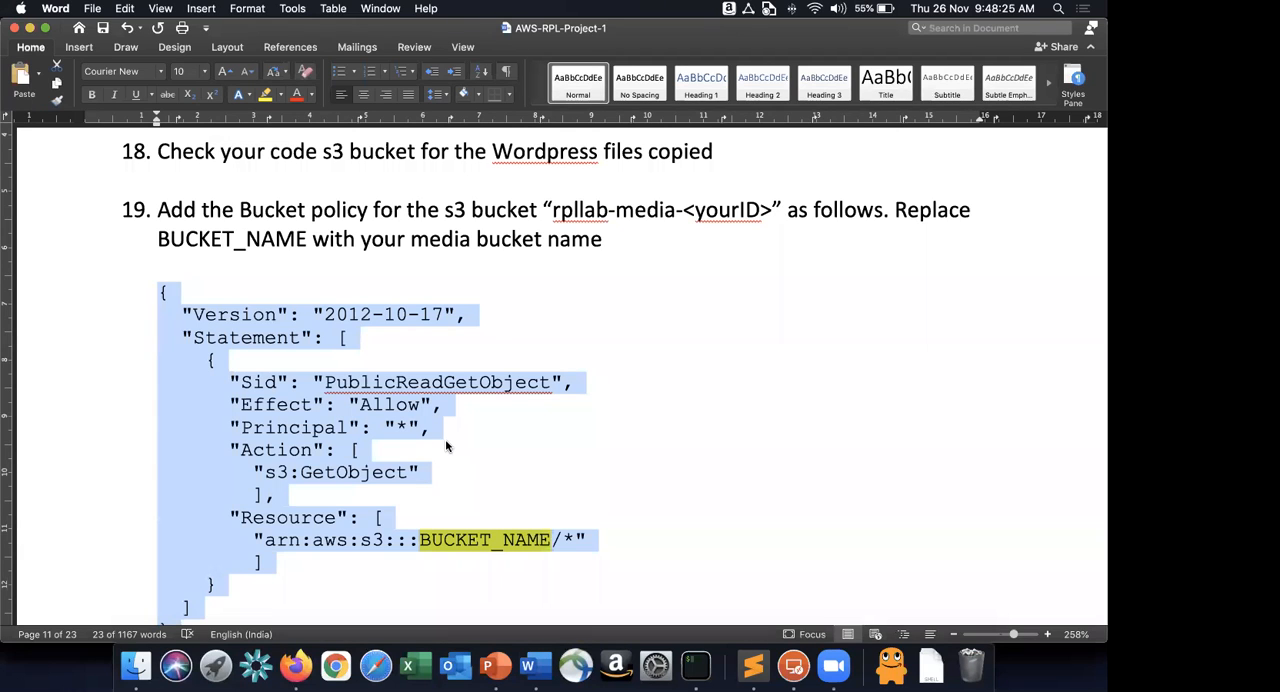
{"action": "scroll", "coordinate": [446, 446], "scroll_direction": "down", "scroll_amount": 2}
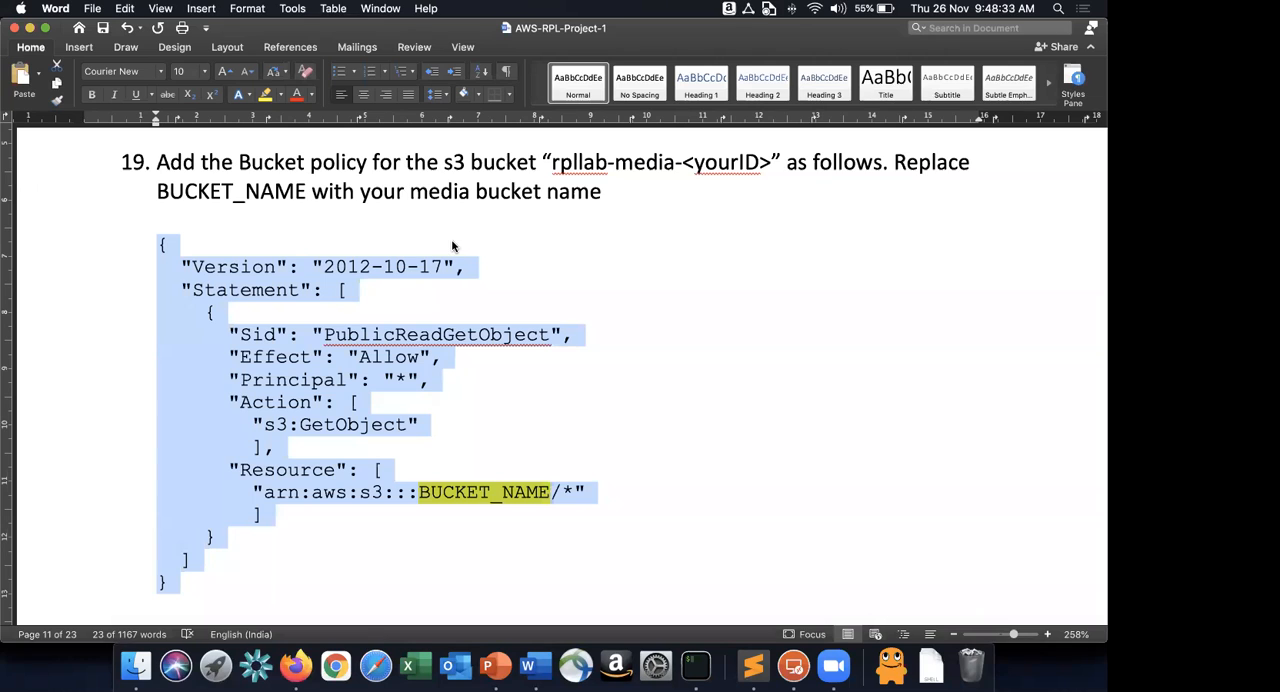
In Firefox, open the rpllab-media bucket's policy for editing and paste the copied PublicReadGetObject policy.
{"action": "key", "text": "super+Tab"}
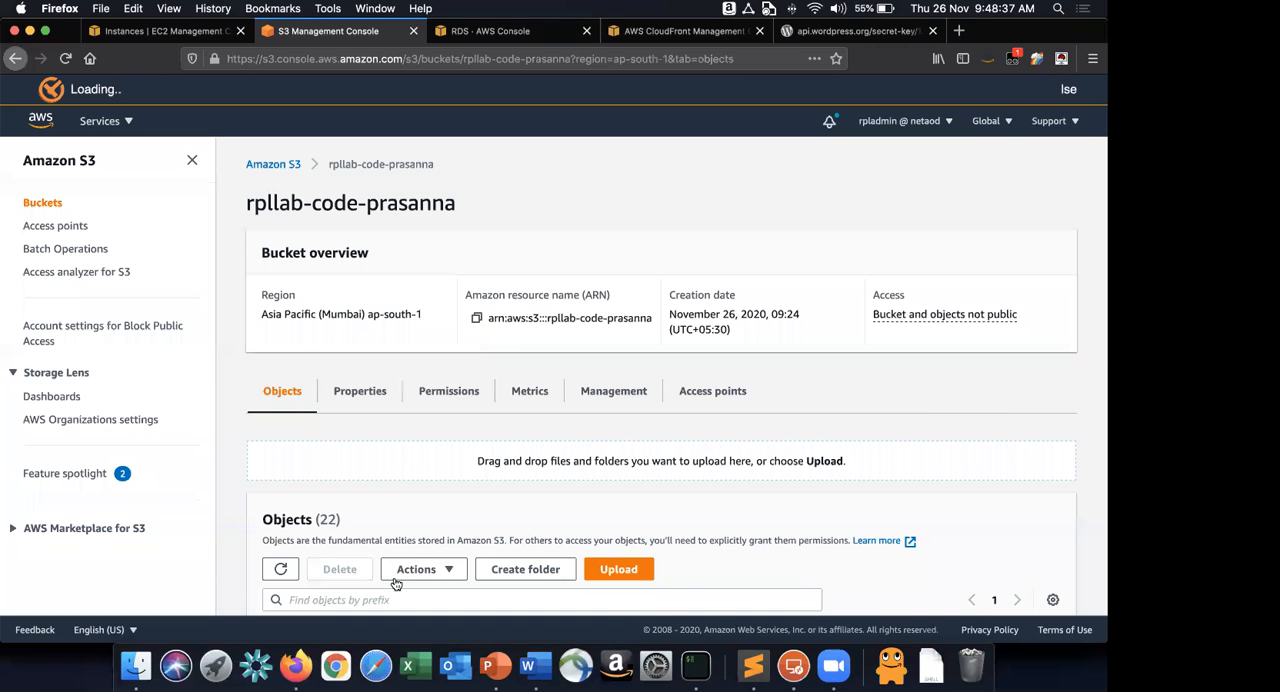
{"action": "key", "text": "super+bracketleft"}
{"action": "left_click", "coordinate": [395, 583]}
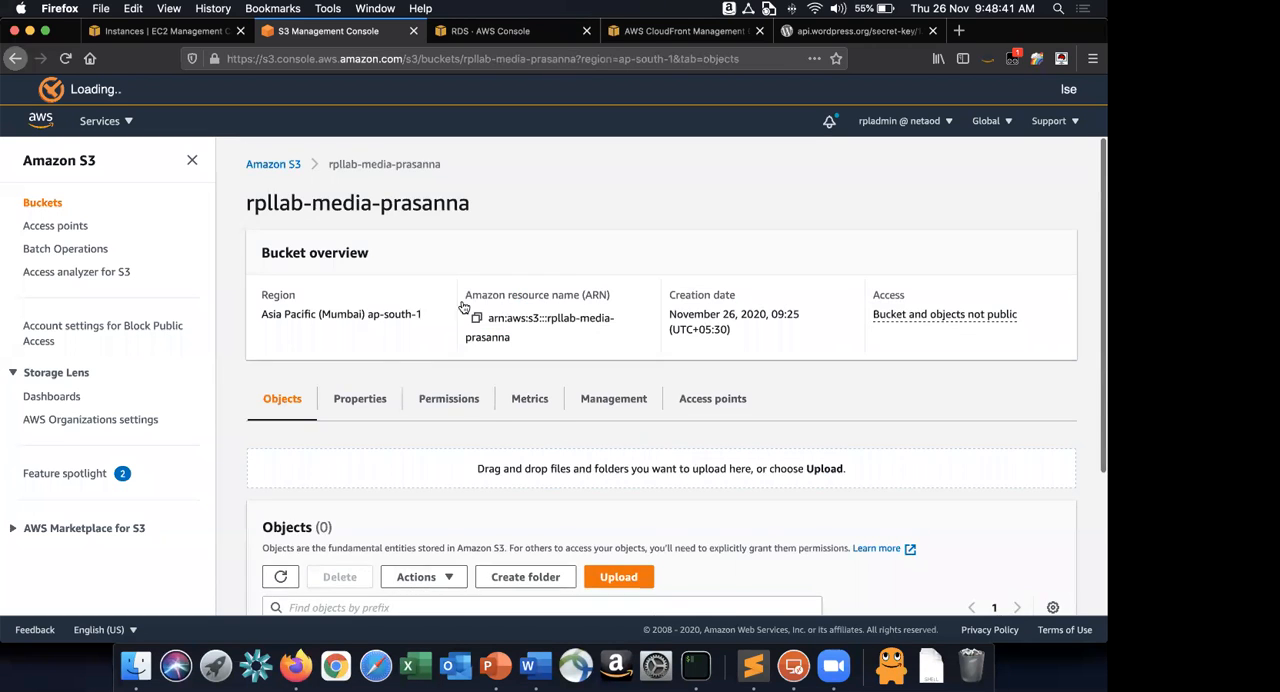
{"action": "scroll", "coordinate": [465, 296], "scroll_direction": "down", "scroll_amount": 2}
{"action": "left_click", "coordinate": [448, 296]}
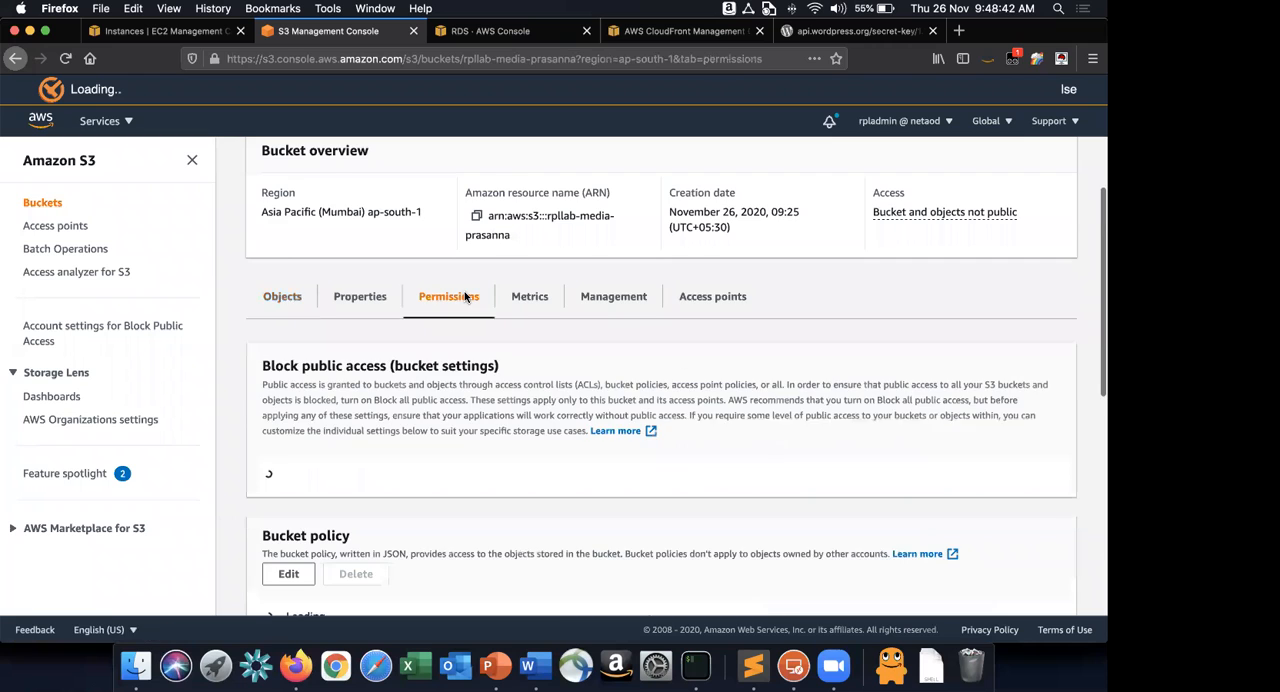
{"action": "scroll", "coordinate": [465, 297], "scroll_direction": "down", "scroll_amount": 3}
{"action": "scroll", "coordinate": [465, 296], "scroll_direction": "down", "scroll_amount": 8}
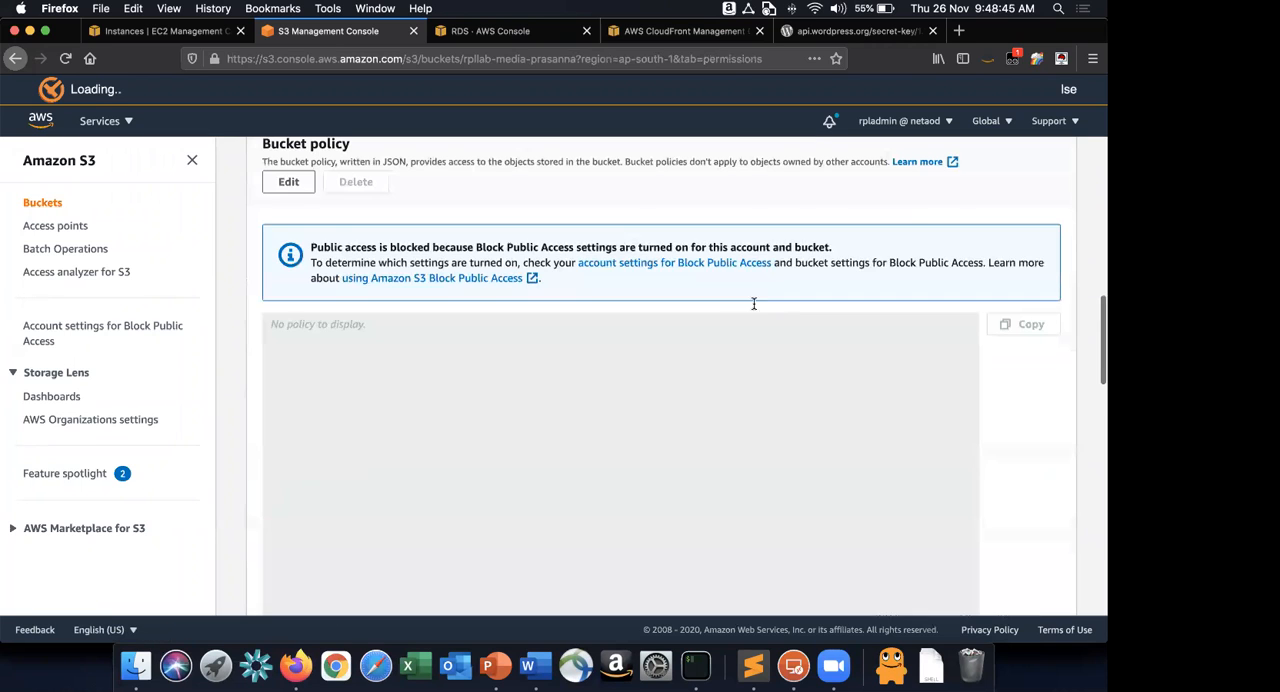
{"action": "left_click", "coordinate": [288, 182]}
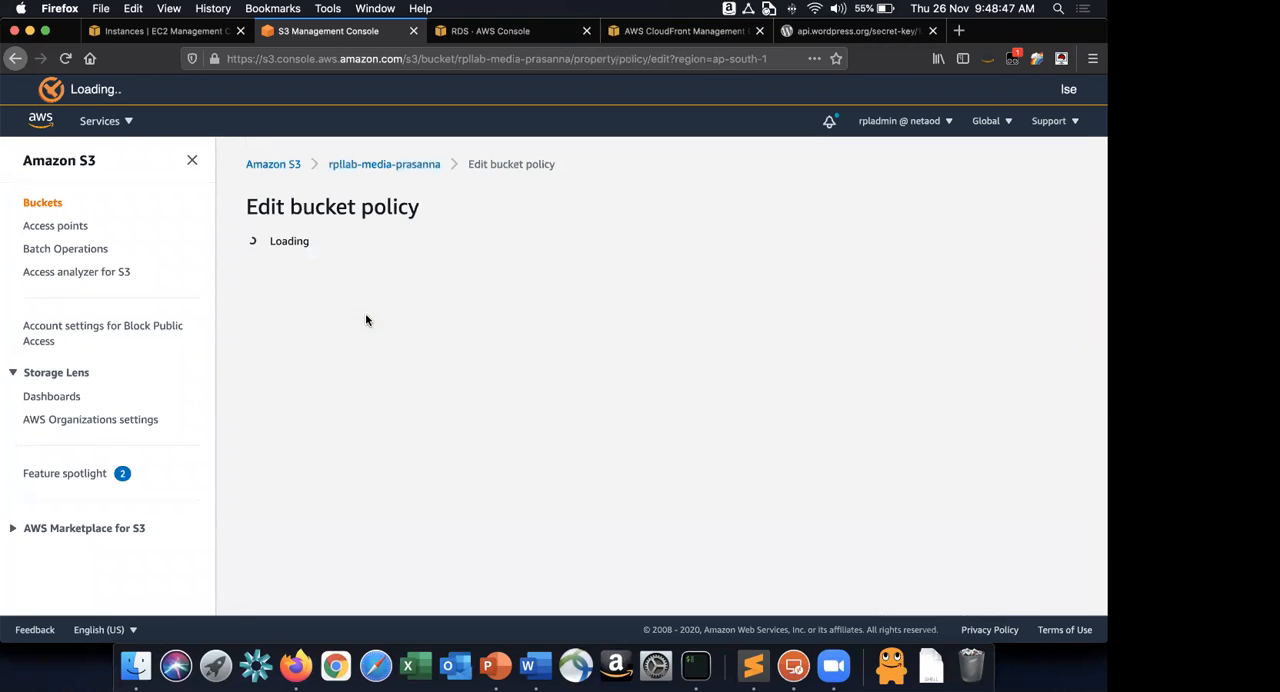
{"action": "scroll", "coordinate": [410, 430], "scroll_direction": "down", "scroll_amount": 5}
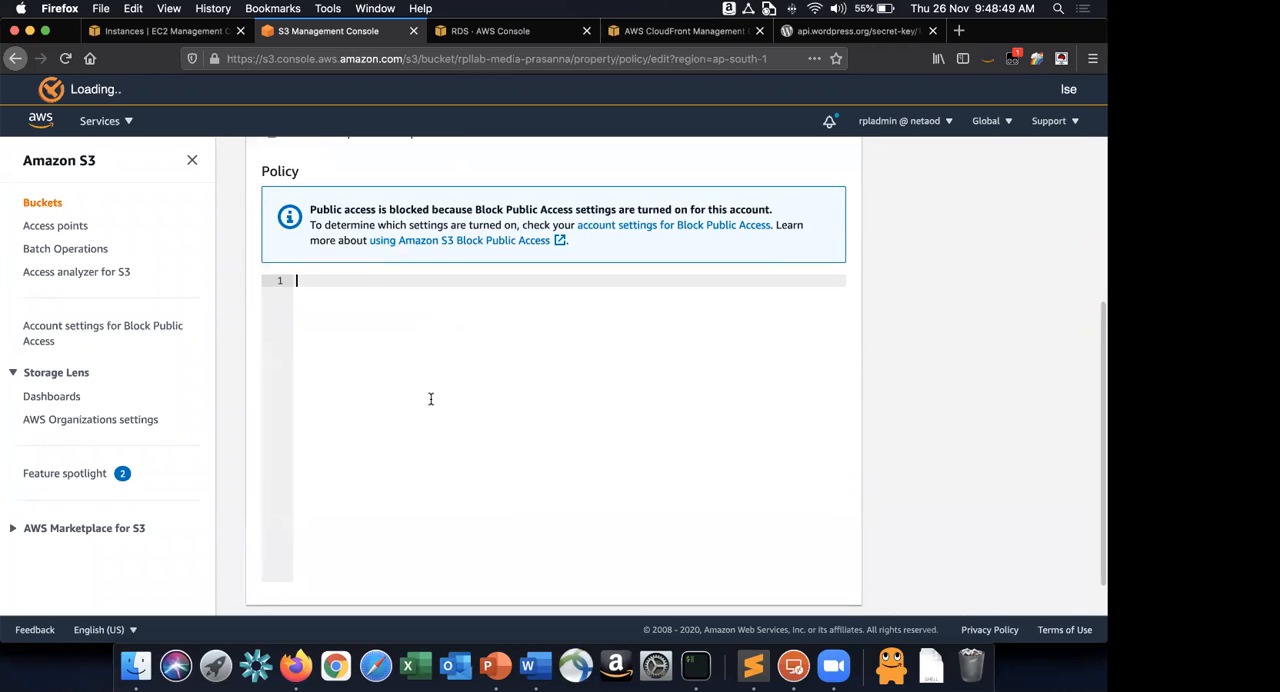
{"action": "key", "text": "super+v"}
Replace BUCKET_NAME in the policy's resource ARN with the rpllab-media bucket's full name and try to save the policy.
{"action": "left_click", "coordinate": [467, 416]}
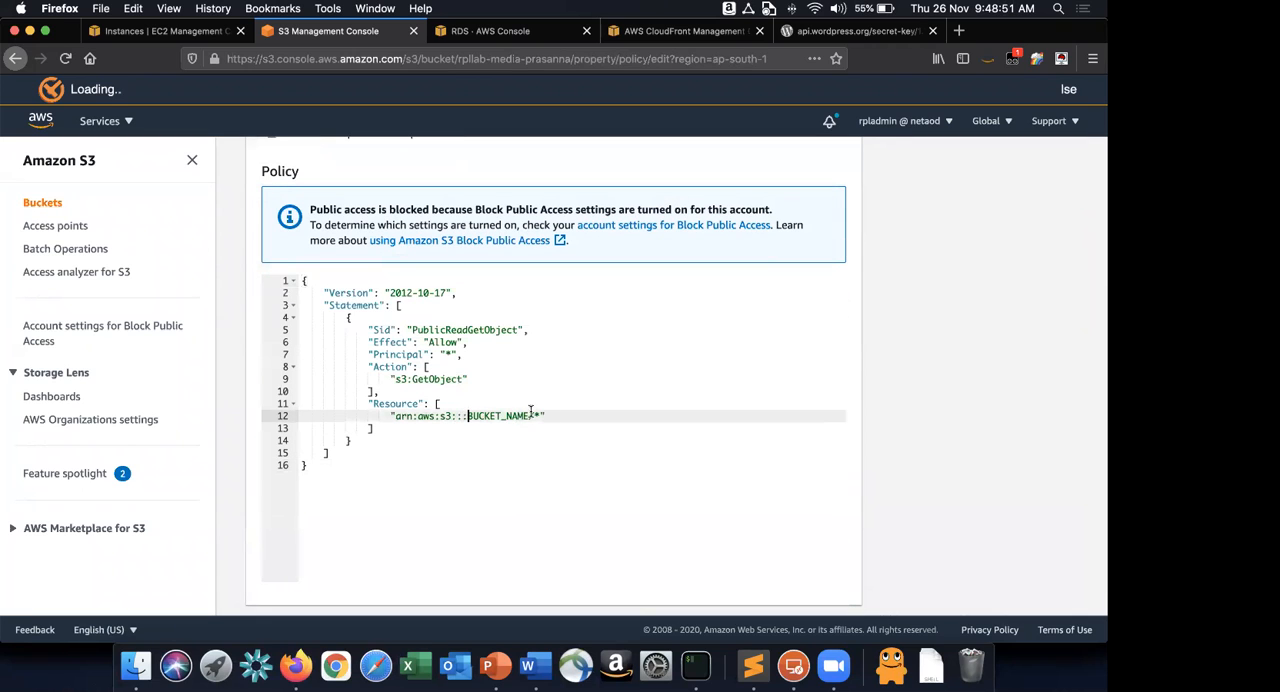
{"action": "double_click", "coordinate": [520, 416]}
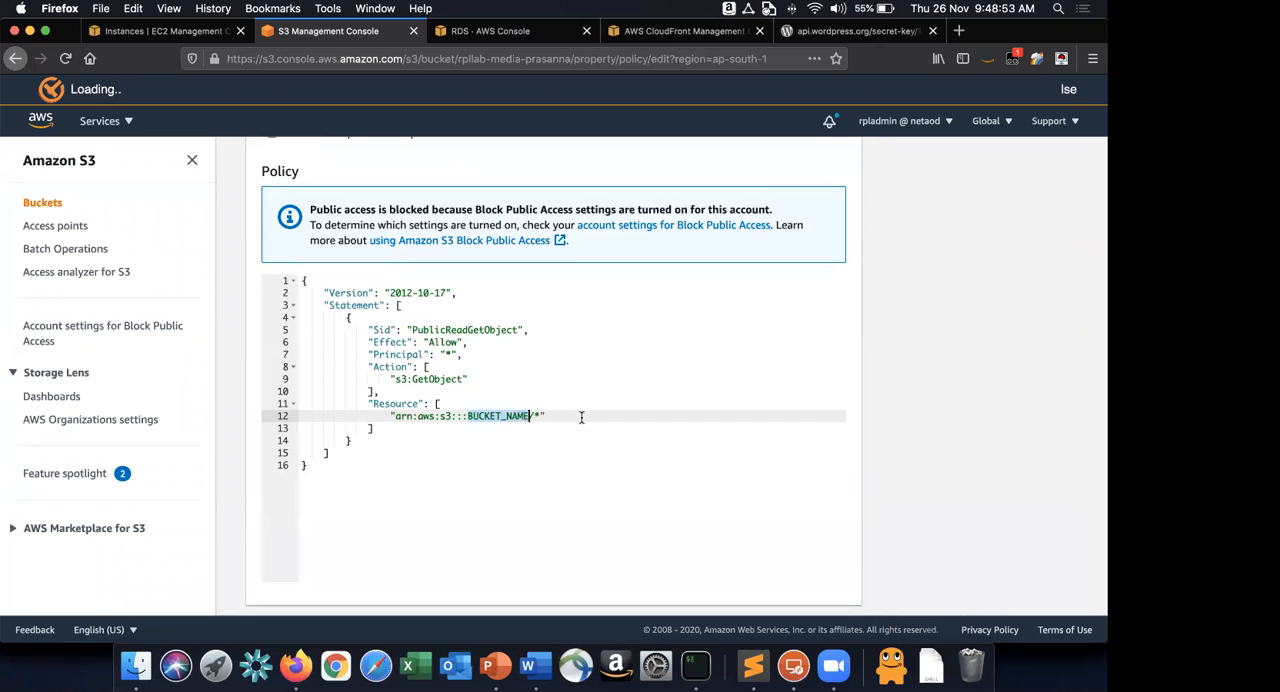
{"action": "scroll", "coordinate": [545, 384], "scroll_direction": "up", "scroll_amount": 5}
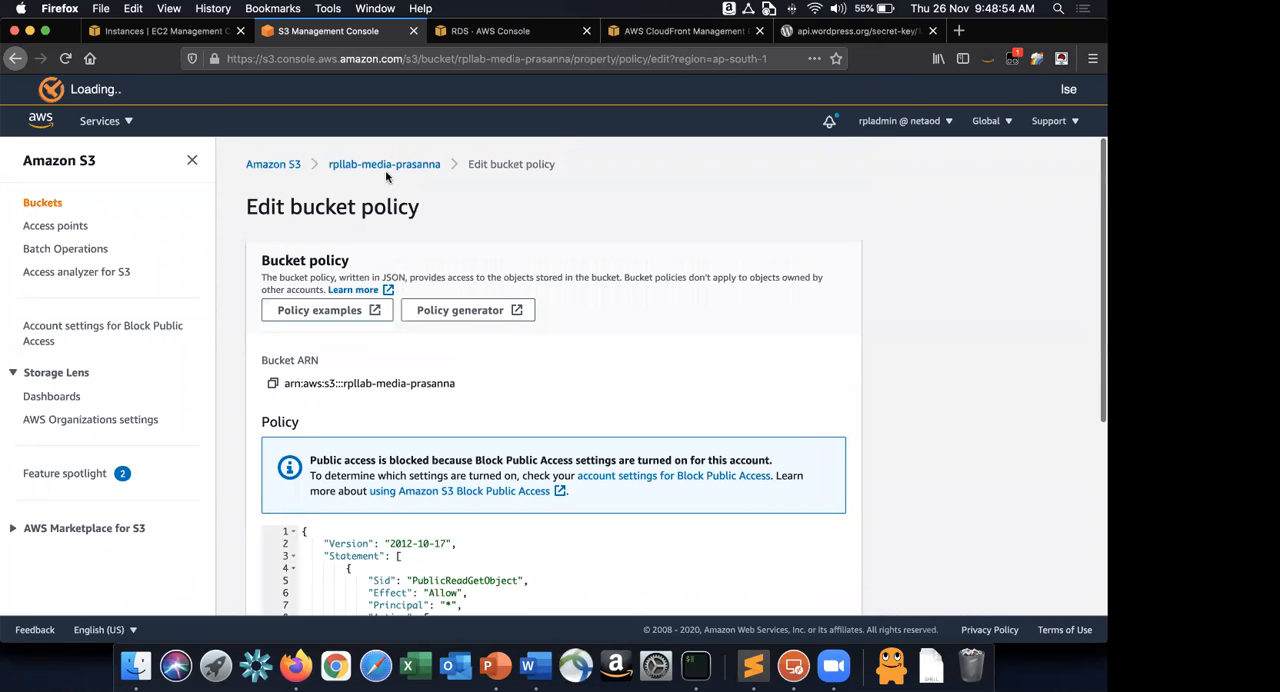
{"action": "left_click_drag", "start_coordinate": [447, 164], "coordinate": [330, 166]}
{"action": "key", "text": "super+c"}
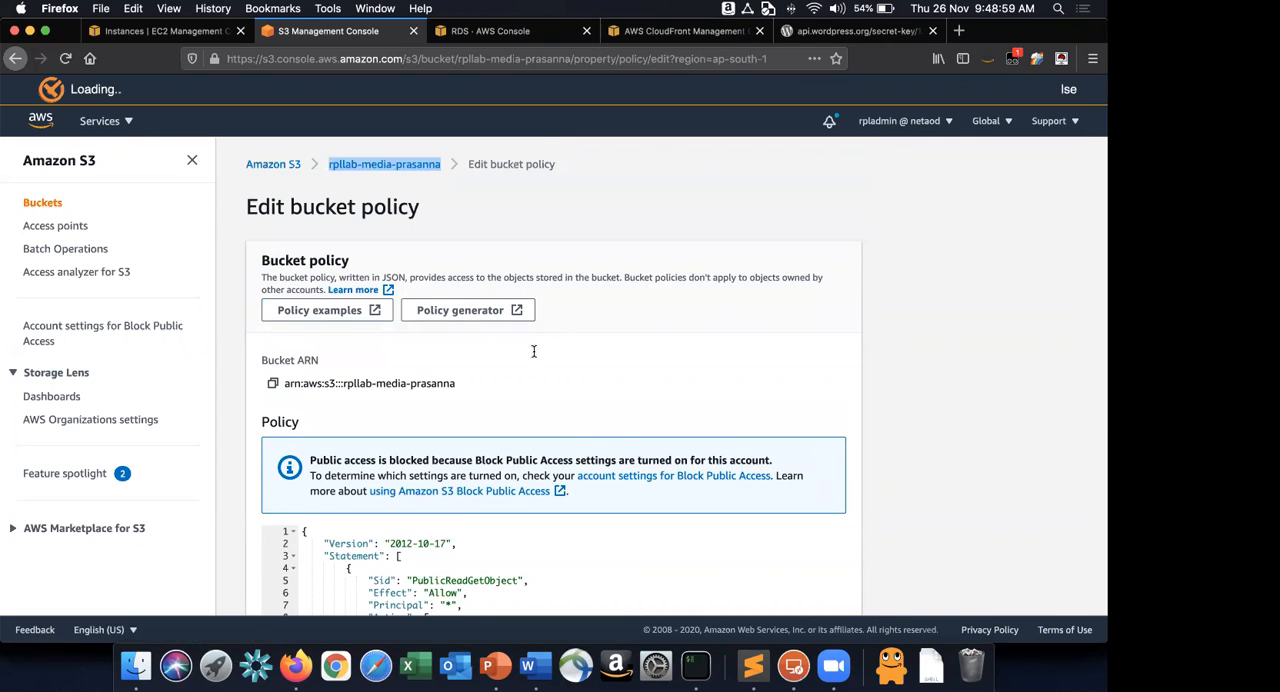
{"action": "scroll", "coordinate": [474, 365], "scroll_direction": "down", "scroll_amount": 6}
{"action": "left_click", "coordinate": [473, 370]}
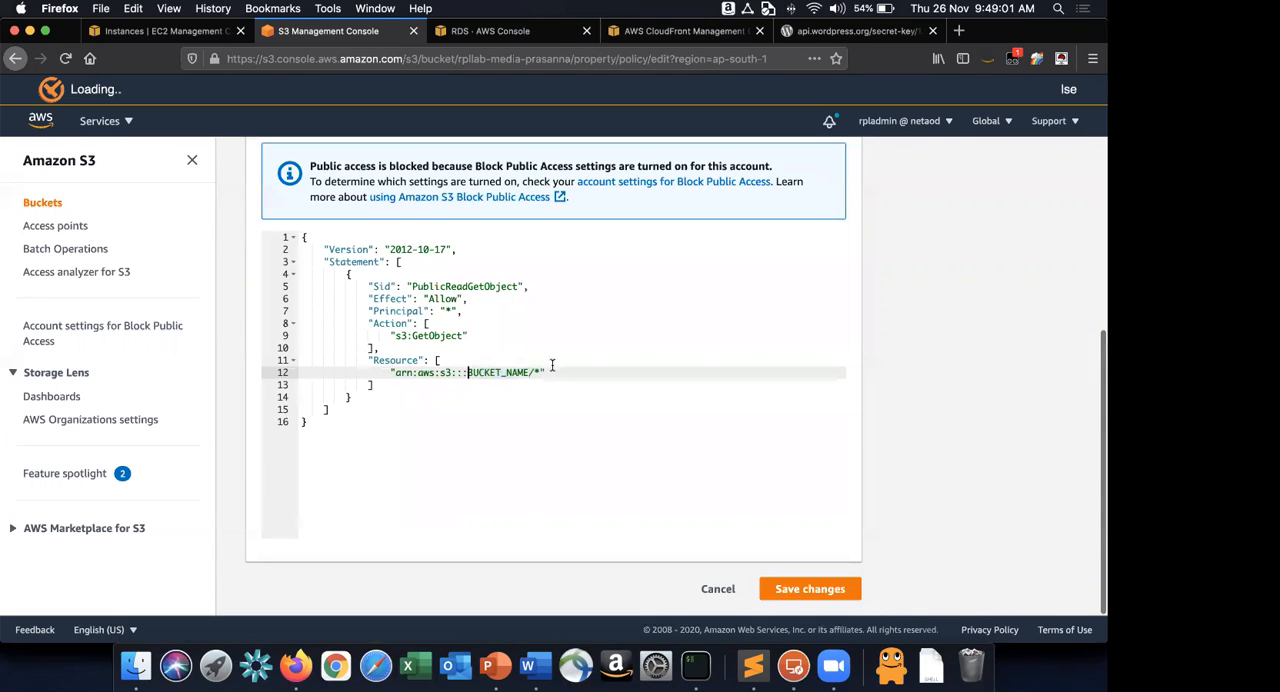
{"action": "key", "text": "shift+alt+Right"}
{"action": "key", "text": "super+v"}
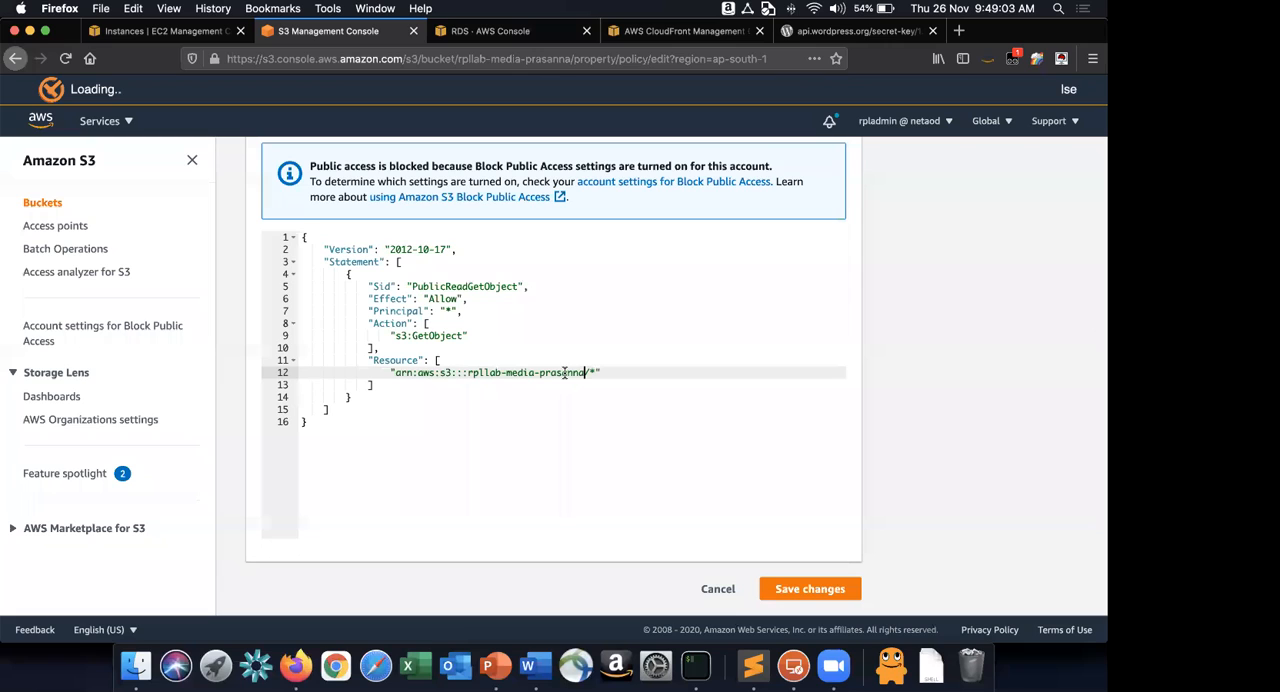
{"action": "left_click", "coordinate": [430, 297]}
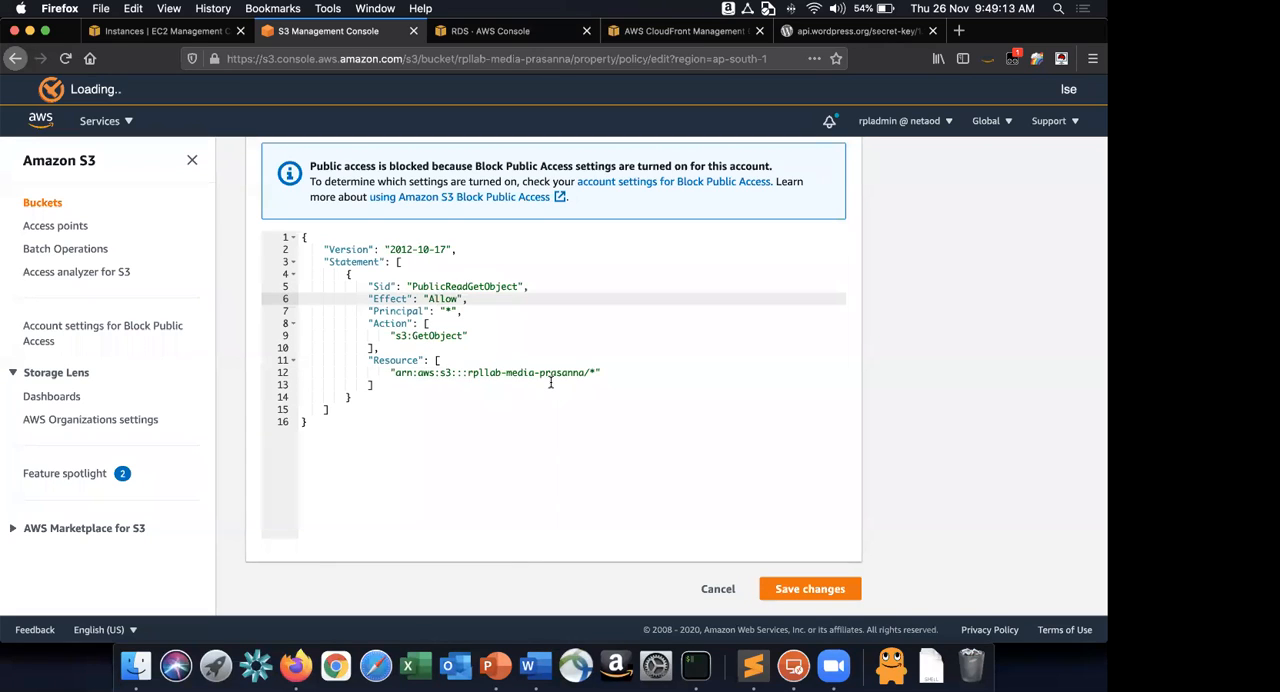
{"action": "left_click", "coordinate": [810, 589]}
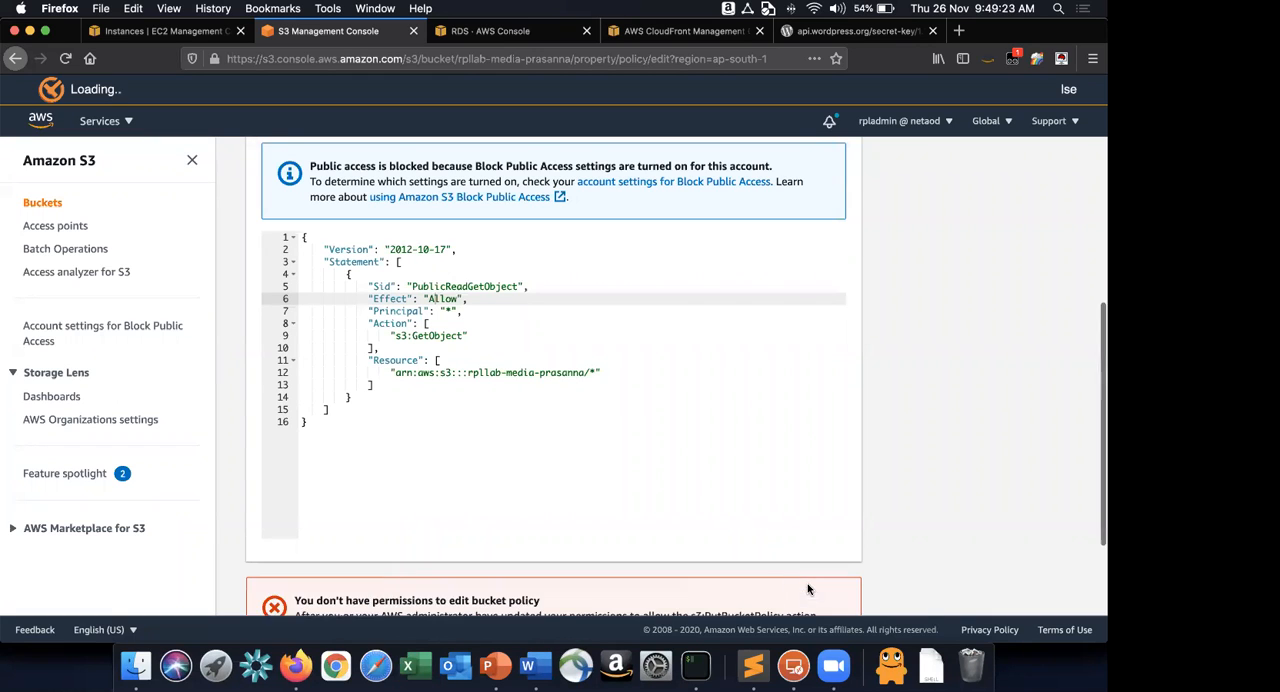
Examine the bucket policy JSON and the save error below it, and compare the policy with instruction 19 in Word.
{"action": "scroll", "coordinate": [763, 527], "scroll_direction": "down", "scroll_amount": 3}
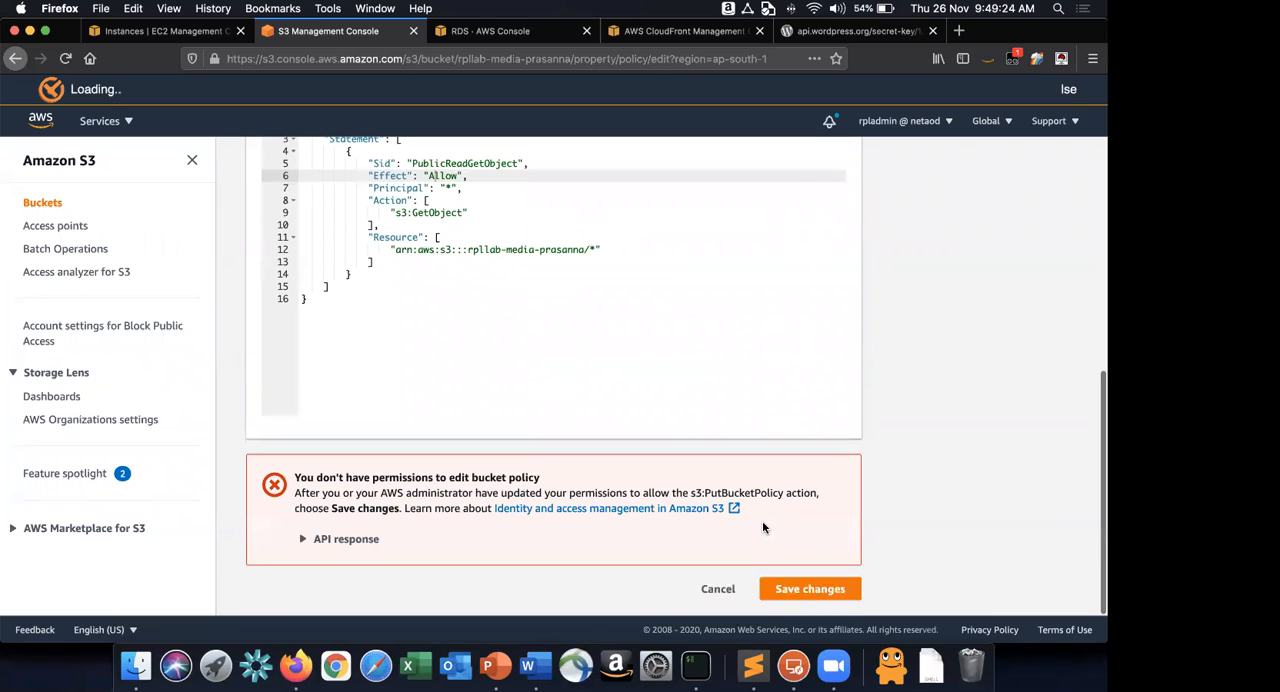
{"action": "scroll", "coordinate": [566, 338], "scroll_direction": "up", "scroll_amount": 2}
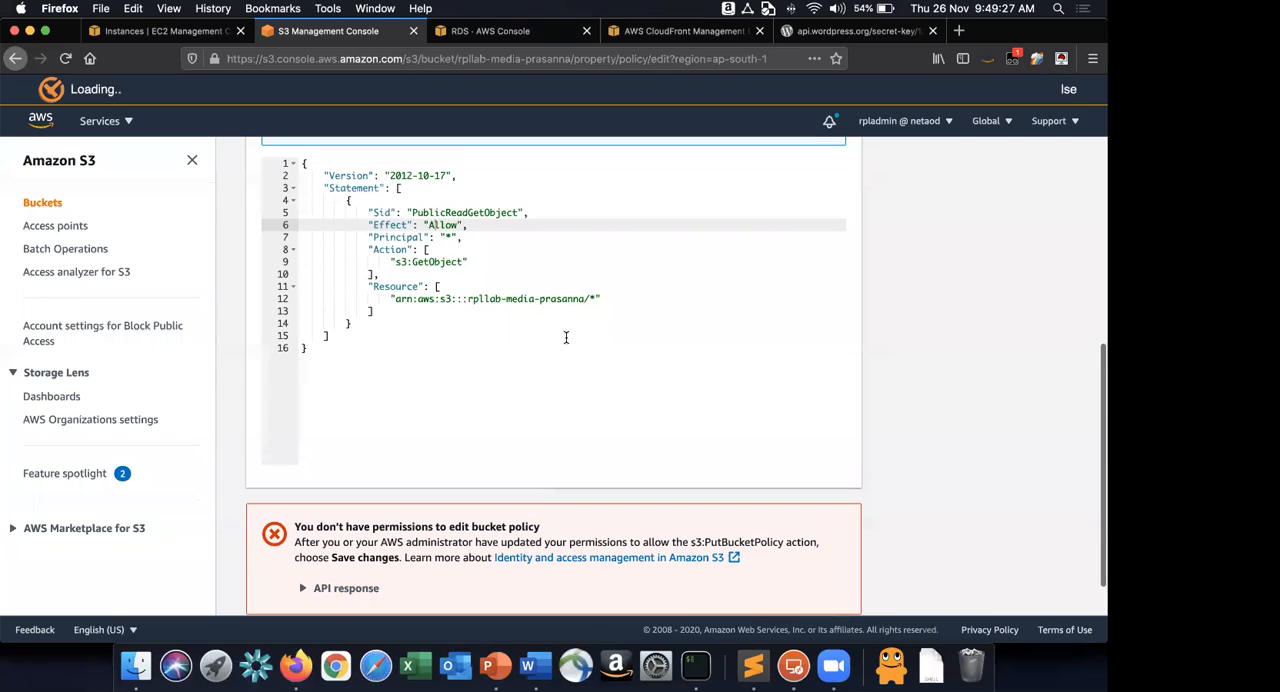
{"action": "scroll", "coordinate": [566, 338], "scroll_direction": "down", "scroll_amount": 2}
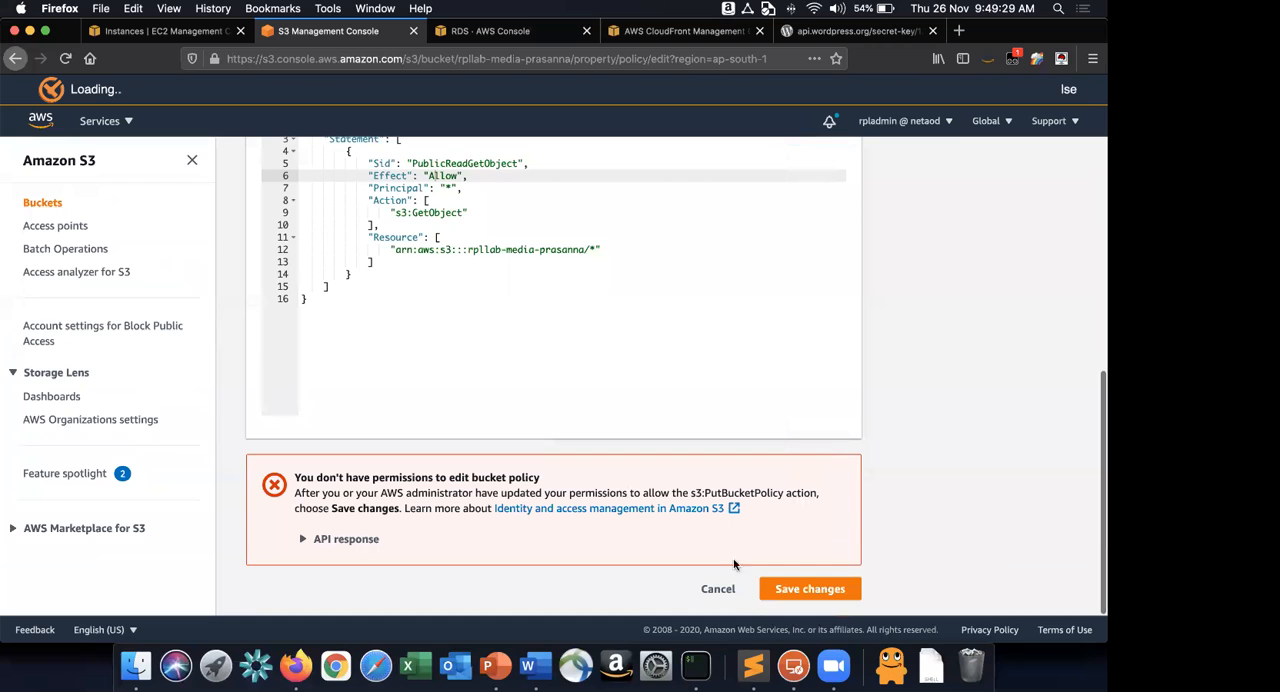
{"action": "key", "text": "super+Tab"}
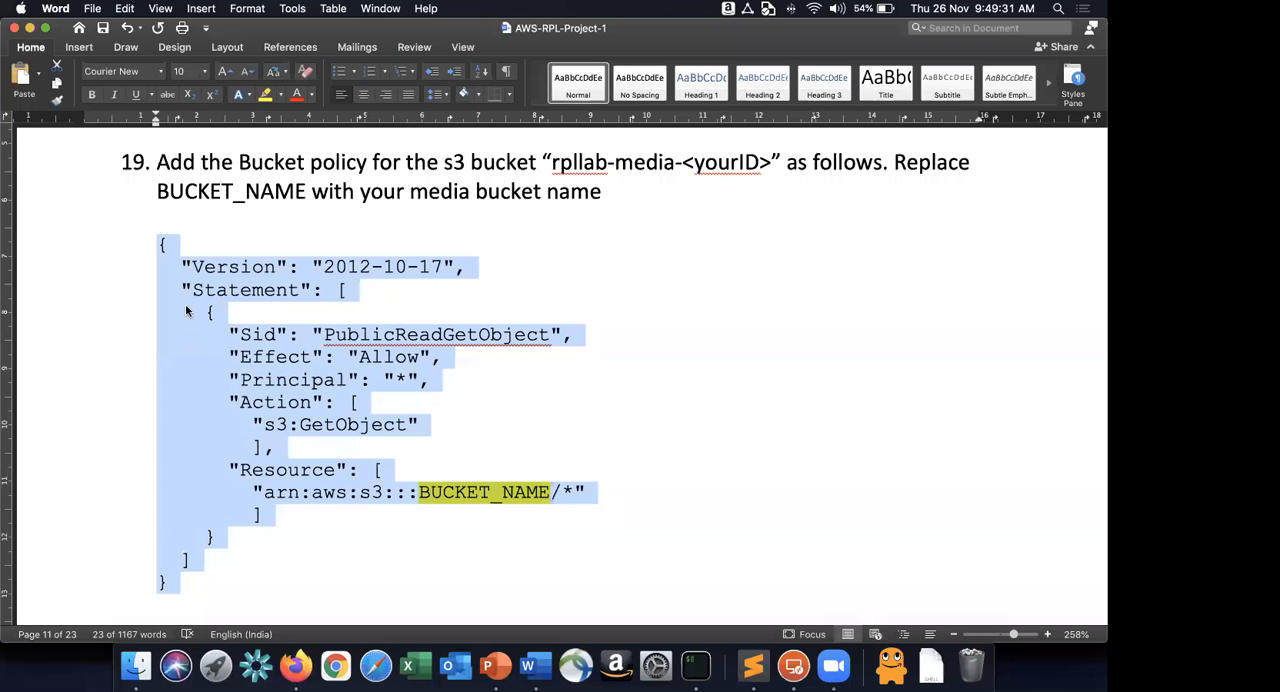
In Firefox, open the CloudFront distribution's rpllab-media S3 origin for editing.
{"action": "key", "text": "super+Tab"}
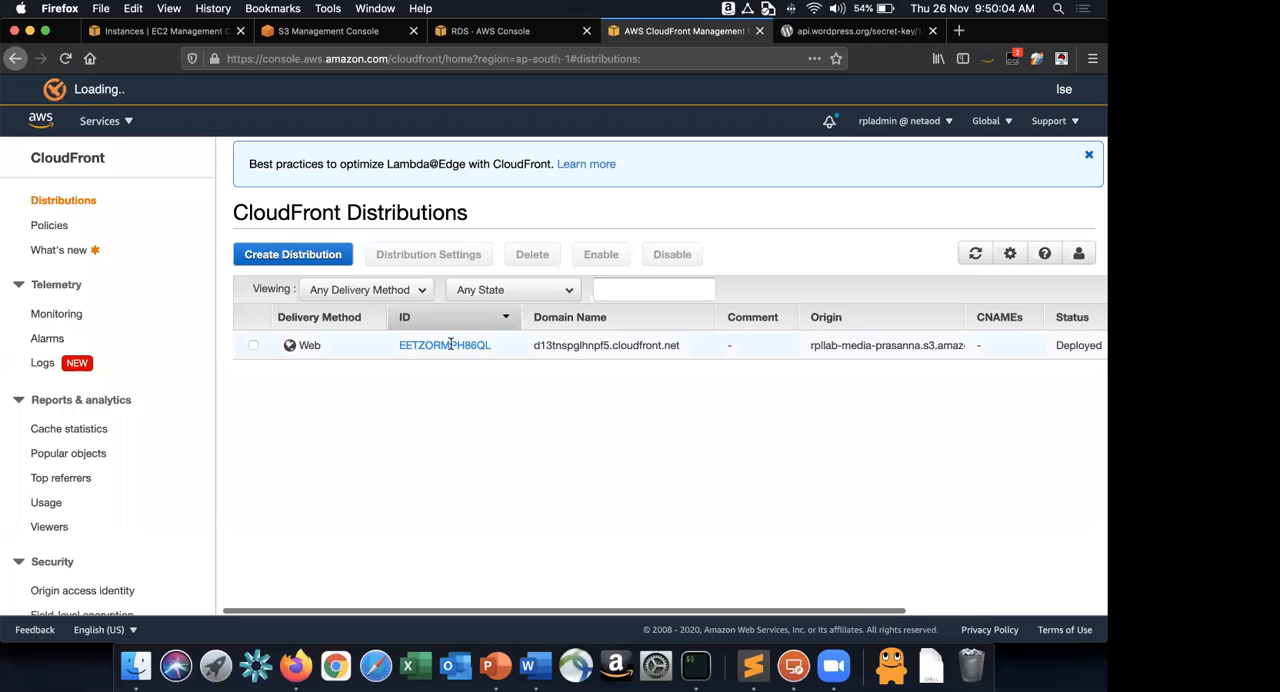
{"action": "left_click", "coordinate": [451, 344]}
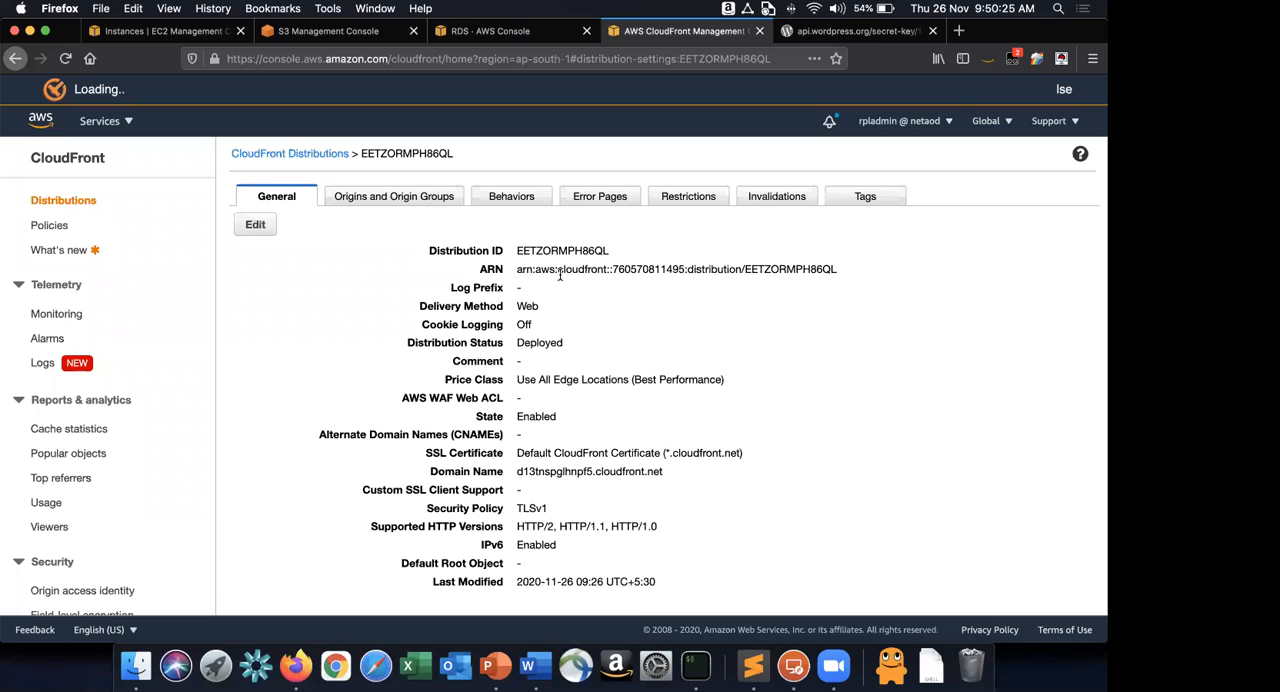
{"action": "left_click", "coordinate": [536, 665]}
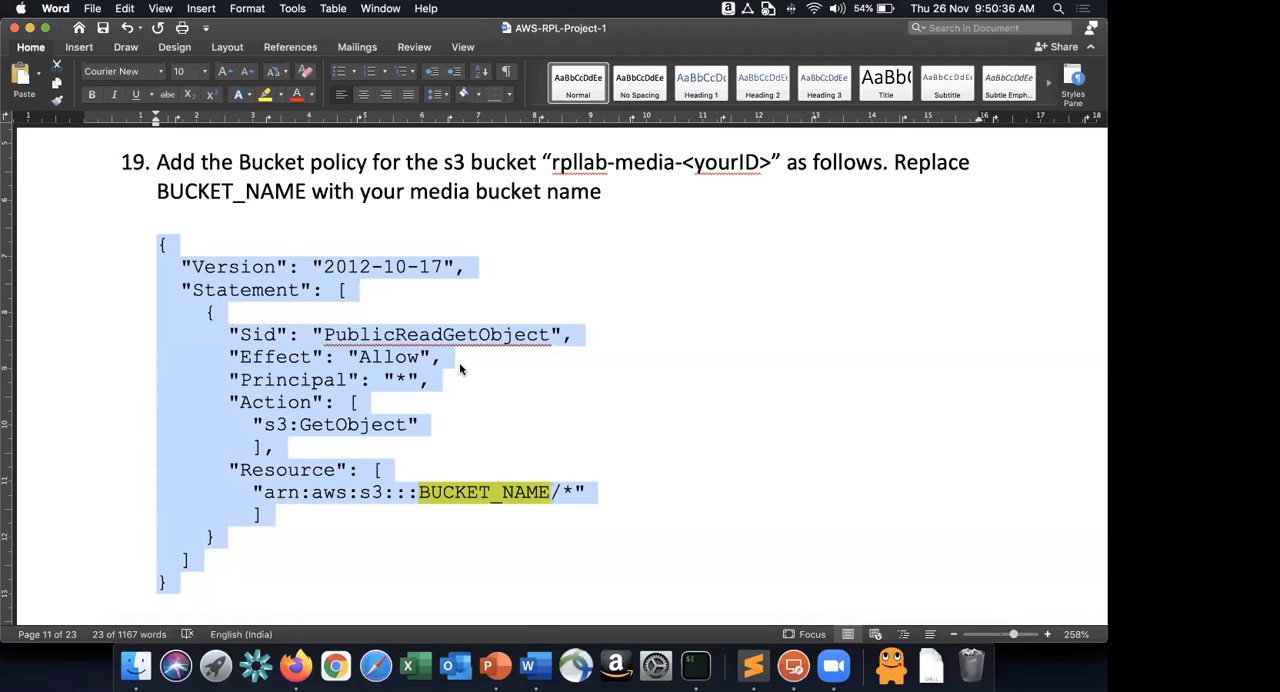
{"action": "key", "text": "super+Tab"}
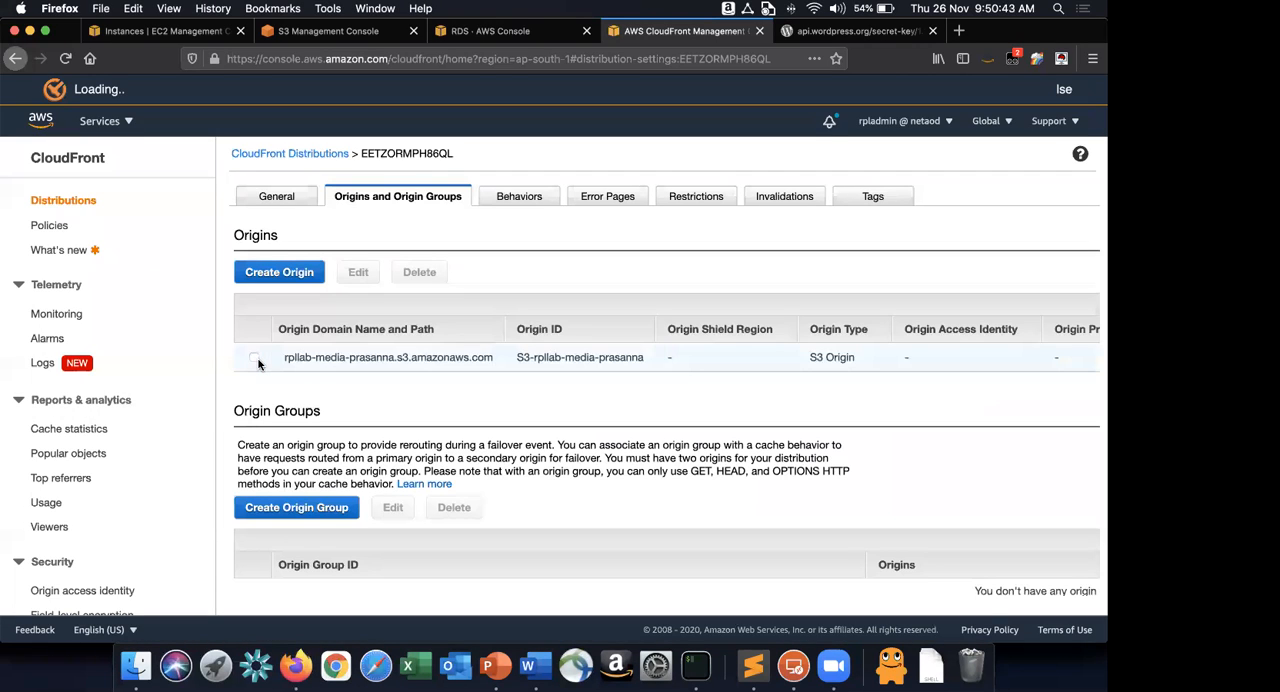
{"action": "left_click", "coordinate": [256, 359]}
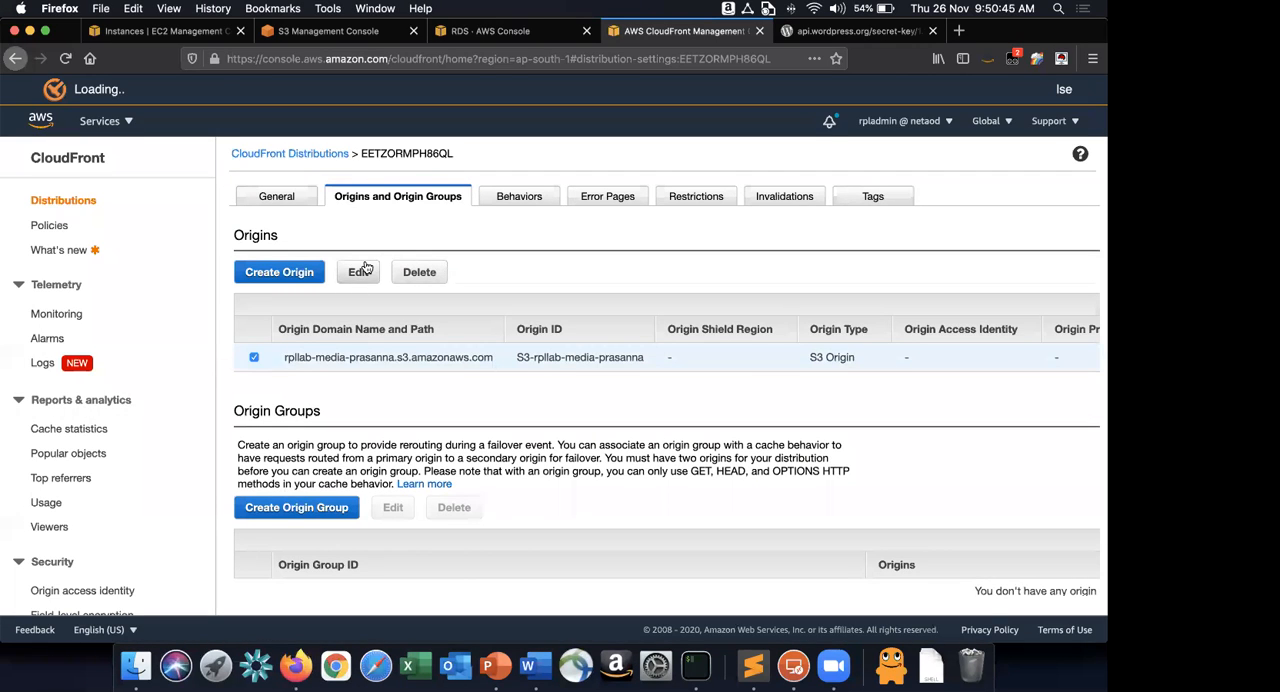
{"action": "left_click", "coordinate": [359, 271]}
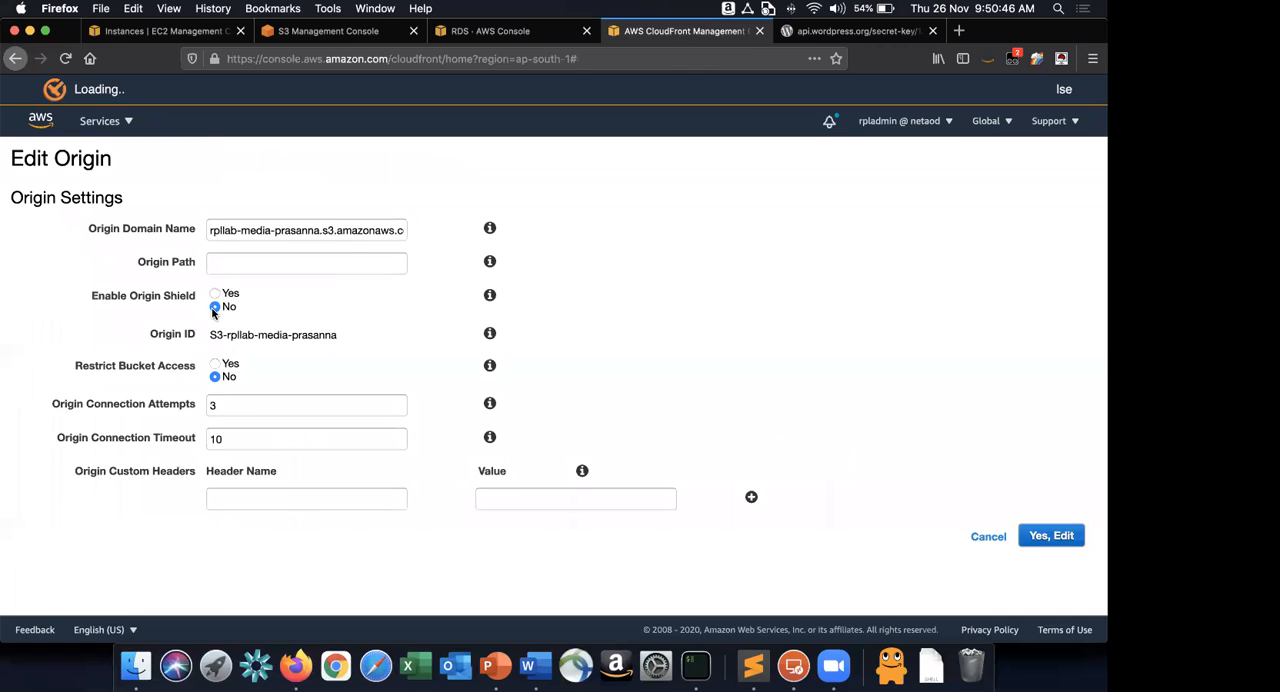
Restrict the origin's bucket access with a new origin access identity, grant read permissions by updating the bucket policy, and save.
{"action": "left_click", "coordinate": [215, 364]}
{"action": "left_click", "coordinate": [262, 401]}
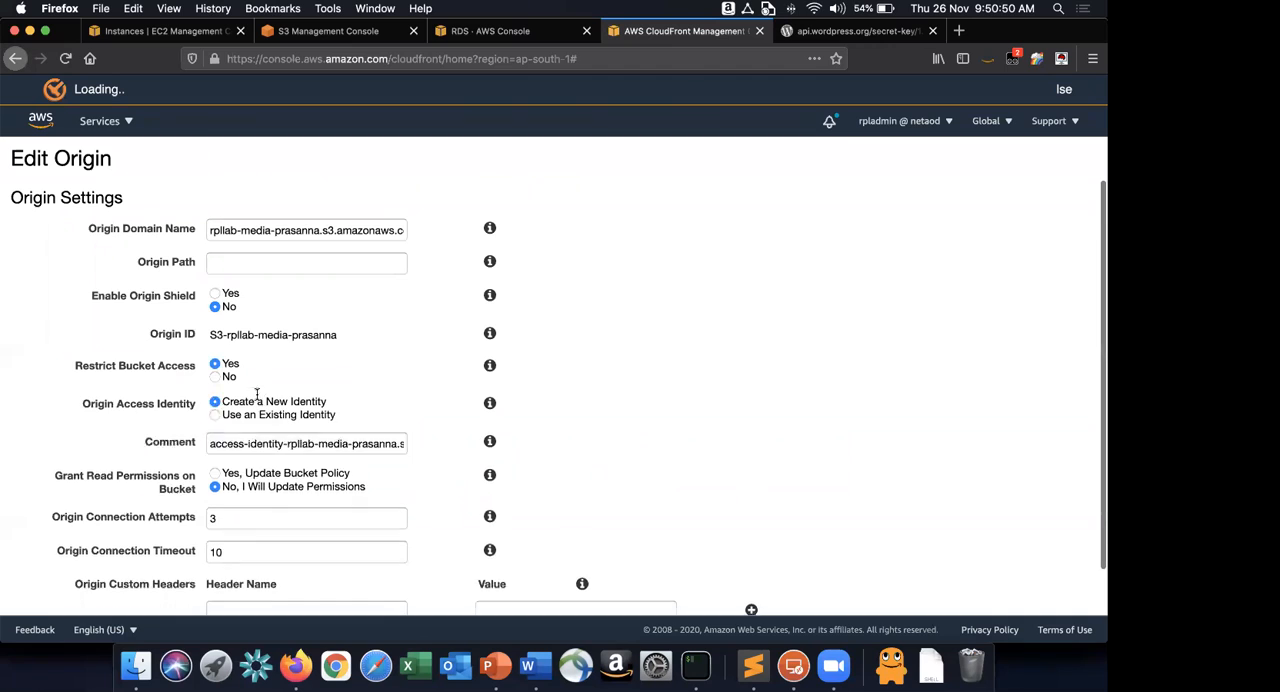
{"action": "scroll", "coordinate": [240, 428], "scroll_direction": "down", "scroll_amount": 1}
{"action": "left_click", "coordinate": [237, 428]}
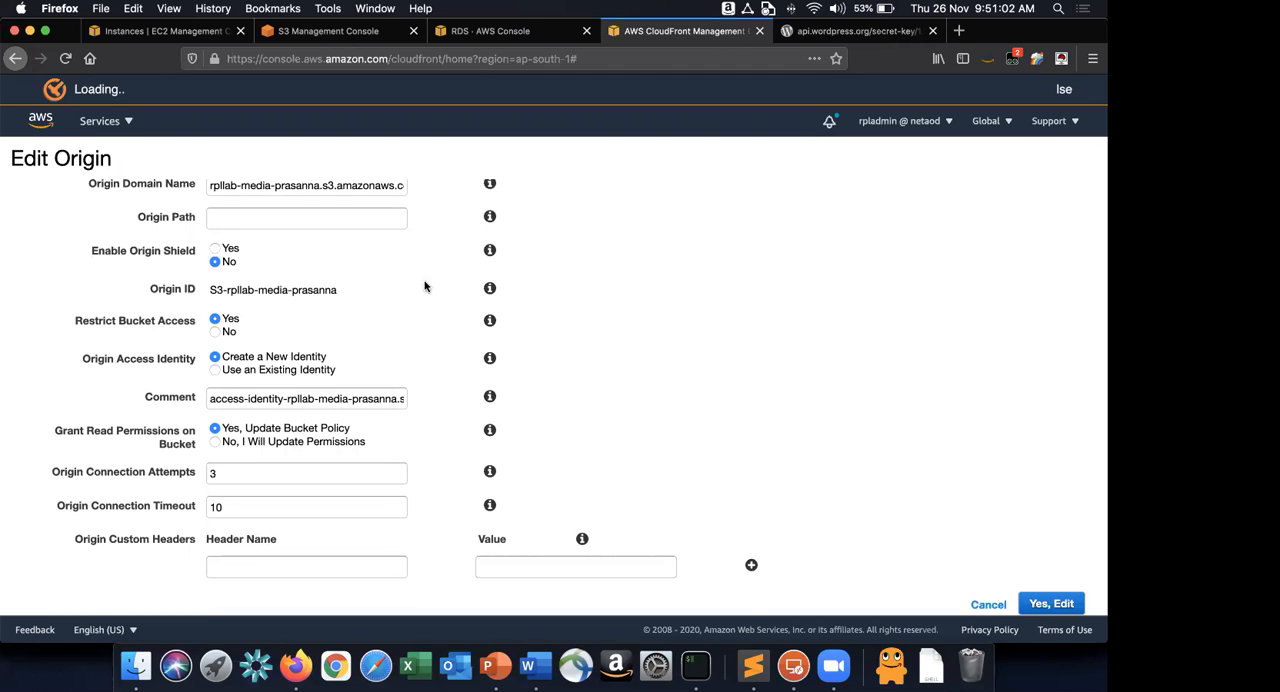
{"action": "scroll", "coordinate": [426, 286], "scroll_direction": "up", "scroll_amount": 2}
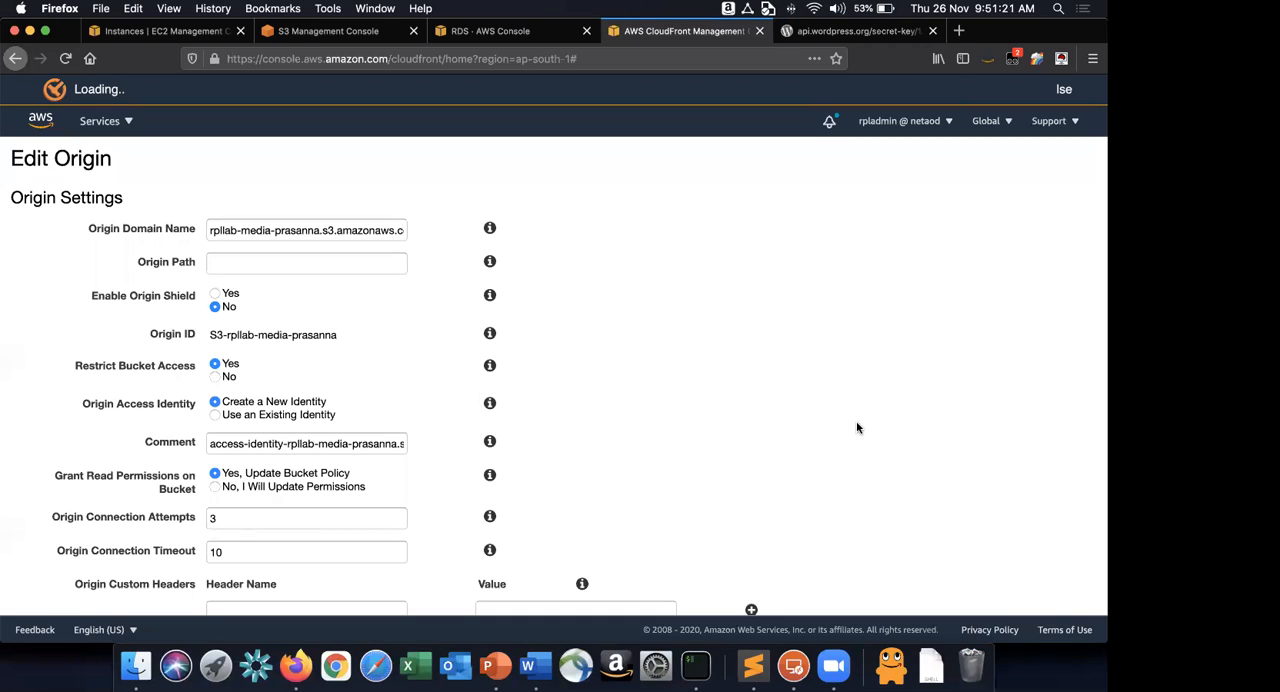
{"action": "scroll", "coordinate": [856, 428], "scroll_direction": "down", "scroll_amount": 1}
{"action": "left_click", "coordinate": [1051, 604]}
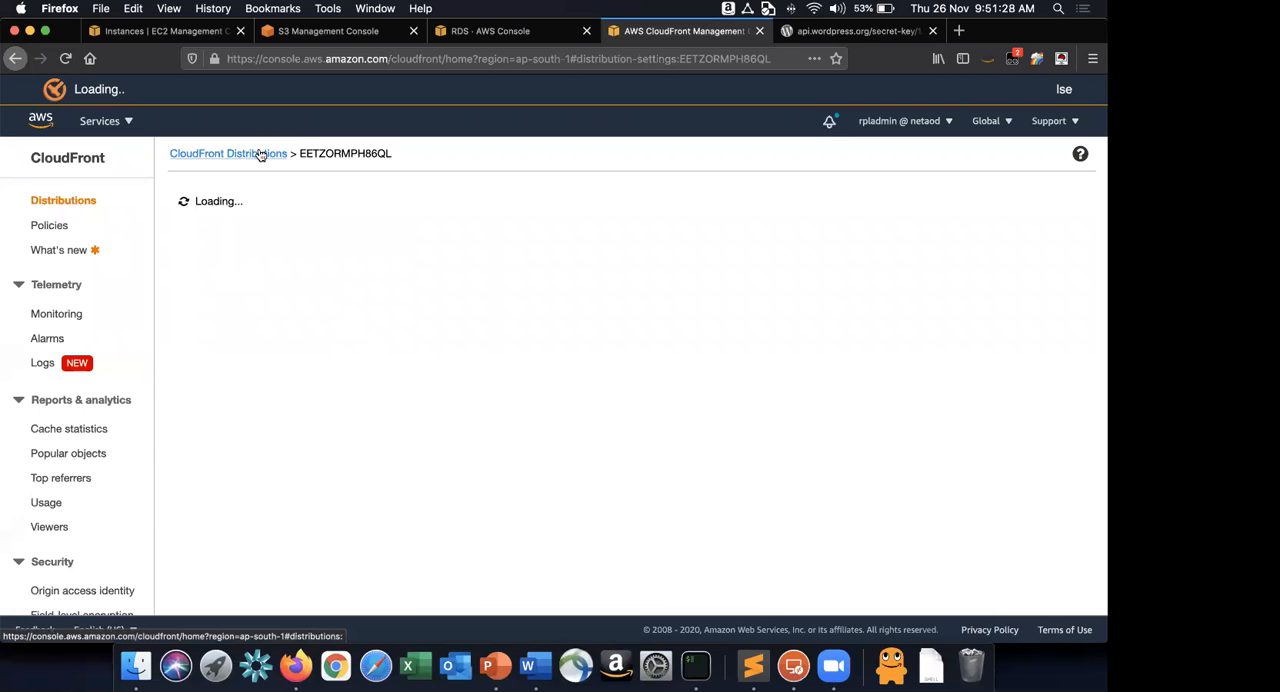
Return to the S3 bucket list and refresh it.
{"action": "left_click", "coordinate": [259, 154]}
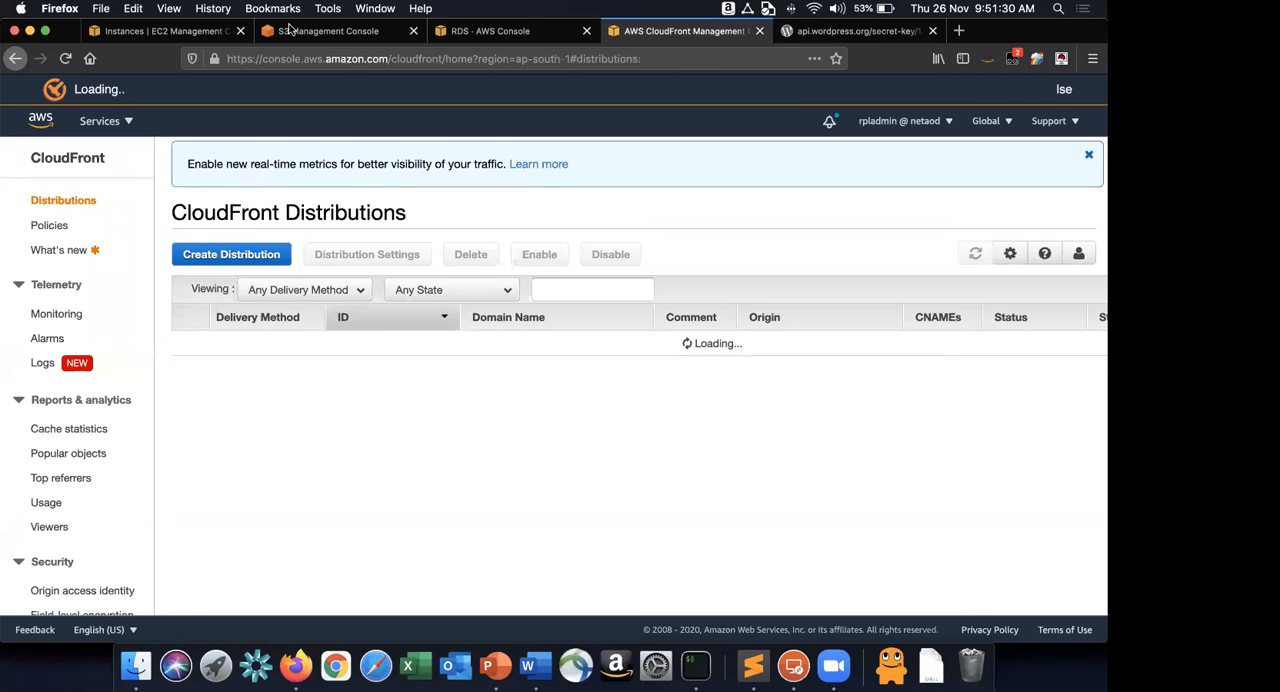
{"action": "left_click", "coordinate": [289, 28]}
{"action": "left_click", "coordinate": [270, 163]}
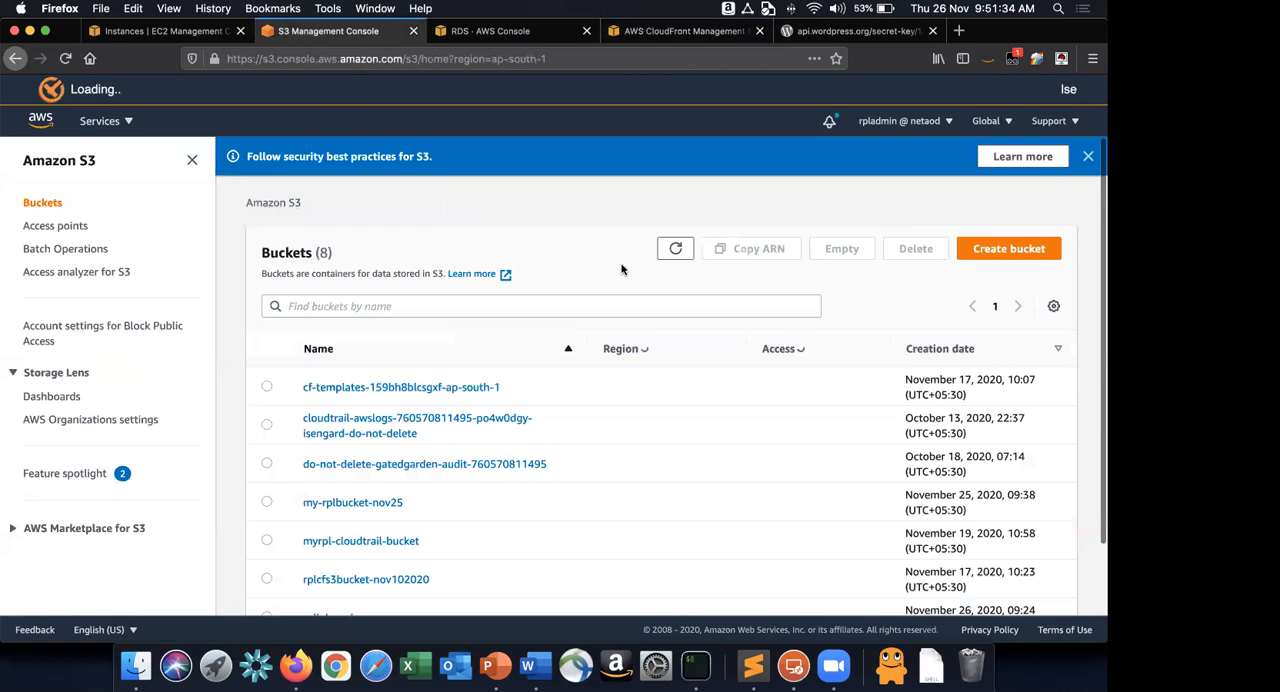
{"action": "left_click", "coordinate": [675, 248]}
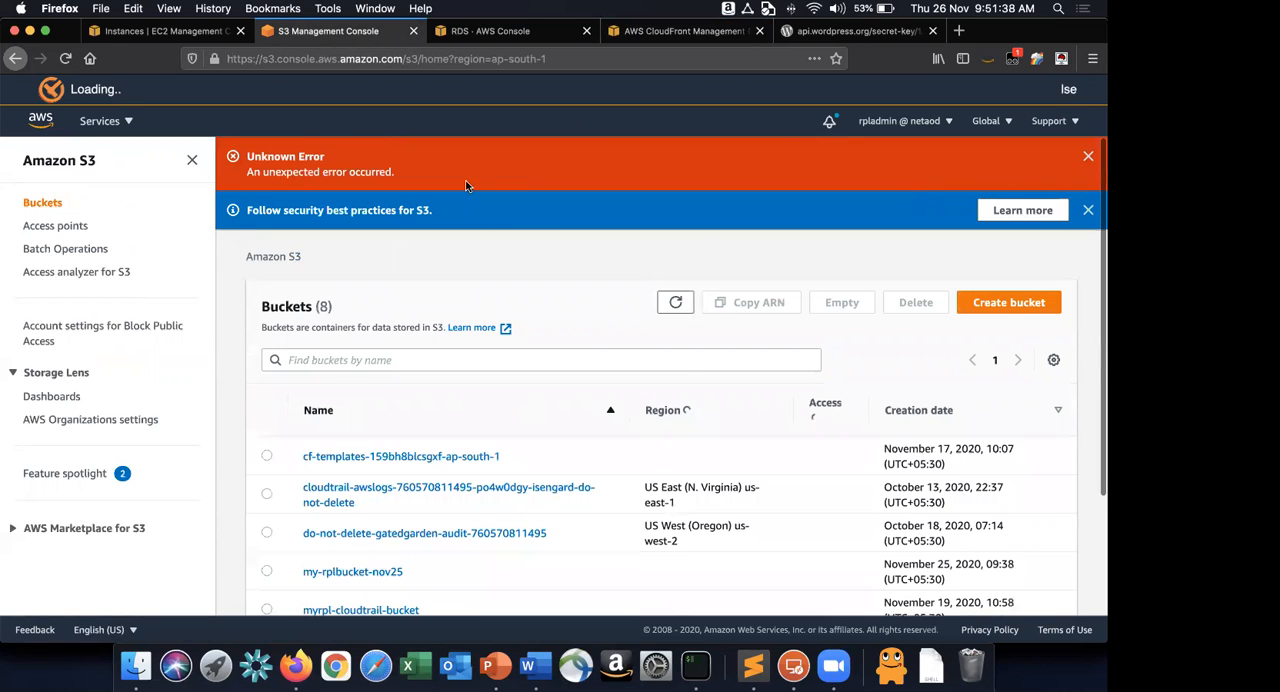
{"action": "left_click", "coordinate": [678, 249]}
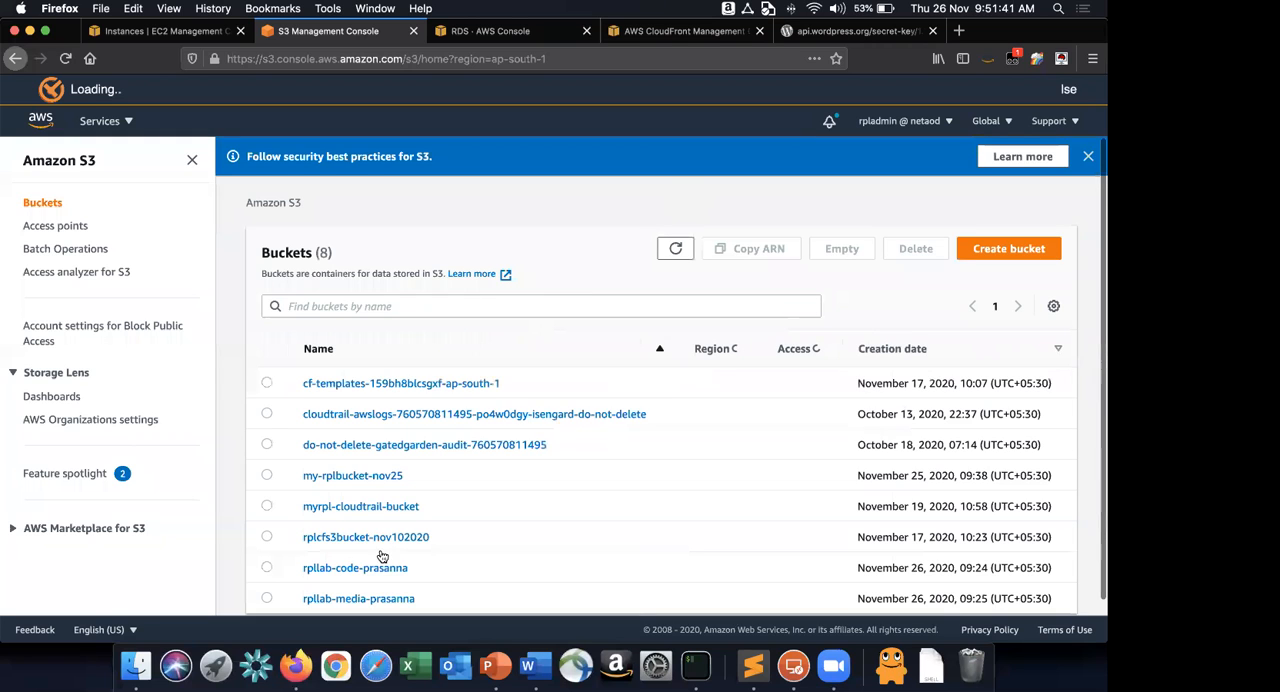
Open the rpllab-media bucket's permissions and examine its bucket policy, including the CloudFront origin access identity principal and resource.
{"action": "left_click", "coordinate": [358, 592]}
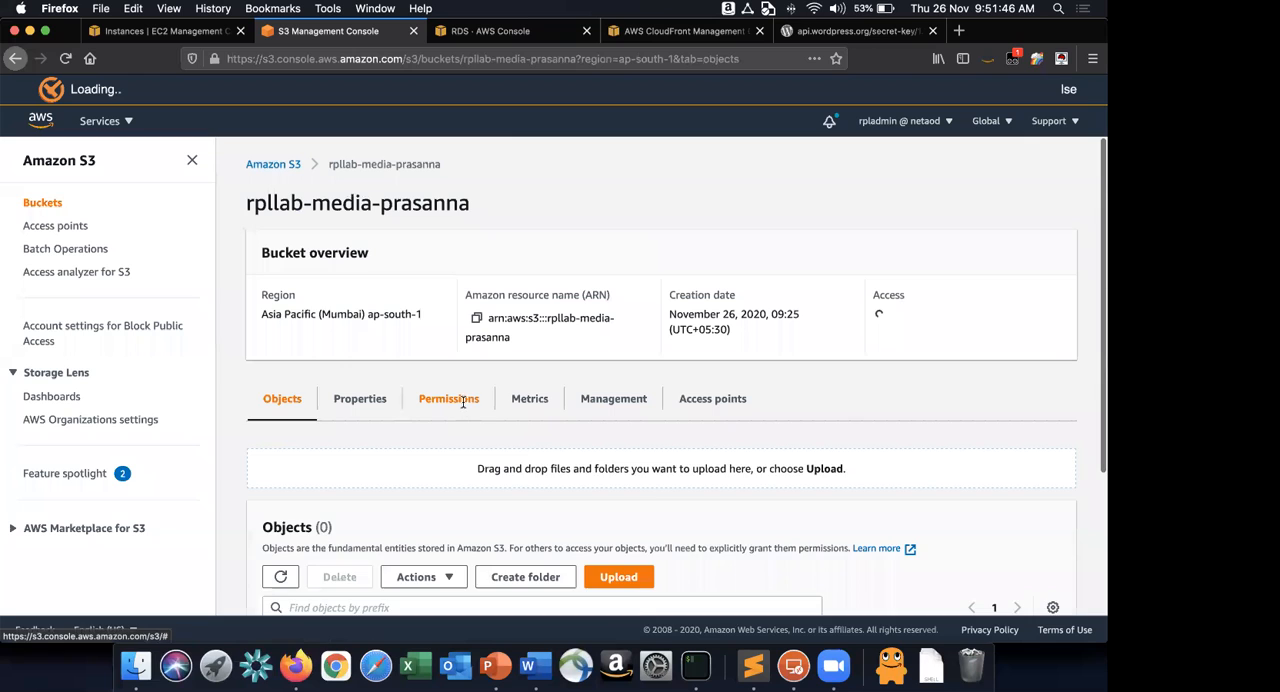
{"action": "left_click", "coordinate": [463, 401]}
{"action": "scroll", "coordinate": [458, 401], "scroll_direction": "down", "scroll_amount": 10}
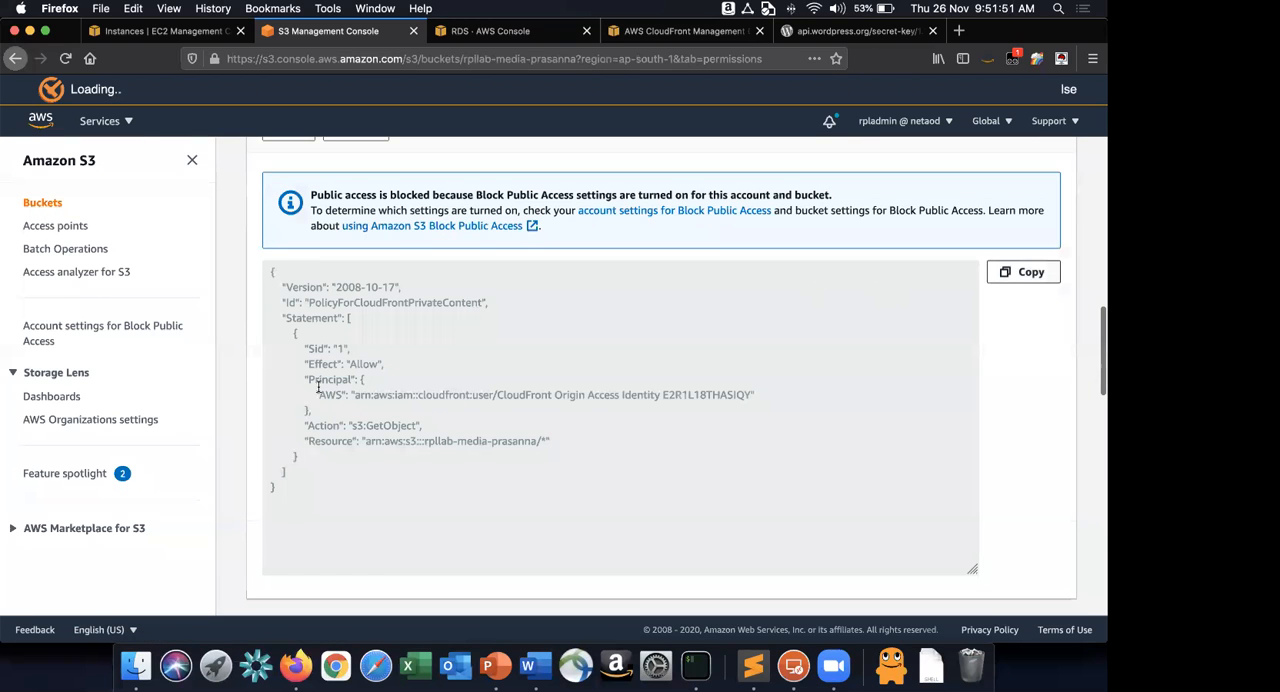
{"action": "left_click_drag", "start_coordinate": [497, 395], "coordinate": [748, 396]}
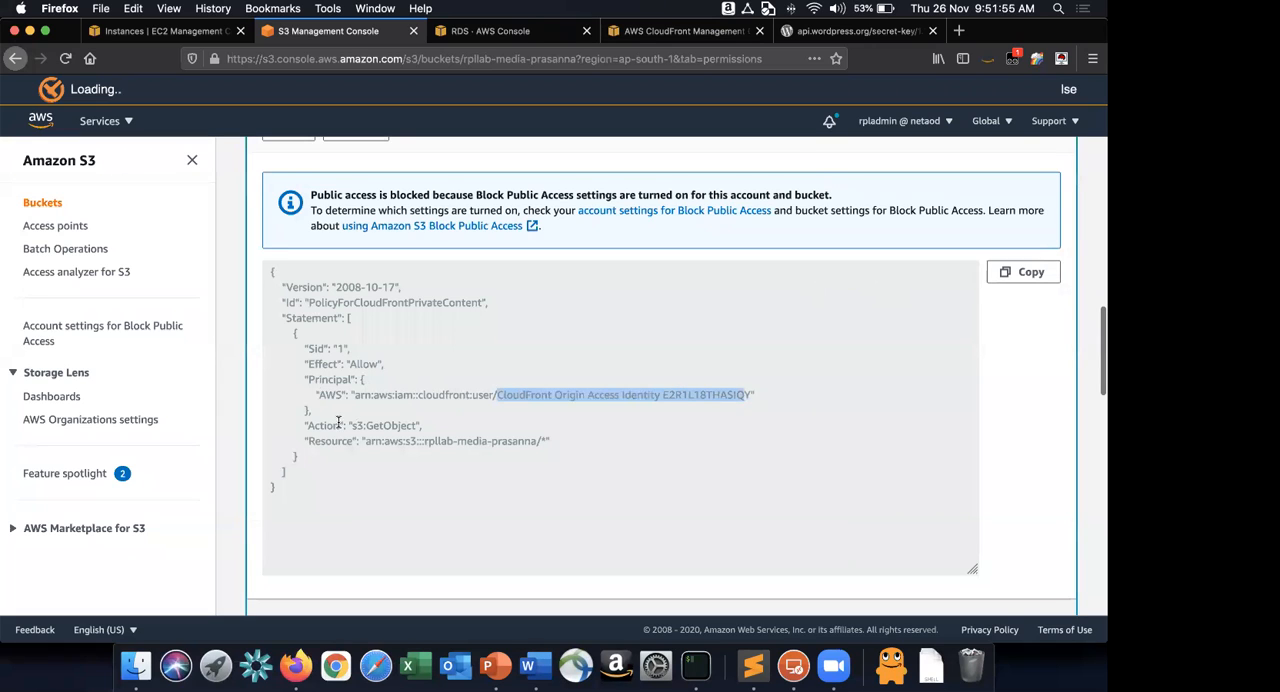
{"action": "left_click", "coordinate": [460, 450]}
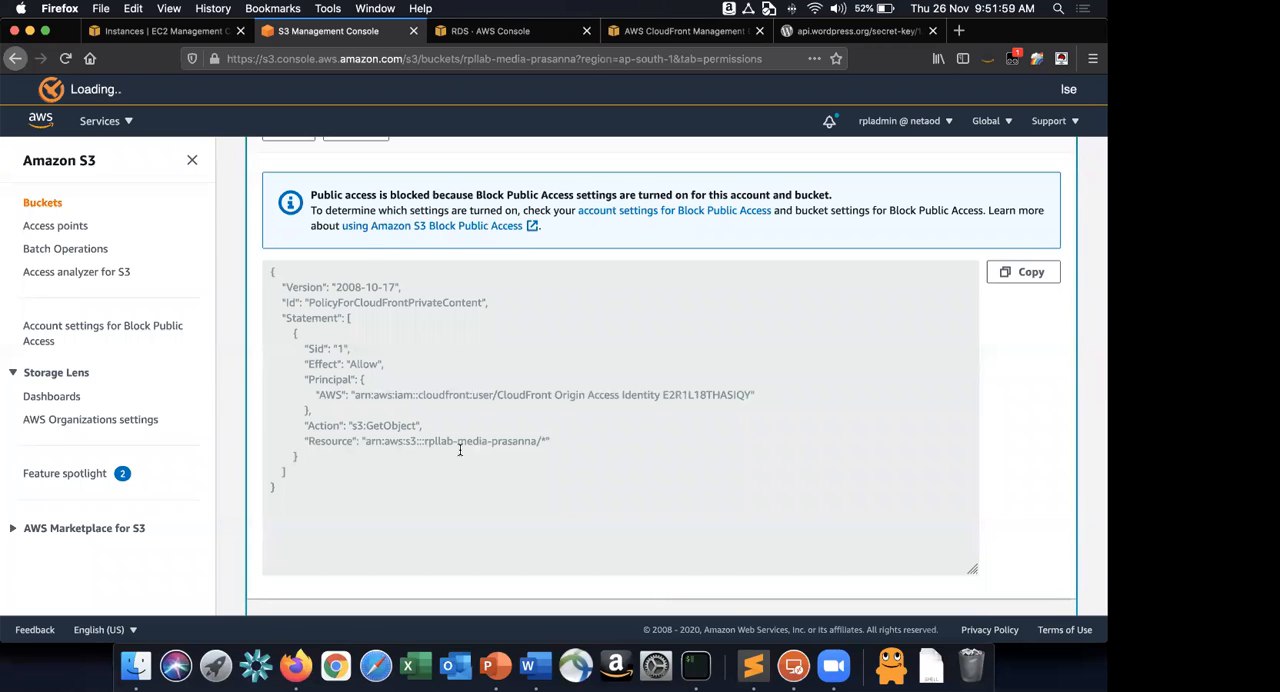
{"action": "scroll", "coordinate": [460, 450], "scroll_direction": "down", "scroll_amount": 3}
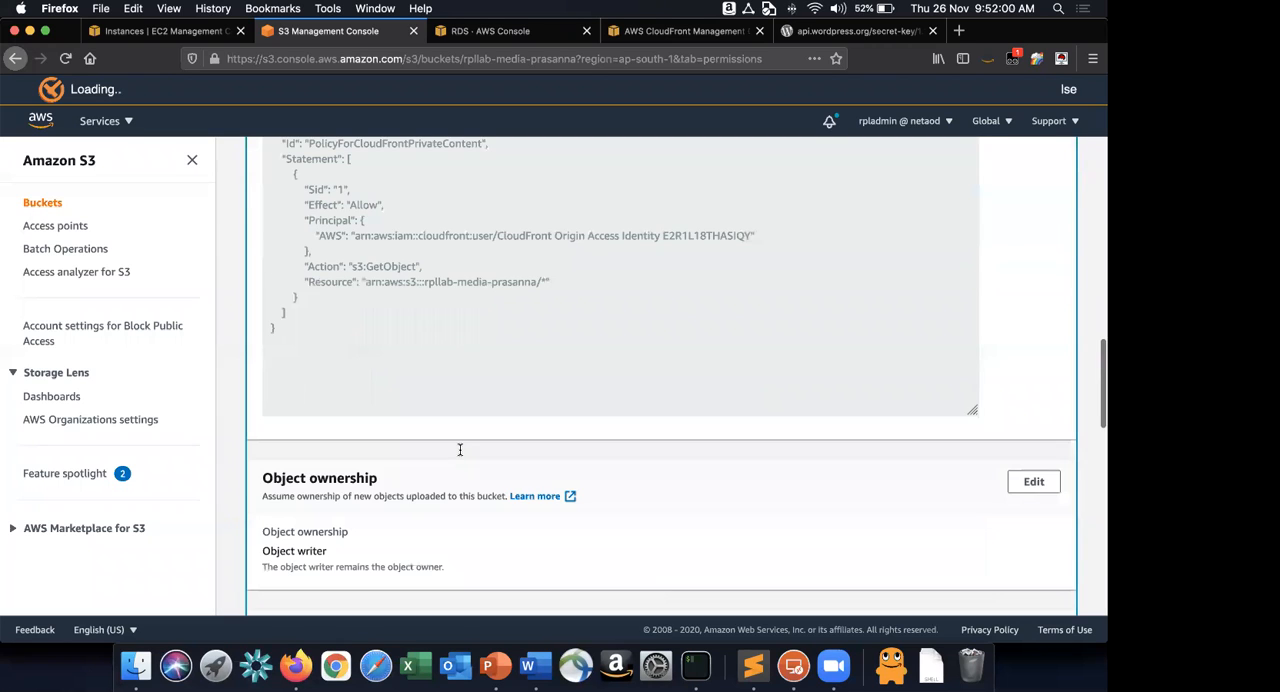
{"action": "scroll", "coordinate": [460, 450], "scroll_direction": "down", "scroll_amount": 10}
Switch to Word and read instruction 20 on creating an Application Load Balancer.
{"action": "key", "text": "super+Tab"}
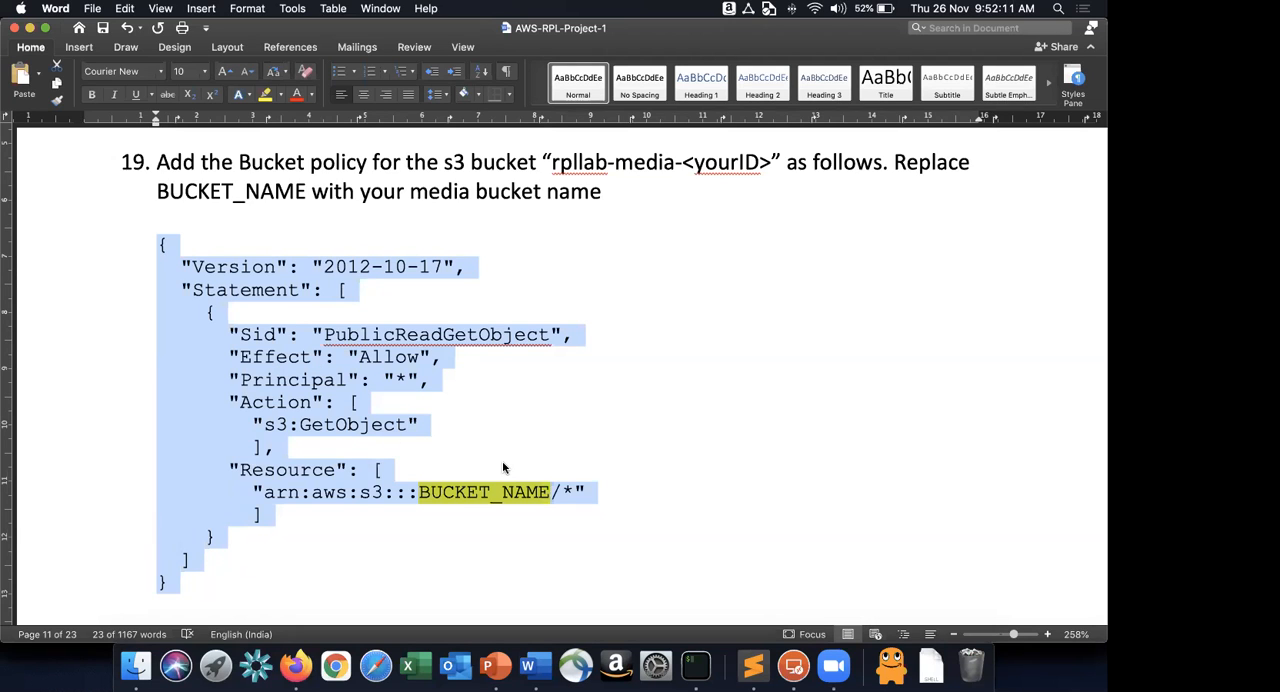
{"action": "scroll", "coordinate": [503, 467], "scroll_direction": "down", "scroll_amount": 5}
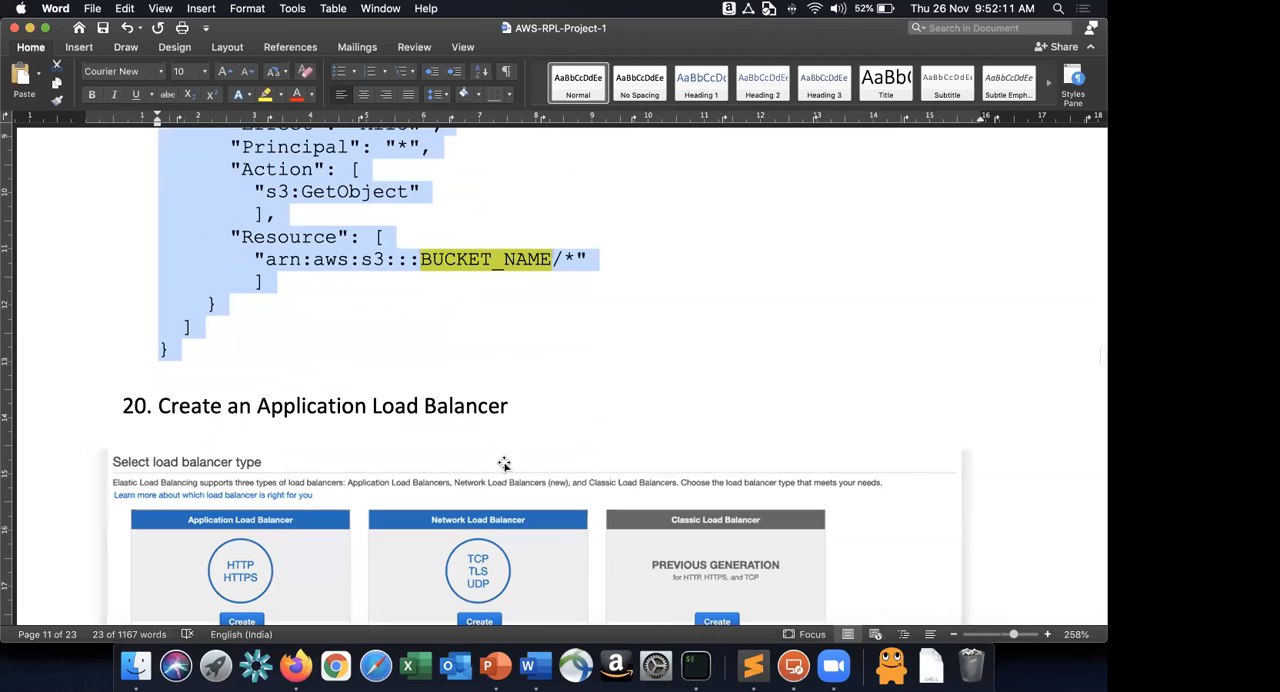
{"action": "scroll", "coordinate": [503, 467], "scroll_direction": "down", "scroll_amount": 3}
{"action": "scroll", "coordinate": [208, 226], "scroll_direction": "down", "scroll_amount": 3}
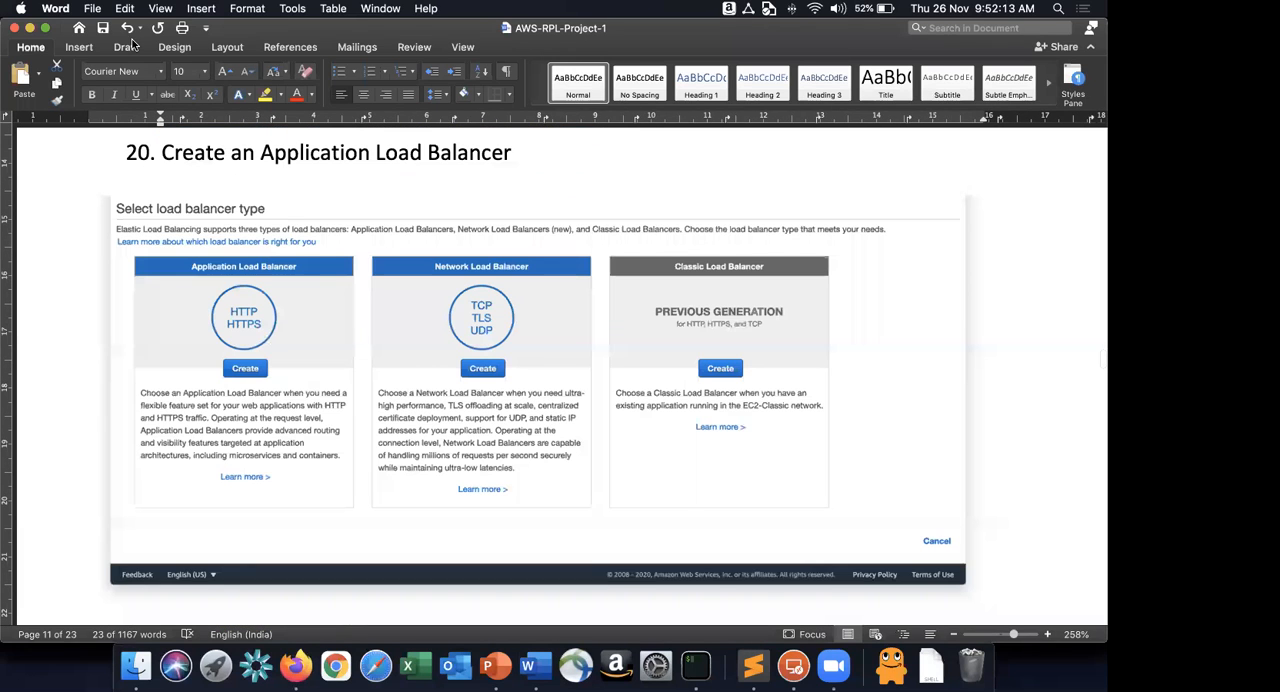
Switch to PowerPoint and view the WordPress architecture diagram on slide 44 of AWS Whiteboarding.
{"action": "key", "text": "super+Tab"}
{"action": "key", "text": "super+Tab"}
{"action": "key", "text": "super+Tab"}
{"action": "key", "text": "super+Tab"}
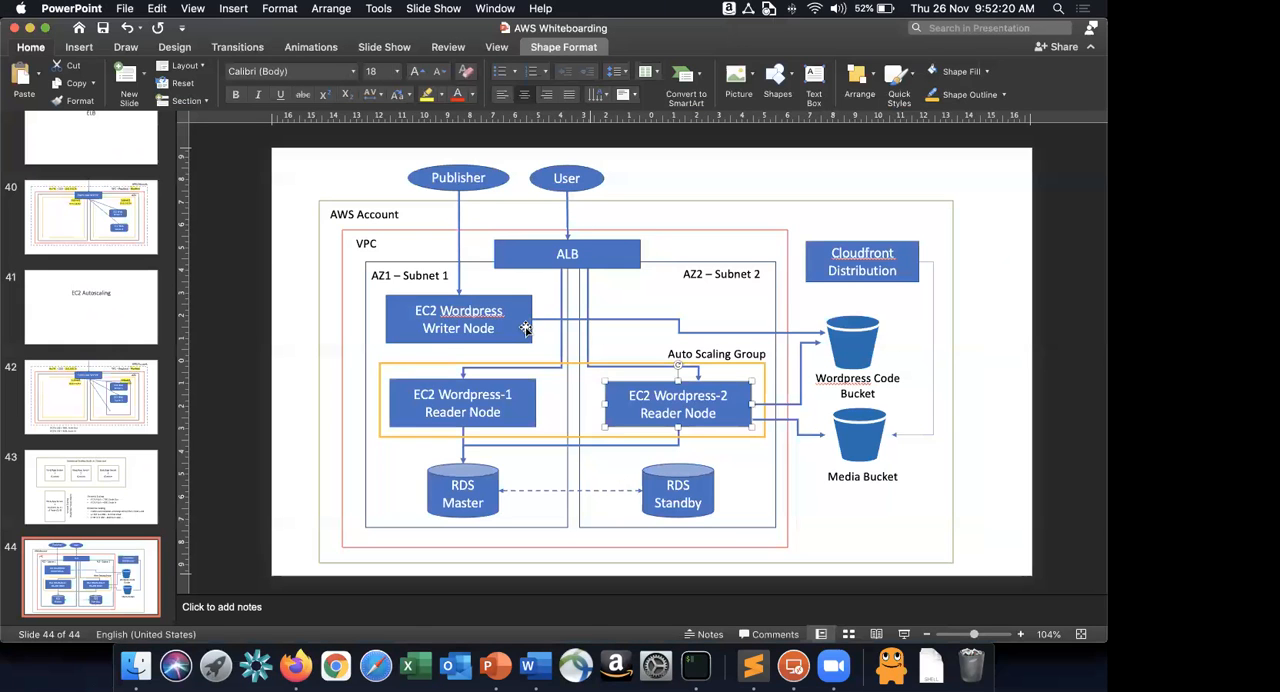
Try a yellow text highlight on the EC2 Wordpress Writer Node box and undo it.
{"action": "left_click", "coordinate": [525, 329]}
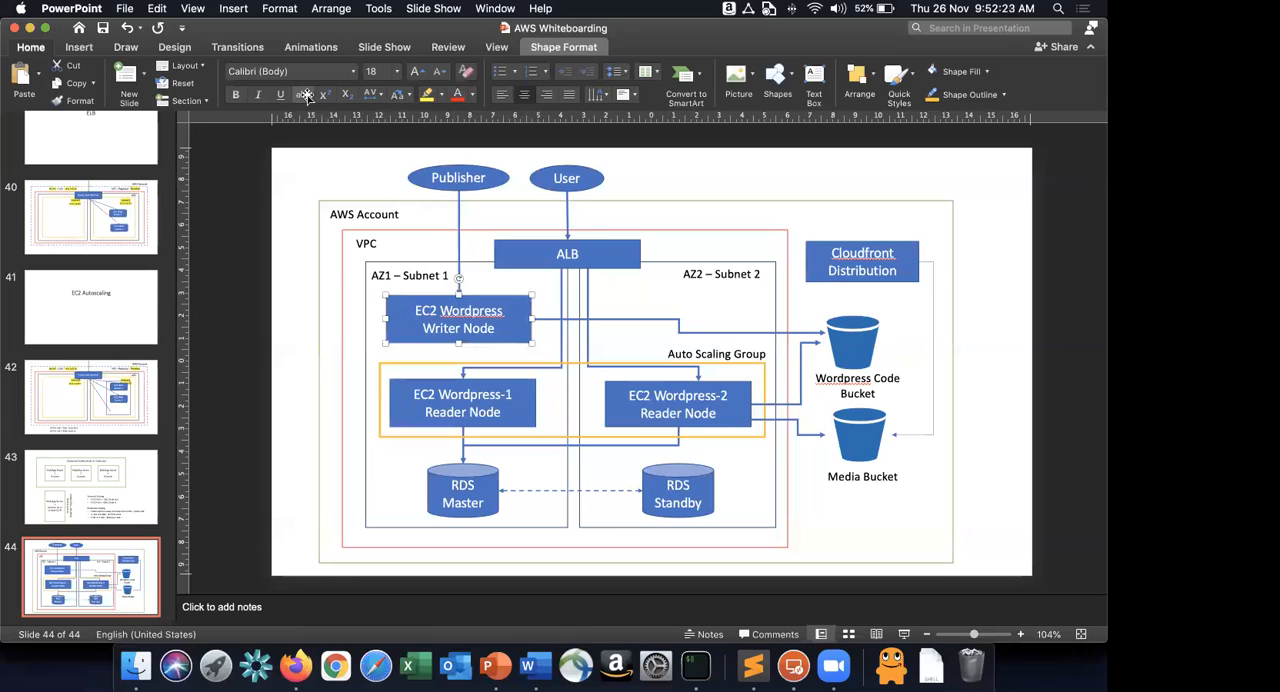
{"action": "left_click", "coordinate": [427, 95]}
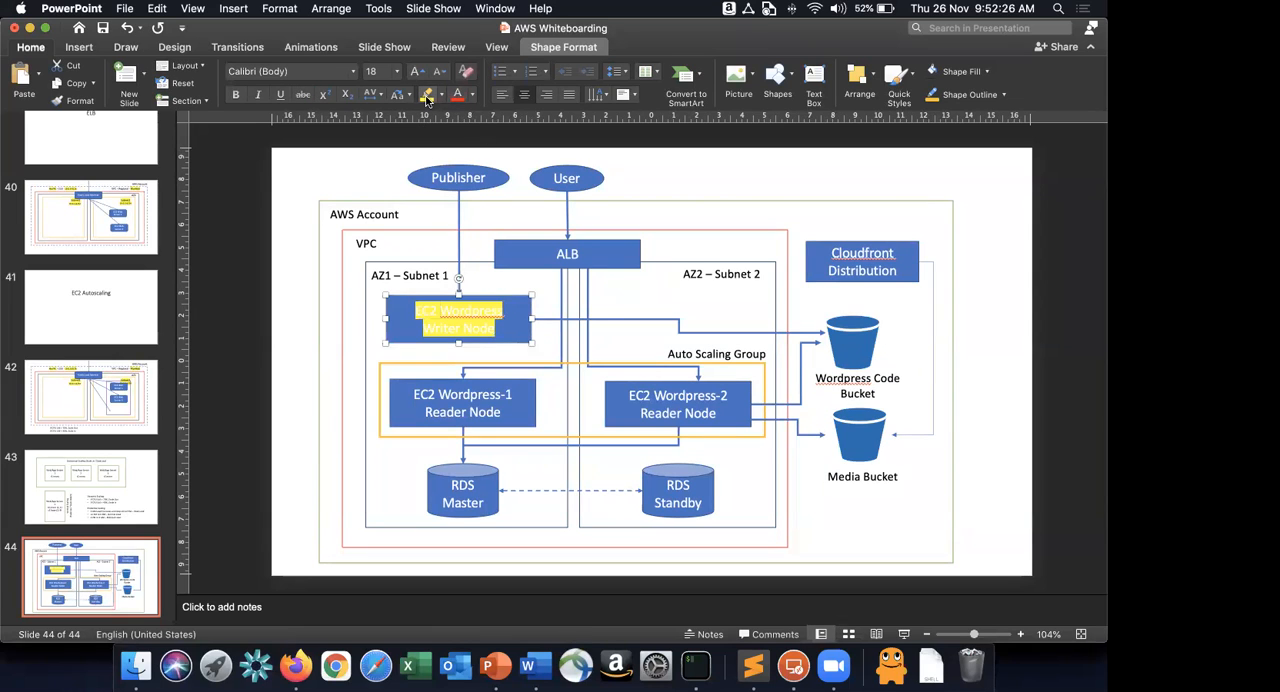
{"action": "key", "text": "super+z"}
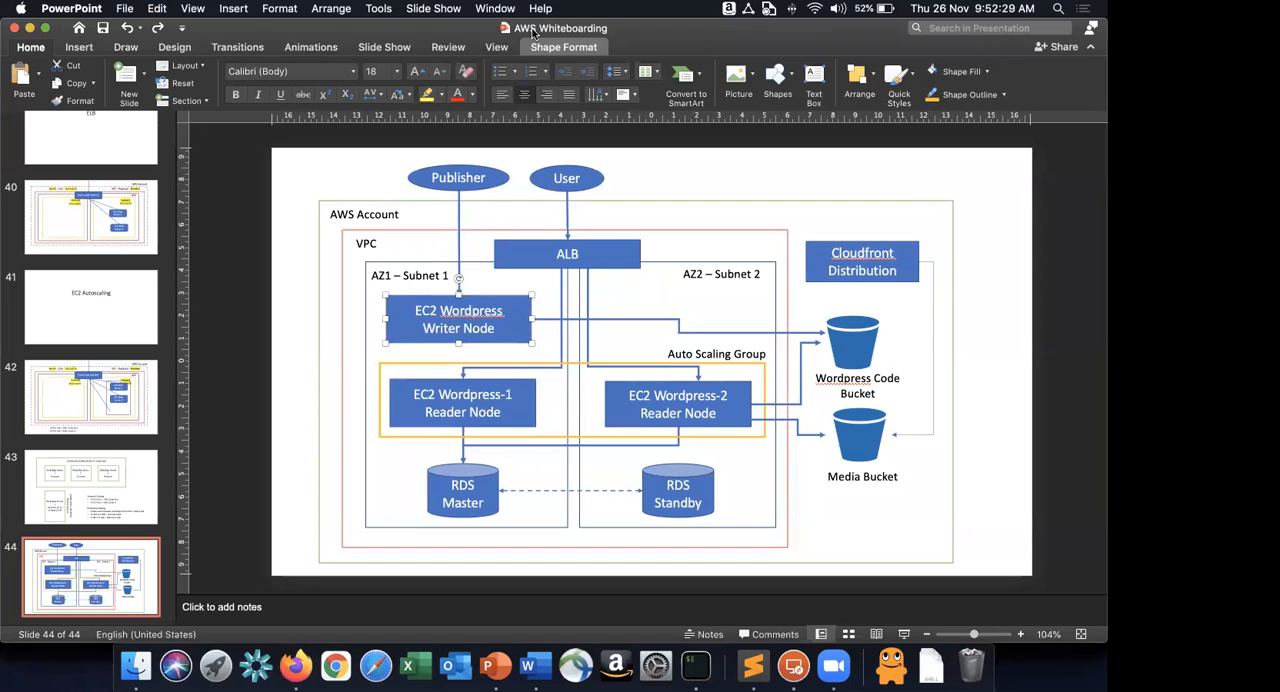
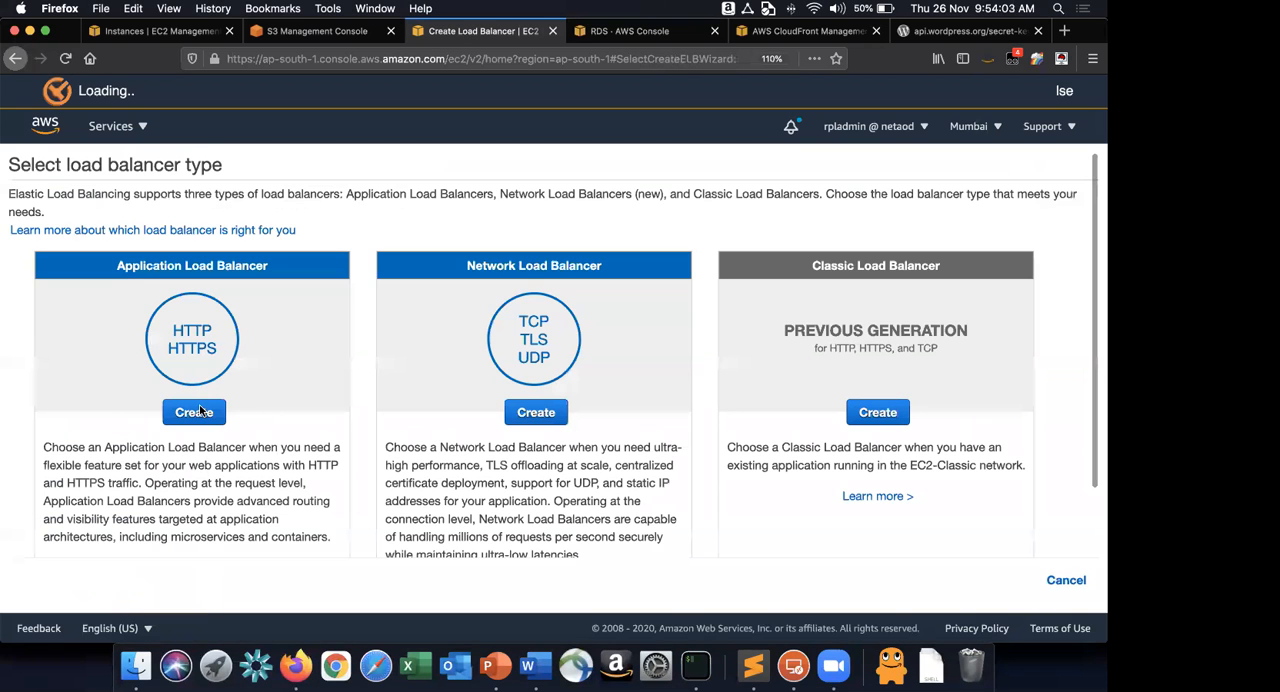
Start creating an Application Load Balancer and check its VPC and availability zone settings against the Word instructions.
{"action": "left_click", "coordinate": [194, 412]}
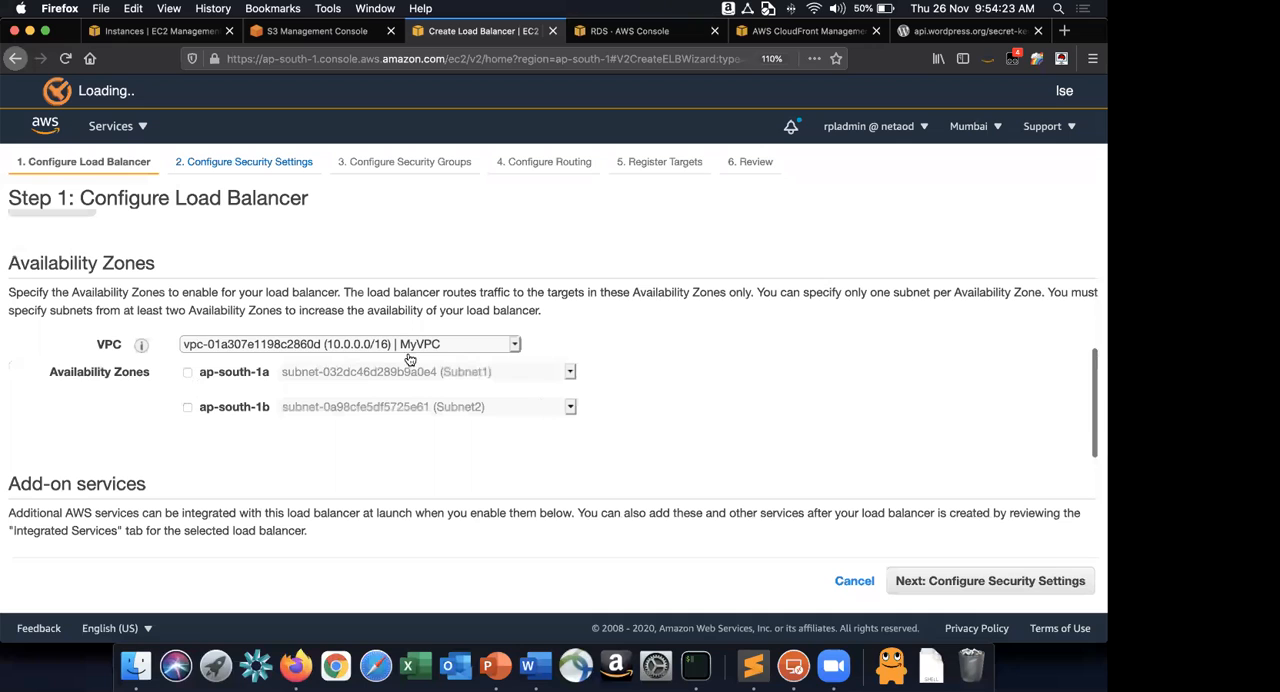
{"action": "scroll", "coordinate": [695, 325], "scroll_direction": "down", "scroll_amount": 1}
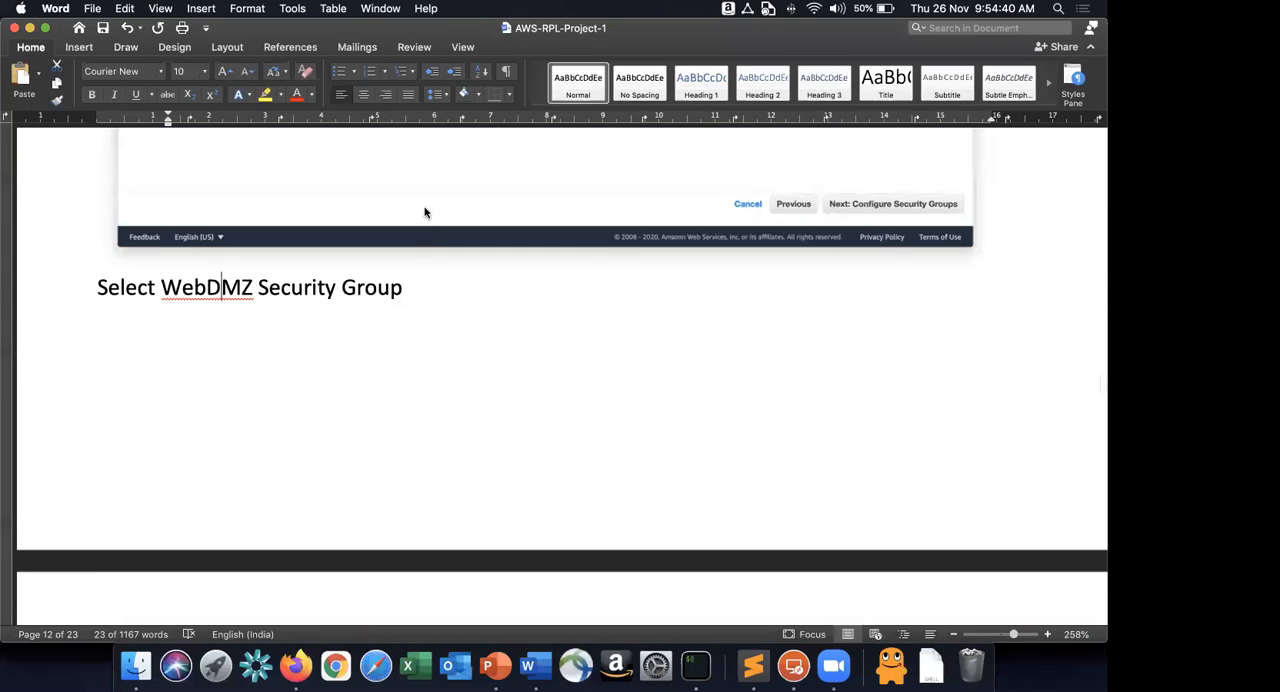
{"action": "key", "text": "super+Tab"}
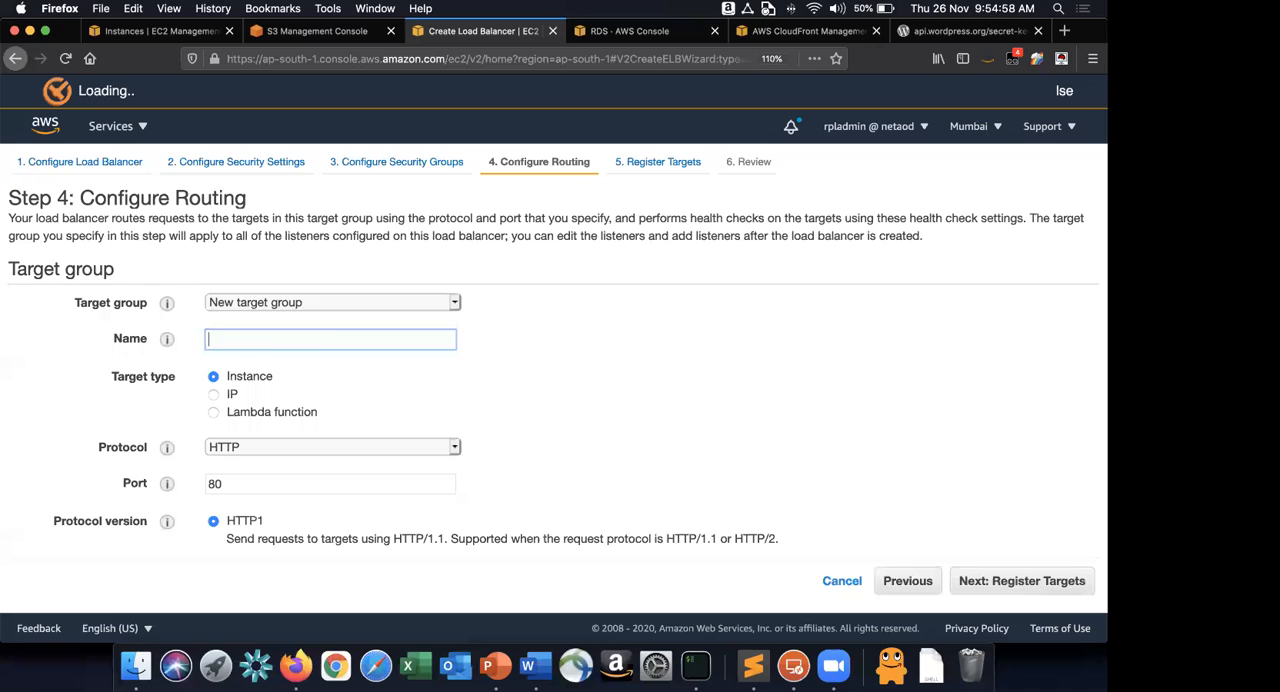
Name the new target group RPLLabWPTG and read the health check settings in the Word instructions.
{"action": "type", "text": "RPLLabWPTG"}
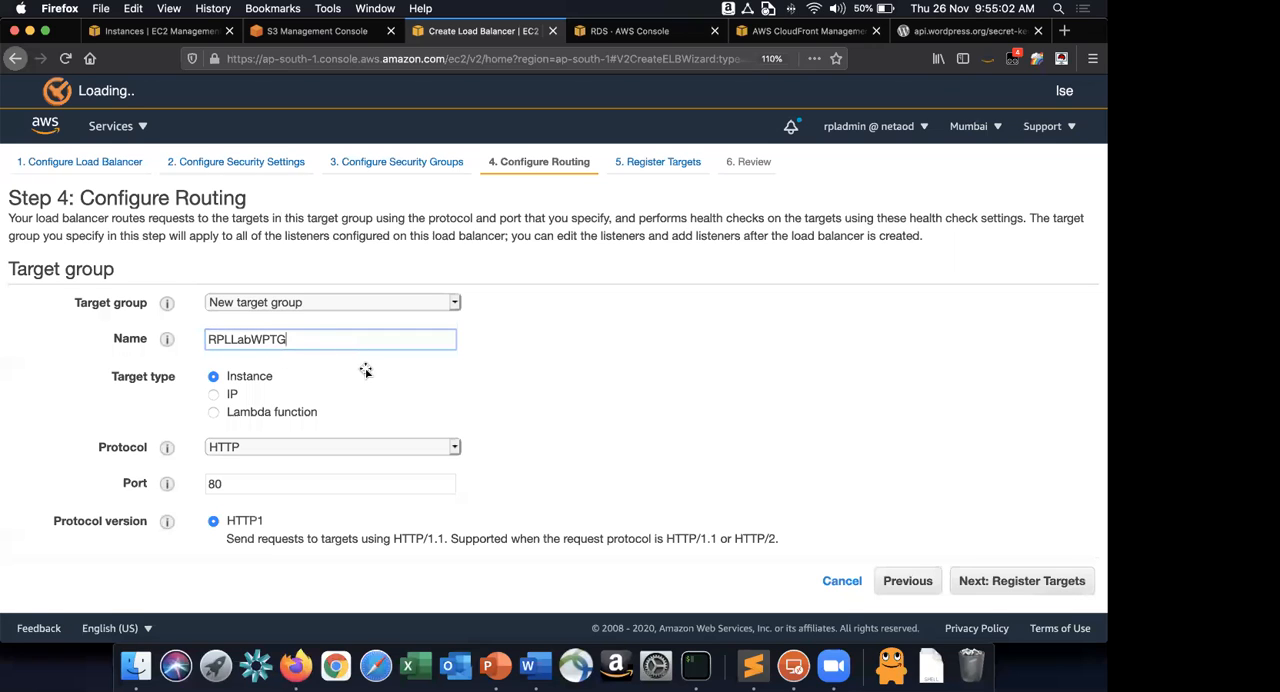
{"action": "key", "text": "super+Tab"}
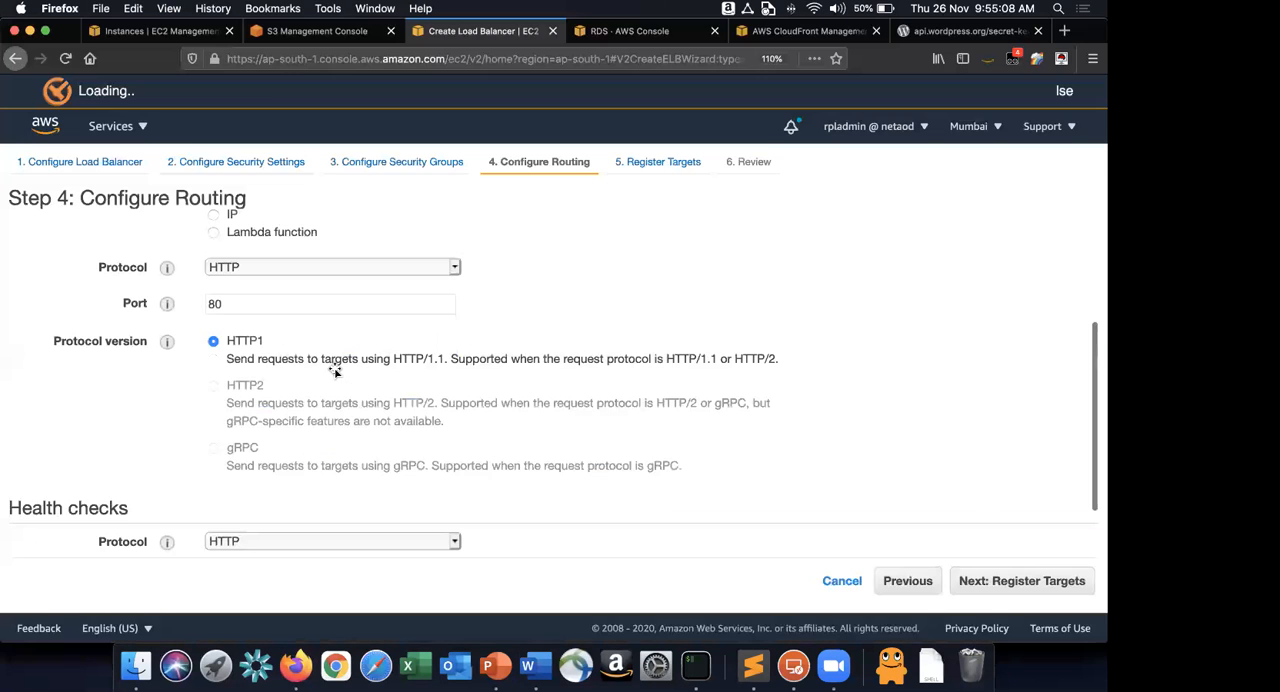
{"action": "key", "text": "super+Tab"}
{"action": "scroll", "coordinate": [335, 372], "scroll_direction": "down", "scroll_amount": 5}
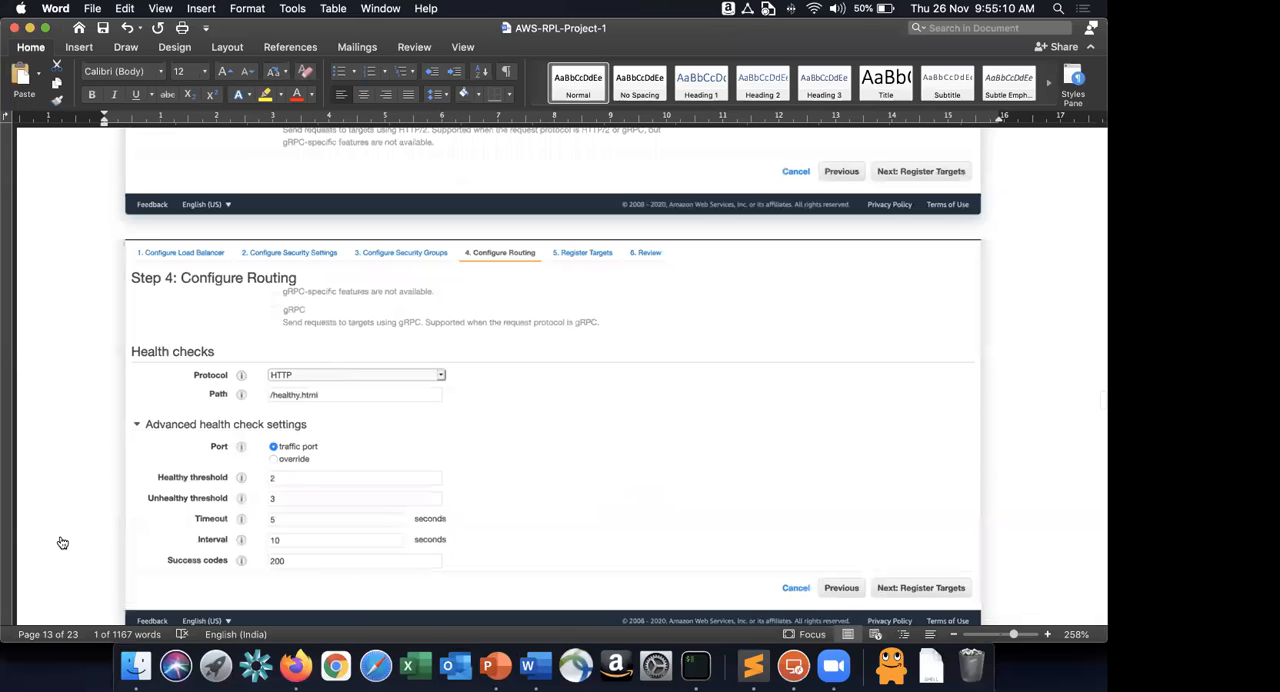
{"action": "scroll", "coordinate": [484, 497], "scroll_direction": "down", "scroll_amount": 1}
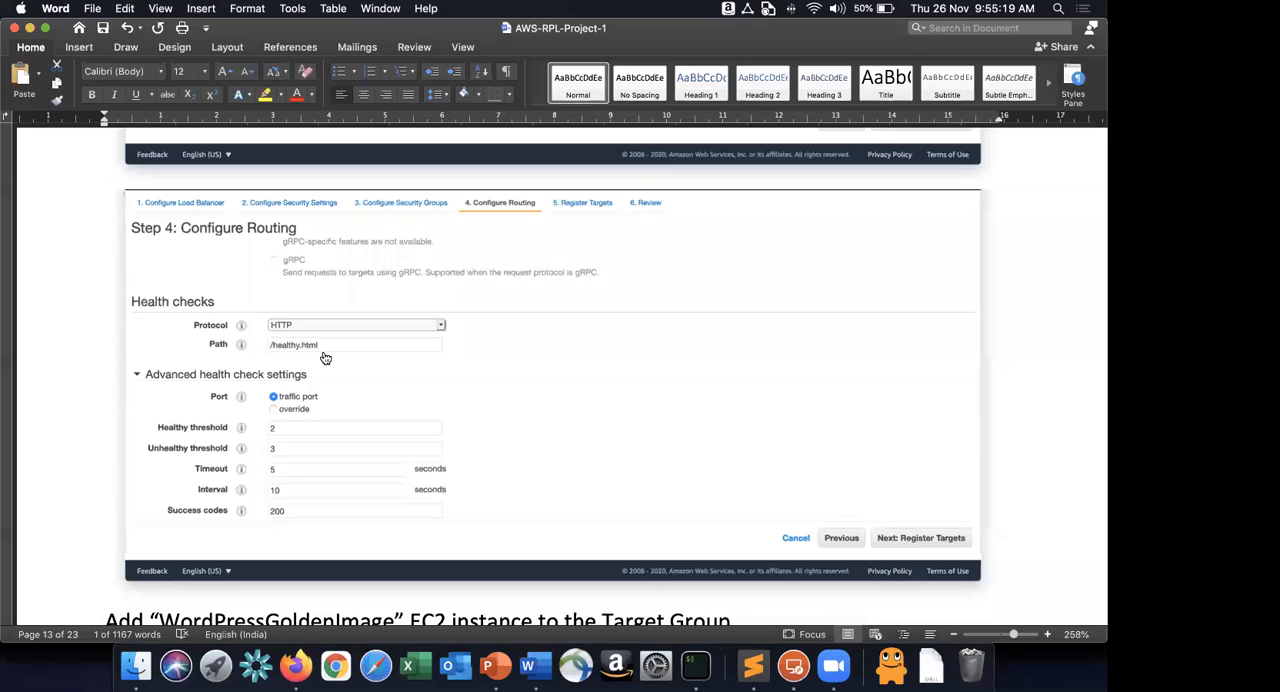
Switch to iTerm2 and reconnect over SSH to the instance at 13.233.128.227 as ec2-user with the rpl-mumbai-lab.pem key.
{"action": "key", "text": "super+Tab"}
{"action": "key", "text": "super+Tab"}
{"action": "key", "text": "super+Tab"}
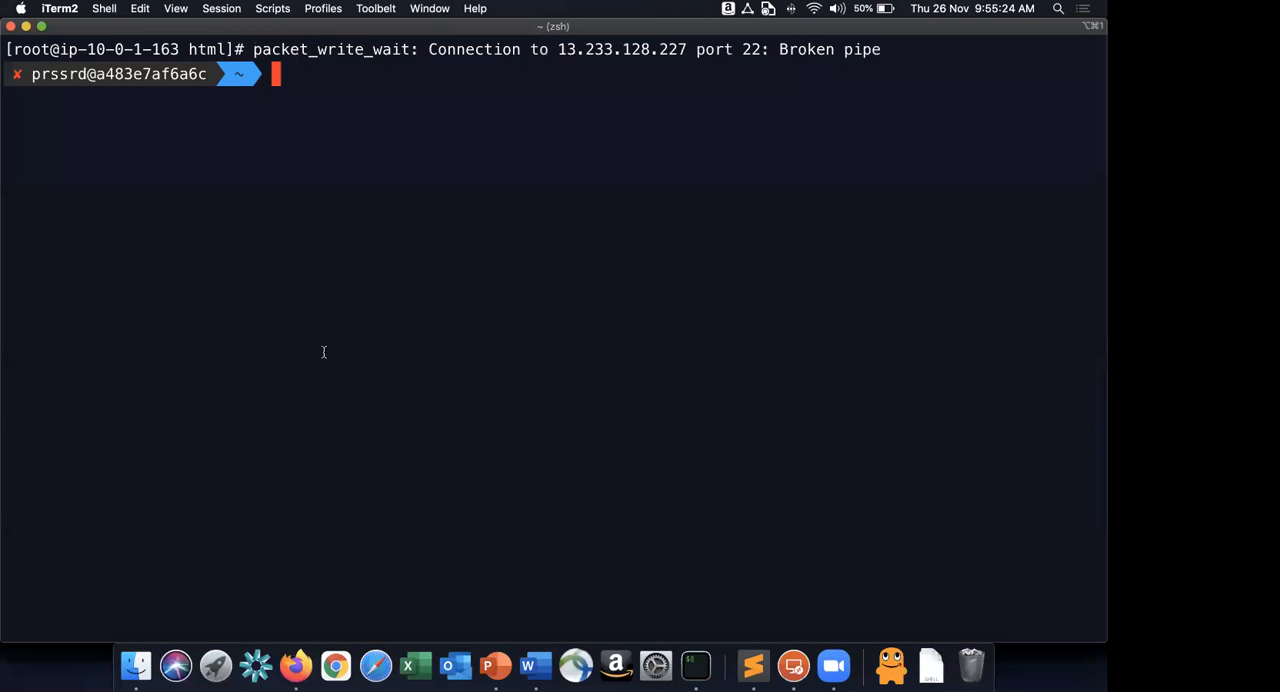
{"action": "key", "text": "Up"}
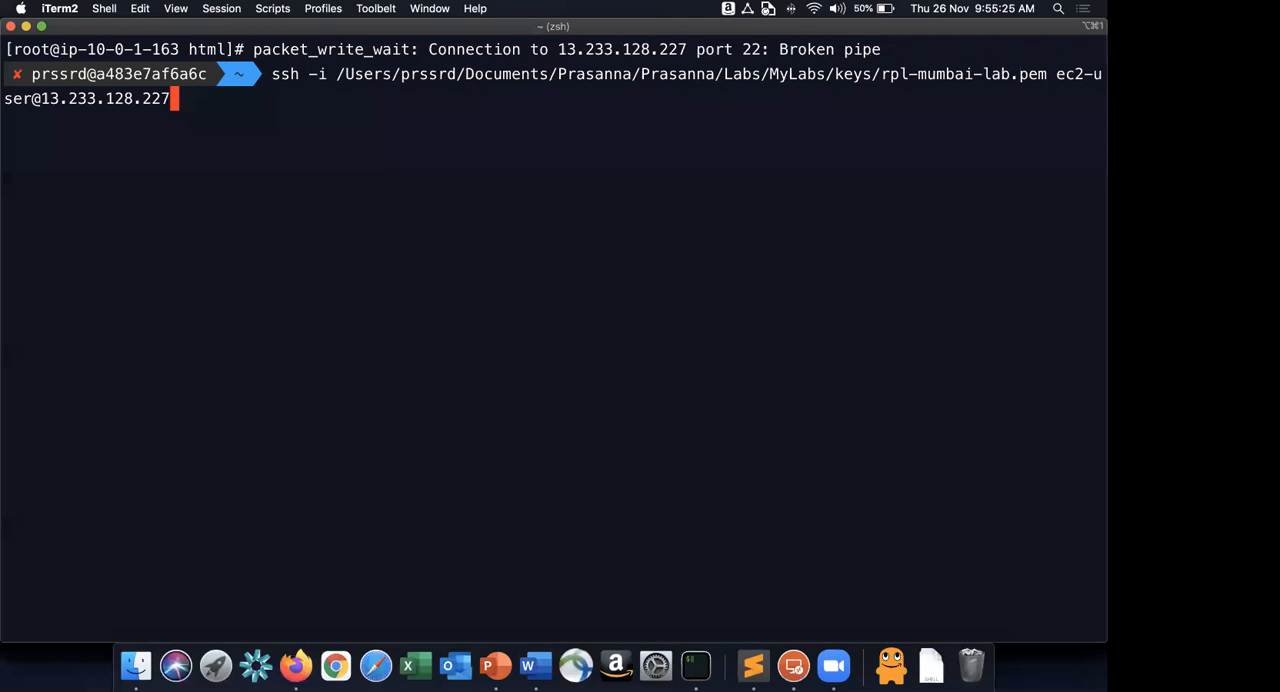
{"action": "key", "text": "Return"}
List the files in /var/www/html in long format and find healthy.html.
{"action": "type", "text": "cd /var/ww"}
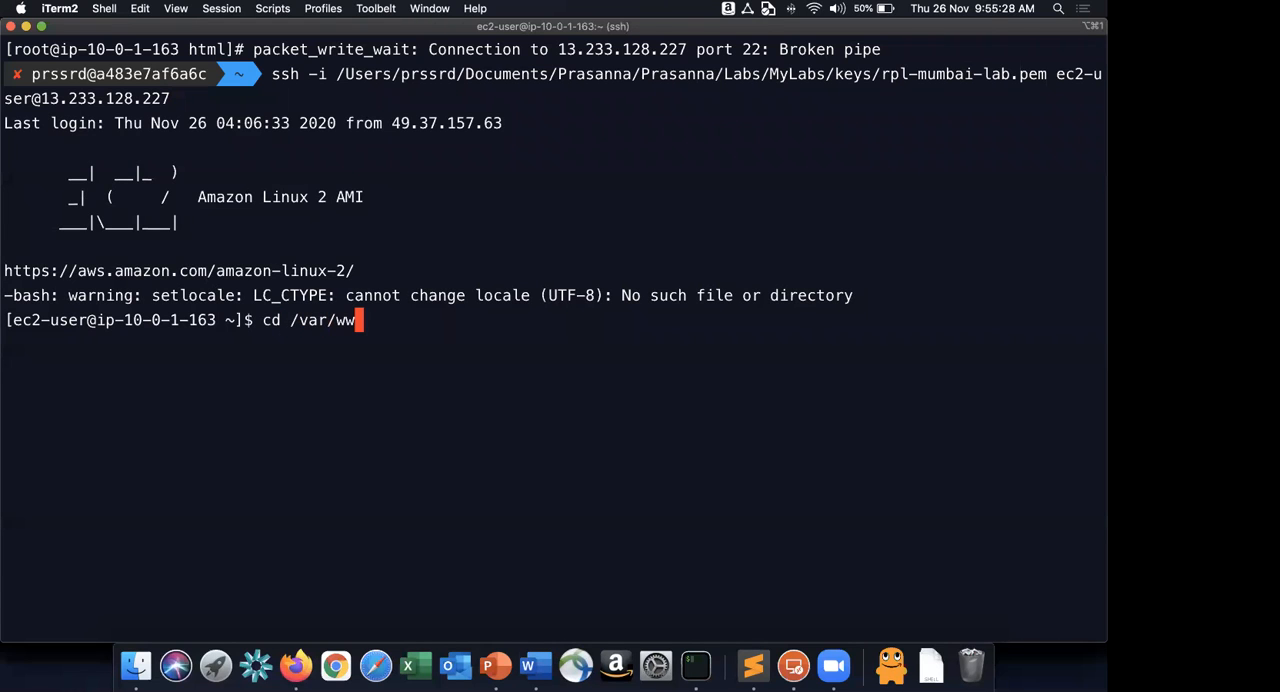
{"action": "type", "text": "w/html/"}
{"action": "key", "text": "Return"}
{"action": "type", "text": "ls -"}
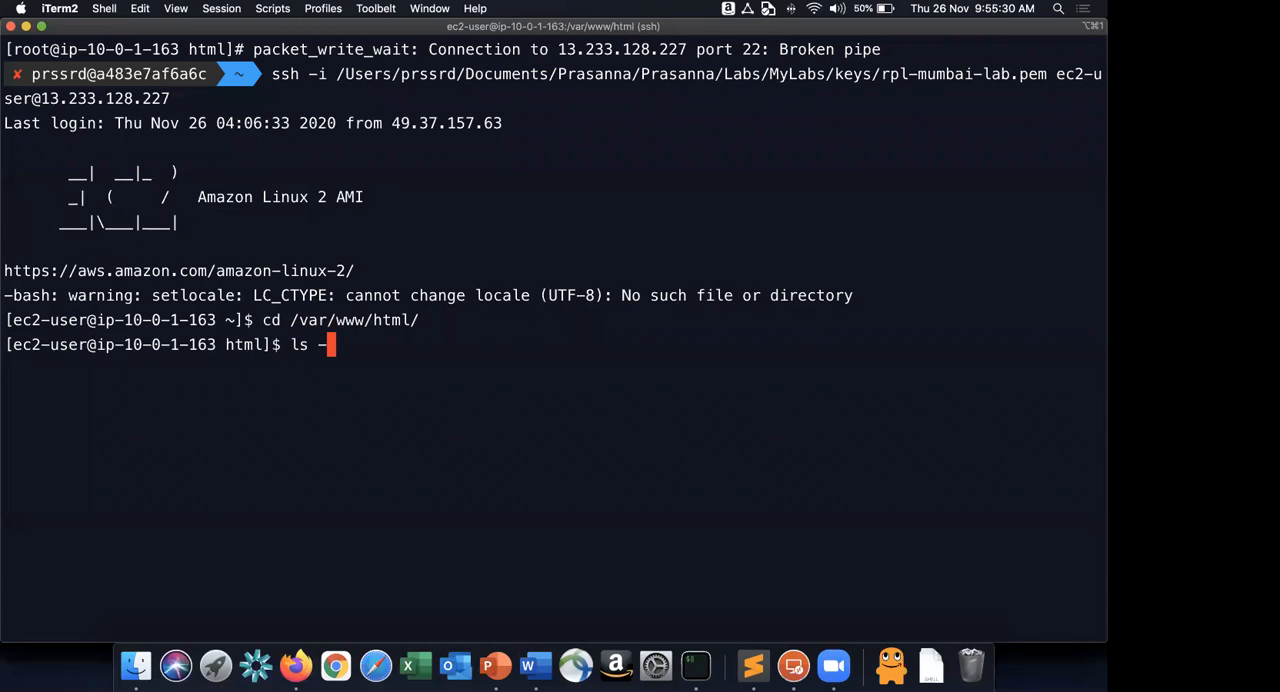
{"action": "type", "text": "l"}
{"action": "key", "text": "Return"}
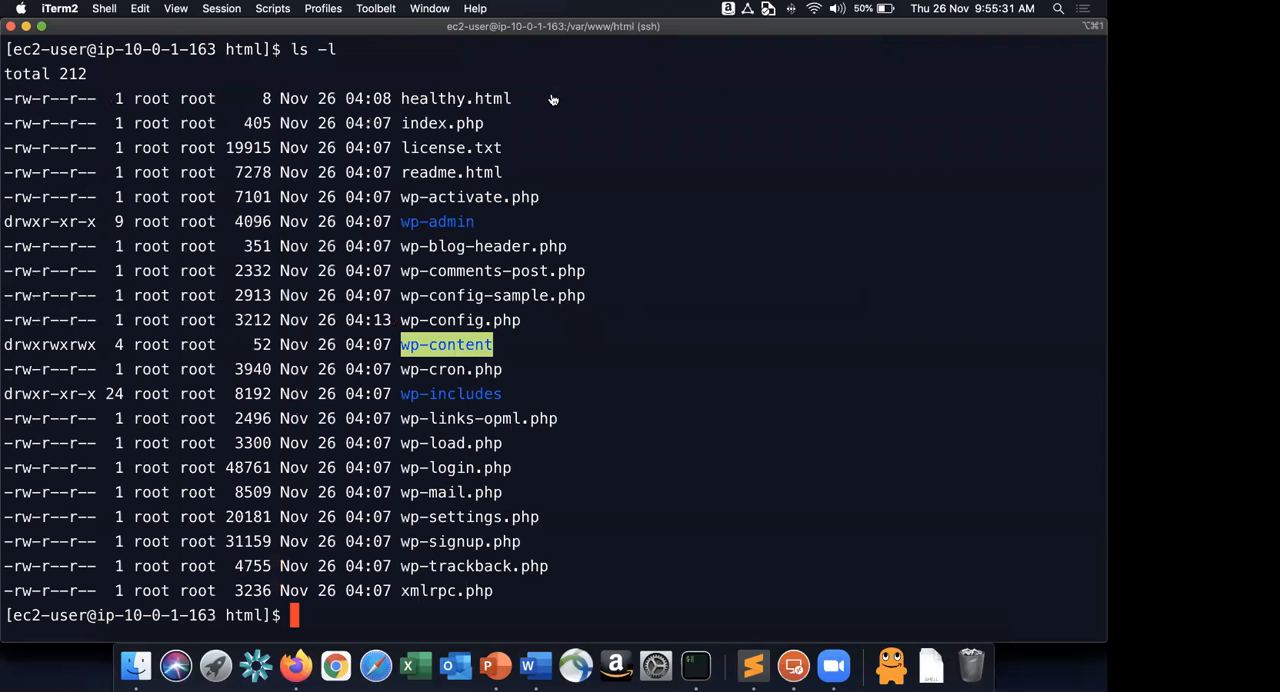
{"action": "left_click_drag", "start_coordinate": [553, 99], "coordinate": [402, 99]}
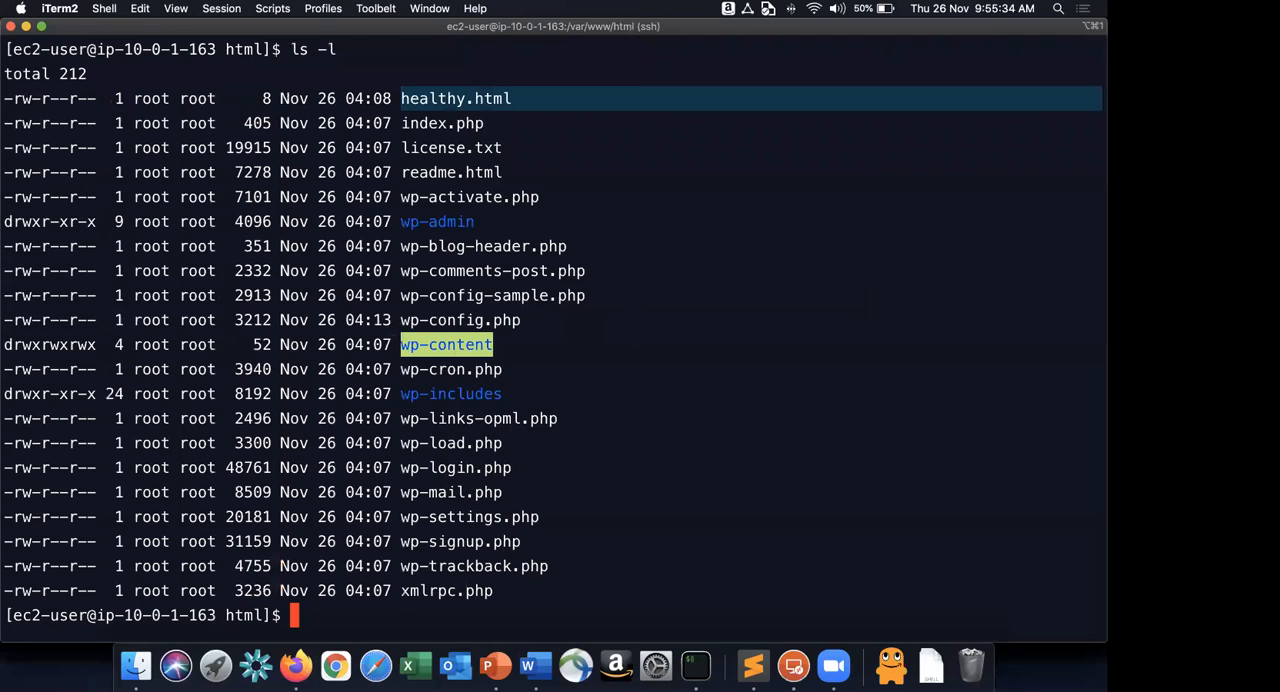
Switch back to Firefox and set the target group's health check path to /healthy.html.
{"action": "key", "text": "super+Tab"}
Check the advanced health check values in Word and set the health check interval to 10 seconds.
{"action": "key", "text": "super+Tab"}
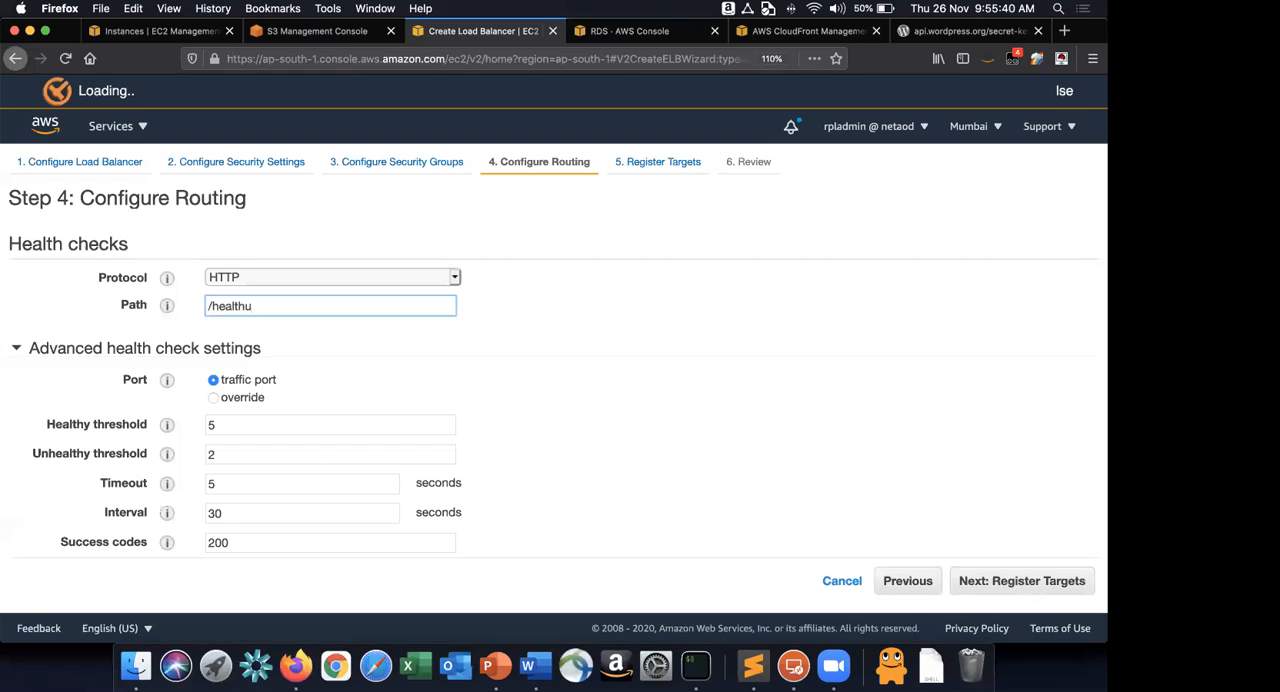
{"action": "type", "text": ".html"}
{"action": "key", "text": "super+Tab"}
{"action": "key", "text": "super+Tab"}
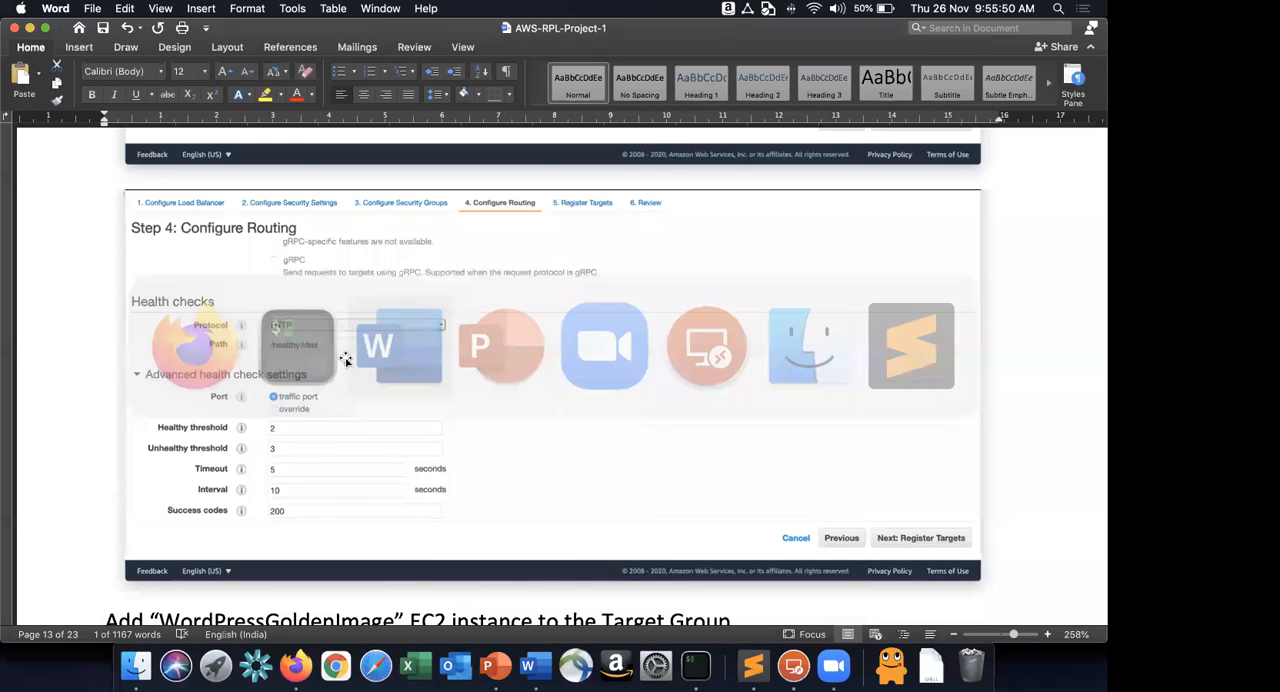
{"action": "scroll", "coordinate": [300, 362], "scroll_direction": "down", "scroll_amount": 2}
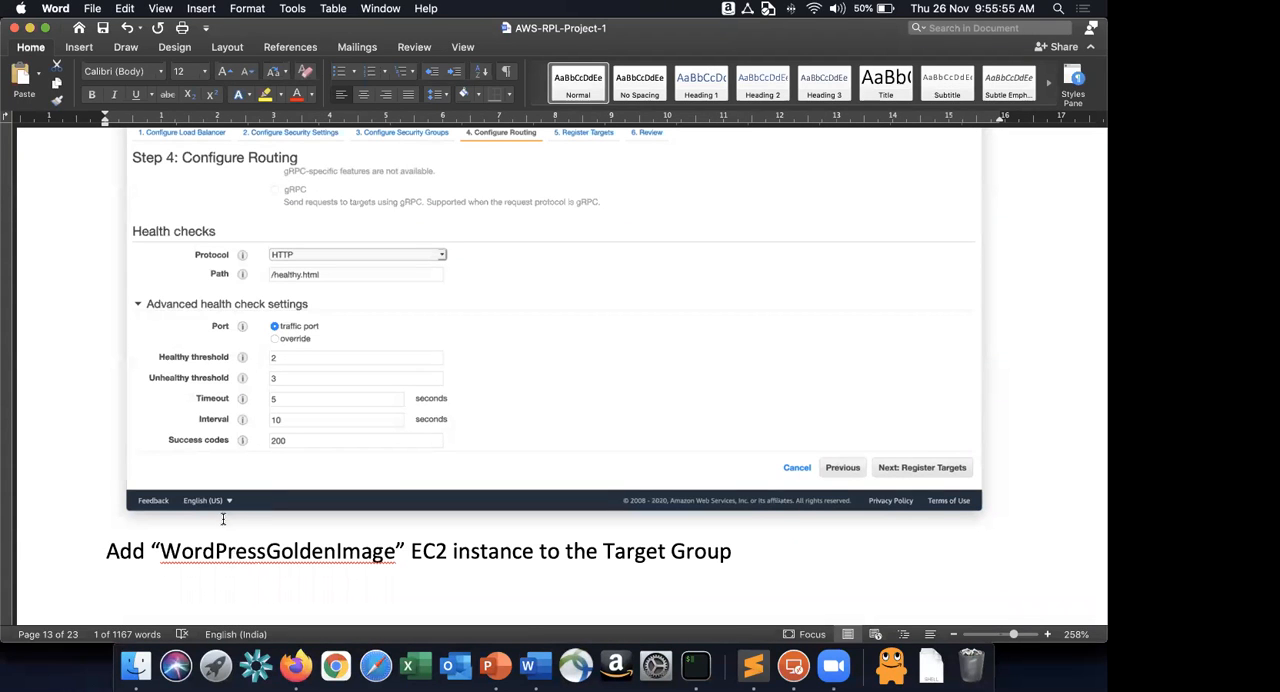
{"action": "key", "text": "super+Tab"}
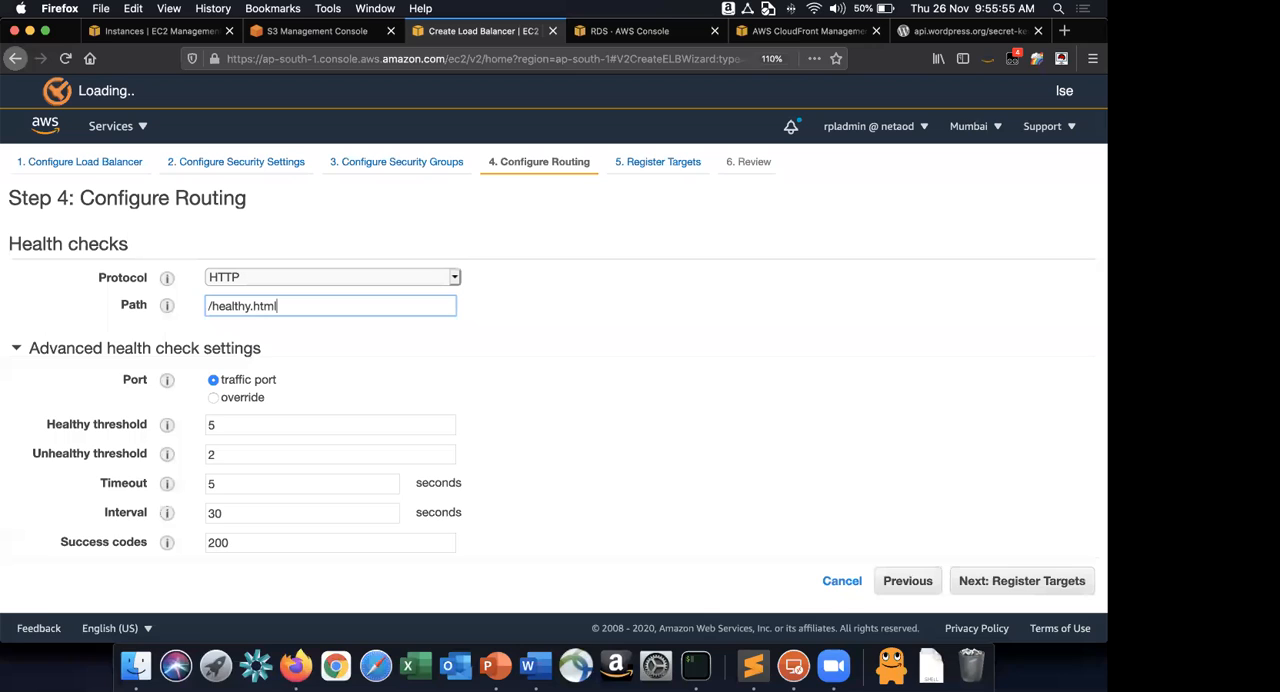
{"action": "double_click", "coordinate": [216, 513]}
{"action": "type", "text": "10"}
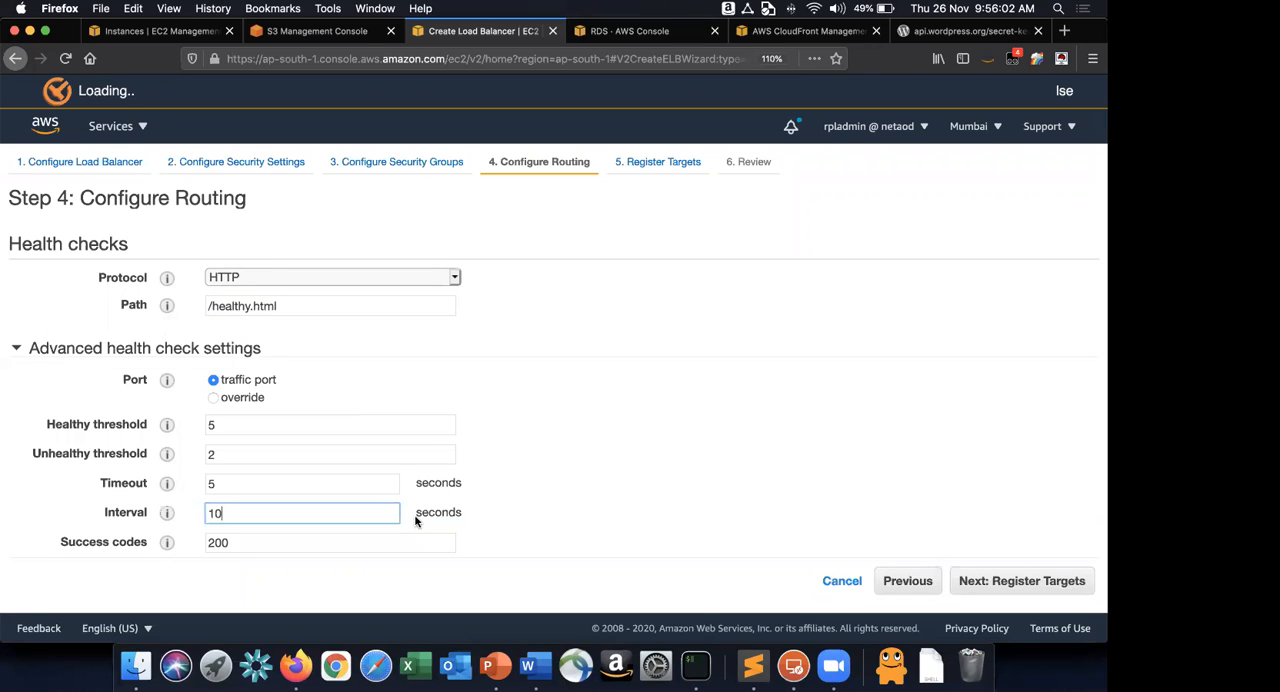
Set the healthy threshold to 2 and the unhealthy threshold to 3 as given in the Word instructions.
{"action": "key", "text": "super+Tab"}
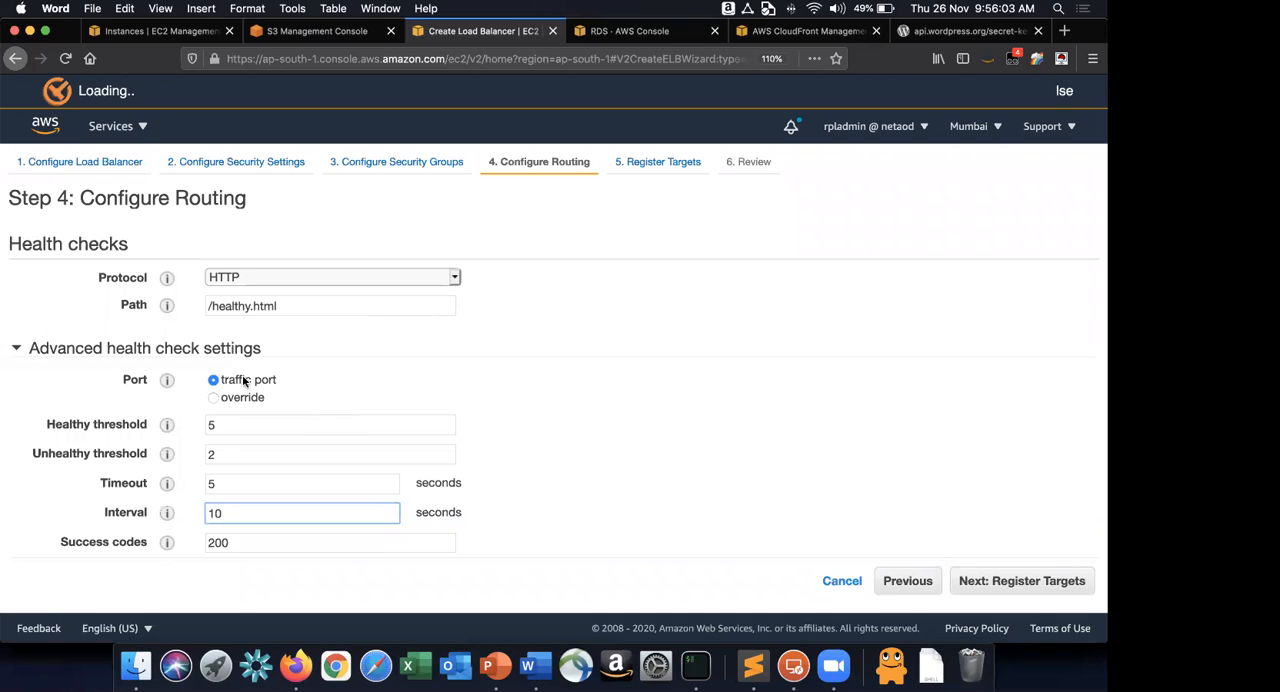
{"action": "double_click", "coordinate": [214, 424]}
{"action": "type", "text": "2"}
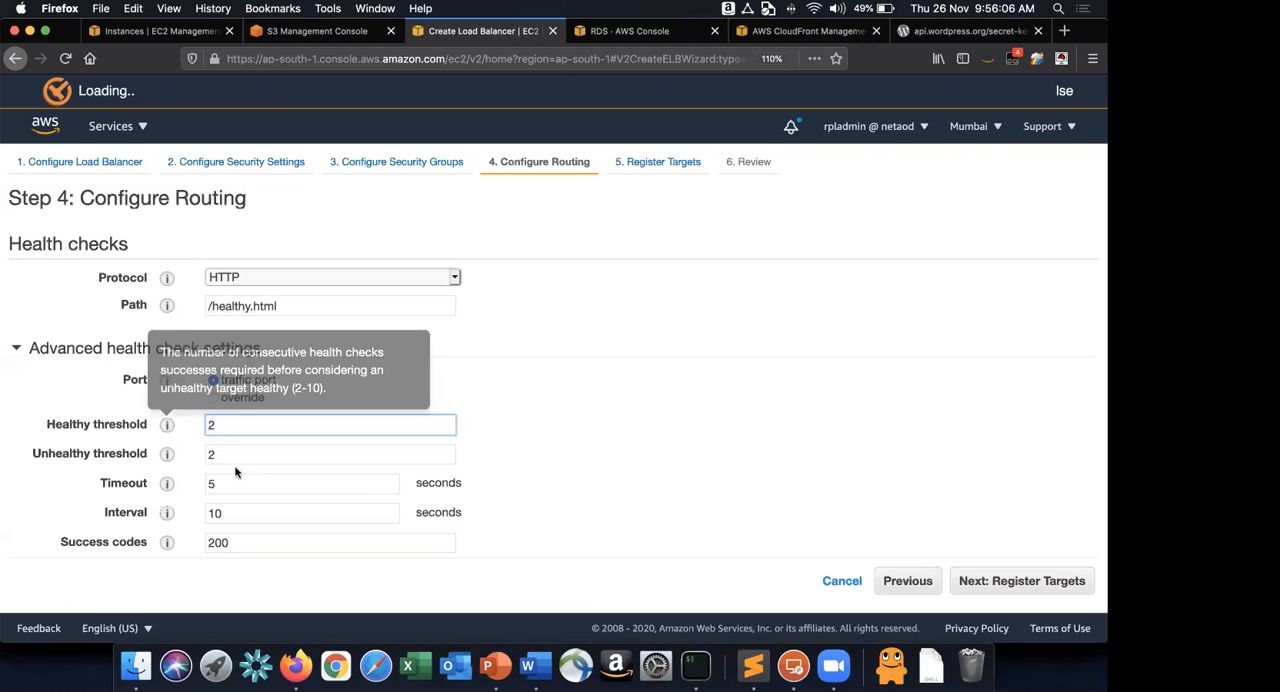
{"action": "left_click", "coordinate": [244, 456]}
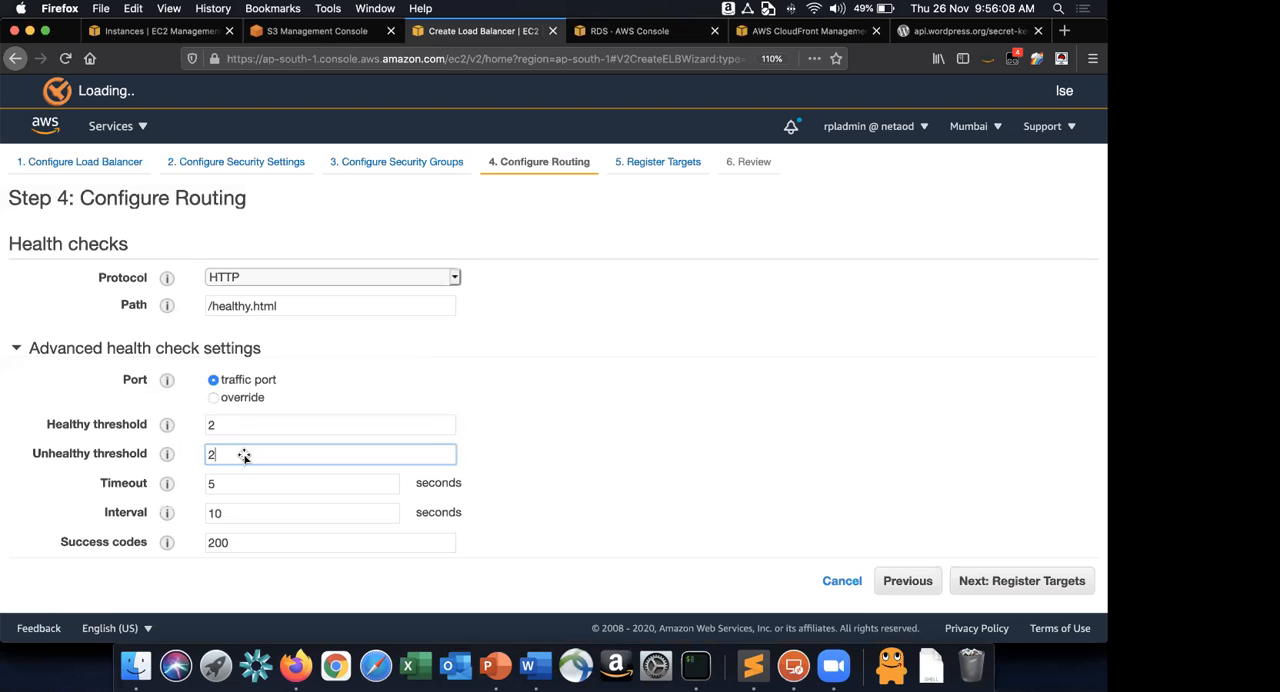
{"action": "left_click_drag", "start_coordinate": [222, 456], "coordinate": [153, 456]}
{"action": "type", "text": "3"}
{"action": "left_click", "coordinate": [230, 483]}
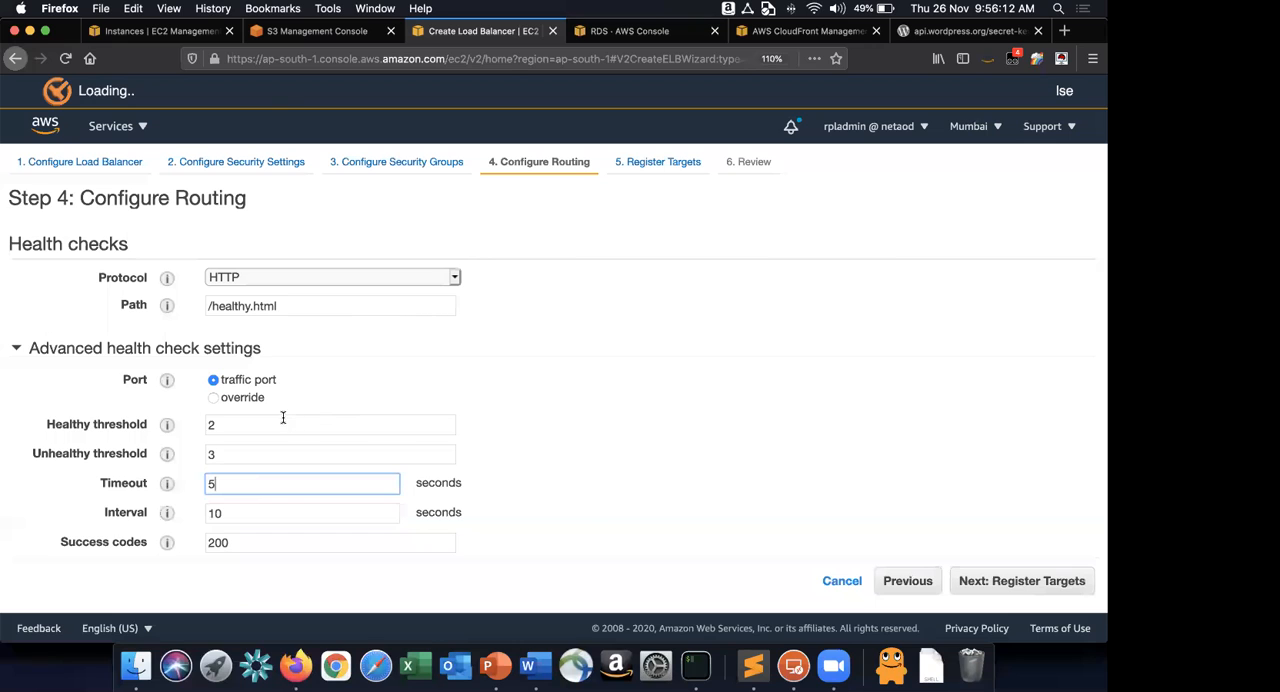
{"action": "left_click", "coordinate": [240, 542]}
{"action": "left_click", "coordinate": [276, 368]}
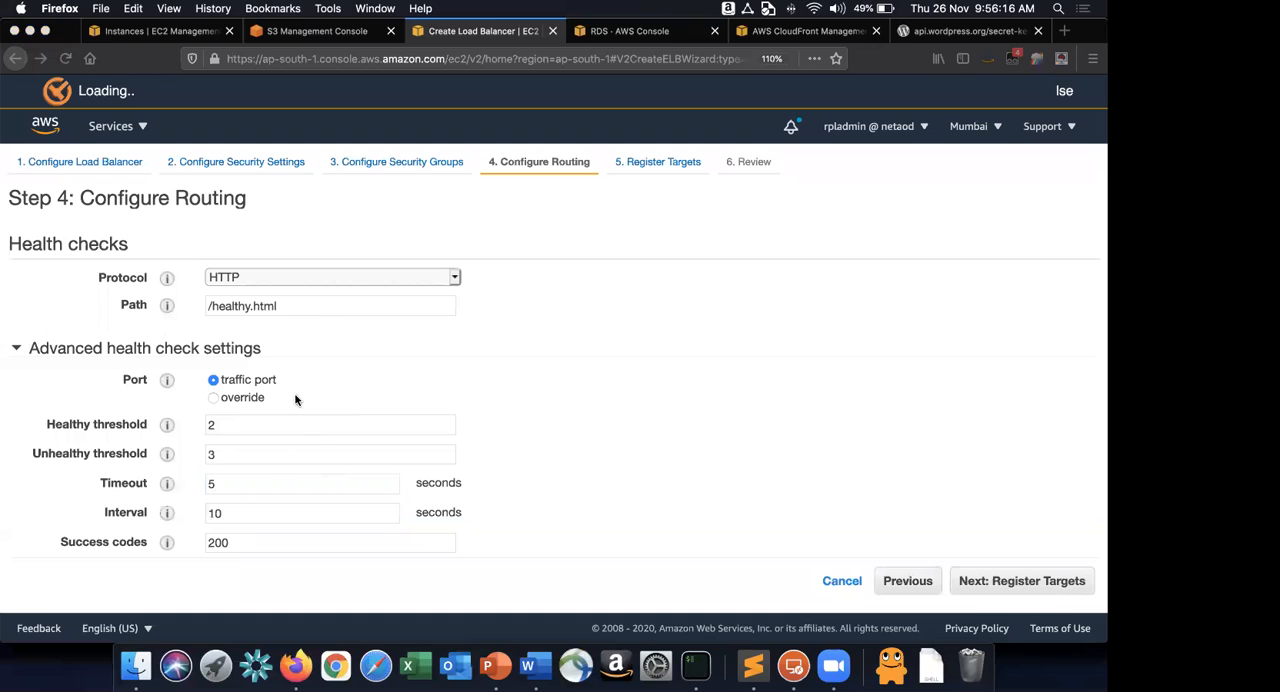
Continue to target registration and read the Word instructions for registering the WordPressGoldenImage instance on port 80.
{"action": "left_click", "coordinate": [968, 590]}
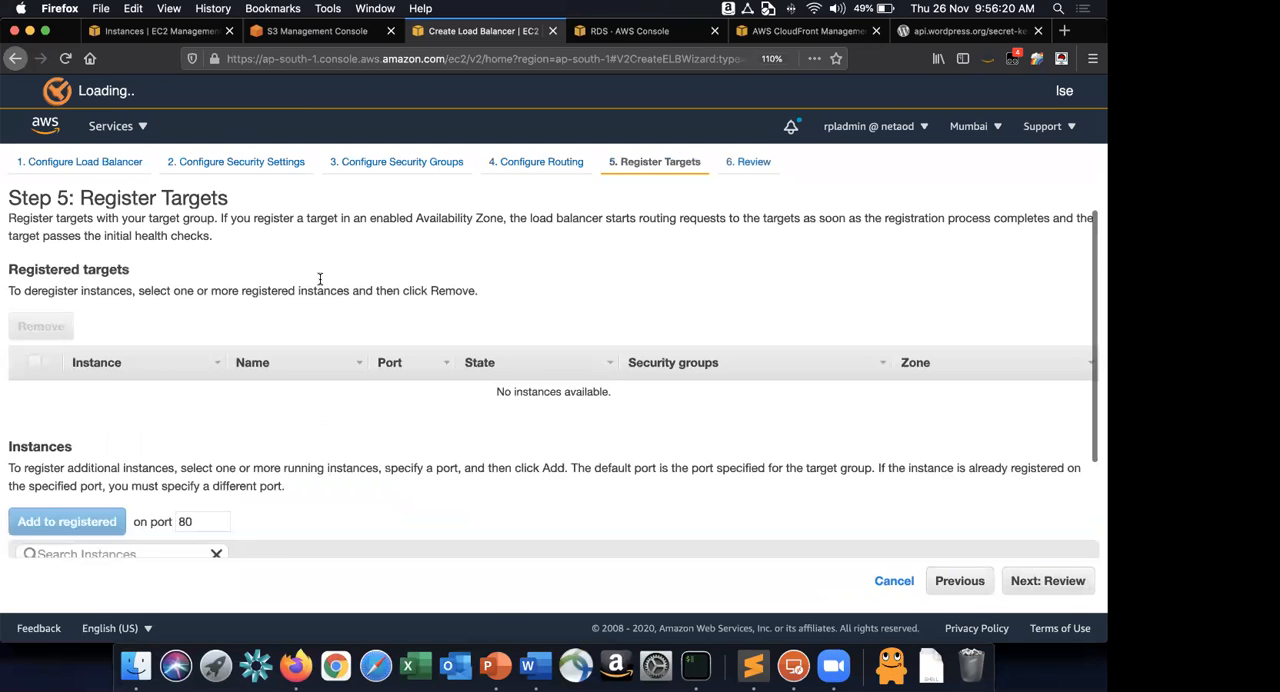
{"action": "key", "text": "super+Tab"}
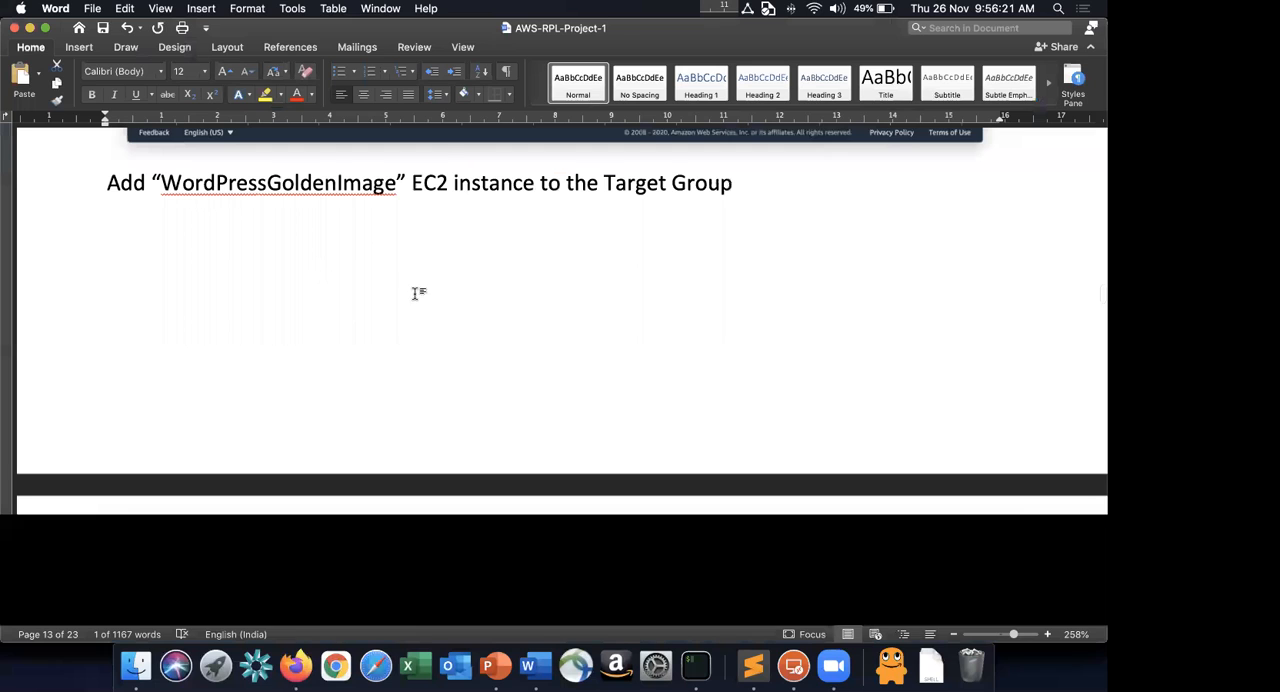
{"action": "scroll", "coordinate": [416, 293], "scroll_direction": "up", "scroll_amount": 2}
{"action": "double_click", "coordinate": [330, 274]}
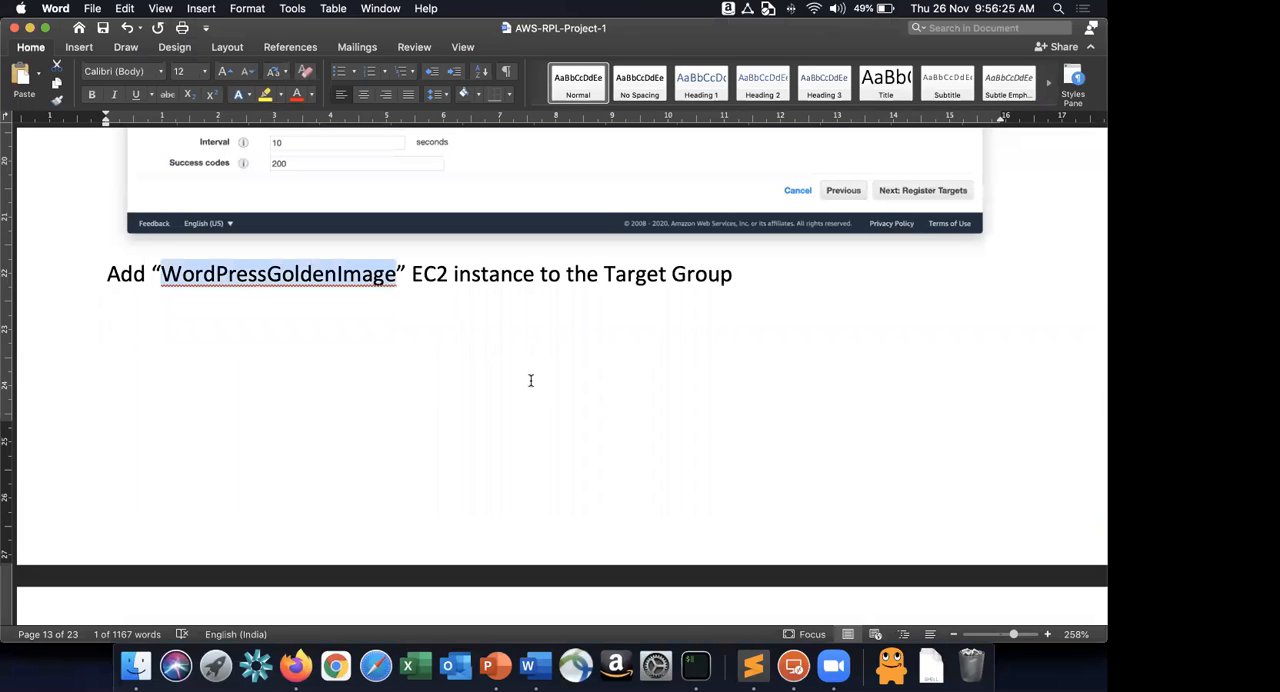
{"action": "scroll", "coordinate": [531, 380], "scroll_direction": "down", "scroll_amount": 5}
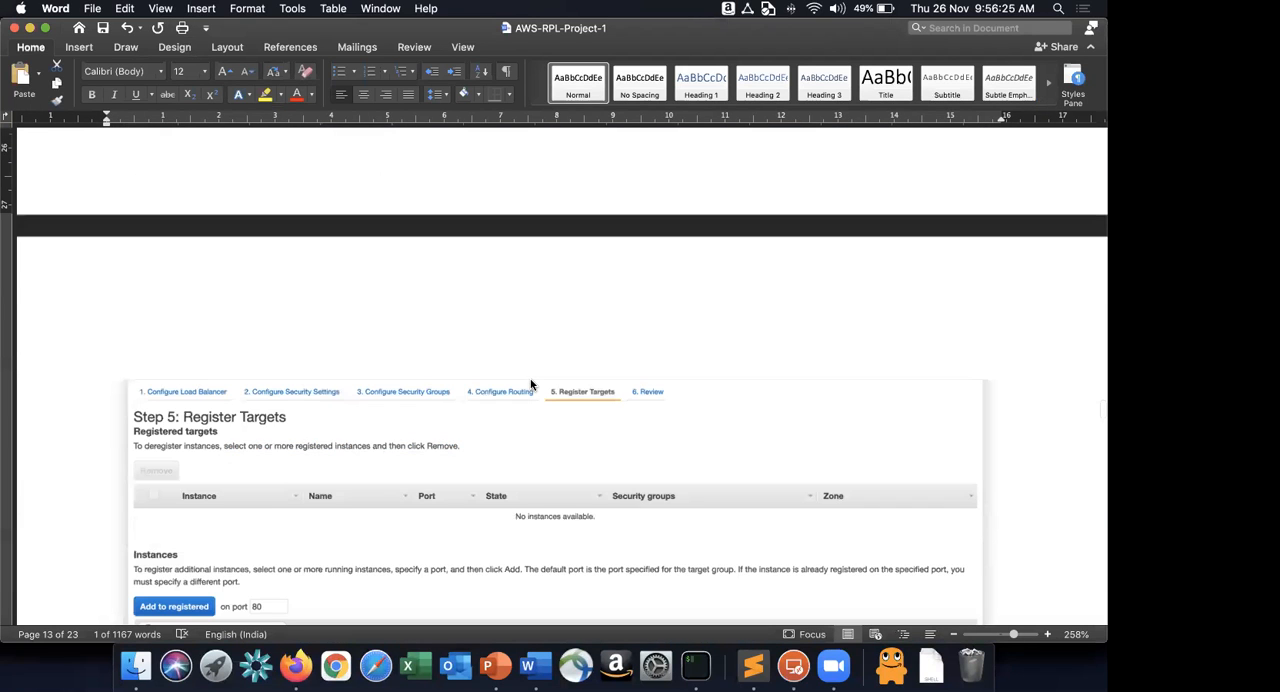
{"action": "scroll", "coordinate": [531, 385], "scroll_direction": "down", "scroll_amount": 2}
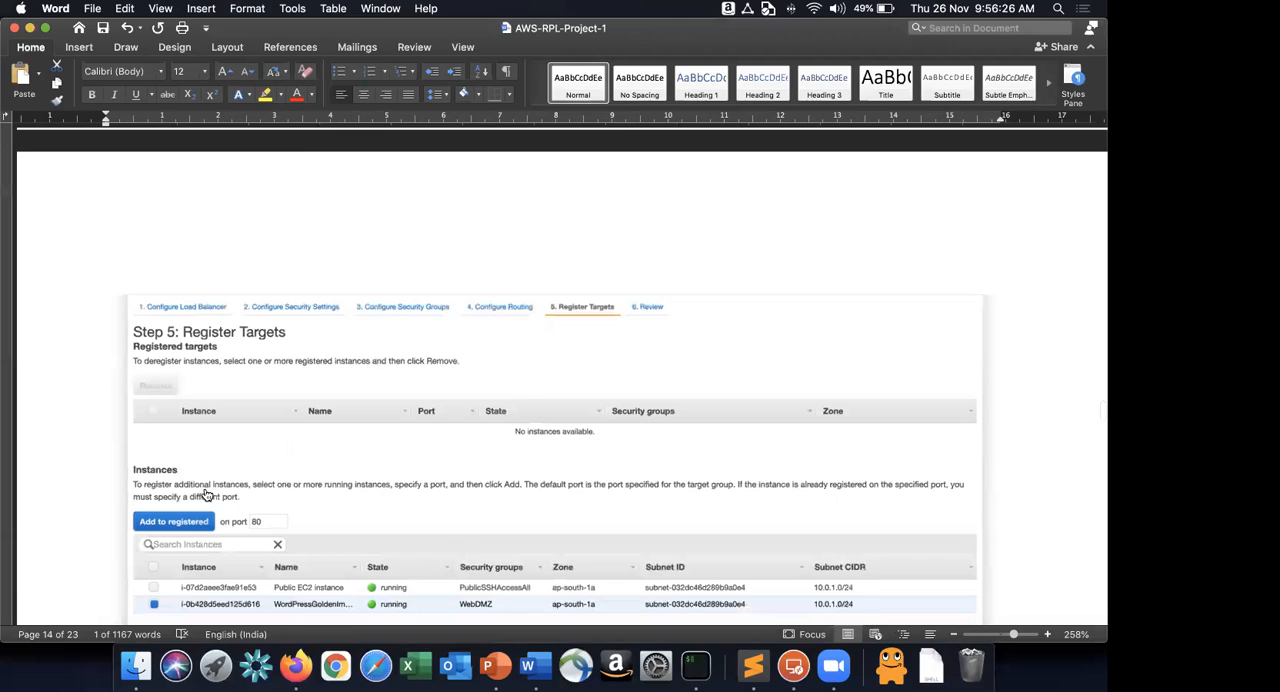
{"action": "key", "text": "super+Tab"}
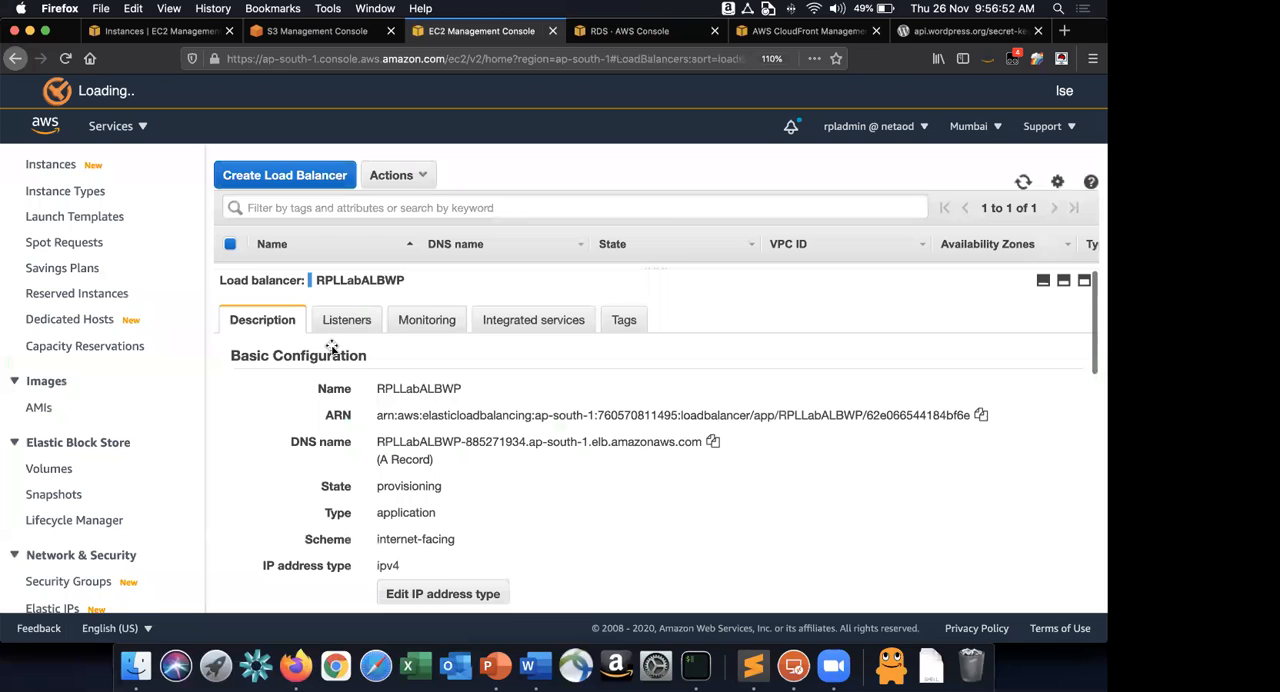
Switch to Word and read through the review stage to instruction 21 on checking the target group's targets.
{"action": "key", "text": "super+Tab"}
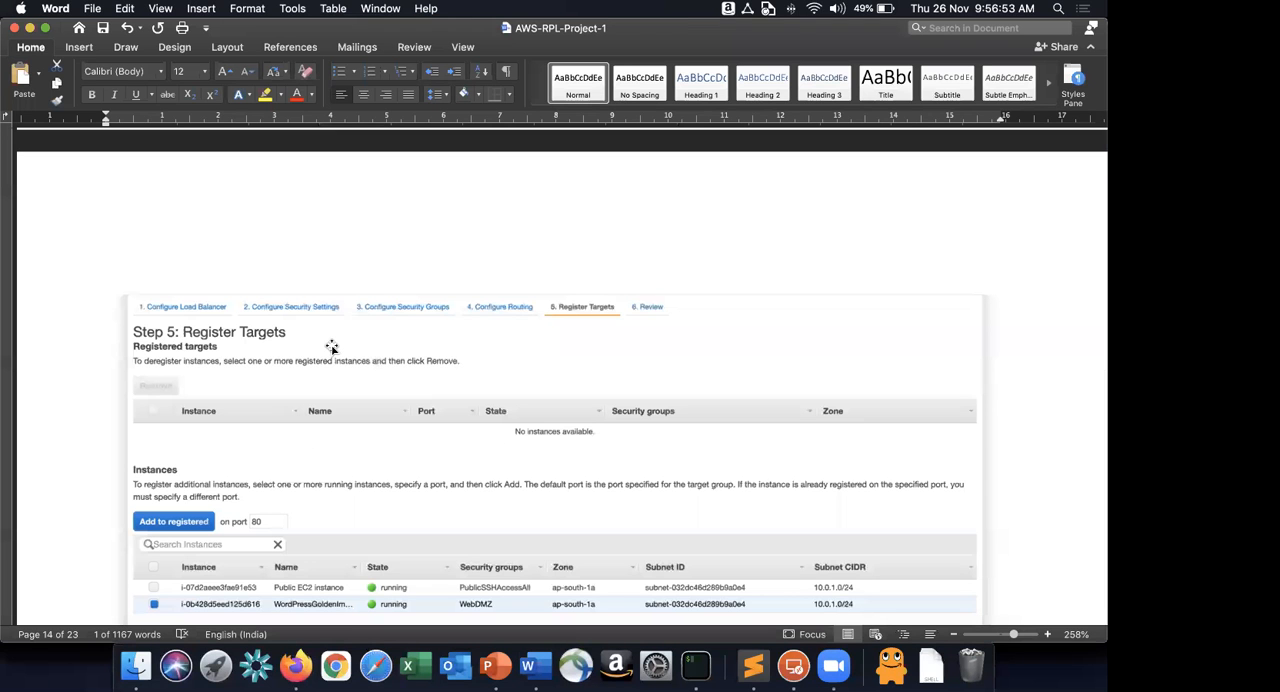
{"action": "scroll", "coordinate": [331, 347], "scroll_direction": "down", "scroll_amount": 5}
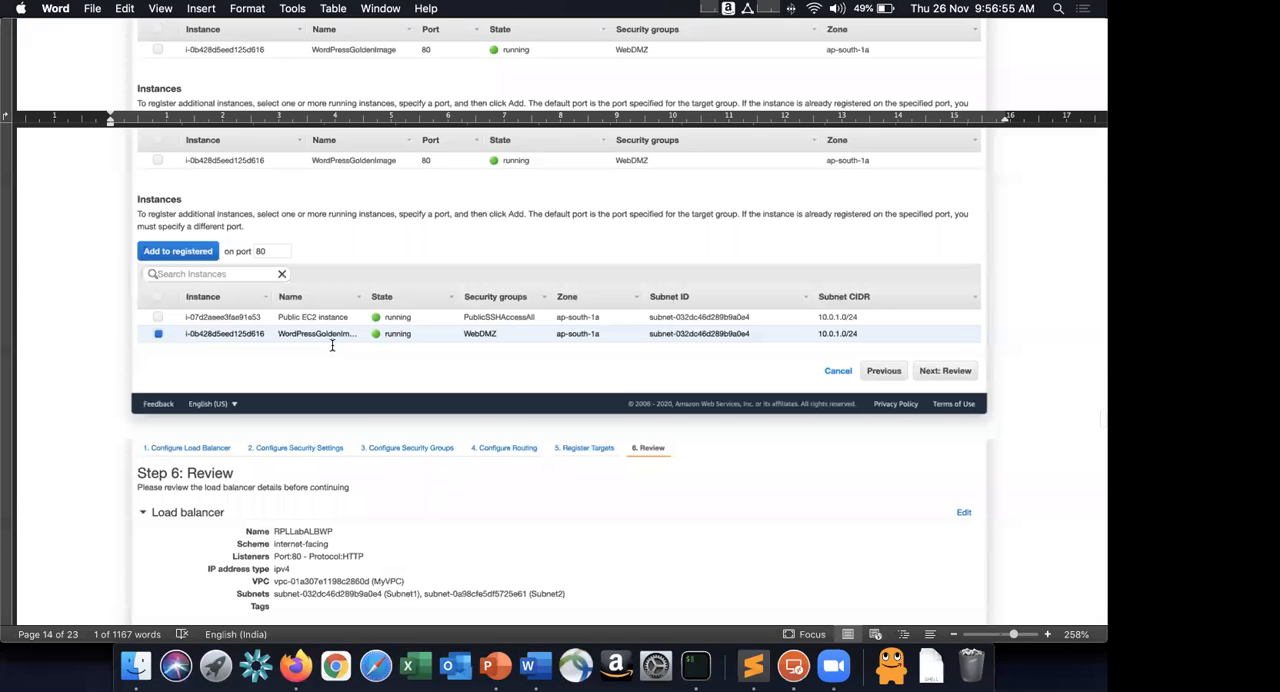
{"action": "scroll", "coordinate": [332, 345], "scroll_direction": "down", "scroll_amount": 10}
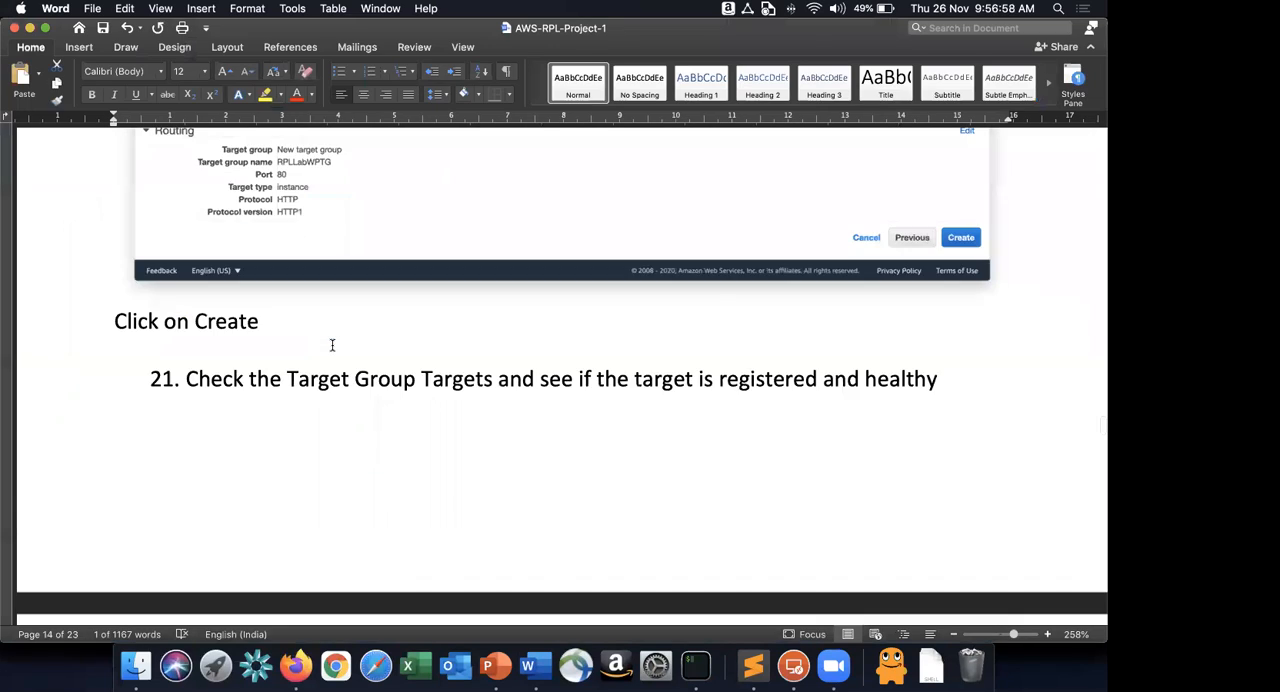
{"action": "scroll", "coordinate": [332, 345], "scroll_direction": "down", "scroll_amount": 3}
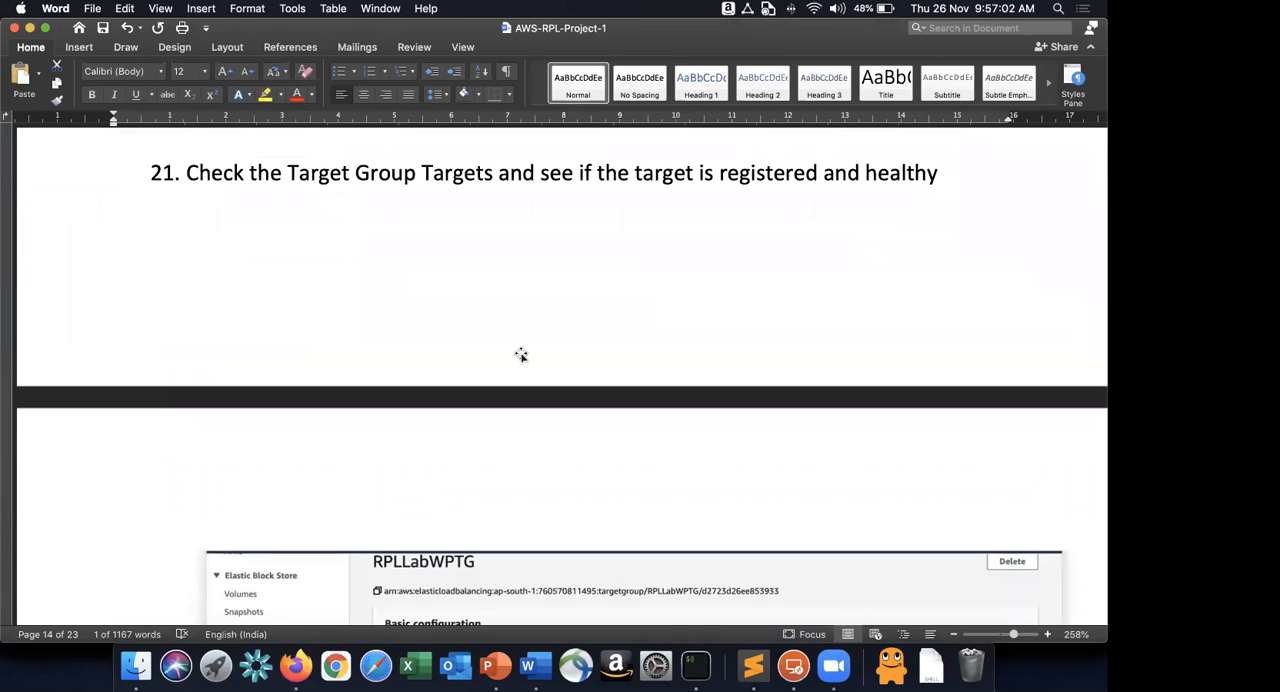
{"action": "scroll", "coordinate": [520, 356], "scroll_direction": "down", "scroll_amount": 4}
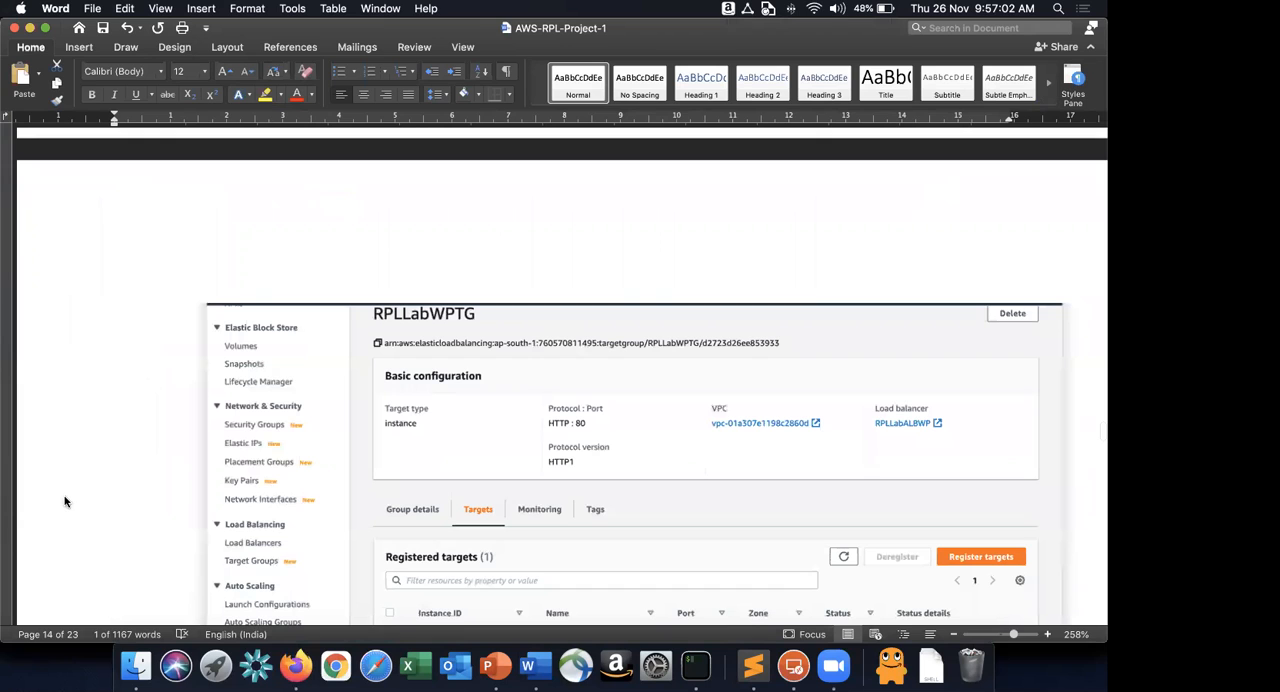
Open the RPLLabWPTG target group's registered targets in Firefox and refresh the list to check the instance's health status.
{"action": "key", "text": "super+Tab"}
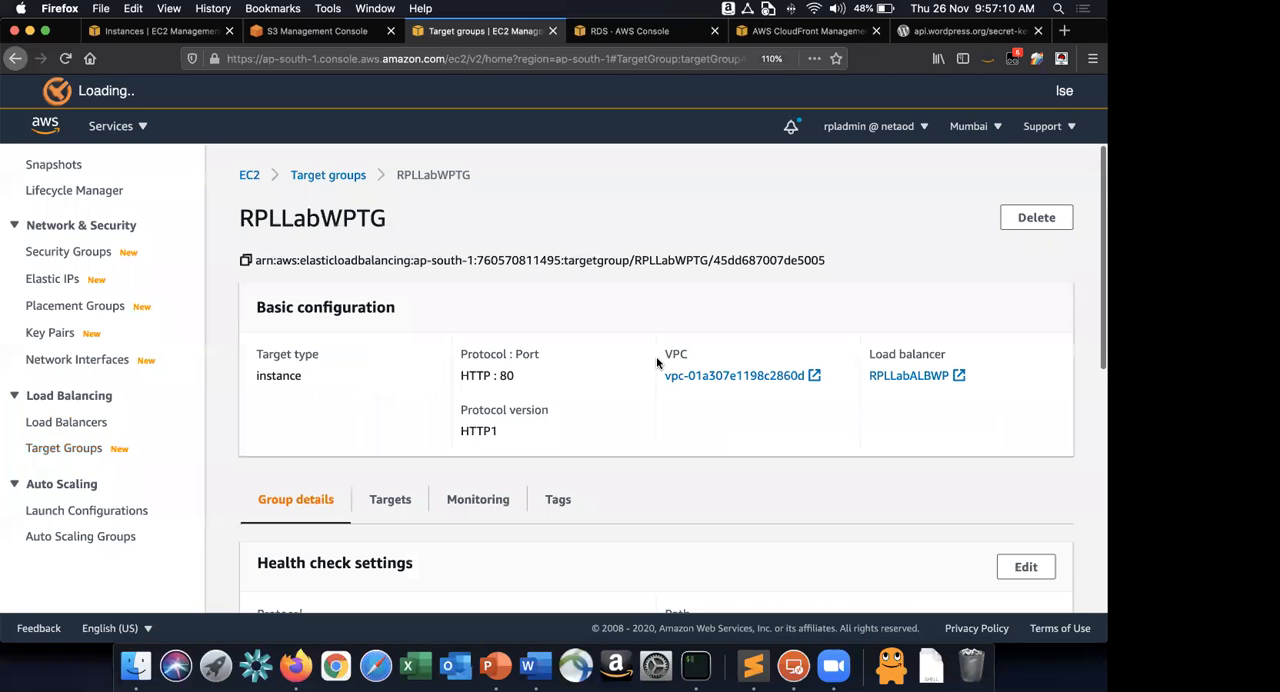
{"action": "scroll", "coordinate": [385, 330], "scroll_direction": "down", "scroll_amount": 3}
{"action": "left_click", "coordinate": [385, 332]}
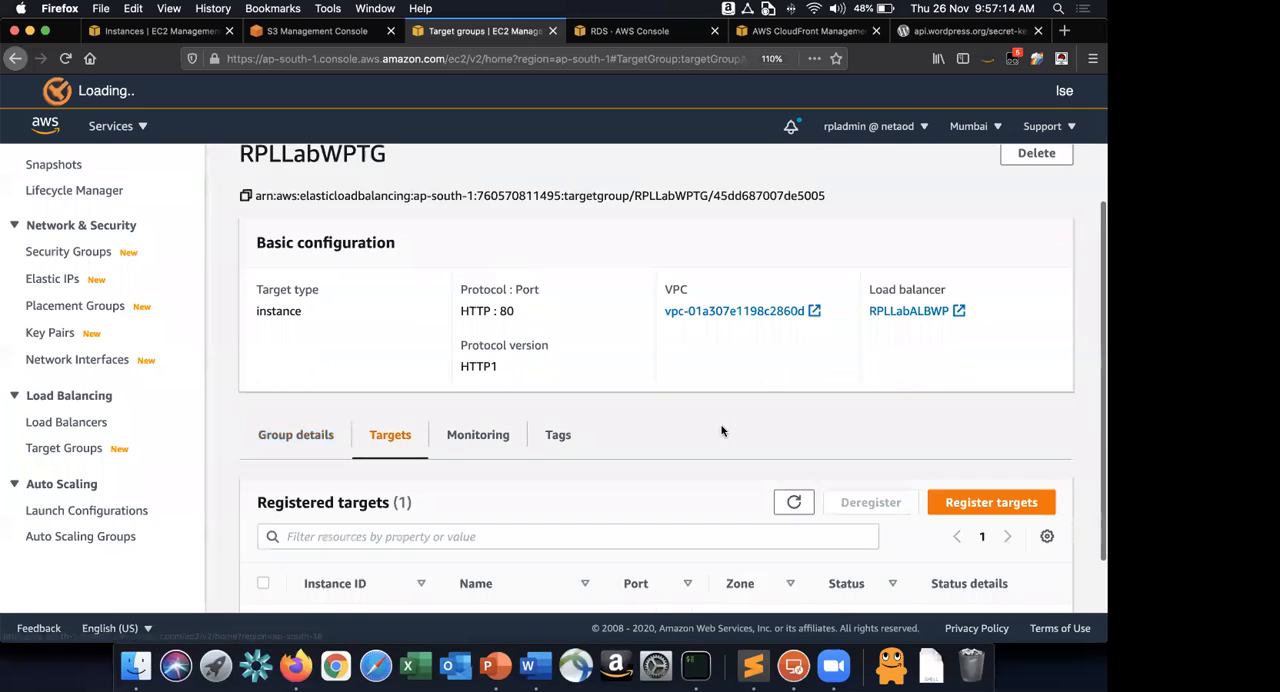
{"action": "scroll", "coordinate": [722, 431], "scroll_direction": "down", "scroll_amount": 1}
{"action": "left_click", "coordinate": [800, 442]}
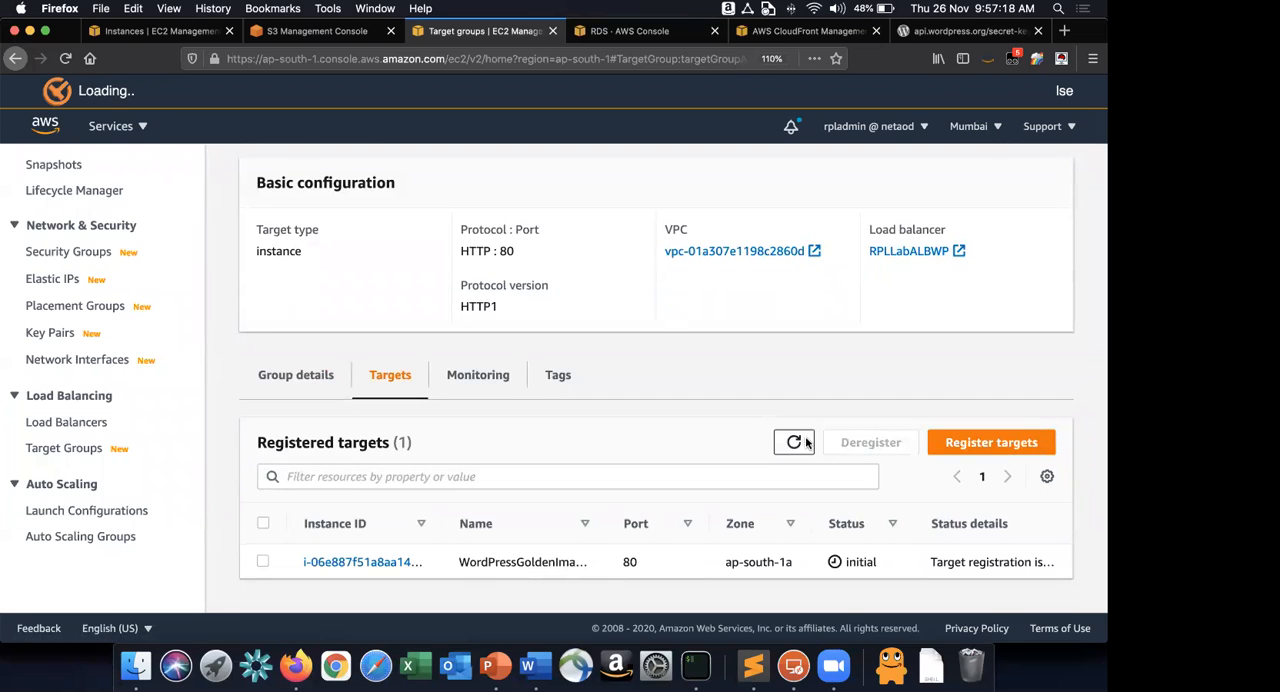
{"action": "key", "text": "super+Tab"}
{"action": "left_click", "coordinate": [793, 440]}
Switch to PowerPoint and select the EC2 Wordpress Writer Node box in the architecture diagram on slide 44.
{"action": "left_click", "coordinate": [492, 662]}
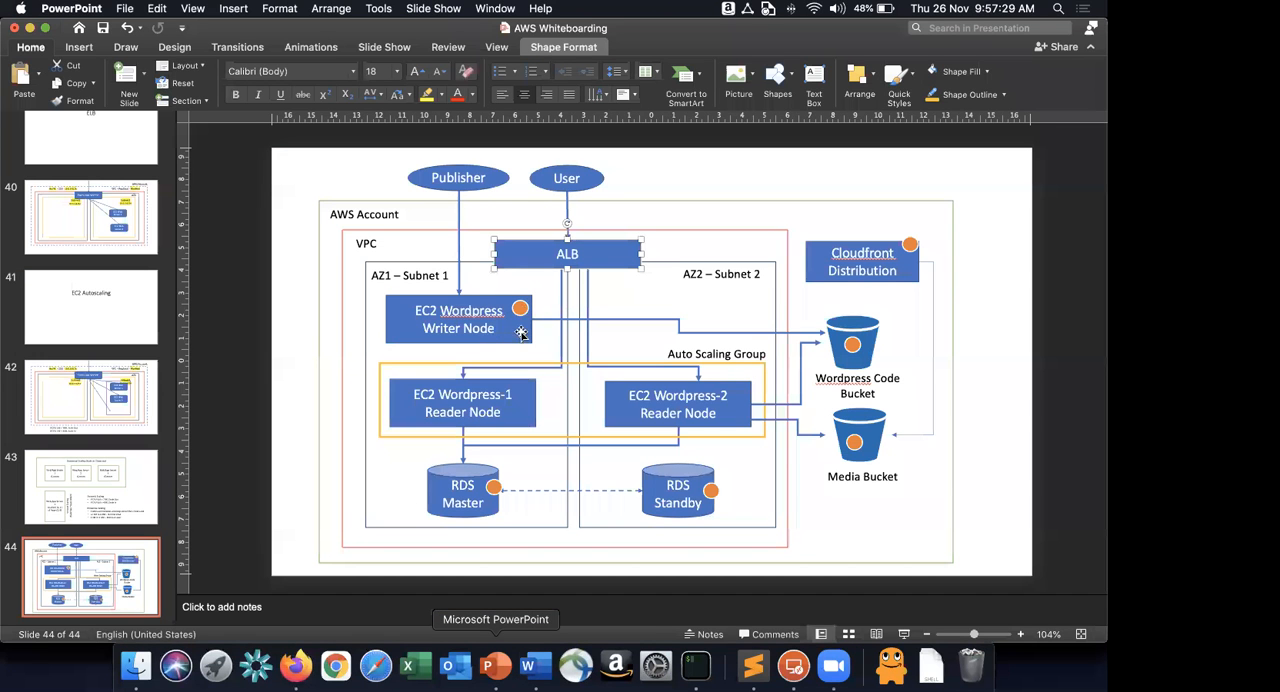
{"action": "left_click", "coordinate": [438, 335]}
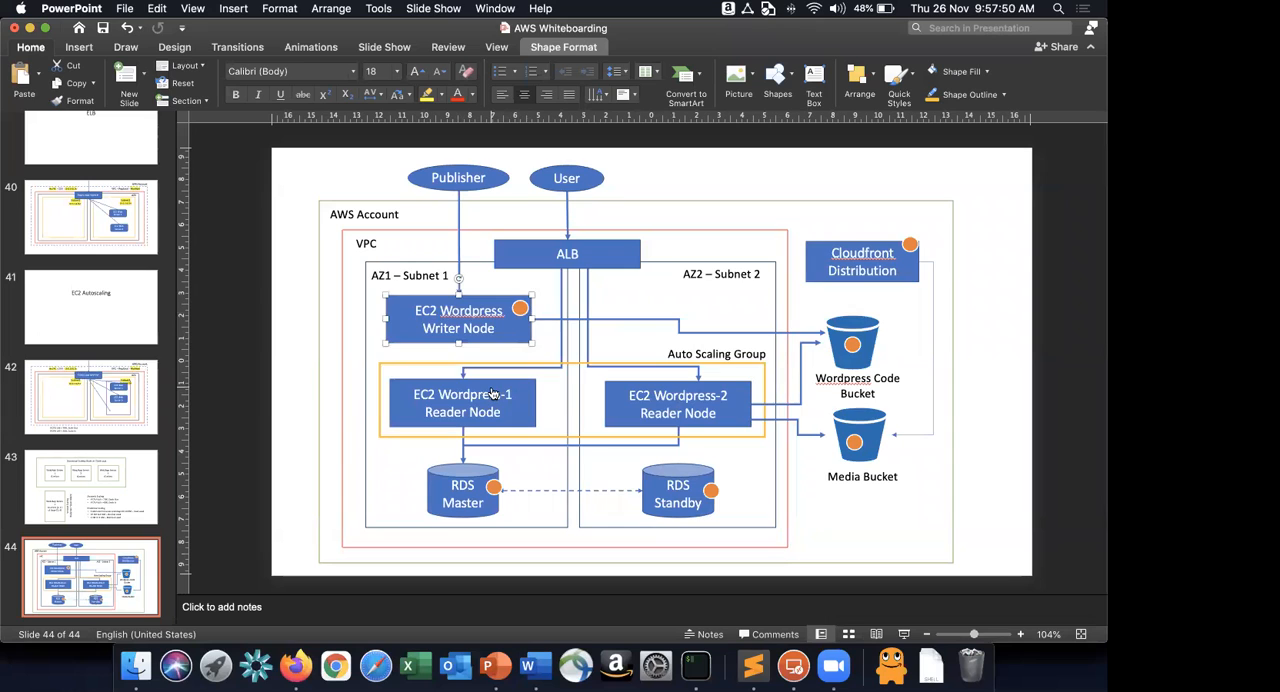
Switch to Firefox, return to the EC2 instances list and load the WordPressGoldenImage instance's copied public IPv4 address in a new window.
{"action": "key", "text": "super+Tab"}
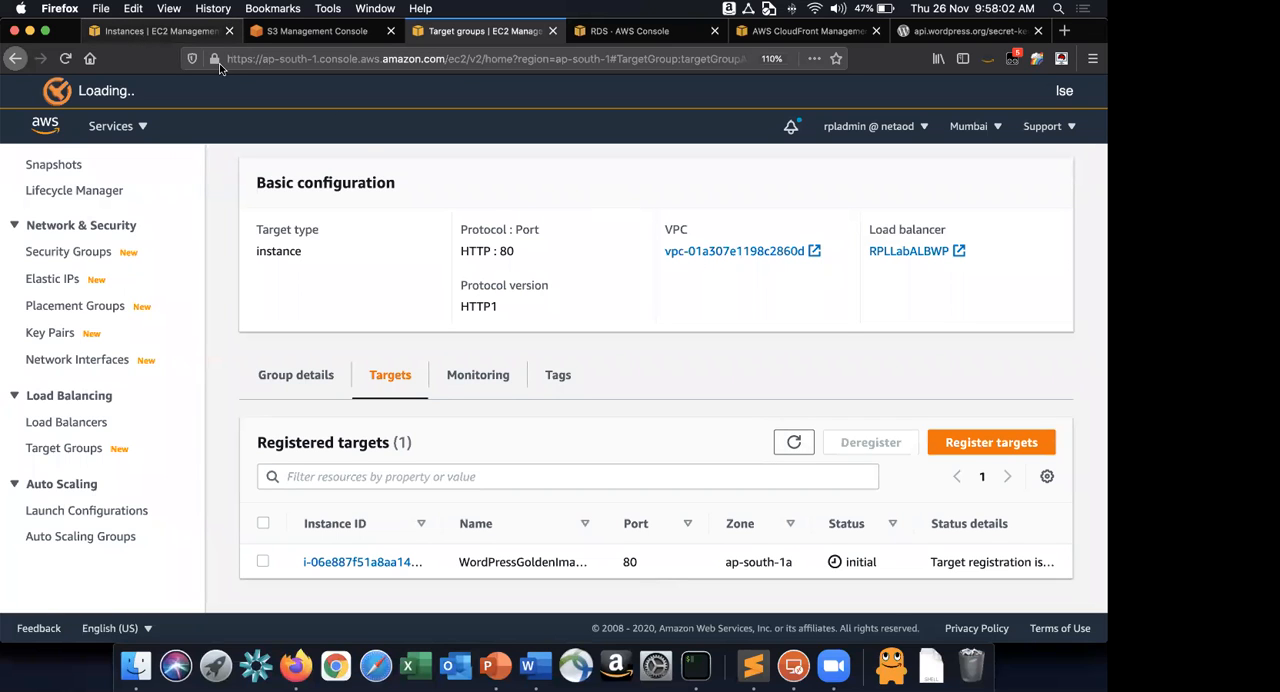
{"action": "left_click", "coordinate": [160, 31]}
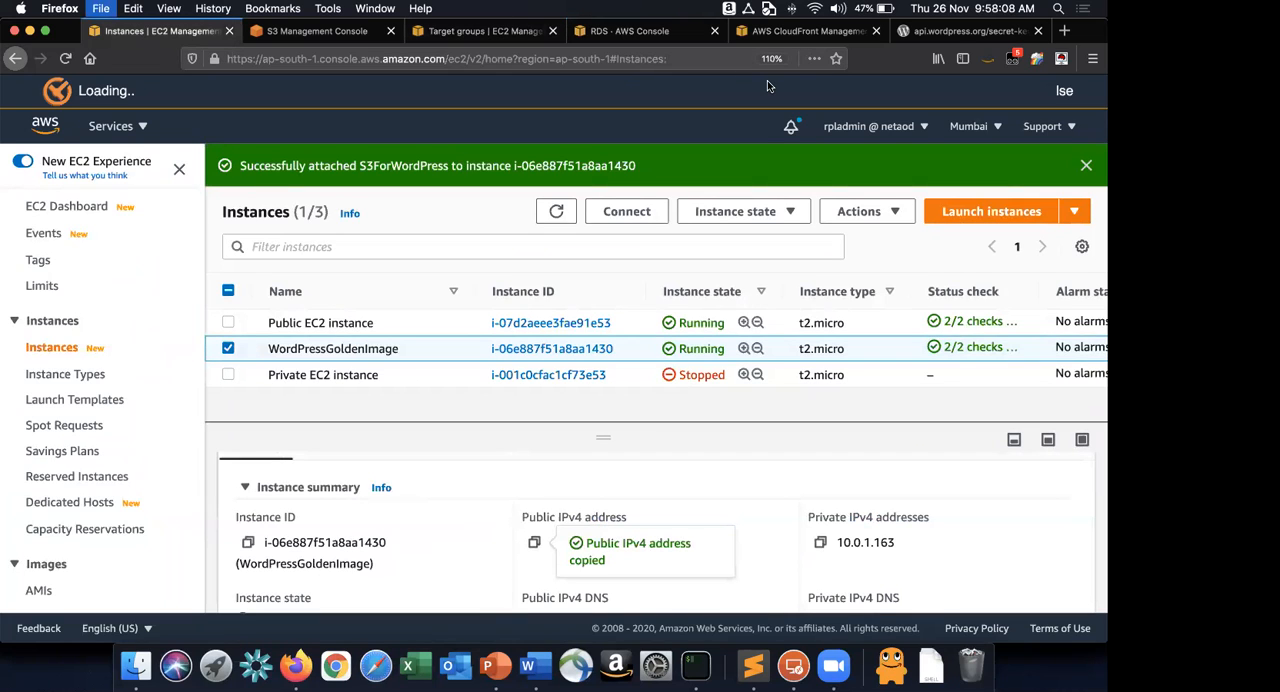
{"action": "key", "text": "super+n"}
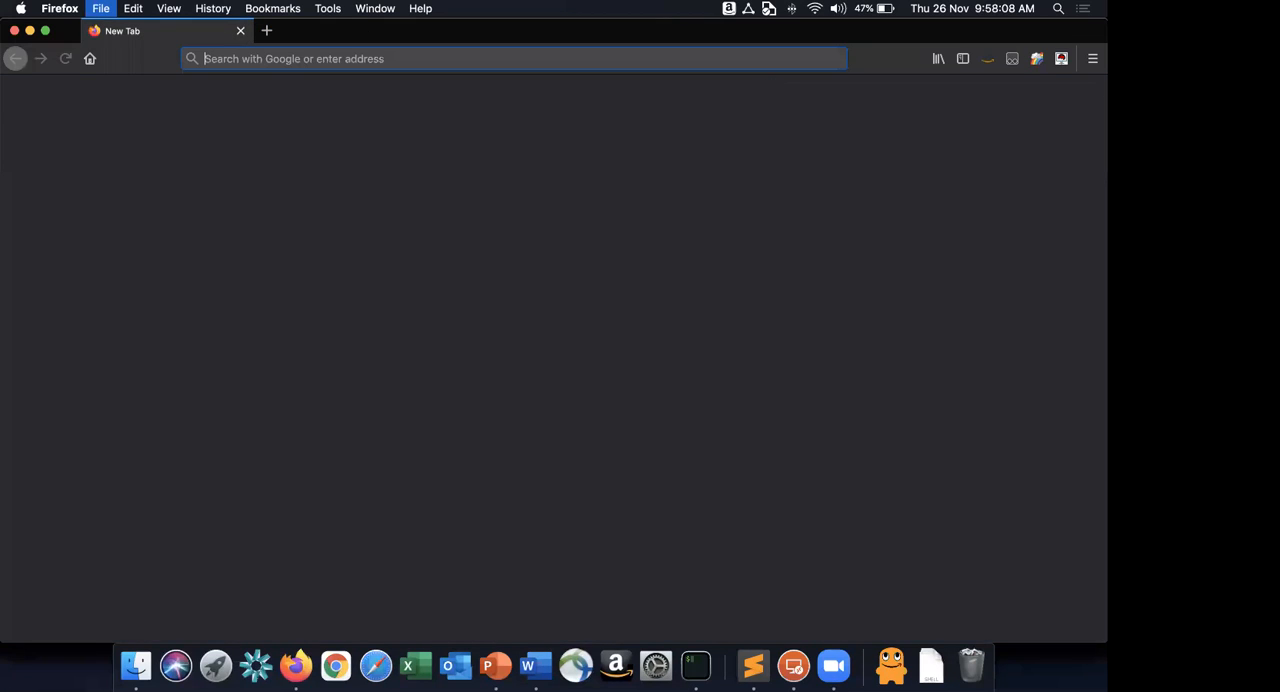
{"action": "type", "text": "13.233.128.227"}
{"action": "key", "text": "Return"}
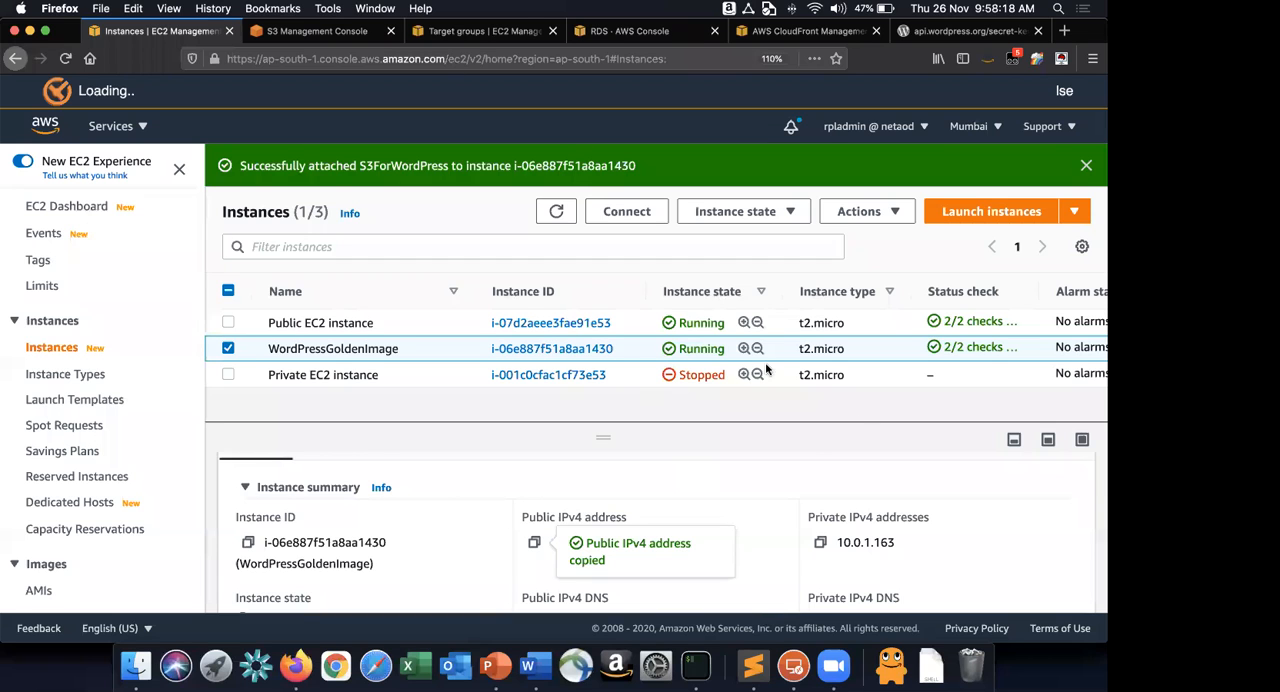
Return to the RPLLabWPTG target group and refresh its registered targets to check the WordPressGoldenImage instance's health status.
{"action": "scroll", "coordinate": [795, 458], "scroll_direction": "down", "scroll_amount": 1}
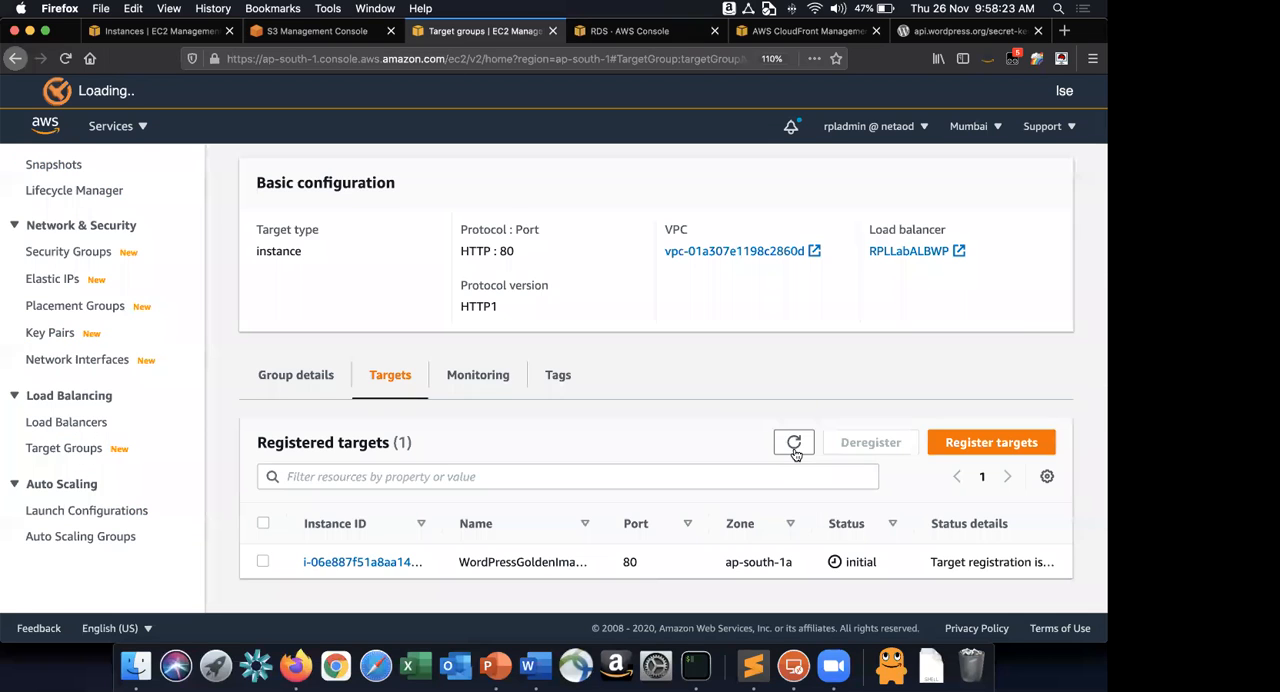
{"action": "left_click", "coordinate": [795, 451]}
{"action": "left_click", "coordinate": [794, 444]}
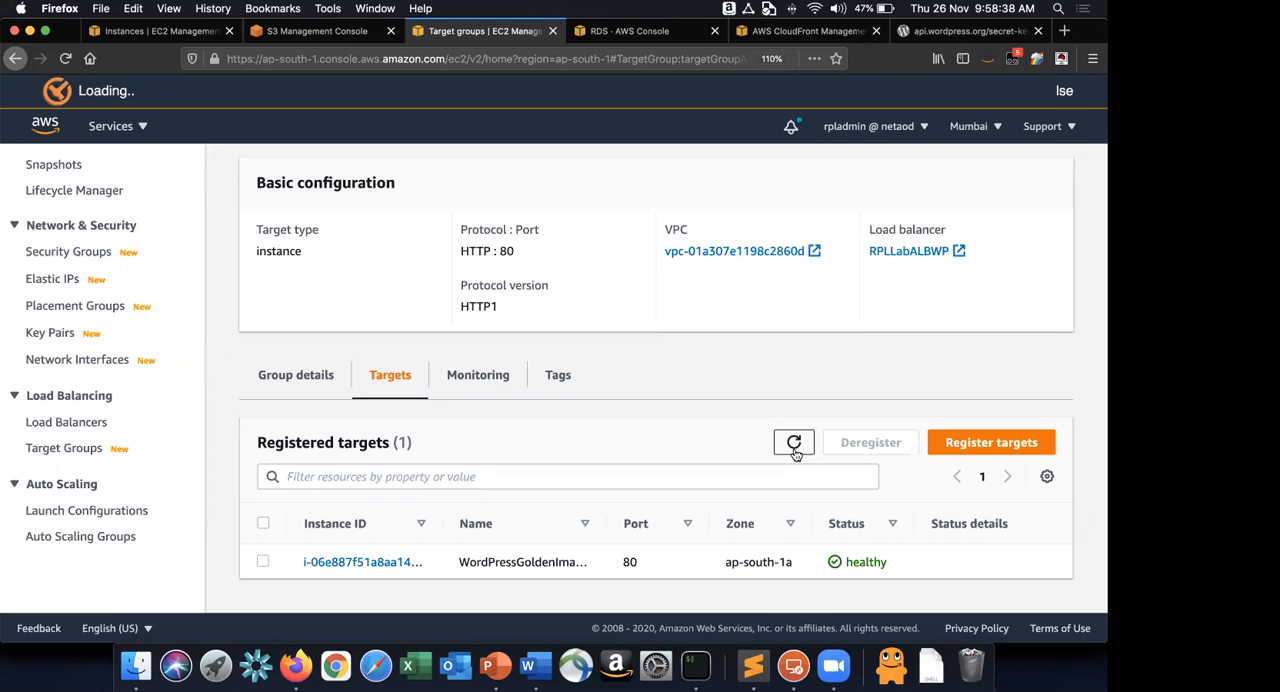
{"action": "left_click", "coordinate": [794, 444]}
Switch to PowerPoint and move the pasted orange marker circle from the Cloudfront Distribution box onto the ALB box.
{"action": "key", "text": "super+Tab"}
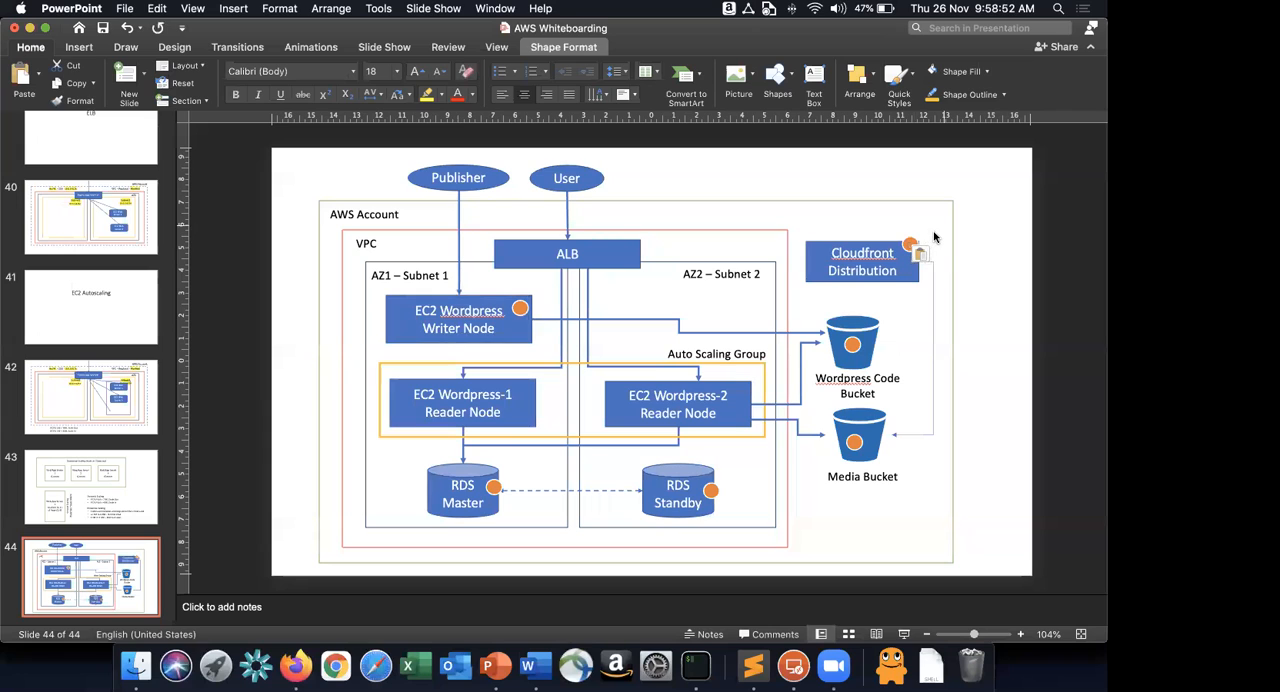
{"action": "left_click", "coordinate": [934, 235]}
{"action": "left_click_drag", "start_coordinate": [920, 252], "coordinate": [608, 250]}
Switch to Word and read instruction 22 on copying the ALB's DNS name and browsing to it.
{"action": "key", "text": "super+Tab"}
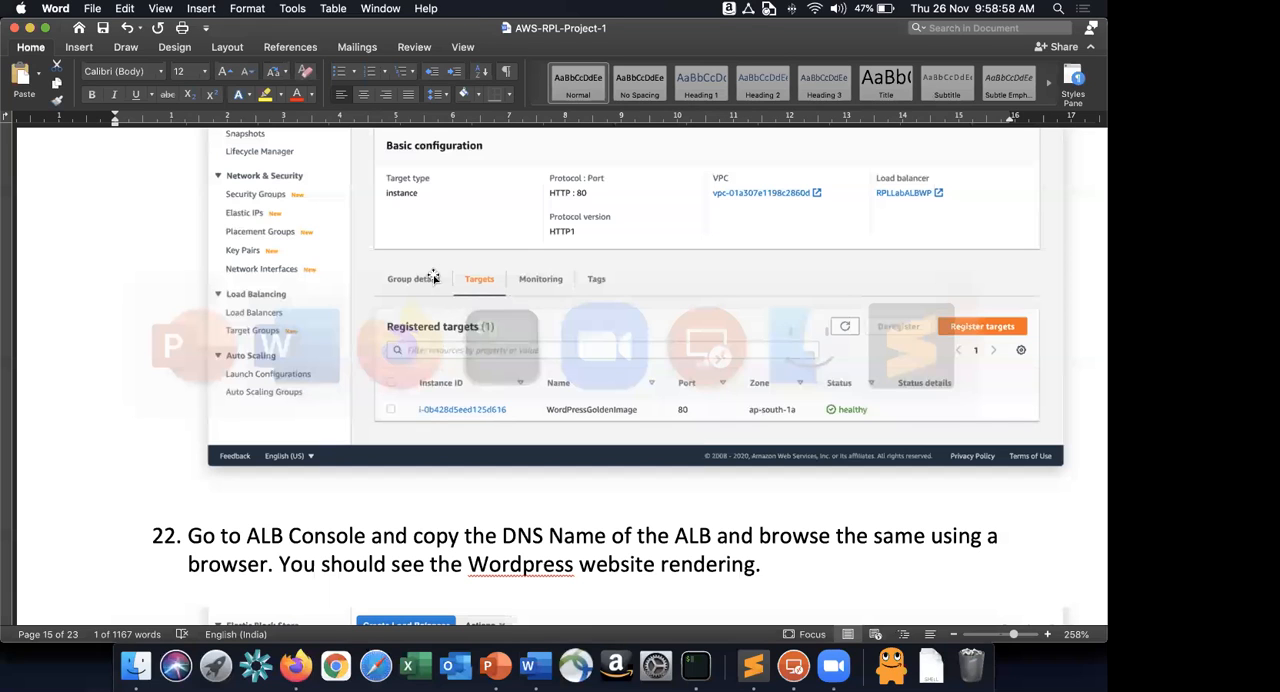
{"action": "scroll", "coordinate": [418, 229], "scroll_direction": "down", "scroll_amount": 5}
{"action": "scroll", "coordinate": [418, 229], "scroll_direction": "down", "scroll_amount": 2}
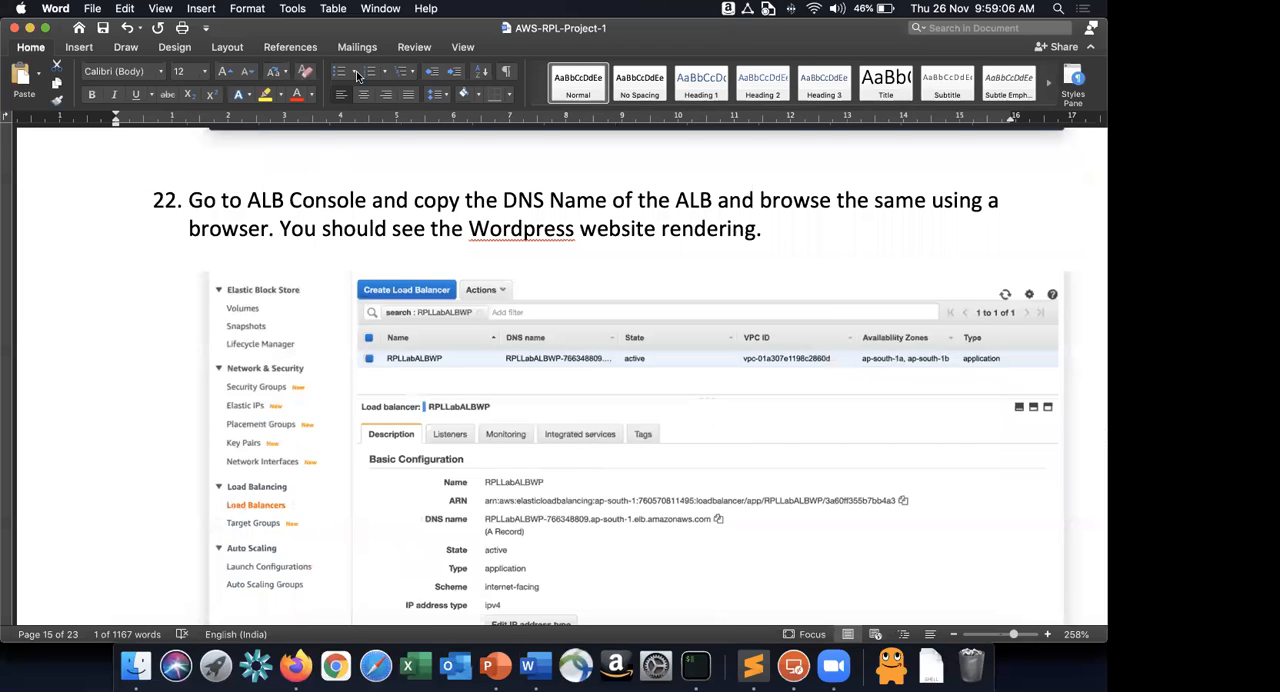
{"action": "scroll", "coordinate": [288, 195], "scroll_direction": "down", "scroll_amount": 2}
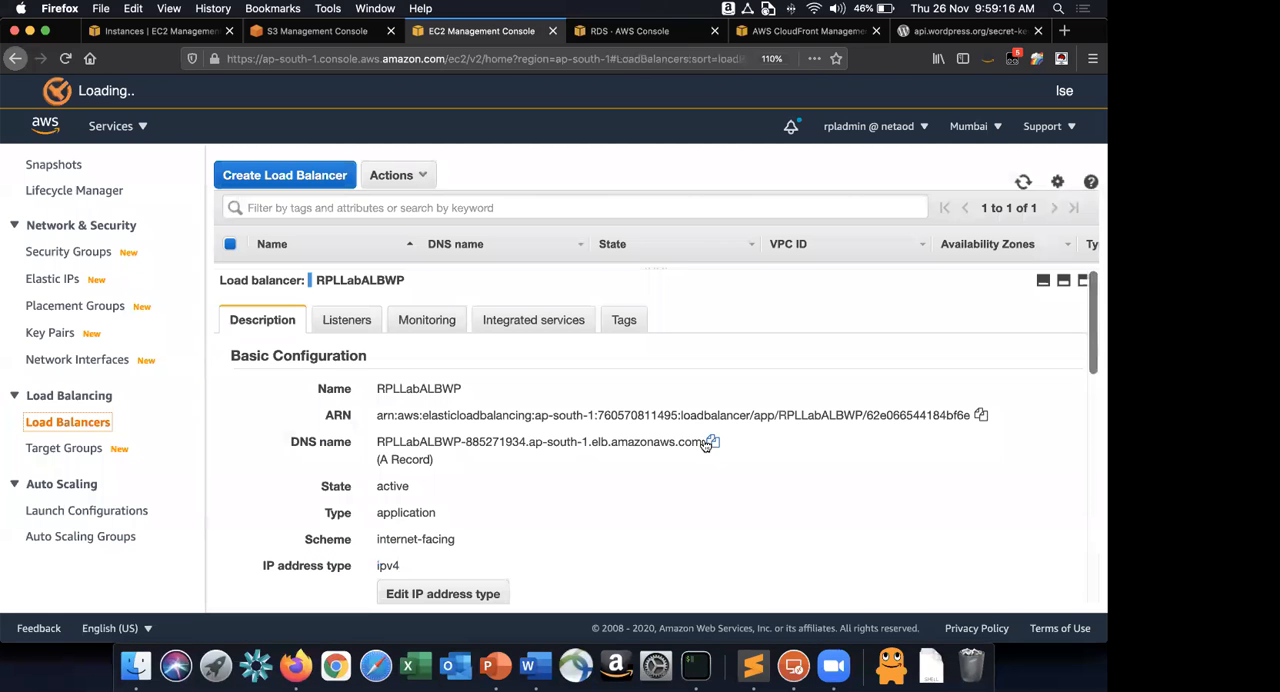
Copy the RPLLabALBWP load balancer's DNS name in Firefox and load it in a new tab of the WordPress window.
{"action": "left_click", "coordinate": [712, 441]}
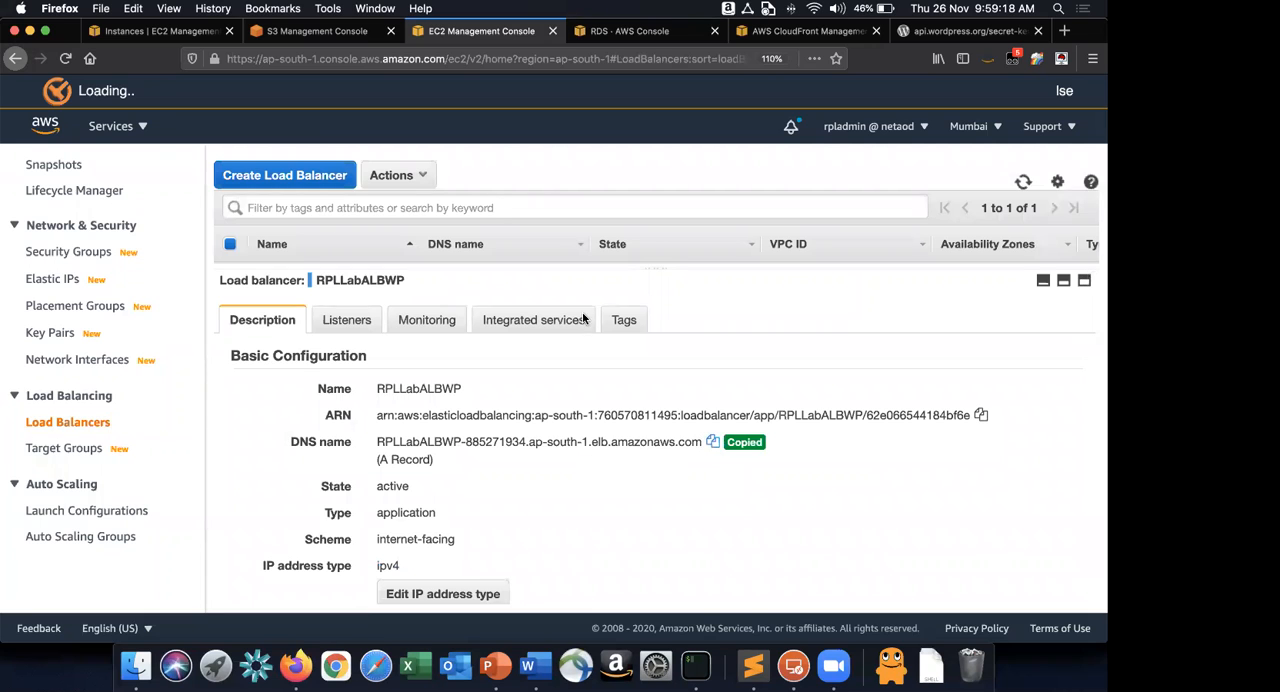
{"action": "key", "text": "super+grave"}
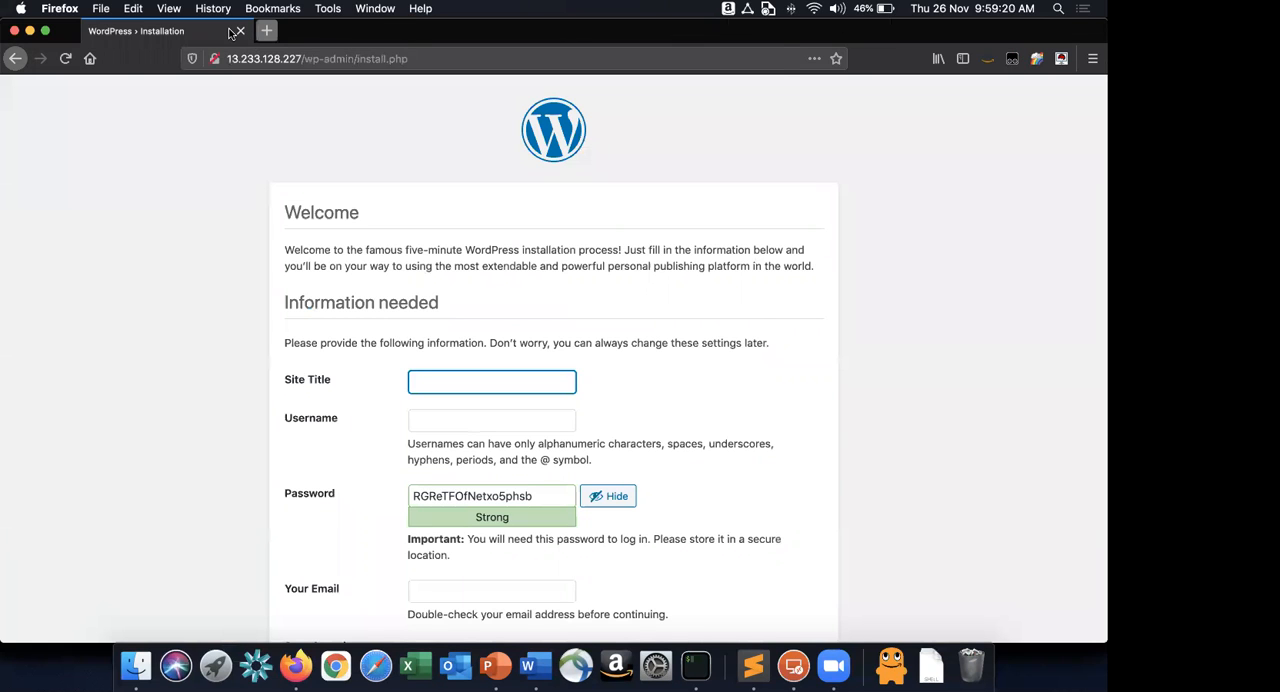
{"action": "left_click", "coordinate": [266, 31]}
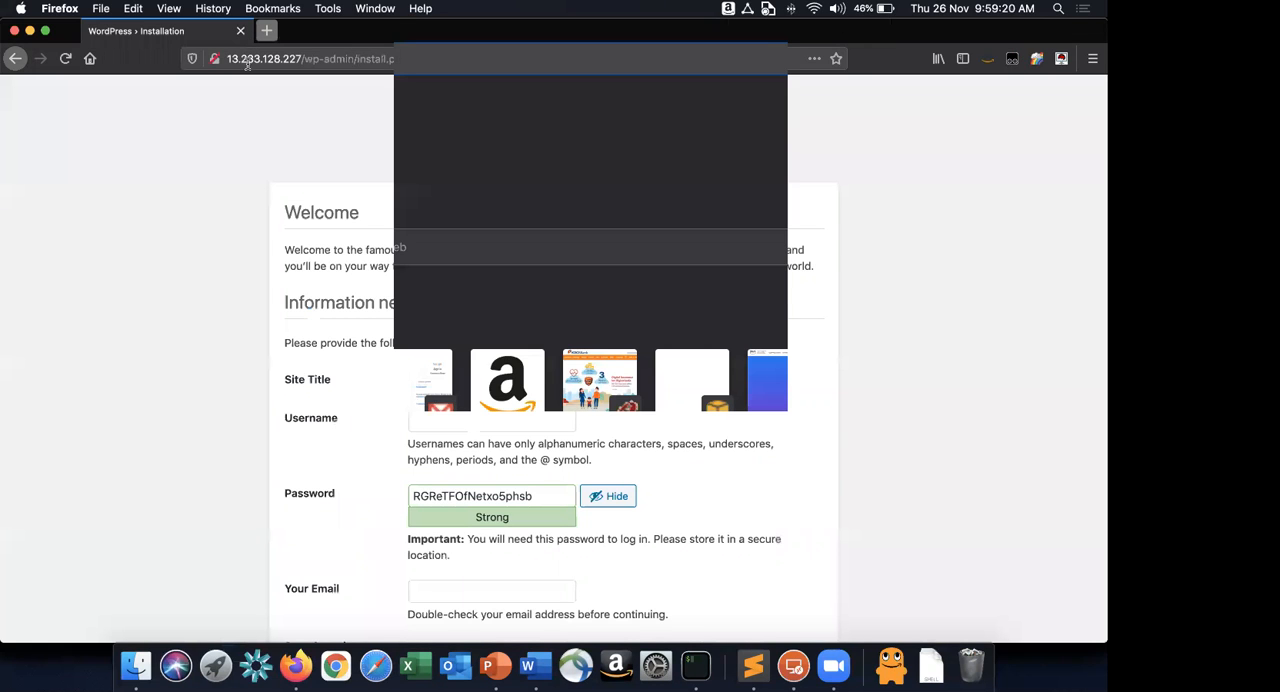
{"action": "key", "text": "cmd+v"}
{"action": "key", "text": "Return"}
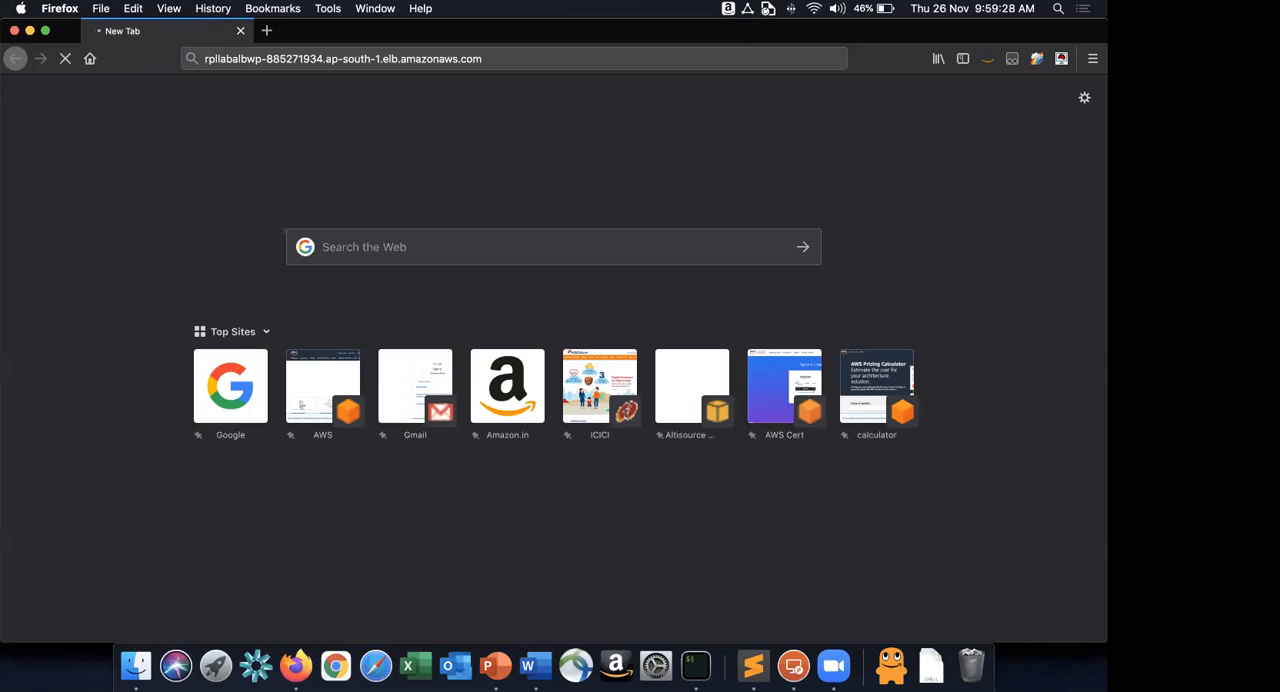
Look over the RPLLabALBWP load balancer's details and the RPLLabWPTG target group in the AWS console, ending on the load balancers list.
{"action": "key", "text": "super+Tab"}
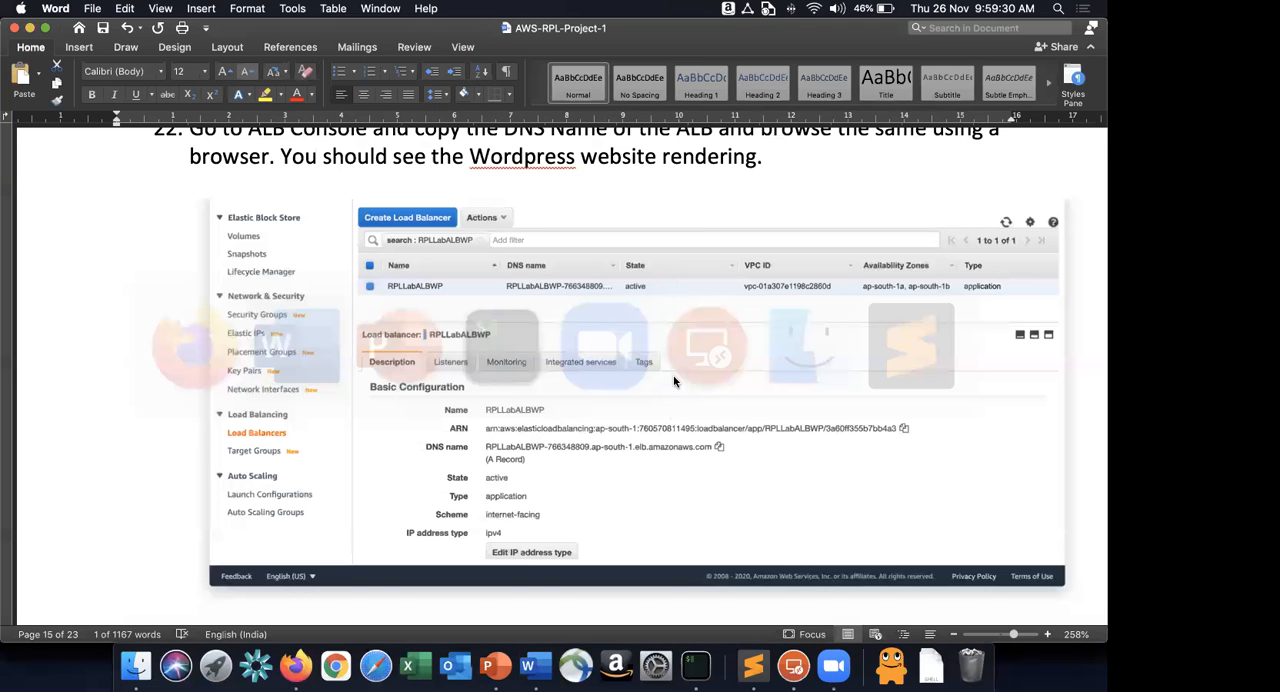
{"action": "key", "text": "super+Tab"}
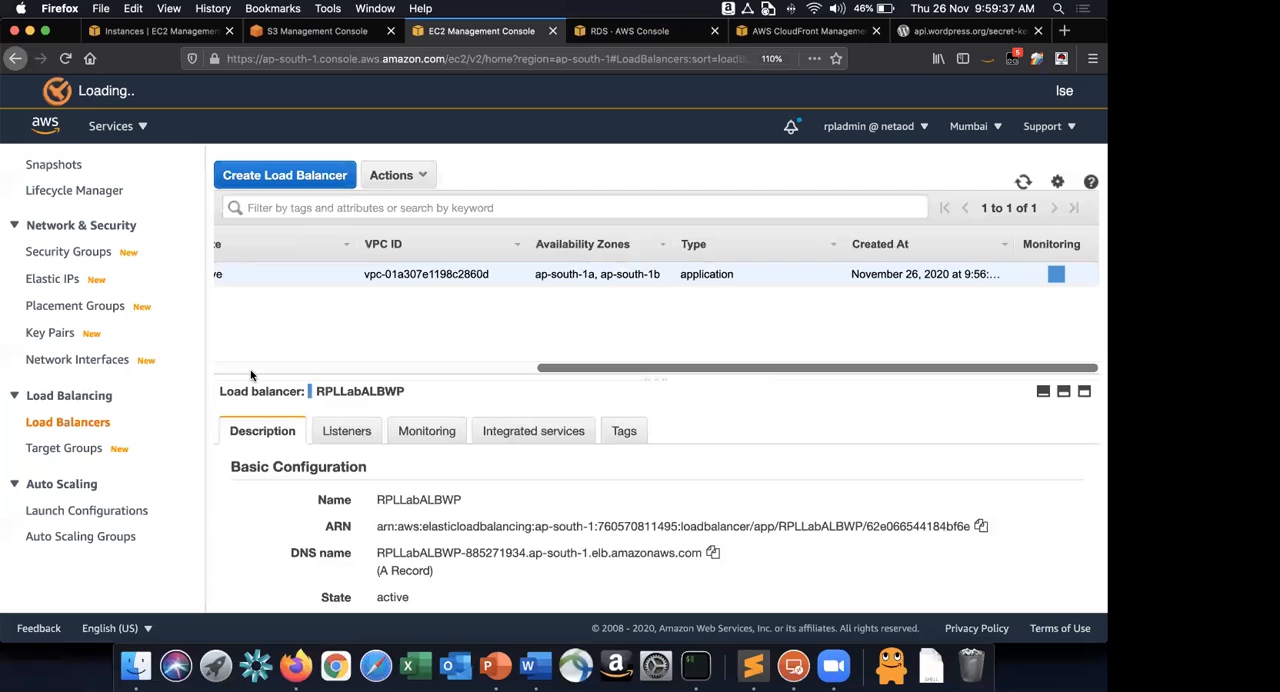
{"action": "scroll", "coordinate": [459, 319], "scroll_direction": "left", "scroll_amount": 5}
{"action": "left_click", "coordinate": [63, 448]}
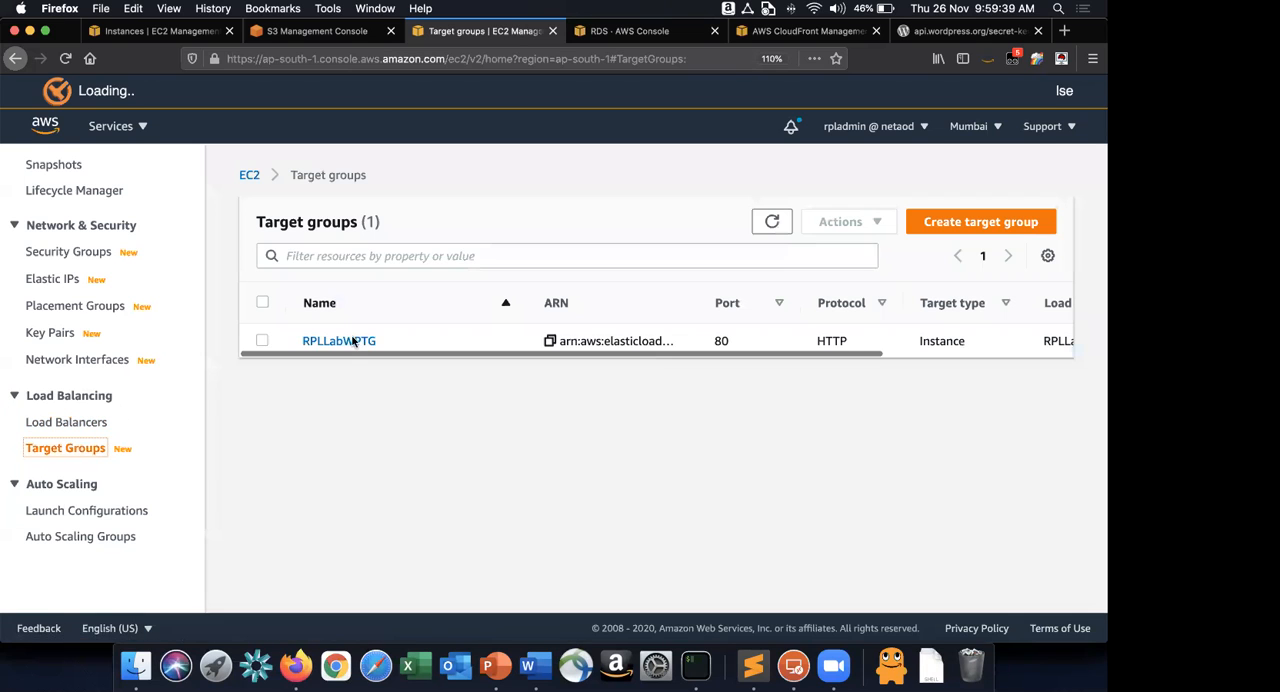
{"action": "left_click", "coordinate": [338, 341]}
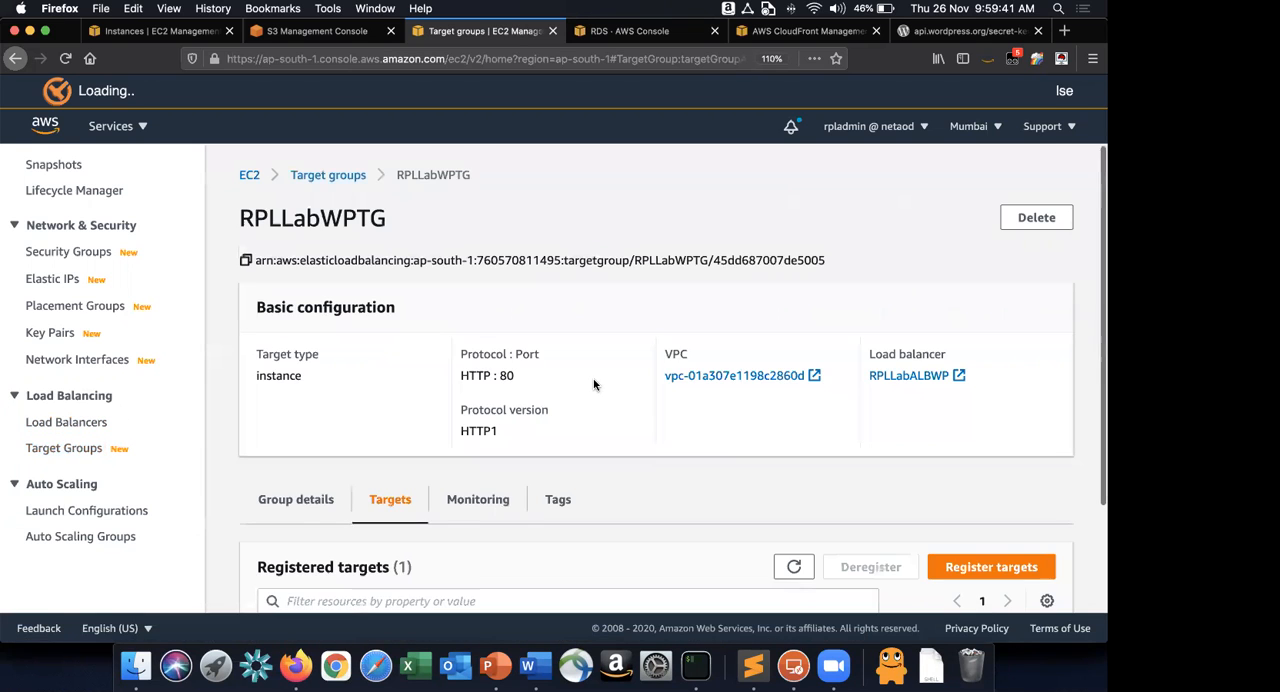
{"action": "left_click", "coordinate": [66, 422]}
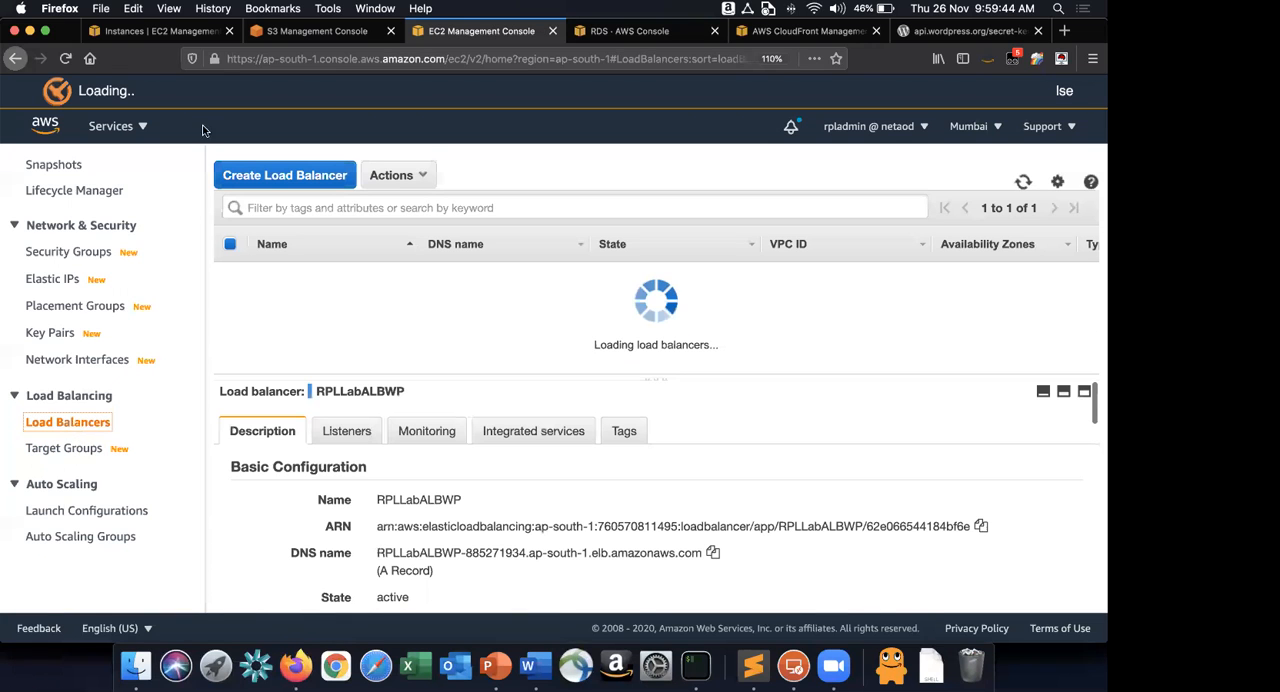
{"action": "key", "text": "super+grave"}
{"action": "left_click_drag", "start_coordinate": [206, 58], "coordinate": [569, 57]}
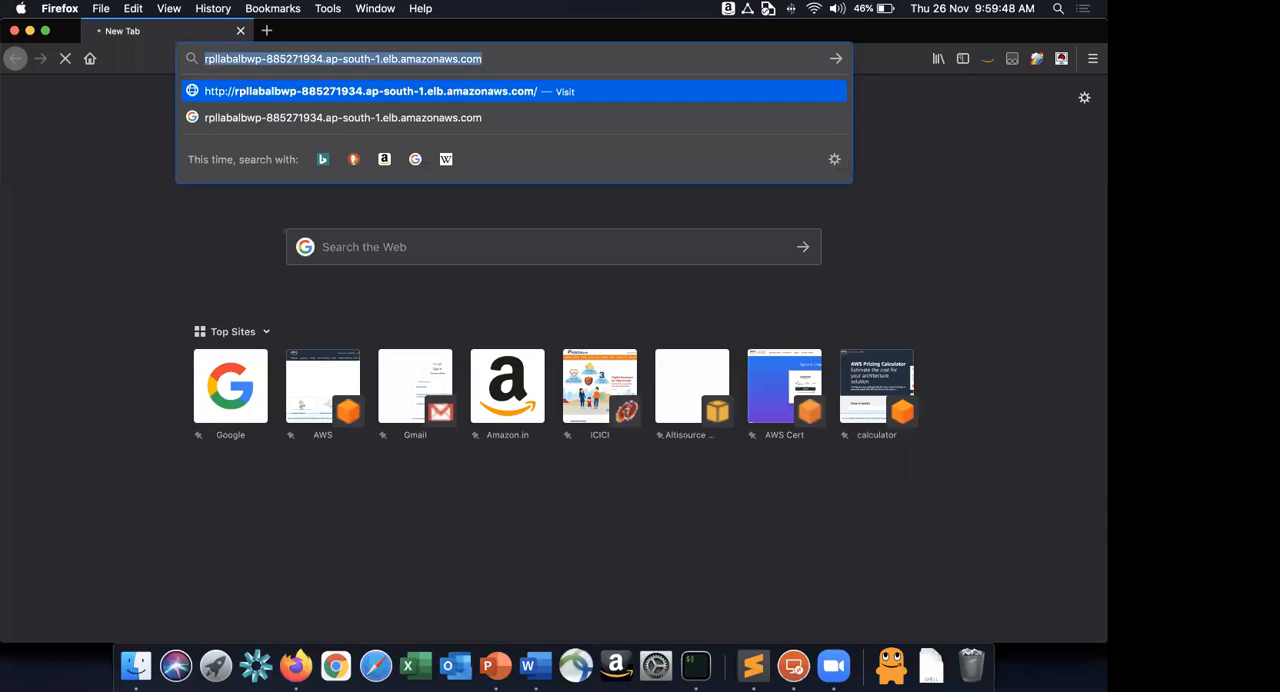
{"action": "key", "text": "Left"}
{"action": "type", "text": "http"}
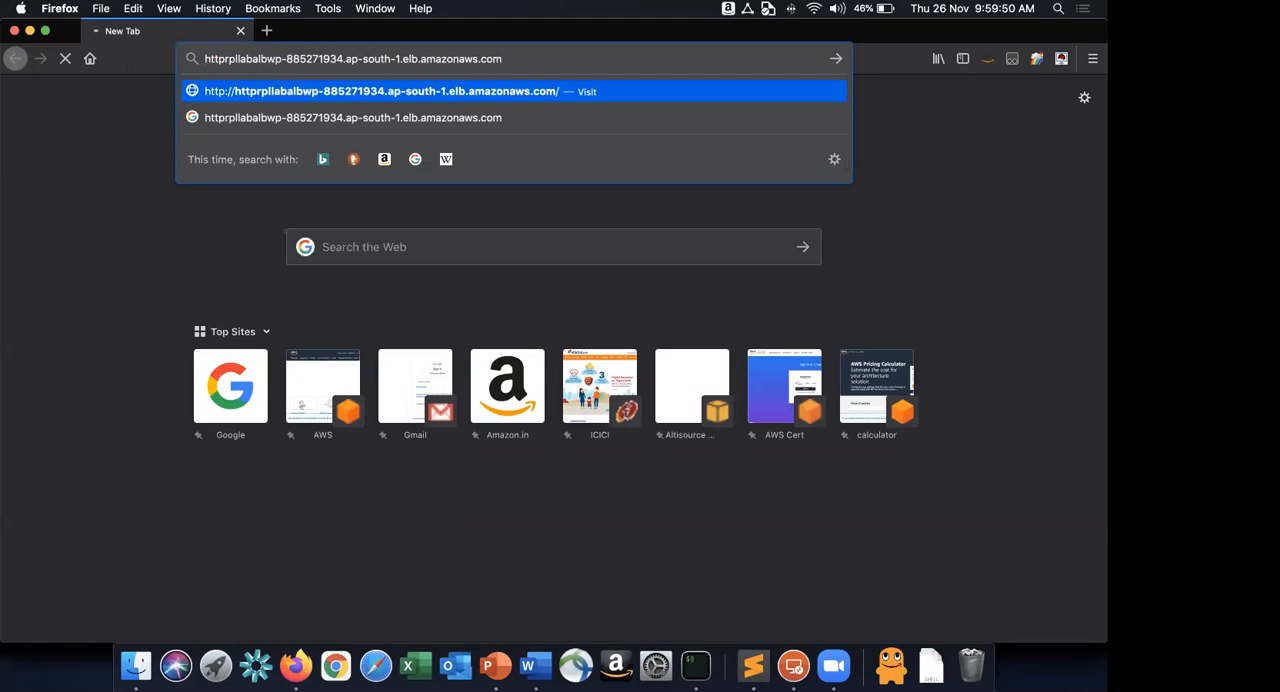
{"action": "type", "text": "://"}
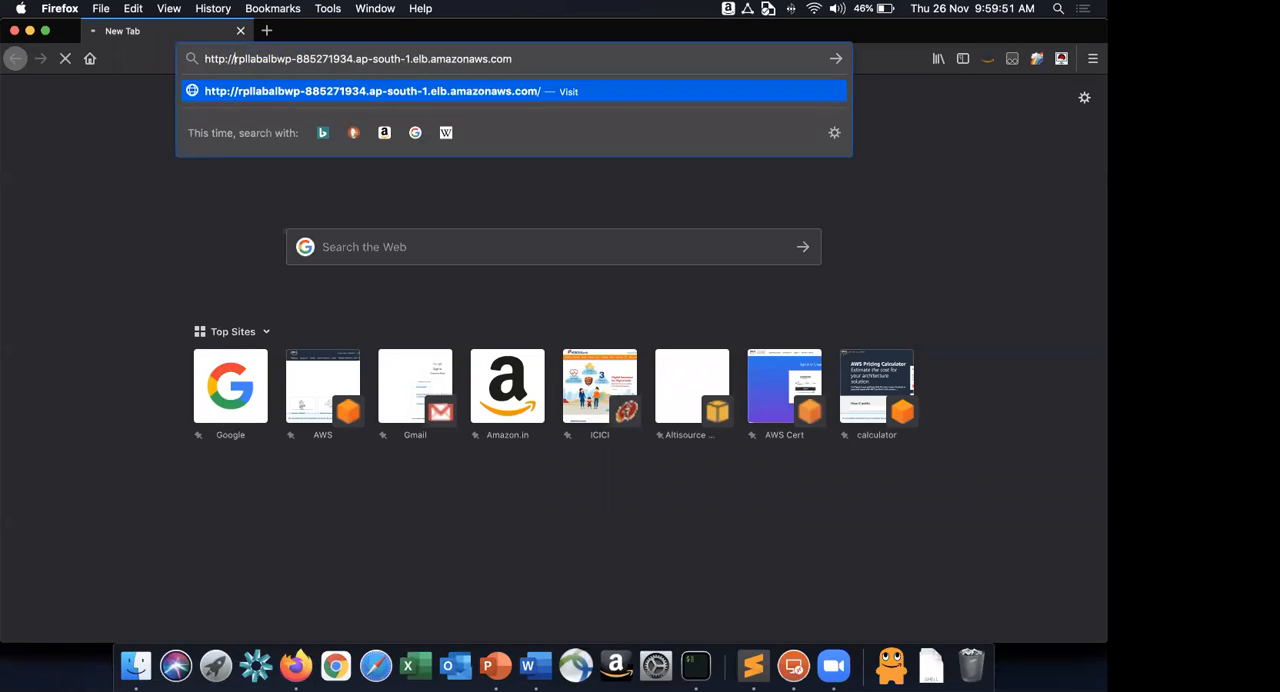
{"action": "key", "text": "Return"}
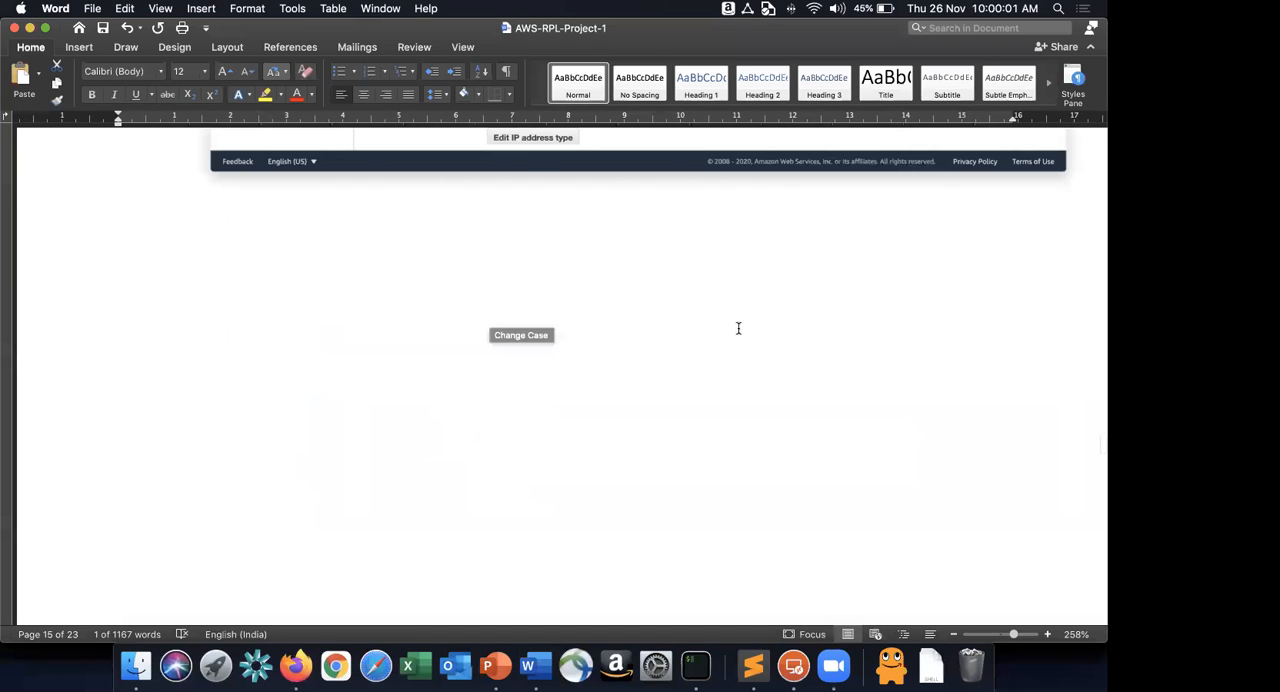
{"action": "scroll", "coordinate": [640, 375], "scroll_direction": "up", "scroll_amount": 5}
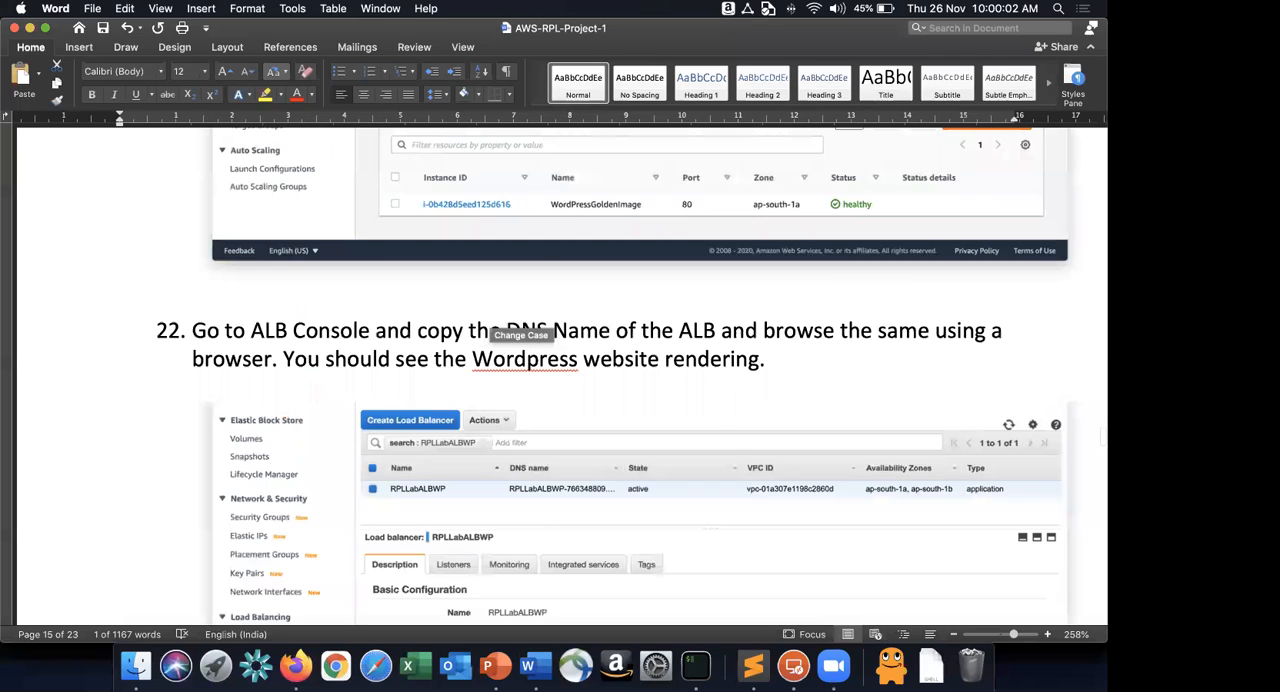
{"action": "type", "text": "U"}
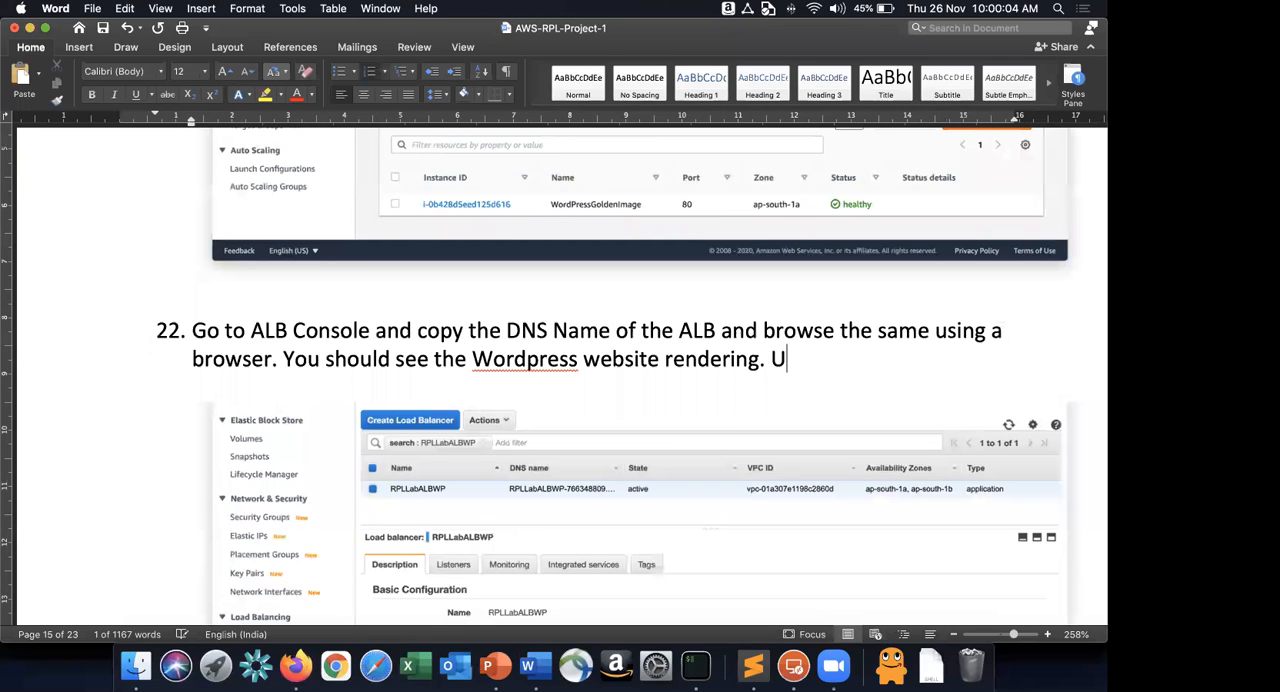
{"action": "type", "text": "se http:"}
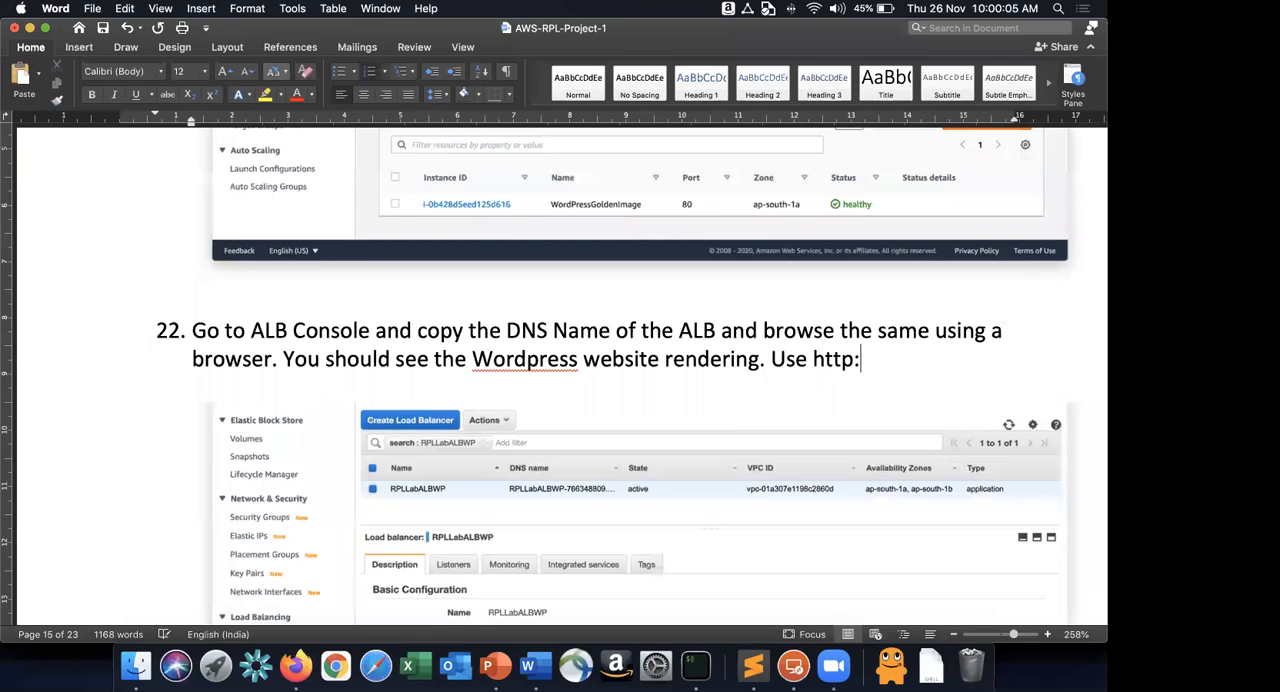
{"action": "type", "text": "//<>"}
{"action": "key", "text": "Left"}
{"action": "type", "text": "ALB DNS E"}
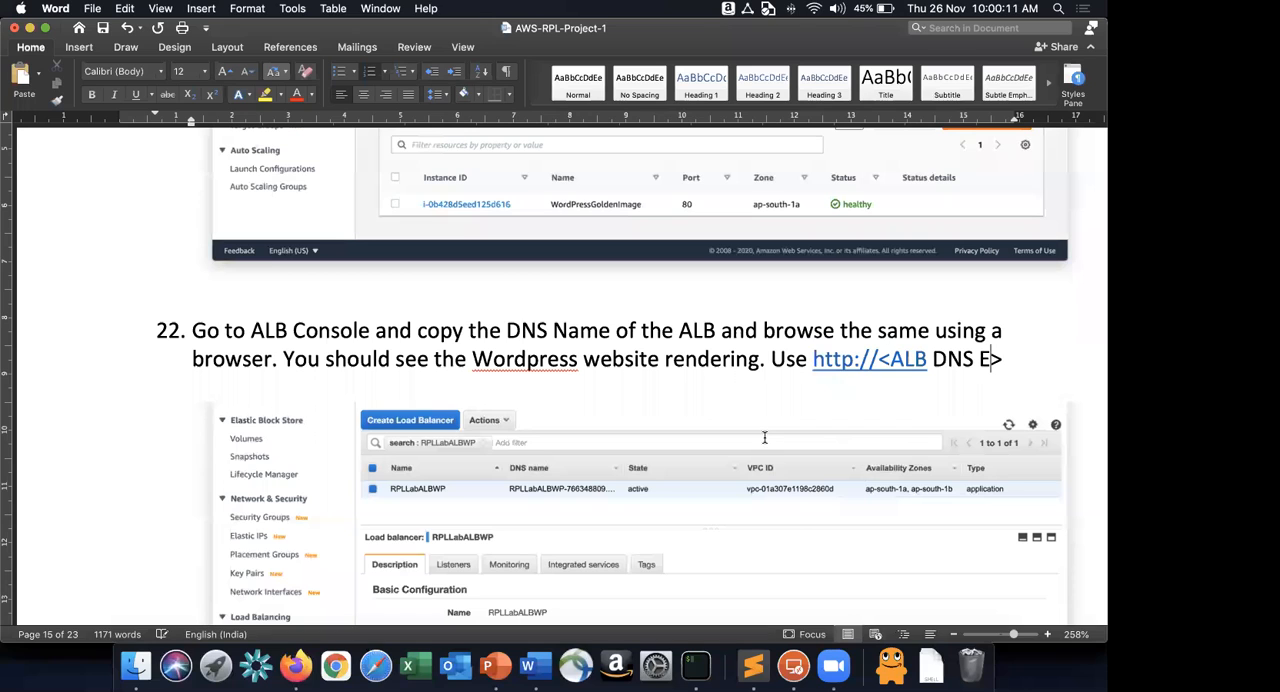
{"action": "type", "text": "ndpoint"}
{"action": "scroll", "coordinate": [600, 400], "scroll_direction": "down", "scroll_amount": 10}
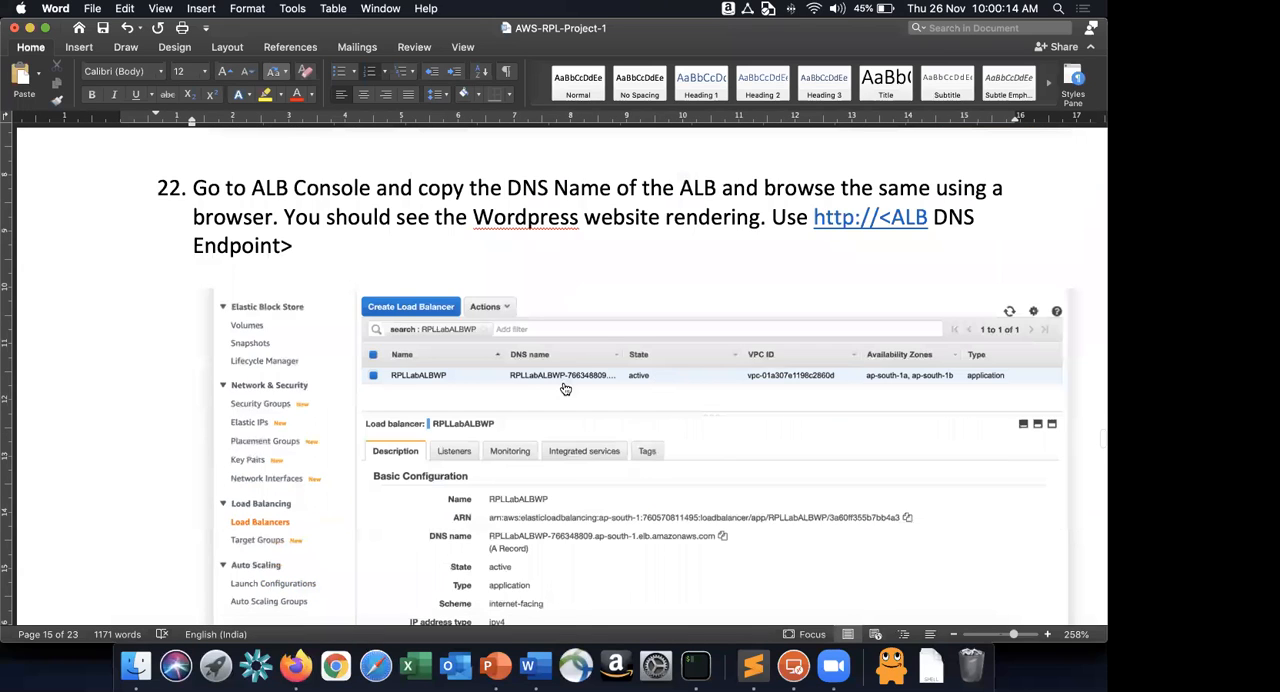
Switch to Firefox, close the WordPress installation page served through the load balancer and return to the EC2 instances list.
{"action": "key", "text": "super+Tab"}
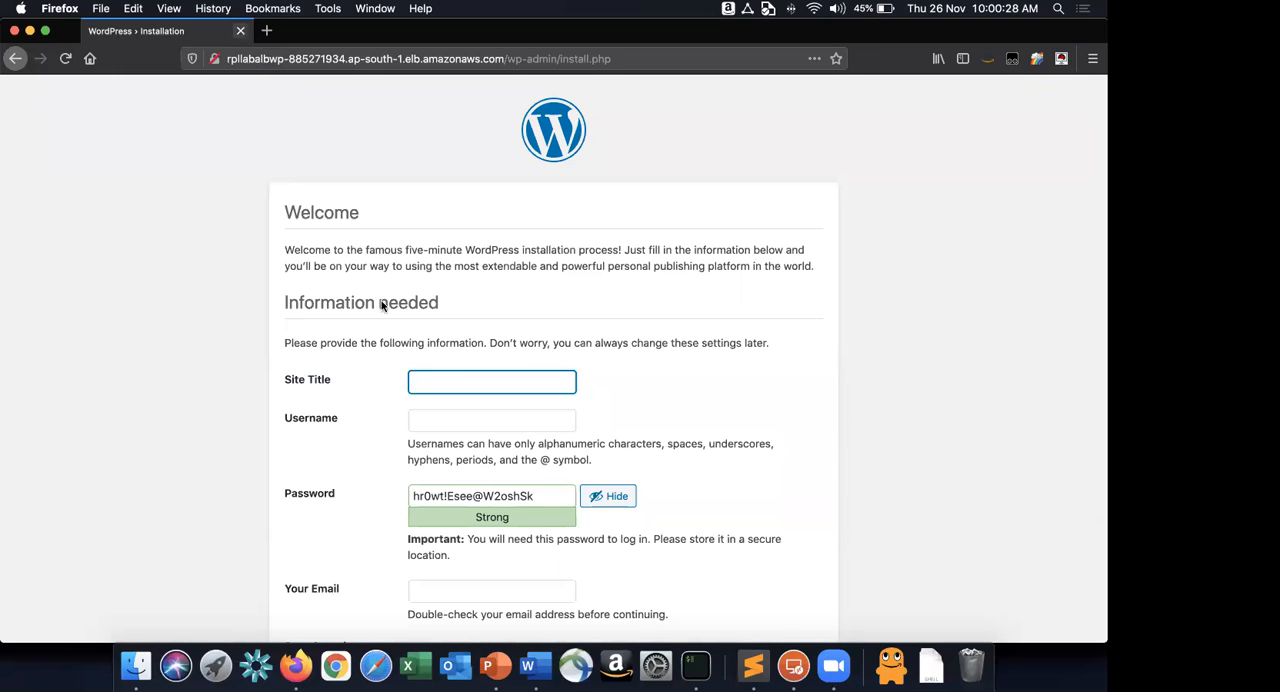
{"action": "left_click", "coordinate": [241, 31]}
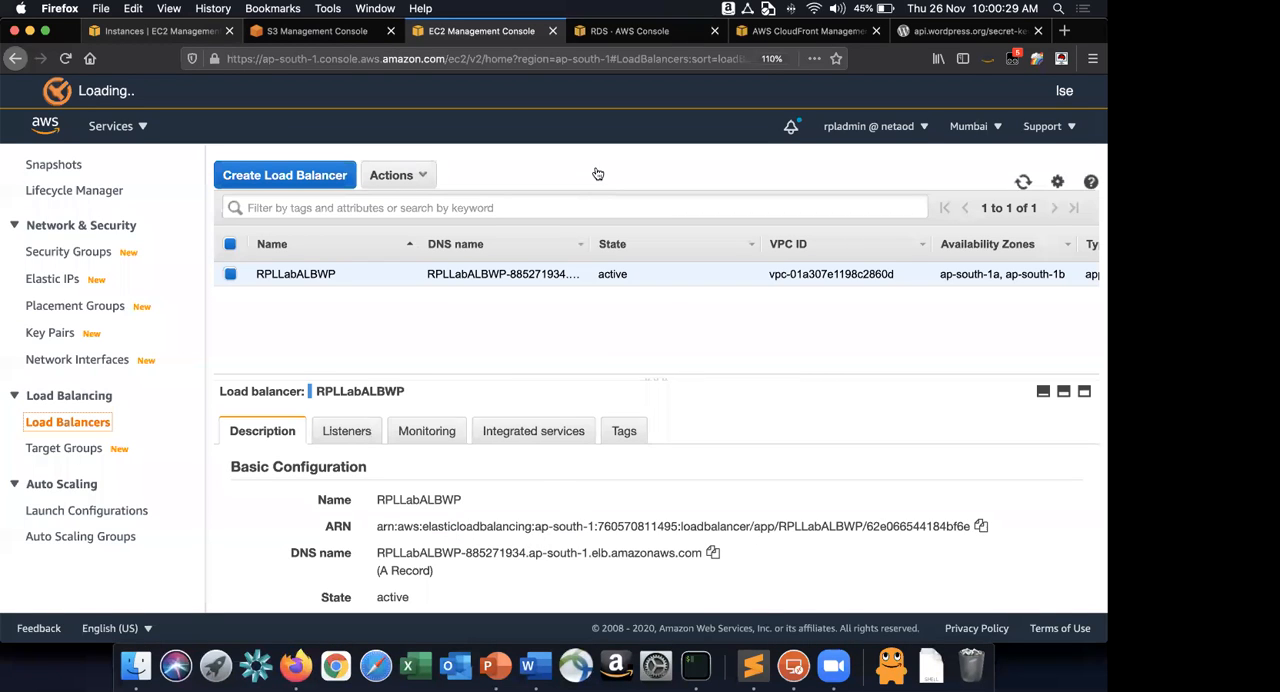
{"action": "key", "text": "super+1"}
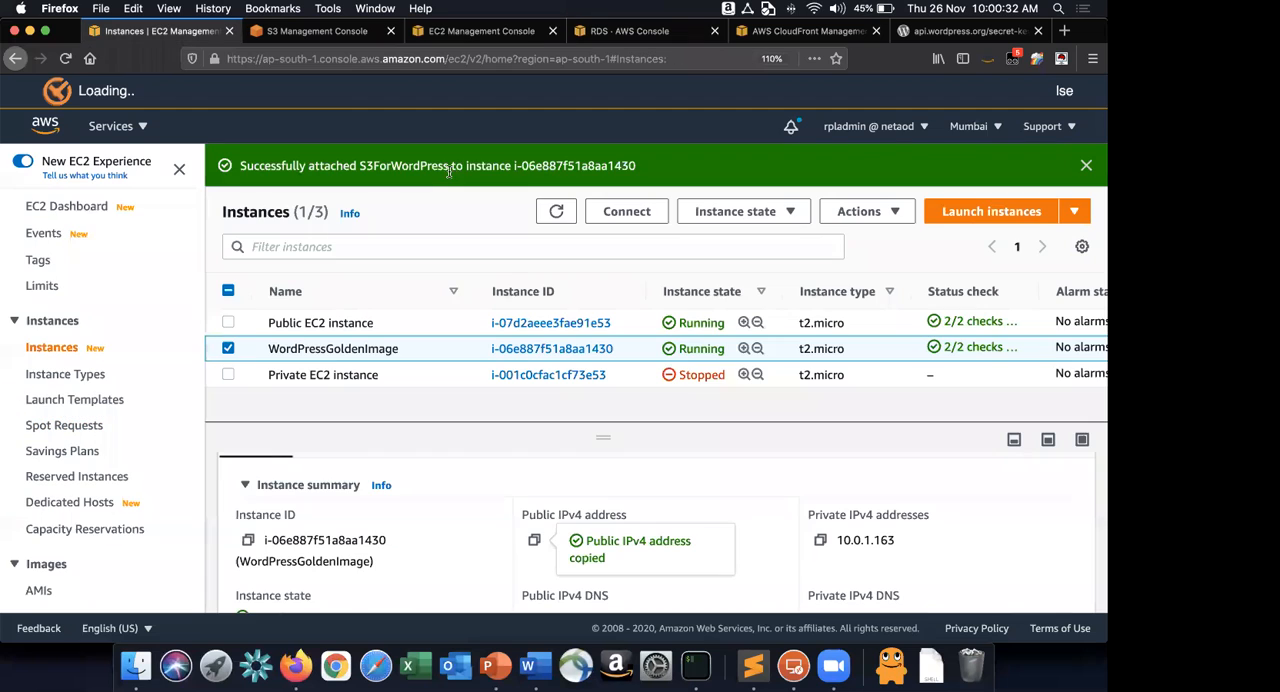
Switch to Word and insert "Configure your newly created Wordpress Website" as instruction 20, before "Create an Application Load Balancer", with a blank line after it.
{"action": "key", "text": "super+Tab"}
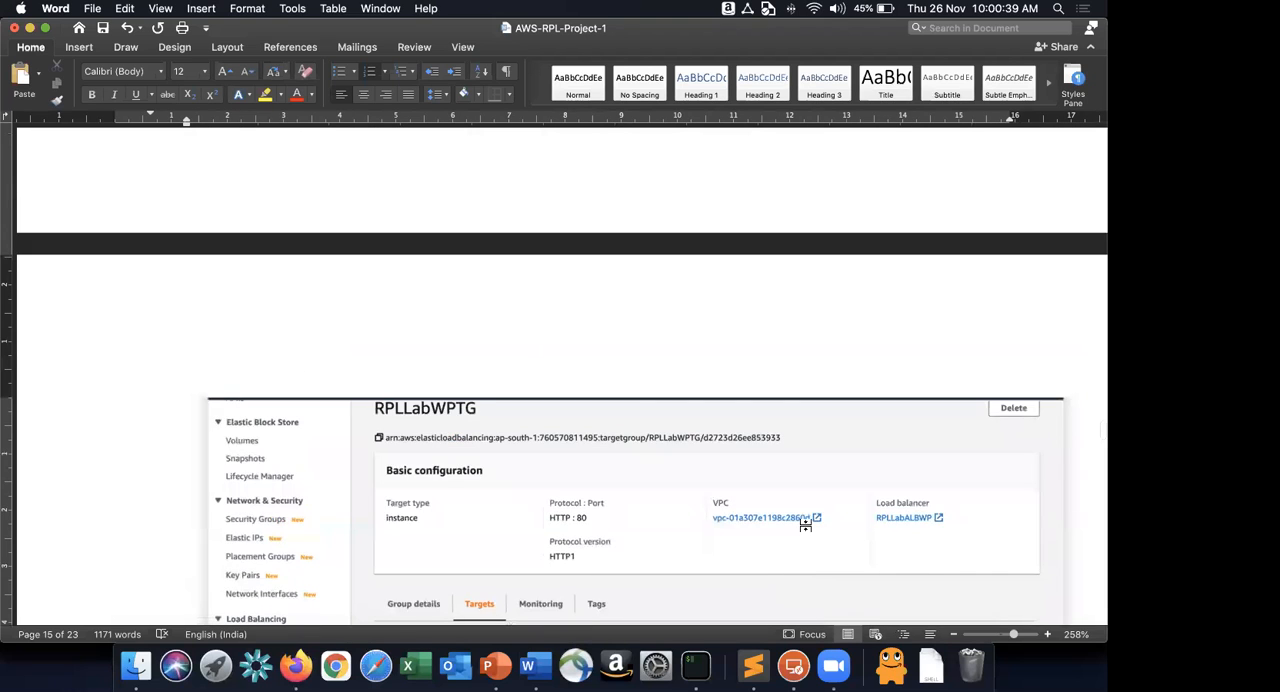
{"action": "scroll", "coordinate": [805, 525], "scroll_direction": "up", "scroll_amount": 10}
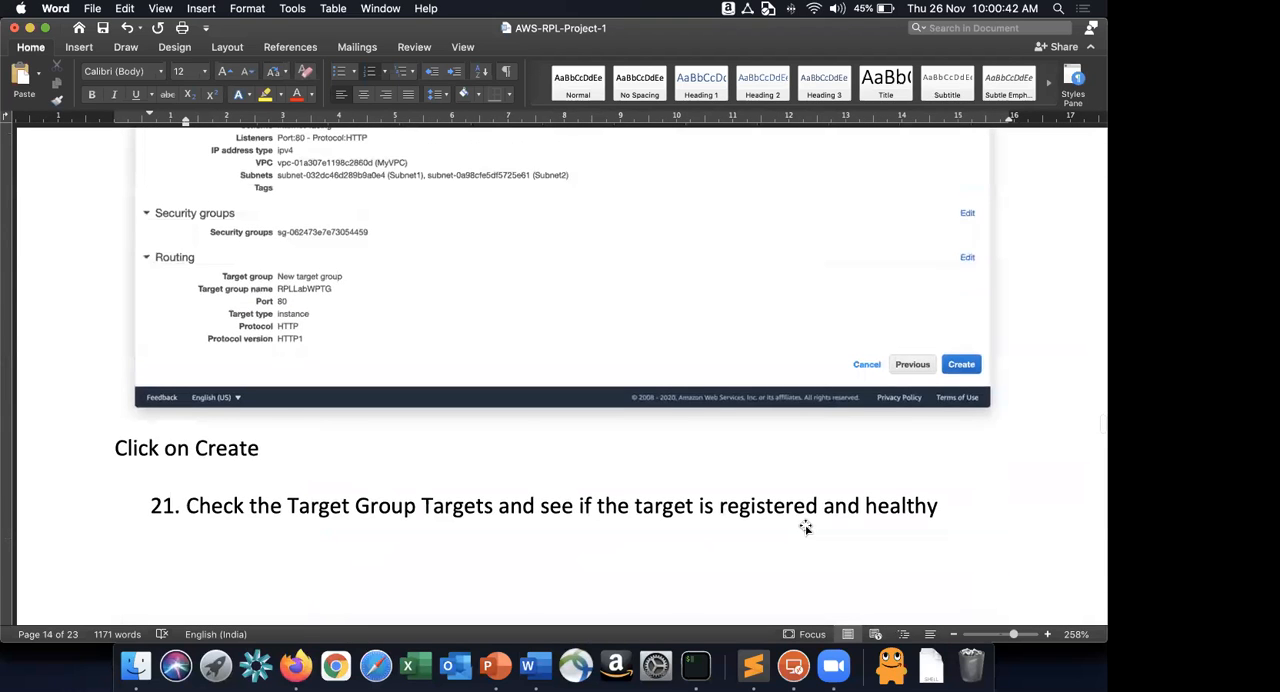
{"action": "scroll", "coordinate": [805, 526], "scroll_direction": "up", "scroll_amount": 5}
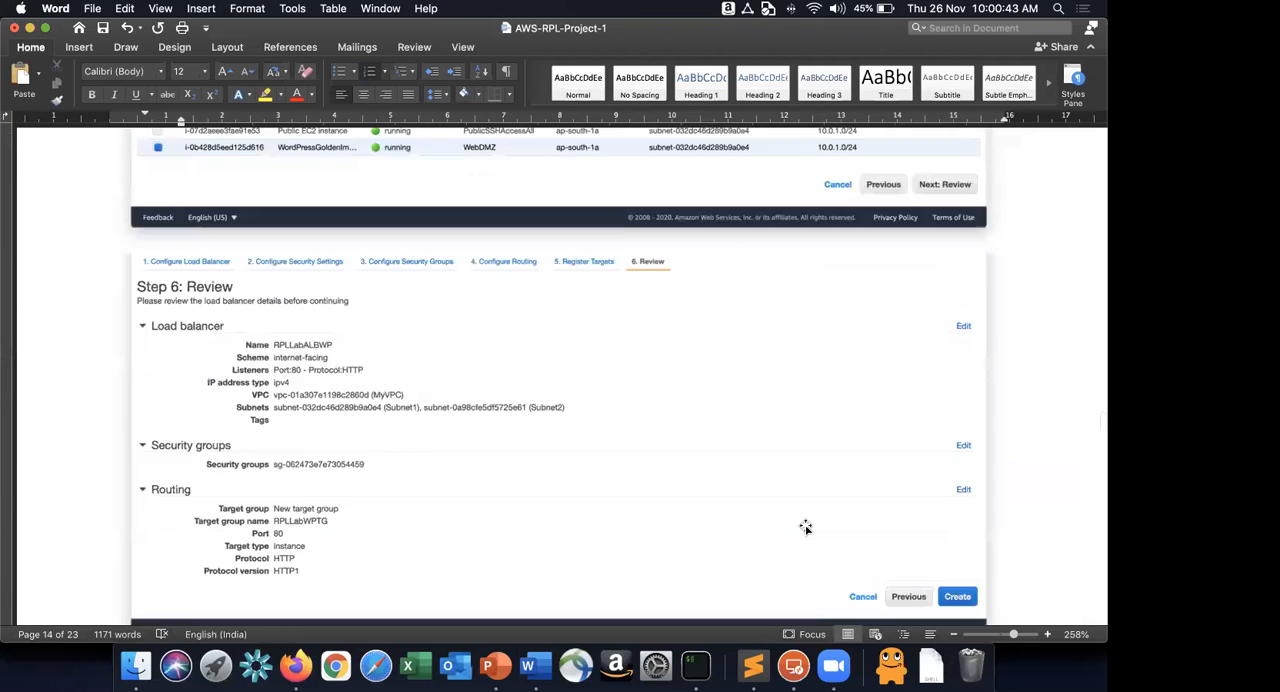
{"action": "scroll", "coordinate": [805, 527], "scroll_direction": "up", "scroll_amount": 3}
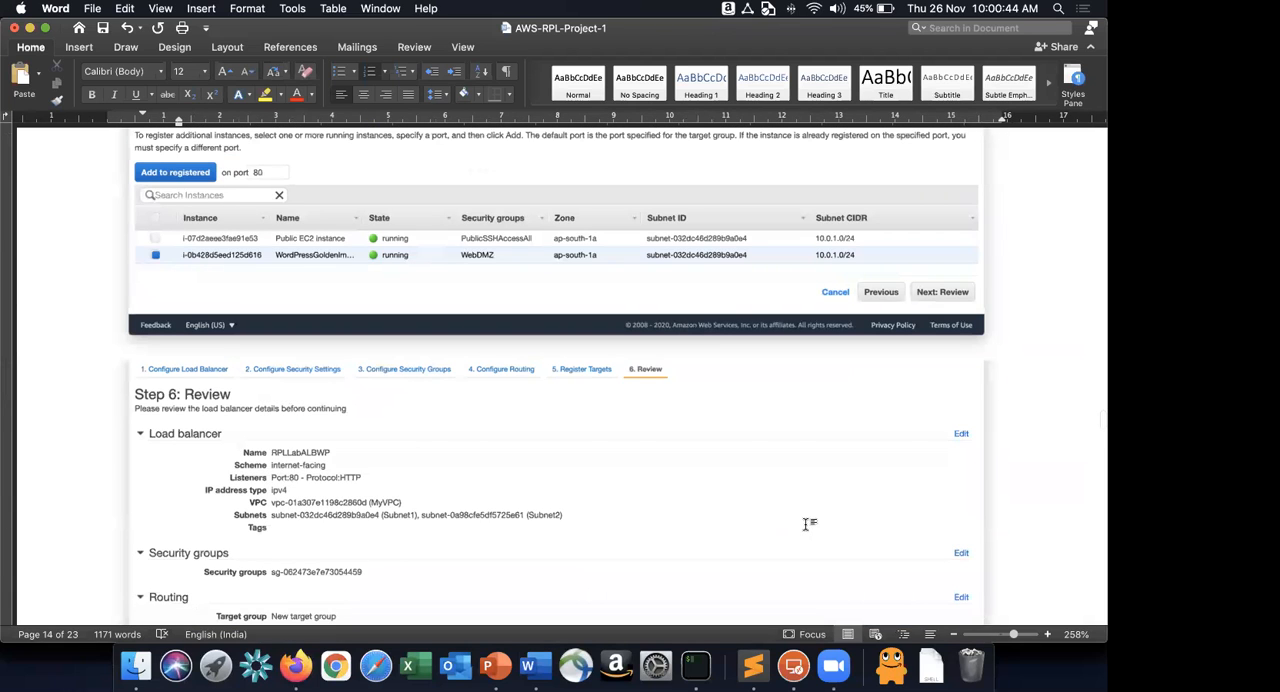
{"action": "scroll", "coordinate": [806, 526], "scroll_direction": "up", "scroll_amount": 4}
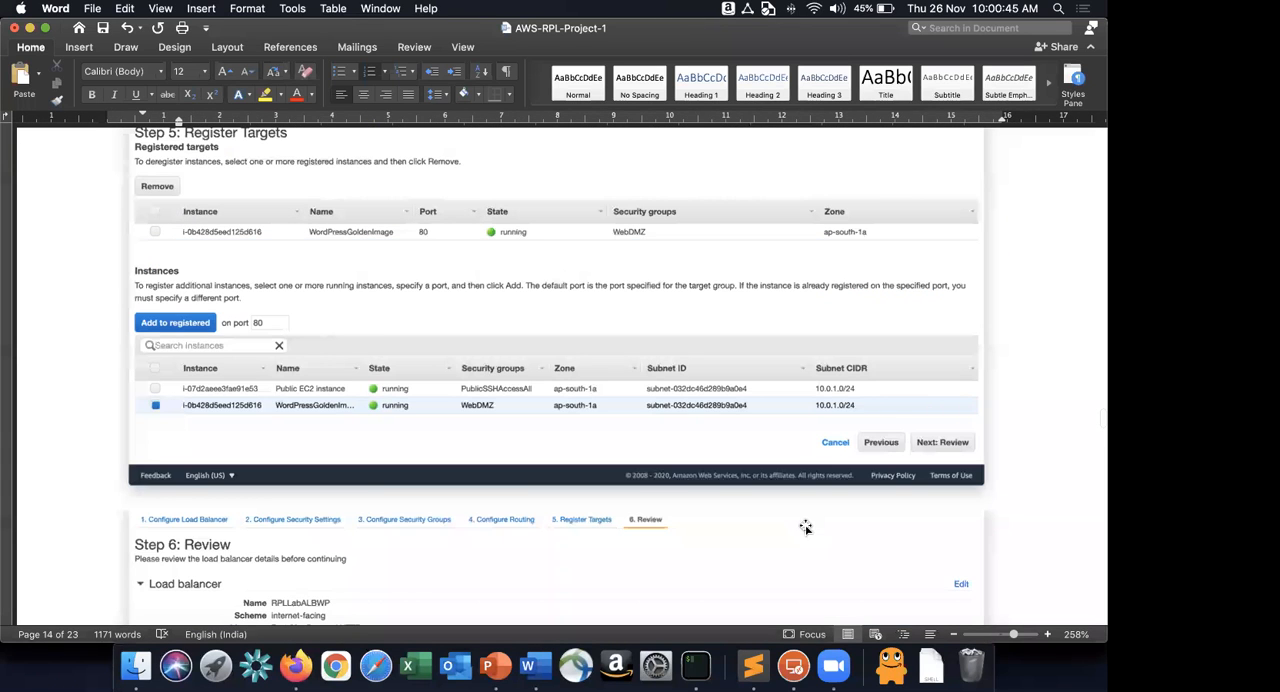
{"action": "scroll", "coordinate": [805, 527], "scroll_direction": "up", "scroll_amount": 20}
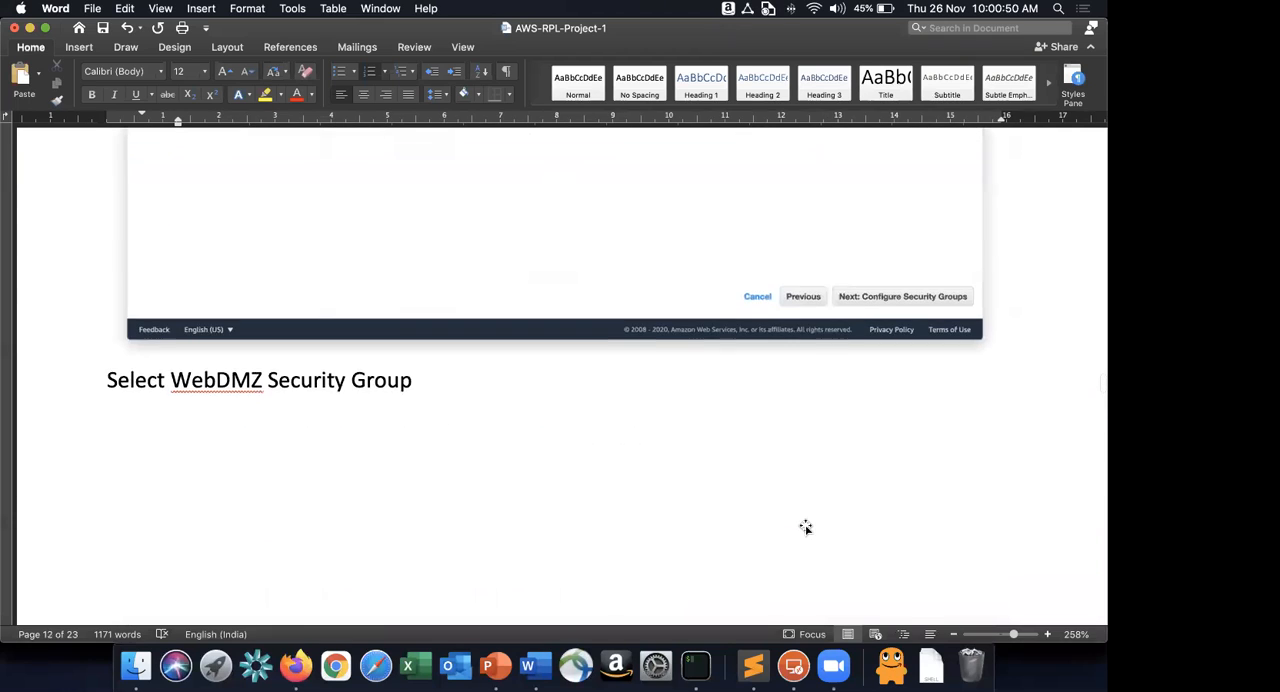
{"action": "scroll", "coordinate": [805, 527], "scroll_direction": "up", "scroll_amount": 5}
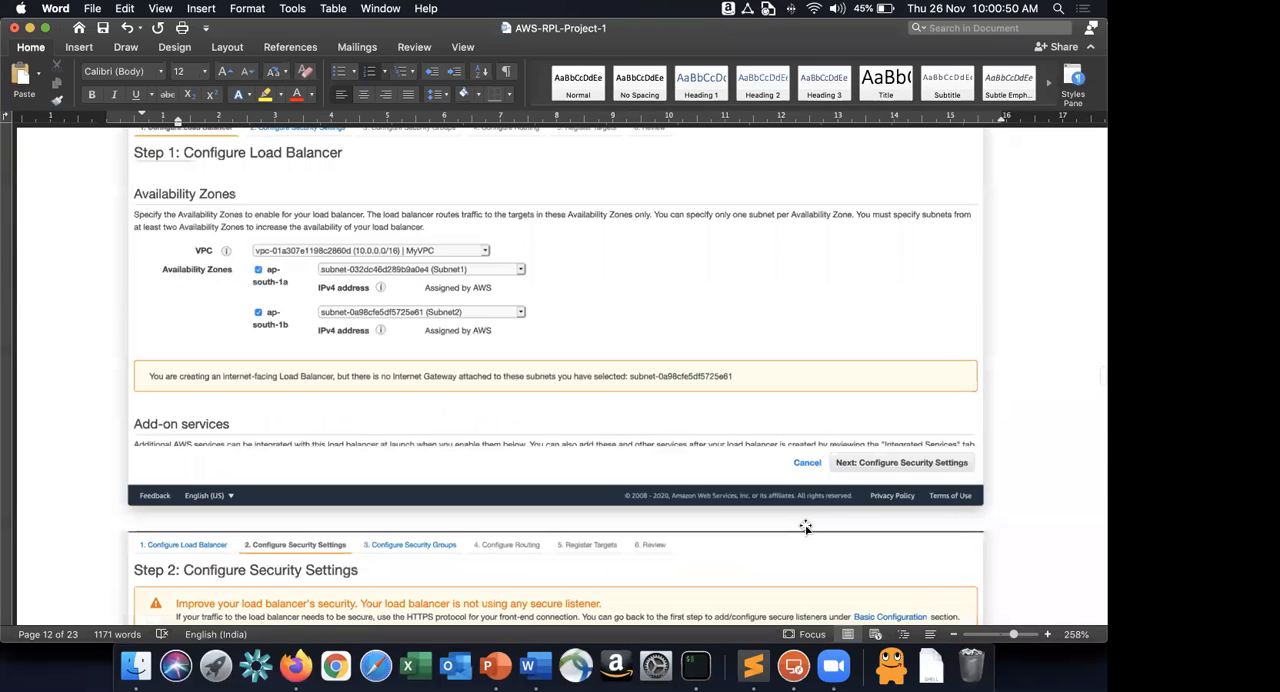
{"action": "scroll", "coordinate": [805, 527], "scroll_direction": "up", "scroll_amount": 10}
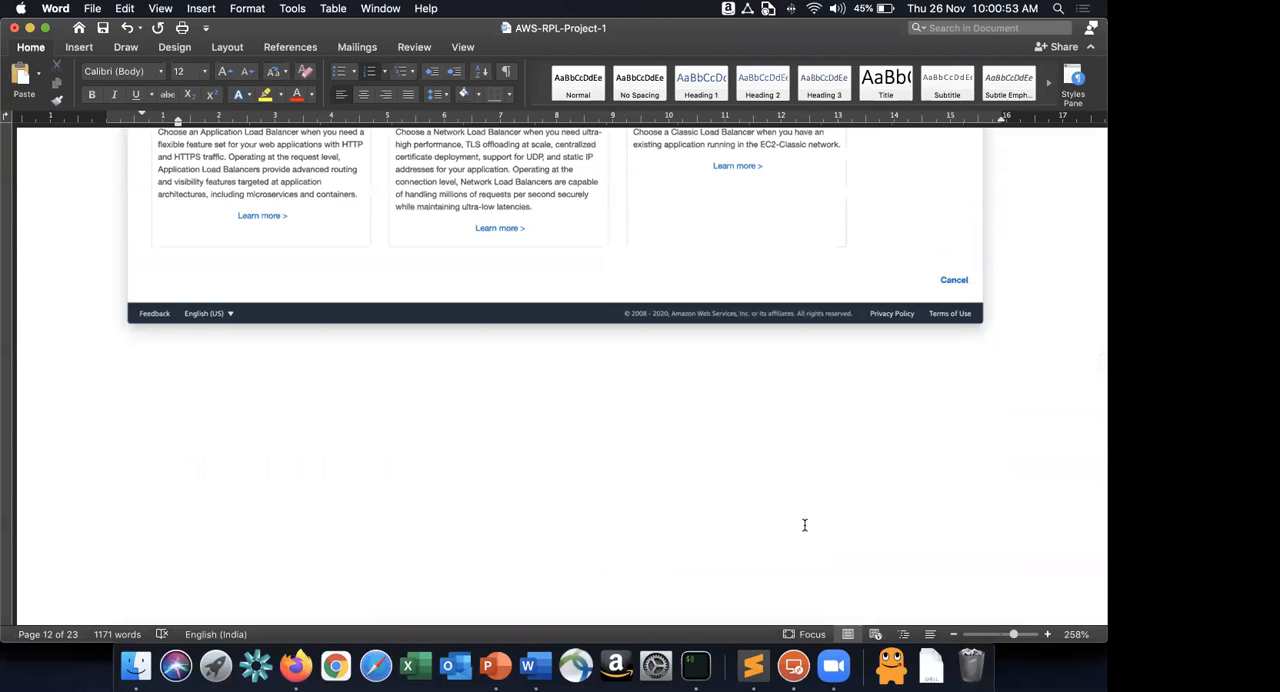
{"action": "scroll", "coordinate": [805, 527], "scroll_direction": "up", "scroll_amount": 3}
{"action": "scroll", "coordinate": [266, 450], "scroll_direction": "up", "scroll_amount": 6}
{"action": "left_click", "coordinate": [178, 444]}
{"action": "key", "text": "Return"}
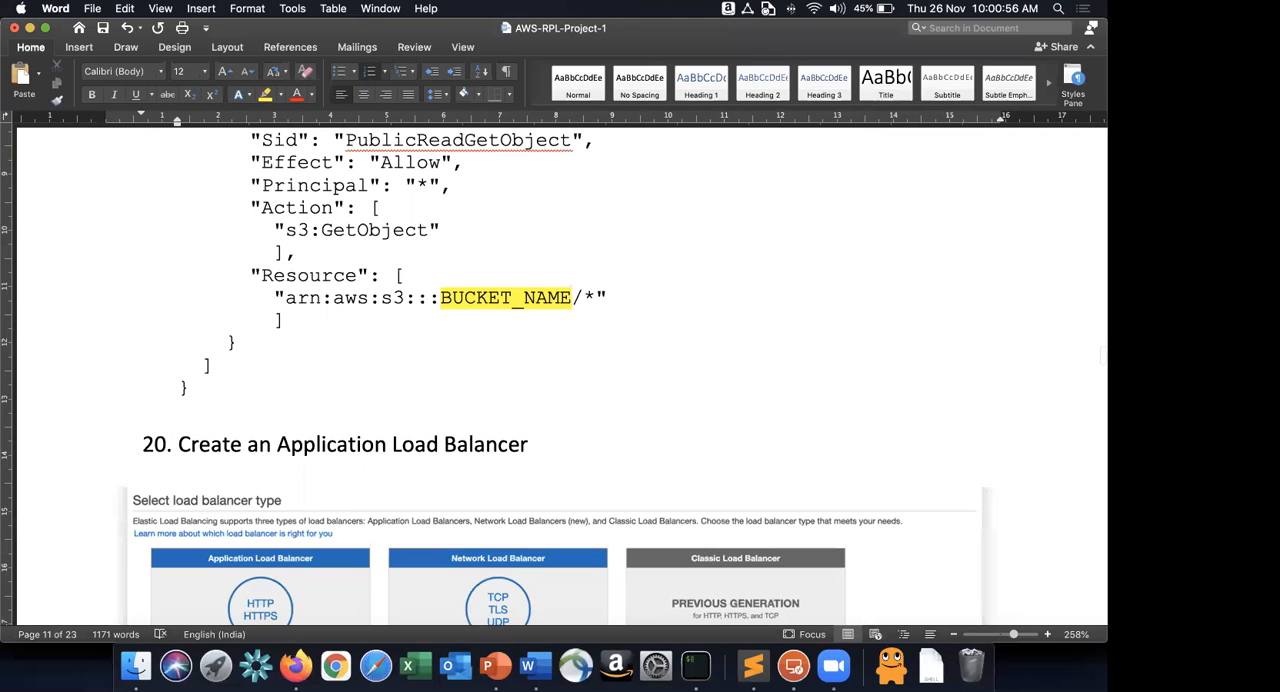
{"action": "key", "text": "Up"}
{"action": "type", "text": "Configure your newly create"}
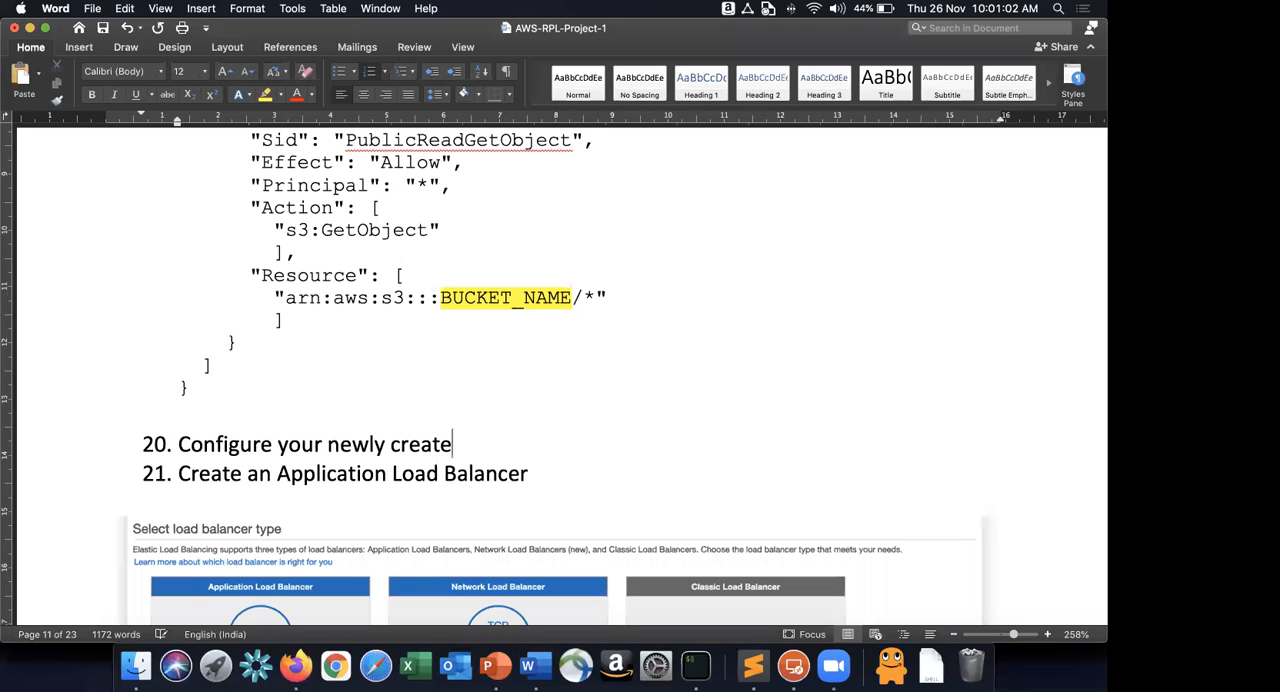
{"action": "type", "text": "d Wordp"}
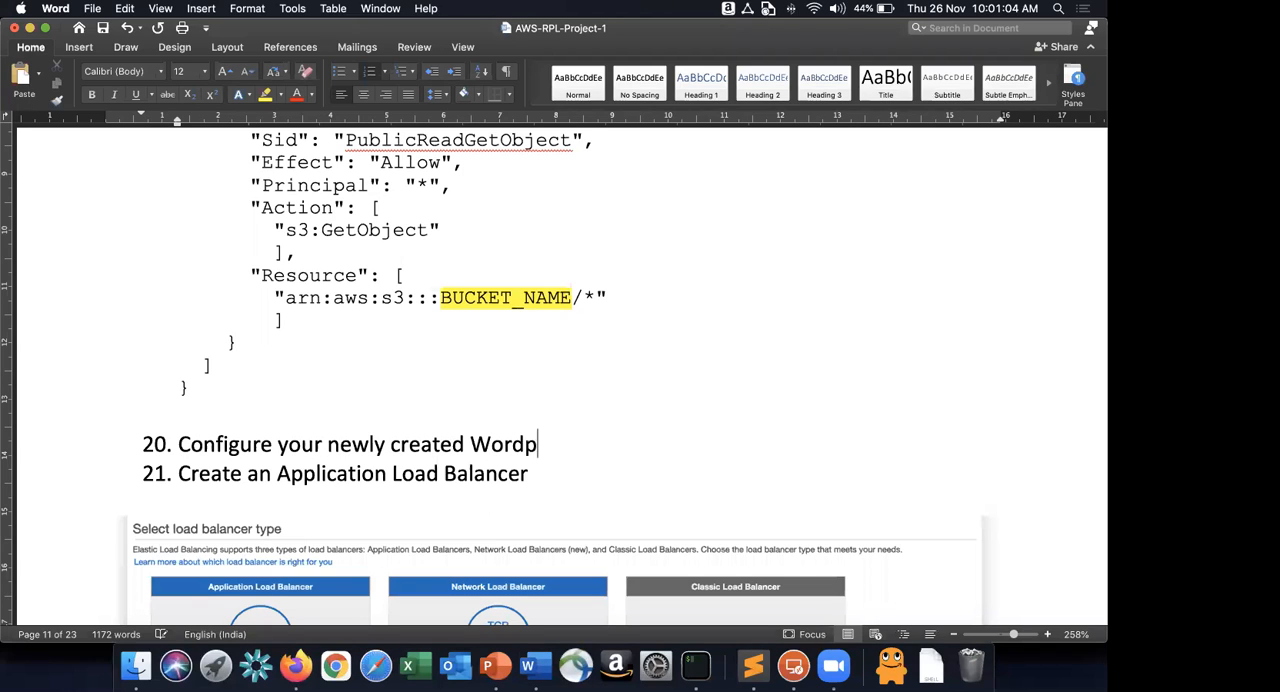
{"action": "type", "text": "ress Website"}
{"action": "key", "text": "Return"}
{"action": "key", "text": "Return"}
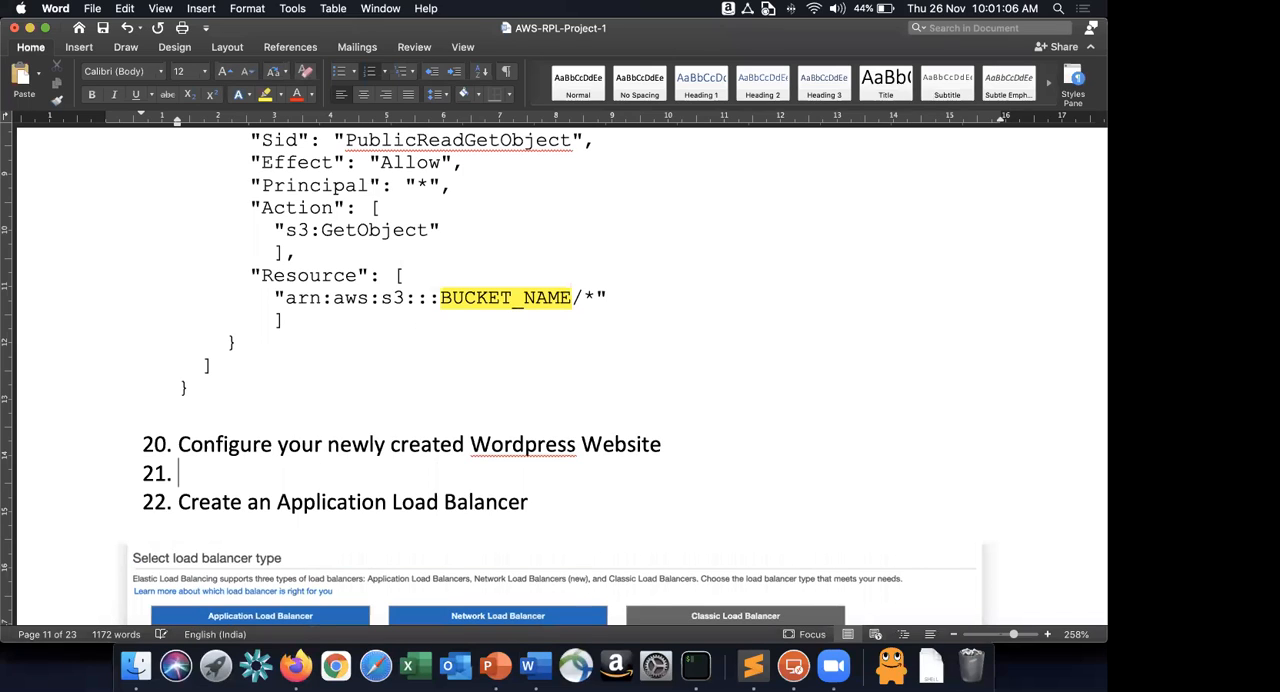
Add ". Access the website using the Public IP of the EC2 instance" to the end of instruction 20.
{"action": "left_click", "coordinate": [709, 449]}
{"action": "type", "text": ". Access"}
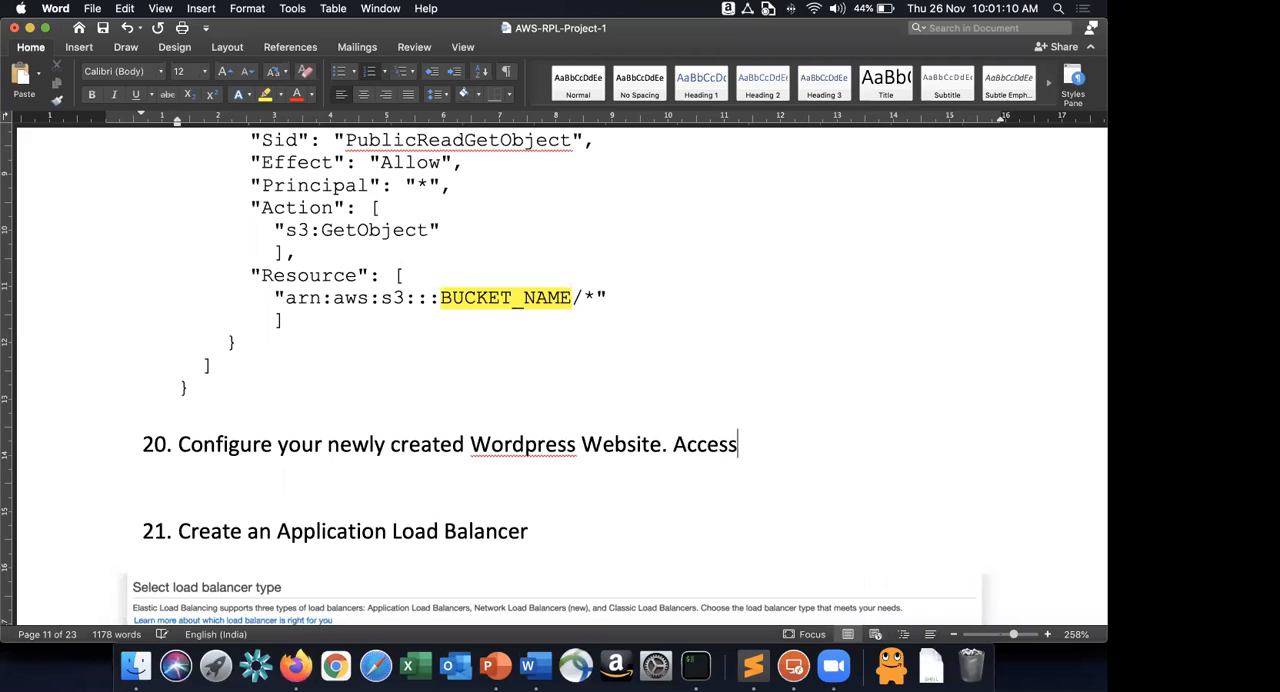
{"action": "type", "text": " the website using t"}
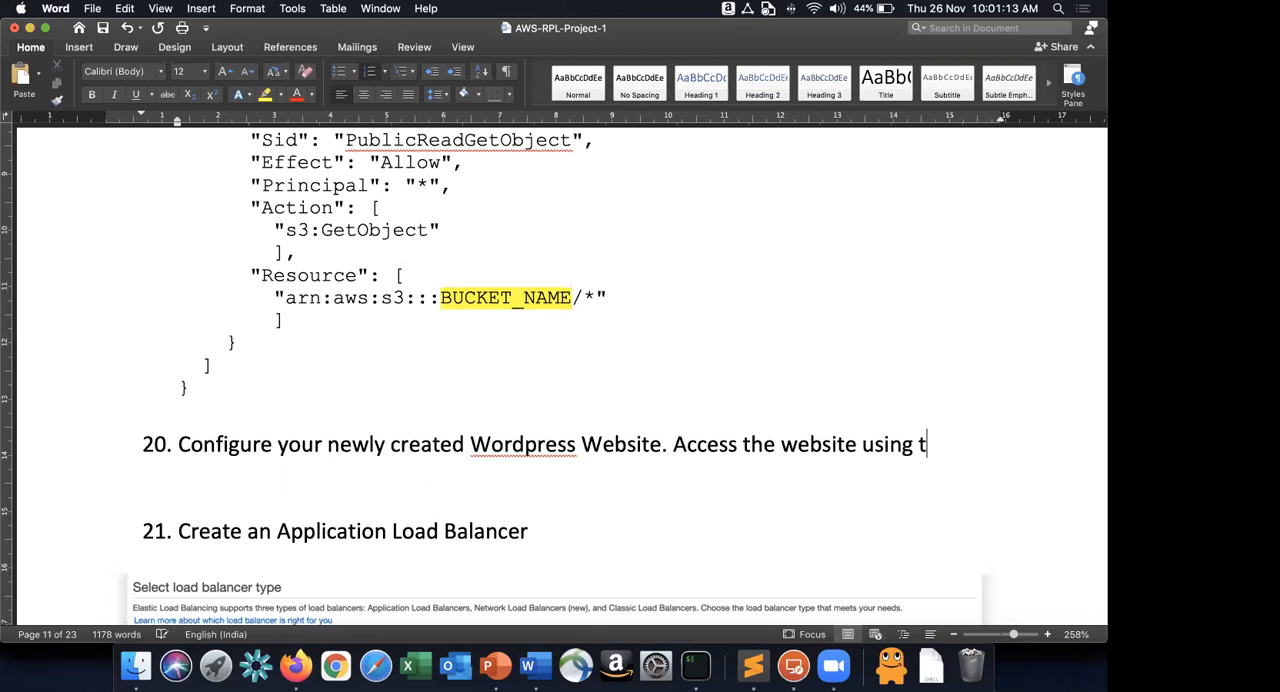
{"action": "type", "text": "he Pub"}
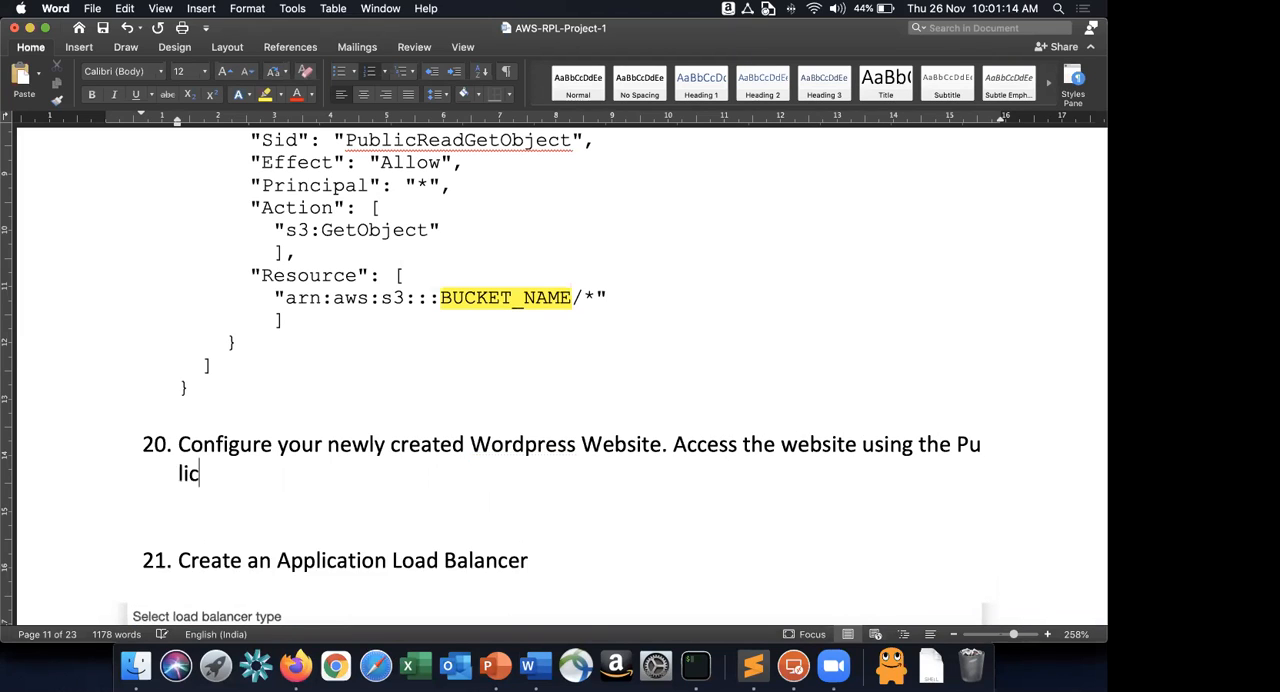
{"action": "type", "text": "lic IP"}
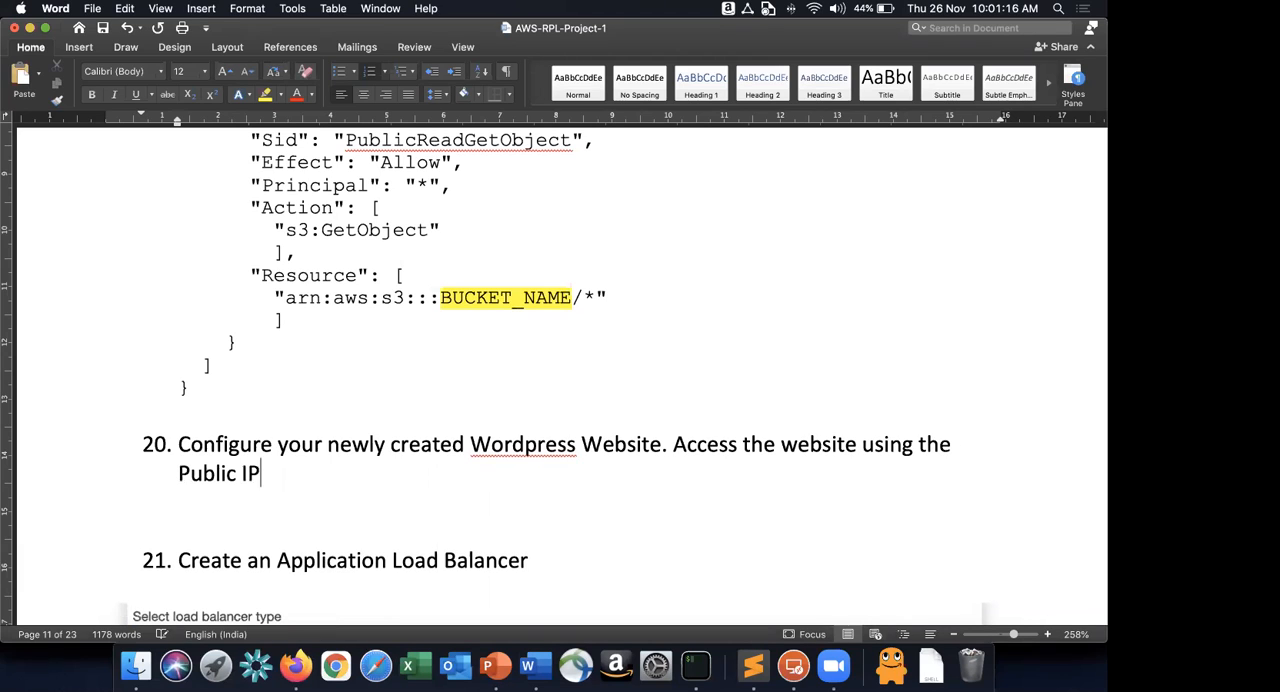
{"action": "type", "text": " of the EC2 instance"}
{"action": "key", "text": "Return"}
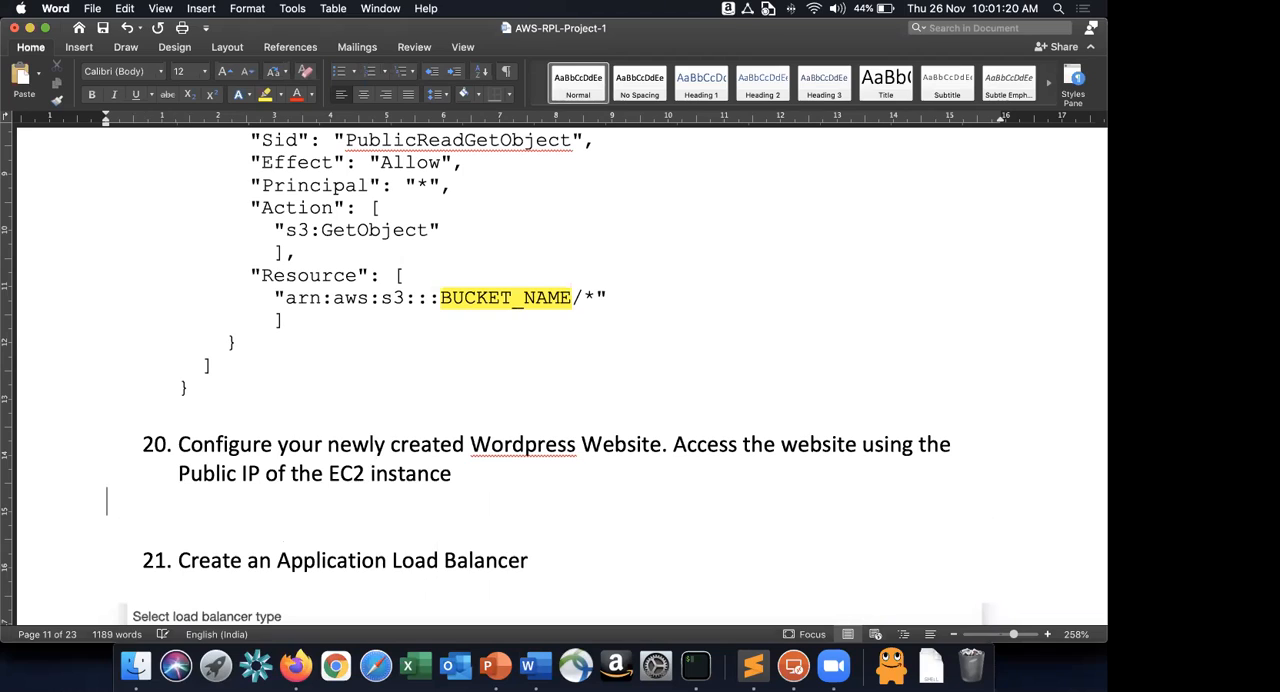
Switch to Firefox and load the copied public IP address of the WordPressGoldenImage instance in a new browser window.
{"action": "key", "text": "super+Tab"}
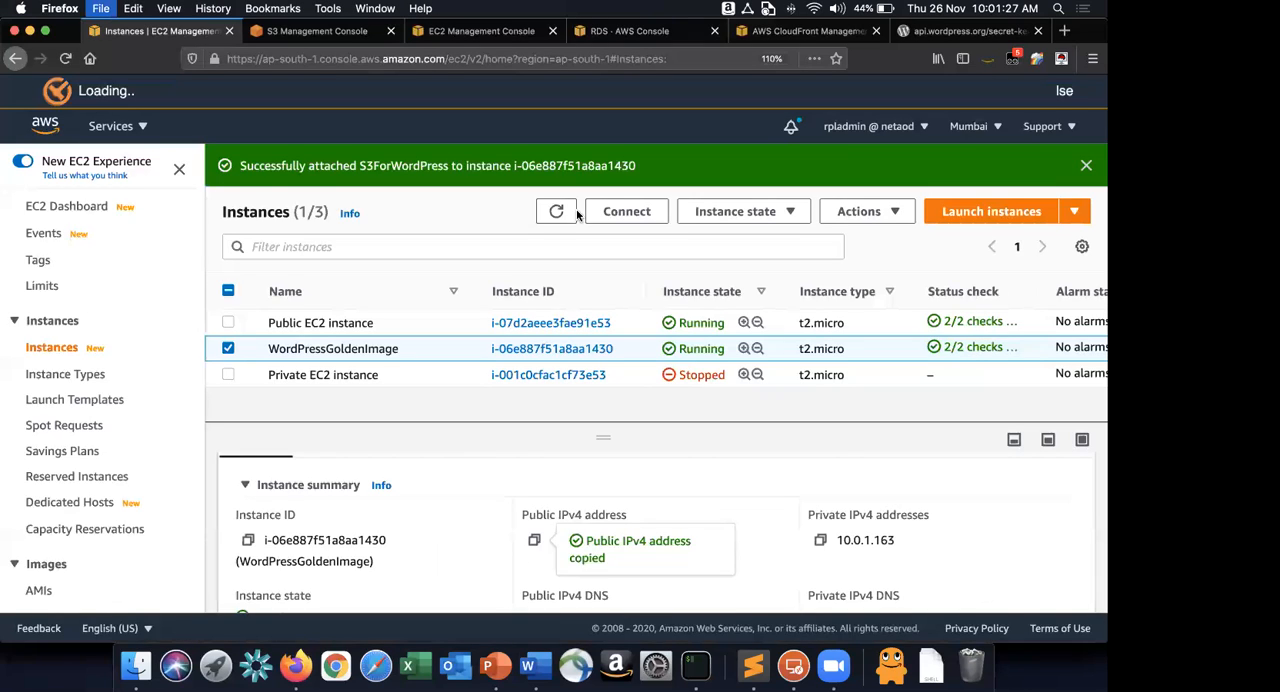
{"action": "key", "text": "super+n"}
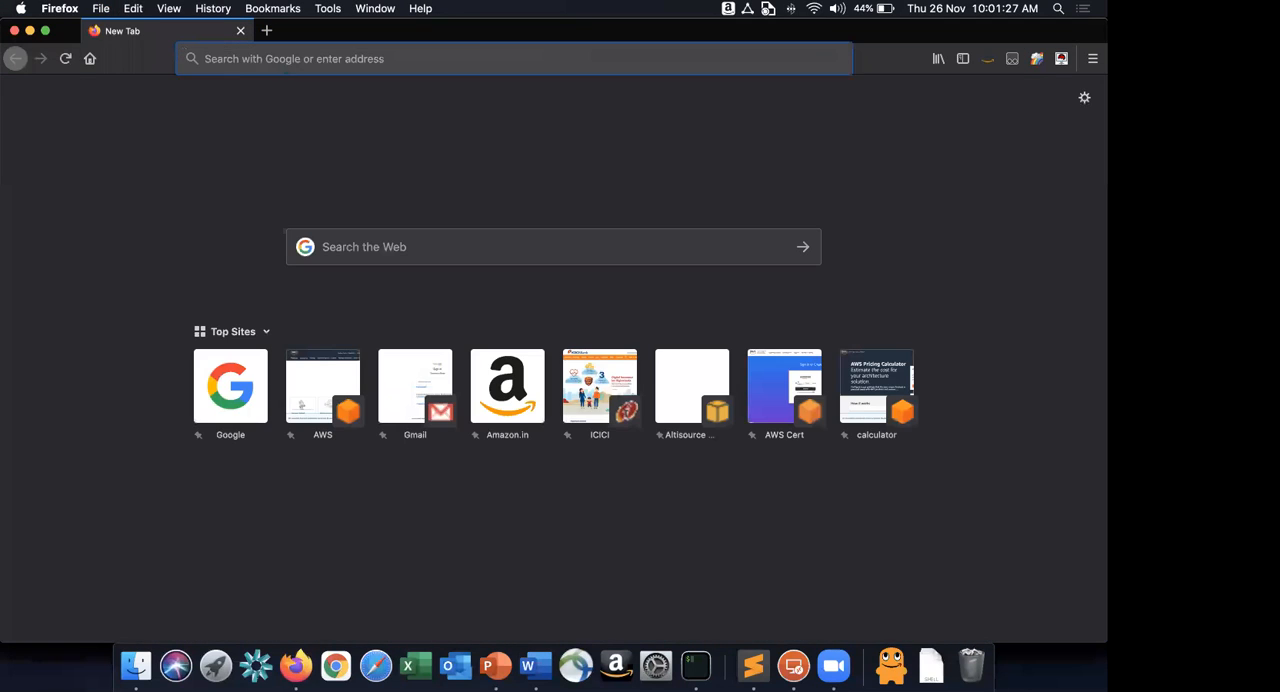
{"action": "type", "text": "13.233.128.227"}
{"action": "key", "text": "Return"}
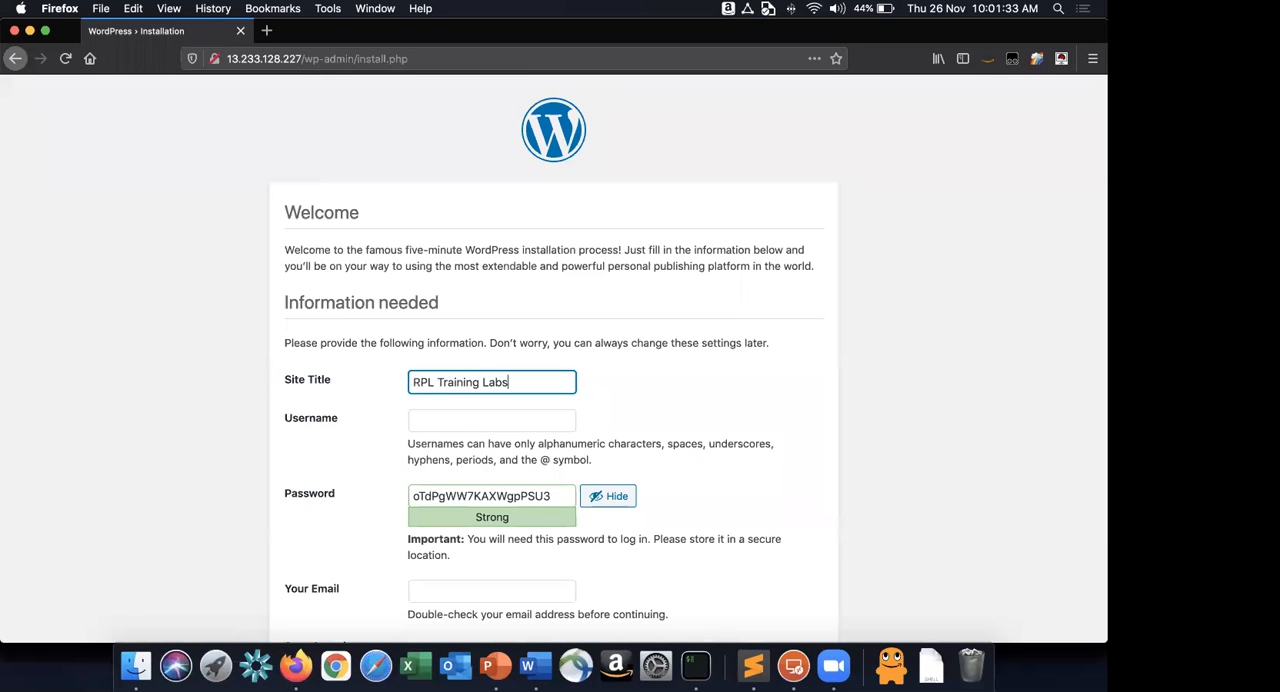
Enter "RPL Project Blog" as the site title and admin as the username in the WordPress installation form.
{"action": "key", "text": "alt+shift+Left"}
{"action": "key", "text": "alt+shift+Left"}
{"action": "type", "text": "Projecrt"}
{"action": "key", "text": "BackSpace"}
{"action": "key", "text": "BackSpace"}
{"action": "type", "text": "t Blog"}
{"action": "left_click", "coordinate": [508, 418]}
{"action": "type", "text": "adm"}
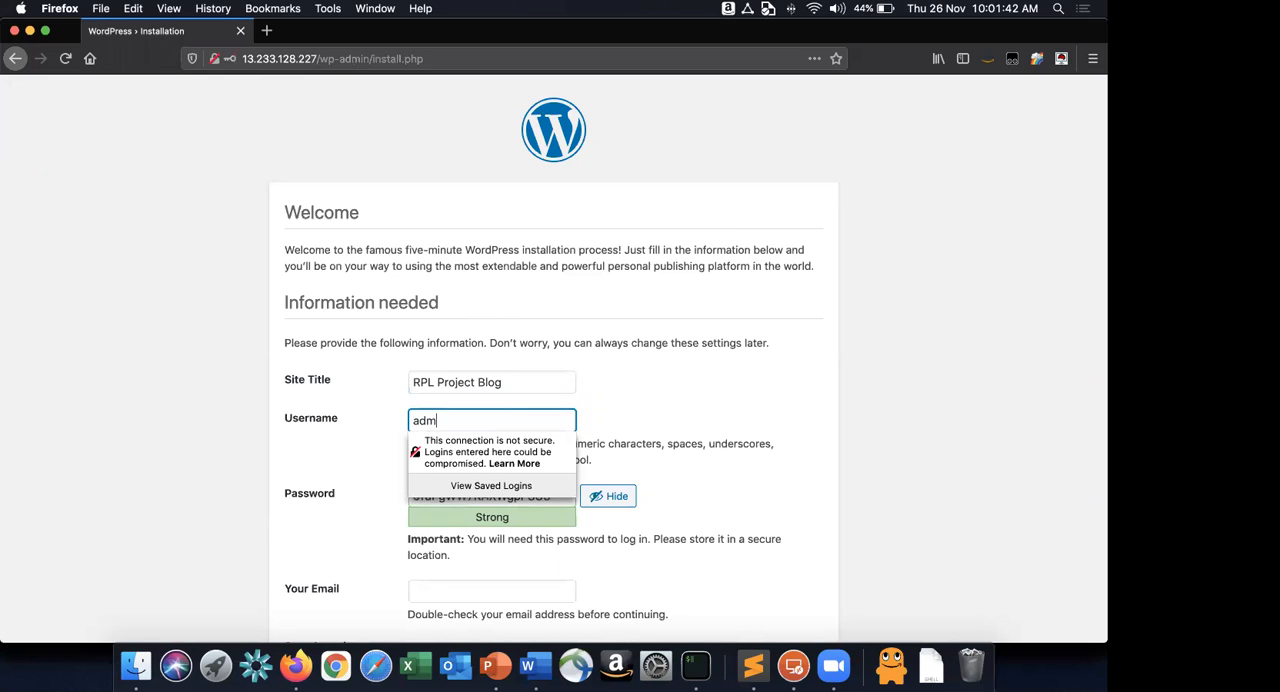
{"action": "type", "text": "in"}
{"action": "key", "text": "Tab"}
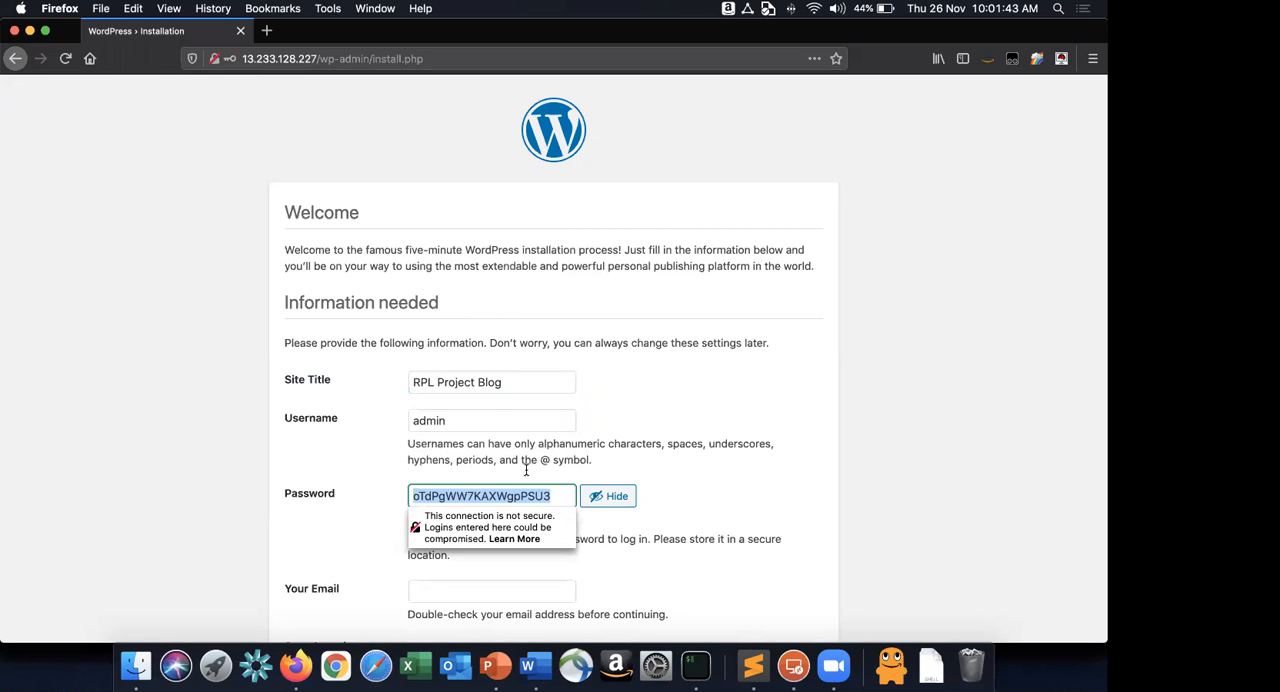
Replace the generated password with the chosen account password and confirm use of a weak password.
{"action": "key", "text": "BackSpace"}
{"action": "type", "text": "password"}
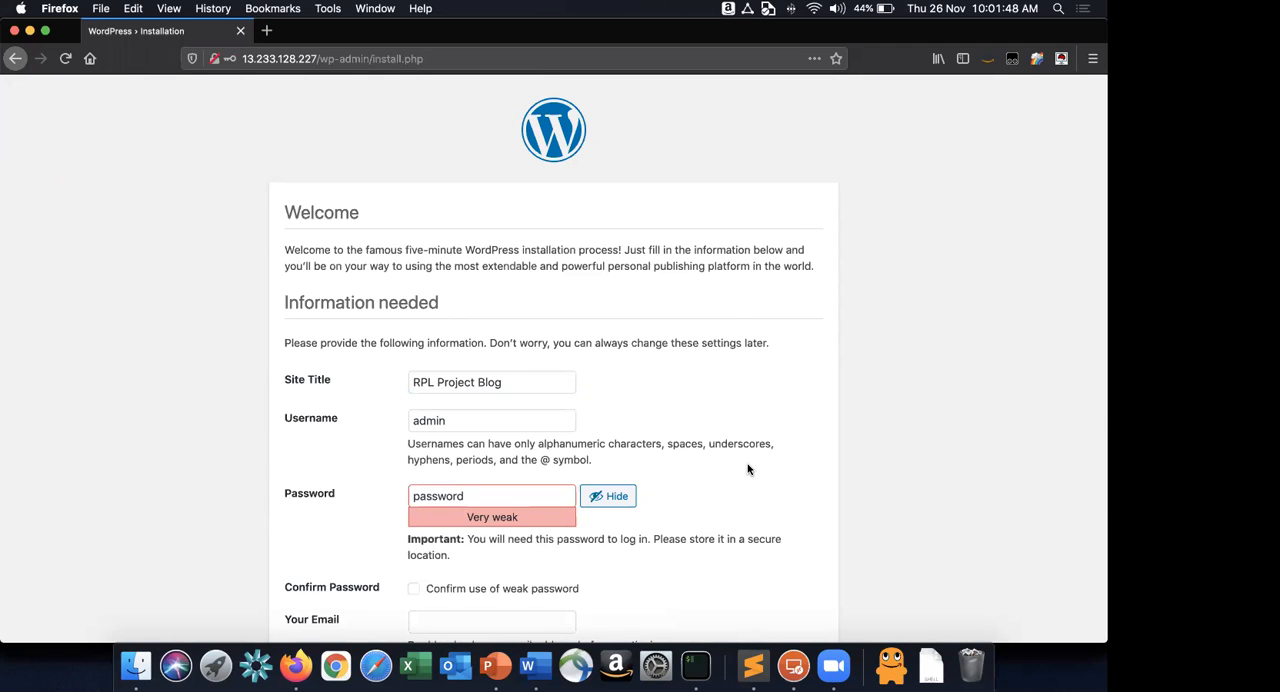
{"action": "scroll", "coordinate": [422, 459], "scroll_direction": "down", "scroll_amount": 3}
{"action": "left_click", "coordinate": [411, 456]}
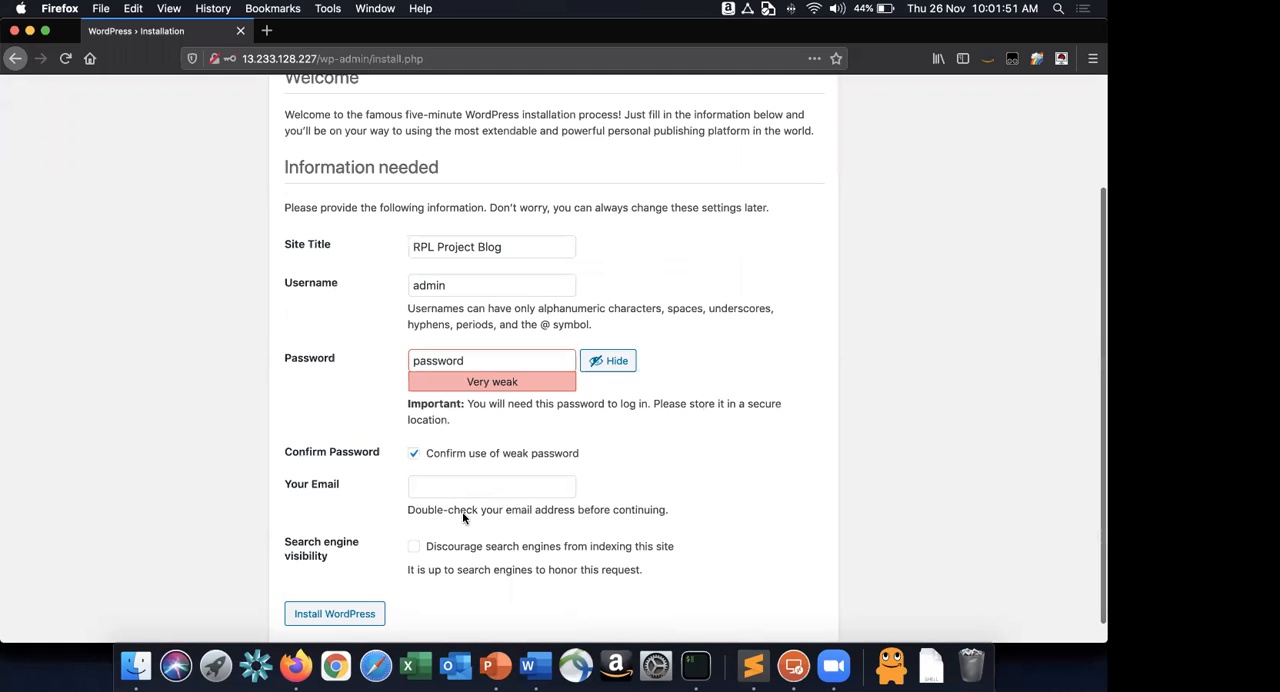
Fill in the email field with the second saved address and install WordPress.
{"action": "left_click", "coordinate": [462, 487]}
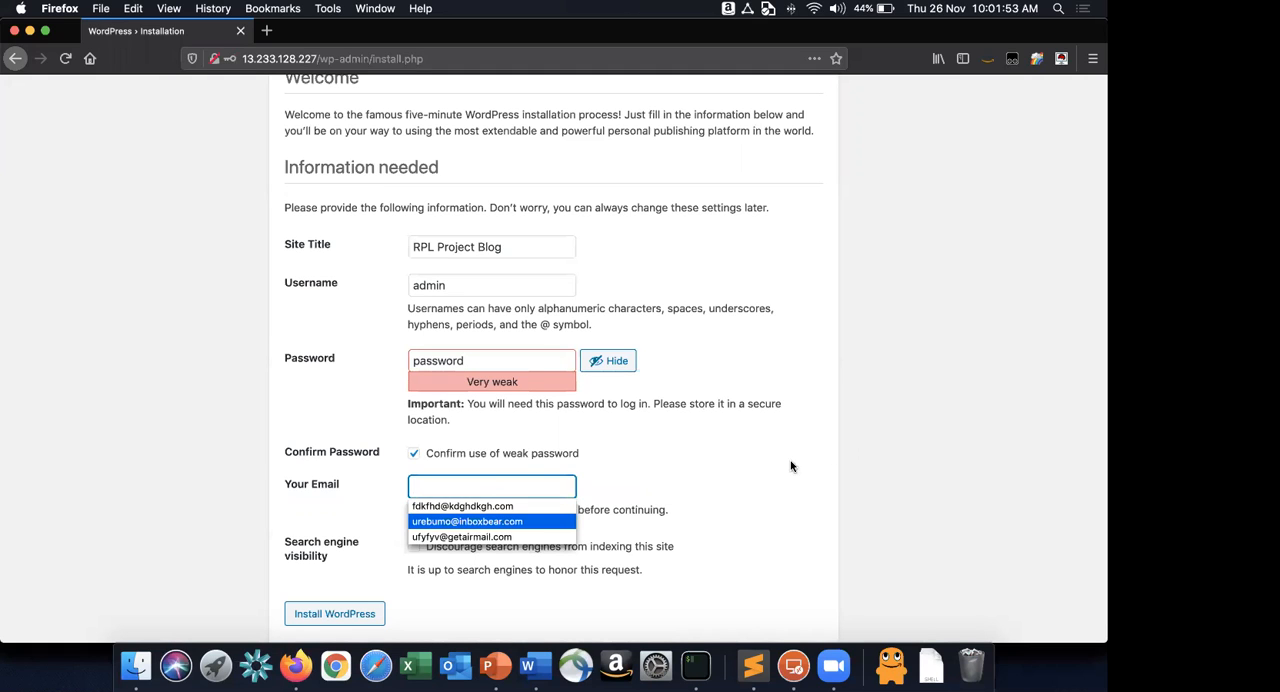
{"action": "key", "text": "Return"}
{"action": "scroll", "coordinate": [368, 600], "scroll_direction": "down", "scroll_amount": 1}
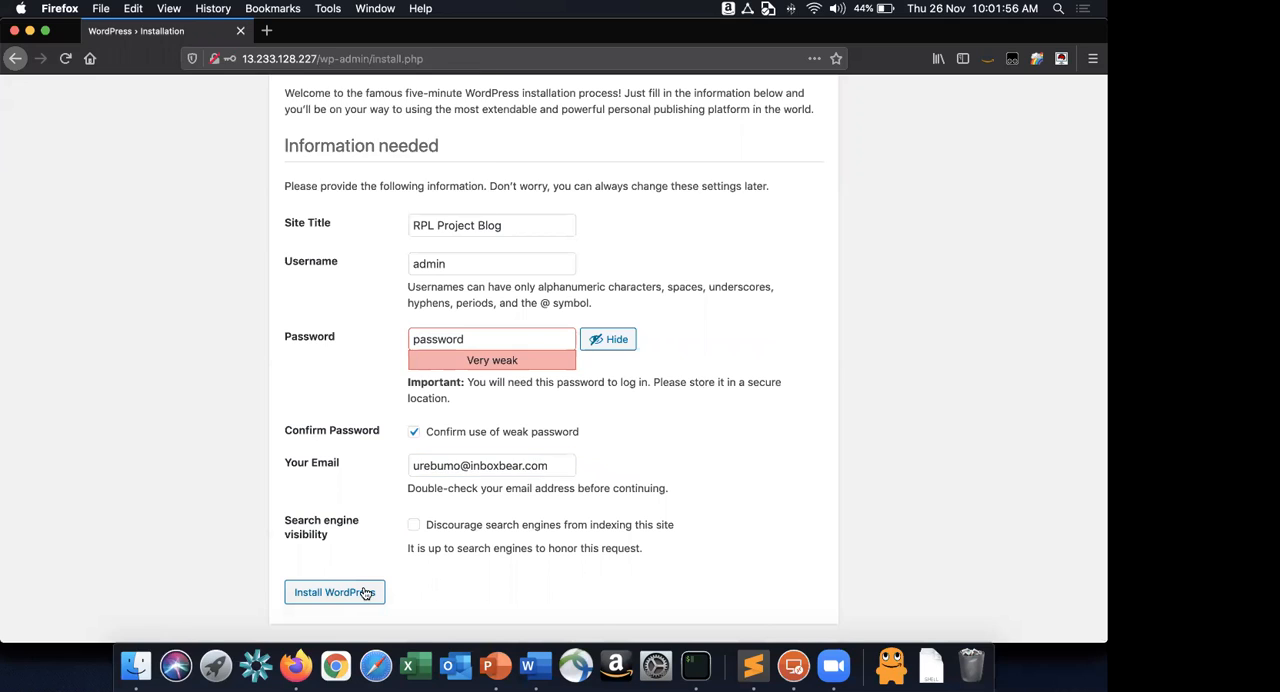
{"action": "left_click", "coordinate": [366, 593]}
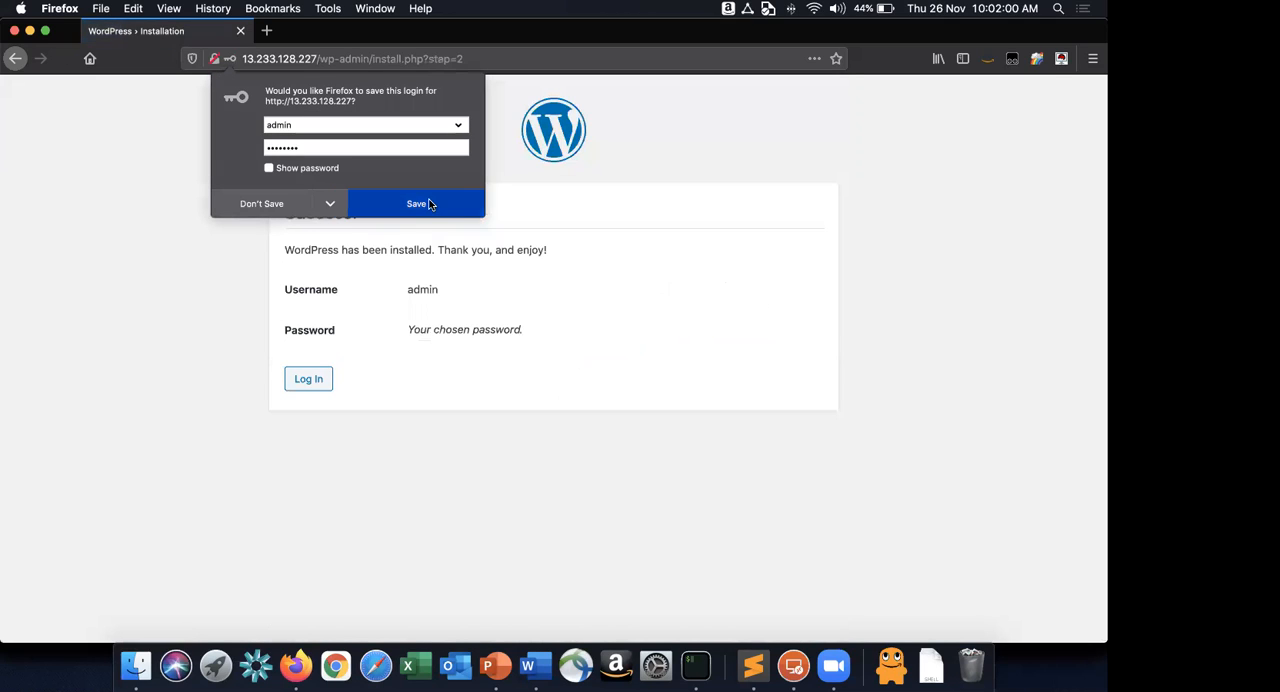
Save the login in the browser and log in to WordPress as admin with the saved password.
{"action": "left_click", "coordinate": [431, 204]}
{"action": "left_click", "coordinate": [322, 376]}
{"action": "left_click", "coordinate": [528, 309]}
{"action": "type", "text": "admin"}
{"action": "key", "text": "Tab"}
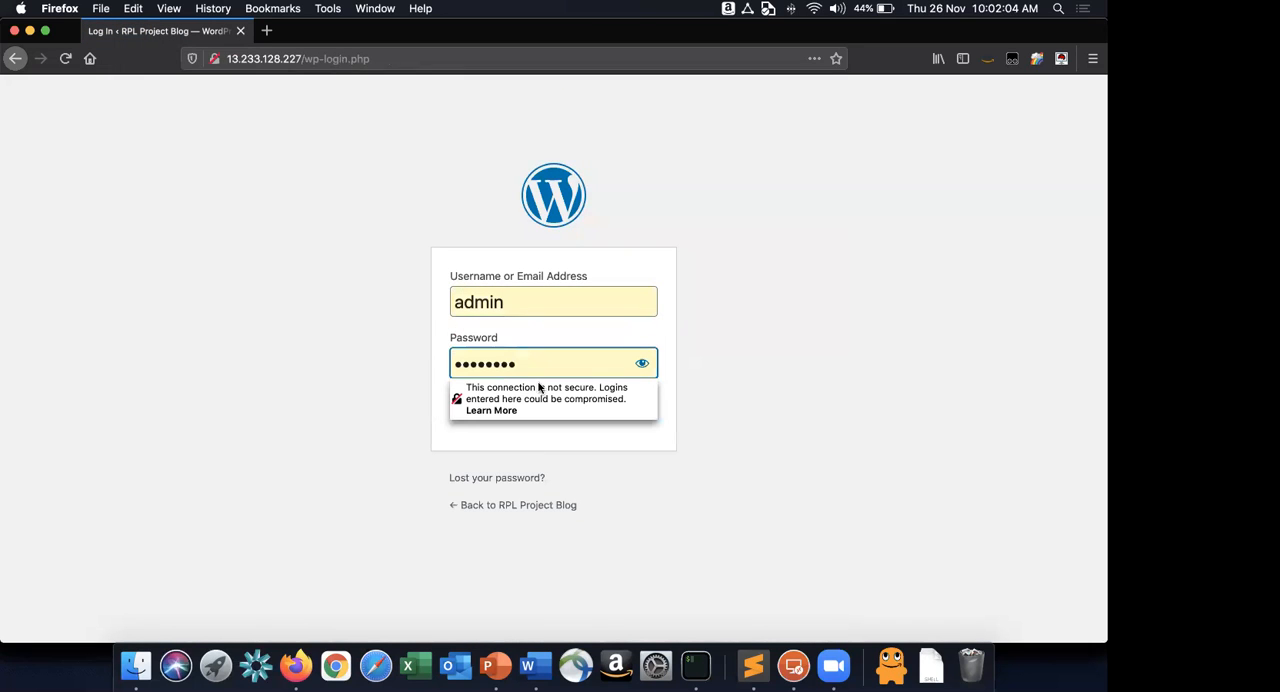
{"action": "left_click", "coordinate": [612, 480]}
{"action": "left_click", "coordinate": [633, 403]}
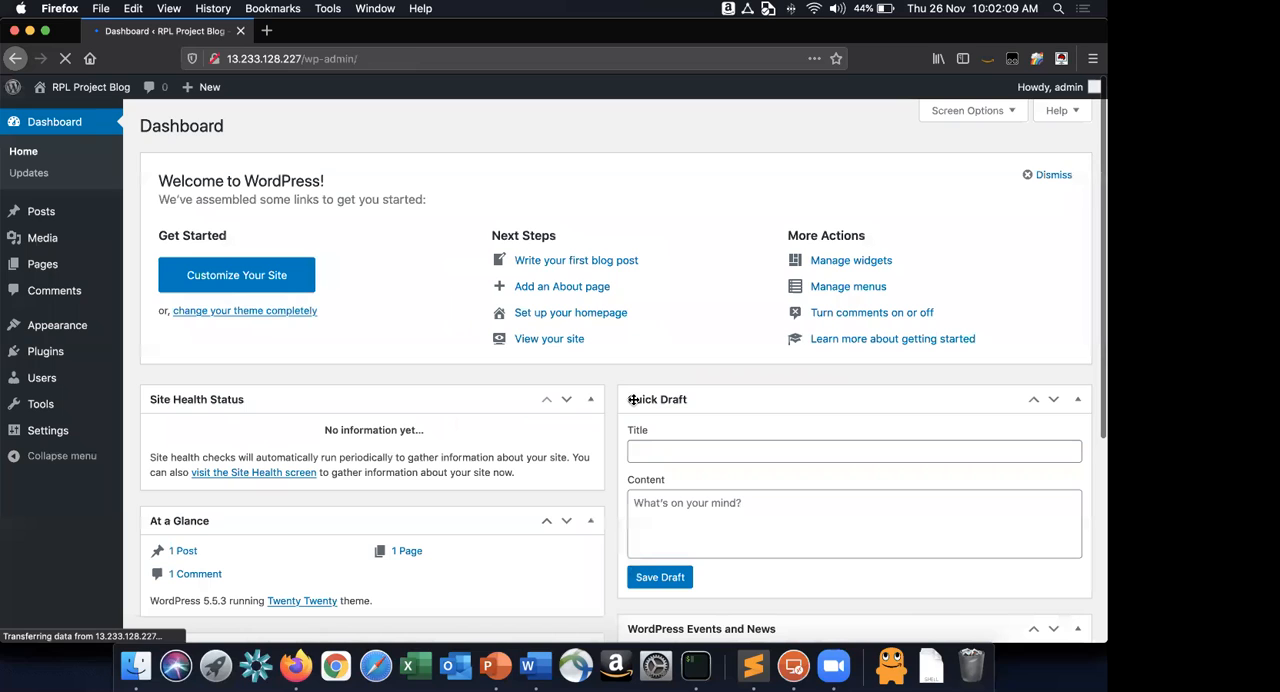
{"action": "left_click", "coordinate": [256, 59]}
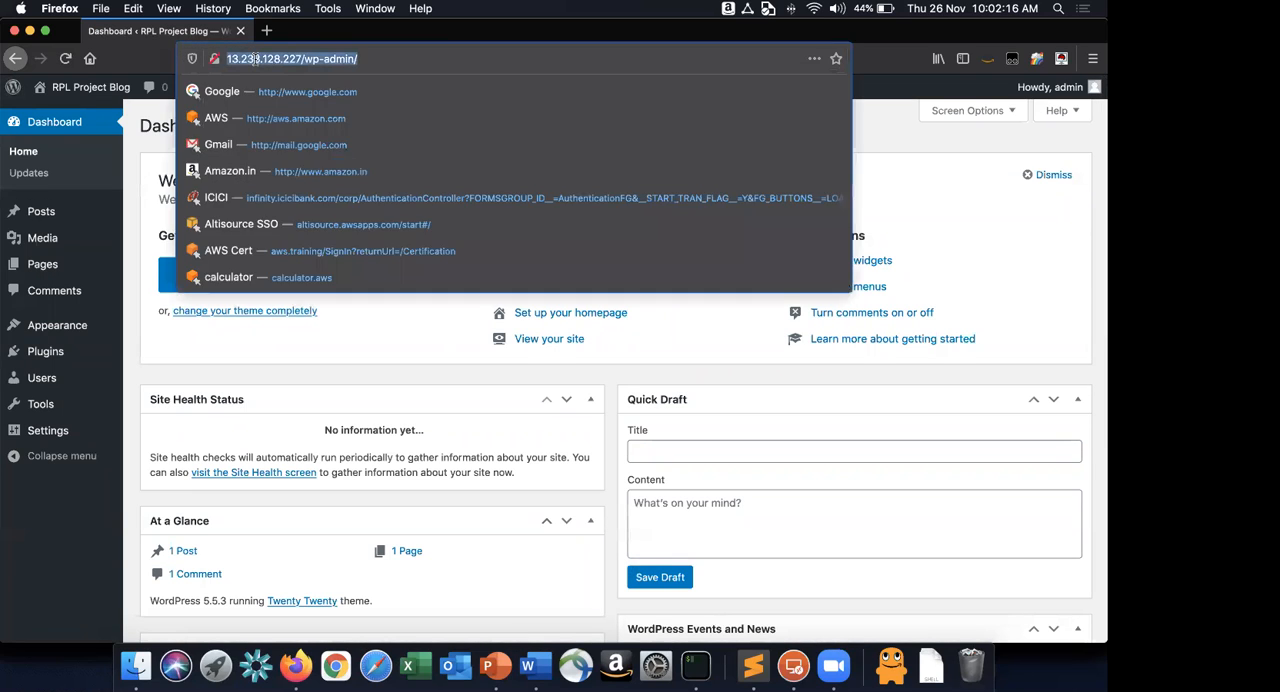
{"action": "key", "text": "super+Tab"}
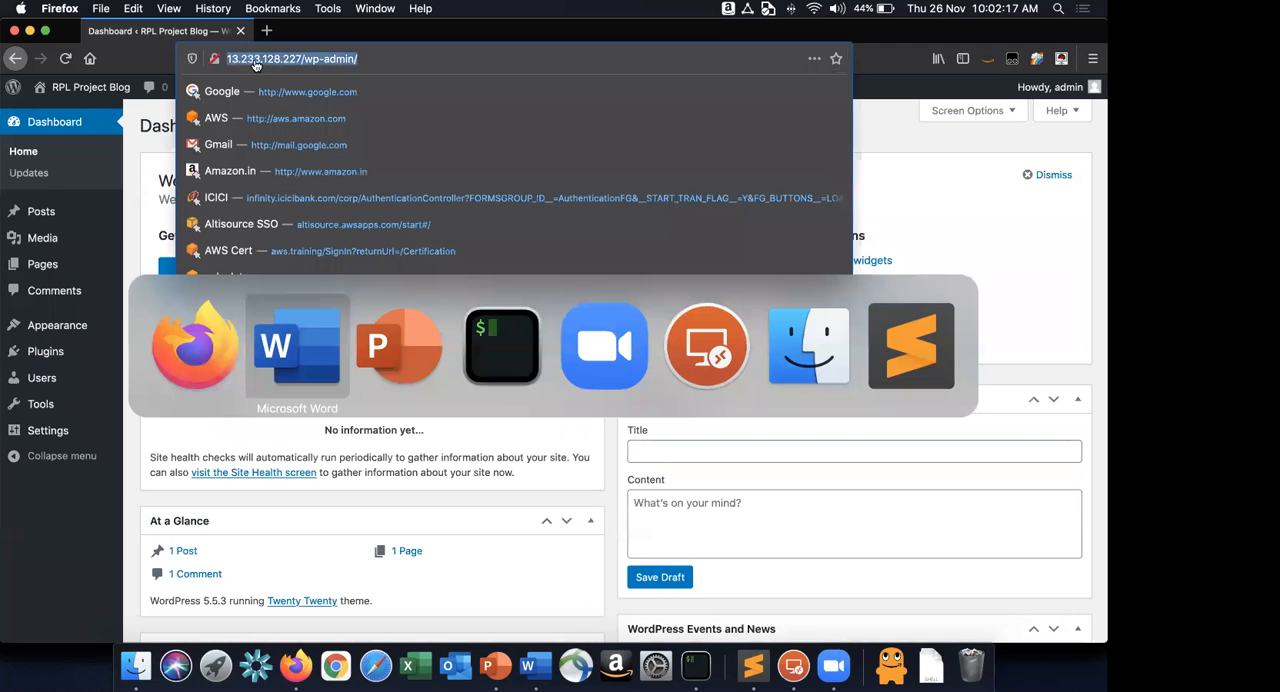
{"action": "left_click", "coordinate": [367, 320]}
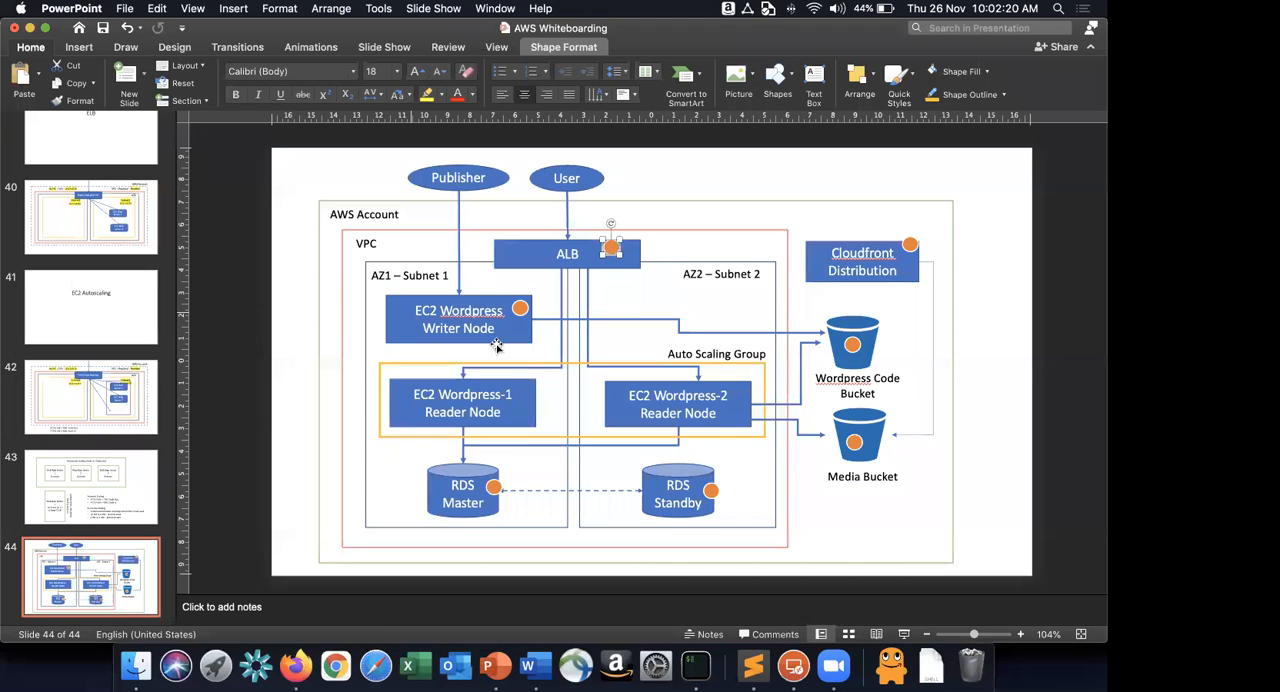
{"action": "key", "text": "super+v"}
Resize the pasted address box so the text wraps onto two lines and place it beside the Publisher ellipse, above the AWS Account frame.
{"action": "left_click_drag", "start_coordinate": [521, 377], "coordinate": [302, 320]}
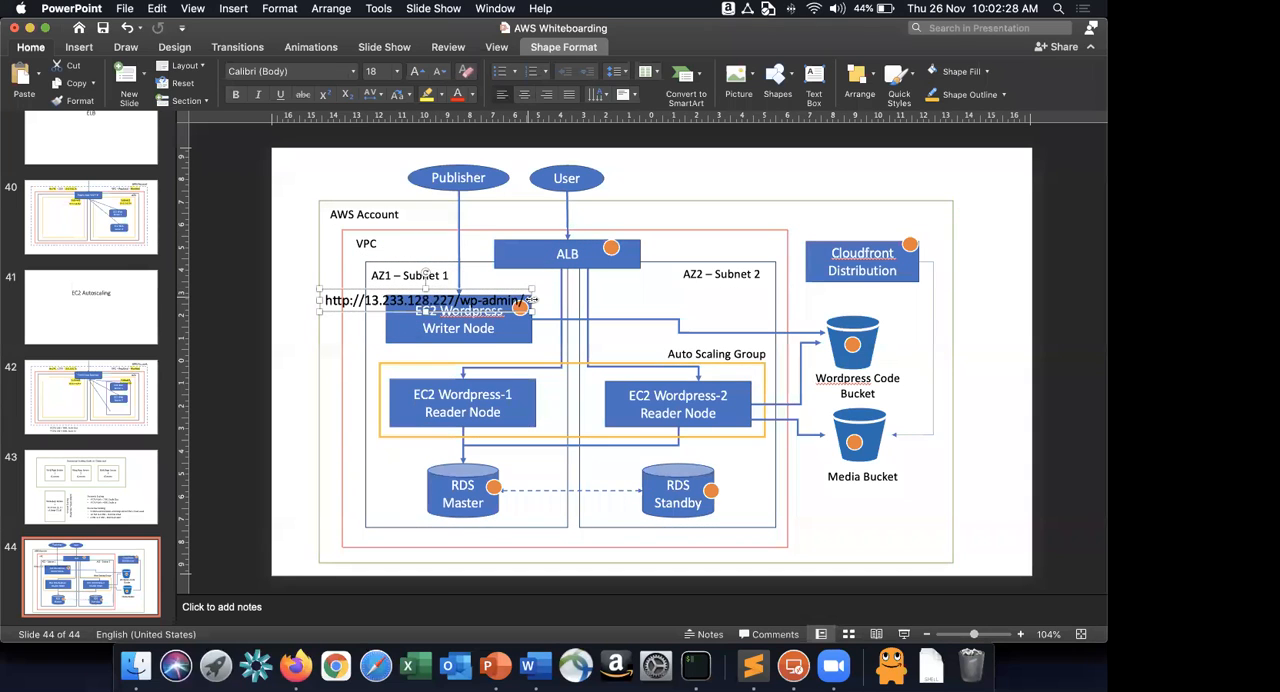
{"action": "left_click_drag", "start_coordinate": [532, 300], "coordinate": [406, 302]}
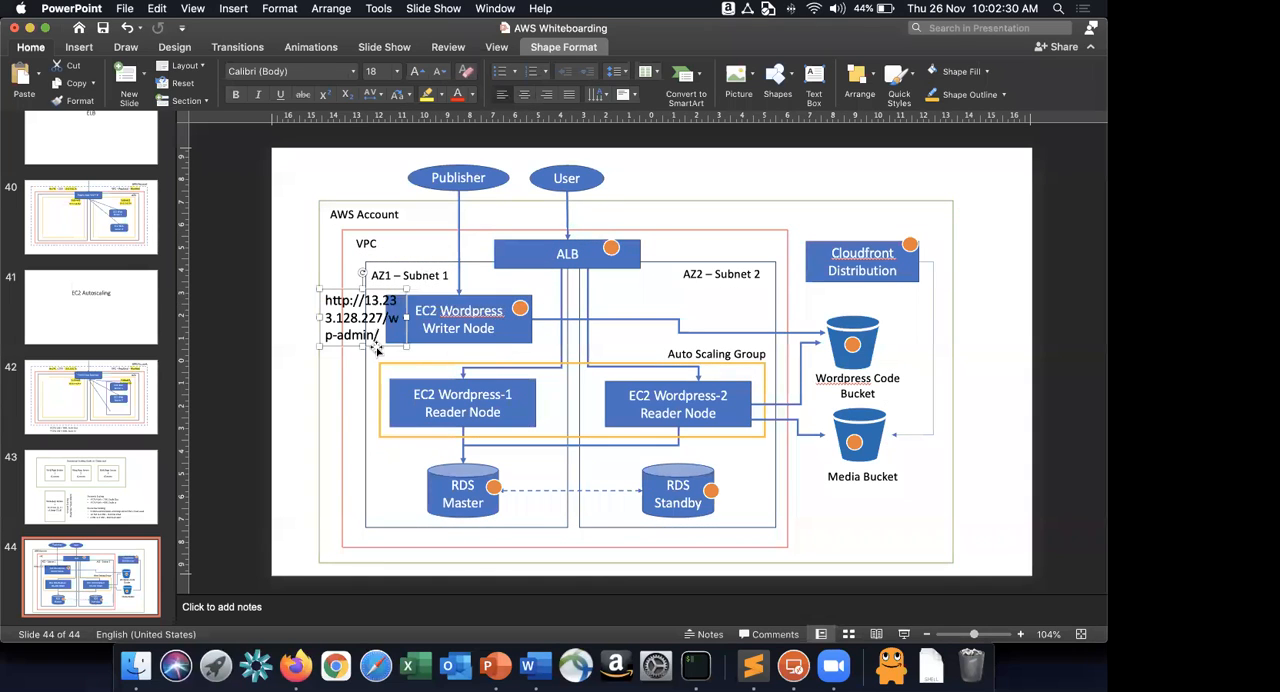
{"action": "left_click_drag", "start_coordinate": [381, 347], "coordinate": [436, 150]}
{"action": "left_click_drag", "start_coordinate": [514, 151], "coordinate": [671, 180]}
{"action": "left_click", "coordinate": [654, 184]}
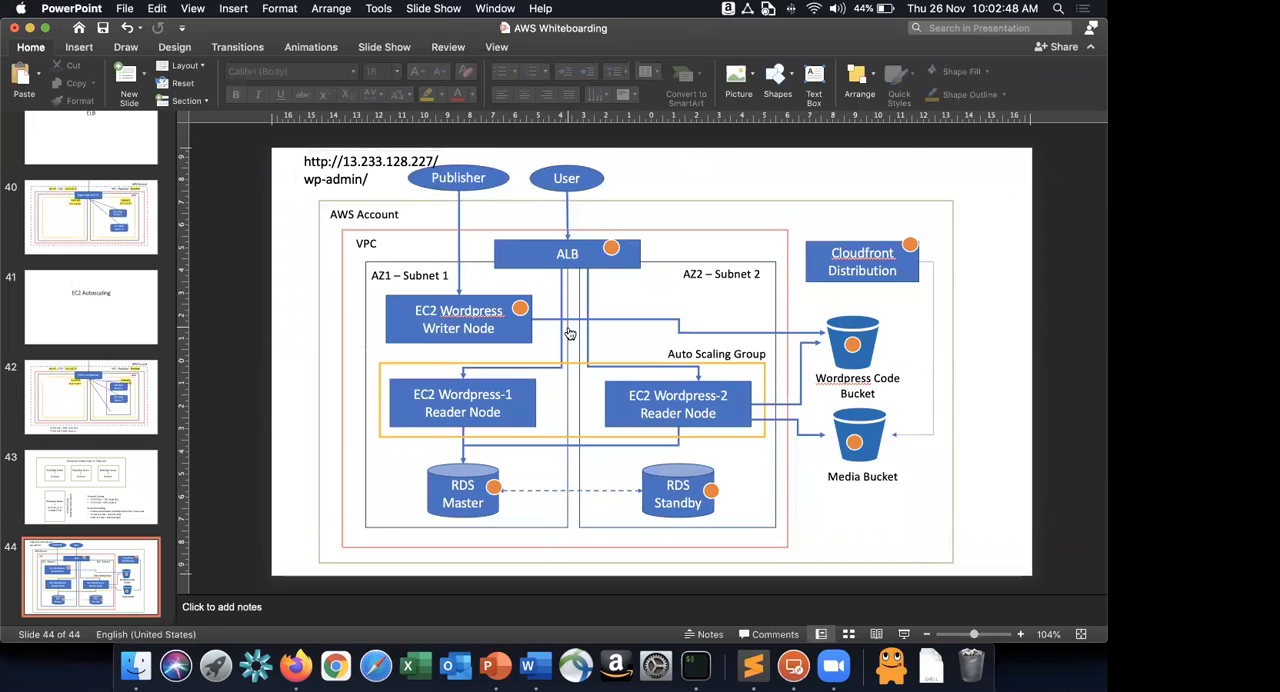
Switch to the AWS-RPL-Project-1 document in Word and review the instructions from the load balancer setup to the crontab steps 24 and 25.
{"action": "key", "text": "super+Tab"}
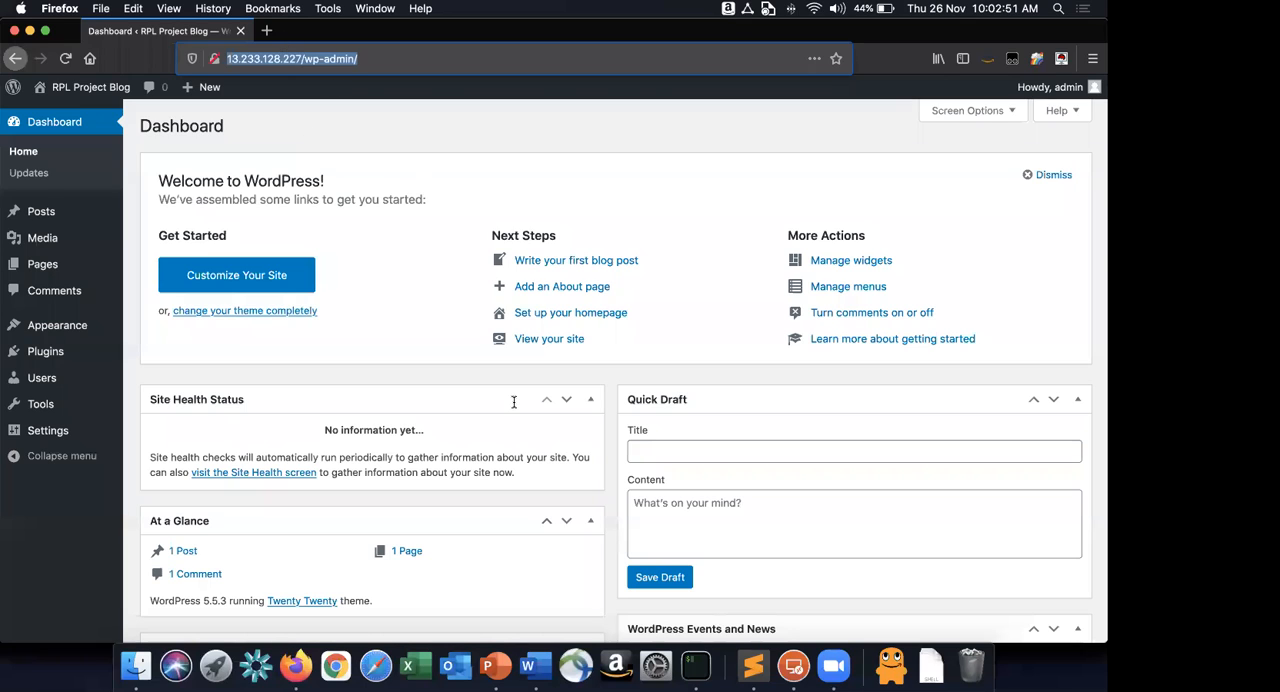
{"action": "key", "text": "super+Tab"}
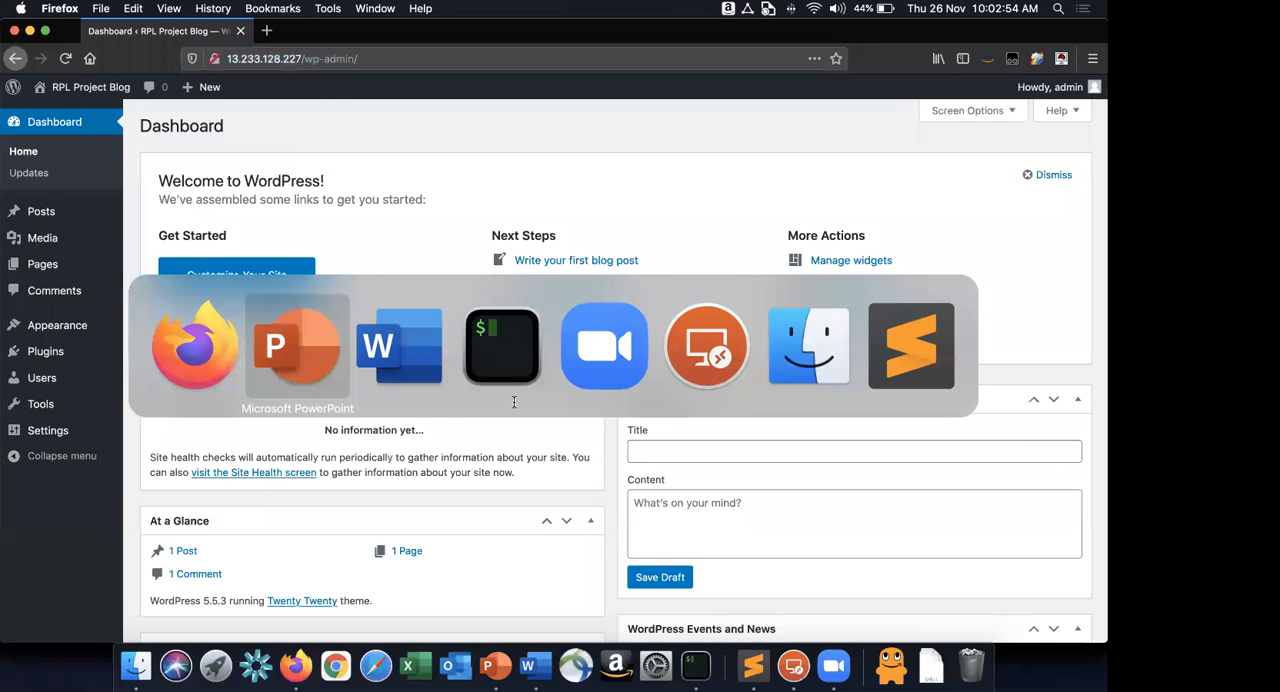
{"action": "key", "text": "super+Tab"}
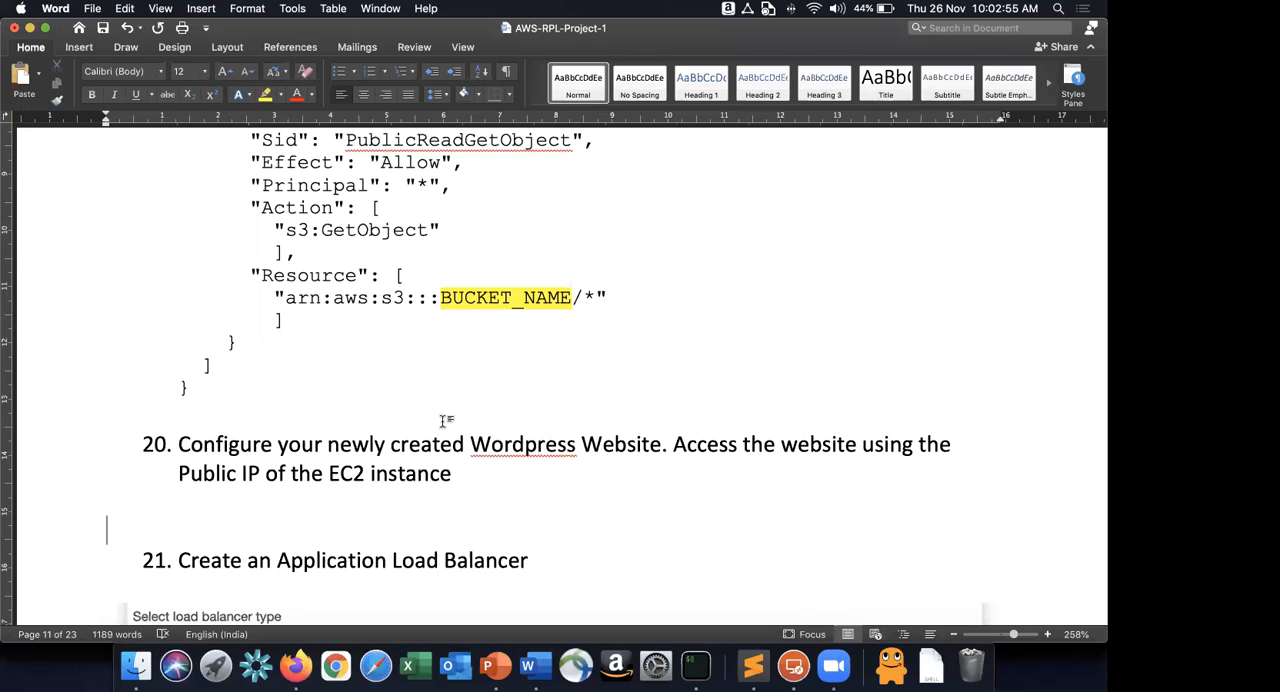
{"action": "scroll", "coordinate": [445, 421], "scroll_direction": "down", "scroll_amount": 15}
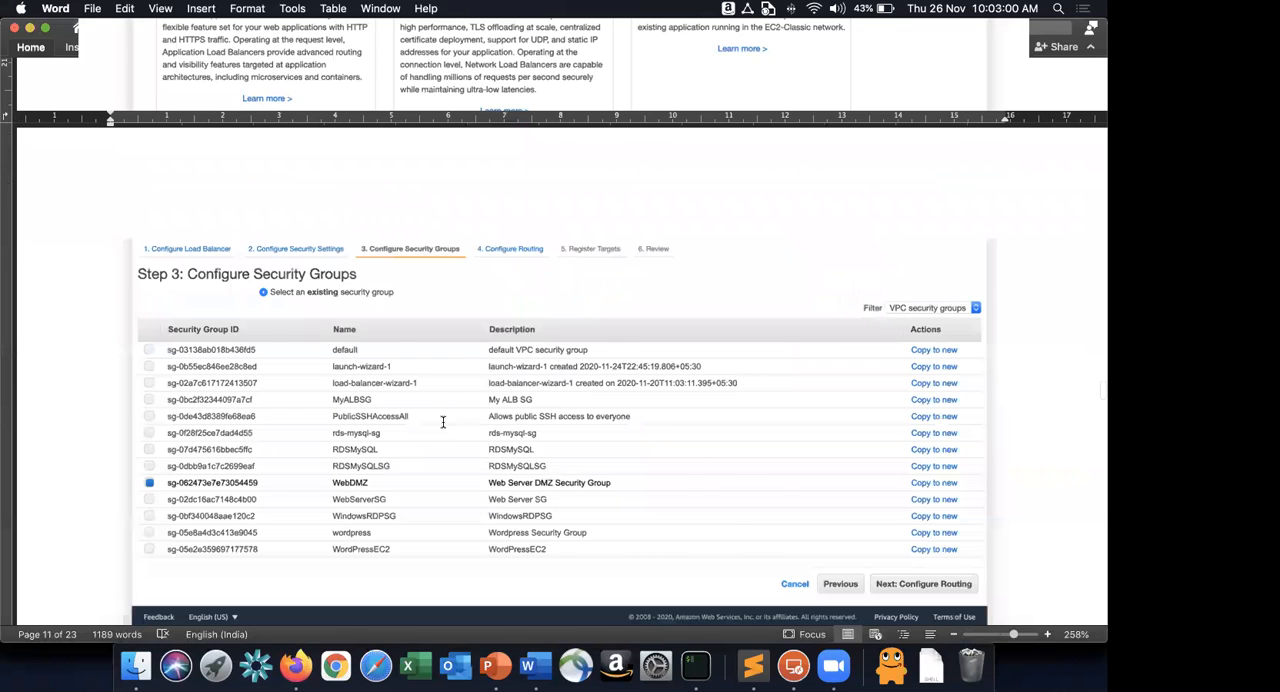
{"action": "scroll", "coordinate": [443, 421], "scroll_direction": "down", "scroll_amount": 5}
{"action": "scroll", "coordinate": [443, 424], "scroll_direction": "up", "scroll_amount": 3}
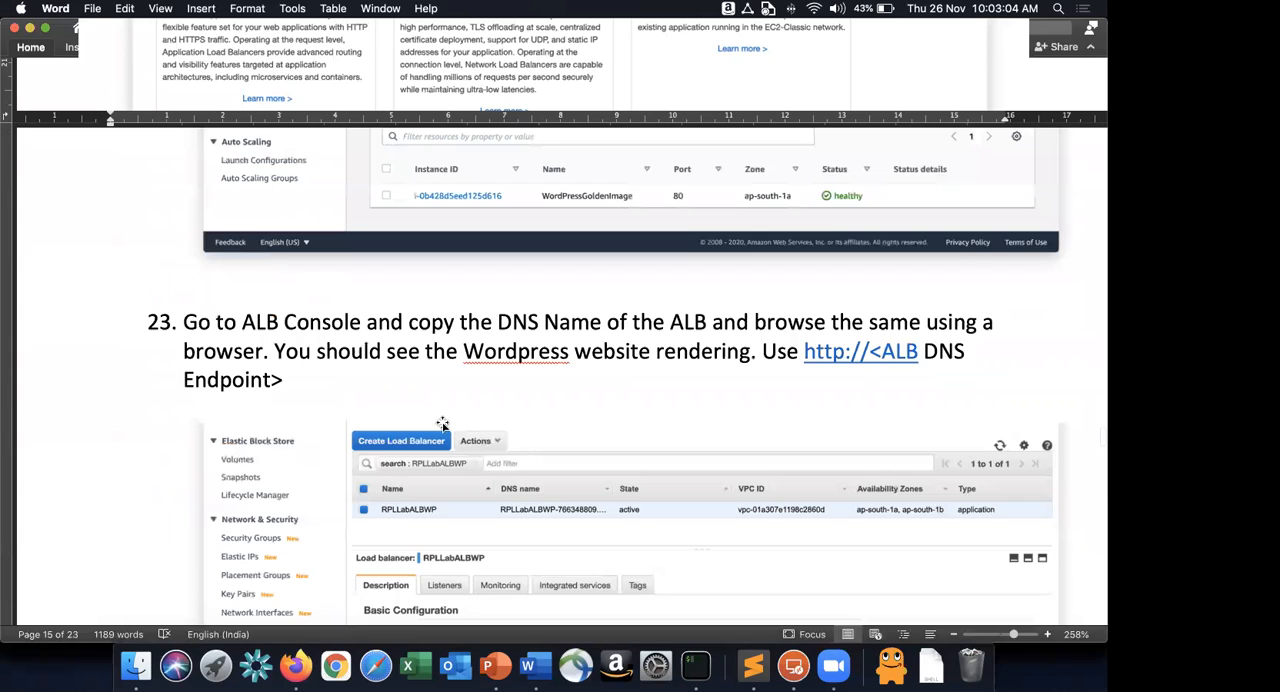
{"action": "scroll", "coordinate": [443, 424], "scroll_direction": "down", "scroll_amount": 5}
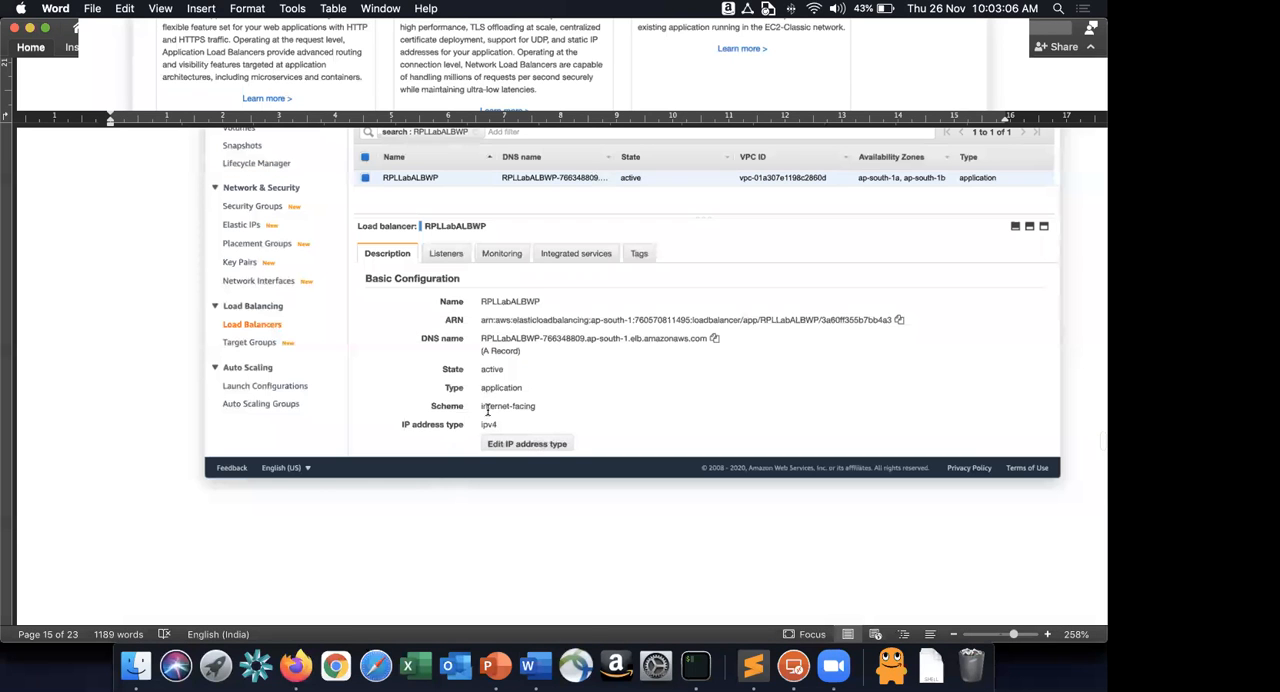
{"action": "scroll", "coordinate": [487, 409], "scroll_direction": "down", "scroll_amount": 5}
{"action": "scroll", "coordinate": [487, 409], "scroll_direction": "down", "scroll_amount": 5}
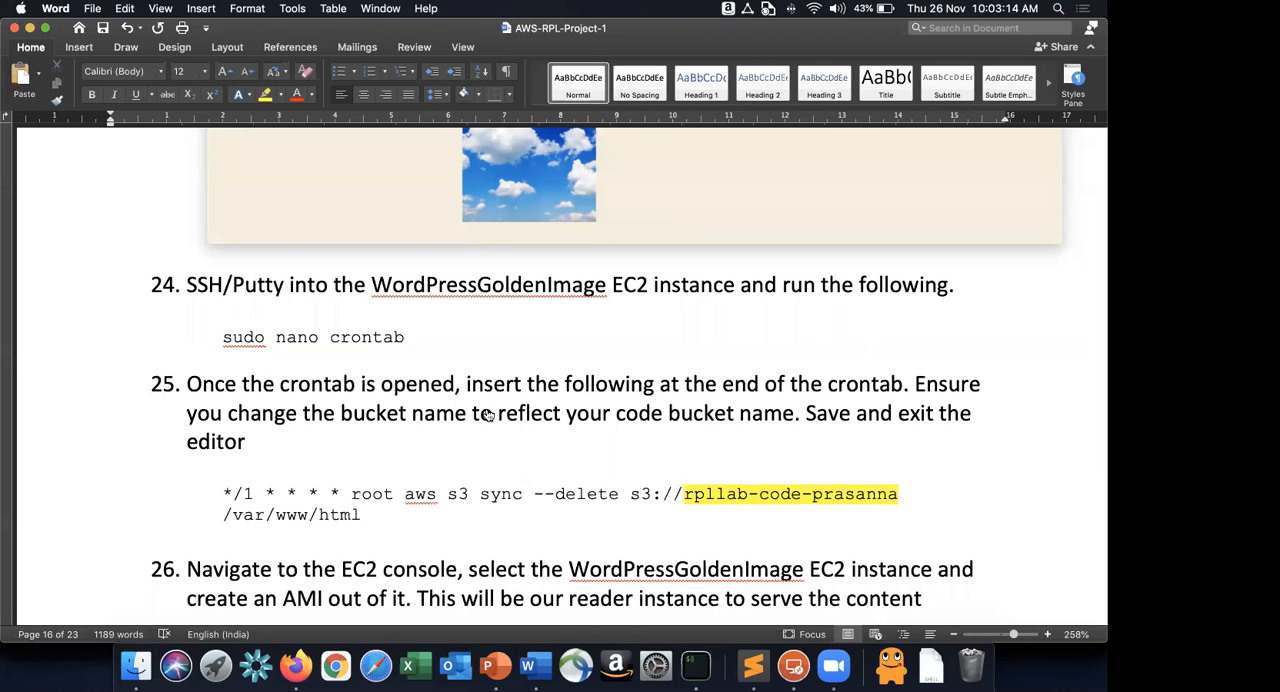
Switch to iTerm and clear the terminal screen.
{"action": "key", "text": "super+Tab"}
{"action": "key", "text": "super+Tab"}
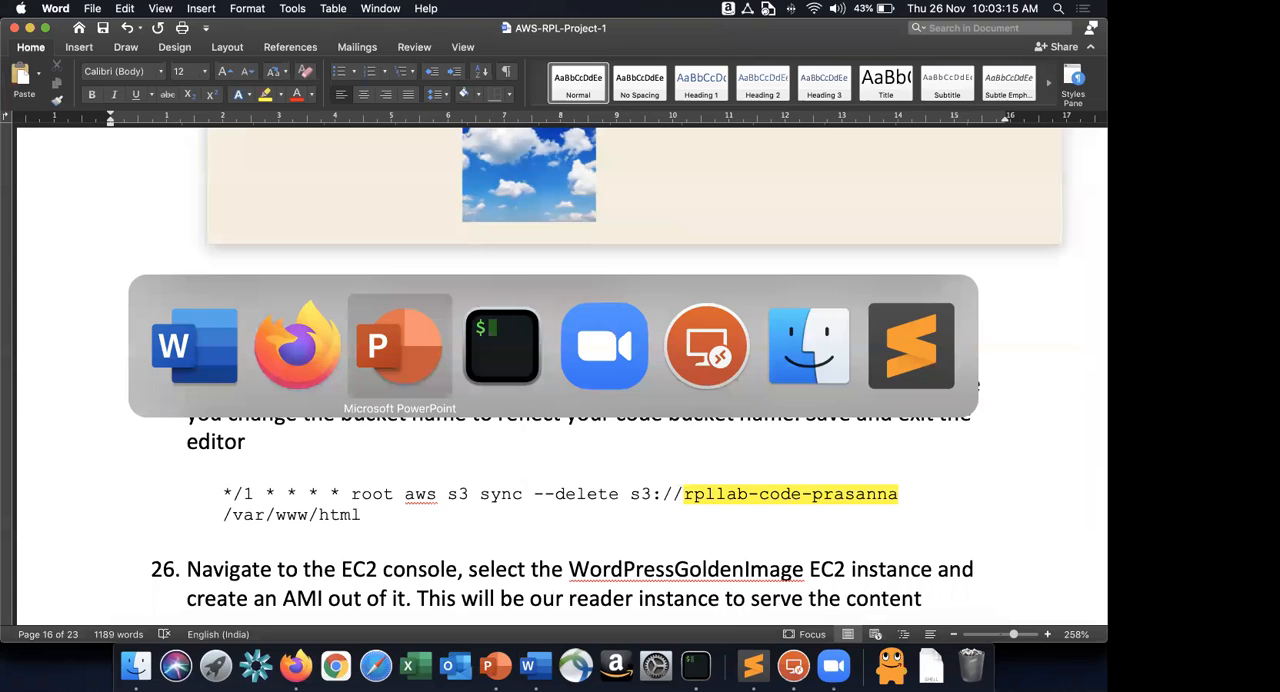
{"action": "key", "text": "super+Tab"}
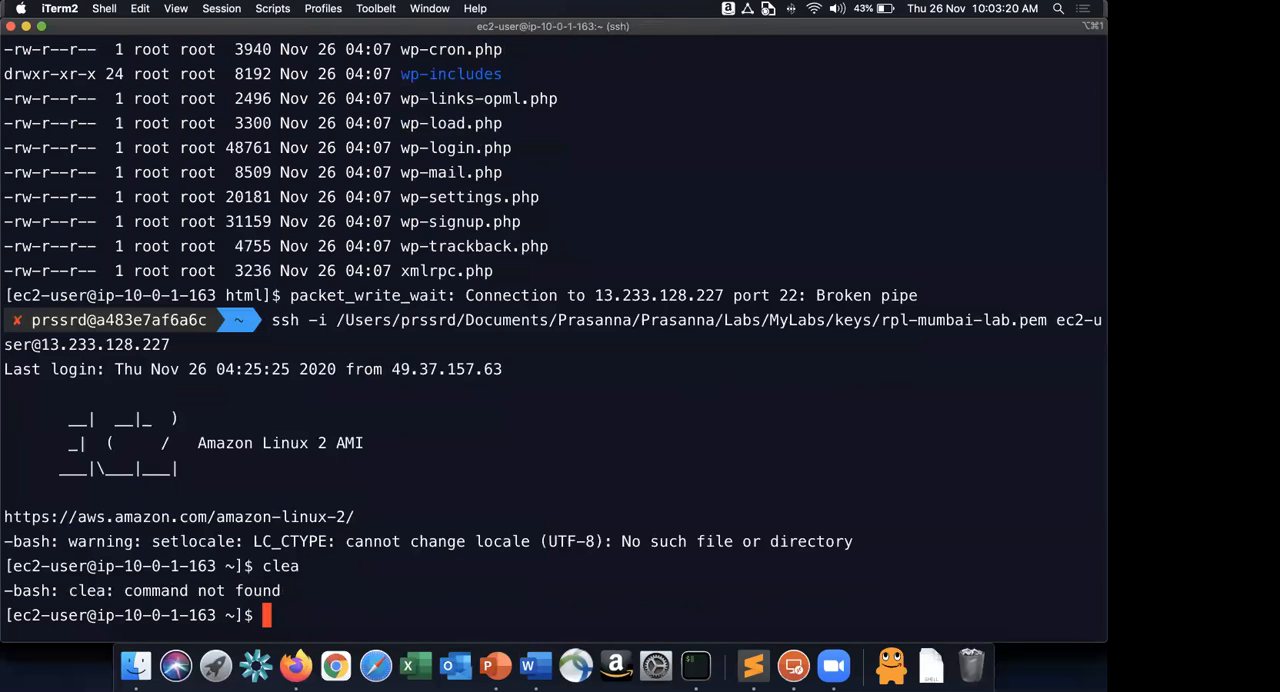
{"action": "type", "text": "clear"}
{"action": "key", "text": "Return"}
Return to the Word document and select the command line "sudo nano crontab" under step 24.
{"action": "key", "text": "super+Tab"}
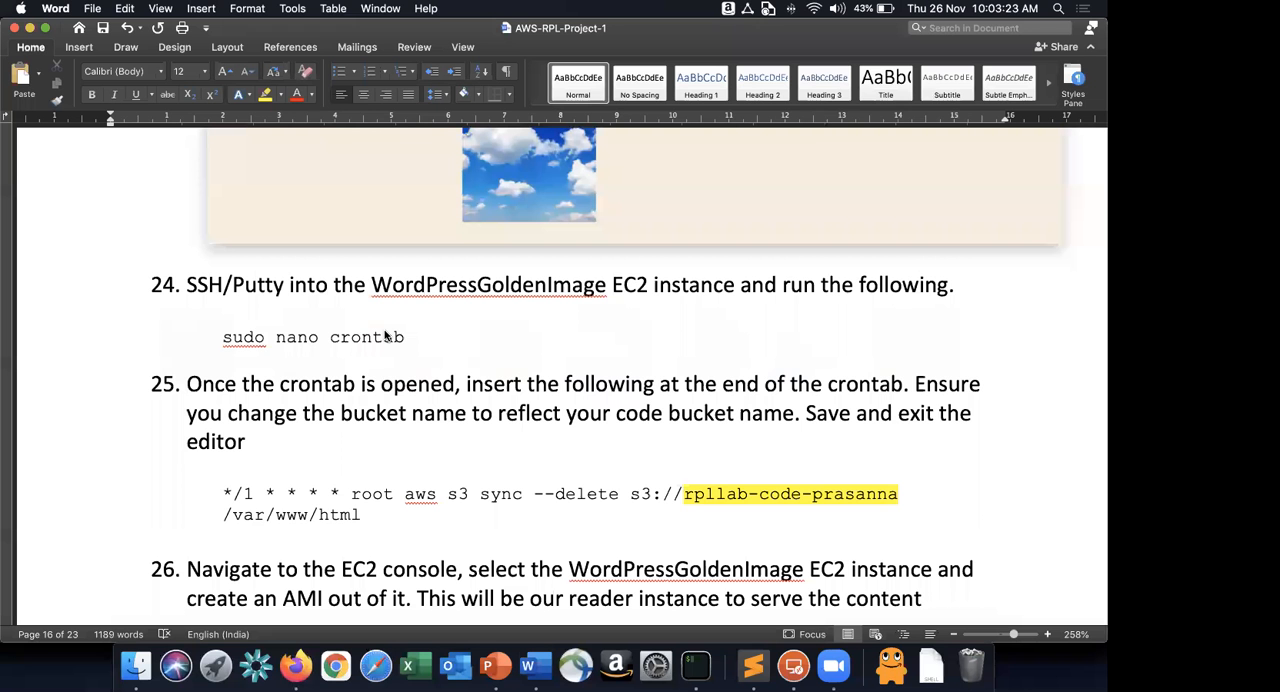
{"action": "triple_click", "coordinate": [385, 337]}
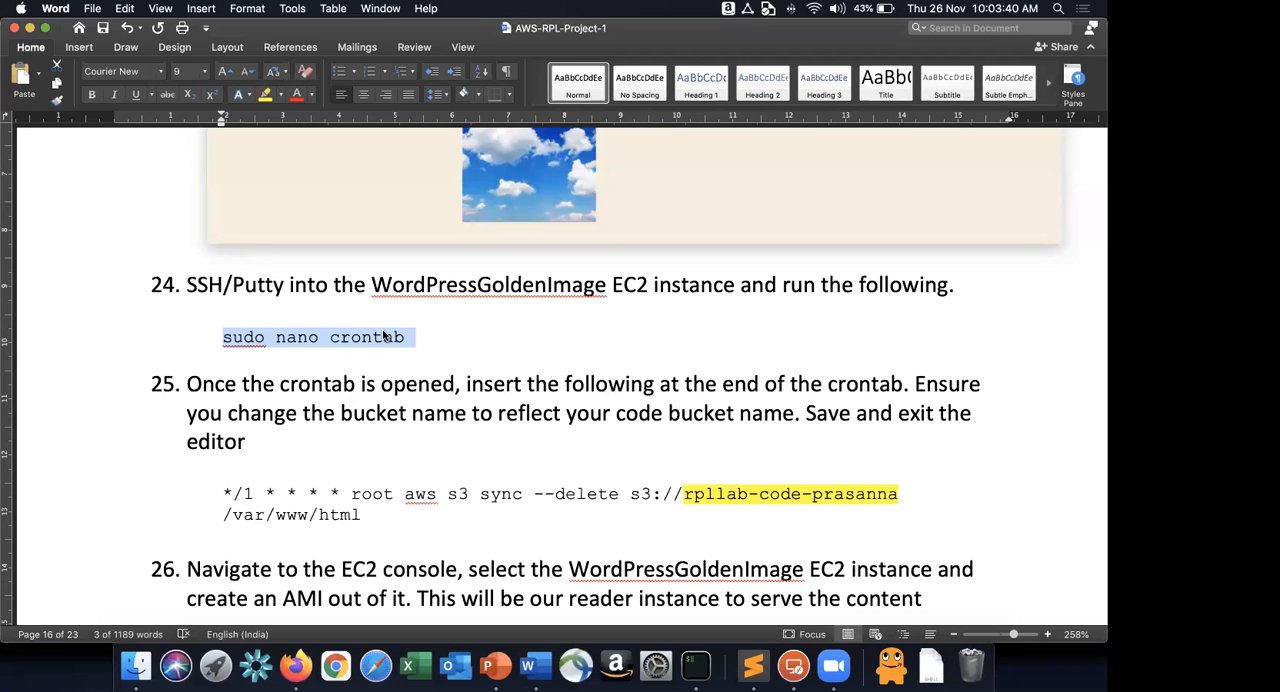
Switch from Word to the AWS Whiteboarding presentation in PowerPoint.
{"action": "key", "text": "super+Tab"}
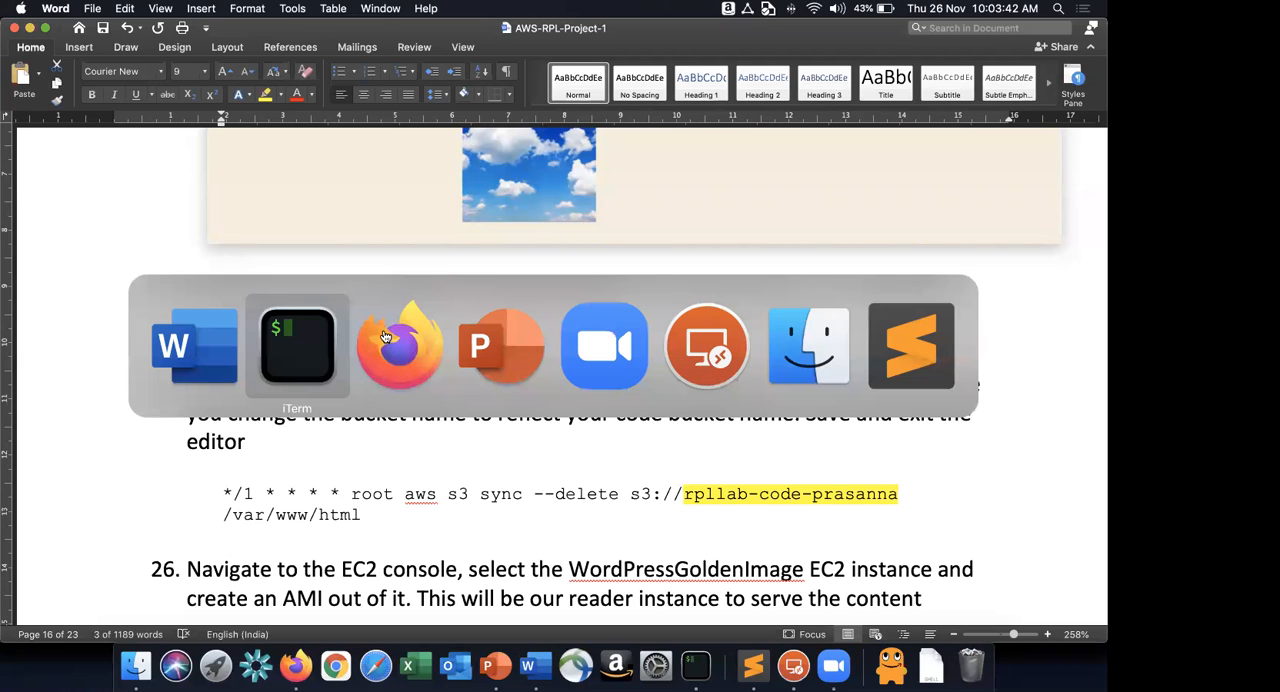
{"action": "key", "text": "super+Tab"}
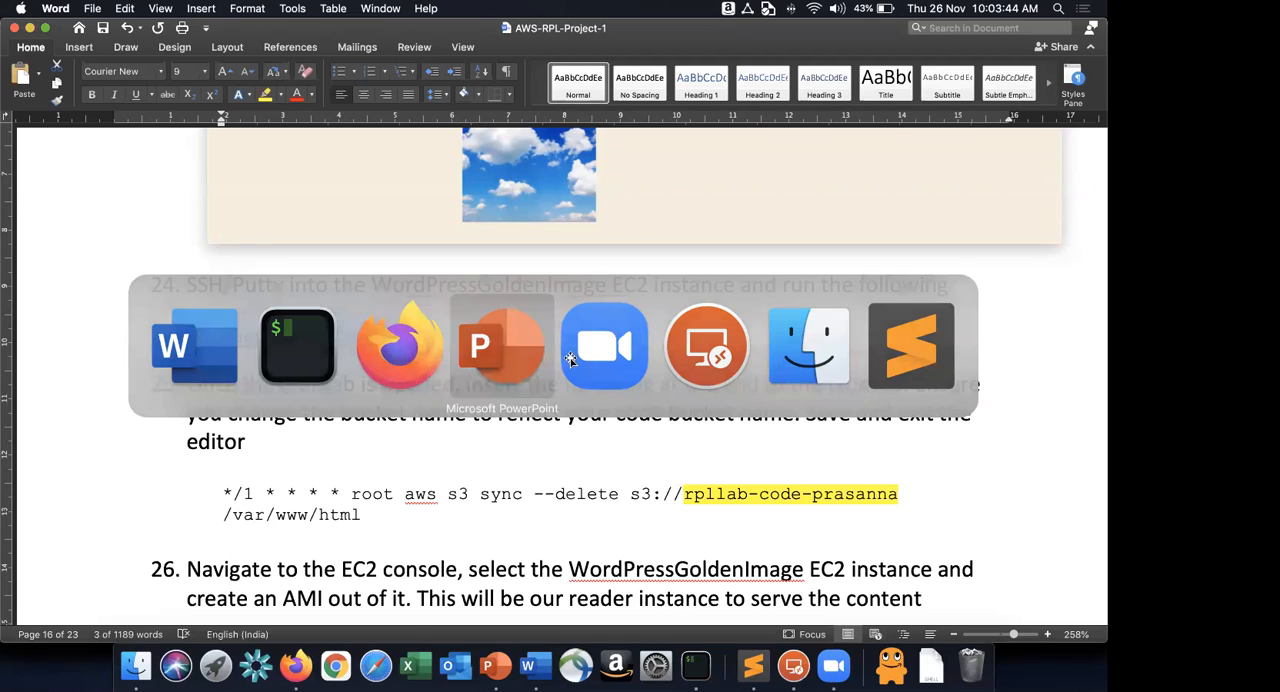
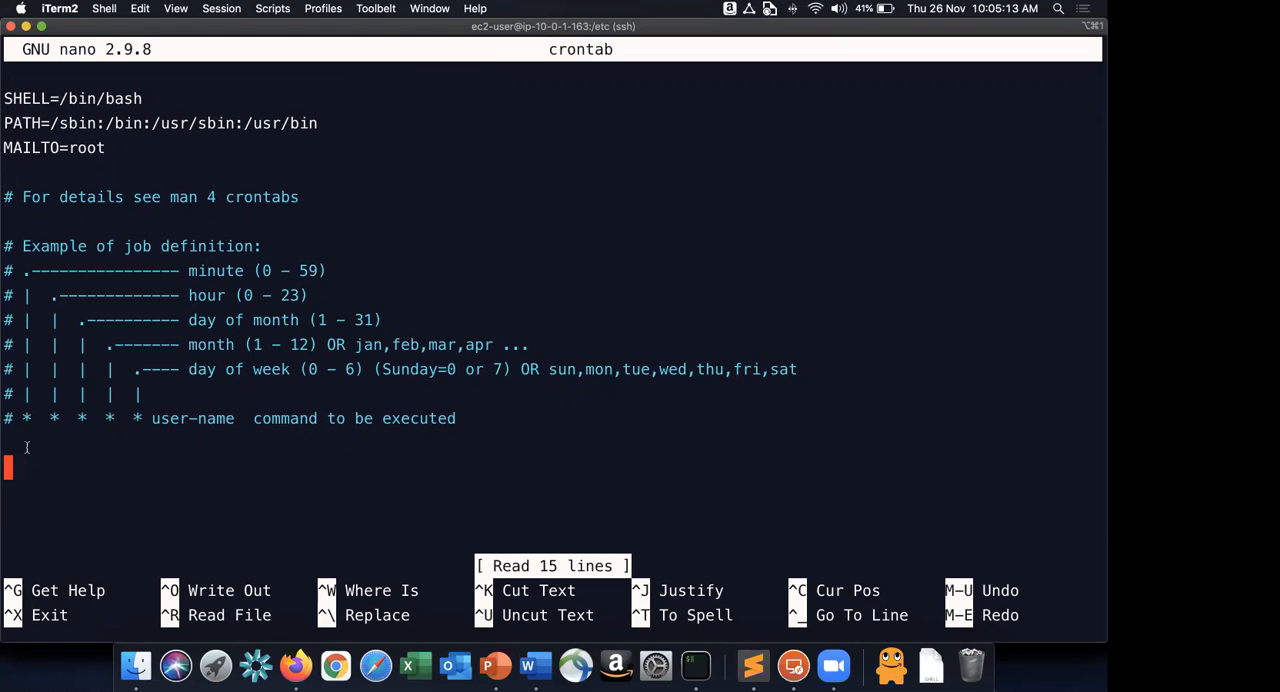
Copy the S3 sync cron line under step 25 of the Word guide and append it to the crontab open in iTerm.
{"action": "key", "text": "super+Tab"}
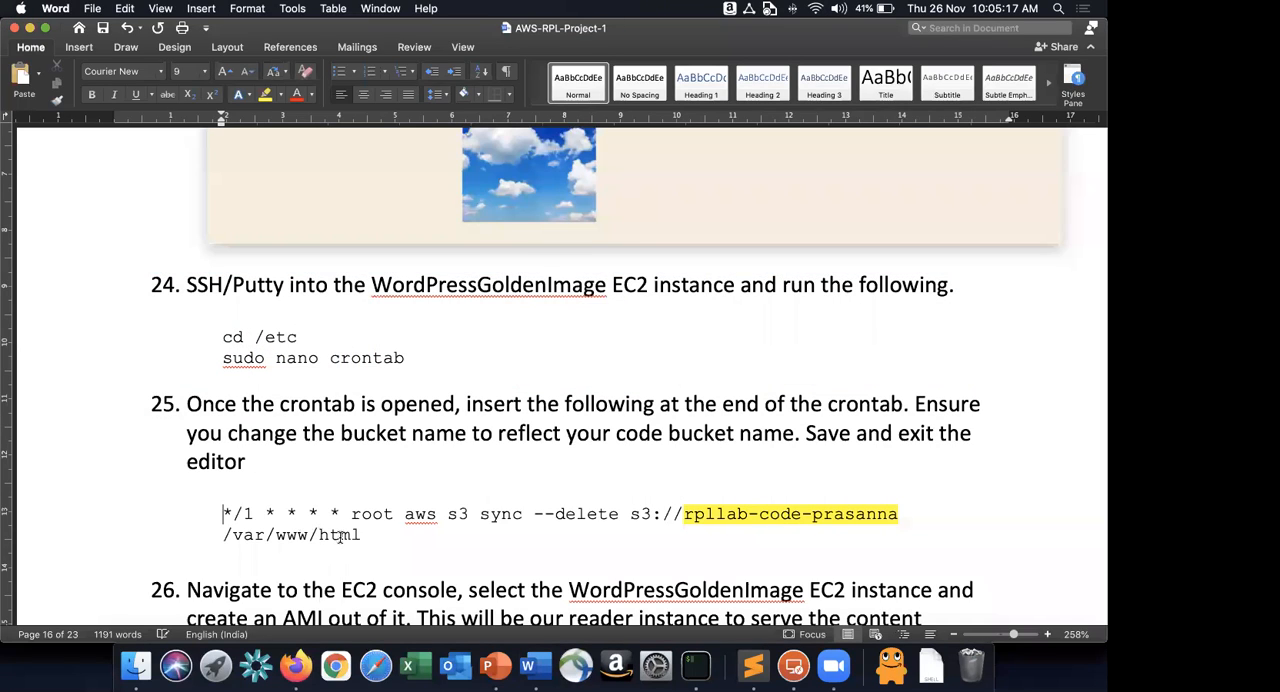
{"action": "triple_click", "coordinate": [405, 536]}
{"action": "key", "text": "super+c"}
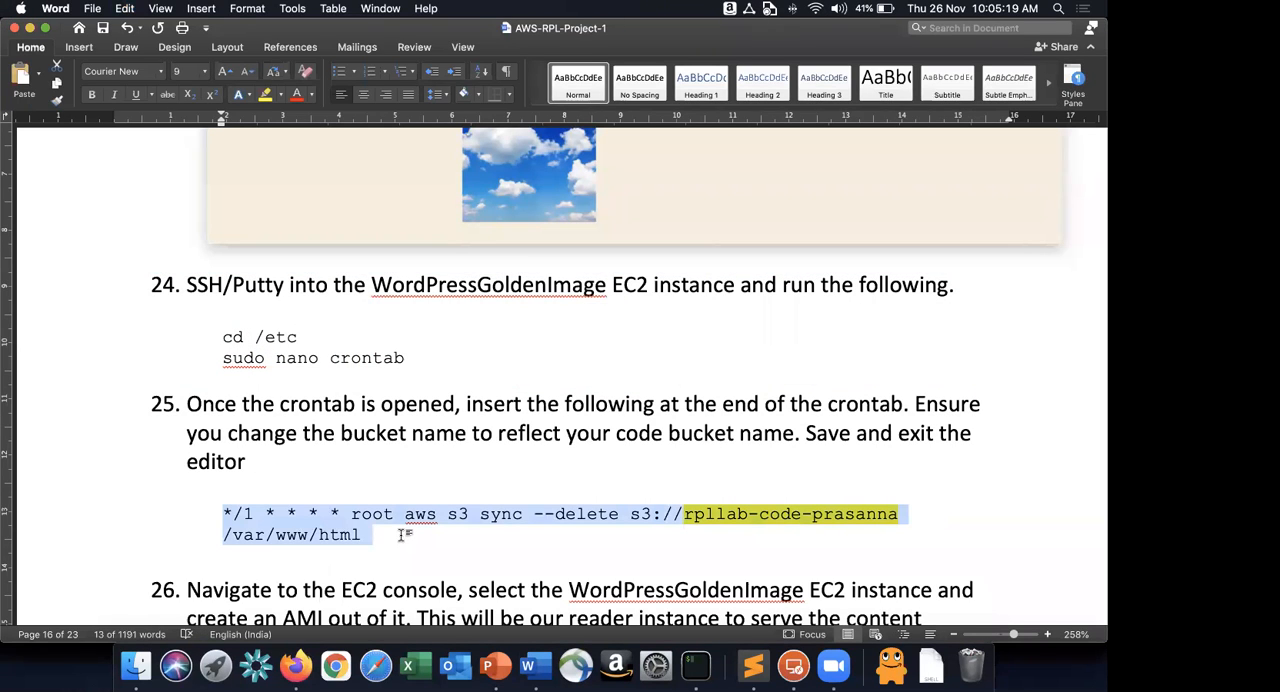
{"action": "scroll", "coordinate": [440, 548], "scroll_direction": "down", "scroll_amount": 5}
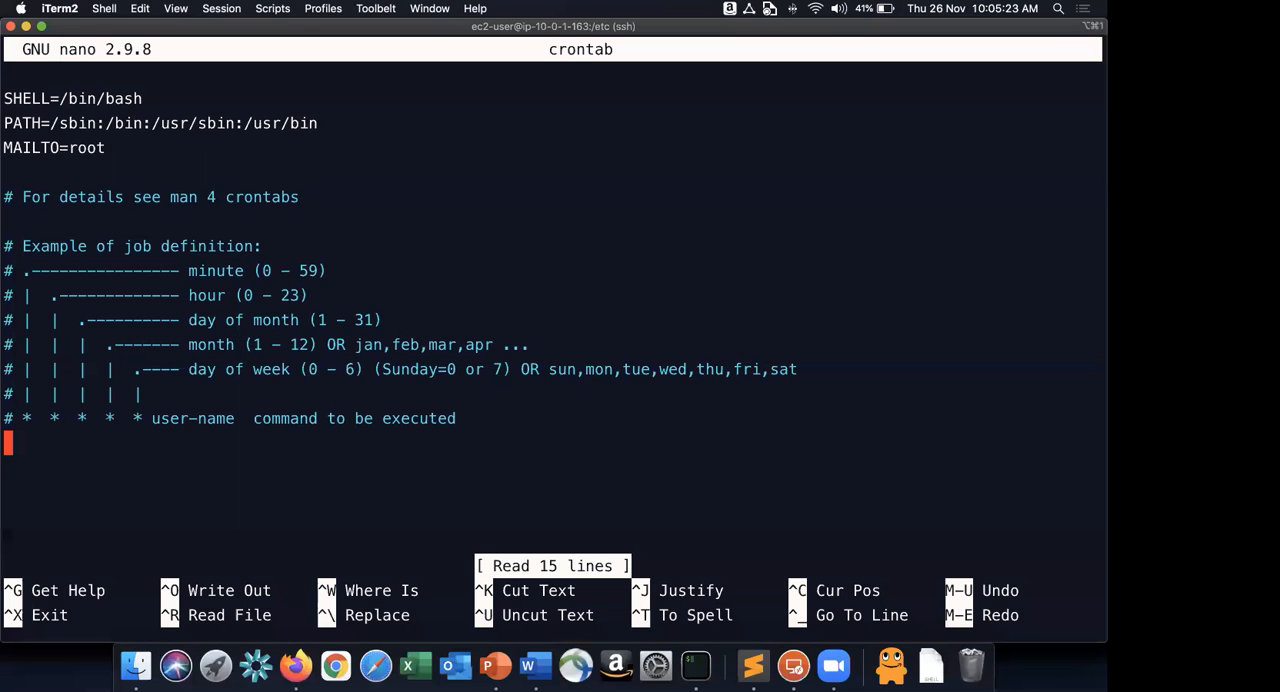
{"action": "key", "text": "super+v"}
Go through the pasted cron entry in nano, examining its schedule fields, sync command and target path.
{"action": "key", "text": "Left"}
{"action": "key", "text": "Left"}
{"action": "key", "text": "Left"}
{"action": "key", "text": "Left"}
{"action": "key", "text": "Left"}
{"action": "key", "text": "Left"}
{"action": "key", "text": "Left"}
{"action": "key", "text": "Left"}
{"action": "key", "text": "Left"}
{"action": "key", "text": "Left"}
{"action": "key", "text": "Left"}
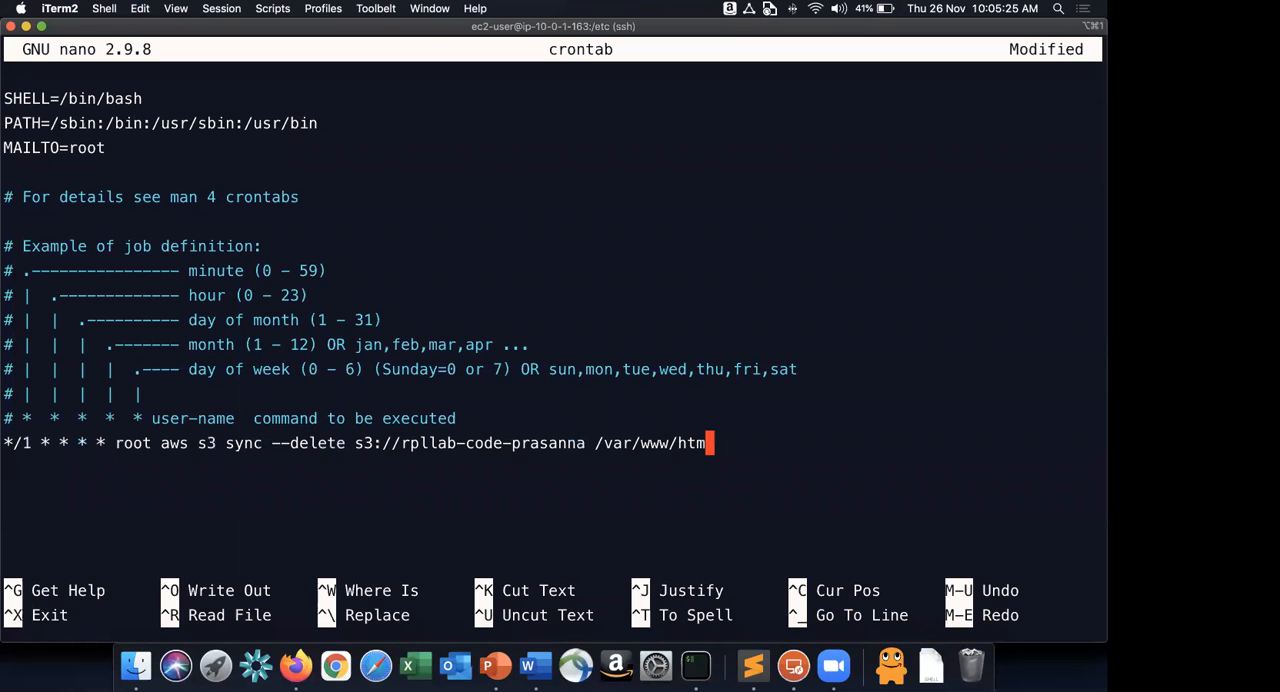
{"action": "key", "text": "Left"}
{"action": "key", "text": "Left"}
{"action": "key", "text": "Left"}
{"action": "key", "text": "Left"}
{"action": "key", "text": "Left"}
{"action": "key", "text": "Left"}
{"action": "key", "text": "Left"}
{"action": "key", "text": "Left"}
{"action": "key", "text": "Left"}
{"action": "key", "text": "Left"}
{"action": "key", "text": "Left"}
{"action": "key", "text": "Left"}
{"action": "key", "text": "Left"}
{"action": "key", "text": "Left"}
{"action": "key", "text": "Left"}
{"action": "key", "text": "Left"}
{"action": "key", "text": "Left"}
{"action": "key", "text": "Left"}
{"action": "key", "text": "Left"}
{"action": "key", "text": "Left"}
{"action": "key", "text": "Left"}
{"action": "key", "text": "Left"}
{"action": "key", "text": "Left"}
{"action": "key", "text": "Left"}
{"action": "key", "text": "Left"}
{"action": "key", "text": "Left"}
{"action": "key", "text": "Left"}
{"action": "key", "text": "Left"}
{"action": "key", "text": "Left"}
{"action": "key", "text": "Left"}
{"action": "key", "text": "Left"}
{"action": "key", "text": "Left"}
{"action": "key", "text": "Left"}
{"action": "key", "text": "Left"}
{"action": "key", "text": "Left"}
{"action": "key", "text": "Left"}
{"action": "key", "text": "Left"}
{"action": "key", "text": "Left"}
{"action": "key", "text": "Left"}
{"action": "key", "text": "Left"}
{"action": "key", "text": "Right"}
{"action": "key", "text": "Right"}
{"action": "key", "text": "Right"}
{"action": "key", "text": "Right"}
{"action": "key", "text": "Right"}
{"action": "key", "text": "Right"}
{"action": "key", "text": "Right"}
{"action": "key", "text": "Right"}
{"action": "key", "text": "Right"}
{"action": "key", "text": "Right"}
{"action": "key", "text": "Right"}
{"action": "key", "text": "Right"}
{"action": "key", "text": "Right"}
{"action": "key", "text": "Right"}
{"action": "key", "text": "Right"}
{"action": "key", "text": "Right"}
{"action": "key", "text": "Right"}
{"action": "key", "text": "Right"}
{"action": "key", "text": "Right"}
{"action": "key", "text": "Right"}
{"action": "key", "text": "Right"}
{"action": "key", "text": "Right"}
{"action": "key", "text": "Right"}
{"action": "key", "text": "Right"}
{"action": "key", "text": "Right"}
{"action": "key", "text": "Right"}
{"action": "key", "text": "Right"}
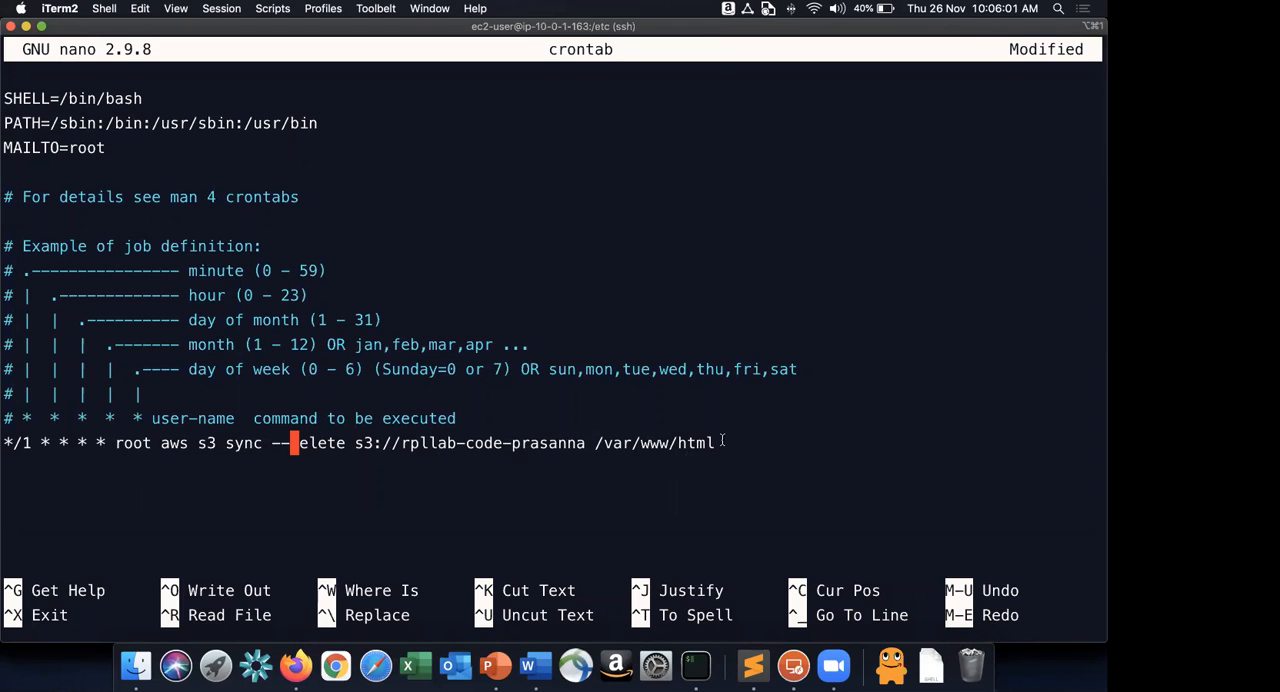
Check step 26 in the Word guide, then return to iTerm and go through the bucket part of the cron entry.
{"action": "key", "text": "super+Tab"}
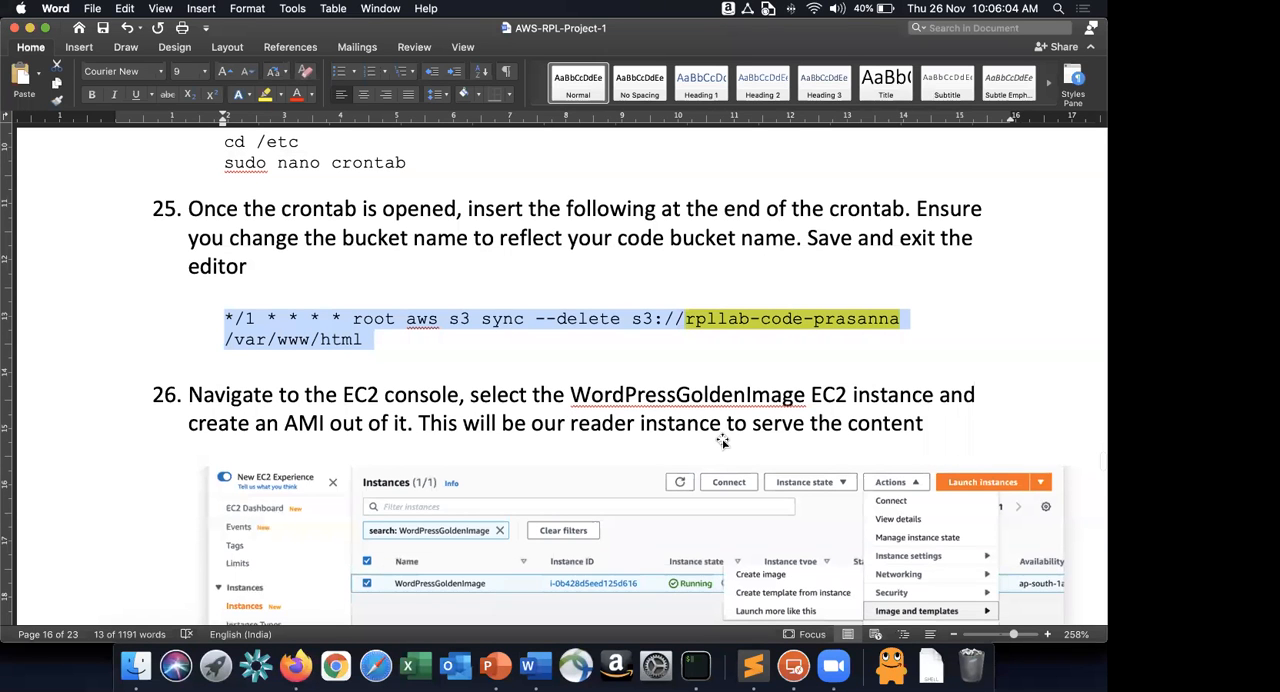
{"action": "scroll", "coordinate": [723, 441], "scroll_direction": "down", "scroll_amount": 3}
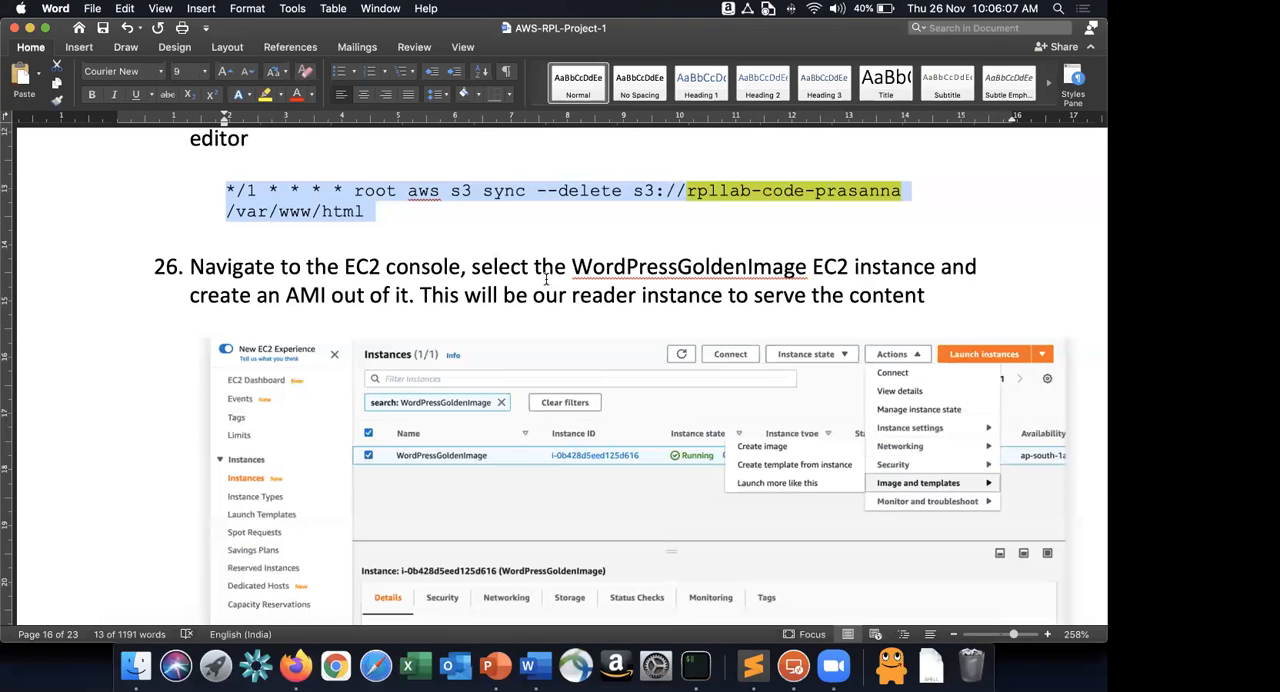
{"action": "key", "text": "super+Tab"}
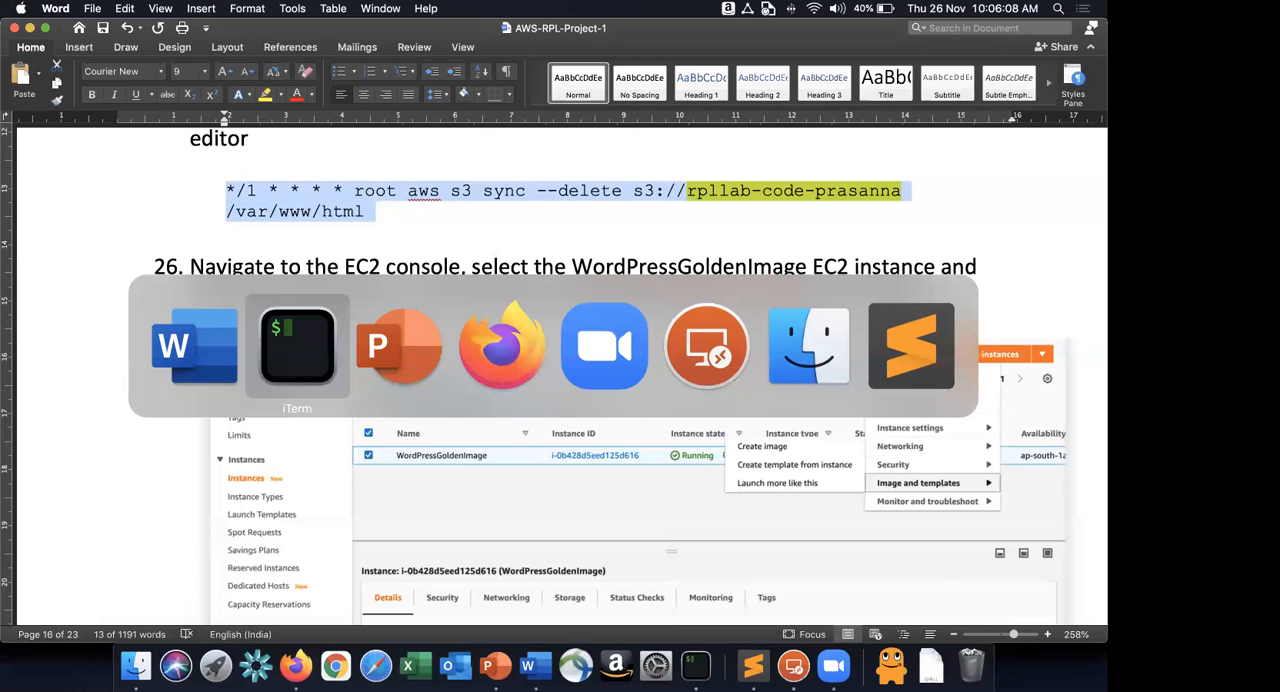
{"action": "key", "text": "Right"}
{"action": "key", "text": "Right"}
{"action": "key", "text": "Right"}
{"action": "key", "text": "Right"}
{"action": "key", "text": "Right"}
{"action": "key", "text": "Right"}
{"action": "key", "text": "Right"}
{"action": "key", "text": "Right"}
{"action": "key", "text": "Right"}
{"action": "key", "text": "Right"}
{"action": "key", "text": "Right"}
{"action": "key", "text": "Right"}
{"action": "key", "text": "Right"}
{"action": "key", "text": "Right"}
{"action": "key", "text": "Right"}
{"action": "key", "text": "Right"}
{"action": "key", "text": "Right"}
{"action": "key", "text": "Right"}
{"action": "key", "text": "Right"}
{"action": "key", "text": "Right"}
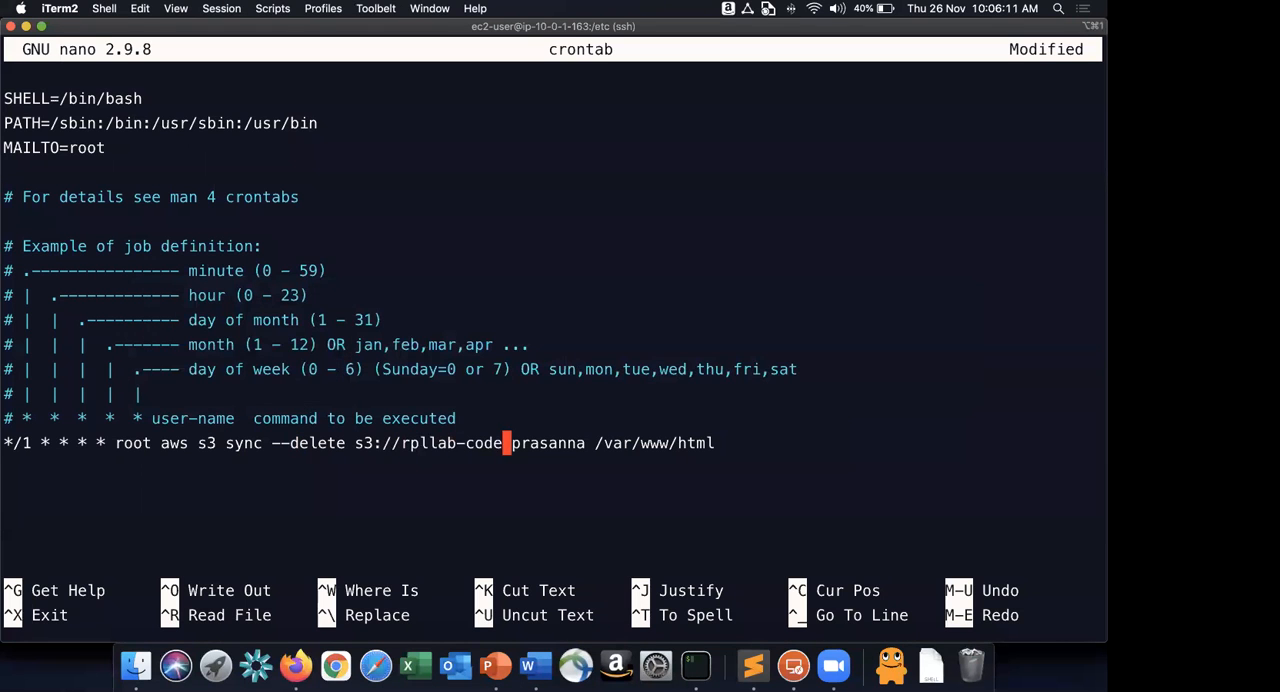
{"action": "key", "text": "Right"}
{"action": "key", "text": "Right"}
{"action": "key", "text": "Right"}
{"action": "key", "text": "Right"}
{"action": "key", "text": "Right"}
{"action": "key", "text": "Right"}
{"action": "key", "text": "Right"}
{"action": "key", "text": "Right"}
{"action": "key", "text": "Right"}
{"action": "key", "text": "Right"}
{"action": "key", "text": "Right"}
{"action": "key", "text": "Right"}
{"action": "key", "text": "Right"}
{"action": "key", "text": "Right"}
{"action": "key", "text": "Right"}
{"action": "key", "text": "Right"}
{"action": "key", "text": "Right"}
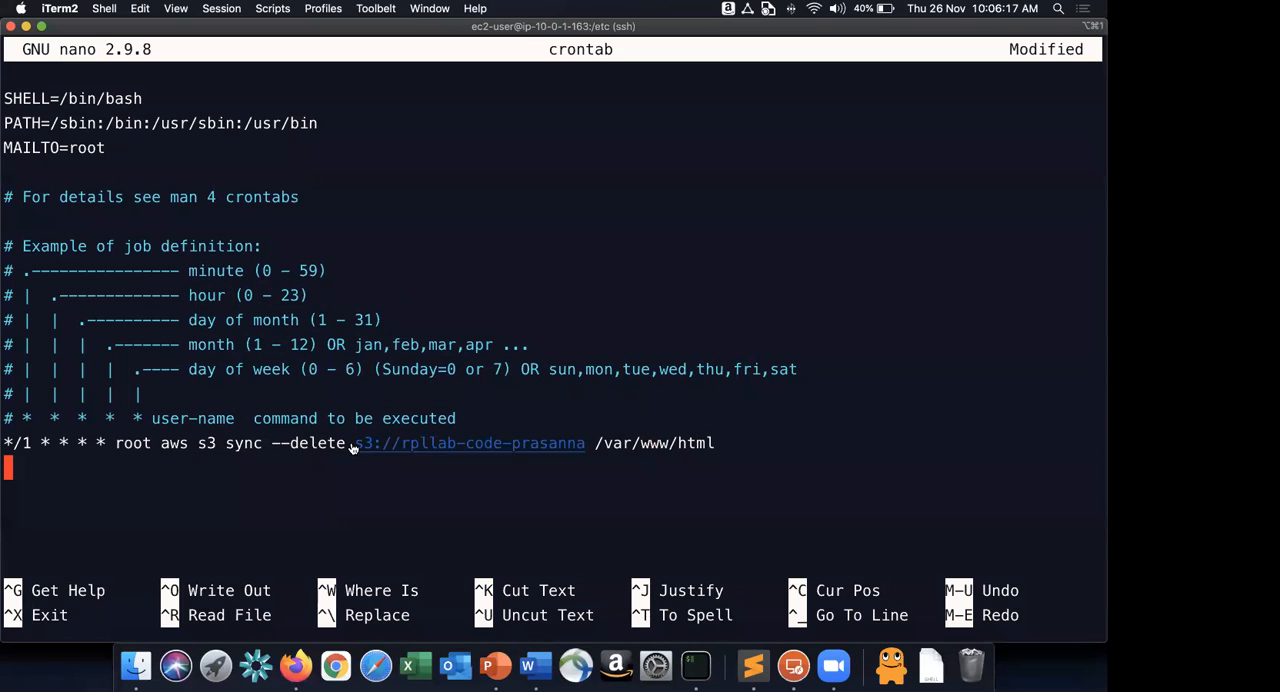
Switch to the AWS Whiteboarding presentation in PowerPoint and point out the Wordpress Code Bucket in the architecture diagram.
{"action": "key", "text": "super+Tab"}
{"action": "key", "text": "super+Tab"}
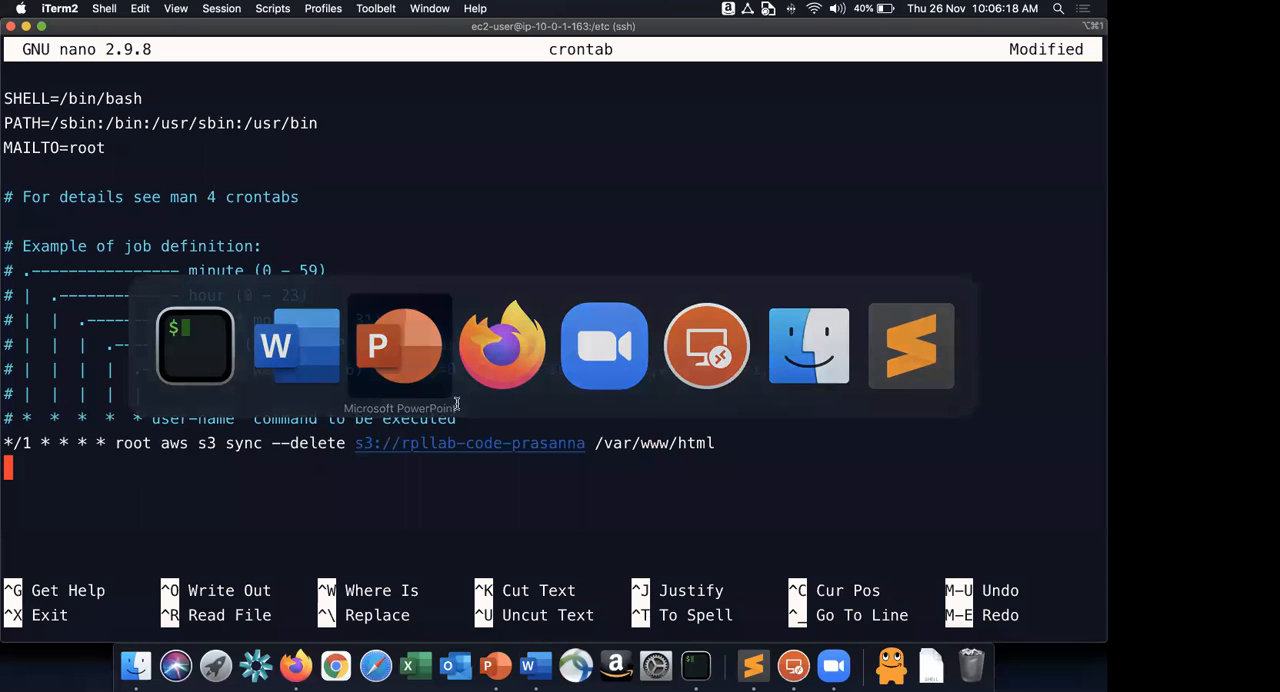
{"action": "left_click", "coordinate": [512, 404]}
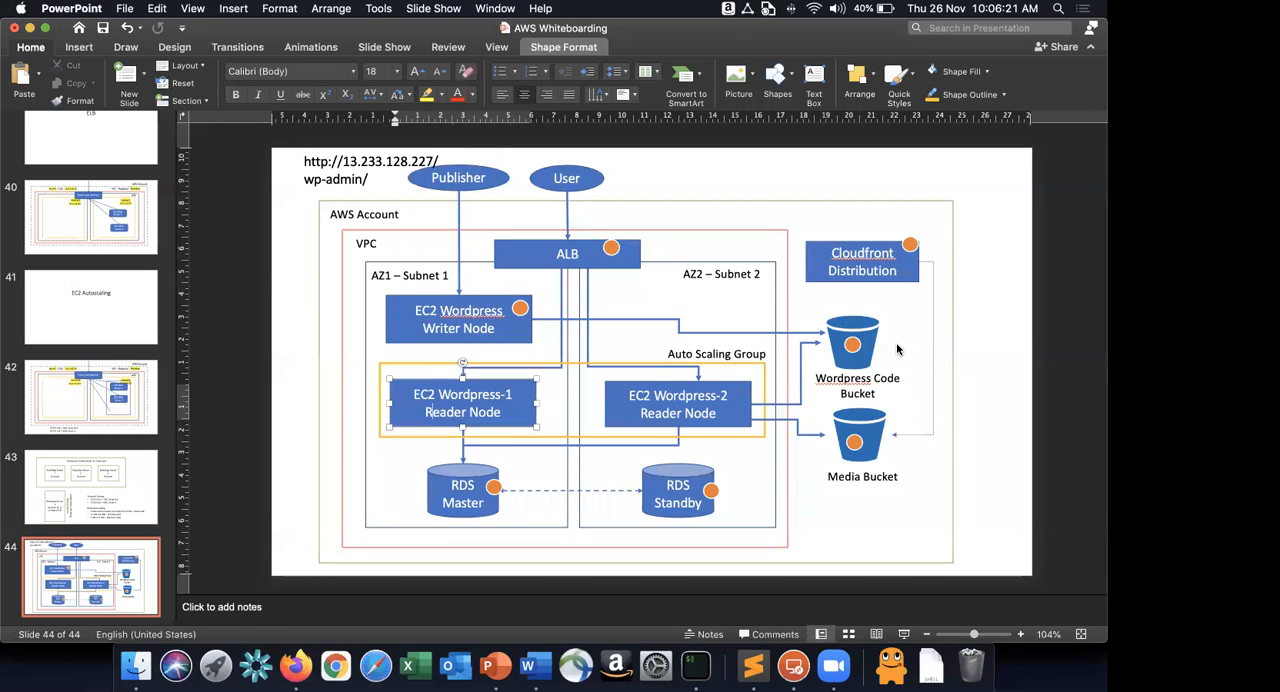
{"action": "left_click", "coordinate": [874, 341]}
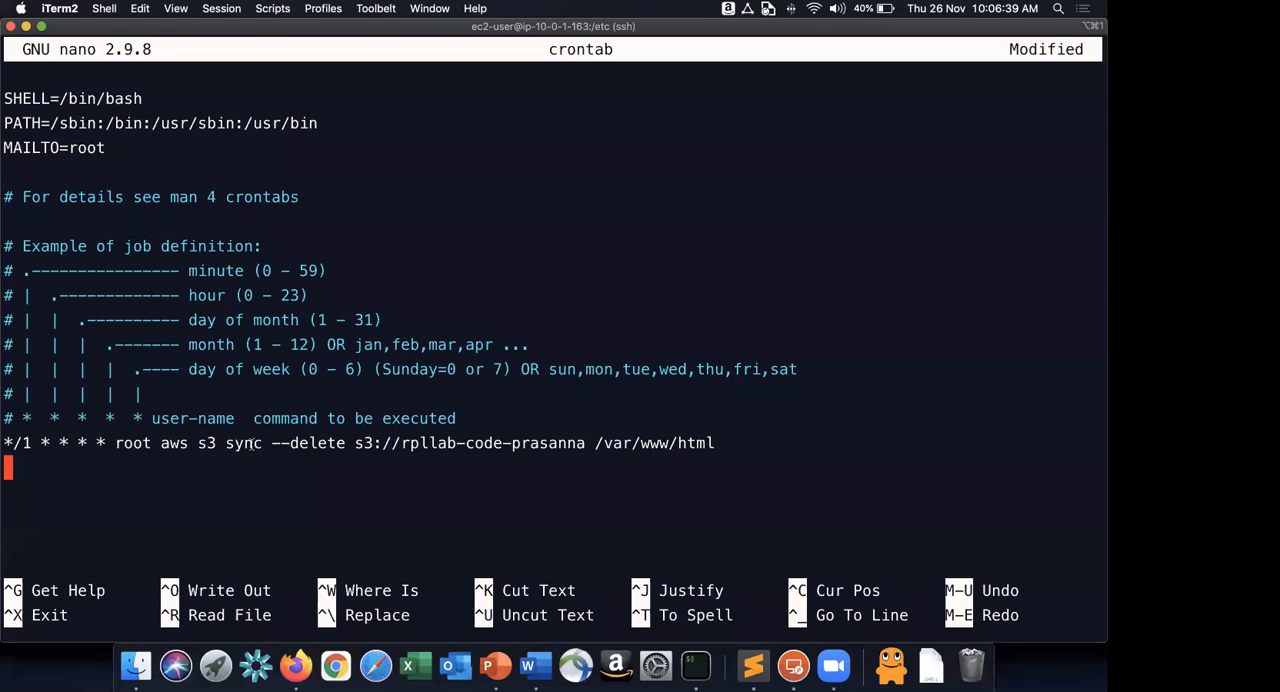
Highlight the S3 bucket path, the /var/www/html target and the --delete option of the cron entry in iTerm.
{"action": "left_click_drag", "start_coordinate": [356, 443], "coordinate": [585, 443]}
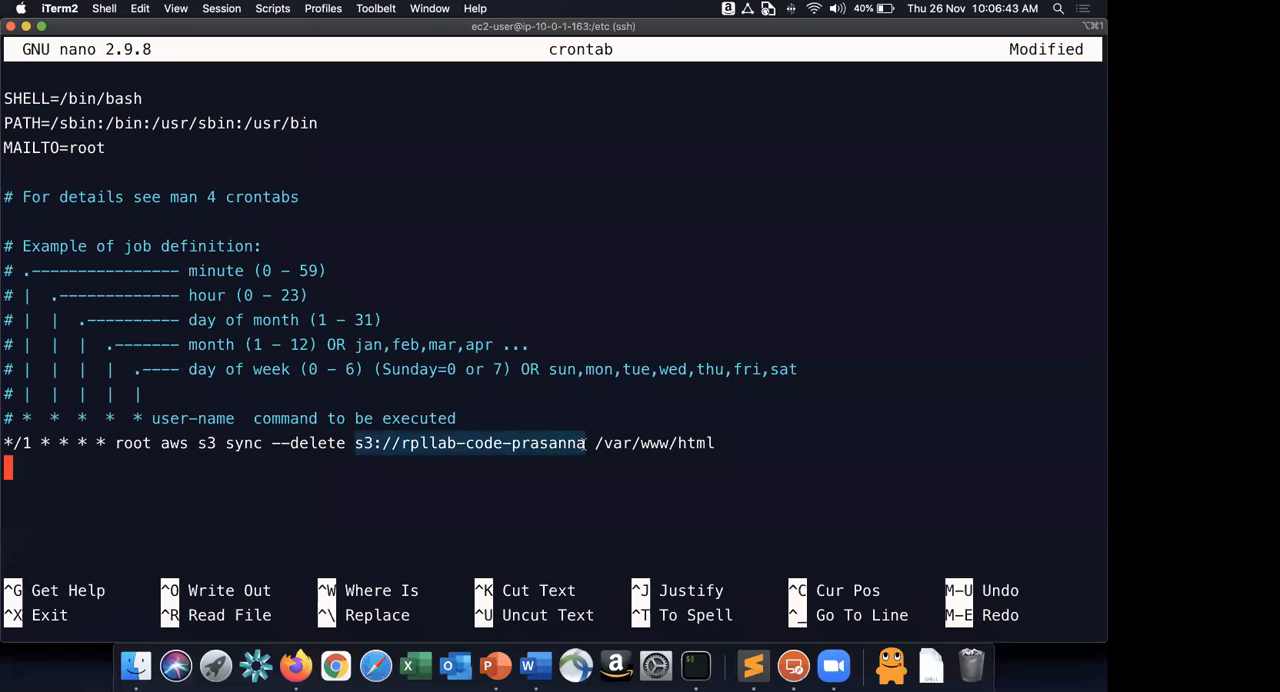
{"action": "left_click_drag", "start_coordinate": [597, 443], "coordinate": [706, 443]}
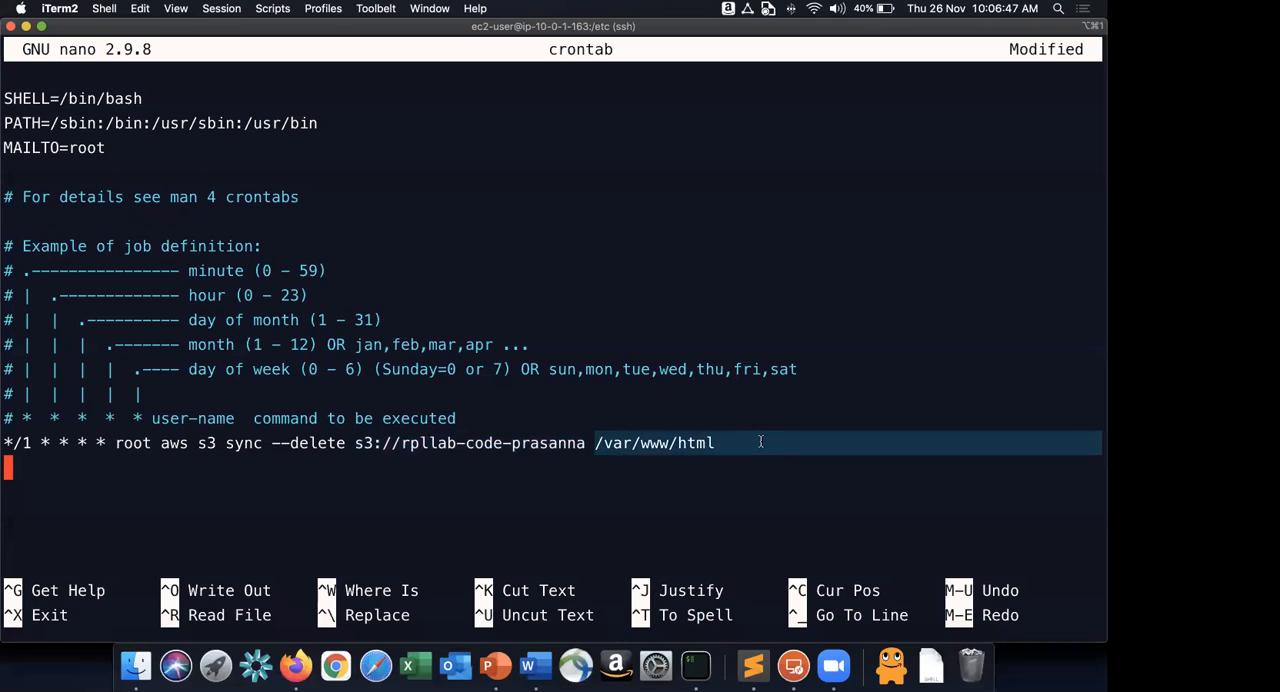
{"action": "left_click", "coordinate": [750, 442]}
{"action": "left_click_drag", "start_coordinate": [272, 443], "coordinate": [346, 442]}
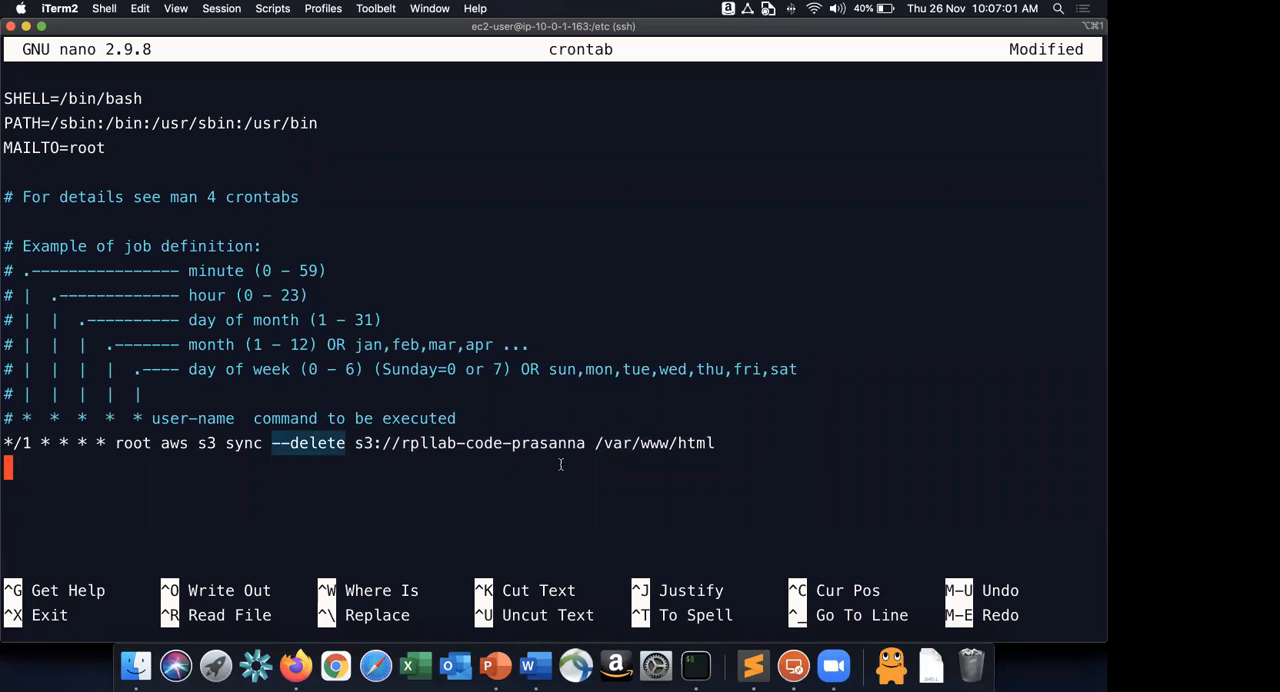
{"action": "left_click", "coordinate": [345, 444]}
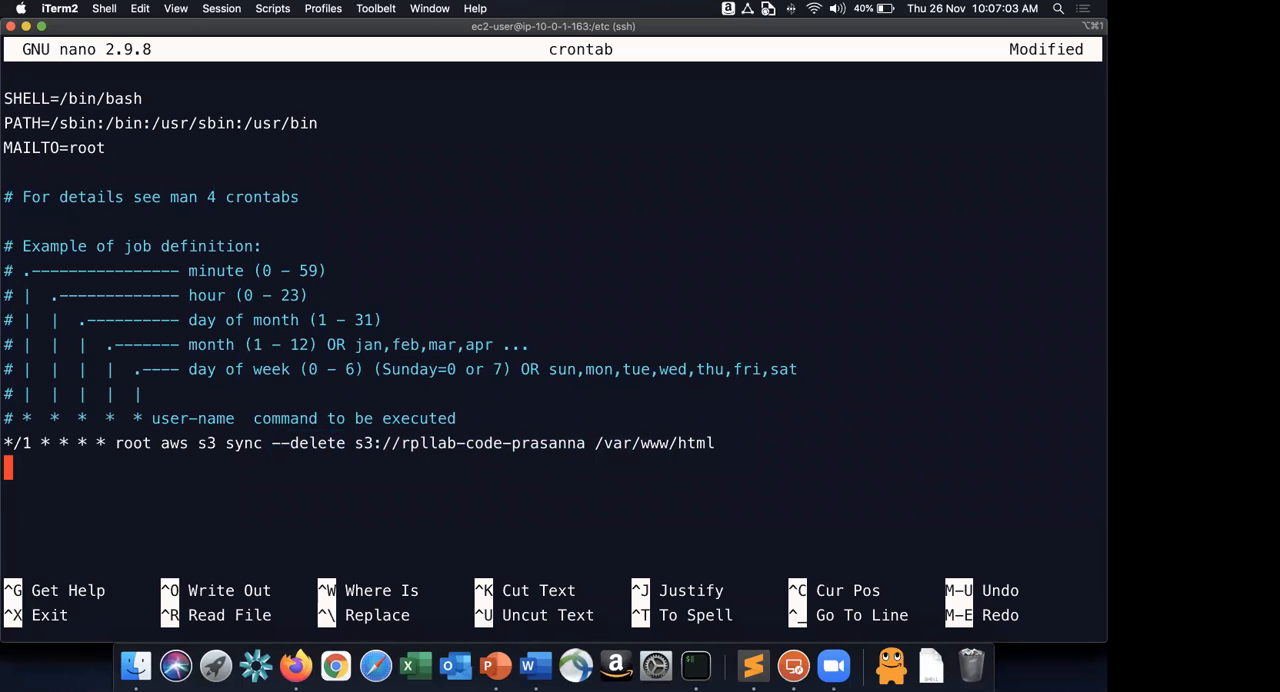
Save the modified crontab under its existing name and exit nano.
{"action": "key", "text": "ctrl+x"}
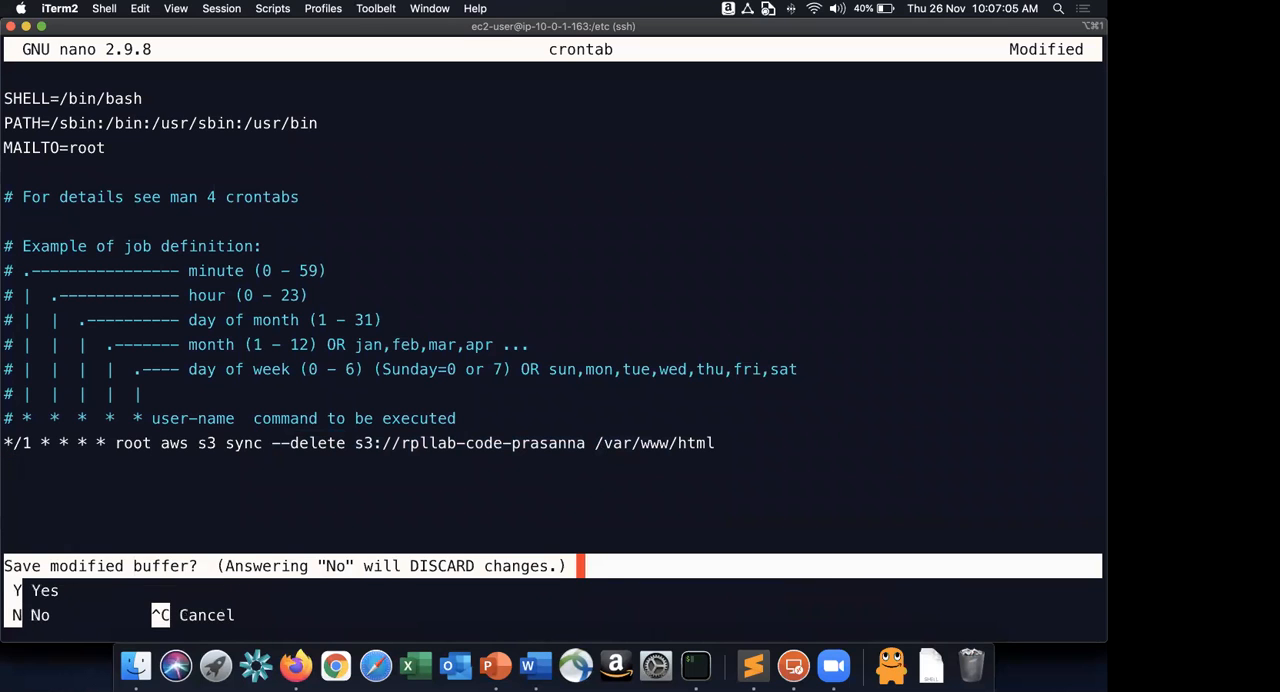
{"action": "key", "text": "y"}
{"action": "key", "text": "Return"}
Switch to the Word guide and read step 26 about creating an AMI from the WordPressGoldenImage instance.
{"action": "key", "text": "super+Tab"}
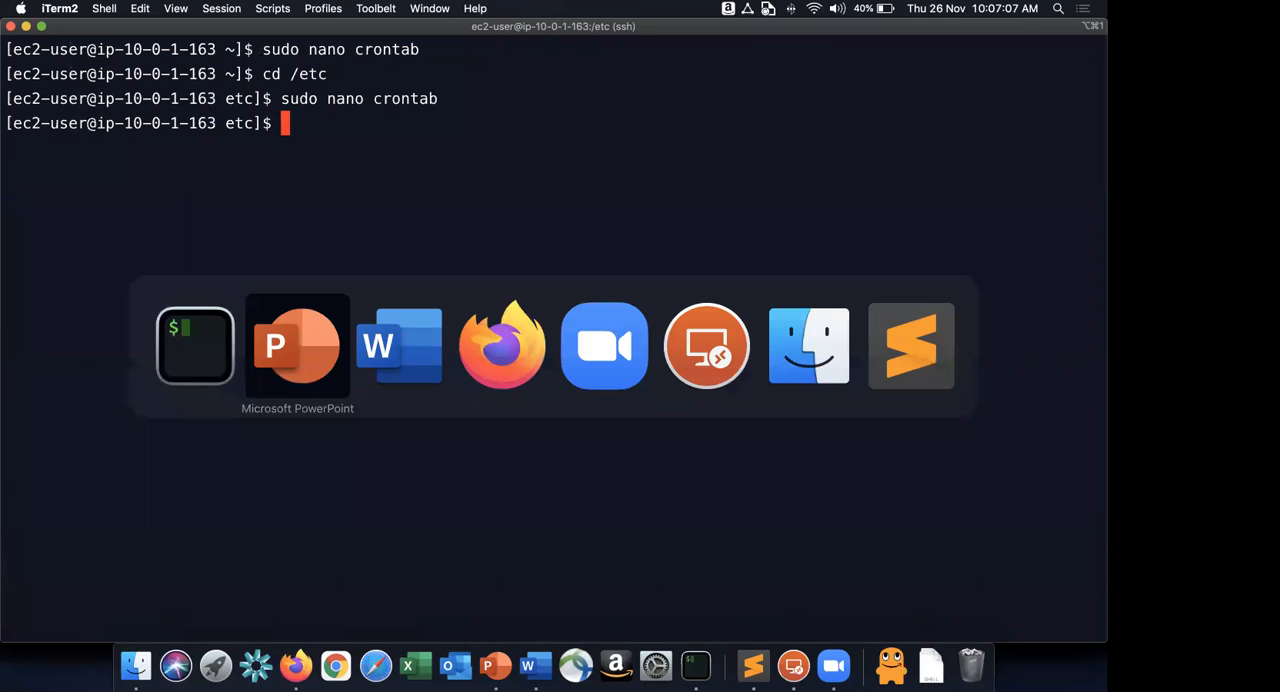
{"action": "key", "text": "super+Tab"}
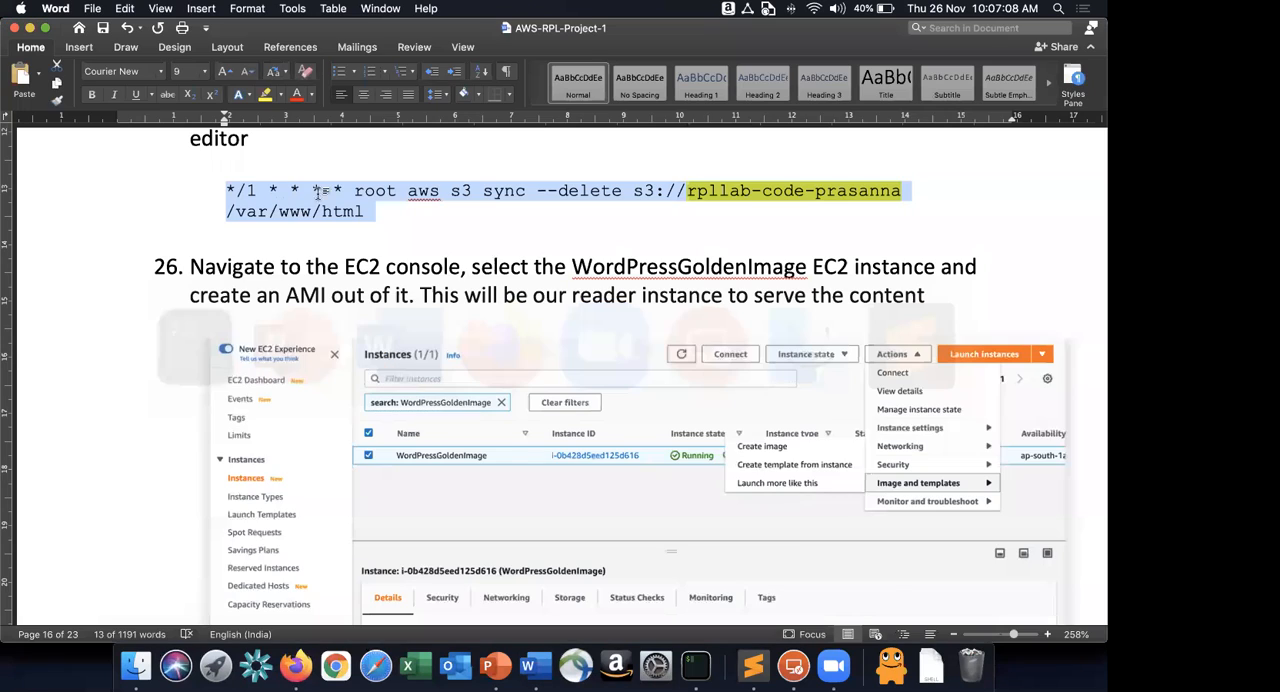
{"action": "scroll", "coordinate": [555, 300], "scroll_direction": "down", "scroll_amount": 2}
Switch to the PowerPoint architecture diagram and select the two EC2 Wordpress Reader Nodes and the Writer Node.
{"action": "key", "text": "super+Tab"}
{"action": "key", "text": "super+Tab"}
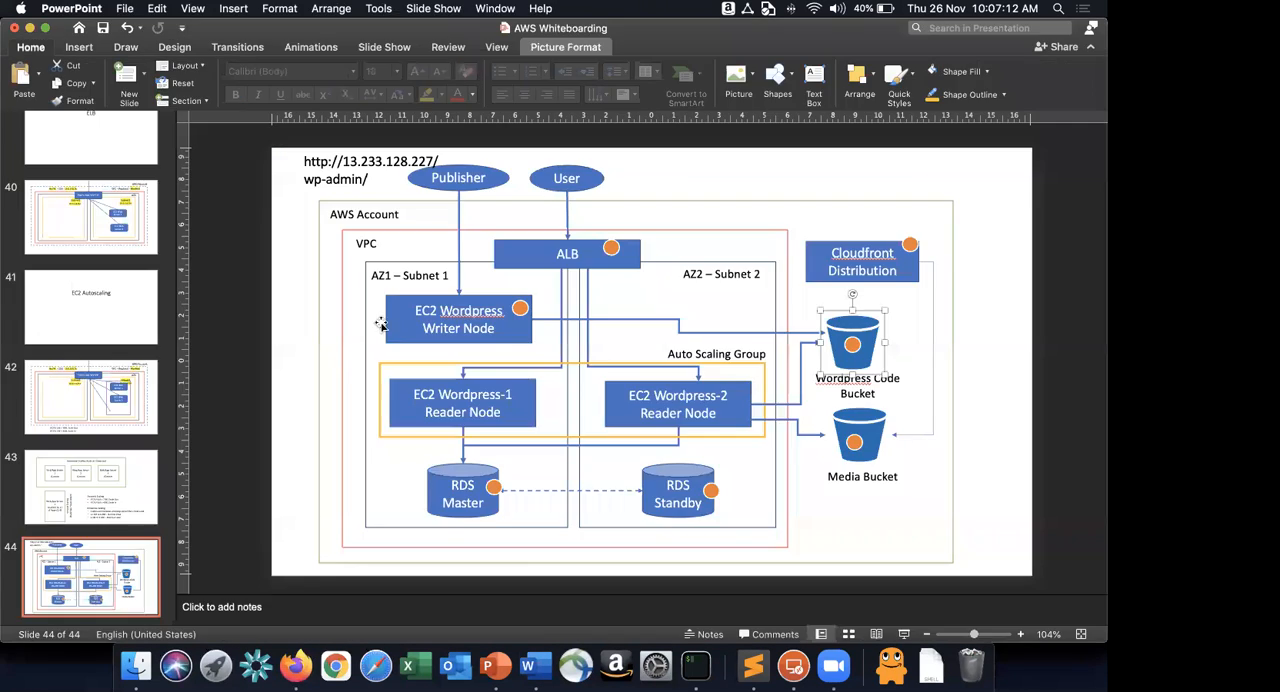
{"action": "left_click", "coordinate": [490, 332]}
{"action": "left_click", "coordinate": [410, 416]}
{"action": "left_click", "coordinate": [626, 410], "text": "shift"}
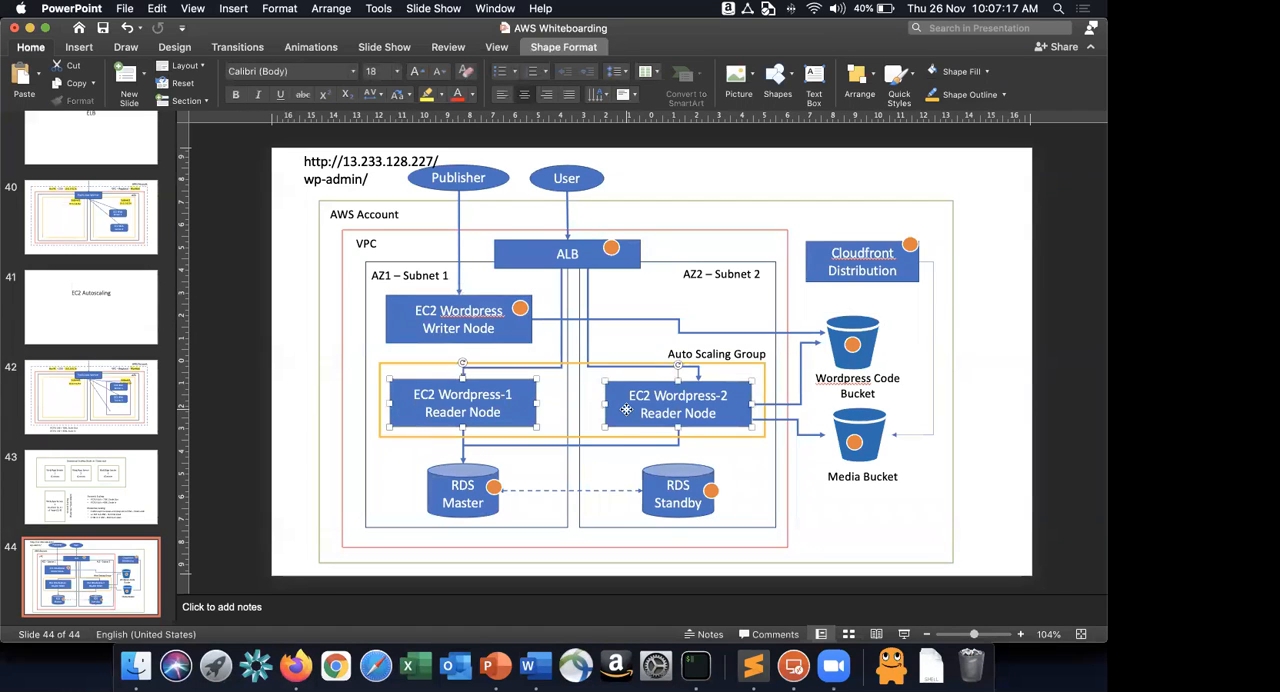
{"action": "left_click", "coordinate": [506, 329]}
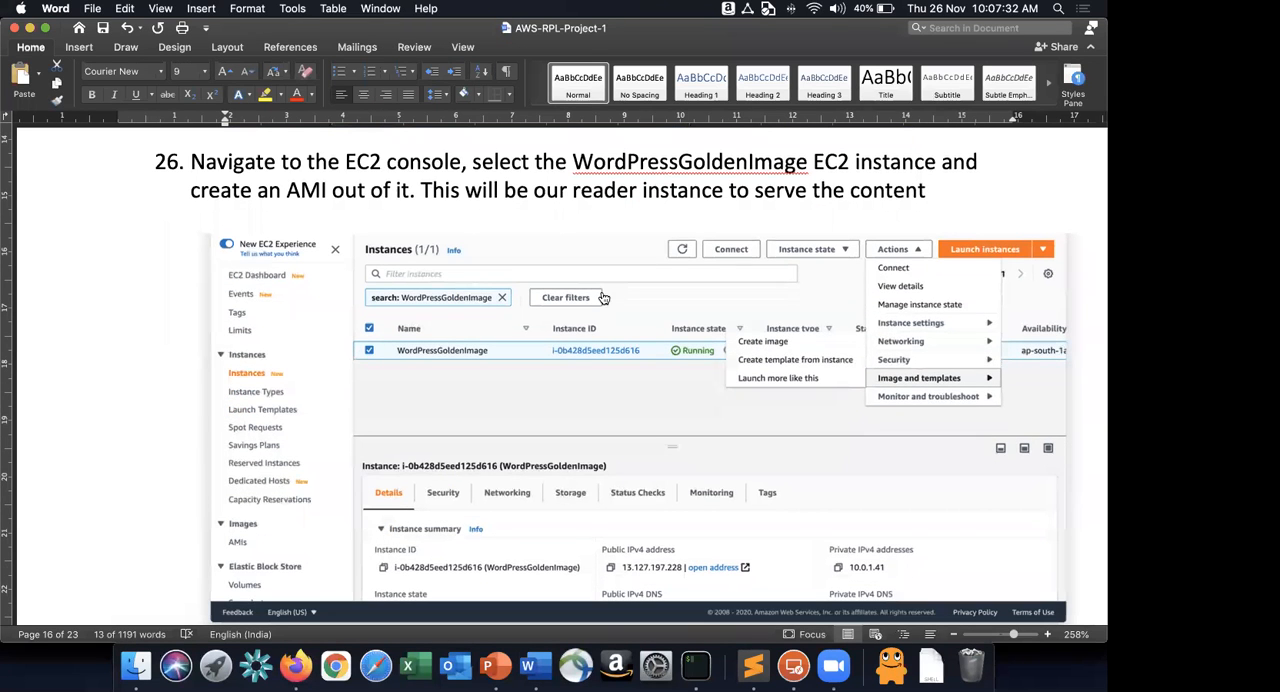
Switch to the EC2 console in Firefox and open the Create image form for the WordPressGoldenImage instance.
{"action": "key", "text": "super+Tab"}
{"action": "key", "text": "super+Tab"}
{"action": "key", "text": "super+Tab"}
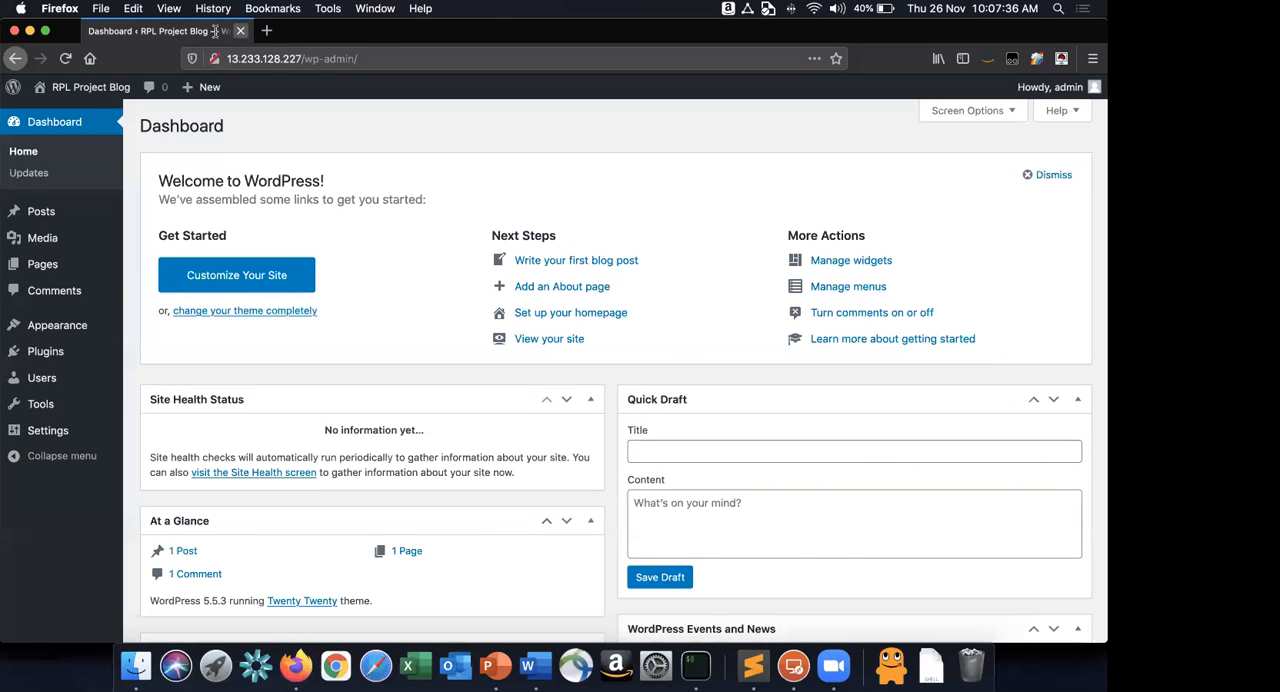
{"action": "key", "text": "super+grave"}
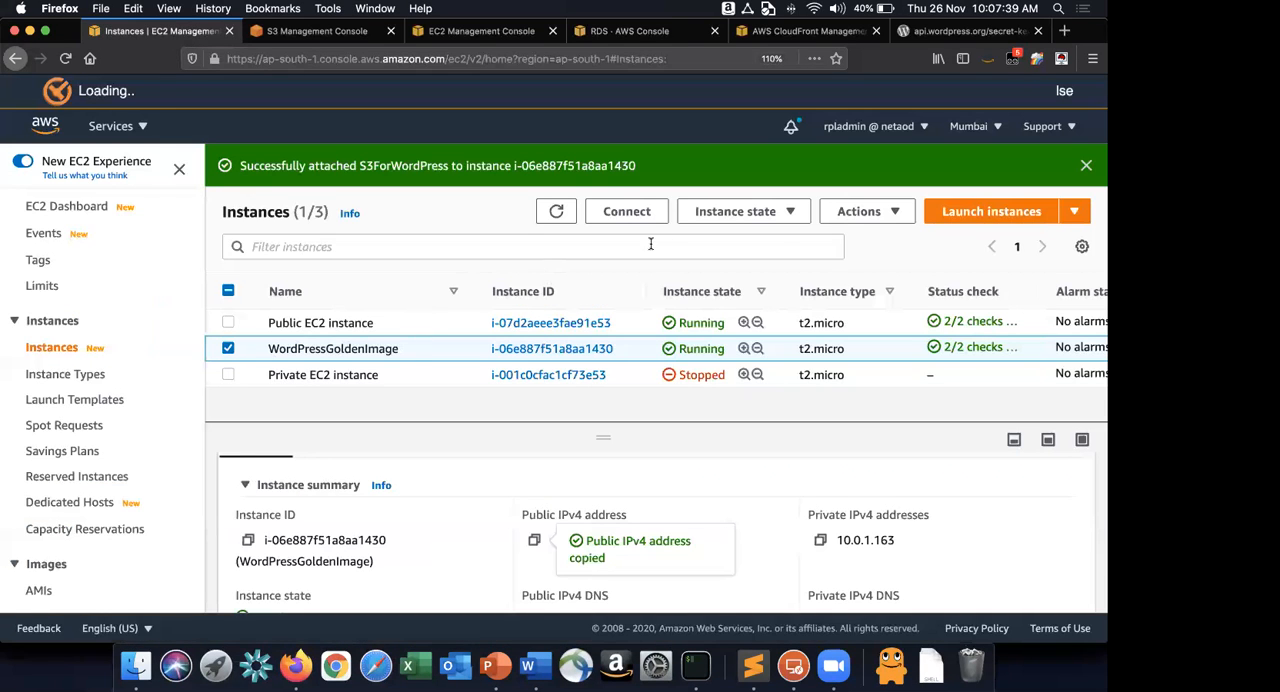
{"action": "left_click", "coordinate": [858, 211]}
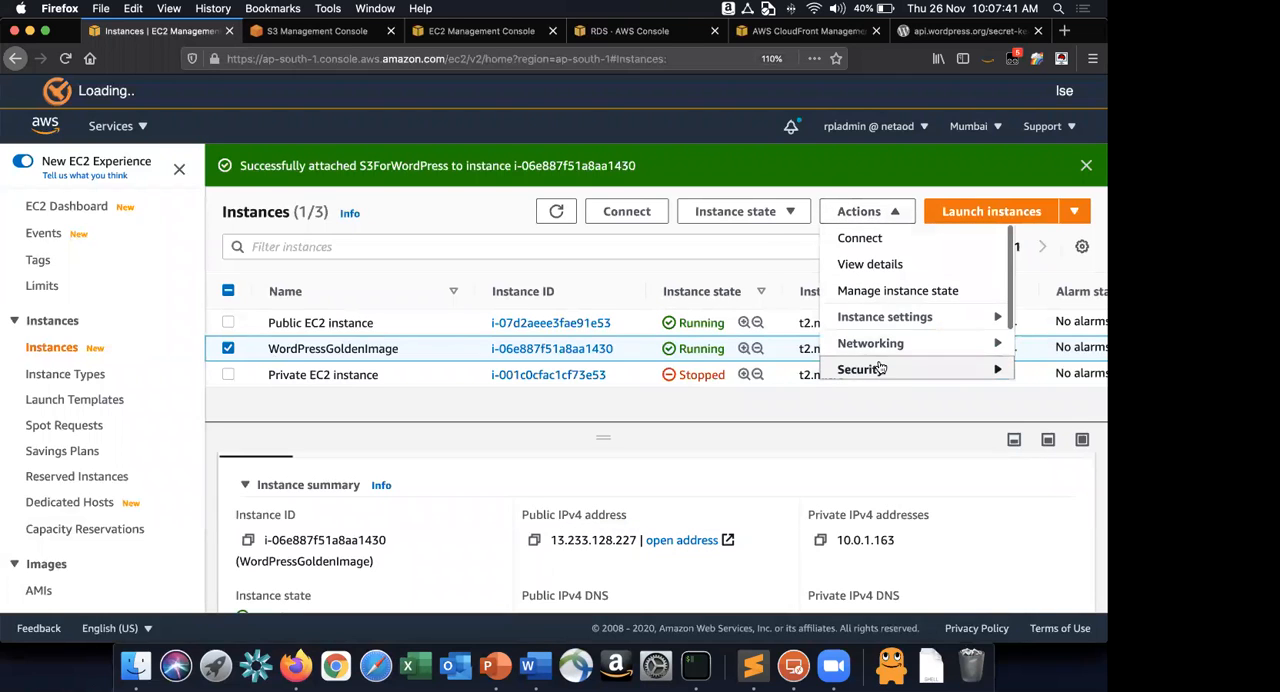
{"action": "scroll", "coordinate": [880, 366], "scroll_direction": "down", "scroll_amount": 2}
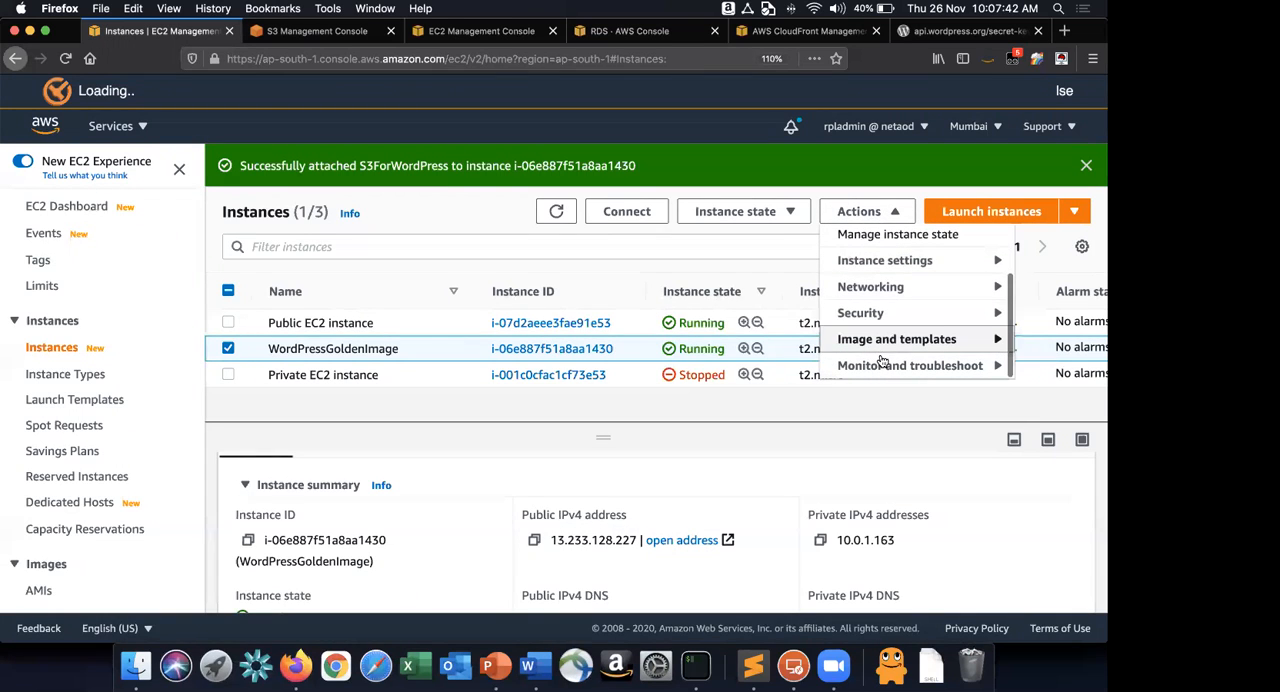
{"action": "mouse_move", "coordinate": [890, 341]}
{"action": "left_click", "coordinate": [697, 292]}
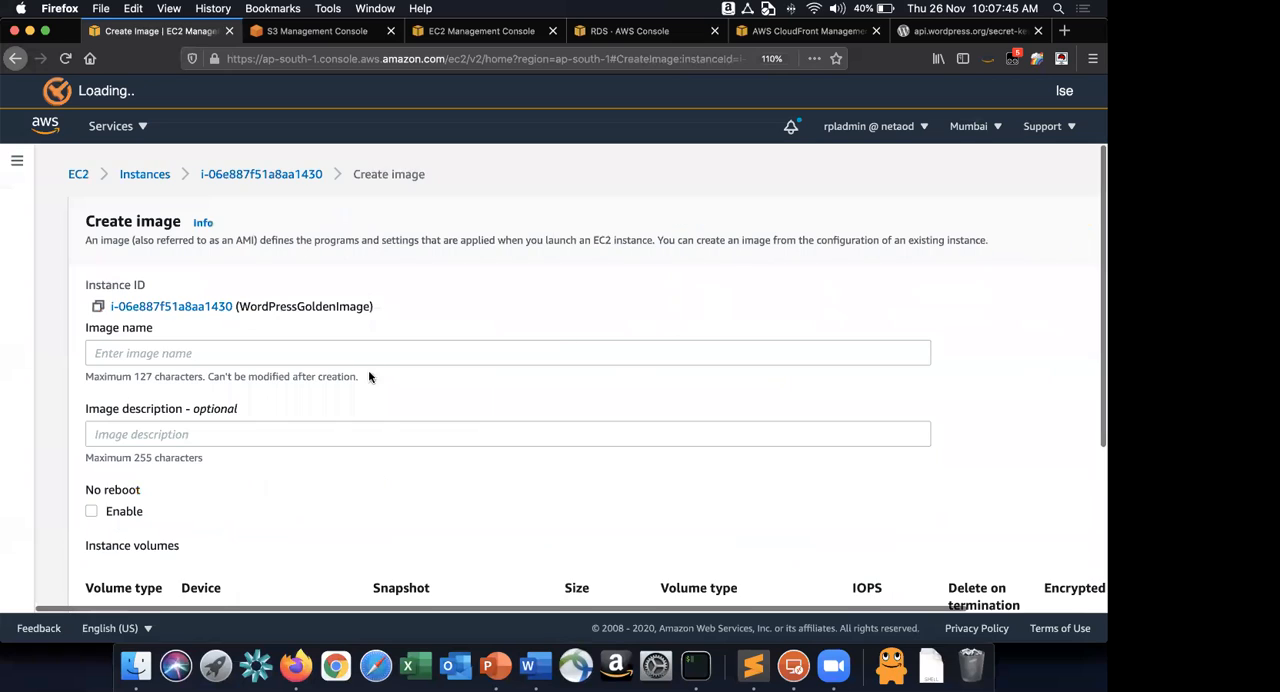
Look up the image name in the Word guide and enter RPLLabWPReadNode as the new image's name.
{"action": "left_click", "coordinate": [378, 355]}
{"action": "key", "text": "super+Tab"}
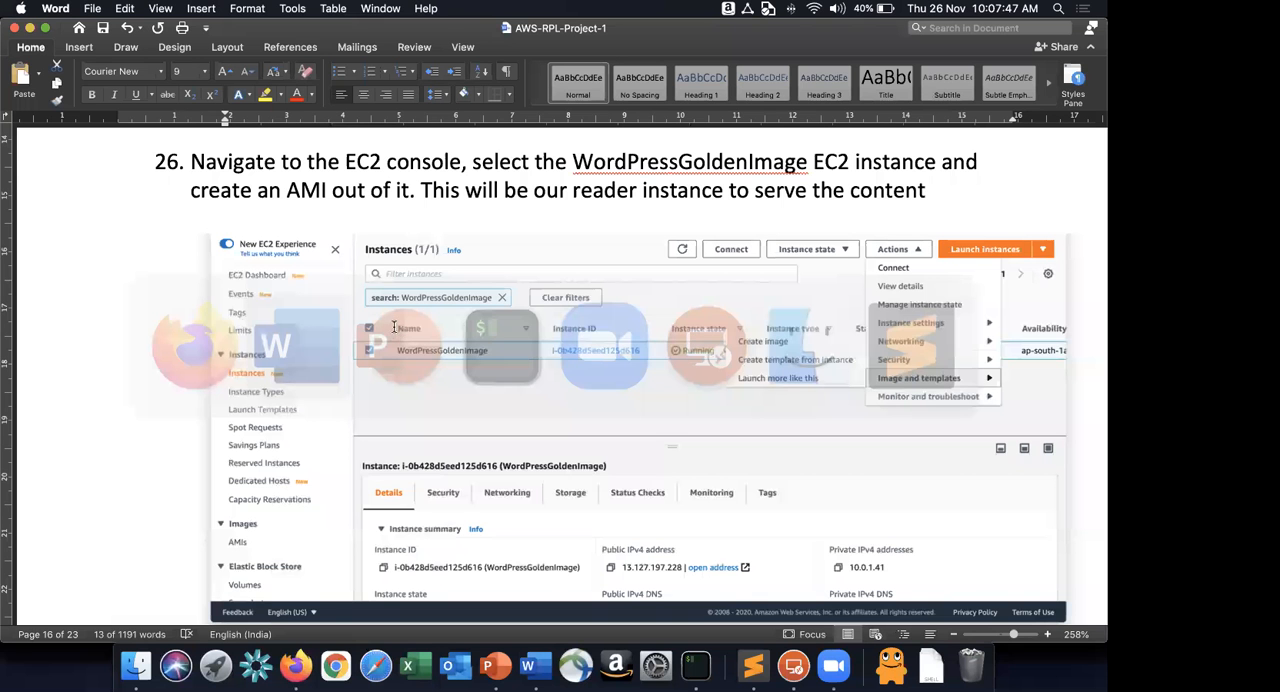
{"action": "scroll", "coordinate": [393, 328], "scroll_direction": "down", "scroll_amount": 10}
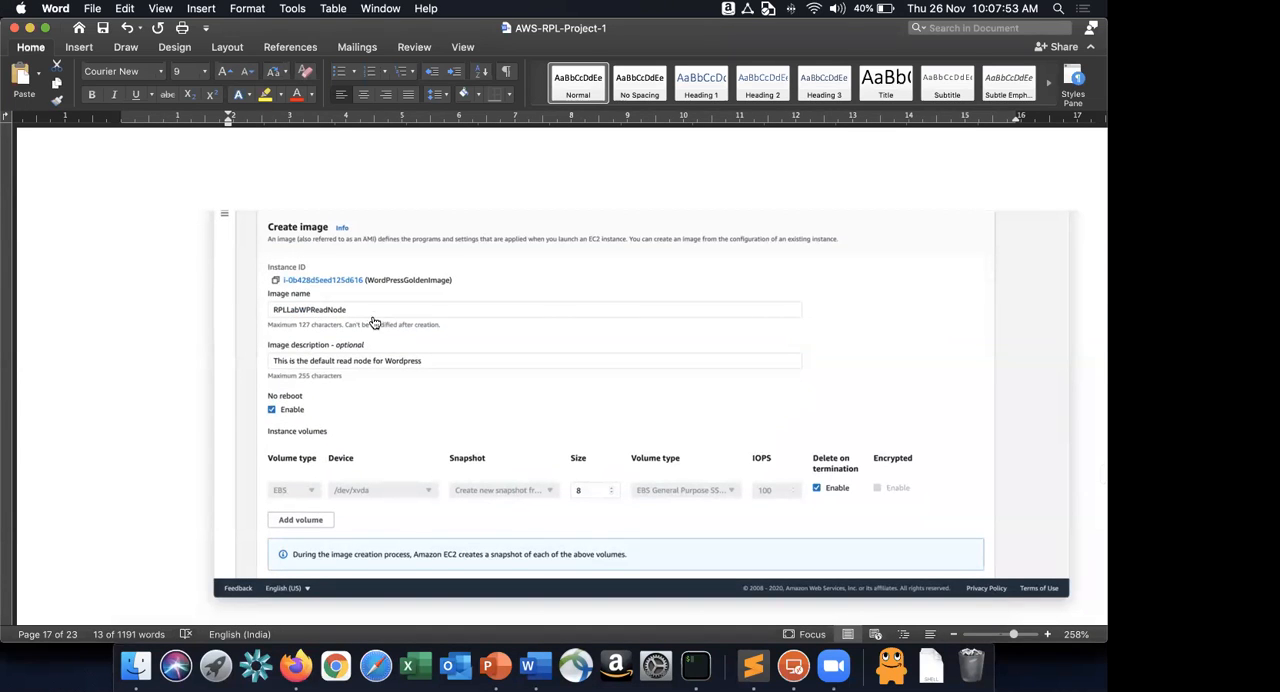
{"action": "key", "text": "super+Tab"}
{"action": "type", "text": "RPLLabWPRead"}
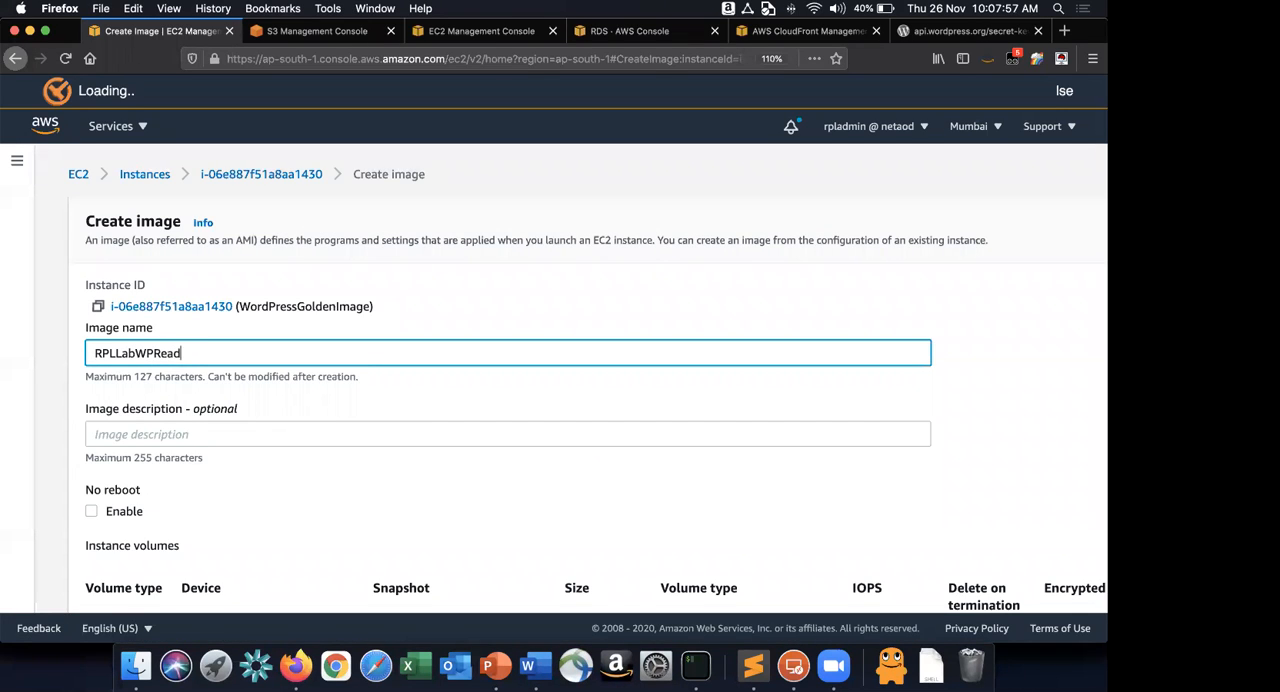
{"action": "type", "text": "Node"}
Check the description in the Word guide and set the image description to "This is the default read node for WordPress".
{"action": "key", "text": "super+Tab"}
{"action": "scroll", "coordinate": [363, 330], "scroll_direction": "down", "scroll_amount": 2}
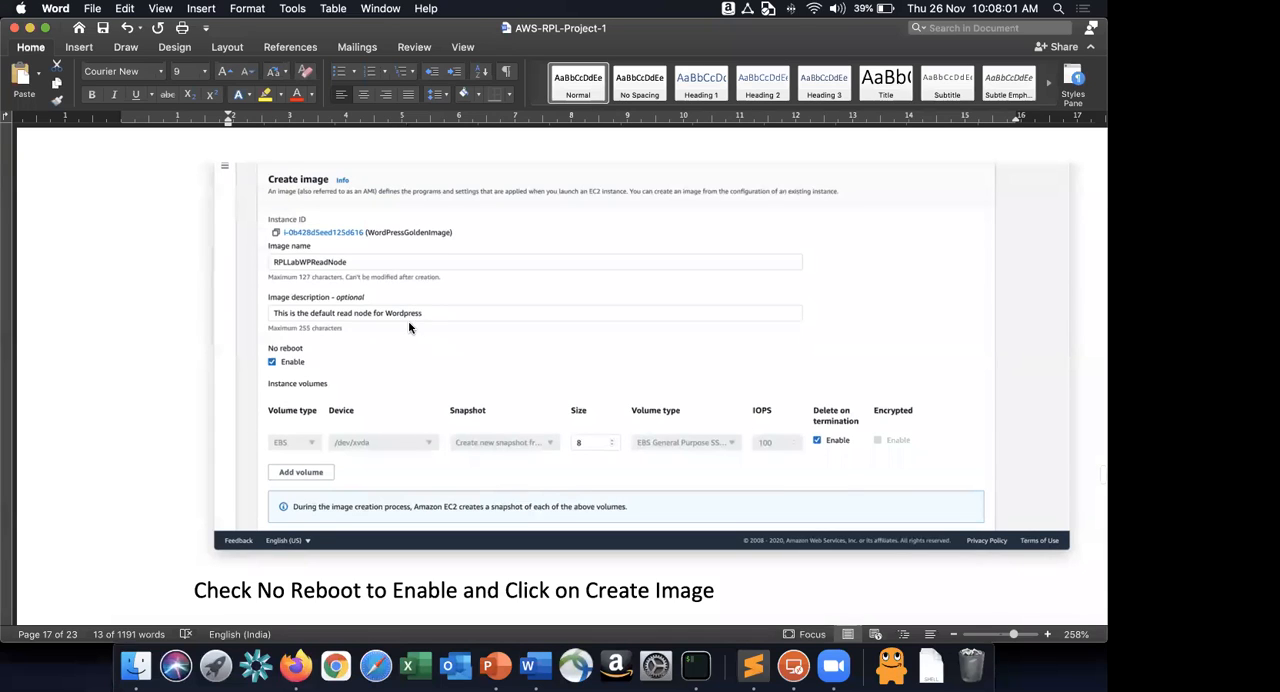
{"action": "key", "text": "super+Tab"}
{"action": "key", "text": "Tab"}
{"action": "type", "text": "Th"}
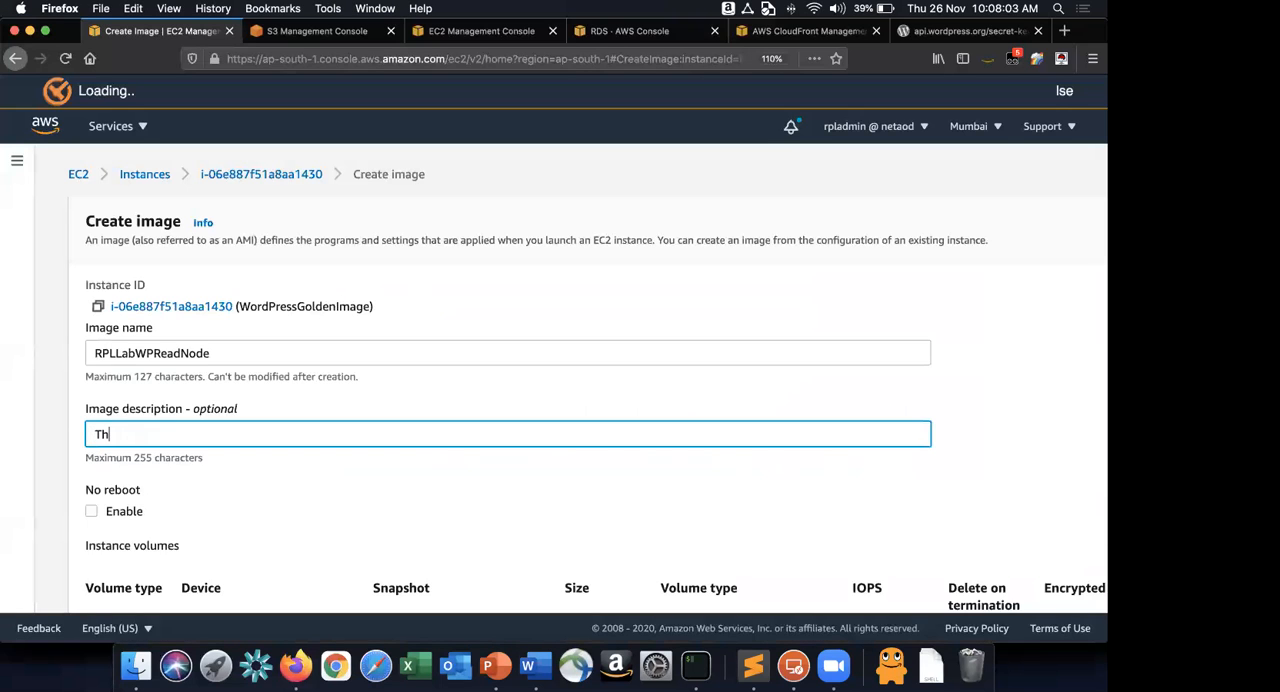
{"action": "type", "text": "is is the default read node for WordPress"}
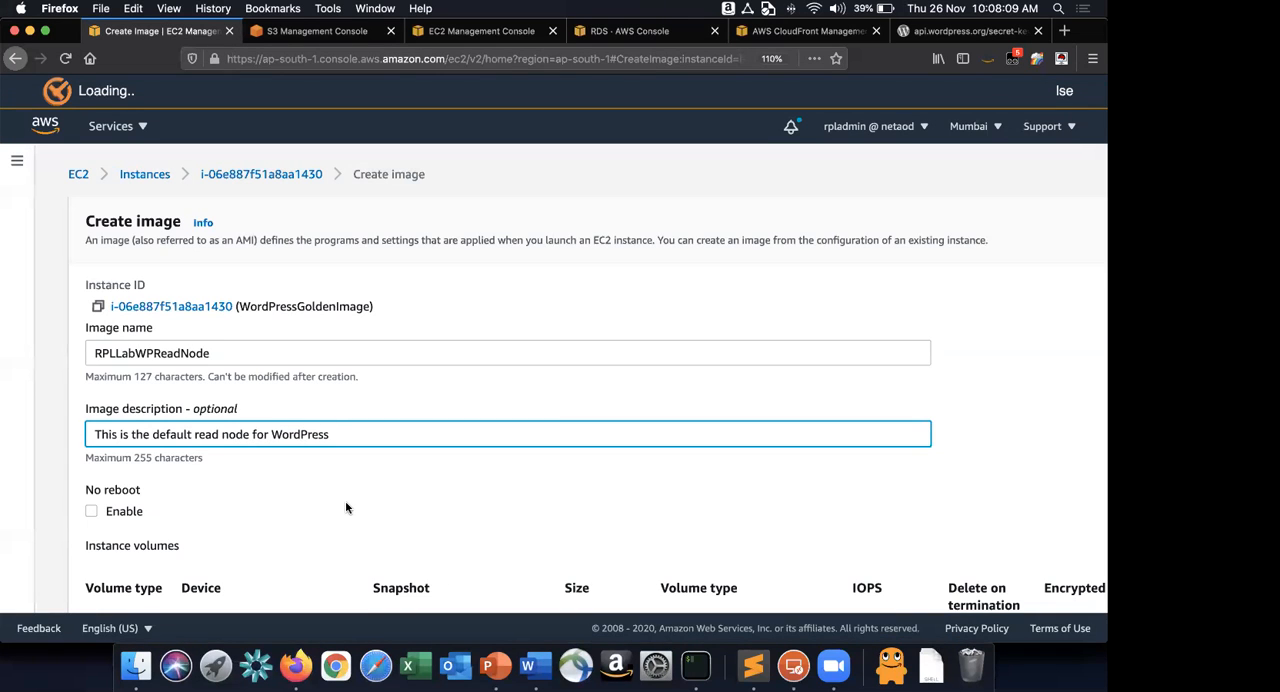
Enable the No reboot option for the new image.
{"action": "scroll", "coordinate": [345, 506], "scroll_direction": "down", "scroll_amount": 1}
{"action": "scroll", "coordinate": [345, 507], "scroll_direction": "down", "scroll_amount": 3}
{"action": "left_click", "coordinate": [90, 345]}
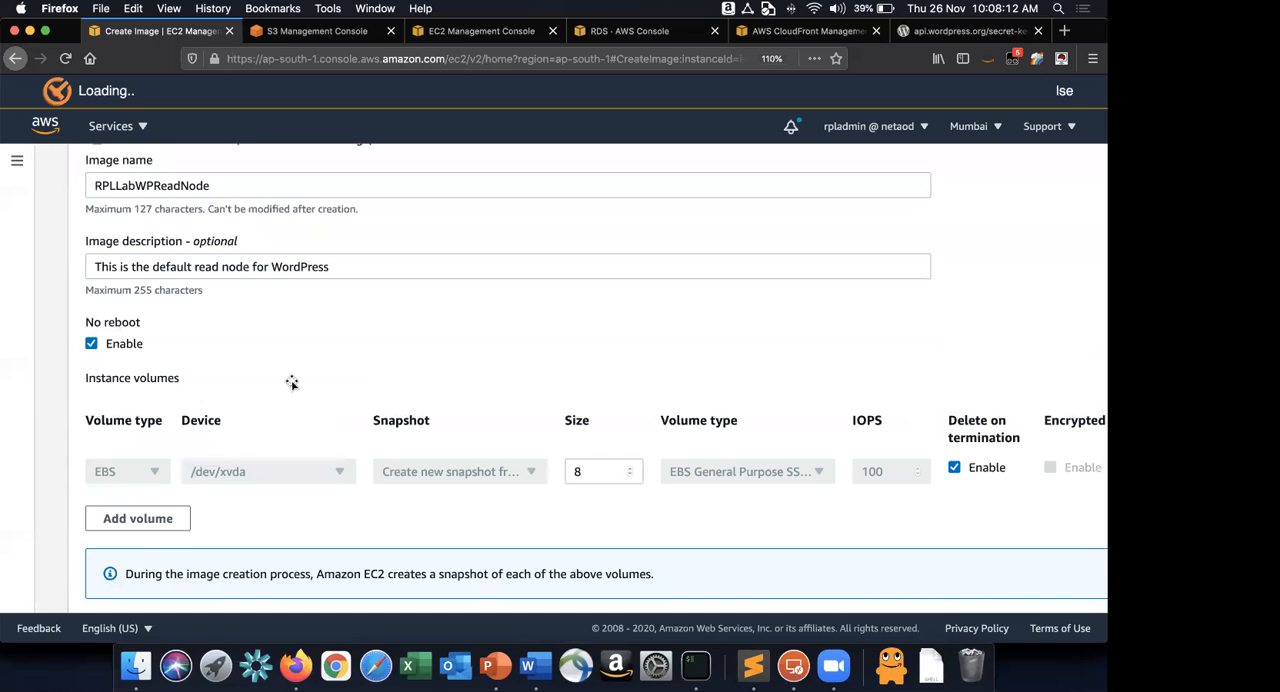
Check the Word guide's final image instructions and create the RPLLabWPReadNode image in the EC2 console.
{"action": "key", "text": "super+Tab"}
{"action": "scroll", "coordinate": [291, 328], "scroll_direction": "down", "scroll_amount": 2}
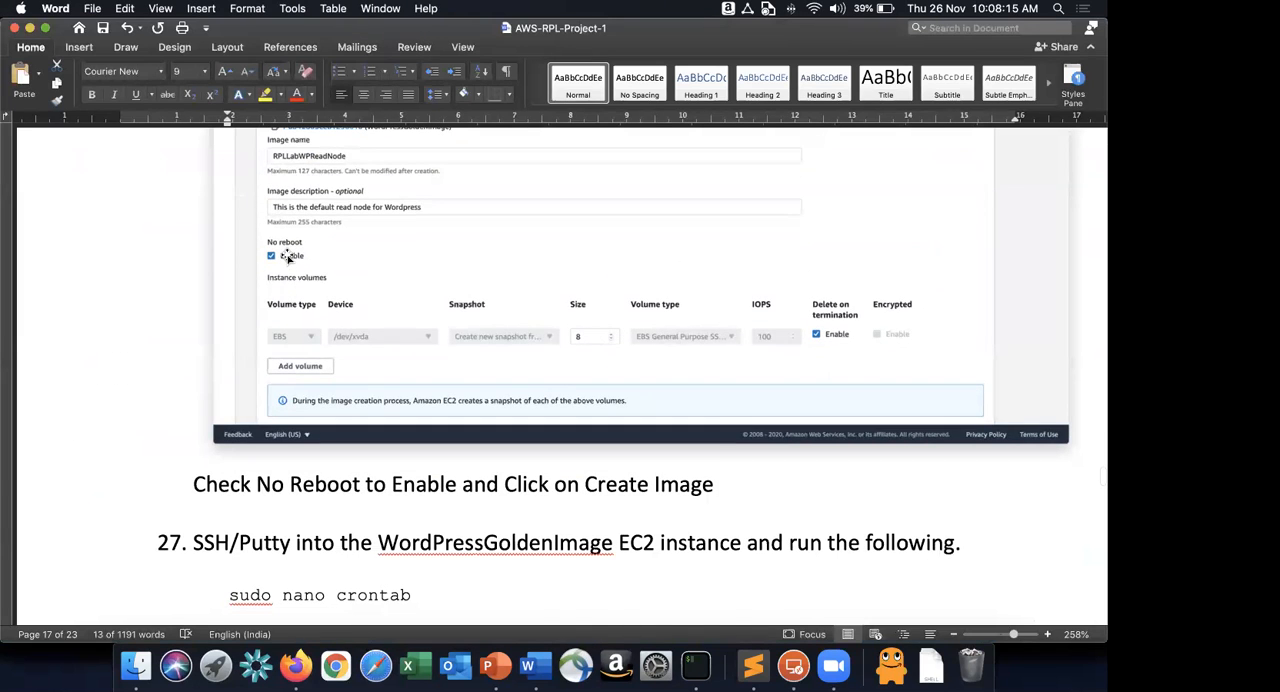
{"action": "scroll", "coordinate": [288, 257], "scroll_direction": "down", "scroll_amount": 4}
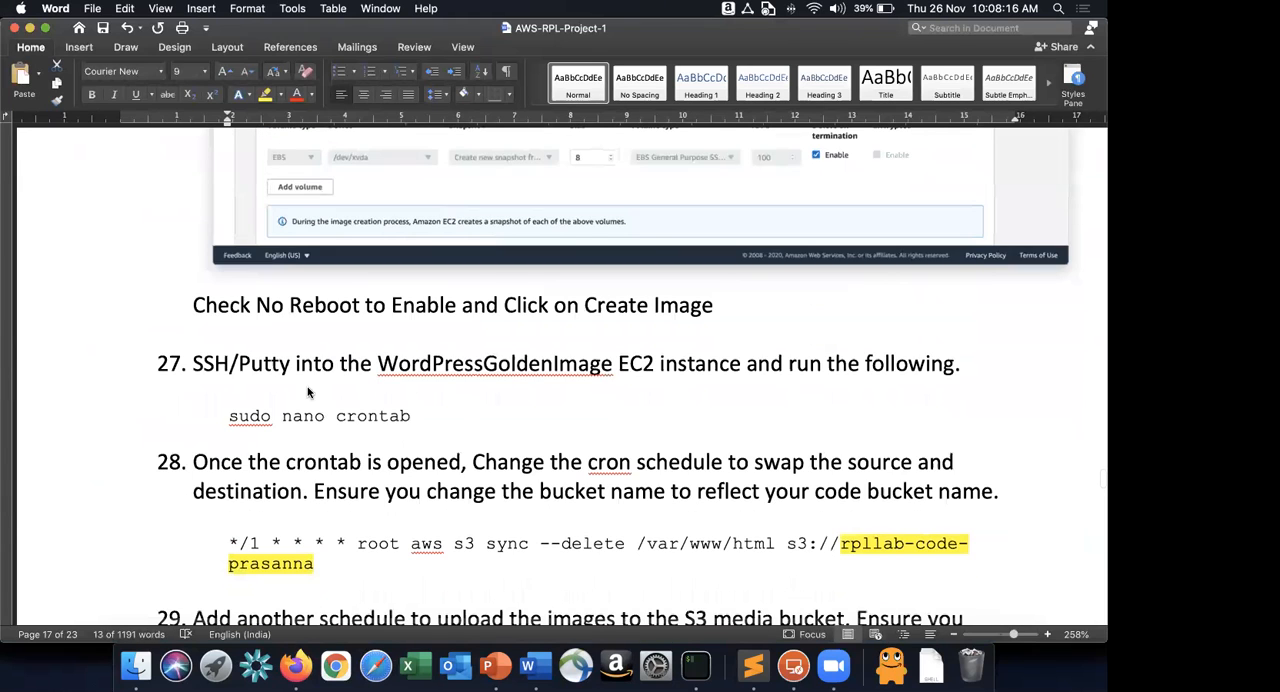
{"action": "key", "text": "super+Tab"}
{"action": "scroll", "coordinate": [521, 414], "scroll_direction": "down", "scroll_amount": 2}
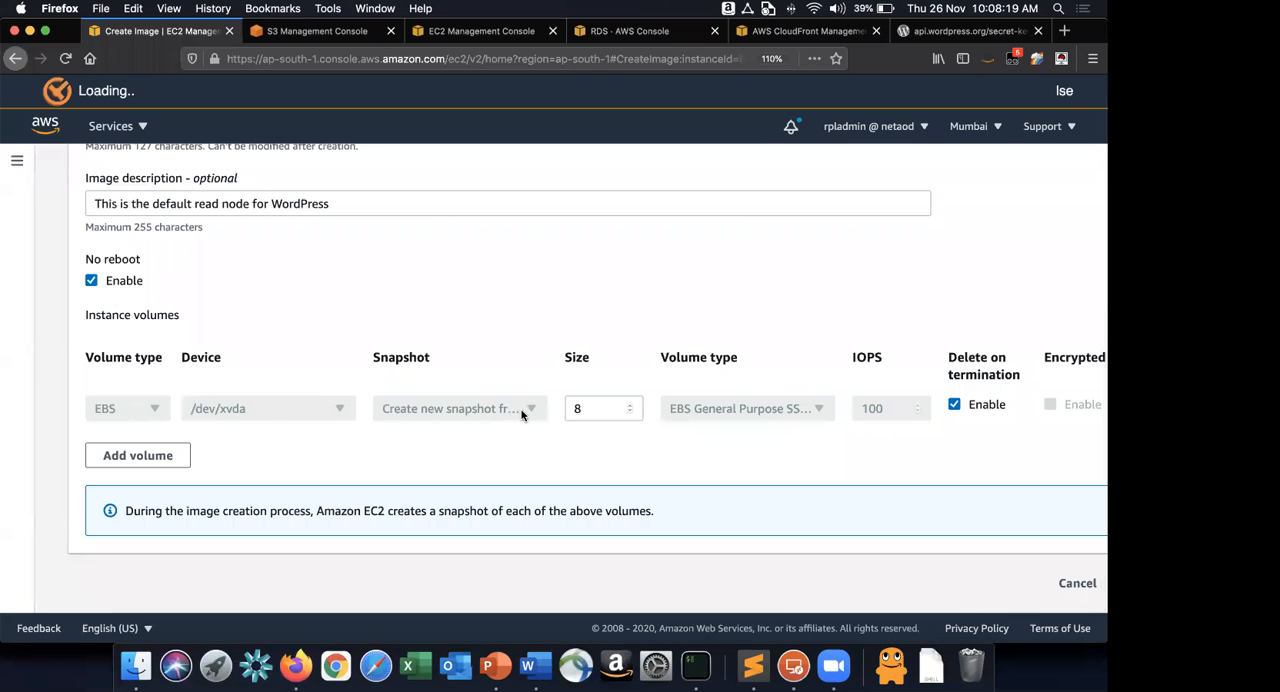
{"action": "scroll", "coordinate": [521, 412], "scroll_direction": "right", "scroll_amount": 2}
{"action": "scroll", "coordinate": [521, 411], "scroll_direction": "right", "scroll_amount": 2}
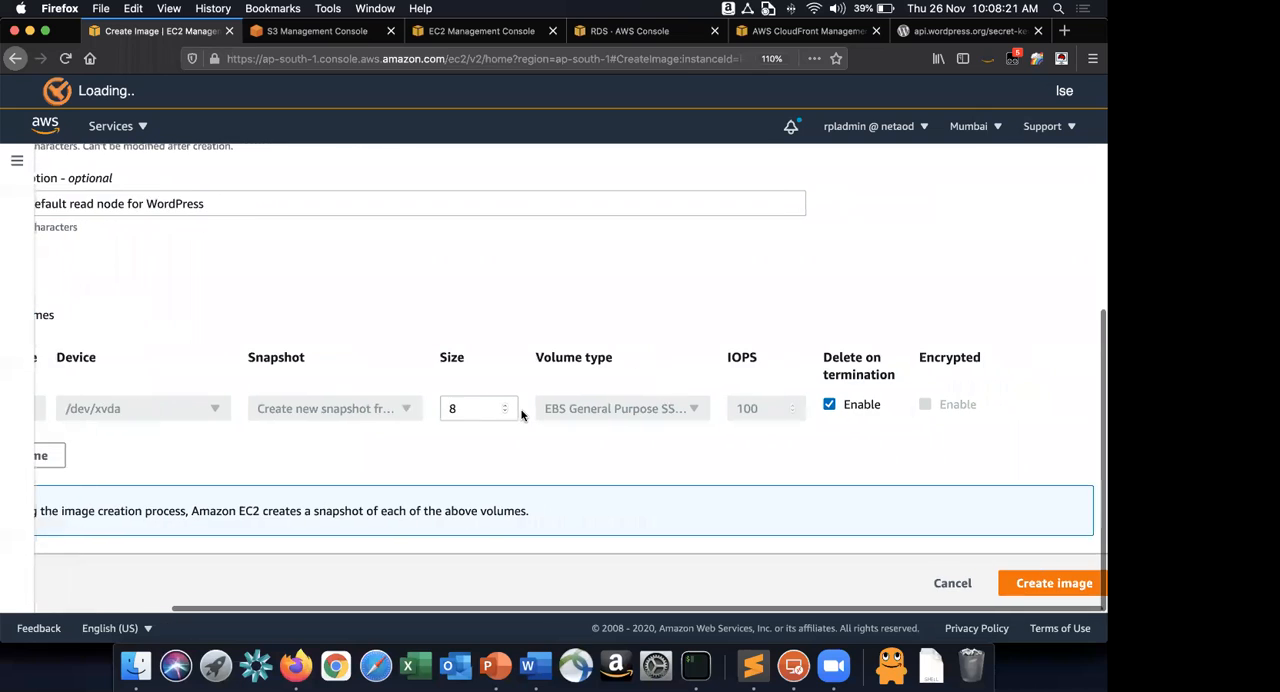
{"action": "left_click", "coordinate": [1078, 583]}
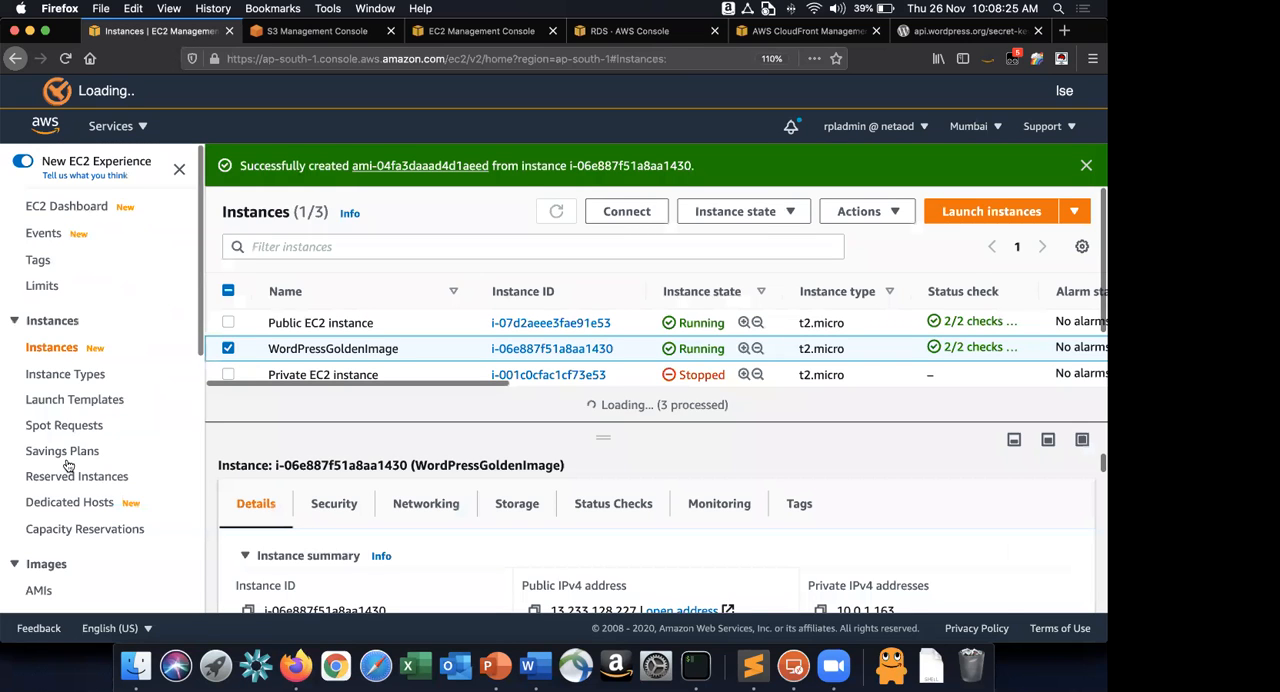
Open the AMIs list in the EC2 console and enlarge the list area above the image details.
{"action": "scroll", "coordinate": [40, 437], "scroll_direction": "down", "scroll_amount": 3}
{"action": "left_click", "coordinate": [40, 436]}
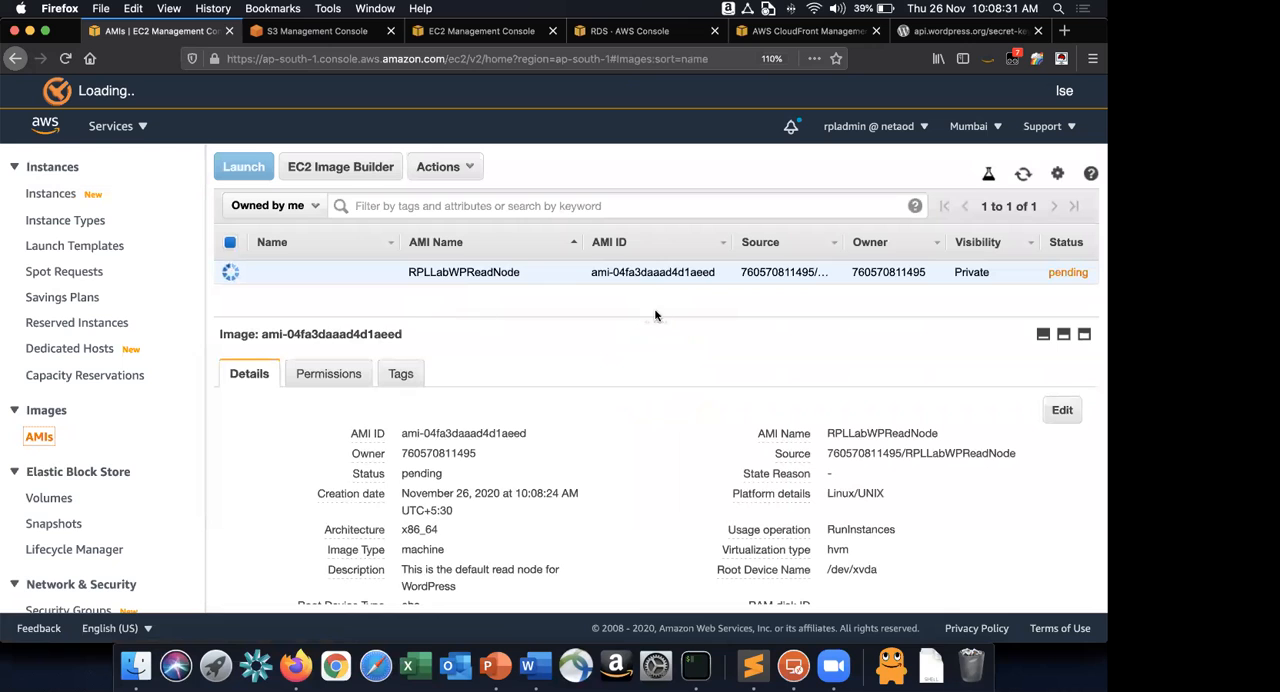
{"action": "left_click_drag", "start_coordinate": [658, 319], "coordinate": [651, 368]}
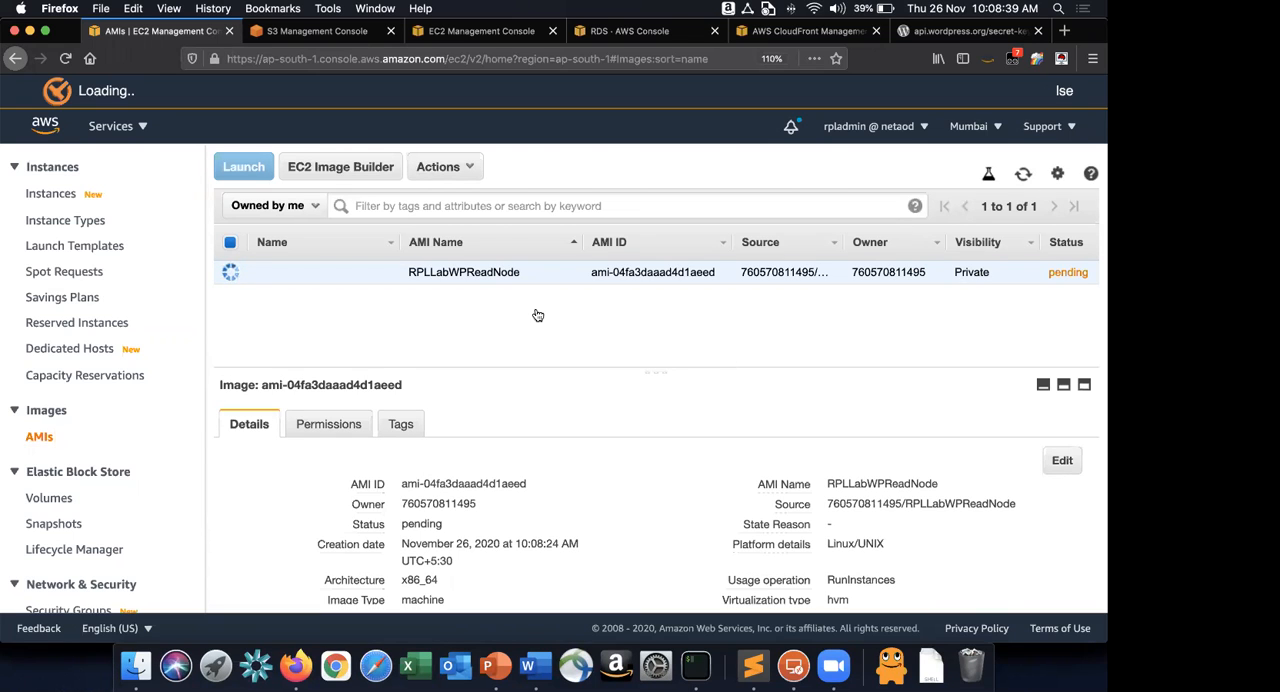
Look up the "sudo nano crontab" instruction in the Word guide and examine the writer node in the PowerPoint architecture diagram.
{"action": "key", "text": "super+Tab"}
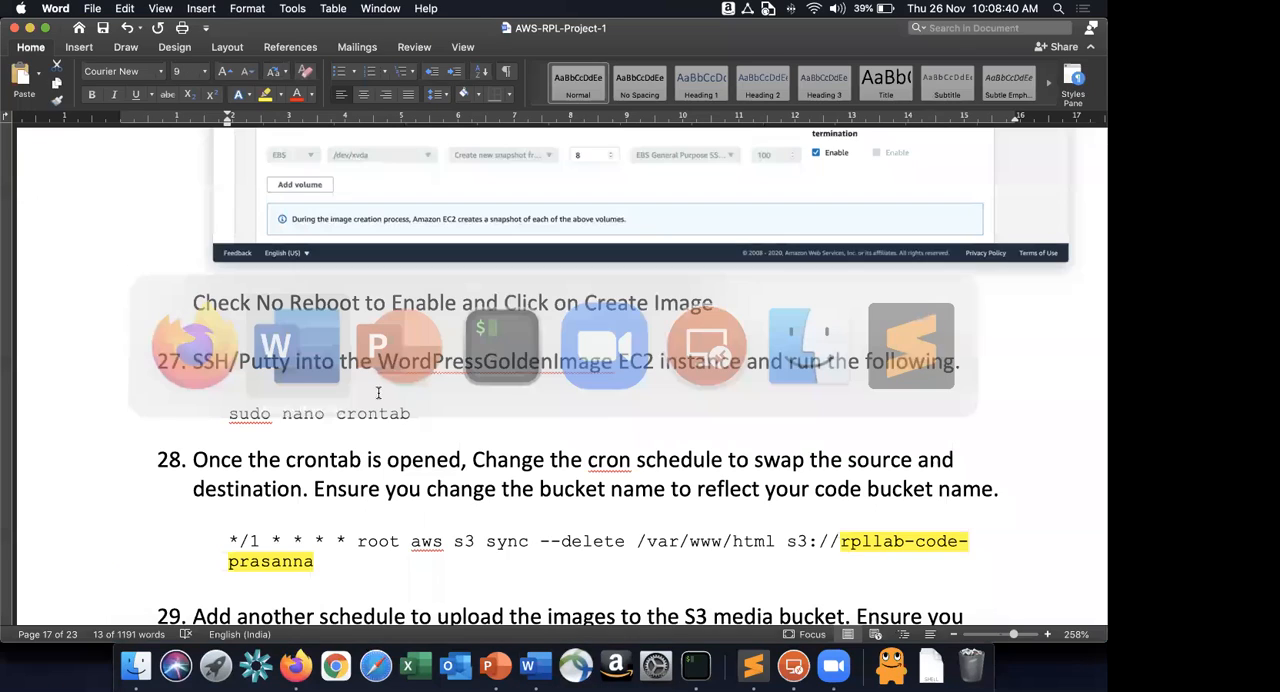
{"action": "left_click_drag", "start_coordinate": [226, 416], "coordinate": [418, 411]}
{"action": "key", "text": "super+Tab"}
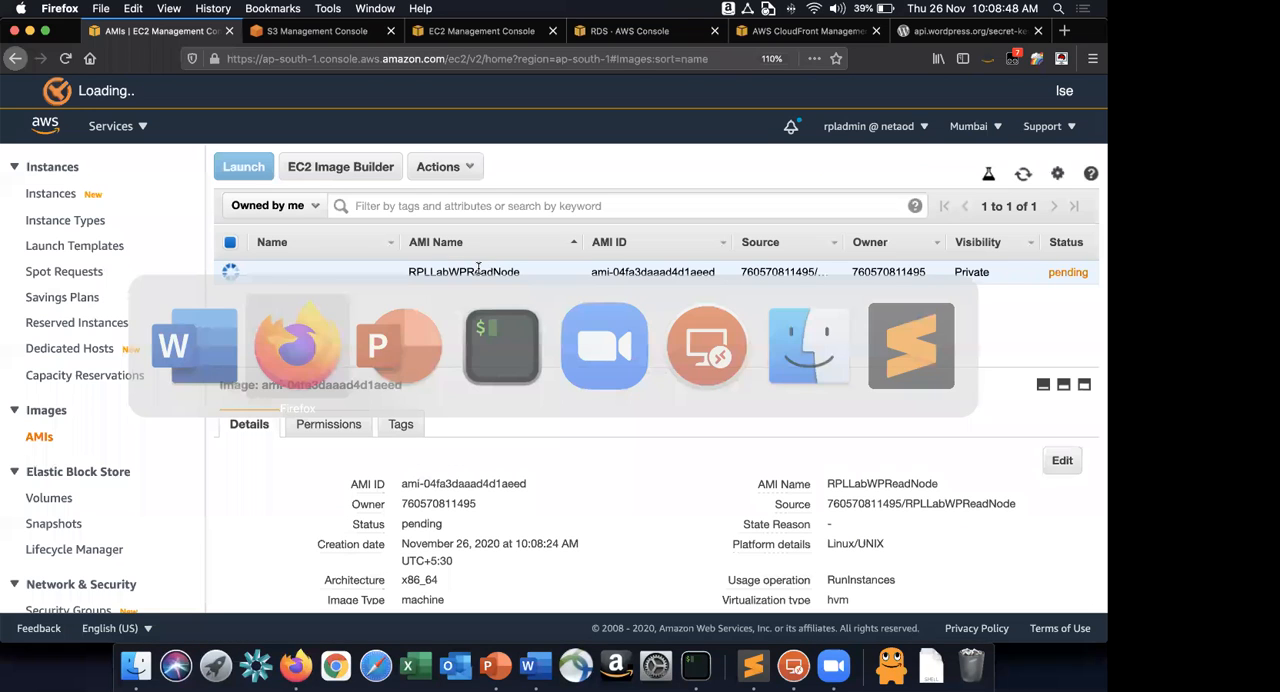
{"action": "key", "text": "super+Tab"}
{"action": "key", "text": "super+Tab"}
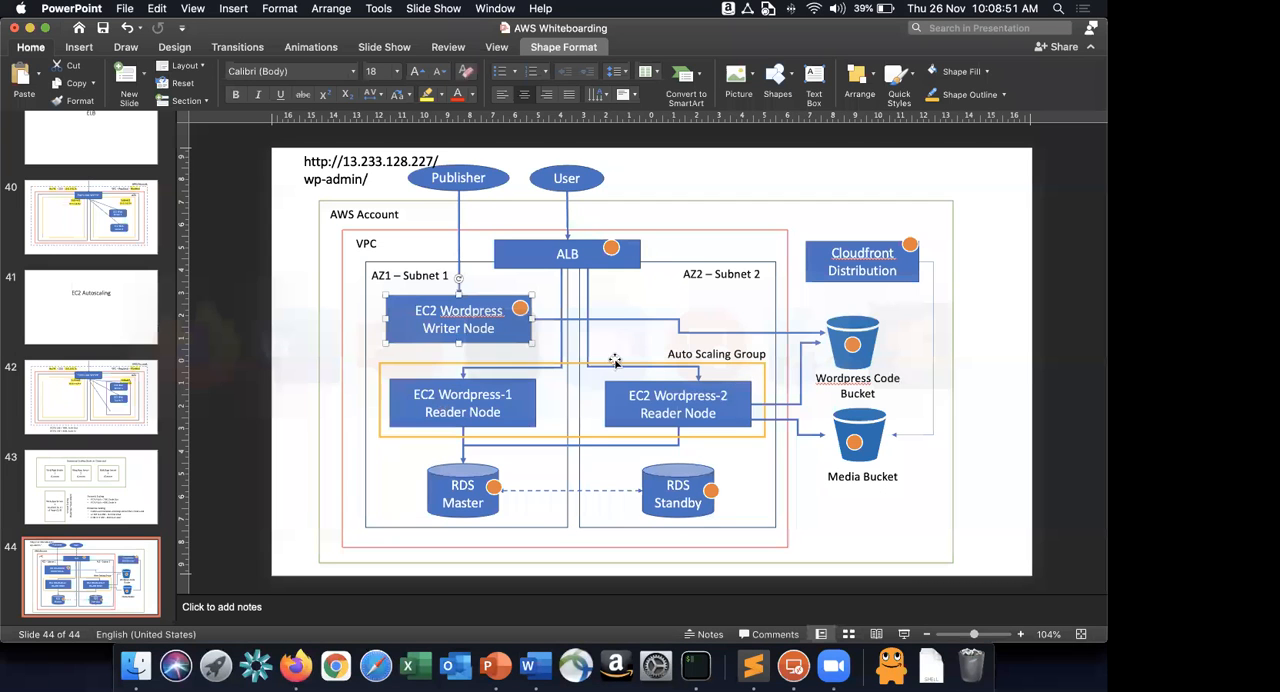
{"action": "left_click", "coordinate": [490, 327]}
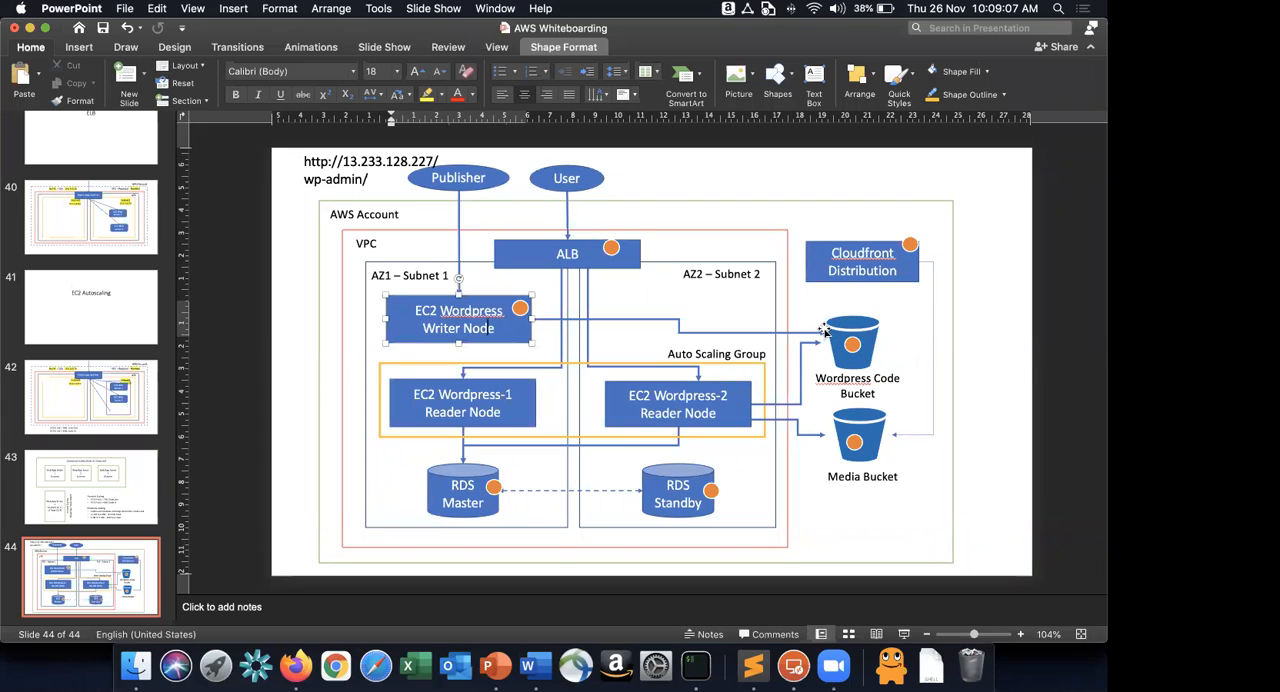
Switch to iTerm2, reopen the crontab file in nano and go to its S3 sync schedule.
{"action": "key", "text": "super+Tab"}
{"action": "key", "text": "super+Tab"}
{"action": "key", "text": "super+Tab"}
{"action": "key", "text": "Up"}
{"action": "key", "text": "Return"}
{"action": "key", "text": "Down"}
{"action": "key", "text": "Down"}
{"action": "key", "text": "Down"}
{"action": "key", "text": "Down"}
{"action": "key", "text": "Down"}
{"action": "key", "text": "Down"}
{"action": "key", "text": "Down"}
{"action": "key", "text": "Down"}
{"action": "key", "text": "Down"}
{"action": "key", "text": "Down"}
{"action": "key", "text": "Down"}
{"action": "key", "text": "Down"}
{"action": "key", "text": "Down"}
{"action": "key", "text": "Down"}
{"action": "key", "text": "Down"}
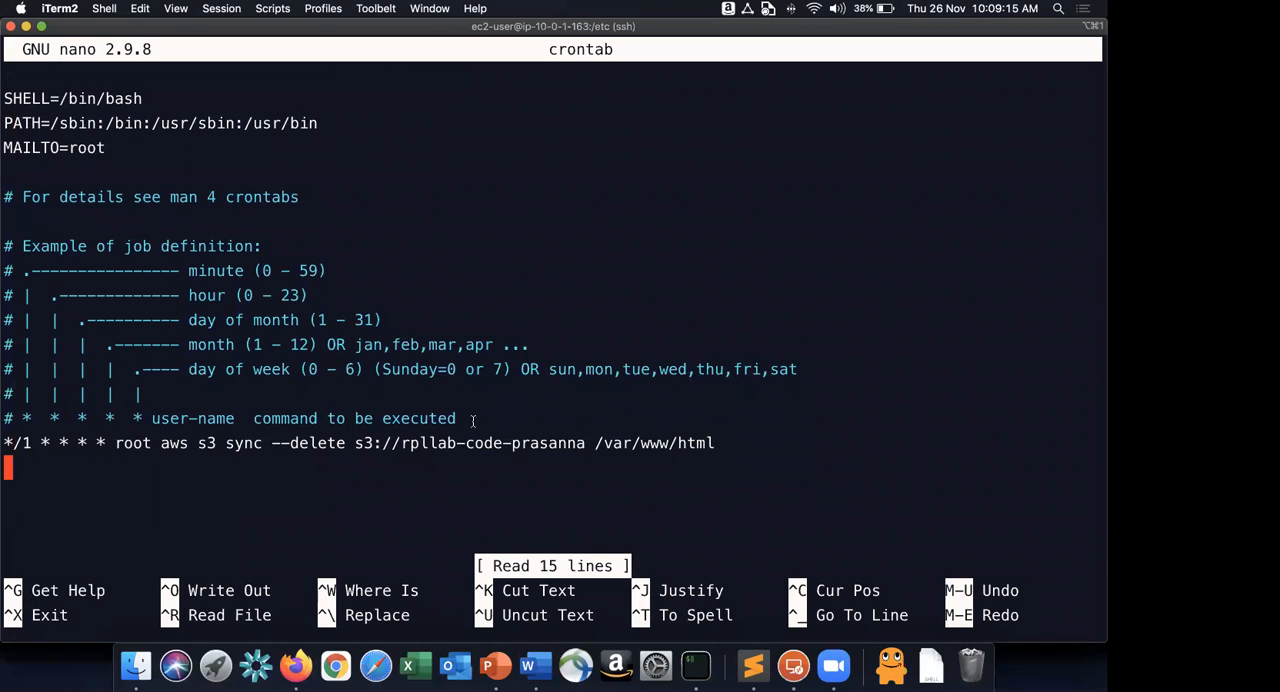
Copy the /var/www/html destination path in the S3 sync schedule and delete it from the end of the line.
{"action": "left_click_drag", "start_coordinate": [356, 443], "coordinate": [493, 443]}
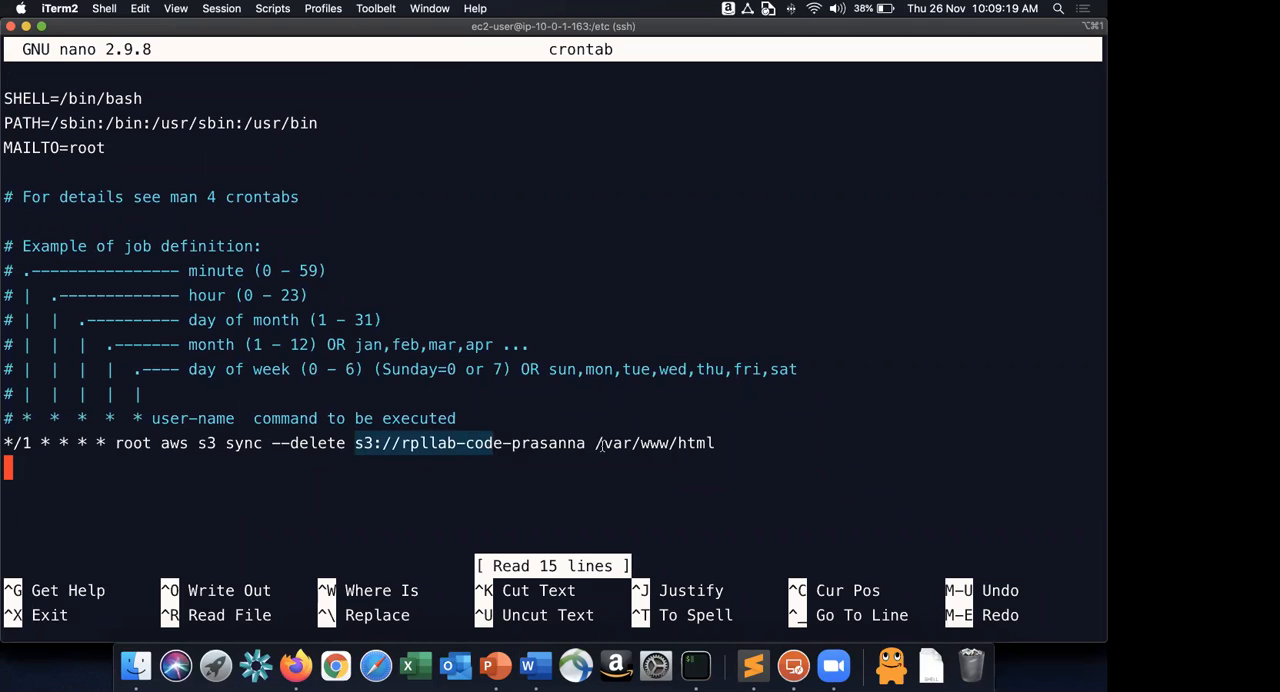
{"action": "left_click", "coordinate": [602, 447]}
{"action": "left_click_drag", "start_coordinate": [596, 443], "coordinate": [718, 441]}
{"action": "key", "text": "super+c"}
{"action": "key", "text": "Left"}
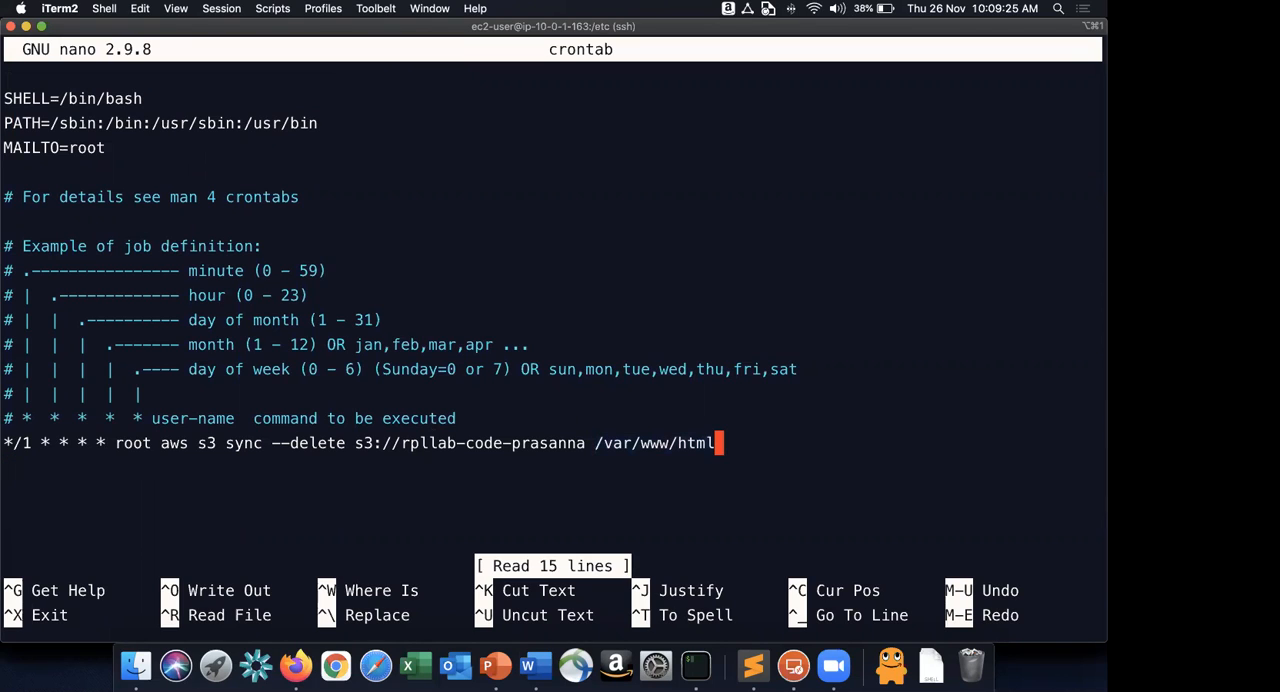
{"action": "key", "text": "BackSpace"}
{"action": "key", "text": "BackSpace"}
{"action": "key", "text": "BackSpace"}
{"action": "key", "text": "BackSpace"}
{"action": "key", "text": "BackSpace"}
{"action": "key", "text": "BackSpace"}
{"action": "key", "text": "BackSpace"}
{"action": "key", "text": "BackSpace"}
{"action": "key", "text": "BackSpace"}
{"action": "key", "text": "BackSpace"}
{"action": "key", "text": "BackSpace"}
{"action": "key", "text": "BackSpace"}
{"action": "key", "text": "BackSpace"}
{"action": "key", "text": "BackSpace"}
{"action": "key", "text": "BackSpace"}
Insert /var/www/html before the S3 code bucket address in the sync schedule, making the local folder the source.
{"action": "key", "text": "Left"}
{"action": "key", "text": "Left"}
{"action": "key", "text": "Left"}
{"action": "key", "text": "Left"}
{"action": "key", "text": "Left"}
{"action": "key", "text": "Left"}
{"action": "key", "text": "Left"}
{"action": "key", "text": "Left"}
{"action": "key", "text": "Left"}
{"action": "key", "text": "Left"}
{"action": "key", "text": "Left"}
{"action": "key", "text": "Left"}
{"action": "key", "text": "Left"}
{"action": "key", "text": "Left"}
{"action": "key", "text": "Left"}
{"action": "key", "text": "Left"}
{"action": "key", "text": "Left"}
{"action": "key", "text": "Left"}
{"action": "key", "text": "Left"}
{"action": "key", "text": "Left"}
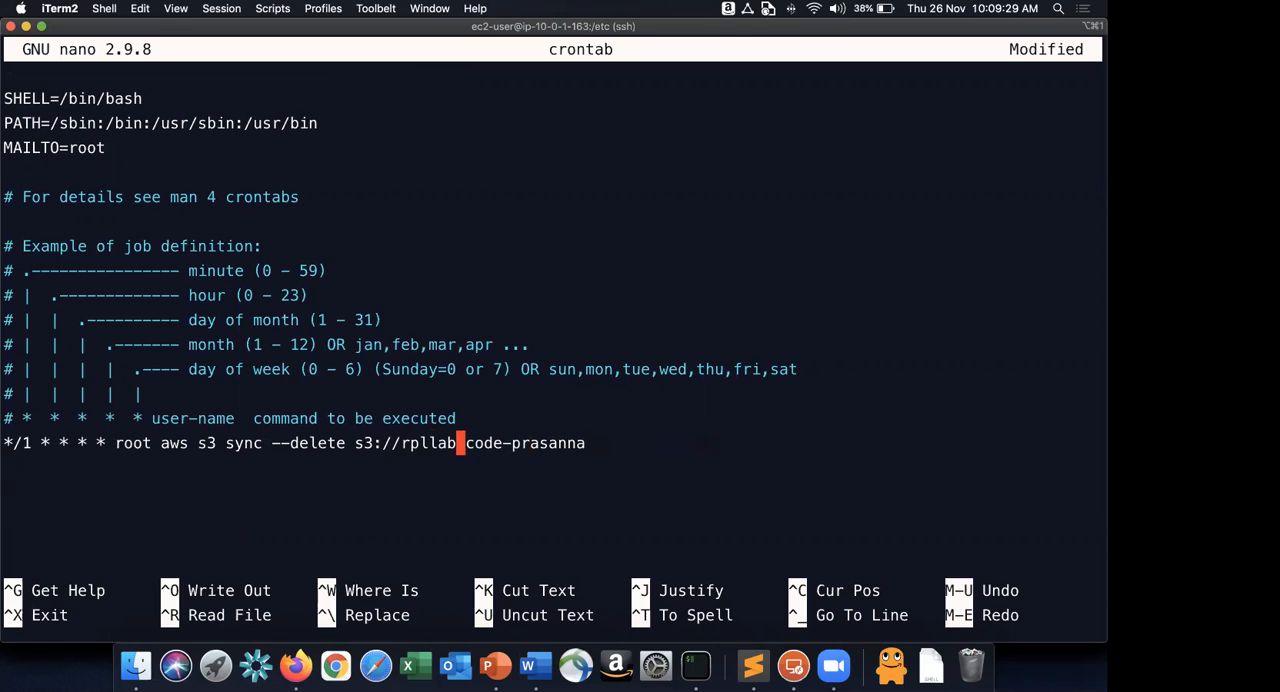
{"action": "key", "text": "Left"}
{"action": "key", "text": "Left"}
{"action": "key", "text": "Left"}
{"action": "key", "text": "super+v"}
{"action": "key", "text": "Right"}
{"action": "key", "text": "Right"}
{"action": "key", "text": "Right"}
{"action": "key", "text": "Right"}
{"action": "key", "text": "Right"}
{"action": "key", "text": "Right"}
{"action": "key", "text": "Right"}
{"action": "key", "text": "Right"}
{"action": "key", "text": "Right"}
{"action": "key", "text": "Right"}
{"action": "key", "text": "Right"}
{"action": "key", "text": "Right"}
{"action": "key", "text": "Right"}
{"action": "key", "text": "Right"}
{"action": "key", "text": "Right"}
{"action": "key", "text": "Right"}
{"action": "key", "text": "Right"}
{"action": "key", "text": "Right"}
{"action": "key", "text": "Right"}
{"action": "key", "text": "Right"}
{"action": "key", "text": "Right"}
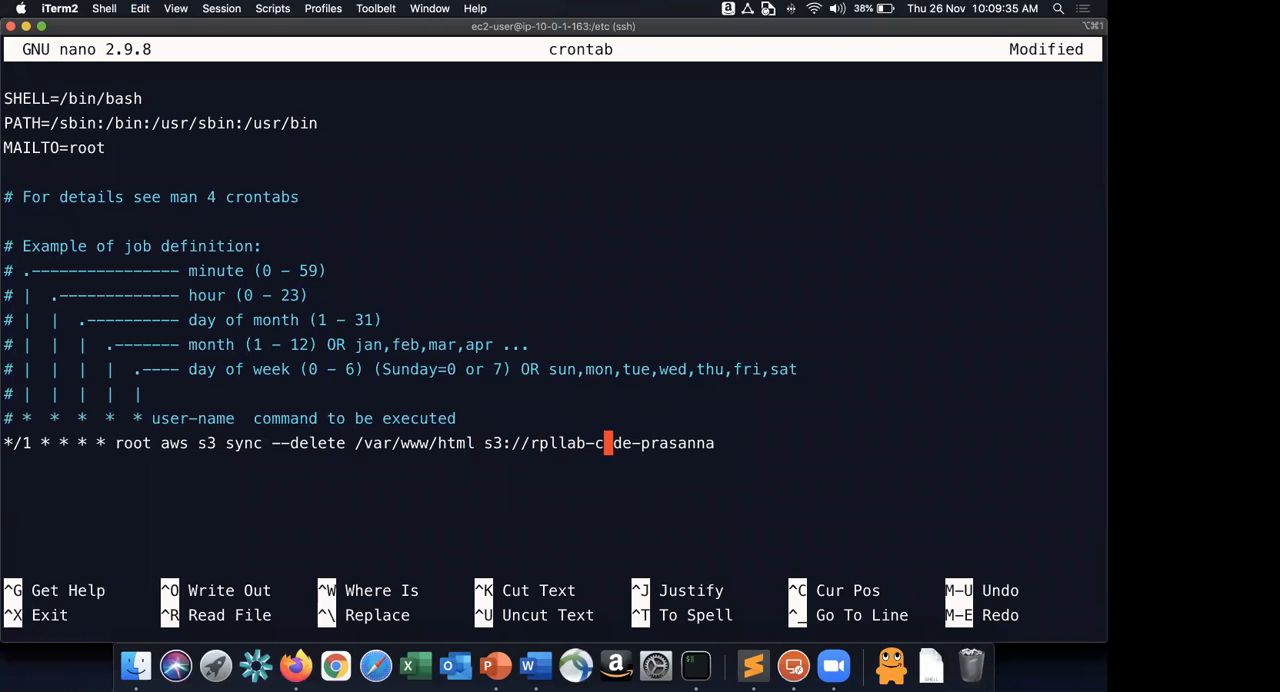
{"action": "key", "text": "Return"}
Switch to the EC2 console in Firefox and rename the WordPressGoldenImage instance as RPLLabWPWriterNode.
{"action": "key", "text": "super+Tab"}
{"action": "key", "text": "super+Tab"}
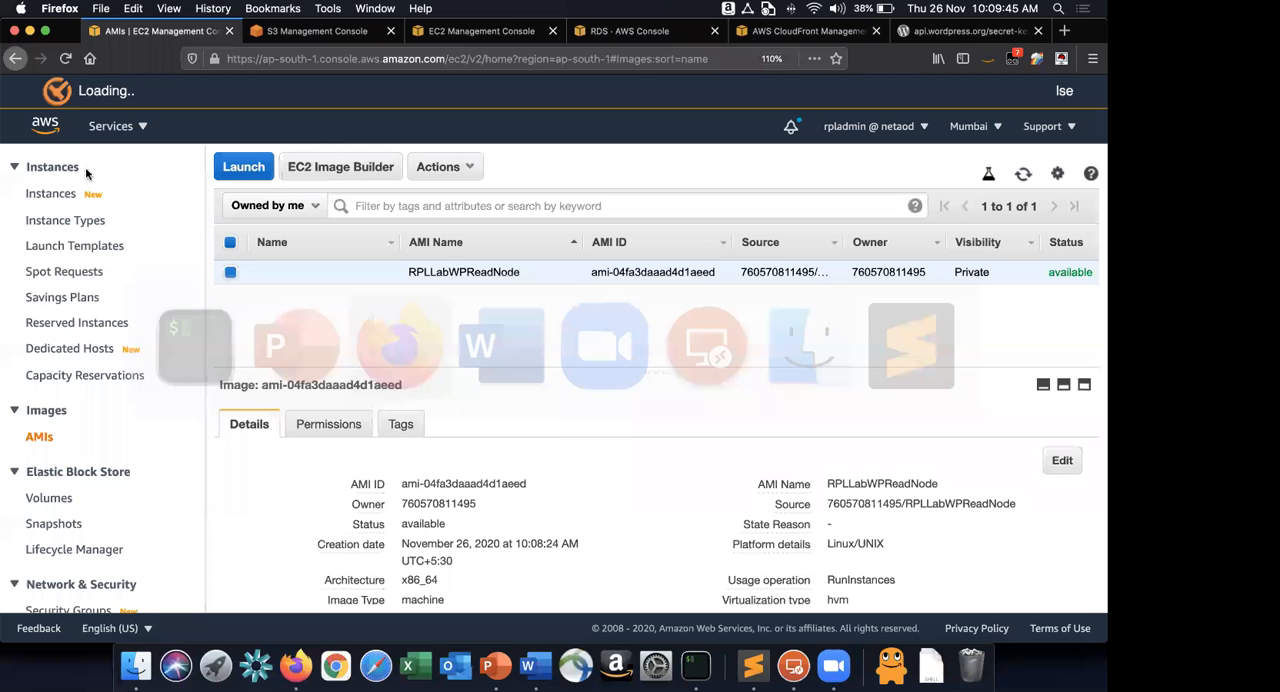
{"action": "left_click", "coordinate": [50, 193]}
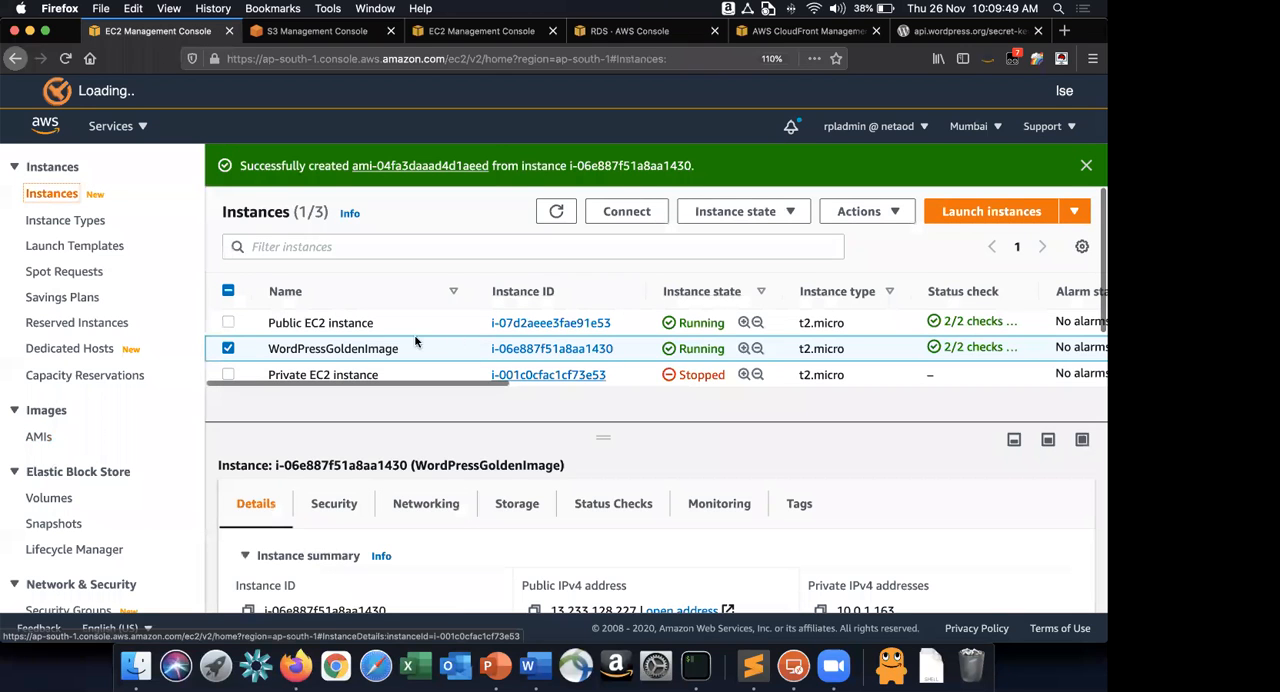
{"action": "left_click", "coordinate": [409, 348]}
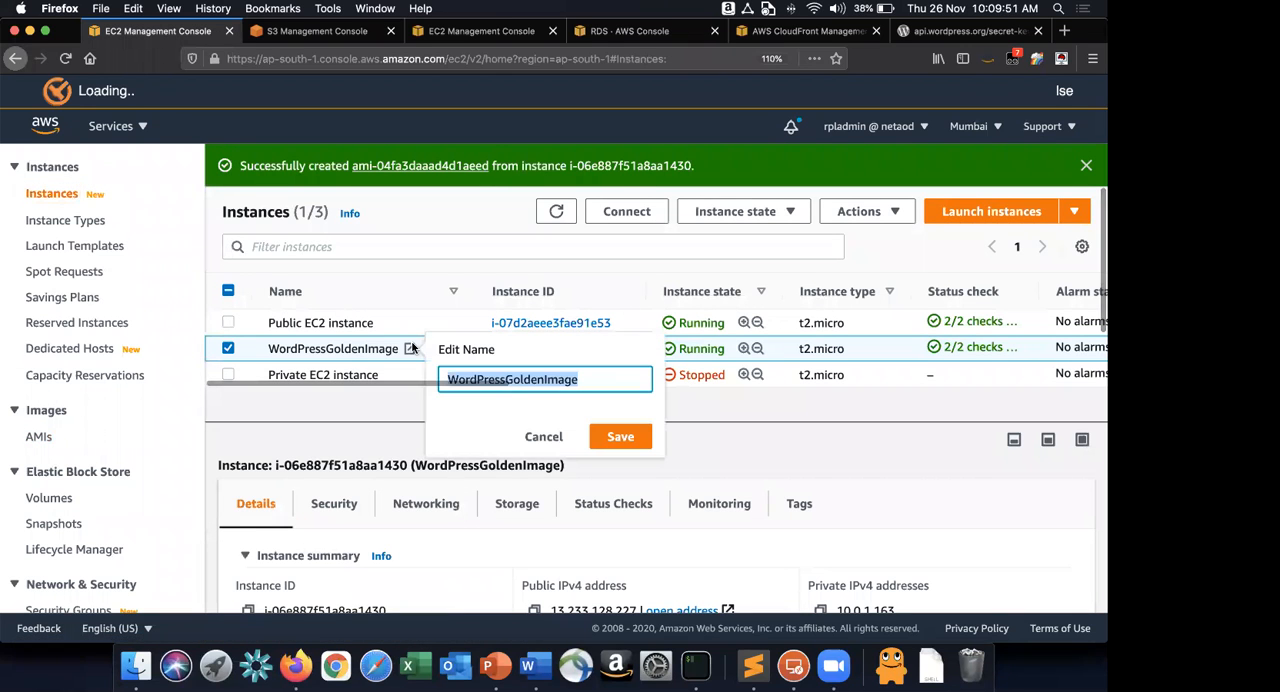
{"action": "type", "text": "Word"}
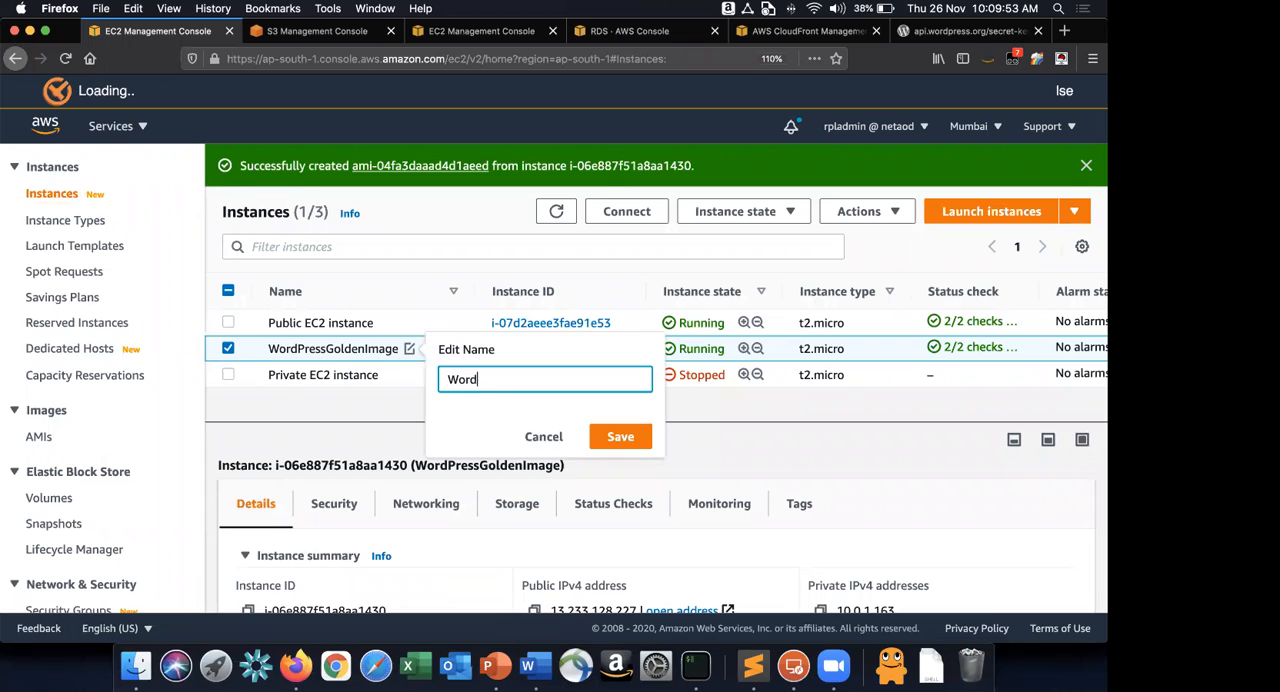
{"action": "type", "text": "Pre"}
{"action": "key", "text": "super+a"}
{"action": "type", "text": "RPLK"}
{"action": "type", "text": "a"}
{"action": "key", "text": "BackSpace"}
{"action": "key", "text": "BackSpace"}
{"action": "type", "text": "LabWPWr"}
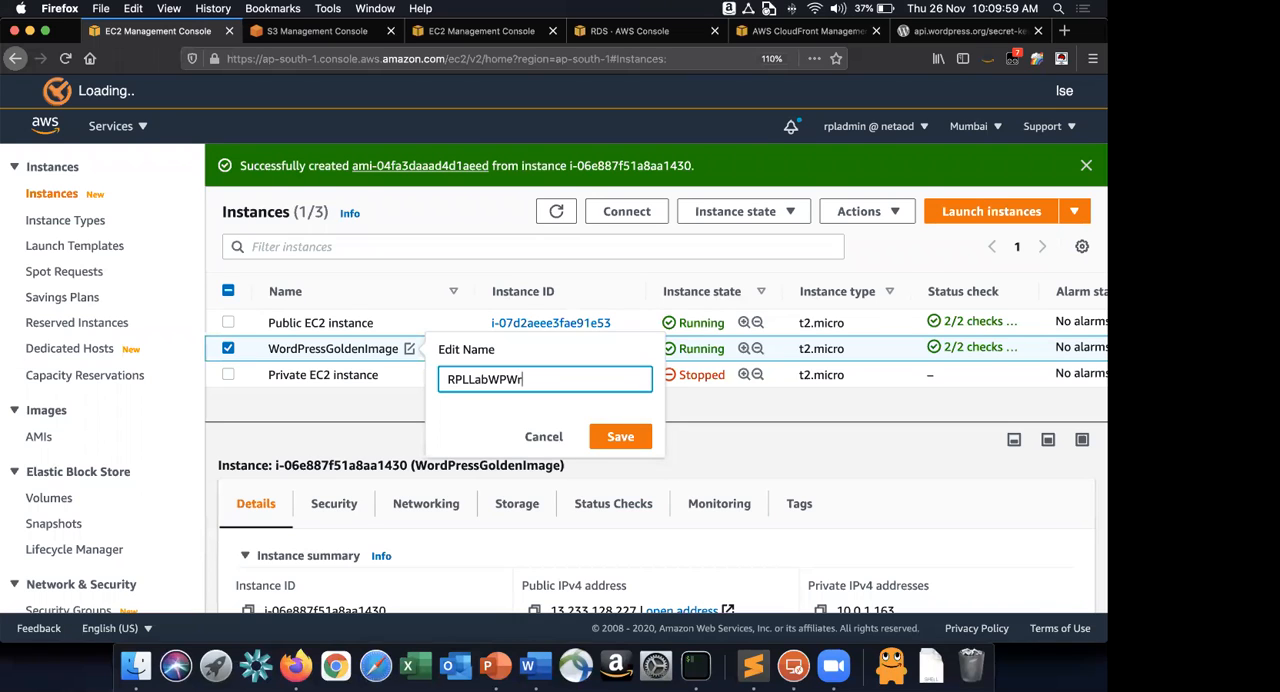
{"action": "type", "text": "iteeNode"}
{"action": "key", "text": "Return"}
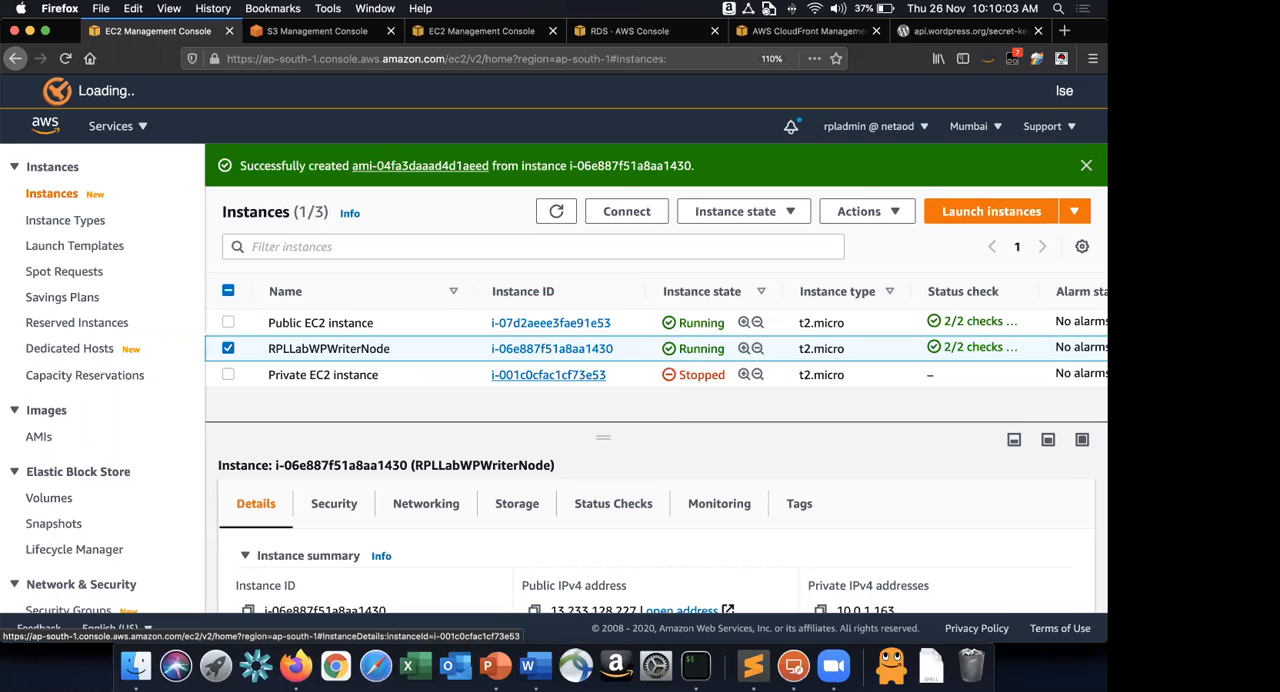
Copy the renamed instance's name without changing it and switch to the Word guide.
{"action": "left_click", "coordinate": [400, 348]}
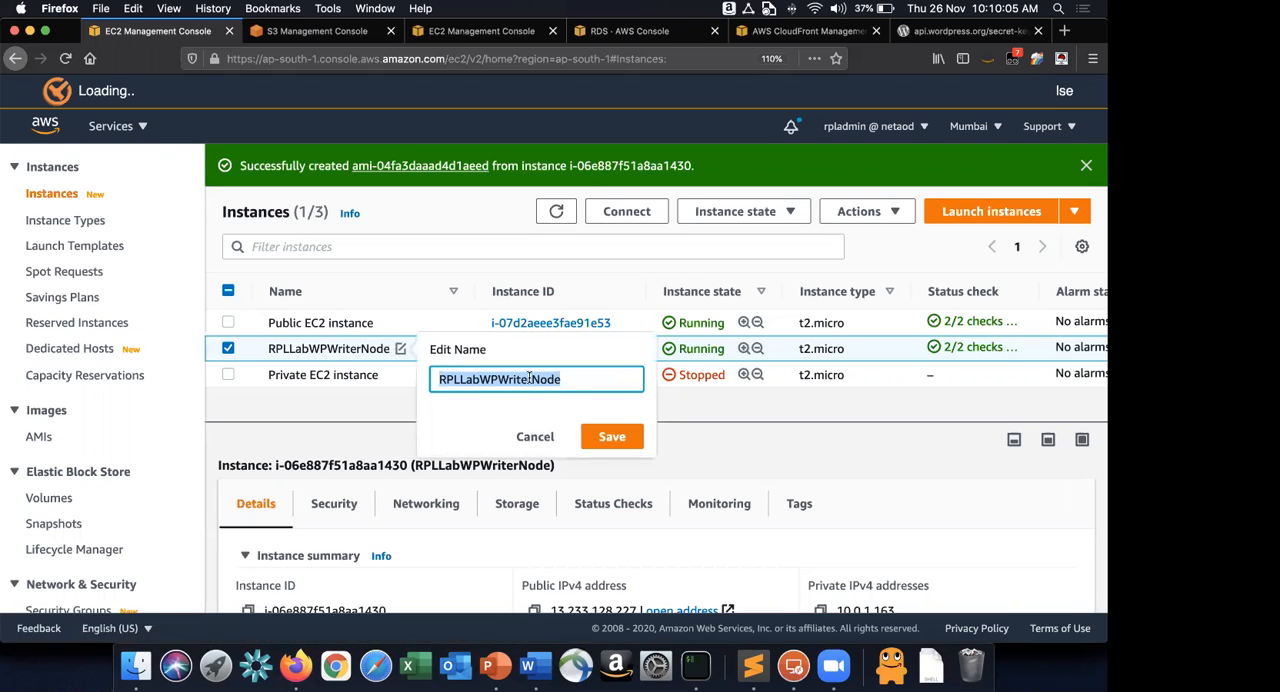
{"action": "left_click", "coordinate": [536, 440]}
{"action": "key", "text": "super+Tab"}
{"action": "key", "text": "Tab"}
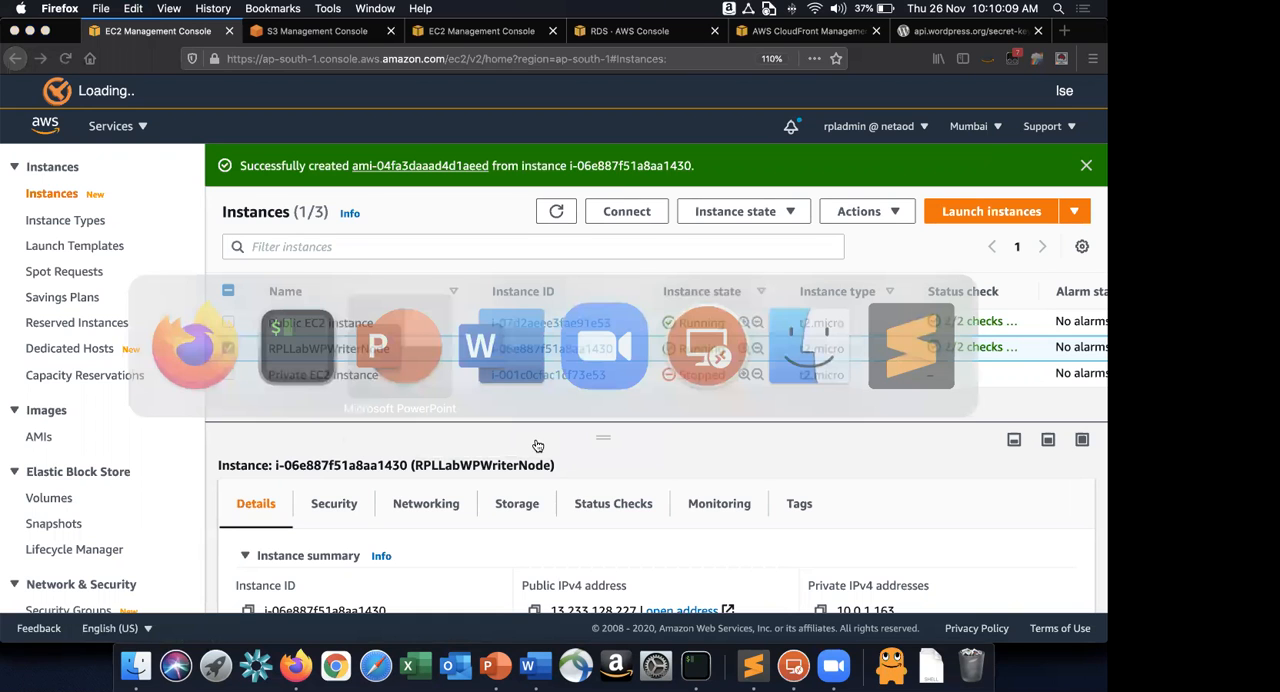
{"action": "key", "text": "super+Tab"}
{"action": "key", "text": "Tab"}
{"action": "key", "text": "Tab"}
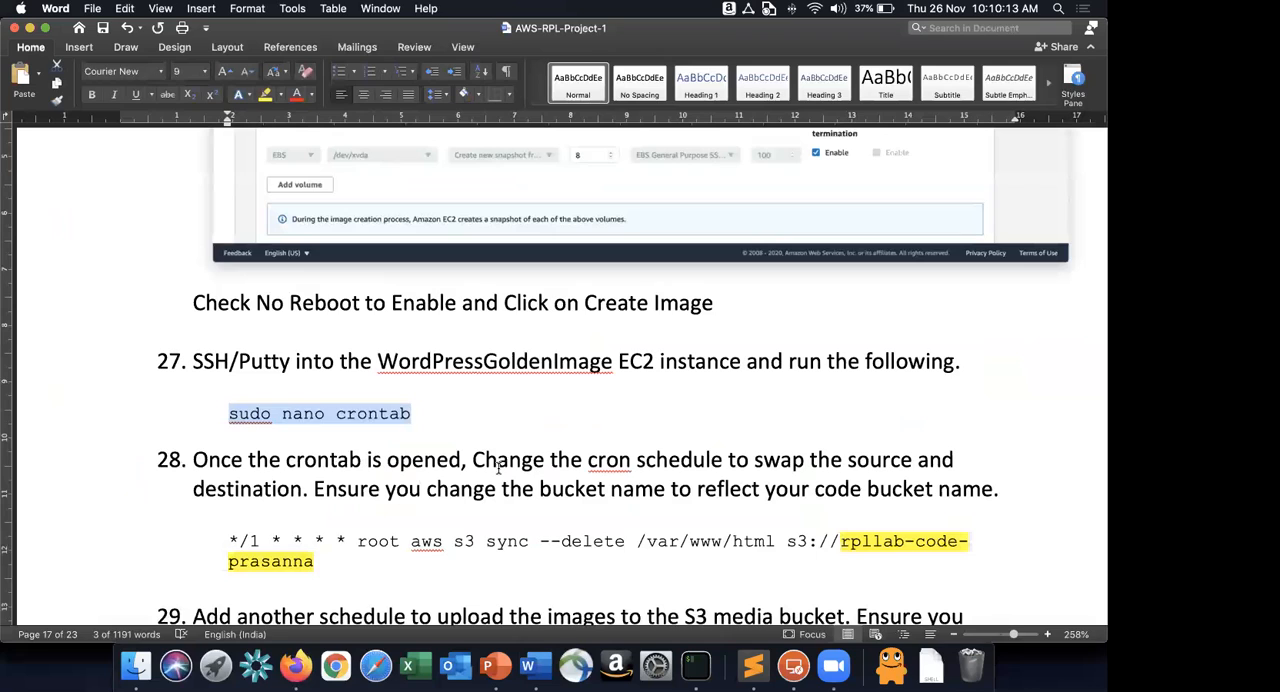
Add a numbered step before "Once the crontab is opened" reading: Navigate to EC2 console, change the name of to "RPLLabWPWriterNode".
{"action": "key", "text": "Return"}
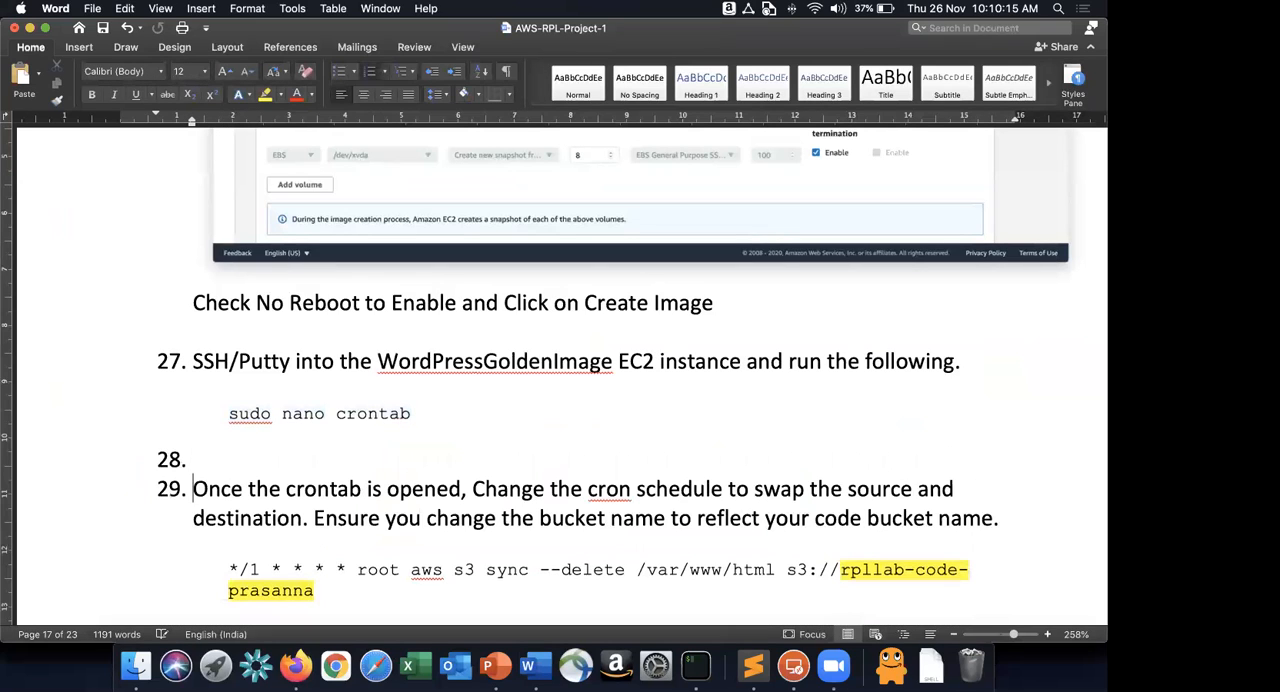
{"action": "type", "text": "Na"}
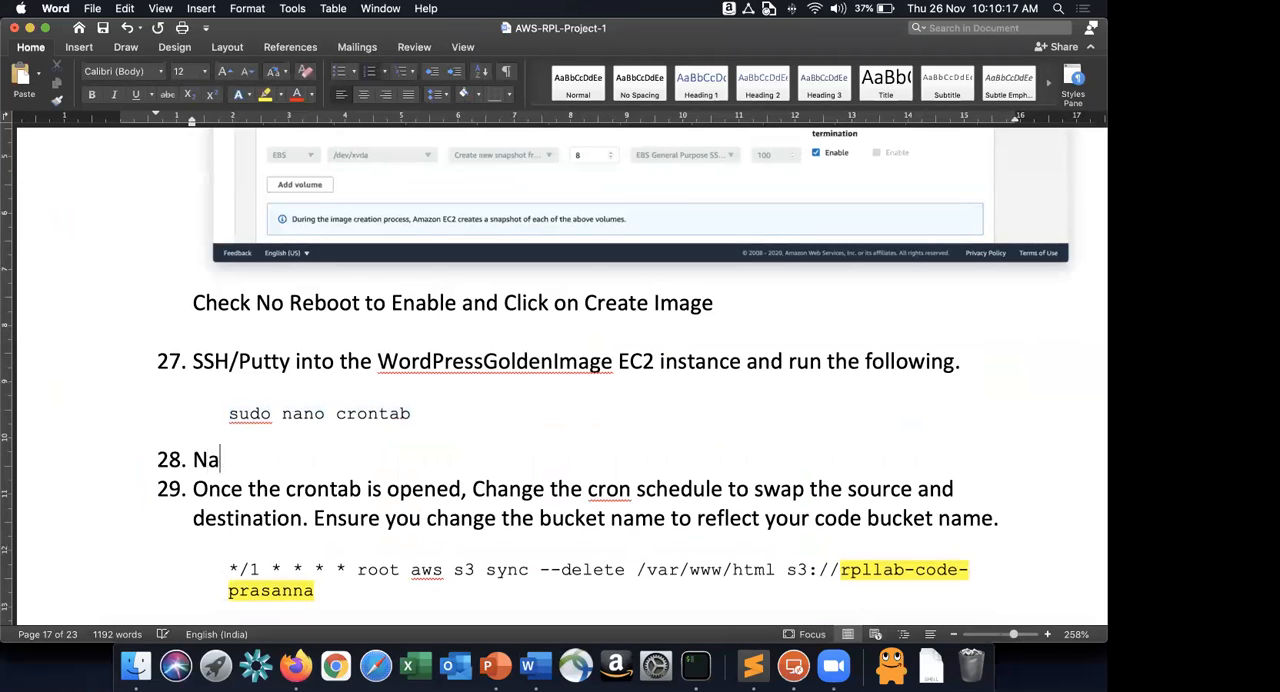
{"action": "type", "text": "vigate to EC2 "}
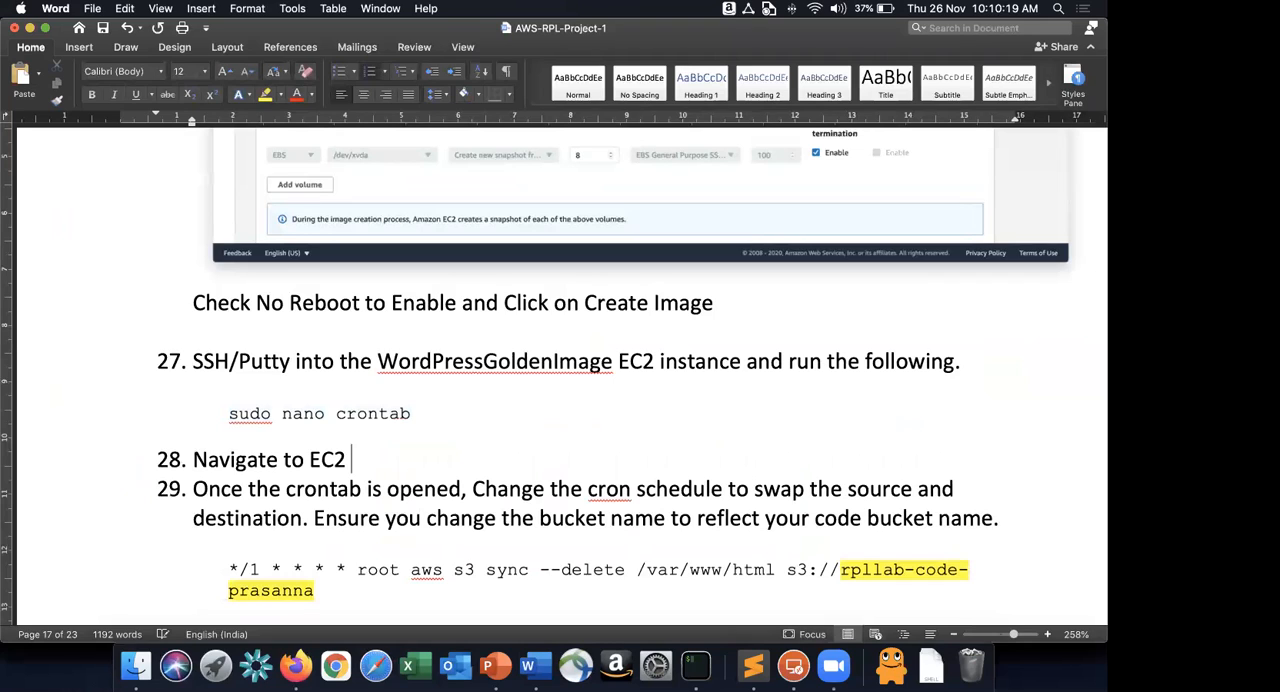
{"action": "type", "text": "console, change the name of "}
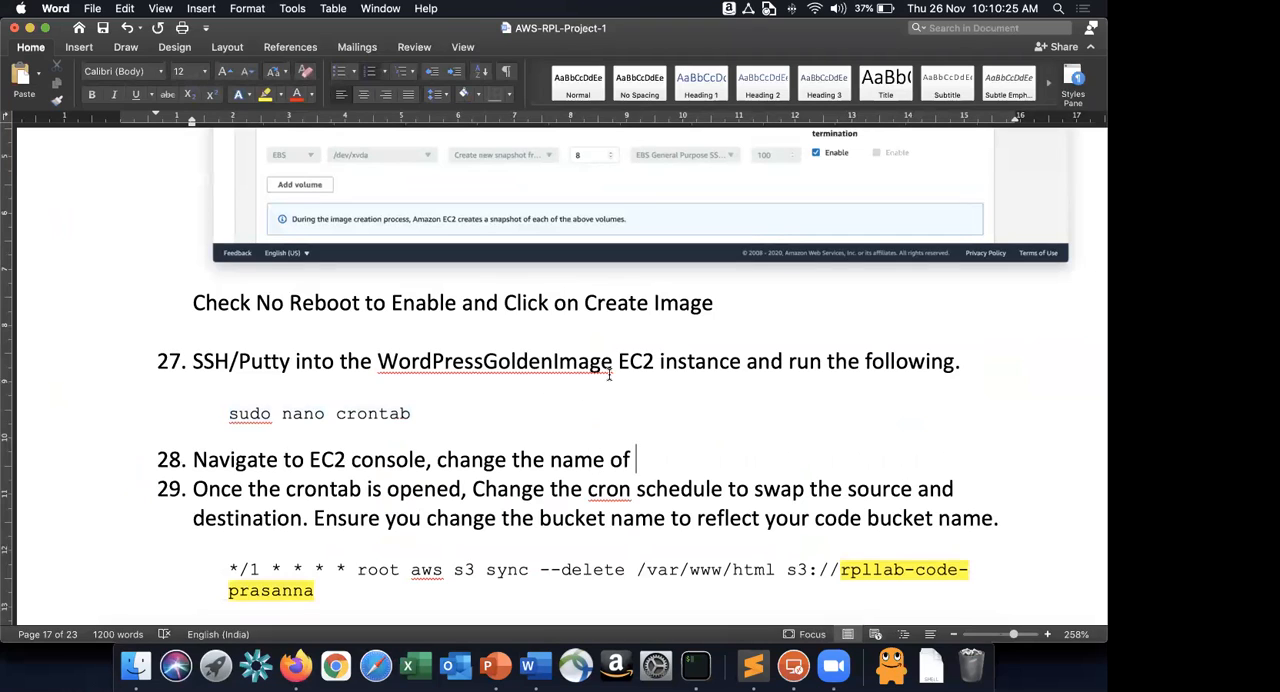
{"action": "type", "text": " to"}
{"action": "type", "text": " \"RPLLabWPWriterNode\""}
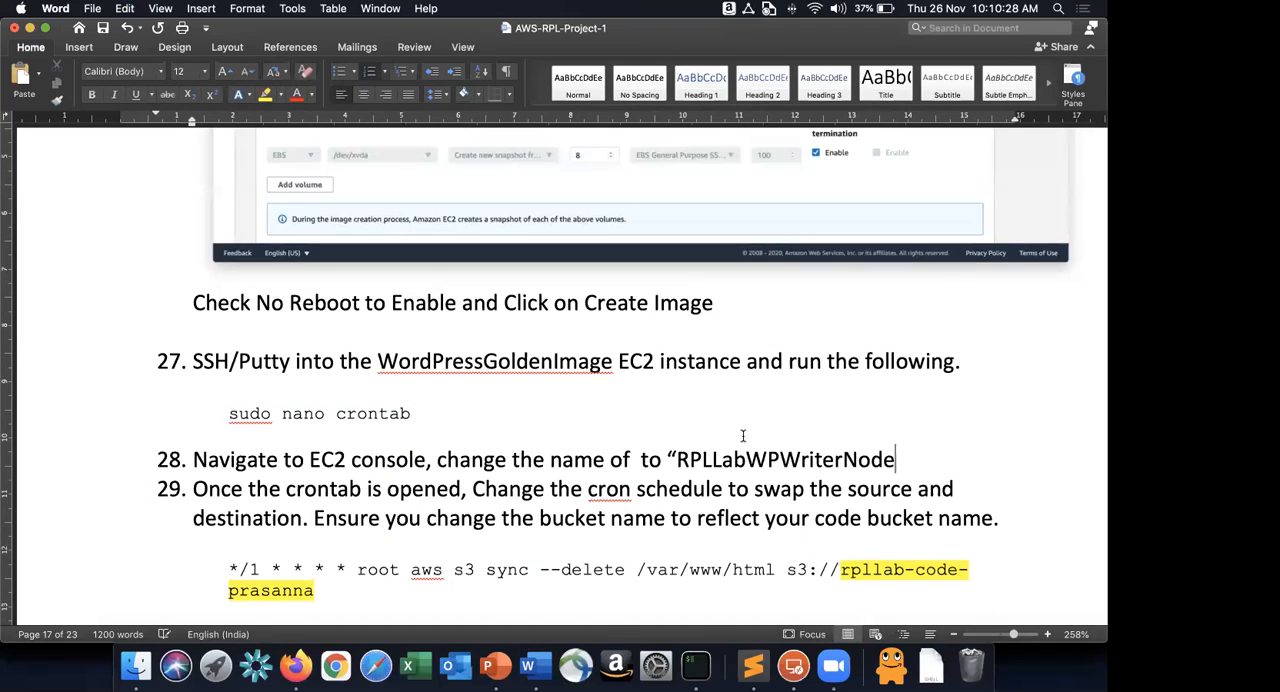
Insert "WordPressGoldenImage" in quotation marks after "change the name of" in step 28 and remove the extra space.
{"action": "double_click", "coordinate": [590, 361]}
{"action": "key", "text": "cmd+c"}
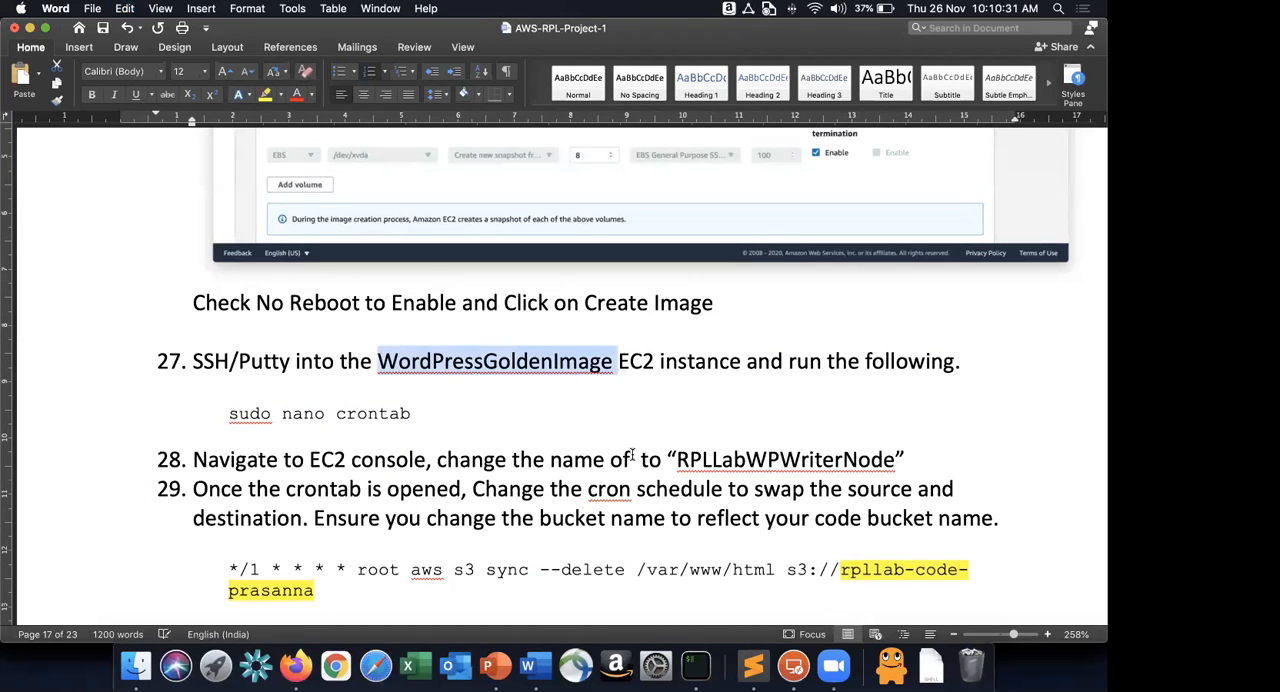
{"action": "left_click", "coordinate": [631, 455]}
{"action": "type", "text": "\"\""}
{"action": "key", "text": "Left"}
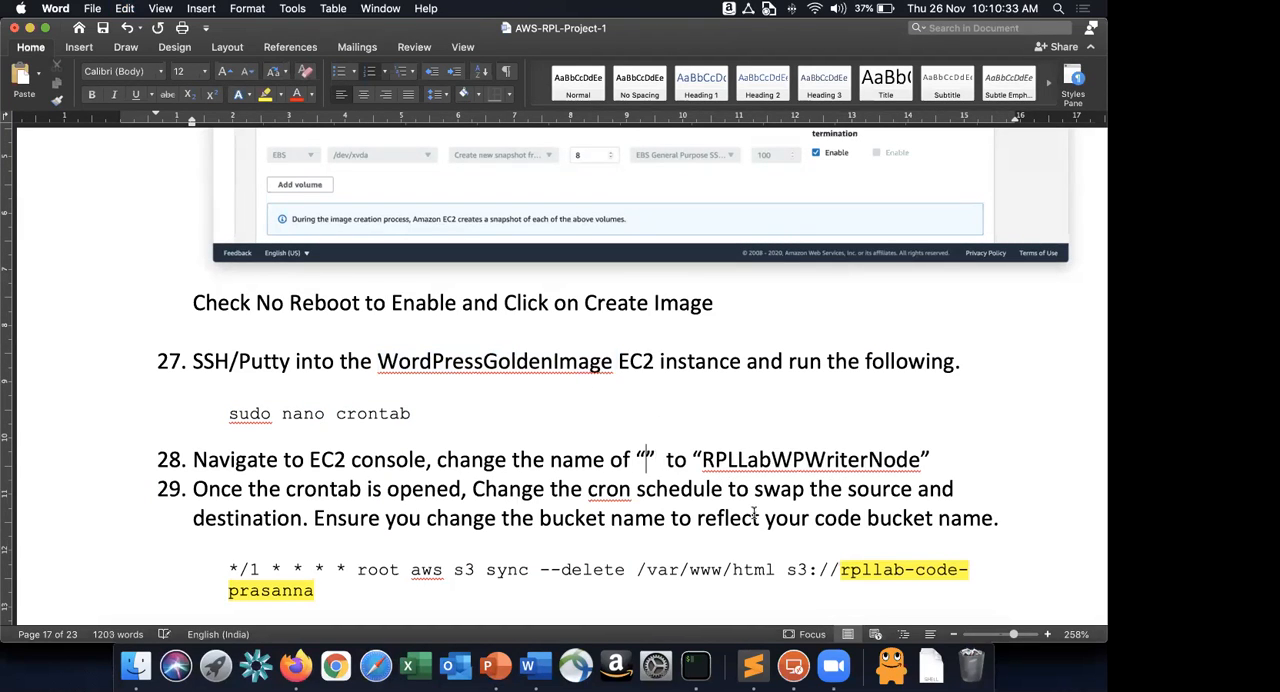
{"action": "key", "text": "cmd+v"}
{"action": "left_click", "coordinate": [901, 459]}
{"action": "key", "text": "BackSpace"}
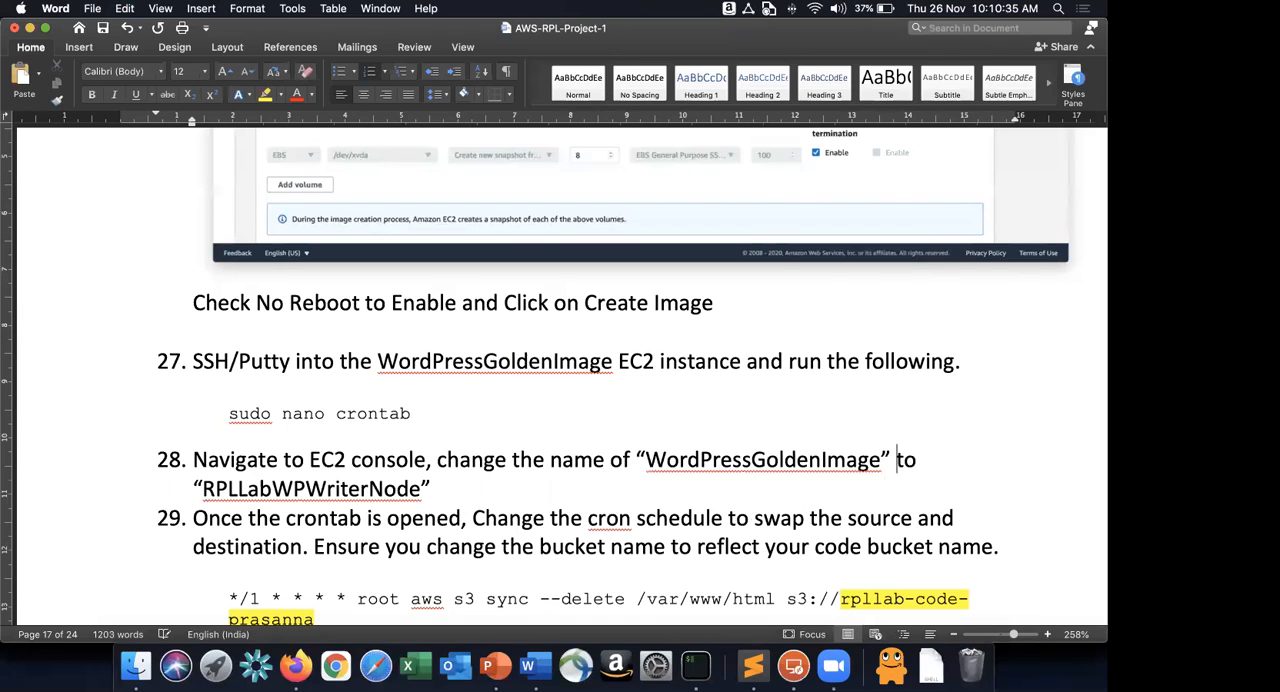
Add a blank unnumbered line below step 28 in the guide.
{"action": "left_click", "coordinate": [488, 484]}
{"action": "key", "text": "Return"}
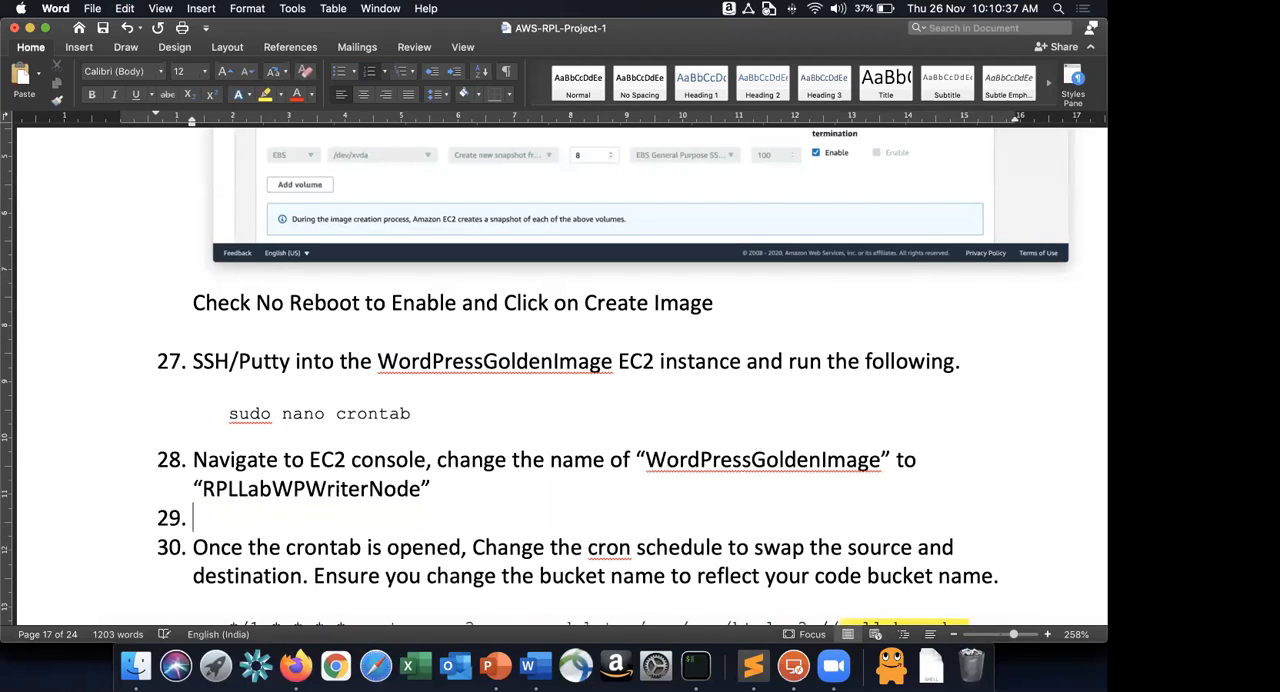
{"action": "key", "text": "BackSpace"}
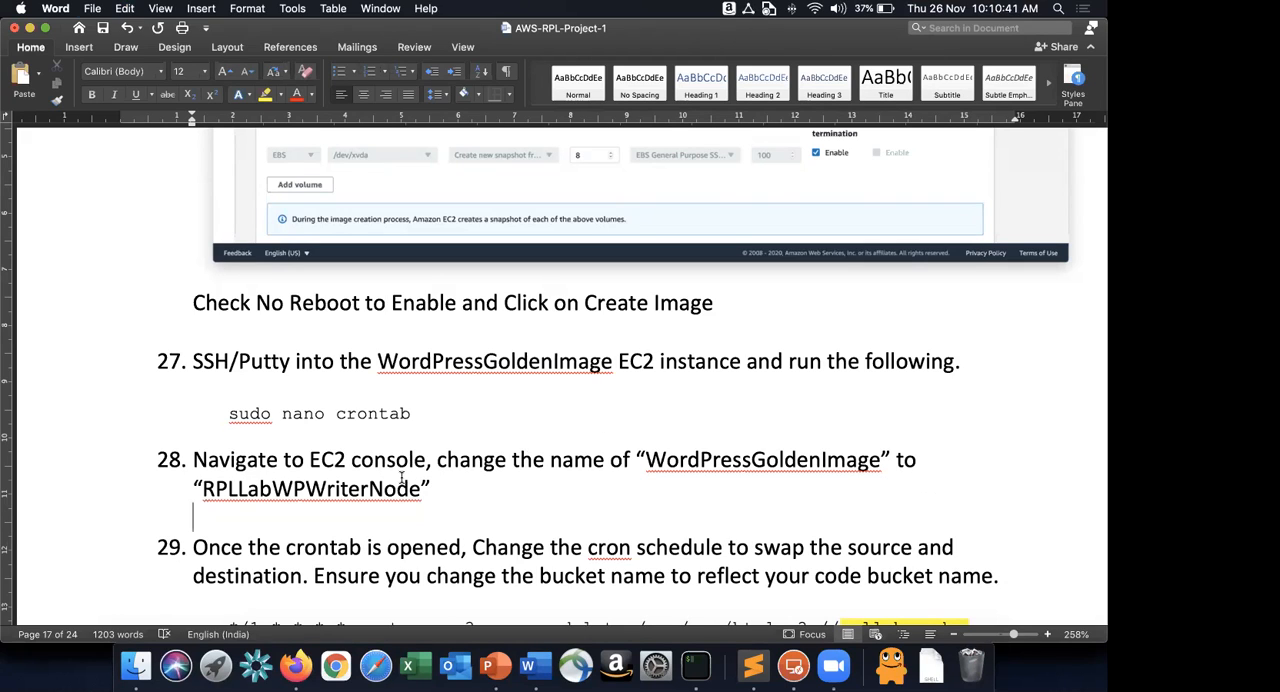
Review guide steps 28 to 30, covering the instance rename, the swapped code sync schedule and the media upload schedule.
{"action": "left_click", "coordinate": [796, 459]}
{"action": "double_click", "coordinate": [796, 459]}
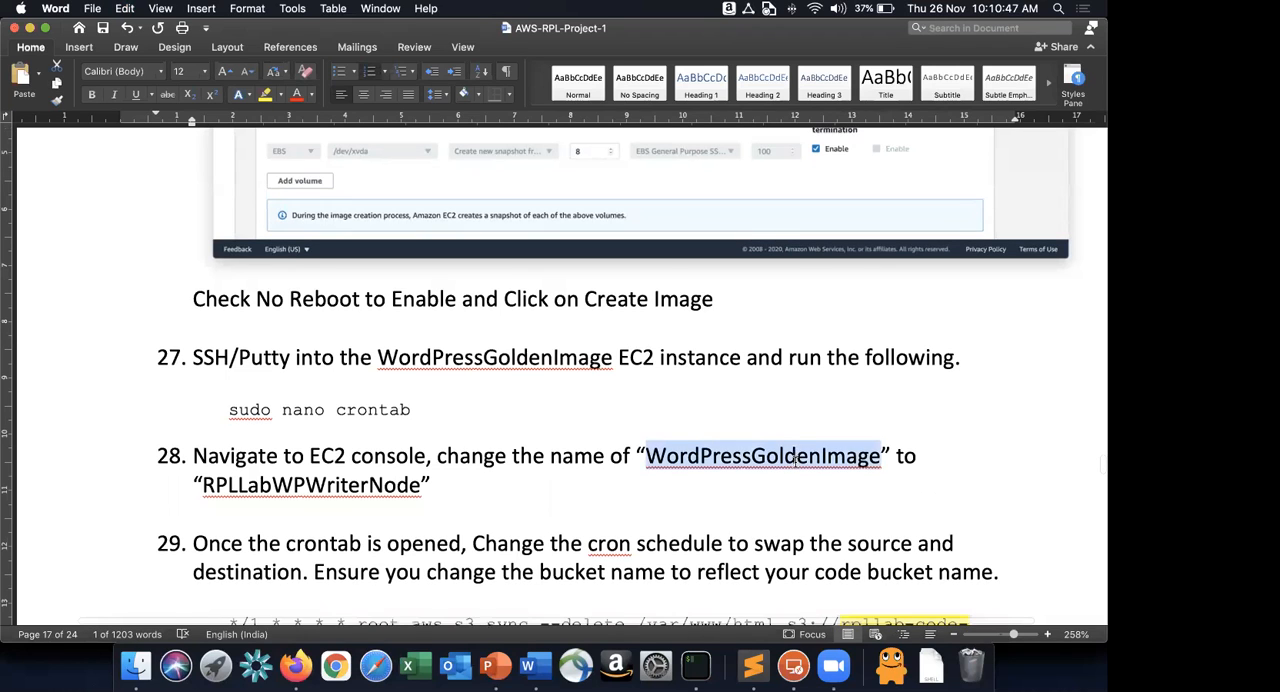
{"action": "scroll", "coordinate": [796, 459], "scroll_direction": "down", "scroll_amount": 2}
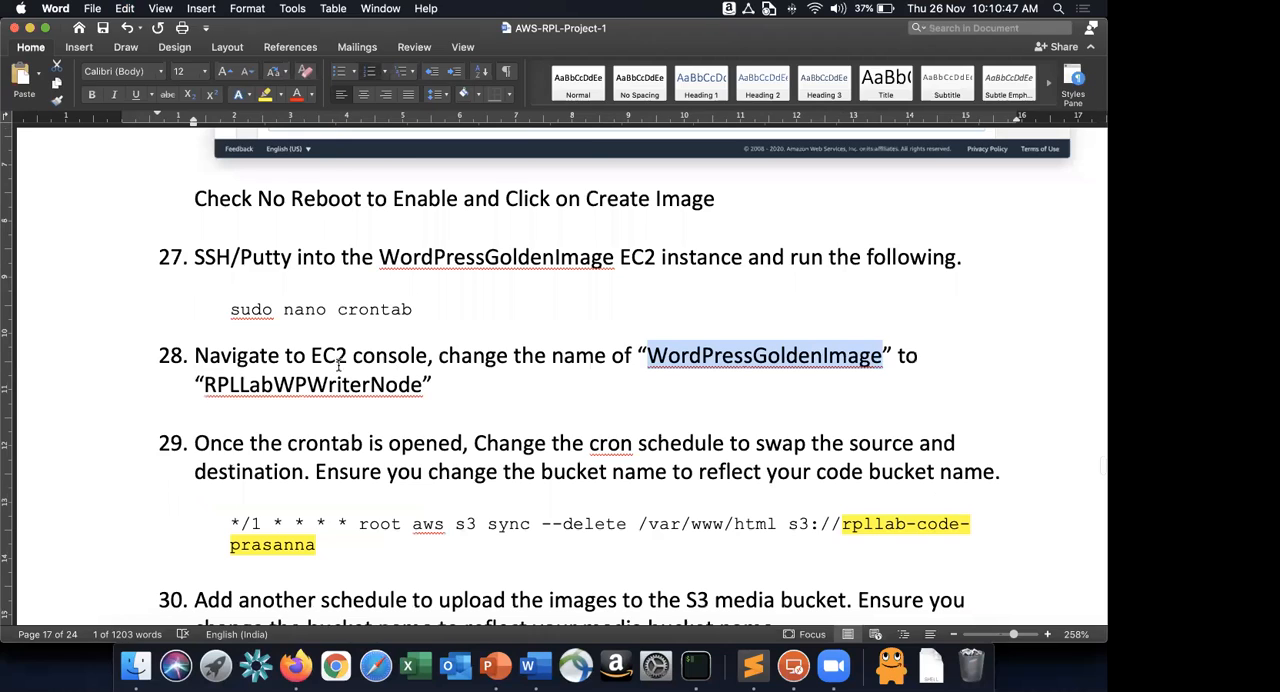
{"action": "scroll", "coordinate": [362, 367], "scroll_direction": "down", "scroll_amount": 2}
{"action": "left_click_drag", "start_coordinate": [476, 366], "coordinate": [704, 369]}
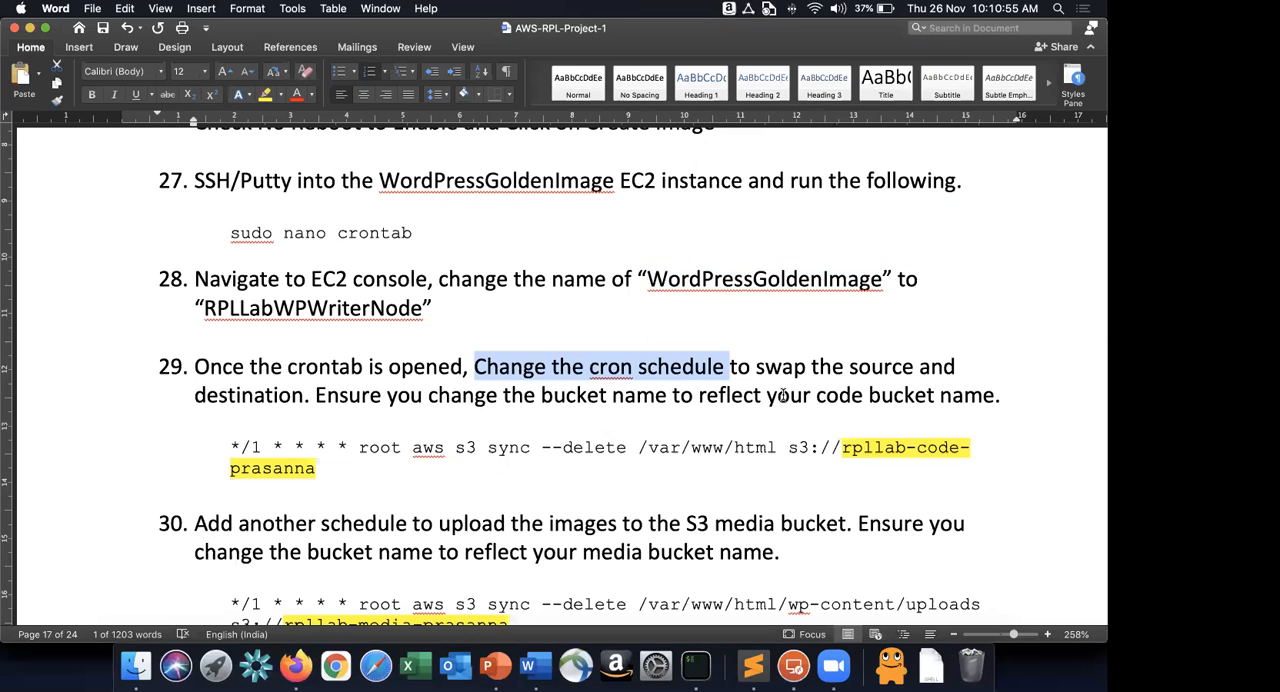
{"action": "scroll", "coordinate": [480, 400], "scroll_direction": "down", "scroll_amount": 2}
{"action": "left_click_drag", "start_coordinate": [640, 376], "coordinate": [767, 377]}
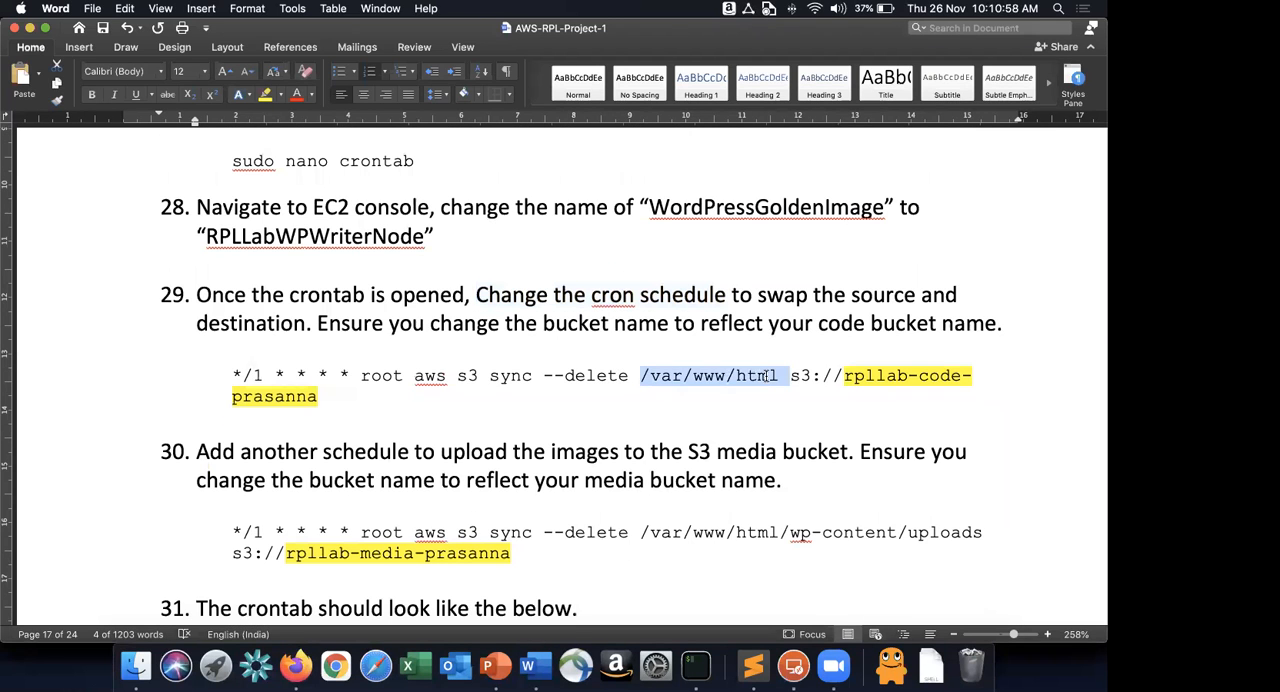
{"action": "left_click", "coordinate": [801, 374]}
{"action": "scroll", "coordinate": [743, 377], "scroll_direction": "down", "scroll_amount": 3}
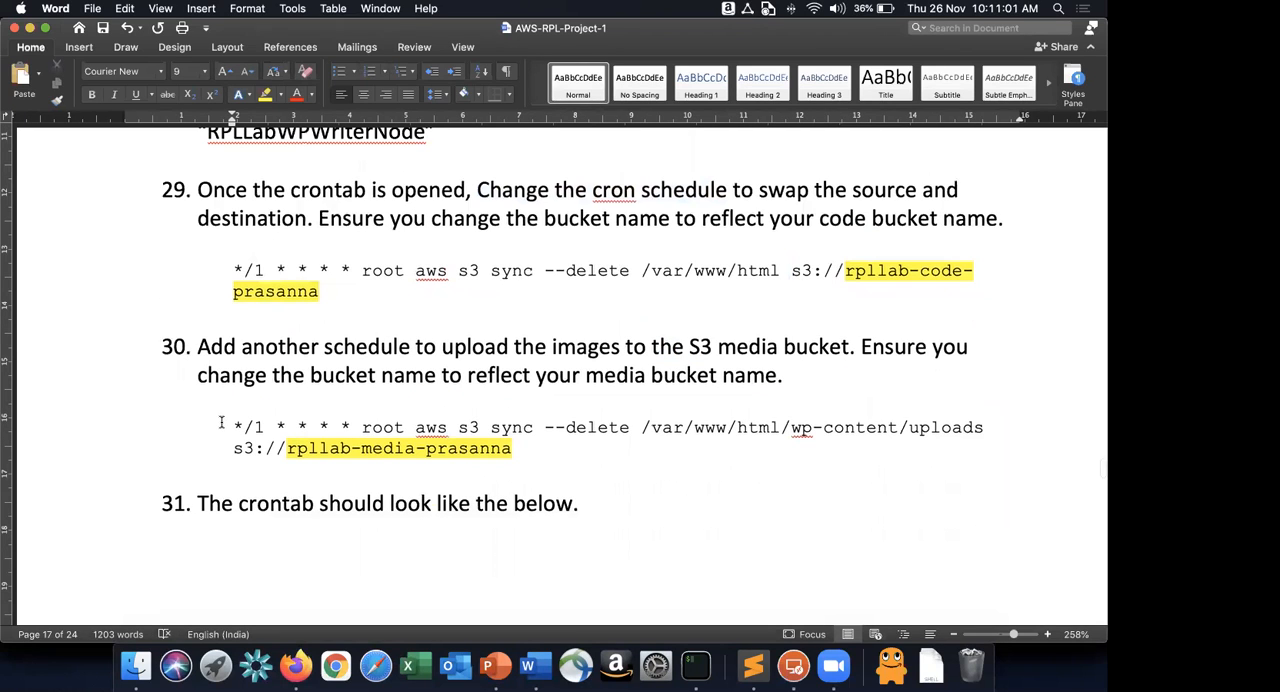
{"action": "left_click_drag", "start_coordinate": [221, 422], "coordinate": [531, 452]}
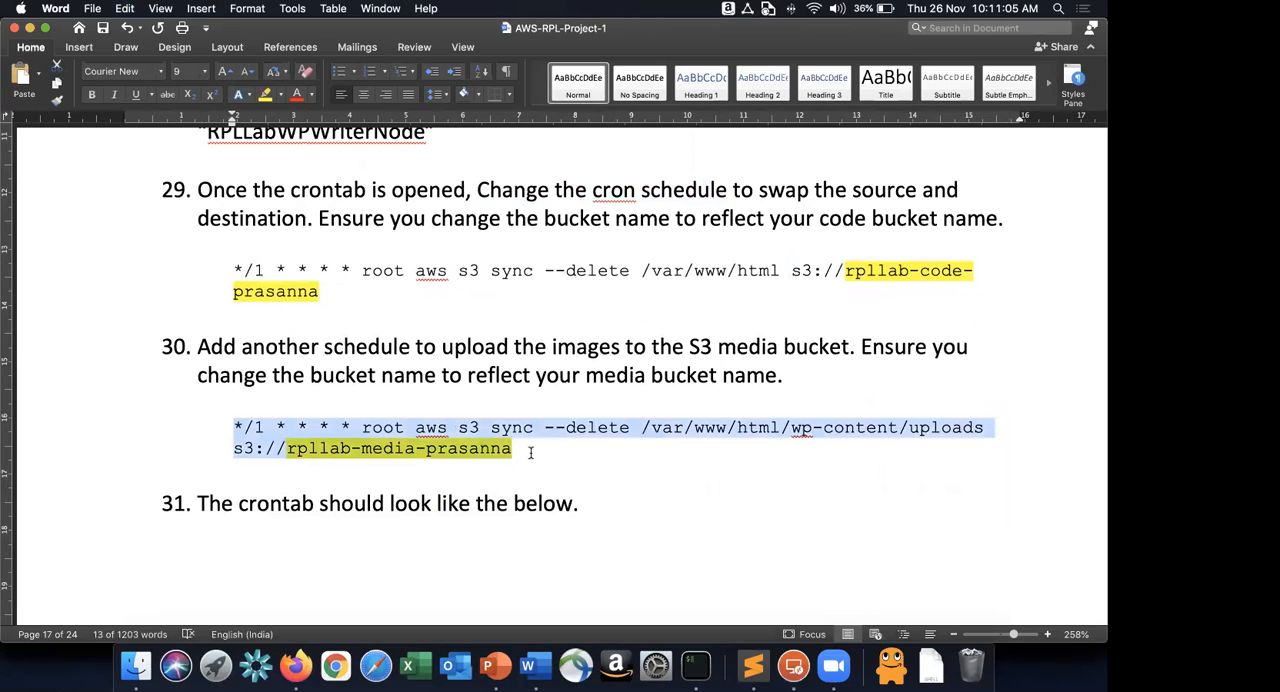
{"action": "left_click", "coordinate": [679, 433]}
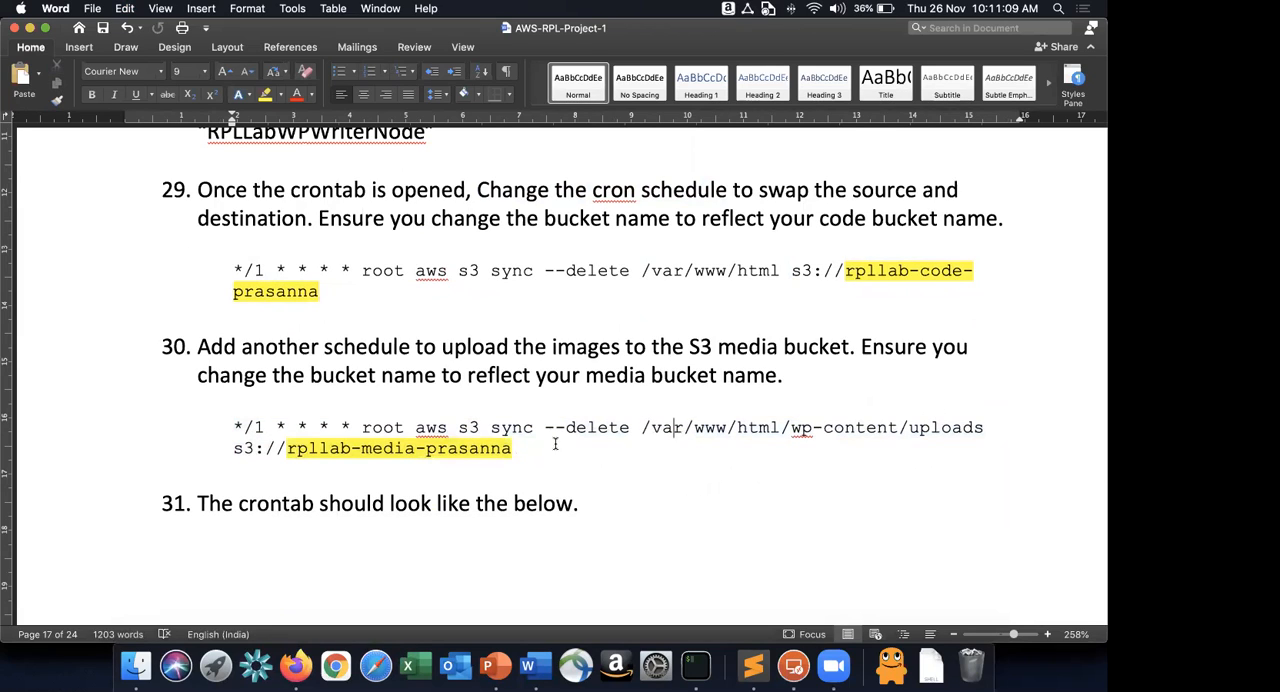
{"action": "left_click_drag", "start_coordinate": [233, 448], "coordinate": [510, 449]}
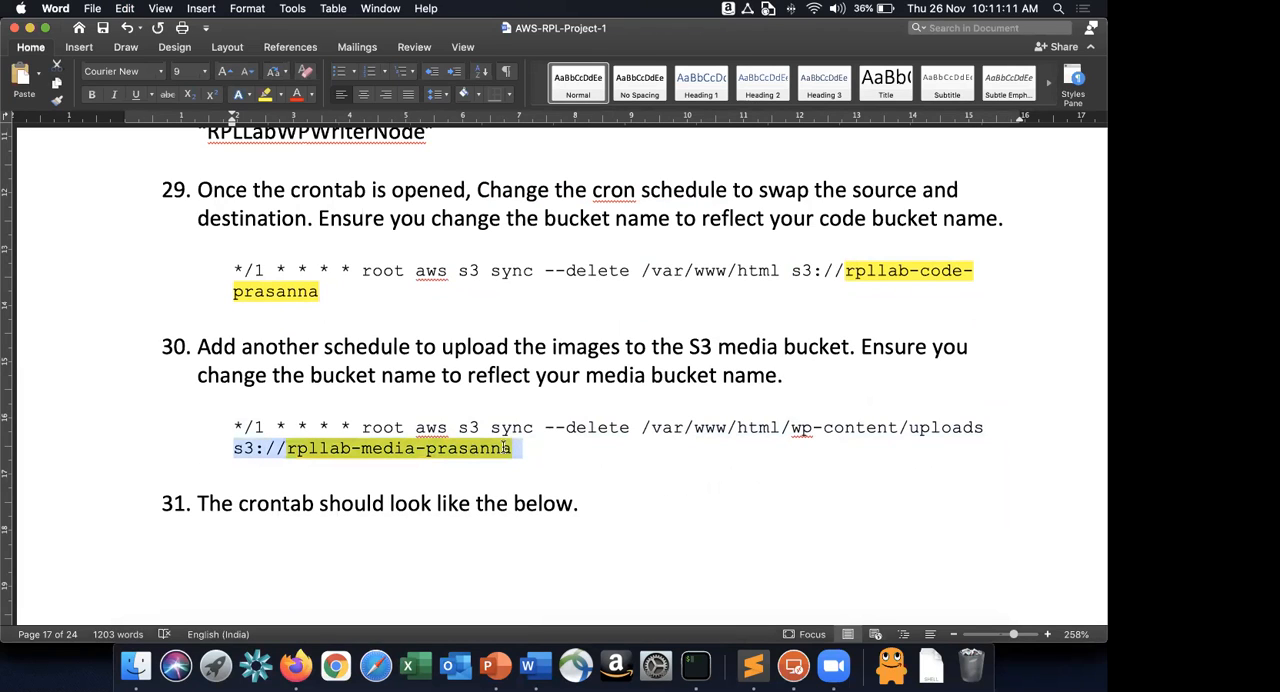
{"action": "left_click", "coordinate": [665, 450]}
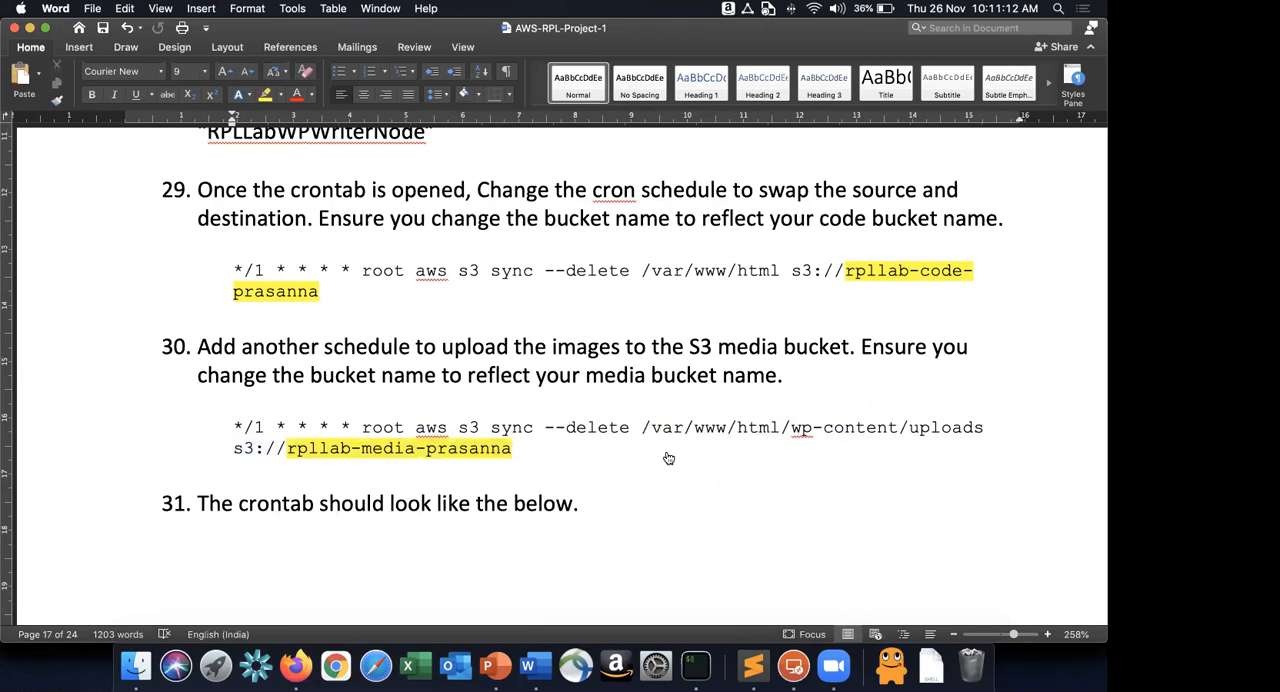
Switch to iTerm2, save the modified crontab under the same file name and exit nano.
{"action": "key", "text": "super+Tab"}
{"action": "key", "text": "super+Tab"}
{"action": "key", "text": "super+Tab"}
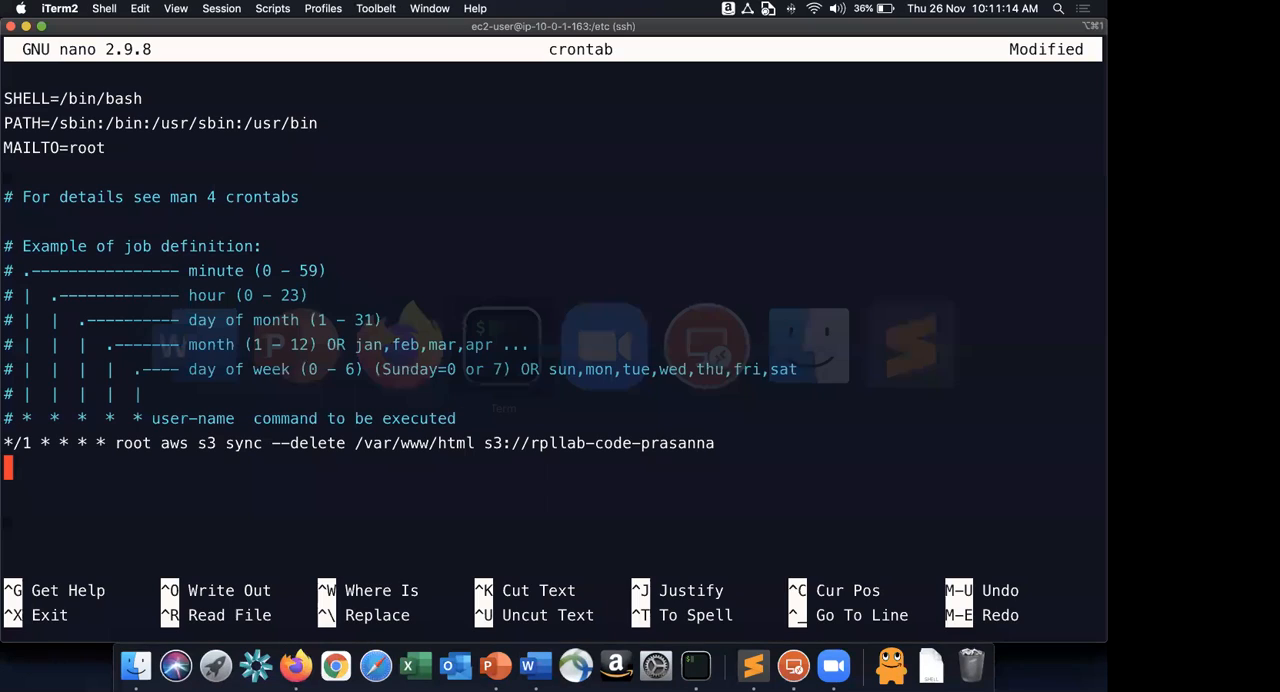
{"action": "key", "text": "ctrl+x"}
{"action": "key", "text": "y"}
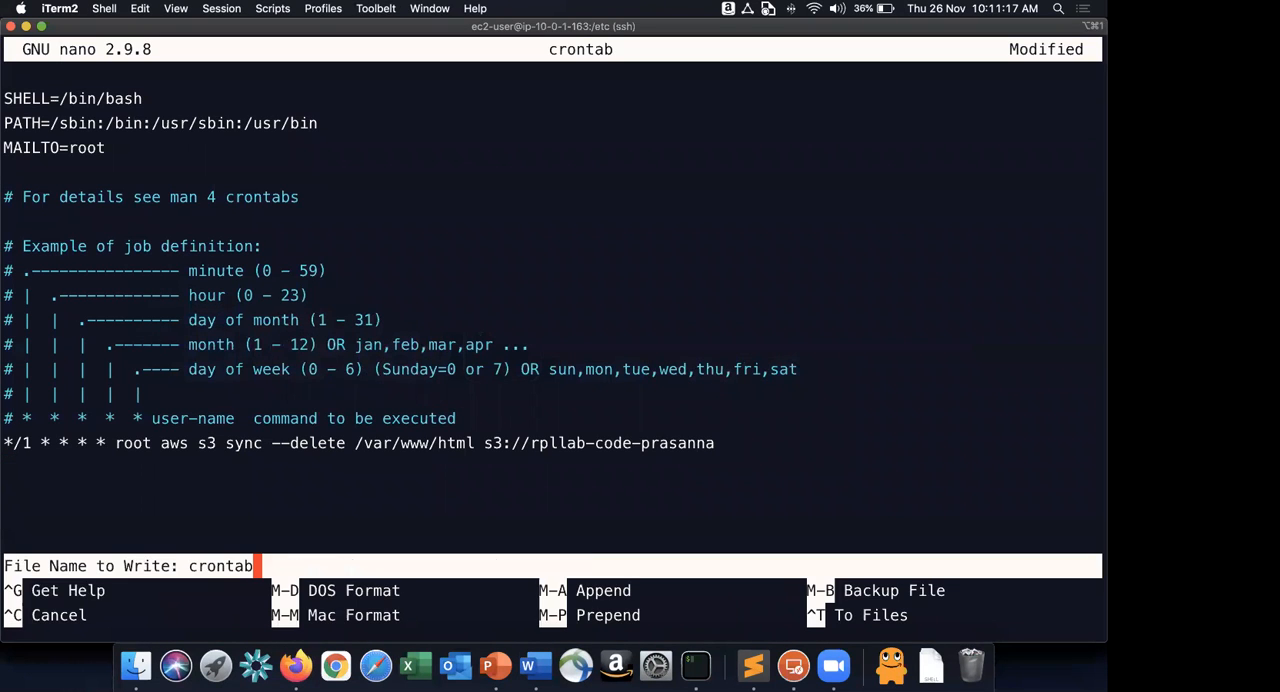
{"action": "key", "text": "Return"}
Change to /var/www/html/wp-content/uploads and list the directory's contents.
{"action": "type", "text": "c"}
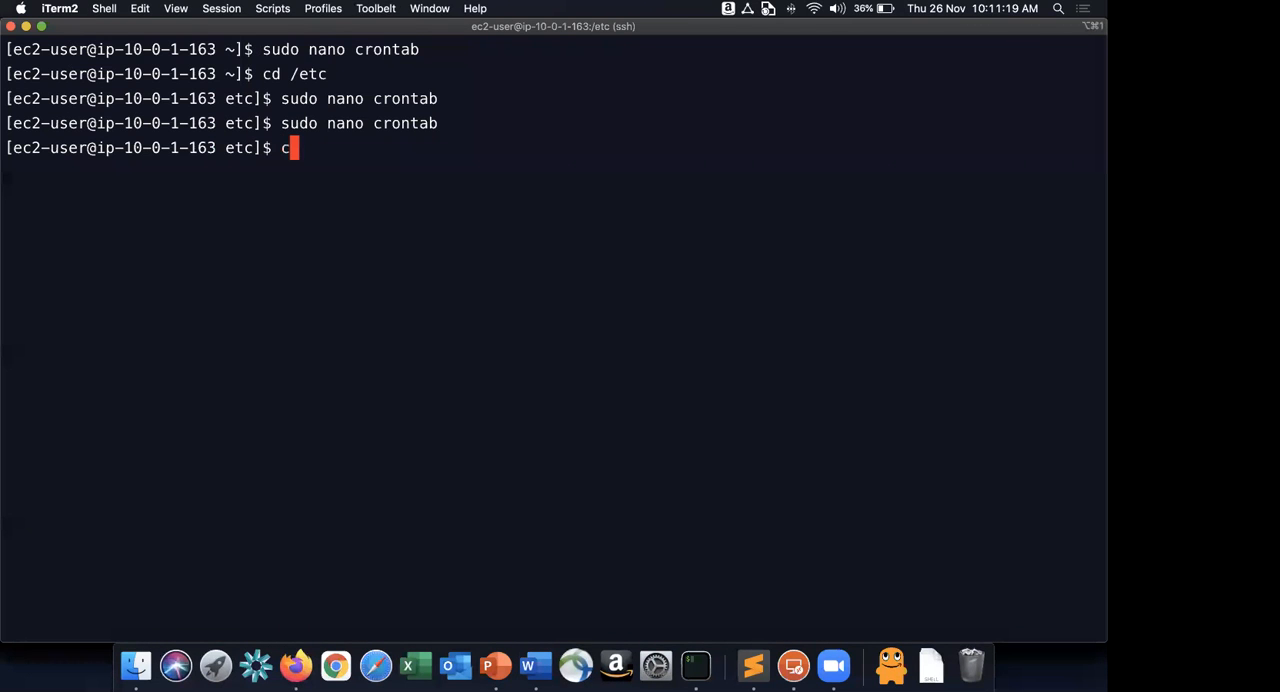
{"action": "type", "text": "d /var/www/html/"}
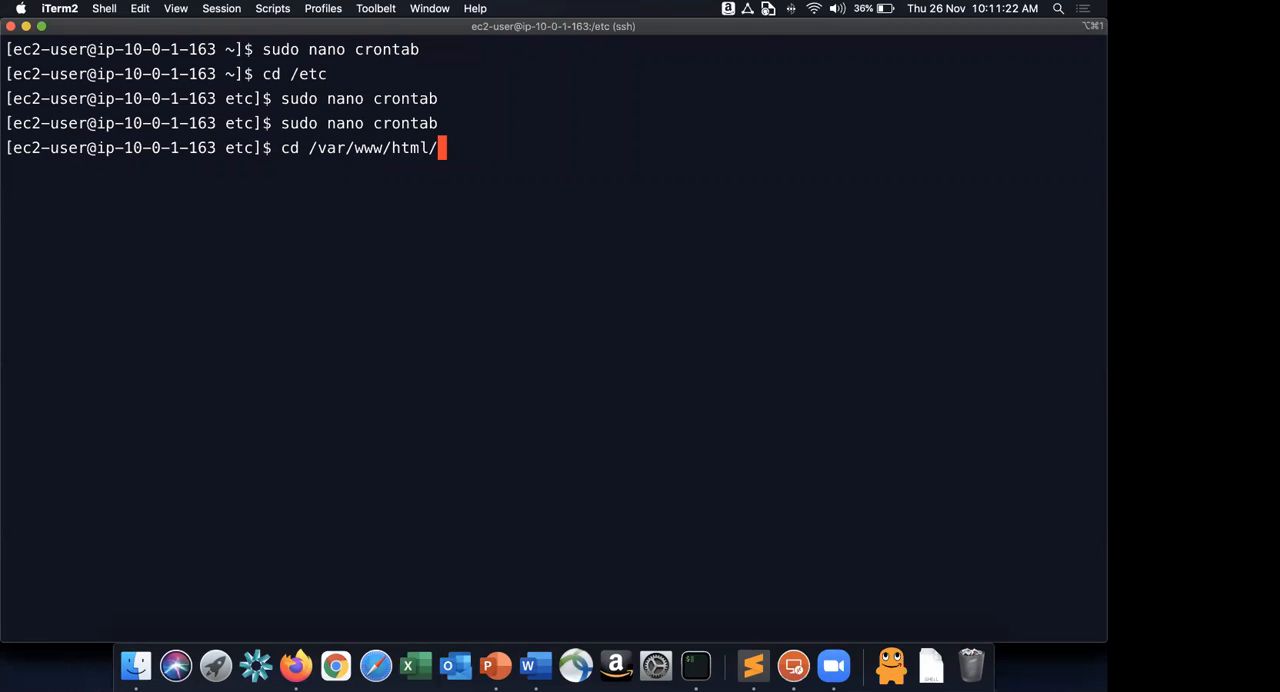
{"action": "key", "text": "Return"}
{"action": "type", "text": "cd wp-content/"}
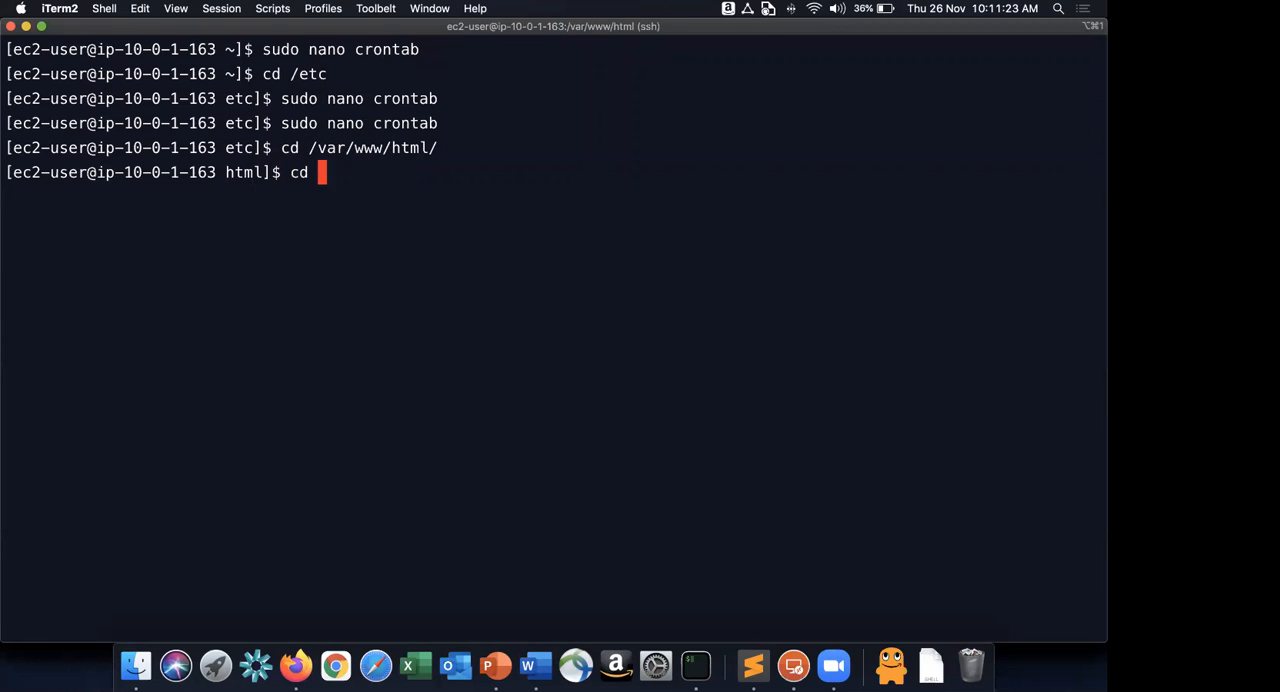
{"action": "key", "text": "Return"}
{"action": "type", "text": "l"}
{"action": "key", "text": "BackSpace"}
{"action": "type", "text": "cd w"}
{"action": "key", "text": "BackSpace"}
{"action": "type", "text": "u"}
{"action": "key", "text": "Tab"}
{"action": "key", "text": "Return"}
{"action": "type", "text": "ll"}
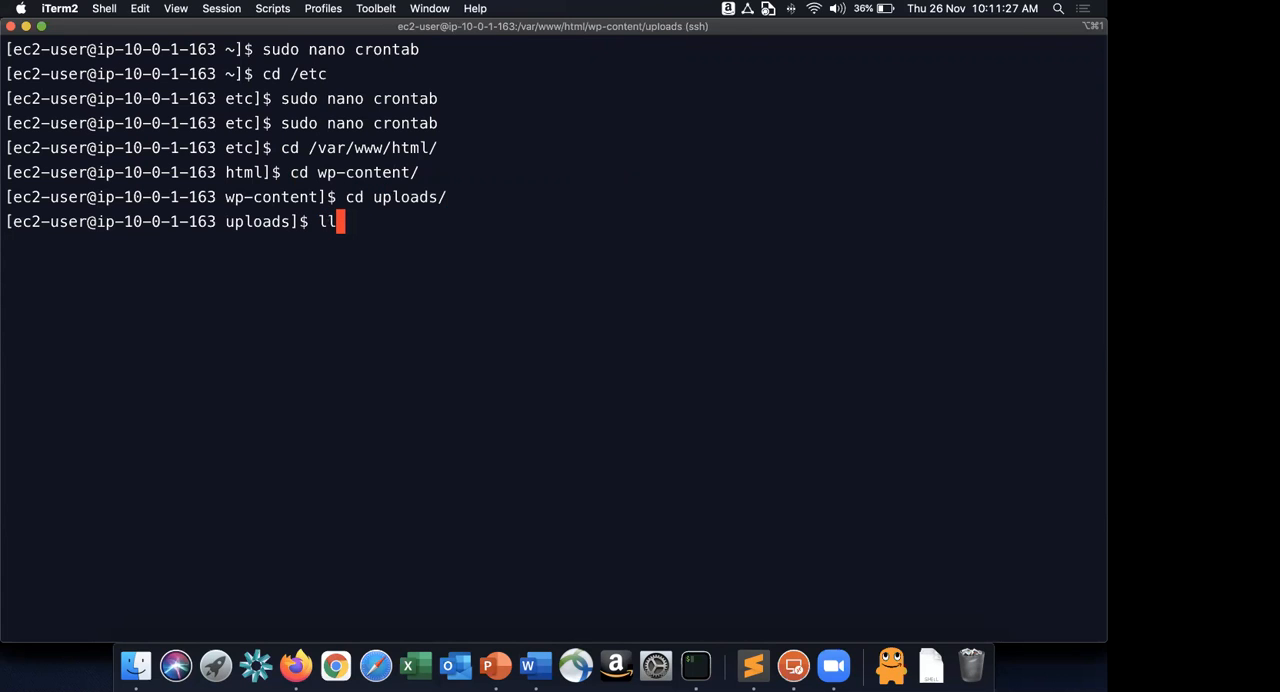
{"action": "key", "text": "Return"}
Go into the 2020/11 uploads subfolder, list its contents and print the full working directory path.
{"action": "type", "text": "cd 2"}
{"action": "key", "text": "Tab"}
{"action": "key", "text": "Tab"}
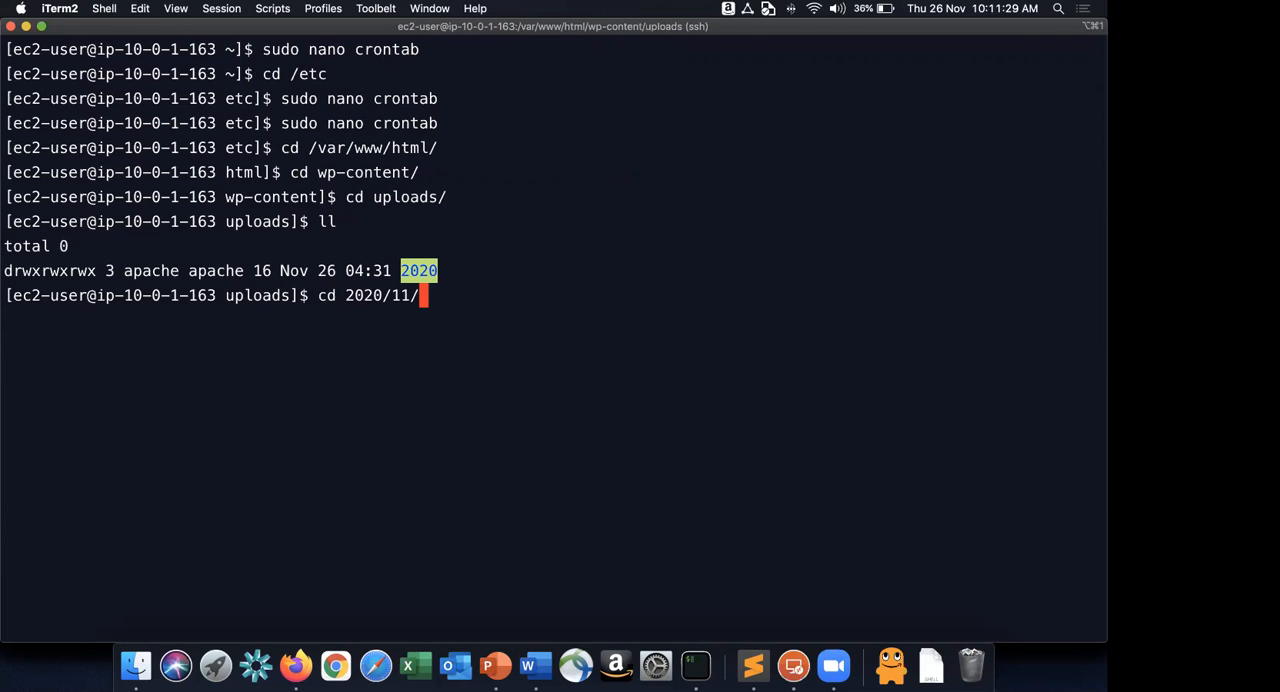
{"action": "key", "text": "Return"}
{"action": "type", "text": "ll"}
{"action": "key", "text": "Return"}
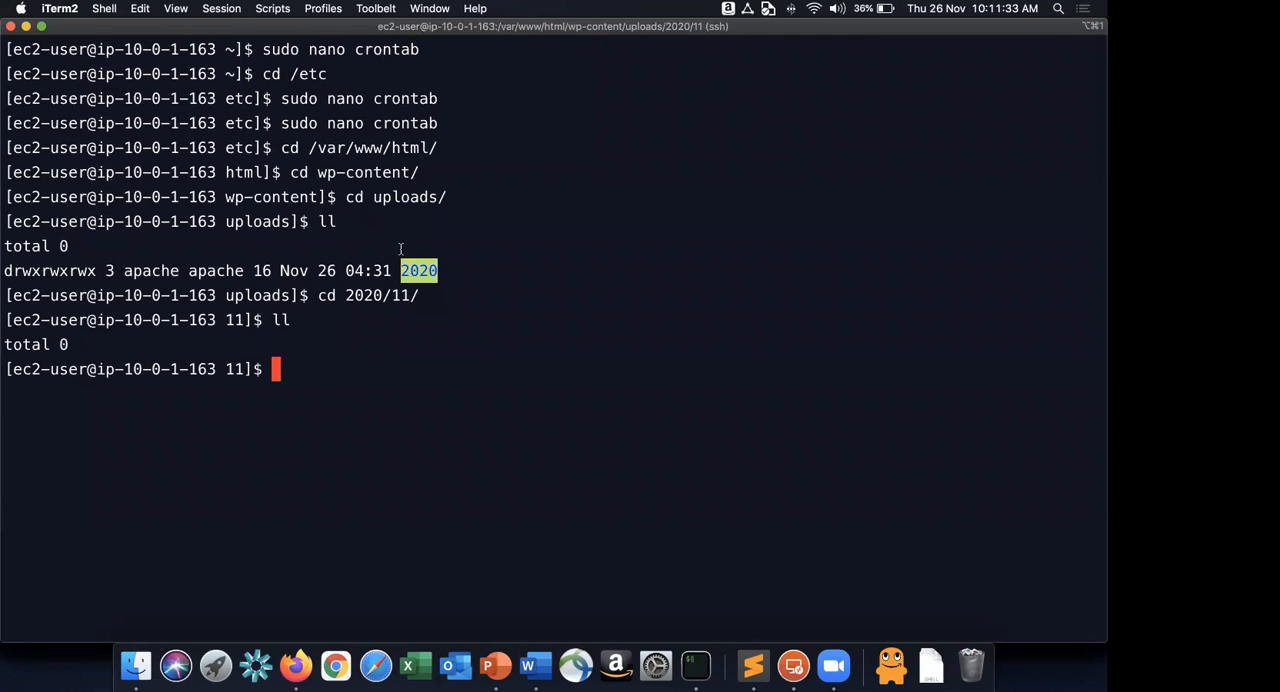
{"action": "type", "text": "pwd"}
{"action": "key", "text": "Return"}
{"action": "double_click", "coordinate": [260, 393]}
{"action": "left_click_drag", "start_coordinate": [310, 393], "coordinate": [369, 393]}
{"action": "left_click", "coordinate": [357, 393]}
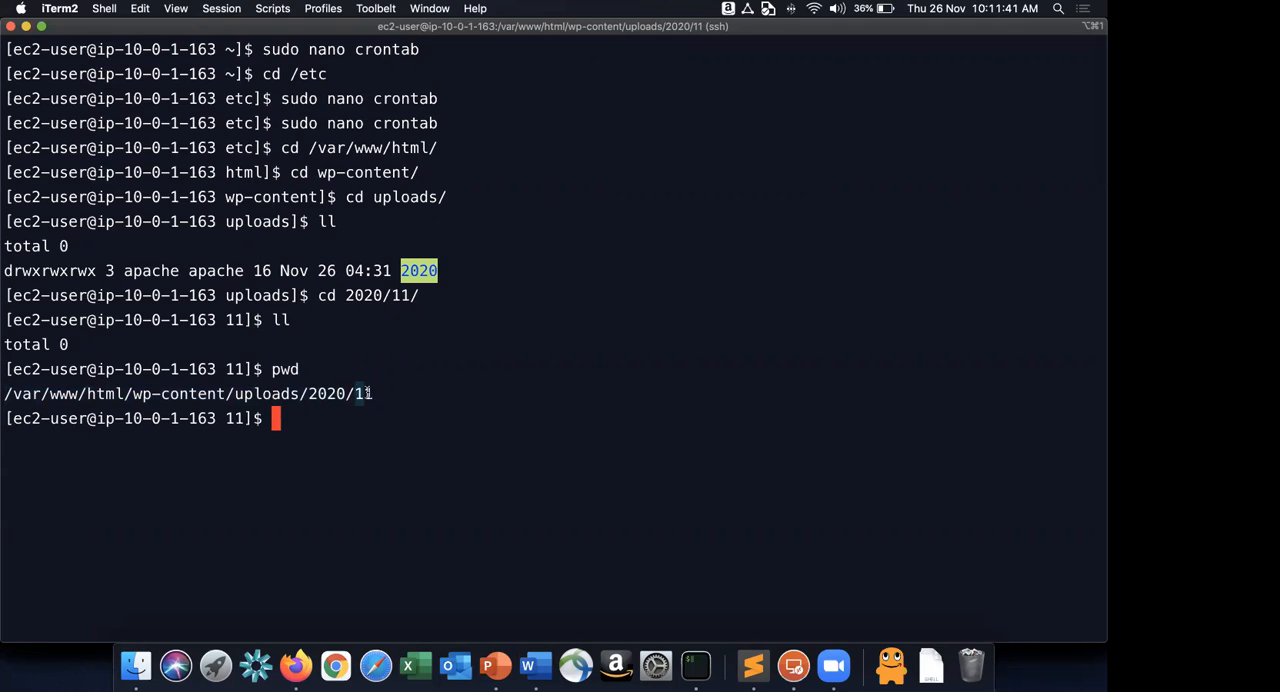
{"action": "left_click", "coordinate": [387, 397]}
Return to /etc and reopen crontab in nano with sudo.
{"action": "type", "text": "cd"}
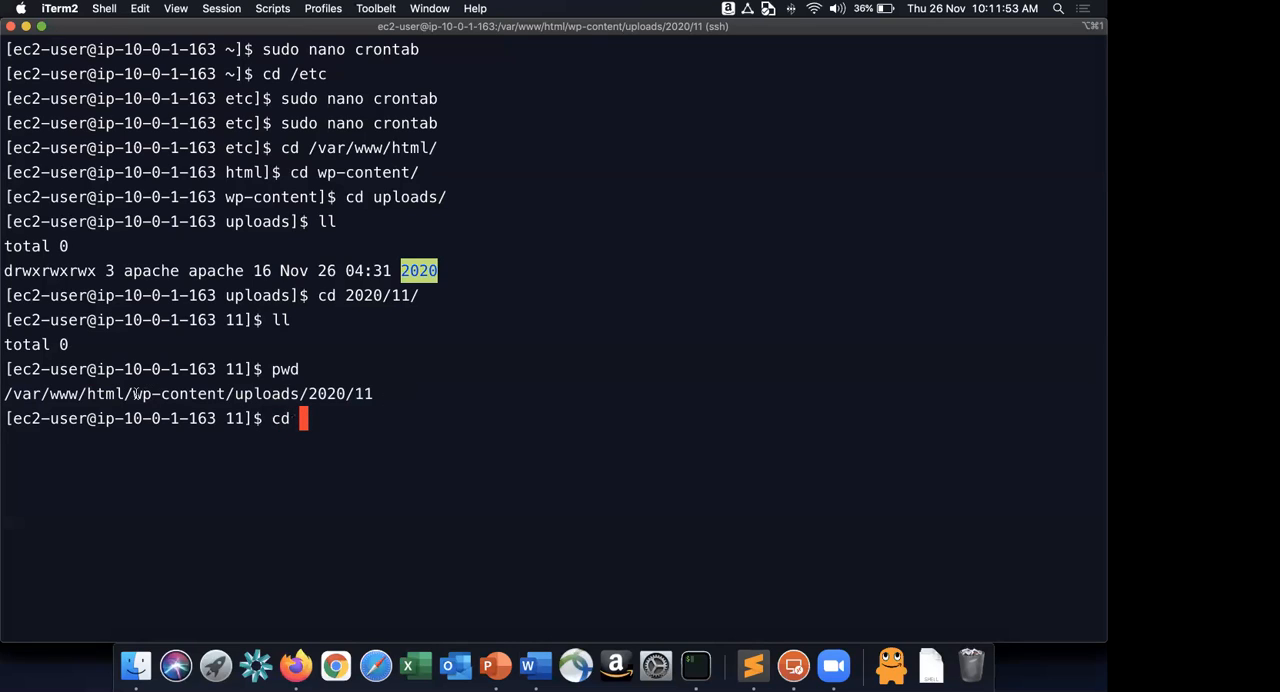
{"action": "left_click_drag", "start_coordinate": [236, 395], "coordinate": [375, 383]}
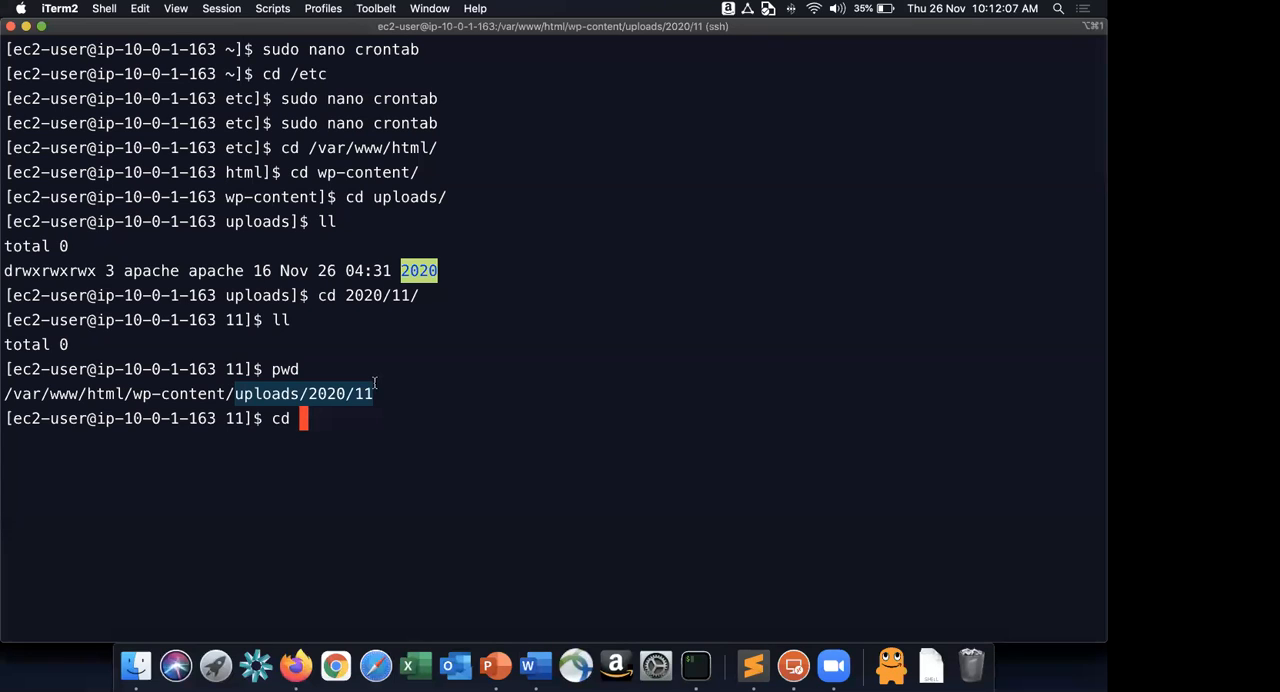
{"action": "left_click", "coordinate": [396, 400]}
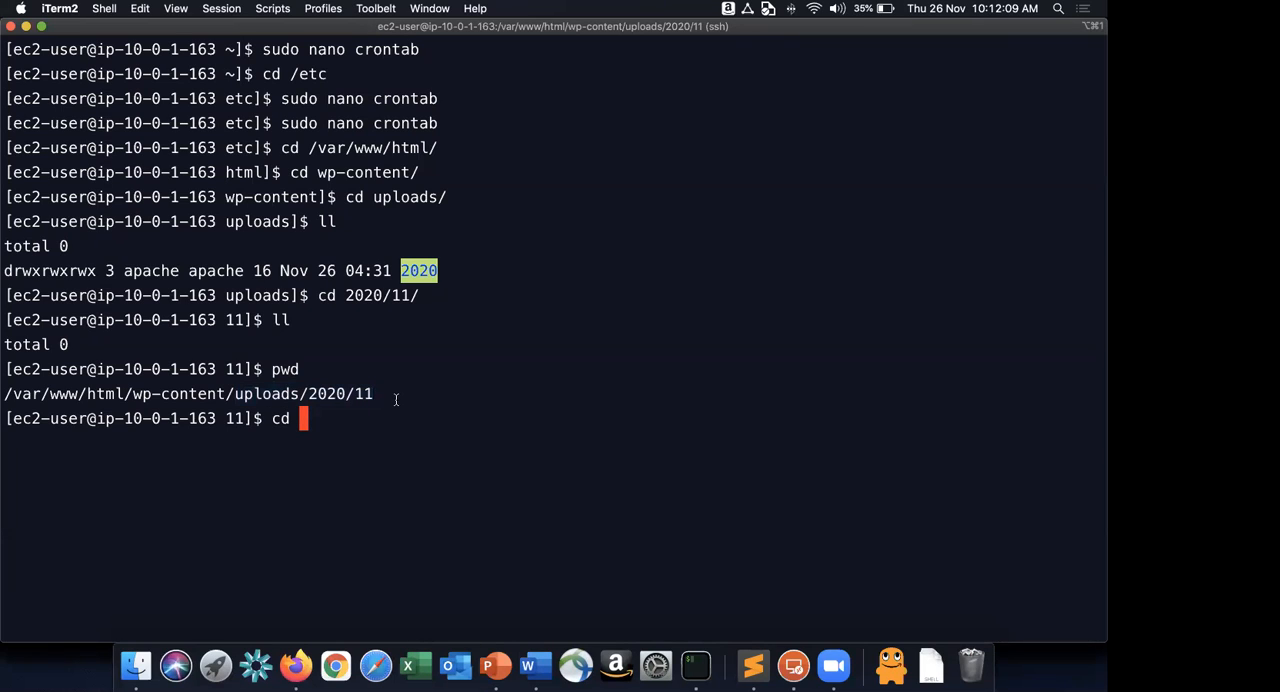
{"action": "type", "text": "/etc/"}
{"action": "key", "text": "Return"}
{"action": "type", "text": "su"}
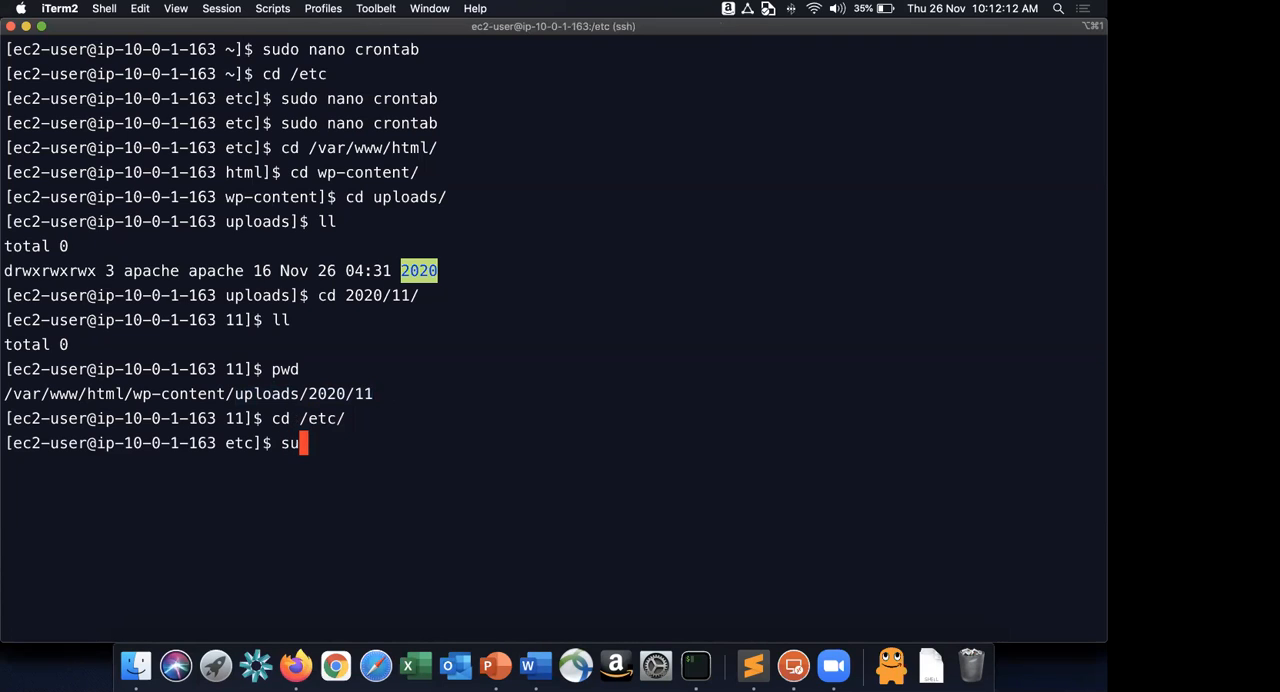
{"action": "type", "text": "do nano crontab"}
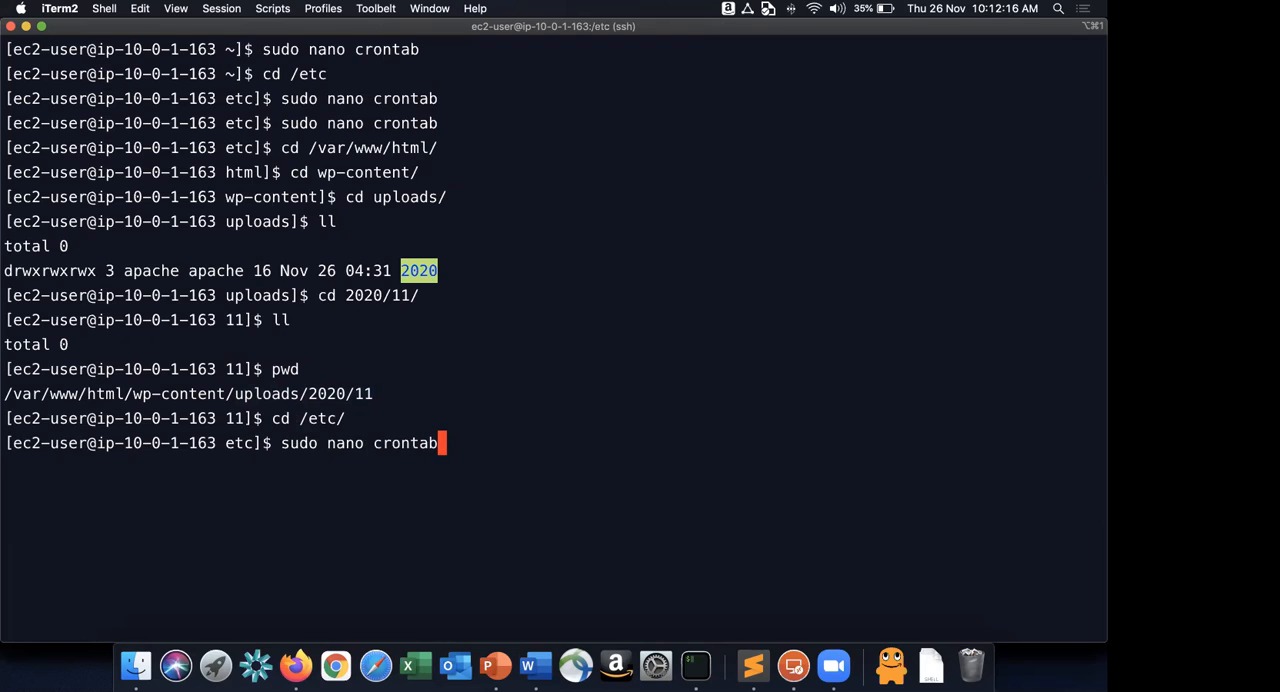
{"action": "key", "text": "Return"}
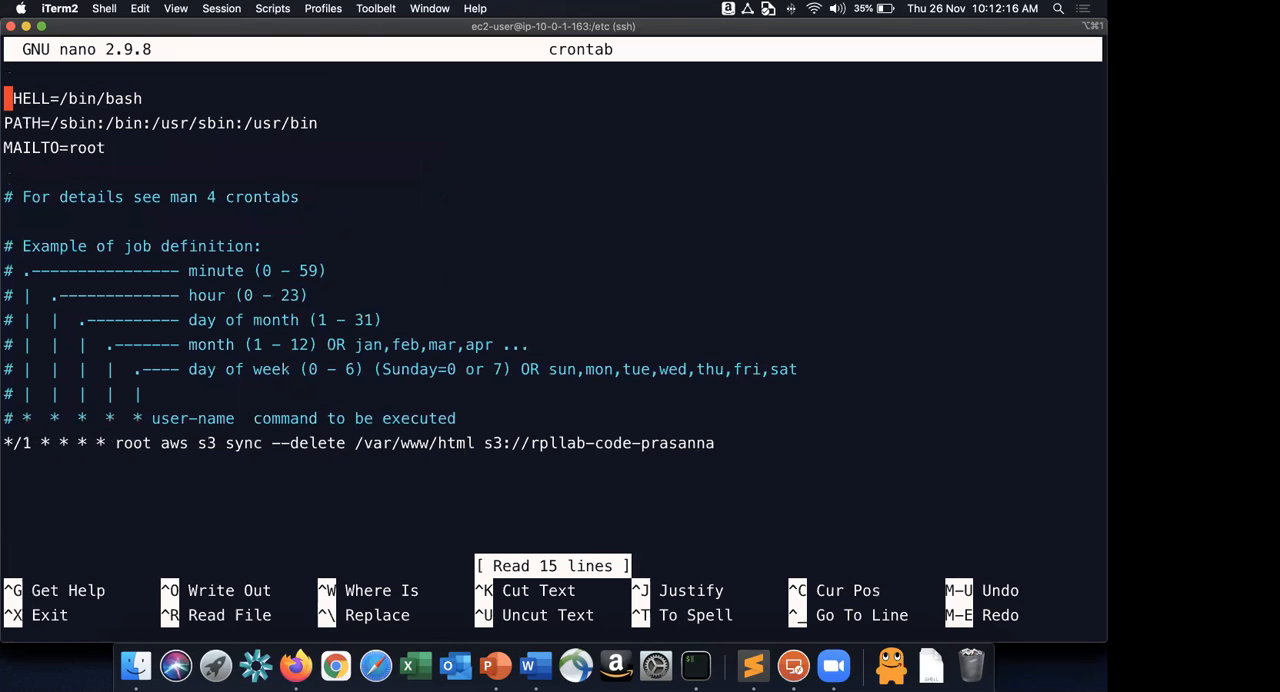
Copy step 30's cron line from the guide into crontab below the code entry, syncing /var/www/html/wp-content/uploads to the S3 media bucket.
{"action": "key", "text": "Down"}
{"action": "key", "text": "Down"}
{"action": "key", "text": "Down"}
{"action": "key", "text": "Down"}
{"action": "key", "text": "Down"}
{"action": "key", "text": "Down"}
{"action": "key", "text": "Down"}
{"action": "key", "text": "Down"}
{"action": "key", "text": "Down"}
{"action": "key", "text": "Down"}
{"action": "key", "text": "Down"}
{"action": "key", "text": "Down"}
{"action": "key", "text": "Down"}
{"action": "key", "text": "Down"}
{"action": "key", "text": "Down"}
{"action": "key", "text": "super+Tab"}
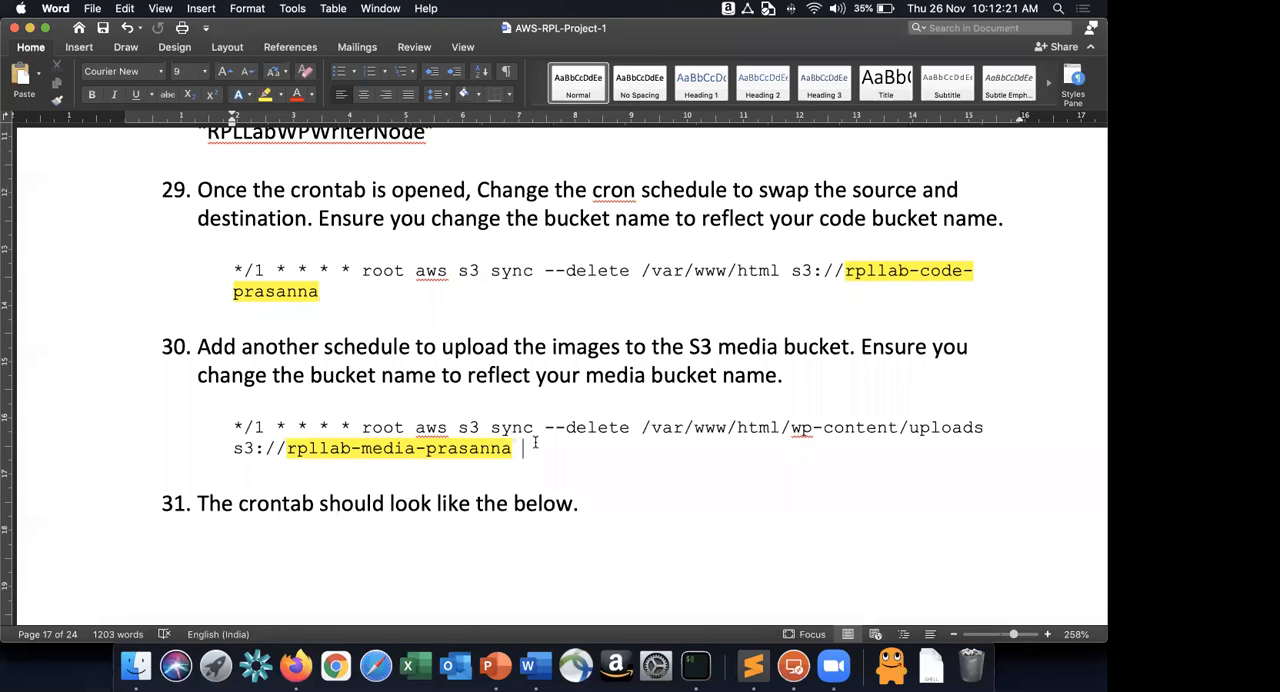
{"action": "triple_click", "coordinate": [521, 449]}
{"action": "key", "text": "super+c"}
{"action": "key", "text": "super+Tab"}
{"action": "key", "text": "super+v"}
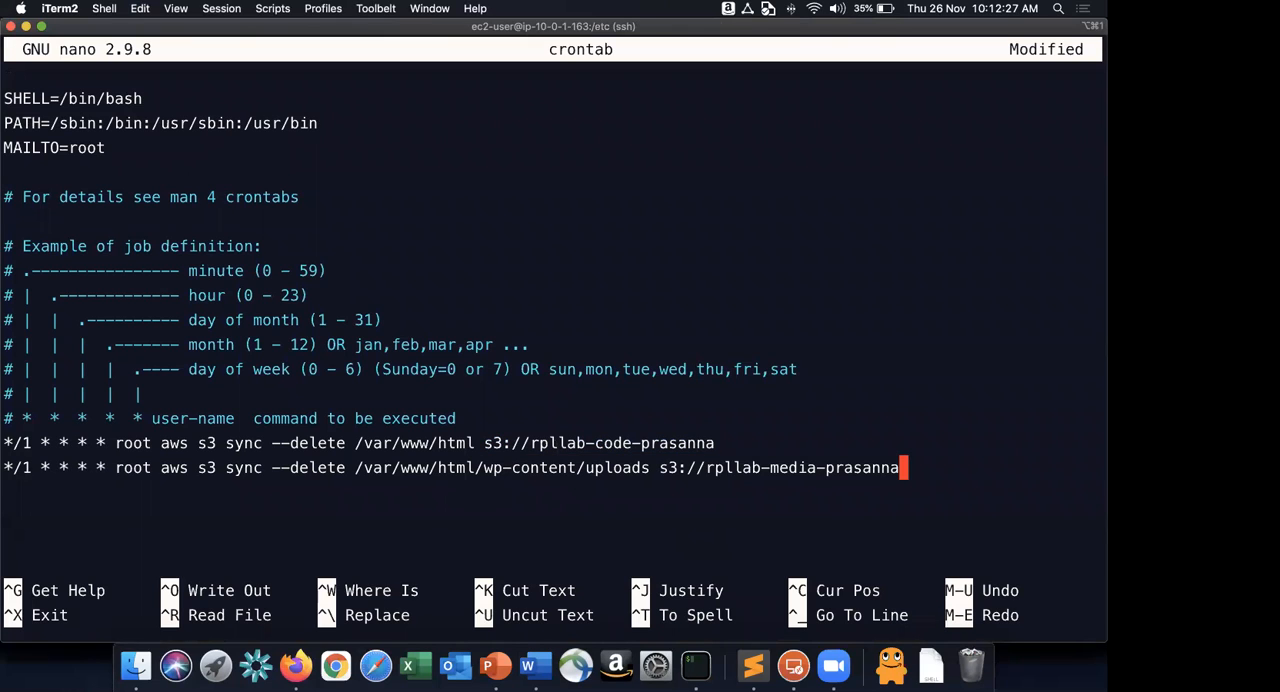
{"action": "key", "text": "Return"}
Check the media bucket name in the new cron line, save crontab and exit nano.
{"action": "left_click_drag", "start_coordinate": [834, 467], "coordinate": [896, 460]}
{"action": "left_click", "coordinate": [908, 468]}
{"action": "key", "text": "ctrl+x"}
{"action": "key", "text": "y"}
{"action": "key", "text": "Return"}
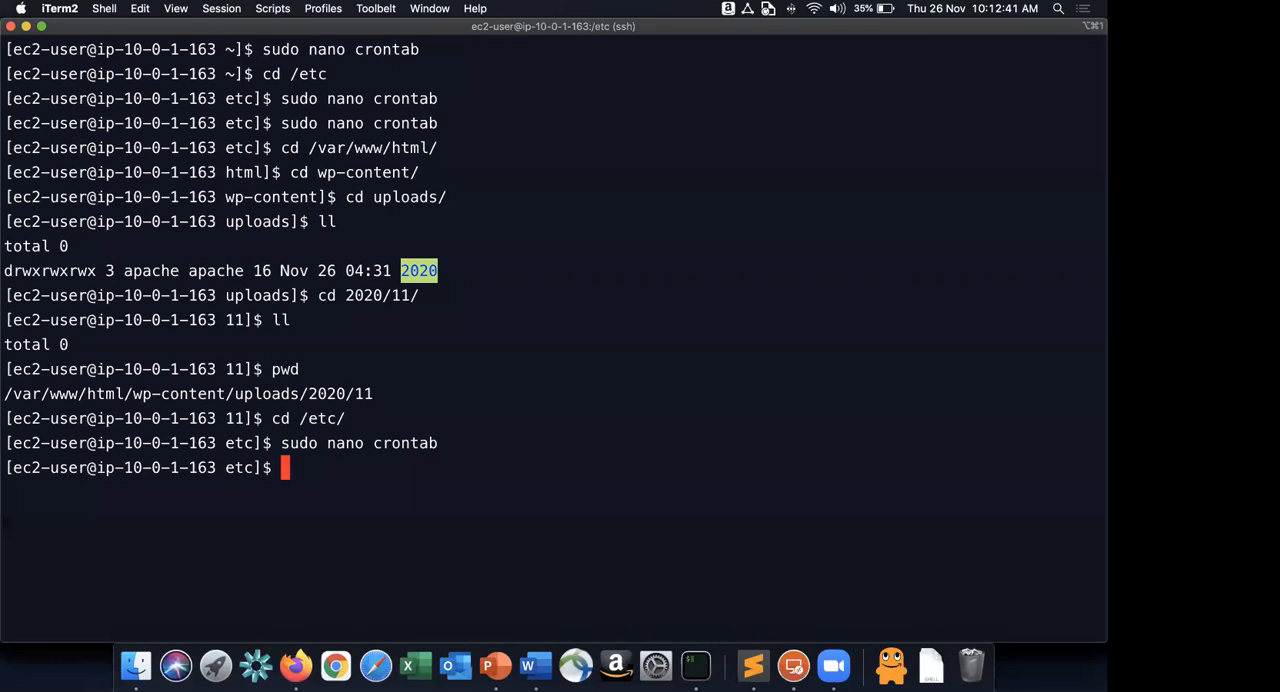
Change to /var/www/html and list its files in long format.
{"action": "type", "text": "cd a"}
{"action": "key", "text": "BackSpace"}
{"action": "type", "text": "/var/w"}
{"action": "key", "text": "Tab"}
{"action": "key", "text": "Tab"}
{"action": "key", "text": "Tab"}
{"action": "key", "text": "Return"}
{"action": "type", "text": "ls -l"}
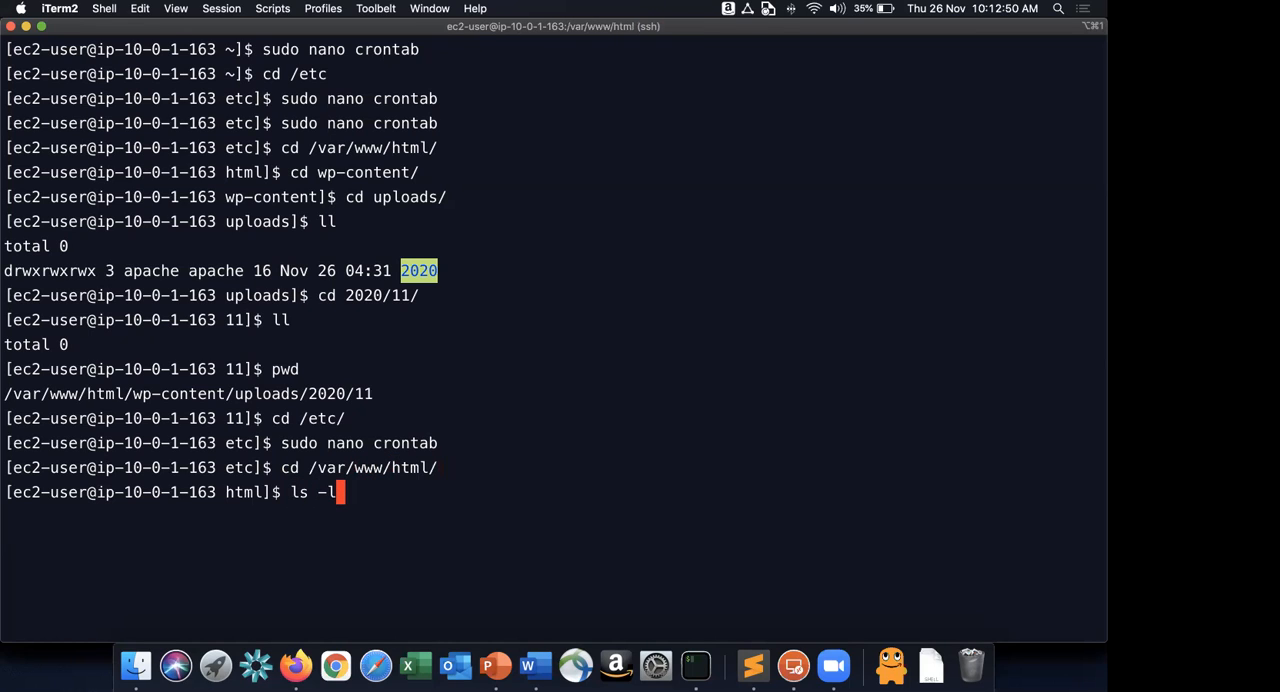
{"action": "key", "text": "Return"}
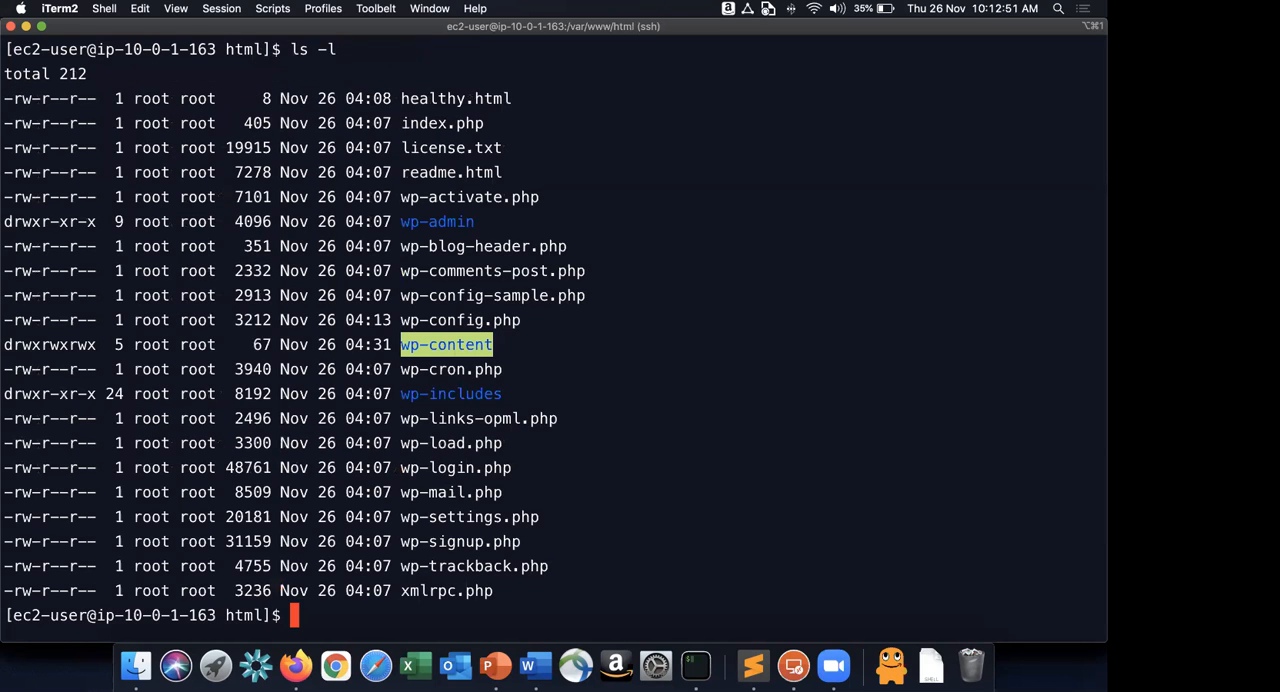
Switch to a root shell with sudo su.
{"action": "type", "text": "echo"}
{"action": "key", "text": "BackSpace"}
{"action": "key", "text": "BackSpace"}
{"action": "key", "text": "BackSpace"}
{"action": "key", "text": "BackSpace"}
{"action": "type", "text": "siud"}
{"action": "key", "text": "BackSpace"}
{"action": "key", "text": "BackSpace"}
{"action": "key", "text": "BackSpace"}
{"action": "type", "text": "udo su"}
{"action": "key", "text": "Return"}
Create test.txt containing "Hello RPL" in /var/www/html using echo.
{"action": "type", "text": "ech"}
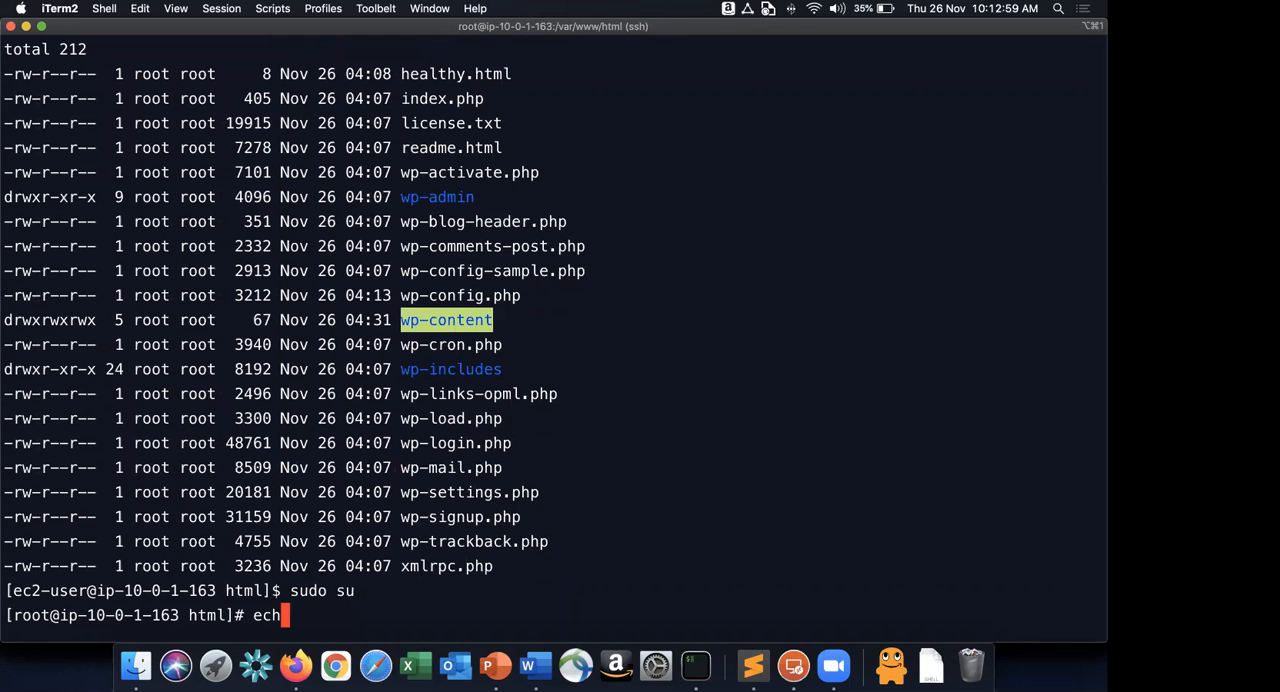
{"action": "type", "text": "o \"Hell"}
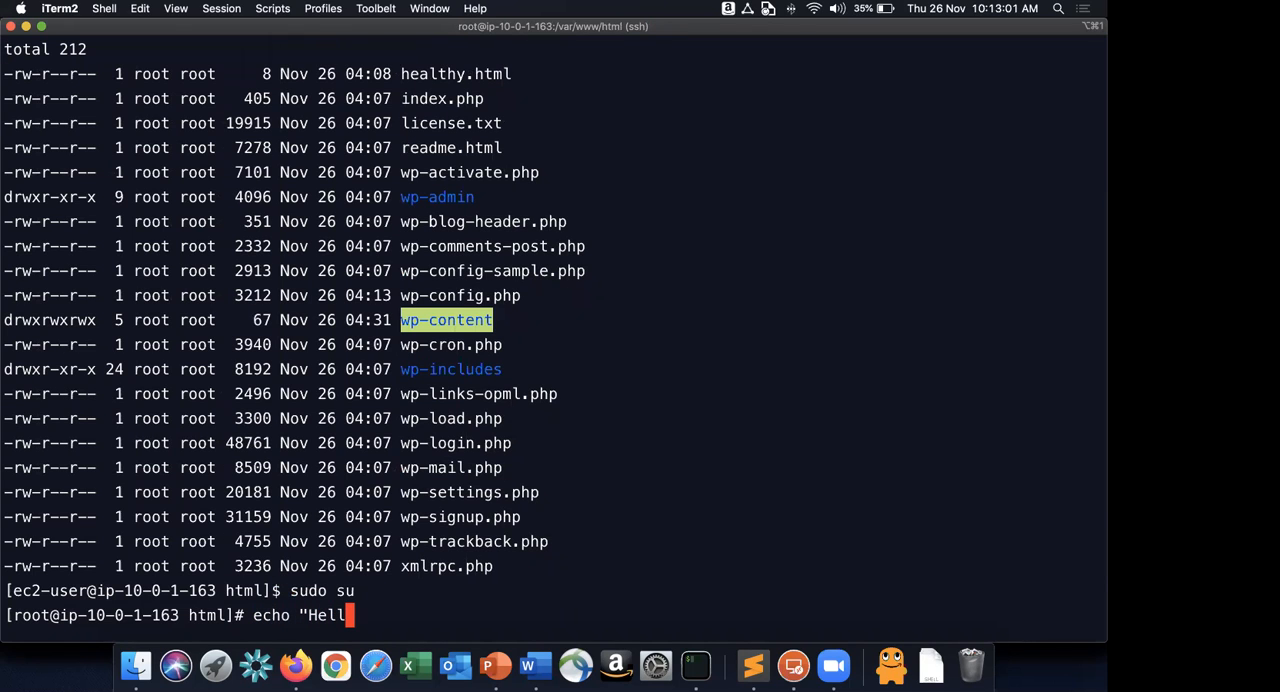
{"action": "type", "text": "o RPL\" >"}
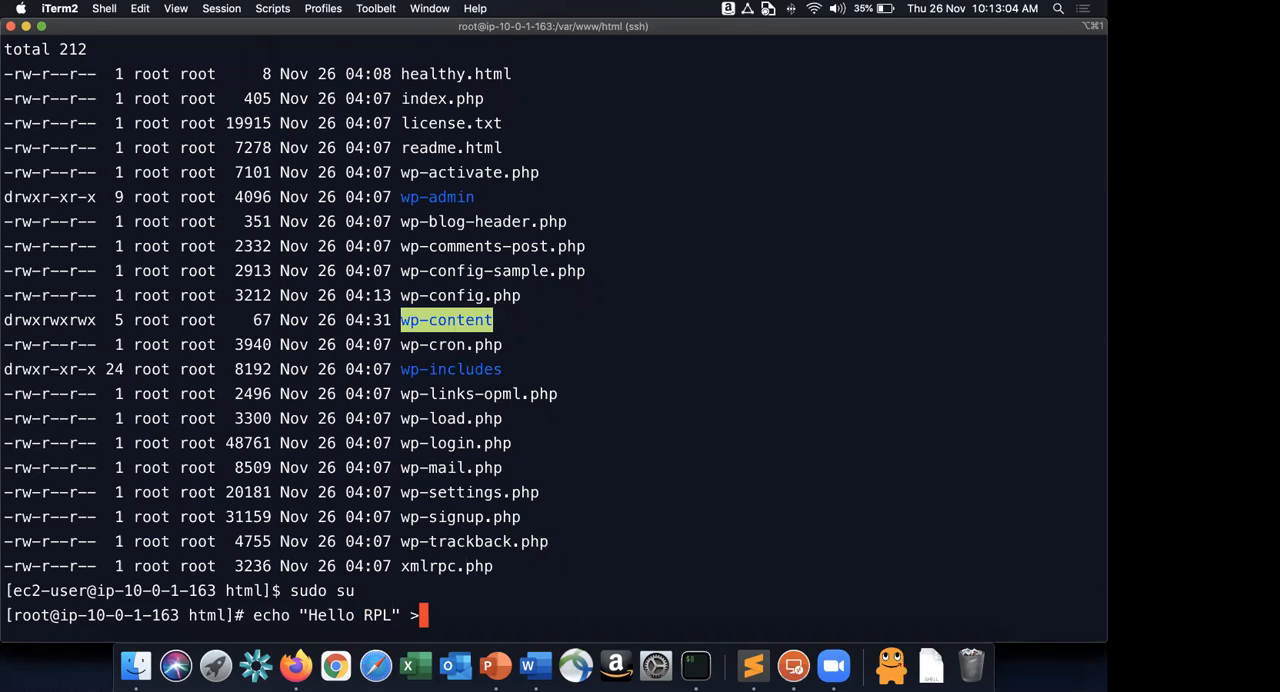
{"action": "type", "text": " test.txt"}
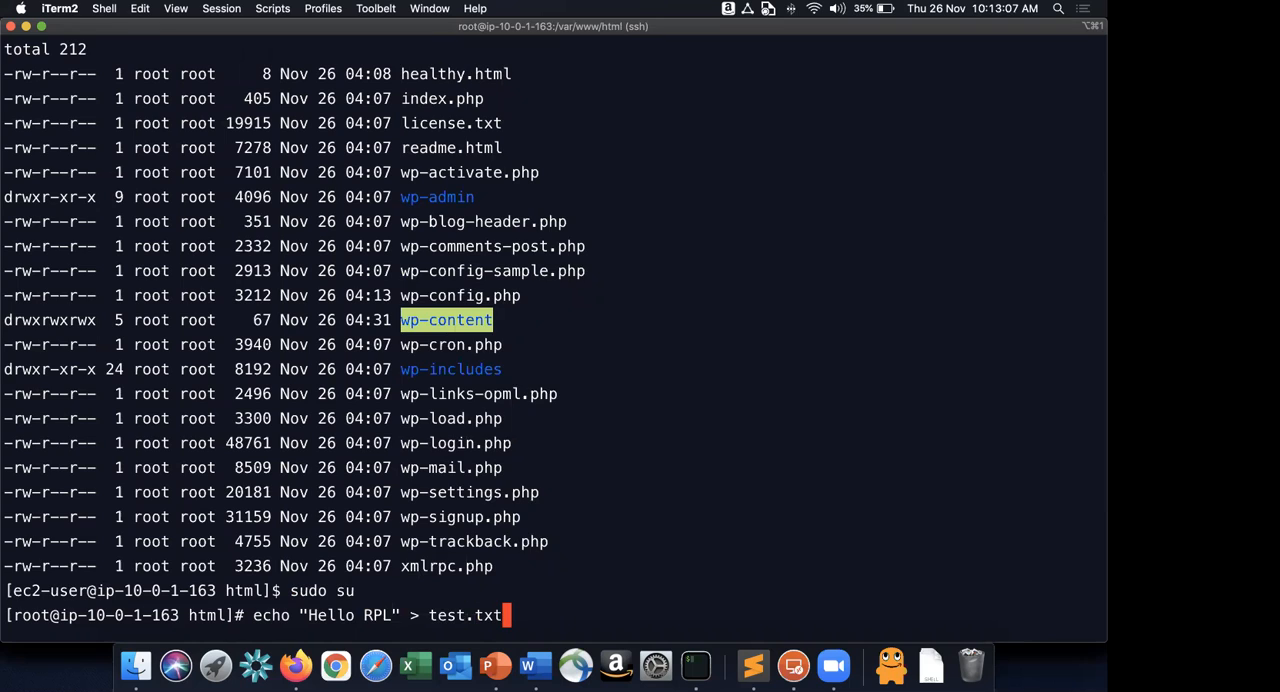
{"action": "key", "text": "Return"}
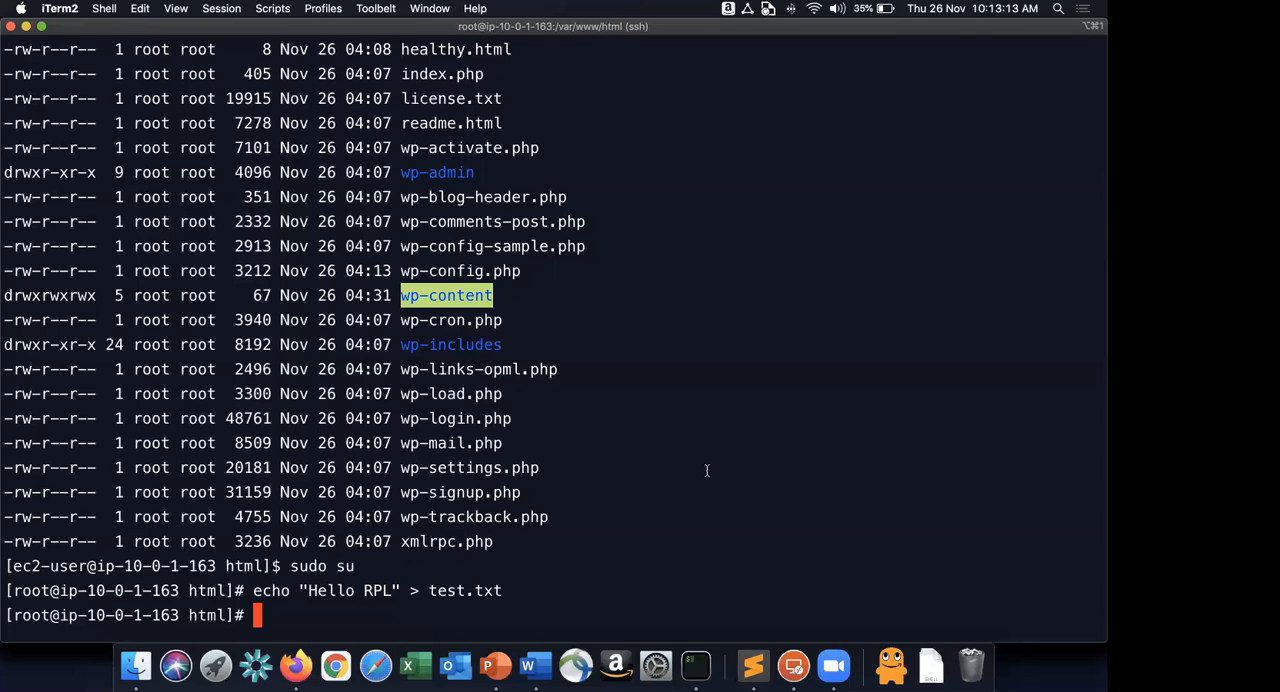
Switch to the S3 console in Firefox and look through the objects of the code bucket for test.txt.
{"action": "key", "text": "super+Tab"}
{"action": "key", "text": "super+Tab"}
{"action": "key", "text": "super+Tab"}
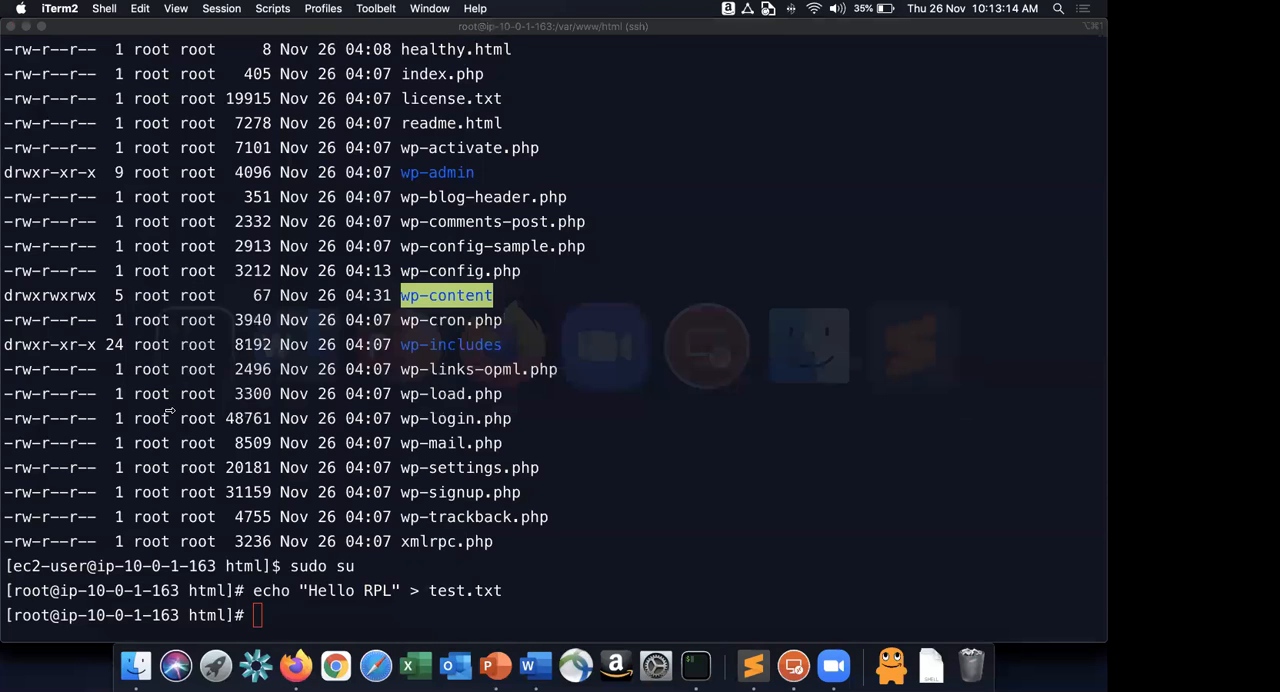
{"action": "key", "text": "ctrl+Tab"}
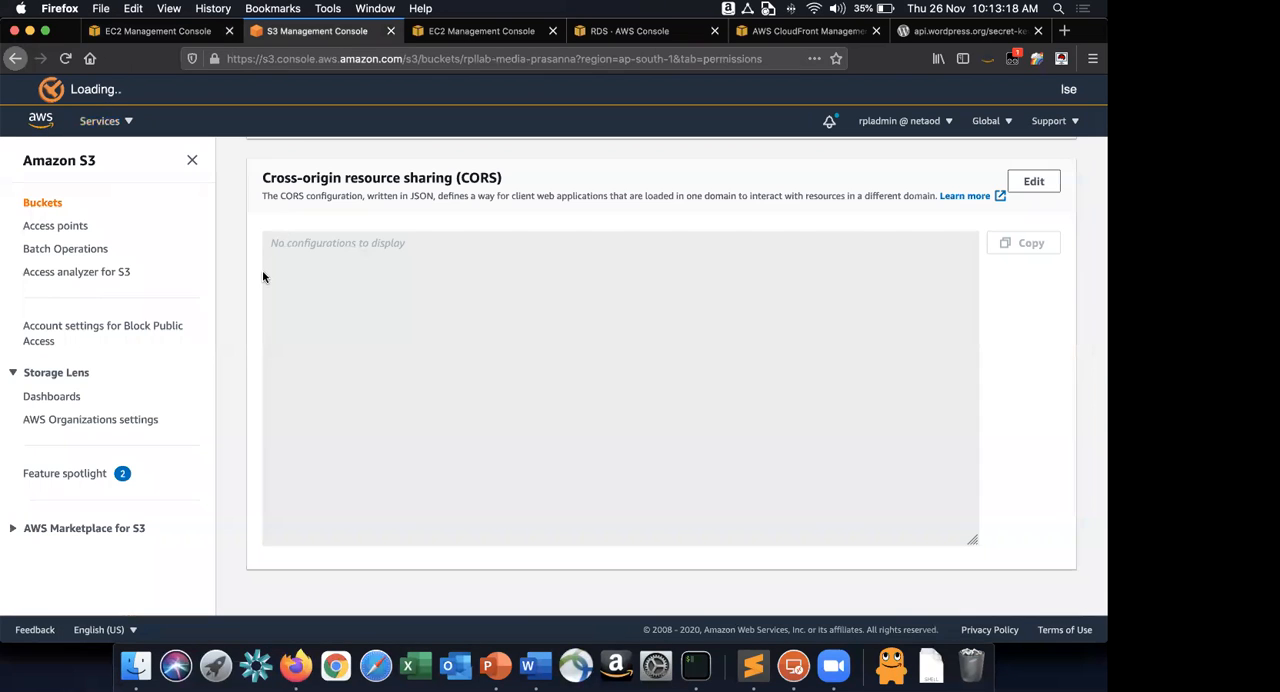
{"action": "scroll", "coordinate": [300, 200], "scroll_direction": "up", "scroll_amount": 5}
{"action": "scroll", "coordinate": [278, 162], "scroll_direction": "up", "scroll_amount": 5}
{"action": "left_click", "coordinate": [274, 165]}
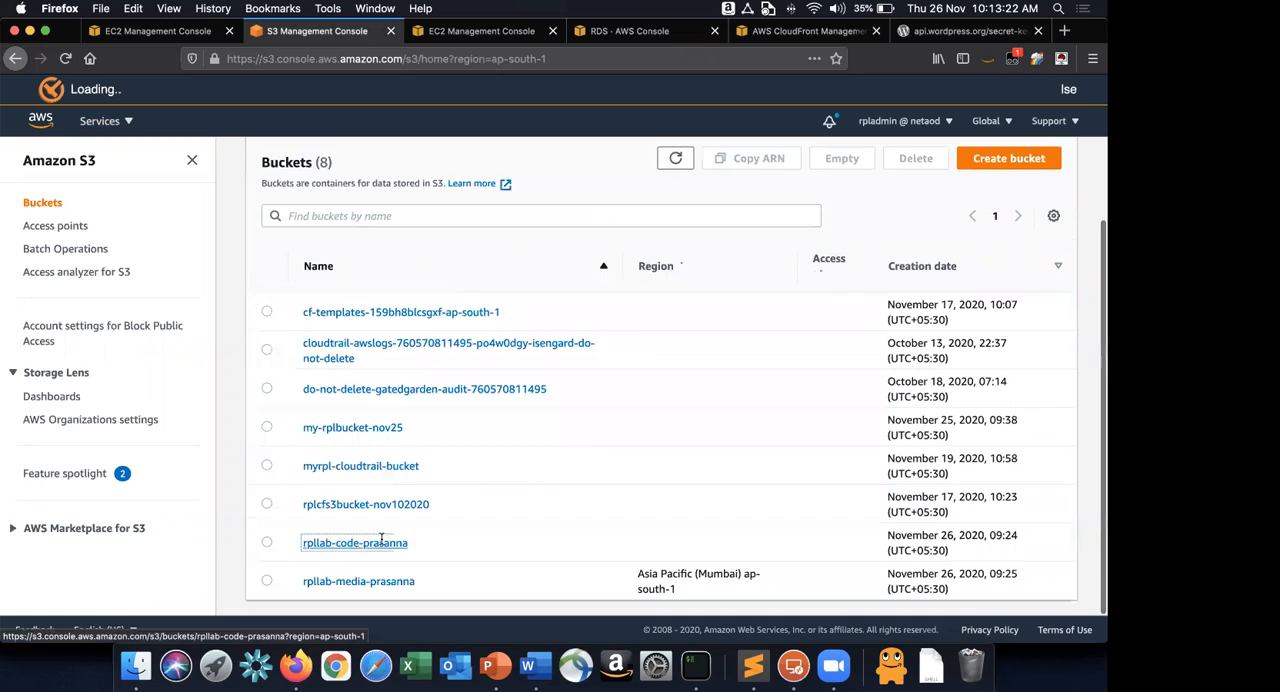
{"action": "left_click", "coordinate": [366, 546]}
{"action": "scroll", "coordinate": [420, 470], "scroll_direction": "down", "scroll_amount": 5}
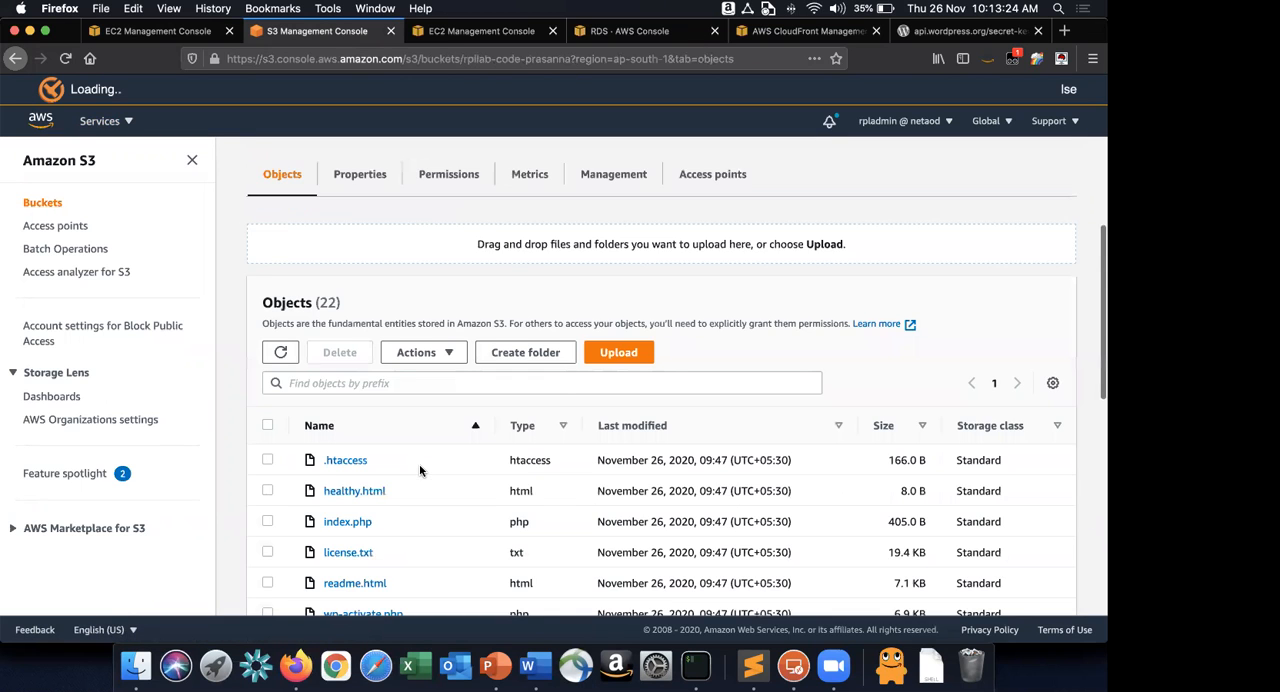
{"action": "scroll", "coordinate": [420, 470], "scroll_direction": "down", "scroll_amount": 5}
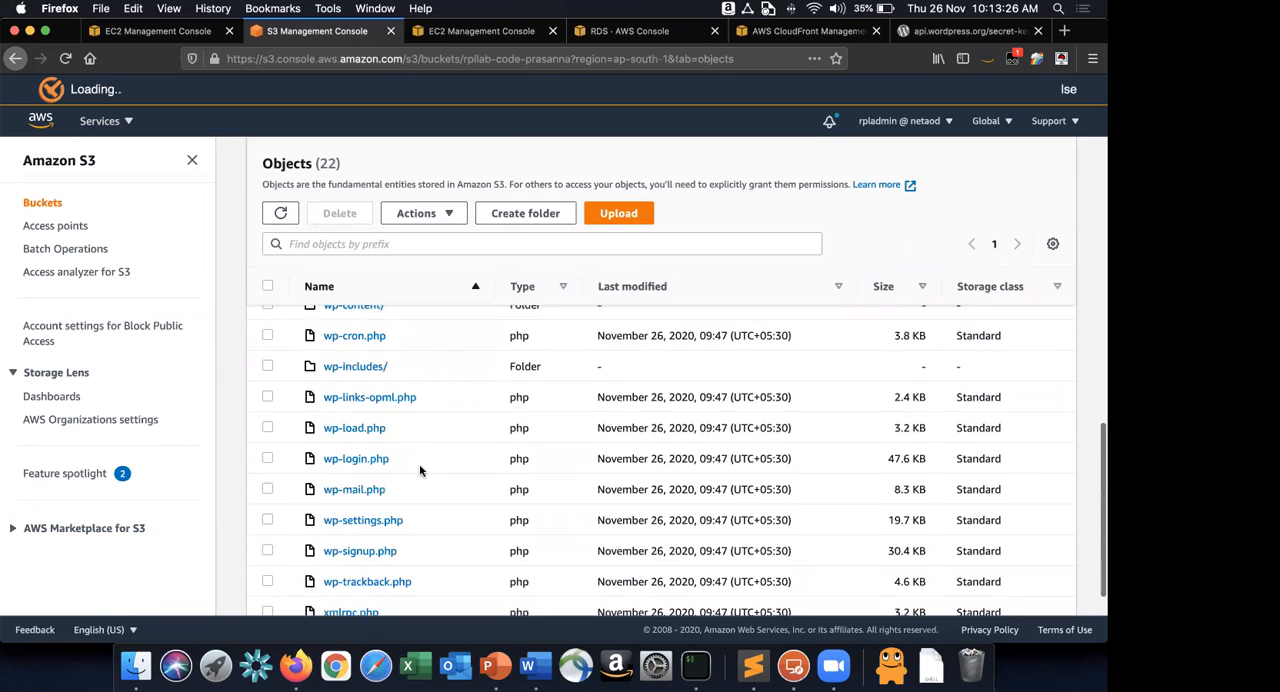
Refresh the code bucket's object list and look through all entries again for the synced test.txt.
{"action": "scroll", "coordinate": [420, 465], "scroll_direction": "up", "scroll_amount": 4}
{"action": "scroll", "coordinate": [521, 503], "scroll_direction": "up", "scroll_amount": 5}
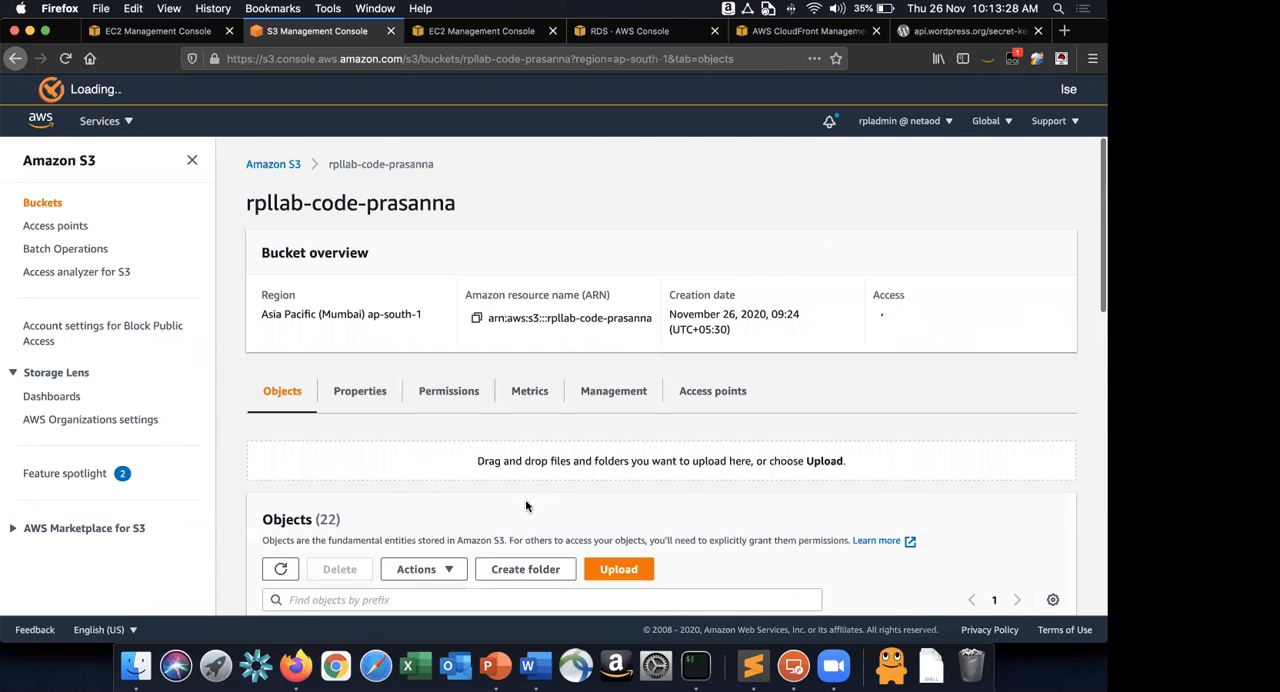
{"action": "scroll", "coordinate": [525, 505], "scroll_direction": "down", "scroll_amount": 1}
{"action": "scroll", "coordinate": [397, 357], "scroll_direction": "down", "scroll_amount": 4}
{"action": "scroll", "coordinate": [295, 354], "scroll_direction": "up", "scroll_amount": 3}
{"action": "left_click", "coordinate": [281, 351]}
{"action": "scroll", "coordinate": [451, 482], "scroll_direction": "down", "scroll_amount": 5}
{"action": "scroll", "coordinate": [451, 487], "scroll_direction": "up", "scroll_amount": 2}
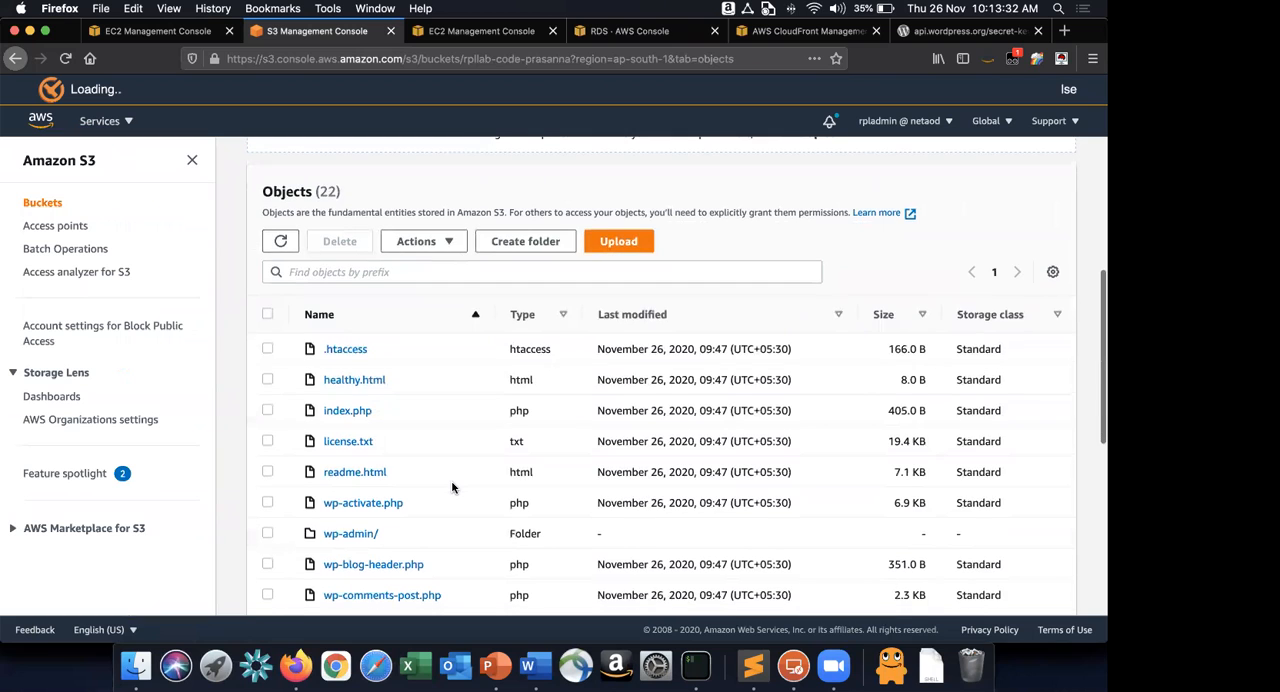
{"action": "scroll", "coordinate": [451, 487], "scroll_direction": "down", "scroll_amount": 2}
{"action": "scroll", "coordinate": [451, 487], "scroll_direction": "down", "scroll_amount": 1}
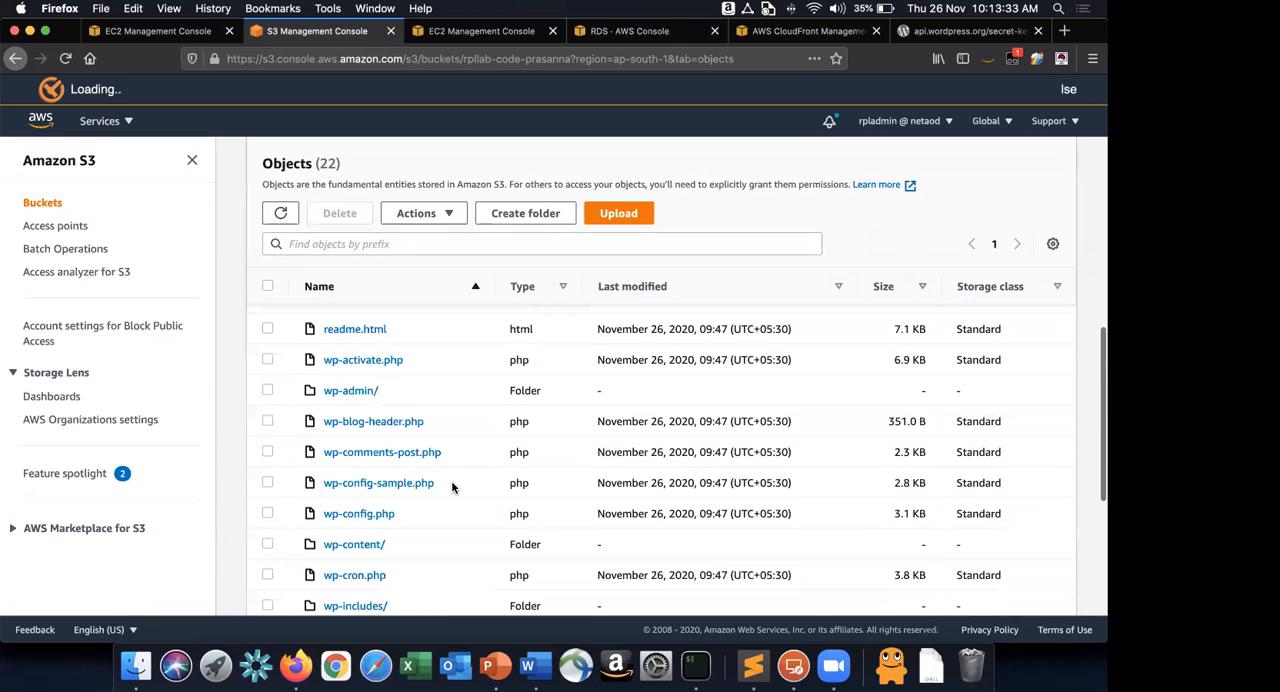
{"action": "scroll", "coordinate": [451, 487], "scroll_direction": "down", "scroll_amount": 4}
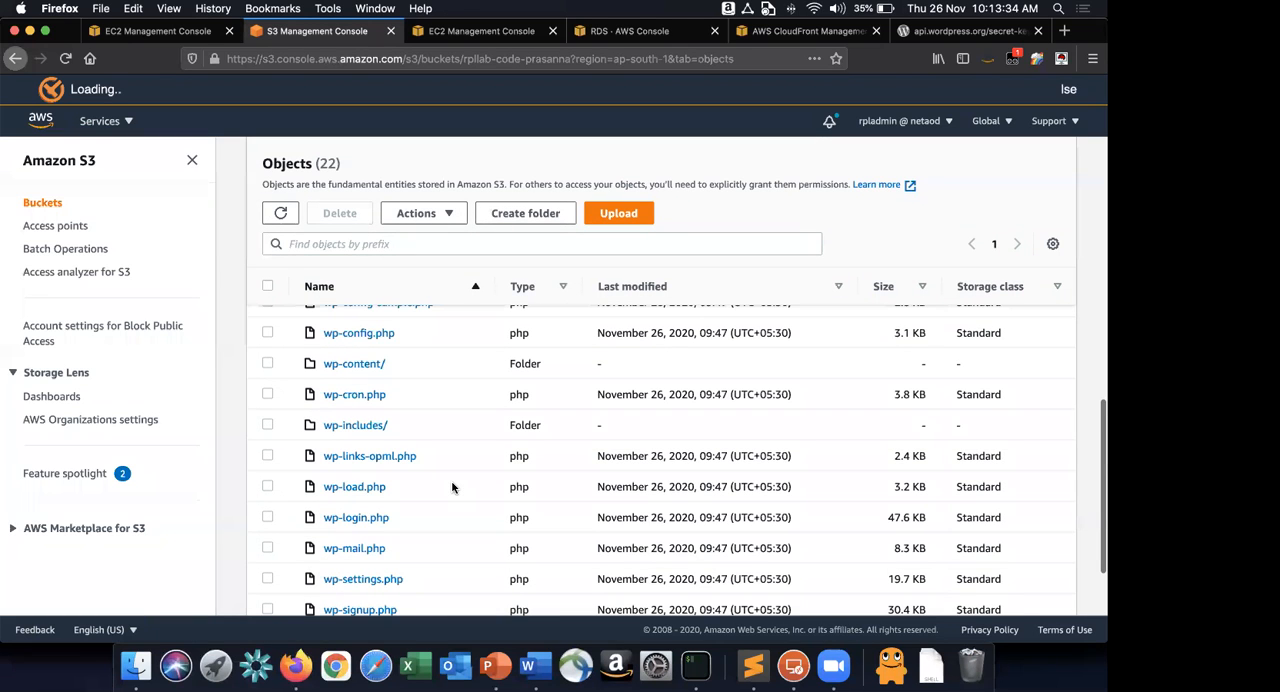
{"action": "scroll", "coordinate": [1080, 318], "scroll_direction": "up", "scroll_amount": 8}
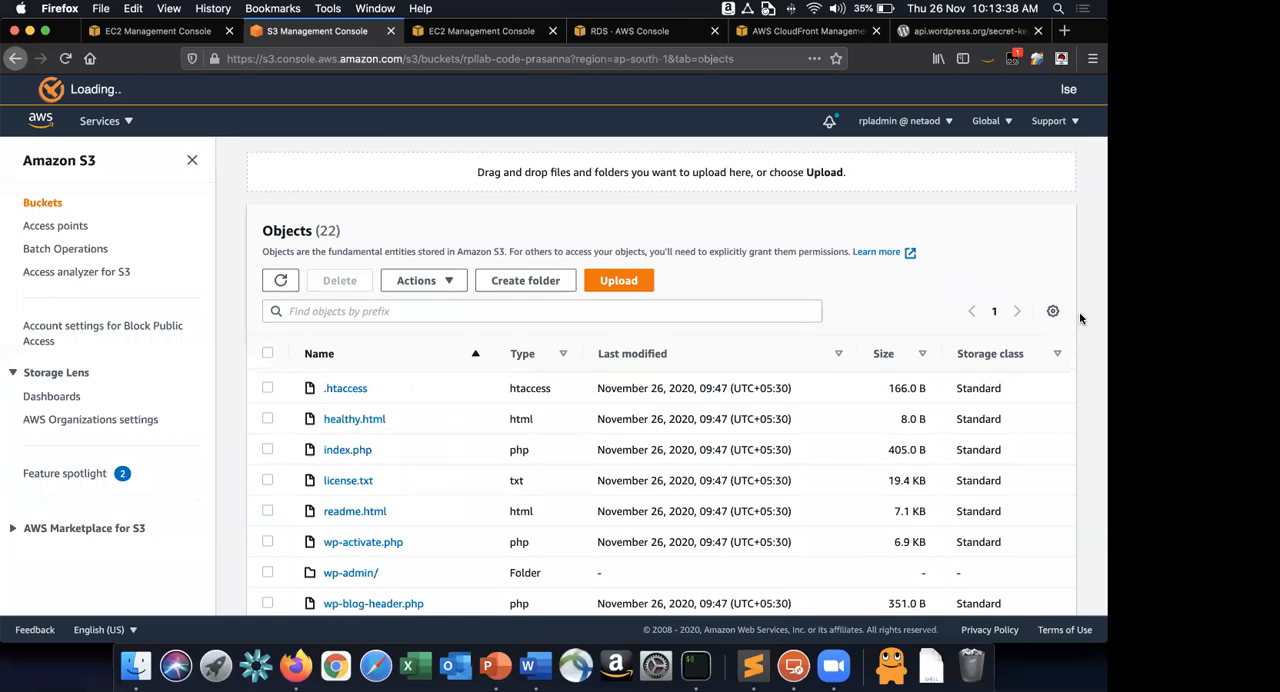
{"action": "scroll", "coordinate": [1079, 311], "scroll_direction": "down", "scroll_amount": 6}
{"action": "scroll", "coordinate": [1060, 314], "scroll_direction": "down", "scroll_amount": 1}
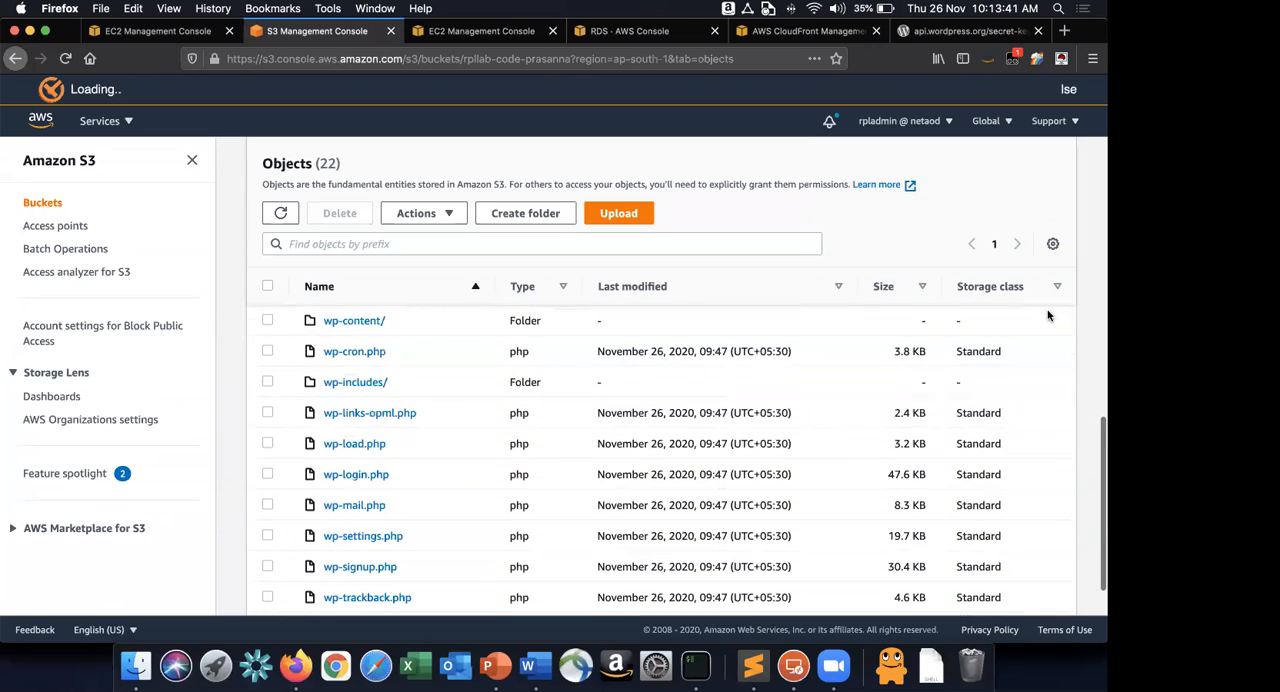
Keep refreshing the code bucket's listing at short intervals to verify that the cron job uploads test.txt.
{"action": "left_click", "coordinate": [281, 213]}
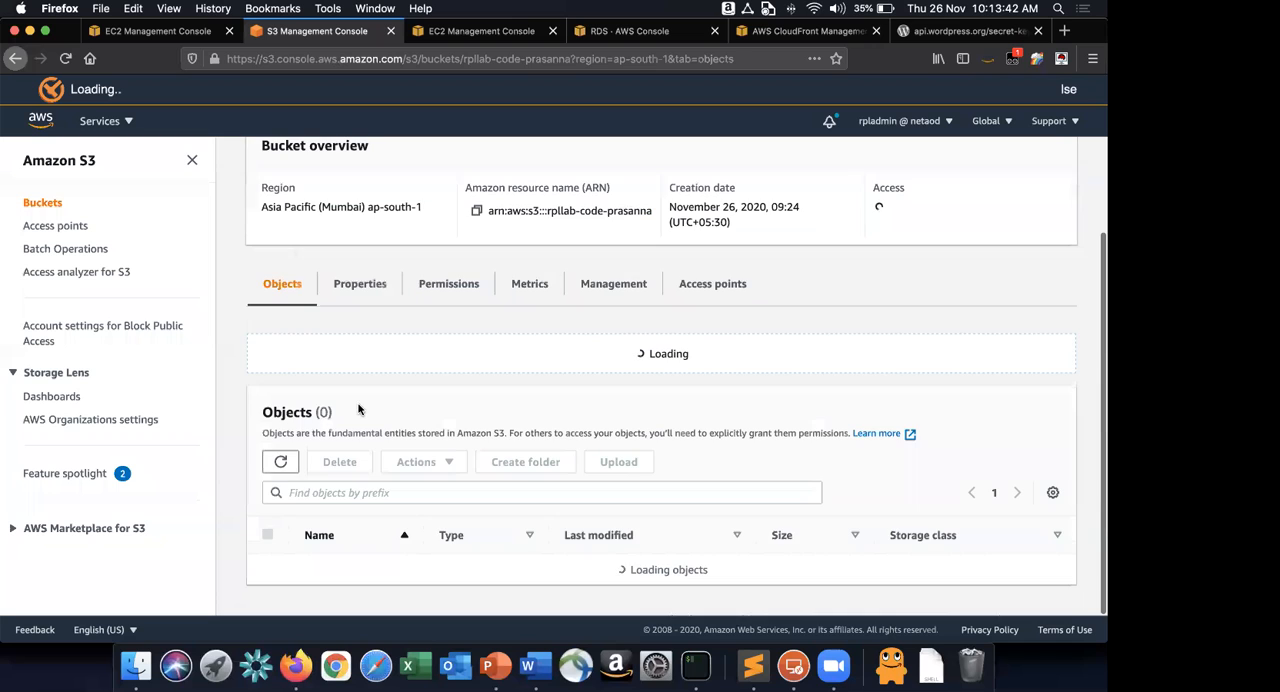
{"action": "scroll", "coordinate": [359, 409], "scroll_direction": "down", "scroll_amount": 3}
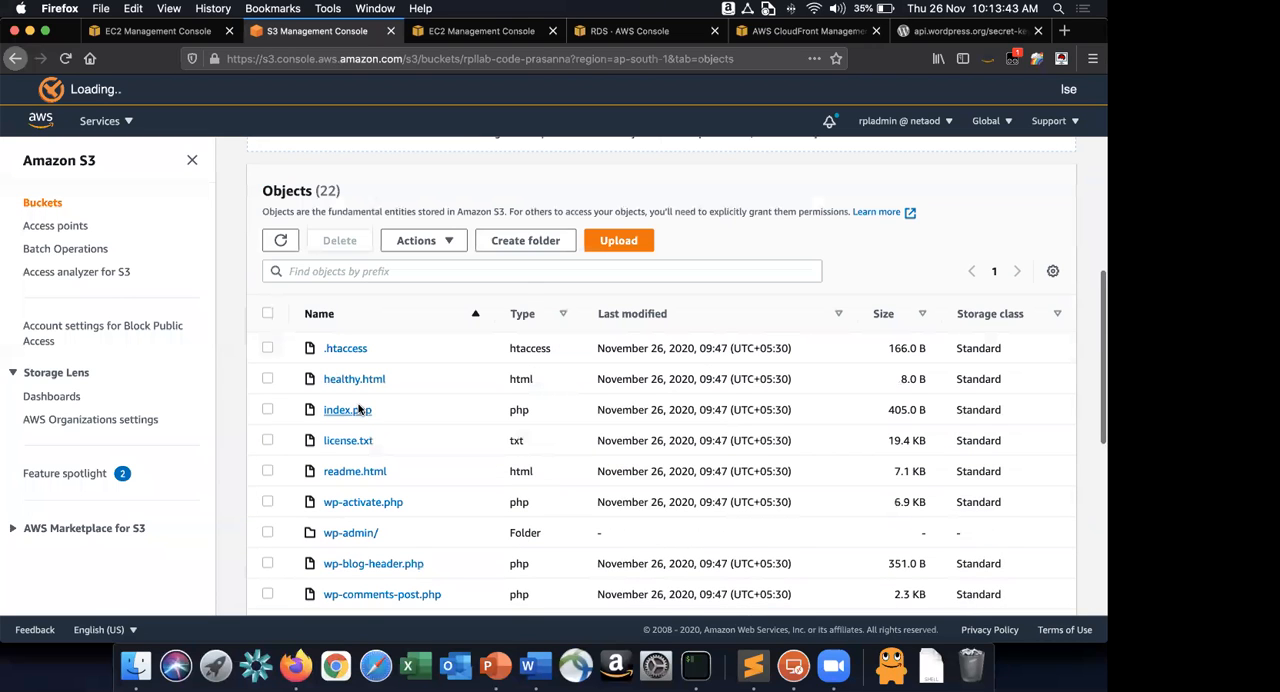
{"action": "scroll", "coordinate": [359, 409], "scroll_direction": "down", "scroll_amount": 5}
{"action": "scroll", "coordinate": [360, 410], "scroll_direction": "up", "scroll_amount": 4}
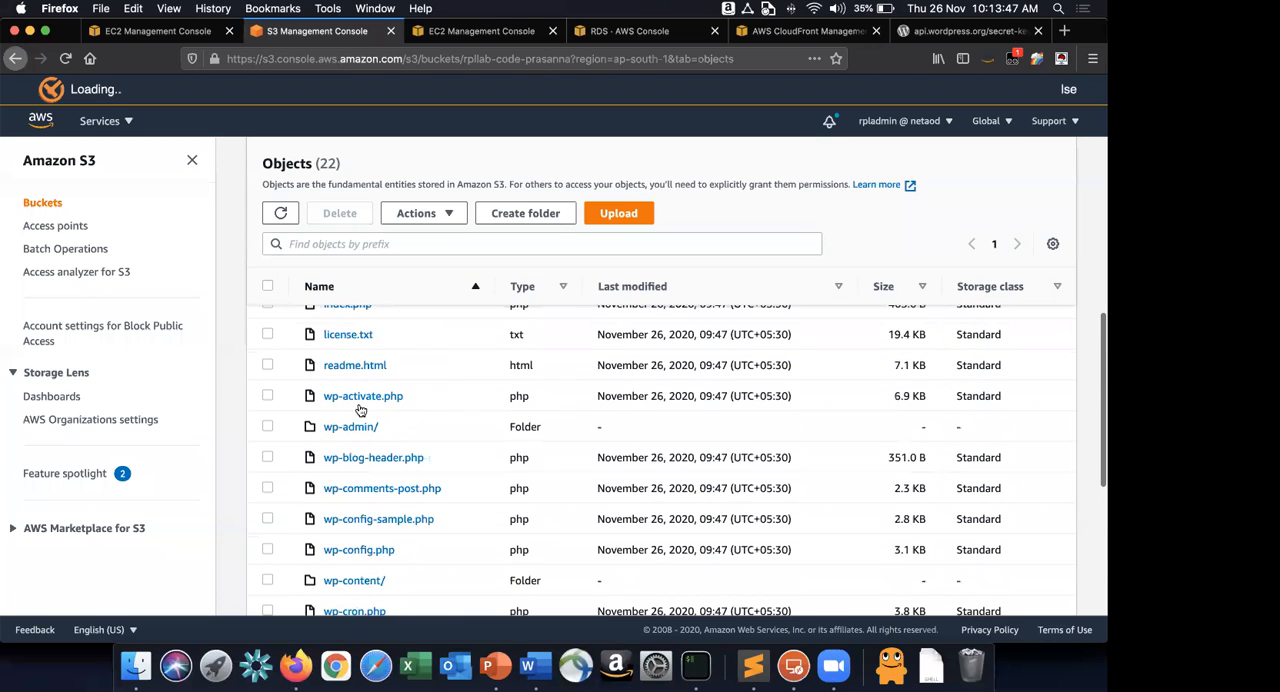
{"action": "scroll", "coordinate": [360, 408], "scroll_direction": "up", "scroll_amount": 4}
{"action": "left_click", "coordinate": [279, 283]}
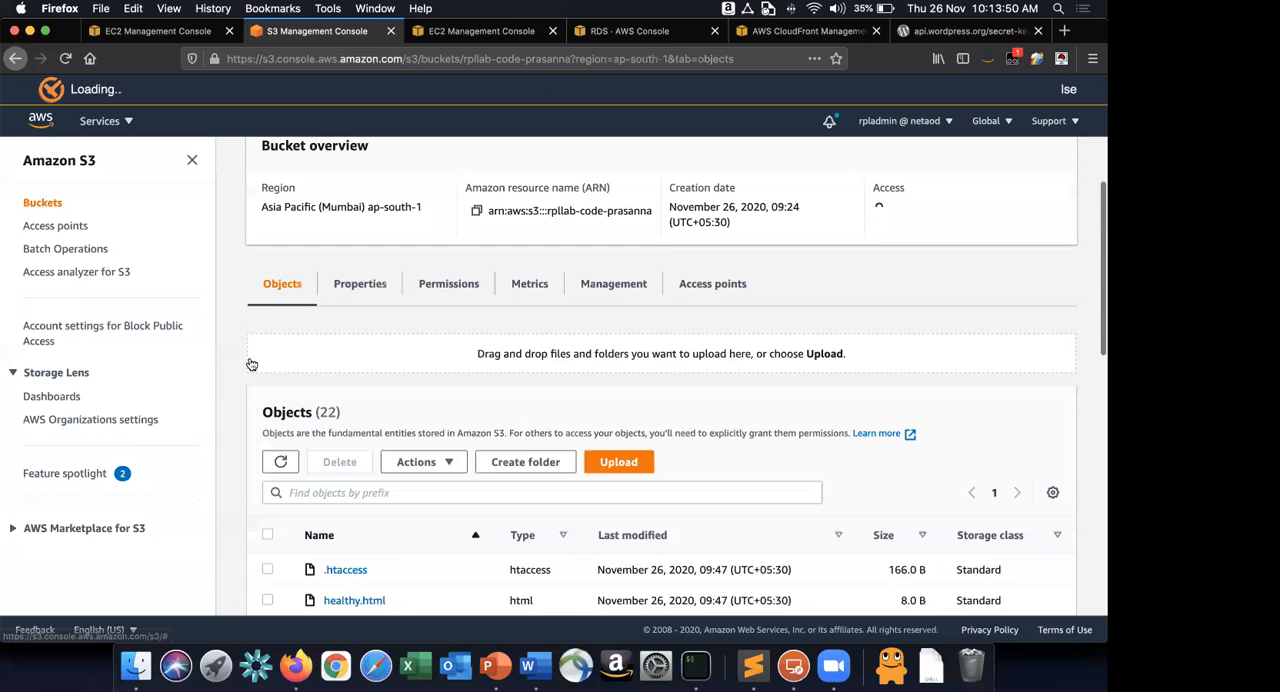
{"action": "scroll", "coordinate": [251, 364], "scroll_direction": "down", "scroll_amount": 8}
{"action": "scroll", "coordinate": [251, 364], "scroll_direction": "down", "scroll_amount": 5}
{"action": "scroll", "coordinate": [251, 364], "scroll_direction": "up", "scroll_amount": 4}
{"action": "scroll", "coordinate": [251, 364], "scroll_direction": "up", "scroll_amount": 5}
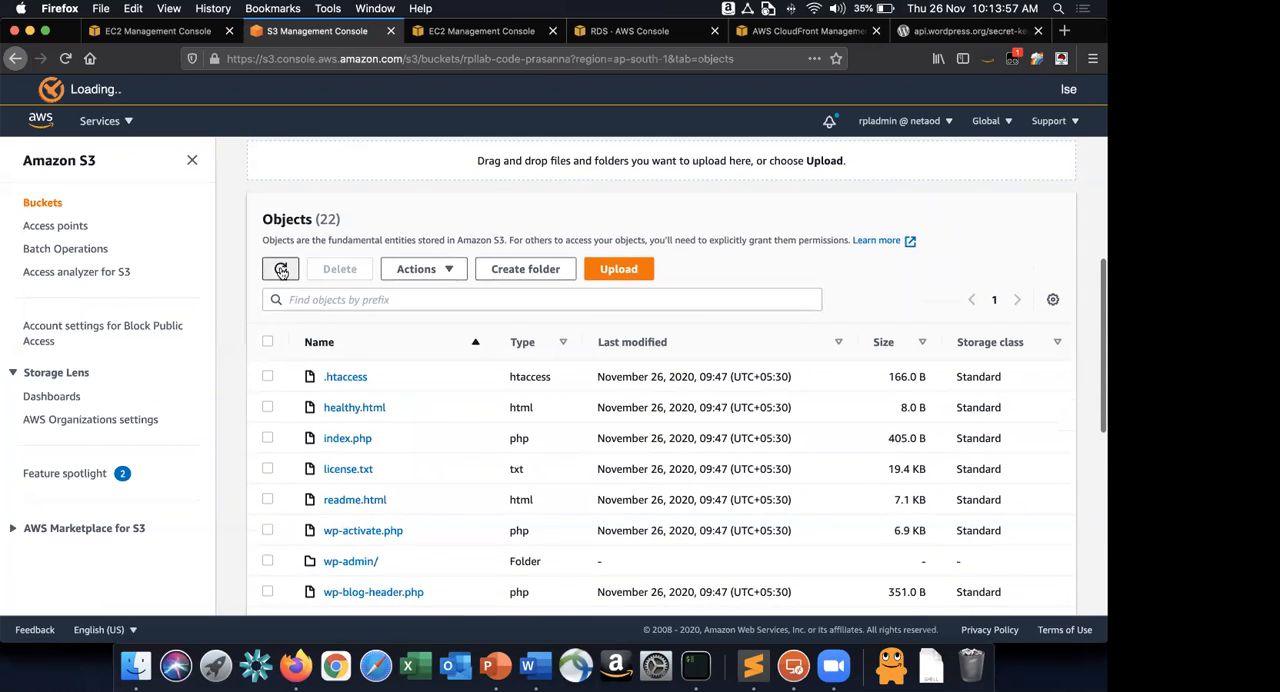
{"action": "left_click", "coordinate": [281, 270]}
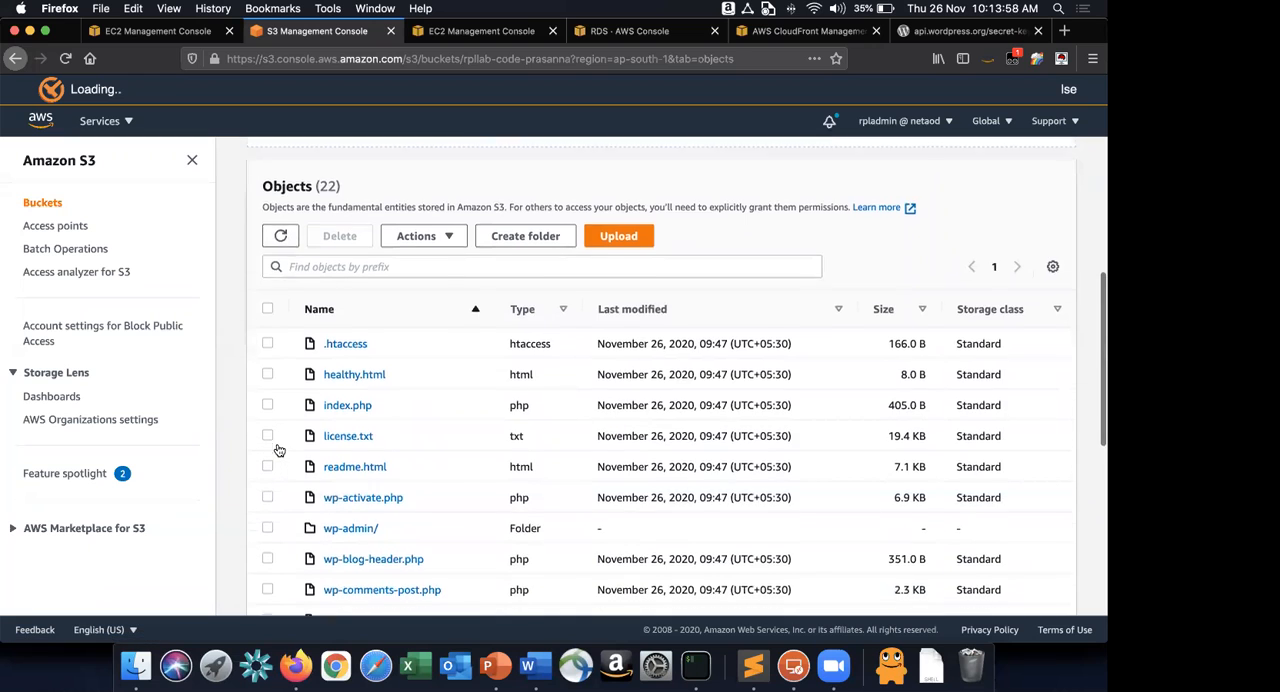
{"action": "scroll", "coordinate": [279, 450], "scroll_direction": "down", "scroll_amount": 6}
{"action": "scroll", "coordinate": [279, 450], "scroll_direction": "down", "scroll_amount": 2}
{"action": "scroll", "coordinate": [277, 380], "scroll_direction": "up", "scroll_amount": 10}
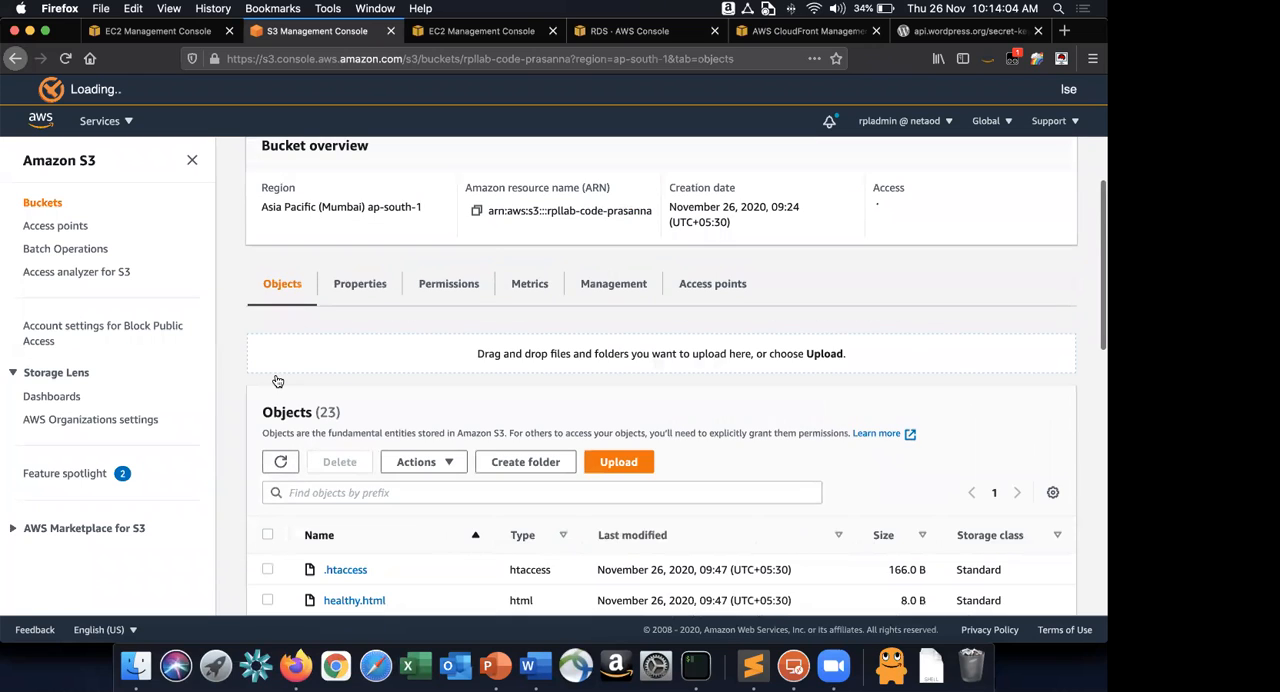
{"action": "scroll", "coordinate": [396, 489], "scroll_direction": "down", "scroll_amount": 4}
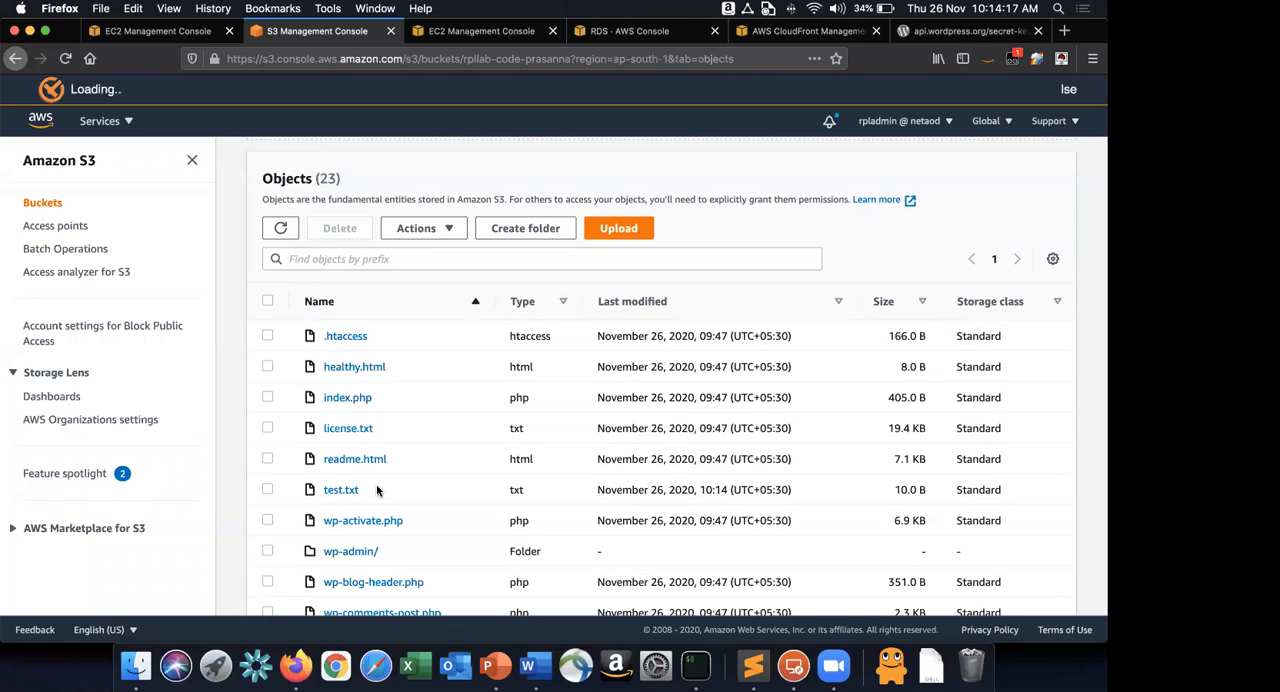
Switch to the Word guide and read the reference crontab and step 32 on deregistering the writer instance from the target group.
{"action": "key", "text": "super+Tab"}
{"action": "key", "text": "super+Tab"}
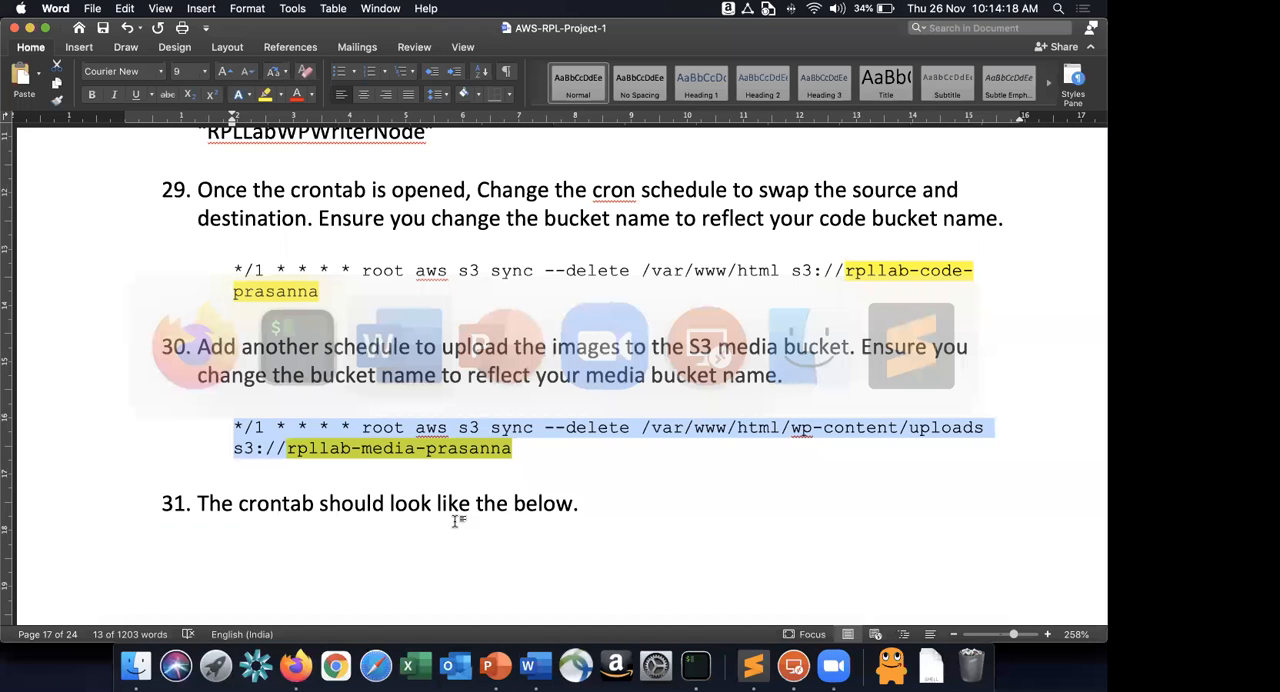
{"action": "right_click", "coordinate": [615, 526]}
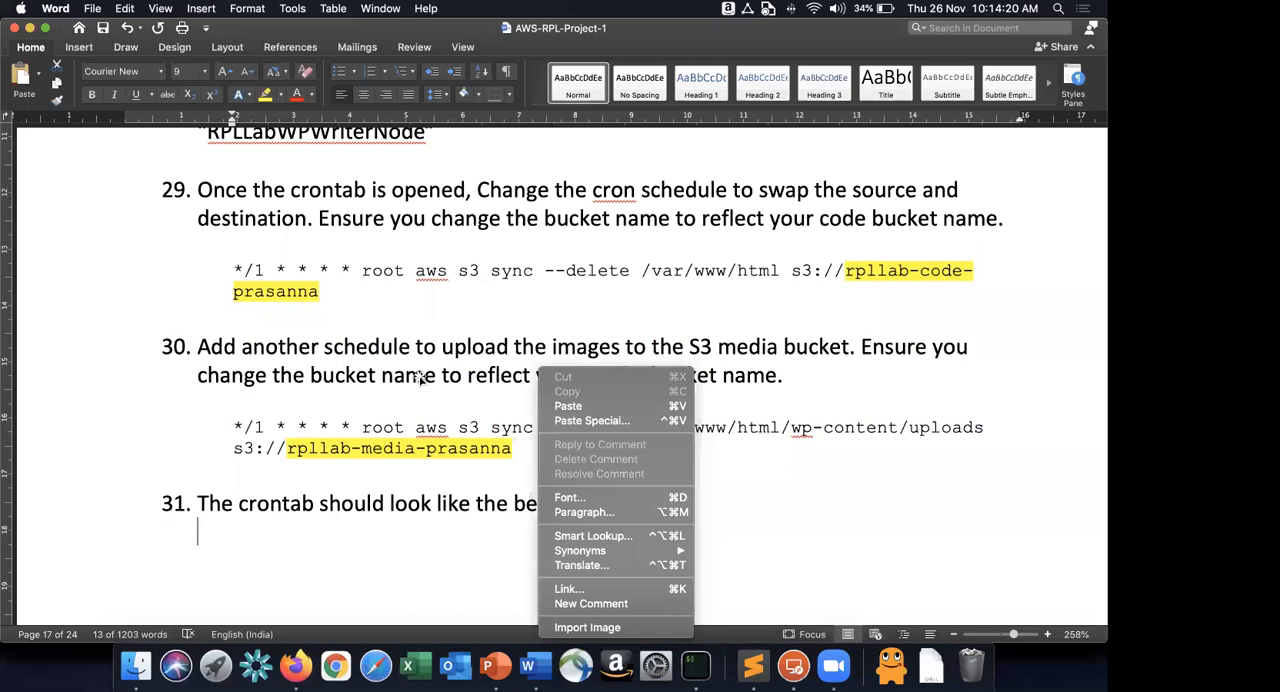
{"action": "left_click", "coordinate": [420, 378]}
{"action": "scroll", "coordinate": [396, 330], "scroll_direction": "down", "scroll_amount": 8}
{"action": "scroll", "coordinate": [424, 345], "scroll_direction": "down", "scroll_amount": 1}
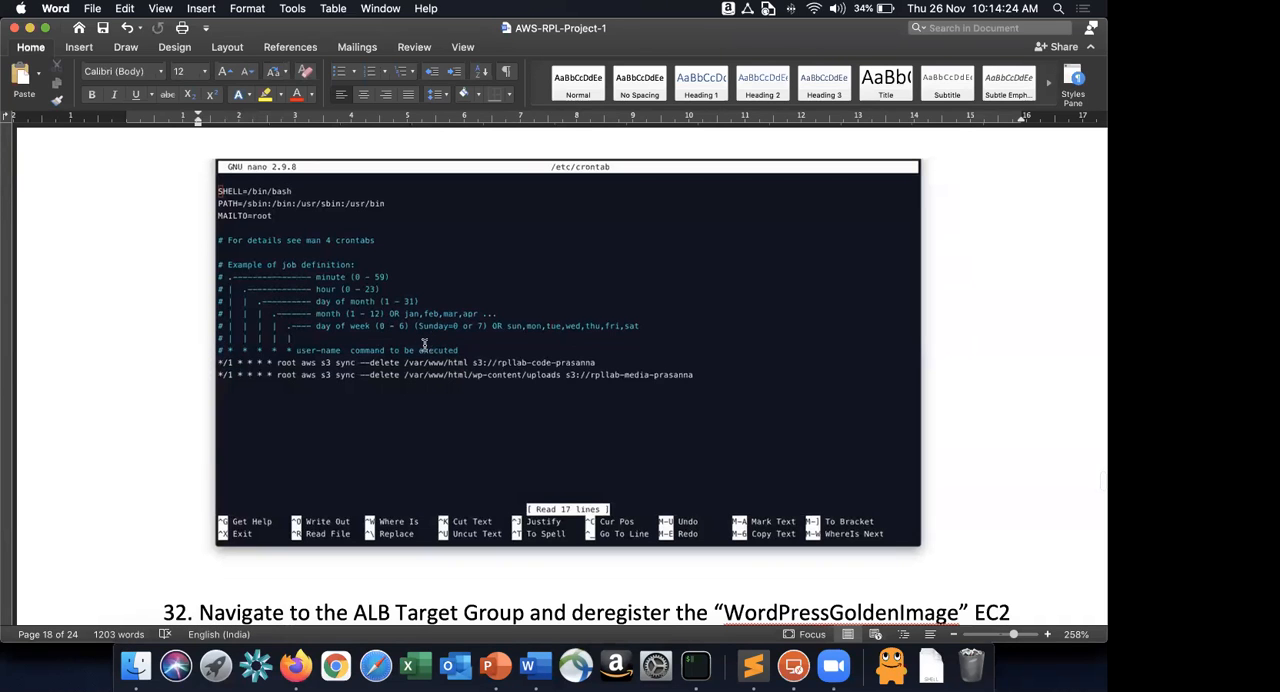
{"action": "scroll", "coordinate": [424, 345], "scroll_direction": "down", "scroll_amount": 10}
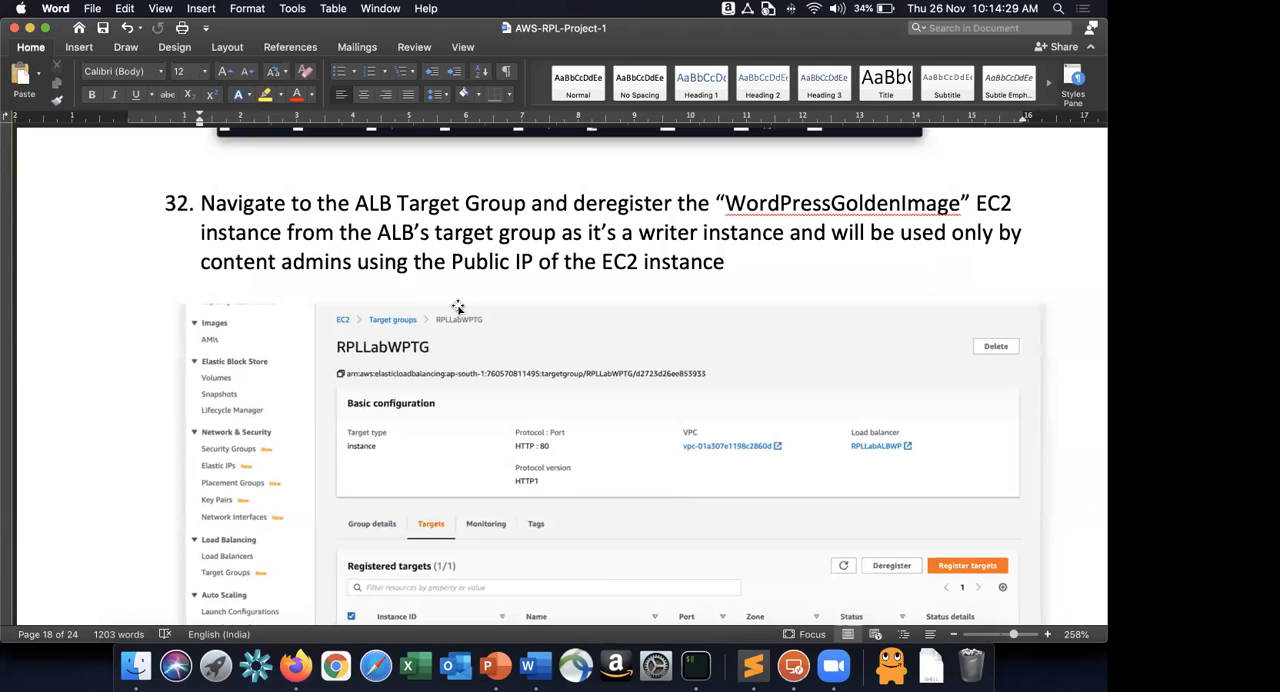
Bring the EC2 instances page forward in Firefox and switch to PowerPoint to review the writer node in the architecture diagram.
{"action": "key", "text": "super+Tab"}
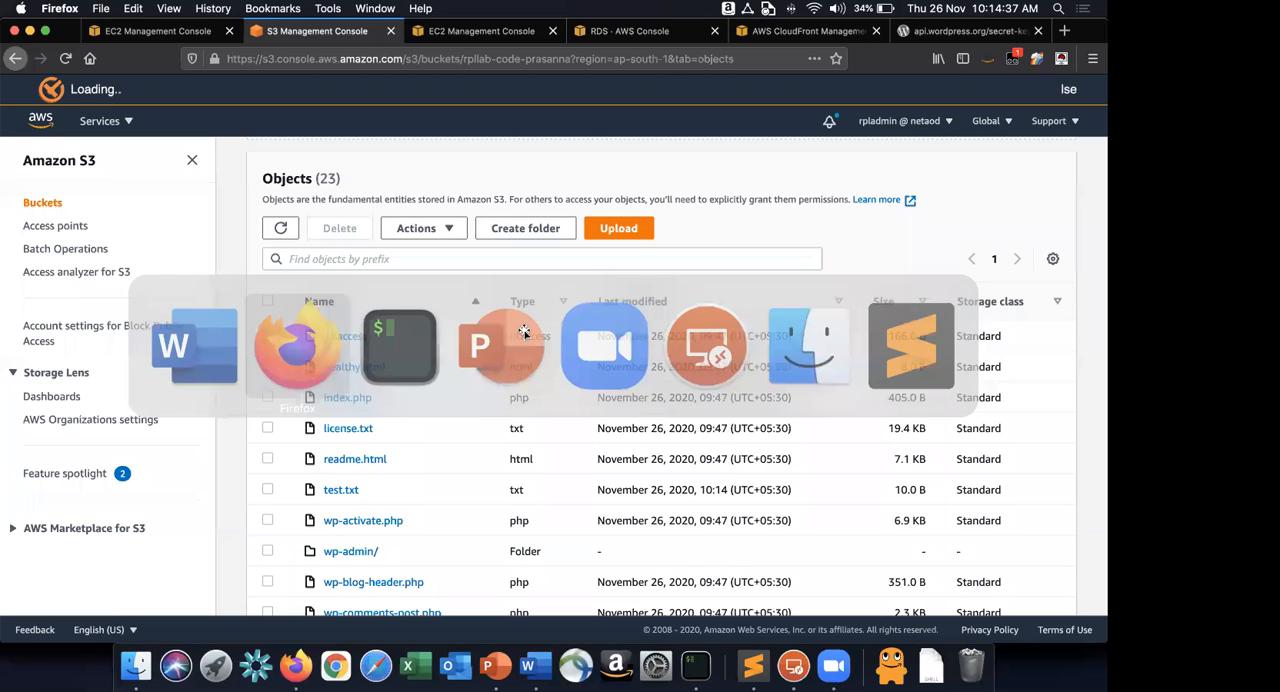
{"action": "key", "text": "ctrl+shift+Tab"}
{"action": "key", "text": "super+Tab"}
{"action": "key", "text": "super+Tab"}
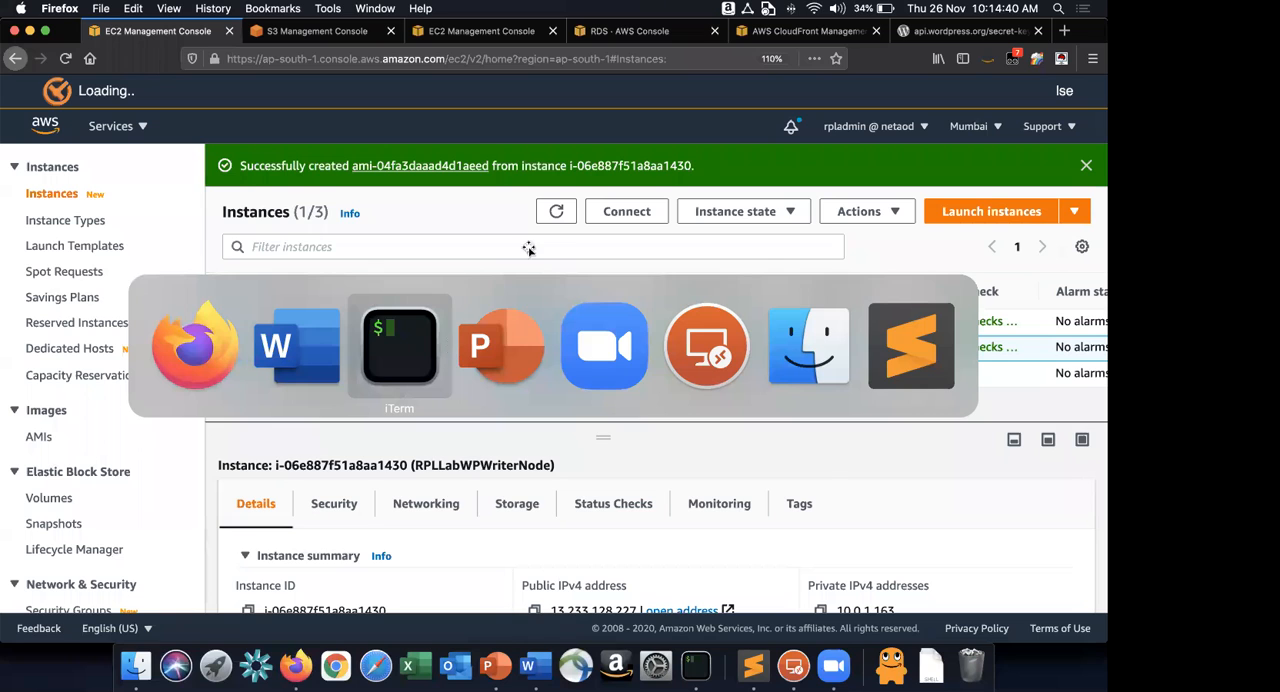
{"action": "key", "text": "super+Tab"}
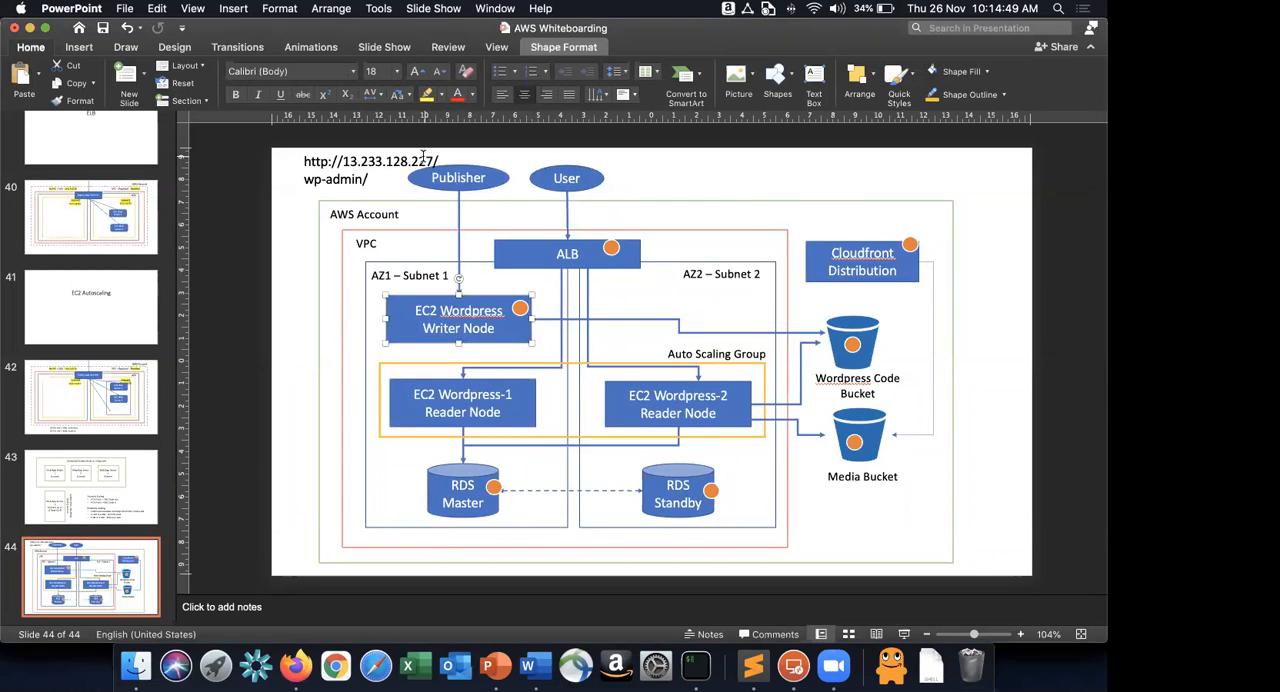
In the EC2 console in Firefox, deregister RPLLabWPWriterNode from the RPLLabWPTG target group and refresh its registered targets.
{"action": "key", "text": "super+Tab"}
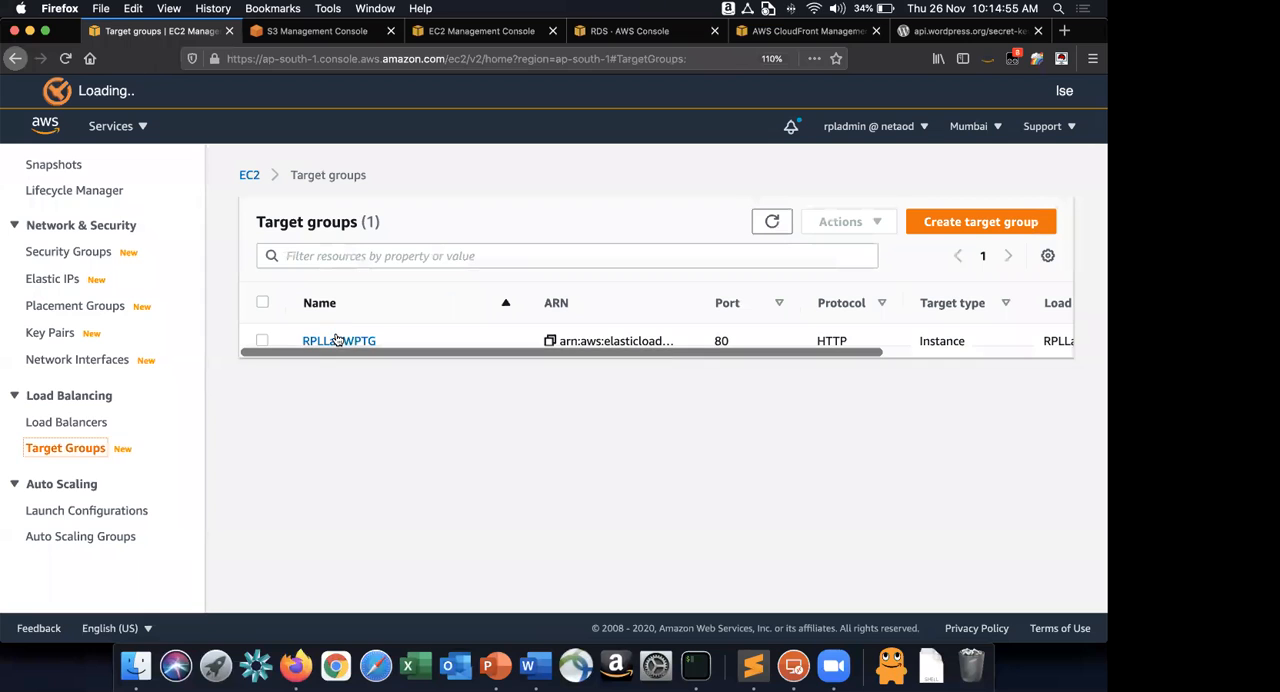
{"action": "left_click", "coordinate": [337, 339]}
{"action": "scroll", "coordinate": [400, 260], "scroll_direction": "down", "scroll_amount": 3}
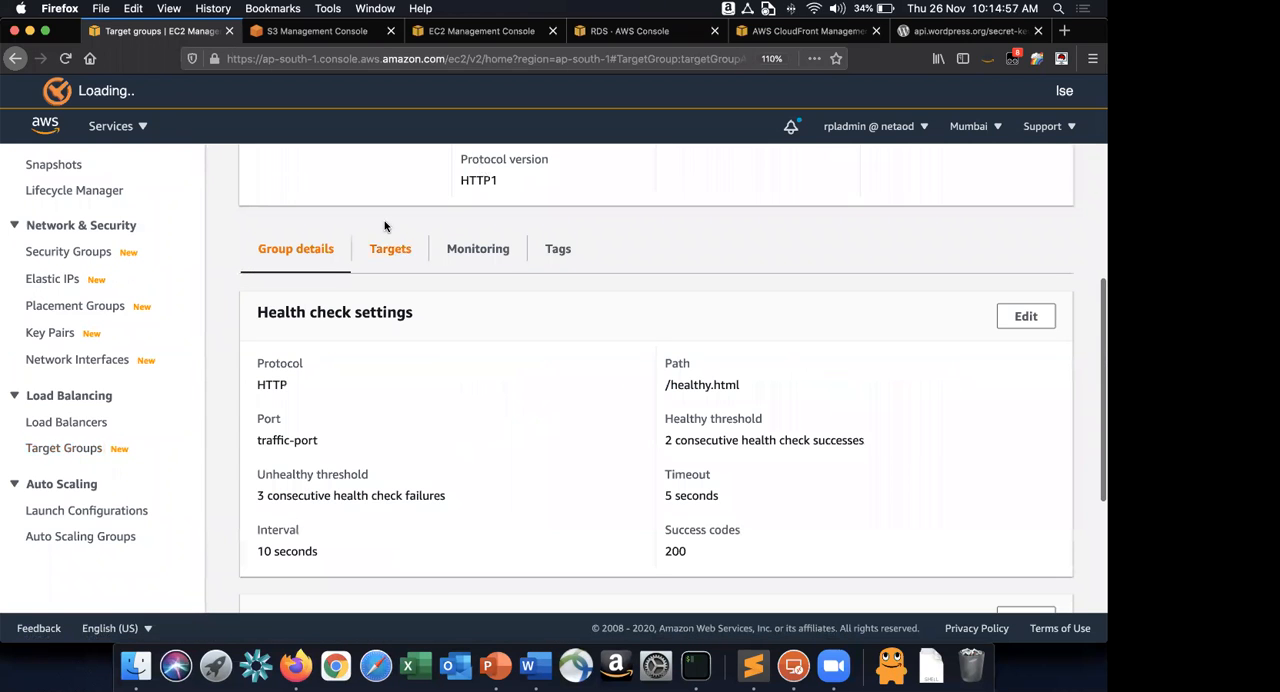
{"action": "left_click", "coordinate": [263, 561]}
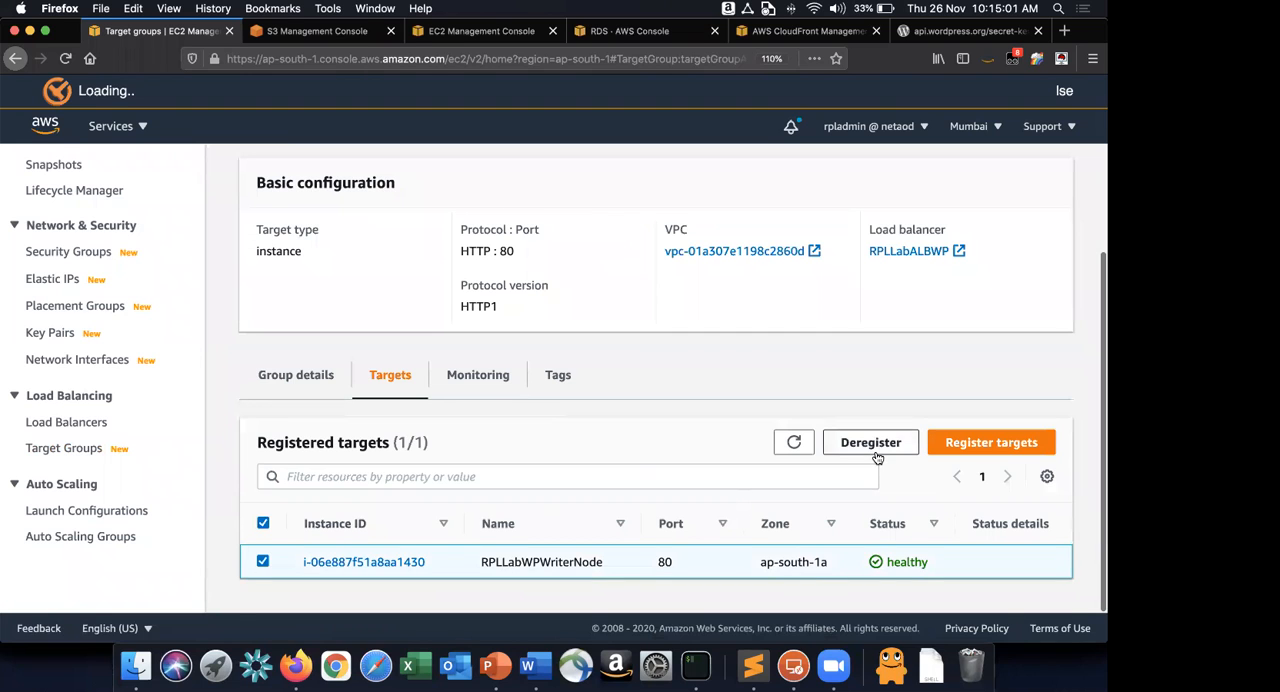
{"action": "left_click", "coordinate": [873, 448]}
{"action": "scroll", "coordinate": [876, 452], "scroll_direction": "down", "scroll_amount": 1}
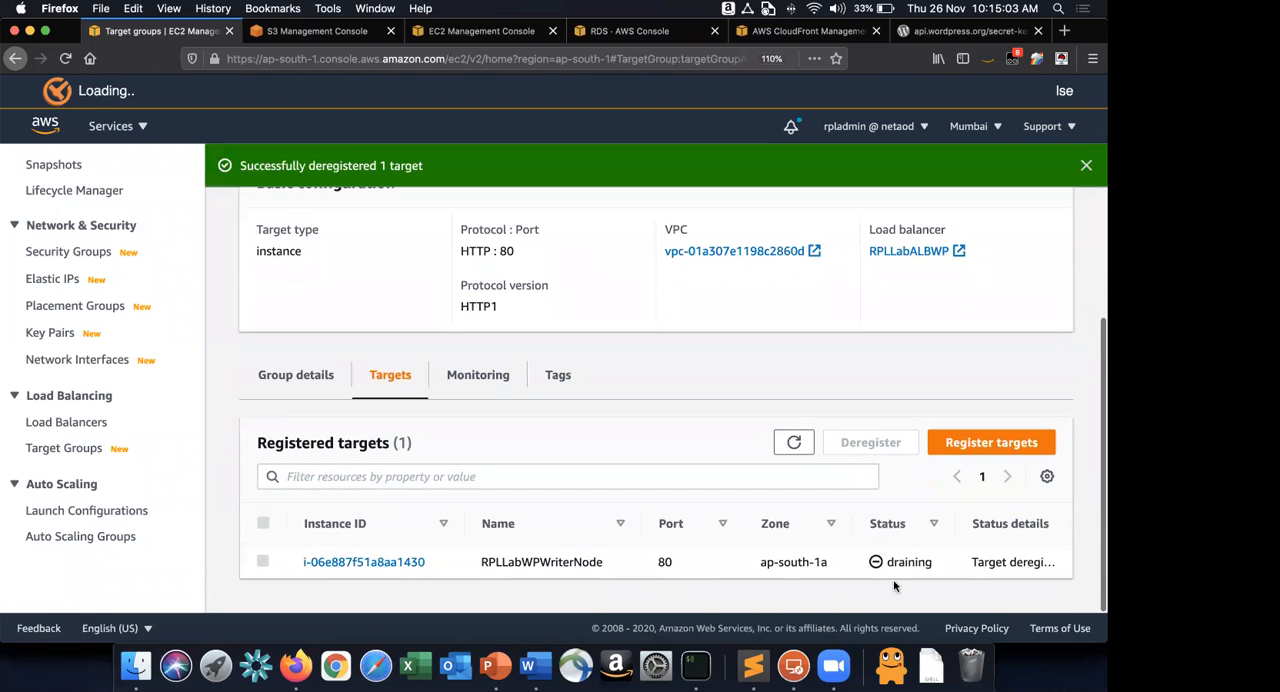
{"action": "left_click", "coordinate": [805, 446]}
Read step 33 of the Word guide and open the Launch Configurations page in the EC2 console in Firefox.
{"action": "key", "text": "super+Tab"}
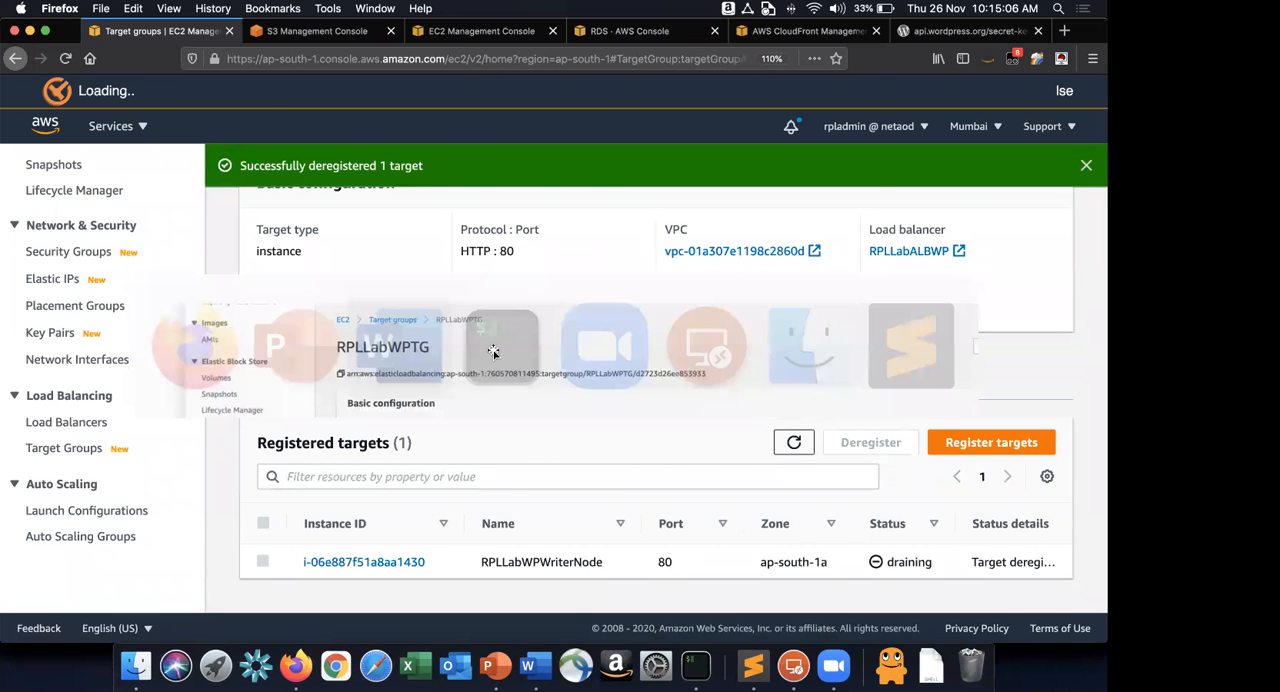
{"action": "scroll", "coordinate": [493, 352], "scroll_direction": "down", "scroll_amount": 10}
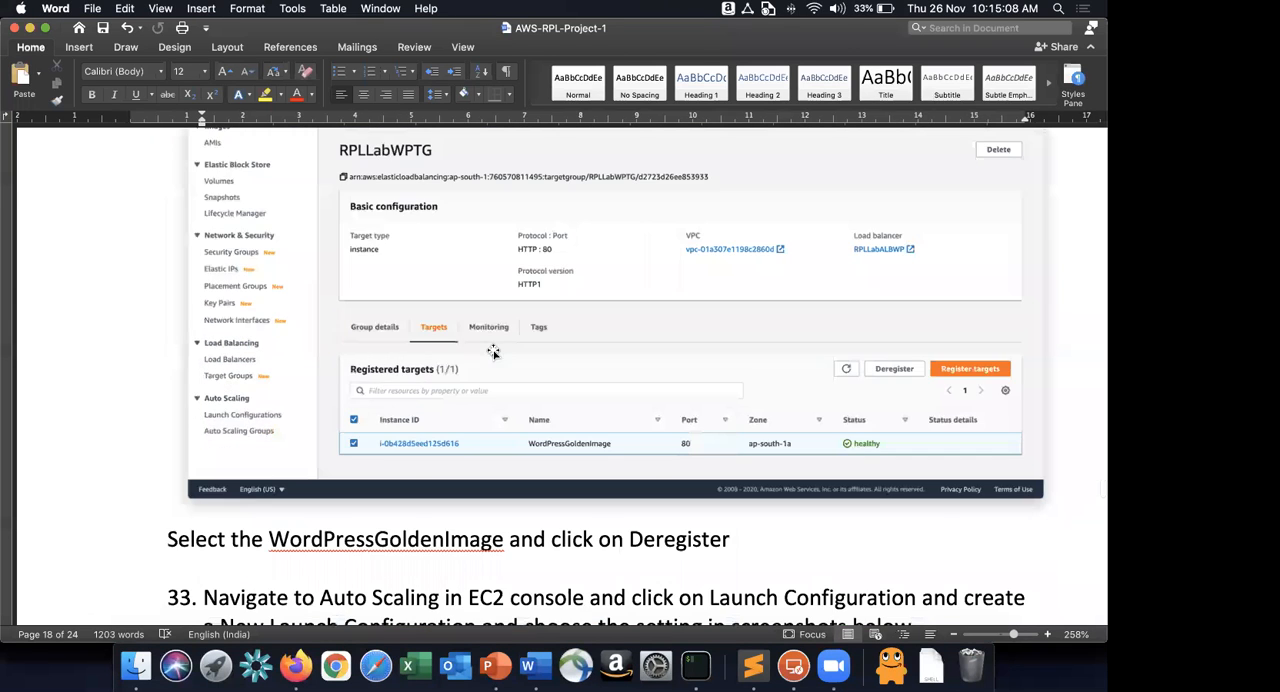
{"action": "scroll", "coordinate": [493, 349], "scroll_direction": "up", "scroll_amount": 5}
{"action": "scroll", "coordinate": [493, 349], "scroll_direction": "down", "scroll_amount": 8}
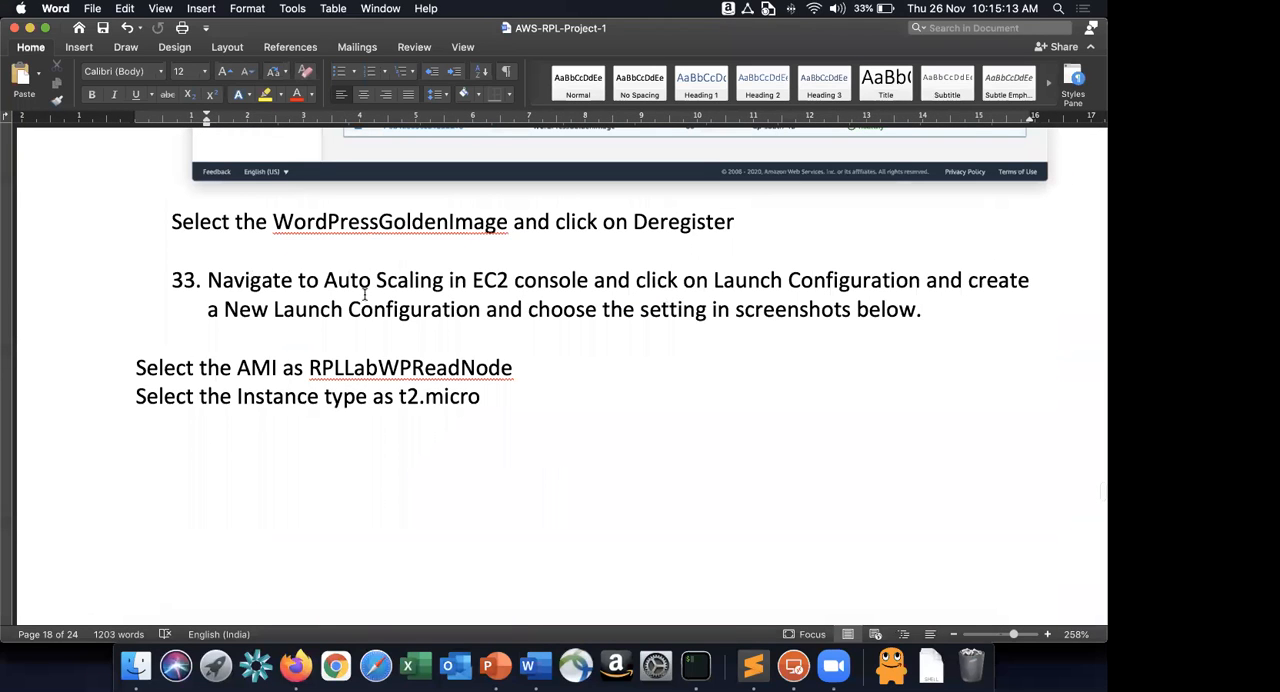
{"action": "key", "text": "super+Tab"}
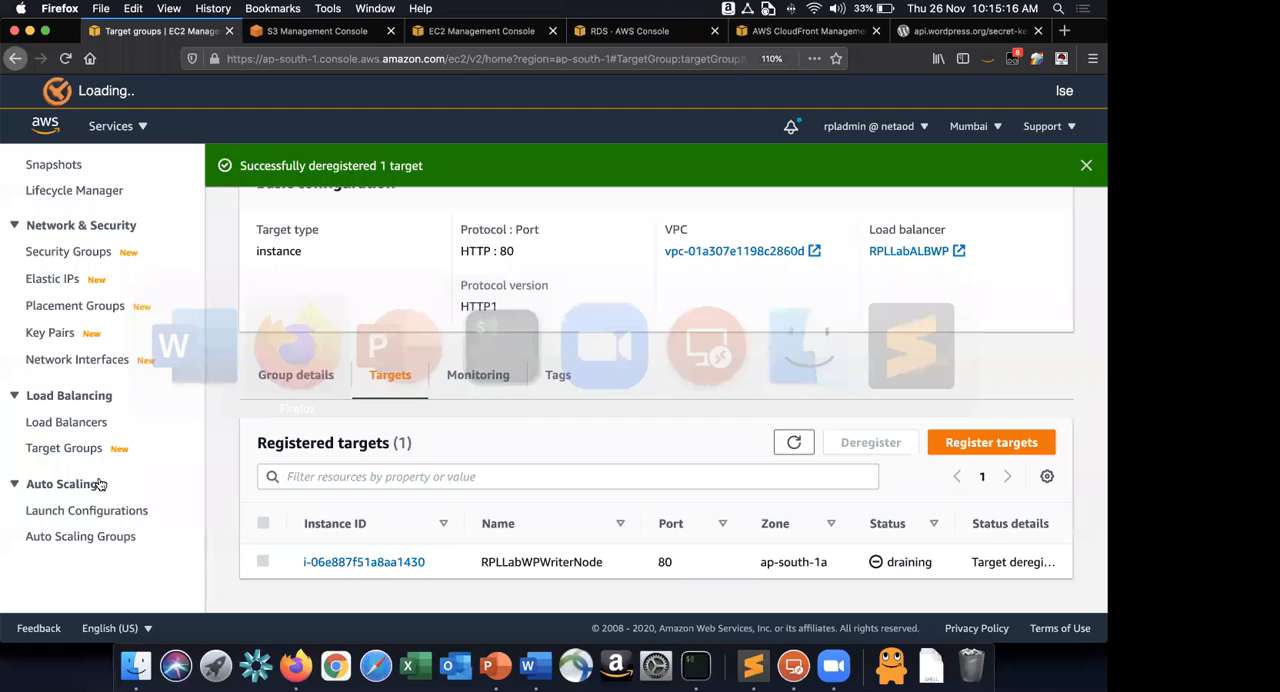
{"action": "left_click", "coordinate": [124, 512]}
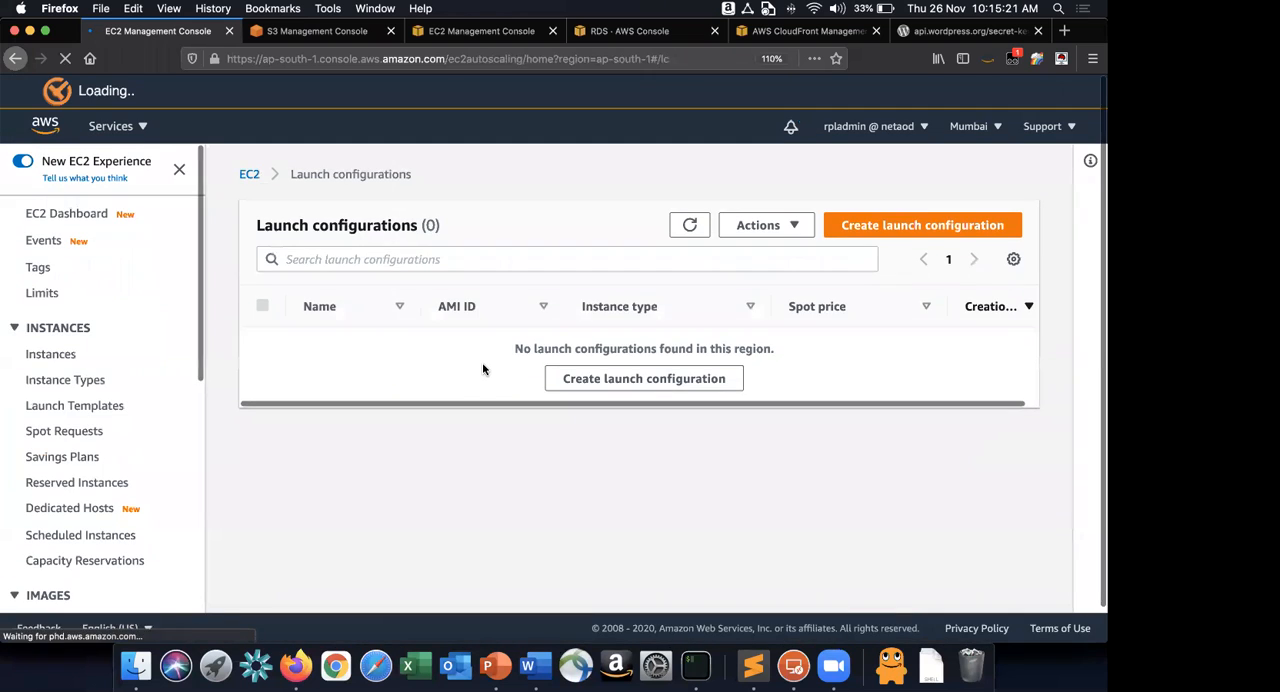
Check the AMI and instance type instructions in the Word guide, return to Firefox and start creating a new launch configuration.
{"action": "key", "text": "super+Tab"}
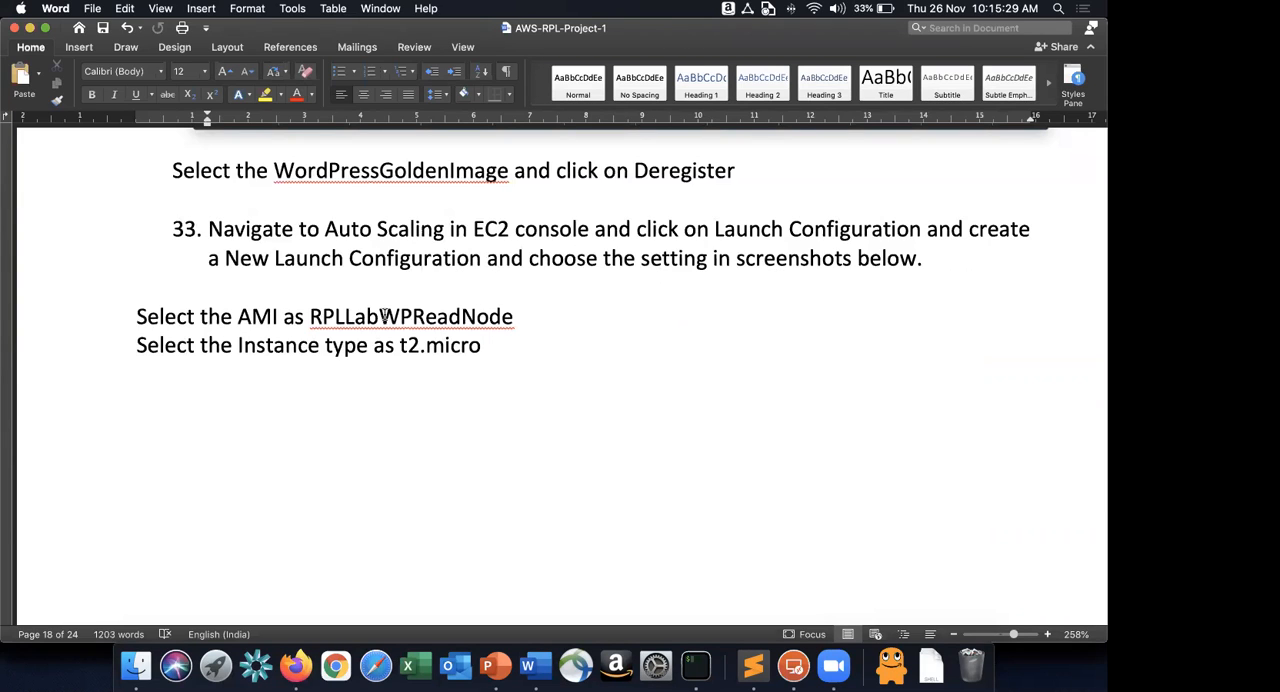
{"action": "key", "text": "super+Tab"}
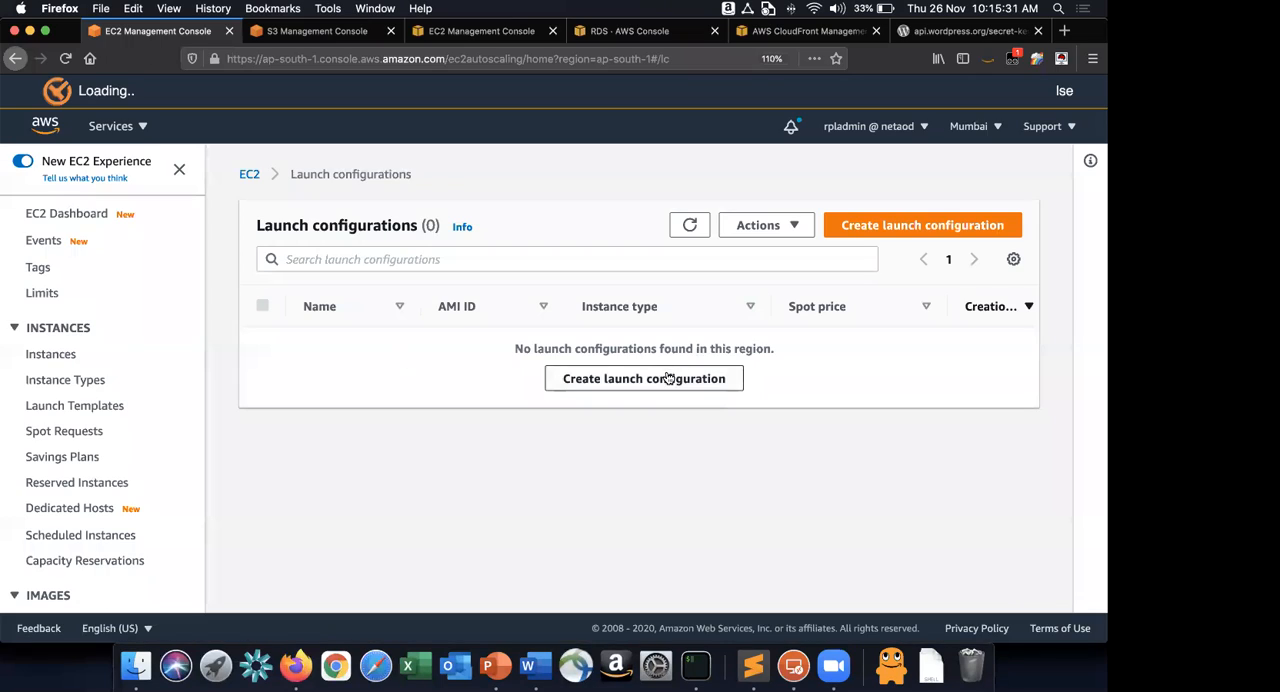
{"action": "scroll", "coordinate": [100, 525], "scroll_direction": "down", "scroll_amount": 10}
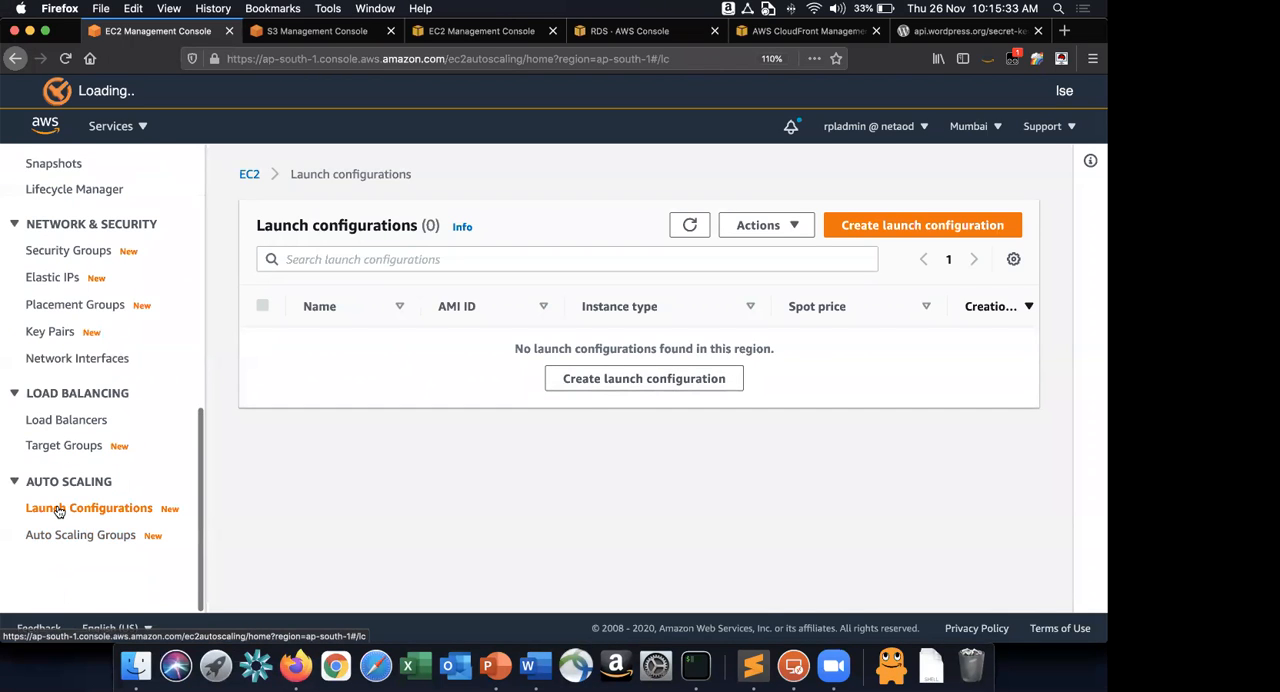
{"action": "left_click", "coordinate": [927, 228]}
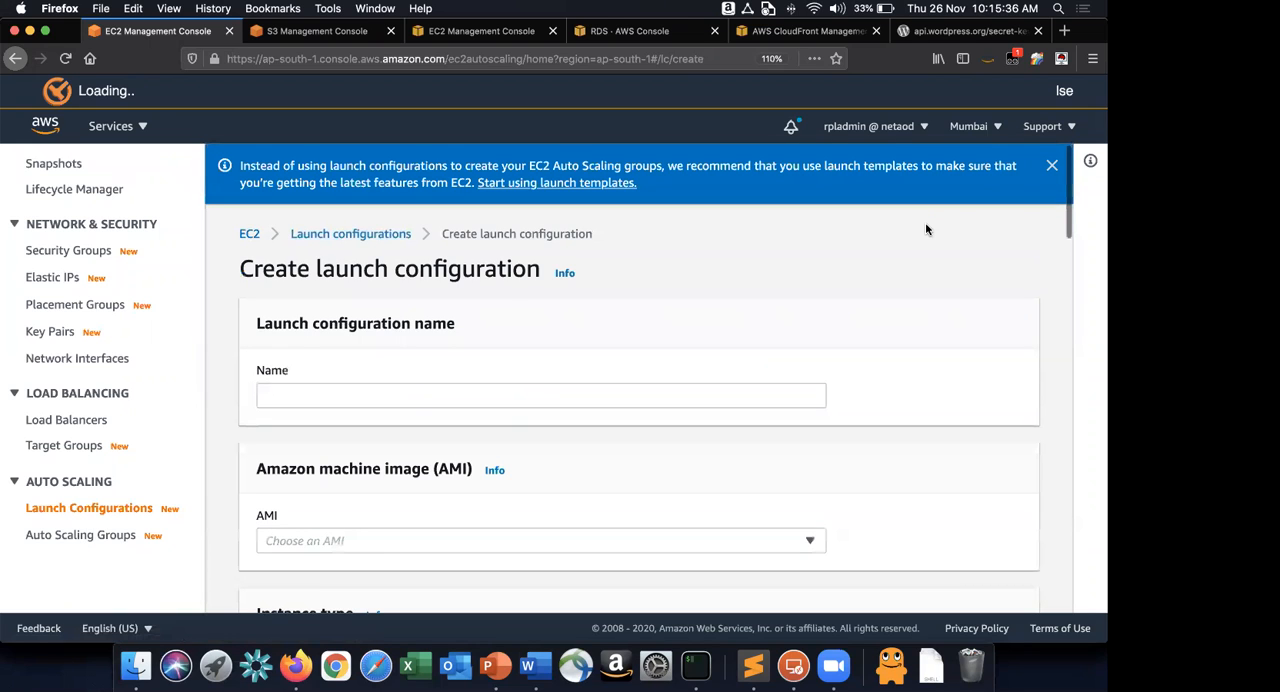
{"action": "left_click", "coordinate": [480, 391]}
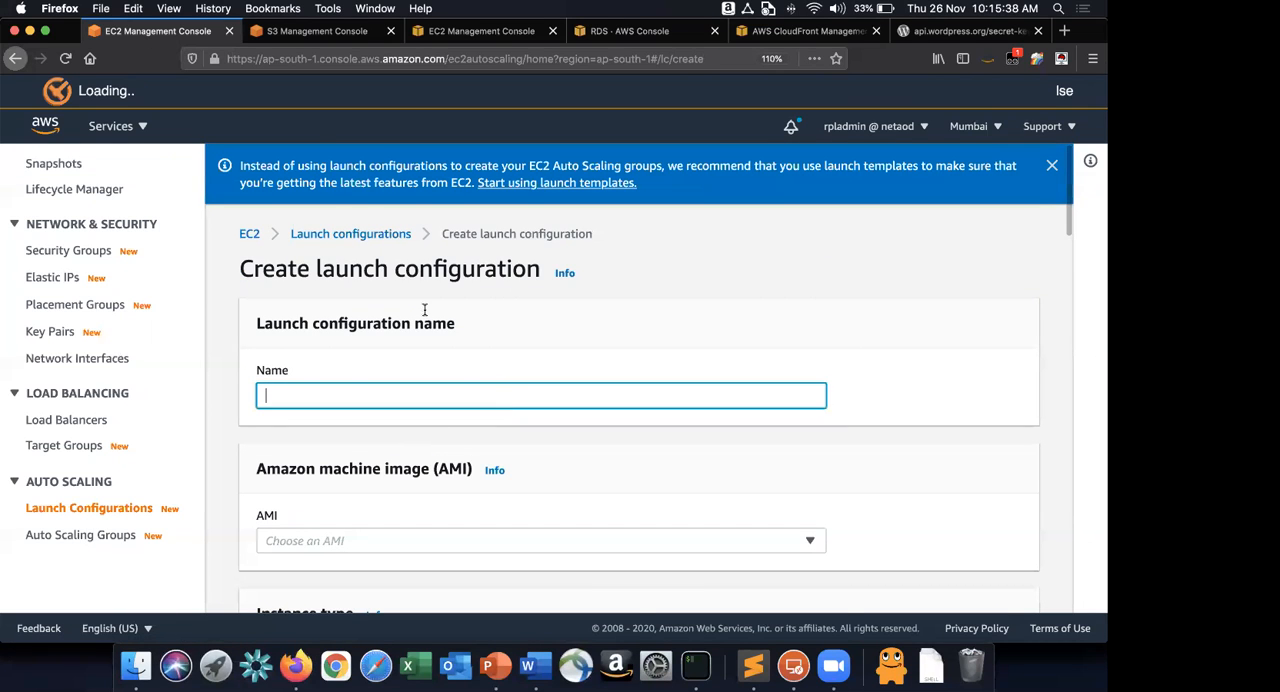
Look up the configuration name in the Word guide's screenshot and name the launch configuration RPLLabWPLaunchConfig in Firefox.
{"action": "key", "text": "super+Tab"}
{"action": "key", "text": "super+v"}
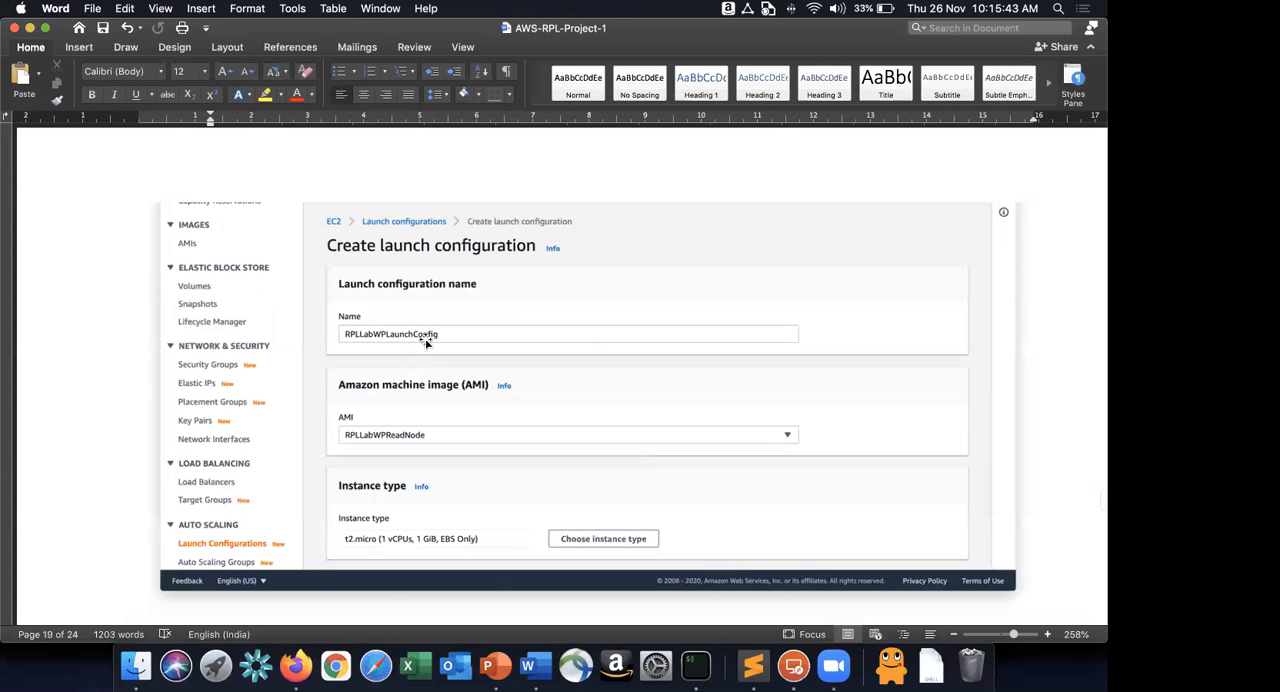
{"action": "key", "text": "super+Tab"}
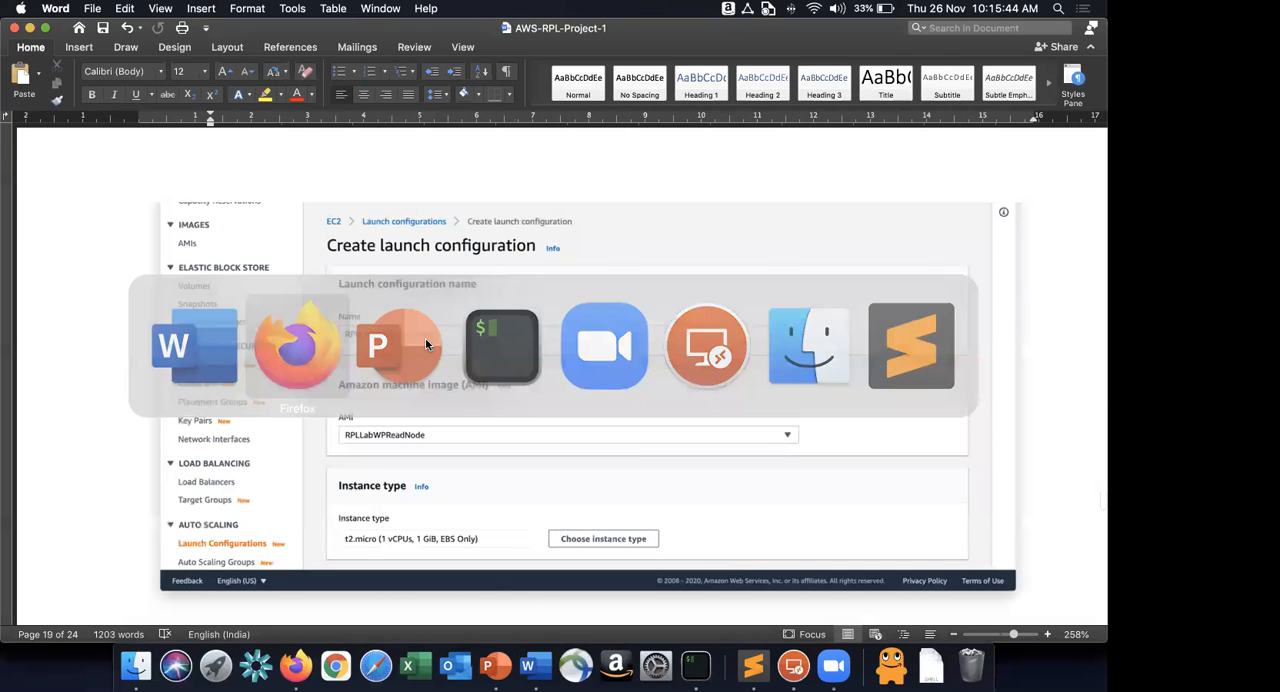
{"action": "type", "text": "ROKL"}
{"action": "key", "text": "BackSpace"}
{"action": "key", "text": "BackSpace"}
{"action": "key", "text": "BackSpace"}
{"action": "type", "text": "PLLabWPLaunchConfig"}
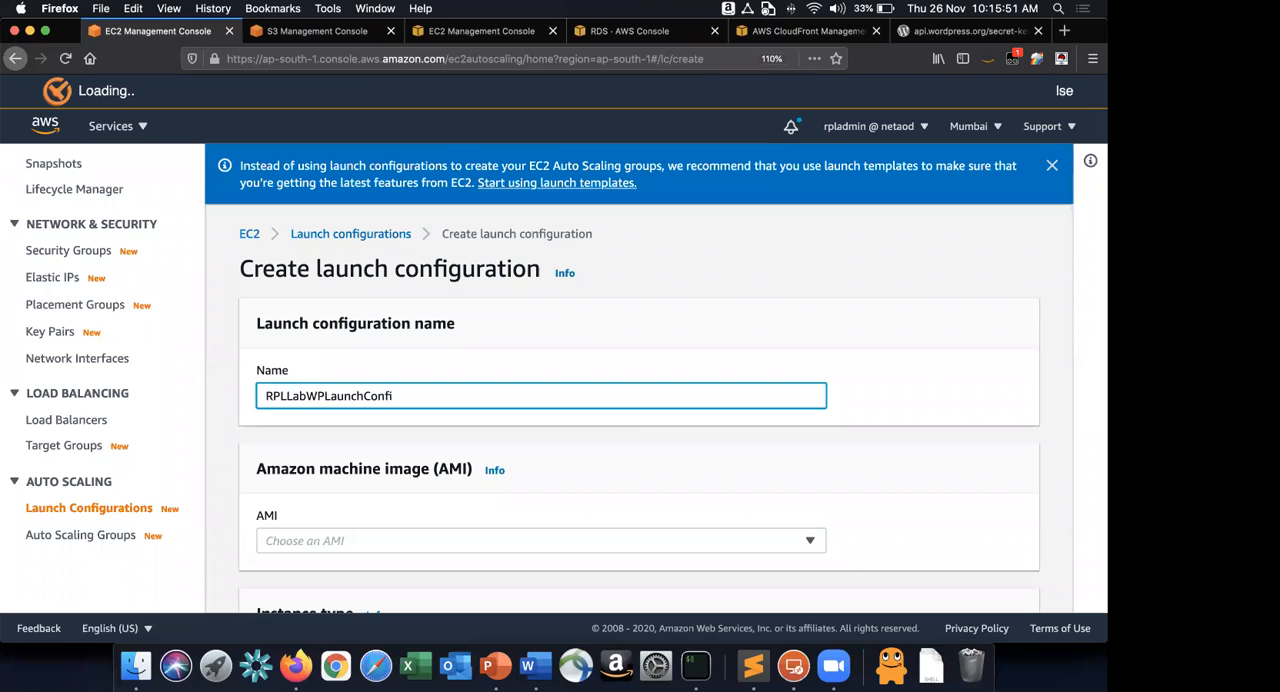
Choose the RPLLabWPReadNode AMI for the launch configuration and switch to Word to compare with the guide's screenshot.
{"action": "scroll", "coordinate": [477, 384], "scroll_direction": "down", "scroll_amount": 3}
{"action": "left_click", "coordinate": [470, 355]}
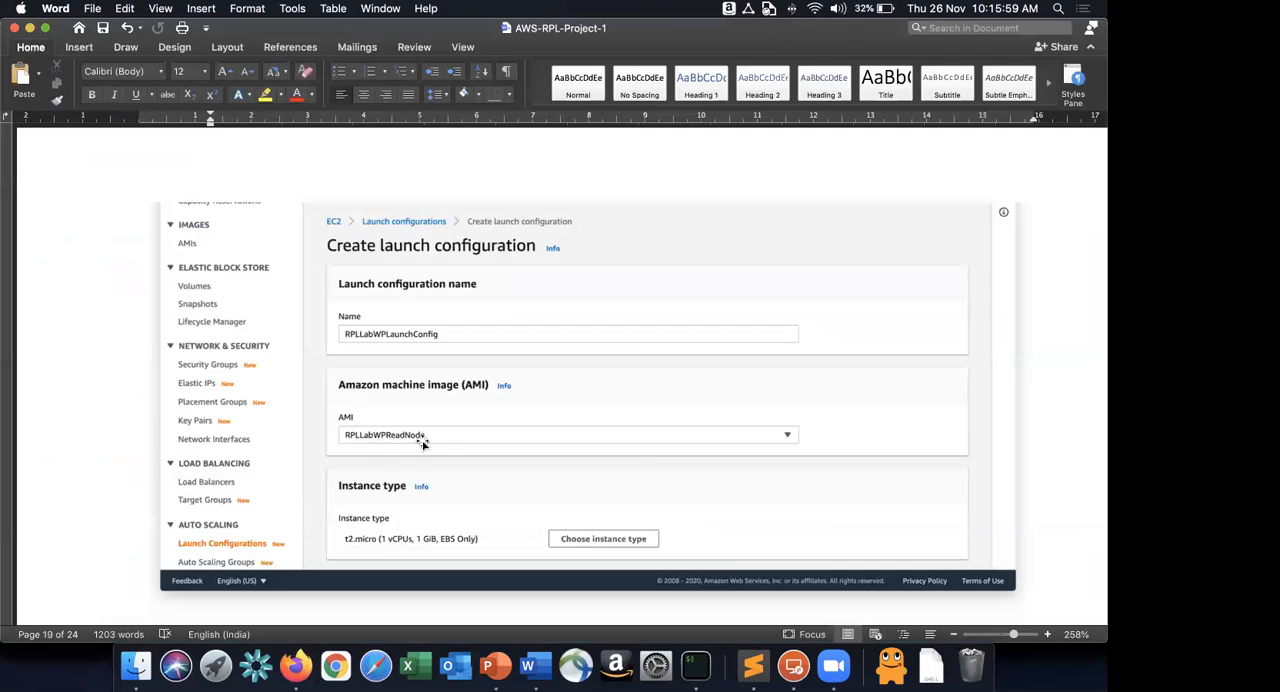
{"action": "scroll", "coordinate": [422, 444], "scroll_direction": "up", "scroll_amount": 10}
{"action": "left_click", "coordinate": [400, 306]}
{"action": "double_click", "coordinate": [400, 306]}
{"action": "scroll", "coordinate": [400, 306], "scroll_direction": "down", "scroll_amount": 10}
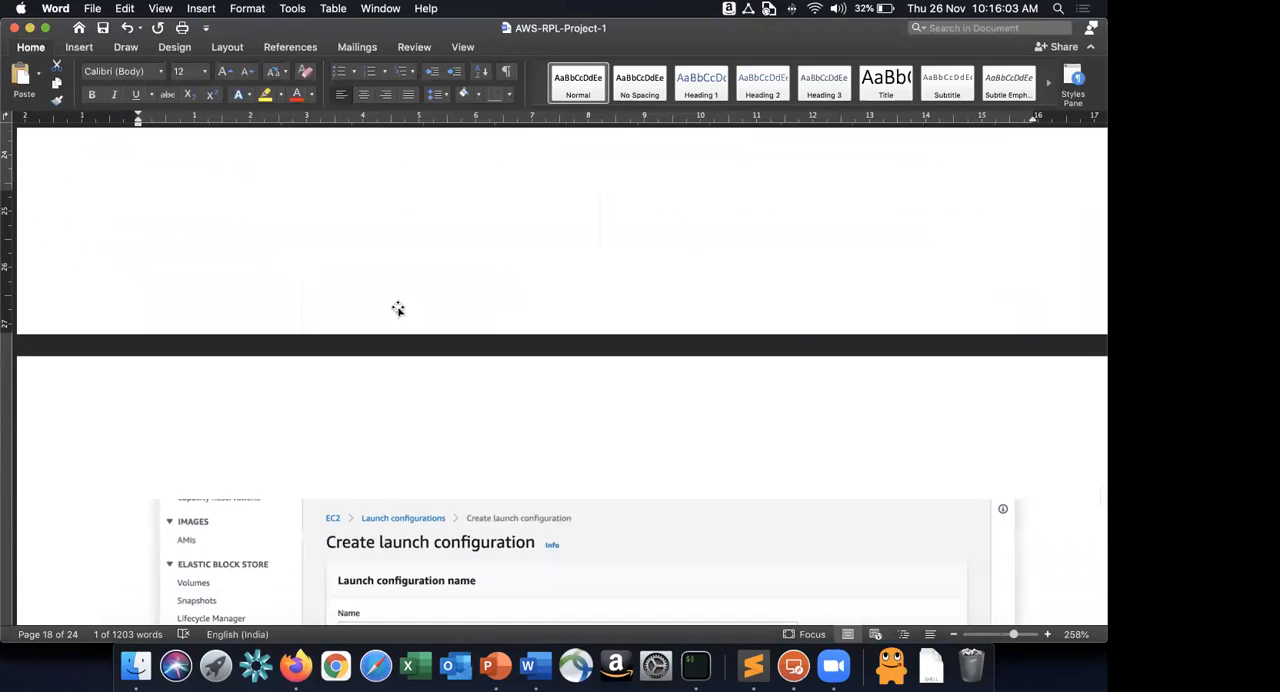
{"action": "scroll", "coordinate": [393, 430], "scroll_direction": "down", "scroll_amount": 1}
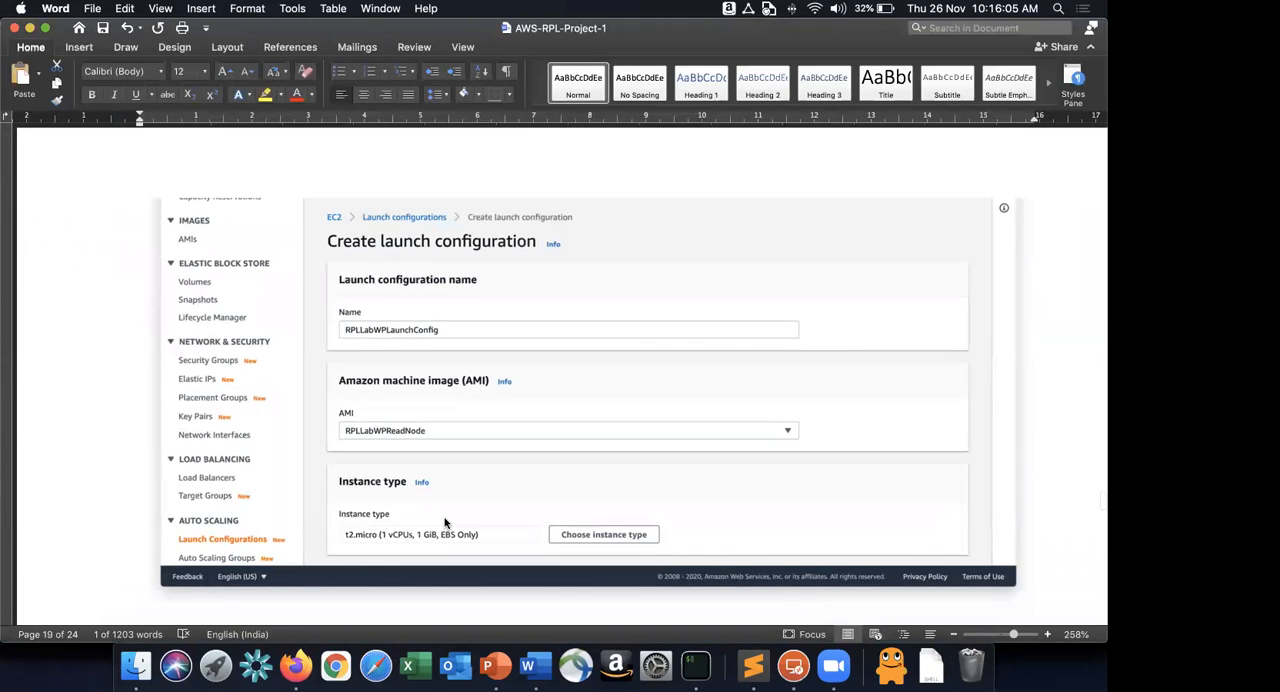
Return to Firefox and choose t2.micro as the launch configuration's instance type.
{"action": "key", "text": "super+Tab"}
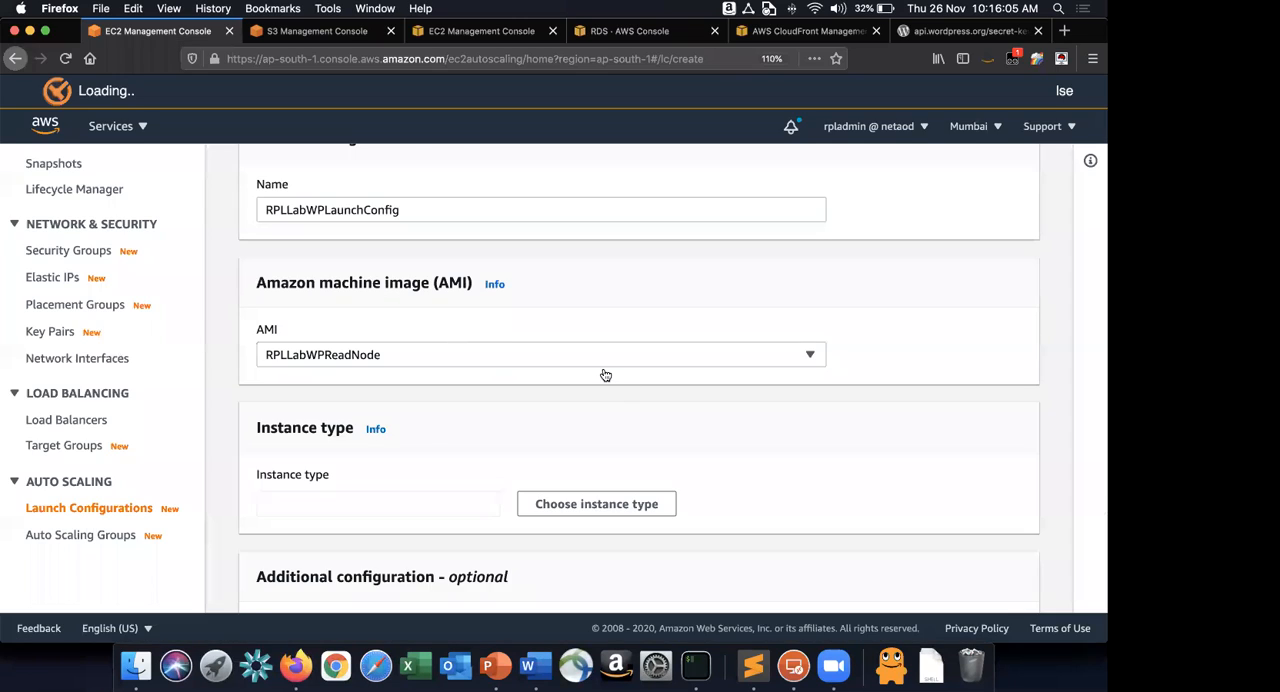
{"action": "scroll", "coordinate": [605, 375], "scroll_direction": "down", "scroll_amount": 3}
{"action": "left_click", "coordinate": [605, 375]}
{"action": "left_click", "coordinate": [408, 190]}
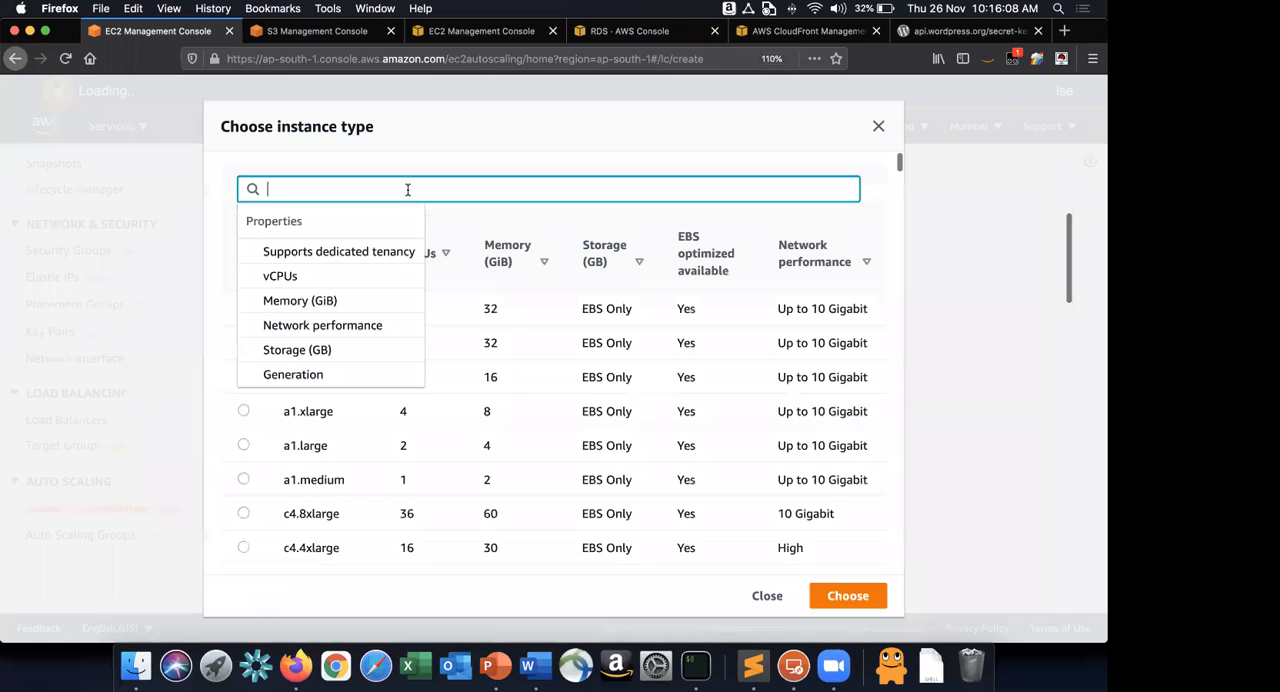
{"action": "type", "text": "t2.micro"}
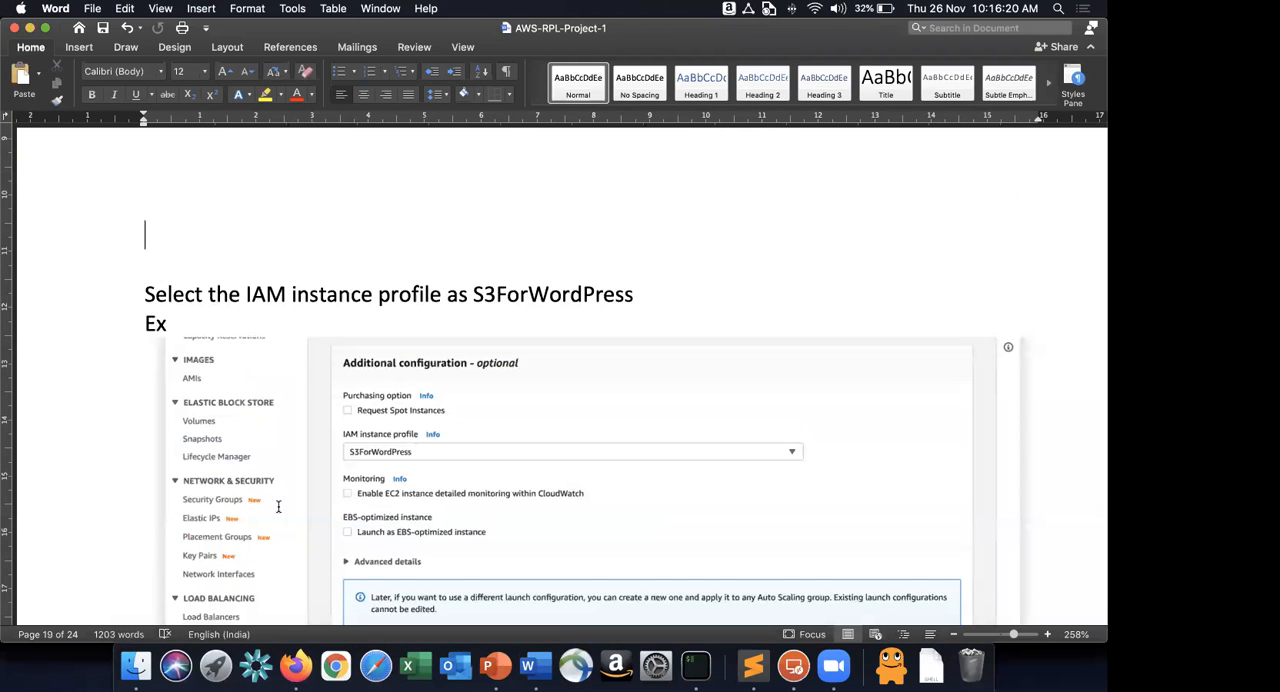
In the Word guide, remove the blank line above the IAM instance profile instruction and the stray "Ex" text below it.
{"action": "scroll", "coordinate": [300, 523], "scroll_direction": "up", "scroll_amount": 5}
{"action": "scroll", "coordinate": [300, 523], "scroll_direction": "down", "scroll_amount": 2}
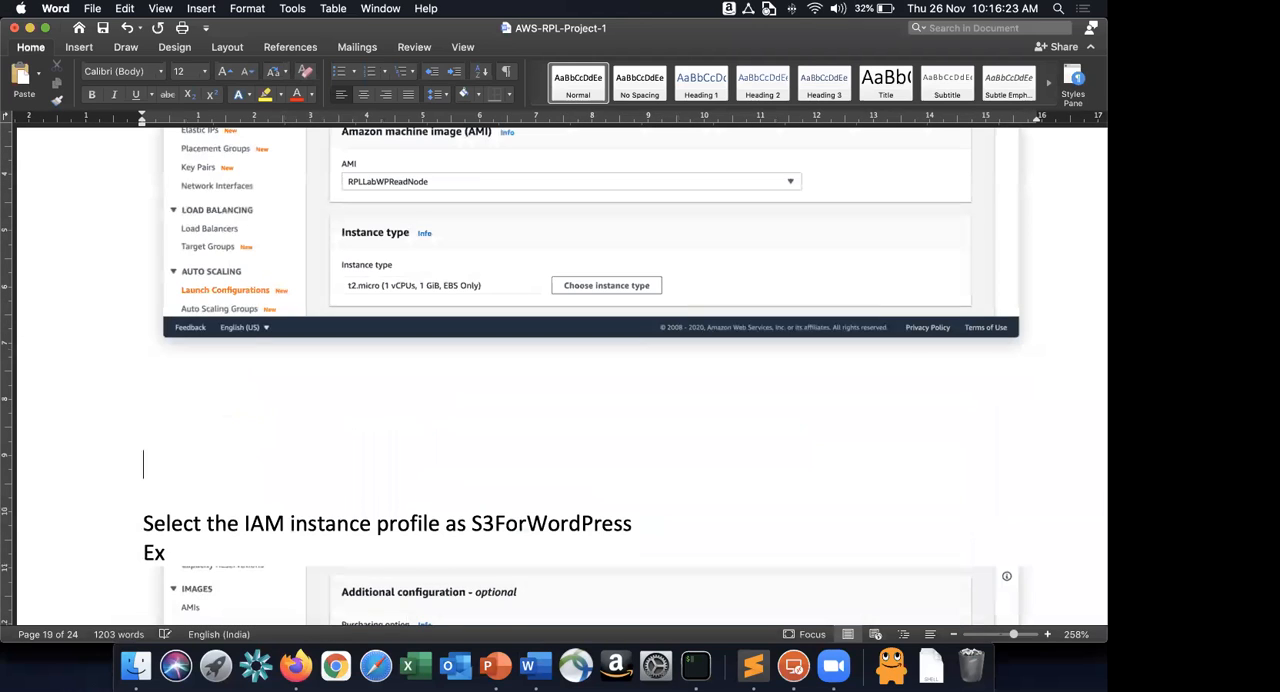
{"action": "scroll", "coordinate": [567, 429], "scroll_direction": "down", "scroll_amount": 2}
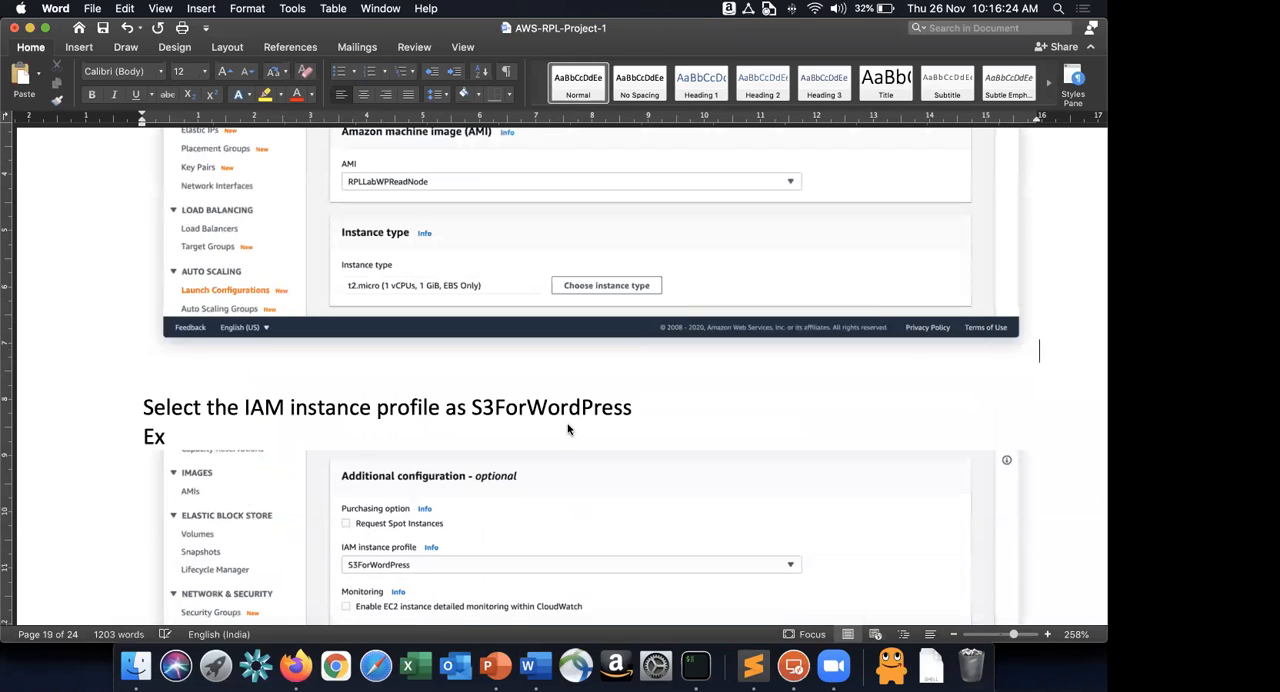
{"action": "left_click", "coordinate": [577, 431]}
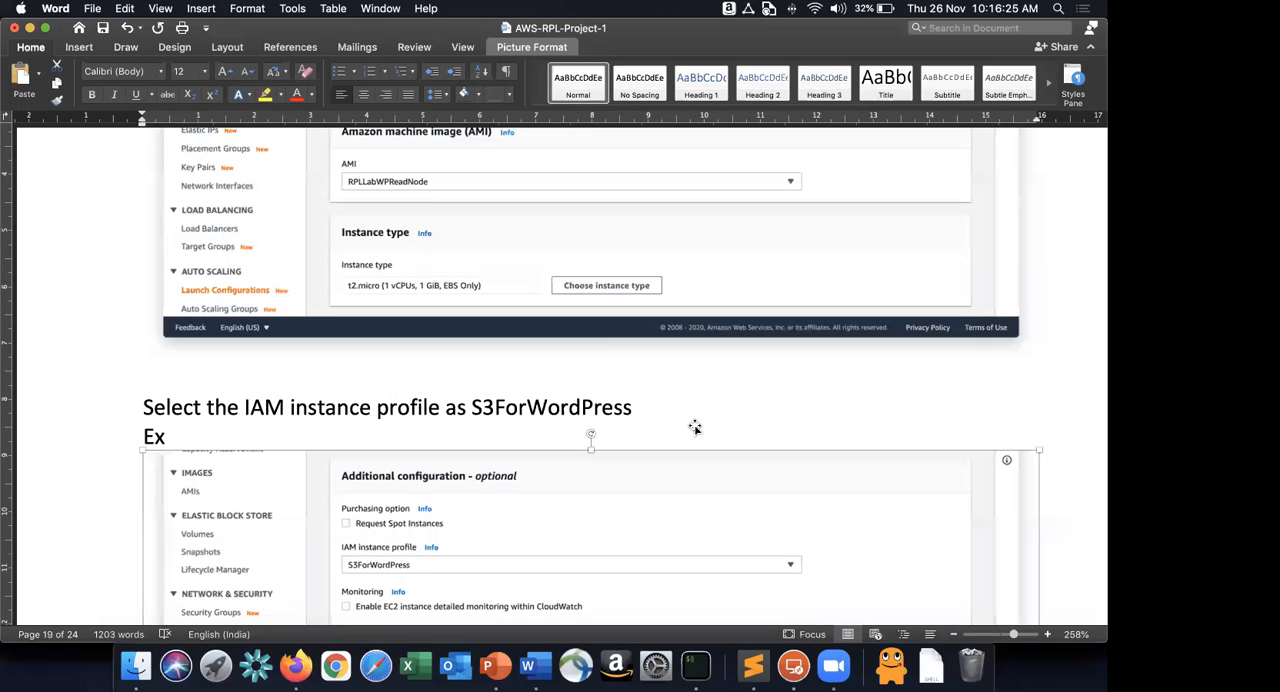
{"action": "key", "text": "Left"}
{"action": "key", "text": "Left"}
{"action": "key", "text": "Left"}
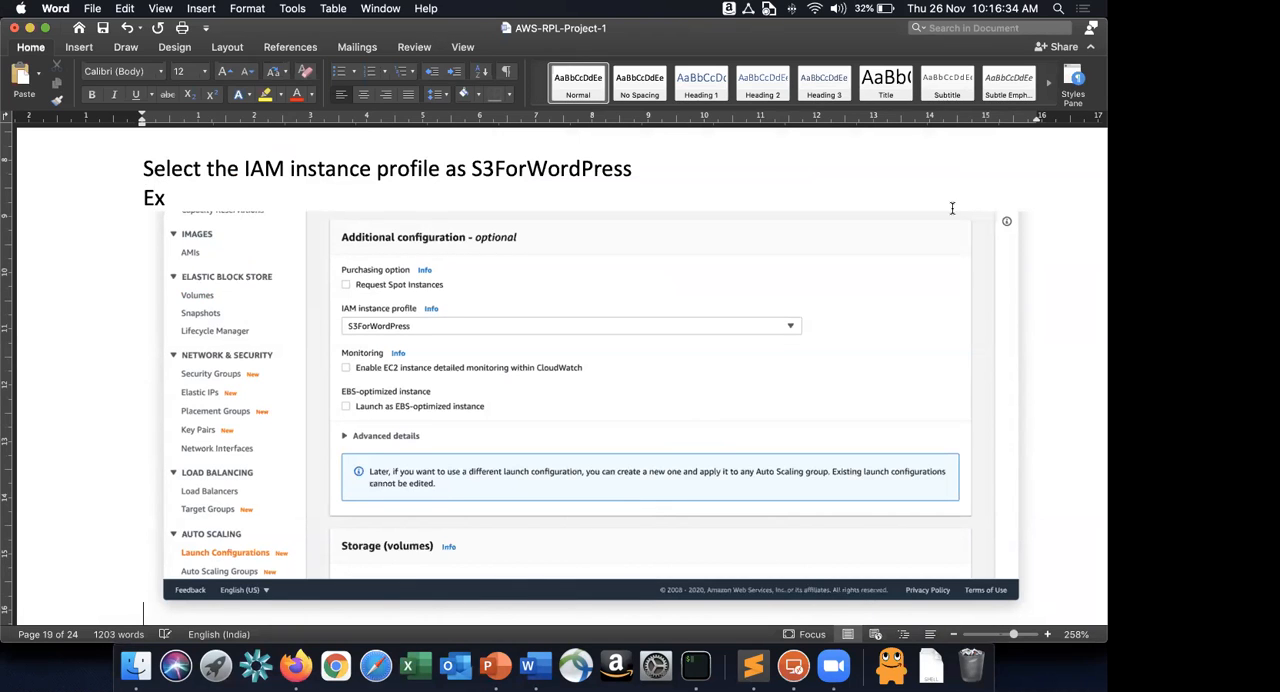
{"action": "key", "text": "Return"}
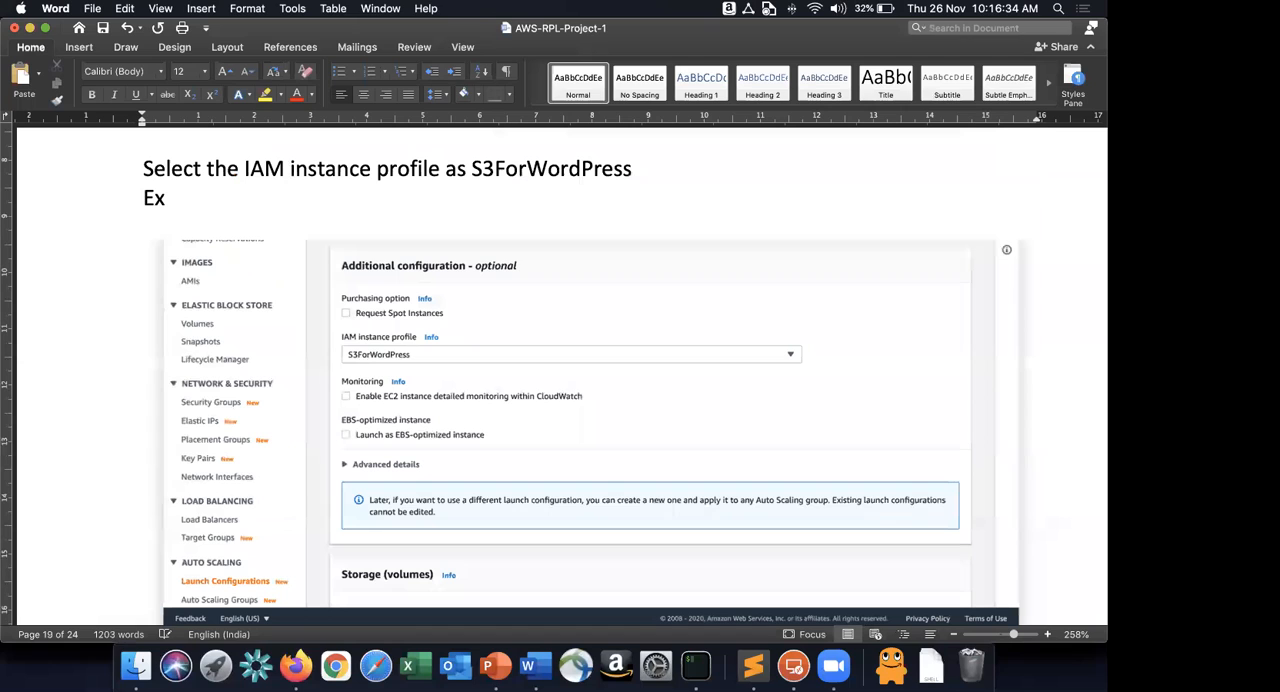
{"action": "key", "text": "BackSpace"}
{"action": "key", "text": "BackSpace"}
{"action": "key", "text": "BackSpace"}
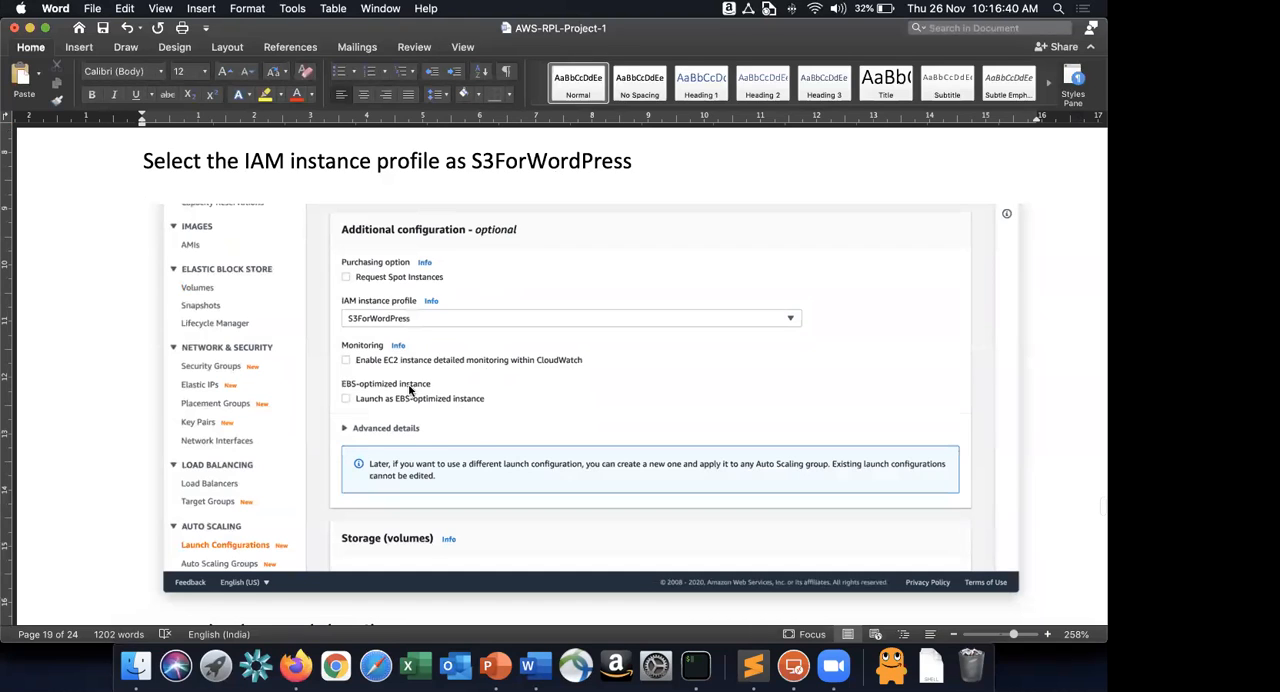
Set the IAM instance profile to S3ForWordPress in Firefox and review the code bucket in the PowerPoint architecture diagram.
{"action": "key", "text": "super+Tab"}
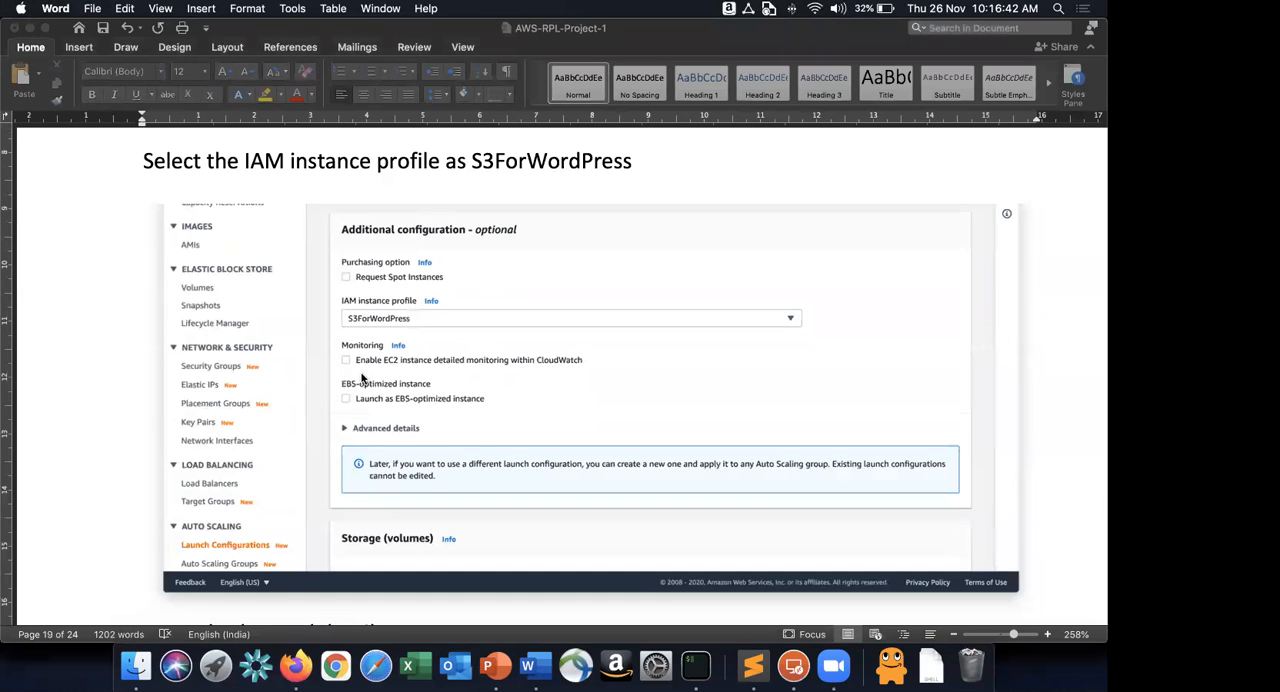
{"action": "key", "text": "super+Tab"}
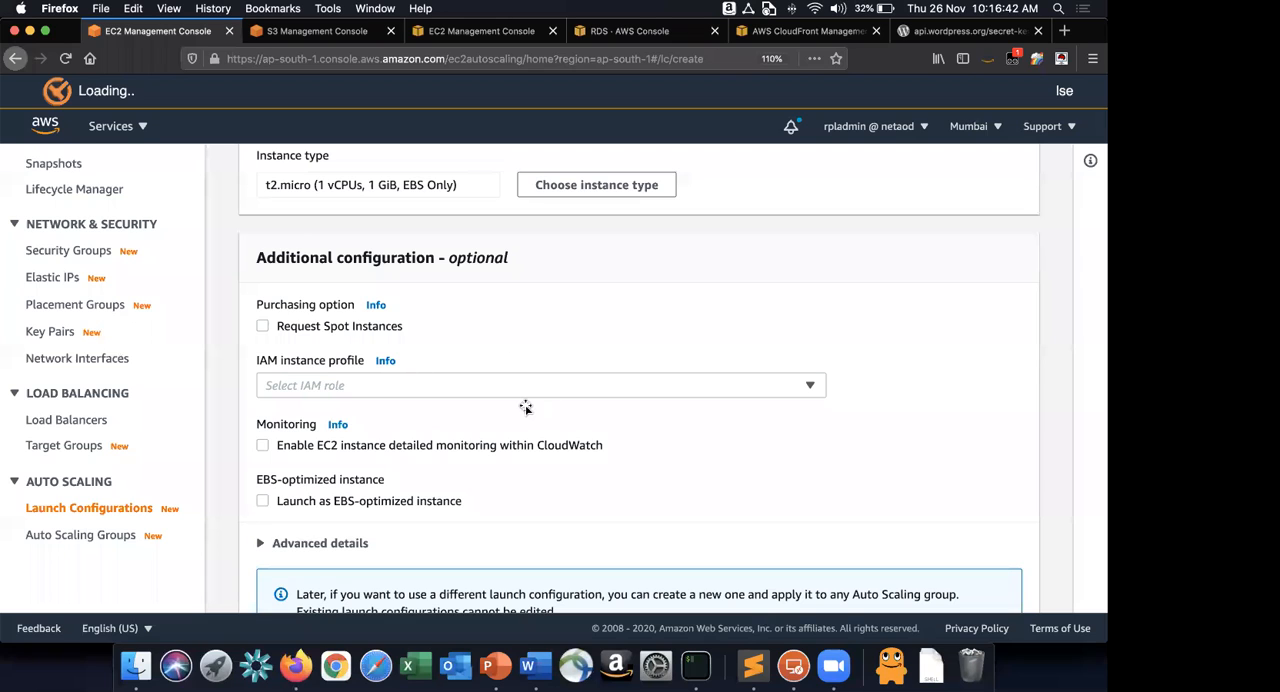
{"action": "key", "text": "super+Tab"}
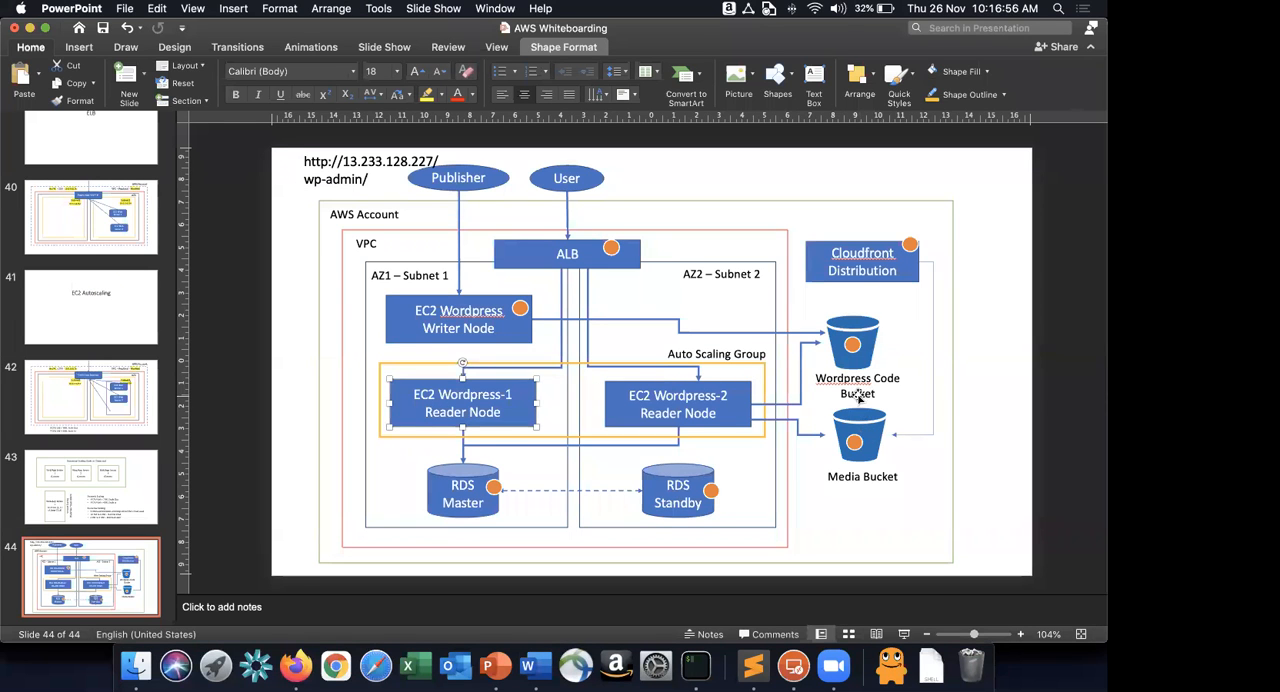
{"action": "key", "text": "super+Tab"}
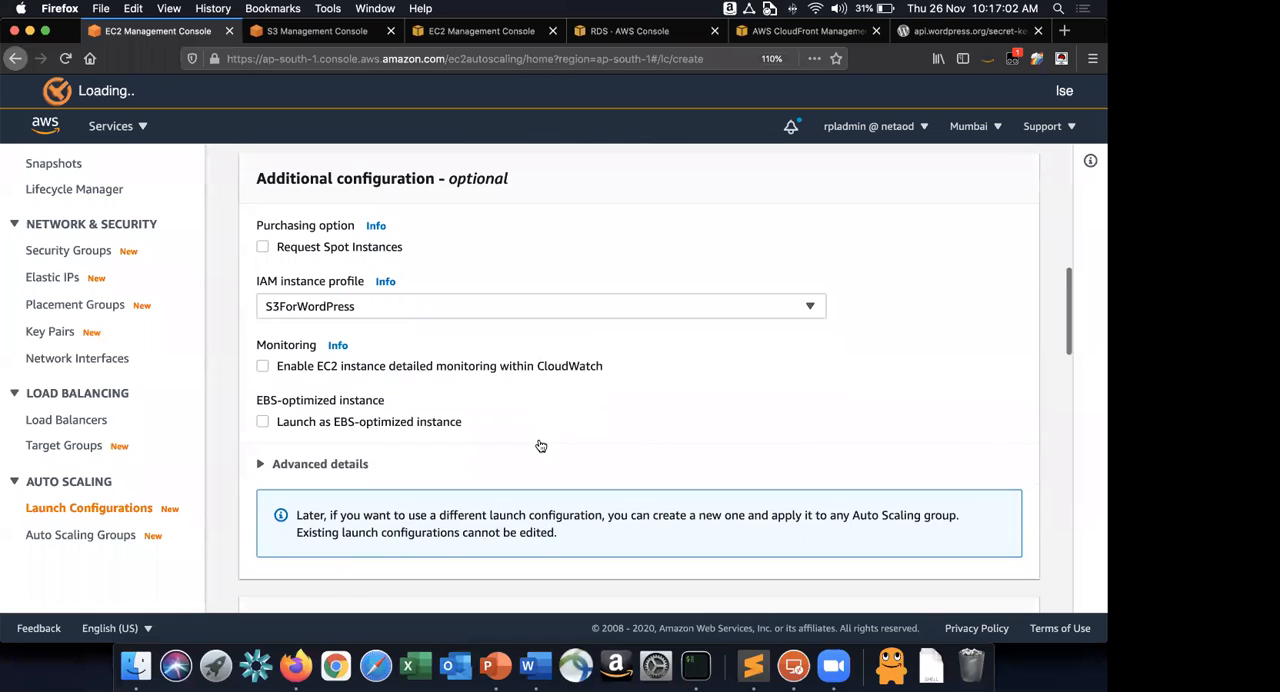
Read the user data instructions in the Word guide, expand the advanced details in Firefox and activate the text User data field.
{"action": "key", "text": "super+Tab"}
{"action": "key", "text": "super+Tab"}
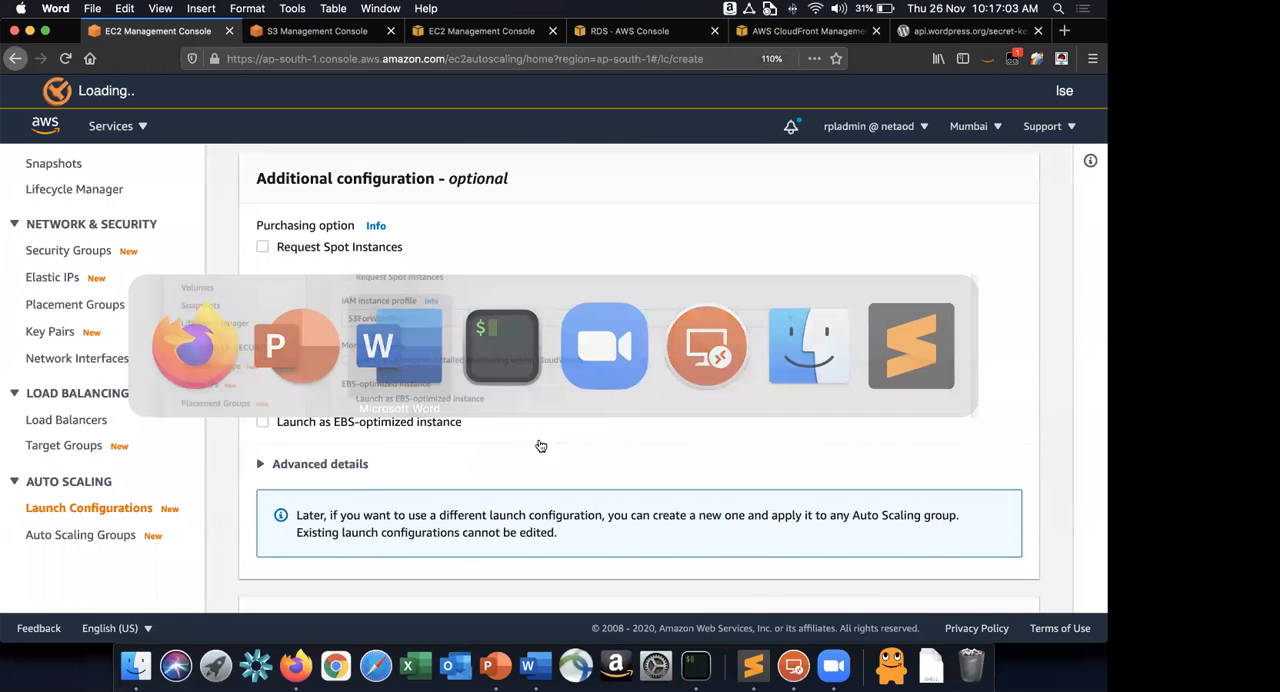
{"action": "scroll", "coordinate": [471, 450], "scroll_direction": "down", "scroll_amount": 5}
{"action": "key", "text": "super+Tab"}
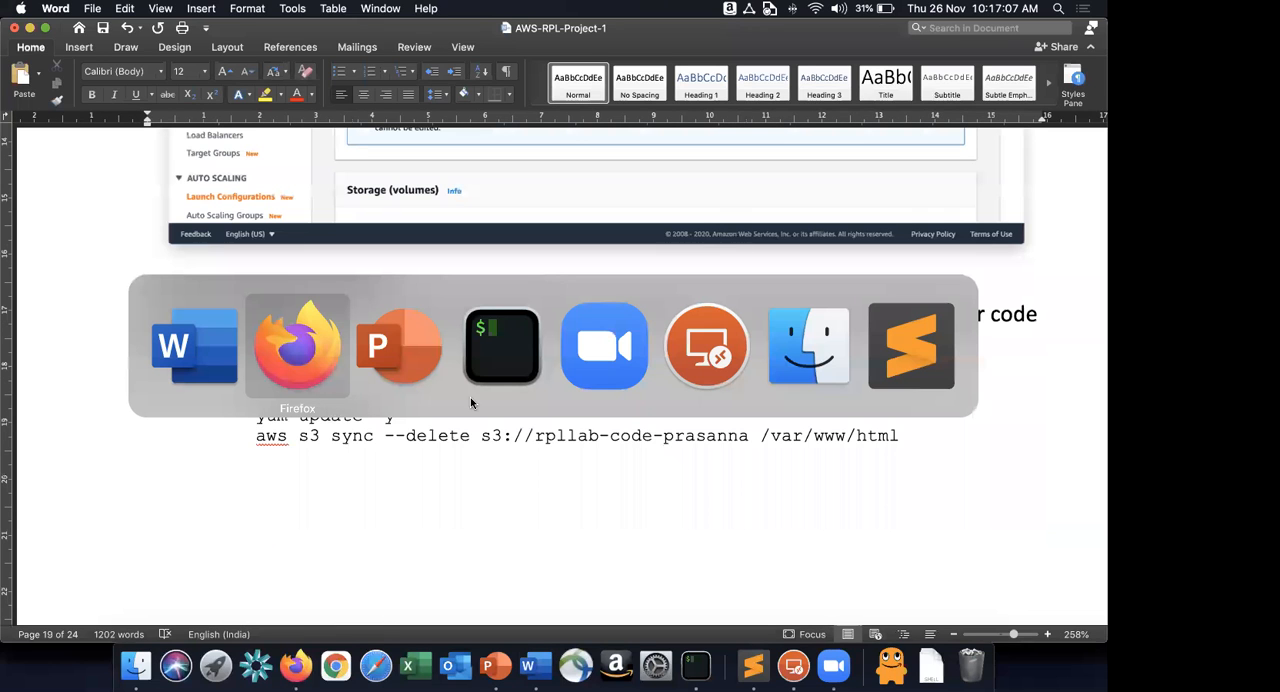
{"action": "scroll", "coordinate": [470, 400], "scroll_direction": "down", "scroll_amount": 10}
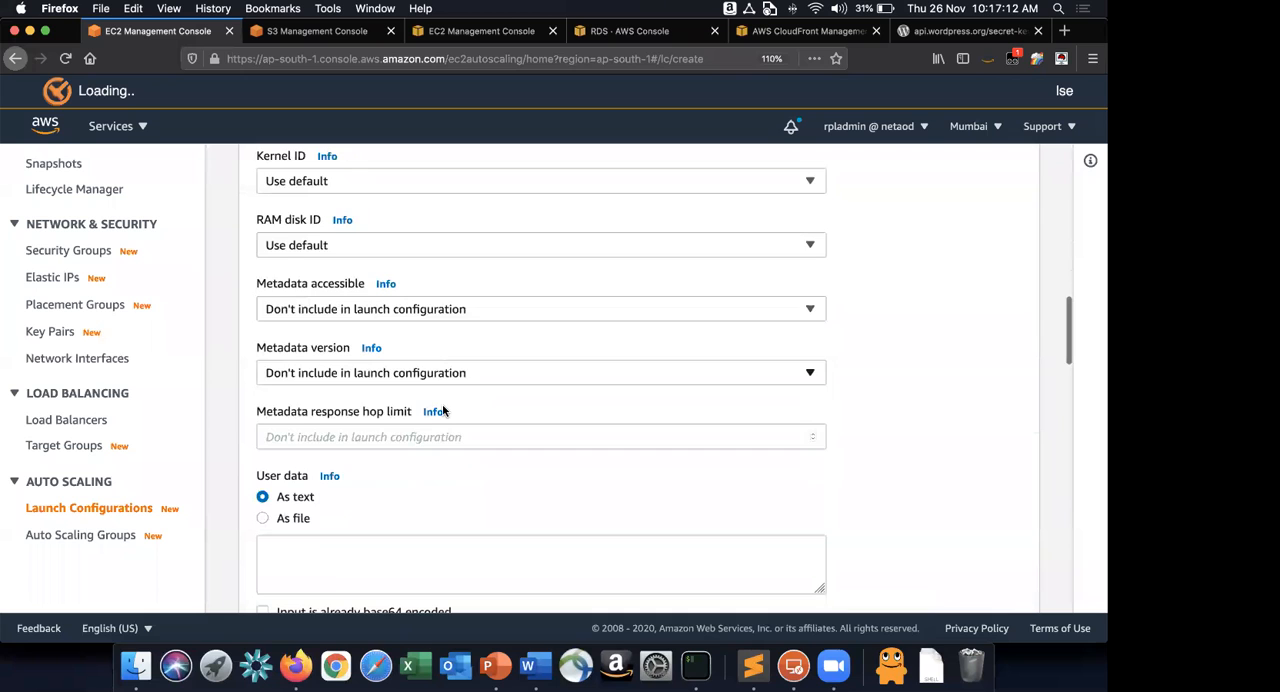
{"action": "left_click", "coordinate": [334, 468]}
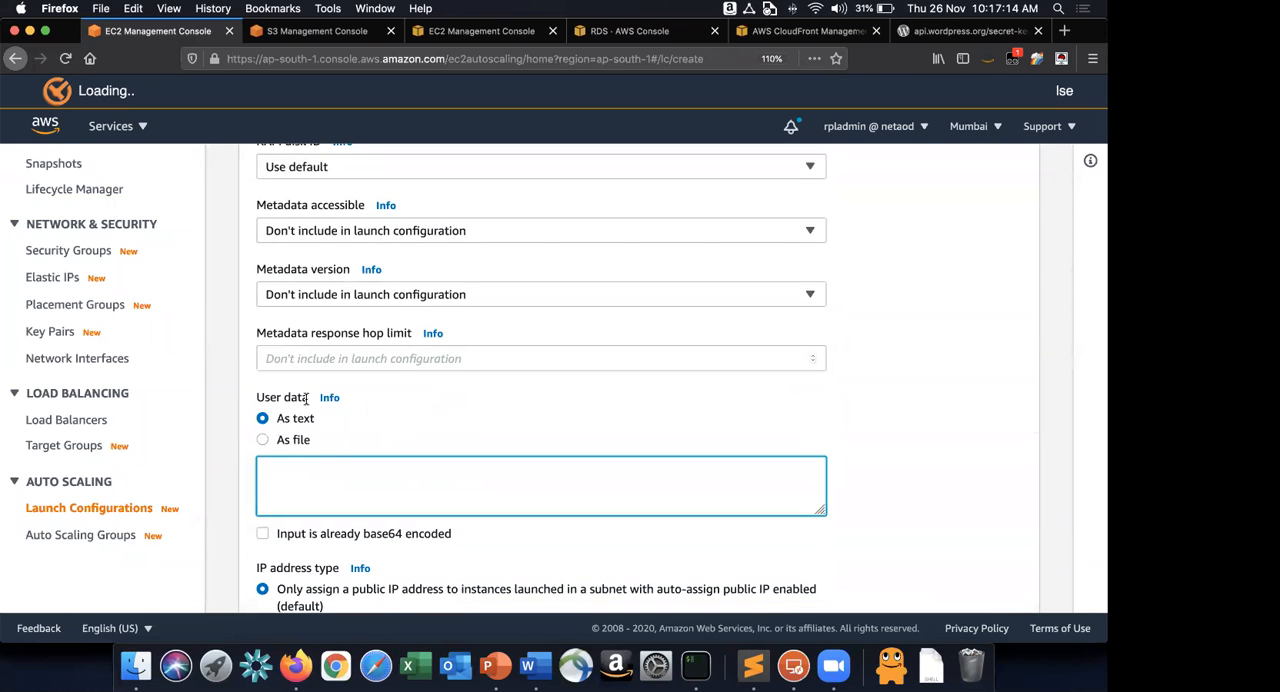
Switch to Word and select the three-line bash script with the yum update and aws s3 sync commands.
{"action": "key", "text": "super+Tab"}
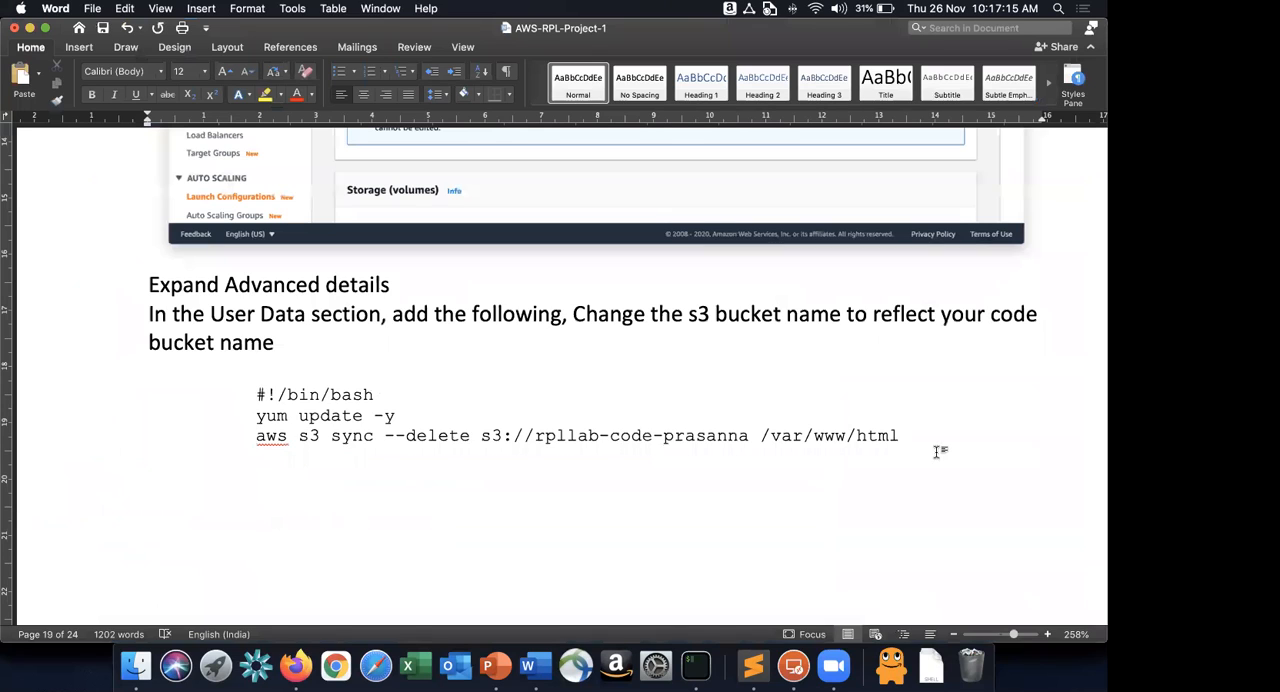
{"action": "triple_click", "coordinate": [938, 452]}
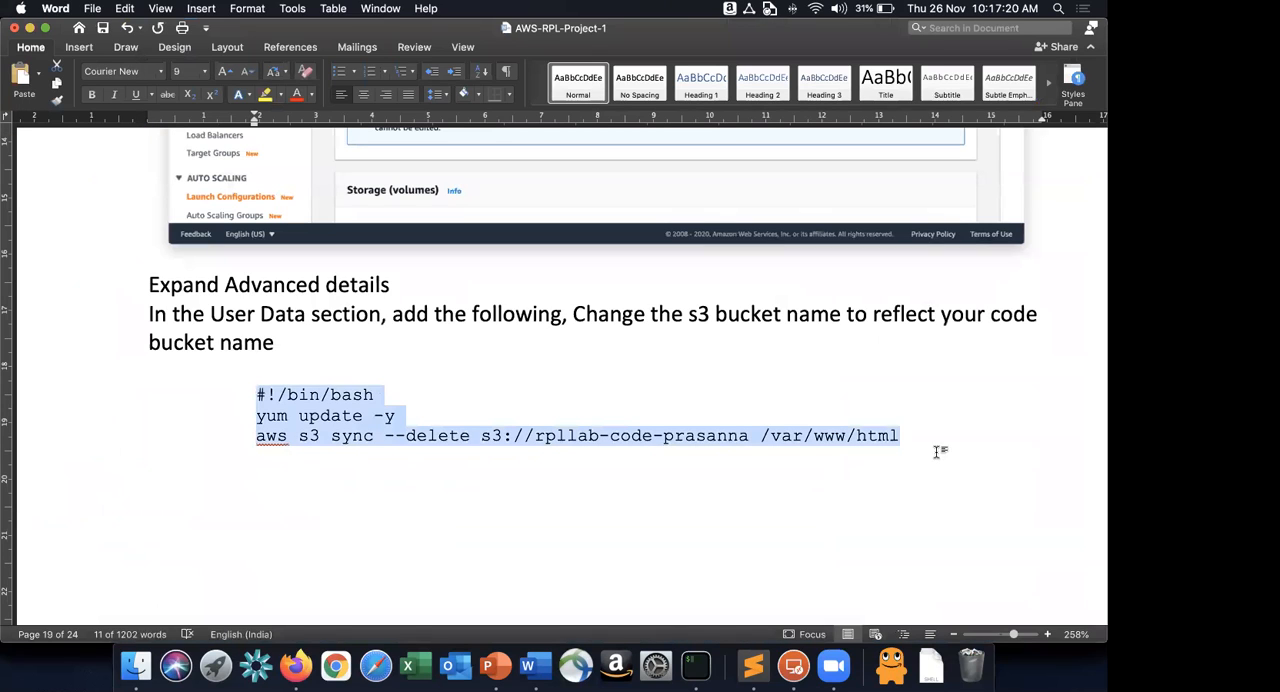
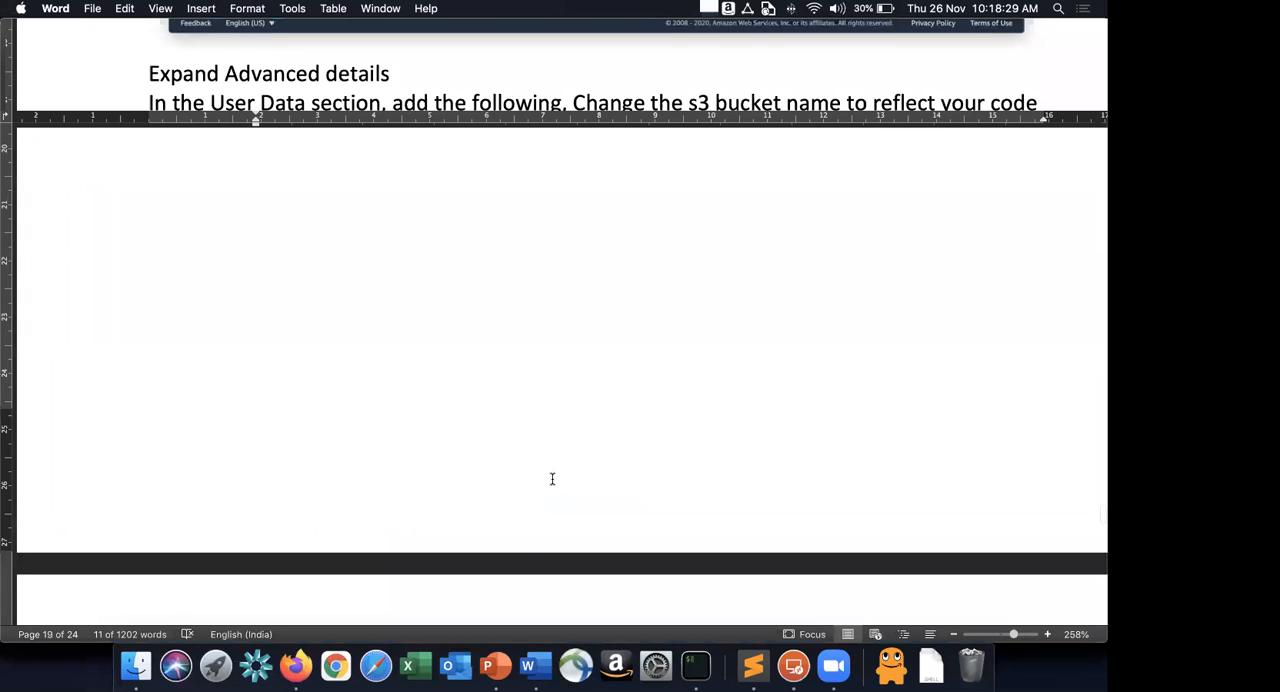
Paste the code-sync bash script into the User data field and compare it with the Word guide's screenshot.
{"action": "key", "text": "super+v"}
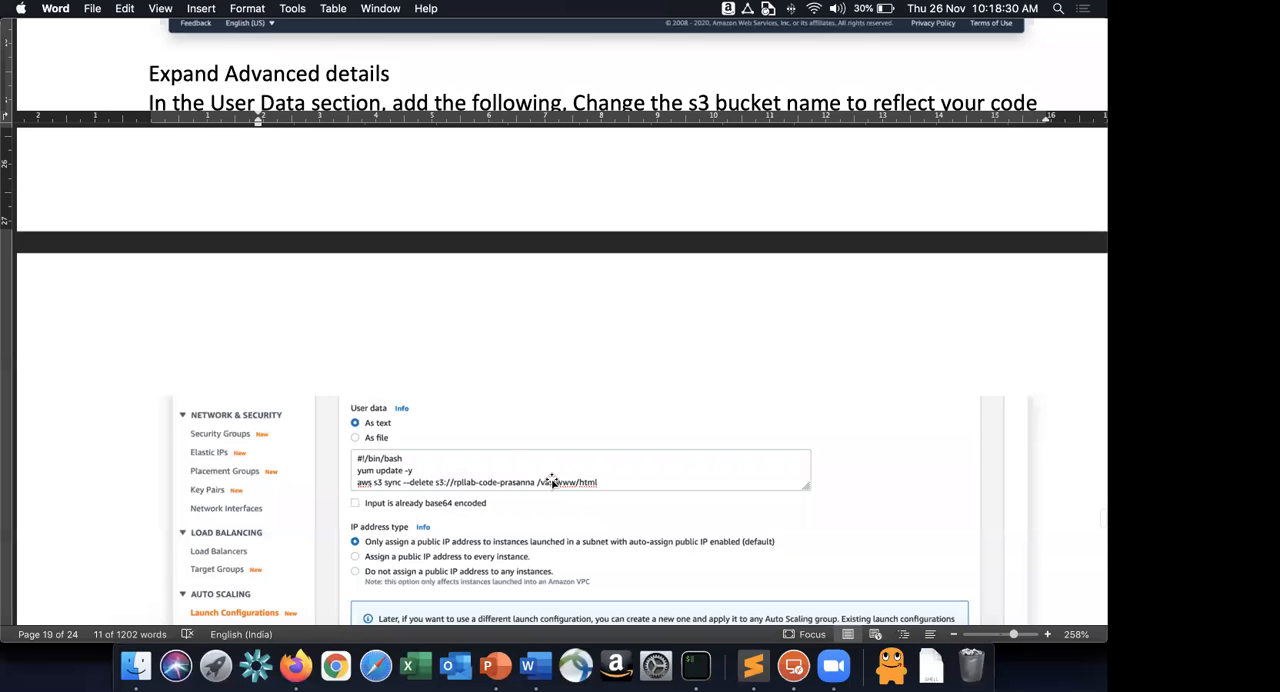
{"action": "scroll", "coordinate": [583, 437], "scroll_direction": "down", "scroll_amount": 6}
{"action": "key", "text": "super+Tab"}
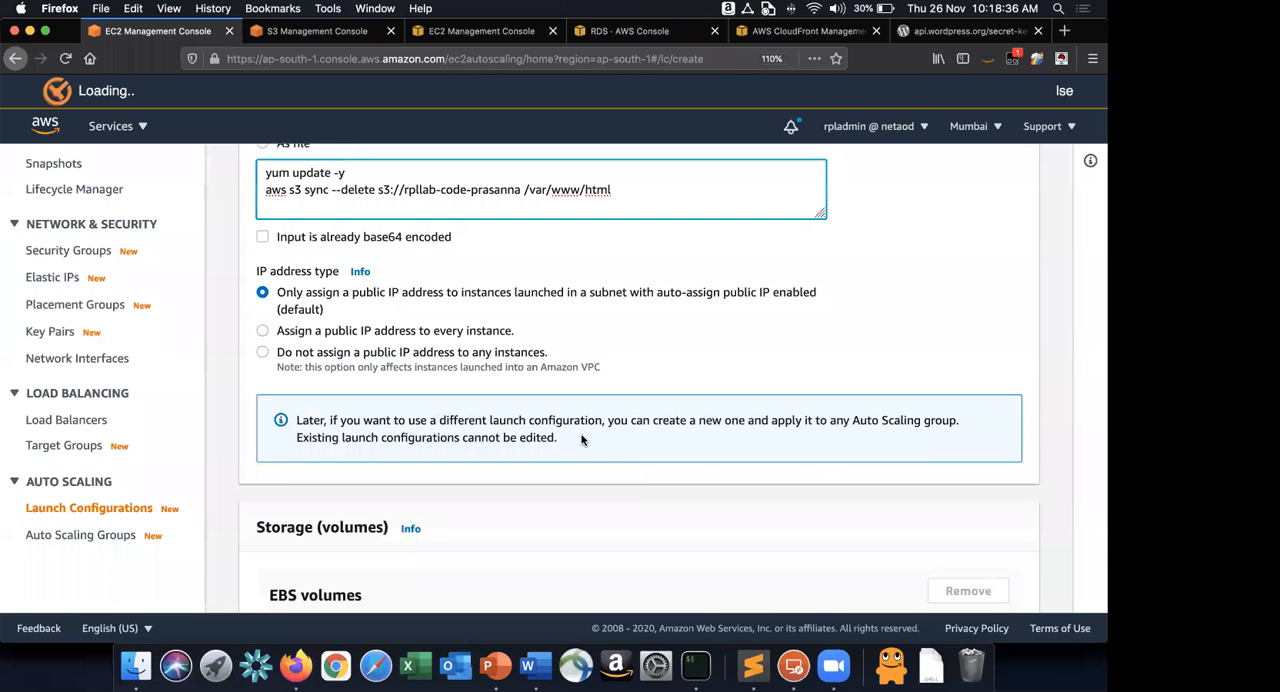
In Firefox, assign the existing security group WebDMZ to the launch configuration, checking the group name in the Word guide.
{"action": "scroll", "coordinate": [365, 370], "scroll_direction": "down", "scroll_amount": 5}
{"action": "scroll", "coordinate": [362, 369], "scroll_direction": "down", "scroll_amount": 6}
{"action": "left_click", "coordinate": [364, 370]}
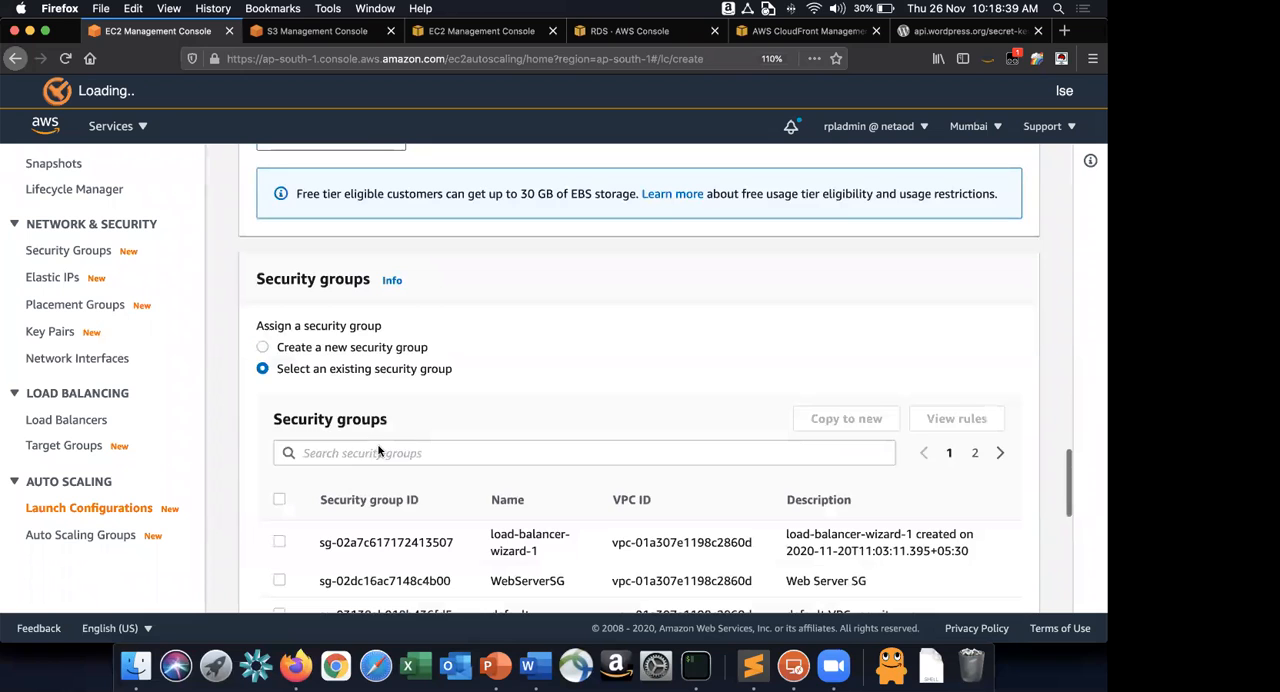
{"action": "scroll", "coordinate": [270, 462], "scroll_direction": "down", "scroll_amount": 3}
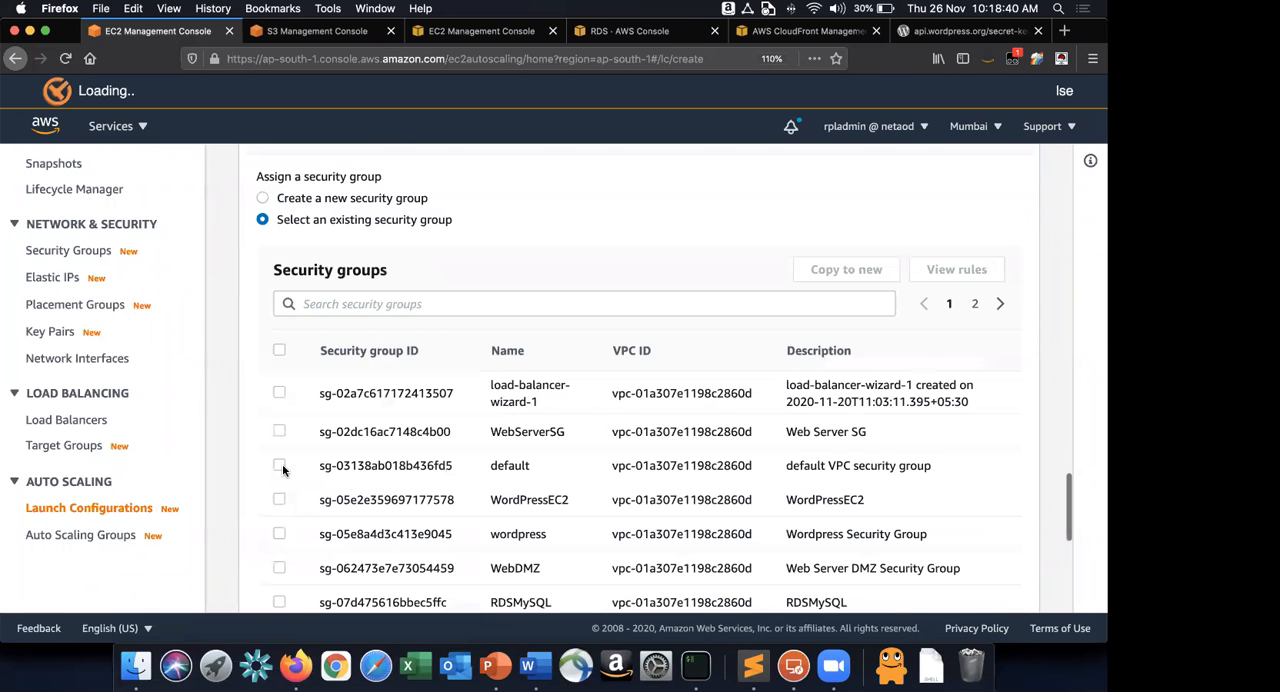
{"action": "scroll", "coordinate": [430, 450], "scroll_direction": "down", "scroll_amount": 2}
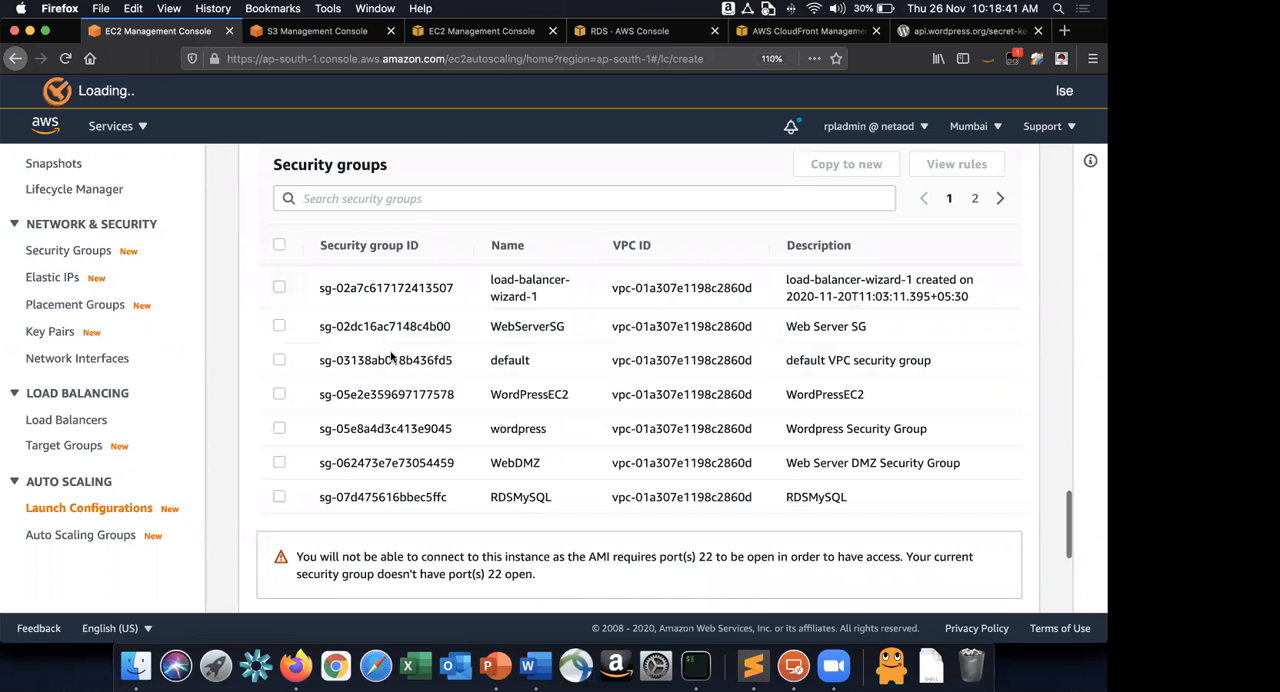
{"action": "key", "text": "super+Tab"}
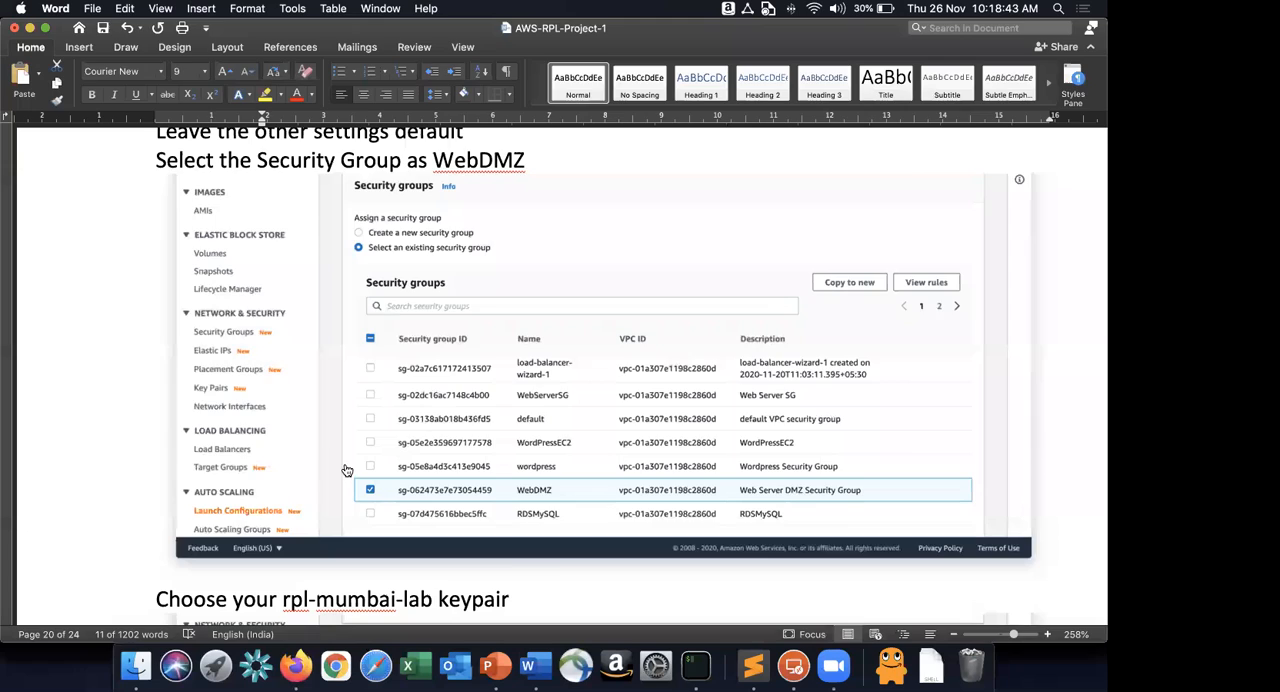
{"action": "key", "text": "super+Tab"}
Choose the existing key pair rpl-mumbai-lab, acknowledge access to its private key and create the launch configuration.
{"action": "scroll", "coordinate": [620, 530], "scroll_direction": "down", "scroll_amount": 5}
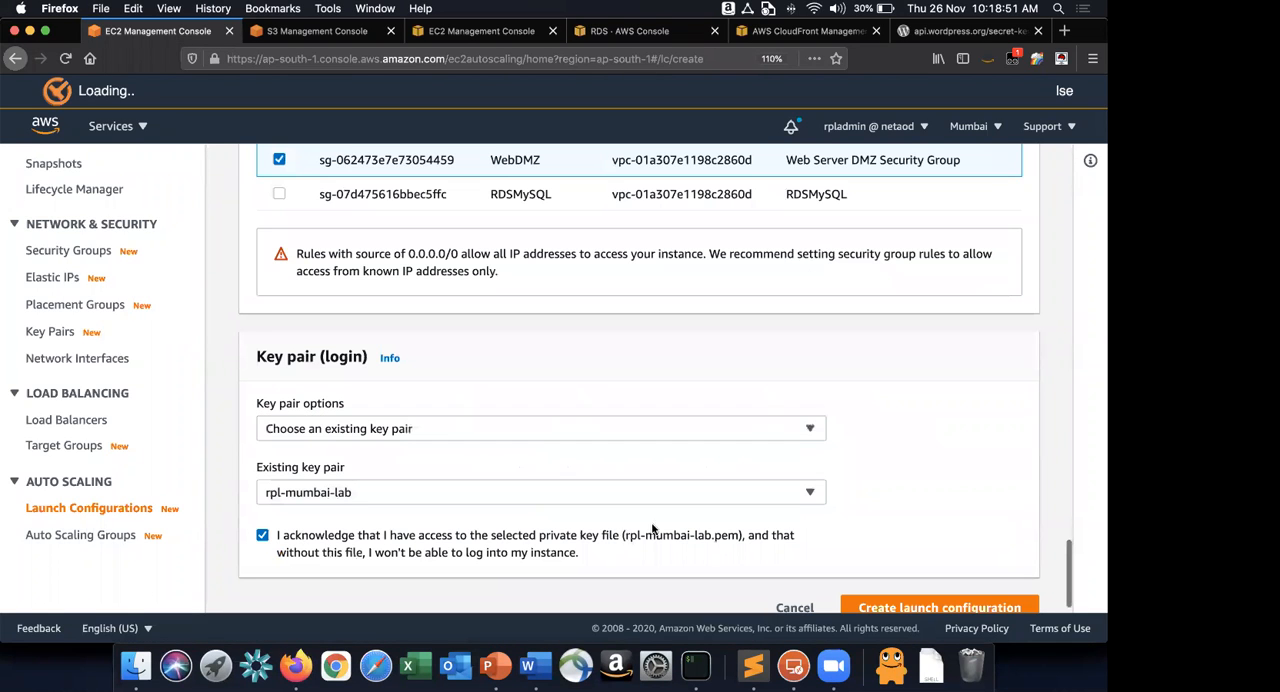
{"action": "scroll", "coordinate": [990, 587], "scroll_direction": "down", "scroll_amount": 1}
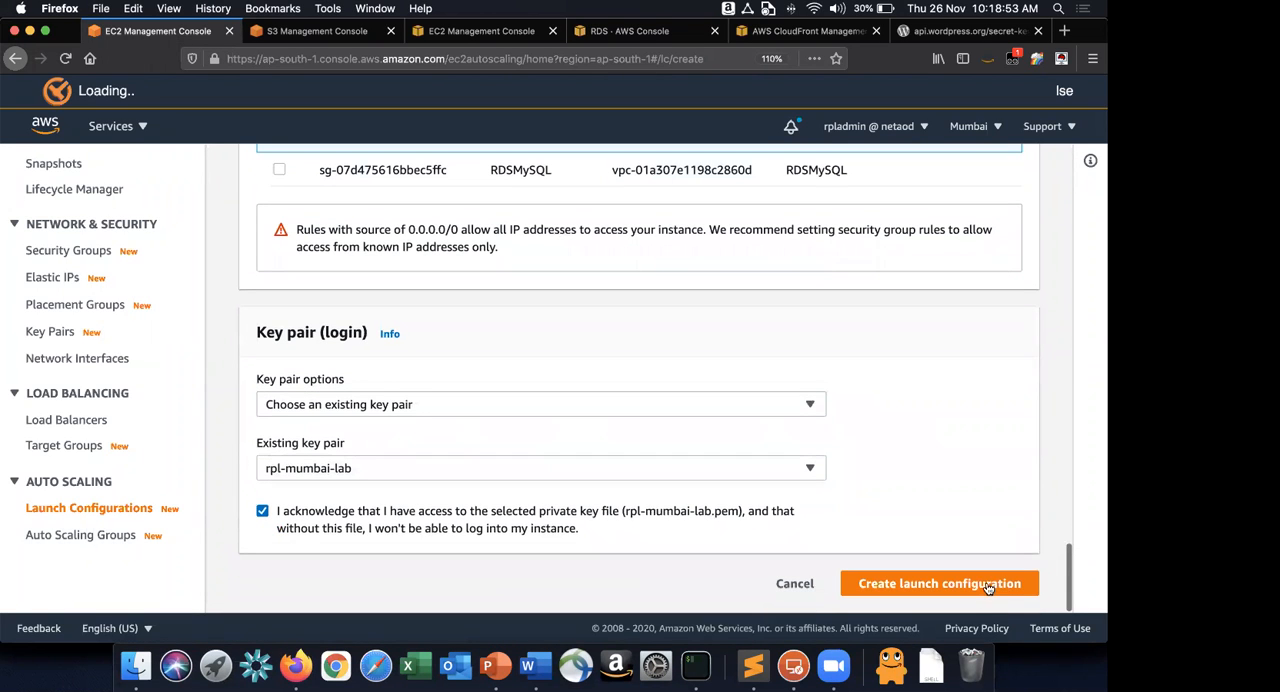
{"action": "left_click", "coordinate": [985, 584]}
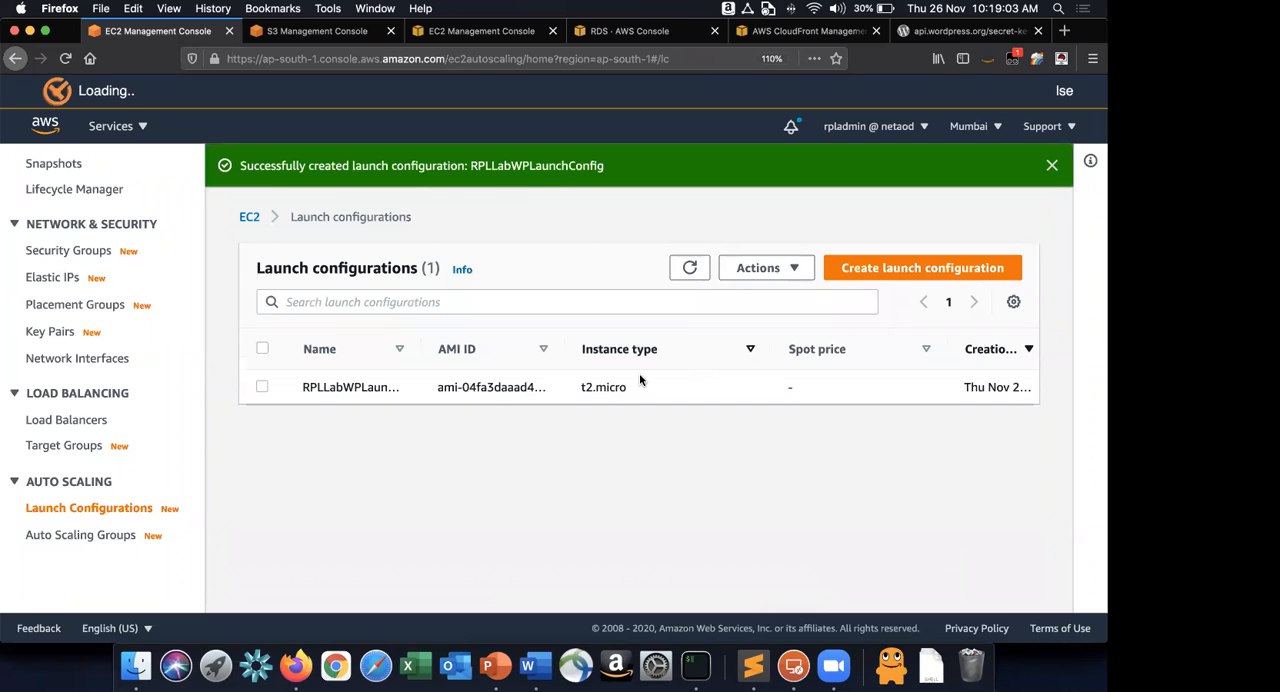
{"action": "scroll", "coordinate": [639, 373], "scroll_direction": "right", "scroll_amount": 1}
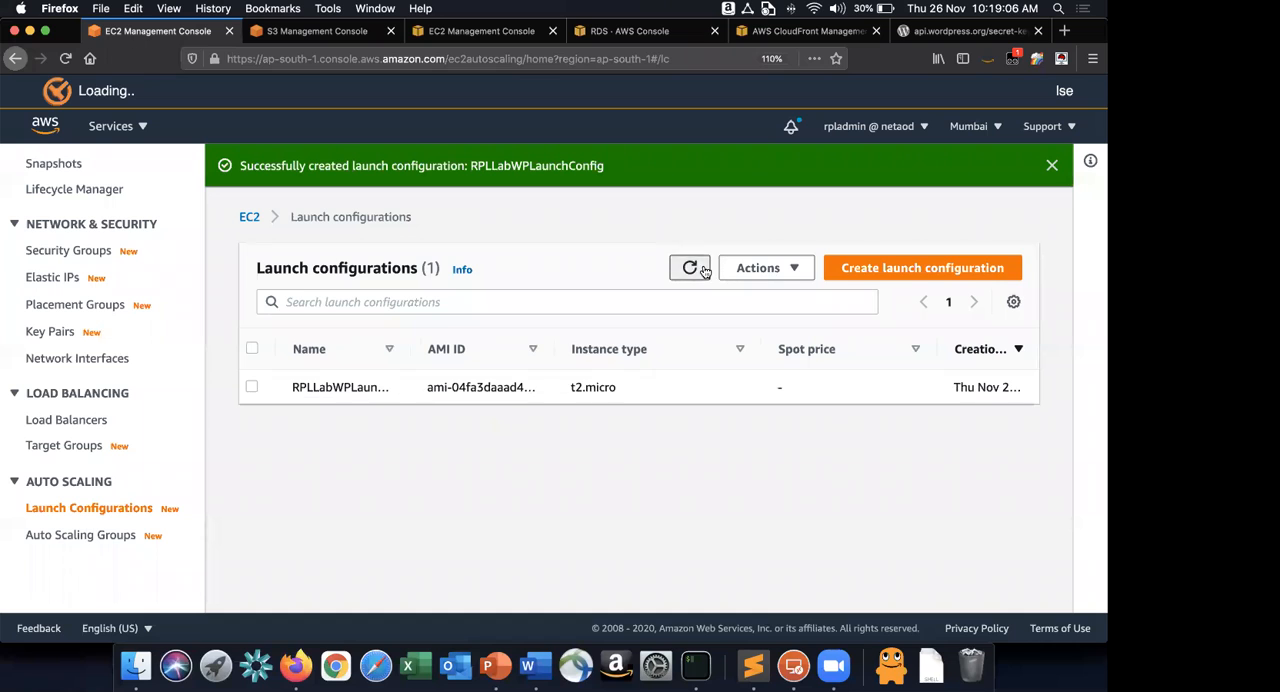
Open Auto Scaling Groups, read step 34 in the Word guide and start creating an Auto Scaling group in Firefox.
{"action": "left_click", "coordinate": [100, 534]}
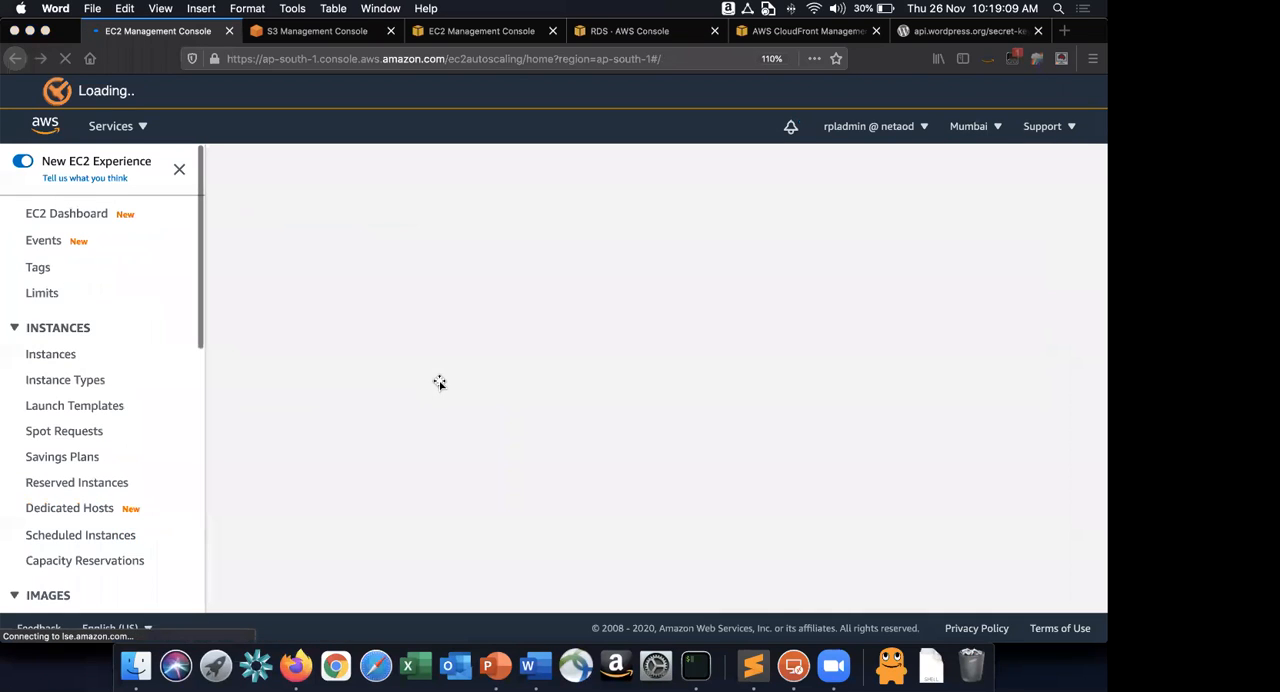
{"action": "key", "text": "super+Tab"}
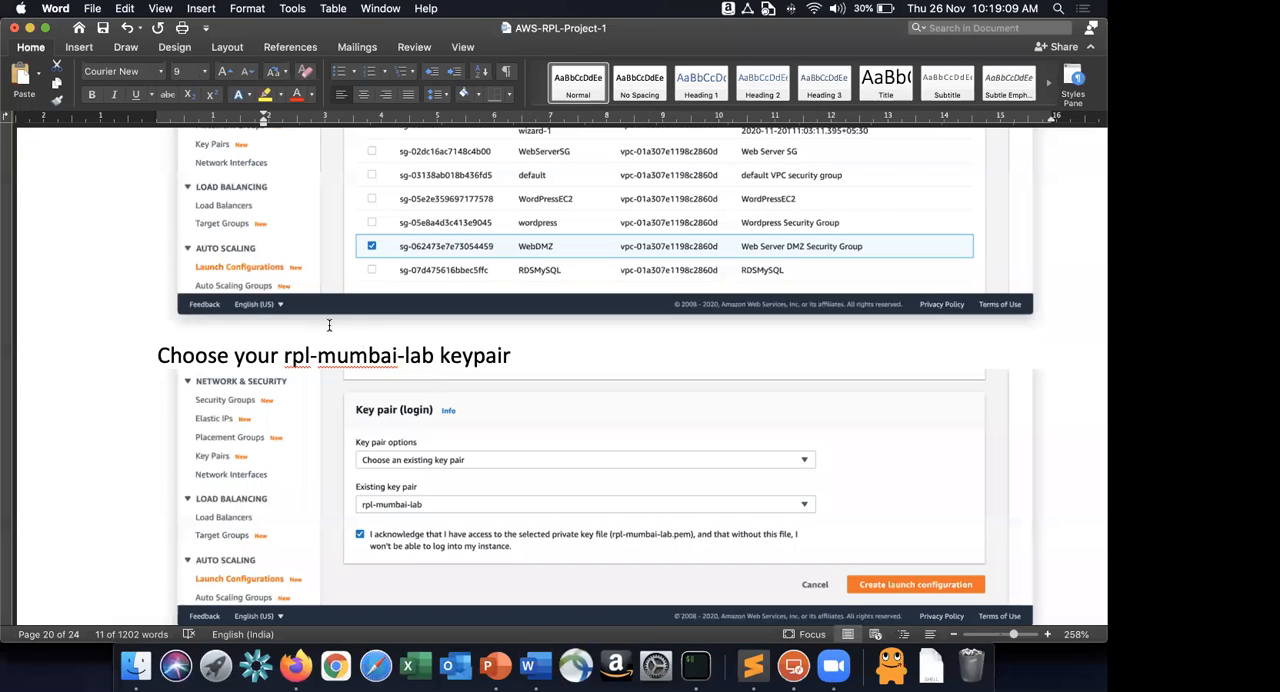
{"action": "scroll", "coordinate": [450, 320], "scroll_direction": "down", "scroll_amount": 5}
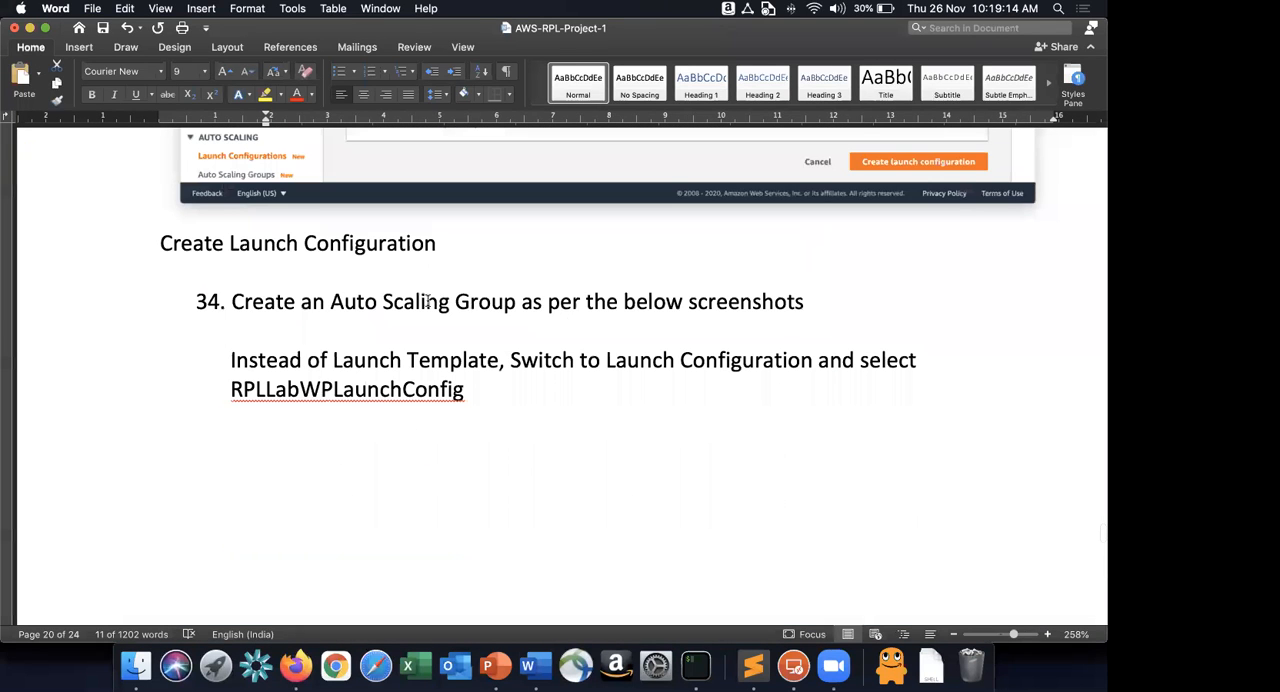
{"action": "scroll", "coordinate": [670, 298], "scroll_direction": "down", "scroll_amount": 2}
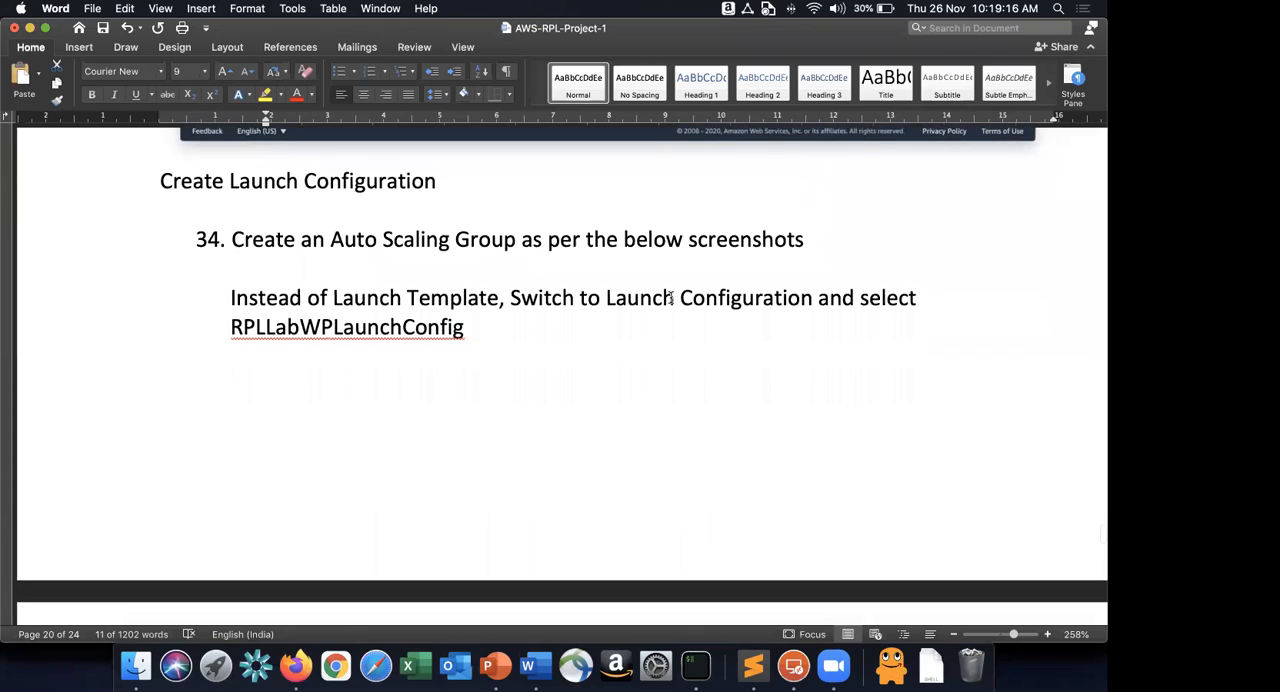
{"action": "key", "text": "super+Tab"}
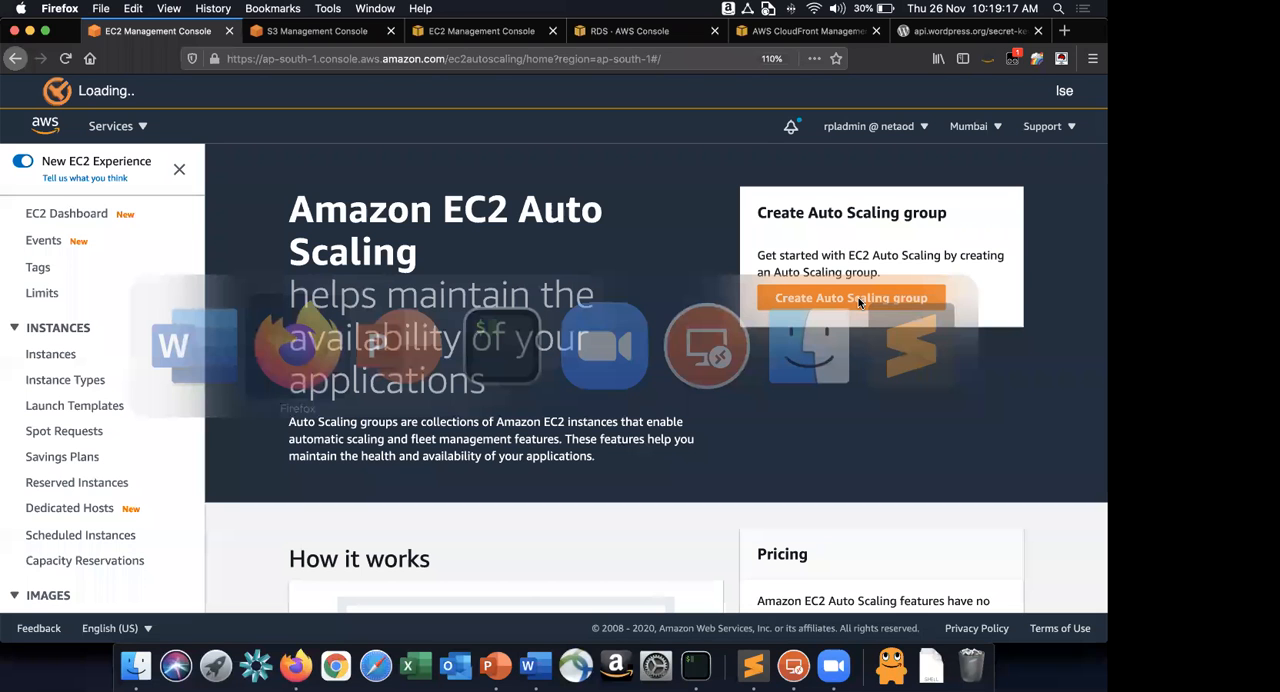
{"action": "left_click", "coordinate": [858, 300]}
Look up the group name in the Word guide and name the Auto Scaling group RPLLabWPASG in Firefox.
{"action": "scroll", "coordinate": [634, 417], "scroll_direction": "down", "scroll_amount": 2}
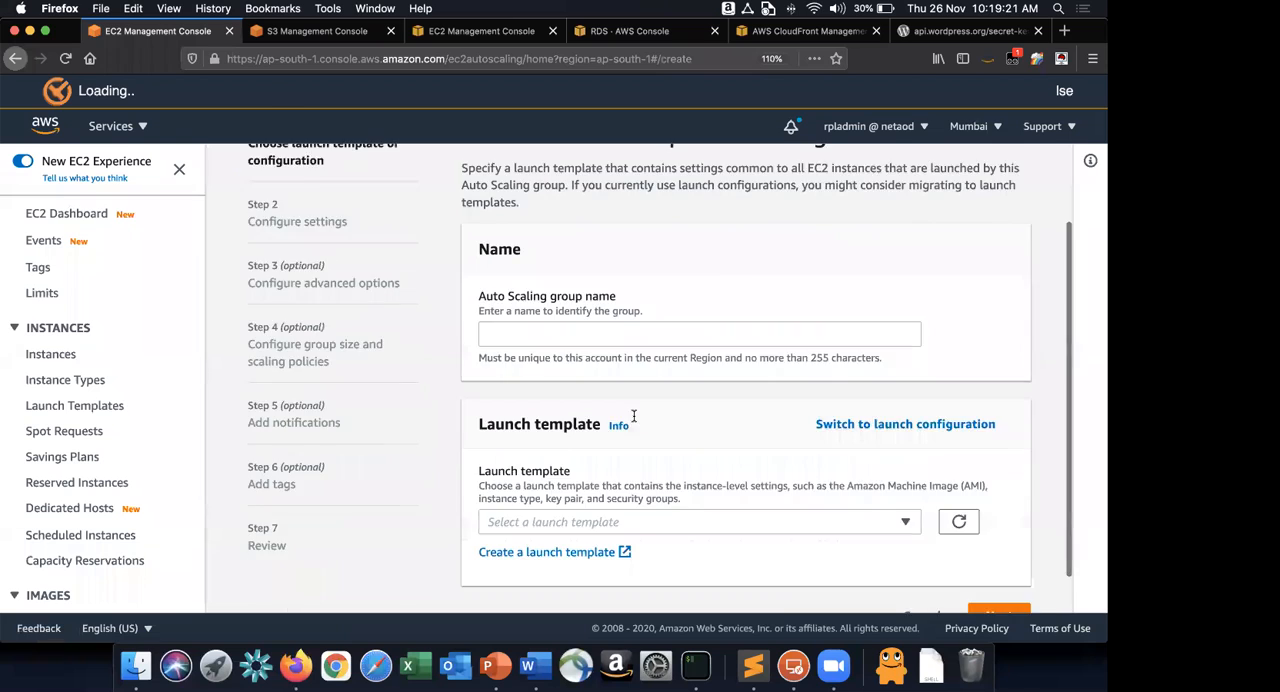
{"action": "key", "text": "super+Tab"}
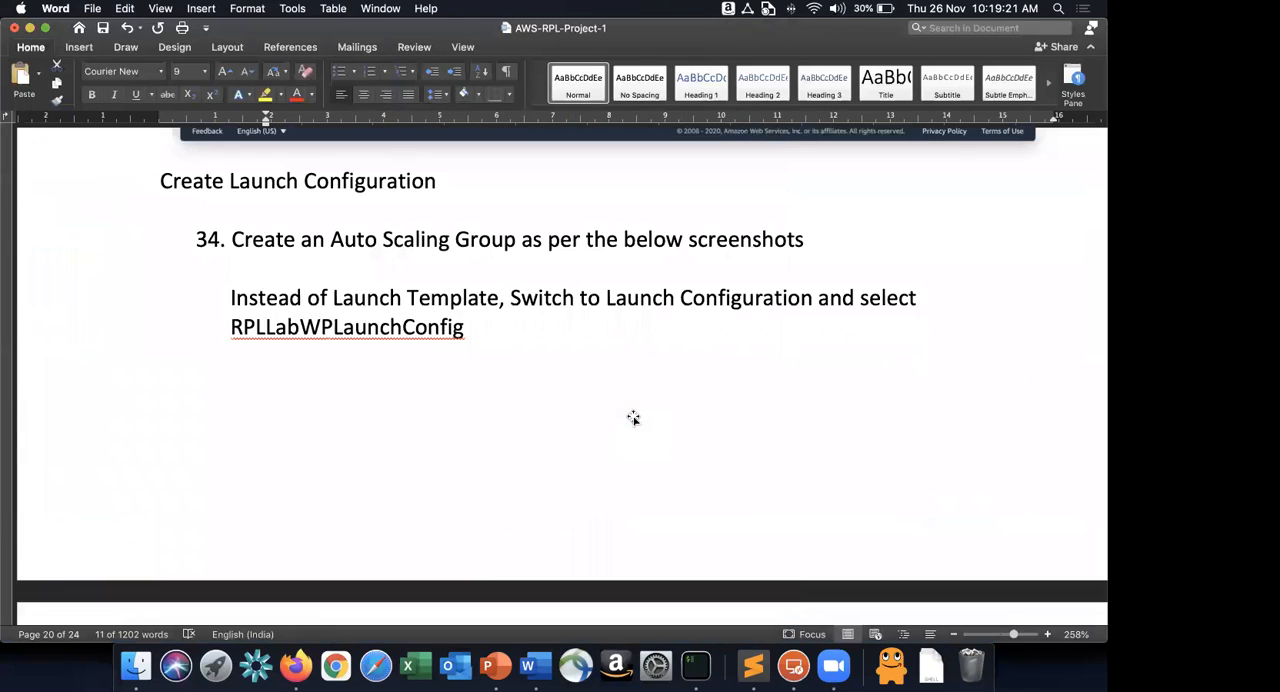
{"action": "scroll", "coordinate": [634, 417], "scroll_direction": "down", "scroll_amount": 5}
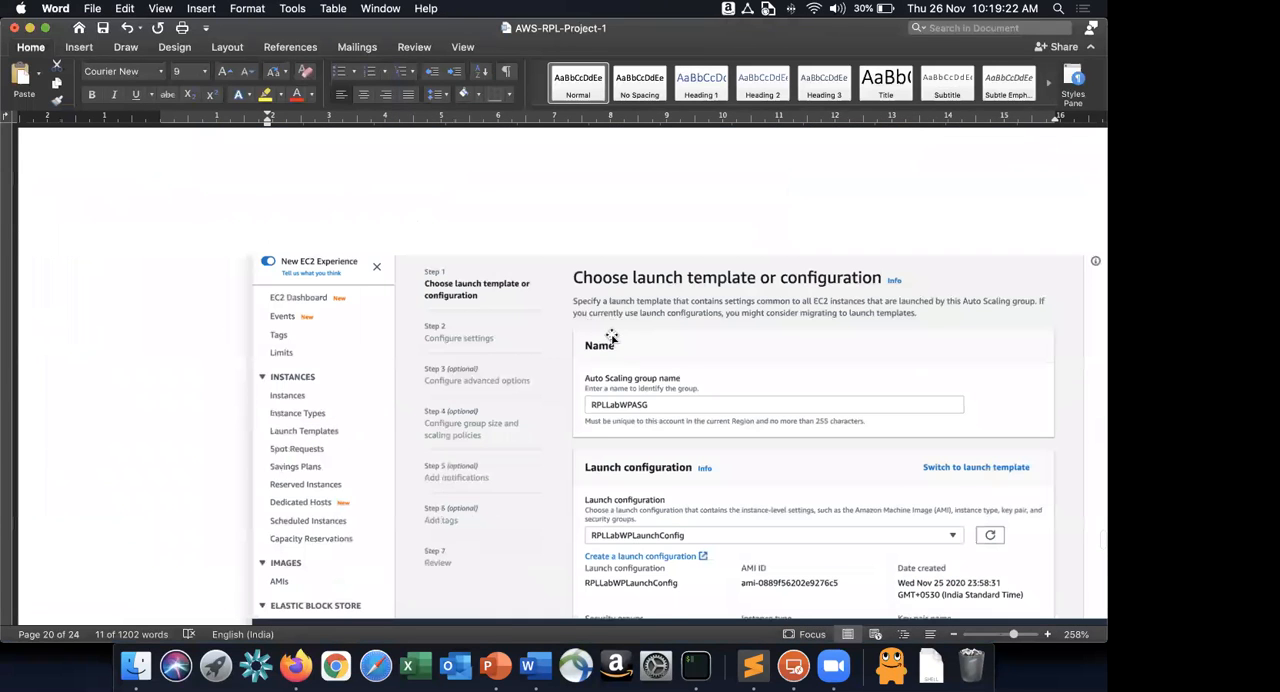
{"action": "scroll", "coordinate": [612, 330], "scroll_direction": "down", "scroll_amount": 1}
{"action": "key", "text": "super+Tab"}
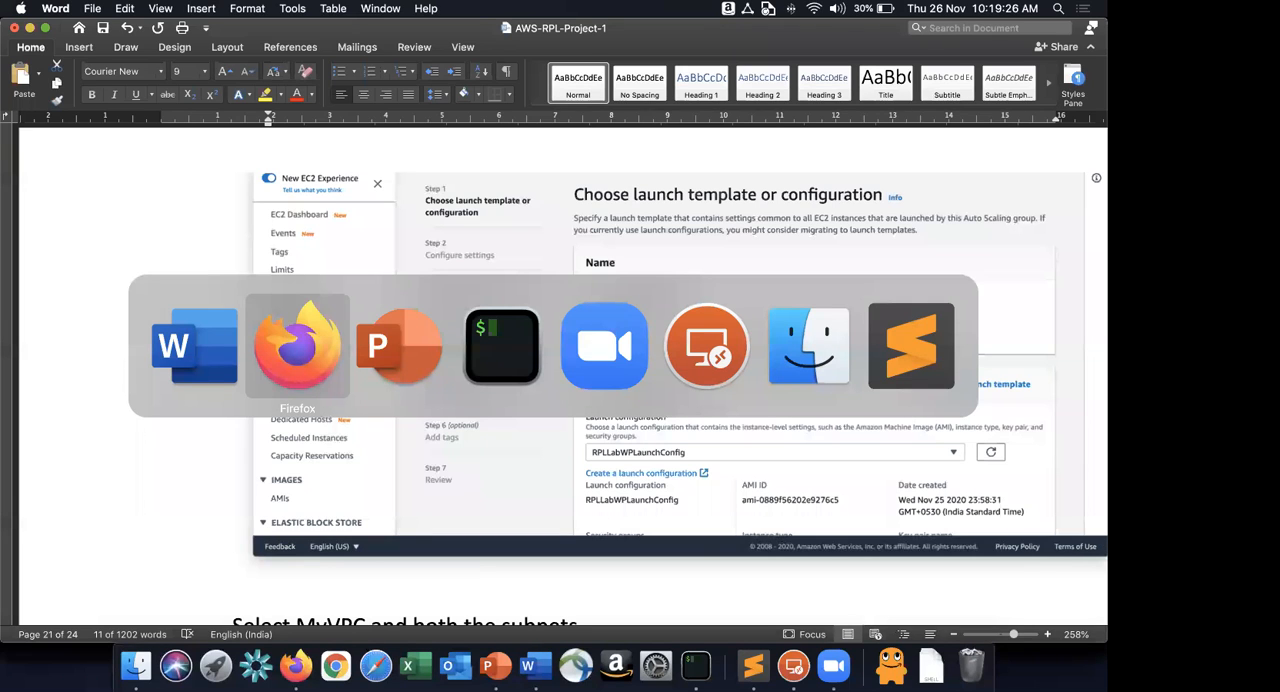
{"action": "type", "text": "RPLLabWPASG"}
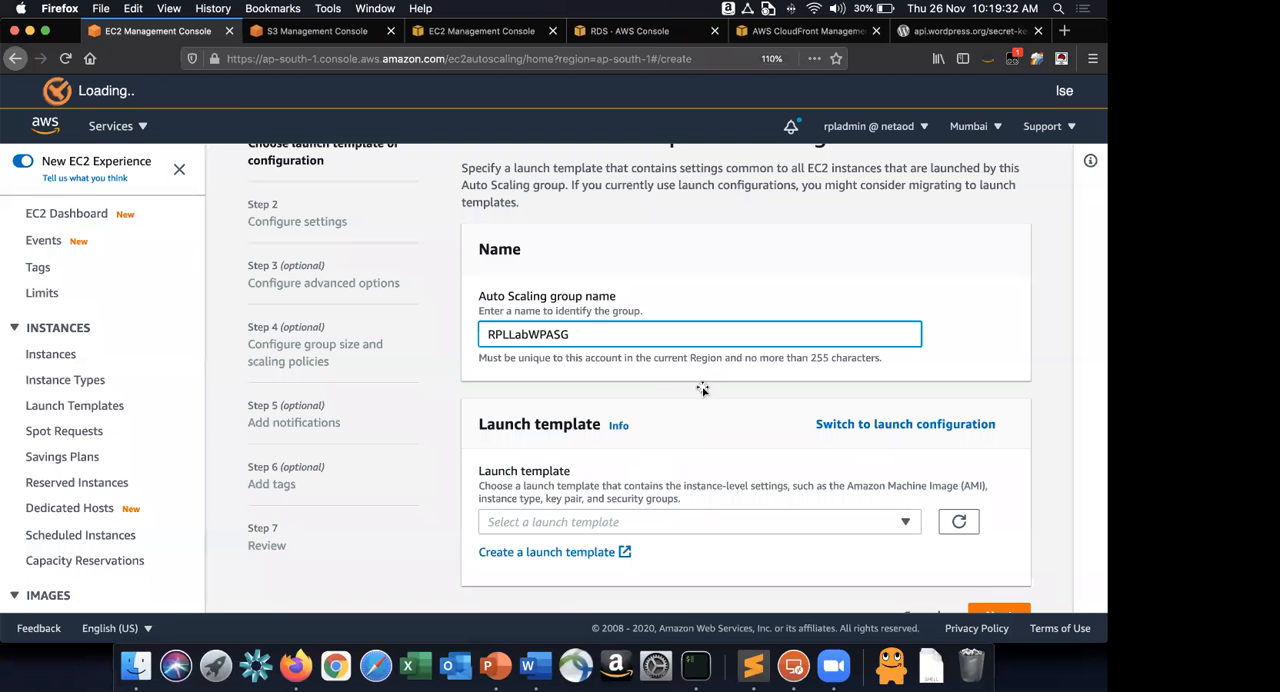
In the Word guide, highlight the instruction to switch to Launch Configuration and the RPLLabWPLaunchConfig name.
{"action": "key", "text": "super+Tab"}
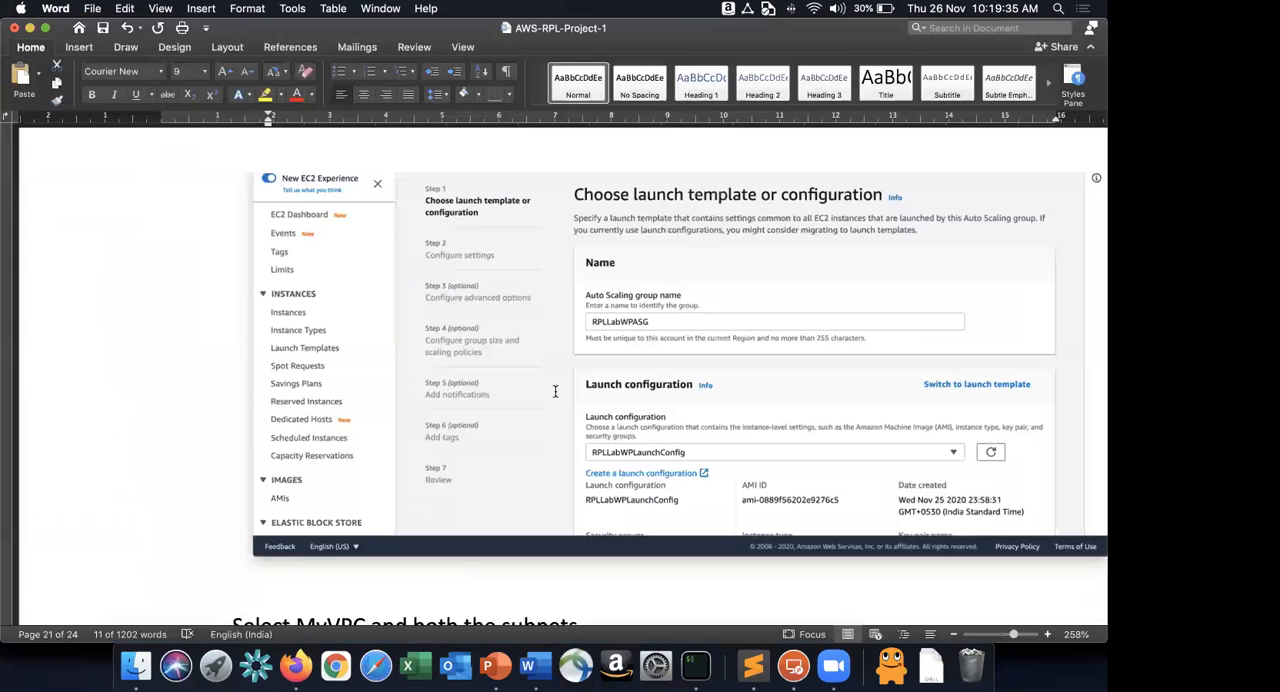
{"action": "scroll", "coordinate": [553, 390], "scroll_direction": "up", "scroll_amount": 5}
{"action": "scroll", "coordinate": [242, 297], "scroll_direction": "up", "scroll_amount": 6}
{"action": "left_click_drag", "start_coordinate": [240, 297], "coordinate": [508, 325]}
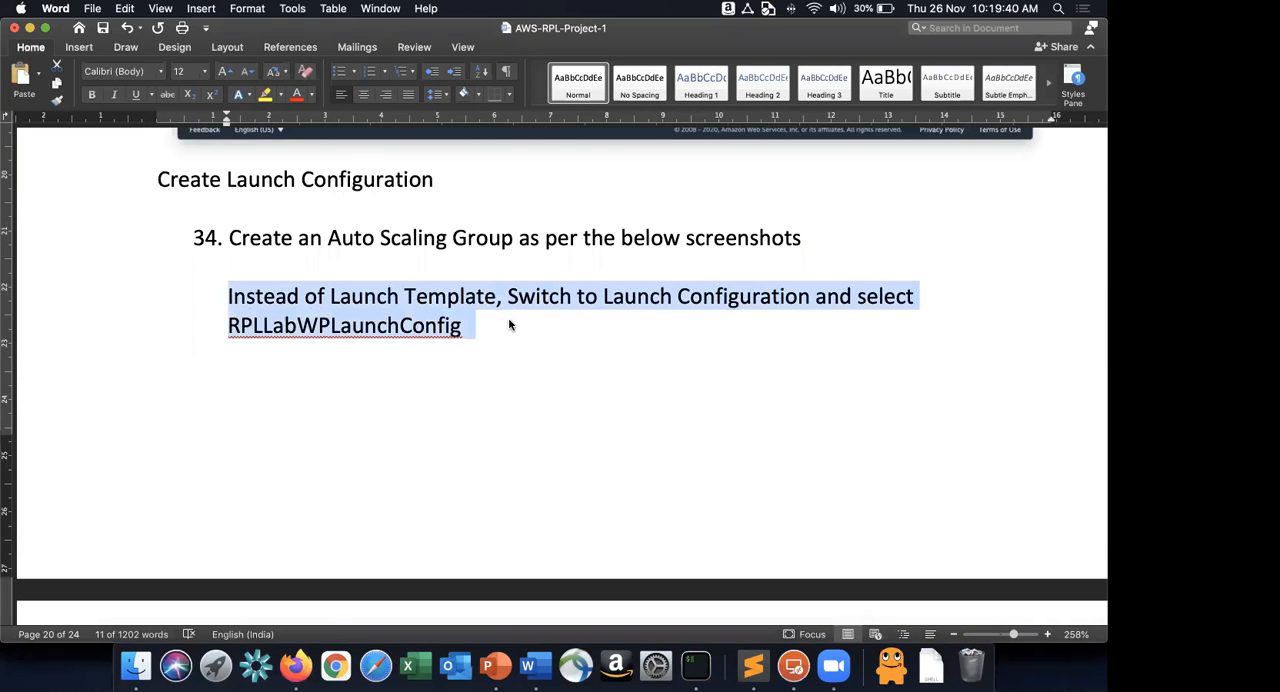
{"action": "double_click", "coordinate": [362, 326]}
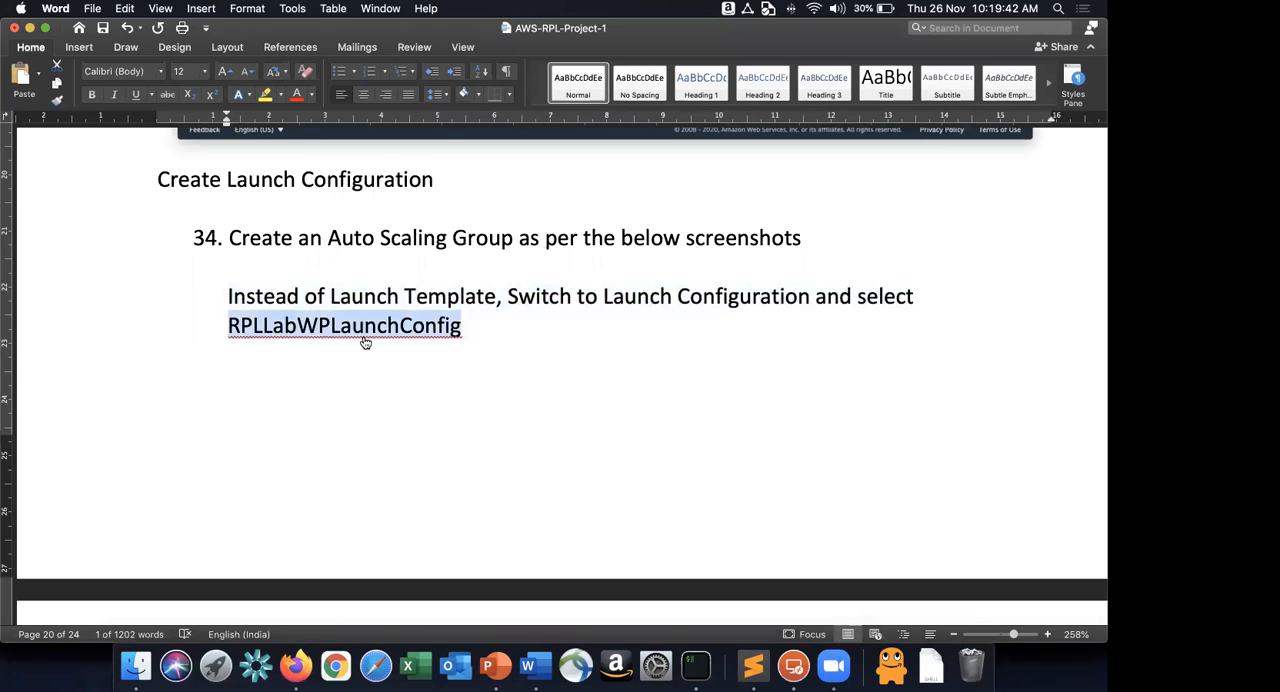
In Firefox, switch from launch template to launch configuration, select RPLLabWPLaunchConfig and continue to the Configure settings page.
{"action": "key", "text": "super+Tab"}
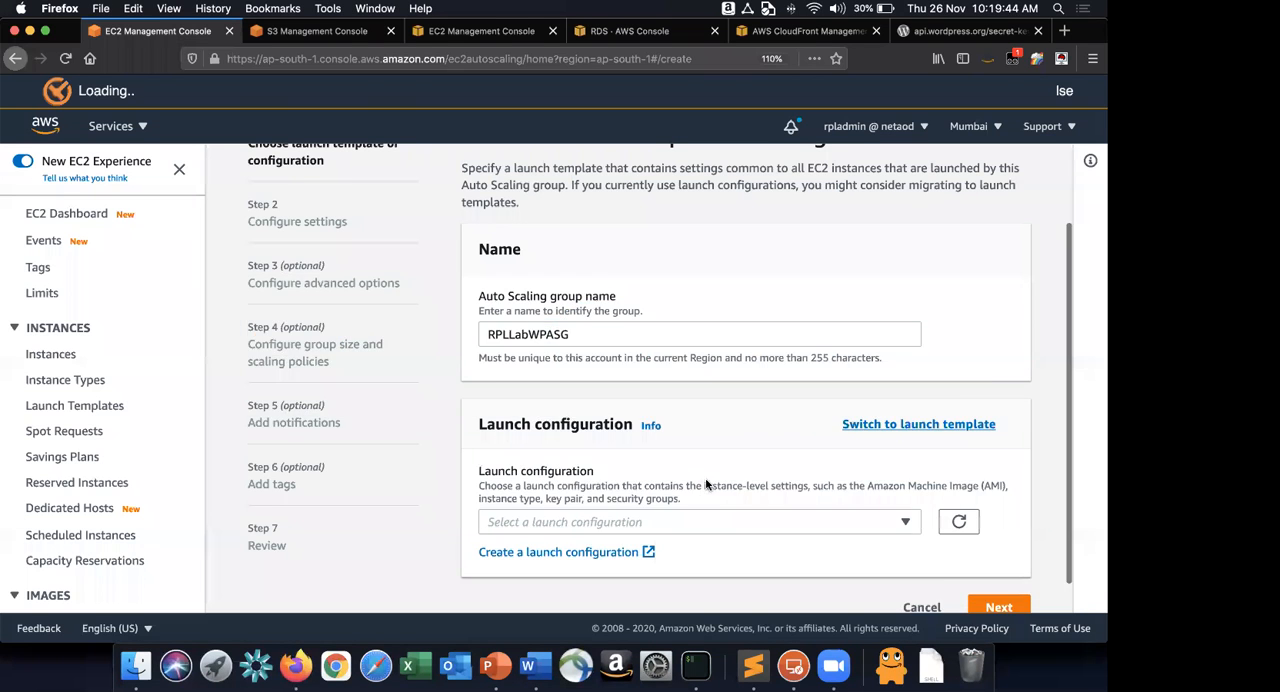
{"action": "scroll", "coordinate": [691, 487], "scroll_direction": "down", "scroll_amount": 1}
{"action": "left_click", "coordinate": [691, 487]}
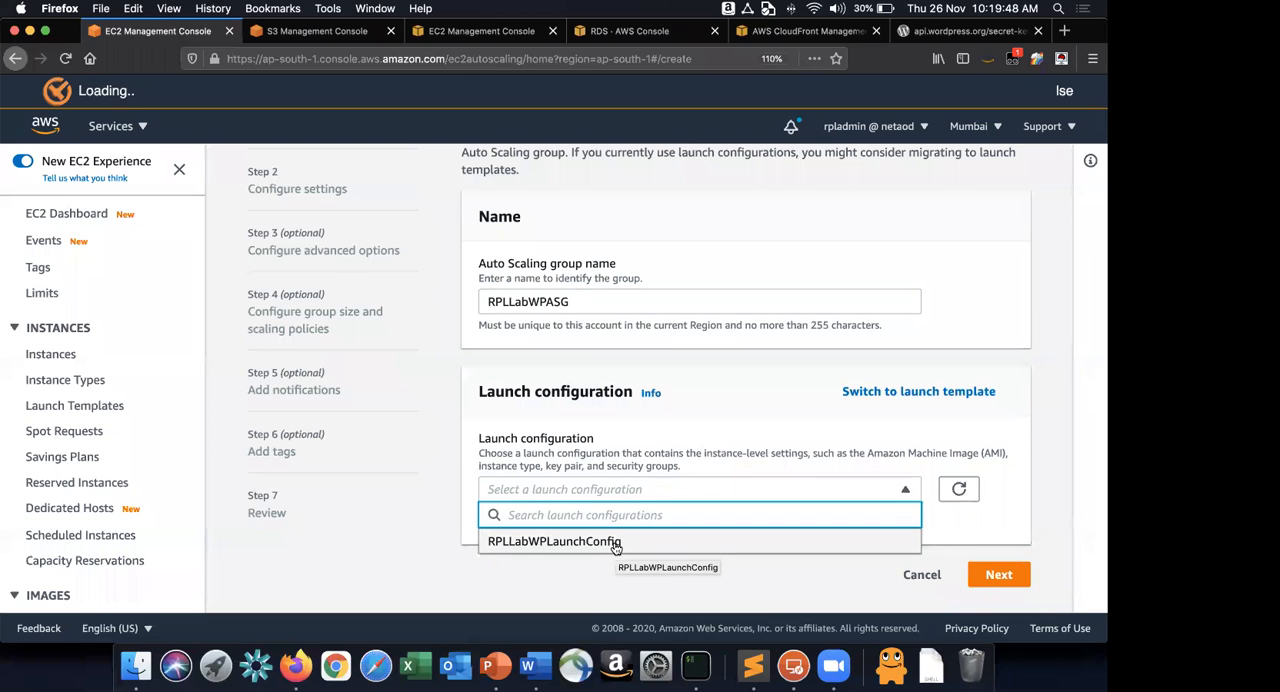
{"action": "left_click", "coordinate": [560, 541]}
{"action": "scroll", "coordinate": [614, 547], "scroll_direction": "down", "scroll_amount": 3}
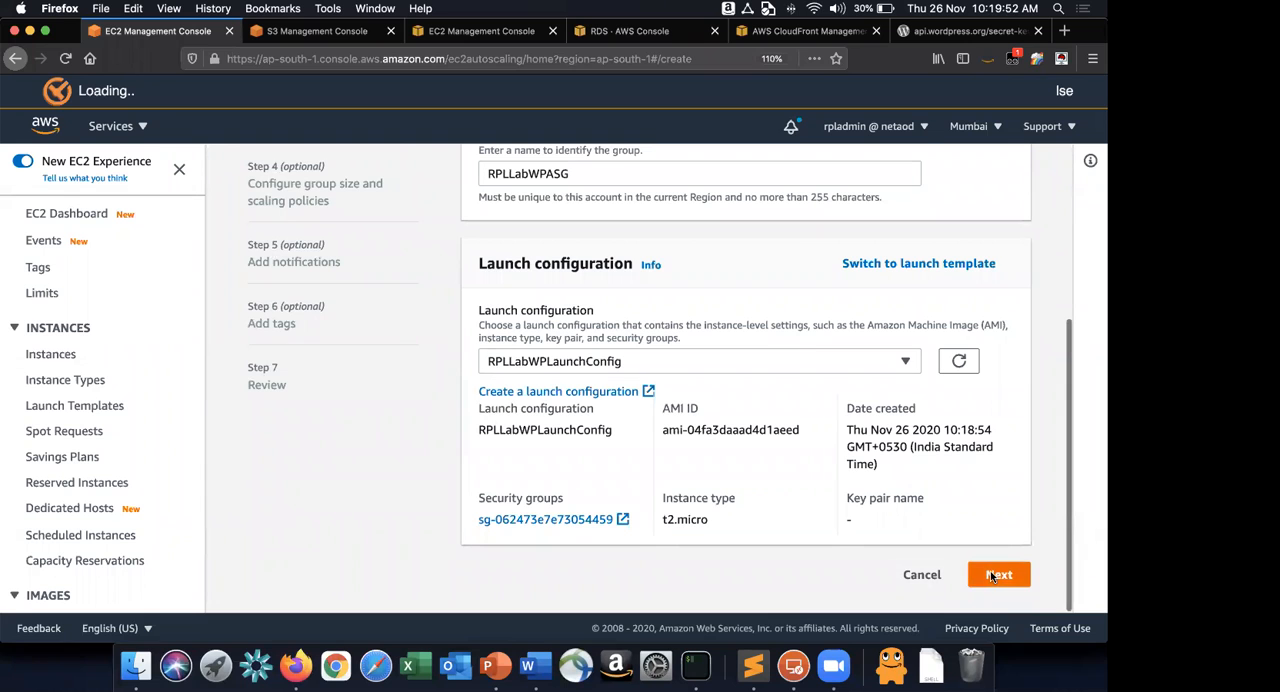
{"action": "left_click", "coordinate": [992, 576]}
Following the Word guide, set the group's VPC to MyVPC and add Subnet1 and Subnet2 in Firefox.
{"action": "key", "text": "super+Tab"}
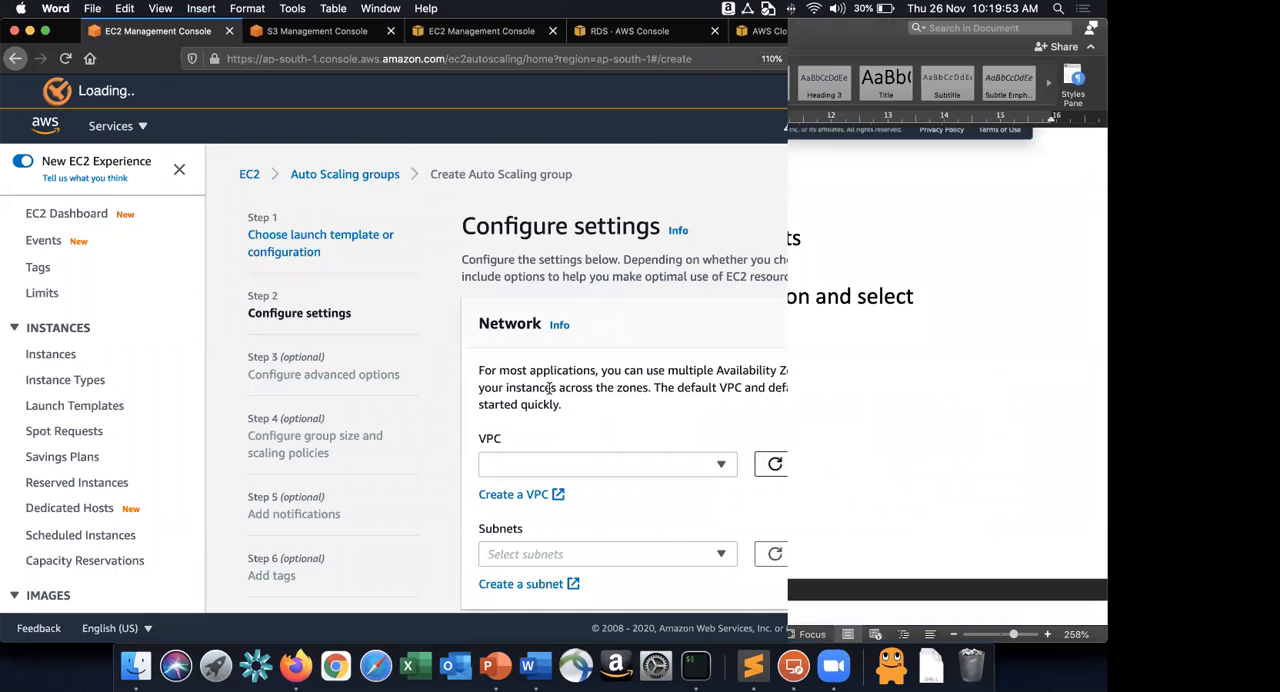
{"action": "scroll", "coordinate": [646, 423], "scroll_direction": "down", "scroll_amount": 10}
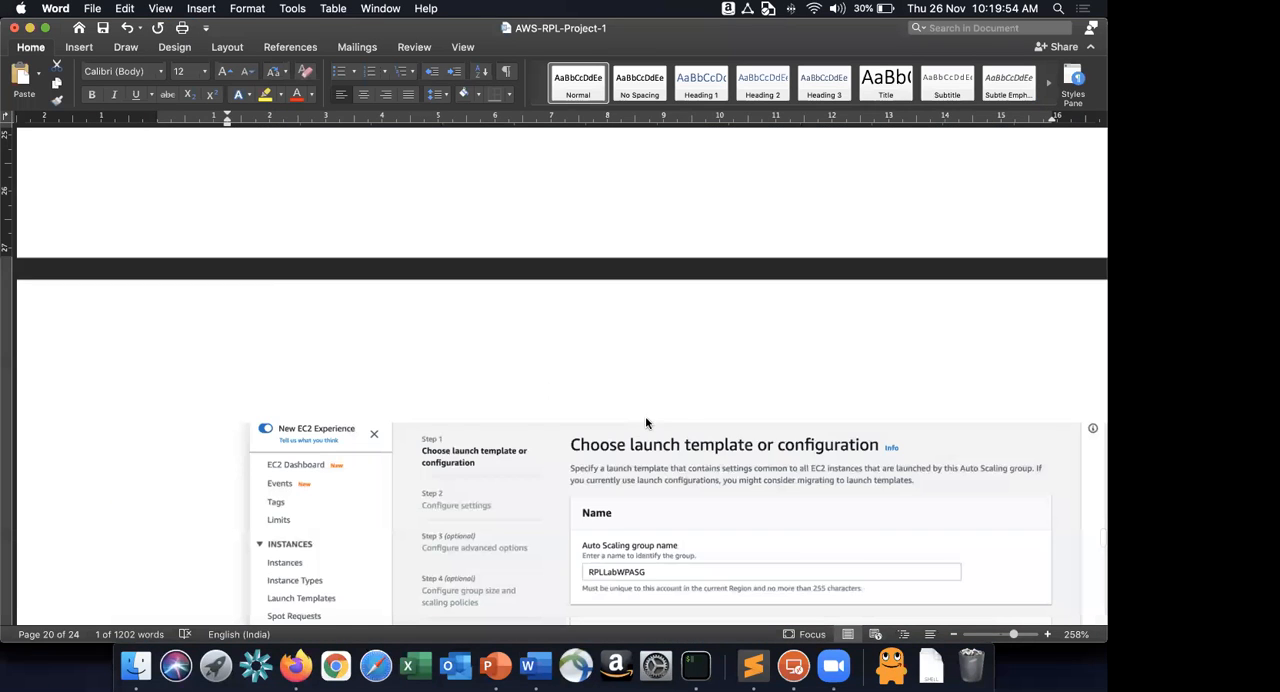
{"action": "key", "text": "super+Tab"}
{"action": "left_click", "coordinate": [568, 477]}
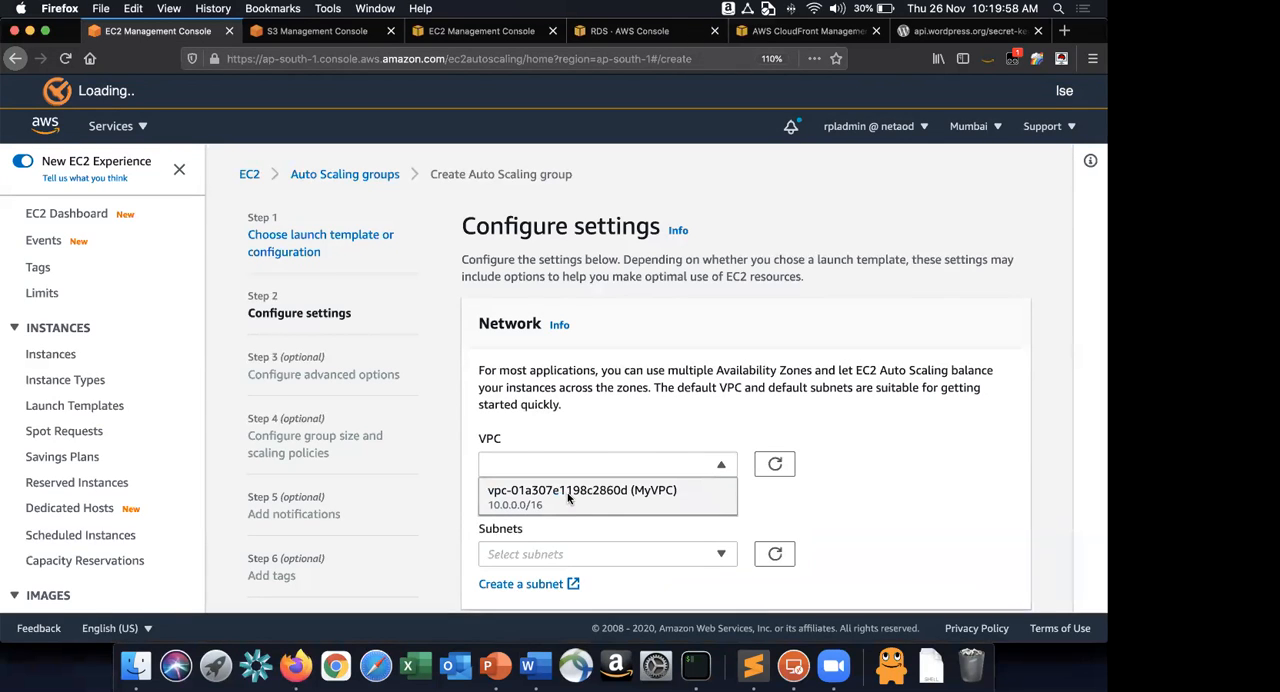
{"action": "left_click", "coordinate": [571, 495]}
{"action": "scroll", "coordinate": [774, 464], "scroll_direction": "down", "scroll_amount": 2}
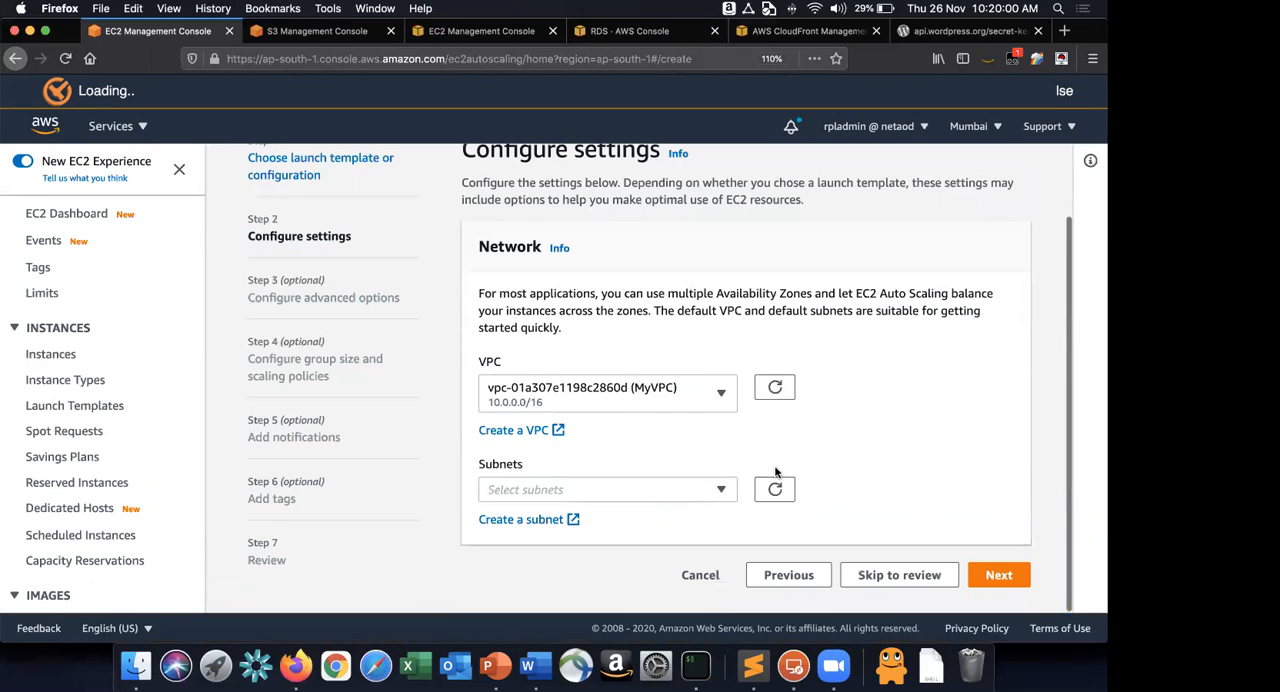
{"action": "left_click", "coordinate": [640, 489]}
{"action": "left_click", "coordinate": [693, 437]}
{"action": "left_click", "coordinate": [908, 463]}
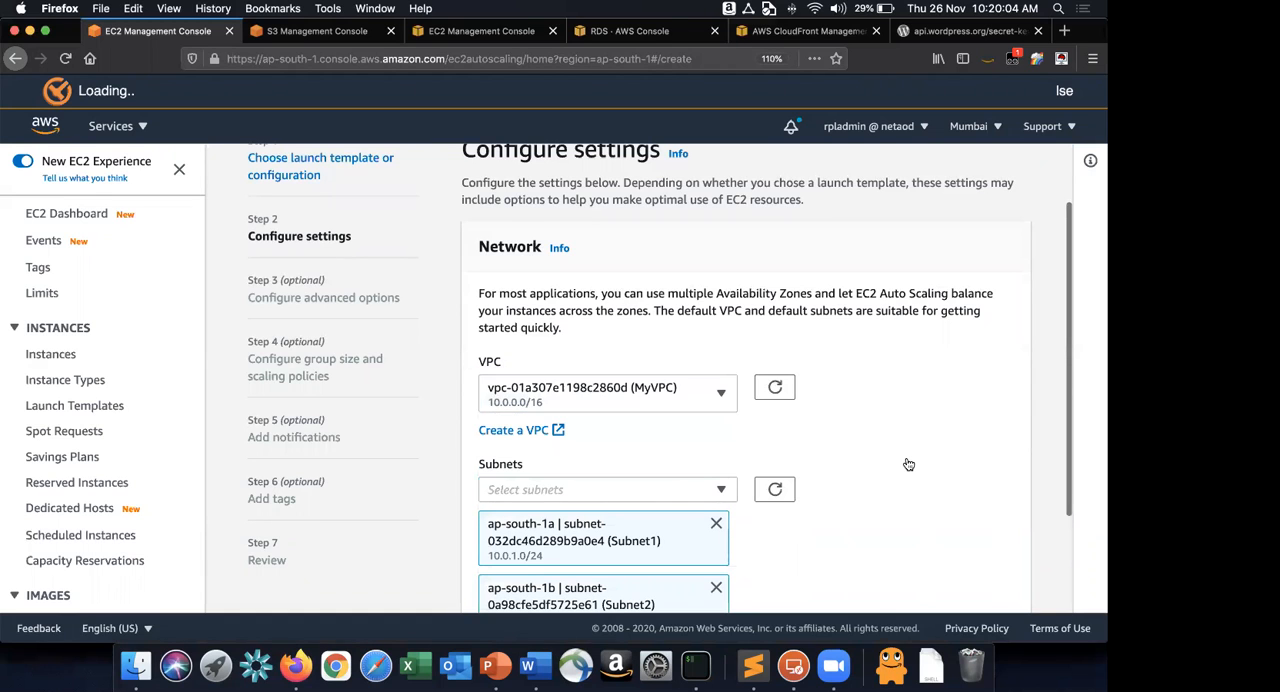
Review the subnets in the PowerPoint architecture diagram and the Word guide, and advance the Firefox wizard to Configure advanced options.
{"action": "key", "text": "super+Tab"}
{"action": "key", "text": "super+Tab"}
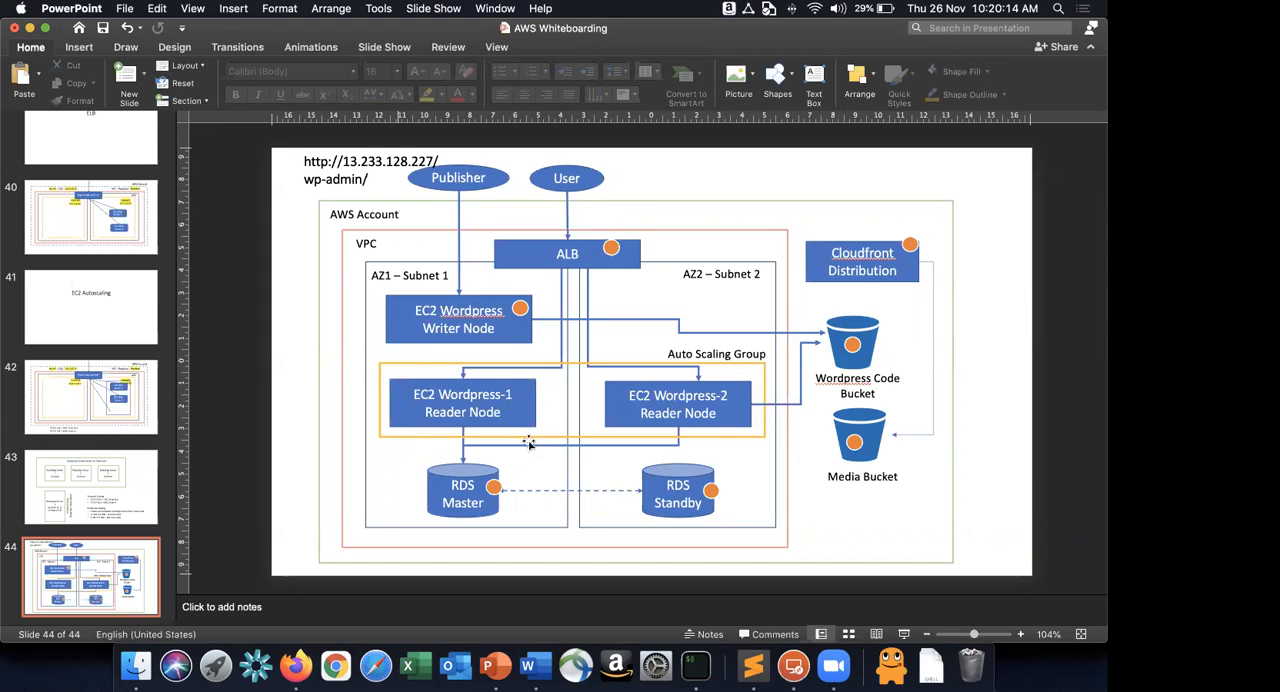
{"action": "key", "text": "super+Tab"}
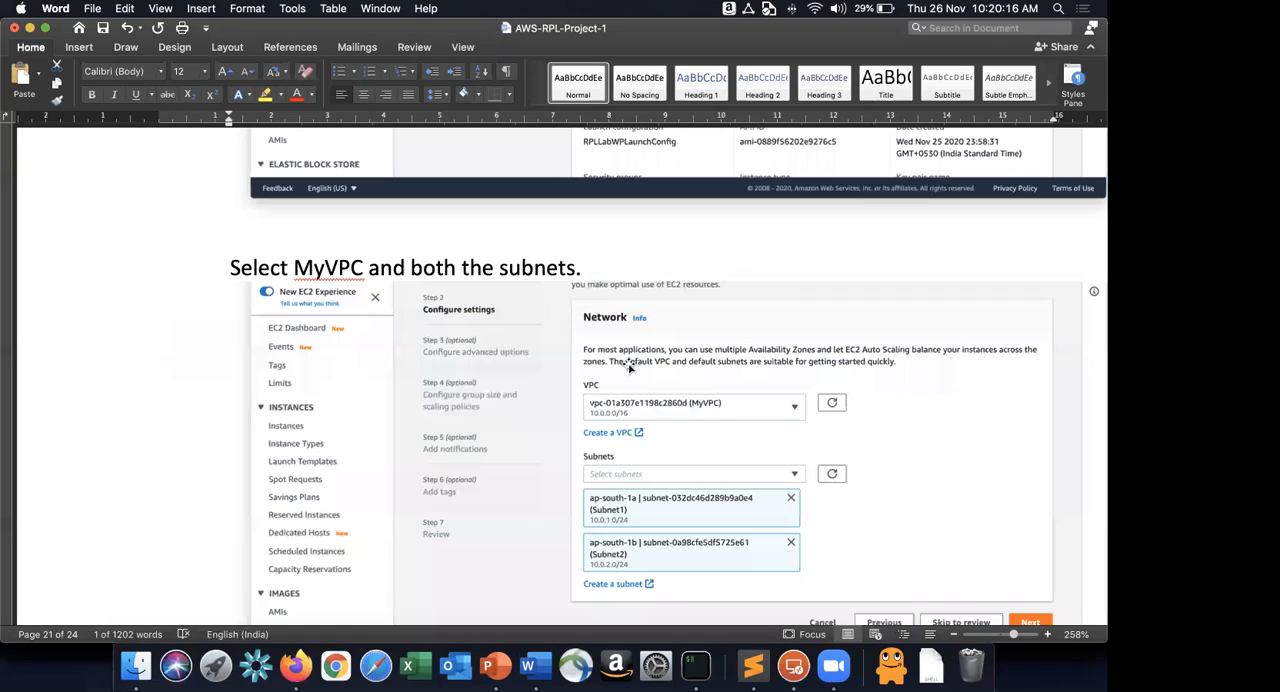
{"action": "scroll", "coordinate": [628, 368], "scroll_direction": "down", "scroll_amount": 5}
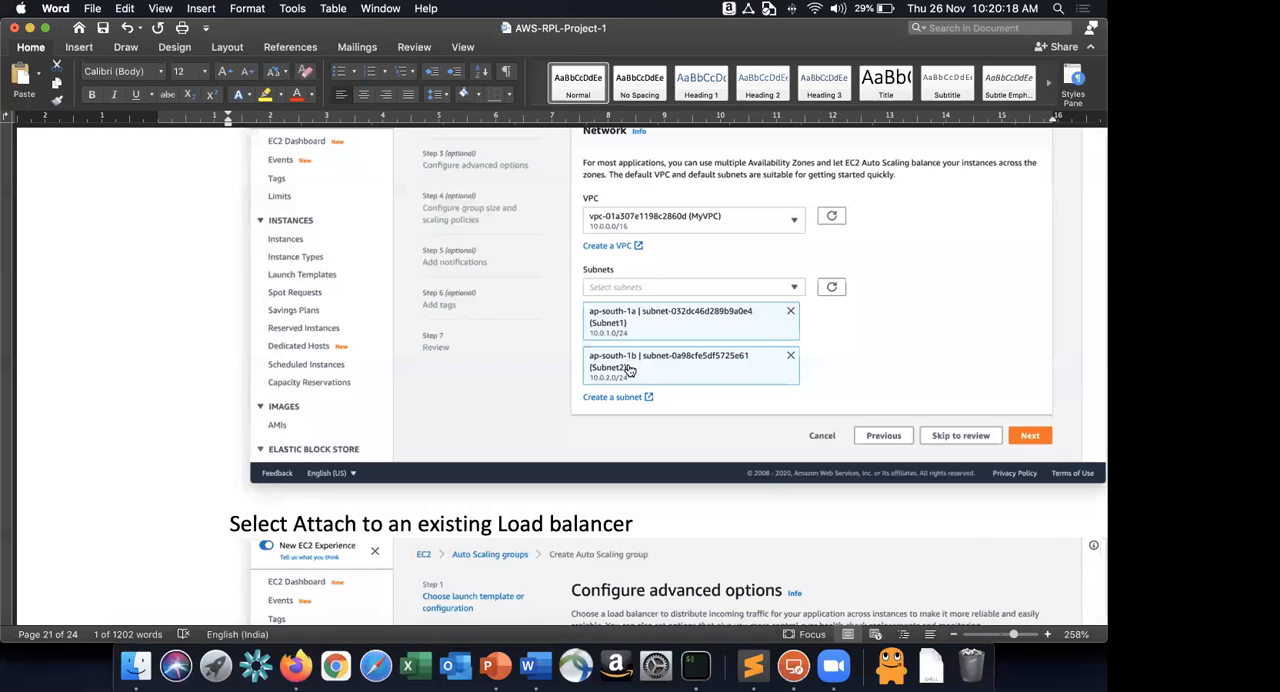
{"action": "scroll", "coordinate": [740, 447], "scroll_direction": "down", "scroll_amount": 10}
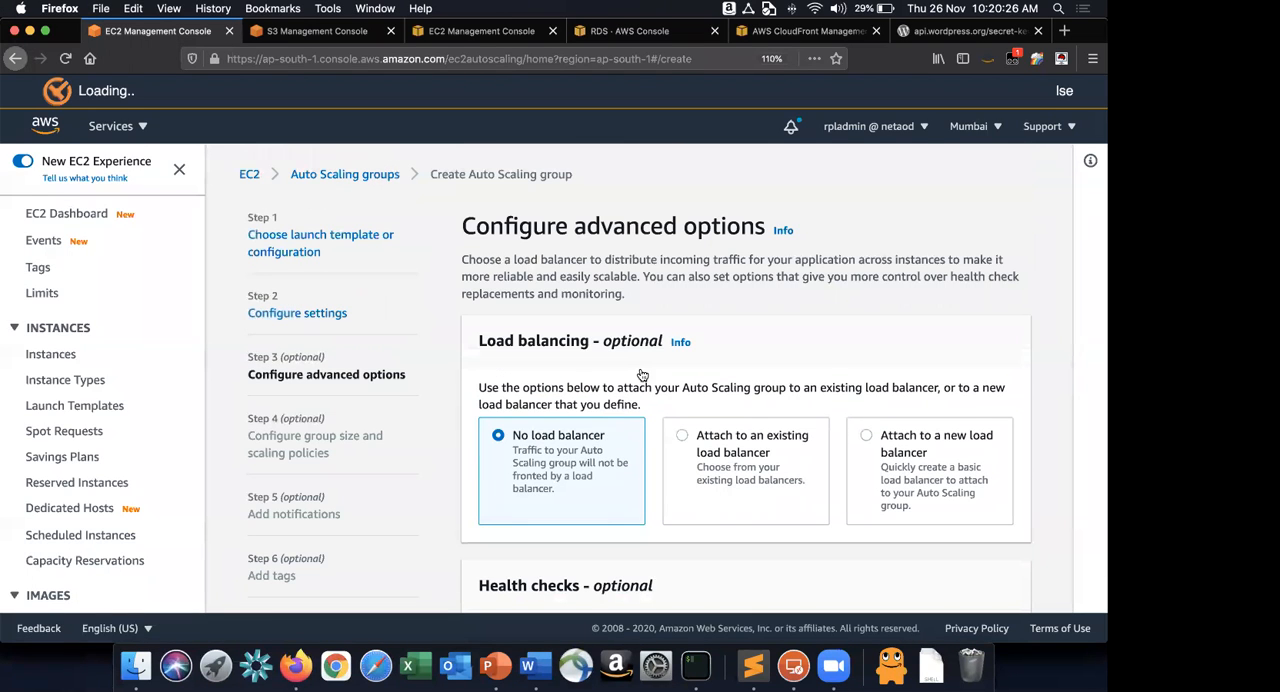
Following the Word guide, attach the group to an existing load balancer in Firefox and choose the RPLLabWPTG target group.
{"action": "key", "text": "super+Tab"}
{"action": "key", "text": "super+Tab"}
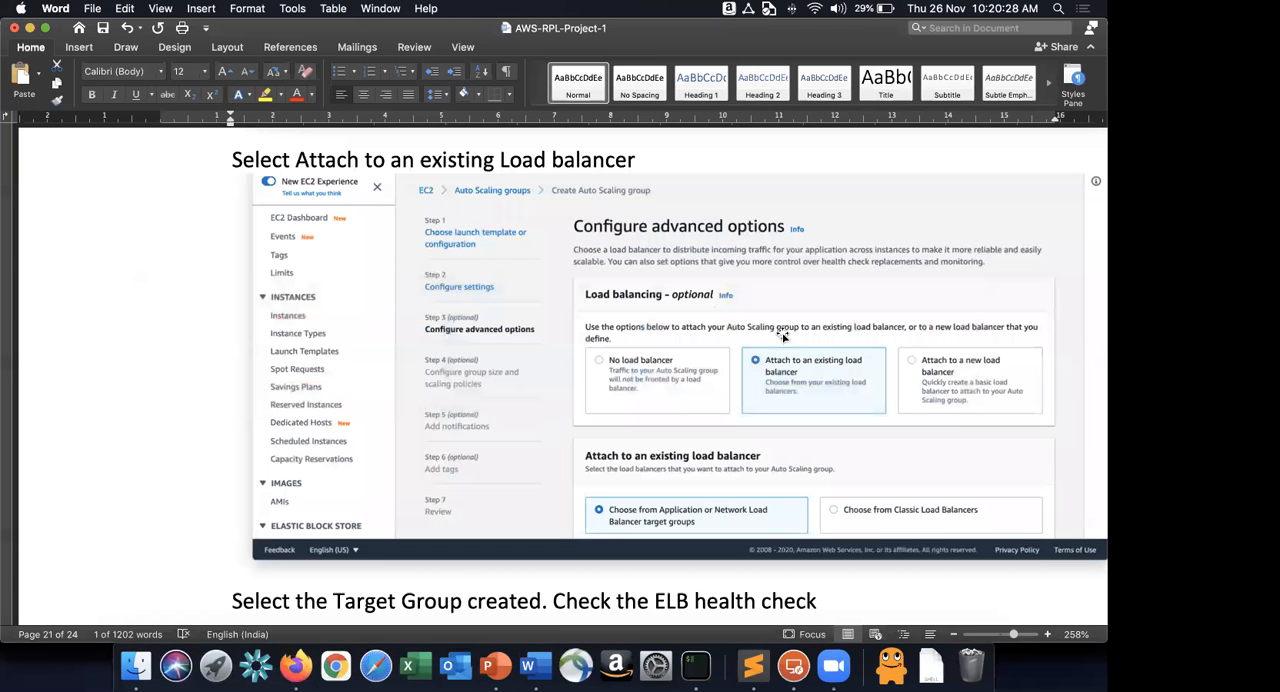
{"action": "key", "text": "super+shift+Right"}
{"action": "key", "text": "super+Tab"}
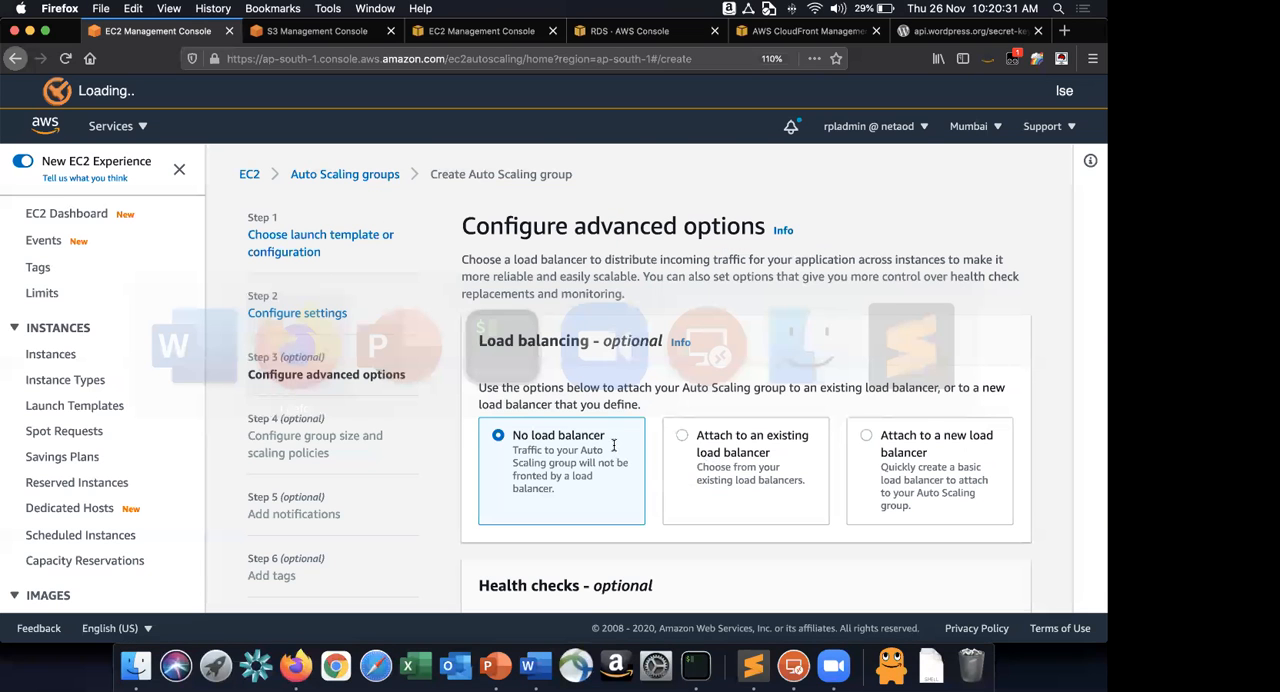
{"action": "left_click", "coordinate": [742, 453]}
{"action": "scroll", "coordinate": [614, 445], "scroll_direction": "down", "scroll_amount": 3}
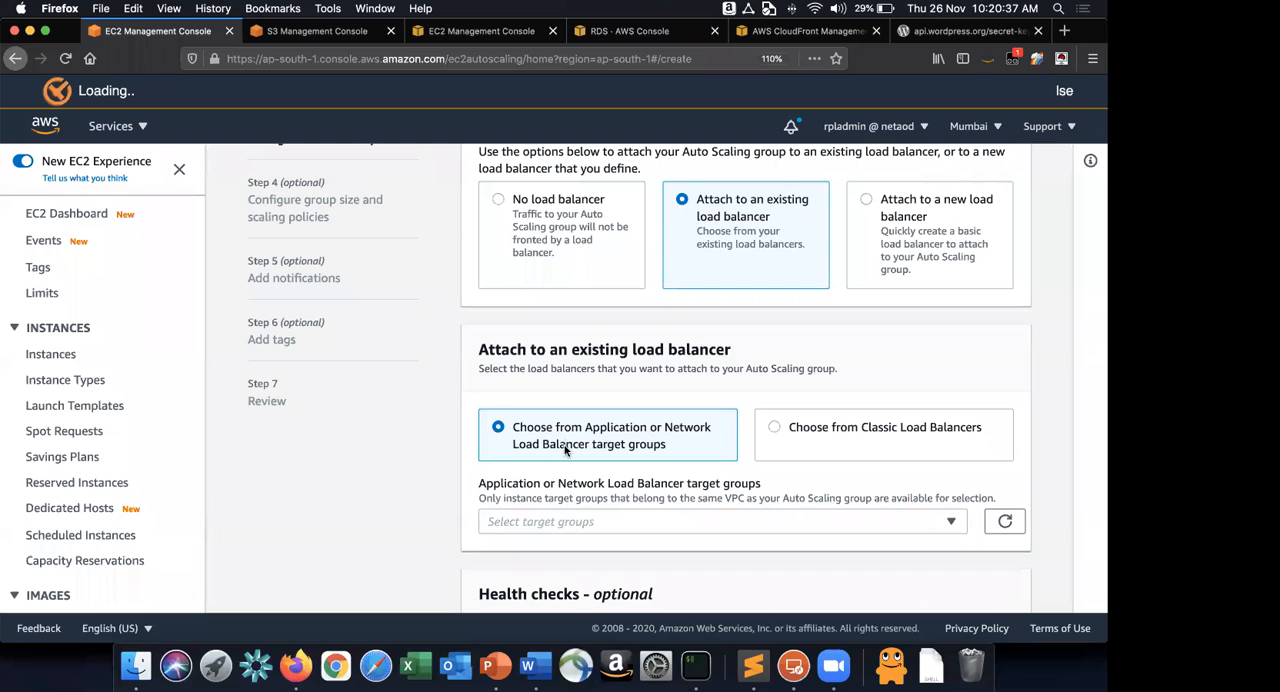
{"action": "scroll", "coordinate": [590, 446], "scroll_direction": "down", "scroll_amount": 2}
{"action": "left_click", "coordinate": [611, 442]}
{"action": "left_click", "coordinate": [514, 500]}
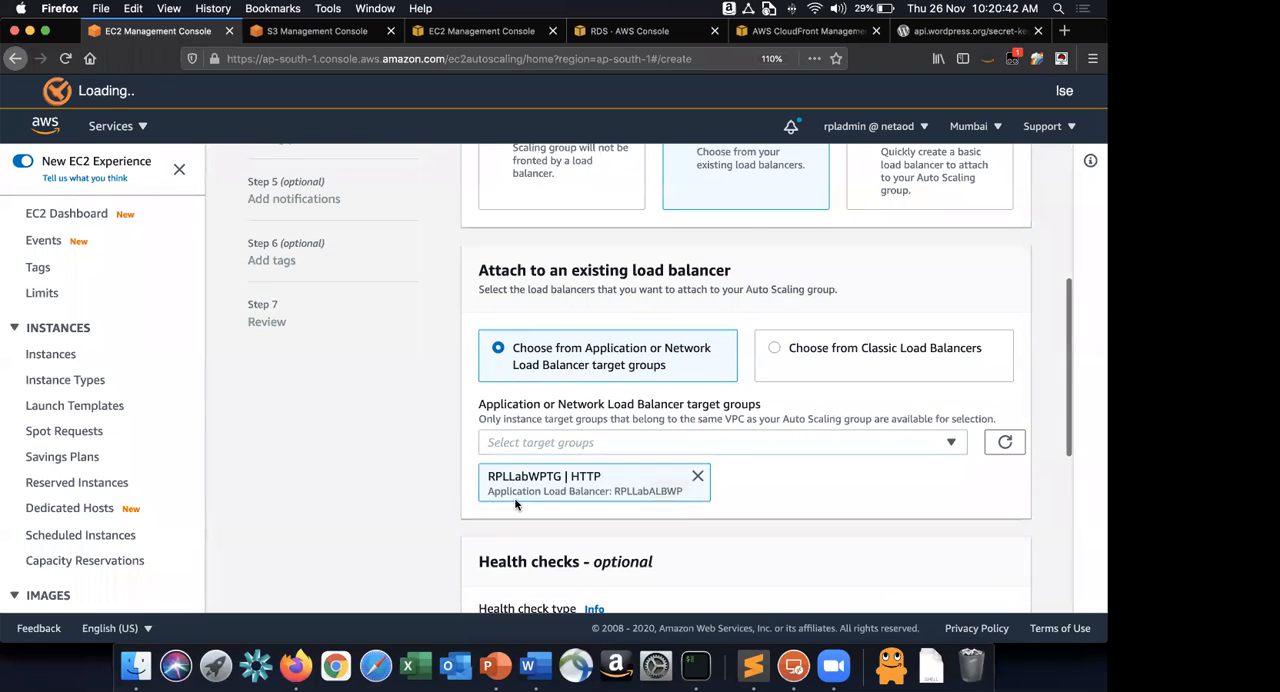
Check the health check settings in the Word guide and enable the ELB health check in Firefox.
{"action": "key", "text": "super+Tab"}
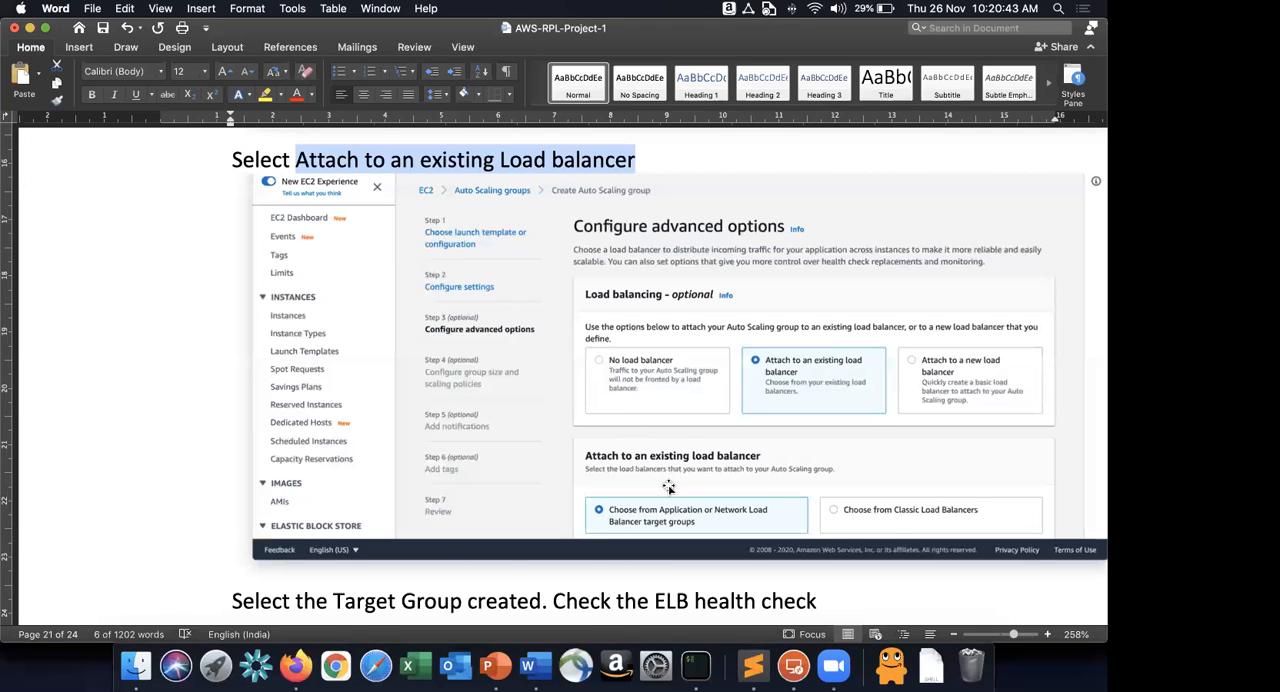
{"action": "scroll", "coordinate": [668, 487], "scroll_direction": "down", "scroll_amount": 10}
{"action": "scroll", "coordinate": [668, 487], "scroll_direction": "down", "scroll_amount": 5}
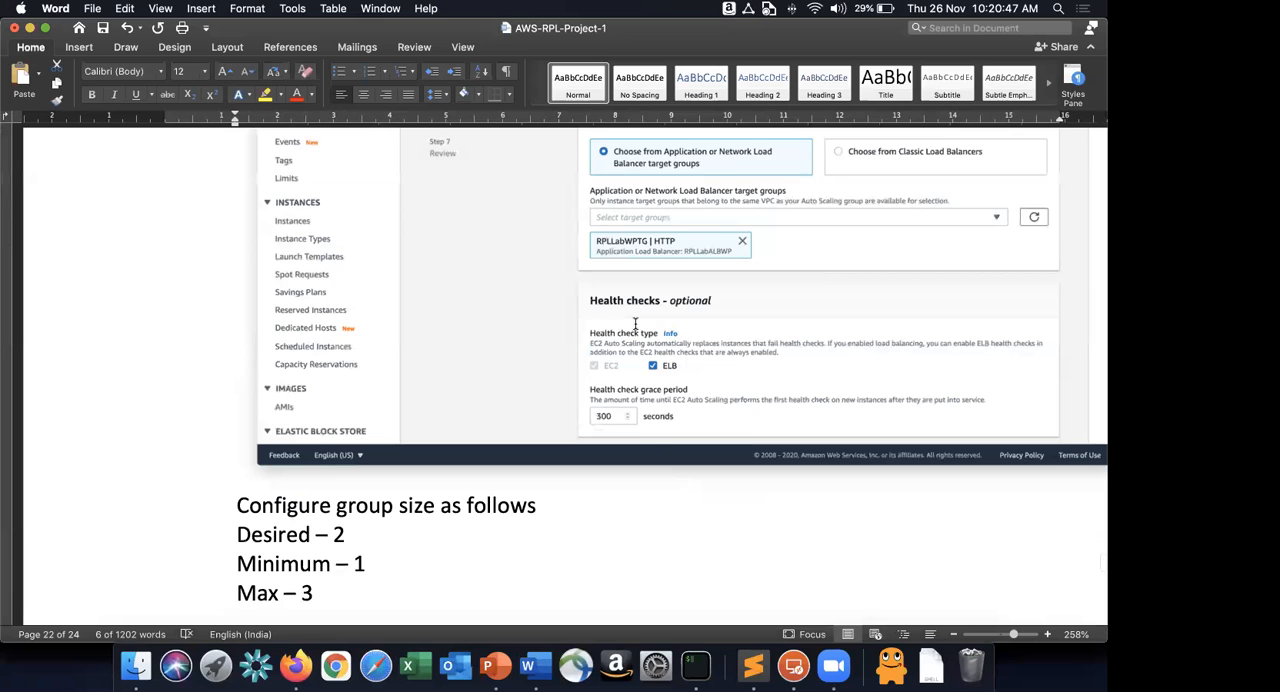
{"action": "scroll", "coordinate": [566, 376], "scroll_direction": "up", "scroll_amount": 3}
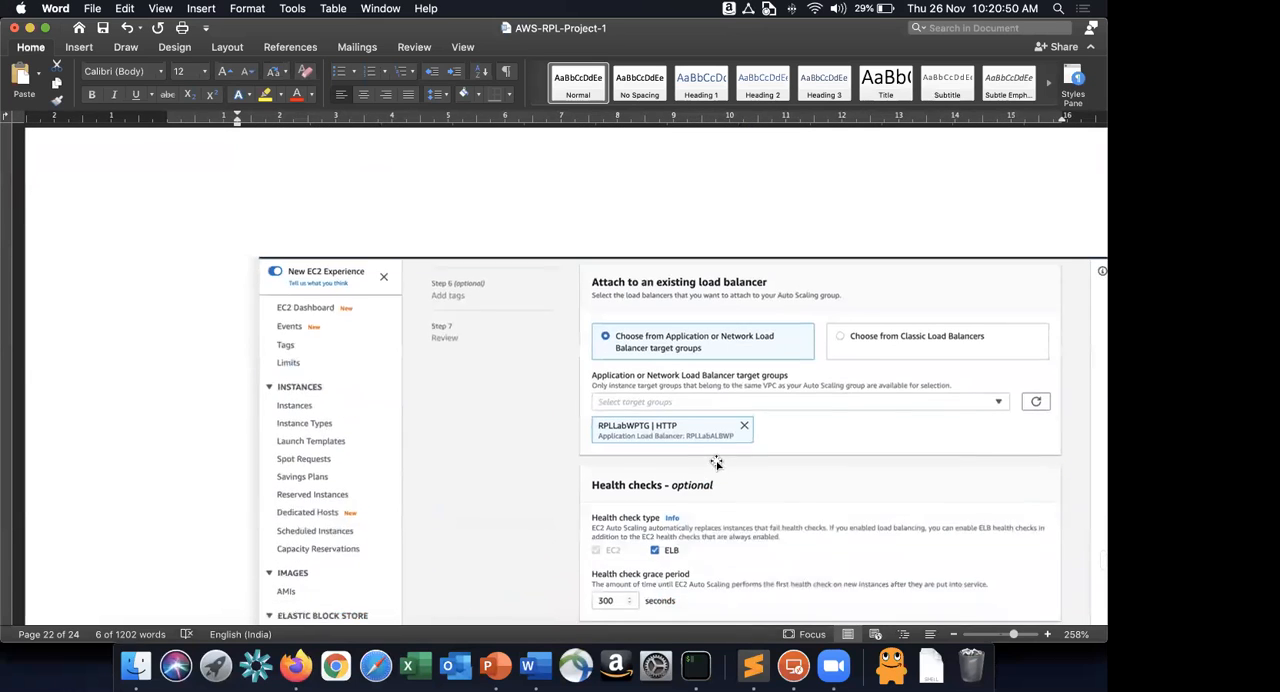
{"action": "scroll", "coordinate": [646, 526], "scroll_direction": "down", "scroll_amount": 2}
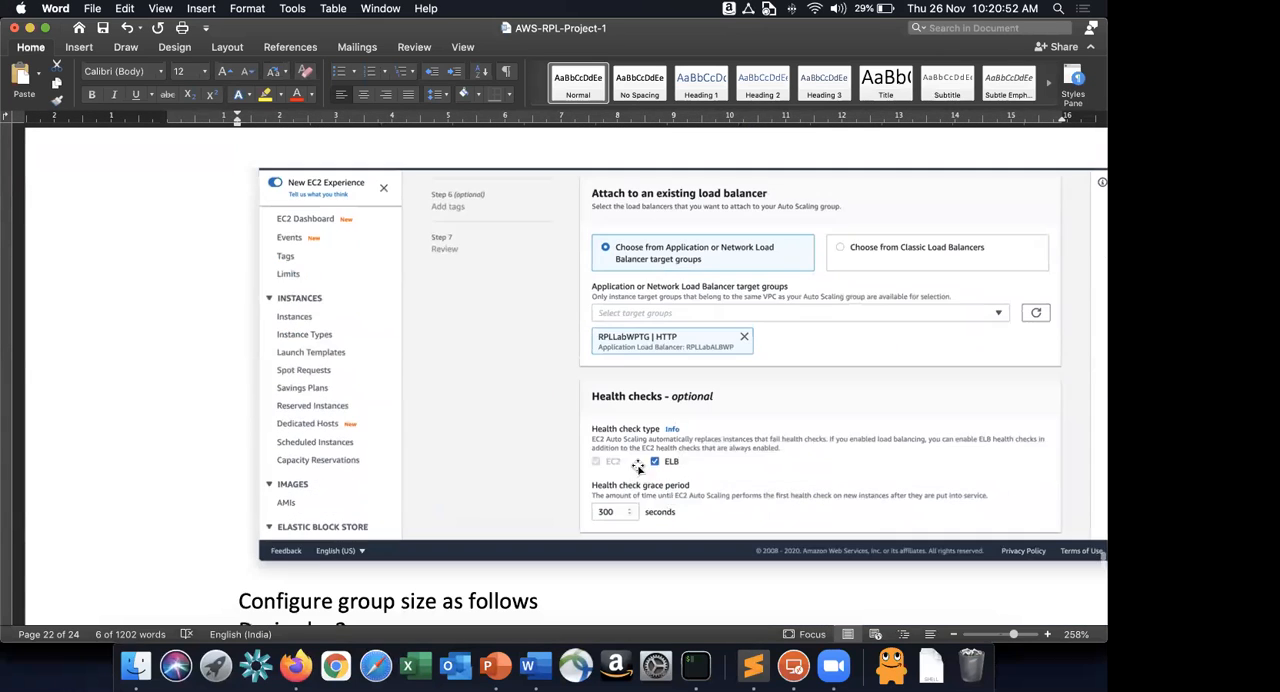
{"action": "key", "text": "super+Tab"}
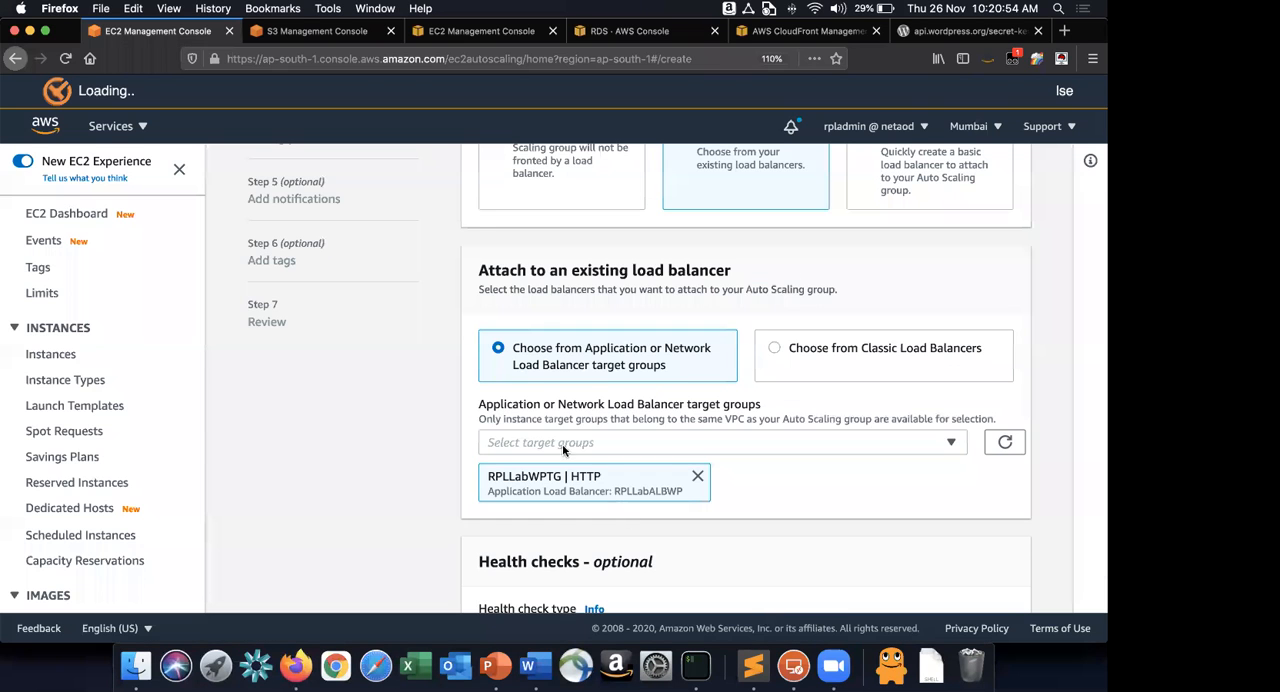
{"action": "scroll", "coordinate": [490, 415], "scroll_direction": "down", "scroll_amount": 5}
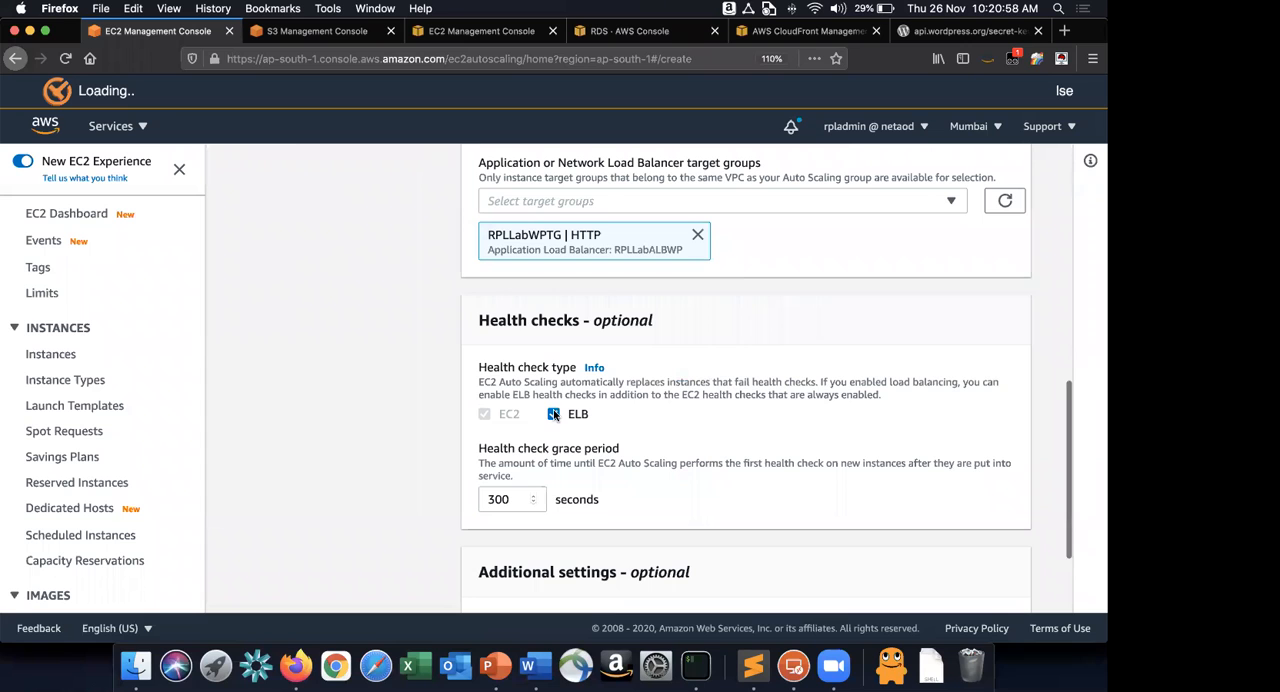
Read the group size values in the Word guide and advance the Firefox wizard to Configure group size and scaling policies.
{"action": "key", "text": "super+Tab"}
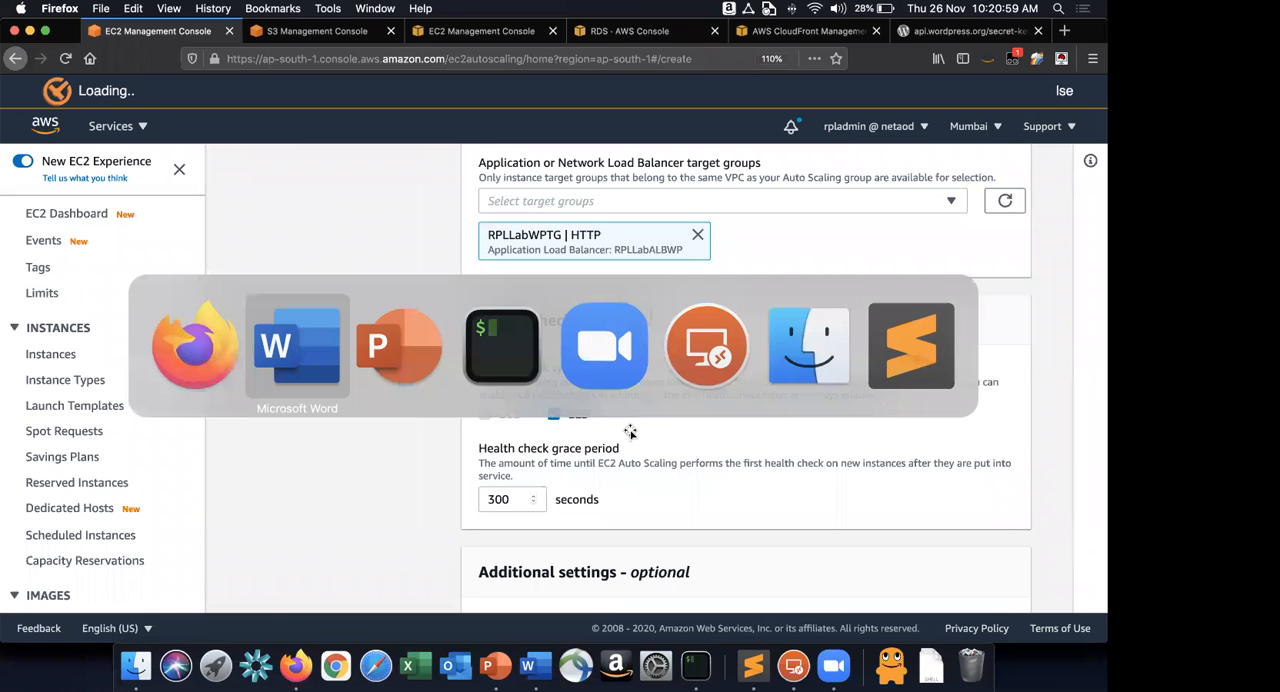
{"action": "scroll", "coordinate": [630, 432], "scroll_direction": "down", "scroll_amount": 5}
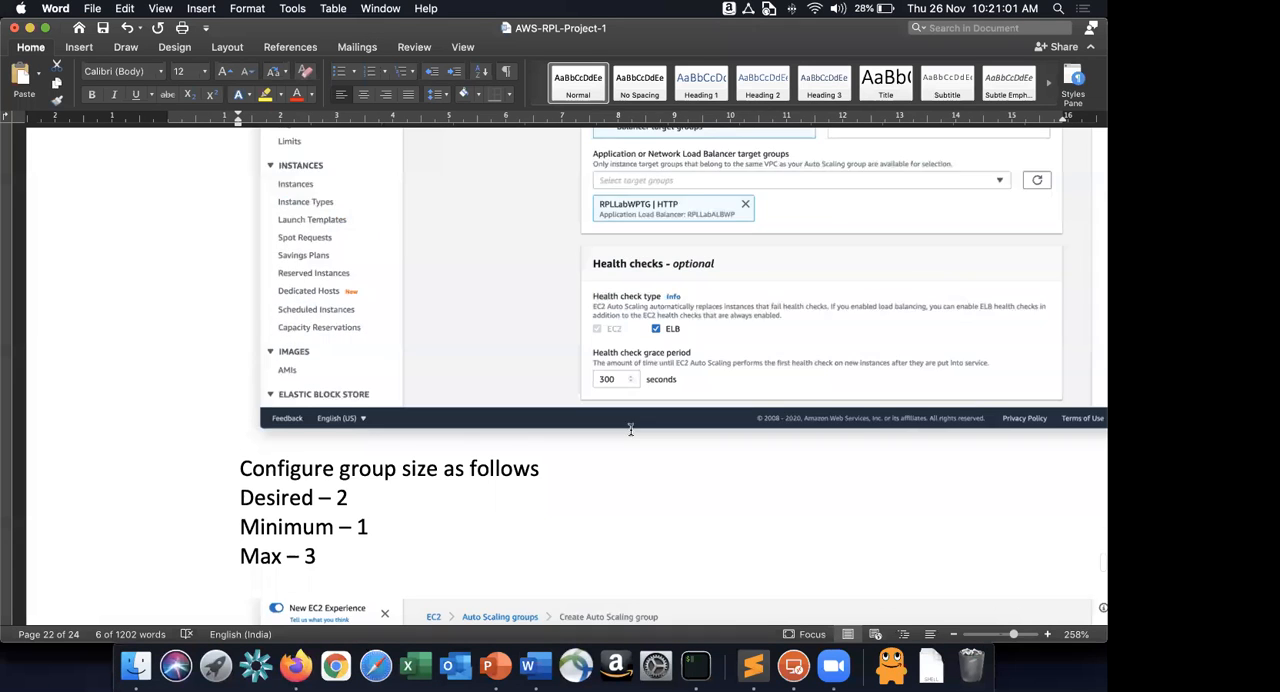
{"action": "scroll", "coordinate": [630, 432], "scroll_direction": "down", "scroll_amount": 4}
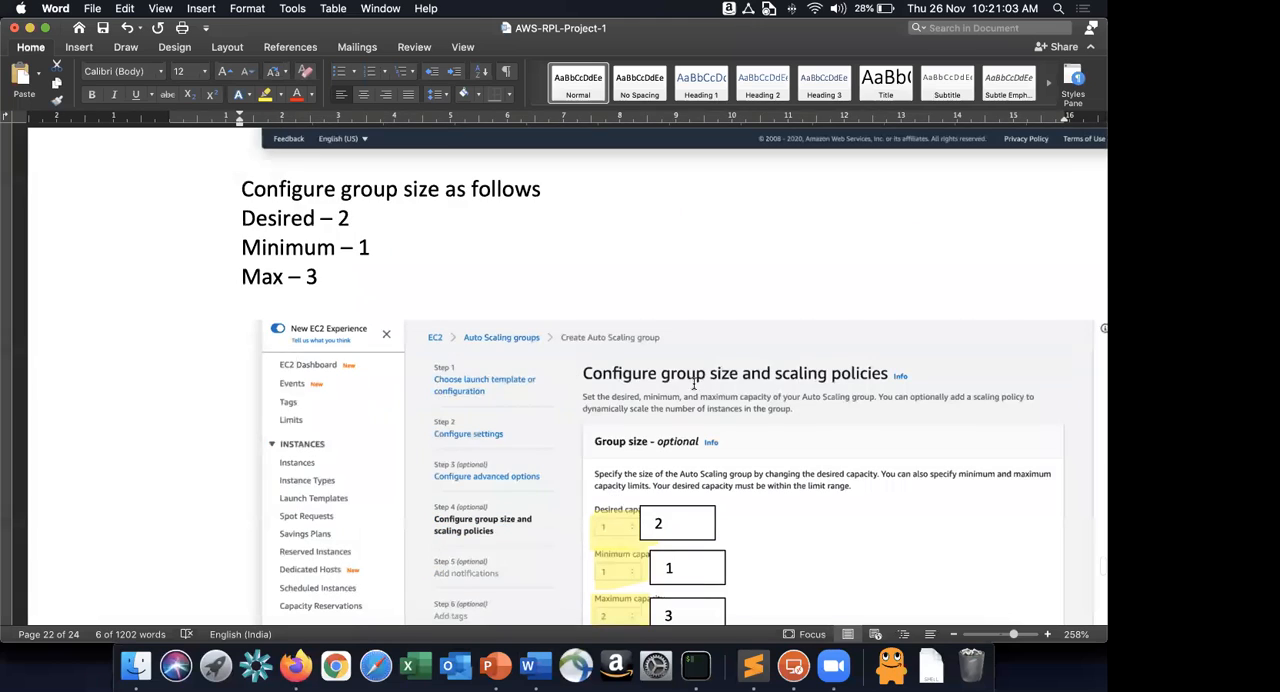
{"action": "key", "text": "super+Tab"}
{"action": "scroll", "coordinate": [943, 529], "scroll_direction": "down", "scroll_amount": 3}
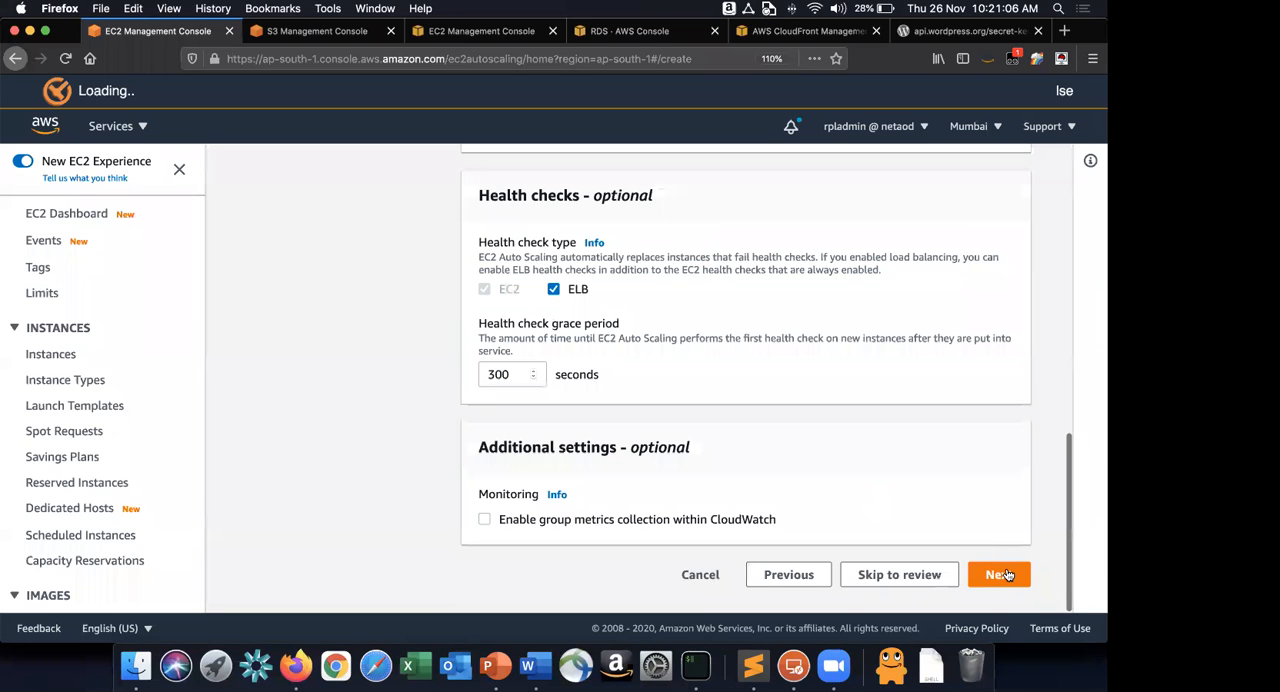
{"action": "left_click", "coordinate": [1002, 574]}
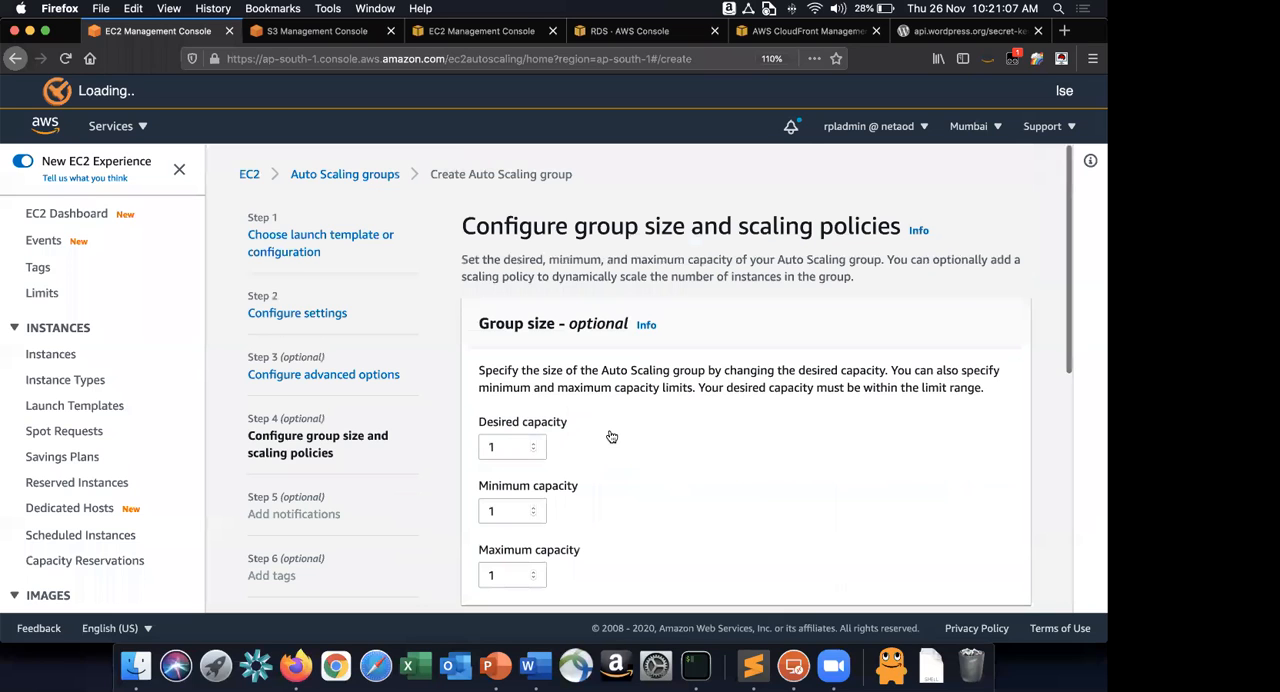
Following the Word guide, set the desired capacity to 2, minimum to 1 and maximum to 3 in Firefox.
{"action": "scroll", "coordinate": [611, 437], "scroll_direction": "down", "scroll_amount": 2}
{"action": "key", "text": "super+Tab"}
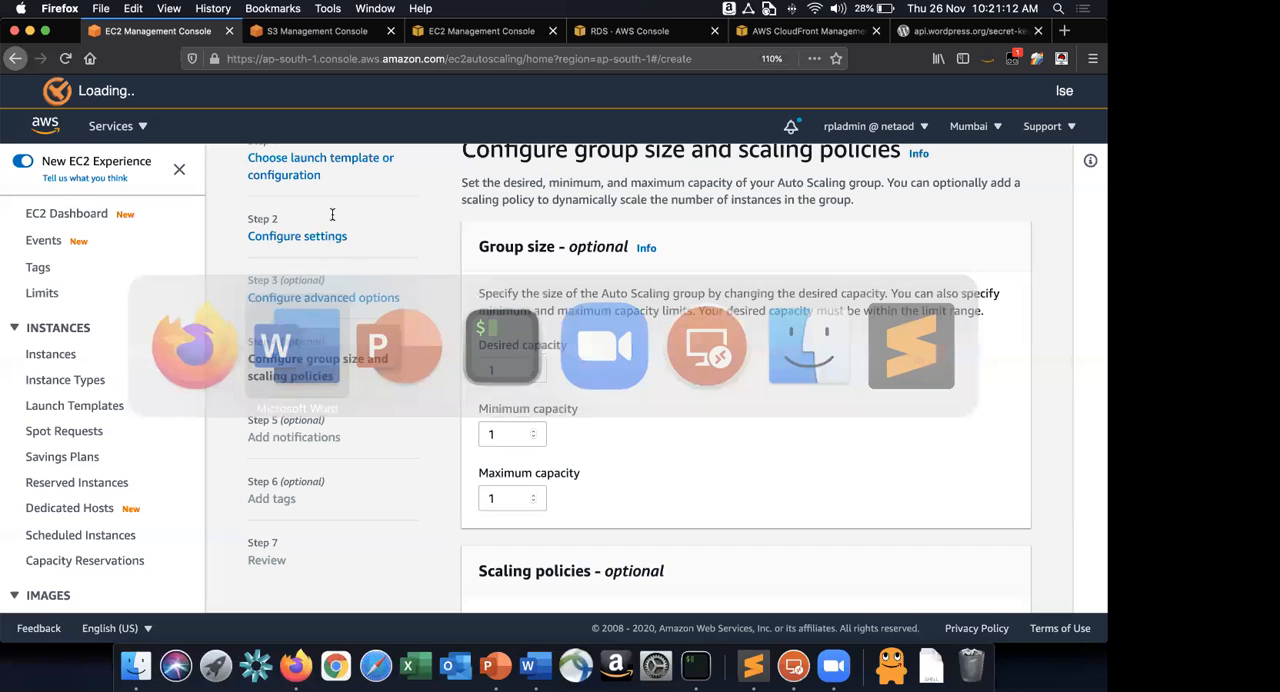
{"action": "key", "text": "super+Tab"}
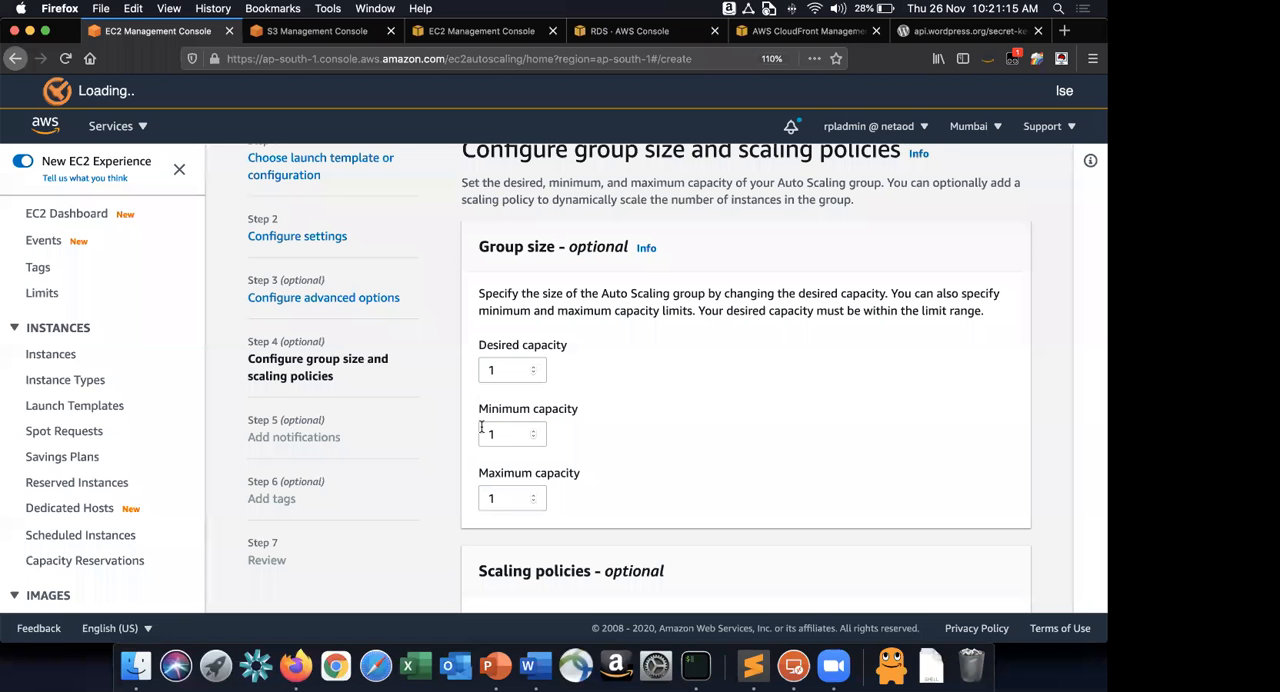
{"action": "type", "text": "2"}
{"action": "left_click", "coordinate": [512, 433]}
{"action": "key", "text": "Tab"}
{"action": "type", "text": "3"}
{"action": "left_click", "coordinate": [728, 470]}
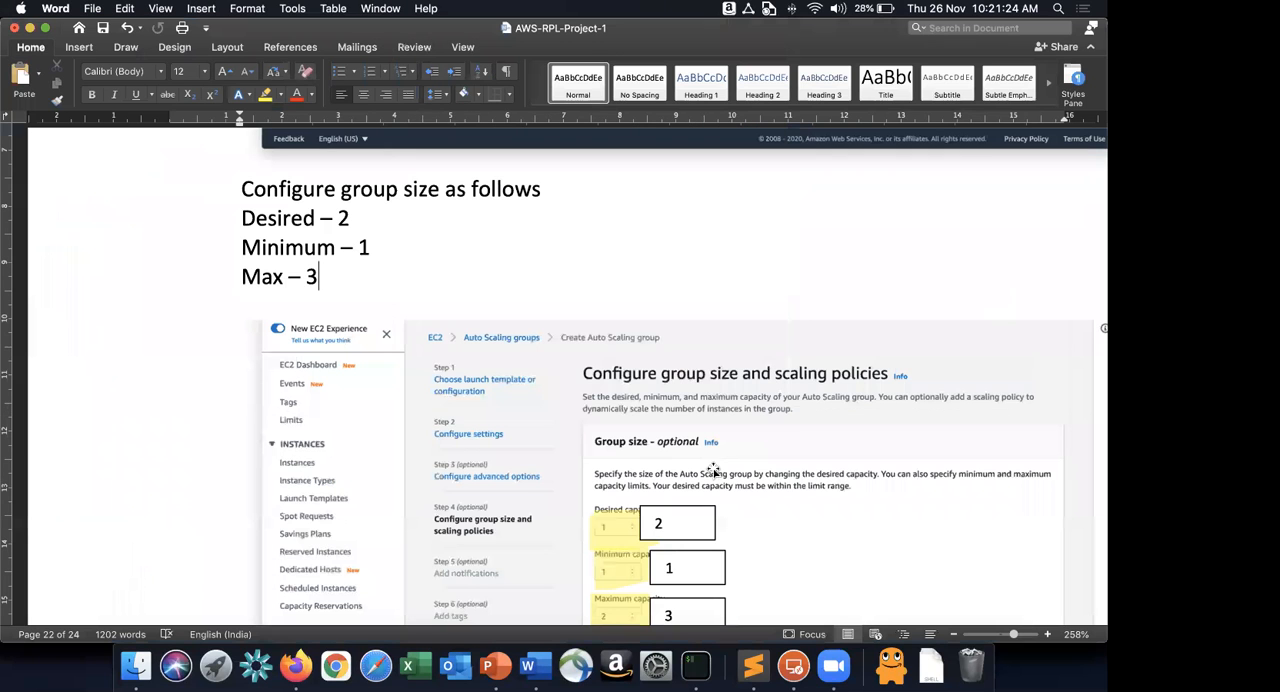
Following the Word guide, choose the target tracking scaling policy in Firefox and set the instance warm-up to 60 seconds.
{"action": "scroll", "coordinate": [704, 373], "scroll_direction": "down", "scroll_amount": 5}
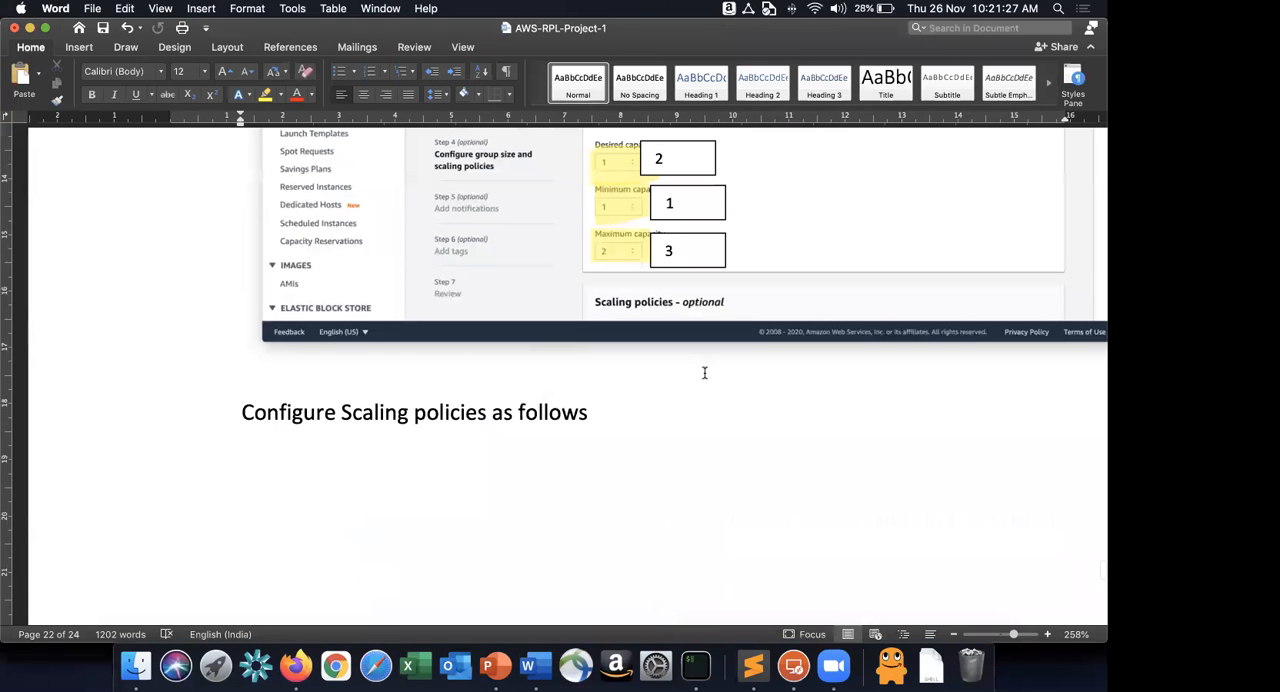
{"action": "scroll", "coordinate": [704, 373], "scroll_direction": "down", "scroll_amount": 10}
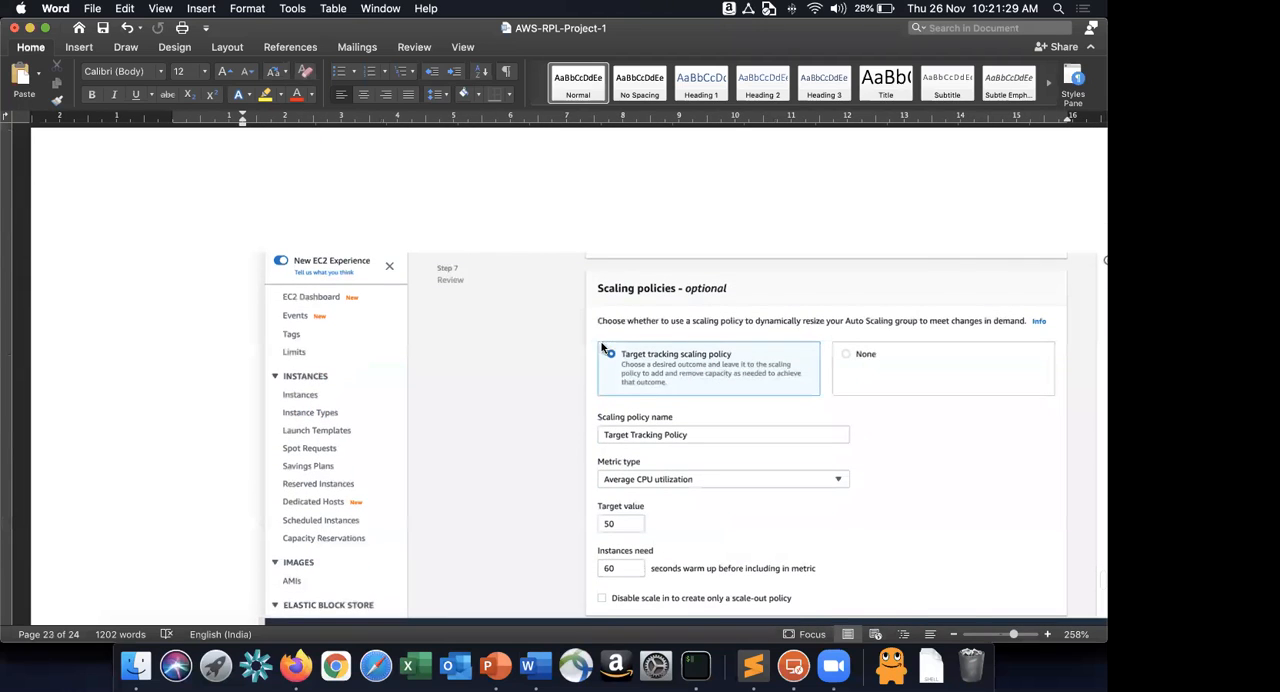
{"action": "key", "text": "super+Tab"}
{"action": "key", "text": "super+Tab"}
{"action": "left_click", "coordinate": [569, 362]}
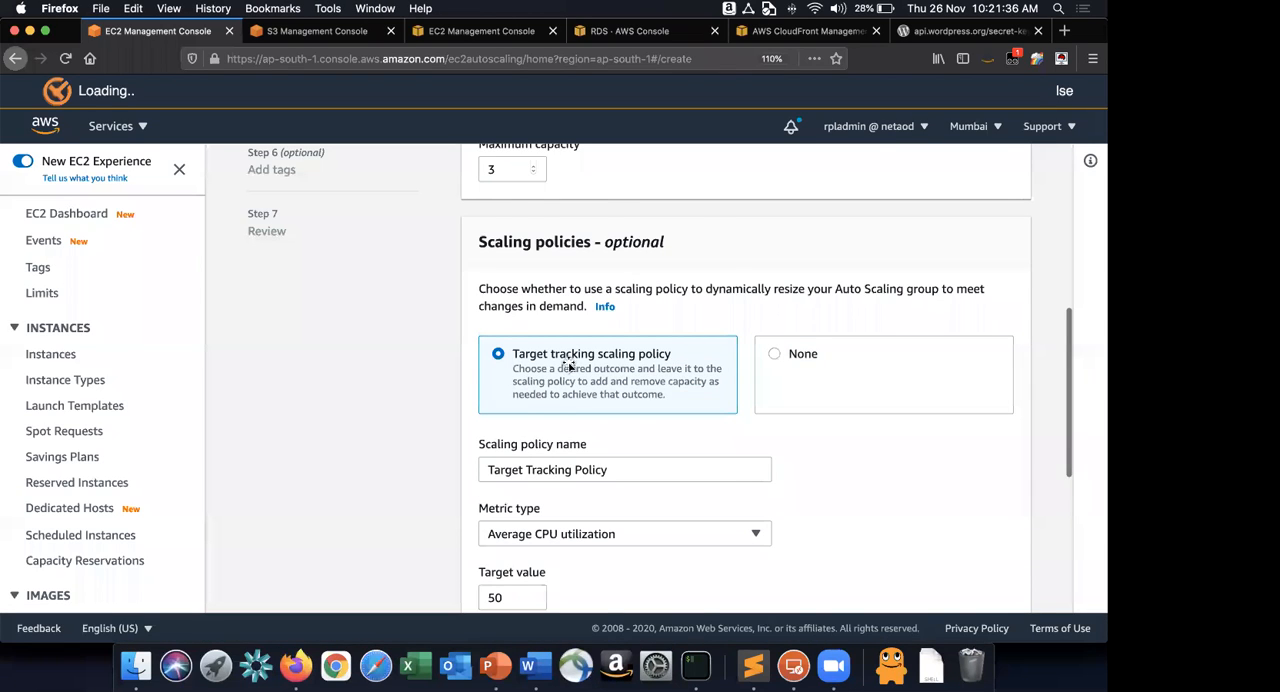
{"action": "scroll", "coordinate": [620, 390], "scroll_direction": "down", "scroll_amount": 3}
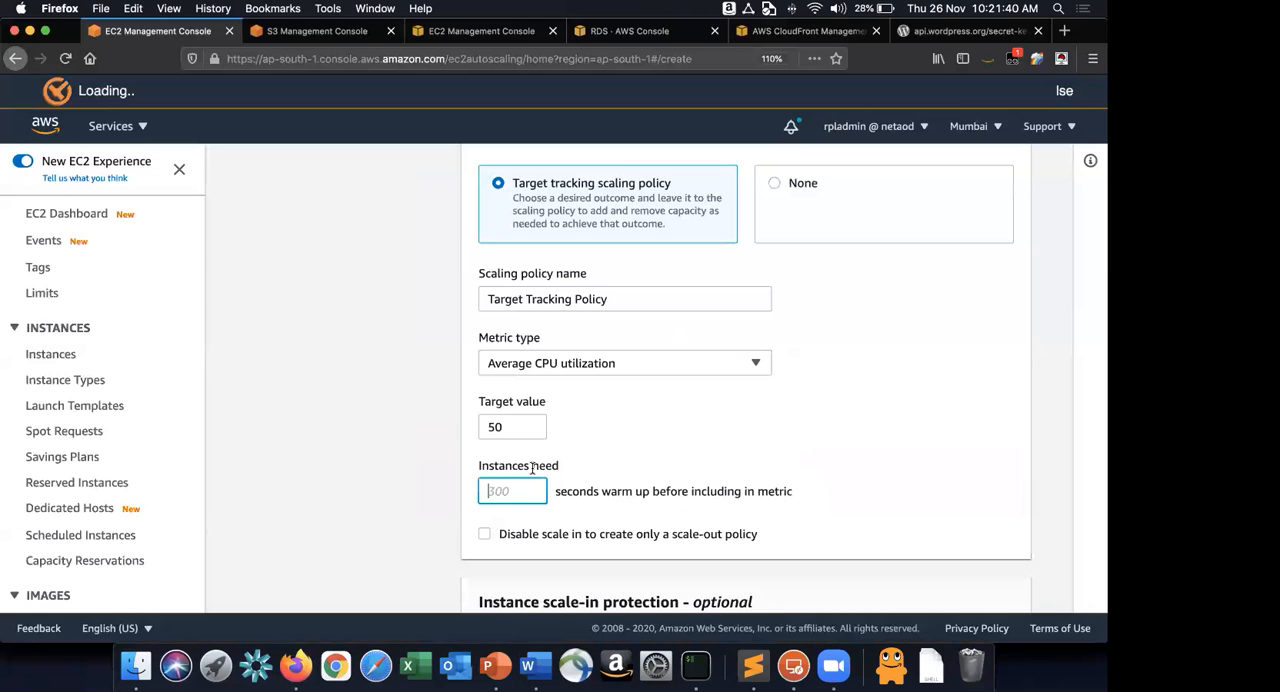
{"action": "type", "text": "60"}
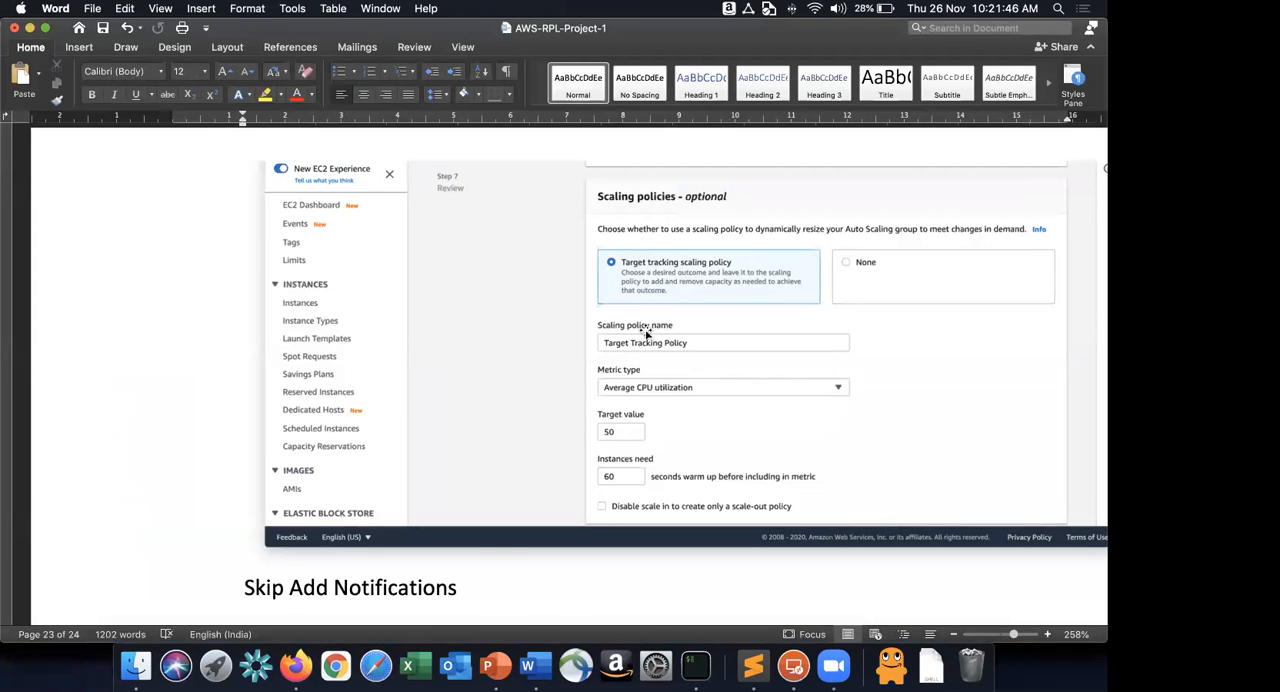
In Firefox, review the scaling policy's name, metric type, target value and warm-up time, as well as the scale-in protection option.
{"action": "key", "text": "super+Tab"}
{"action": "left_click", "coordinate": [646, 297]}
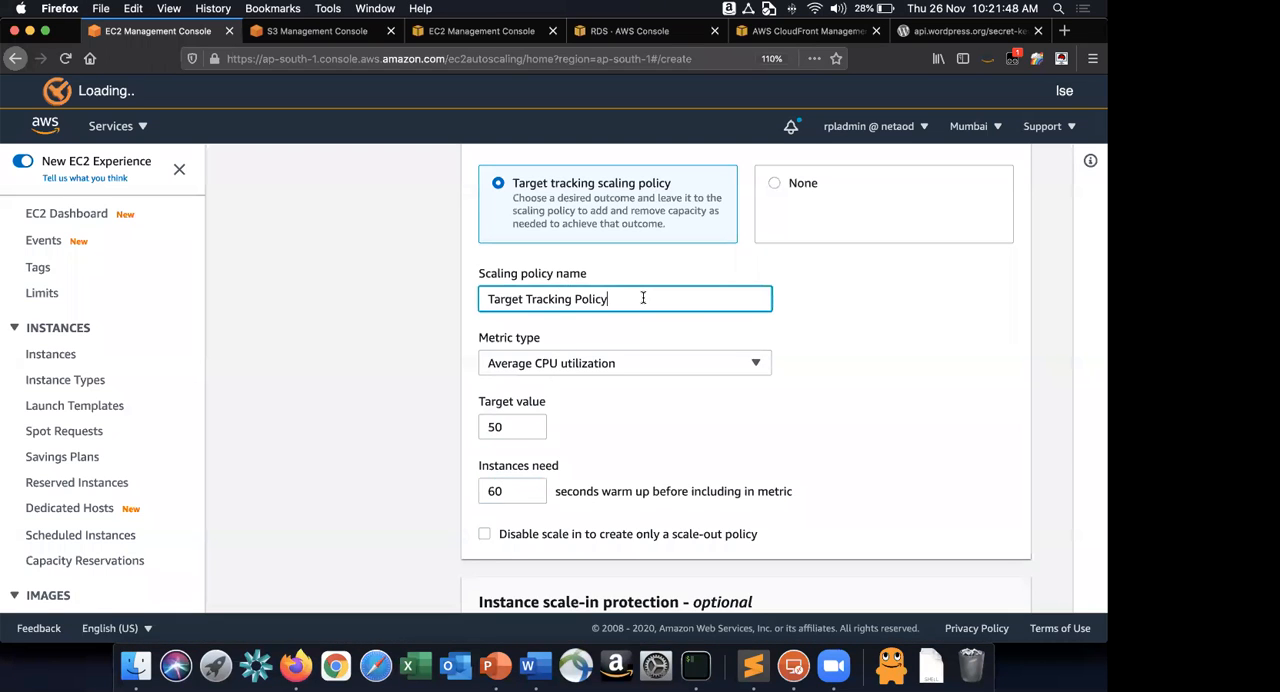
{"action": "left_click", "coordinate": [608, 363]}
{"action": "left_click", "coordinate": [585, 417]}
{"action": "left_click", "coordinate": [520, 430]}
{"action": "left_click", "coordinate": [670, 462]}
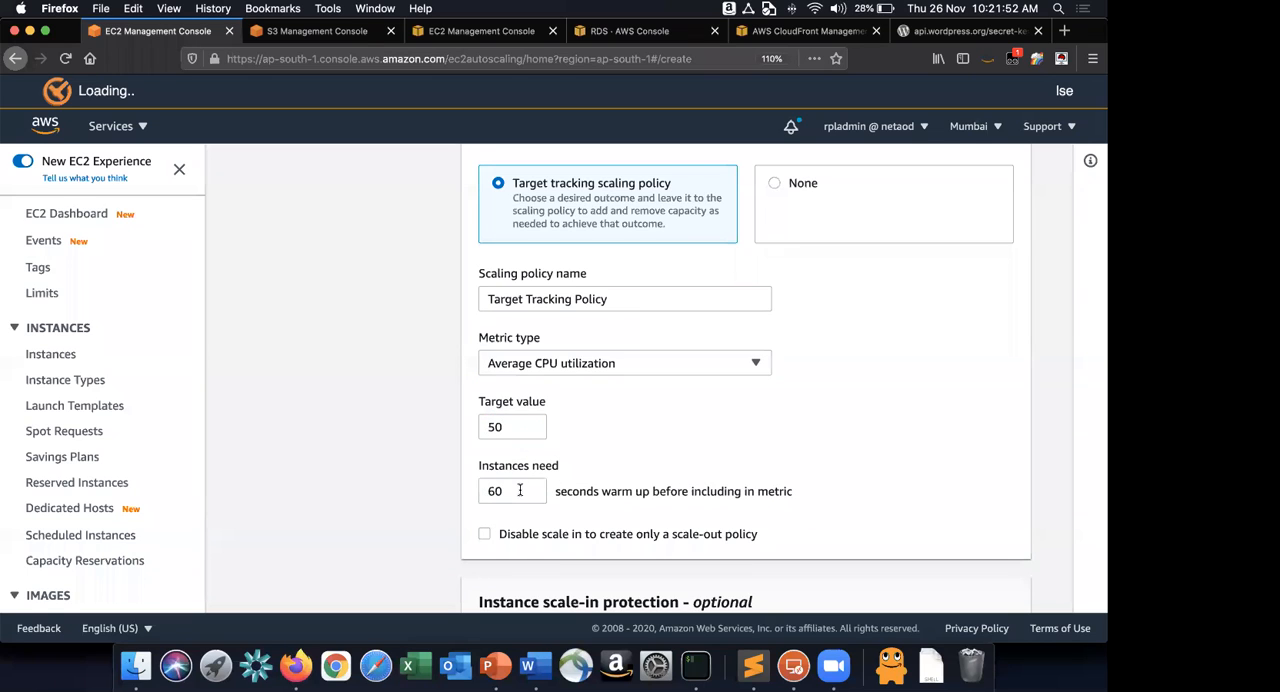
{"action": "left_click", "coordinate": [558, 494]}
{"action": "left_click_drag", "start_coordinate": [558, 494], "coordinate": [803, 490]}
{"action": "left_click", "coordinate": [822, 491]}
{"action": "scroll", "coordinate": [822, 491], "scroll_direction": "down", "scroll_amount": 3}
{"action": "scroll", "coordinate": [822, 491], "scroll_direction": "down", "scroll_amount": 1}
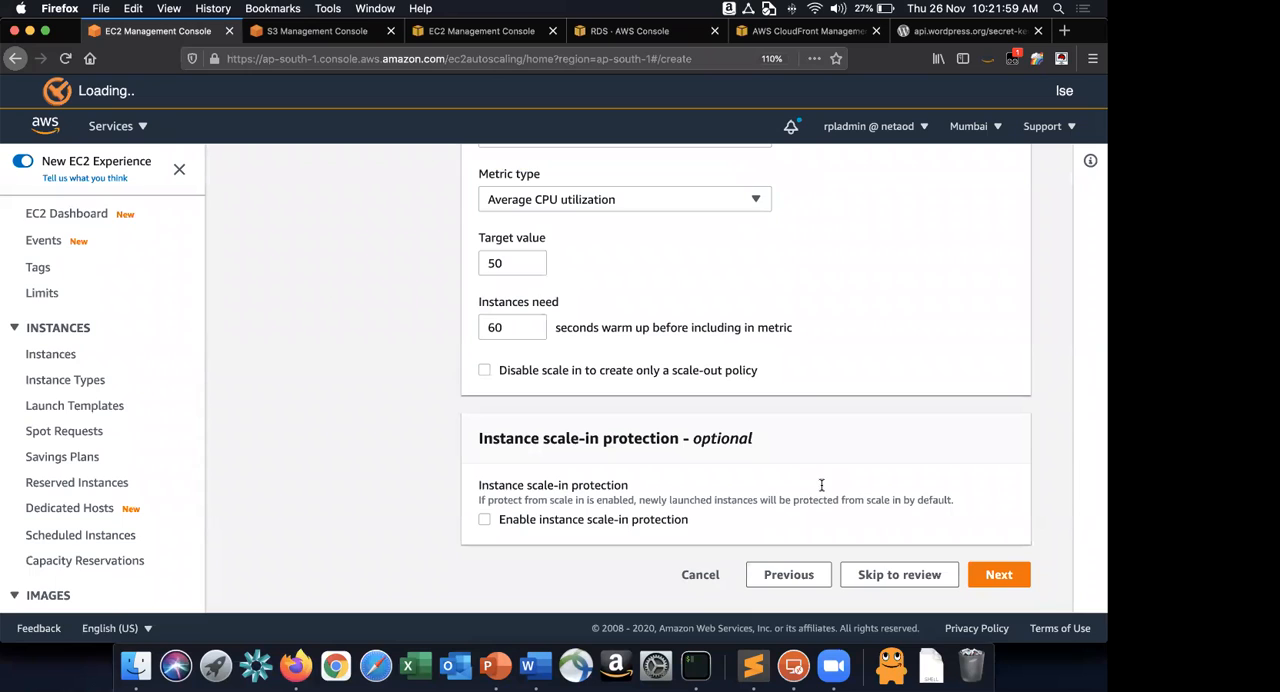
Check the remaining wizard instructions in the Word guide and skip notifications in Firefox to reach the Add tags page.
{"action": "key", "text": "super+Tab"}
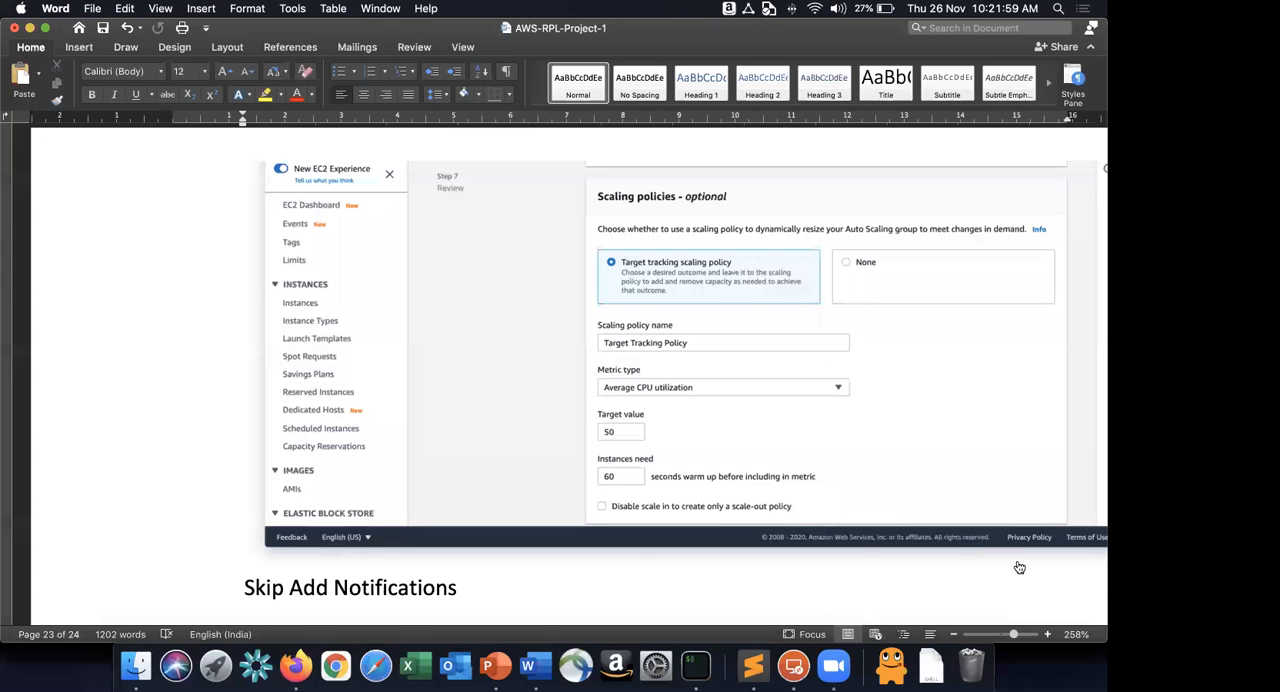
{"action": "scroll", "coordinate": [1012, 560], "scroll_direction": "down", "scroll_amount": 3}
{"action": "scroll", "coordinate": [1000, 342], "scroll_direction": "down", "scroll_amount": 1}
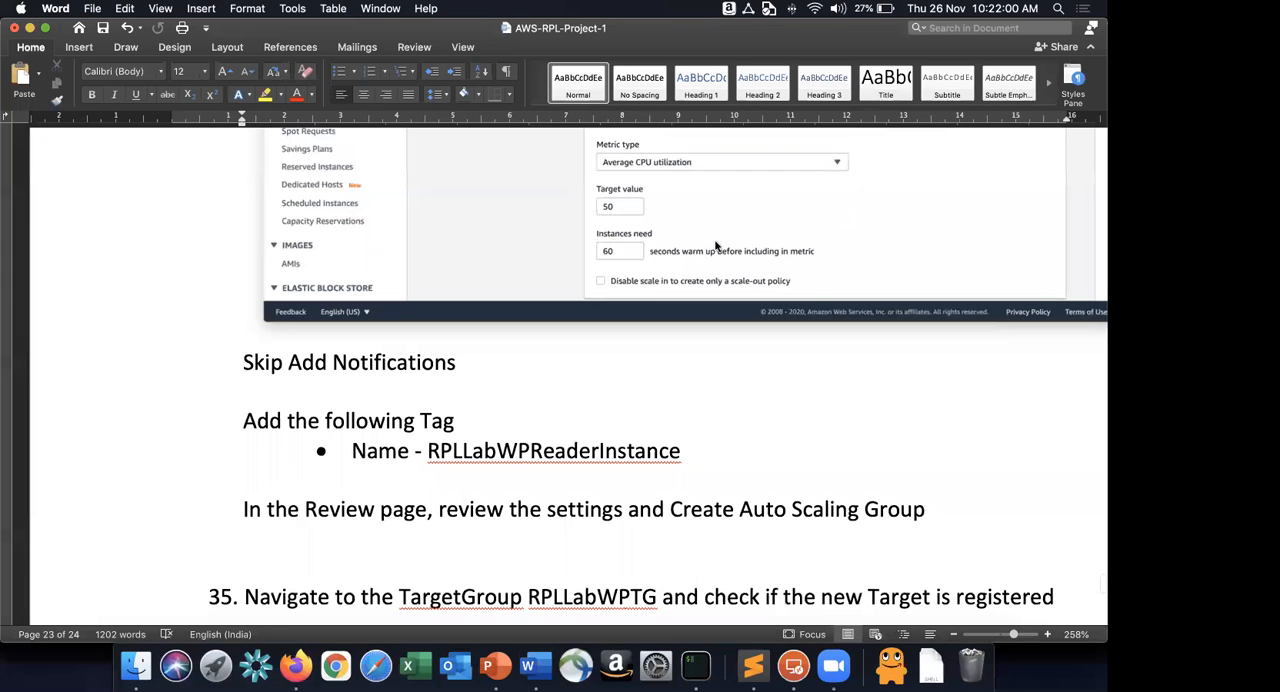
{"action": "key", "text": "super+Tab"}
{"action": "left_click", "coordinate": [998, 336]}
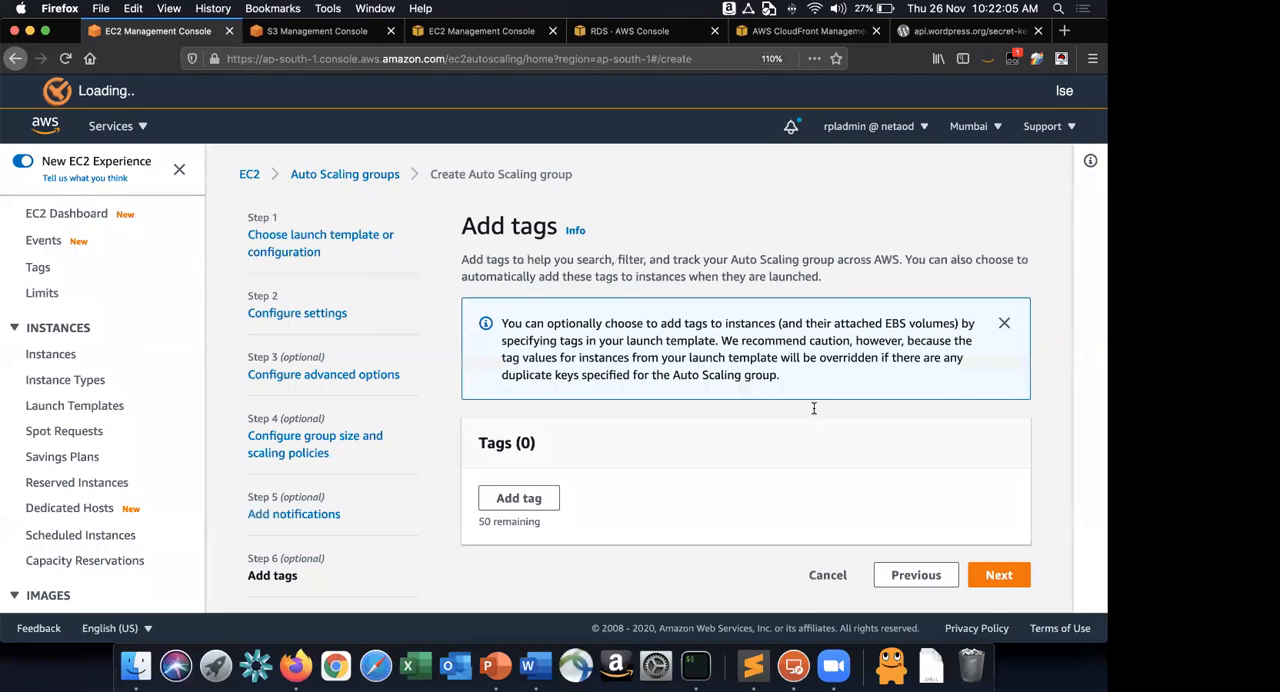
In the Word guide, select the RPLLabWPReaderInstance value given for the Name tag.
{"action": "key", "text": "super+Tab"}
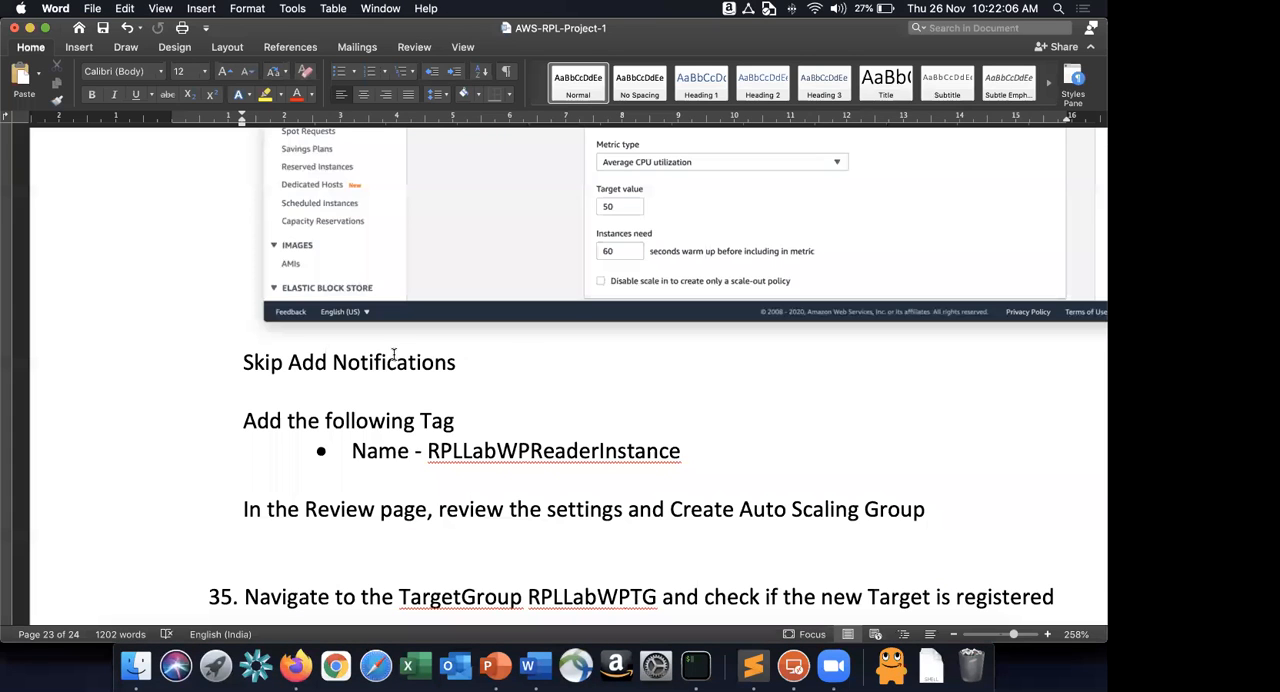
{"action": "scroll", "coordinate": [538, 350], "scroll_direction": "down", "scroll_amount": 2}
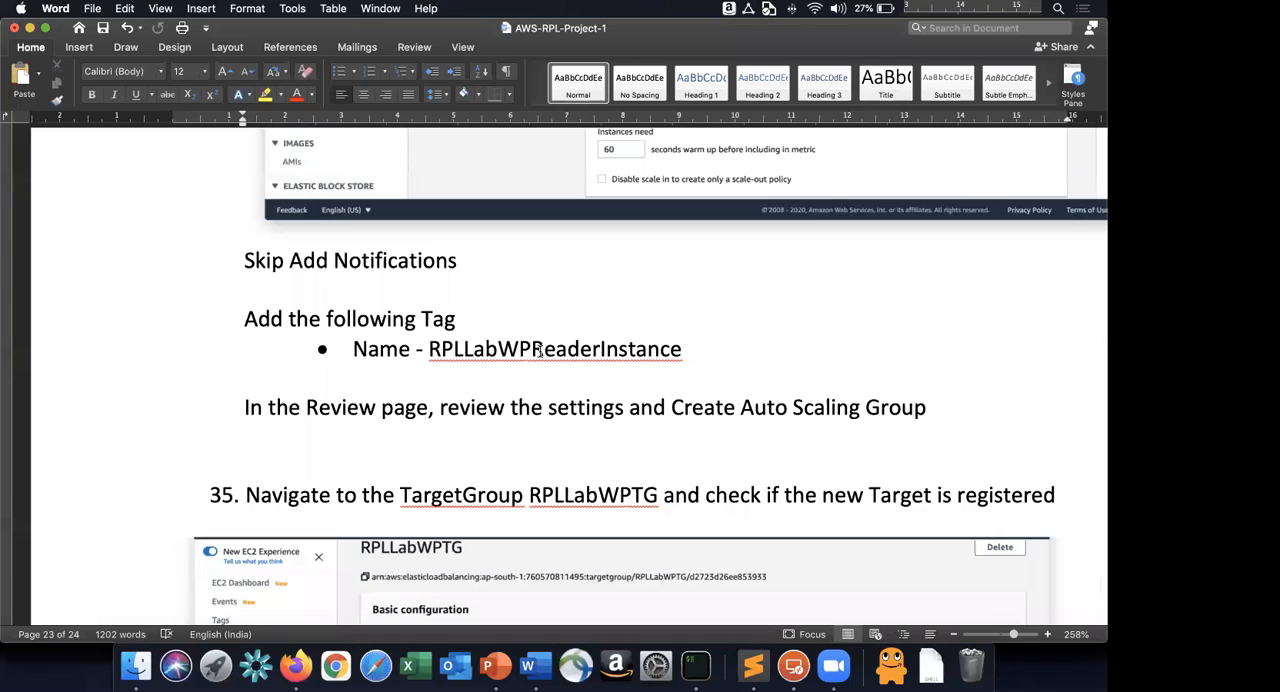
{"action": "double_click", "coordinate": [539, 349]}
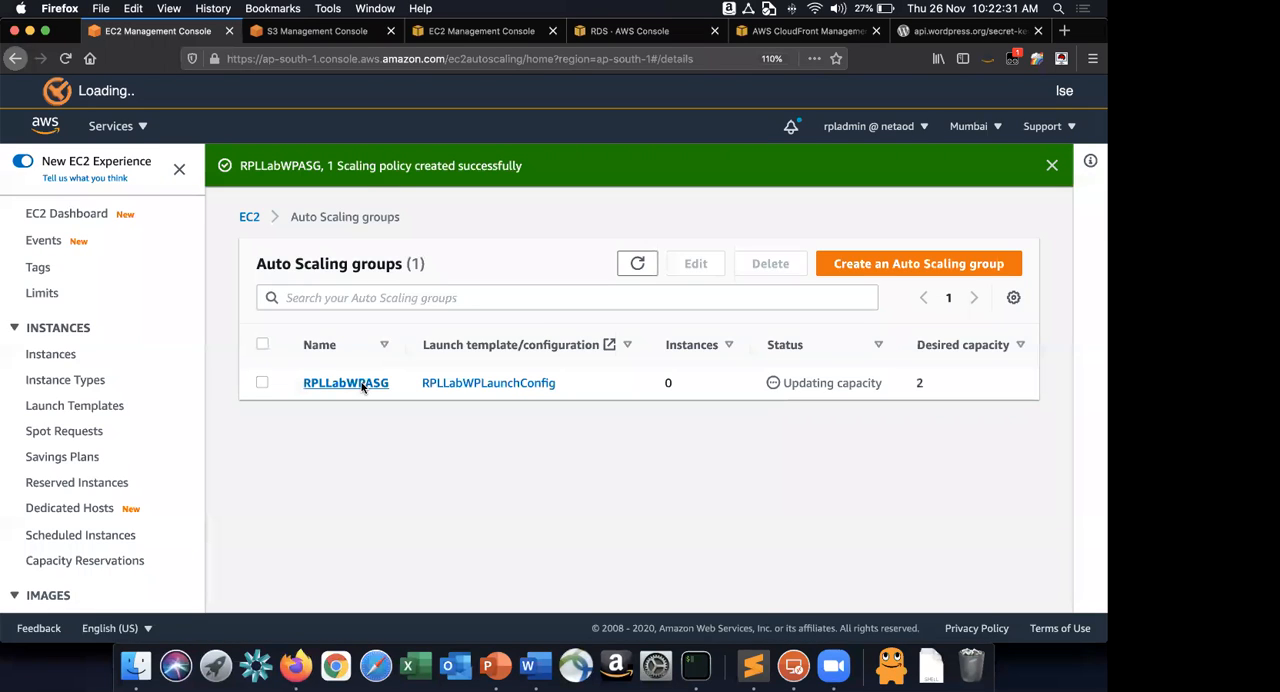
Open the RPLLabWPASG group in Firefox, view its activity history, and return to the Word guide.
{"action": "left_click", "coordinate": [350, 383]}
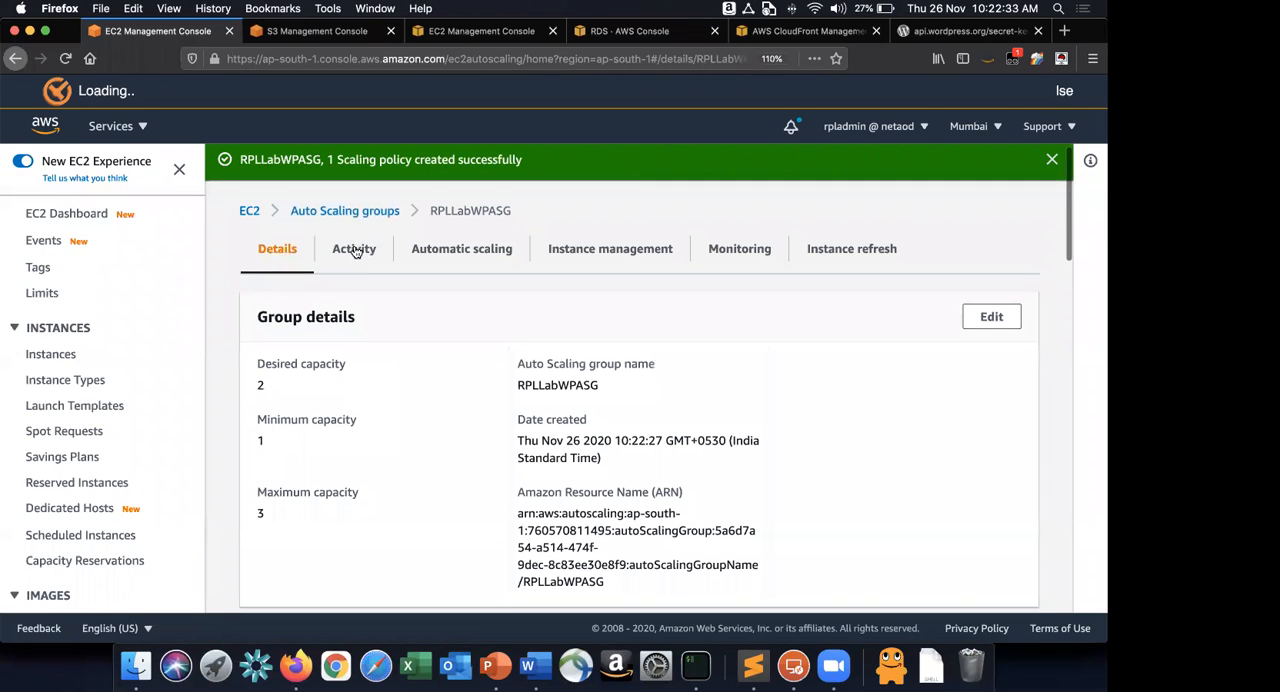
{"action": "left_click", "coordinate": [355, 254]}
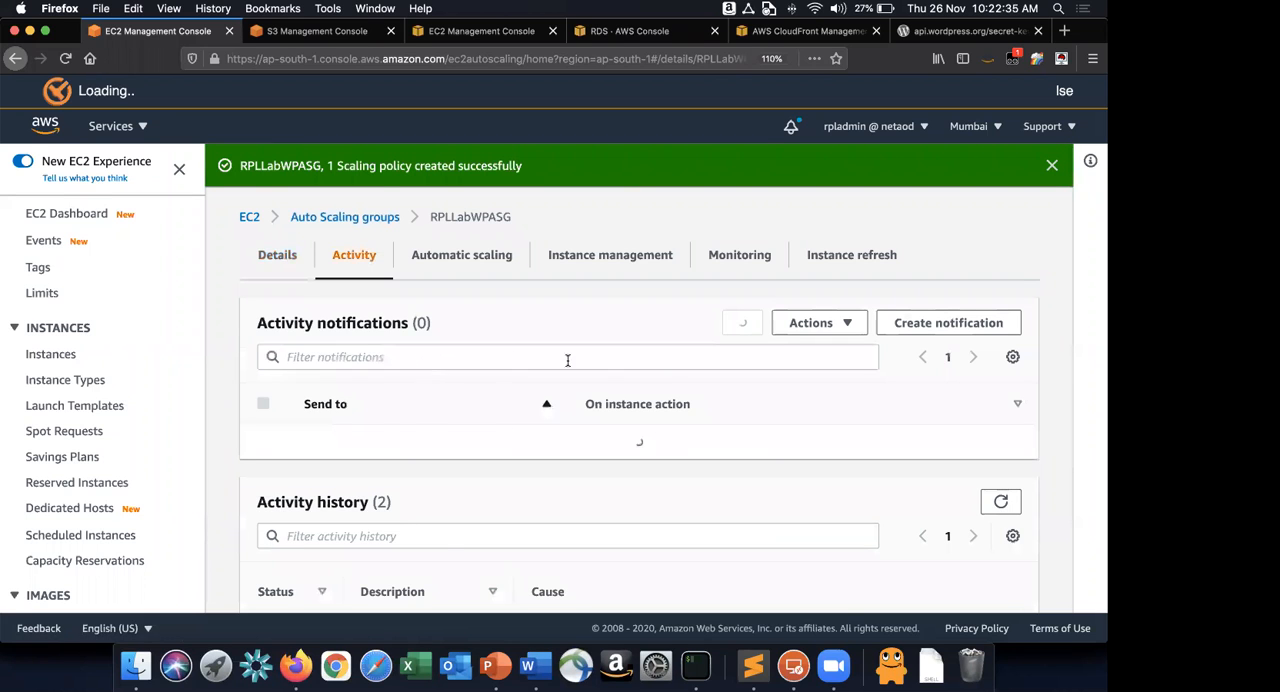
{"action": "key", "text": "super+Tab"}
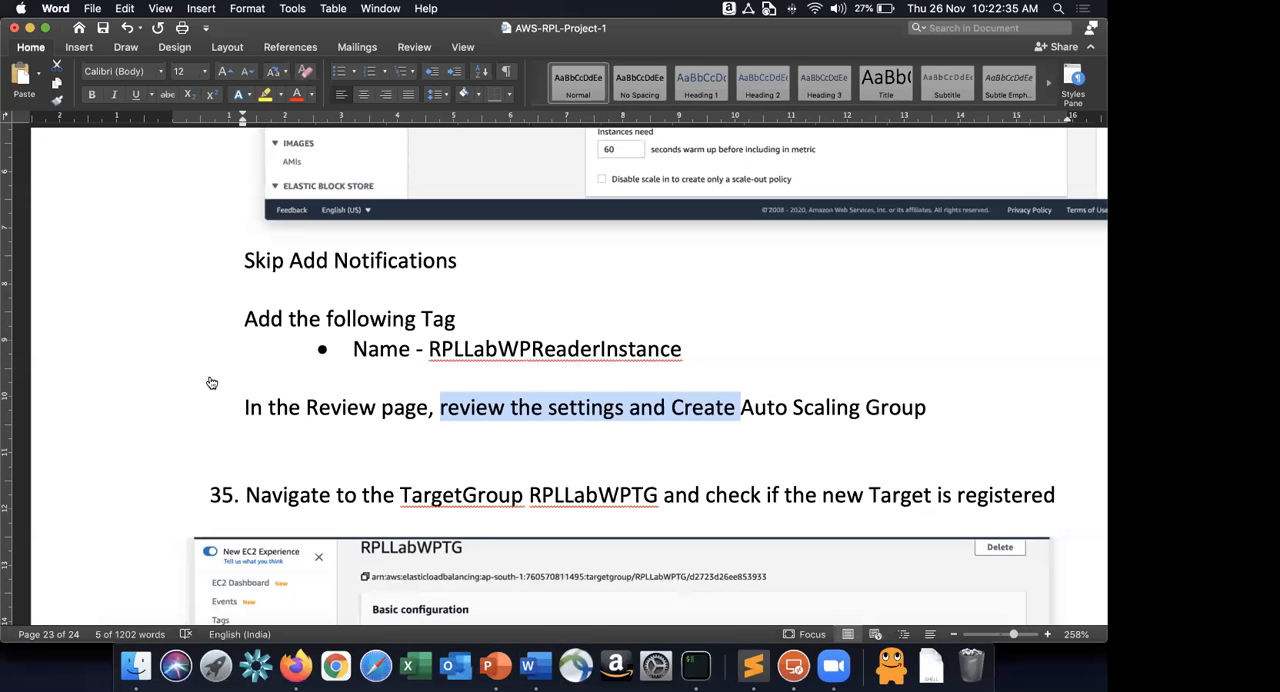
In Firefox, open the target group RPLLabWPTG in a new tab and check its registered targets.
{"action": "scroll", "coordinate": [67, 347], "scroll_direction": "down", "scroll_amount": 3}
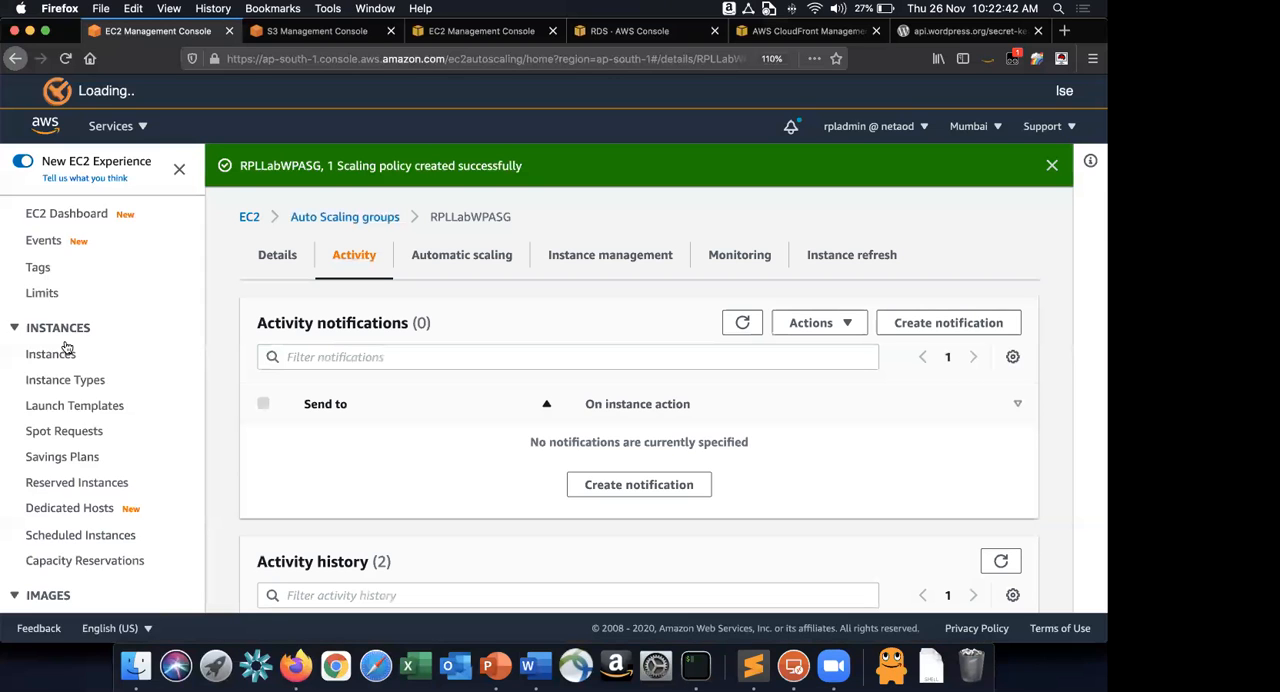
{"action": "scroll", "coordinate": [67, 347], "scroll_direction": "down", "scroll_amount": 8}
{"action": "left_click", "coordinate": [77, 358], "text": "super"}
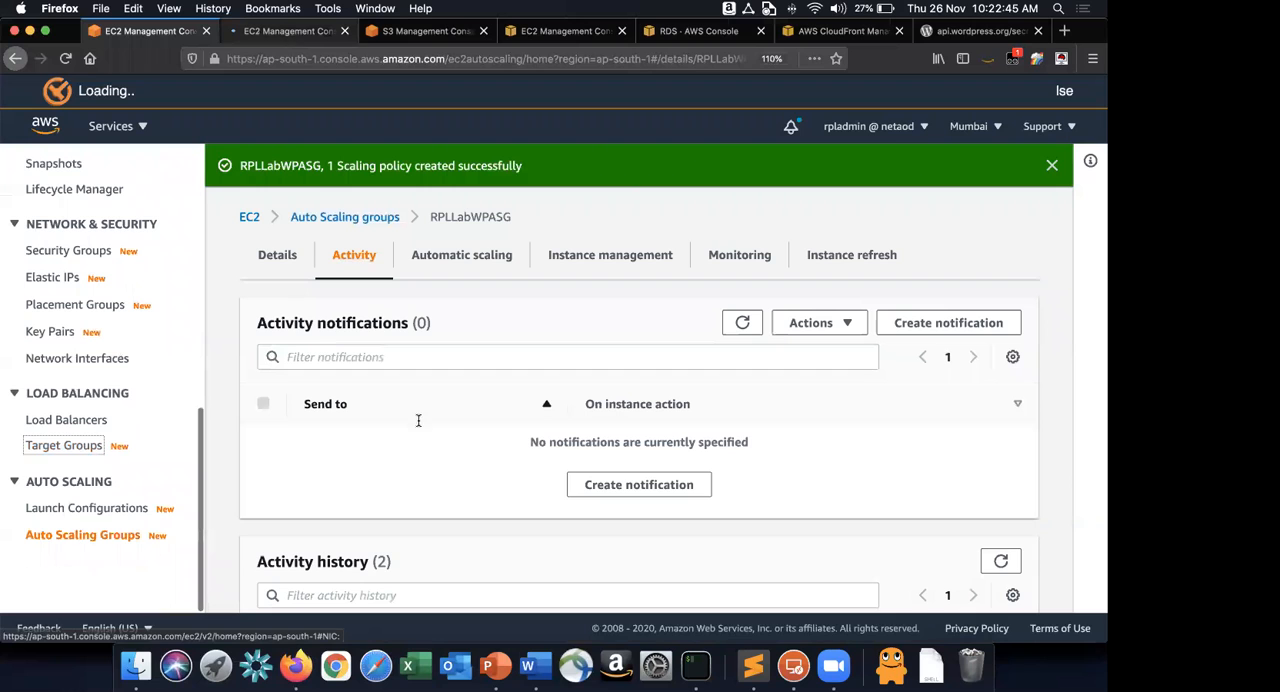
{"action": "key", "text": "ctrl+Tab"}
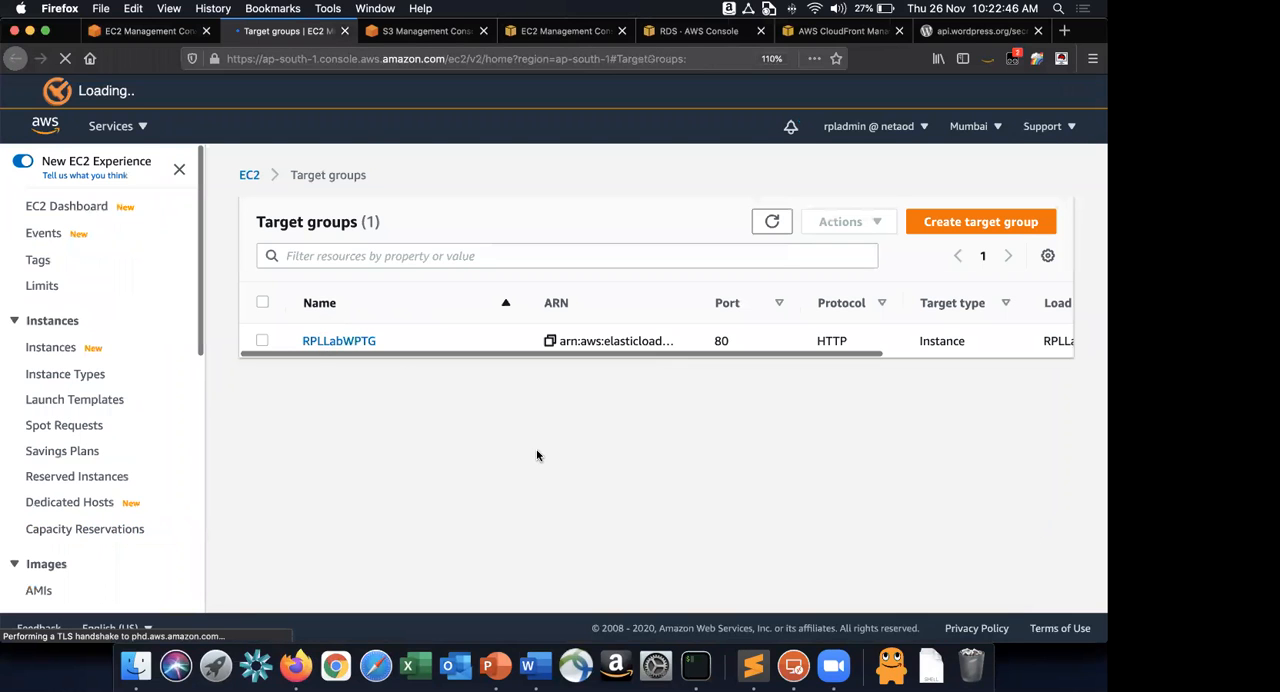
{"action": "left_click", "coordinate": [360, 341]}
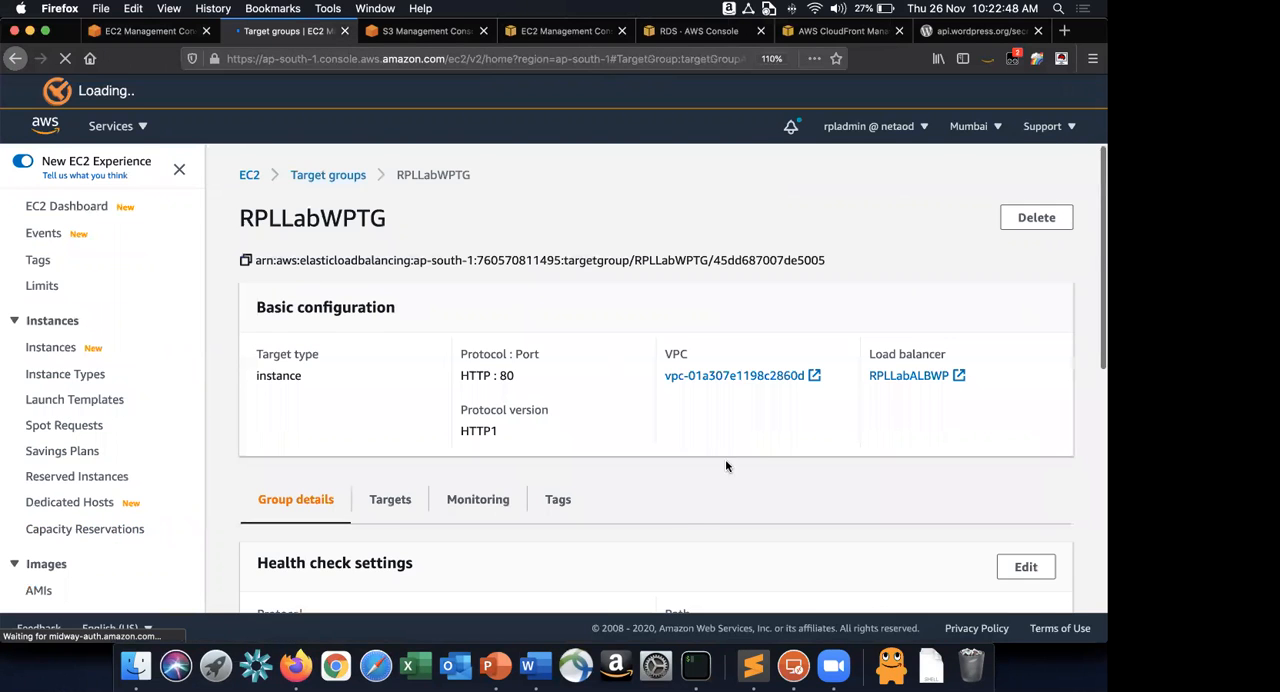
{"action": "scroll", "coordinate": [728, 467], "scroll_direction": "down", "scroll_amount": 5}
{"action": "left_click", "coordinate": [390, 292]}
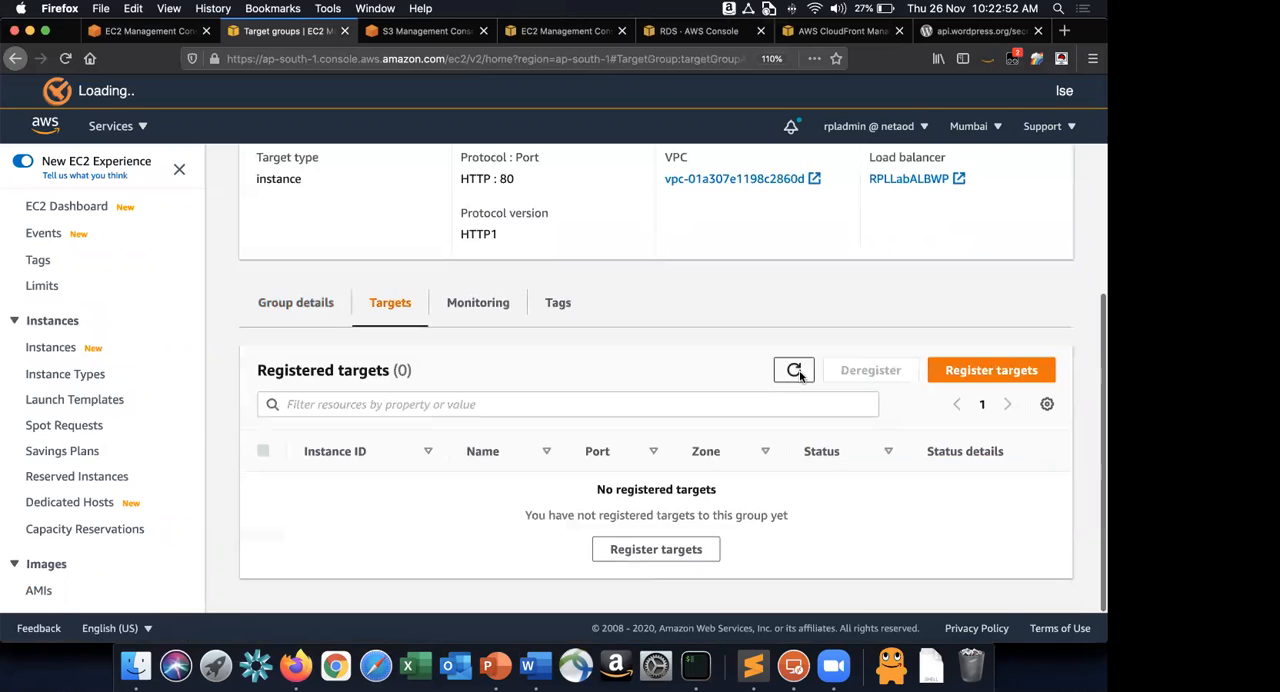
{"action": "scroll", "coordinate": [760, 420], "scroll_direction": "up", "scroll_amount": 1}
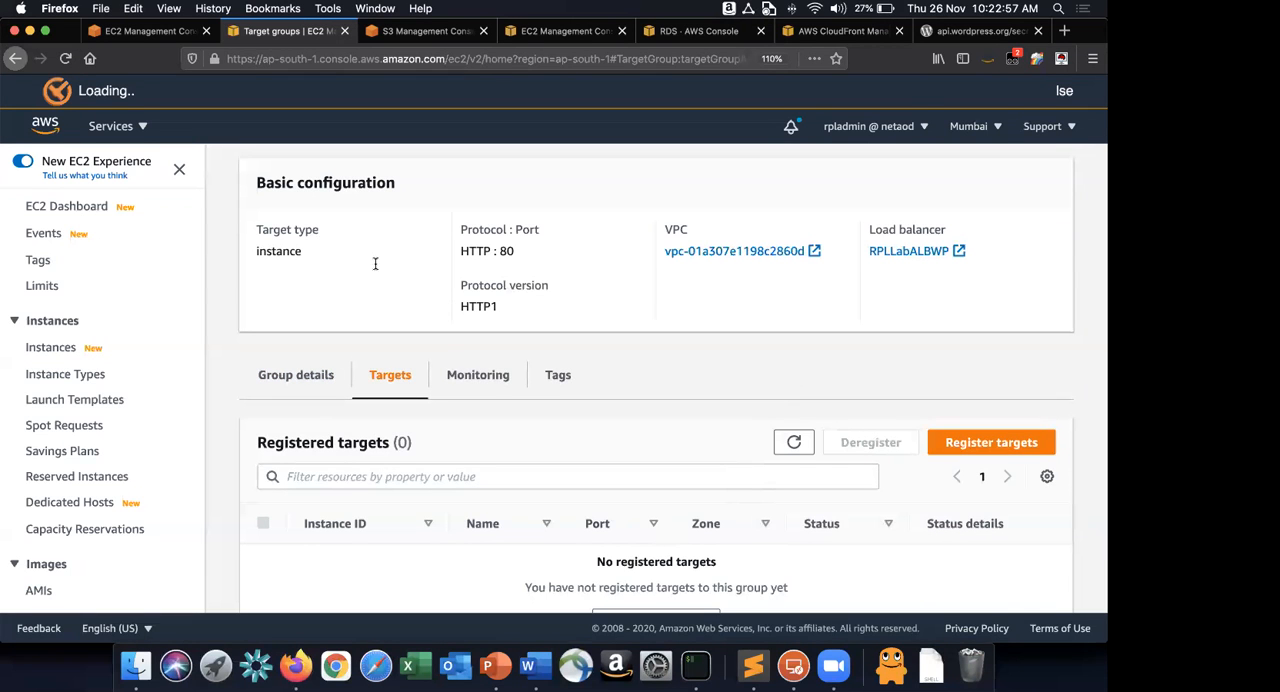
Inspect an RPLLabWPReaderInstance in the EC2 Instances list on a new tab and recheck the registered targets of RPLLabWPTG.
{"action": "left_click", "coordinate": [50, 347], "text": "super"}
{"action": "left_click", "coordinate": [367, 36]}
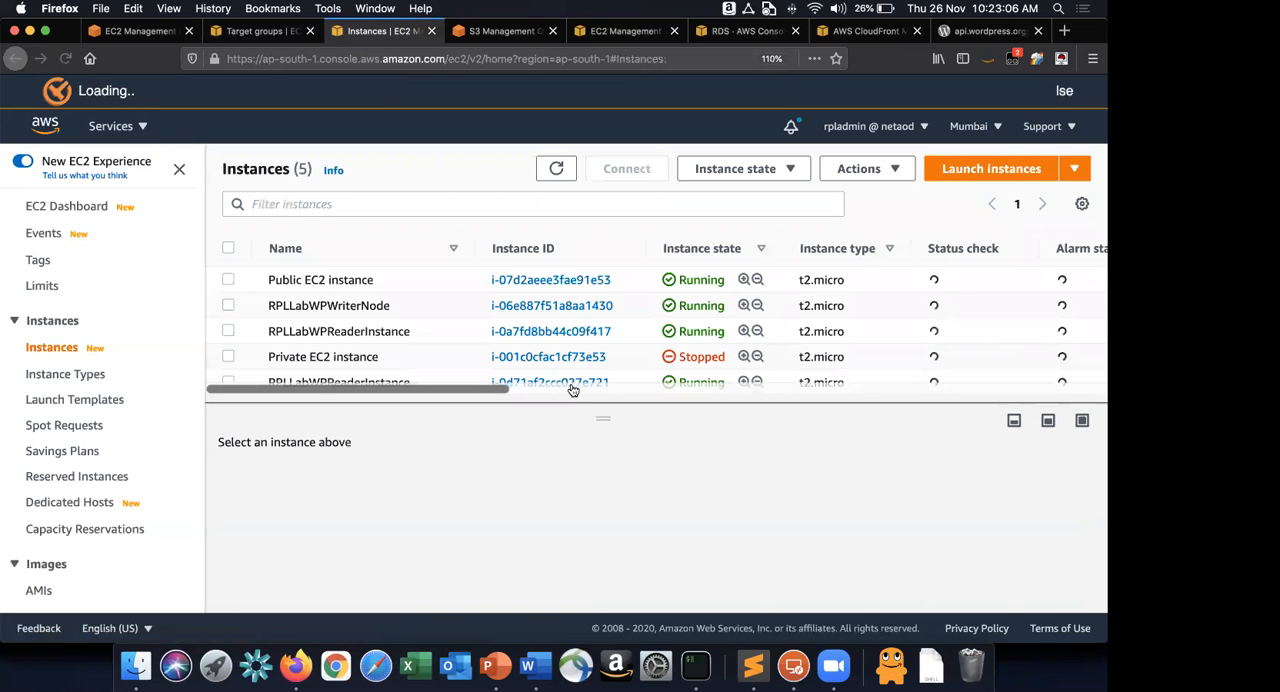
{"action": "left_click", "coordinate": [462, 332]}
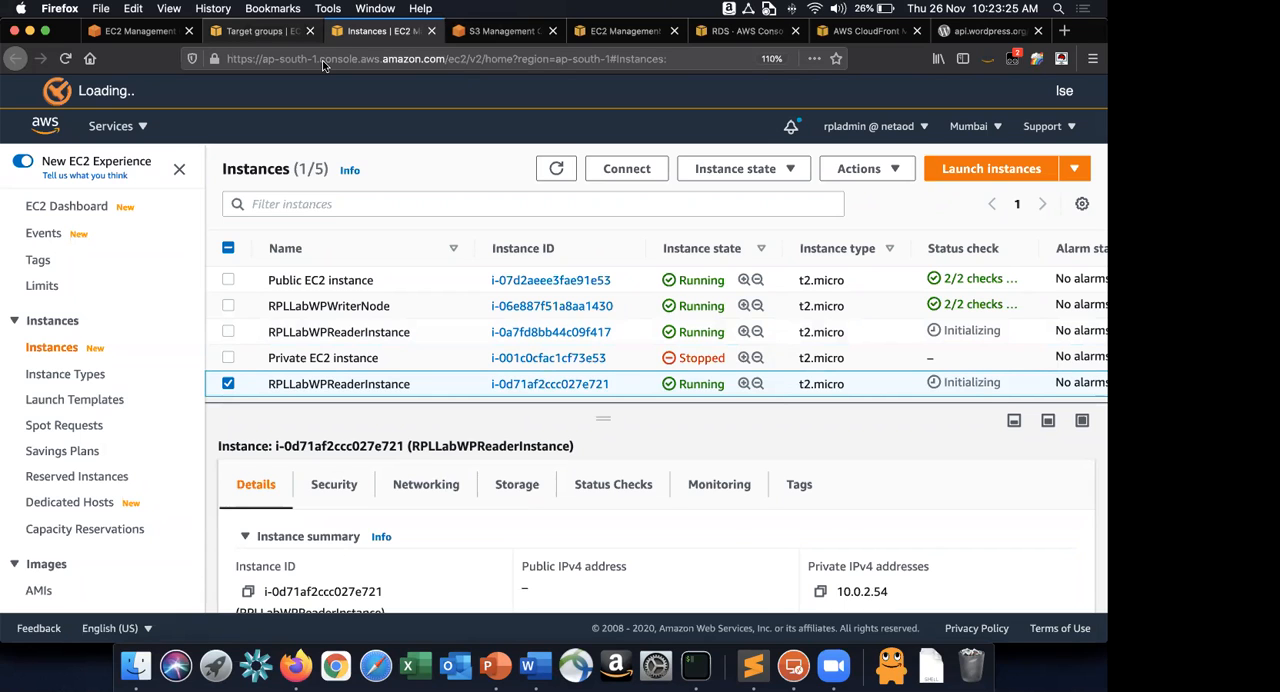
{"action": "left_click", "coordinate": [262, 32]}
{"action": "scroll", "coordinate": [757, 343], "scroll_direction": "down", "scroll_amount": 1}
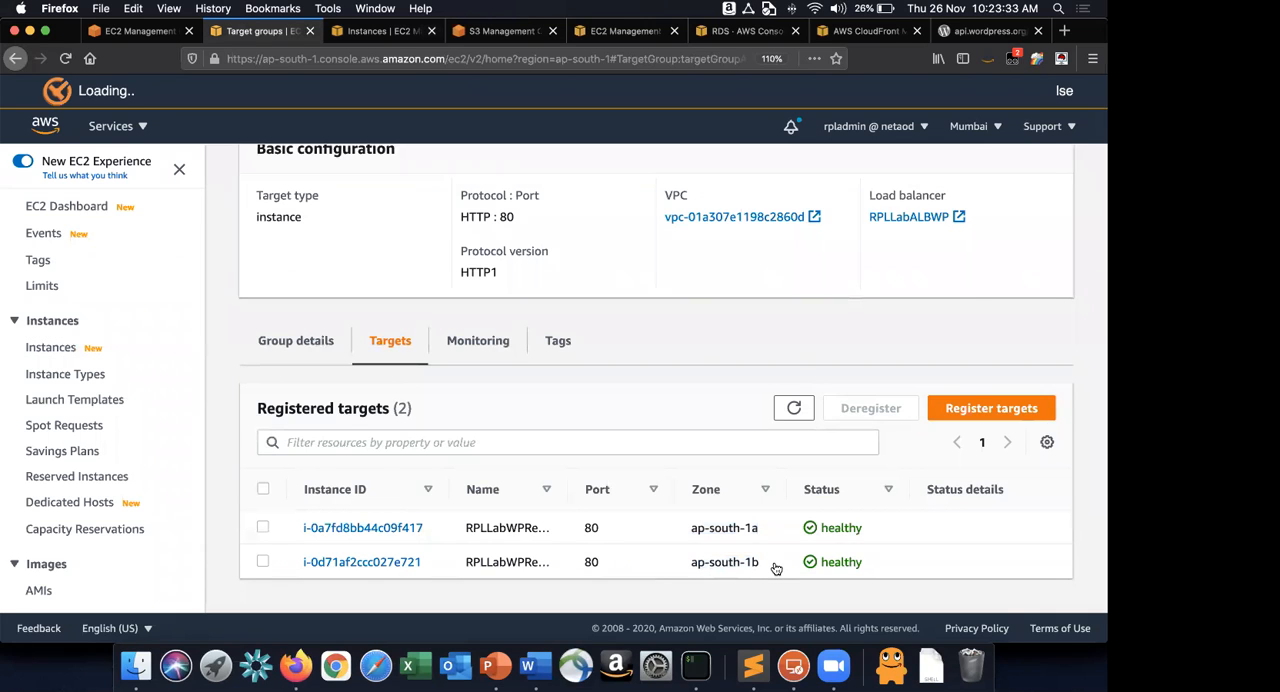
Switch to the AWS Whiteboarding slides in PowerPoint and point out the two EC2 Wordpress reader nodes in the architecture diagram.
{"action": "key", "text": "super+Tab"}
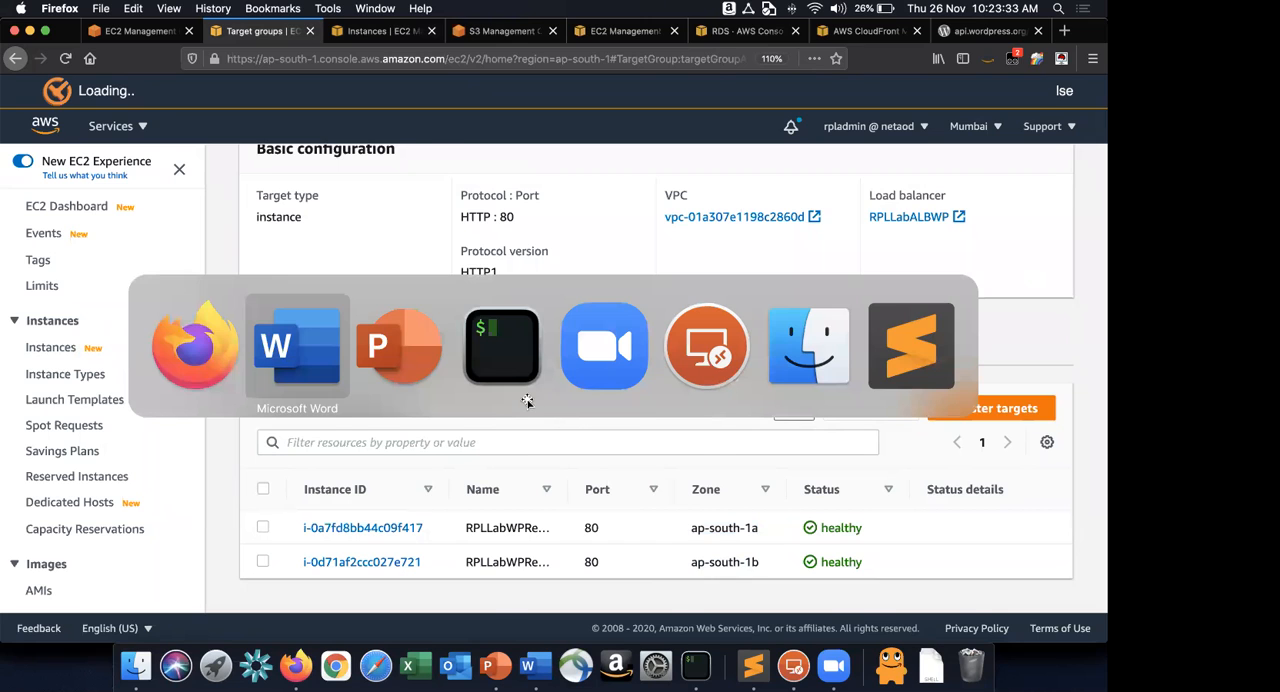
{"action": "key", "text": "super+Tab"}
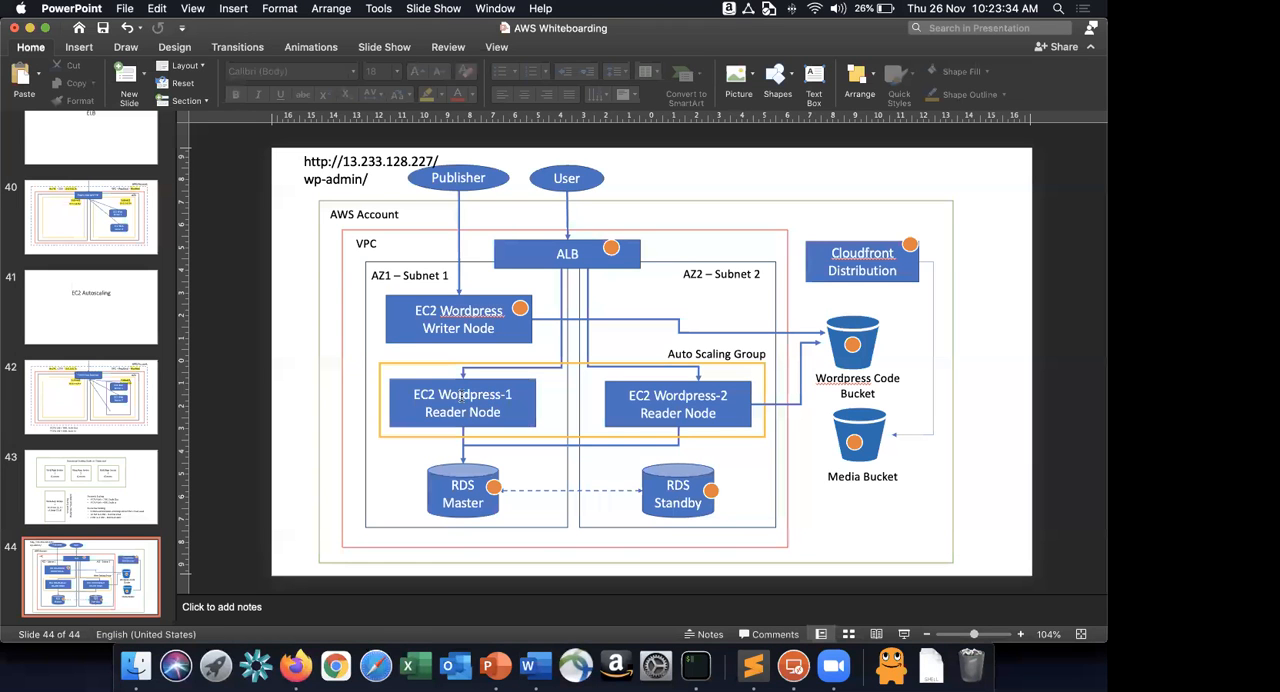
{"action": "left_click", "coordinate": [461, 398]}
{"action": "left_click", "coordinate": [660, 405]}
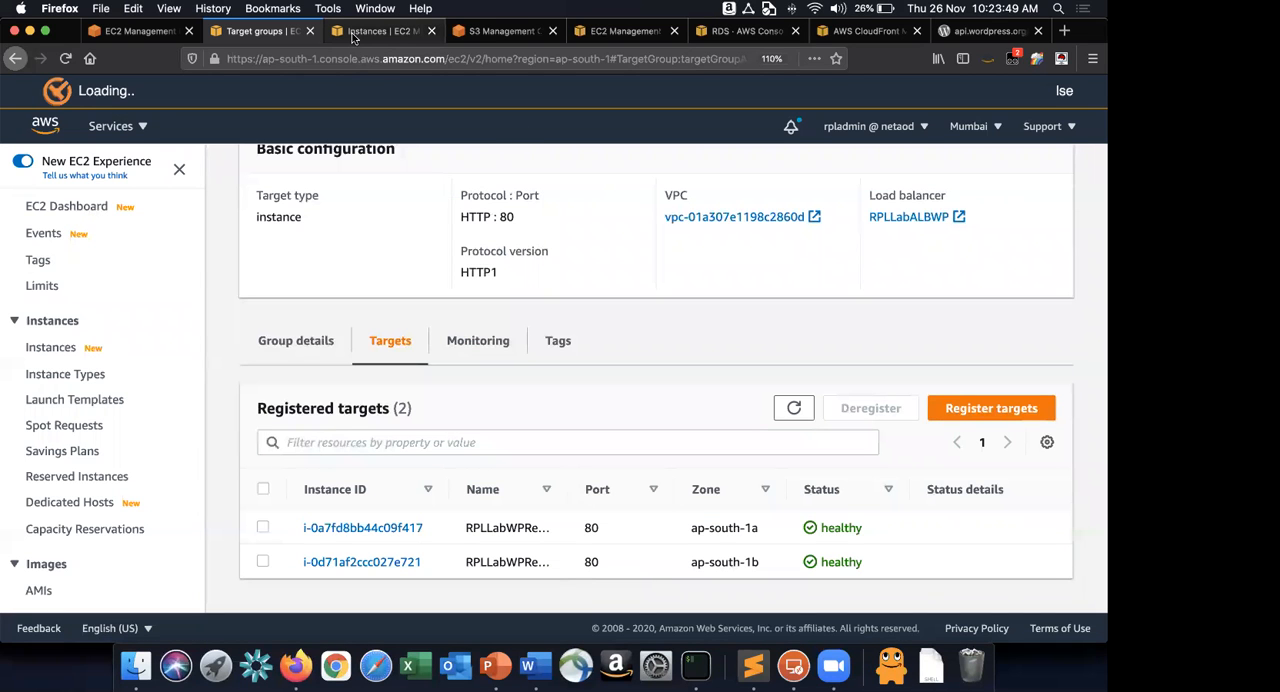
Refresh the EC2 Instances list in Firefox to check the reader instances' status and return to the PowerPoint diagram.
{"action": "left_click", "coordinate": [578, 561]}
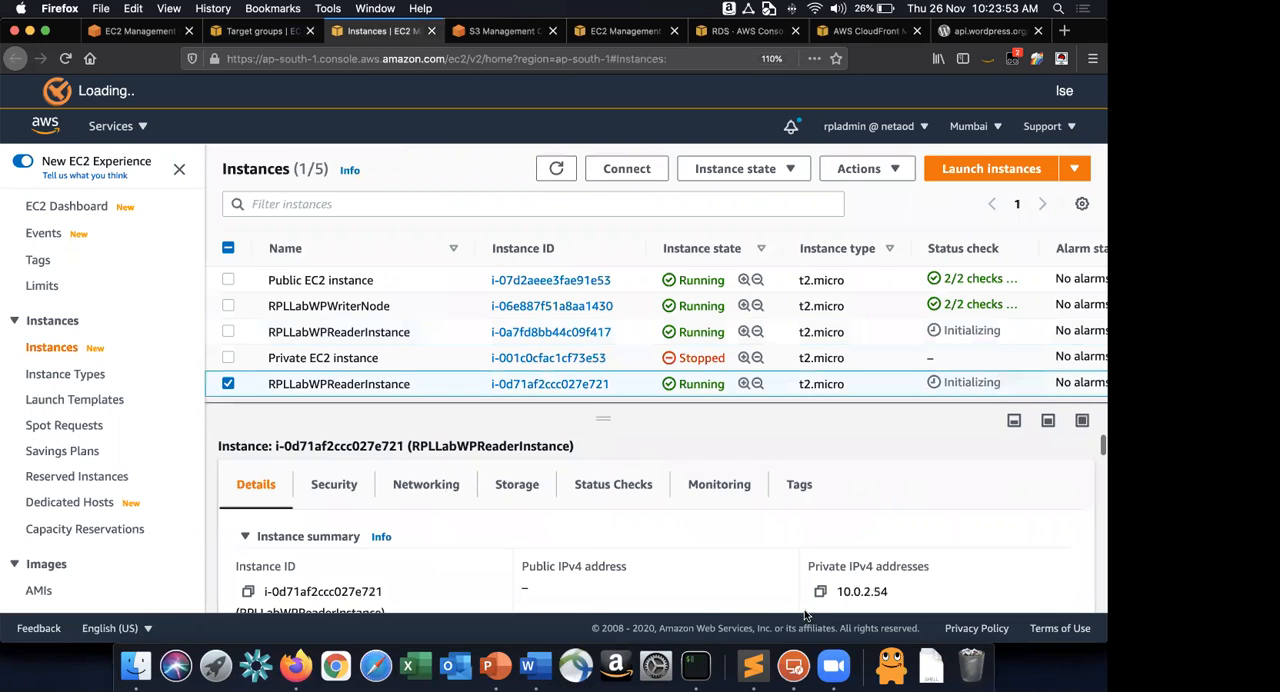
{"action": "left_click", "coordinate": [567, 172]}
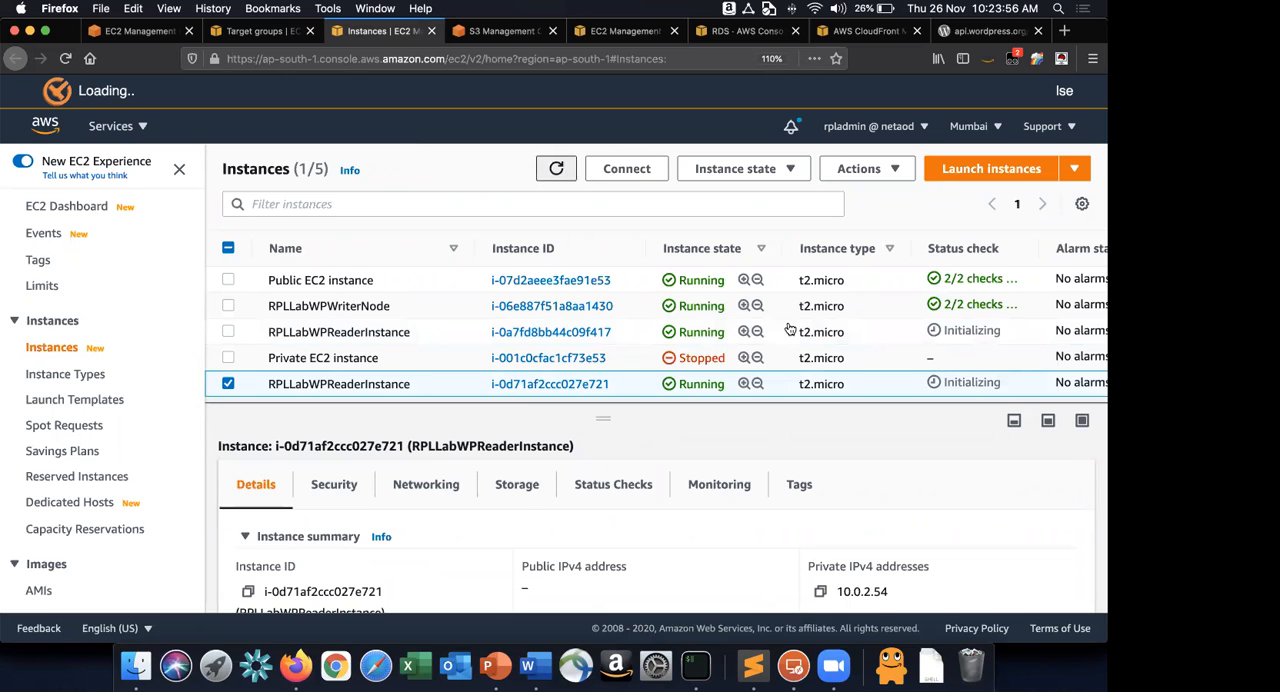
{"action": "key", "text": "super+Tab"}
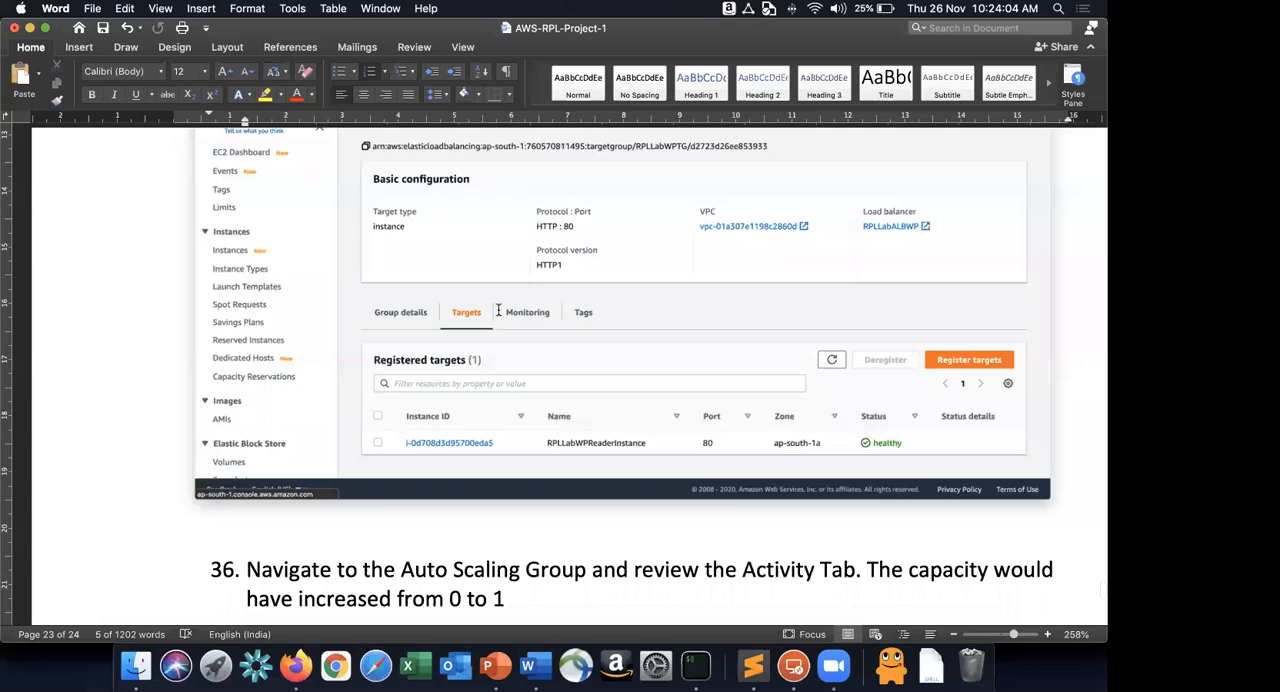
Read step 36 in the Word guide and examine the capacity change in the RPLLabWPASG activity history in Firefox.
{"action": "scroll", "coordinate": [498, 310], "scroll_direction": "down", "scroll_amount": 5}
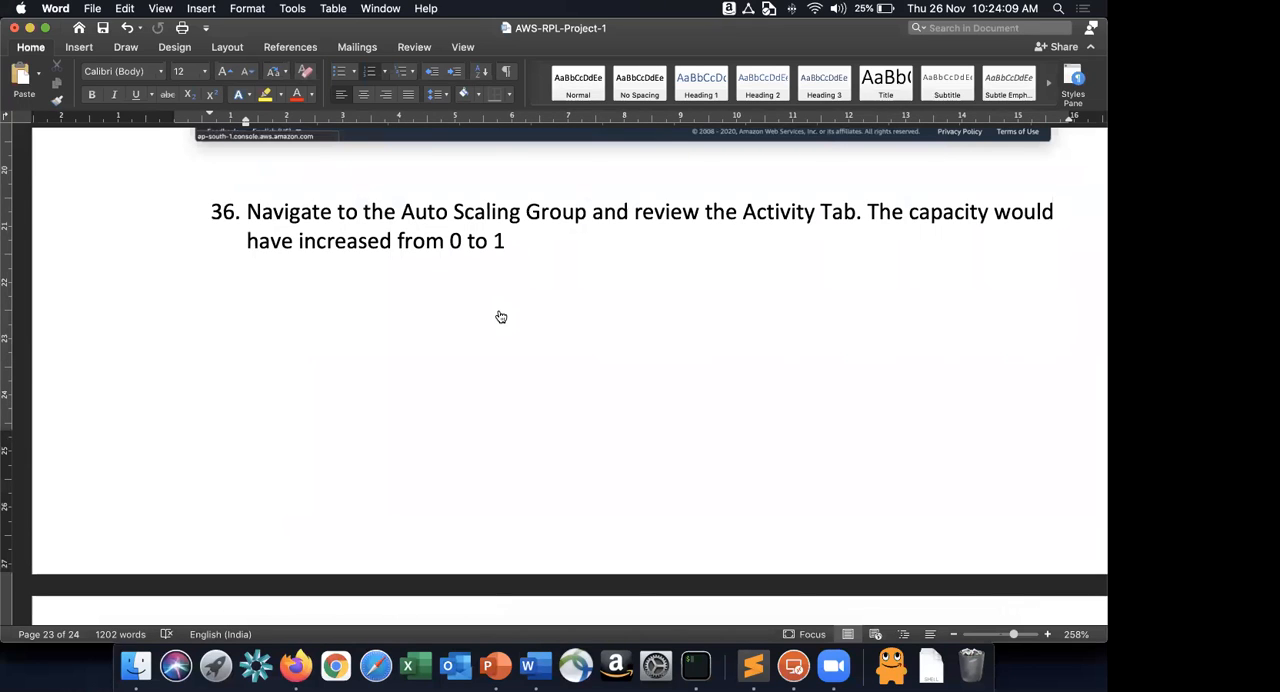
{"action": "key", "text": "super+Tab"}
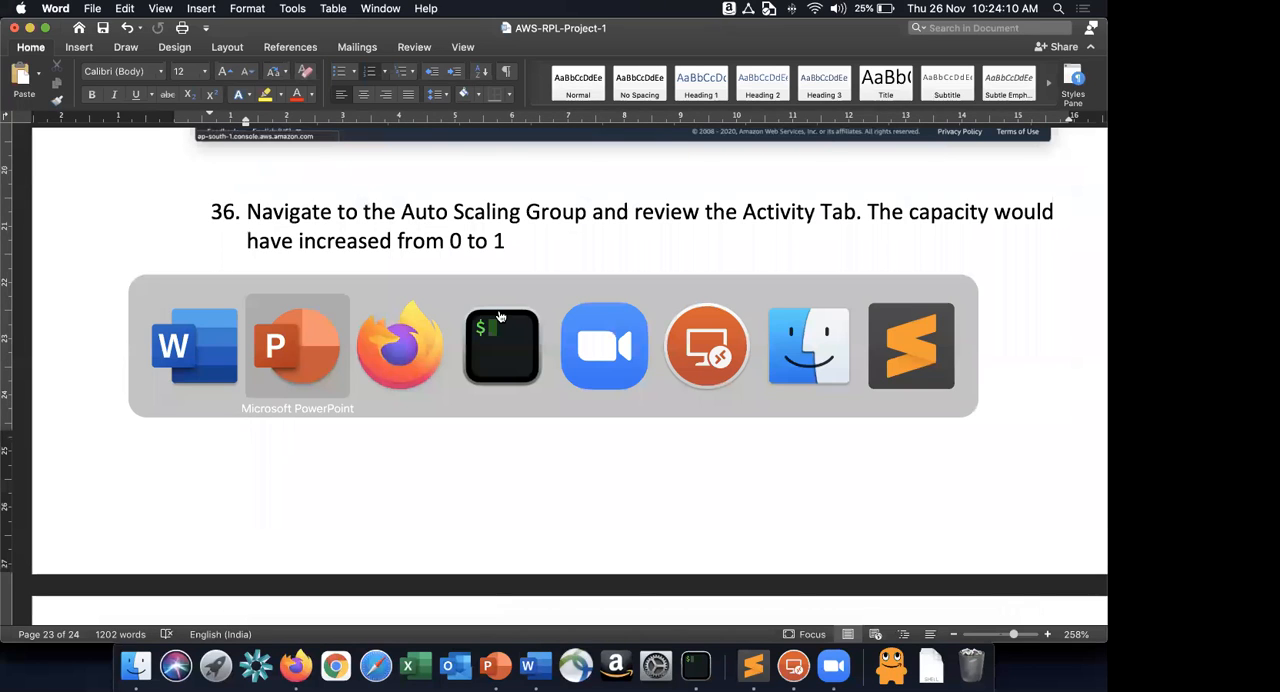
{"action": "key", "text": "super+Tab"}
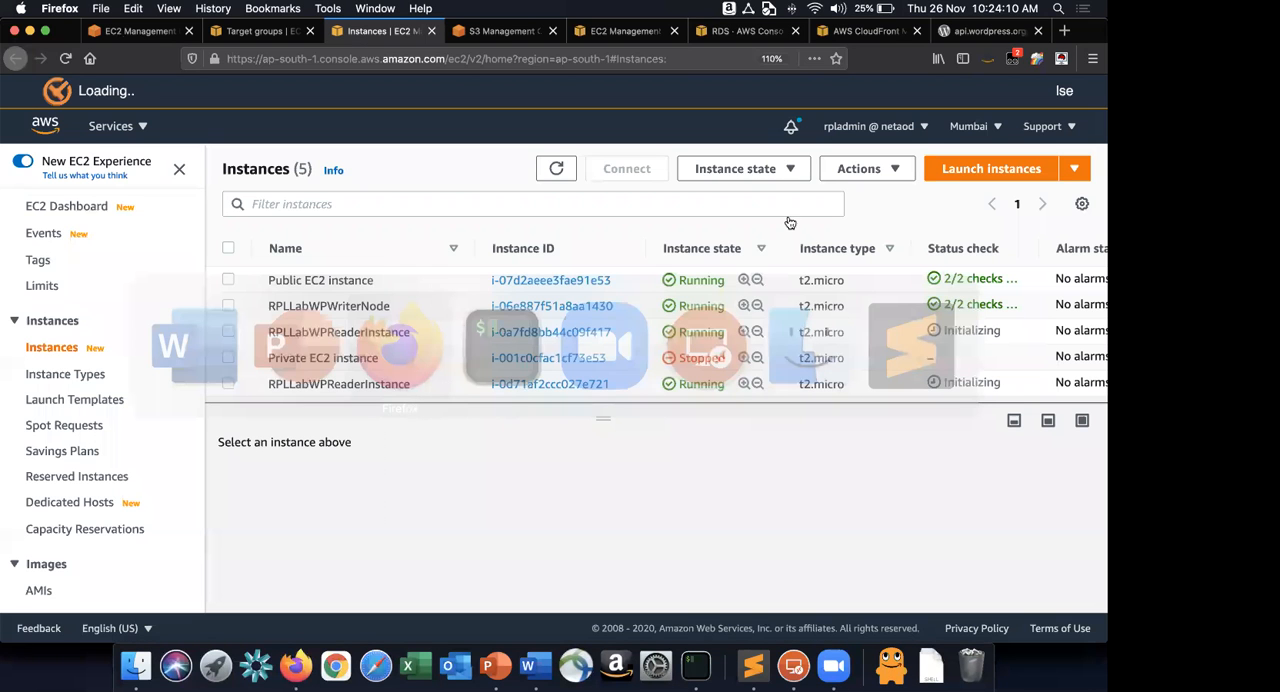
{"action": "key", "text": "ctrl+shift+Tab"}
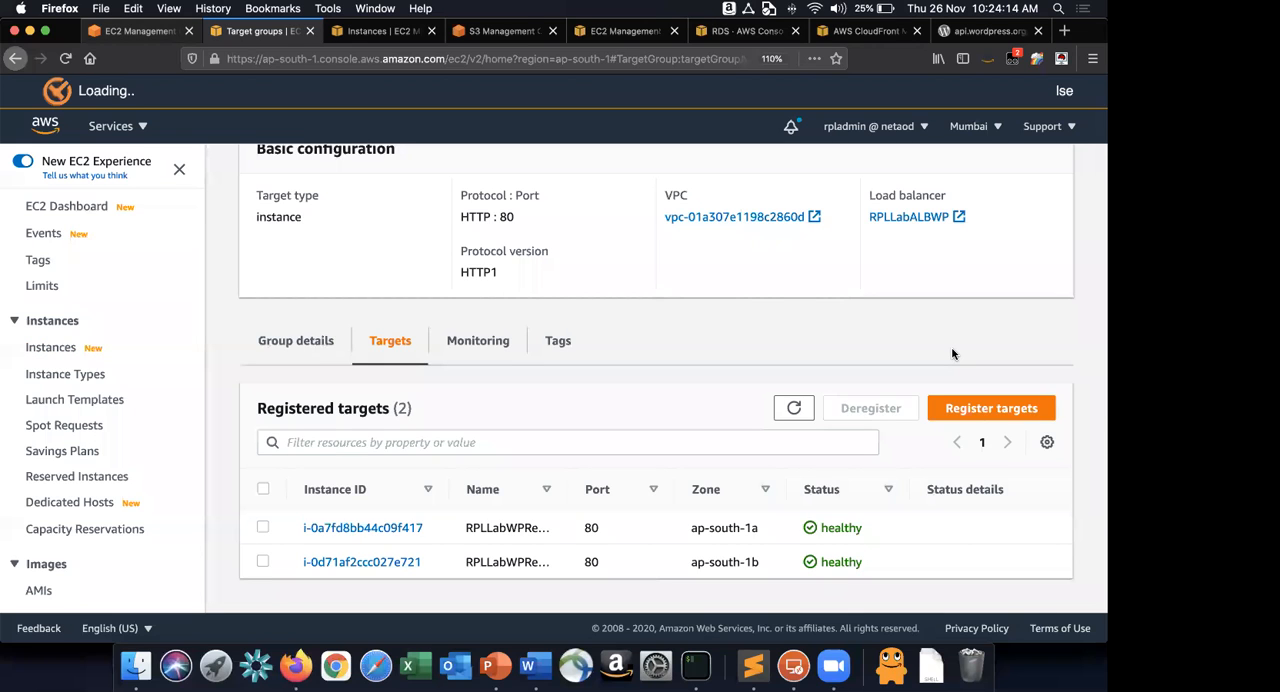
{"action": "key", "text": "ctrl+shift+Tab"}
{"action": "left_click_drag", "start_coordinate": [842, 557], "coordinate": [905, 562]}
{"action": "left_click_drag", "start_coordinate": [839, 481], "coordinate": [928, 484]}
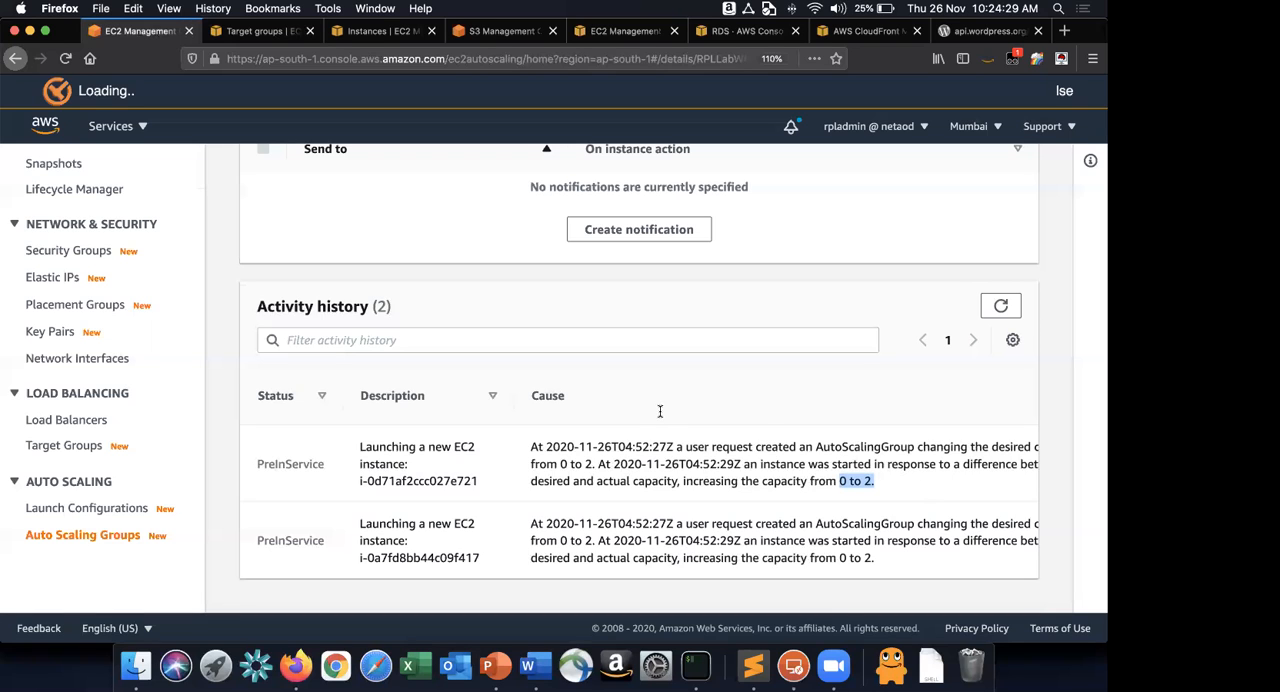
Return to the Word guide and read step 37 on testing the site's resilience.
{"action": "key", "text": "super+Tab"}
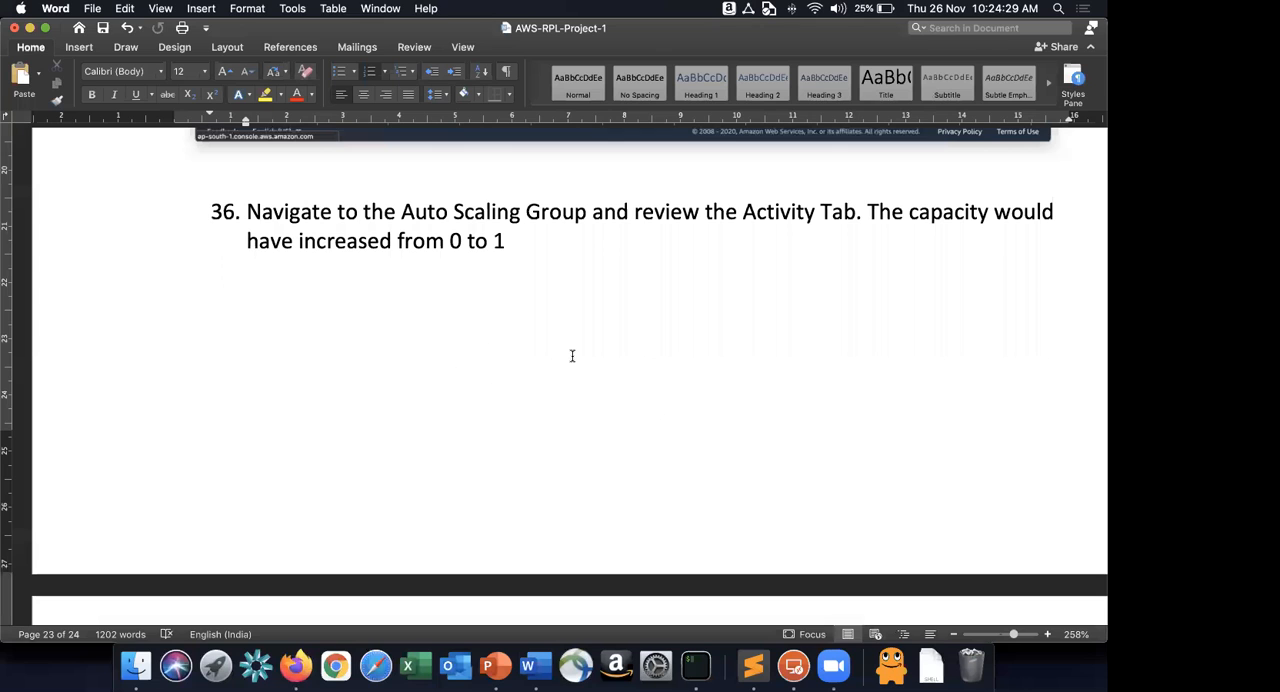
{"action": "key", "text": "super+v"}
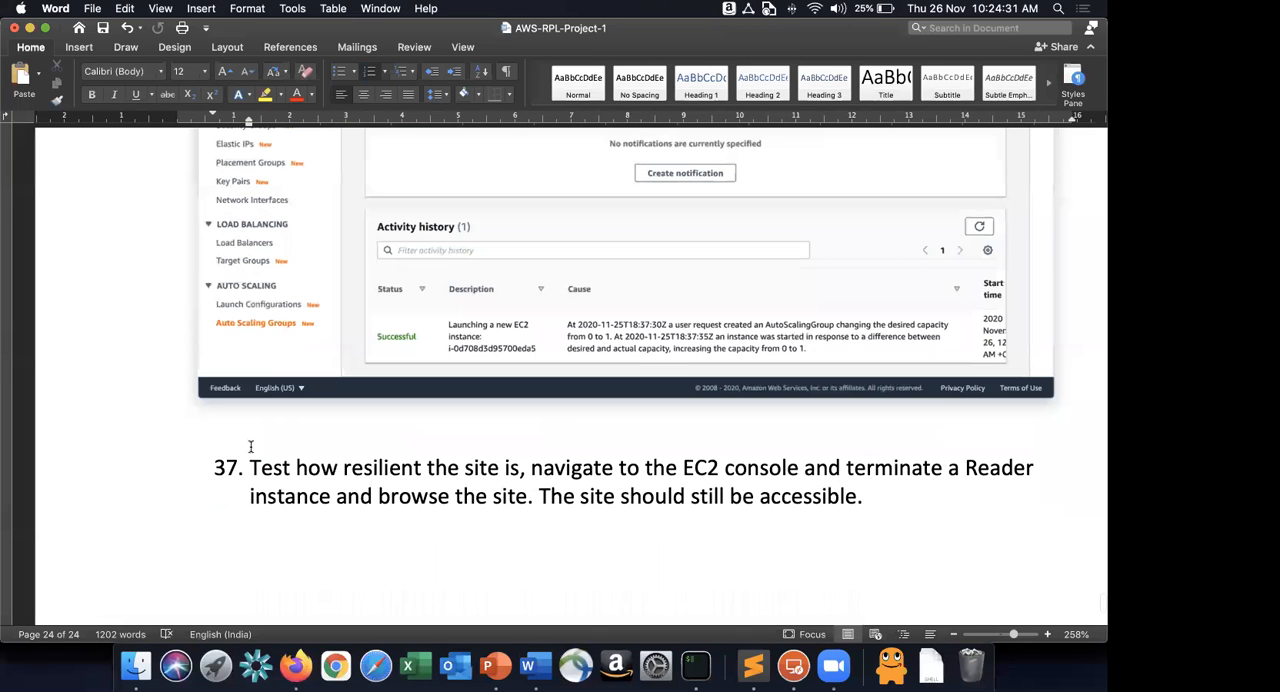
{"action": "scroll", "coordinate": [251, 450], "scroll_direction": "down", "scroll_amount": 1}
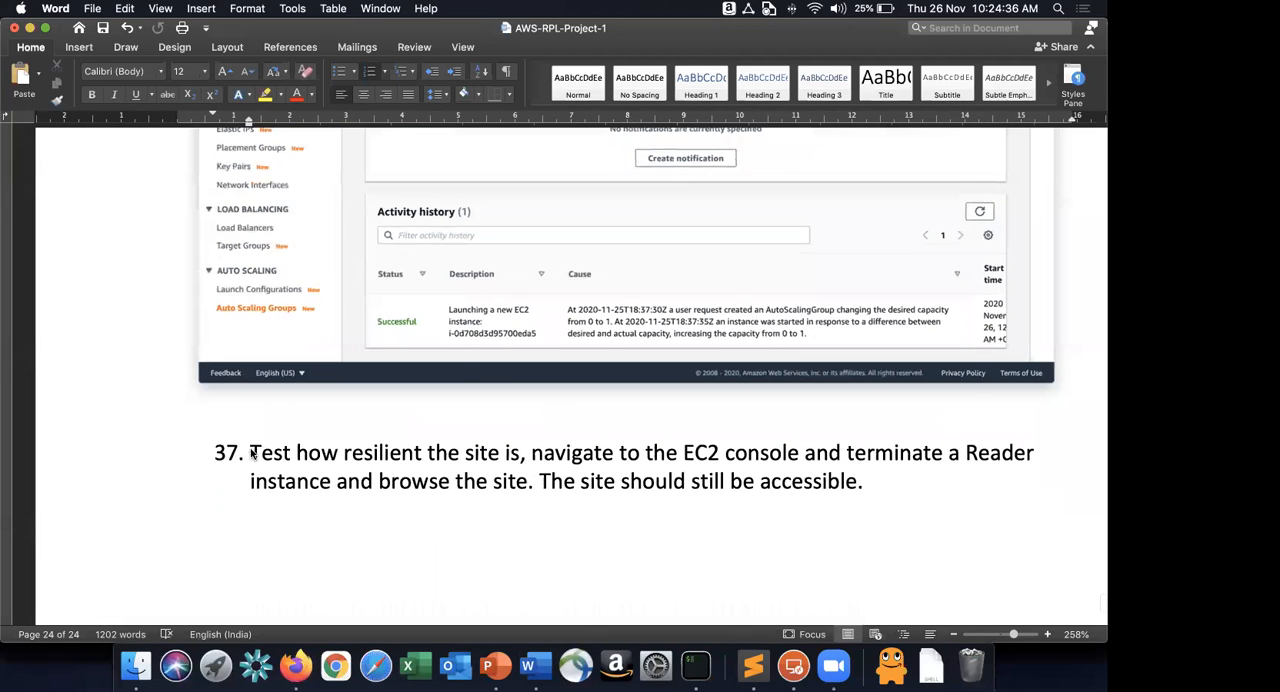
In Firefox, open the load balancers list and copy the DNS name of RPLLabALBWP.
{"action": "key", "text": "super+Tab"}
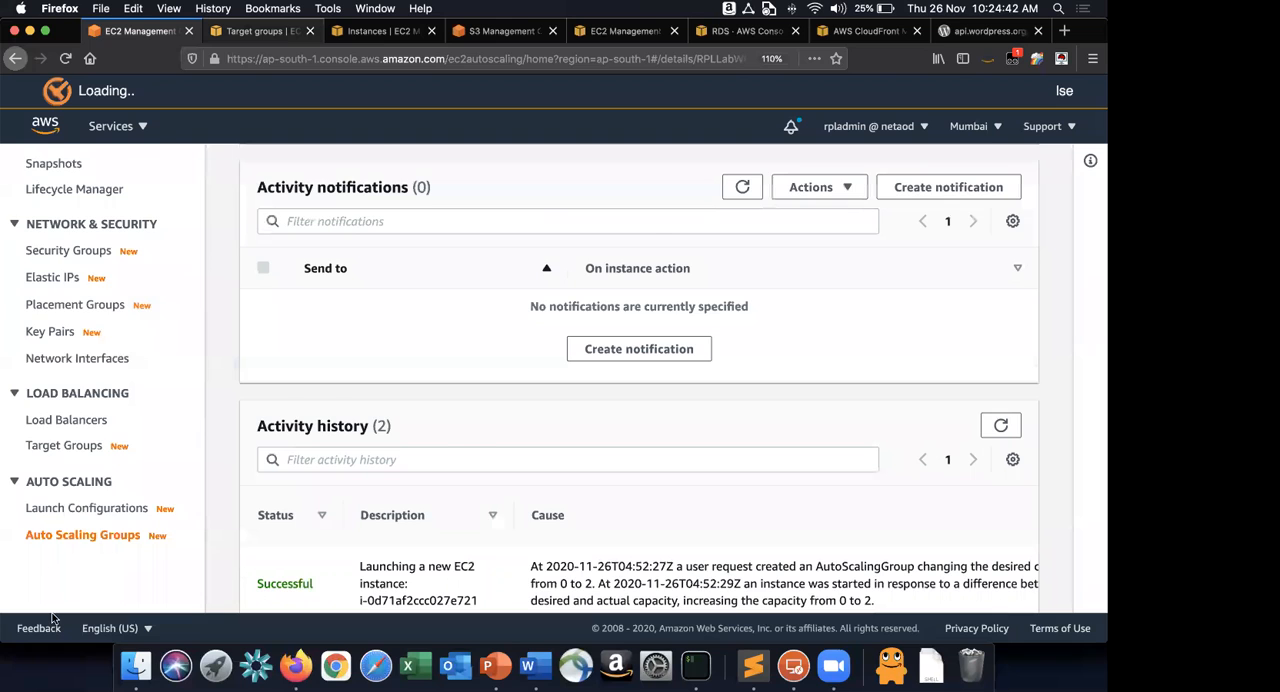
{"action": "key", "text": "ctrl+Tab"}
{"action": "scroll", "coordinate": [66, 450], "scroll_direction": "down", "scroll_amount": 5}
{"action": "scroll", "coordinate": [66, 450], "scroll_direction": "down", "scroll_amount": 4}
{"action": "left_click", "coordinate": [67, 422]}
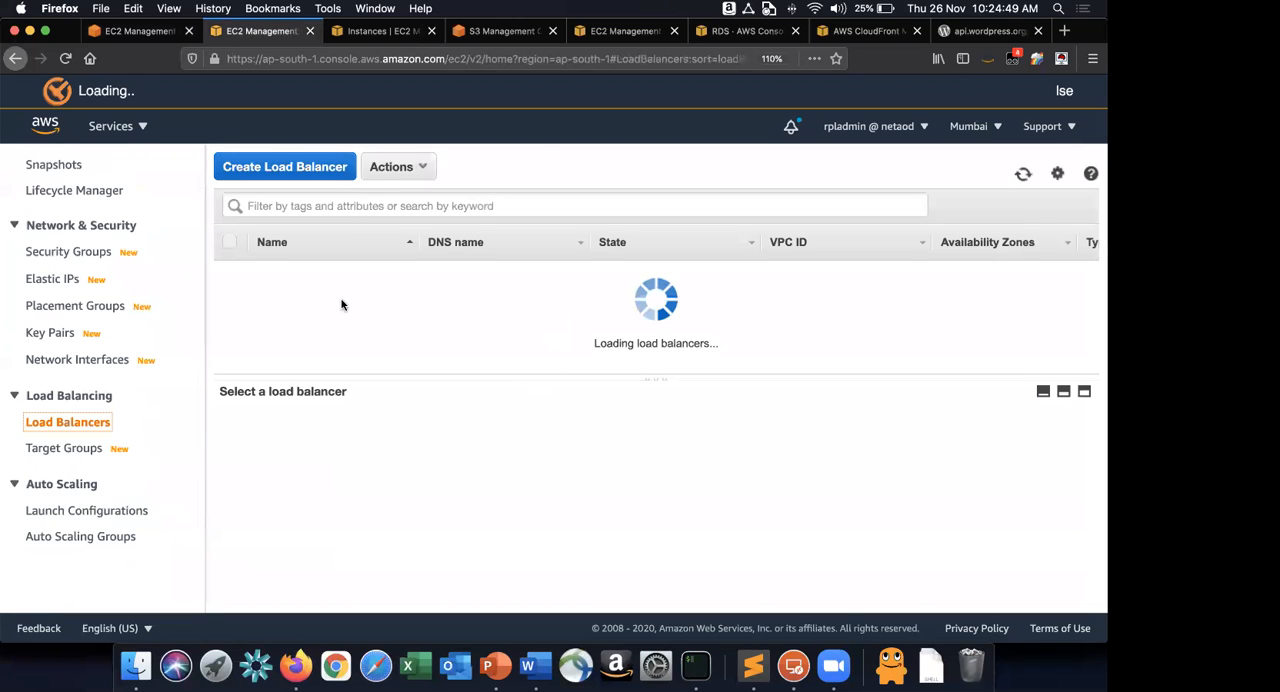
{"action": "left_click", "coordinate": [714, 553]}
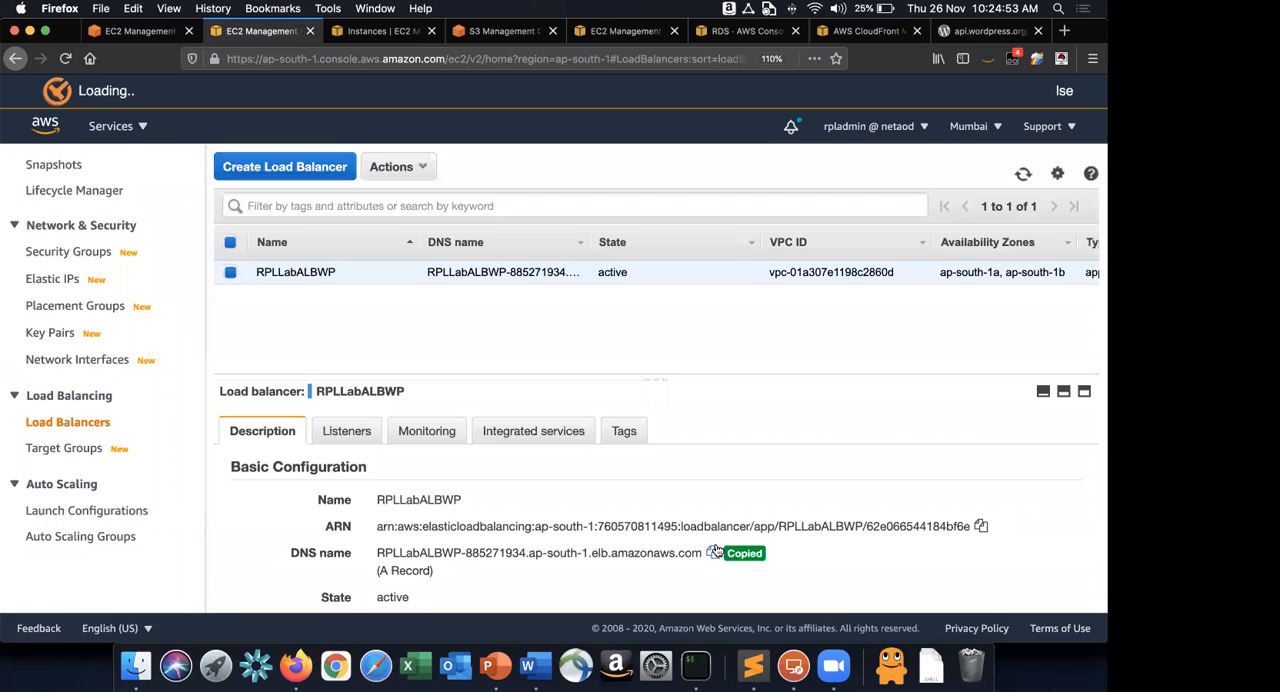
Browse to the copied load balancer DNS name over http in a new browser window.
{"action": "key", "text": "super+n"}
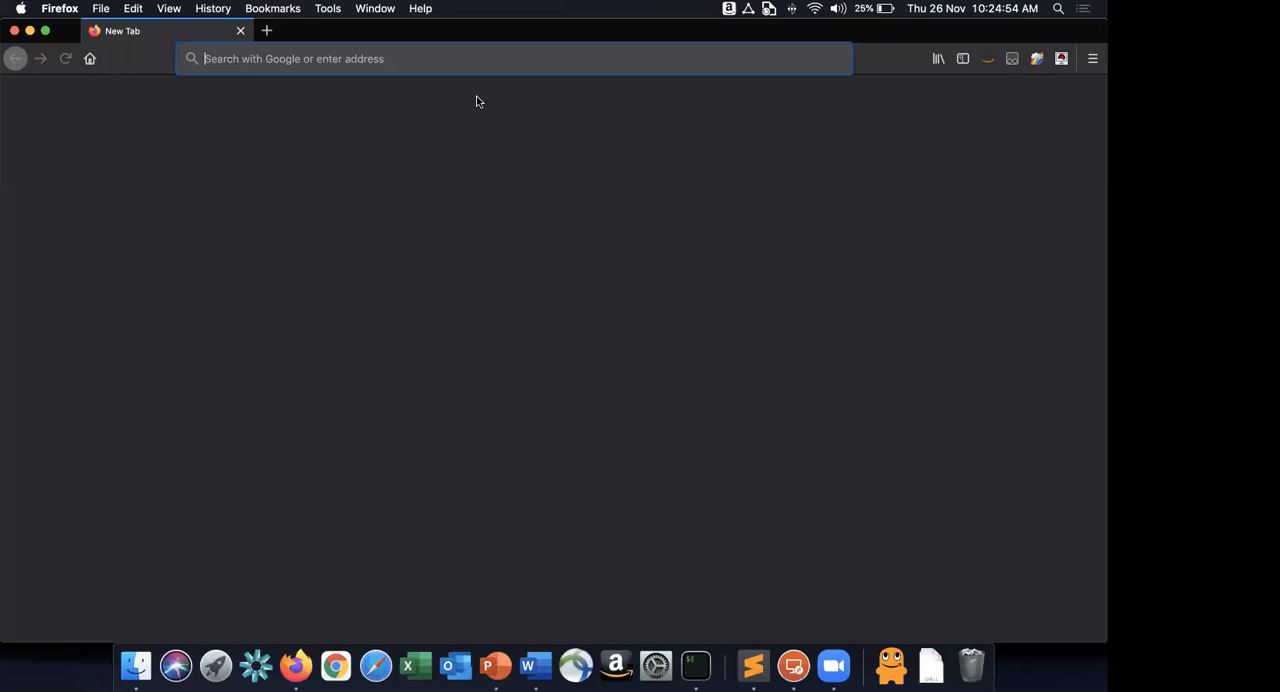
{"action": "key", "text": "super+v"}
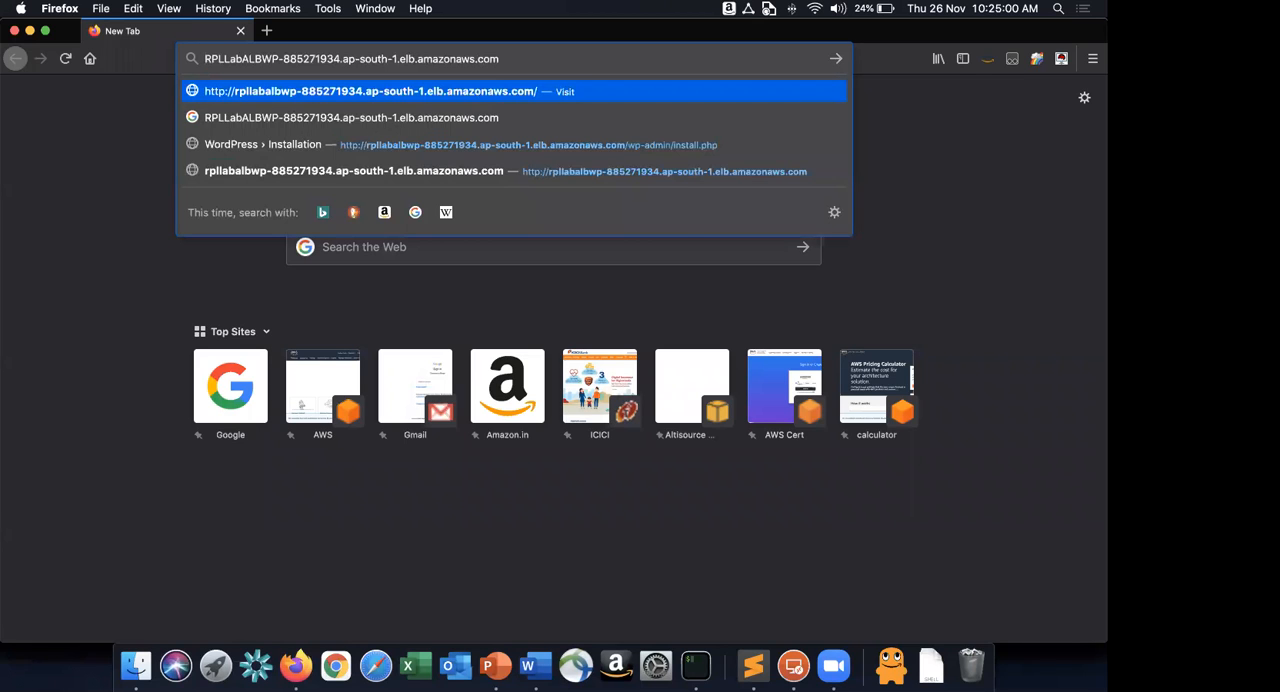
{"action": "type", "text": "http:"}
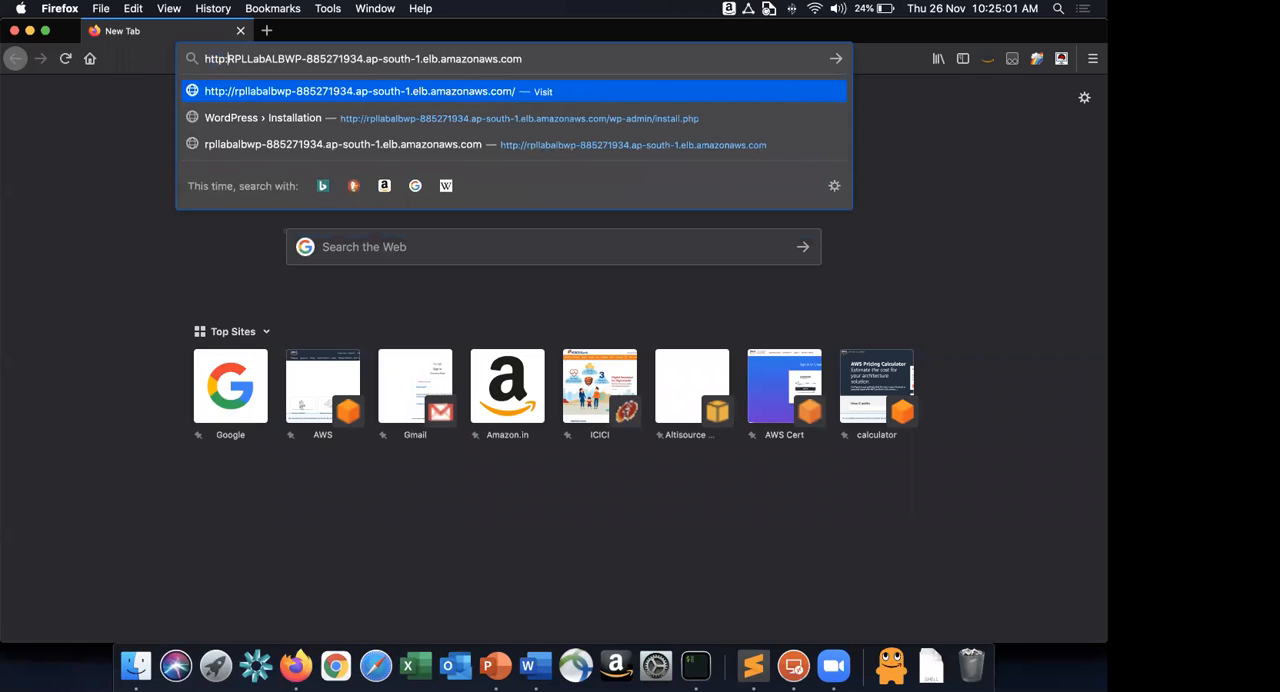
{"action": "type", "text": "//"}
{"action": "key", "text": "Return"}
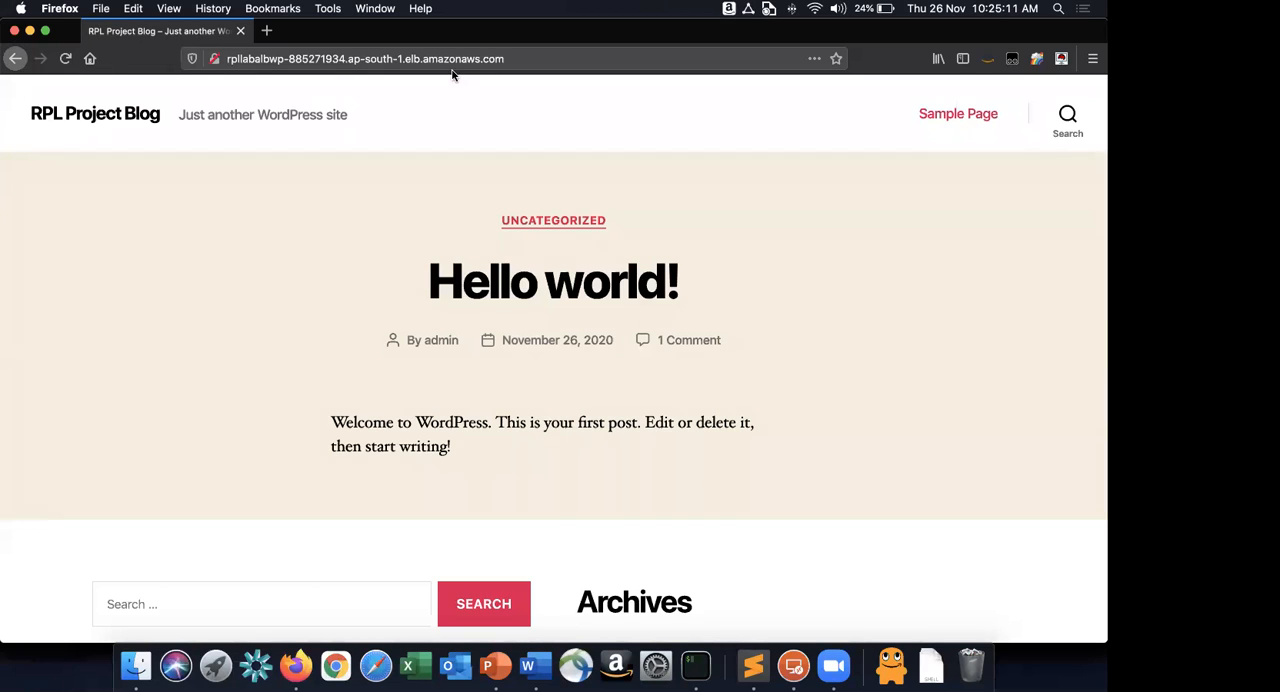
In PowerPoint, paste the site's load balancer URL beside the User shape on slide 44 and narrow its text box to two lines.
{"action": "left_click", "coordinate": [275, 42]}
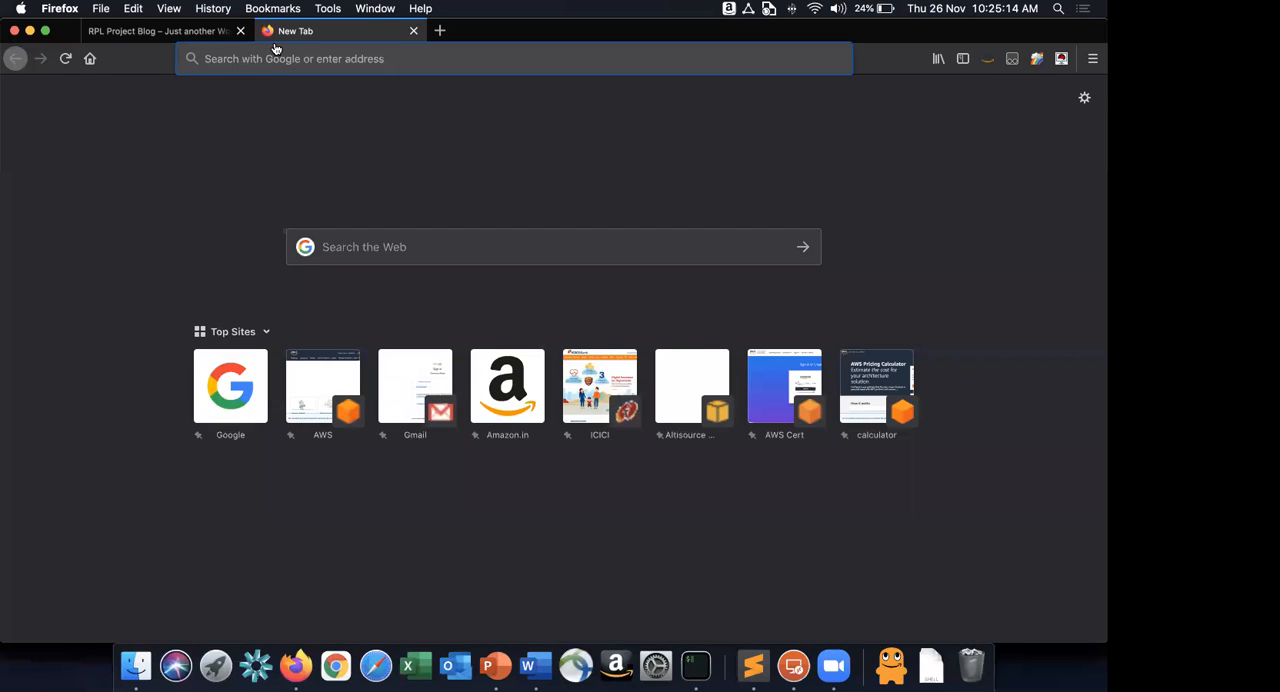
{"action": "key", "text": "super+Tab"}
{"action": "key", "text": "super+Tab"}
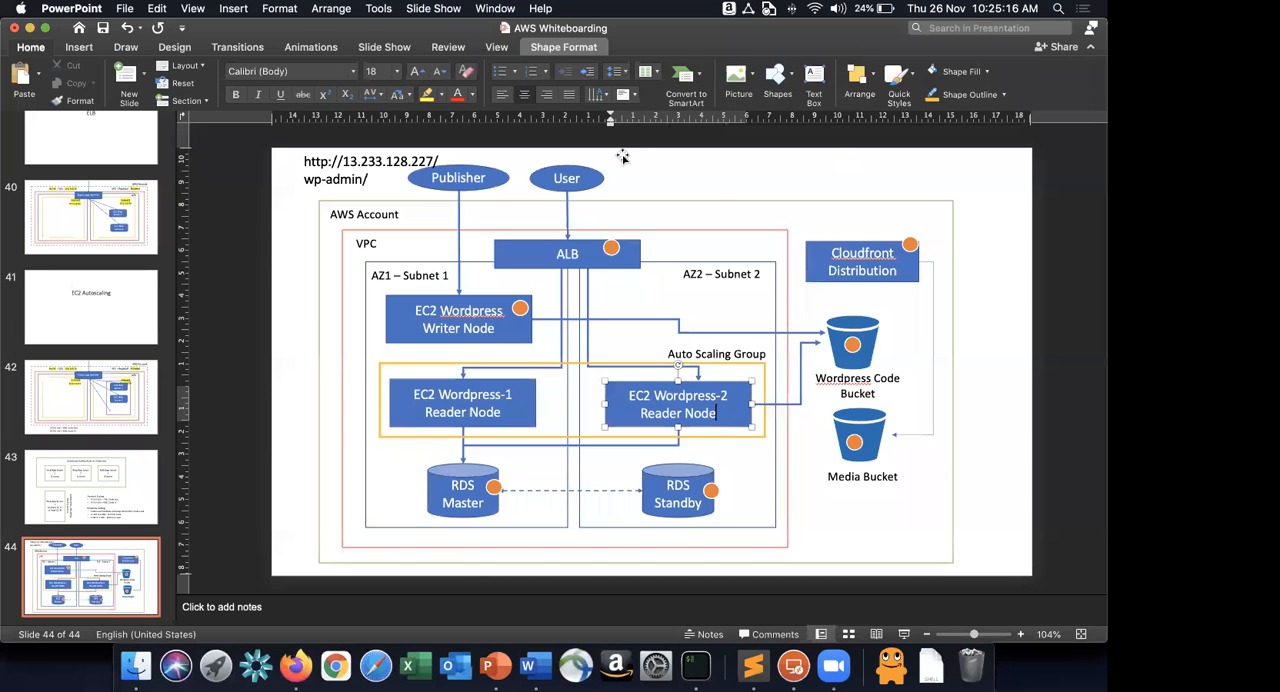
{"action": "left_click", "coordinate": [662, 163]}
{"action": "key", "text": "super+v"}
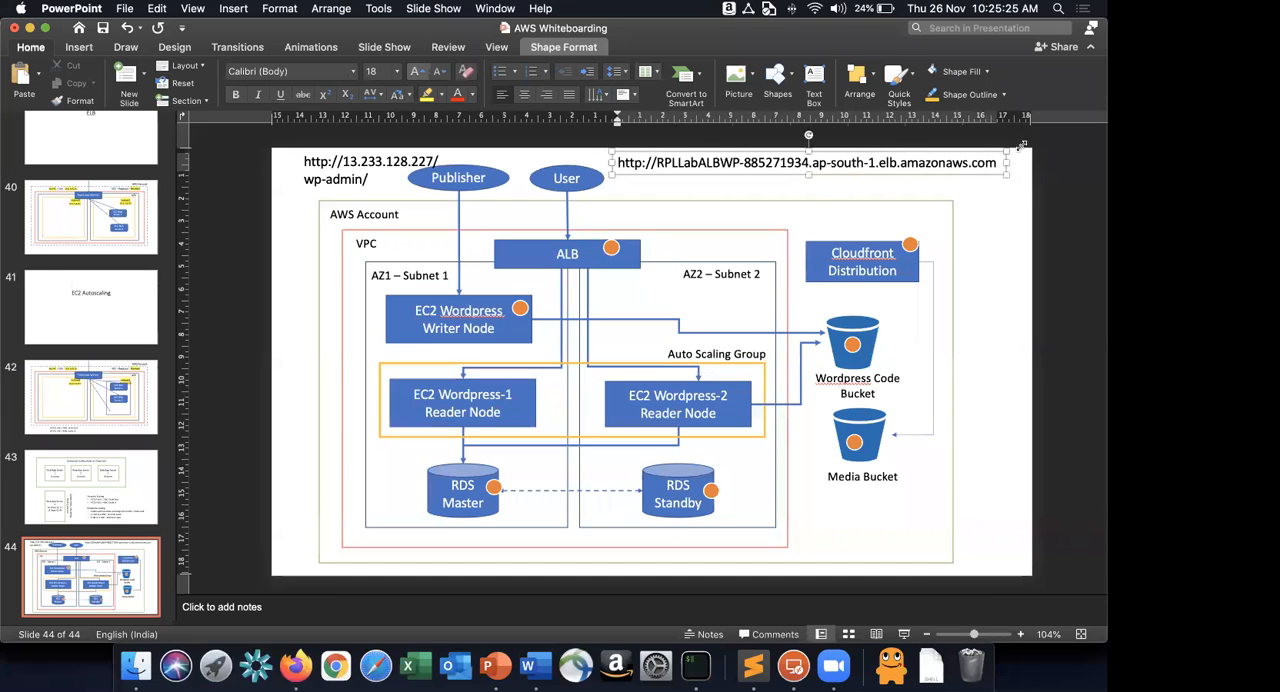
{"action": "left_click_drag", "start_coordinate": [1006, 163], "coordinate": [884, 183]}
{"action": "left_click", "coordinate": [829, 156]}
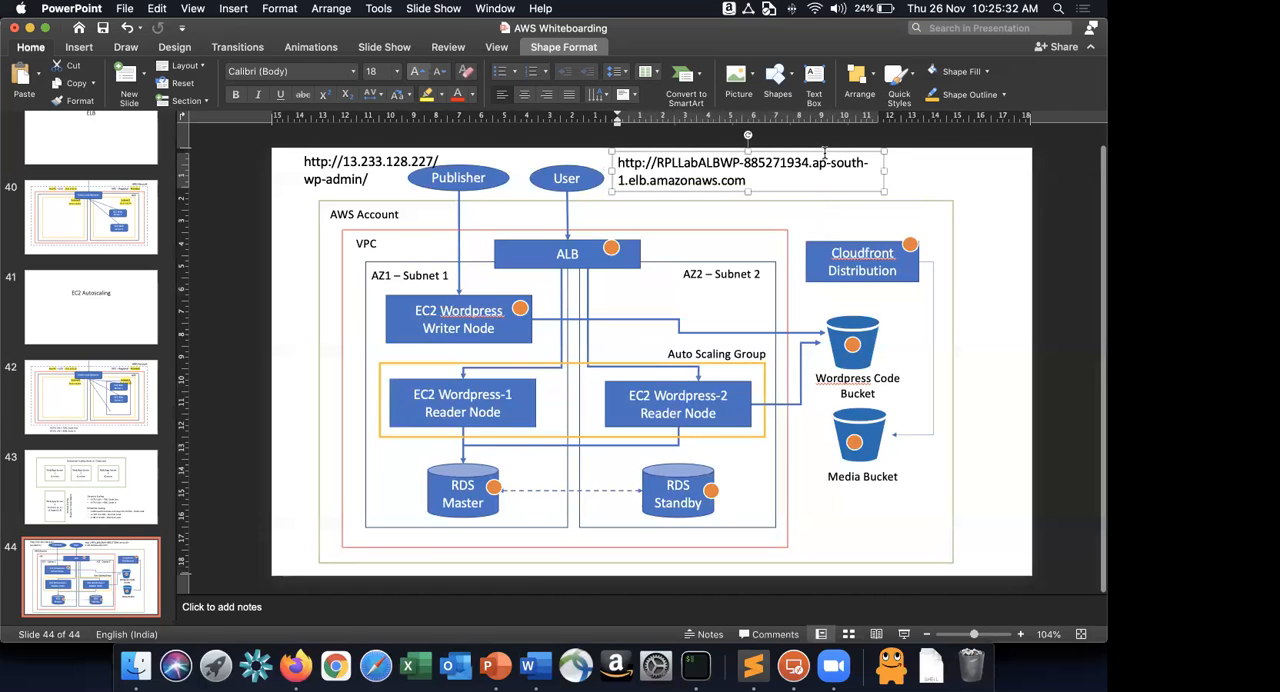
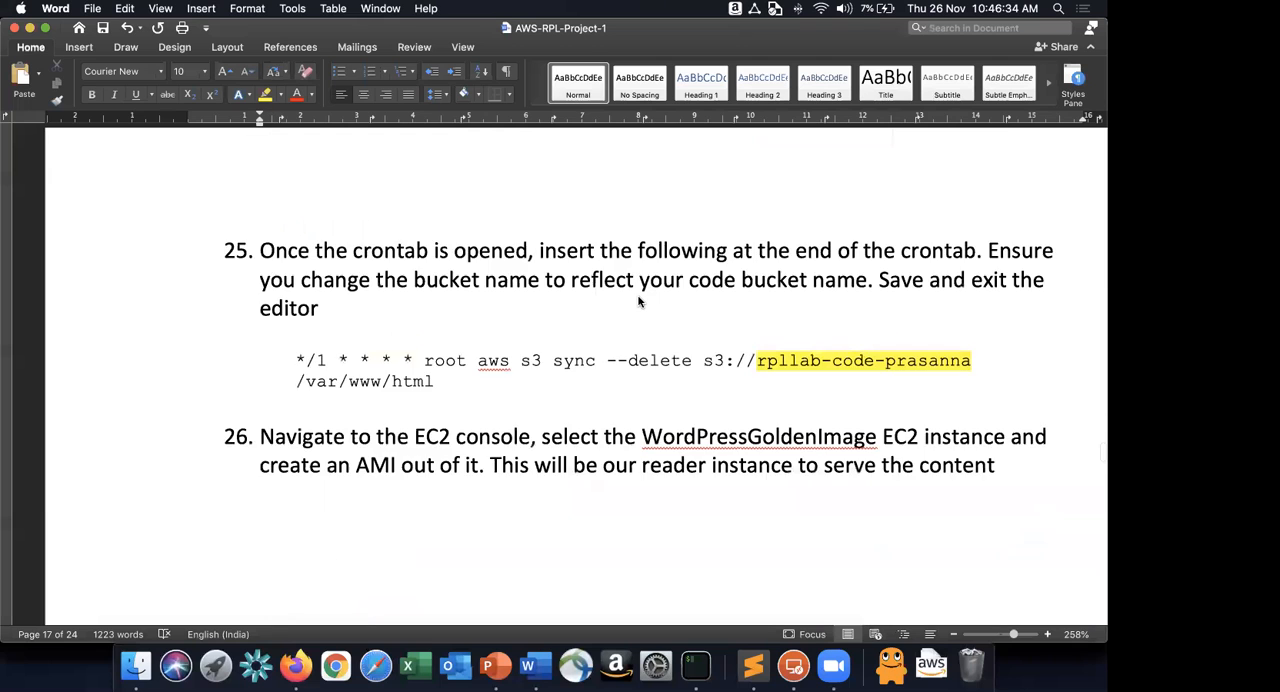
Add an empty numbered item after the site-resilience test instruction at the end of the document.
{"action": "scroll", "coordinate": [639, 298], "scroll_direction": "up", "scroll_amount": 20}
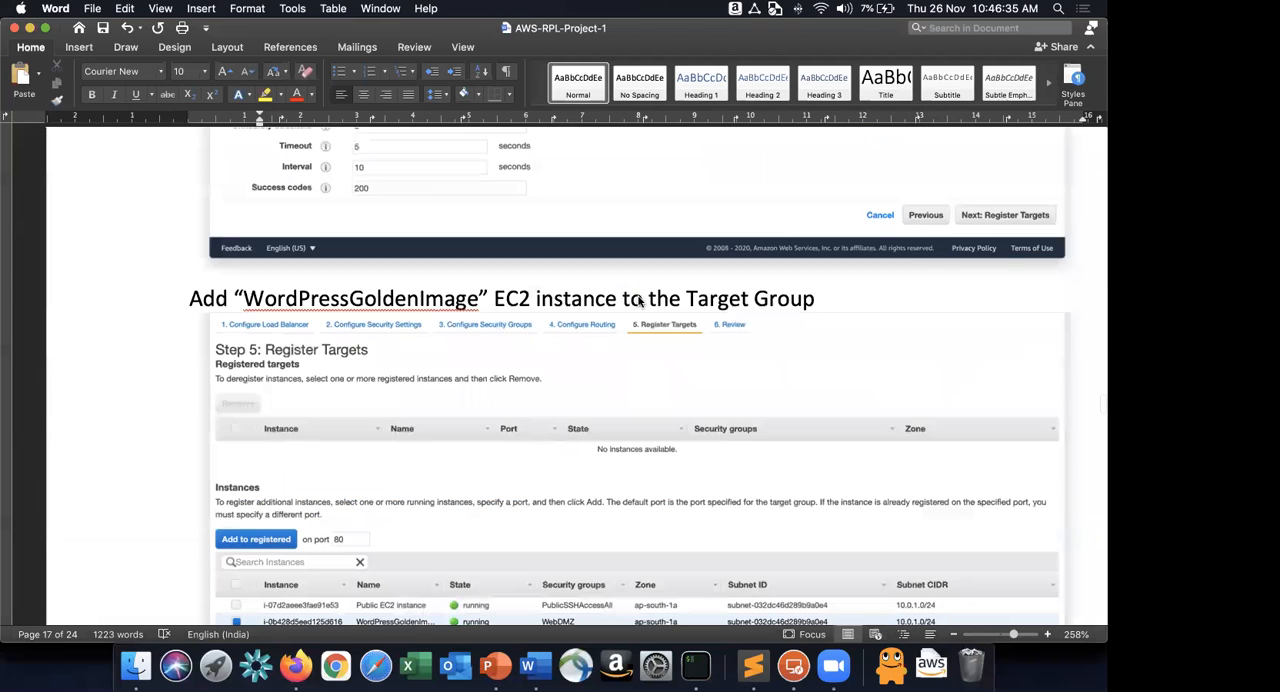
{"action": "scroll", "coordinate": [639, 298], "scroll_direction": "up", "scroll_amount": 15}
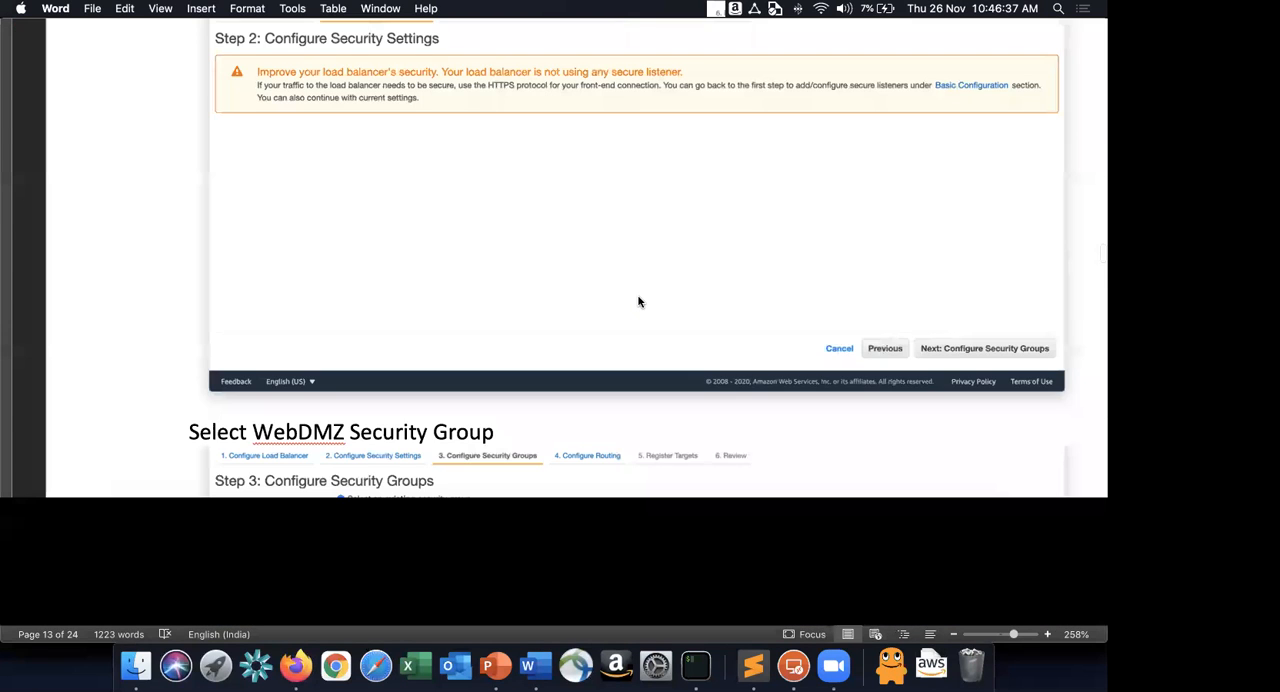
{"action": "scroll", "coordinate": [638, 300], "scroll_direction": "down", "scroll_amount": 5}
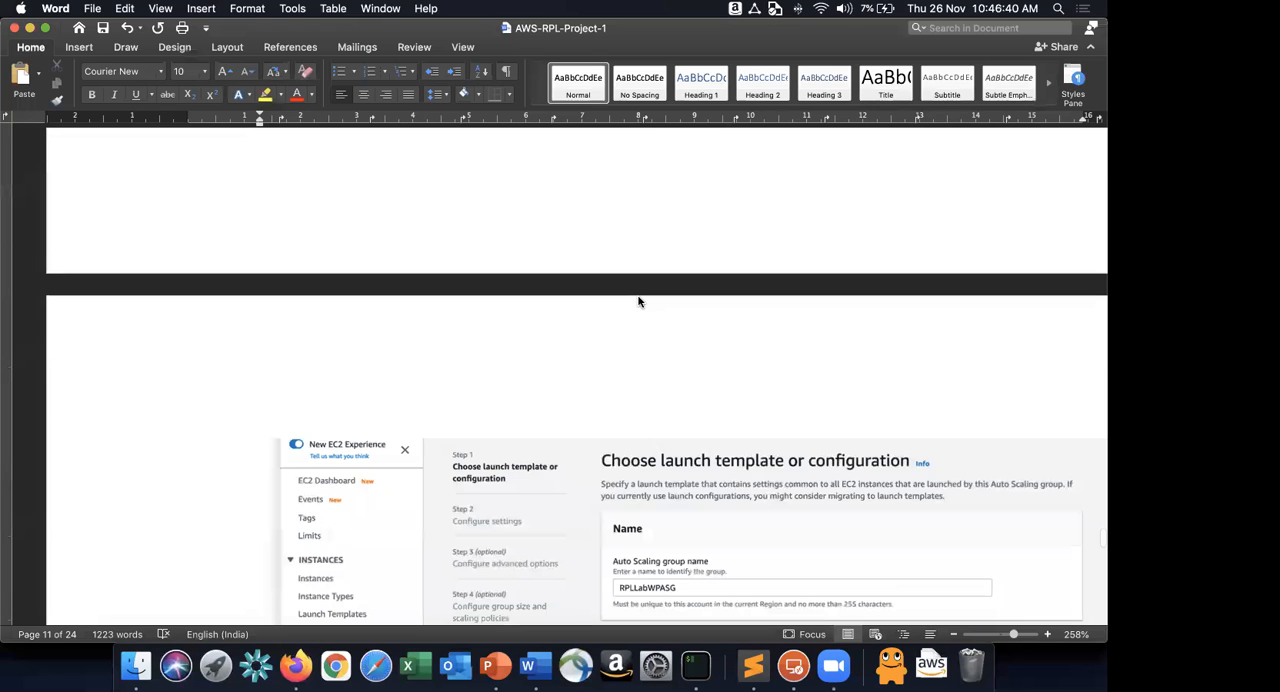
{"action": "scroll", "coordinate": [640, 302], "scroll_direction": "down", "scroll_amount": 20}
{"action": "scroll", "coordinate": [640, 302], "scroll_direction": "up", "scroll_amount": 4}
{"action": "left_click", "coordinate": [897, 459]}
{"action": "scroll", "coordinate": [897, 459], "scroll_direction": "down", "scroll_amount": 5}
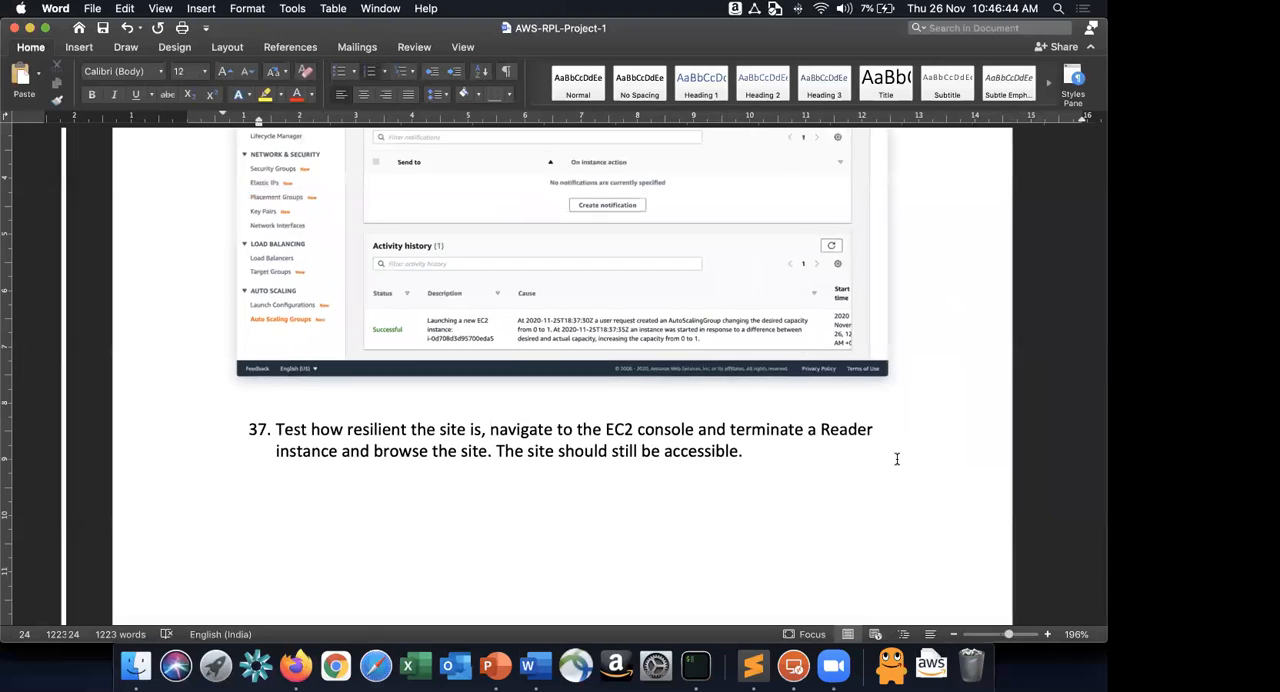
{"action": "key", "text": "Return"}
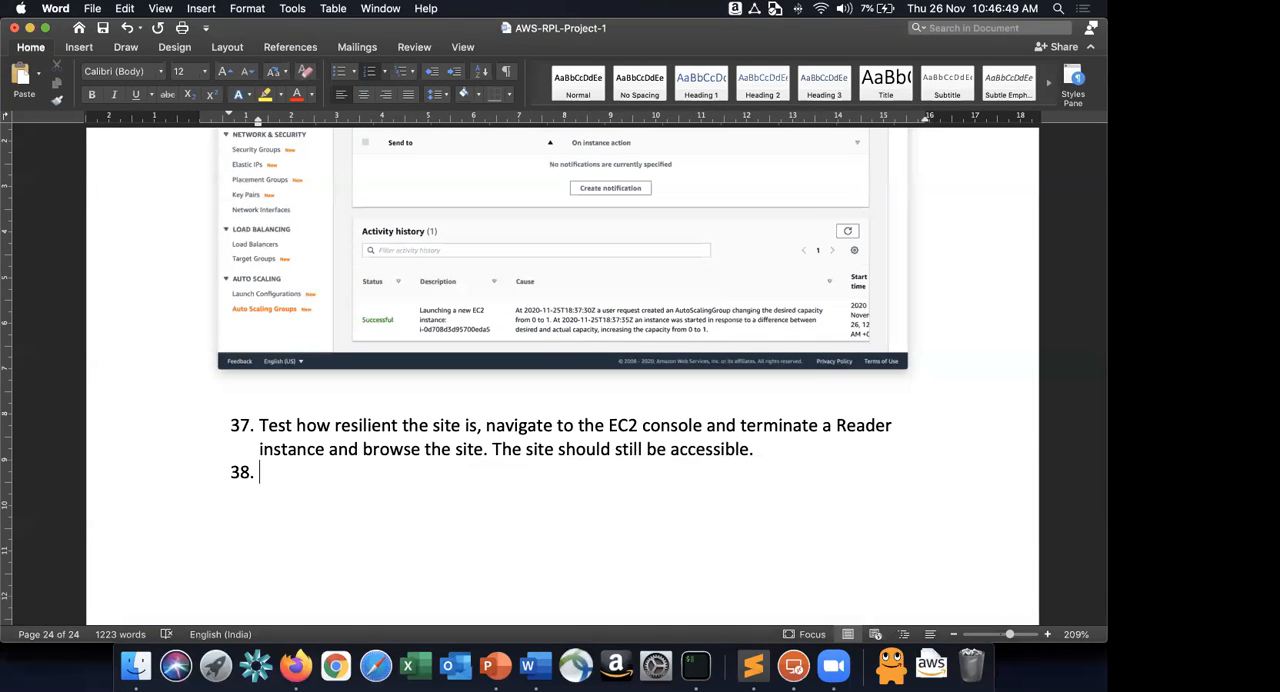
Insert an empty numbered item directly above the site-resilience test instruction.
{"action": "key", "text": "Up"}
{"action": "key", "text": "Up"}
{"action": "key", "text": "Return"}
{"action": "key", "text": "Down"}
{"action": "key", "text": "Up"}
{"action": "key", "text": "Up"}
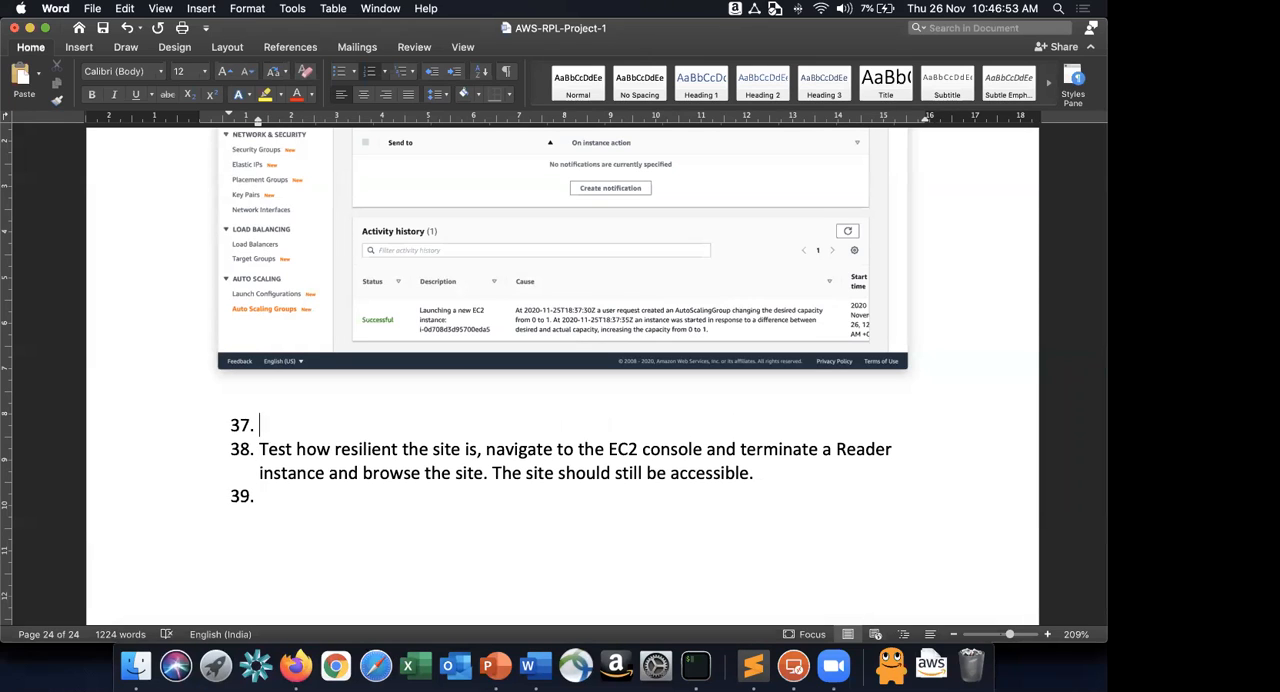
Write "Access the website using the ALB's endpoint." in the empty item above the resilience test.
{"action": "key", "text": "super+Tab"}
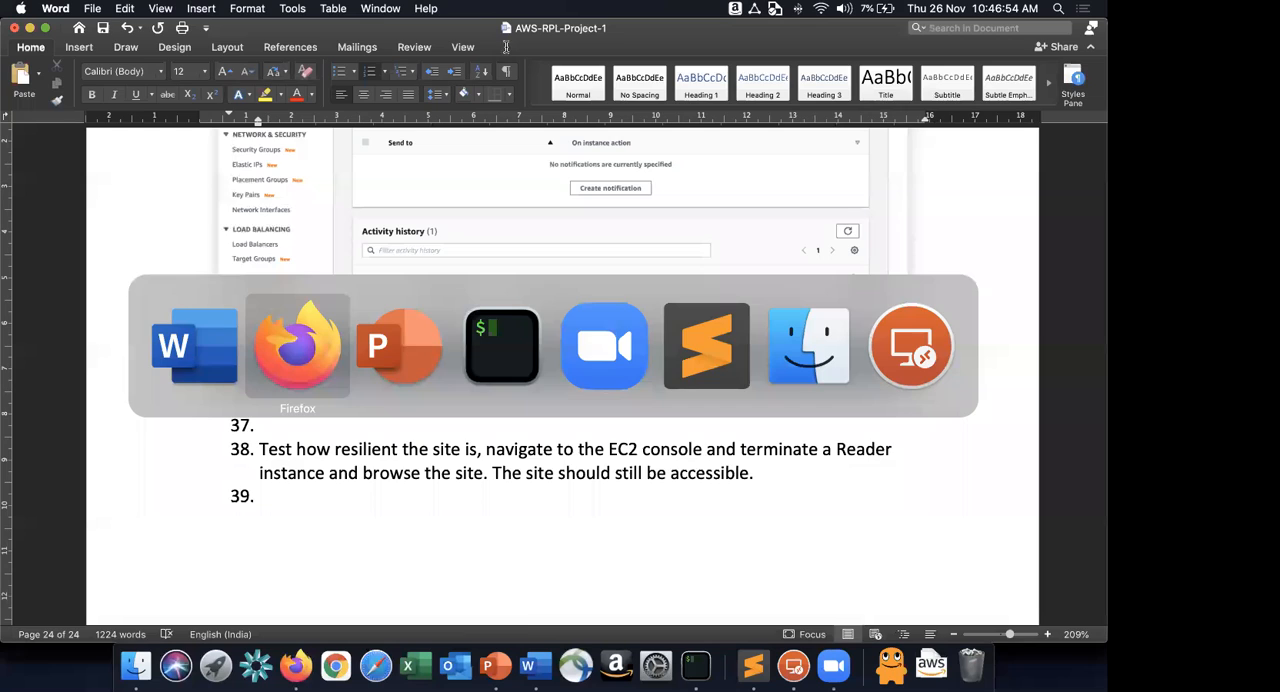
{"action": "key", "text": "super+Tab"}
{"action": "type", "text": "Cre"}
{"action": "key", "text": "BackSpace"}
{"action": "key", "text": "BackSpace"}
{"action": "key", "text": "BackSpace"}
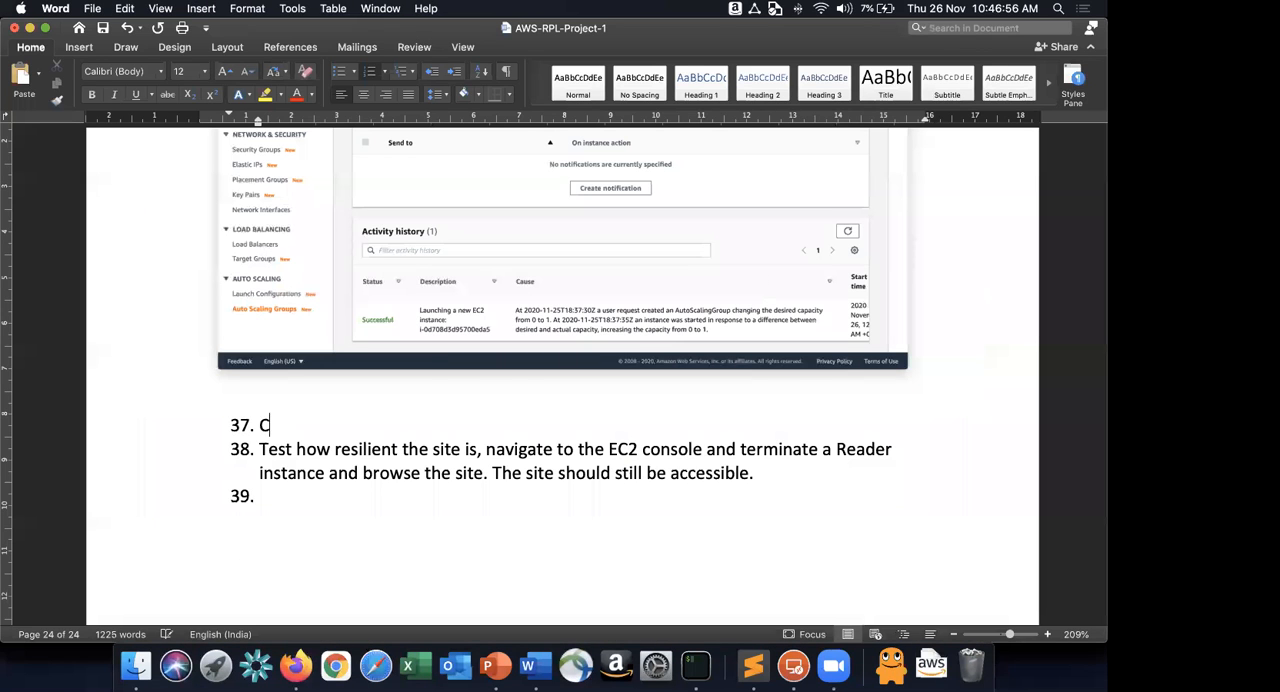
{"action": "type", "text": "Access the webs"}
{"action": "type", "text": "tite is"}
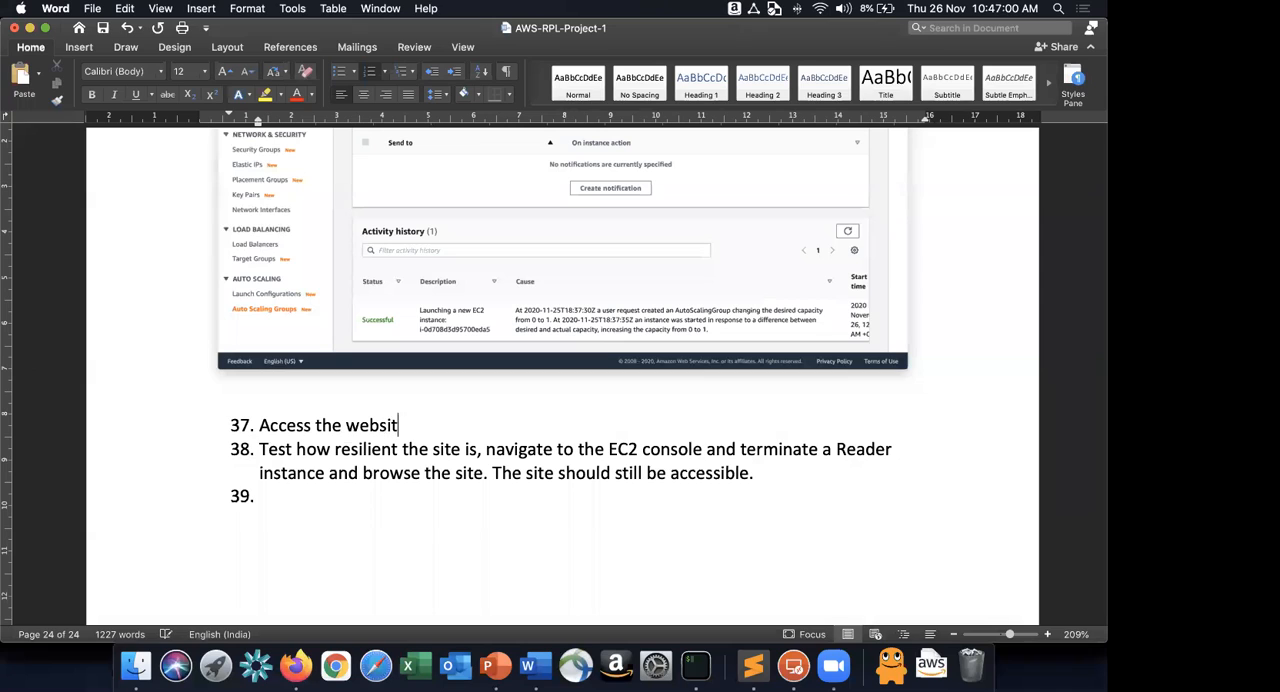
{"action": "key", "text": "BackSpace"}
{"action": "key", "text": "BackSpace"}
{"action": "type", "text": "using rjhe"}
{"action": "key", "text": "BackSpace"}
{"action": "key", "text": "BackSpace"}
{"action": "key", "text": "BackSpace"}
{"action": "key", "text": "BackSpace"}
{"action": "type", "text": "the "}
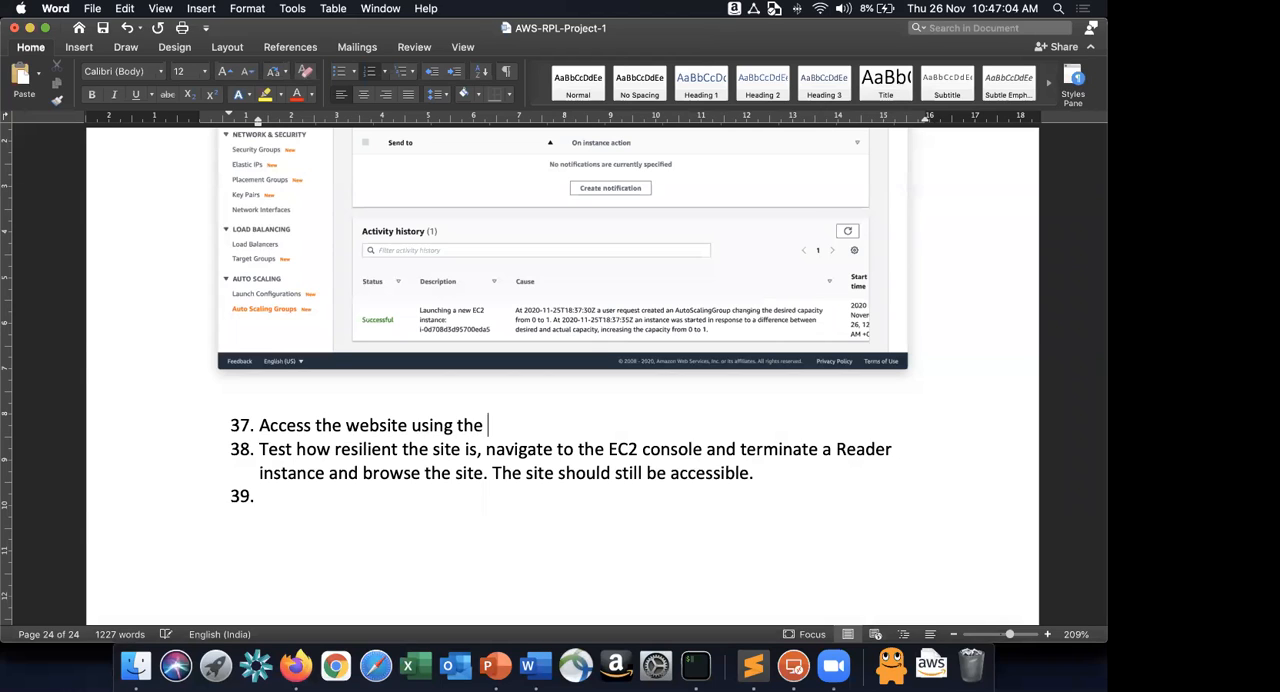
{"action": "type", "text": "ALB's endpoint."}
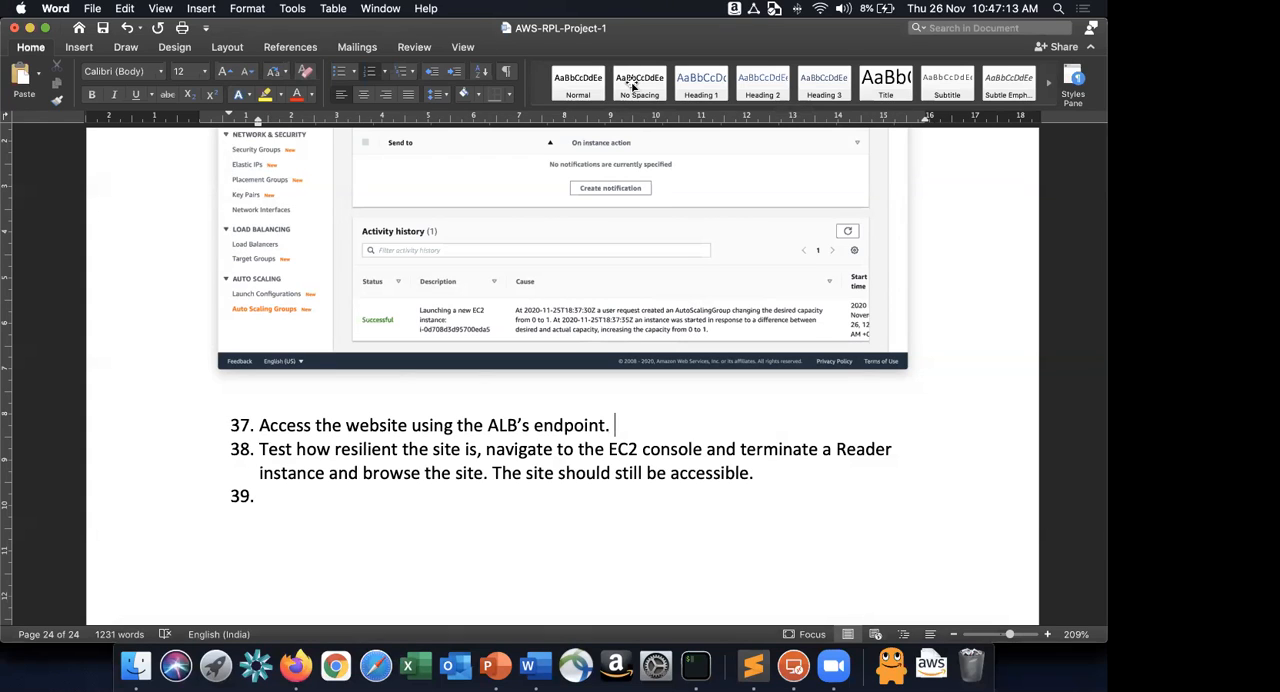
{"action": "type", "text": " This should gve"}
Extend the ALB endpoint instruction with "This should take you to the reader nodes behind the ALB".
{"action": "key", "text": "BackSpace"}
{"action": "key", "text": "BackSpace"}
{"action": "type", "text": "iv"}
{"action": "key", "text": "BackSpace"}
{"action": "key", "text": "BackSpace"}
{"action": "type", "text": "ive you"}
{"action": "type", "text": " t"}
{"action": "key", "text": "BackSpace"}
{"action": "key", "text": "BackSpace"}
{"action": "key", "text": "BackSpace"}
{"action": "key", "text": "BackSpace"}
{"action": "key", "text": "BackSpace"}
{"action": "key", "text": "BackSpace"}
{"action": "key", "text": "BackSpace"}
{"action": "key", "text": "BackSpace"}
{"action": "key", "text": "BackSpace"}
{"action": "key", "text": "BackSpace"}
{"action": "type", "text": "t"}
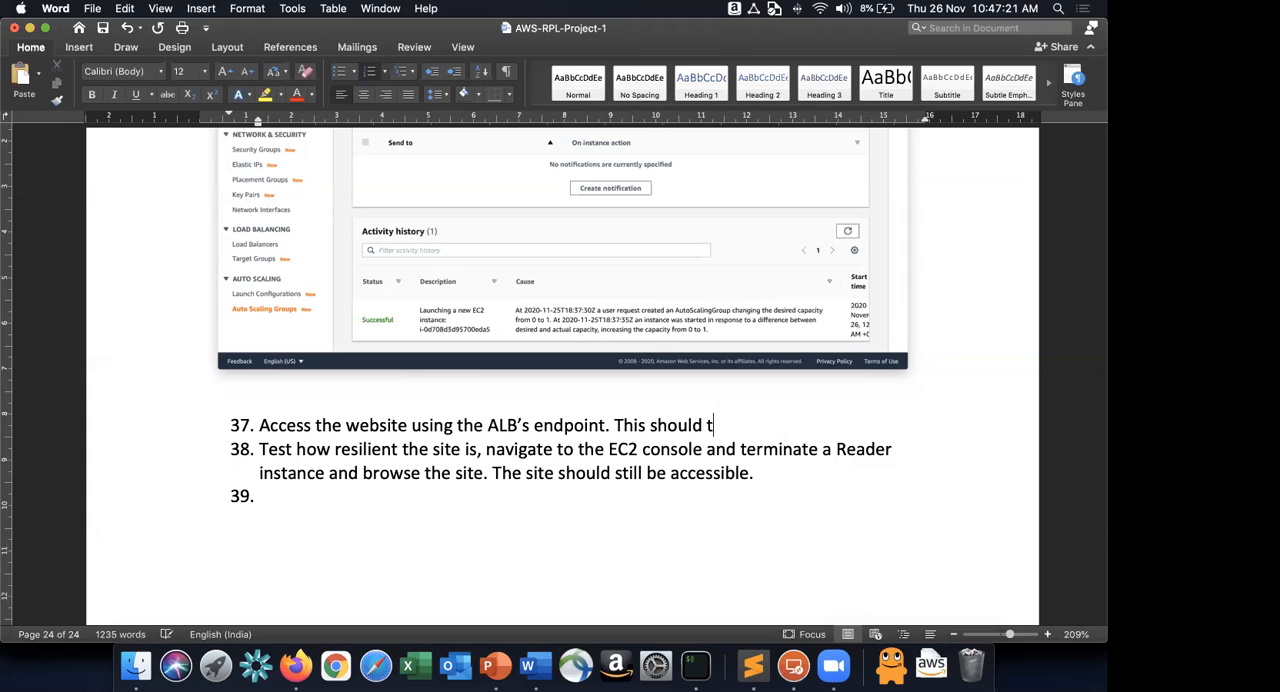
{"action": "type", "text": "ake you to th"}
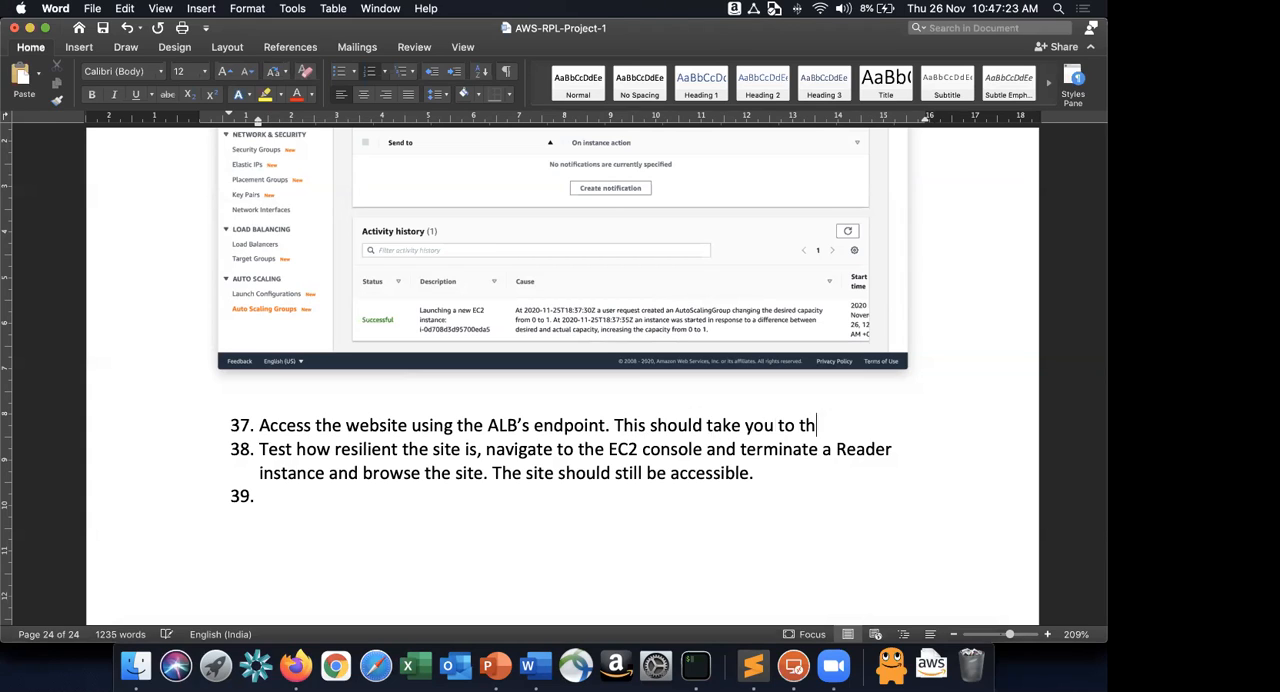
{"action": "type", "text": "e reader nodes behind the ALB"}
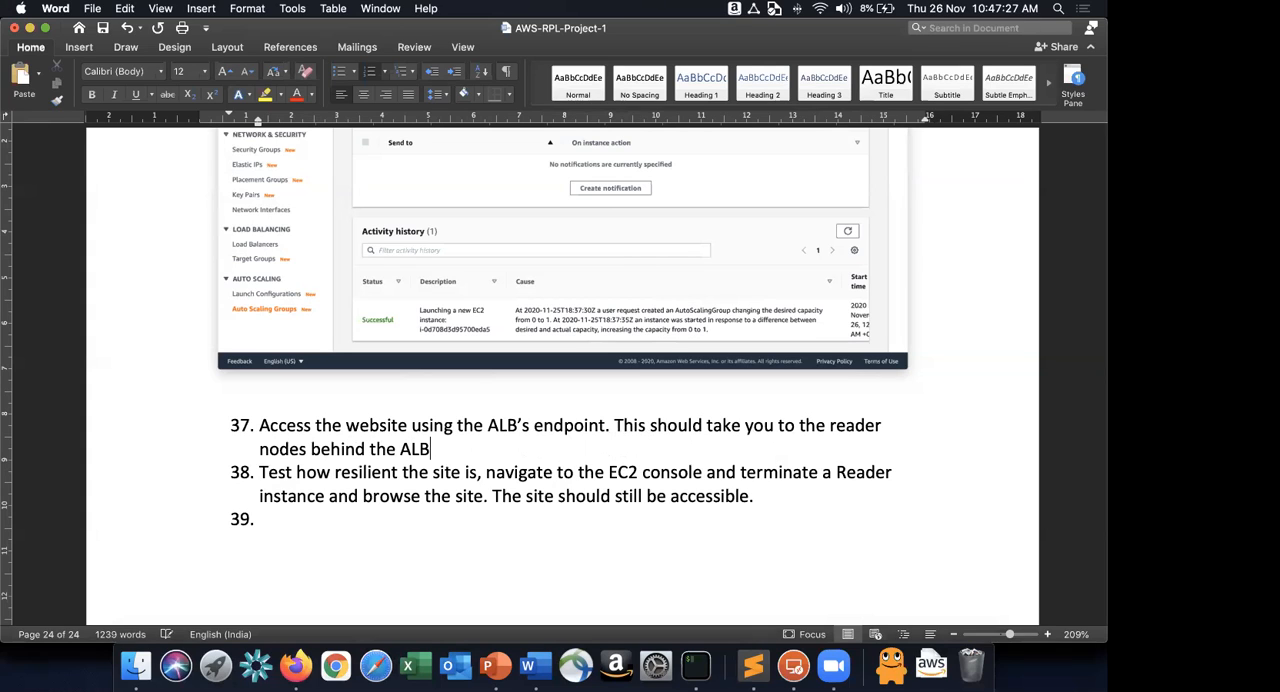
Add a numbered item below the ALB instruction reading "Access the website using the Public IP address of".
{"action": "key", "text": "Return"}
{"action": "type", "text": "Acces"}
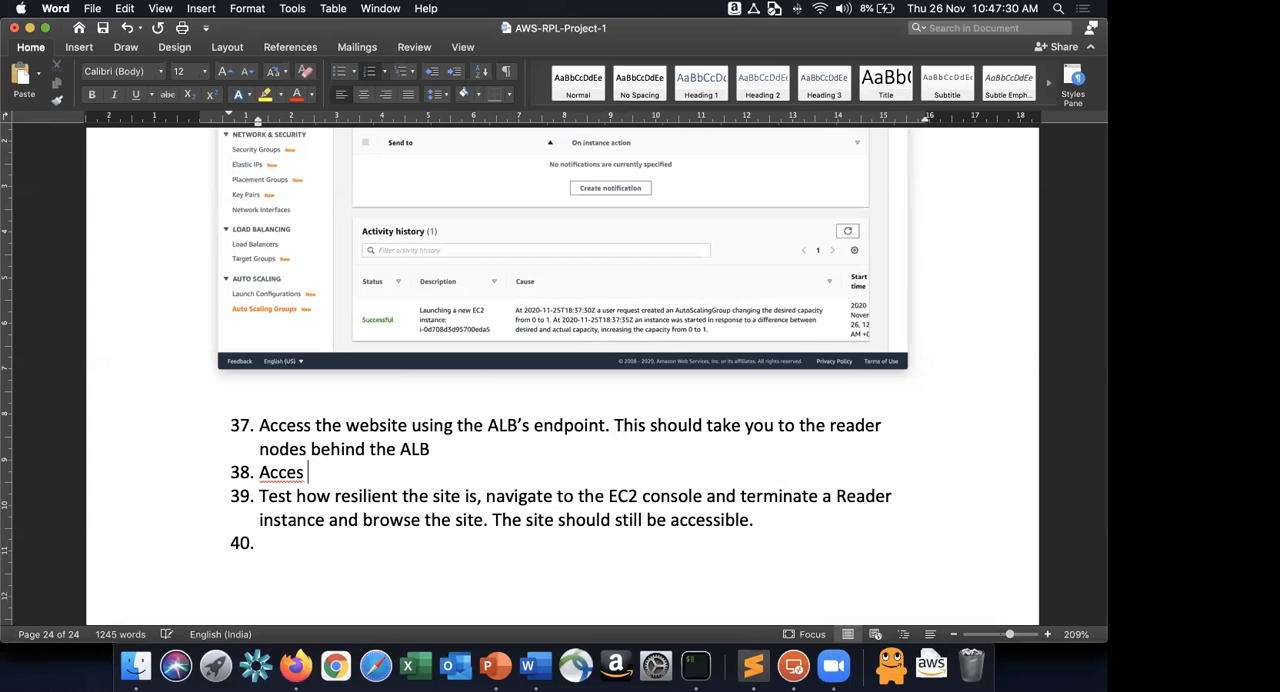
{"action": "key", "text": "BackSpace"}
{"action": "type", "text": "s the website using "}
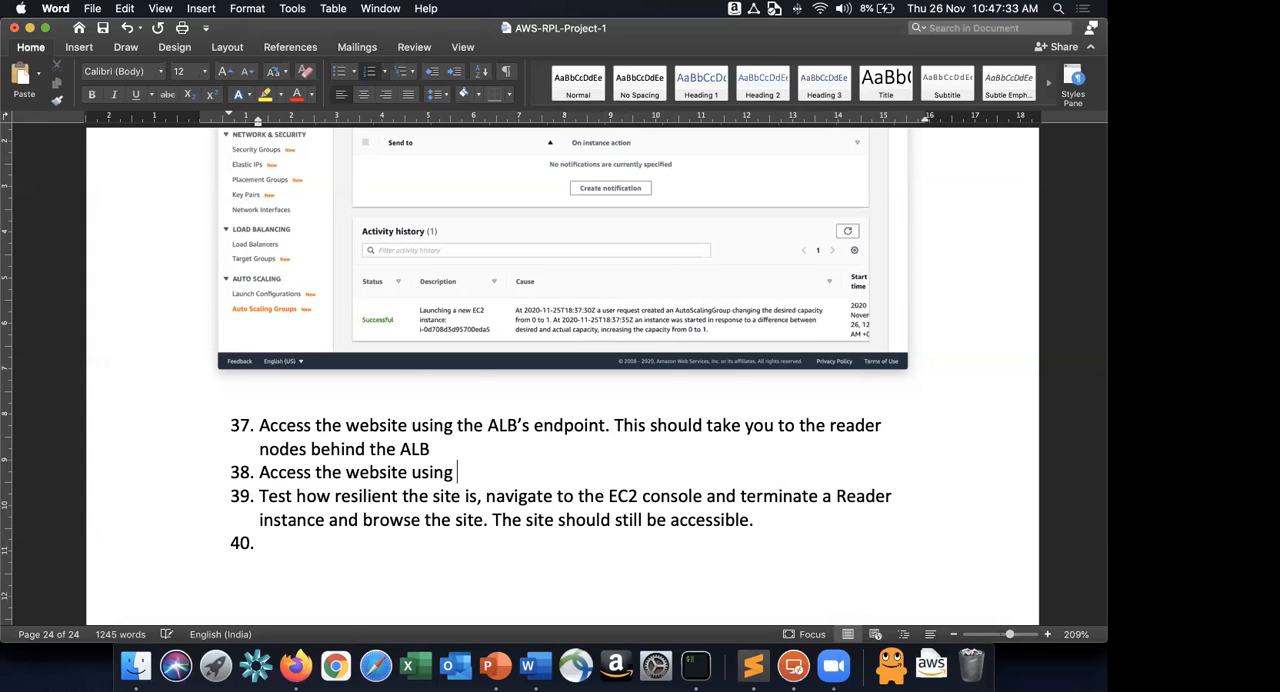
{"action": "type", "text": "the Public"}
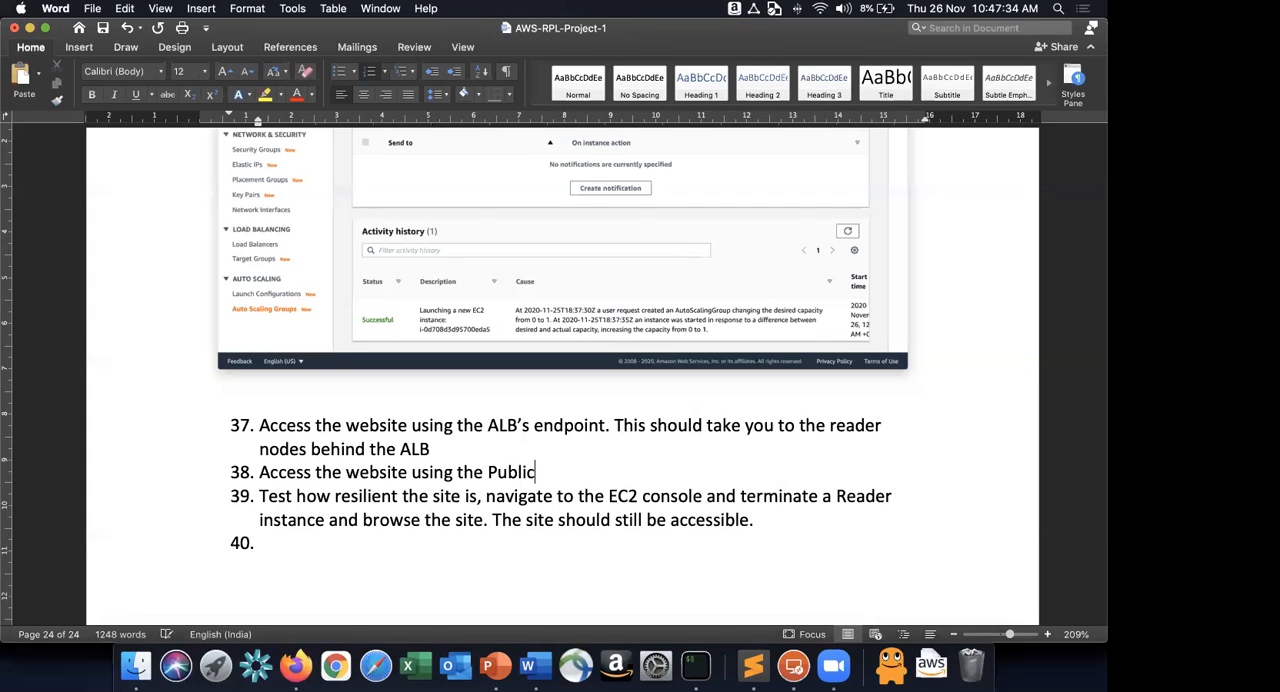
{"action": "type", "text": " IP addres"}
{"action": "key", "text": "BackSpace"}
{"action": "type", "text": "ess of"}
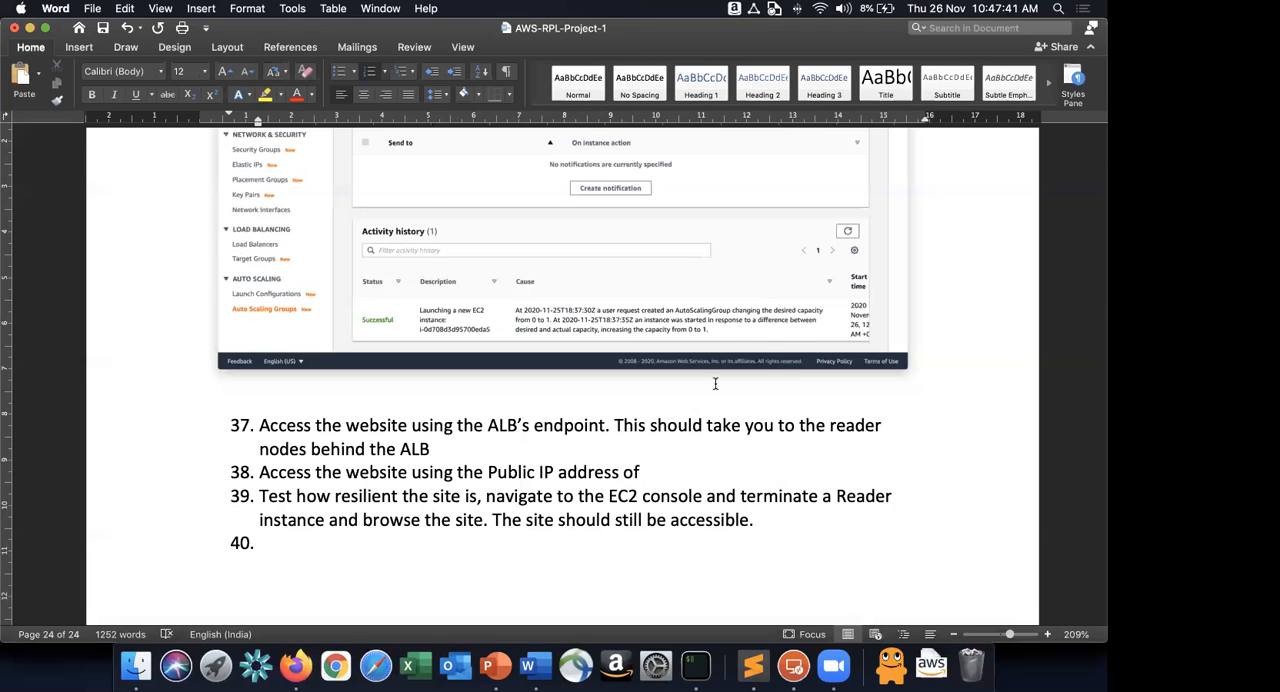
Copy the instance name RPLLabWPWriterNode from the EC2 console in Firefox and paste it after "Public IP address of" in Word.
{"action": "key", "text": "super+Tab"}
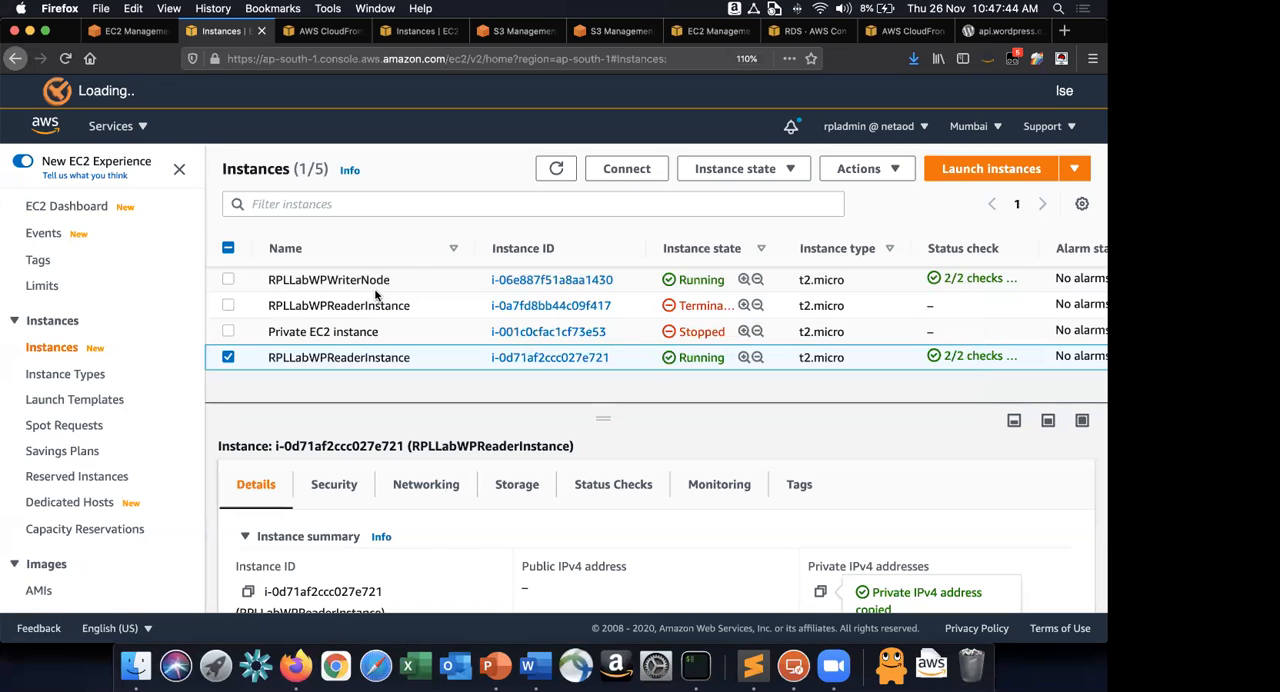
{"action": "left_click", "coordinate": [388, 279]}
{"action": "double_click", "coordinate": [340, 280]}
{"action": "key", "text": "super+c"}
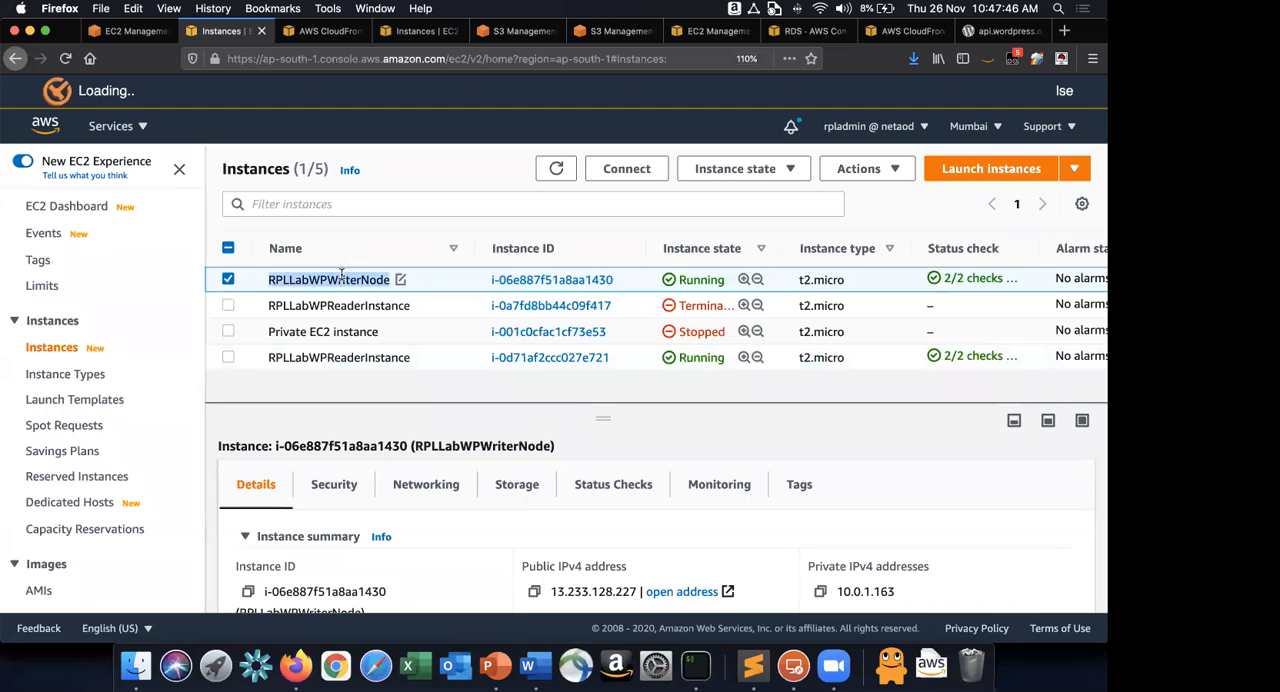
{"action": "key", "text": "super+Tab"}
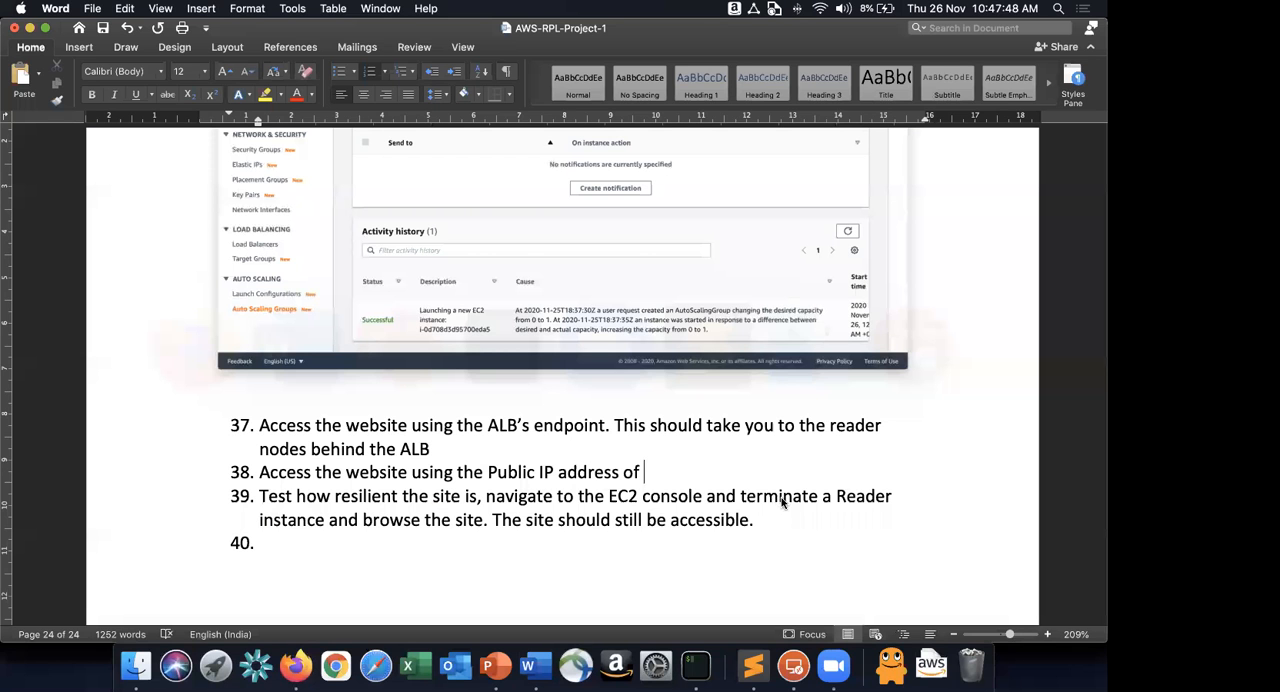
{"action": "key", "text": "super+v"}
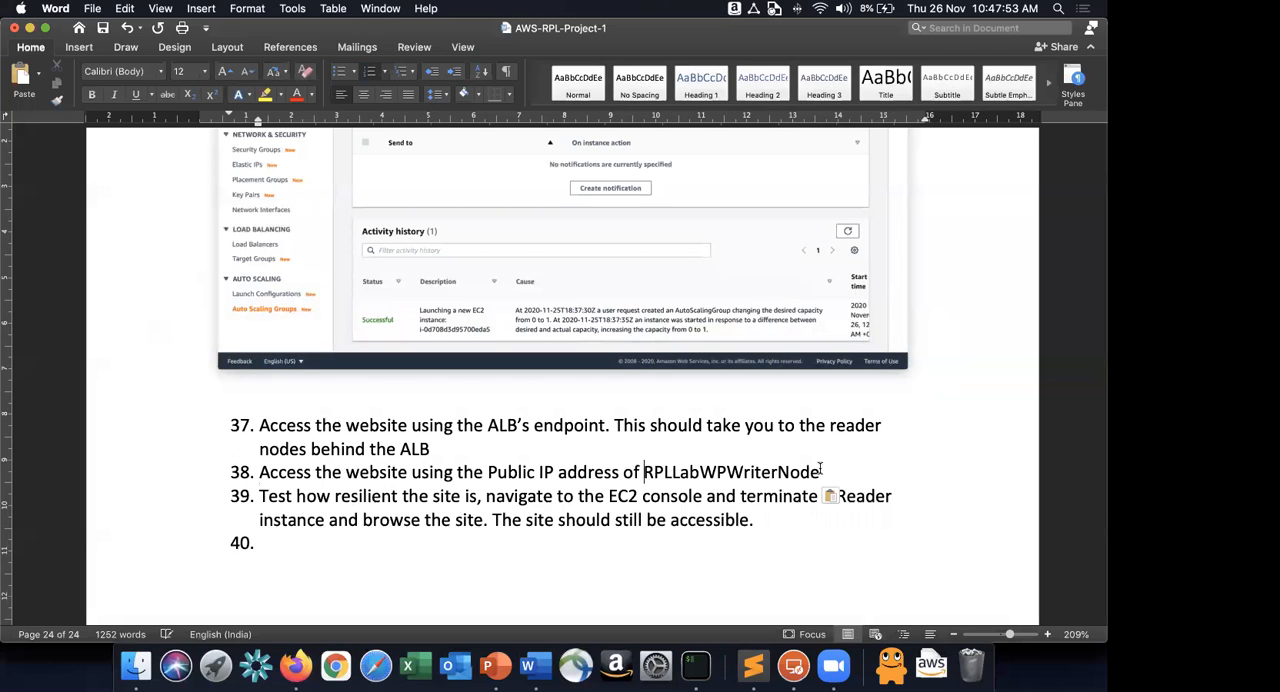
Enclose RPLLabWPWriterNode in double quotation marks and complete the sentence with "EC2 instance.".
{"action": "key", "text": "alt+Left"}
{"action": "type", "text": "\"\" EC2 omst"}
{"action": "key", "text": "BackSpace"}
{"action": "key", "text": "BackSpace"}
{"action": "key", "text": "BackSpace"}
{"action": "key", "text": "BackSpace"}
{"action": "type", "text": "ins"}
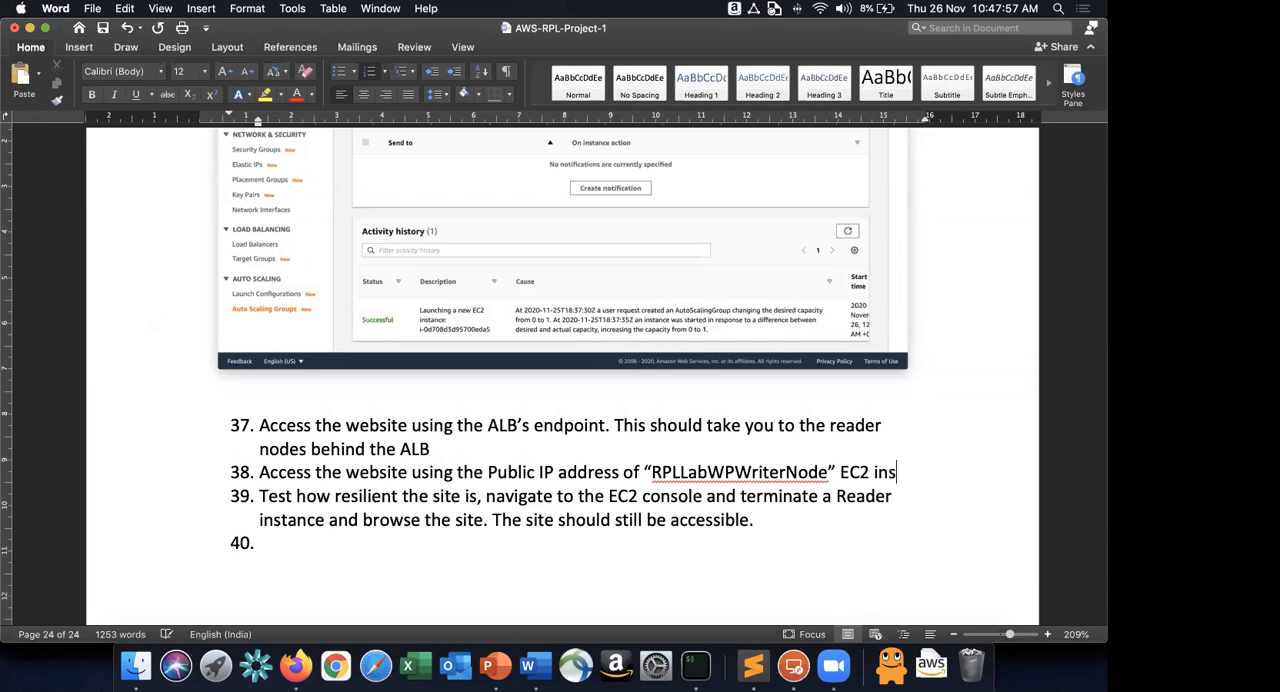
{"action": "type", "text": "tance."}
{"action": "key", "text": "super+Tab"}
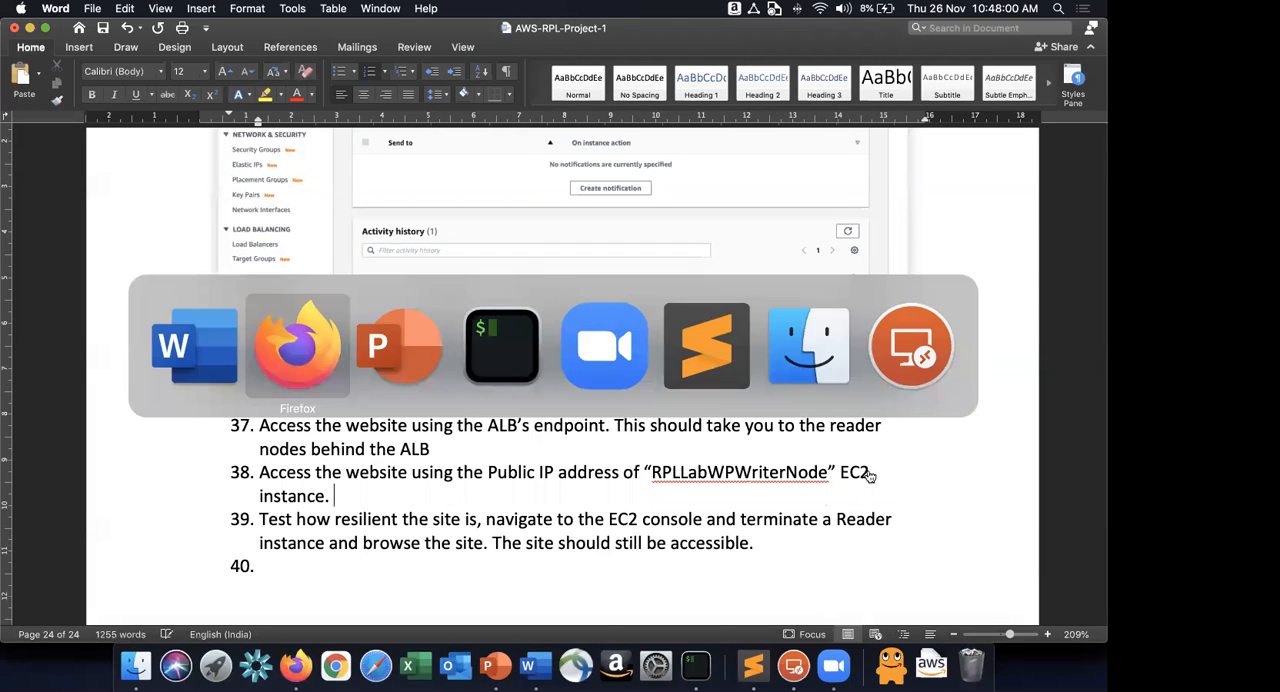
{"action": "key", "text": "super+Tab"}
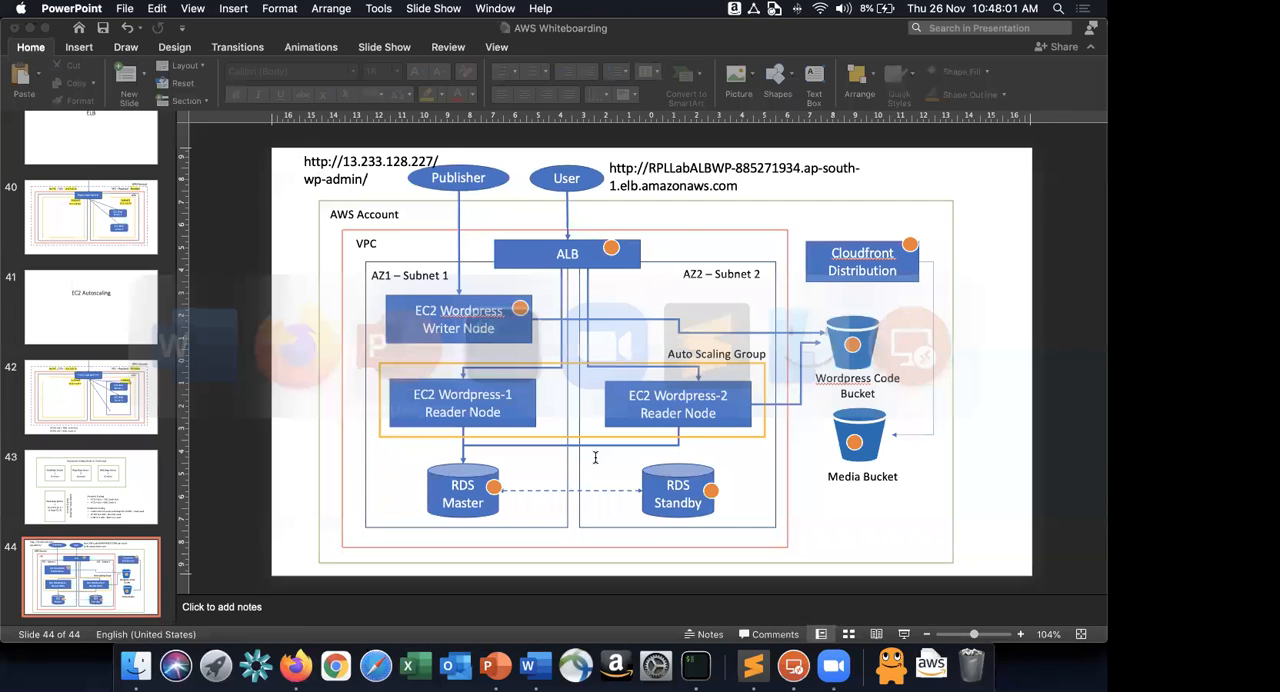
{"action": "key", "text": "super+Tab"}
{"action": "key", "text": "super+v"}
{"action": "key", "text": "Return"}
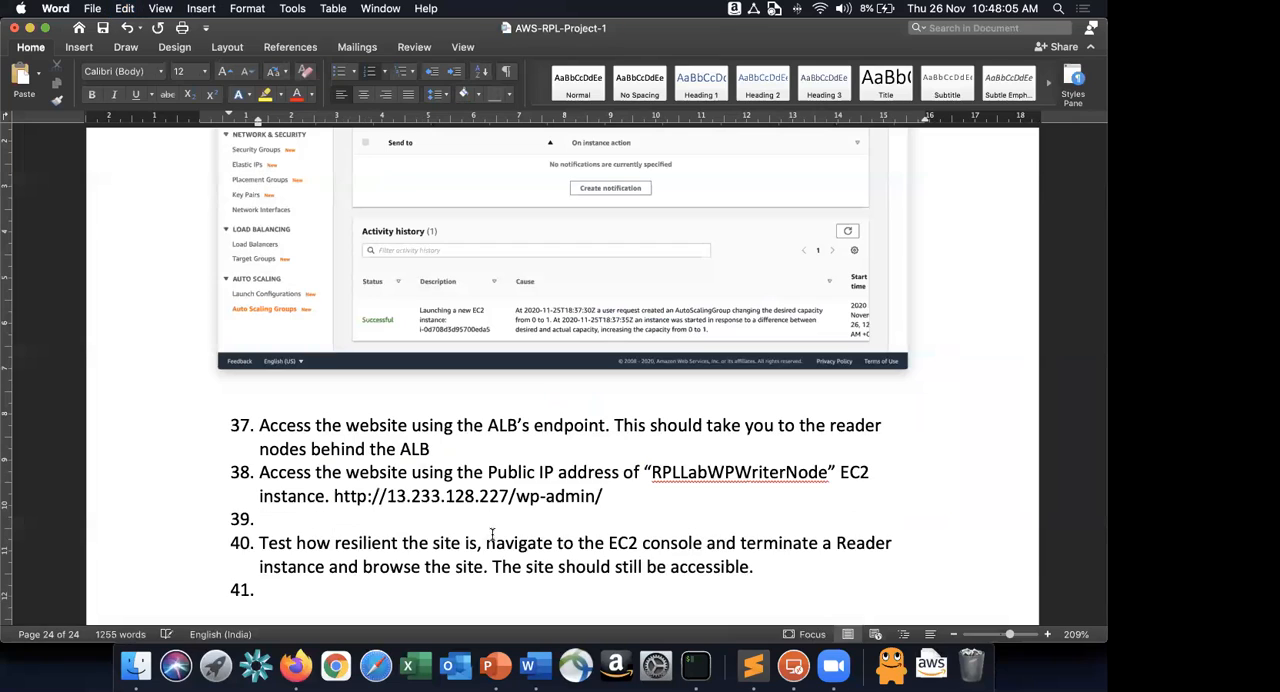
{"action": "left_click_drag", "start_coordinate": [603, 498], "coordinate": [516, 498]}
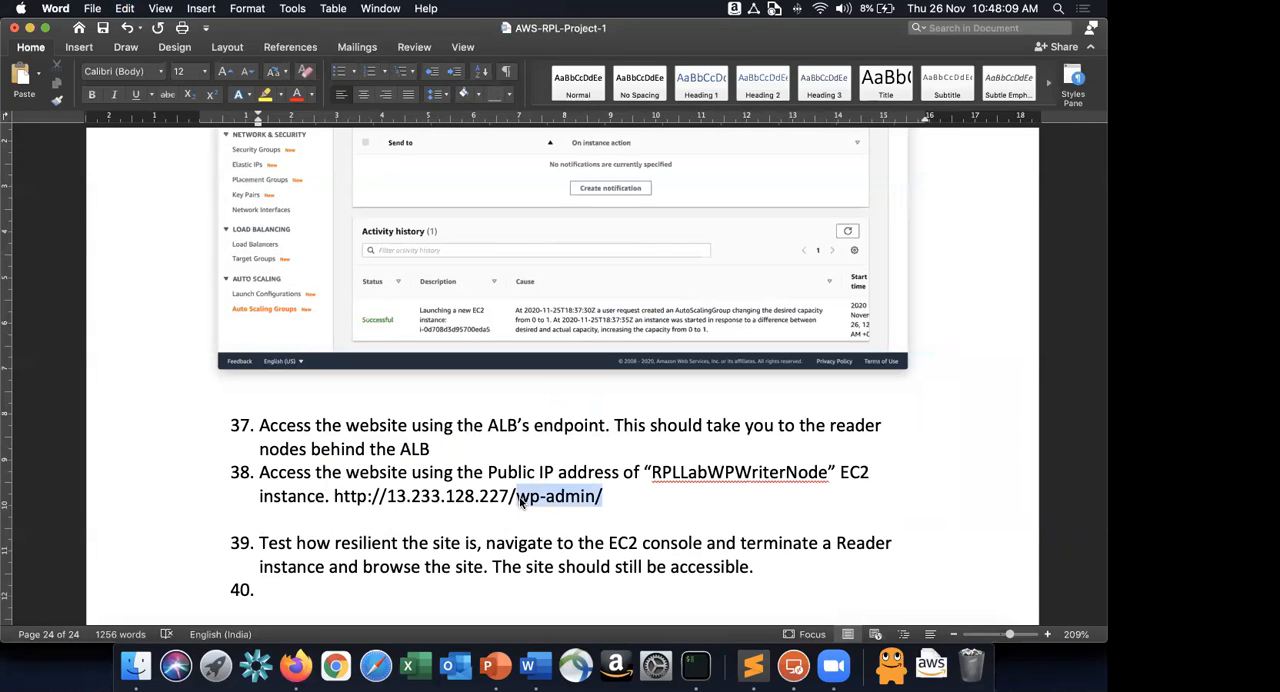
{"action": "left_click", "coordinate": [611, 503]}
Add a numbered item reading "Once Logged into the WP as admin, create a new blog post and upload an image into the same".
{"action": "key", "text": "Return"}
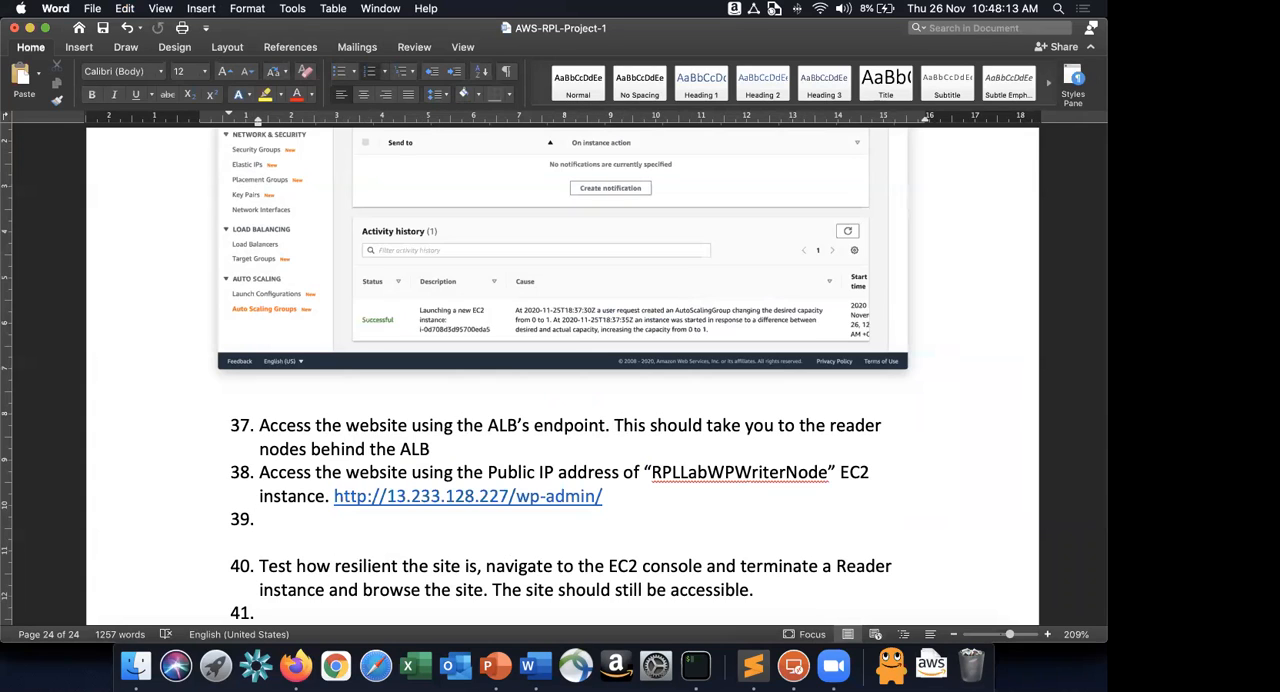
{"action": "type", "text": "Once Logge"}
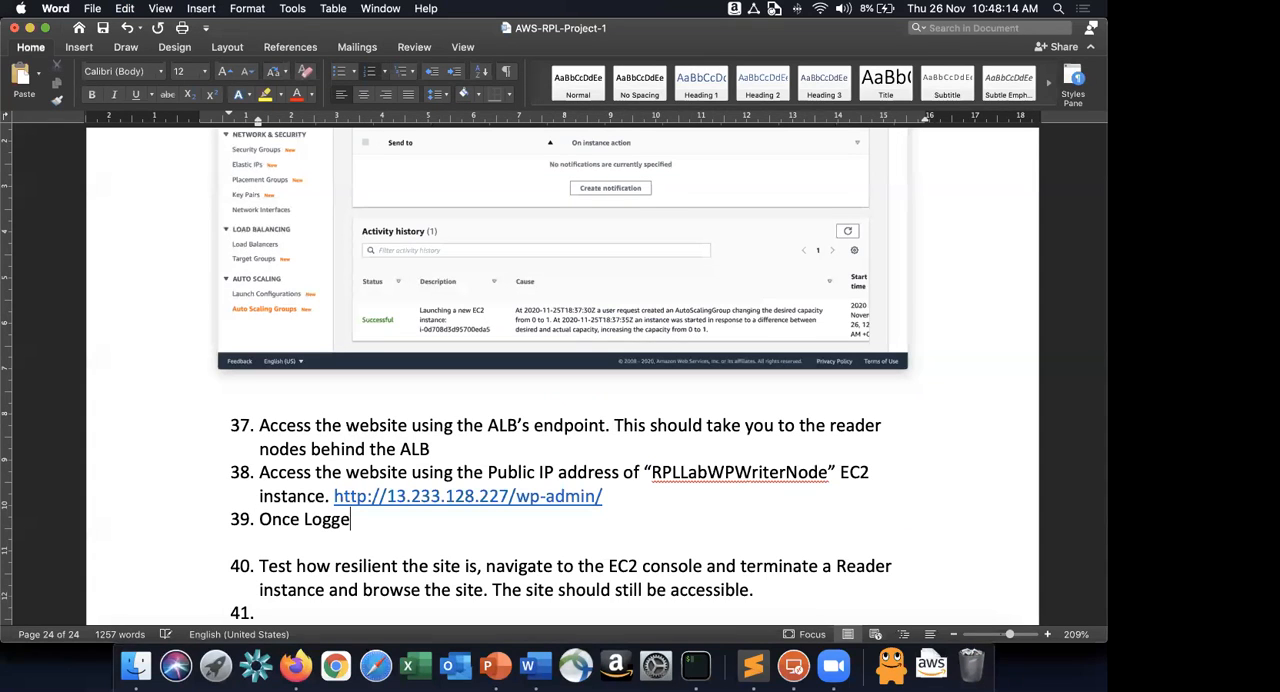
{"action": "type", "text": "d into the WP"}
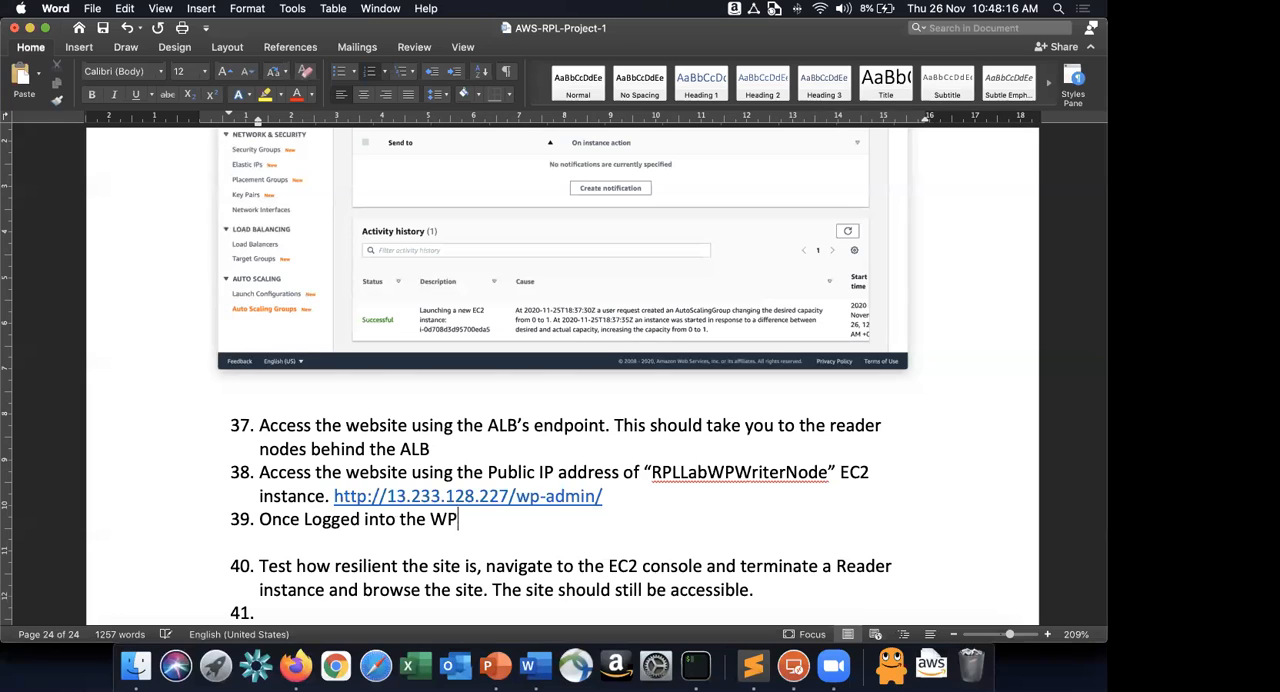
{"action": "type", "text": " as admin, "}
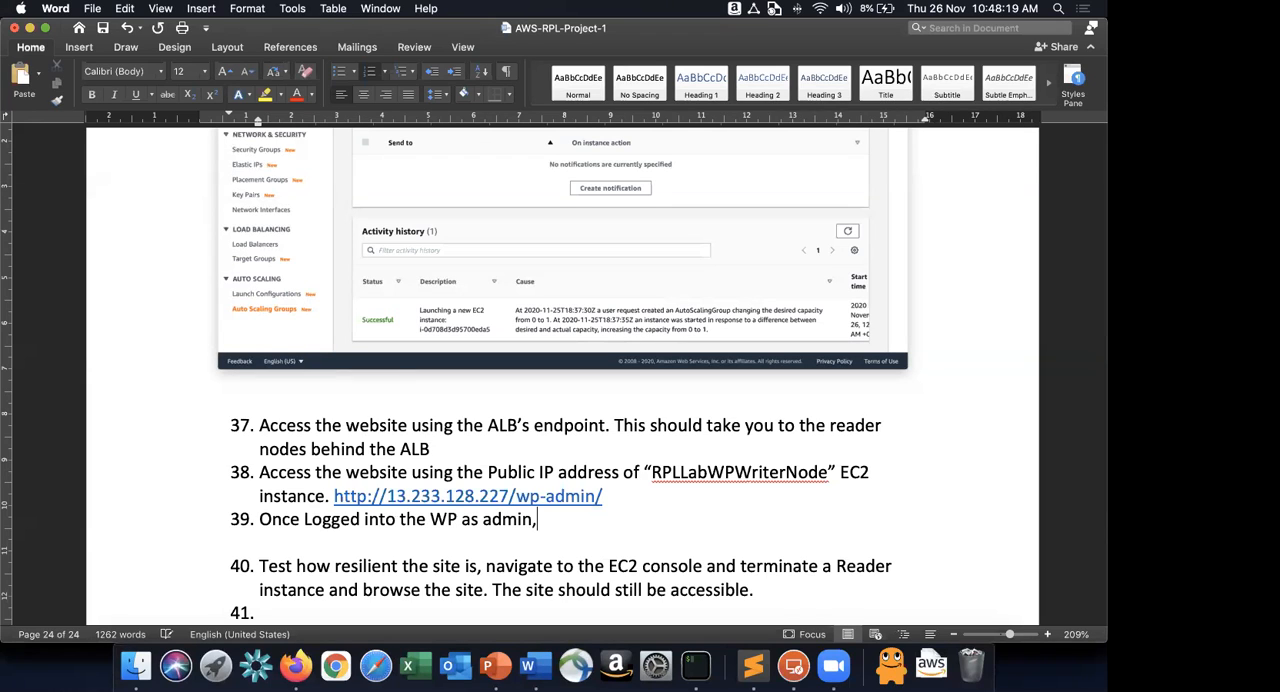
{"action": "type", "text": "create  a new b"}
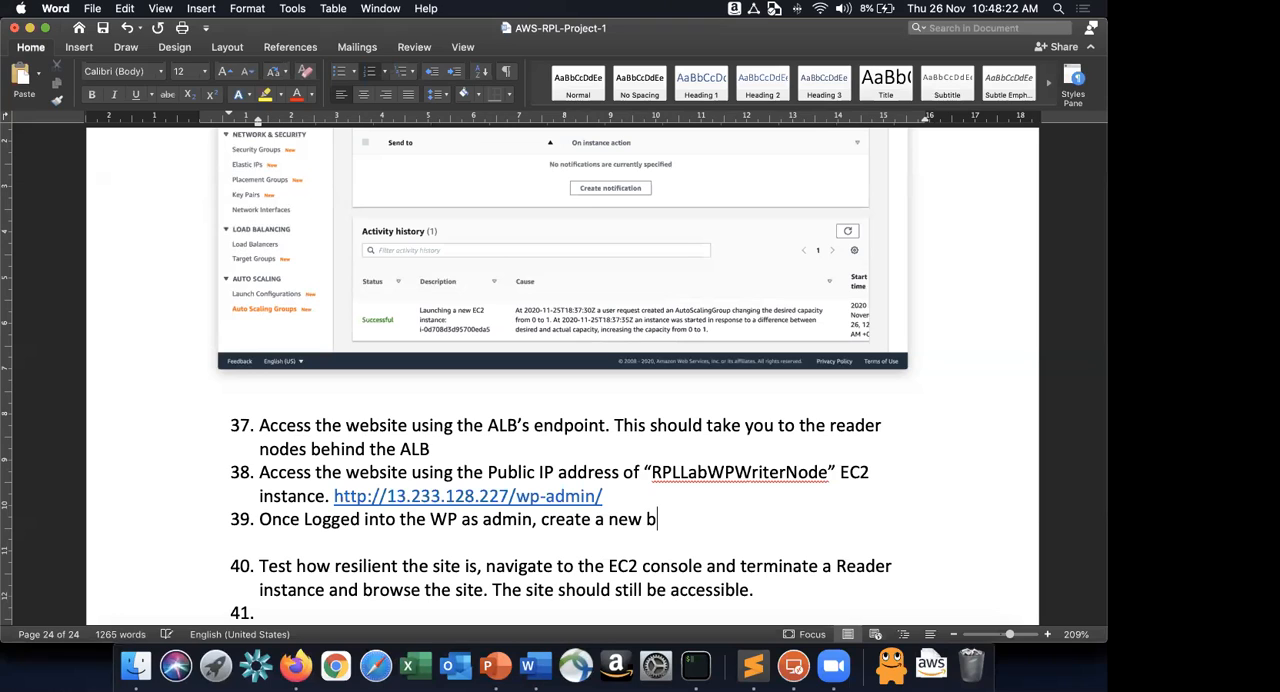
{"action": "type", "text": "log post and up"}
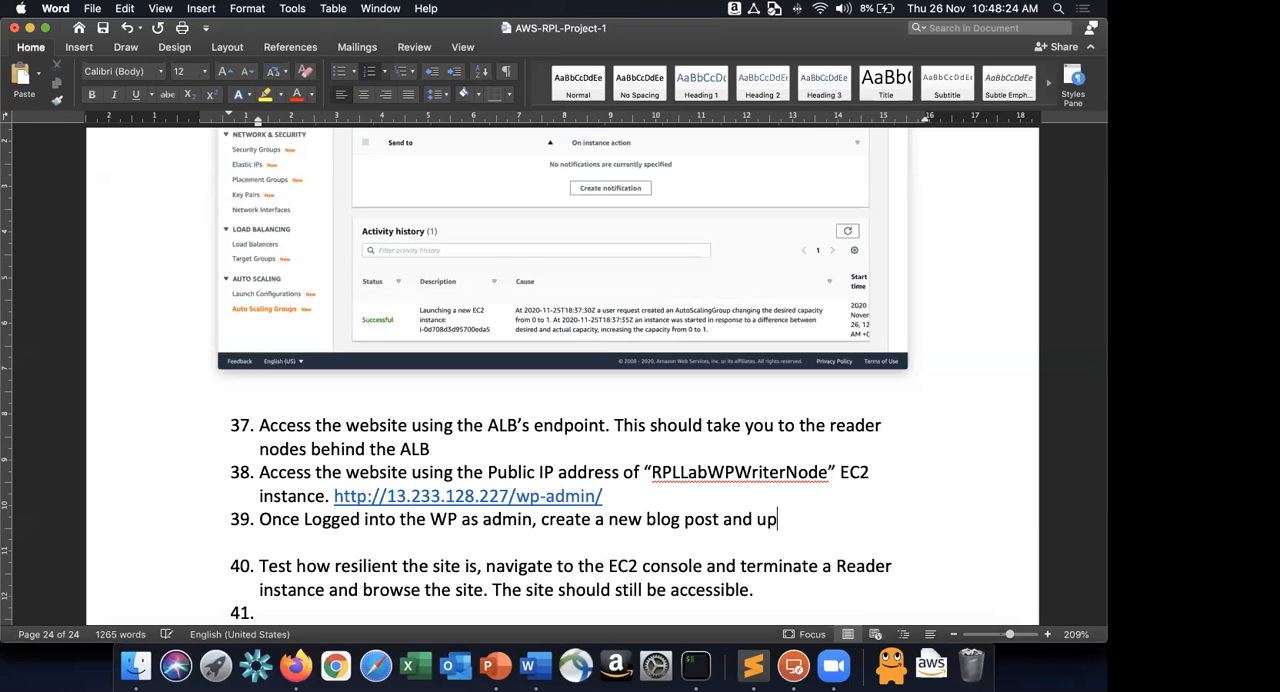
{"action": "type", "text": "load an image"}
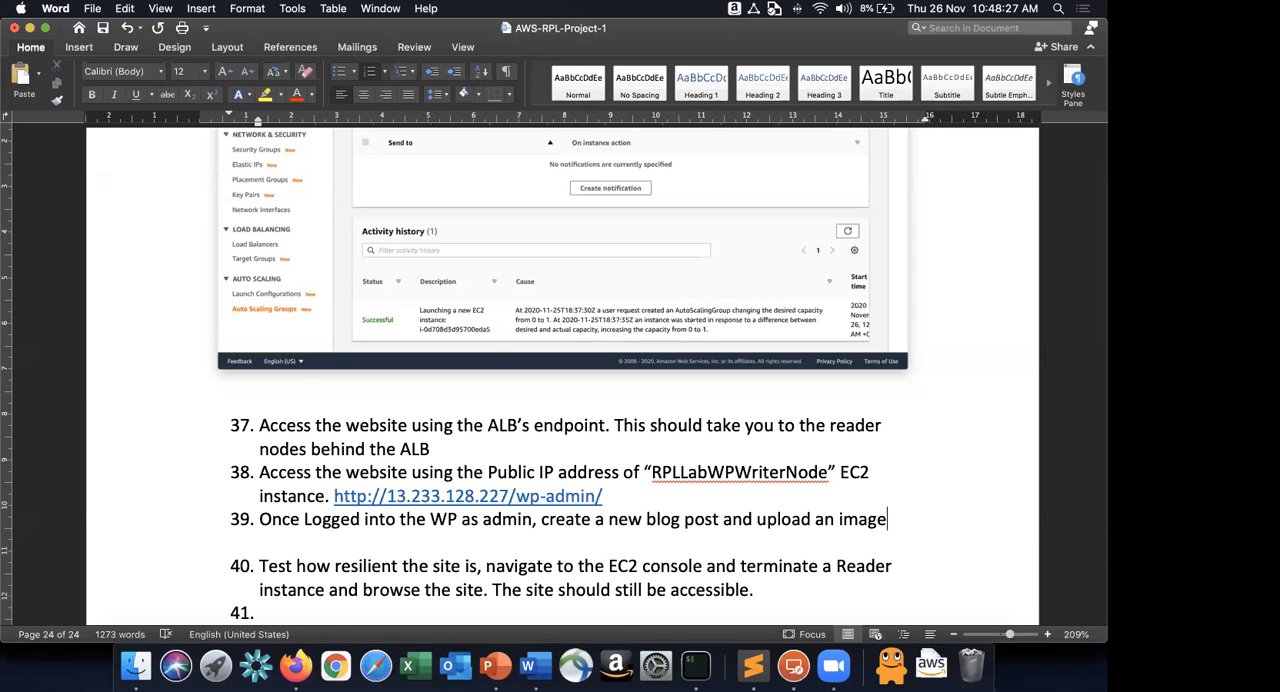
{"action": "type", "text": " into the same"}
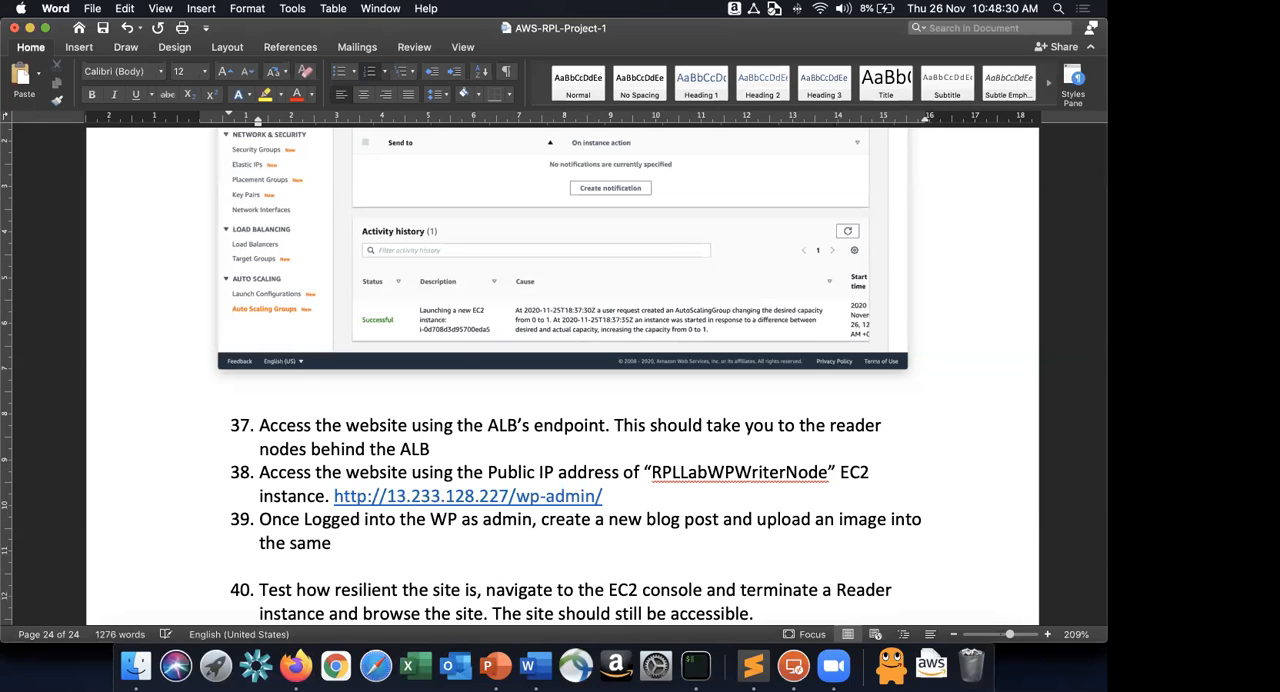
Switch to the WordPress admin in Firefox and start a new post titled "Yet Another Blog Post".
{"action": "key", "text": "super+Tab"}
{"action": "key", "text": "super+Tab"}
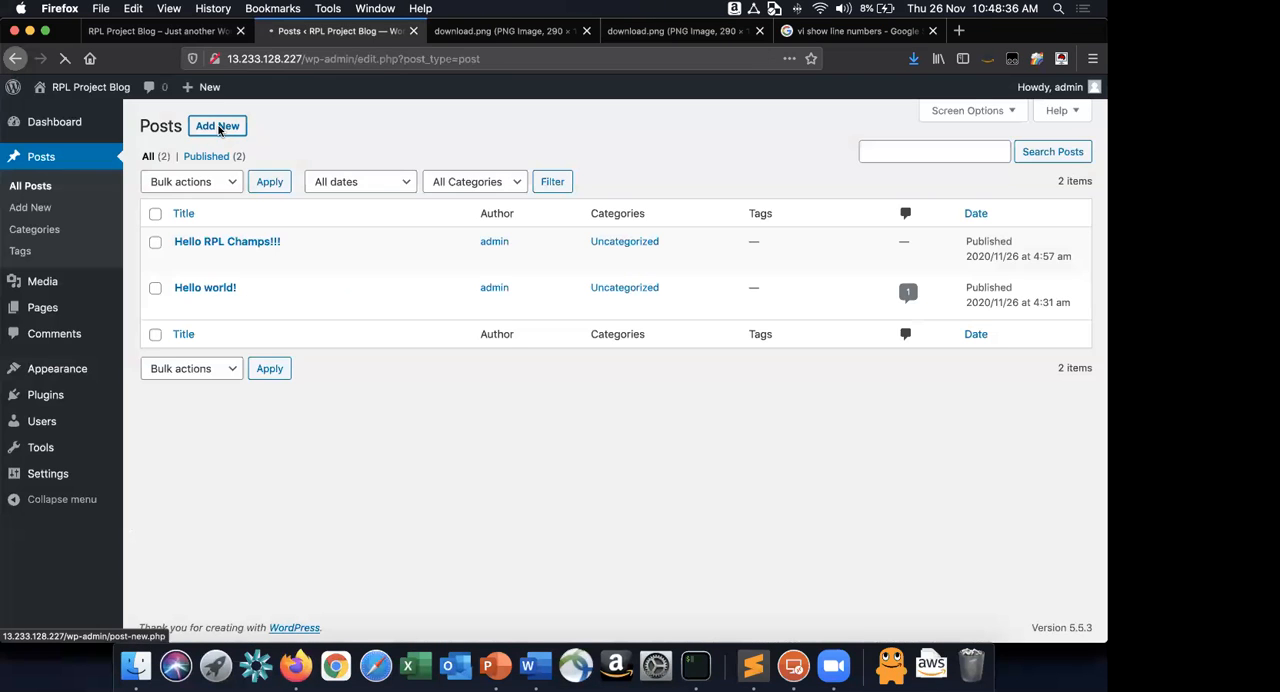
{"action": "left_click", "coordinate": [218, 127]}
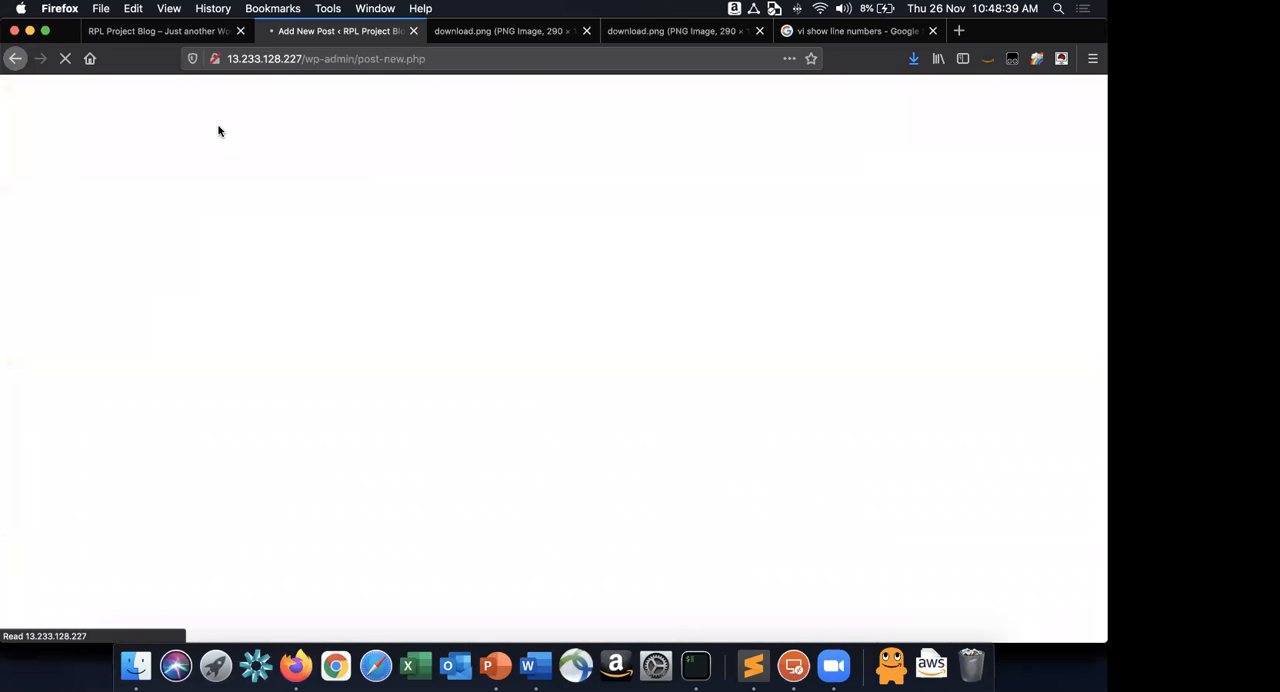
{"action": "type", "text": "Ye"}
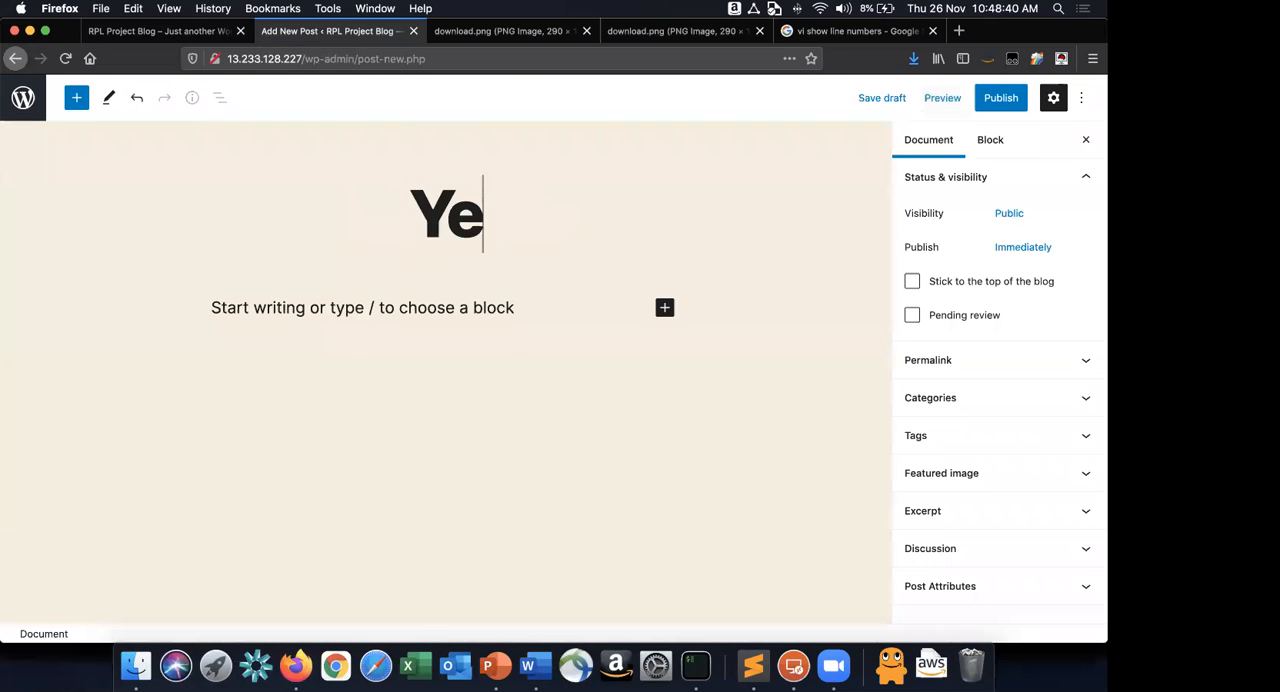
{"action": "type", "text": "t Another Bl"}
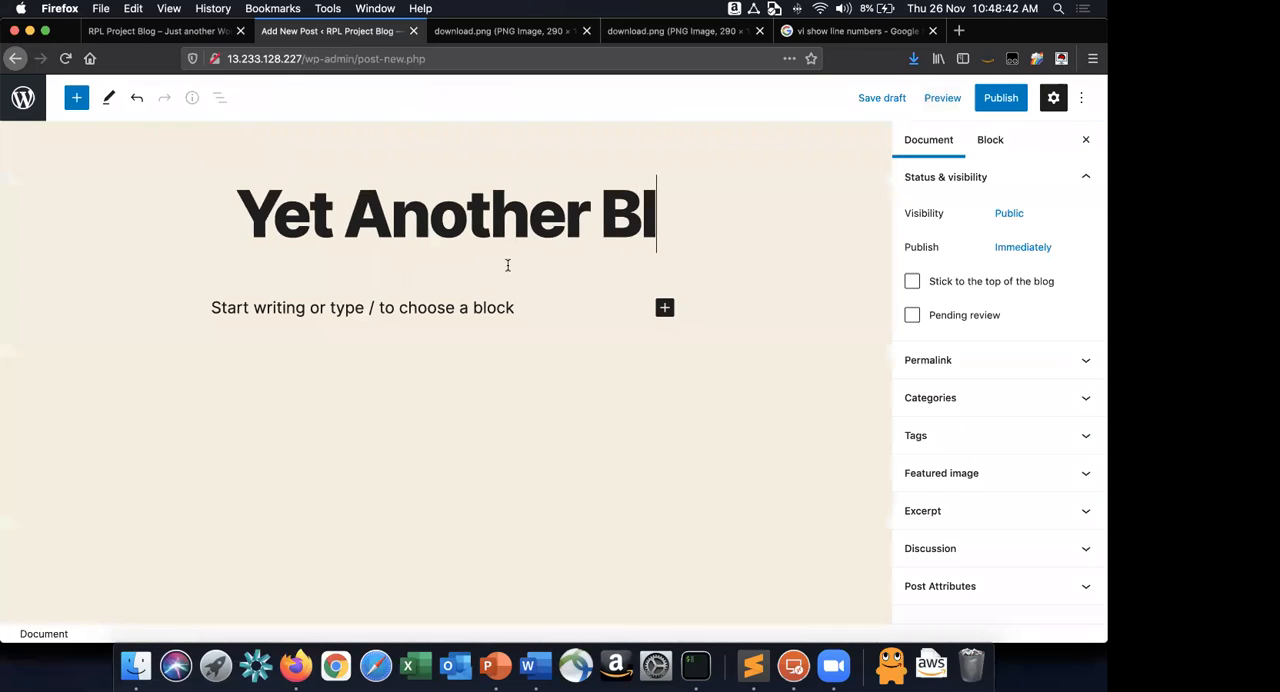
{"action": "type", "text": "og Post"}
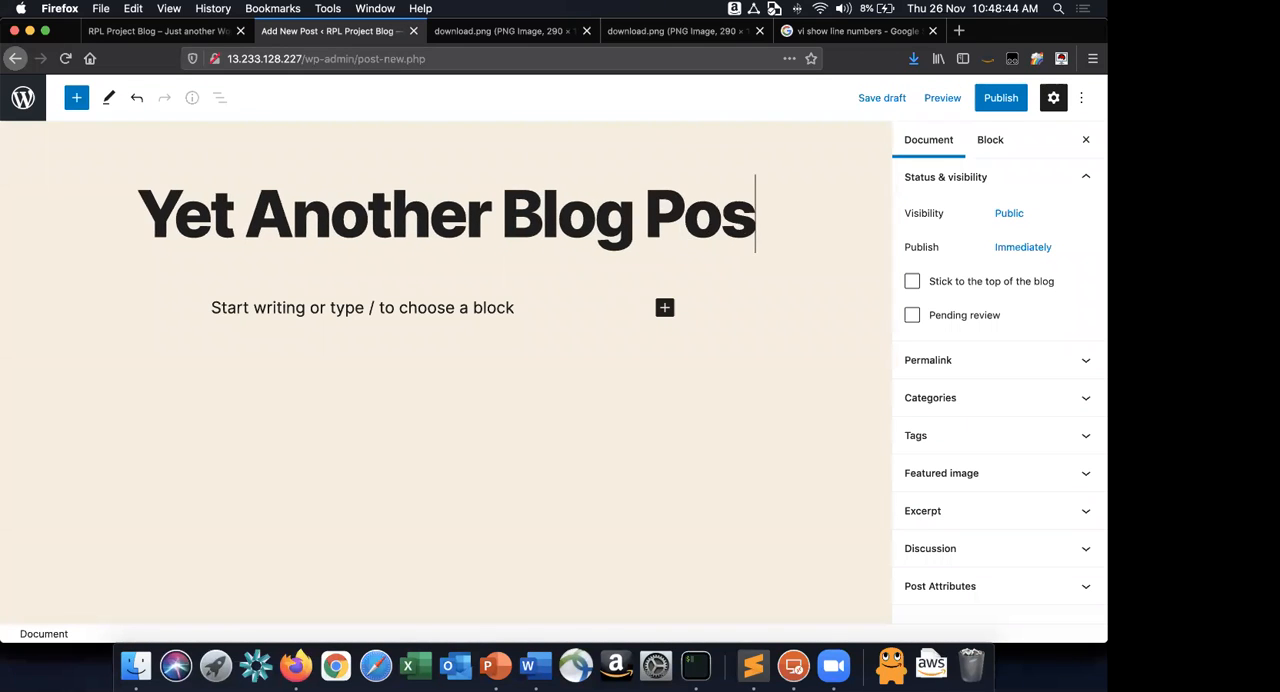
Insert an Image block into the post body and start uploading an image file to it.
{"action": "left_click", "coordinate": [665, 307]}
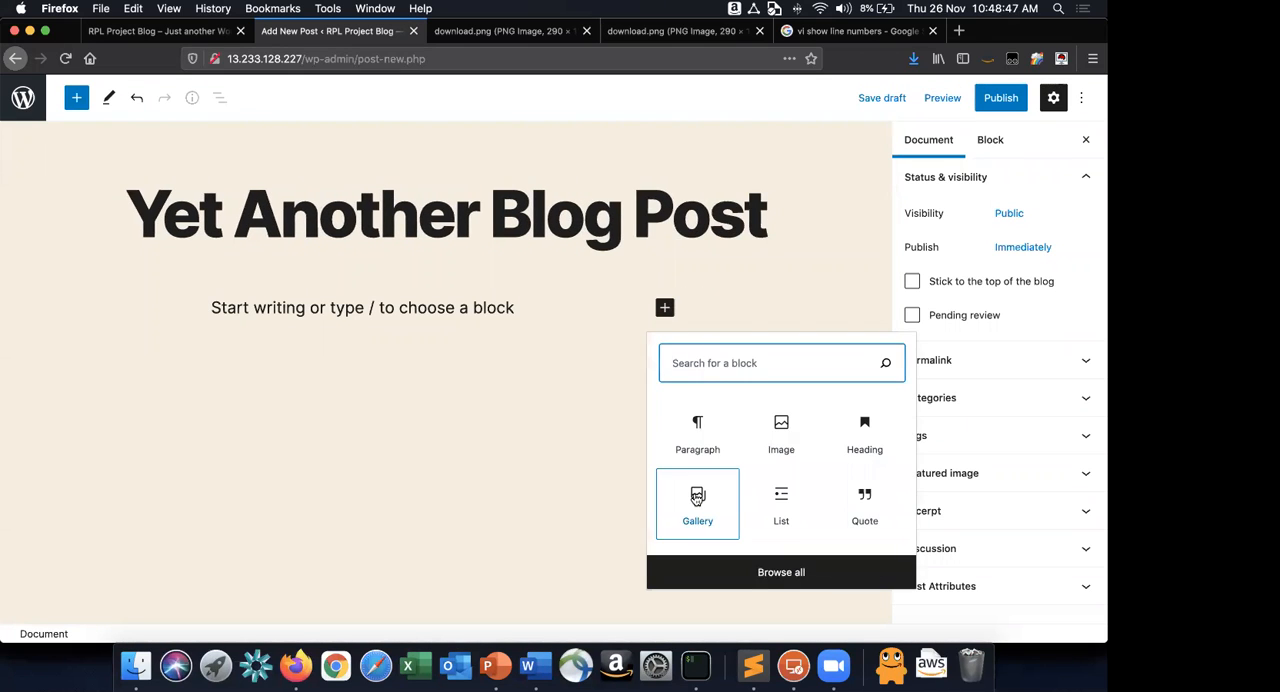
{"action": "left_click", "coordinate": [780, 425]}
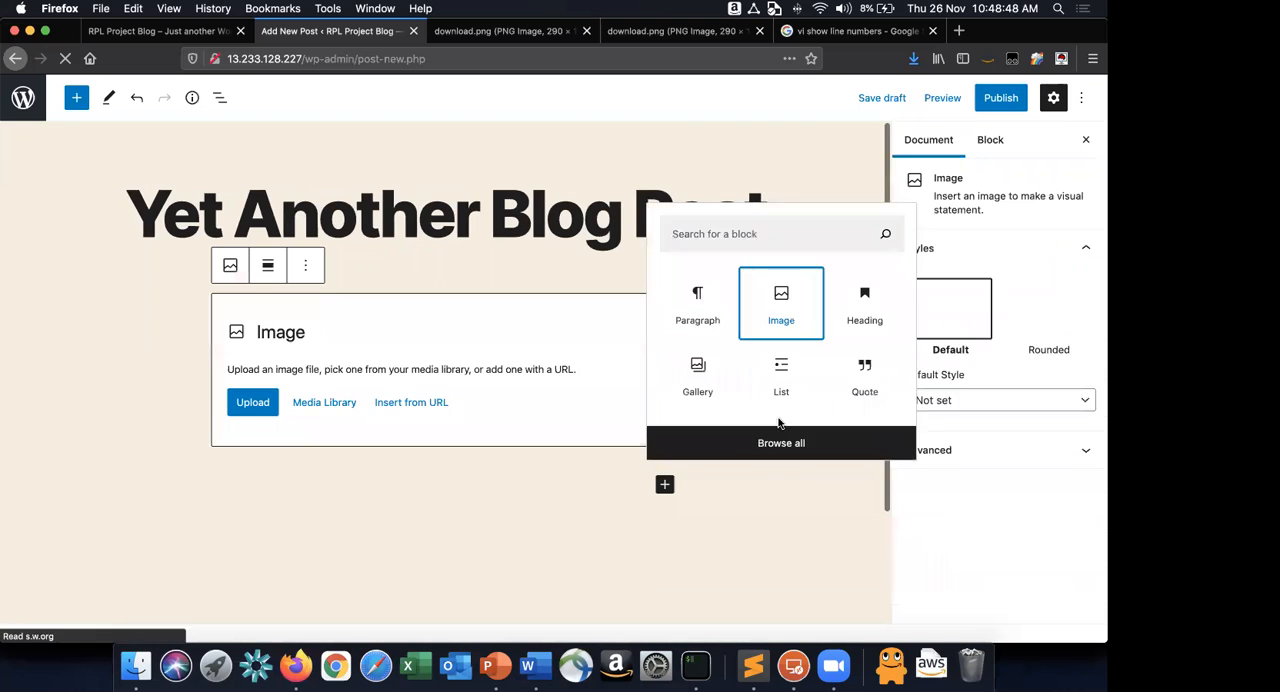
{"action": "left_click", "coordinate": [232, 408]}
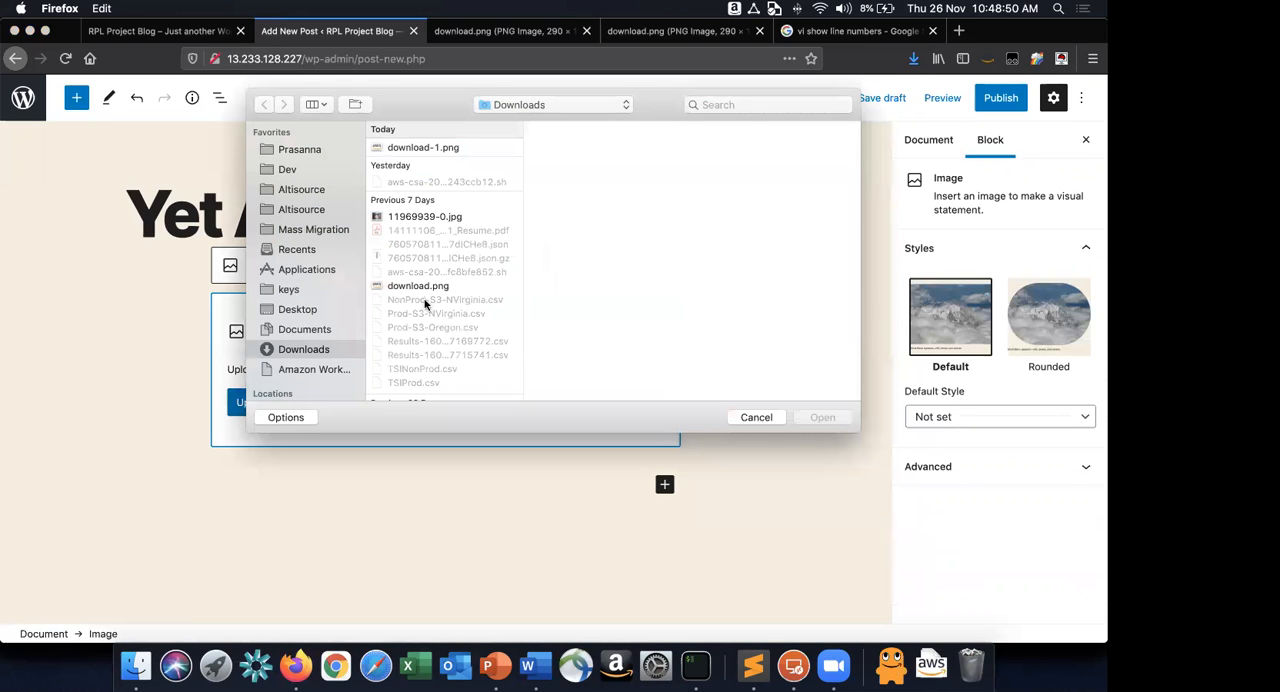
Browse the Downloads and Recents folders and preview candidate pictures for the blog post.
{"action": "scroll", "coordinate": [426, 300], "scroll_direction": "down", "scroll_amount": 5}
{"action": "scroll", "coordinate": [424, 304], "scroll_direction": "down", "scroll_amount": 2}
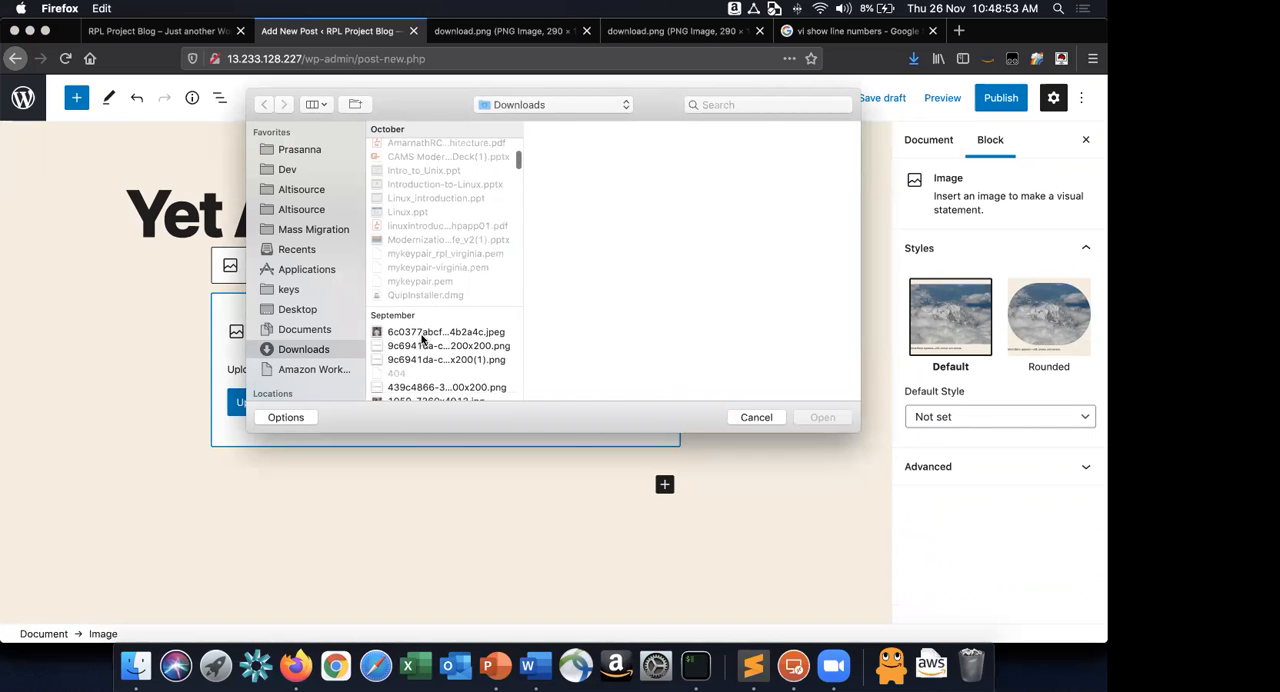
{"action": "left_click", "coordinate": [423, 333]}
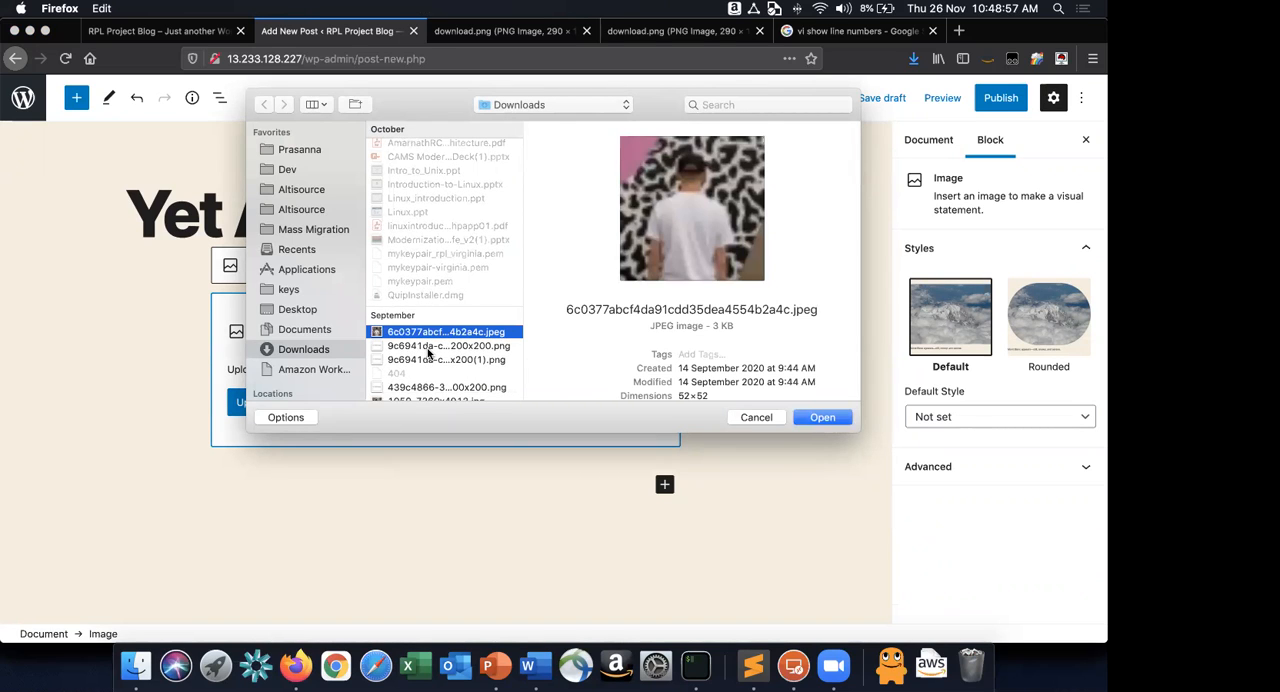
{"action": "scroll", "coordinate": [427, 350], "scroll_direction": "down", "scroll_amount": 5}
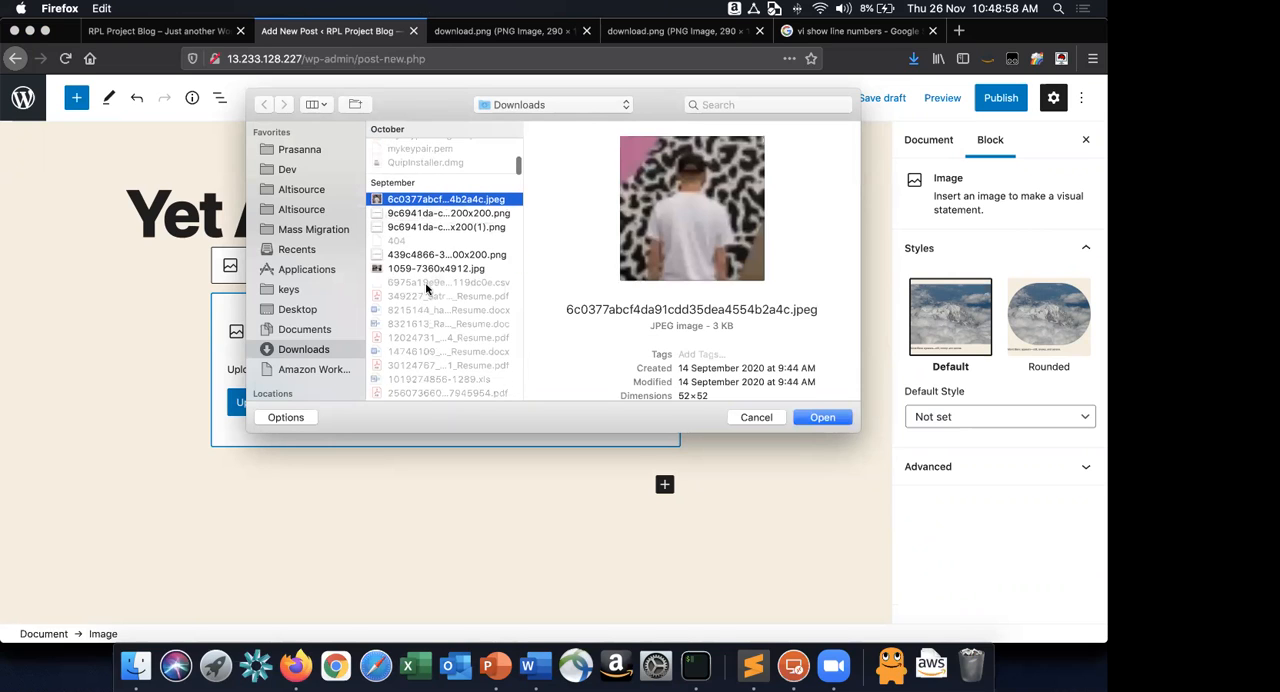
{"action": "left_click", "coordinate": [430, 268]}
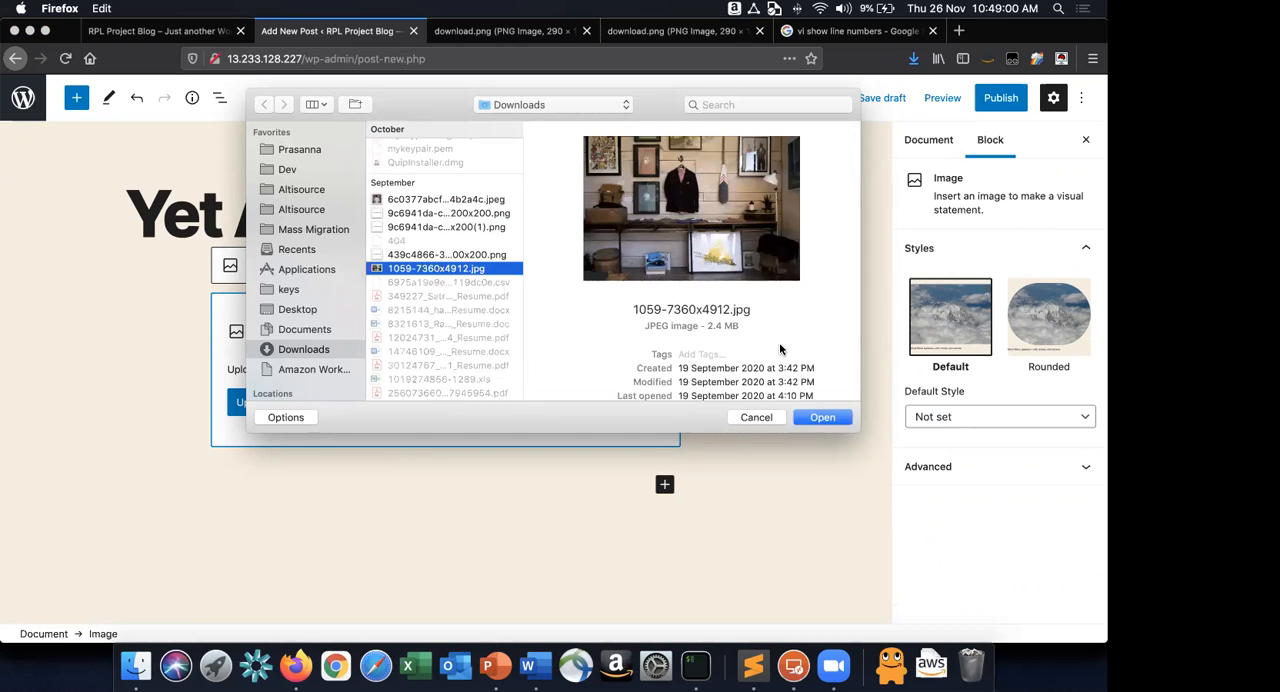
{"action": "scroll", "coordinate": [417, 224], "scroll_direction": "up", "scroll_amount": 10}
{"action": "left_click", "coordinate": [420, 218]}
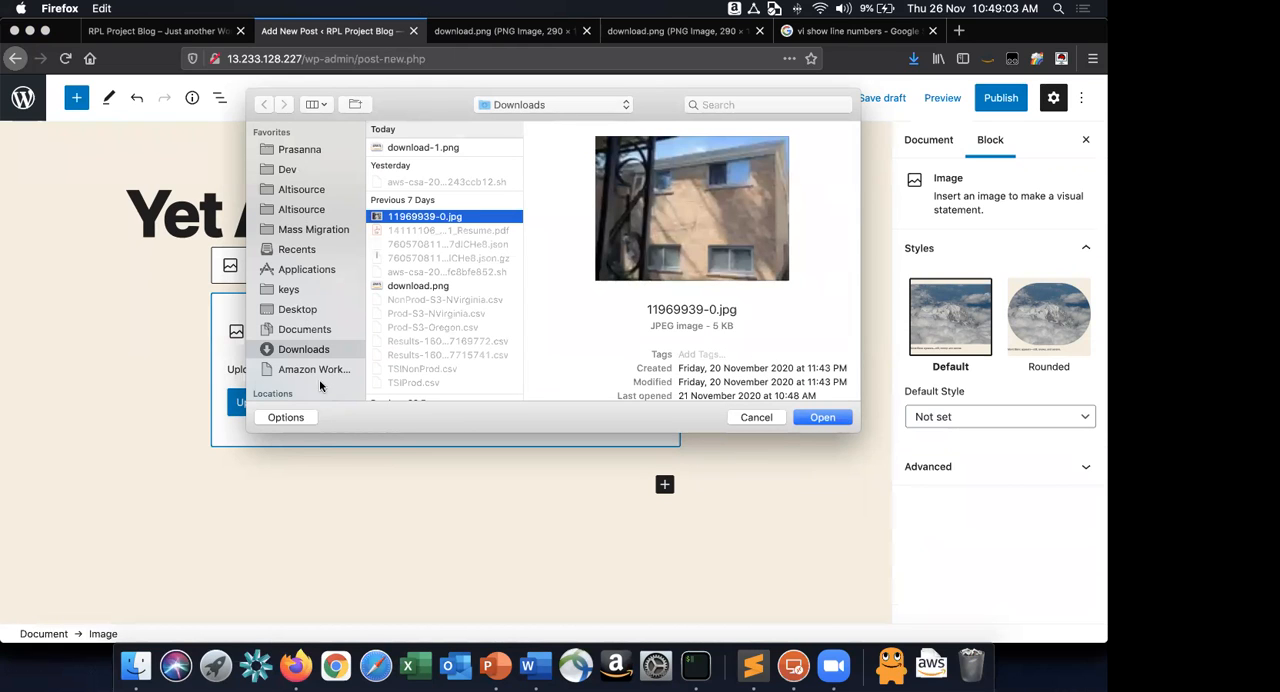
{"action": "left_click", "coordinate": [300, 249]}
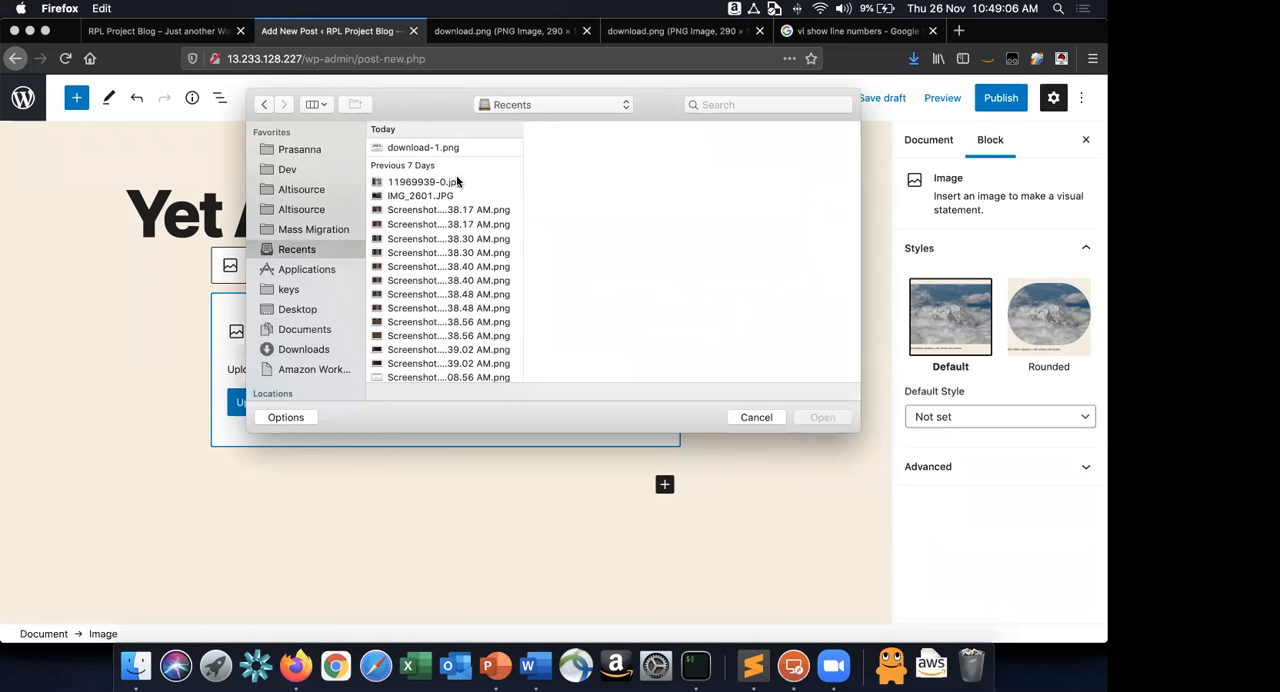
{"action": "left_click", "coordinate": [455, 194]}
{"action": "left_click", "coordinate": [455, 182]}
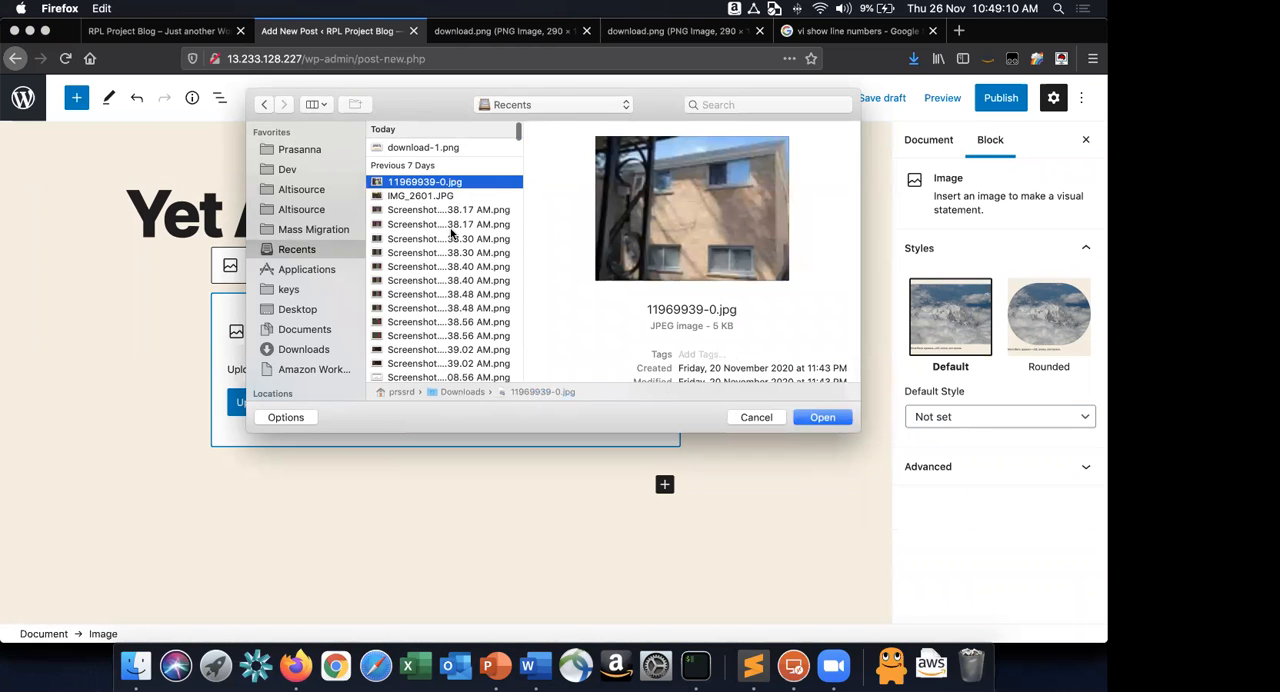
{"action": "scroll", "coordinate": [452, 232], "scroll_direction": "down", "scroll_amount": 1}
{"action": "scroll", "coordinate": [451, 232], "scroll_direction": "down", "scroll_amount": 10}
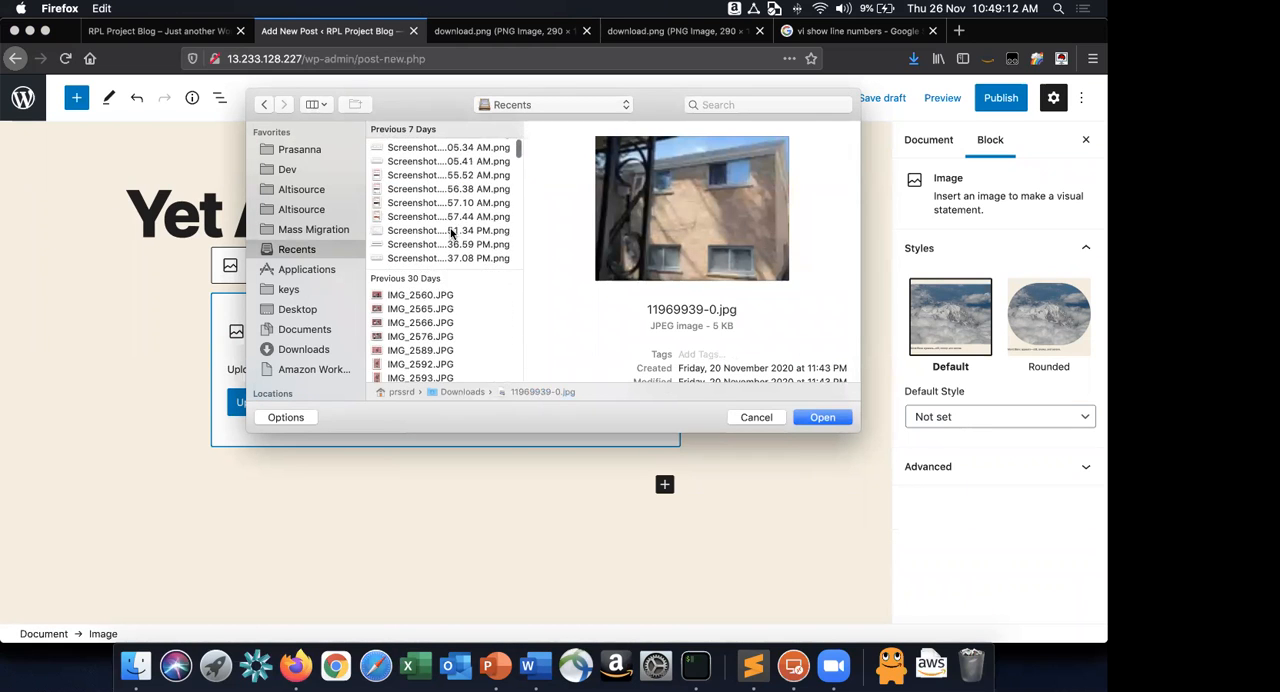
{"action": "scroll", "coordinate": [451, 232], "scroll_direction": "down", "scroll_amount": 5}
{"action": "scroll", "coordinate": [451, 232], "scroll_direction": "down", "scroll_amount": 5}
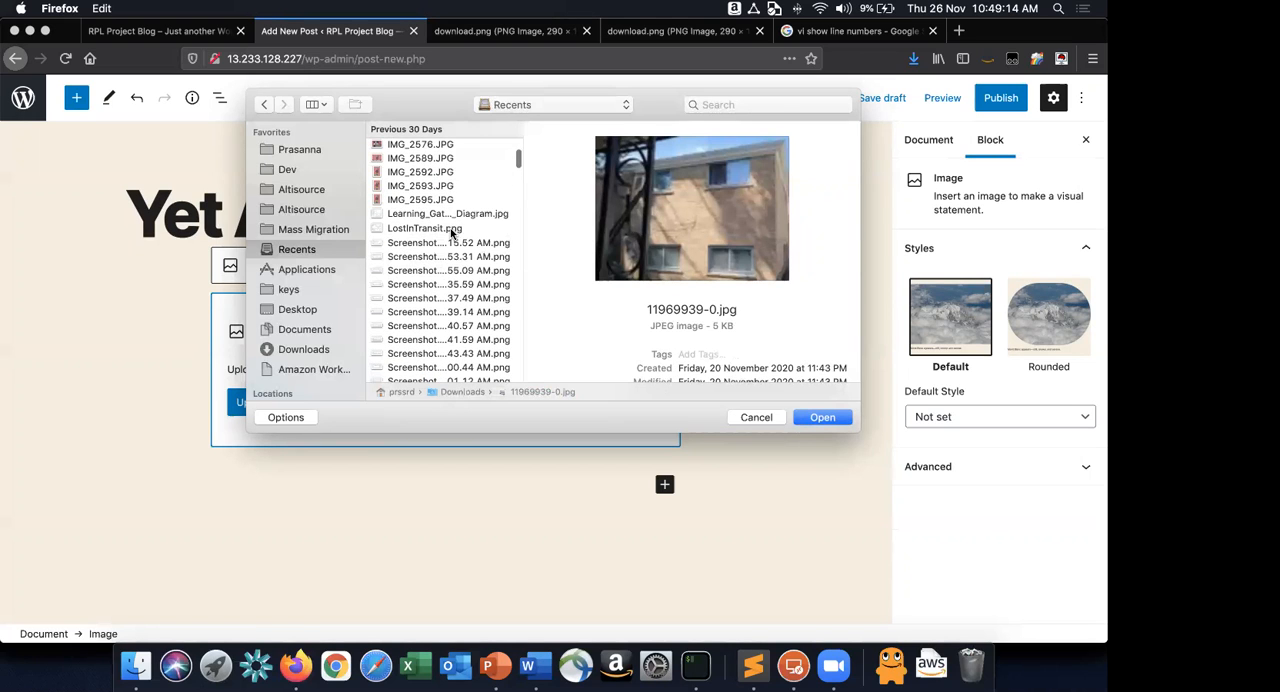
{"action": "scroll", "coordinate": [436, 183], "scroll_direction": "up", "scroll_amount": 20}
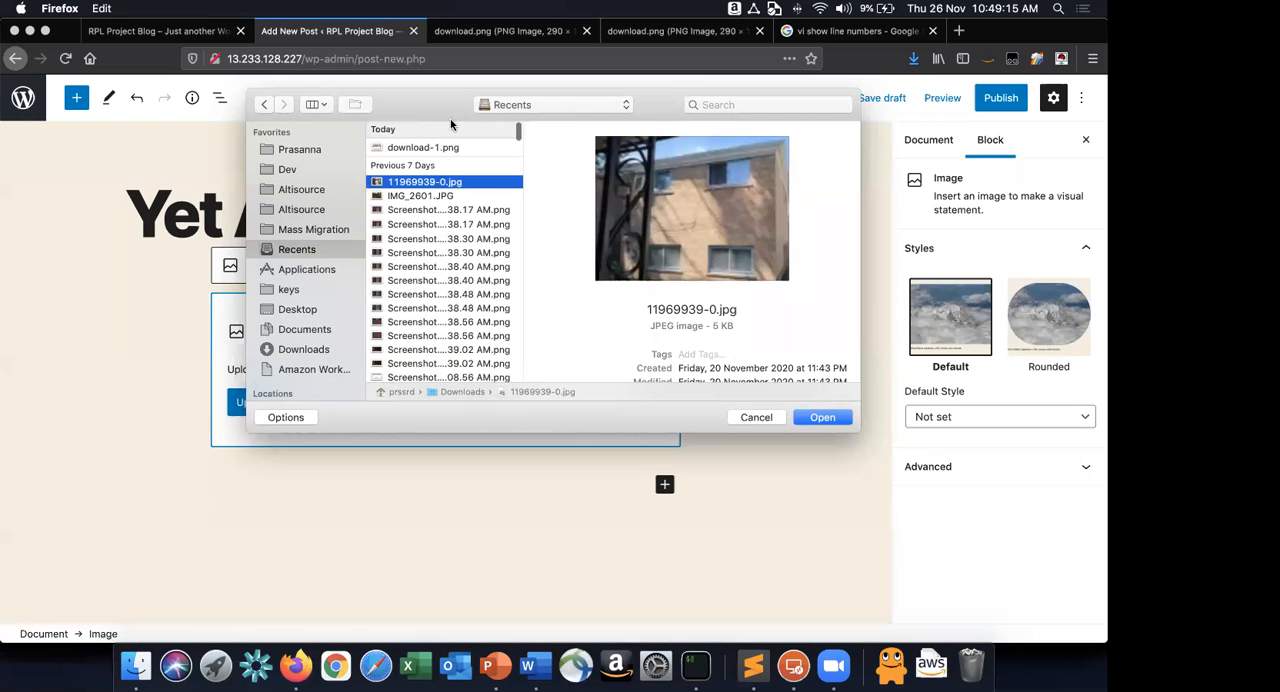
Upload 11969939-0.jpg from the Downloads folder into the post's Image block.
{"action": "left_click", "coordinate": [316, 351]}
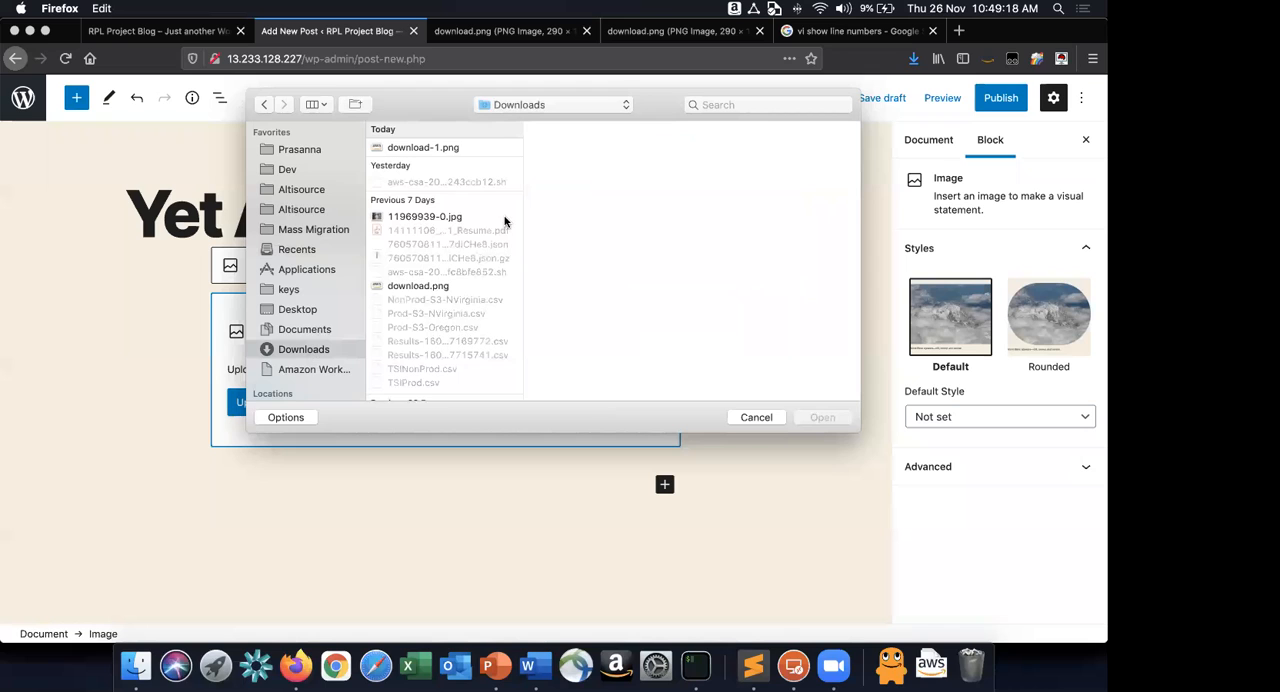
{"action": "left_click", "coordinate": [436, 217]}
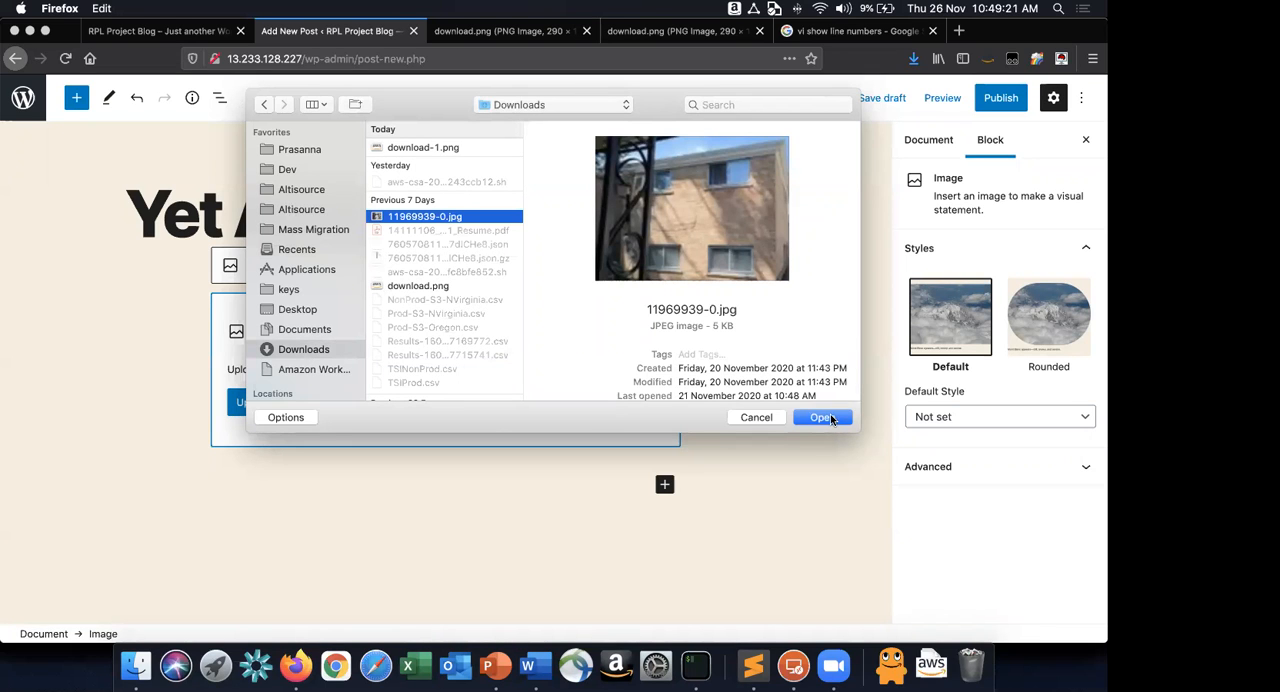
{"action": "left_click", "coordinate": [822, 418]}
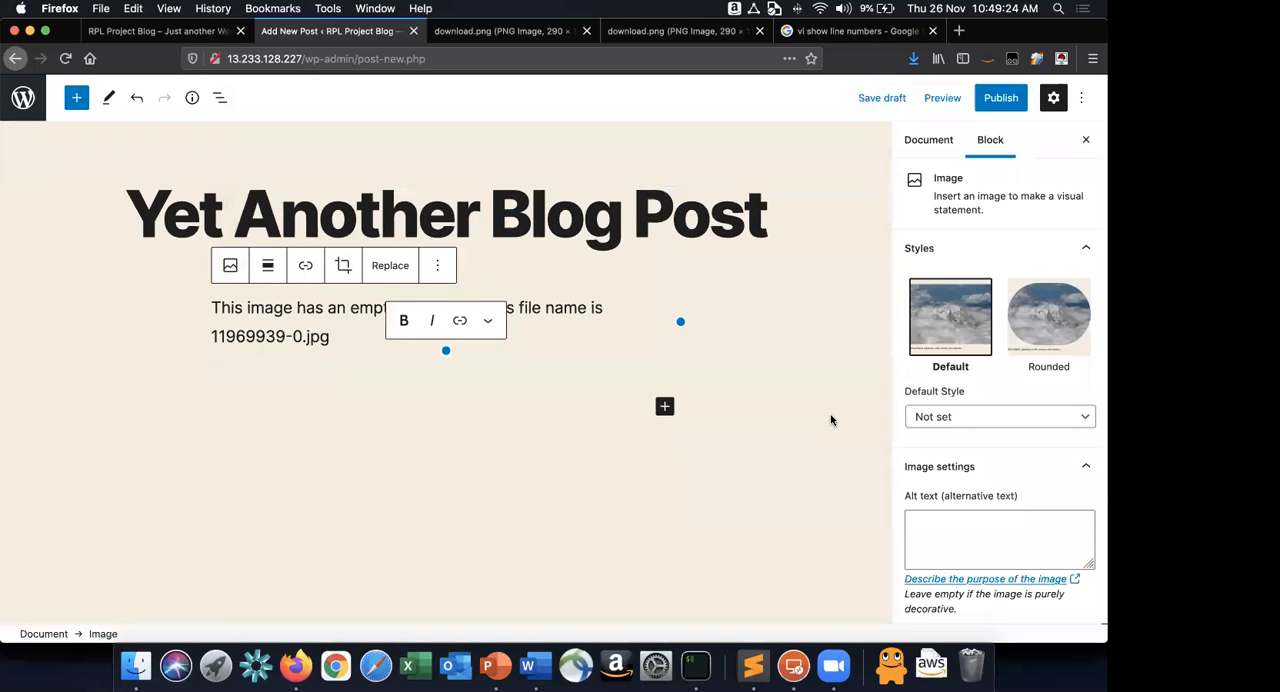
{"action": "left_click", "coordinate": [214, 307]}
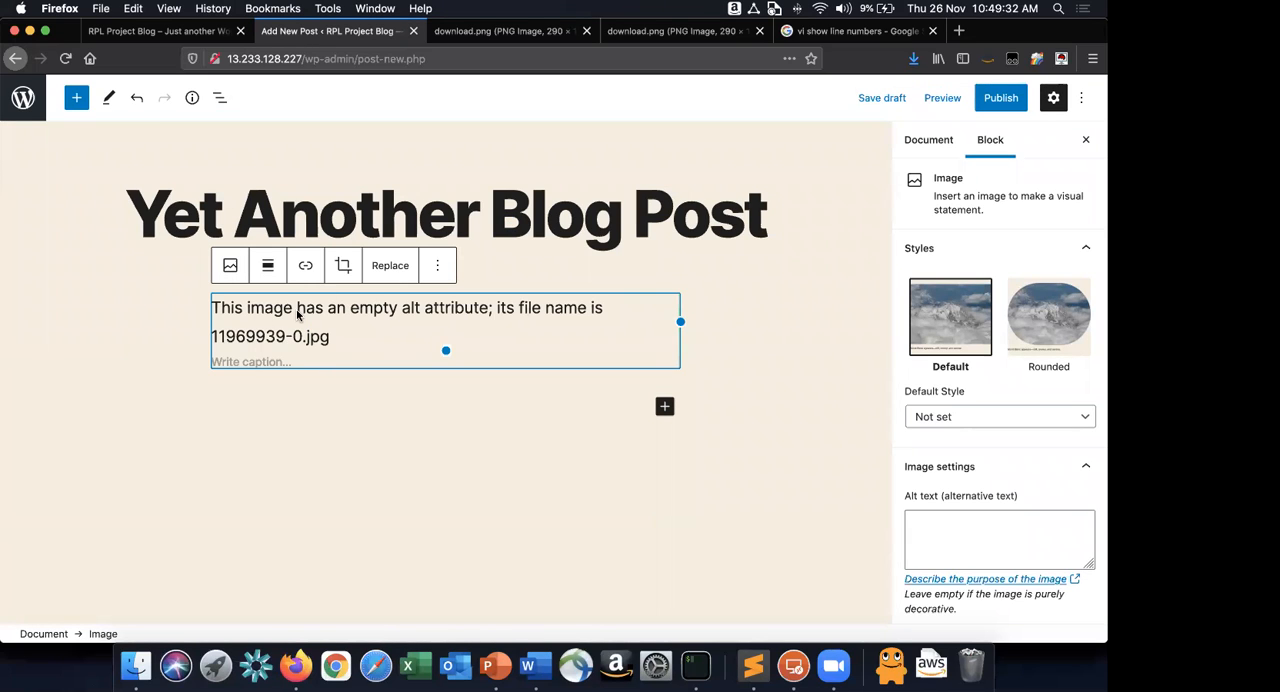
Switch to Word and continue item 39 with a period and the words "Ignore if you get an error".
{"action": "key", "text": "super+Tab"}
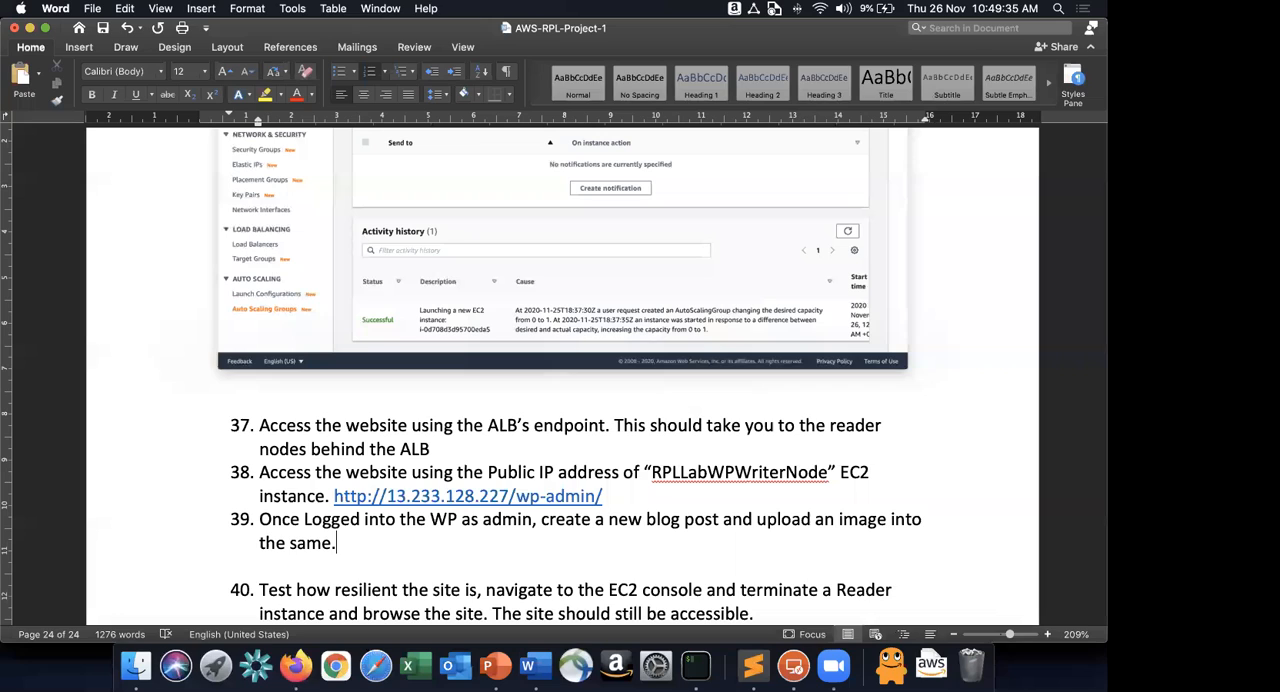
{"action": "type", "text": "Ignore if you hety"}
{"action": "key", "text": "BackSpace"}
{"action": "key", "text": "BackSpace"}
{"action": "key", "text": "BackSpace"}
{"action": "key", "text": "BackSpace"}
{"action": "type", "text": "et"}
{"action": "key", "text": "BackSpace"}
{"action": "key", "text": "BackSpace"}
{"action": "type", "text": "get an error"}
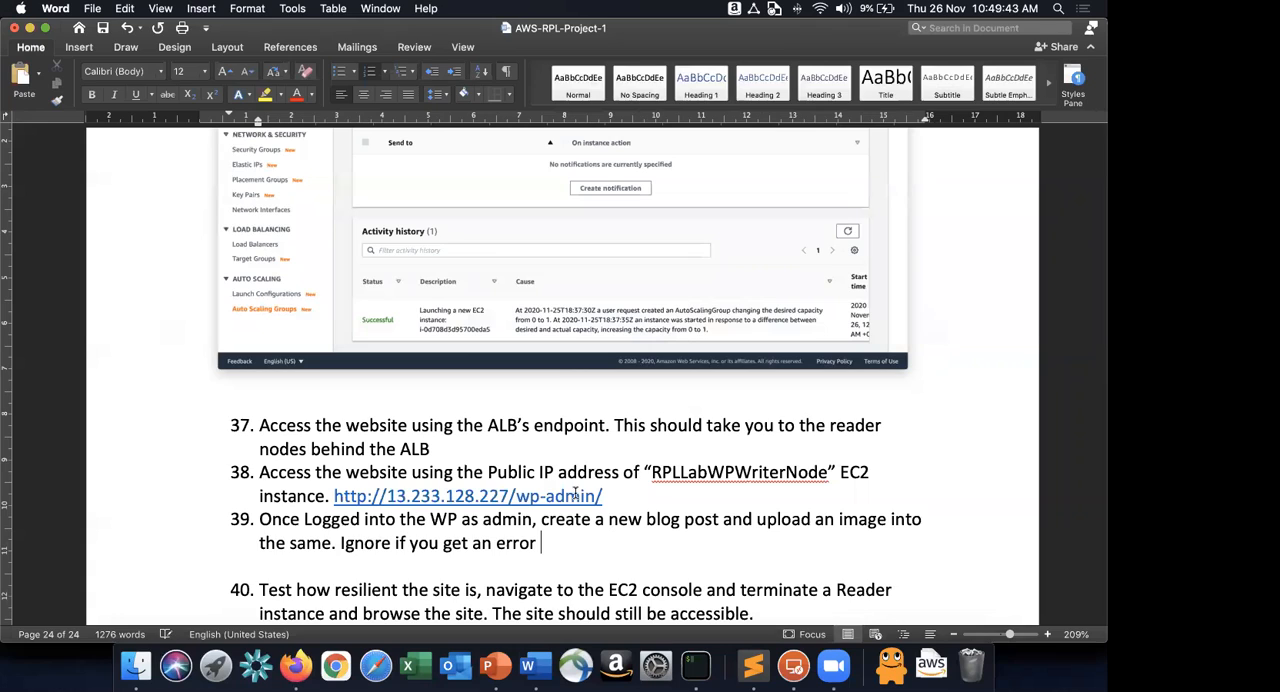
Check the image message's wording in Firefox and add "This image has empty Alt attribute as the quoted error in Word's item 39.
{"action": "key", "text": "super+Tab"}
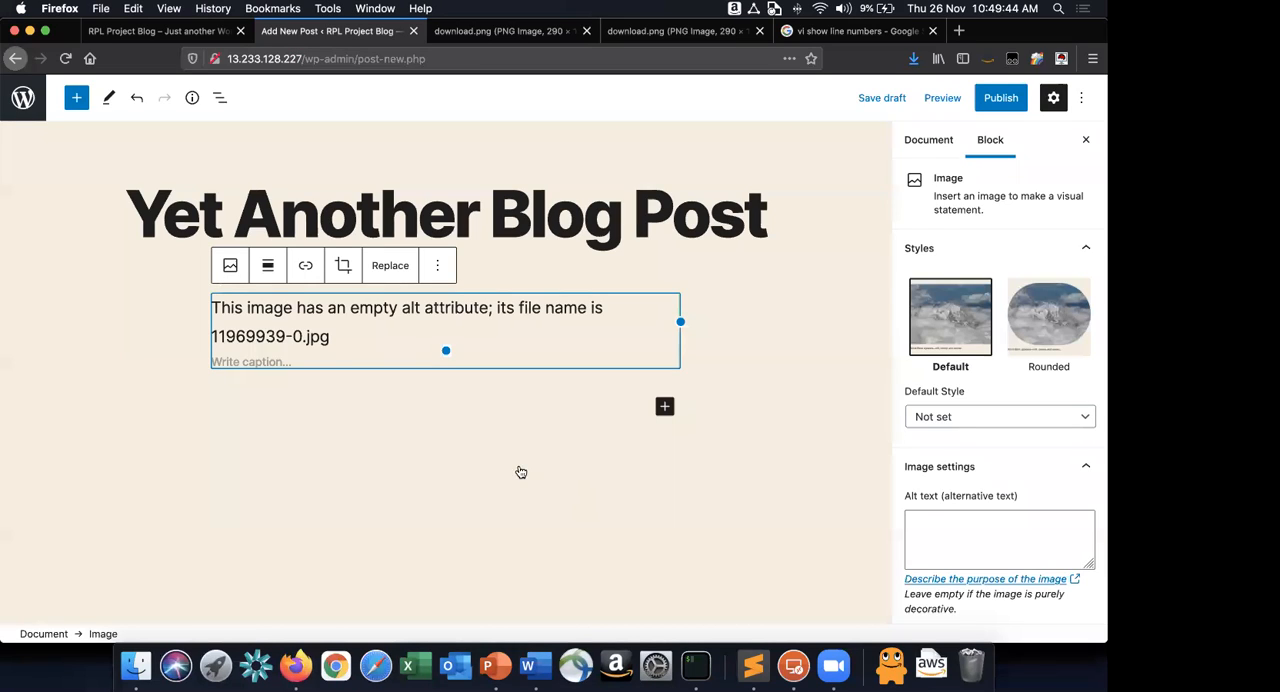
{"action": "key", "text": "super+Tab"}
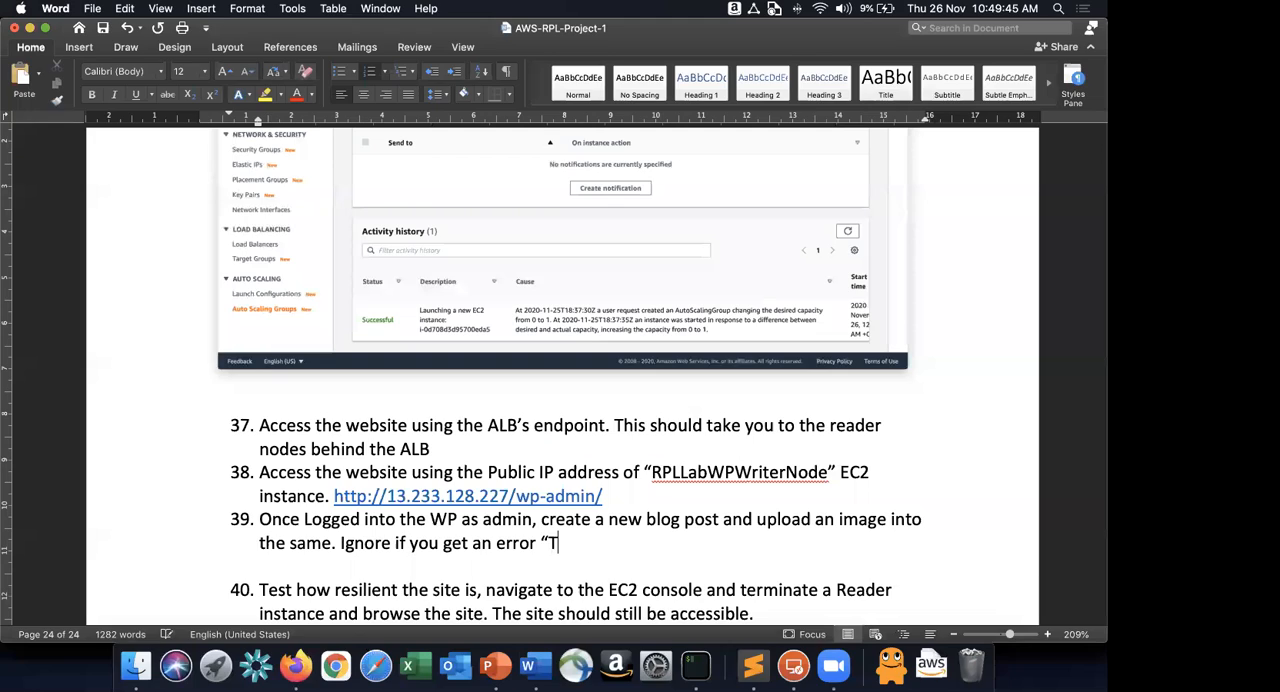
{"action": "type", "text": "his image has amp"}
{"action": "key", "text": "BackSpace"}
{"action": "key", "text": "BackSpace"}
{"action": "key", "text": "BackSpace"}
{"action": "type", "text": "empty"}
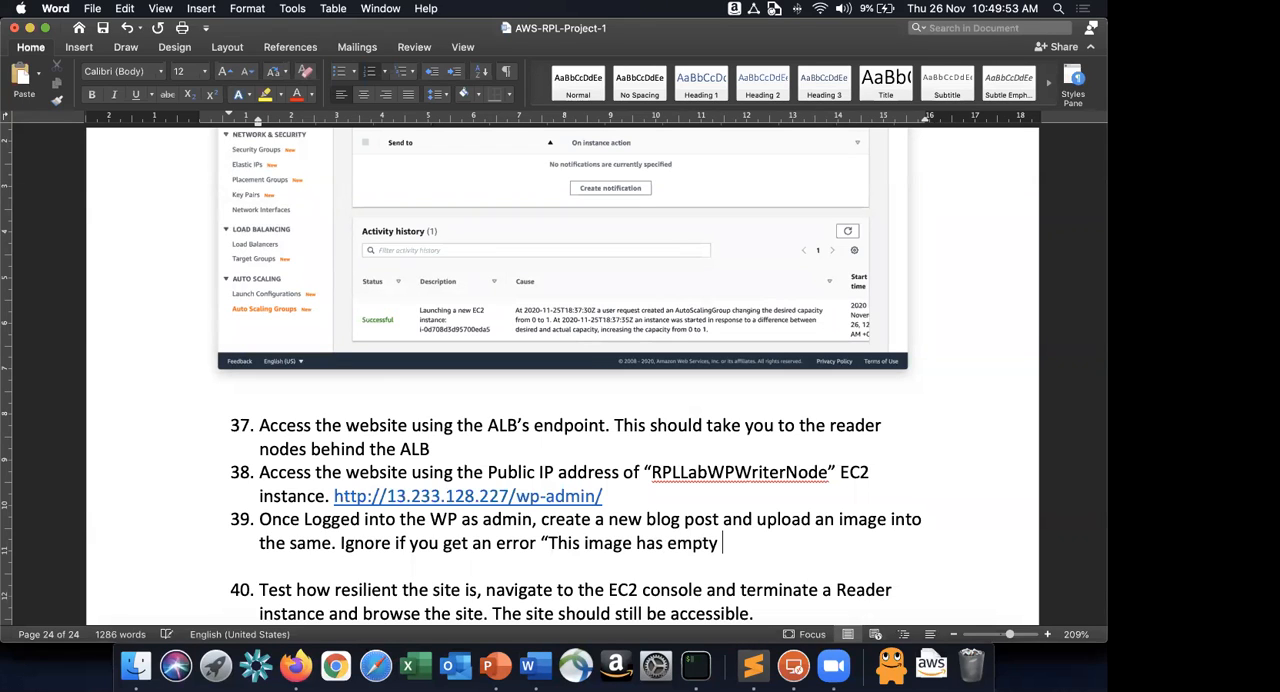
{"action": "type", "text": "Alt attribute"}
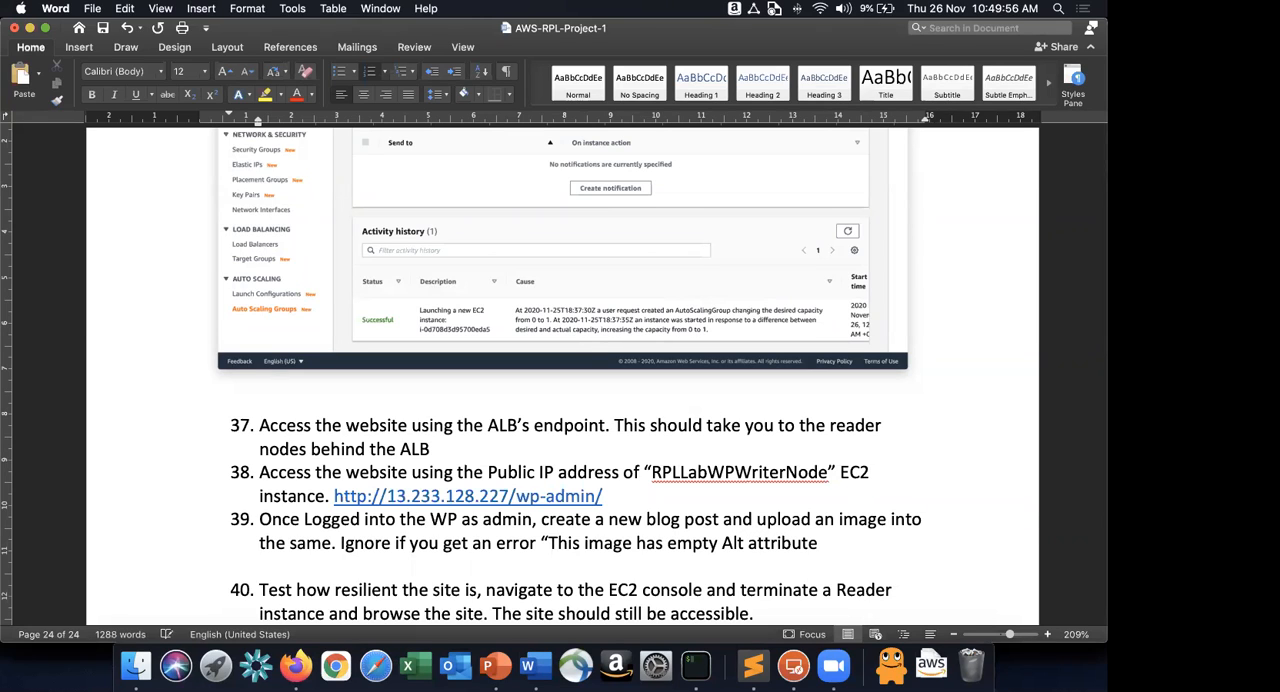
{"action": "type", "text": "\" since its tryi"}
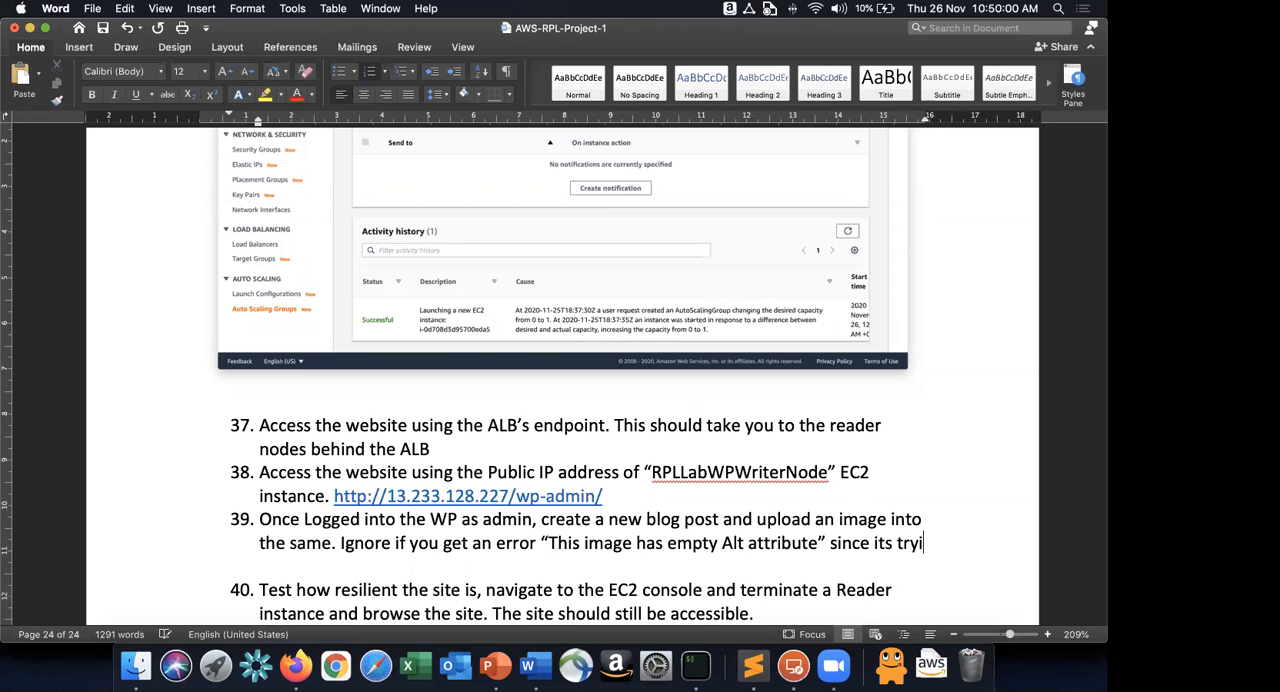
{"action": "type", "text": "ng t,o"}
Close the quotation and continue item 39 with "since its trying to load it from Cloudfront endpoint".
{"action": "key", "text": "BackSpace"}
{"action": "key", "text": "BackSpace"}
{"action": "type", "text": "o load it from Cloudfront endpoint."}
{"action": "key", "text": "BackSpace"}
Complete item 39 with "and the image is yet to be synced to the CloudFront.".
{"action": "type", "text": "and the imaghe is"}
{"action": "key", "text": "BackSpace"}
{"action": "key", "text": "BackSpace"}
{"action": "key", "text": "BackSpace"}
{"action": "key", "text": "BackSpace"}
{"action": "key", "text": "BackSpace"}
{"action": "type", "text": "e is yet to be syn"}
{"action": "type", "text": "ced to the Cloud"}
{"action": "type", "text": "Front."}
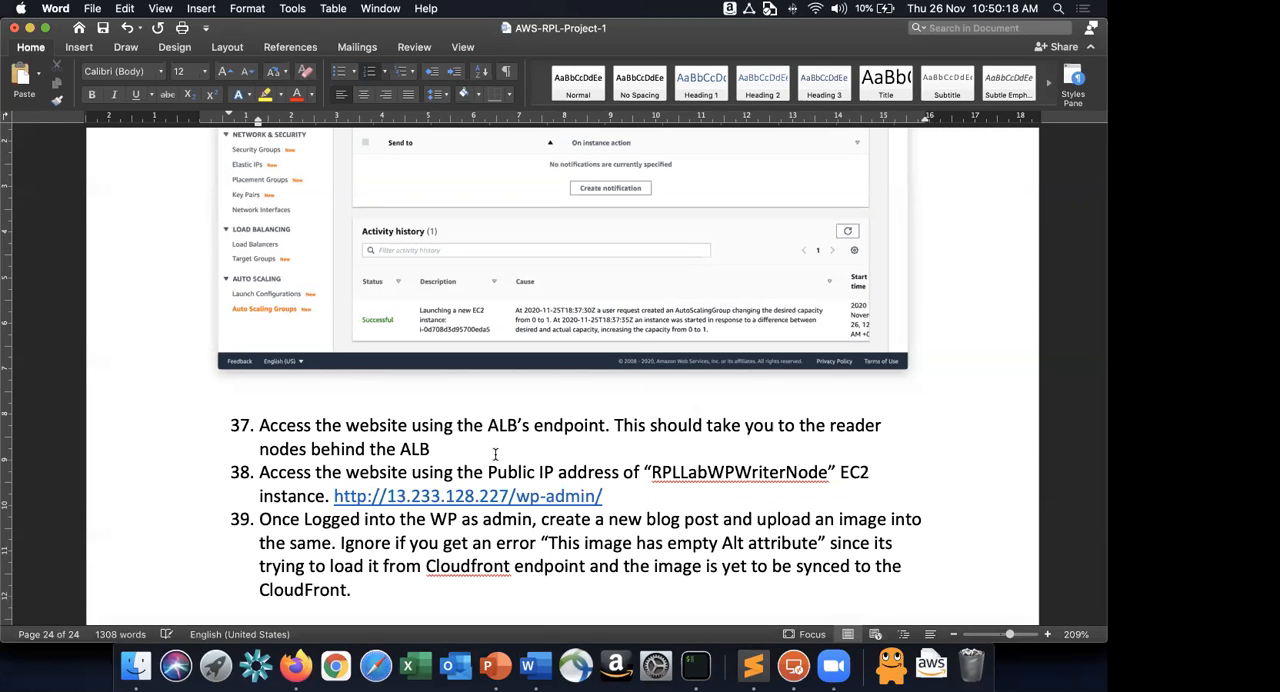
Publish "Yet Another Blog Post" in WordPress in Firefox and return to the posts list.
{"action": "key", "text": "super+Tab"}
{"action": "left_click", "coordinate": [953, 104]}
{"action": "left_click", "coordinate": [953, 104]}
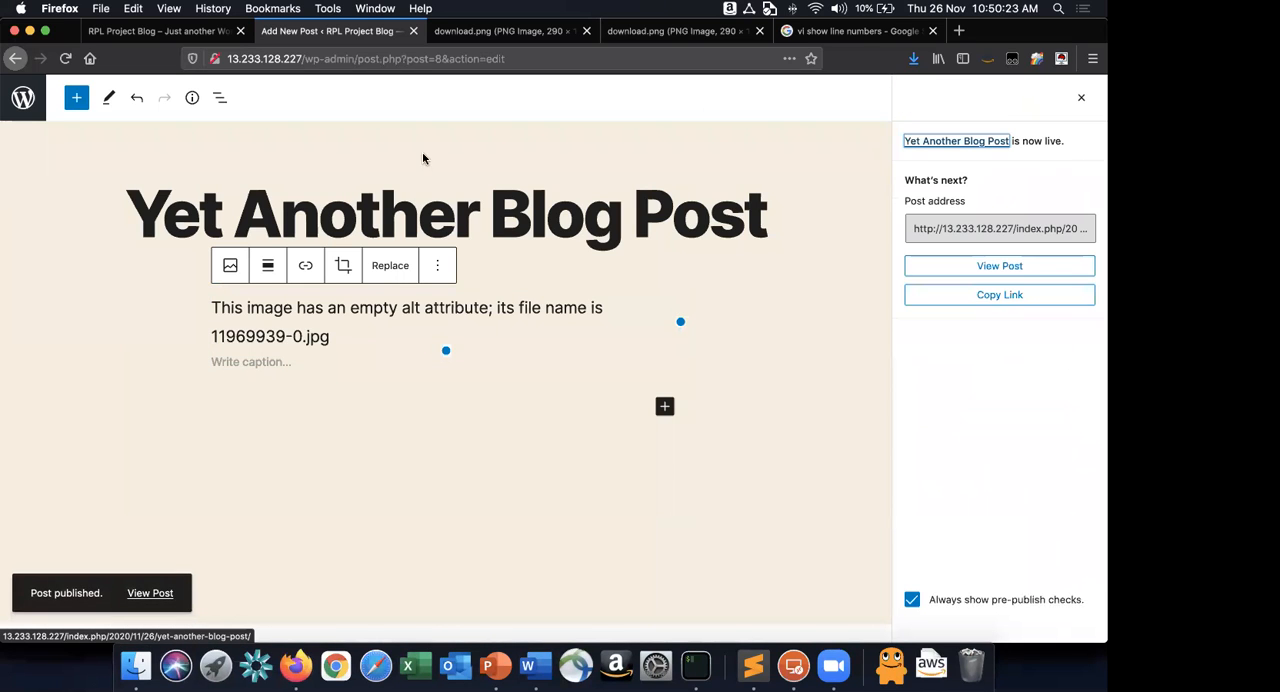
{"action": "left_click", "coordinate": [22, 97]}
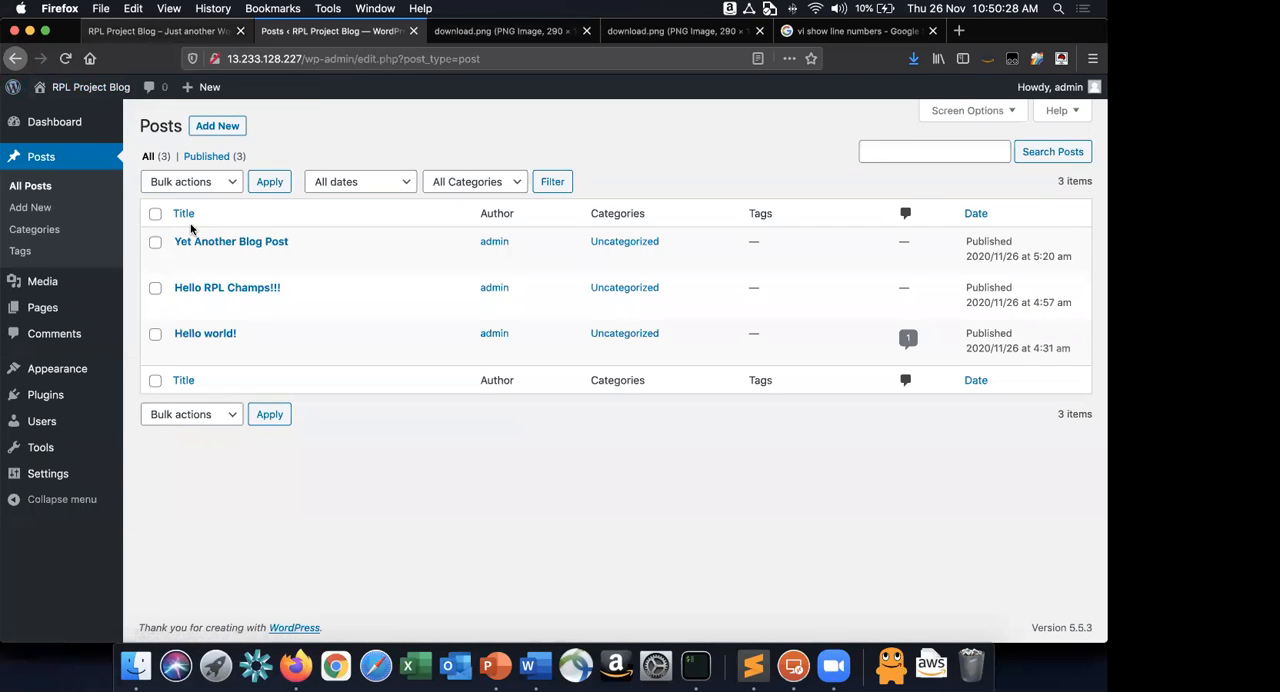
Reload the blog through the load balancer address and examine the new post, its image and the network requests.
{"action": "scroll", "coordinate": [191, 229], "scroll_direction": "up", "scroll_amount": 5}
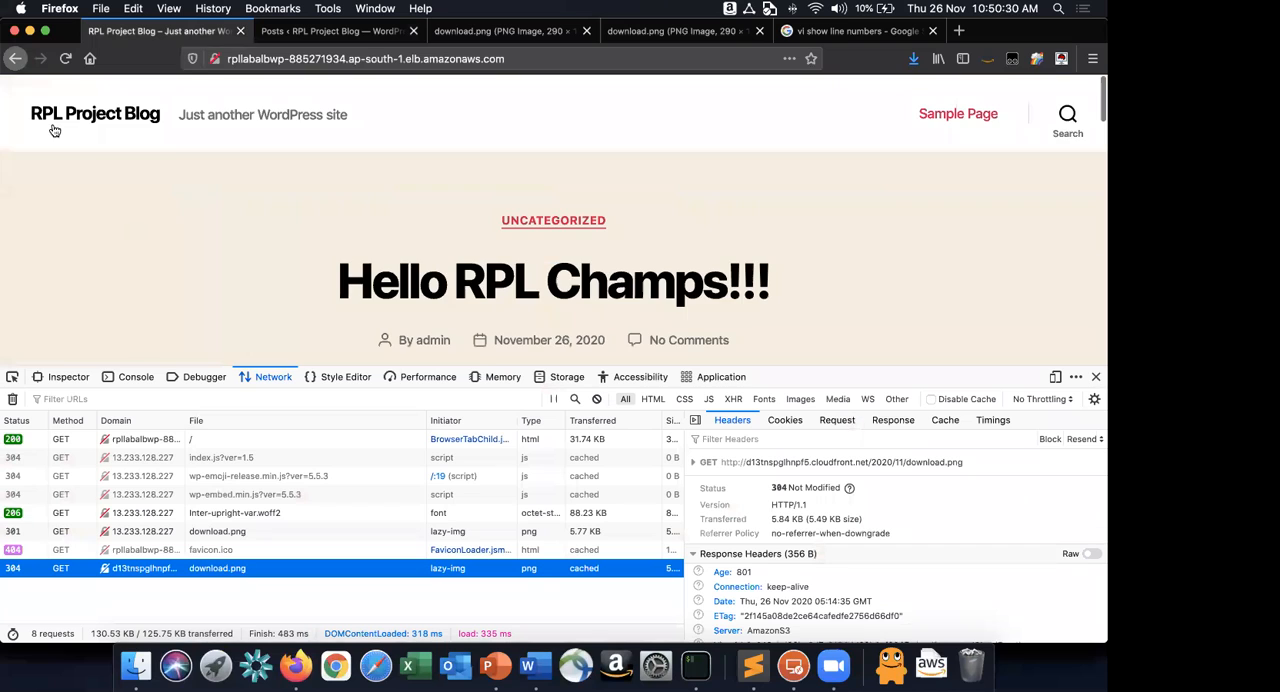
{"action": "left_click", "coordinate": [62, 58]}
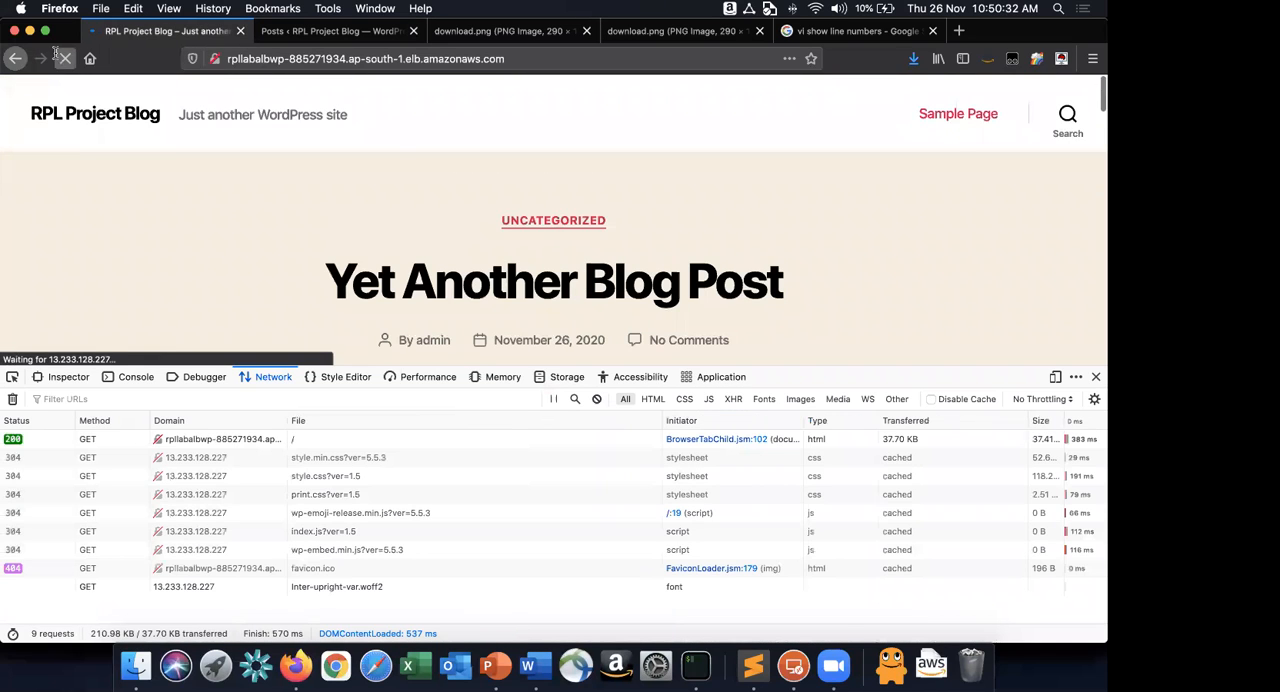
{"action": "scroll", "coordinate": [552, 314], "scroll_direction": "down", "scroll_amount": 4}
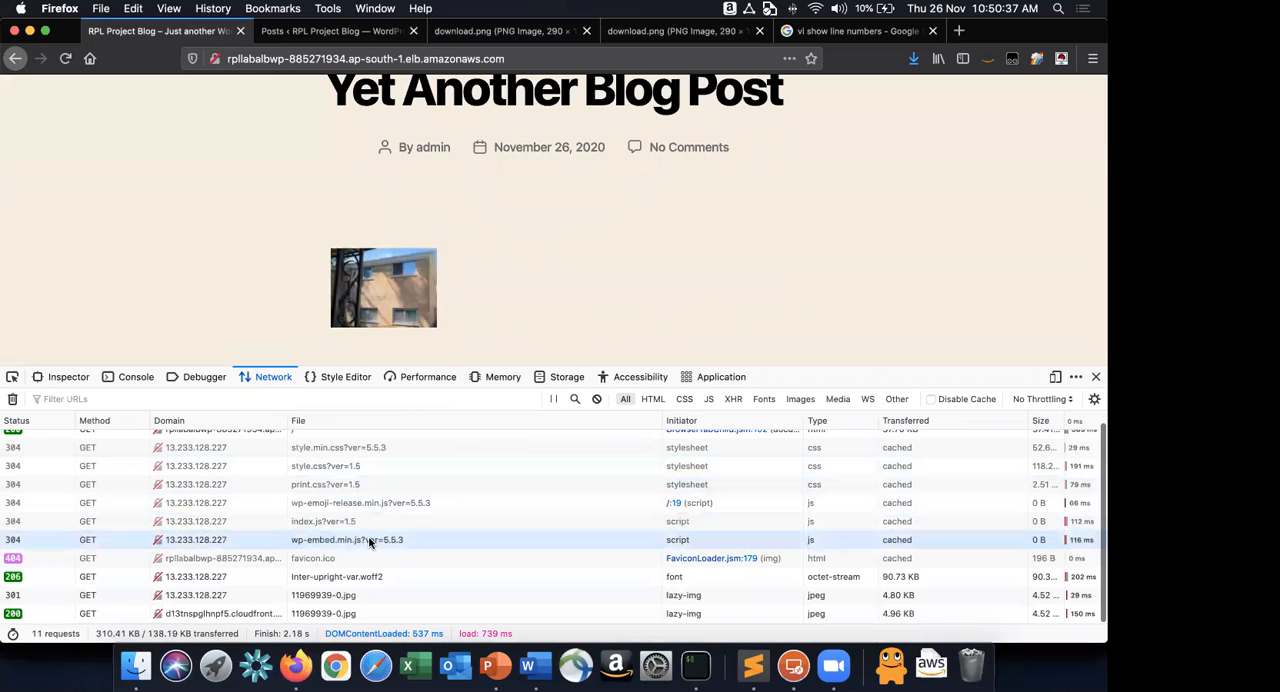
Open the new post's image from its copied address in a separate tab to check its CloudFront source, and close that tab.
{"action": "mouse_move", "coordinate": [296, 616]}
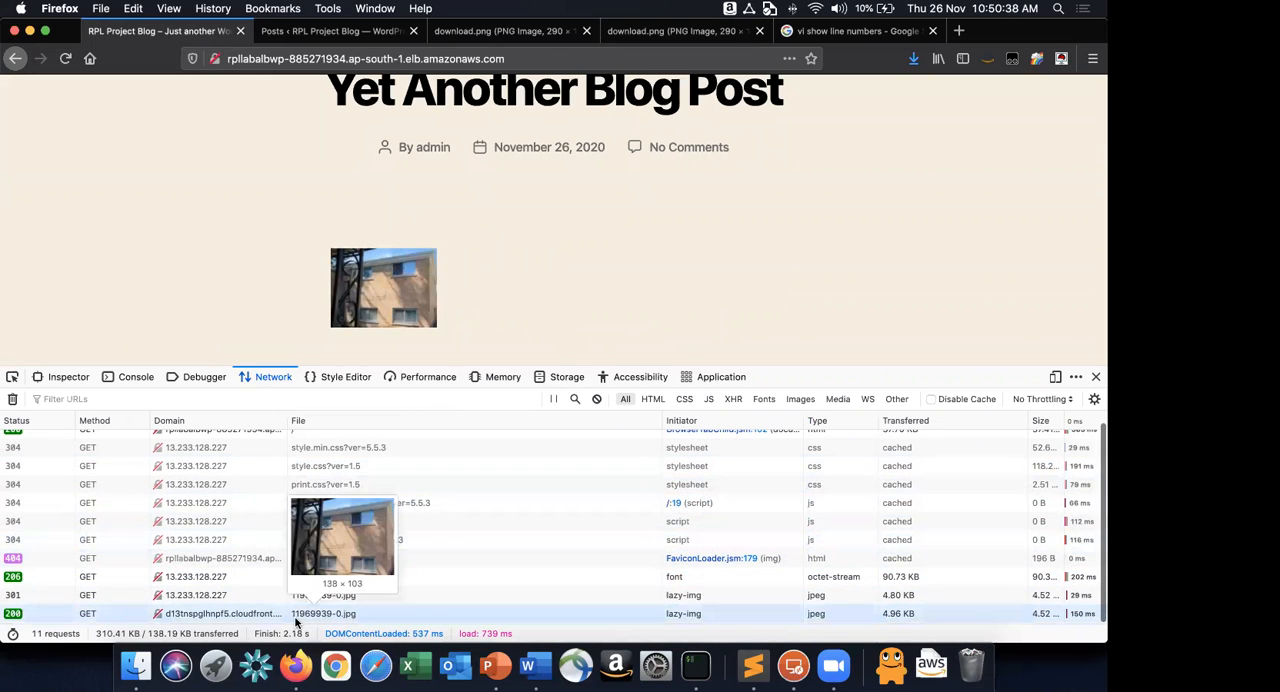
{"action": "right_click", "coordinate": [406, 293]}
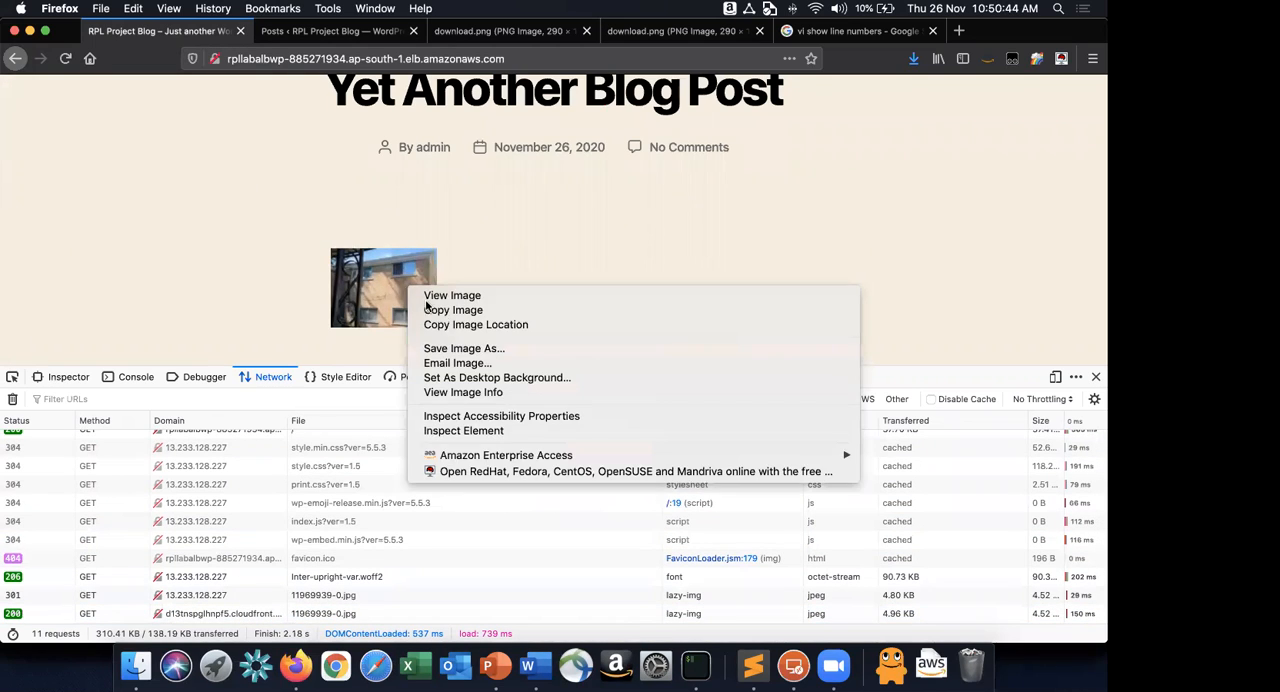
{"action": "left_click", "coordinate": [503, 326]}
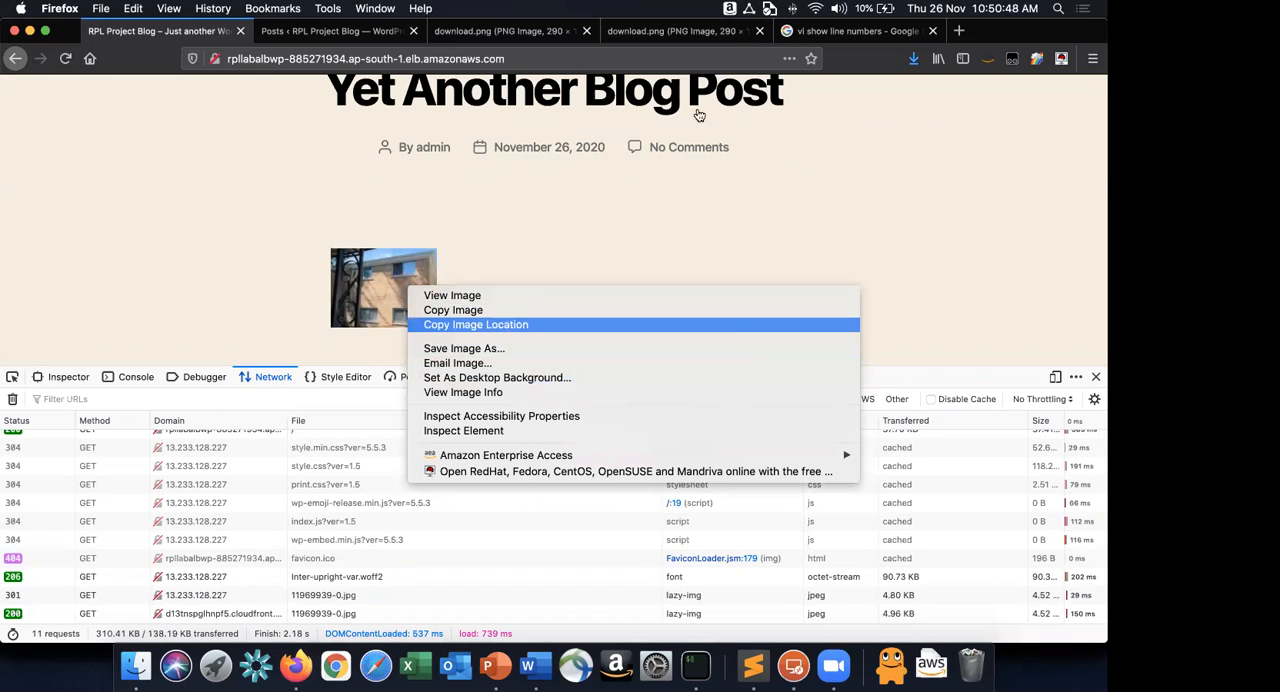
{"action": "left_click", "coordinate": [959, 31]}
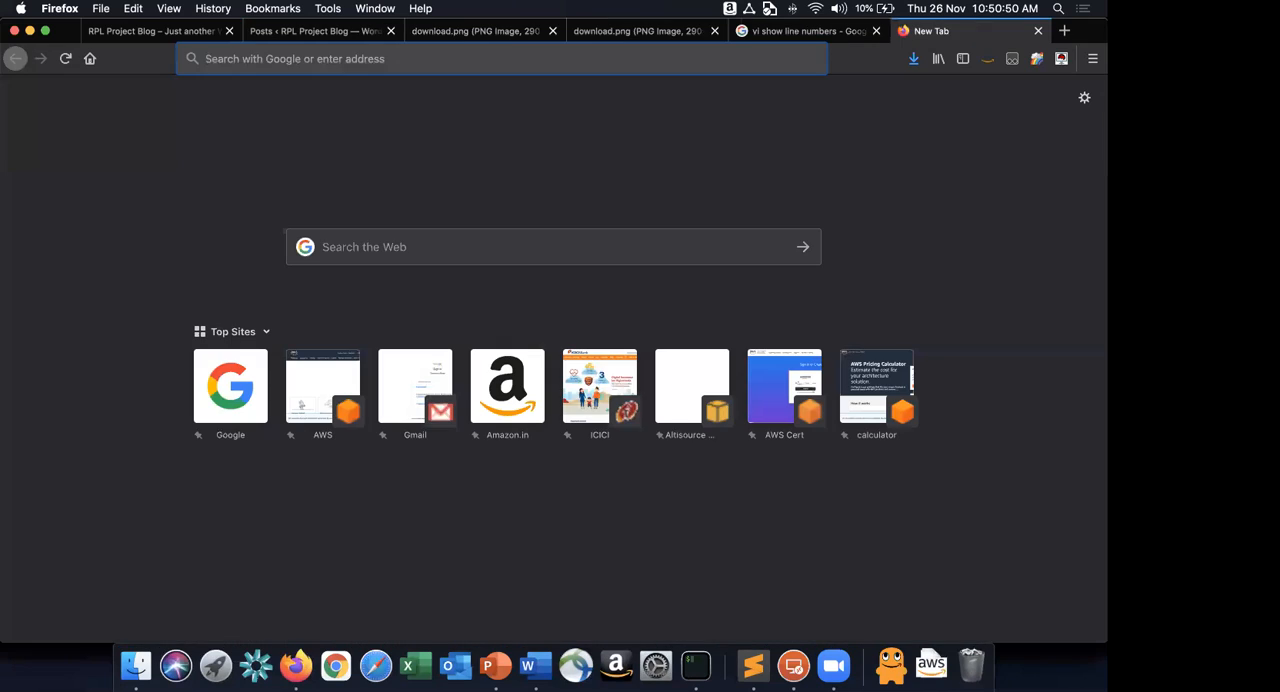
{"action": "key", "text": "super+v"}
{"action": "key", "text": "Return"}
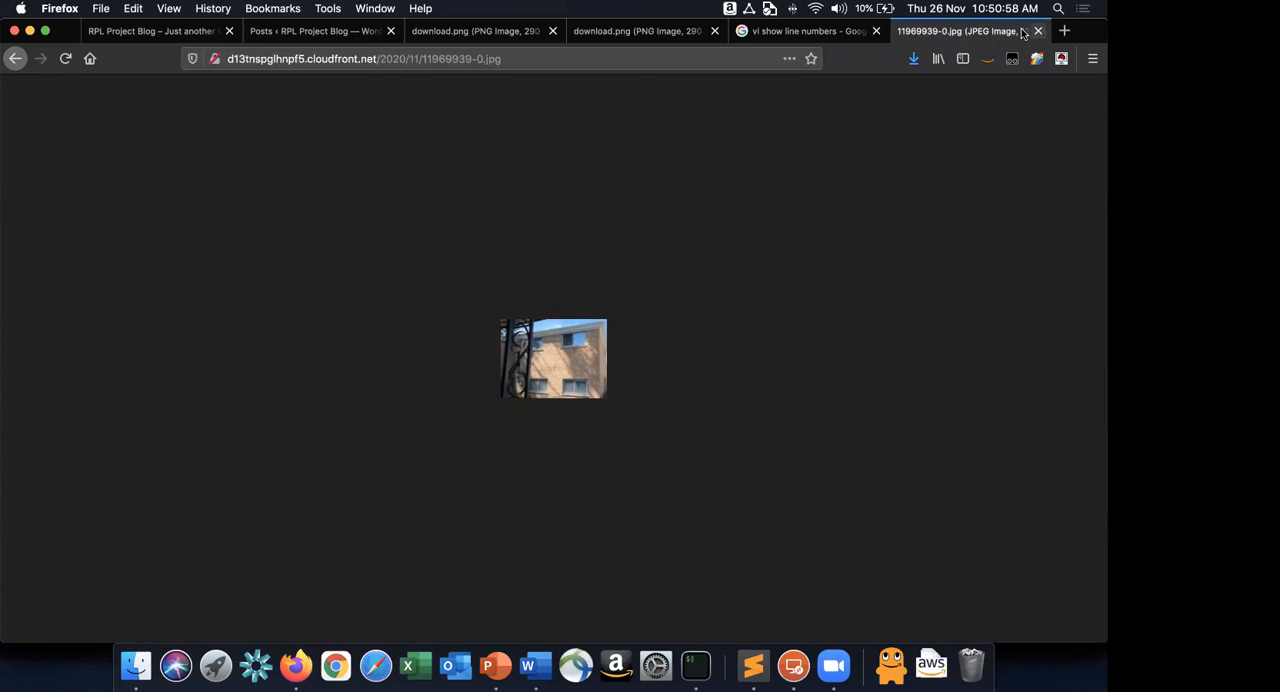
{"action": "key", "text": "super+w"}
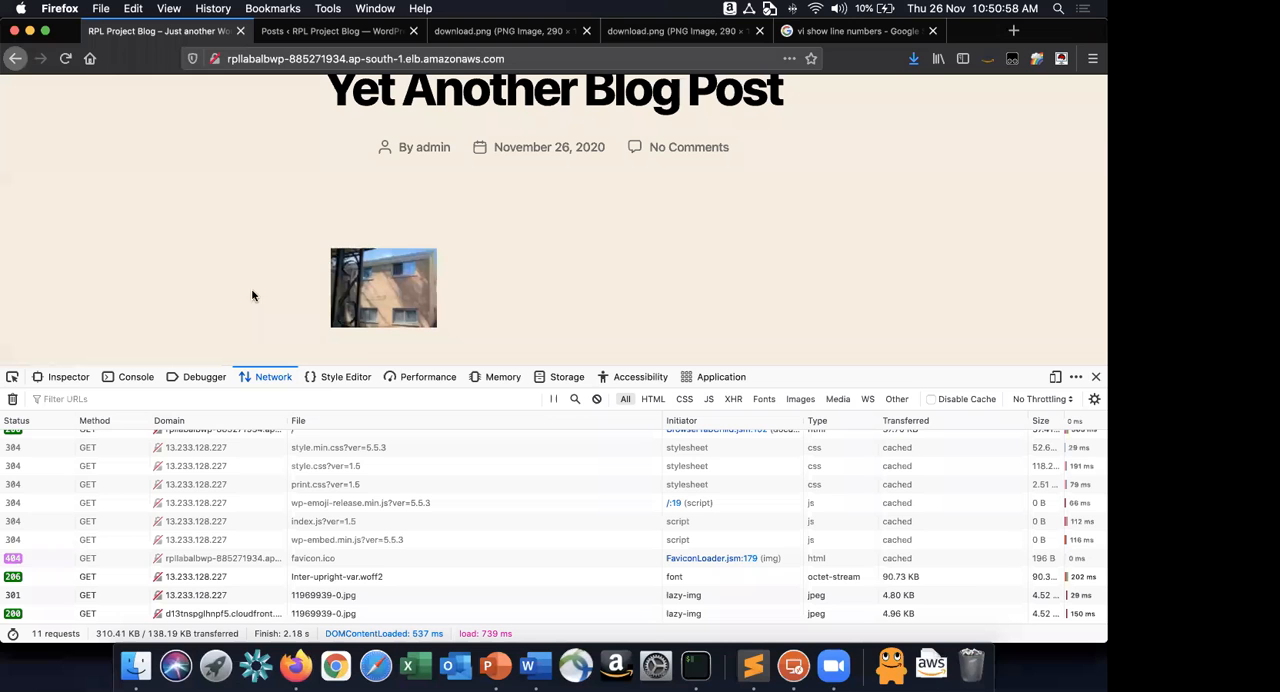
Close the network inspector and look through the remaining blog posts on the page.
{"action": "left_click", "coordinate": [1096, 377]}
{"action": "scroll", "coordinate": [818, 314], "scroll_direction": "down", "scroll_amount": 5}
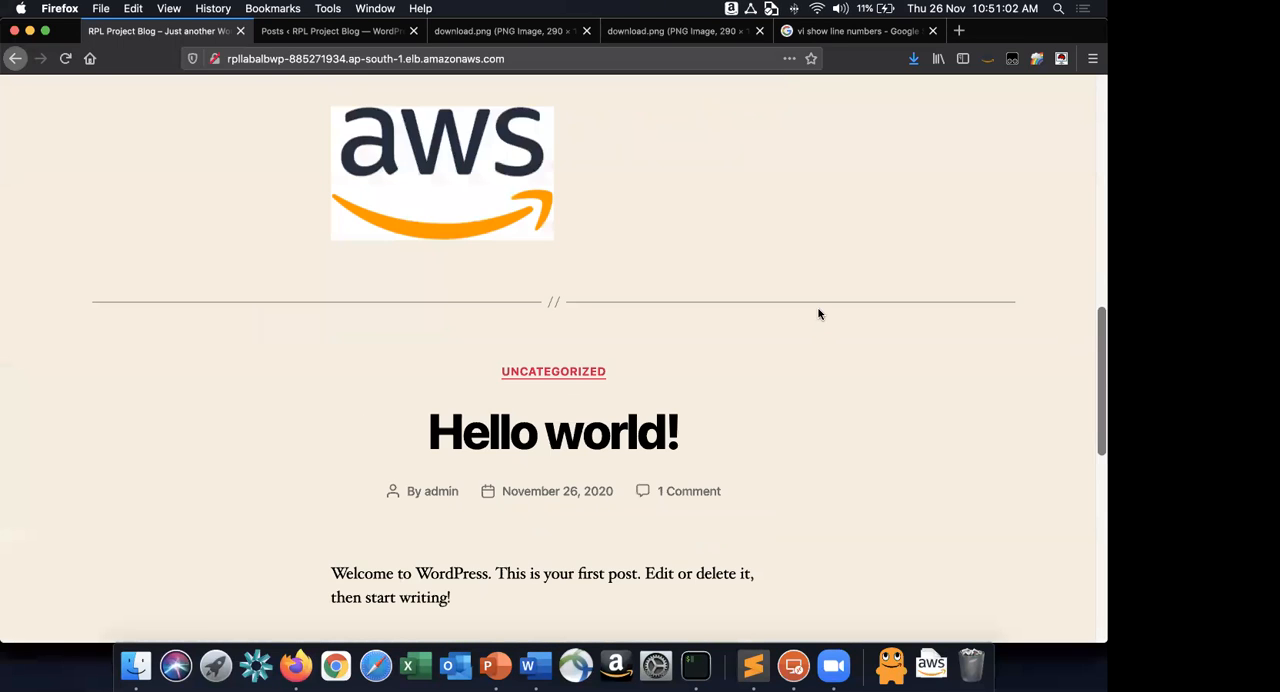
{"action": "scroll", "coordinate": [818, 314], "scroll_direction": "up", "scroll_amount": 10}
Switch to Word and insert an unnumbered blank line after each of items 37 to 40 of the lab guide.
{"action": "key", "text": "super+Tab"}
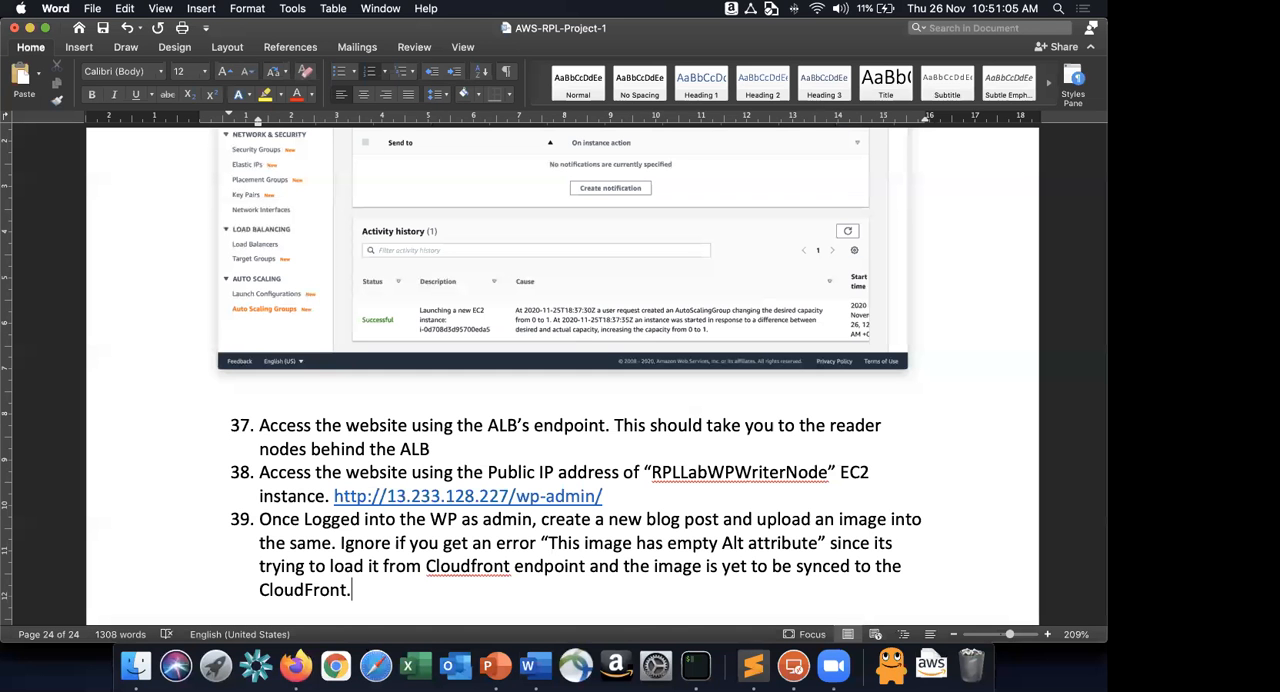
{"action": "left_click", "coordinate": [604, 497]}
{"action": "key", "text": "Return"}
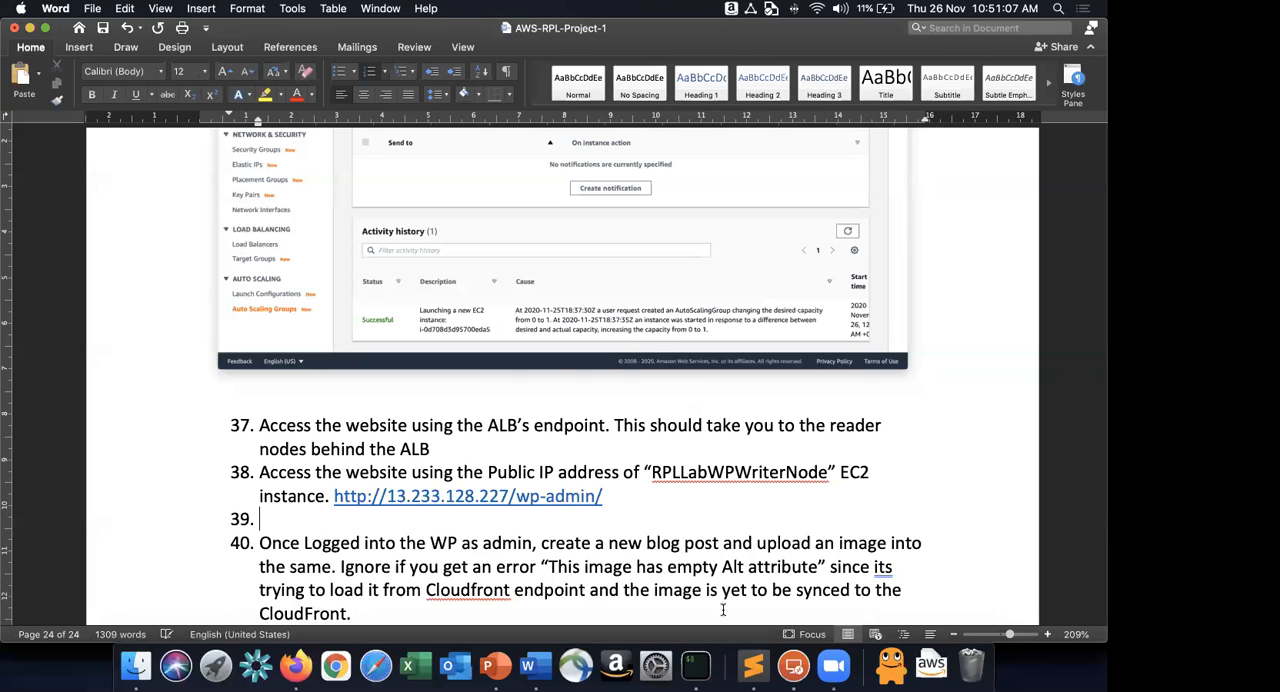
{"action": "key", "text": "BackSpace"}
{"action": "key", "text": "Return"}
{"action": "key", "text": "BackSpace"}
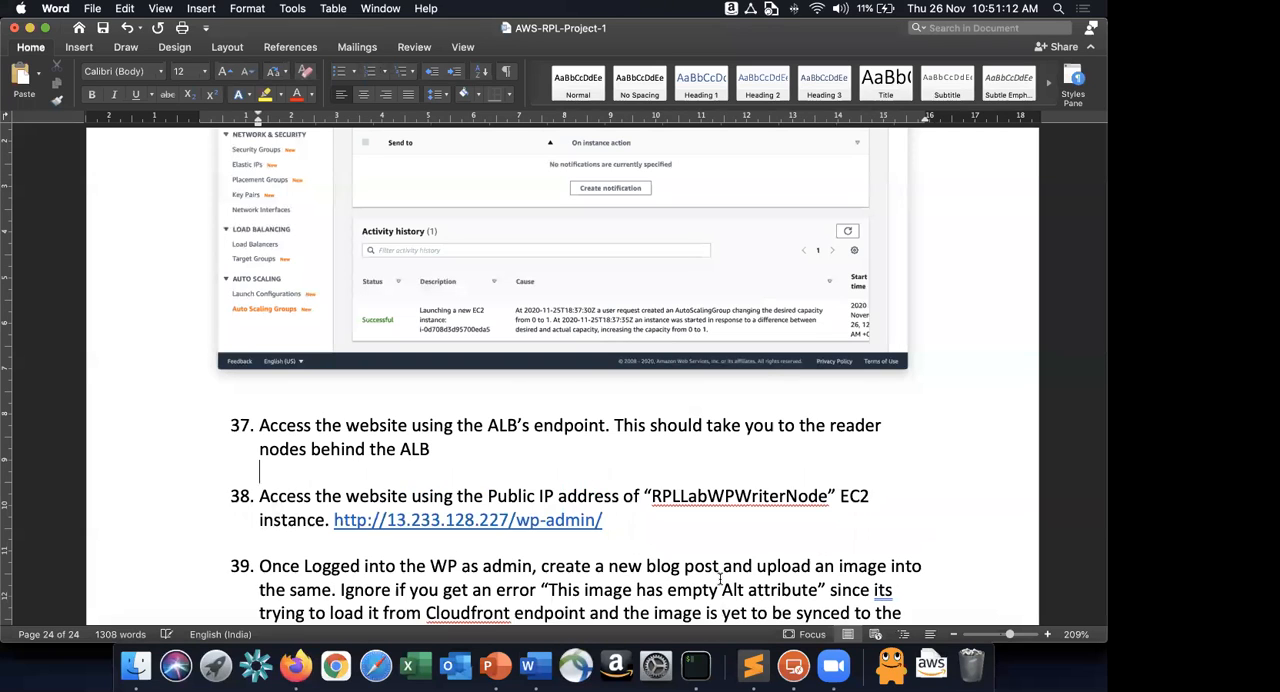
{"action": "scroll", "coordinate": [511, 567], "scroll_direction": "down", "scroll_amount": 3}
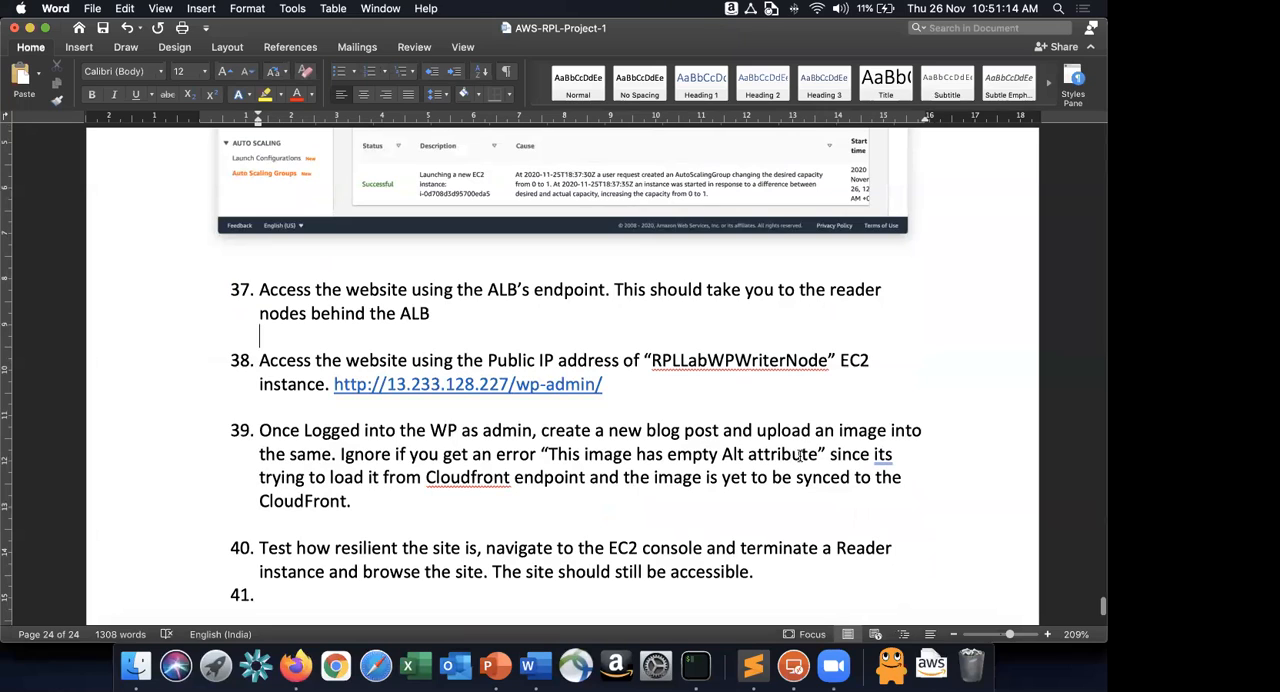
{"action": "scroll", "coordinate": [772, 450], "scroll_direction": "down", "scroll_amount": 2}
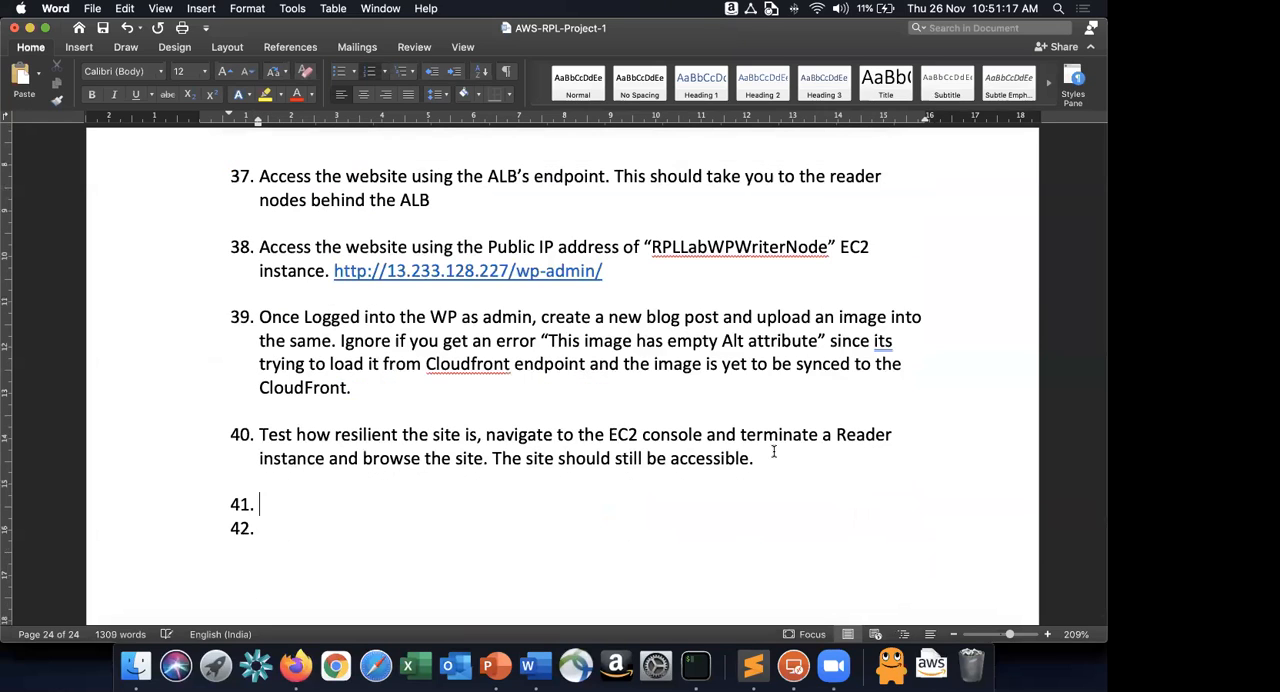
Switch to the AWS console in Firefox and set the desired capacity of the RPLLabWPASG Auto Scaling group to 2.
{"action": "key", "text": "super+Tab"}
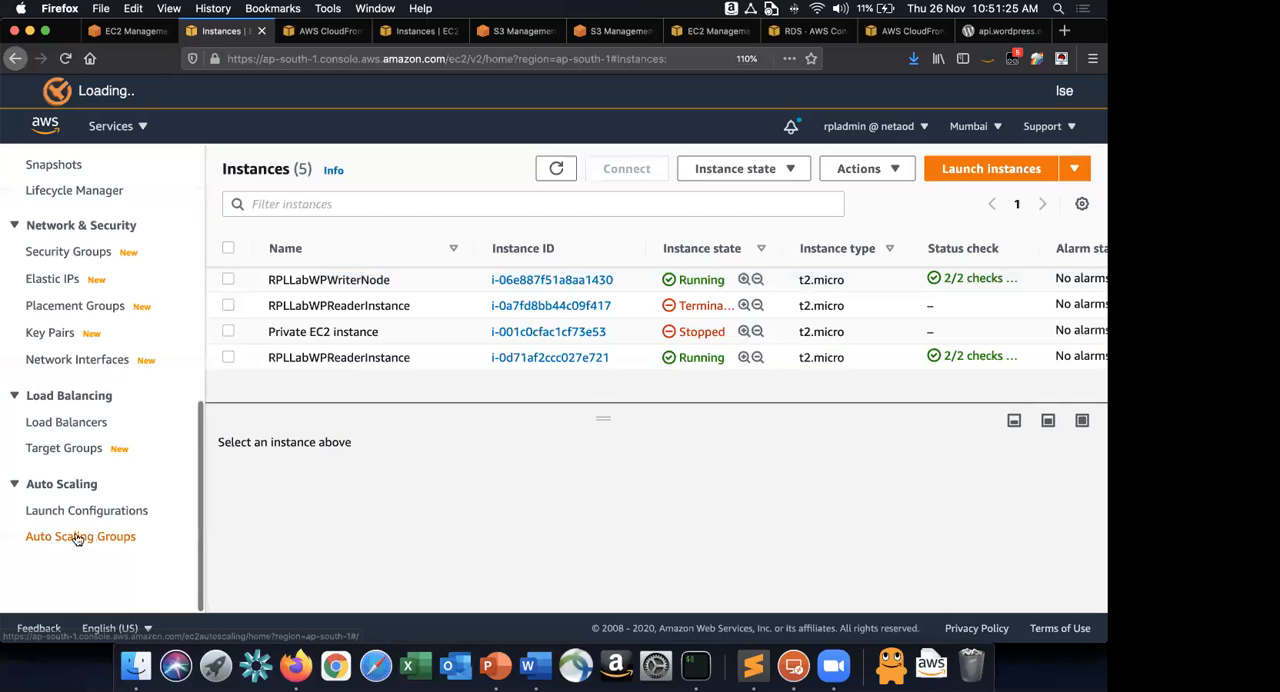
{"action": "left_click", "coordinate": [80, 536]}
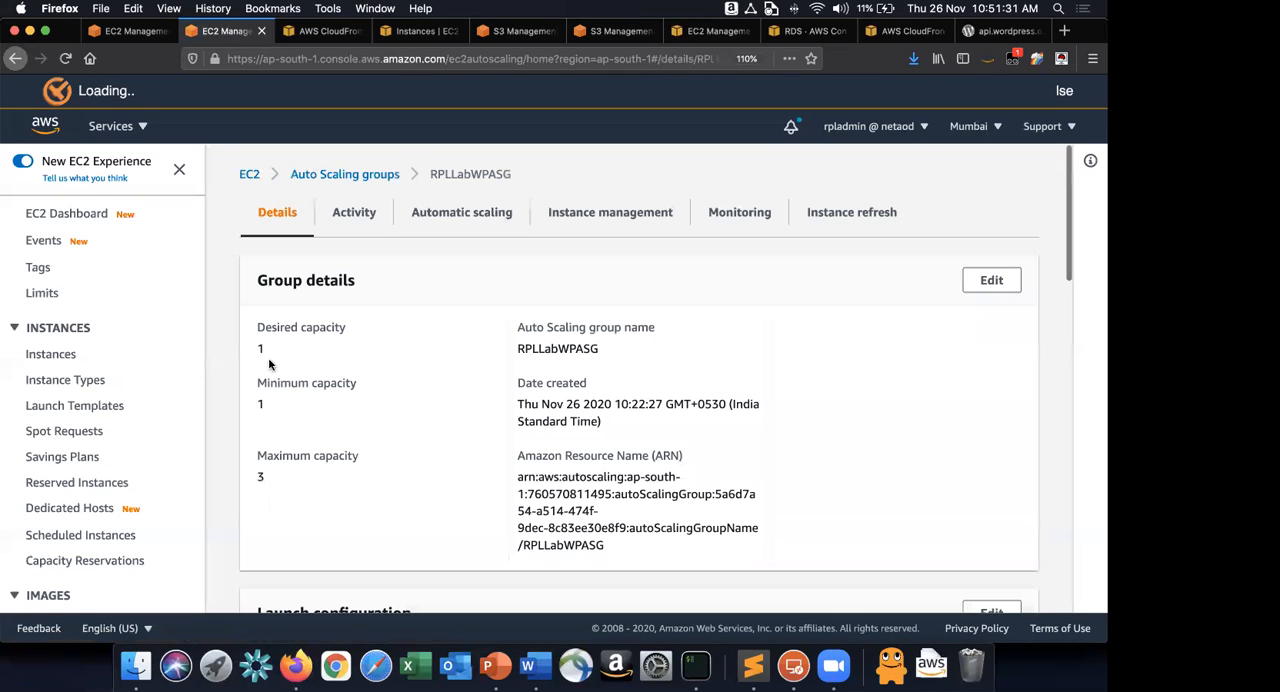
{"action": "left_click", "coordinate": [991, 281]}
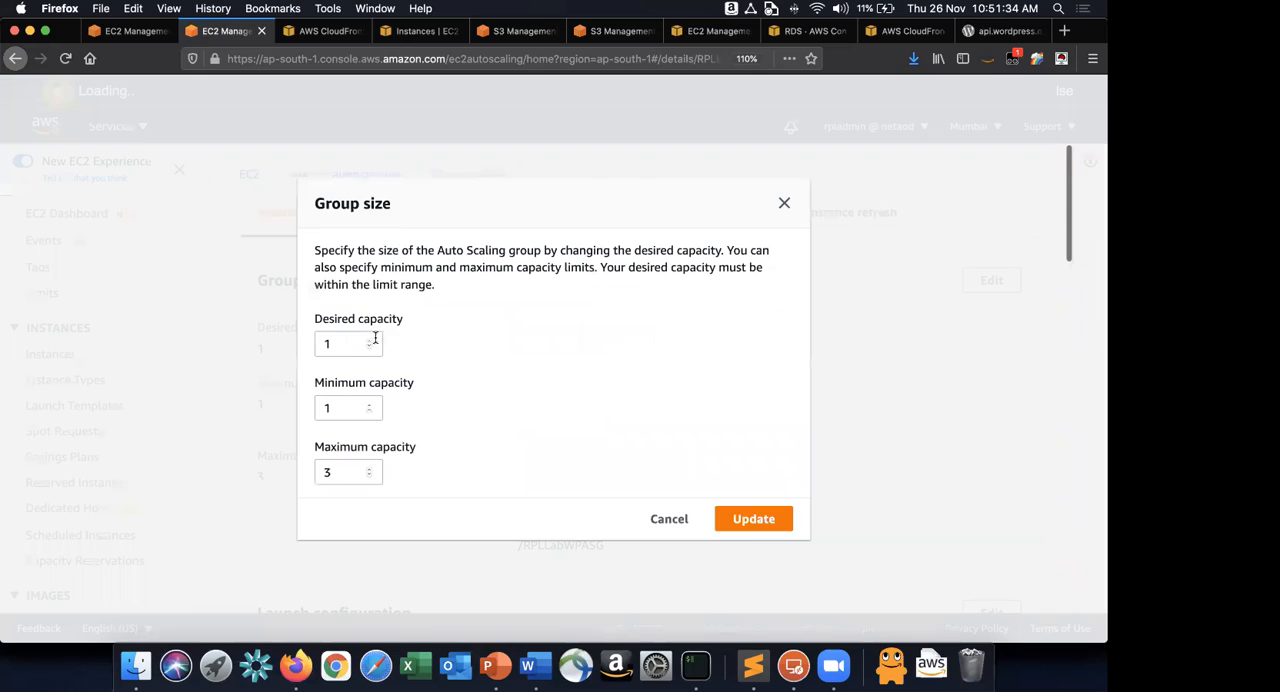
{"action": "left_click", "coordinate": [369, 341]}
{"action": "left_click", "coordinate": [742, 522]}
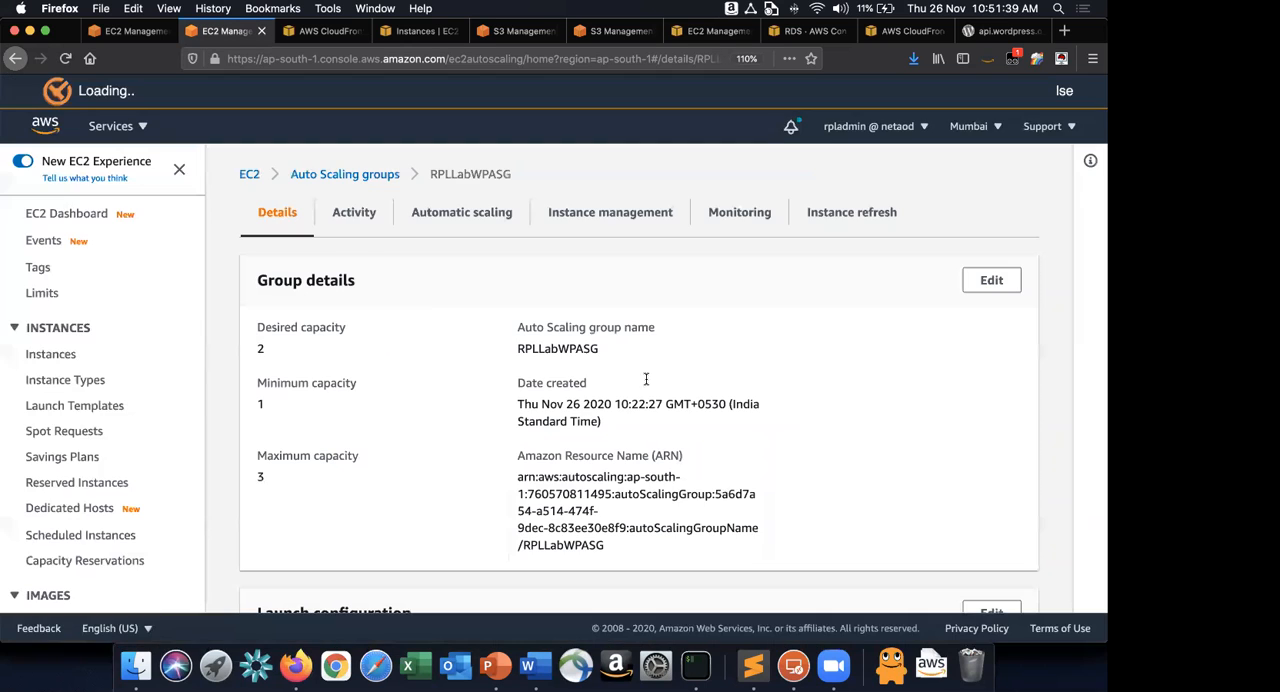
Examine the activity history of RPLLabWPASG for the launch of an additional instance.
{"action": "left_click", "coordinate": [349, 214]}
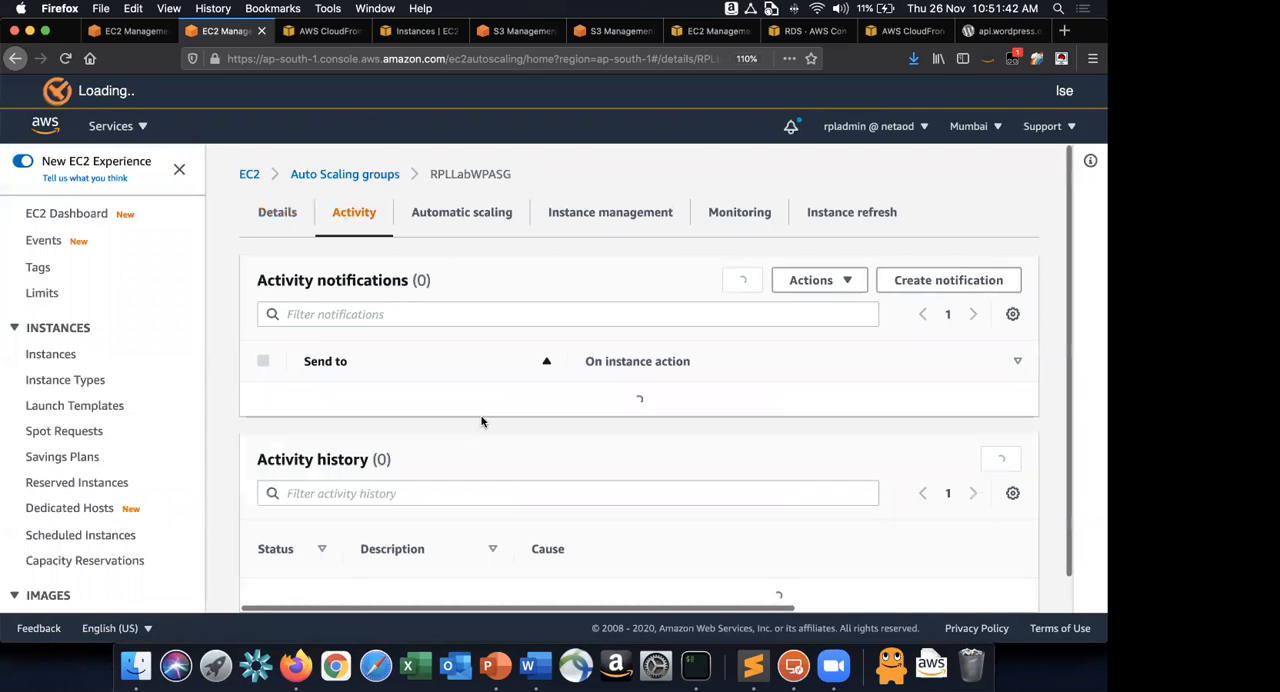
{"action": "scroll", "coordinate": [481, 421], "scroll_direction": "down", "scroll_amount": 1}
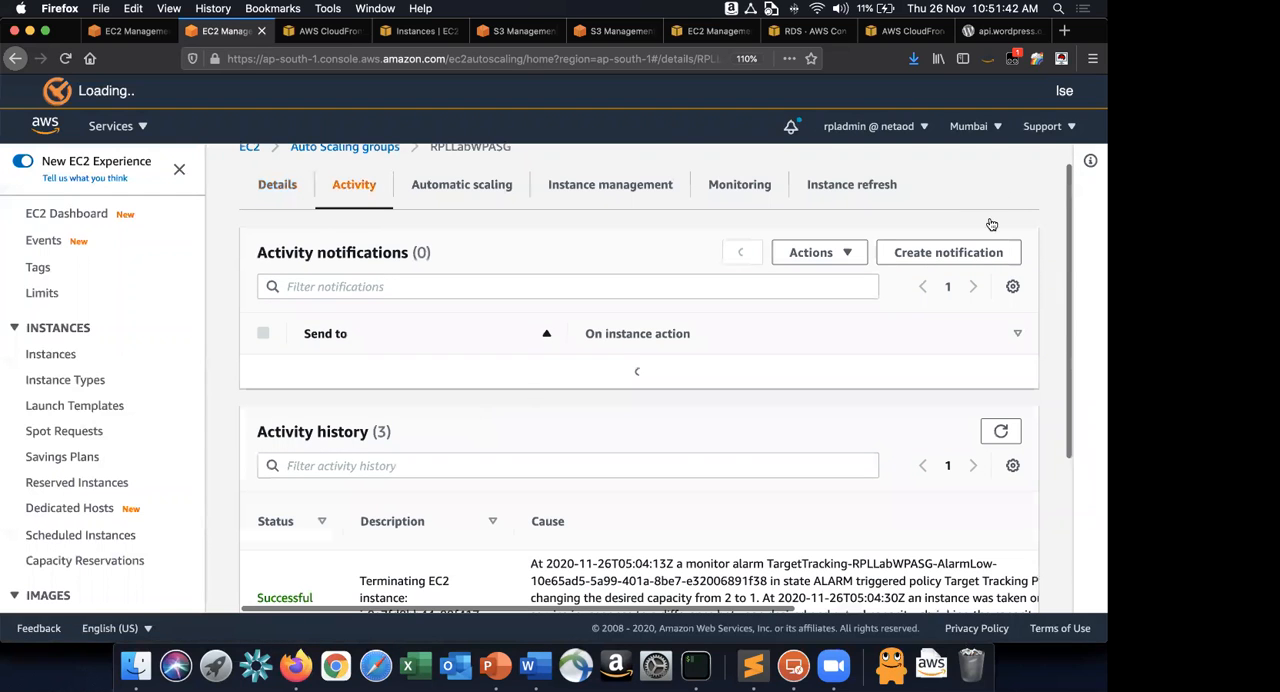
{"action": "scroll", "coordinate": [991, 224], "scroll_direction": "down", "scroll_amount": 5}
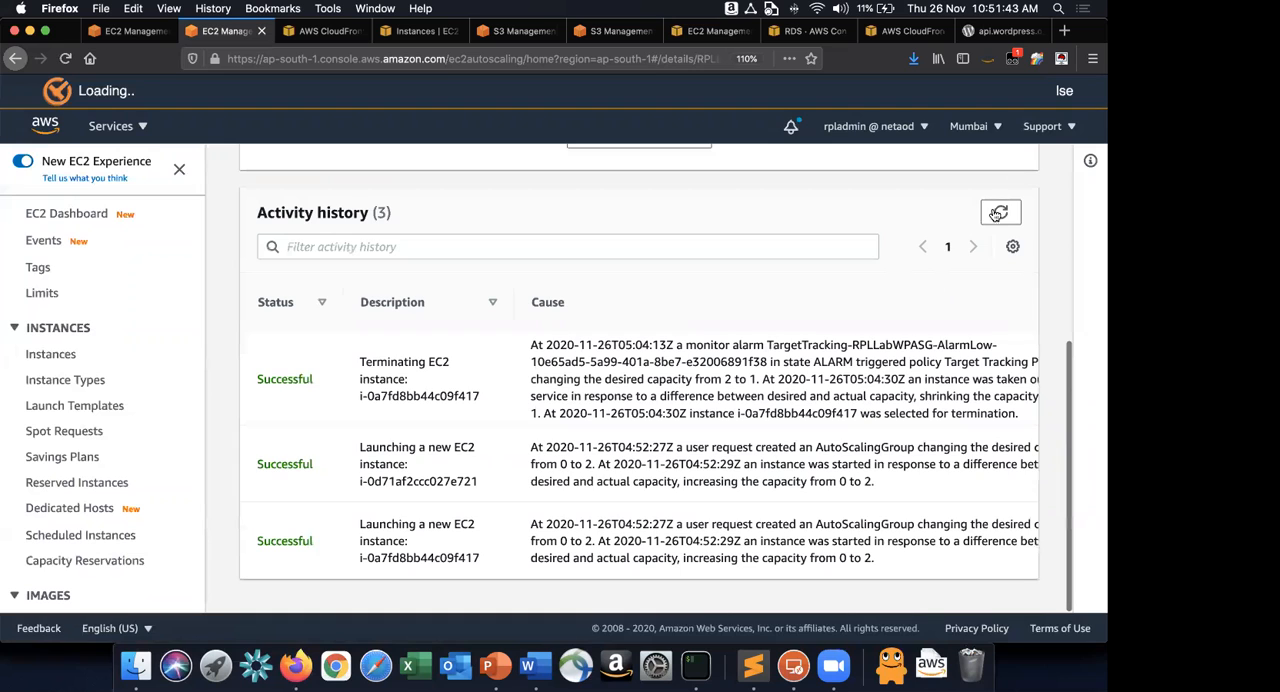
{"action": "scroll", "coordinate": [1000, 211], "scroll_direction": "up", "scroll_amount": 5}
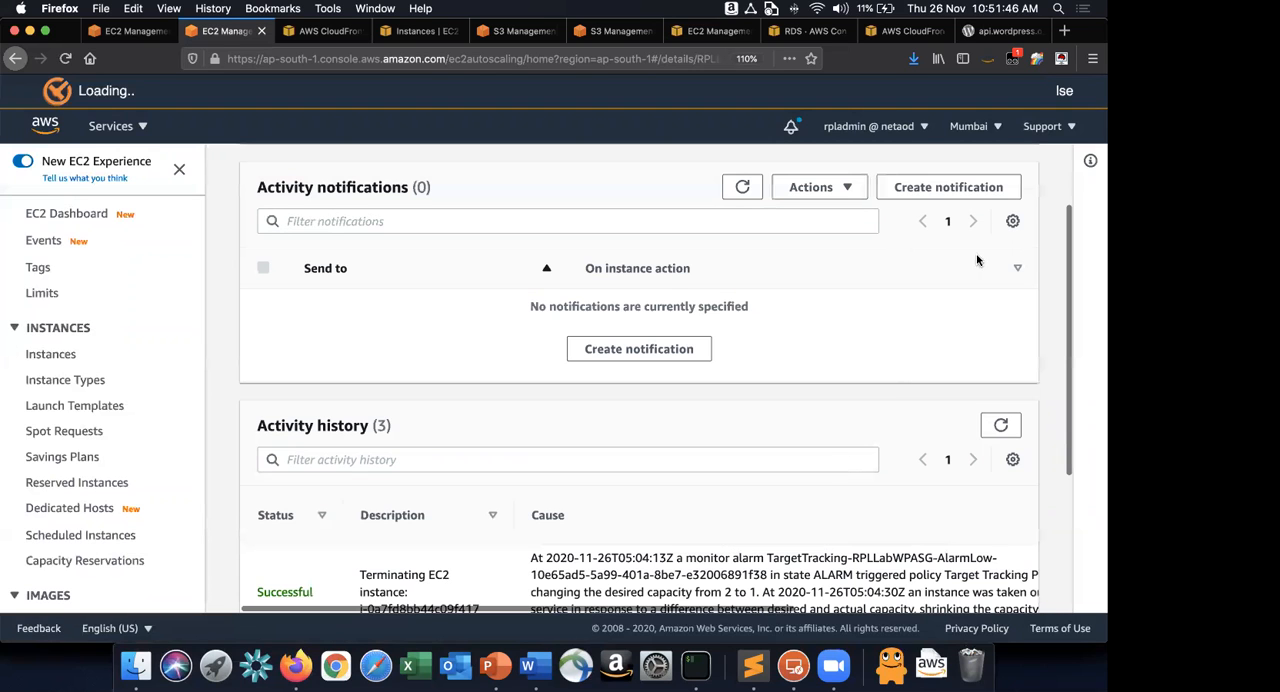
{"action": "scroll", "coordinate": [997, 228], "scroll_direction": "down", "scroll_amount": 3}
{"action": "scroll", "coordinate": [997, 224], "scroll_direction": "up", "scroll_amount": 3}
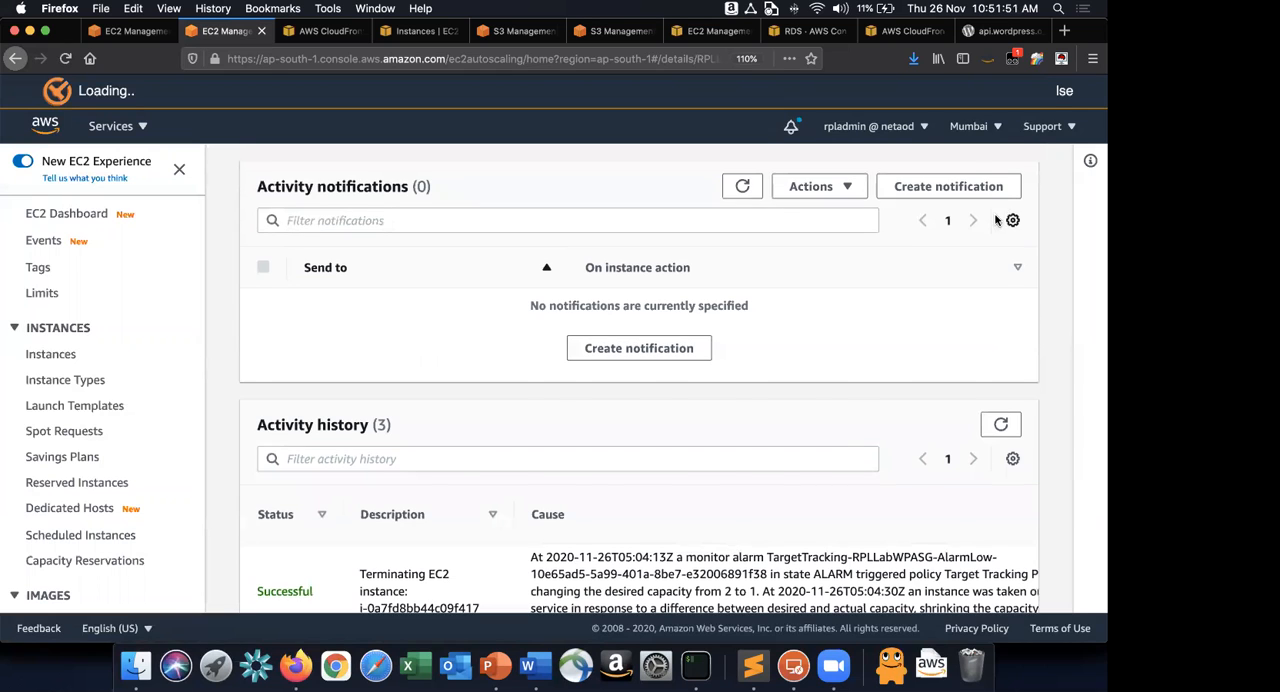
{"action": "scroll", "coordinate": [997, 221], "scroll_direction": "down", "scroll_amount": 3}
{"action": "scroll", "coordinate": [997, 221], "scroll_direction": "up", "scroll_amount": 3}
{"action": "scroll", "coordinate": [996, 221], "scroll_direction": "down", "scroll_amount": 1}
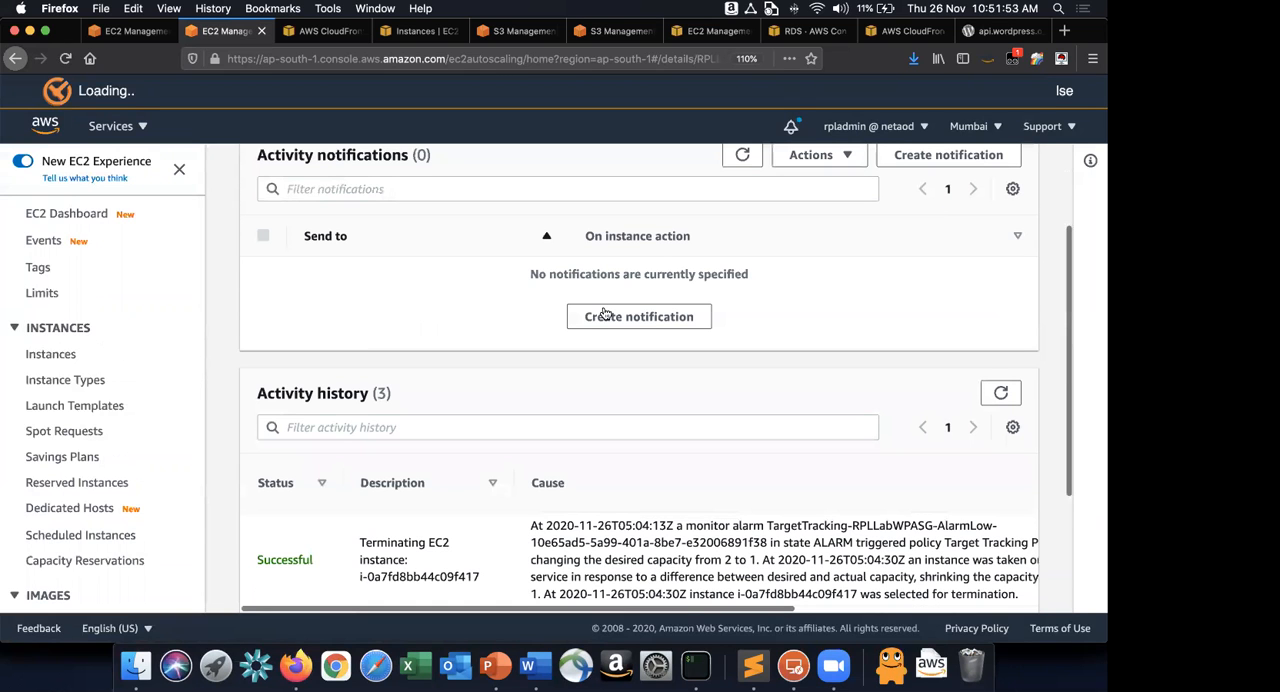
{"action": "scroll", "coordinate": [605, 314], "scroll_direction": "down", "scroll_amount": 4}
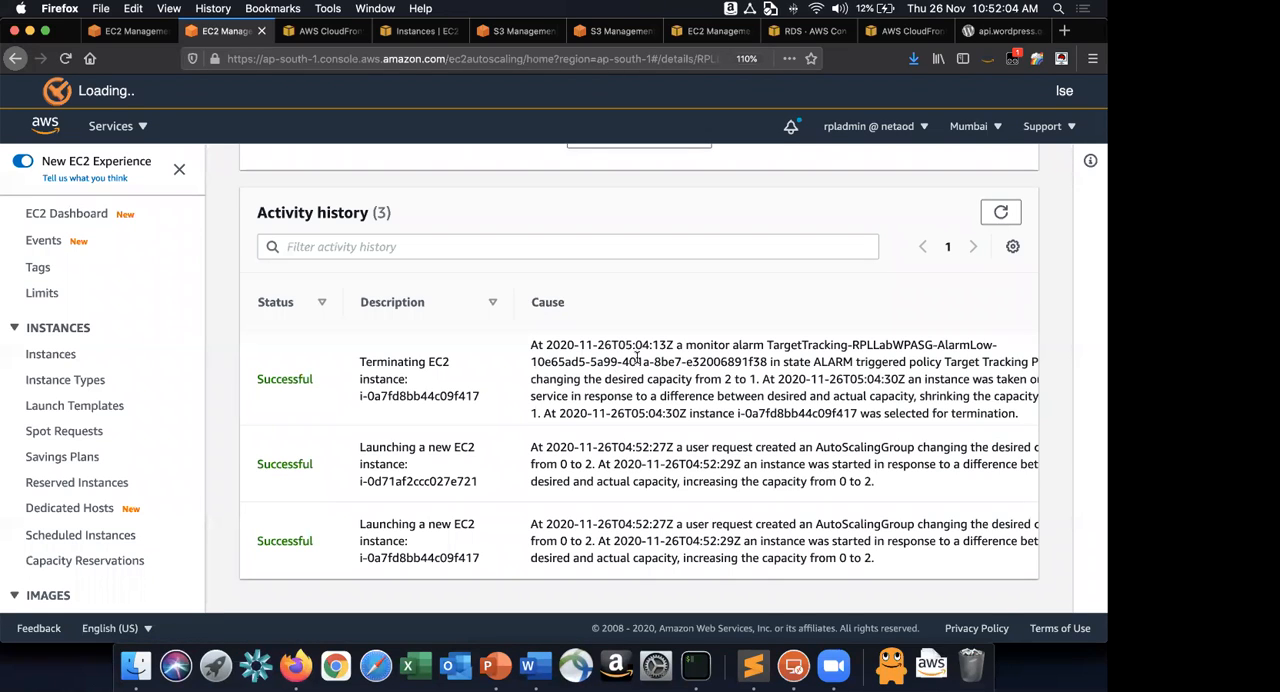
Refresh the activity history and notifications of RPLLabWPASG and check for new scaling activity.
{"action": "left_click", "coordinate": [1001, 212]}
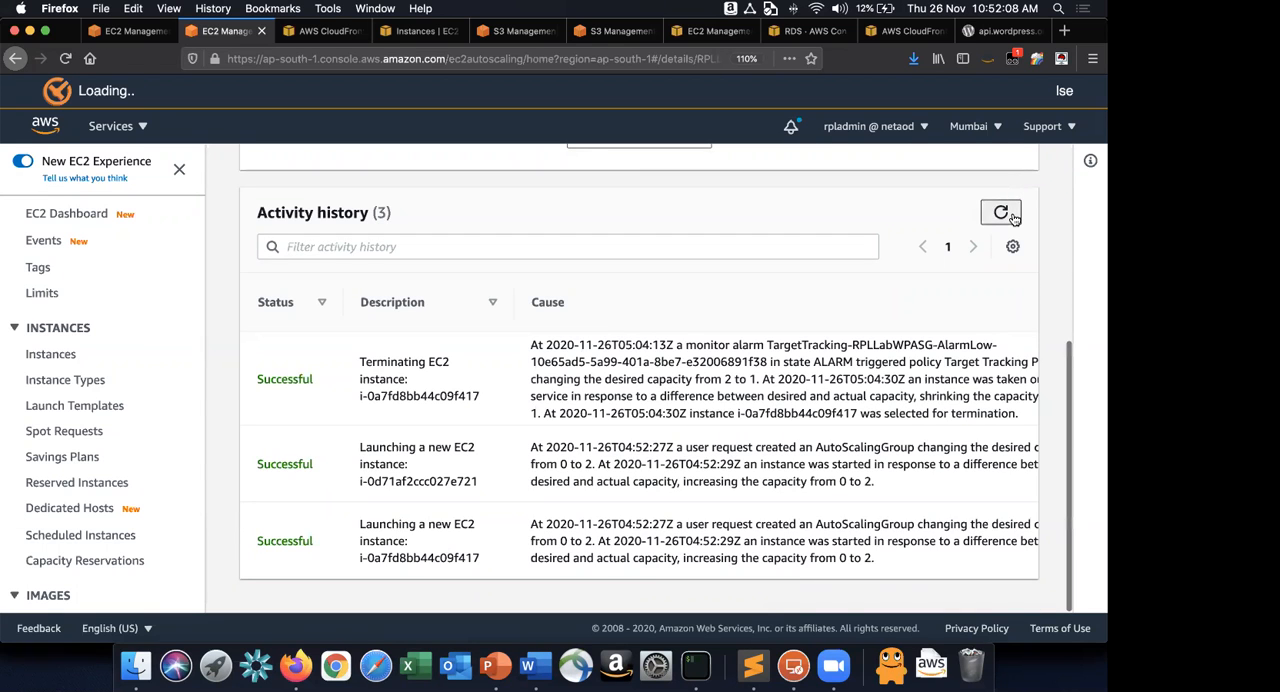
{"action": "left_click", "coordinate": [1013, 218]}
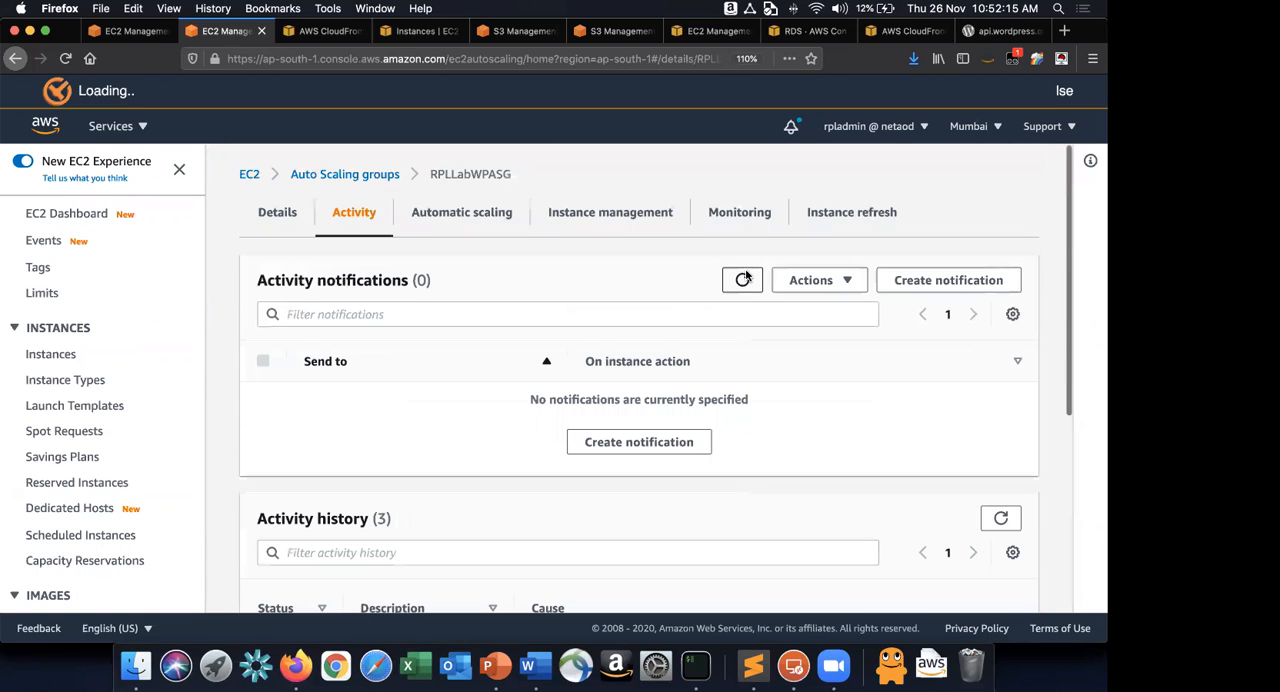
{"action": "left_click", "coordinate": [744, 279]}
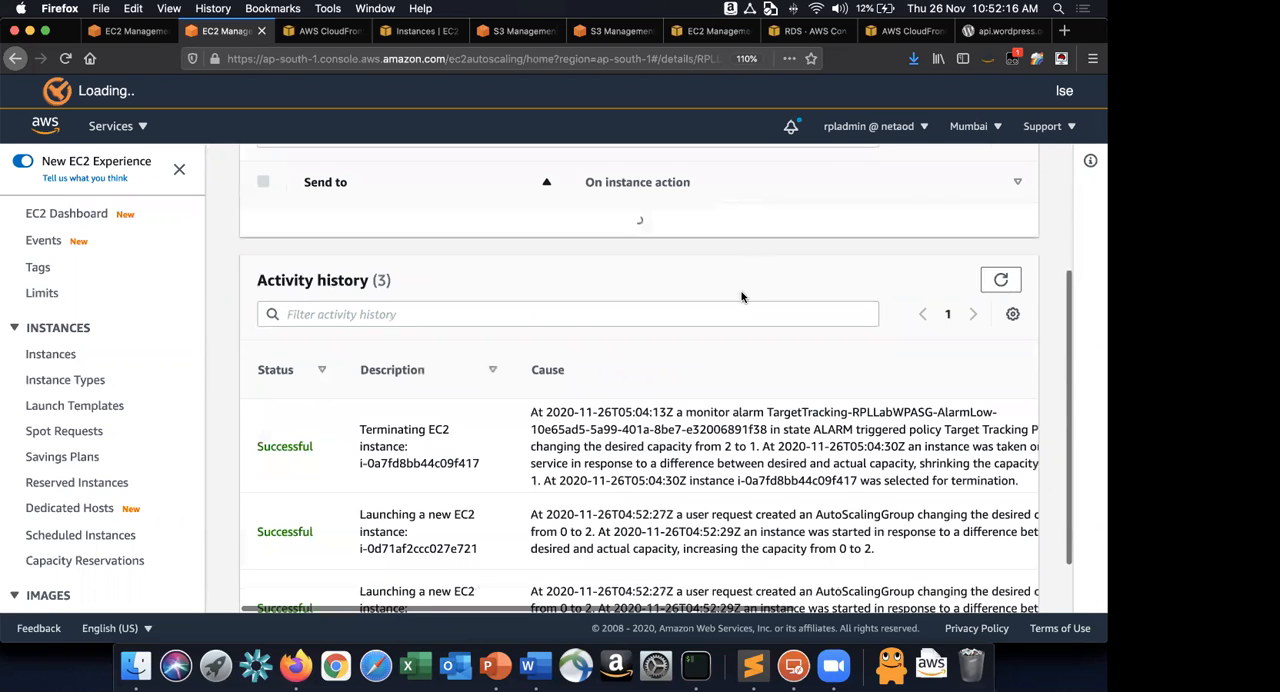
{"action": "scroll", "coordinate": [701, 434], "scroll_direction": "down", "scroll_amount": 3}
{"action": "scroll", "coordinate": [274, 197], "scroll_direction": "up", "scroll_amount": 5}
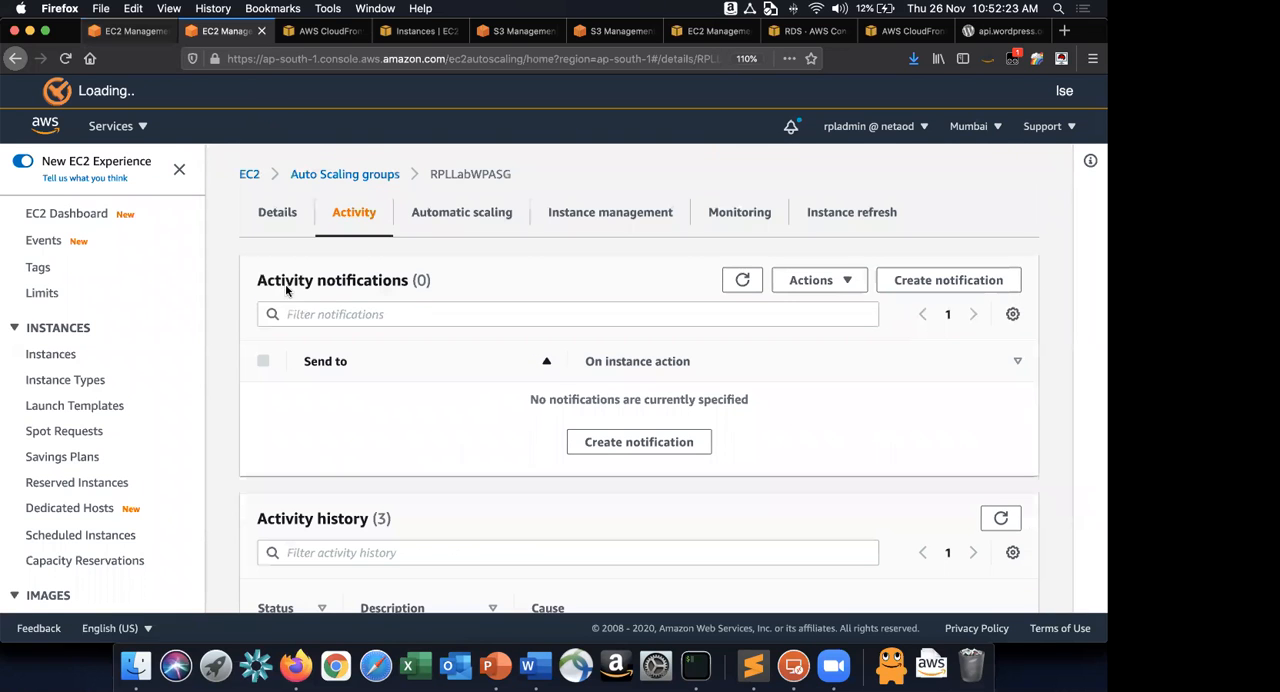
Open the EC2 instances list, enlarge the list area and refresh it to check for a new RPLLabWPReaderInstance.
{"action": "left_click", "coordinate": [128, 31]}
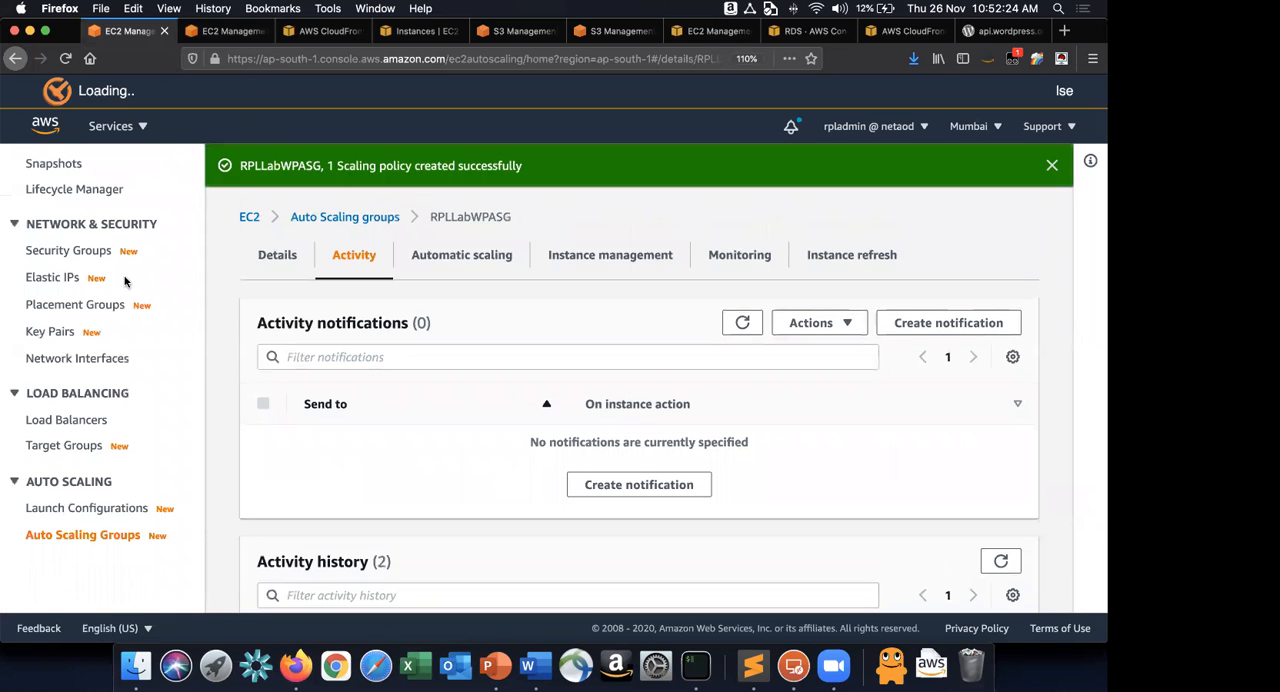
{"action": "scroll", "coordinate": [53, 366], "scroll_direction": "up", "scroll_amount": 10}
{"action": "left_click", "coordinate": [51, 354]}
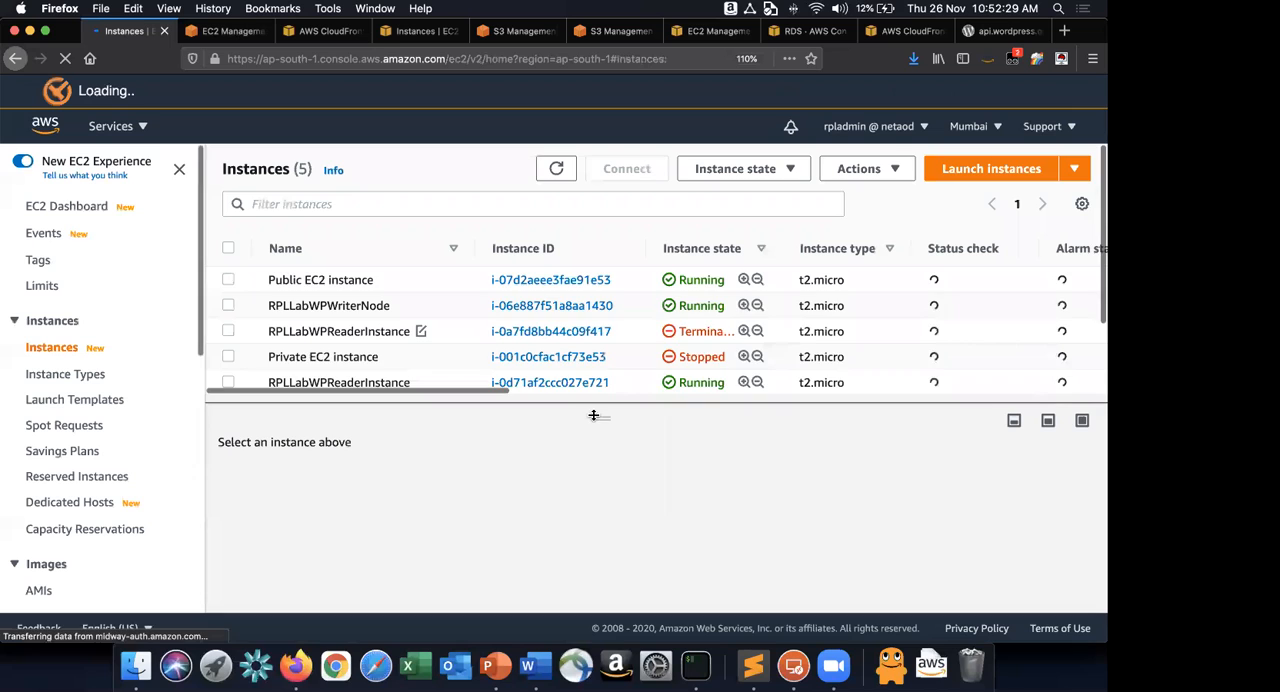
{"action": "left_click_drag", "start_coordinate": [598, 416], "coordinate": [600, 515]}
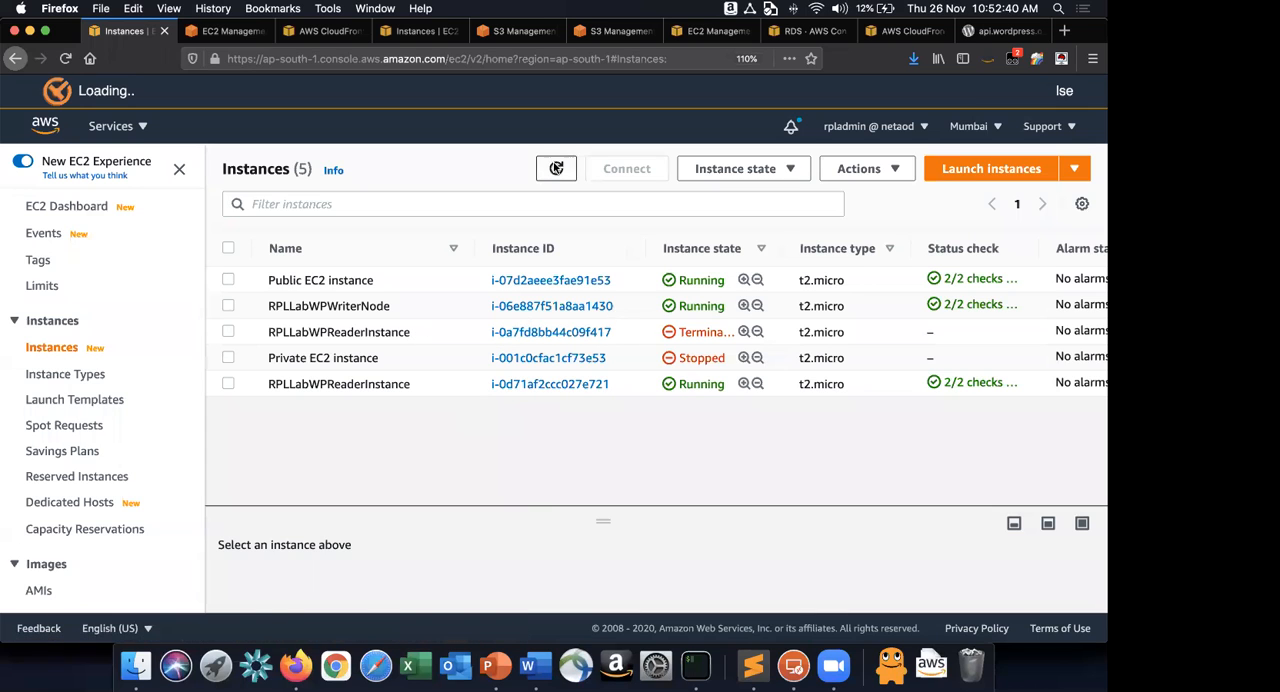
{"action": "left_click", "coordinate": [556, 166]}
{"action": "left_click", "coordinate": [556, 167]}
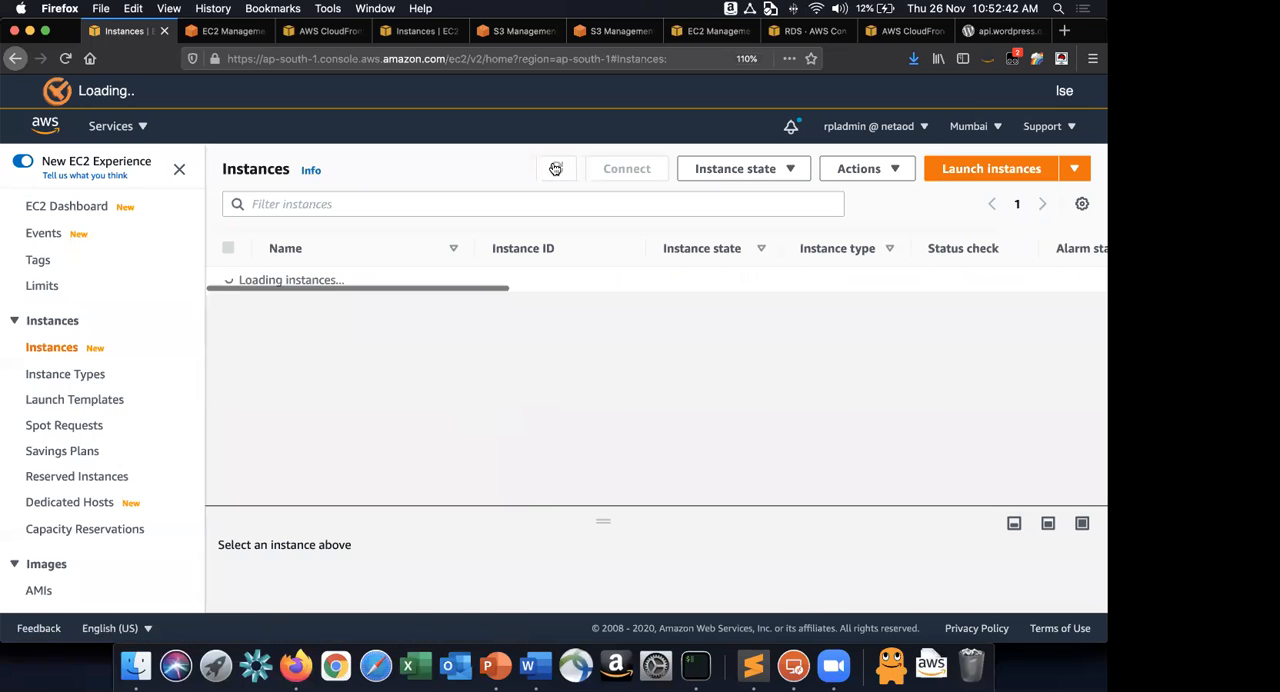
{"action": "left_click", "coordinate": [556, 168]}
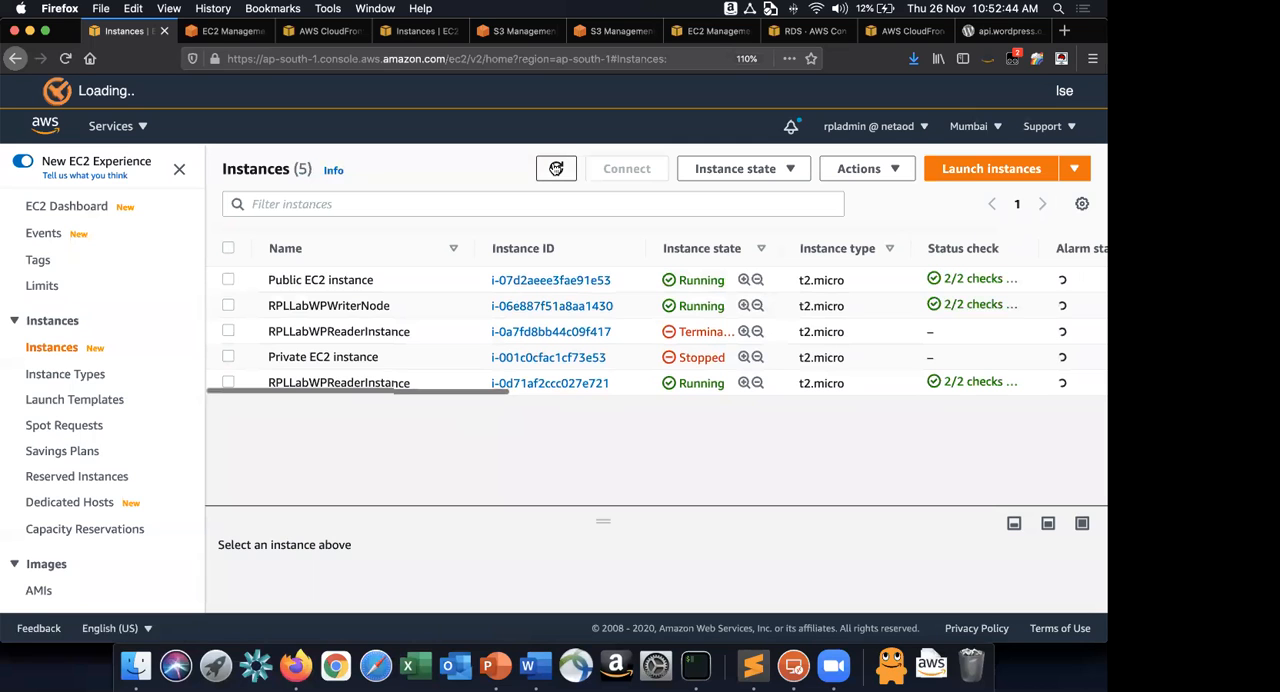
Return to the RPLLabWPASG activity page, refresh its notifications and recheck the activity history for an instance launch.
{"action": "left_click", "coordinate": [222, 31]}
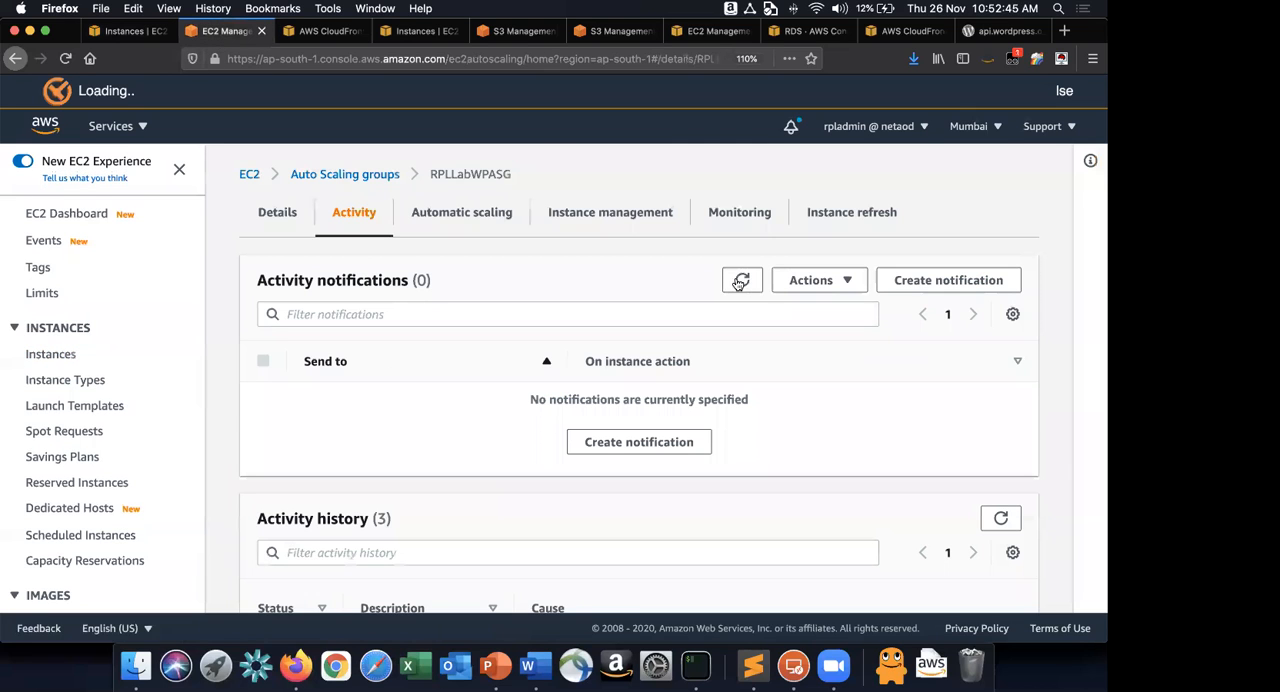
{"action": "left_click", "coordinate": [740, 281]}
{"action": "scroll", "coordinate": [737, 284], "scroll_direction": "down", "scroll_amount": 2}
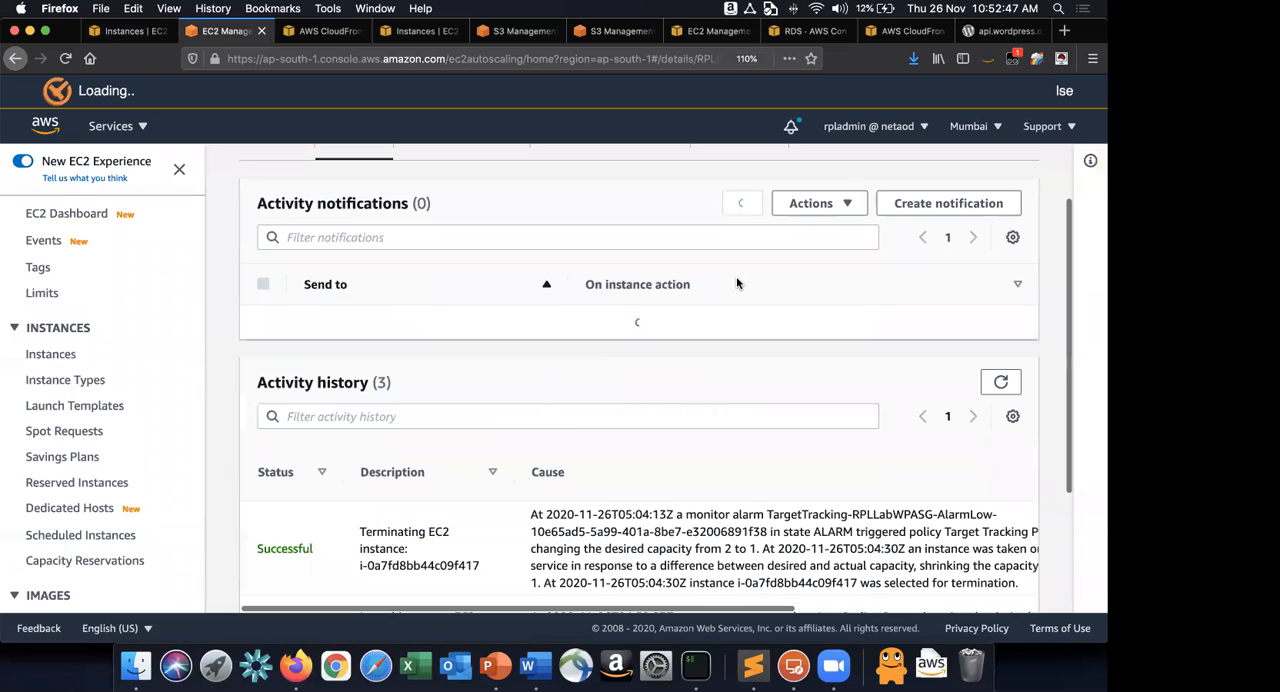
{"action": "scroll", "coordinate": [737, 279], "scroll_direction": "down", "scroll_amount": 3}
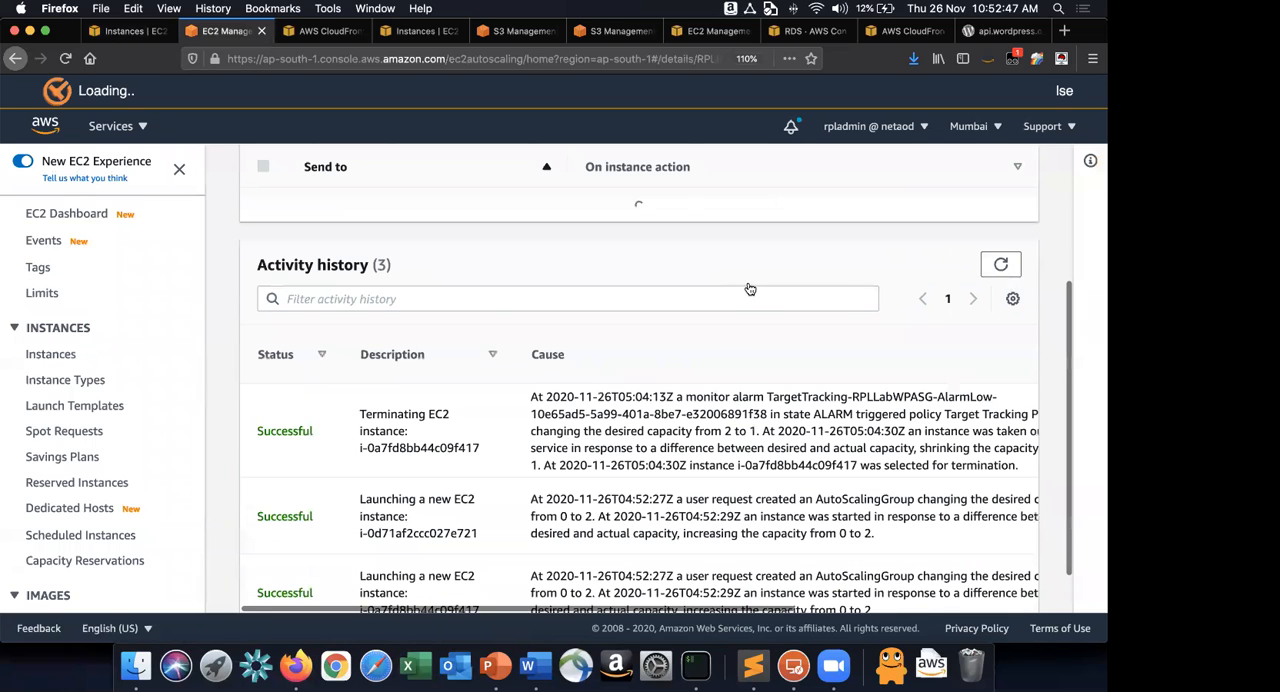
{"action": "scroll", "coordinate": [746, 283], "scroll_direction": "down", "scroll_amount": 1}
{"action": "scroll", "coordinate": [744, 279], "scroll_direction": "up", "scroll_amount": 5}
{"action": "left_click", "coordinate": [742, 280]}
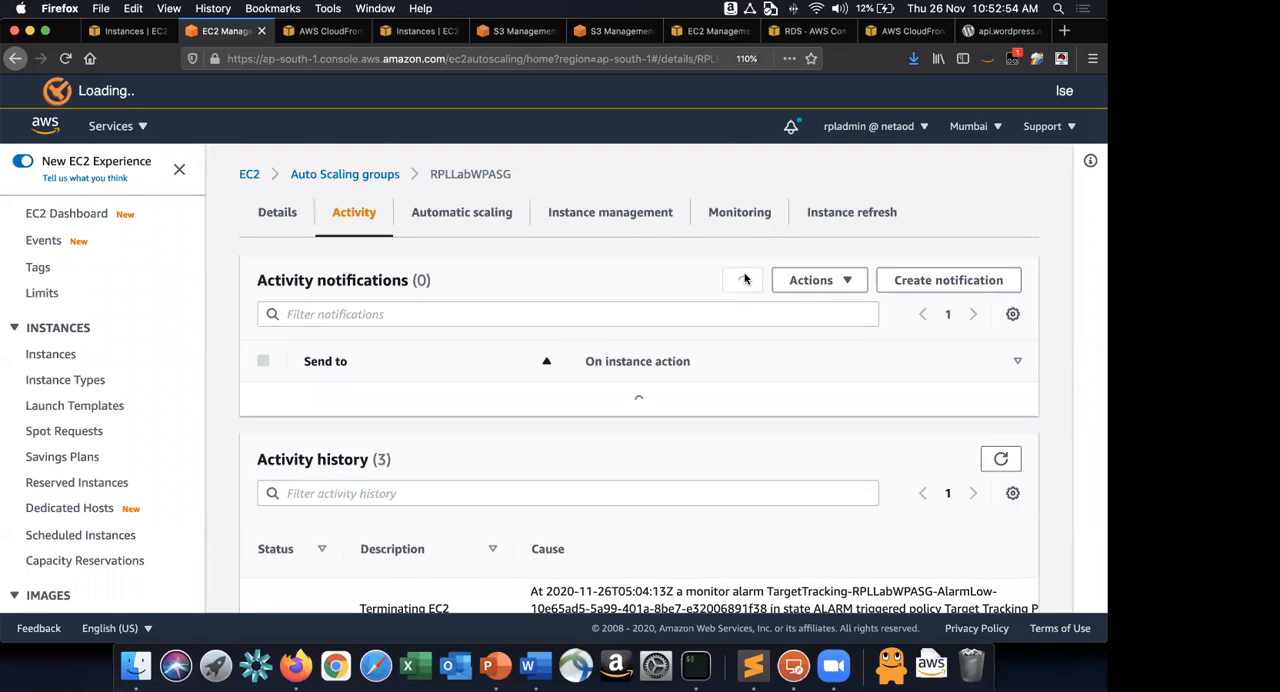
Review the activity history of RPLLabWPASG, refresh its notifications and recheck the list for a new launch.
{"action": "scroll", "coordinate": [744, 279], "scroll_direction": "down", "scroll_amount": 3}
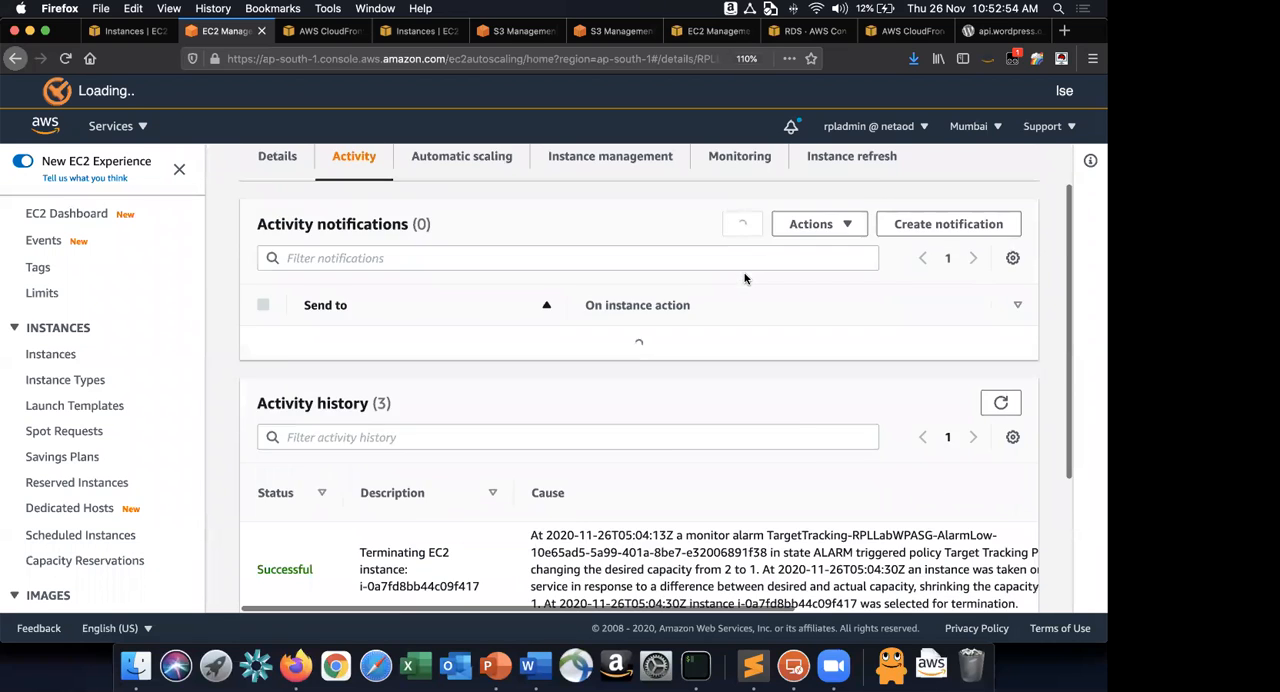
{"action": "scroll", "coordinate": [728, 360], "scroll_direction": "down", "scroll_amount": 3}
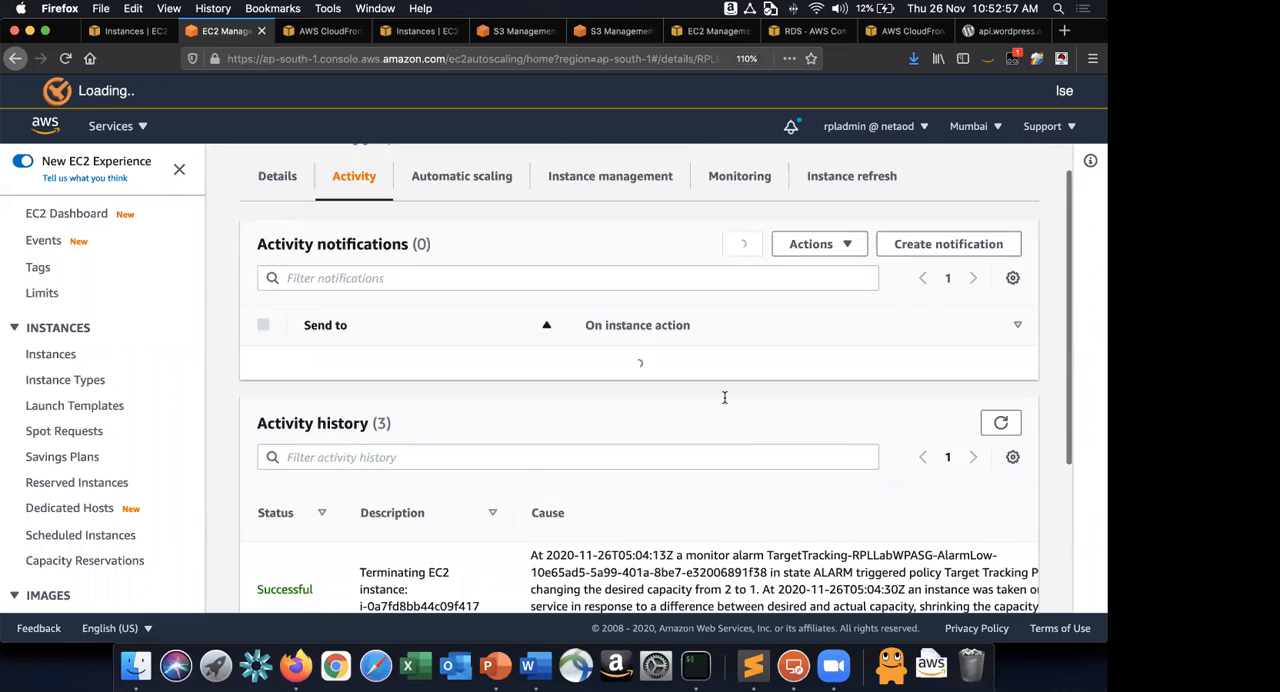
{"action": "scroll", "coordinate": [724, 397], "scroll_direction": "down", "scroll_amount": 5}
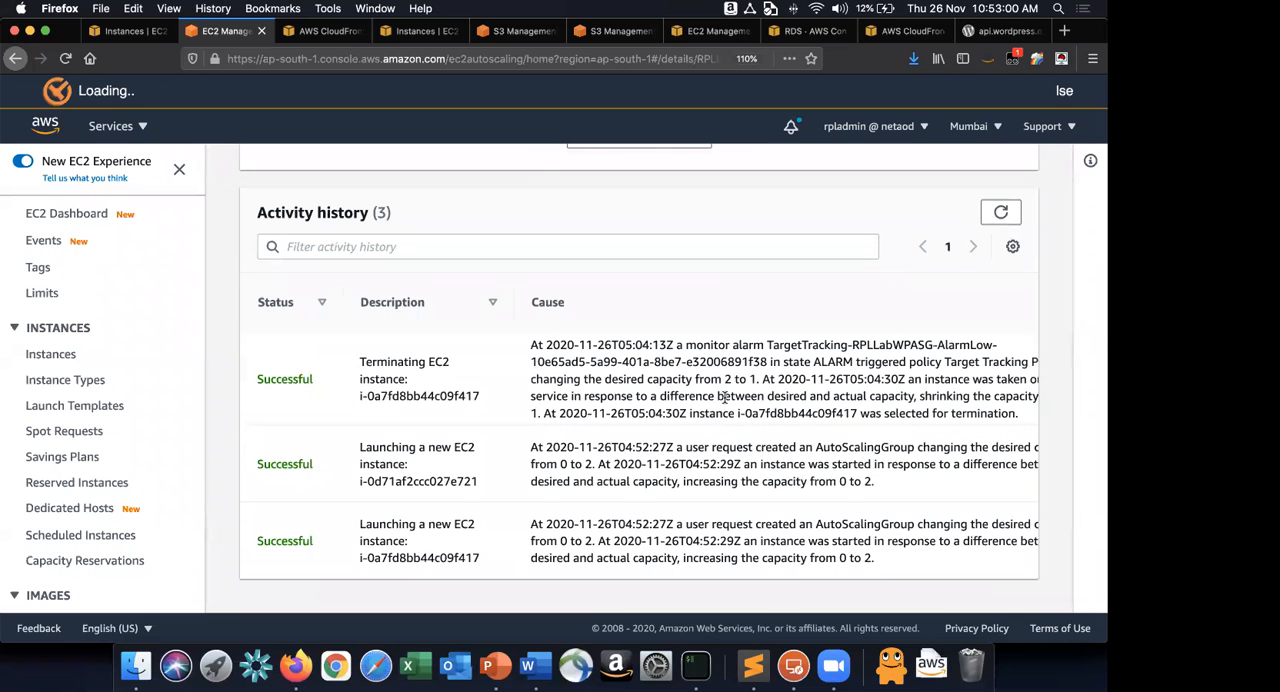
{"action": "scroll", "coordinate": [743, 289], "scroll_direction": "up", "scroll_amount": 6}
{"action": "left_click", "coordinate": [744, 277]}
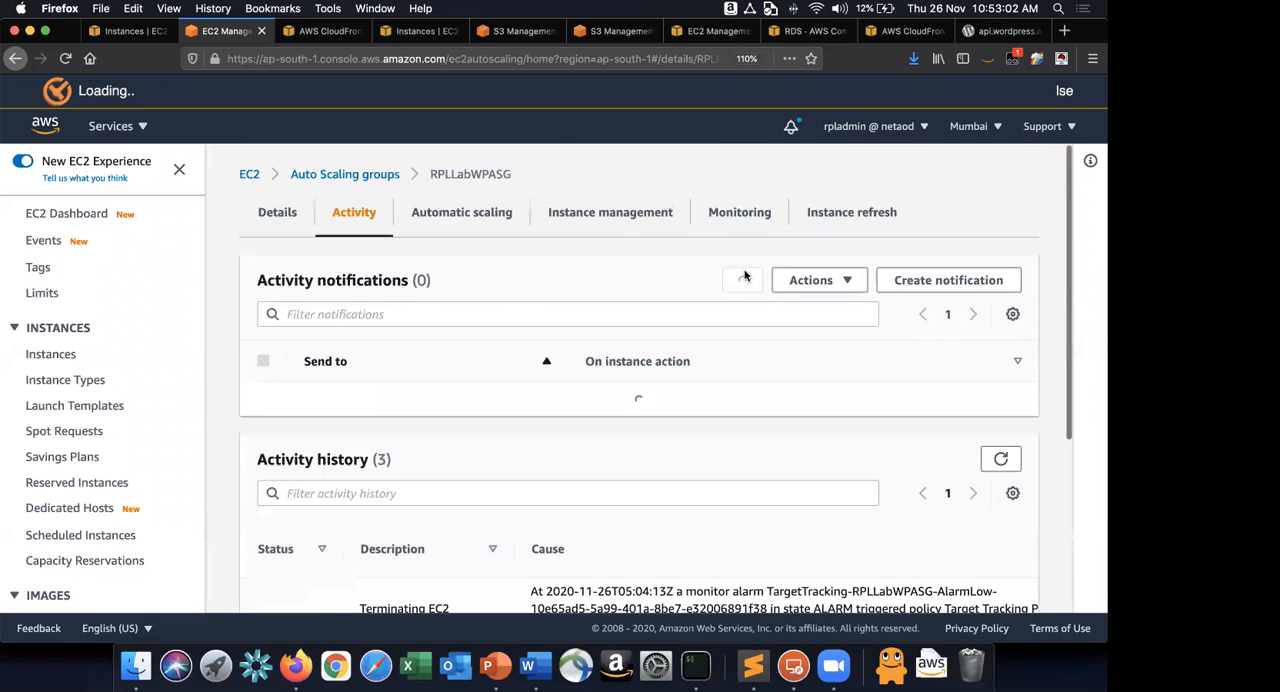
{"action": "scroll", "coordinate": [744, 276], "scroll_direction": "down", "scroll_amount": 3}
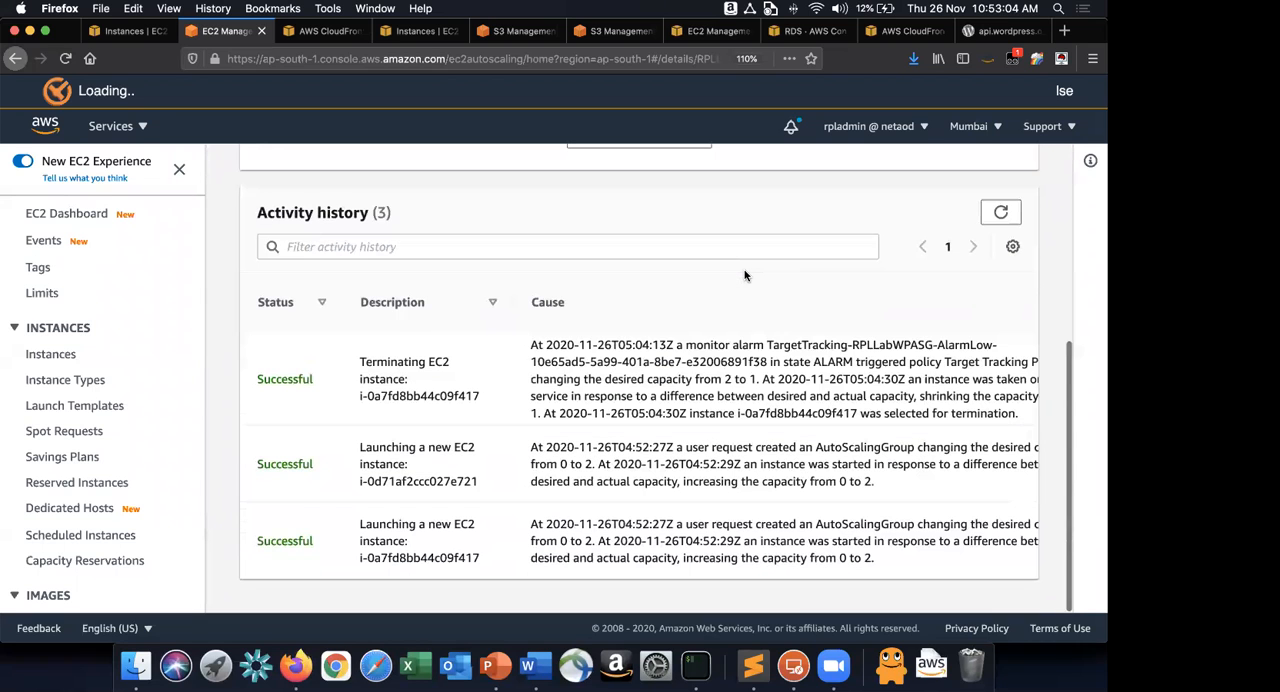
Check the EC2 instances list for a new RPLLabWPReaderInstance, and return to RPLLabWPASG to refresh its activity history.
{"action": "left_click", "coordinate": [135, 31]}
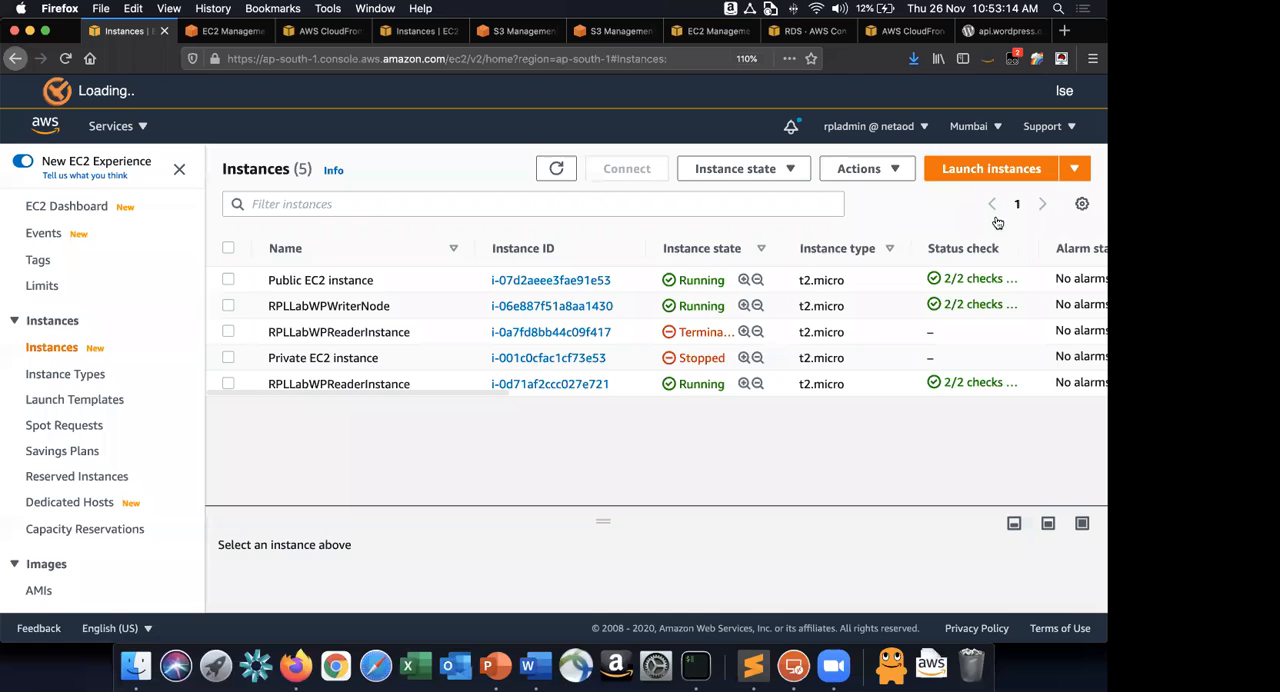
{"action": "key", "text": "ctrl+Tab"}
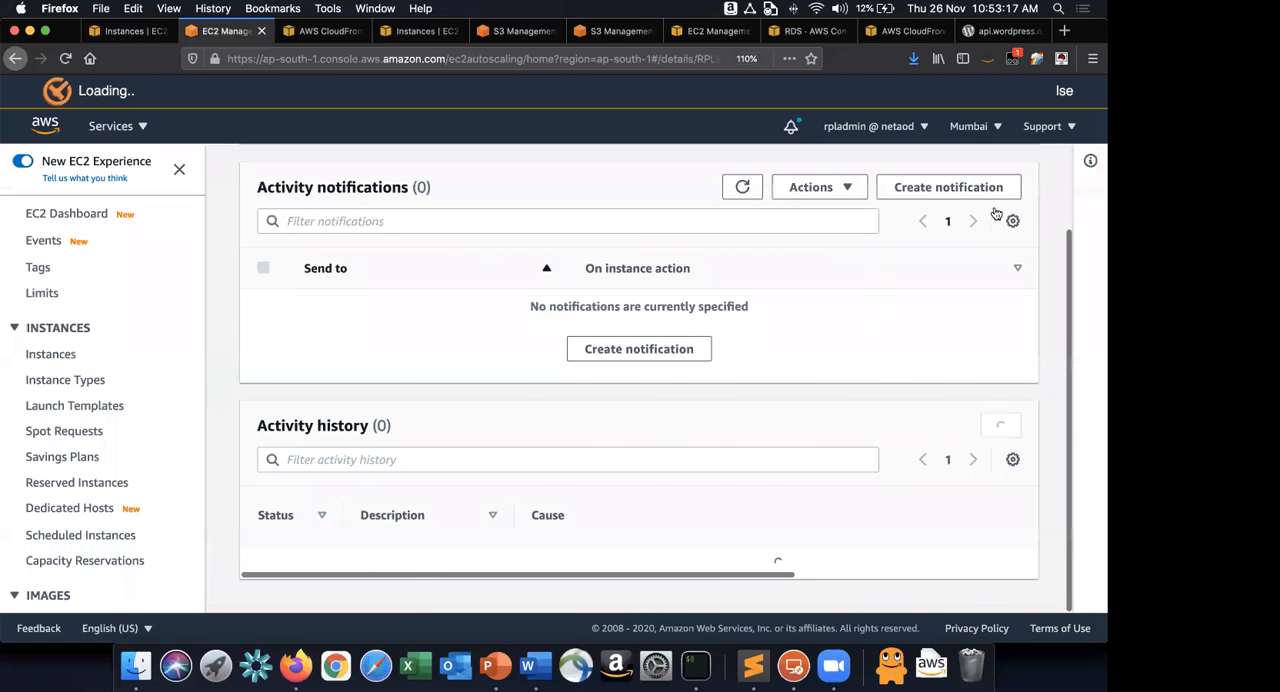
{"action": "scroll", "coordinate": [1000, 213], "scroll_direction": "down", "scroll_amount": 3}
{"action": "left_click", "coordinate": [1000, 213]}
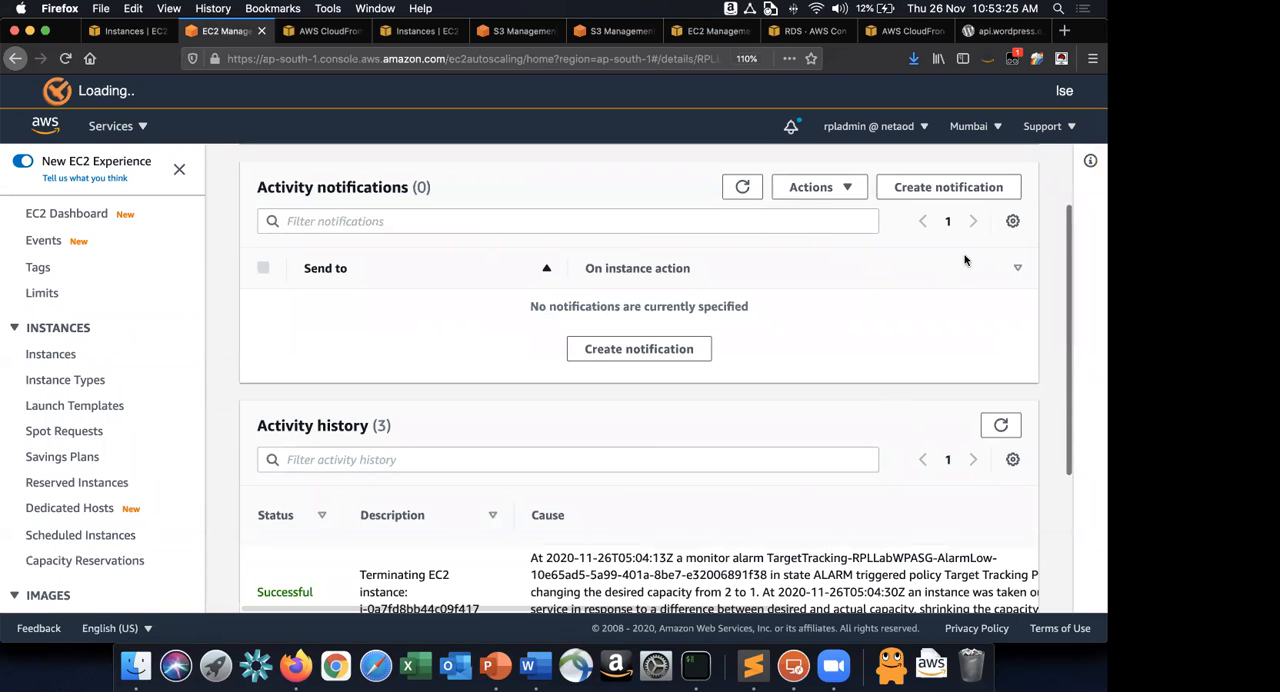
{"action": "scroll", "coordinate": [1001, 224], "scroll_direction": "down", "scroll_amount": 1}
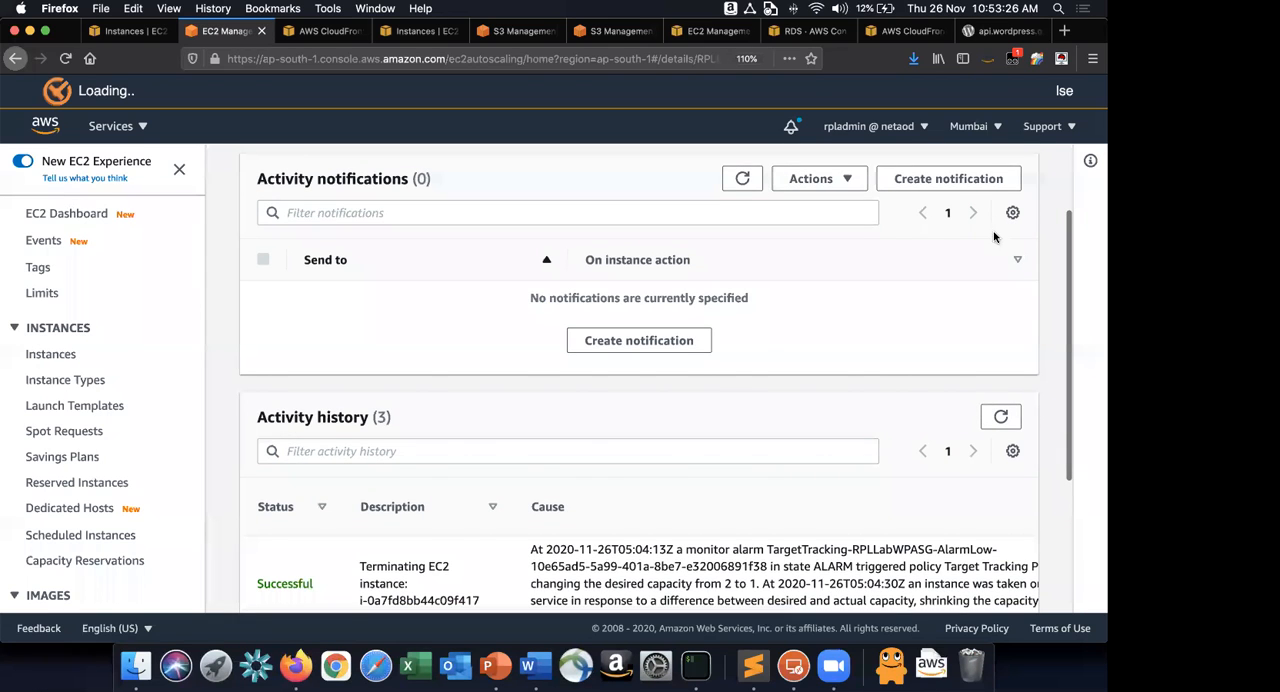
{"action": "scroll", "coordinate": [1001, 228], "scroll_direction": "down", "scroll_amount": 5}
Refresh the RPLLabWPASG activity history again and examine the cause, start time and end time of its entries.
{"action": "scroll", "coordinate": [996, 315], "scroll_direction": "up", "scroll_amount": 2}
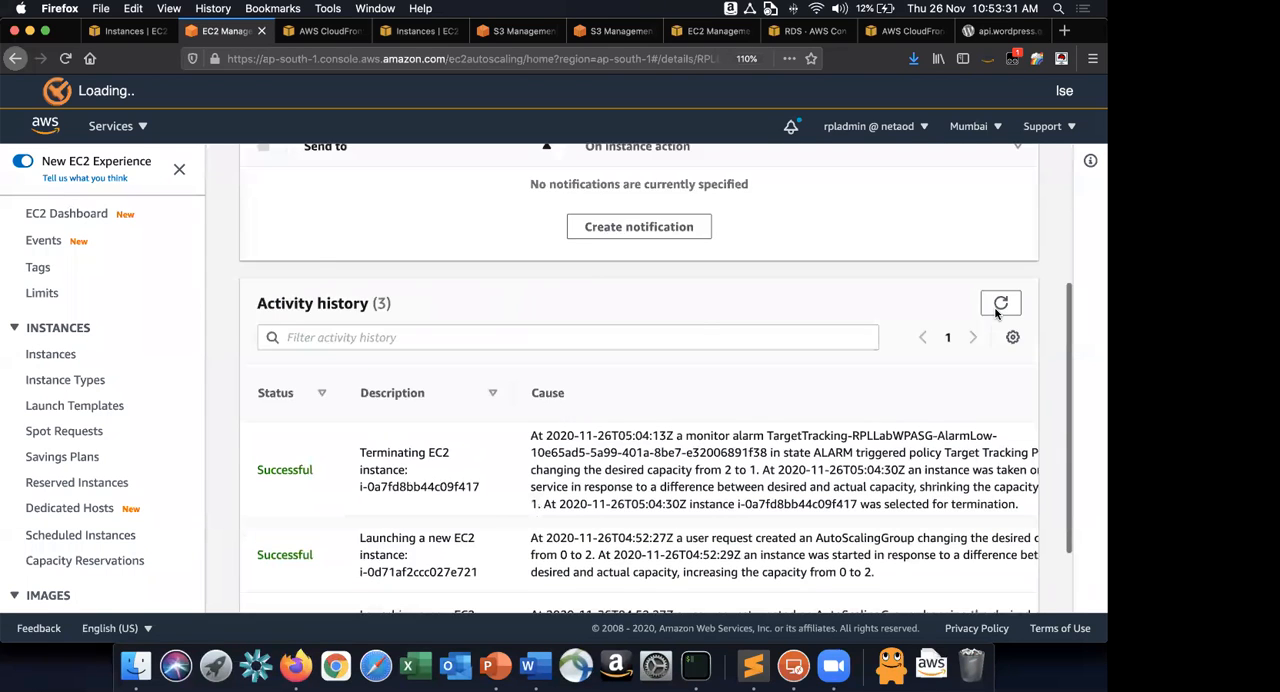
{"action": "left_click", "coordinate": [996, 313]}
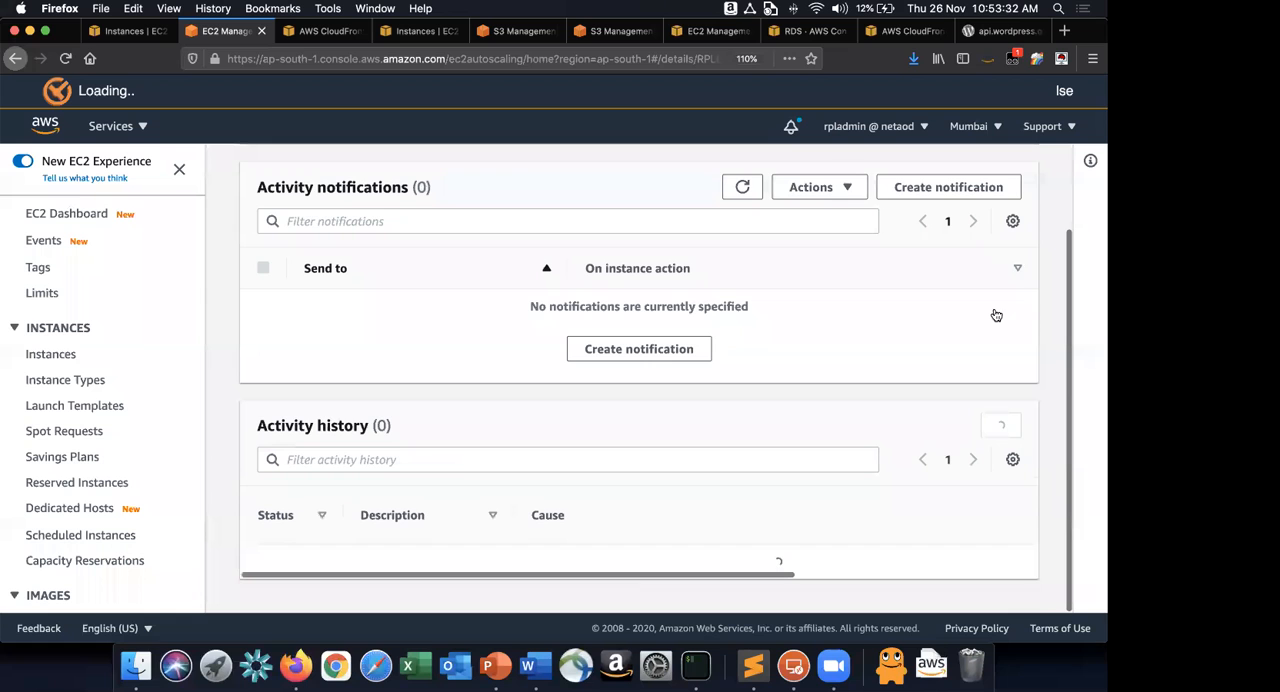
{"action": "scroll", "coordinate": [996, 205], "scroll_direction": "down", "scroll_amount": 4}
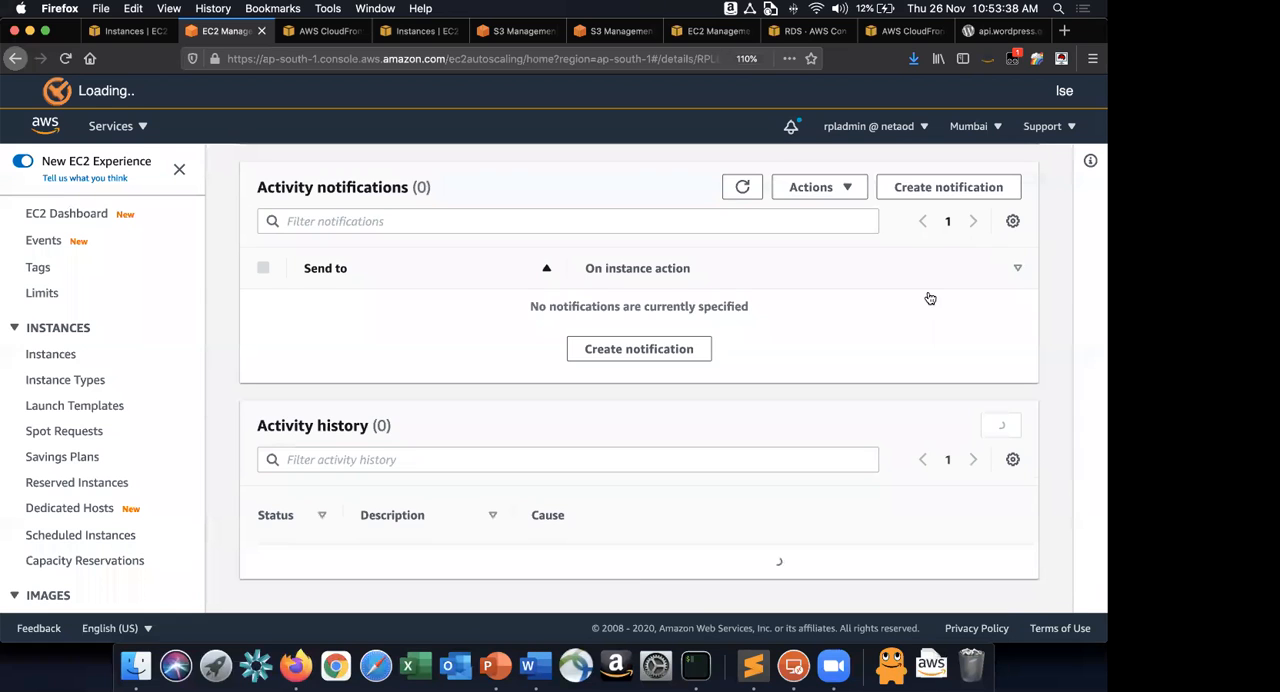
{"action": "scroll", "coordinate": [929, 298], "scroll_direction": "down", "scroll_amount": 5}
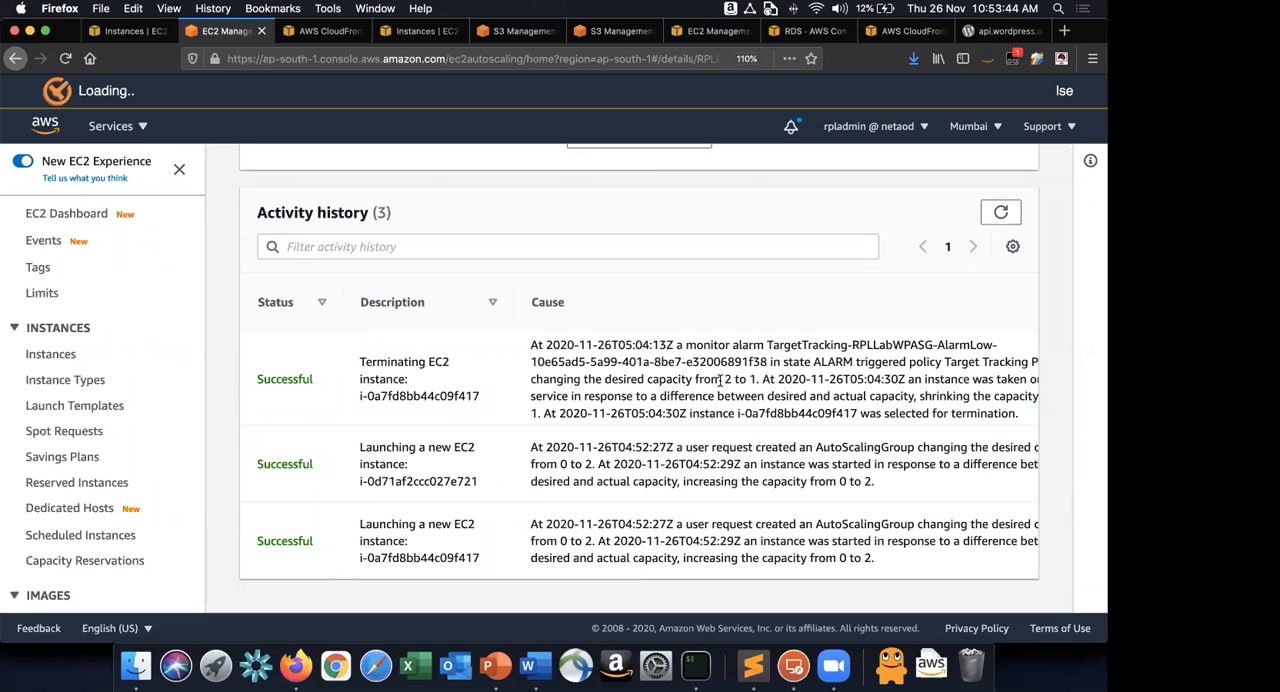
{"action": "scroll", "coordinate": [720, 379], "scroll_direction": "right", "scroll_amount": 5}
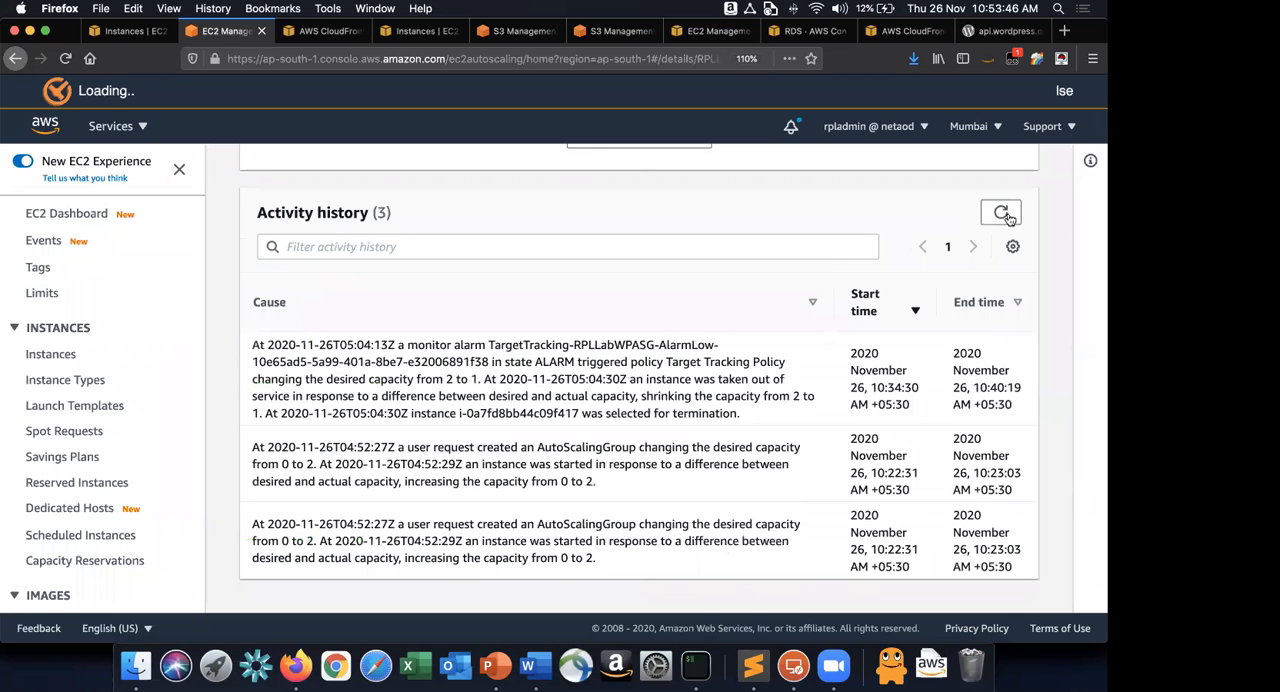
{"action": "scroll", "coordinate": [694, 422], "scroll_direction": "left", "scroll_amount": 5}
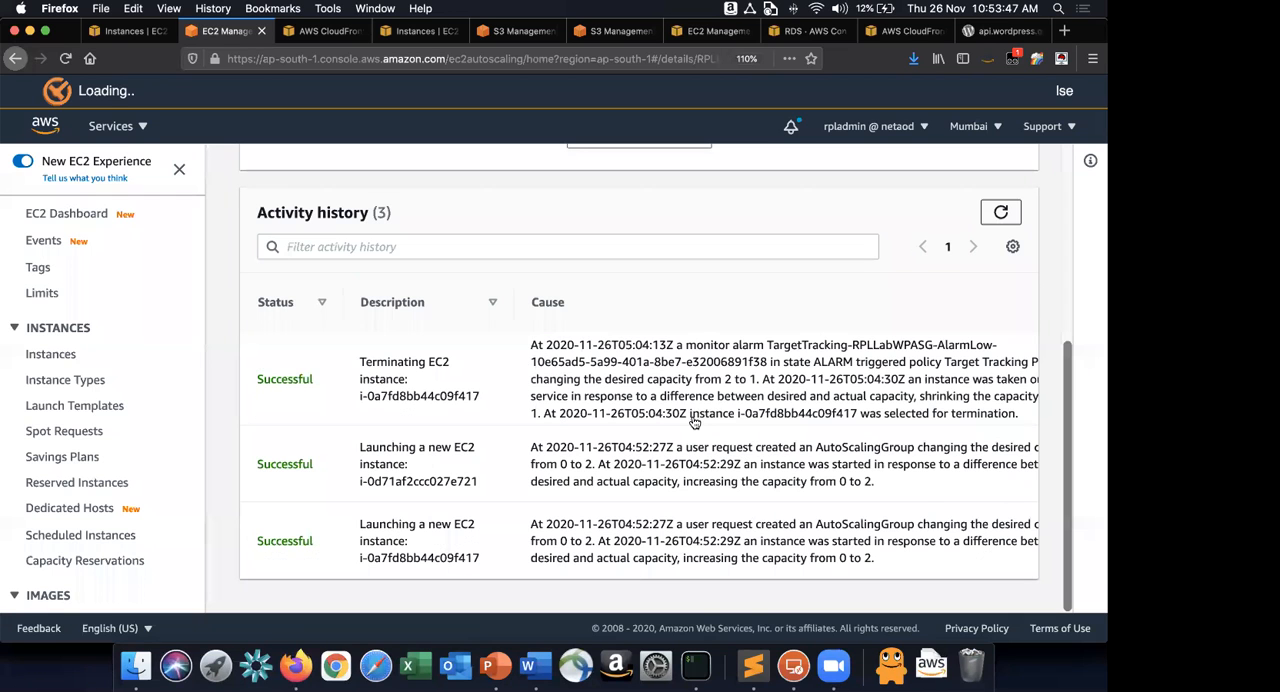
Check the desired, minimum and maximum capacity in the RPLLabWPASG group details, and return to its activity page.
{"action": "scroll", "coordinate": [285, 210], "scroll_direction": "up", "scroll_amount": 5}
{"action": "left_click", "coordinate": [279, 213]}
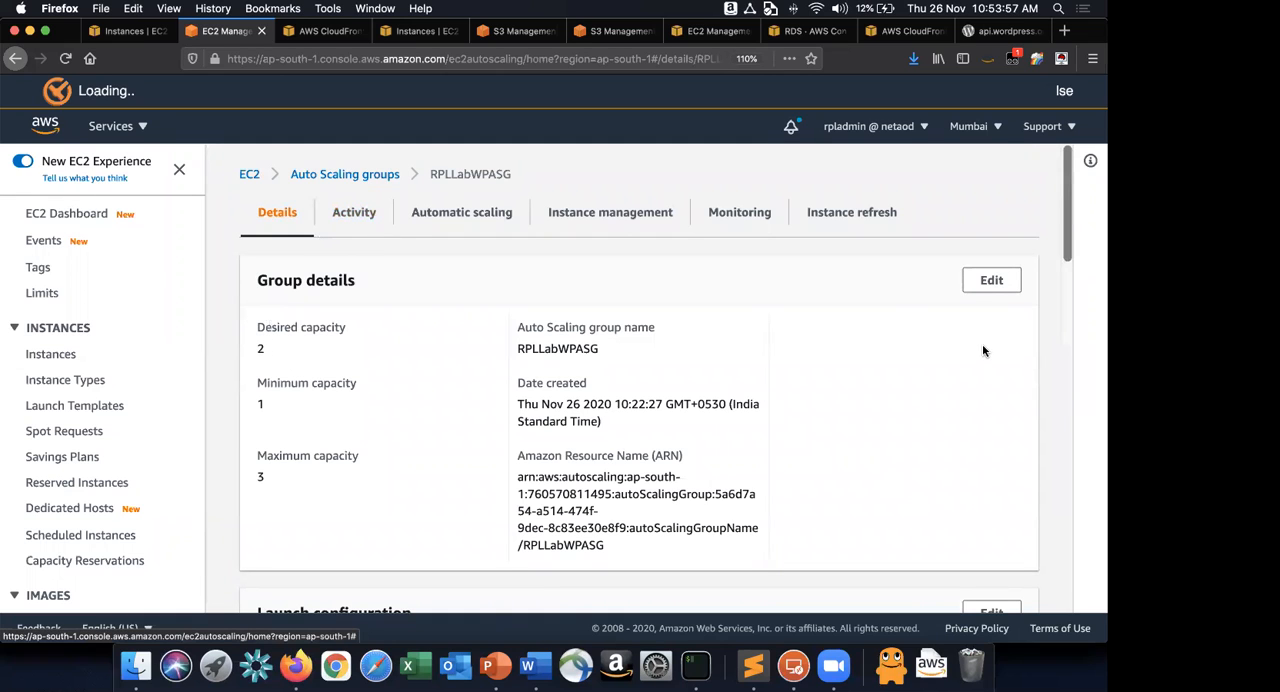
{"action": "left_click", "coordinate": [357, 210]}
Refresh the RPLLabWPASG activity history repeatedly and look for a scale-out entry.
{"action": "scroll", "coordinate": [1031, 370], "scroll_direction": "down", "scroll_amount": 4}
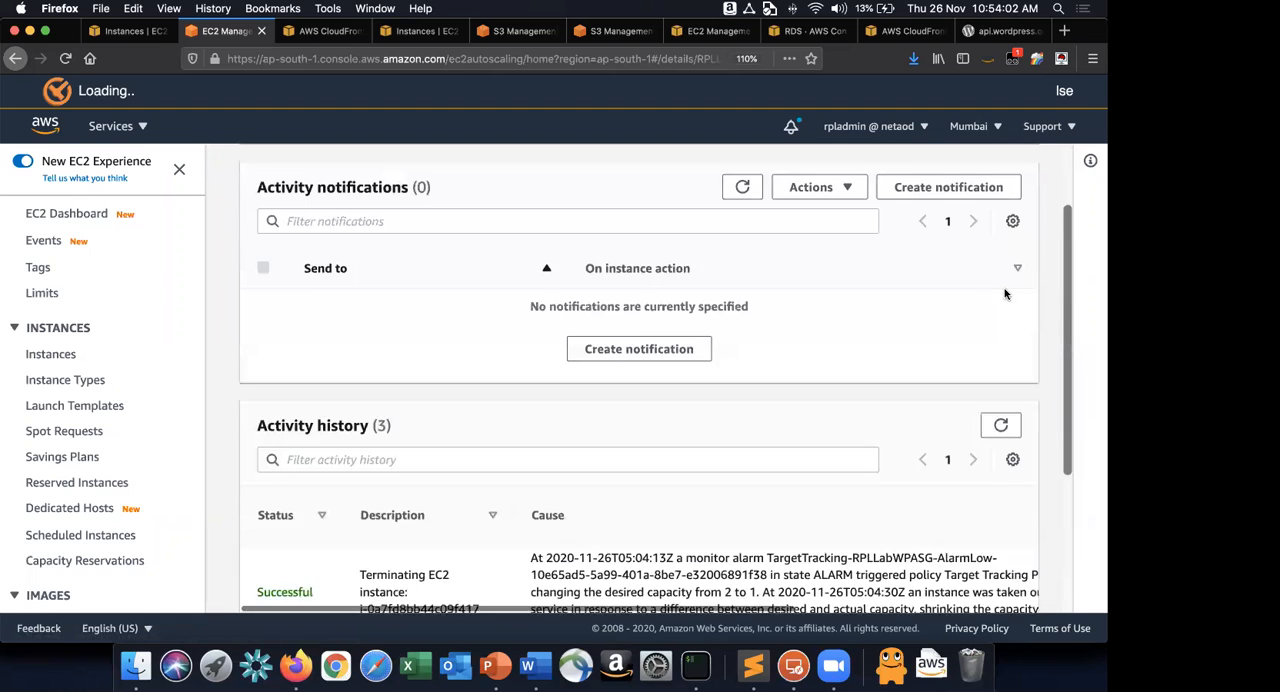
{"action": "left_click", "coordinate": [1000, 280]}
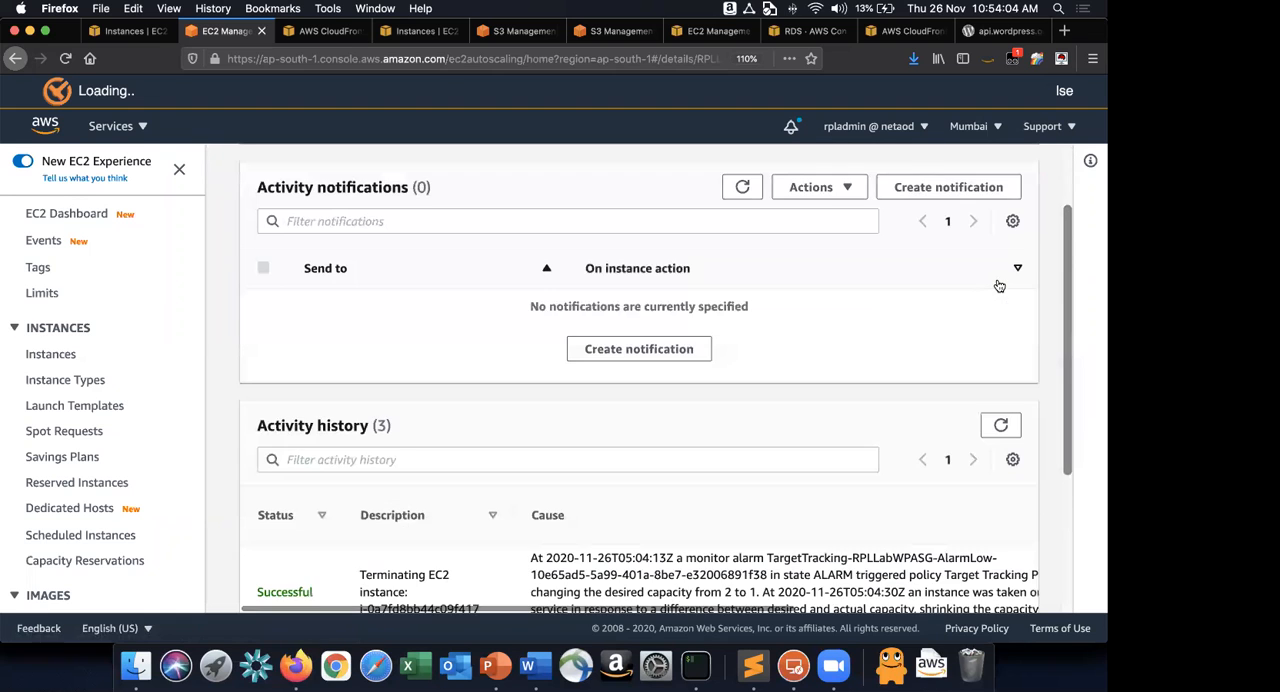
{"action": "scroll", "coordinate": [999, 286], "scroll_direction": "down", "scroll_amount": 4}
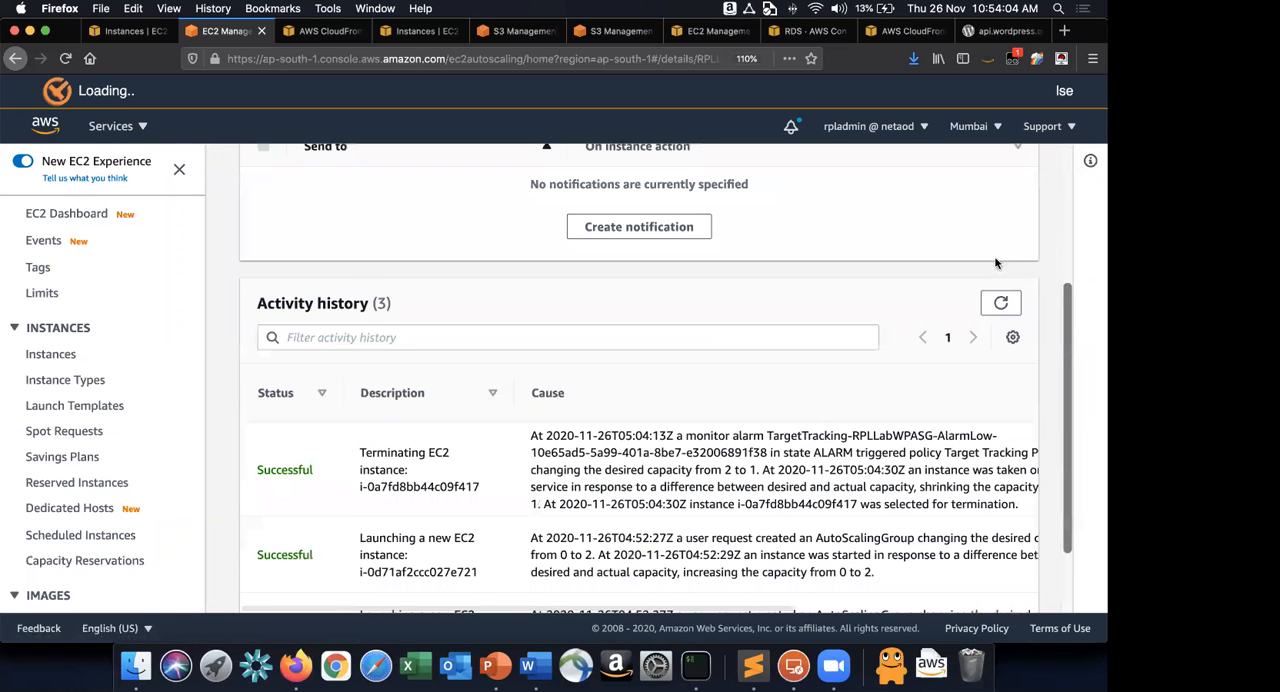
{"action": "left_click", "coordinate": [1000, 273]}
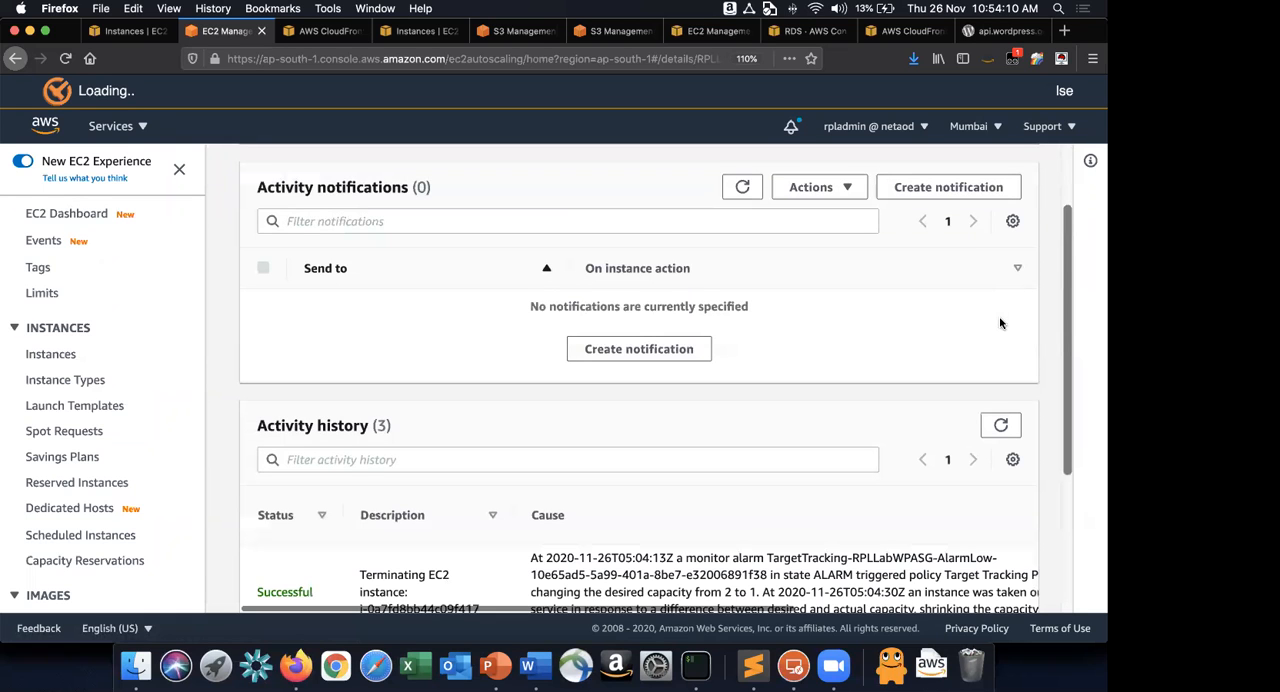
{"action": "scroll", "coordinate": [1000, 323], "scroll_direction": "down", "scroll_amount": 3}
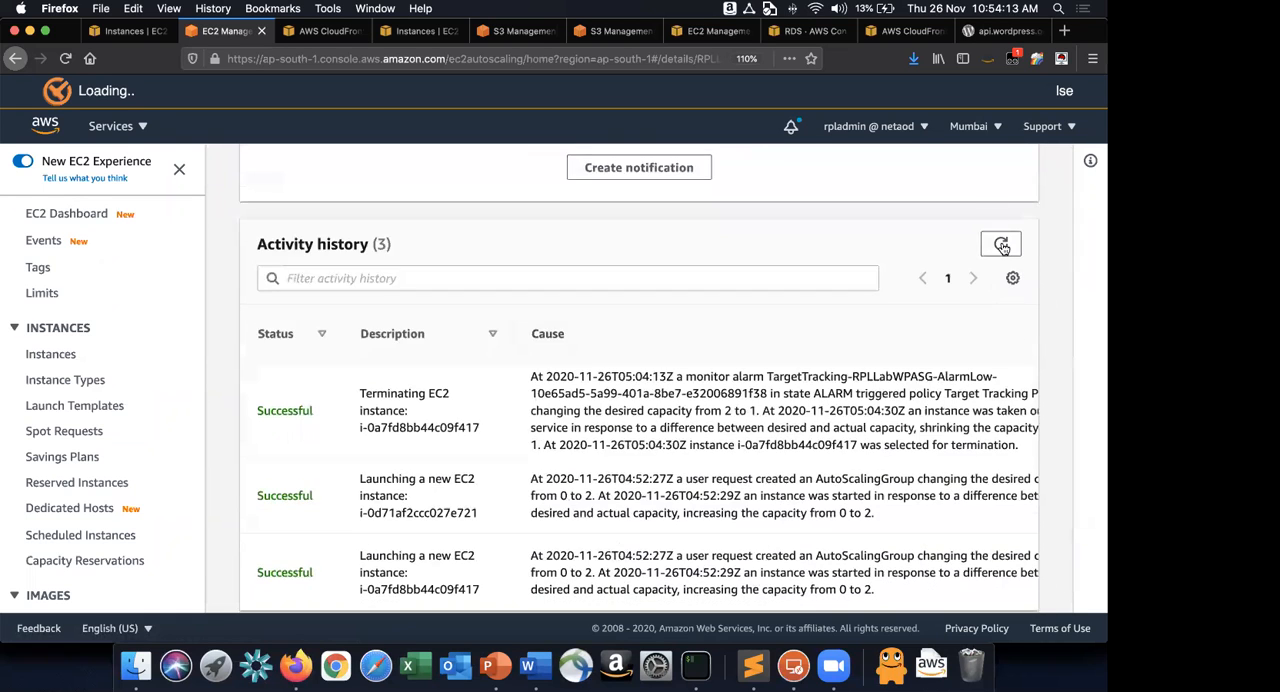
{"action": "left_click", "coordinate": [1002, 246]}
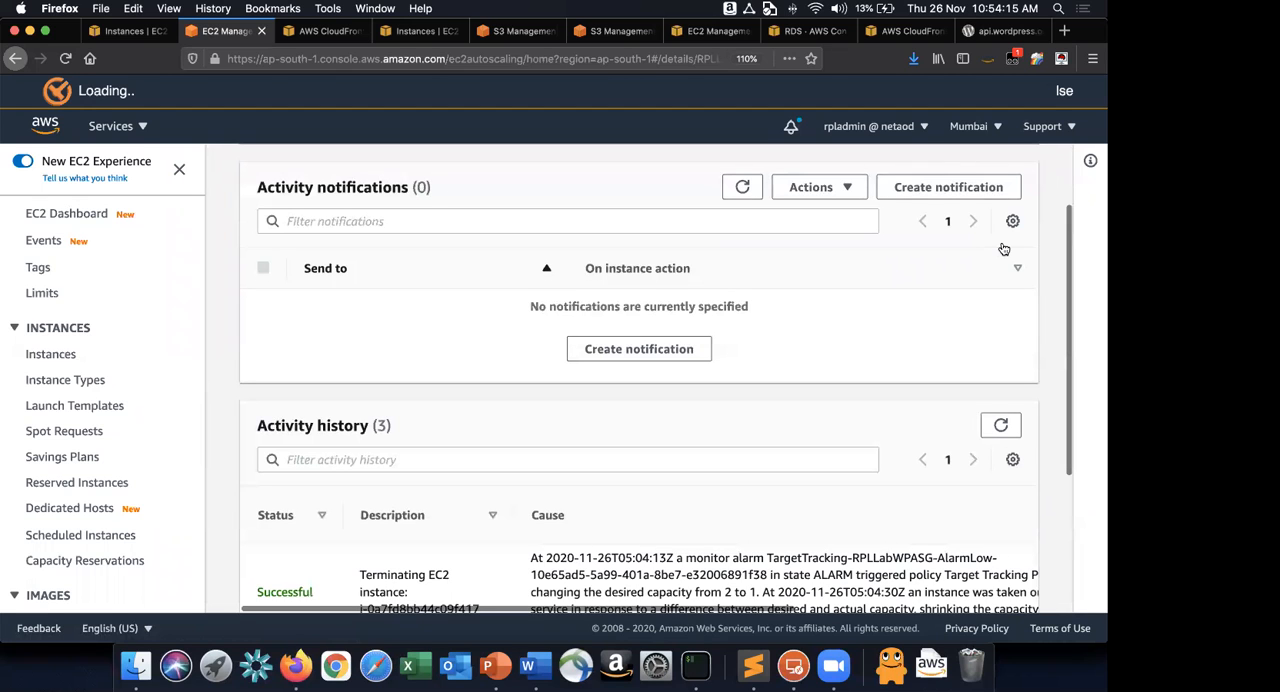
{"action": "scroll", "coordinate": [1004, 248], "scroll_direction": "down", "scroll_amount": 3}
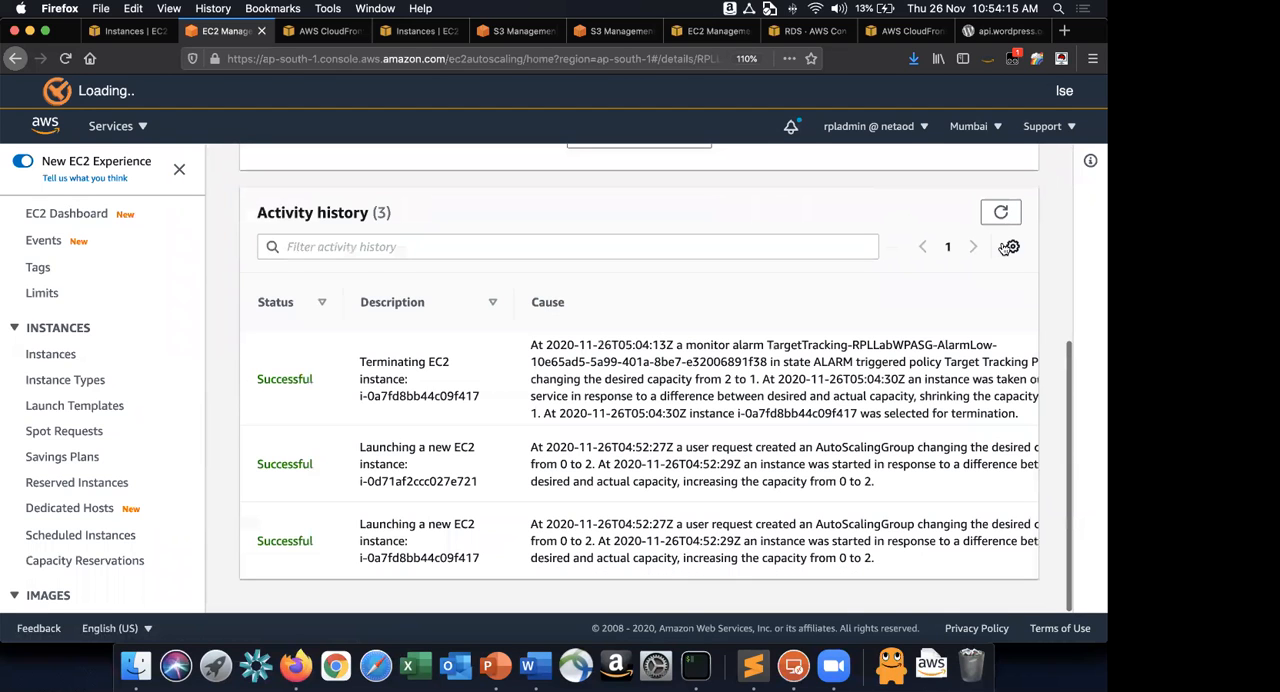
Switch to the AWS-RPL-Project-1 document in Word and prefix the text of item 40 with "Scenario – 1:".
{"action": "key", "text": "super+Tab"}
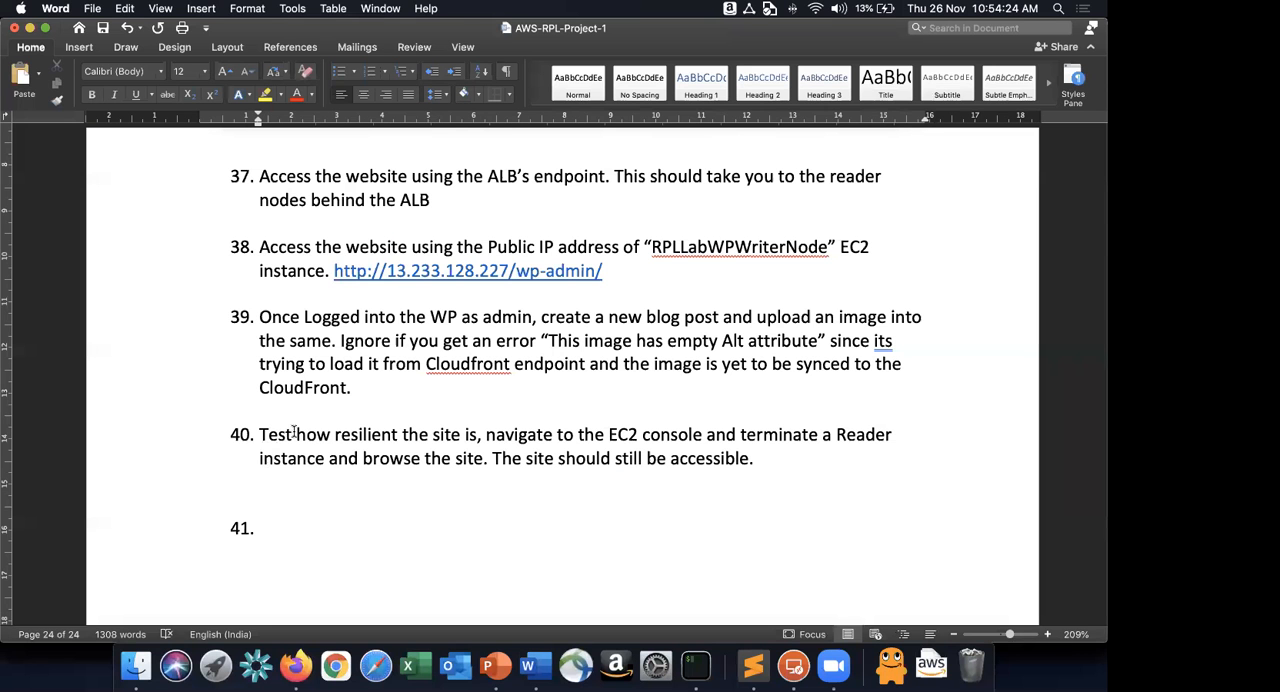
{"action": "key", "text": "Left"}
{"action": "key", "text": "Left"}
{"action": "key", "text": "Left"}
{"action": "key", "text": "Left"}
{"action": "key", "text": "Left"}
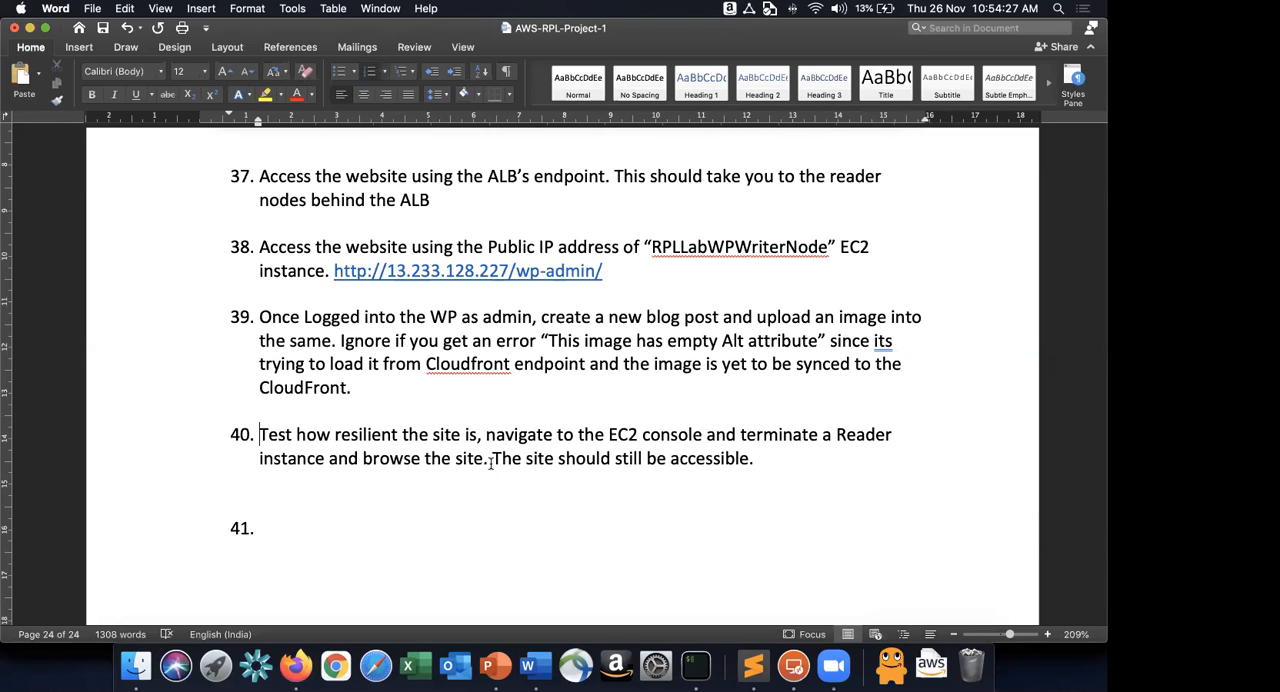
{"action": "type", "text": "Scenario - "}
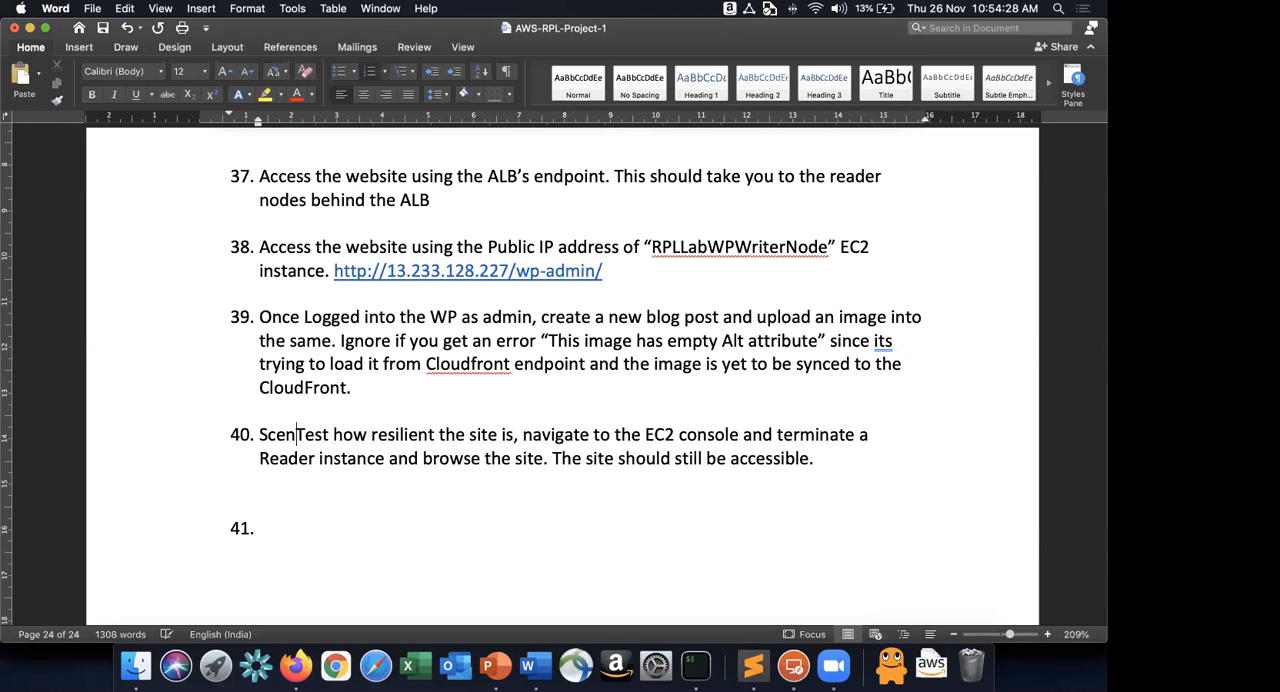
{"action": "type", "text": "1"}
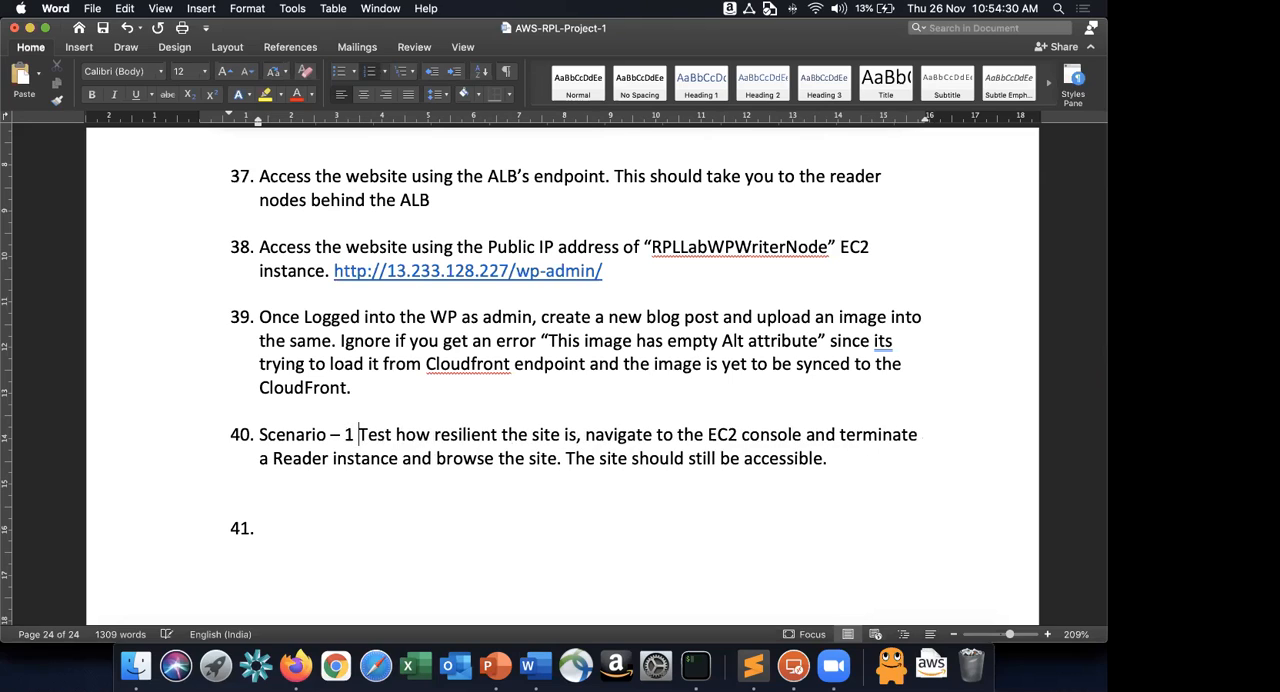
{"action": "key", "text": "BackSpace"}
{"action": "type", "text": ":"}
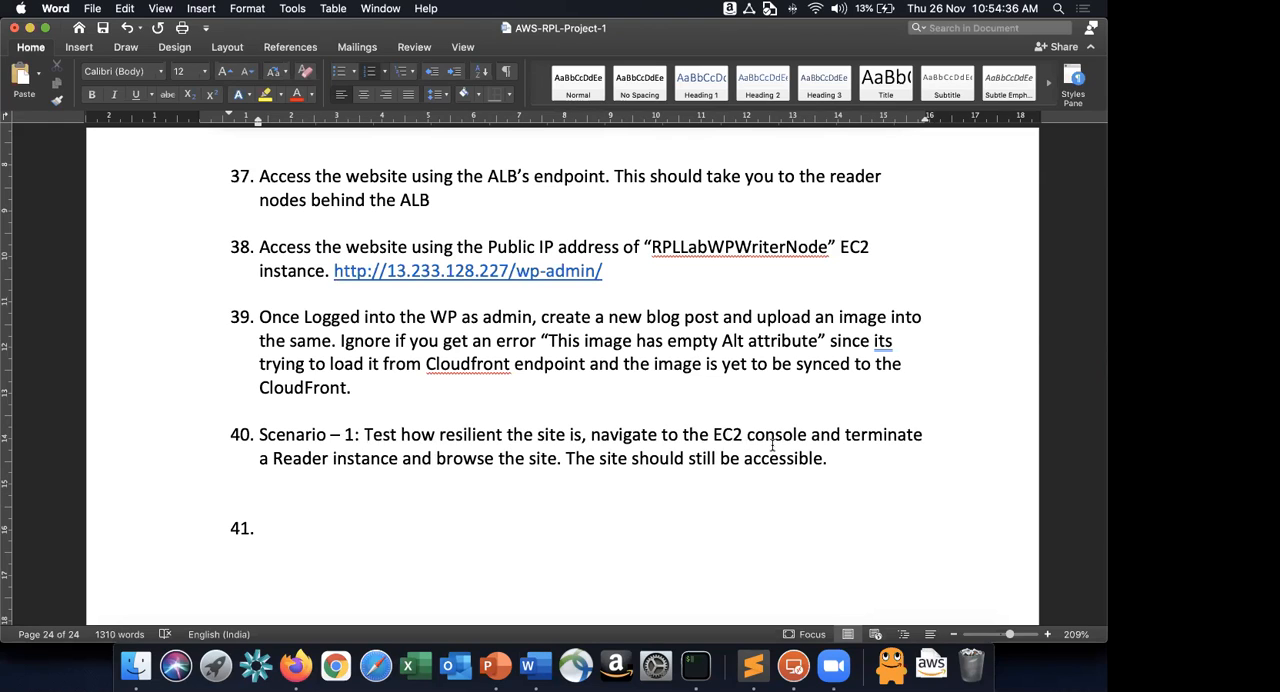
Start item 41 of the lab guide with the label "Scenario – 2:".
{"action": "left_click", "coordinate": [458, 517]}
{"action": "type", "text": "Senario"}
{"action": "key", "text": "BackSpace"}
{"action": "key", "text": "BackSpace"}
{"action": "key", "text": "BackSpace"}
{"action": "key", "text": "BackSpace"}
{"action": "key", "text": "BackSpace"}
{"action": "key", "text": "BackSpace"}
{"action": "key", "text": "BackSpace"}
{"action": "type", "text": "cenario -2"}
{"action": "key", "text": "BackSpace"}
{"action": "key", "text": "BackSpace"}
{"action": "key", "text": "BackSpace"}
{"action": "type", "text": "- 2:"}
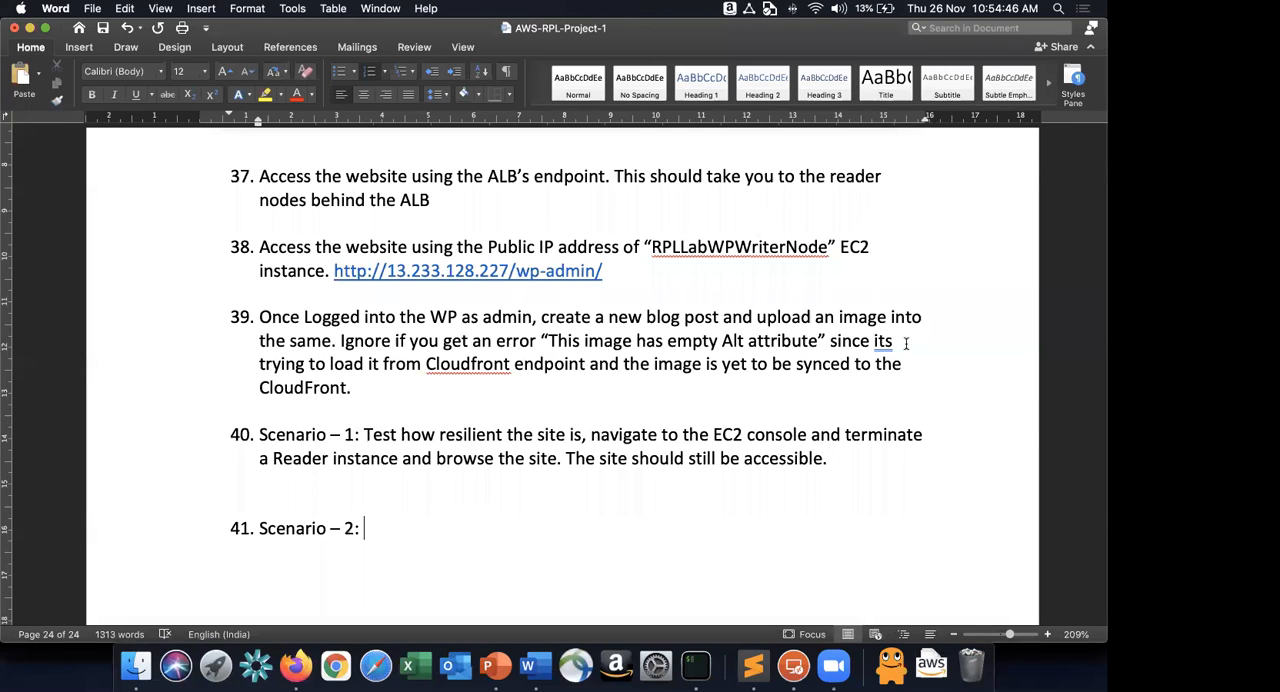
Switch to Firefox to recheck the RPLLabWPASG activity history, and return to the Word document.
{"action": "key", "text": "super+Tab"}
{"action": "left_click", "coordinate": [1010, 213]}
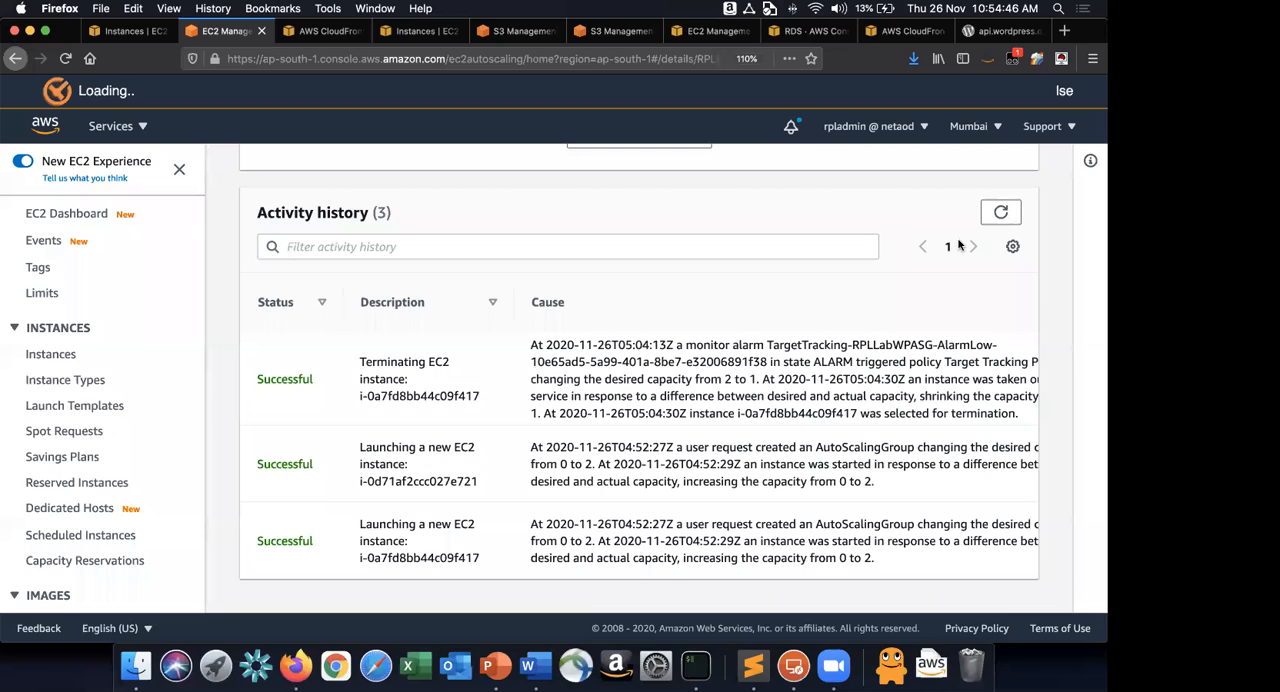
{"action": "key", "text": "super+Tab"}
Complete item 41 with "Login to one of the reader EC2 instance and bump up the CPU utilization using the script.".
{"action": "type", "text": "Log"}
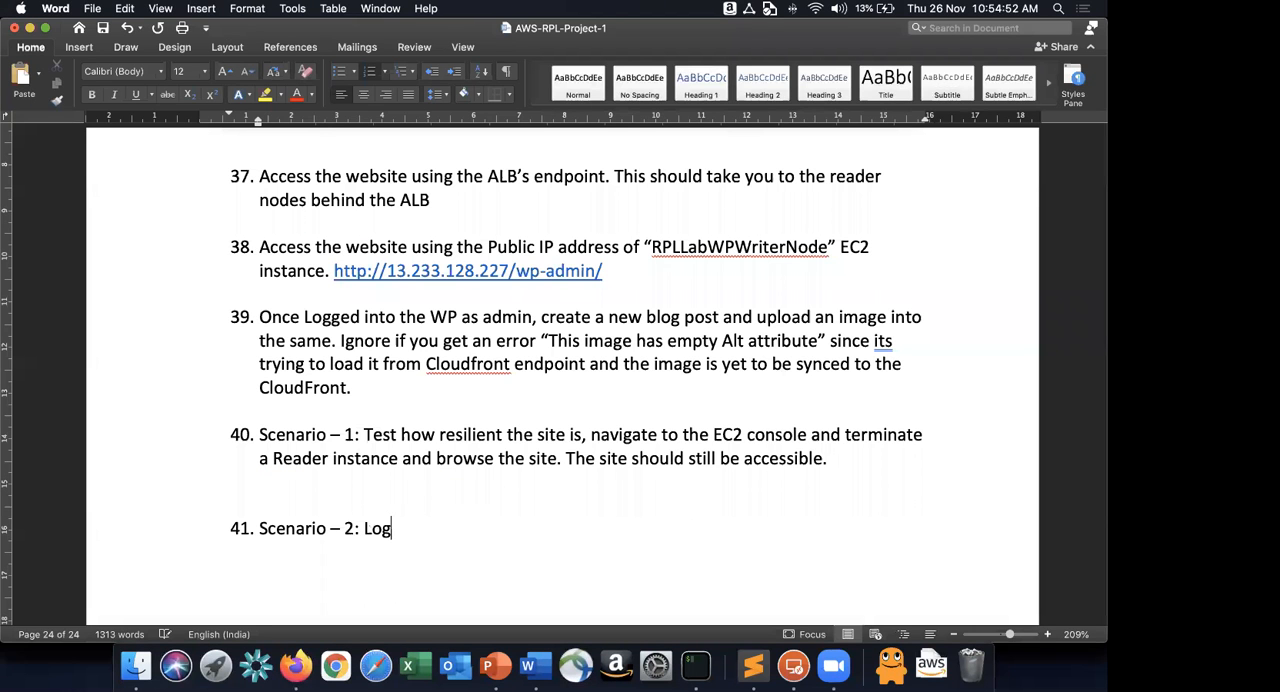
{"action": "type", "text": "in to one of the readfe"}
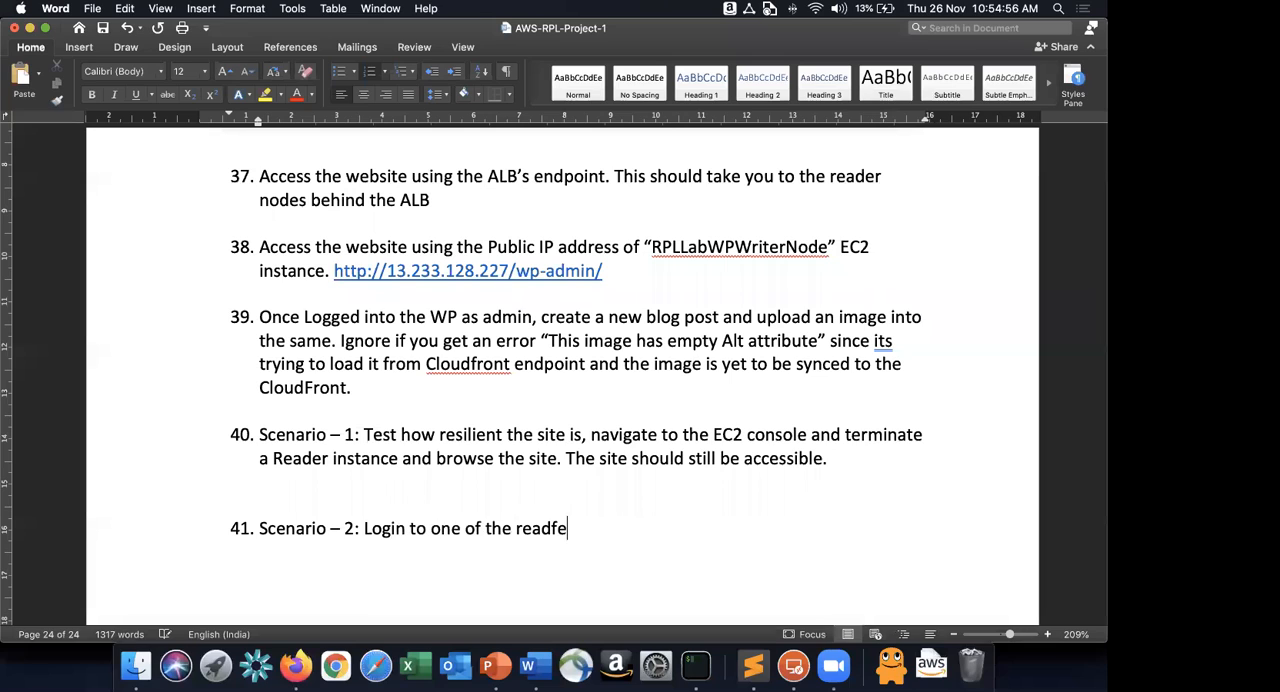
{"action": "key", "text": "BackSpace"}
{"action": "key", "text": "BackSpace"}
{"action": "type", "text": "er EC2 ikns"}
{"action": "key", "text": "BackSpace"}
{"action": "key", "text": "BackSpace"}
{"action": "key", "text": "BackSpace"}
{"action": "type", "text": "nstance and bum"}
{"action": "type", "text": "p up the CPU"}
{"action": "type", "text": " utilization usi"}
{"action": "type", "text": "ng the svrp"}
{"action": "key", "text": "BackSpace"}
{"action": "key", "text": "BackSpace"}
{"action": "key", "text": "BackSpace"}
{"action": "type", "text": "cript."}
Switch to Finder and open the Day 1 folder inside the Module 1 folder.
{"action": "key", "text": "super+Tab"}
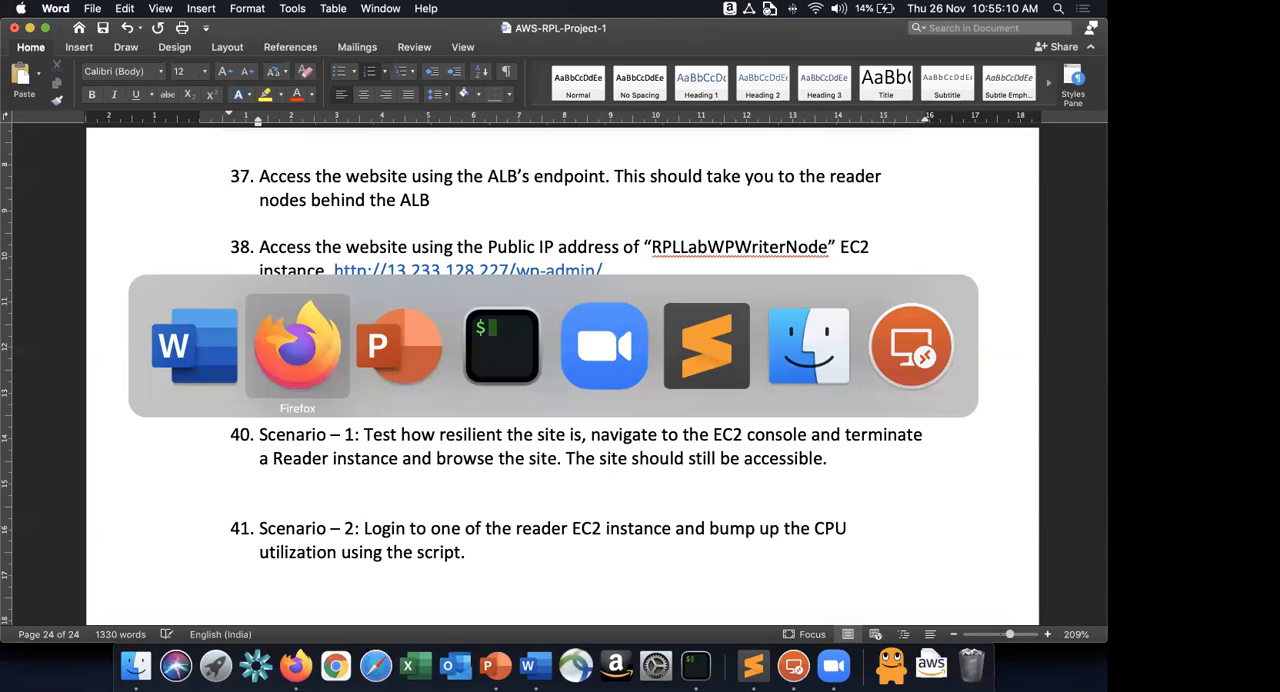
{"action": "key", "text": "super+Tab"}
{"action": "key", "text": "super+Tab"}
{"action": "key", "text": "super+Tab"}
{"action": "key", "text": "super+Tab"}
{"action": "key", "text": "super+Tab"}
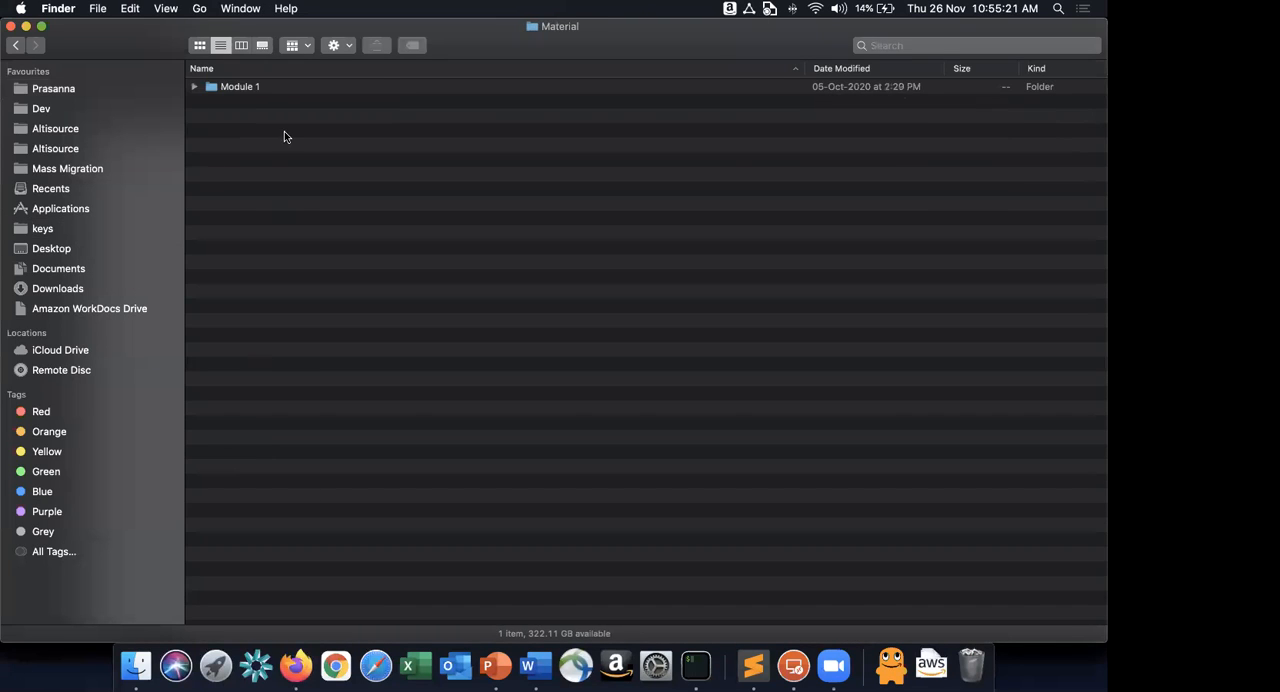
{"action": "double_click", "coordinate": [324, 90]}
{"action": "left_click", "coordinate": [324, 90]}
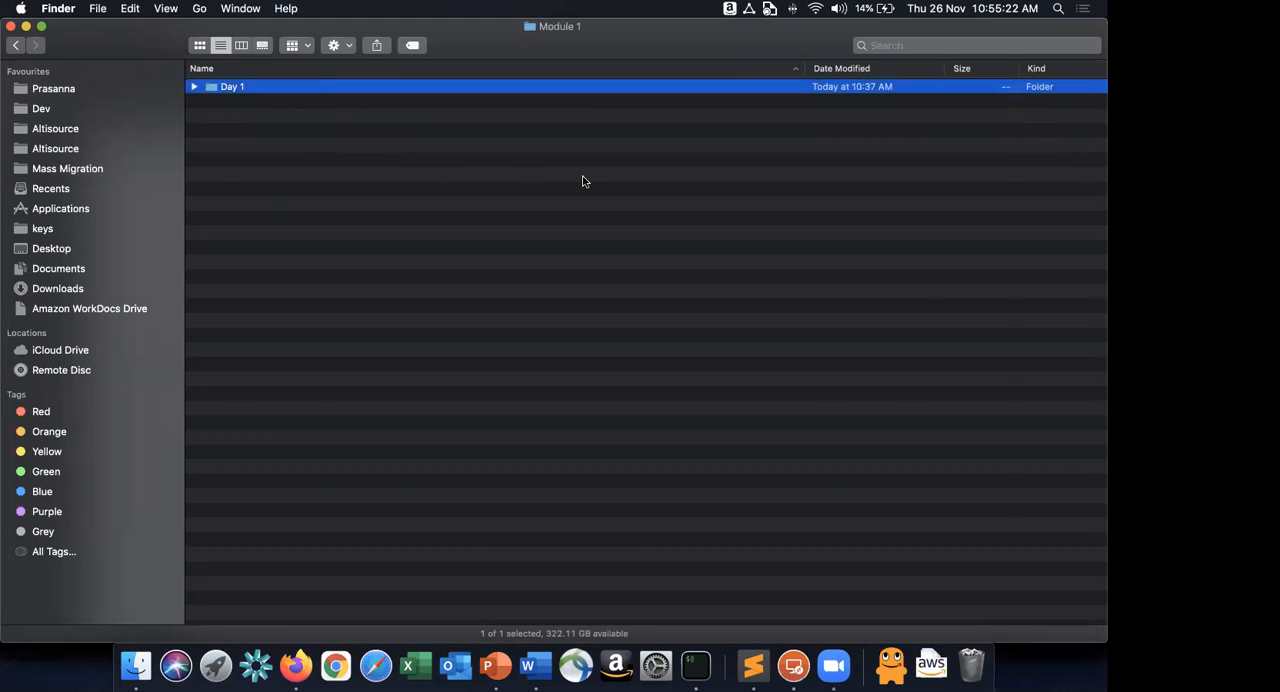
{"action": "key", "text": "super+Down"}
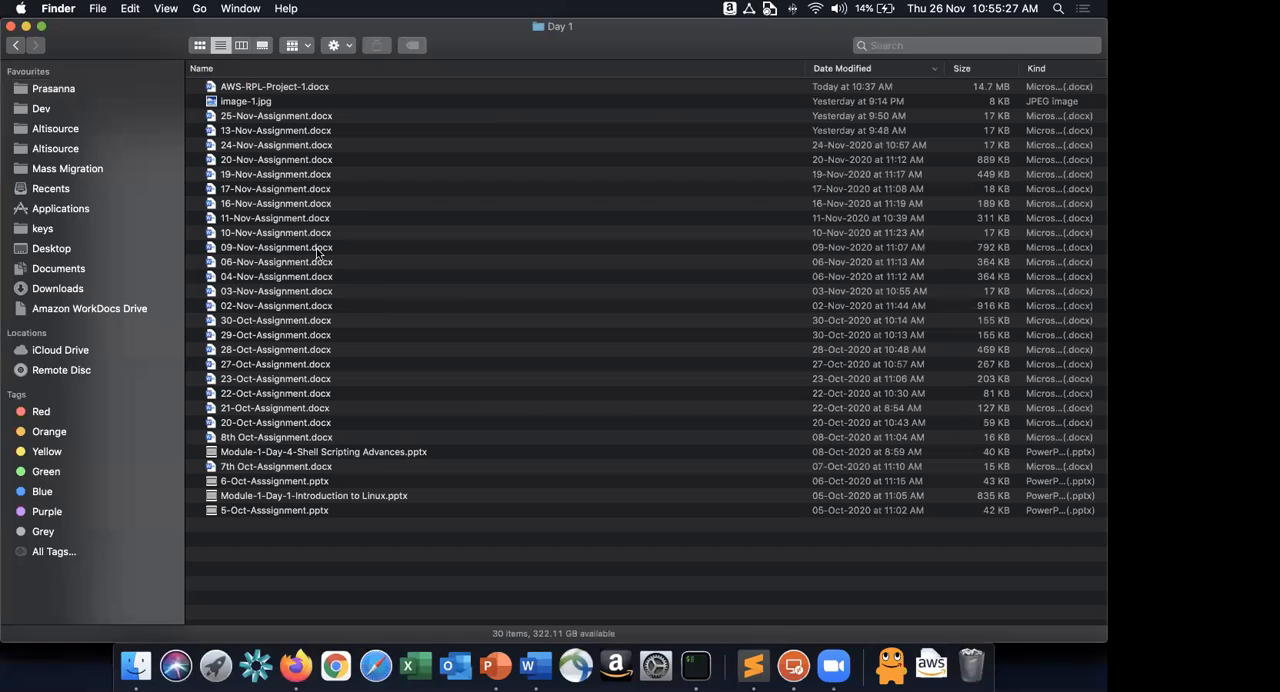
Open 20-Nov-Assignment.docx from the Day 1 folder and look through it for the CPU load script.
{"action": "double_click", "coordinate": [266, 190]}
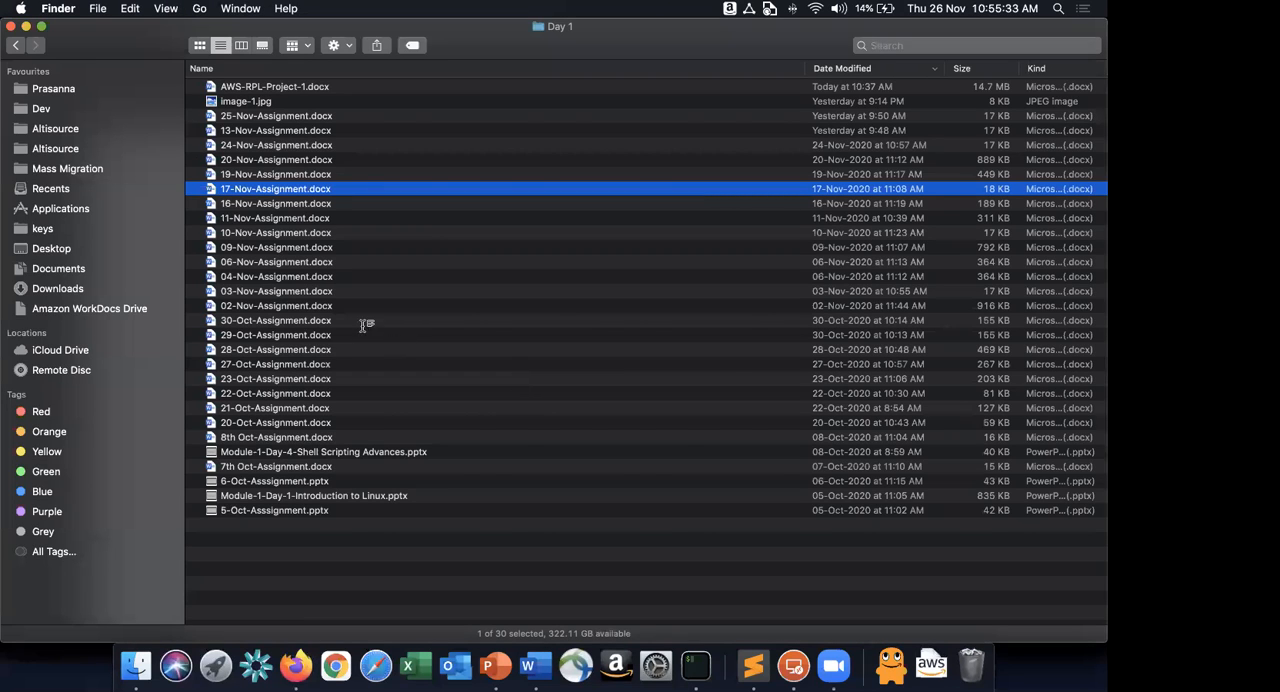
{"action": "key", "text": "Down"}
{"action": "left_click", "coordinate": [259, 157]}
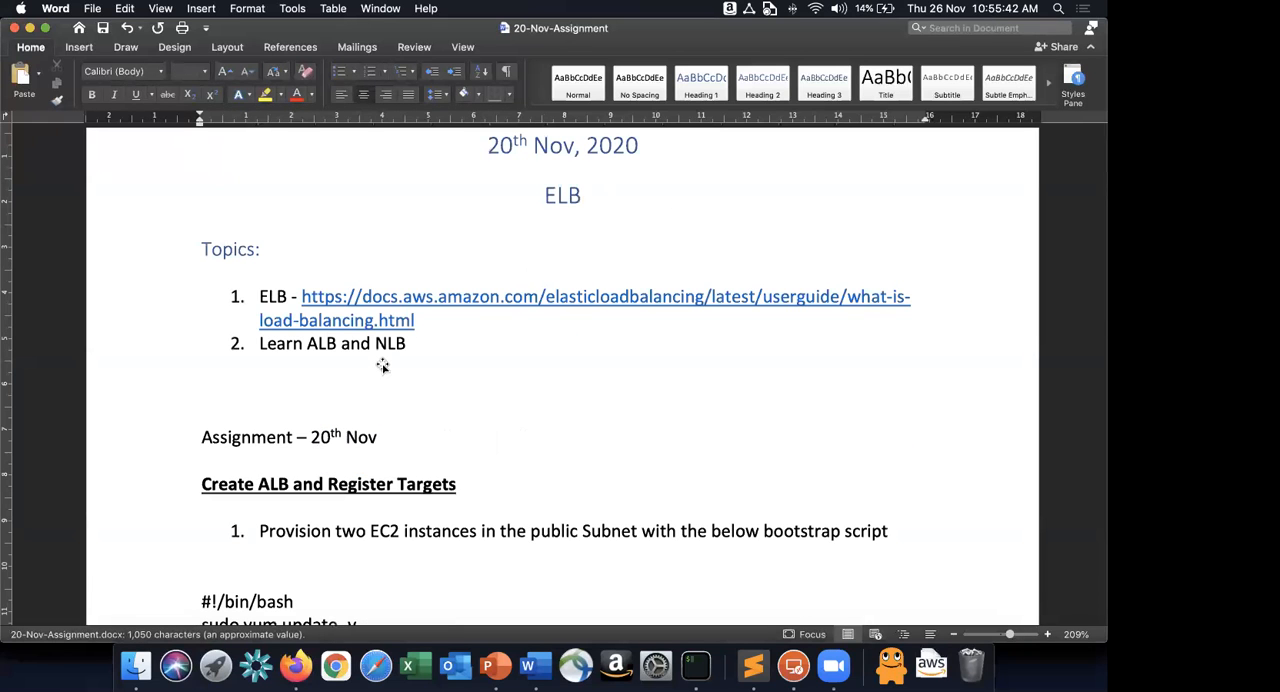
{"action": "scroll", "coordinate": [383, 368], "scroll_direction": "down", "scroll_amount": 15}
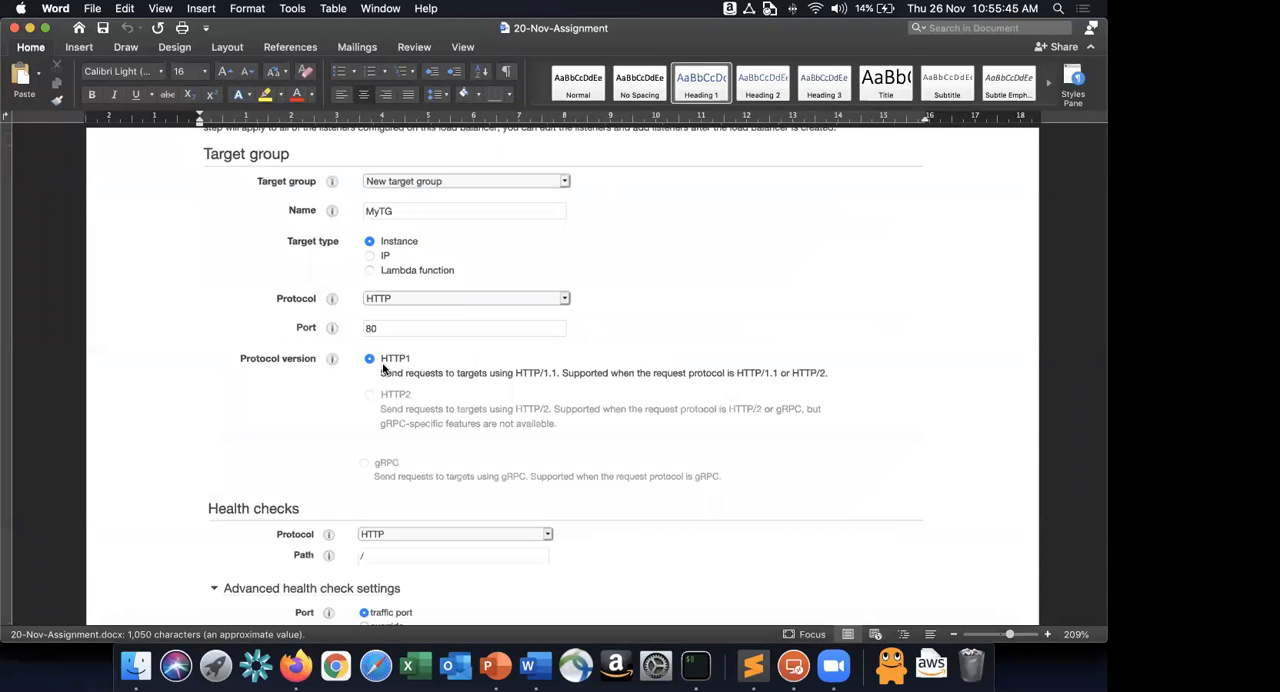
{"action": "scroll", "coordinate": [260, 220], "scroll_direction": "down", "scroll_amount": 3}
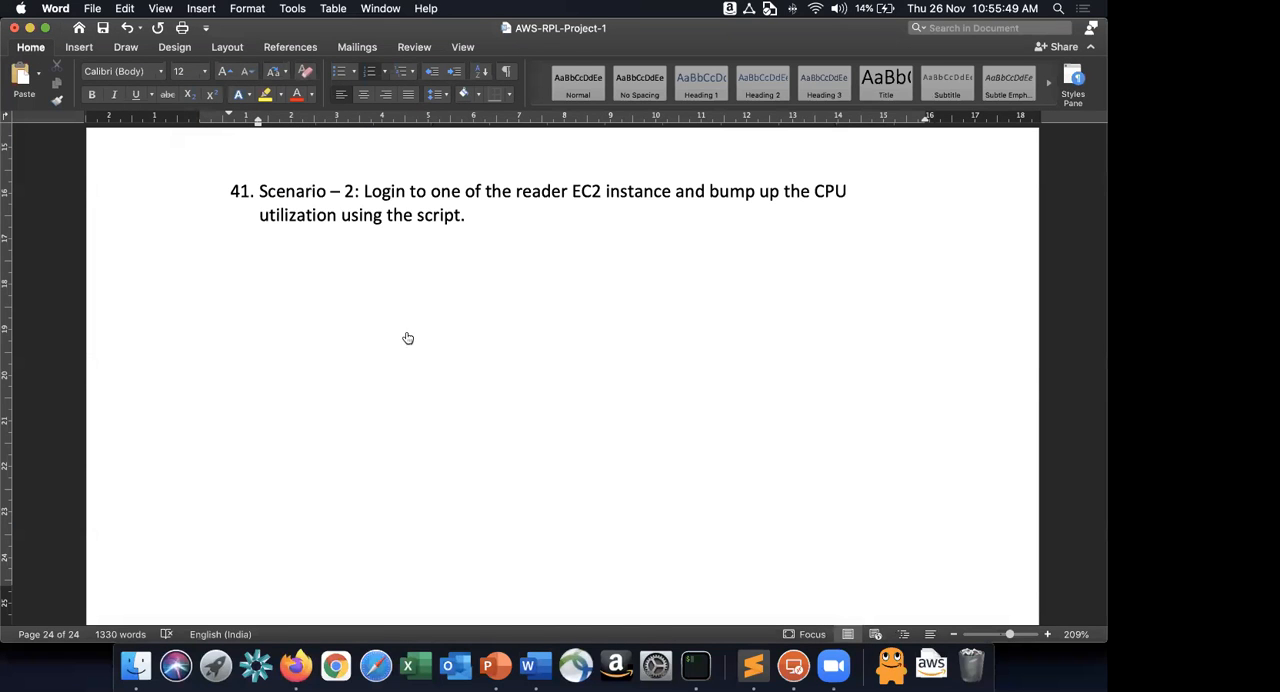
Check the 24-Nov-Assignment document on EC2 AutoScaling for the CPU load script and close it.
{"action": "scroll", "coordinate": [404, 333], "scroll_direction": "down", "scroll_amount": 10}
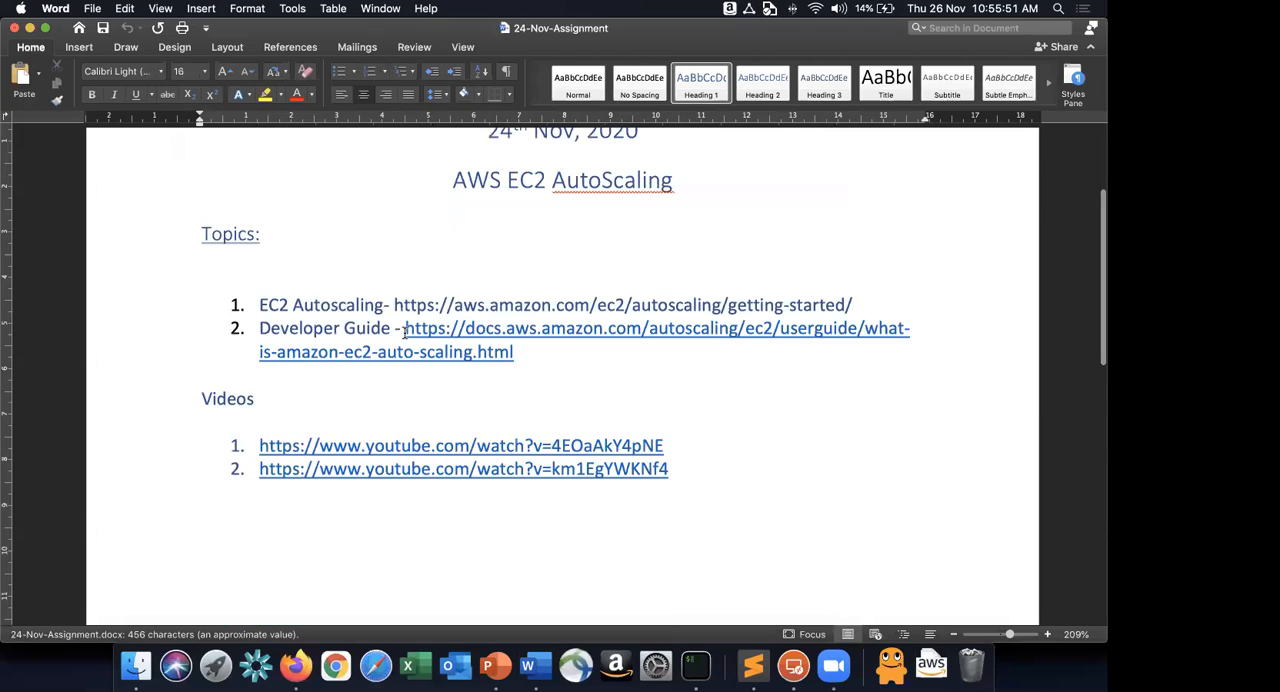
{"action": "scroll", "coordinate": [400, 236], "scroll_direction": "up", "scroll_amount": 10}
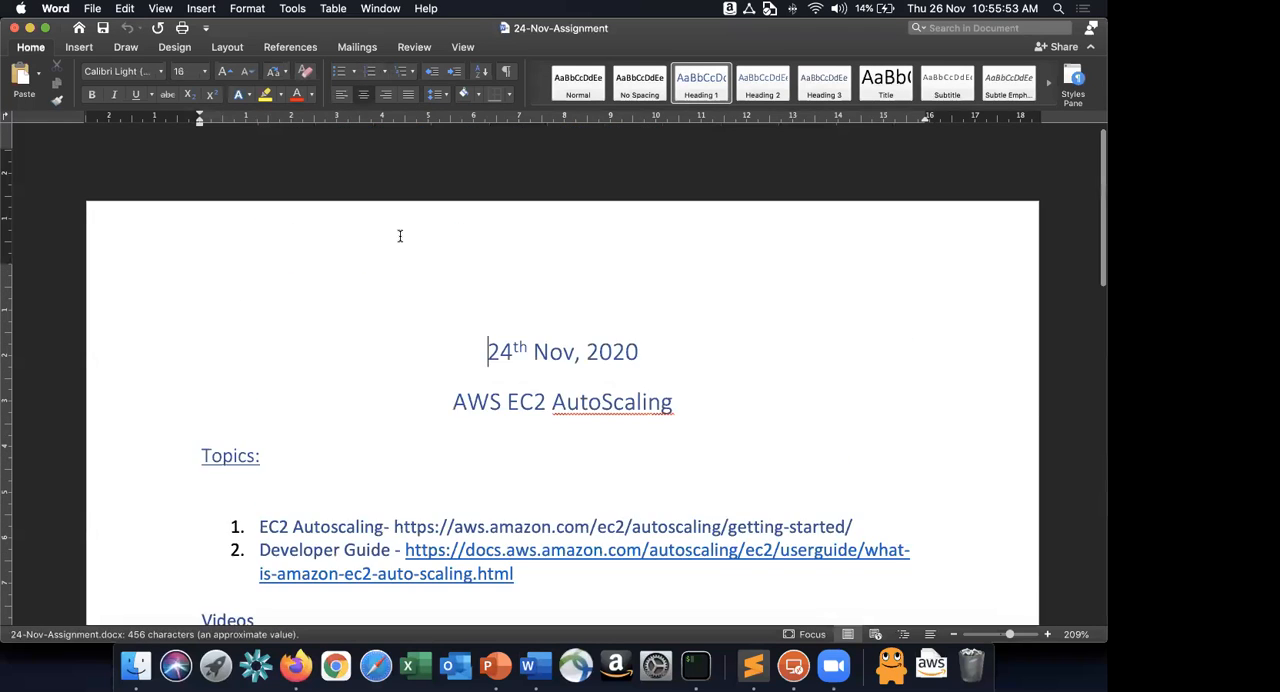
{"action": "key", "text": "super+w"}
Switch to Sublime Text and go through the open scripts until the "while true; do echo; done" file is open.
{"action": "key", "text": "super+Tab"}
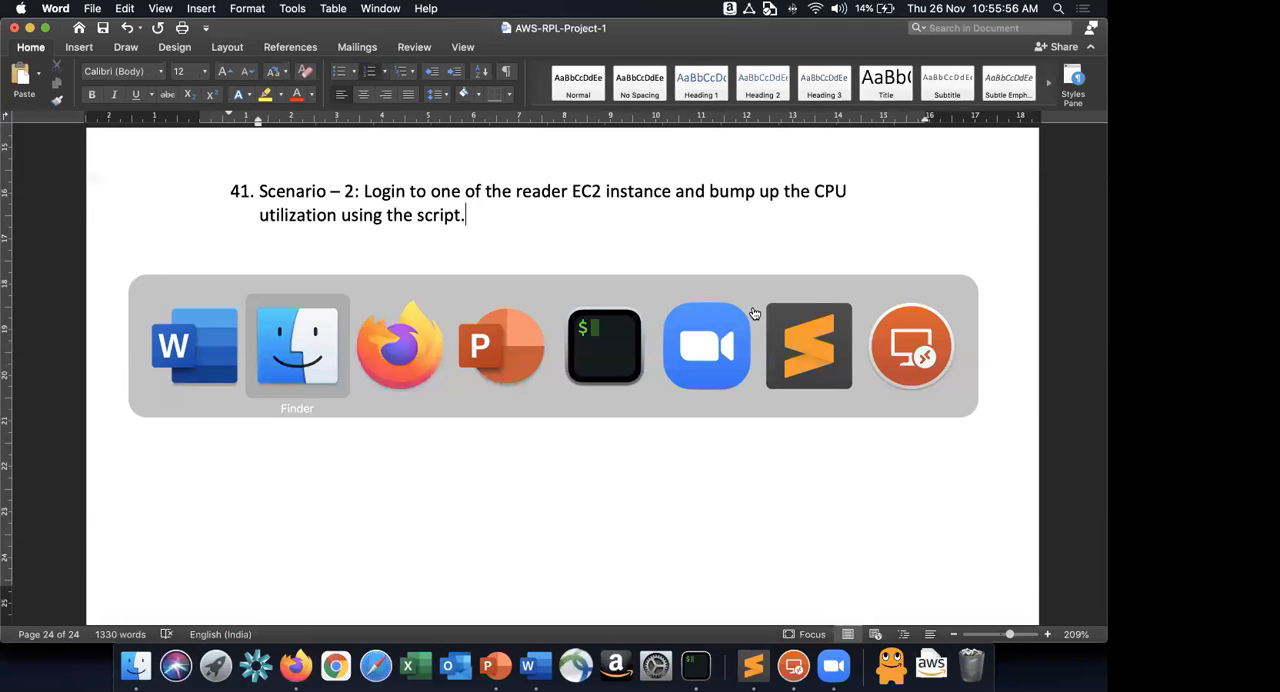
{"action": "left_click", "coordinate": [779, 326]}
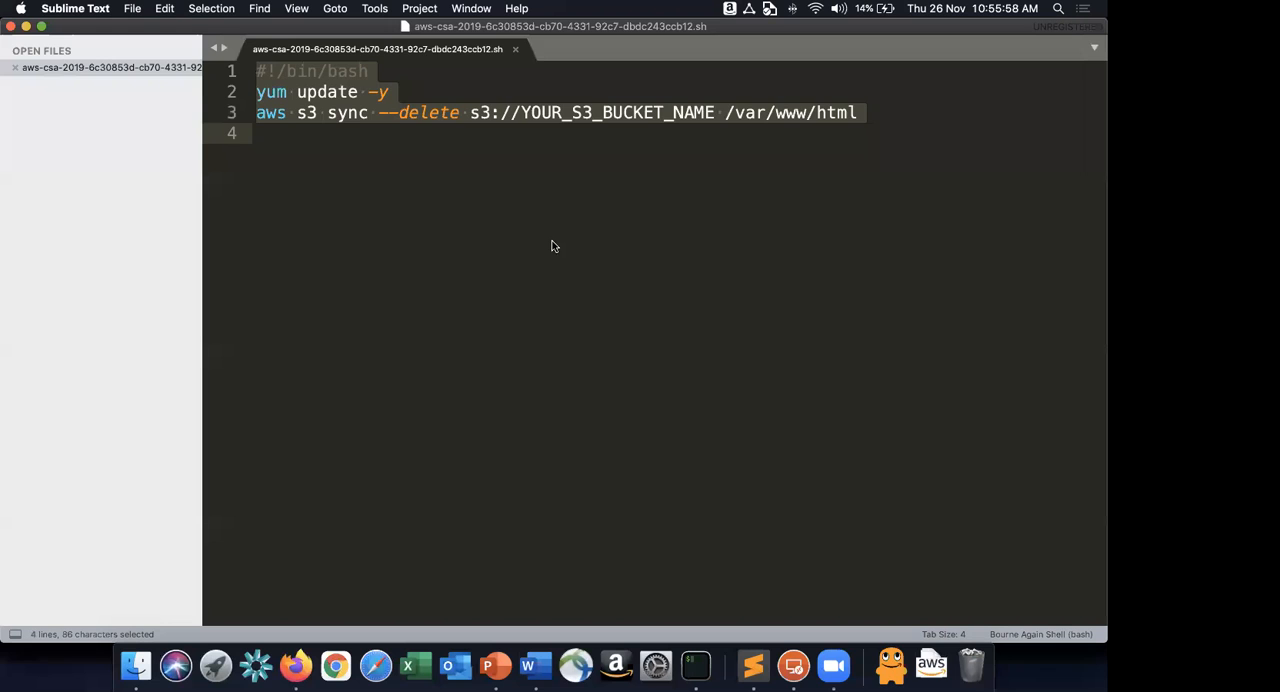
{"action": "key", "text": "super+grave"}
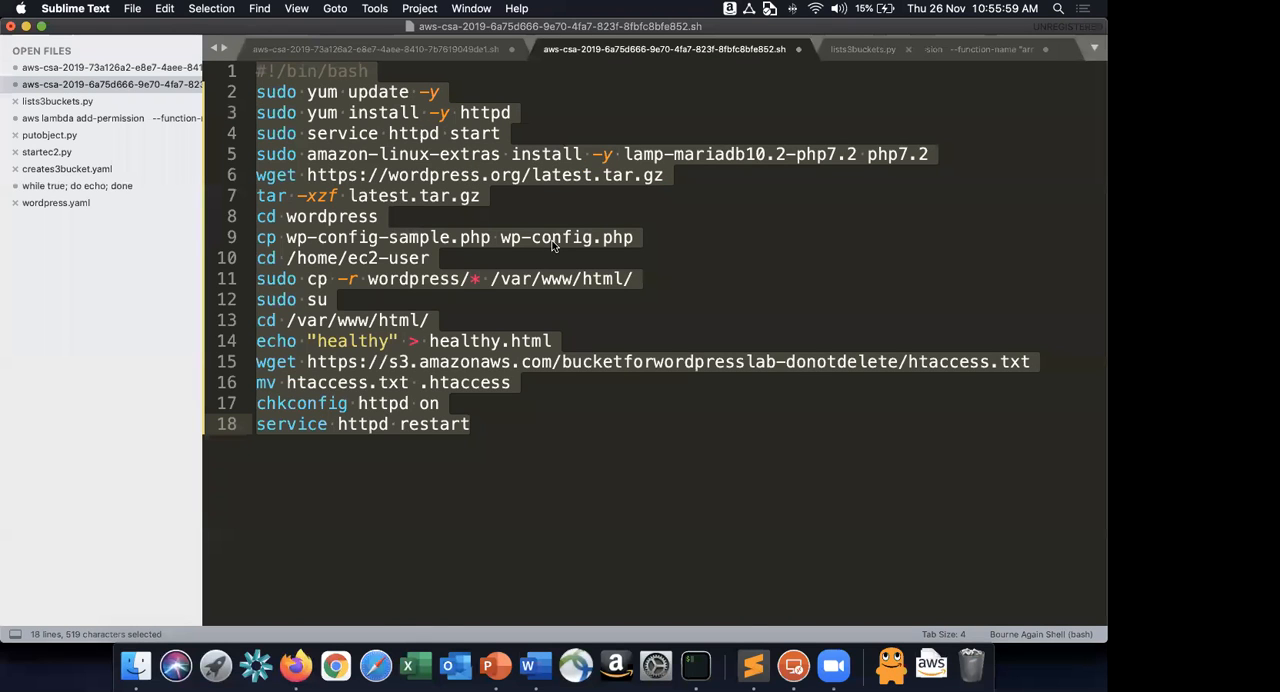
{"action": "key", "text": "super+grave"}
{"action": "key", "text": "super+grave"}
{"action": "key", "text": "super+grave"}
{"action": "left_click", "coordinate": [912, 47]}
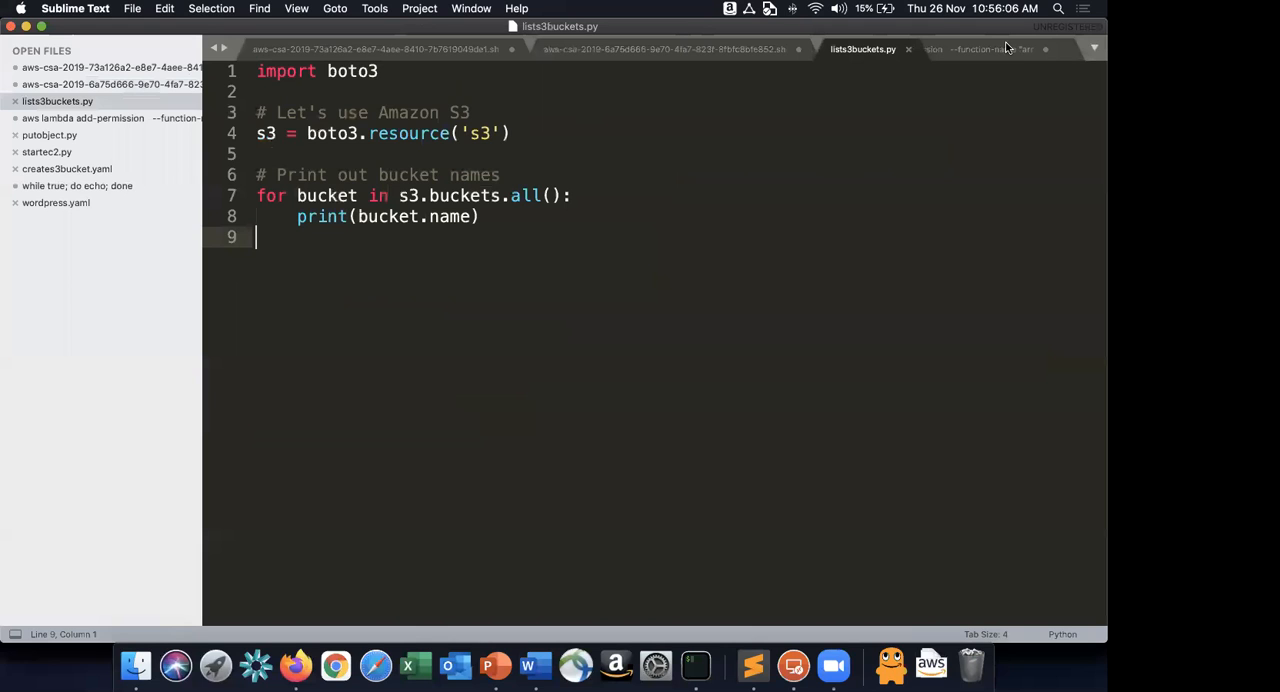
{"action": "left_click", "coordinate": [1008, 47]}
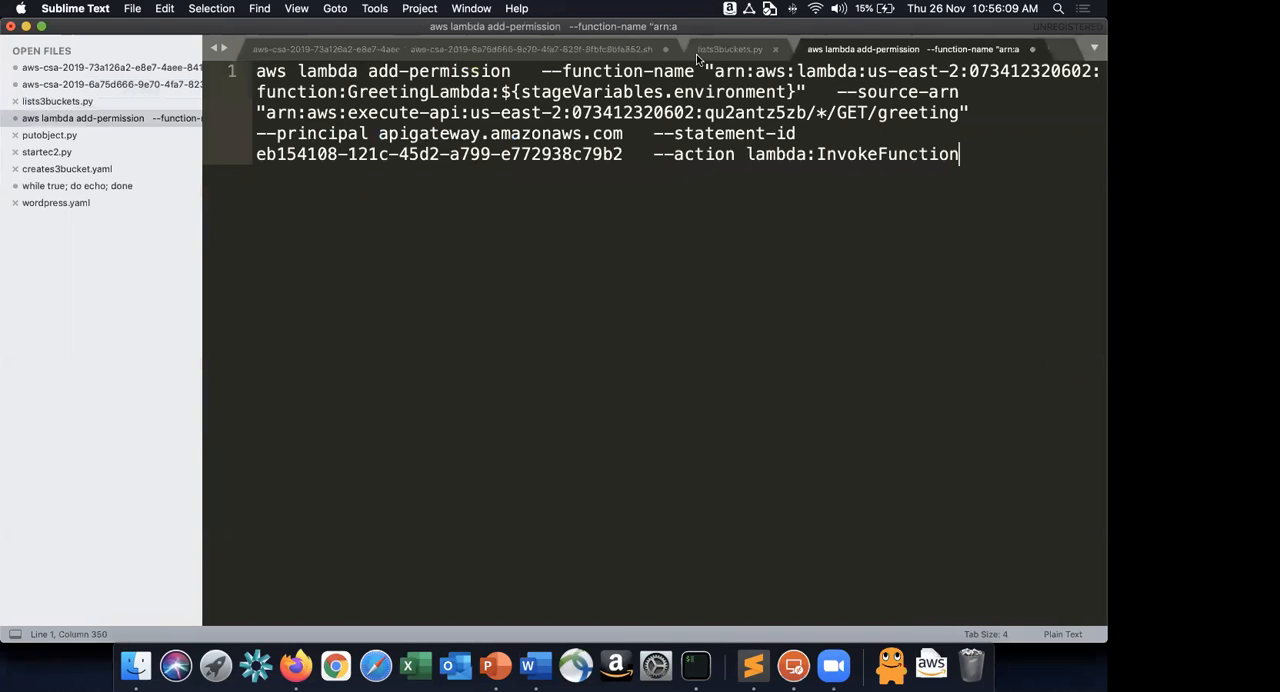
{"action": "scroll", "coordinate": [949, 51], "scroll_direction": "up", "scroll_amount": 2}
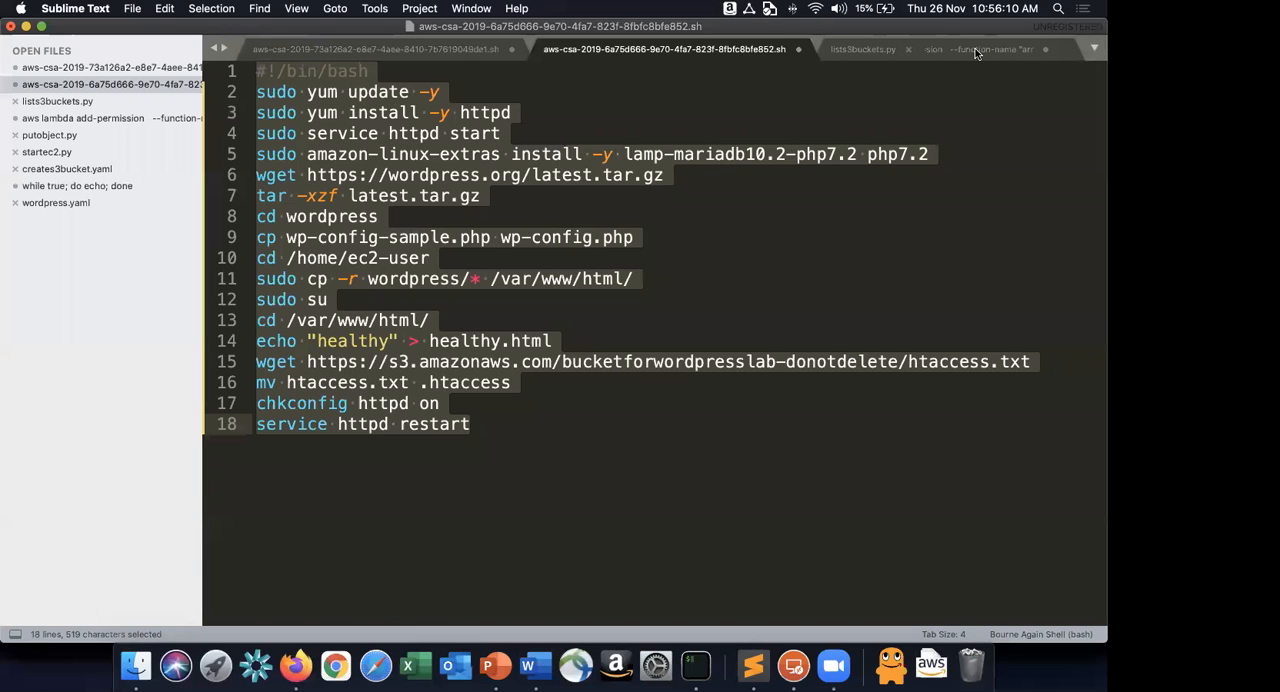
{"action": "scroll", "coordinate": [976, 53], "scroll_direction": "down", "scroll_amount": 5}
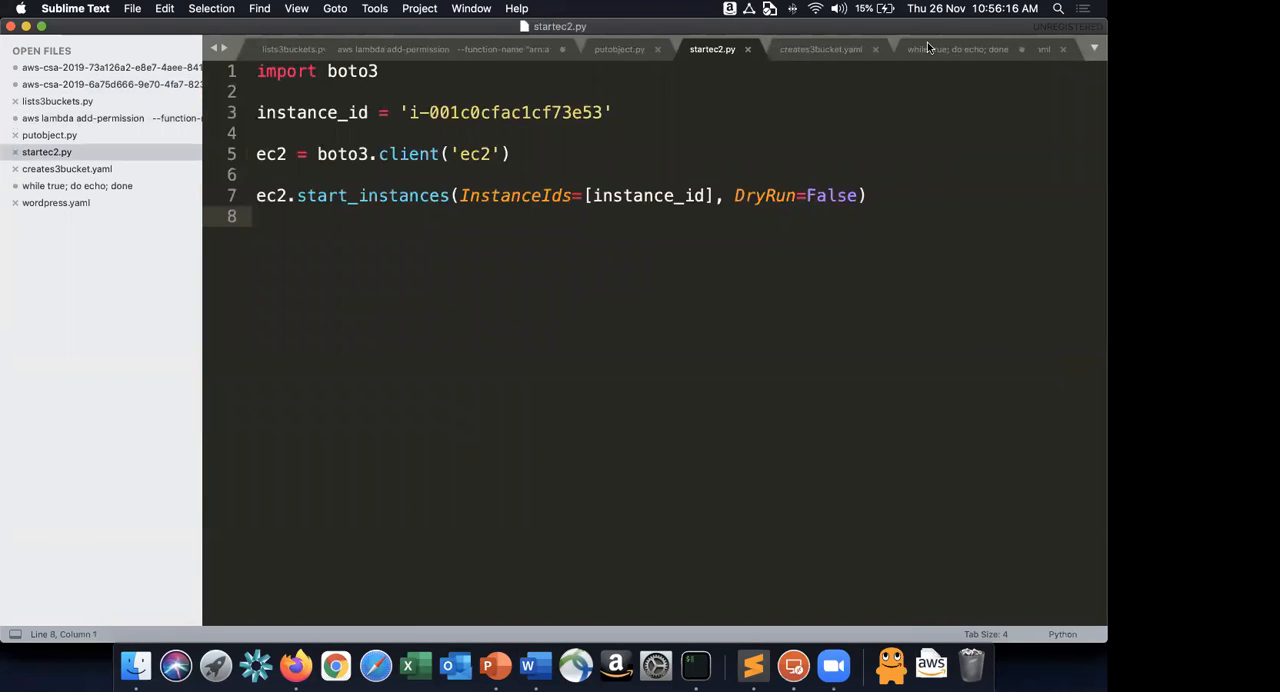
{"action": "left_click", "coordinate": [920, 48]}
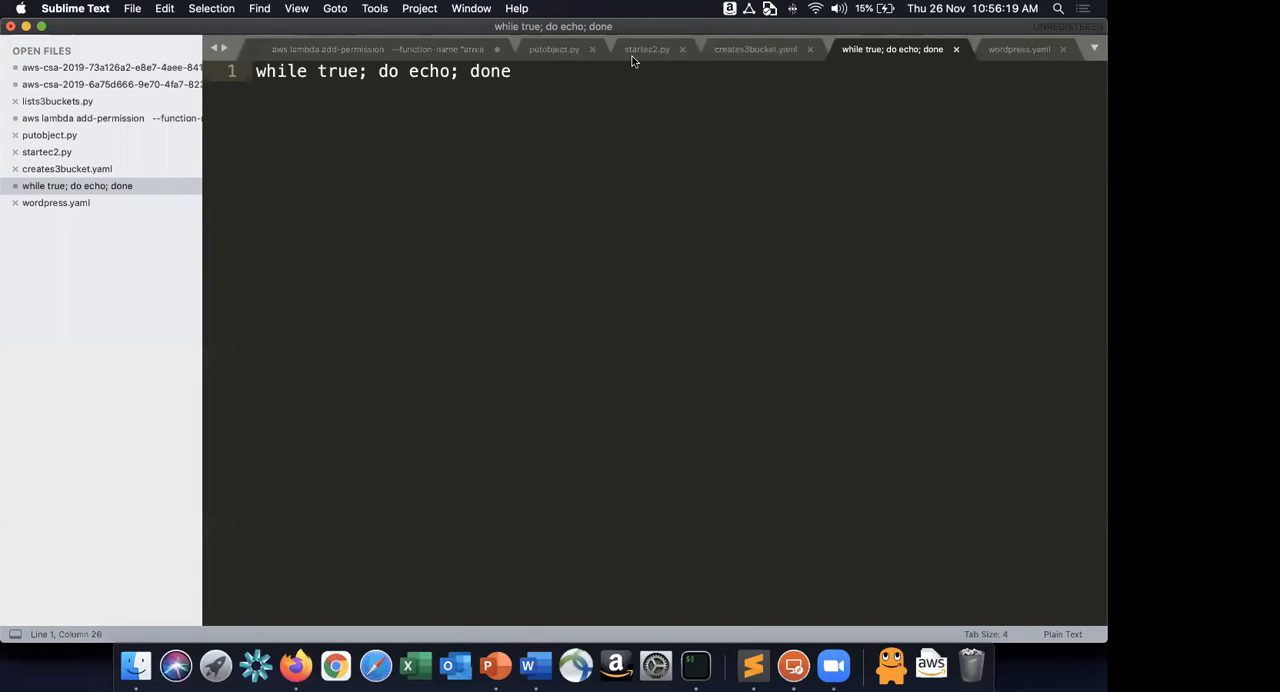
Check the remaining open files, from wordpress.yaml back to the first WordPress bootstrap script, for another CPU load script.
{"action": "key", "text": "super+alt+Right"}
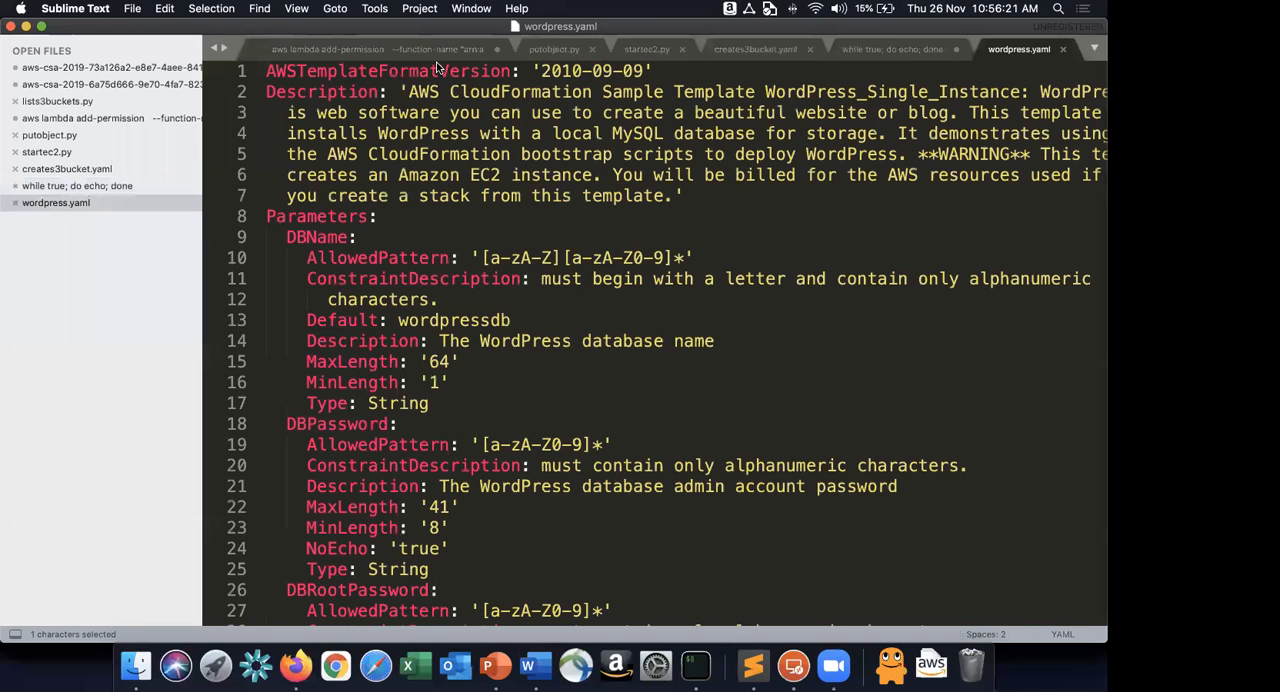
{"action": "key", "text": "super+alt+Left"}
{"action": "key", "text": "super+alt+Left"}
{"action": "key", "text": "super+alt+Left"}
{"action": "key", "text": "super+alt+Left"}
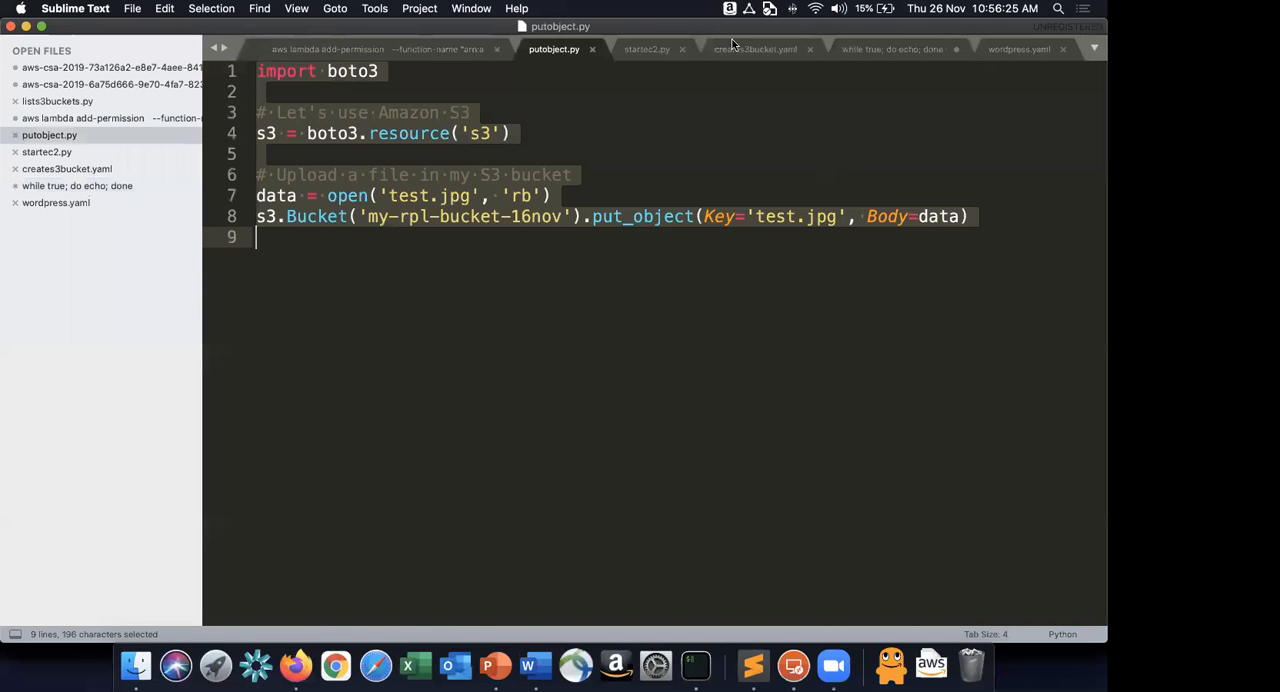
{"action": "key", "text": "super+alt+Left"}
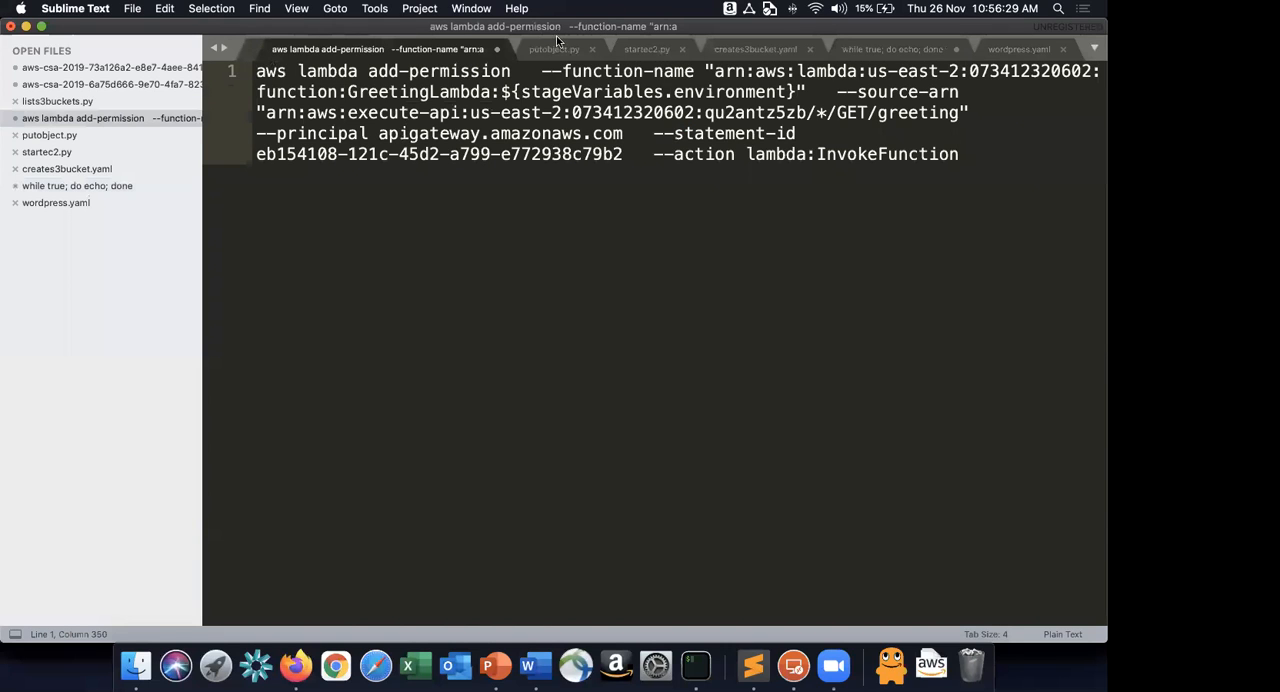
{"action": "scroll", "coordinate": [560, 45], "scroll_direction": "left", "scroll_amount": 3}
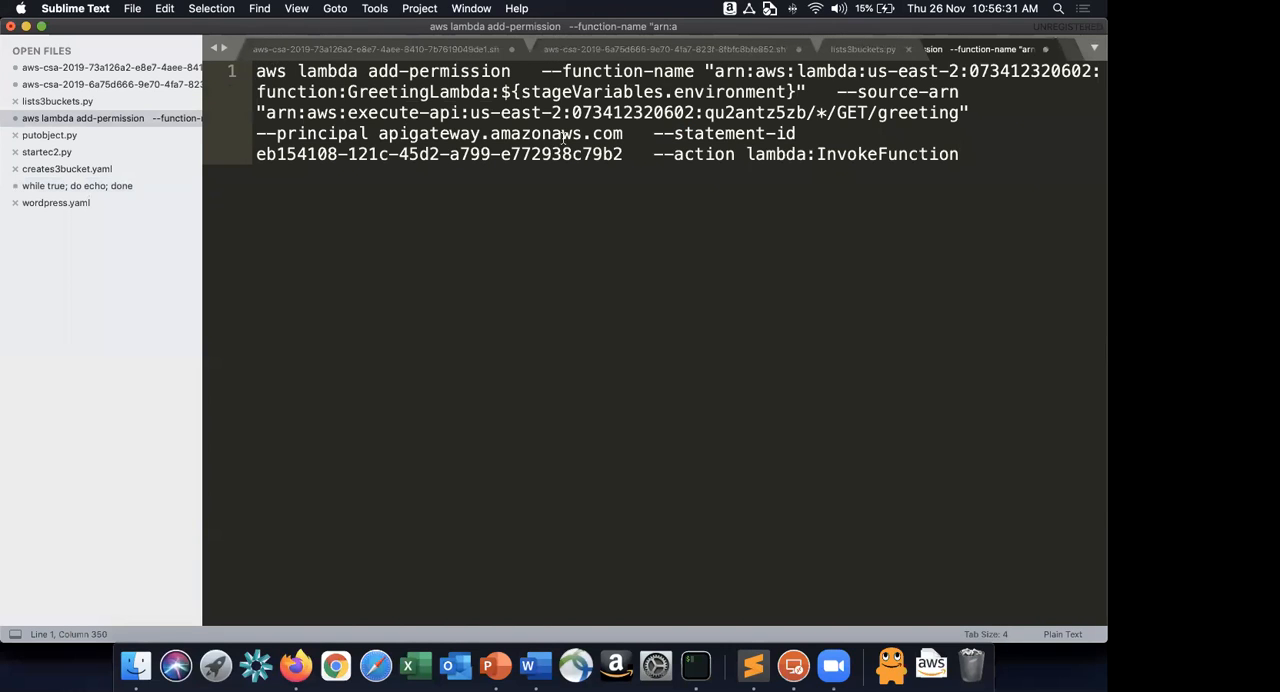
{"action": "left_click", "coordinate": [436, 51]}
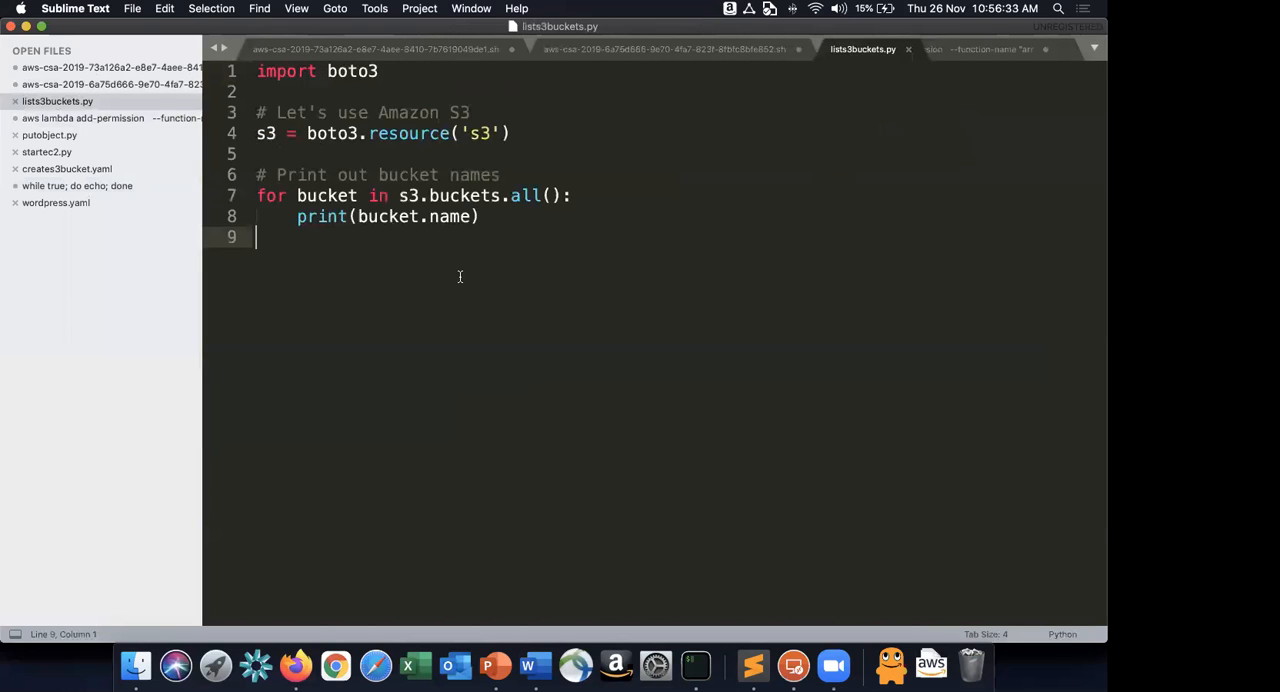
{"action": "key", "text": "super+1"}
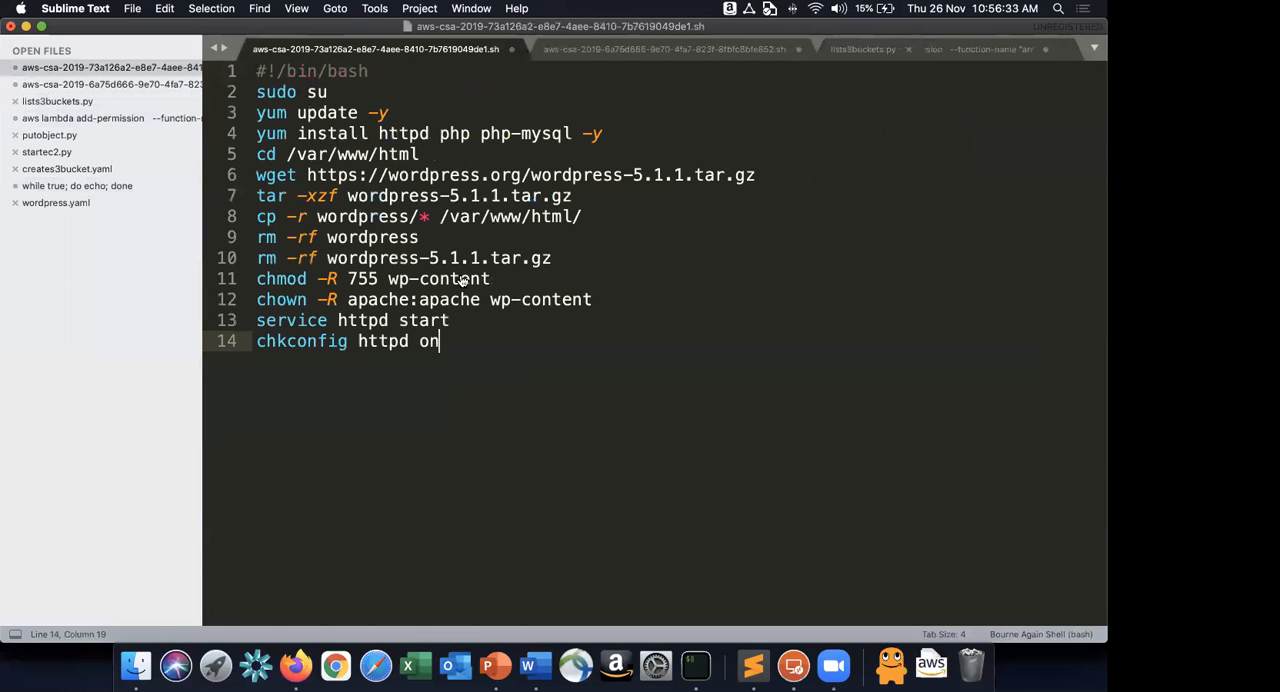
Go through the open files once more, including creates3bucket.yaml, and return to the "while true; do echo; done" file.
{"action": "key", "text": "super+Tab"}
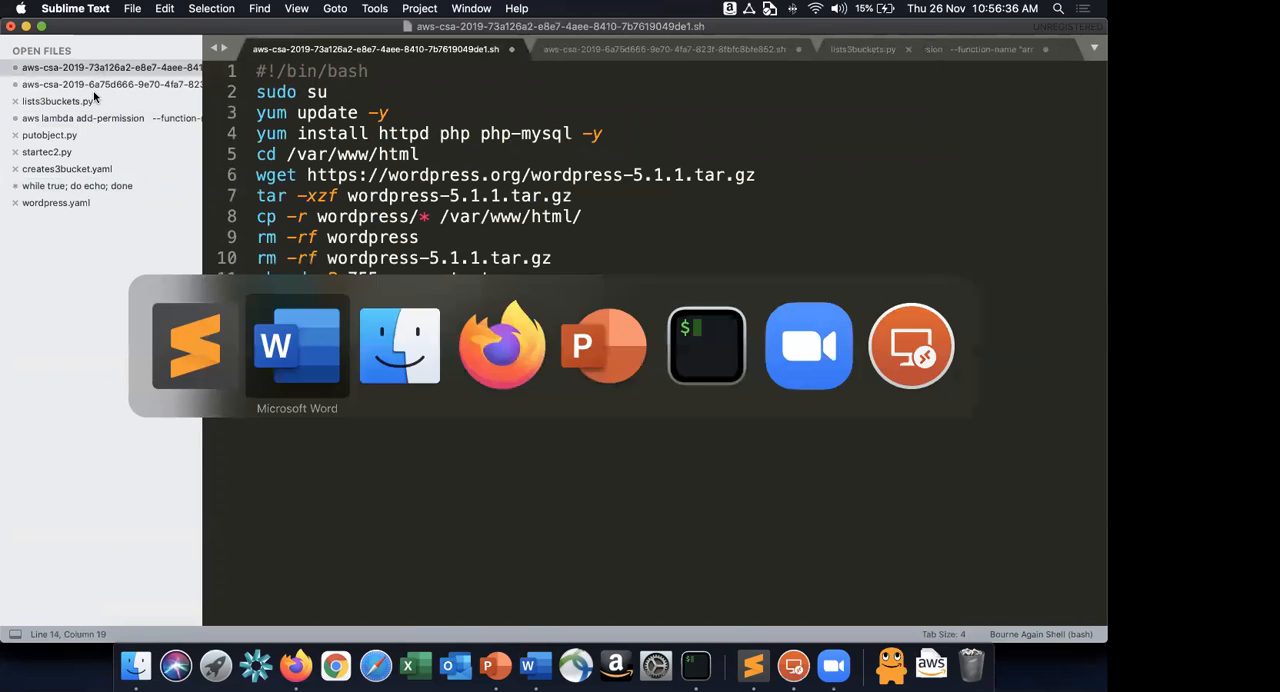
{"action": "key", "text": "super+2"}
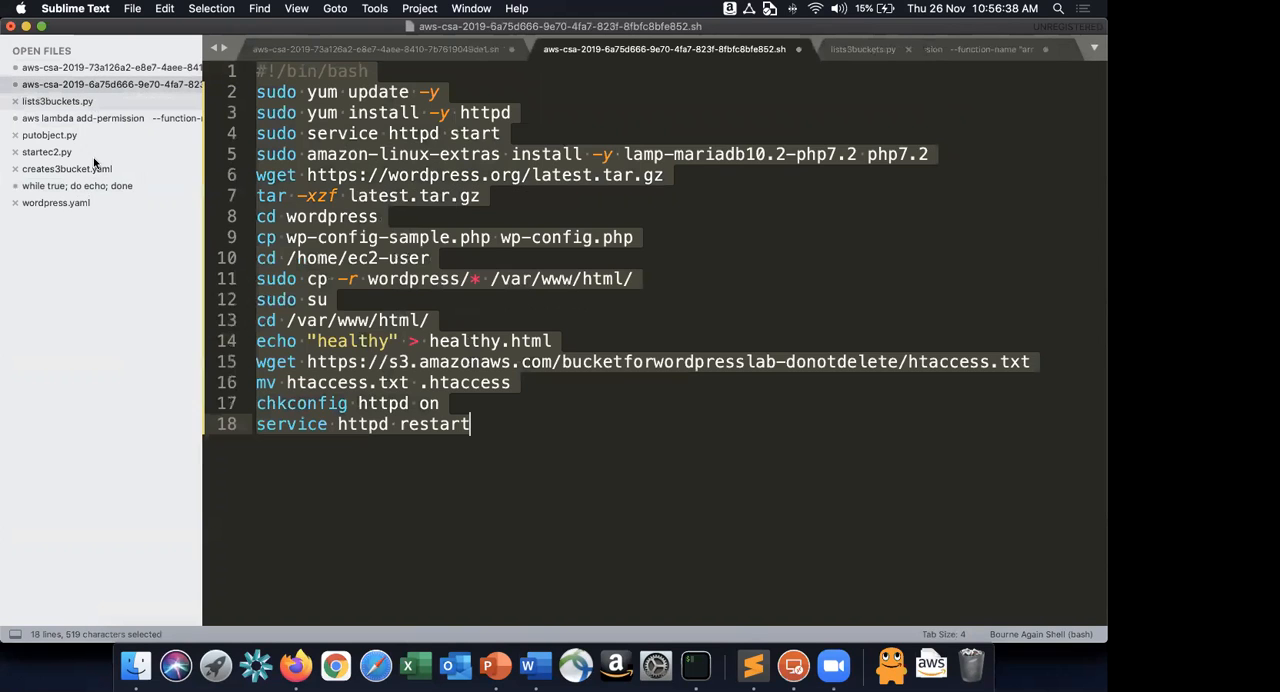
{"action": "key", "text": "super+4"}
{"action": "key", "text": "super+6"}
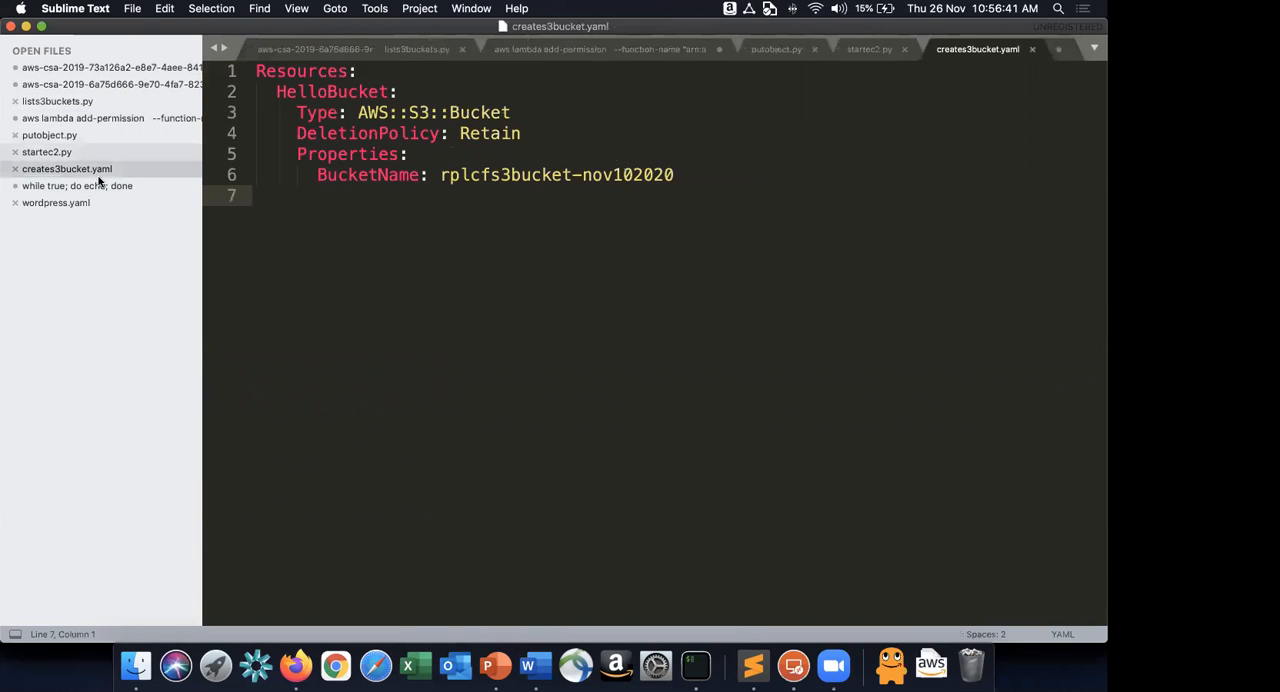
{"action": "key", "text": "super+7"}
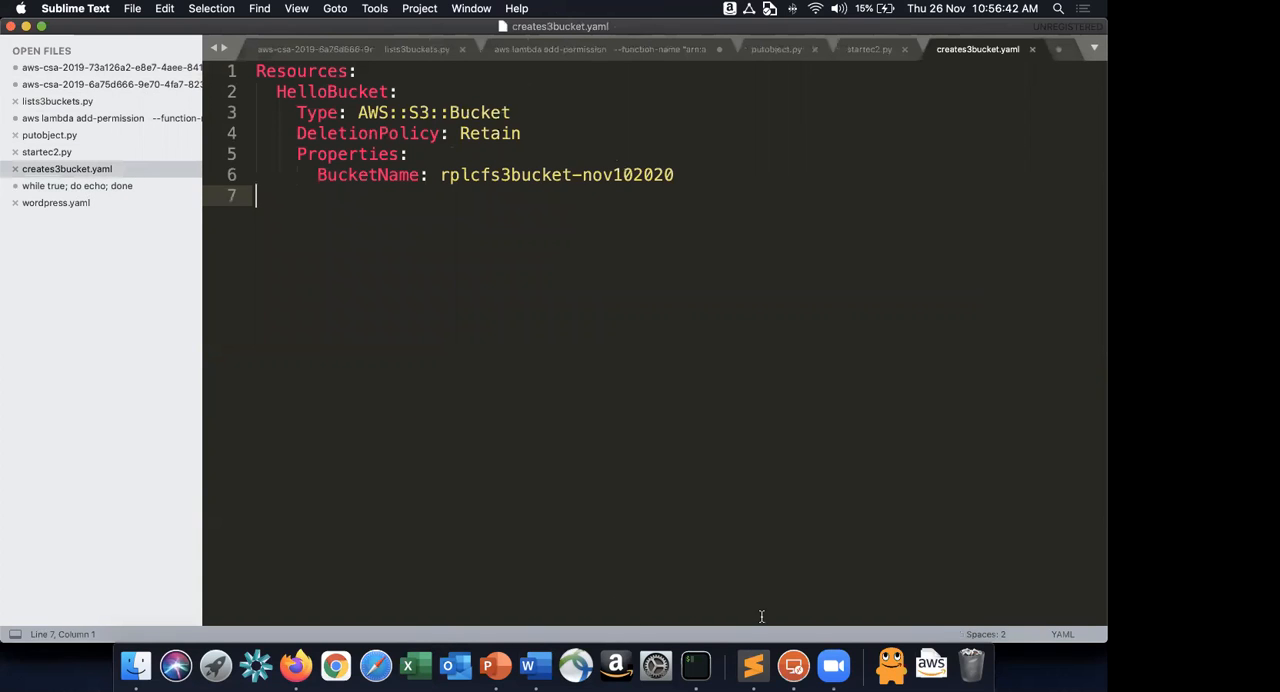
{"action": "key", "text": "super+8"}
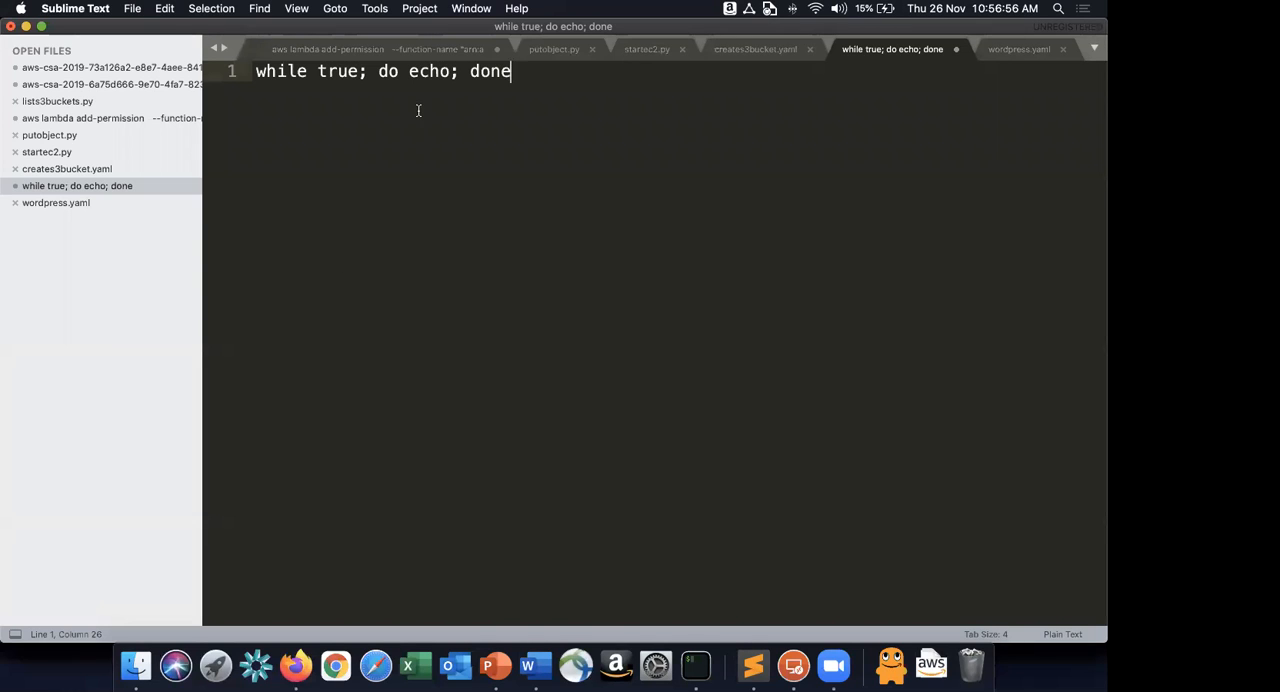
Paste "for i in 1 2 3 4; do while : ; do : ; done & done" two lines below the while loop and copy that line.
{"action": "key", "text": "Return"}
{"action": "key", "text": "Return"}
{"action": "type", "text": "for i in 1 2 3 4; do while : ; do : ; done & done"}
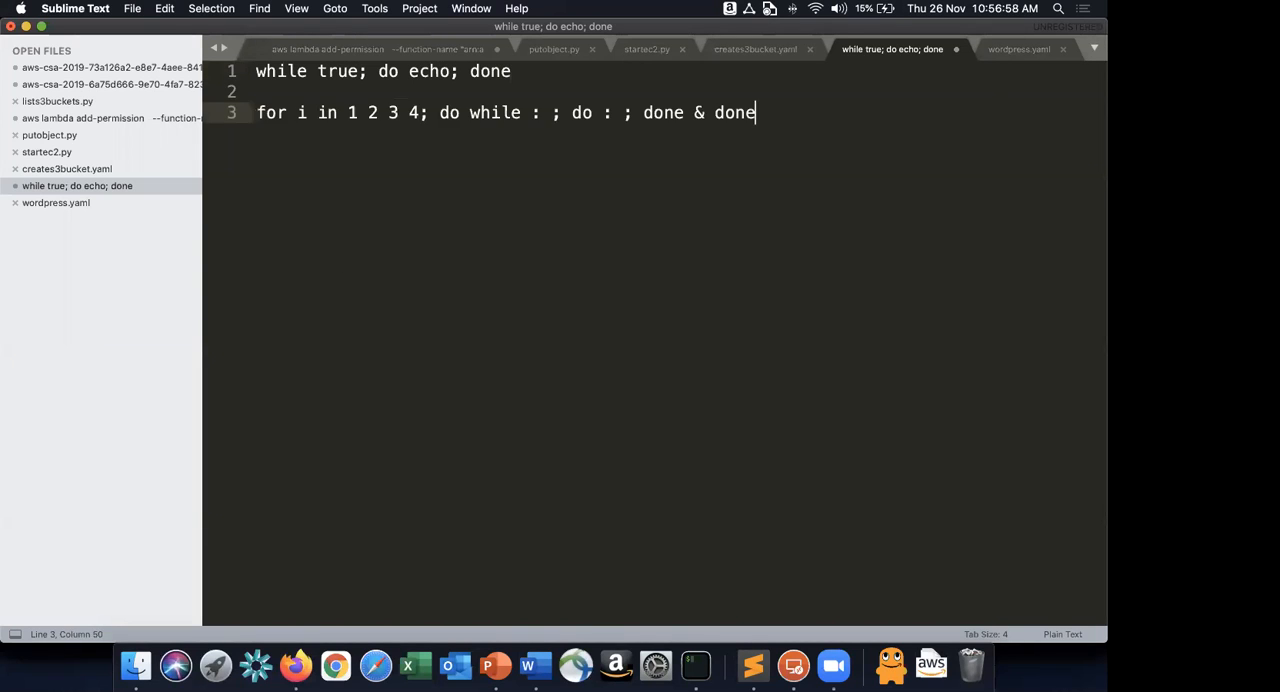
{"action": "left_click", "coordinate": [257, 113], "text": "shift"}
{"action": "key", "text": "super+c"}
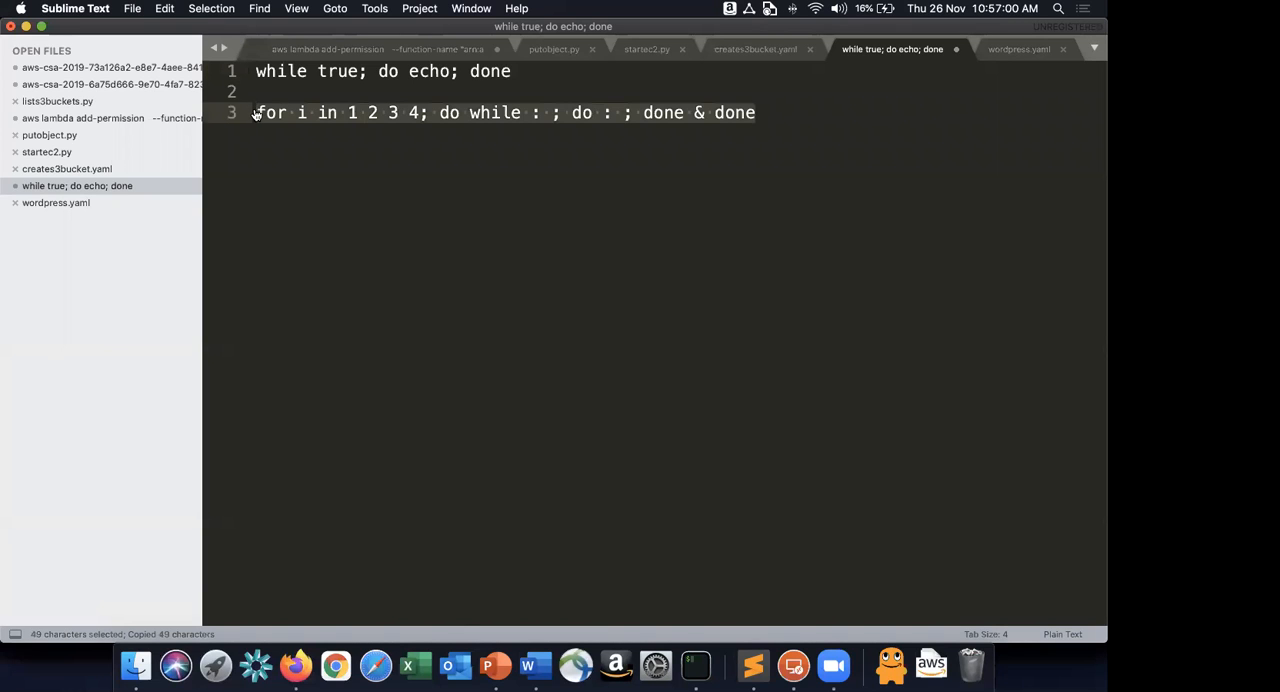
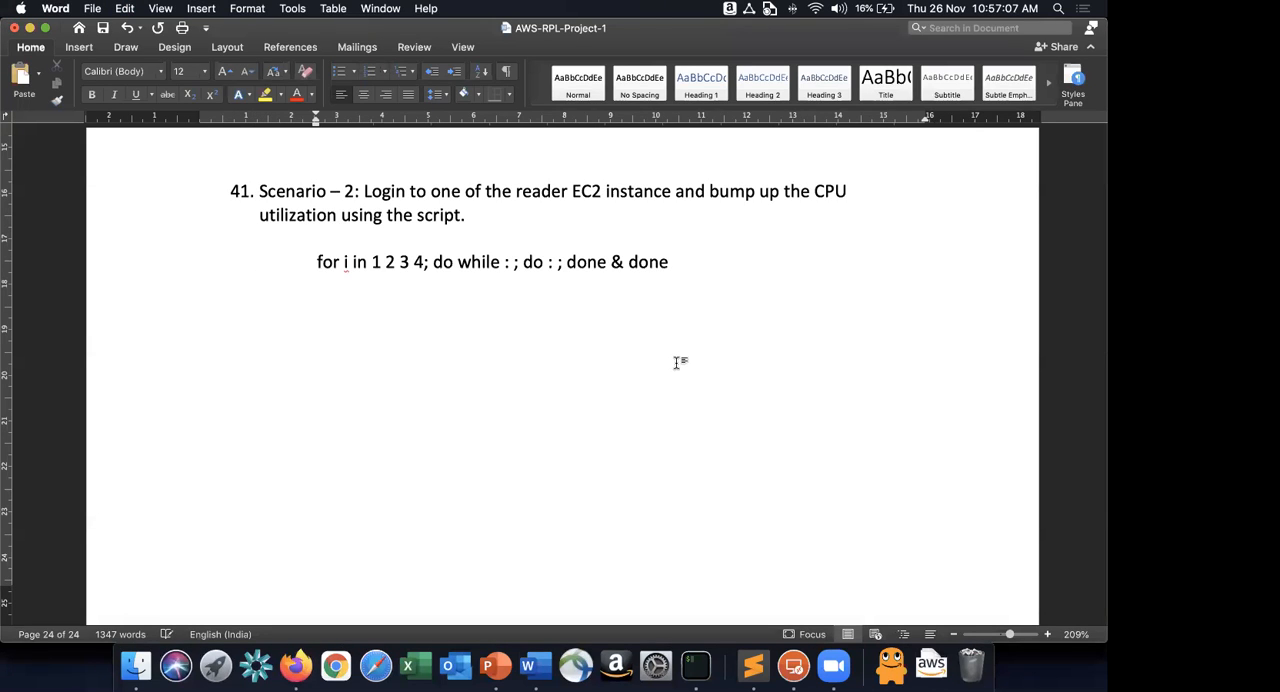
Add "Wait for the autoscaling to sense the CPU utilization and" to the end of the scenario 2 paragraph, above the for-loop script.
{"action": "key", "text": "Up"}
{"action": "key", "text": "Up"}
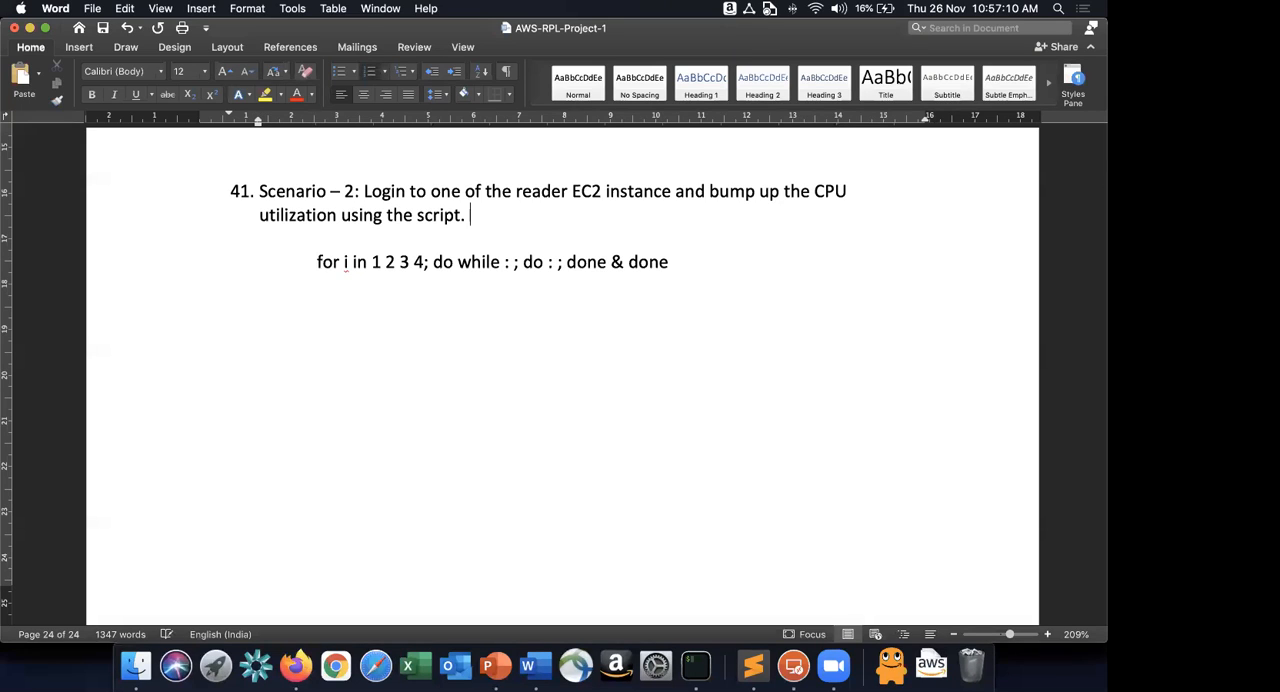
{"action": "type", "text": "Wait for the "}
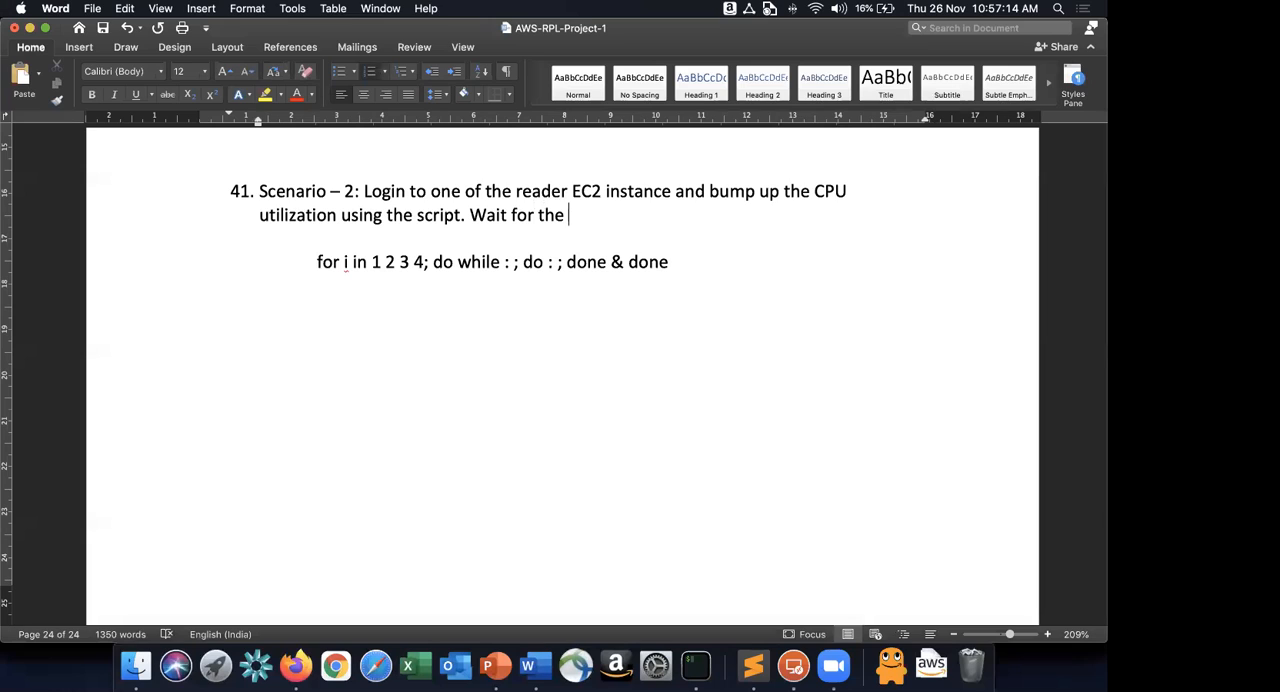
{"action": "type", "text": "autoscaling t"}
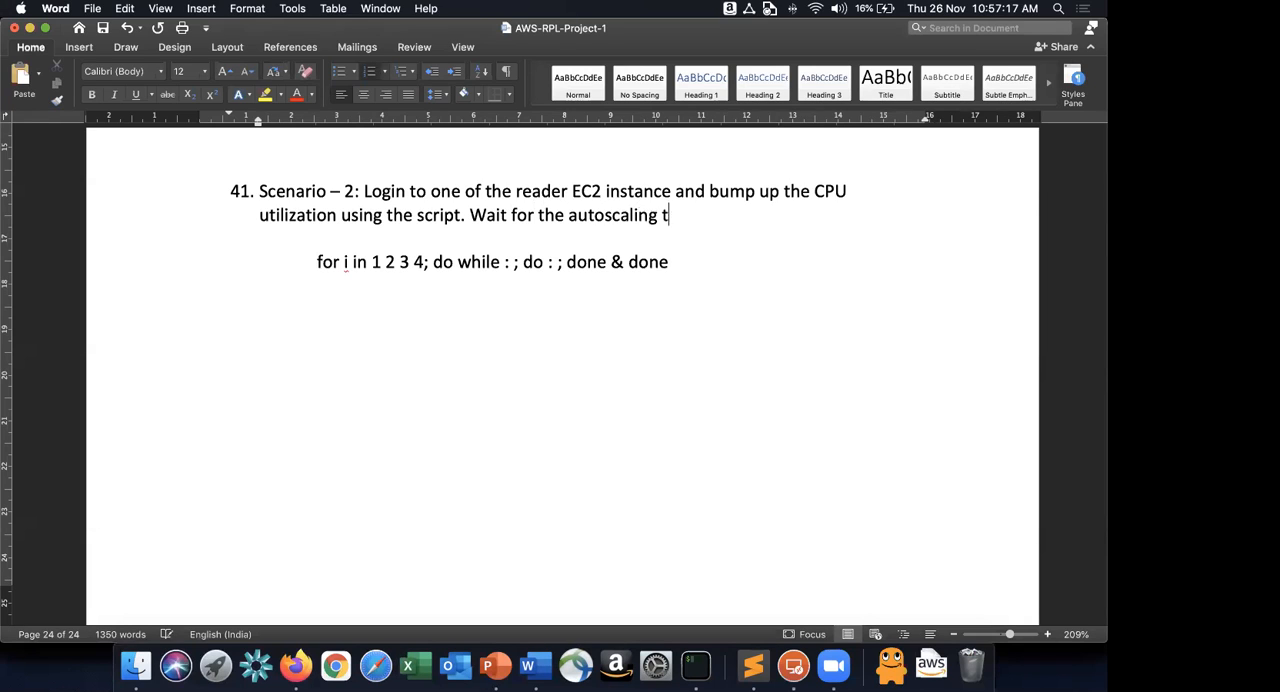
{"action": "type", "text": "o sense the CP"}
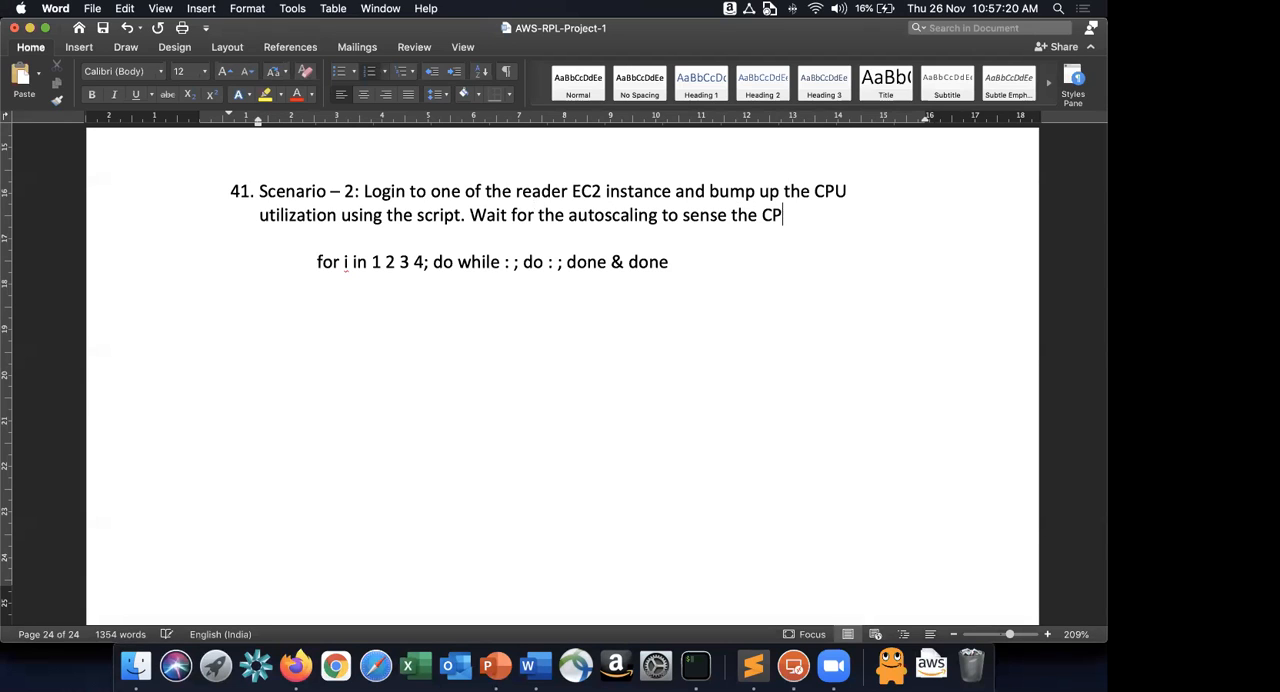
{"action": "type", "text": "U utilization and"}
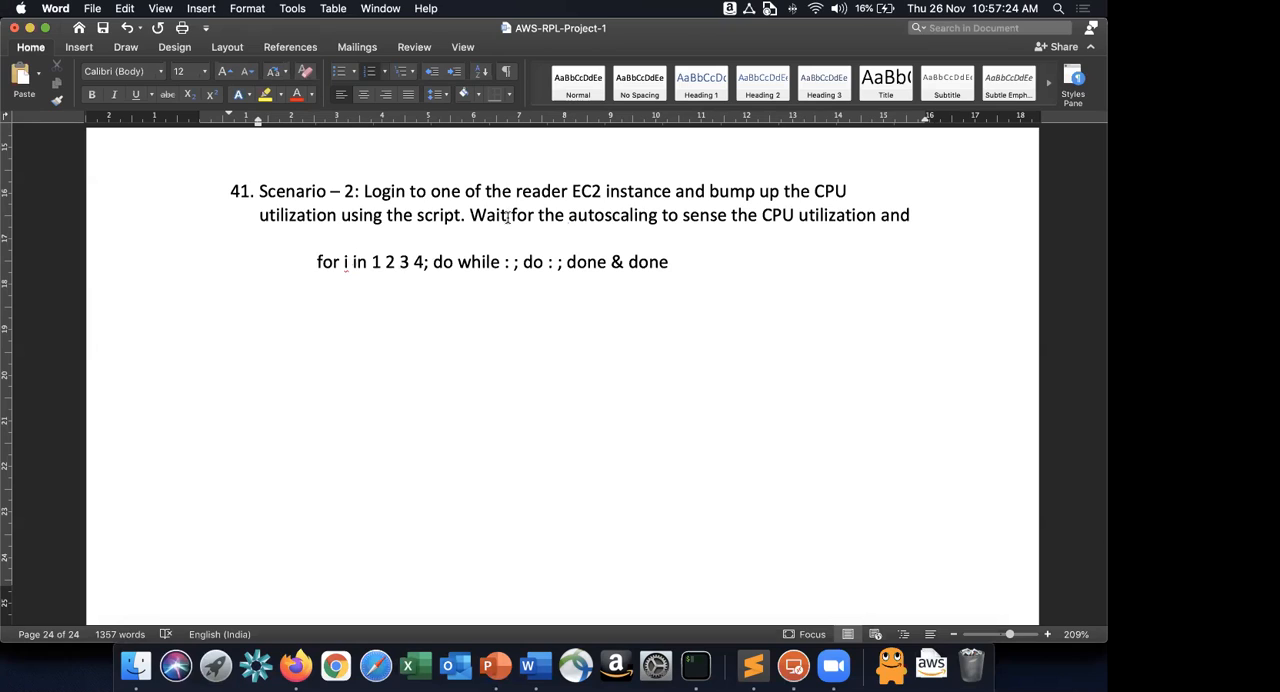
Insert "by running it 2-3 times" after "using the script" in the scenario 2 paragraph.
{"action": "left_click", "coordinate": [466, 214]}
{"action": "key", "text": "Left"}
{"action": "type", "text": "by running it 20-"}
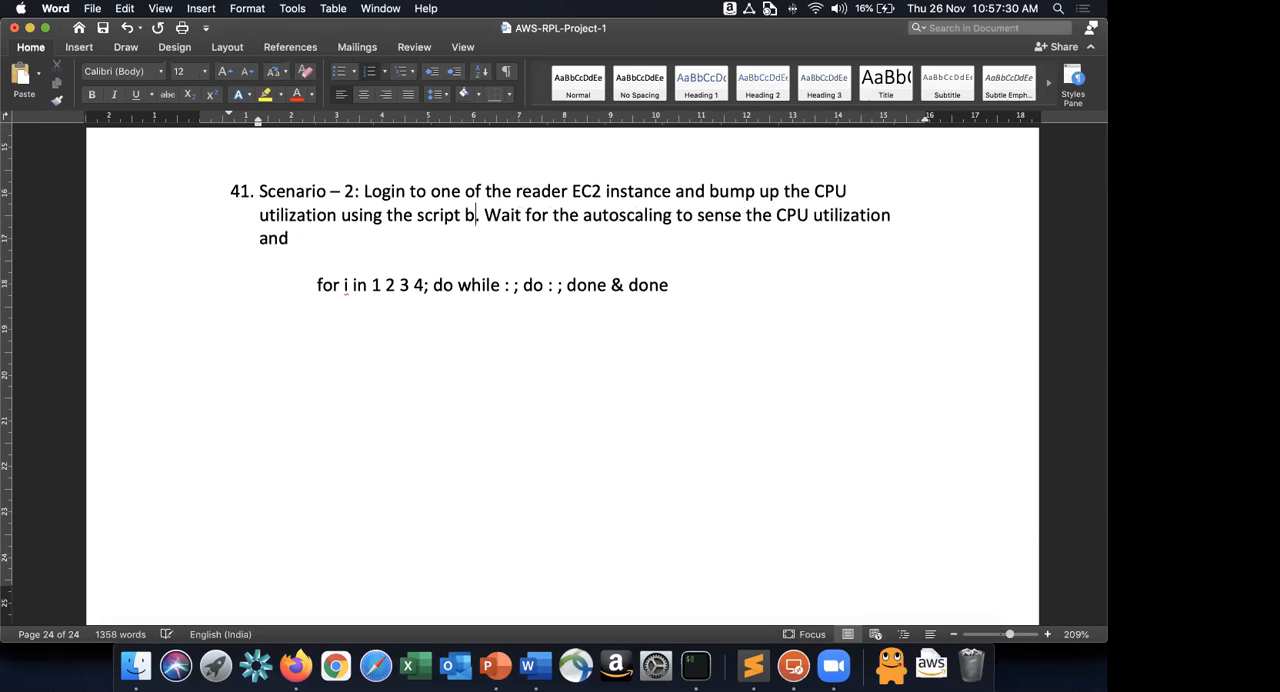
{"action": "type", "text": "3"}
{"action": "key", "text": "BackSpace"}
{"action": "key", "text": "BackSpace"}
{"action": "key", "text": "BackSpace"}
{"action": "type", "text": "-3"}
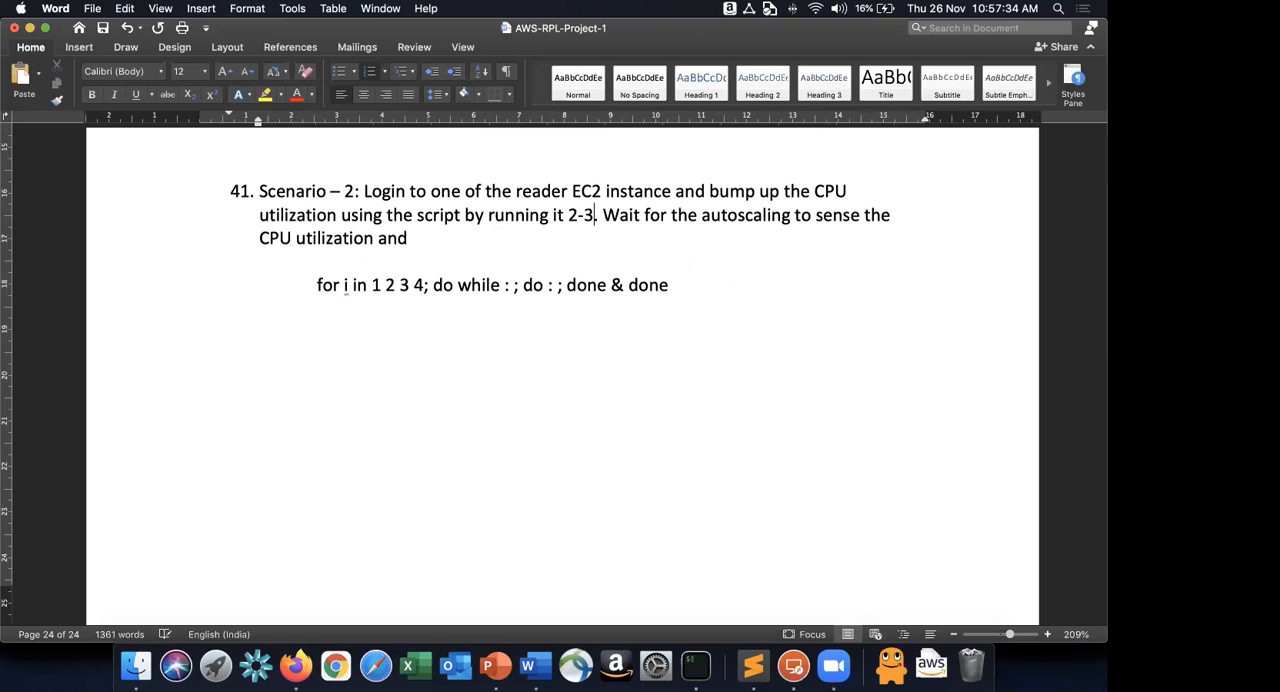
{"action": "type", "text": " times"}
Complete the last sentence of scenario 2 with "add a new node to the autoscaling group automatically.".
{"action": "left_click", "coordinate": [442, 238]}
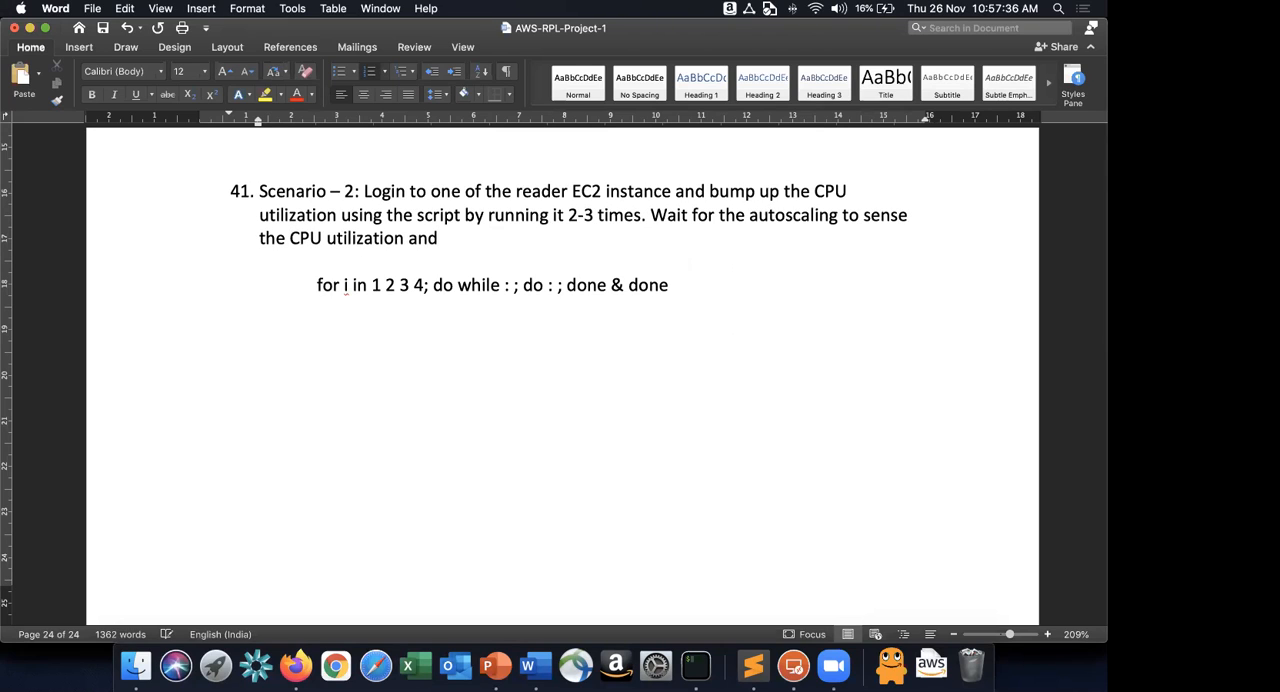
{"action": "type", "text": "add a new node to the "}
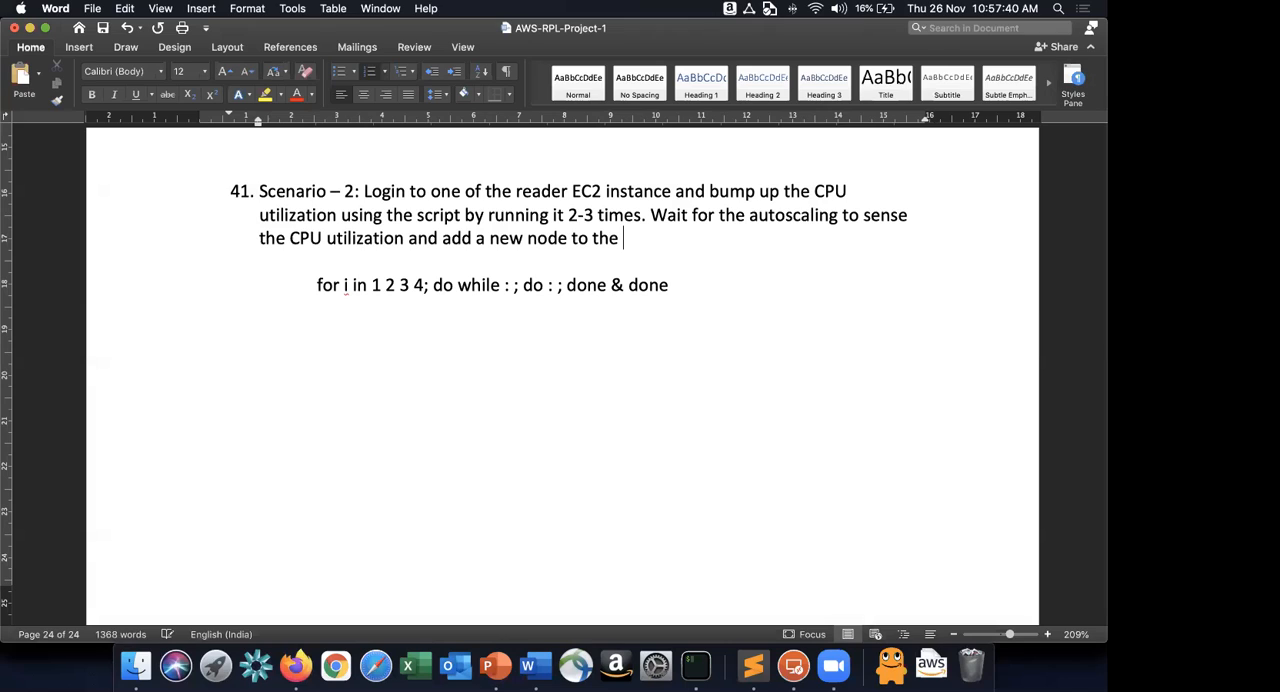
{"action": "type", "text": "autoscaling group automaticalluy"}
{"action": "key", "text": "BackSpace"}
{"action": "key", "text": "BackSpace"}
{"action": "type", "text": "y."}
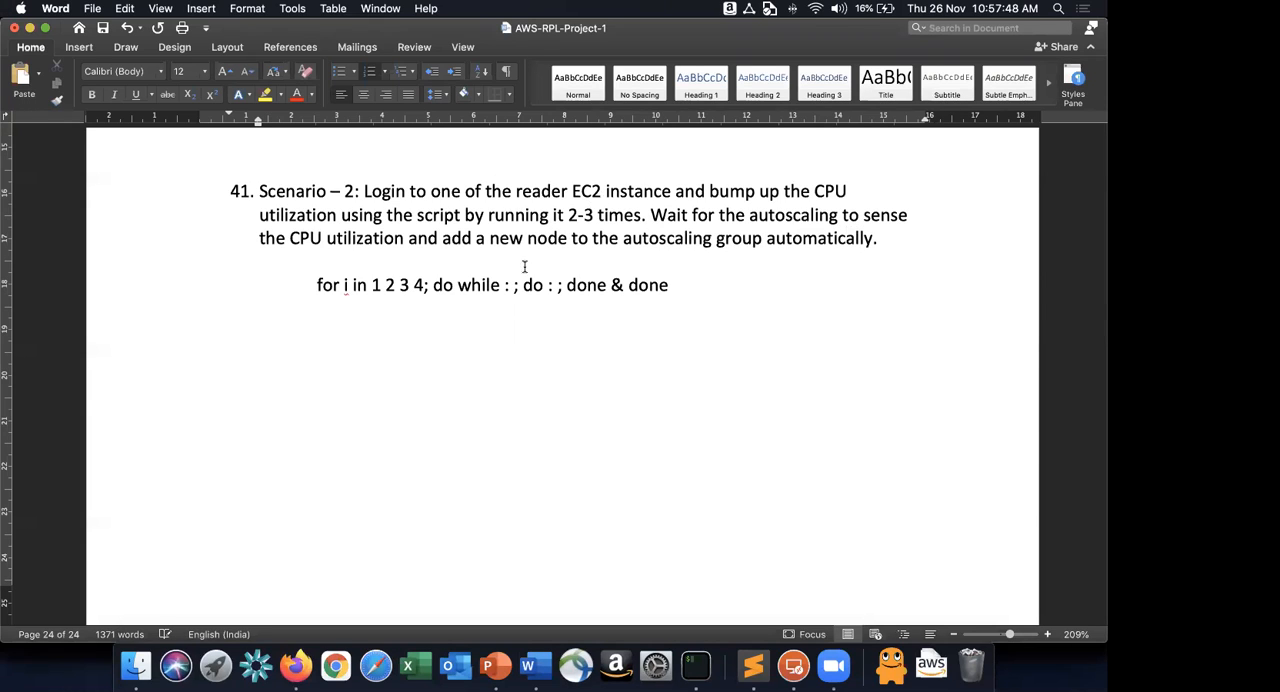
Review the scenario 1 text on terminating a Reader instance and select its paragraph.
{"action": "scroll", "coordinate": [524, 266], "scroll_direction": "up", "scroll_amount": 1}
{"action": "scroll", "coordinate": [300, 420], "scroll_direction": "up", "scroll_amount": 3}
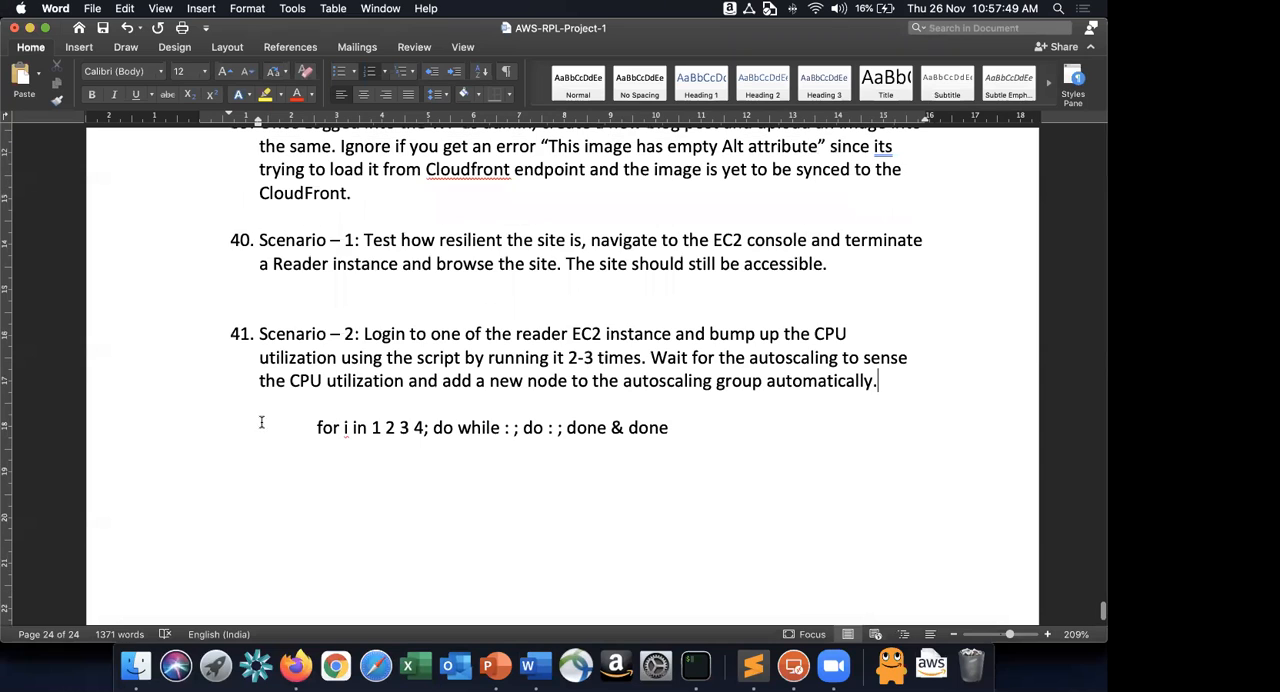
{"action": "scroll", "coordinate": [825, 443], "scroll_direction": "up", "scroll_amount": 5}
{"action": "triple_click", "coordinate": [826, 446]}
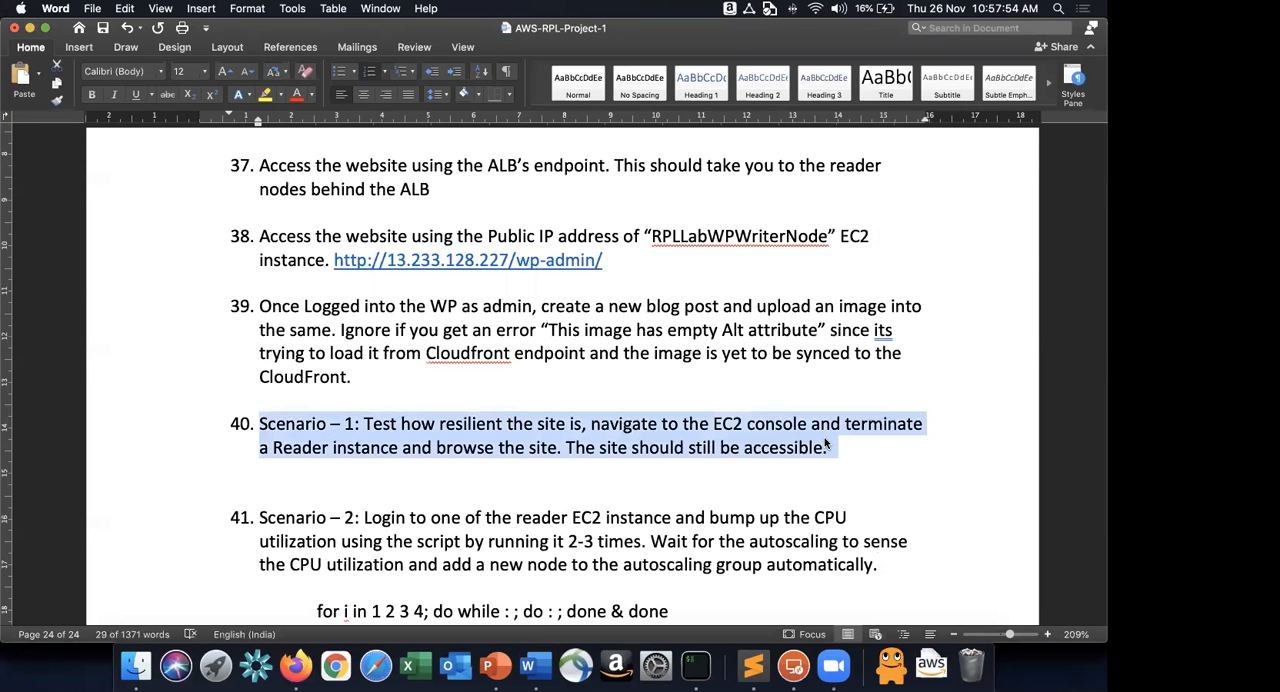
Switch to Firefox and review the RPLLabWPASG Auto Scaling group's activity, configuration and capacity, along with the open EC2 instances list.
{"action": "key", "text": "super+Tab"}
{"action": "key", "text": "super+Tab"}
{"action": "key", "text": "super+Tab"}
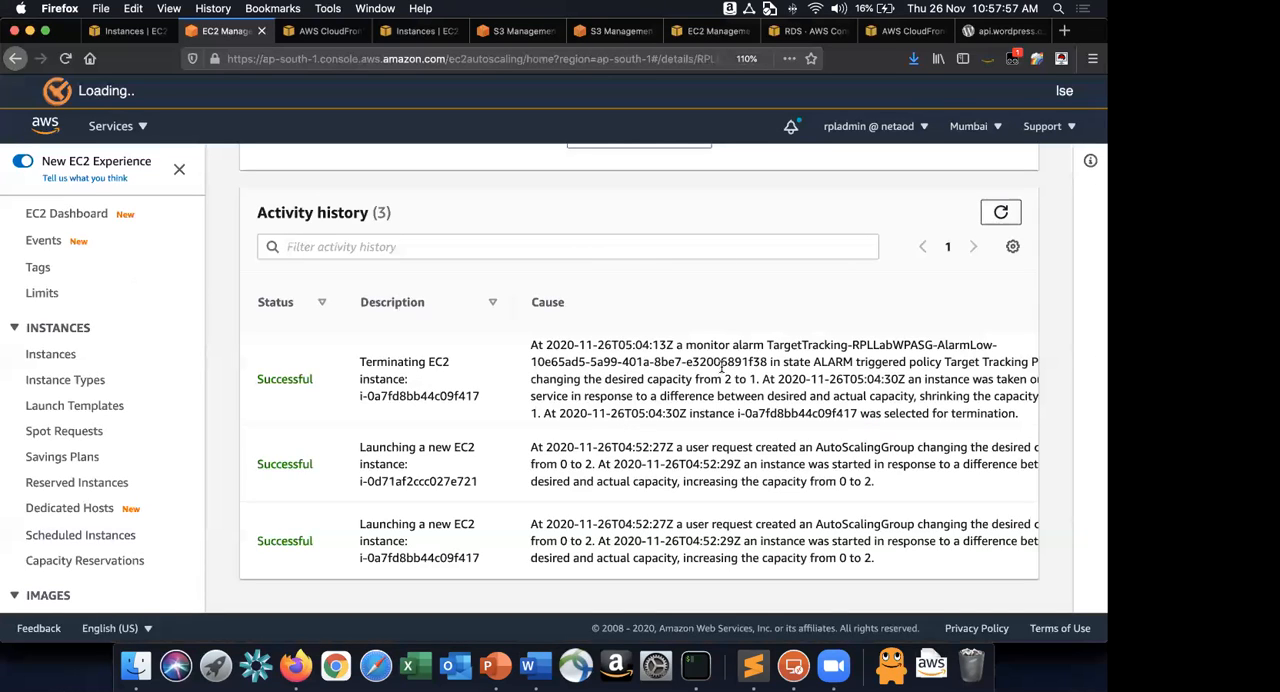
{"action": "scroll", "coordinate": [735, 435], "scroll_direction": "up", "scroll_amount": 3}
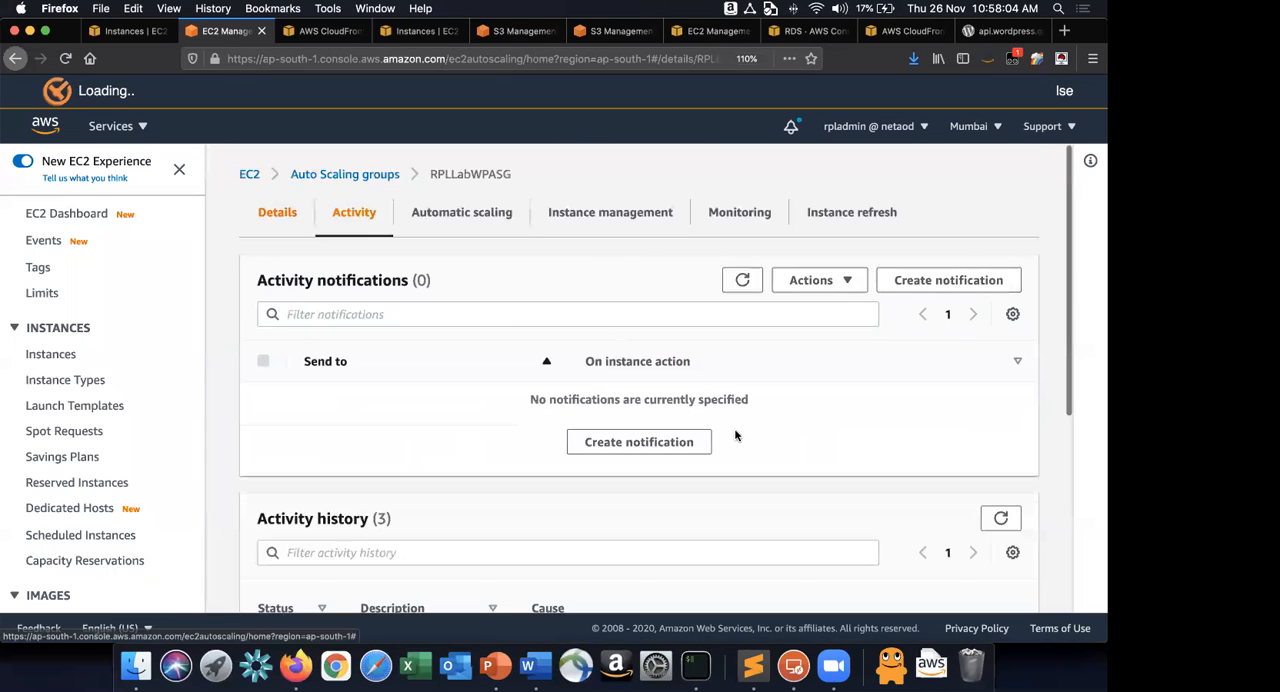
{"action": "scroll", "coordinate": [735, 435], "scroll_direction": "down", "scroll_amount": 4}
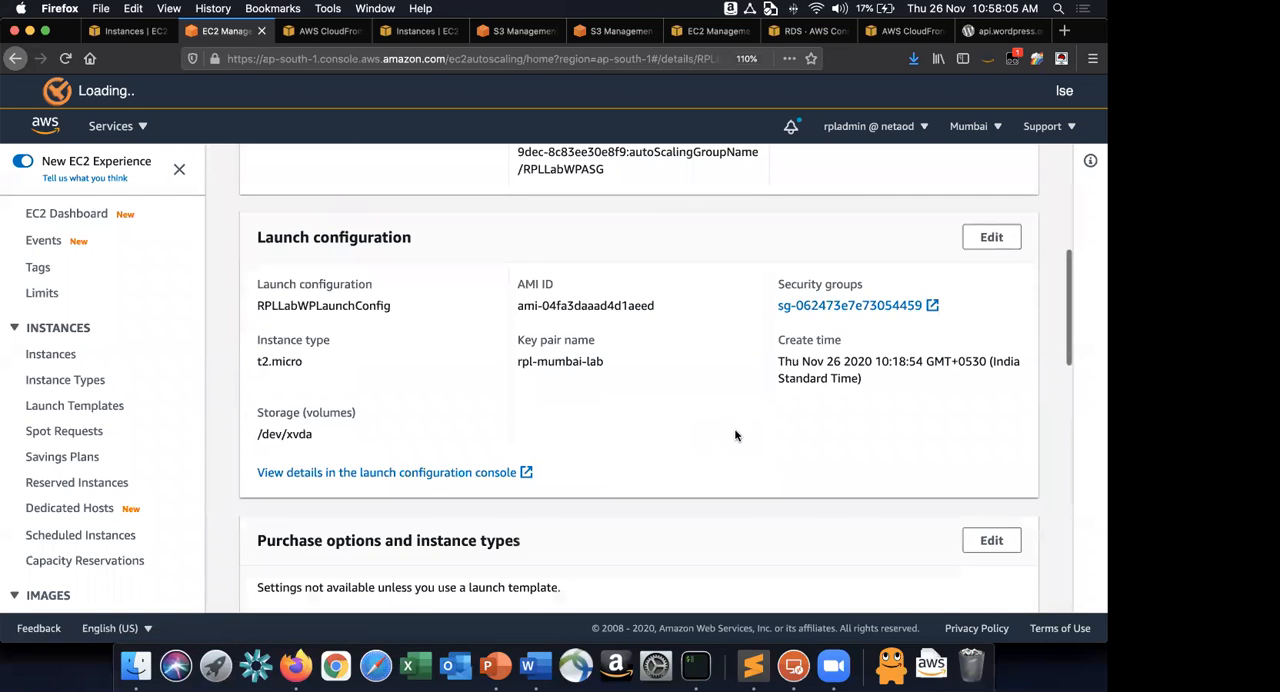
{"action": "scroll", "coordinate": [735, 435], "scroll_direction": "down", "scroll_amount": 10}
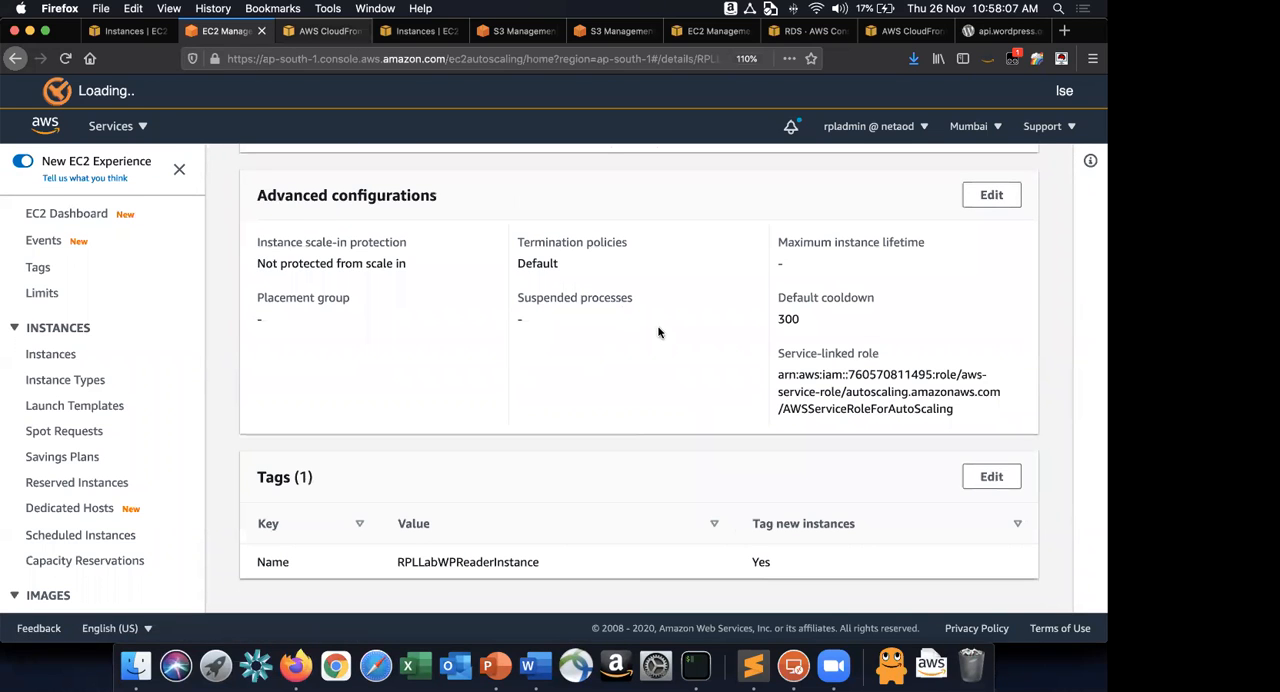
{"action": "left_click", "coordinate": [416, 31]}
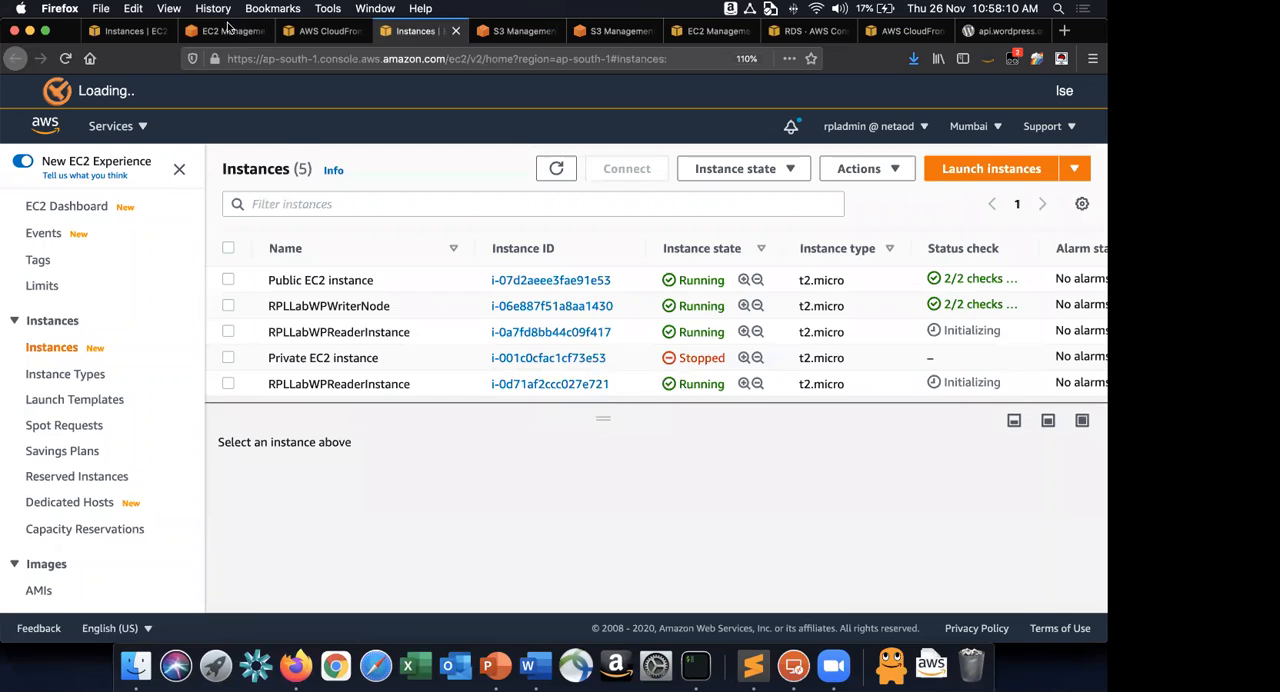
{"action": "left_click", "coordinate": [222, 31]}
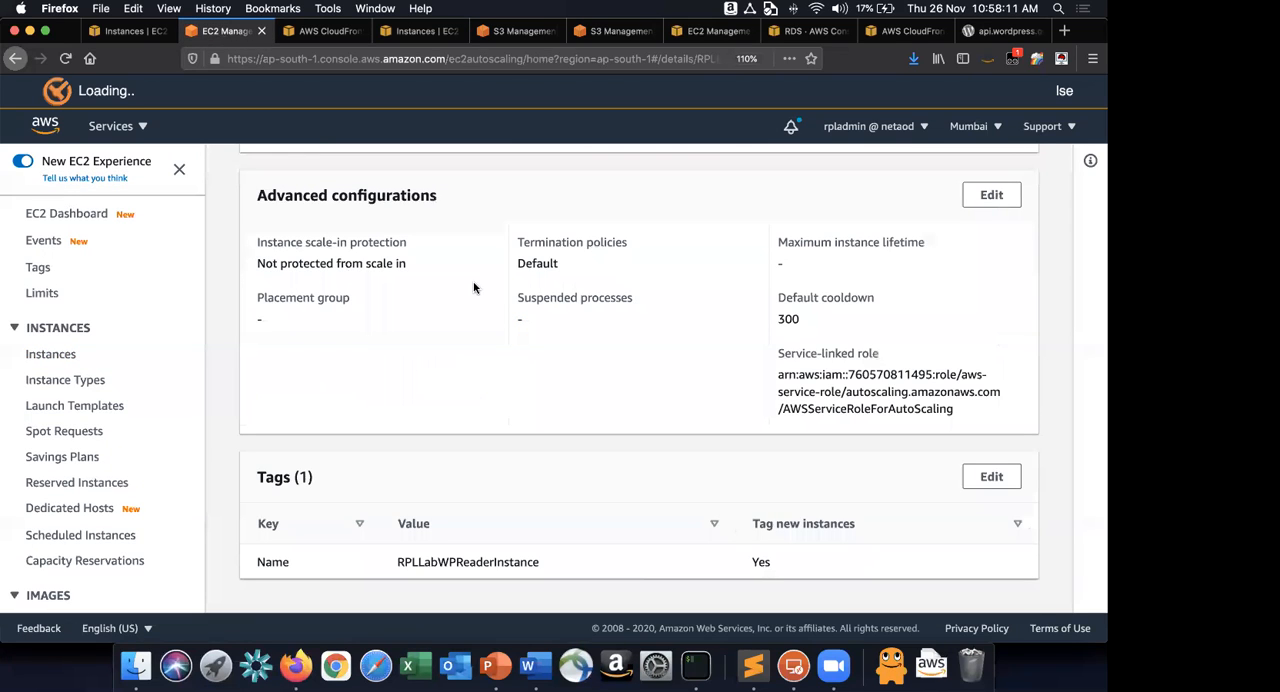
{"action": "scroll", "coordinate": [474, 288], "scroll_direction": "up", "scroll_amount": 10}
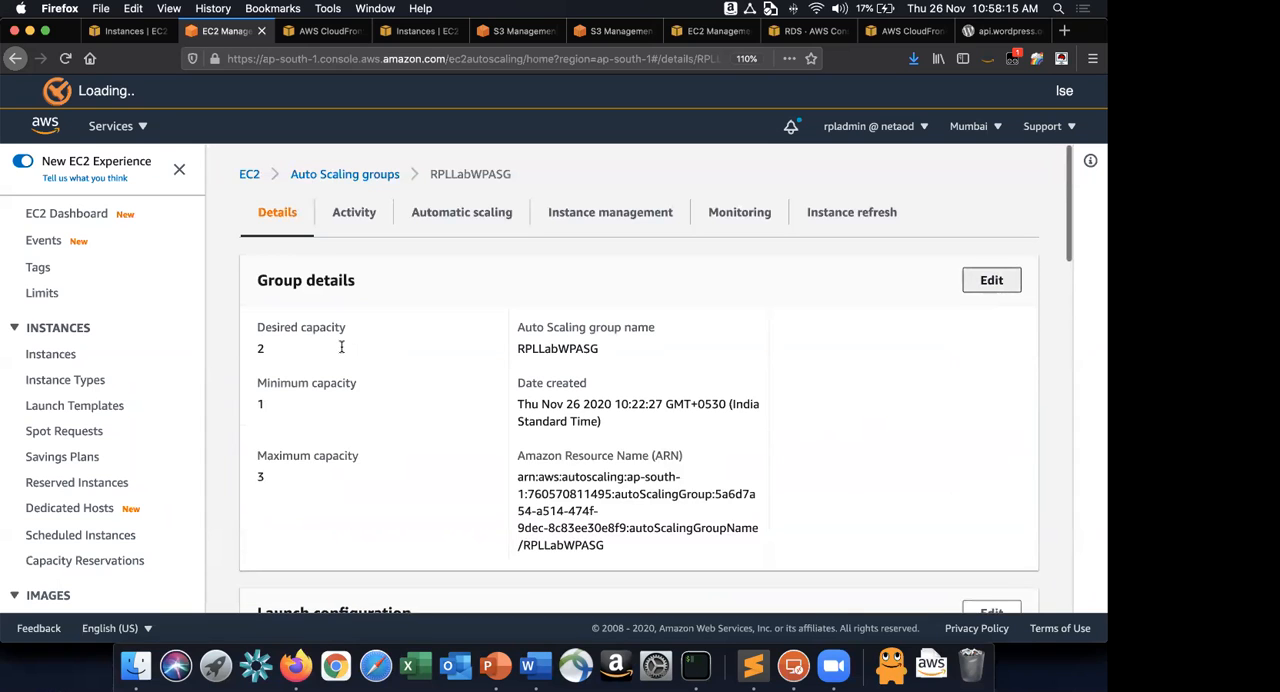
{"action": "left_click", "coordinate": [991, 280]}
{"action": "key", "text": "Return"}
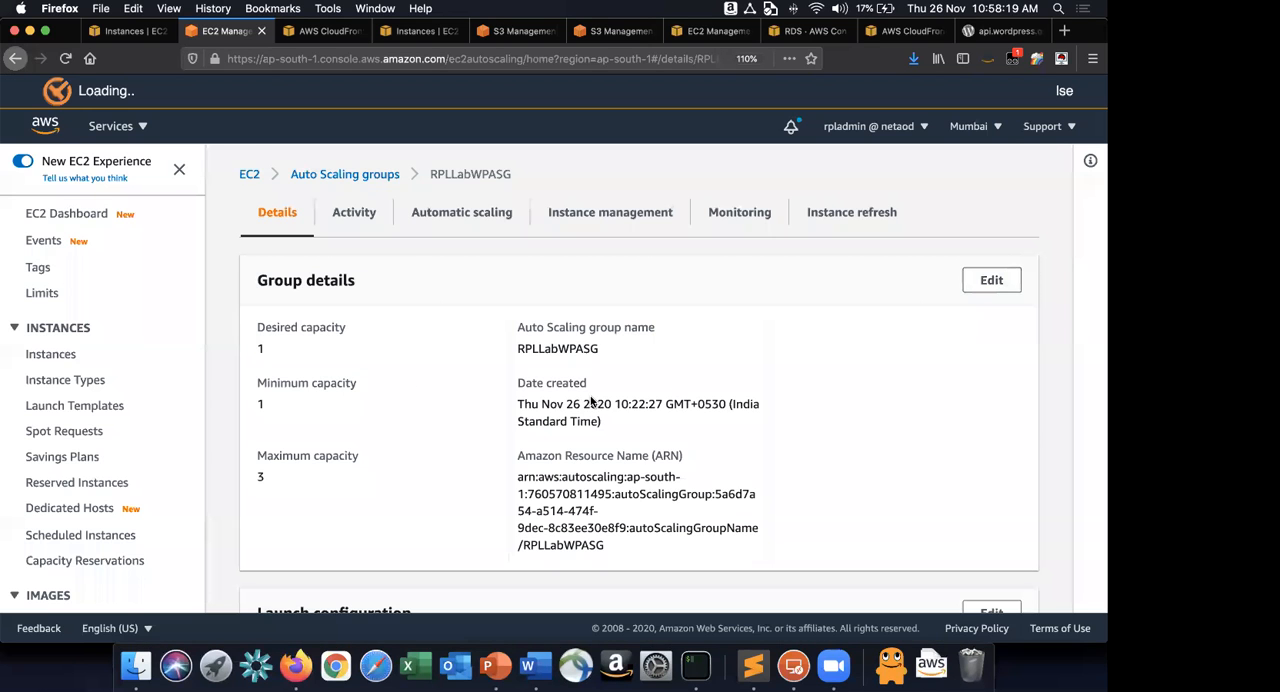
Filter the EC2 instances list by "RPLLabWPReaderInstance" and leave no instance selected.
{"action": "left_click", "coordinate": [298, 32]}
{"action": "left_click", "coordinate": [220, 32]}
{"action": "left_click", "coordinate": [117, 31]}
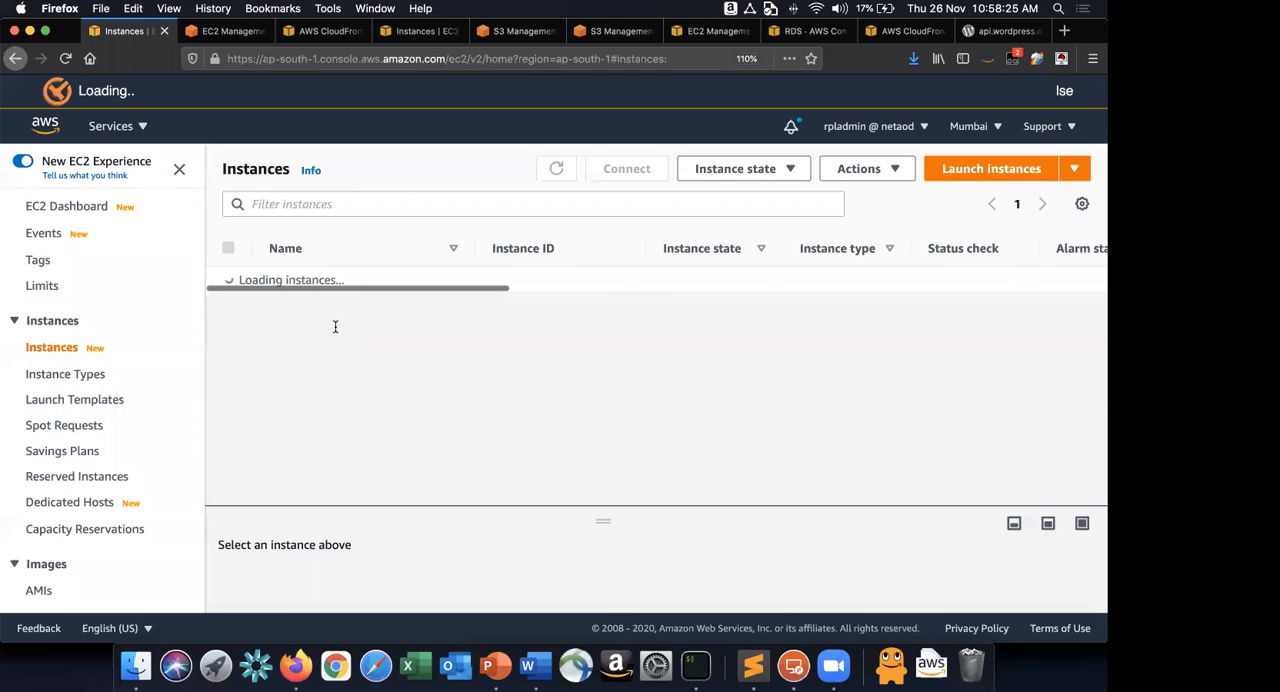
{"action": "left_click", "coordinate": [414, 331]}
{"action": "left_click", "coordinate": [446, 204]}
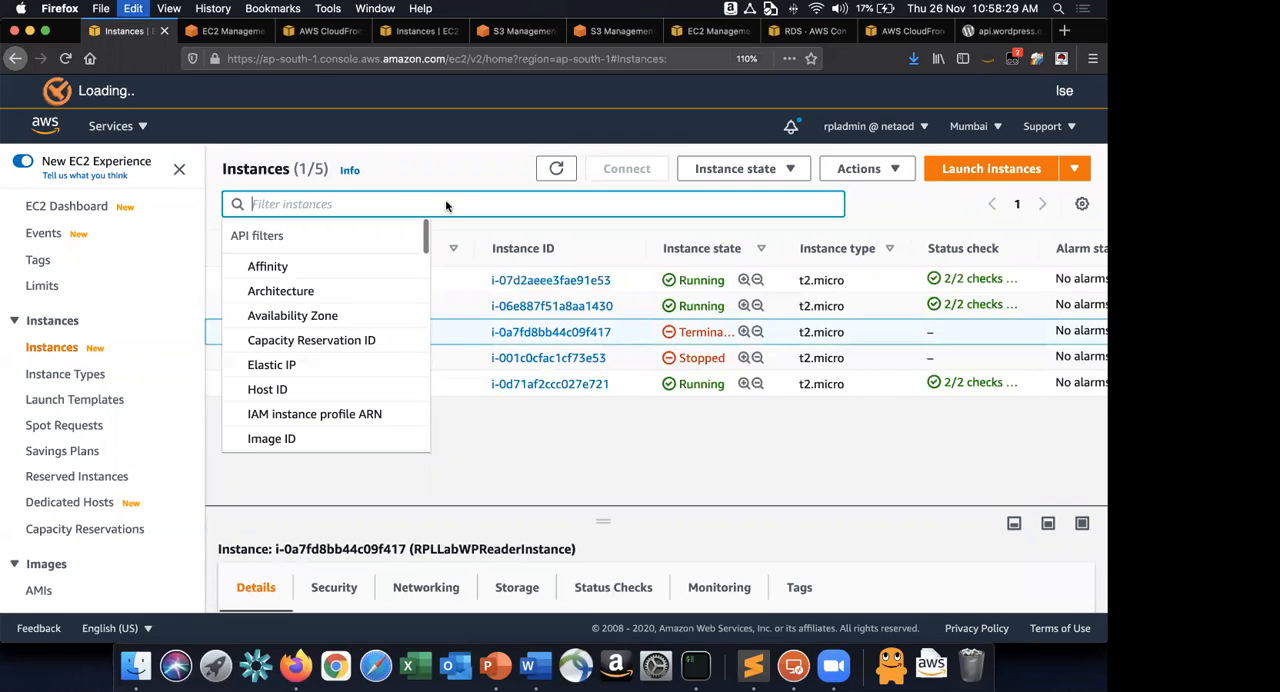
{"action": "type", "text": "RPLLabWPReaderInstance"}
{"action": "key", "text": "Return"}
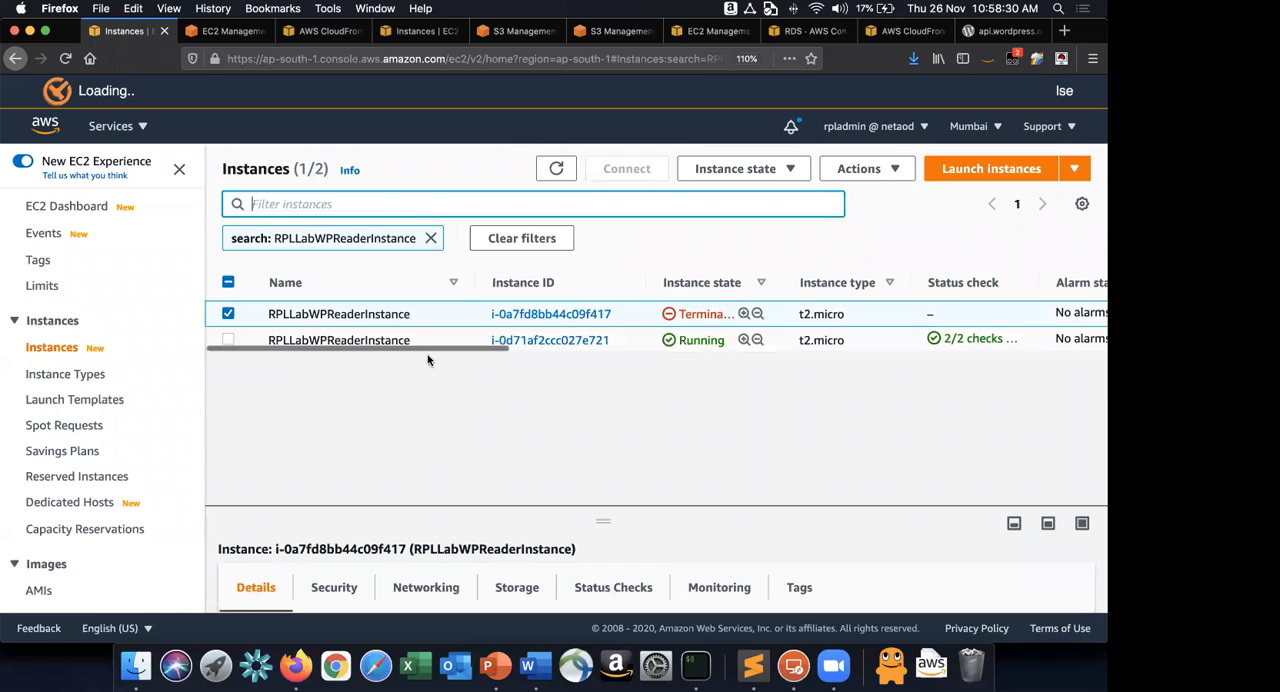
{"action": "left_click", "coordinate": [228, 313]}
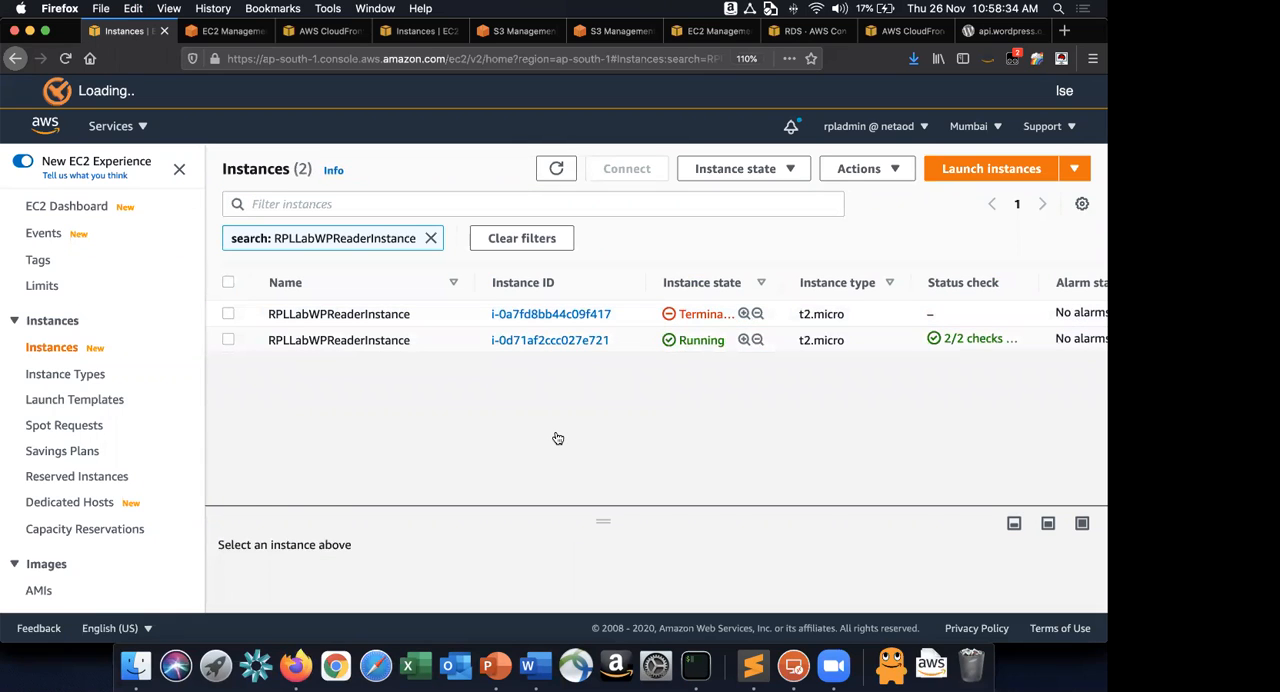
Switch to iTerm and check the SSH session against the reader instances listed in Firefox.
{"action": "key", "text": "super+Tab"}
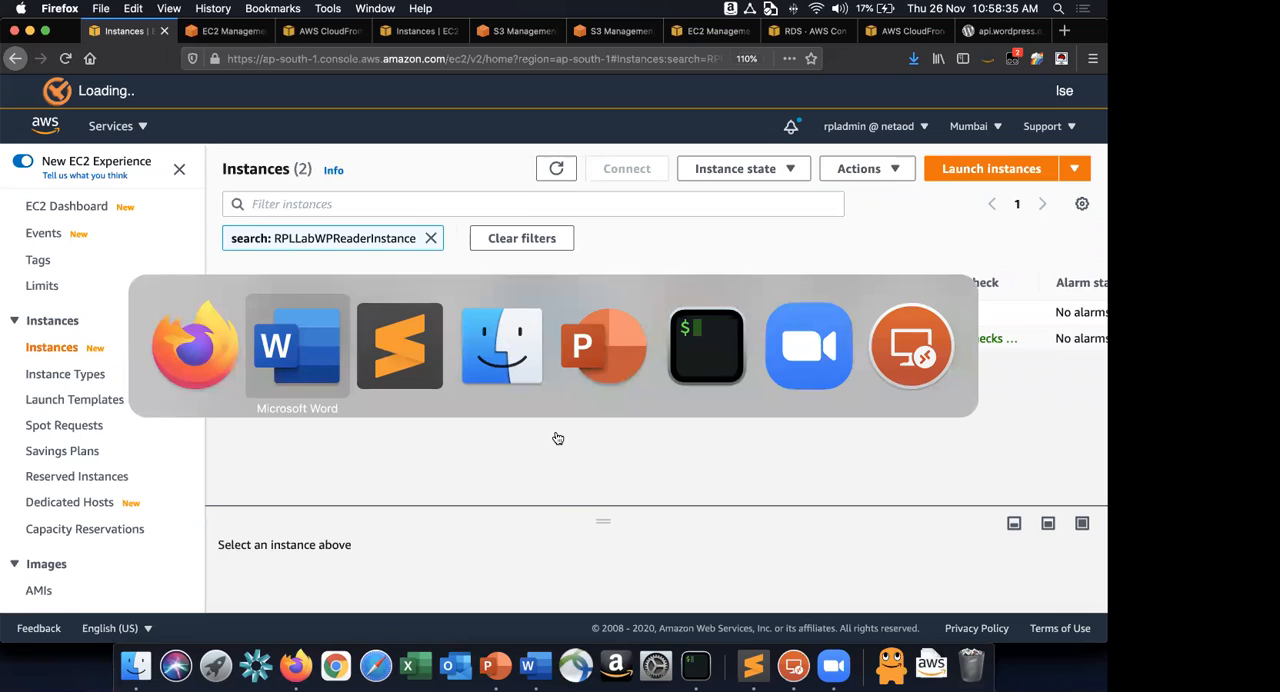
{"action": "key", "text": "super+Tab"}
{"action": "key", "text": "super+Tab"}
{"action": "key", "text": "super+Tab"}
{"action": "key", "text": "super+Tab"}
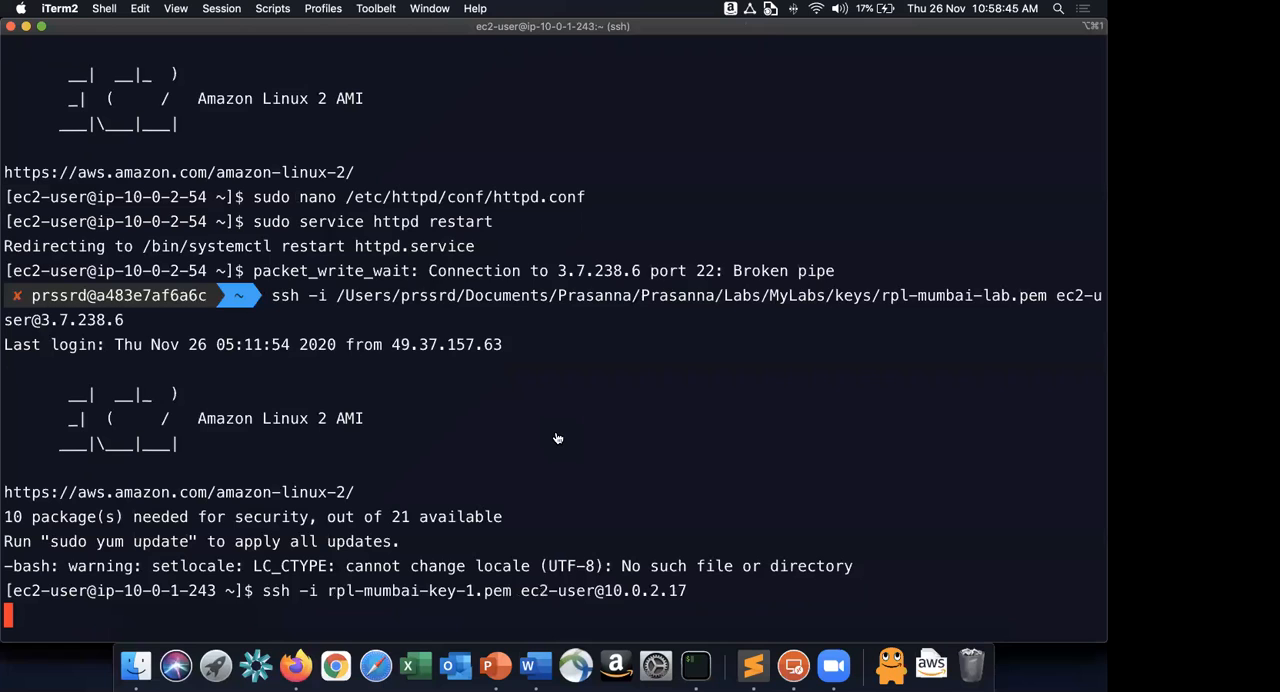
{"action": "key", "text": "super+Tab"}
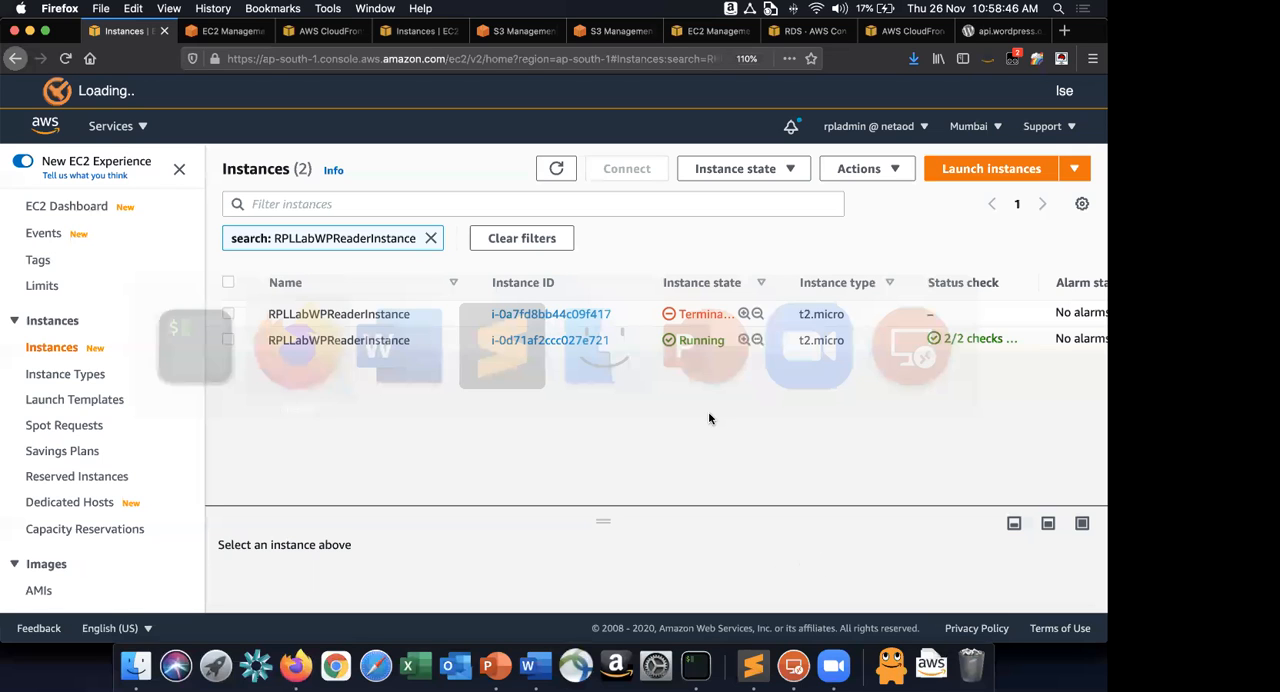
{"action": "key", "text": "super+Tab"}
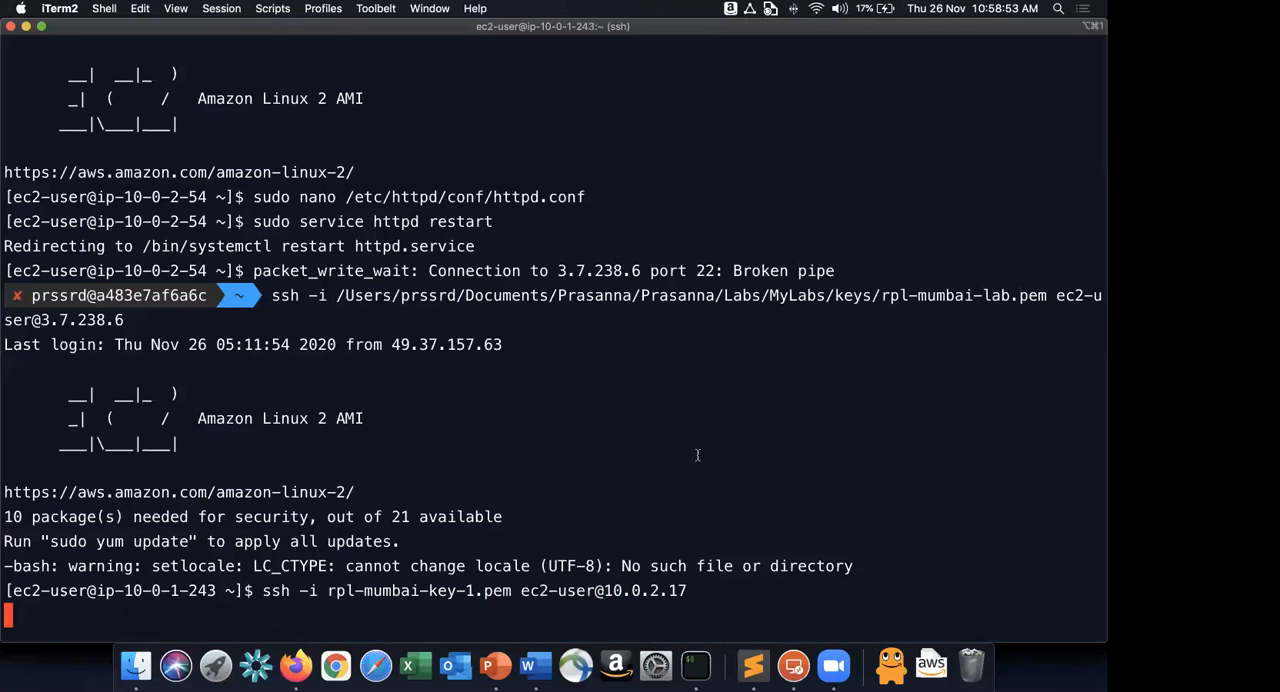
{"action": "key", "text": "ctrl+c"}
{"action": "key", "text": "Up"}
{"action": "key", "text": "BackSpace"}
{"action": "key", "text": "BackSpace"}
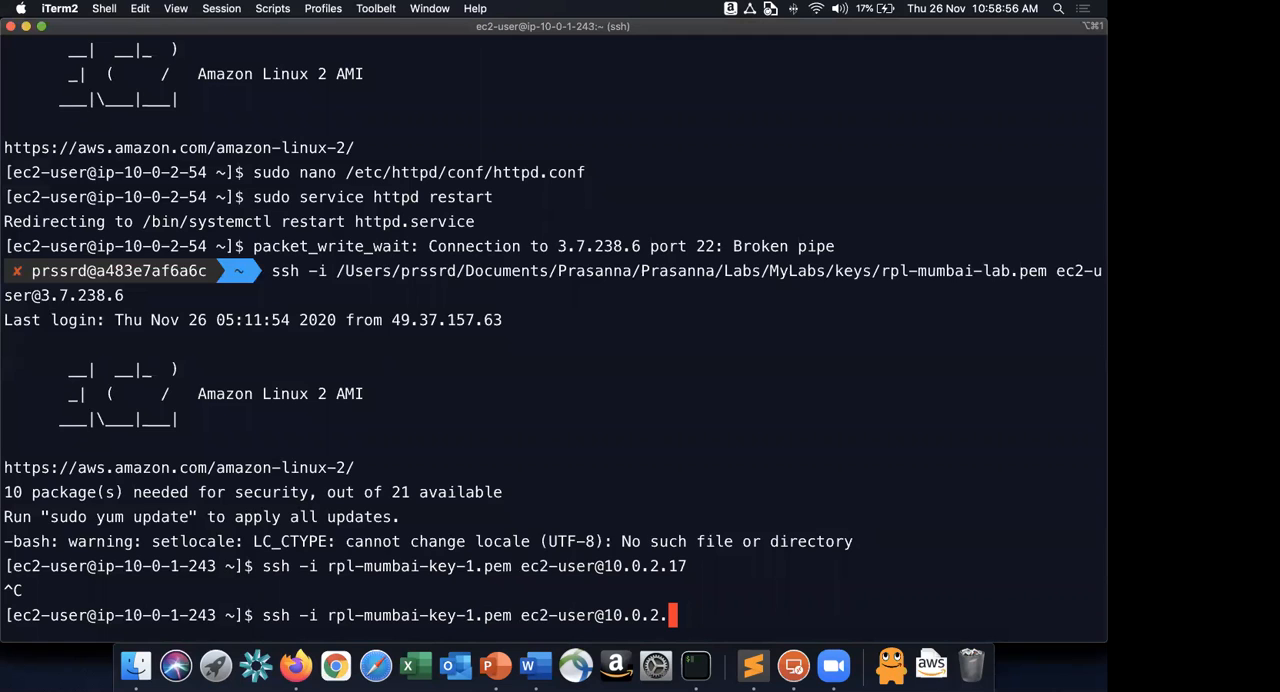
{"action": "type", "text": "54"}
{"action": "key", "text": "Return"}
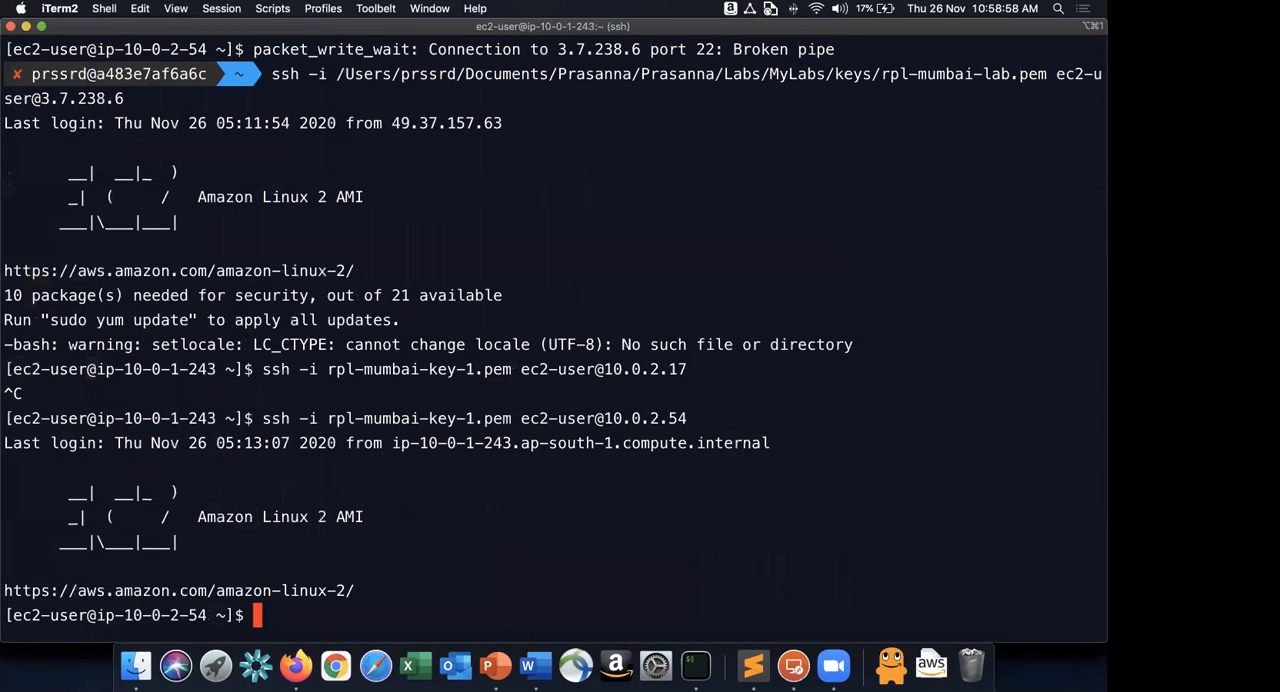
{"action": "type", "text": "top"}
{"action": "key", "text": "Return"}
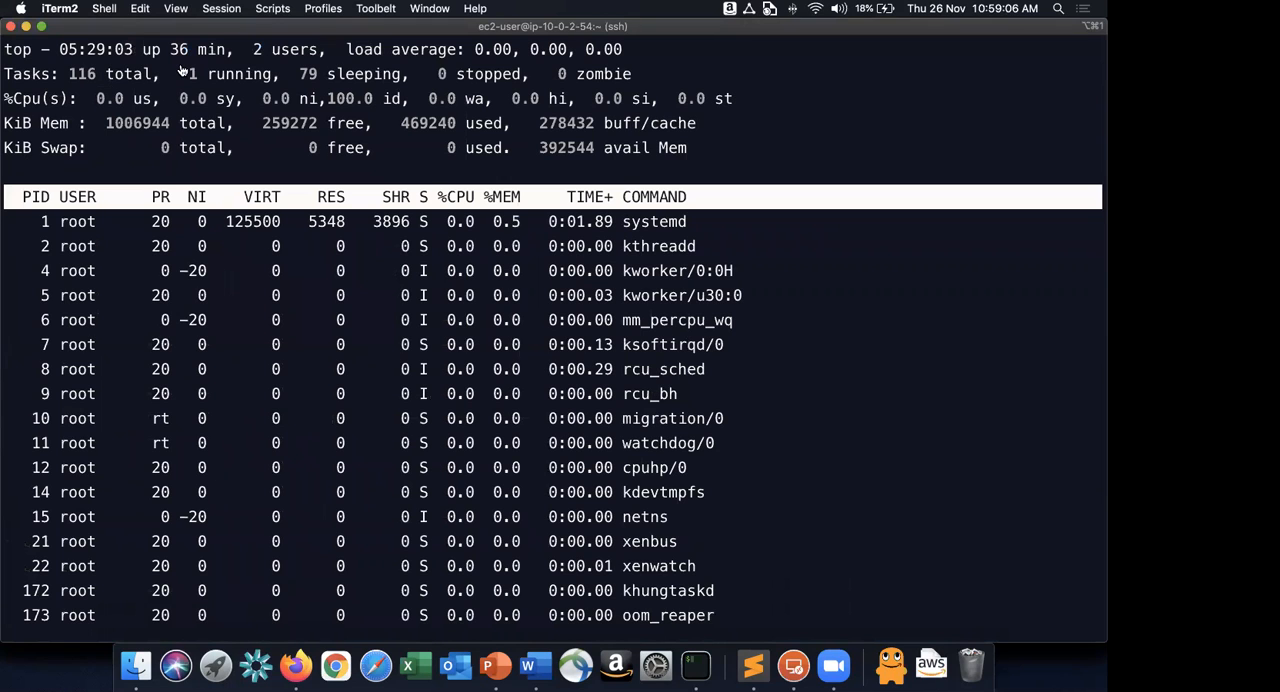
Copy the "for i in 1 2 3 4" CPU load line in Sublime Text and return to iTerm.
{"action": "key", "text": "super+Tab"}
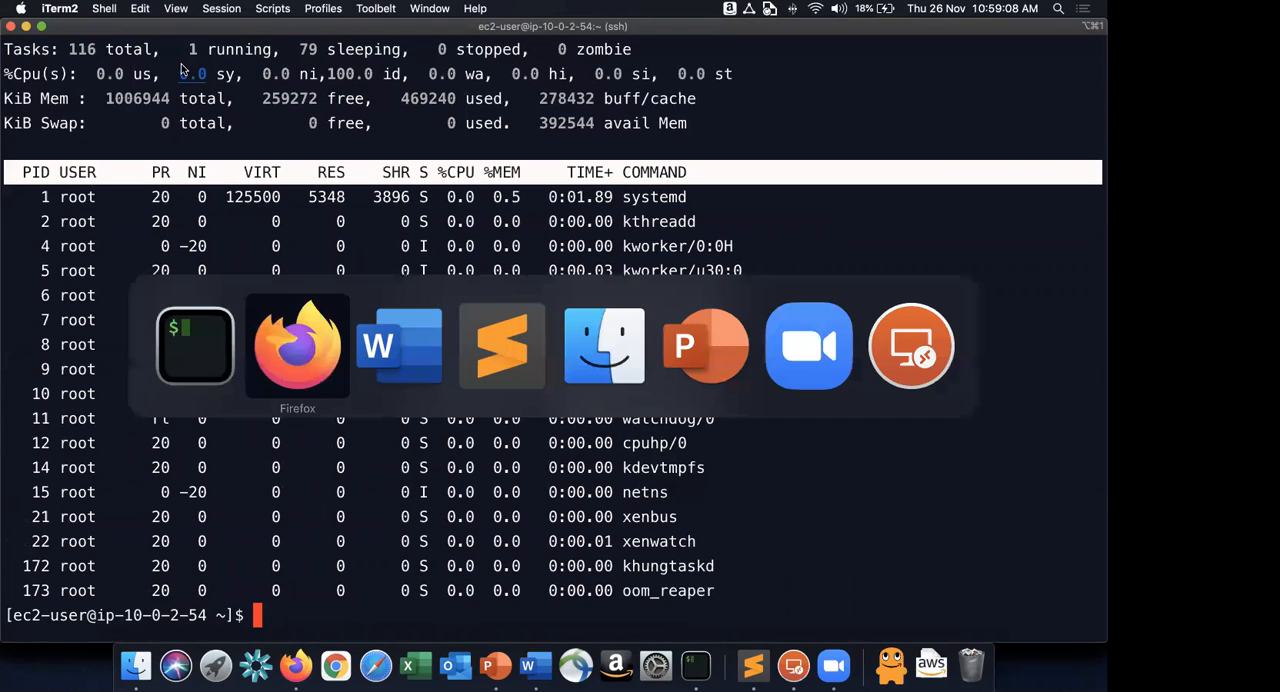
{"action": "key", "text": "super+Tab"}
{"action": "key", "text": "super+Tab"}
{"action": "key", "text": "super+Tab"}
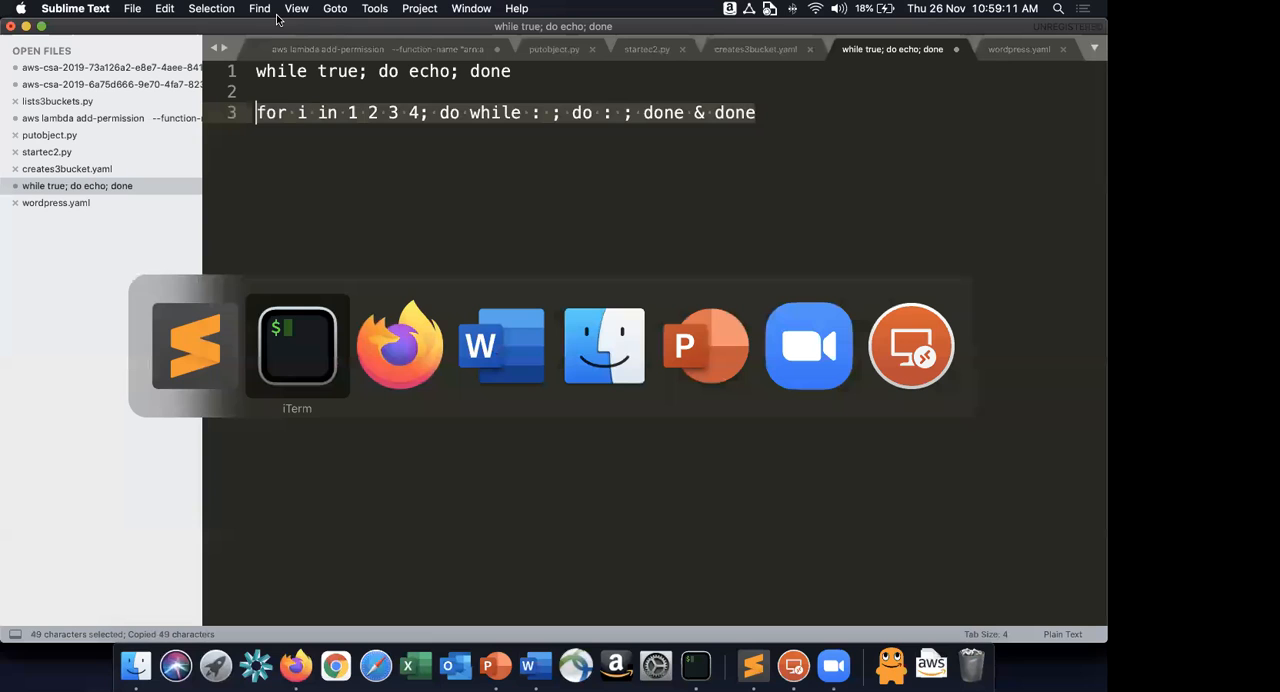
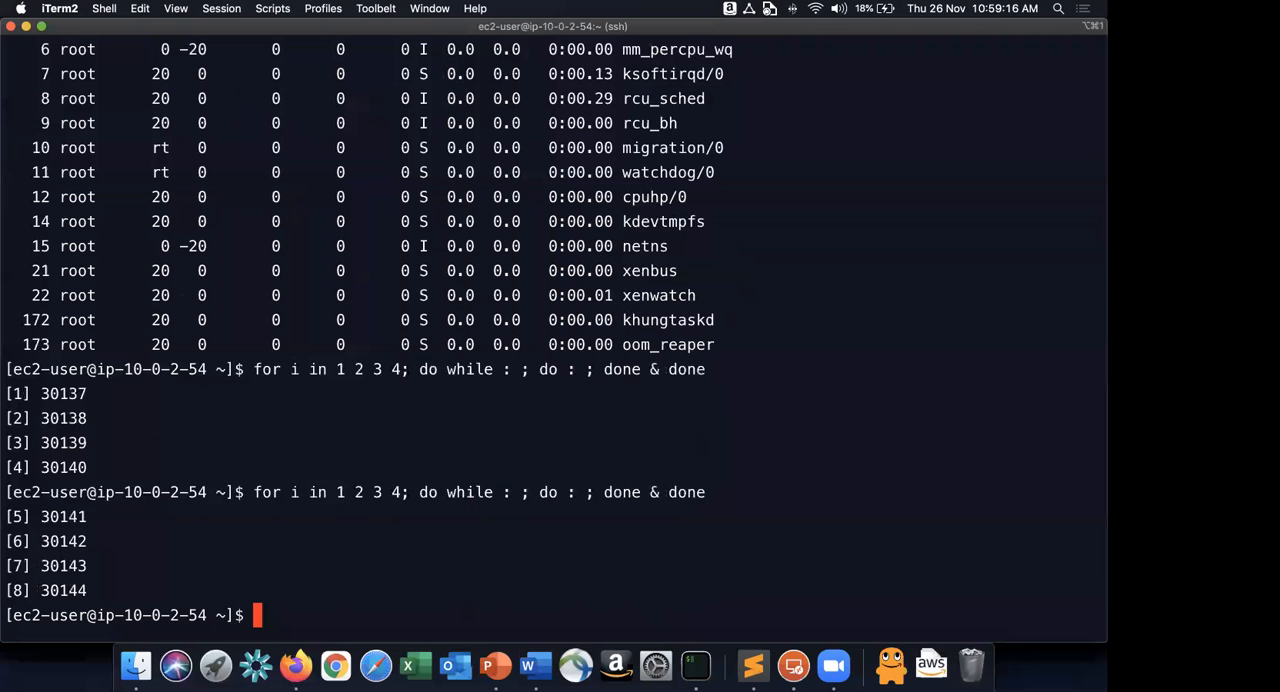
Run top on the reader instance to monitor its CPU load.
{"action": "type", "text": "top"}
{"action": "key", "text": "Return"}
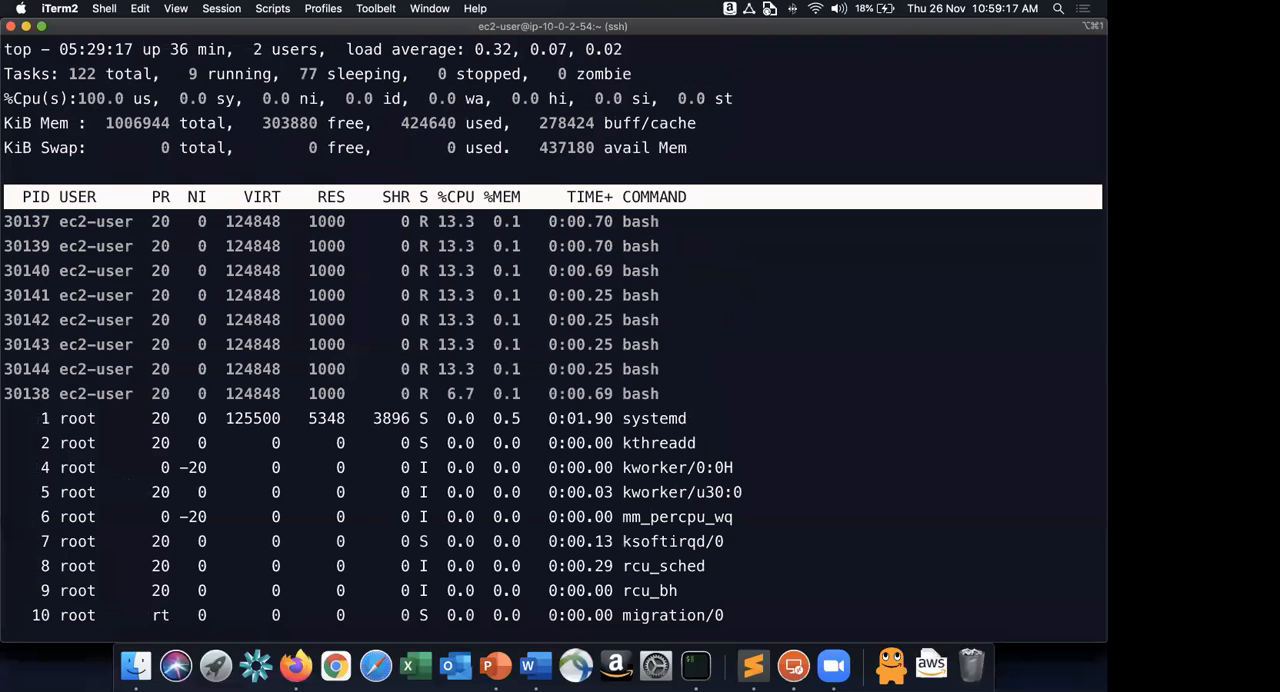
Switch to Firefox and reload the RPL Project Blog home page several times to test its response.
{"action": "key", "text": "super+Tab"}
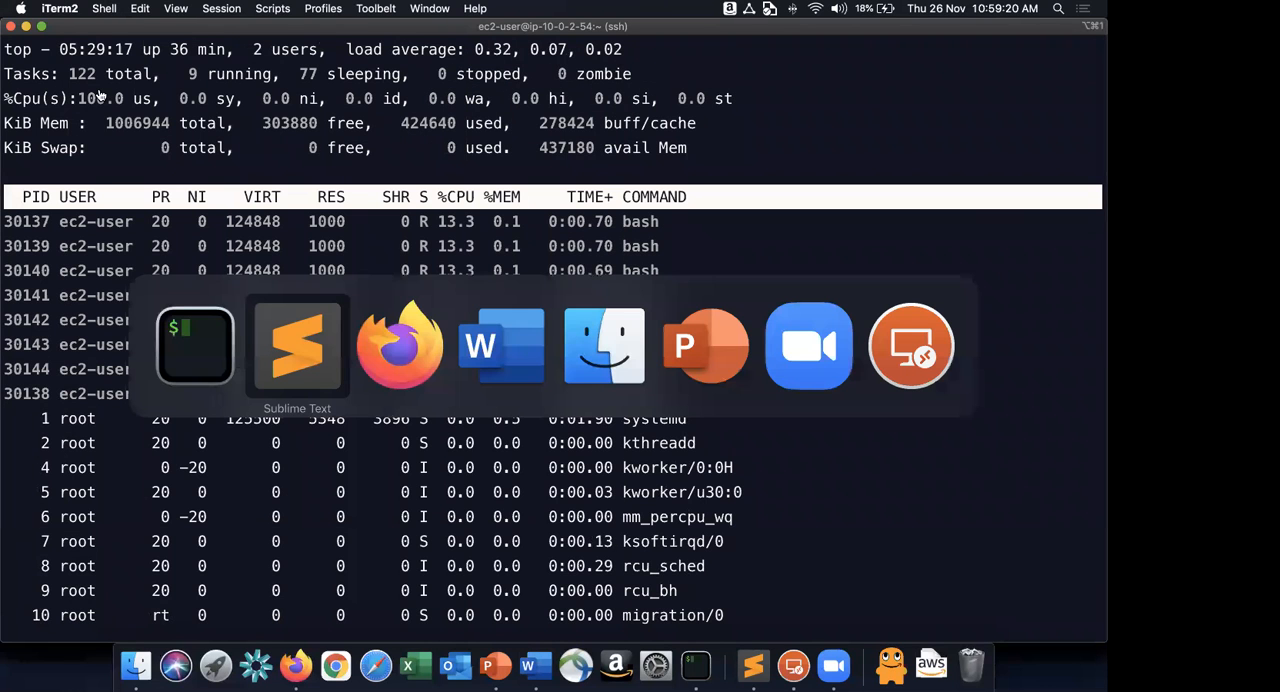
{"action": "key", "text": "super+Tab"}
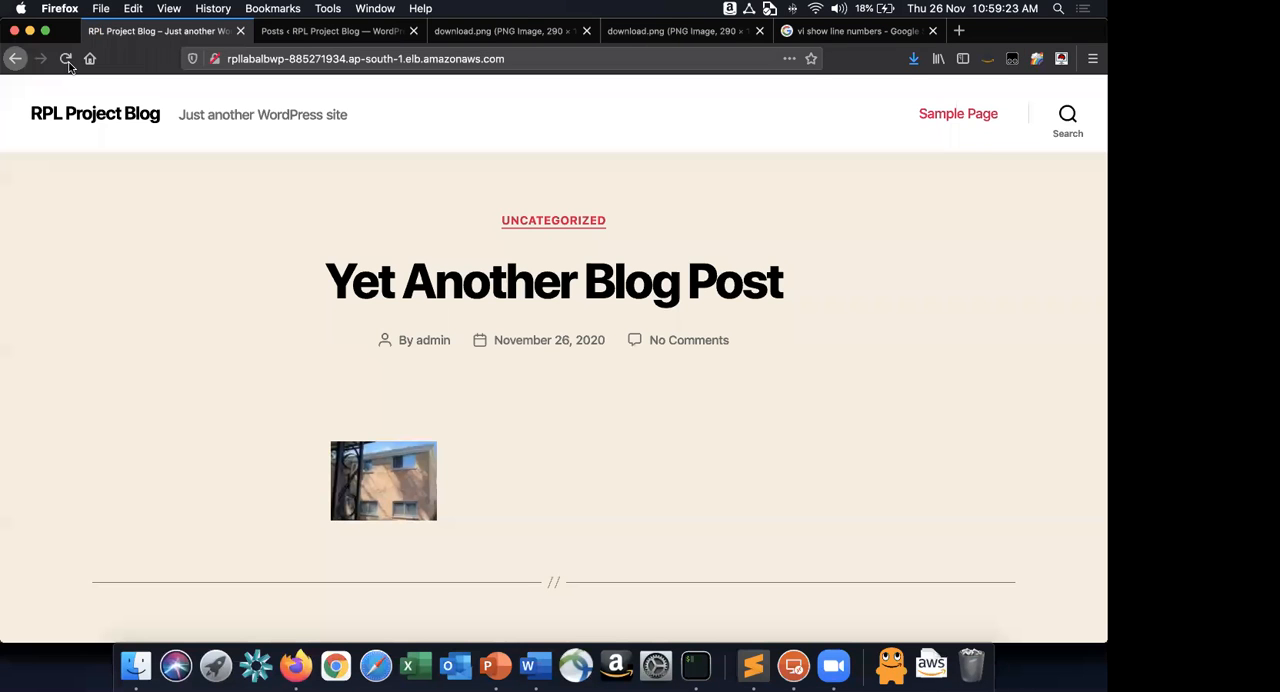
{"action": "left_click", "coordinate": [66, 58]}
{"action": "left_click", "coordinate": [66, 60]}
{"action": "left_click", "coordinate": [66, 60]}
{"action": "left_click", "coordinate": [67, 64]}
Refresh the EC2 instances list in the AWS console window and check the activity history of the RPLLabWPASG auto scaling group.
{"action": "key", "text": "super+grave"}
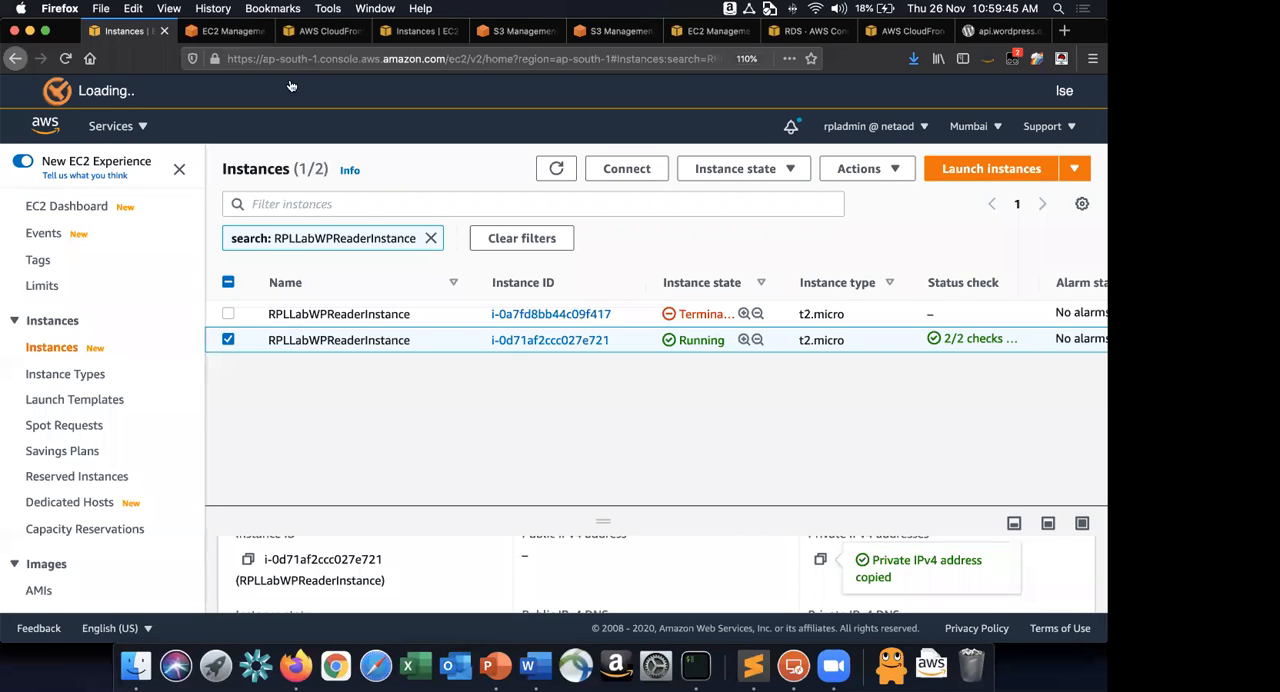
{"action": "left_click", "coordinate": [556, 169]}
{"action": "key", "text": "ctrl+Tab"}
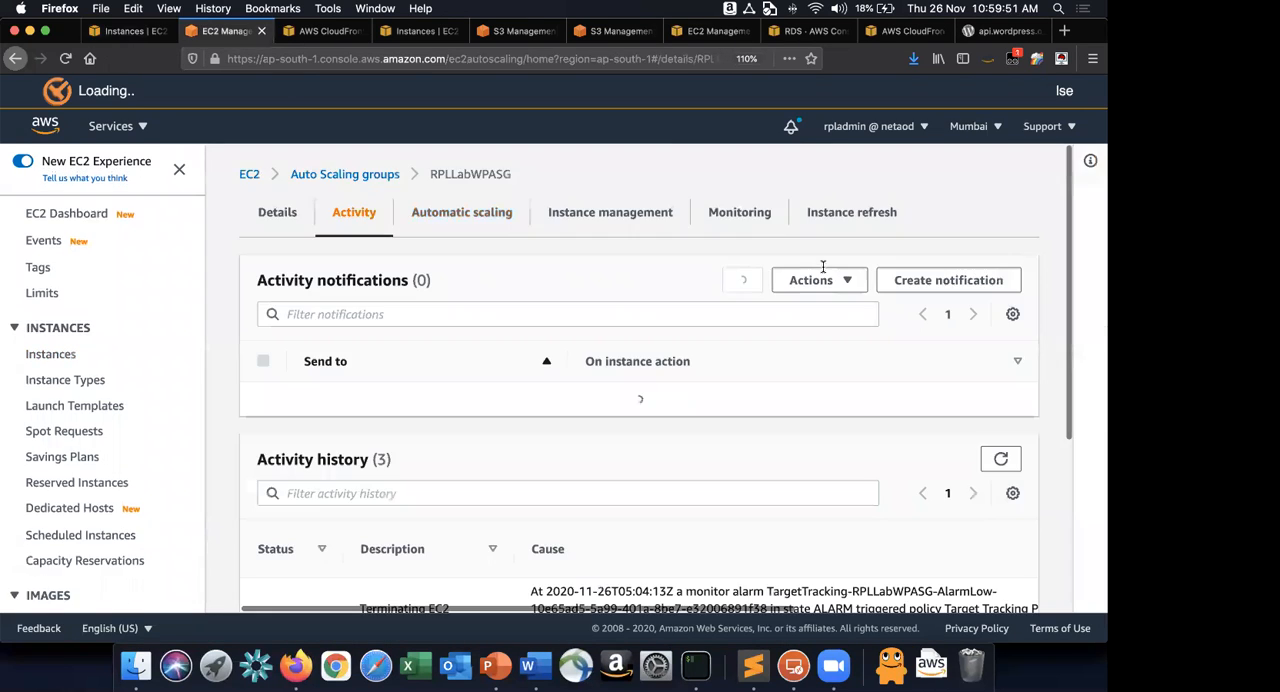
{"action": "scroll", "coordinate": [1006, 209], "scroll_direction": "down", "scroll_amount": 4}
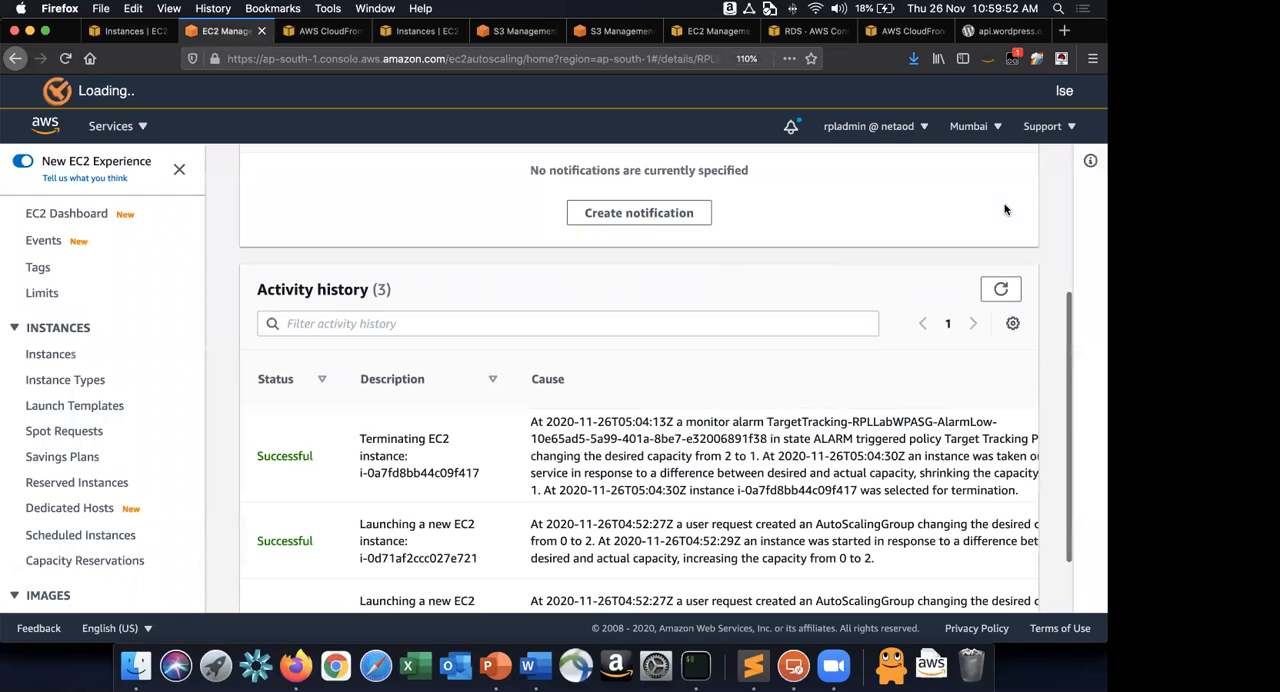
{"action": "scroll", "coordinate": [1008, 254], "scroll_direction": "up", "scroll_amount": 2}
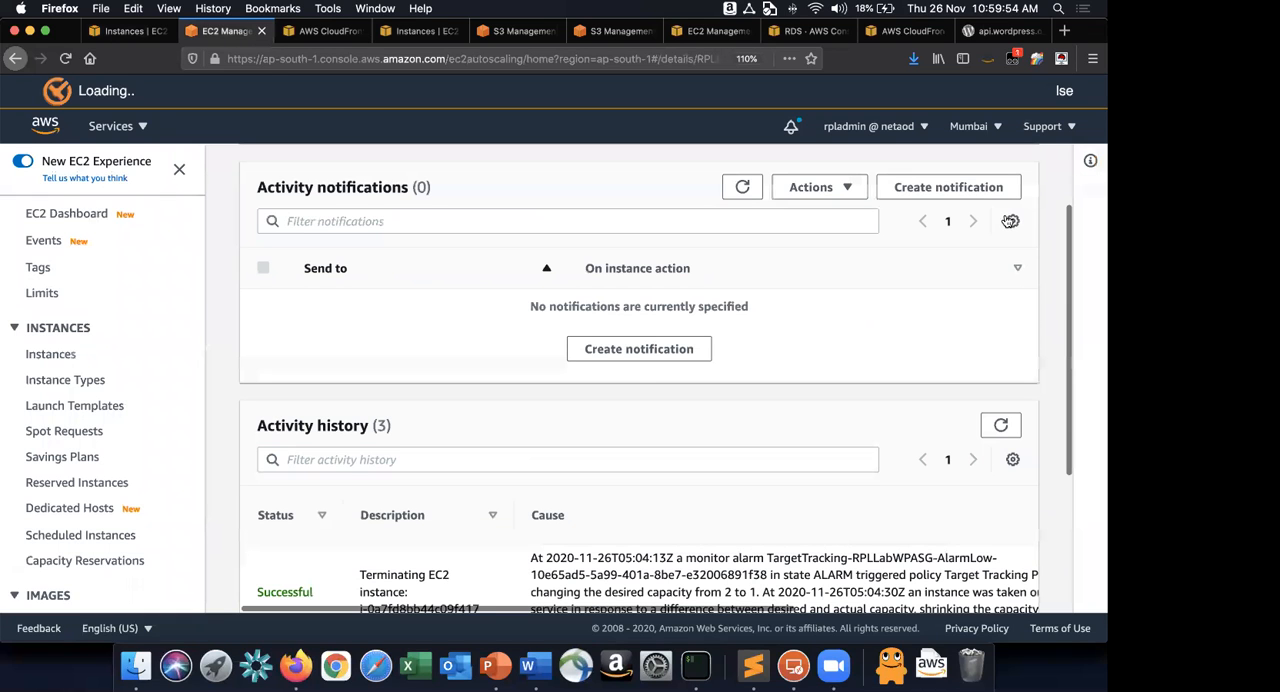
{"action": "scroll", "coordinate": [571, 413], "scroll_direction": "down", "scroll_amount": 3}
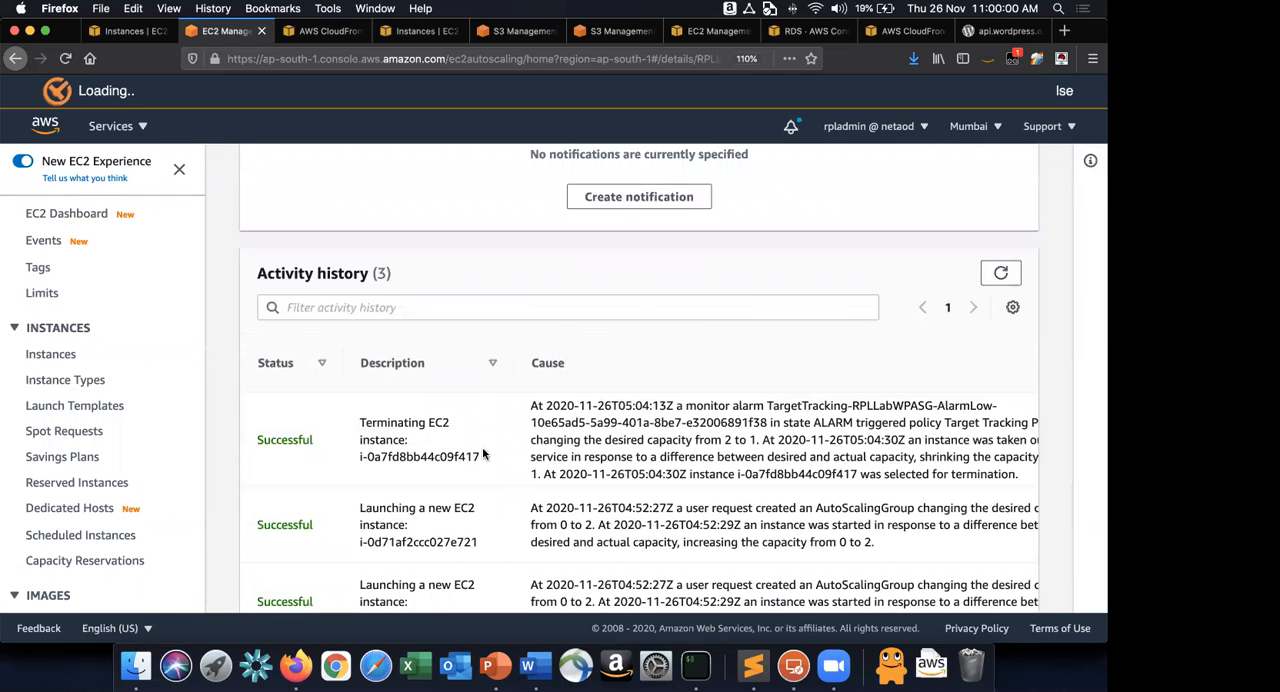
{"action": "scroll", "coordinate": [500, 234], "scroll_direction": "up", "scroll_amount": 3}
{"action": "scroll", "coordinate": [502, 230], "scroll_direction": "up", "scroll_amount": 2}
Review the Target Tracking Policy and scheduled actions in the automatic scaling settings of RPLLabWPASG.
{"action": "left_click", "coordinate": [502, 230]}
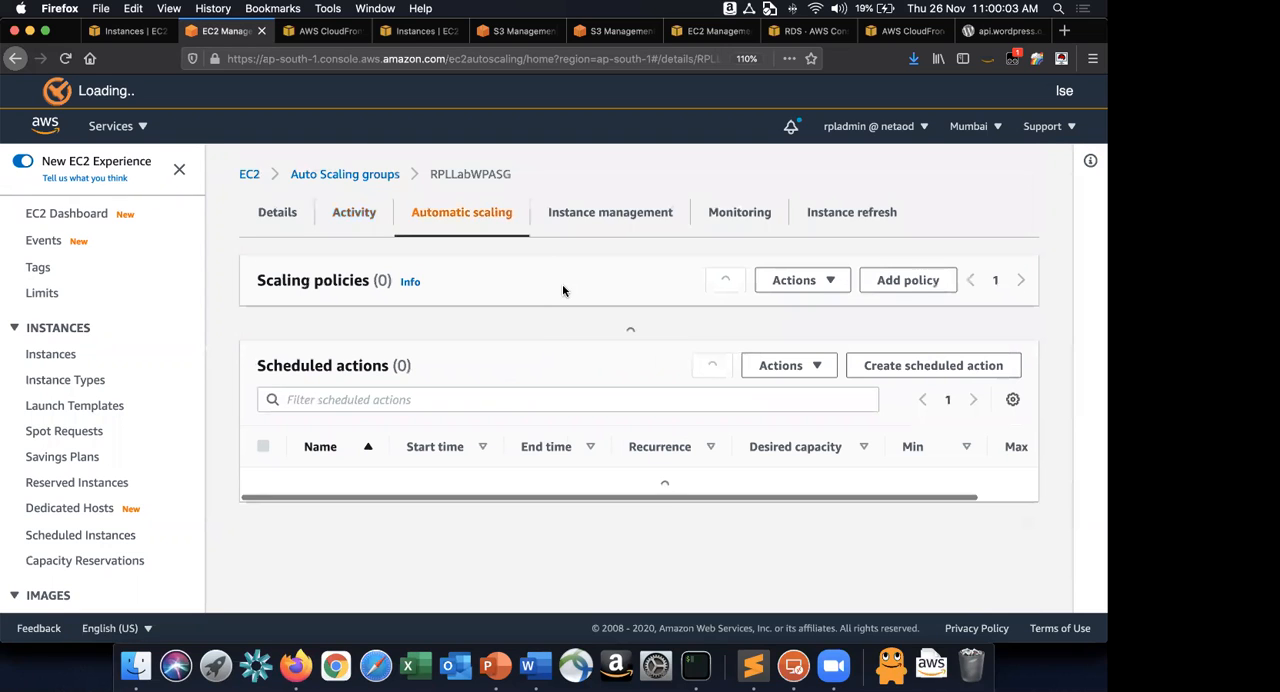
{"action": "scroll", "coordinate": [565, 286], "scroll_direction": "down", "scroll_amount": 2}
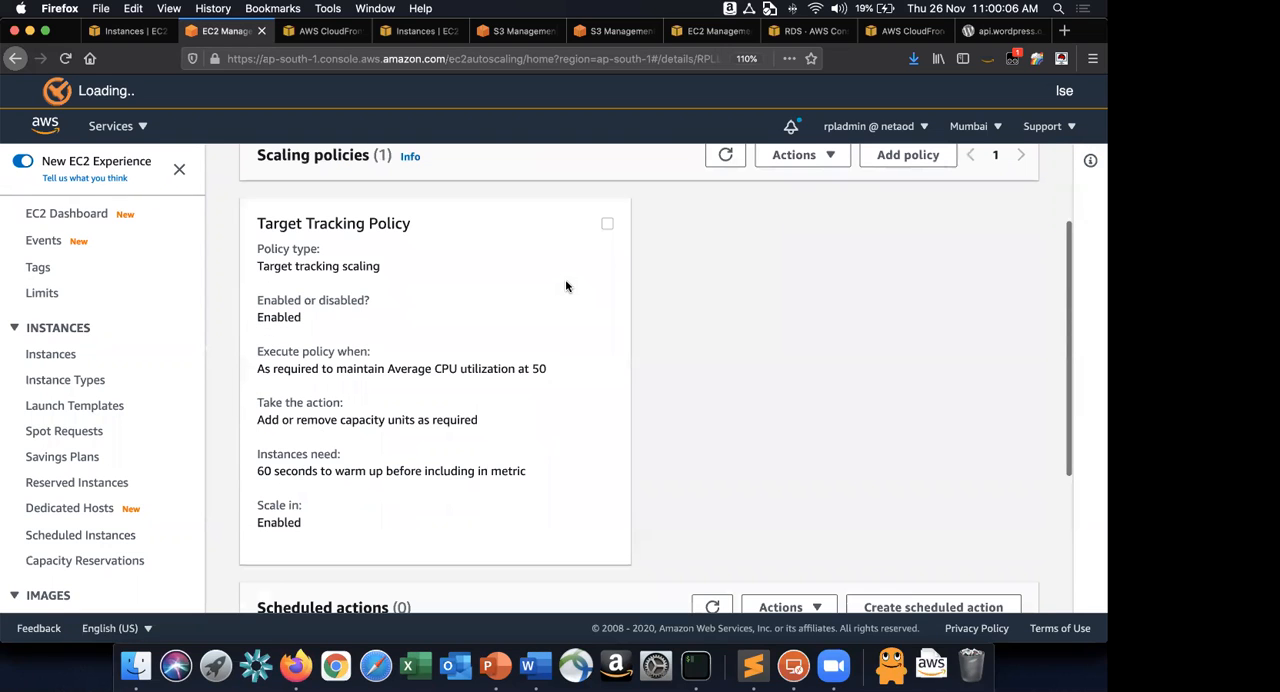
{"action": "scroll", "coordinate": [565, 286], "scroll_direction": "down", "scroll_amount": 1}
{"action": "left_click_drag", "start_coordinate": [234, 416], "coordinate": [568, 414]}
{"action": "left_click", "coordinate": [569, 416]}
{"action": "scroll", "coordinate": [569, 416], "scroll_direction": "down", "scroll_amount": 3}
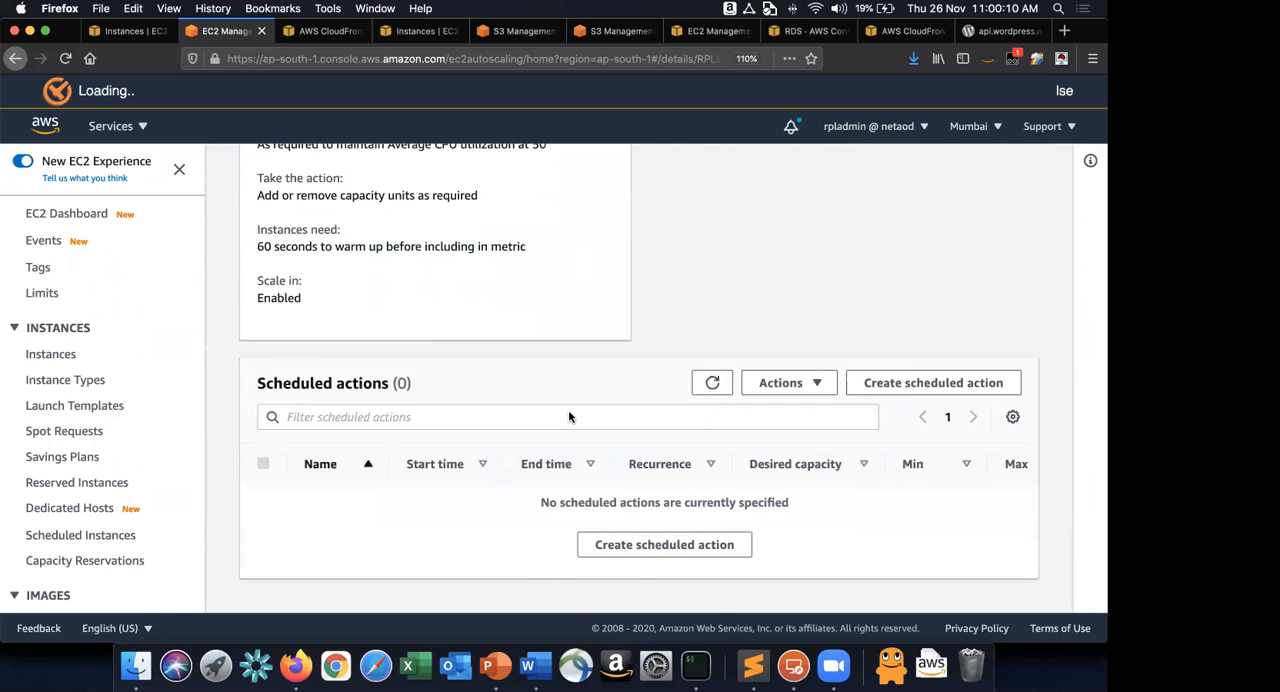
{"action": "scroll", "coordinate": [569, 416], "scroll_direction": "up", "scroll_amount": 1}
{"action": "scroll", "coordinate": [569, 414], "scroll_direction": "up", "scroll_amount": 3}
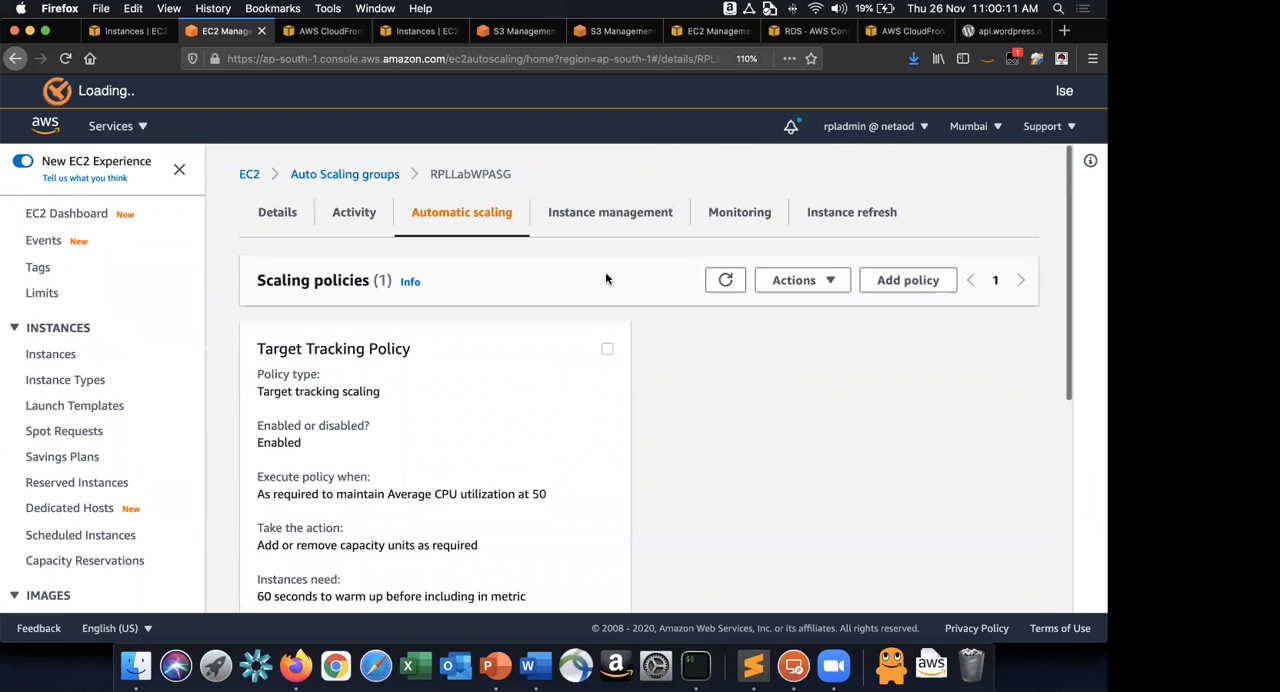
Examine the Auto Scaling and EC2 CloudWatch metrics of RPLLabWPASG, including its CPU utilization graph.
{"action": "left_click", "coordinate": [742, 214]}
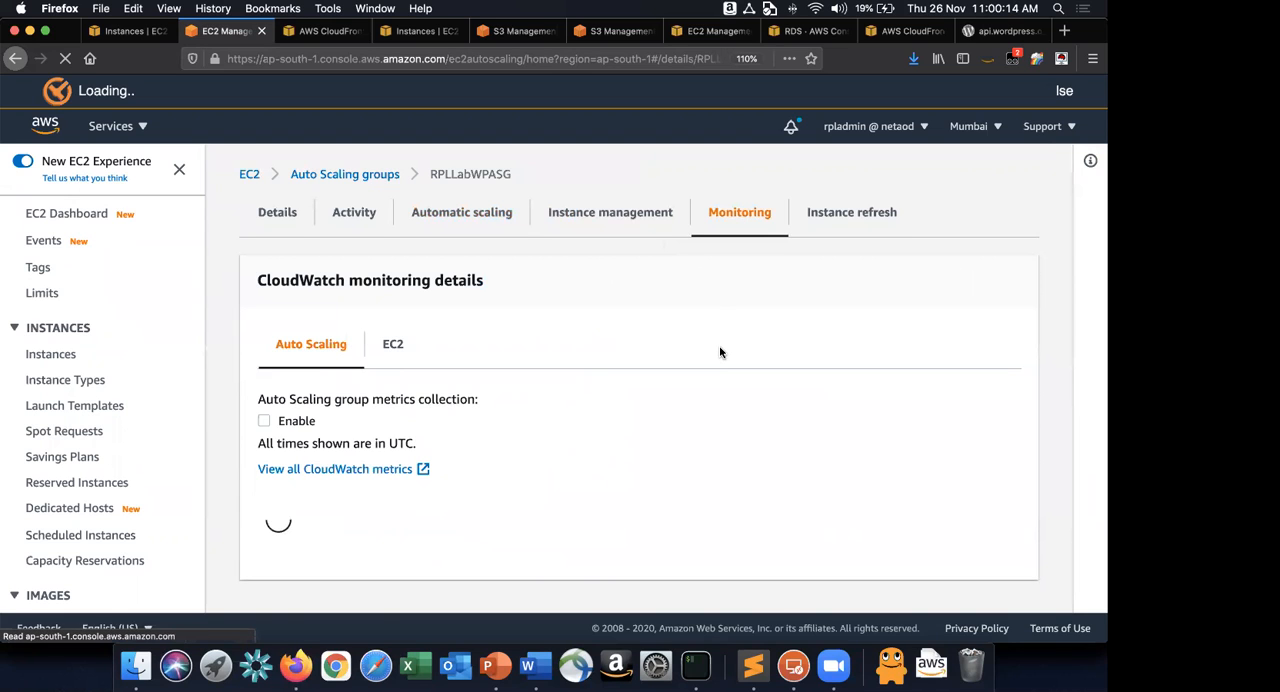
{"action": "scroll", "coordinate": [719, 352], "scroll_direction": "down", "scroll_amount": 1}
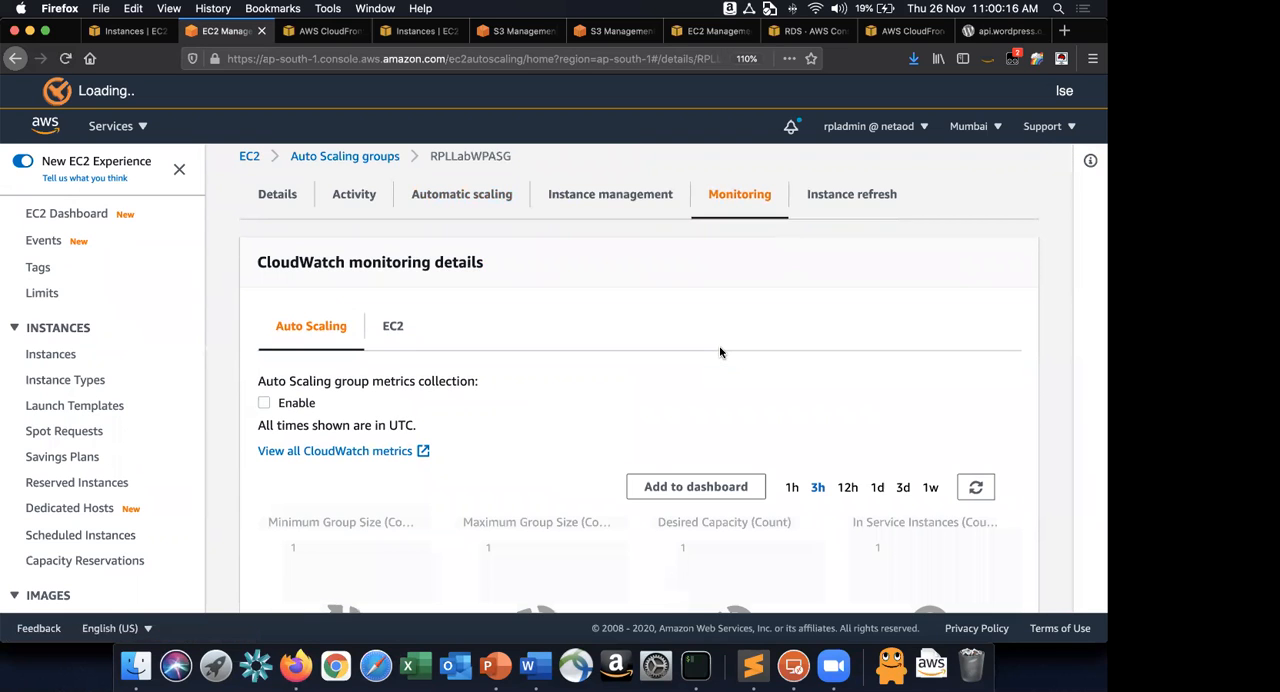
{"action": "scroll", "coordinate": [719, 352], "scroll_direction": "down", "scroll_amount": 3}
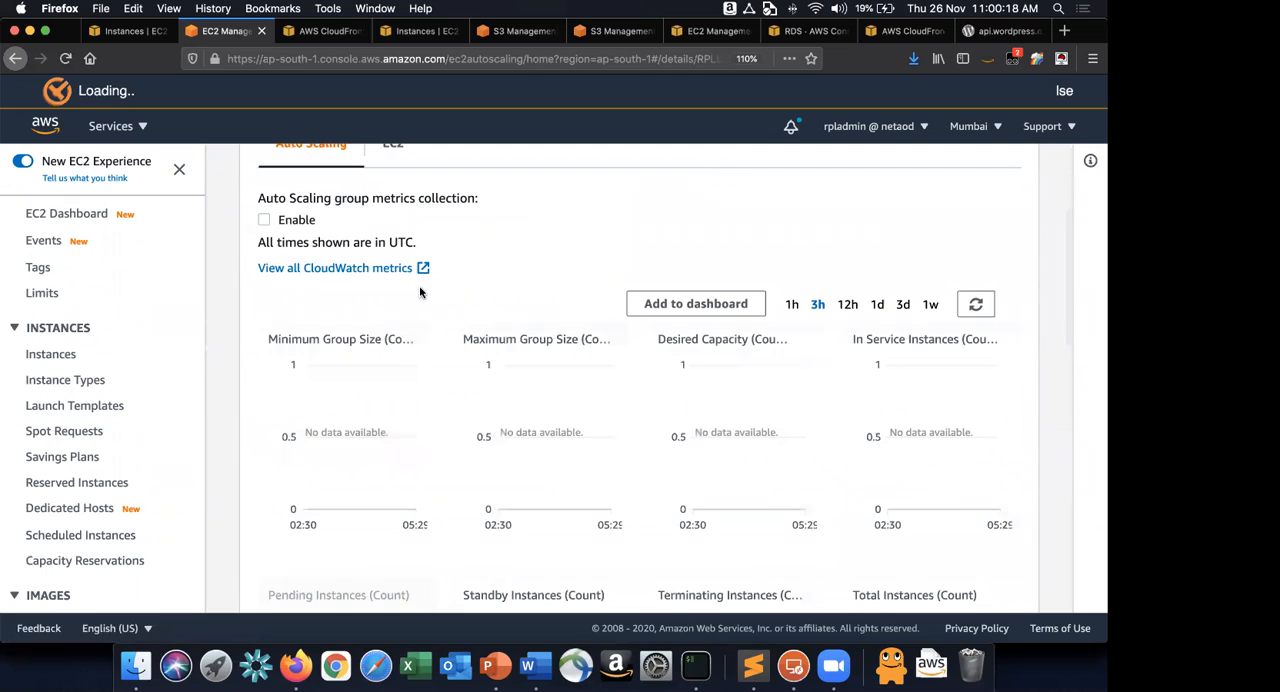
{"action": "scroll", "coordinate": [419, 285], "scroll_direction": "up", "scroll_amount": 3}
{"action": "left_click", "coordinate": [405, 294]}
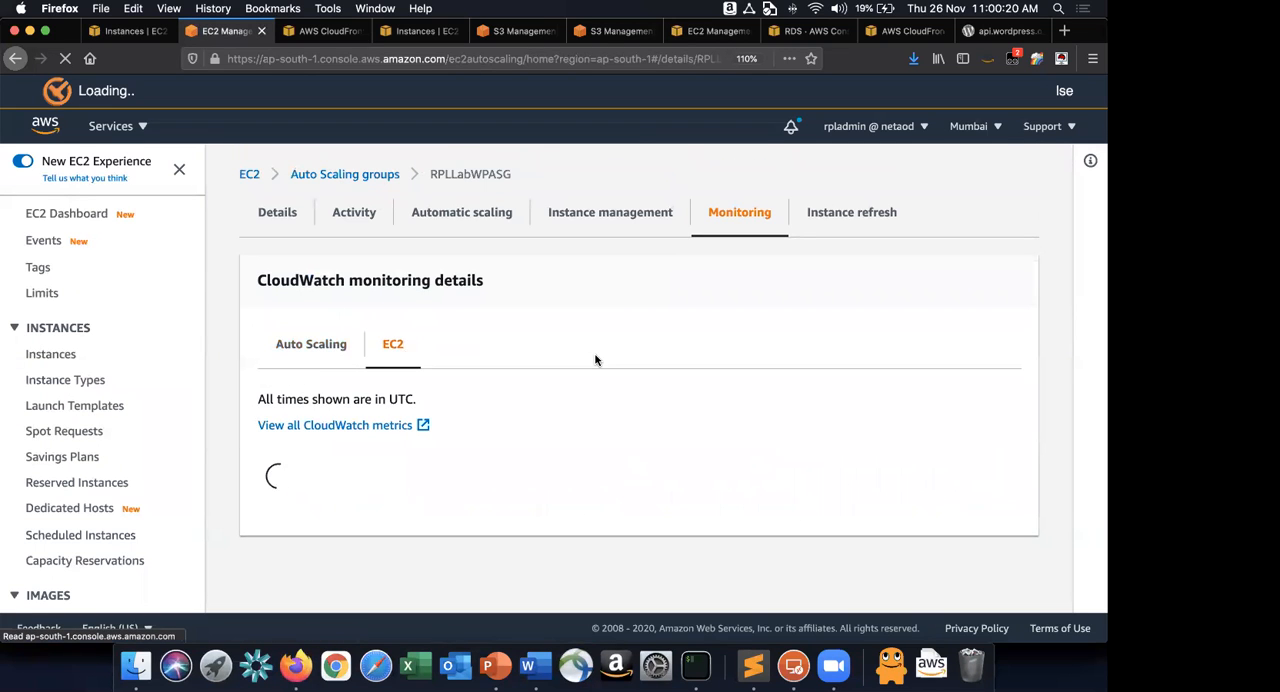
{"action": "scroll", "coordinate": [597, 361], "scroll_direction": "down", "scroll_amount": 2}
{"action": "scroll", "coordinate": [597, 361], "scroll_direction": "down", "scroll_amount": 2}
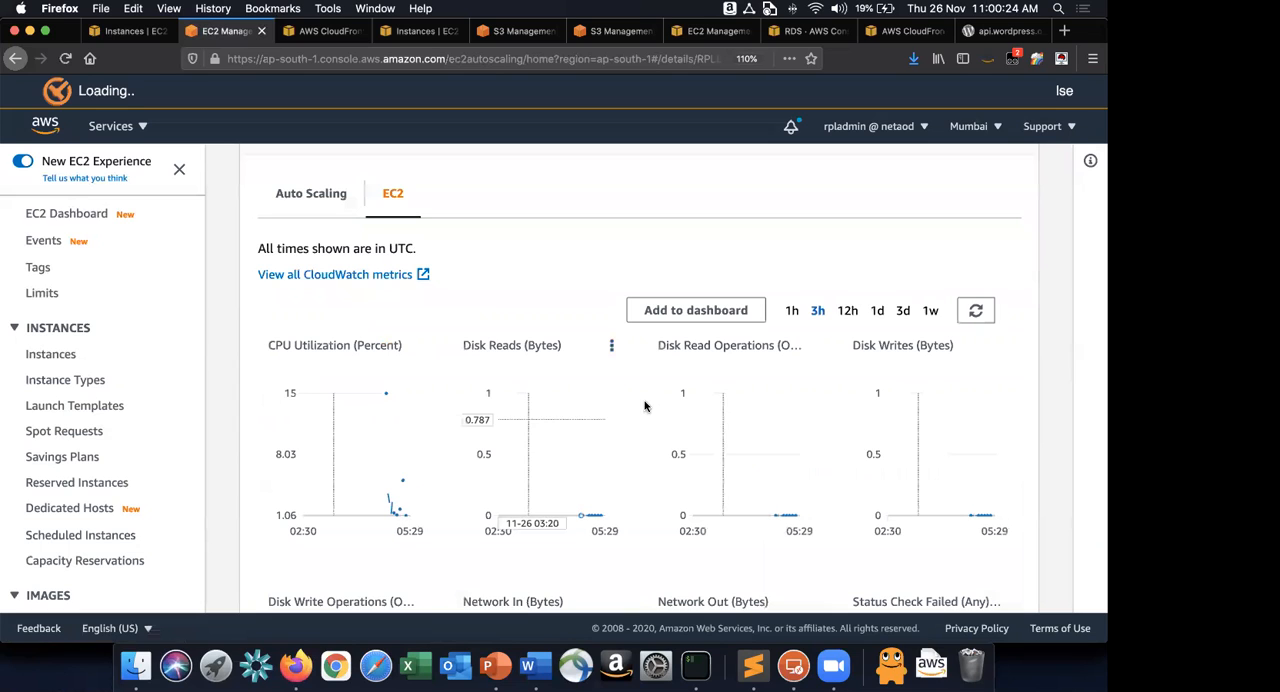
{"action": "mouse_move", "coordinate": [391, 393]}
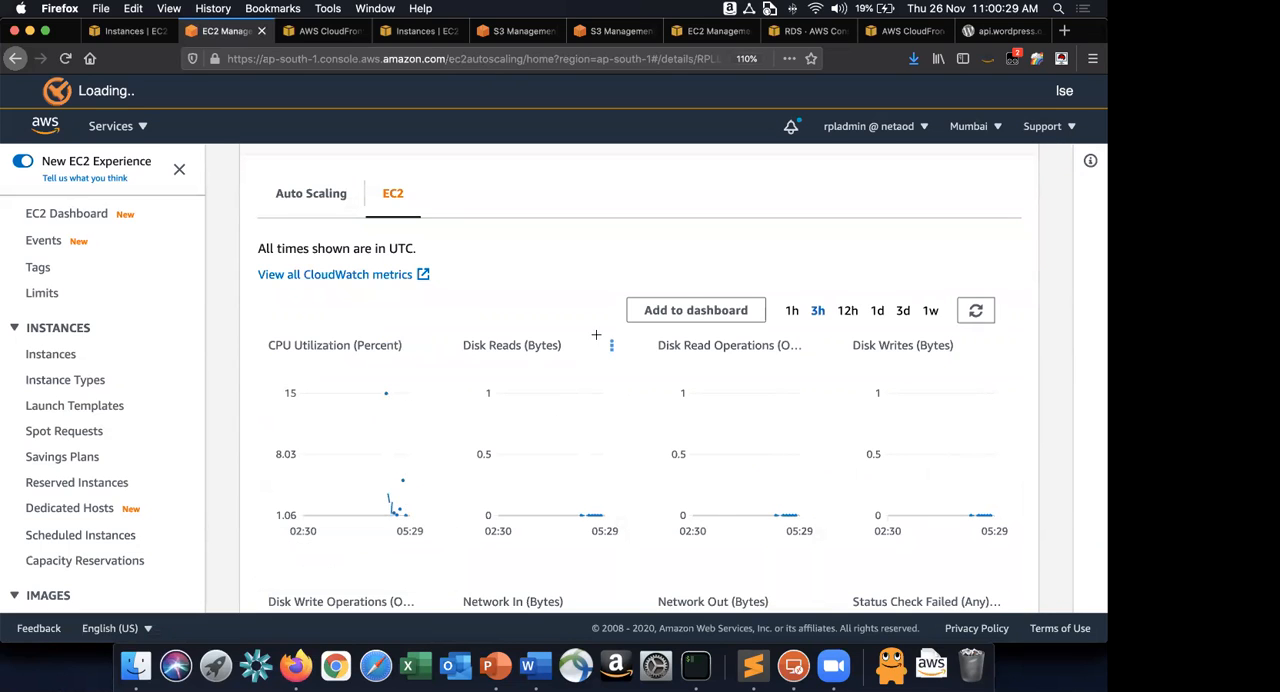
{"action": "scroll", "coordinate": [596, 336], "scroll_direction": "down", "scroll_amount": 5}
{"action": "scroll", "coordinate": [595, 338], "scroll_direction": "down", "scroll_amount": 3}
{"action": "scroll", "coordinate": [594, 337], "scroll_direction": "up", "scroll_amount": 10}
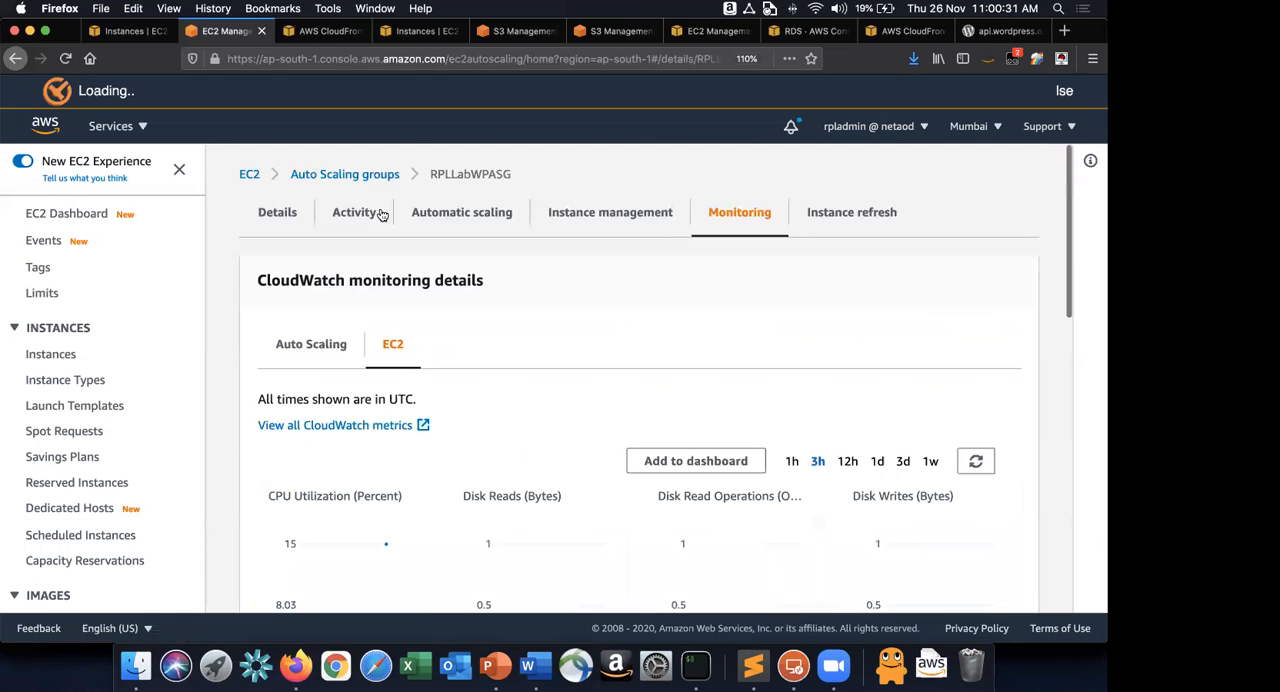
Check the RPLLabWPASG group details, then refresh the activity notifications and look through its activity history.
{"action": "left_click", "coordinate": [272, 214]}
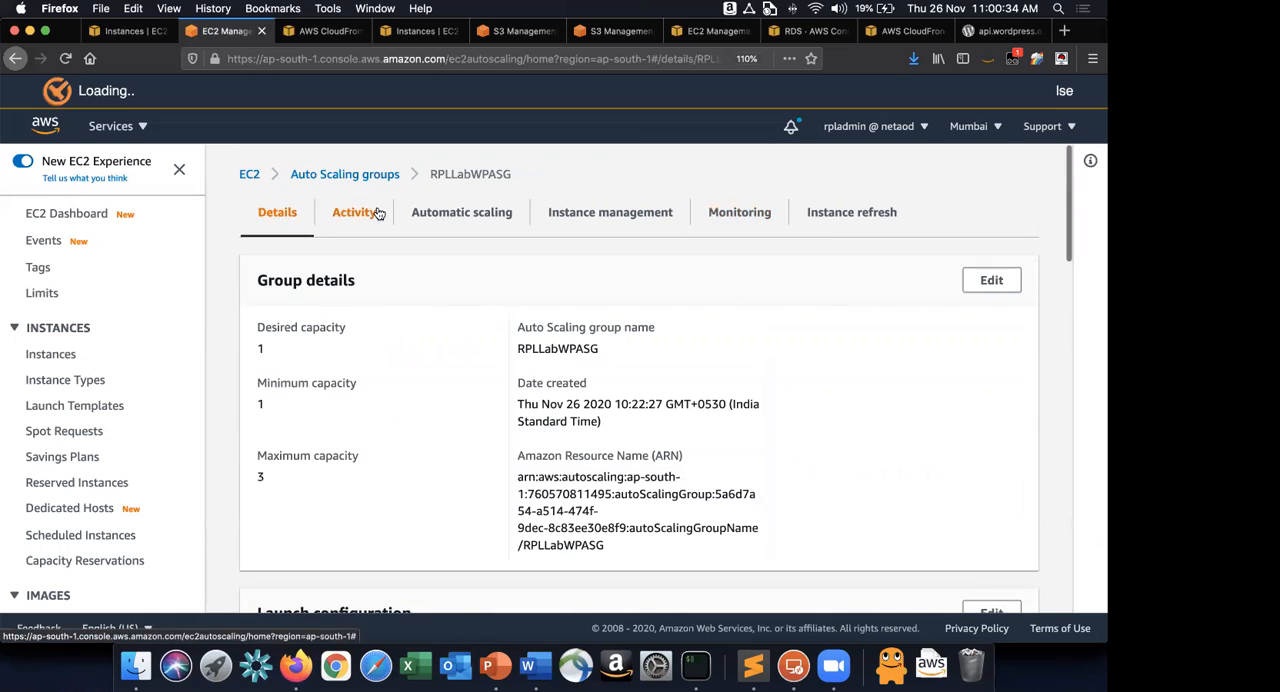
{"action": "left_click", "coordinate": [354, 212]}
{"action": "scroll", "coordinate": [895, 278], "scroll_direction": "down", "scroll_amount": 3}
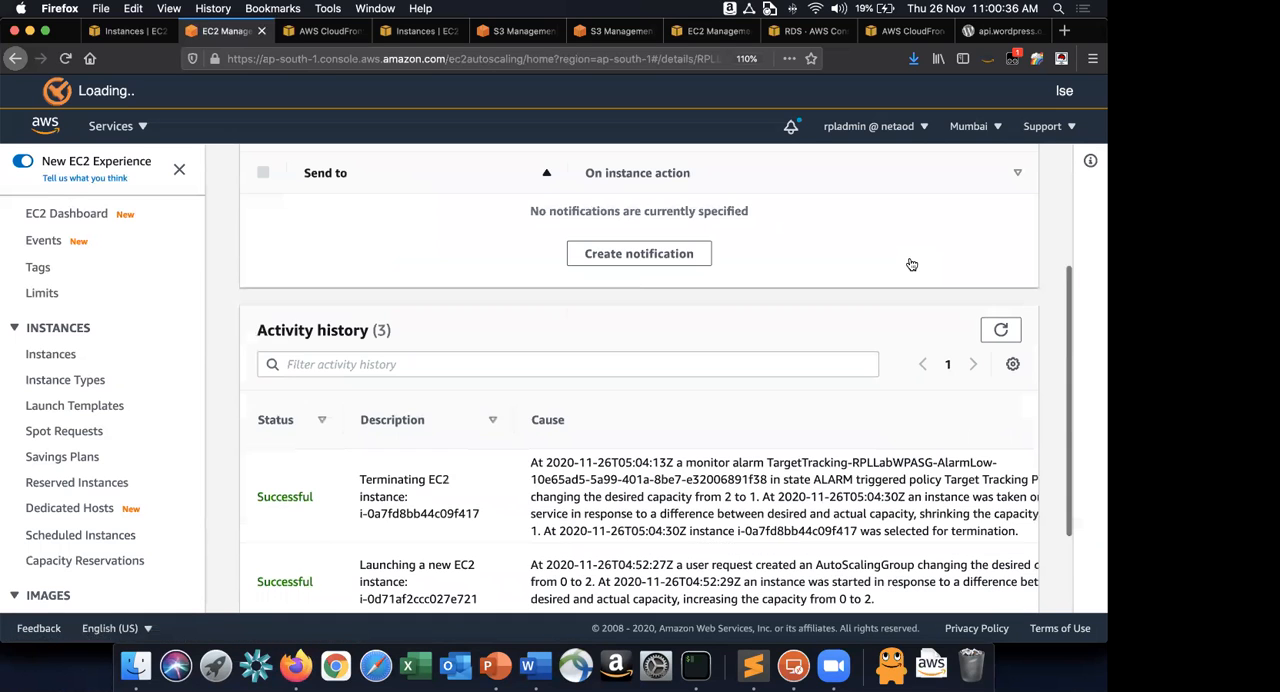
{"action": "scroll", "coordinate": [758, 275], "scroll_direction": "up", "scroll_amount": 2}
{"action": "left_click", "coordinate": [745, 266]}
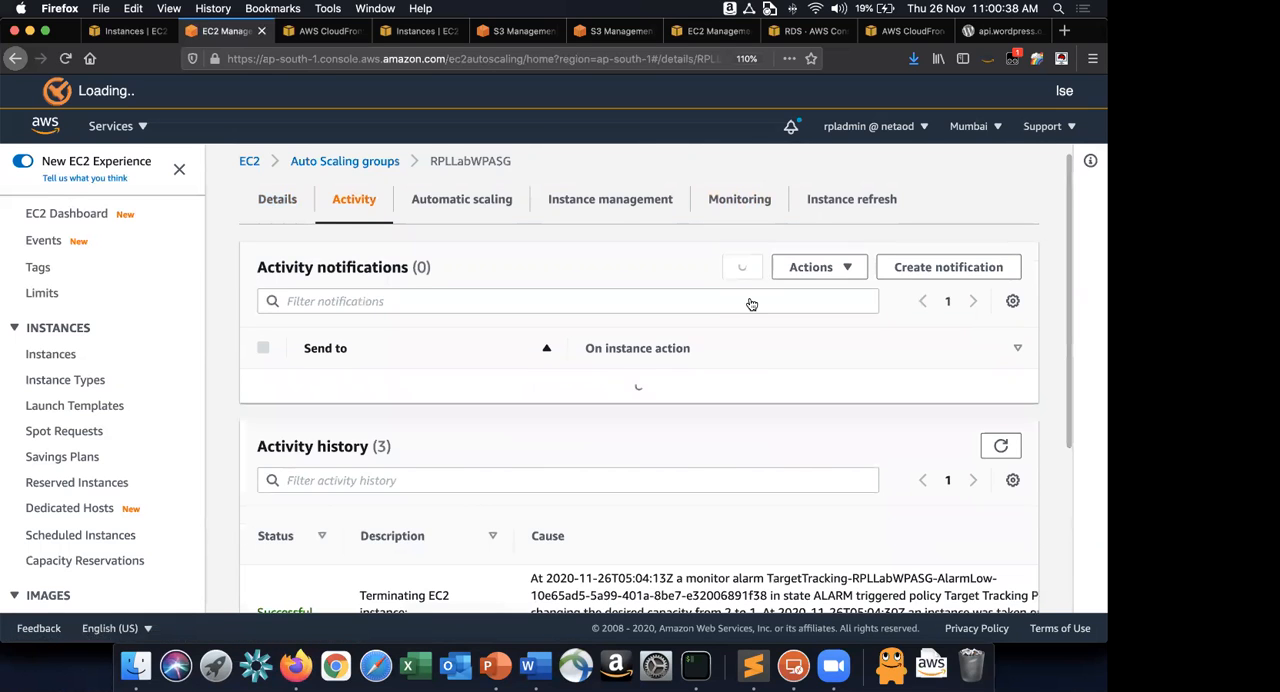
{"action": "scroll", "coordinate": [748, 338], "scroll_direction": "down", "scroll_amount": 3}
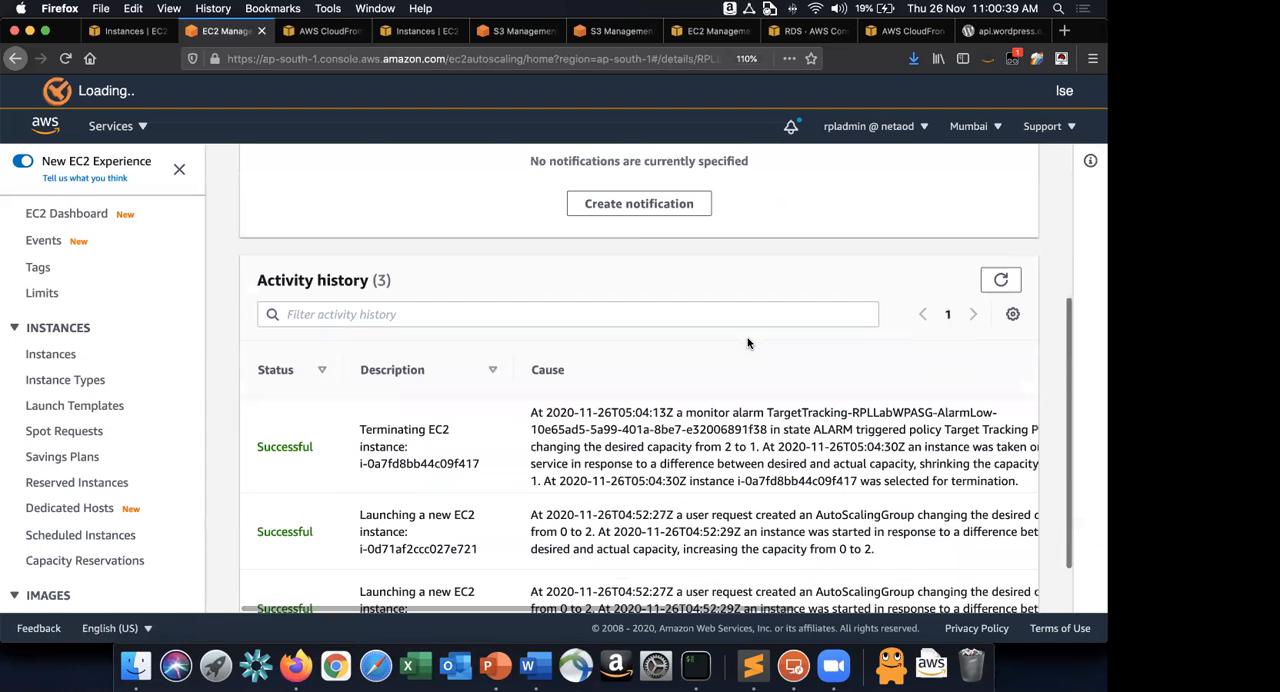
{"action": "scroll", "coordinate": [747, 343], "scroll_direction": "down", "scroll_amount": 1}
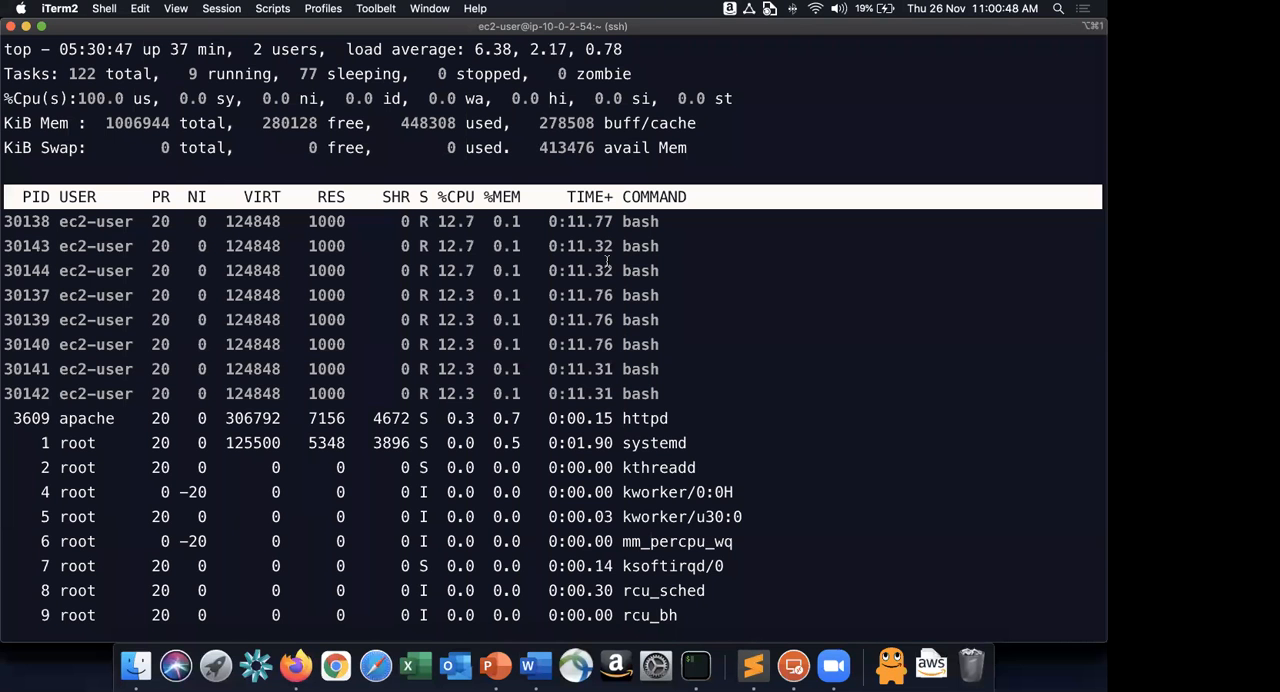
Switch to iTerm, check the CPU load of the reader instance in top, and quit top.
{"action": "key", "text": "Escape"}
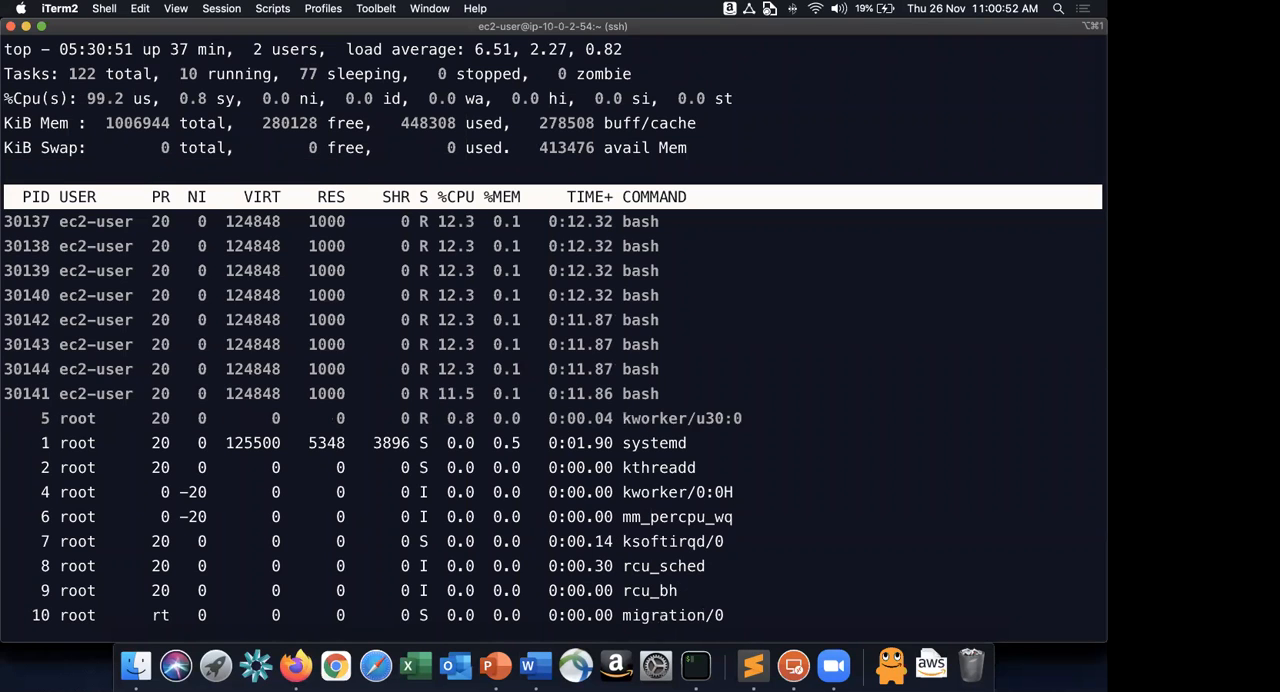
{"action": "key", "text": "super+q"}
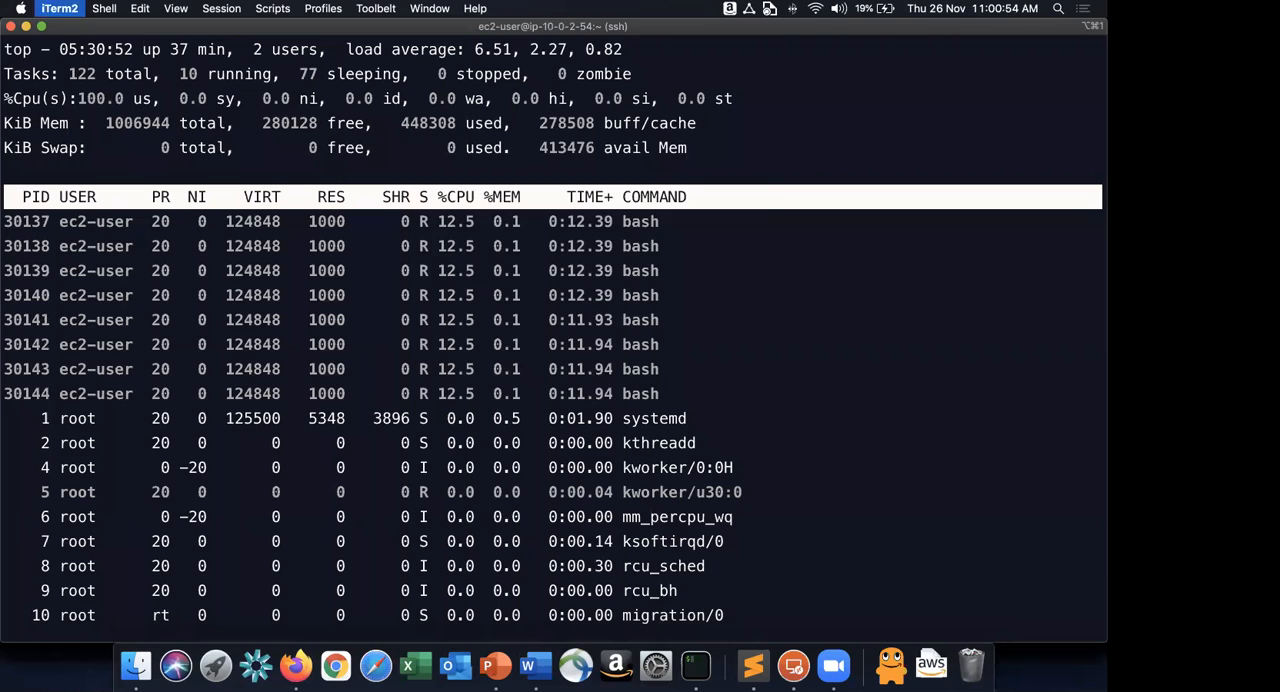
{"action": "left_click", "coordinate": [597, 243]}
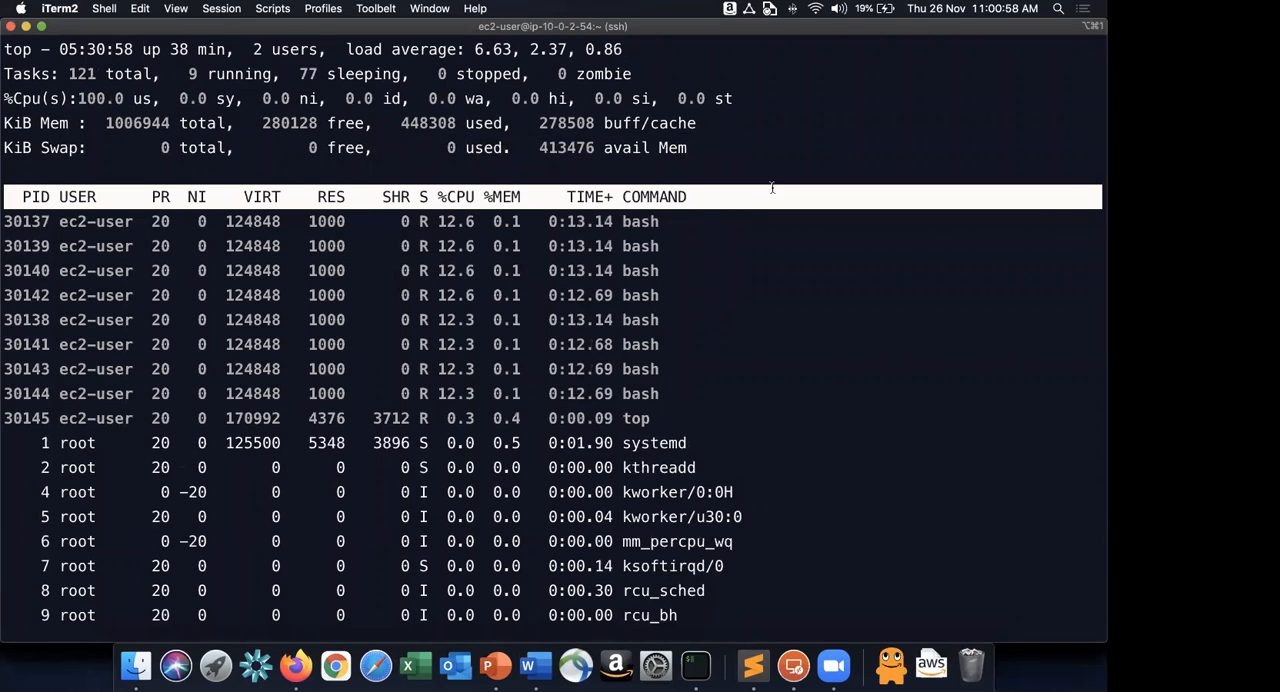
{"action": "key", "text": "q"}
{"action": "key", "text": "Return"}
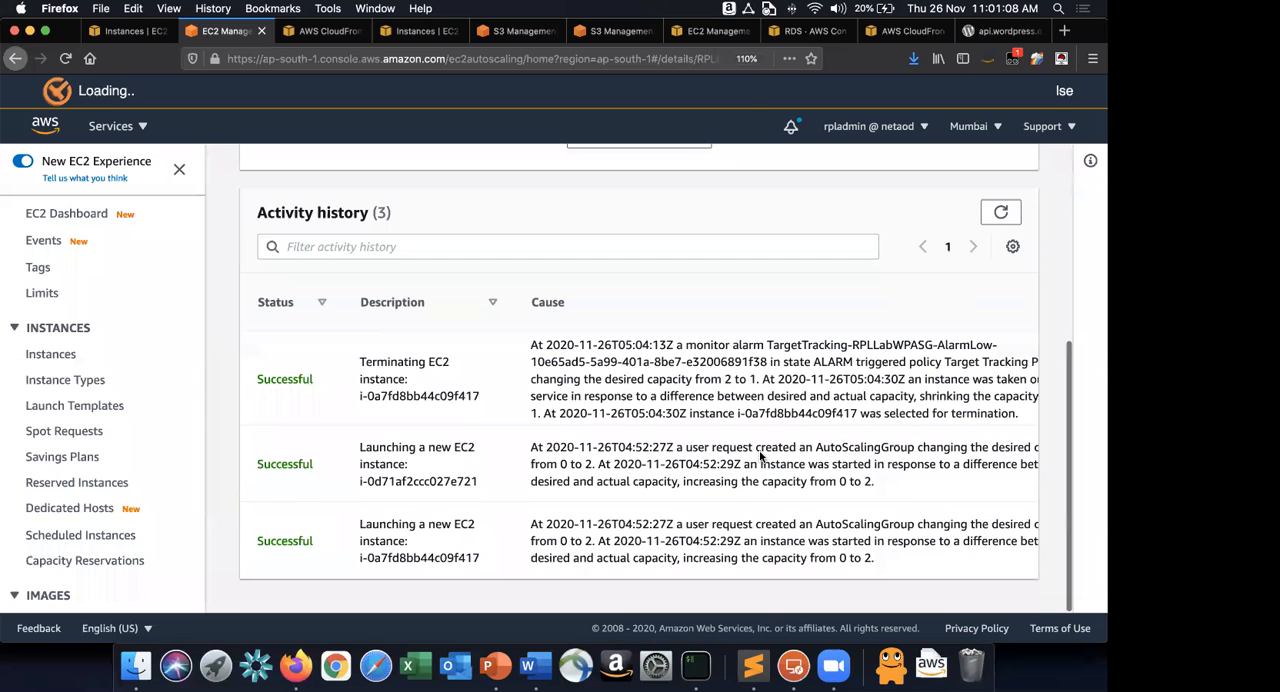
Return to Firefox, recheck the RPLLabWPASG activity history, and reload the RPL Project Blog home page.
{"action": "scroll", "coordinate": [724, 281], "scroll_direction": "up", "scroll_amount": 3}
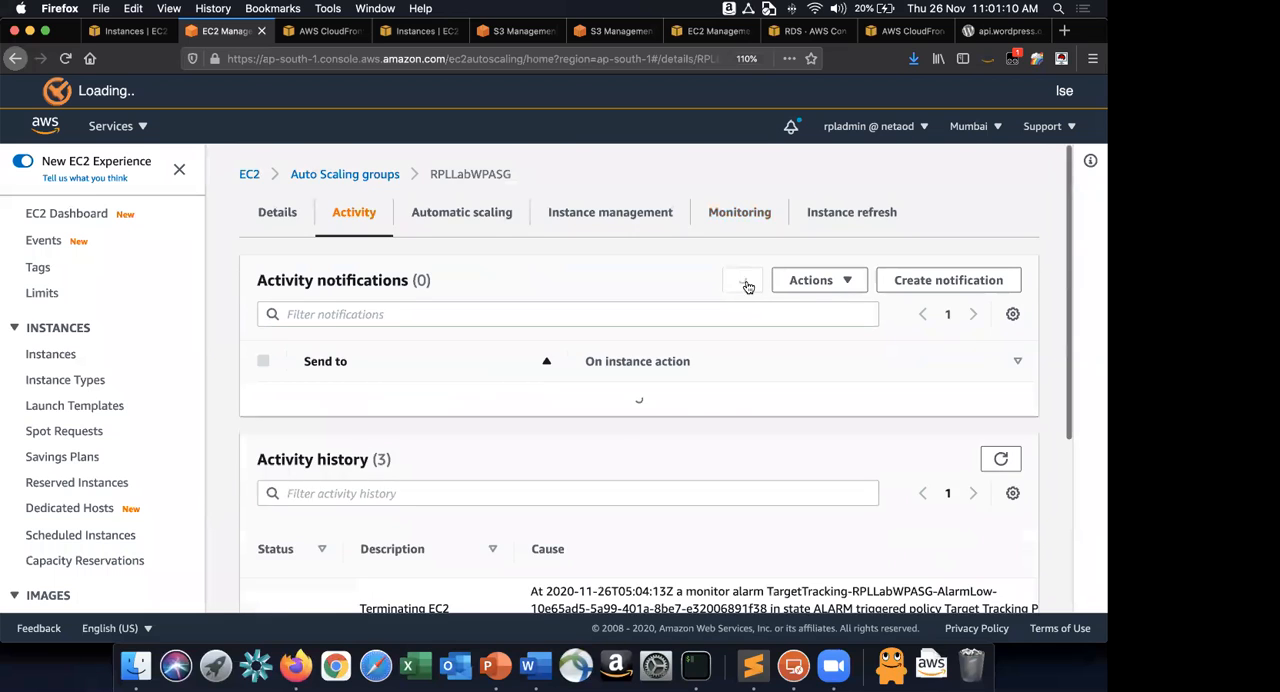
{"action": "scroll", "coordinate": [166, 115], "scroll_direction": "down", "scroll_amount": 3}
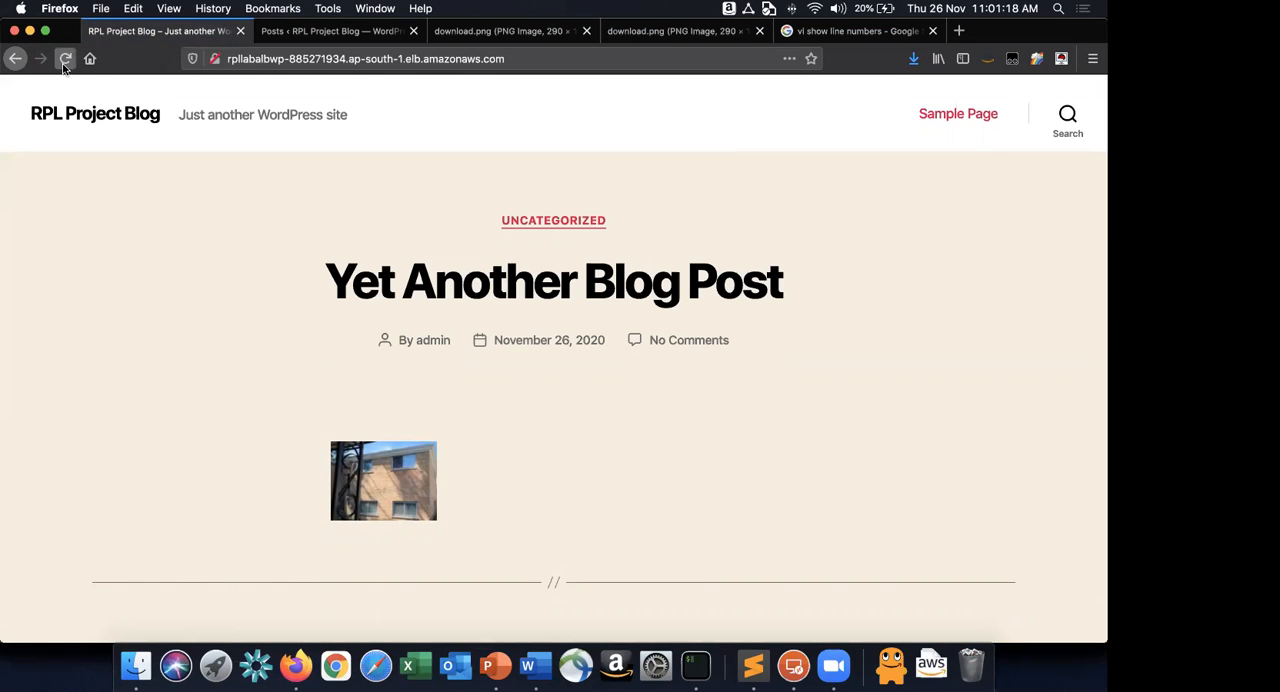
{"action": "left_click", "coordinate": [64, 60]}
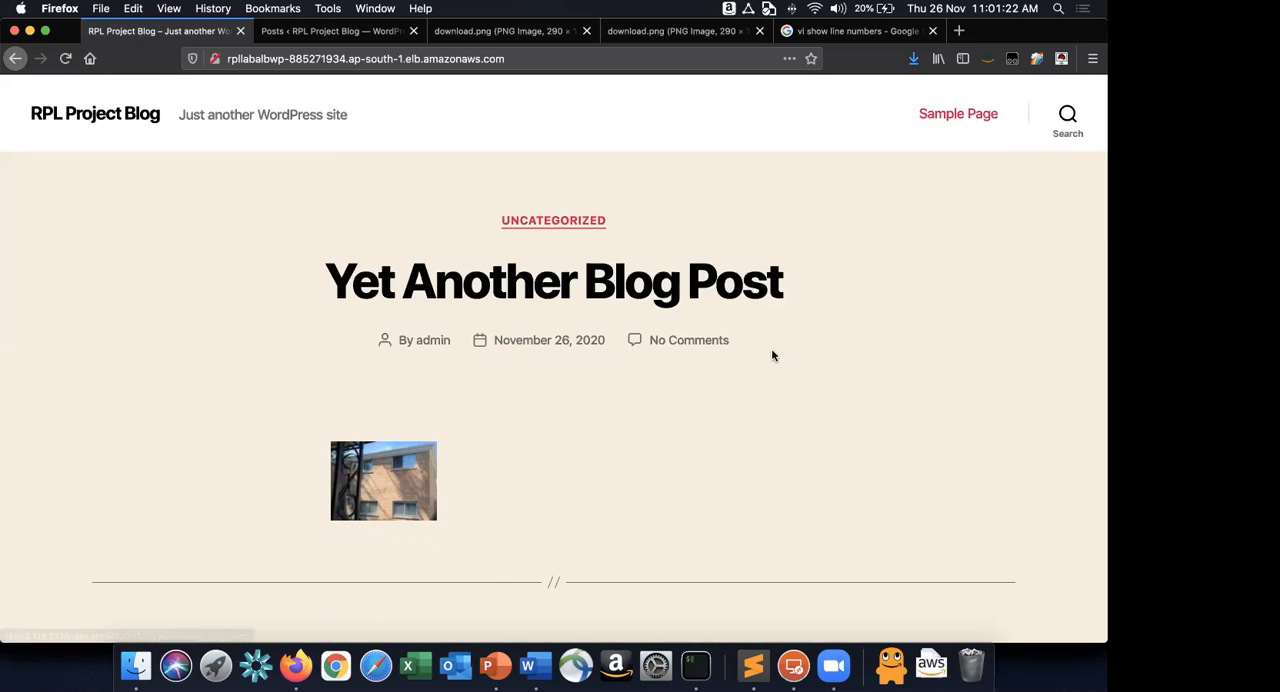
{"action": "scroll", "coordinate": [771, 348], "scroll_direction": "down", "scroll_amount": 3}
{"action": "scroll", "coordinate": [771, 354], "scroll_direction": "up", "scroll_amount": 3}
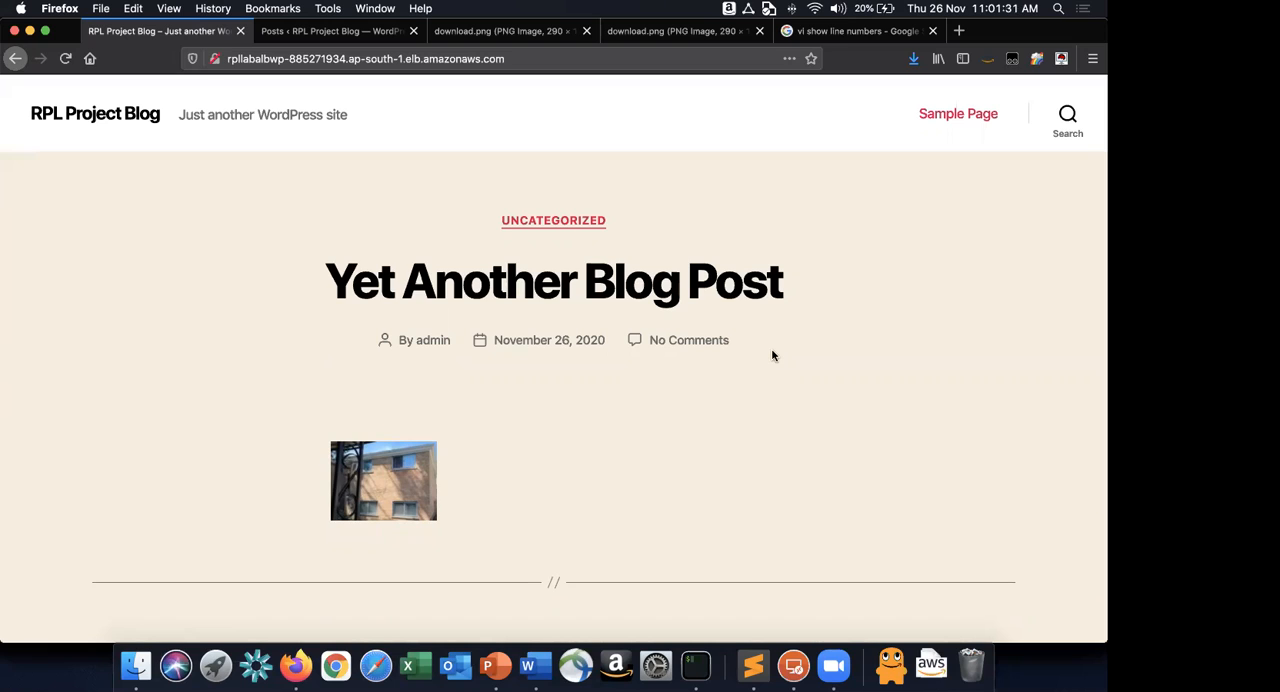
Switch to PowerPoint to show the WordPress architecture diagram in the AWS Whiteboarding presentation.
{"action": "key", "text": "super+Tab"}
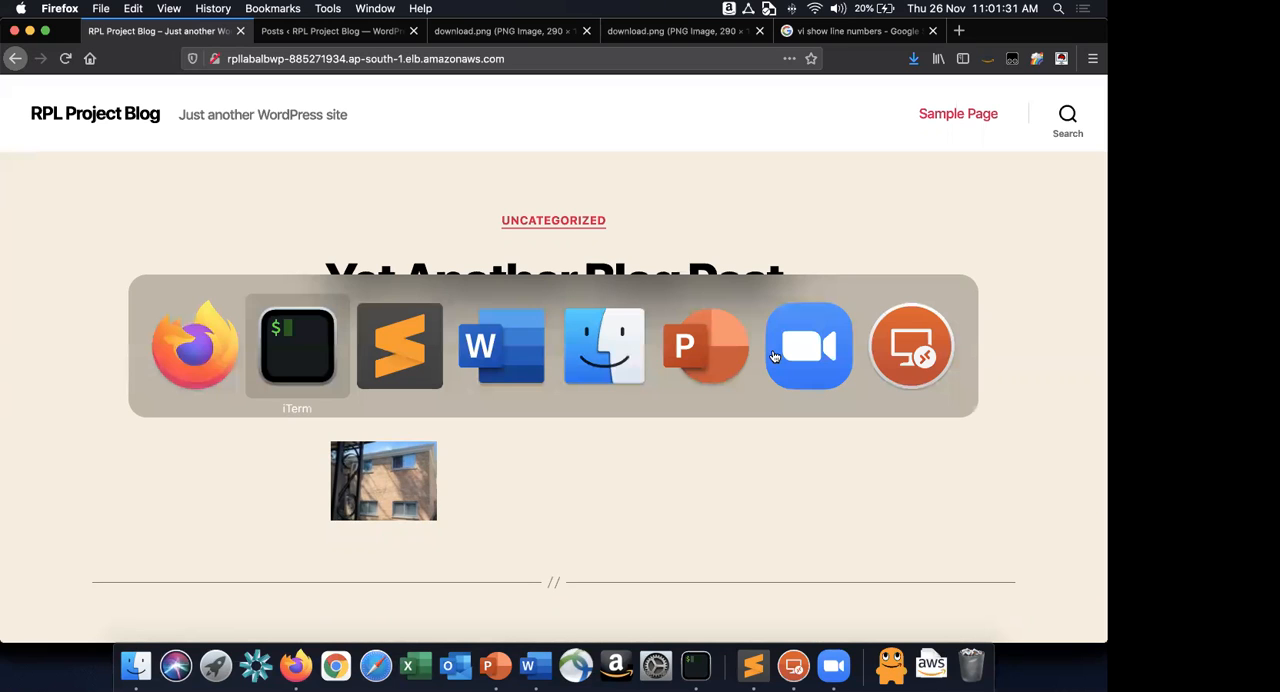
{"action": "key", "text": "super+Tab"}
{"action": "key", "text": "super+Tab"}
{"action": "key", "text": "super+Tab"}
{"action": "key", "text": "super+Tab"}
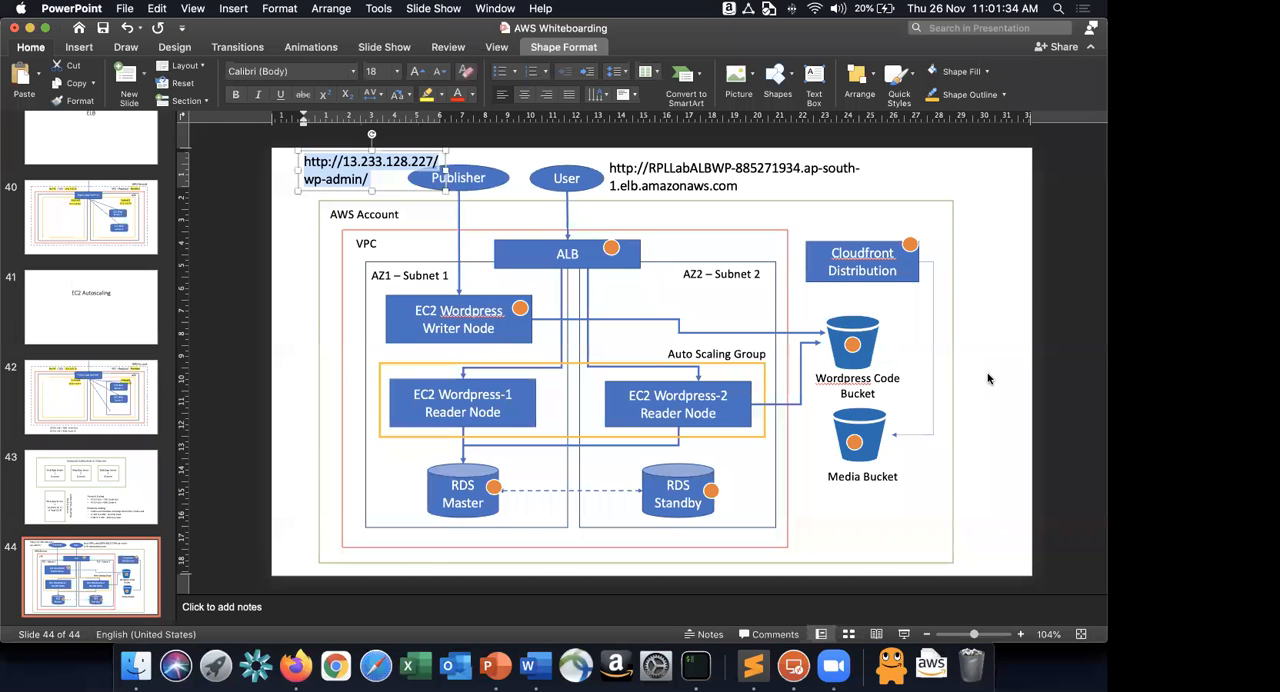
Duplicate the orange marker of the ALB box and place the copy on the upper-right corner of the Auto Scaling Group frame.
{"action": "key", "text": "super+a"}
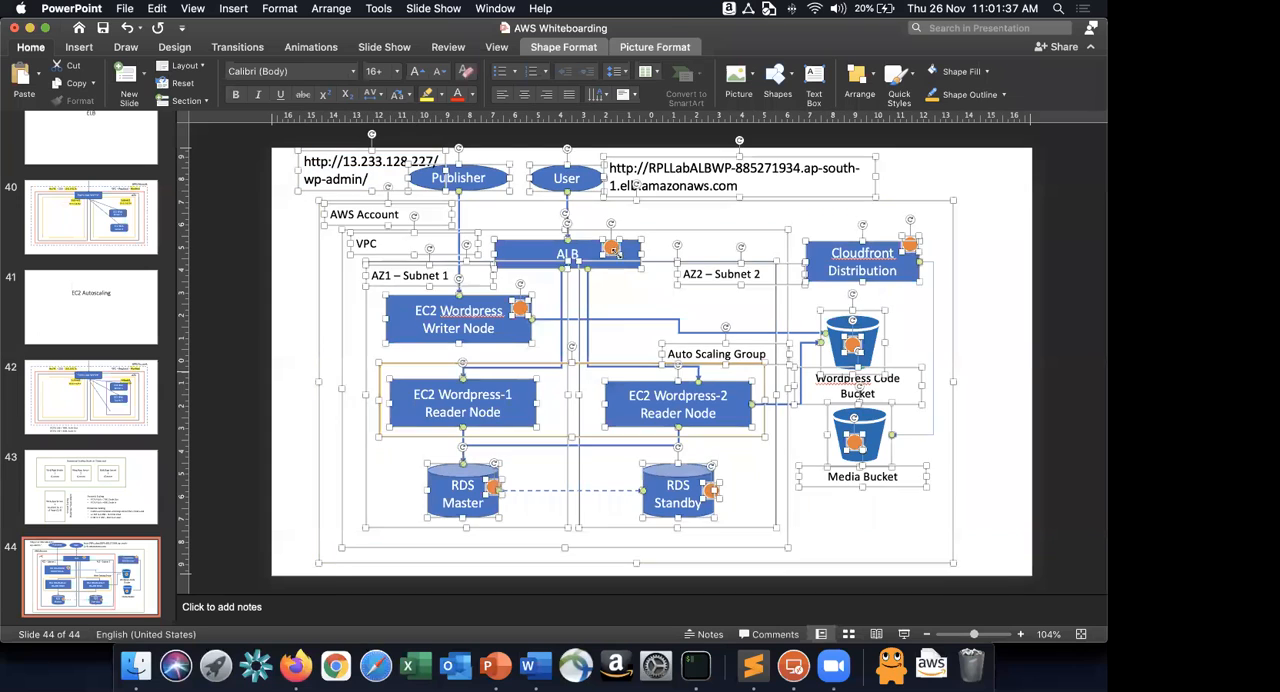
{"action": "left_click", "coordinate": [613, 250]}
{"action": "key", "text": "super+v"}
{"action": "left_click", "coordinate": [617, 273]}
{"action": "left_click_drag", "start_coordinate": [620, 258], "coordinate": [765, 372]}
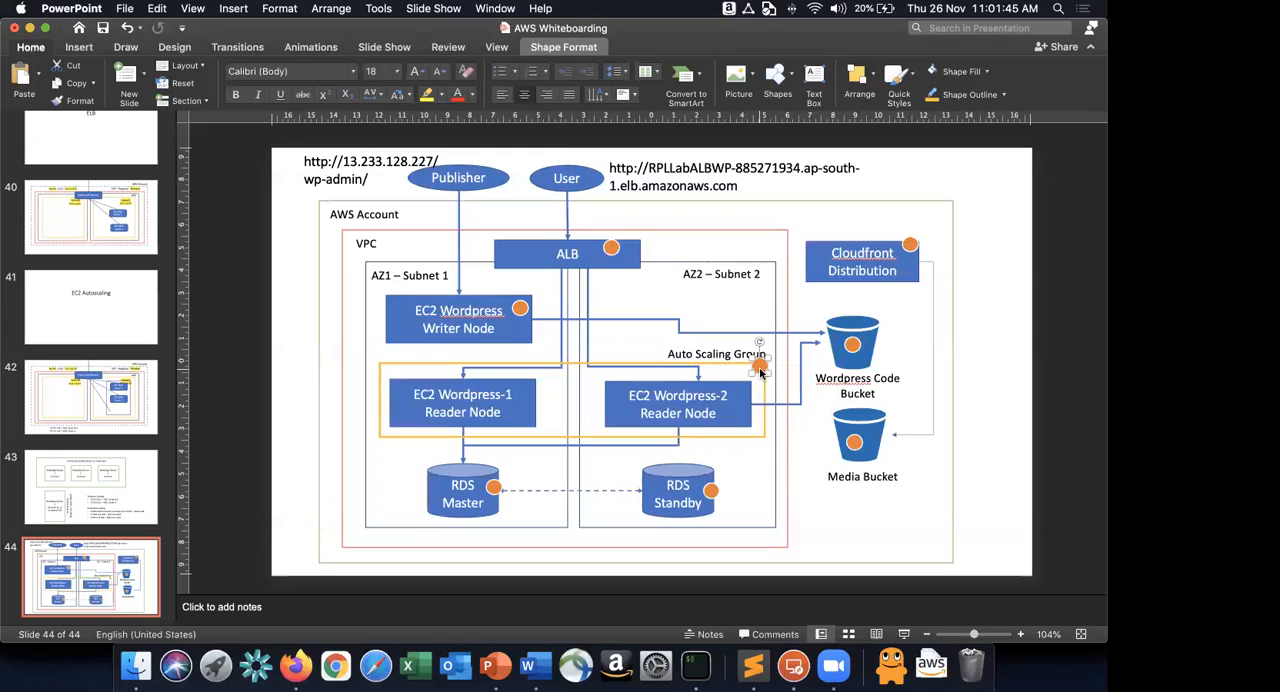
{"action": "left_click", "coordinate": [977, 312]}
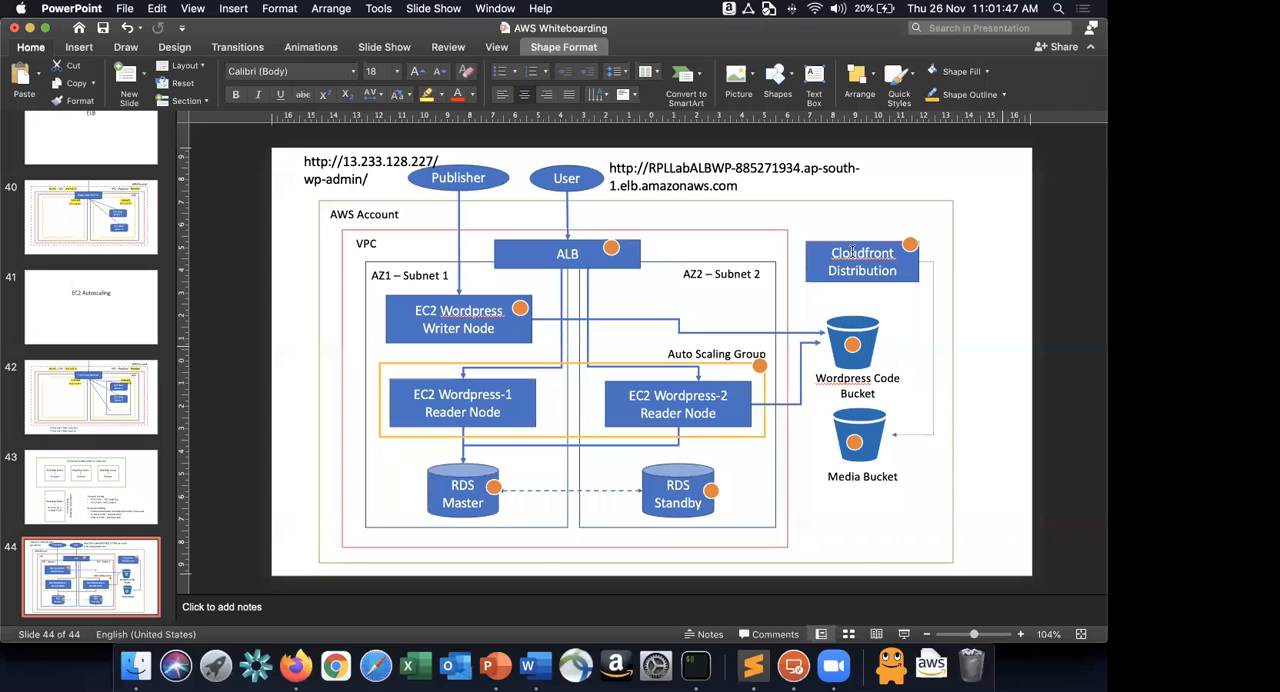
Copy the whole architecture diagram and paste it on a new page at the end of the AWS-RPL-Project-1 document in Word.
{"action": "key", "text": "super+a"}
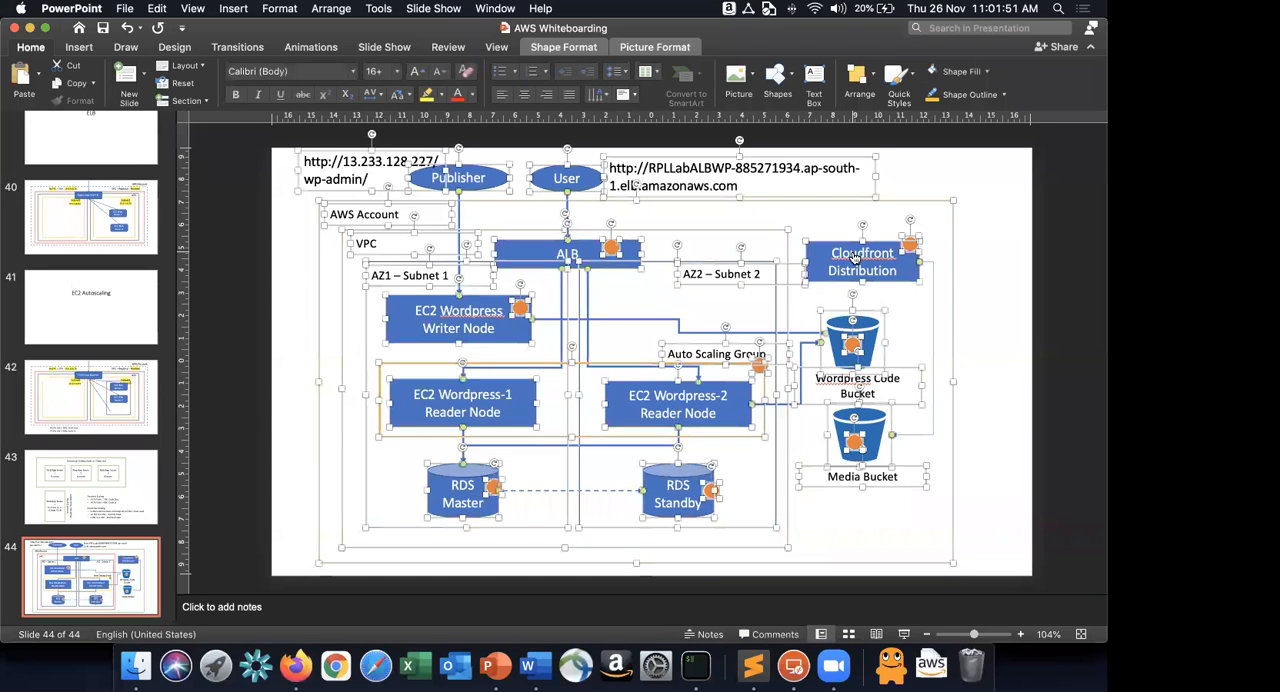
{"action": "key", "text": "super+Tab"}
{"action": "key", "text": "super+Tab"}
{"action": "key", "text": "super+Tab"}
{"action": "key", "text": "super+Tab"}
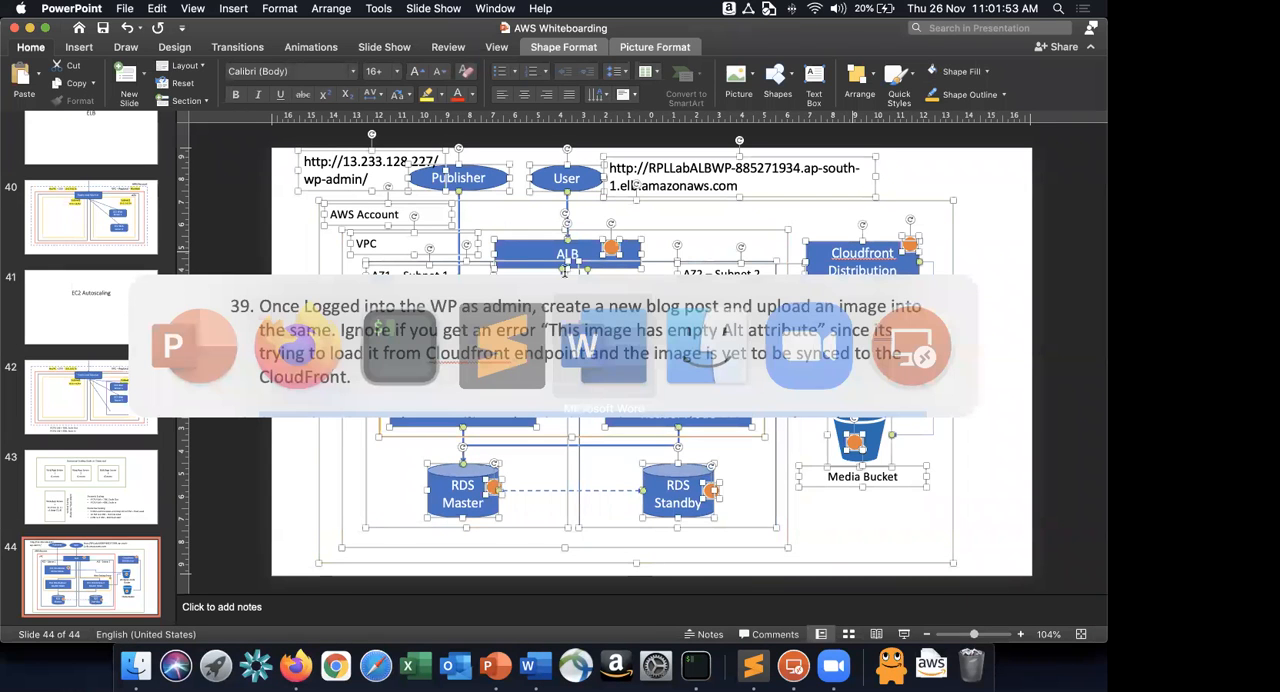
{"action": "scroll", "coordinate": [565, 271], "scroll_direction": "up", "scroll_amount": 20}
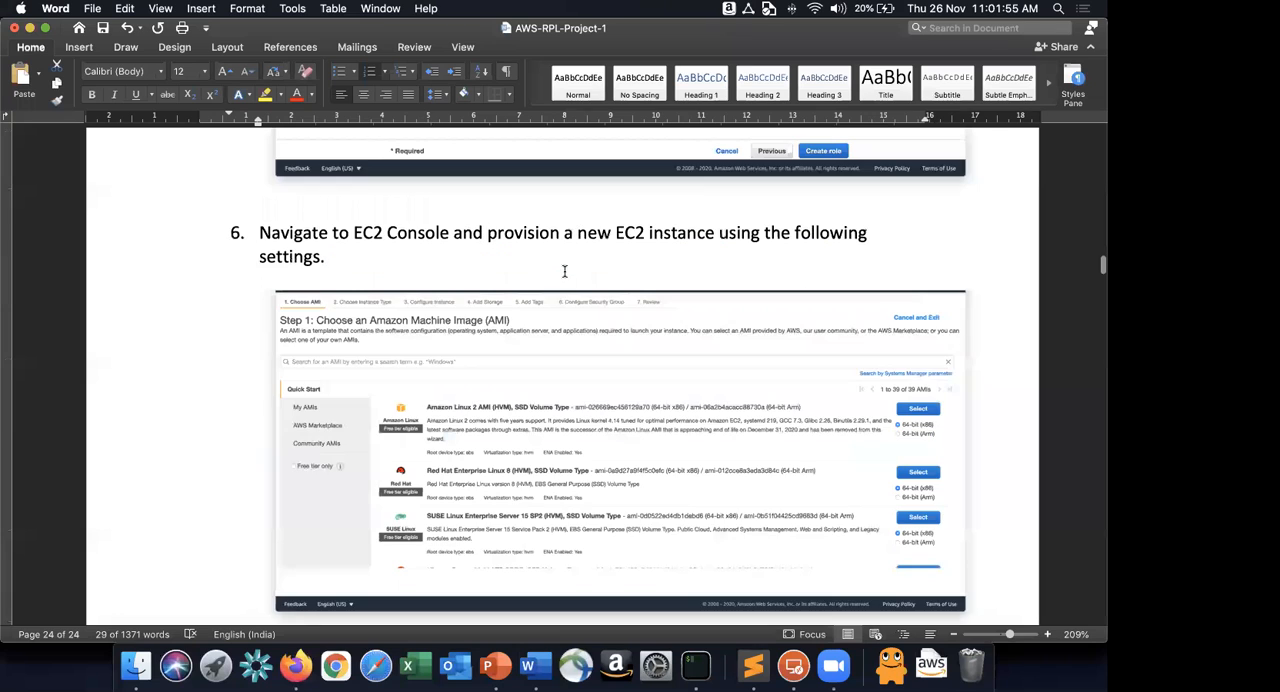
{"action": "scroll", "coordinate": [565, 271], "scroll_direction": "down", "scroll_amount": 20}
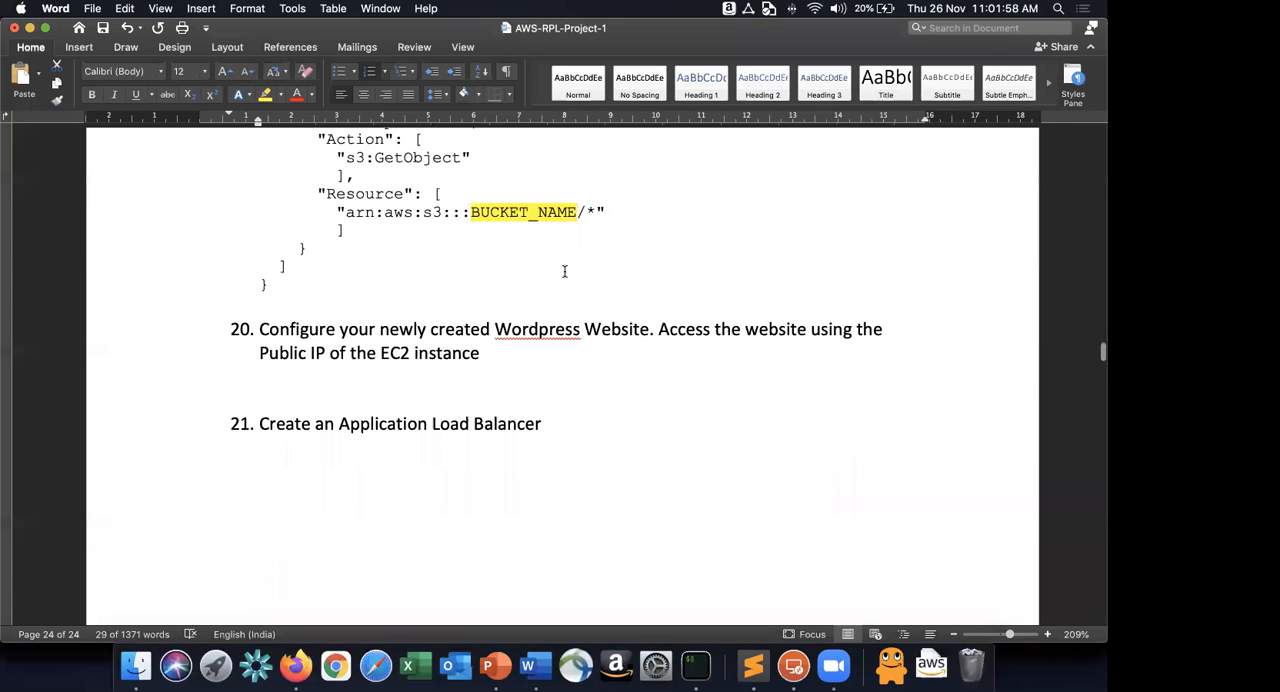
{"action": "left_click", "coordinate": [565, 279]}
{"action": "key", "text": "Return"}
{"action": "key", "text": "Return"}
{"action": "key", "text": "Return"}
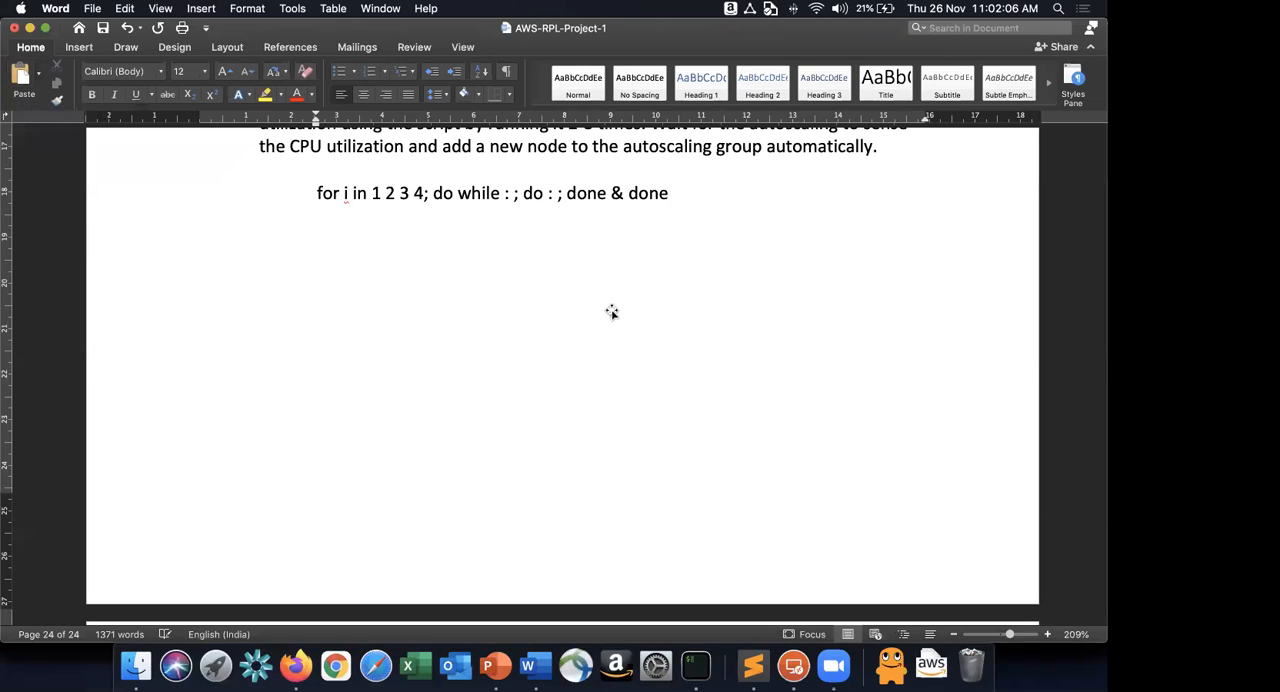
{"action": "key", "text": "super+v"}
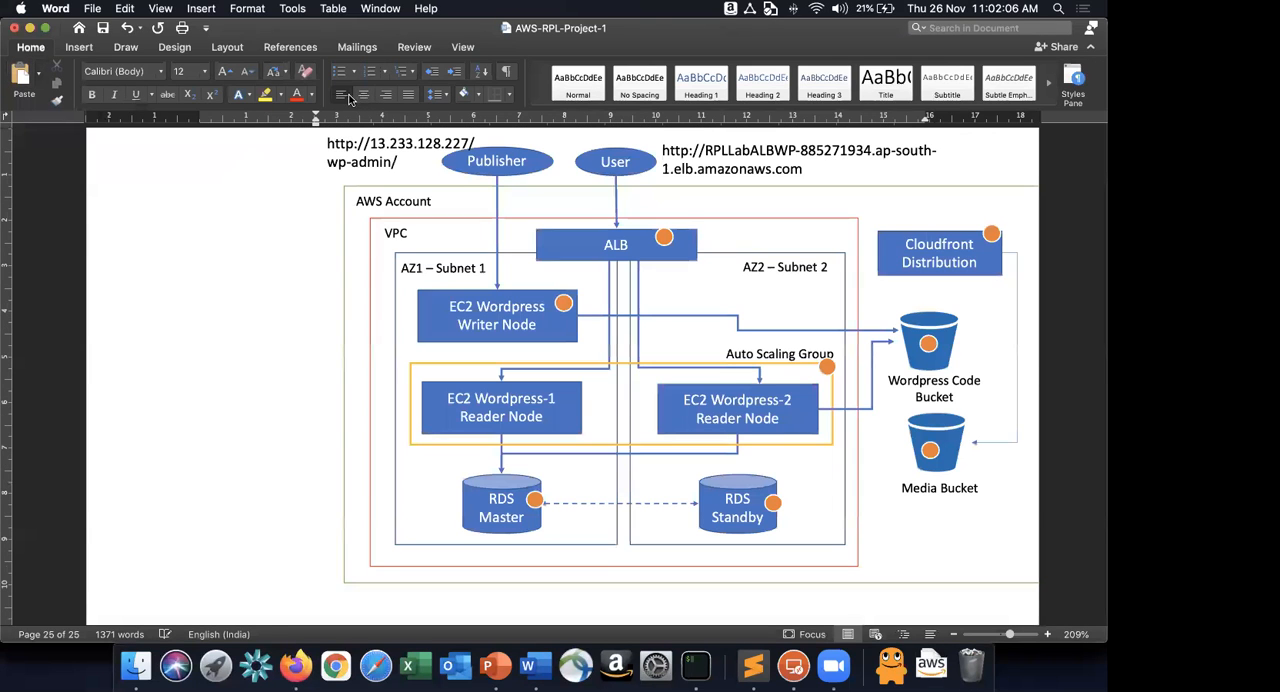
Decrease the indent of the pasted diagram by two levels to align it with the page's left margin.
{"action": "left_click", "coordinate": [430, 71]}
{"action": "left_click", "coordinate": [430, 71]}
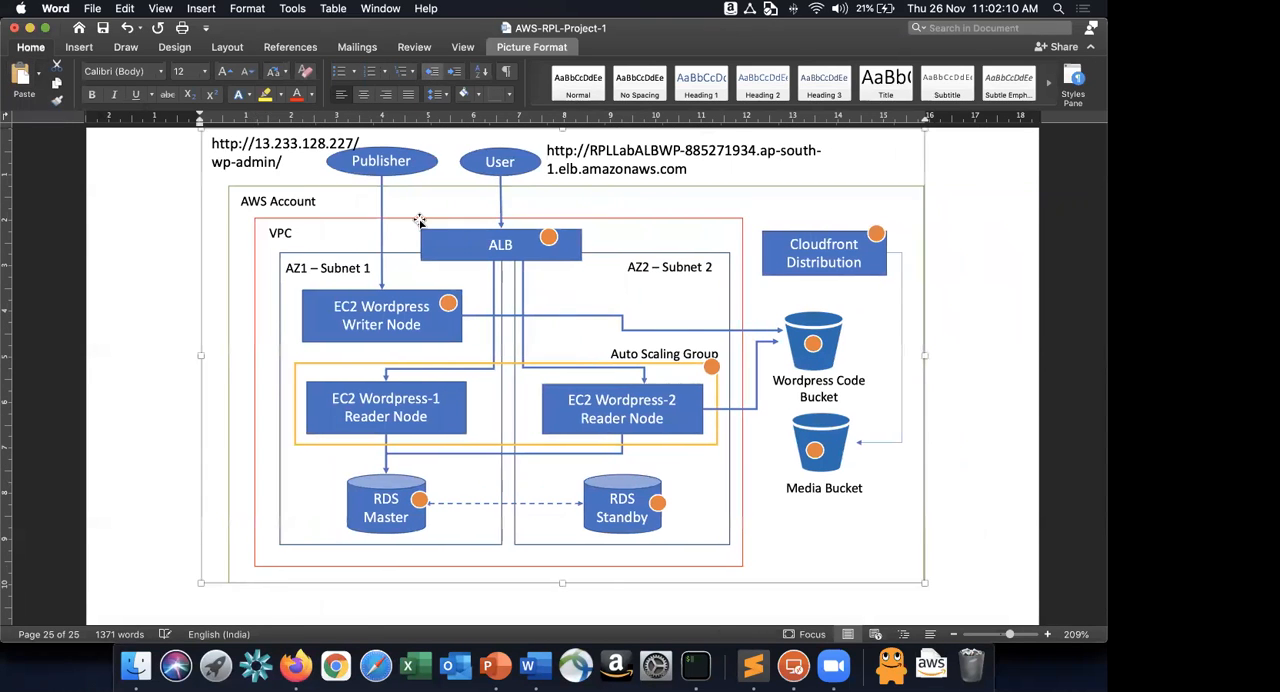
{"action": "scroll", "coordinate": [420, 217], "scroll_direction": "up", "scroll_amount": 5}
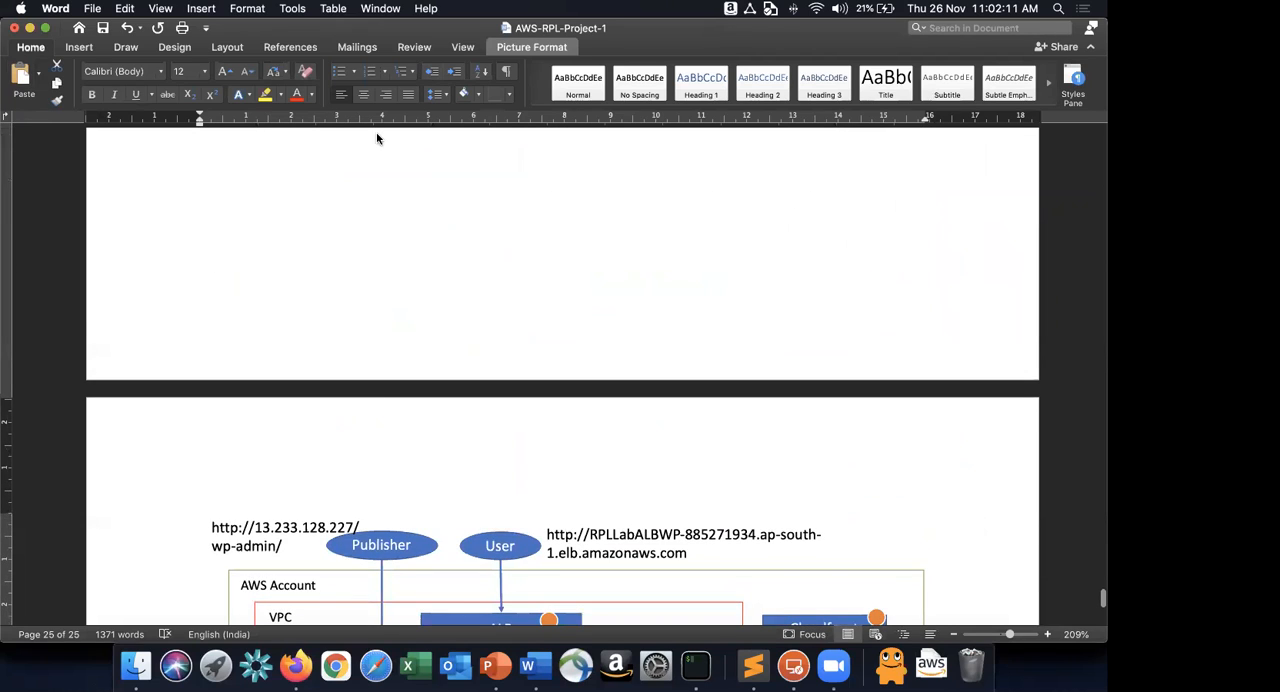
{"action": "scroll", "coordinate": [372, 141], "scroll_direction": "down", "scroll_amount": 5}
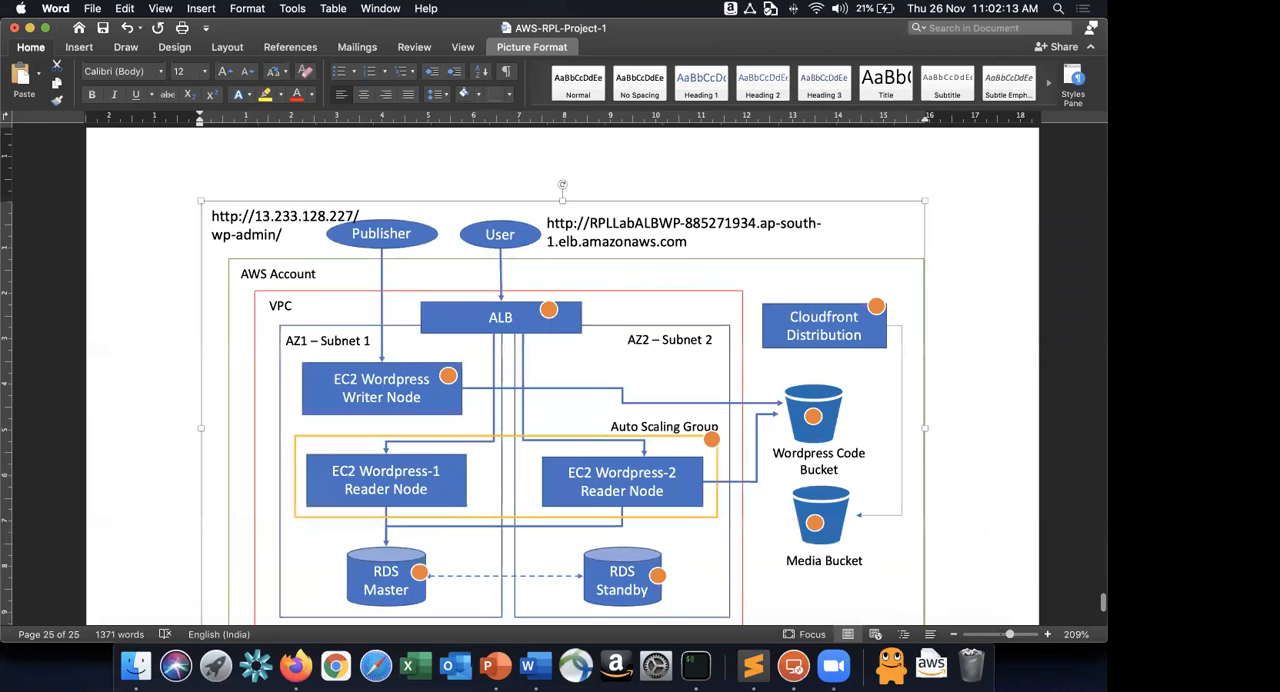
{"action": "scroll", "coordinate": [562, 376], "scroll_direction": "up", "scroll_amount": 5}
Add the title "AWS WordPress HA Architecture Diagram" on its own line above the diagram.
{"action": "left_click", "coordinate": [317, 162]}
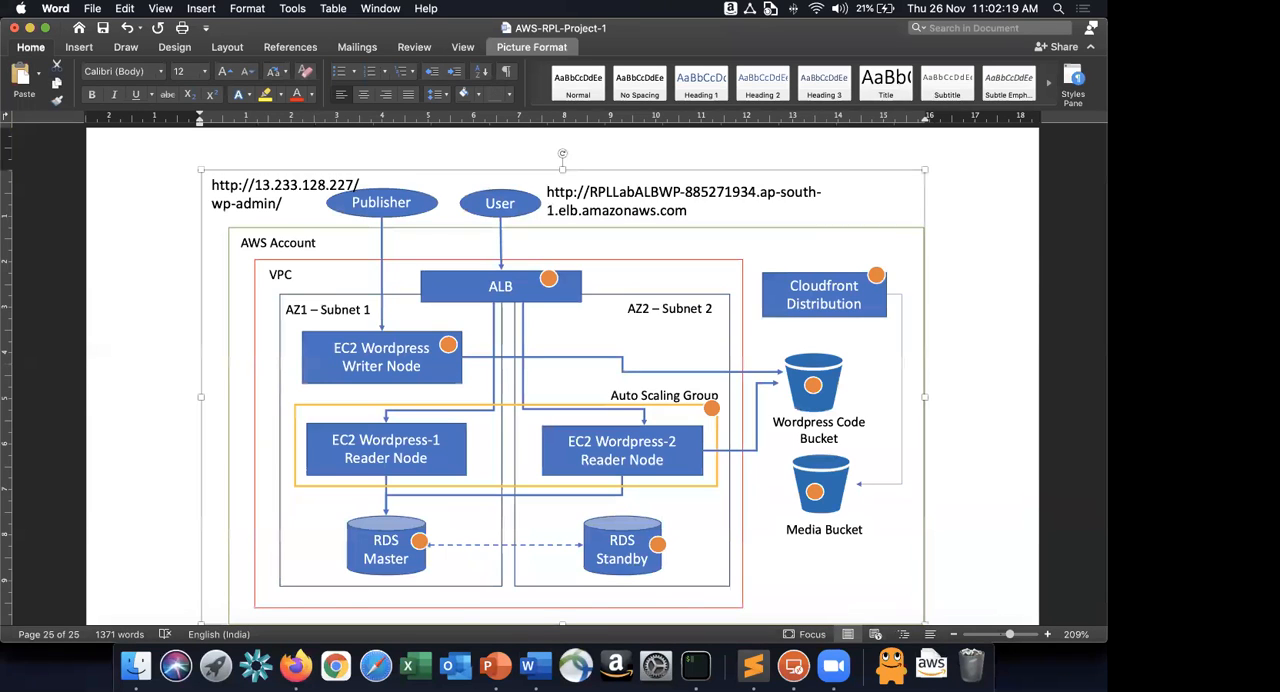
{"action": "scroll", "coordinate": [562, 376], "scroll_direction": "up", "scroll_amount": 5}
{"action": "left_click", "coordinate": [317, 186]}
{"action": "key", "text": "Return"}
{"action": "key", "text": "Return"}
{"action": "key", "text": "Return"}
{"action": "key", "text": "Return"}
{"action": "key", "text": "Return"}
{"action": "key", "text": "Return"}
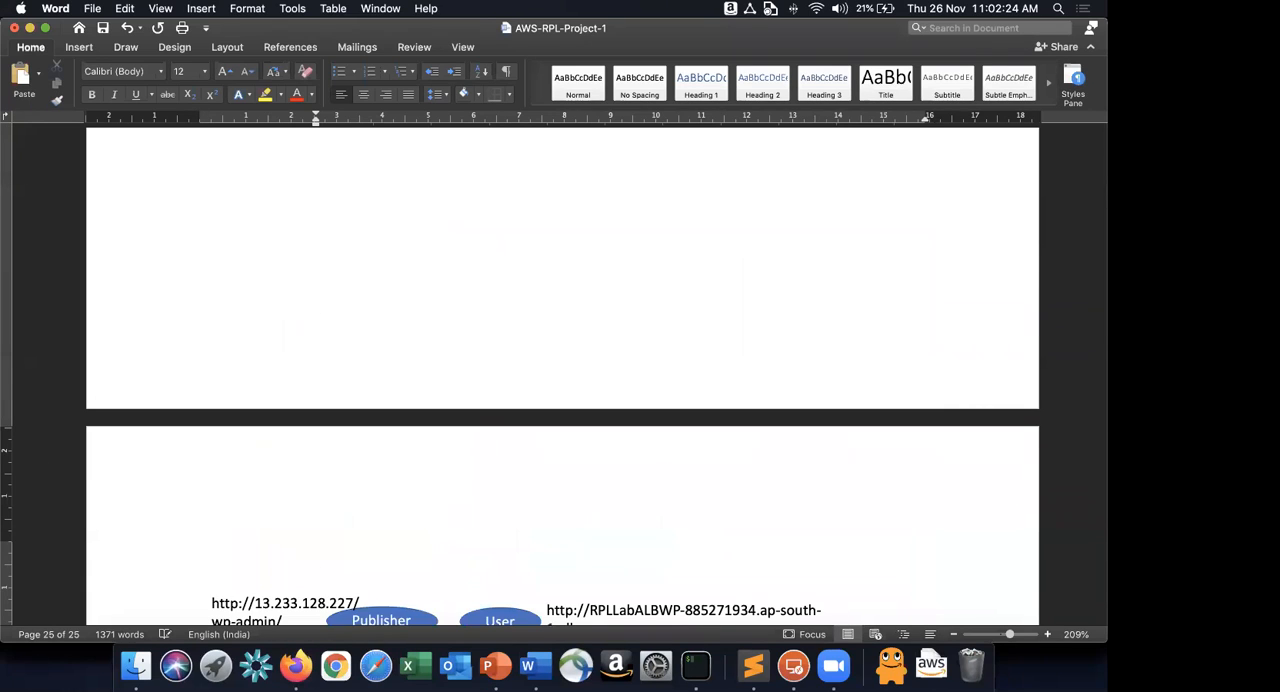
{"action": "type", "text": "AWS WordPress HA Architecture Diagram"}
{"action": "key", "text": "Return"}
{"action": "key", "text": "Up"}
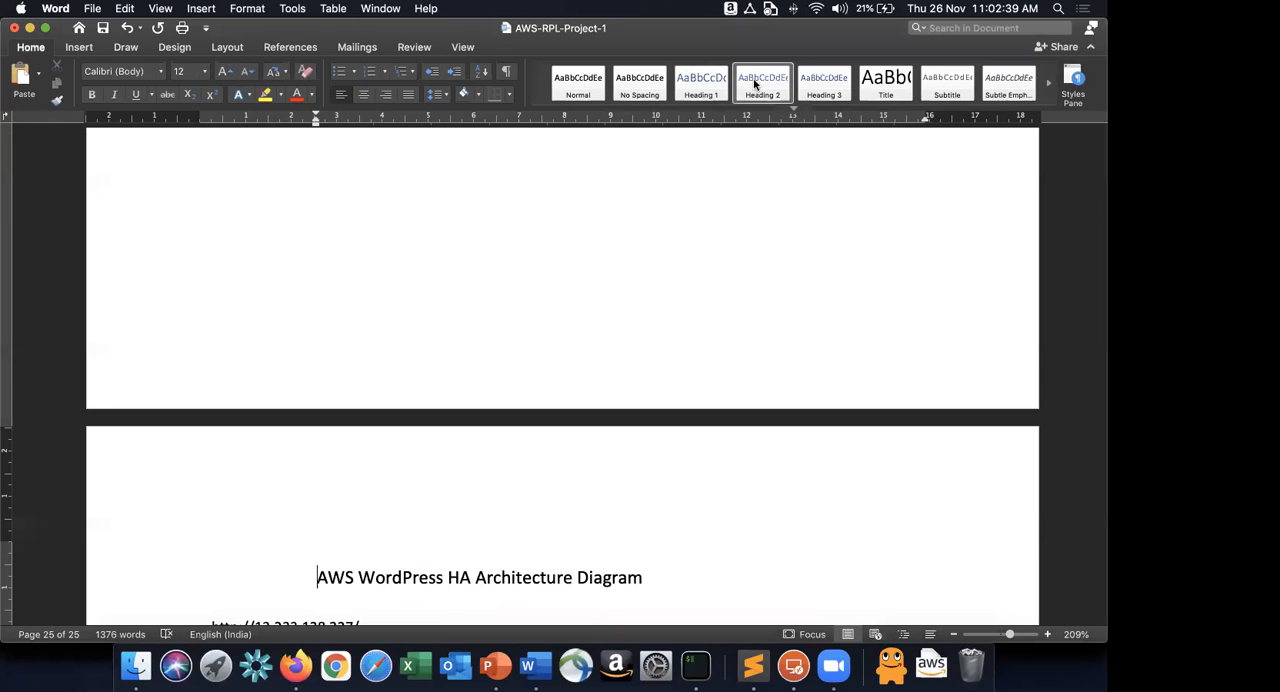
Format the diagram title as a centred Heading 2 and insert a blank line between it and the diagram.
{"action": "left_click", "coordinate": [757, 85]}
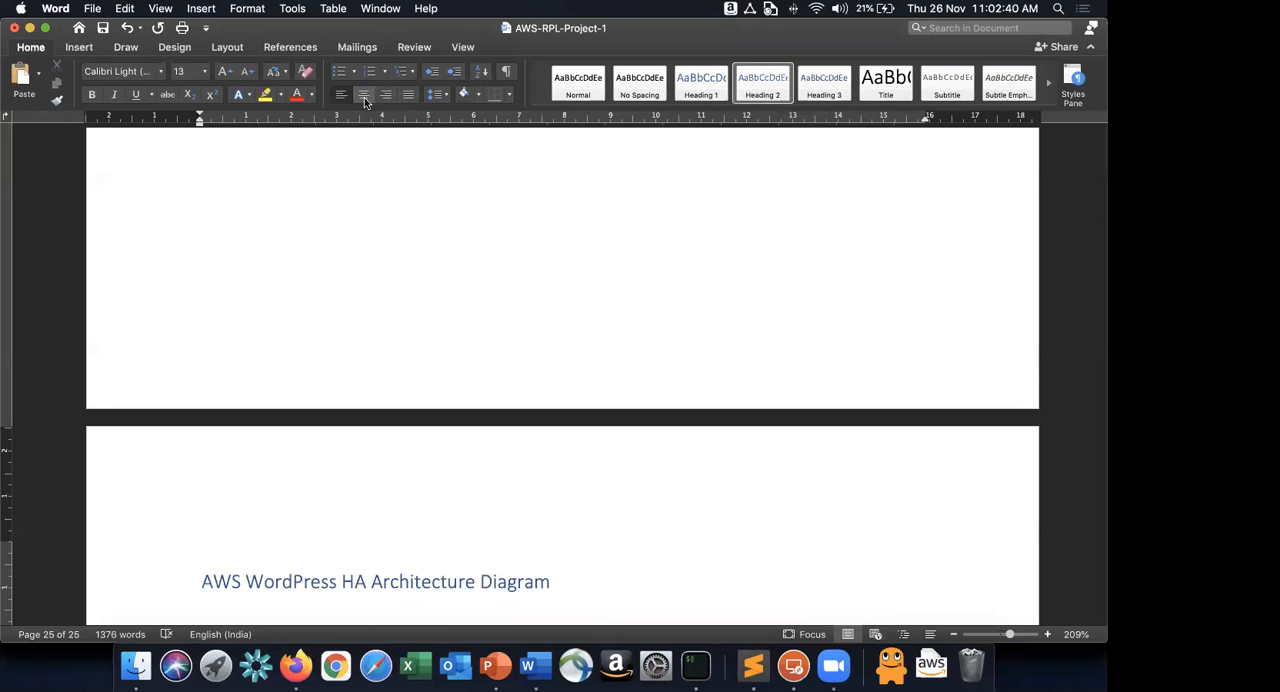
{"action": "left_click", "coordinate": [364, 95]}
{"action": "scroll", "coordinate": [783, 197], "scroll_direction": "down", "scroll_amount": 5}
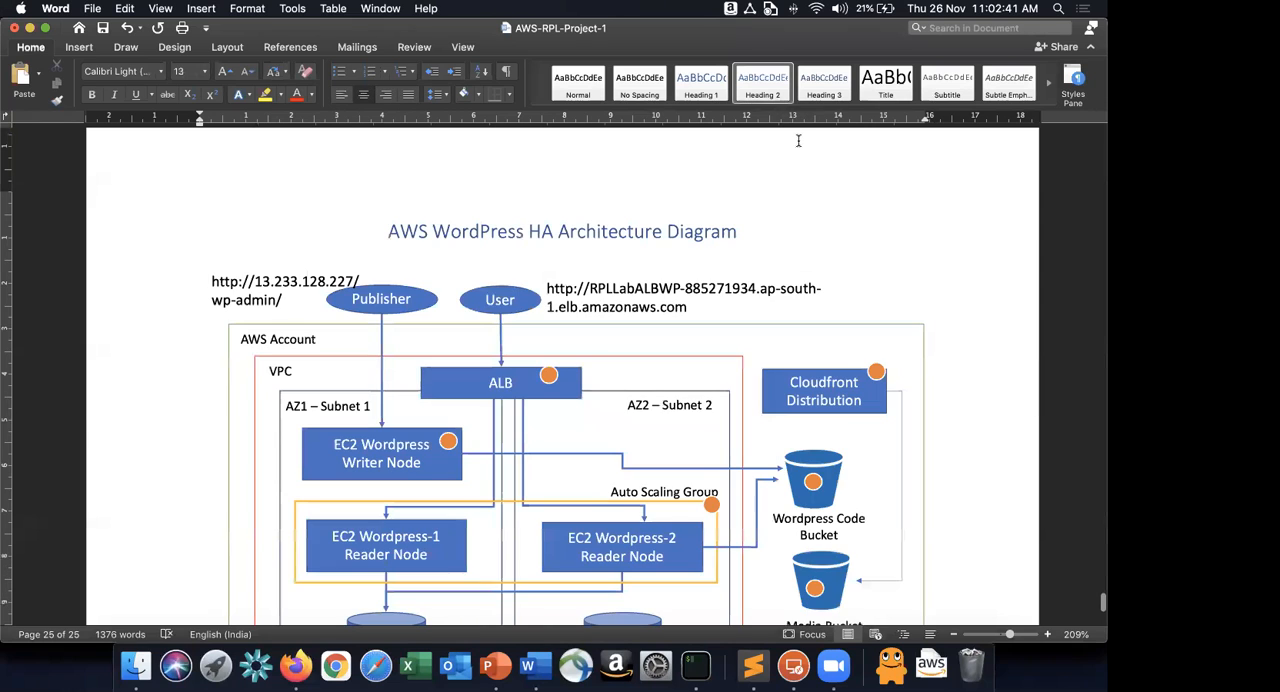
{"action": "scroll", "coordinate": [798, 141], "scroll_direction": "down", "scroll_amount": 3}
{"action": "left_click", "coordinate": [741, 135]}
{"action": "key", "text": "Return"}
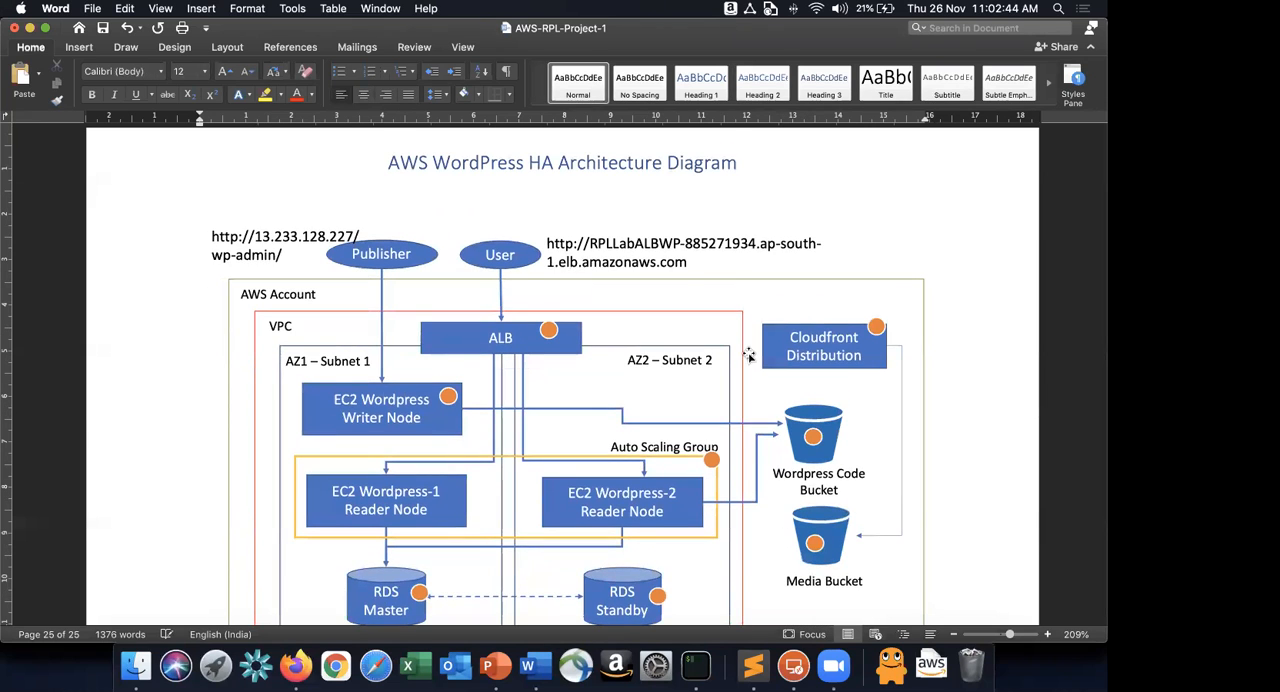
{"action": "scroll", "coordinate": [748, 356], "scroll_direction": "down", "scroll_amount": 5}
{"action": "scroll", "coordinate": [748, 356], "scroll_direction": "up", "scroll_amount": 6}
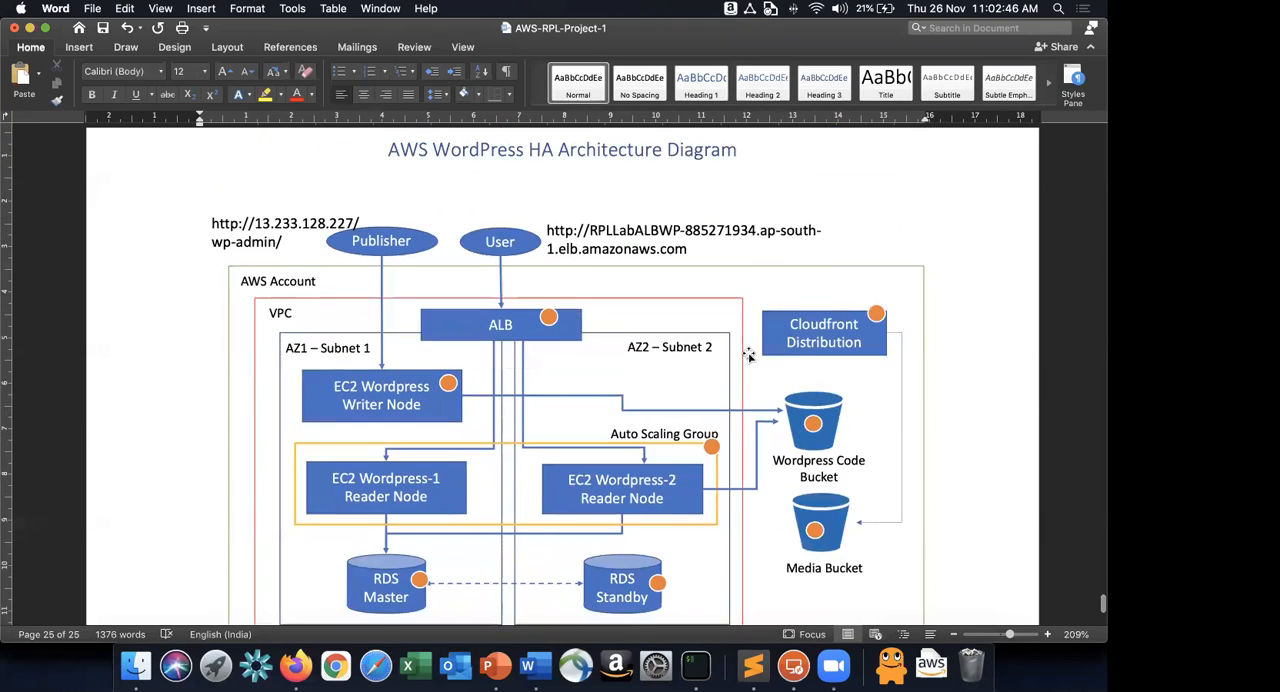
Go back to items 40 and 41 and highlight the Scenario 1 and Scenario 2 instructions.
{"action": "scroll", "coordinate": [748, 352], "scroll_direction": "up", "scroll_amount": 10}
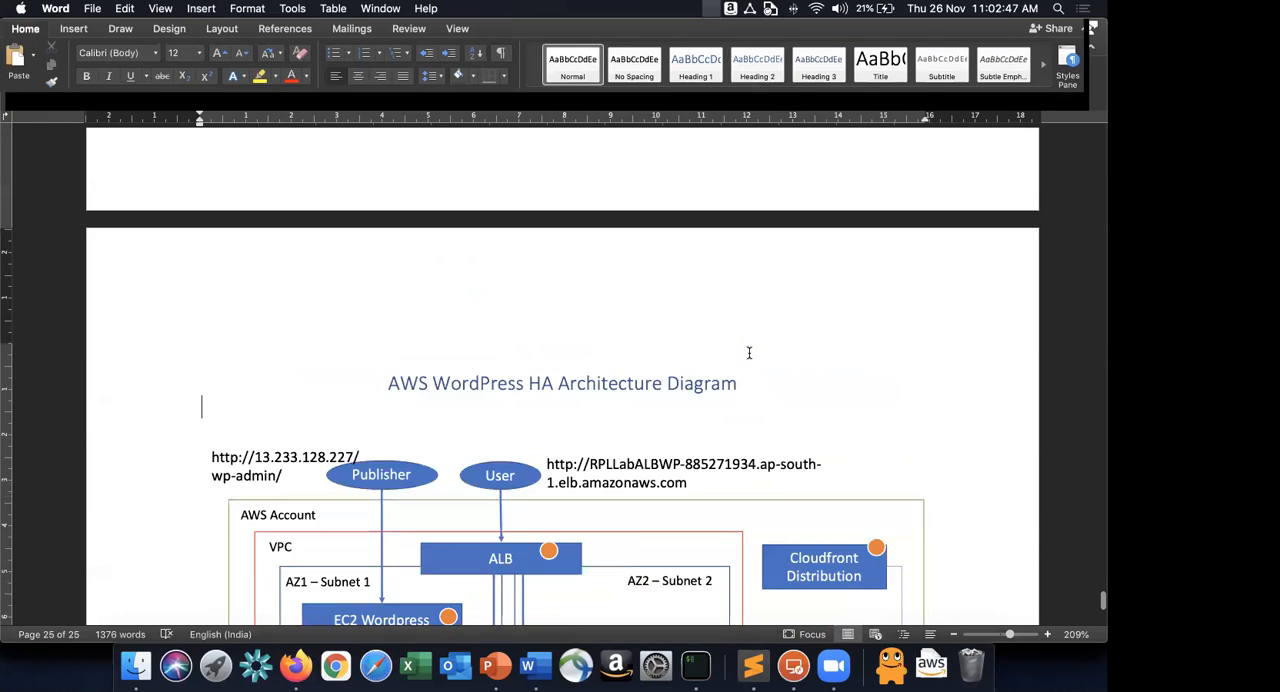
{"action": "scroll", "coordinate": [748, 352], "scroll_direction": "up", "scroll_amount": 5}
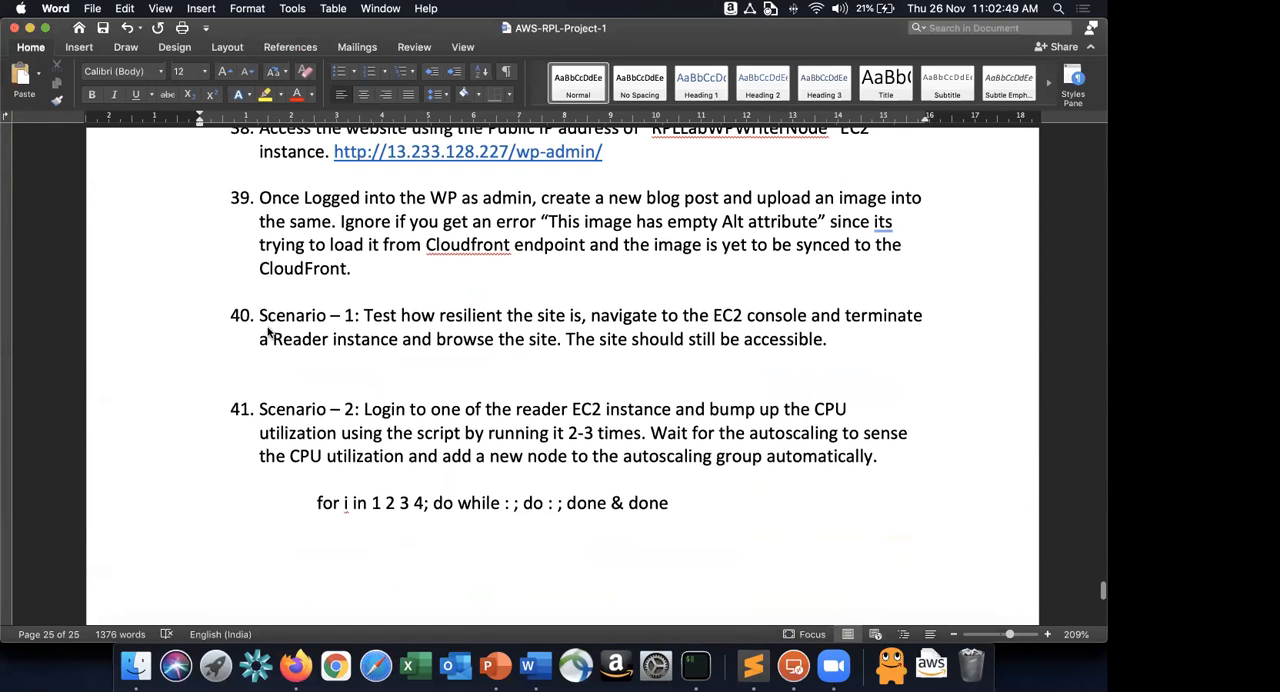
{"action": "left_click", "coordinate": [730, 490], "text": "shift"}
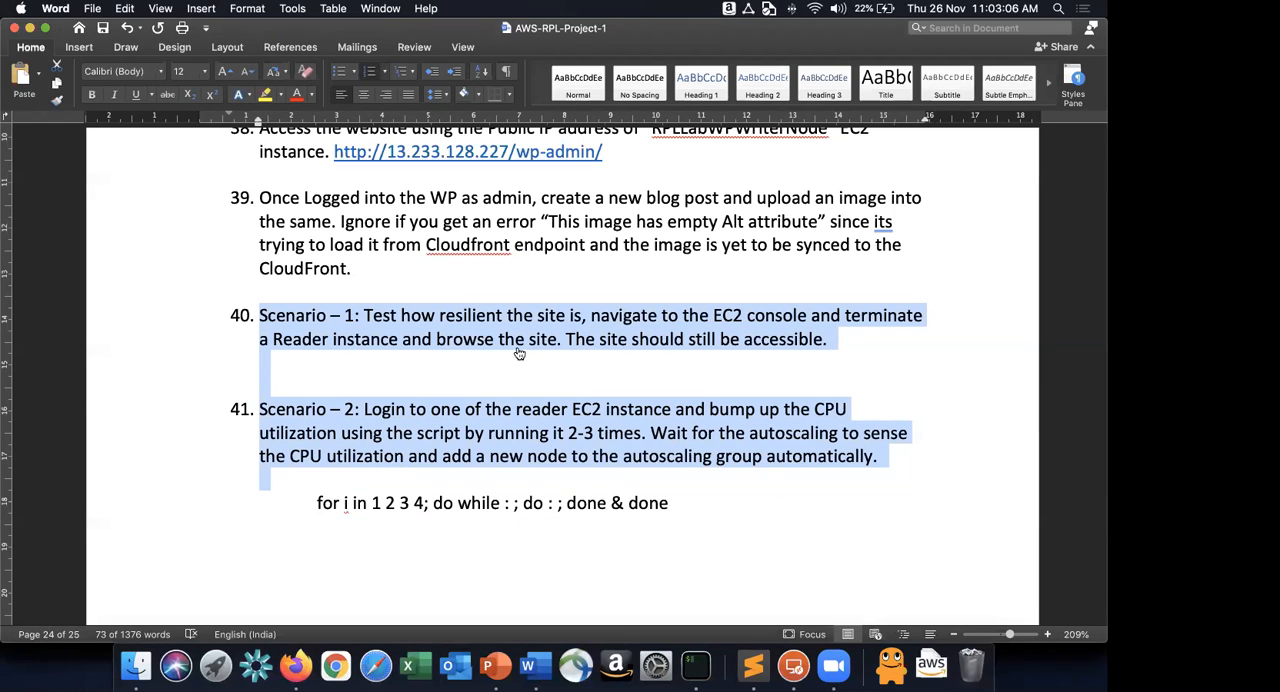
Switch to the AWS console in Firefox, refresh the Auto Scaling group's activity history, and examine the cause of the newest entry.
{"action": "key", "text": "super+Tab"}
{"action": "key", "text": "super+Tab"}
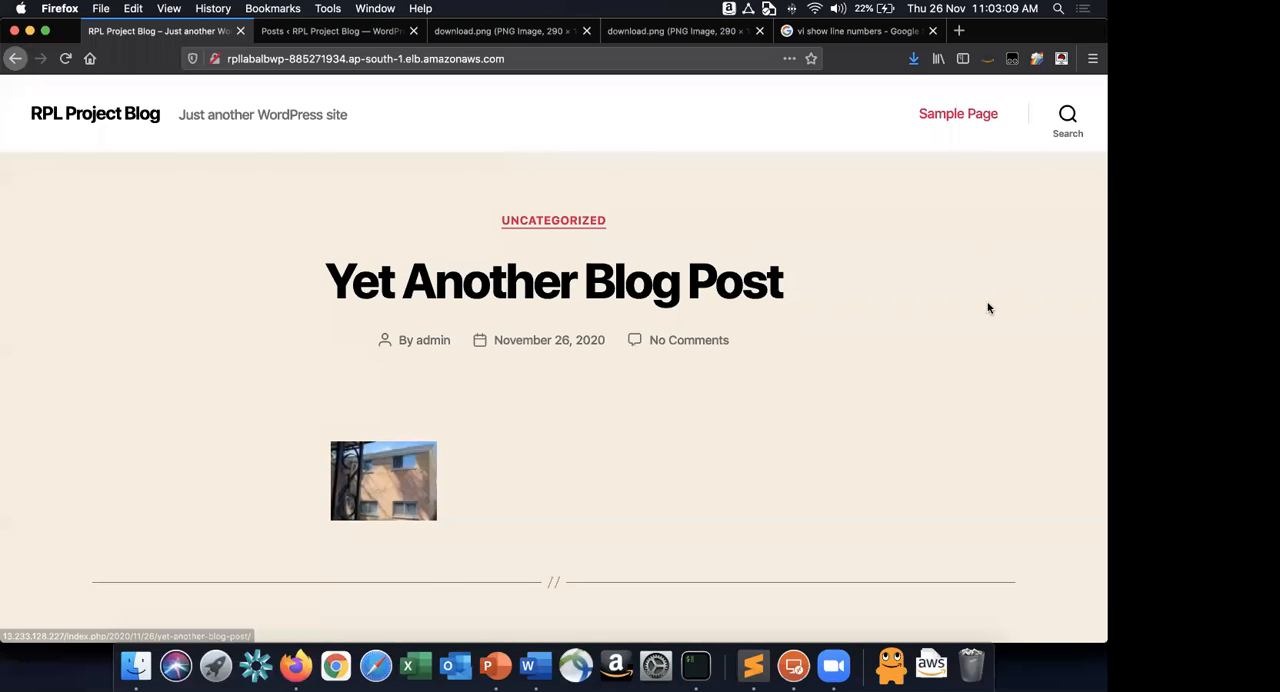
{"action": "key", "text": "super+grave"}
{"action": "left_click", "coordinate": [994, 309]}
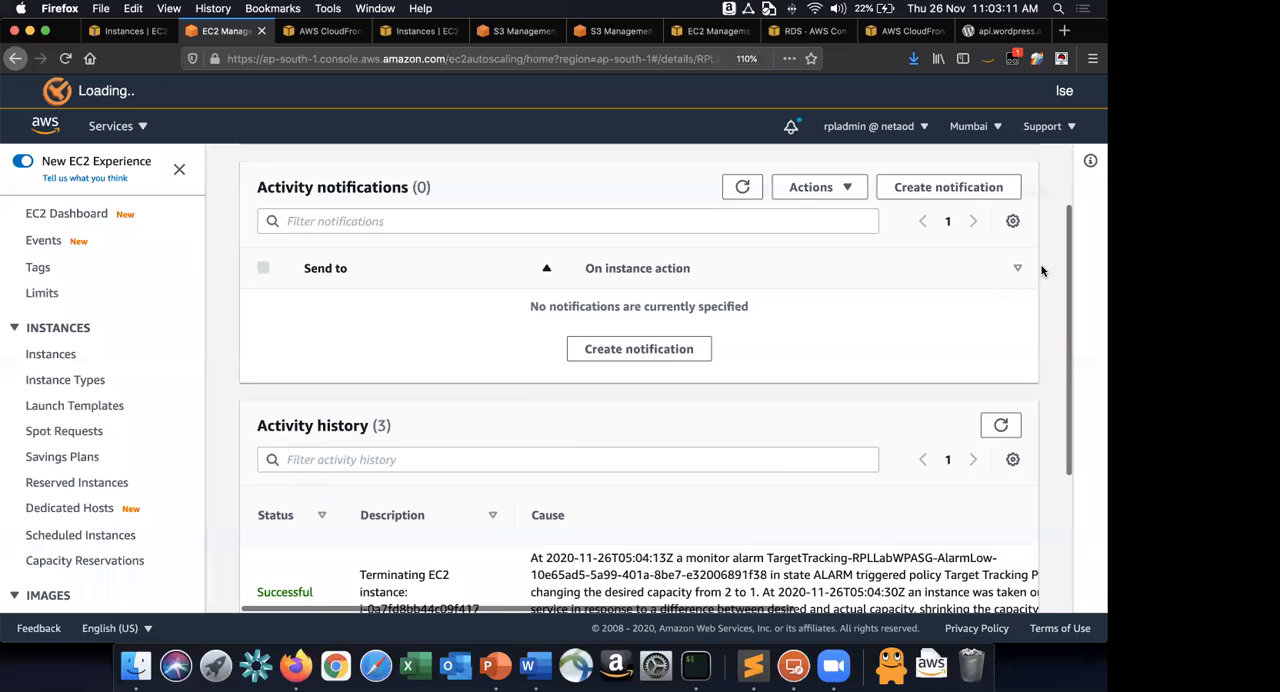
{"action": "scroll", "coordinate": [1034, 278], "scroll_direction": "down", "scroll_amount": 3}
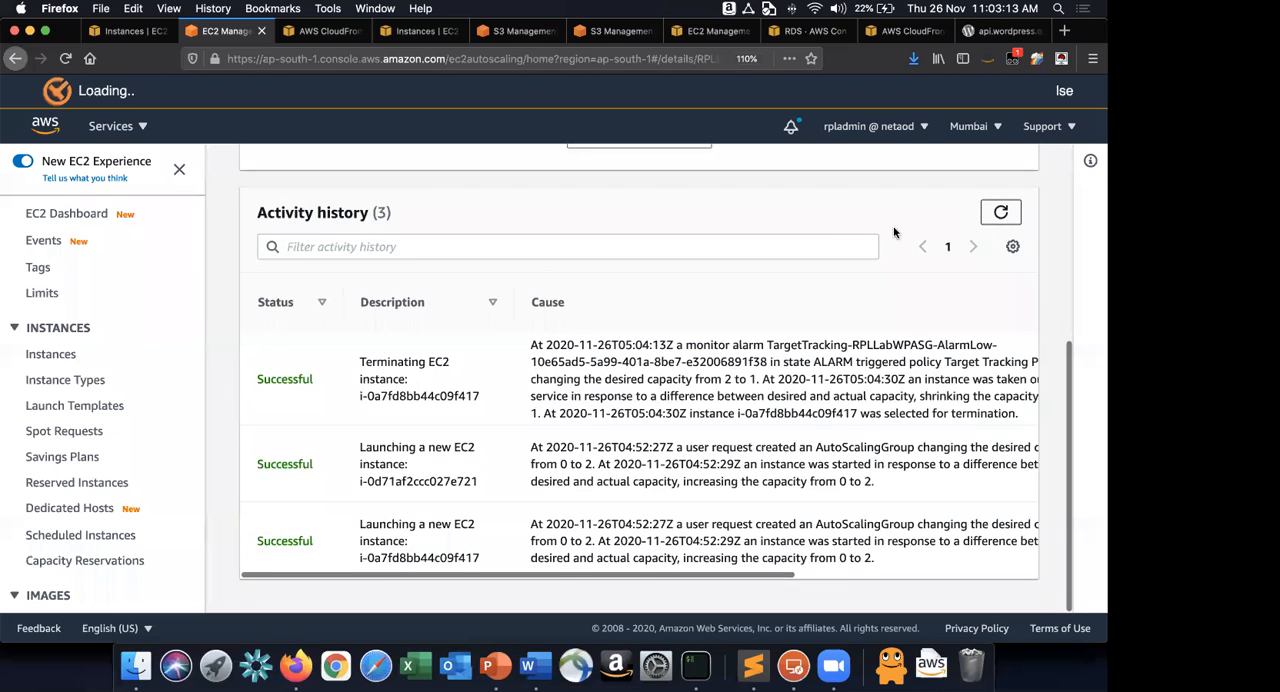
{"action": "scroll", "coordinate": [748, 410], "scroll_direction": "up", "scroll_amount": 4}
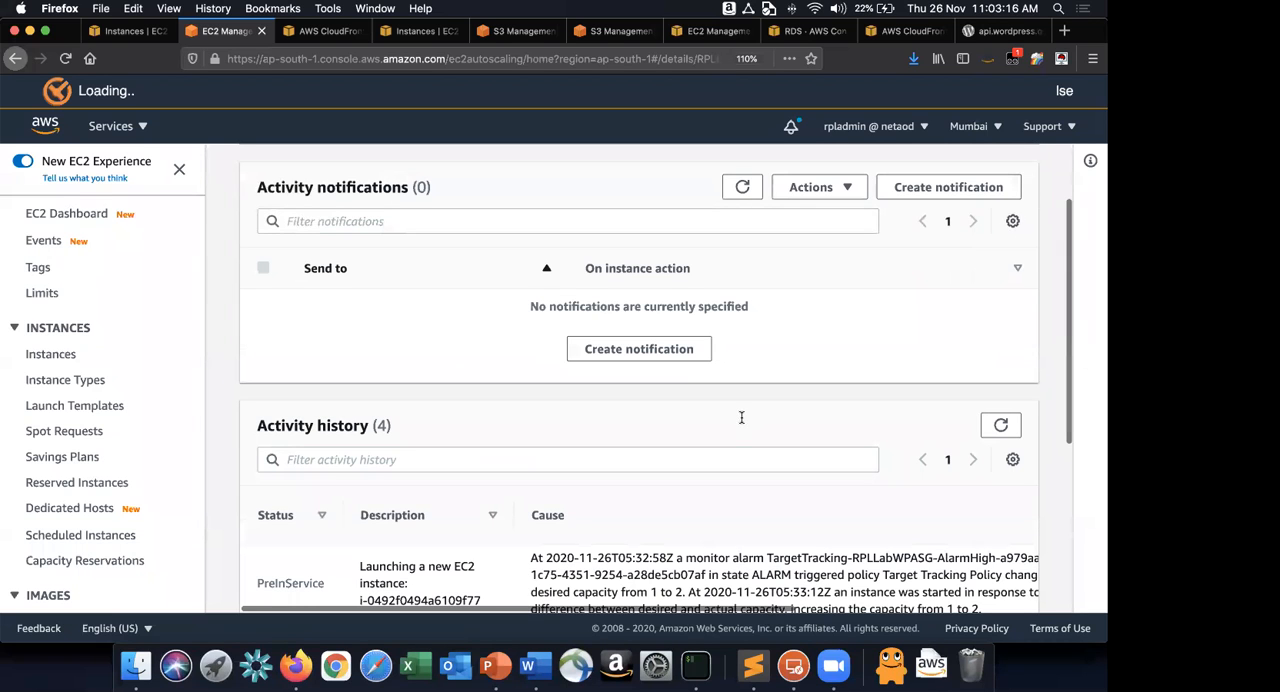
{"action": "scroll", "coordinate": [760, 358], "scroll_direction": "down", "scroll_amount": 5}
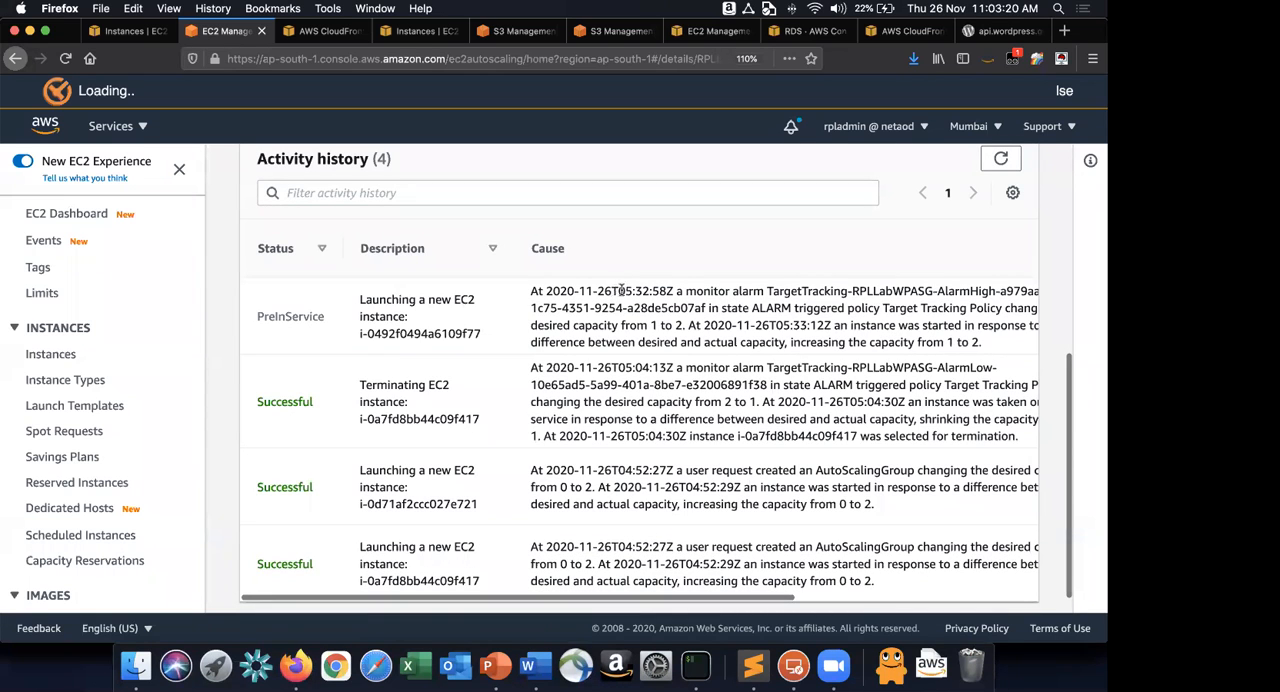
{"action": "left_click_drag", "start_coordinate": [677, 291], "coordinate": [995, 351]}
{"action": "left_click", "coordinate": [995, 351]}
Open the EC2 instances list filtered by RPLLabWPReaderInstance and refresh it repeatedly to follow the instance states and status checks.
{"action": "left_click", "coordinate": [128, 31]}
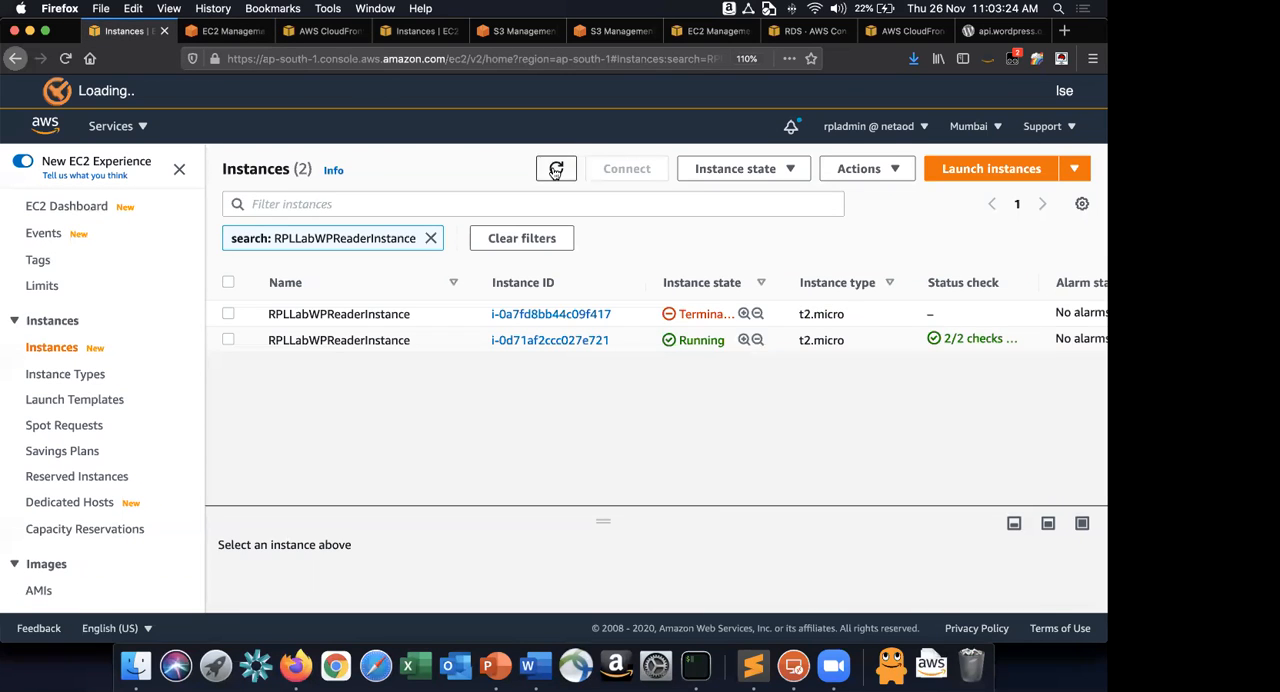
{"action": "left_click", "coordinate": [553, 168]}
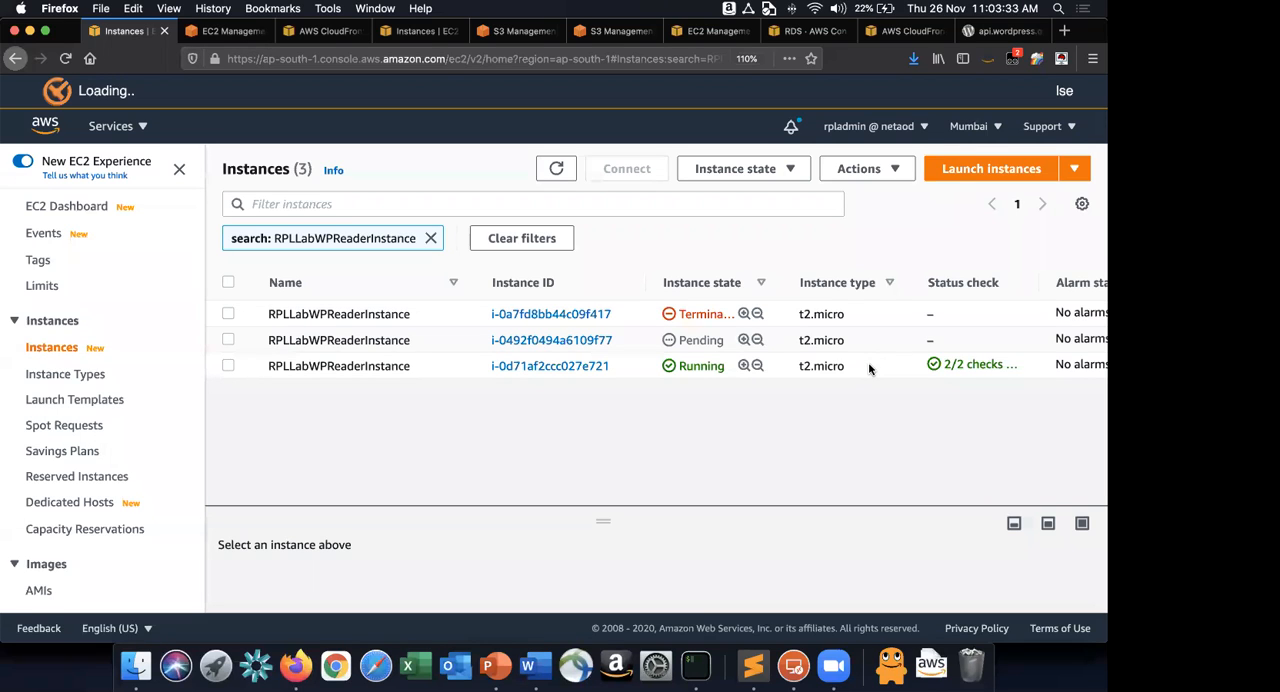
{"action": "left_click", "coordinate": [561, 173]}
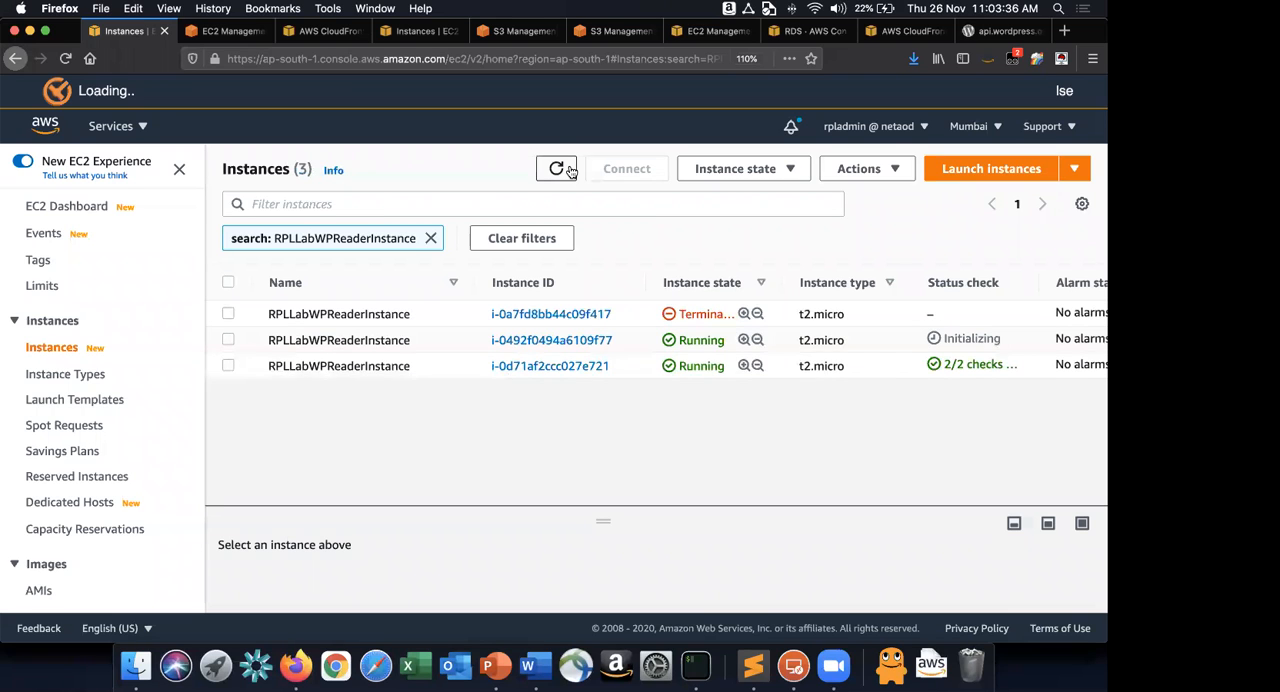
{"action": "left_click", "coordinate": [569, 172]}
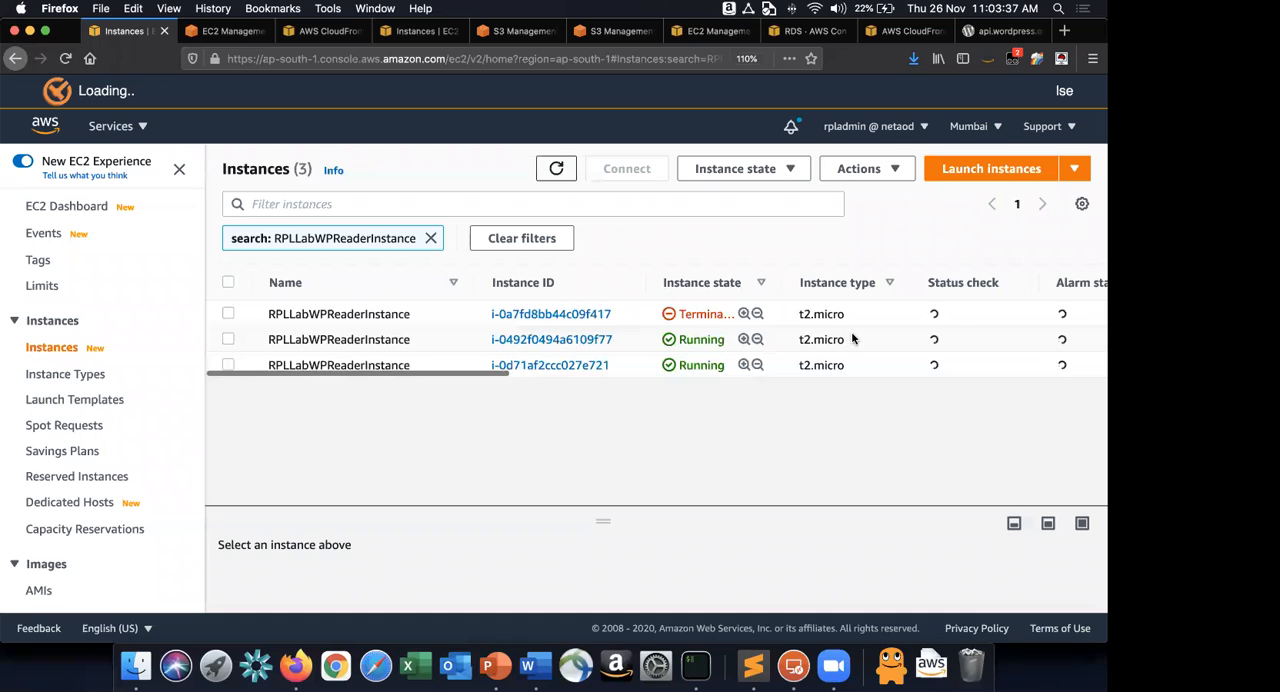
{"action": "left_click", "coordinate": [230, 366]}
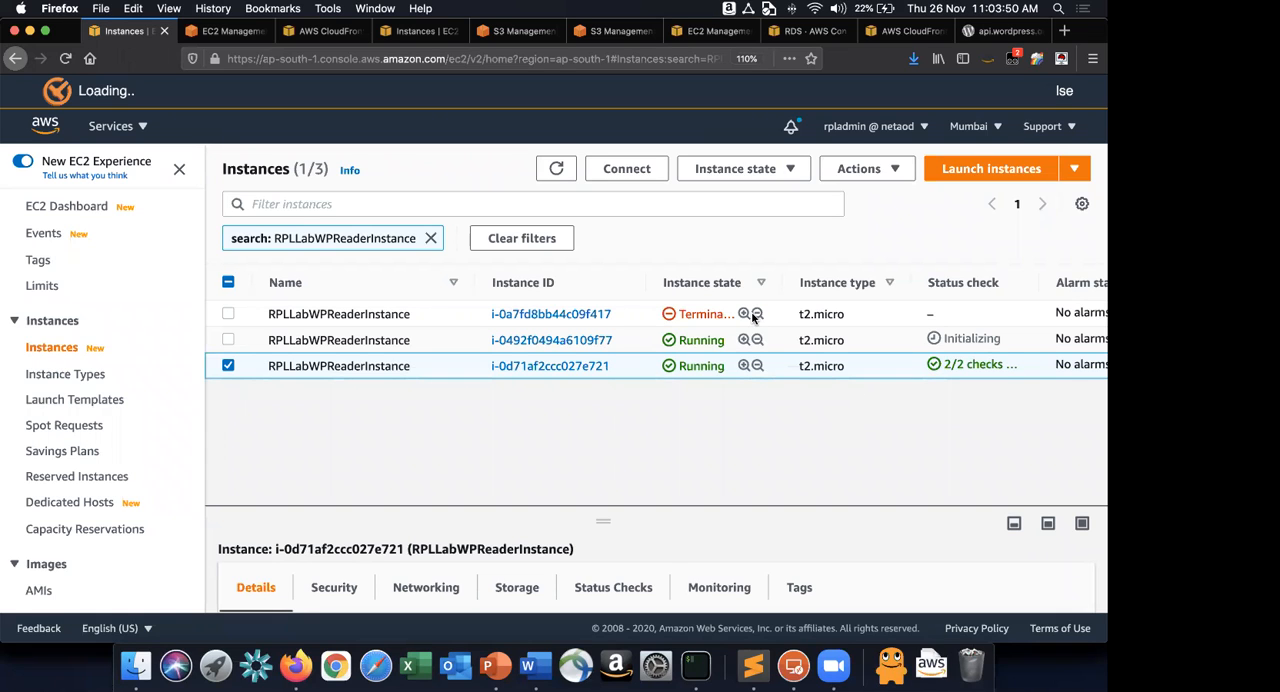
{"action": "left_click", "coordinate": [557, 170]}
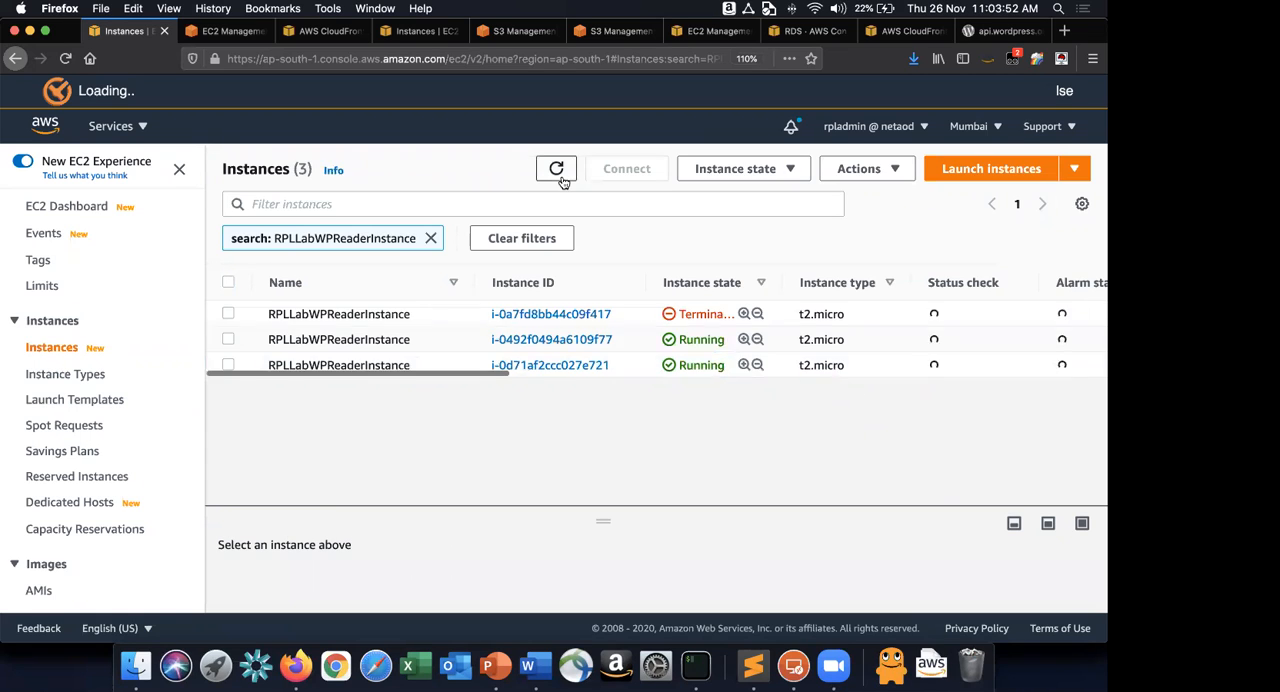
{"action": "left_click", "coordinate": [562, 175]}
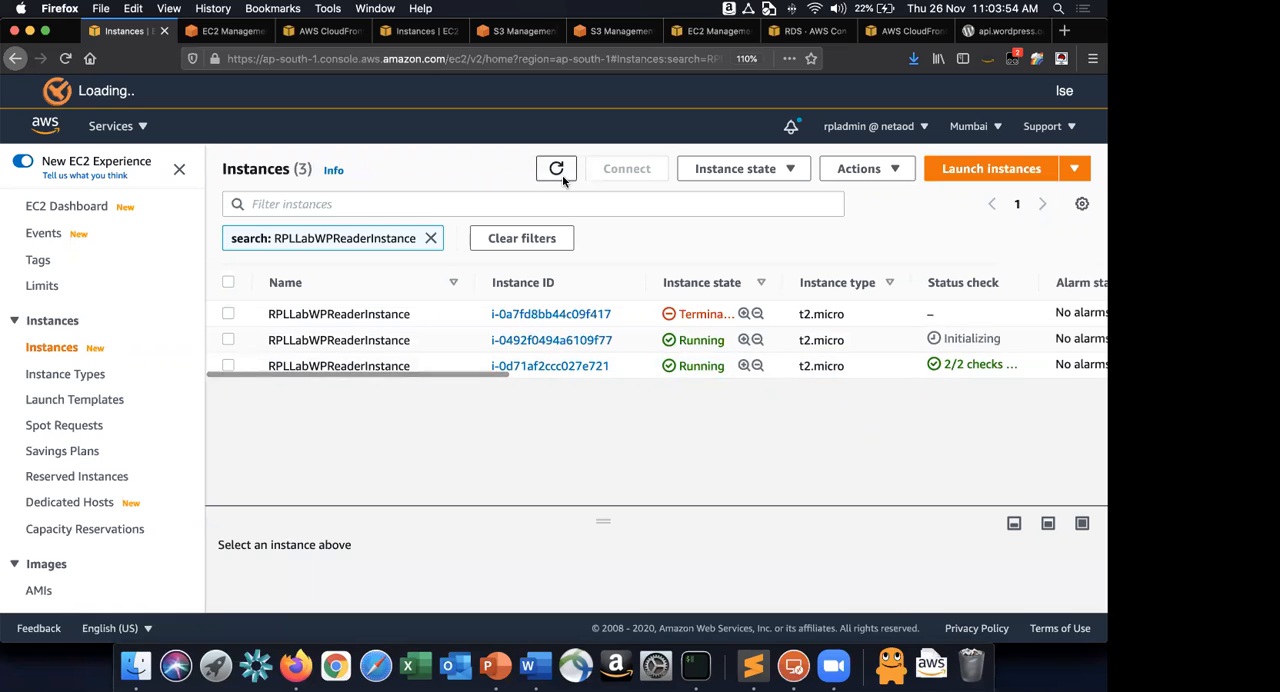
{"action": "left_click", "coordinate": [562, 175]}
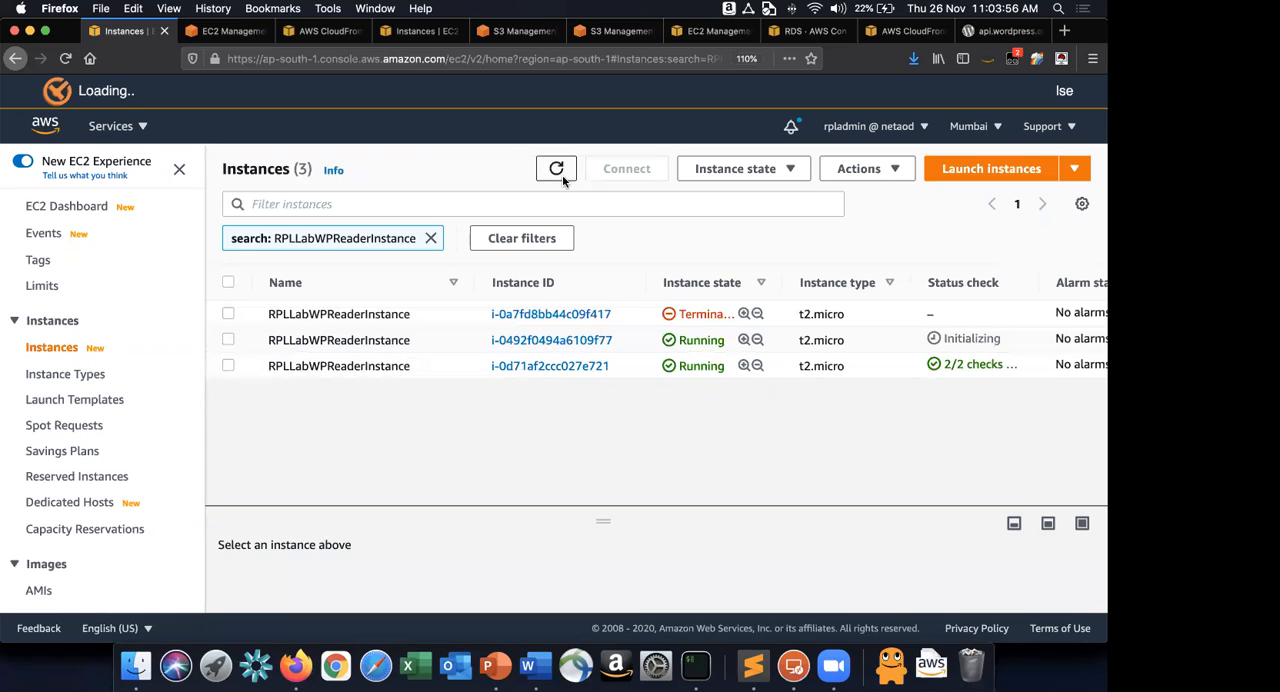
Reload the RPL Project Blog page in the other Firefox window to check the site, and return to the AWS console.
{"action": "key", "text": "super+grave"}
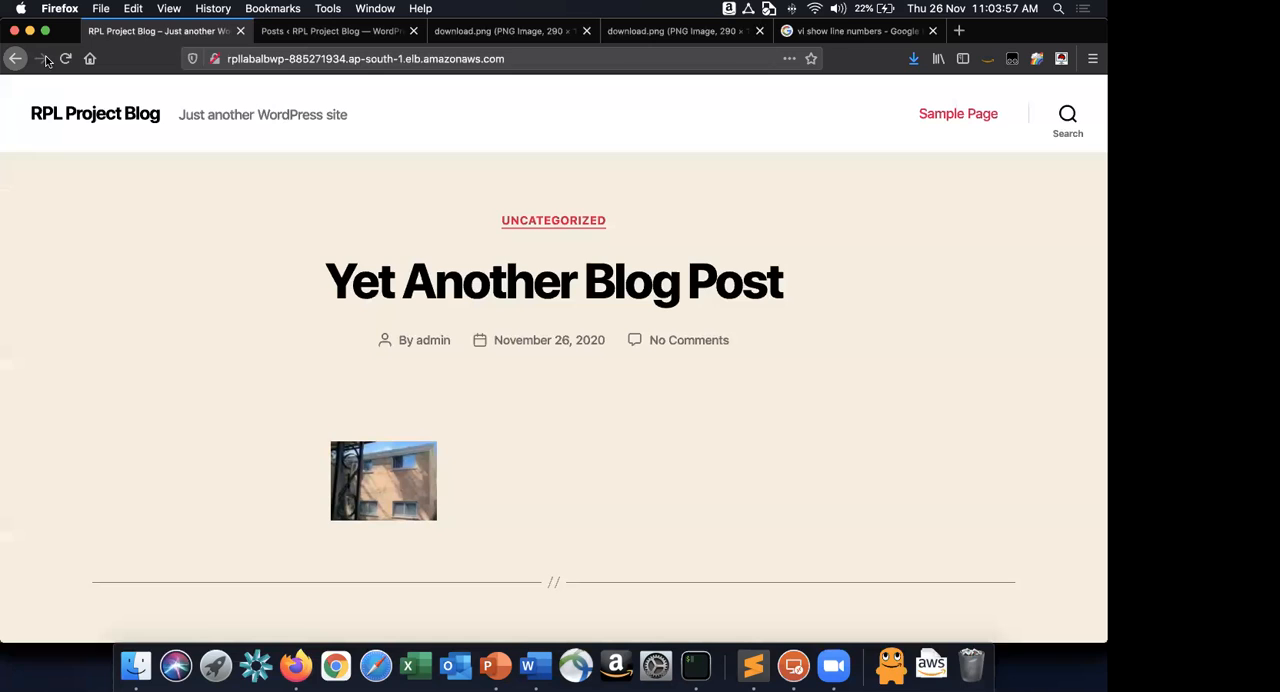
{"action": "left_click", "coordinate": [64, 58]}
{"action": "key", "text": "super+grave"}
Open the RPLLabWPTG target group in the EC2 console and refresh its registered targets to check their health status.
{"action": "left_click", "coordinate": [240, 31]}
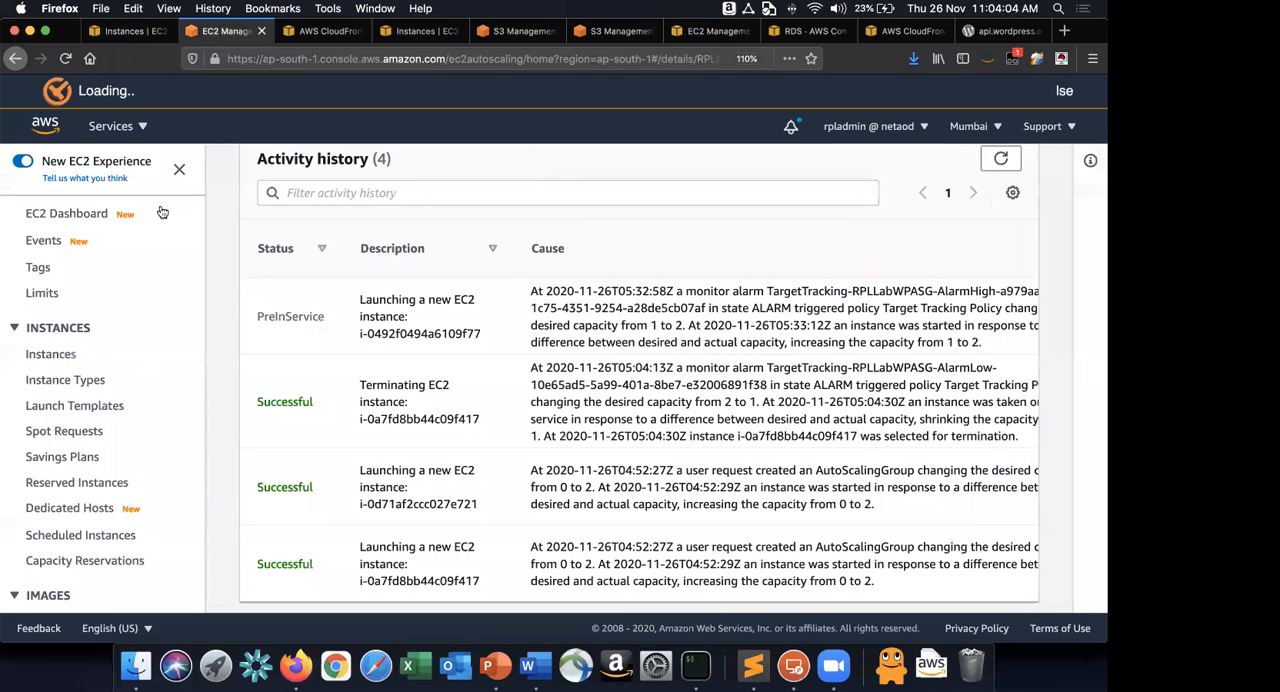
{"action": "key", "text": "ctrl+Tab"}
{"action": "key", "text": "ctrl+Tab"}
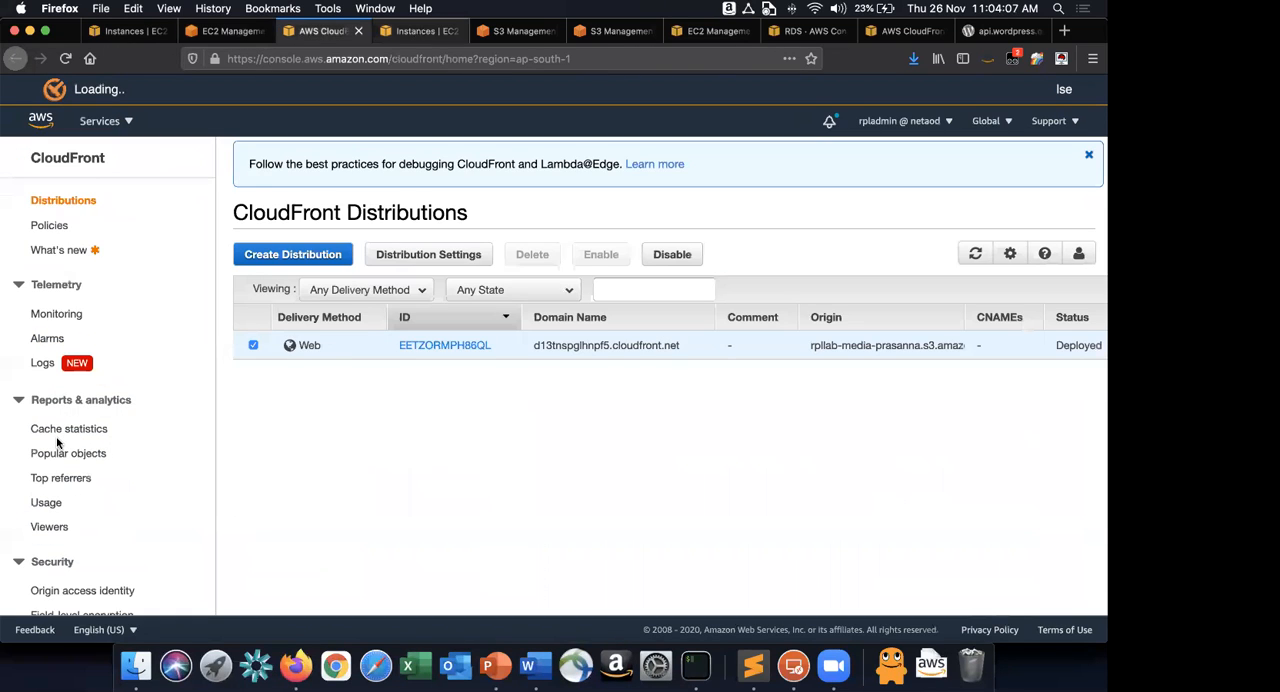
{"action": "scroll", "coordinate": [57, 443], "scroll_direction": "down", "scroll_amount": 10}
{"action": "left_click", "coordinate": [73, 452]}
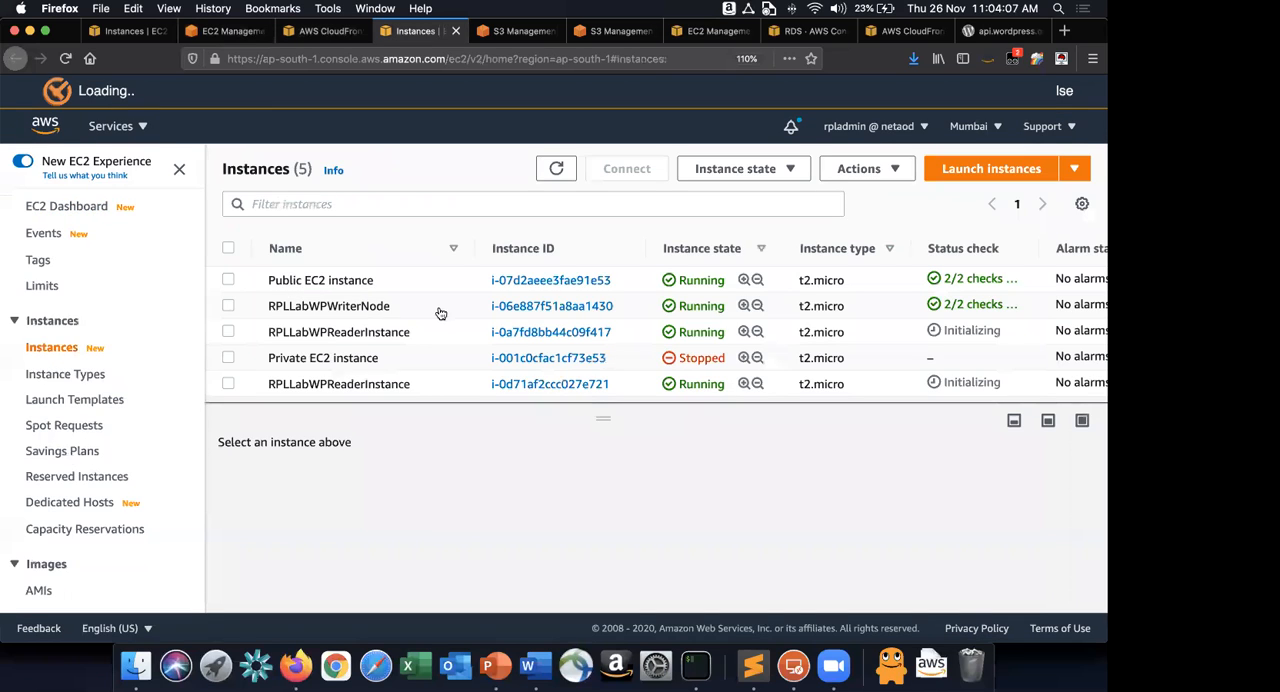
{"action": "left_click", "coordinate": [340, 341]}
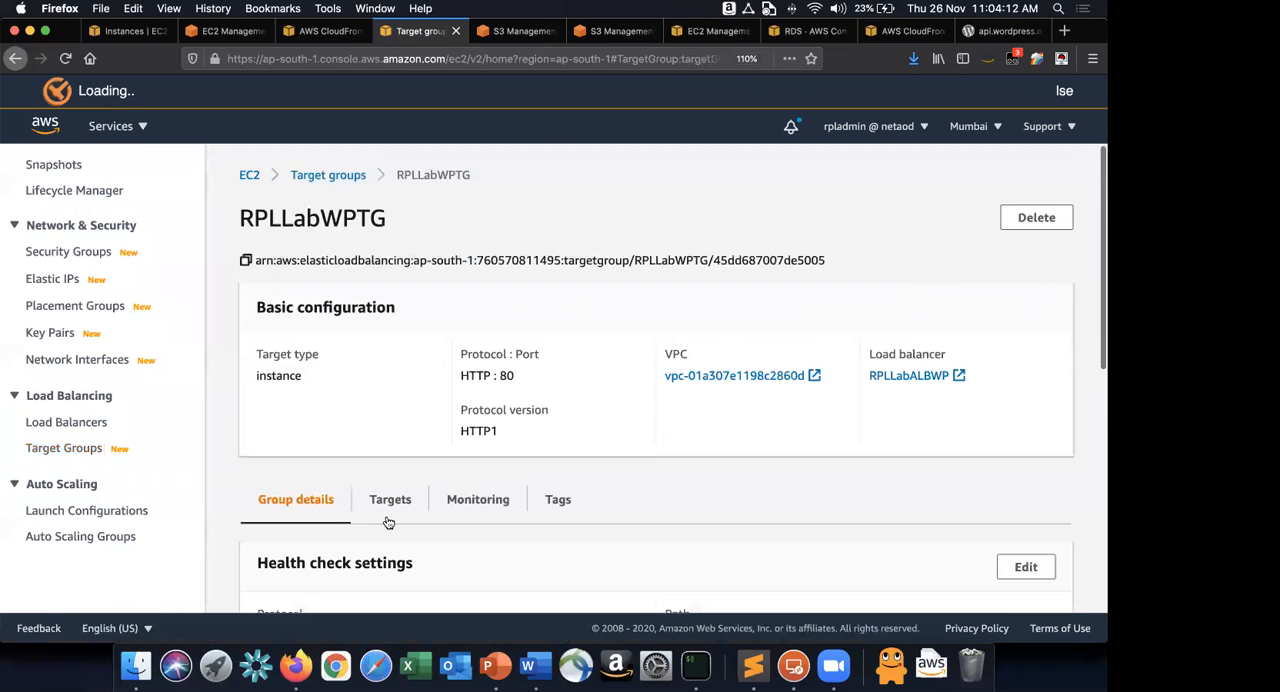
{"action": "left_click", "coordinate": [390, 499]}
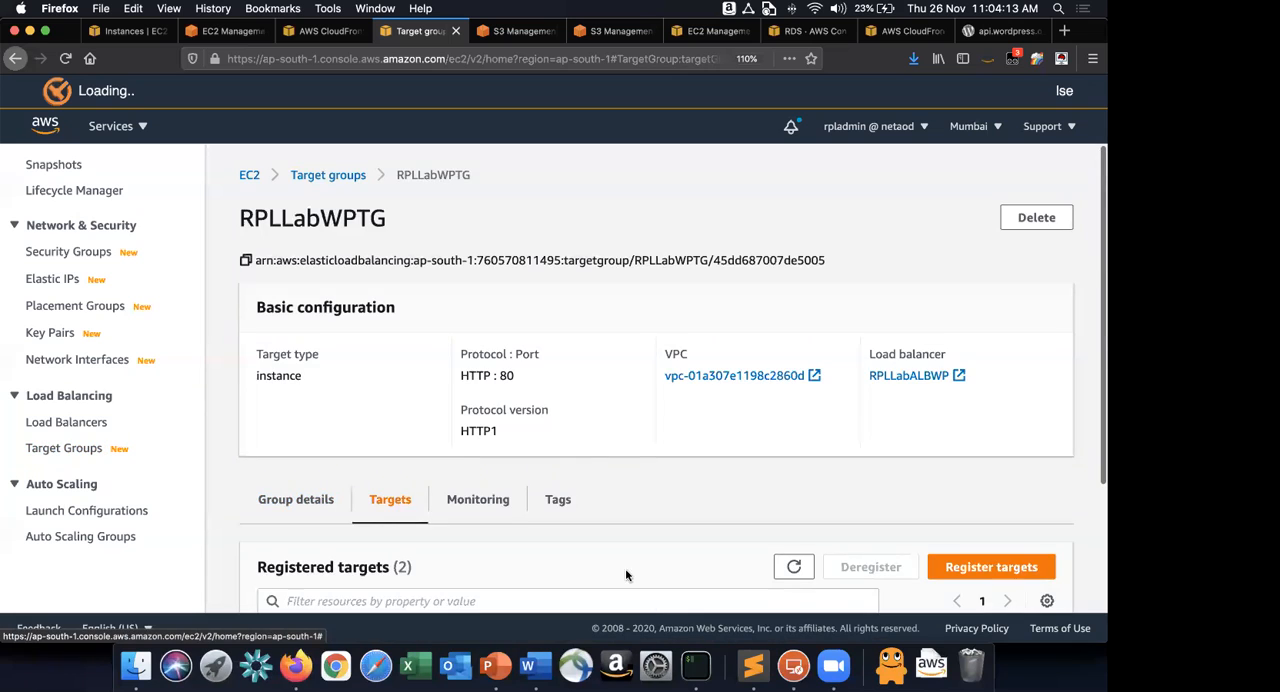
{"action": "scroll", "coordinate": [516, 560], "scroll_direction": "down", "scroll_amount": 3}
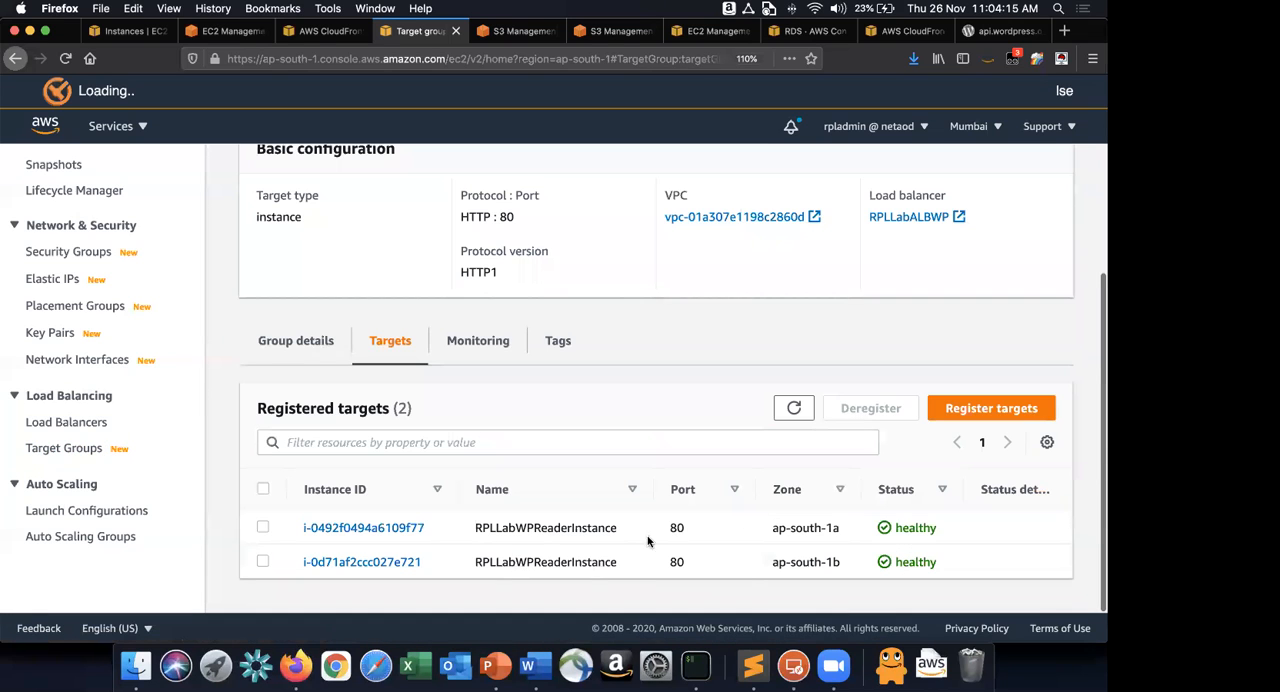
{"action": "left_click", "coordinate": [798, 414]}
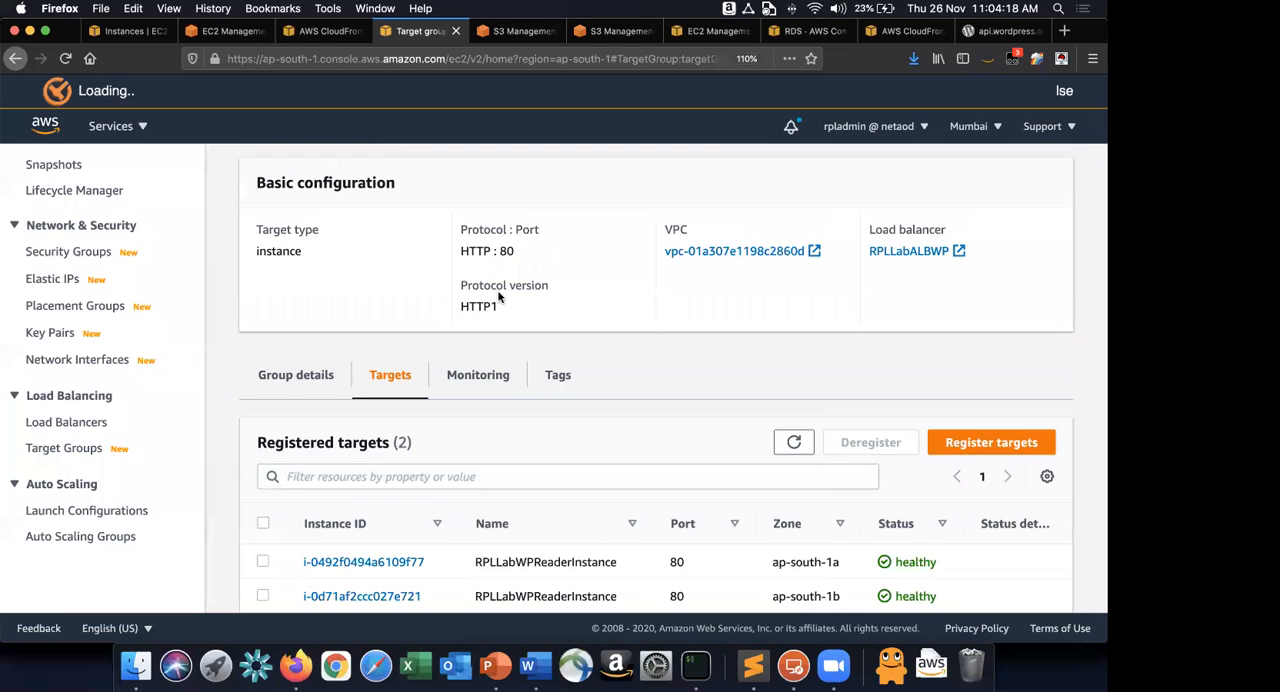
Reload the blog served through the load balancer once more and return to the target group.
{"action": "key", "text": "super+grave"}
{"action": "left_click", "coordinate": [62, 60]}
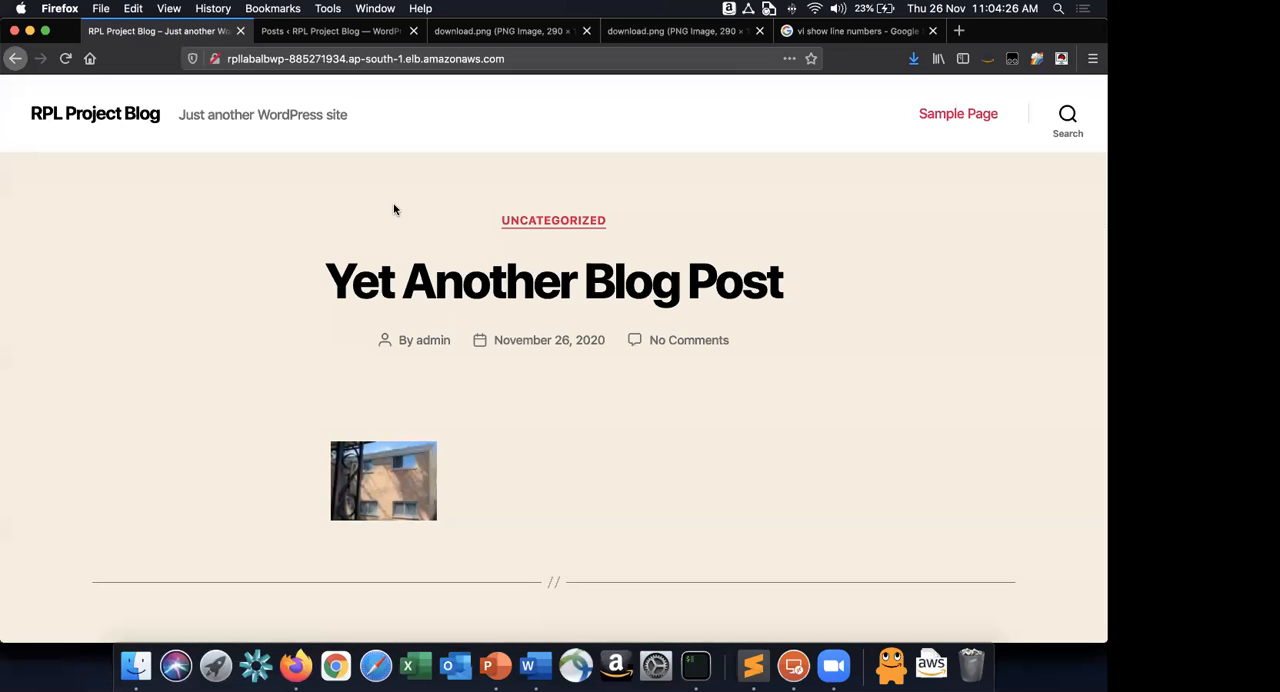
{"action": "key", "text": "super+grave"}
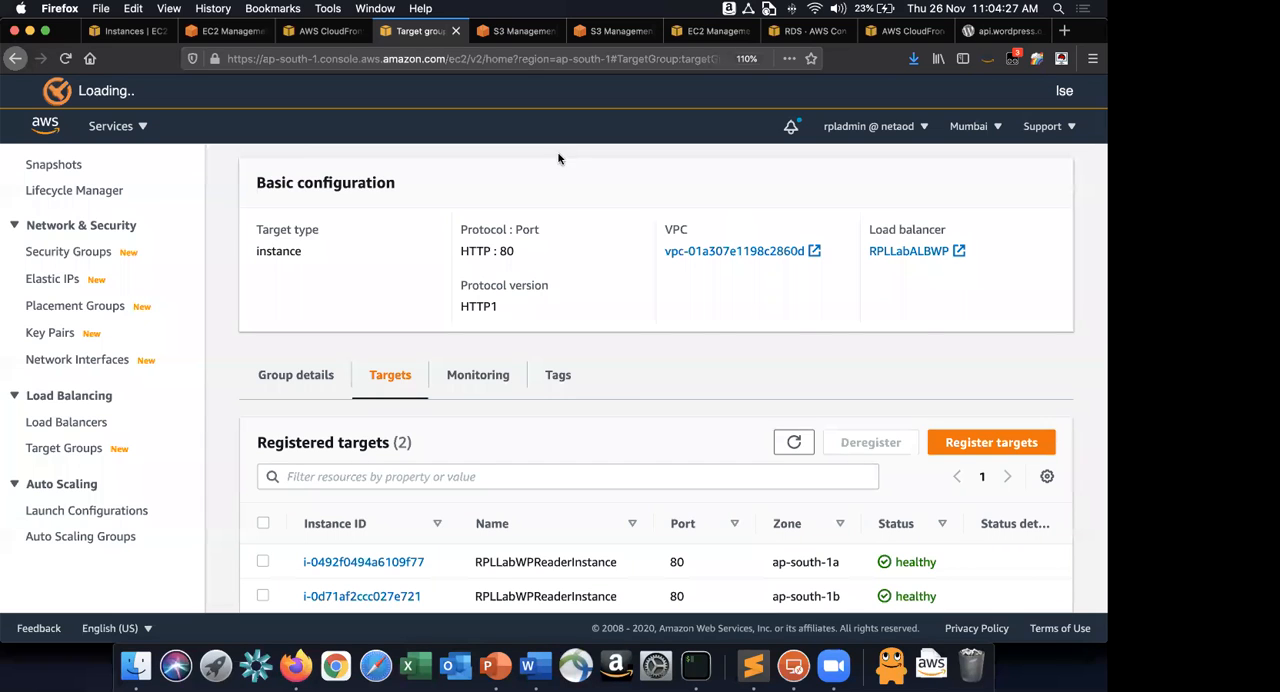
Compare the private IPv4 addresses of the two running RPLLabWPReaderInstance instances in the EC2 instances list.
{"action": "key", "text": "super+1"}
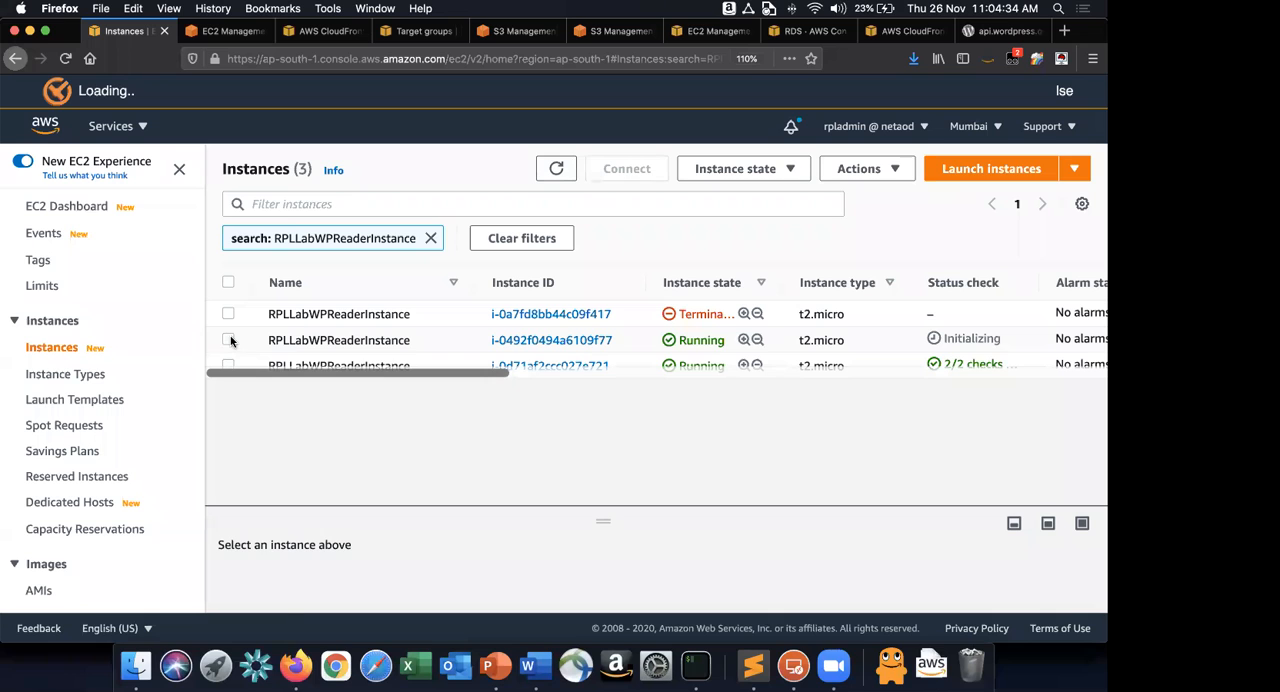
{"action": "left_click", "coordinate": [448, 352]}
{"action": "left_click", "coordinate": [452, 364]}
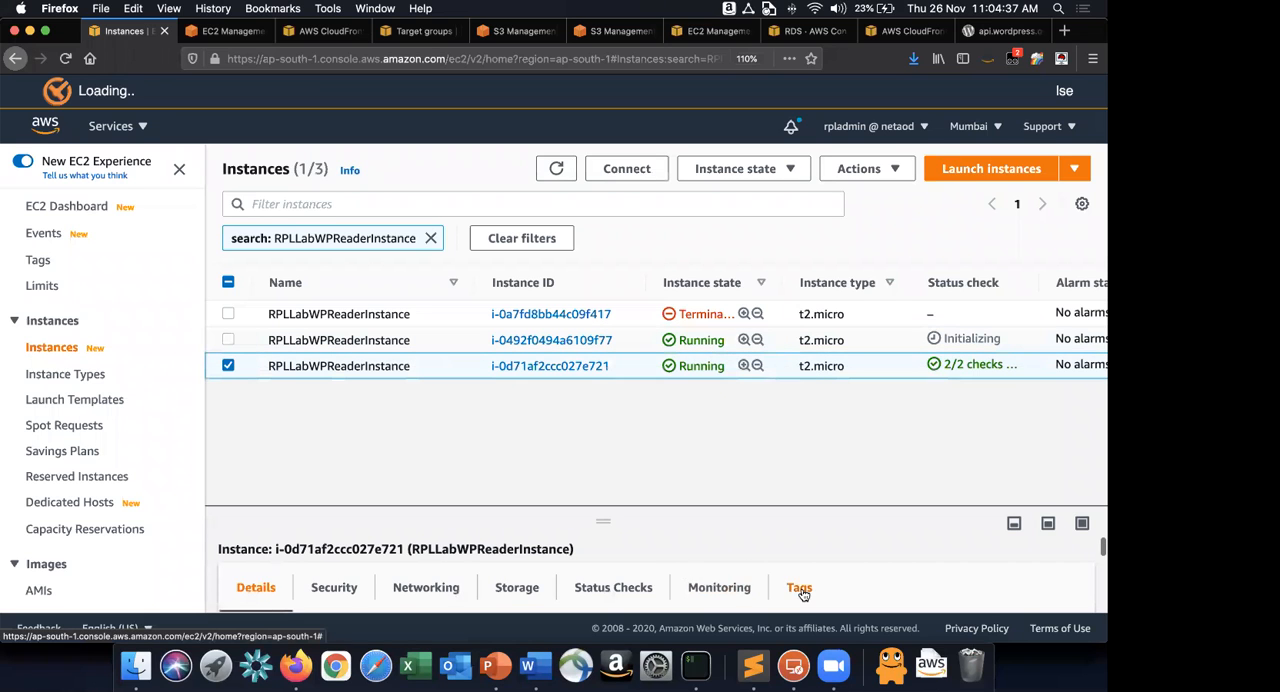
{"action": "scroll", "coordinate": [805, 585], "scroll_direction": "down", "scroll_amount": 2}
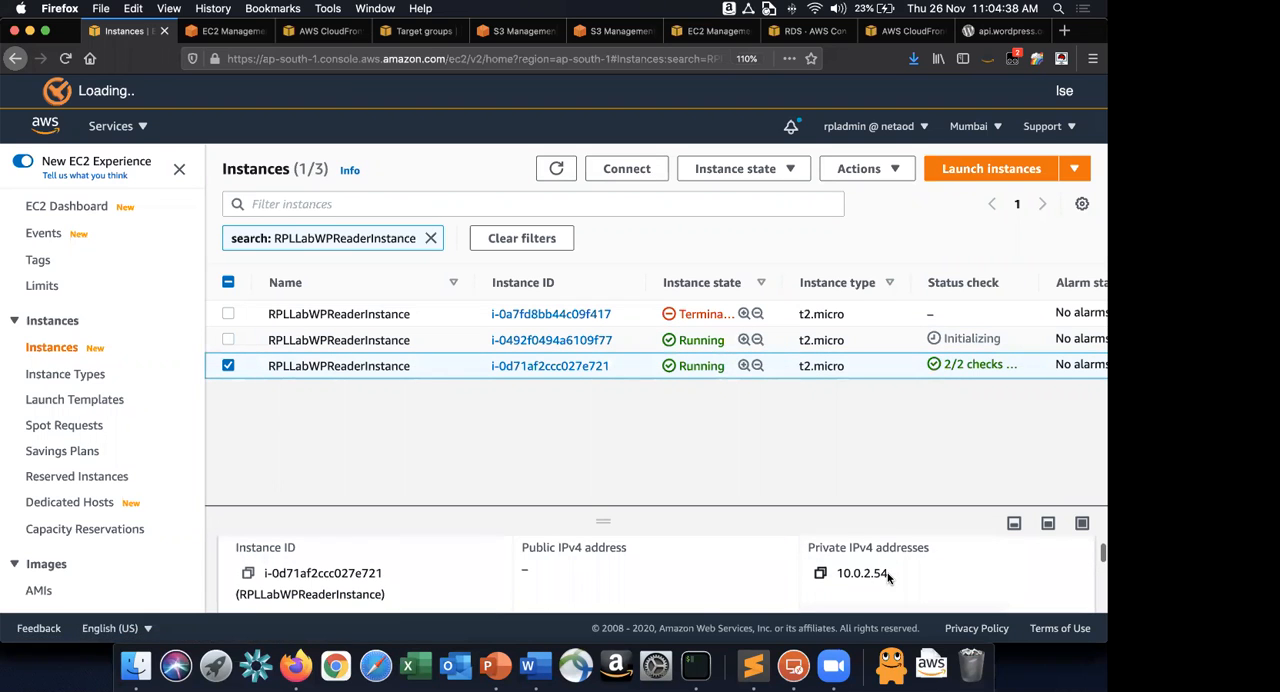
{"action": "left_click_drag", "start_coordinate": [595, 501], "coordinate": [600, 428]}
{"action": "left_click", "coordinate": [447, 340]}
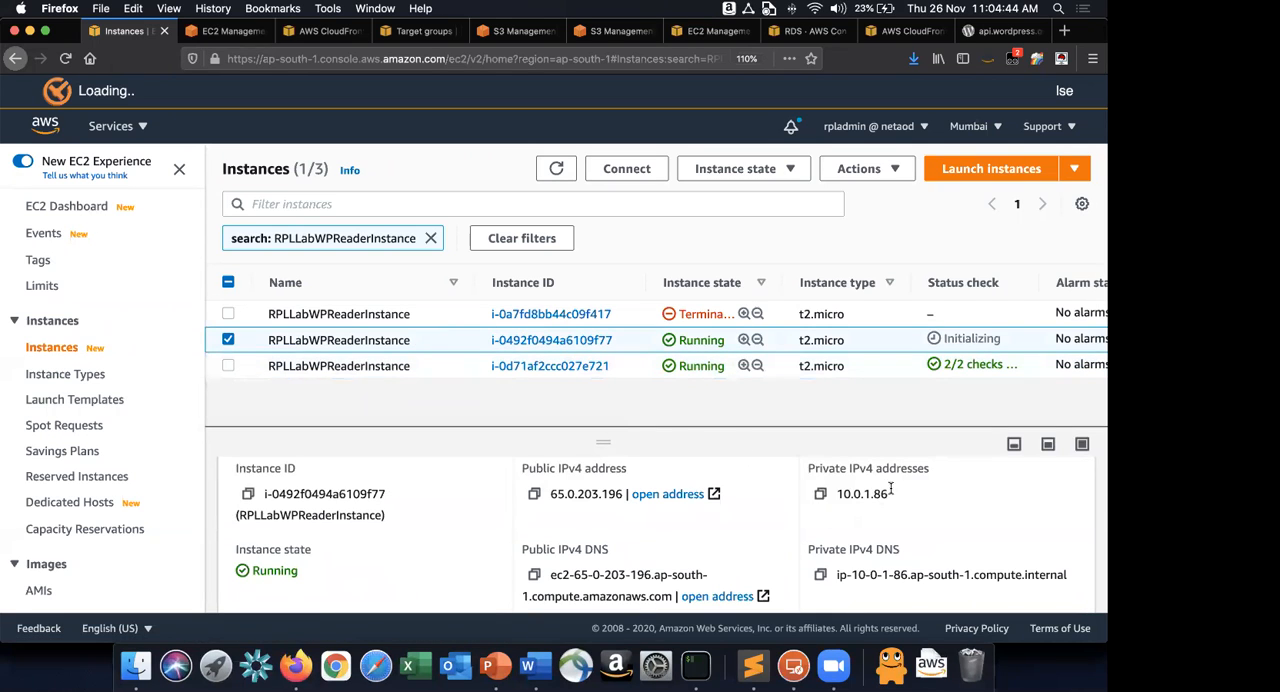
Terminate the running reader instance i-0d71af2ccc027e721 and refresh the instances list.
{"action": "left_click", "coordinate": [562, 172]}
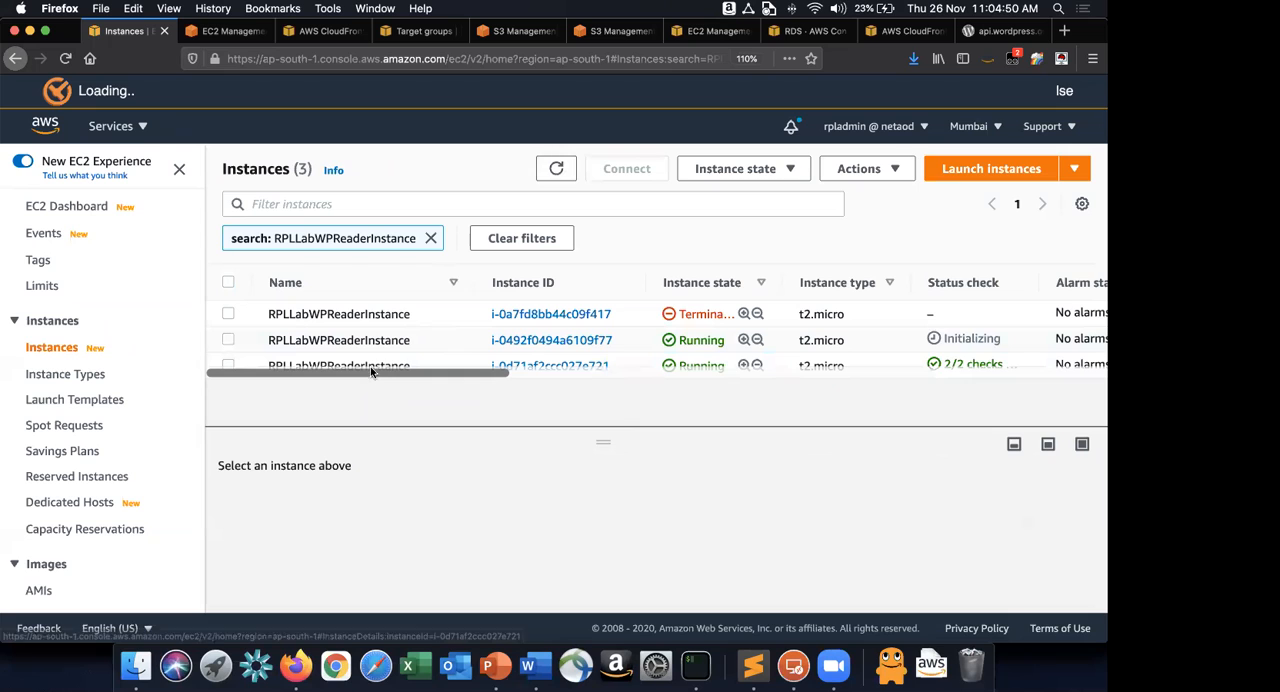
{"action": "left_click", "coordinate": [530, 367]}
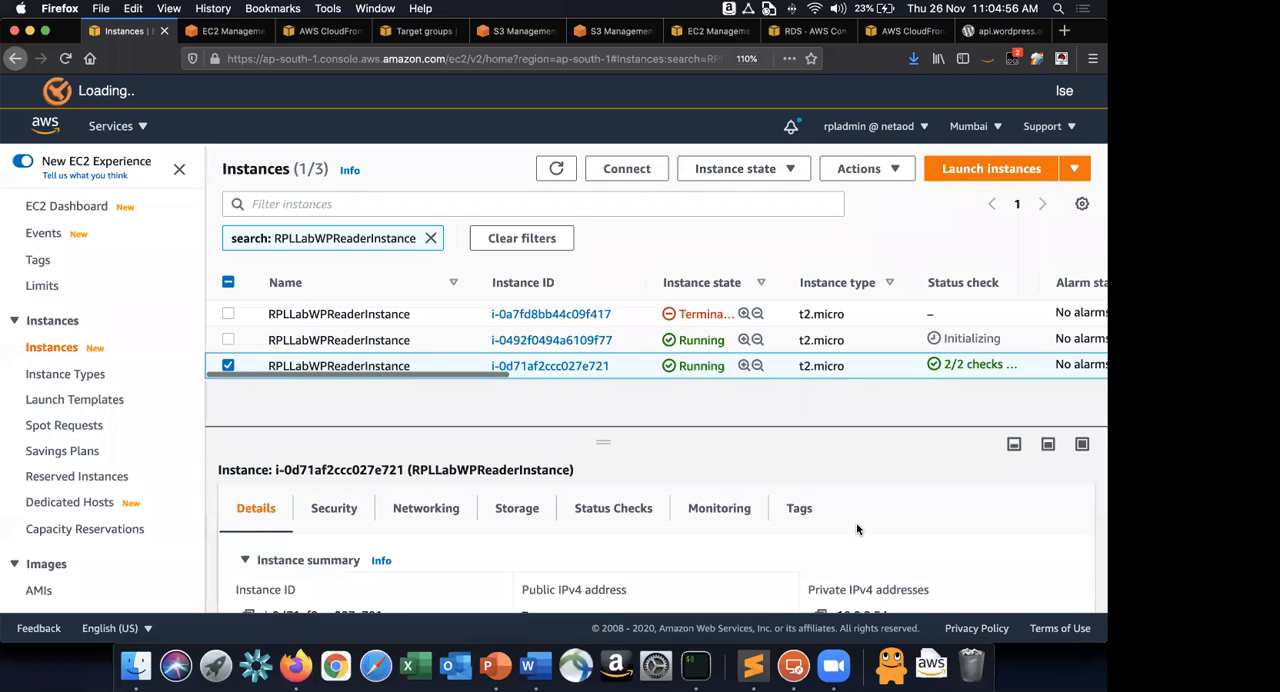
{"action": "left_click", "coordinate": [562, 214]}
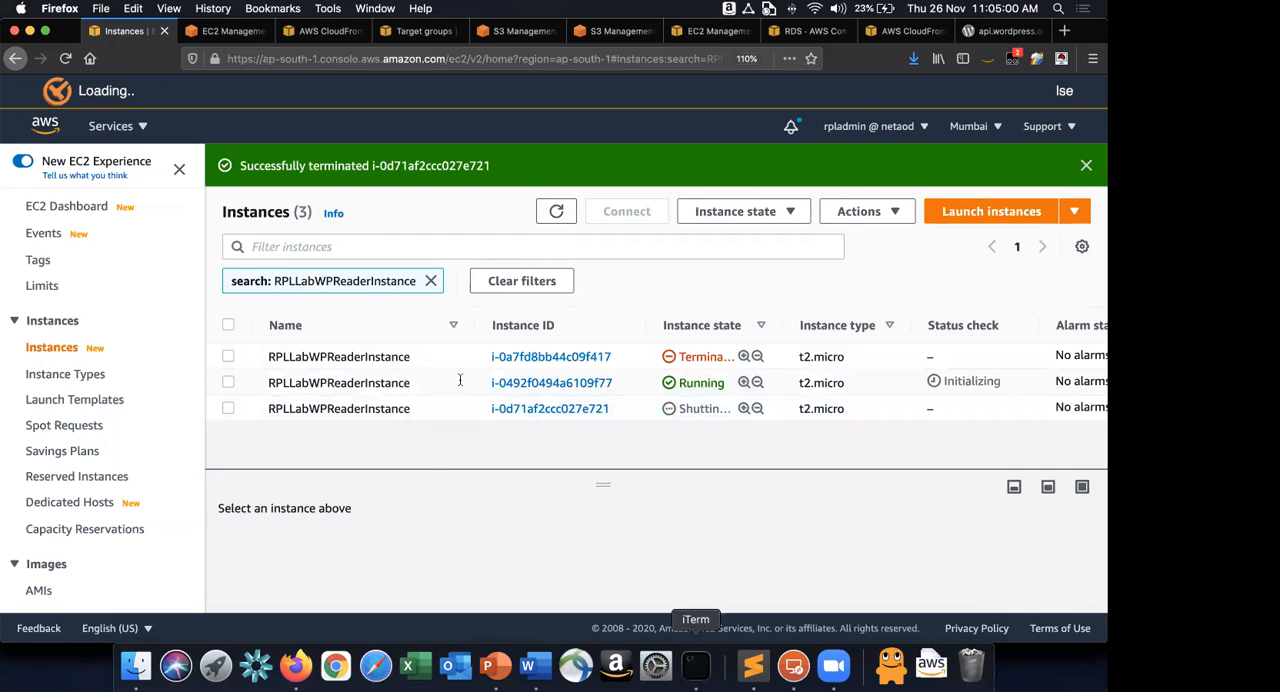
Switch to iTerm, exit the remaining SSH session to the local shell, and clear the terminal.
{"action": "left_click", "coordinate": [695, 665]}
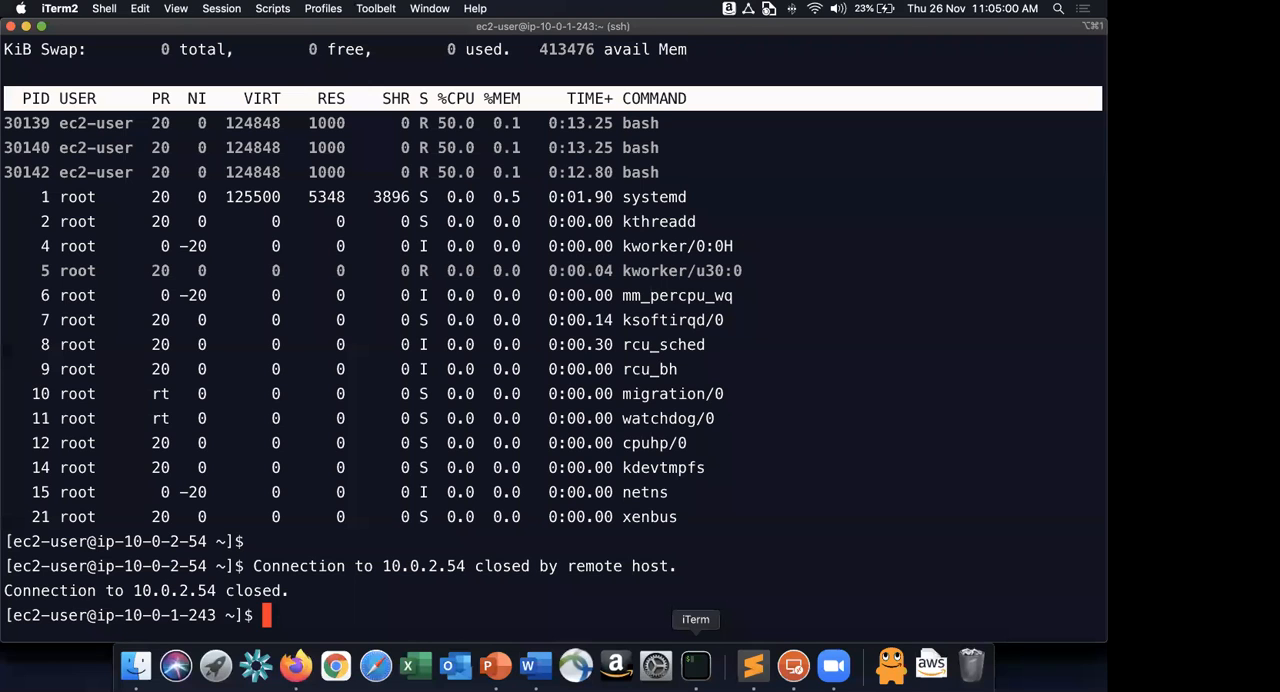
{"action": "key", "text": "Return"}
{"action": "key", "text": "Return"}
{"action": "type", "text": "exit"}
{"action": "key", "text": "Return"}
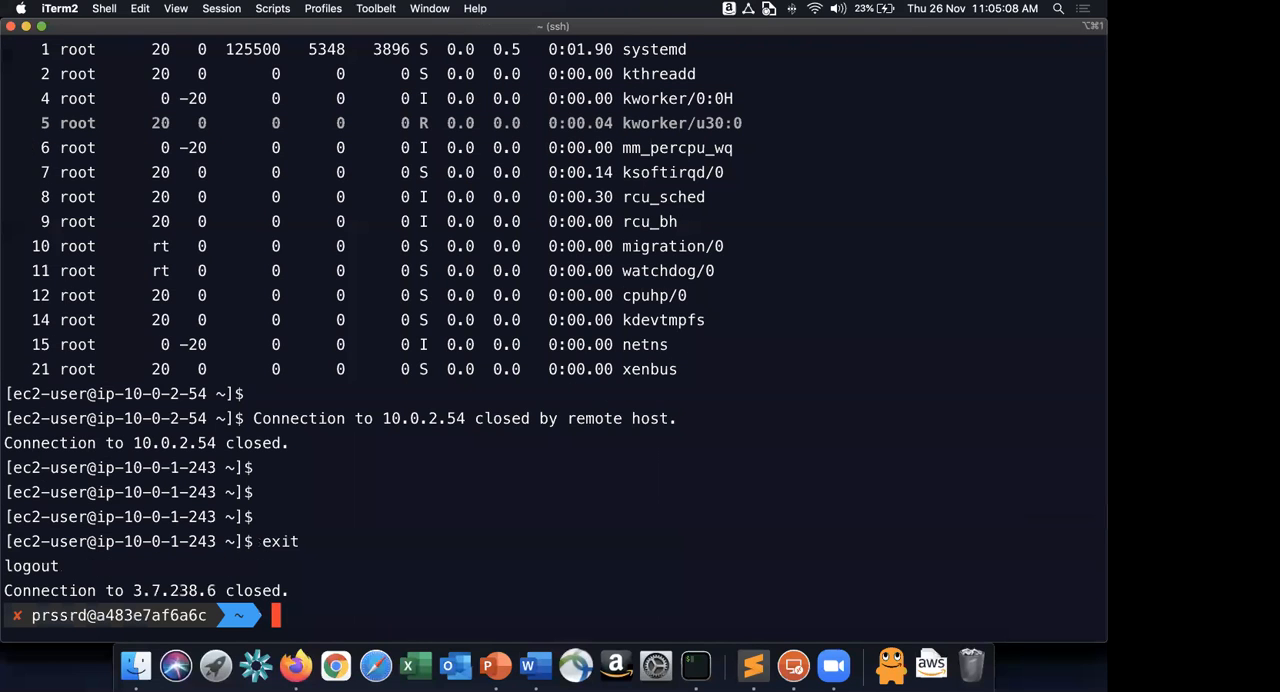
{"action": "type", "text": "clear"}
{"action": "key", "text": "Return"}
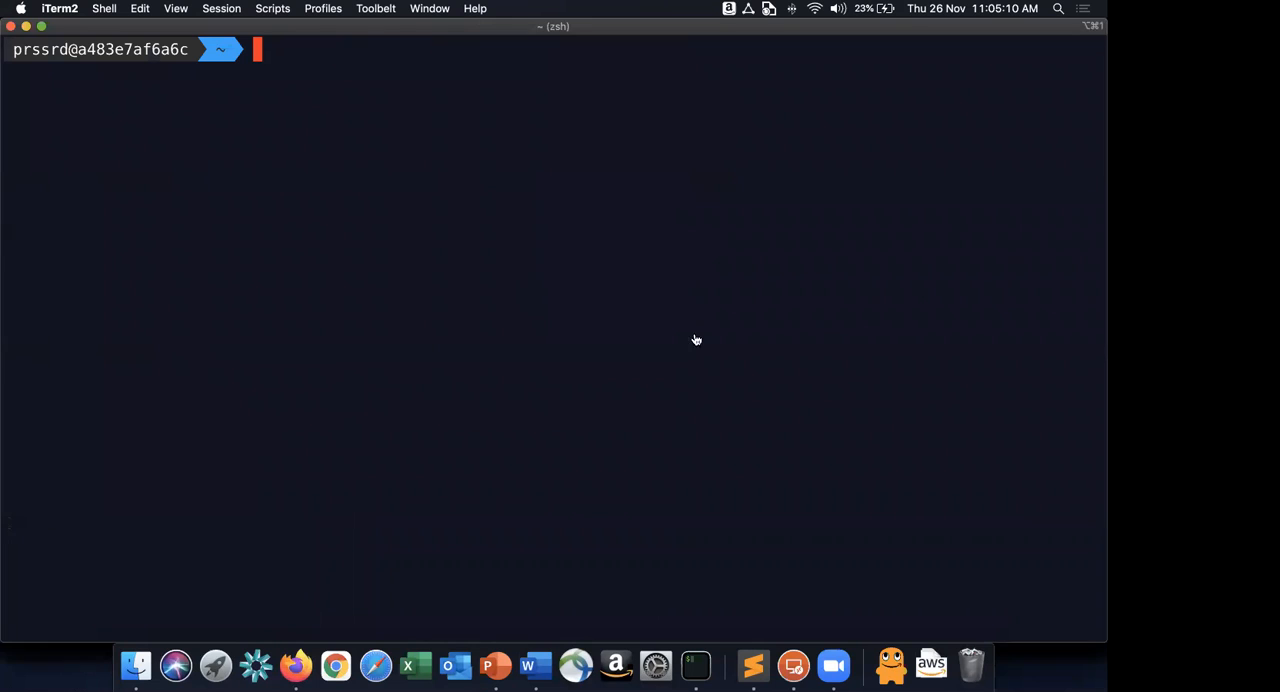
Switch back to Firefox and reload the blog repeatedly to test whether it still loads with one reader instance terminated.
{"action": "key", "text": "super+Tab"}
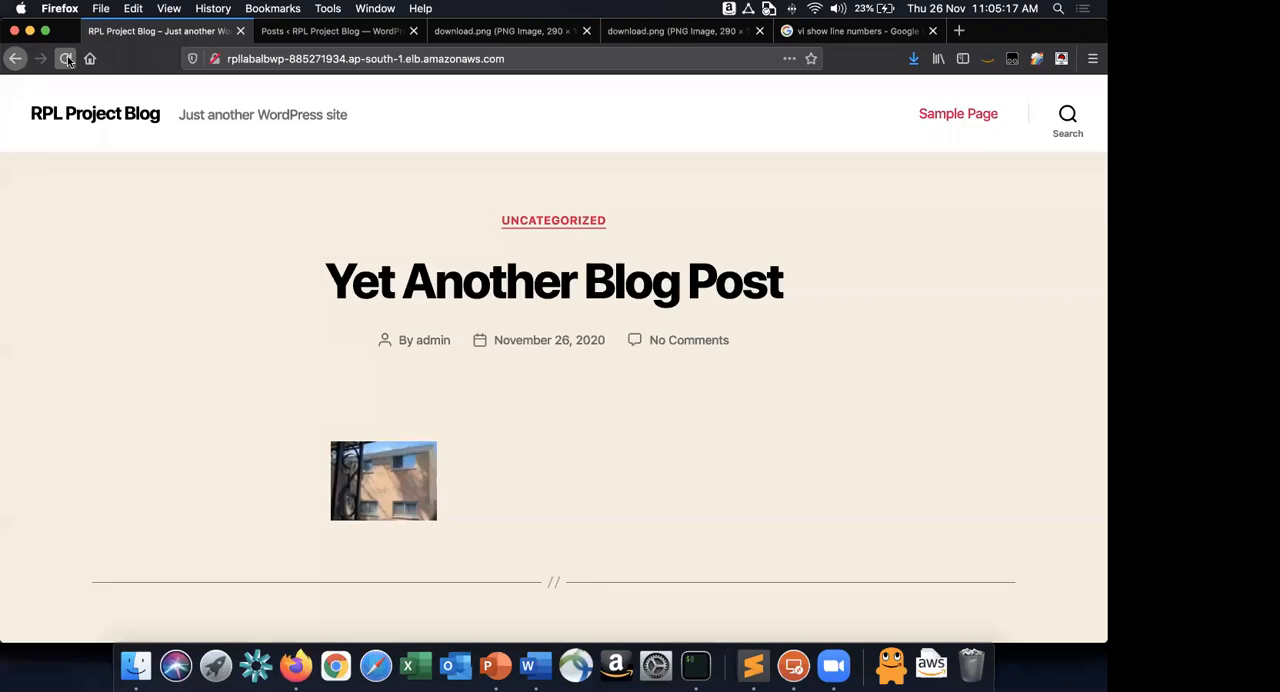
{"action": "left_click", "coordinate": [66, 59]}
{"action": "left_click", "coordinate": [67, 59]}
{"action": "left_click", "coordinate": [67, 59]}
{"action": "left_click", "coordinate": [67, 59]}
{"action": "key", "text": "super+grave"}
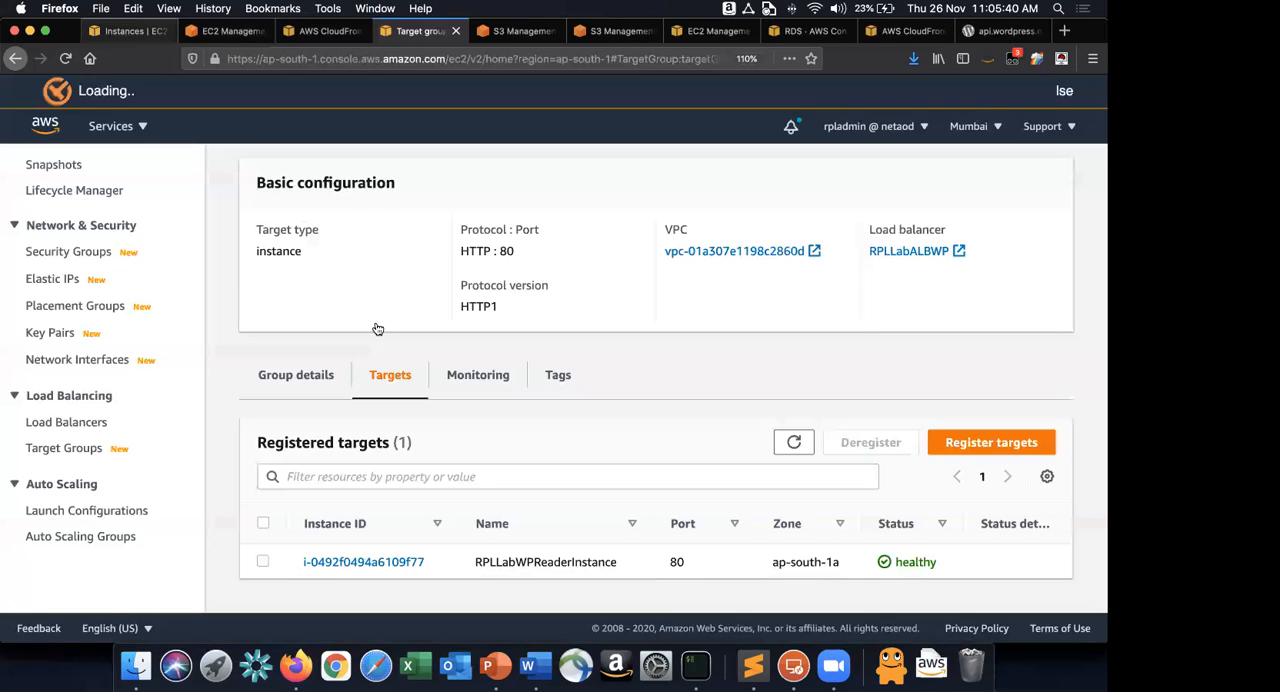
Check the RPLLabWPASG Auto Scaling group's capacity details and reload its activity history.
{"action": "left_click", "coordinate": [180, 31]}
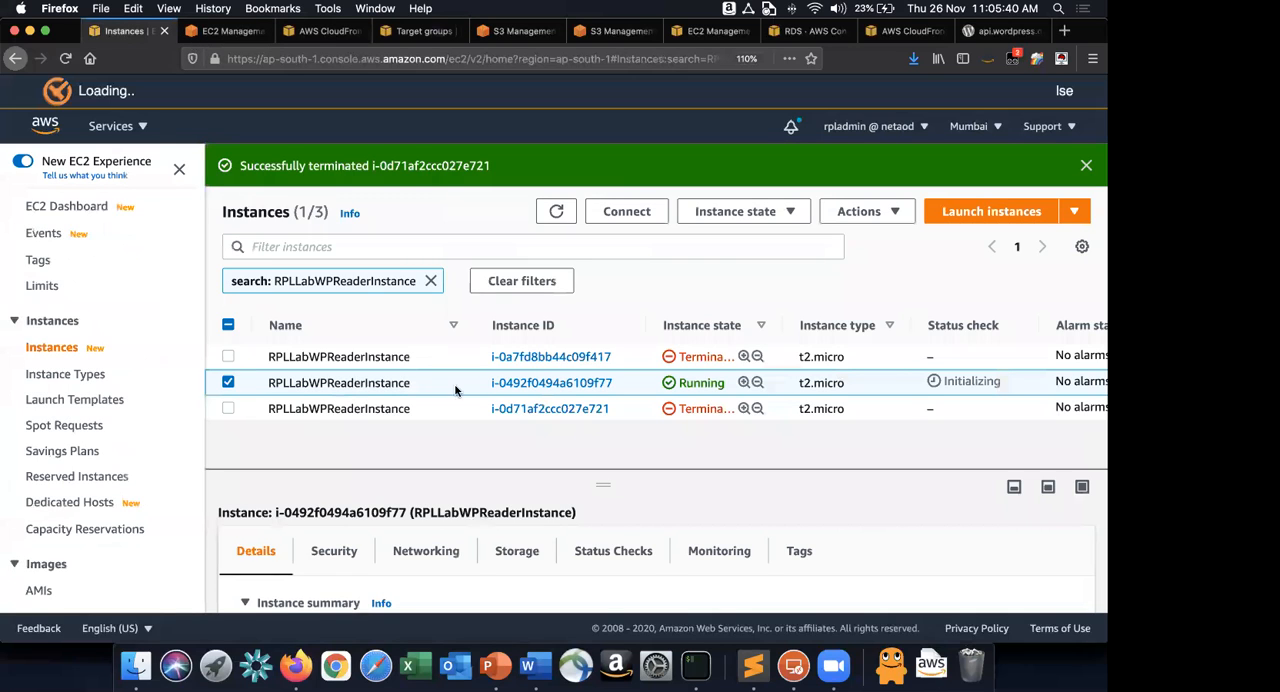
{"action": "key", "text": "ctrl+Tab"}
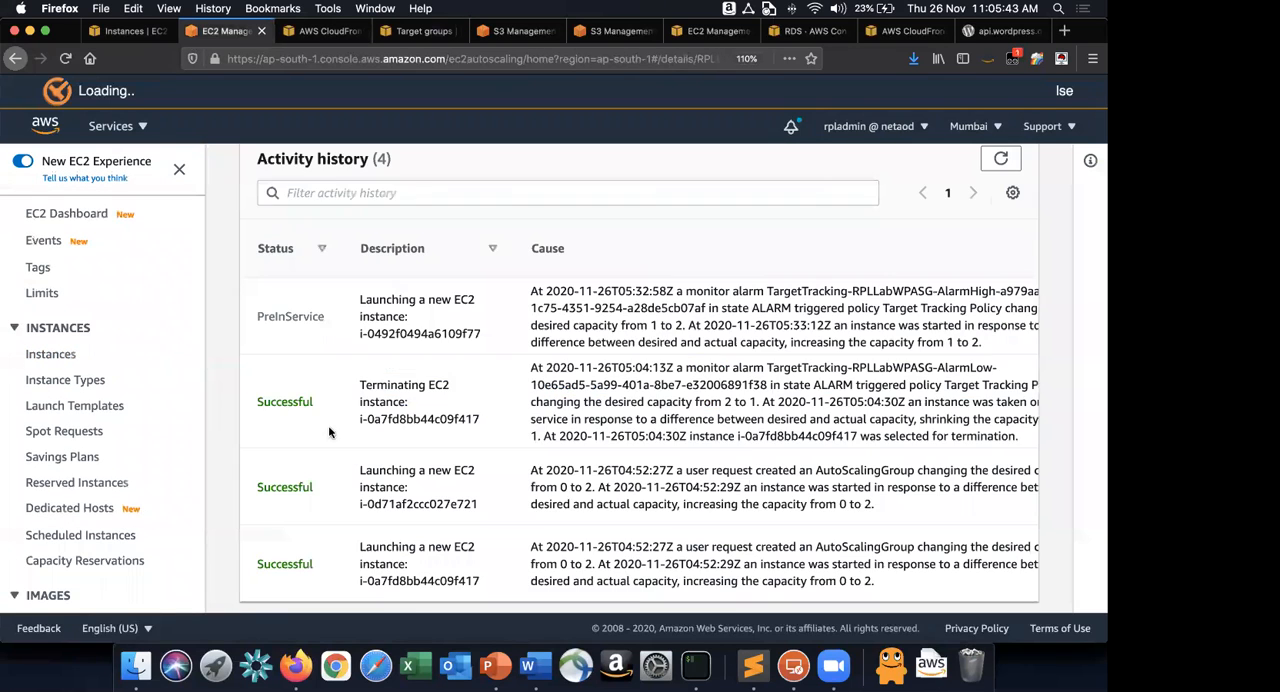
{"action": "left_click", "coordinate": [277, 213]}
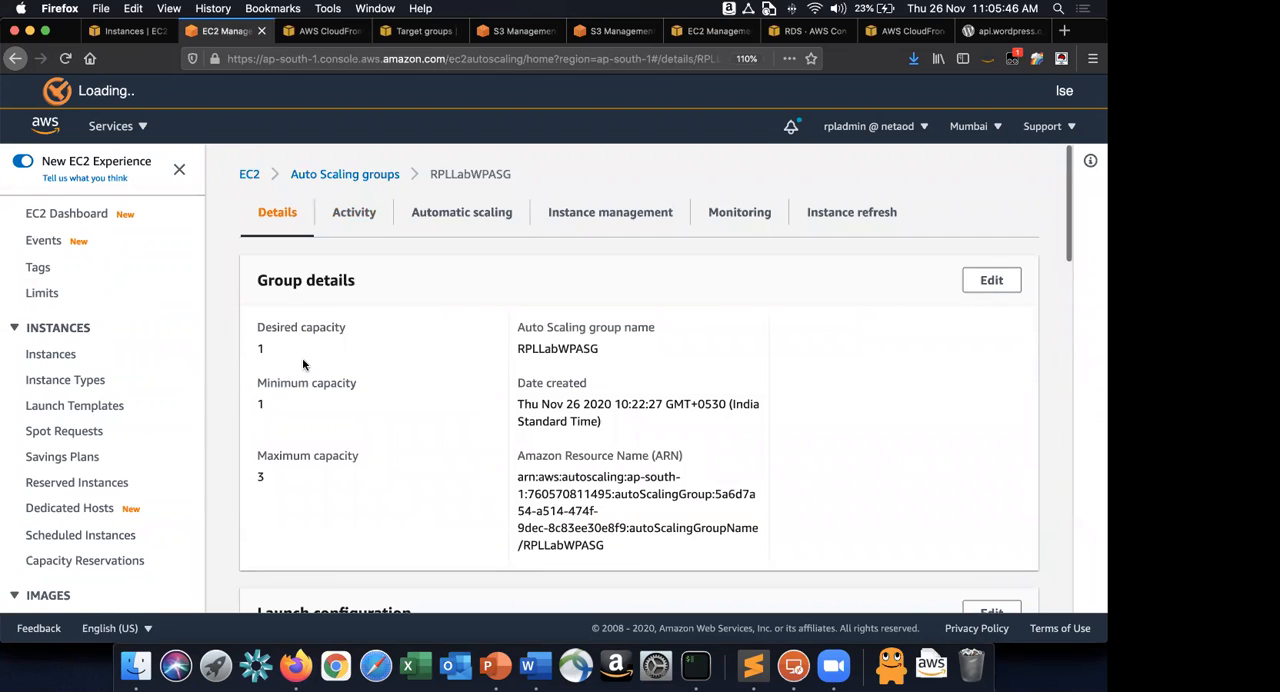
{"action": "left_click", "coordinate": [345, 208]}
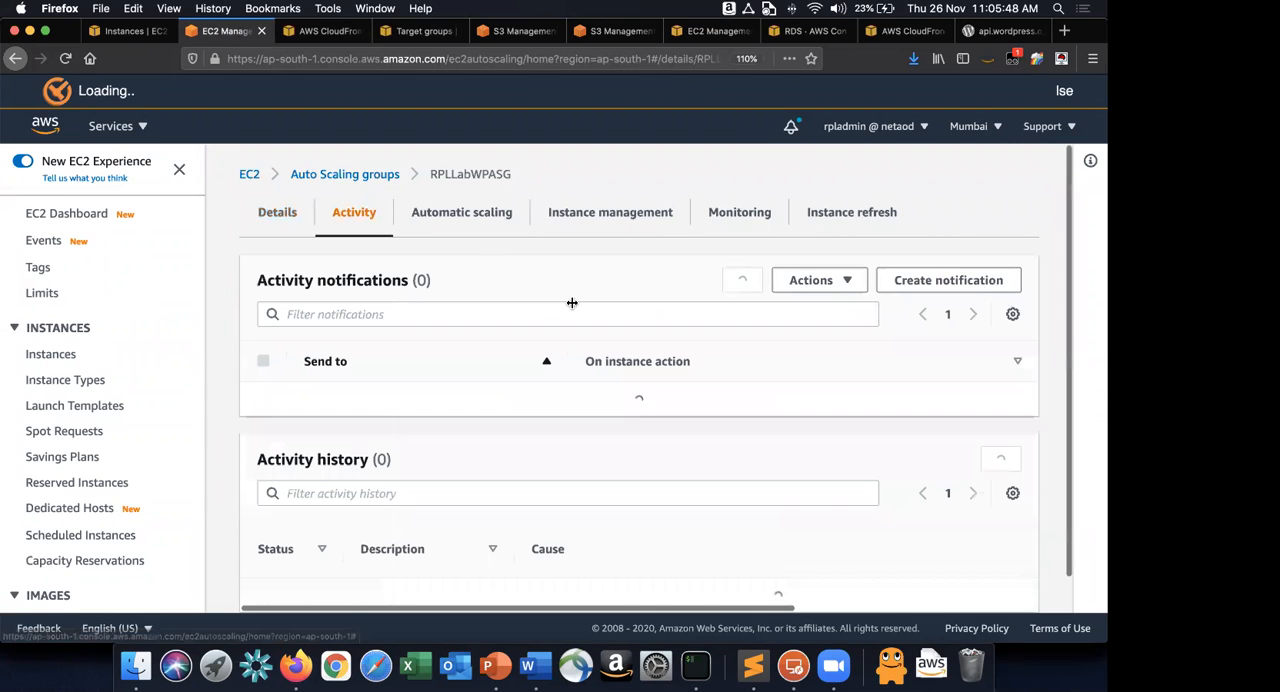
{"action": "scroll", "coordinate": [997, 351], "scroll_direction": "down", "scroll_amount": 2}
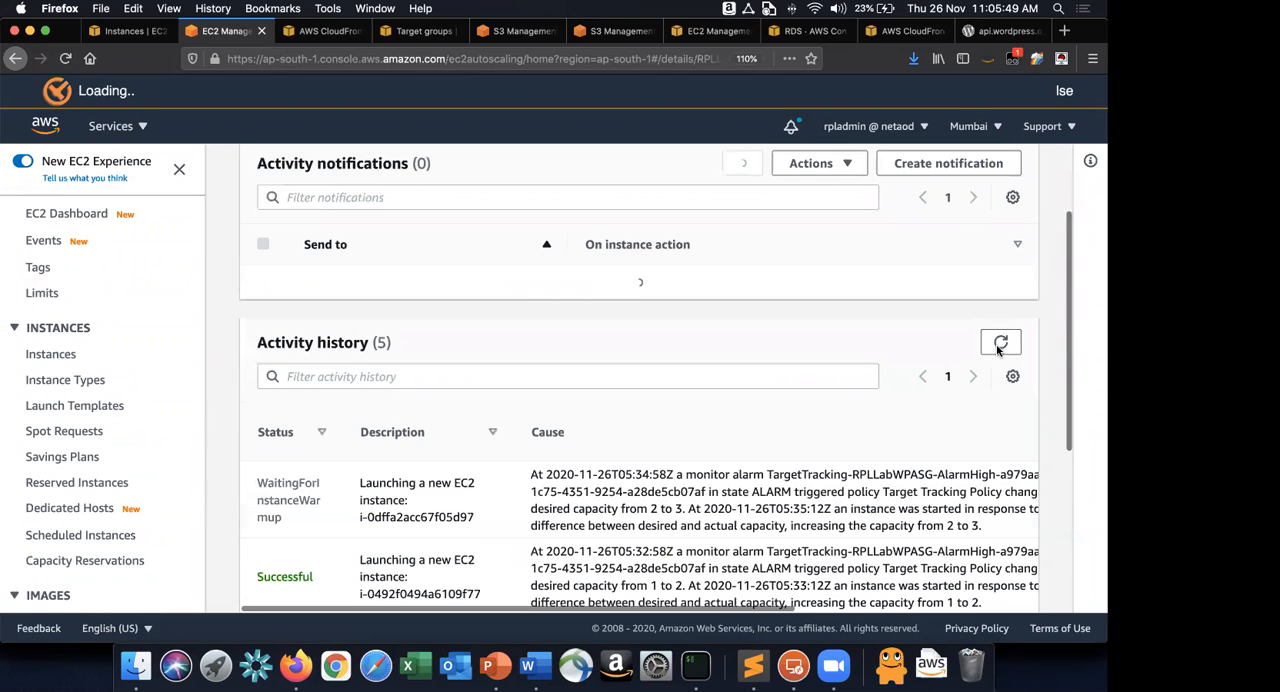
{"action": "scroll", "coordinate": [998, 345], "scroll_direction": "down", "scroll_amount": 3}
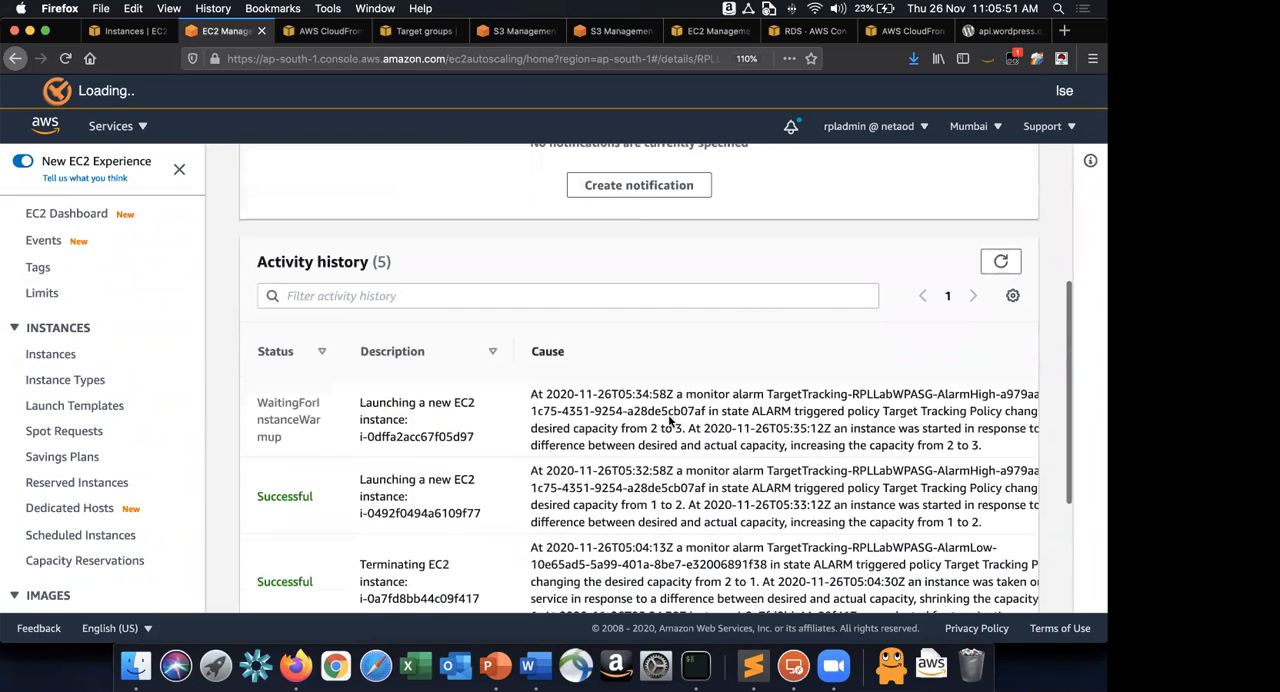
Examine the status, description and cause of the newest launch entry in the activity history.
{"action": "scroll", "coordinate": [443, 321], "scroll_direction": "down", "scroll_amount": 1}
{"action": "left_click_drag", "start_coordinate": [443, 321], "coordinate": [853, 346]}
{"action": "left_click", "coordinate": [852, 346]}
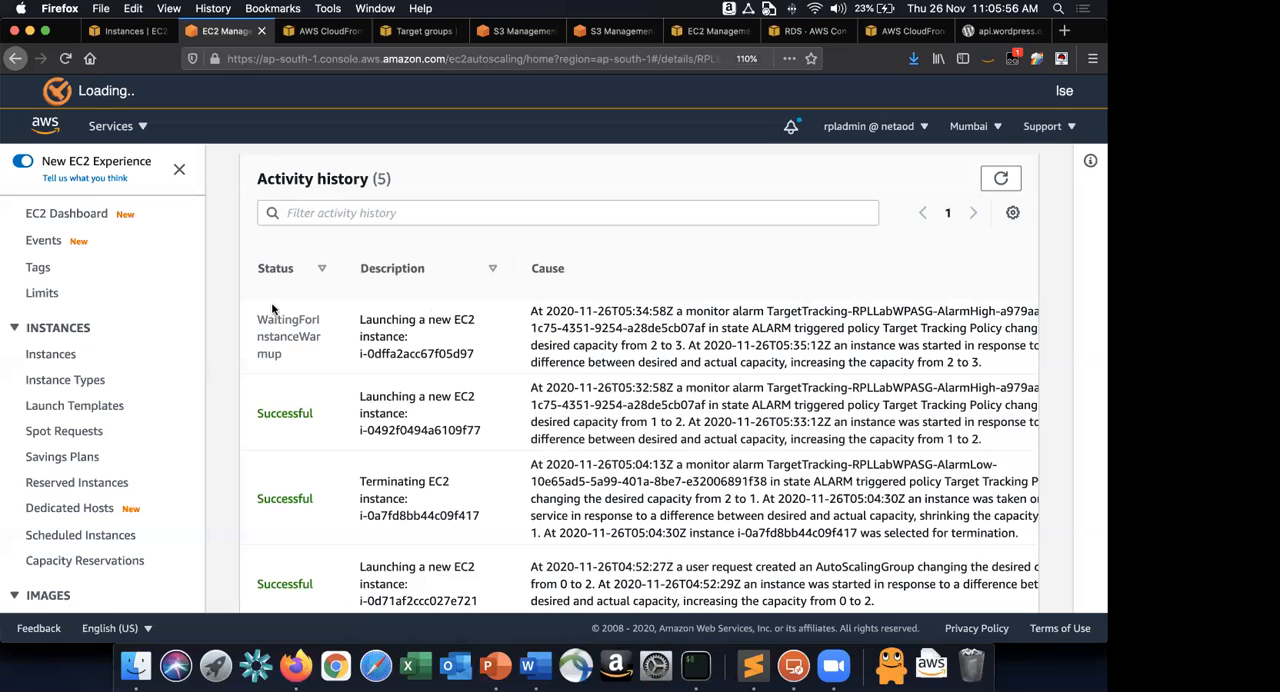
{"action": "left_click_drag", "start_coordinate": [509, 336], "coordinate": [957, 373]}
{"action": "left_click", "coordinate": [957, 373]}
{"action": "scroll", "coordinate": [739, 279], "scroll_direction": "up", "scroll_amount": 5}
{"action": "scroll", "coordinate": [739, 279], "scroll_direction": "down", "scroll_amount": 3}
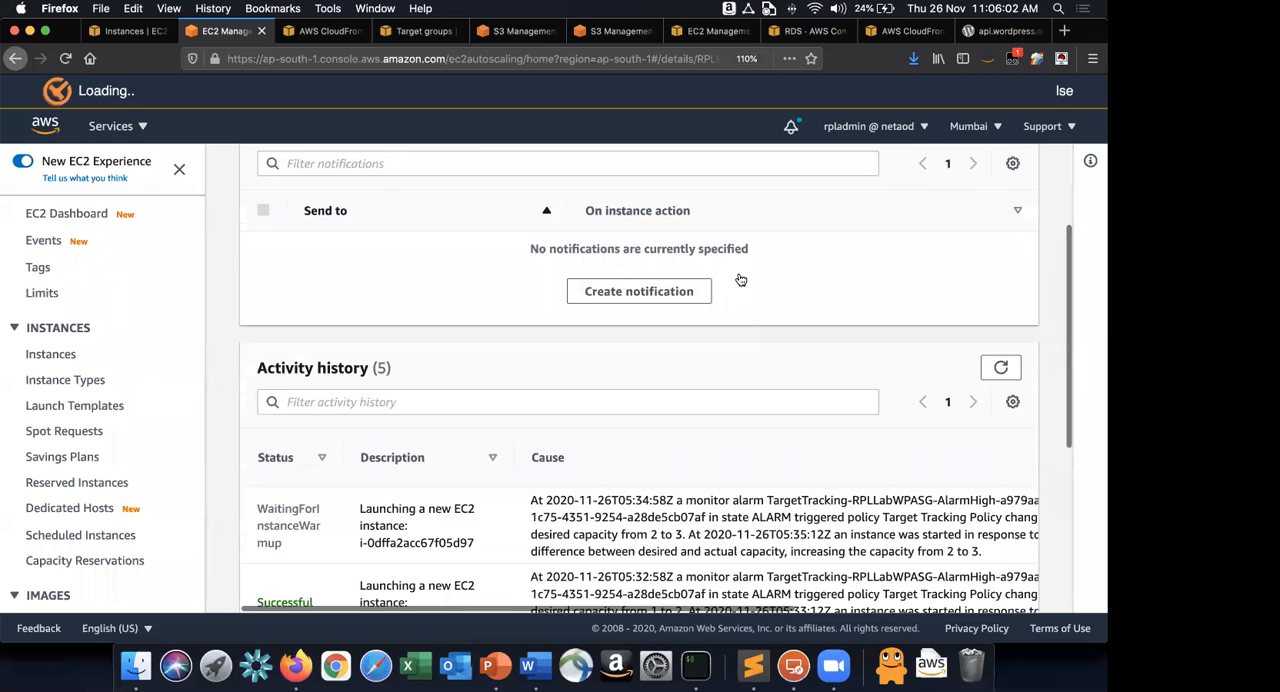
{"action": "scroll", "coordinate": [741, 280], "scroll_direction": "up", "scroll_amount": 3}
Reload the blog, copy the post image's location, and paste the URL into a new browser tab to inspect its domain.
{"action": "key", "text": "super+grave"}
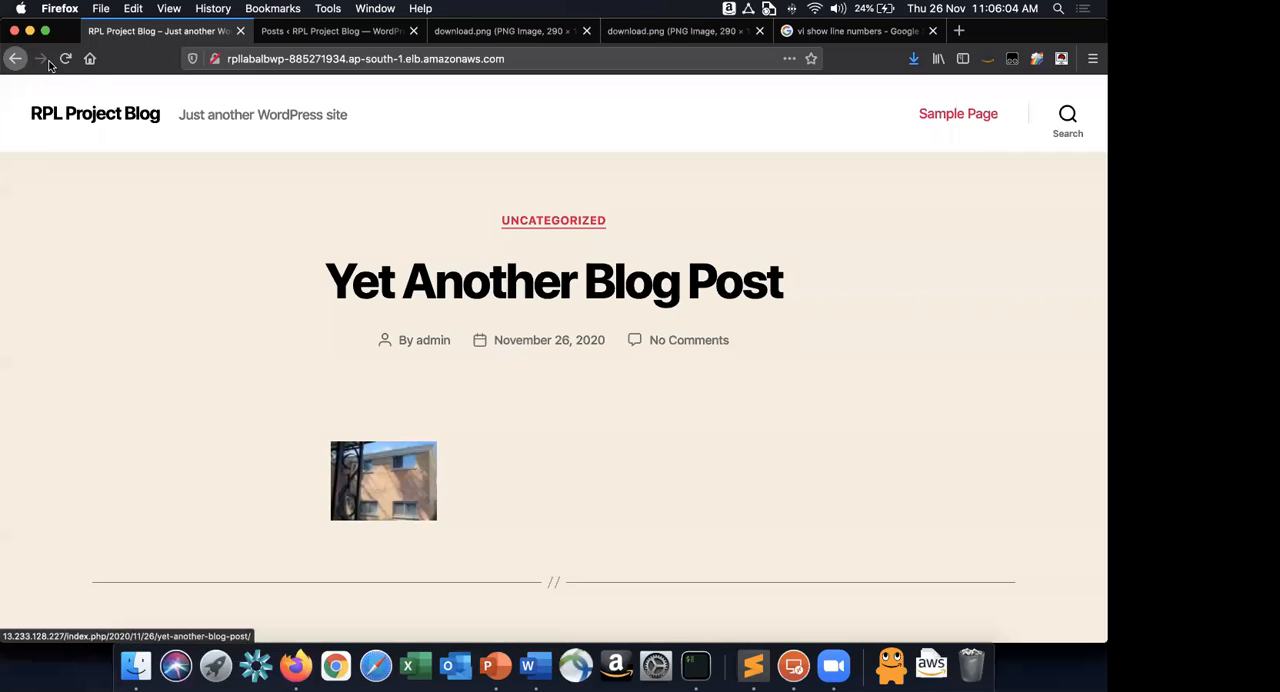
{"action": "left_click", "coordinate": [67, 61]}
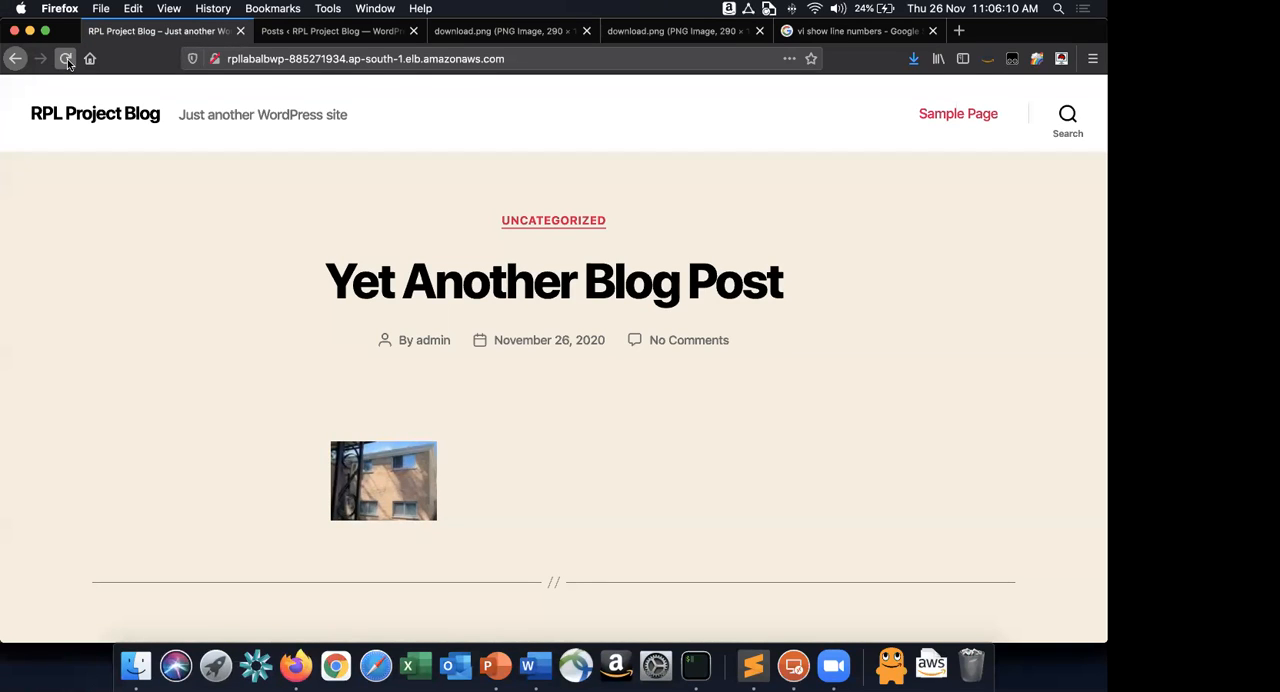
{"action": "right_click", "coordinate": [381, 468]}
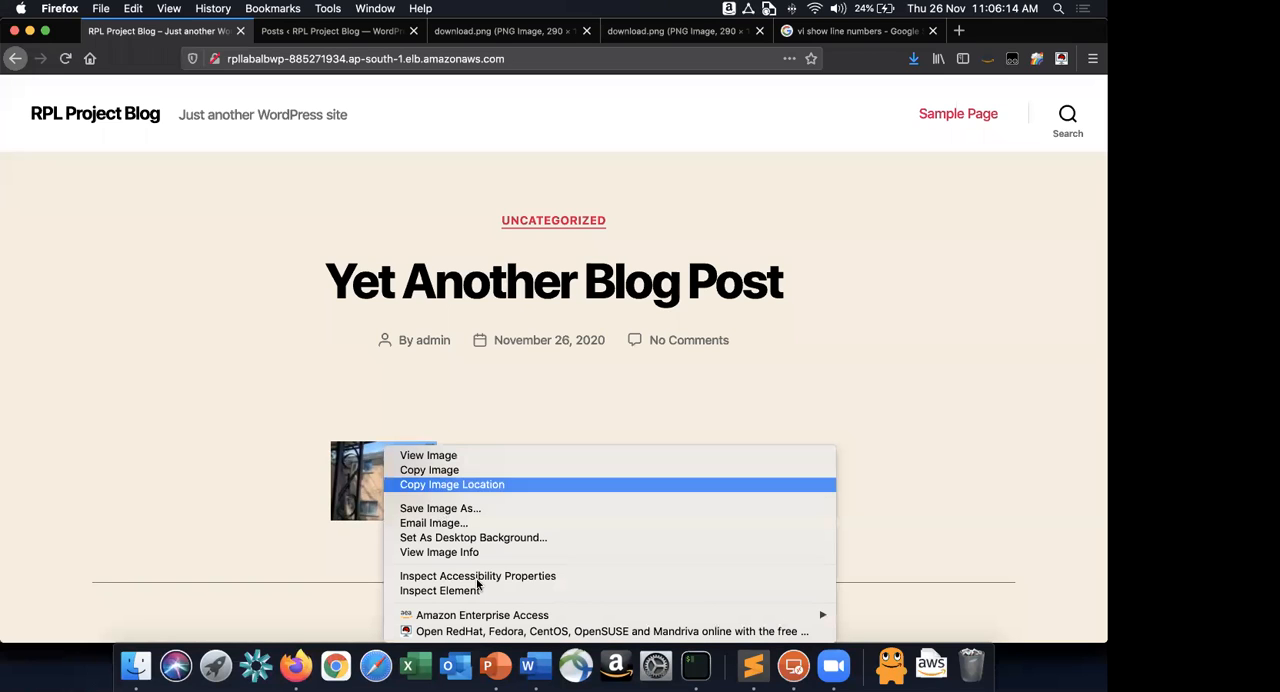
{"action": "left_click", "coordinate": [507, 483]}
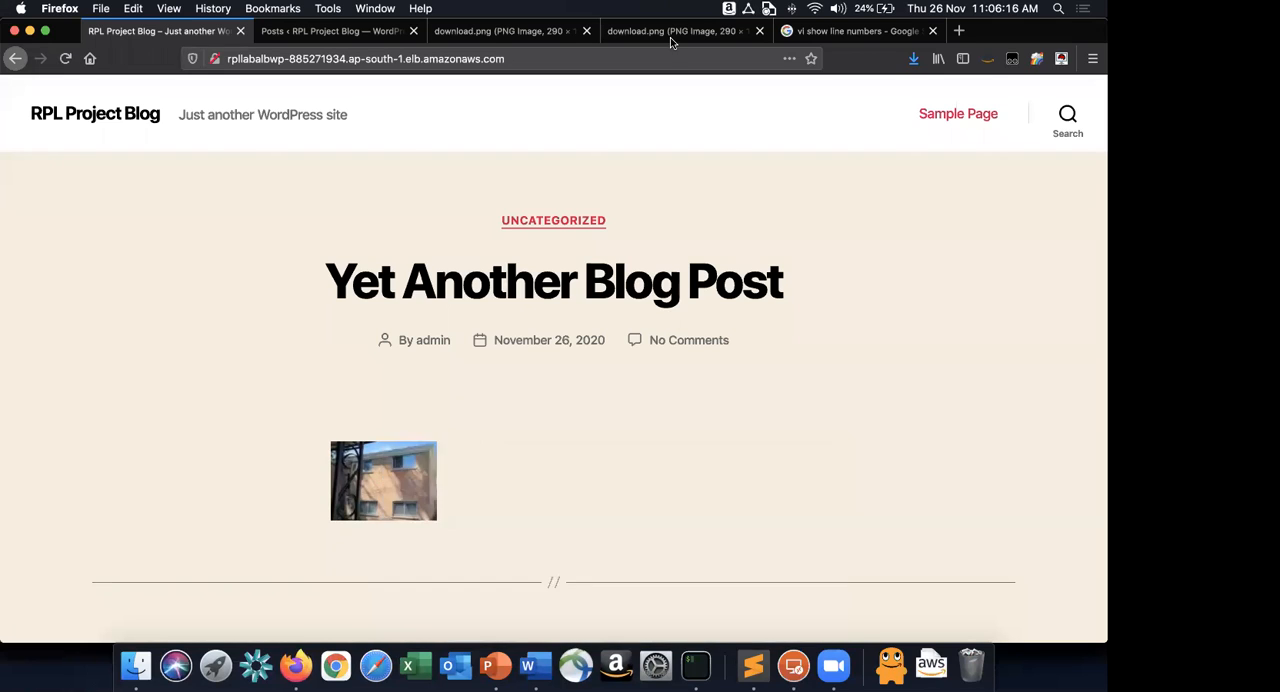
{"action": "left_click", "coordinate": [959, 33]}
{"action": "key", "text": "super+v"}
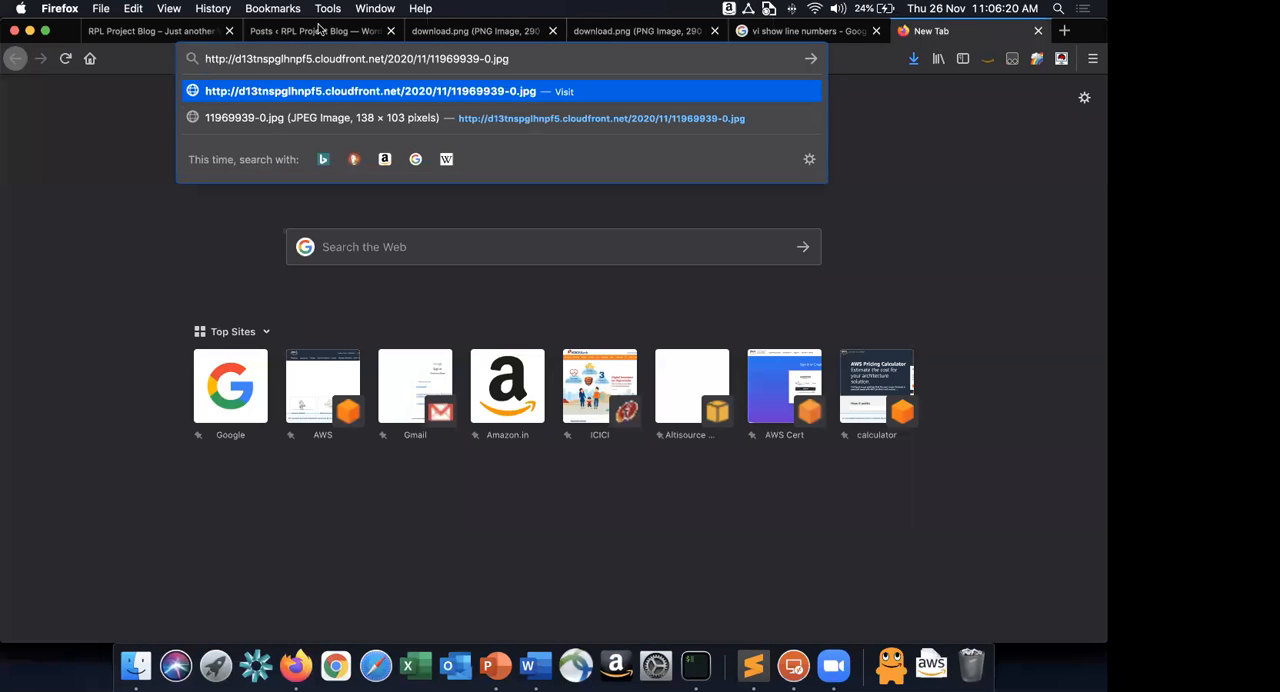
Highlight the CloudFront domain in the pasted image URL, and switch to the AWS-RPL-Project-1 document in Word.
{"action": "left_click_drag", "start_coordinate": [233, 59], "coordinate": [388, 58]}
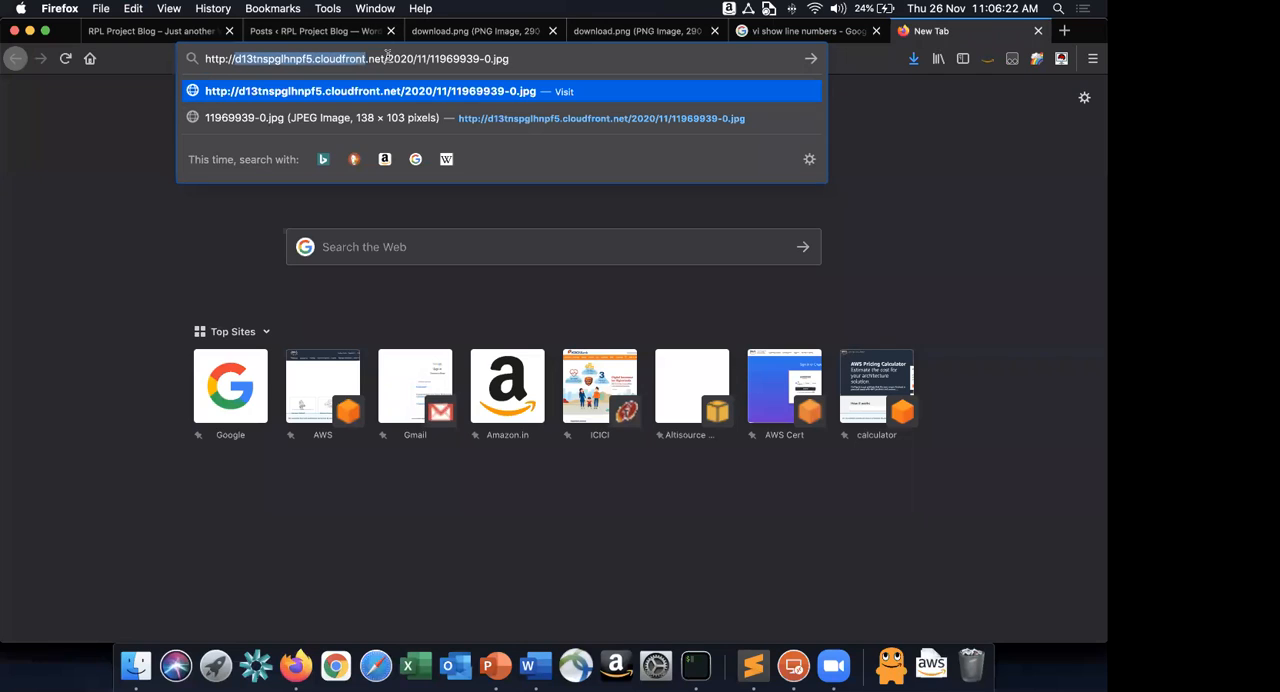
{"action": "left_click", "coordinate": [61, 231]}
{"action": "key", "text": "super+Tab"}
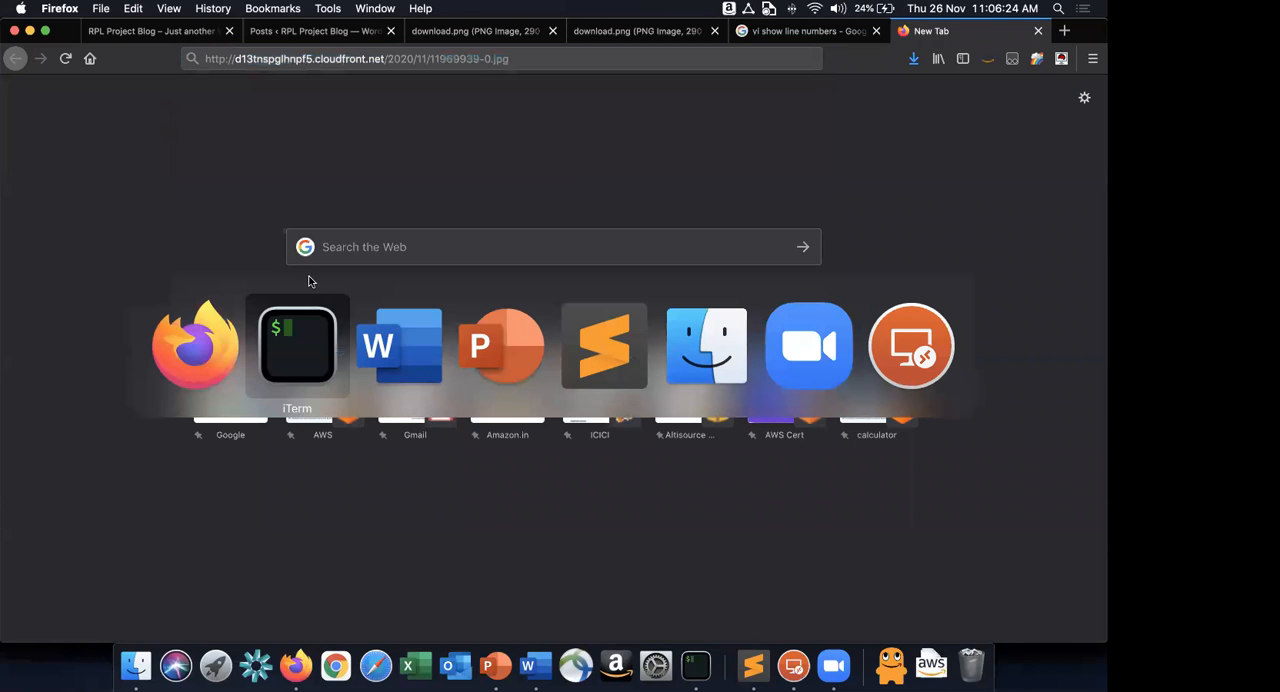
{"action": "key", "text": "super+Tab"}
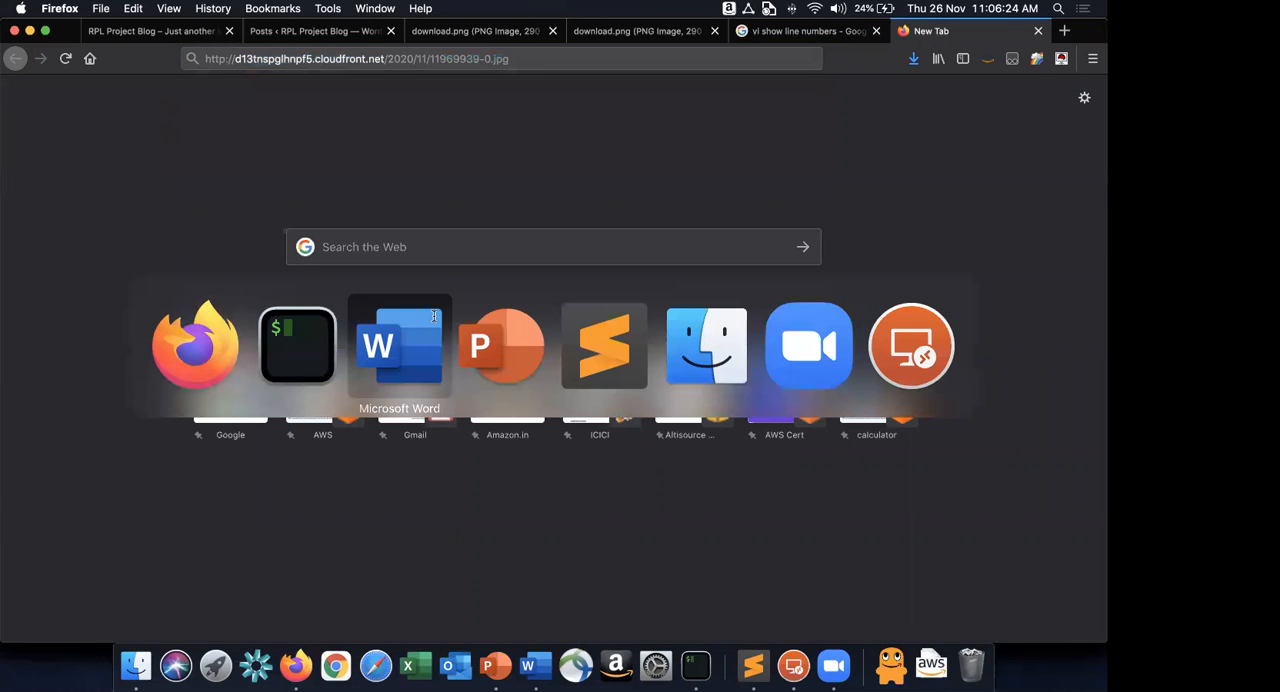
{"action": "left_click", "coordinate": [435, 318]}
Find step 14 in the lab guide and highlight the instruction about the AllowOverride setting at line 151 of httpd.conf.
{"action": "scroll", "coordinate": [435, 318], "scroll_direction": "up", "scroll_amount": 20}
{"action": "scroll", "coordinate": [435, 318], "scroll_direction": "down", "scroll_amount": 20}
{"action": "scroll", "coordinate": [435, 318], "scroll_direction": "down", "scroll_amount": 15}
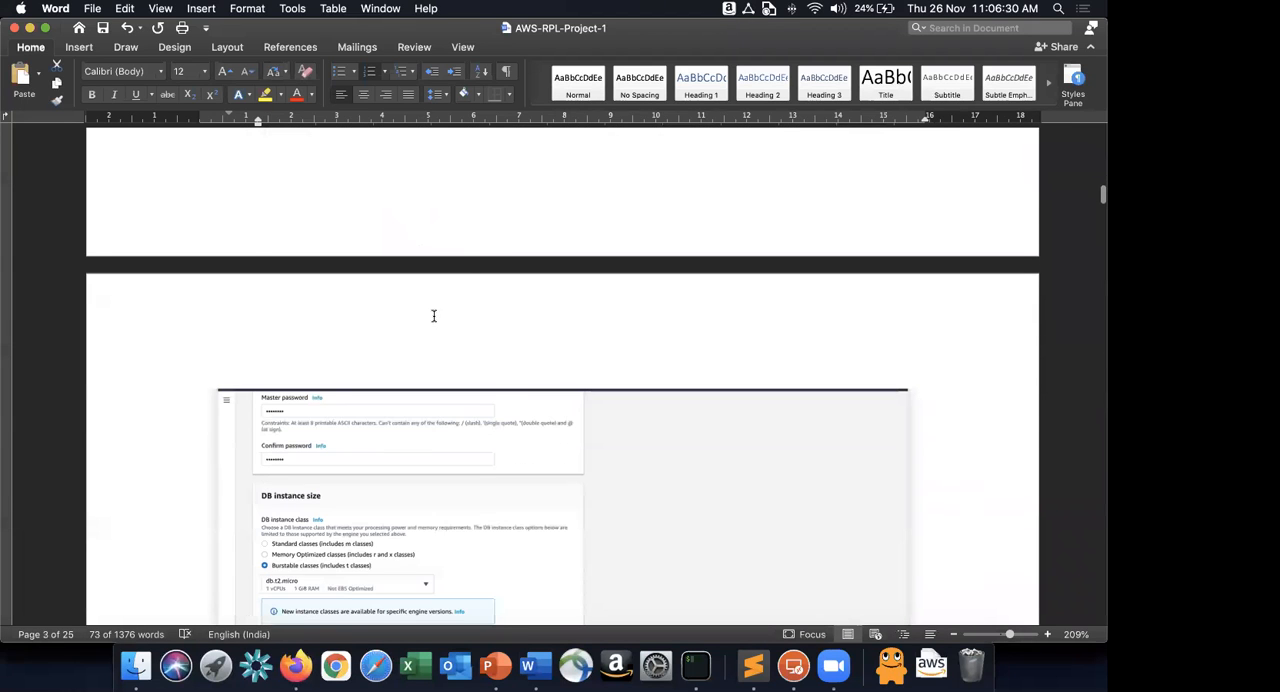
{"action": "scroll", "coordinate": [434, 316], "scroll_direction": "down", "scroll_amount": 15}
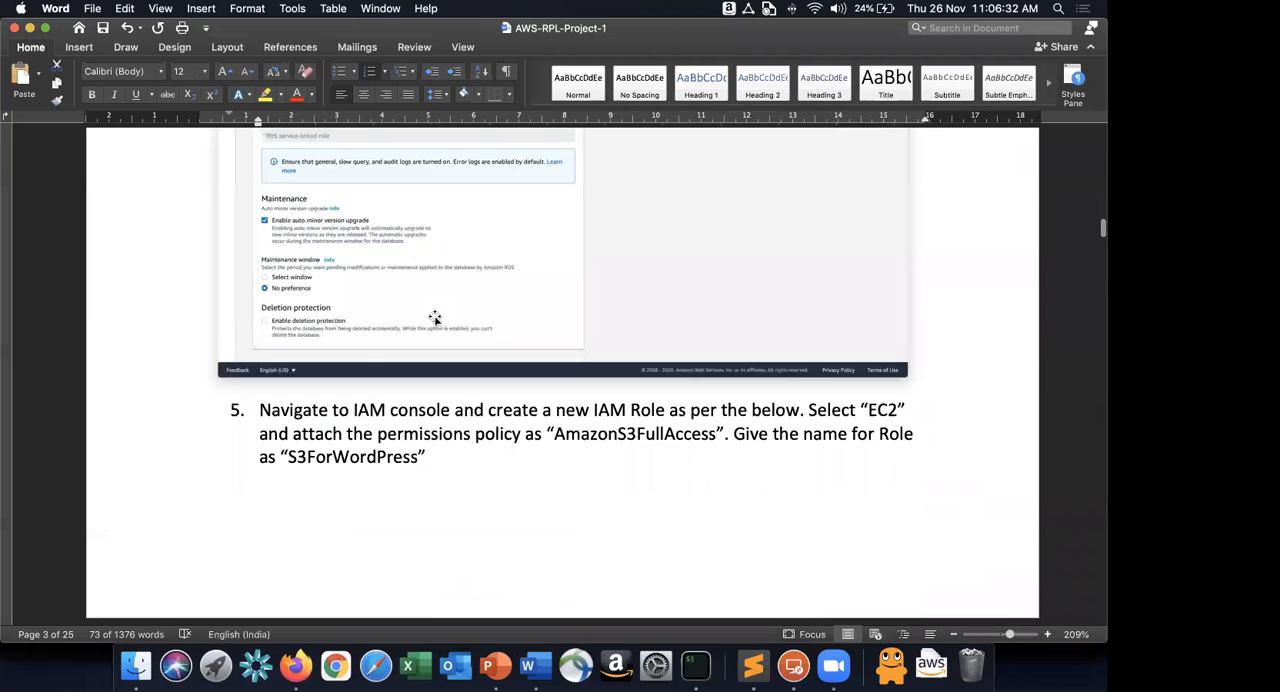
{"action": "scroll", "coordinate": [433, 316], "scroll_direction": "down", "scroll_amount": 10}
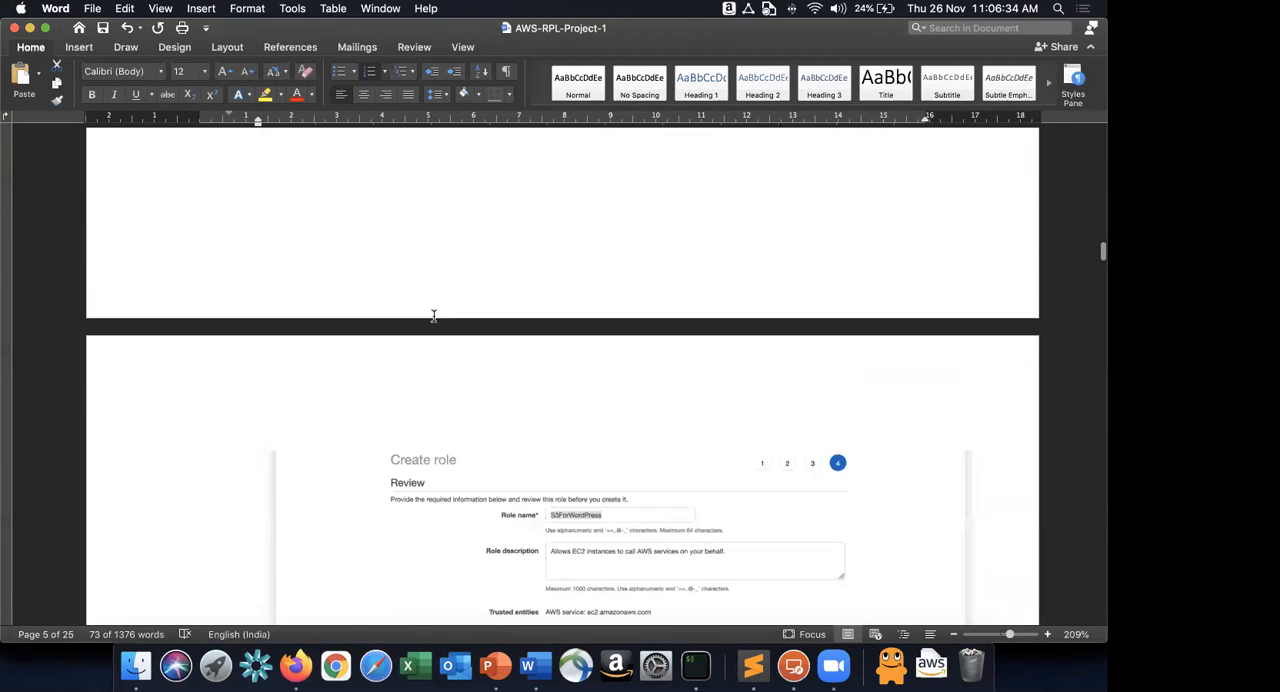
{"action": "scroll", "coordinate": [434, 316], "scroll_direction": "down", "scroll_amount": 20}
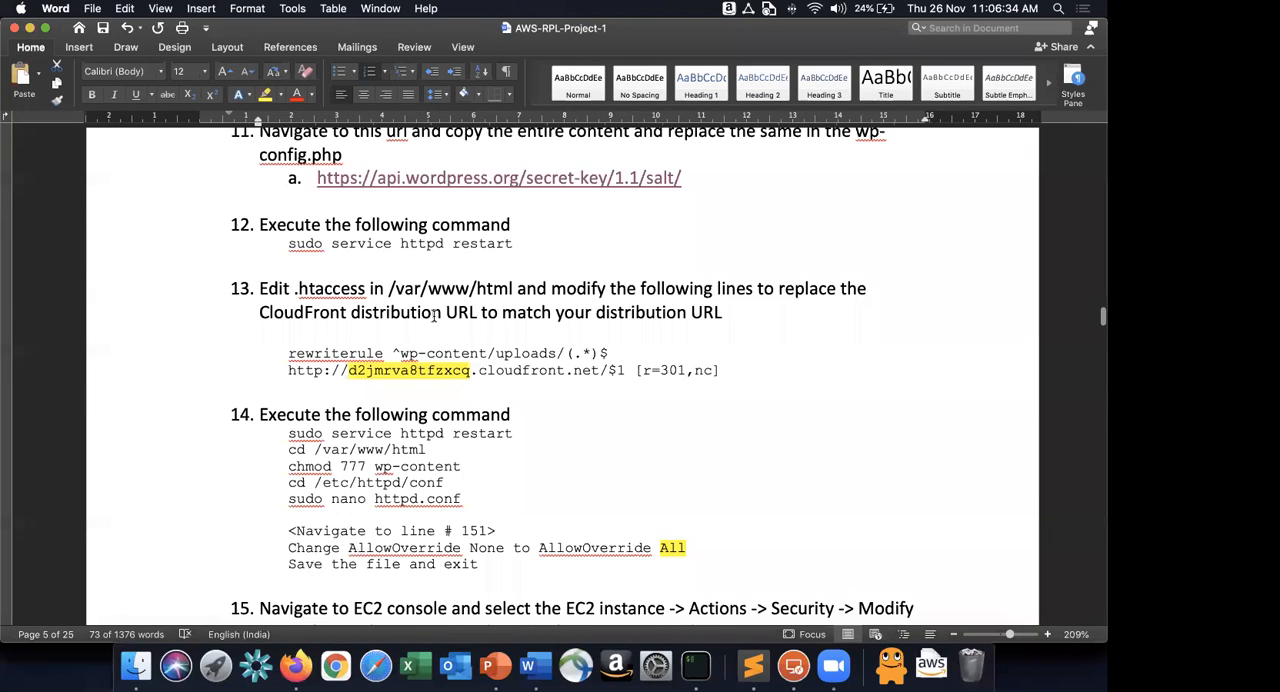
{"action": "scroll", "coordinate": [435, 318], "scroll_direction": "up", "scroll_amount": 10}
{"action": "scroll", "coordinate": [435, 318], "scroll_direction": "up", "scroll_amount": 3}
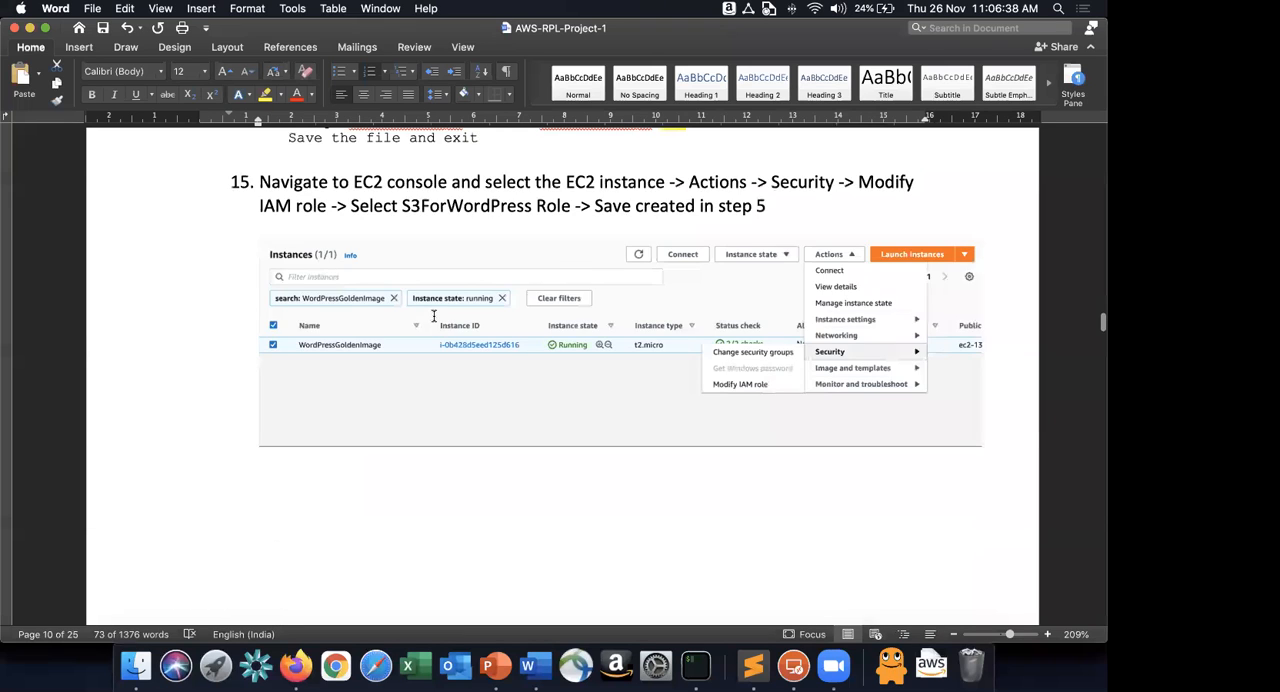
{"action": "scroll", "coordinate": [433, 316], "scroll_direction": "up", "scroll_amount": 5}
{"action": "left_click_drag", "start_coordinate": [288, 425], "coordinate": [508, 439]}
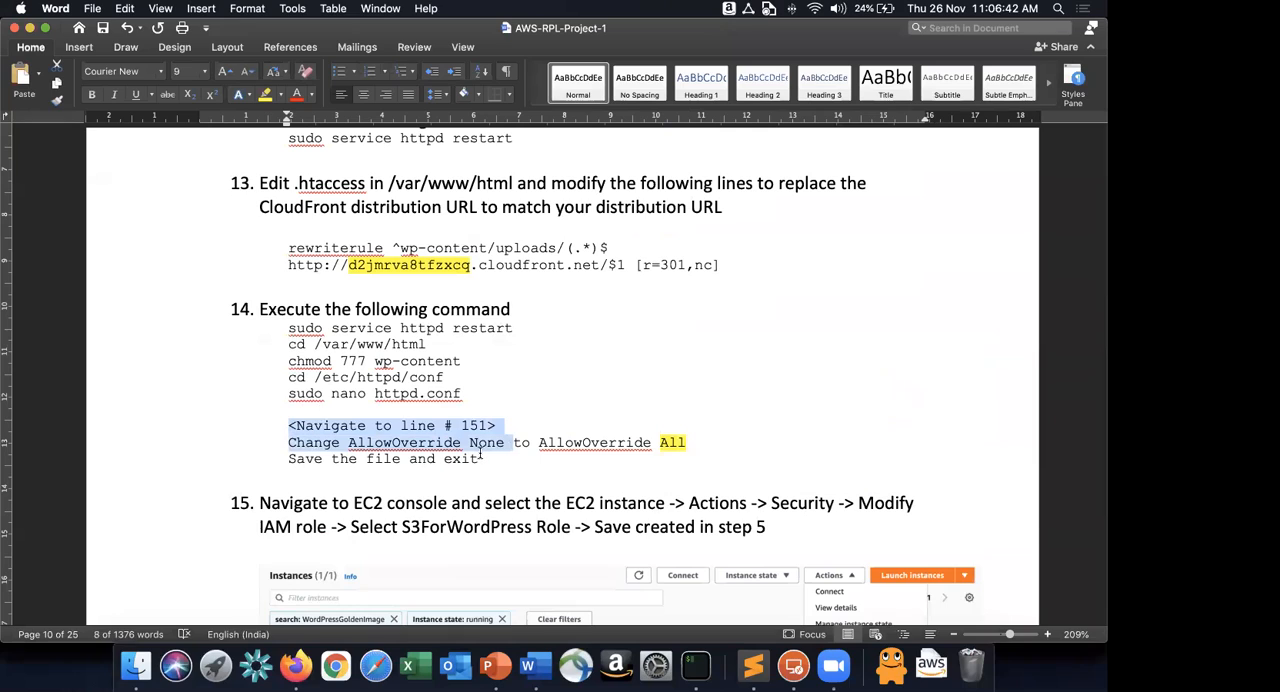
{"action": "left_click", "coordinate": [482, 455]}
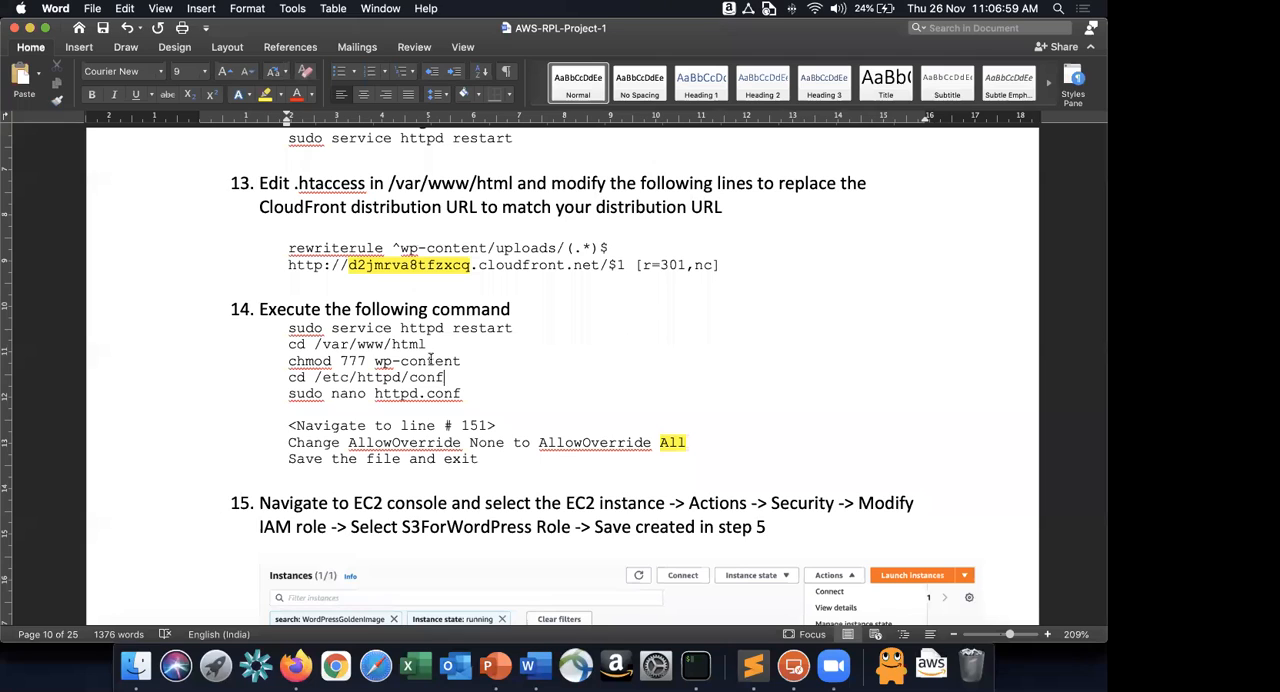
Switch to the RPLLabWPASG Auto Scaling group's activity page in Firefox, and return to the lab guide in Word.
{"action": "left_click", "coordinate": [105, 32]}
{"action": "key", "text": "super+Tab"}
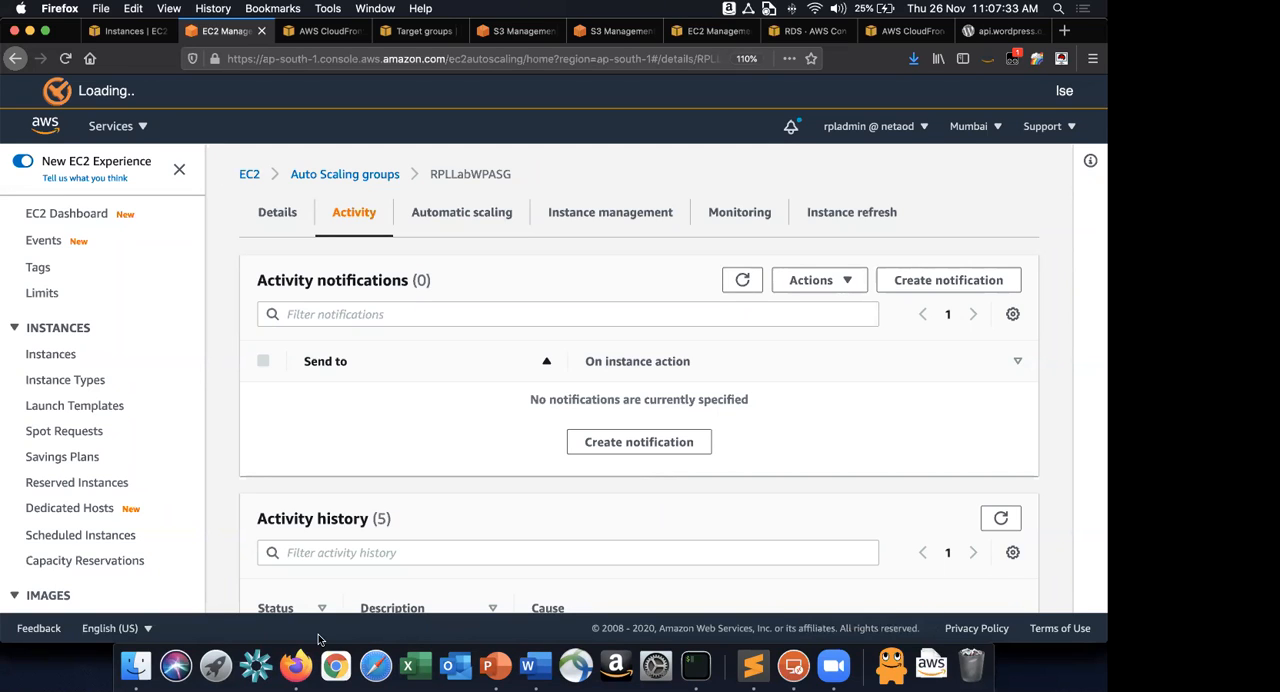
{"action": "key", "text": "super+Tab"}
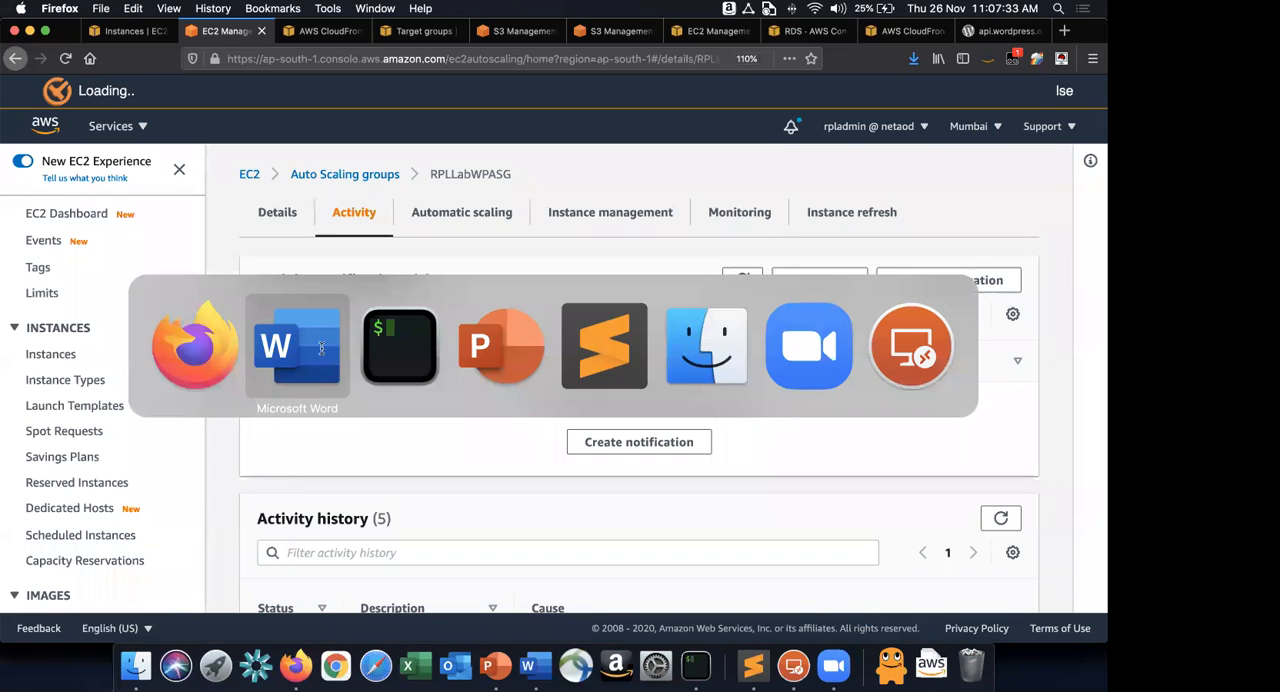
{"action": "left_click", "coordinate": [321, 347]}
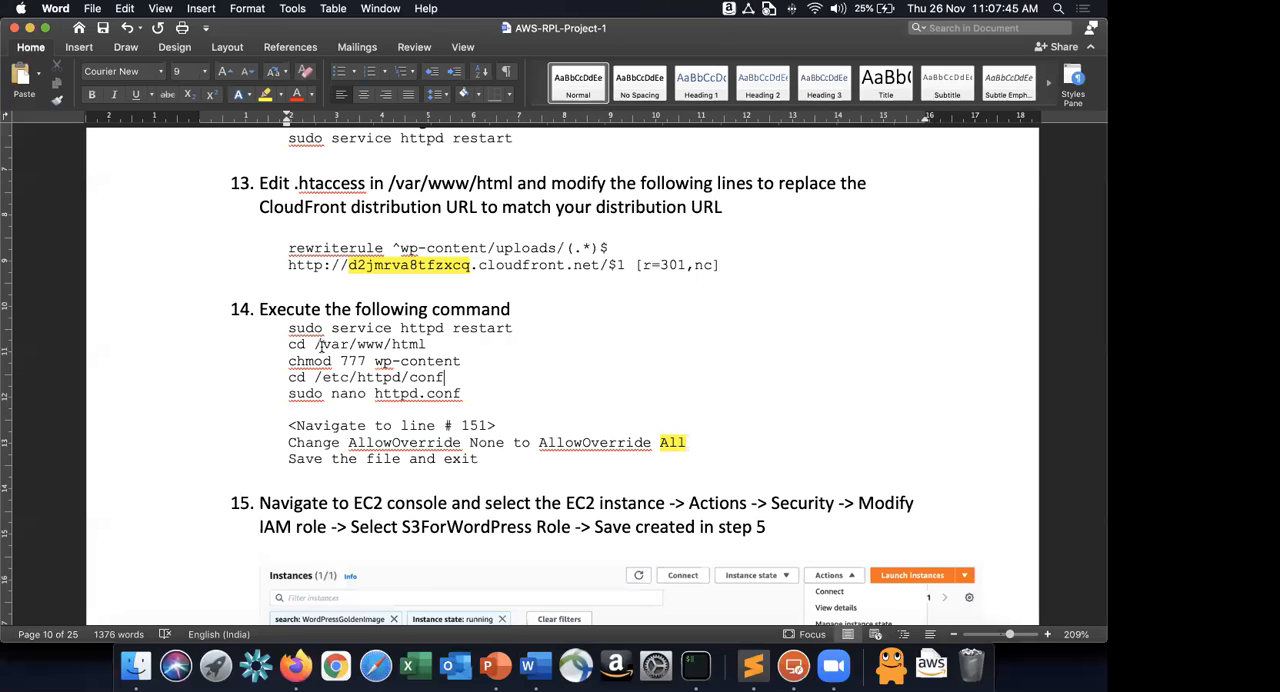
Insert three blank lines below the architecture diagram on the lab guide's last page.
{"action": "left_click", "coordinate": [287, 285]}
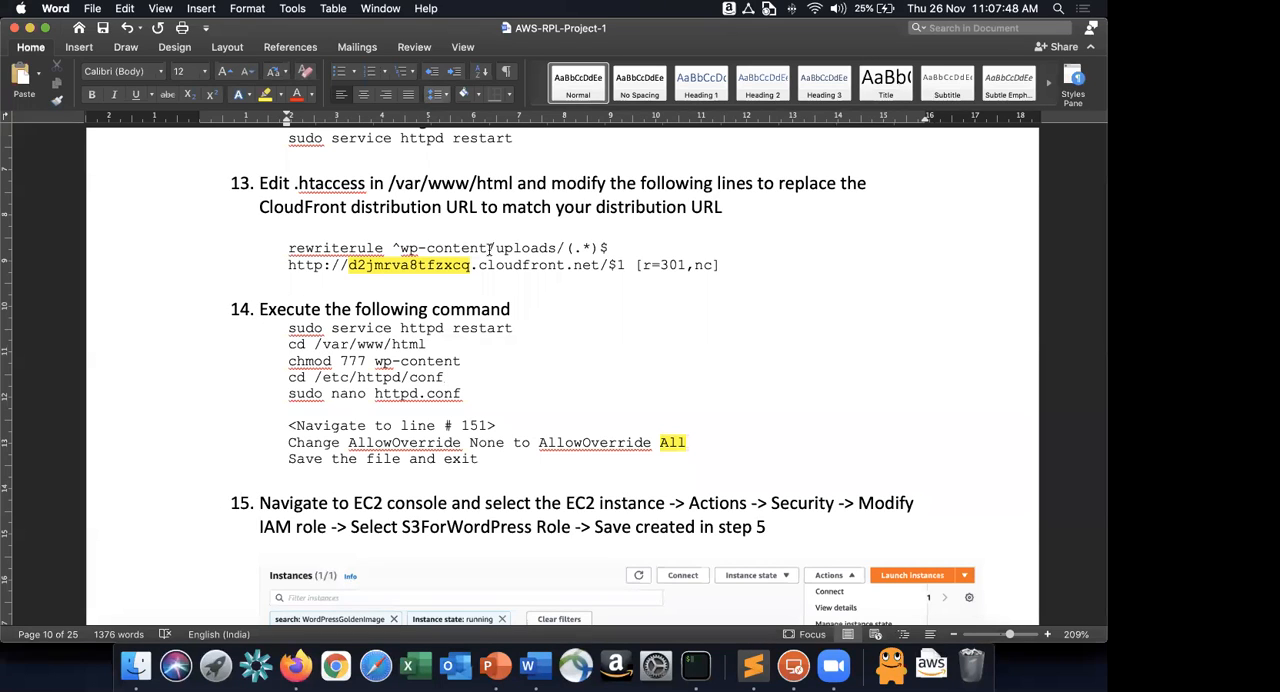
{"action": "scroll", "coordinate": [490, 252], "scroll_direction": "down", "scroll_amount": 15}
{"action": "scroll", "coordinate": [490, 252], "scroll_direction": "down", "scroll_amount": 5}
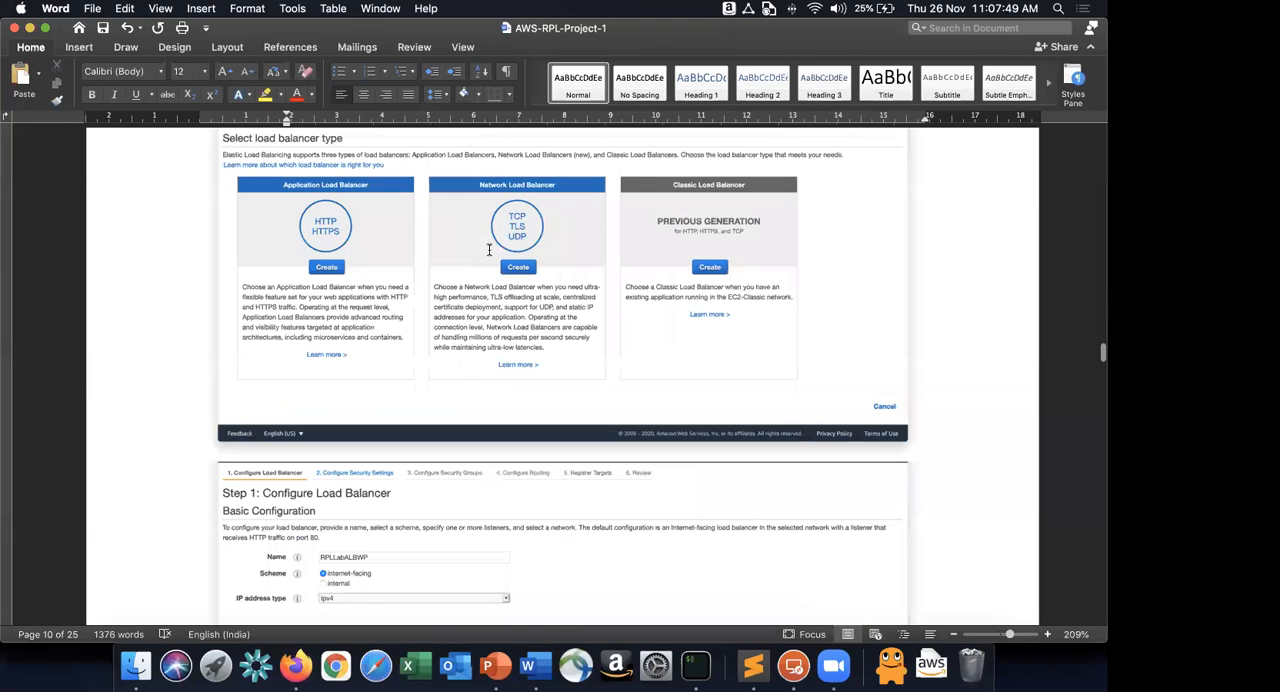
{"action": "scroll", "coordinate": [489, 250], "scroll_direction": "down", "scroll_amount": 15}
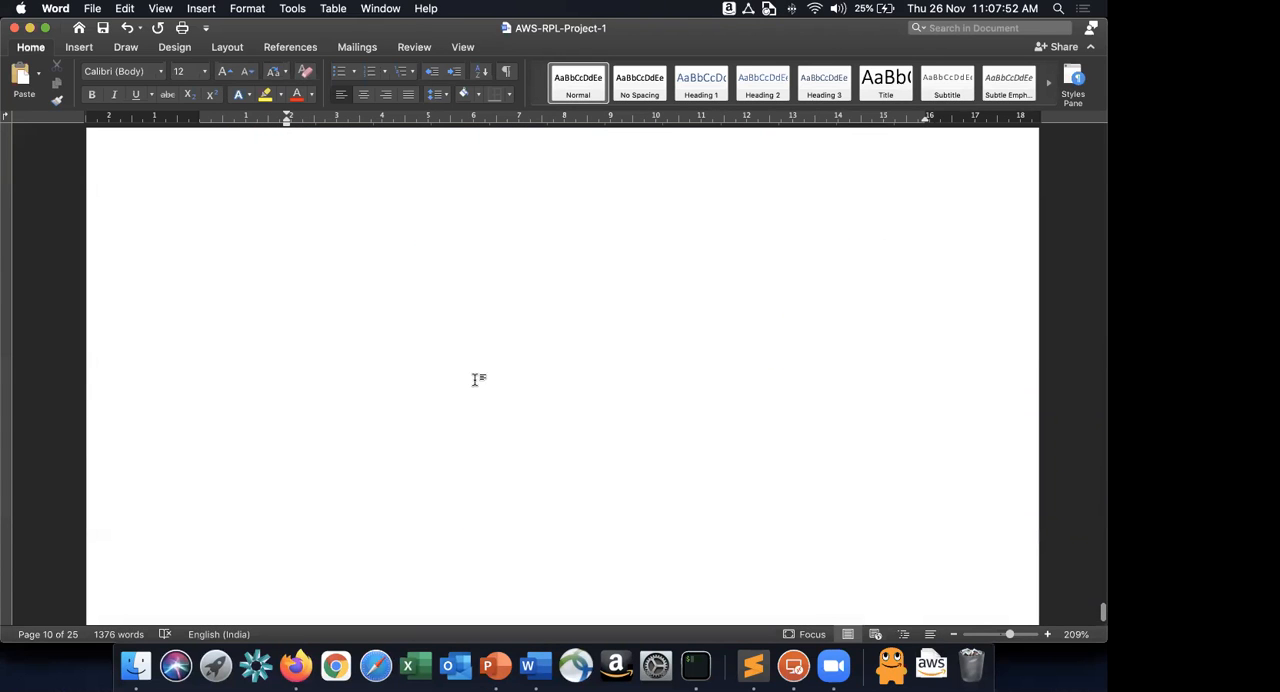
{"action": "left_click", "coordinate": [505, 325]}
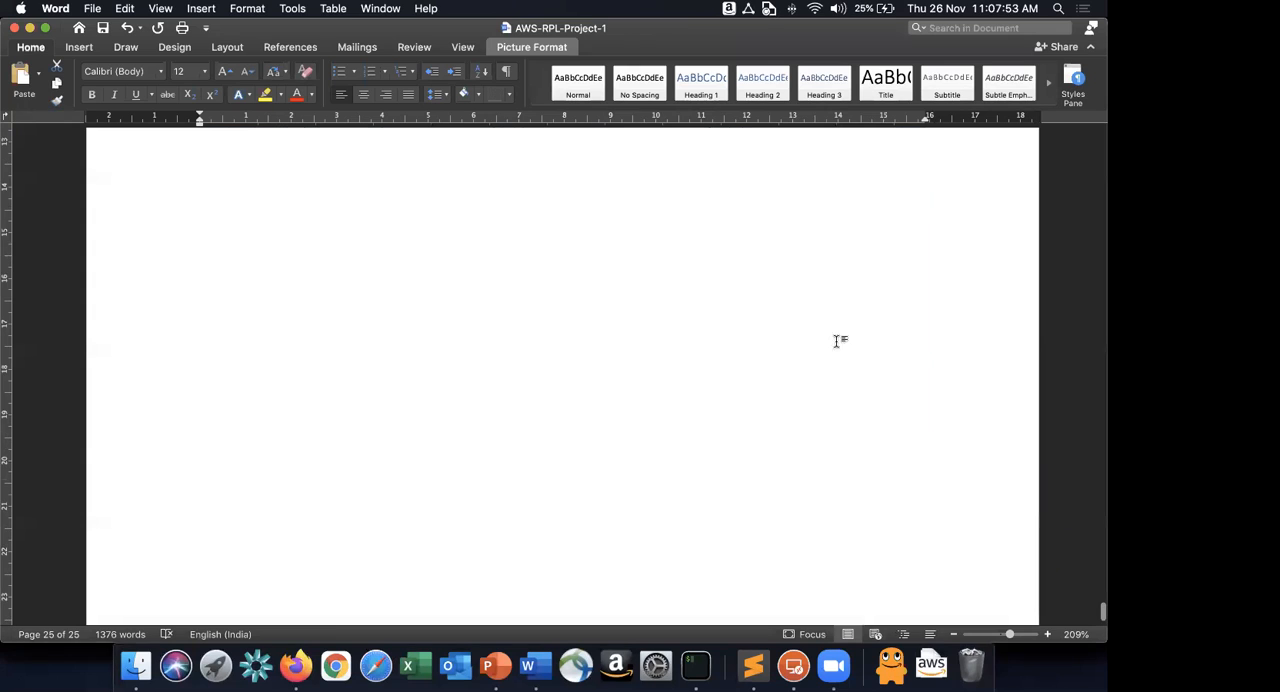
{"action": "scroll", "coordinate": [977, 248], "scroll_direction": "up", "scroll_amount": 1}
{"action": "scroll", "coordinate": [977, 248], "scroll_direction": "up", "scroll_amount": 5}
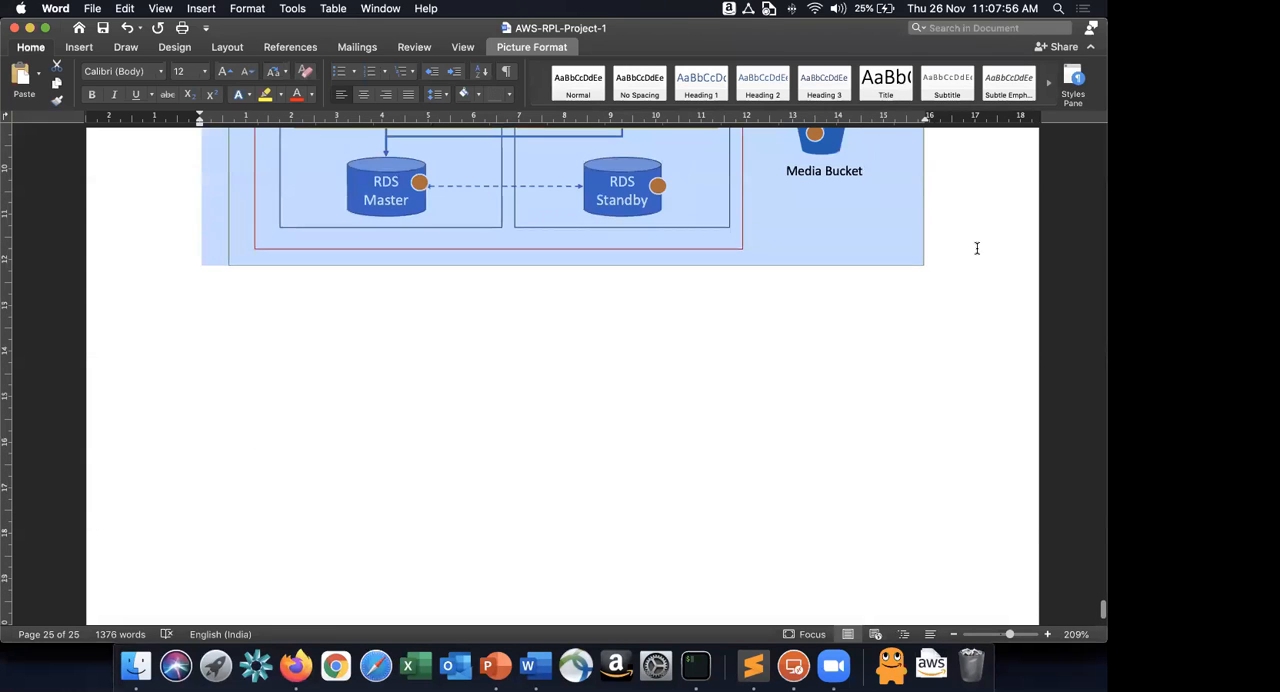
{"action": "left_click", "coordinate": [924, 372]}
{"action": "key", "text": "Return"}
{"action": "key", "text": "Return"}
{"action": "key", "text": "Return"}
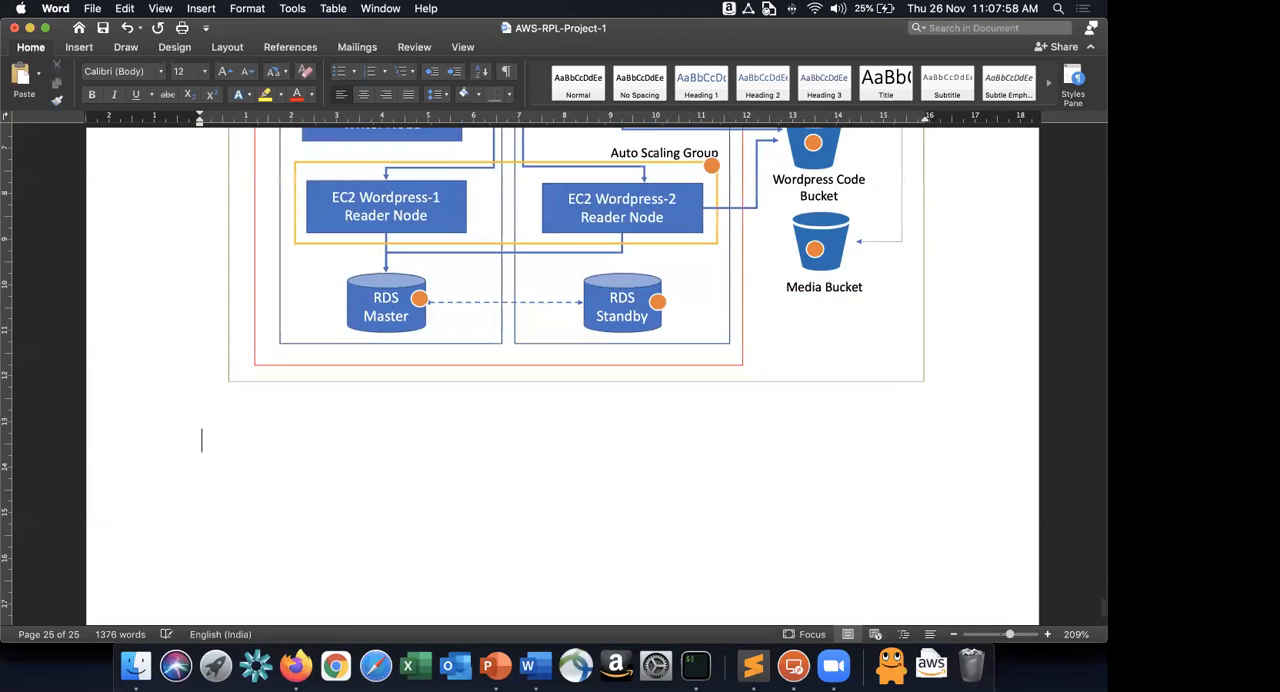
Add the line "Cleanup" below the architecture diagram and start a numbered list beneath it.
{"action": "type", "text": "Cleanup"}
{"action": "key", "text": "Return"}
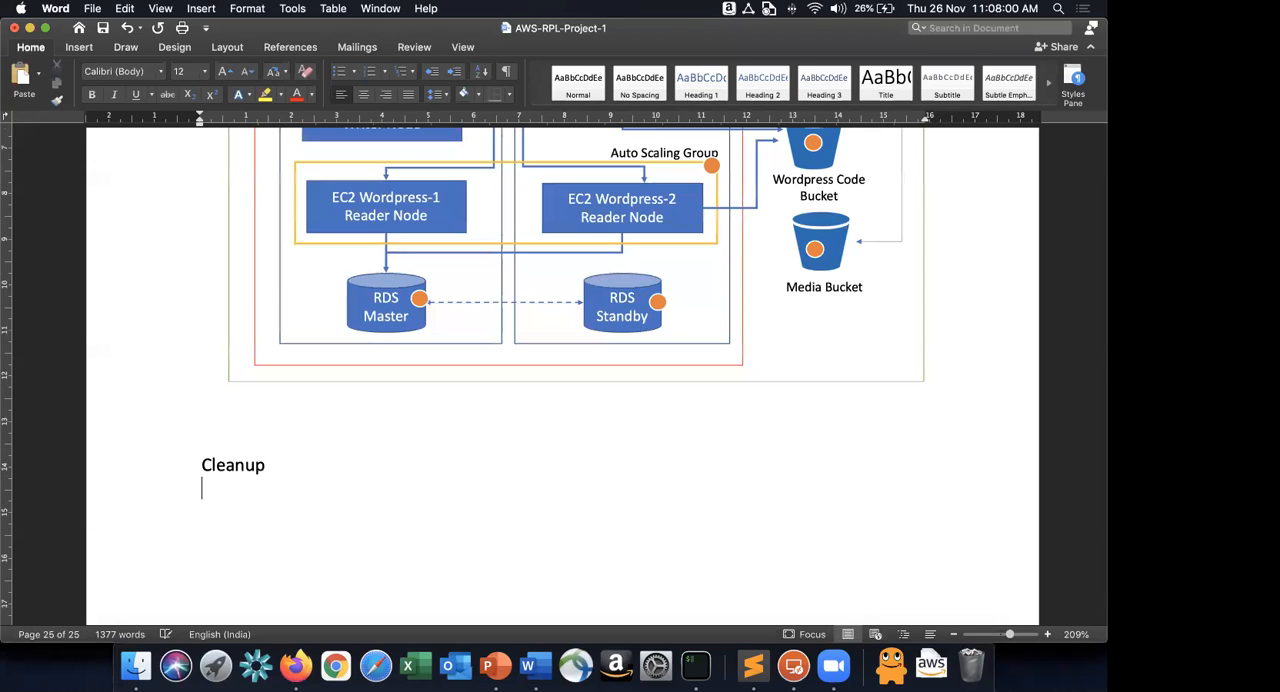
{"action": "type", "text": "1."}
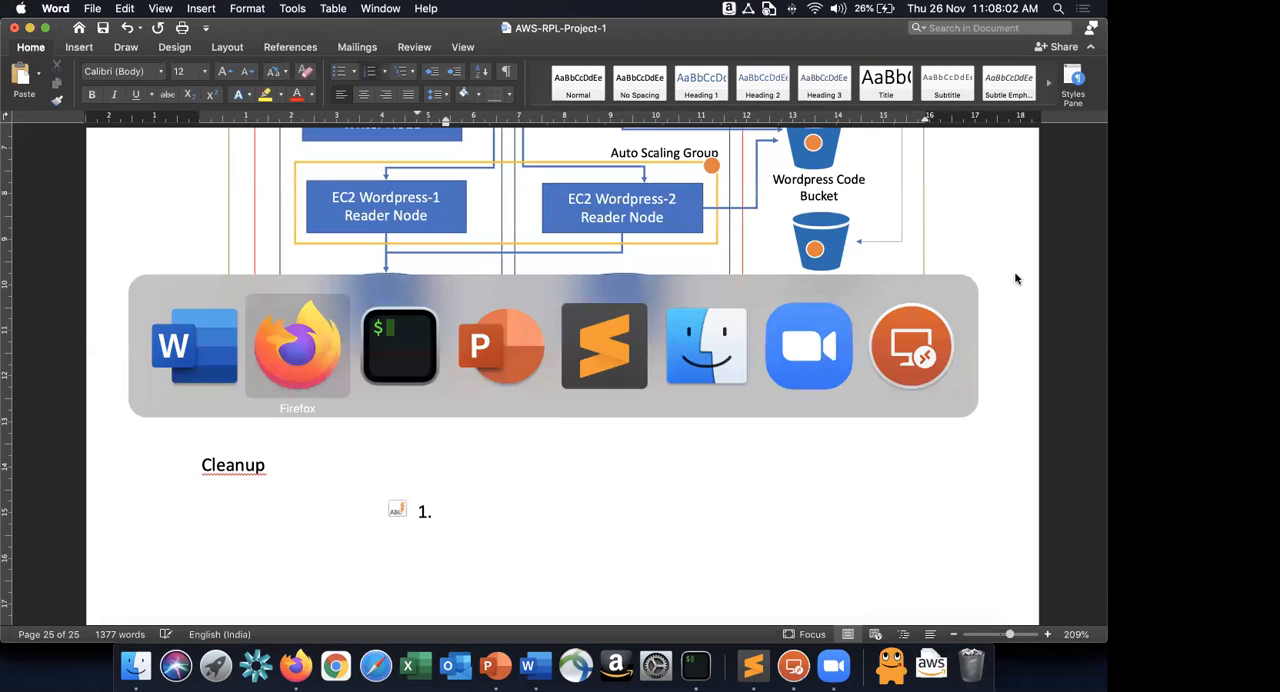
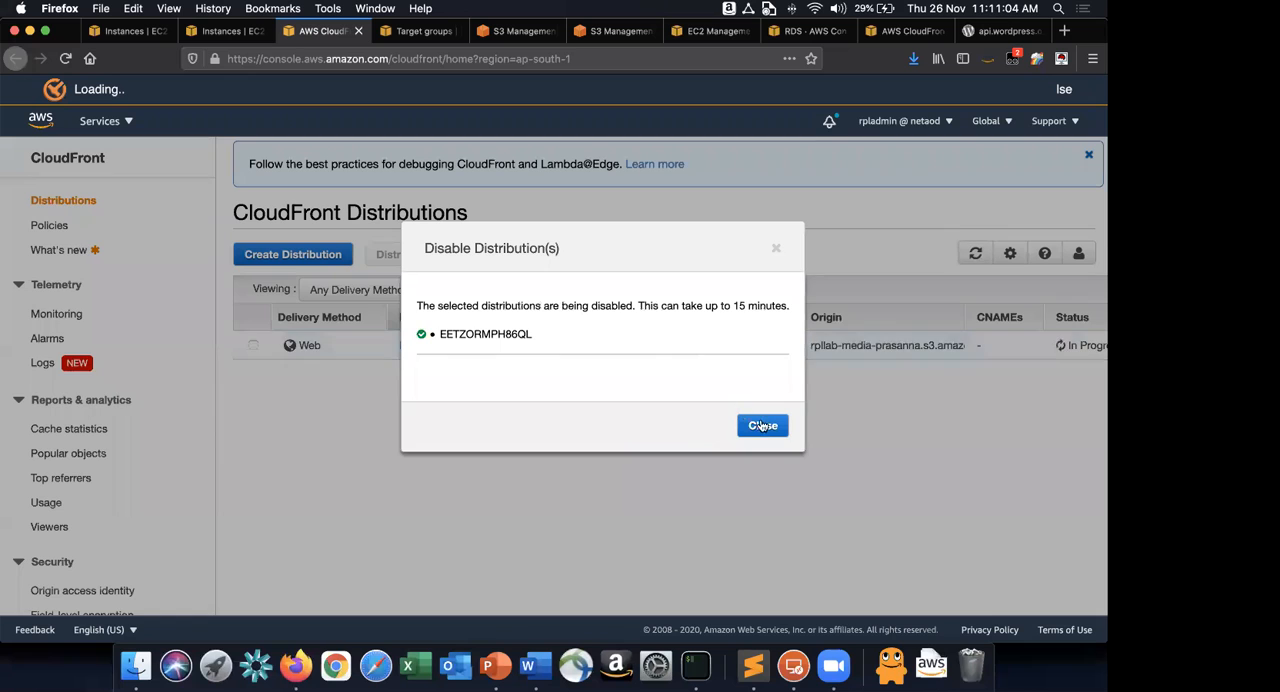
Close the Disable Distribution(s) confirmation and return to the lab guide in Word.
{"action": "left_click", "coordinate": [766, 424]}
{"action": "scroll", "coordinate": [912, 340], "scroll_direction": "right", "scroll_amount": 3}
{"action": "scroll", "coordinate": [769, 477], "scroll_direction": "left", "scroll_amount": 3}
{"action": "key", "text": "super+Tab"}
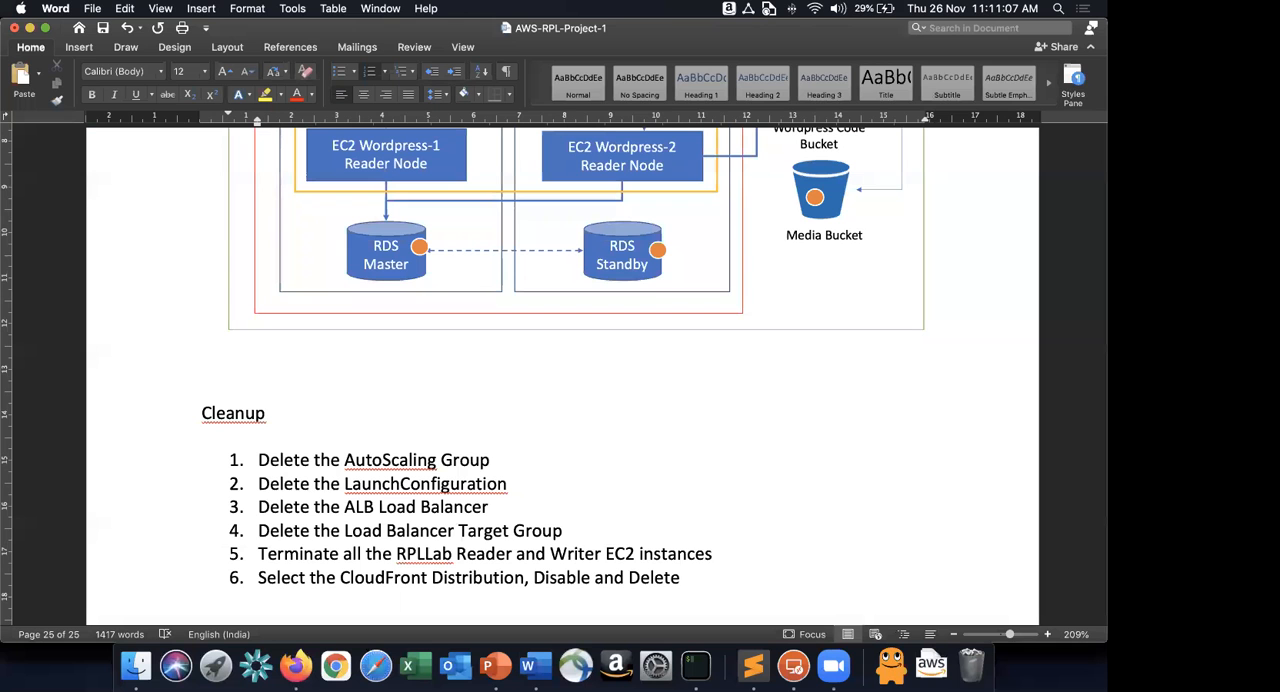
Extend Cleanup item 6 with ". It will take 15 mins to Disable, Once disabled, delete it" and start item 7.
{"action": "type", "text": ". It will t"}
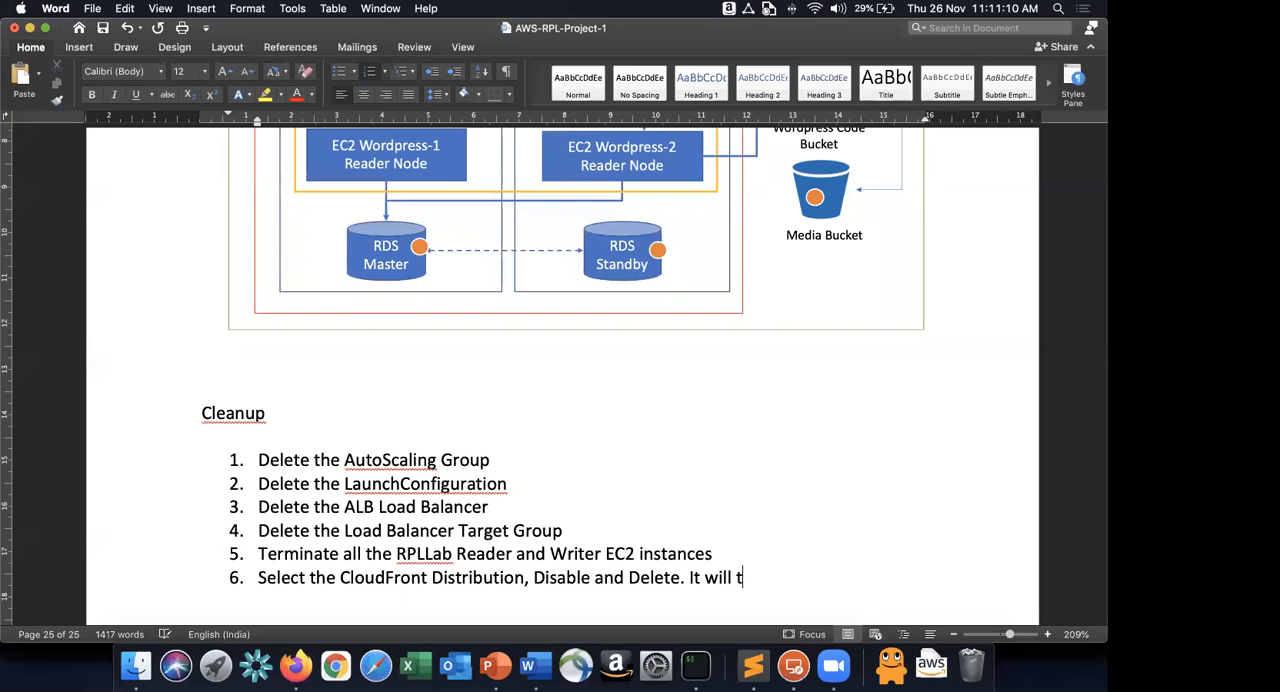
{"action": "type", "text": "ake 15 mins t"}
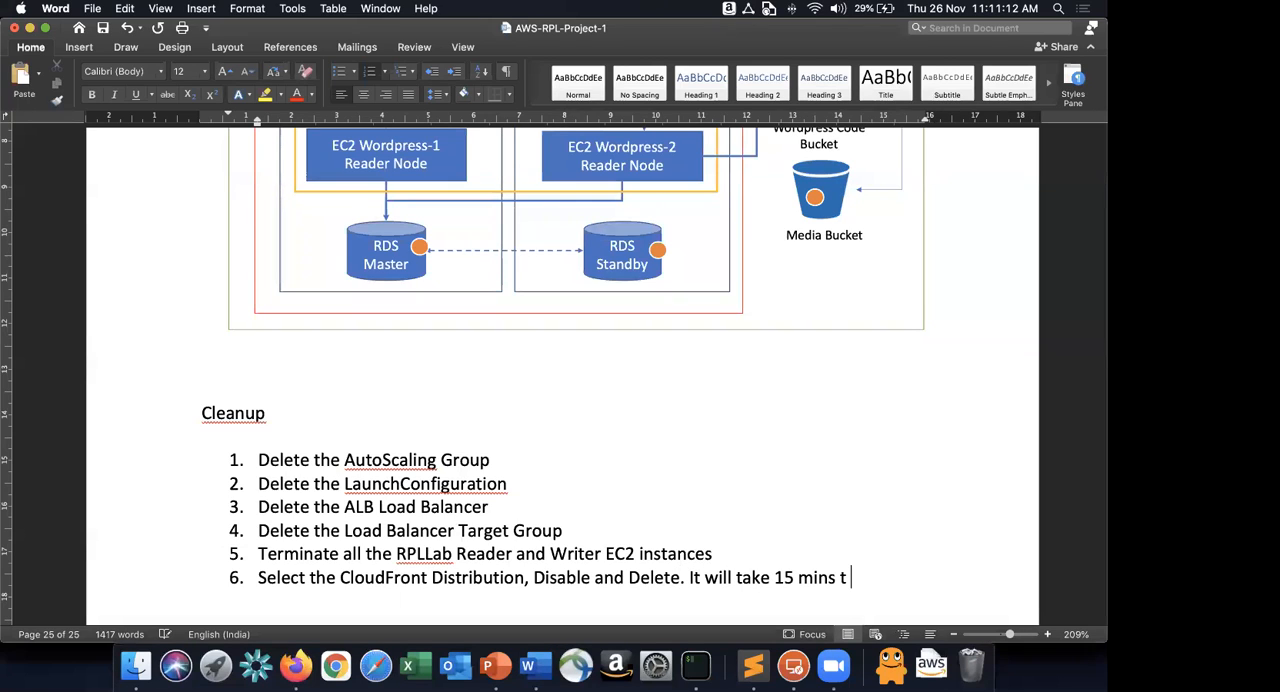
{"action": "type", "text": "o Diusa"}
{"action": "key", "text": "BackSpace"}
{"action": "key", "text": "BackSpace"}
{"action": "key", "text": "BackSpace"}
{"action": "type", "text": "iusable"}
{"action": "key", "text": "BackSpace"}
{"action": "key", "text": "BackSpace"}
{"action": "key", "text": "BackSpace"}
{"action": "key", "text": "BackSpace"}
{"action": "key", "text": "BackSpace"}
{"action": "key", "text": "BackSpace"}
{"action": "type", "text": "sable, Once diabs"}
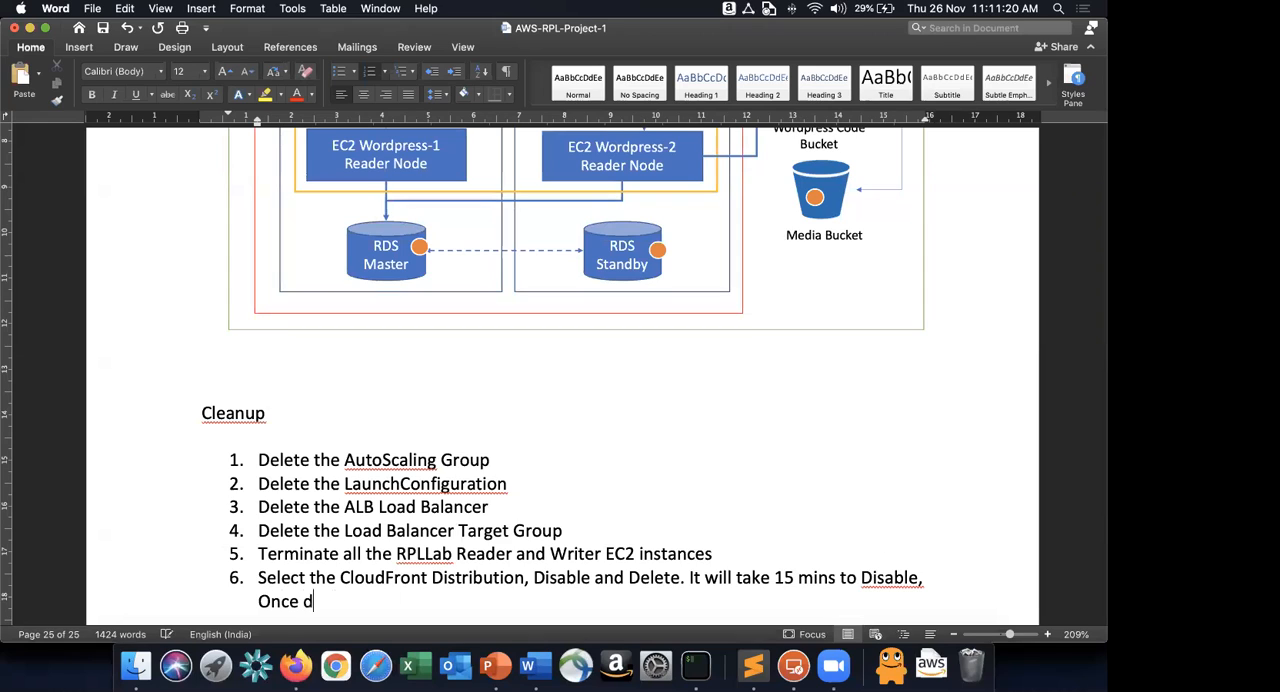
{"action": "key", "text": "BackSpace"}
{"action": "key", "text": "BackSpace"}
{"action": "key", "text": "BackSpace"}
{"action": "type", "text": "sabled"}
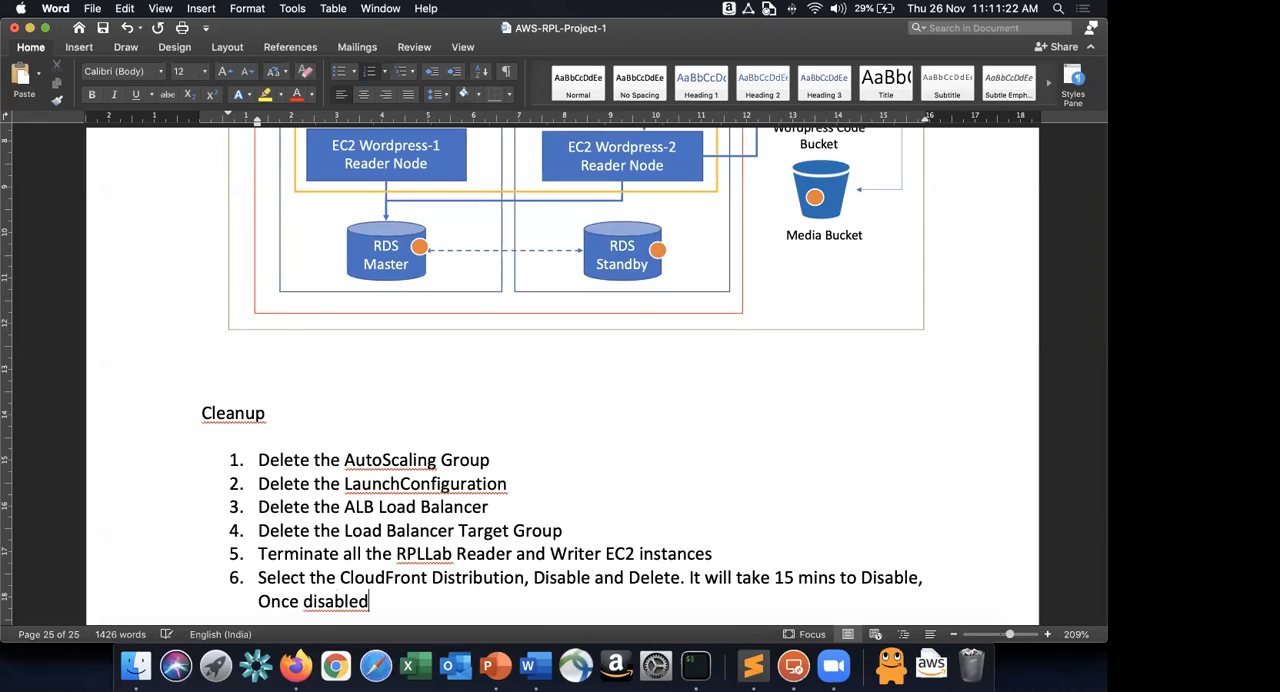
{"action": "type", "text": ", delete it"}
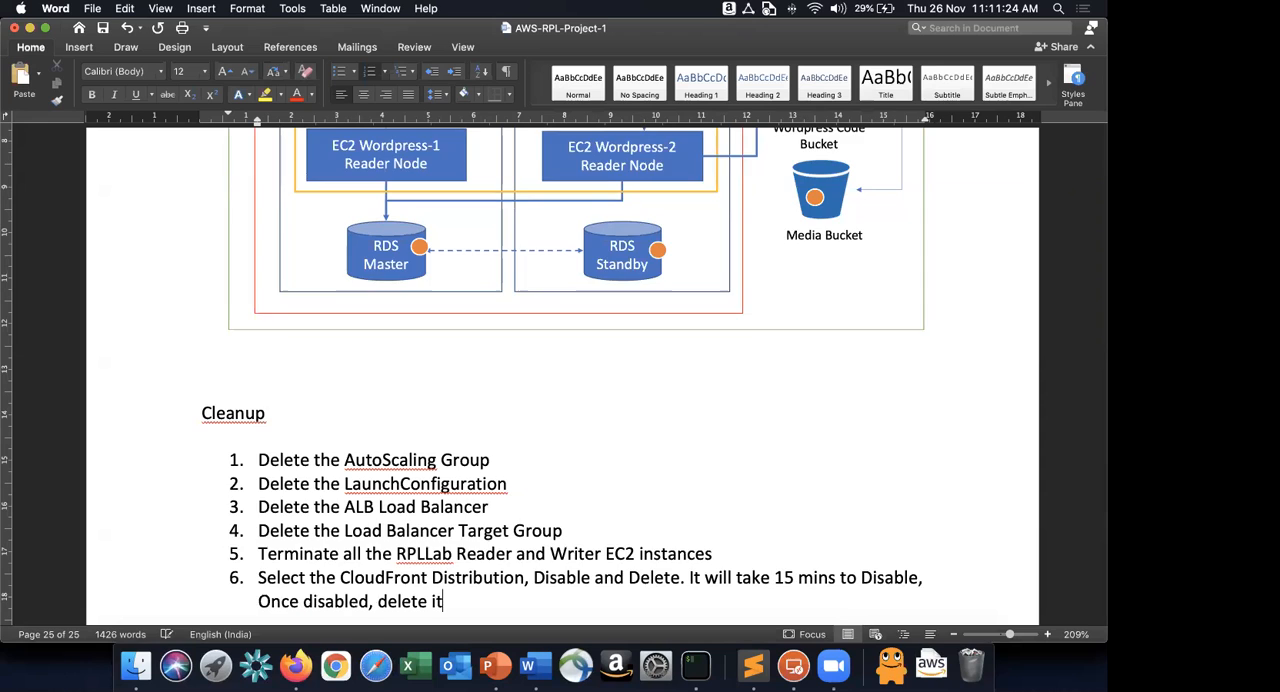
{"action": "key", "text": "Return"}
In Firefox, close the Target groups page and select the rpllab1 database in the RDS databases list.
{"action": "key", "text": "super+Tab"}
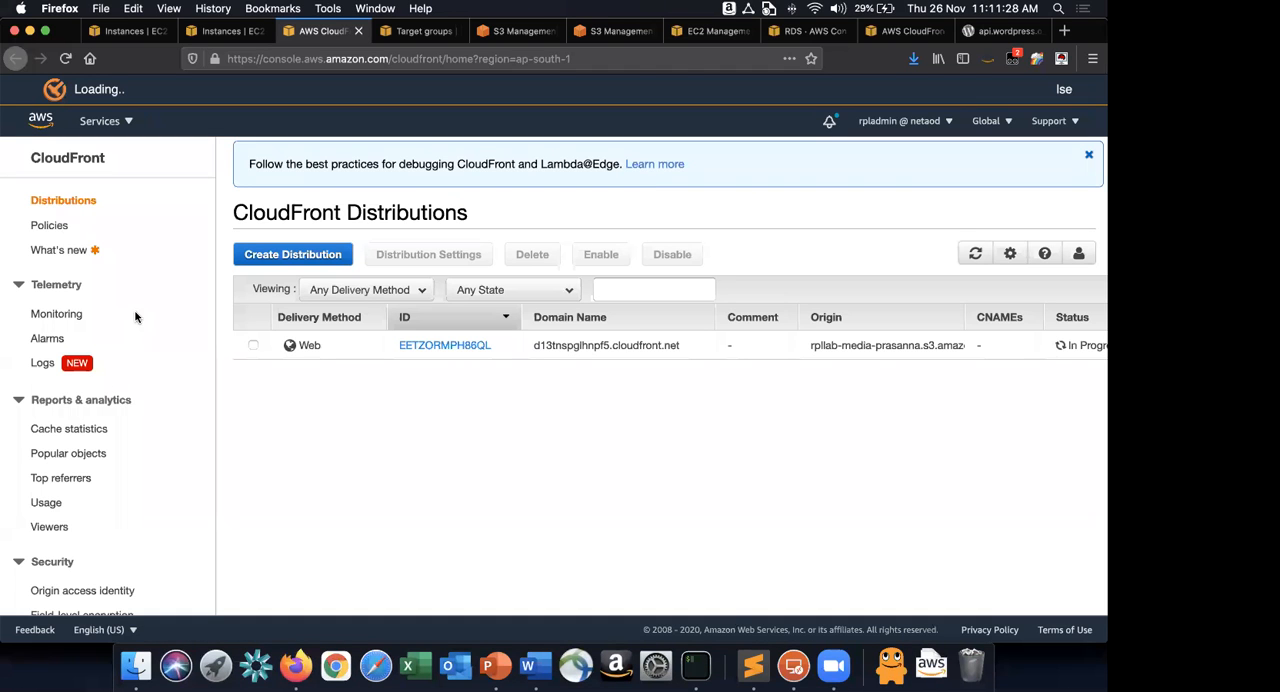
{"action": "left_click", "coordinate": [421, 31]}
{"action": "left_click", "coordinate": [455, 31]}
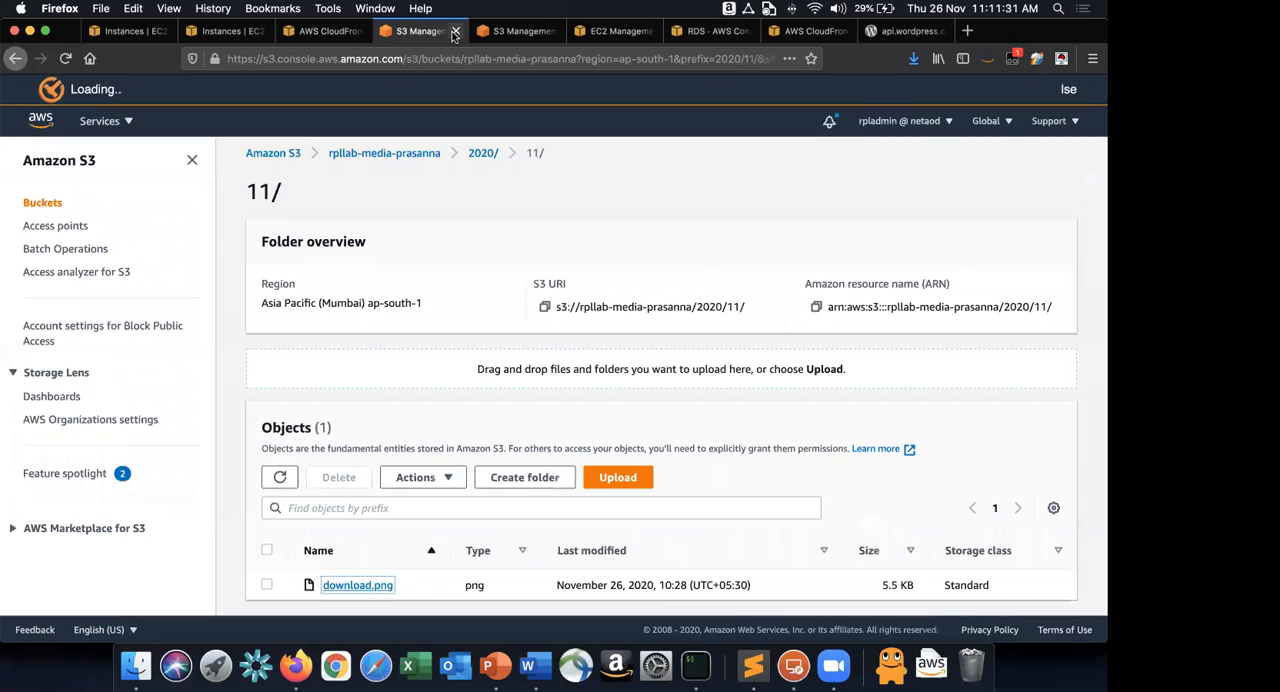
{"action": "left_click", "coordinate": [521, 31]}
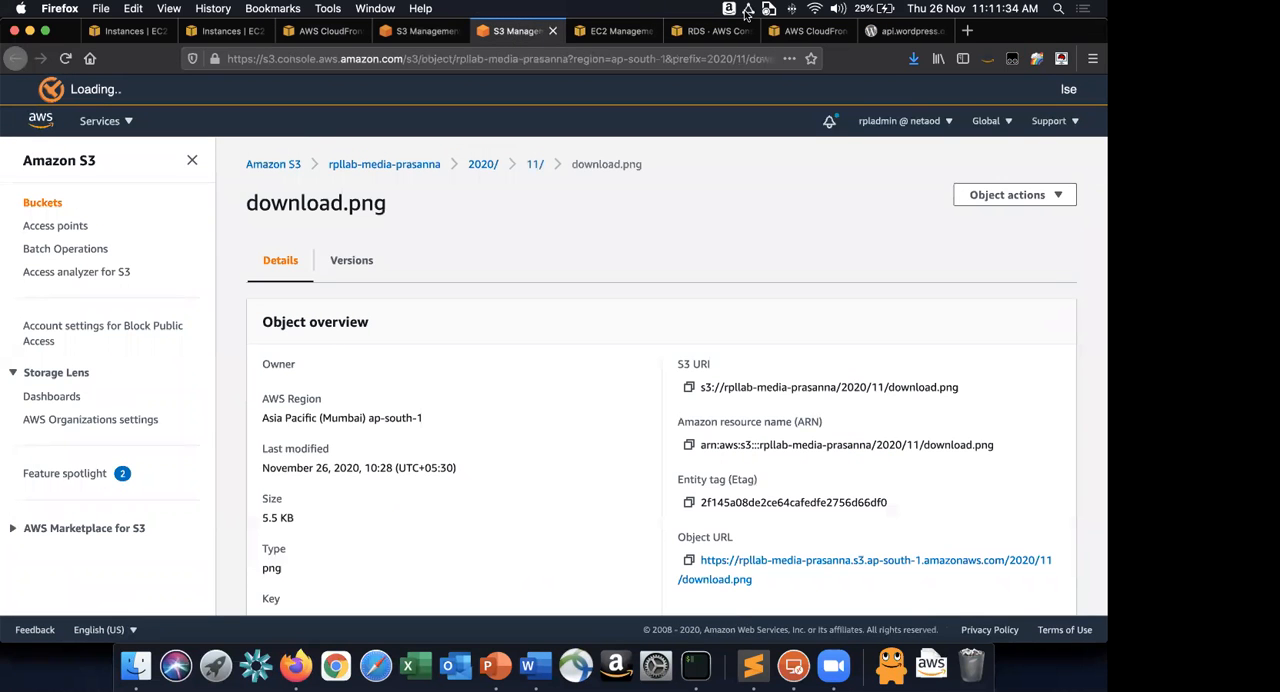
{"action": "left_click", "coordinate": [772, 31]}
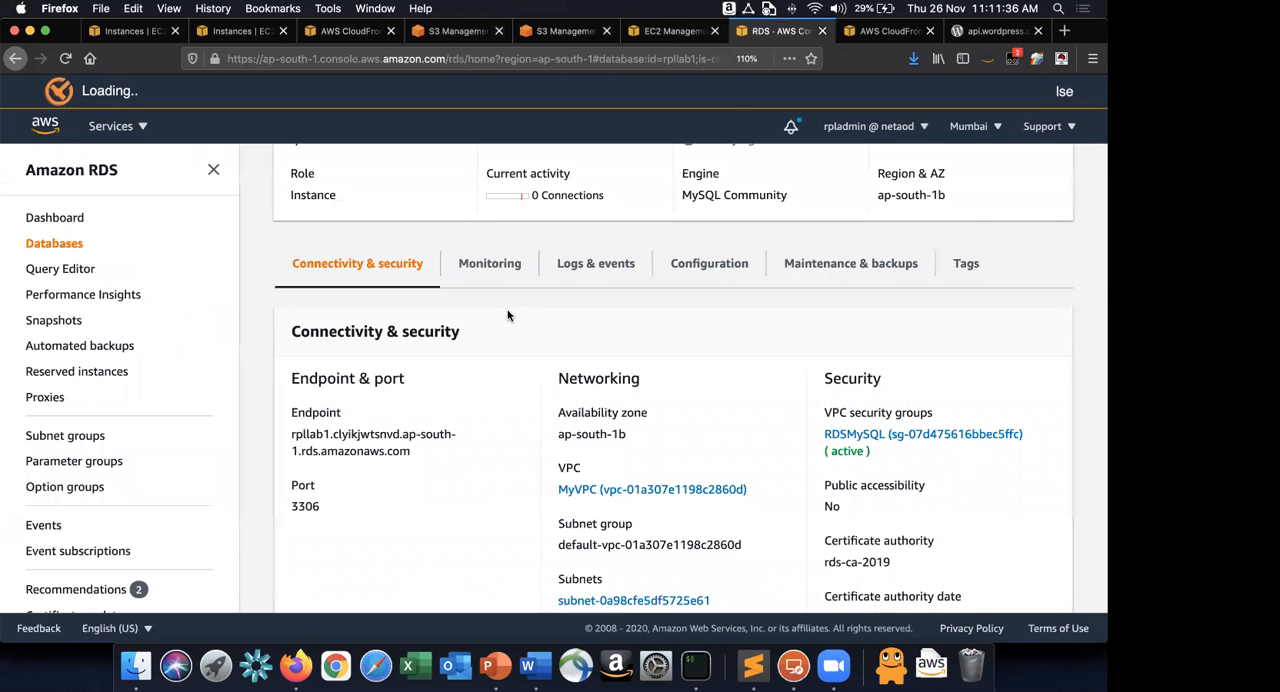
{"action": "scroll", "coordinate": [507, 316], "scroll_direction": "up", "scroll_amount": 3}
{"action": "left_click", "coordinate": [349, 176]}
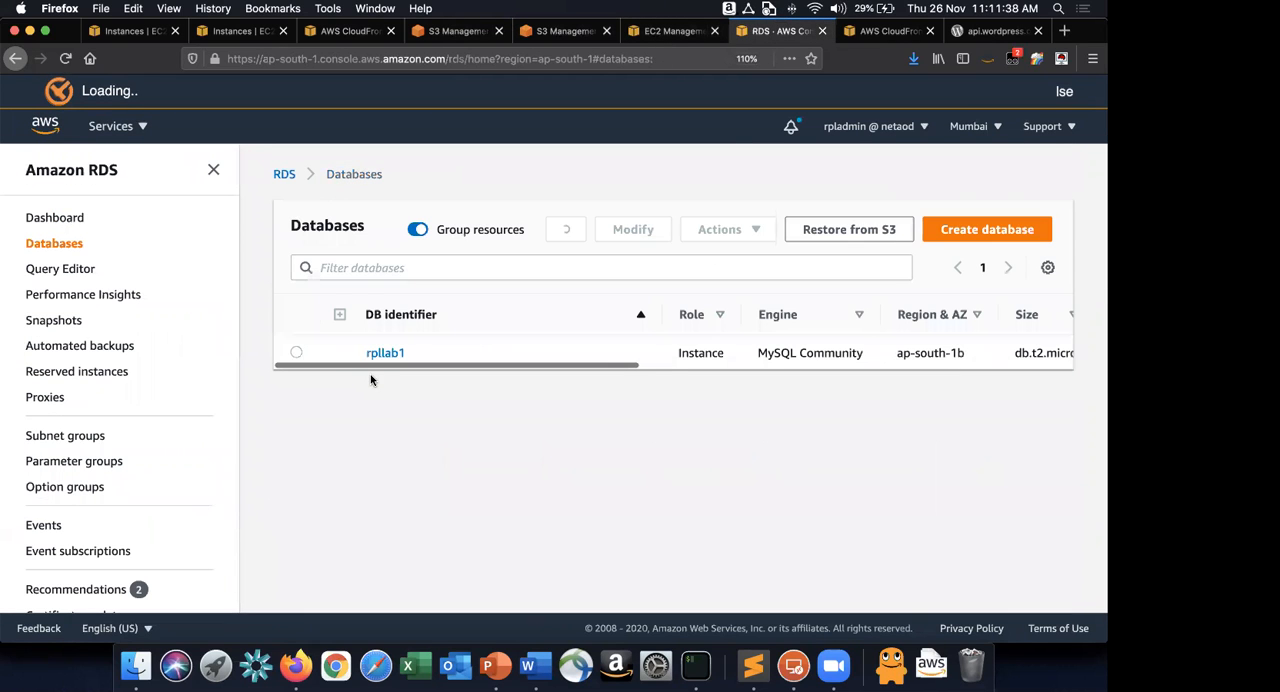
{"action": "left_click", "coordinate": [296, 352]}
In the Word lab guide, write Cleanup item 7 as "Select the RDS Database and Delete it".
{"action": "key", "text": "super+Tab"}
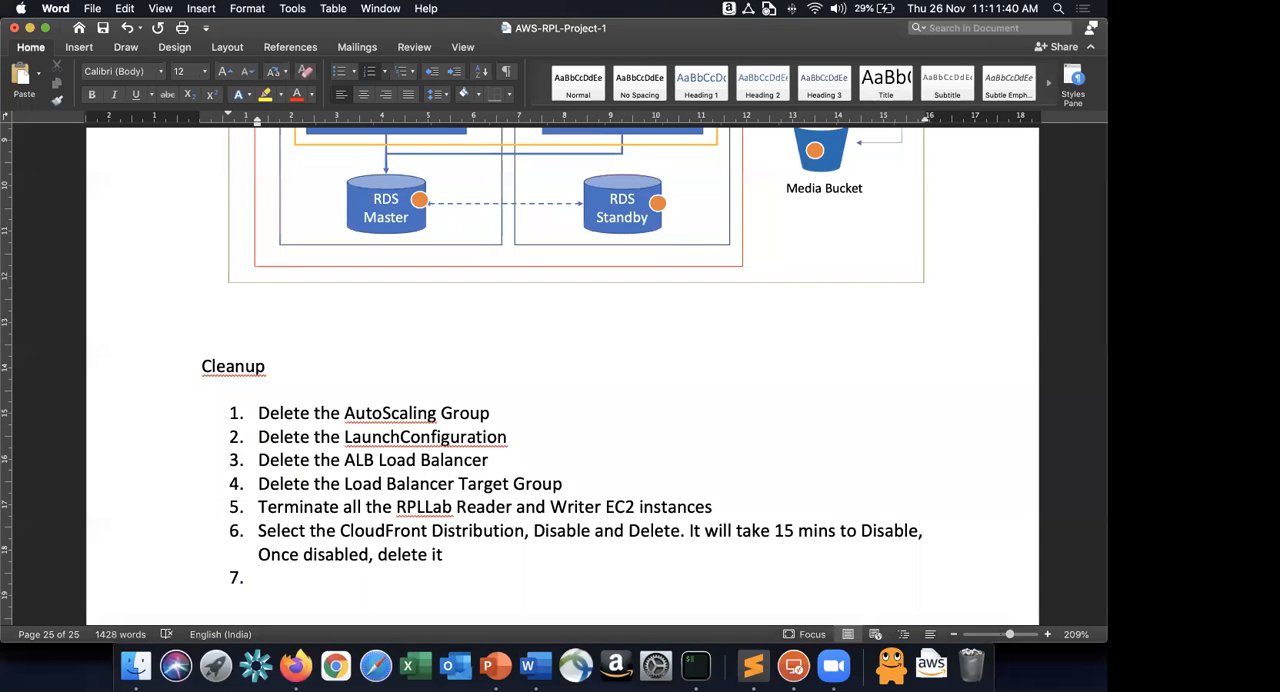
{"action": "type", "text": "Select teh"}
{"action": "key", "text": "BackSpace"}
{"action": "key", "text": "BackSpace"}
{"action": "type", "text": "he RDS"}
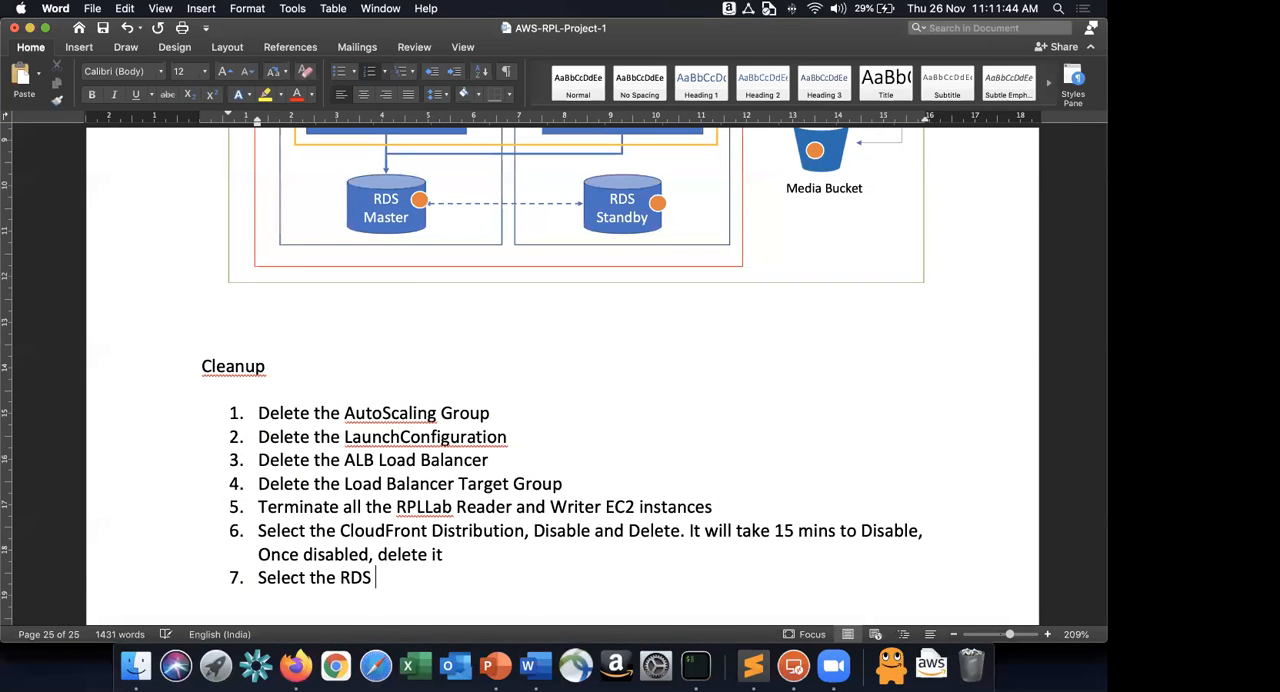
{"action": "type", "text": " Database and Delete it"}
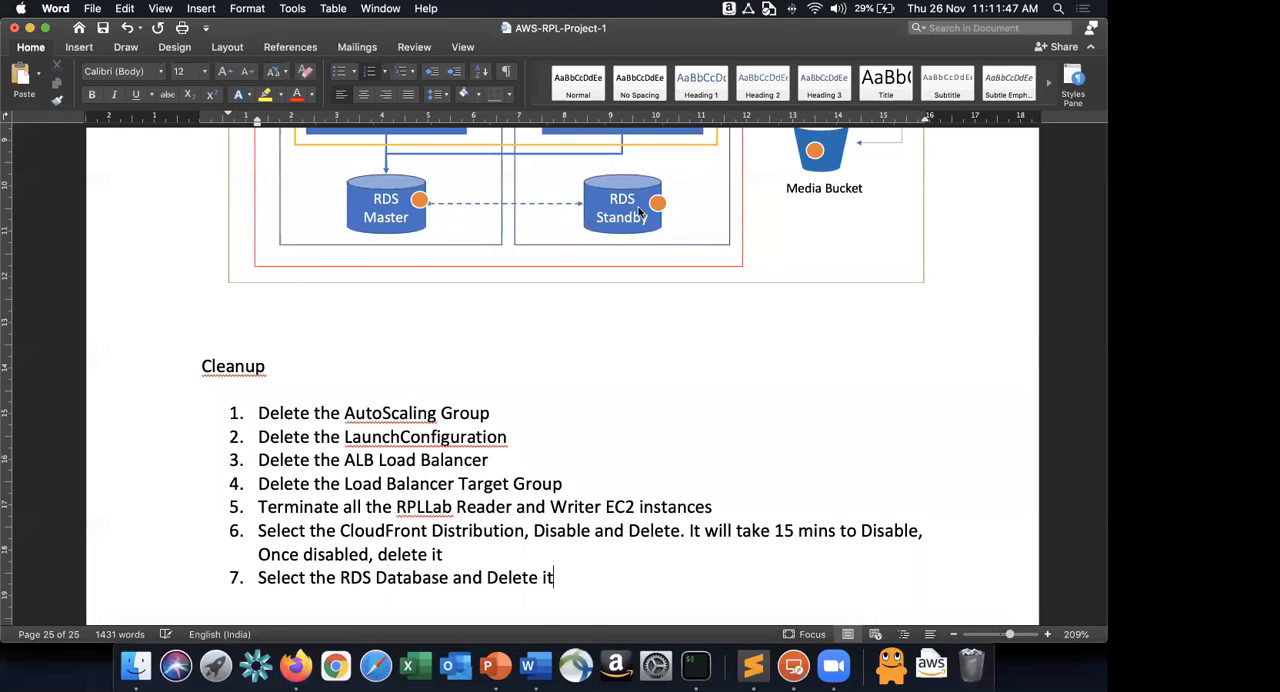
Back in Firefox, start deleting the rpllab1 database and turn off the final snapshot option.
{"action": "key", "text": "super+Tab"}
{"action": "left_click", "coordinate": [737, 232]}
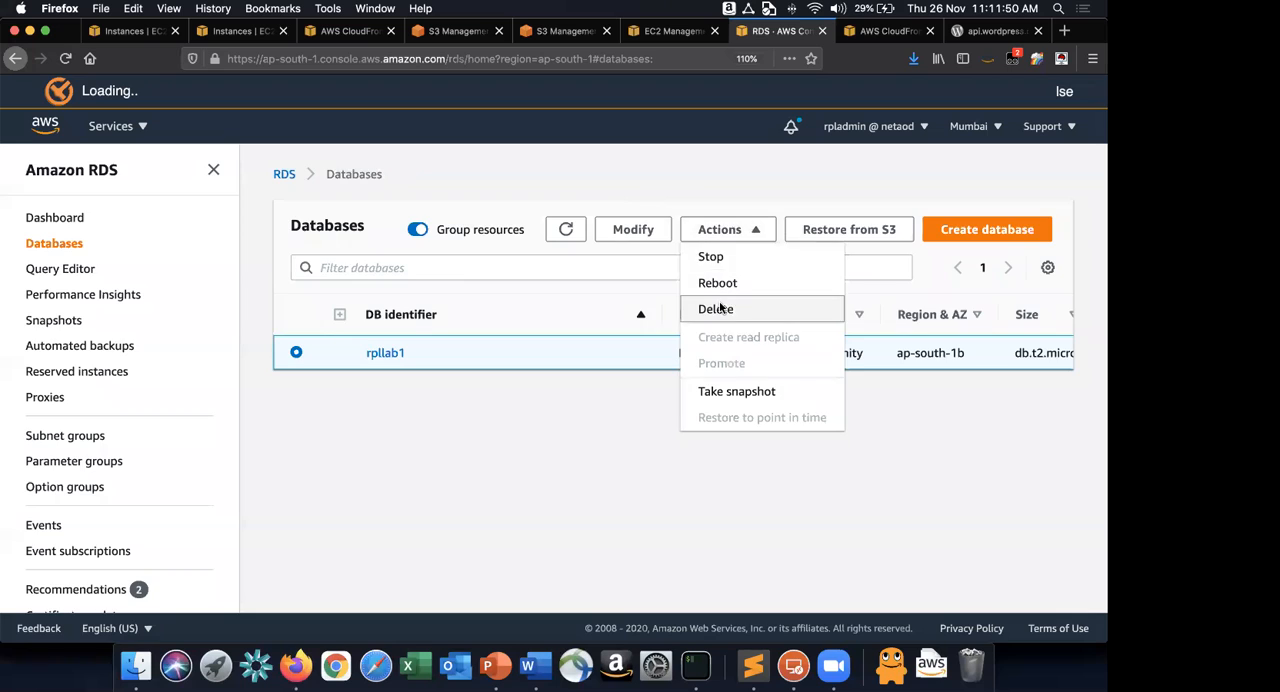
{"action": "left_click", "coordinate": [718, 308]}
{"action": "left_click", "coordinate": [320, 234]}
In Word, append ". Uncheck Create Final Snapshot" to Cleanup item 7, checking the option's wording in the RDS dialog.
{"action": "key", "text": "super+Tab"}
{"action": "type", "text": ". uncheck"}
{"action": "key", "text": "super+Tab"}
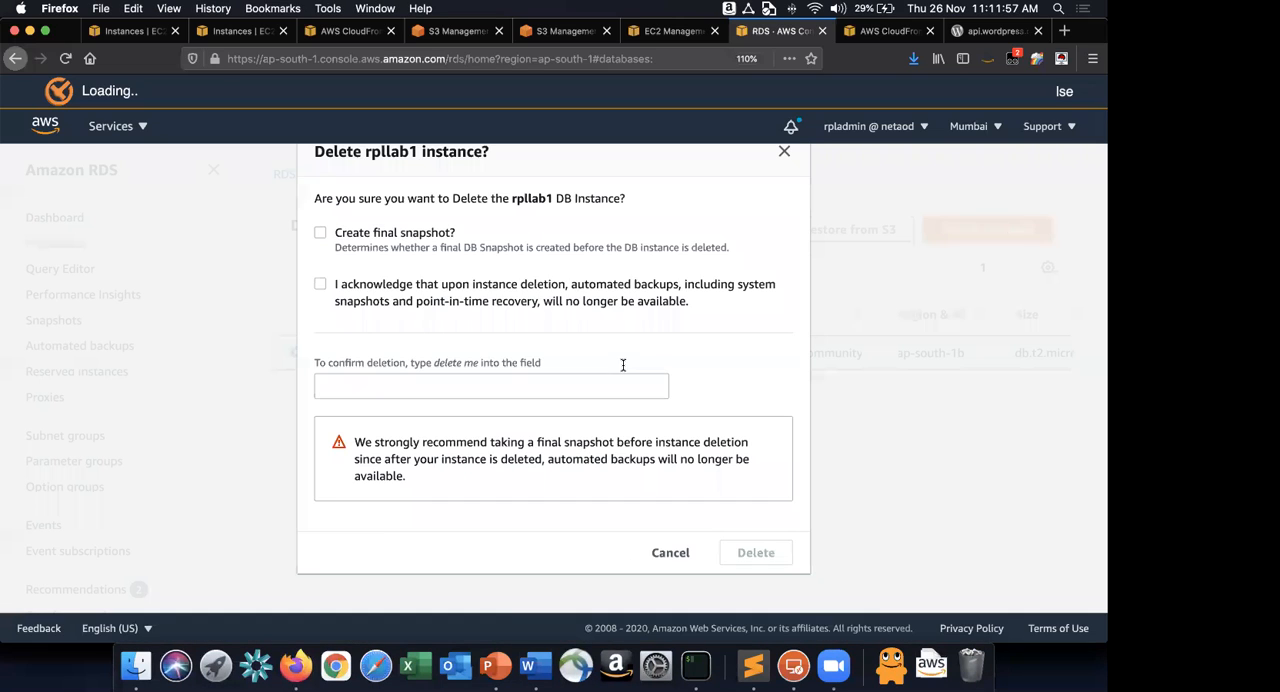
{"action": "key", "text": "super+Tab"}
{"action": "type", "text": "Final Sna"}
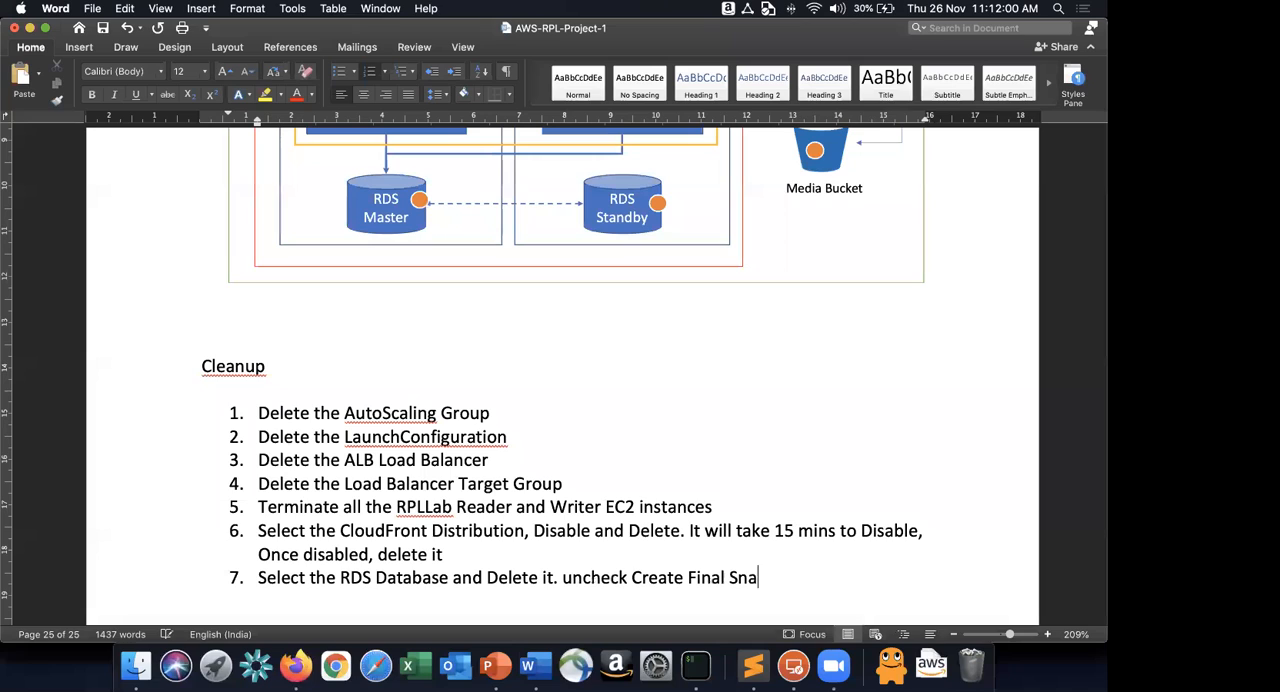
{"action": "type", "text": "pshot"}
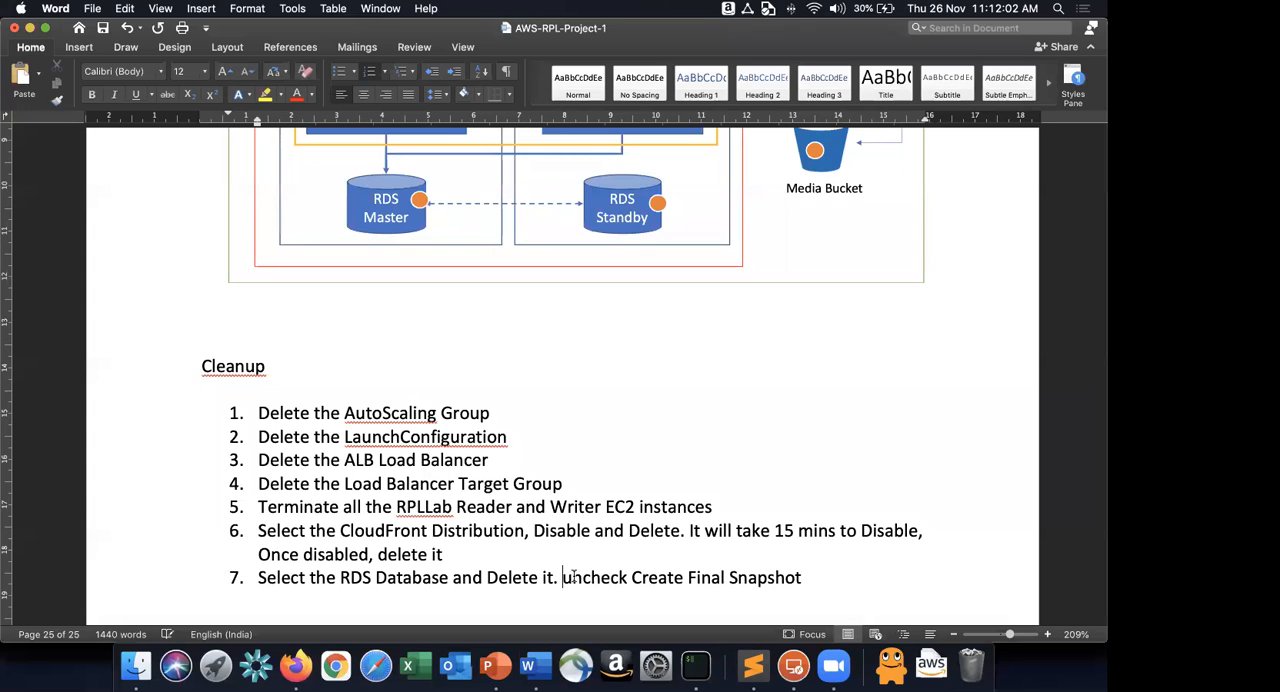
{"action": "key", "text": "Delete"}
{"action": "type", "text": "U"}
Make the word "Uncheck" in item 7 bold, underlined and red, and add "and" at the end of the item.
{"action": "double_click", "coordinate": [575, 577]}
{"action": "key", "text": "super+b"}
{"action": "key", "text": "super+u"}
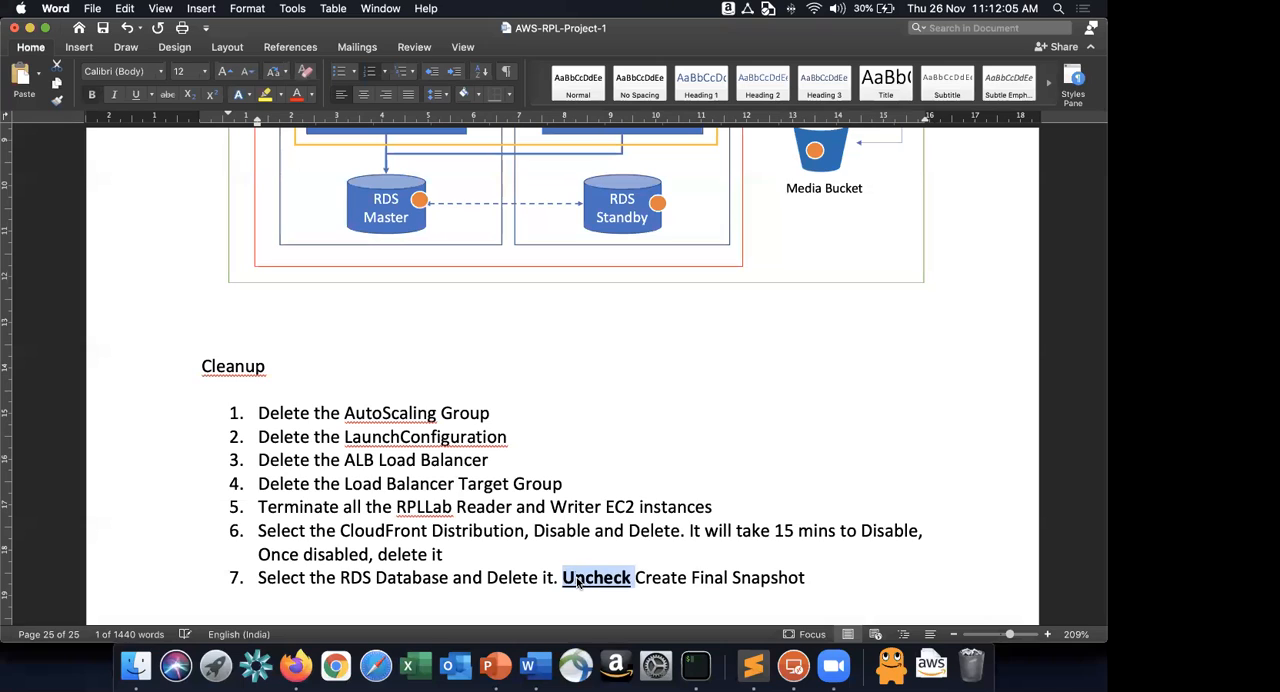
{"action": "left_click", "coordinate": [293, 95]}
{"action": "left_click", "coordinate": [820, 576]}
{"action": "type", "text": "and"}
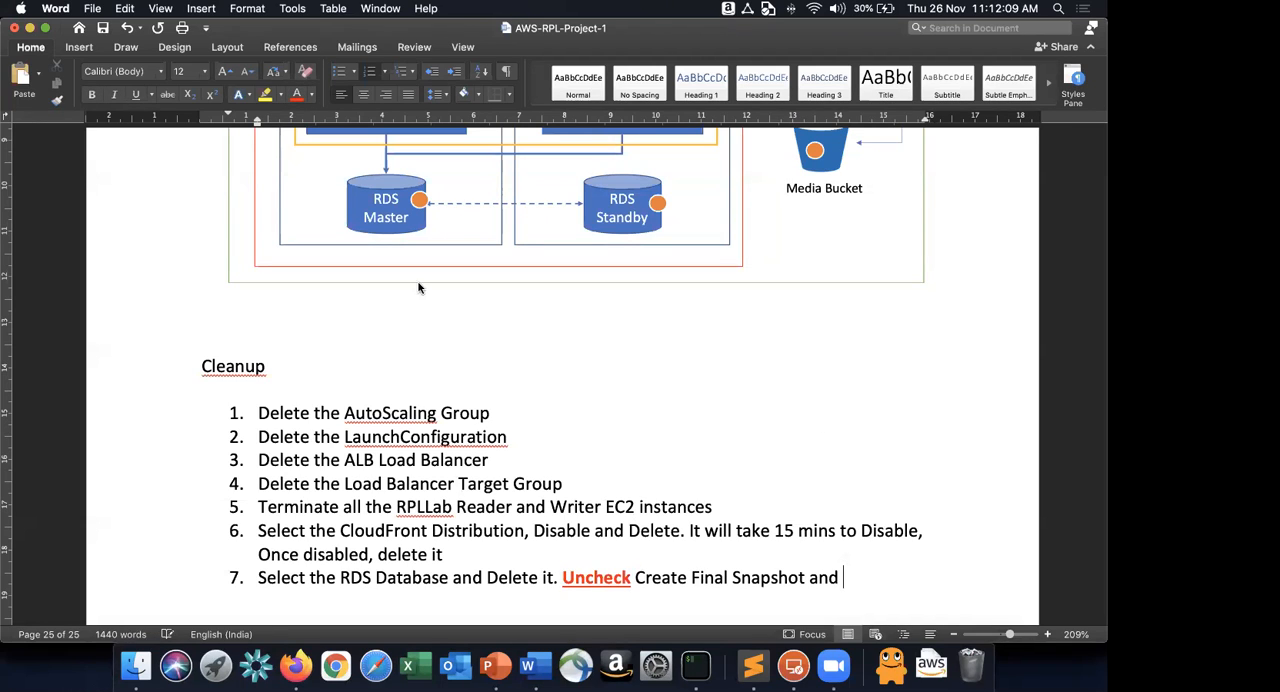
In Firefox, acknowledge the loss of automated backups, confirm with "delete me" and delete the rpllab1 database.
{"action": "key", "text": "super+Tab"}
{"action": "left_click", "coordinate": [320, 284]}
{"action": "left_click", "coordinate": [340, 386]}
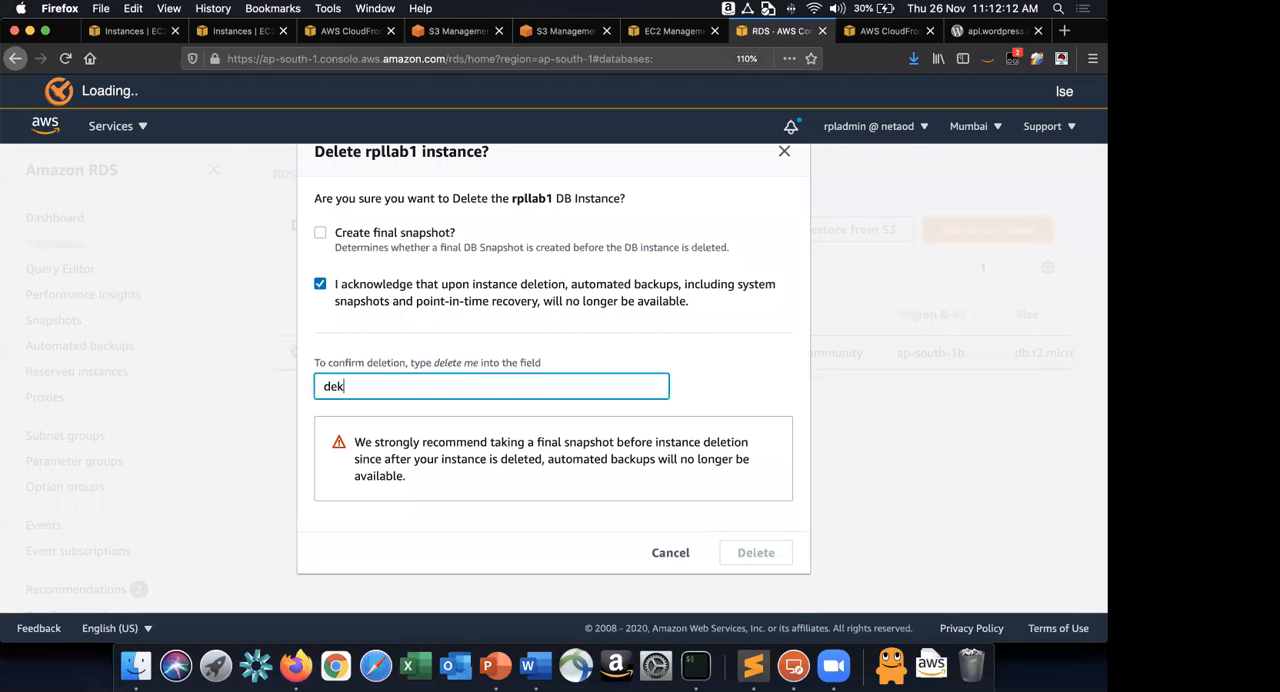
{"action": "type", "text": "delete me"}
{"action": "left_click", "coordinate": [760, 552]}
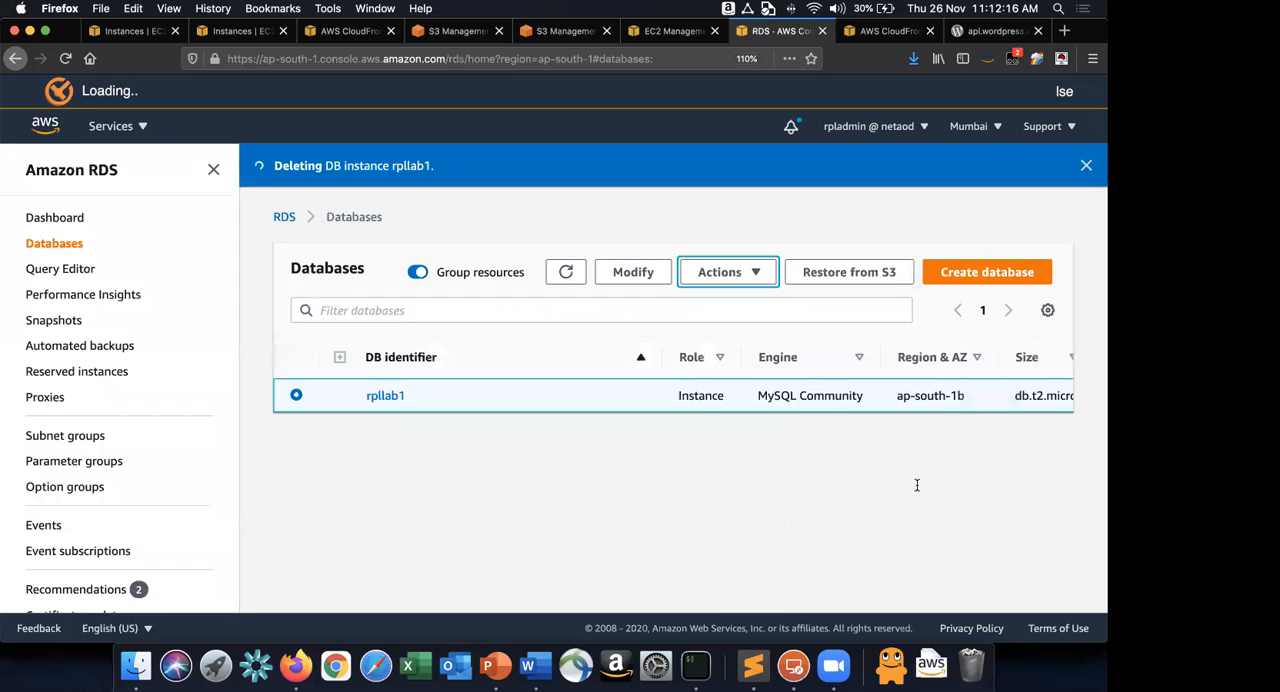
In Word, finish Cleanup item 7 with "acknowledge and Delete" and start item 8.
{"action": "key", "text": "super+Tab"}
{"action": "type", "text": "ackno"}
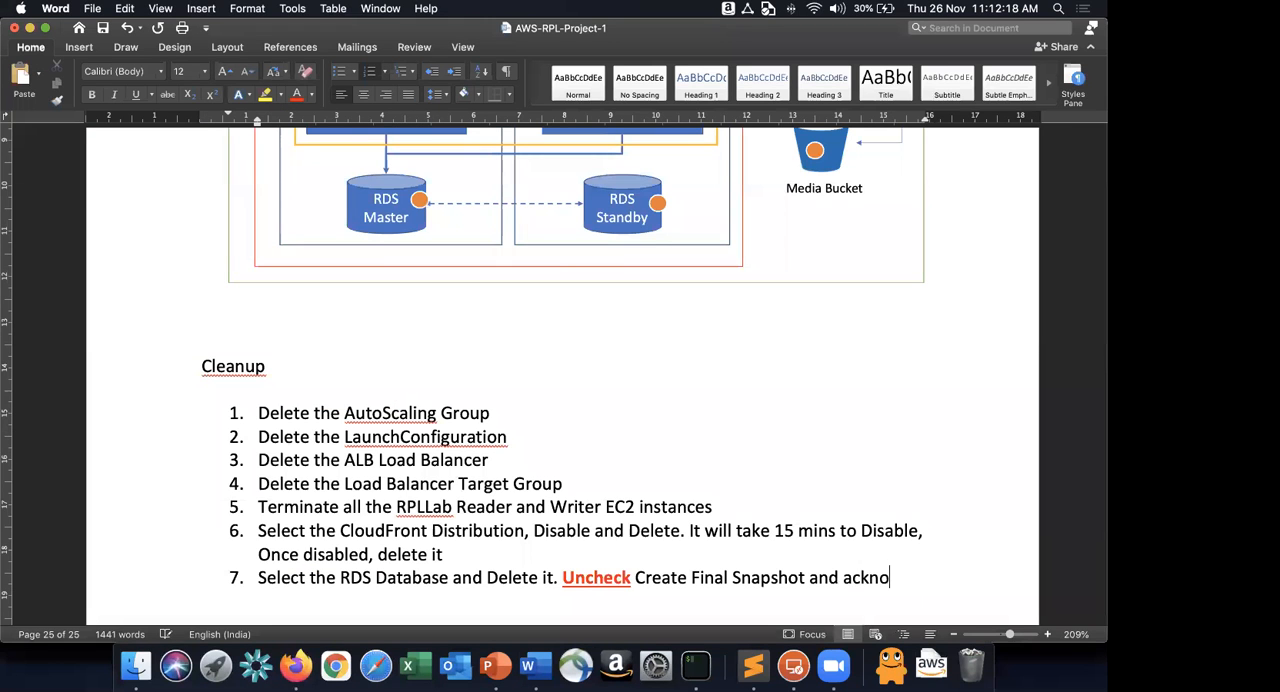
{"action": "type", "text": "wlddge "}
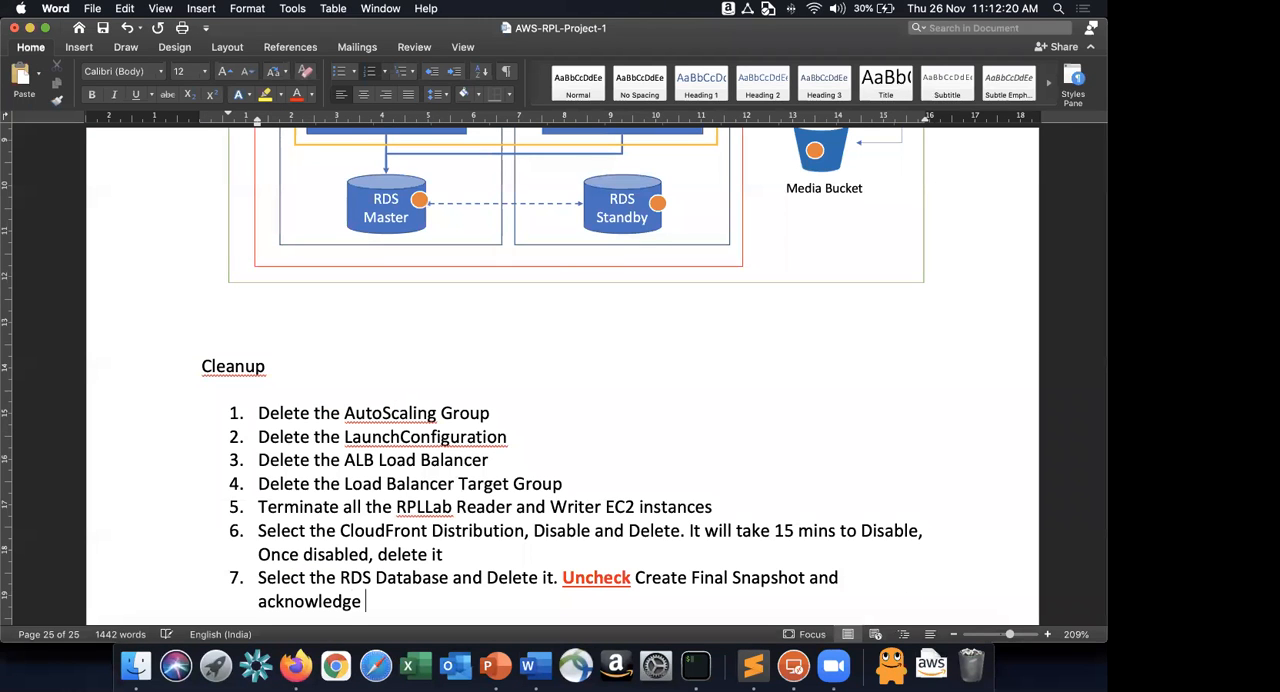
{"action": "type", "text": "and Delete"}
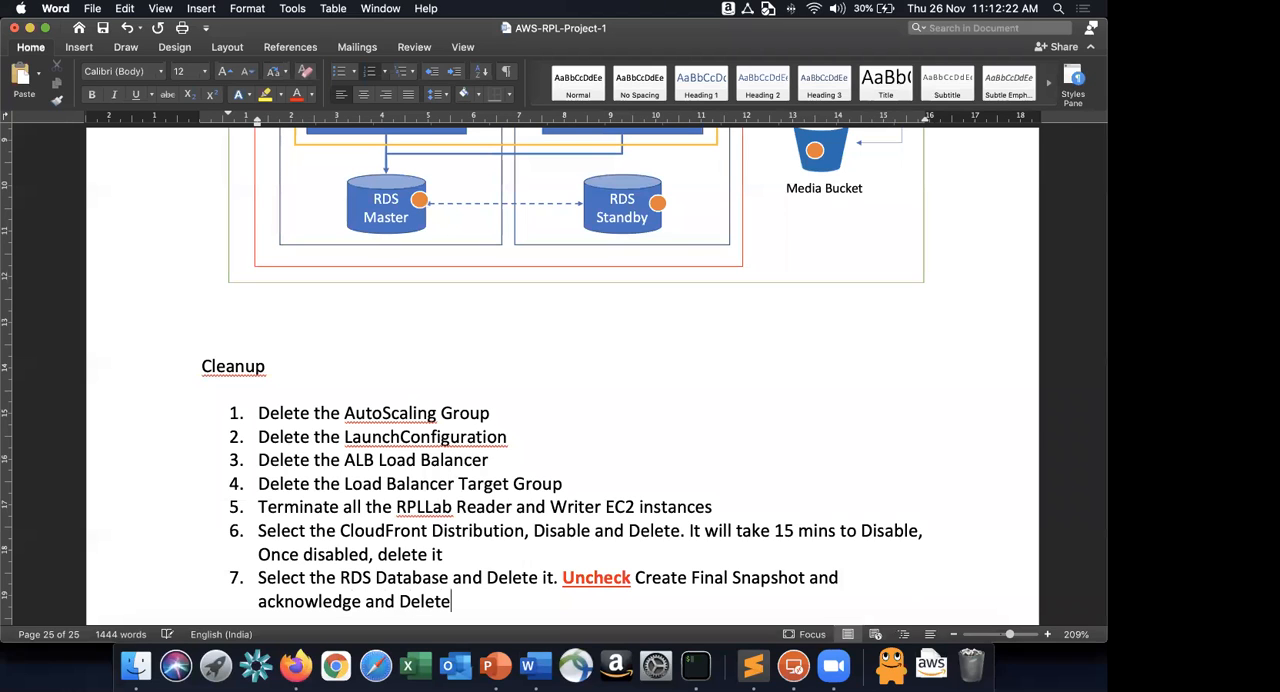
{"action": "key", "text": "Return"}
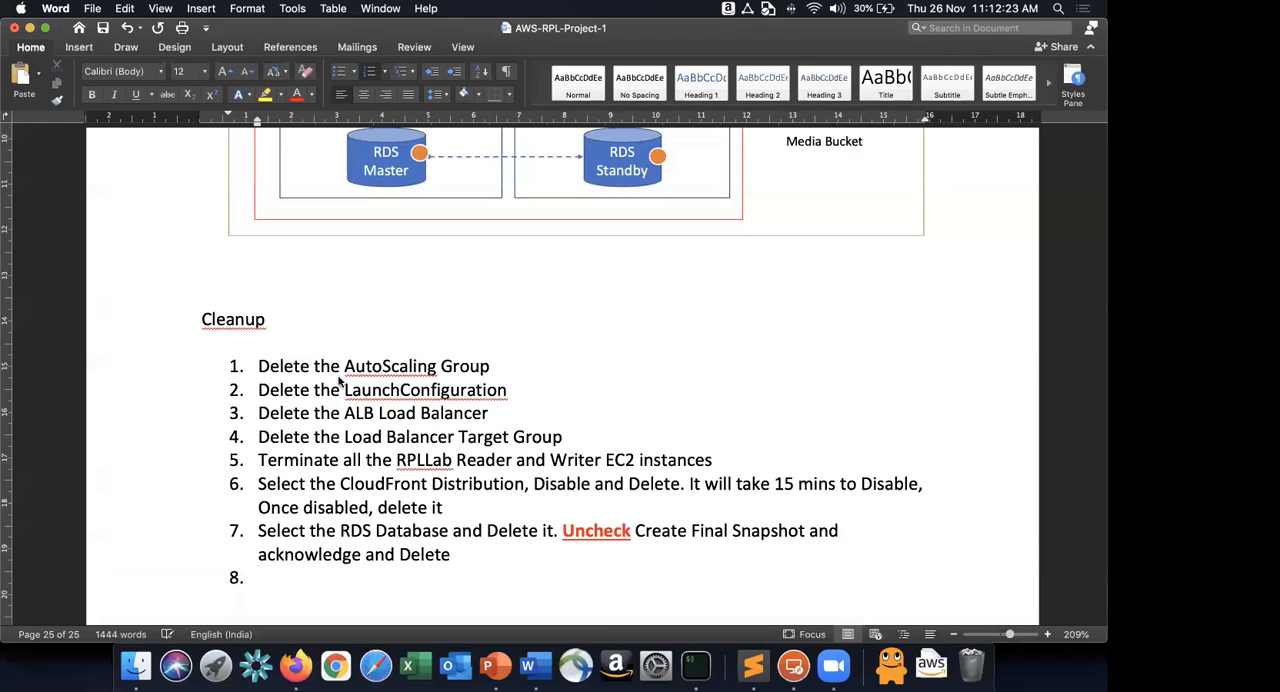
Switch to the S3 console in Firefox and open the list of all buckets.
{"action": "key", "text": "super+Tab"}
{"action": "left_click", "coordinate": [455, 30]}
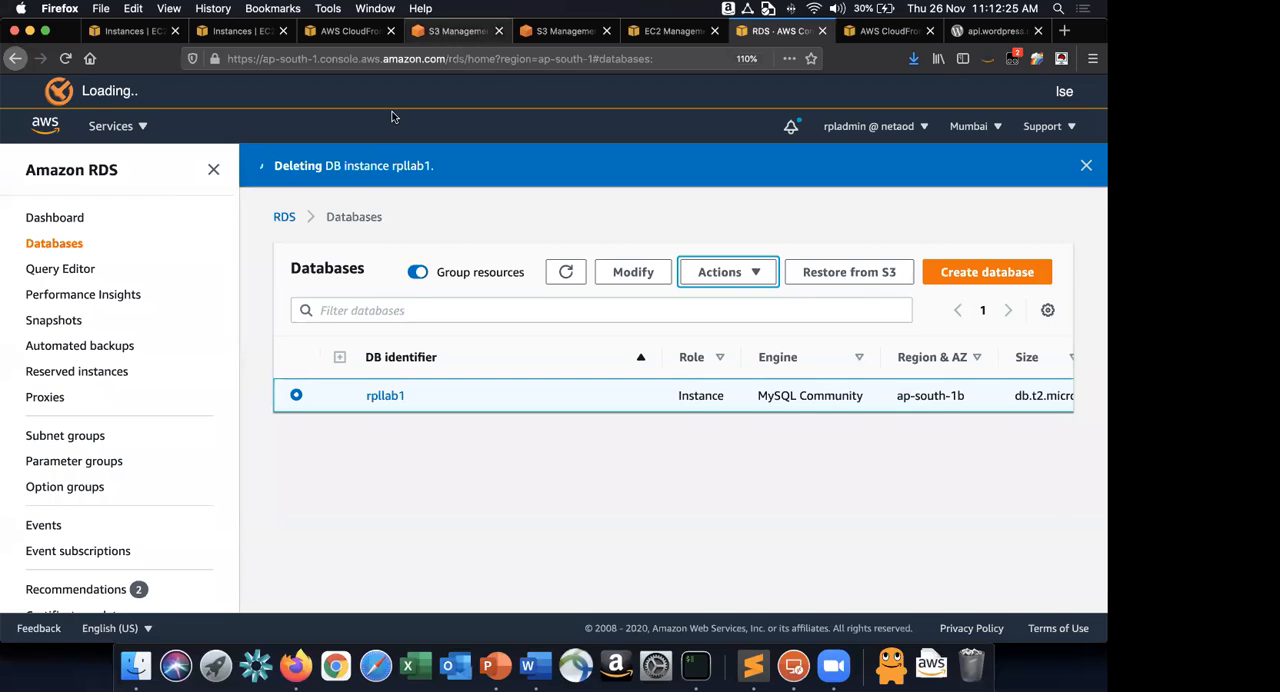
{"action": "left_click", "coordinate": [276, 163]}
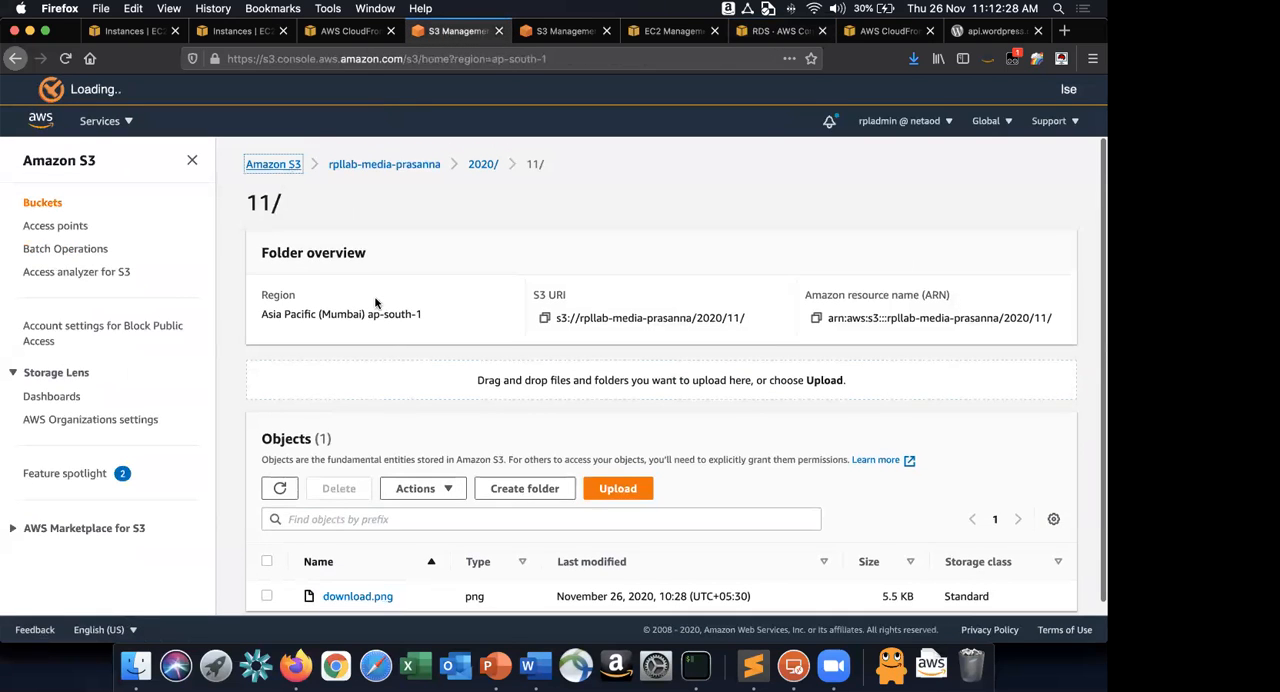
{"action": "scroll", "coordinate": [390, 380], "scroll_direction": "down", "scroll_amount": 2}
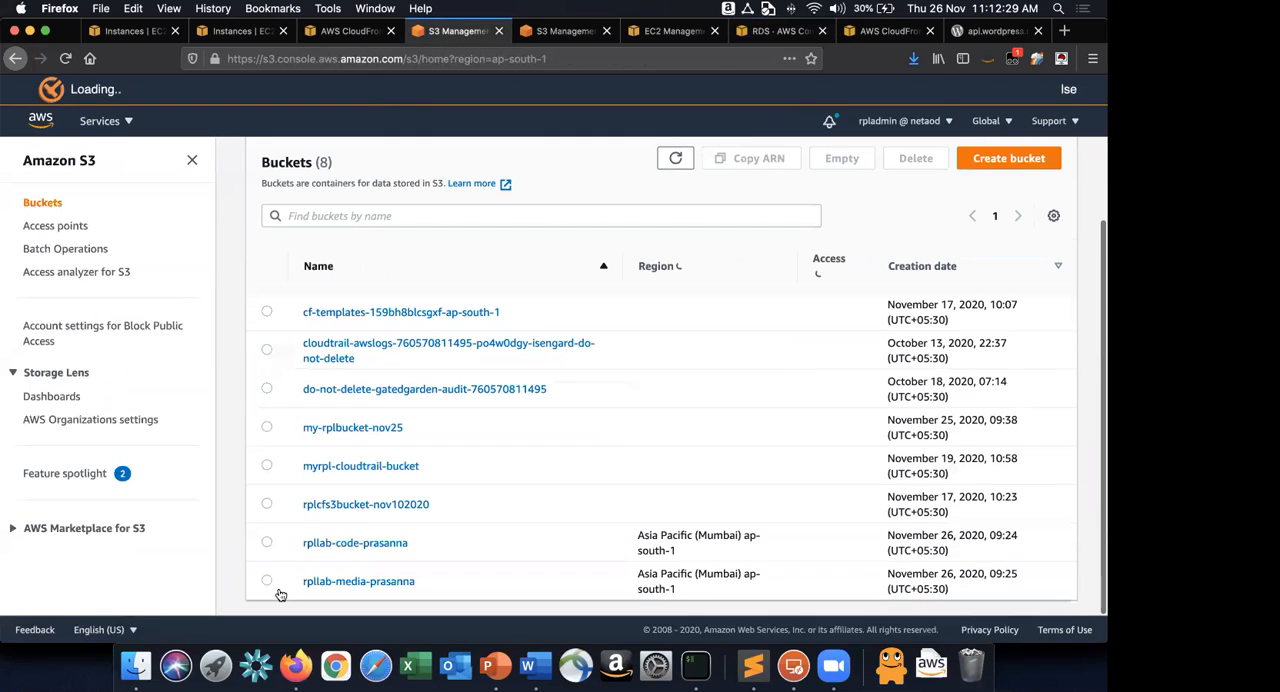
Empty the rpllab-code bucket, confirming with the text "permanently delete", and exit to the bucket list.
{"action": "left_click", "coordinate": [266, 543]}
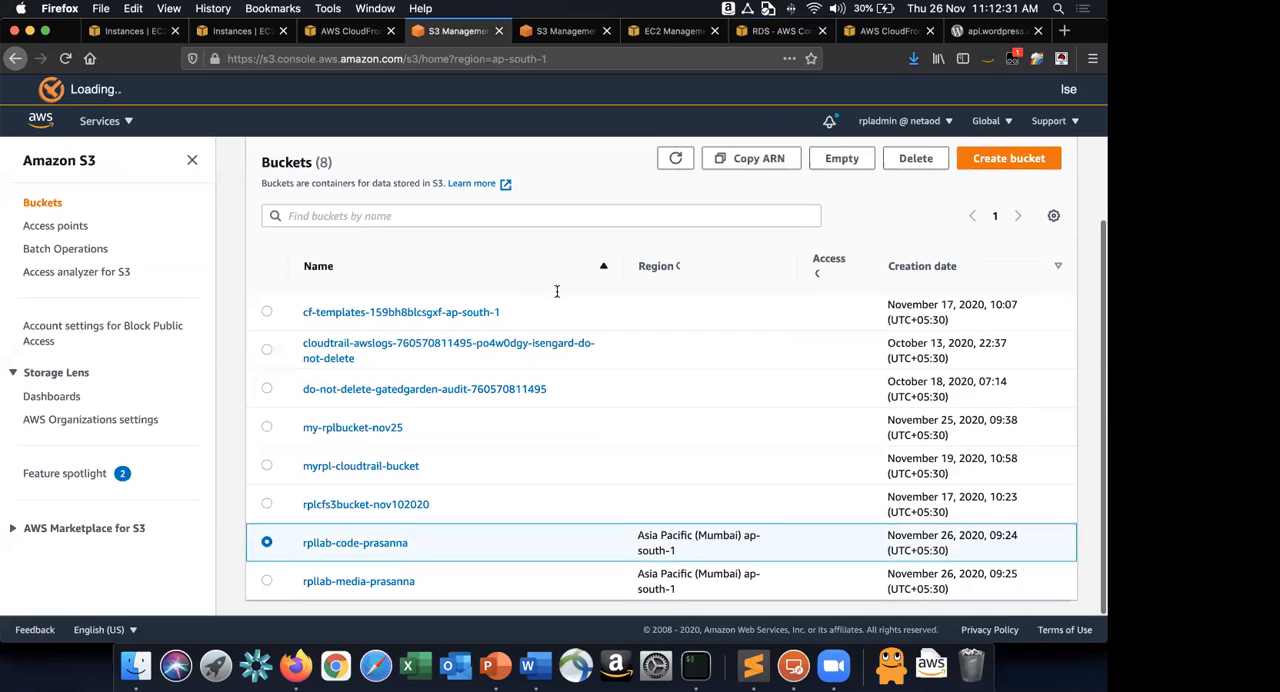
{"action": "left_click", "coordinate": [840, 160]}
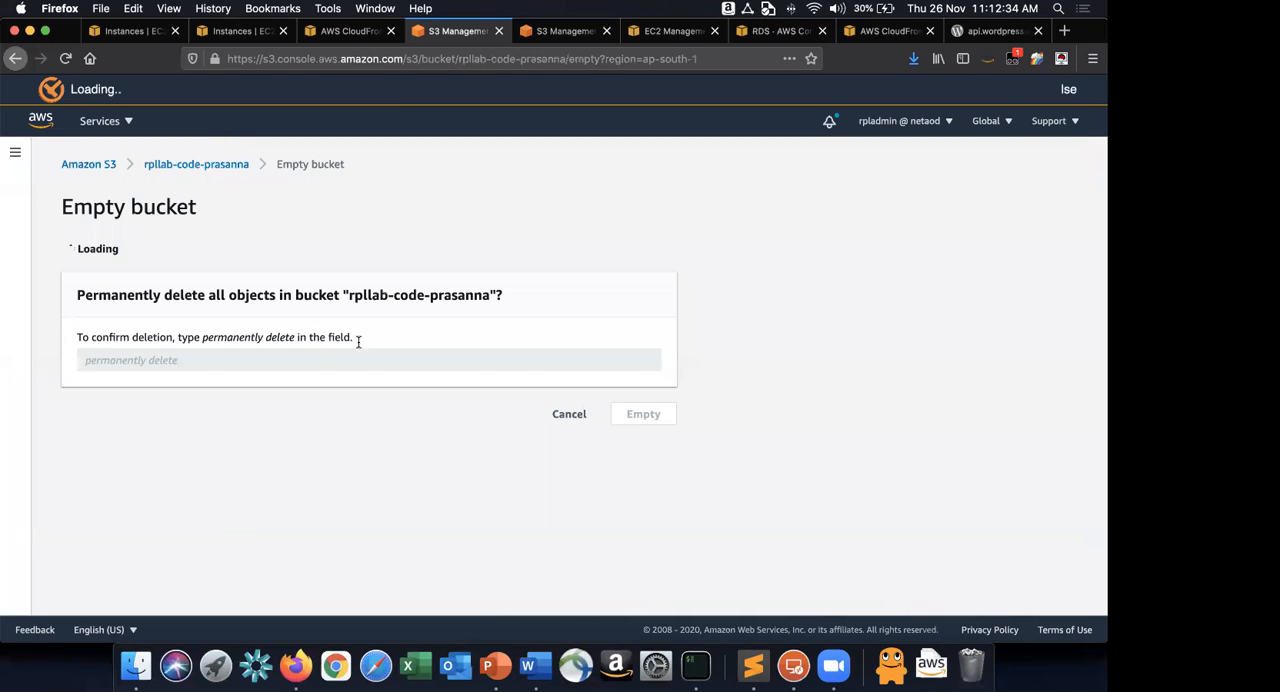
{"action": "left_click", "coordinate": [180, 394]}
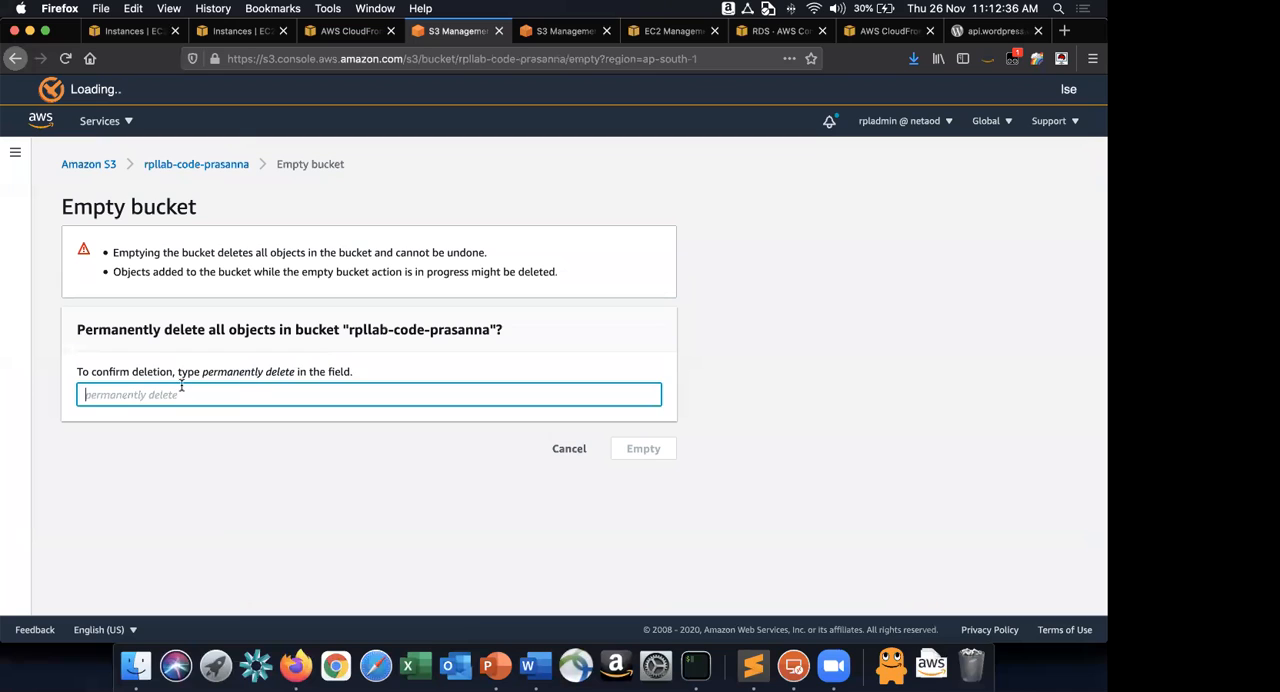
{"action": "left_click_drag", "start_coordinate": [203, 372], "coordinate": [291, 372]}
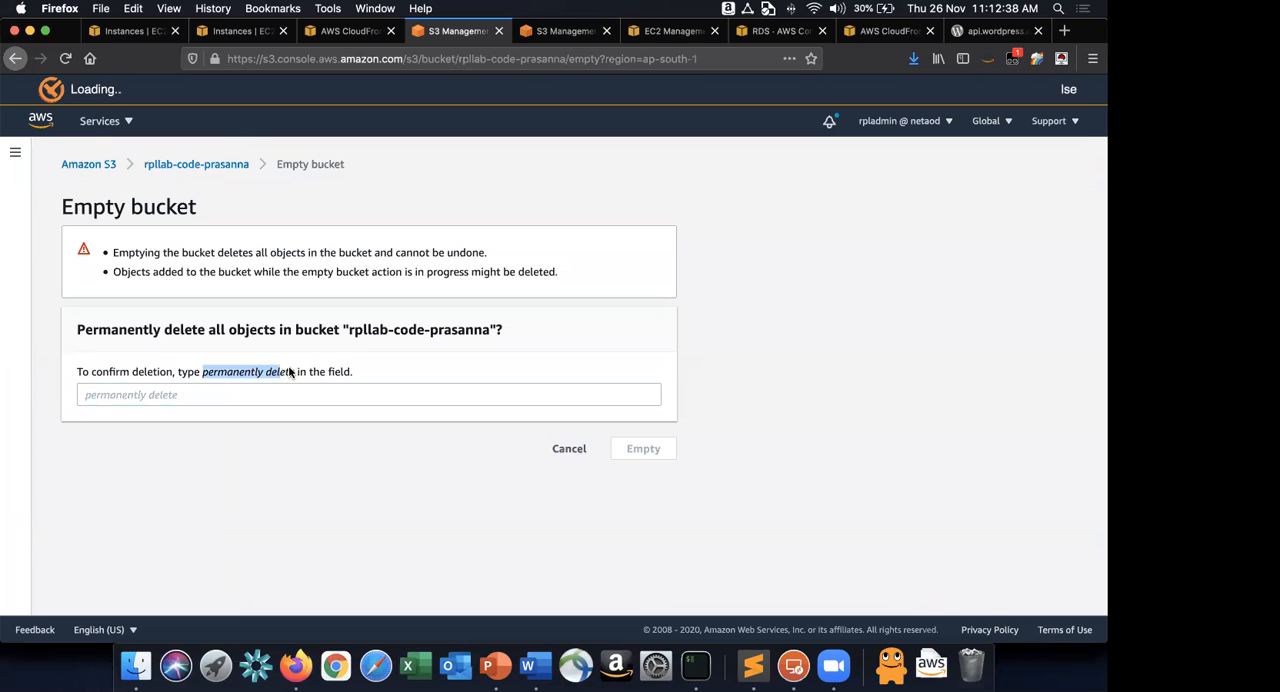
{"action": "key", "text": "super+c"}
{"action": "left_click", "coordinate": [620, 395]}
{"action": "key", "text": "super+v"}
{"action": "left_click", "coordinate": [645, 449]}
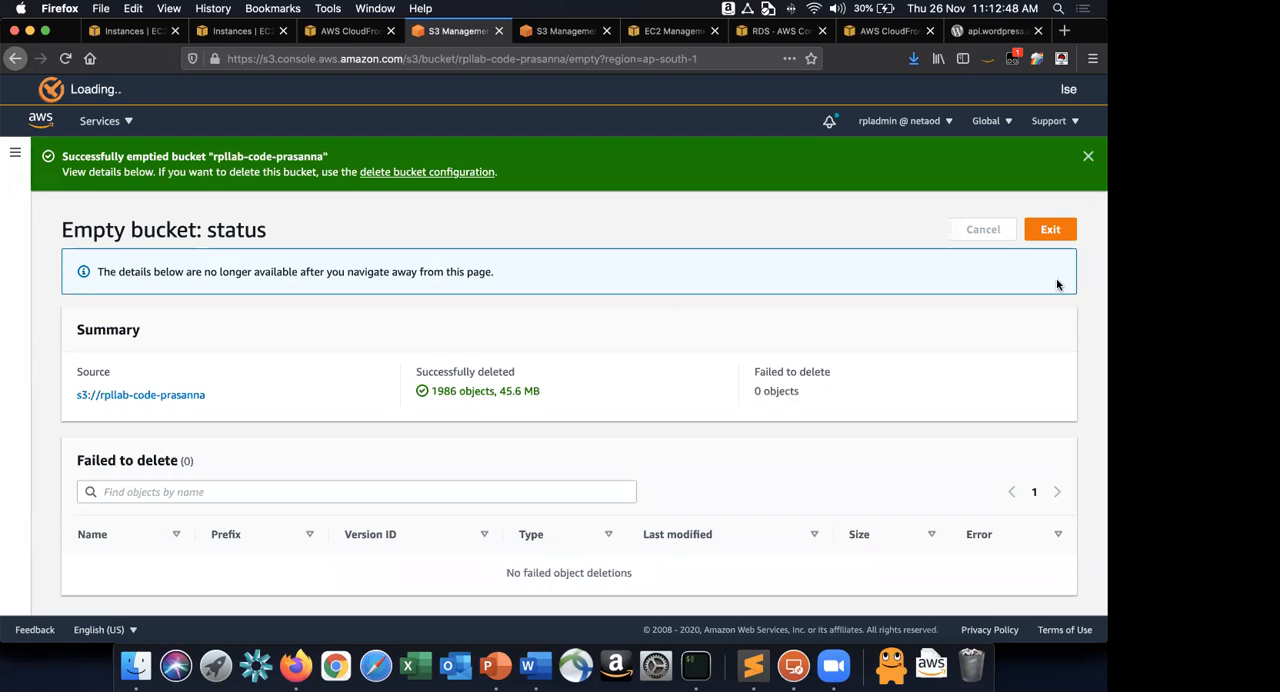
{"action": "left_click", "coordinate": [1068, 232]}
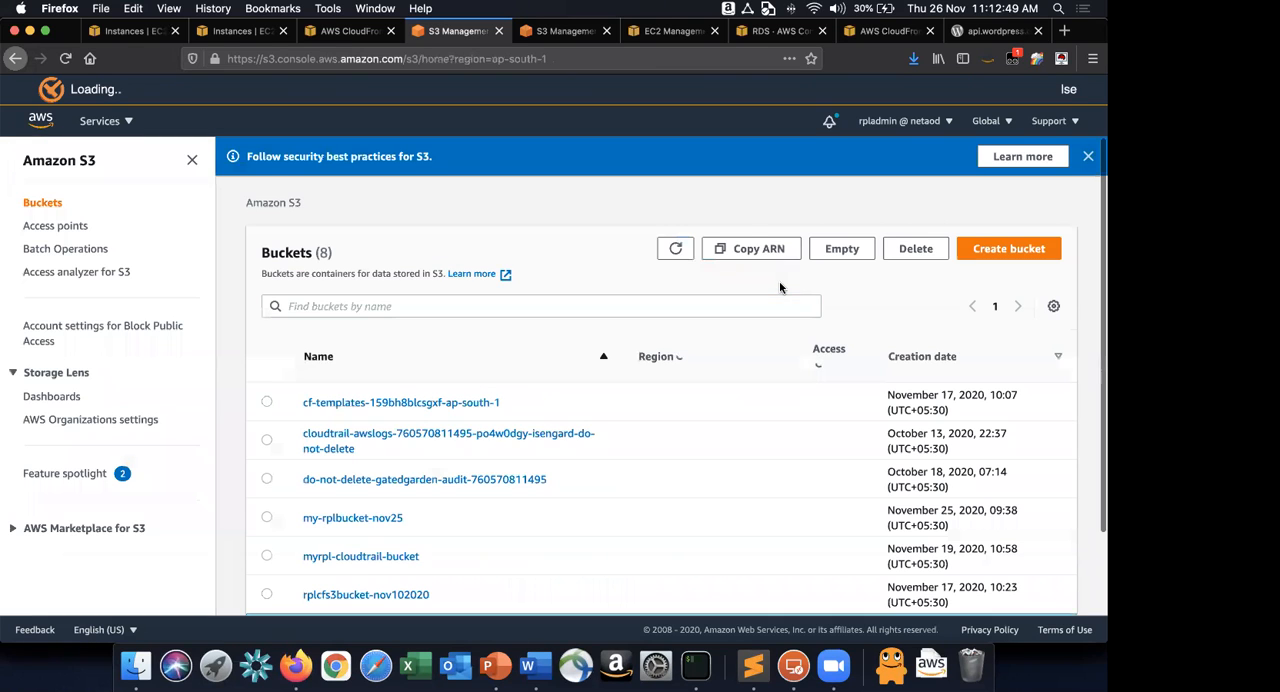
{"action": "scroll", "coordinate": [375, 551], "scroll_direction": "down", "scroll_amount": 3}
{"action": "left_click", "coordinate": [365, 553]}
{"action": "left_click", "coordinate": [266, 580]}
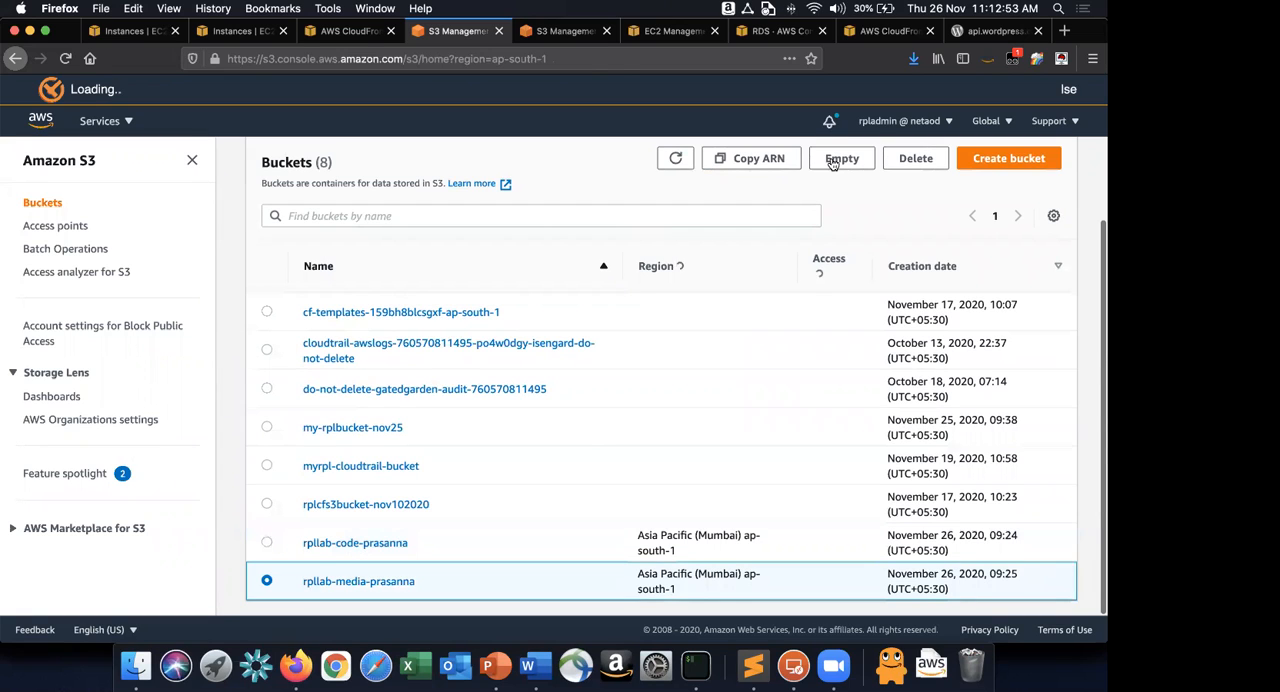
{"action": "left_click", "coordinate": [842, 158]}
{"action": "left_click_drag", "start_coordinate": [350, 335], "coordinate": [497, 334]}
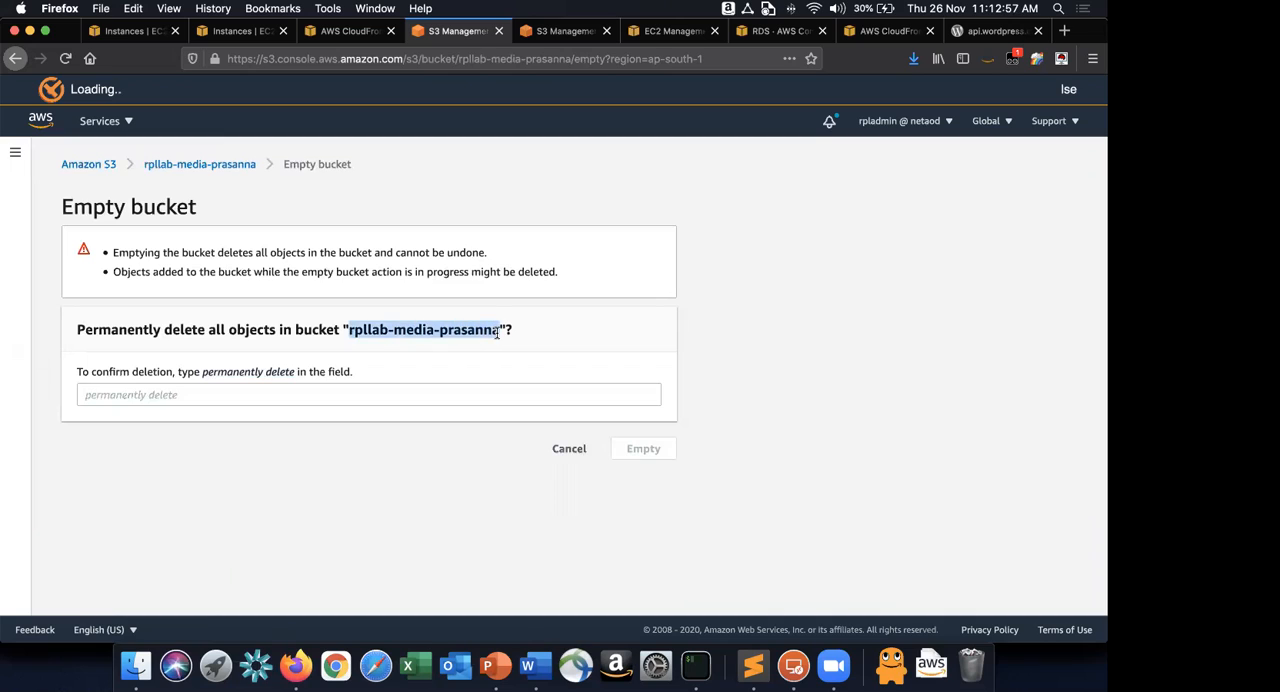
{"action": "left_click", "coordinate": [450, 394]}
{"action": "key", "text": "super+v"}
{"action": "left_click", "coordinate": [503, 484]}
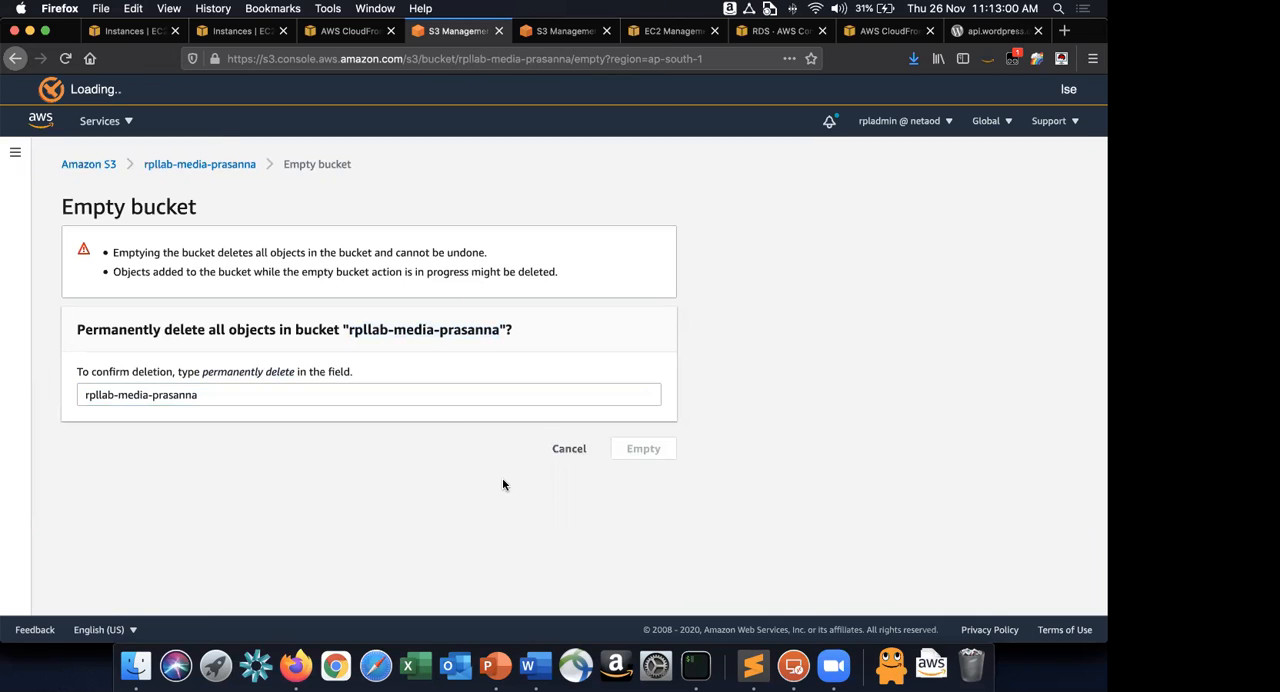
{"action": "left_click", "coordinate": [400, 396]}
{"action": "key", "text": "Tab"}
{"action": "left_click", "coordinate": [584, 447]}
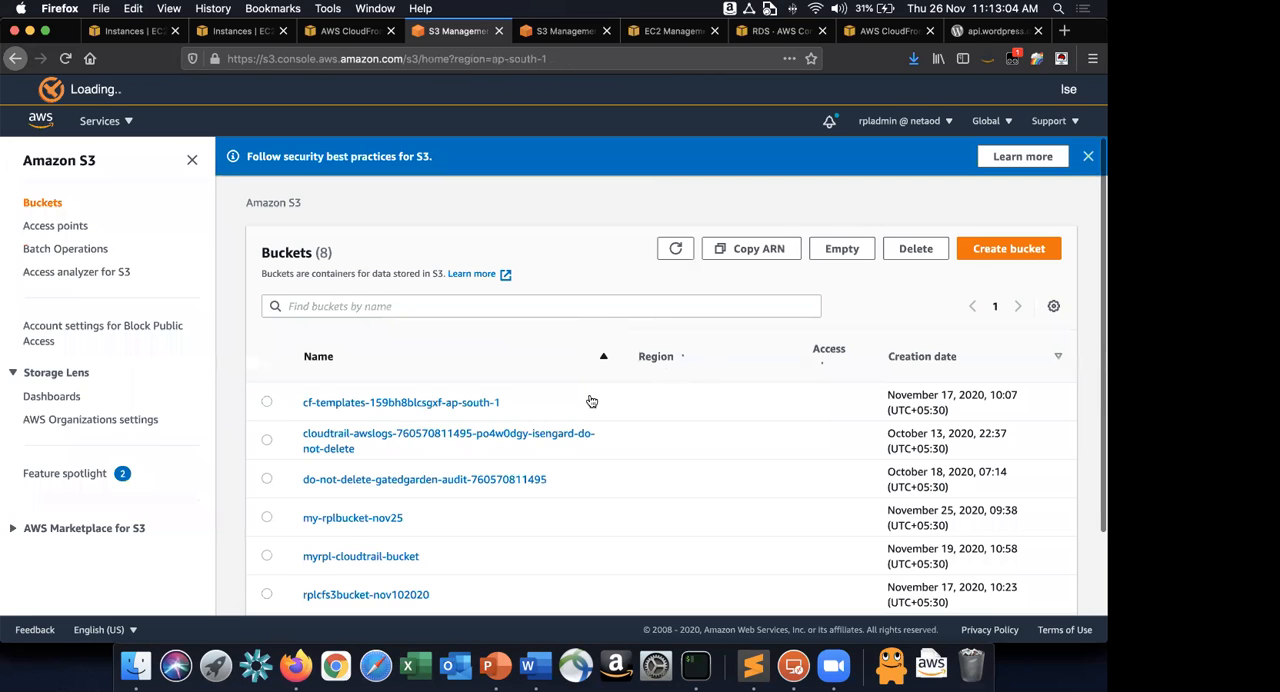
Delete the rpllab-code bucket, confirming with the bucket's name.
{"action": "scroll", "coordinate": [591, 401], "scroll_direction": "down", "scroll_amount": 2}
{"action": "left_click", "coordinate": [266, 542]}
{"action": "left_click", "coordinate": [915, 158]}
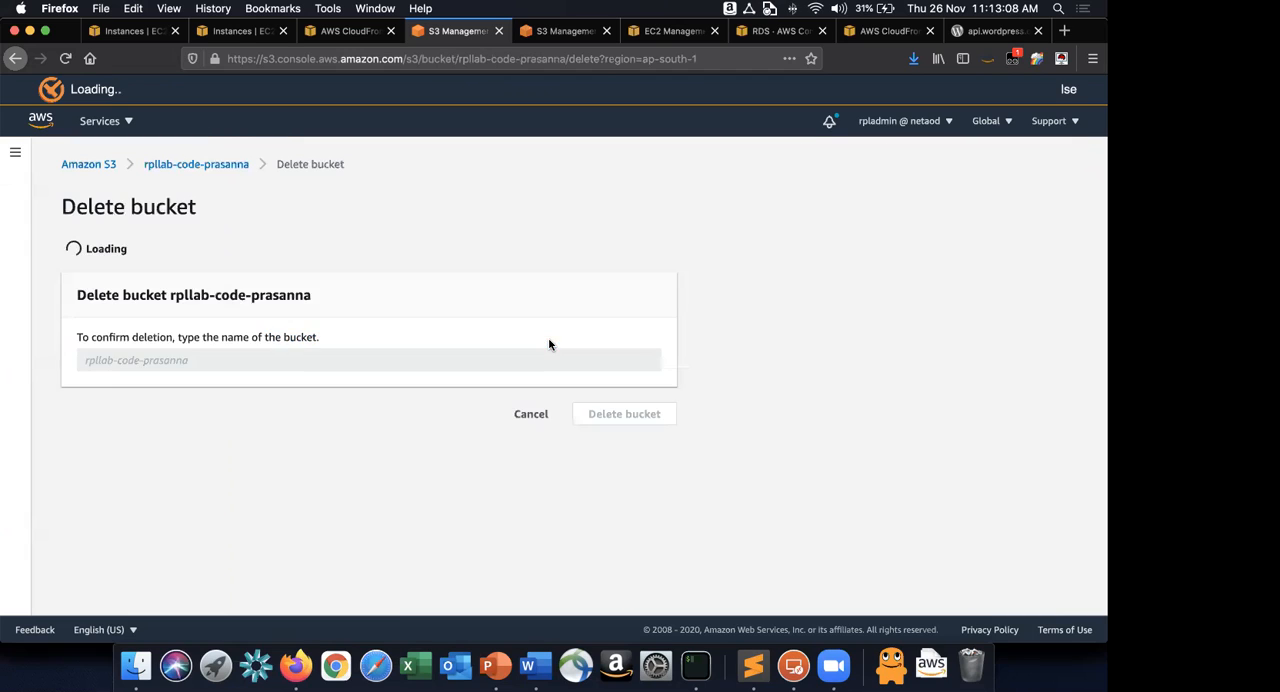
{"action": "left_click", "coordinate": [152, 410]}
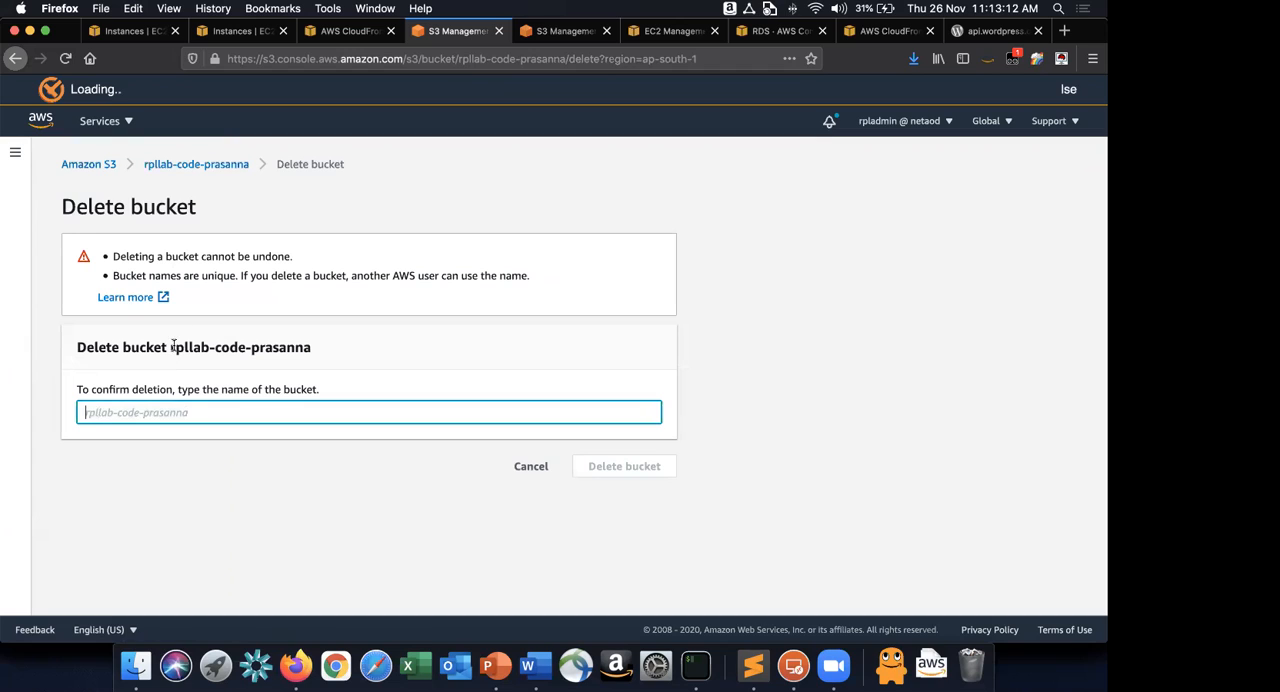
{"action": "left_click_drag", "start_coordinate": [173, 347], "coordinate": [312, 350]}
{"action": "key", "text": "ctrl+c"}
{"action": "left_click", "coordinate": [329, 410]}
{"action": "key", "text": "ctrl+v"}
{"action": "left_click", "coordinate": [630, 470]}
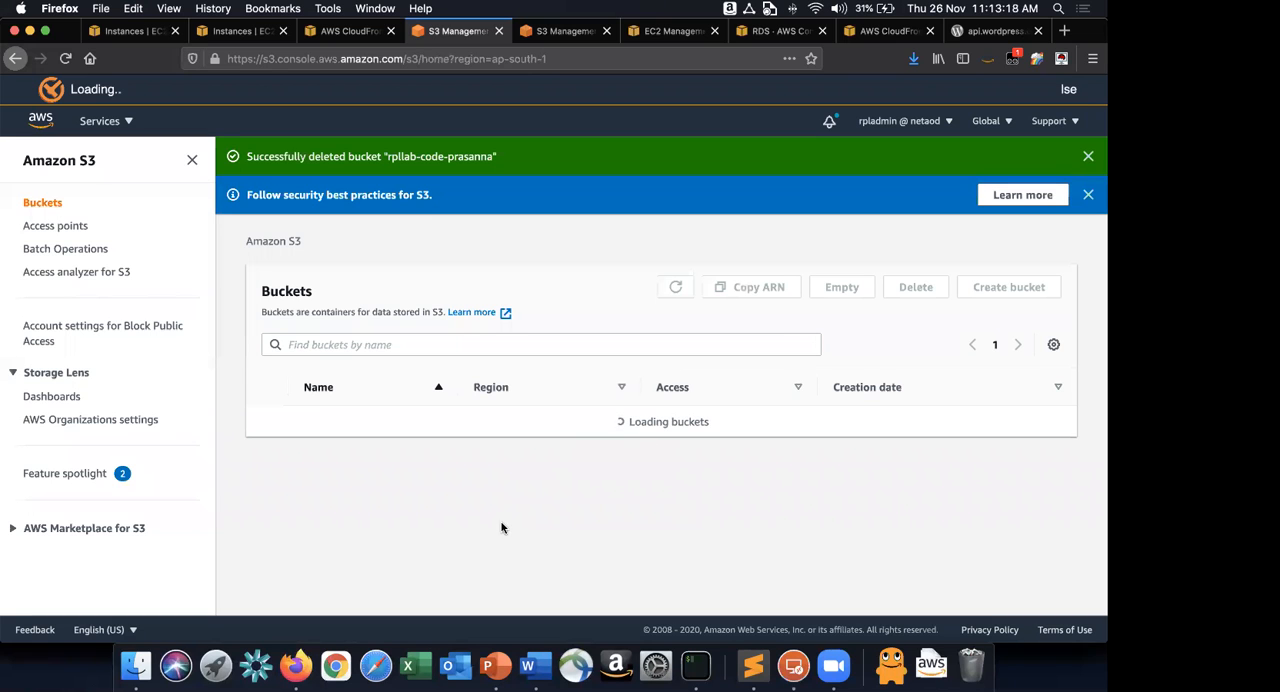
Delete the 2020/ folder from the rpllab-media bucket, confirming with "permanently delete", and exit the deletion status page.
{"action": "scroll", "coordinate": [366, 590], "scroll_direction": "down", "scroll_amount": 1}
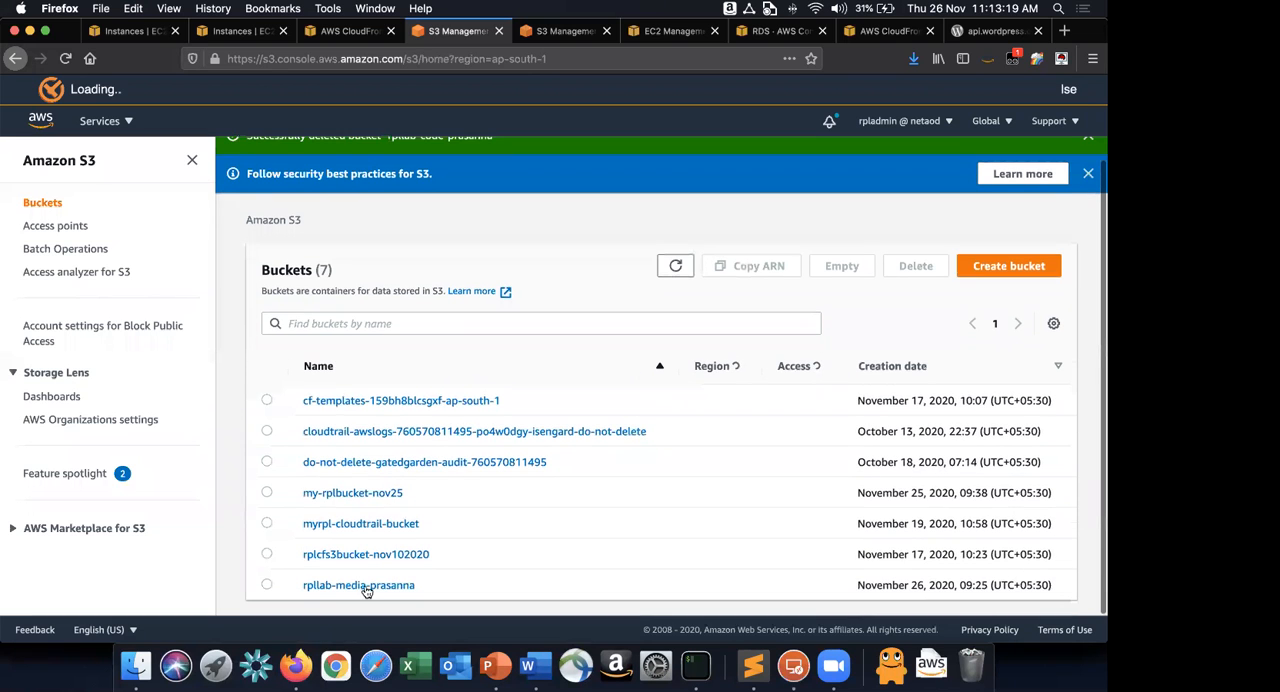
{"action": "left_click", "coordinate": [366, 588]}
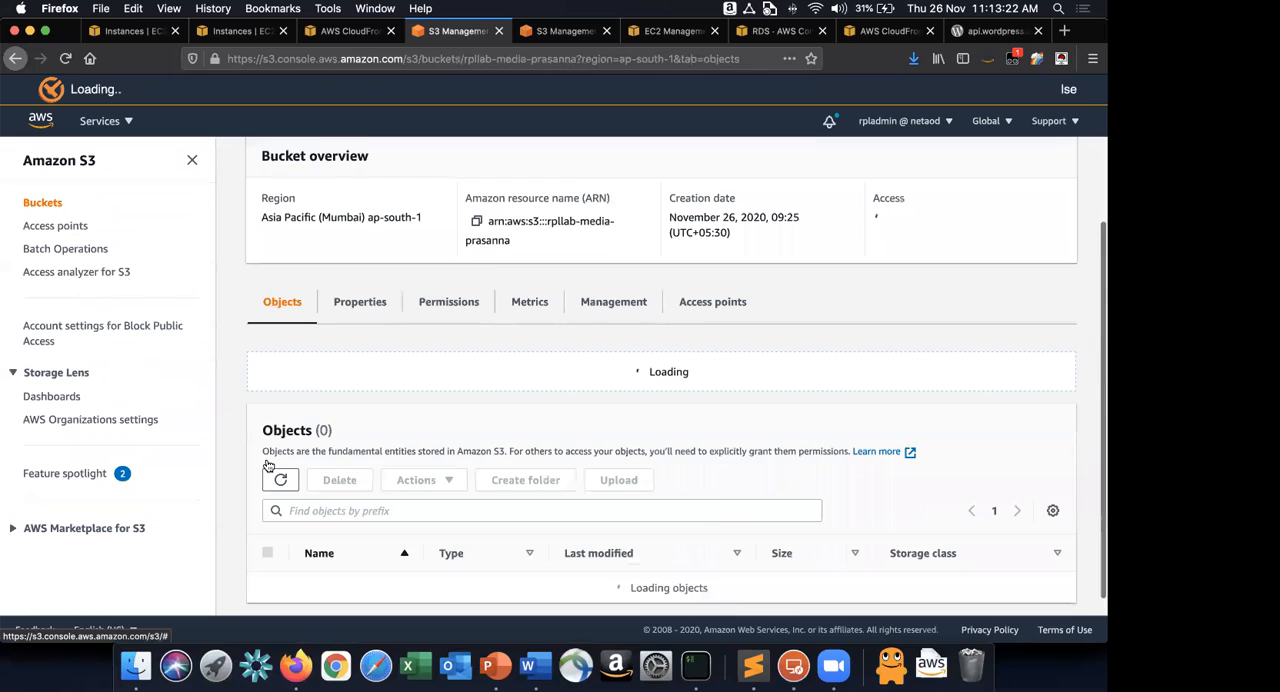
{"action": "scroll", "coordinate": [270, 505], "scroll_direction": "down", "scroll_amount": 1}
{"action": "left_click", "coordinate": [268, 535]}
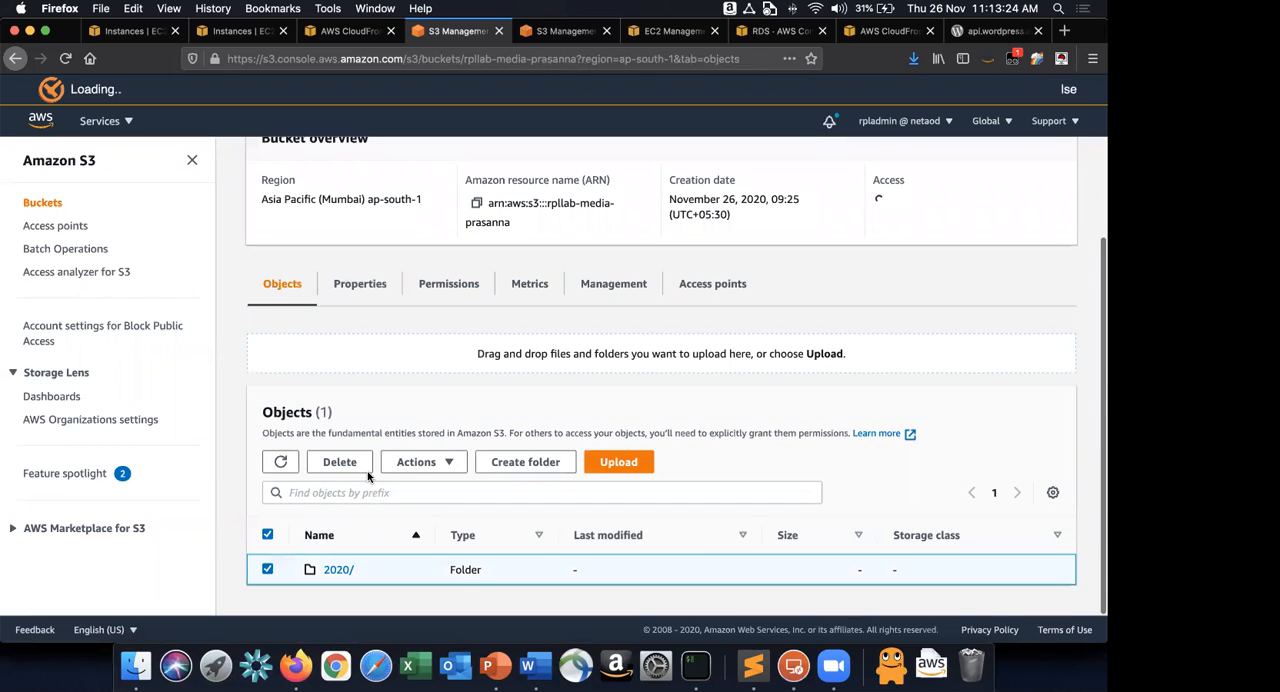
{"action": "left_click", "coordinate": [339, 460]}
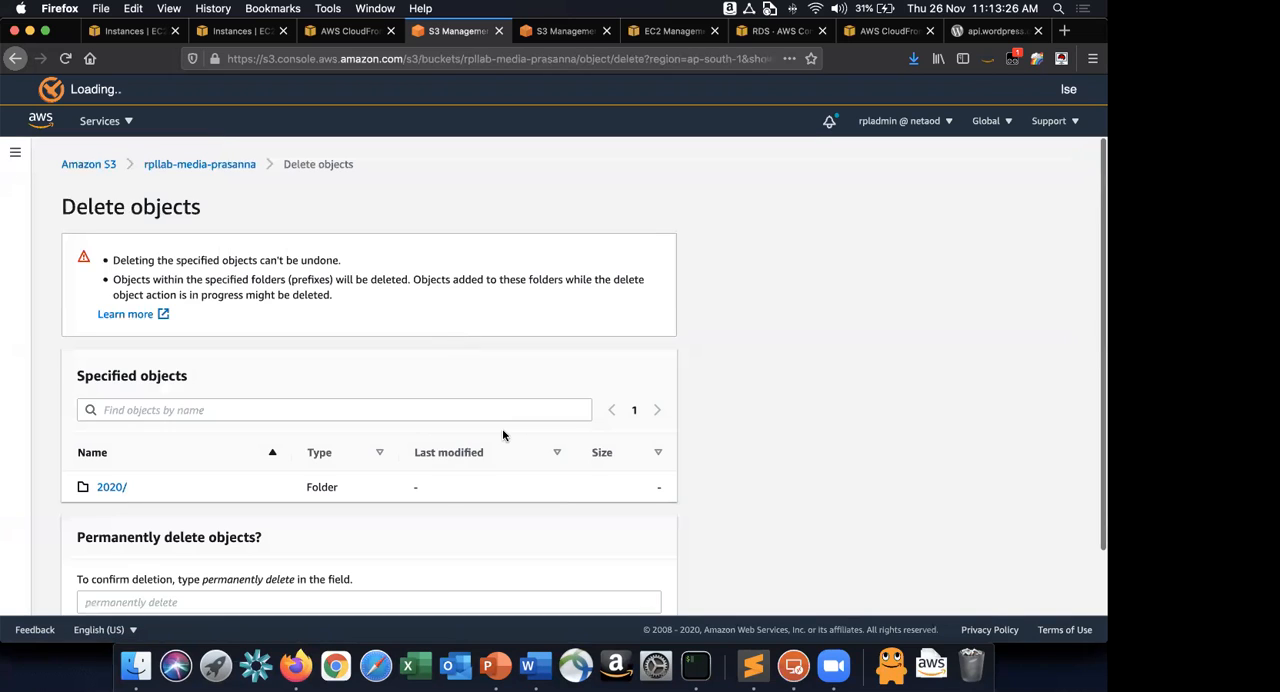
{"action": "scroll", "coordinate": [500, 480], "scroll_direction": "down", "scroll_amount": 2}
{"action": "left_click", "coordinate": [486, 542]}
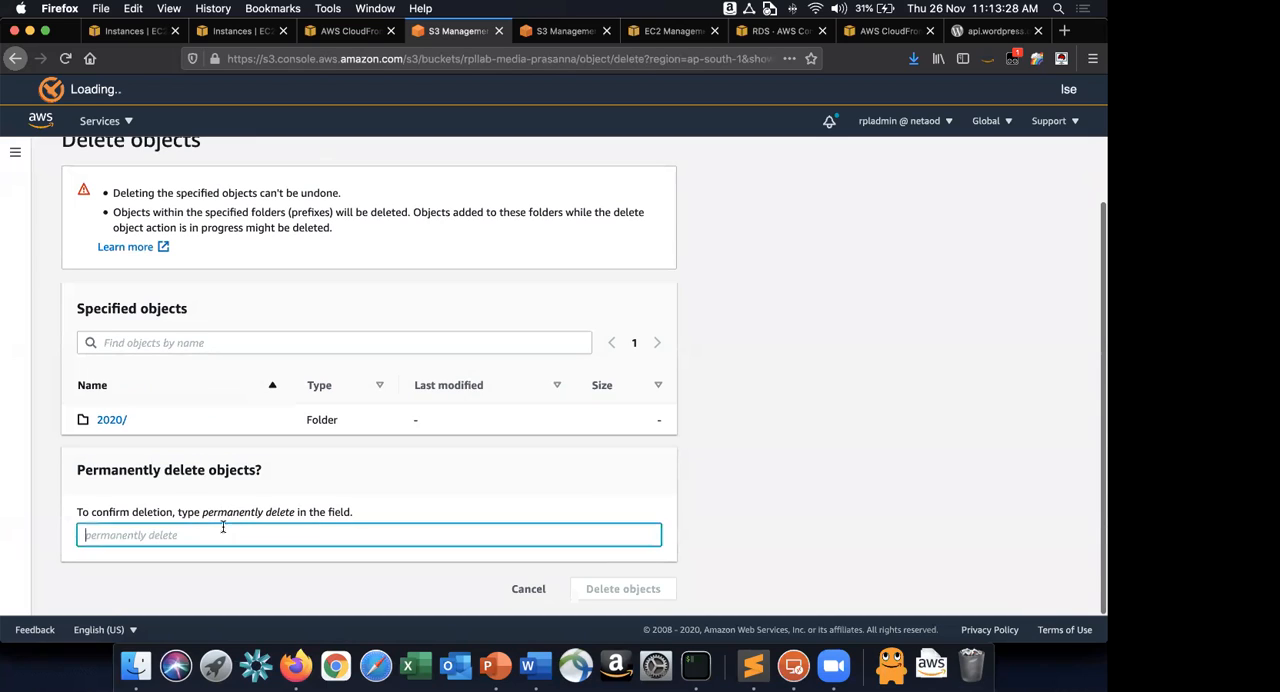
{"action": "left_click_drag", "start_coordinate": [202, 512], "coordinate": [296, 512]}
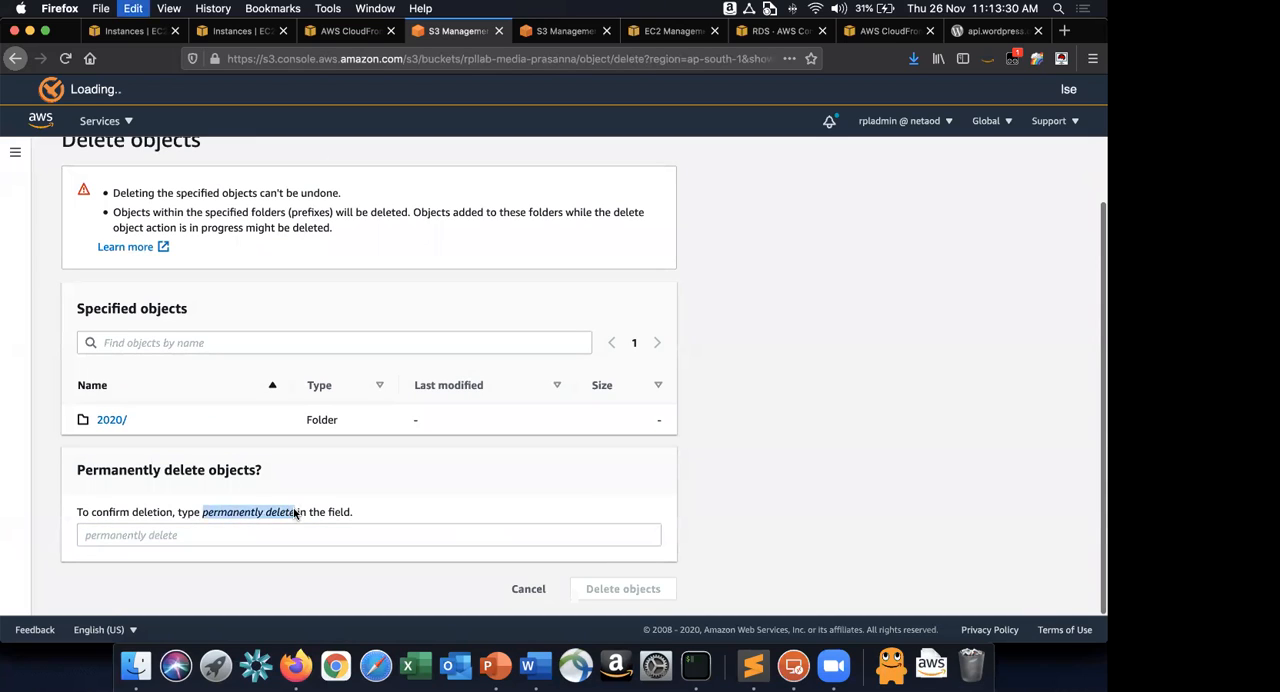
{"action": "left_click", "coordinate": [298, 540]}
{"action": "key", "text": "super+v"}
{"action": "left_click", "coordinate": [622, 590]}
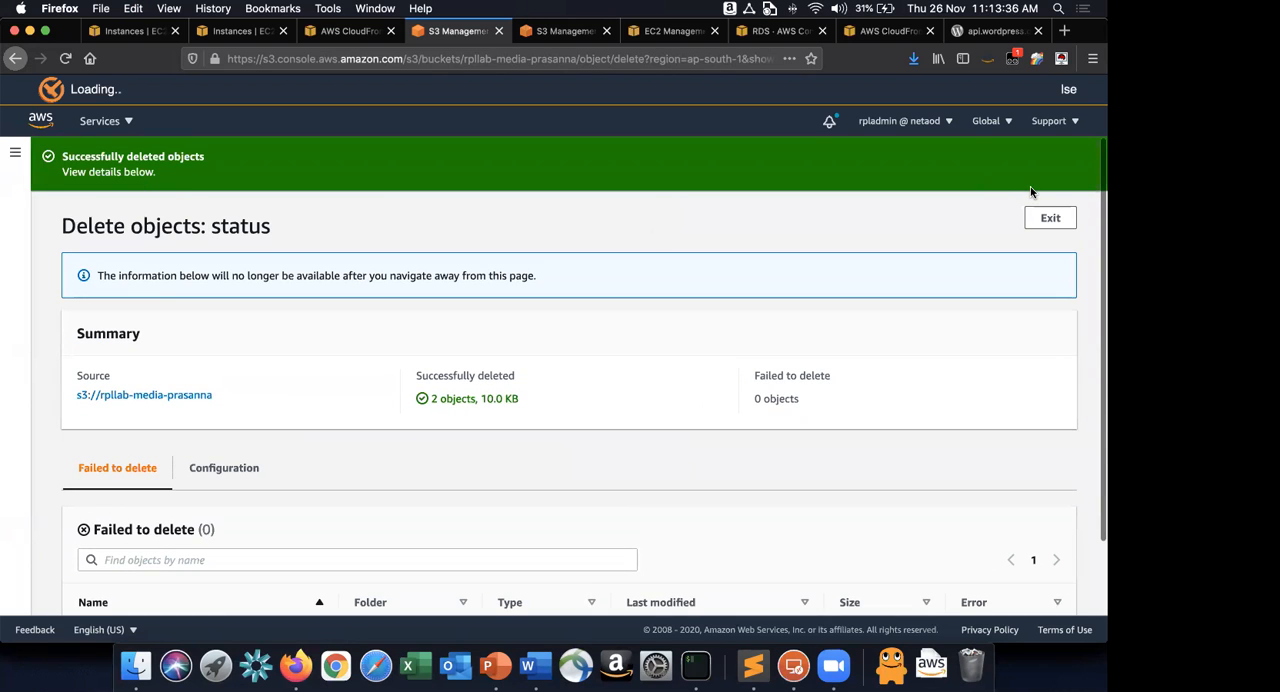
{"action": "left_click", "coordinate": [1053, 220]}
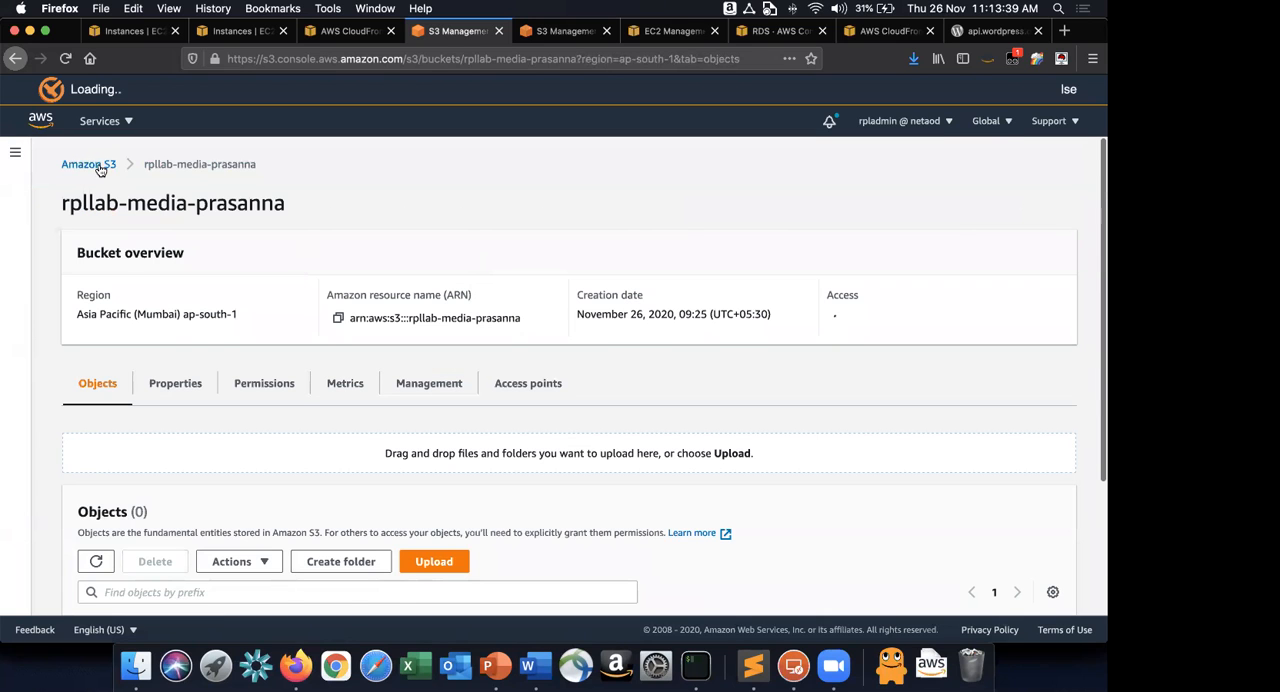
Return to the bucket list and delete the rpllab-media bucket, confirming with the bucket's name.
{"action": "left_click", "coordinate": [98, 165]}
{"action": "scroll", "coordinate": [266, 583], "scroll_direction": "down", "scroll_amount": 1}
{"action": "left_click", "coordinate": [266, 583]}
{"action": "left_click", "coordinate": [916, 199]}
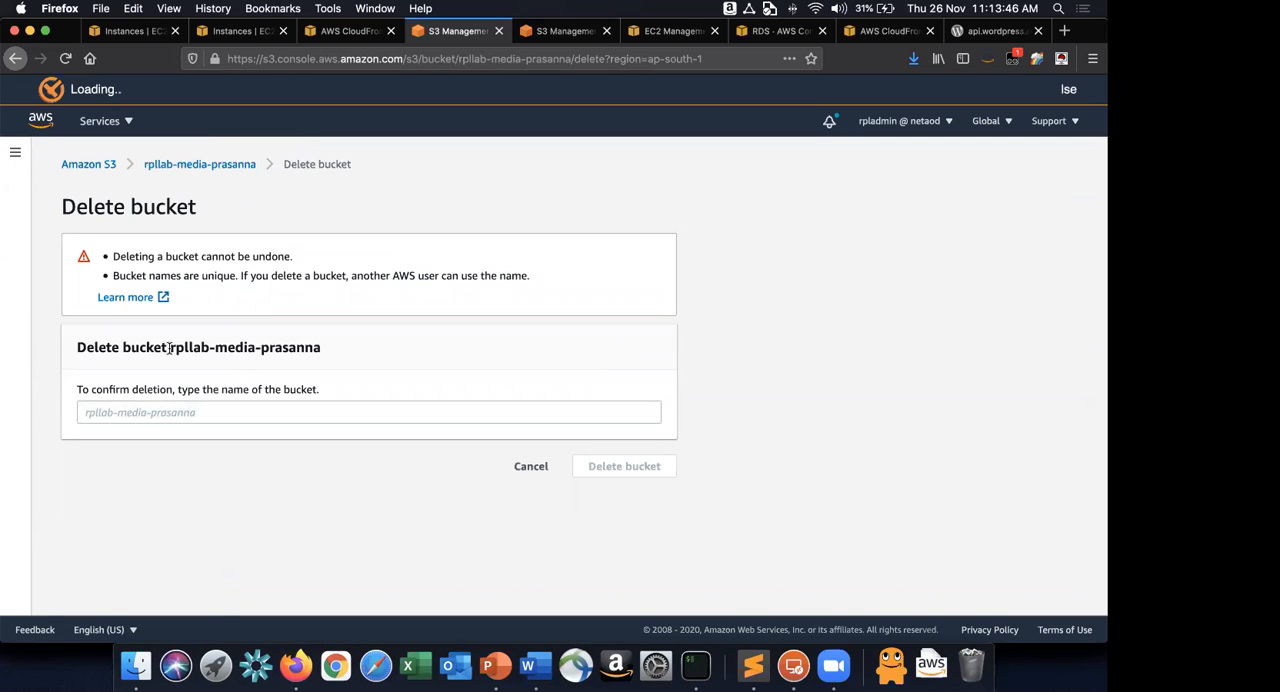
{"action": "left_click_drag", "start_coordinate": [170, 347], "coordinate": [340, 347]}
{"action": "left_click", "coordinate": [340, 420]}
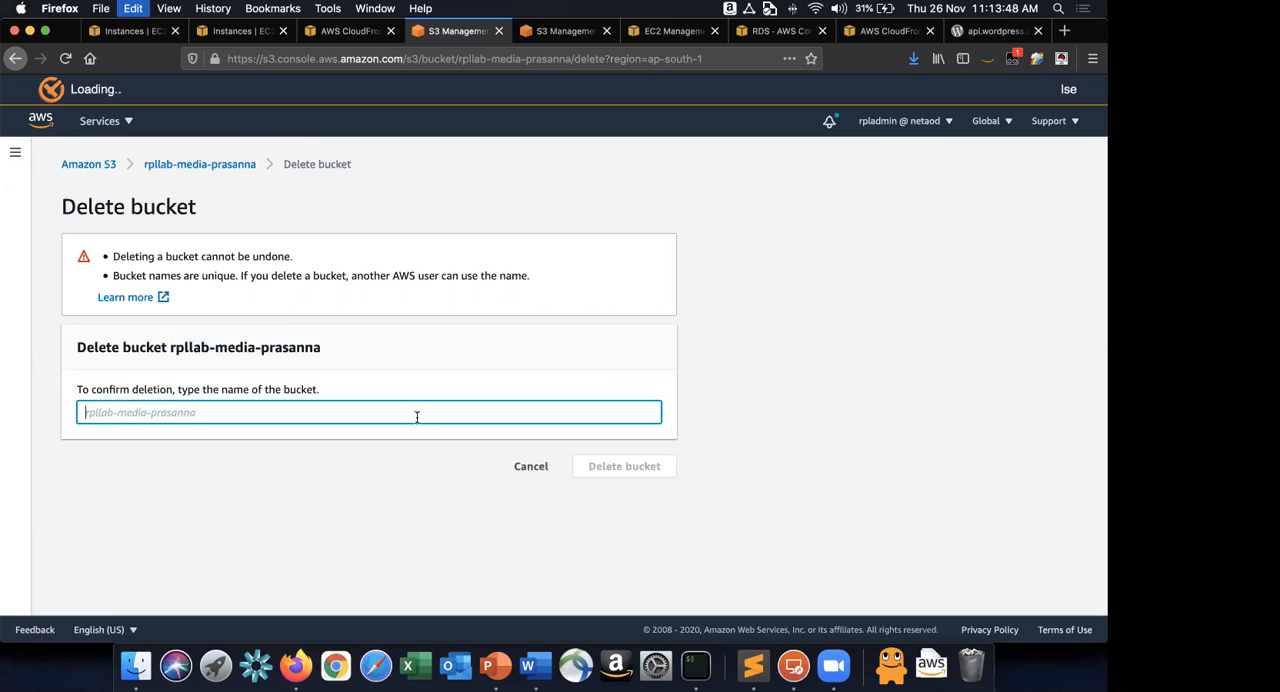
{"action": "key", "text": "super+v"}
{"action": "left_click", "coordinate": [668, 466]}
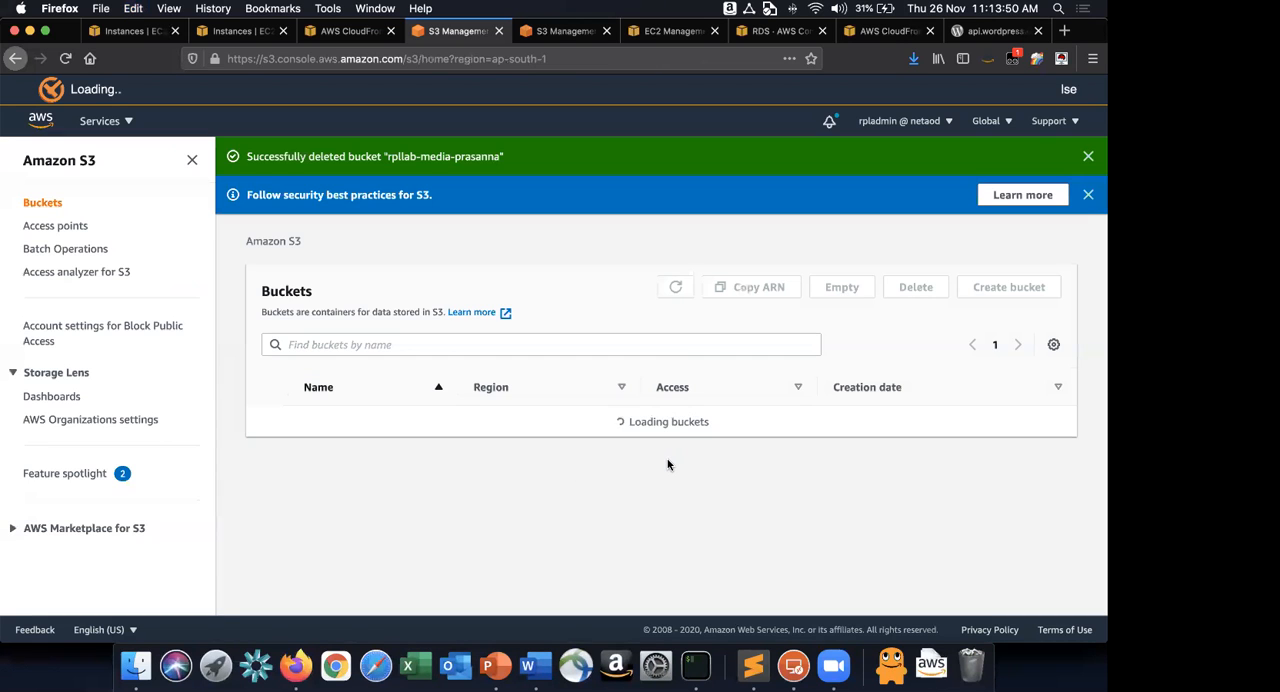
In Word, write Cleanup item 8 as "Empty both the S3 buckets and delete them".
{"action": "key", "text": "super+Tab"}
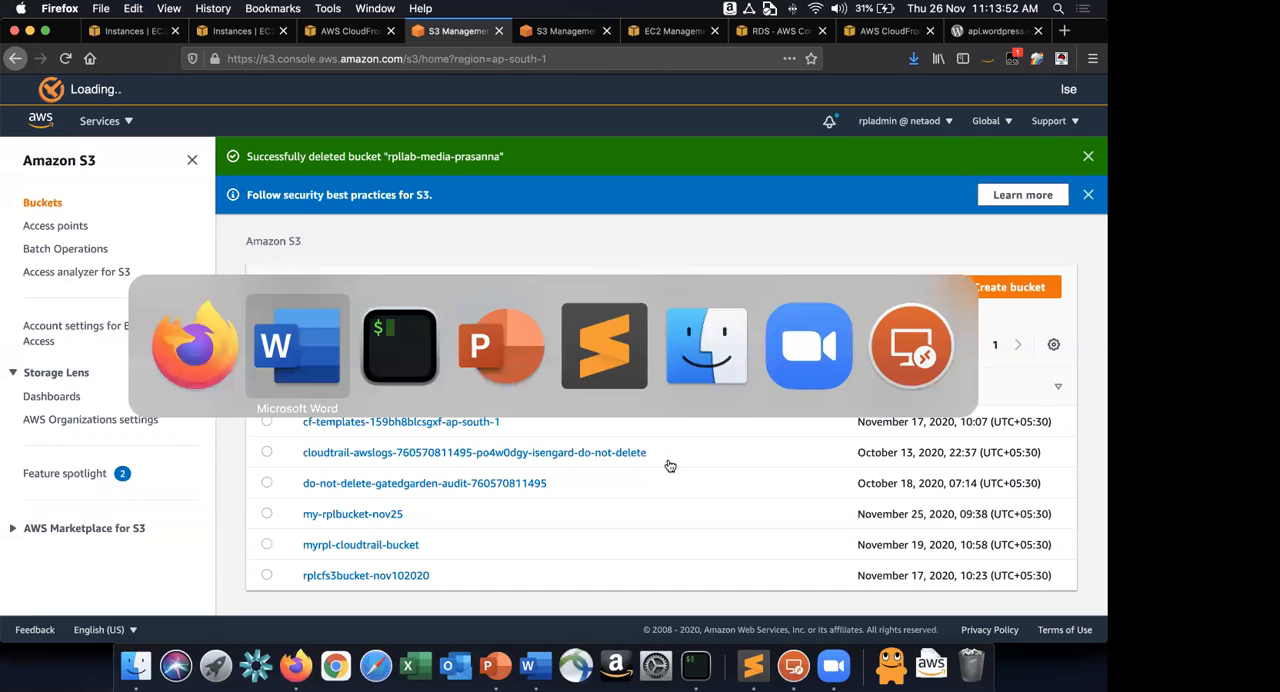
{"action": "type", "text": "Empty the both"}
{"action": "key", "text": "shift+alt+Left"}
{"action": "key", "text": "shift+alt+Left"}
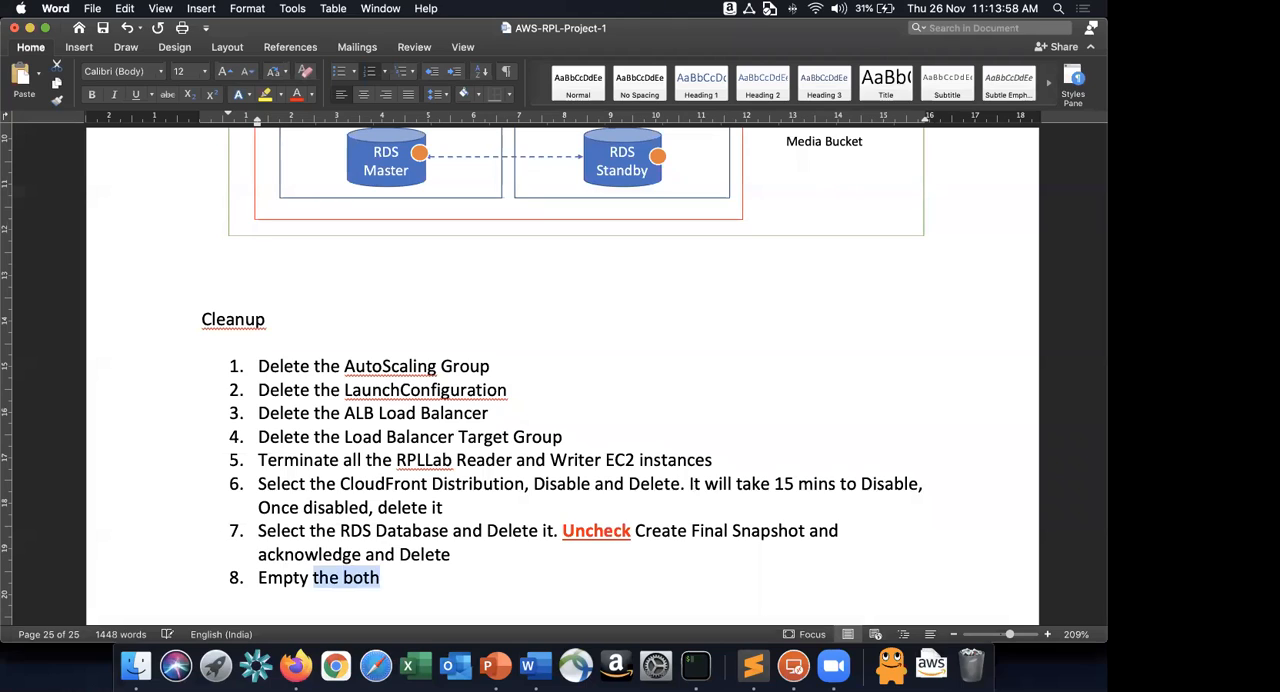
{"action": "type", "text": "both the S"}
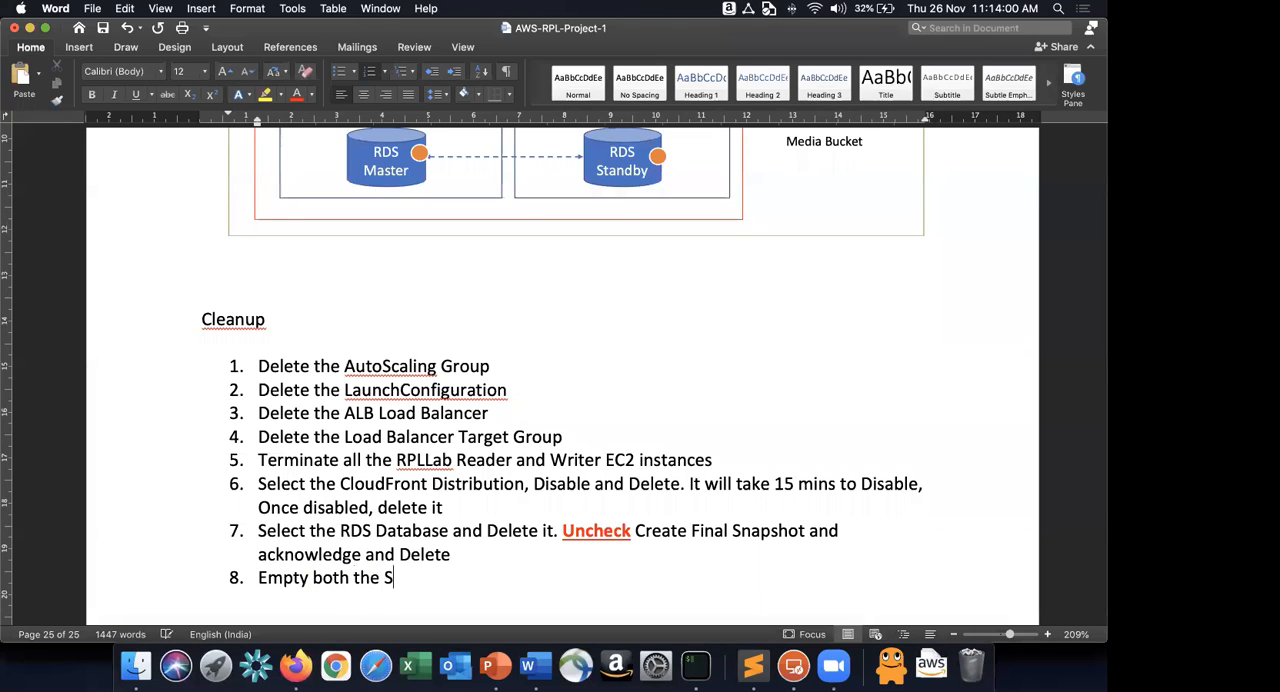
{"action": "type", "text": "3 buckets and delete them"}
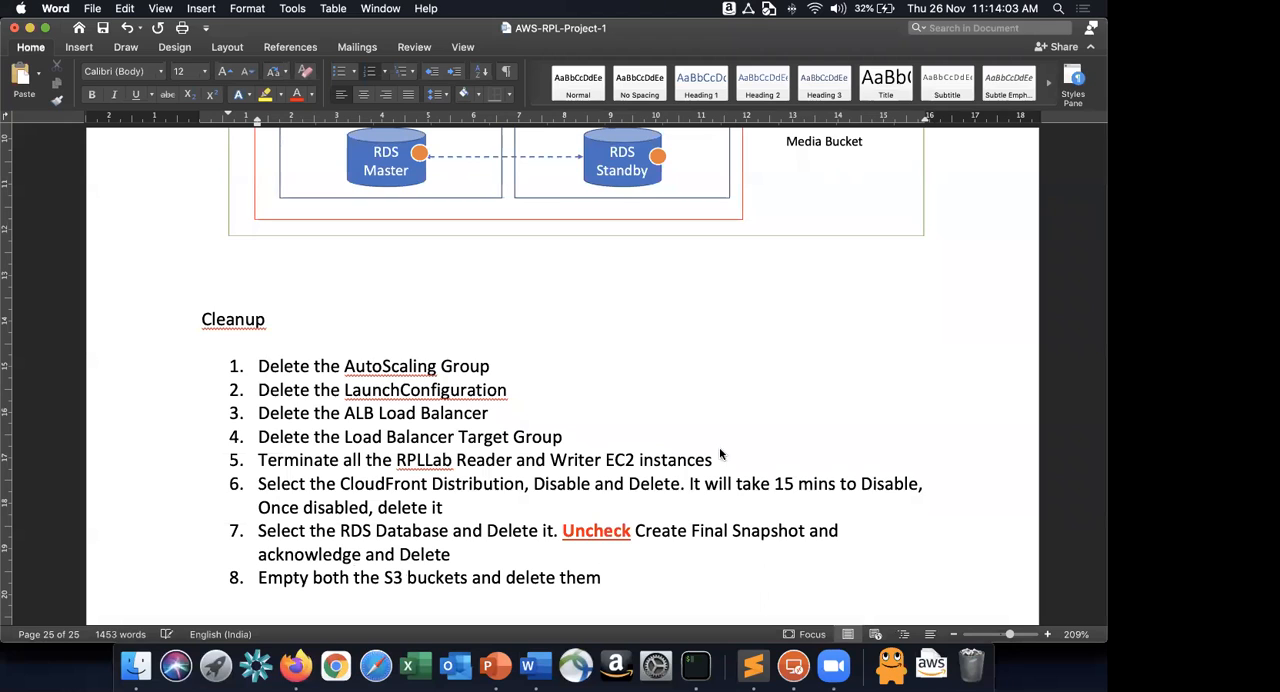
Review the remaining S3 buckets in Firefox and the architecture diagram and Cleanup list in Word for anything left to remove.
{"action": "key", "text": "super+Tab"}
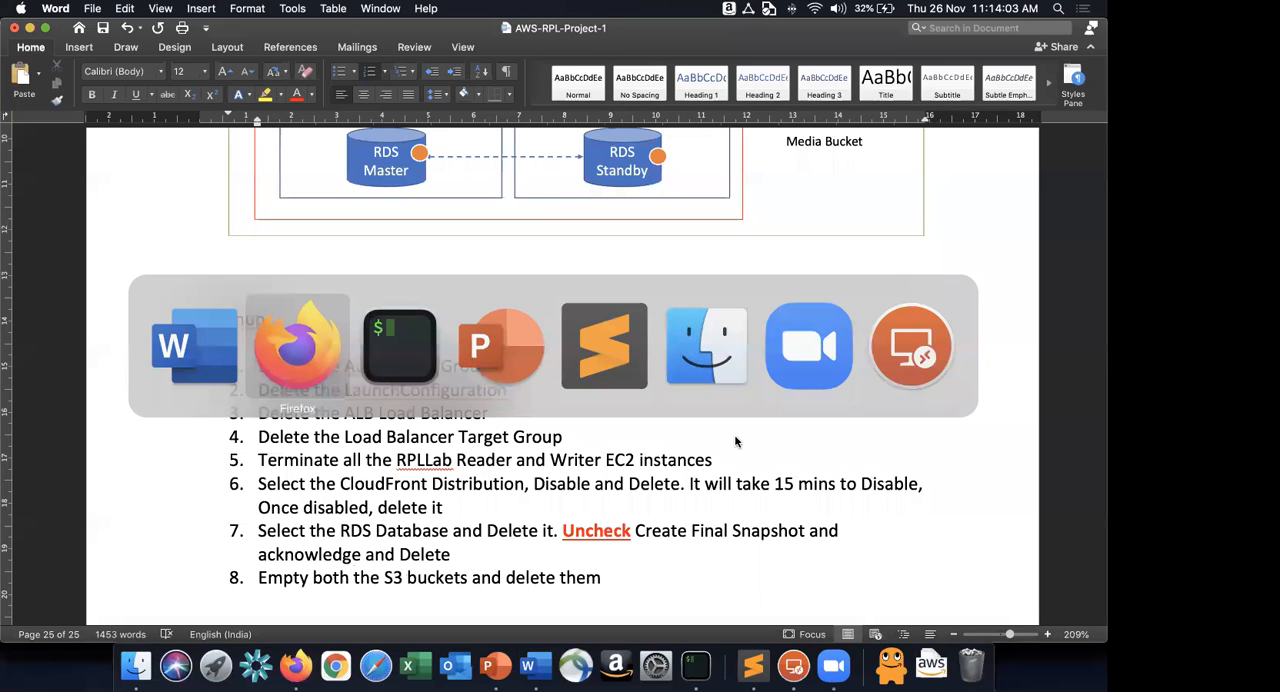
{"action": "key", "text": "super+Tab"}
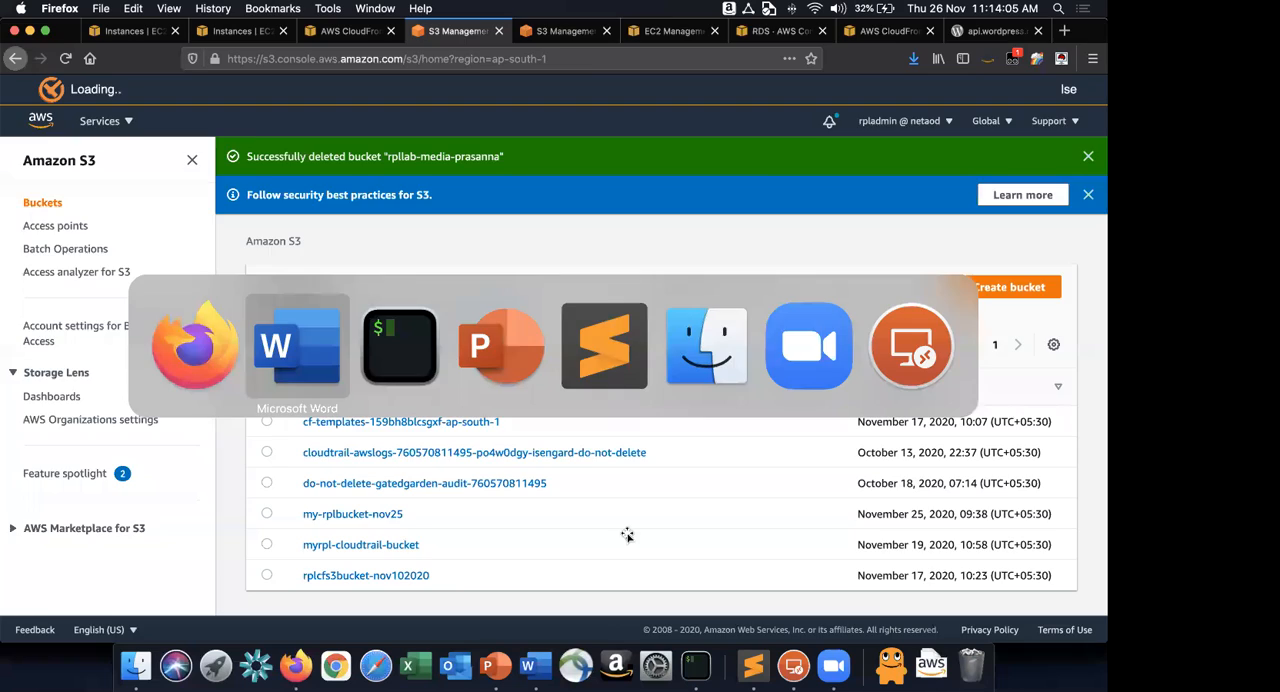
{"action": "scroll", "coordinate": [700, 450], "scroll_direction": "up", "scroll_amount": 5}
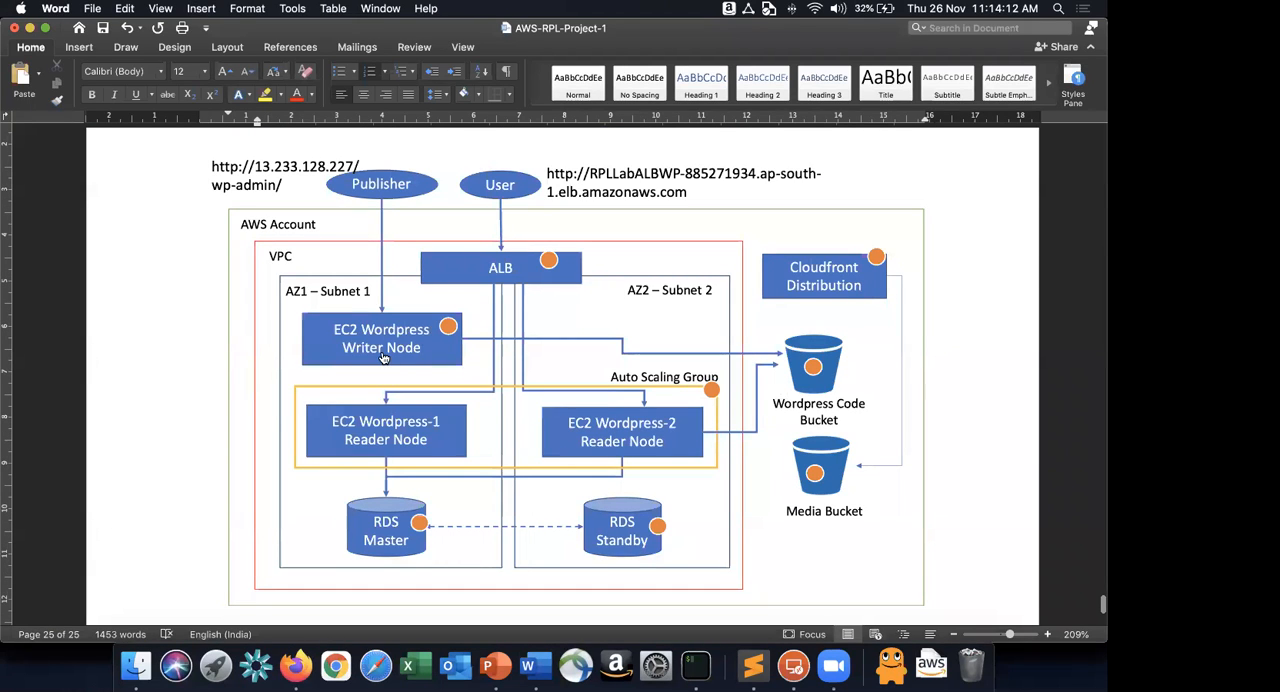
{"action": "key", "text": "super+Tab"}
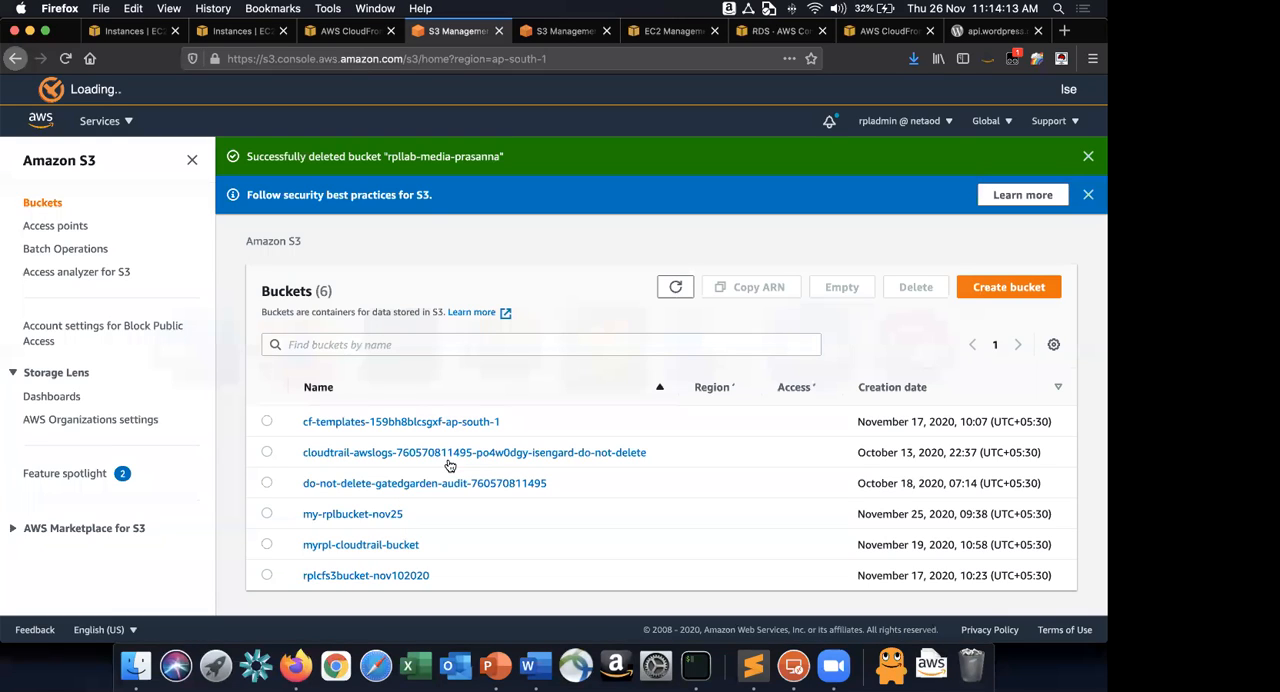
{"action": "key", "text": "super+Tab"}
{"action": "scroll", "coordinate": [453, 372], "scroll_direction": "down", "scroll_amount": 5}
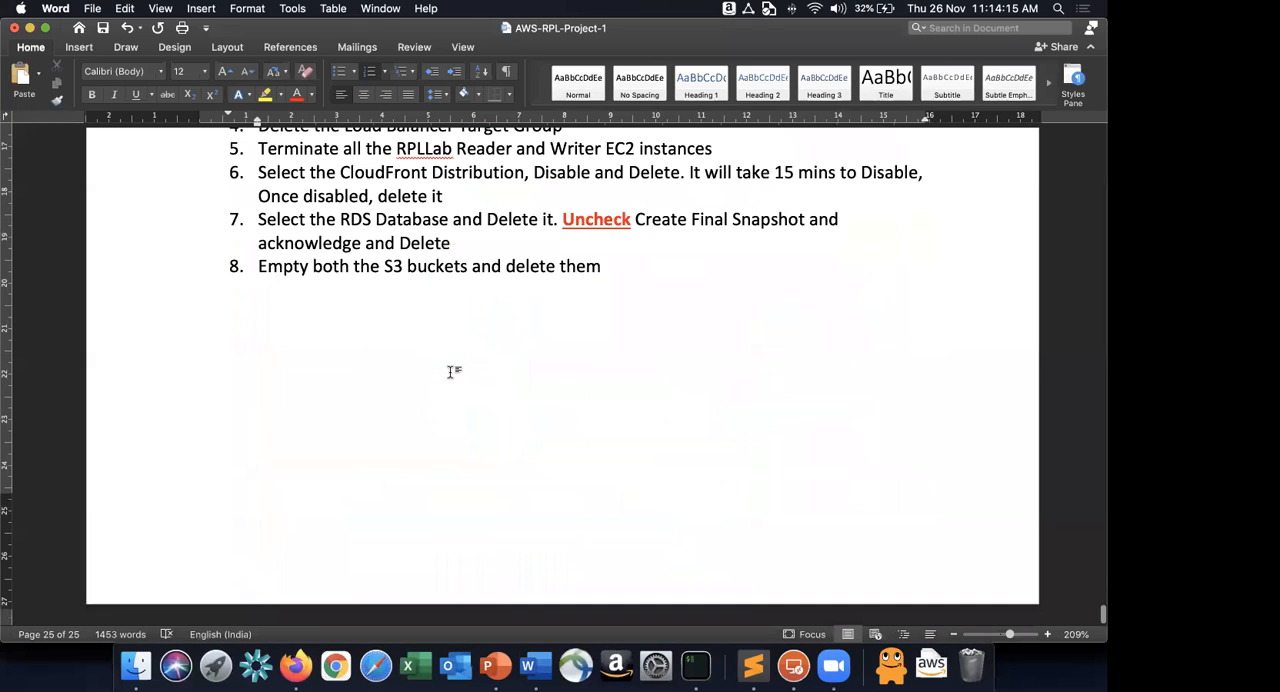
{"action": "scroll", "coordinate": [449, 372], "scroll_direction": "up", "scroll_amount": 5}
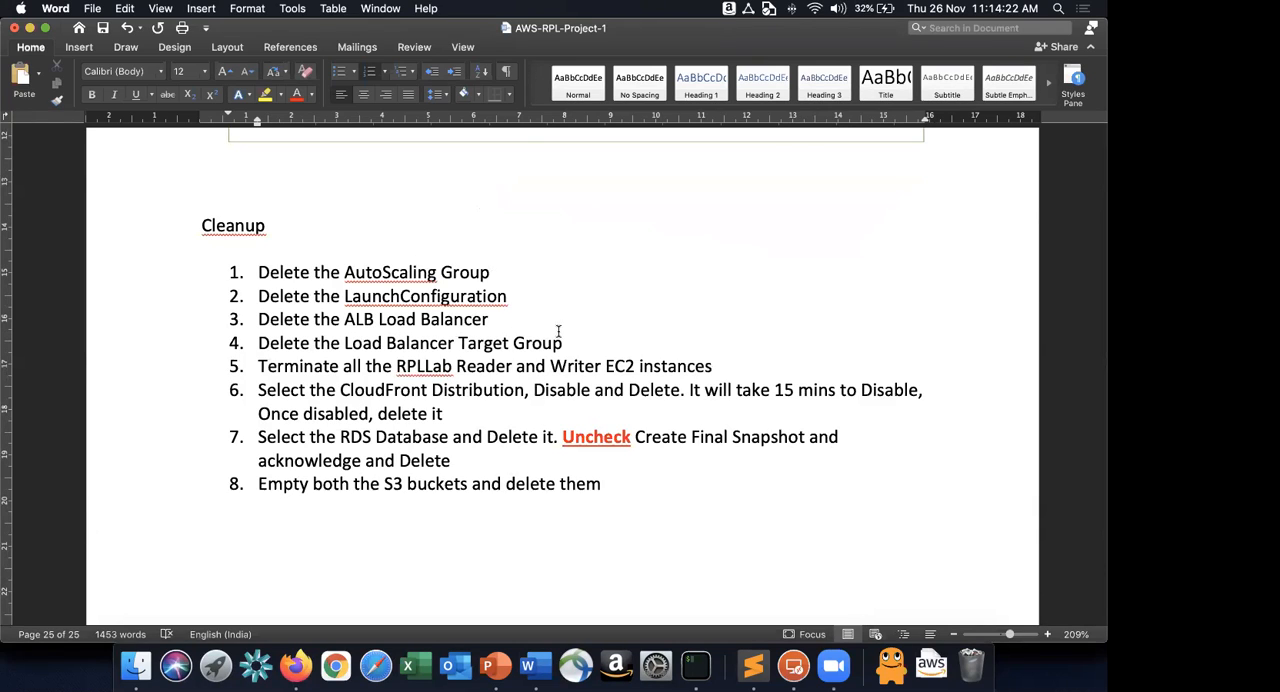
{"action": "left_click_drag", "start_coordinate": [397, 368], "coordinate": [724, 371]}
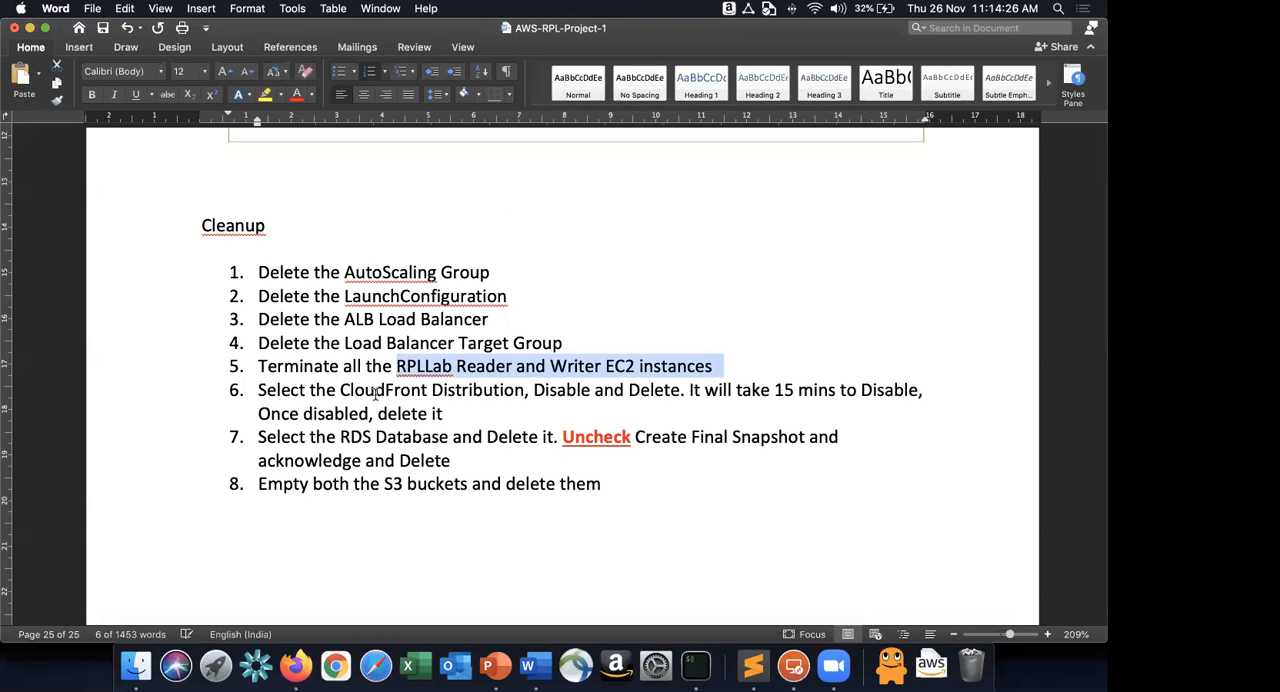
Add the closing line "All the Best !!! :)" as an unnumbered paragraph below the Cleanup list.
{"action": "left_click", "coordinate": [326, 486]}
{"action": "left_click", "coordinate": [671, 515]}
{"action": "key", "text": "Return"}
{"action": "key", "text": "Return"}
{"action": "key", "text": "BackSpace"}
{"action": "key", "text": "Return"}
{"action": "type", "text": "All thge"}
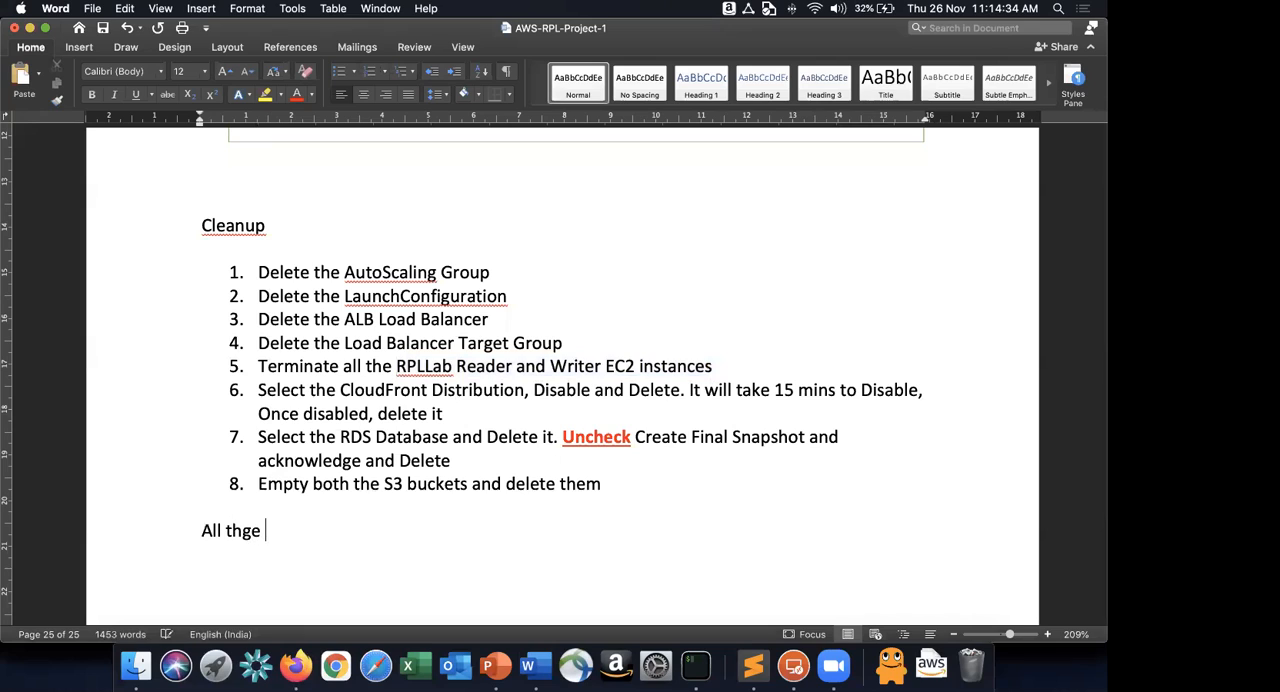
{"action": "key", "text": "BackSpace"}
{"action": "key", "text": "BackSpace"}
{"action": "key", "text": "BackSpace"}
{"action": "type", "text": "e Besty"}
{"action": "key", "text": "BackSpace"}
{"action": "type", "text": "!!! "}
{"action": "type", "text": ":)"}
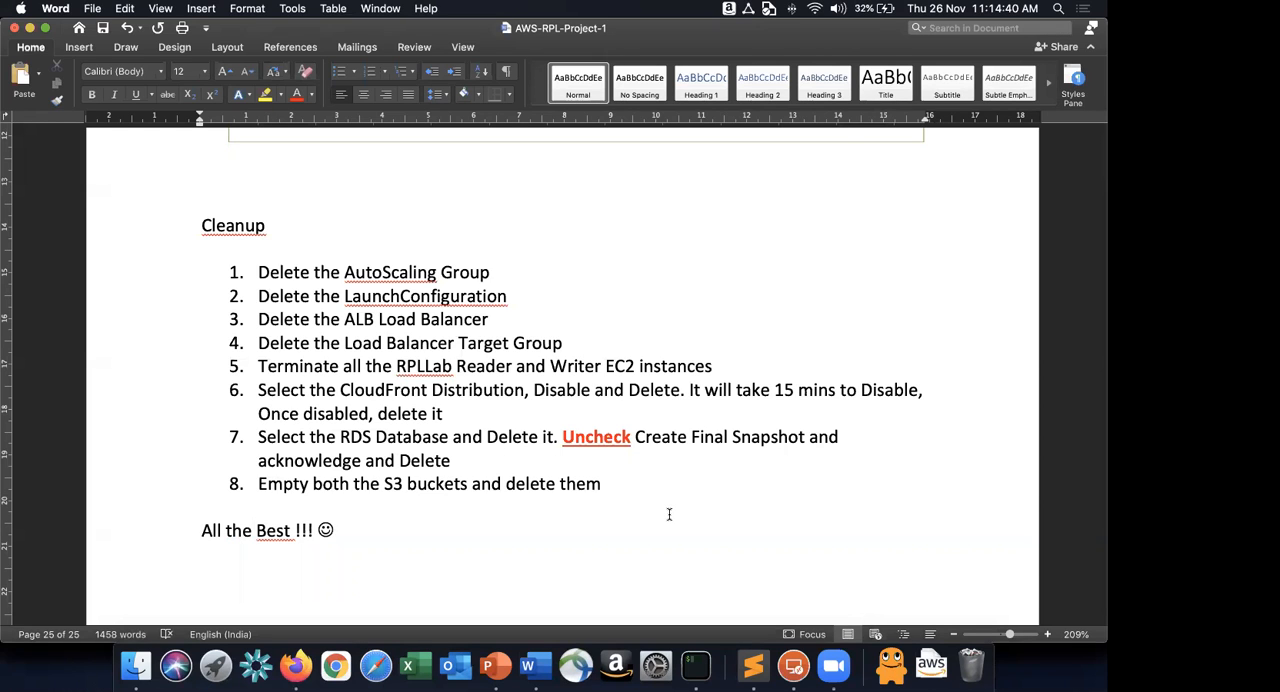
Go back through the lab guide to its title at the start of the document.
{"action": "scroll", "coordinate": [670, 410], "scroll_direction": "up", "scroll_amount": 5}
{"action": "scroll", "coordinate": [669, 408], "scroll_direction": "down", "scroll_amount": 5}
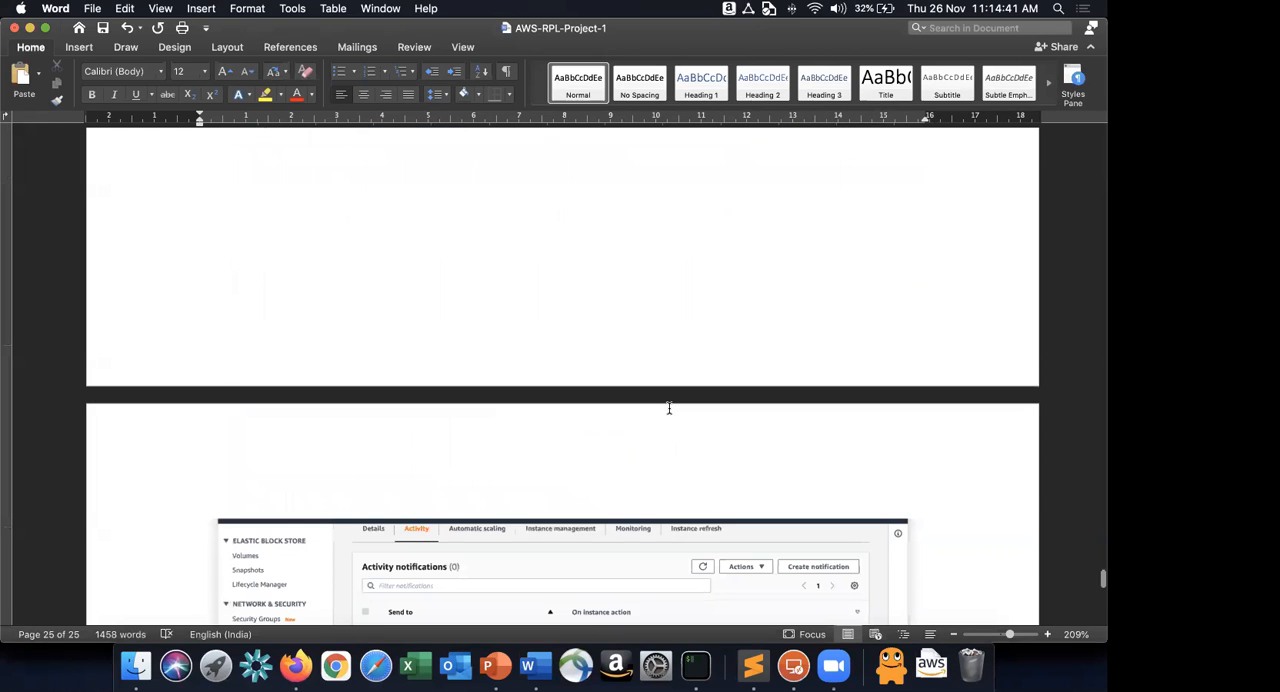
{"action": "scroll", "coordinate": [669, 408], "scroll_direction": "up", "scroll_amount": 20}
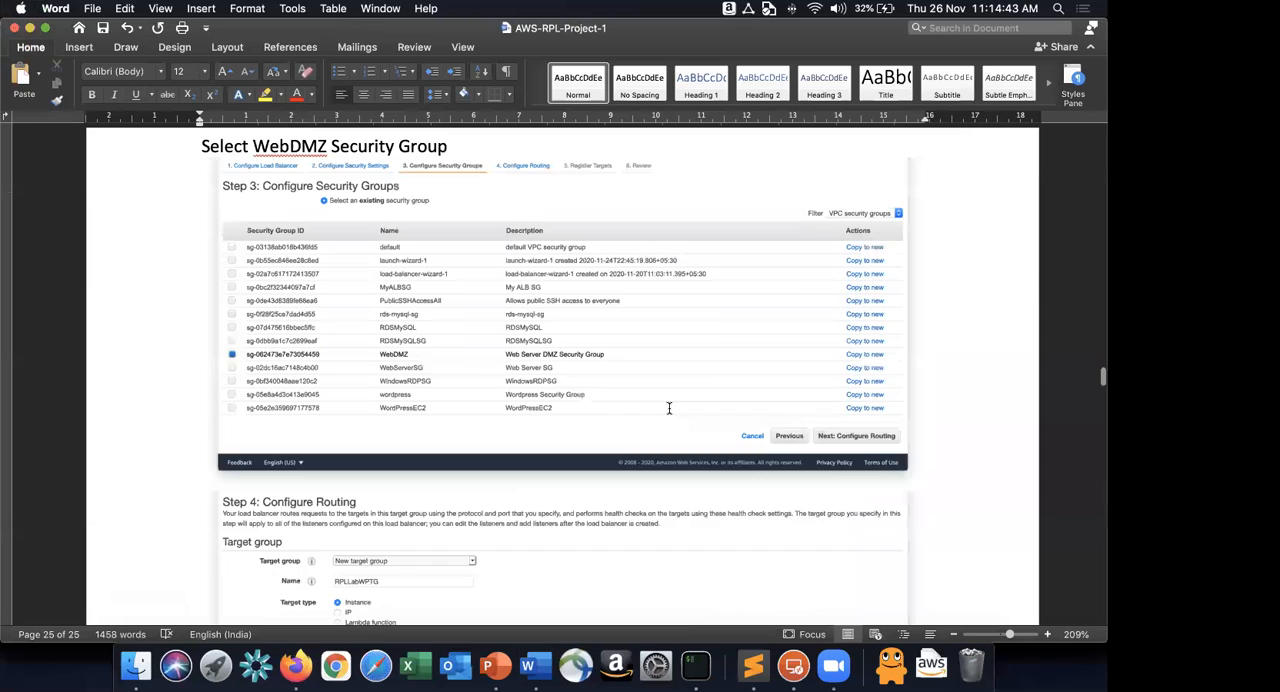
{"action": "scroll", "coordinate": [669, 408], "scroll_direction": "up", "scroll_amount": 20}
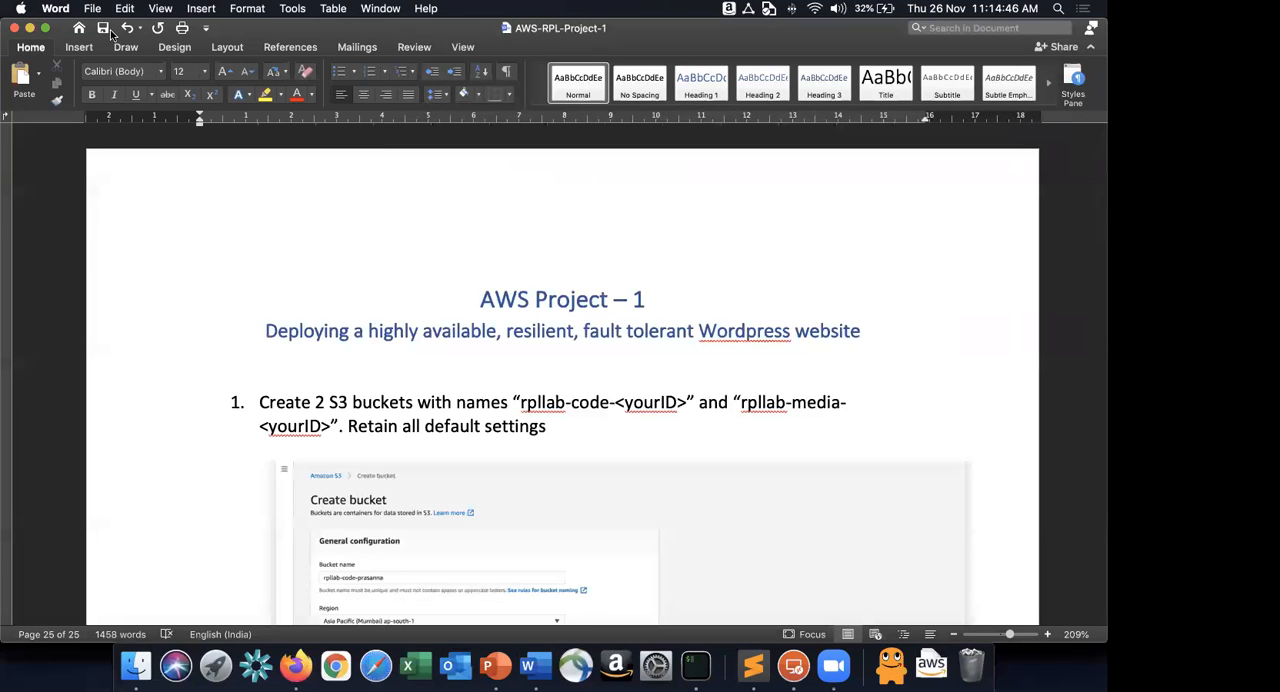